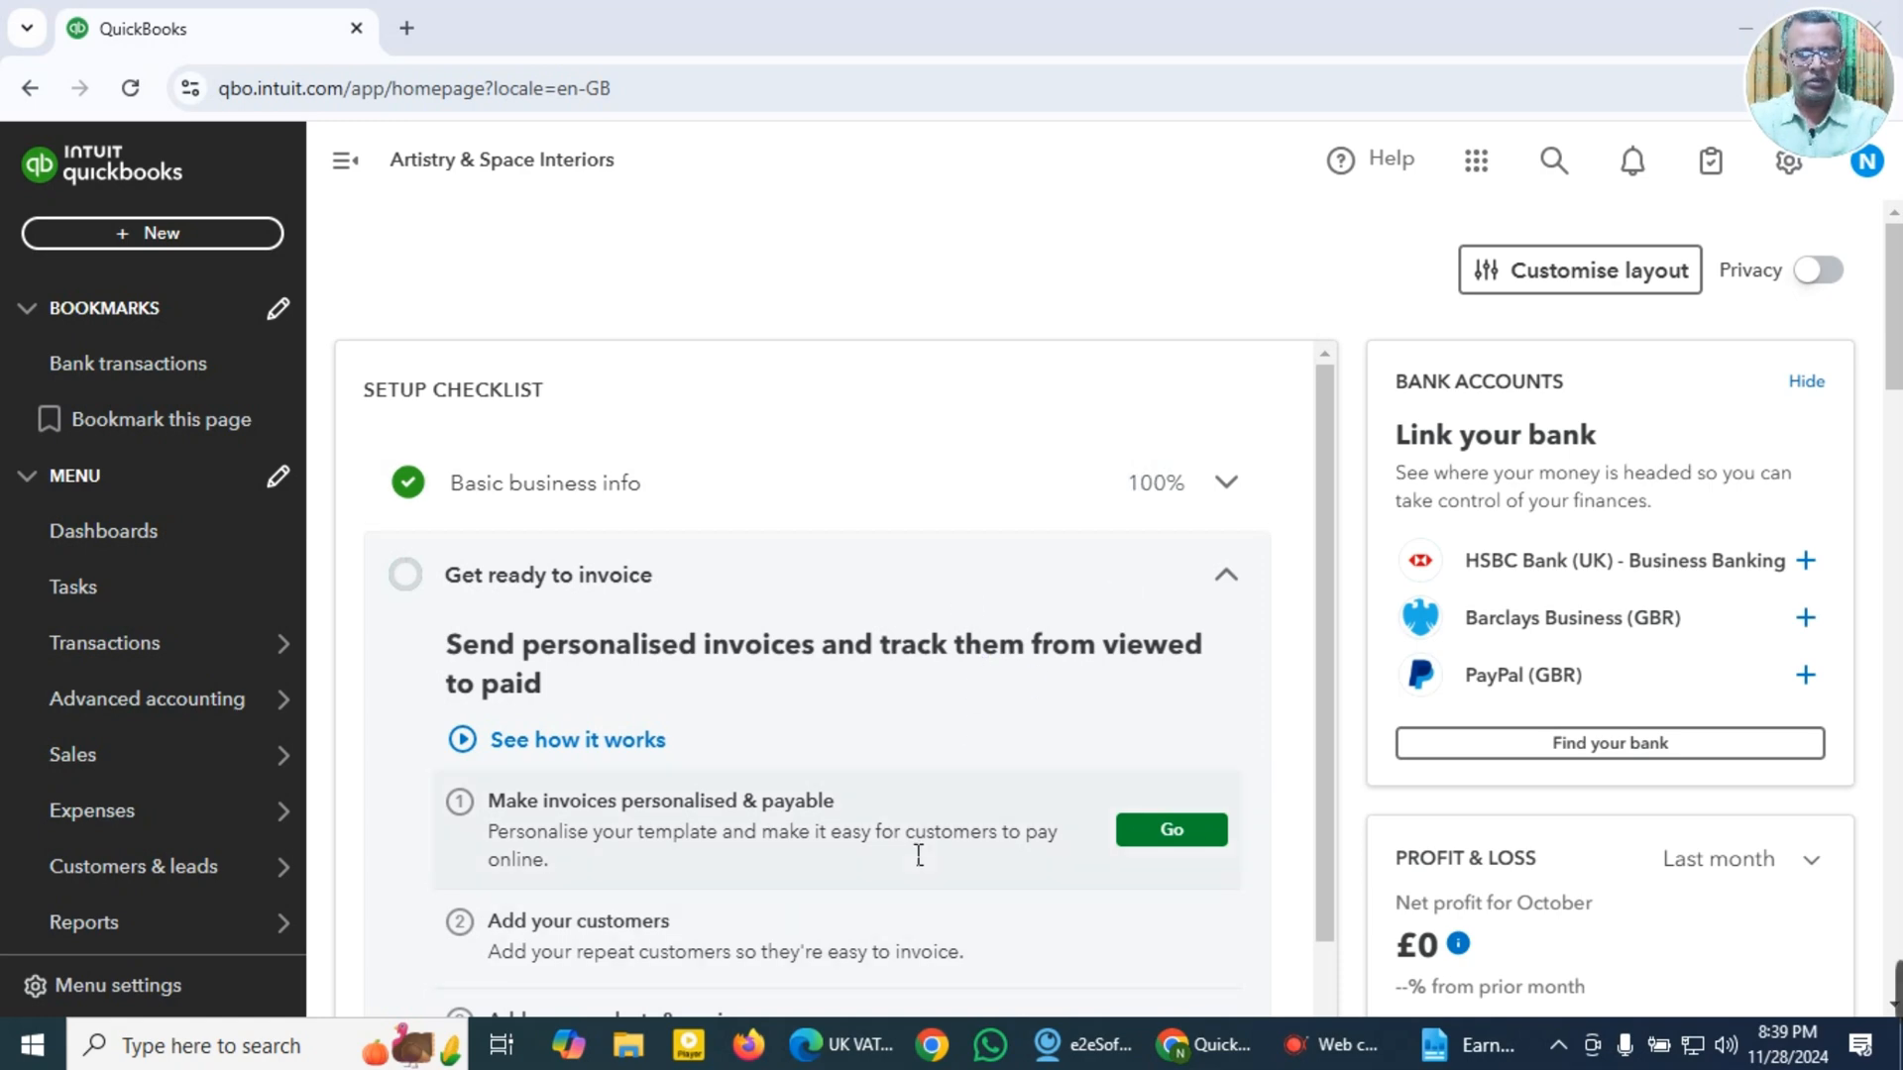
Step: Open the Local Expense Receipts folder in File Explorer, inside Desktop > Youtube Project > Expense Receipts 2022
left_click(630, 1046)
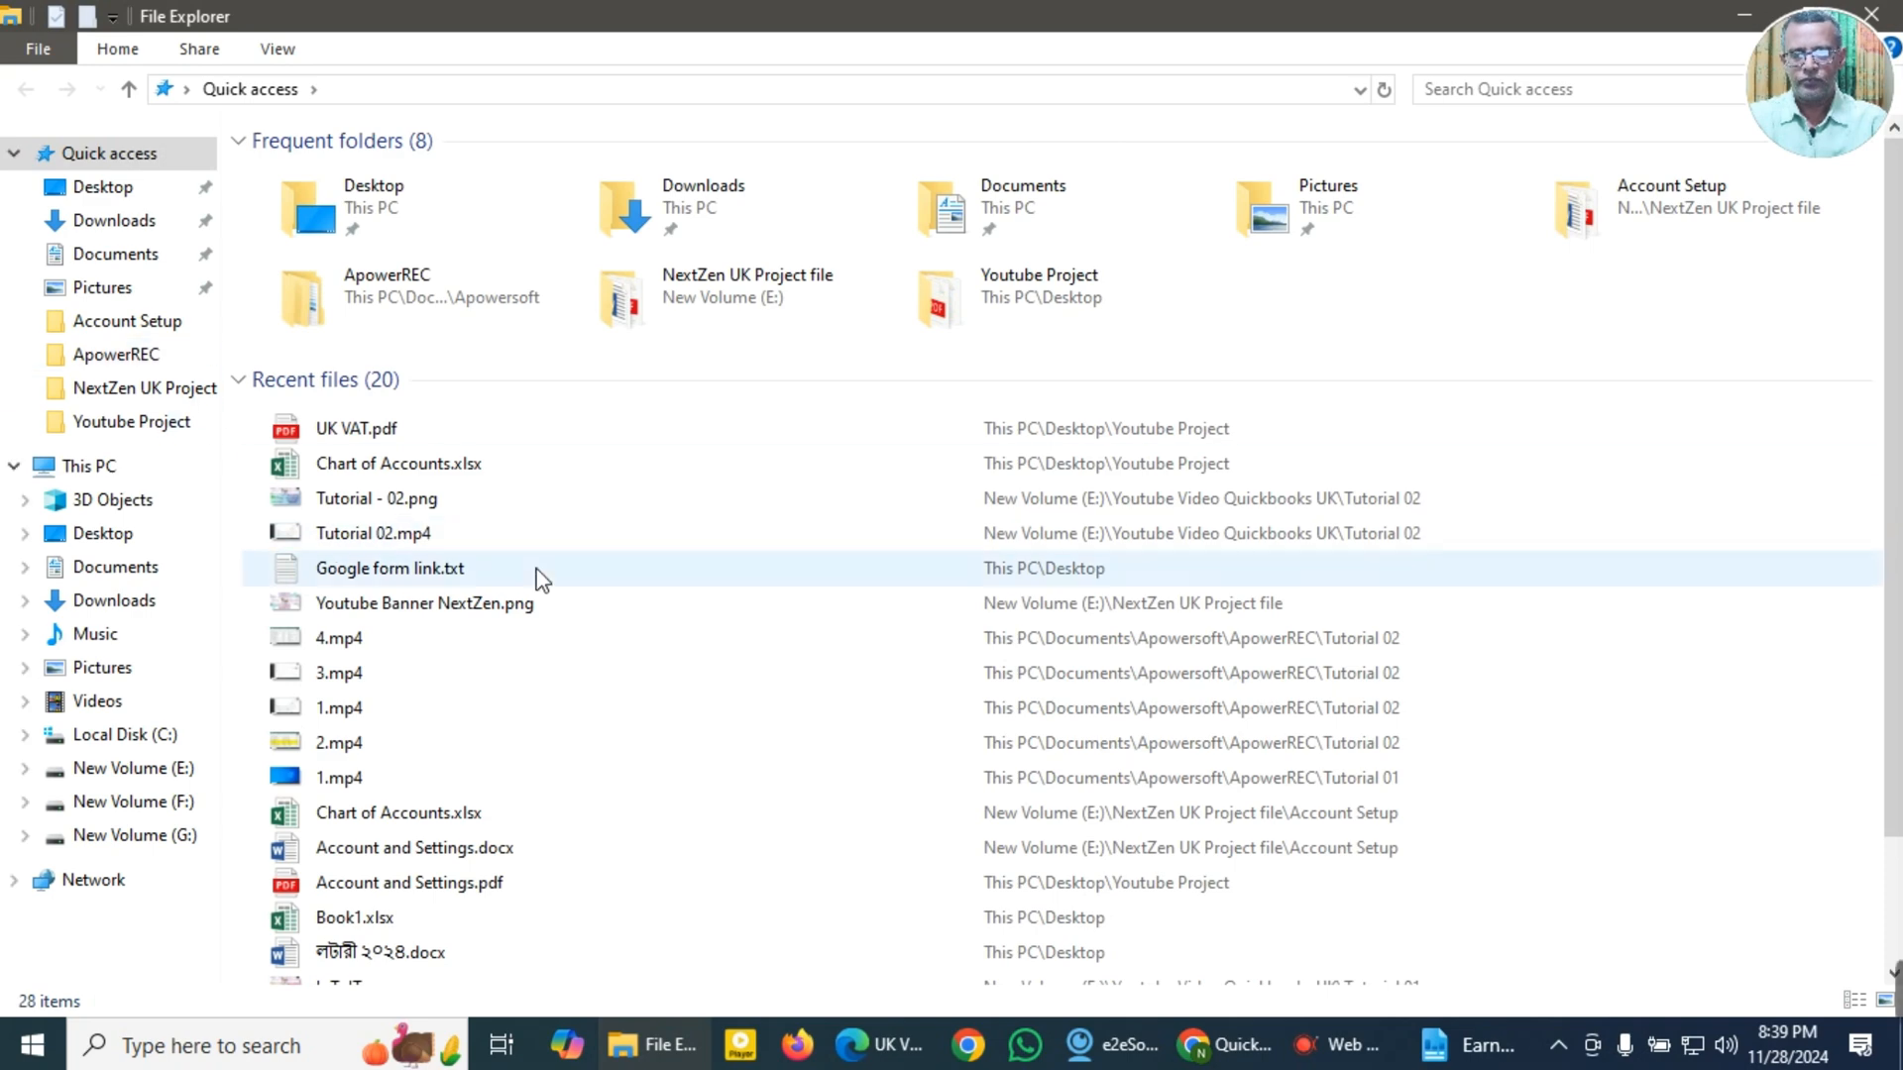
left_click(149, 535)
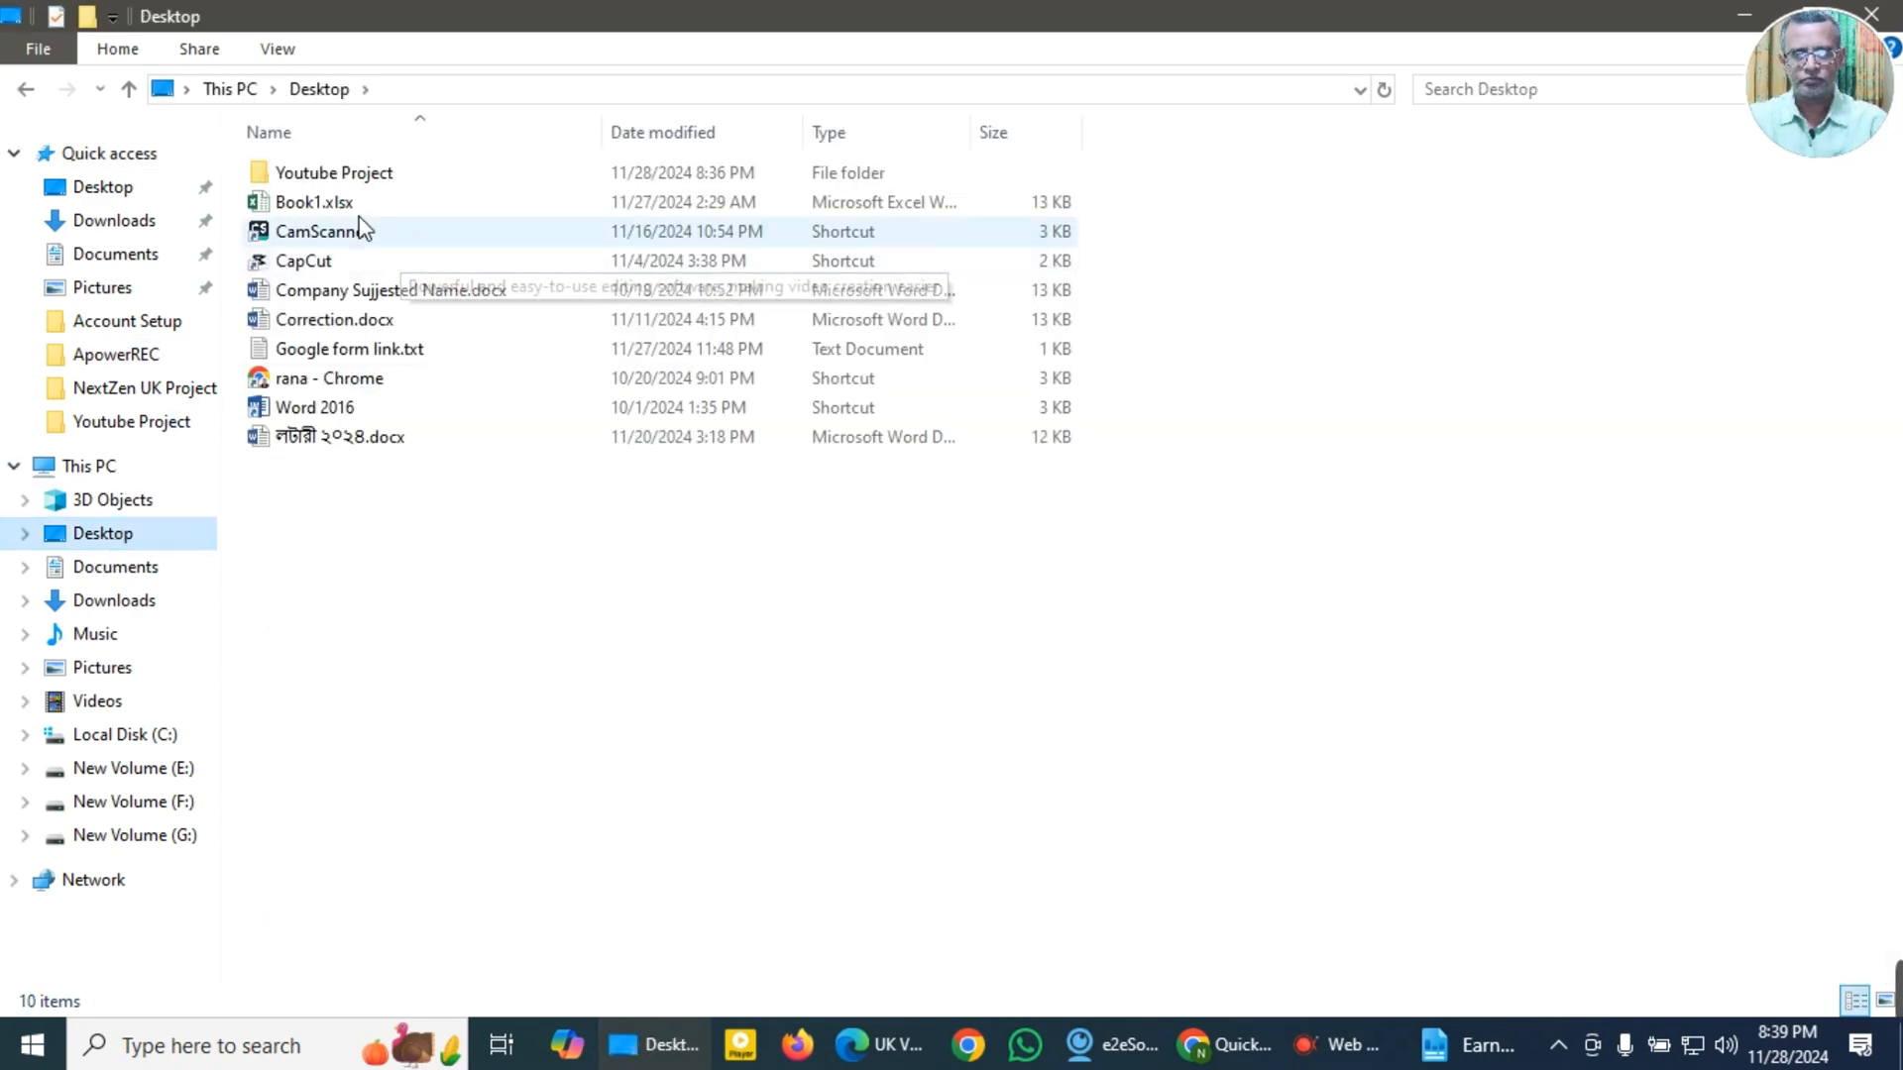
double_click(333, 176)
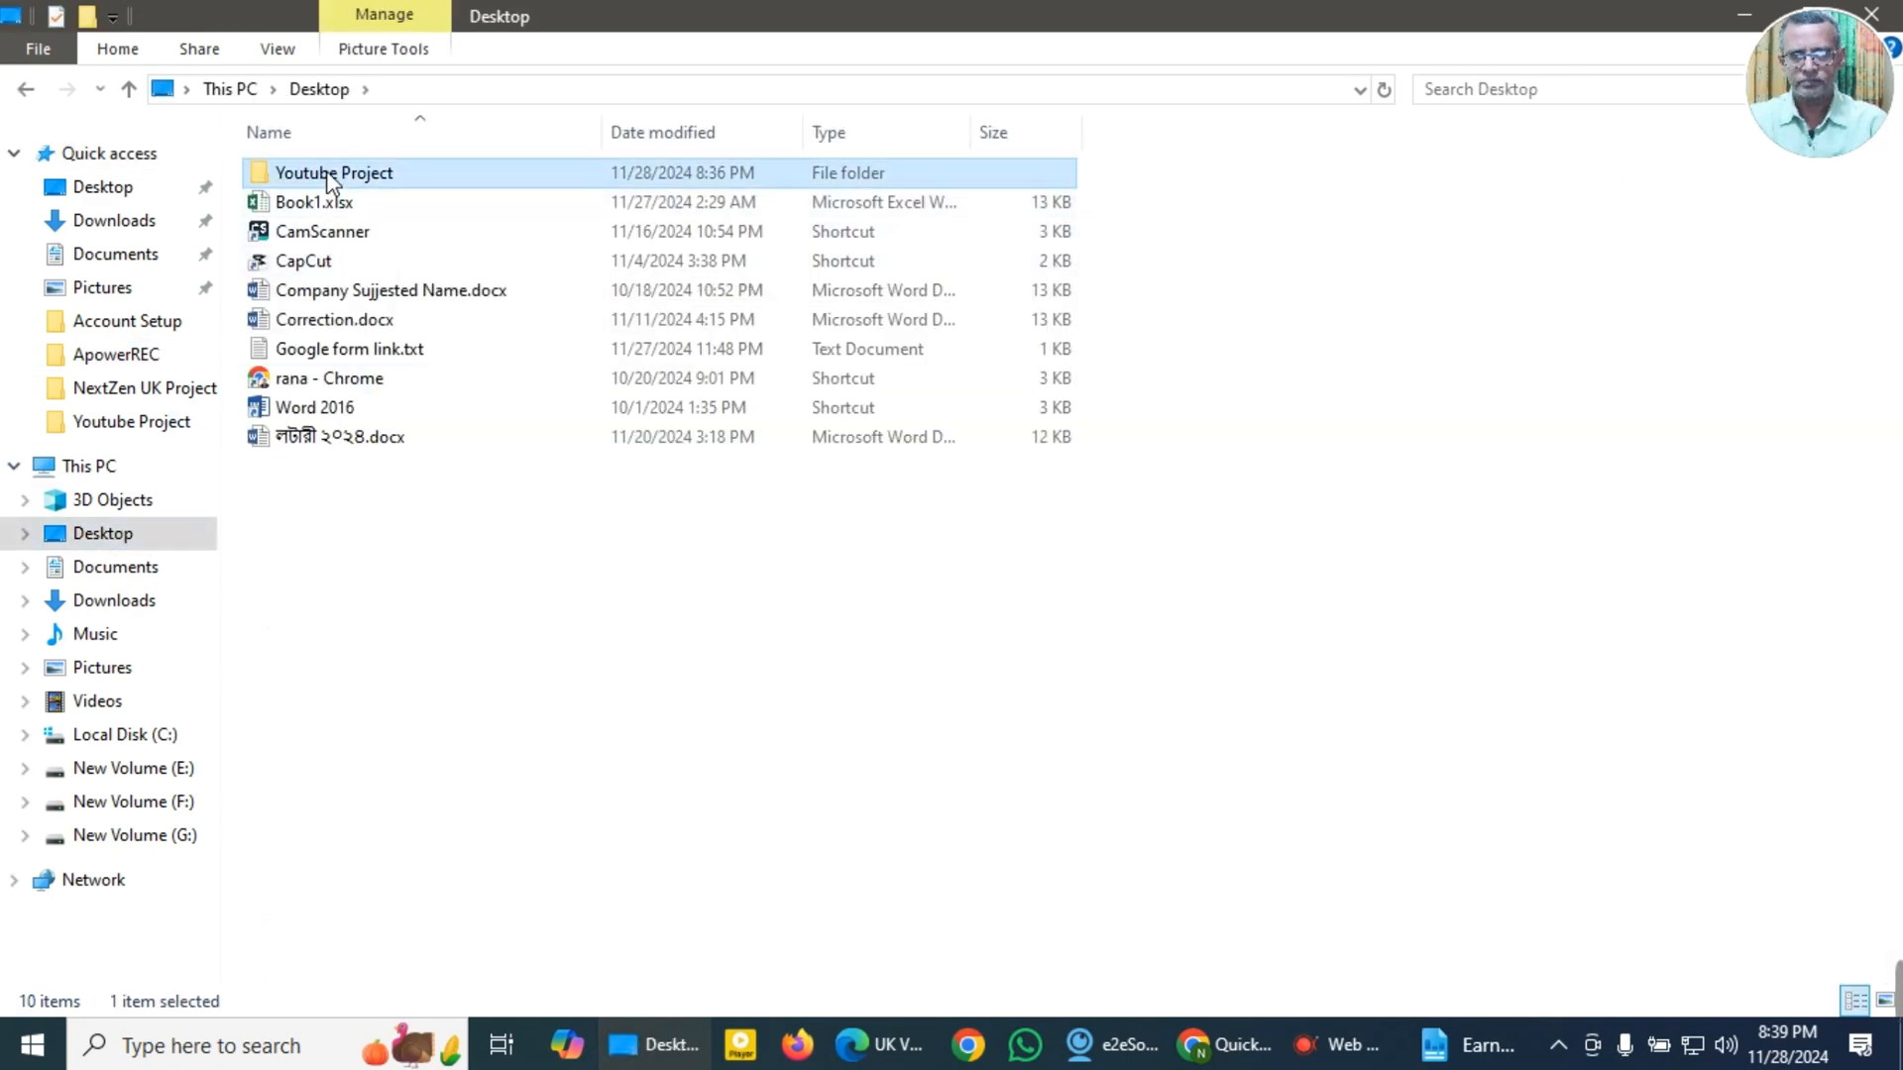
double_click(324, 260)
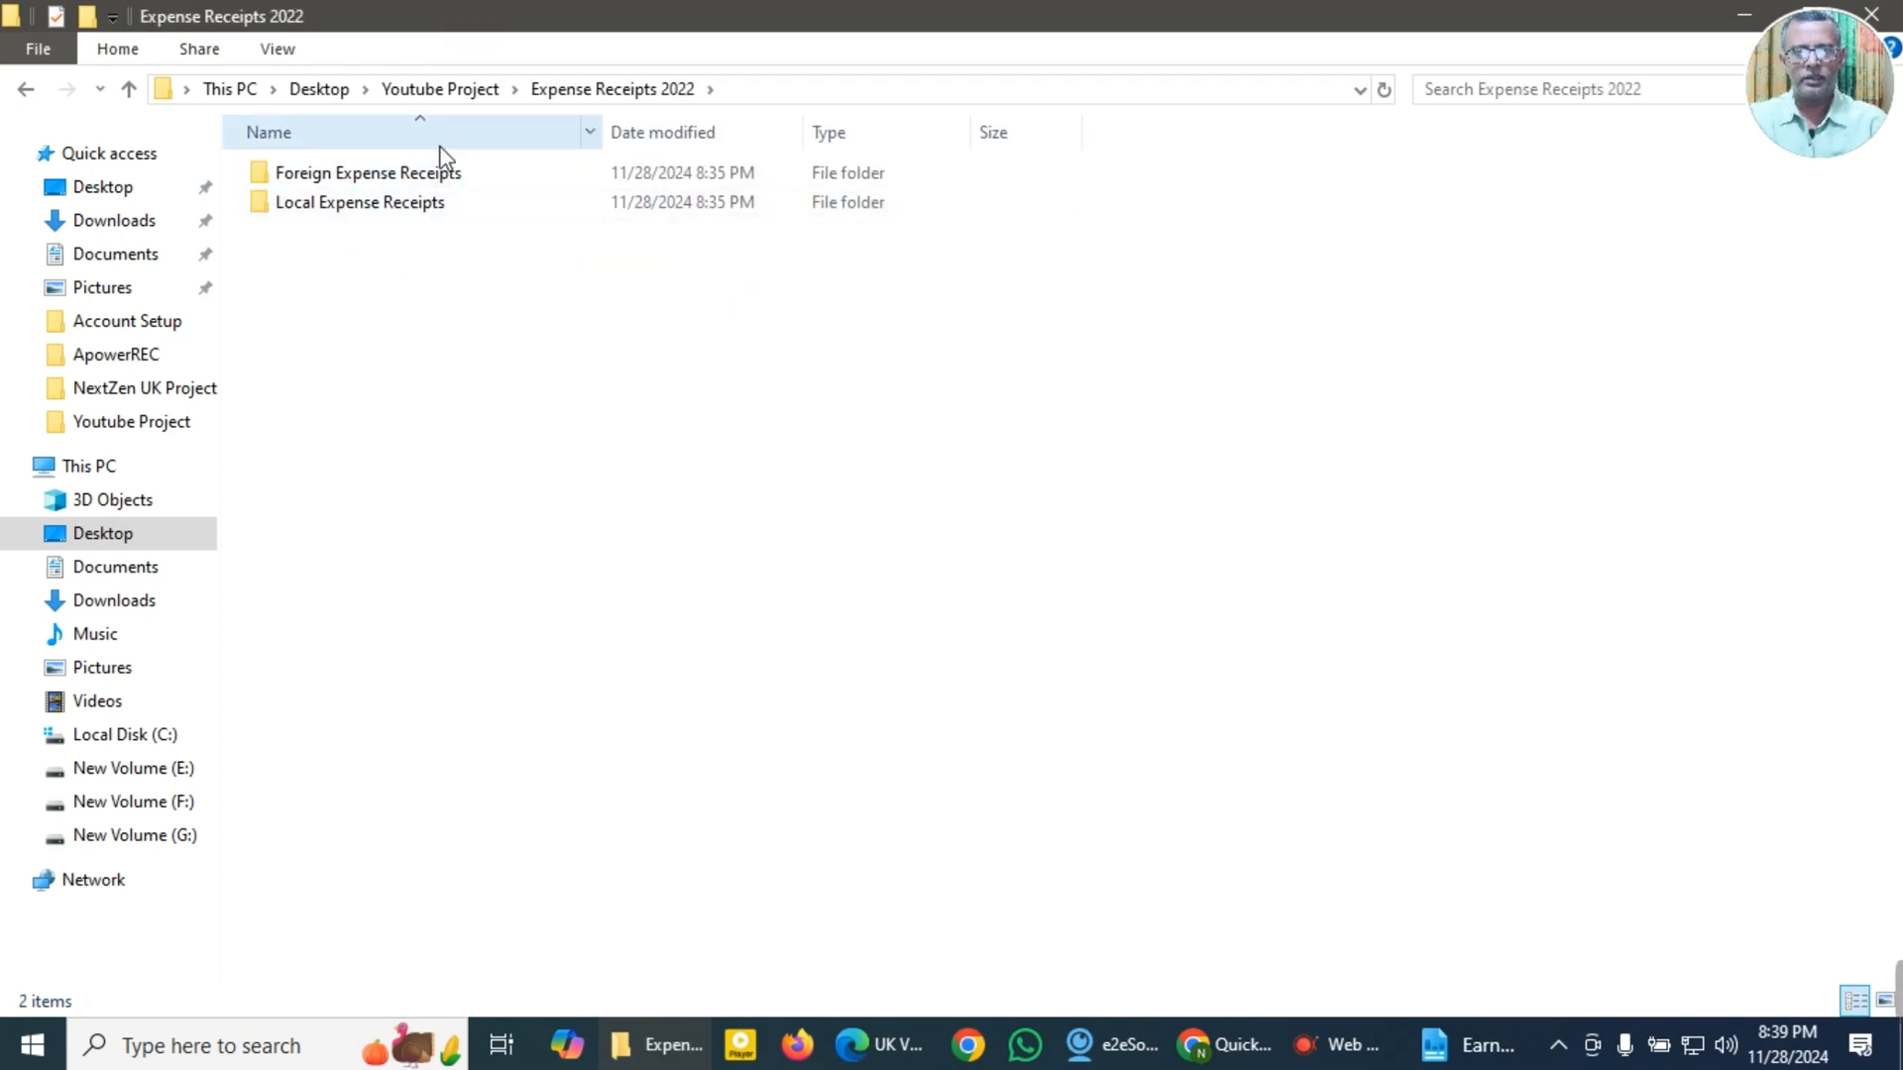
double_click(324, 204)
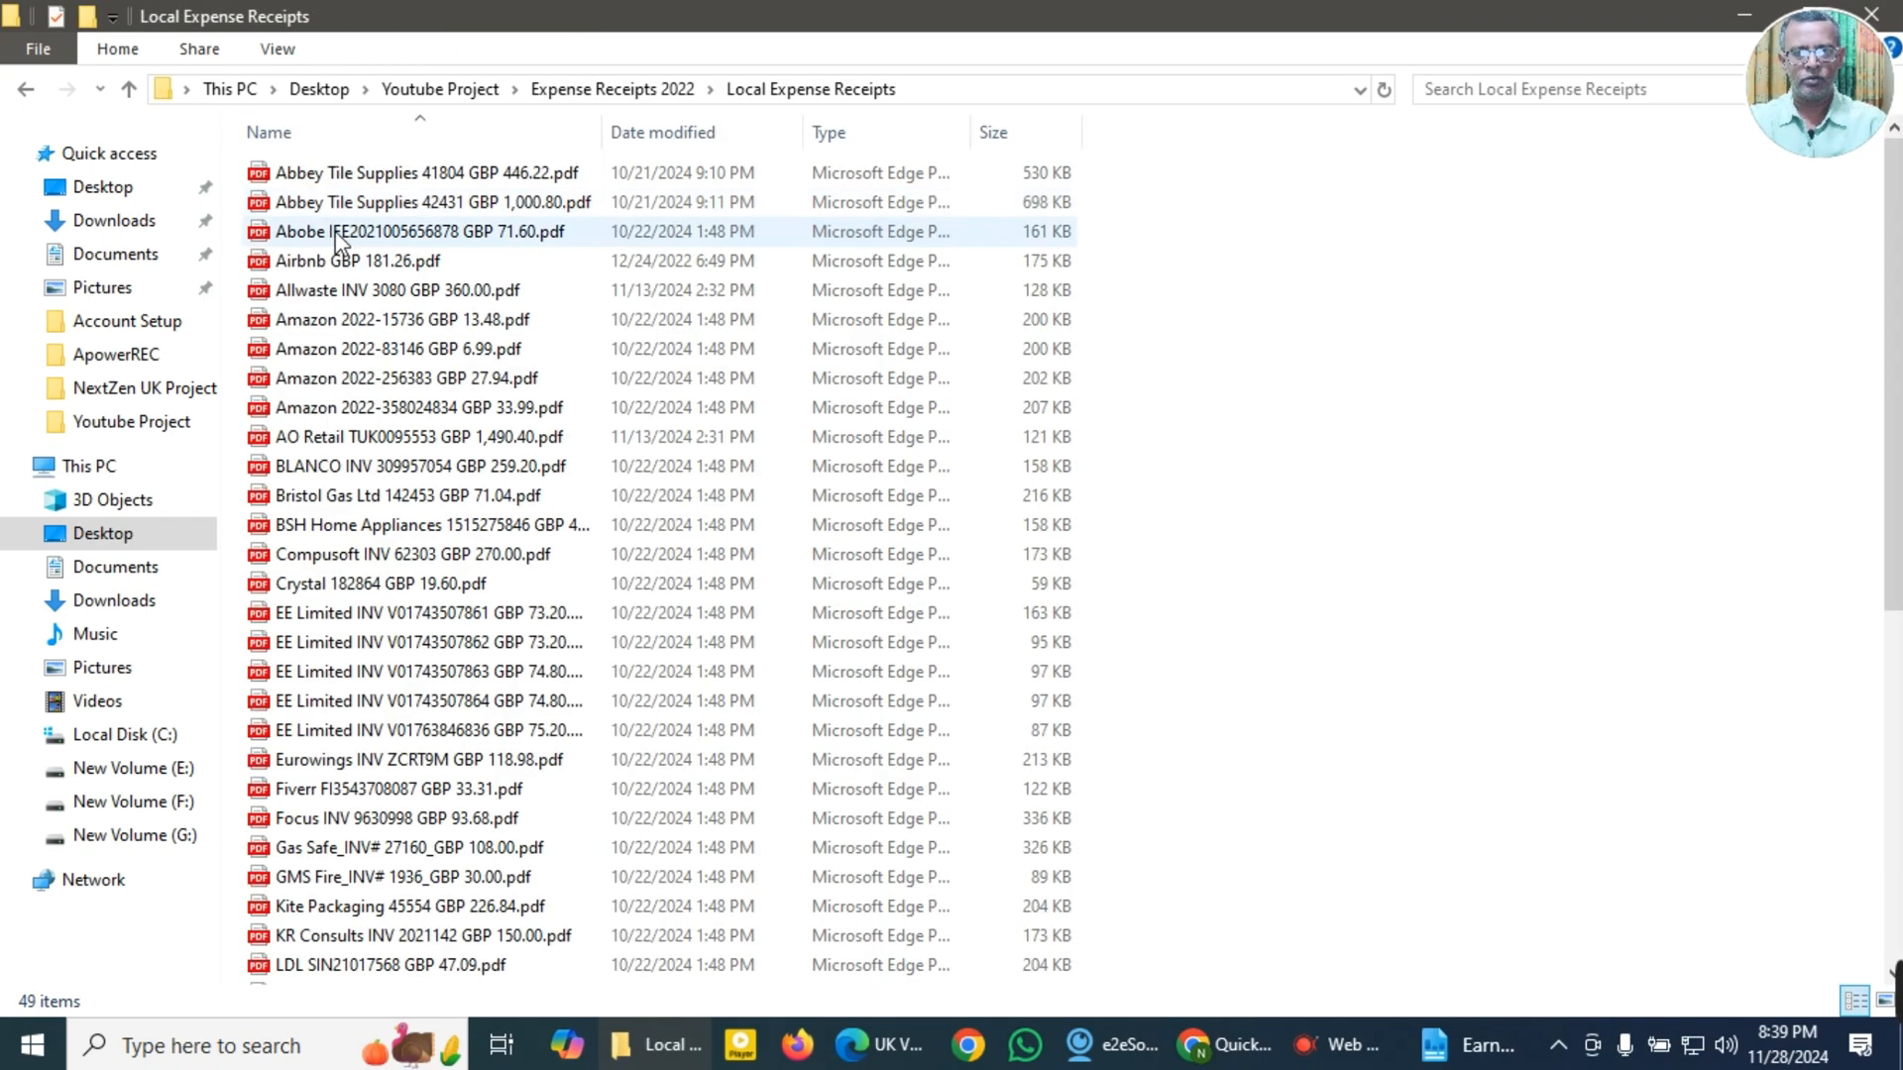
Step: View the contents of the Foreign Expense Receipts folder and return to the Local Expense Receipts folder
left_click(26, 89)
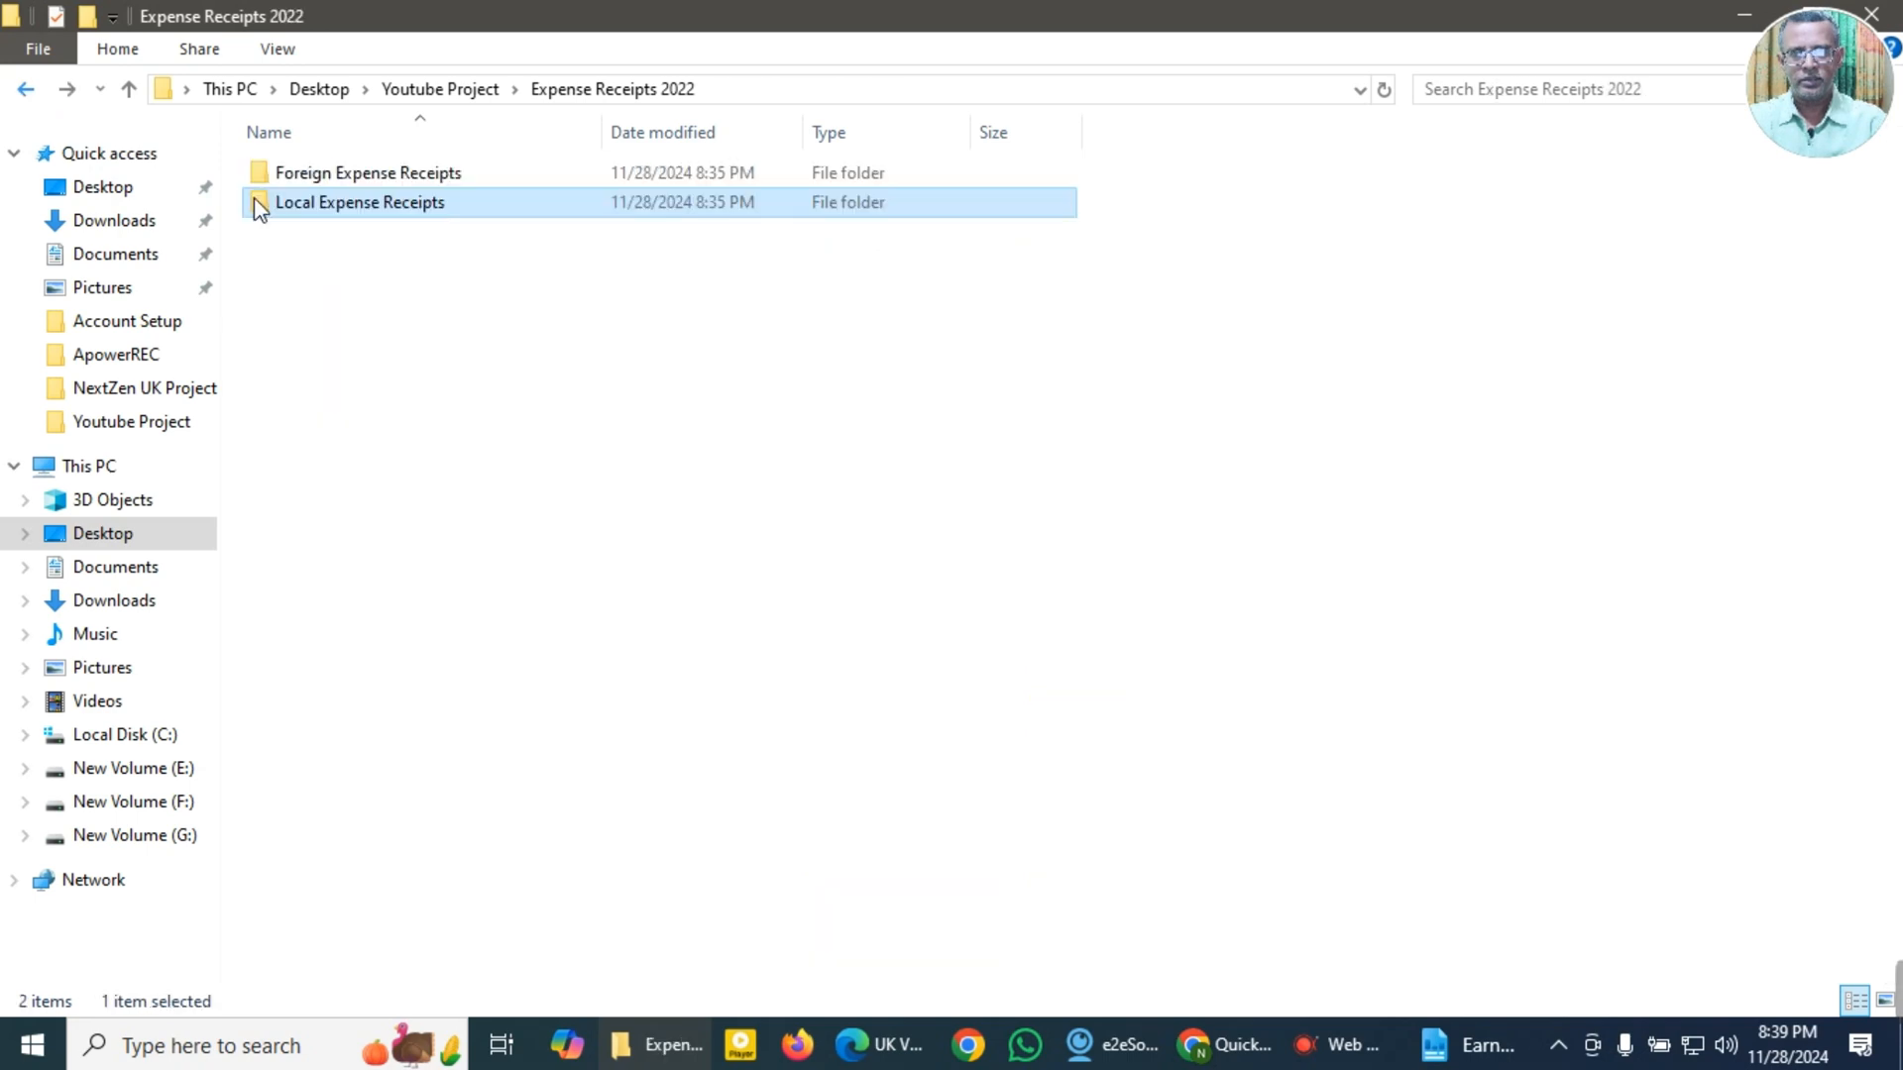
double_click(271, 175)
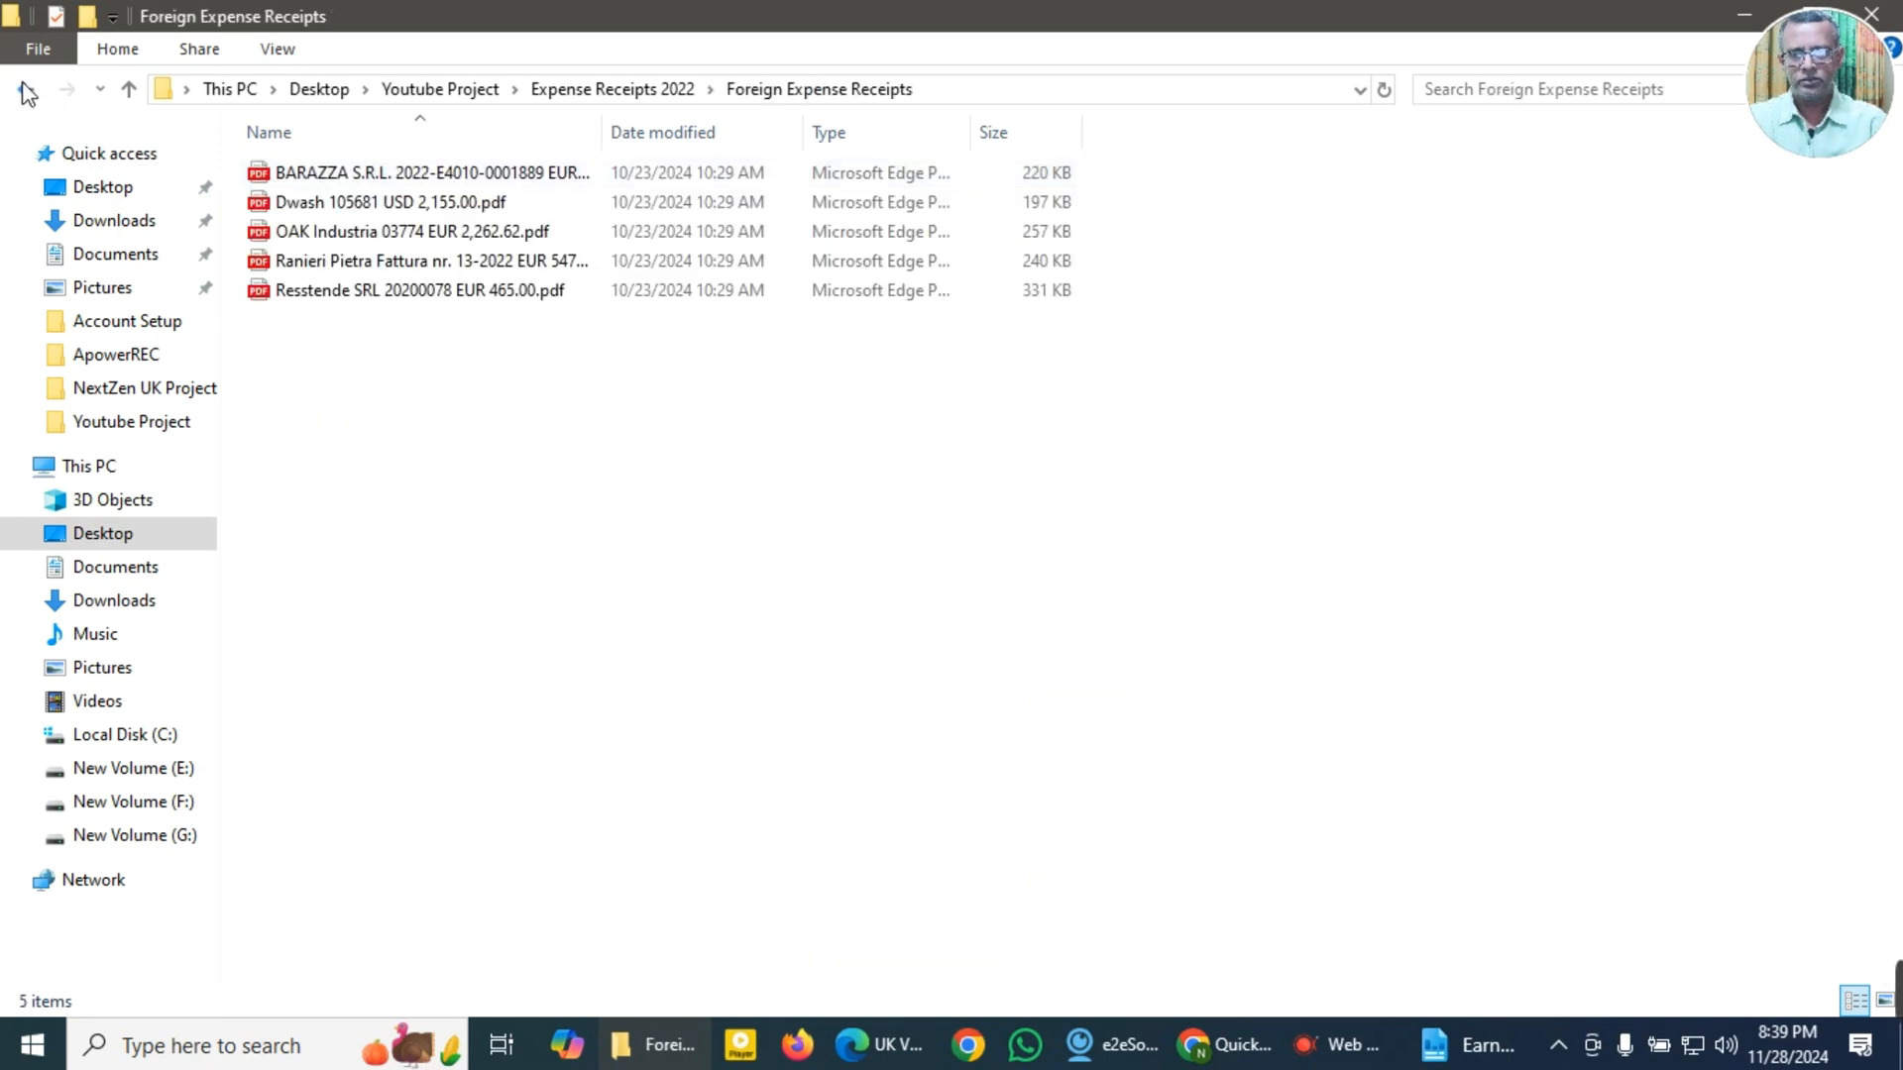
left_click(24, 89)
double_click(310, 201)
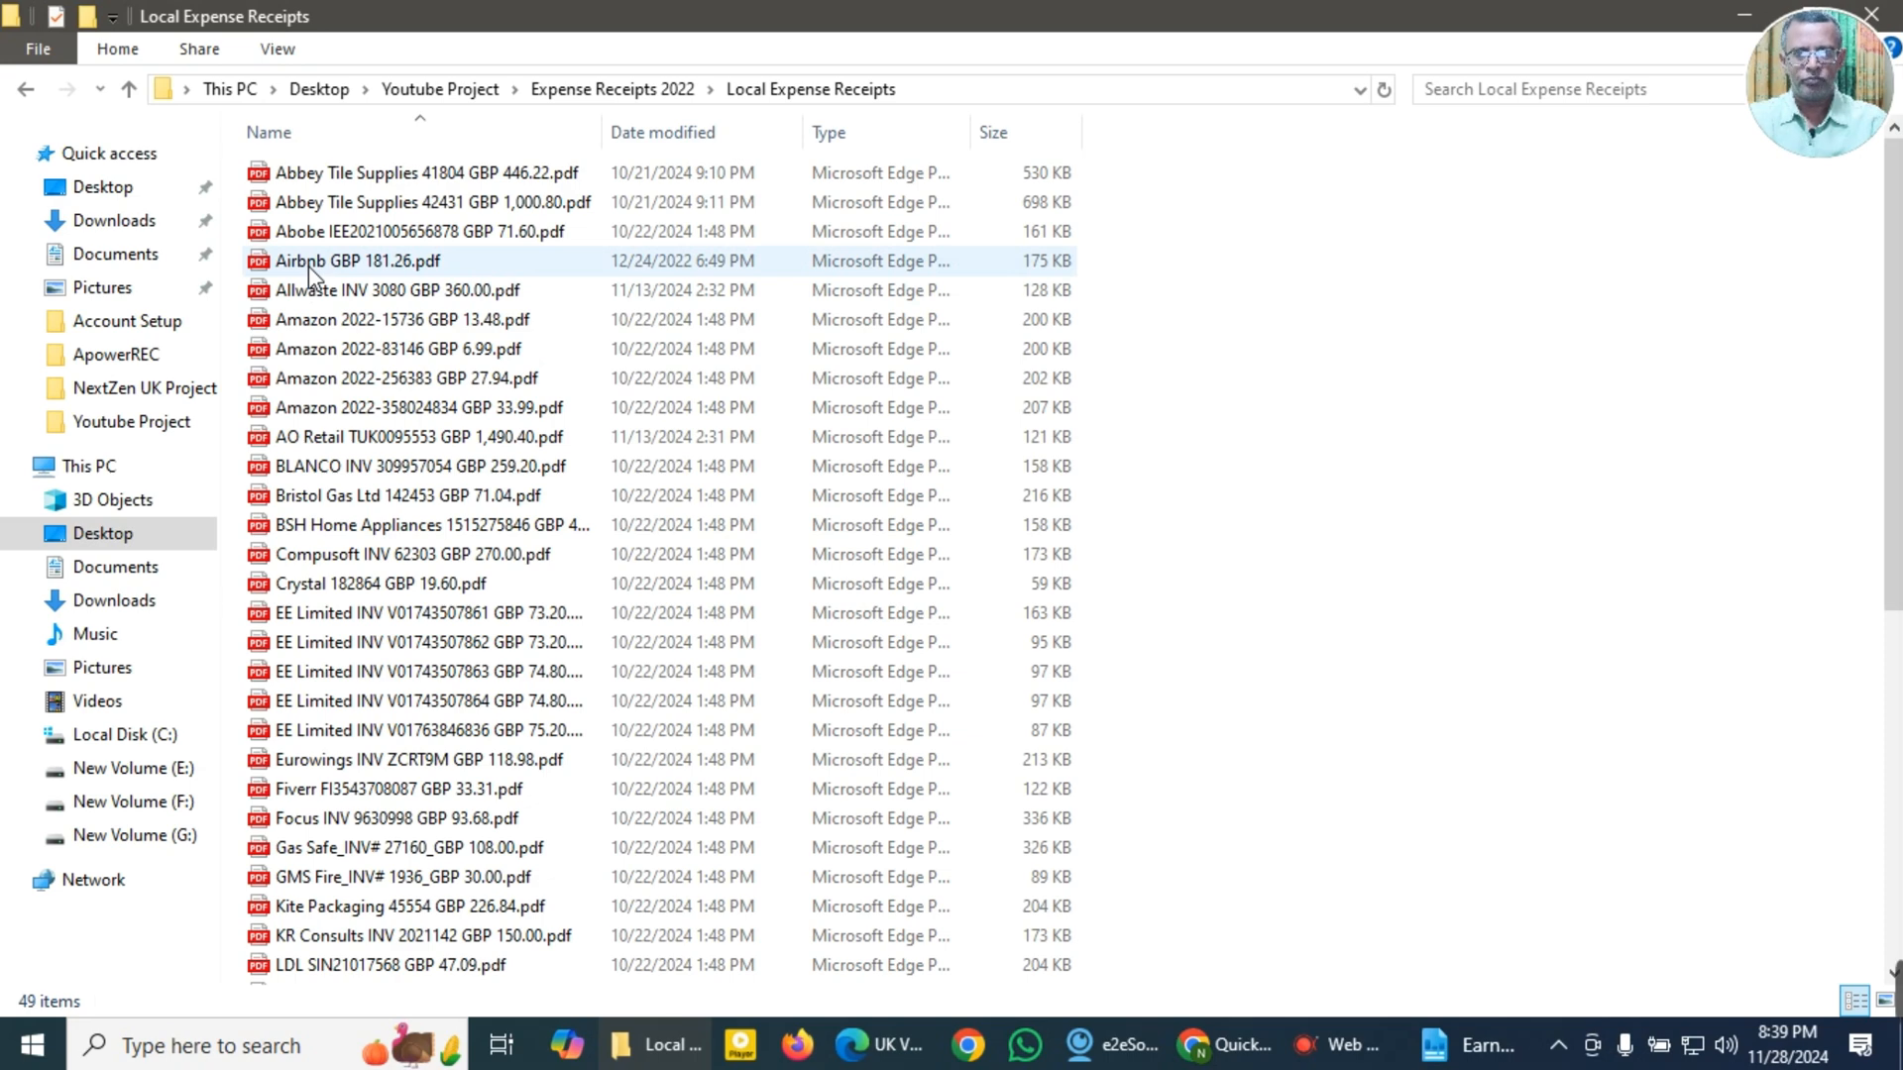
Step: Open the Abbey Tile Supplies 41804 GBP 446.22 invoice PDF and copy the supplier name from its header
double_click(354, 176)
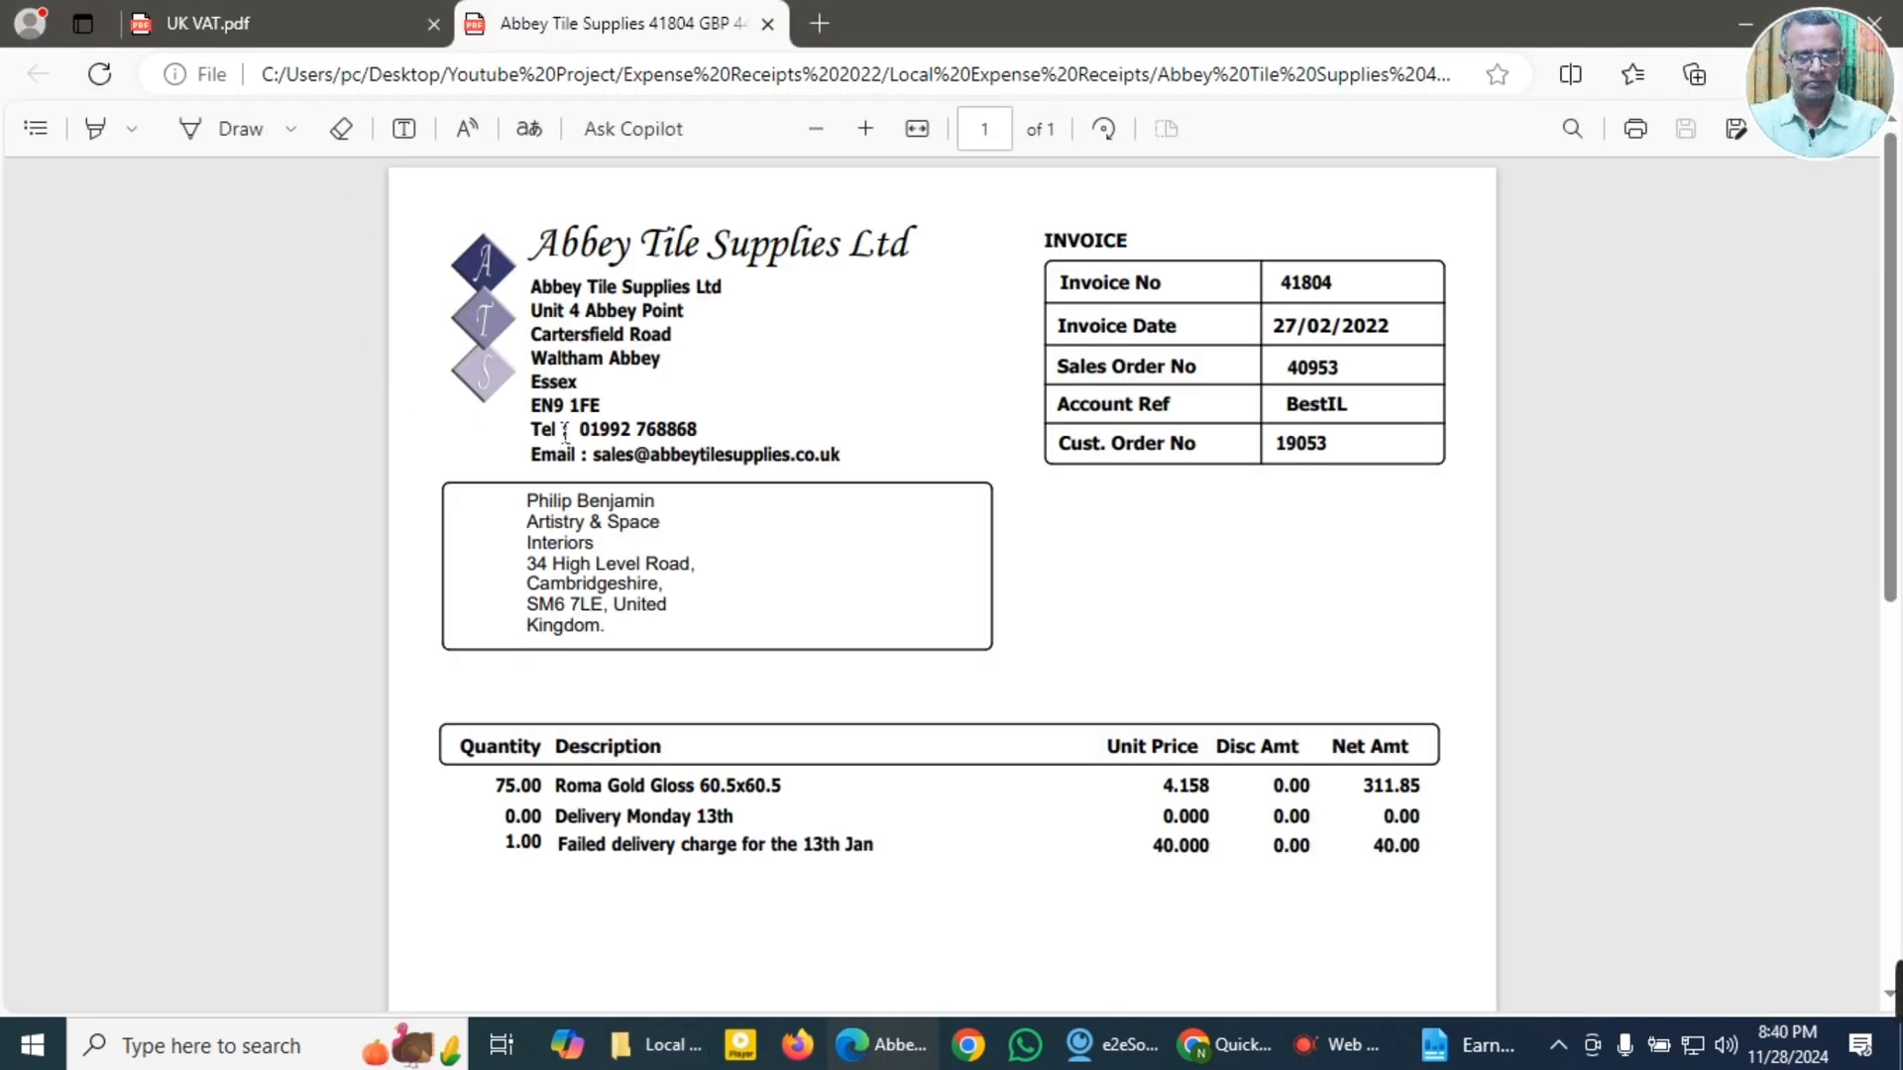
scroll(565, 431, "down", 3)
scroll(565, 431, "up", 3)
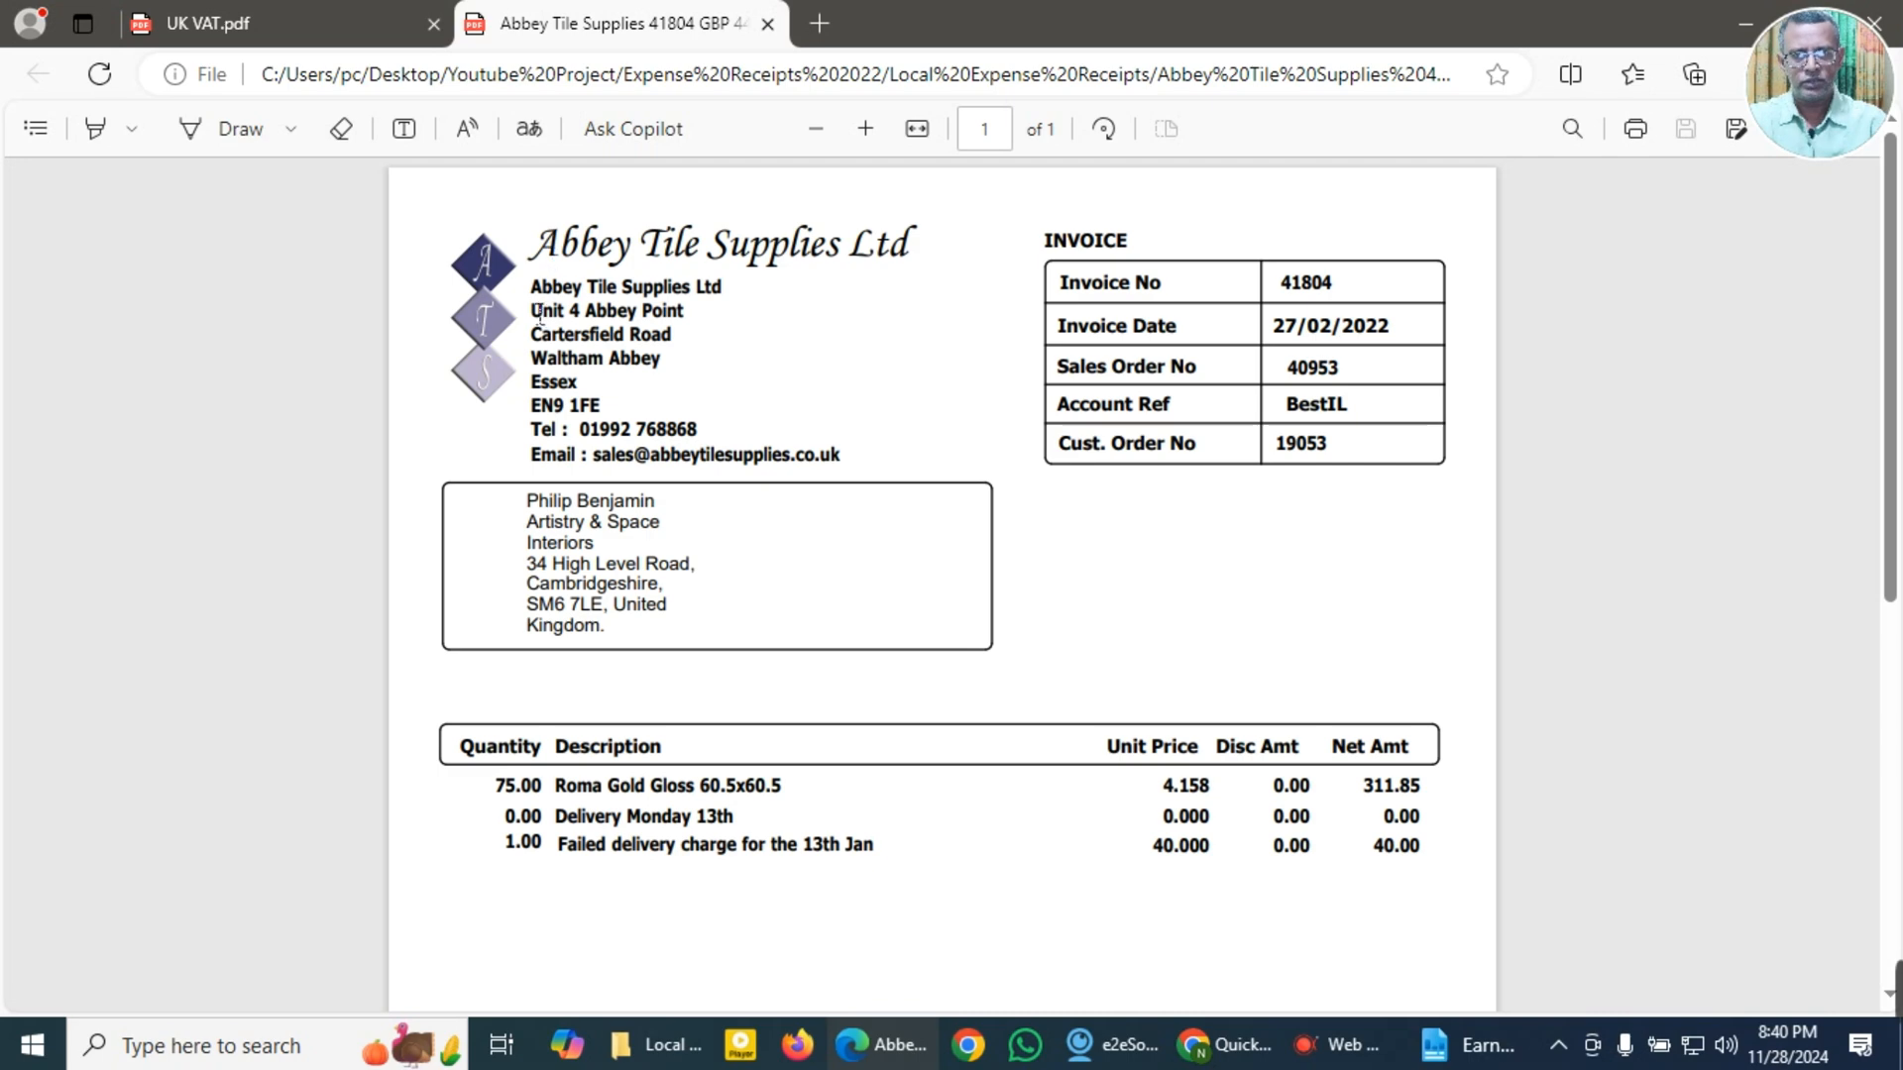
left_click_drag(533, 295, 730, 306)
key("ctrl+c")
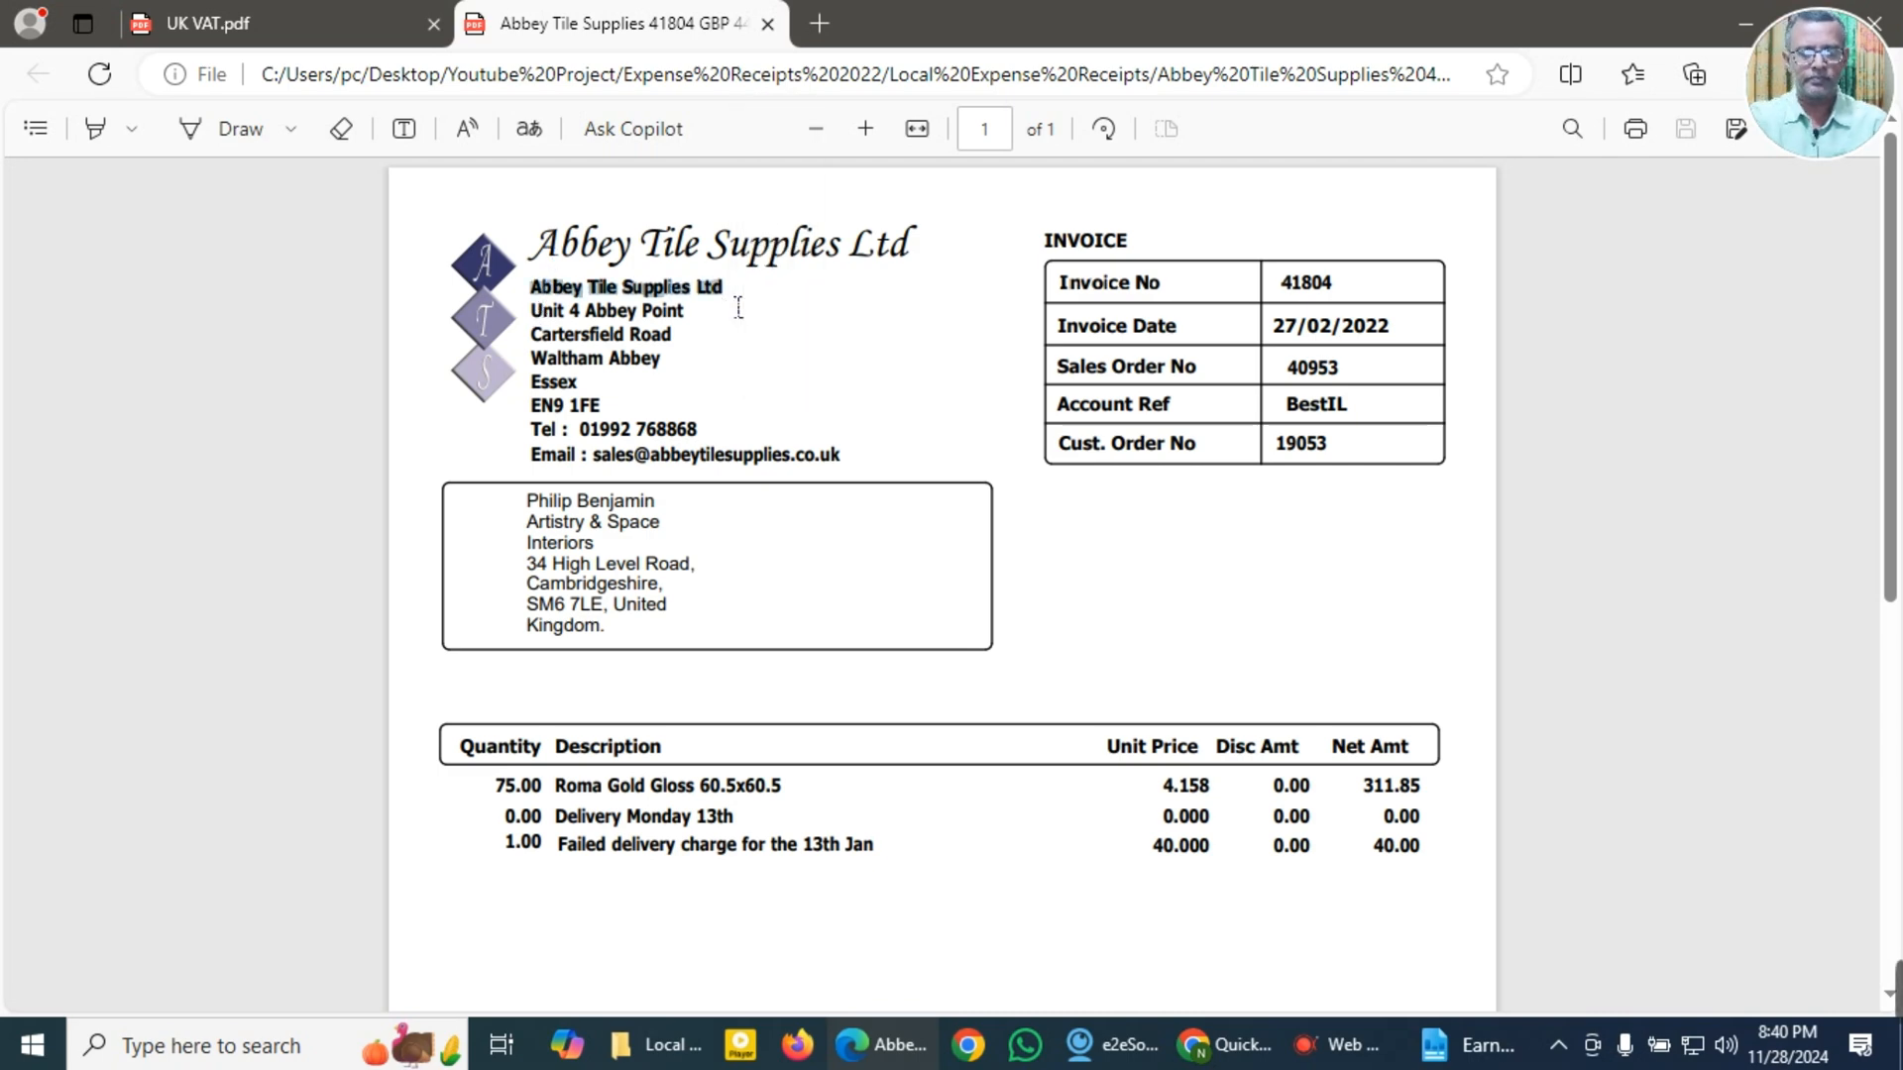
Step: Switch to Chrome and search Google for "Abbey Tile Supplies Ltd" in a new browser tab
left_click(1221, 1050)
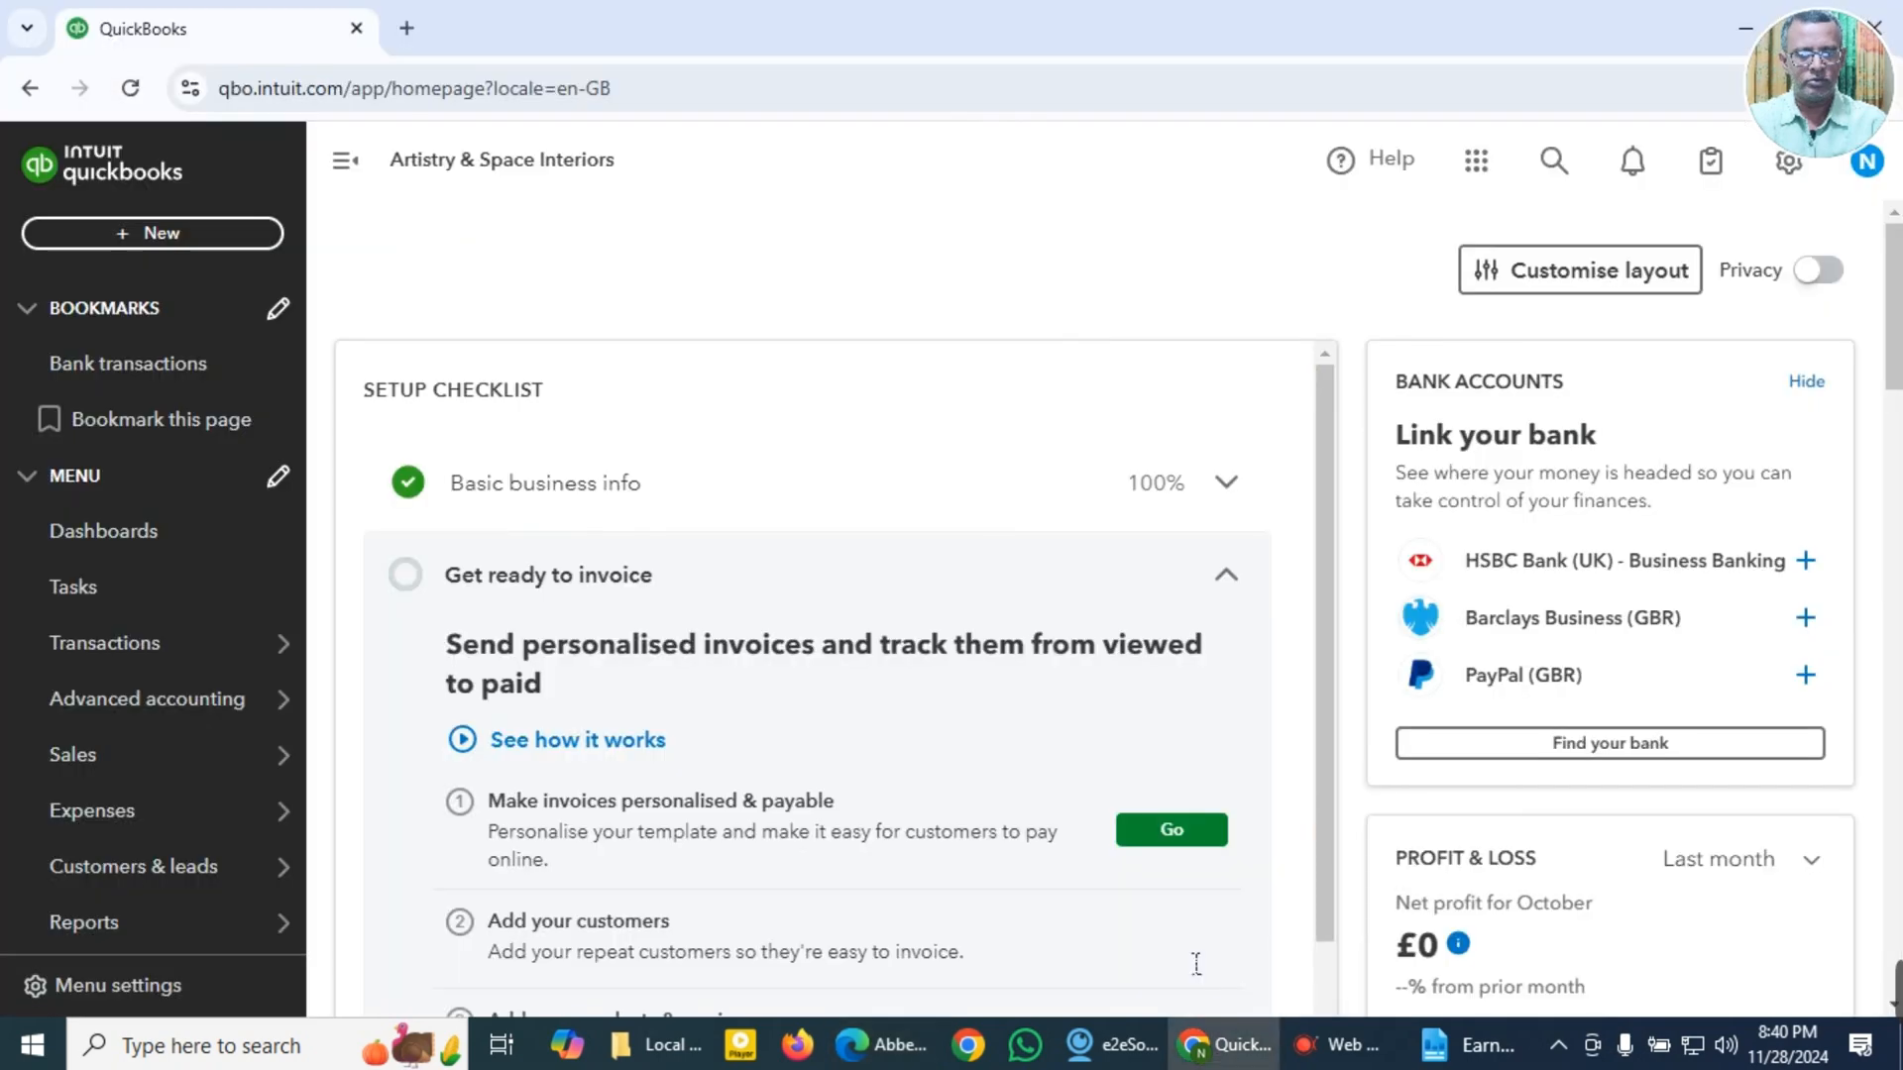
left_click(411, 28)
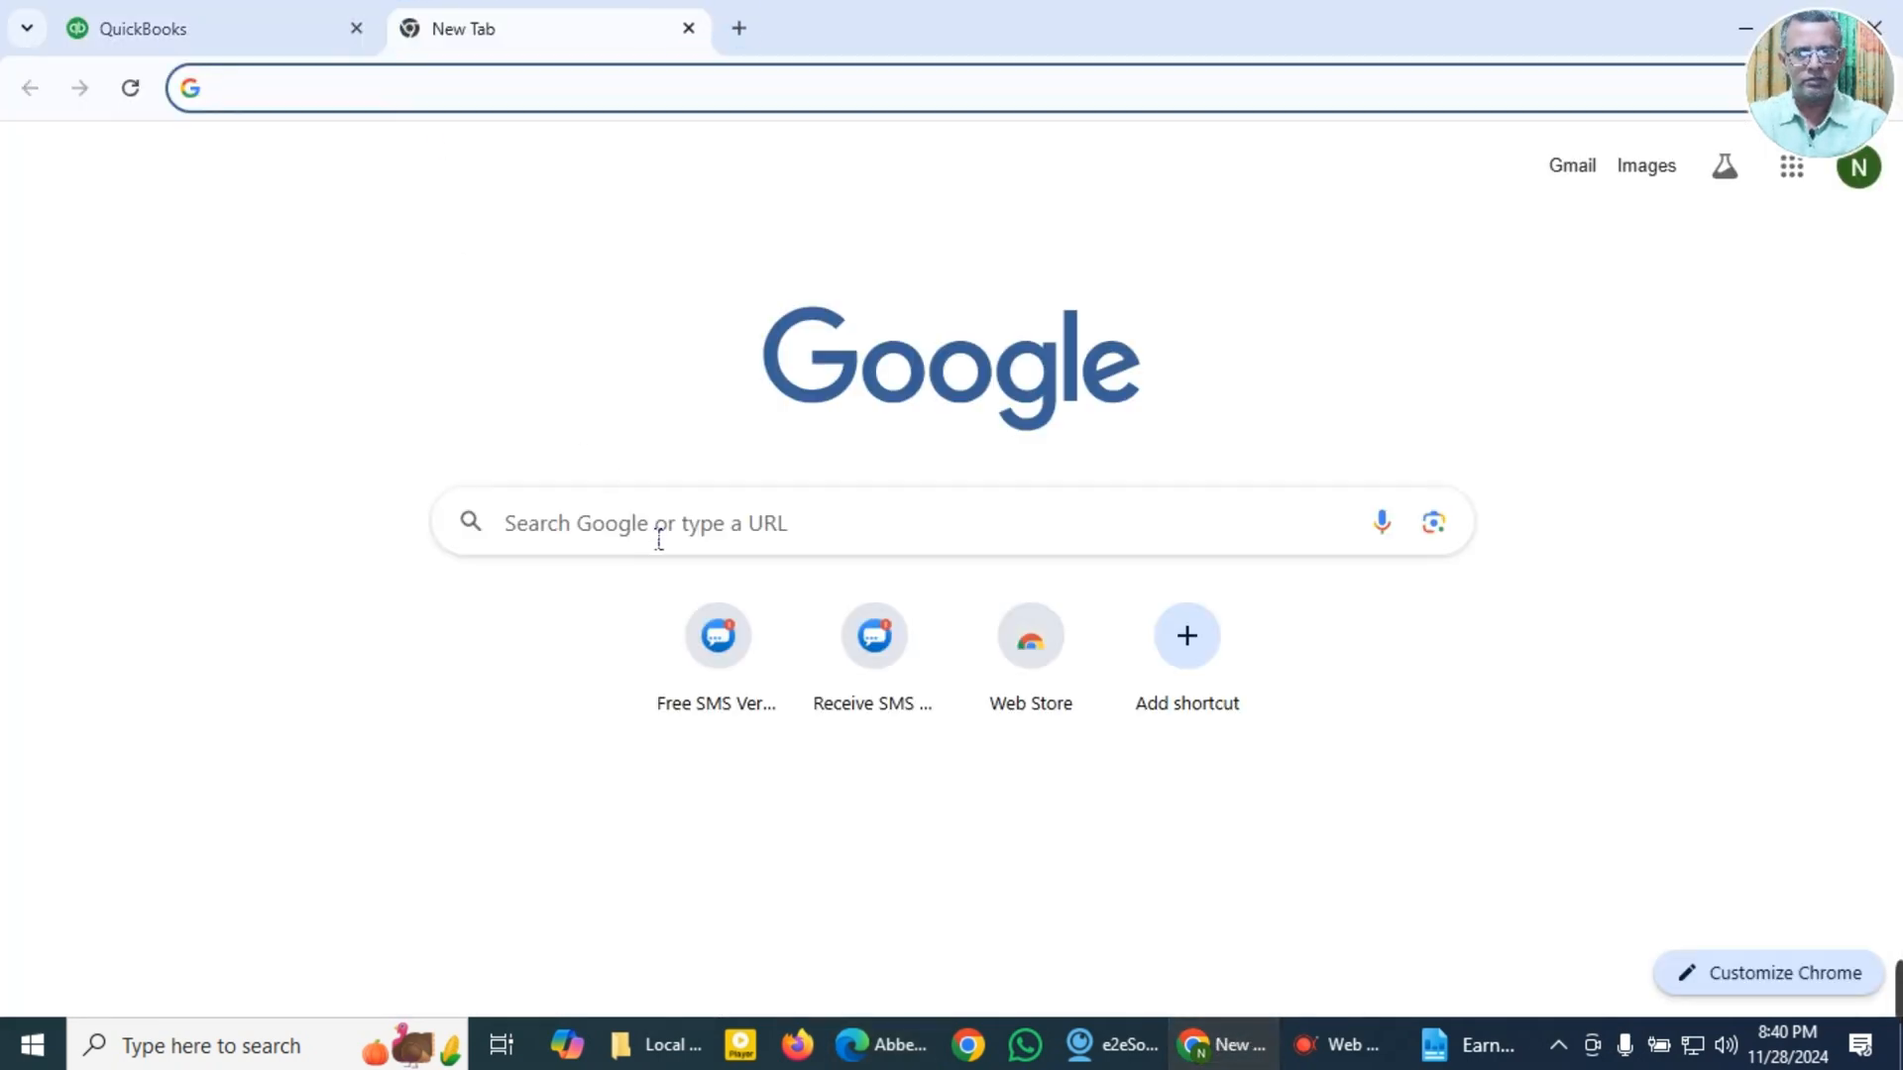
left_click(659, 541)
key("ctrl+v")
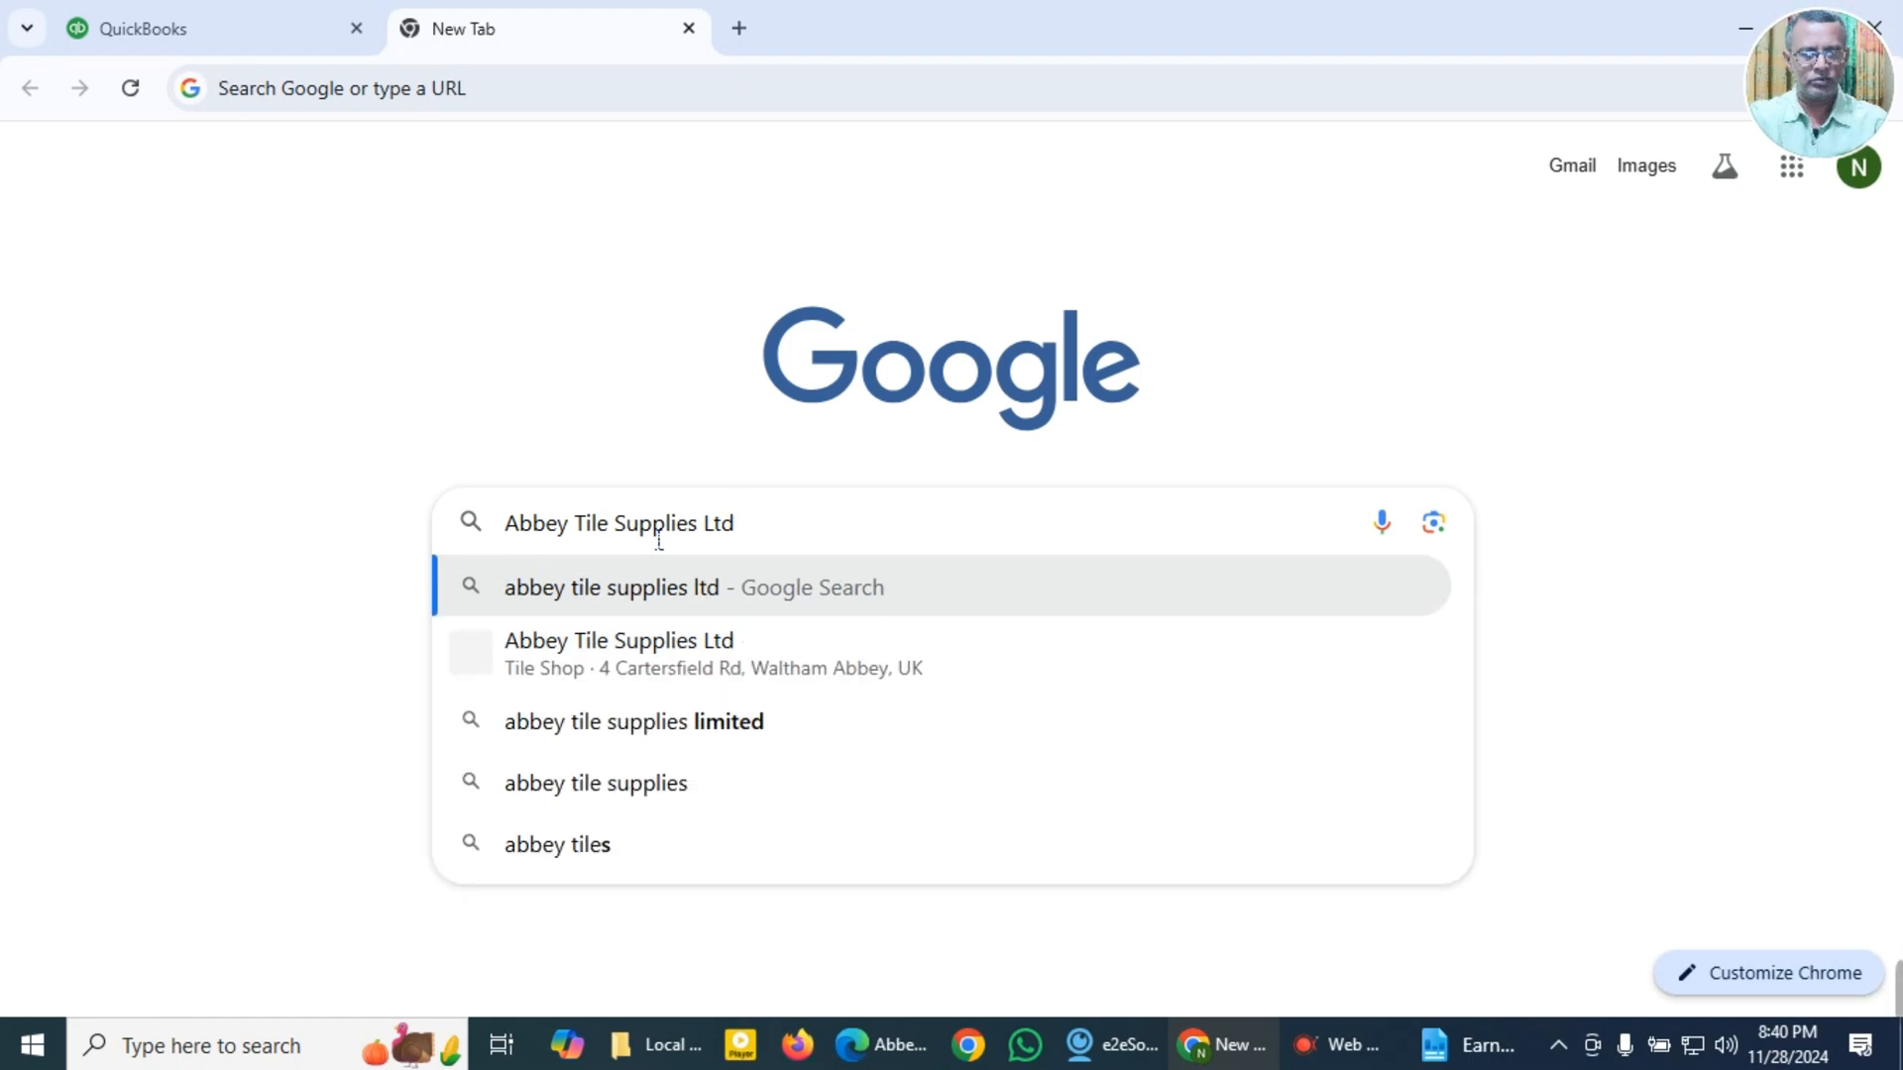
key("Return")
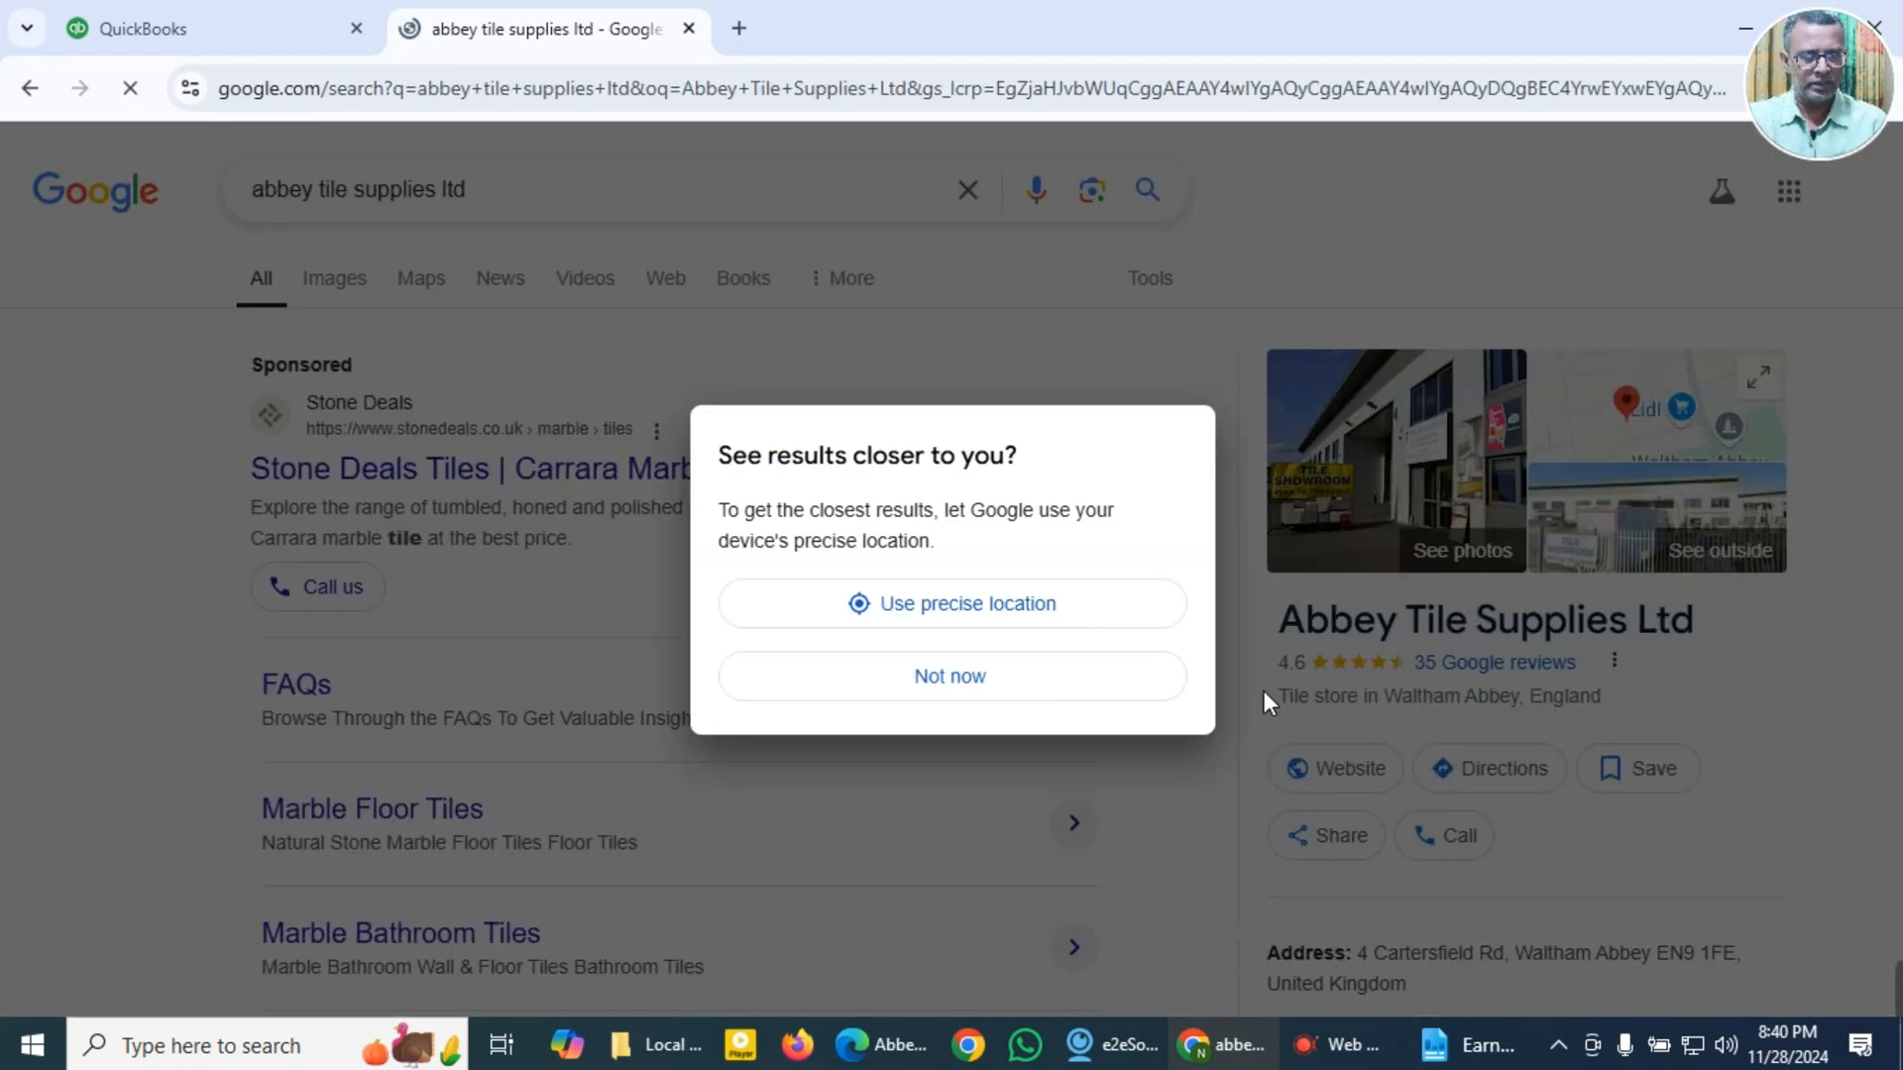
Step: Examine the search results for Abbey Tile Supplies Ltd's business details, profiles and products
left_click(998, 700)
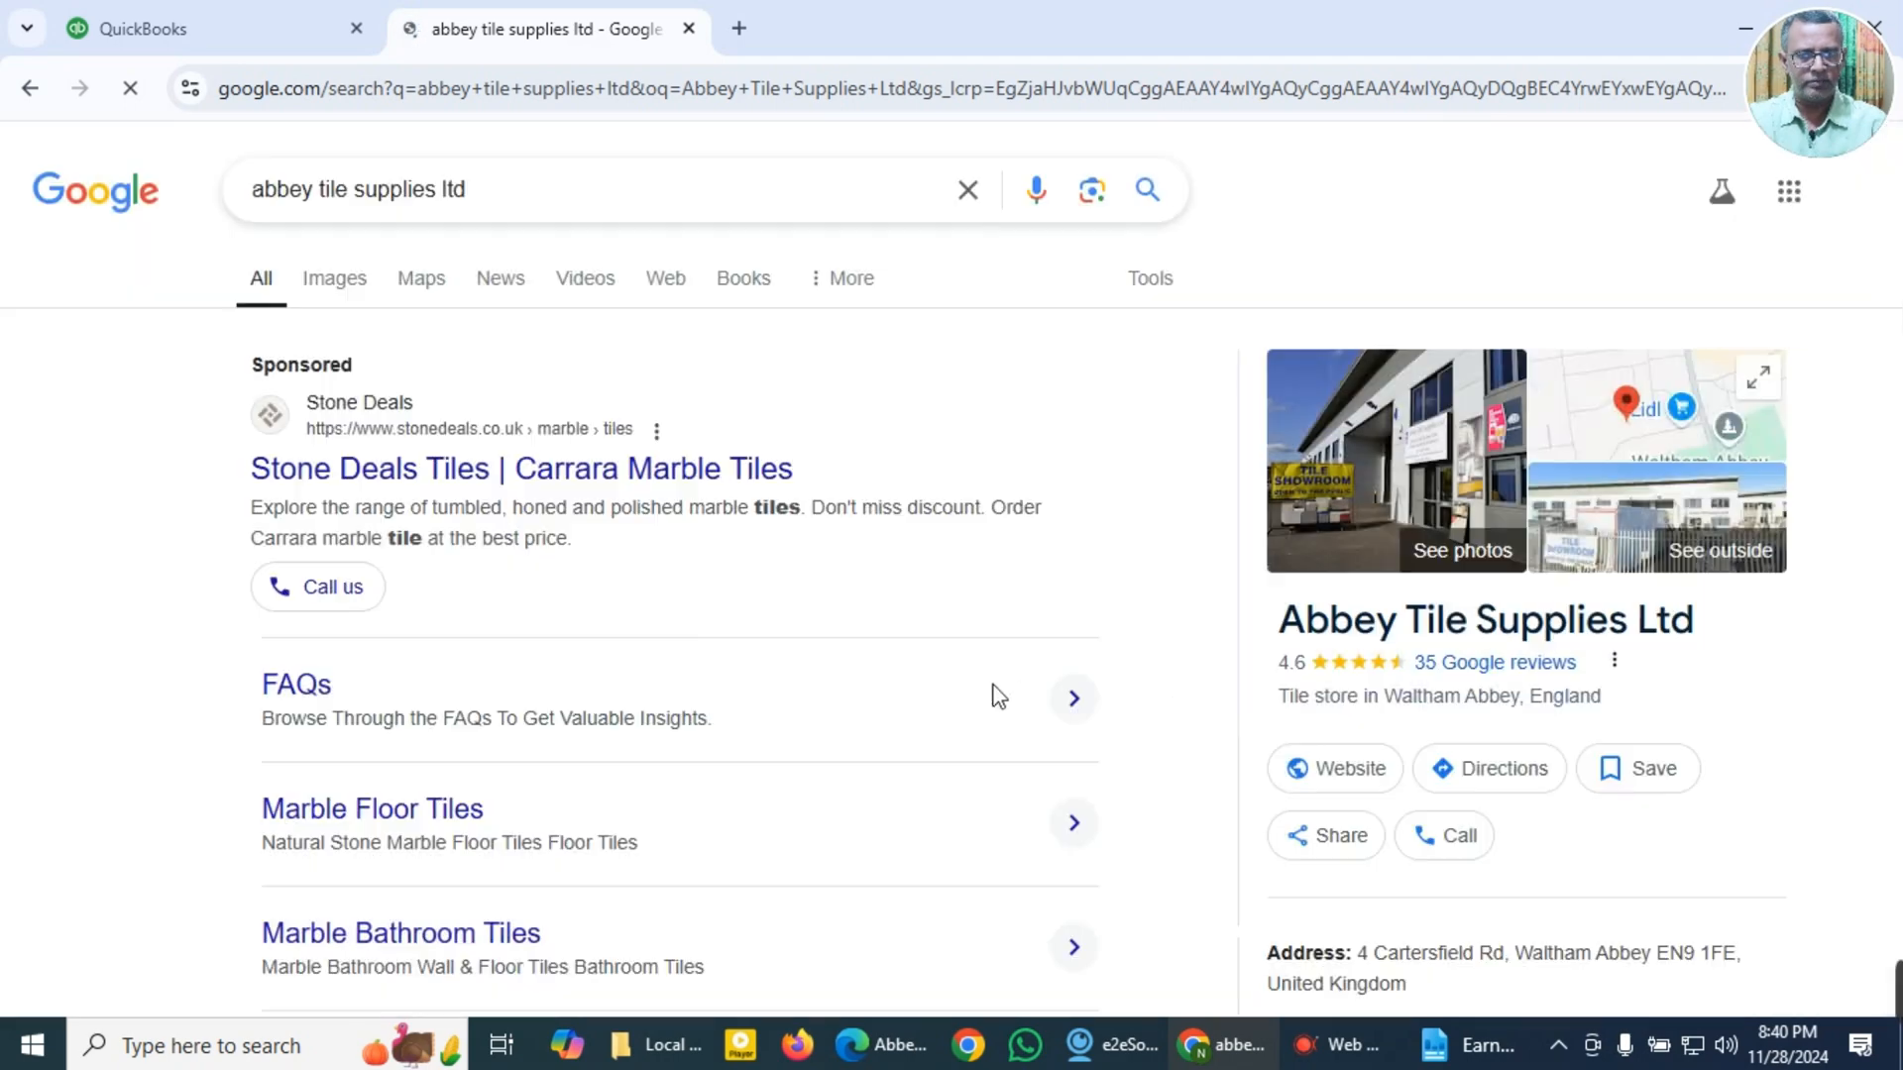
scroll(1469, 702, "down", 3)
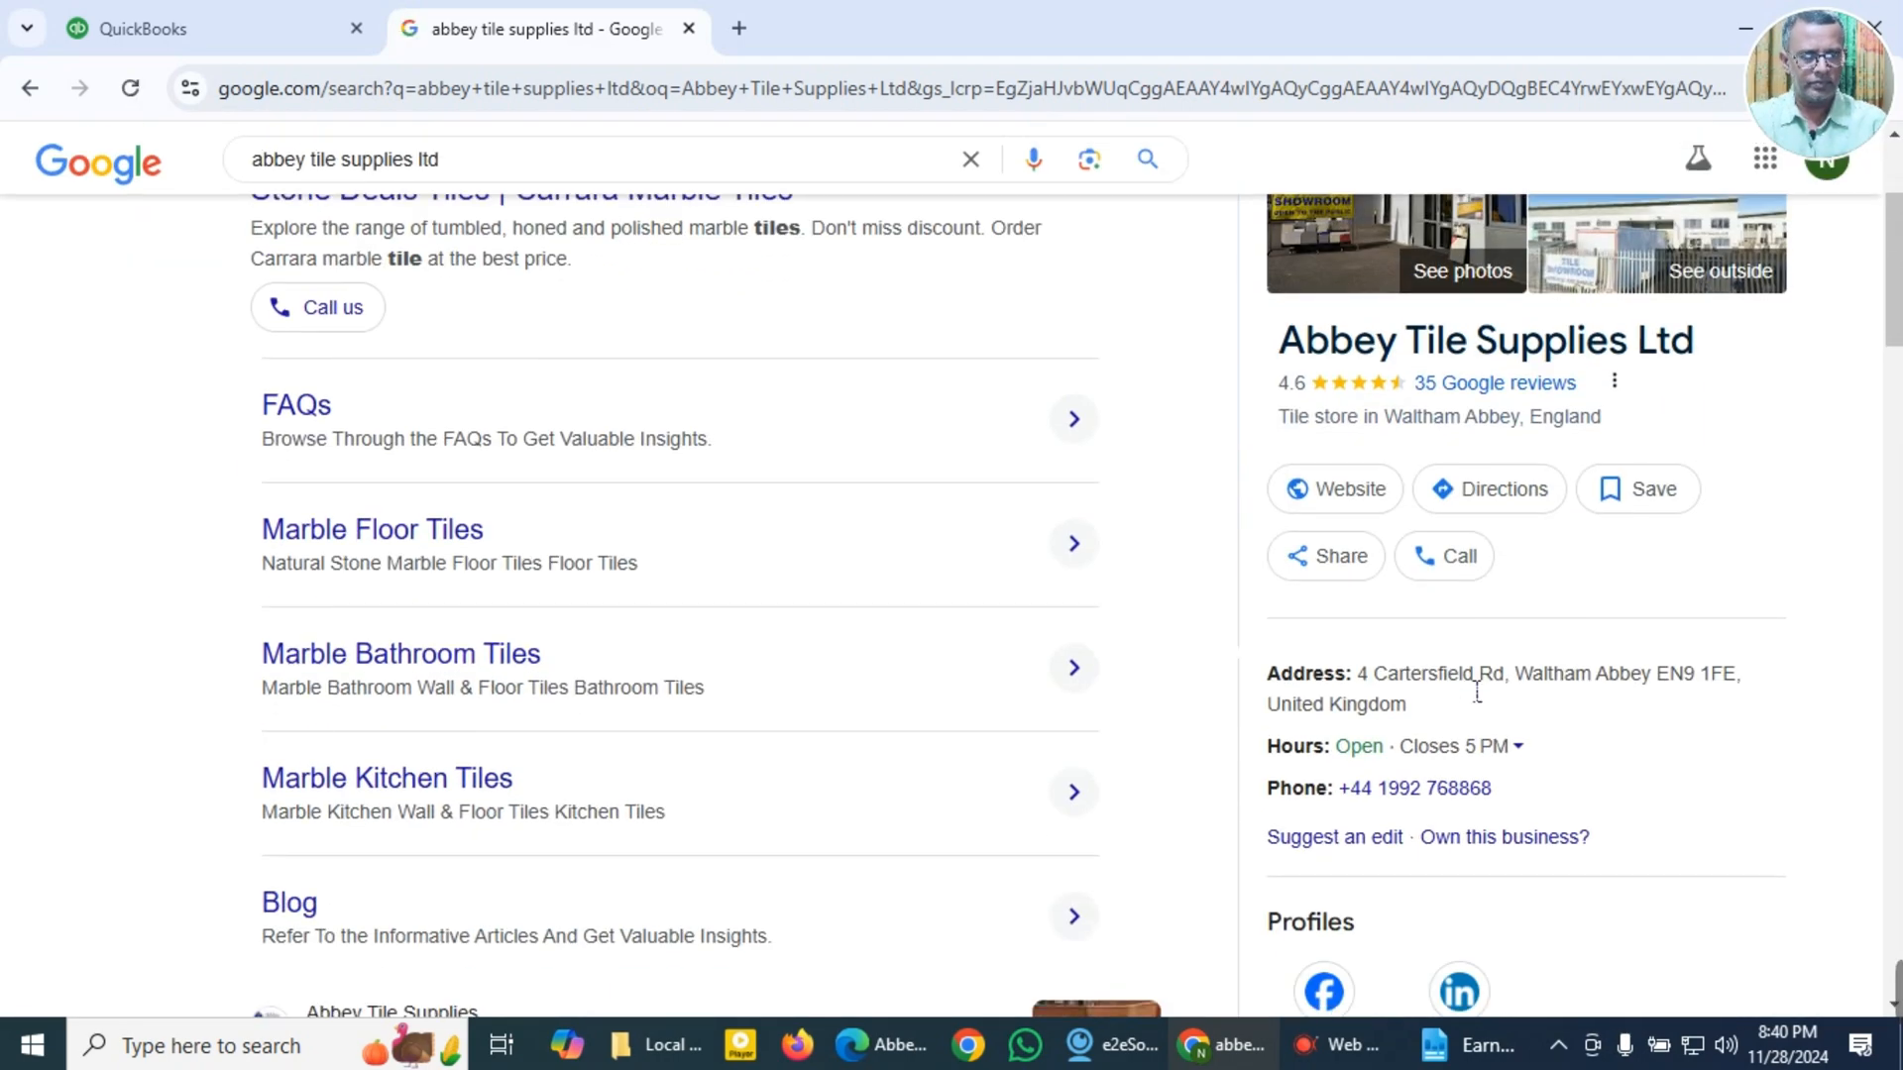
scroll(1477, 692, "down", 3)
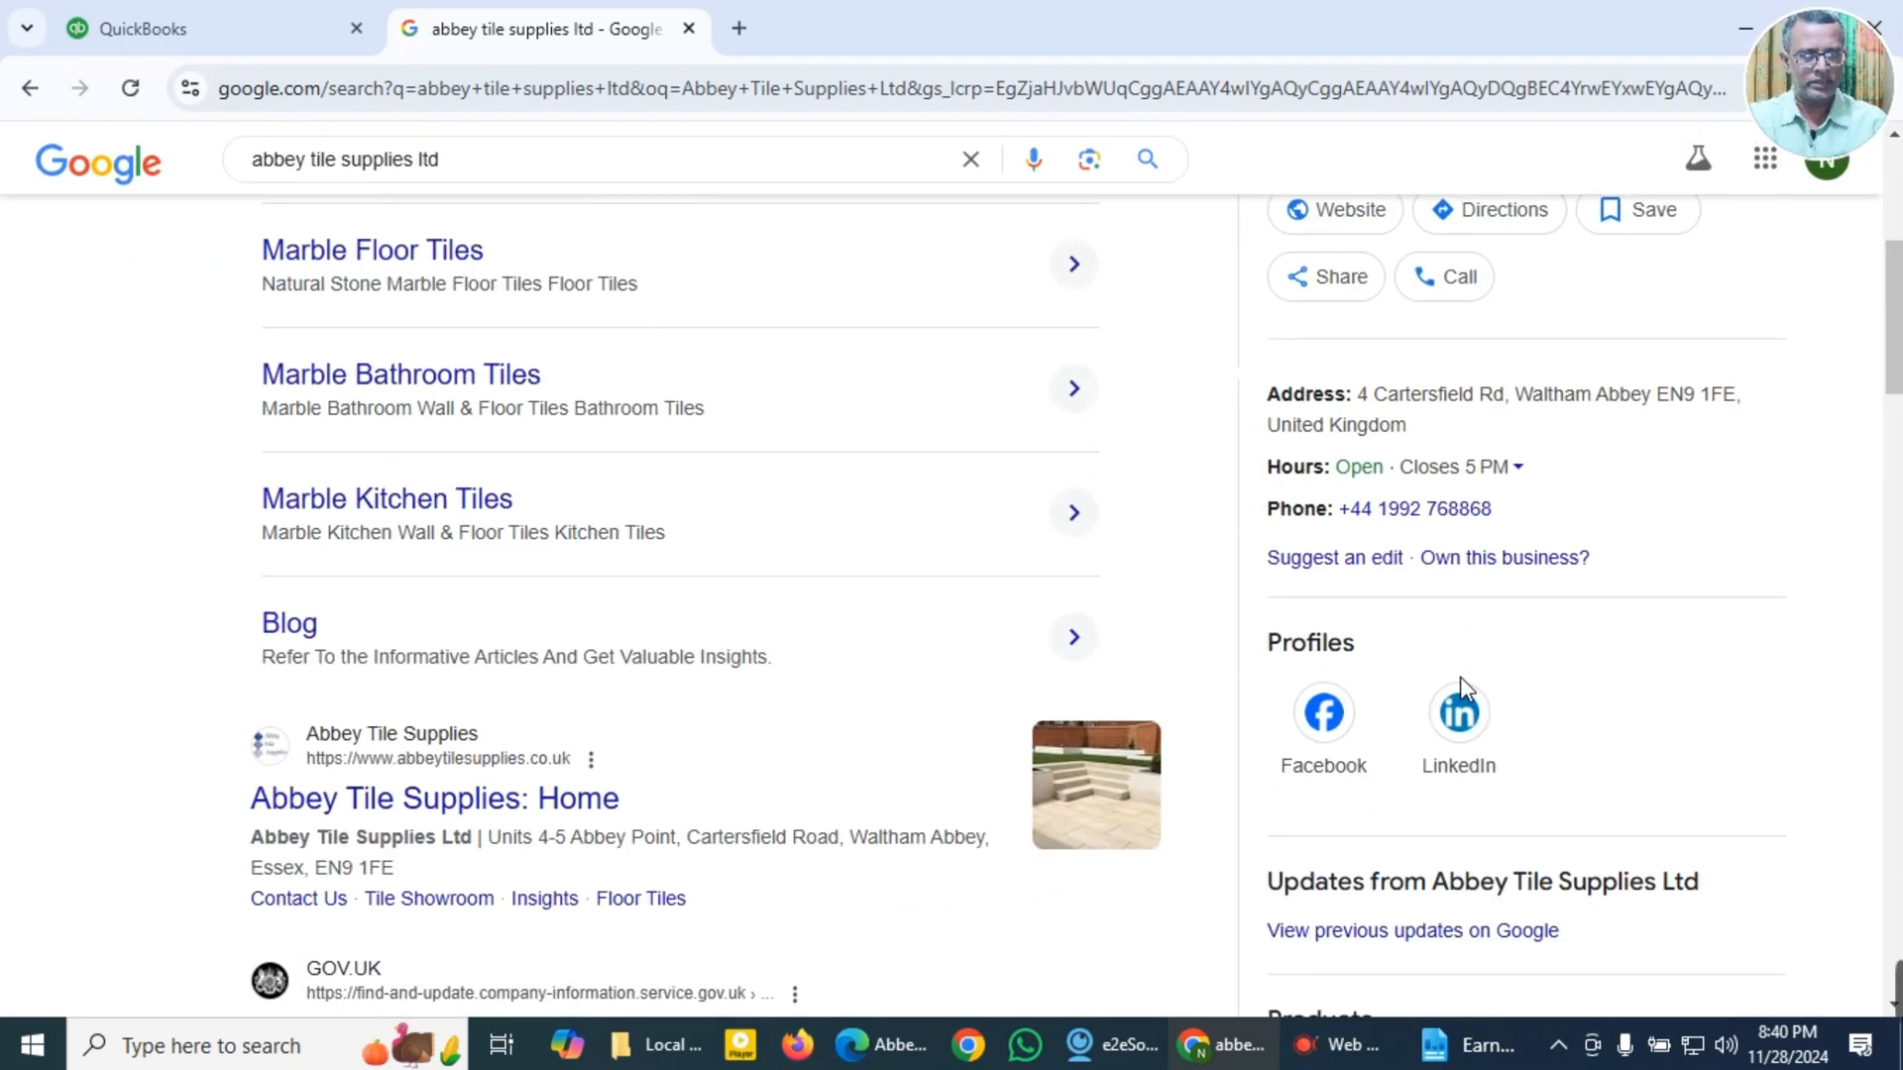
scroll(1460, 684, "down", 4)
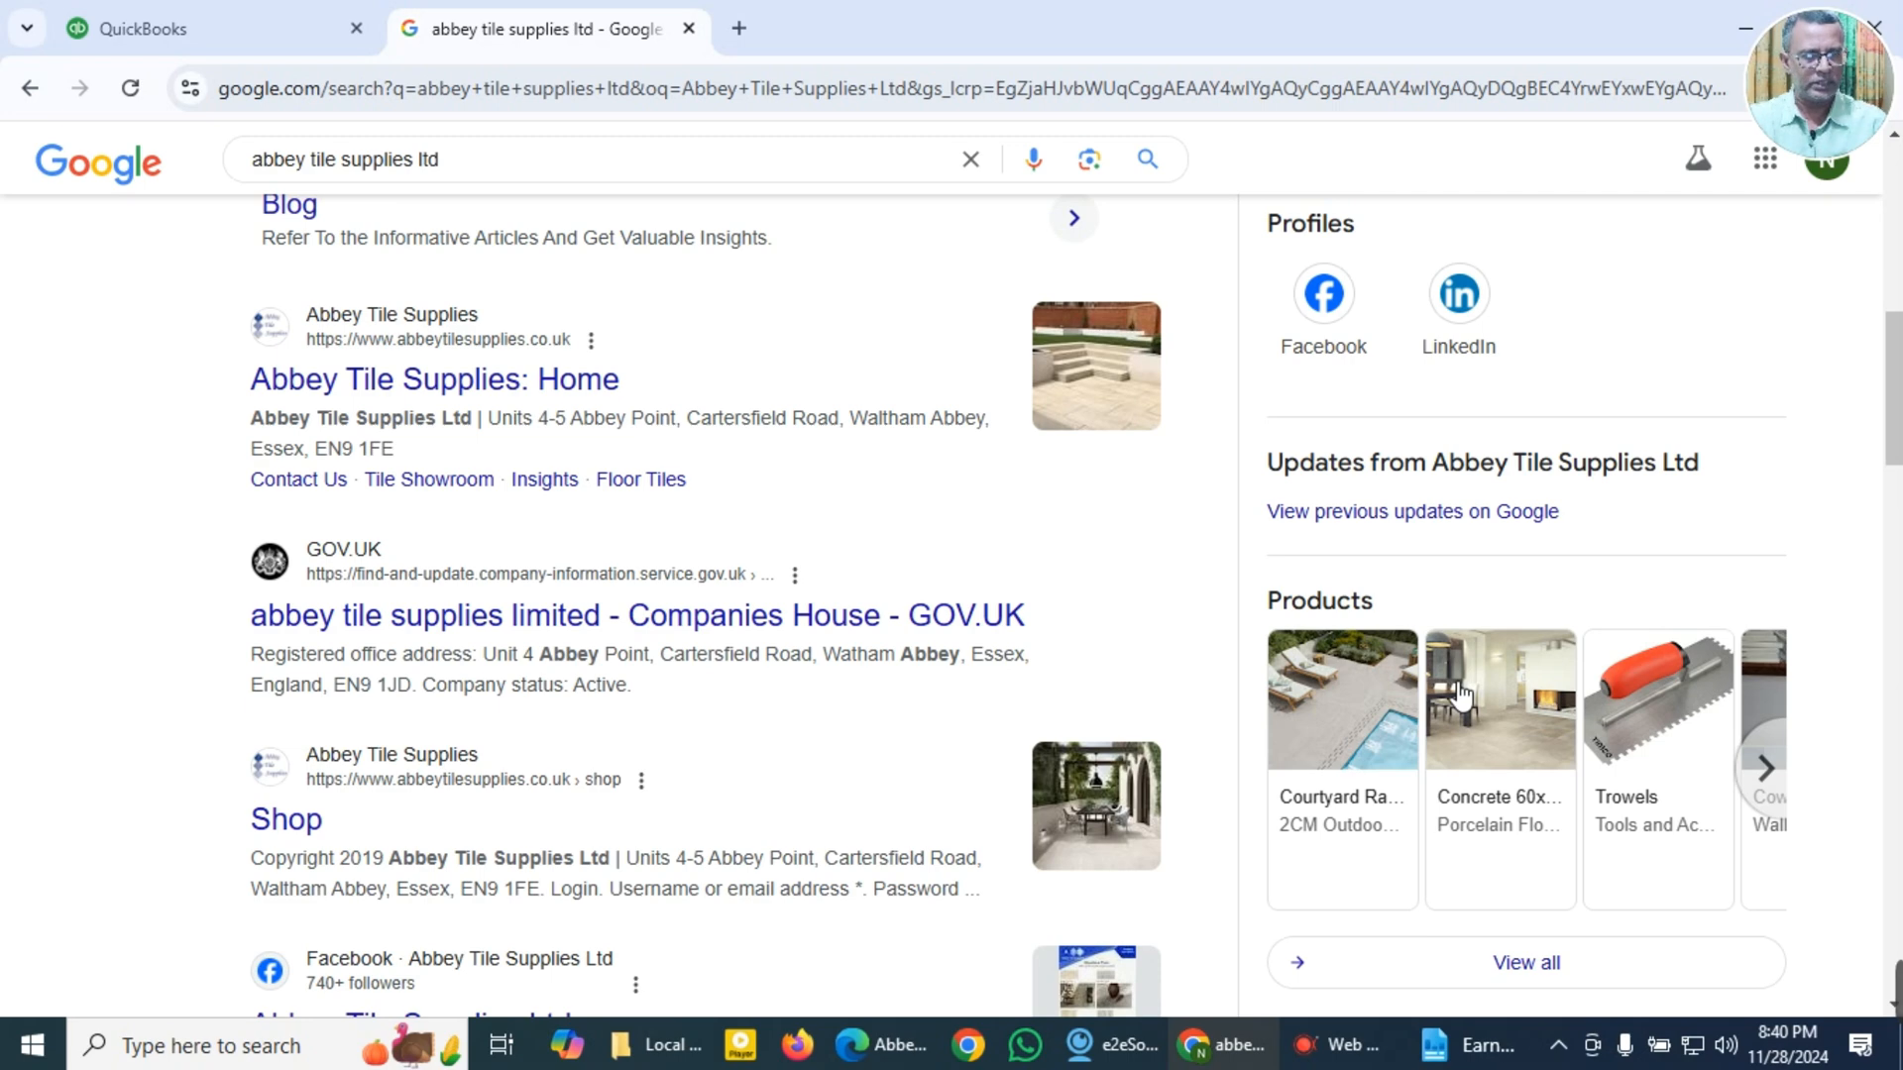
scroll(1460, 694, "up", 3)
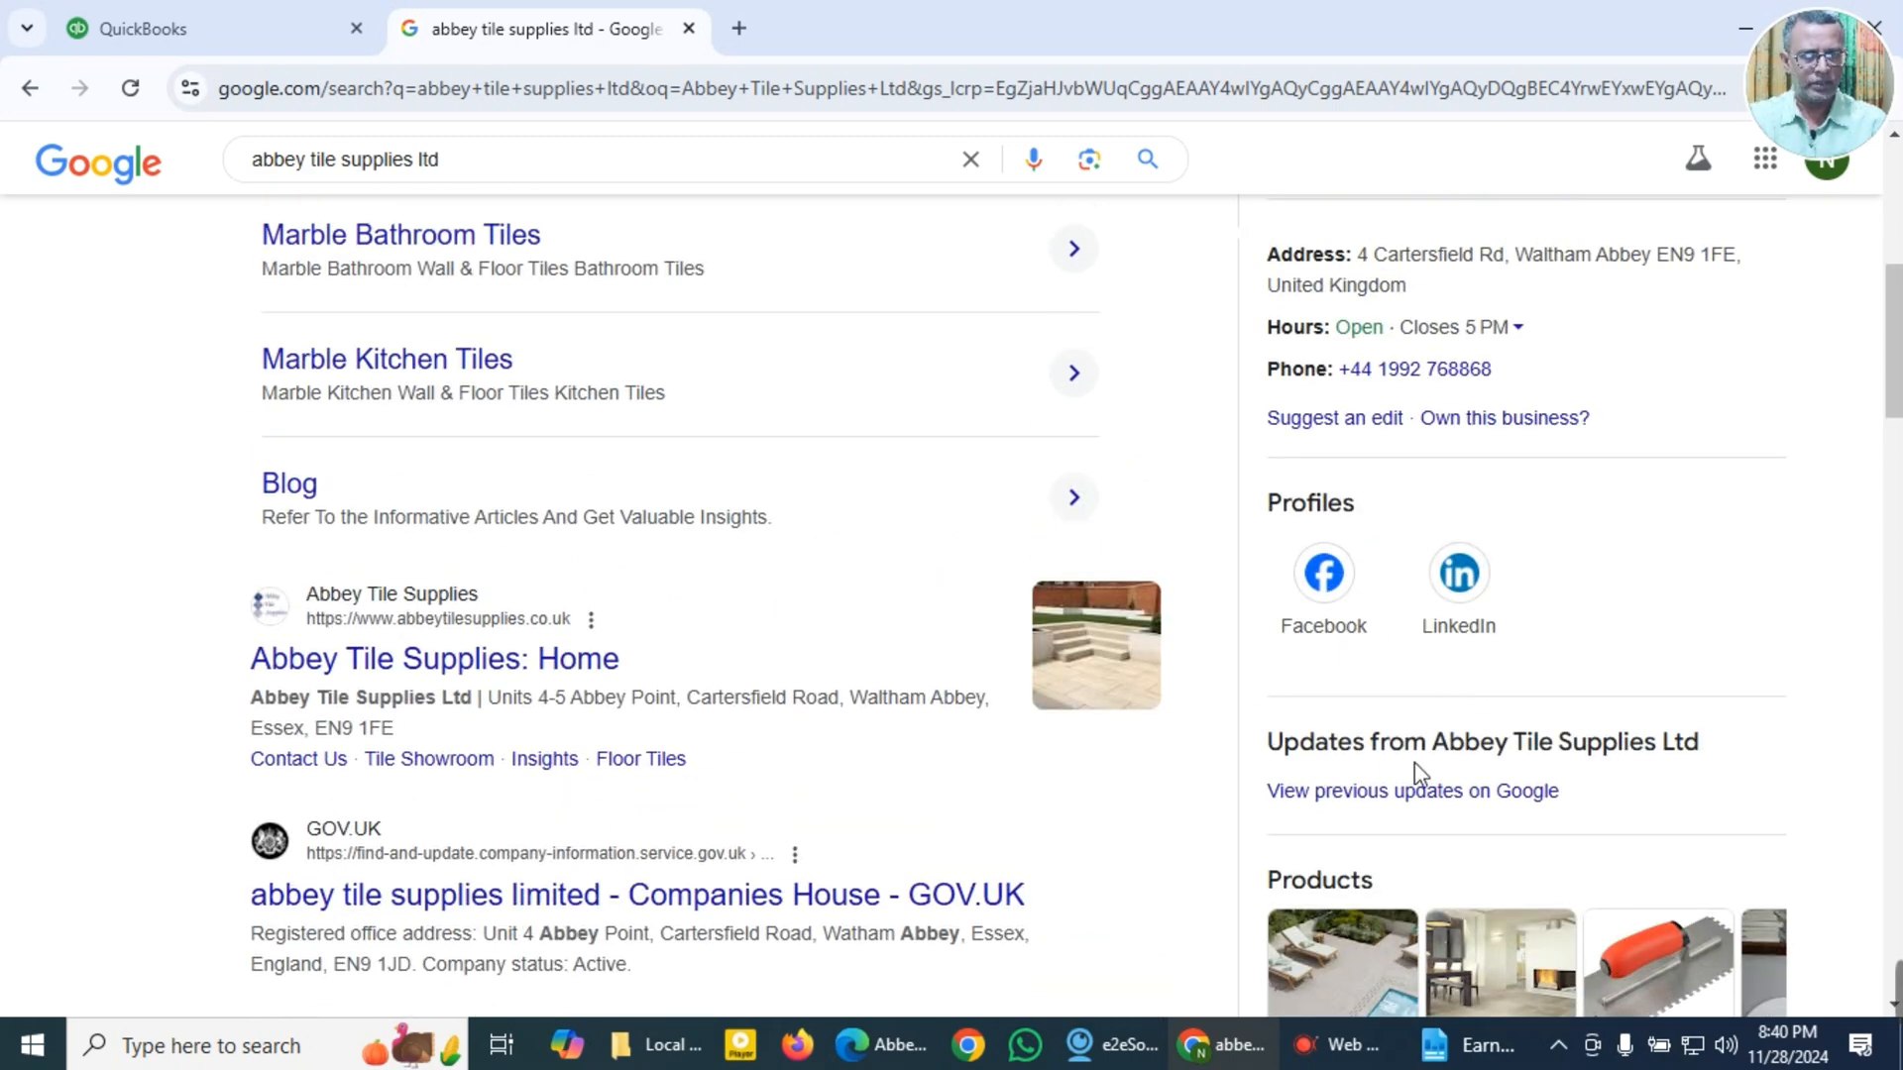
scroll(1637, 764, "down", 3)
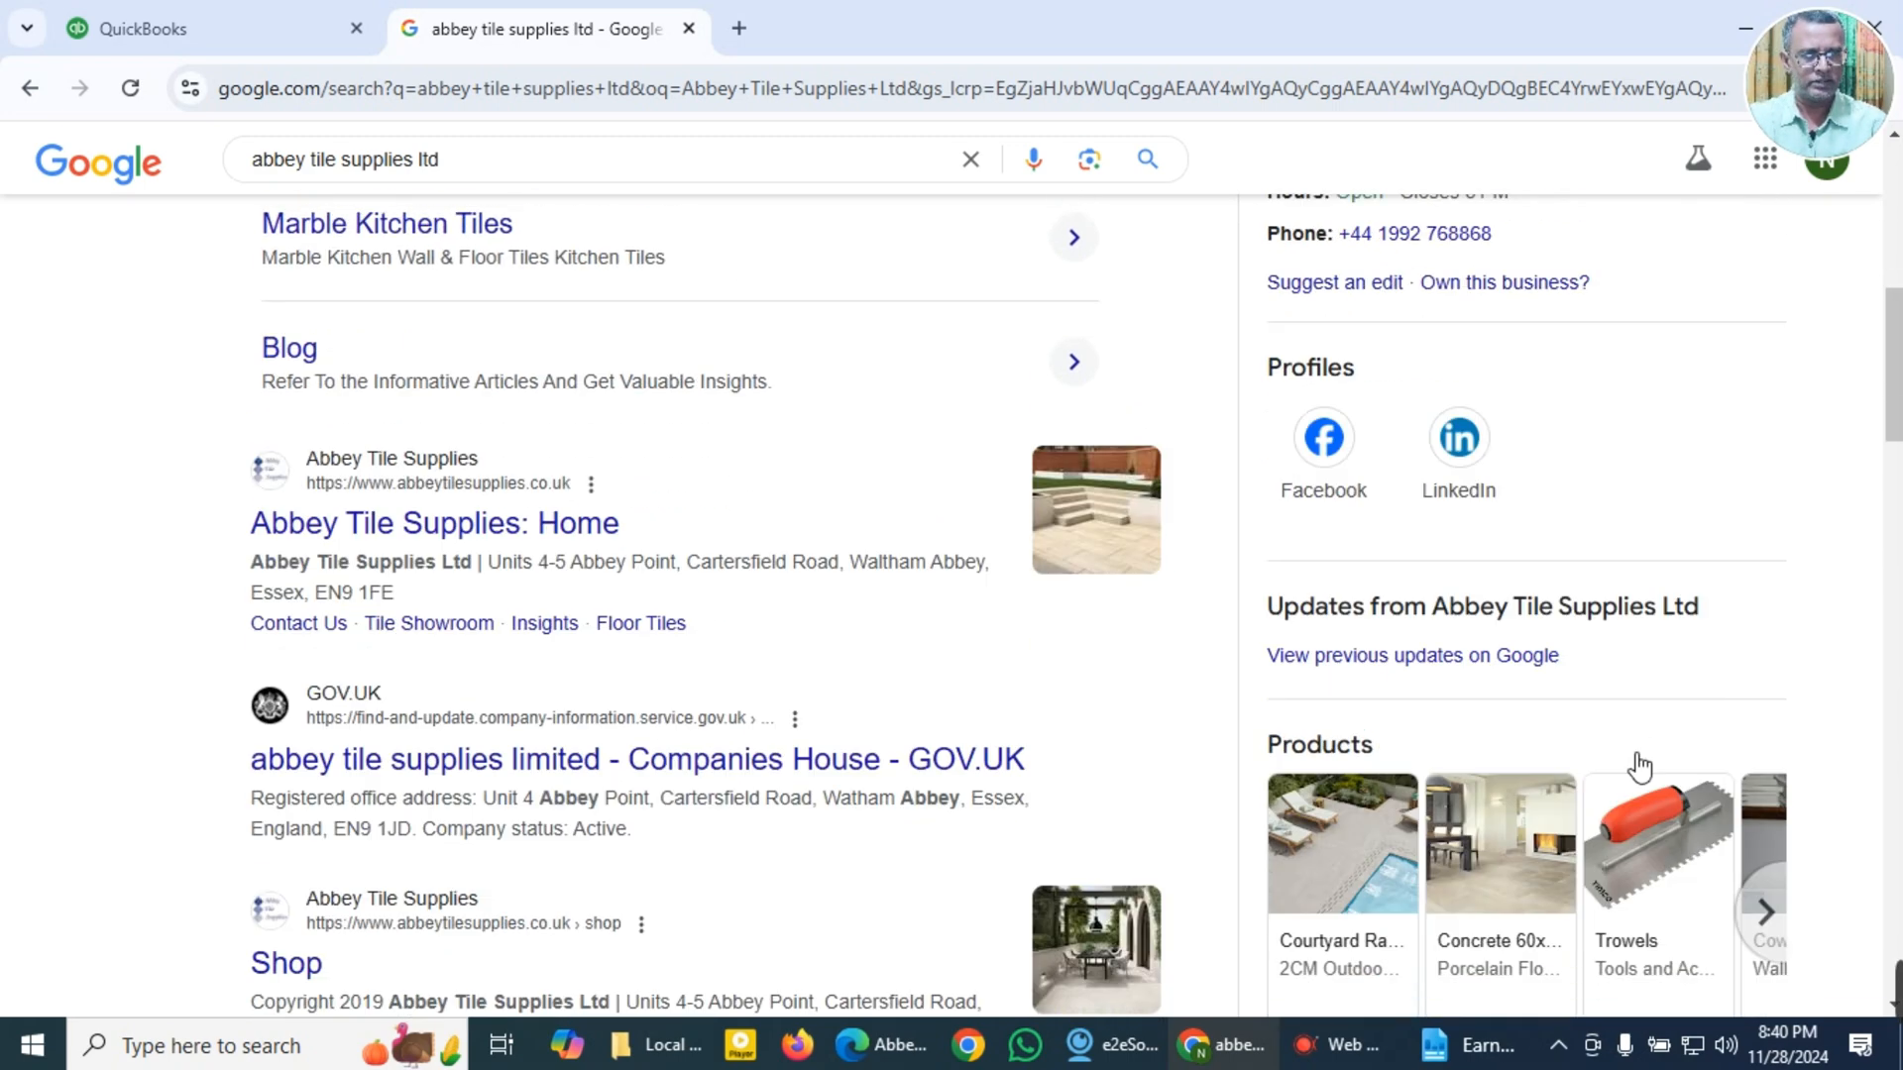
Step: Switch back to QuickBooks and open the Bills page of the Expenses area
left_click(174, 22)
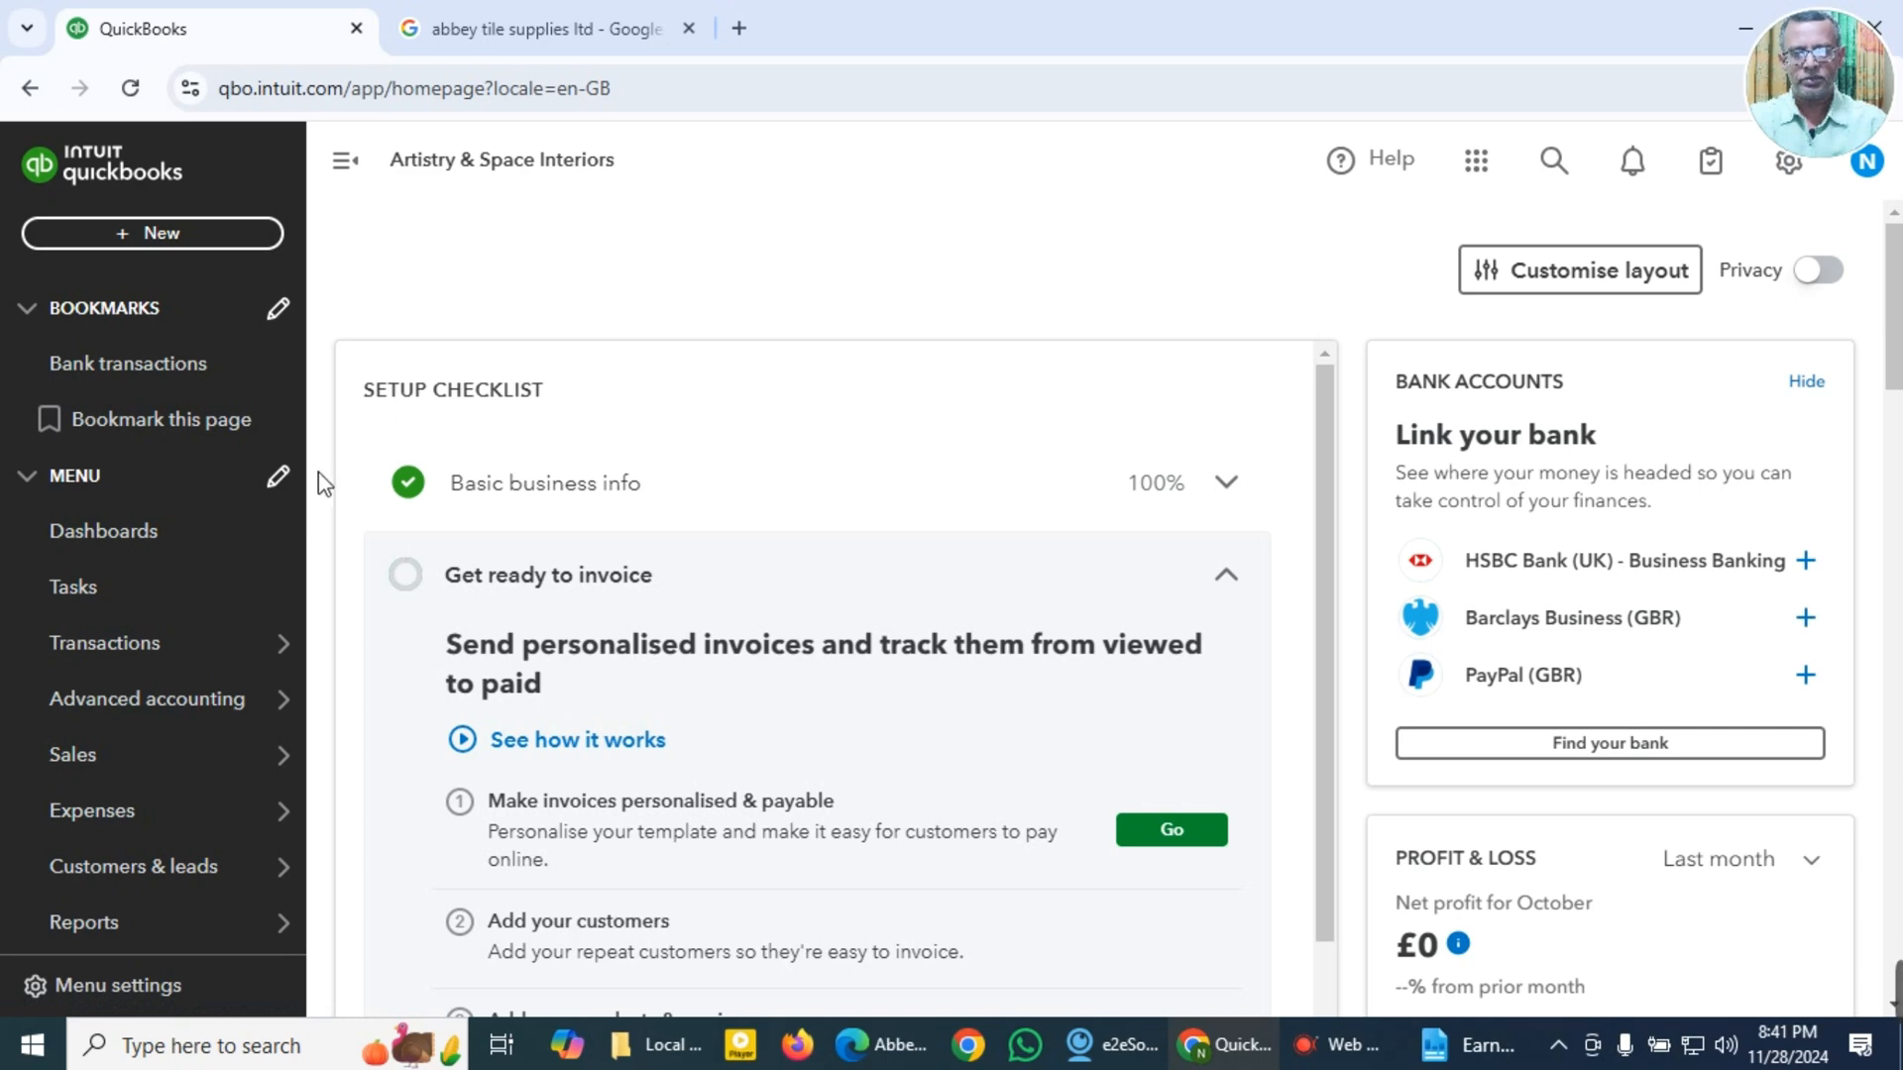
mouse_move(186, 698)
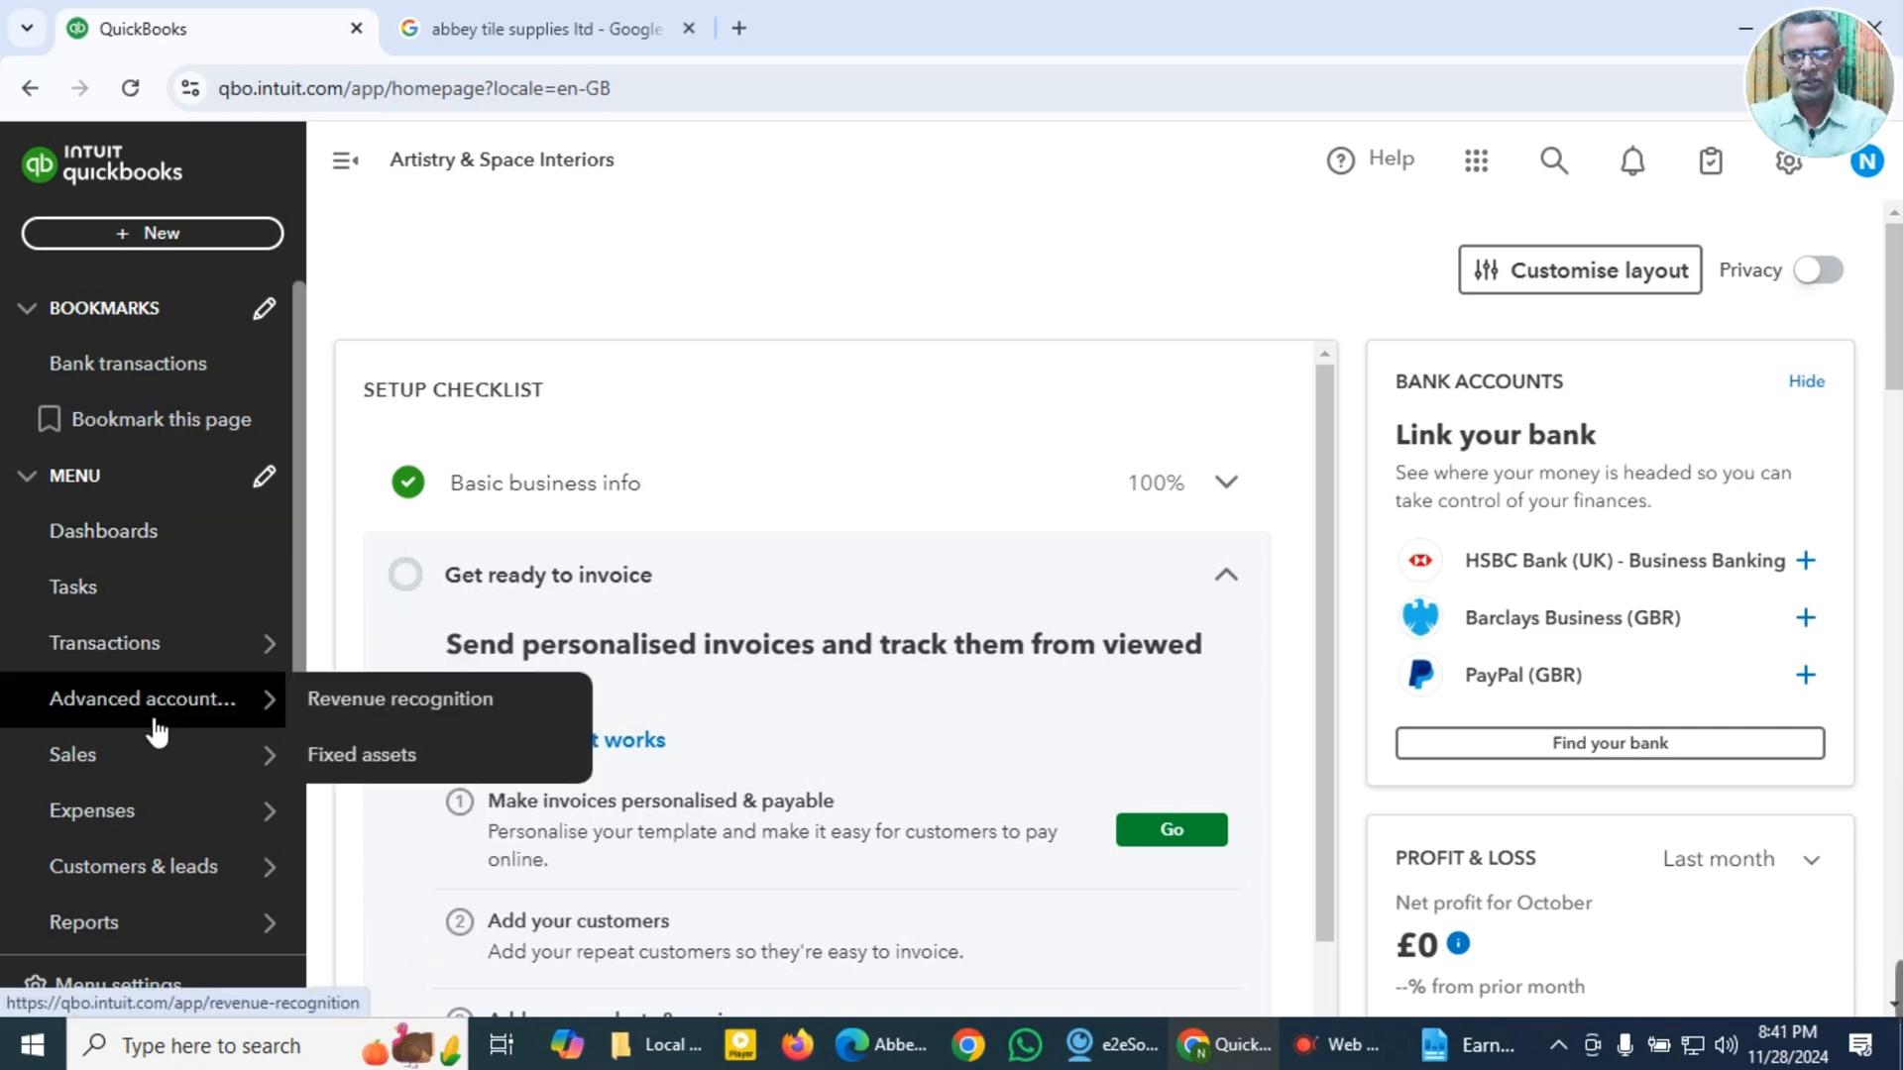
mouse_move(297, 759)
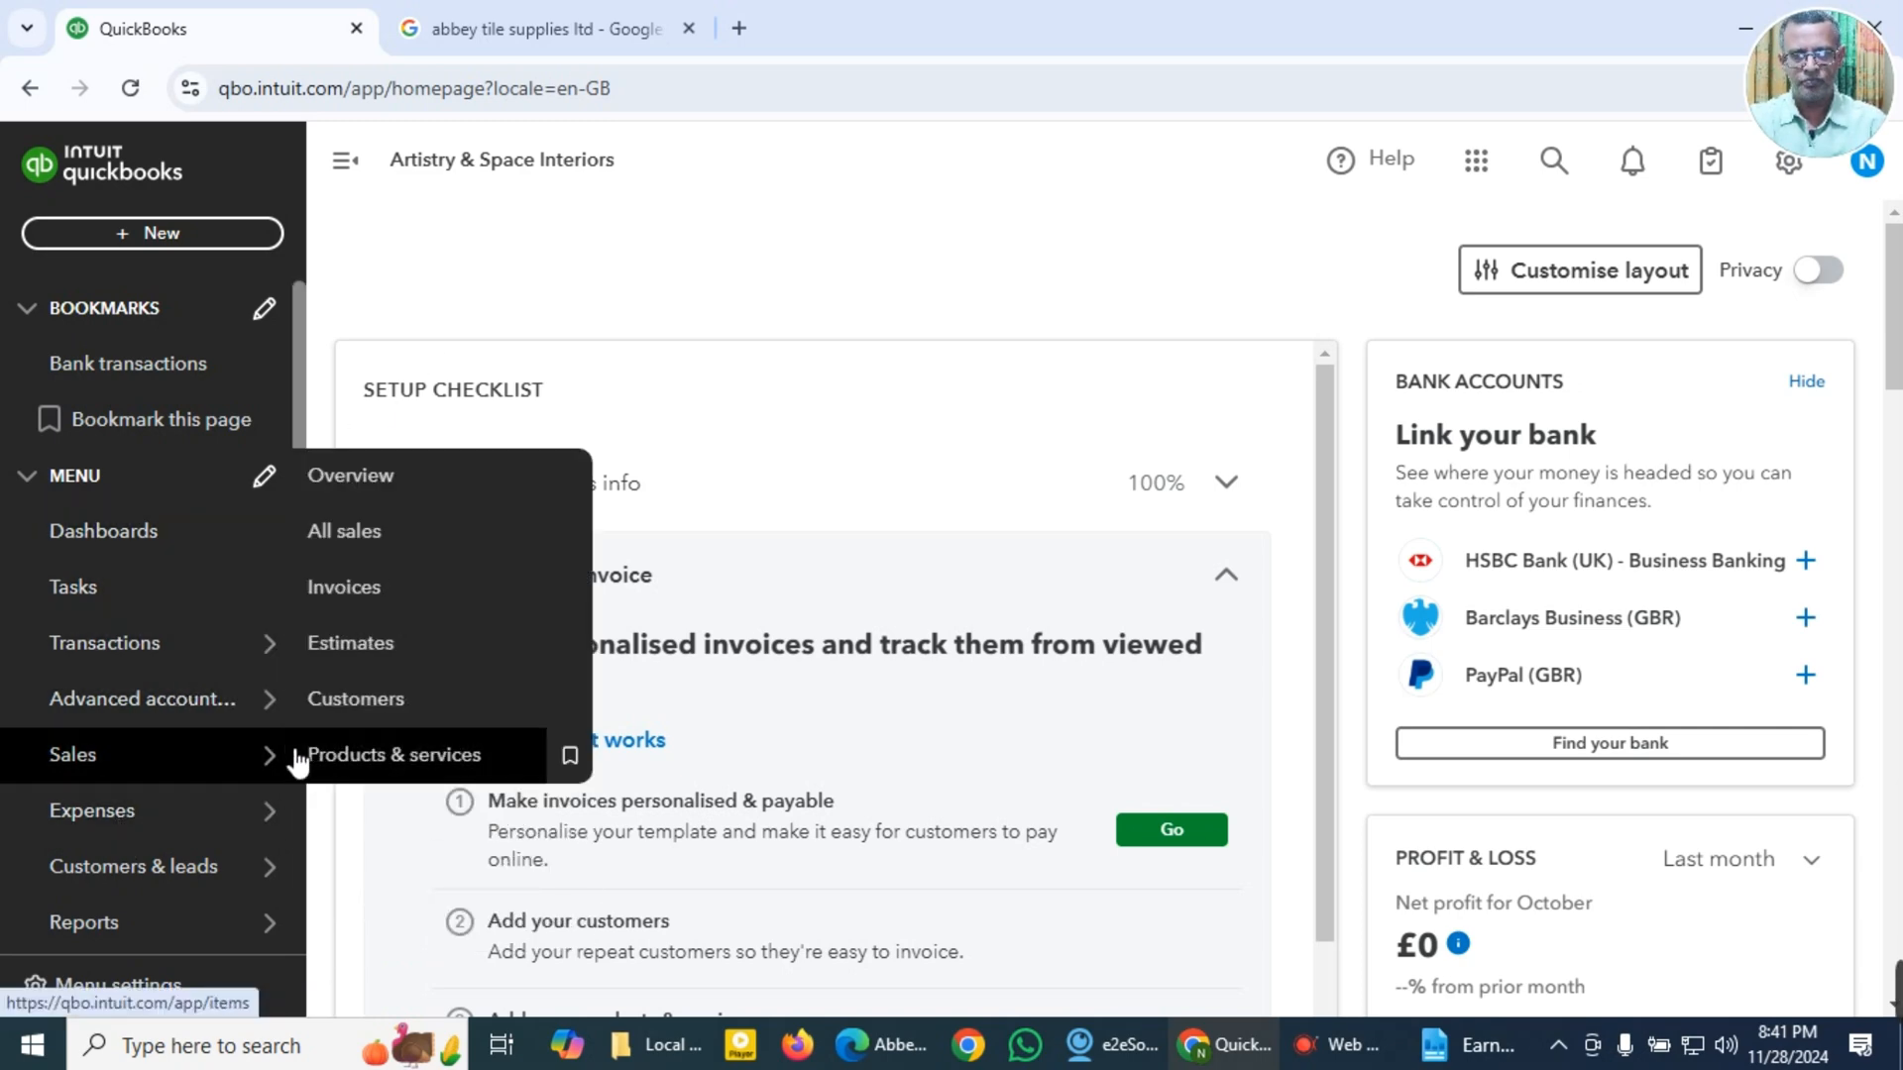
mouse_move(128, 836)
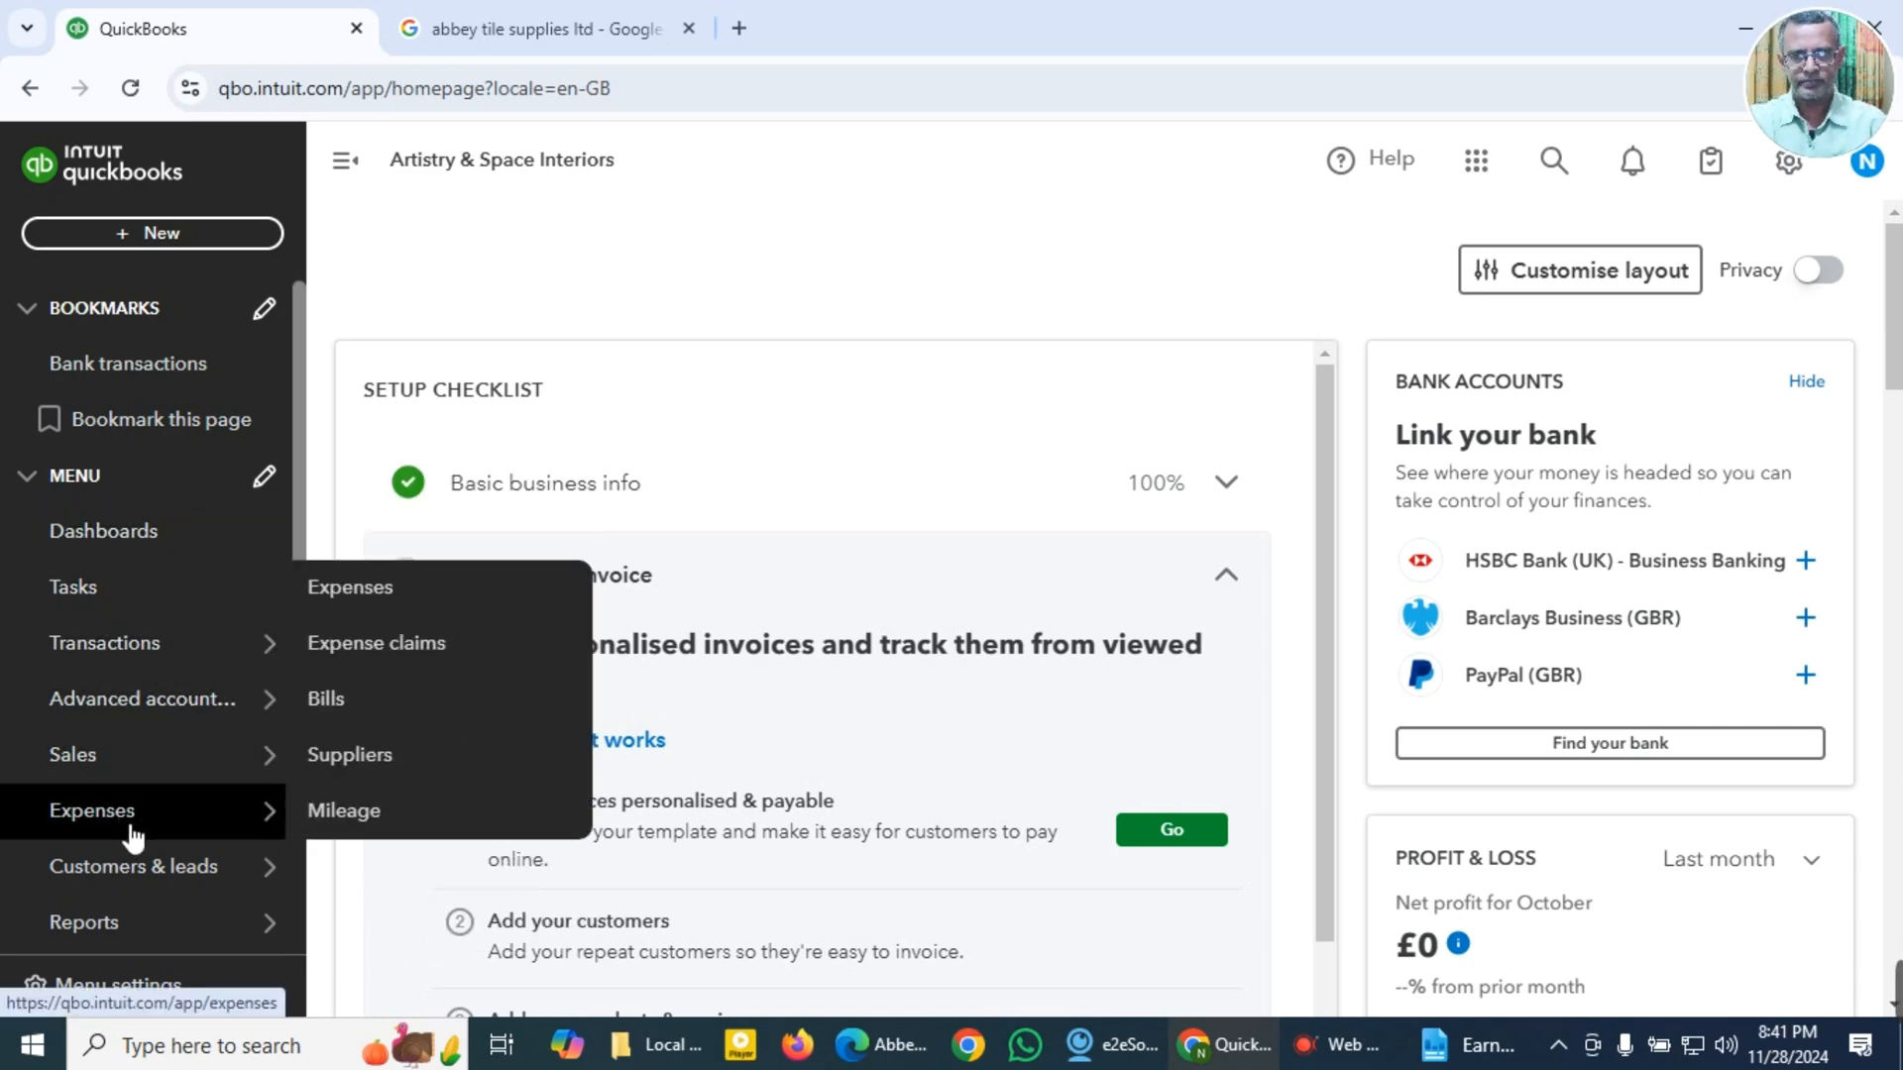
left_click(327, 701)
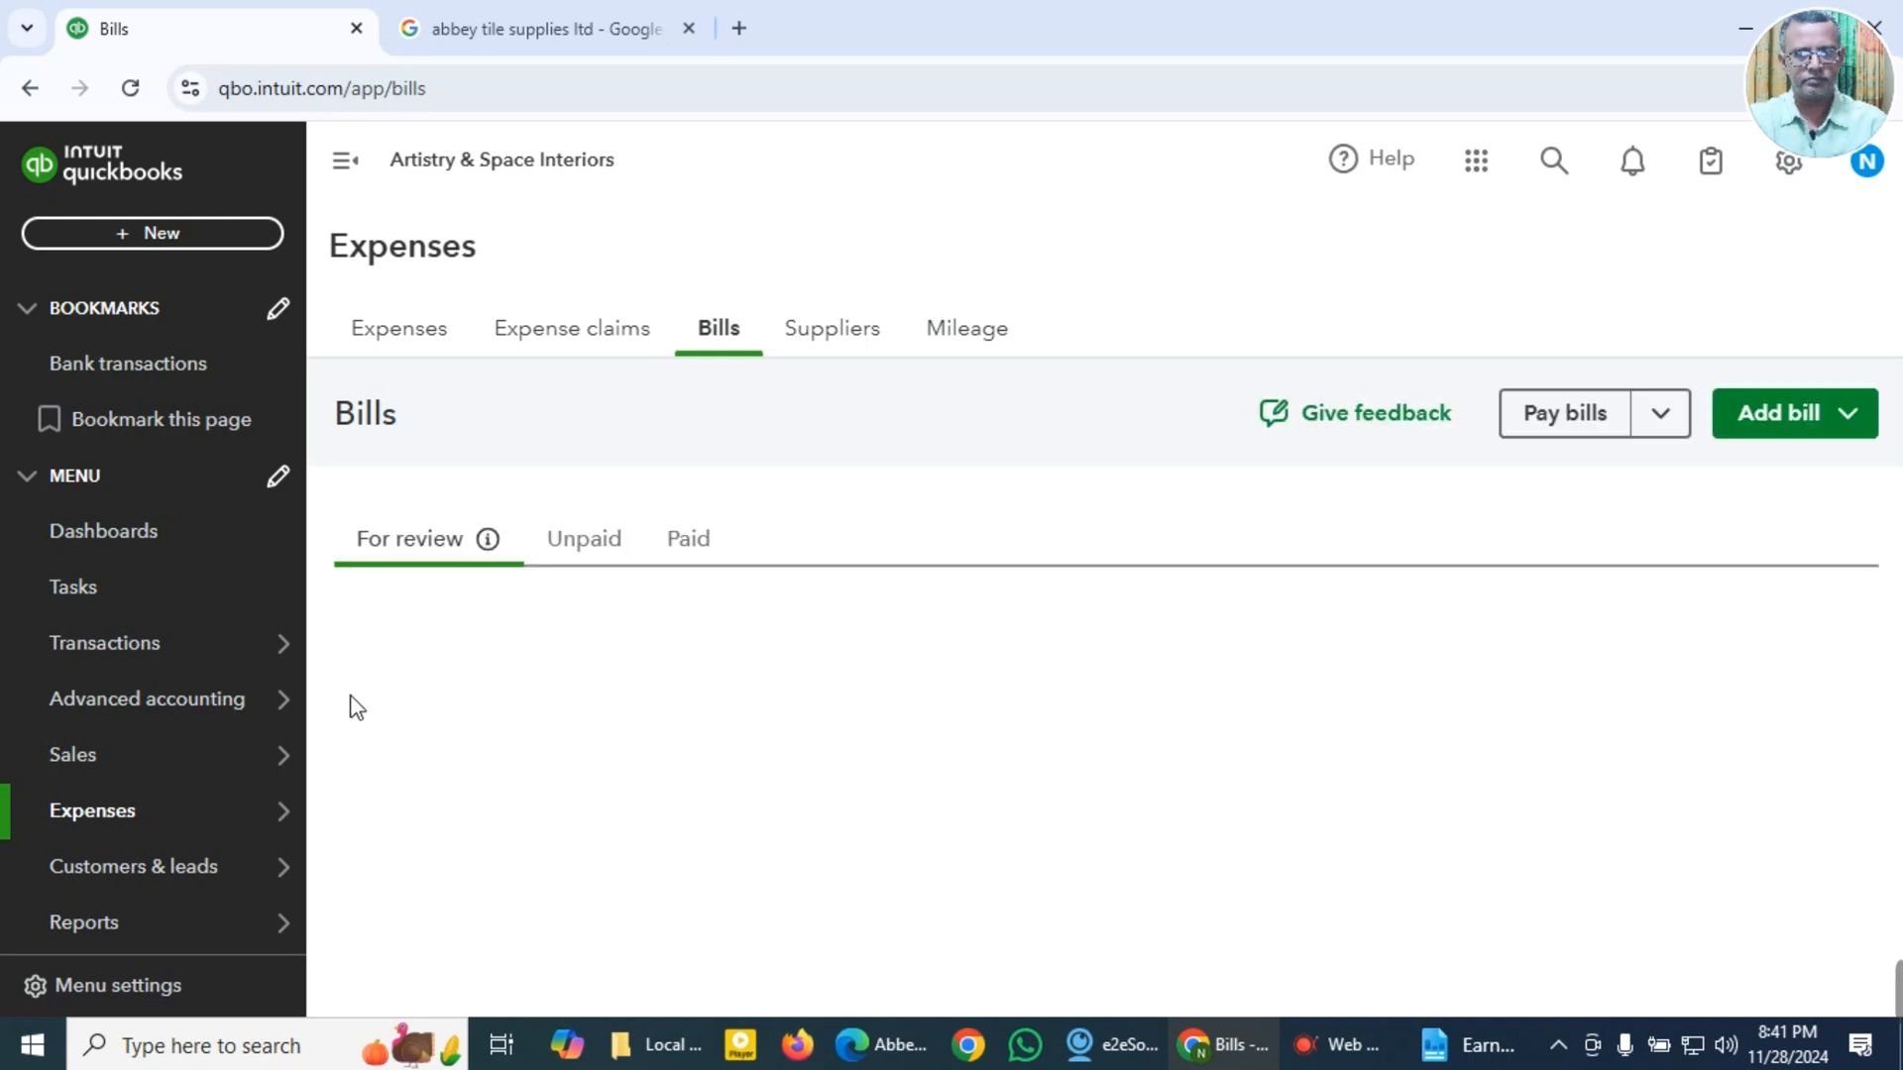
Step: Create a new bill and open a new supplier form for Abbey Tile Supplies Ltd from its supplier field
left_click(1781, 428)
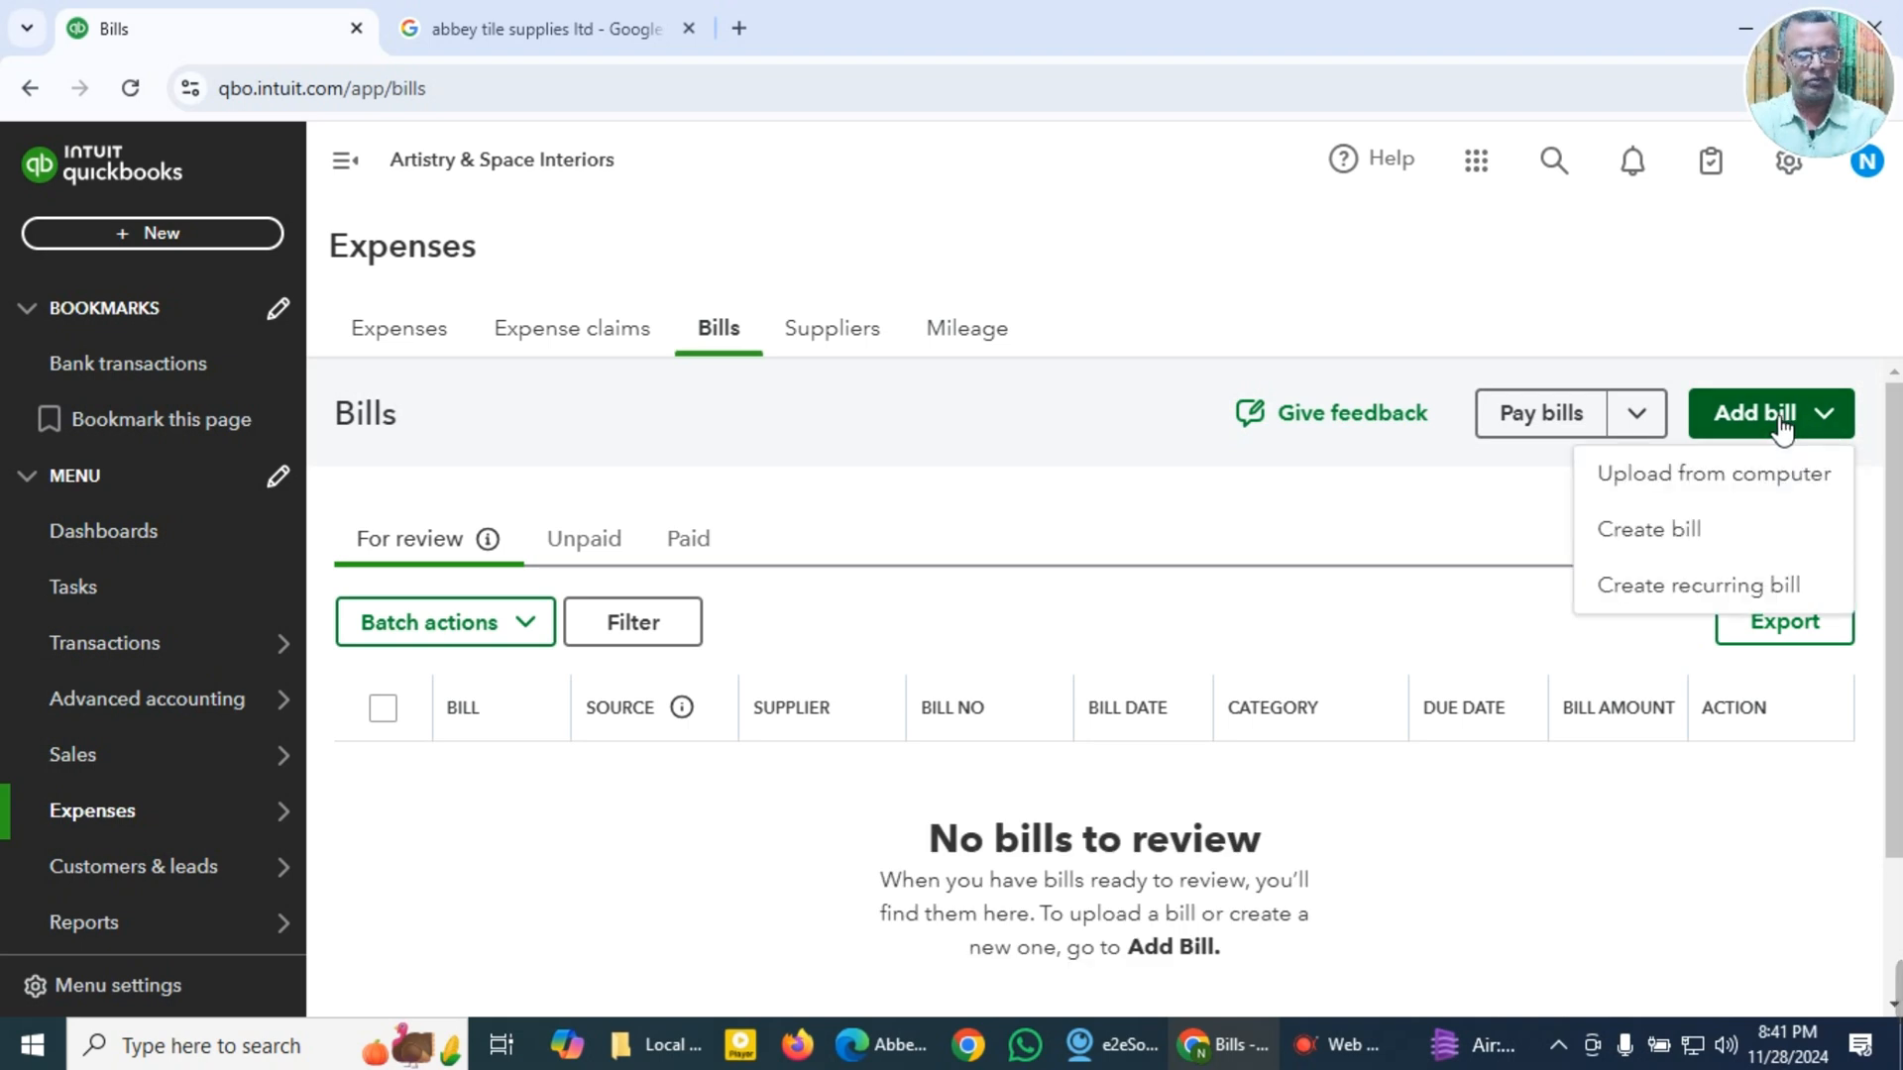
left_click(1647, 535)
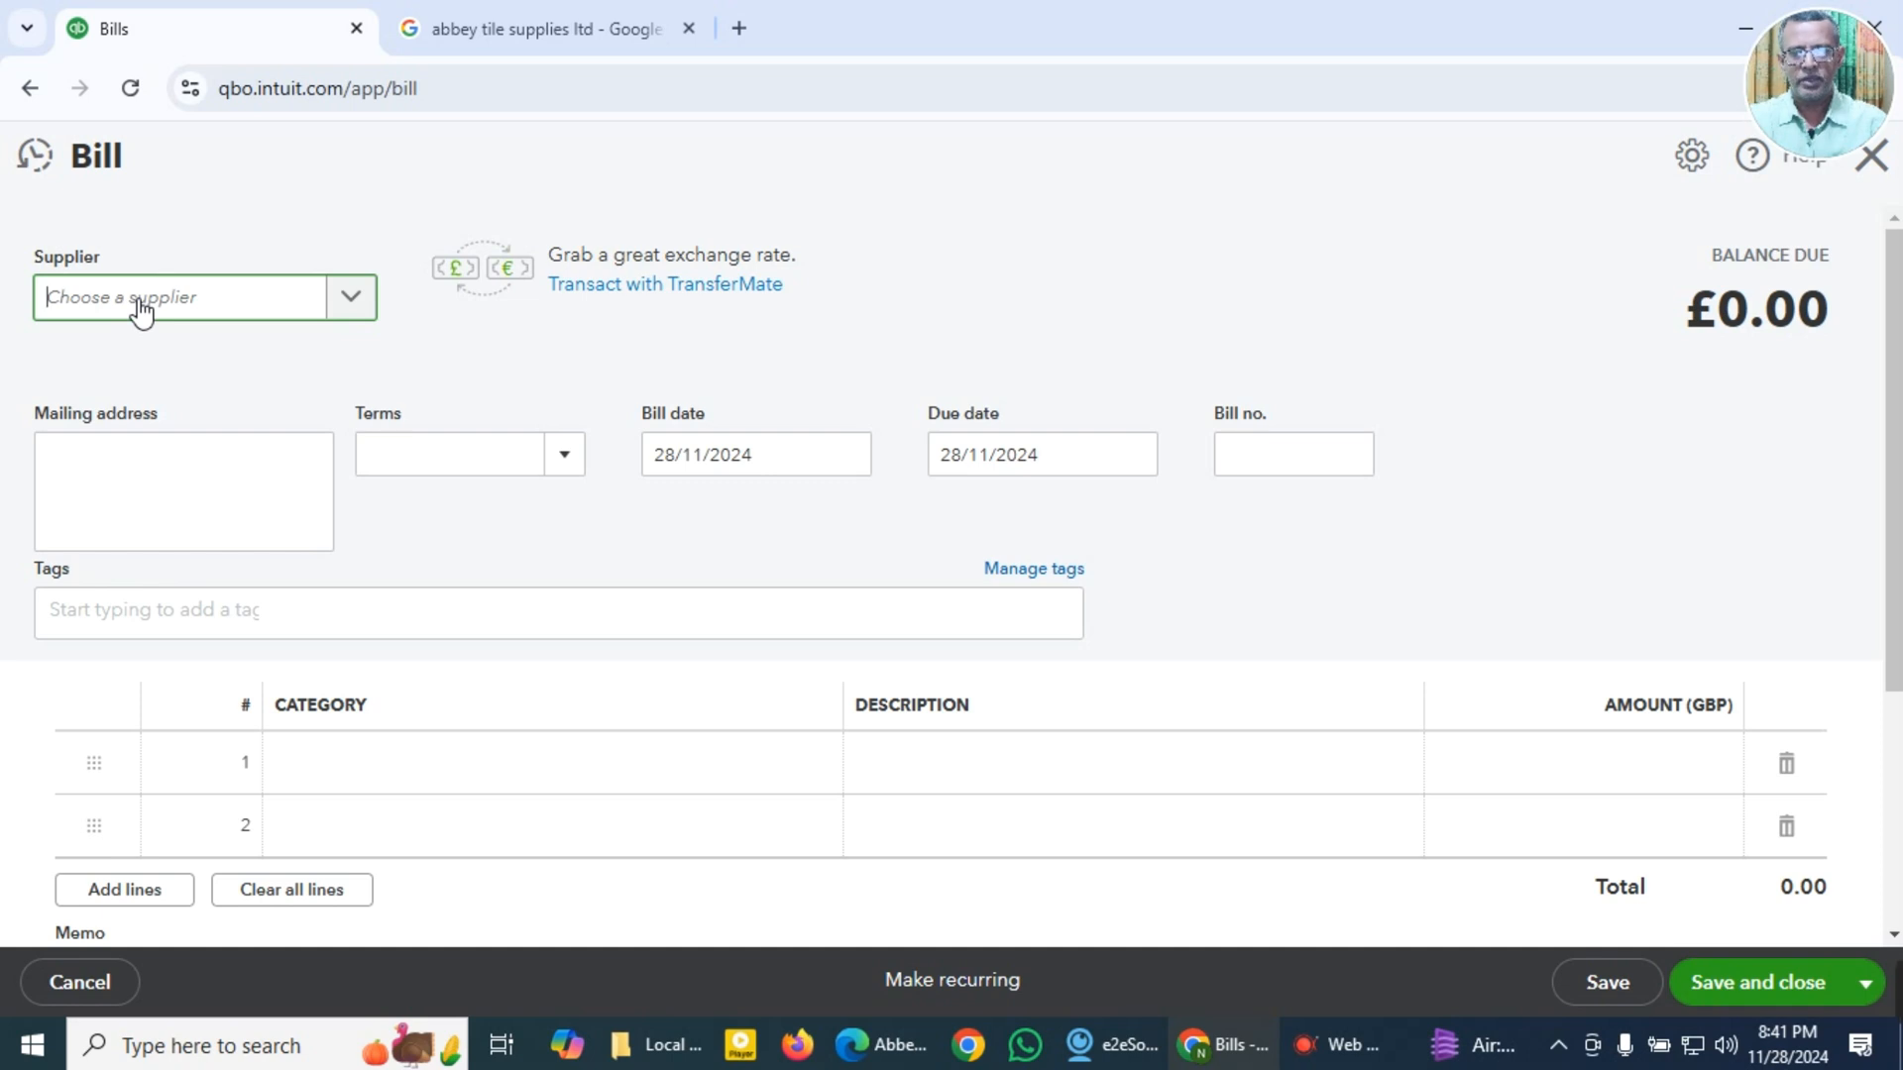
type("Abbey Tile Supplies Ltd")
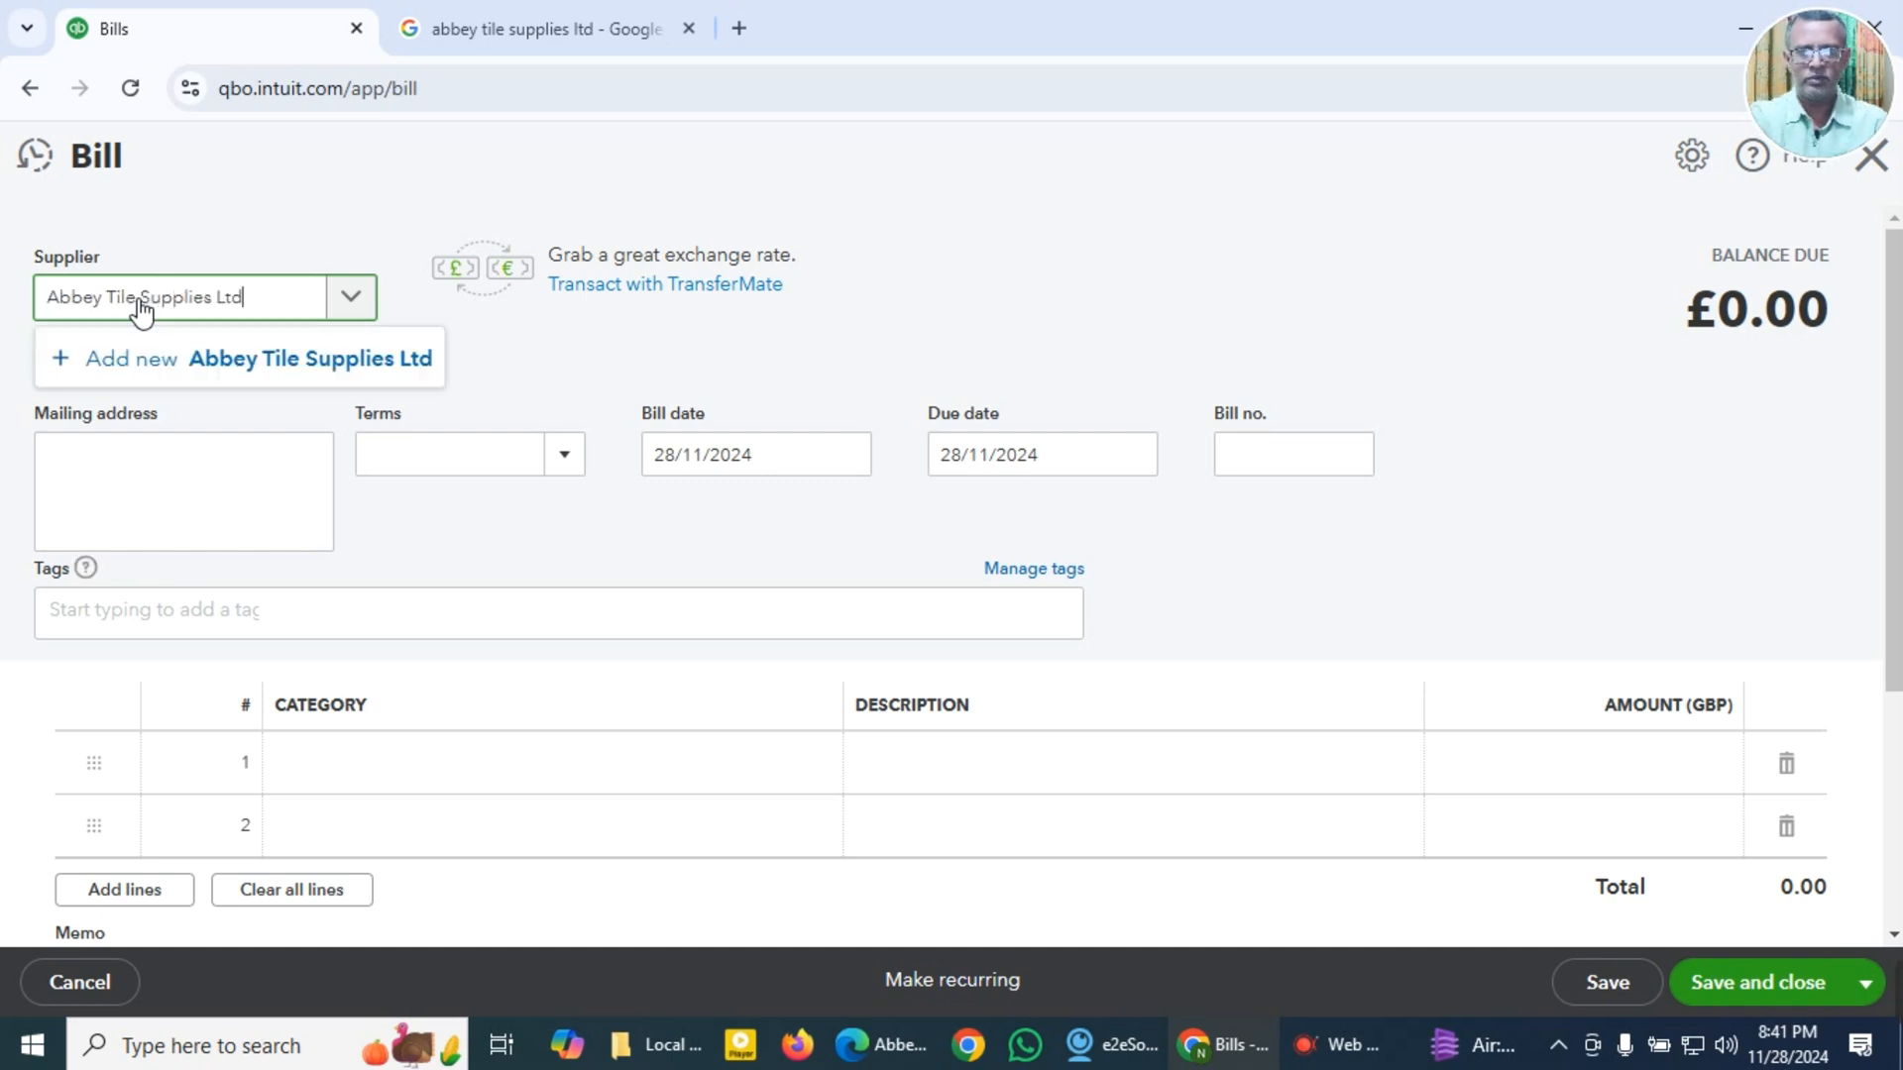
left_click(123, 367)
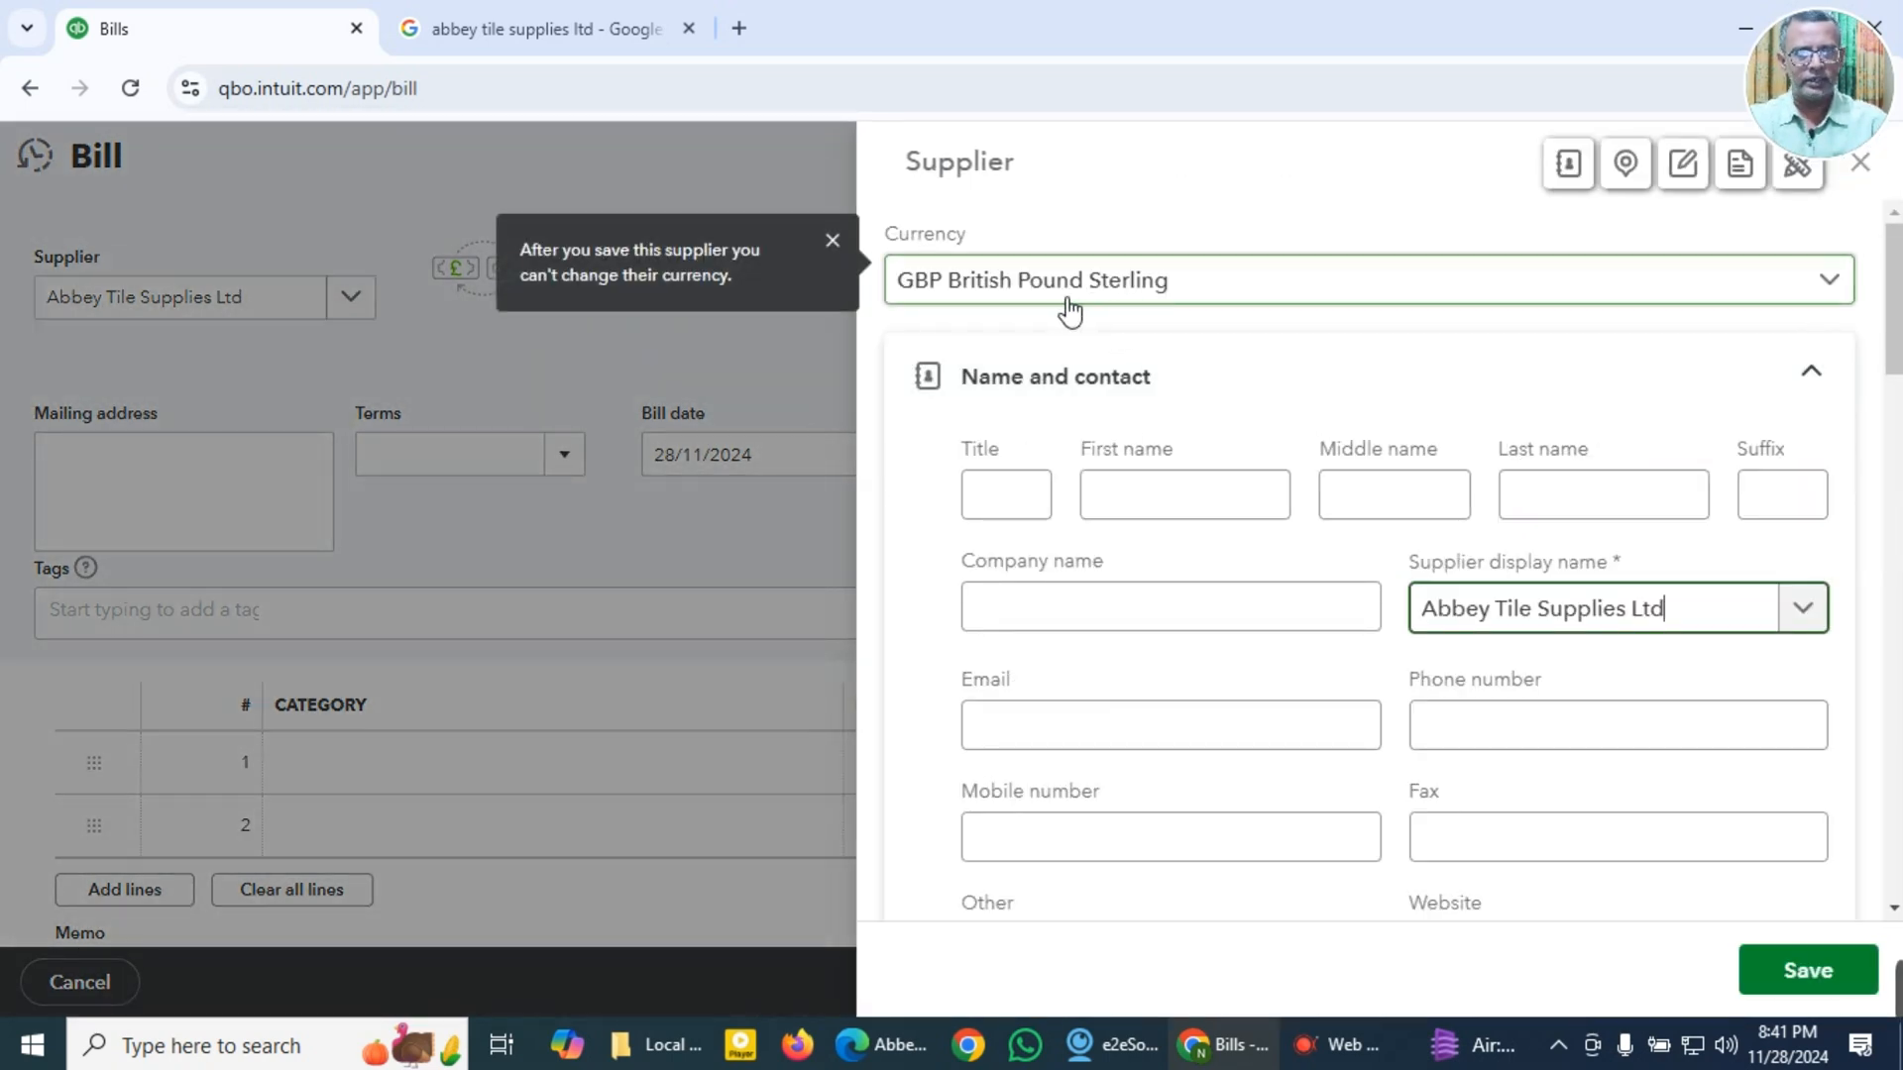
Step: Switch to the Abbey Tile Supplies invoice PDF and review its line items, totals, VAT amount and payment terms
left_click(580, 27)
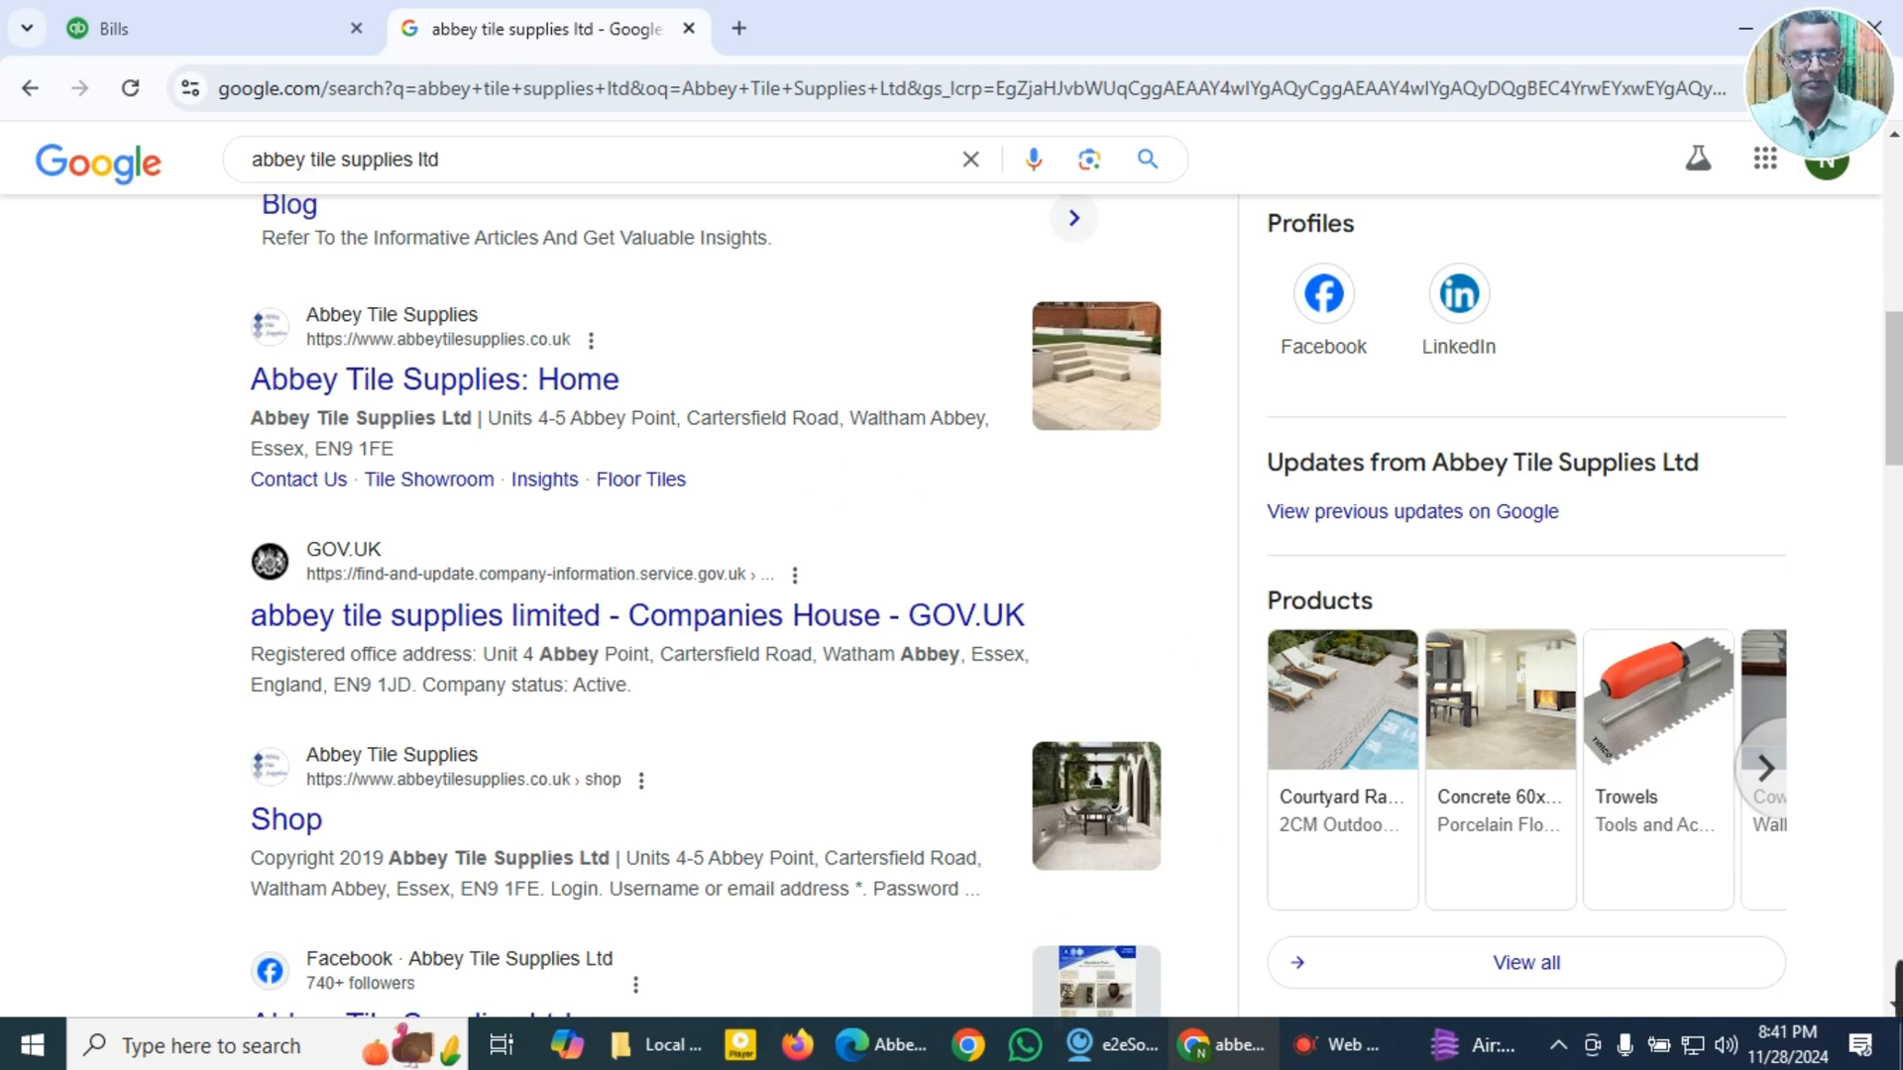
left_click(897, 1046)
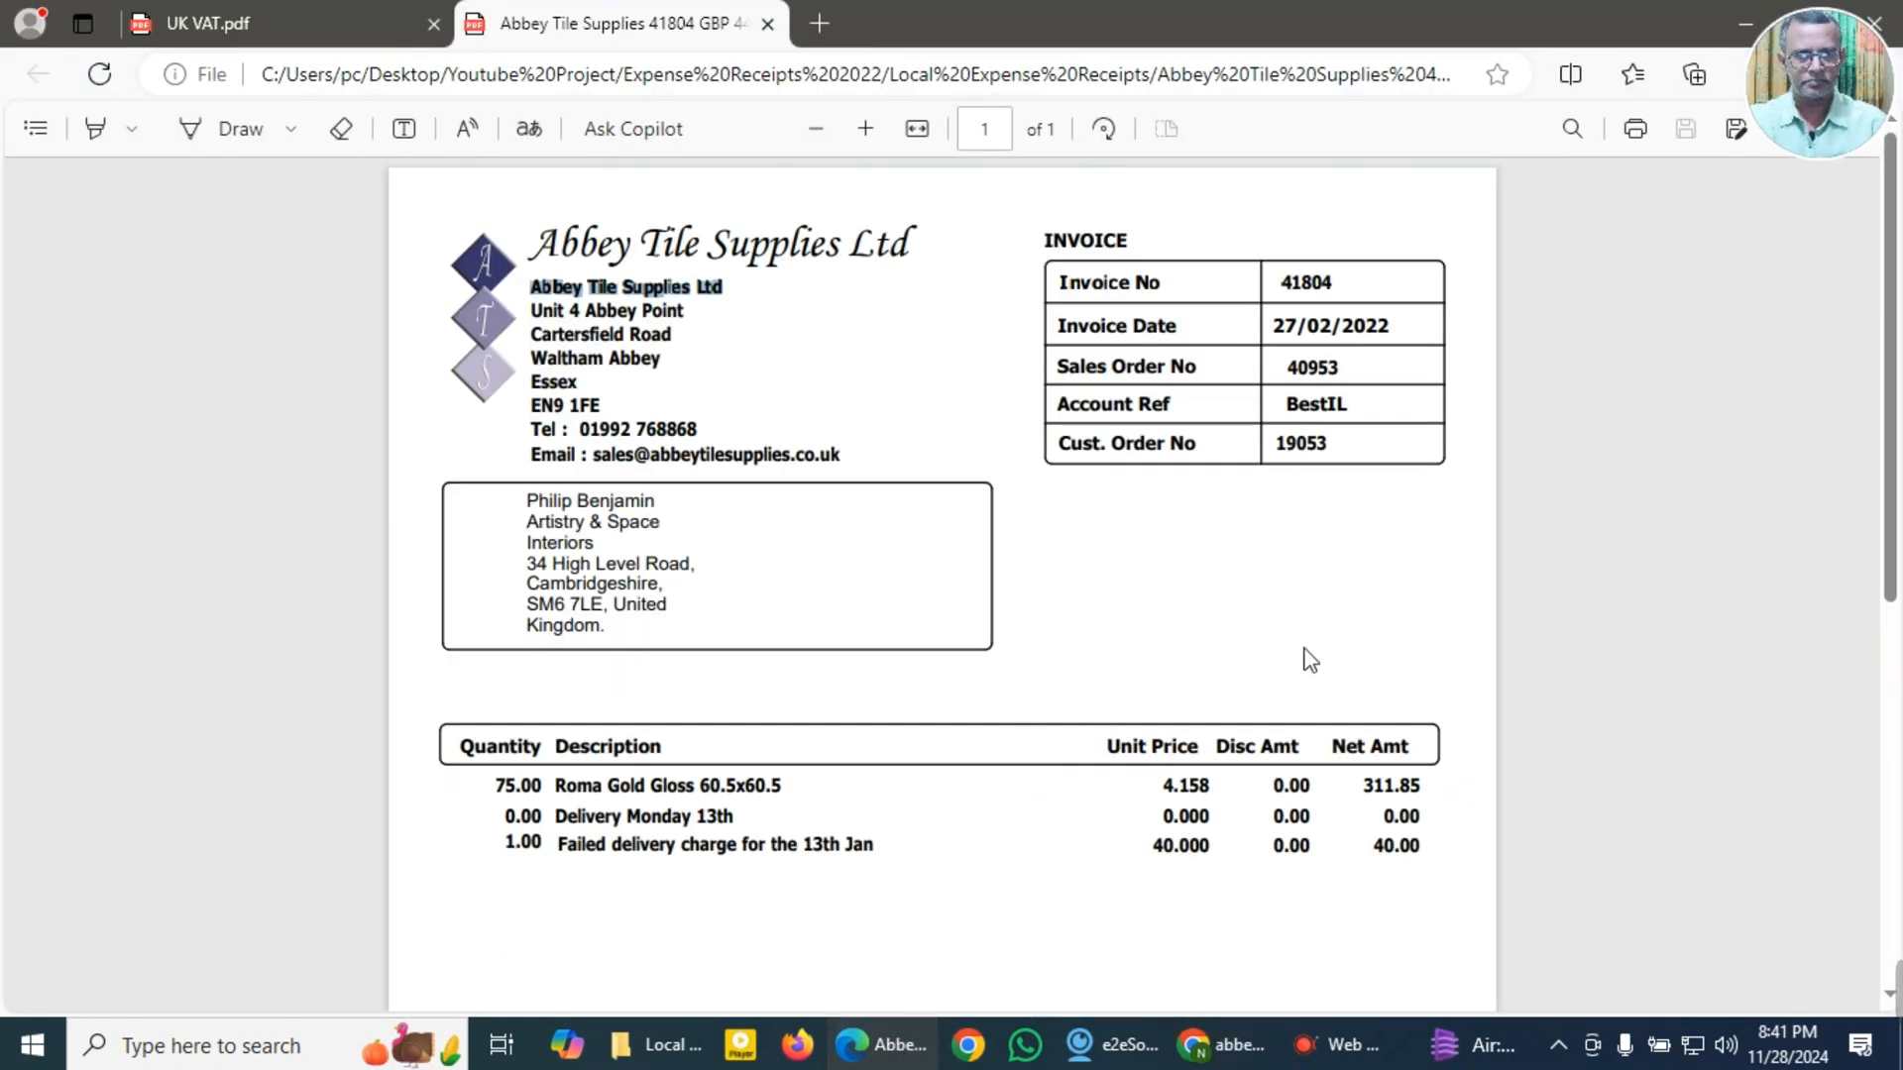
scroll(1304, 658, "down", 2)
scroll(1310, 659, "down", 3)
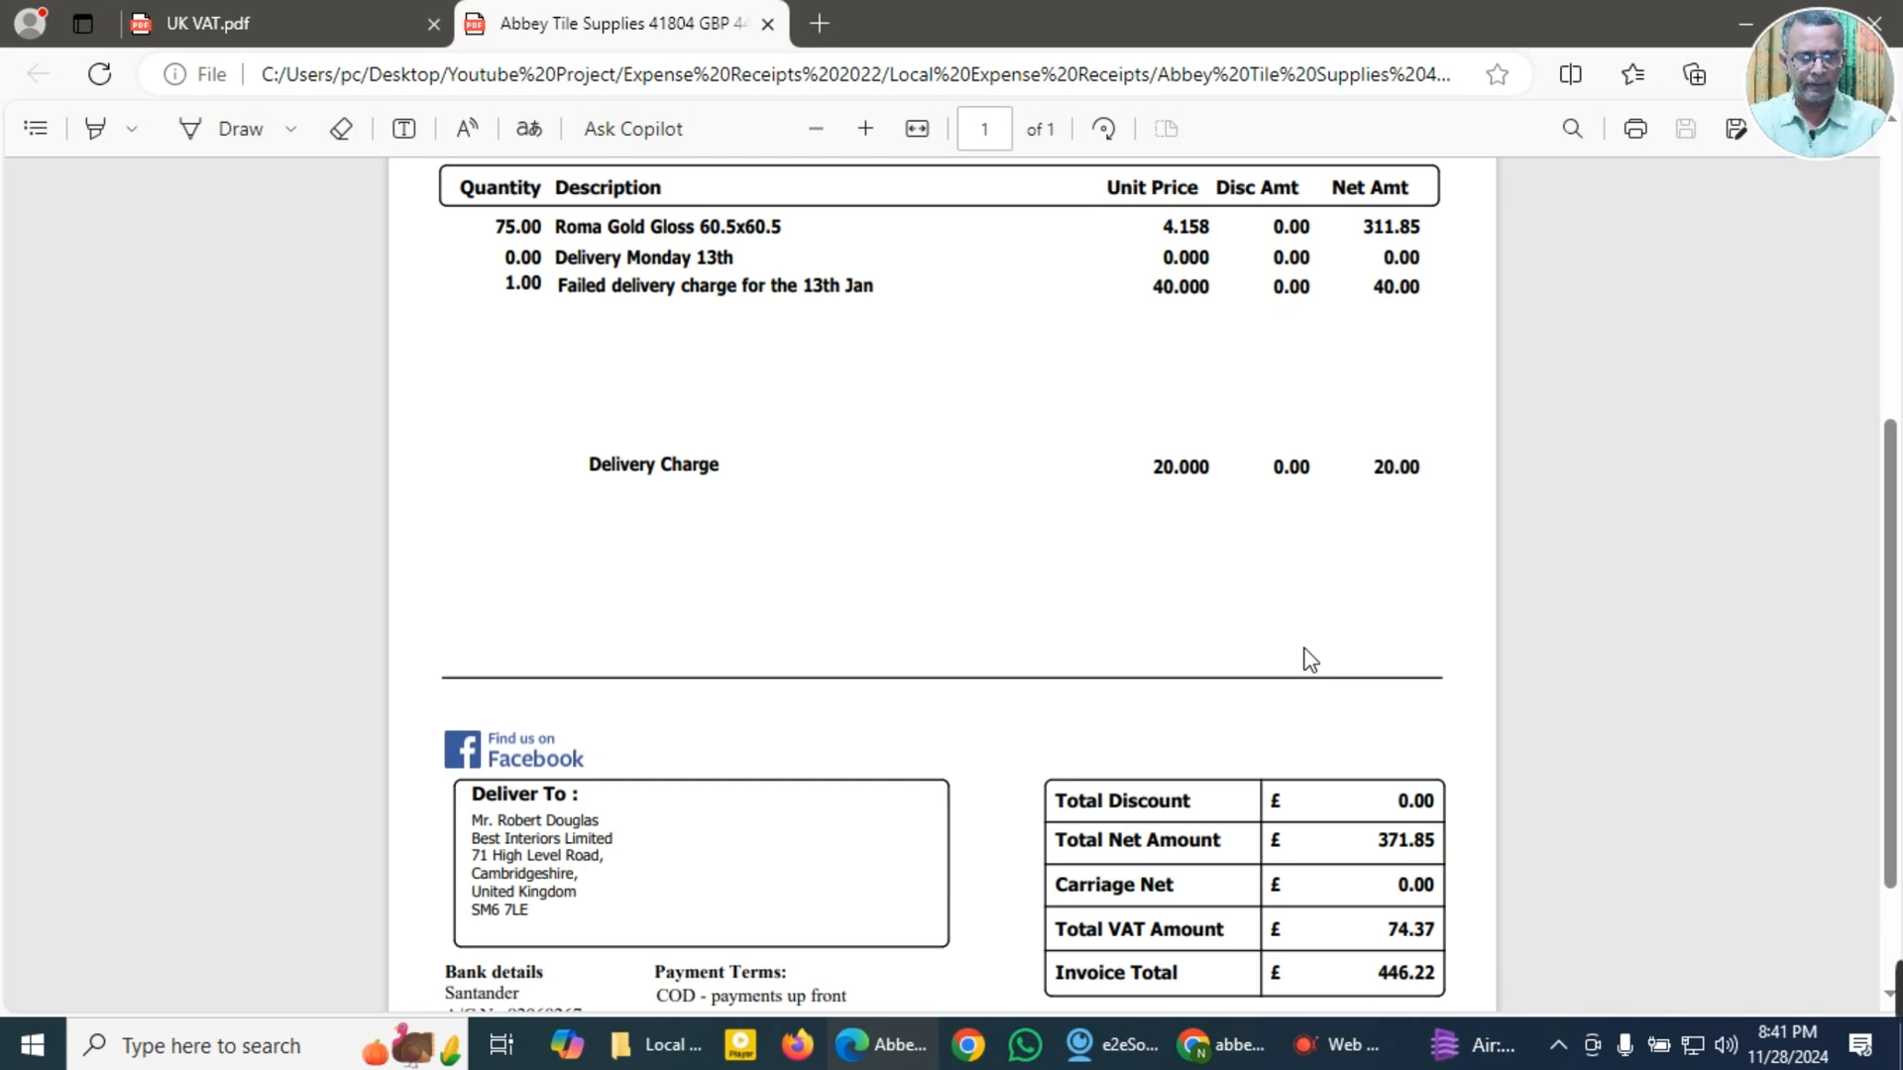
scroll(1310, 659, "down", 2)
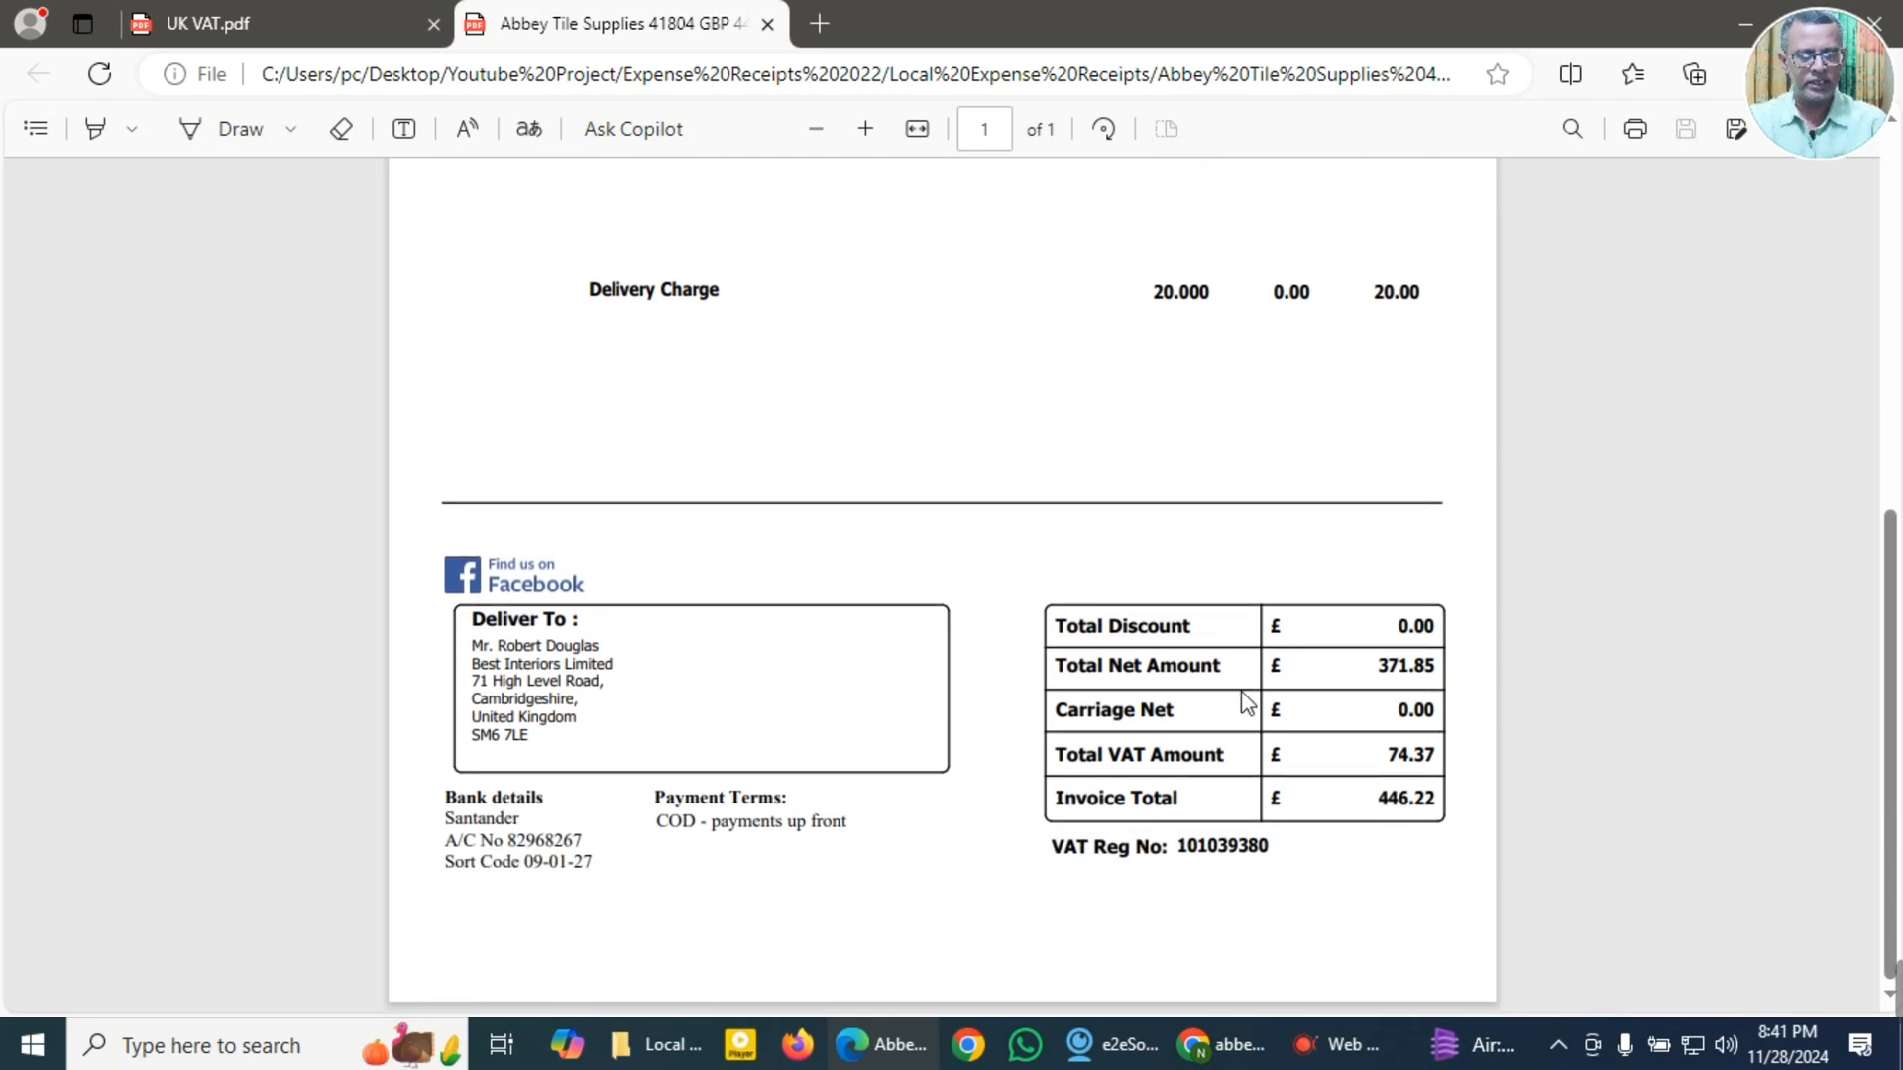
scroll(1272, 738, "up", 4)
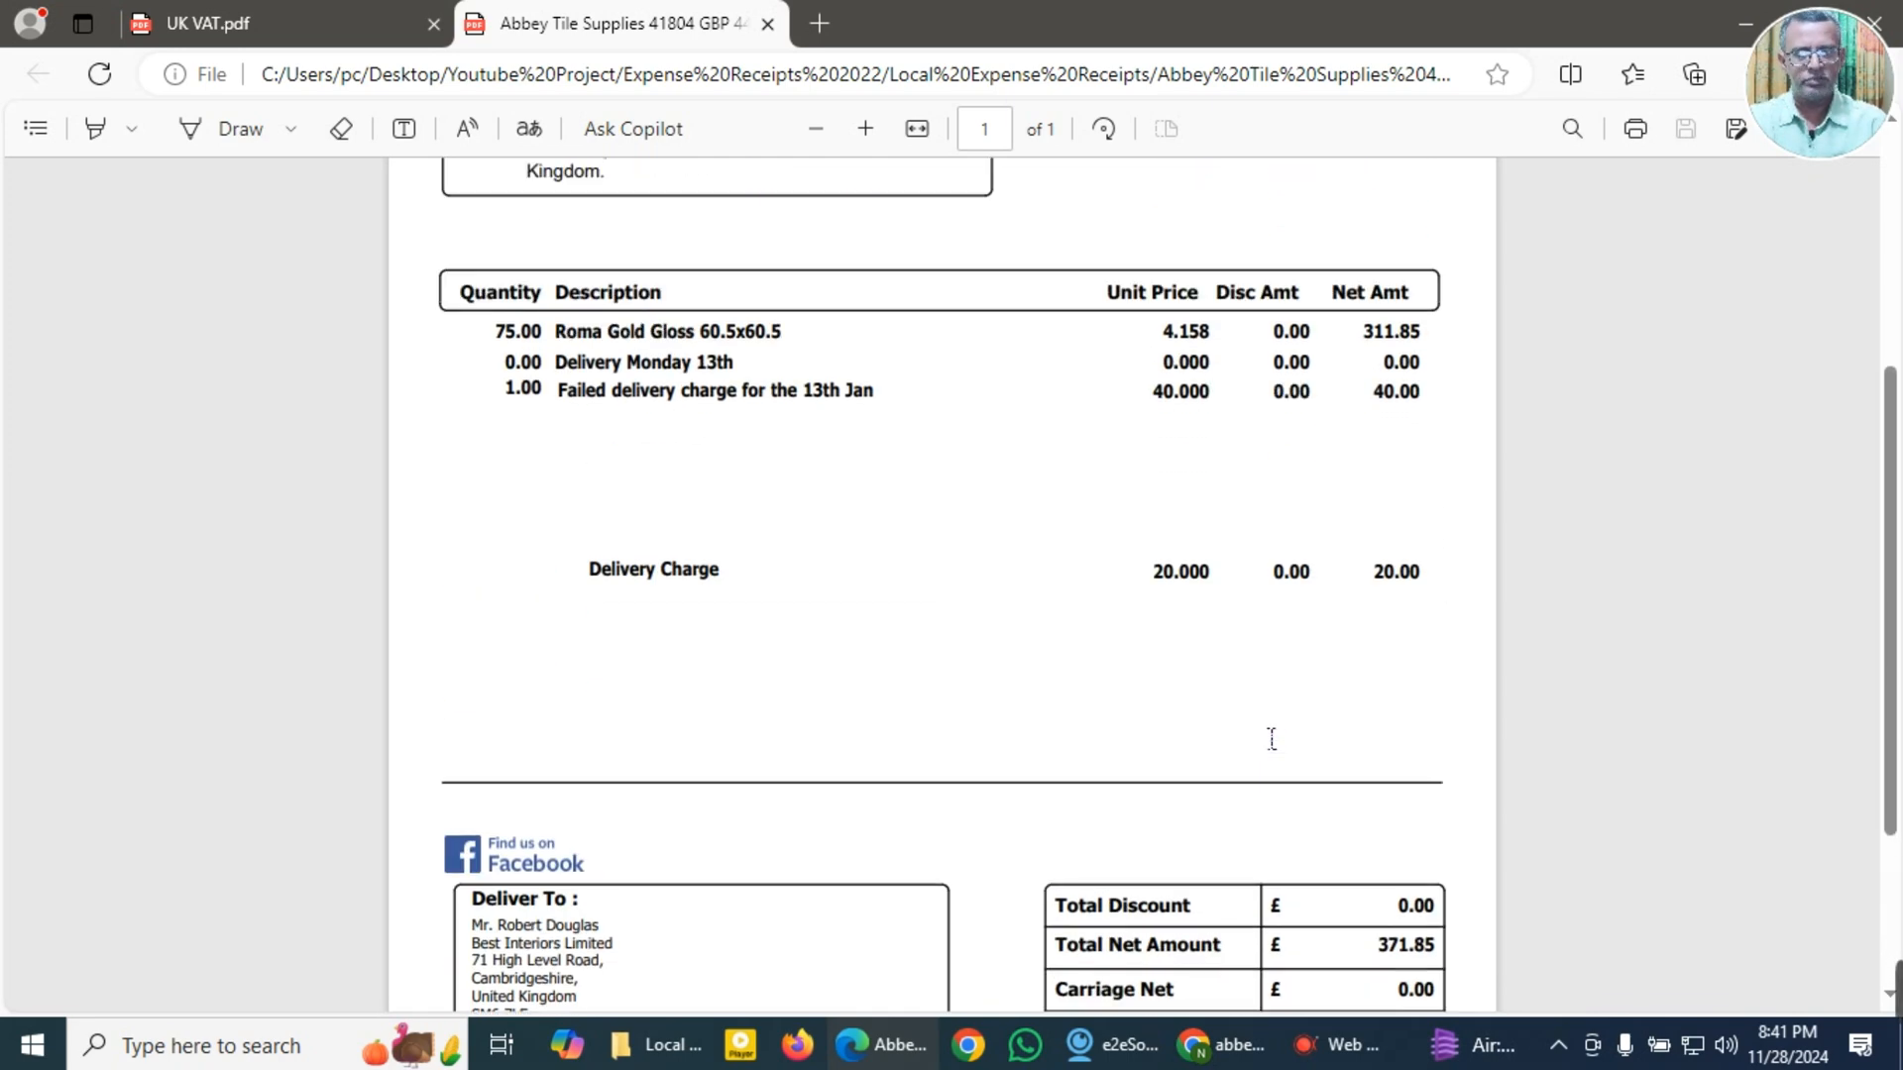
Step: Check the new supplier form in QuickBooks against the supplier's contact details on the invoice PDF
left_click(1219, 1044)
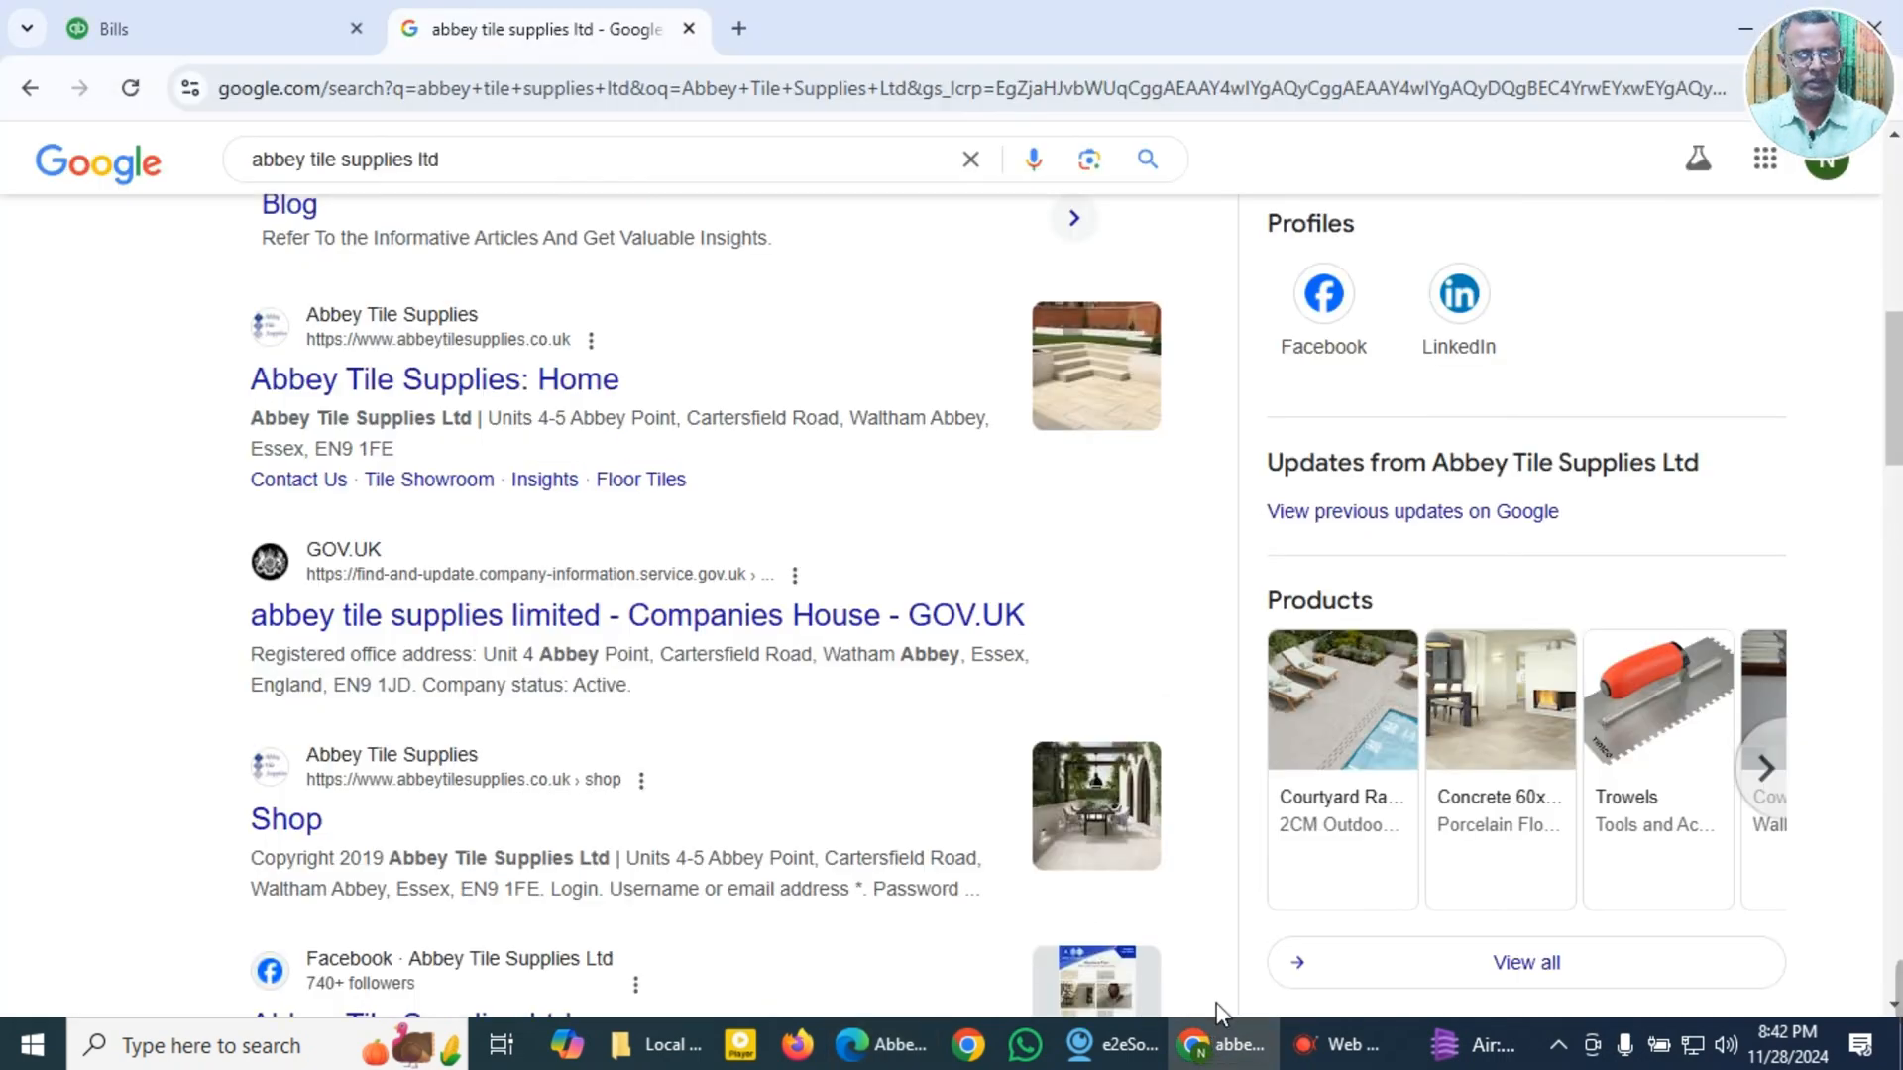
left_click(210, 32)
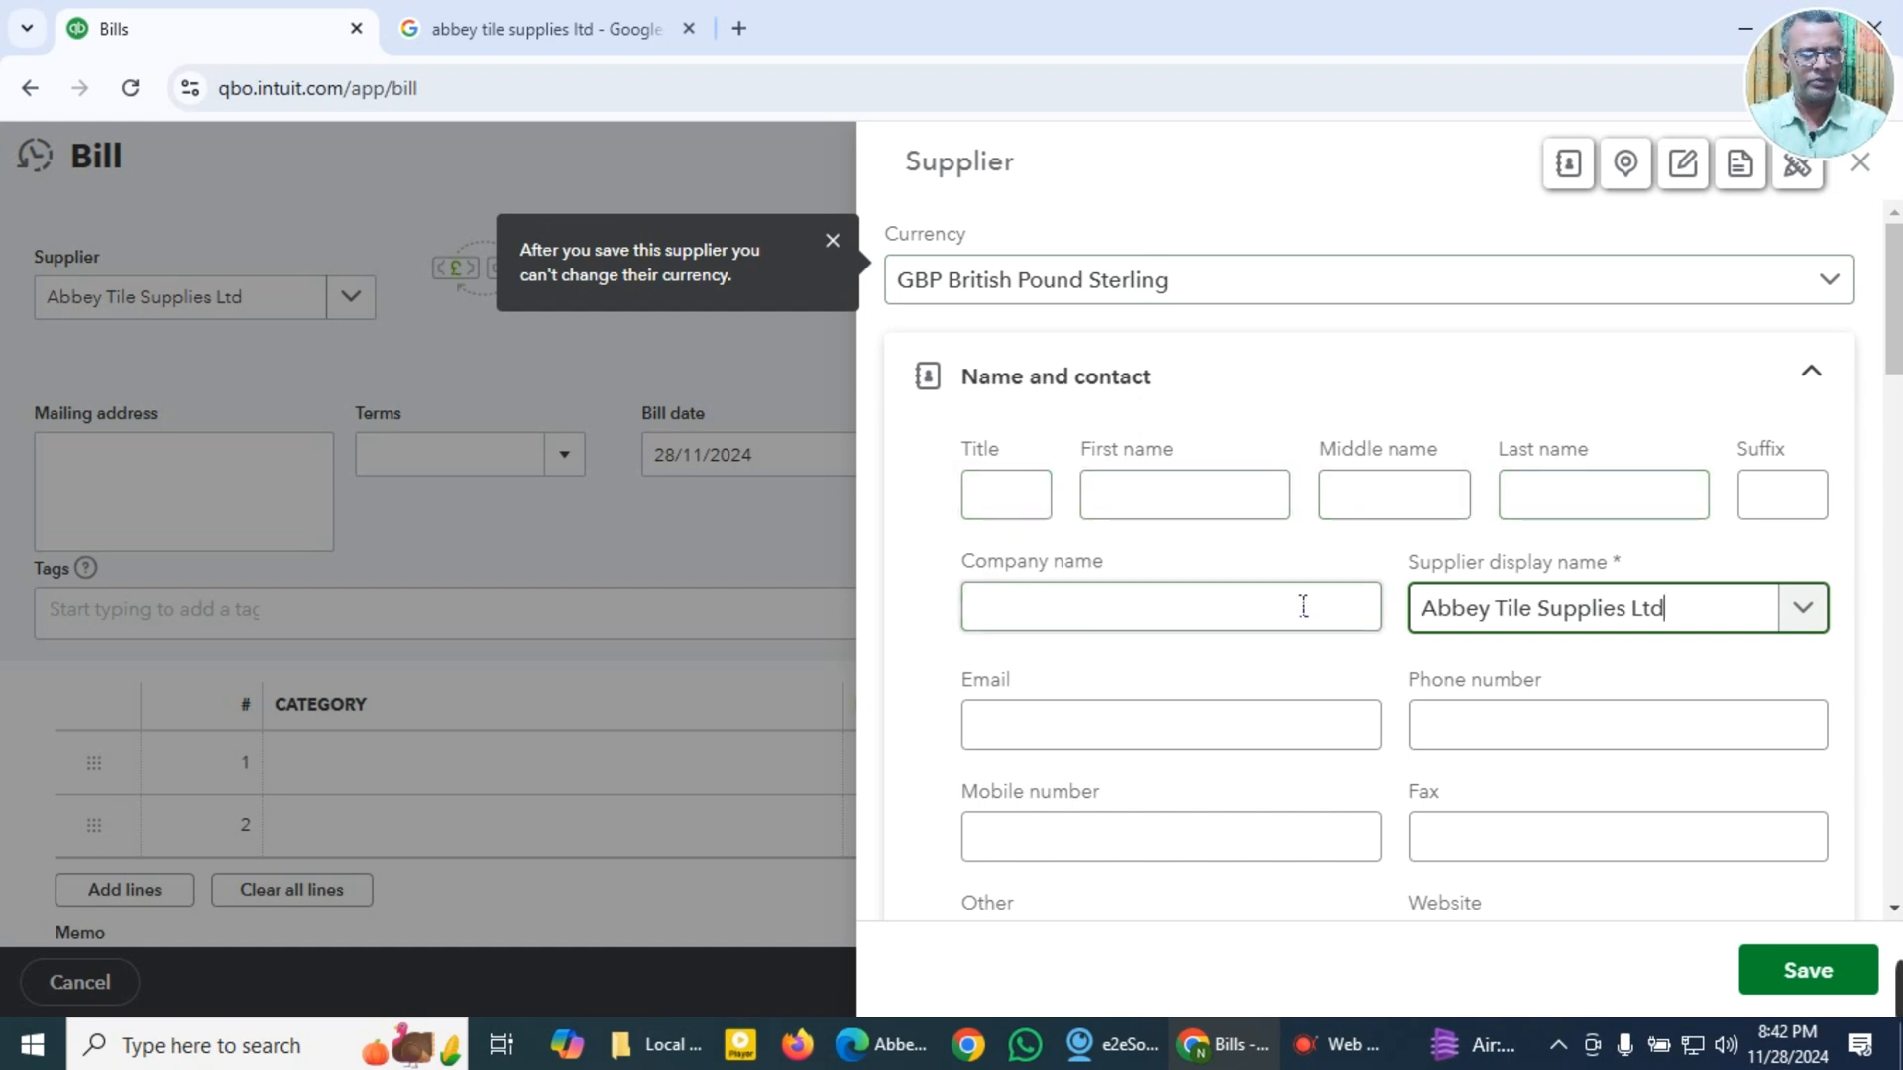
scroll(1304, 608, "down", 3)
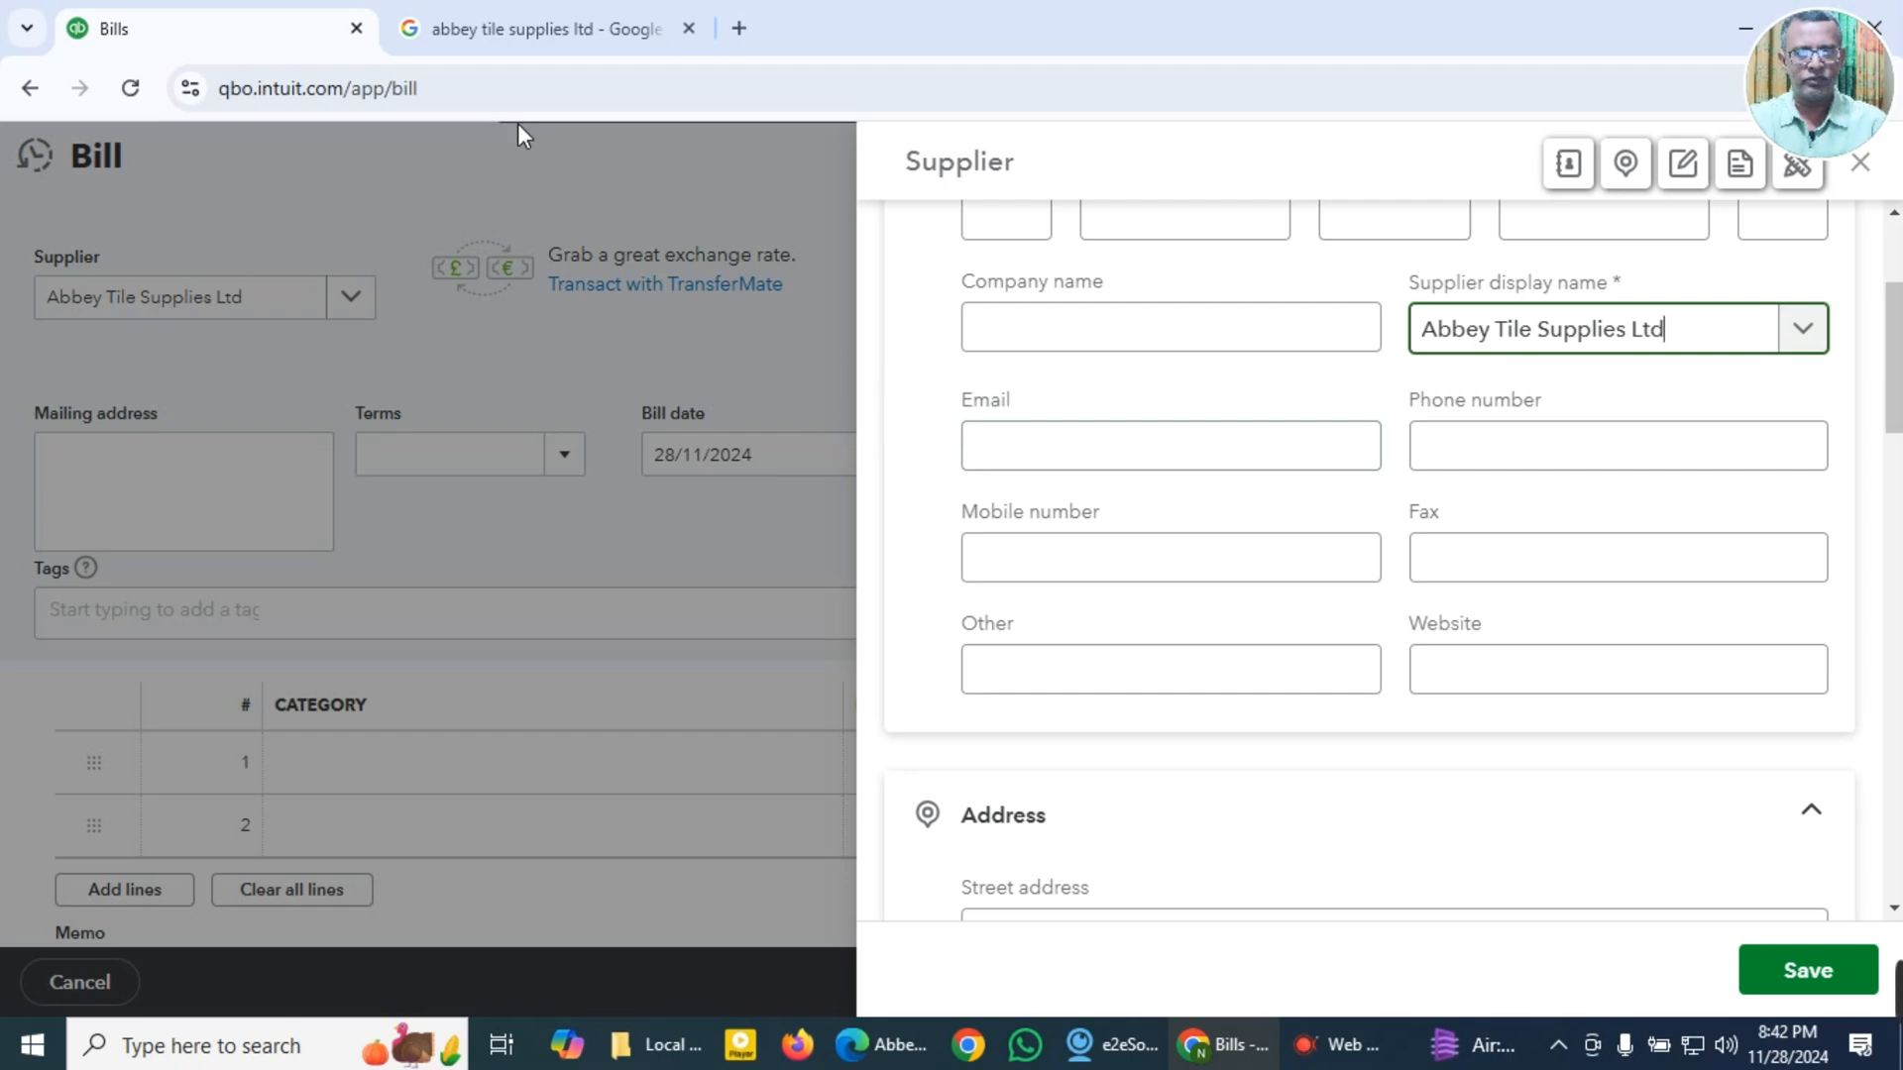
left_click(1098, 1050)
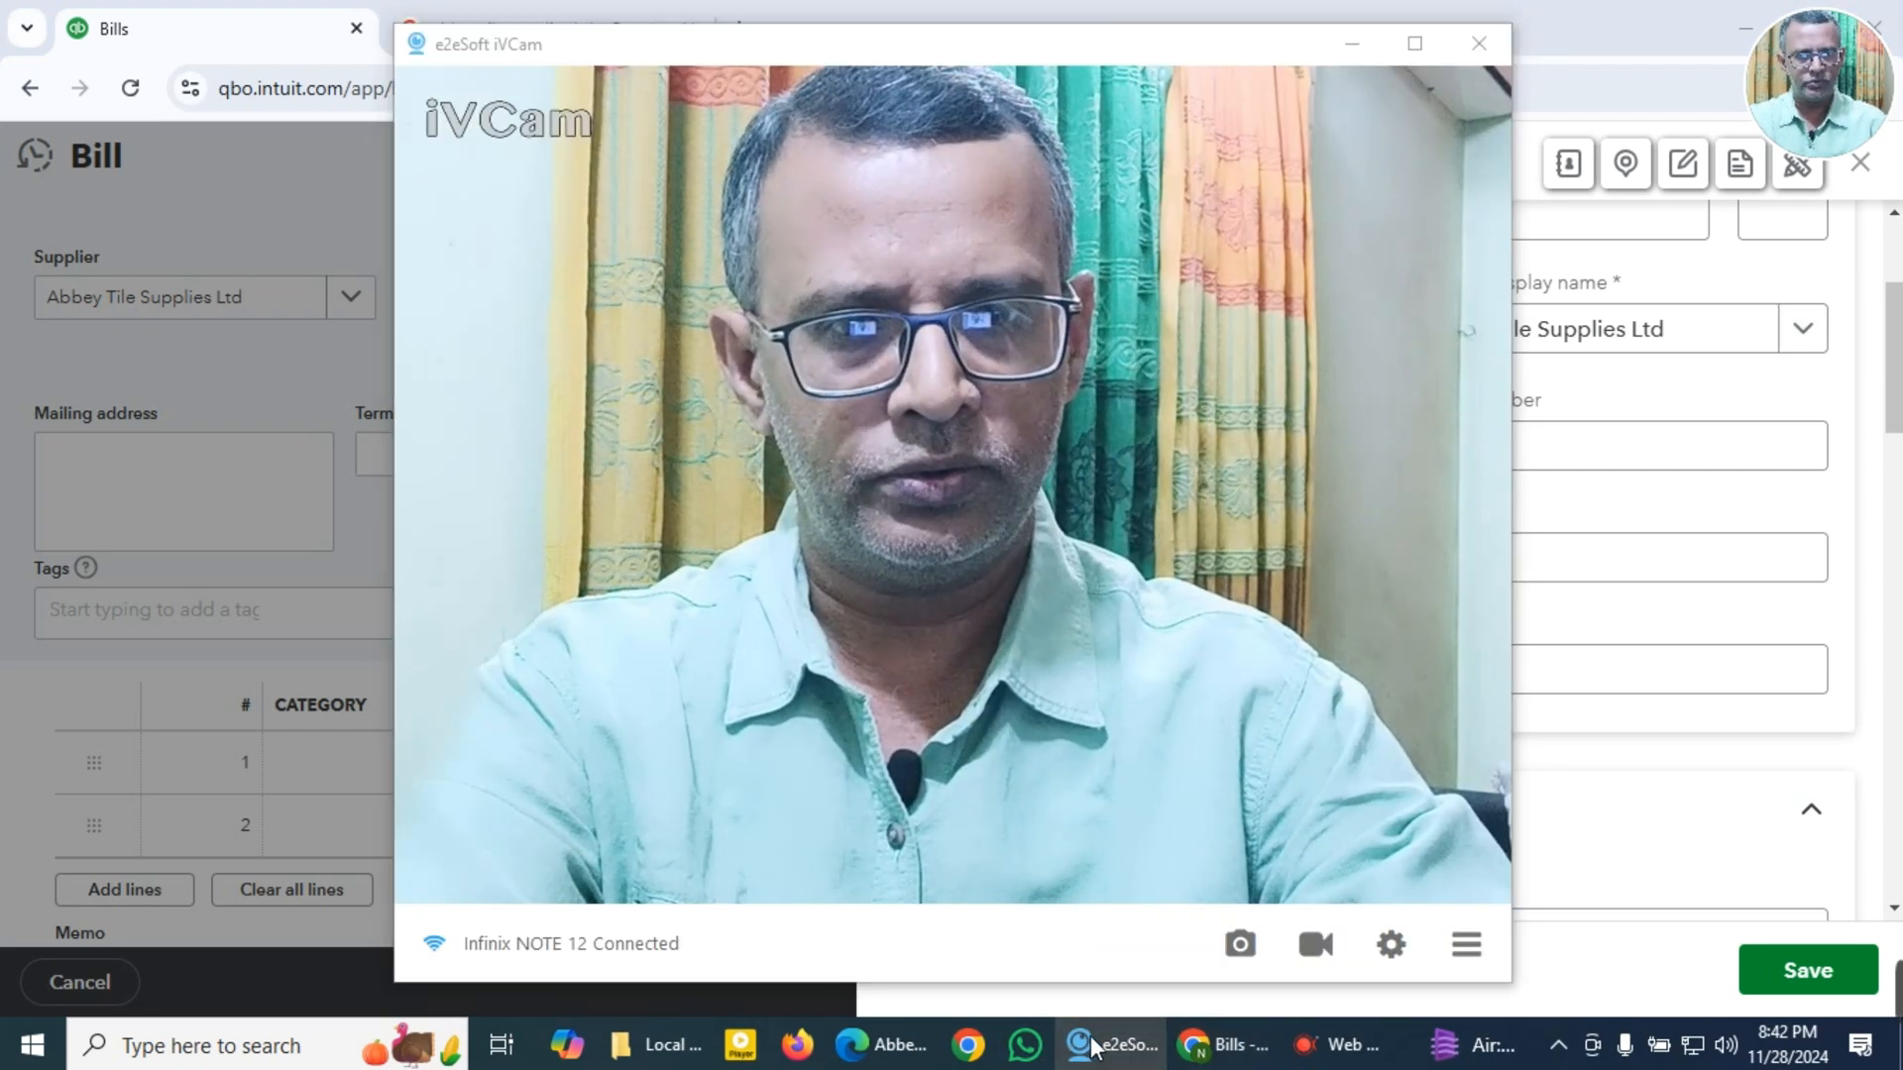
left_click(1094, 1048)
left_click(897, 1043)
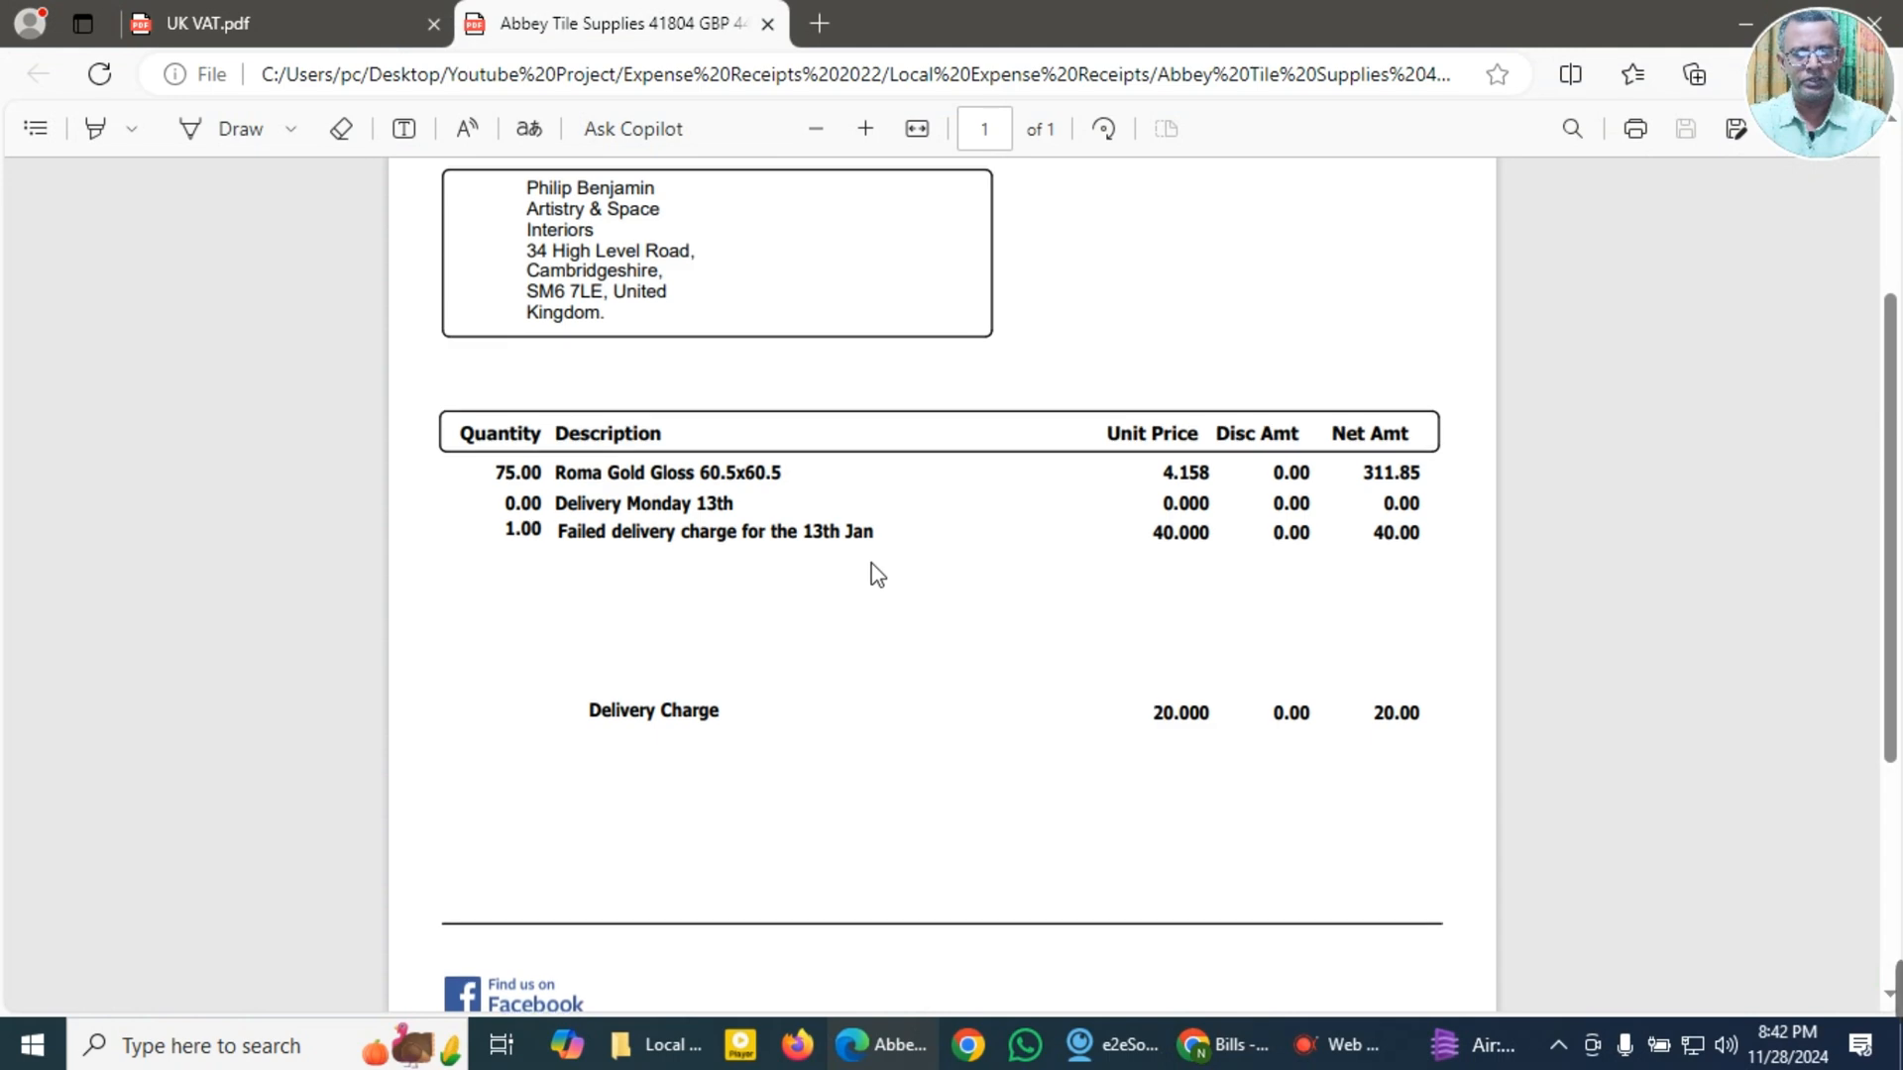
scroll(877, 574, "up", 3)
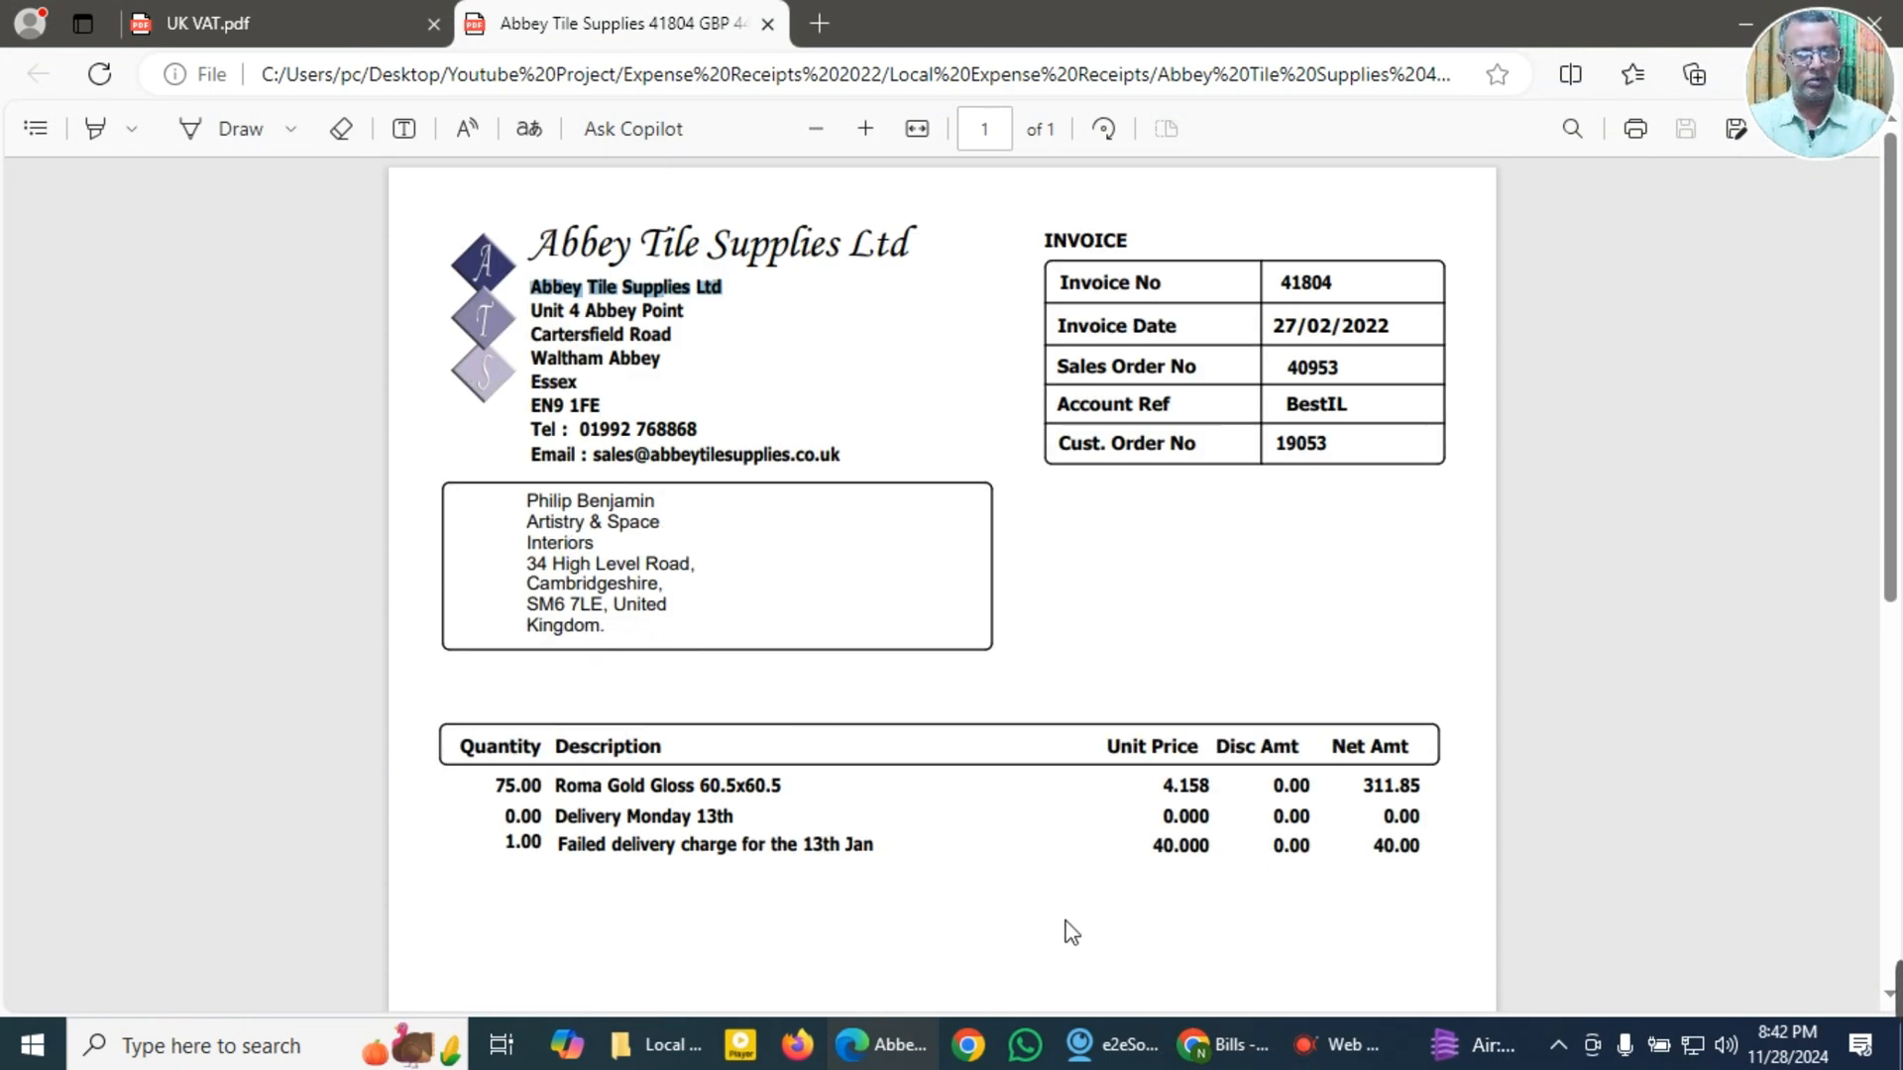
Step: Return to the supplier form in QuickBooks and save Abbey Tile Supplies Ltd as a new supplier
left_click(1197, 1050)
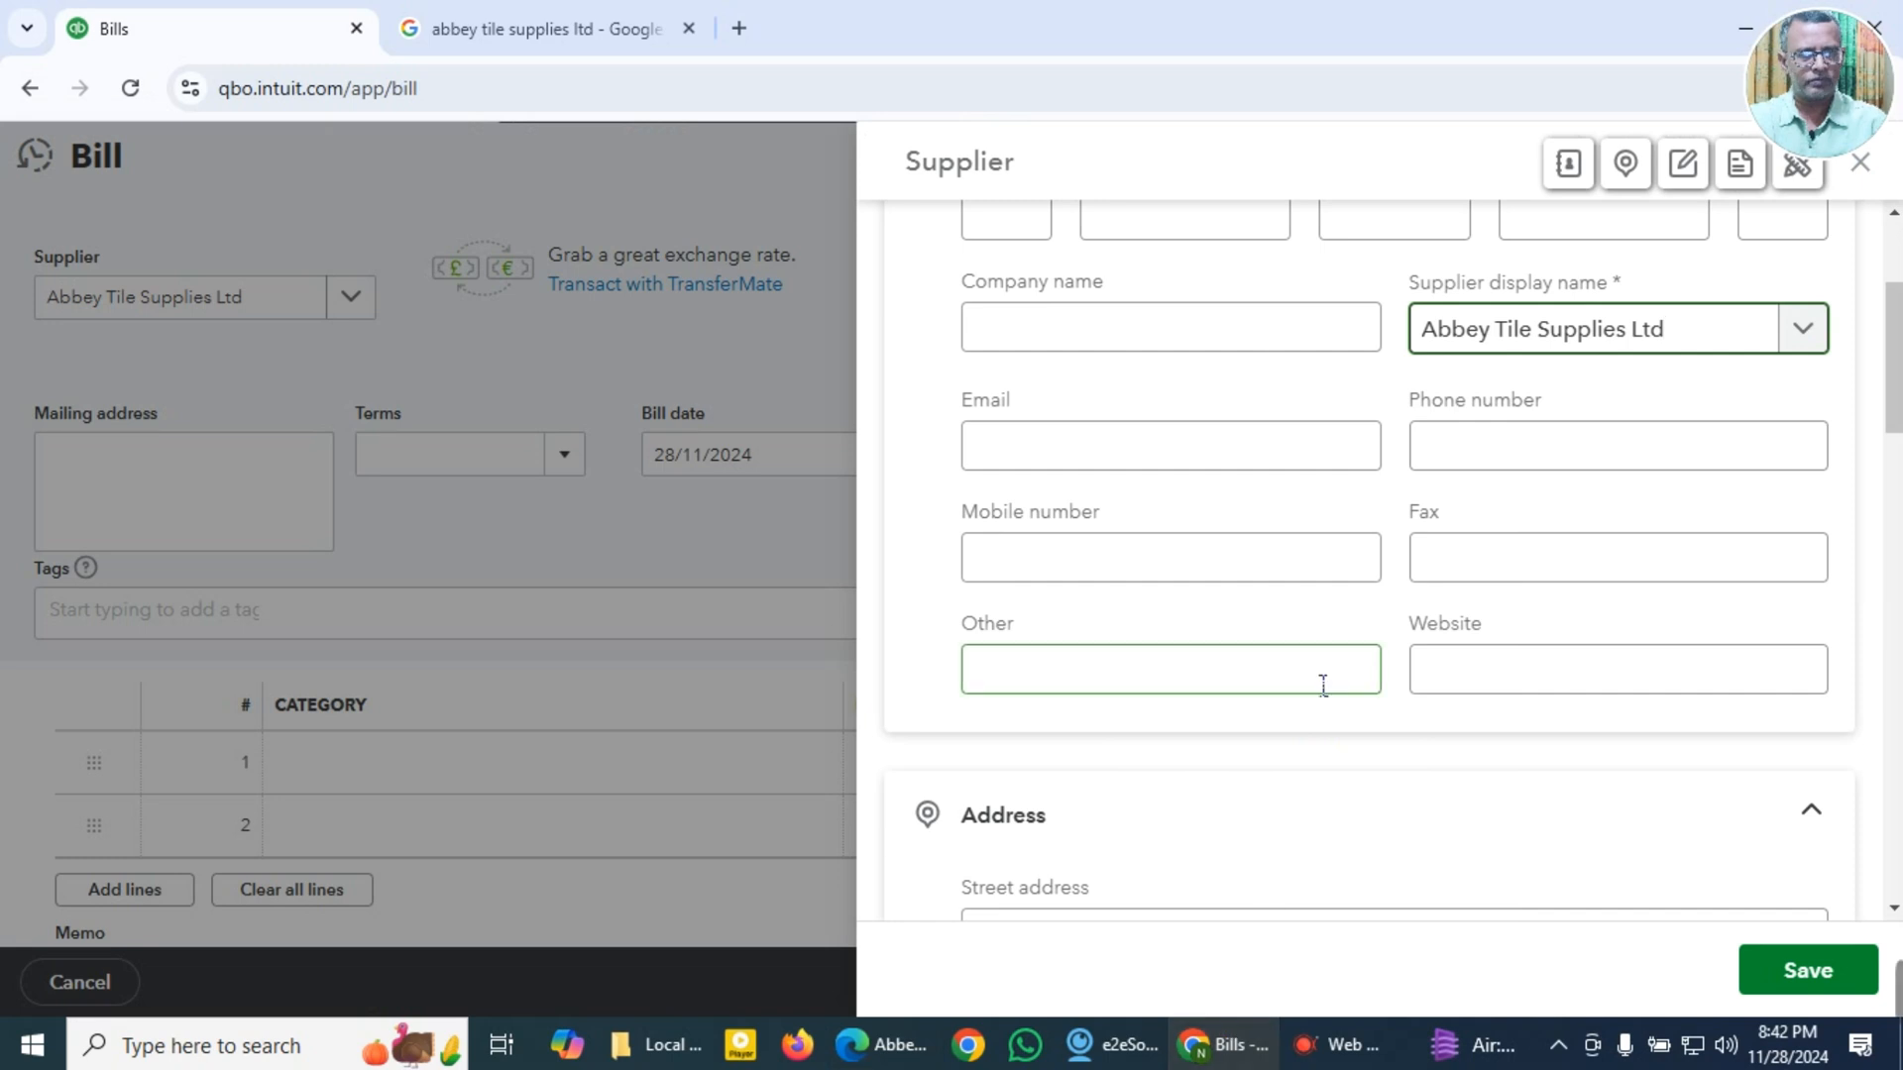
scroll(1313, 686, "down", 1)
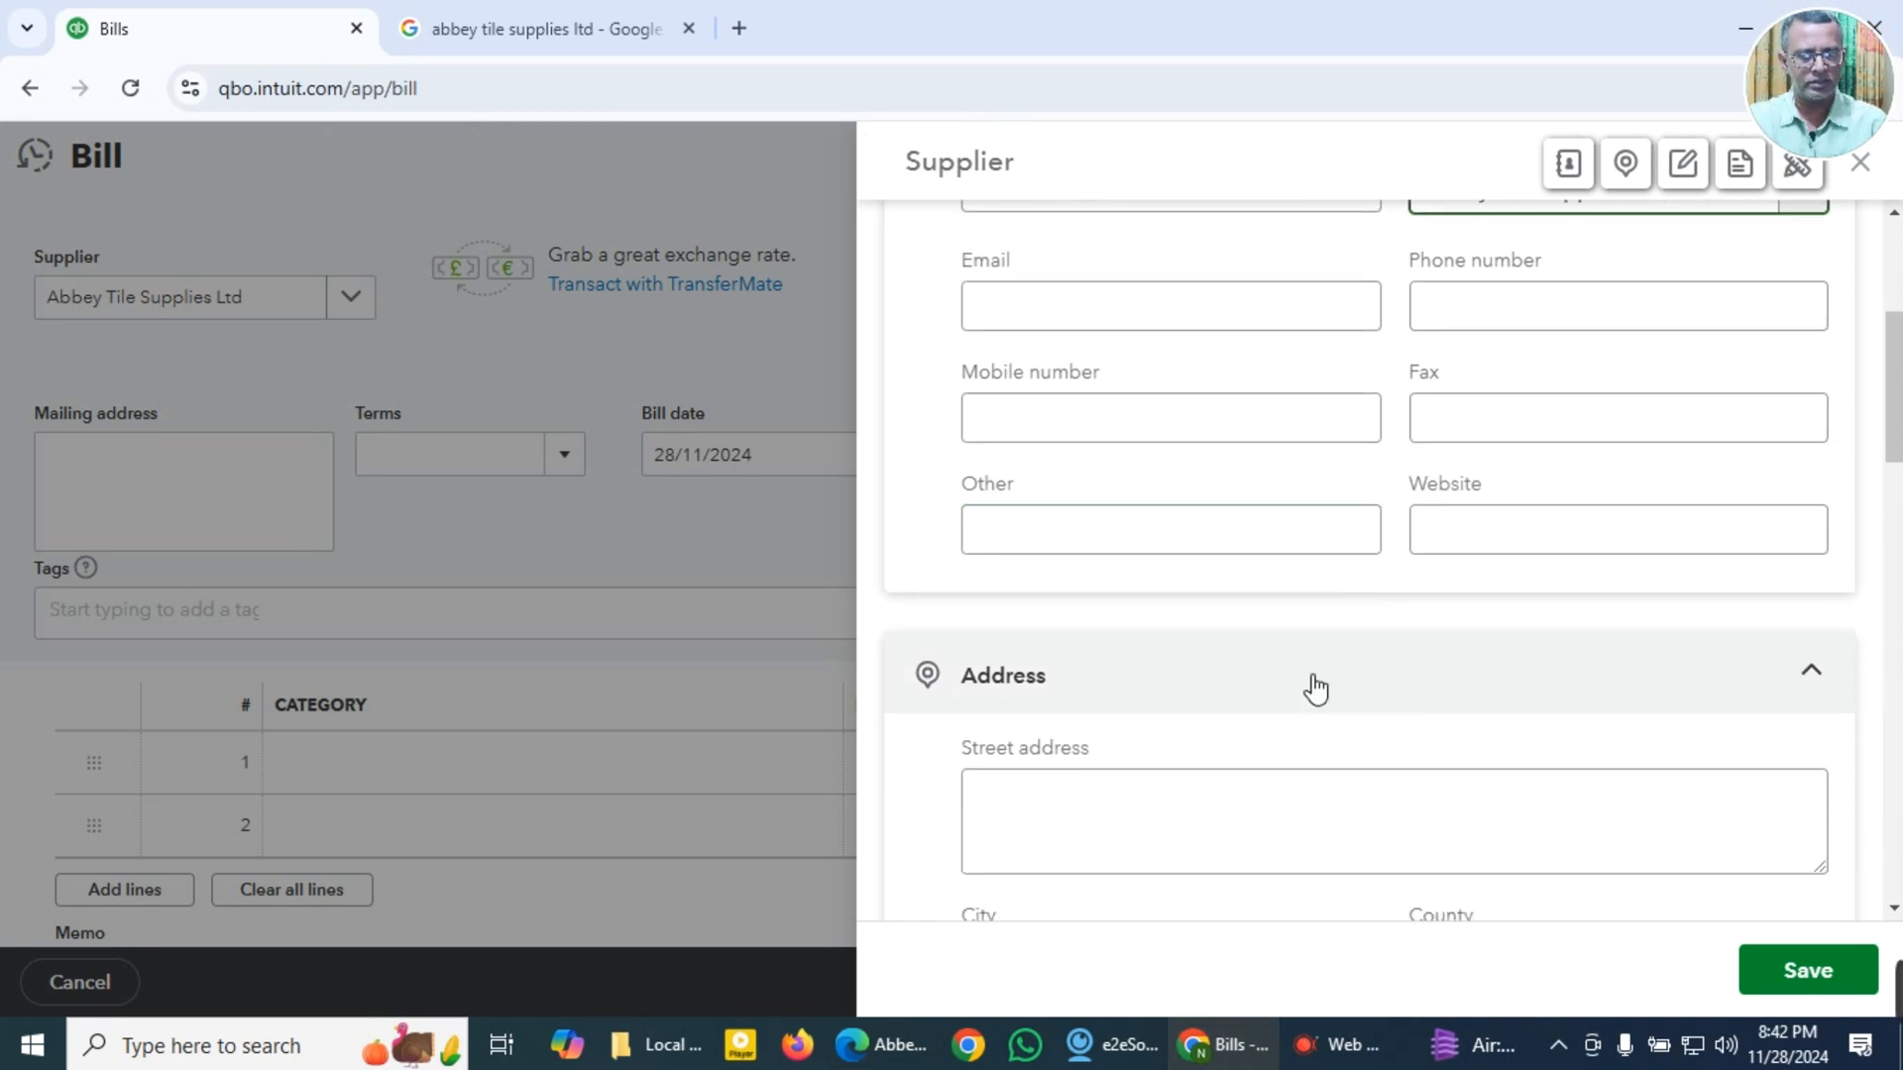
scroll(1308, 687, "up", 2)
scroll(1356, 727, "up", 2)
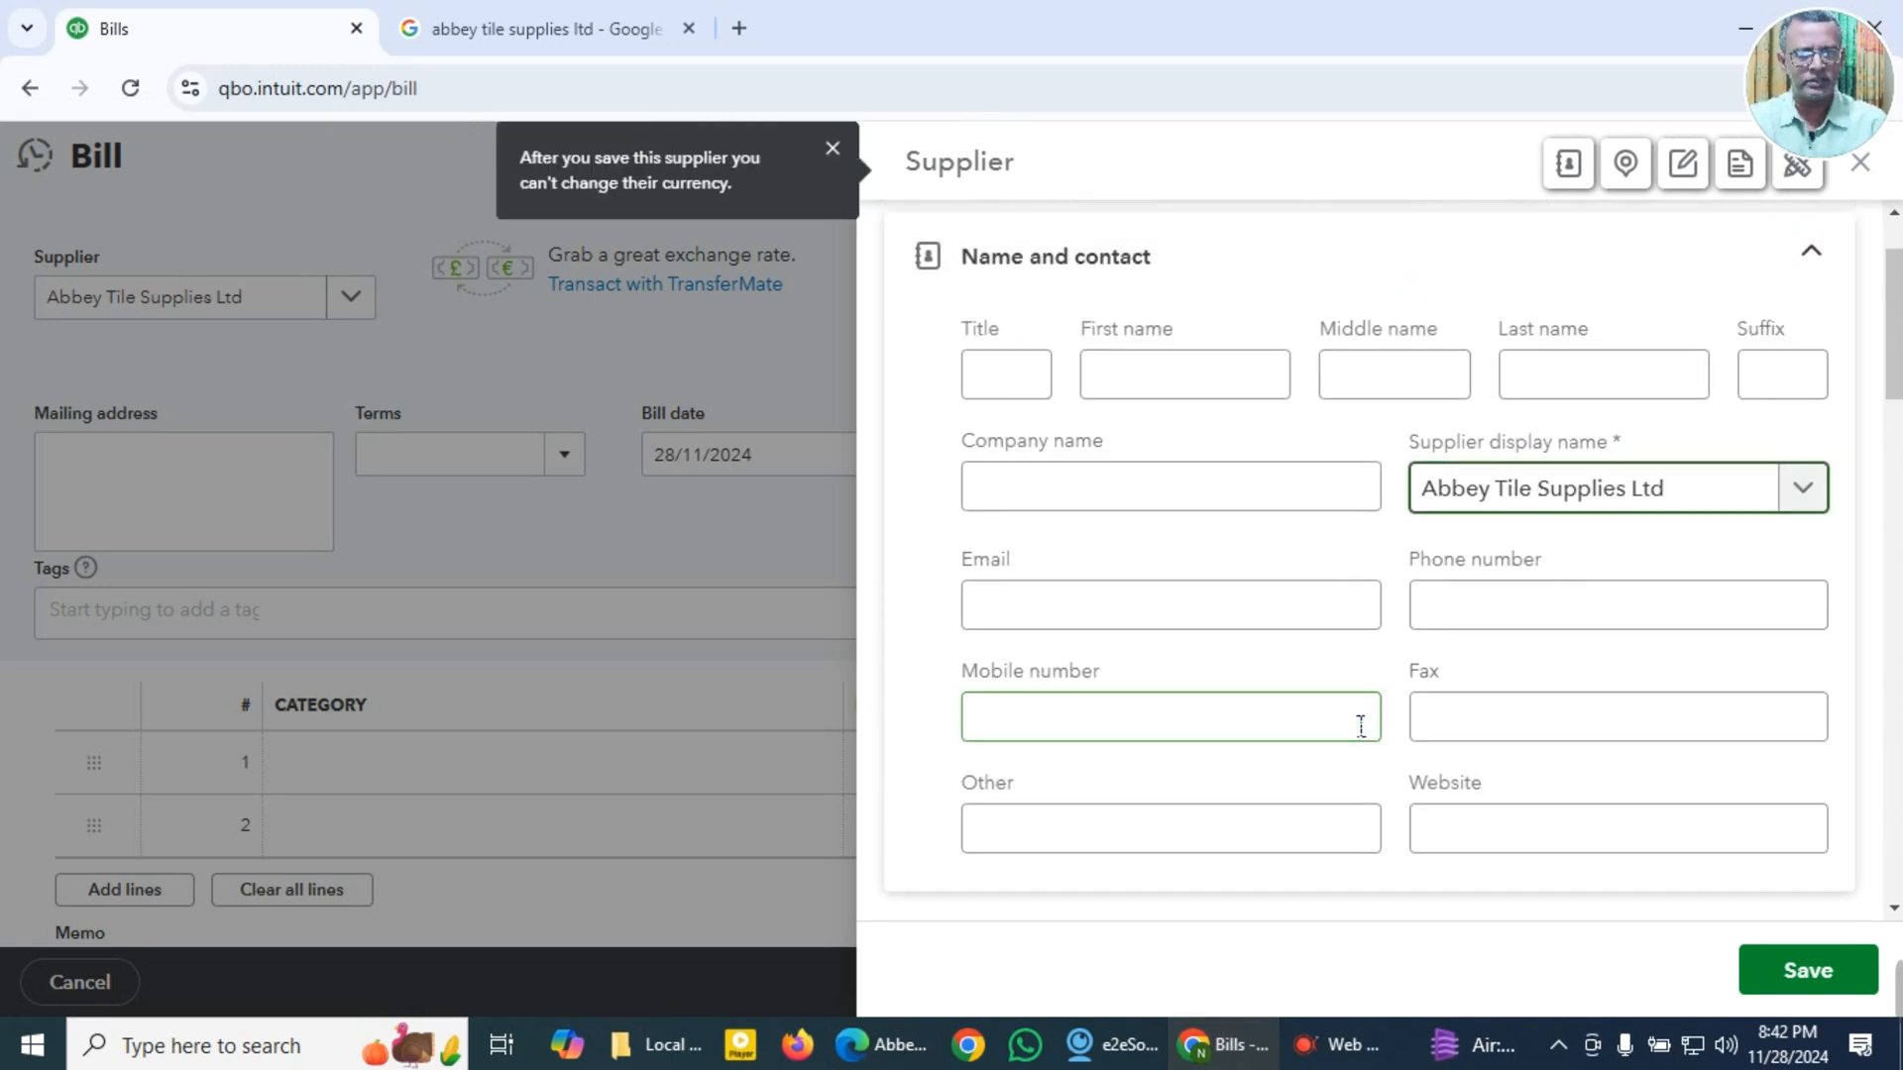
scroll(1247, 793, "down", 5)
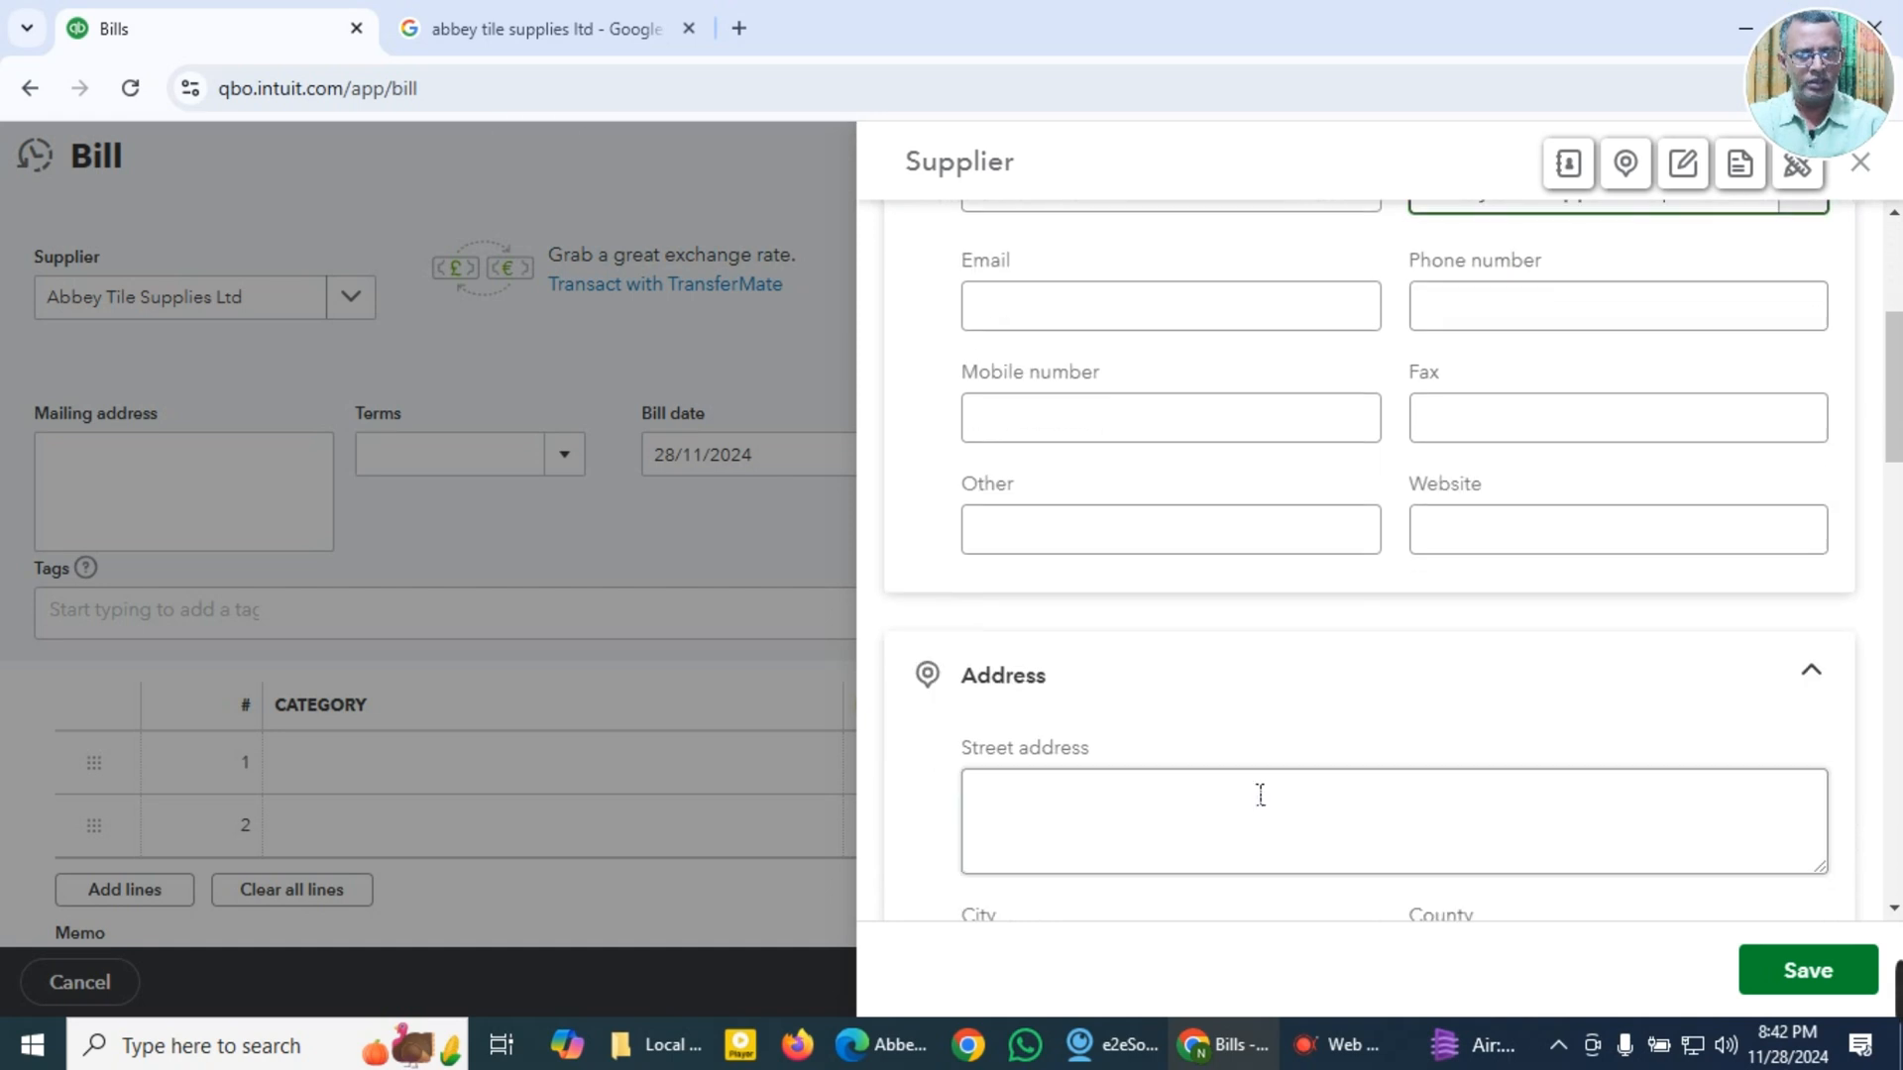
left_click(1808, 986)
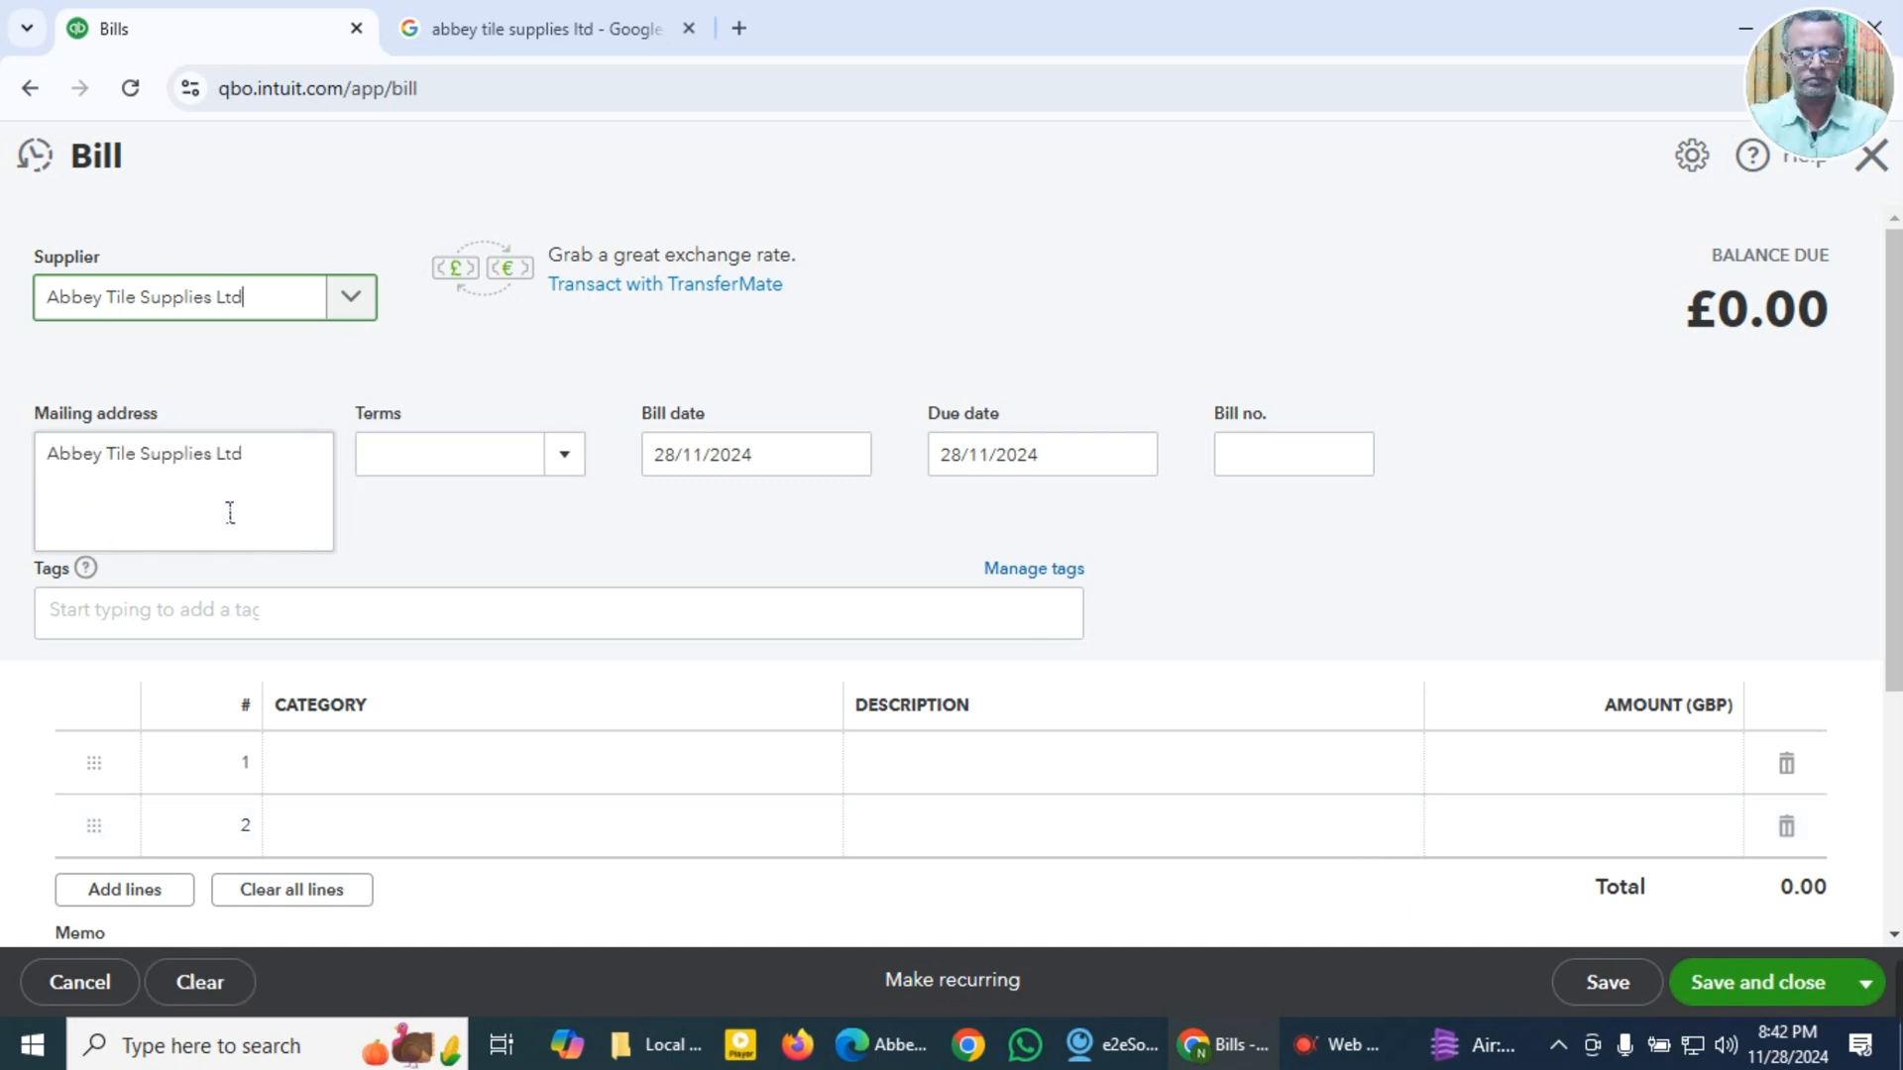
Step: Look over the invoice PDF header and view the payment terms options available on the QuickBooks bill
left_click(880, 1051)
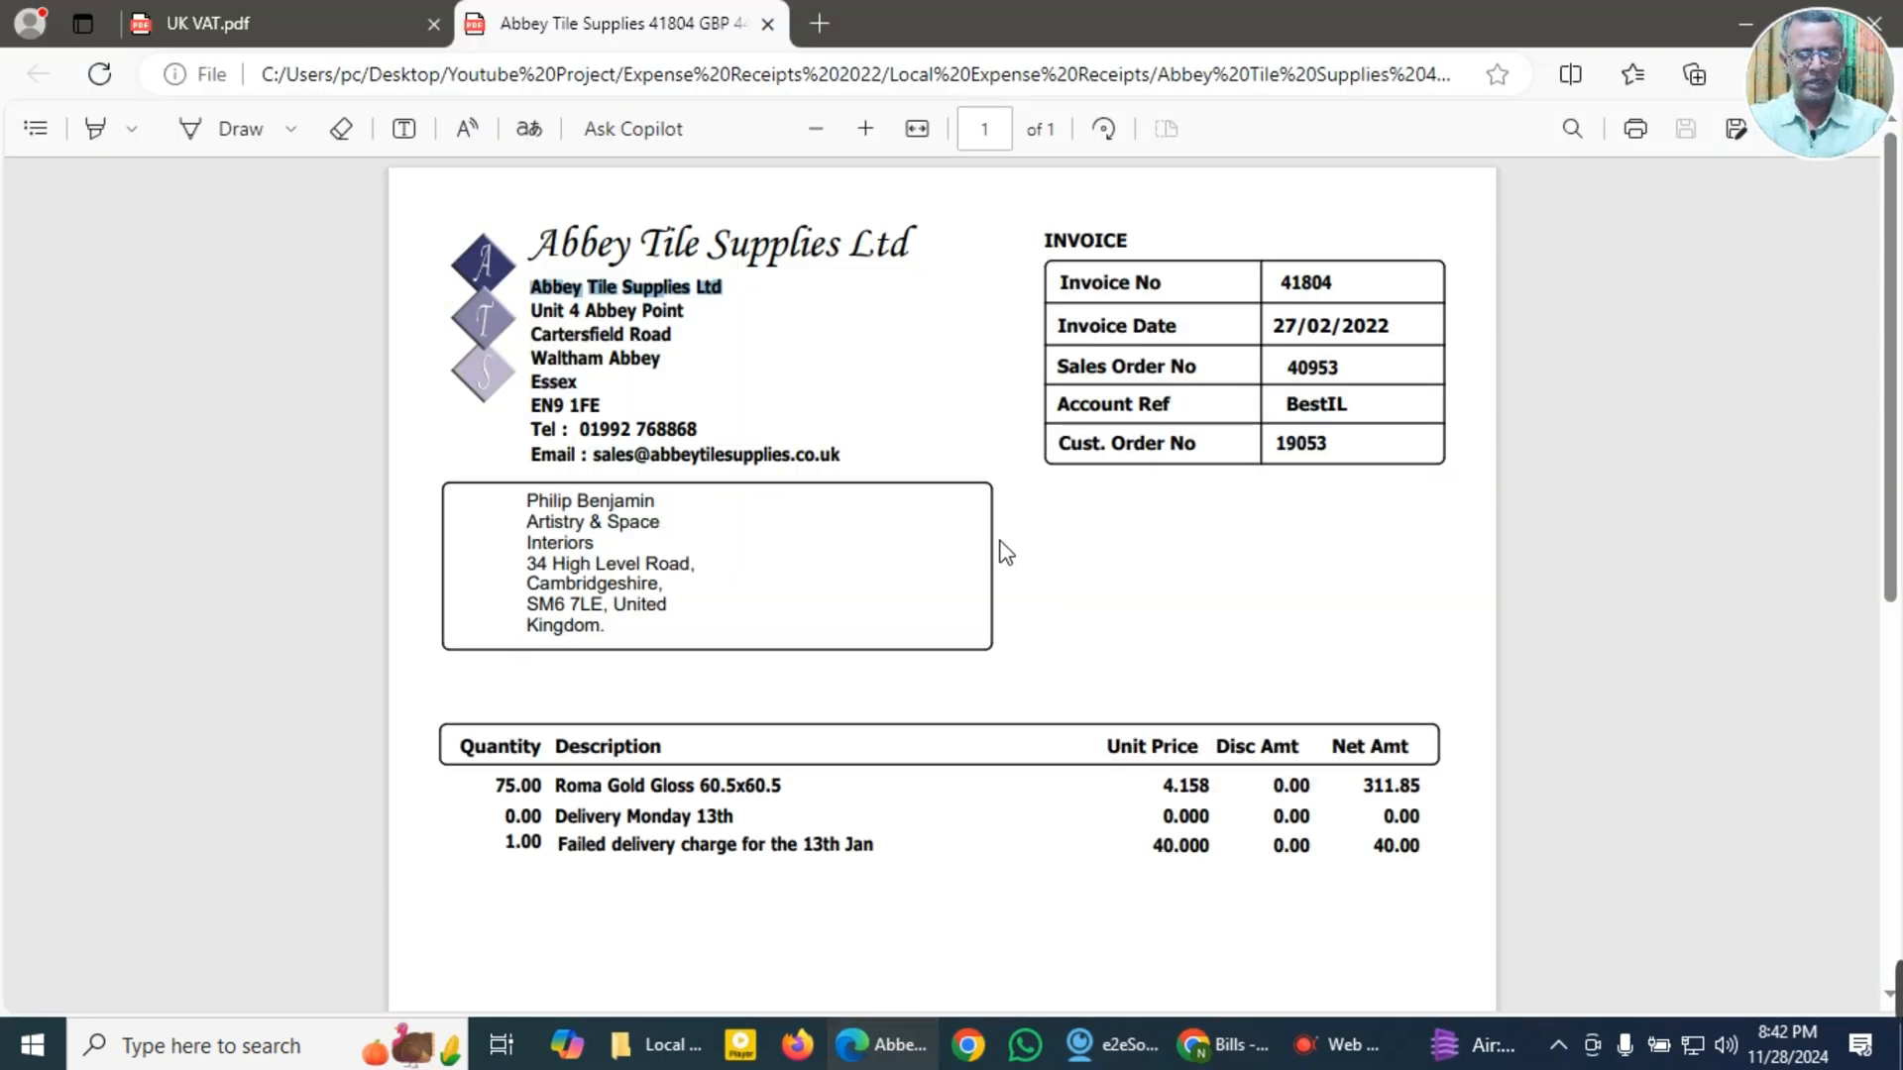
key("alt+Tab")
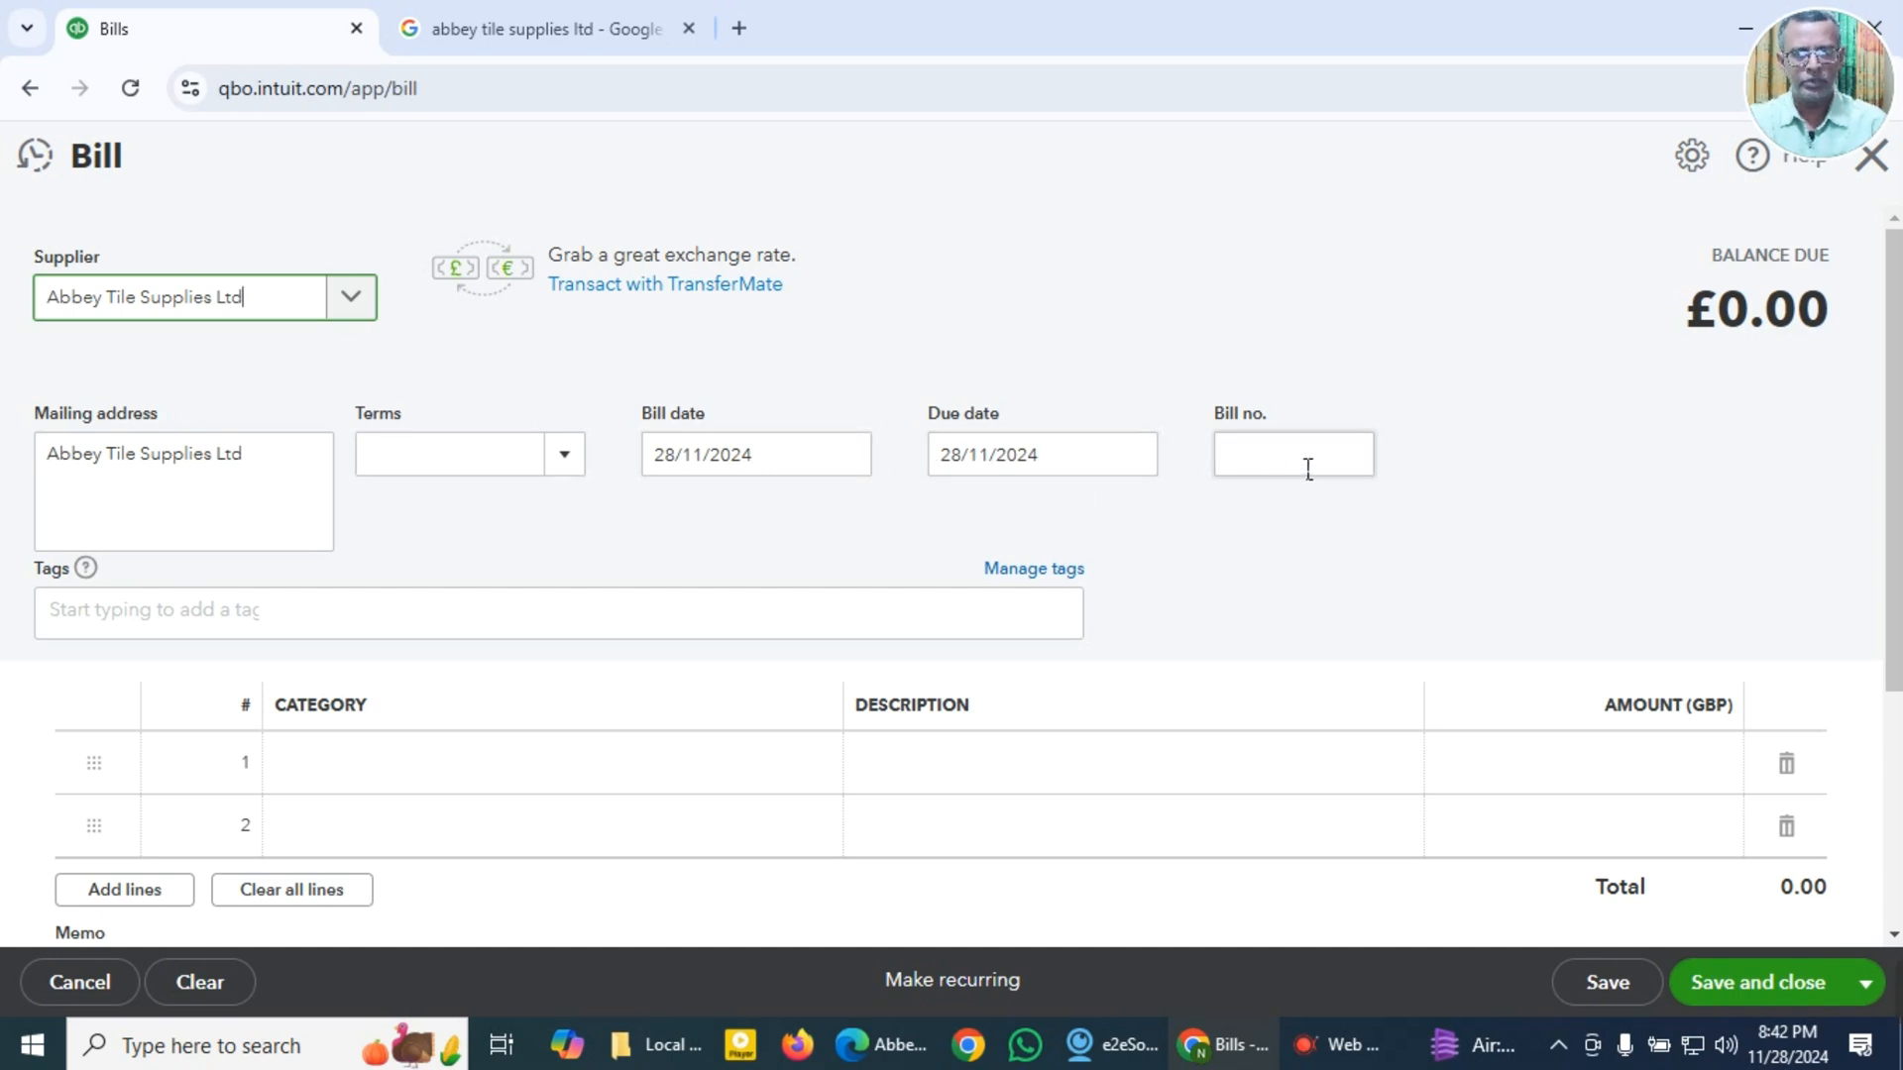
left_click(565, 456)
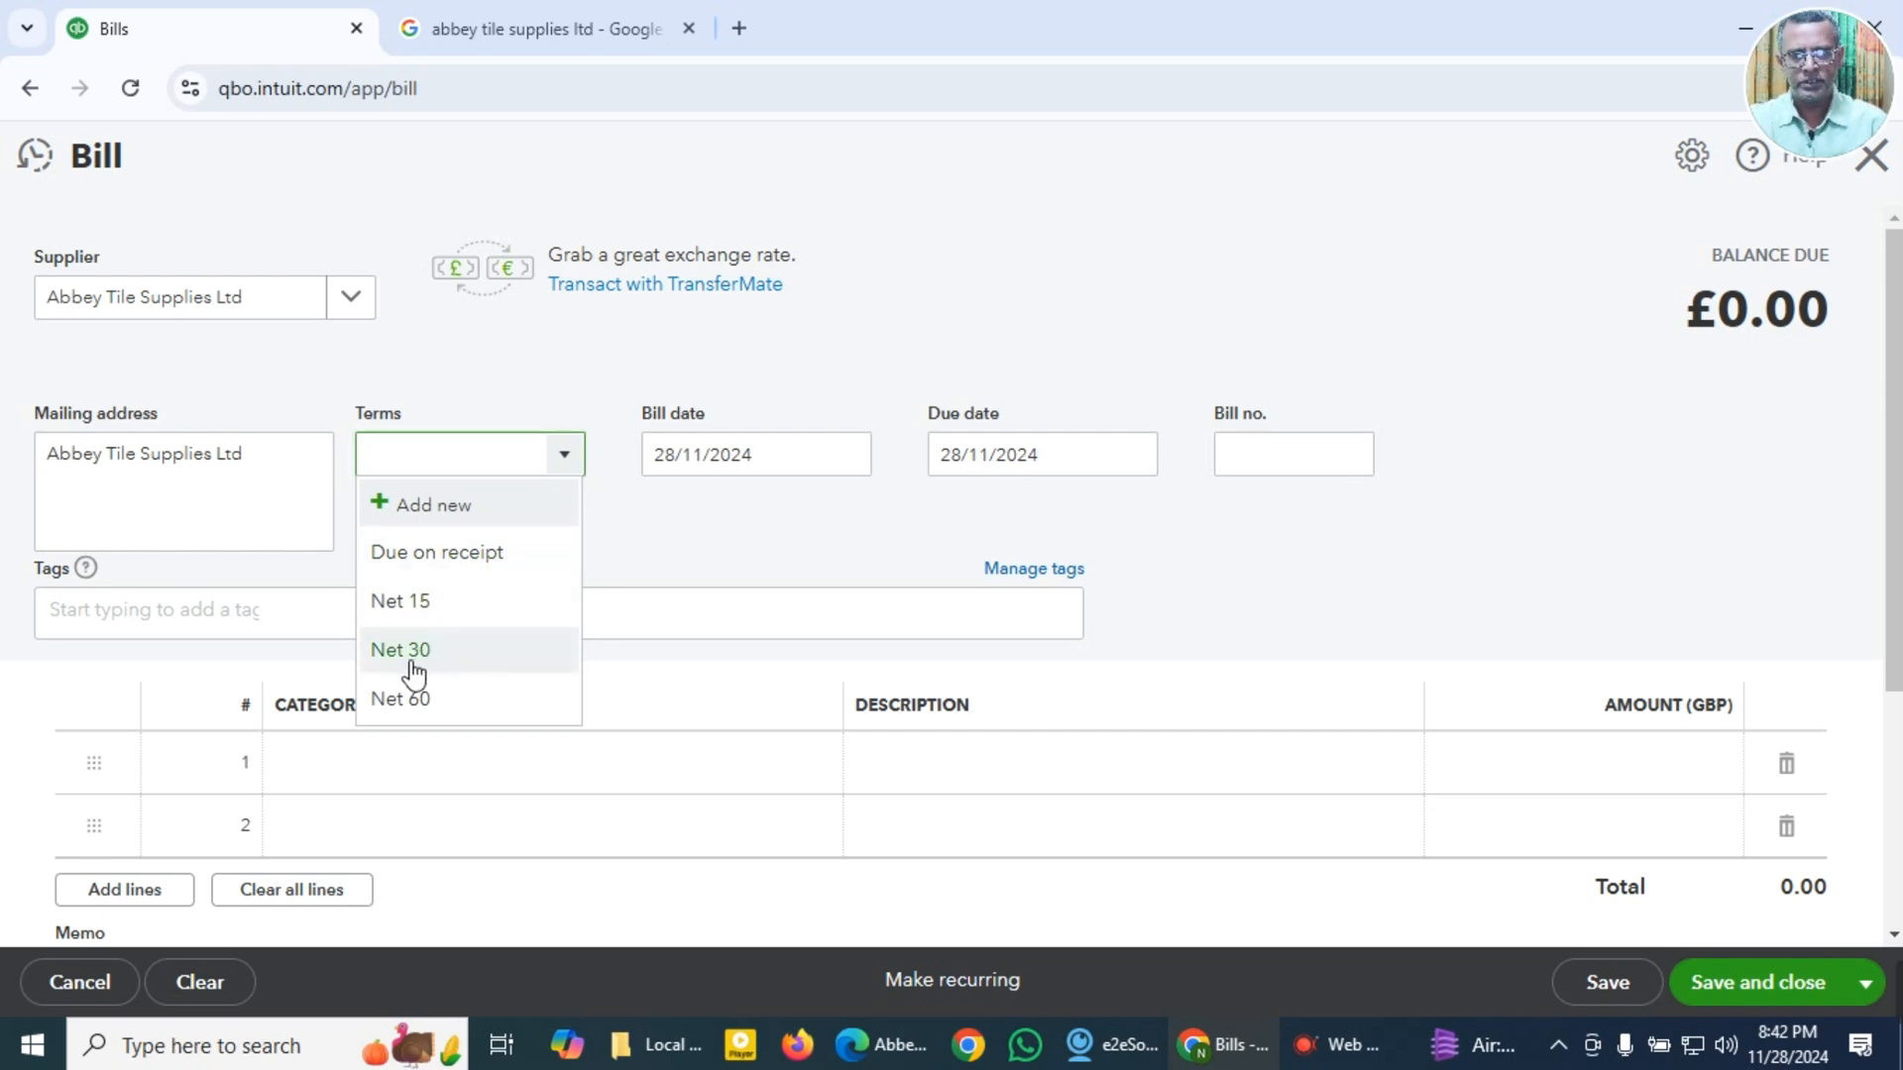
left_click(671, 561)
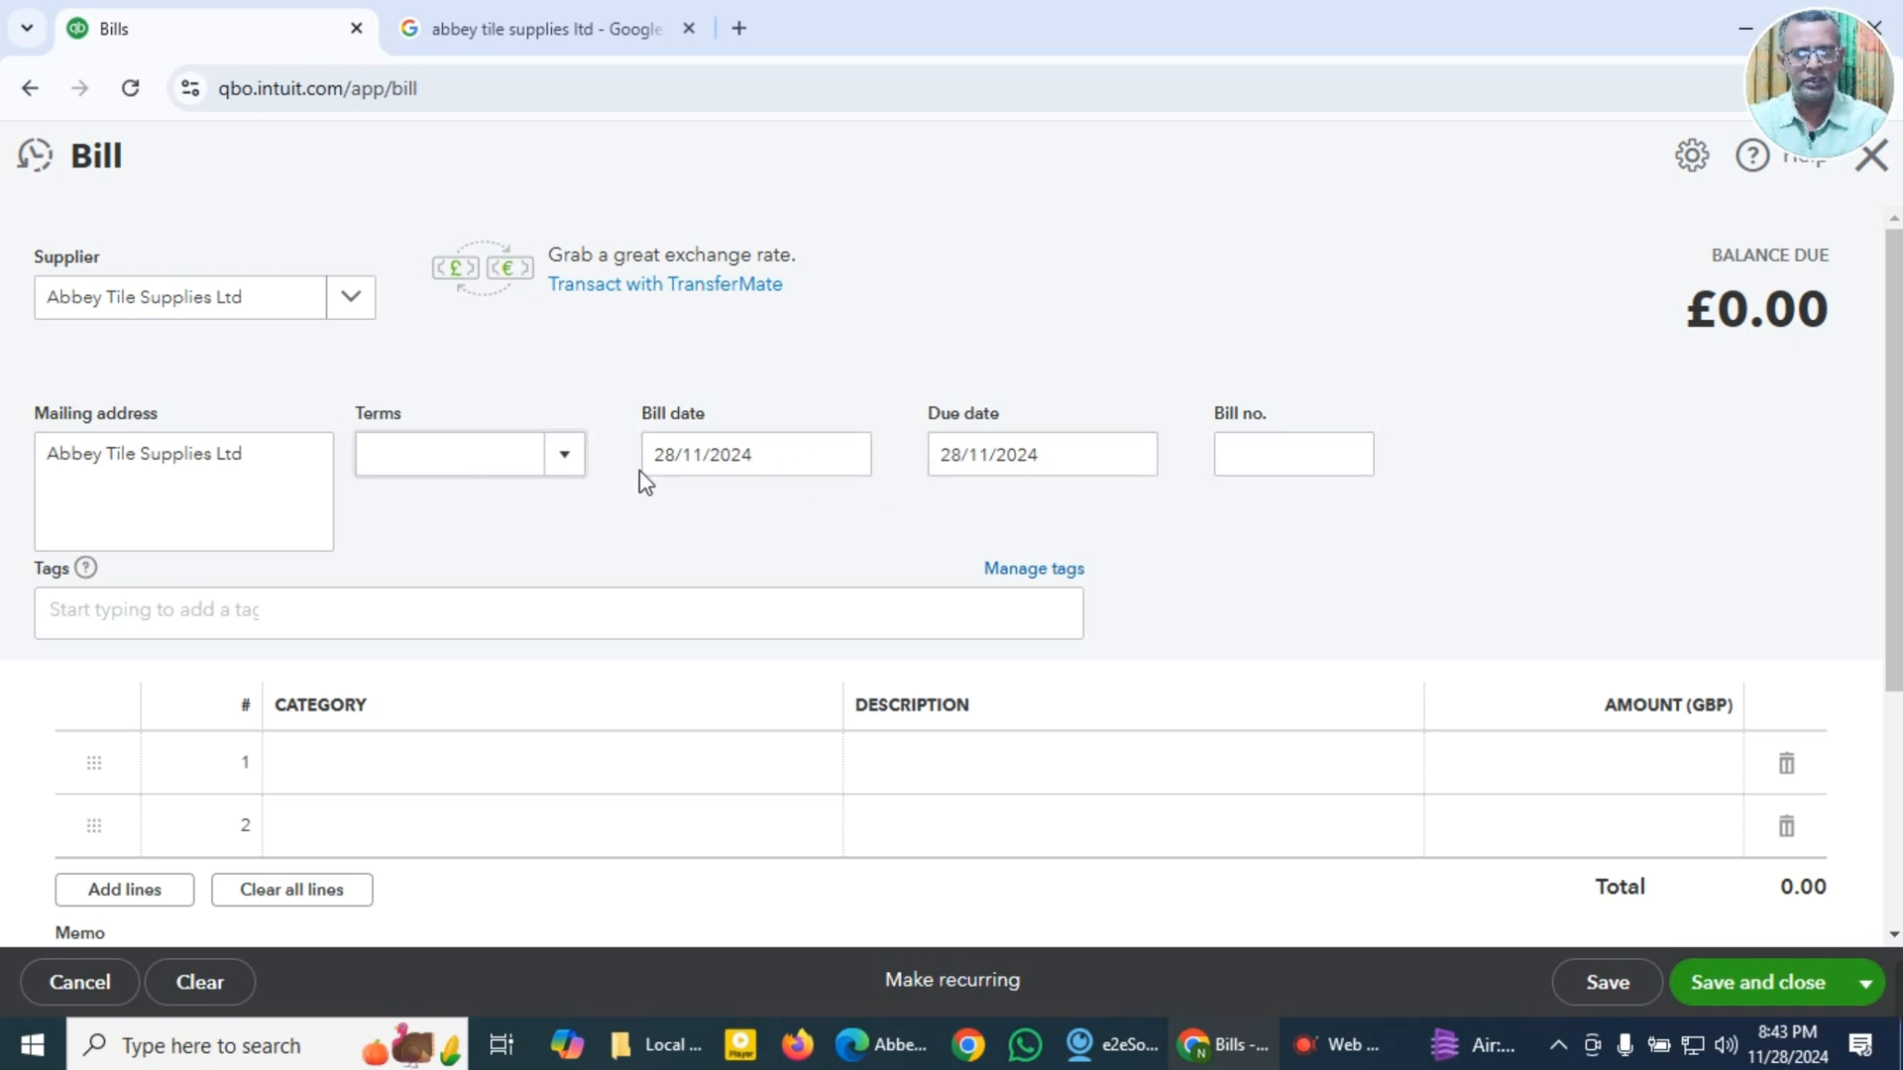
Step: Copy the invoice number 41804, date 27/02/2022, item description Roma Gold Gloss 60.5x60.5 and total 446.22 from the invoice PDF
key("alt+Tab")
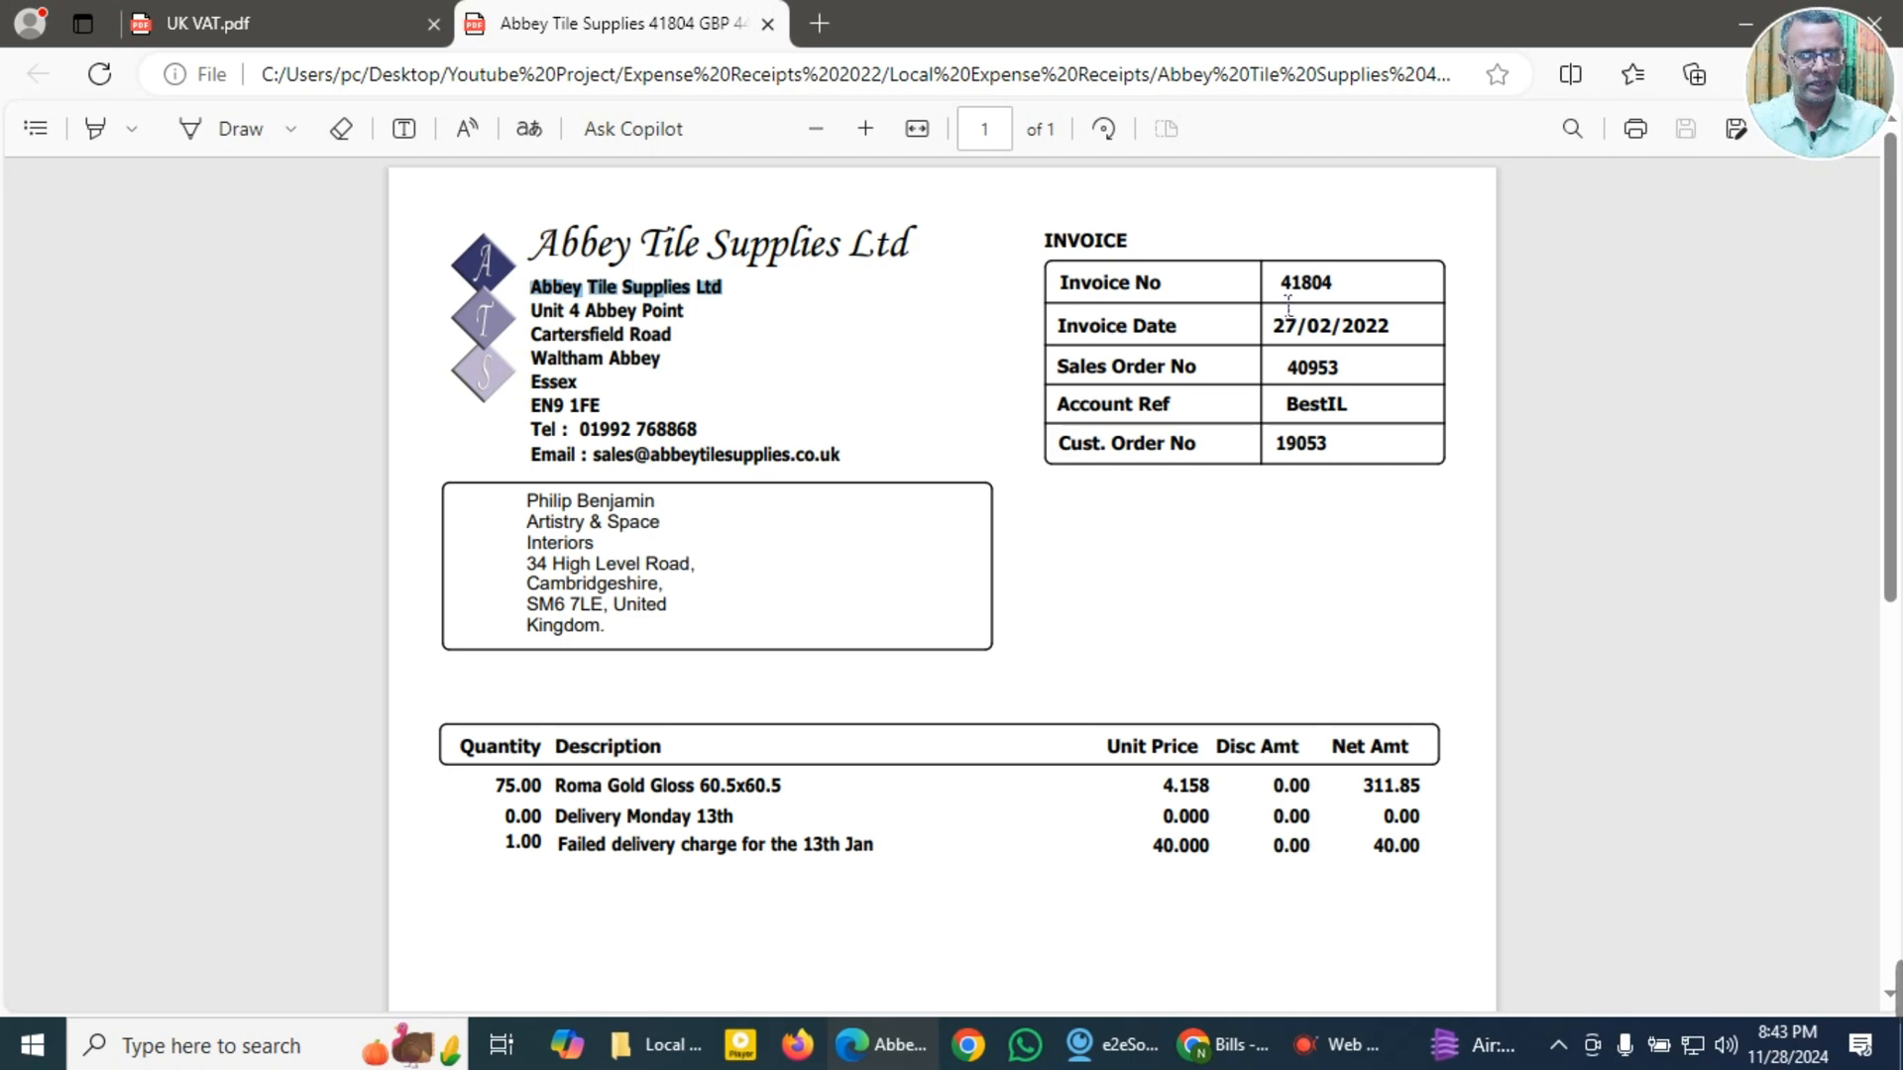
left_click_drag(1279, 284, 1351, 291)
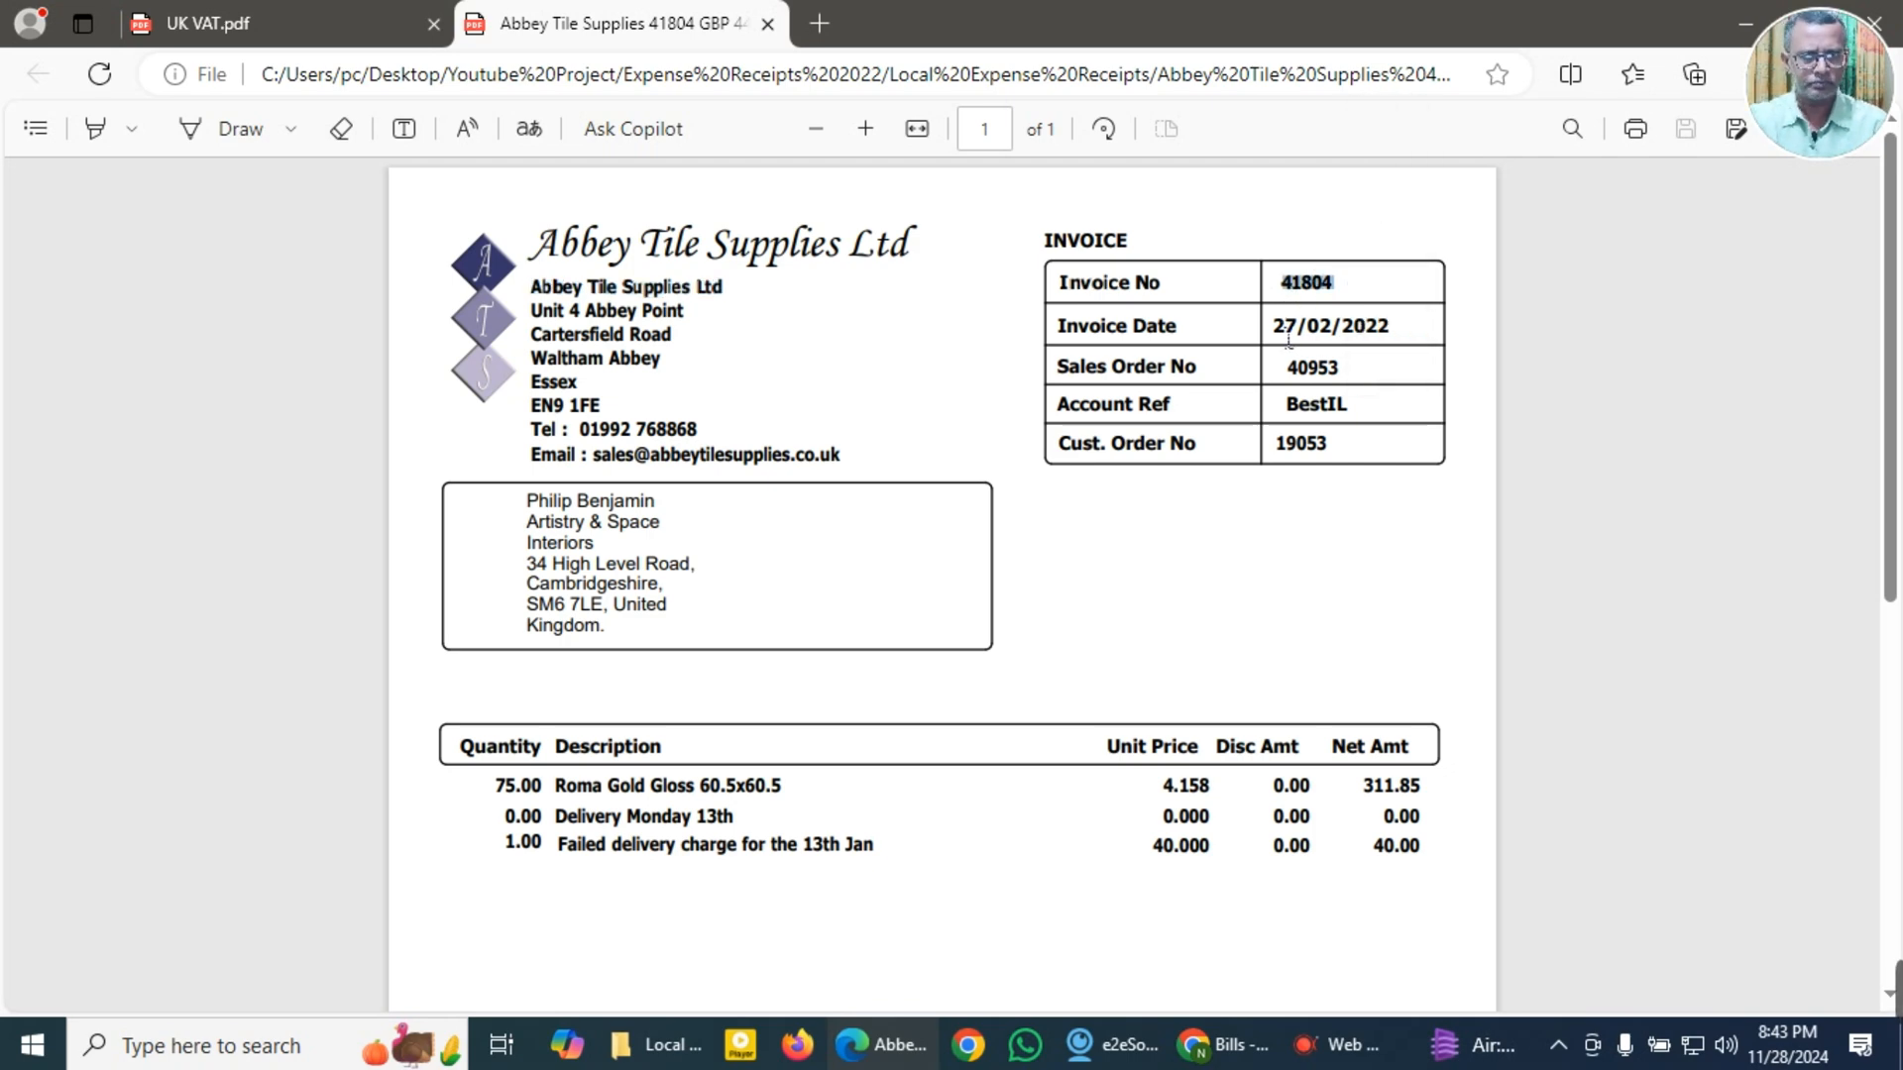
left_click_drag(1274, 327, 1403, 334)
key("super+c")
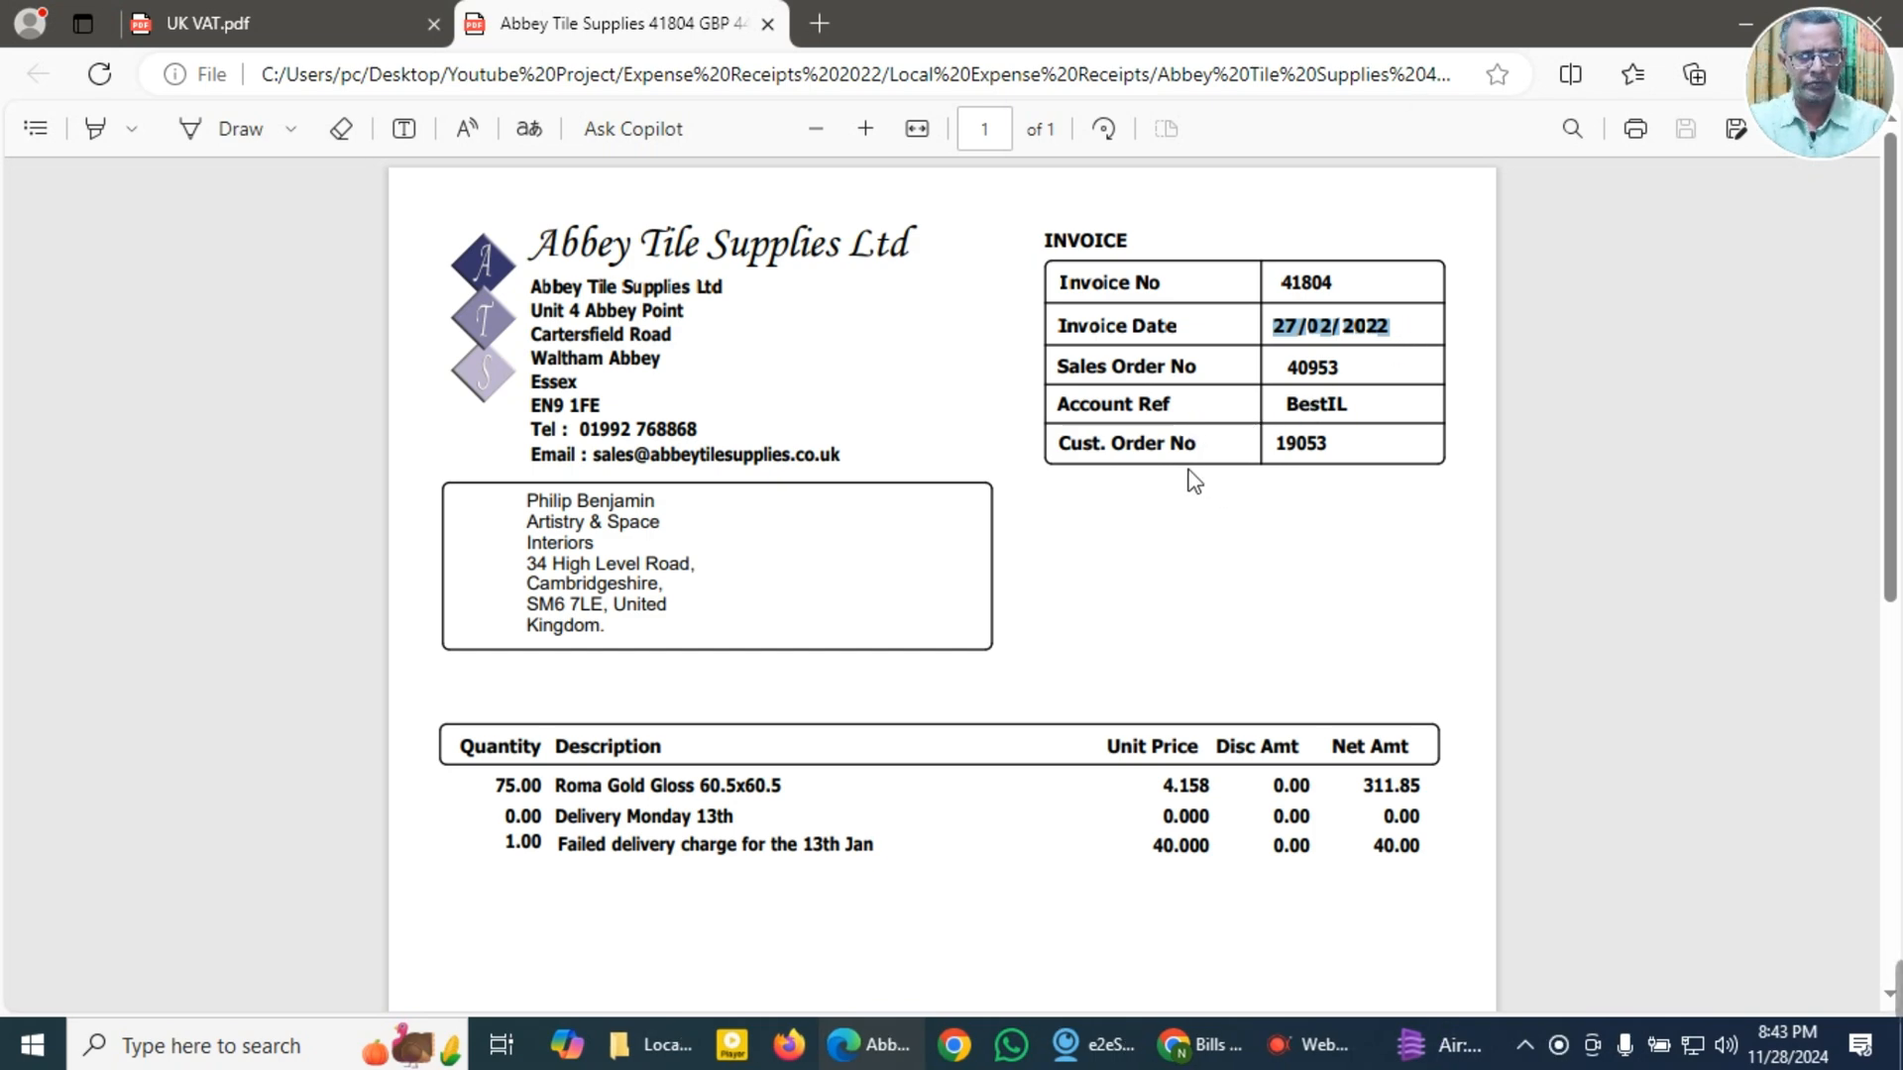
scroll(1232, 474, "down", 3)
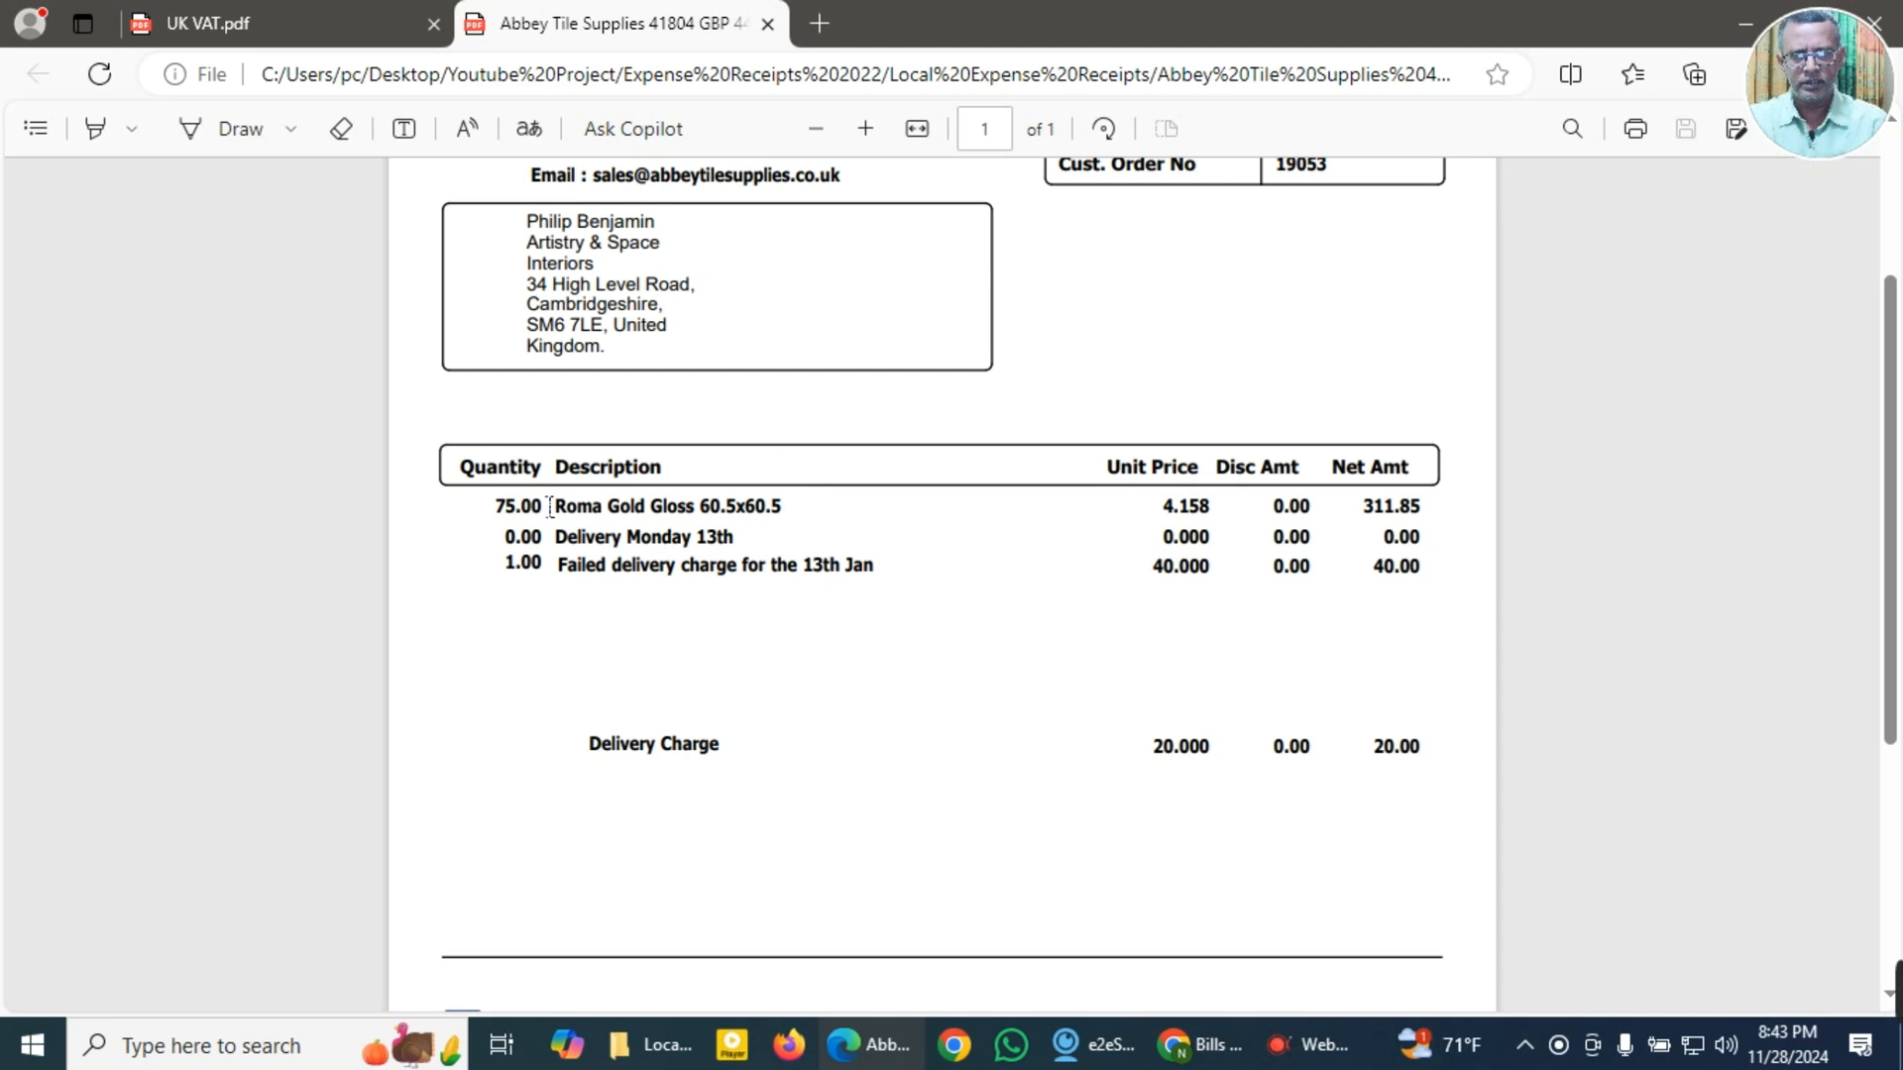
left_click_drag(565, 520, 771, 523)
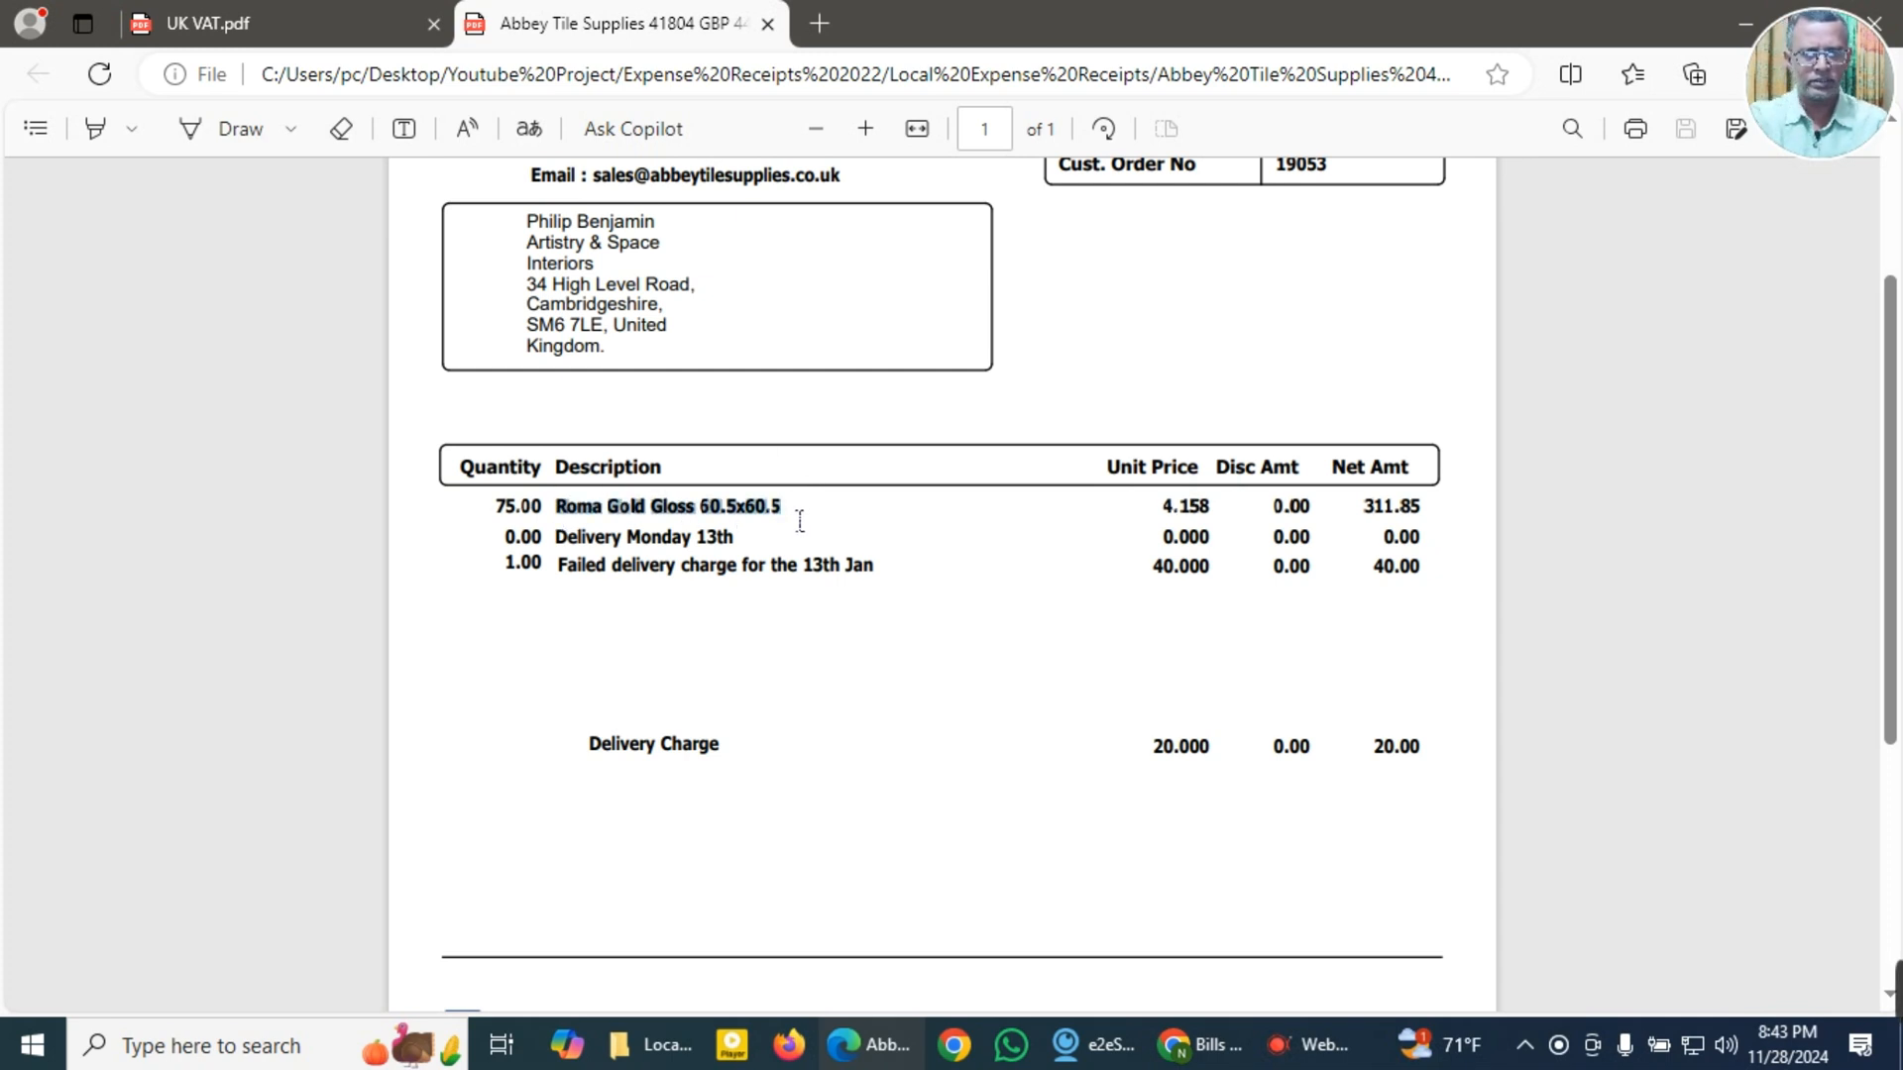
scroll(793, 525, "down", 5)
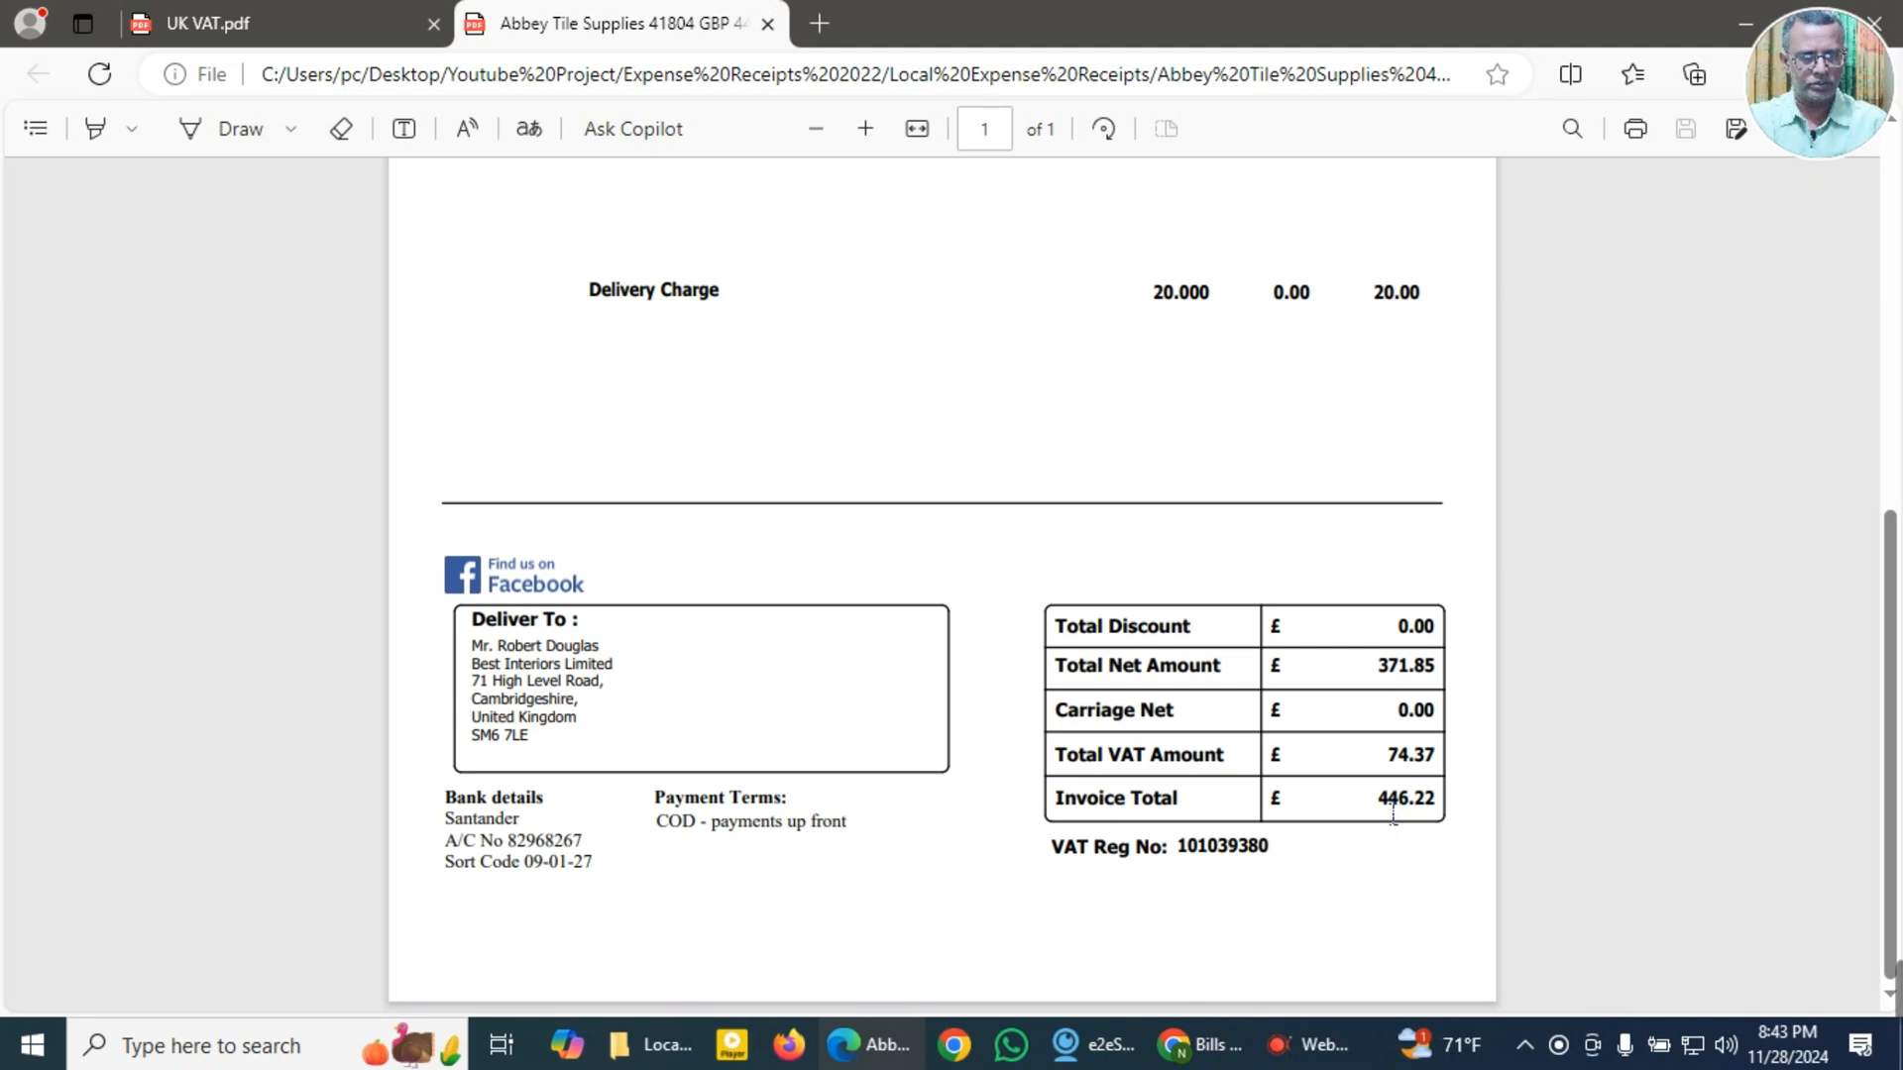
double_click(1427, 808)
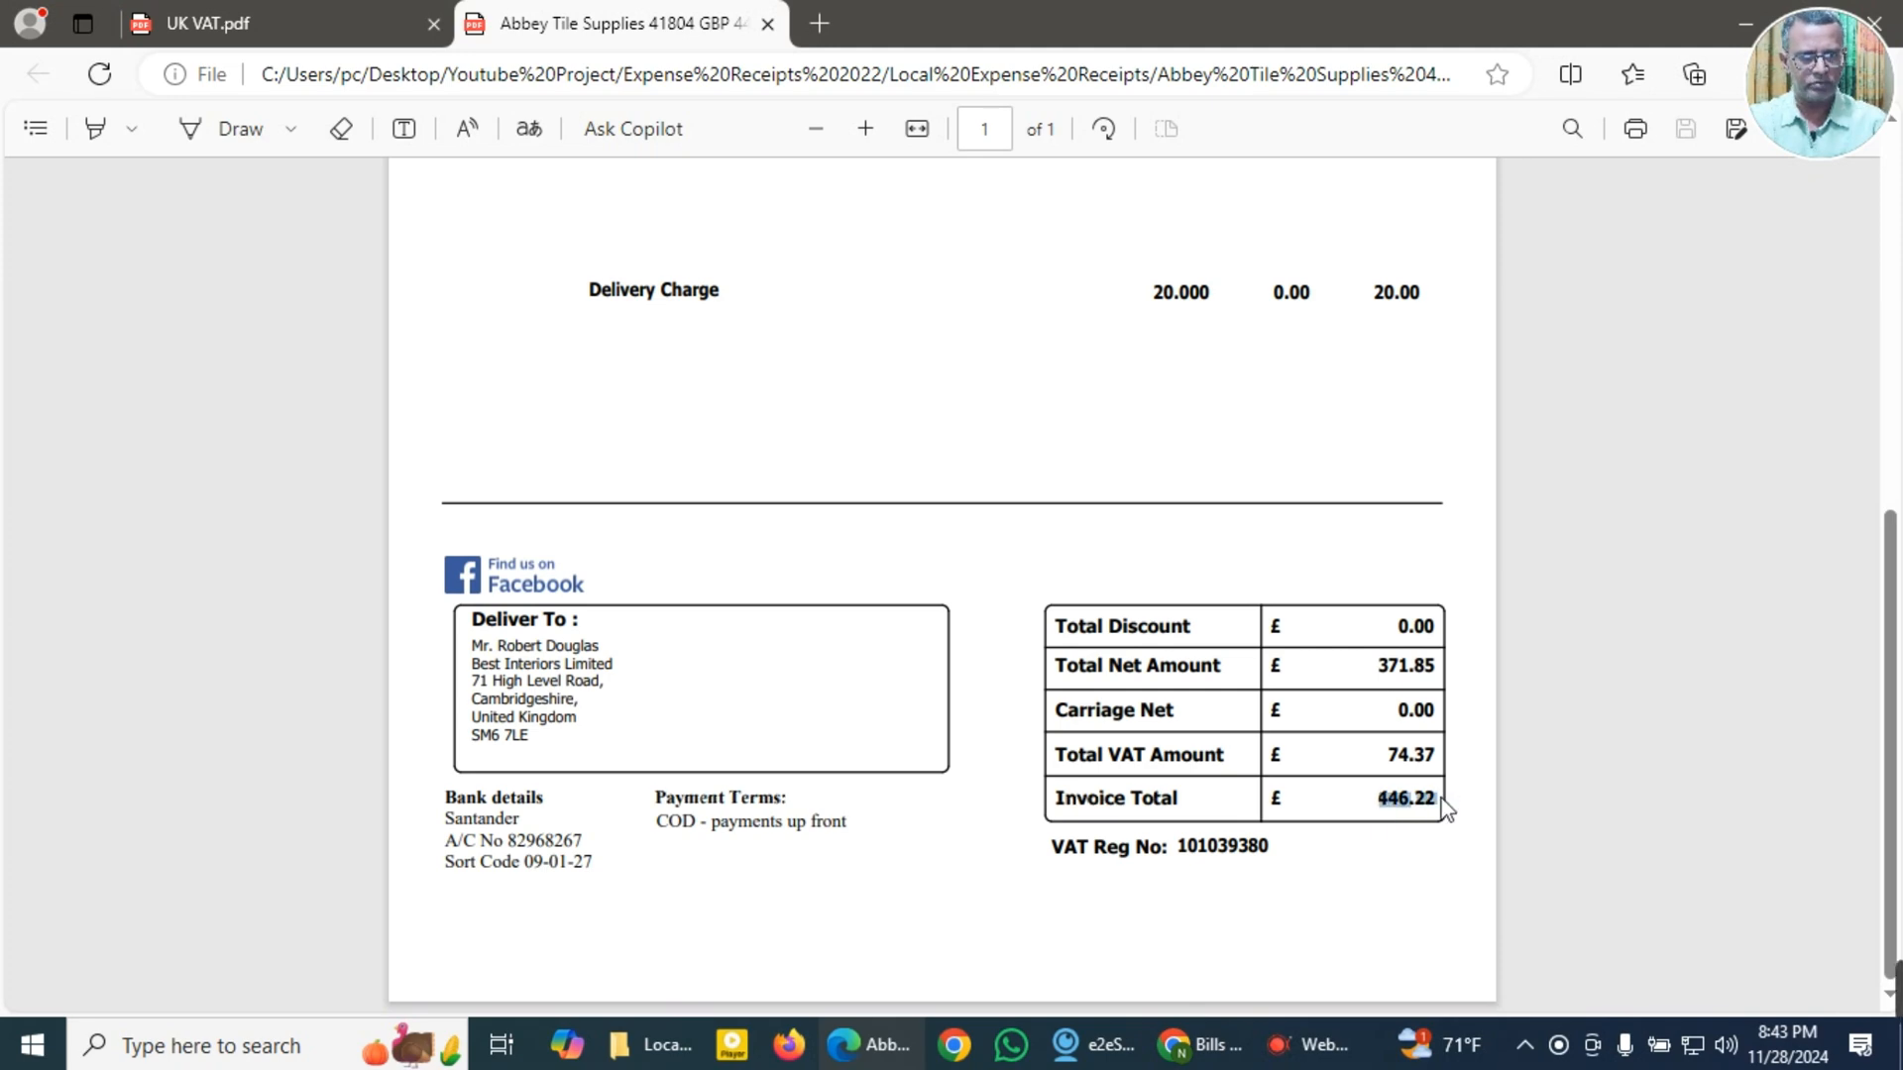
Step: Switch back to the QuickBooks bill and set its bill date to the copied 27/02/2022
key("alt+Tab")
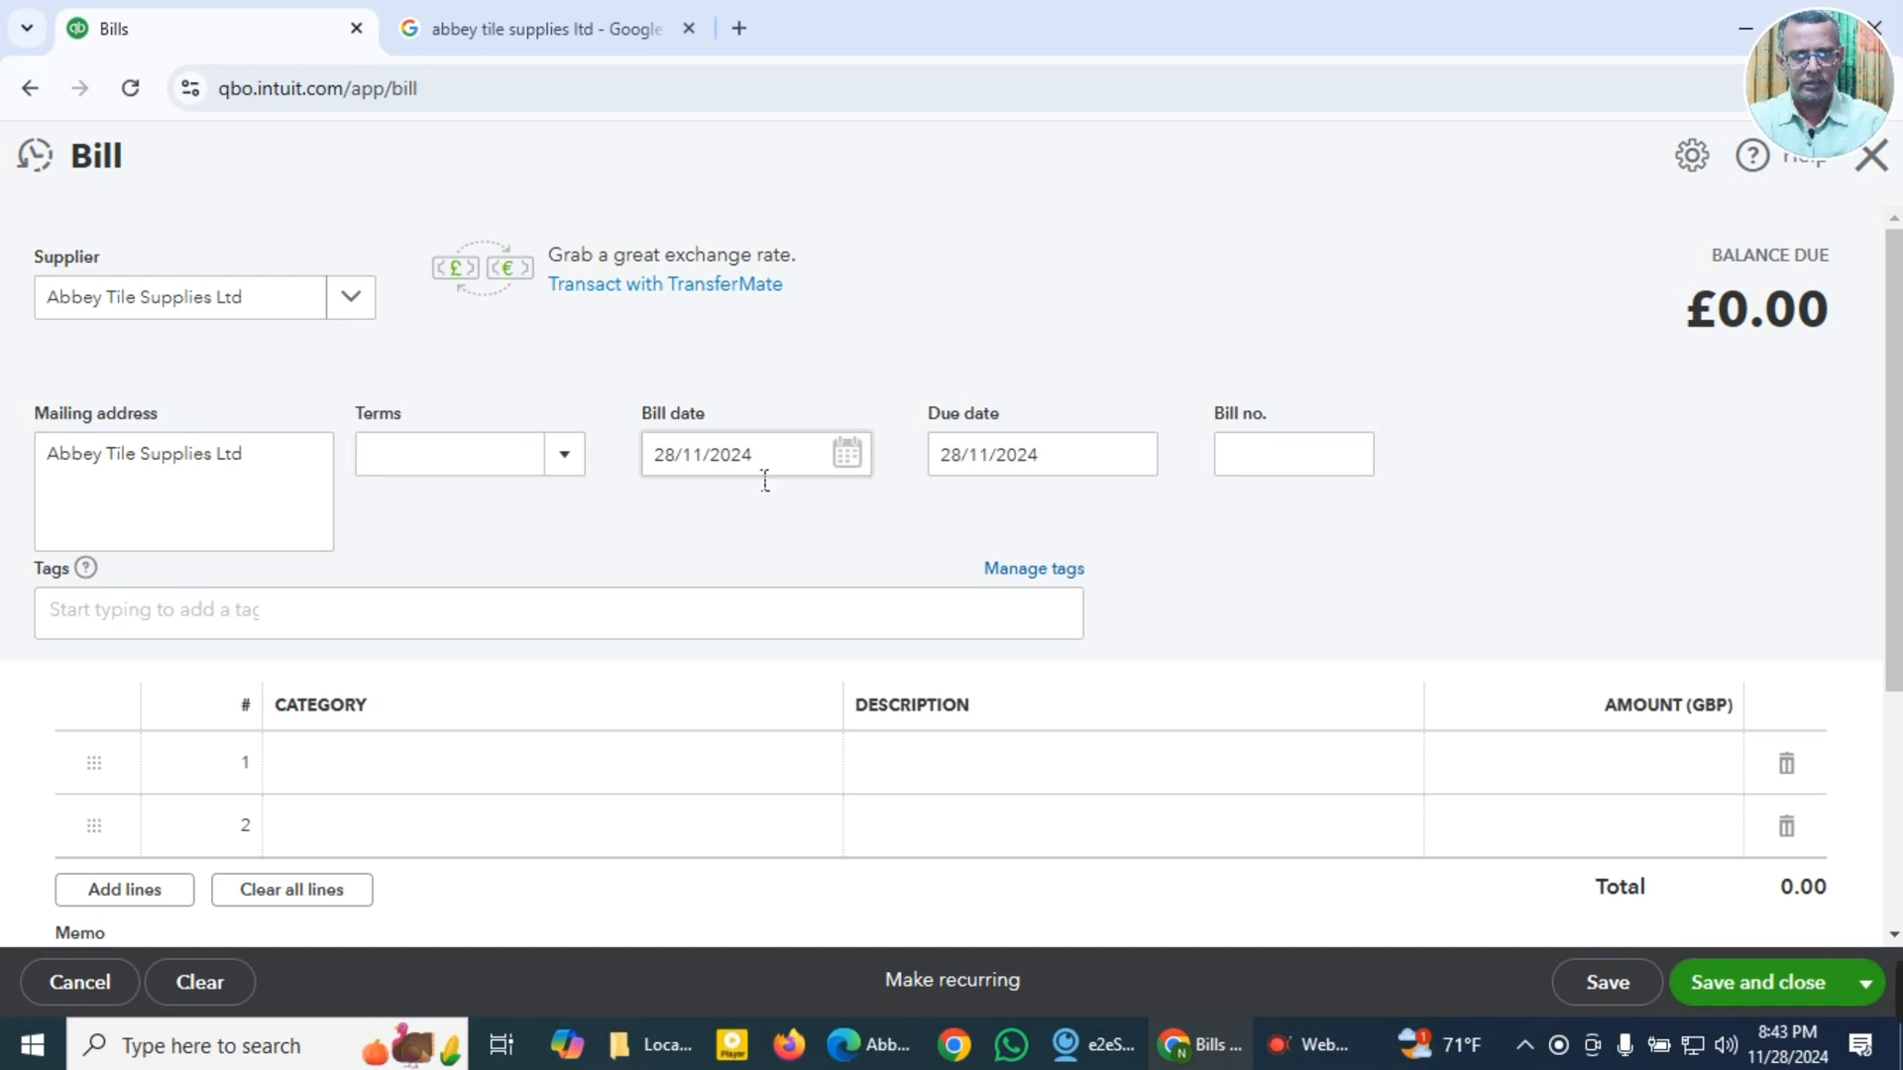
left_click(832, 474)
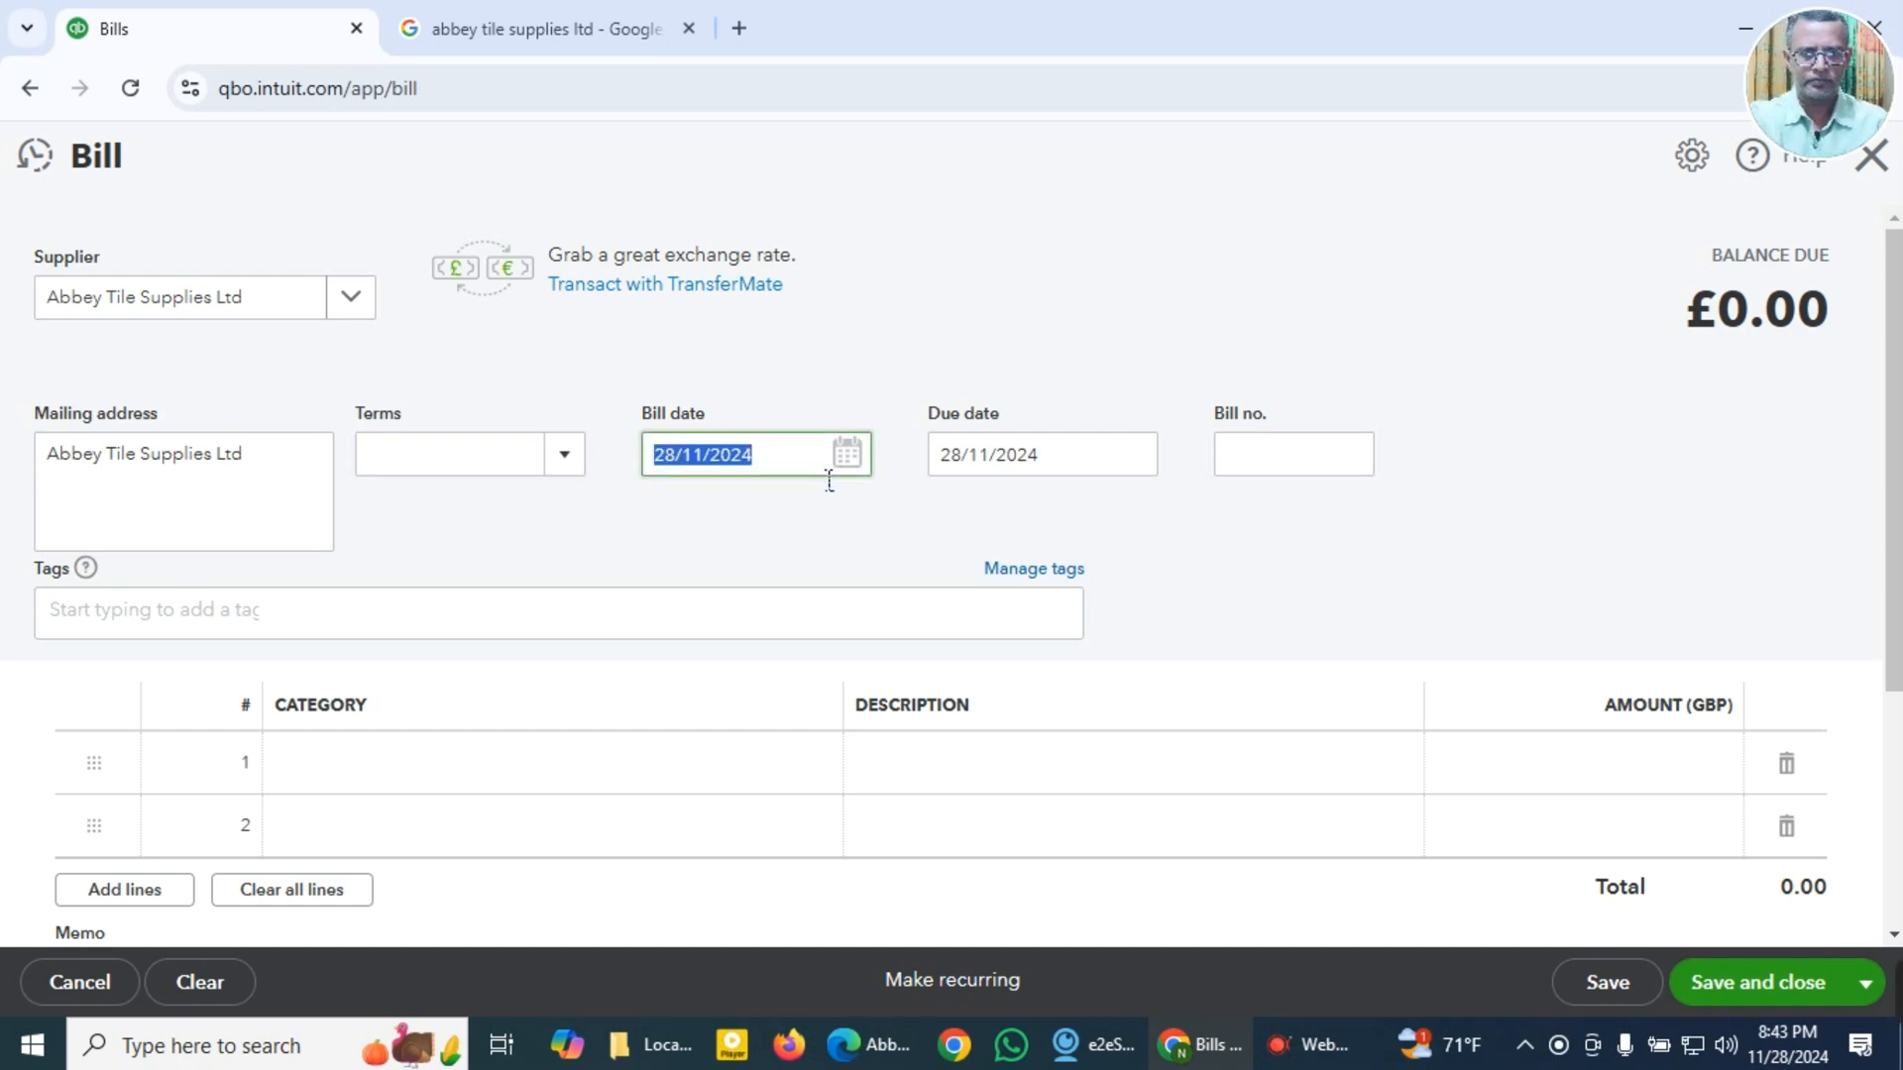
key("super+v")
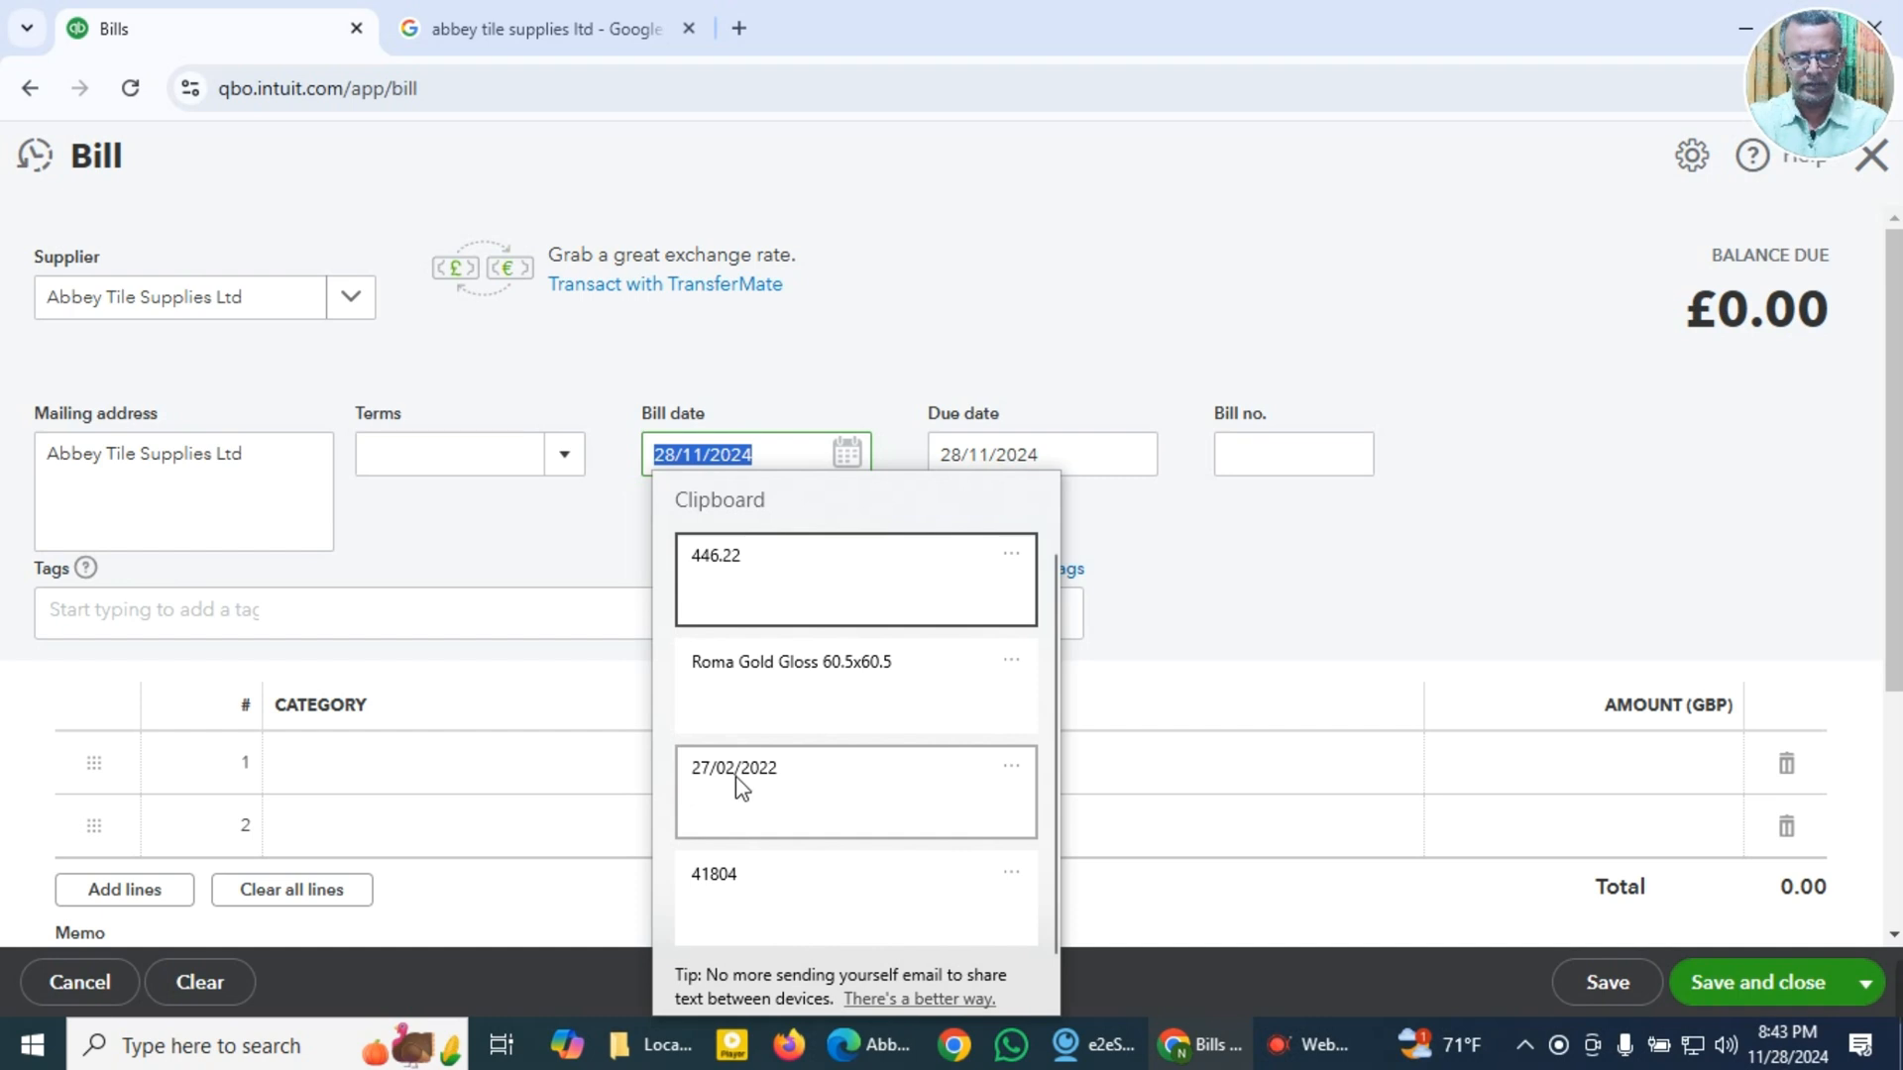
left_click(736, 778)
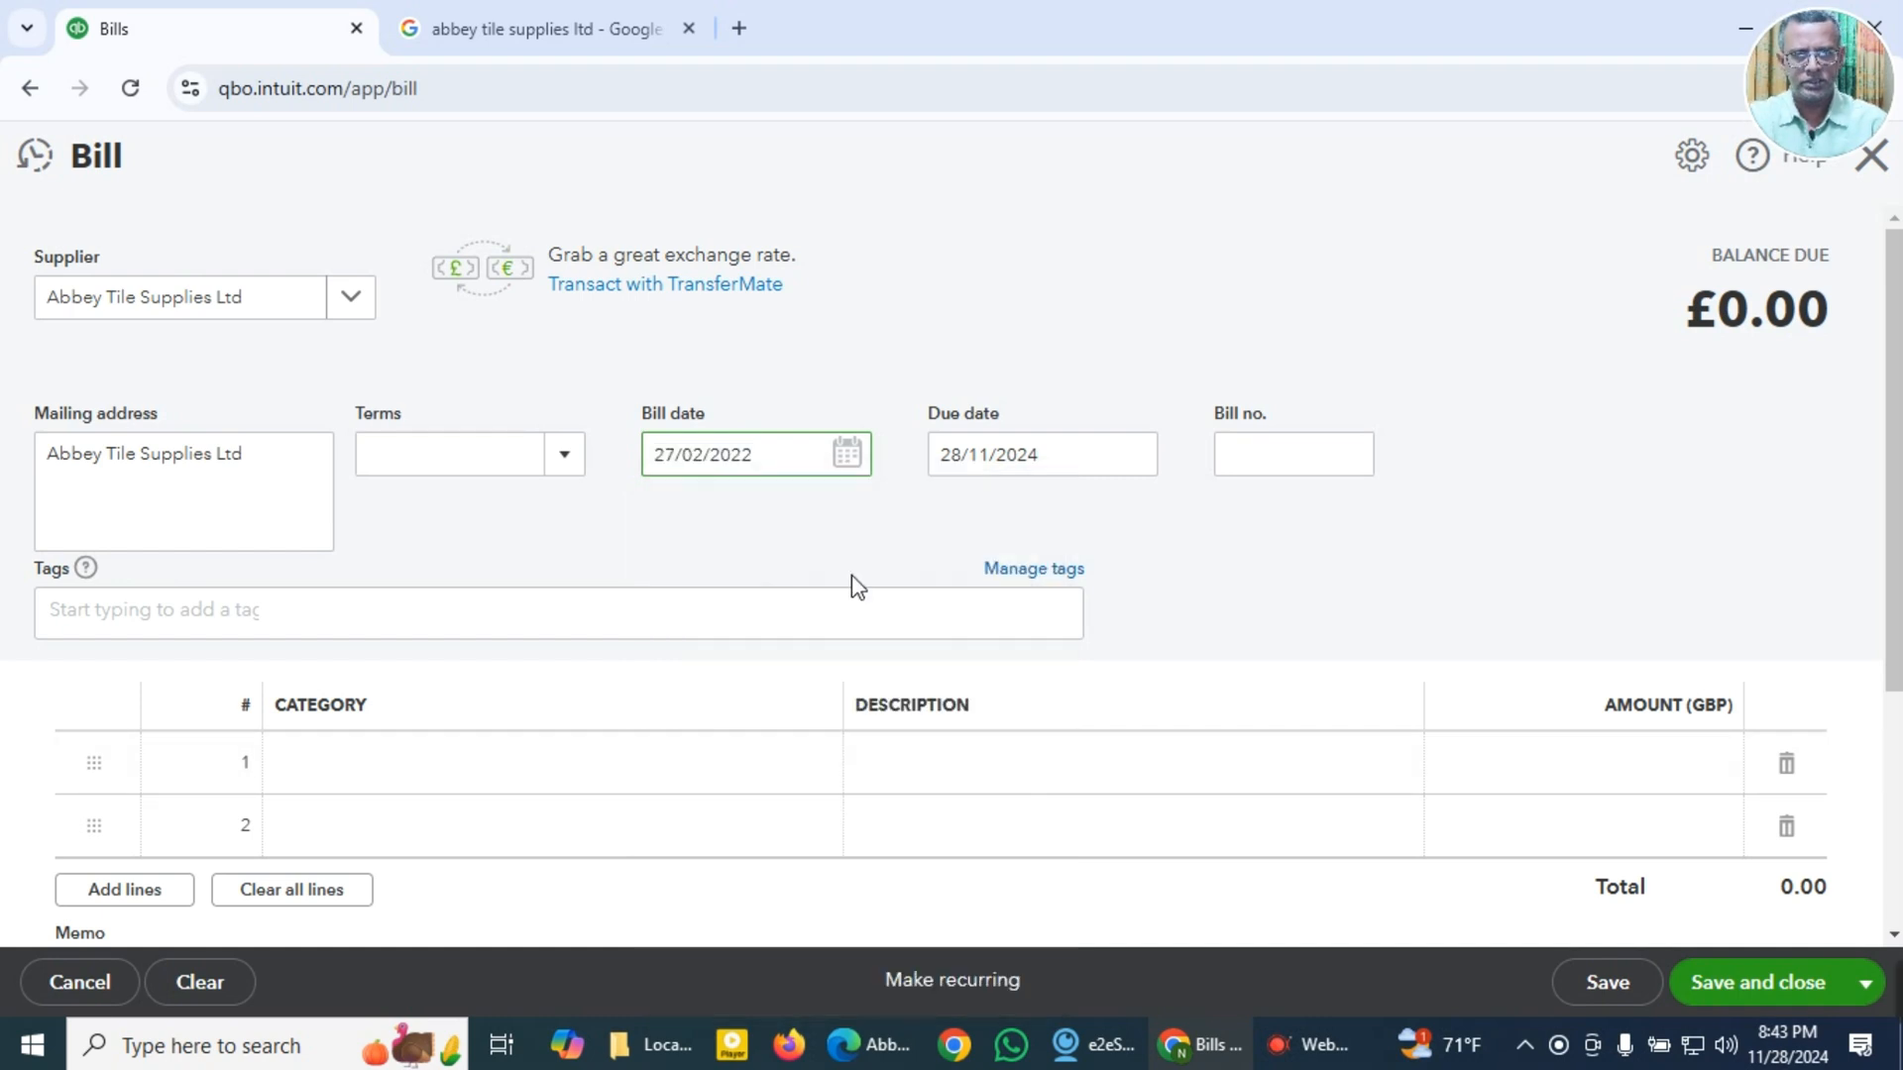
key("Tab")
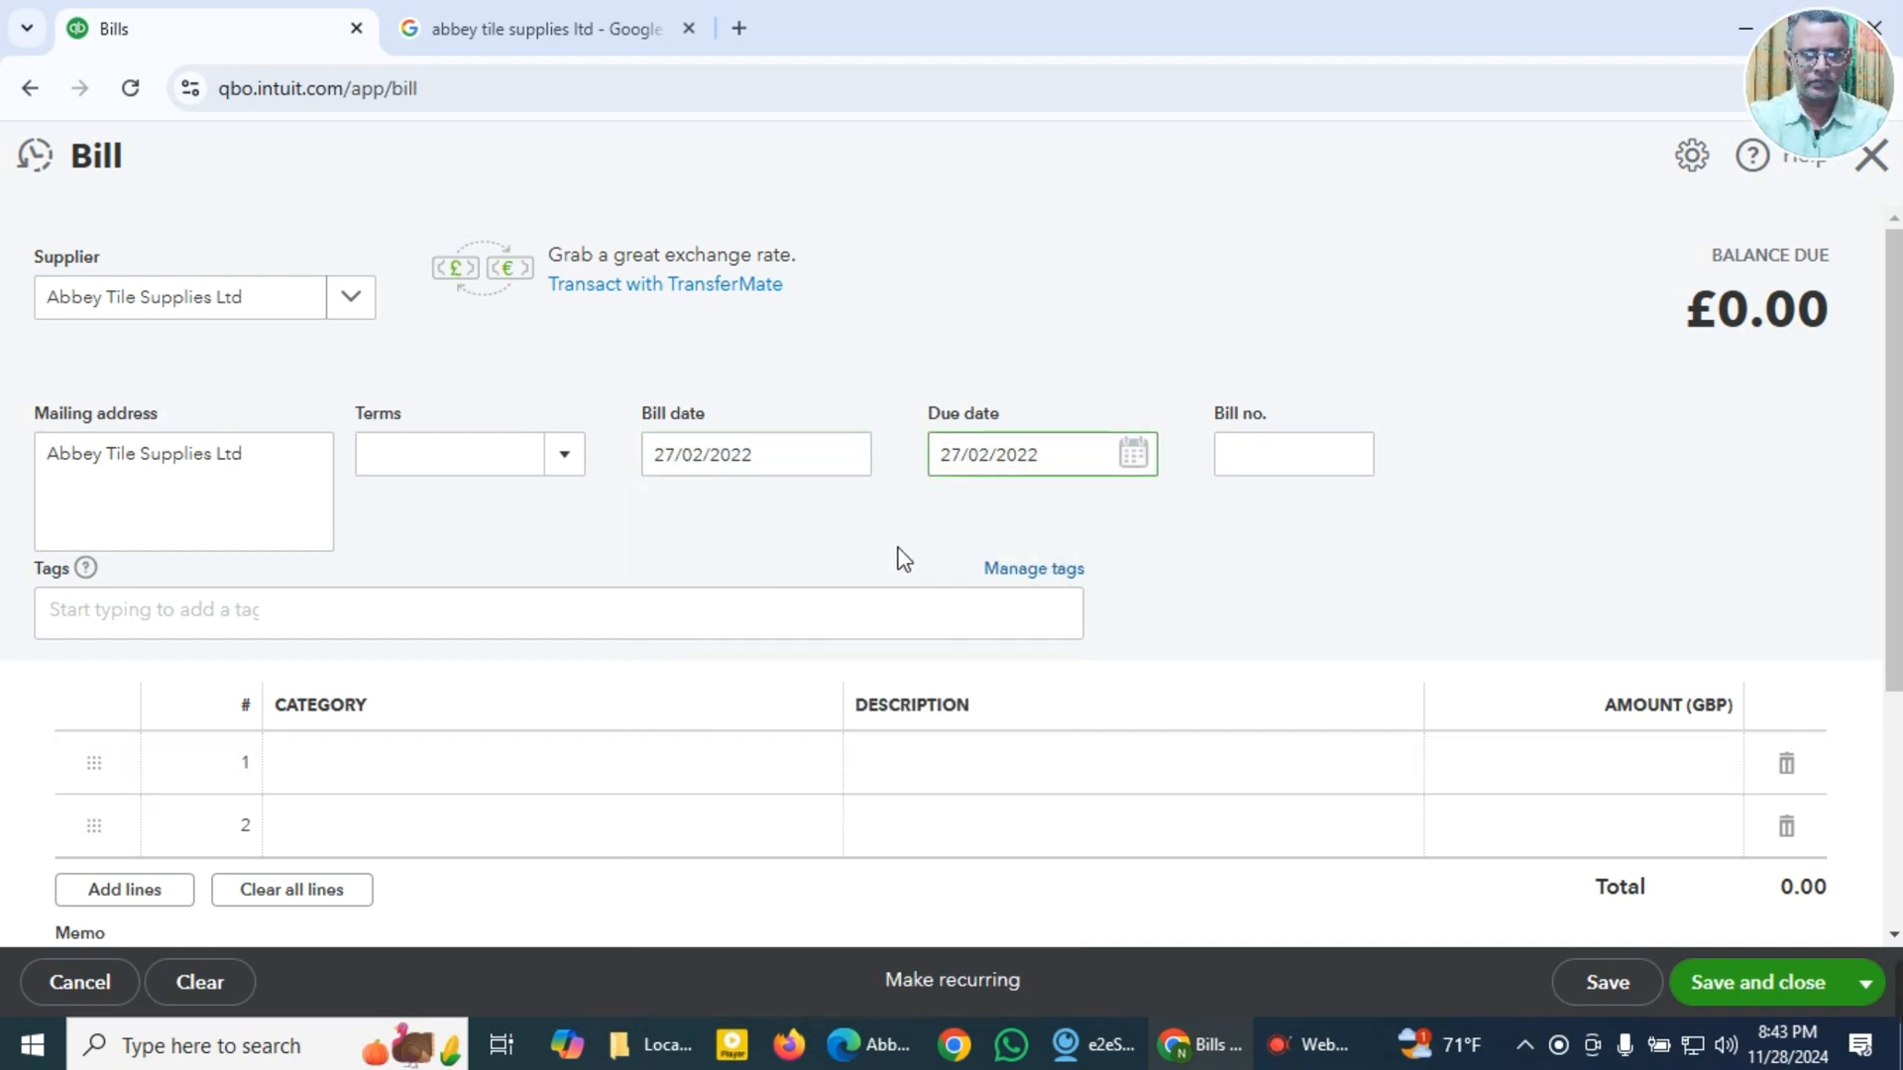
Step: Check the payment terms on the invoice PDF and return to the QuickBooks bill
key("alt+Tab")
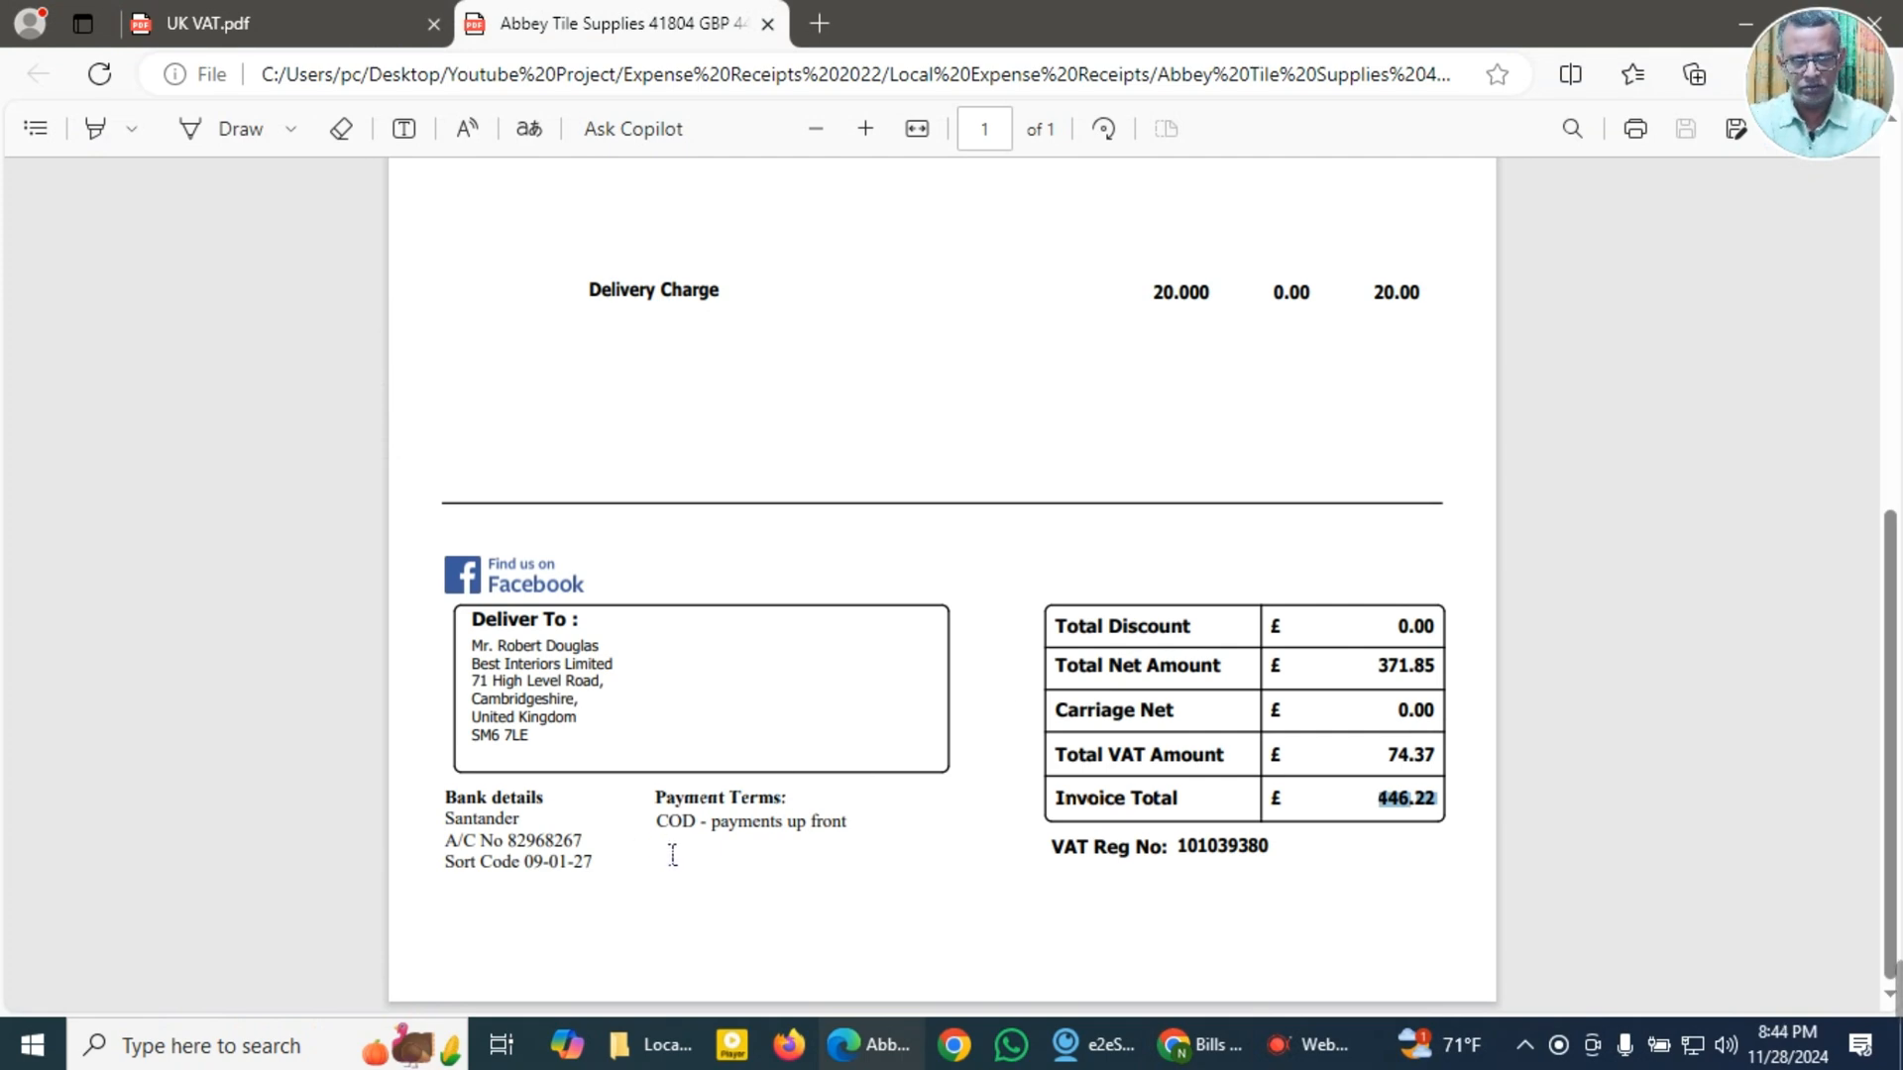
left_click_drag(662, 830, 705, 838)
left_click(718, 880)
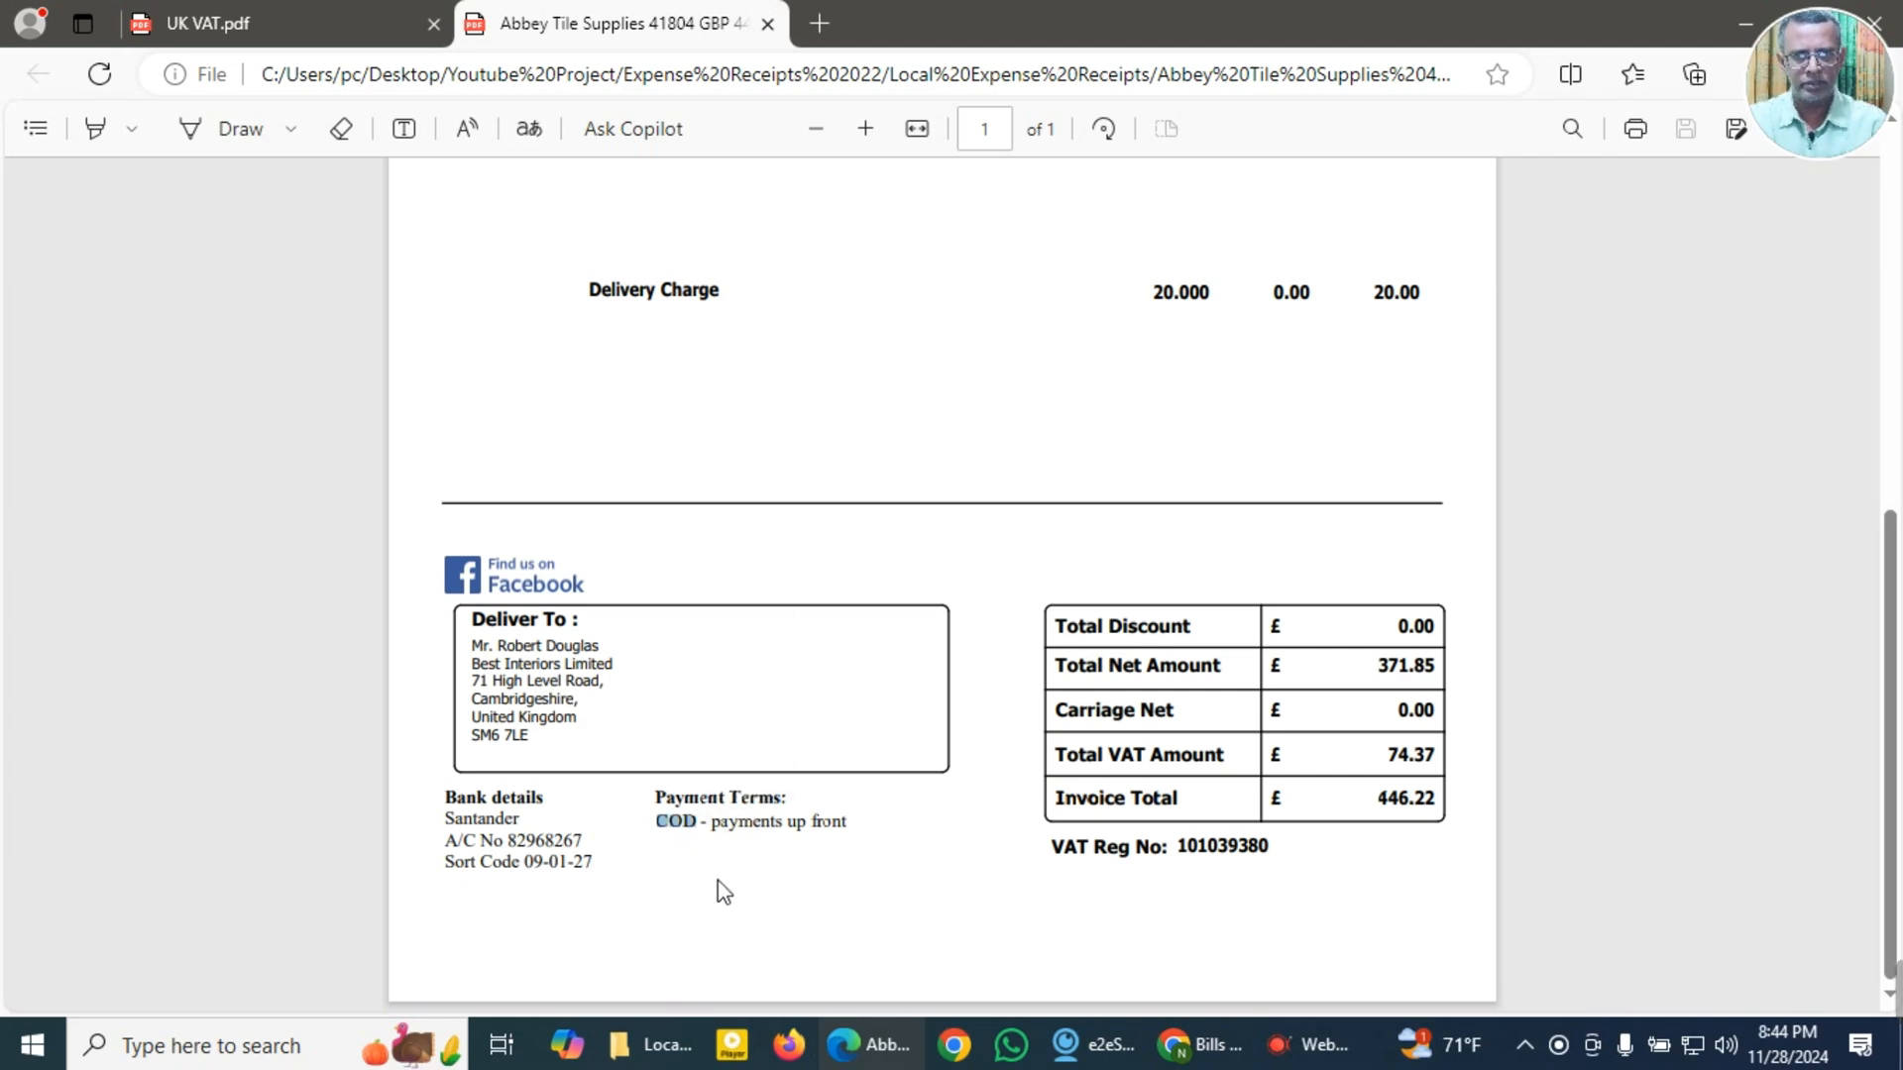
key("alt+Tab")
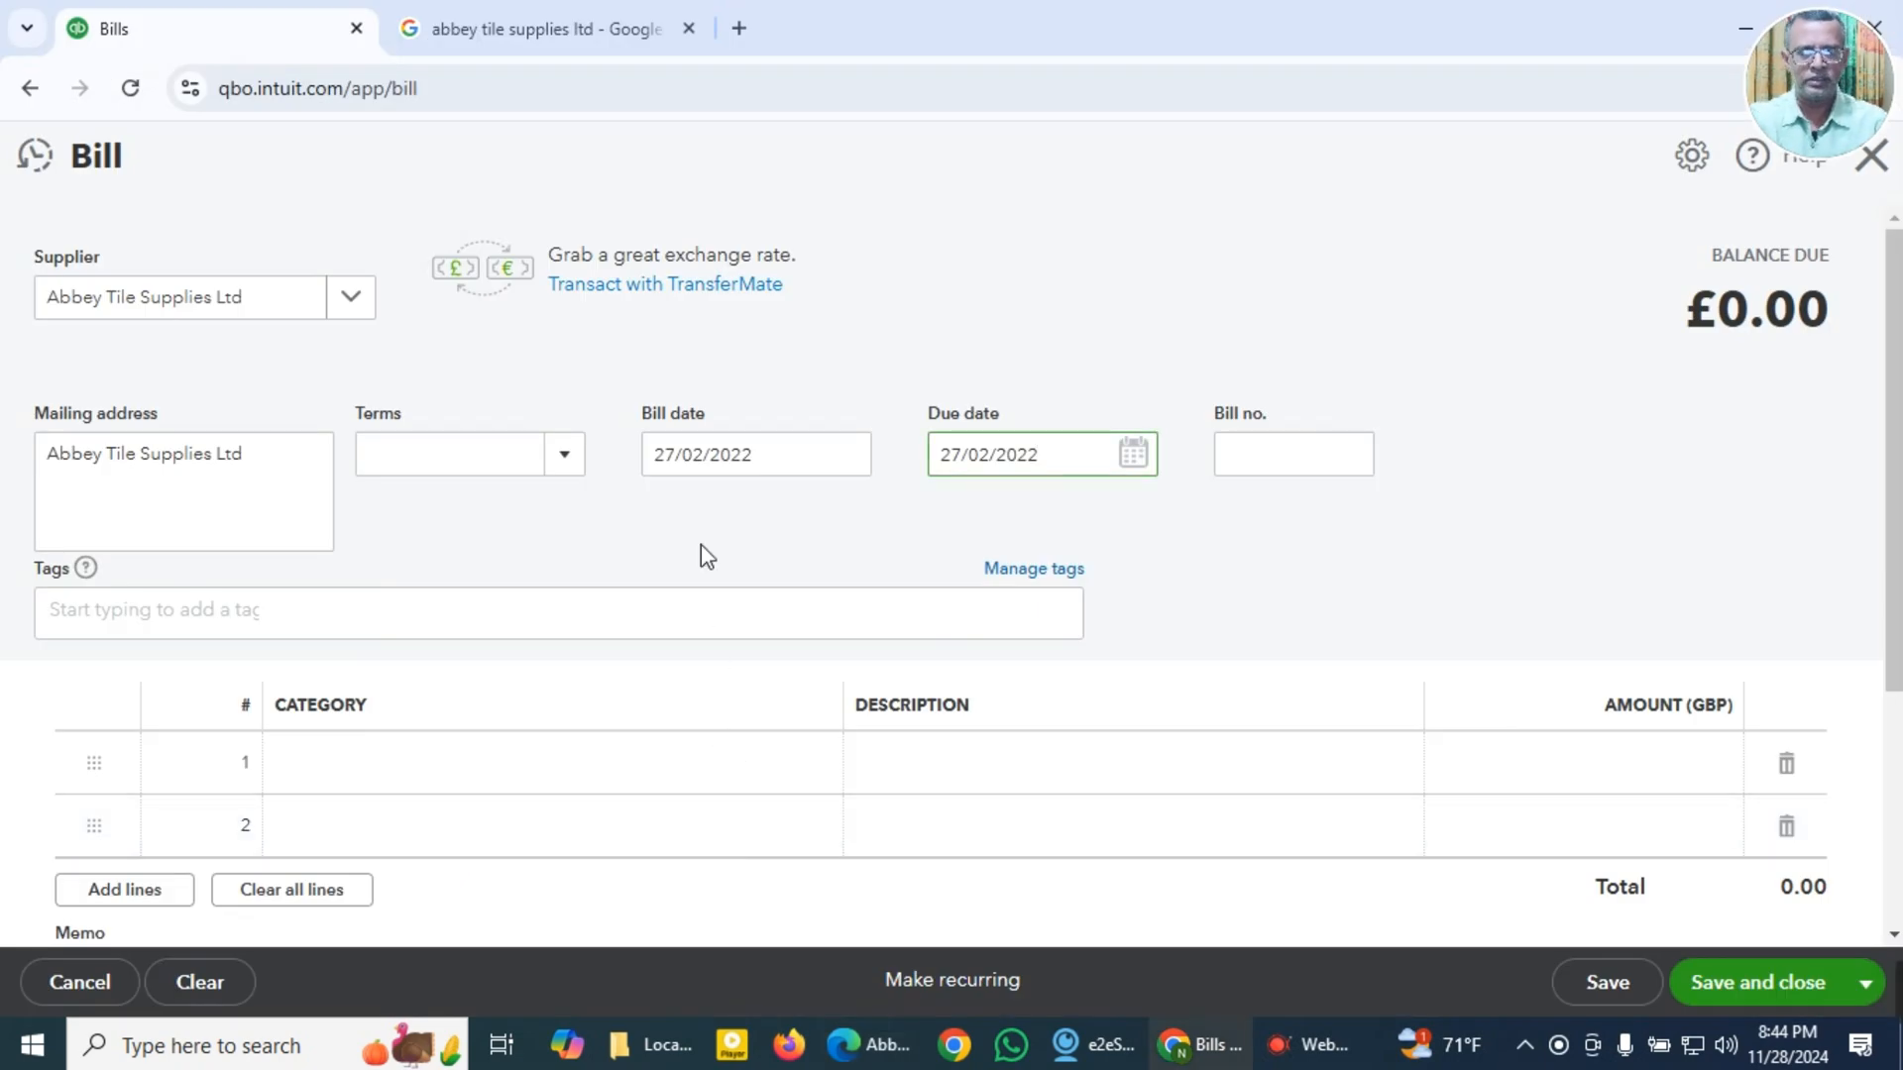
Step: Set the bill number to the copied invoice number 41804
left_click(1268, 469)
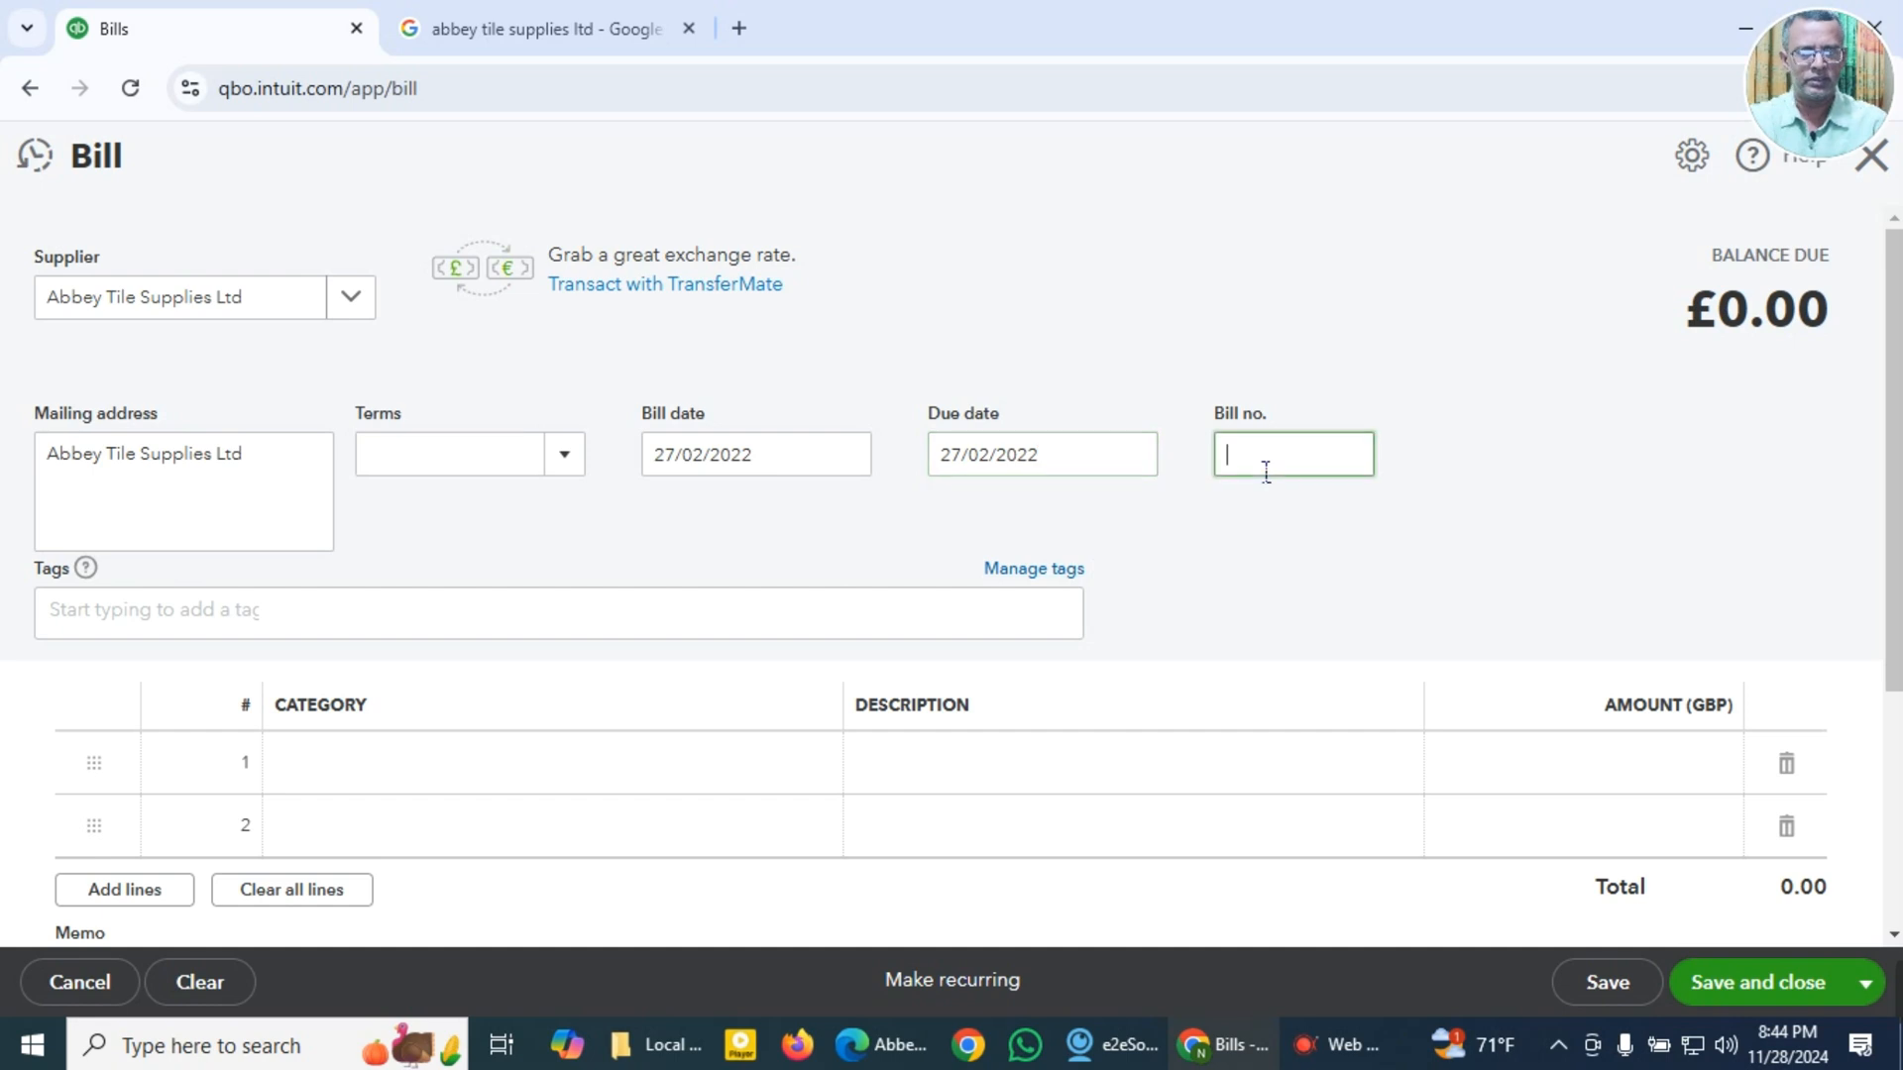
key("super+v")
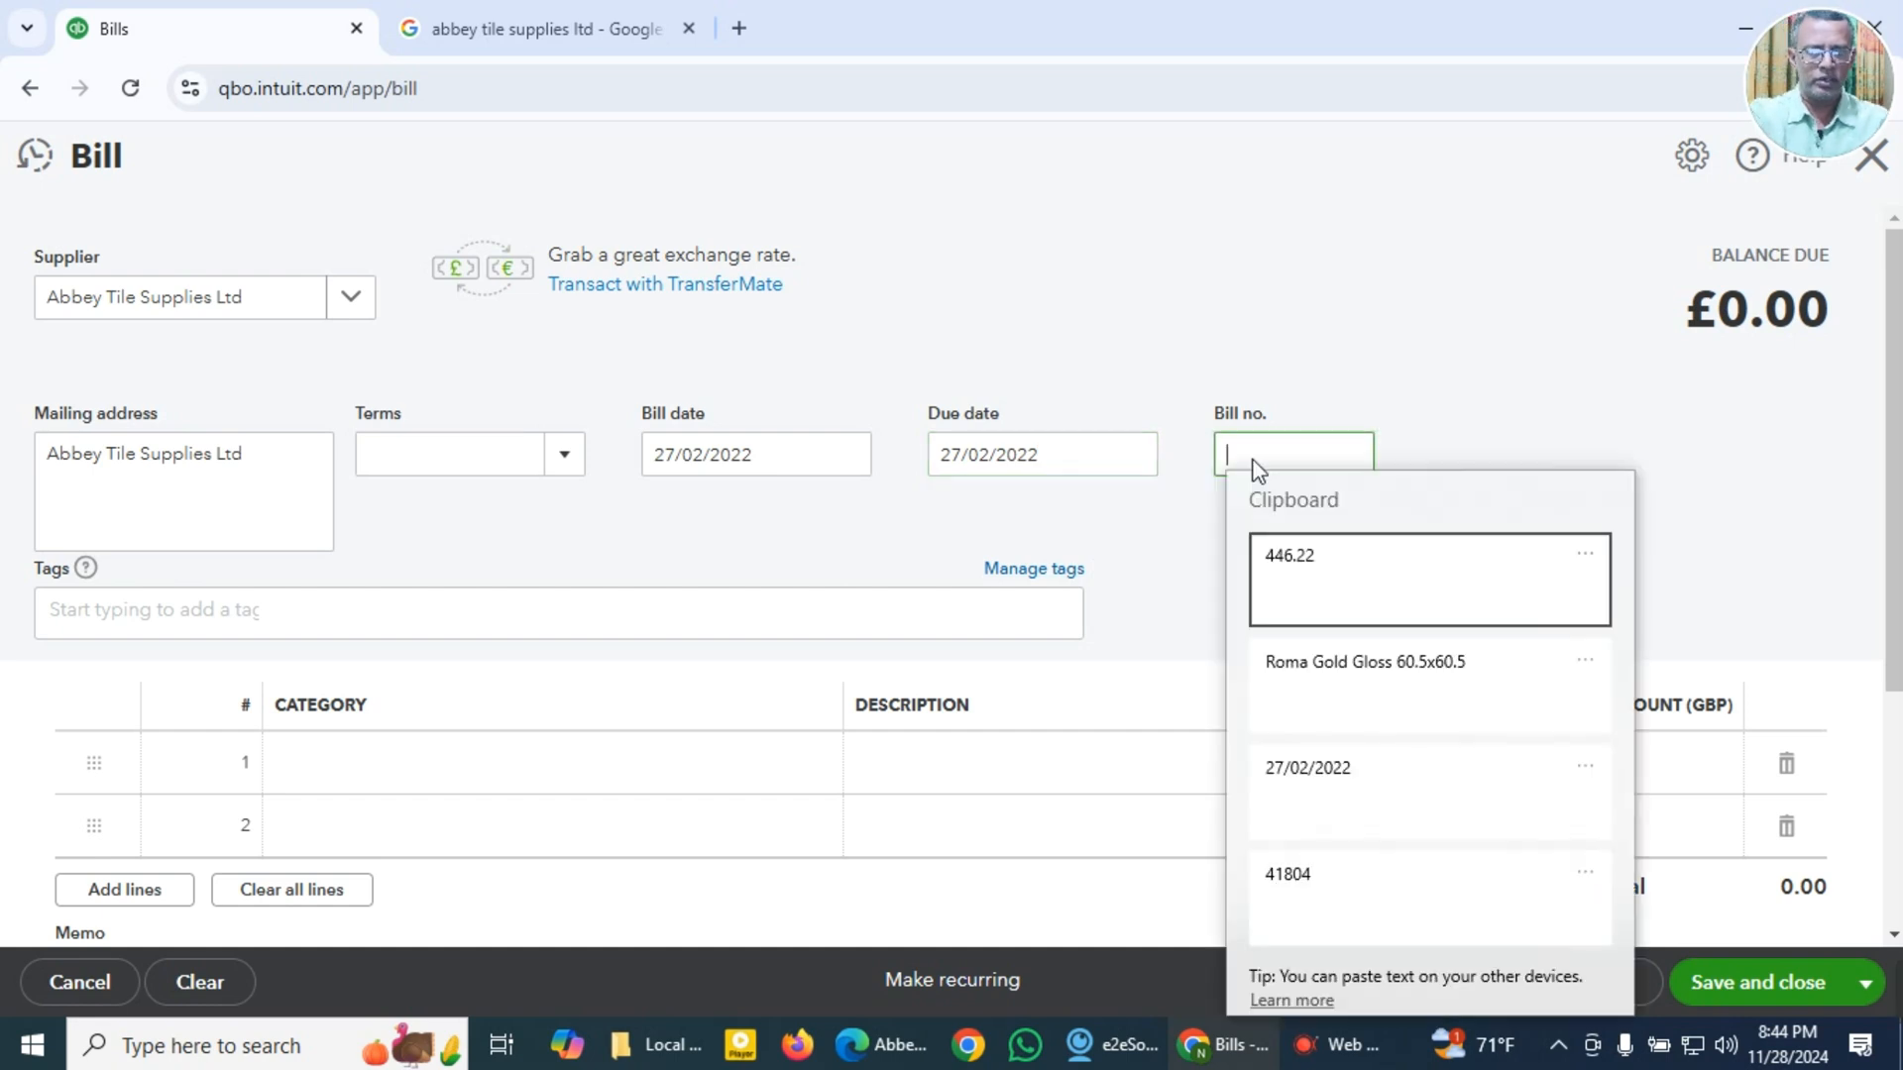
left_click(1294, 566)
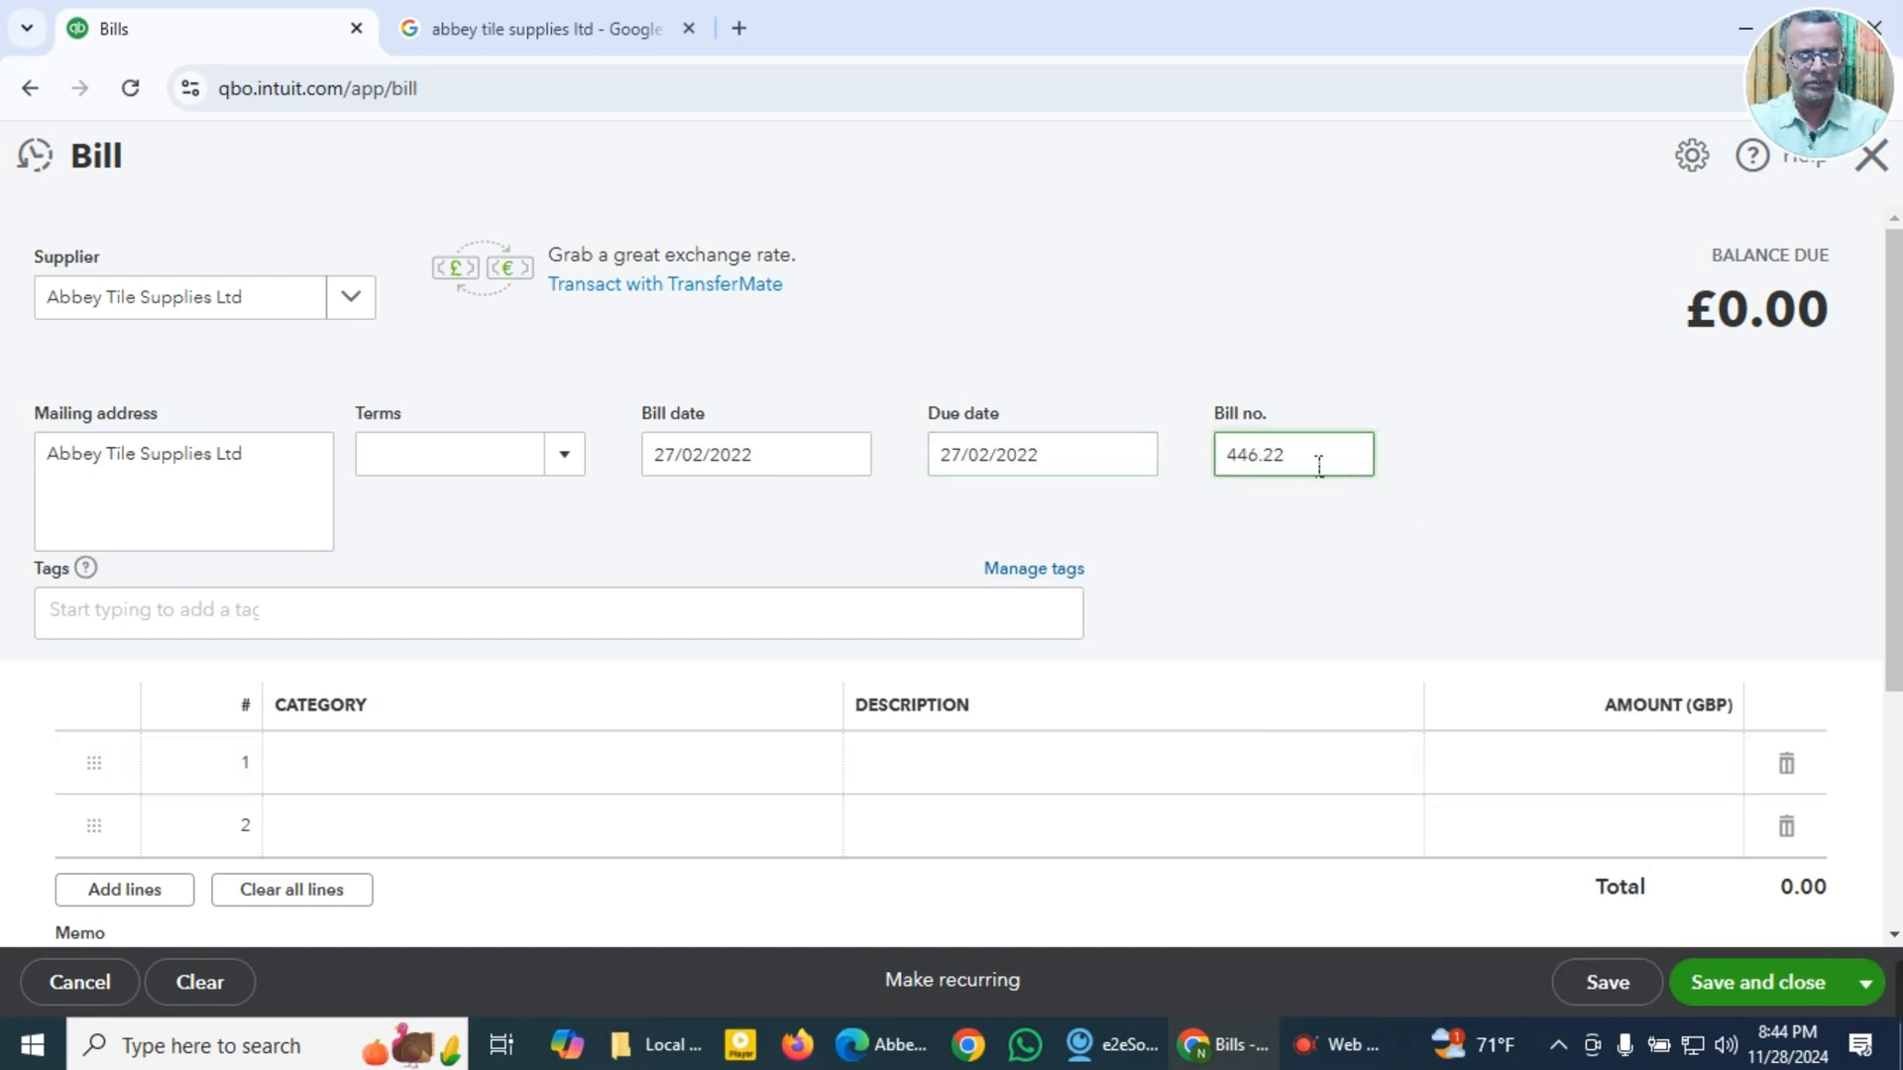
left_click_drag(1317, 467, 1136, 493)
key("super+v")
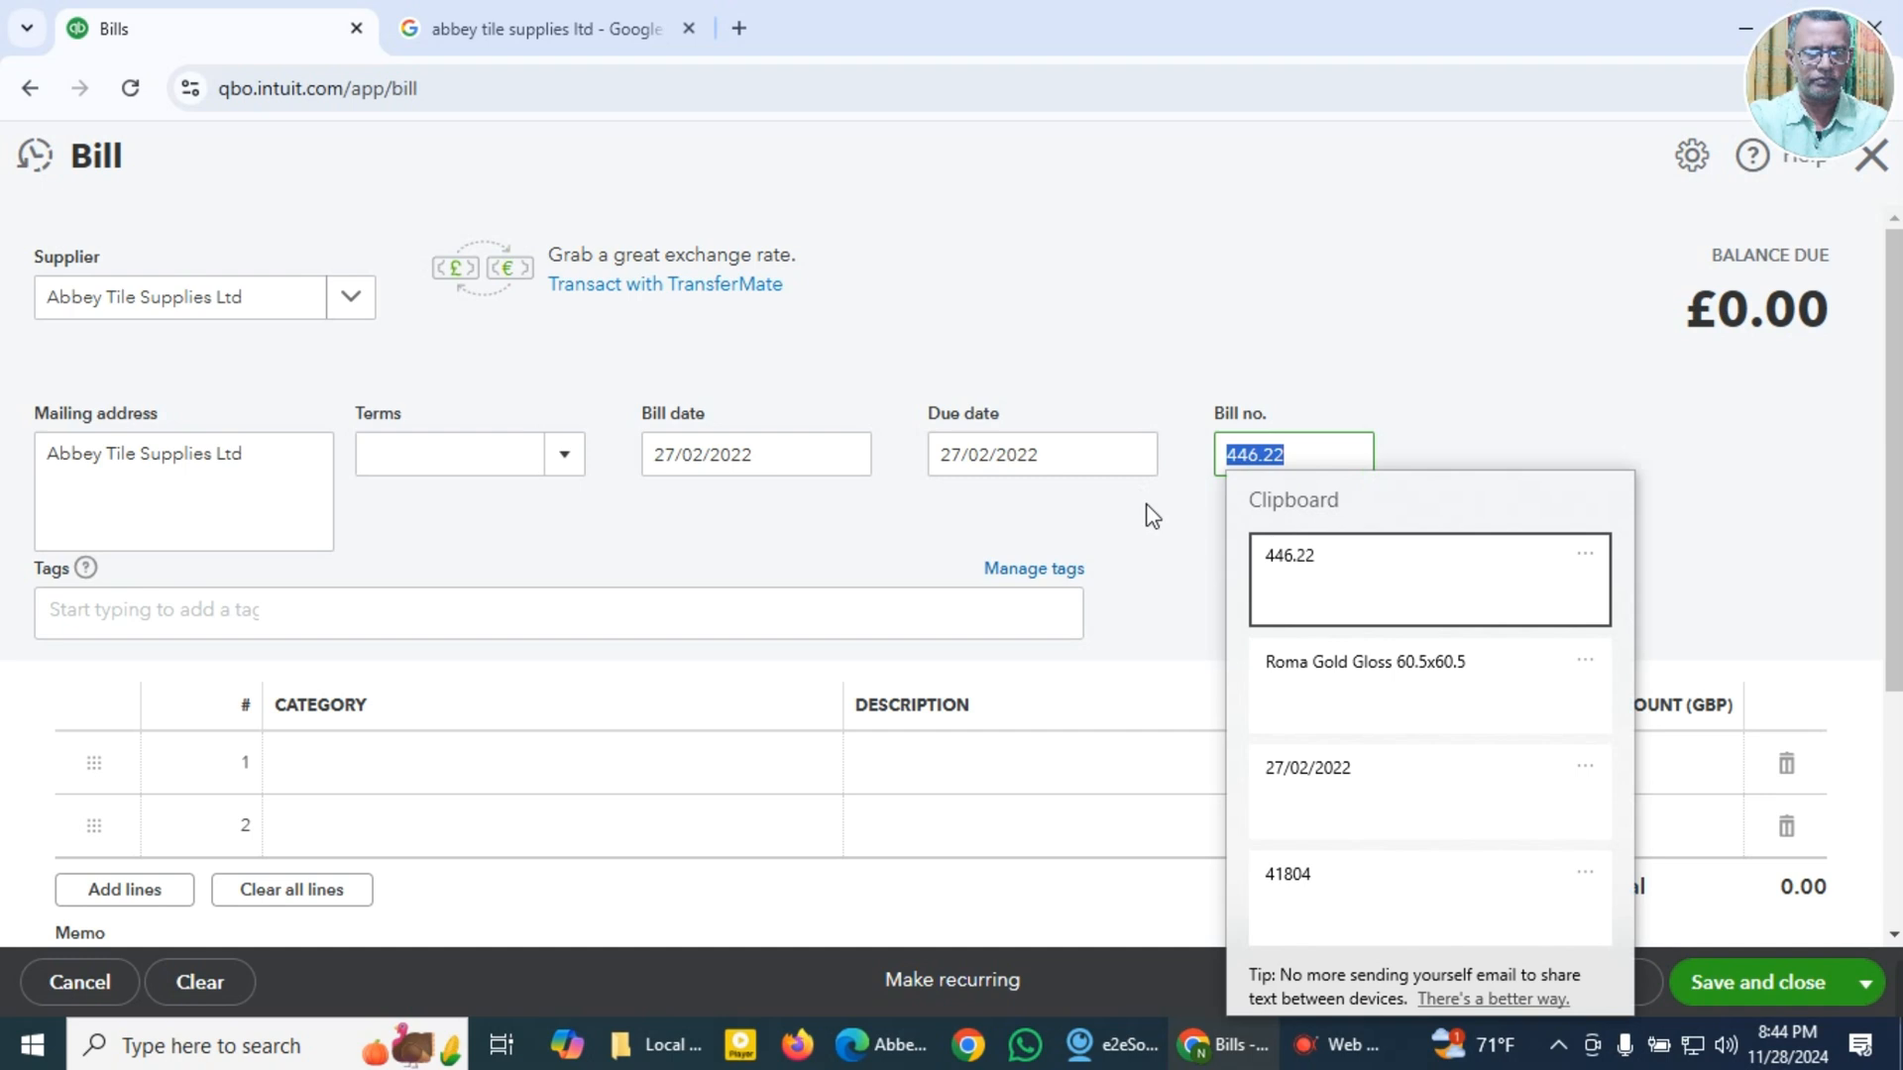
left_click(1318, 871)
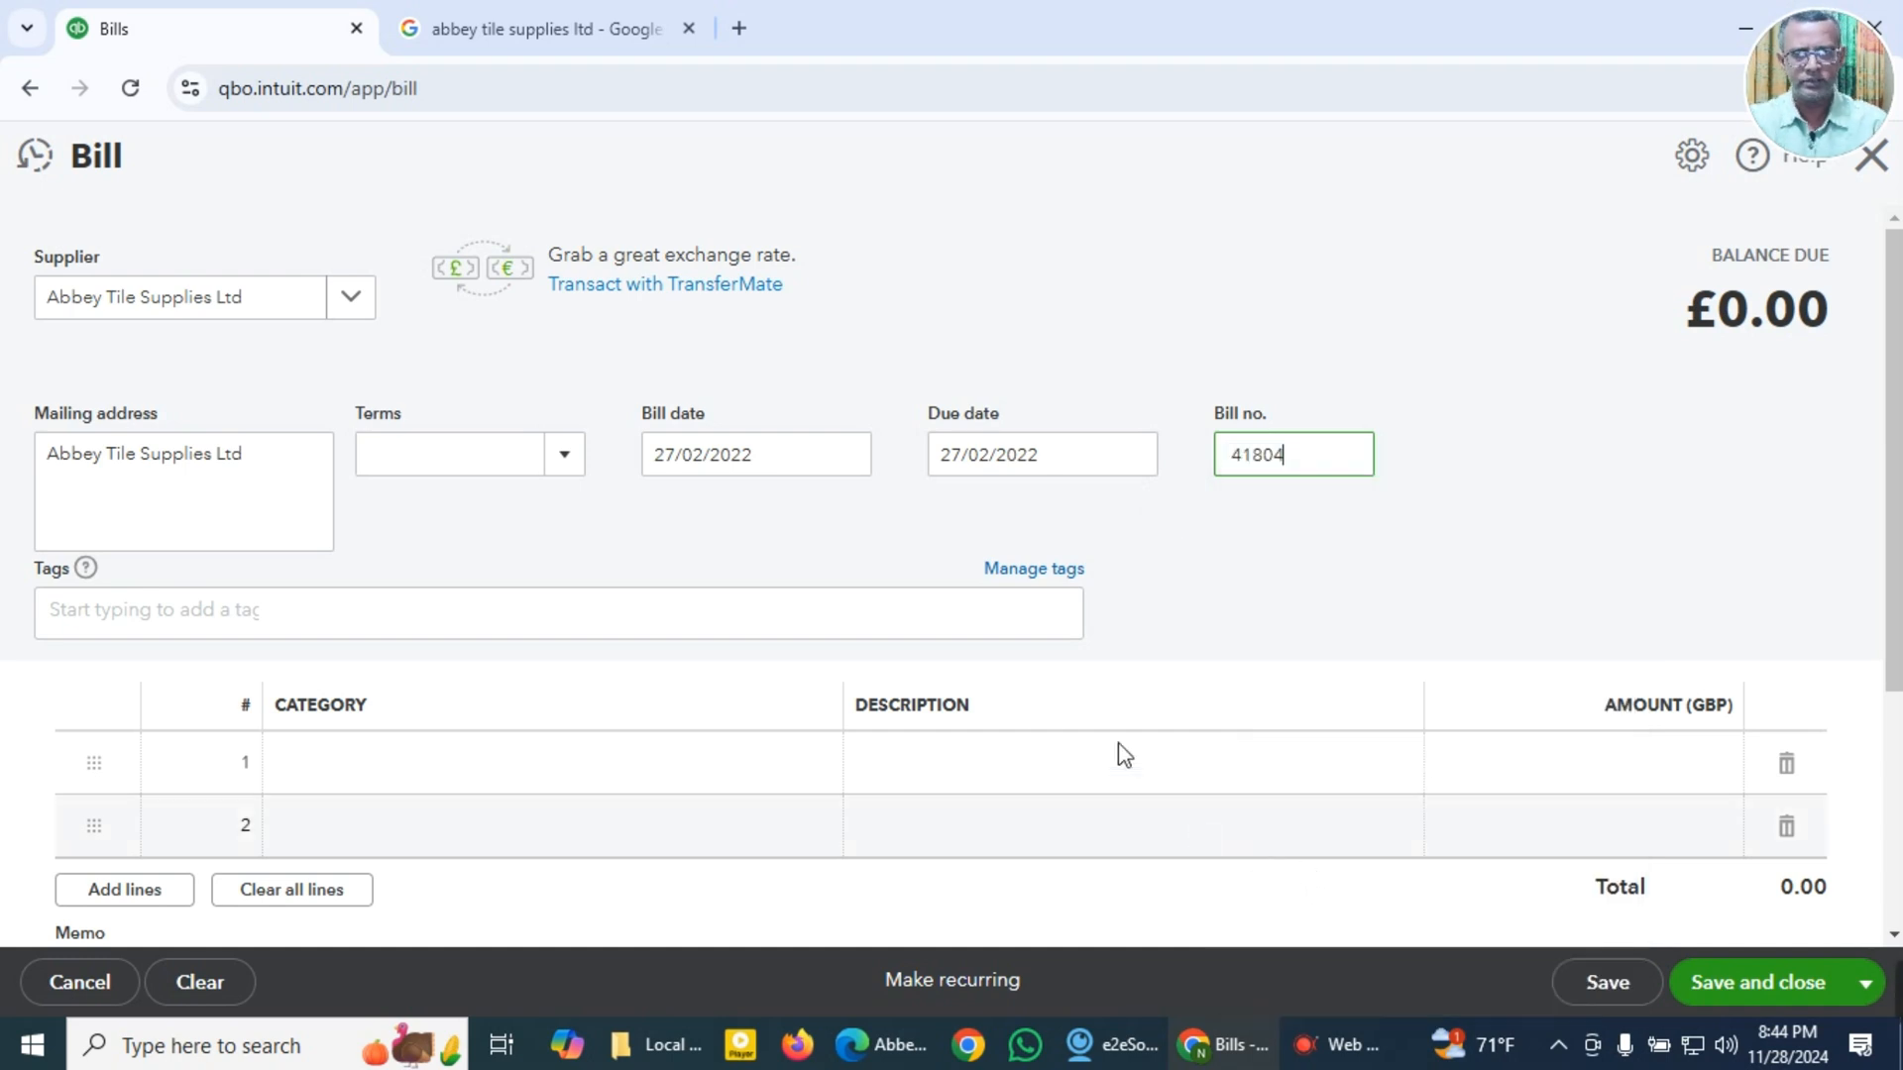
Step: Set the first bill line's category to 5010 Purchases - Direct Materials and its description to the copied Roma Gold Gloss 60.5x60.5
left_click(538, 784)
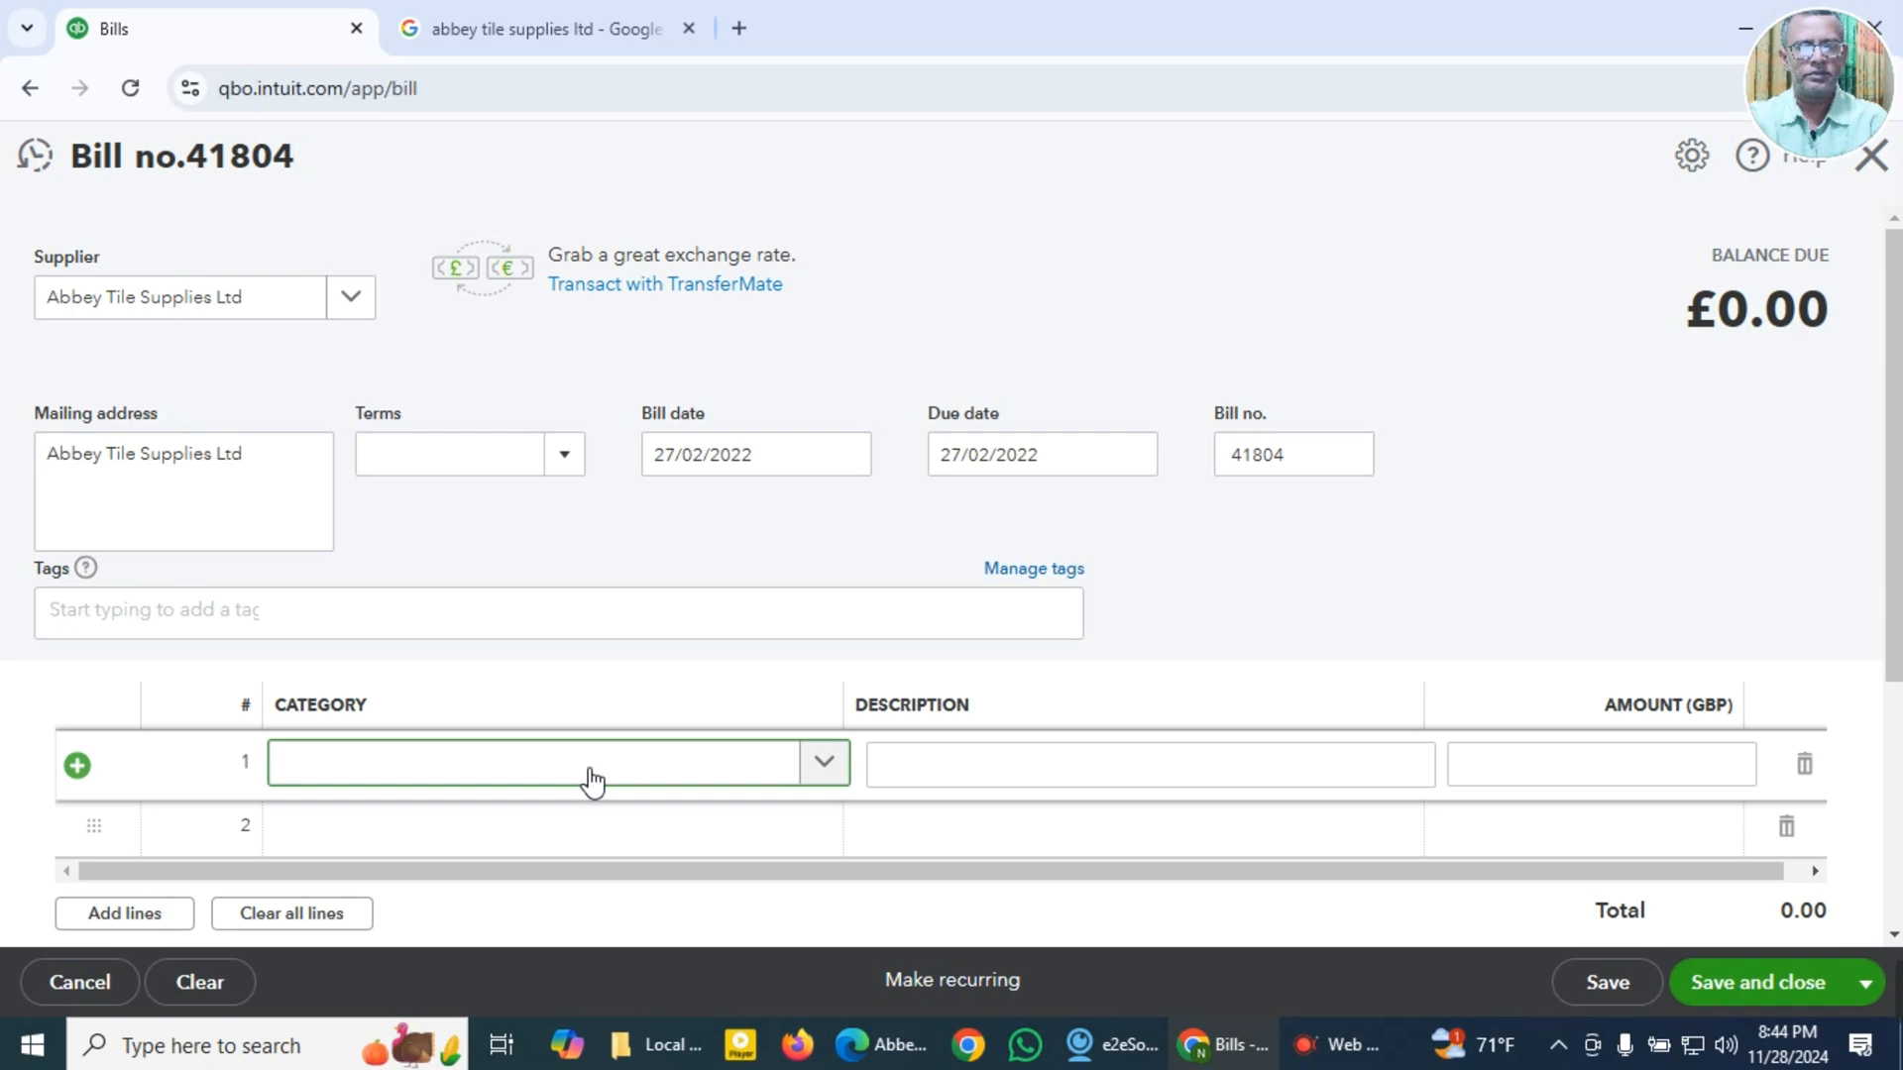
type("direct")
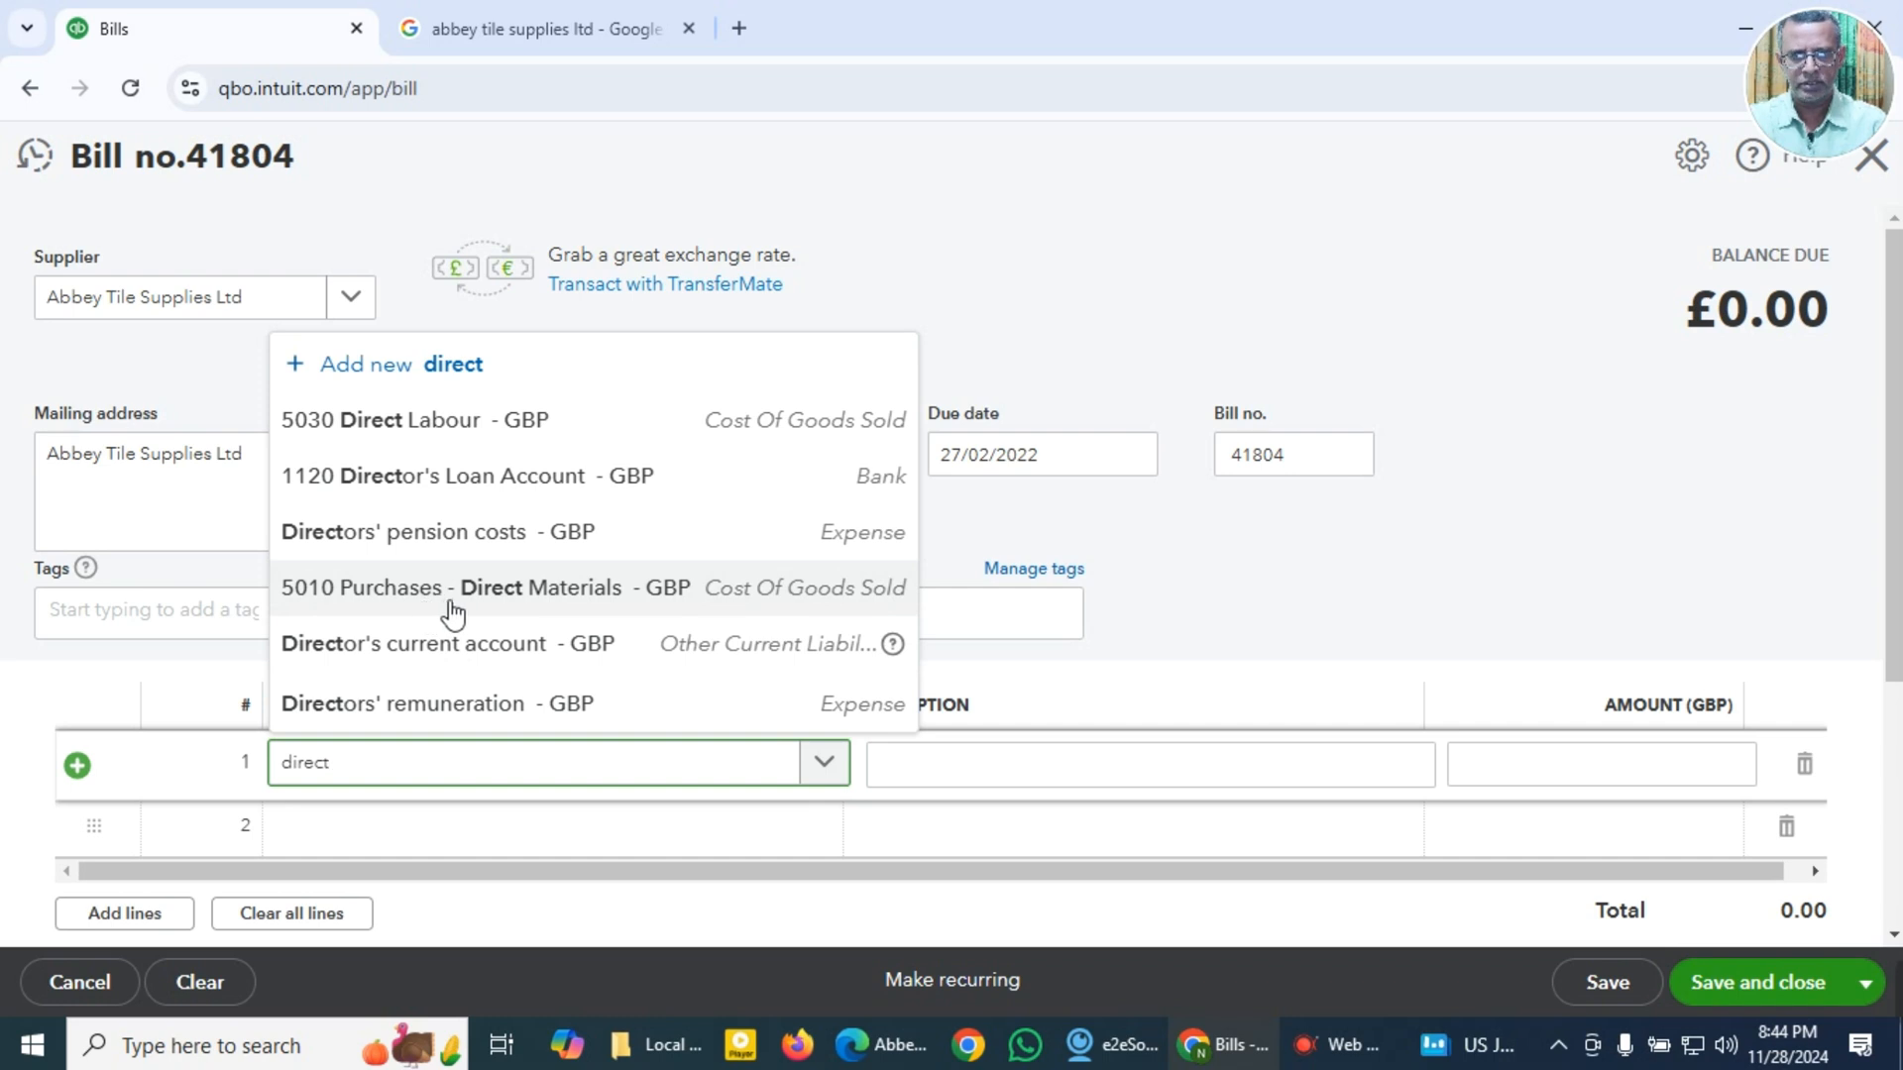
left_click(522, 600)
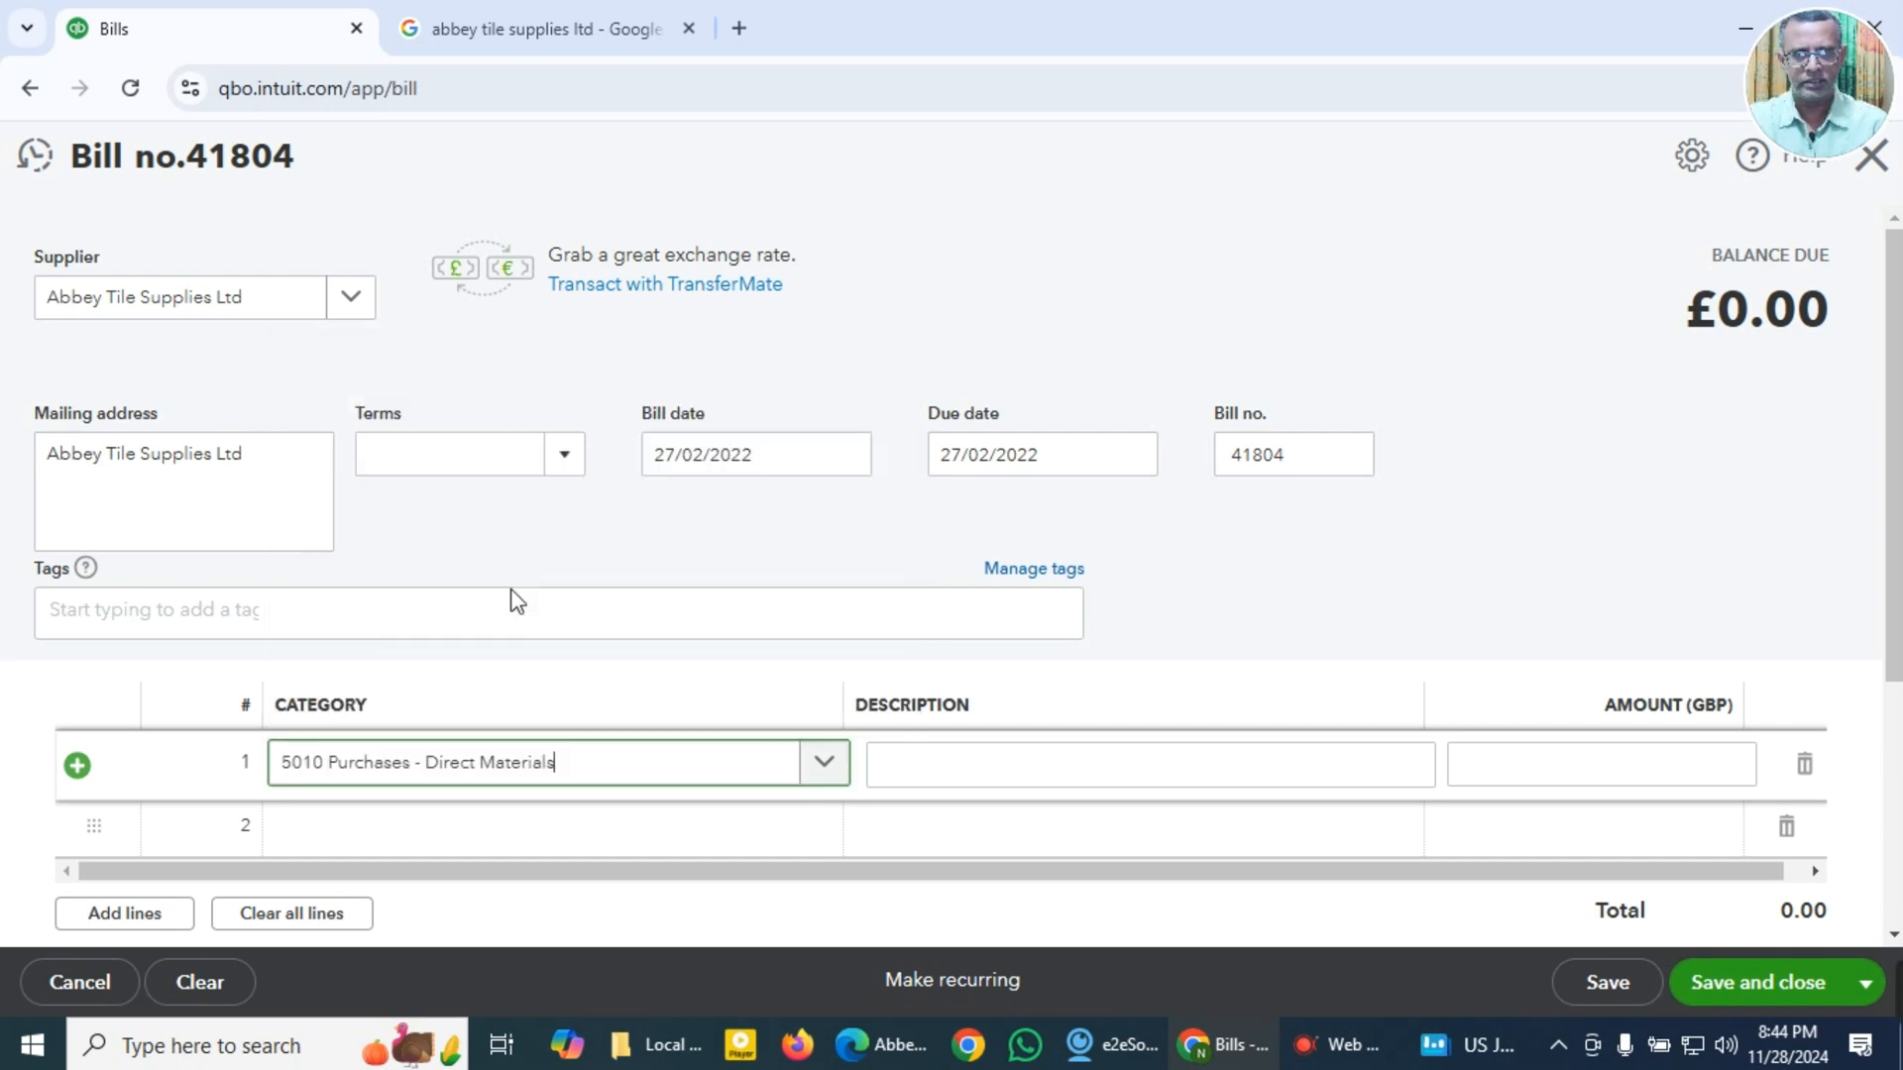
left_click(958, 778)
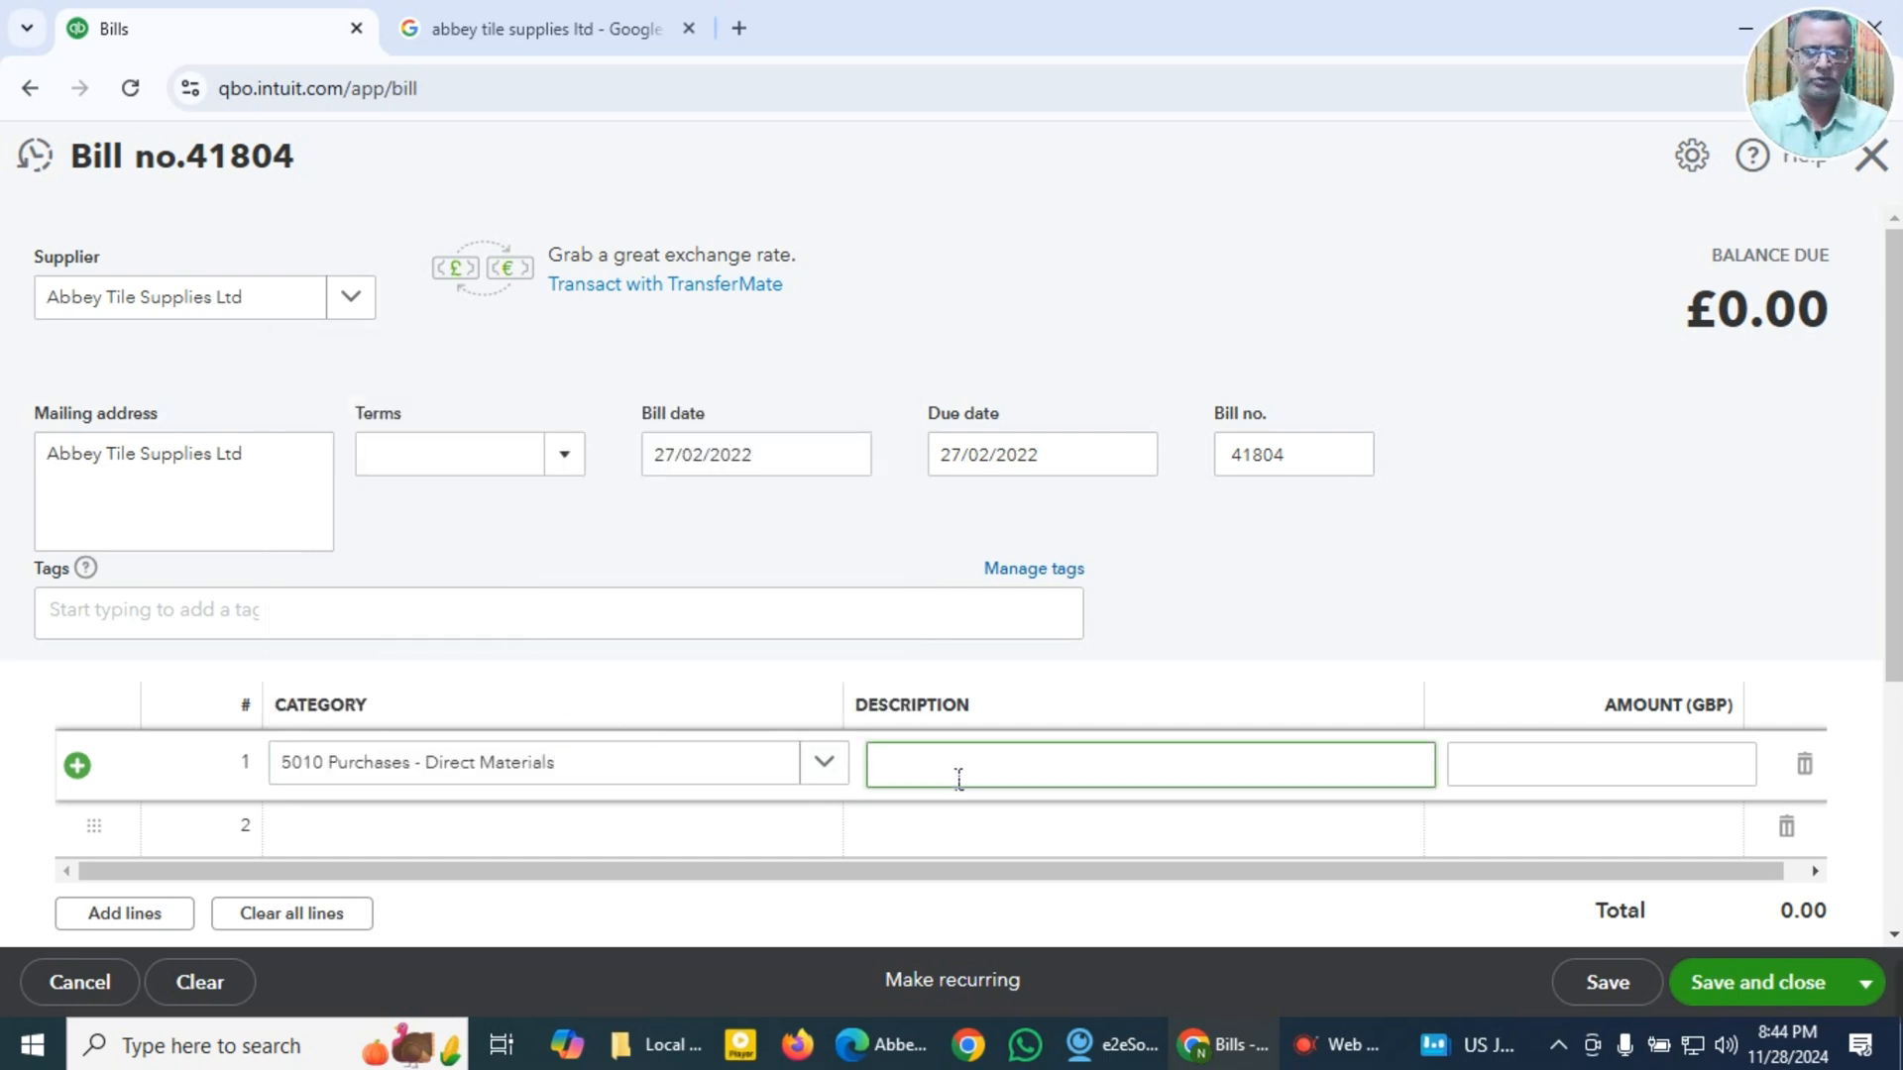
key("super+v")
left_click(968, 412)
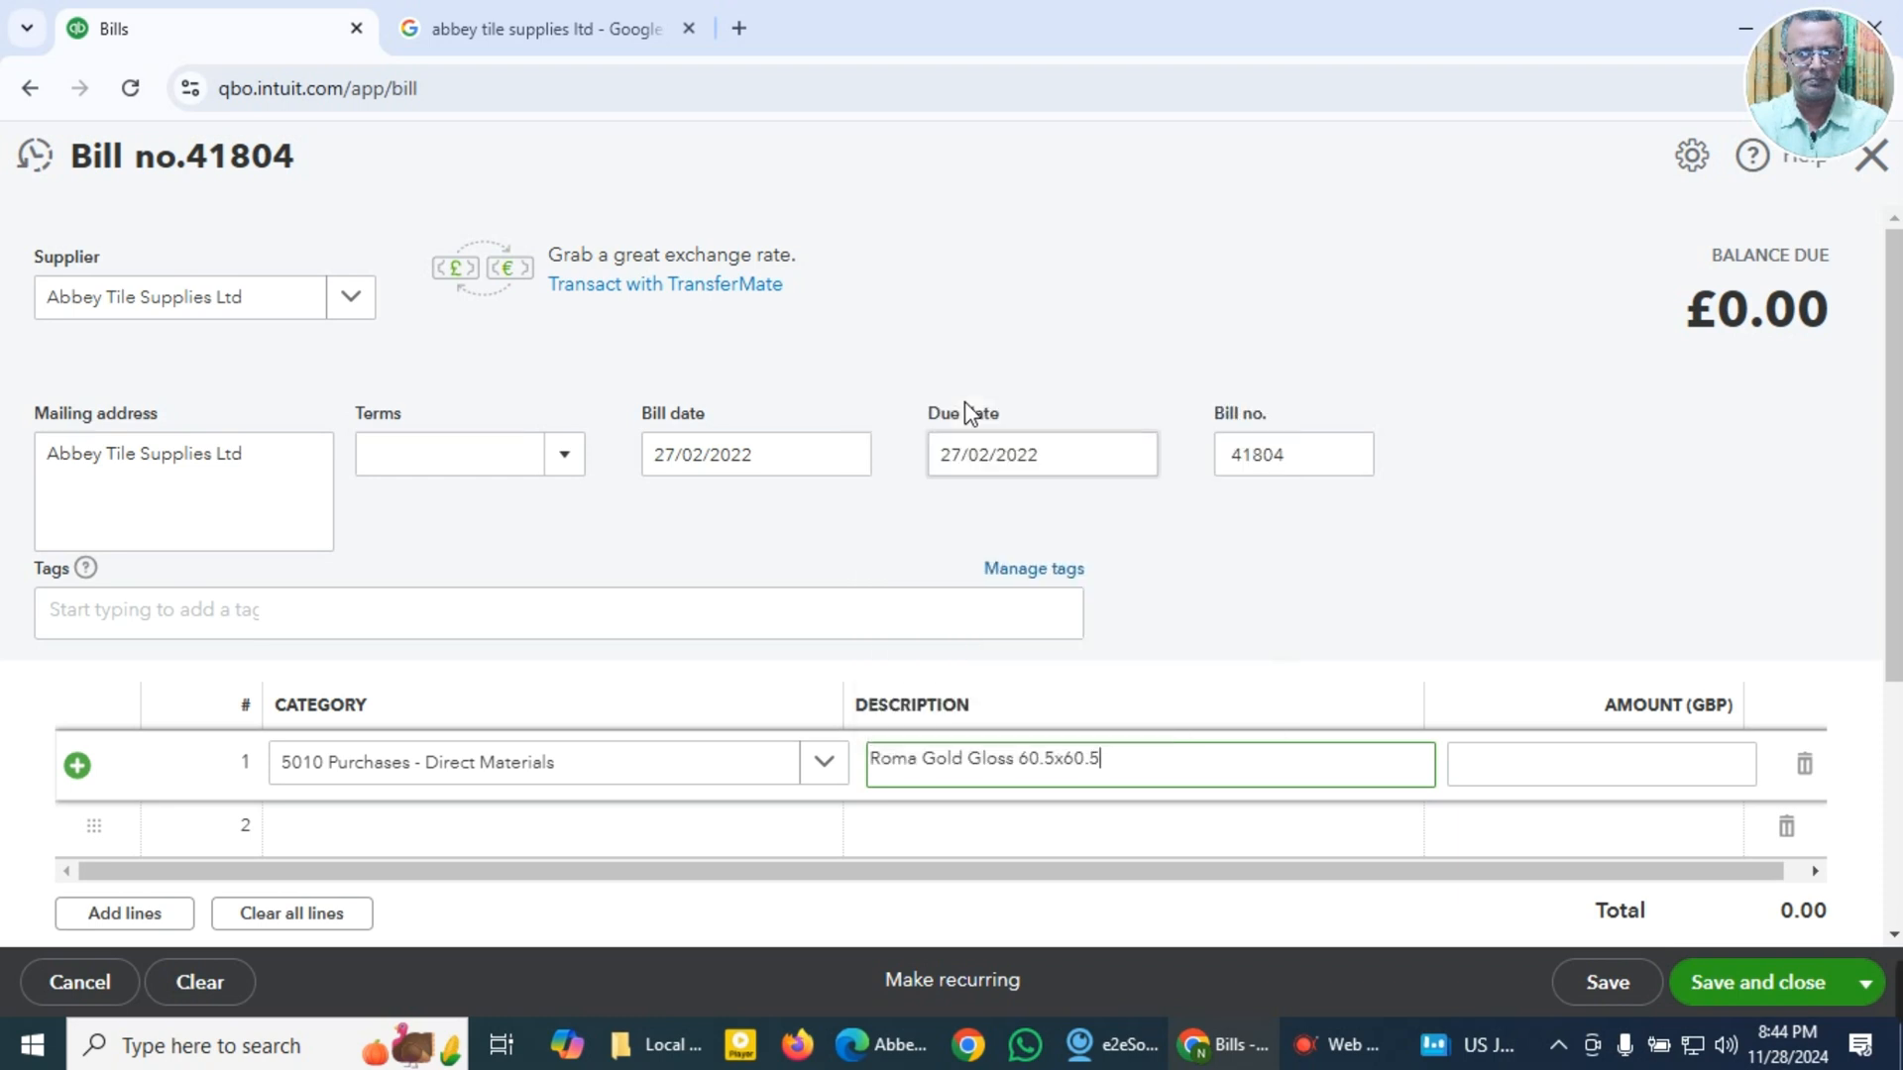
Step: Set the first bill line's amount to the copied invoice total 446.22
left_click(1500, 783)
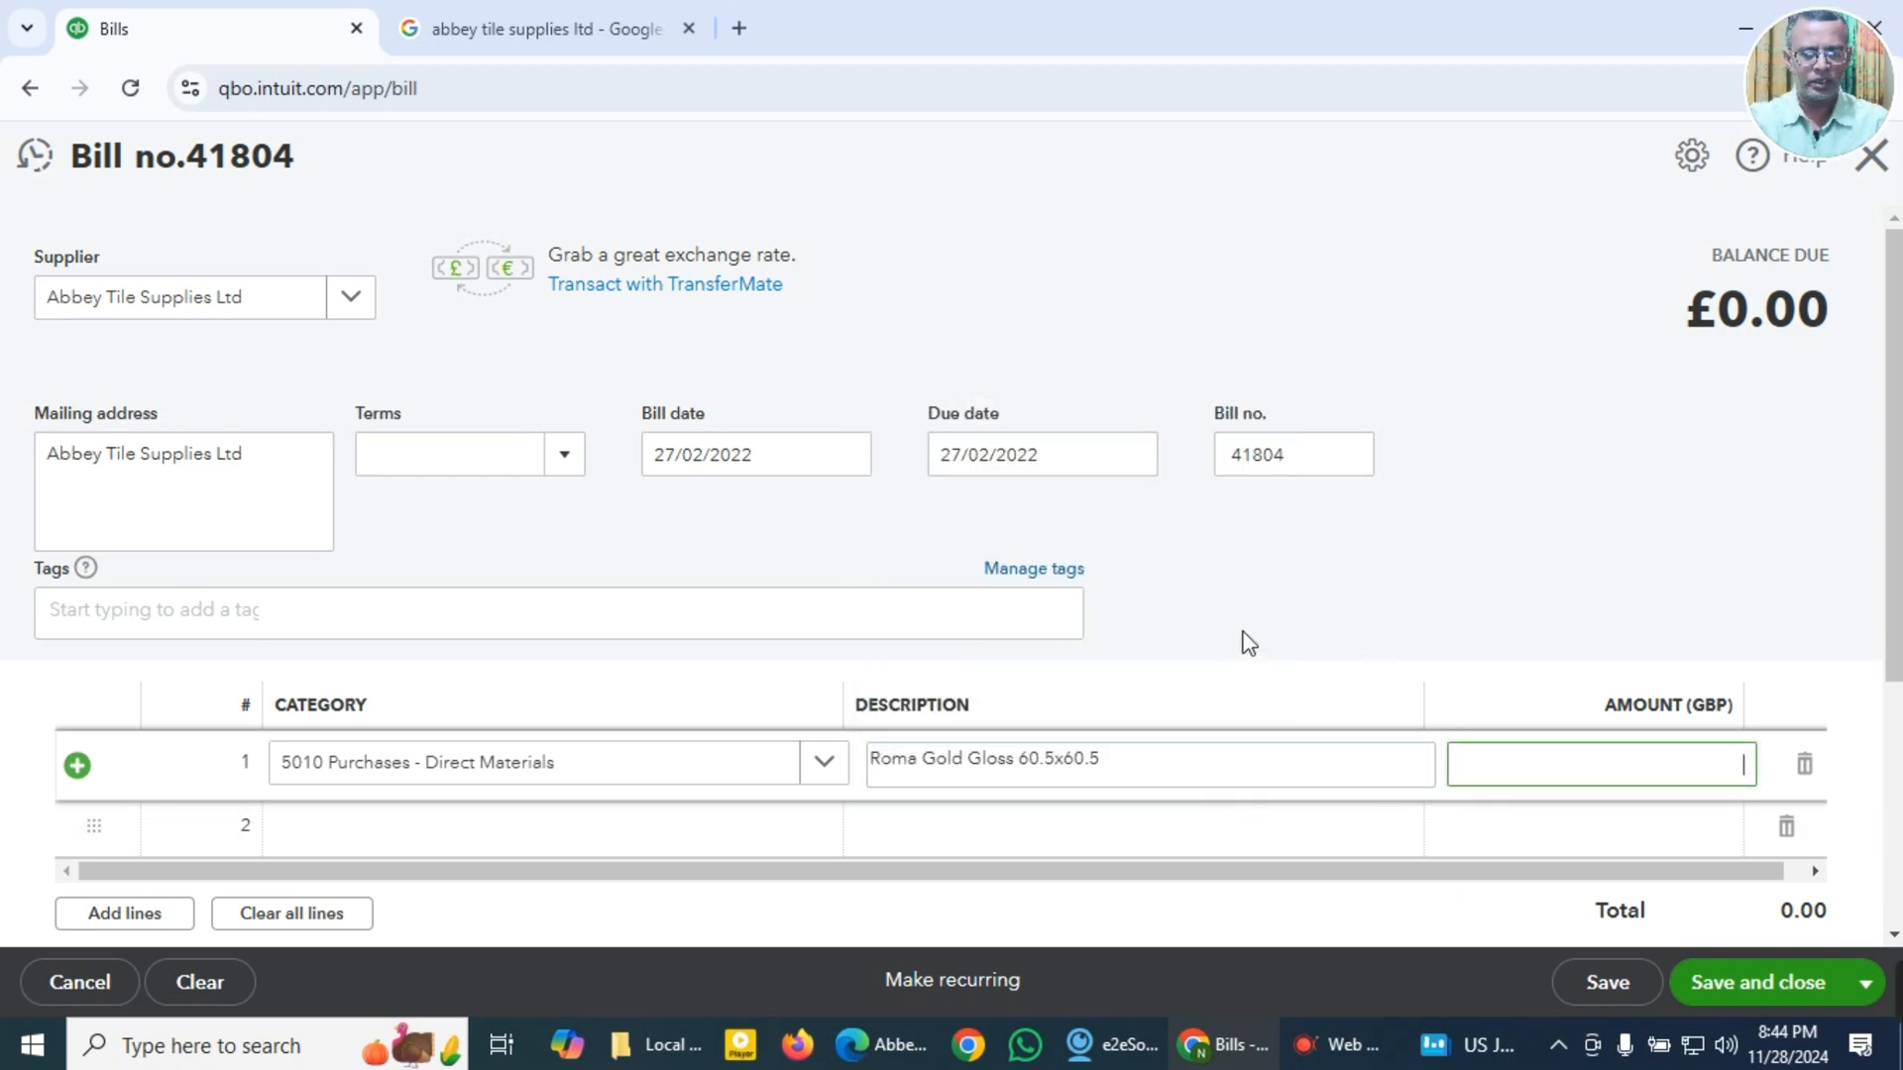
key("super+v")
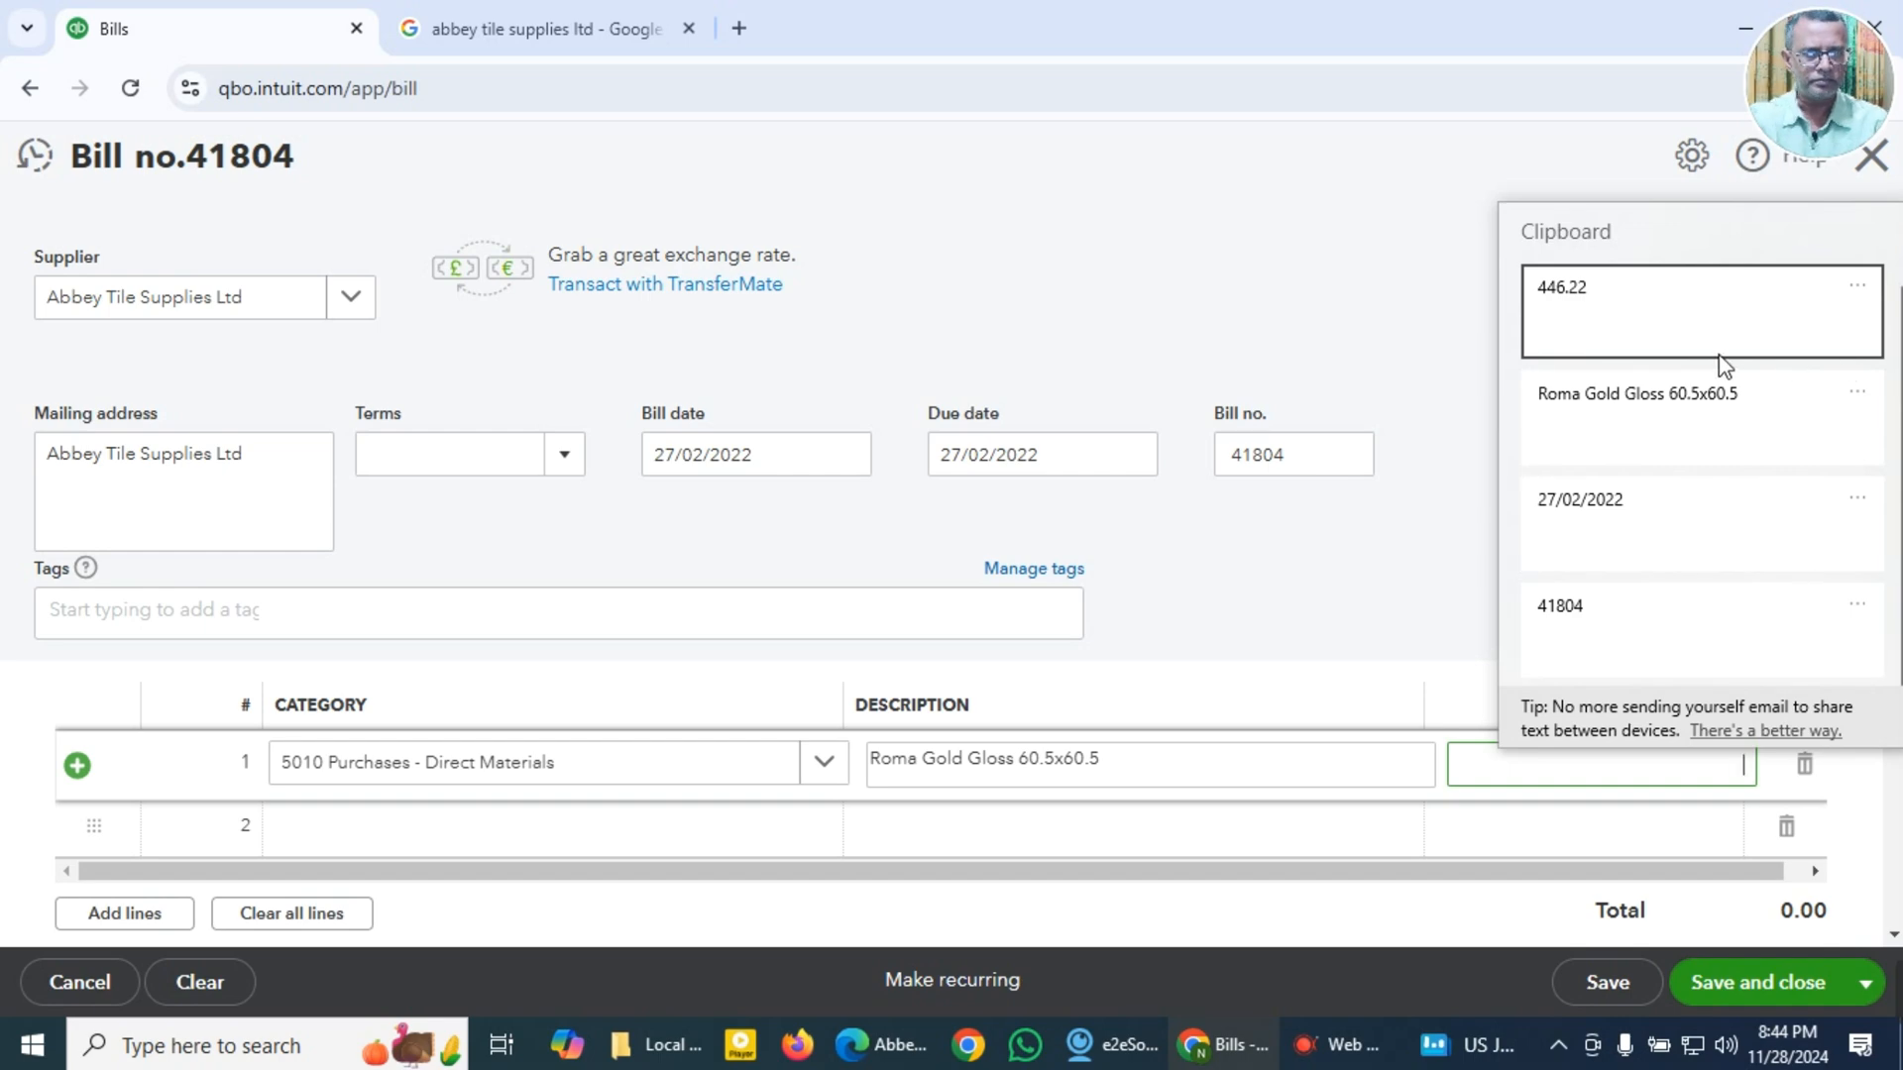
left_click(1576, 297)
Step: Check the total VAT amount on the invoice PDF and return to the QuickBooks bill
scroll(1310, 828, "down", 3)
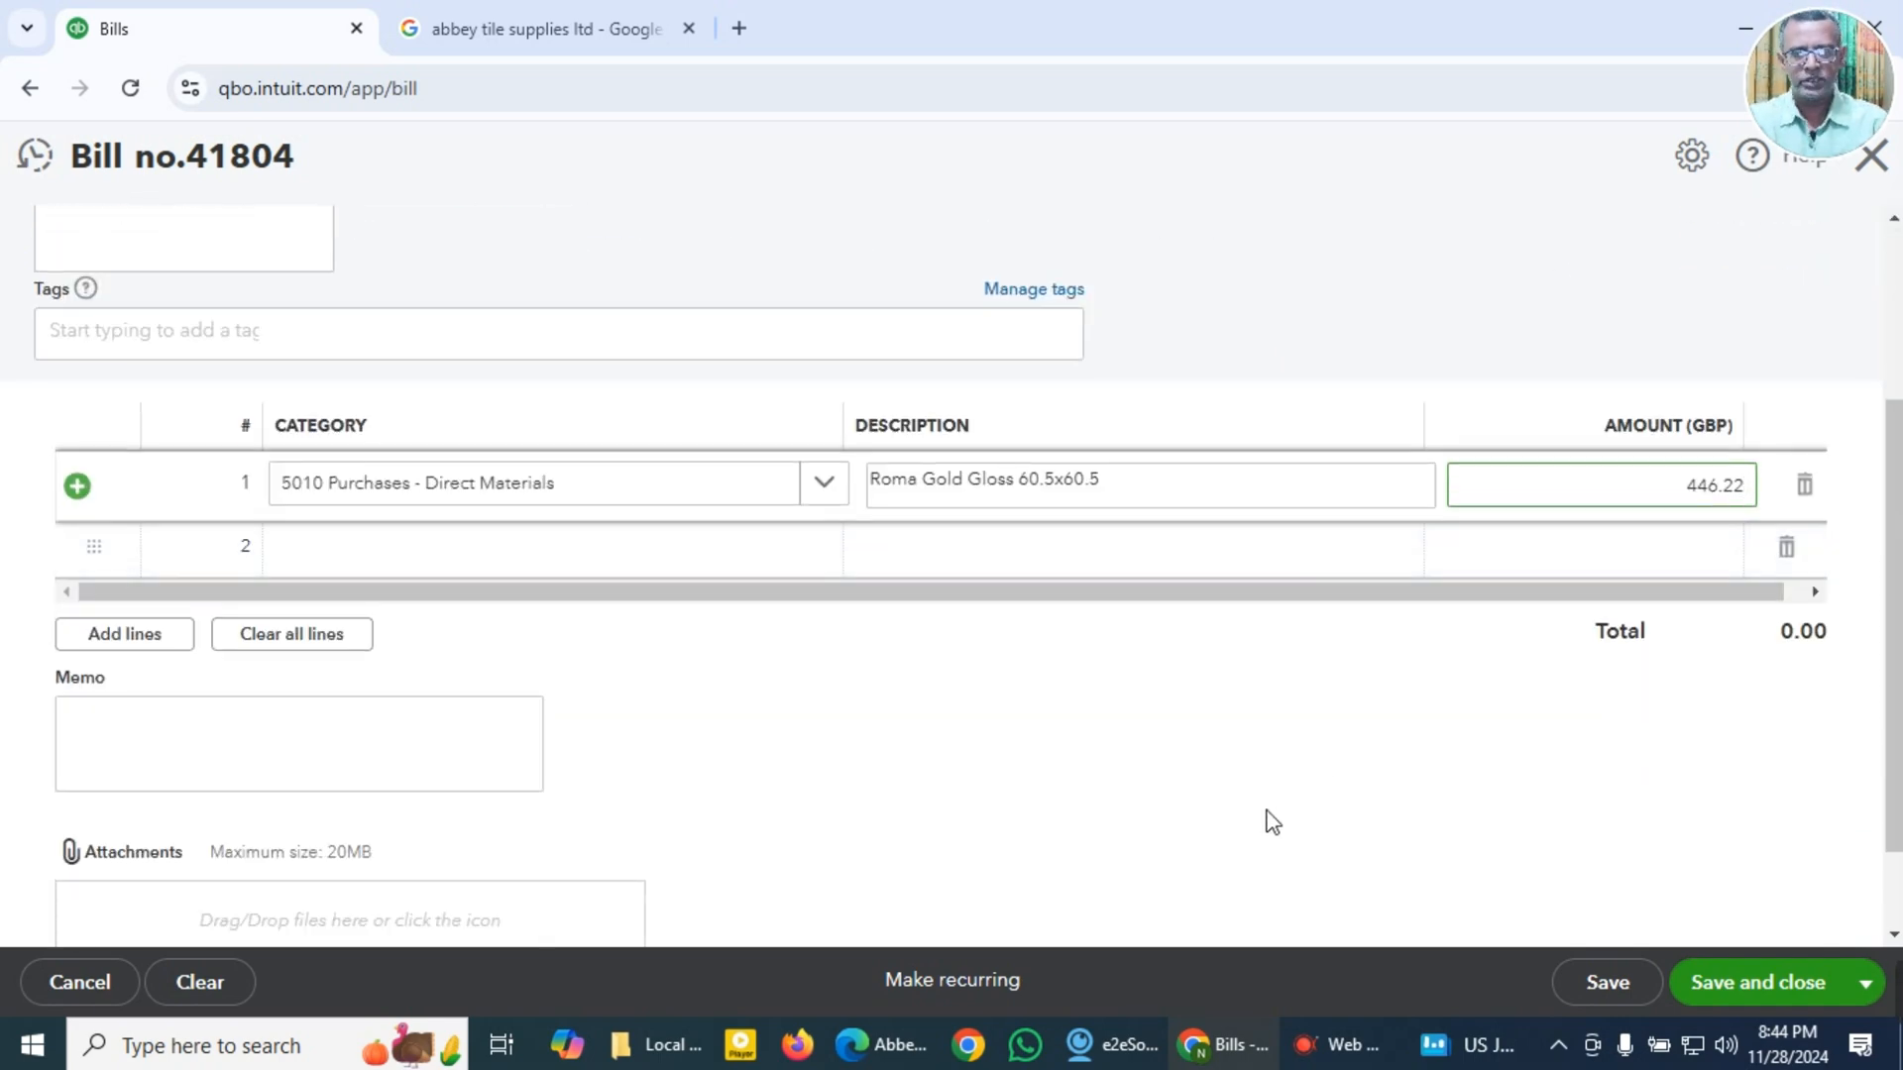
key("alt+Tab")
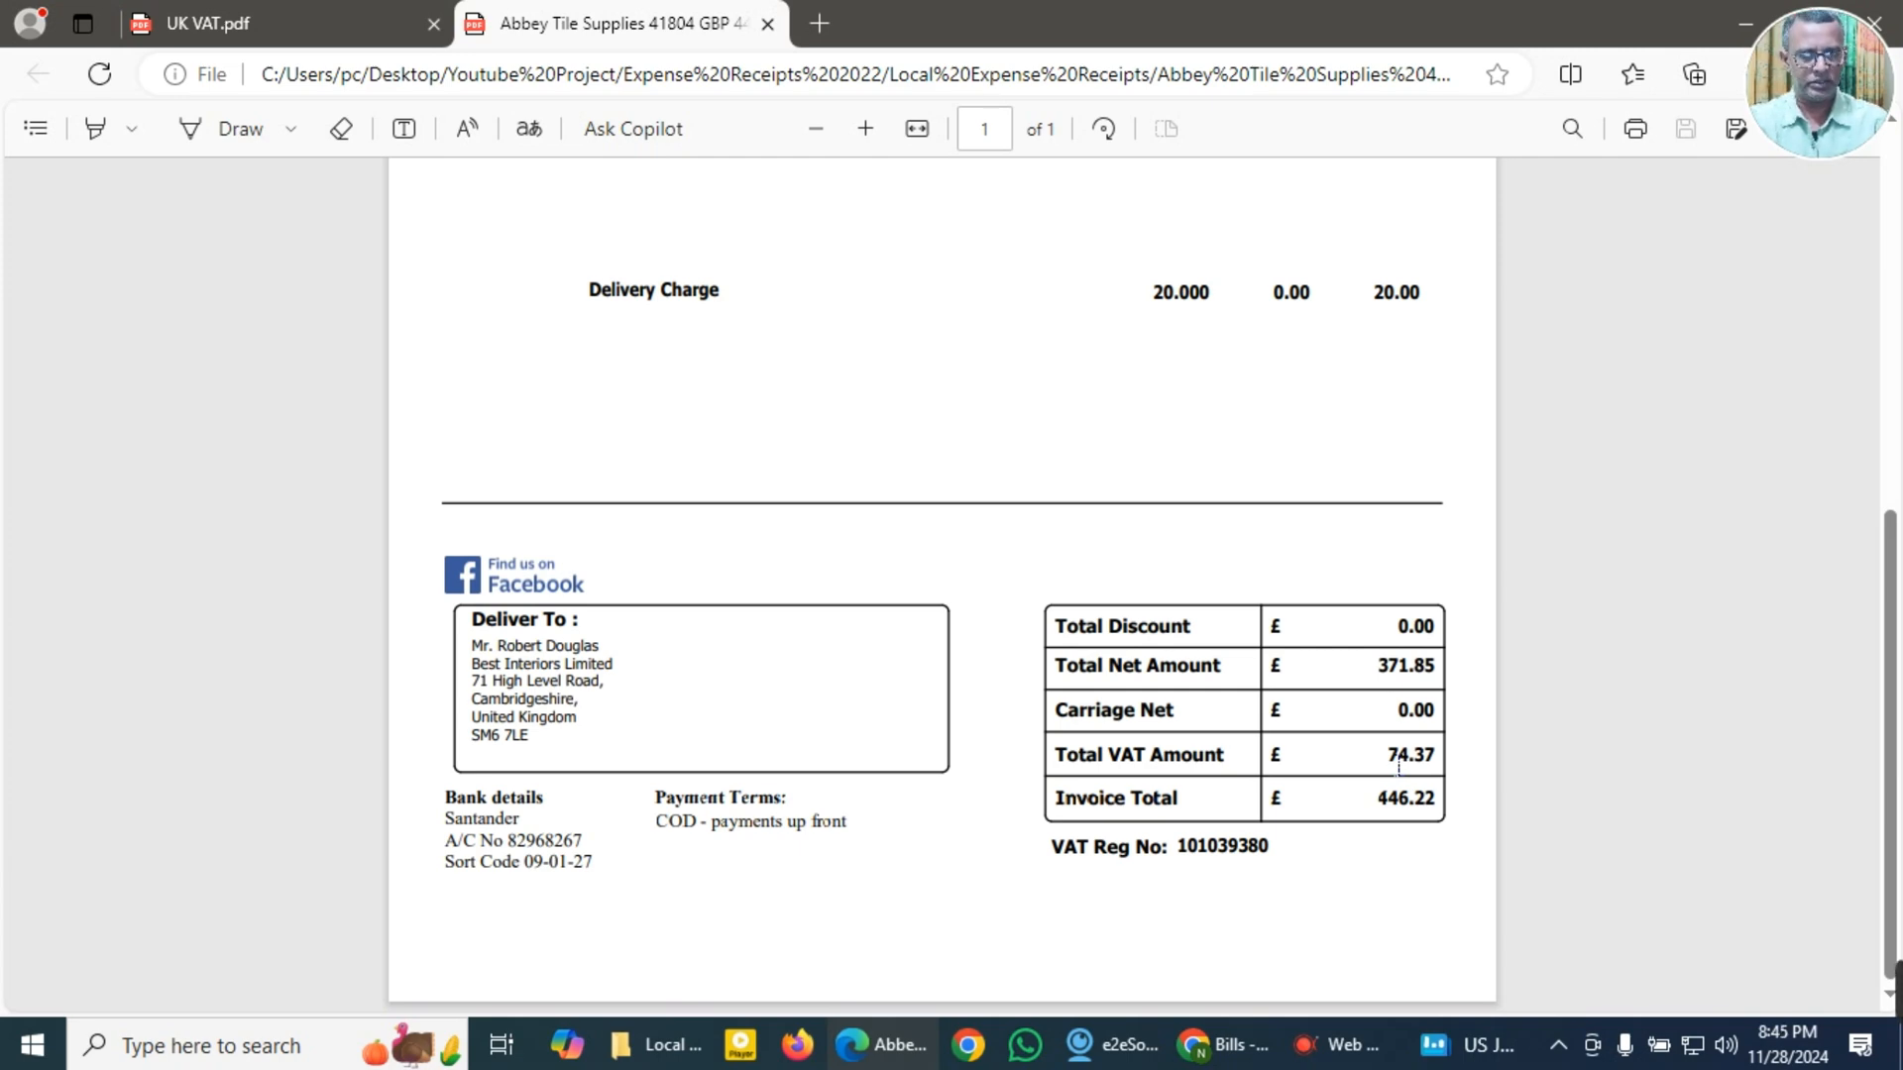
key("alt+Tab")
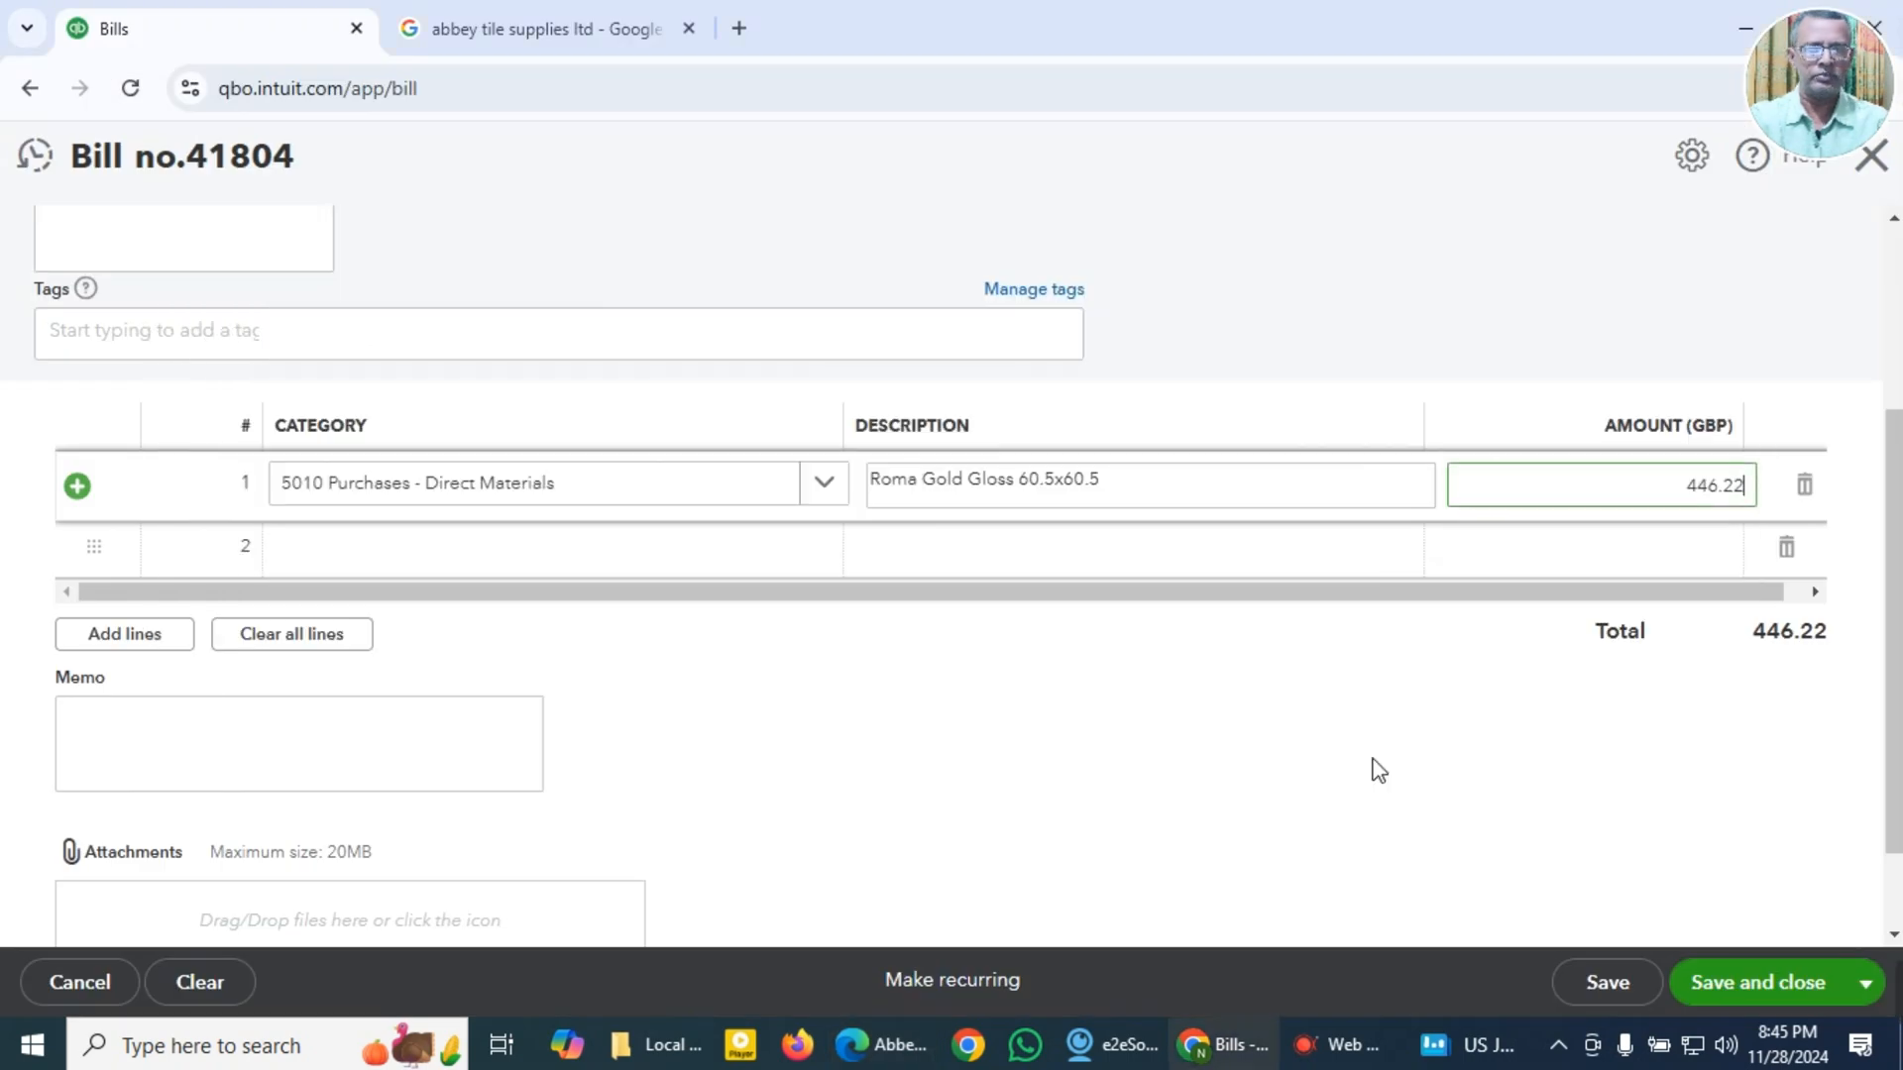
scroll(1249, 779, "up", 3)
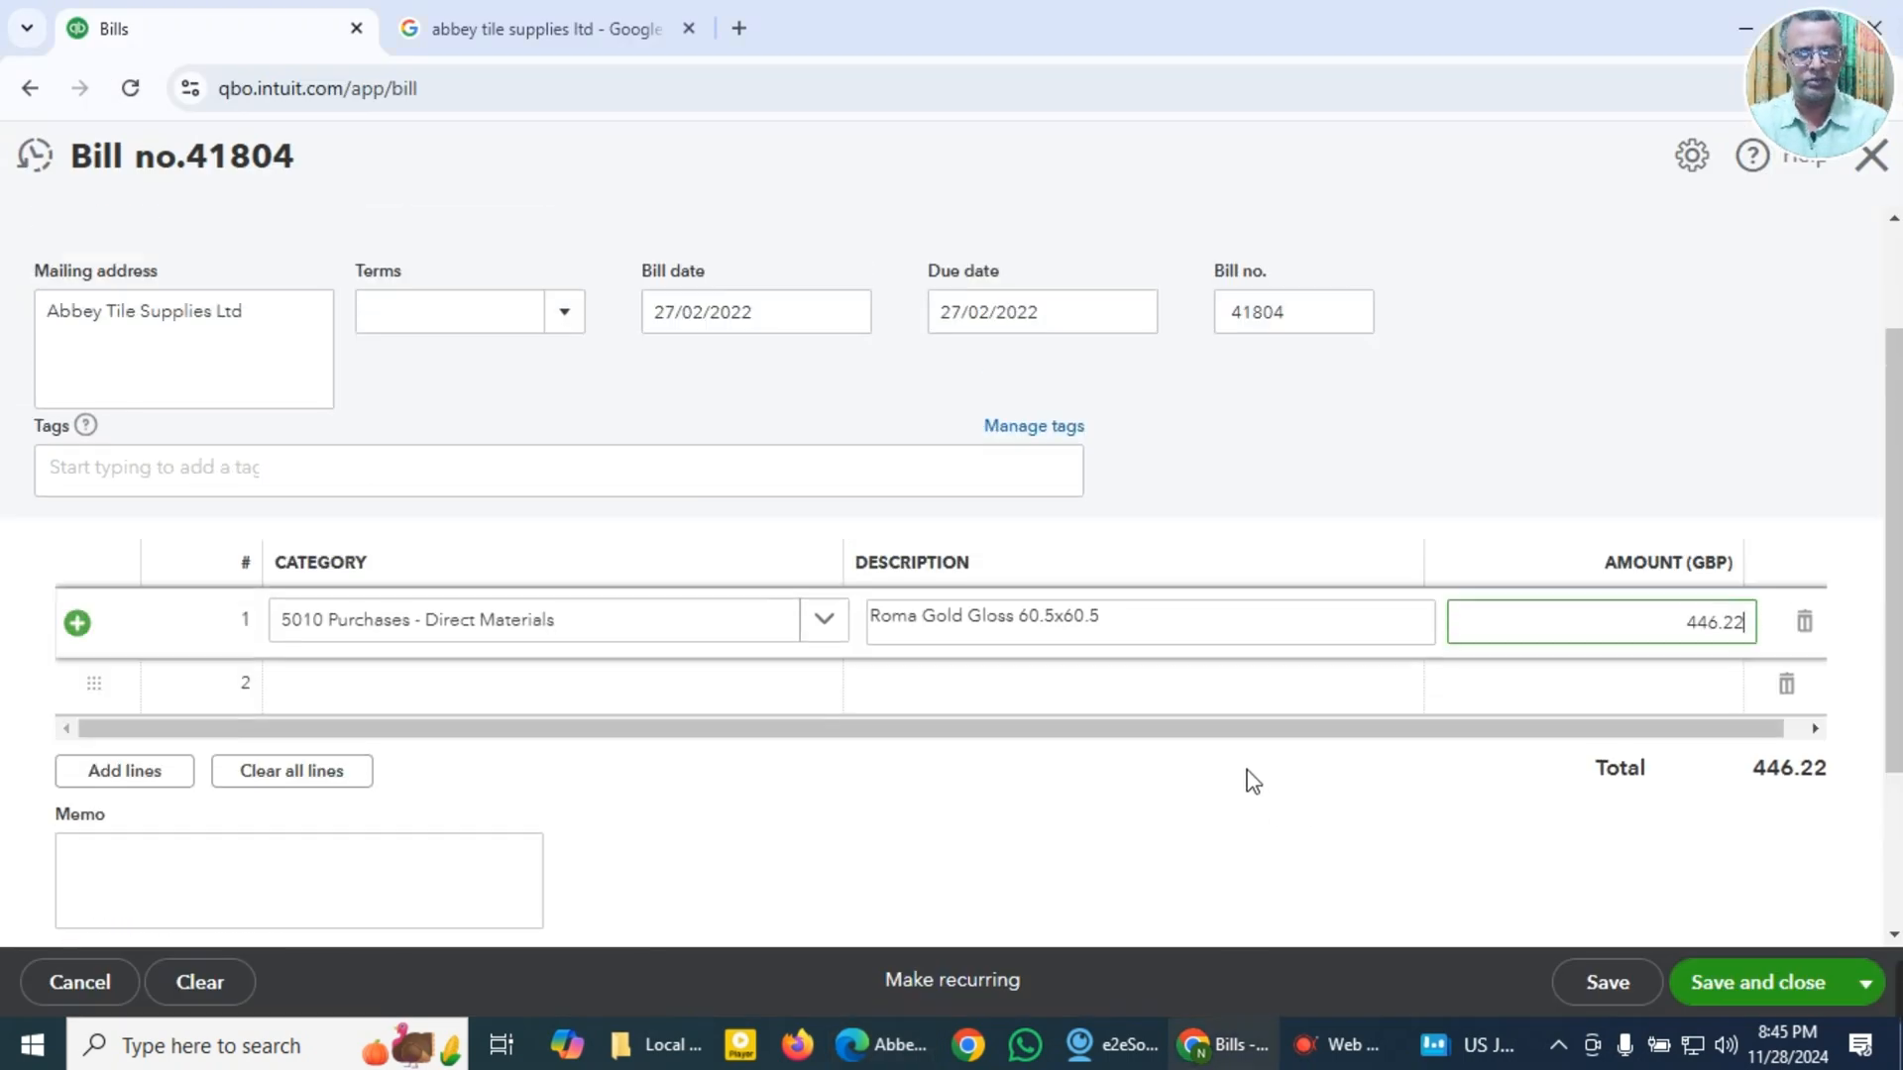
Step: Leave the bill without saving and start the VAT setup from the Taxes page
left_click(1872, 159)
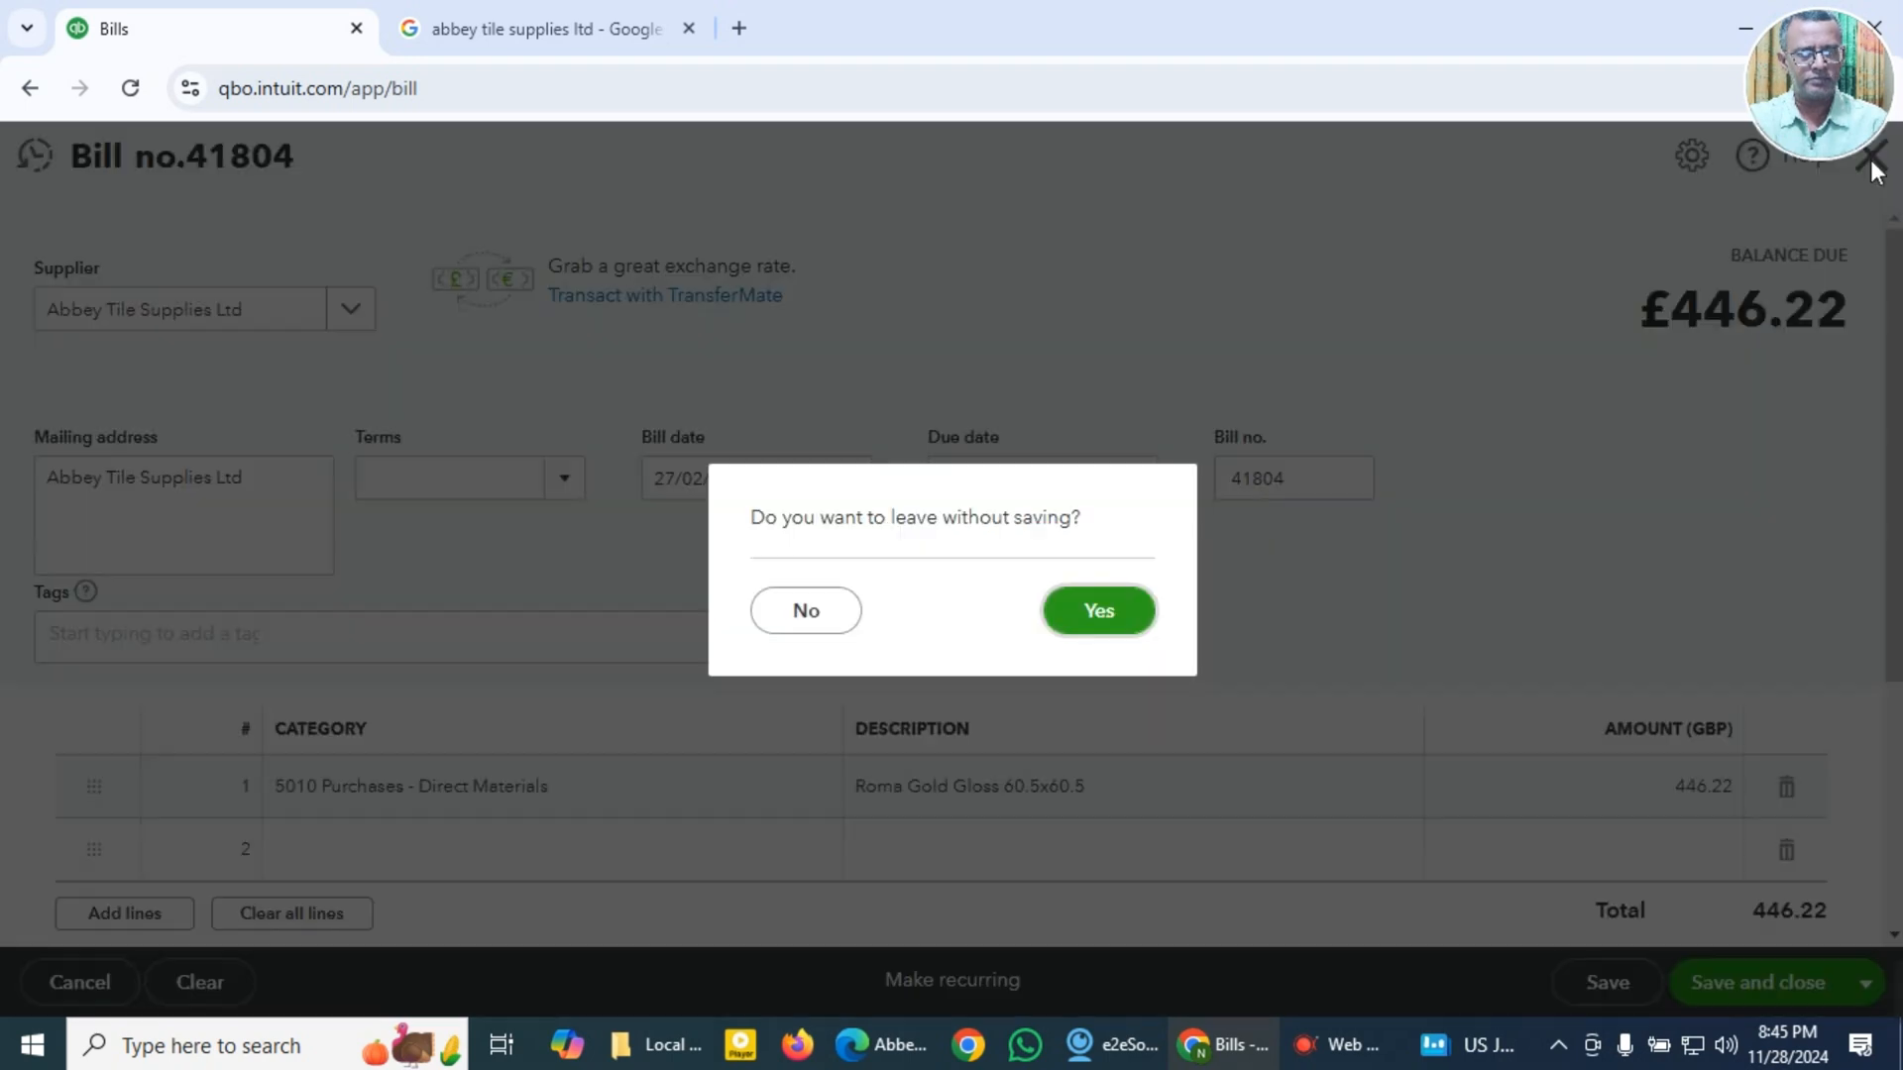
left_click(1094, 626)
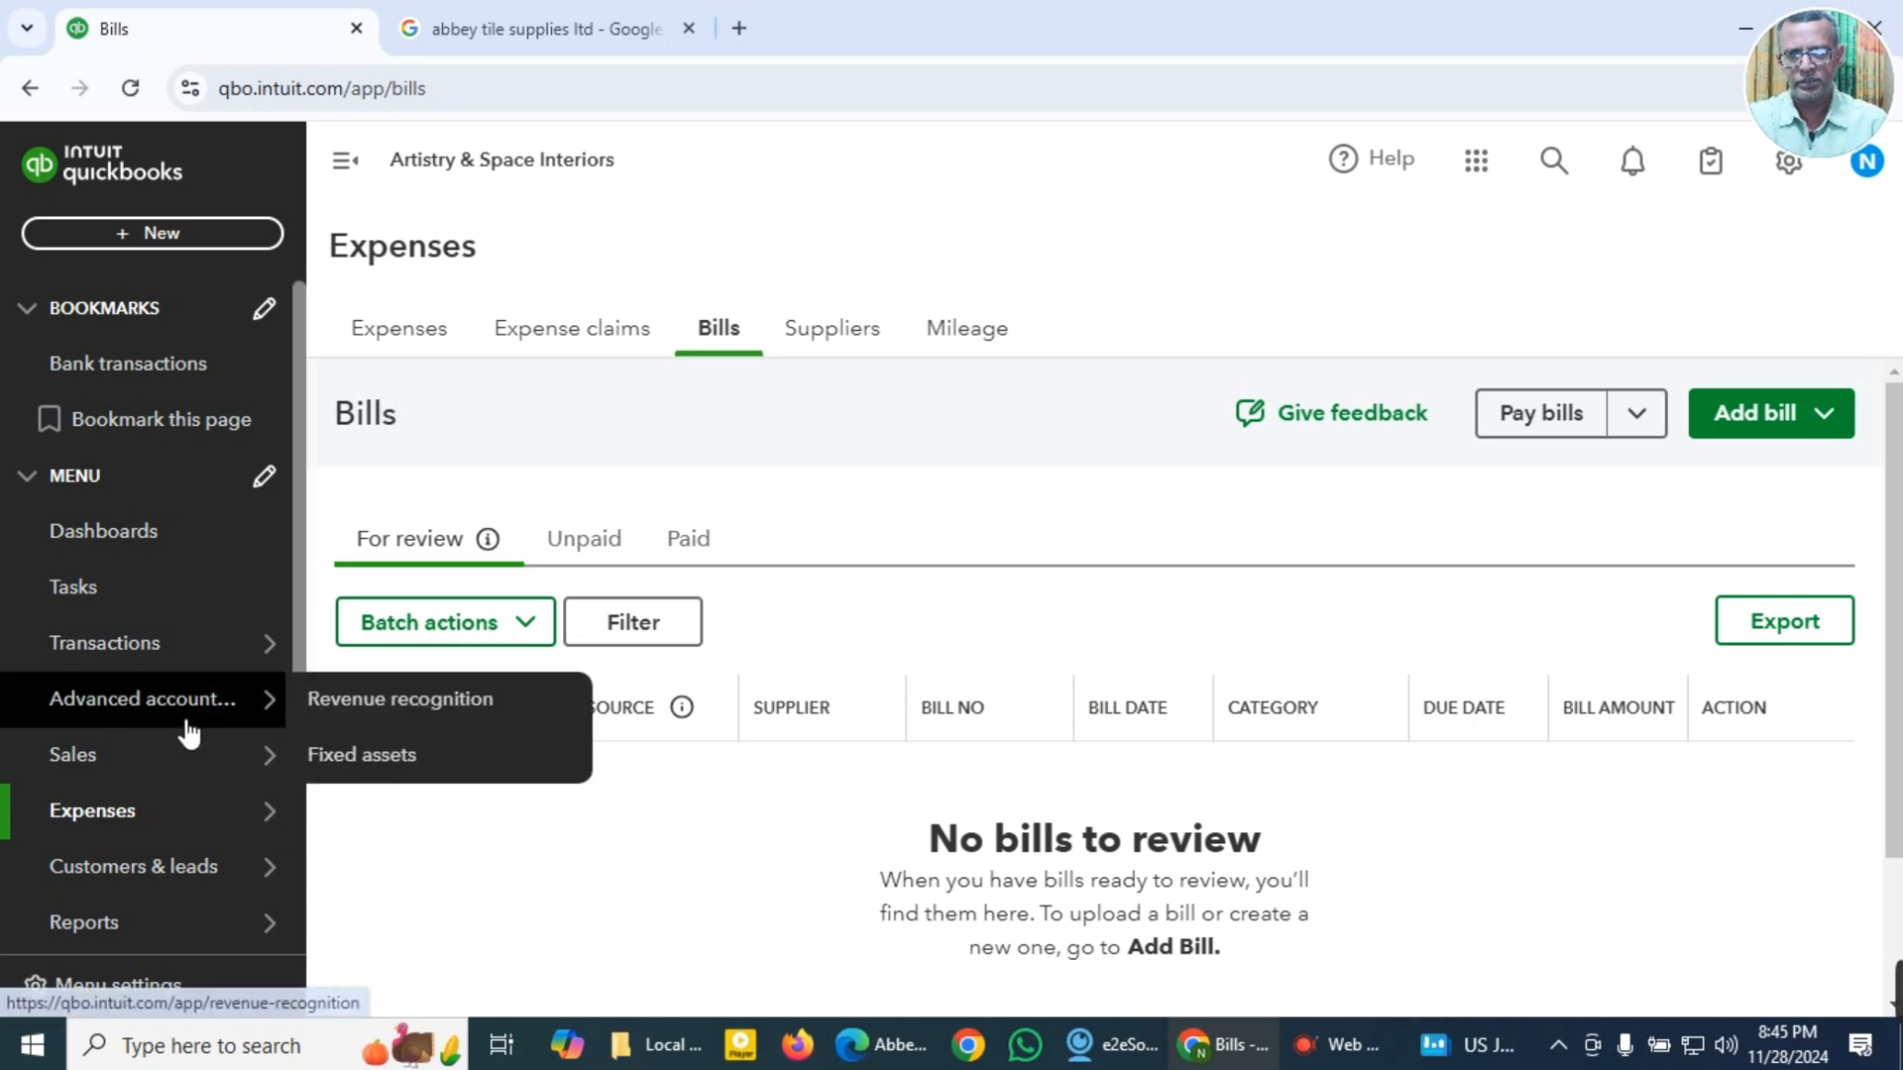
scroll(184, 738, "down", 4)
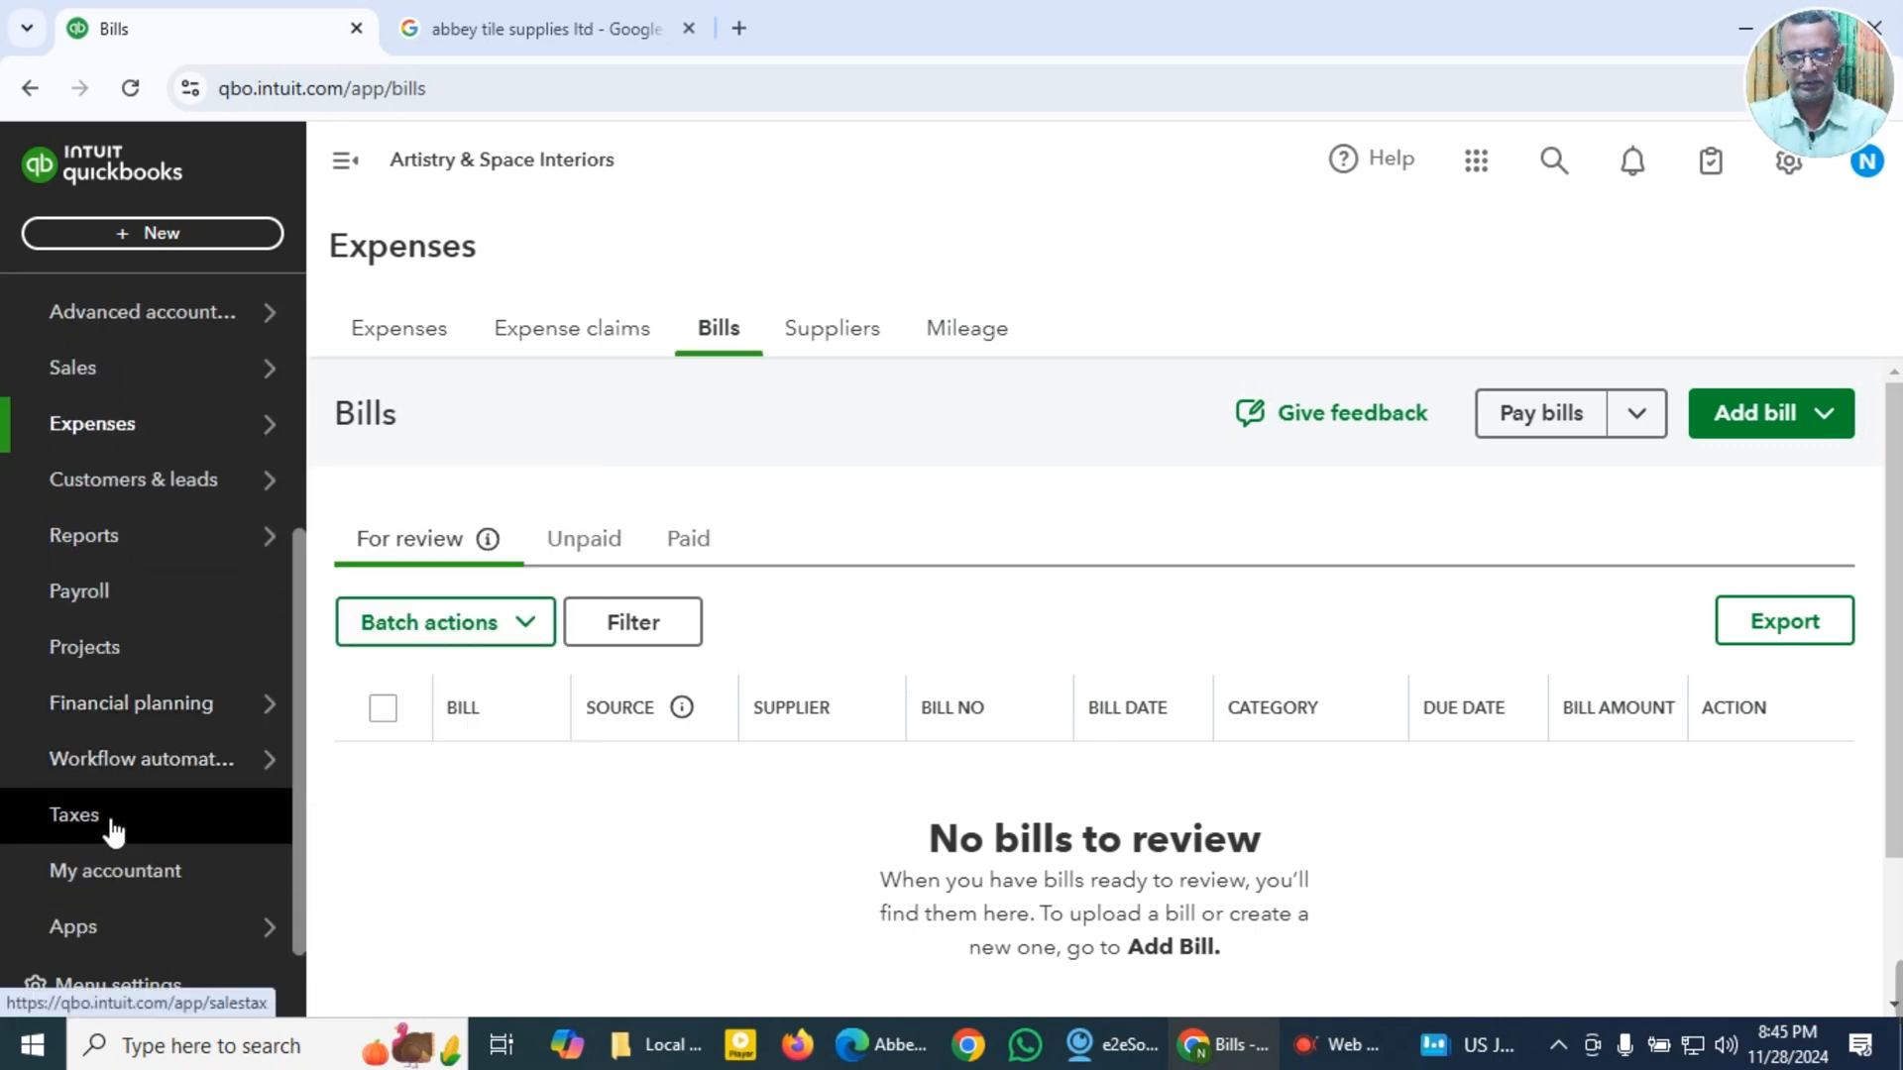
left_click(99, 823)
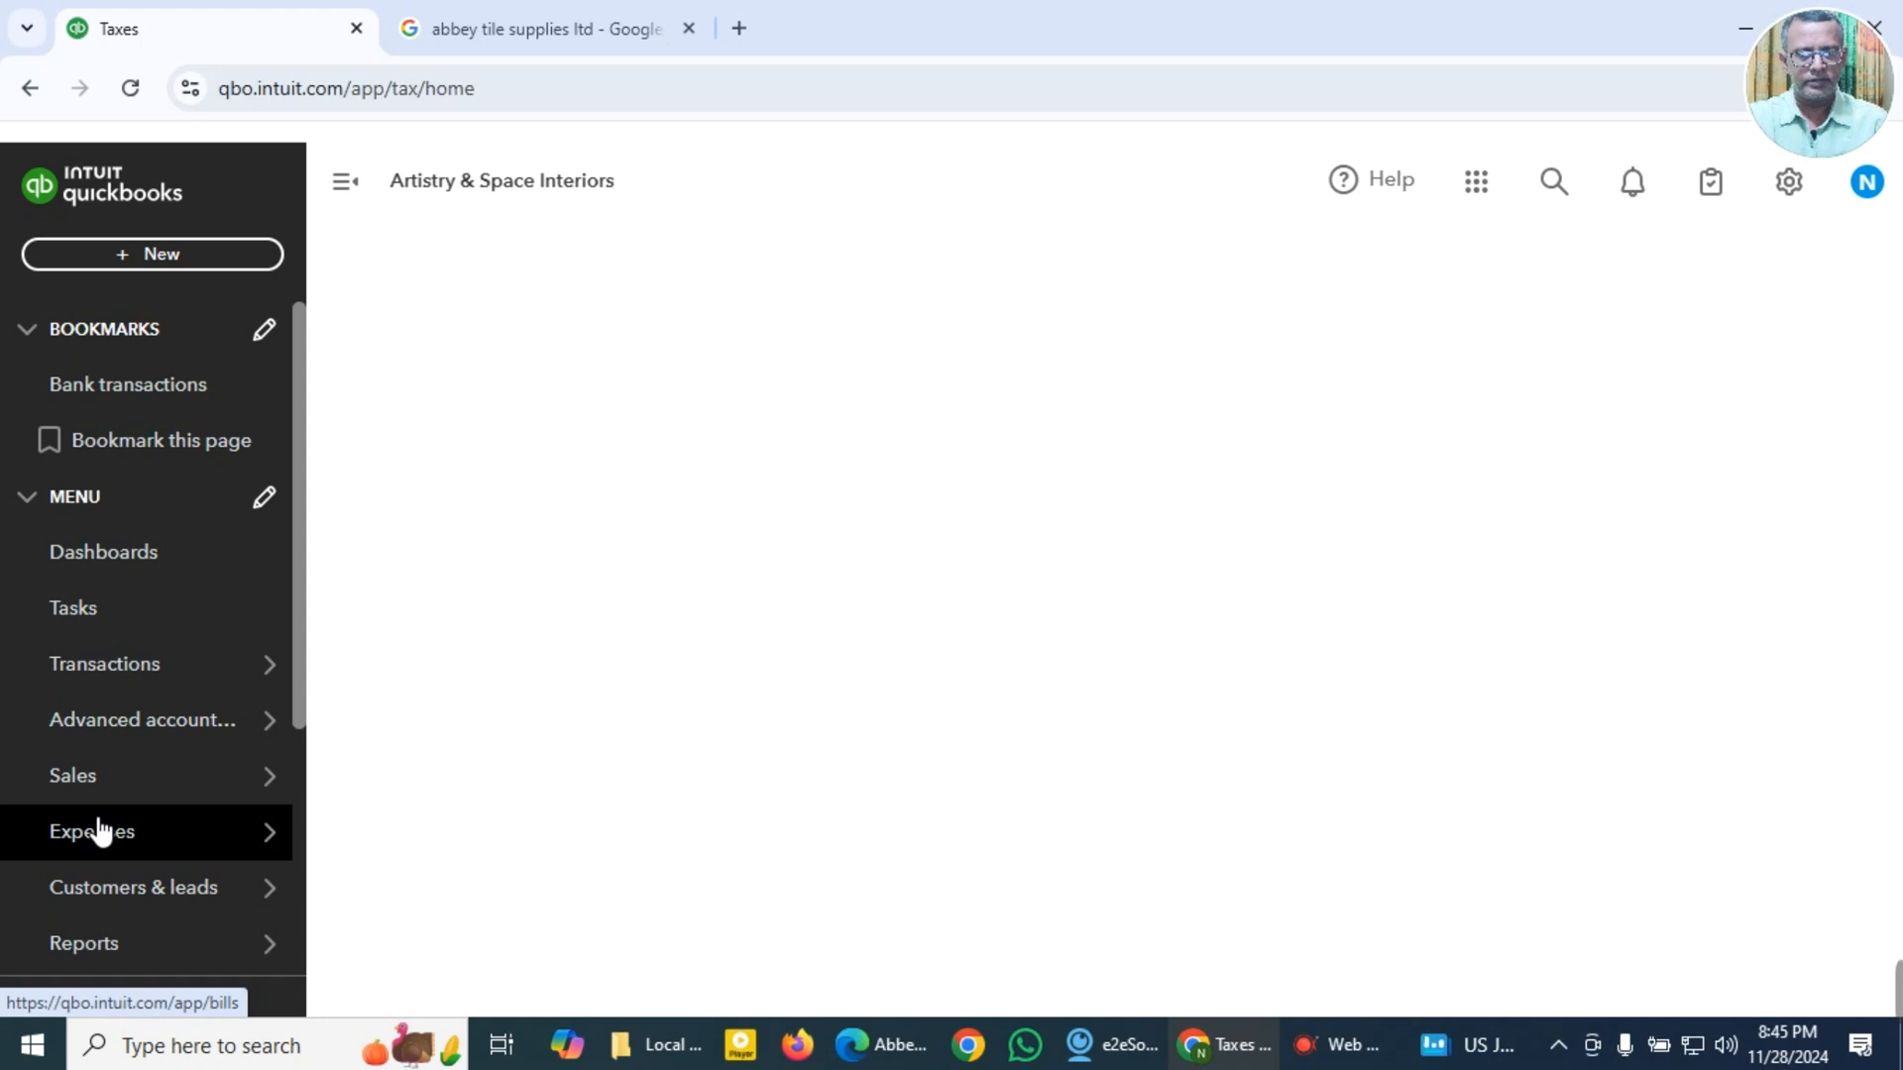
scroll(595, 733, "down", 3)
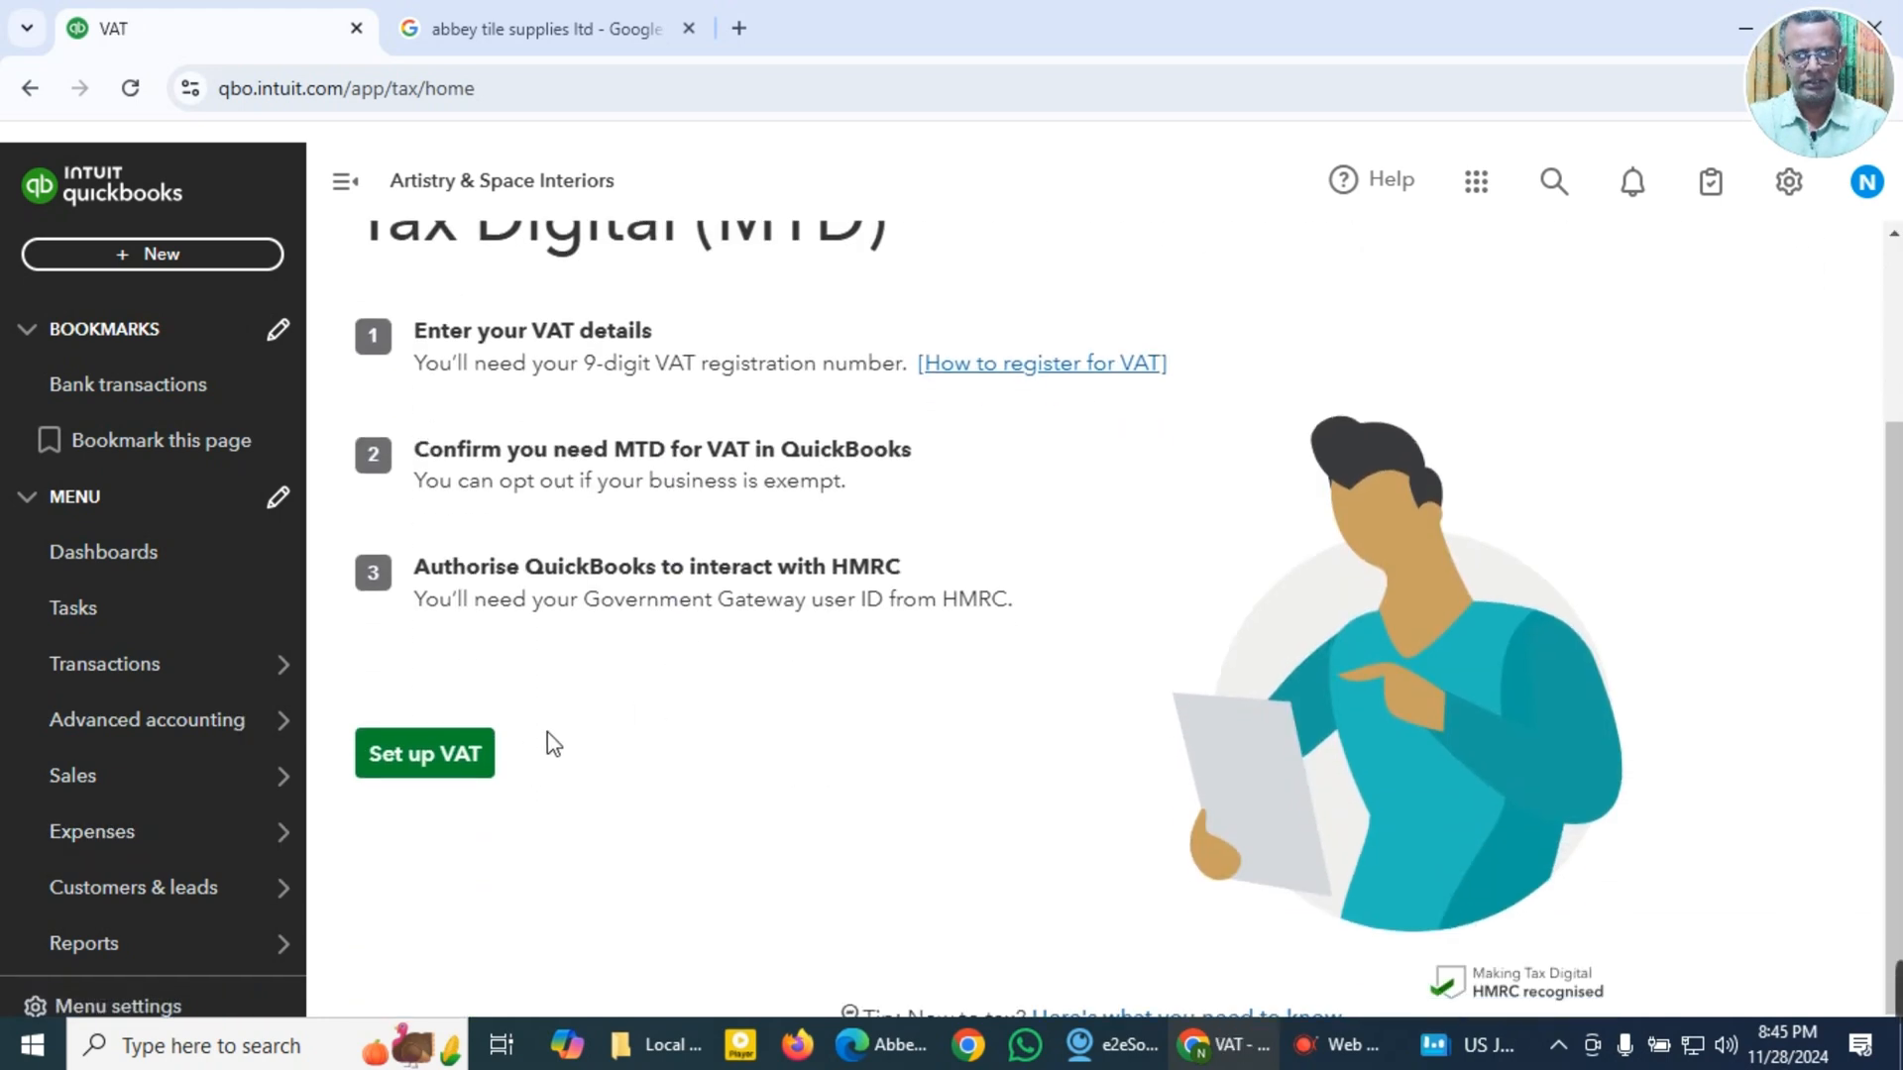
left_click(448, 765)
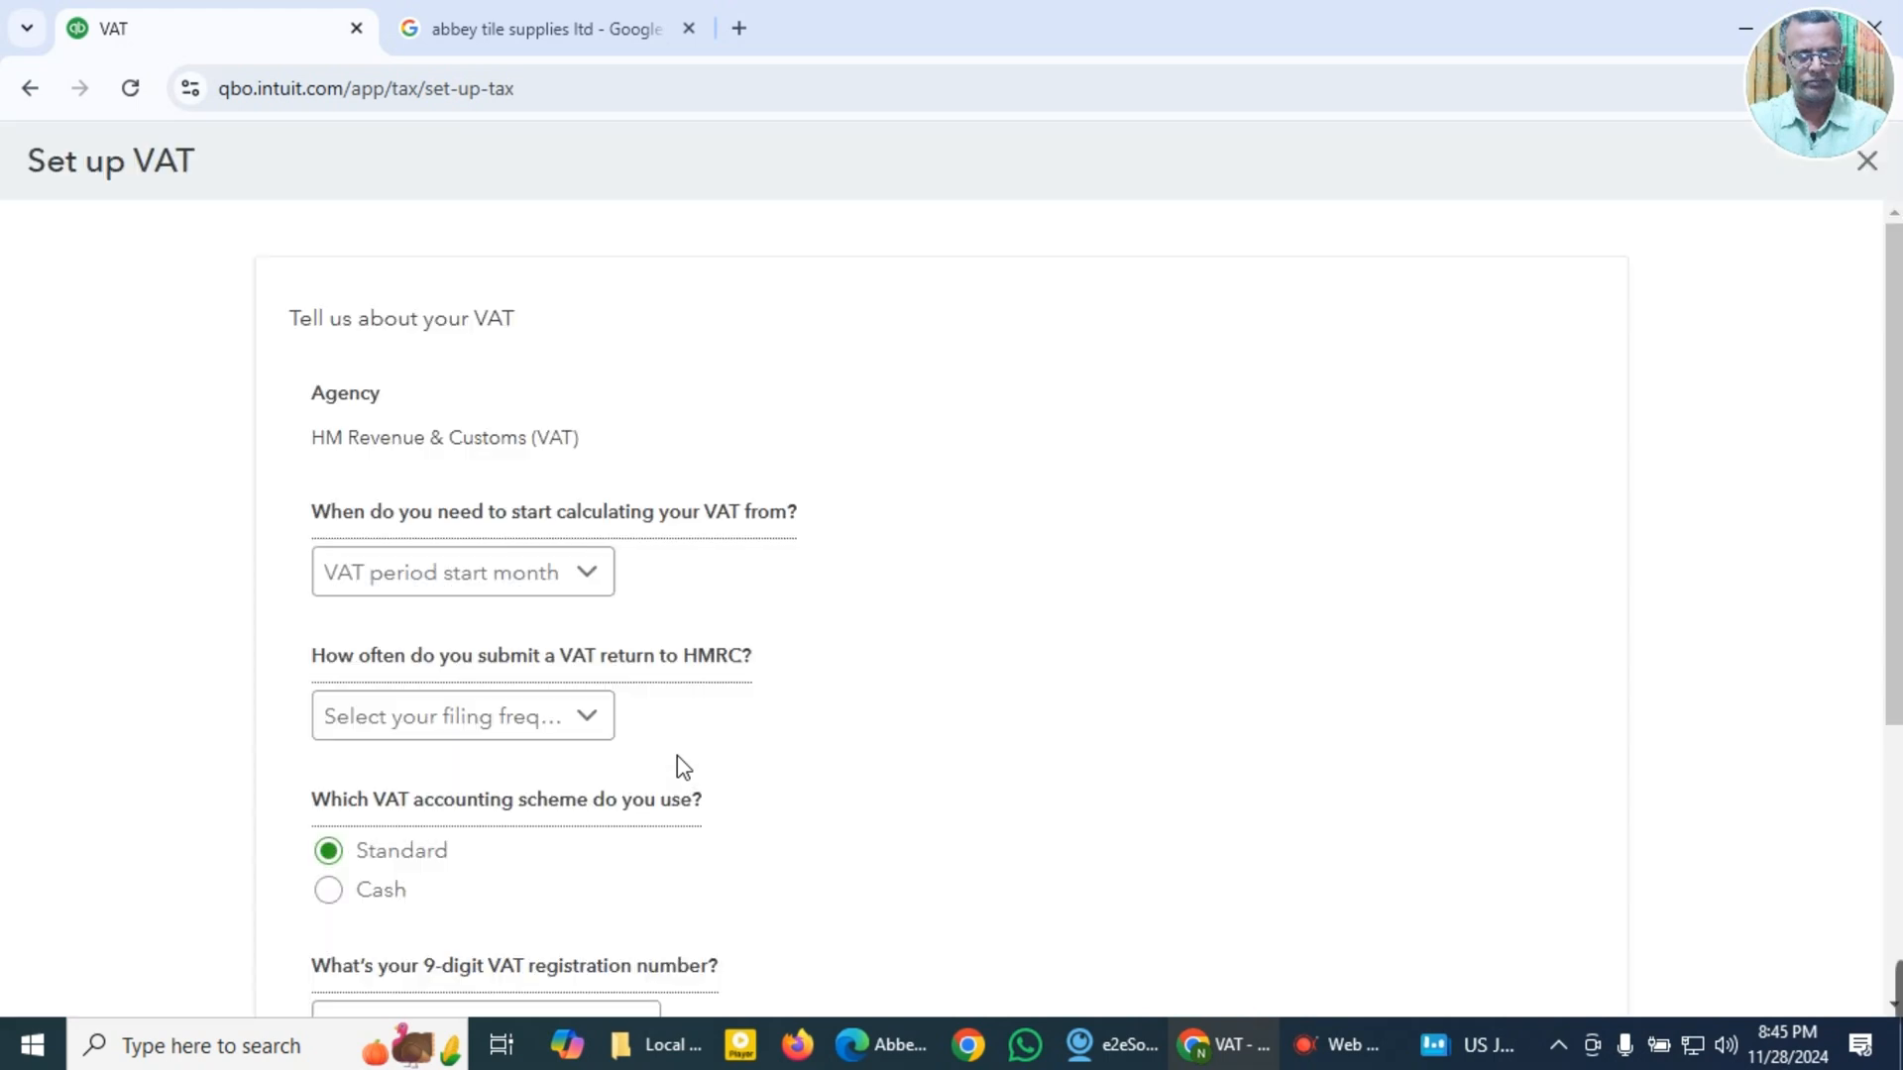
Step: Set the VAT period start month to January and the VAT return filing frequency to Quarterly
left_click(593, 583)
left_click(557, 627)
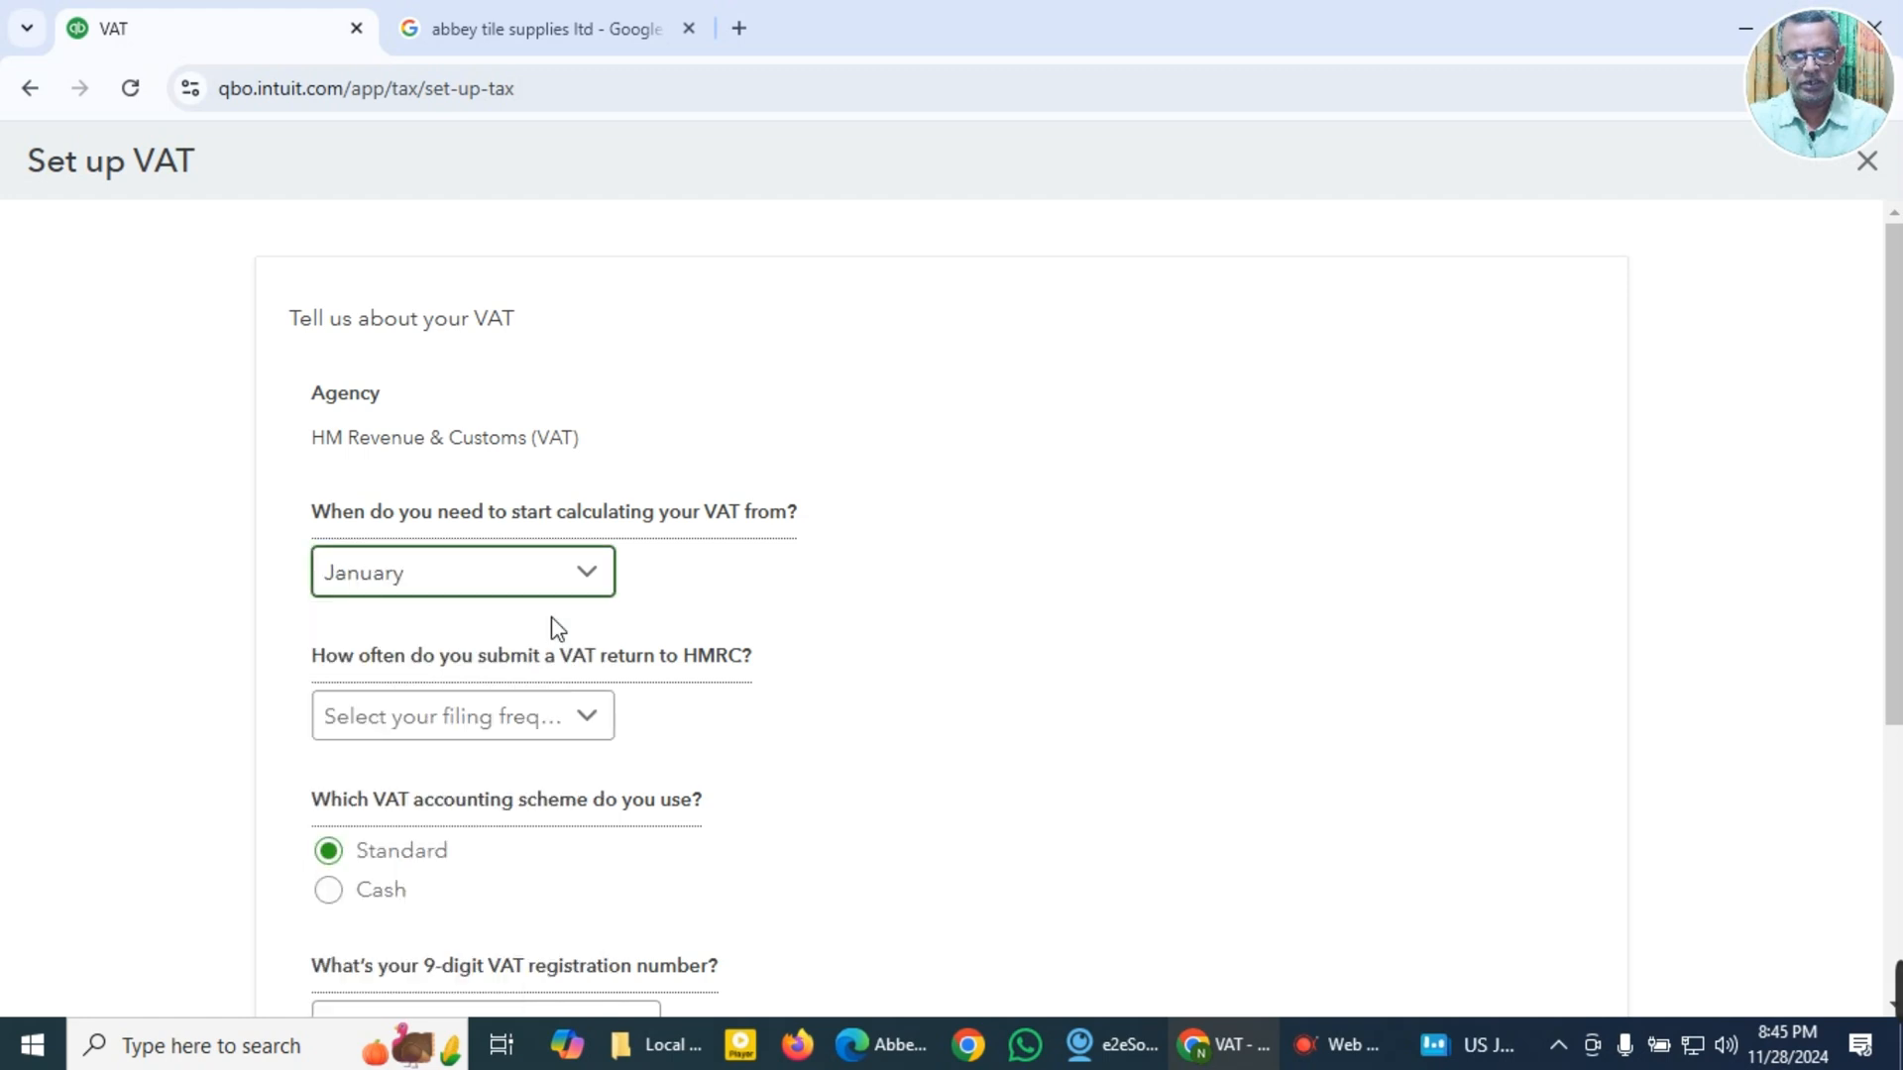
scroll(568, 659, "down", 3)
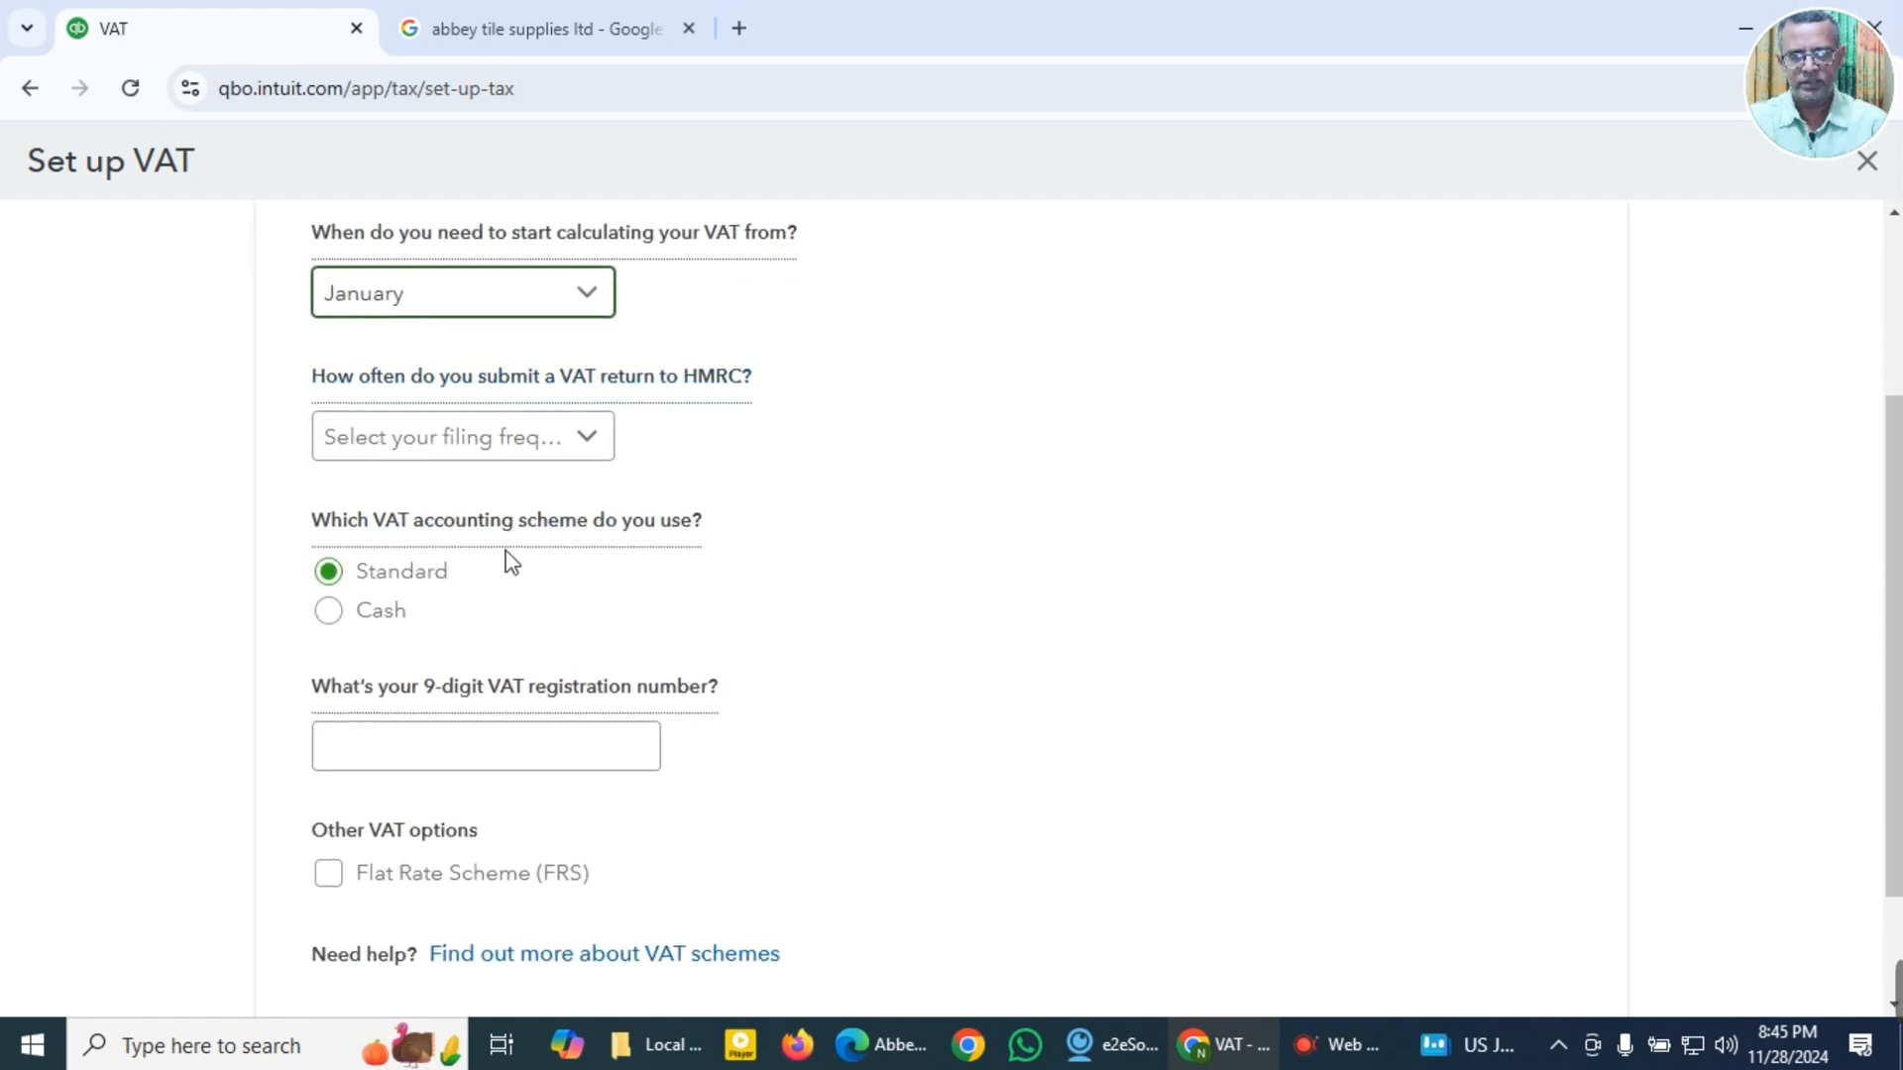
left_click(599, 456)
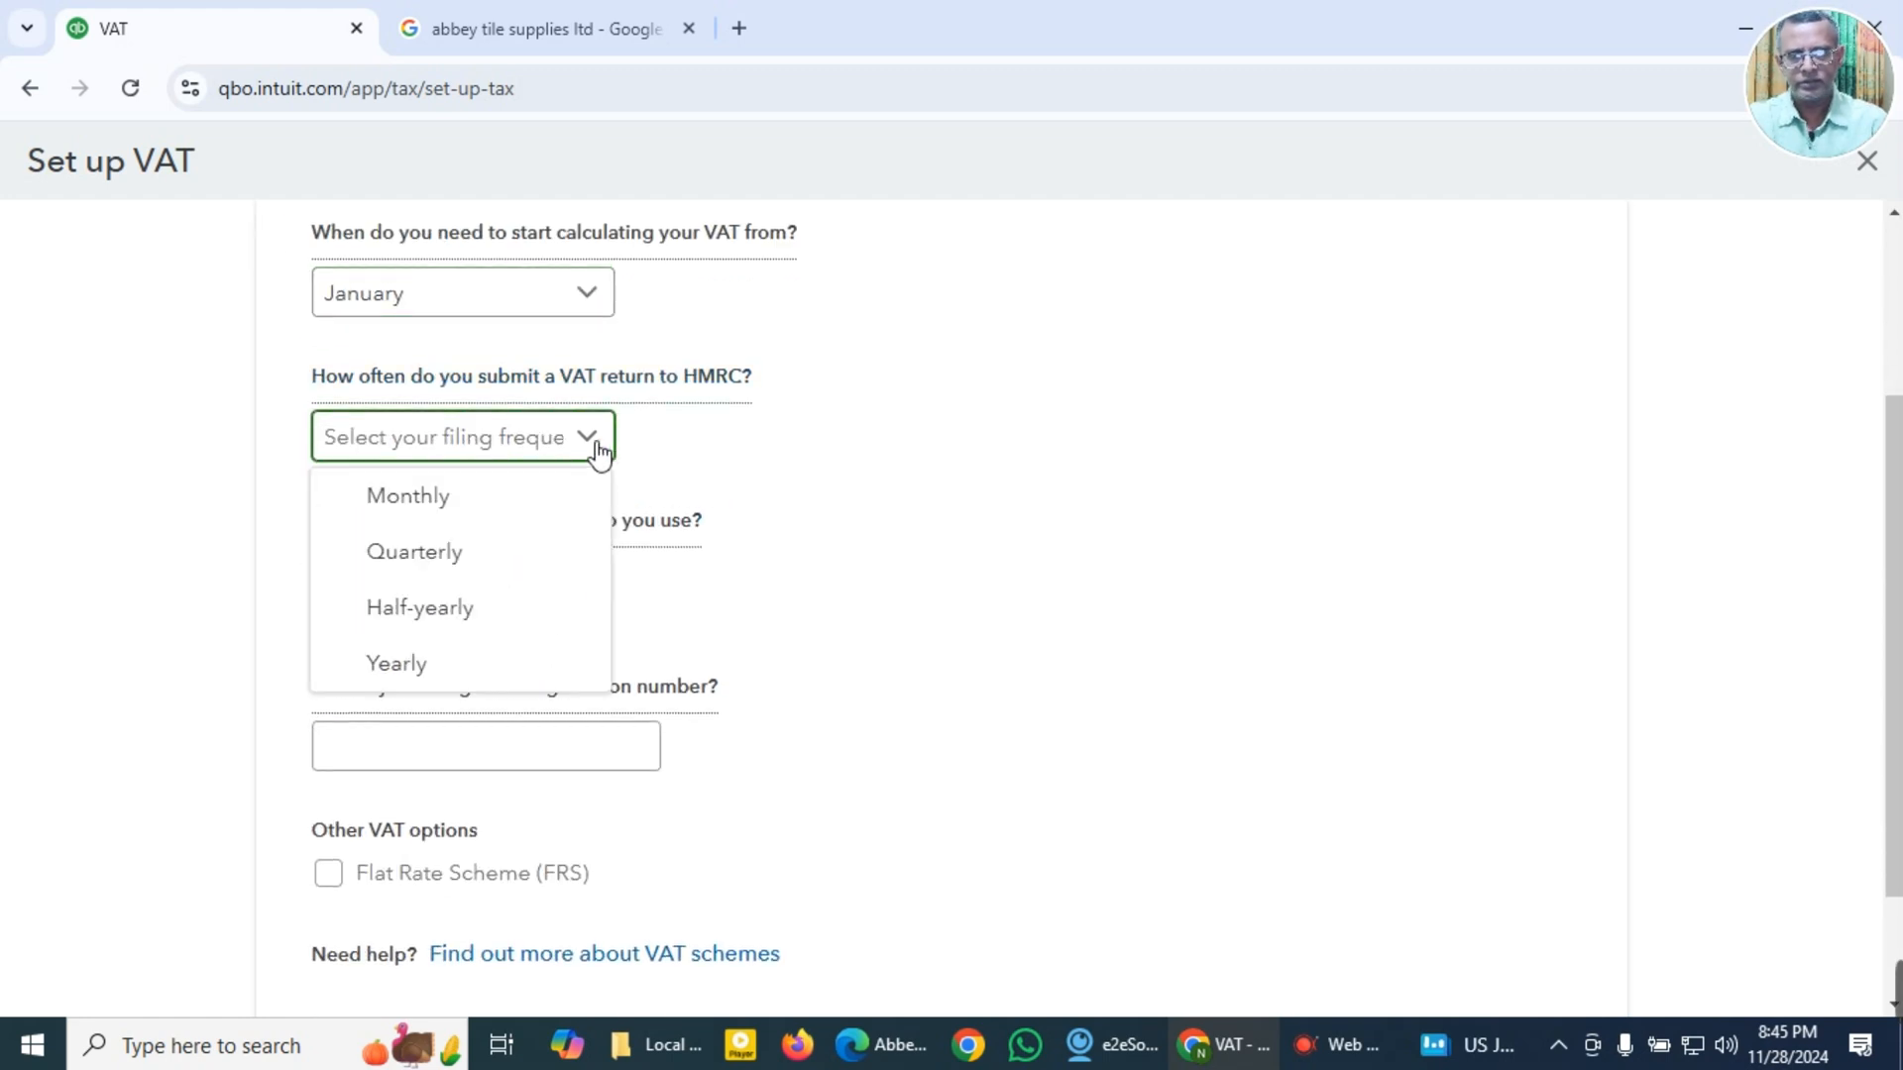
left_click(526, 577)
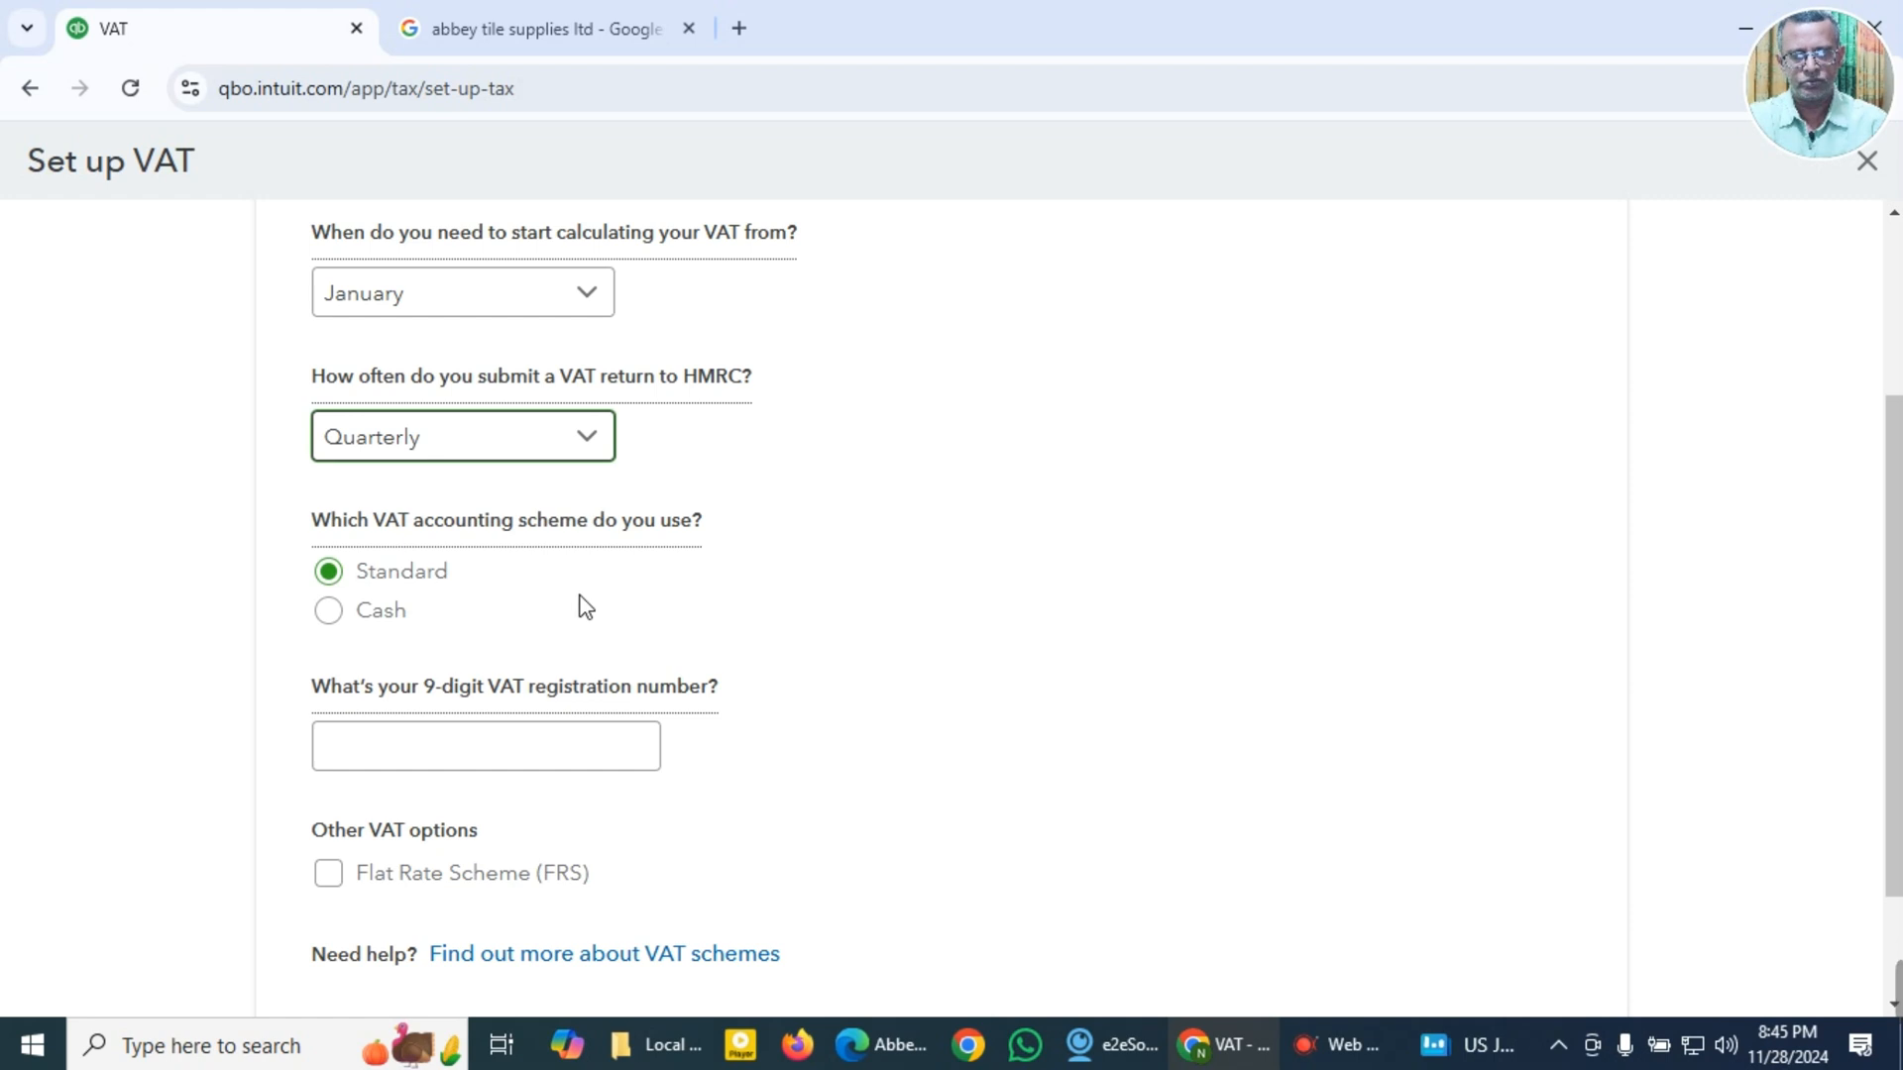
Step: Enter the 9-digit VAT registration number and complete the VAT setup, leaving the Flat Rate Scheme off
scroll(585, 607, "down", 2)
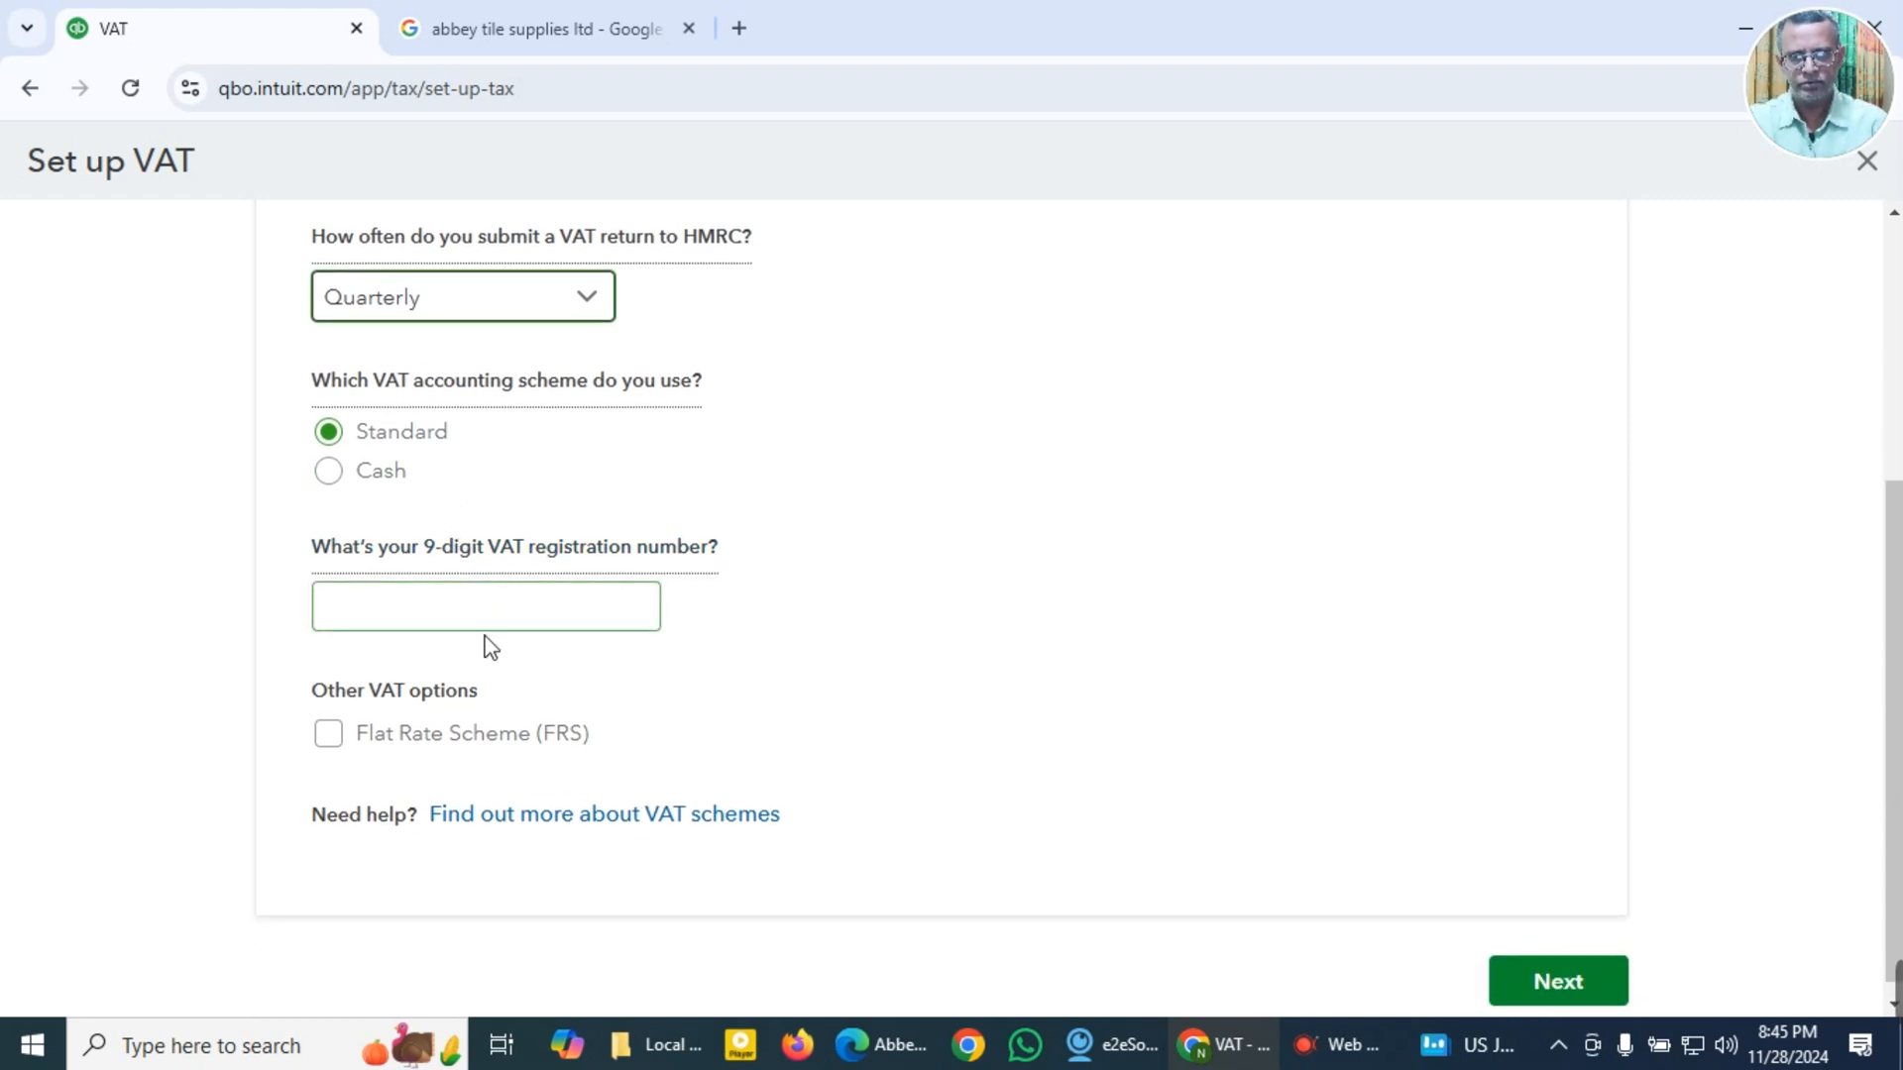
left_click(458, 614)
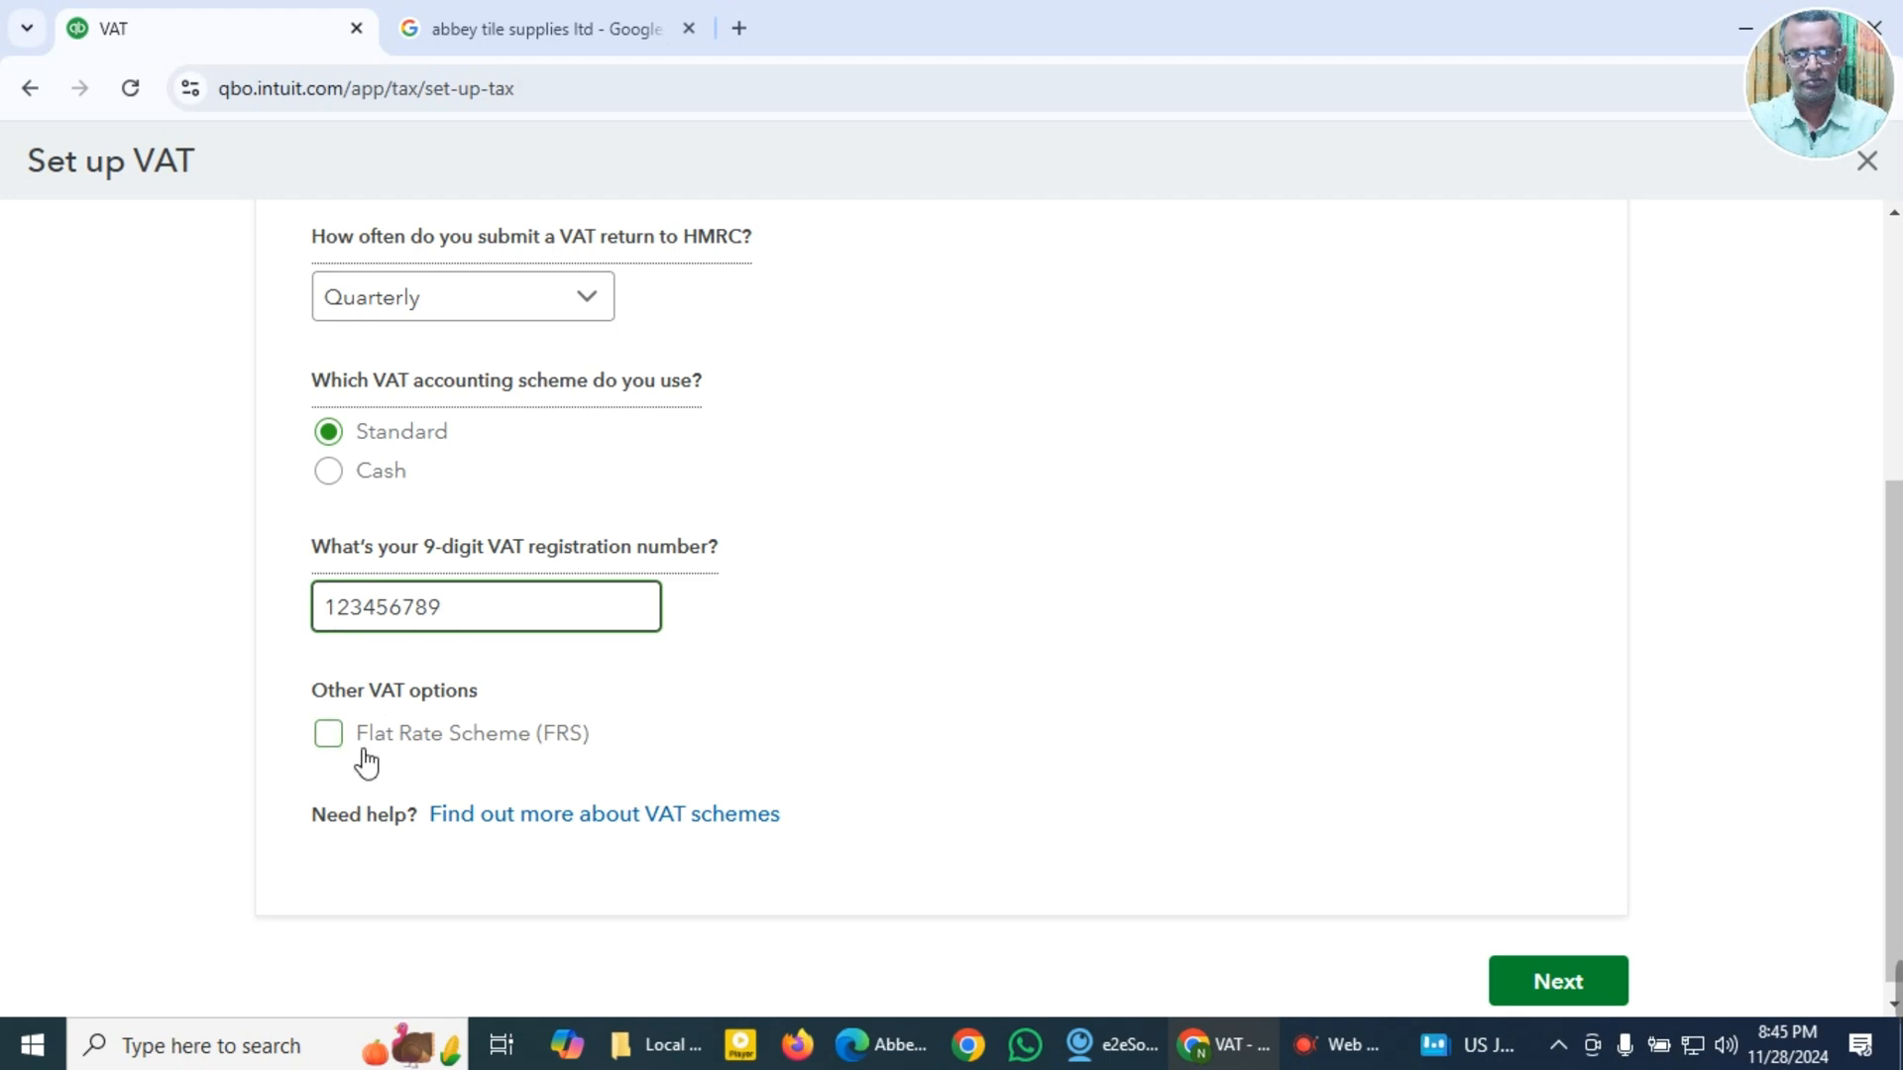
left_click(1597, 994)
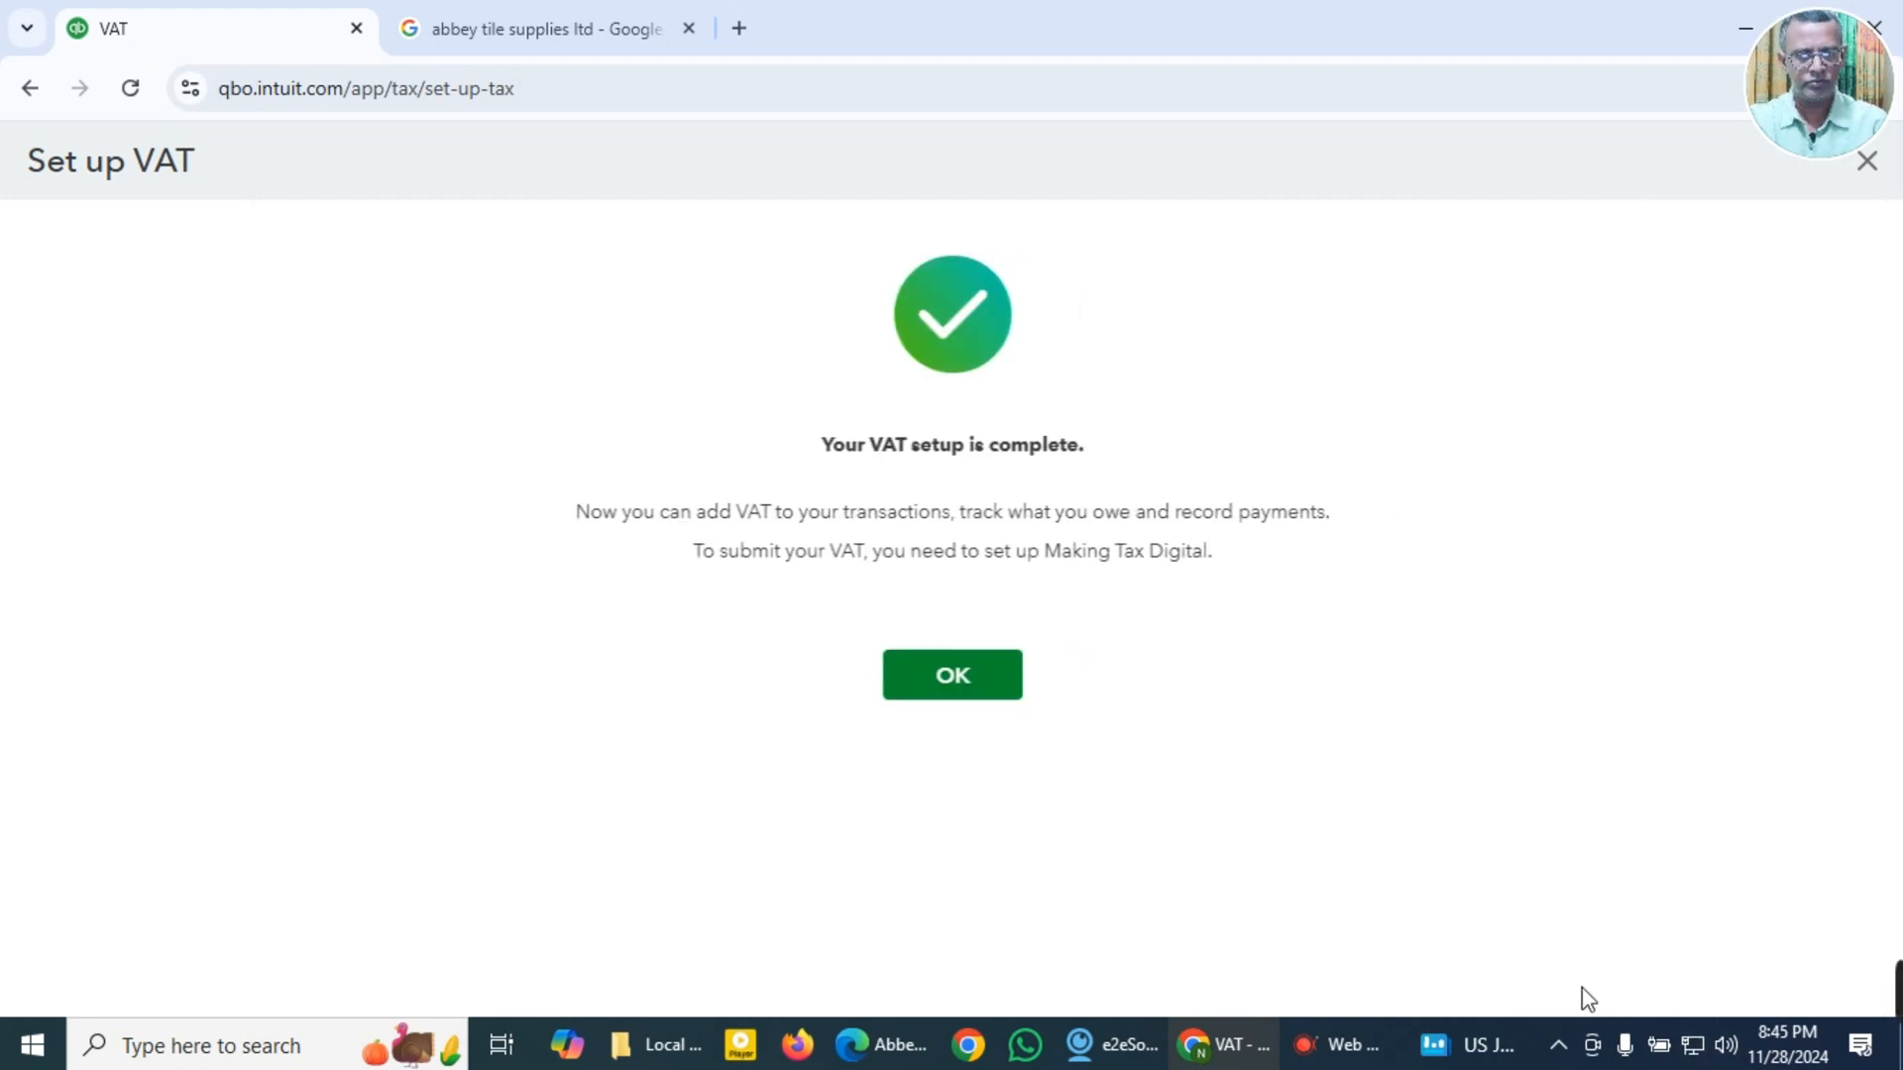
left_click(988, 694)
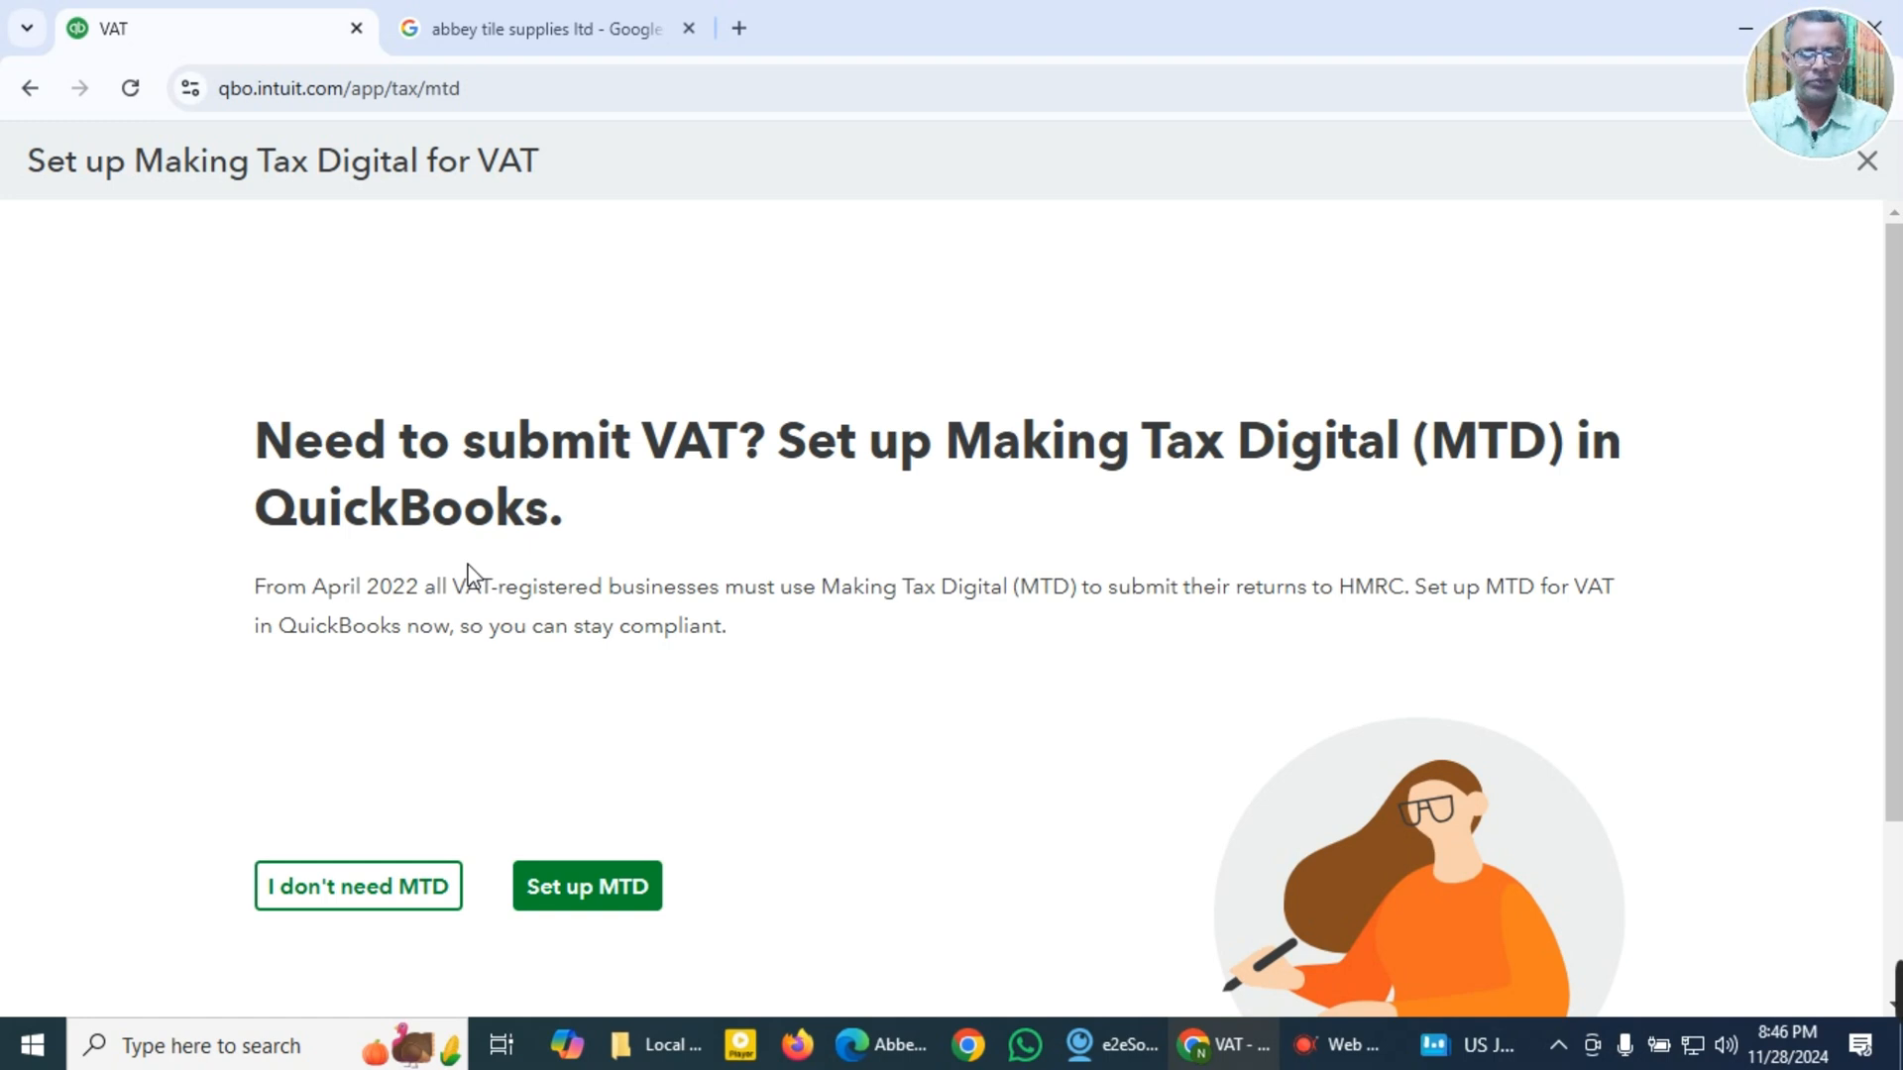
Step: Start the Making Tax Digital setup and choose to authorise QuickBooks to connect with HMRC now
scroll(385, 778, "down", 2)
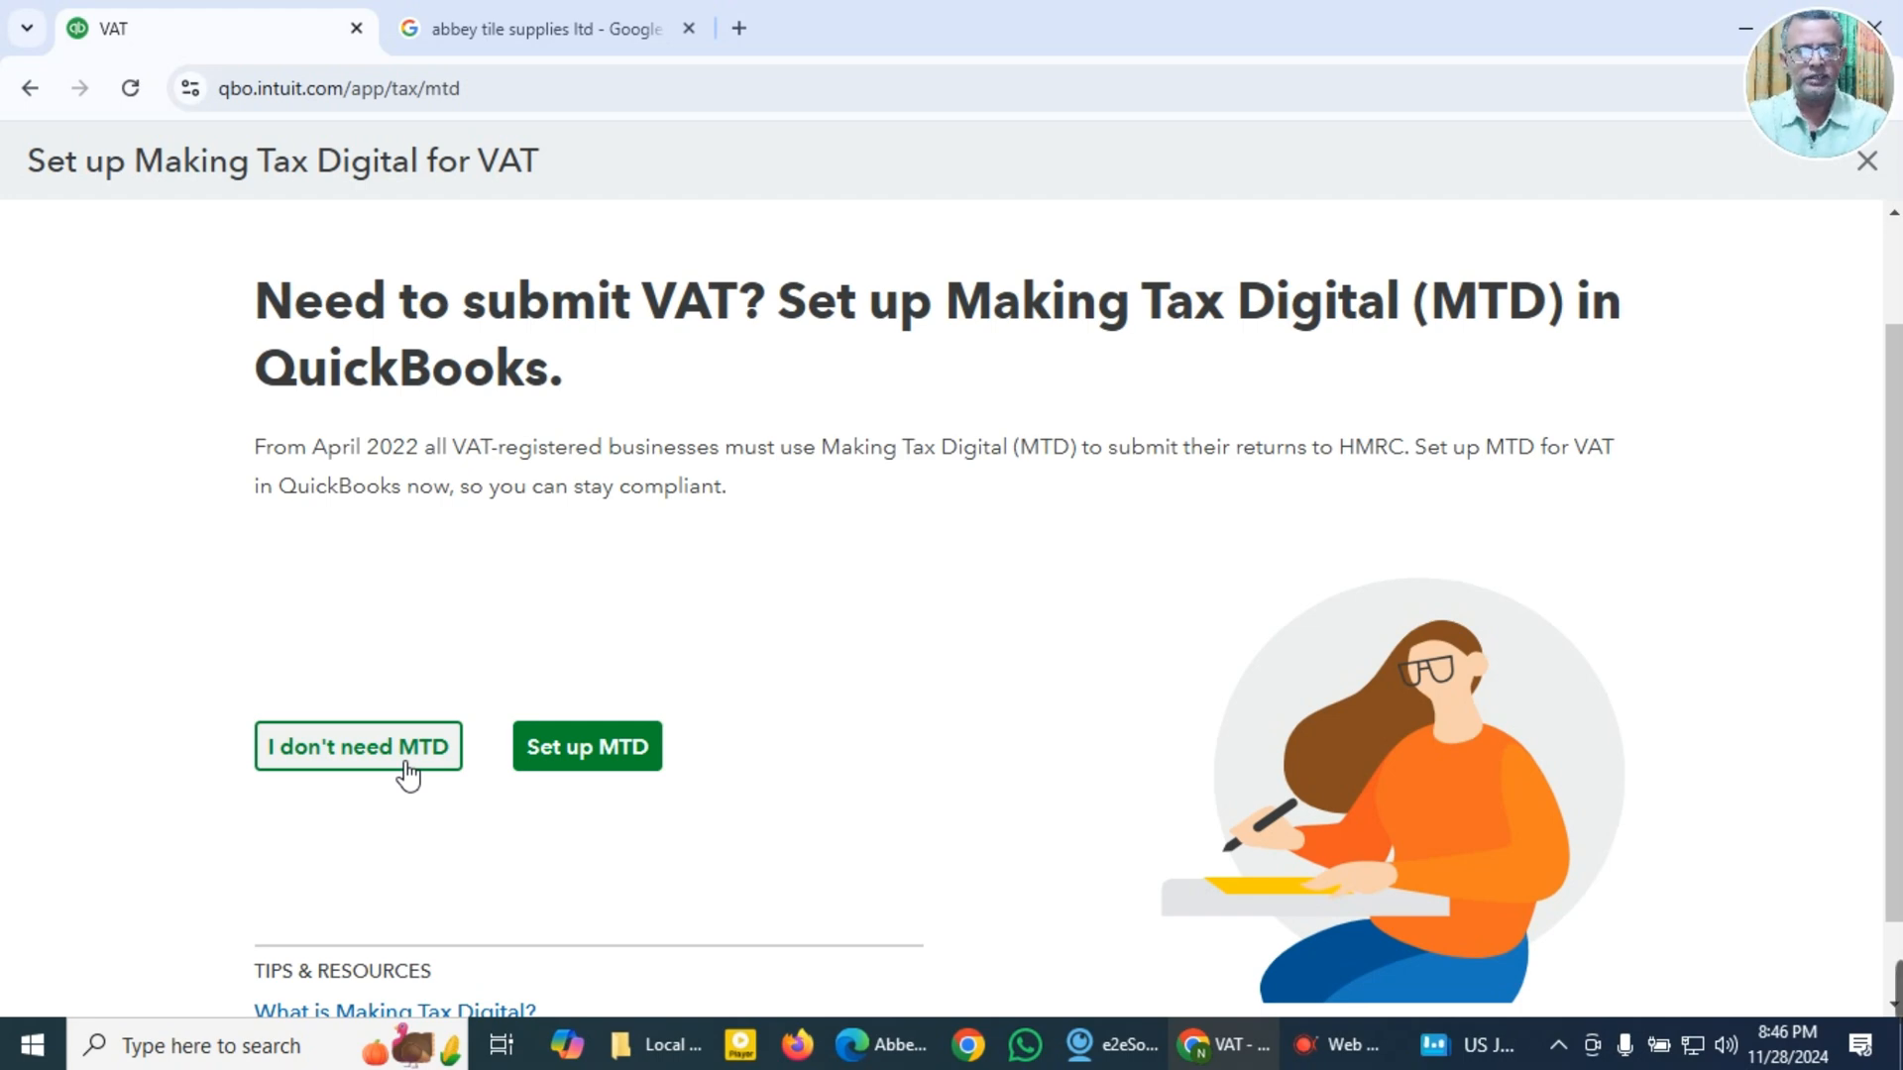
scroll(564, 780, "down", 1)
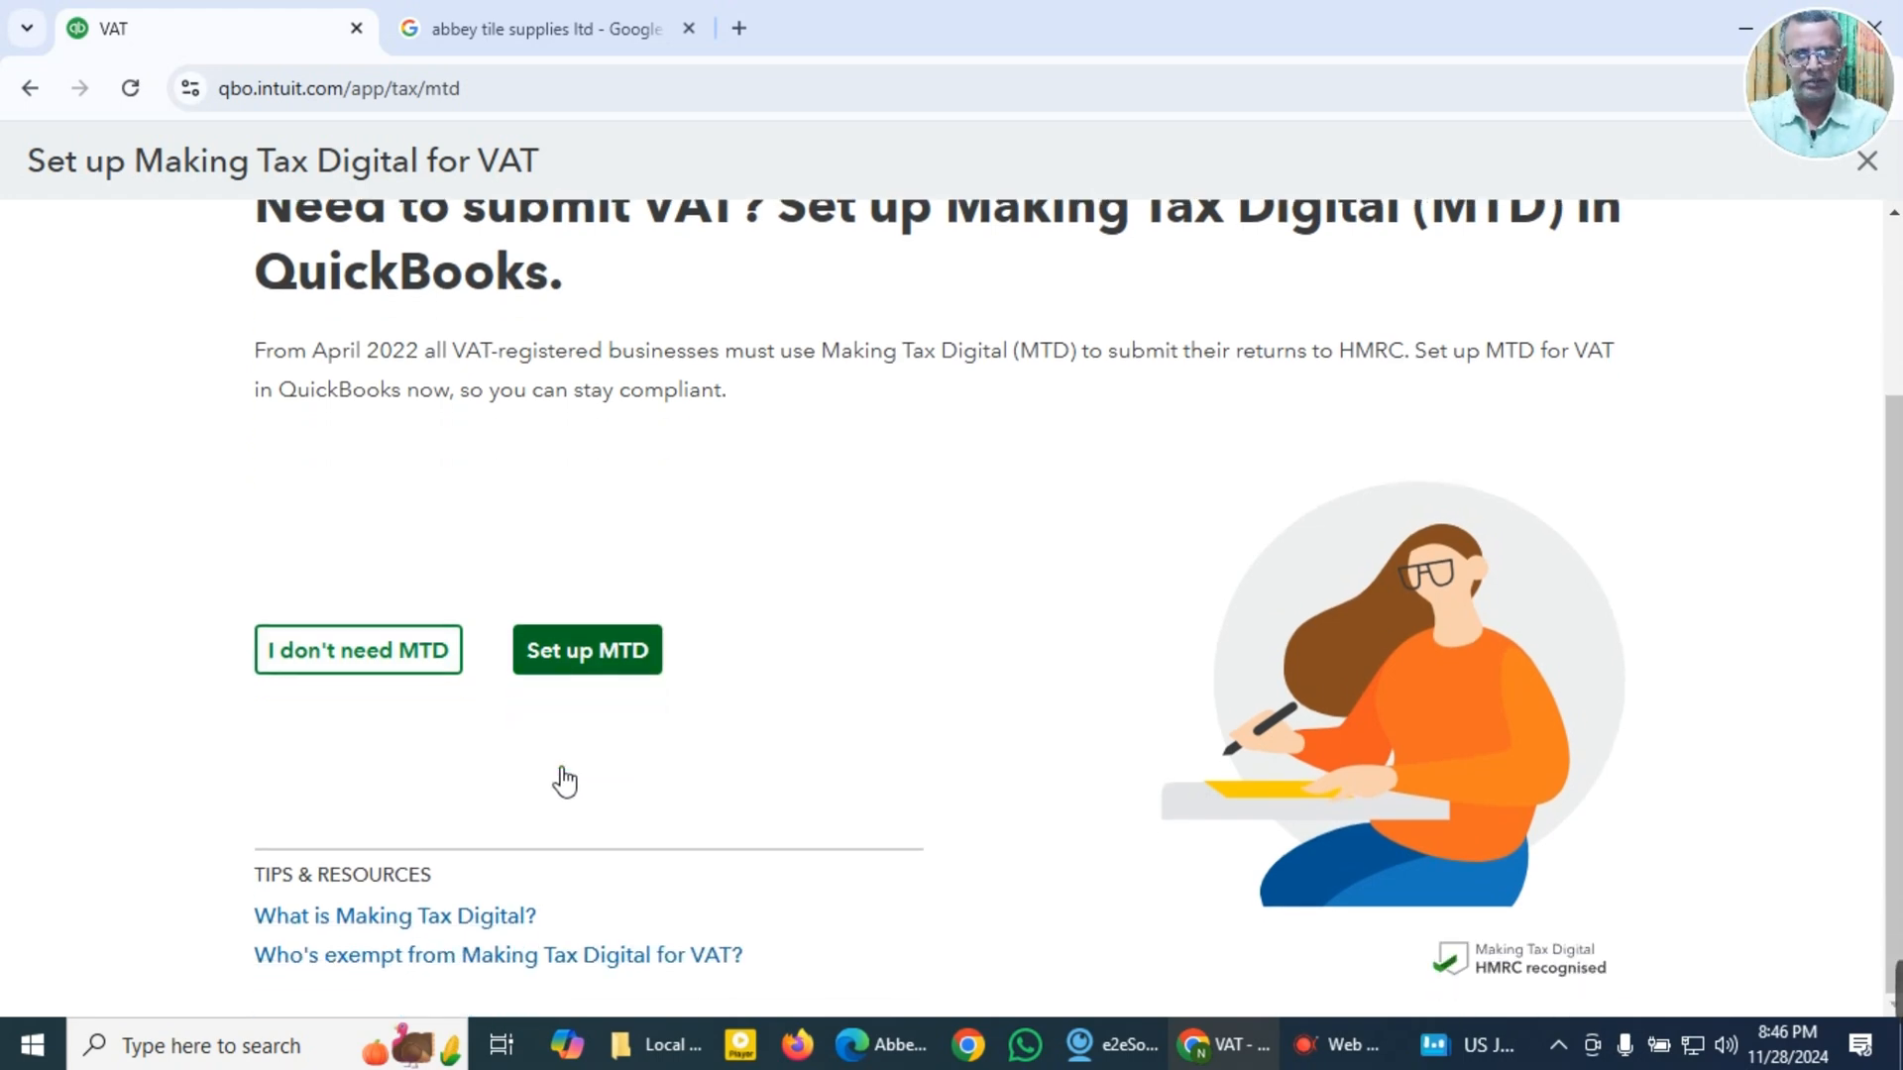
scroll(575, 783, "up", 1)
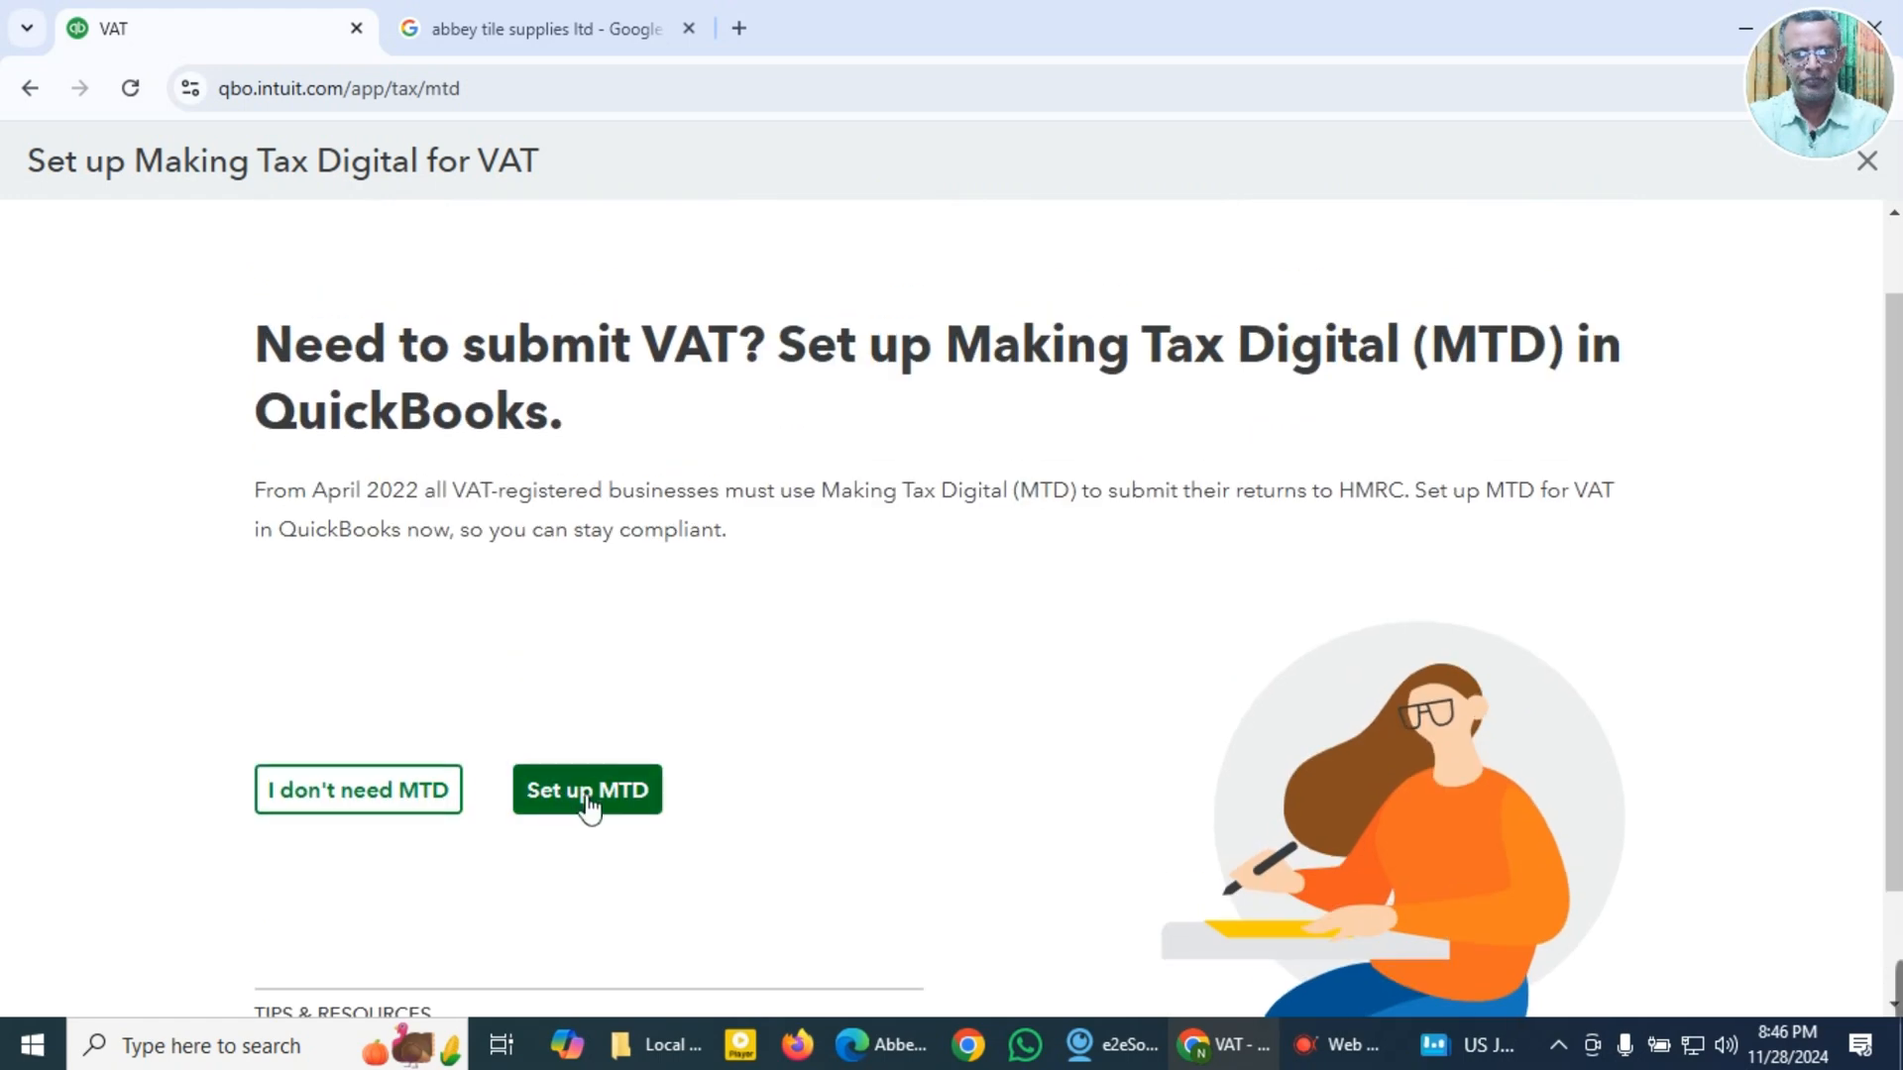
left_click(585, 801)
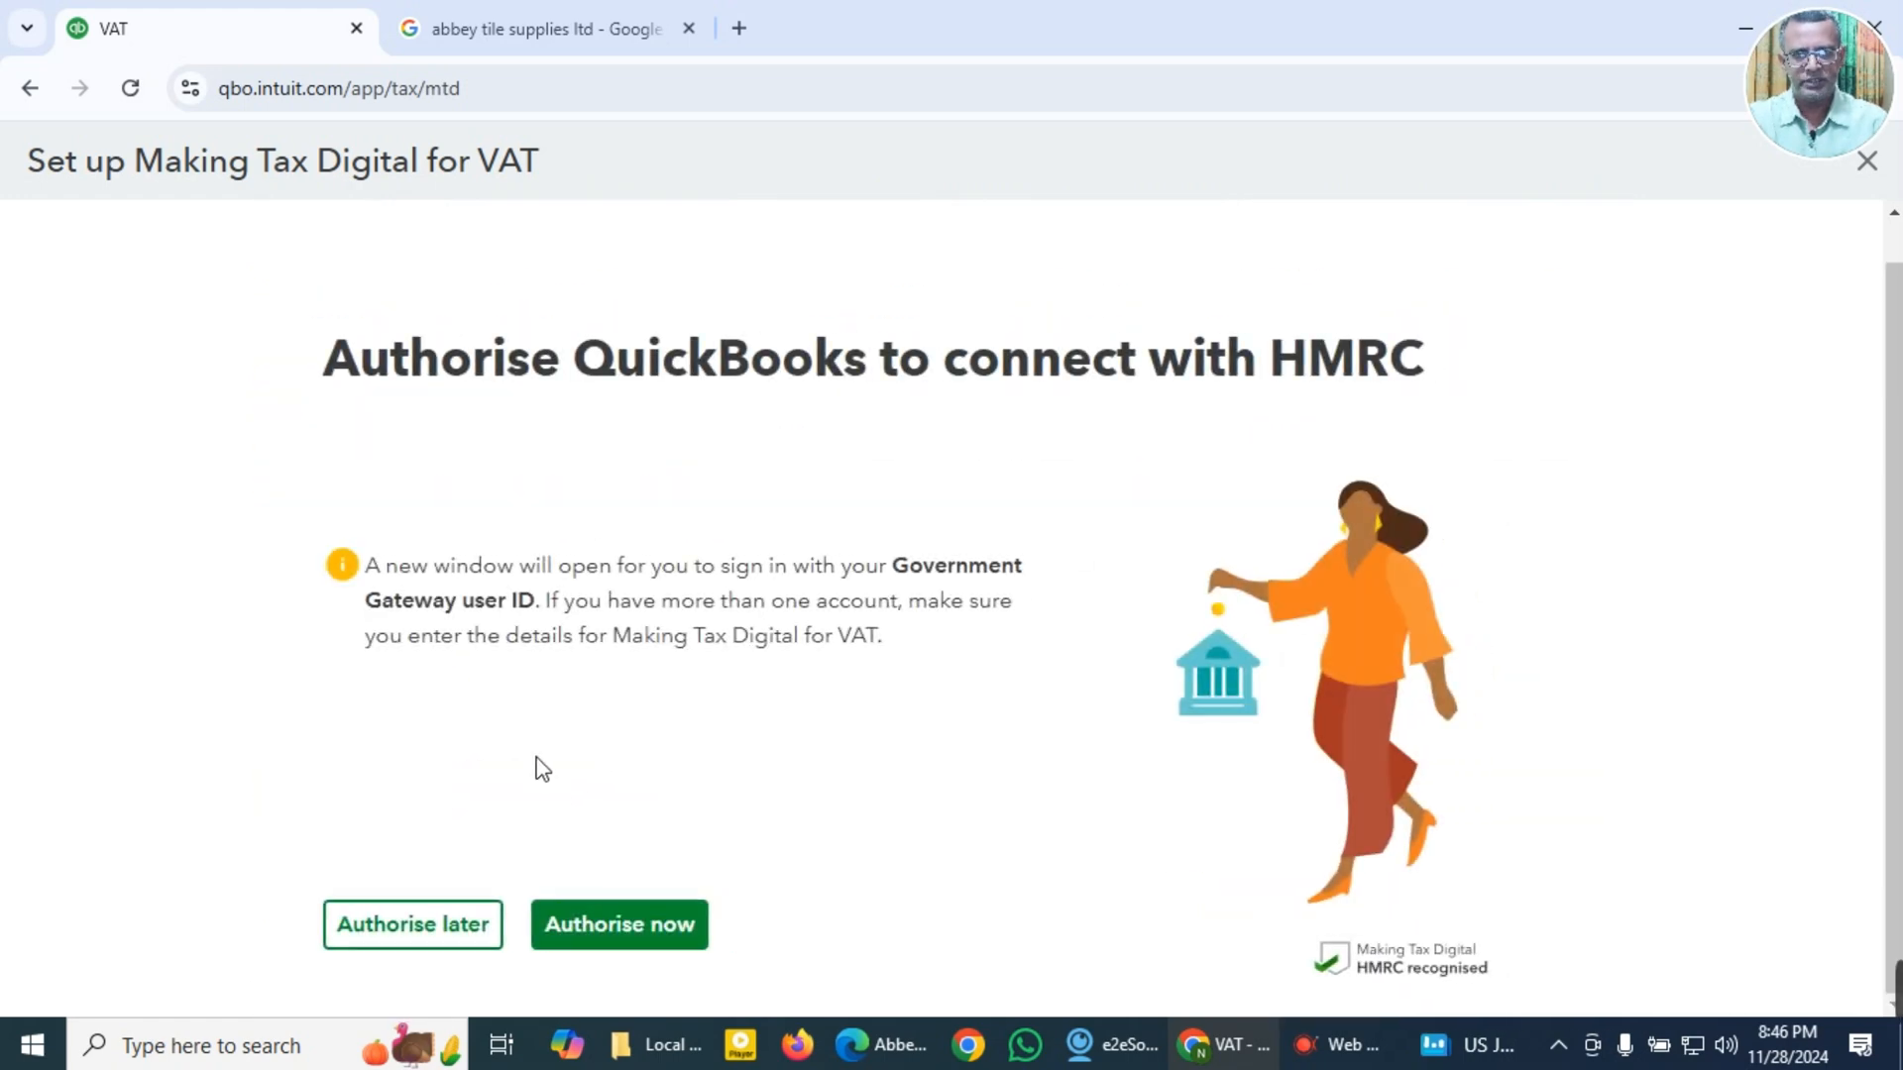
left_click(601, 932)
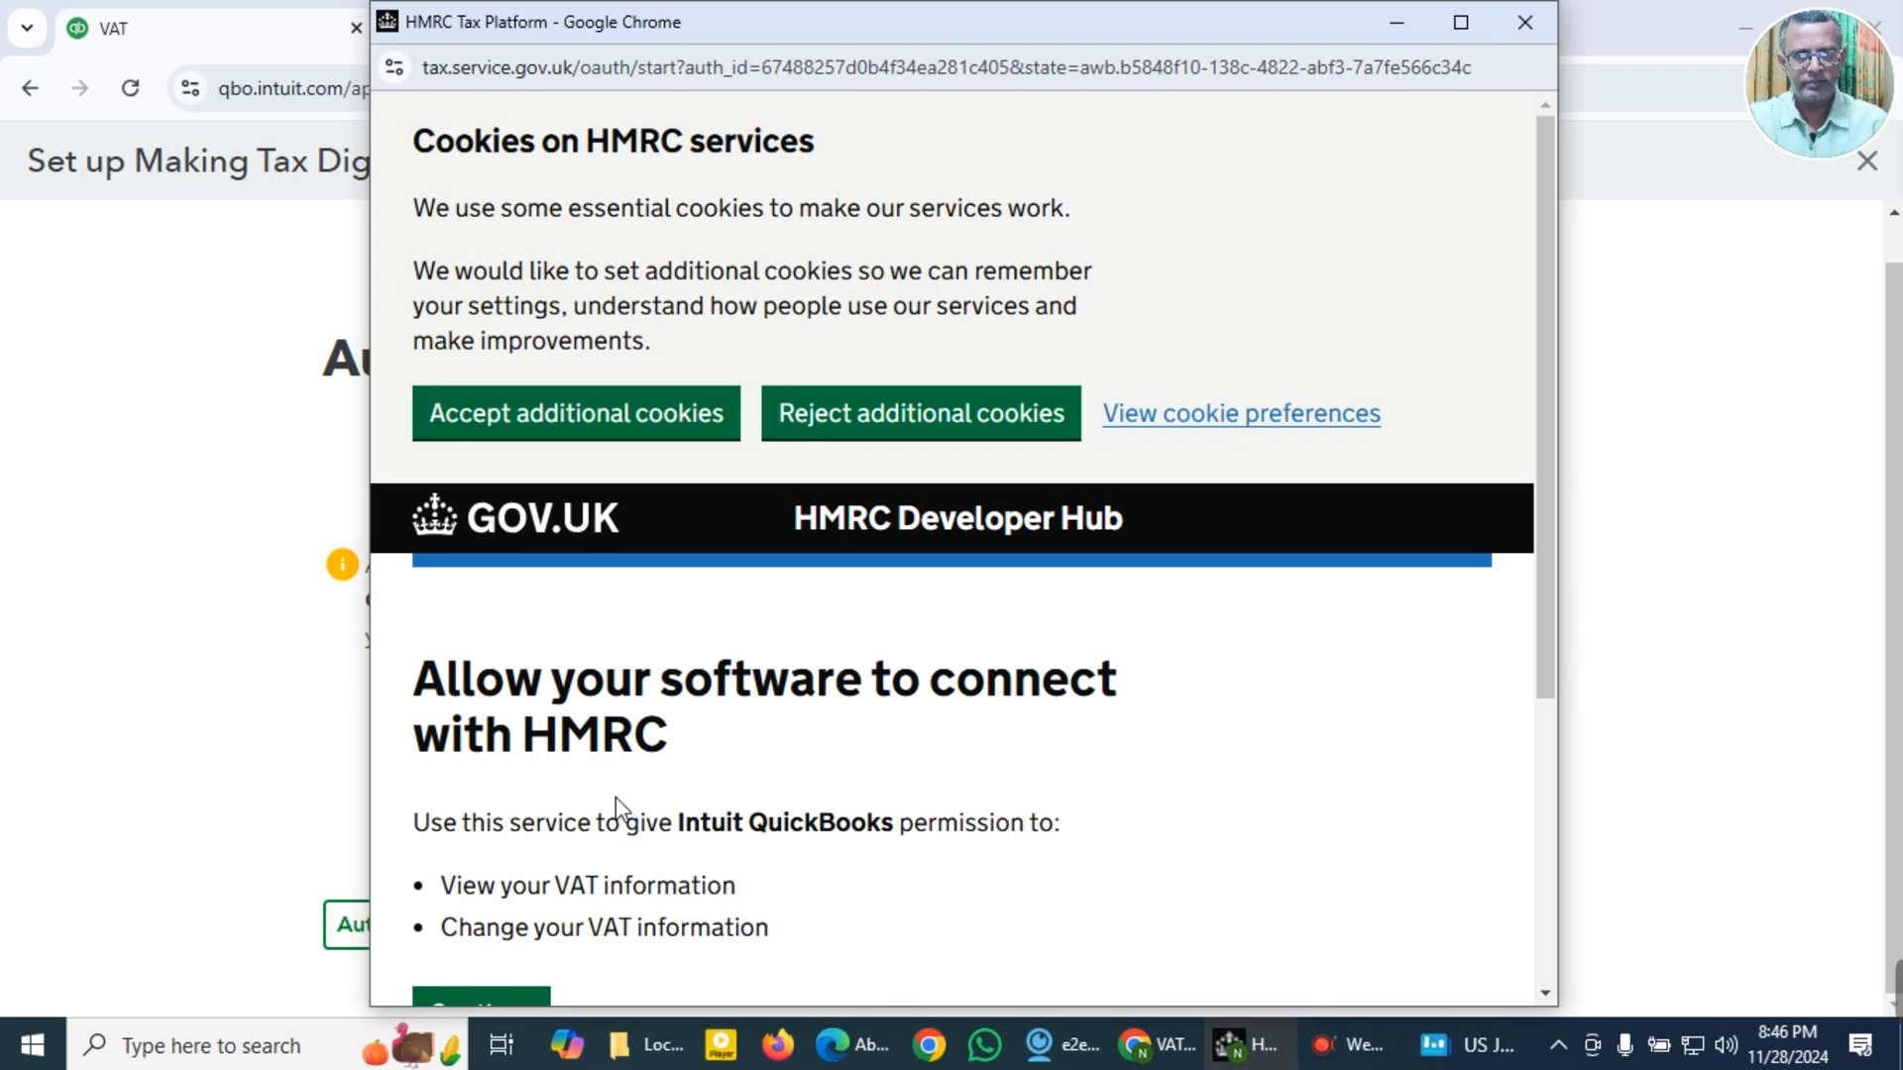
Step: Review the VAT permissions requested for Intuit QuickBooks on the HMRC page and continue to its requirements page
scroll(616, 805, "down", 1)
scroll(633, 810, "up", 1)
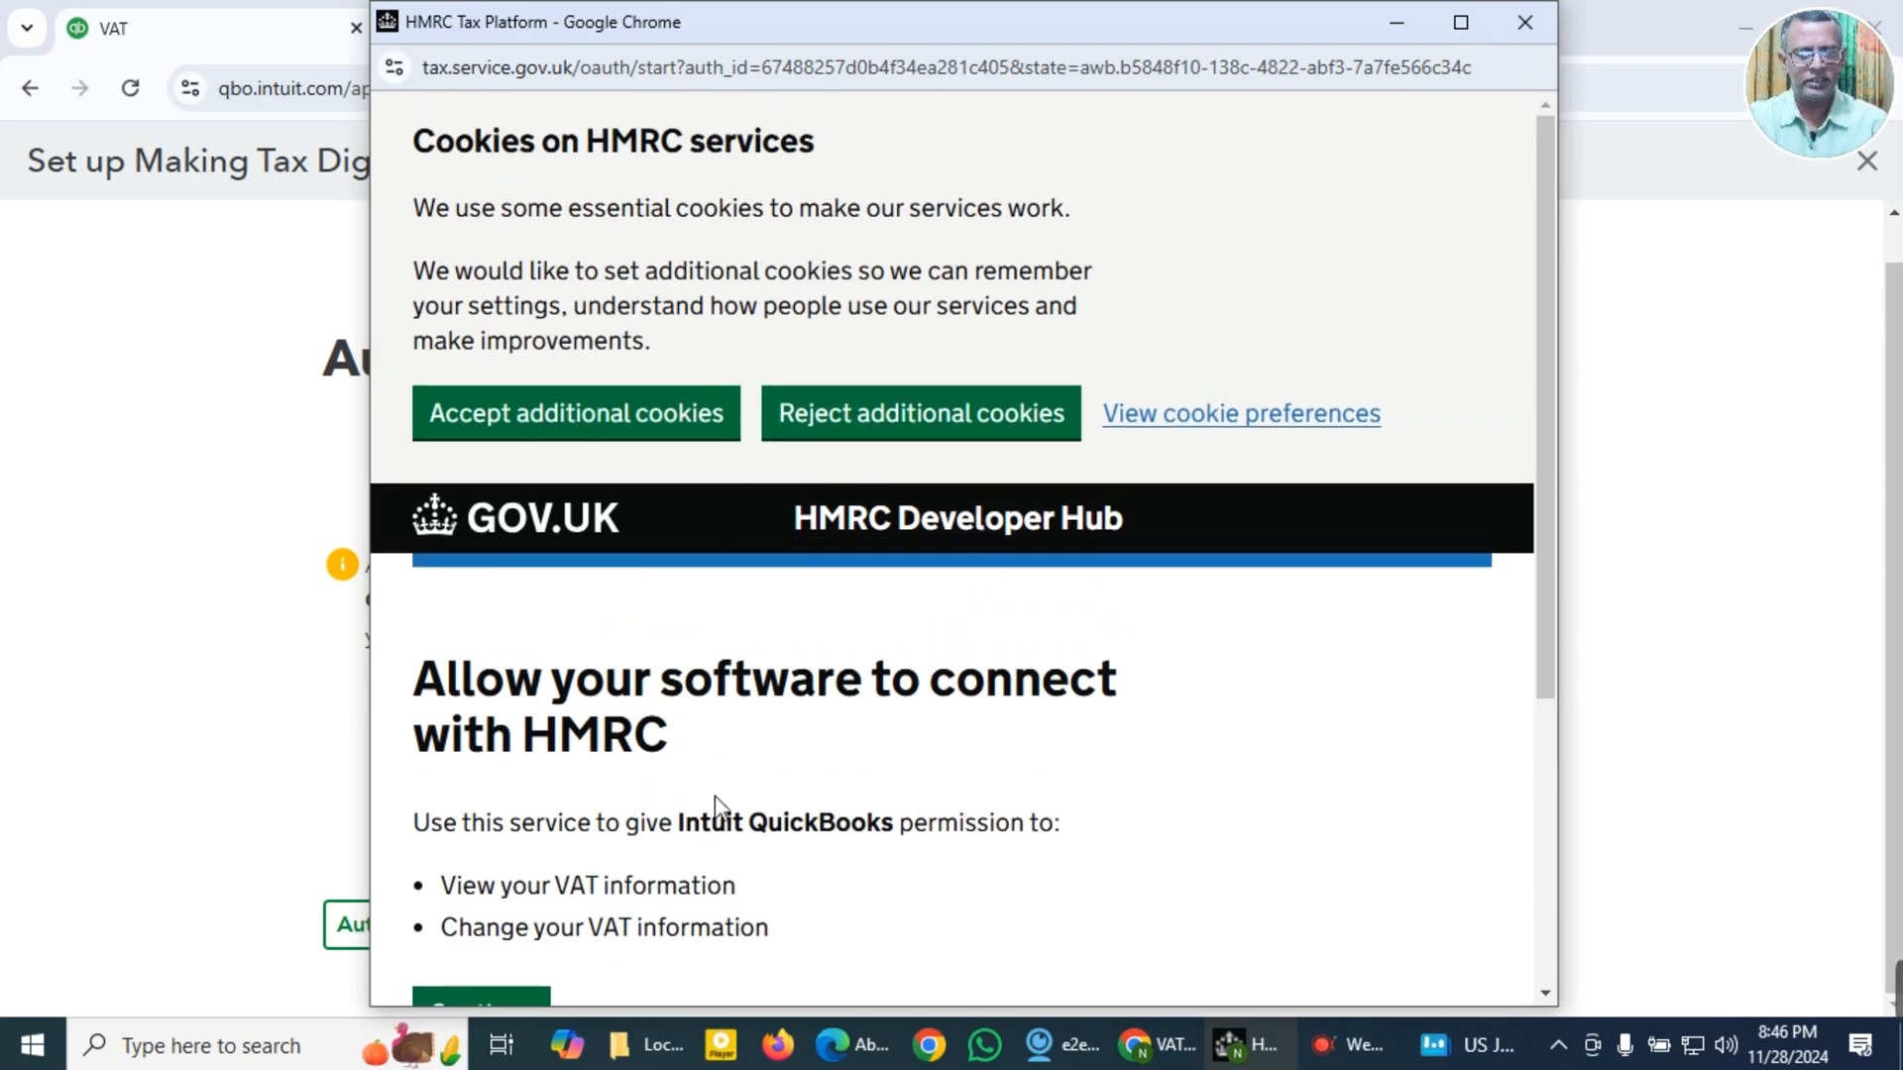
scroll(805, 786, "down", 1)
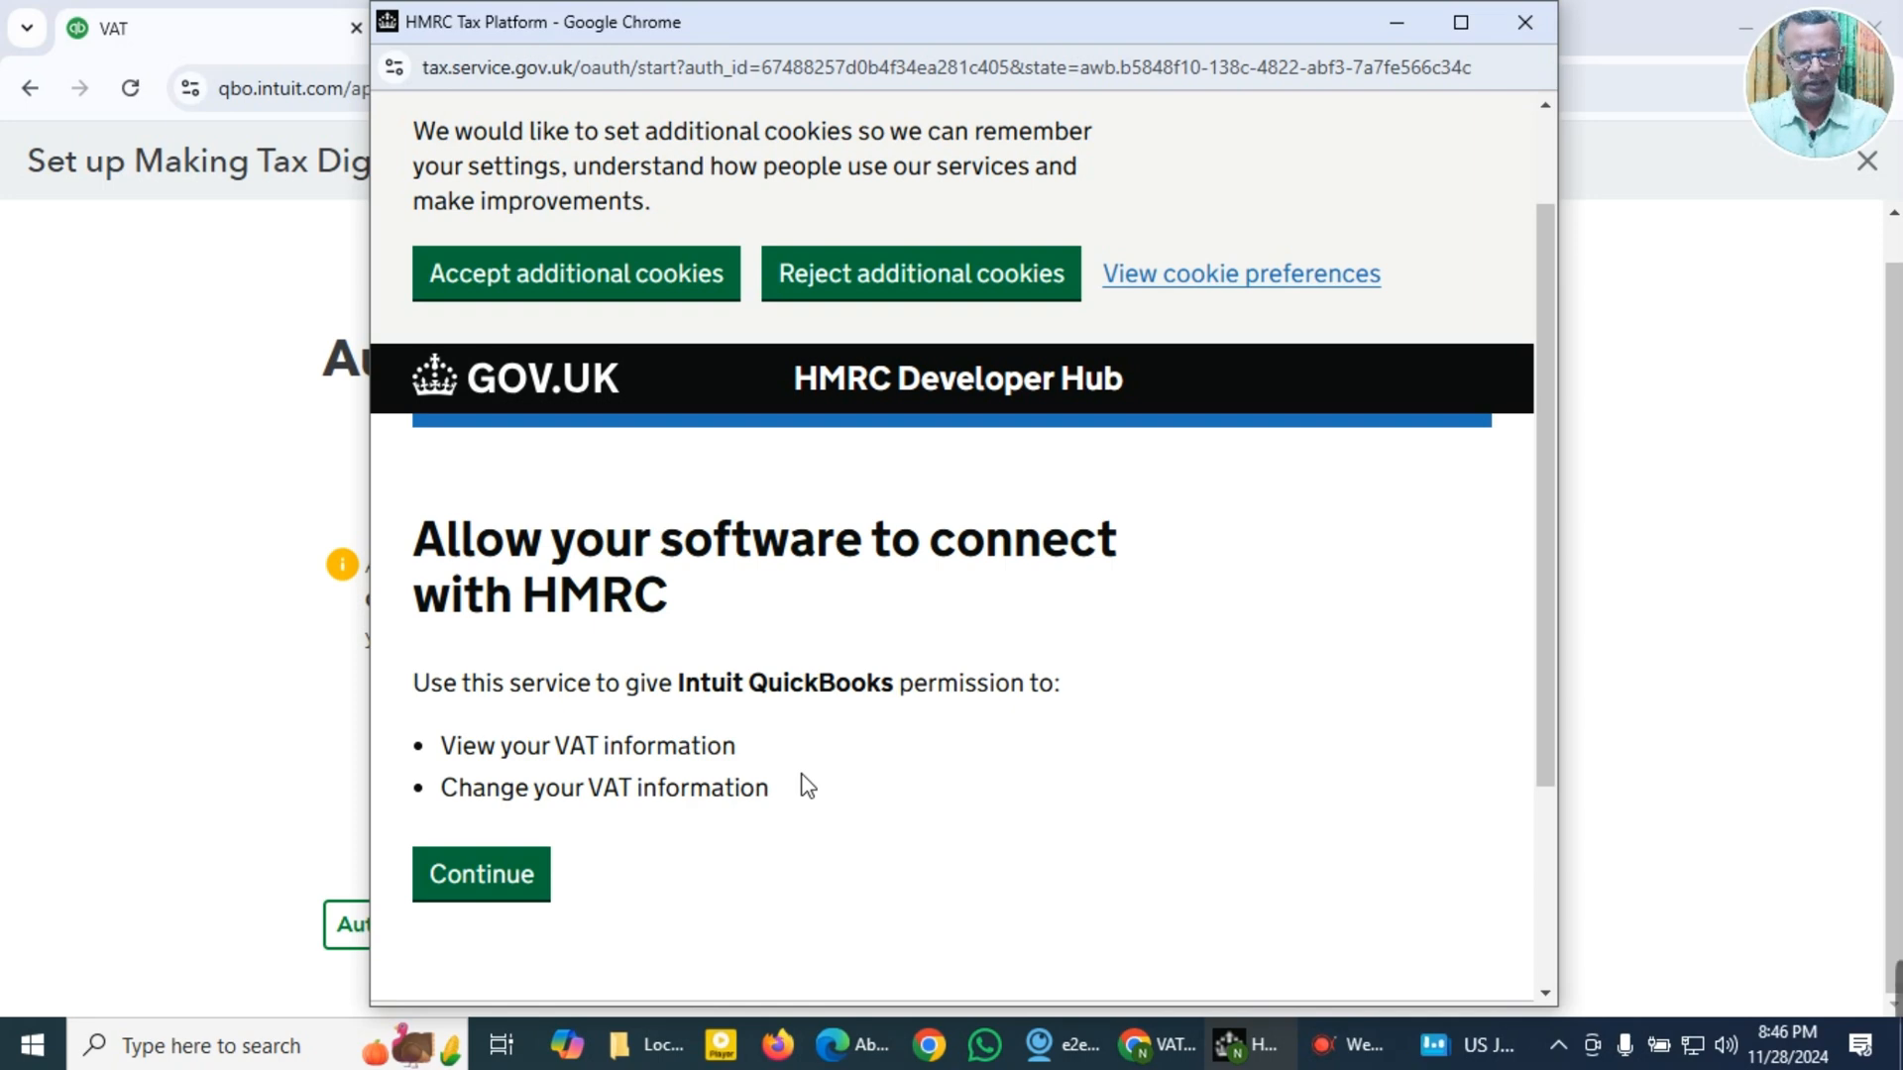
scroll(793, 755, "up", 1)
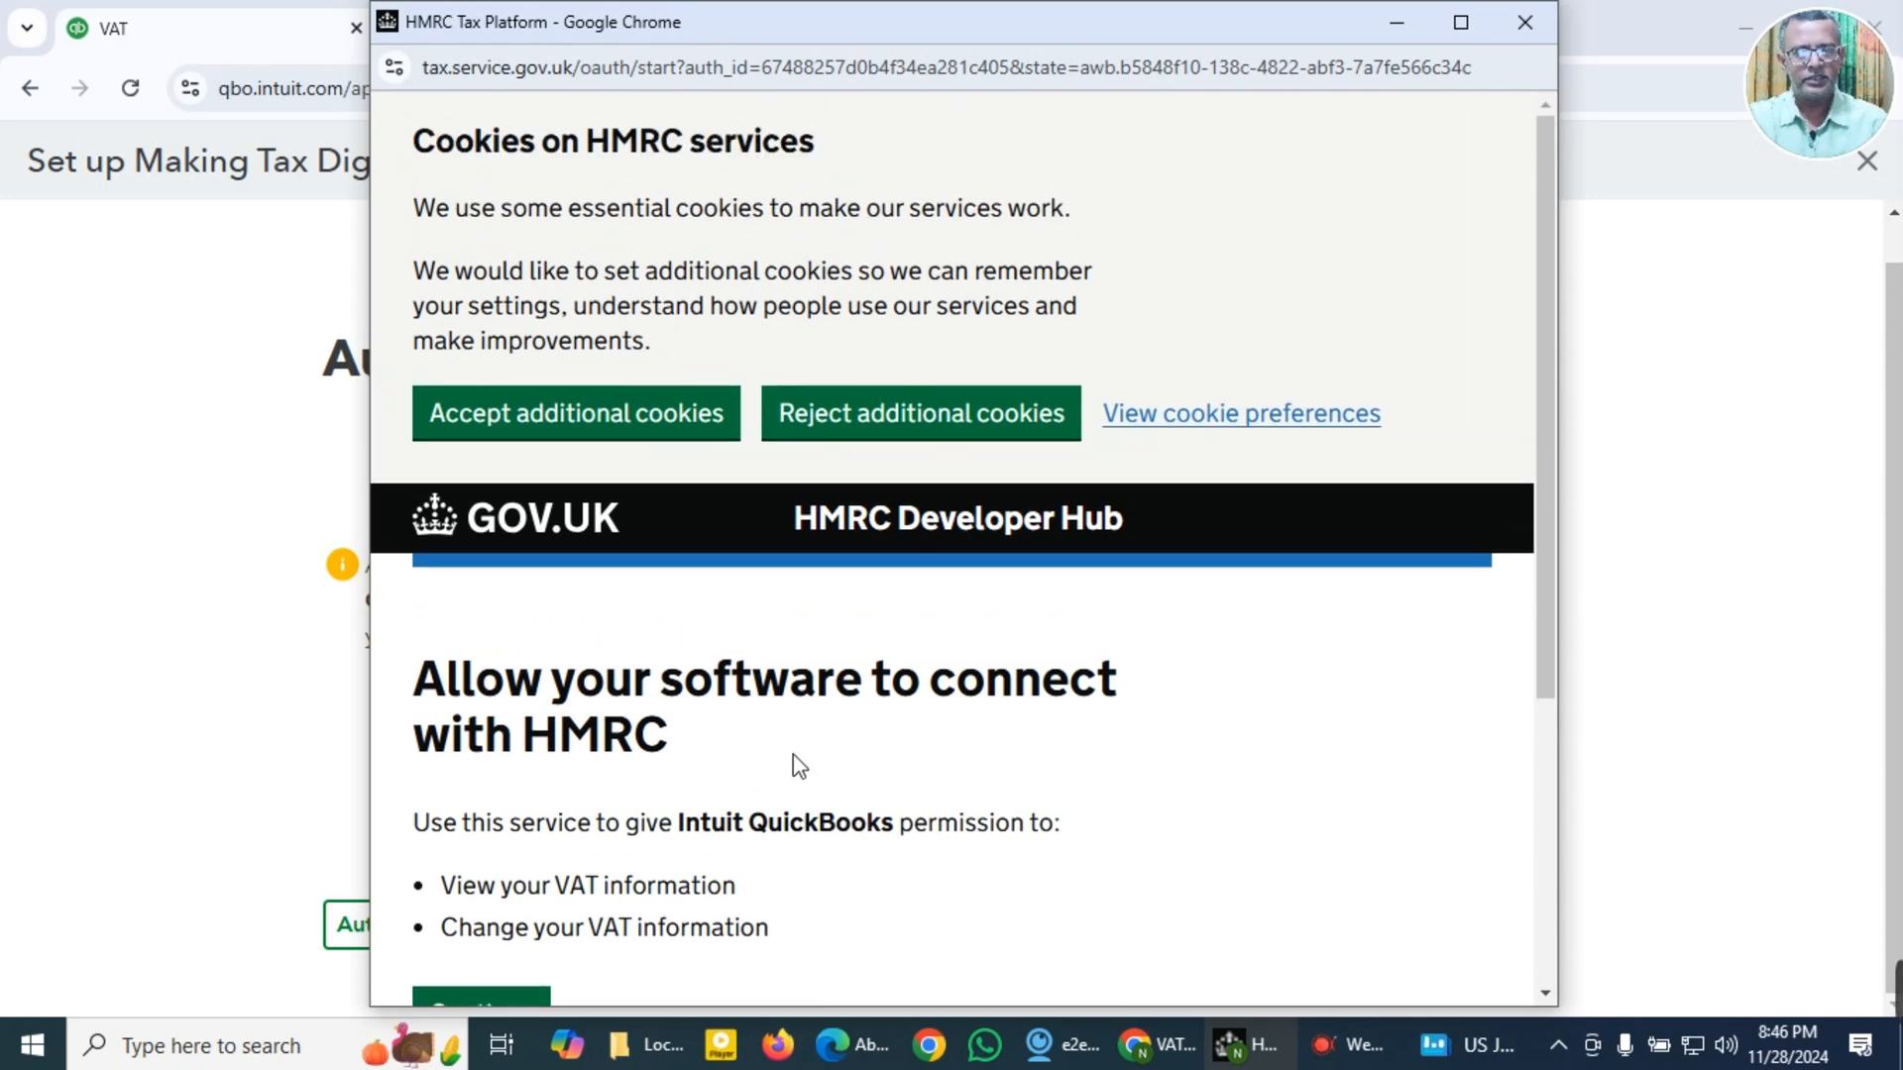
scroll(753, 793, "down", 1)
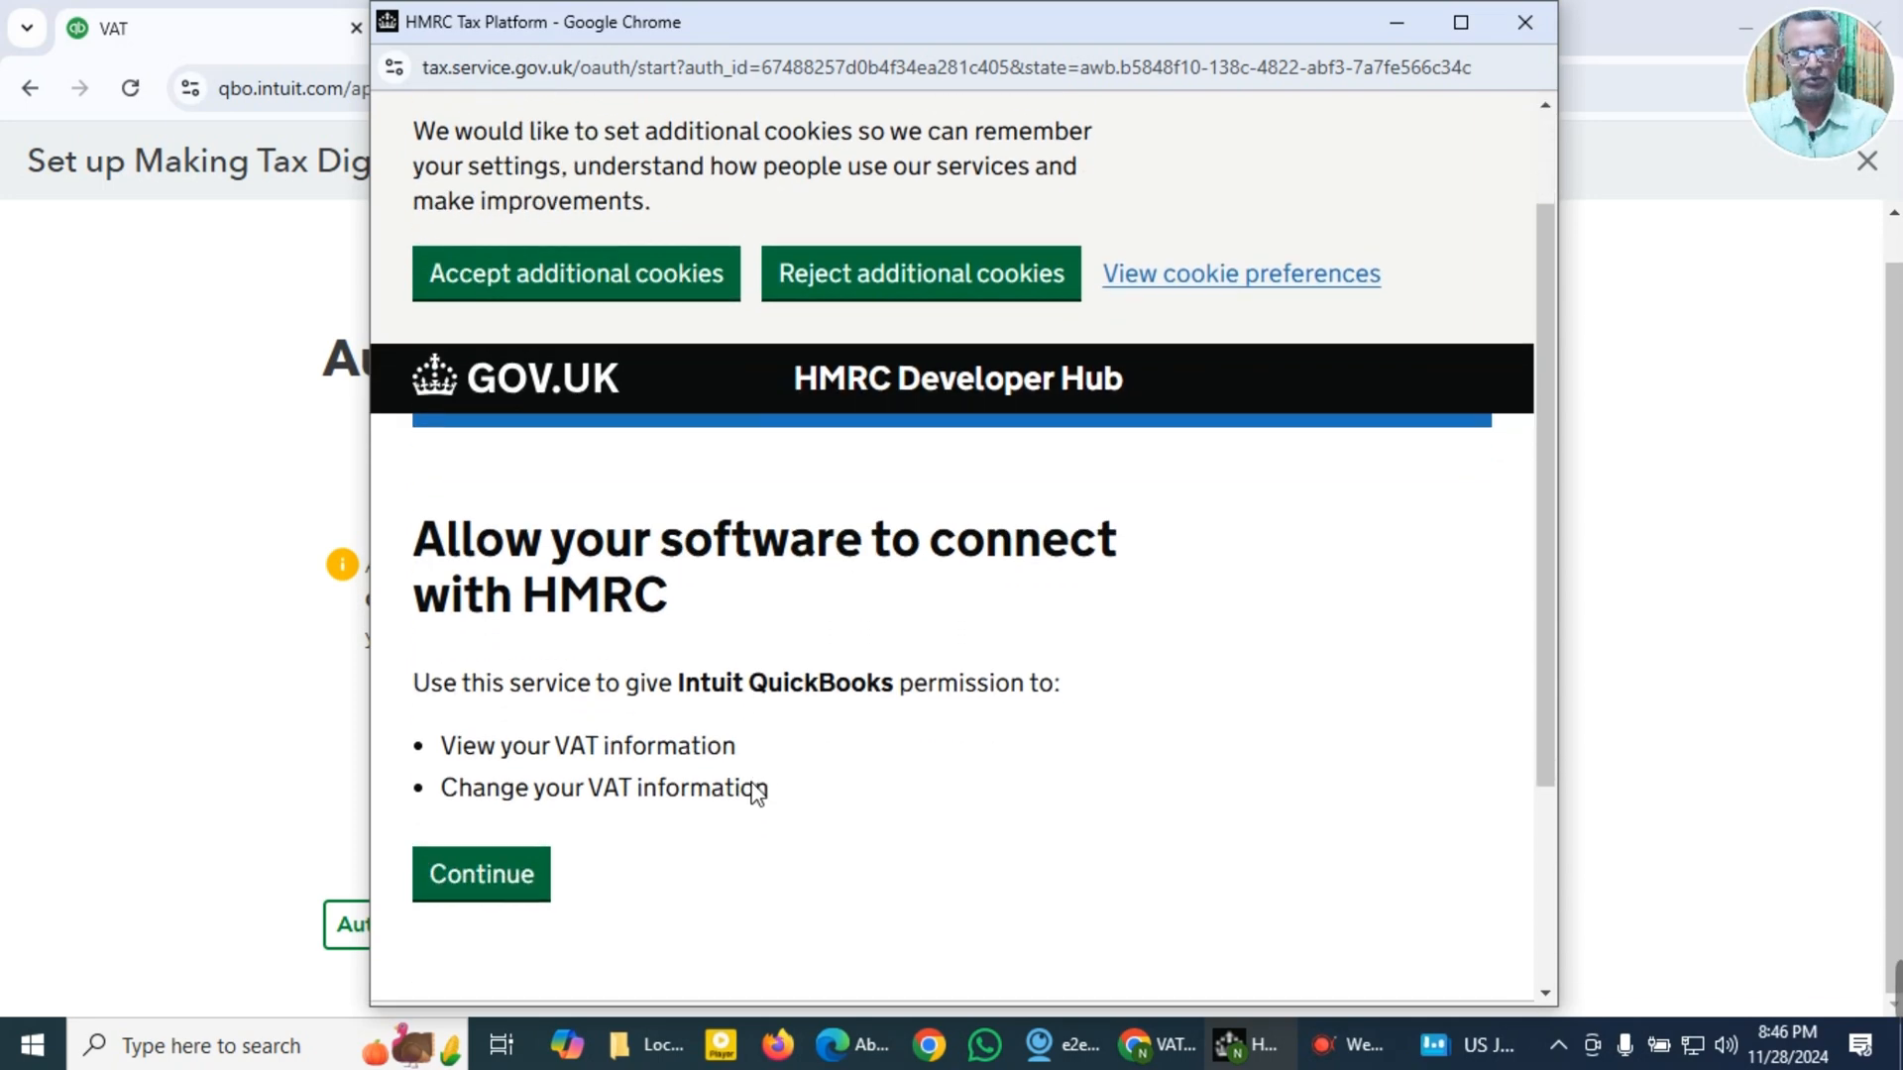
left_click(514, 889)
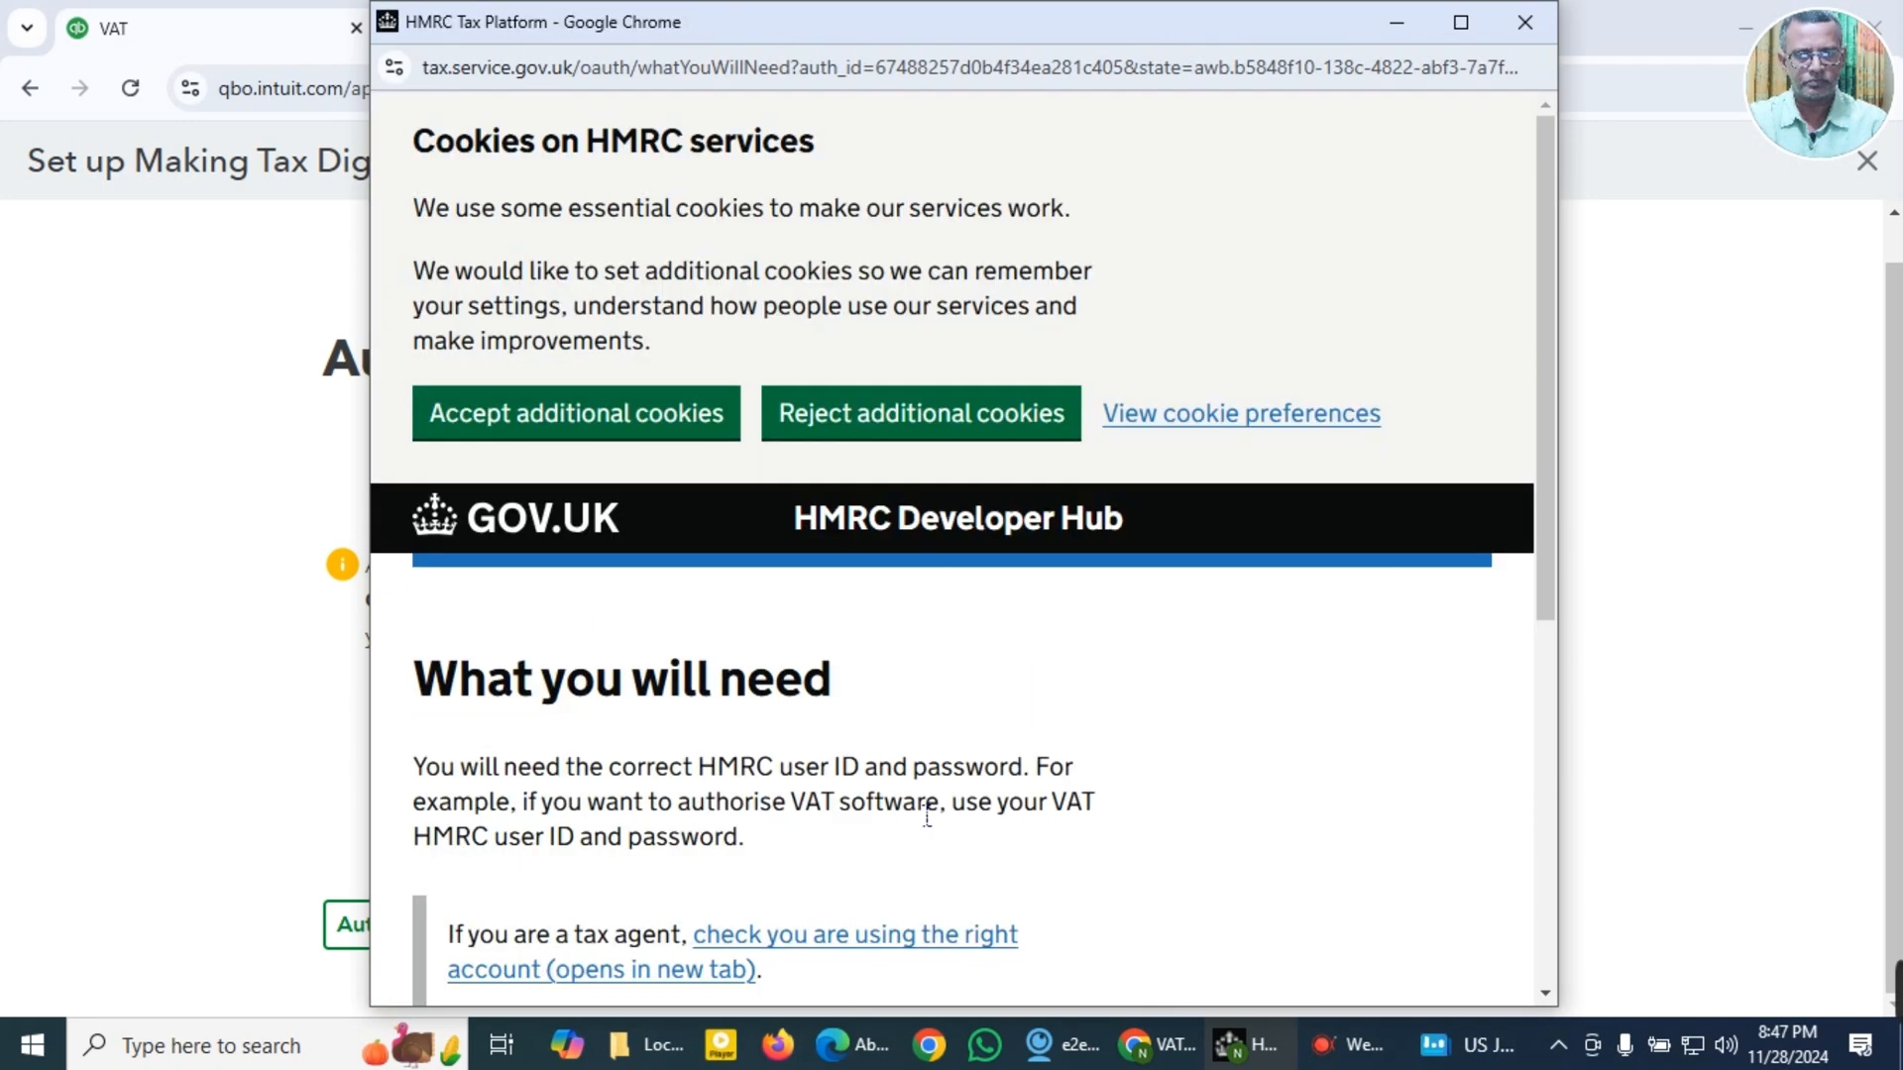
Step: Proceed from the HMRC requirements page to the Government Gateway sign-in and examine the user ID and password fields
scroll(927, 815, "down", 3)
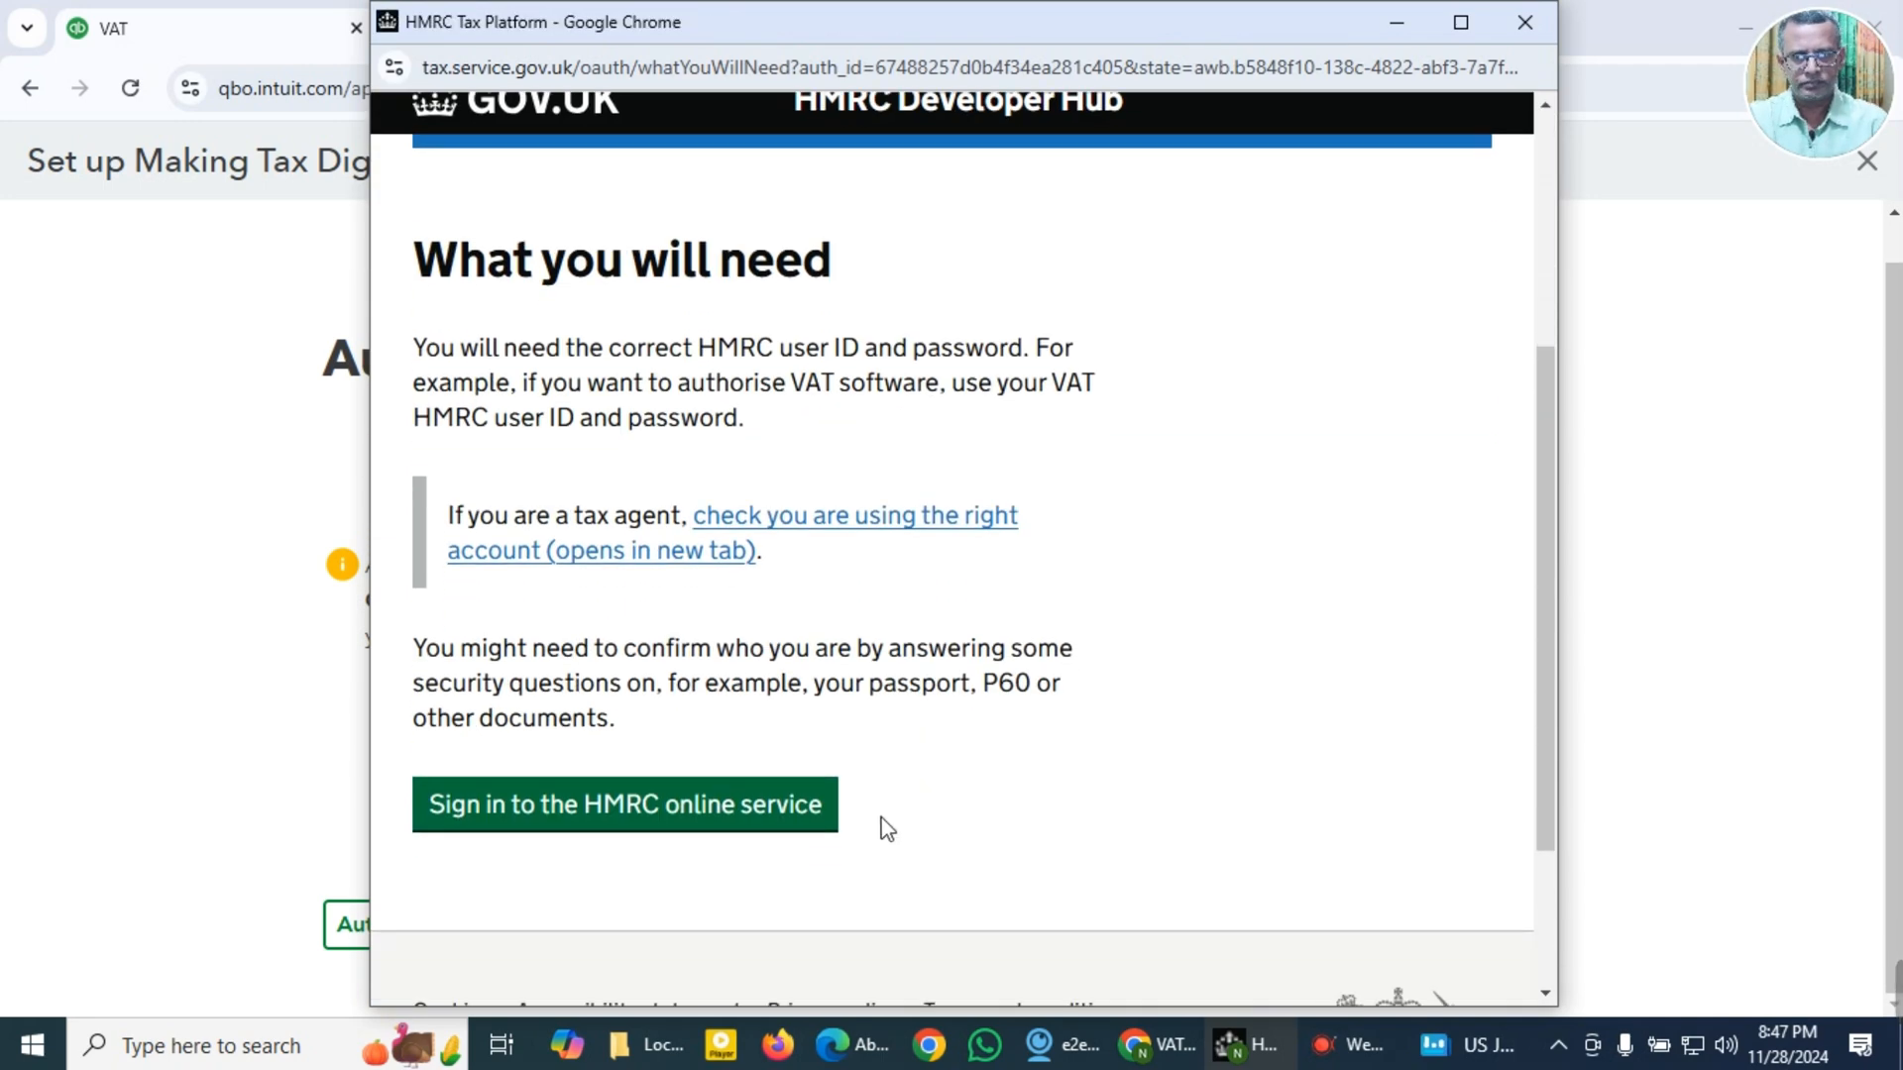
left_click(647, 822)
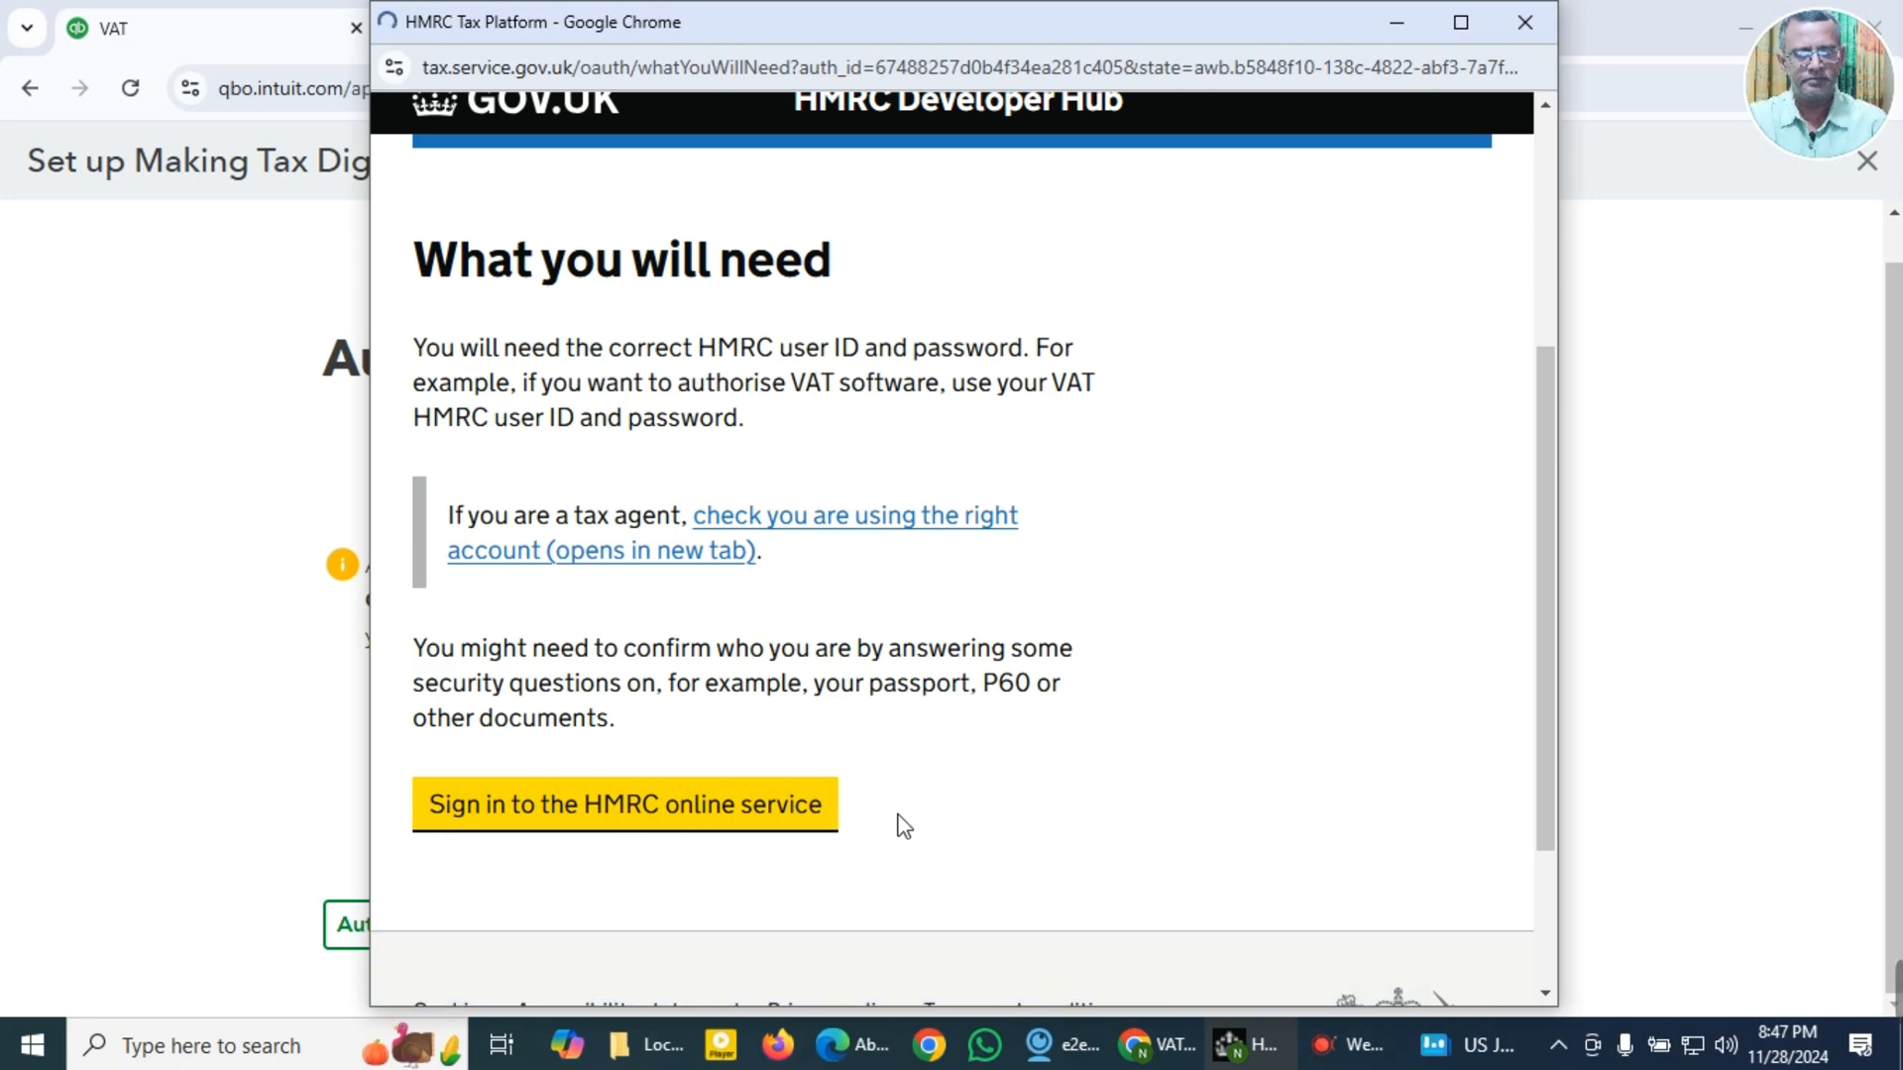
scroll(904, 826, "down", 3)
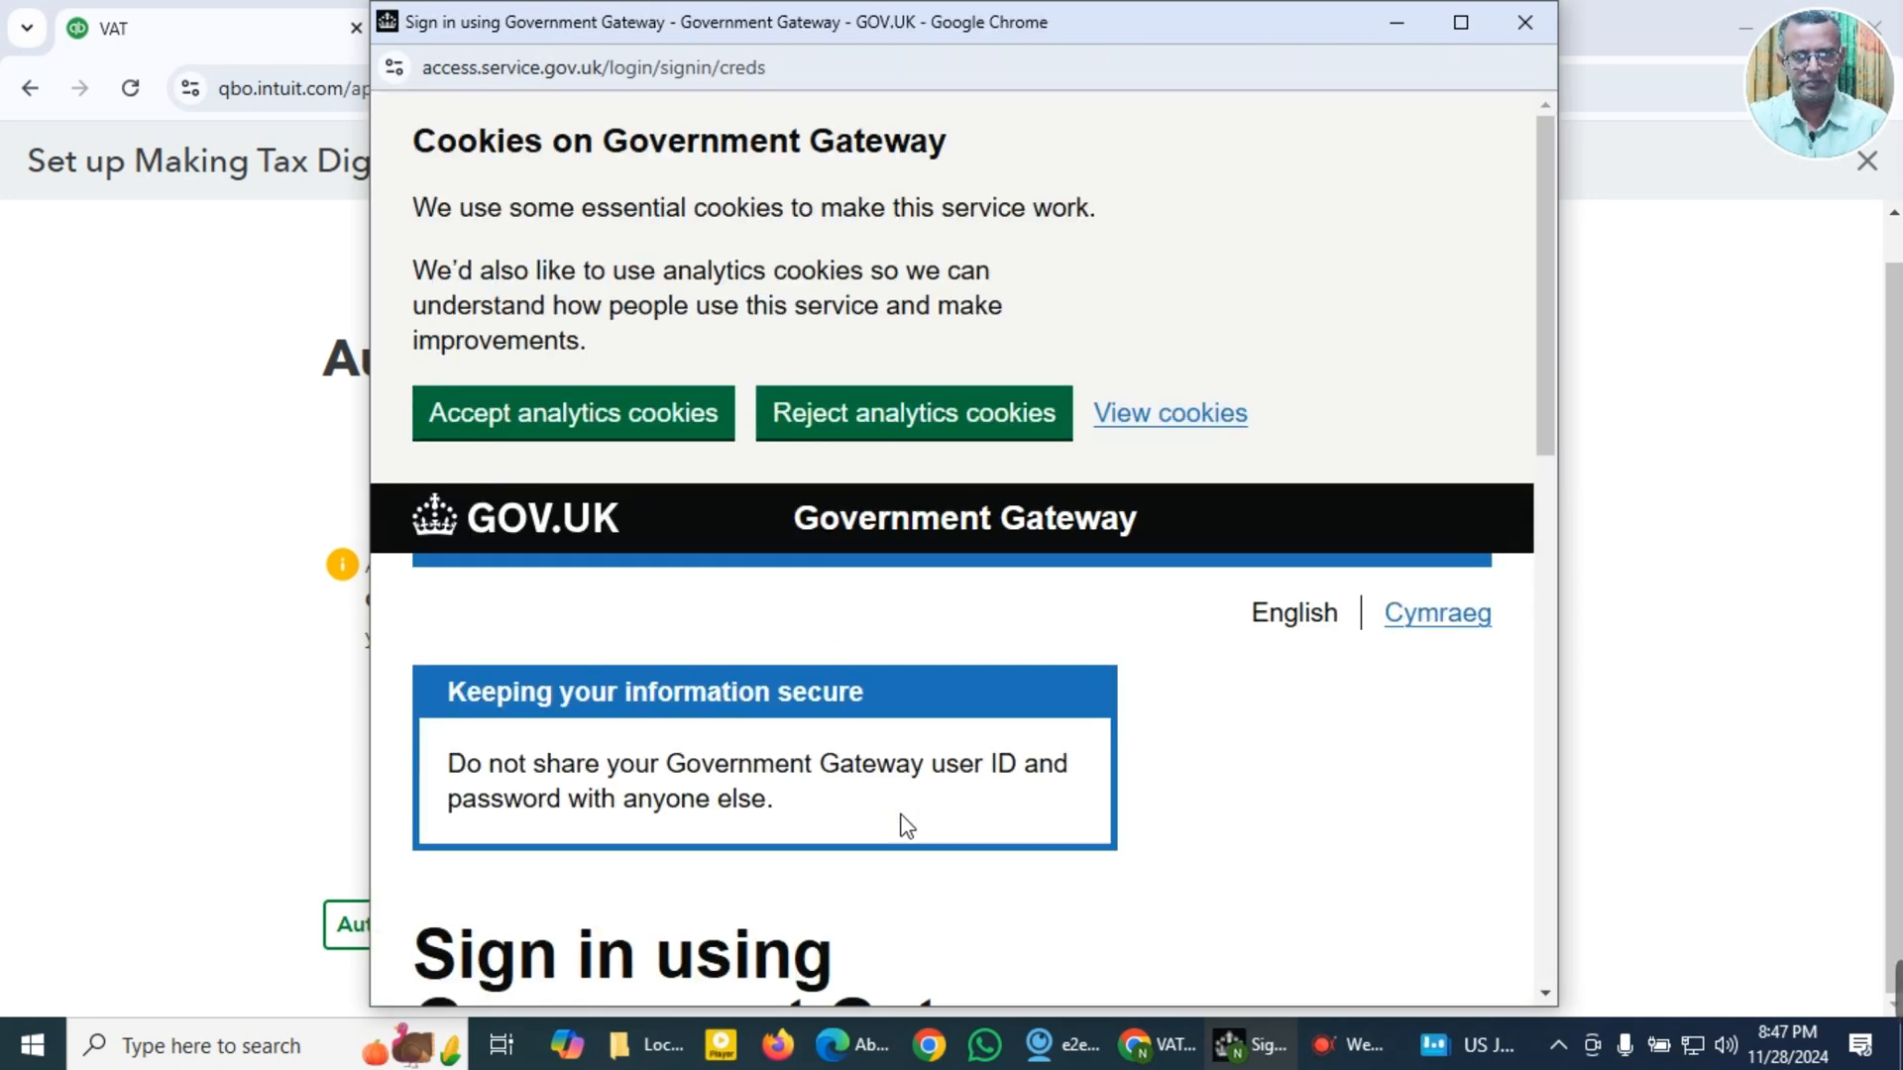
scroll(905, 826, "down", 5)
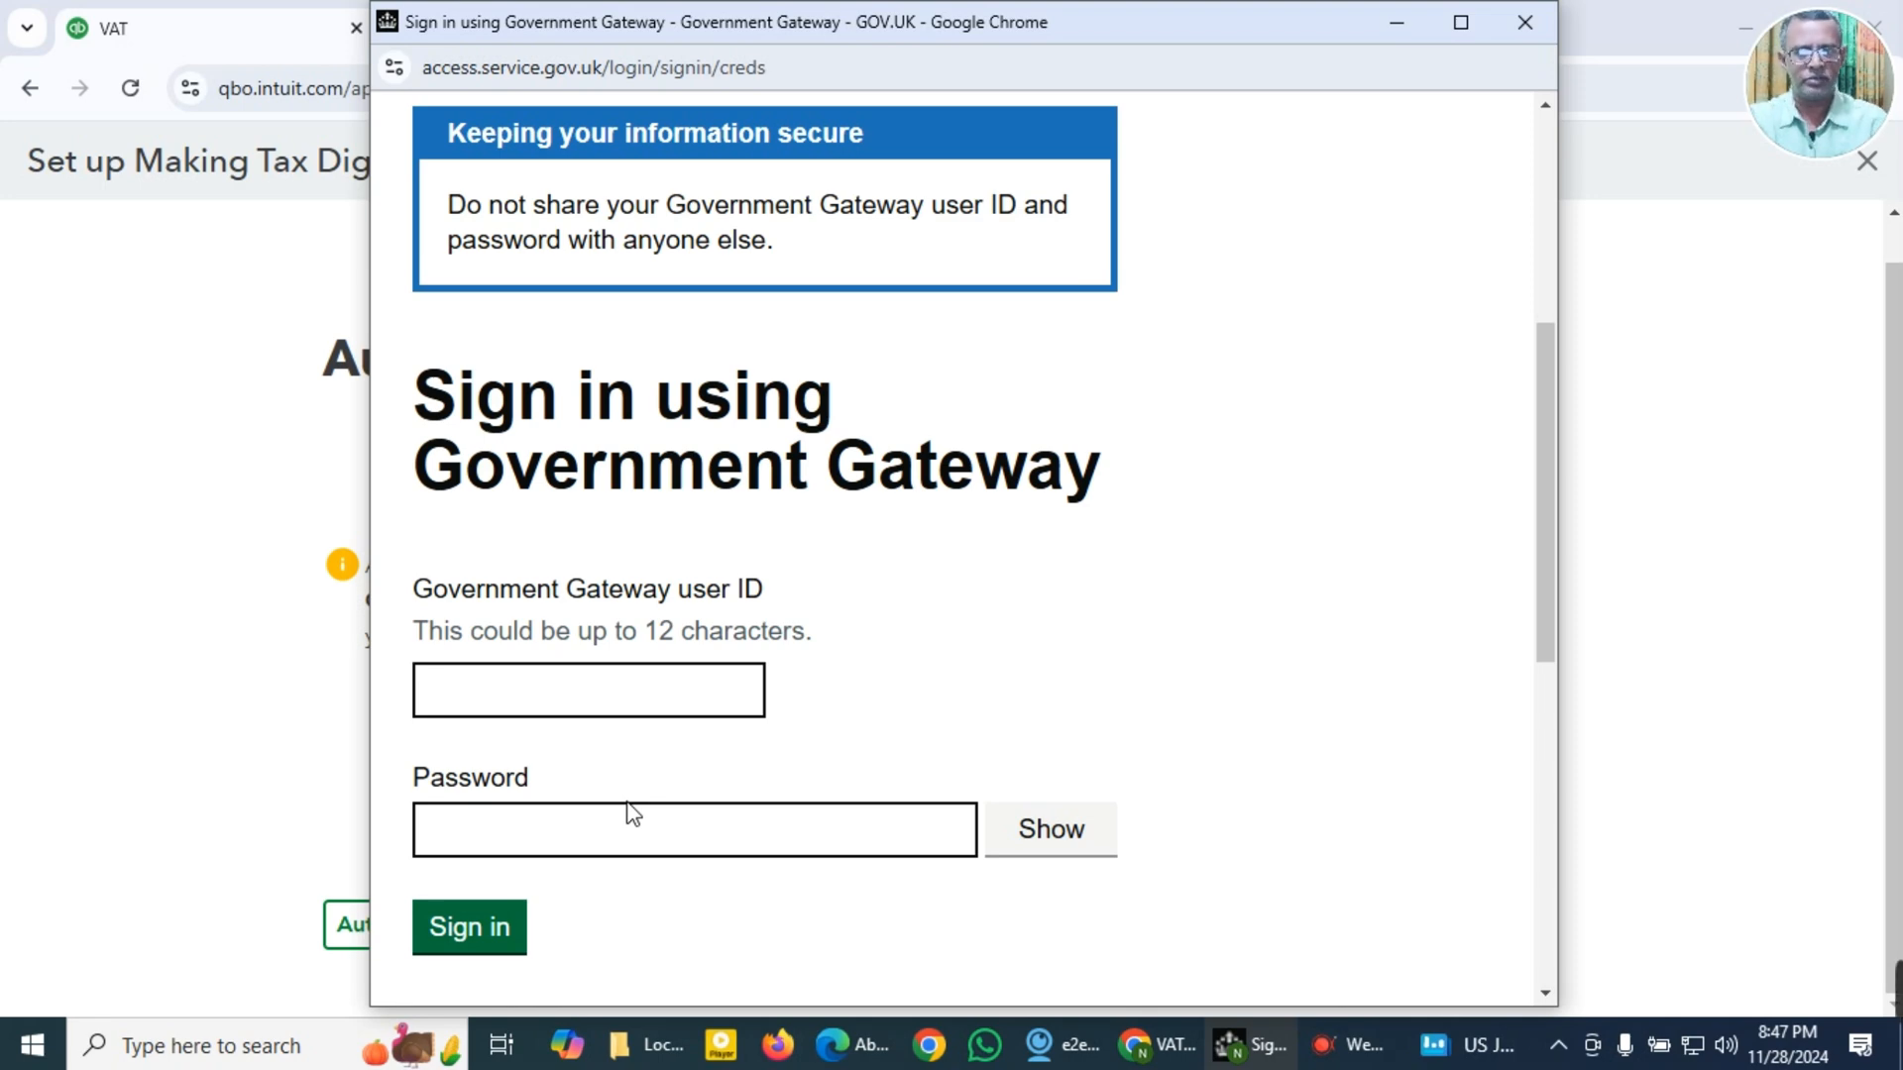
Step: Close the HMRC sign-in window, choose to authorise QuickBooks later and skip the Making Tax Digital setup for now
left_click(1523, 39)
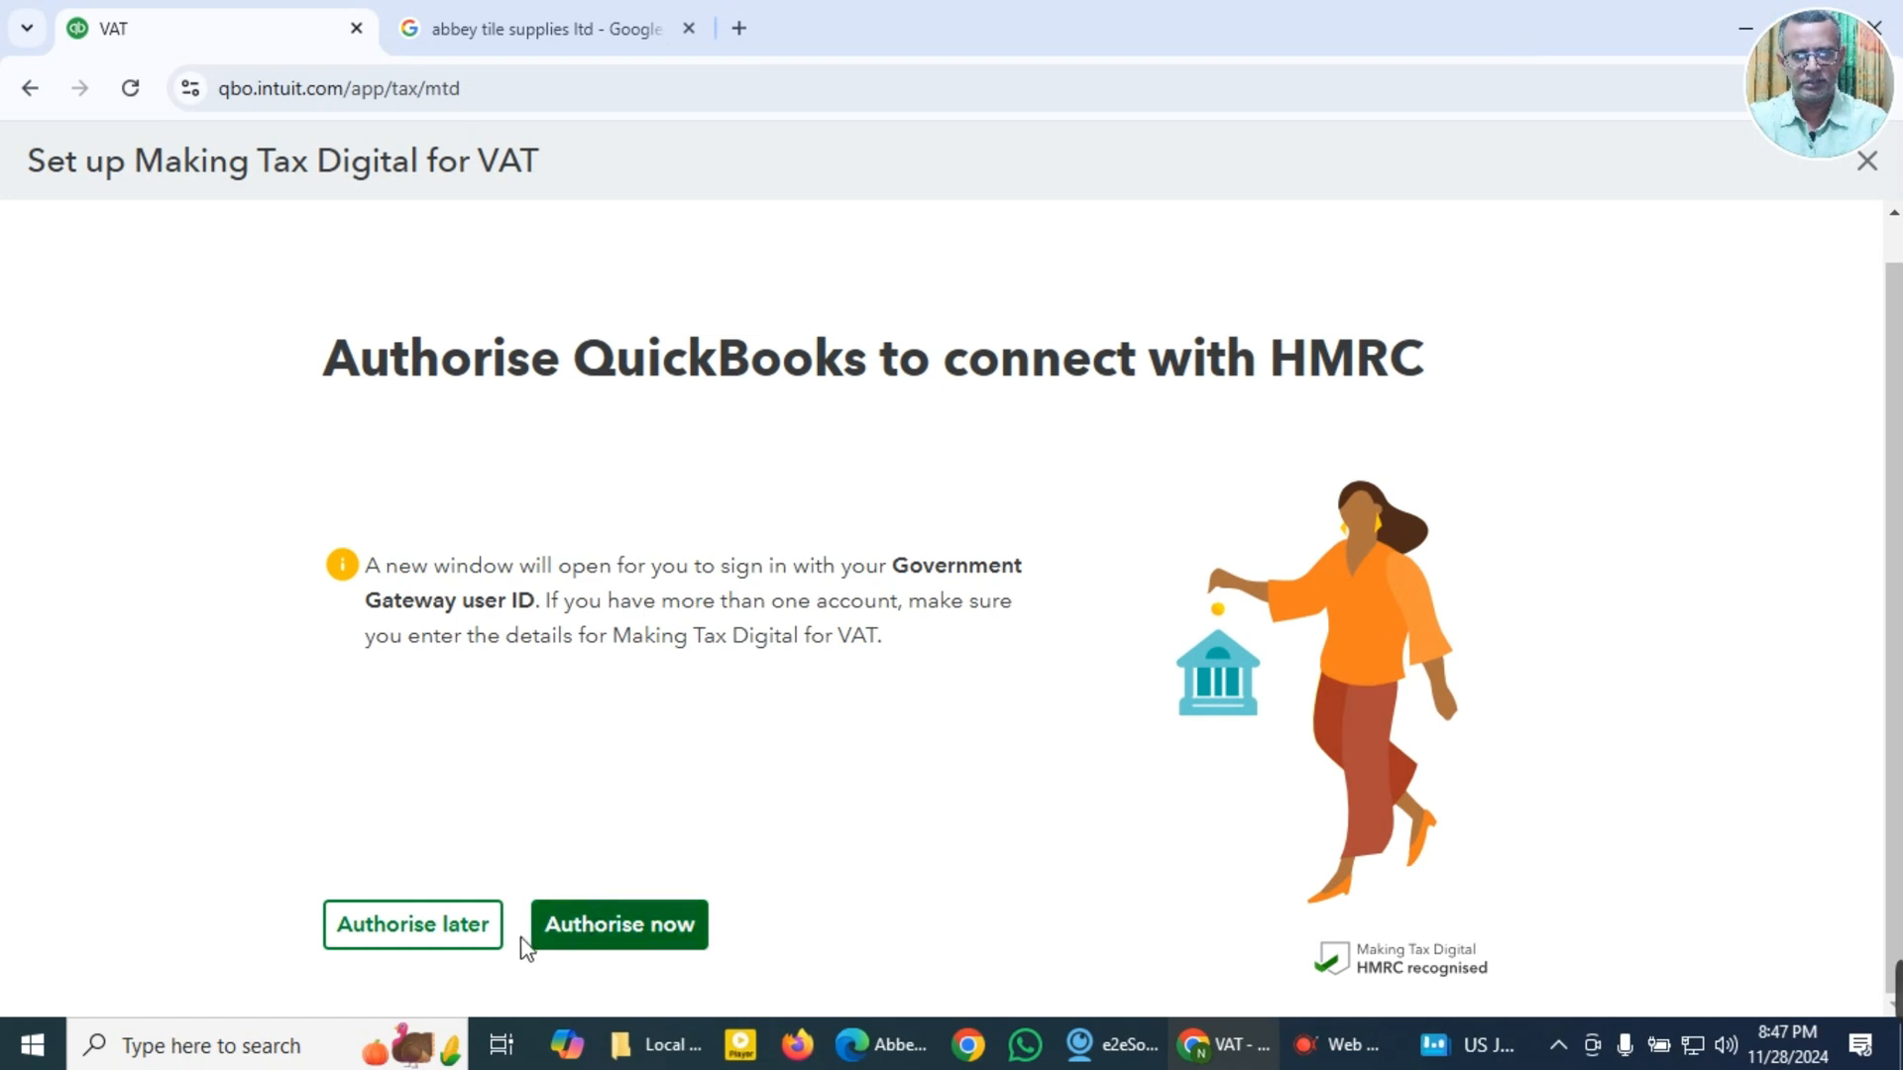
left_click(422, 941)
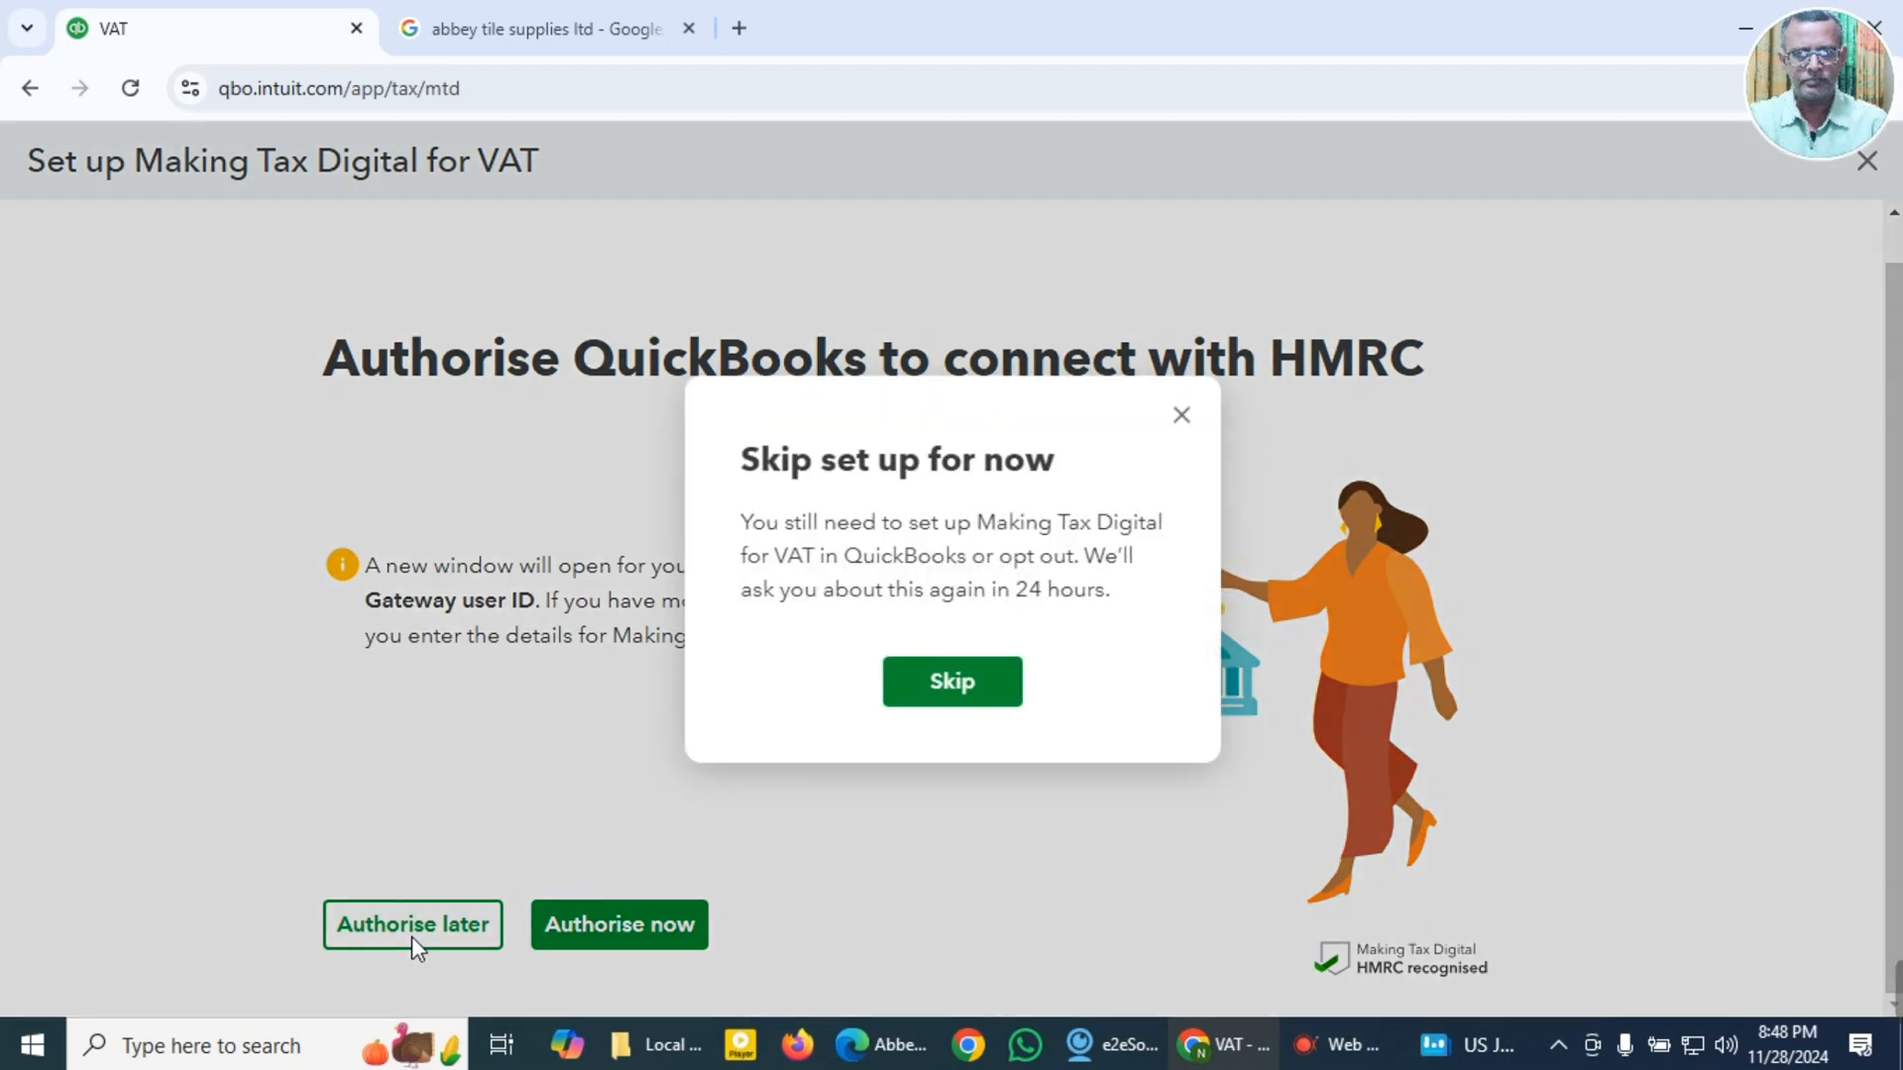
left_click(979, 693)
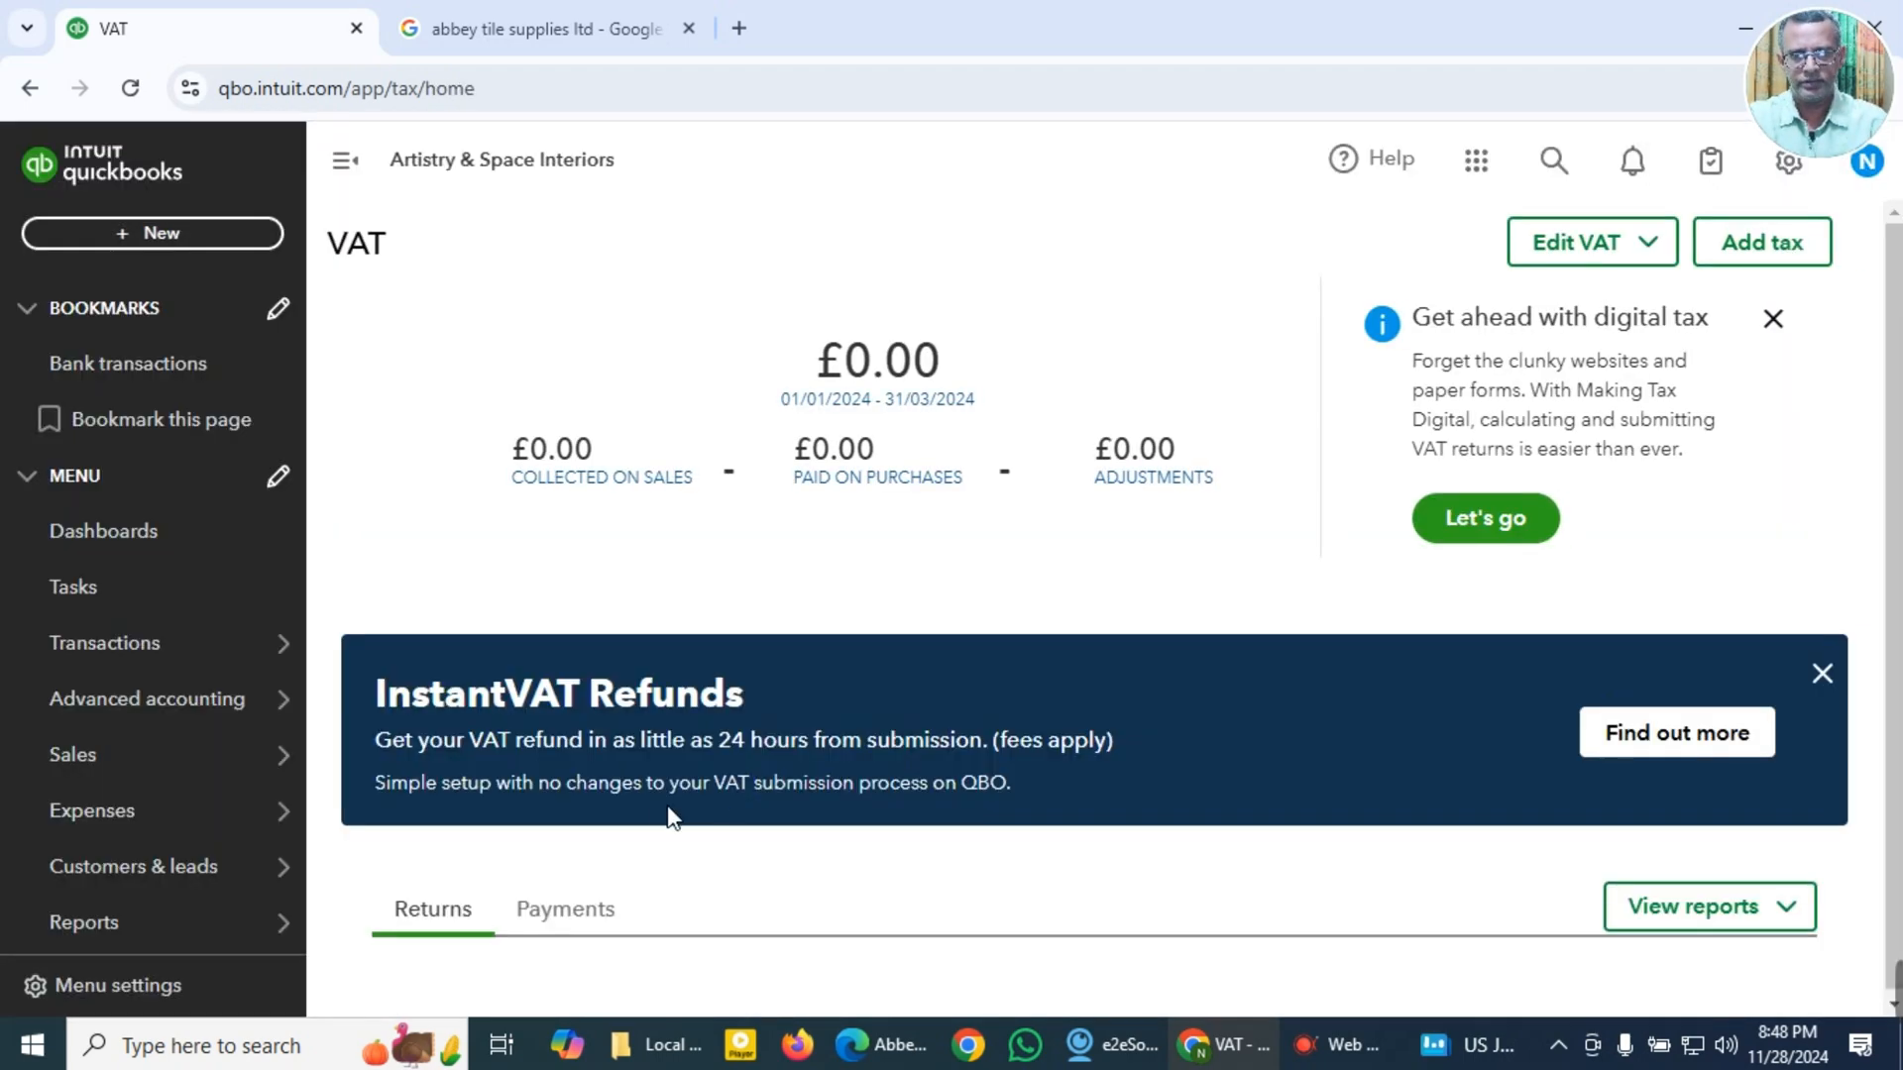
Step: Dismiss the InstantVAT Refunds banner and review the open returns on the VAT page
left_click(1822, 675)
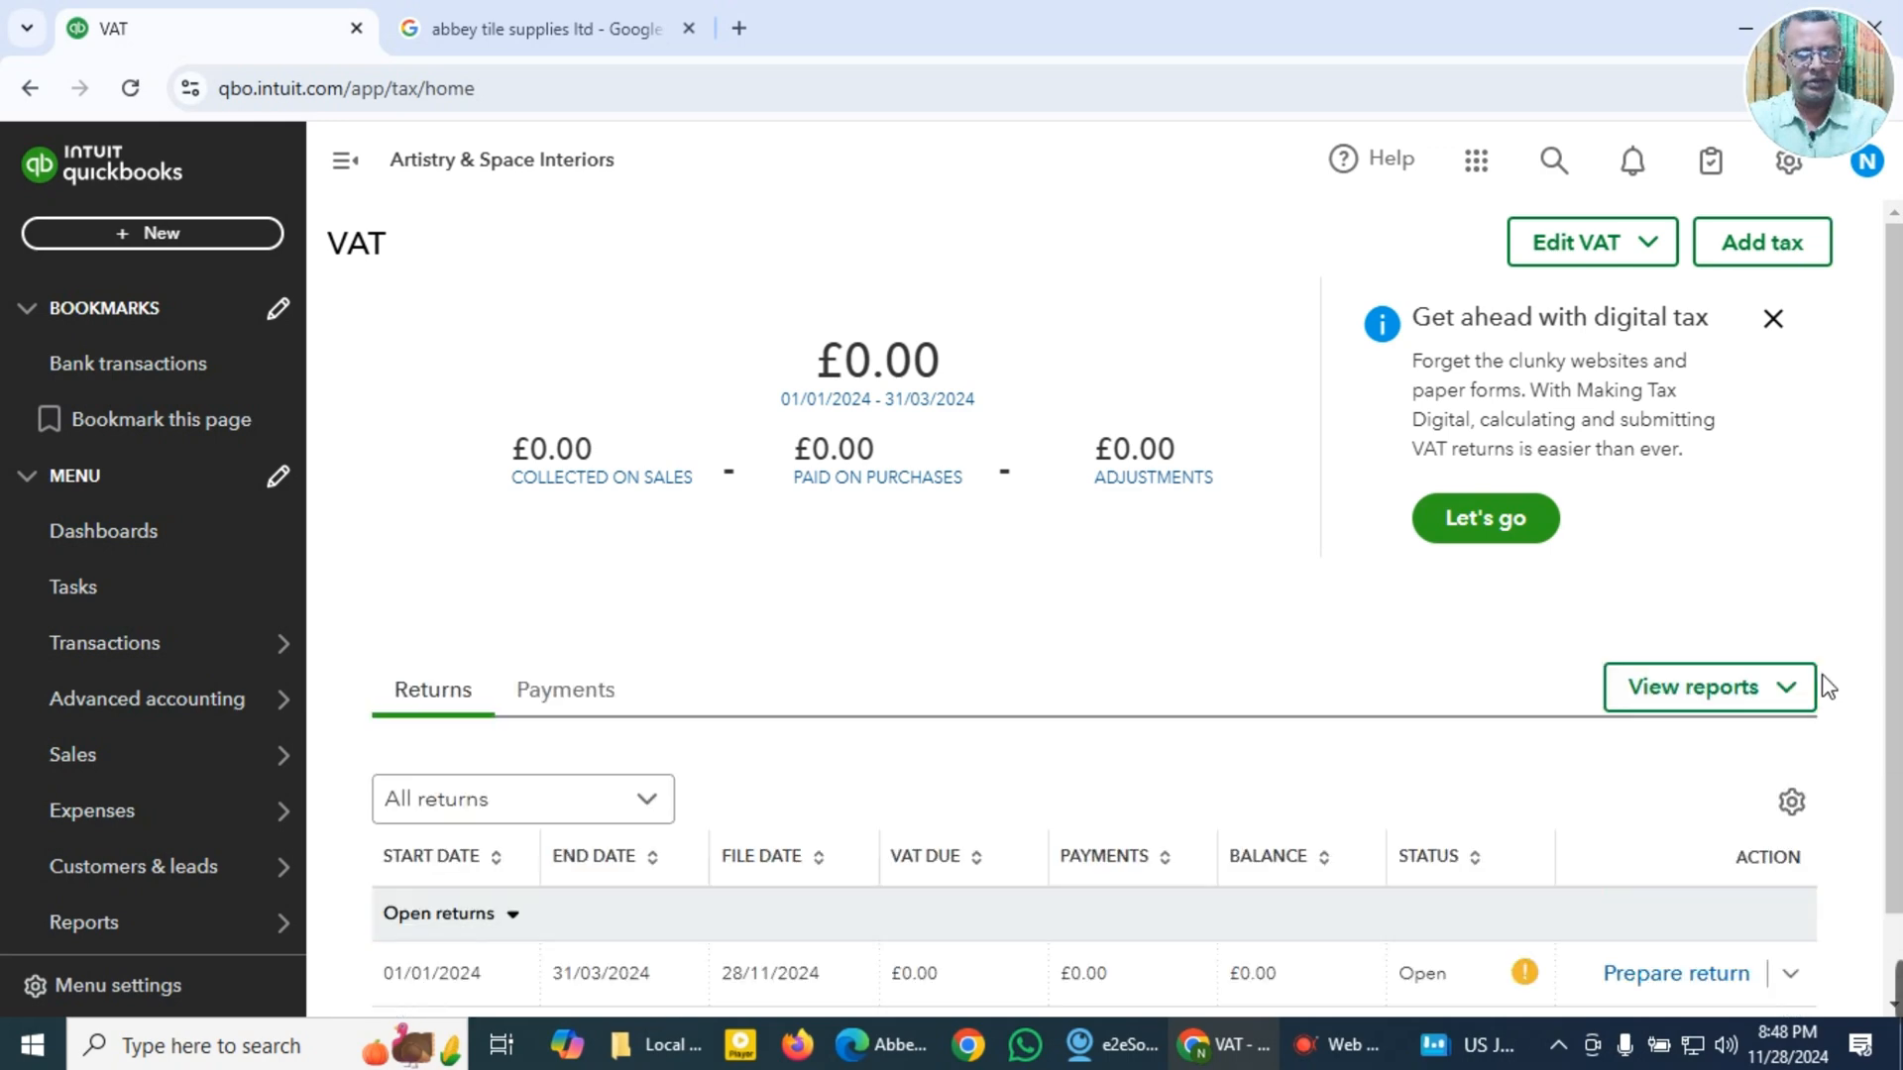
scroll(1068, 709, "down", 1)
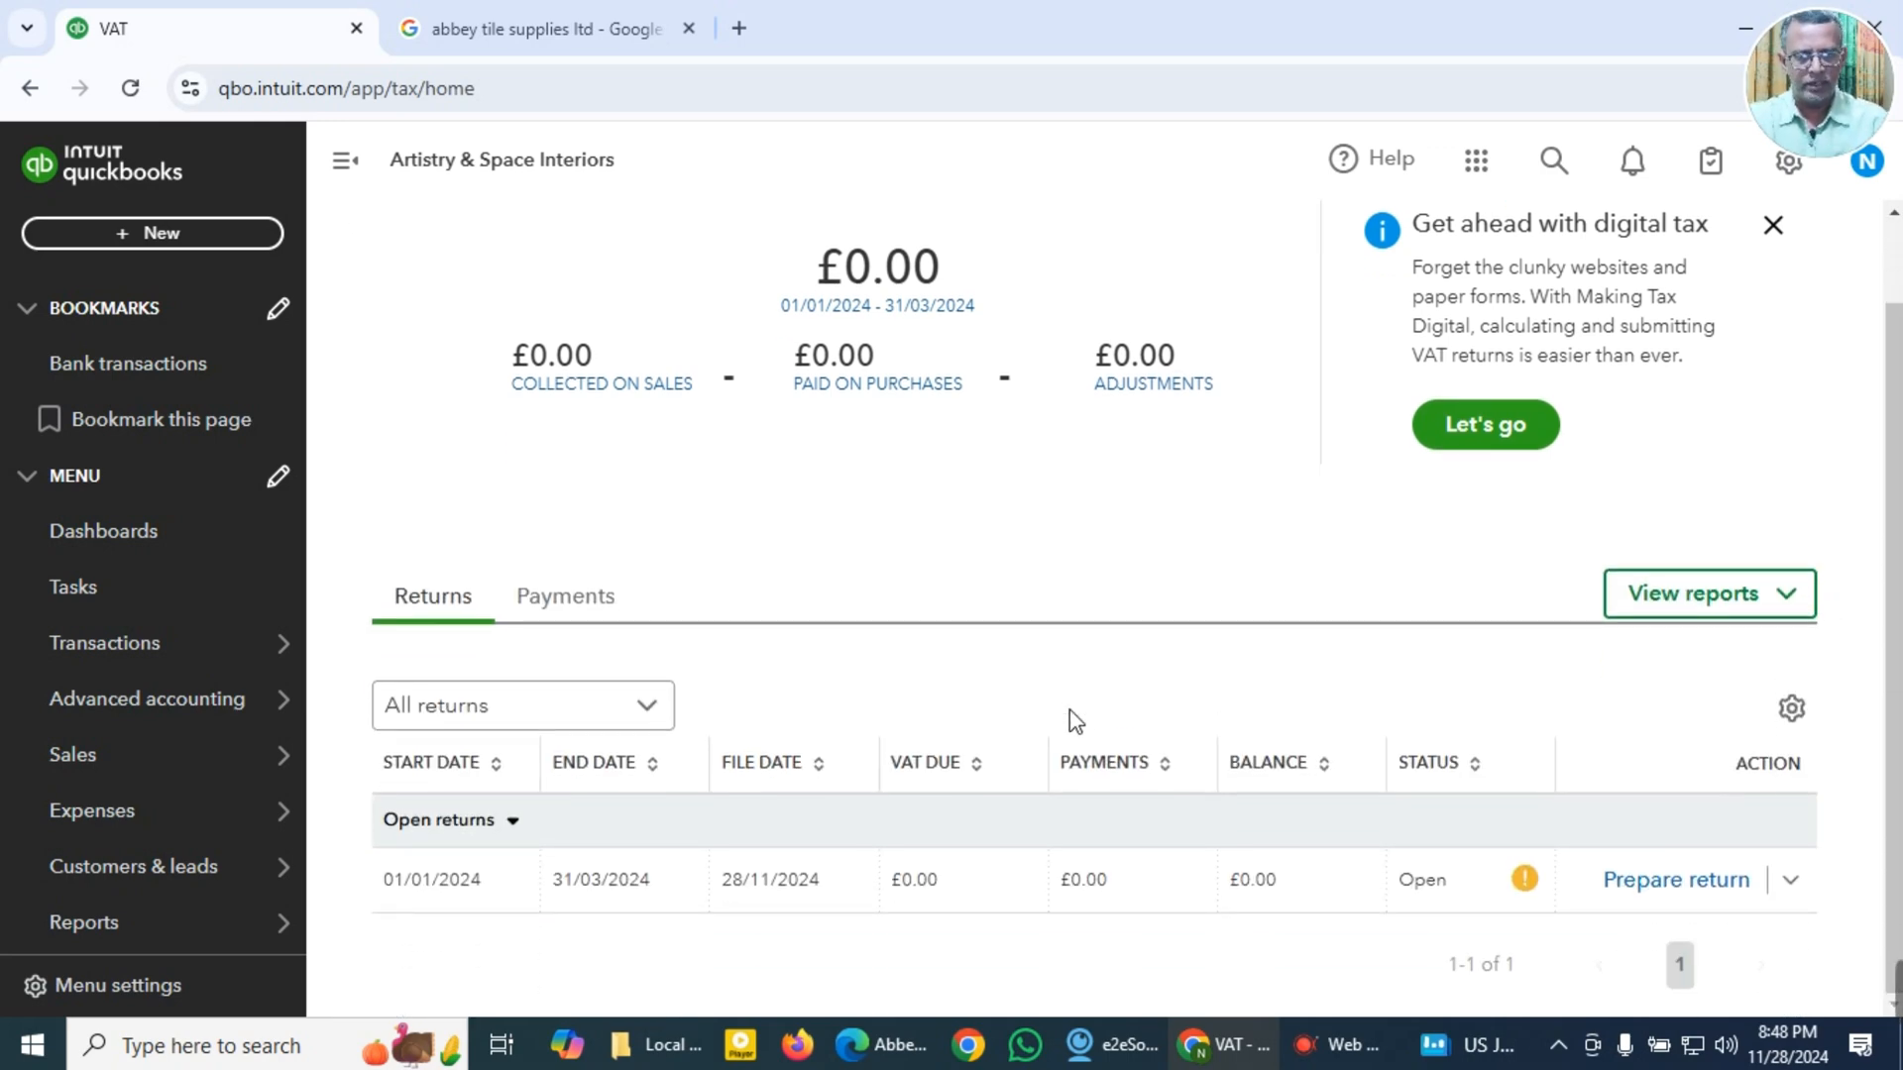
scroll(1069, 710, "up", 1)
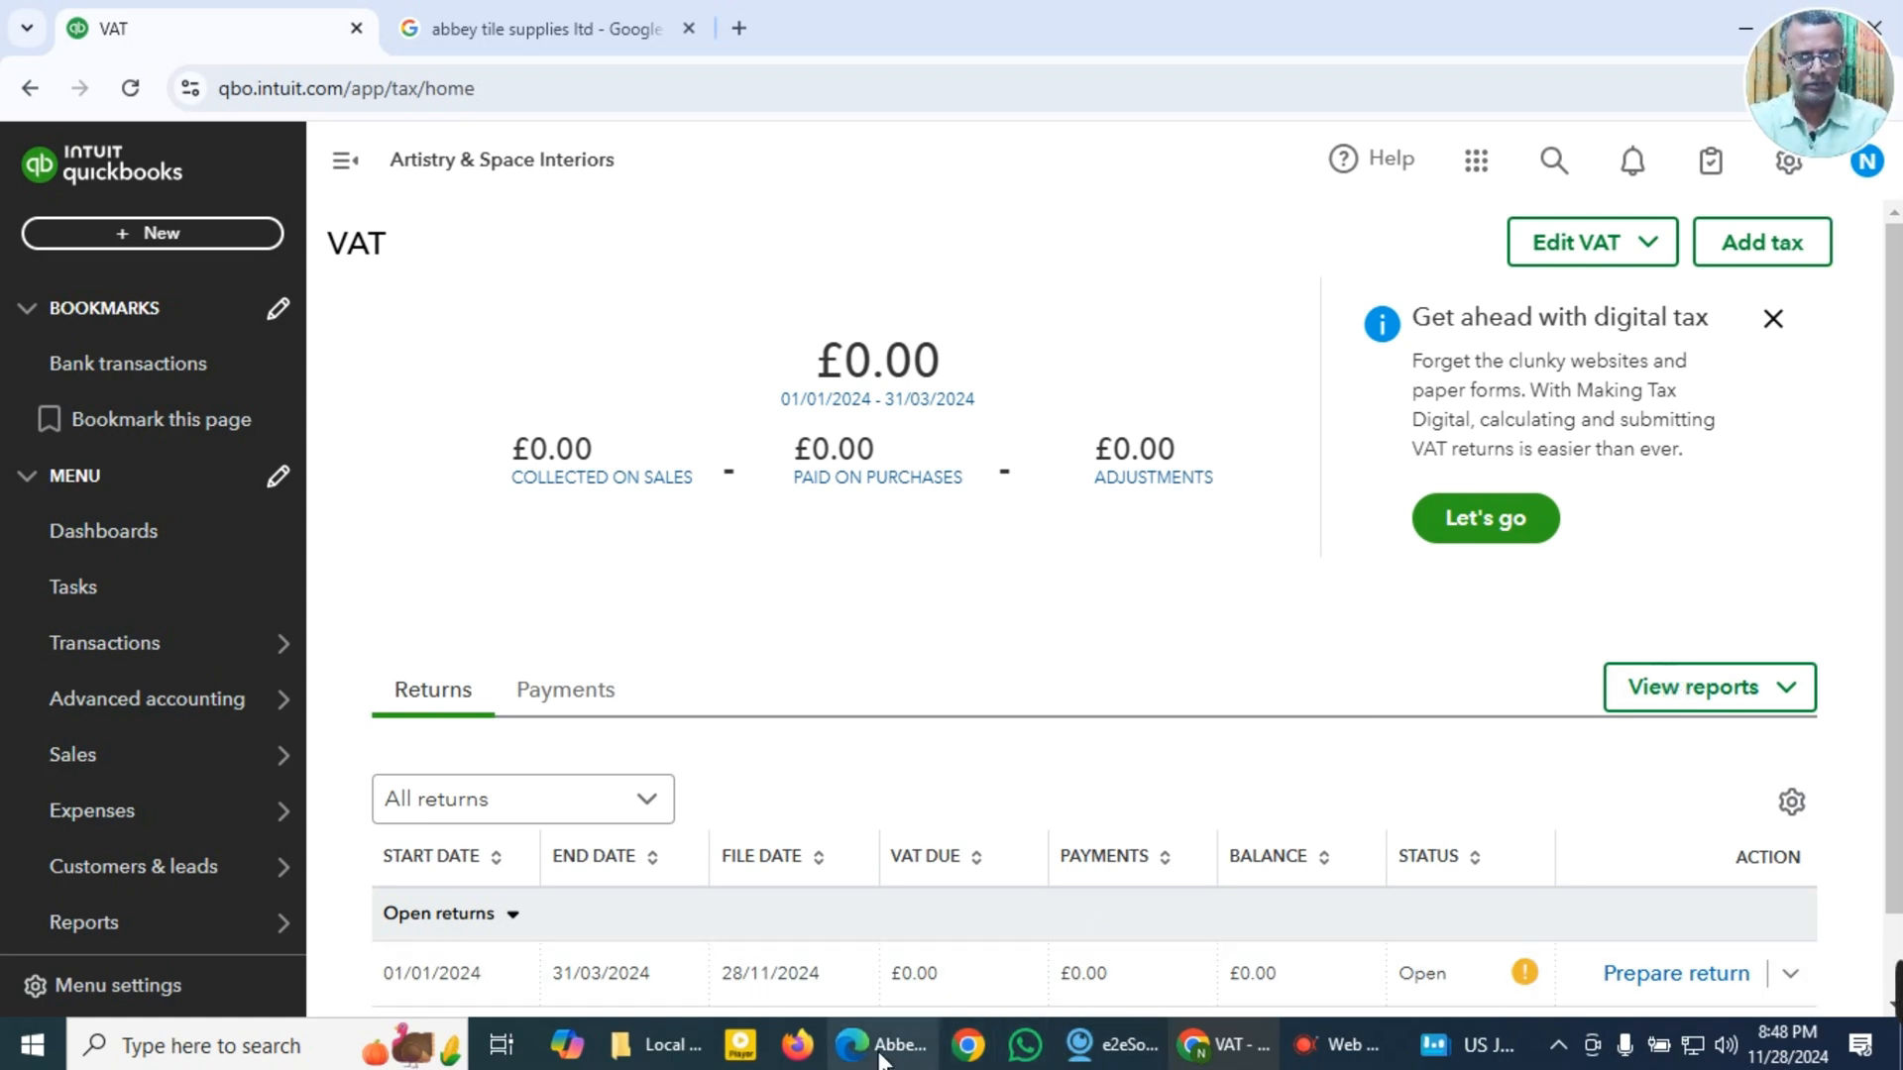
Step: Switch to the PDF documents in Microsoft Edge and bring up UK VAT.pdf with the UK VAT basics
mouse_move(878, 1052)
left_click(909, 923)
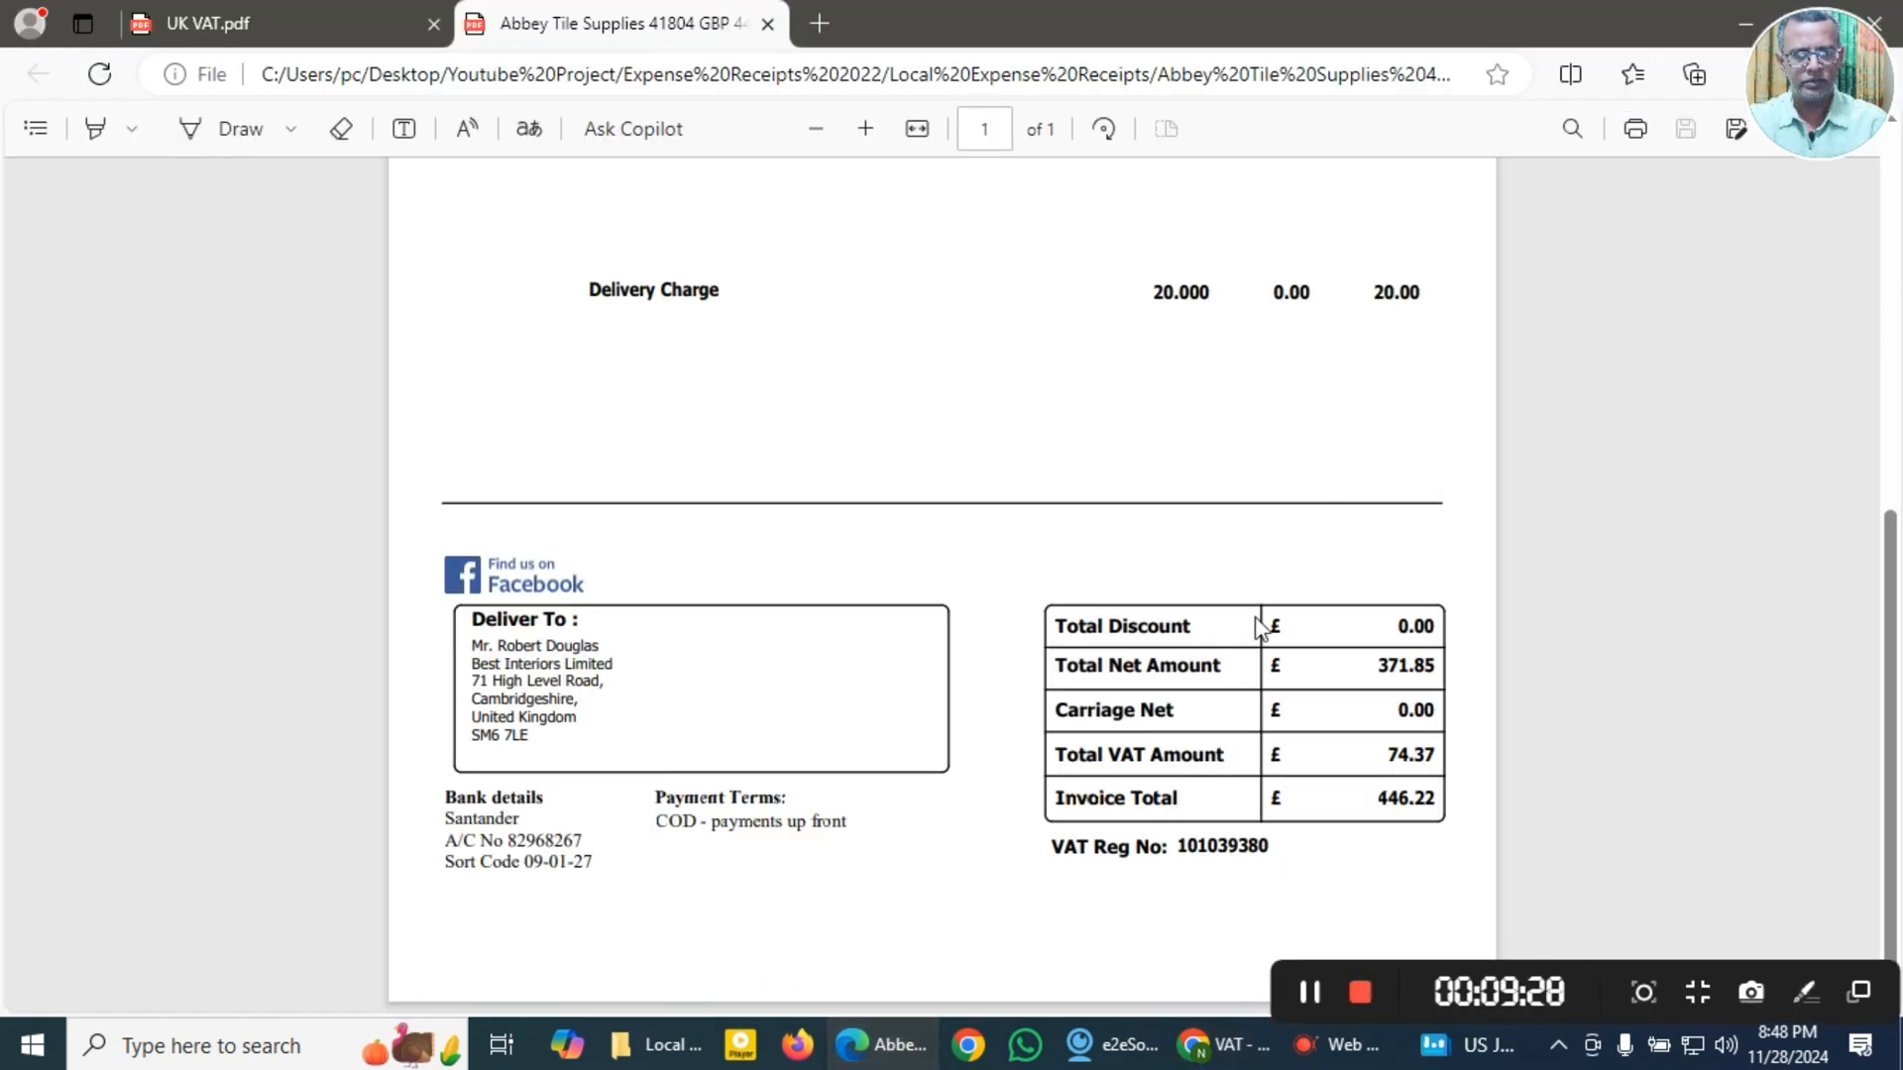
left_click(295, 24)
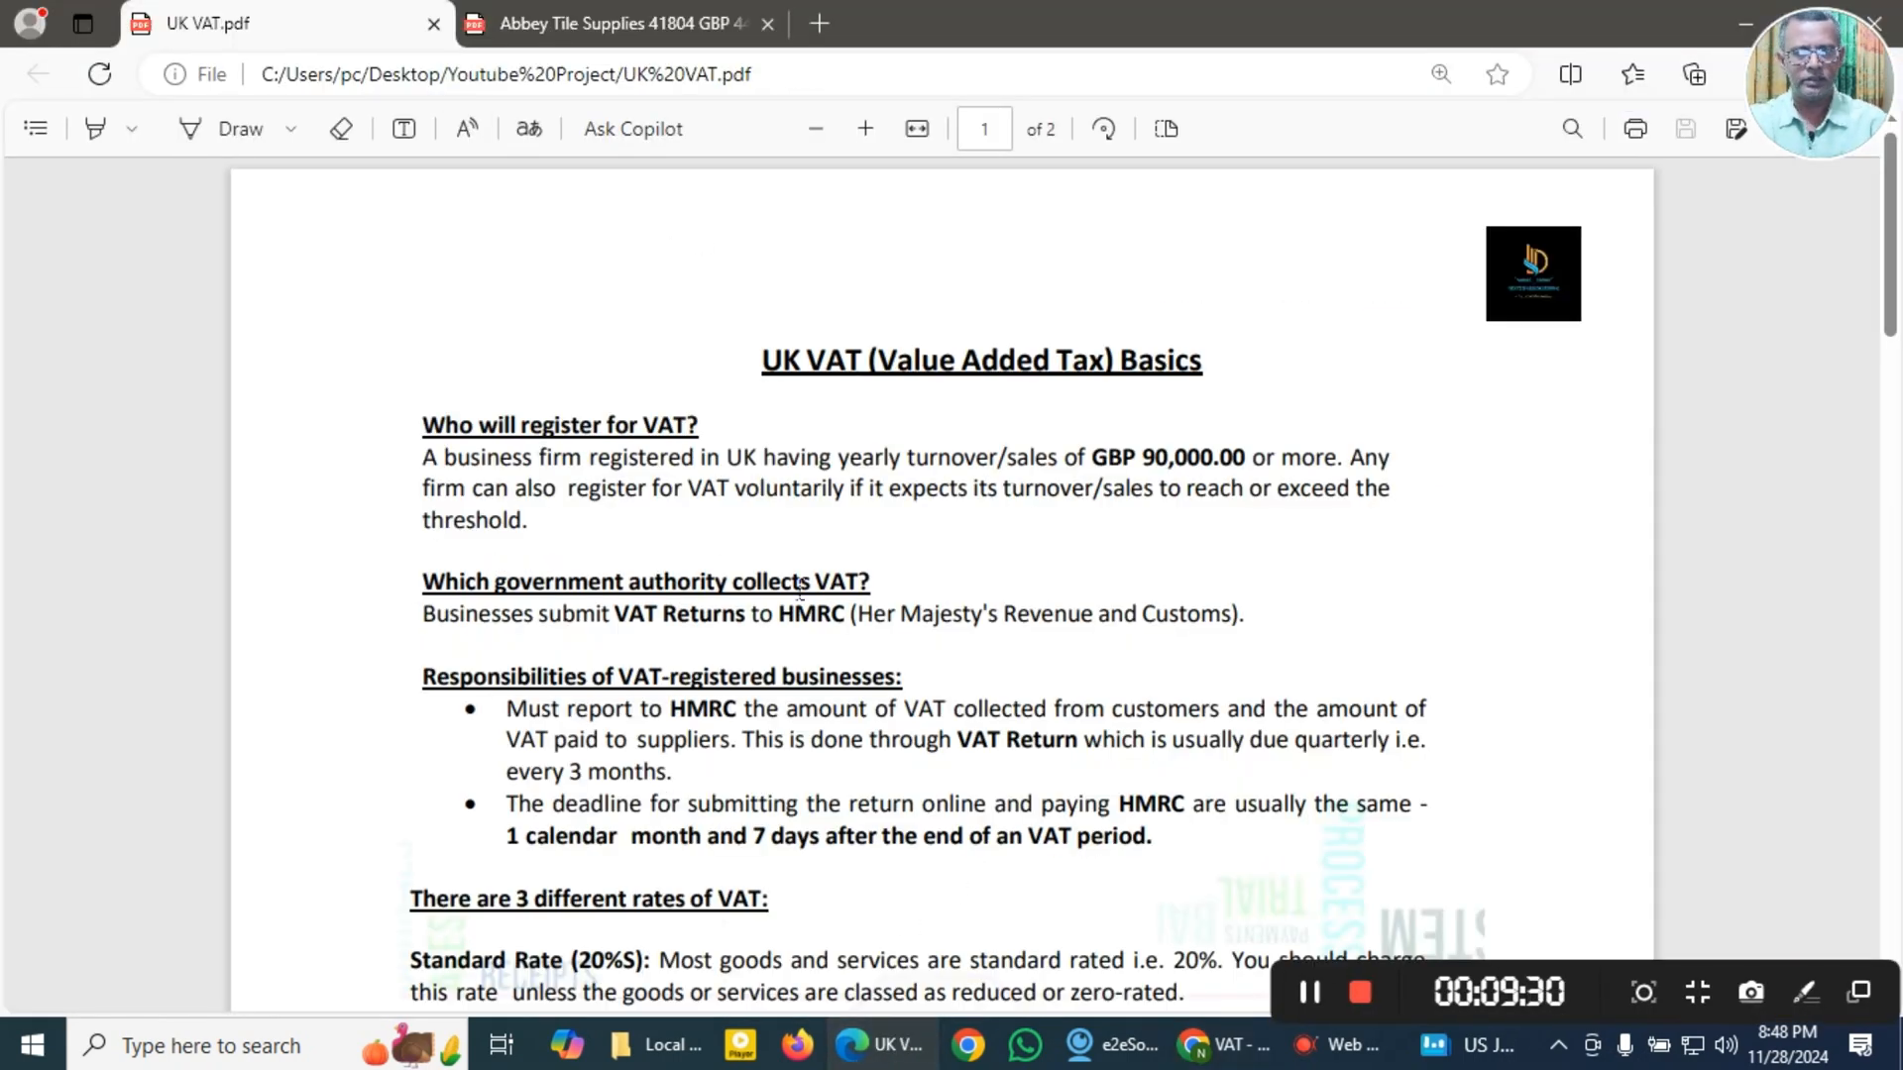
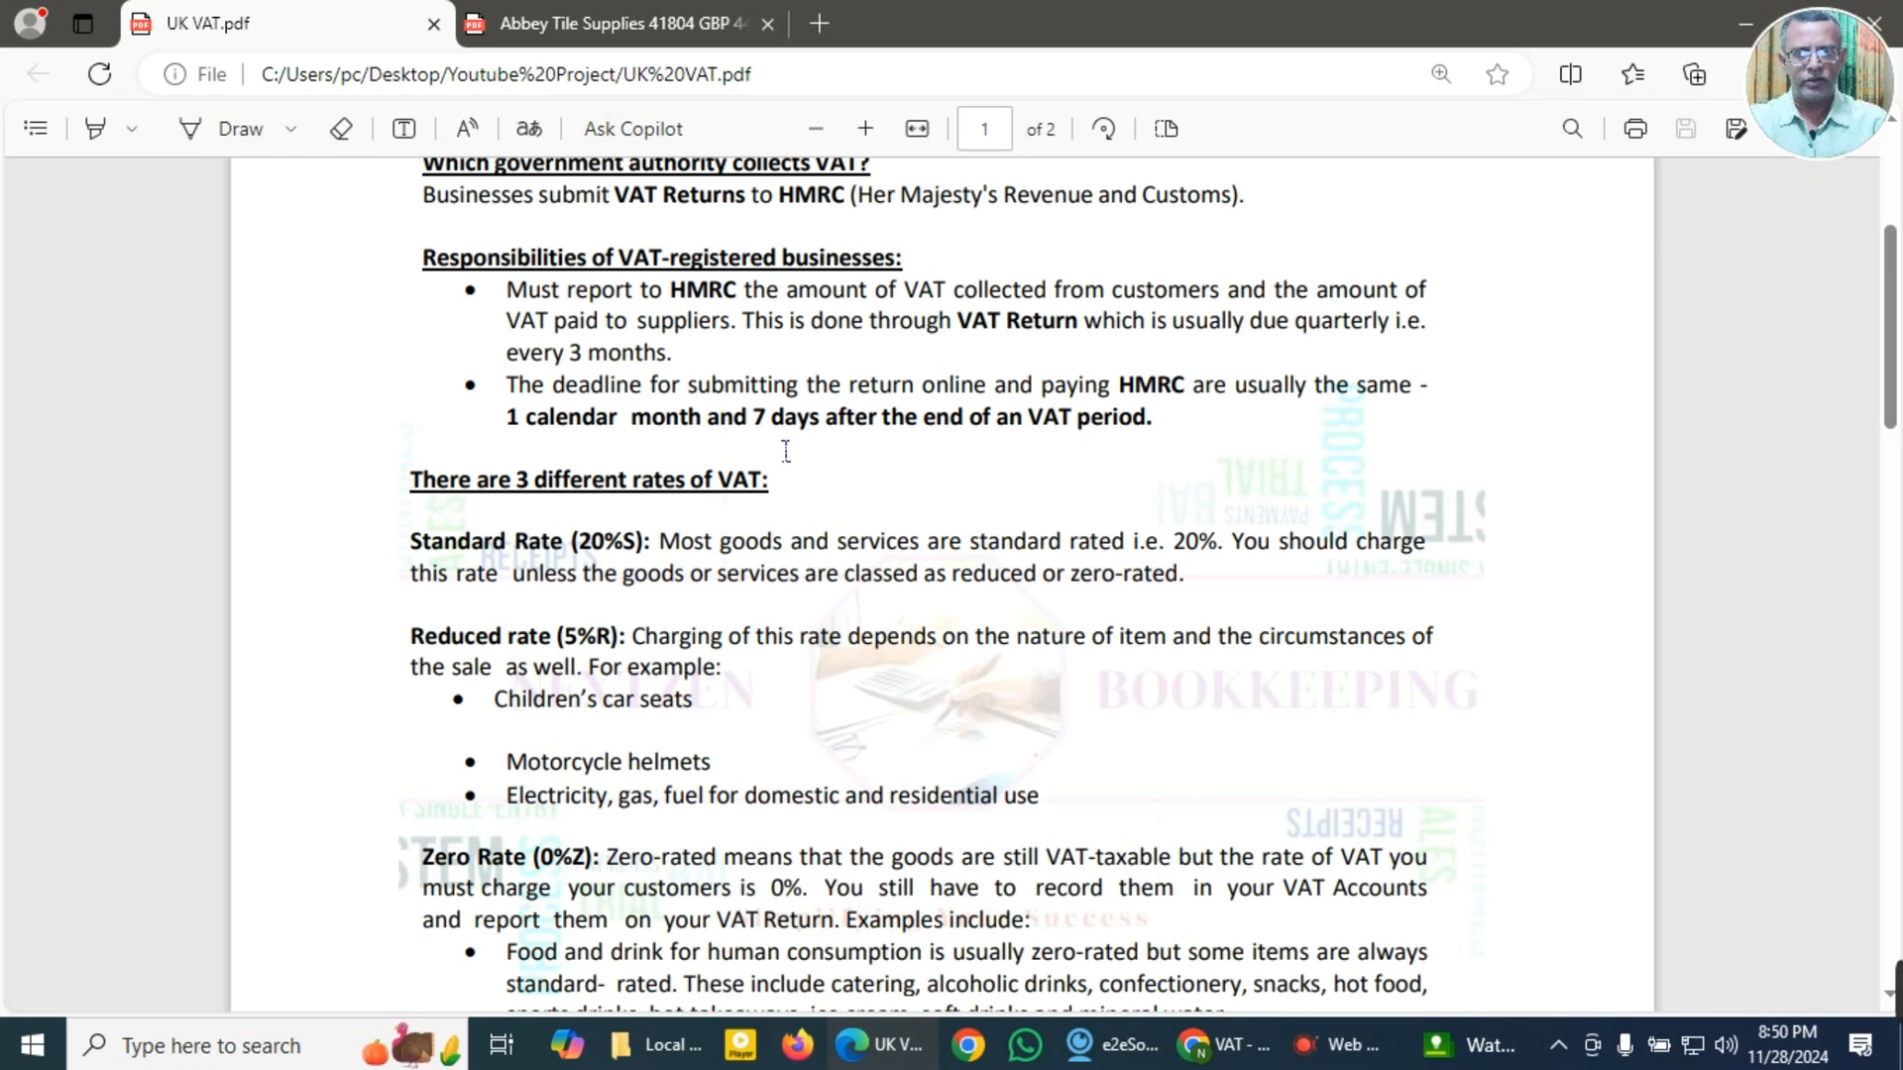
Step: Examine the standard, reduced, zero-rated and exempt VAT categories and their examples on page 1 of UK VAT.pdf
scroll(786, 451, "down", 3)
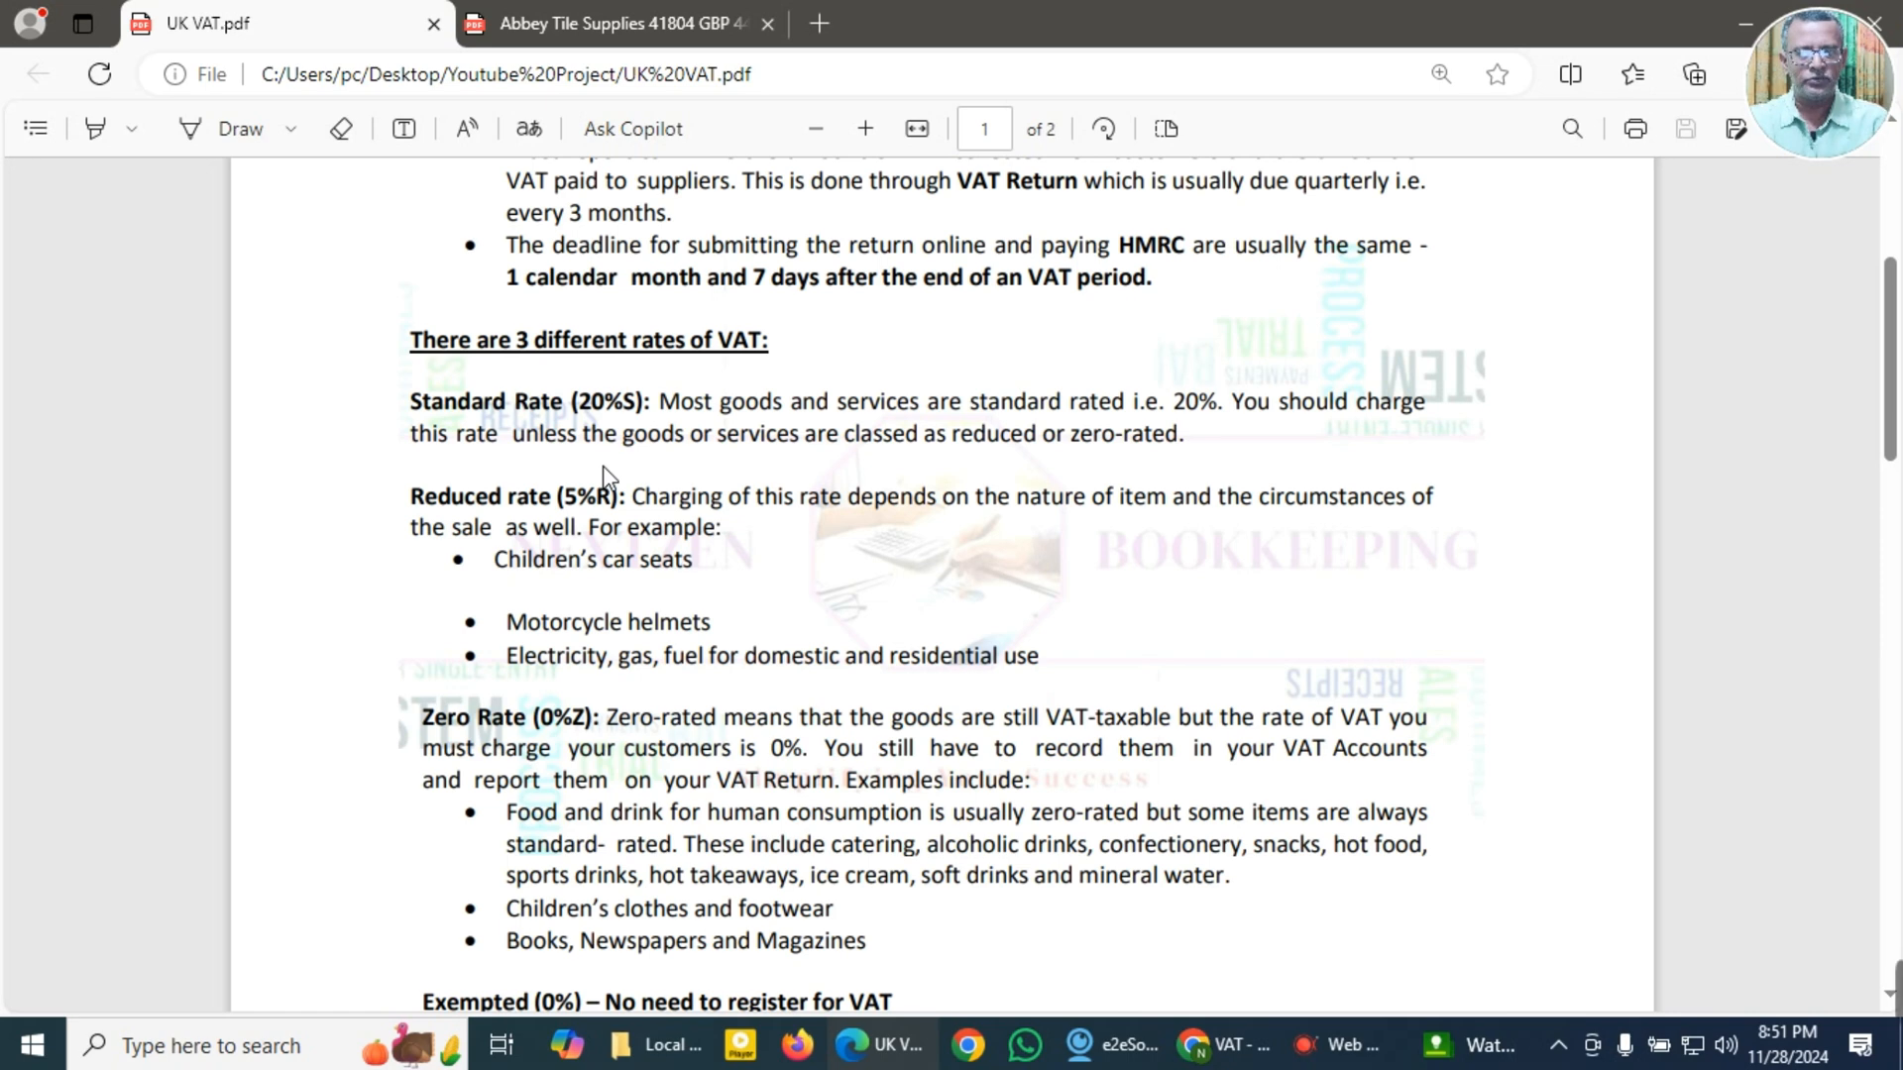
scroll(607, 481, "down", 1)
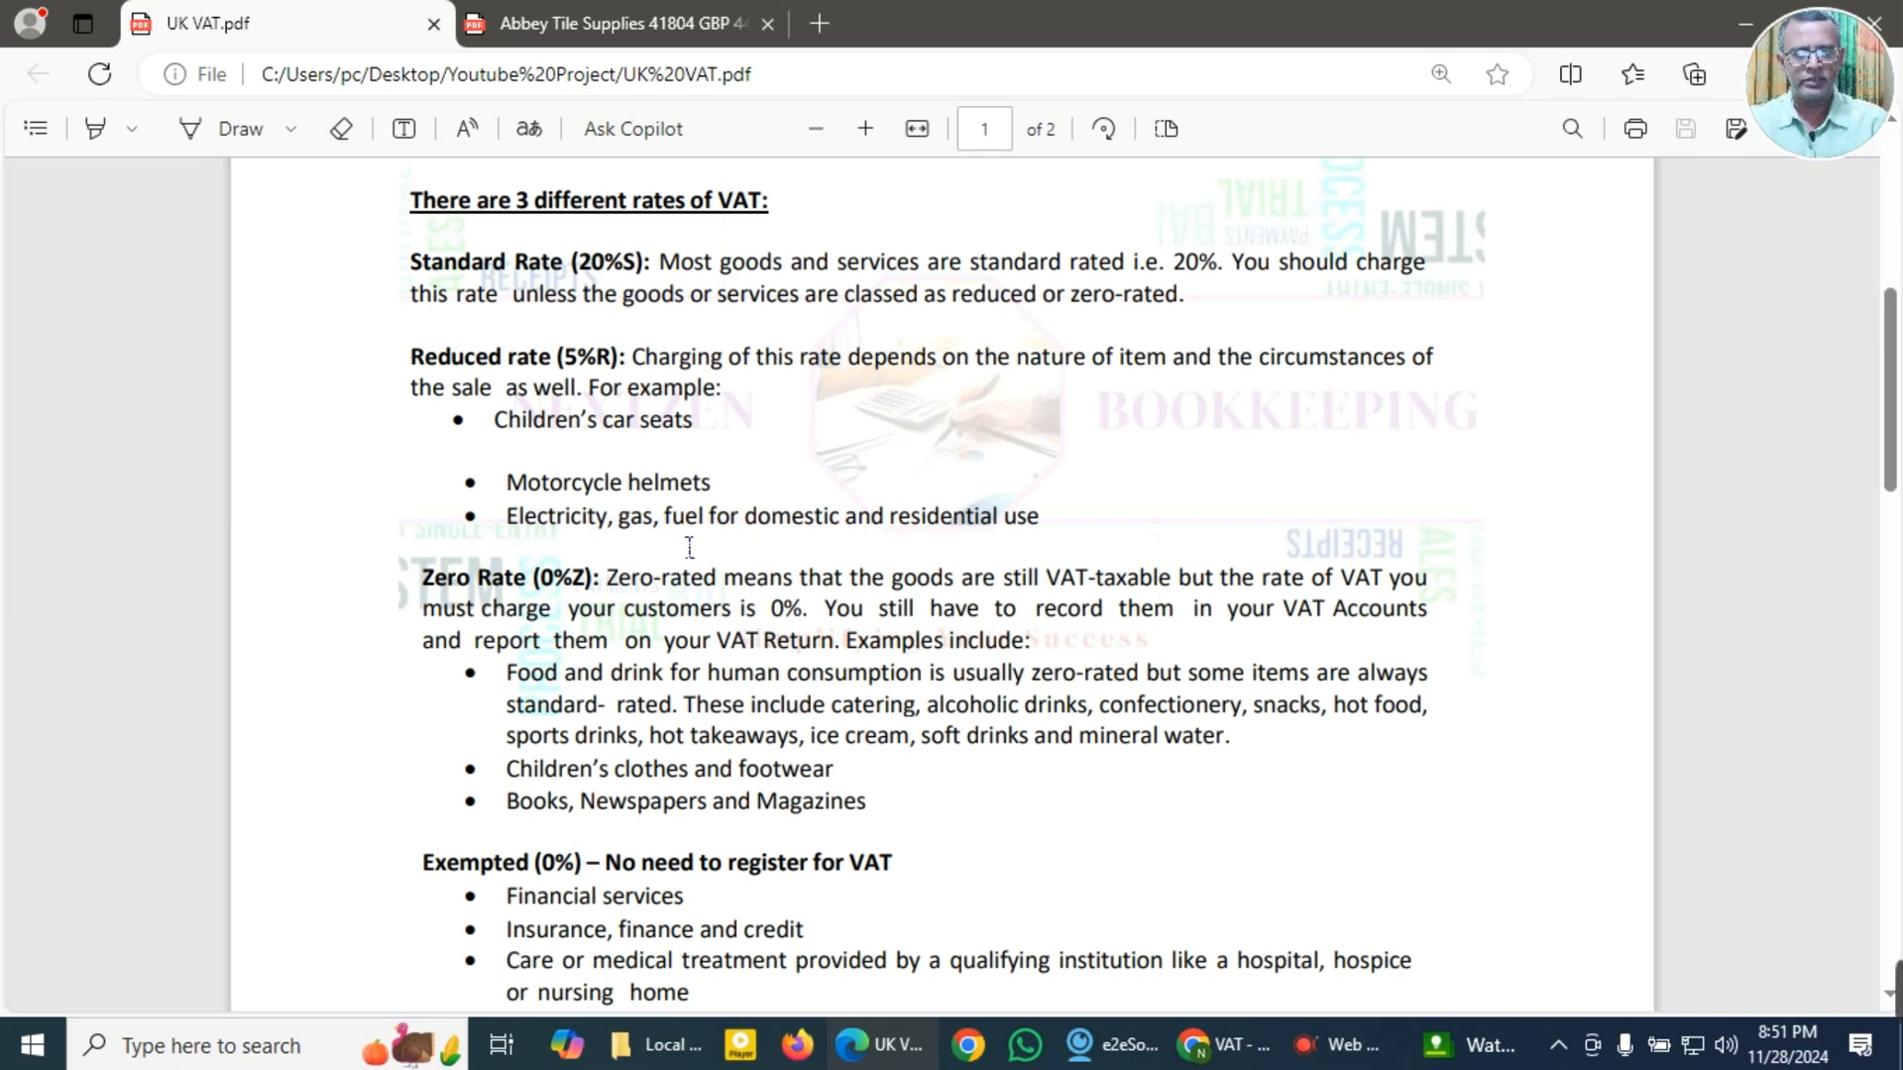
scroll(690, 547, "down", 1)
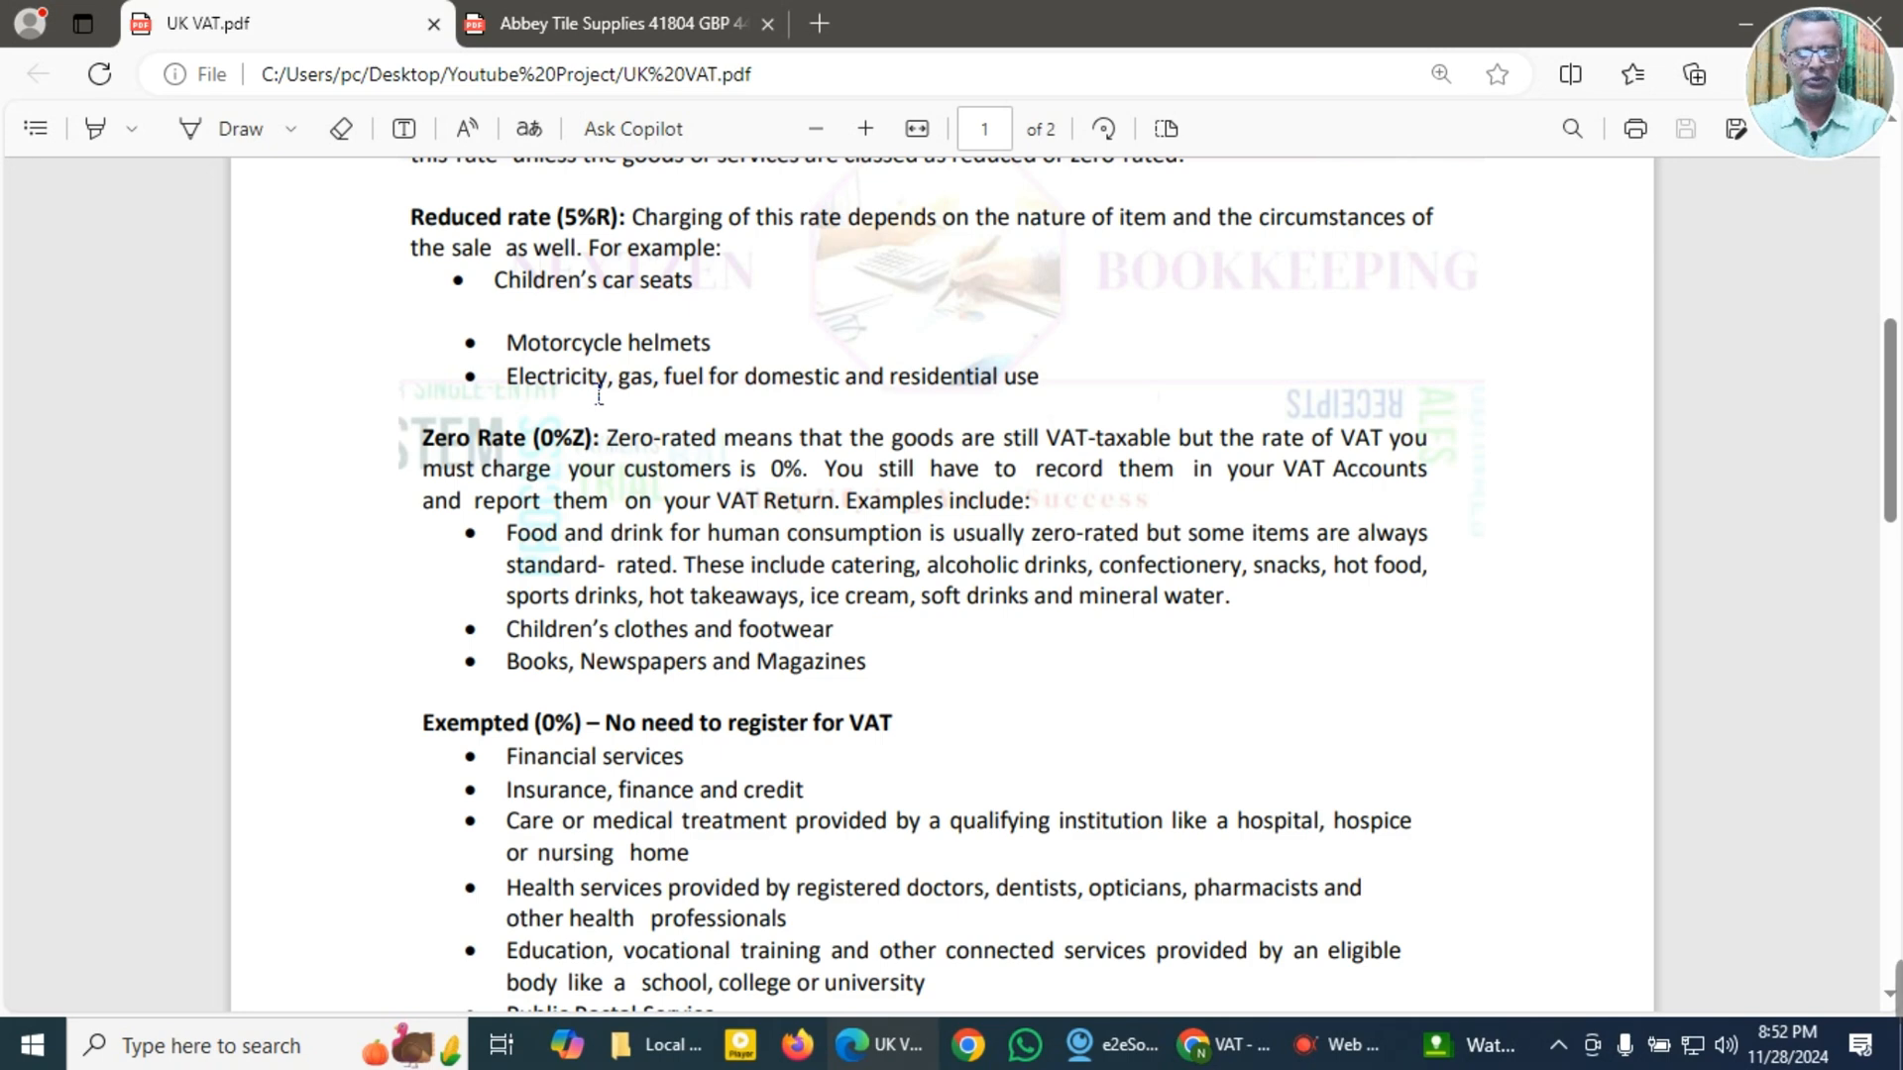
scroll(598, 395, "down", 1)
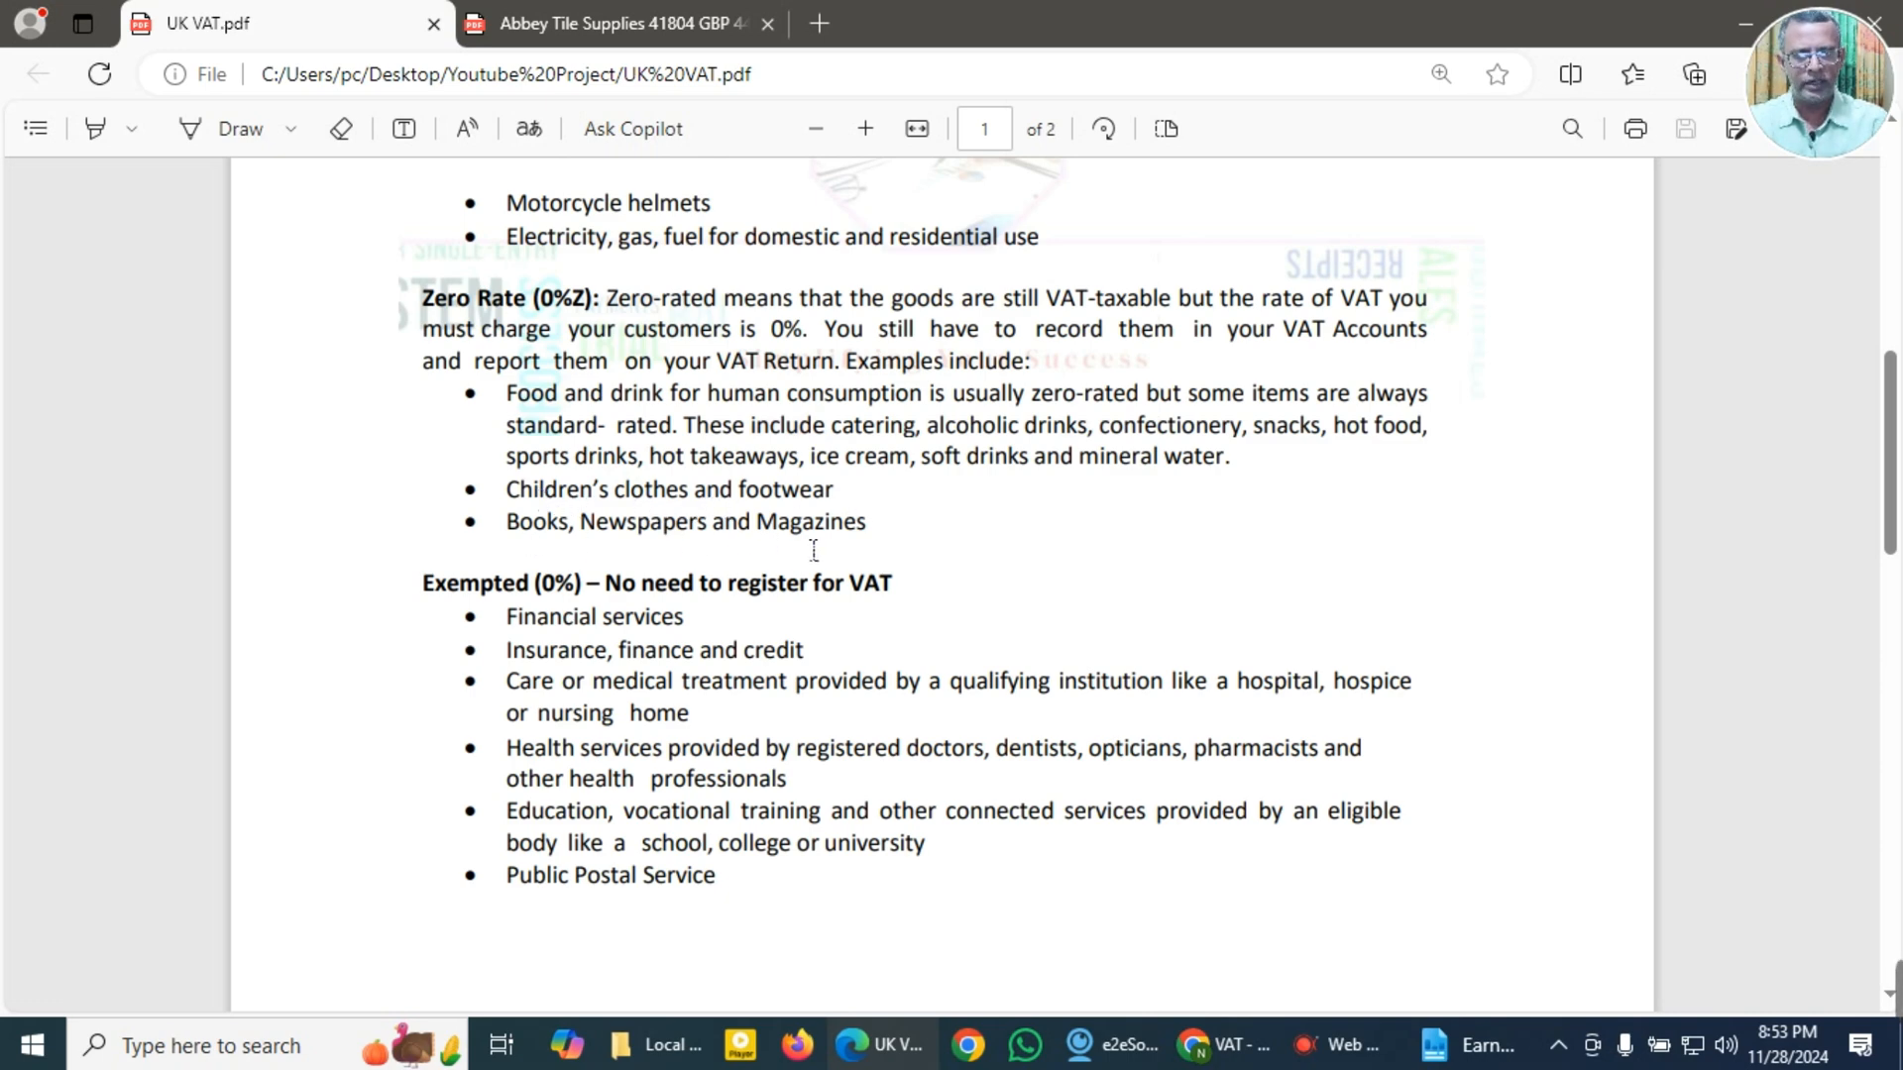
scroll(814, 551, "down", 2)
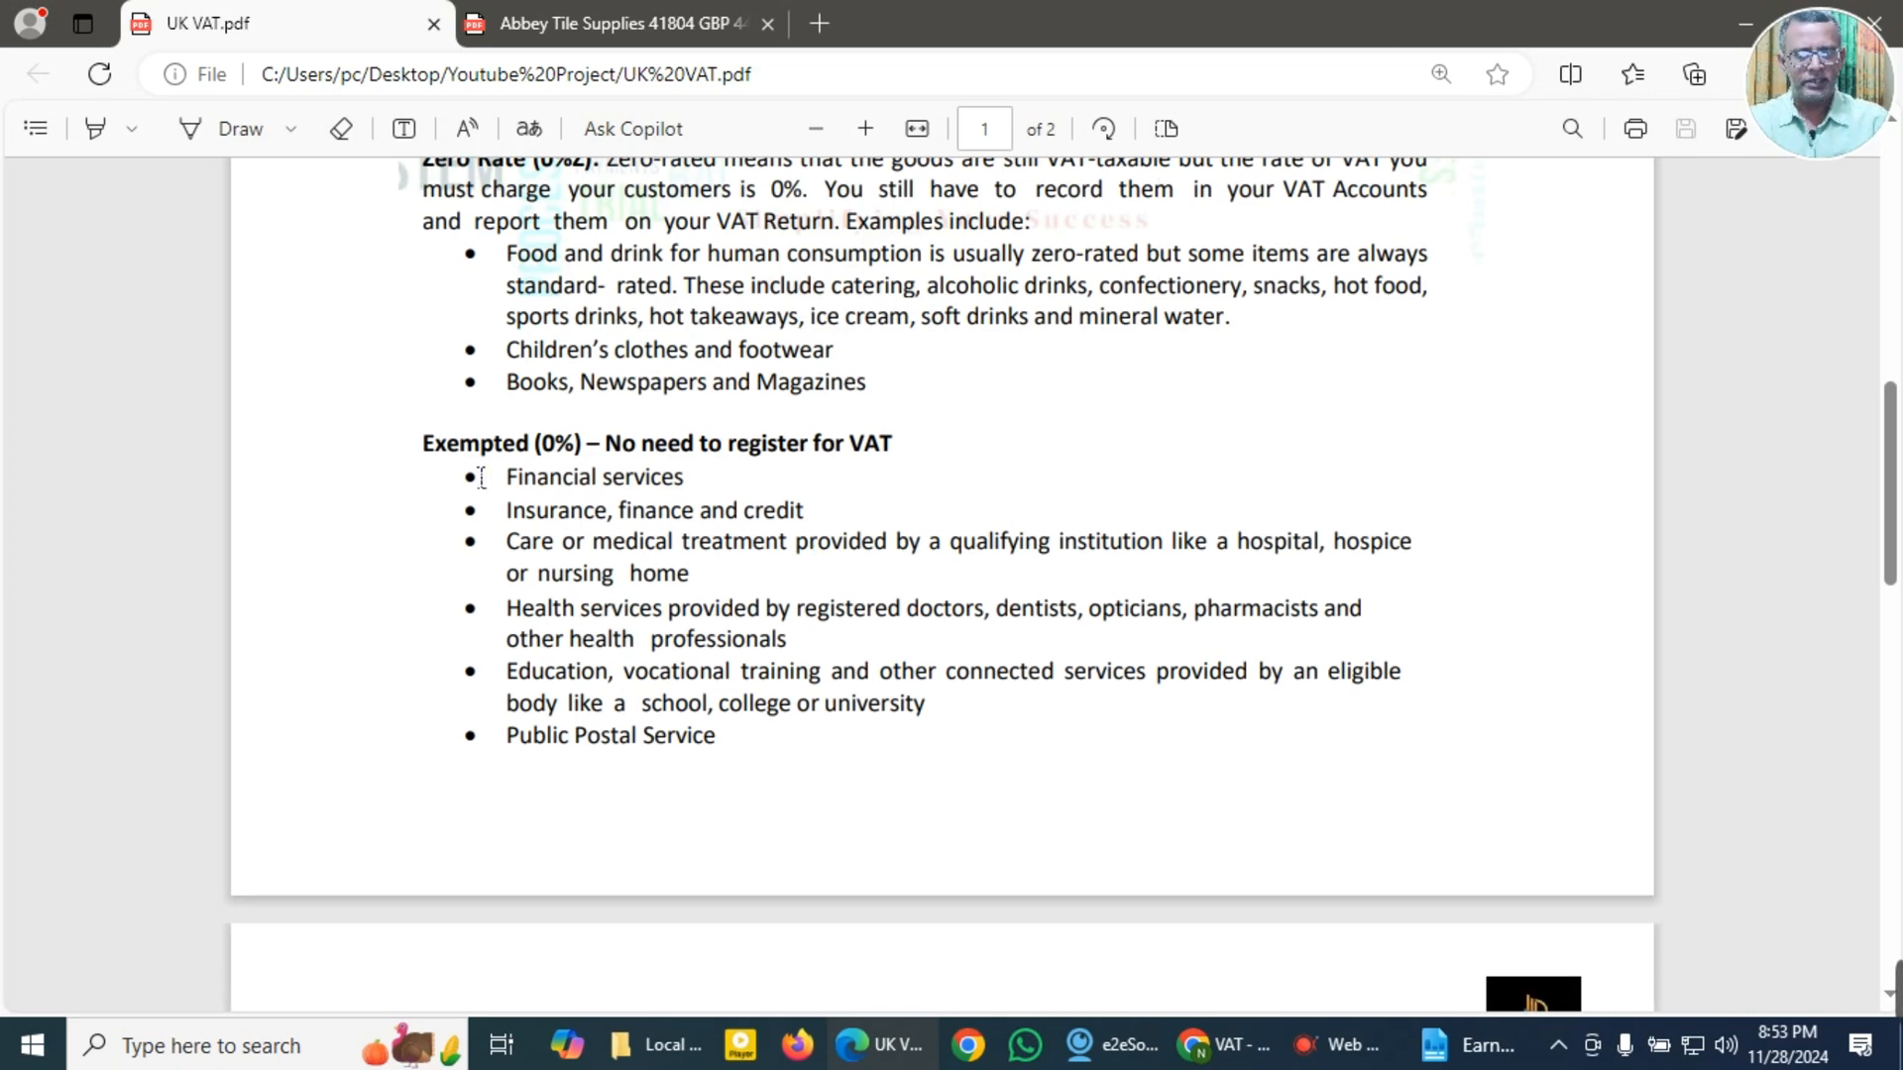
scroll(481, 478, "up", 2)
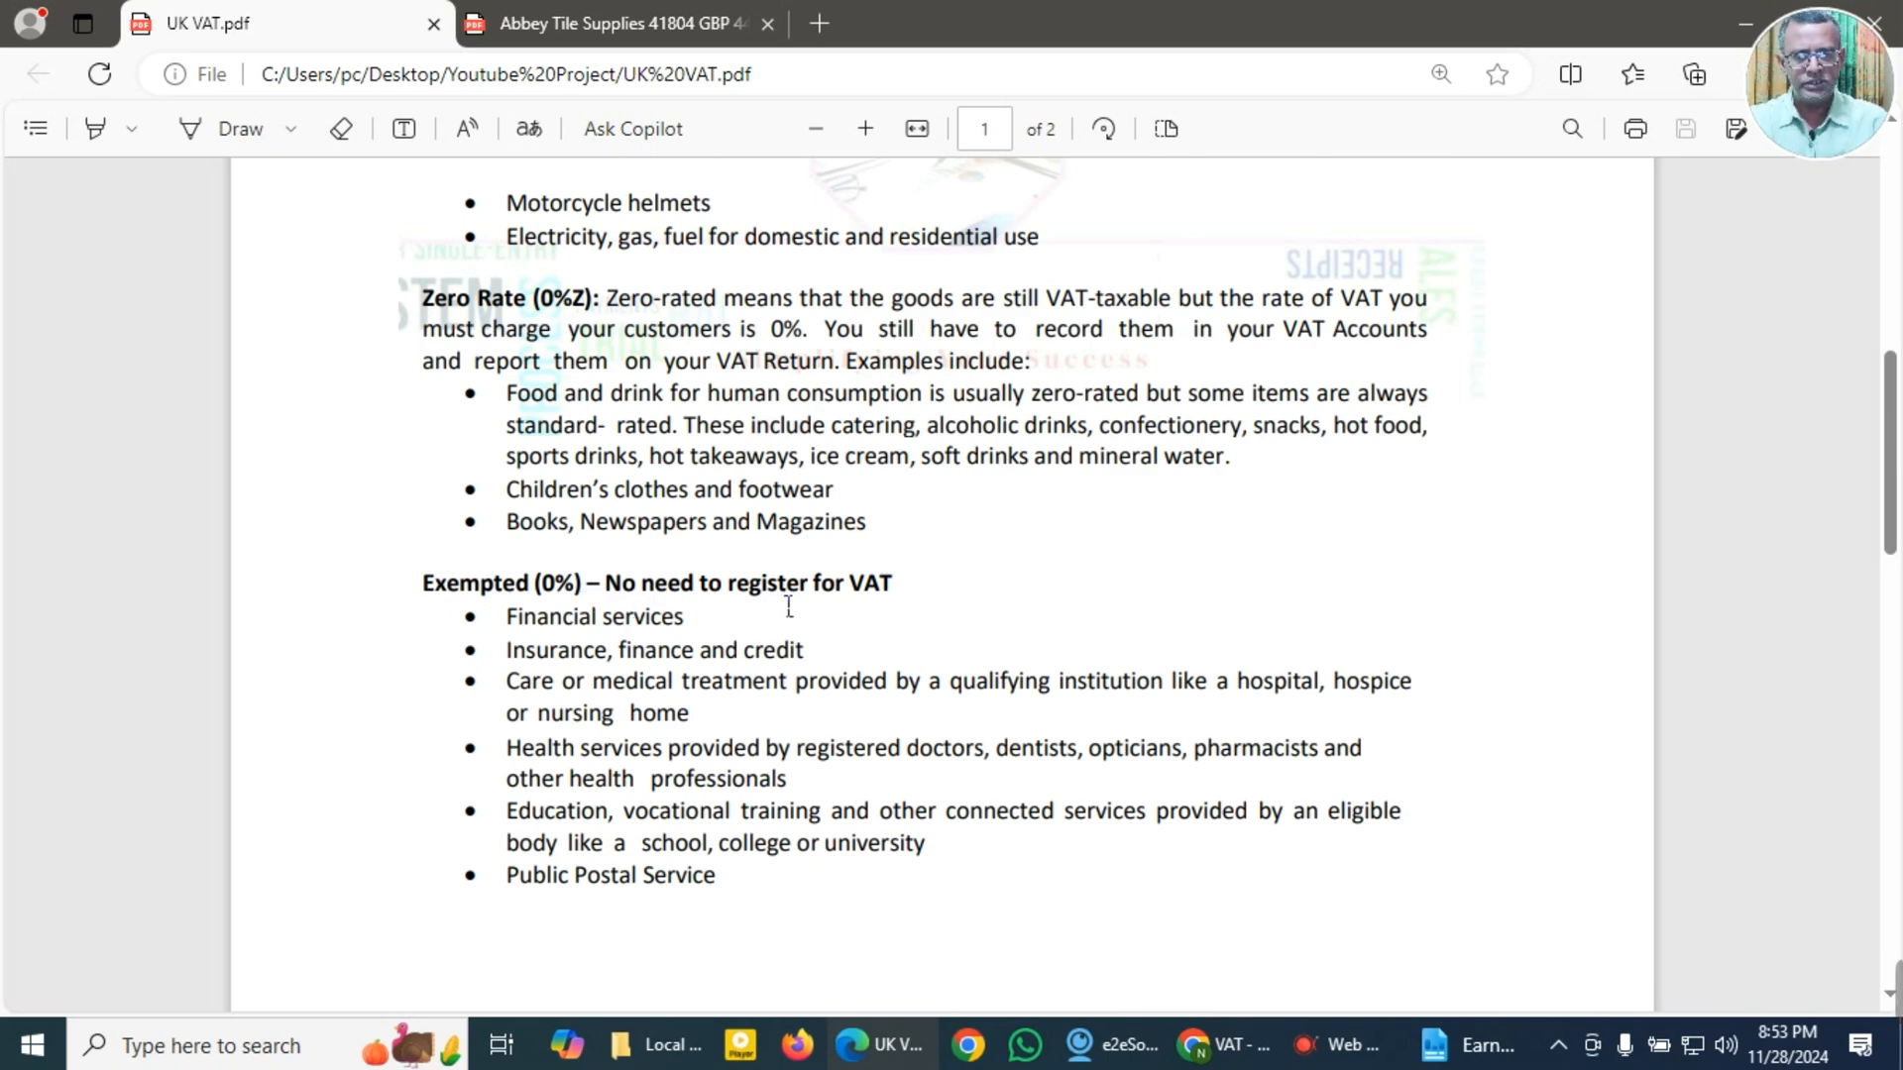
scroll(788, 606, "down", 2)
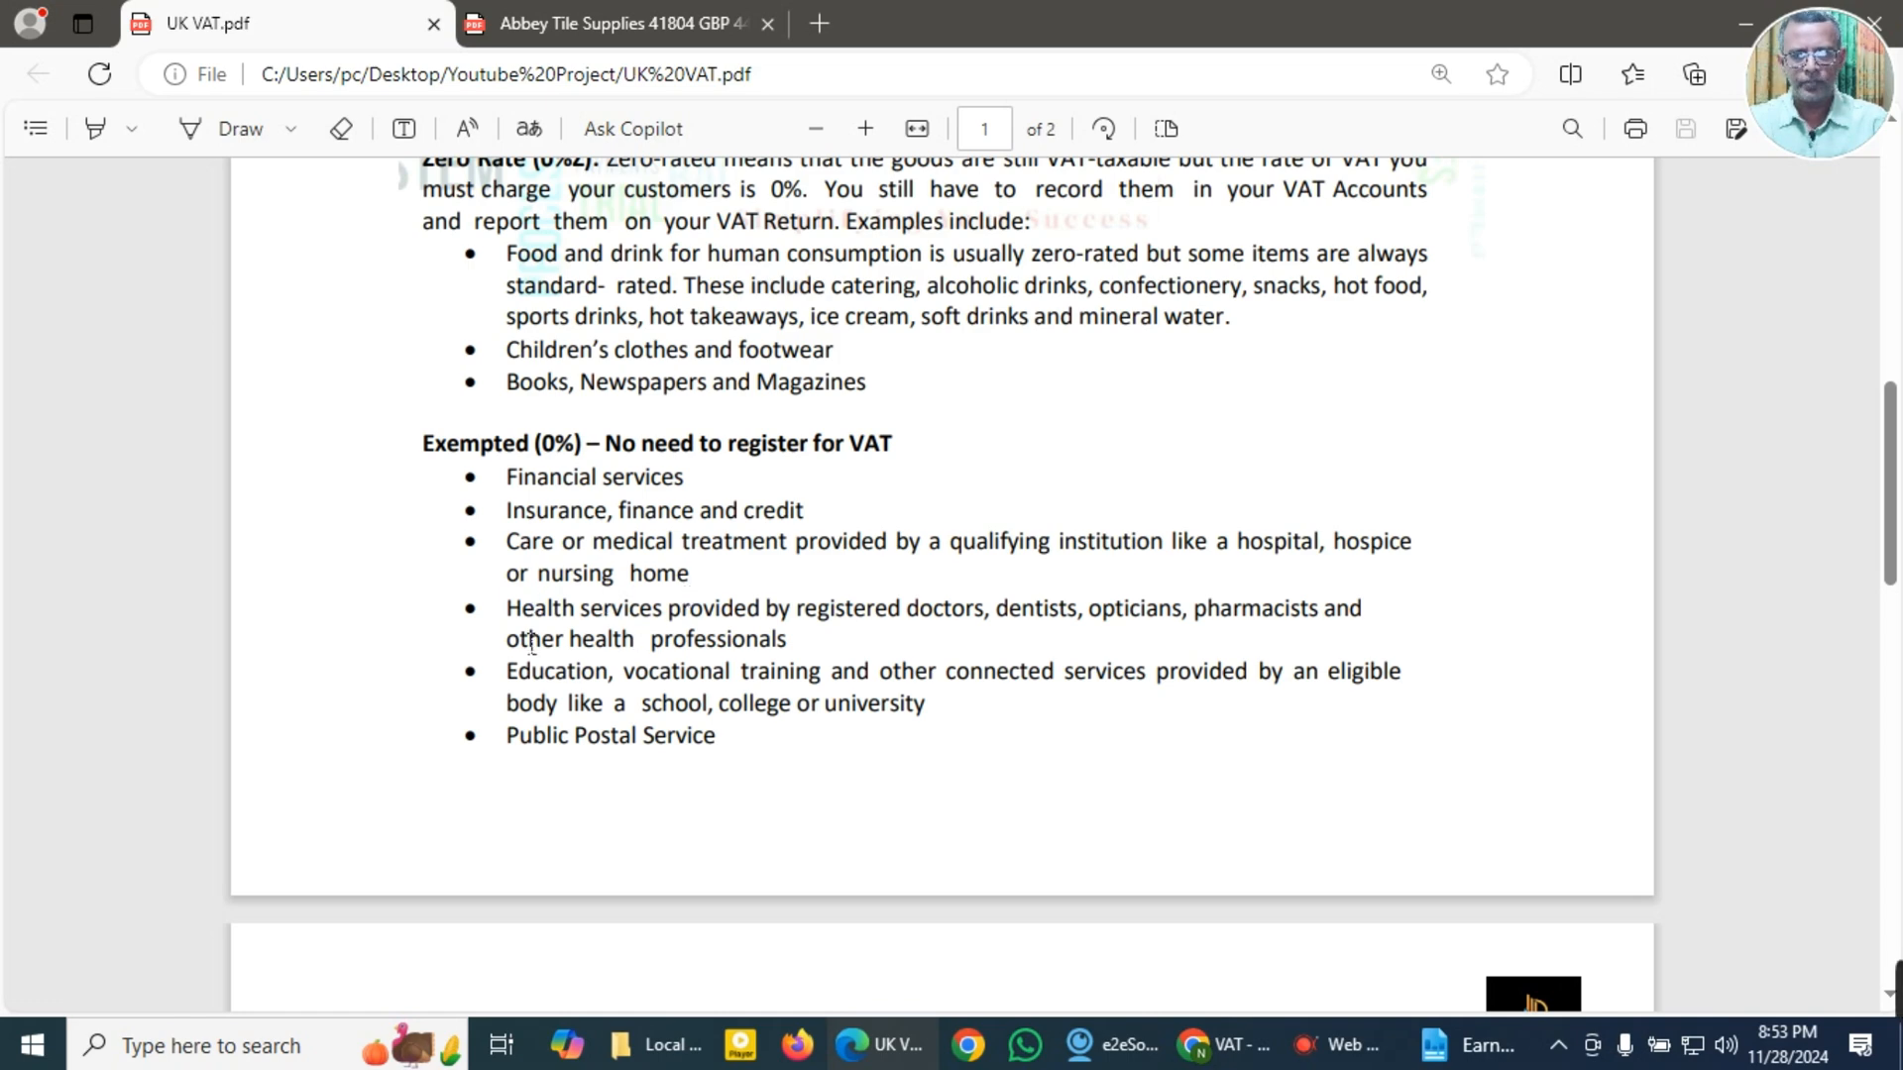
scroll(525, 595, "down", 1)
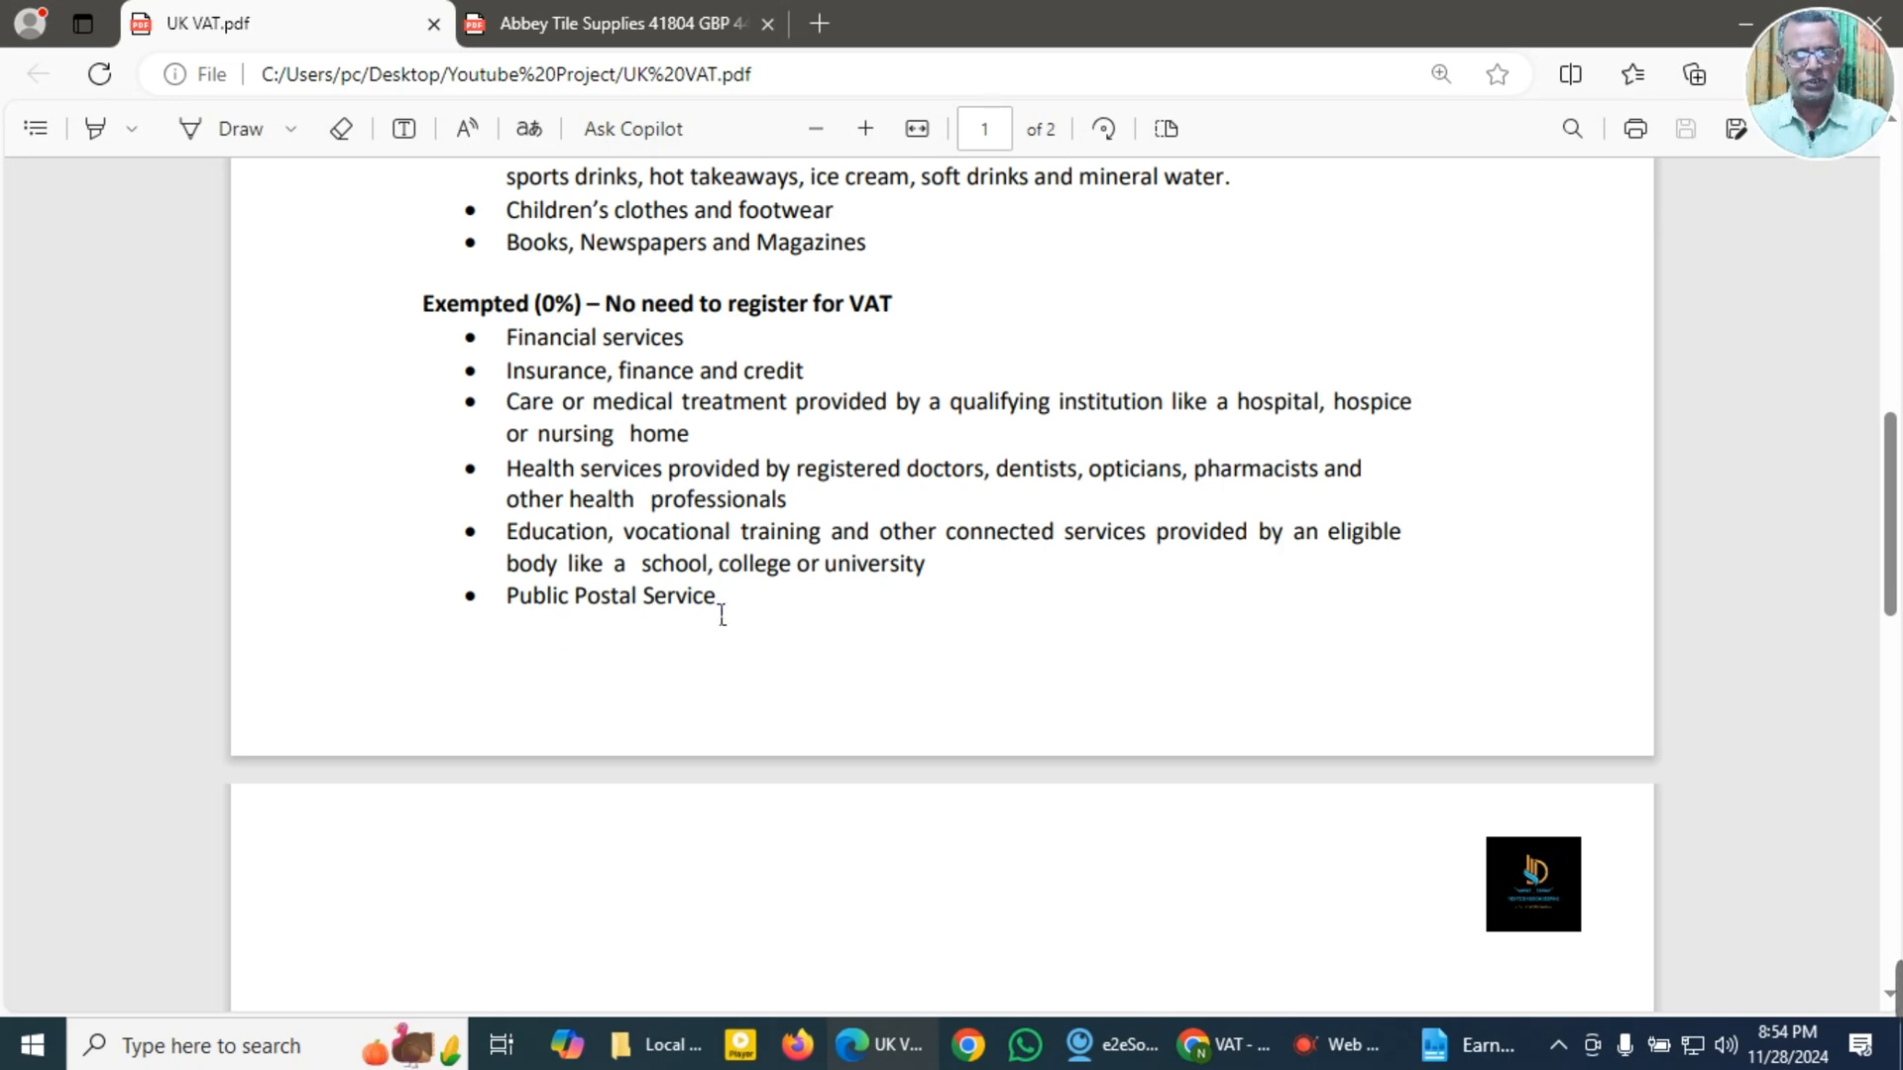
Step: Examine the UK VAT rate tables for sales and purchases on page 2, including which code suits each customer or supplier type
scroll(721, 615, "down", 2)
scroll(722, 614, "down", 2)
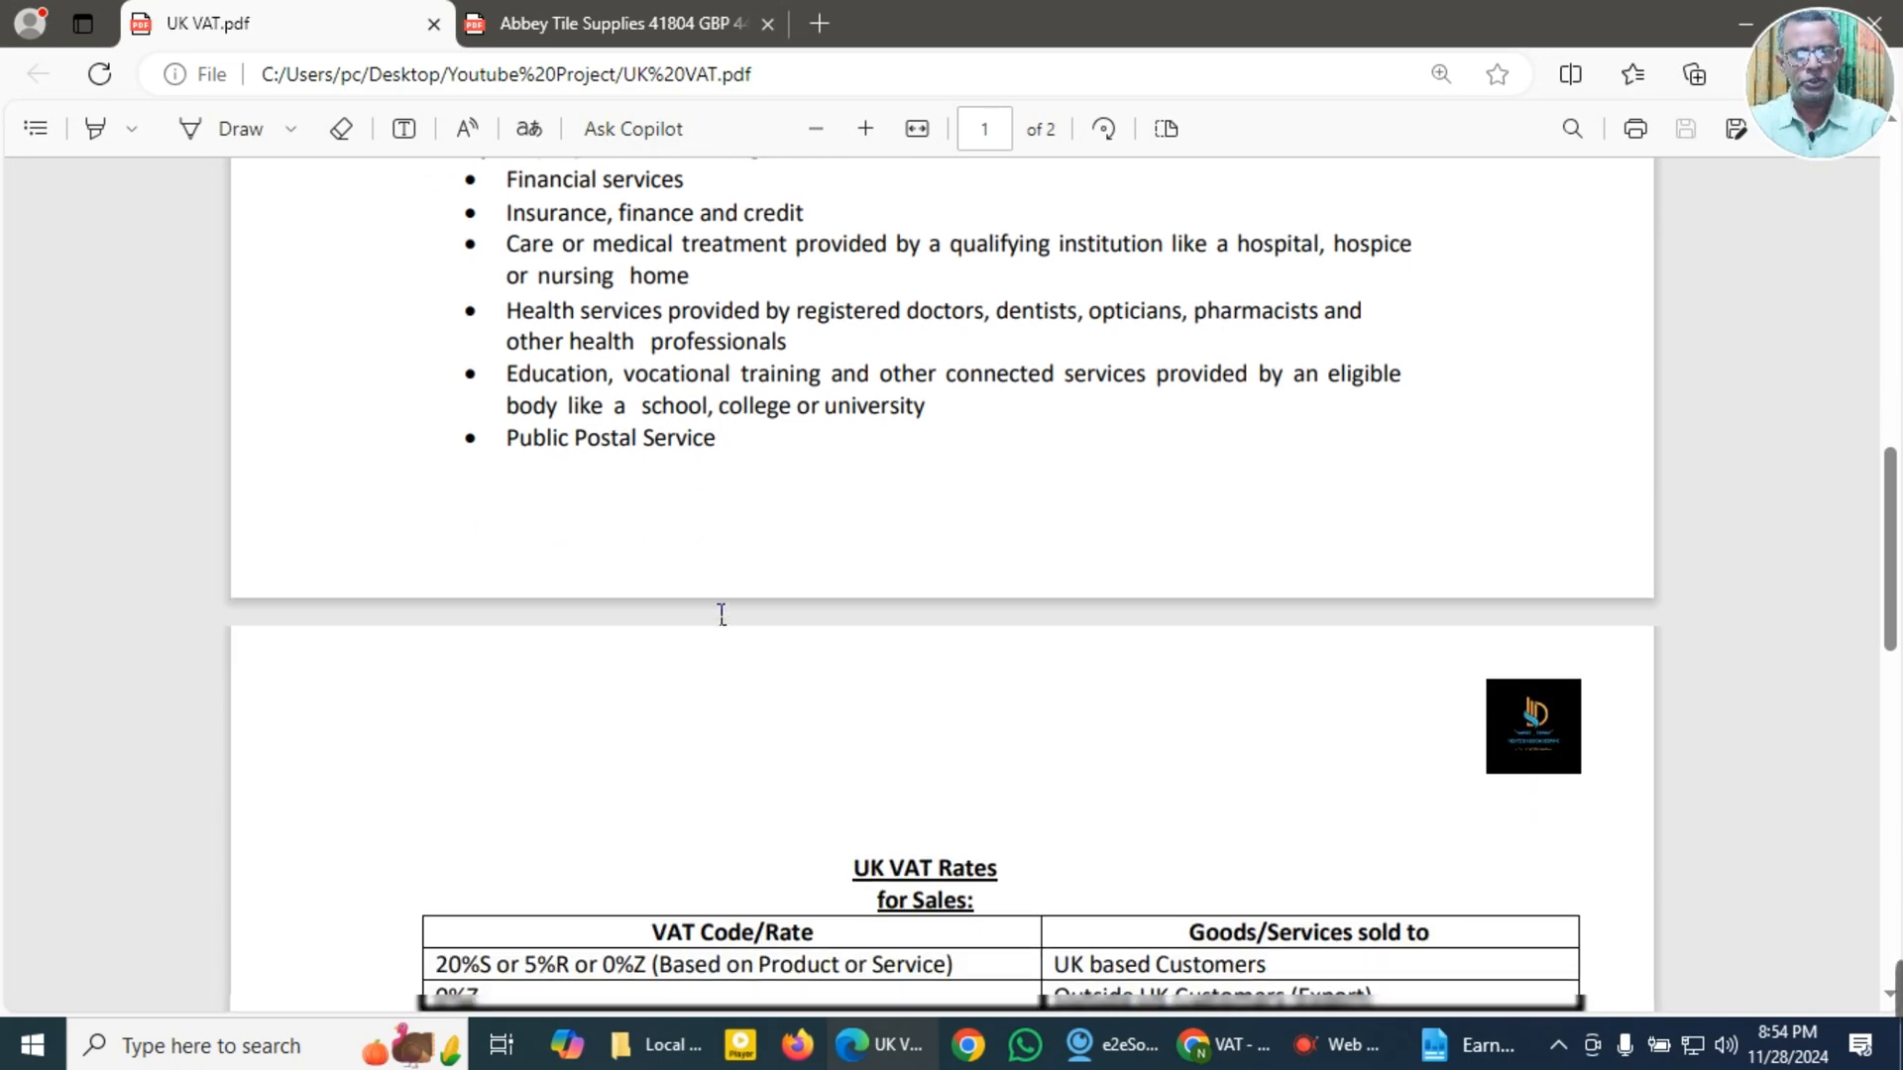
scroll(722, 614, "down", 2)
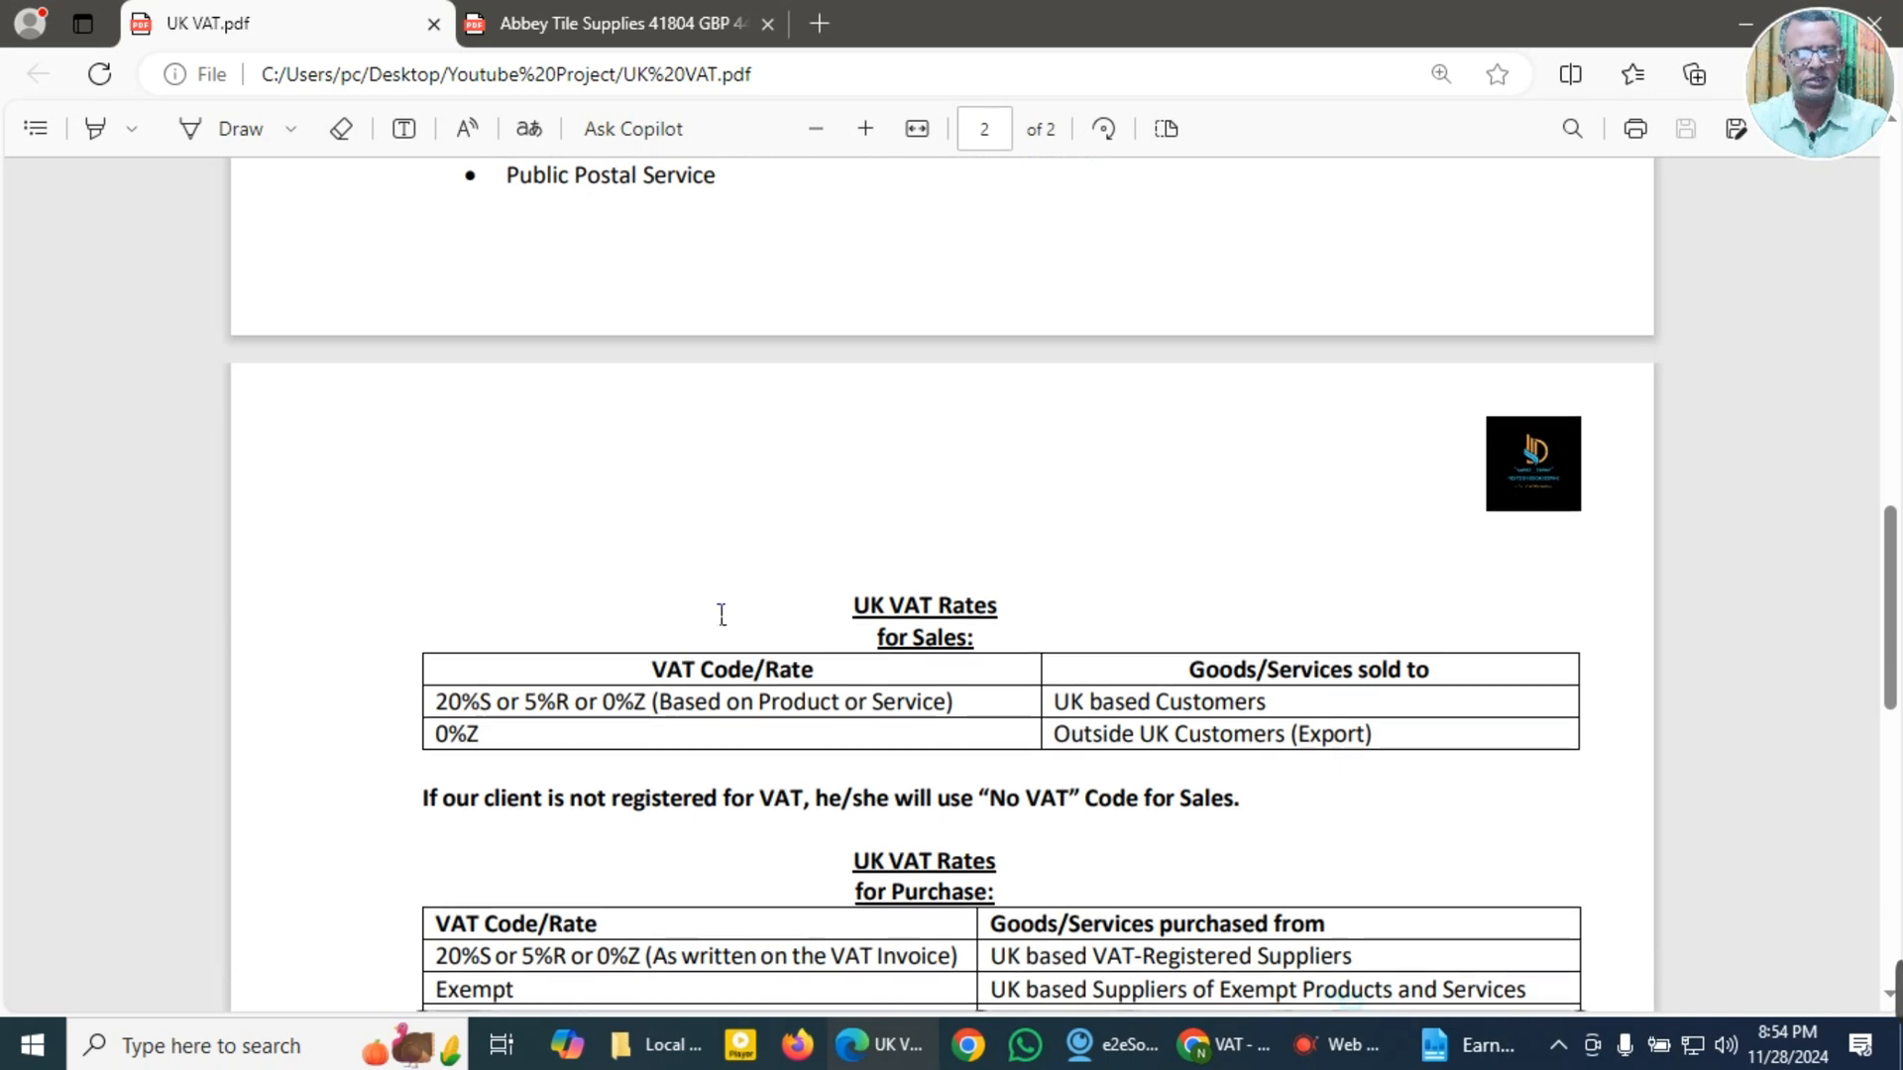
scroll(722, 615, "down", 2)
scroll(722, 614, "down", 2)
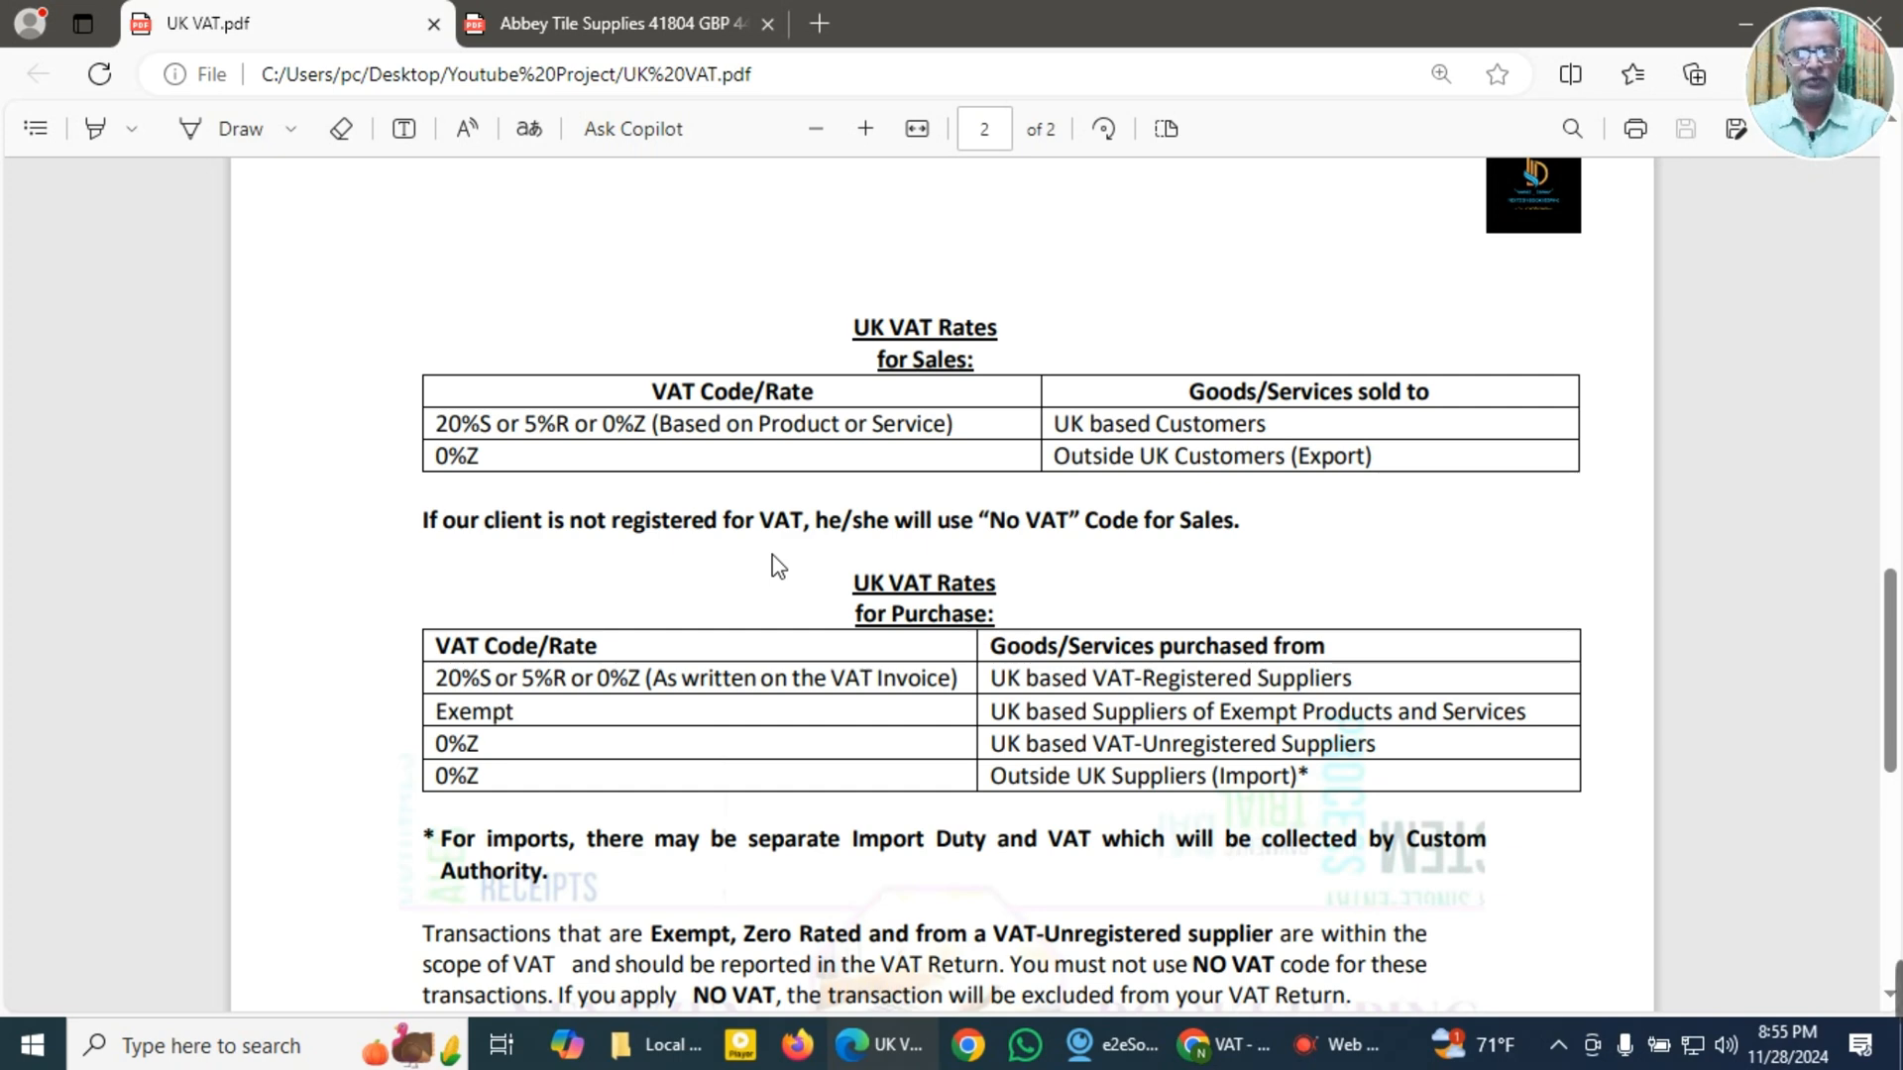
scroll(778, 565, "down", 4)
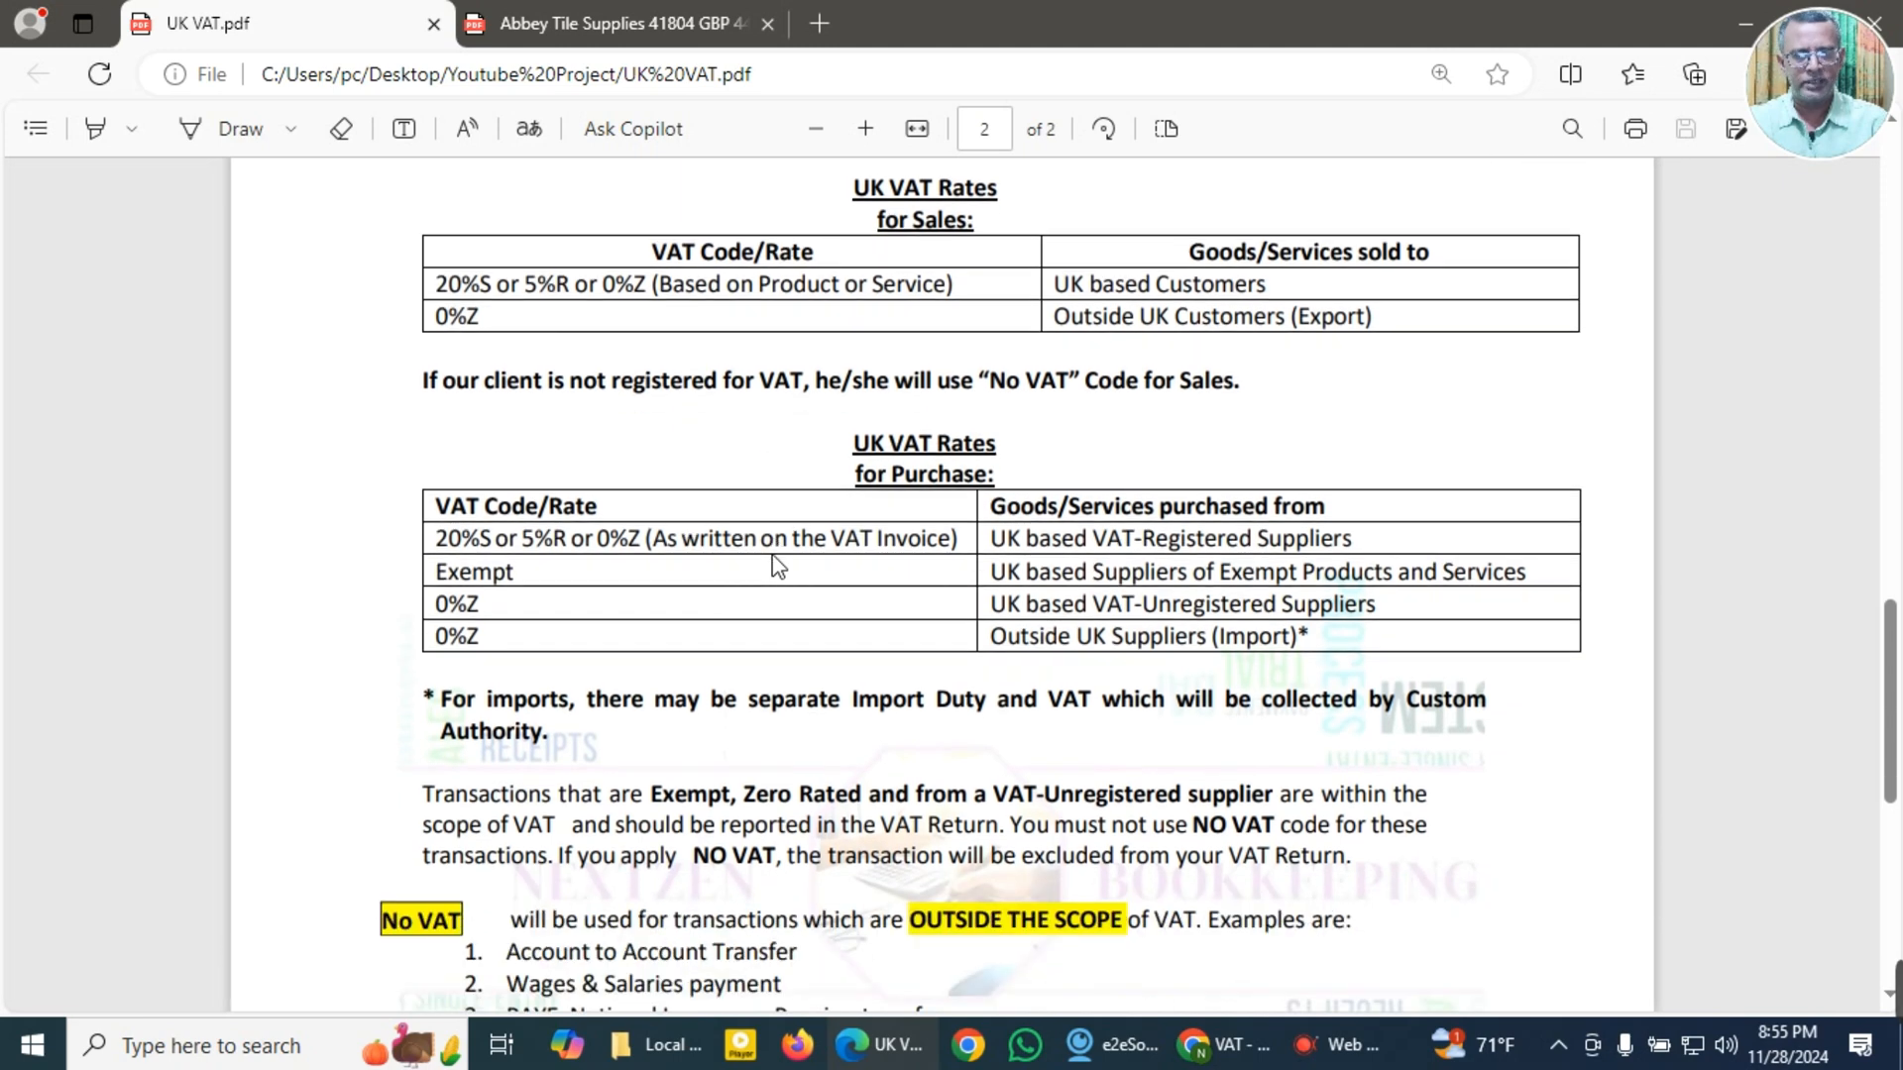
scroll(778, 565, "up", 1)
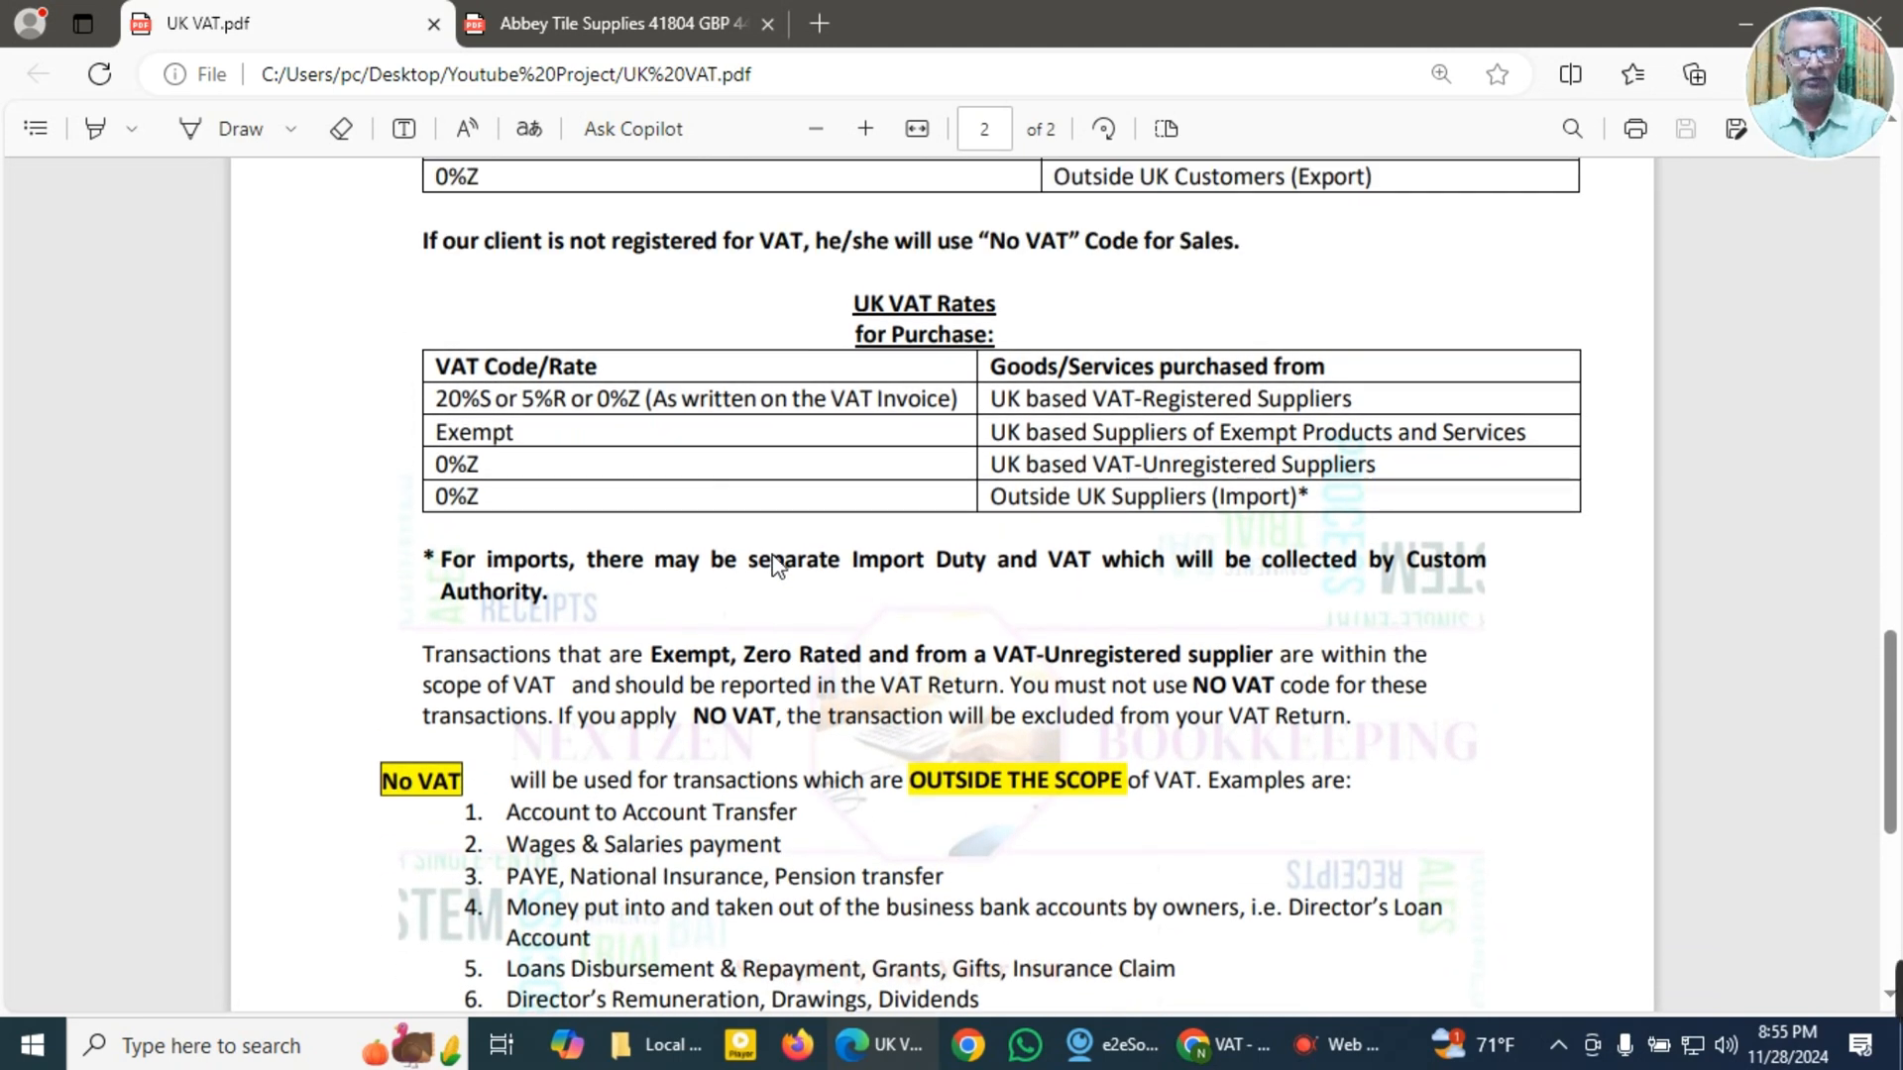
scroll(778, 565, "up", 2)
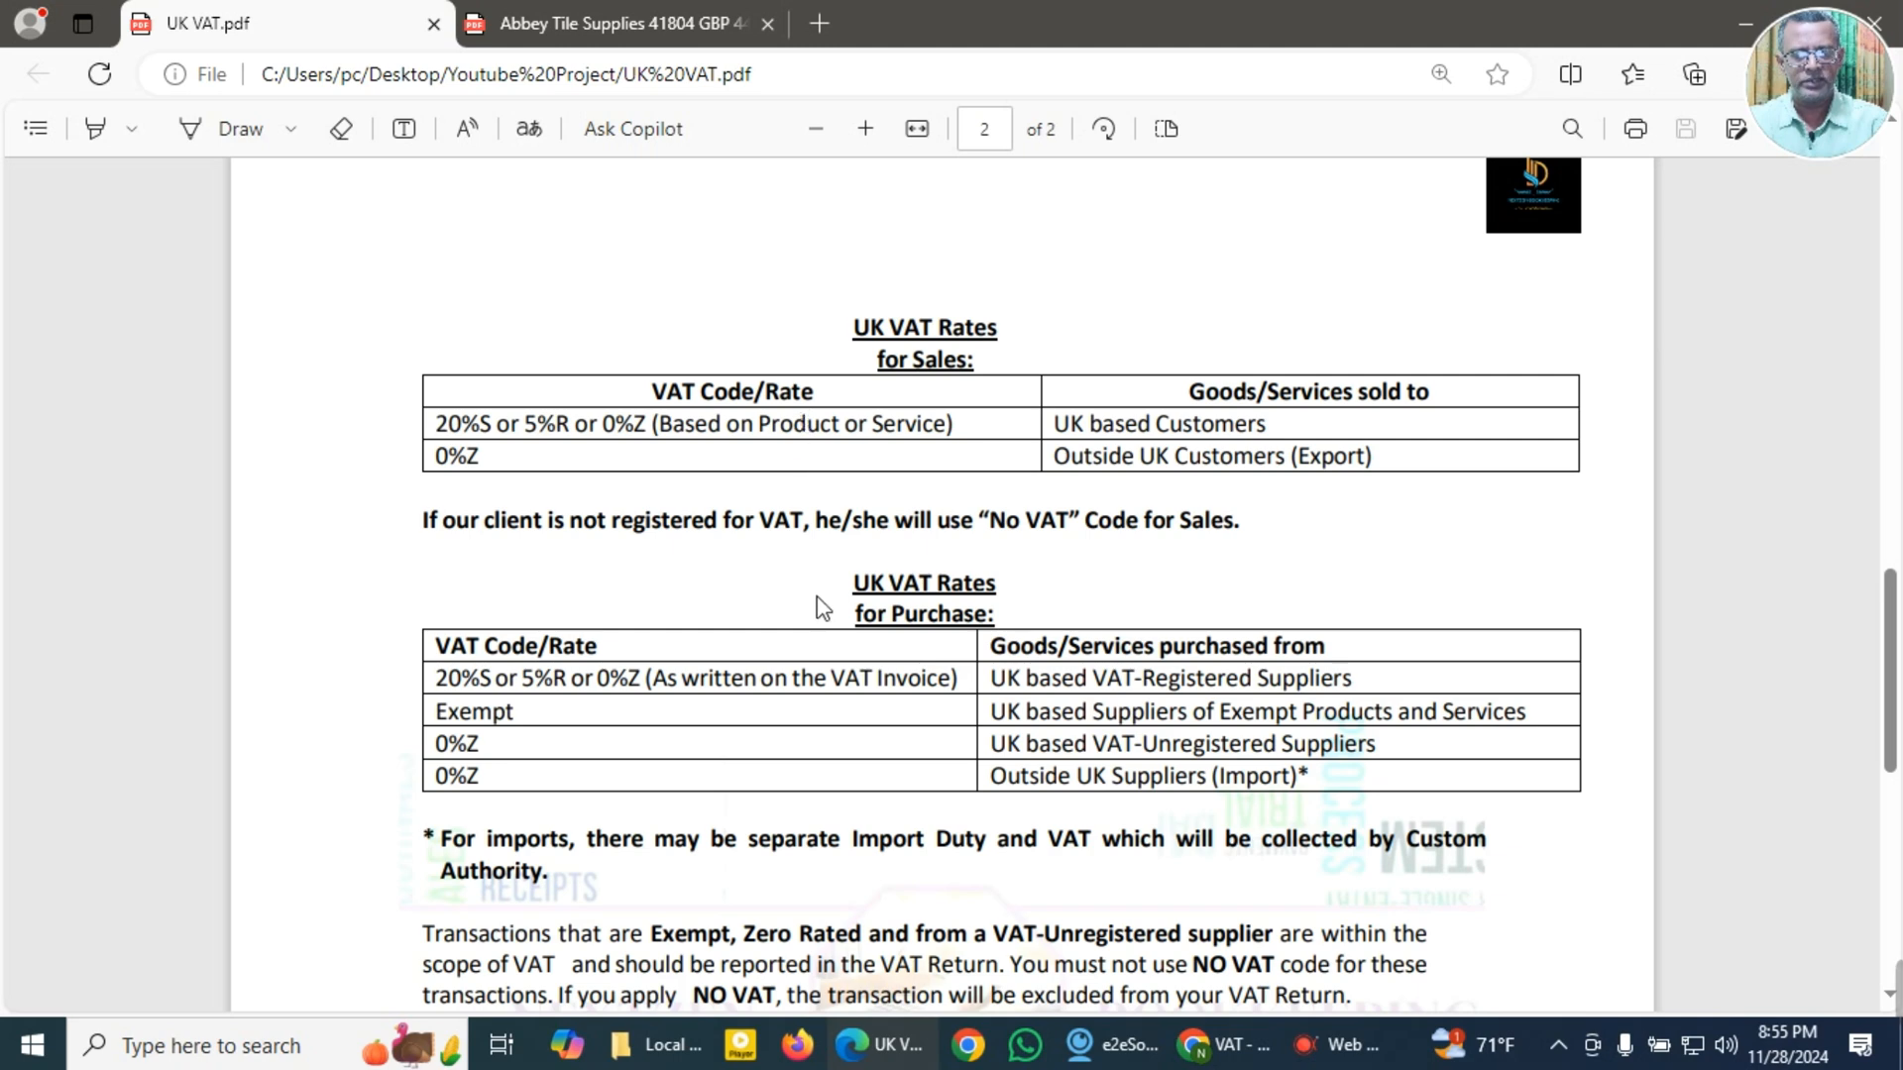
scroll(830, 604, "down", 2)
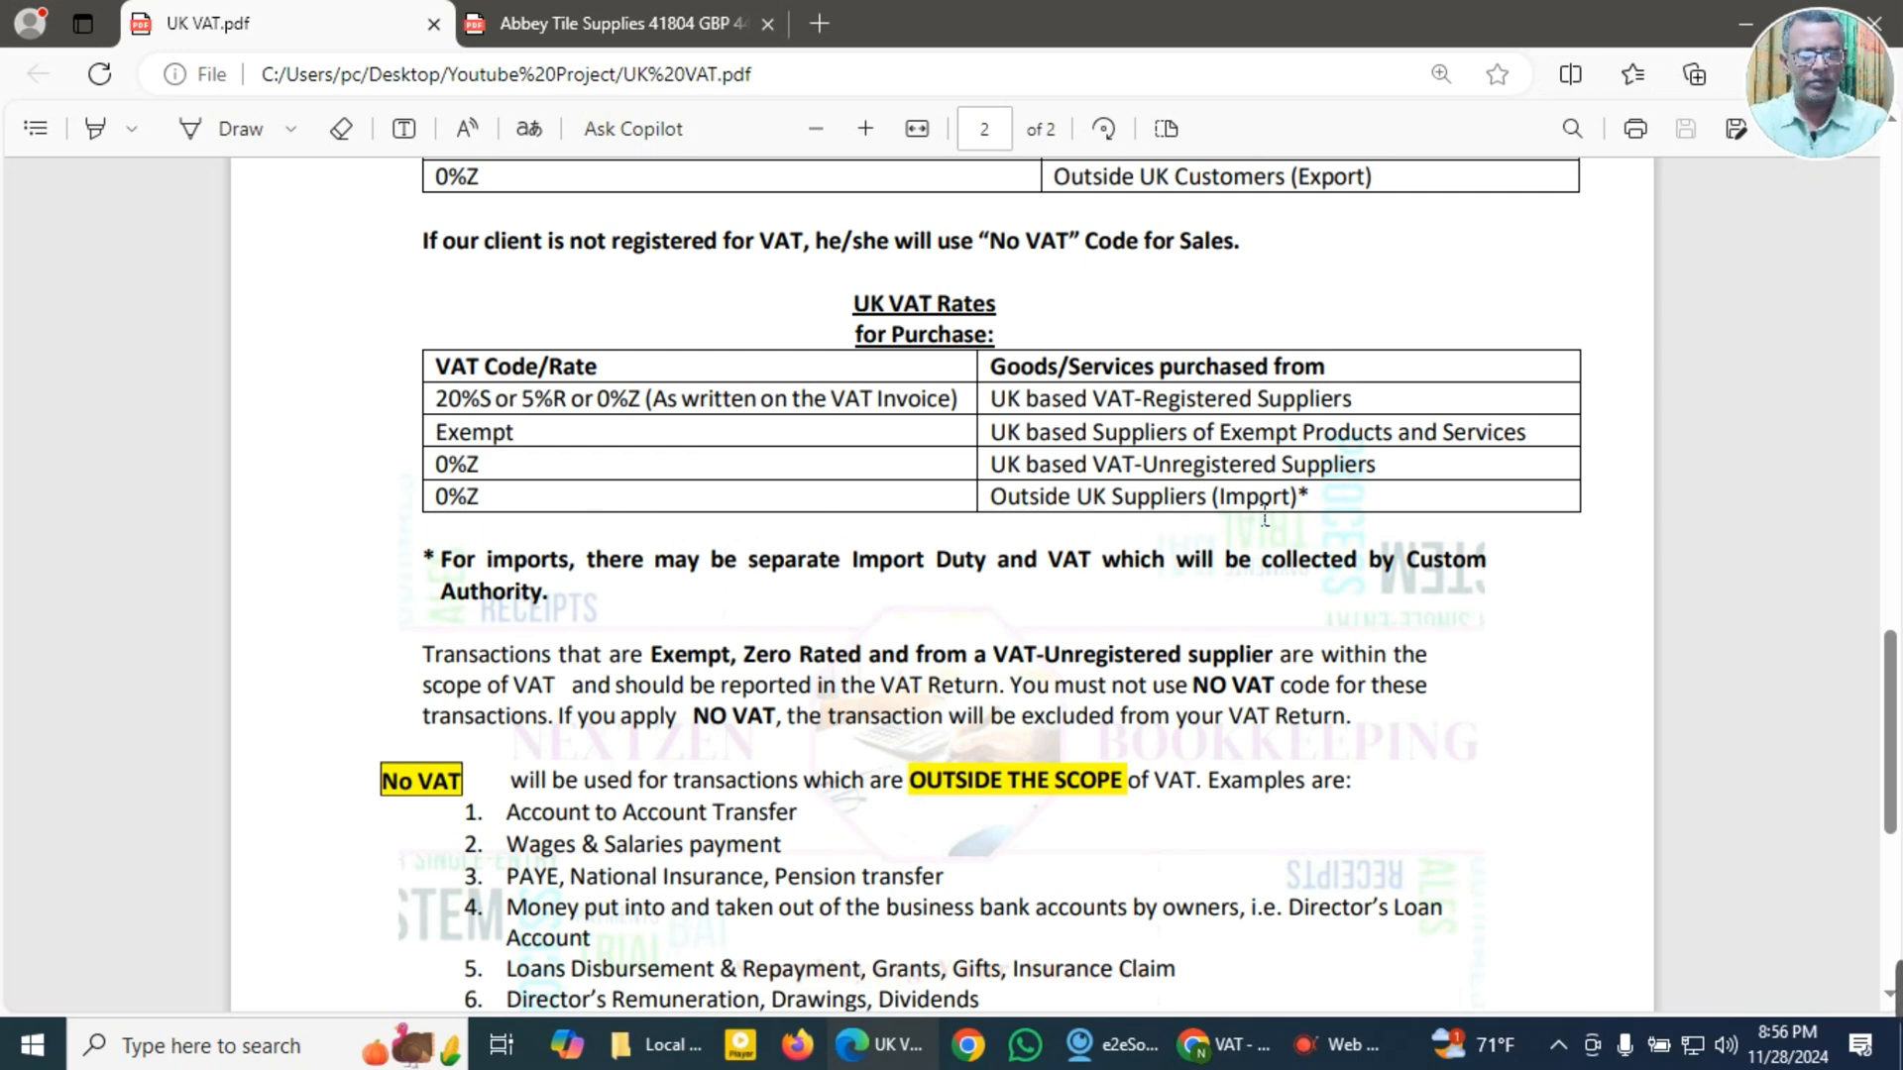
scroll(1186, 307, "up", 2)
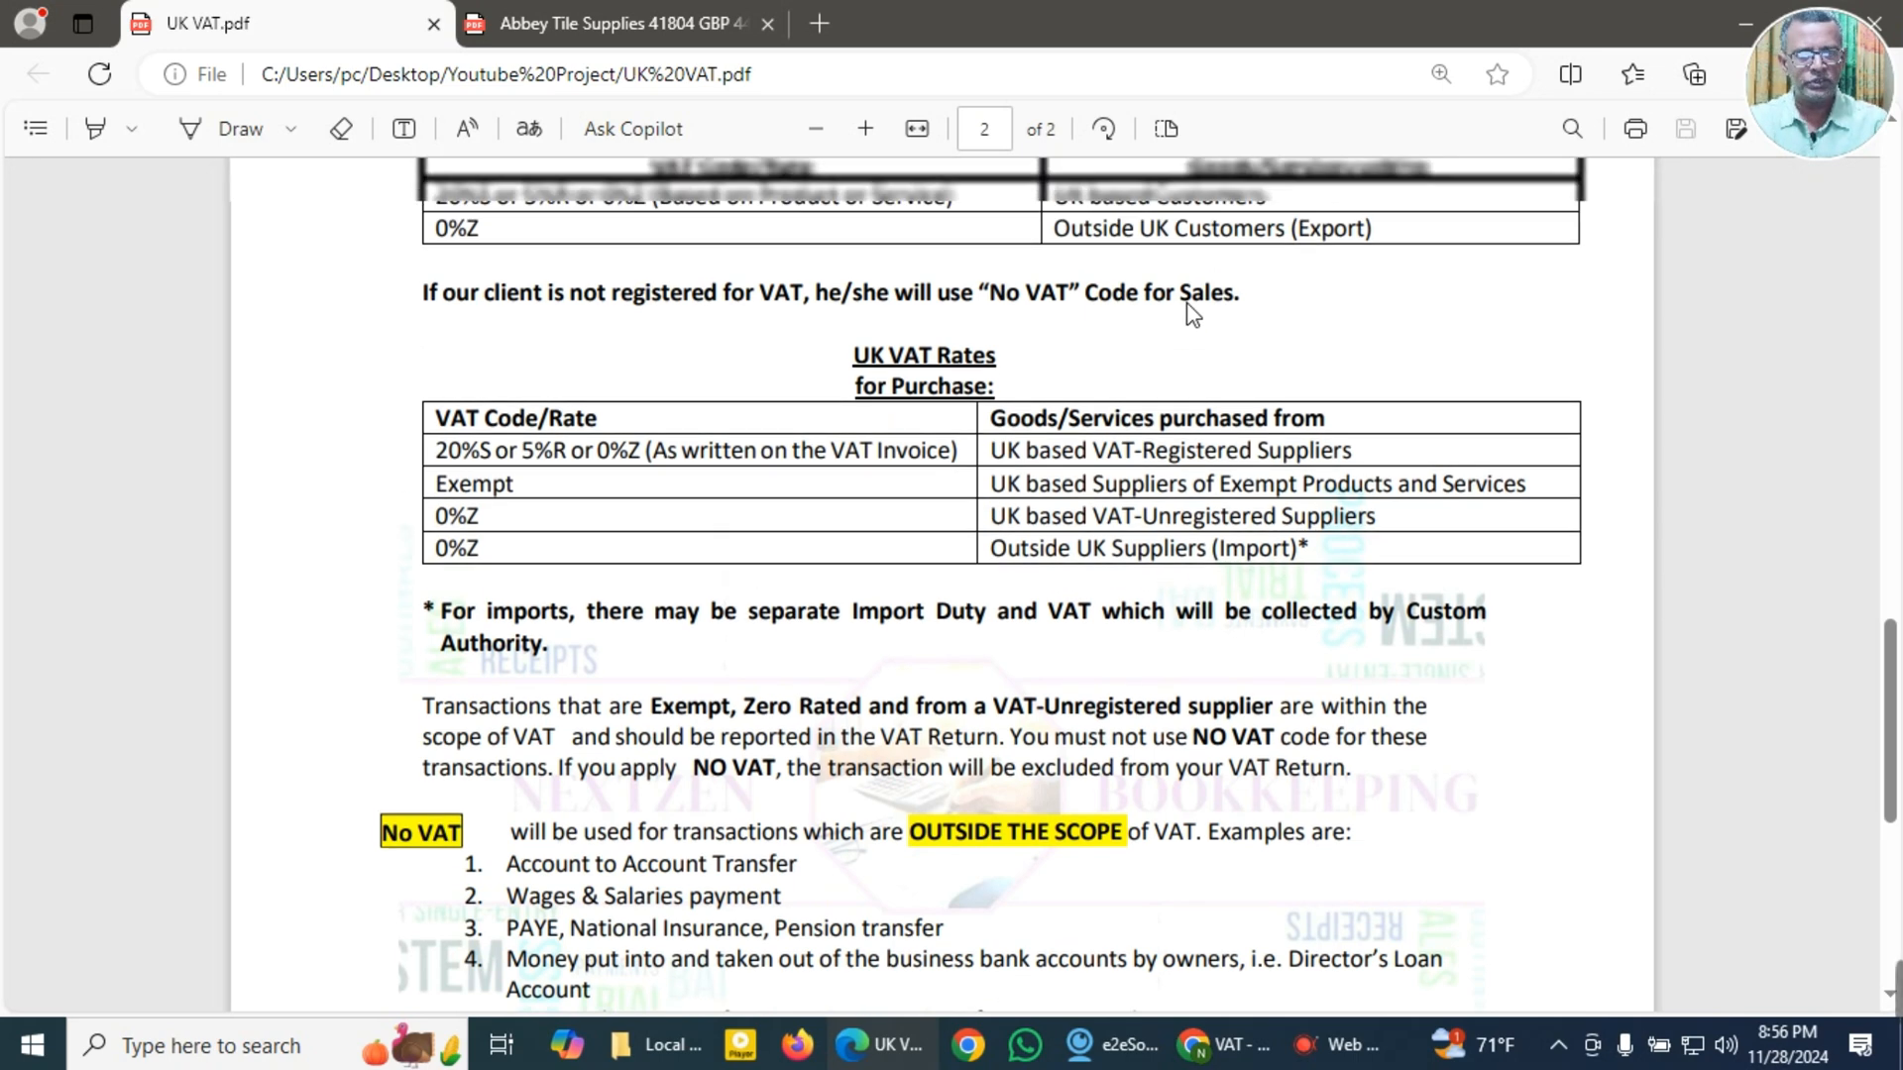
scroll(1066, 607, "down", 2)
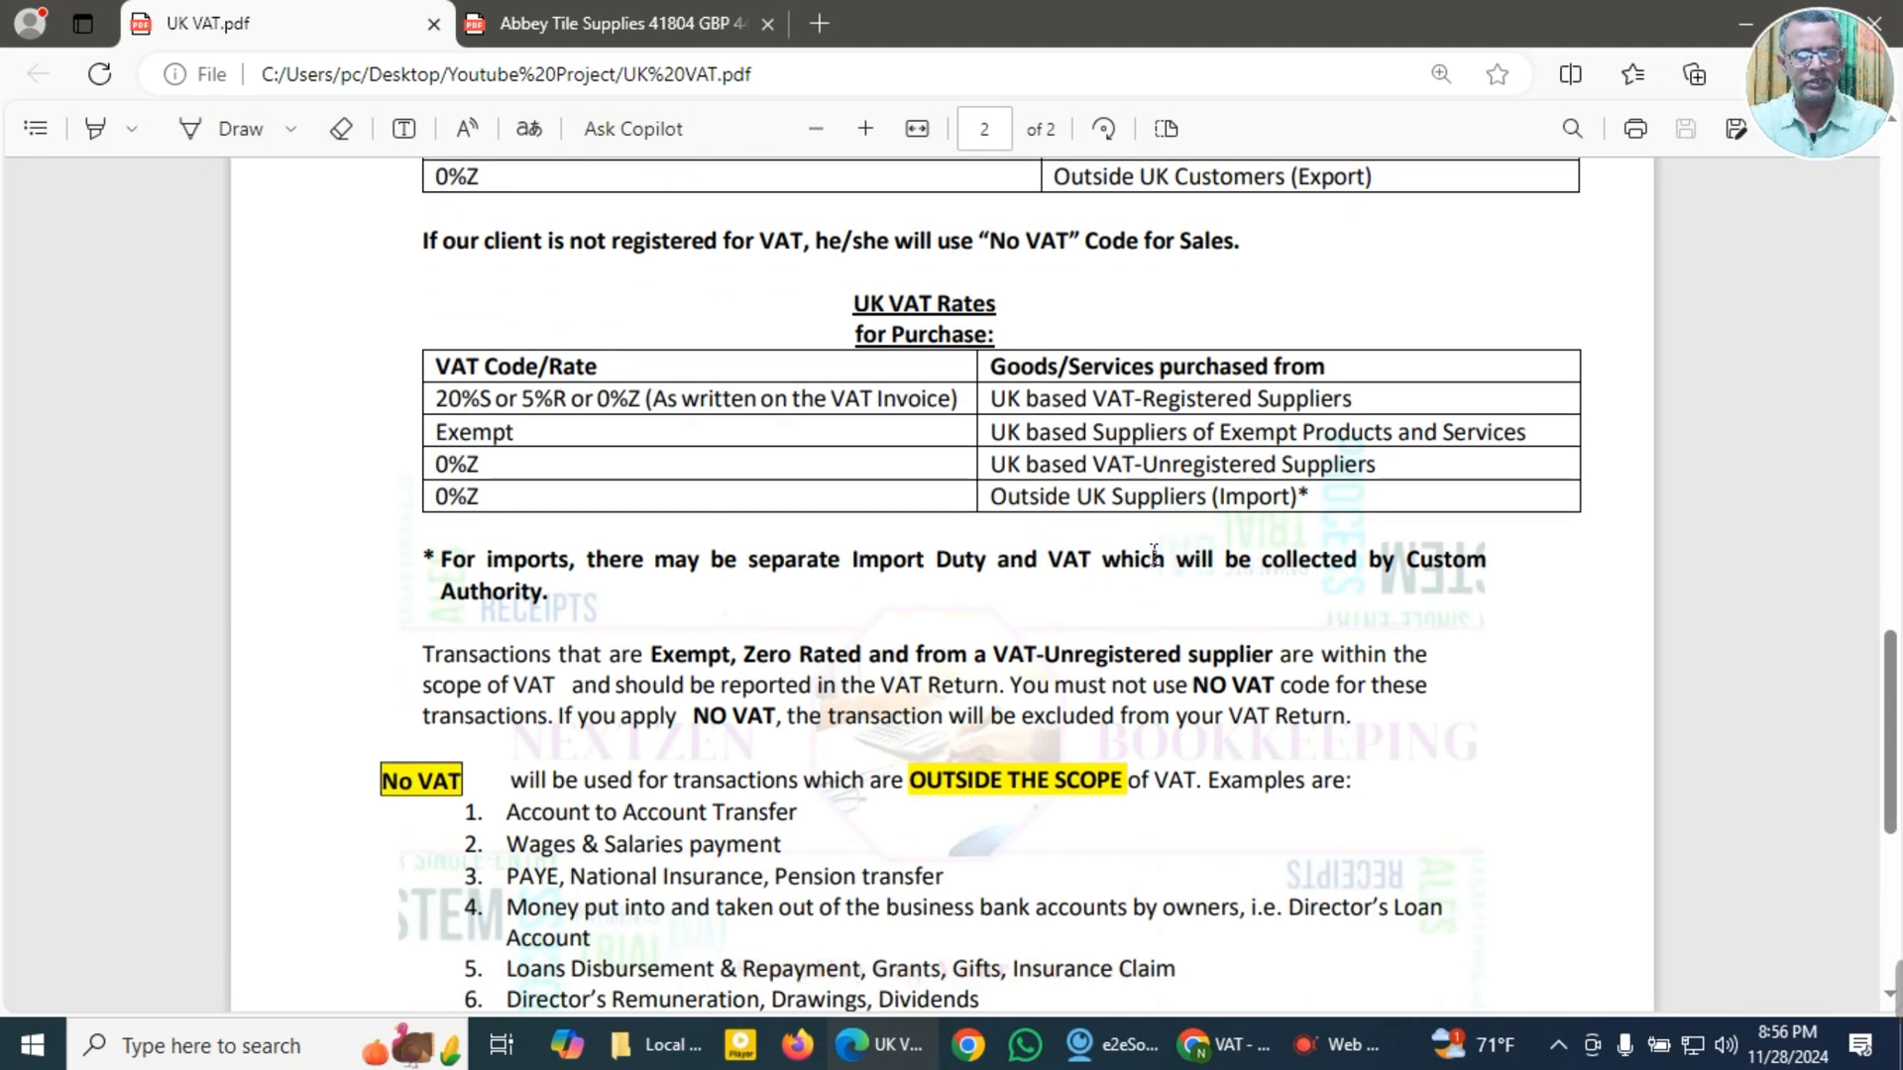
Step: Read the import duty note, the reporting rules for exempt and zero-rated transactions, and the No VAT examples outside the scope
scroll(644, 494, "down", 2)
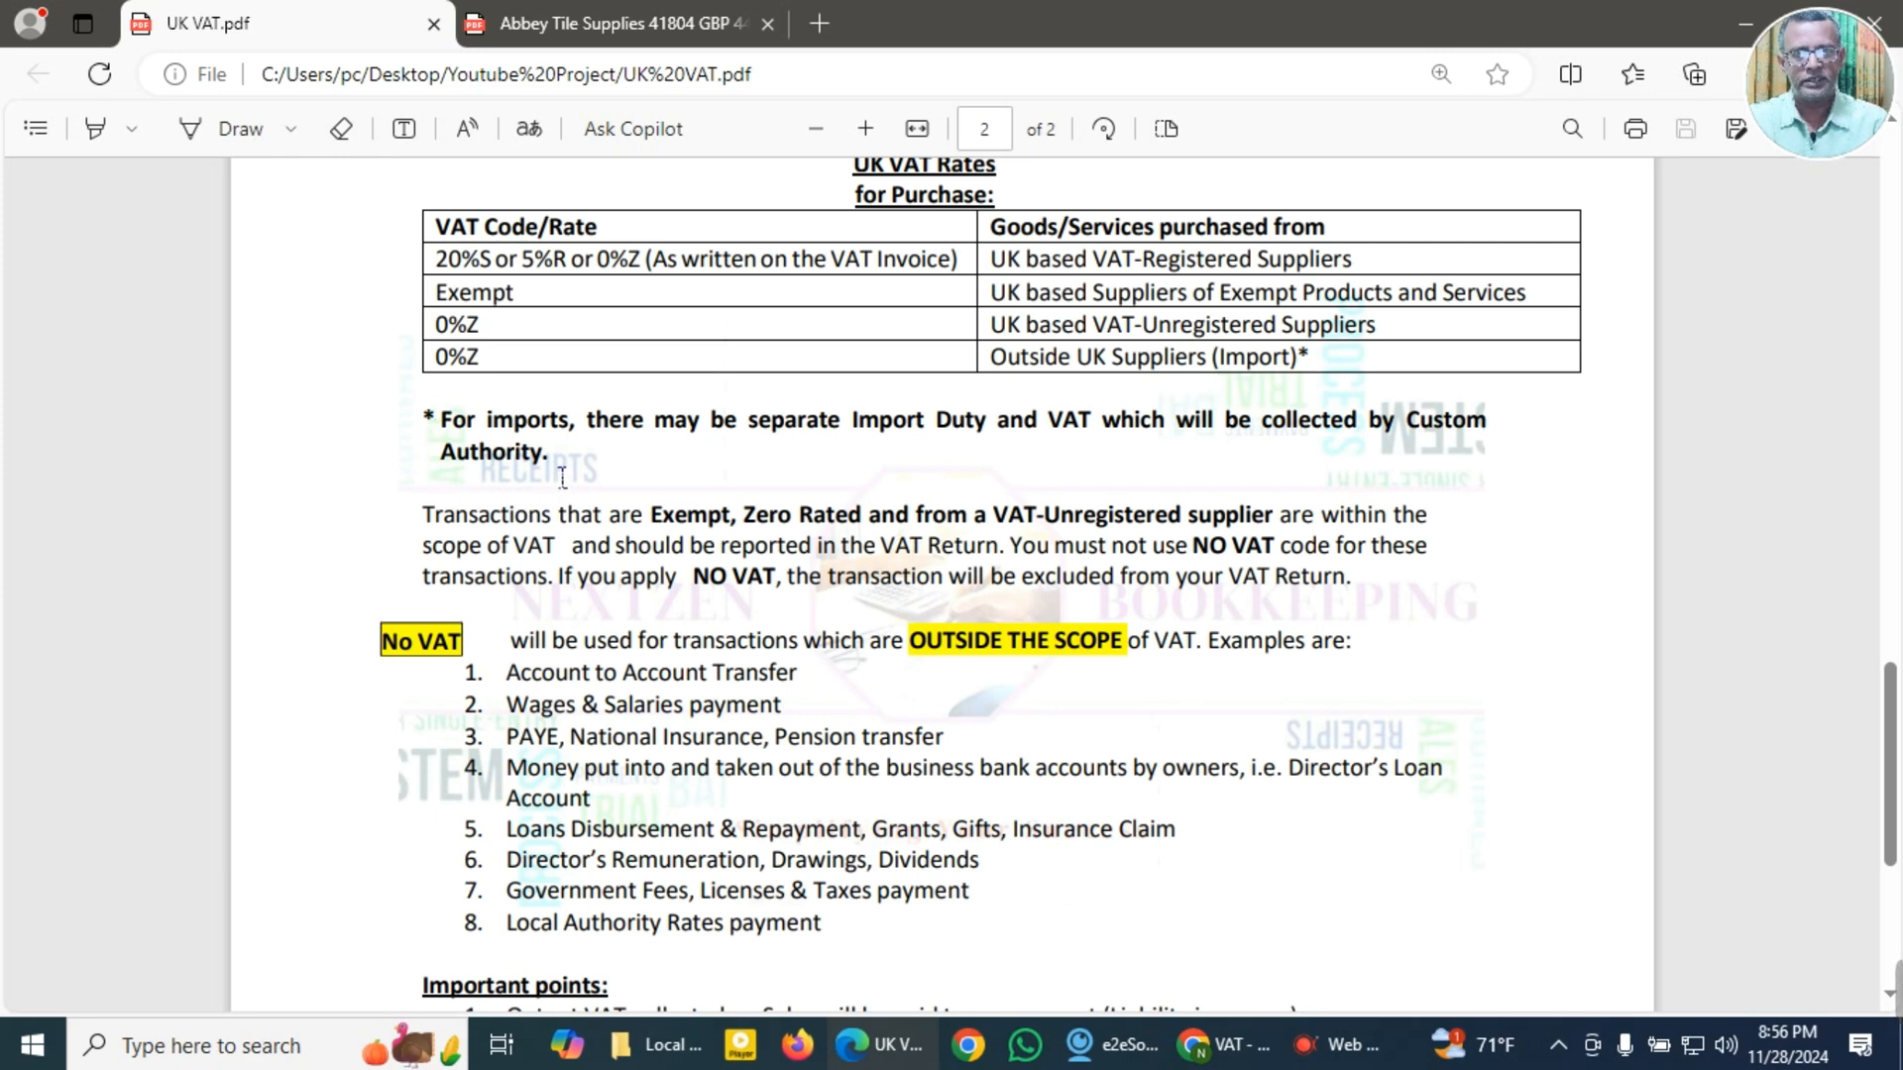
scroll(540, 553, "down", 2)
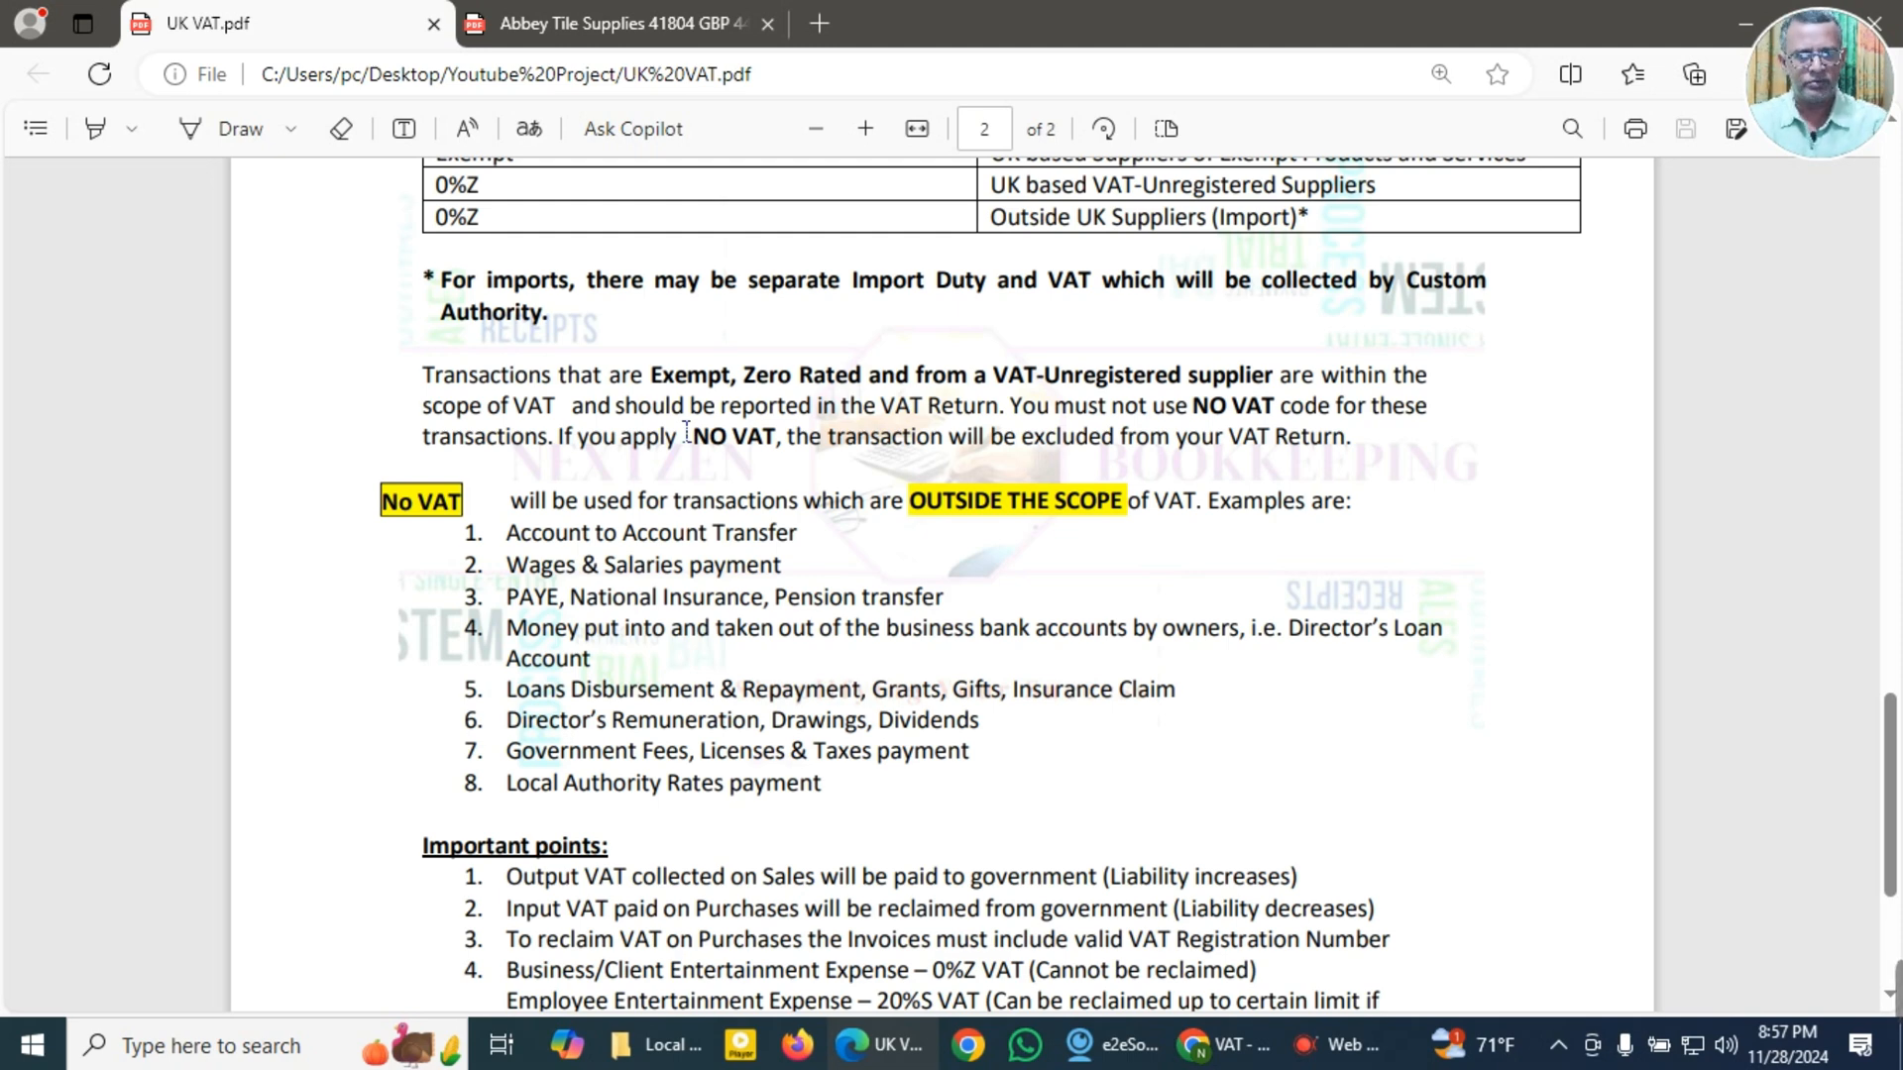
scroll(686, 433, "down", 3)
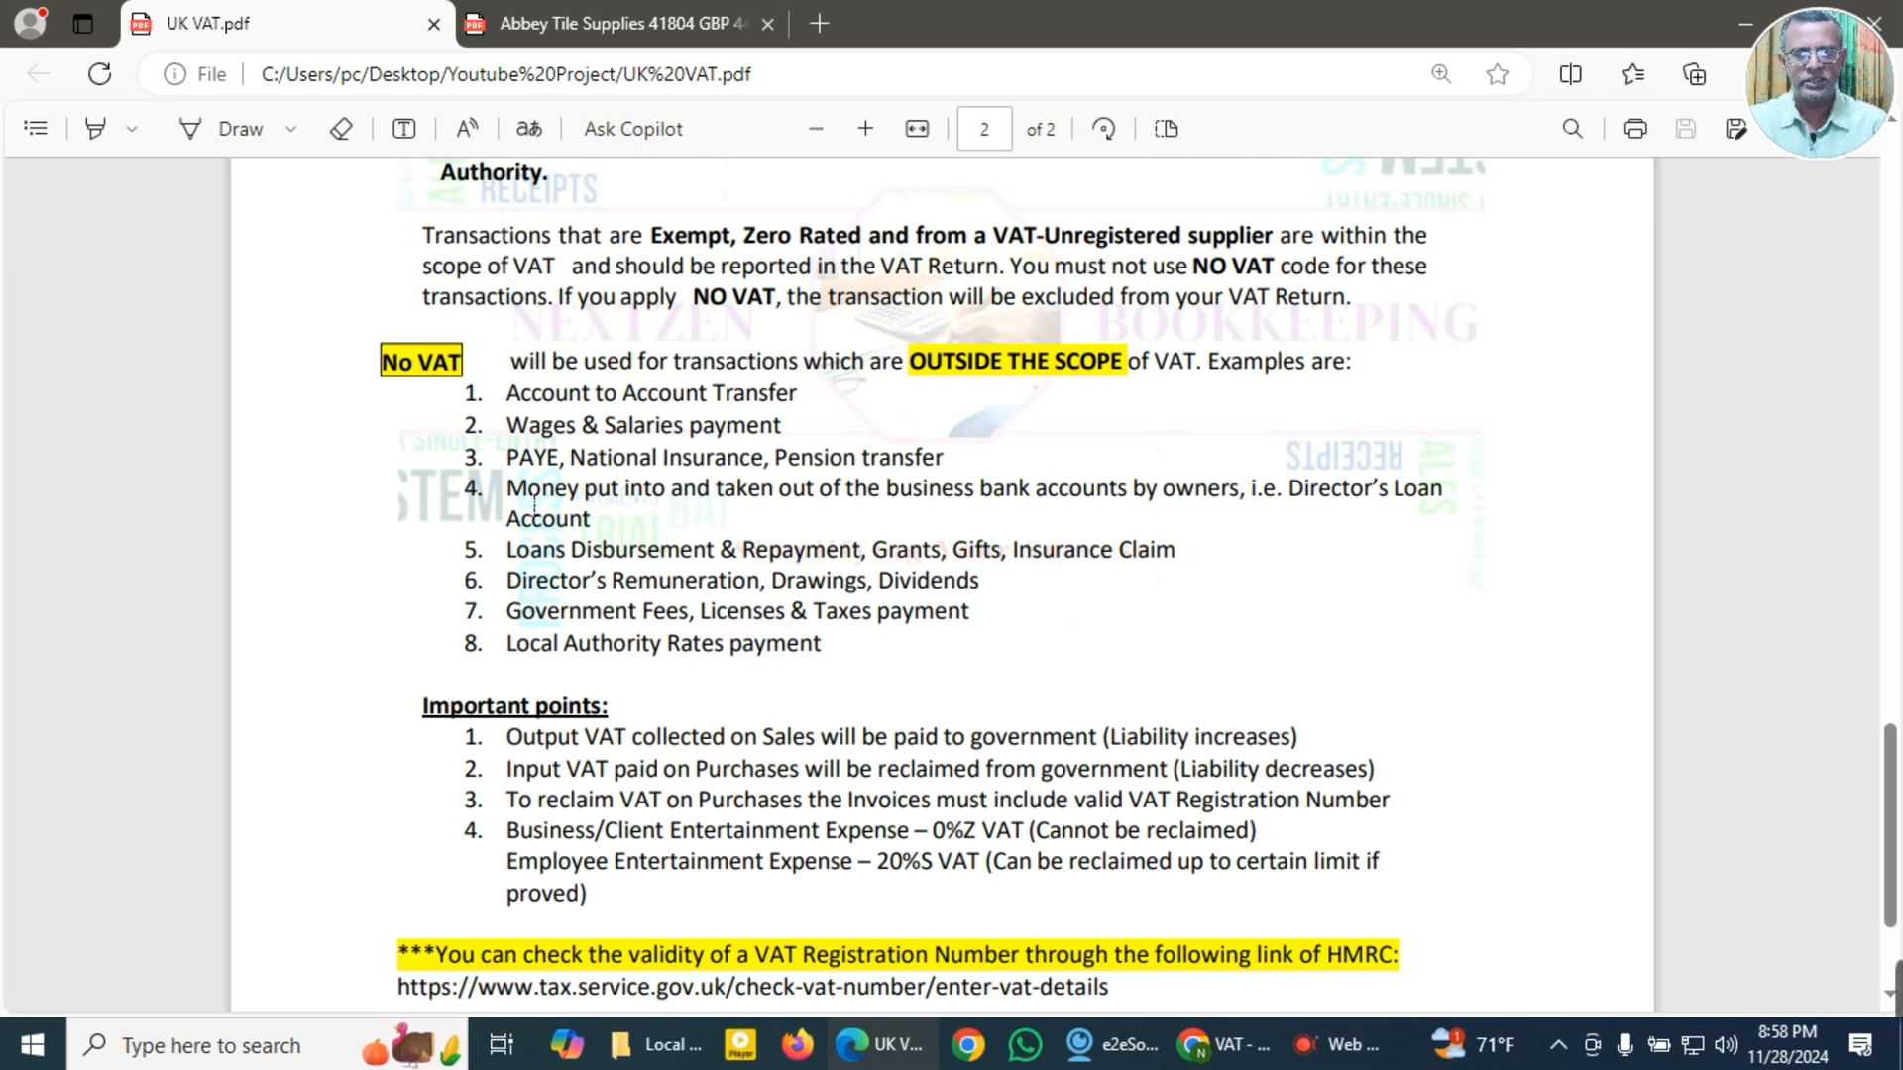
scroll(535, 503, "down", 1)
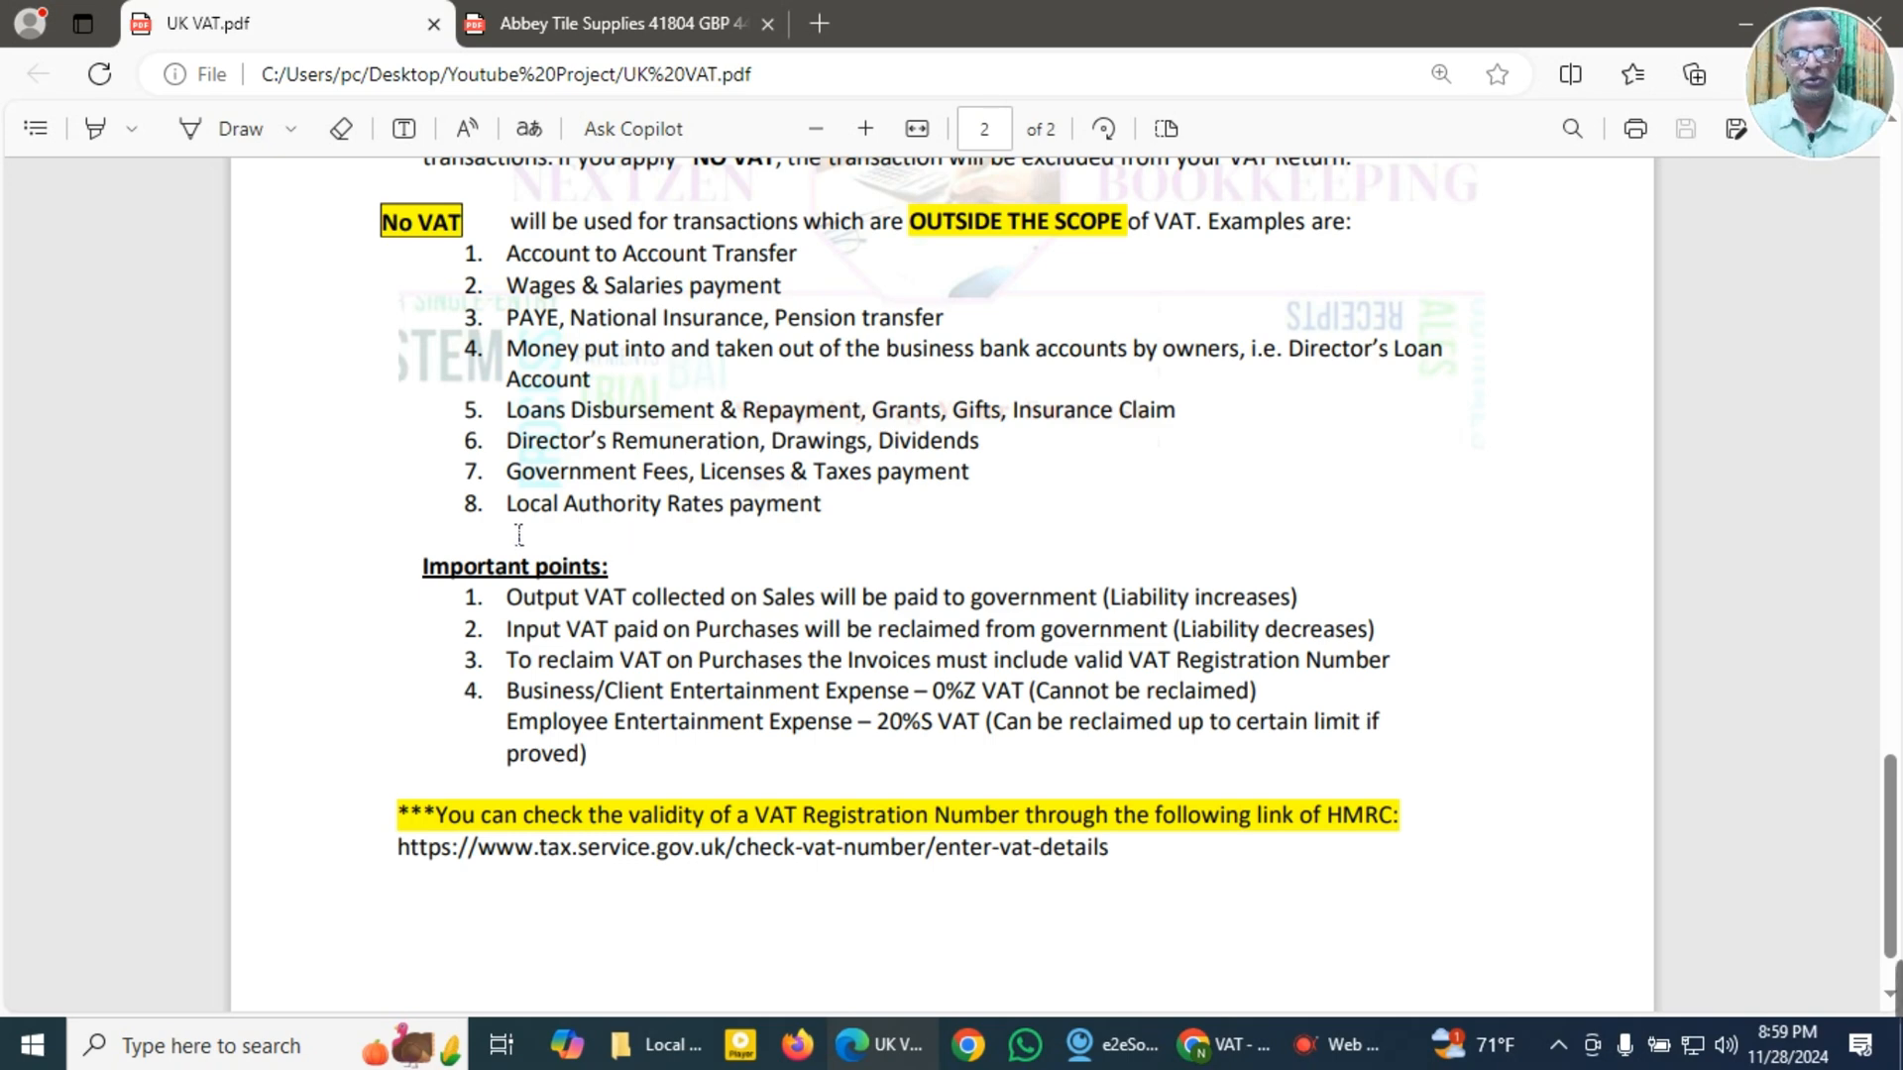
Step: Review the Important points, marking the output VAT liability, input VAT reclaim and valid VAT Registration Number text while reading
scroll(519, 536, "down", 1)
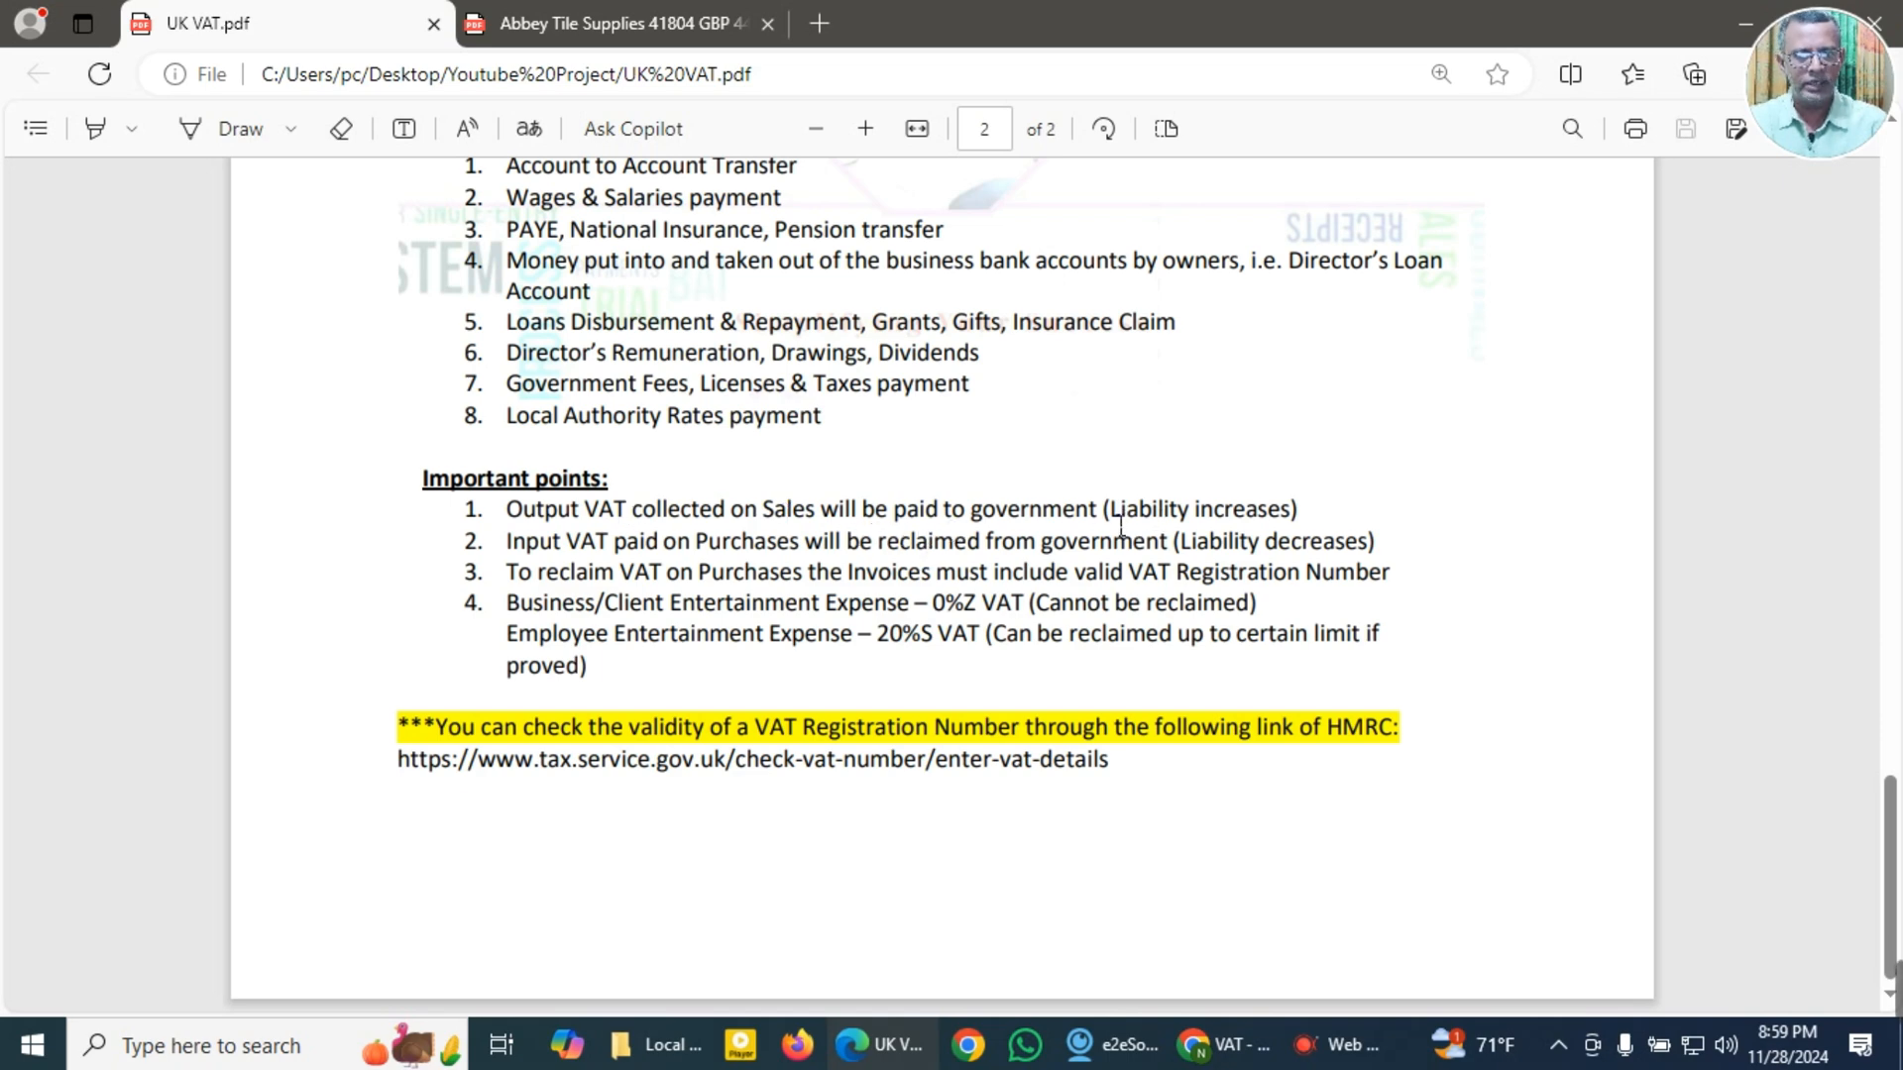
left_click_drag(1104, 510, 1293, 516)
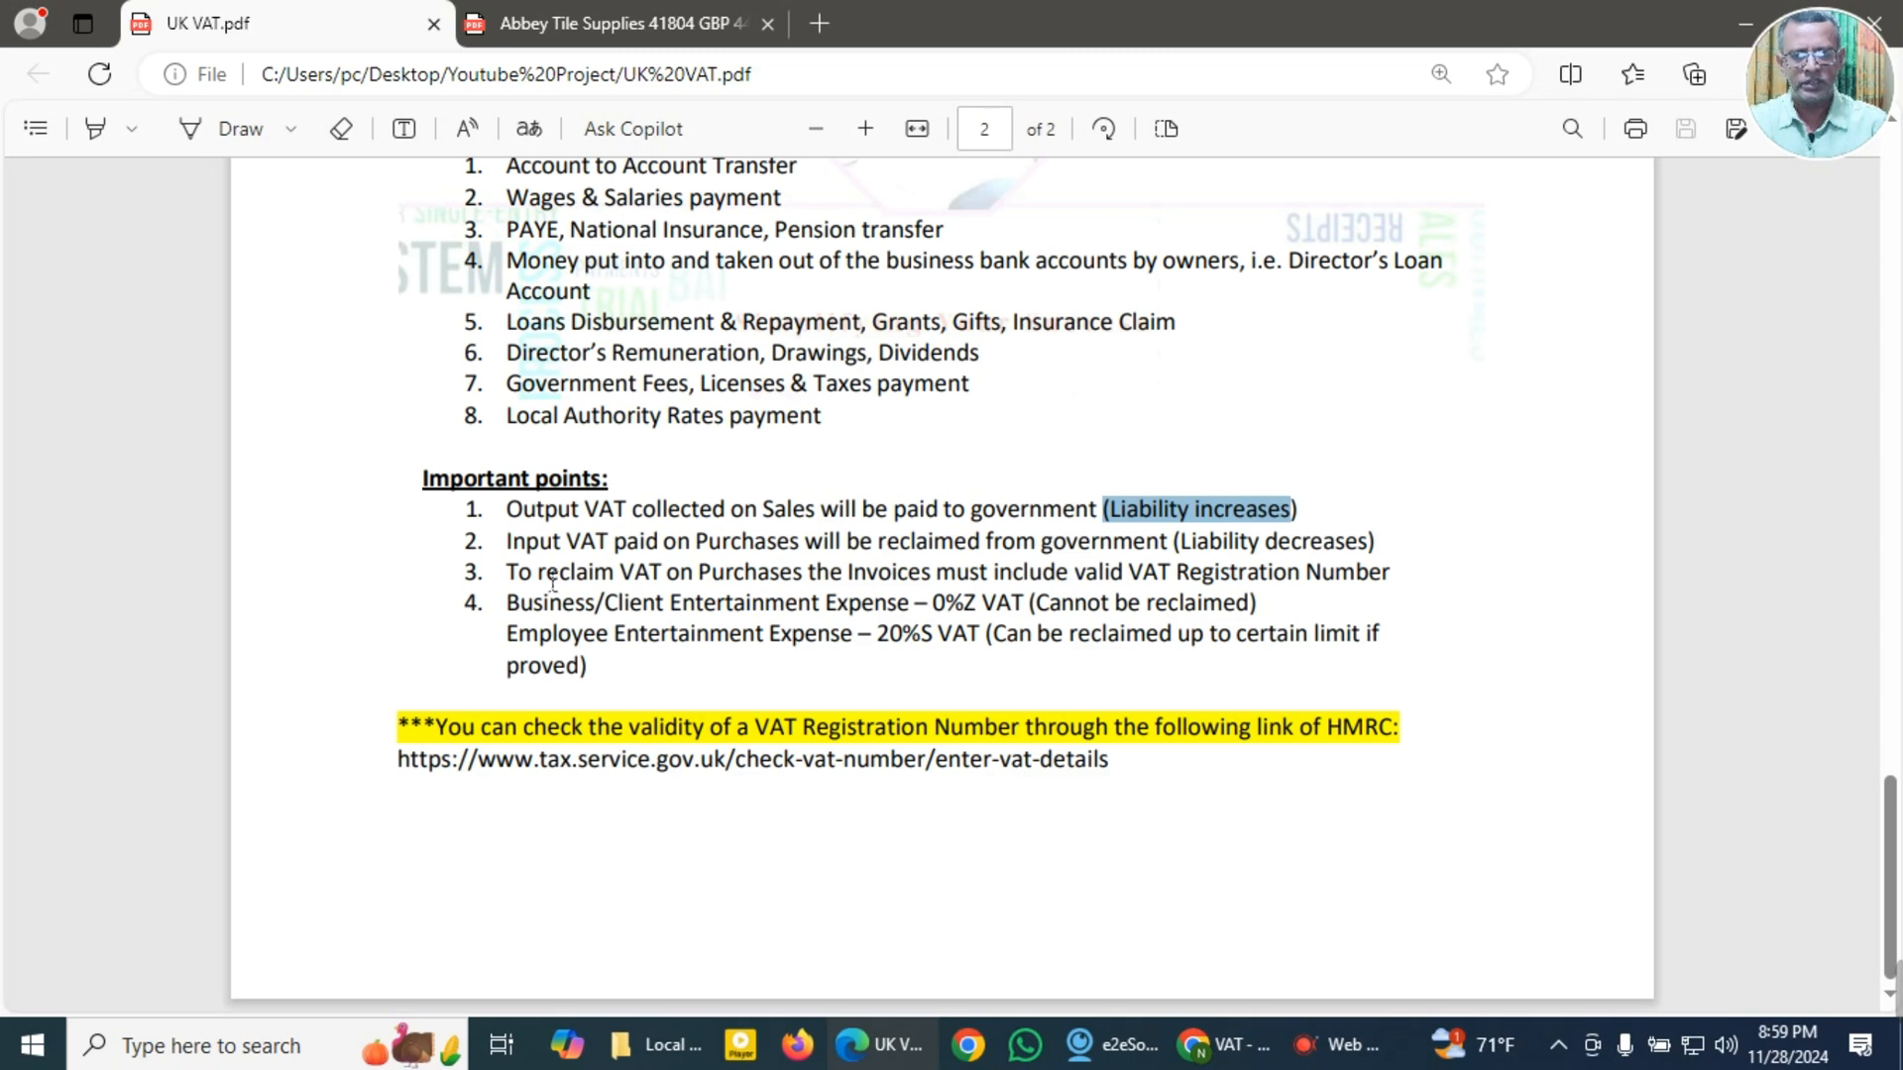
left_click_drag(506, 543, 1162, 560)
left_click(1436, 505)
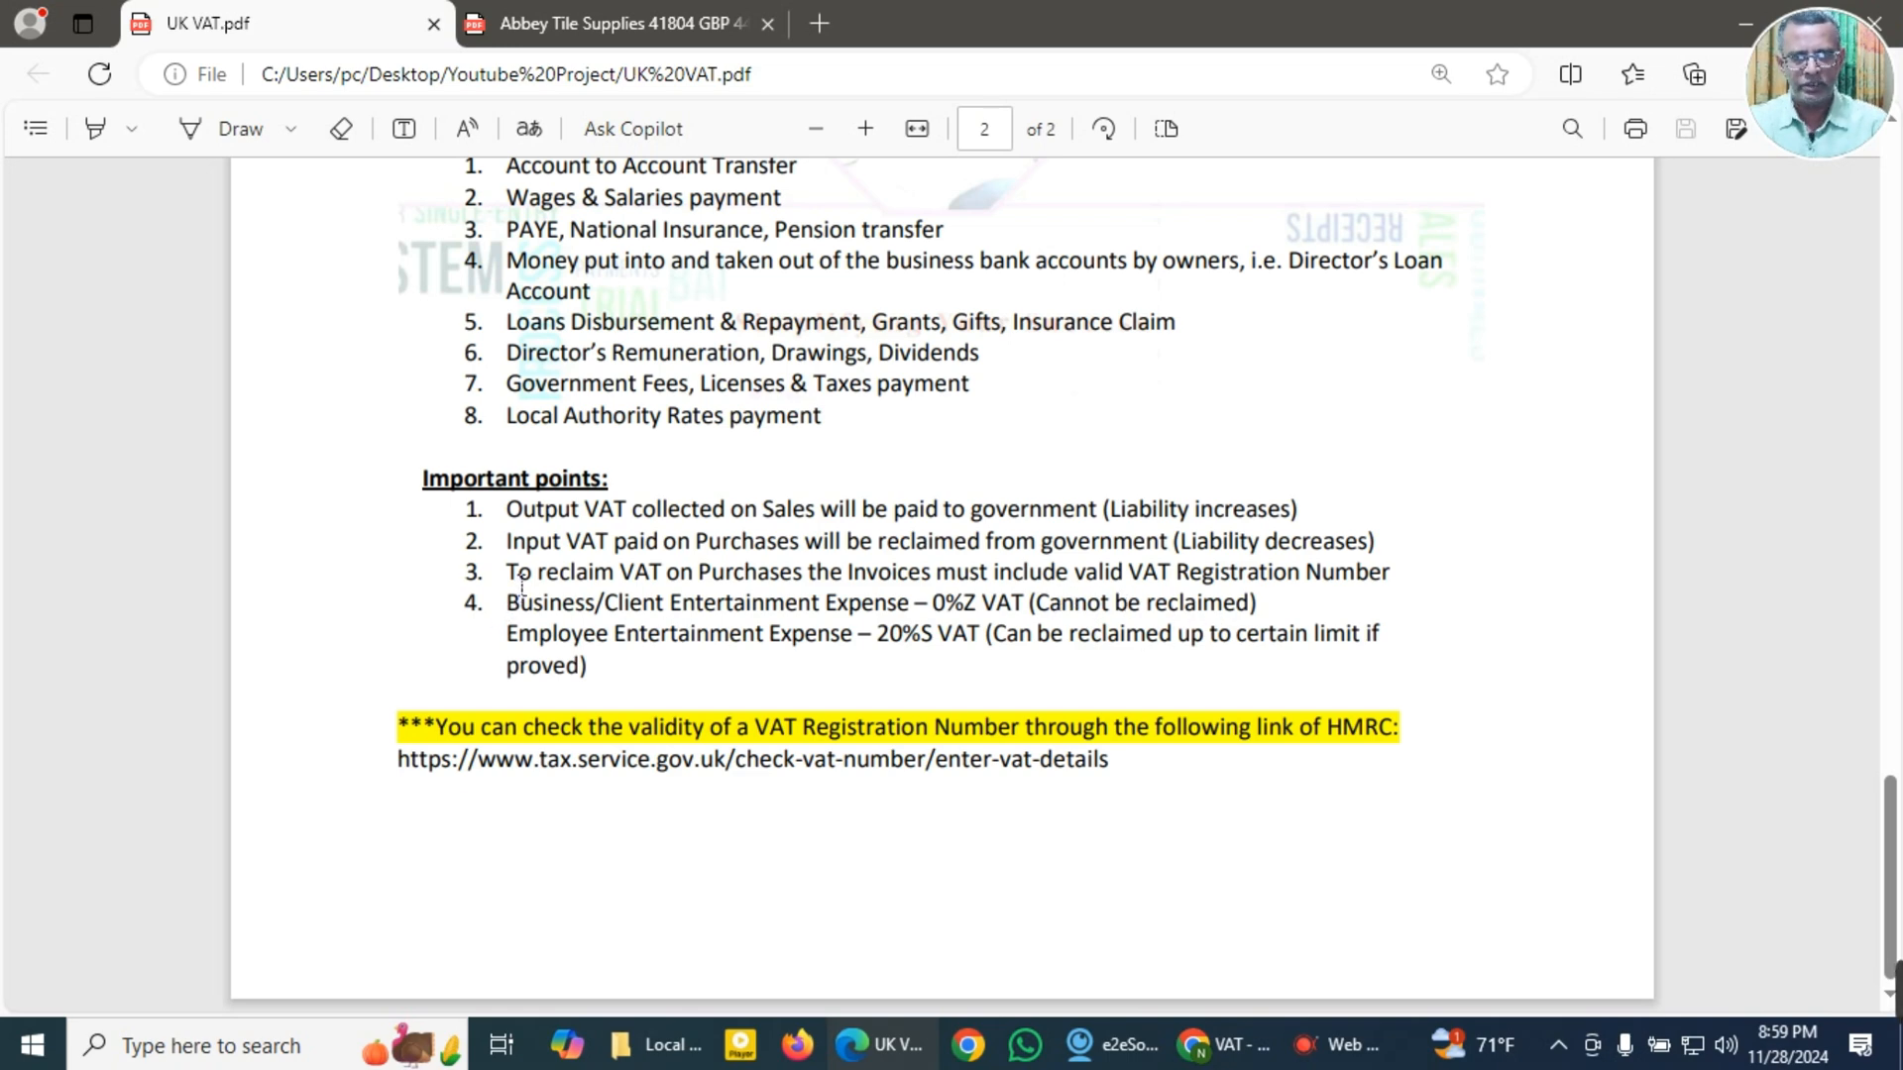
left_click_drag(522, 585, 1408, 595)
left_click(1447, 635)
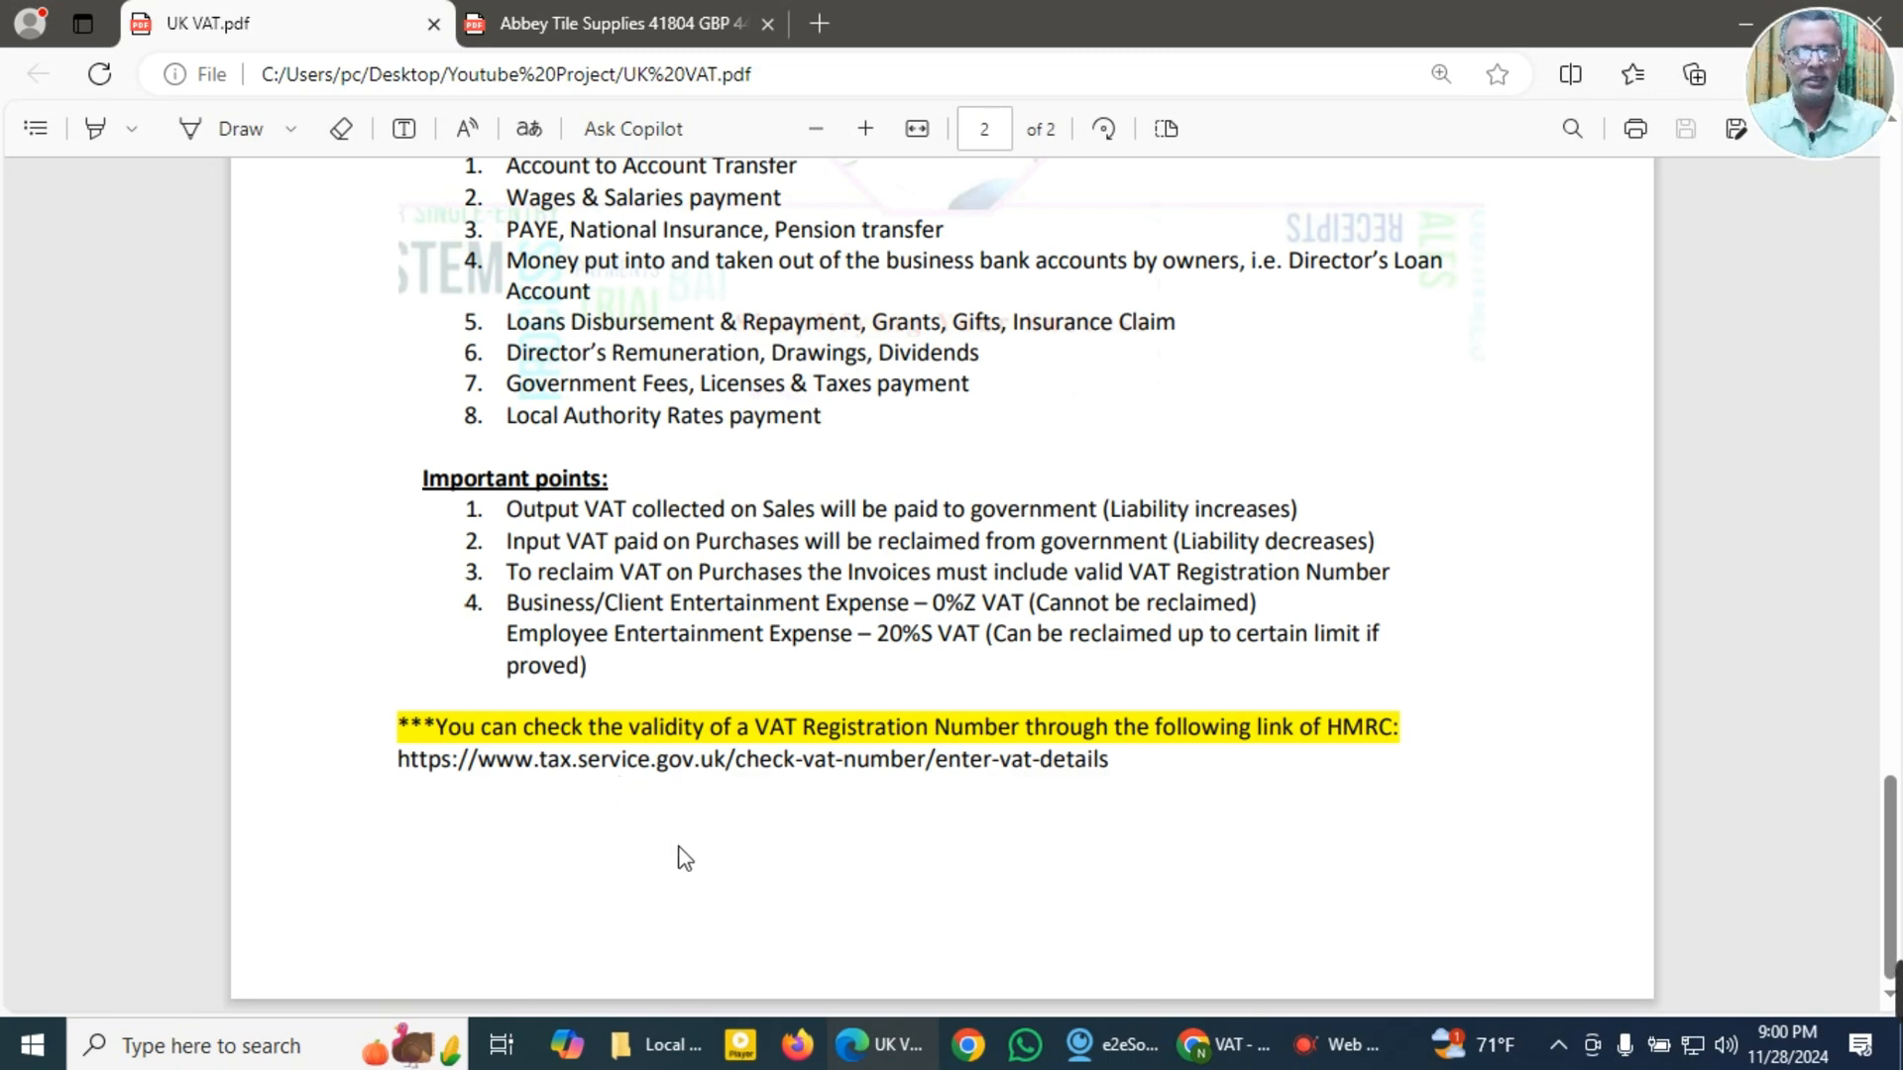
Step: Bring up the Abbey Tile Supplies invoice 41804, examine its lines and totals, and select the supplier's VAT registration number
left_click(887, 1058)
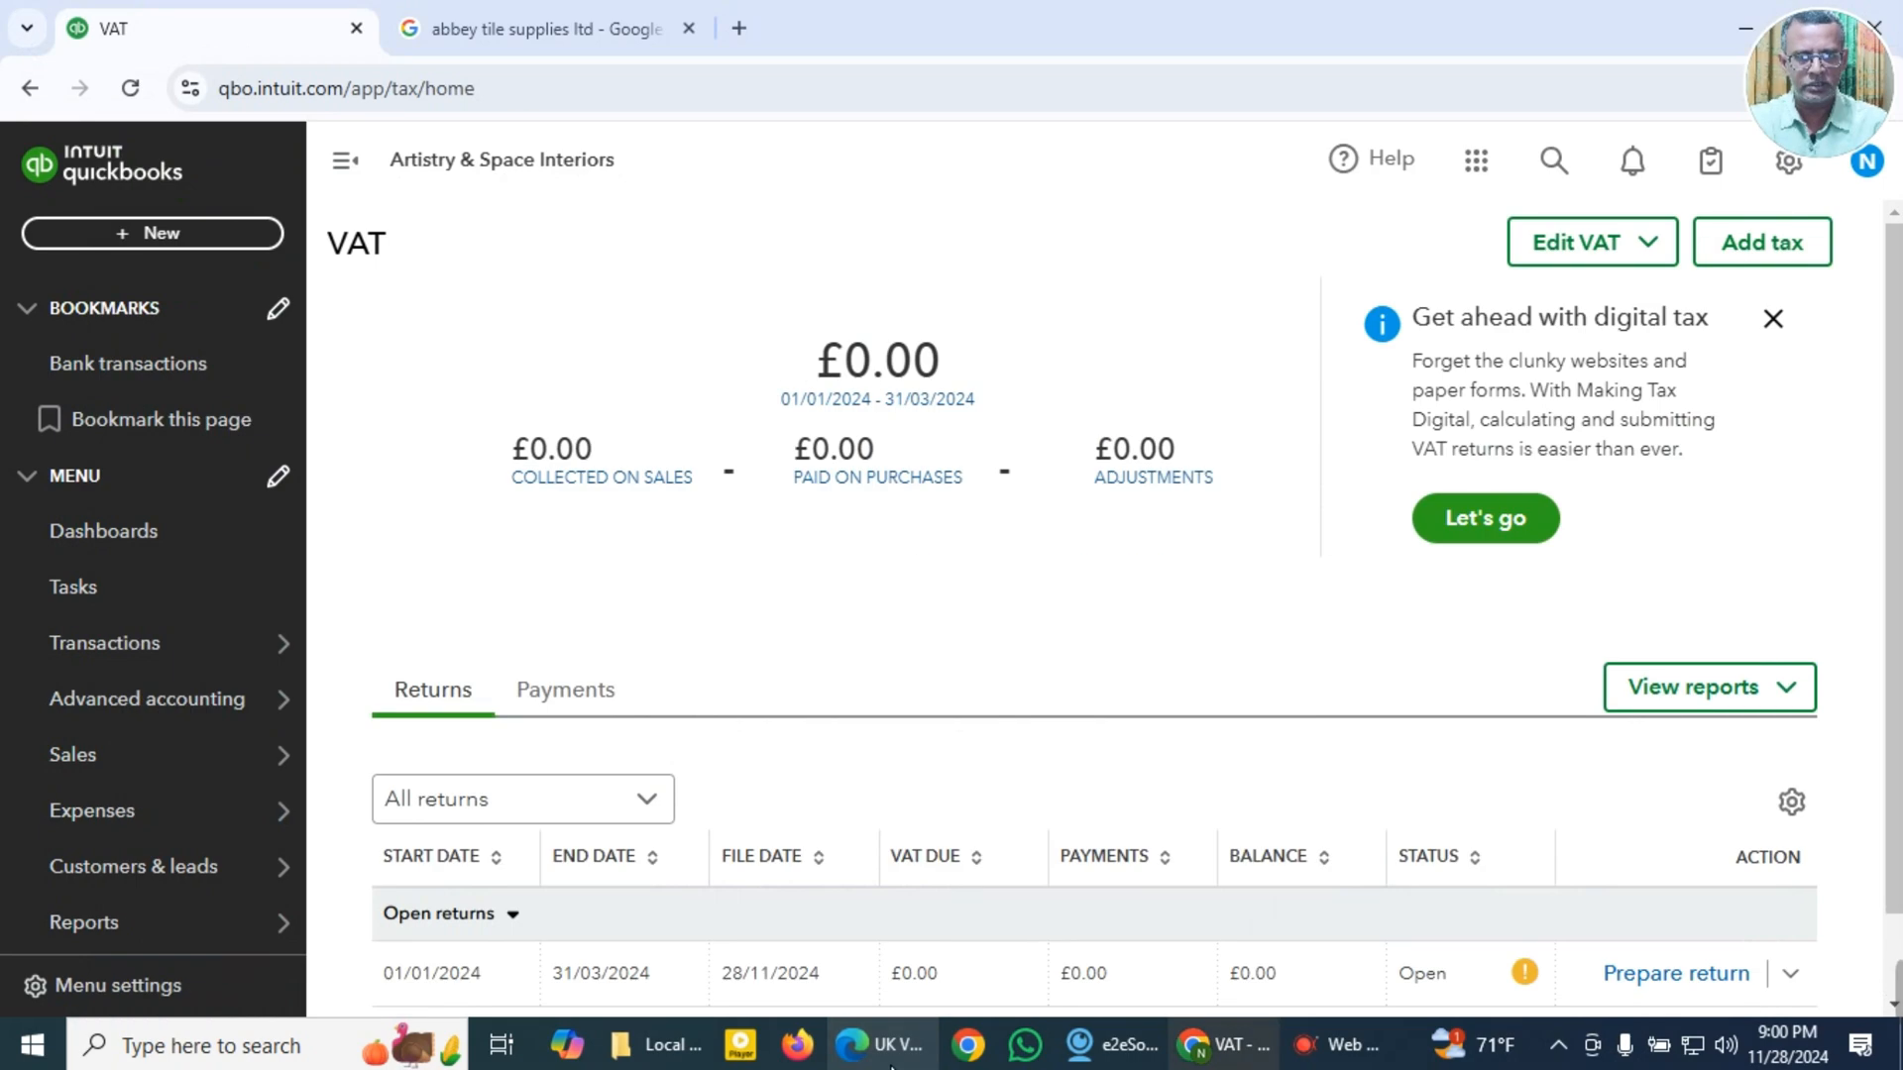
left_click(888, 1058)
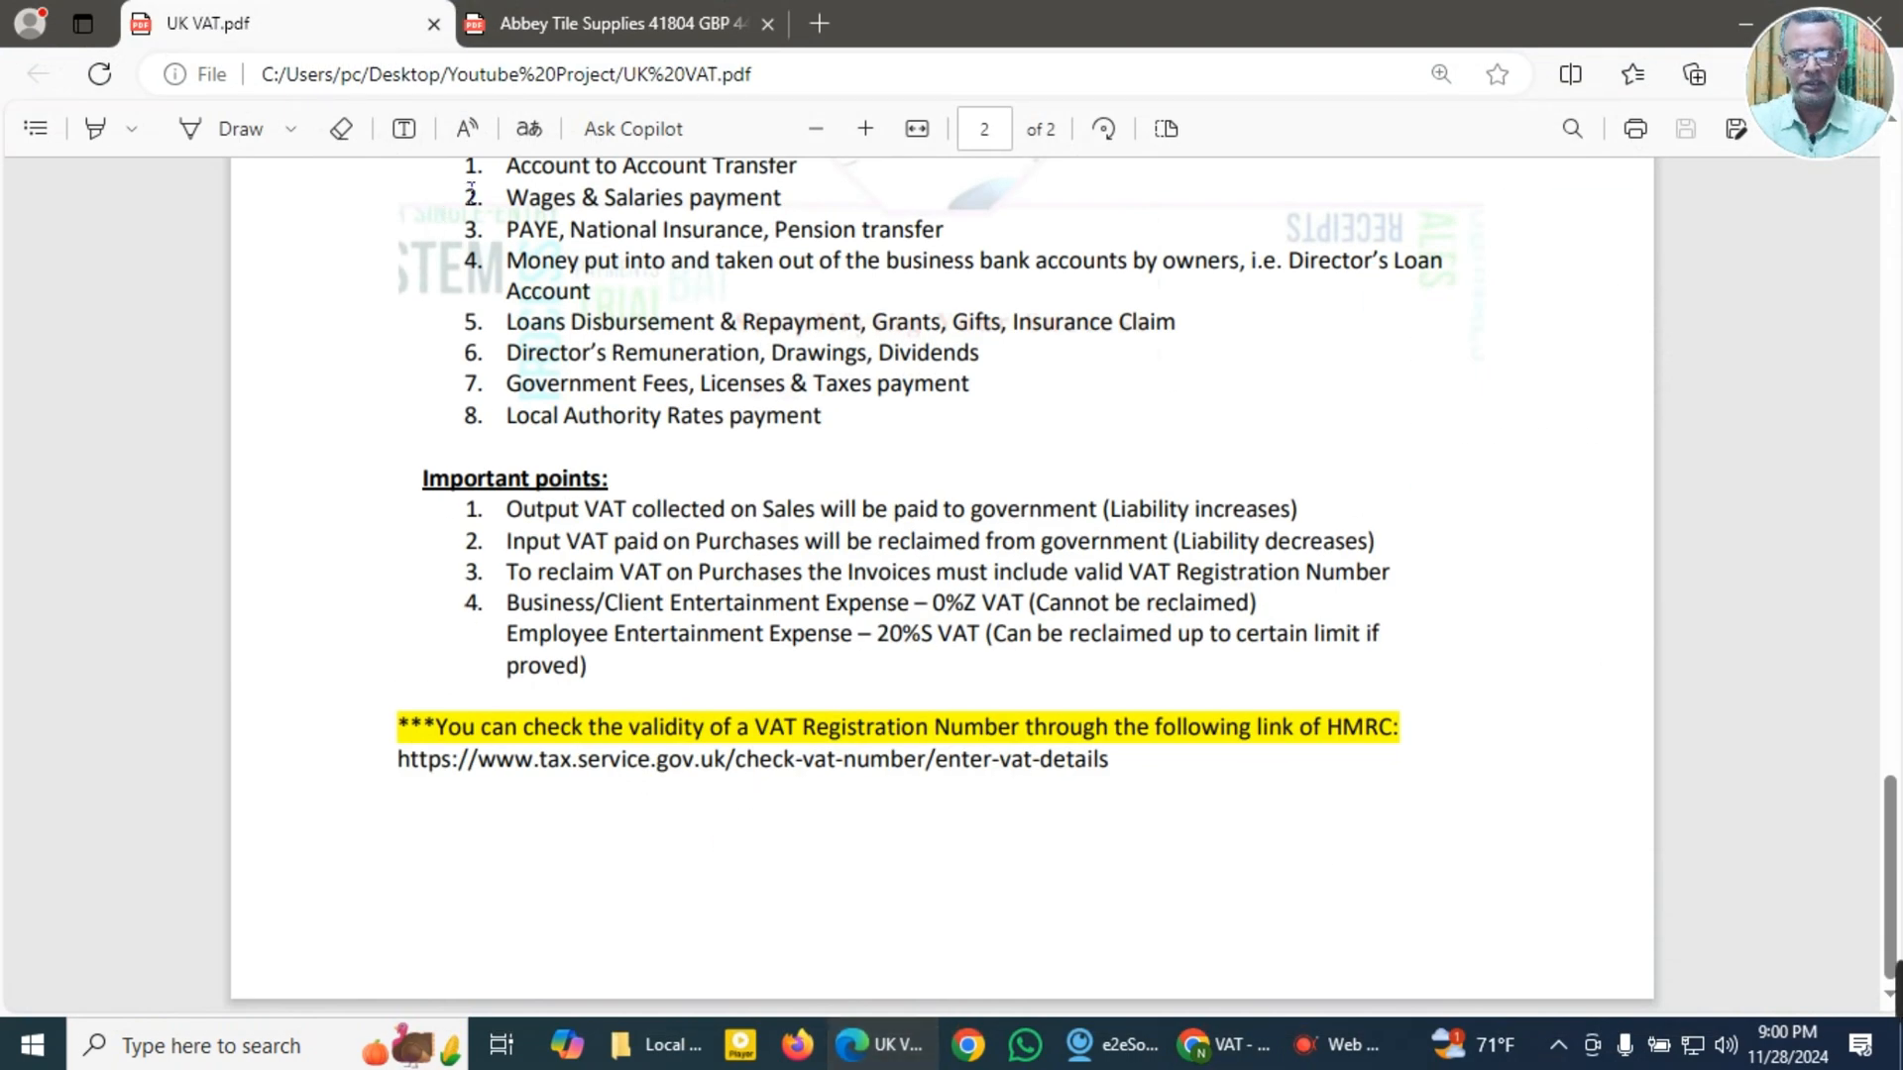
left_click(598, 30)
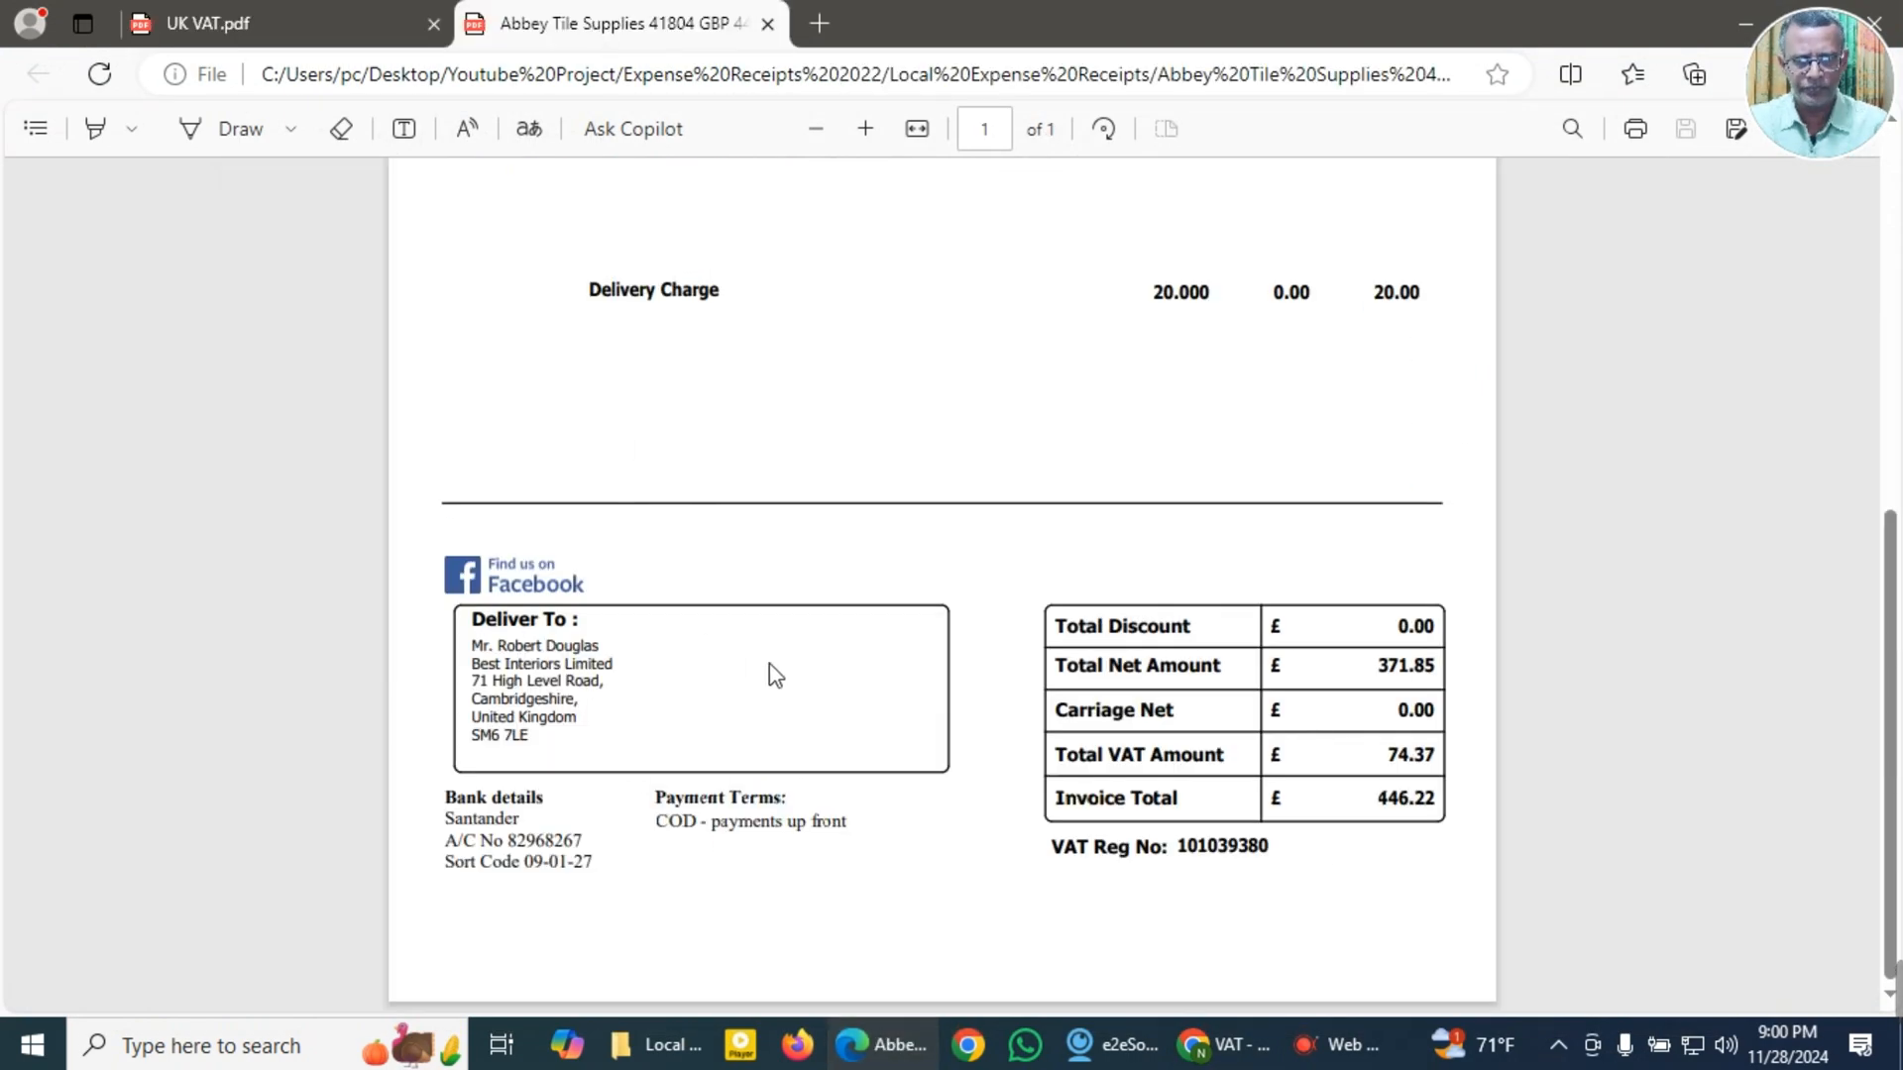
scroll(801, 671, "up", 5)
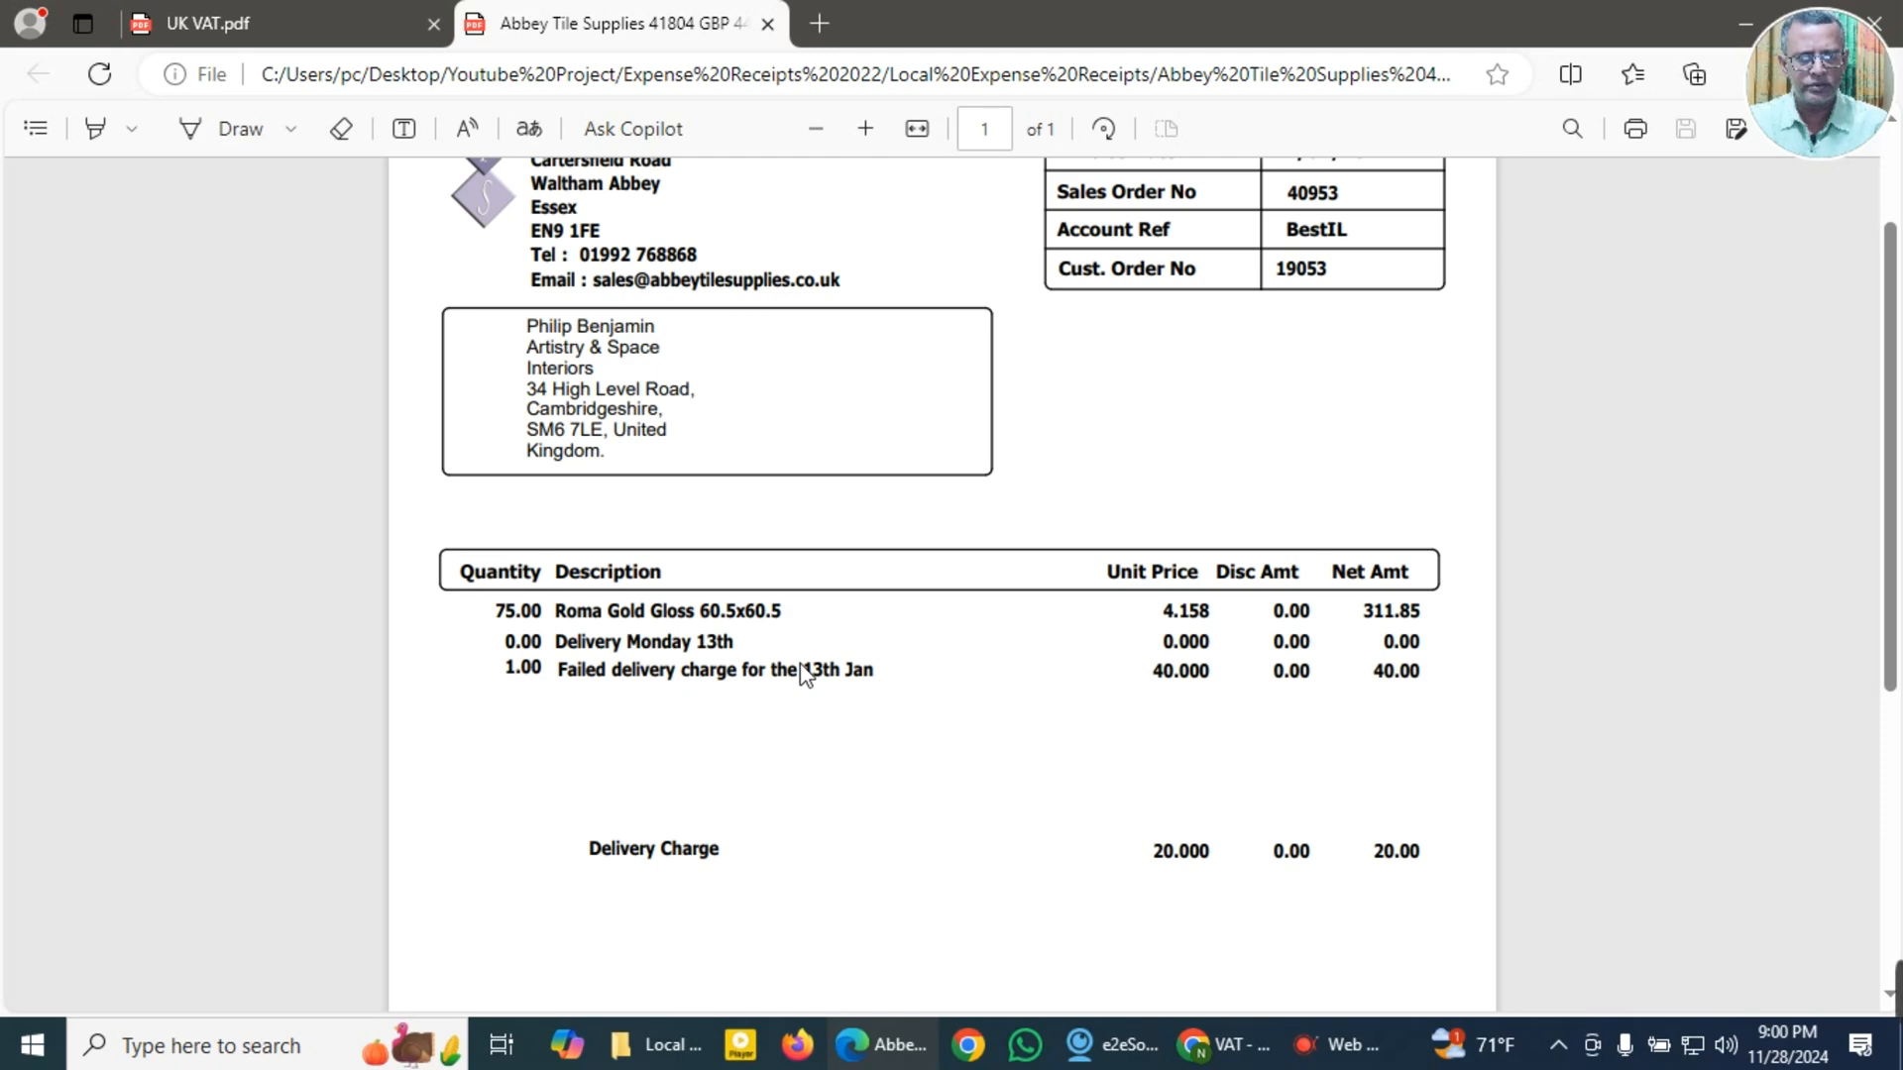
scroll(805, 675, "up", 1)
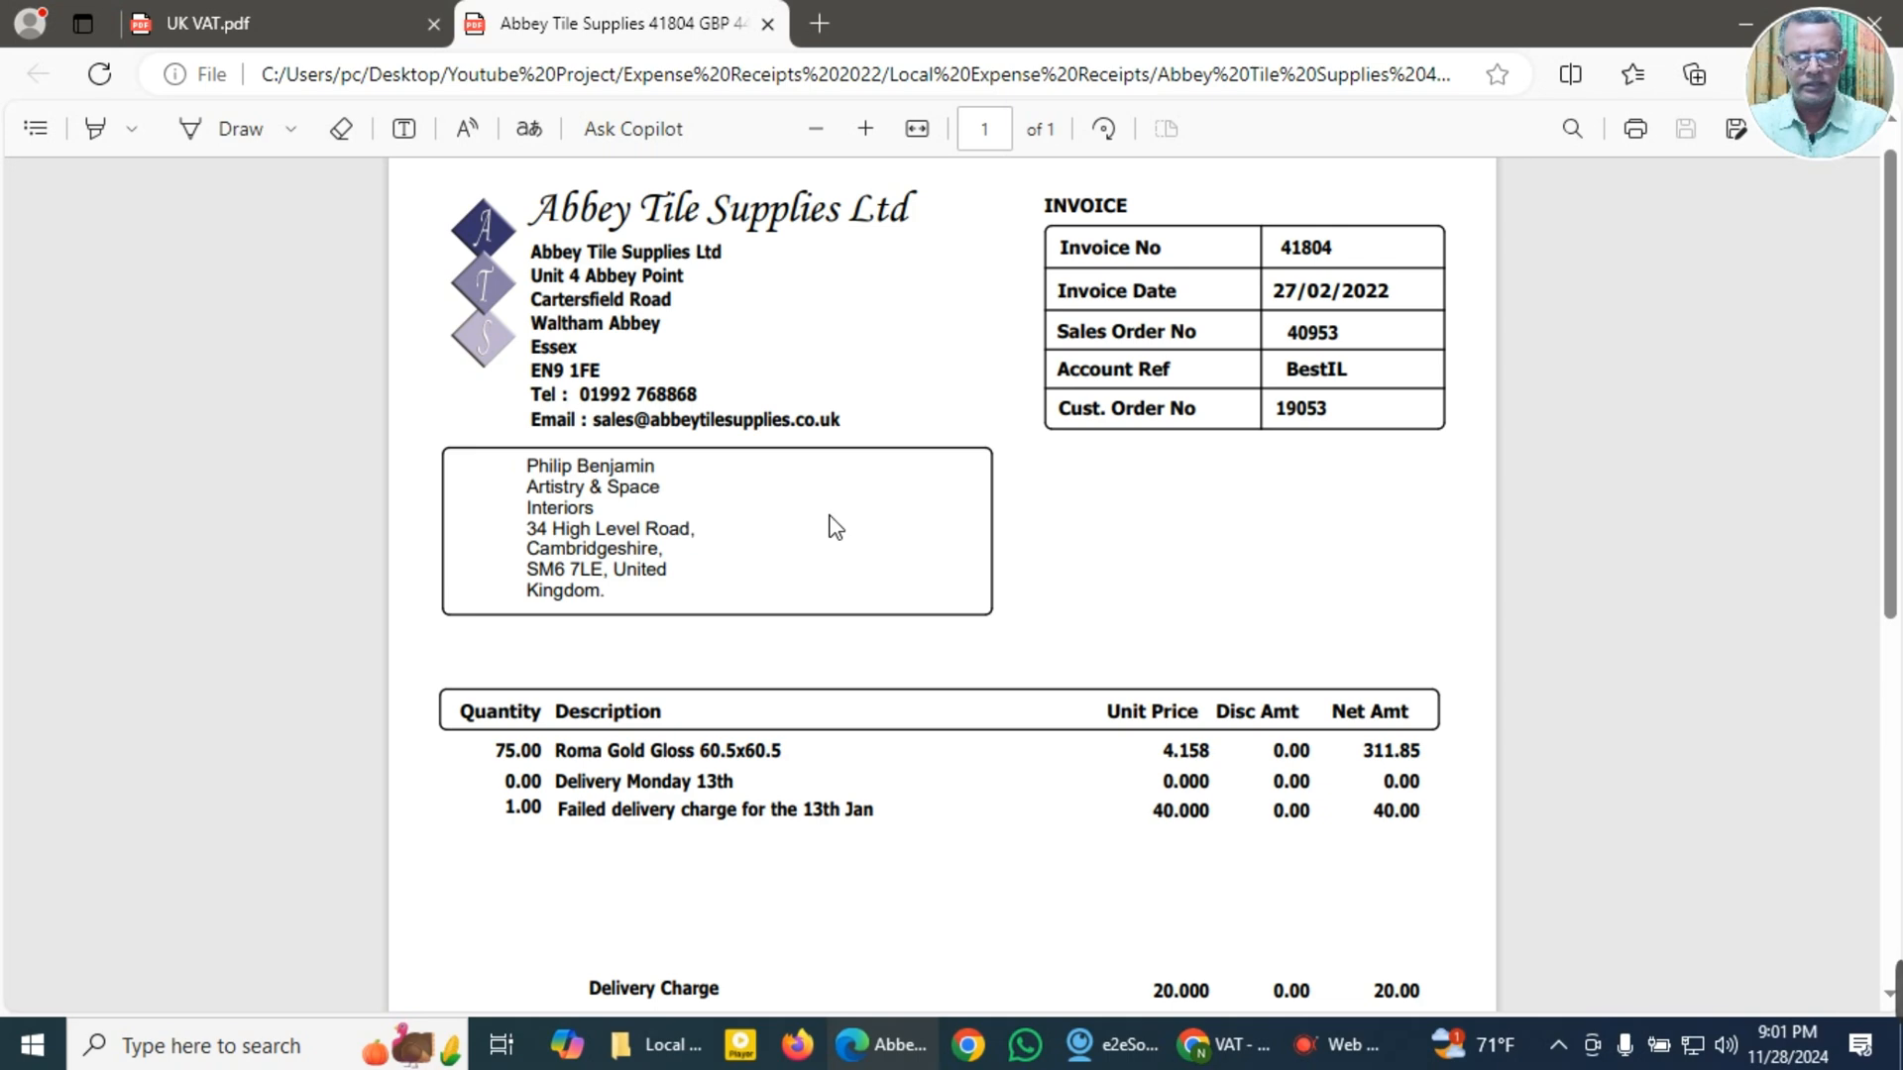
scroll(835, 526, "up", 1)
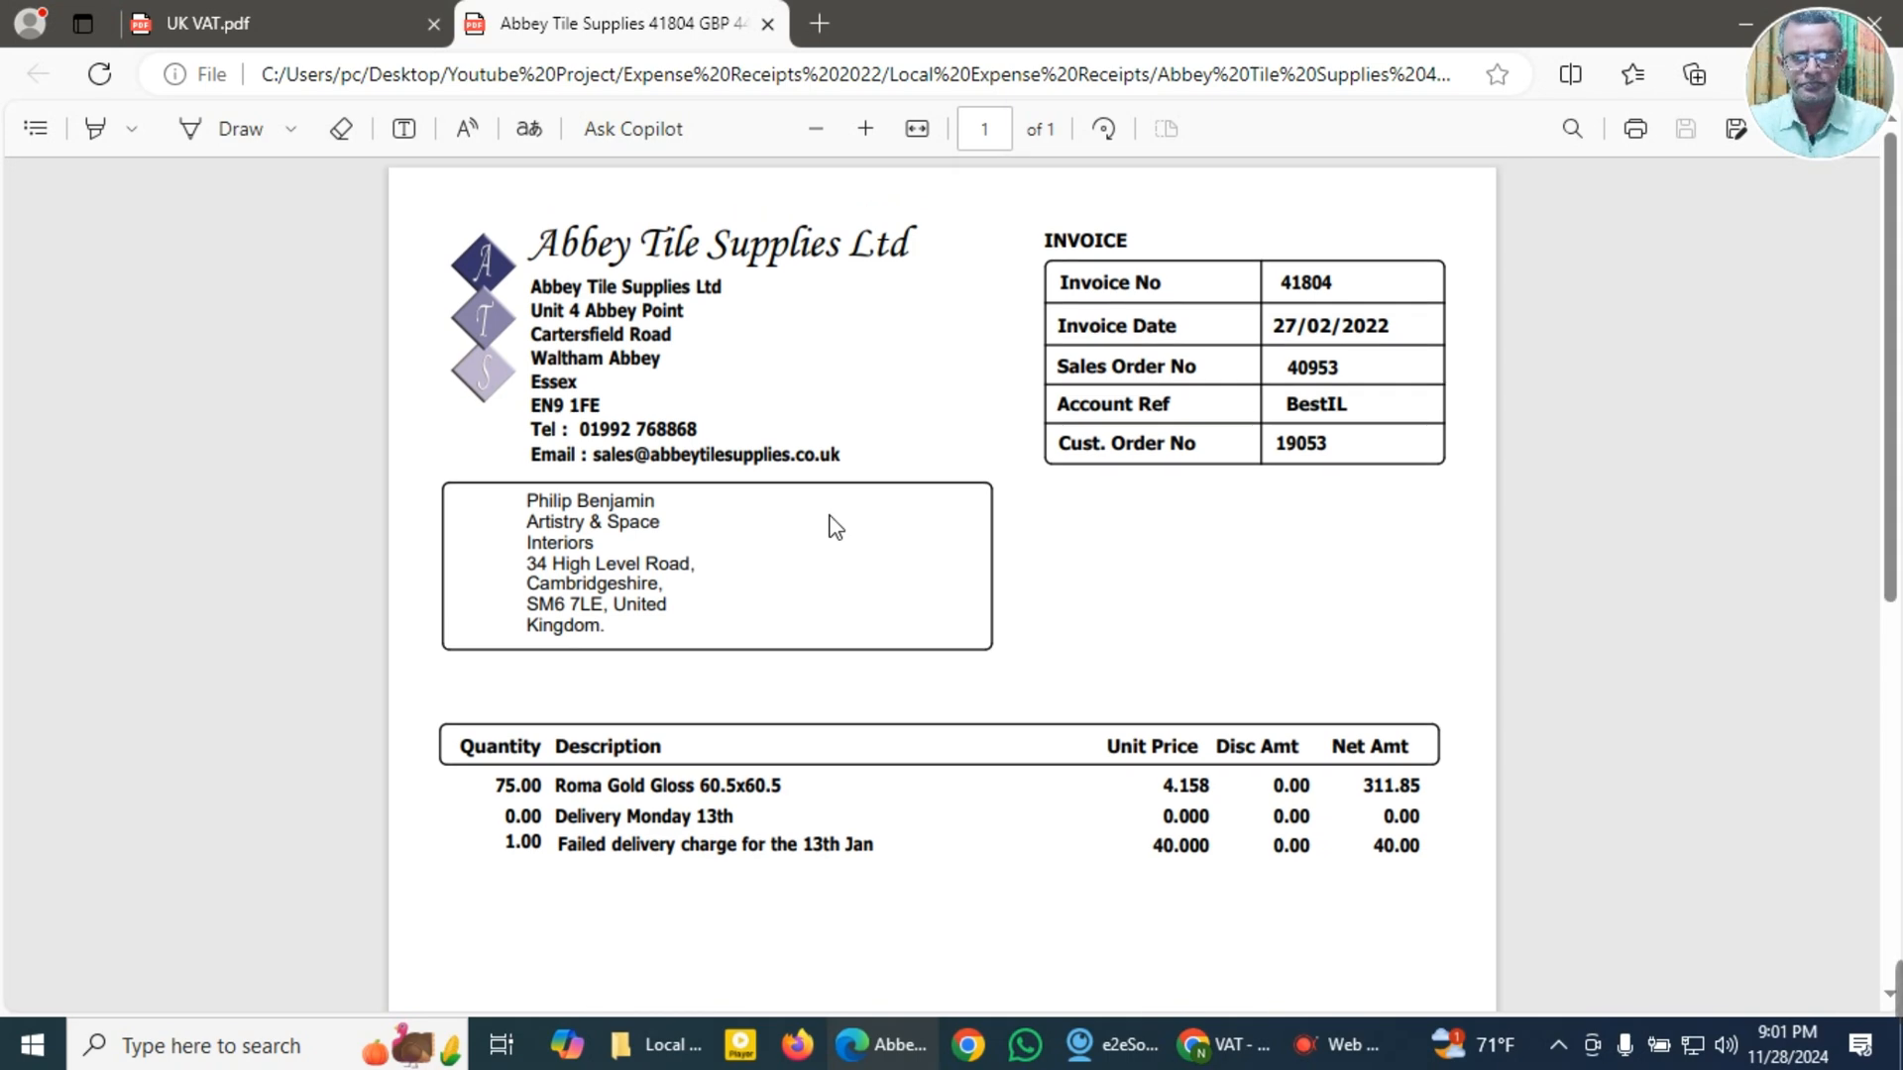
scroll(835, 526, "down", 7)
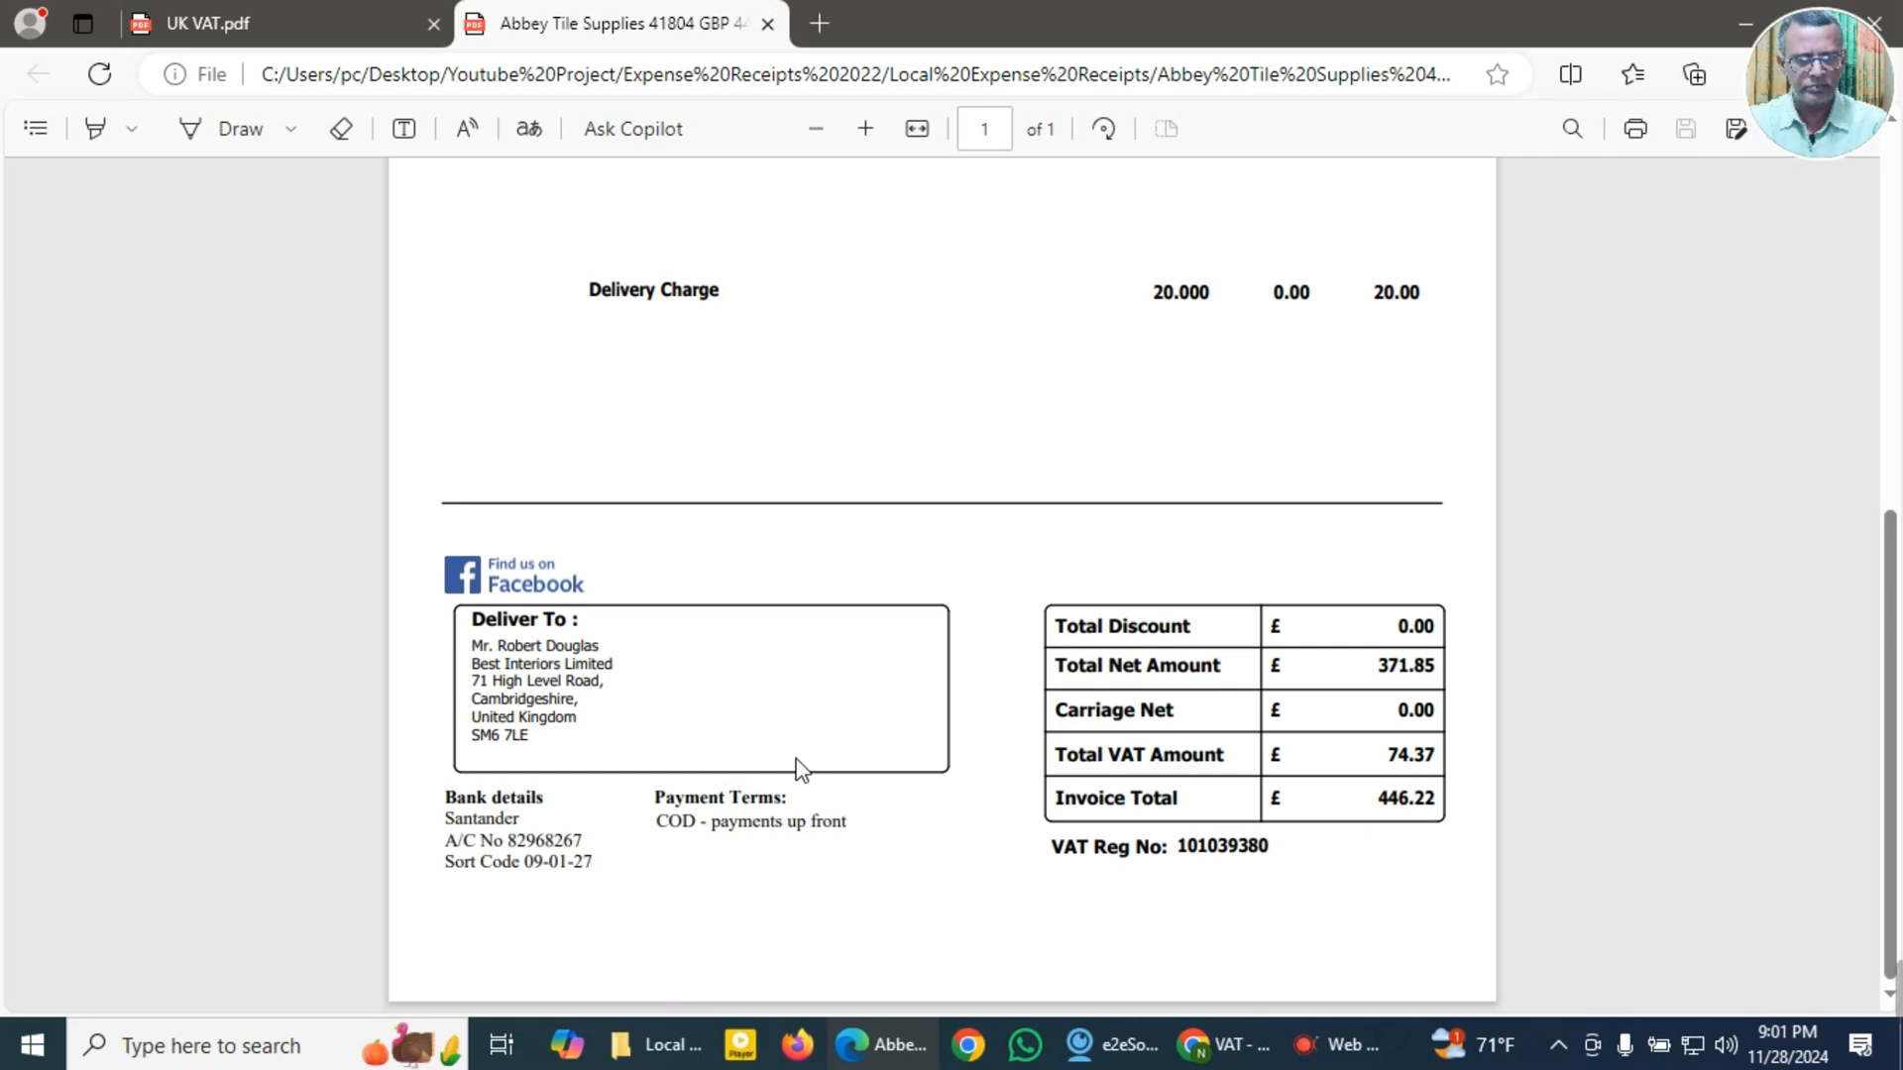
left_click_drag(1179, 850, 1281, 856)
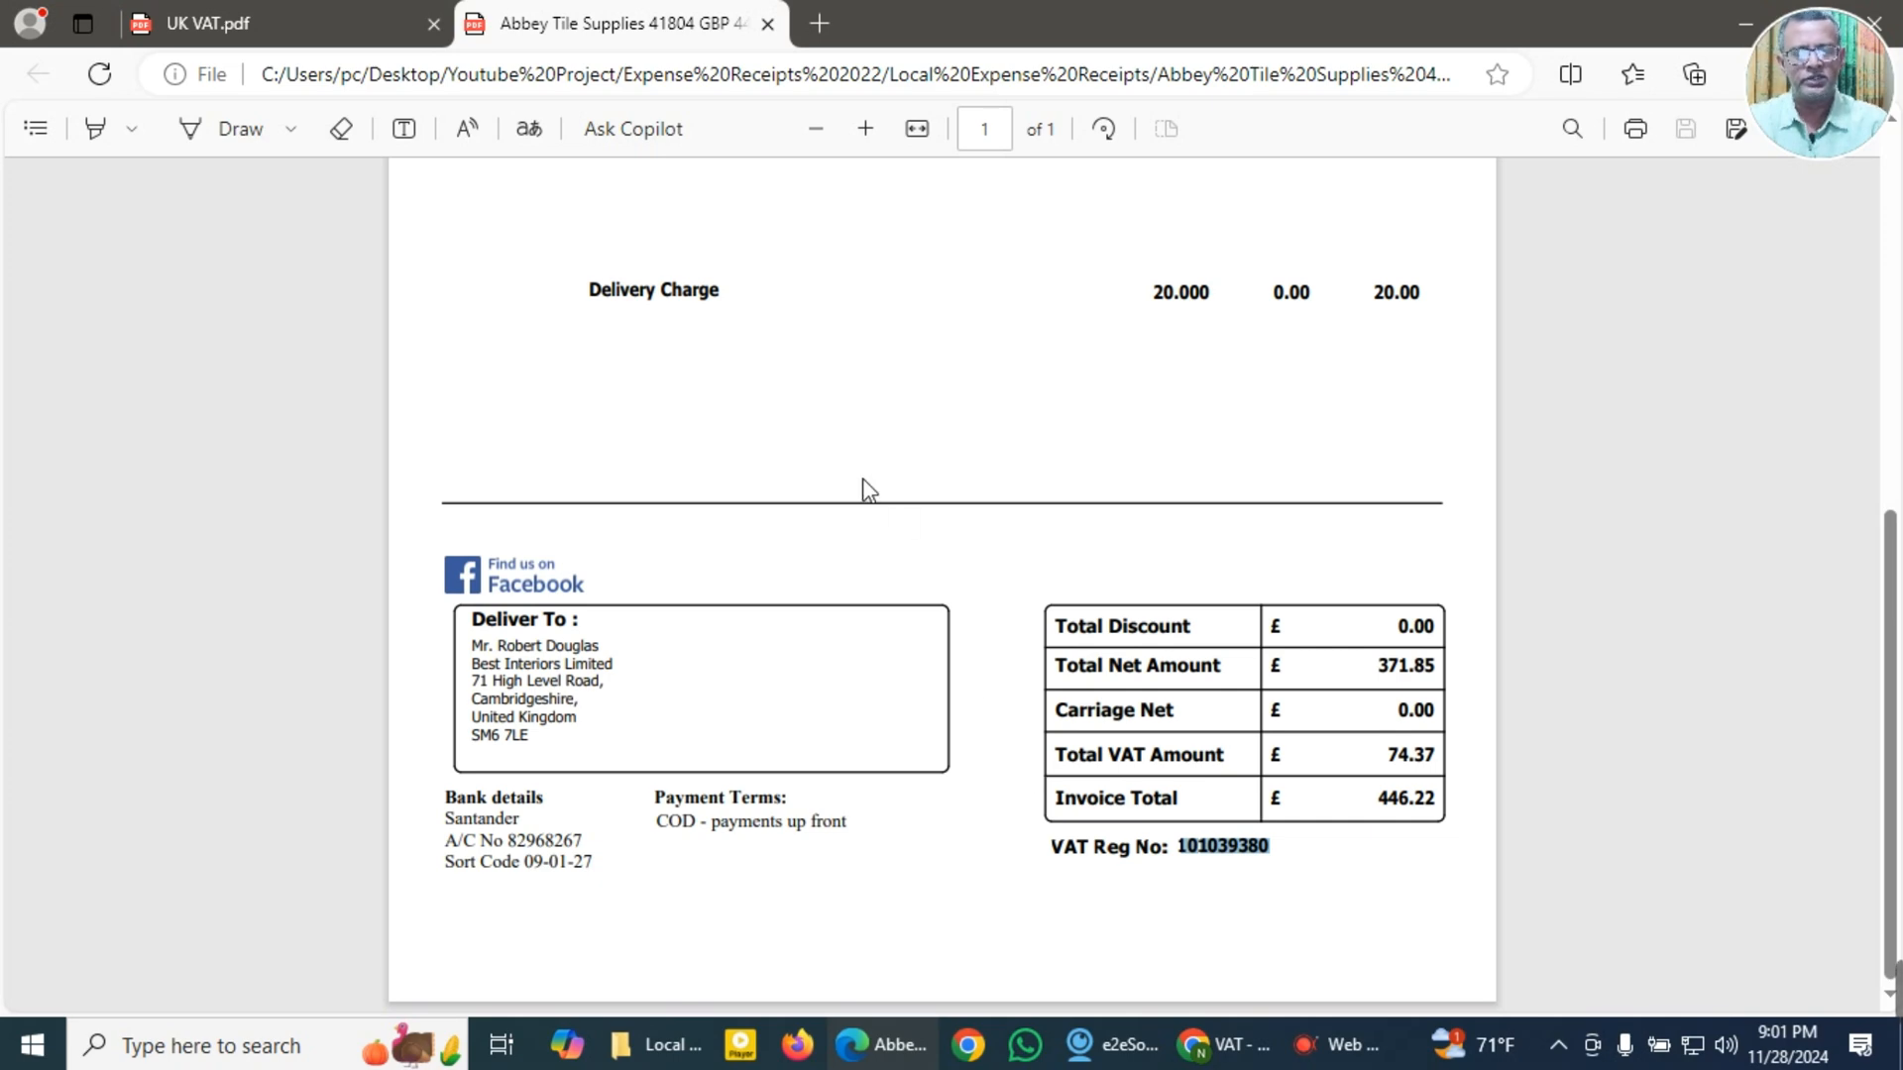
scroll(868, 489, "up", 3)
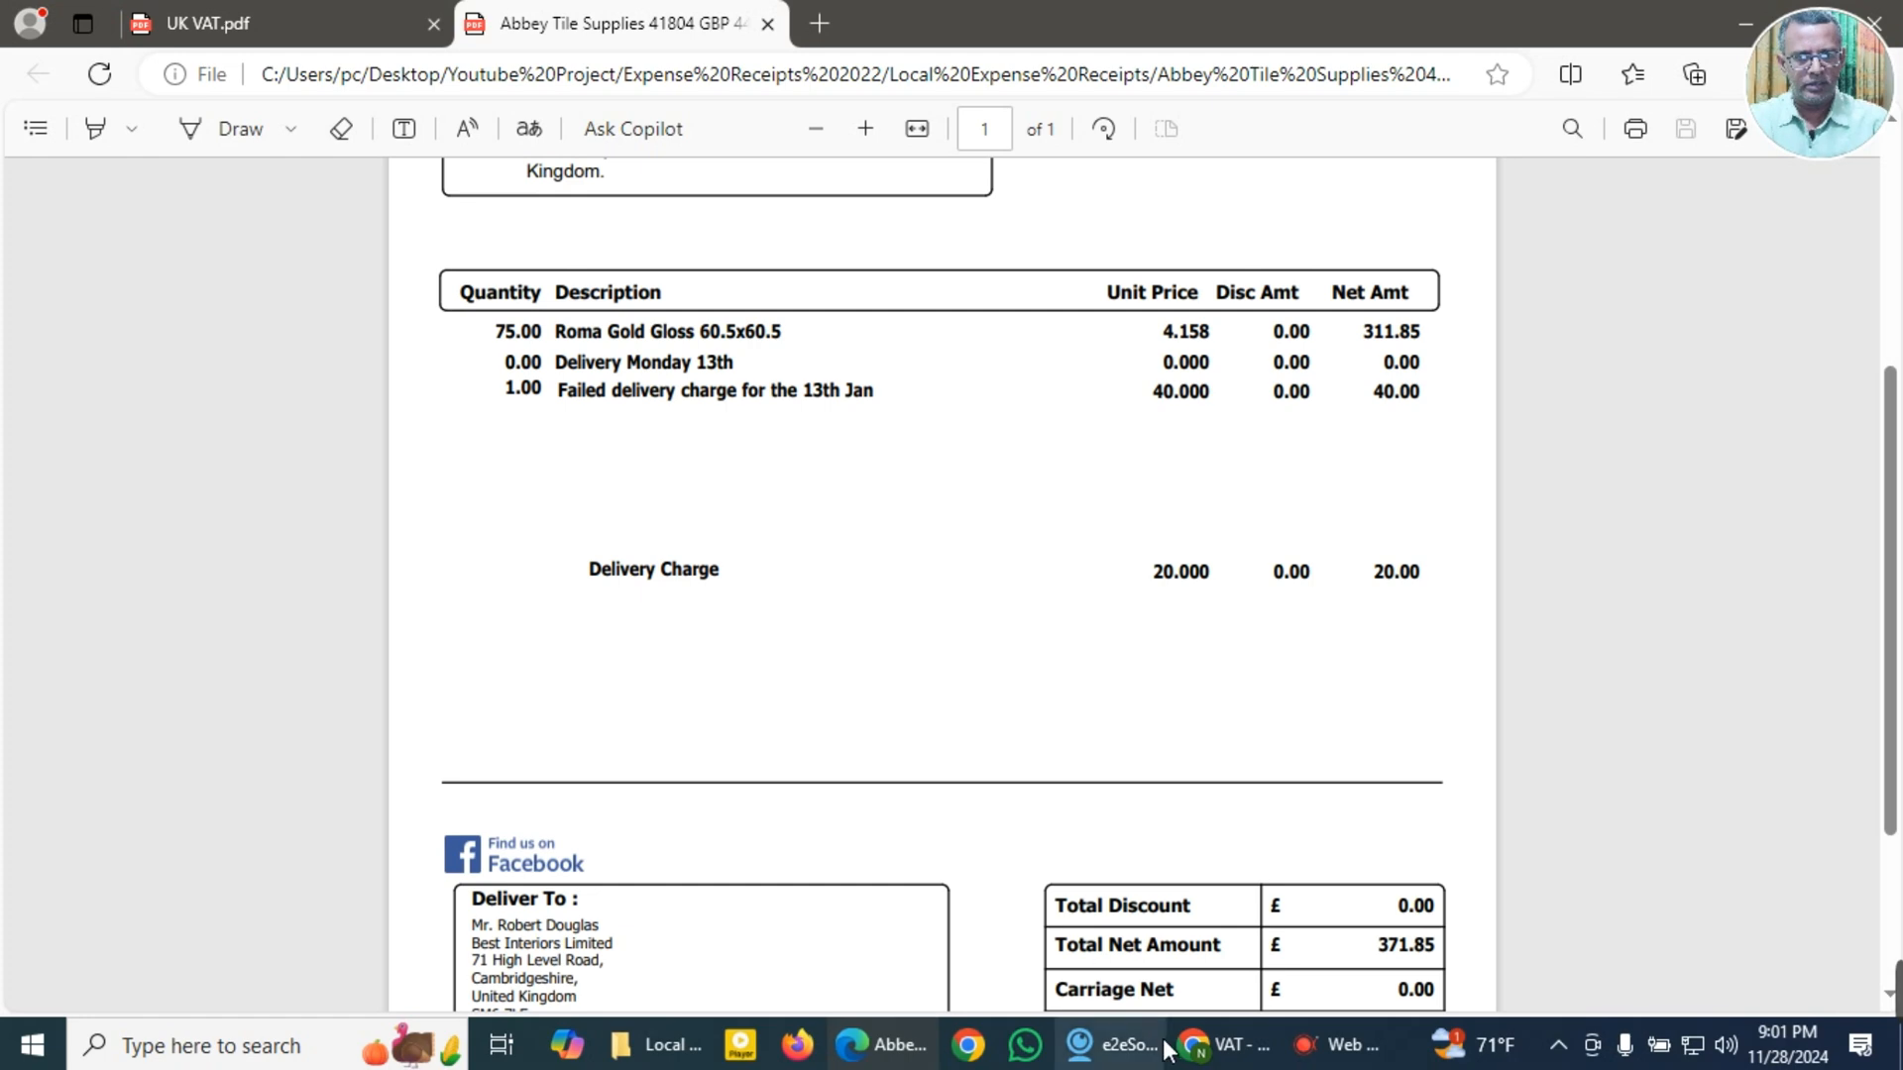
Step: Switch to QuickBooks Online and review the HM Revenue & Customs (VAT) settings from the VAT page
left_click(287, 20)
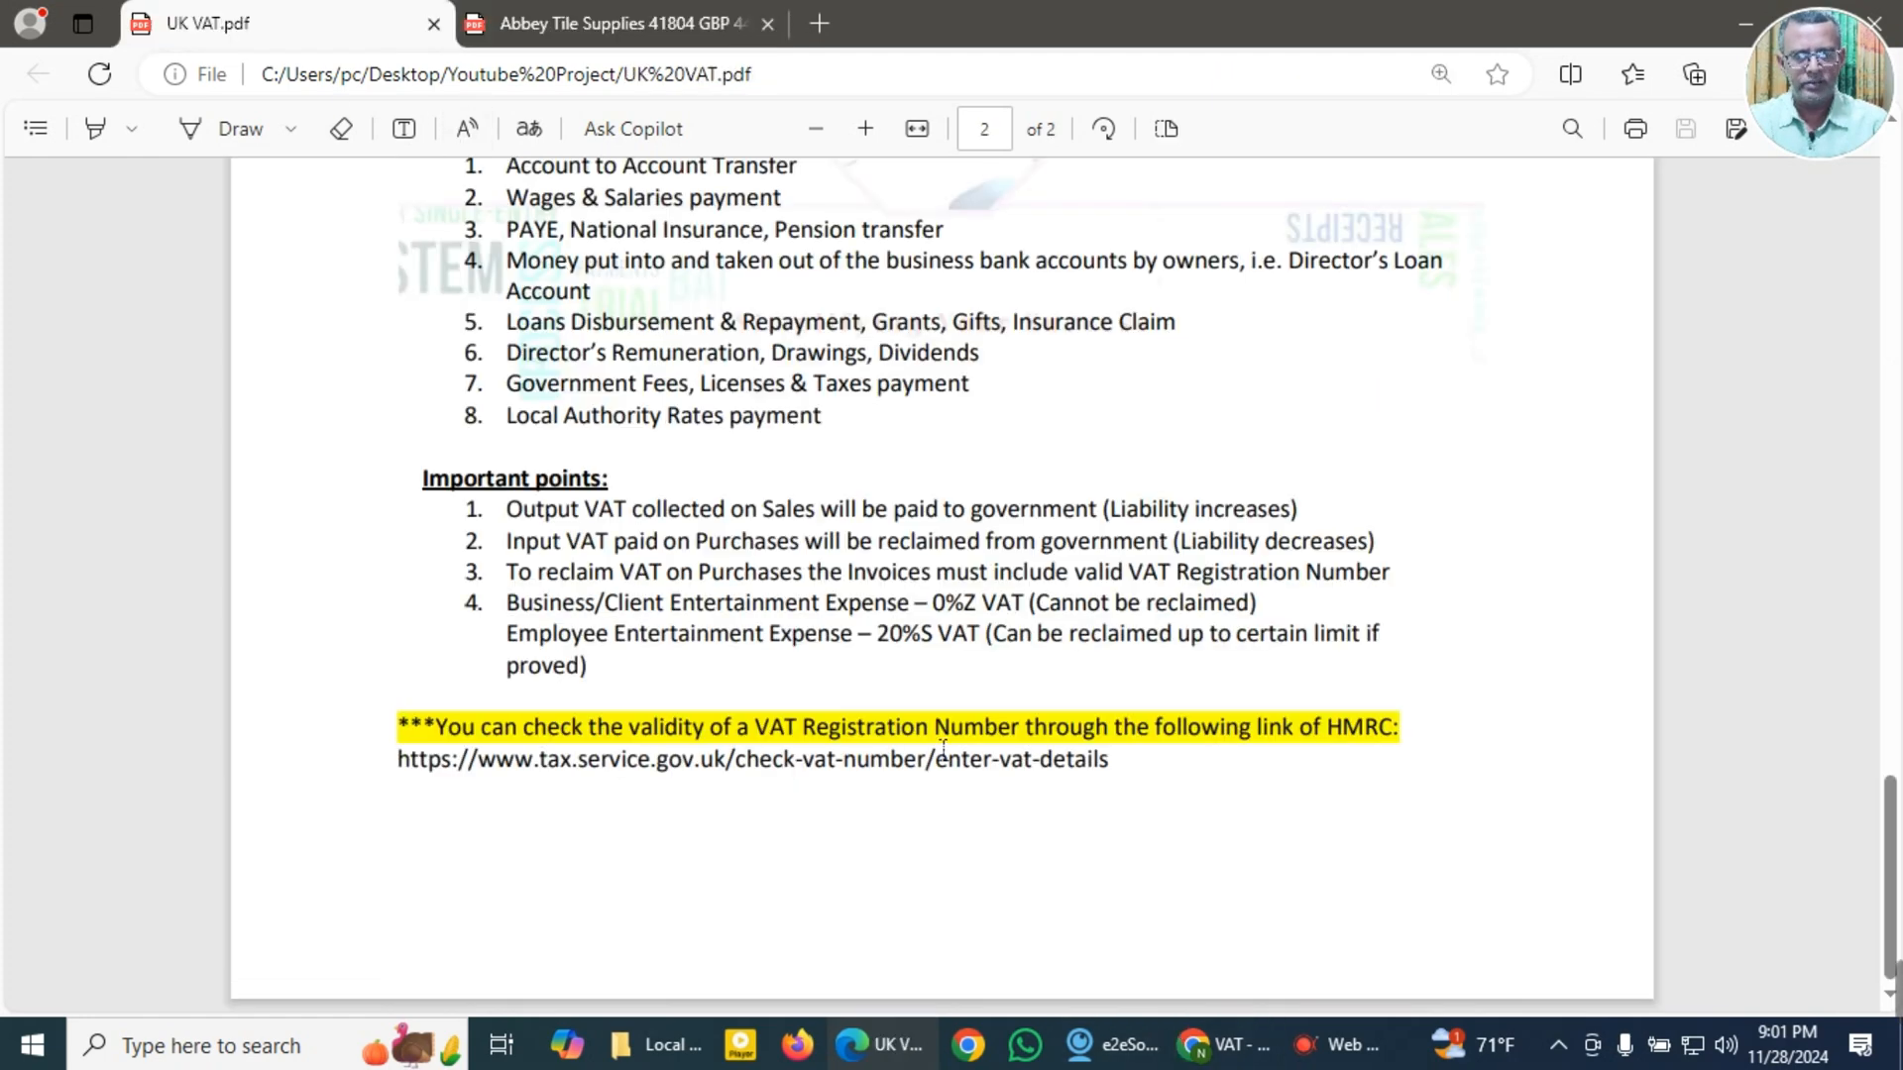
left_click(1202, 1053)
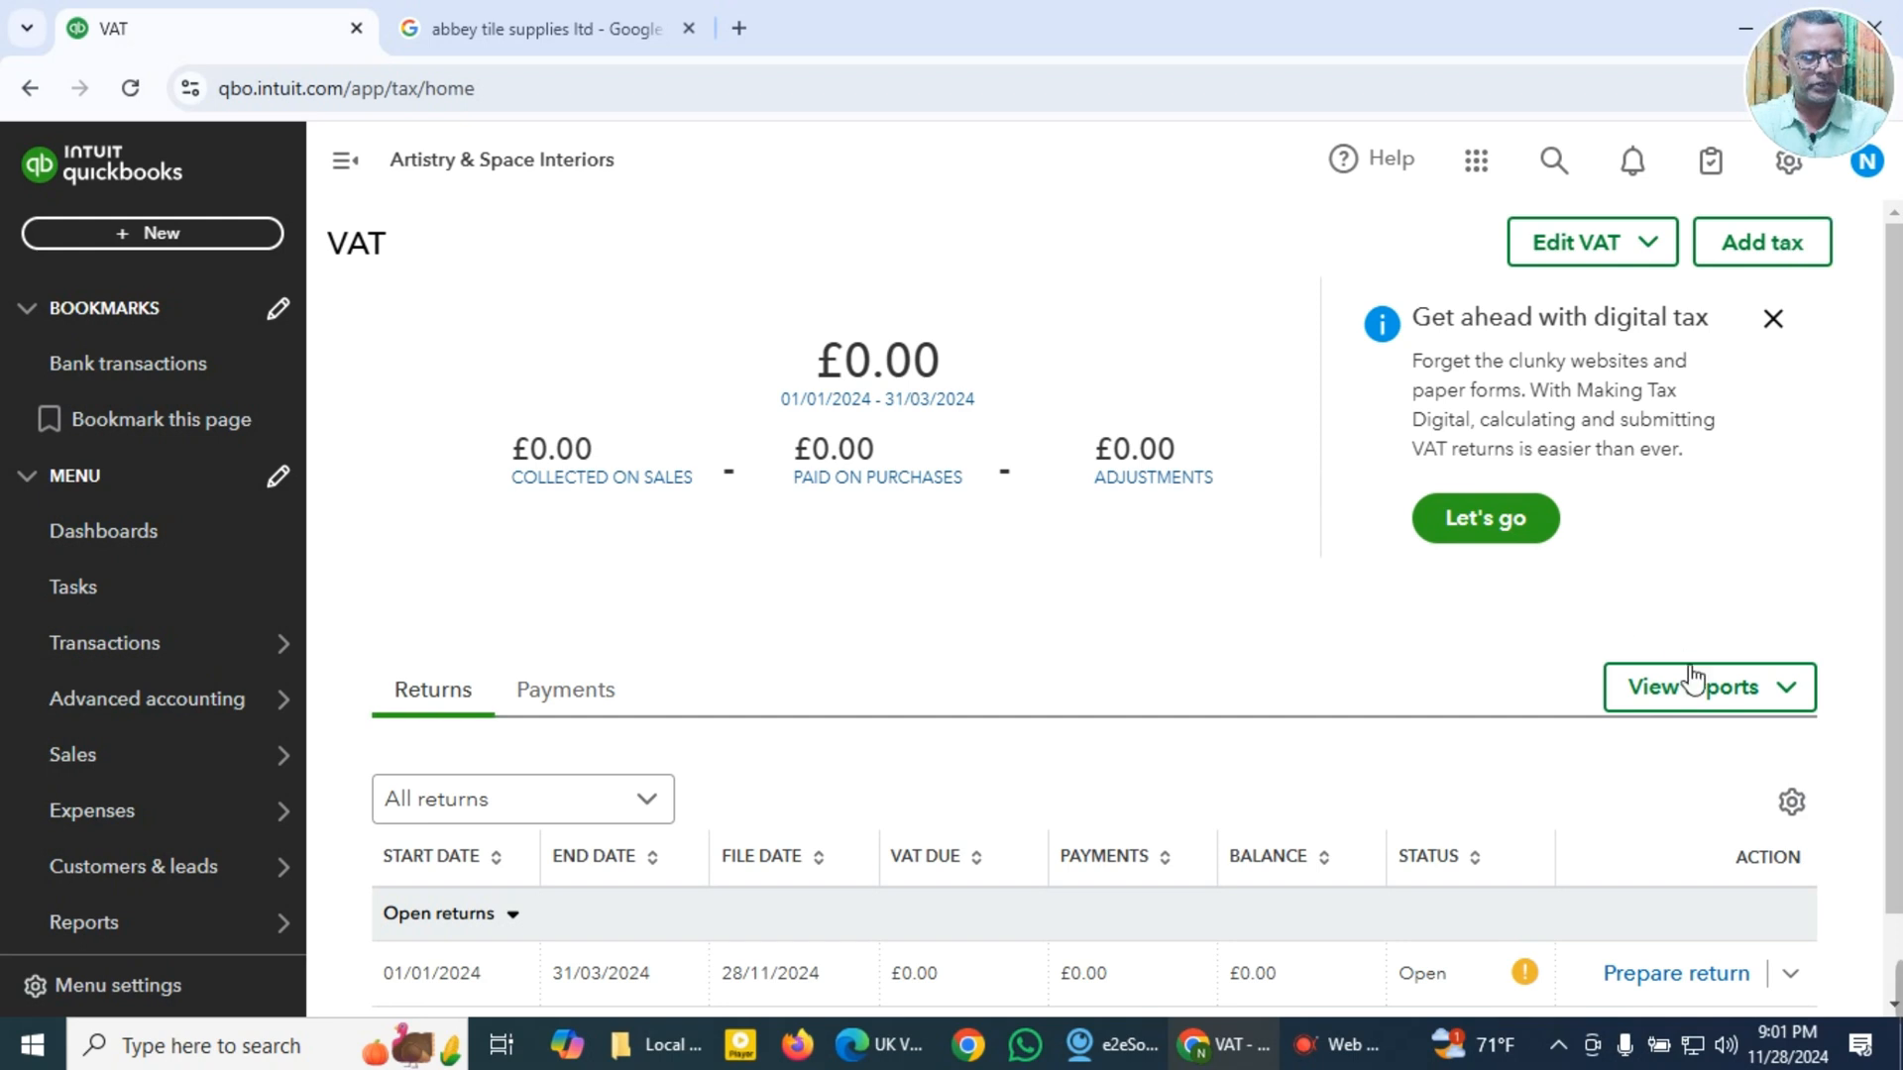
scroll(1788, 730, "down", 1)
scroll(1788, 713, "up", 1)
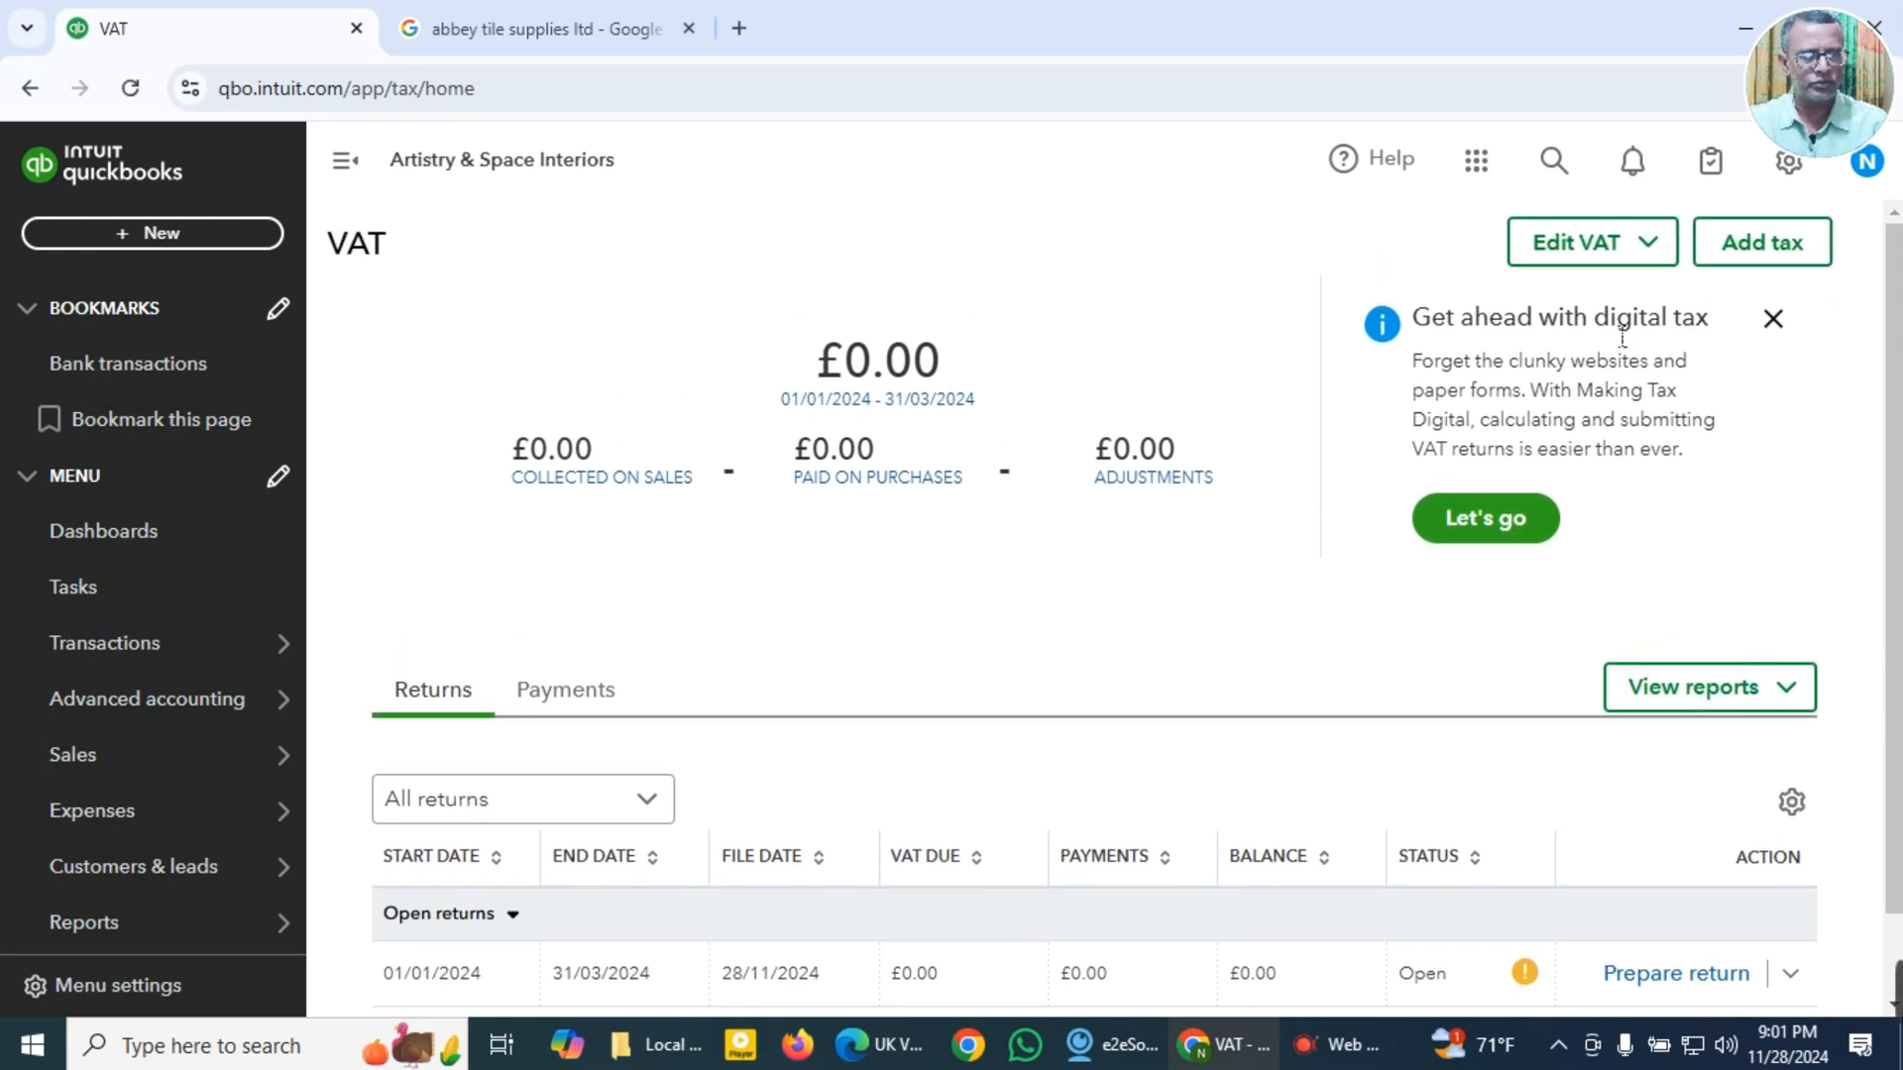
left_click(1663, 256)
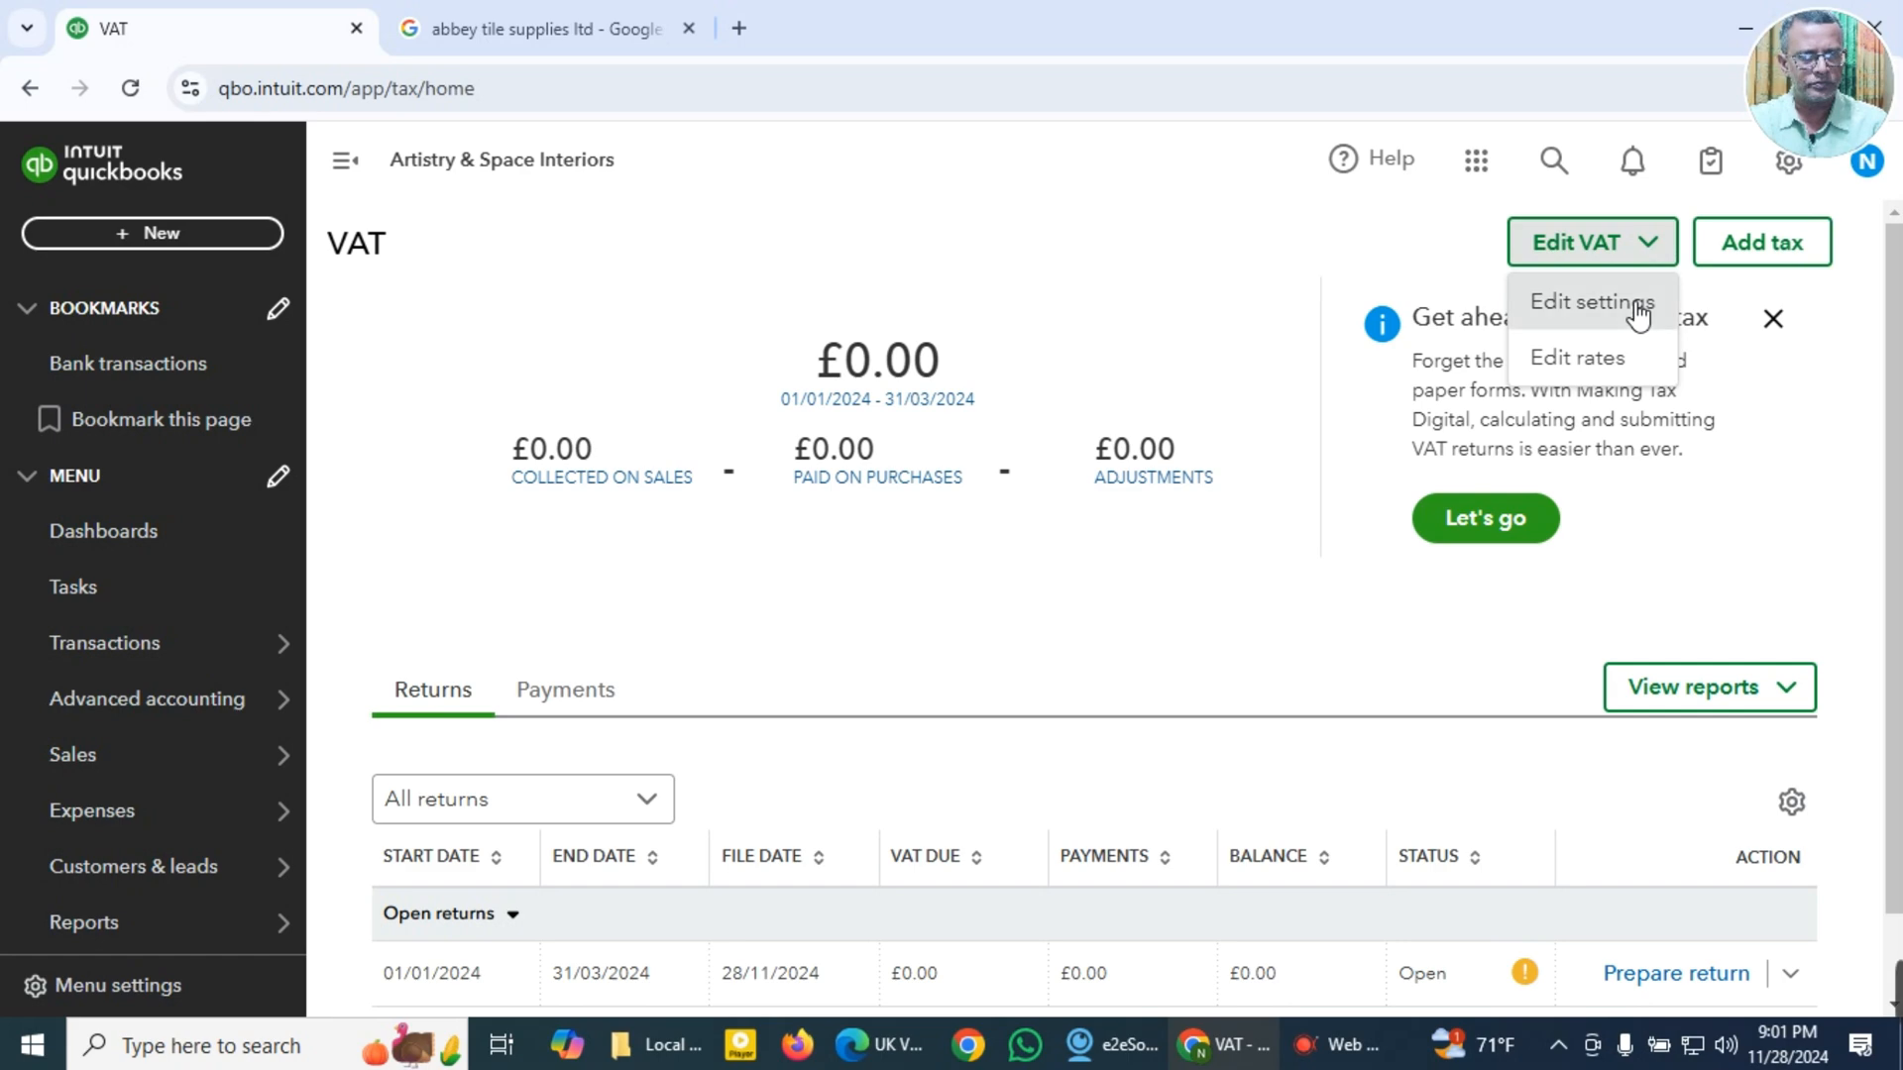
left_click(1591, 303)
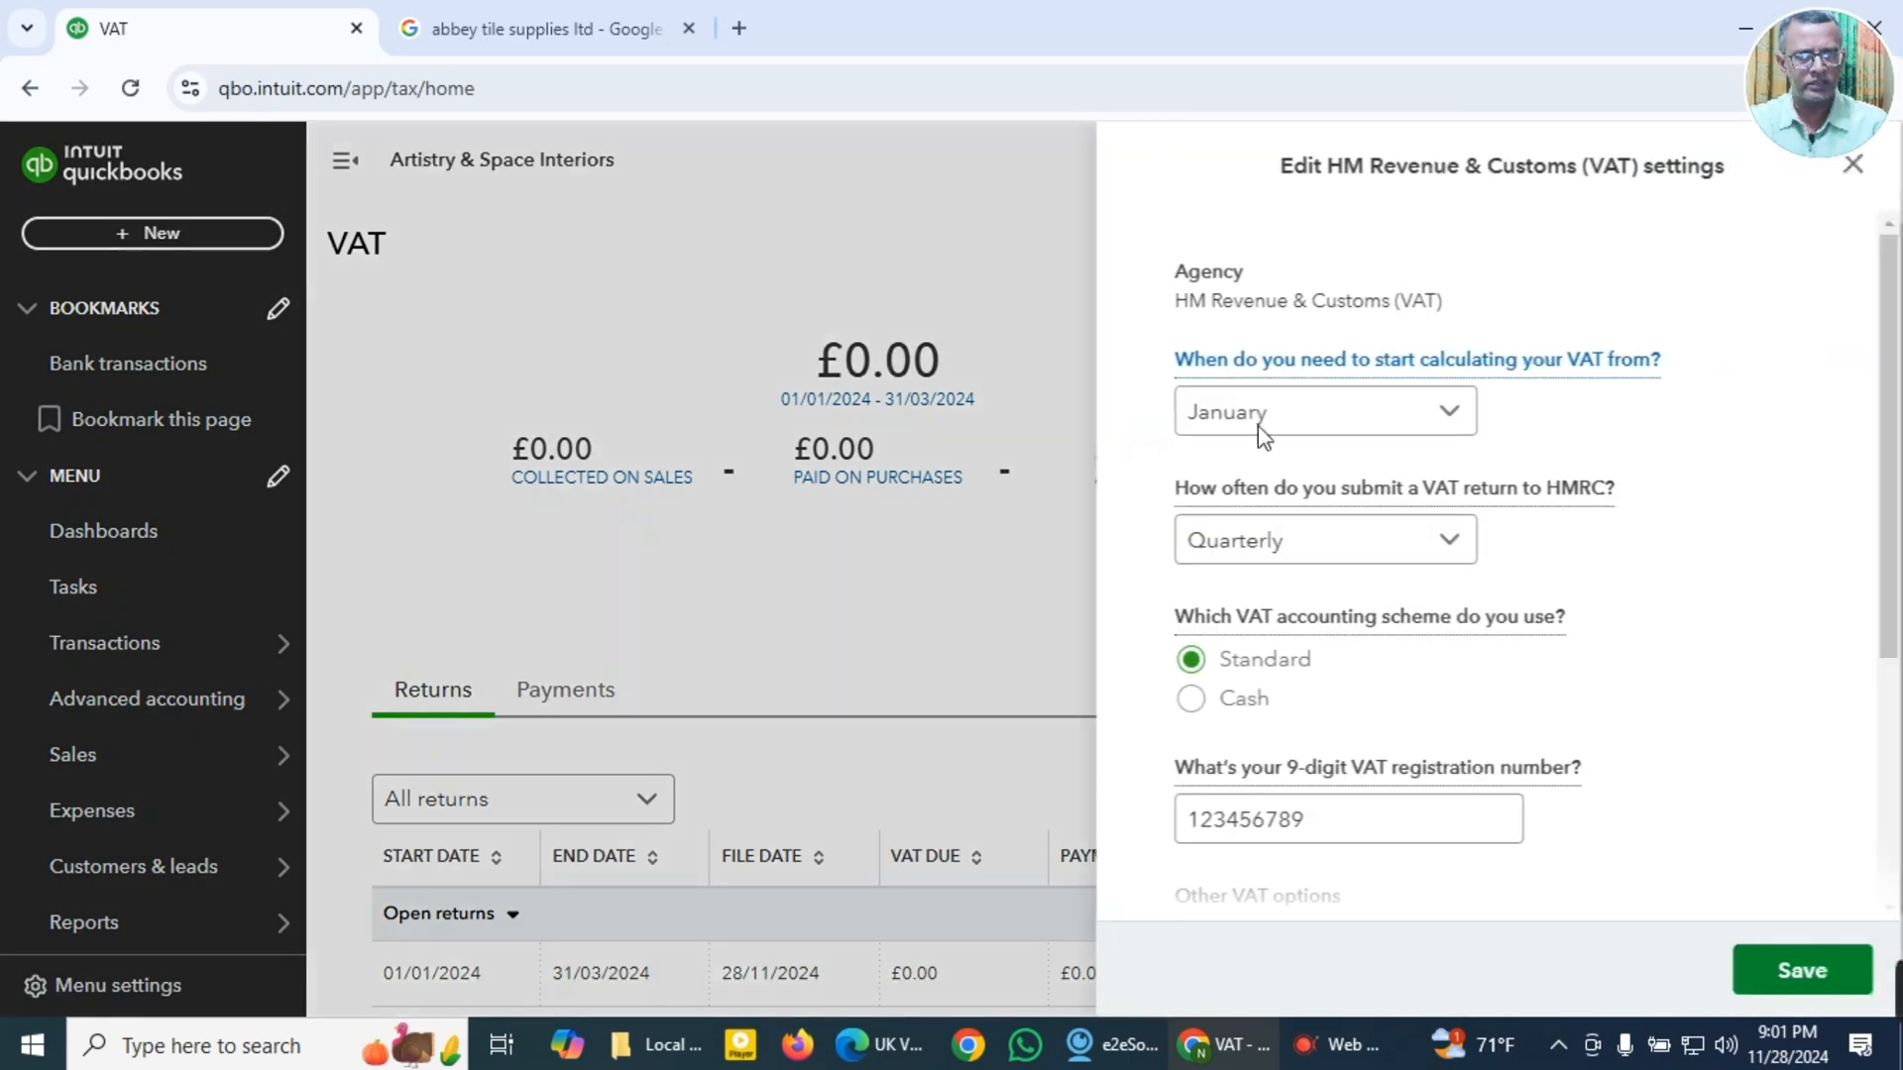
left_click(1004, 280)
Step: Review the VAT rates list, turn on the 5.0% R Reduced rate, and return to the sales tax centre
left_click(1673, 256)
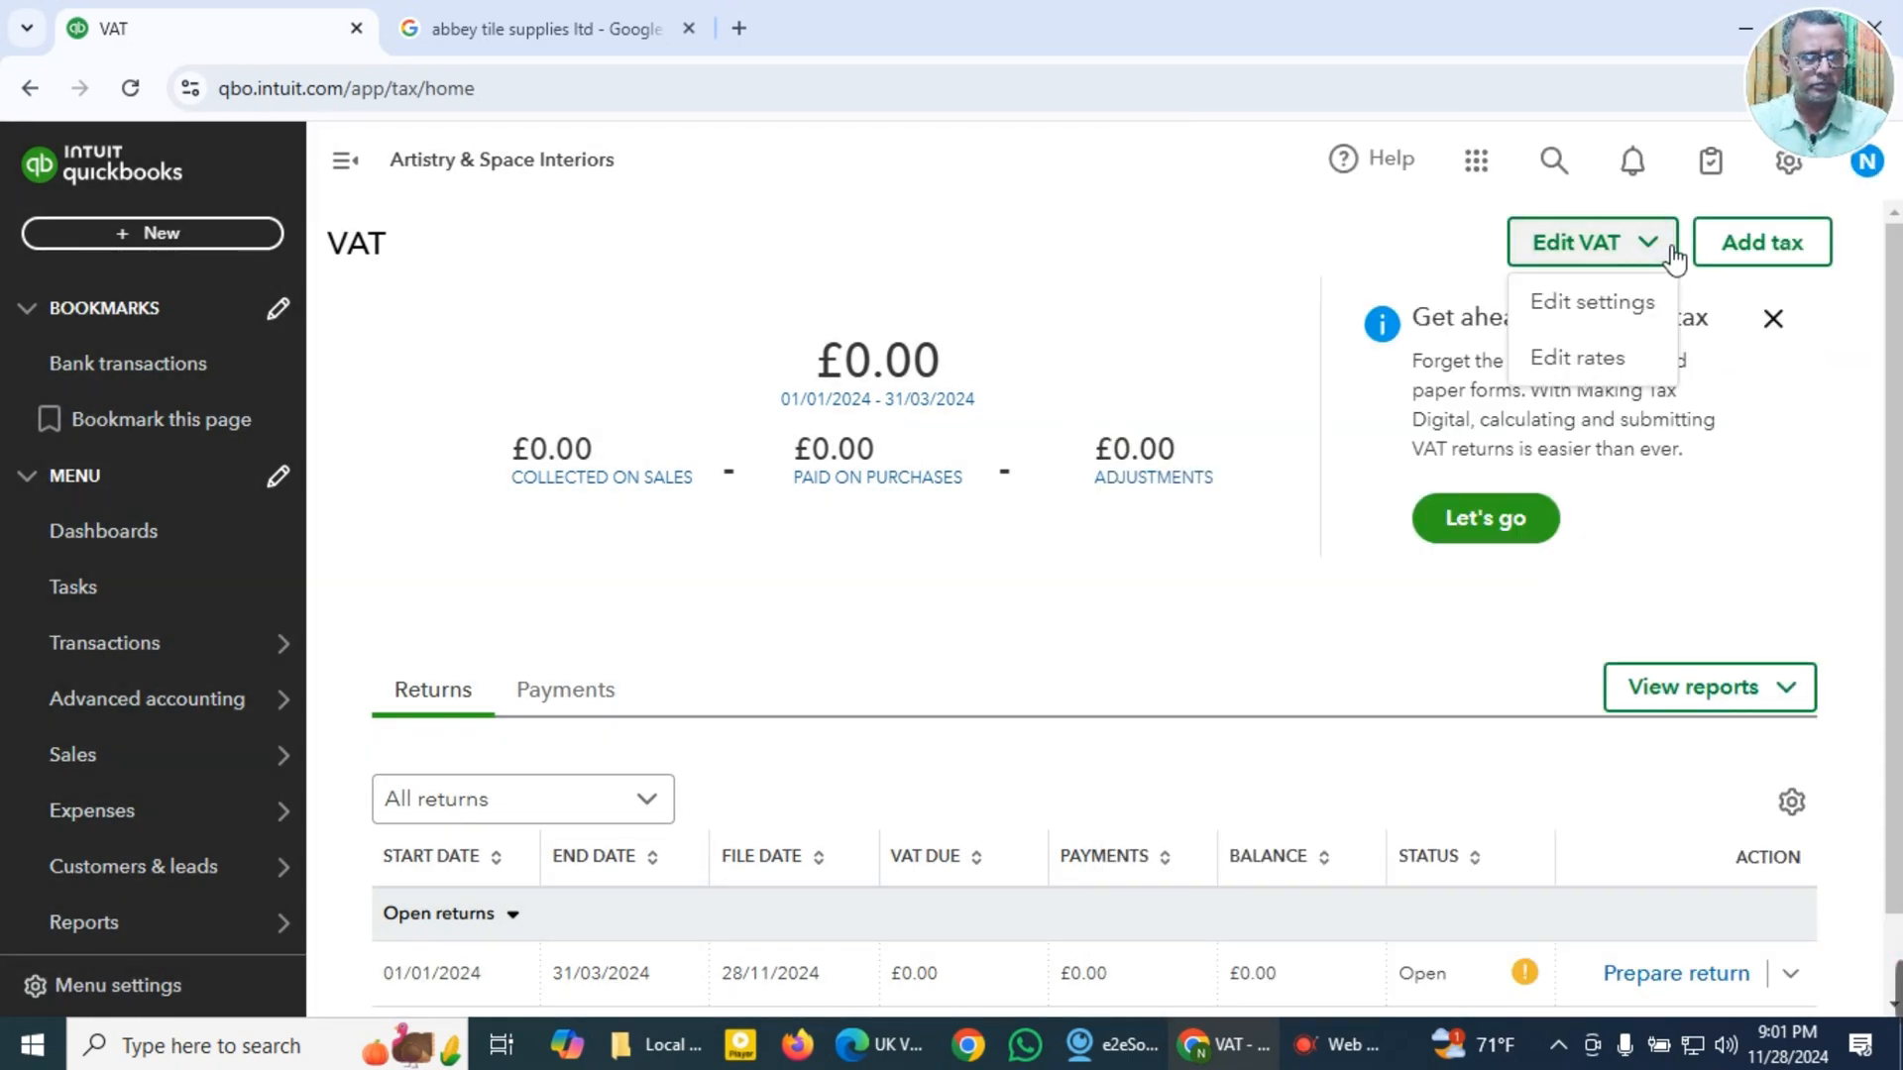
left_click(1593, 360)
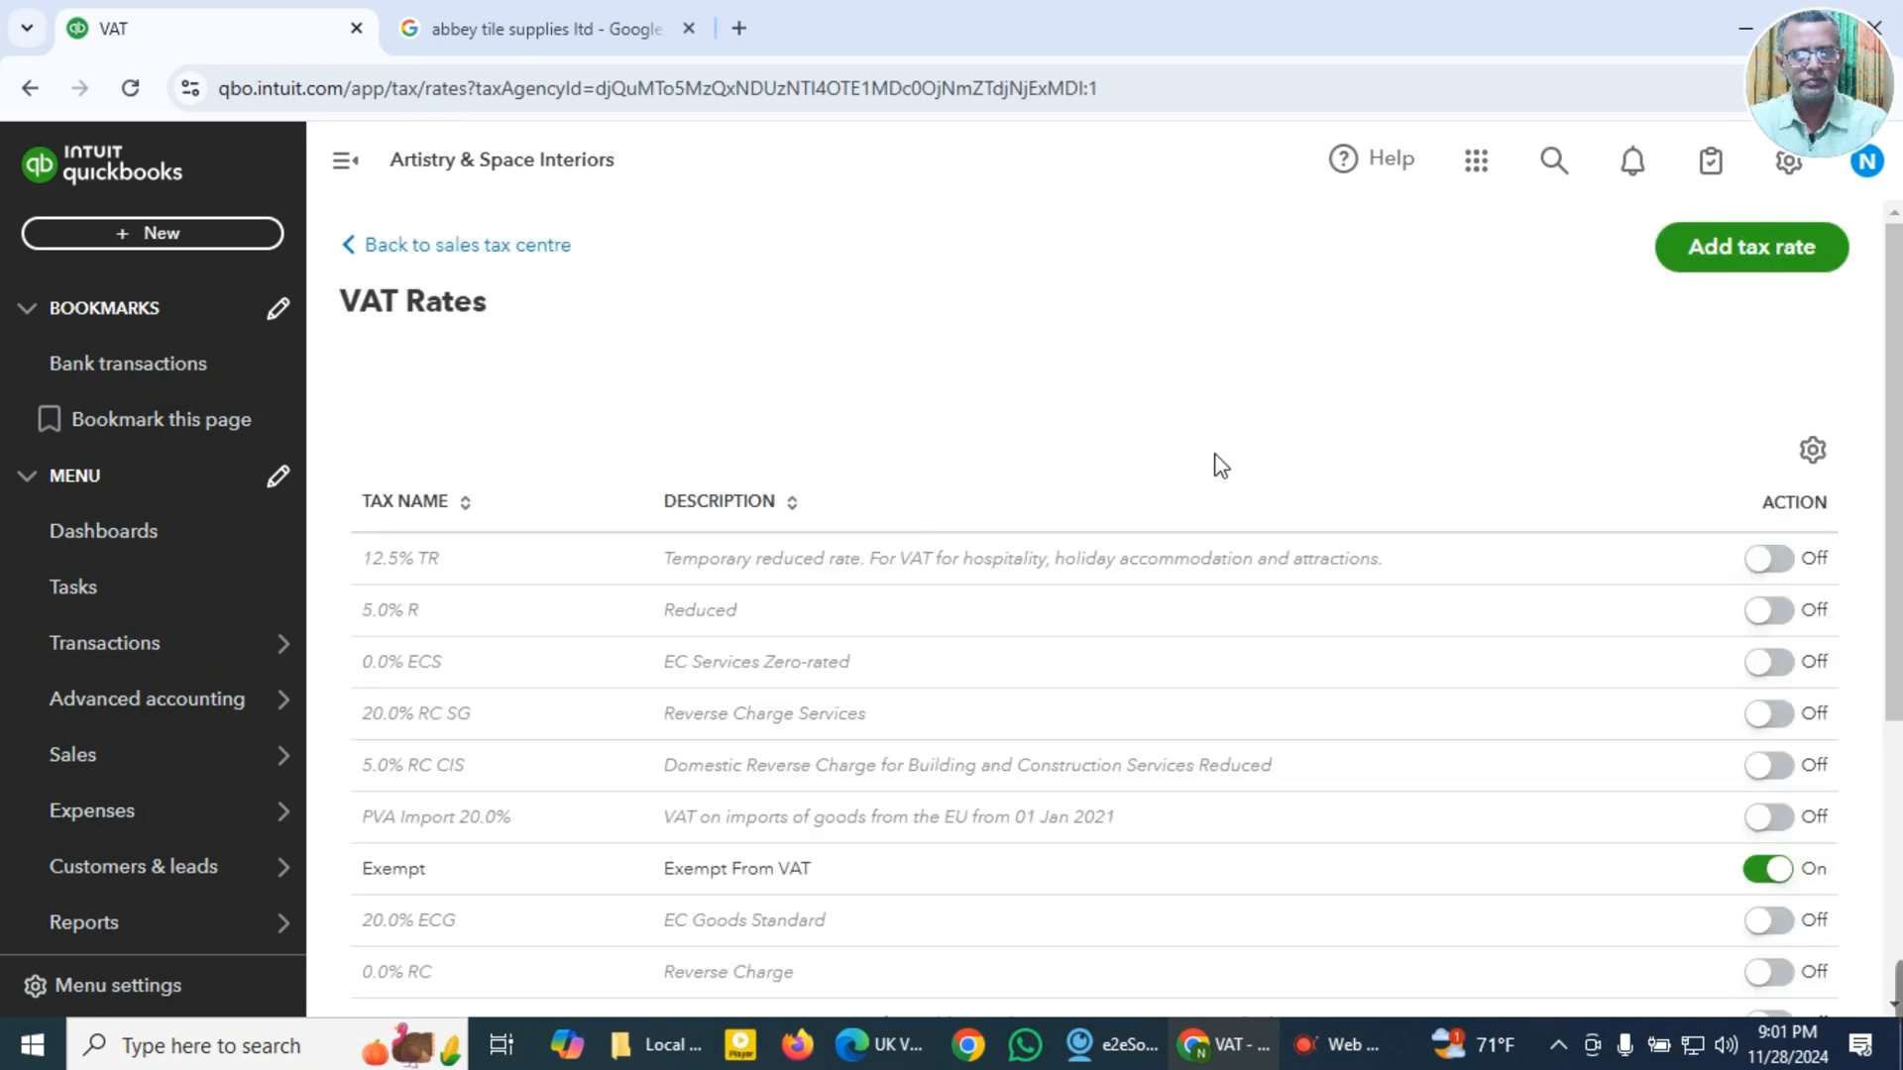
scroll(1215, 456, "down", 3)
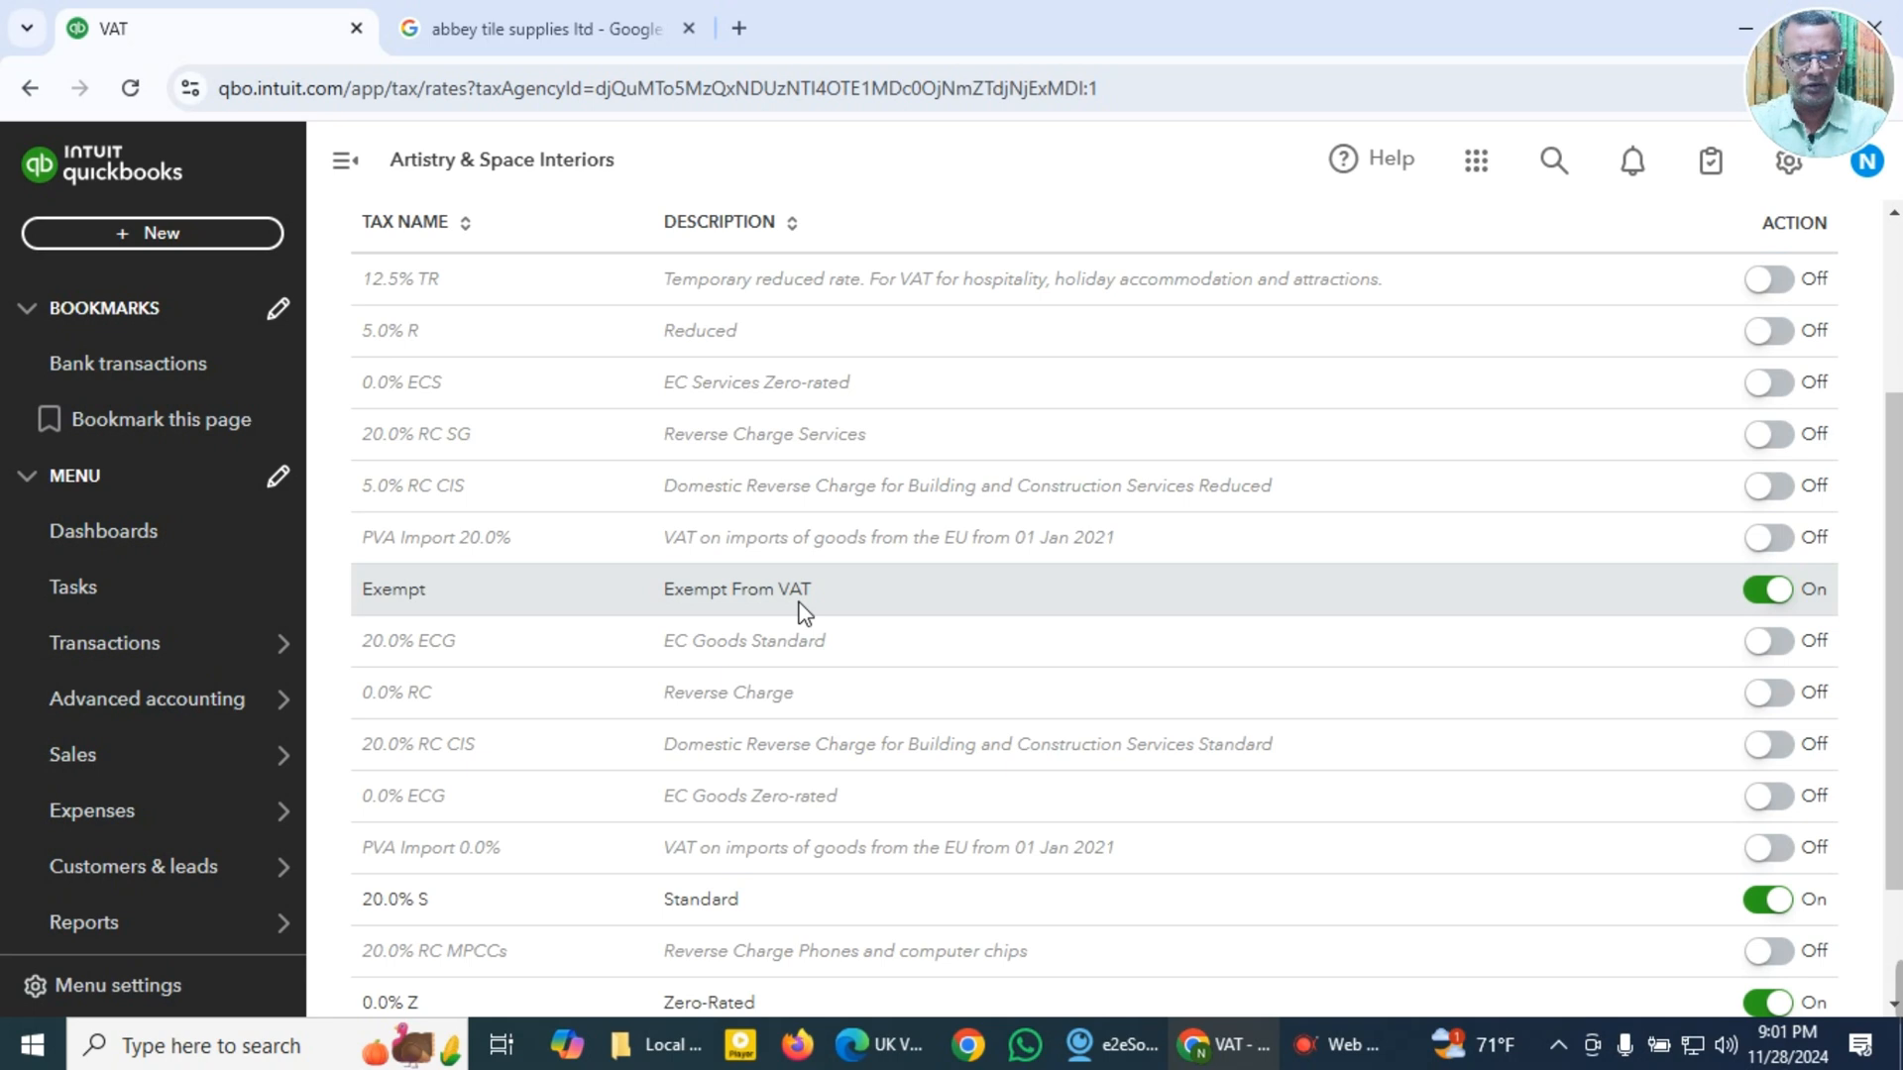
scroll(803, 610, "down", 2)
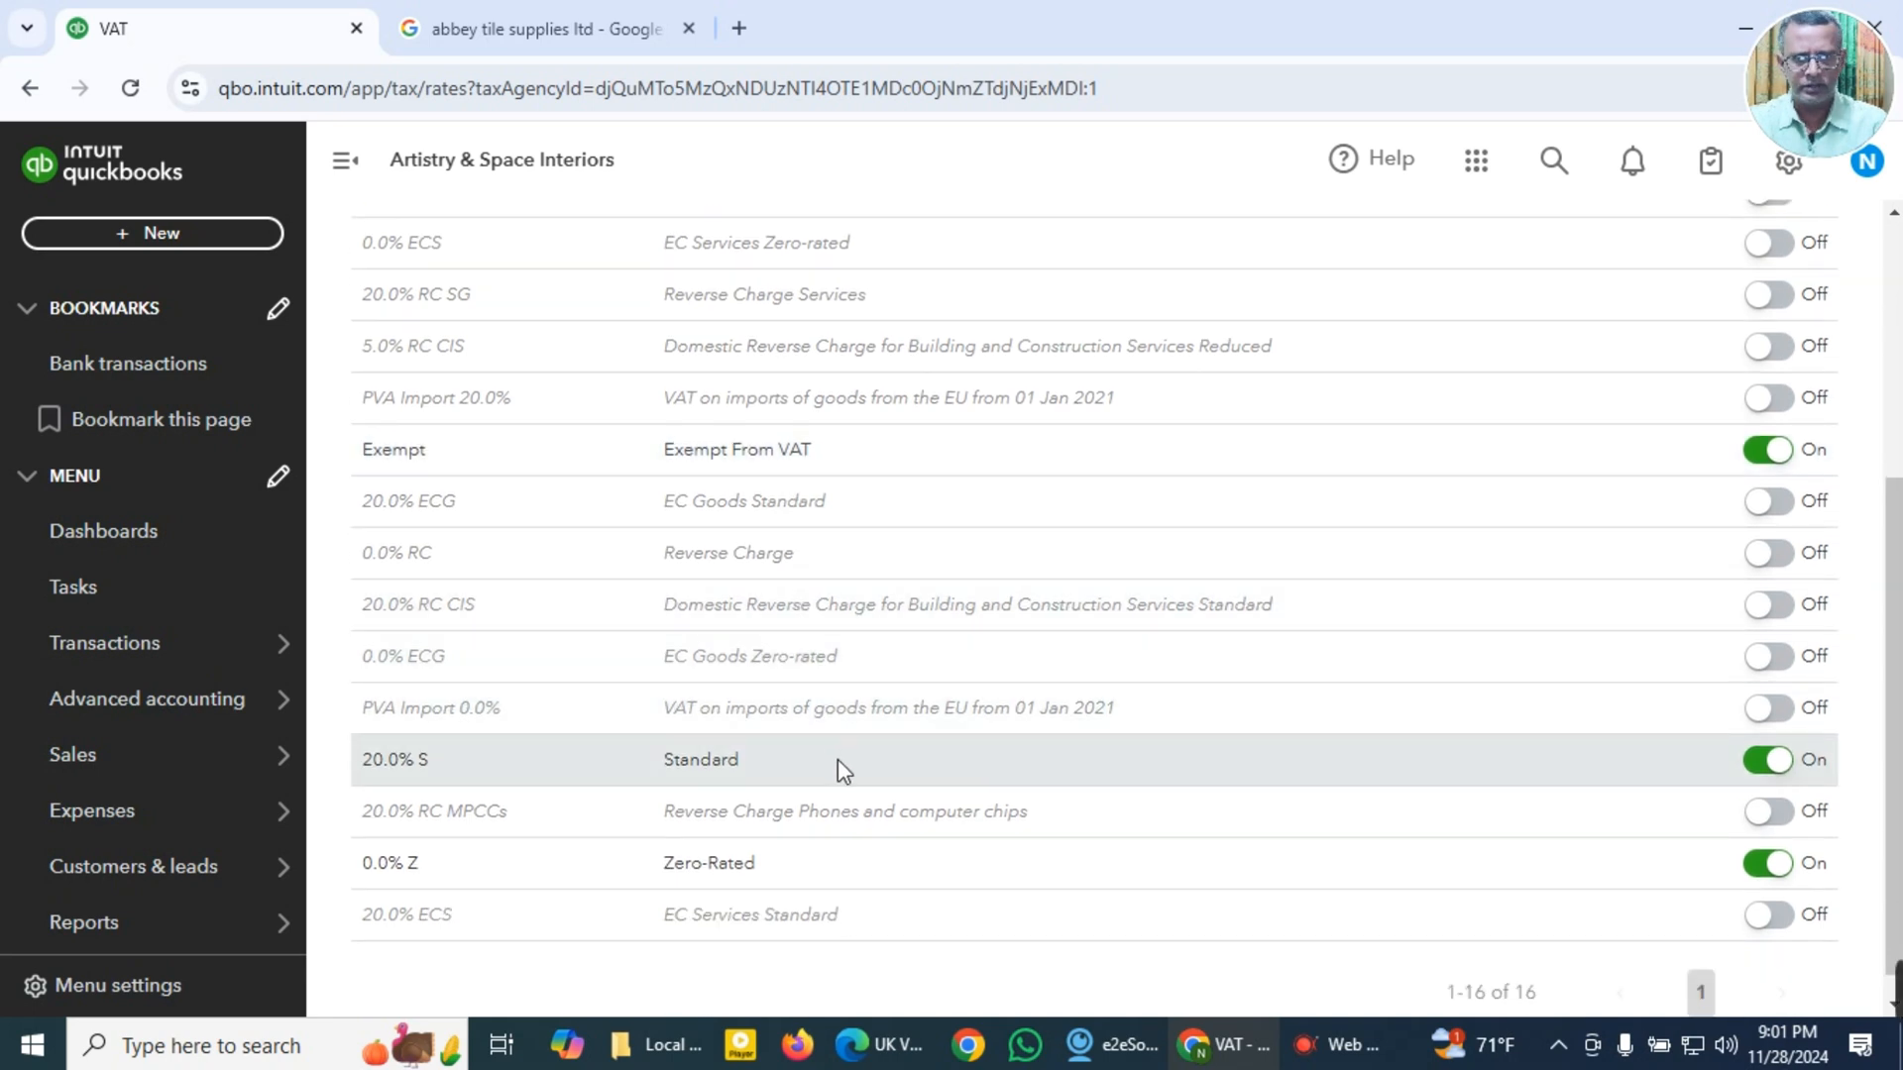
scroll(832, 773, "down", 1)
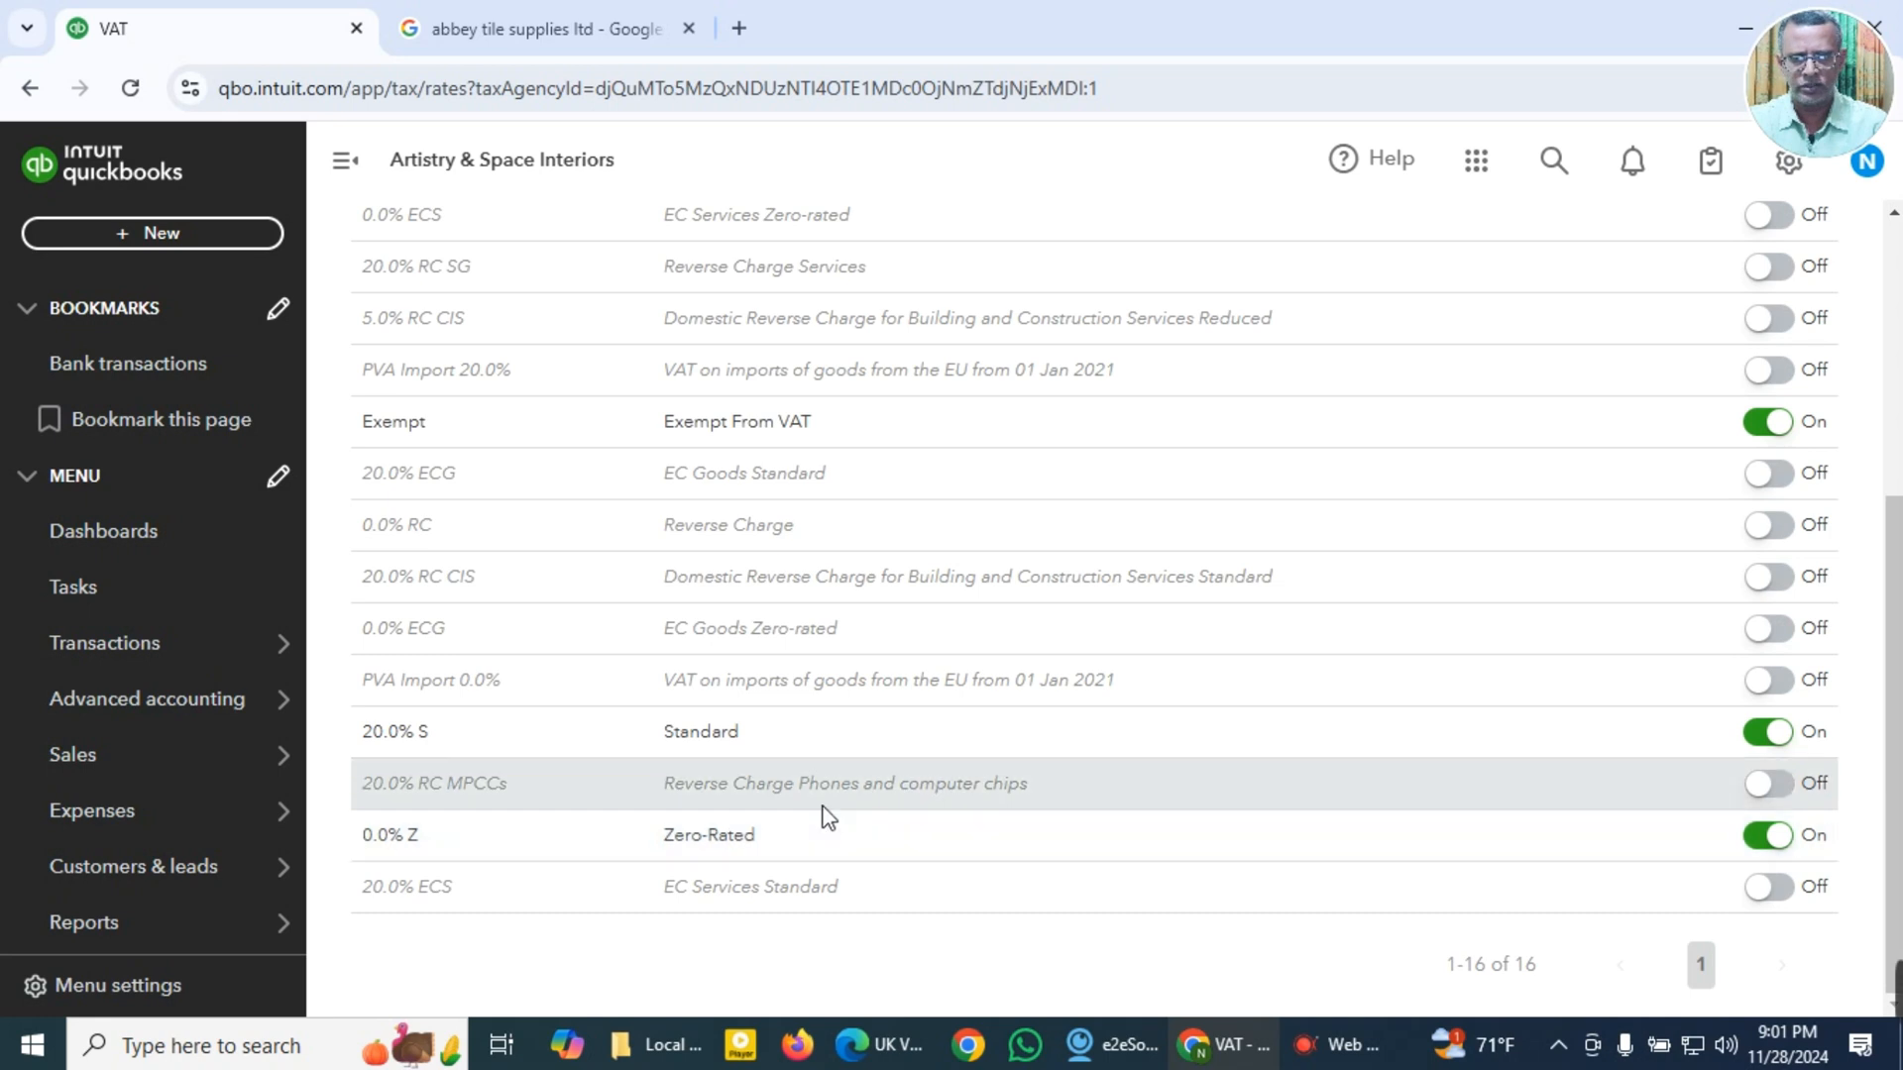
scroll(844, 793, "up", 2)
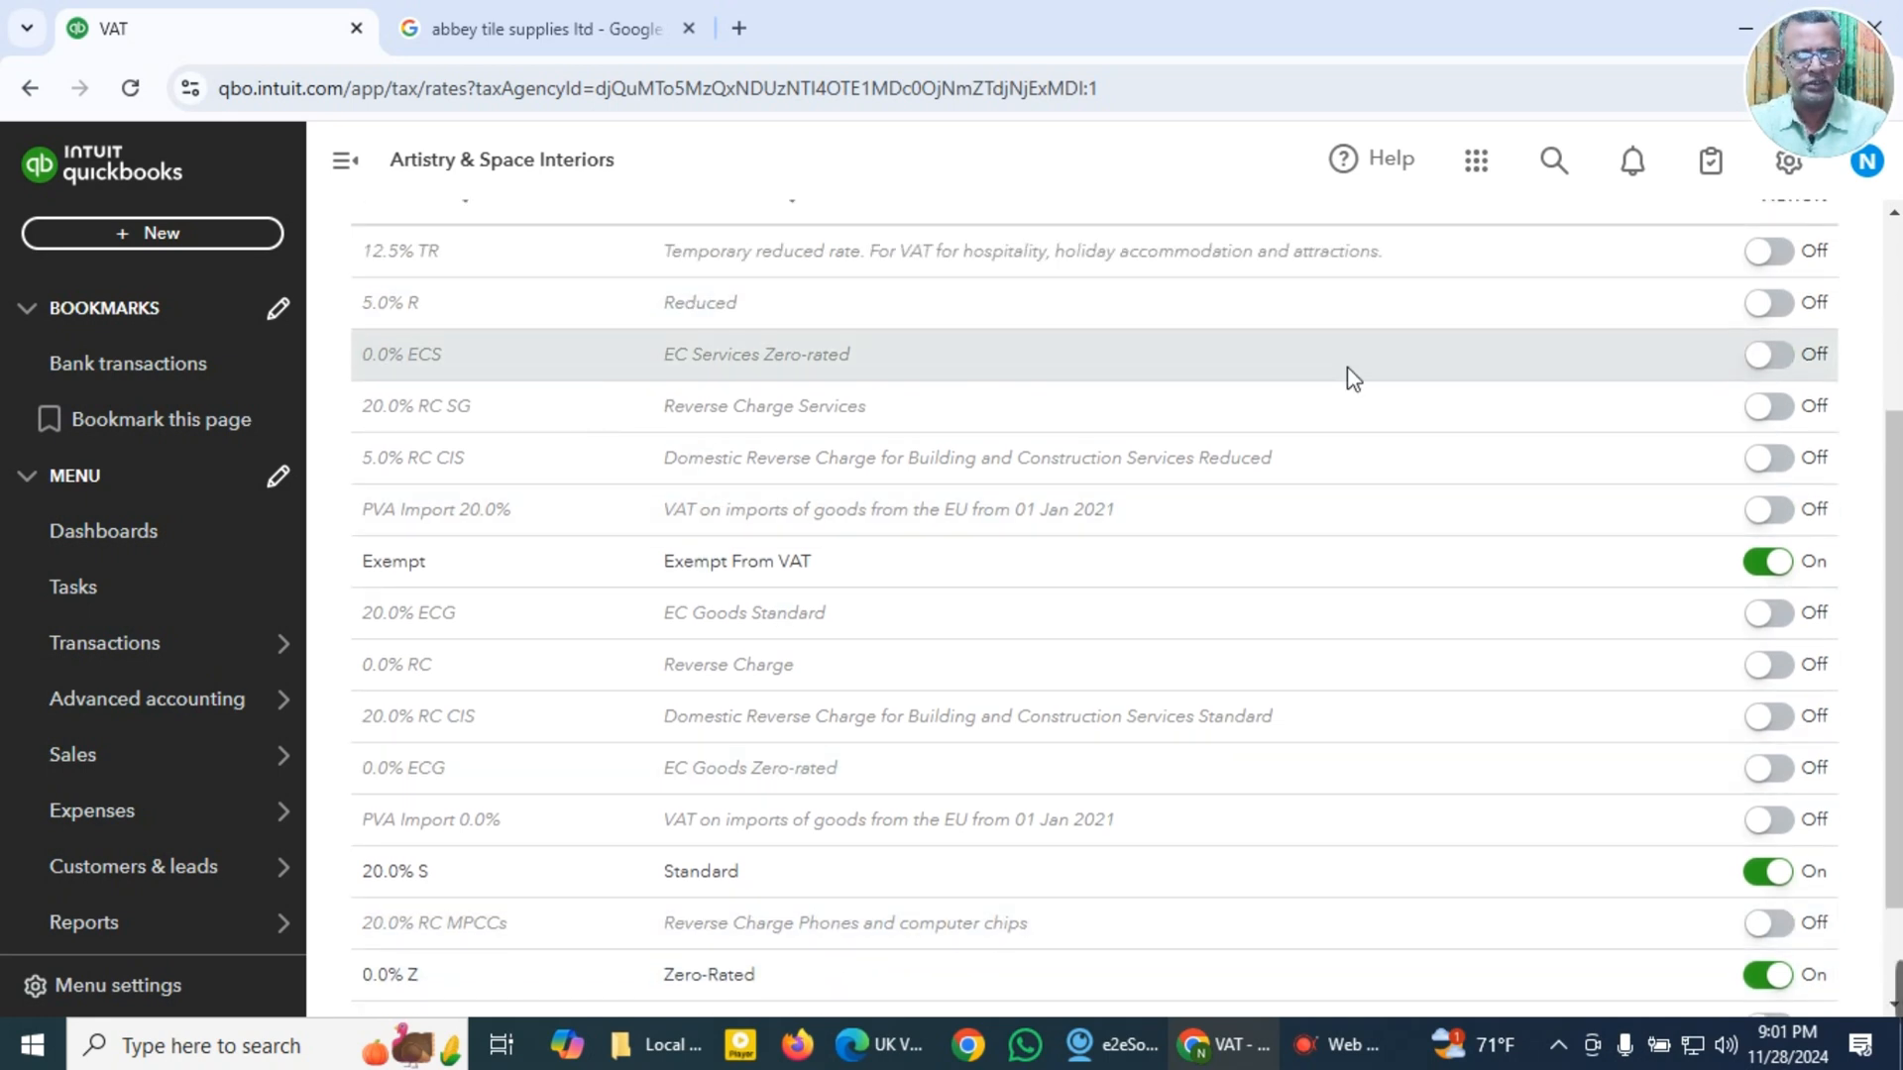
left_click(1776, 315)
scroll(1626, 311, "up", 4)
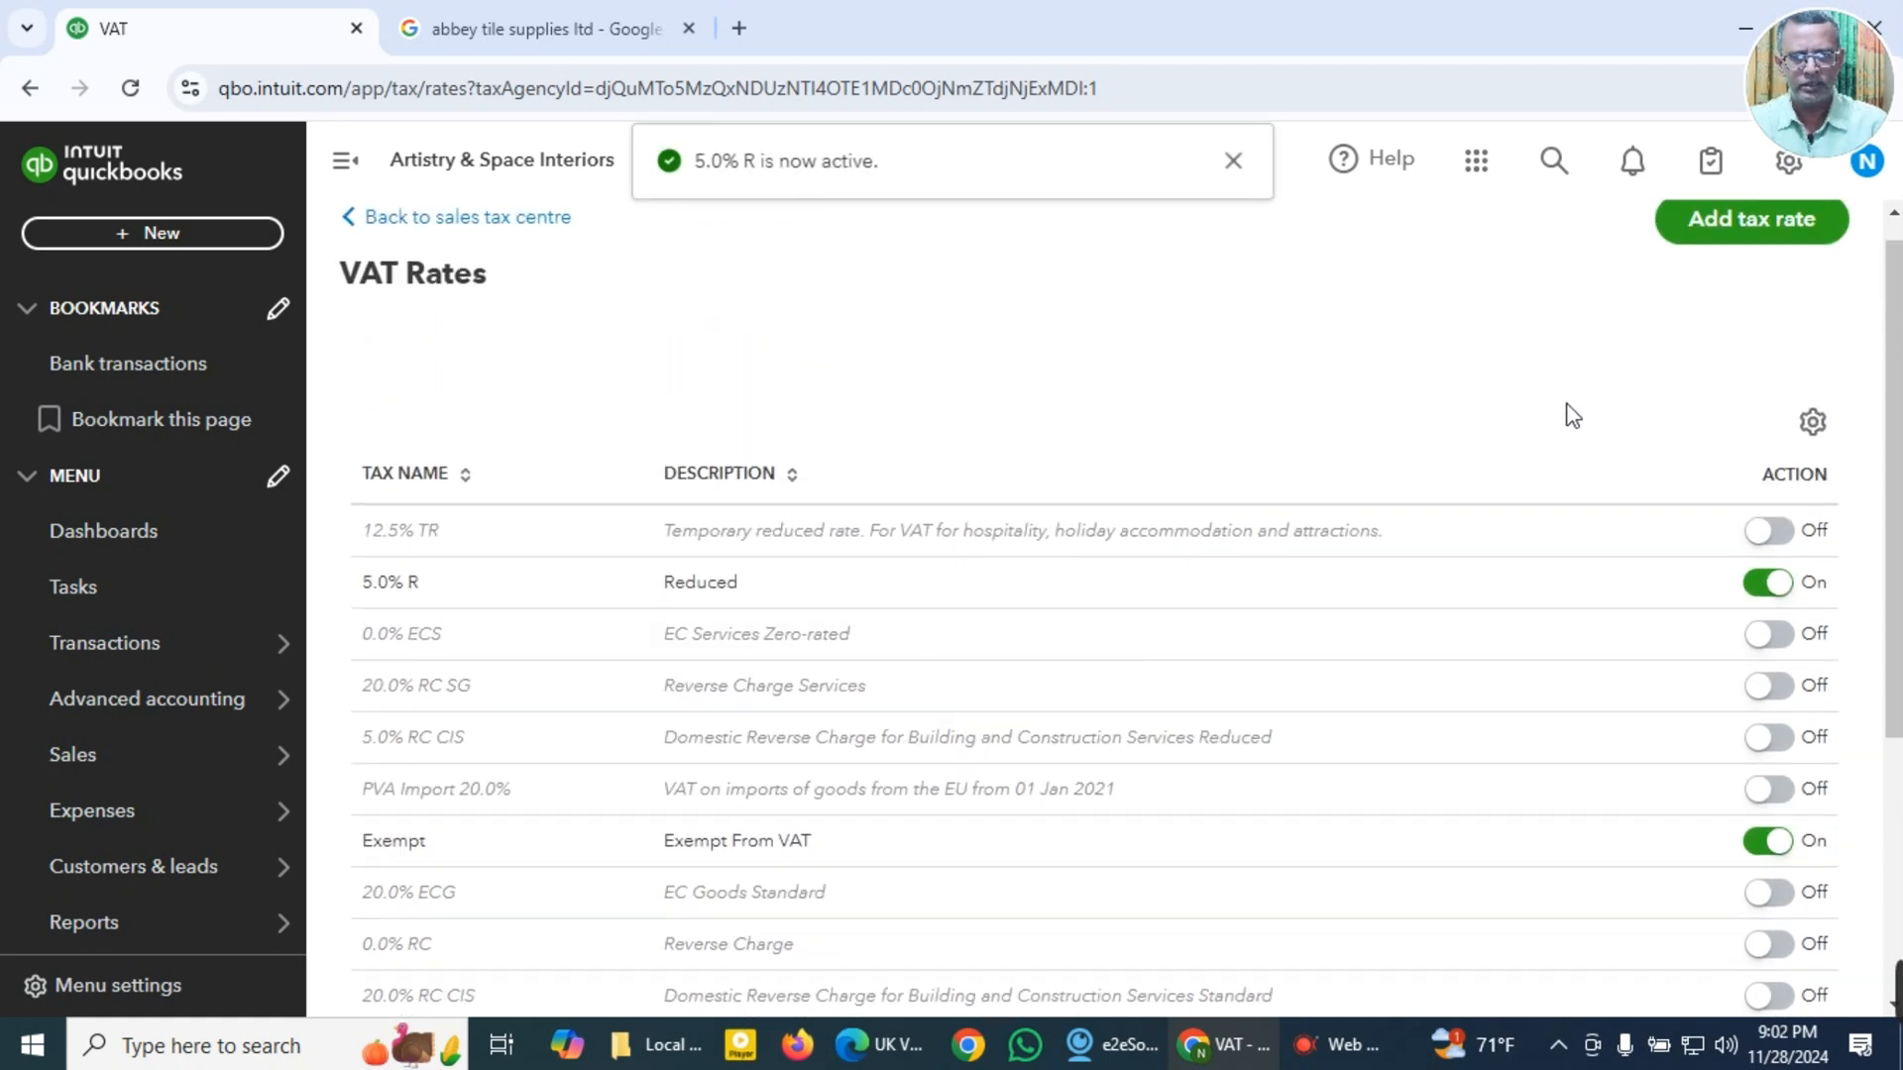
scroll(1562, 404, "up", 1)
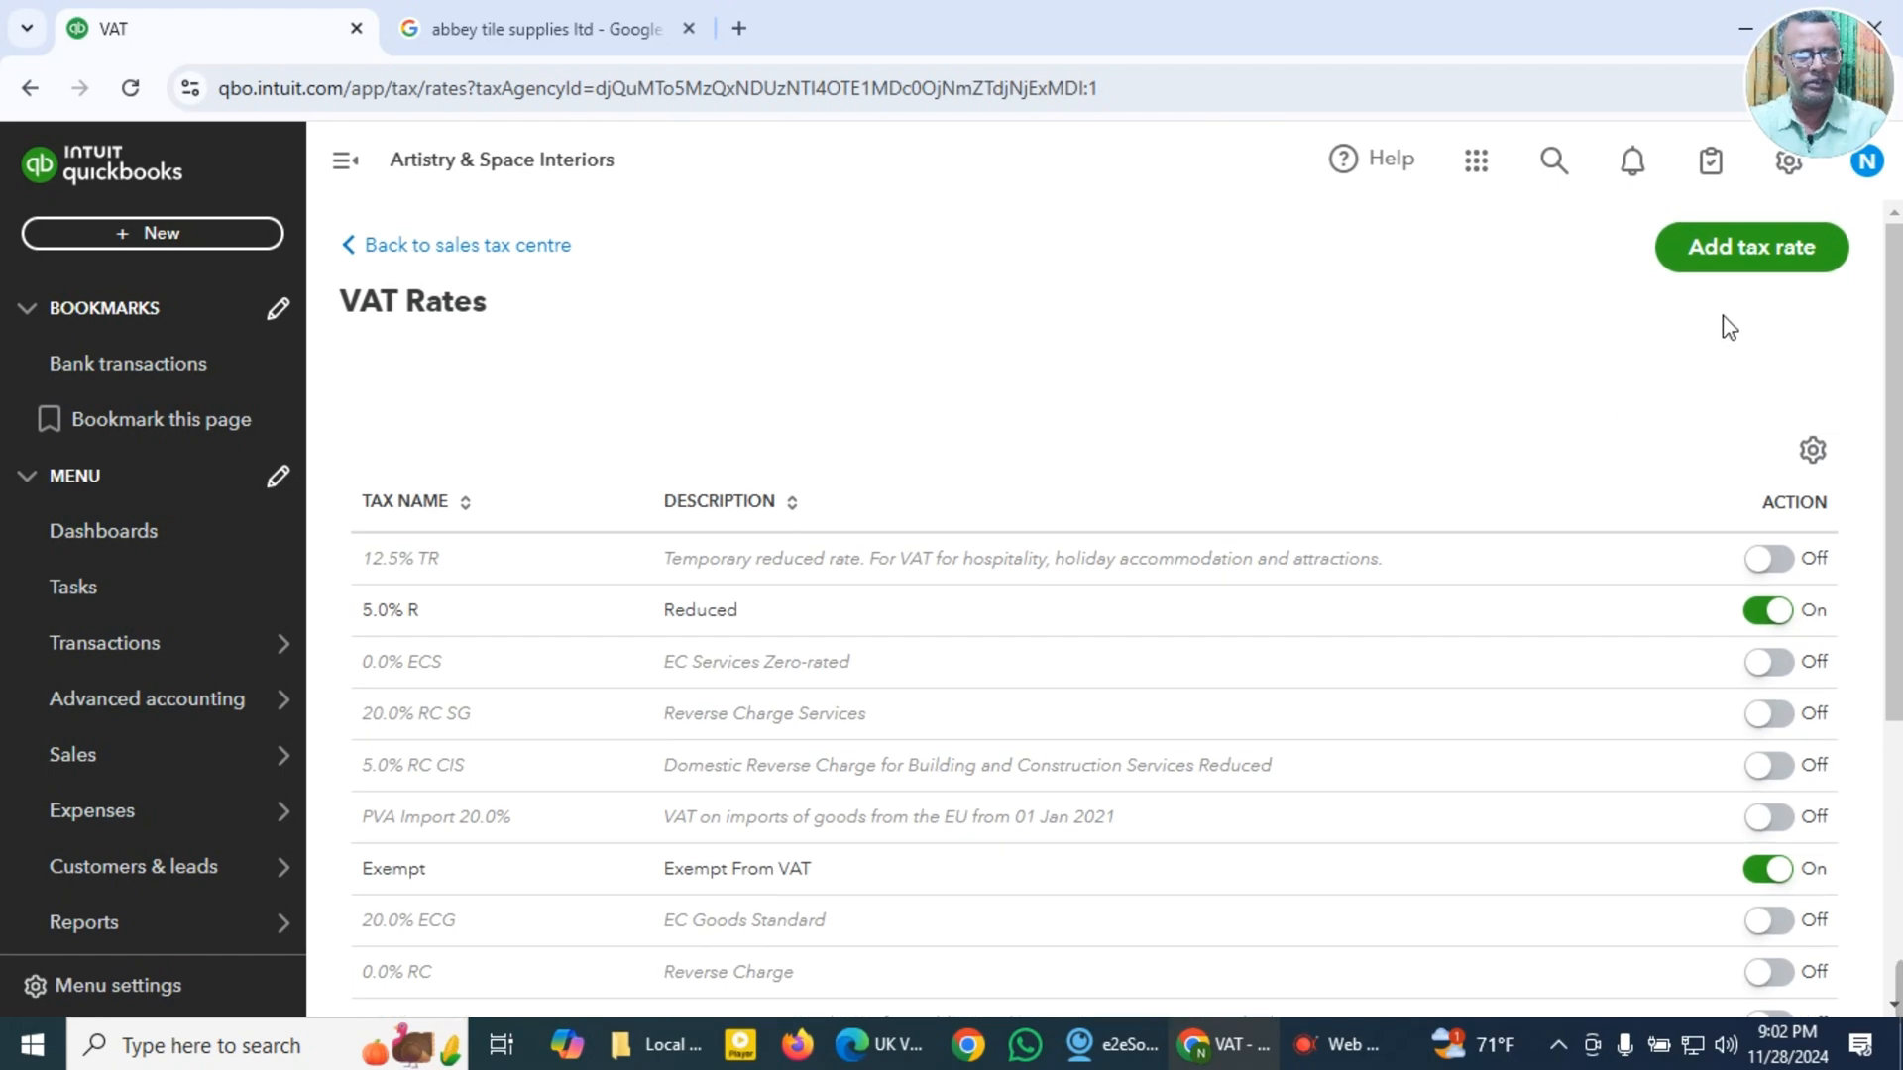
scroll(1487, 389, "down", 5)
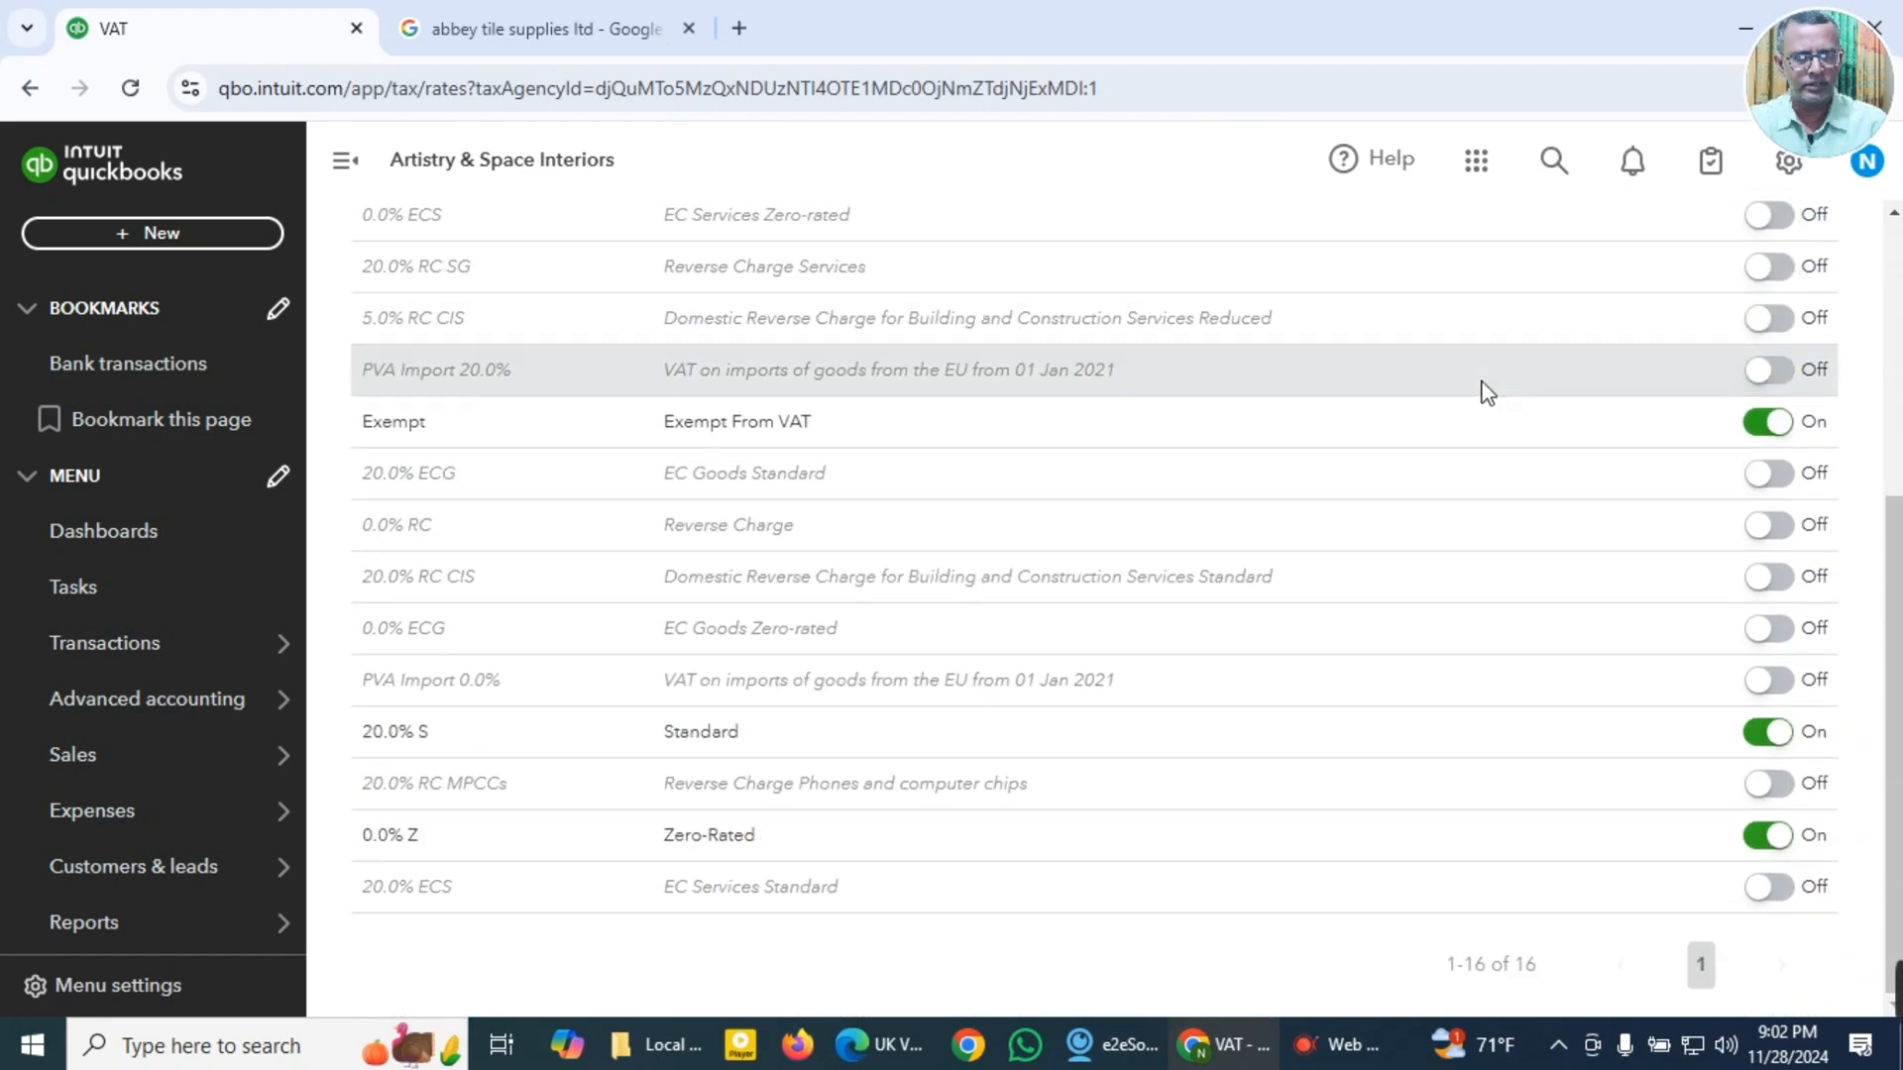
scroll(1487, 392, "up", 5)
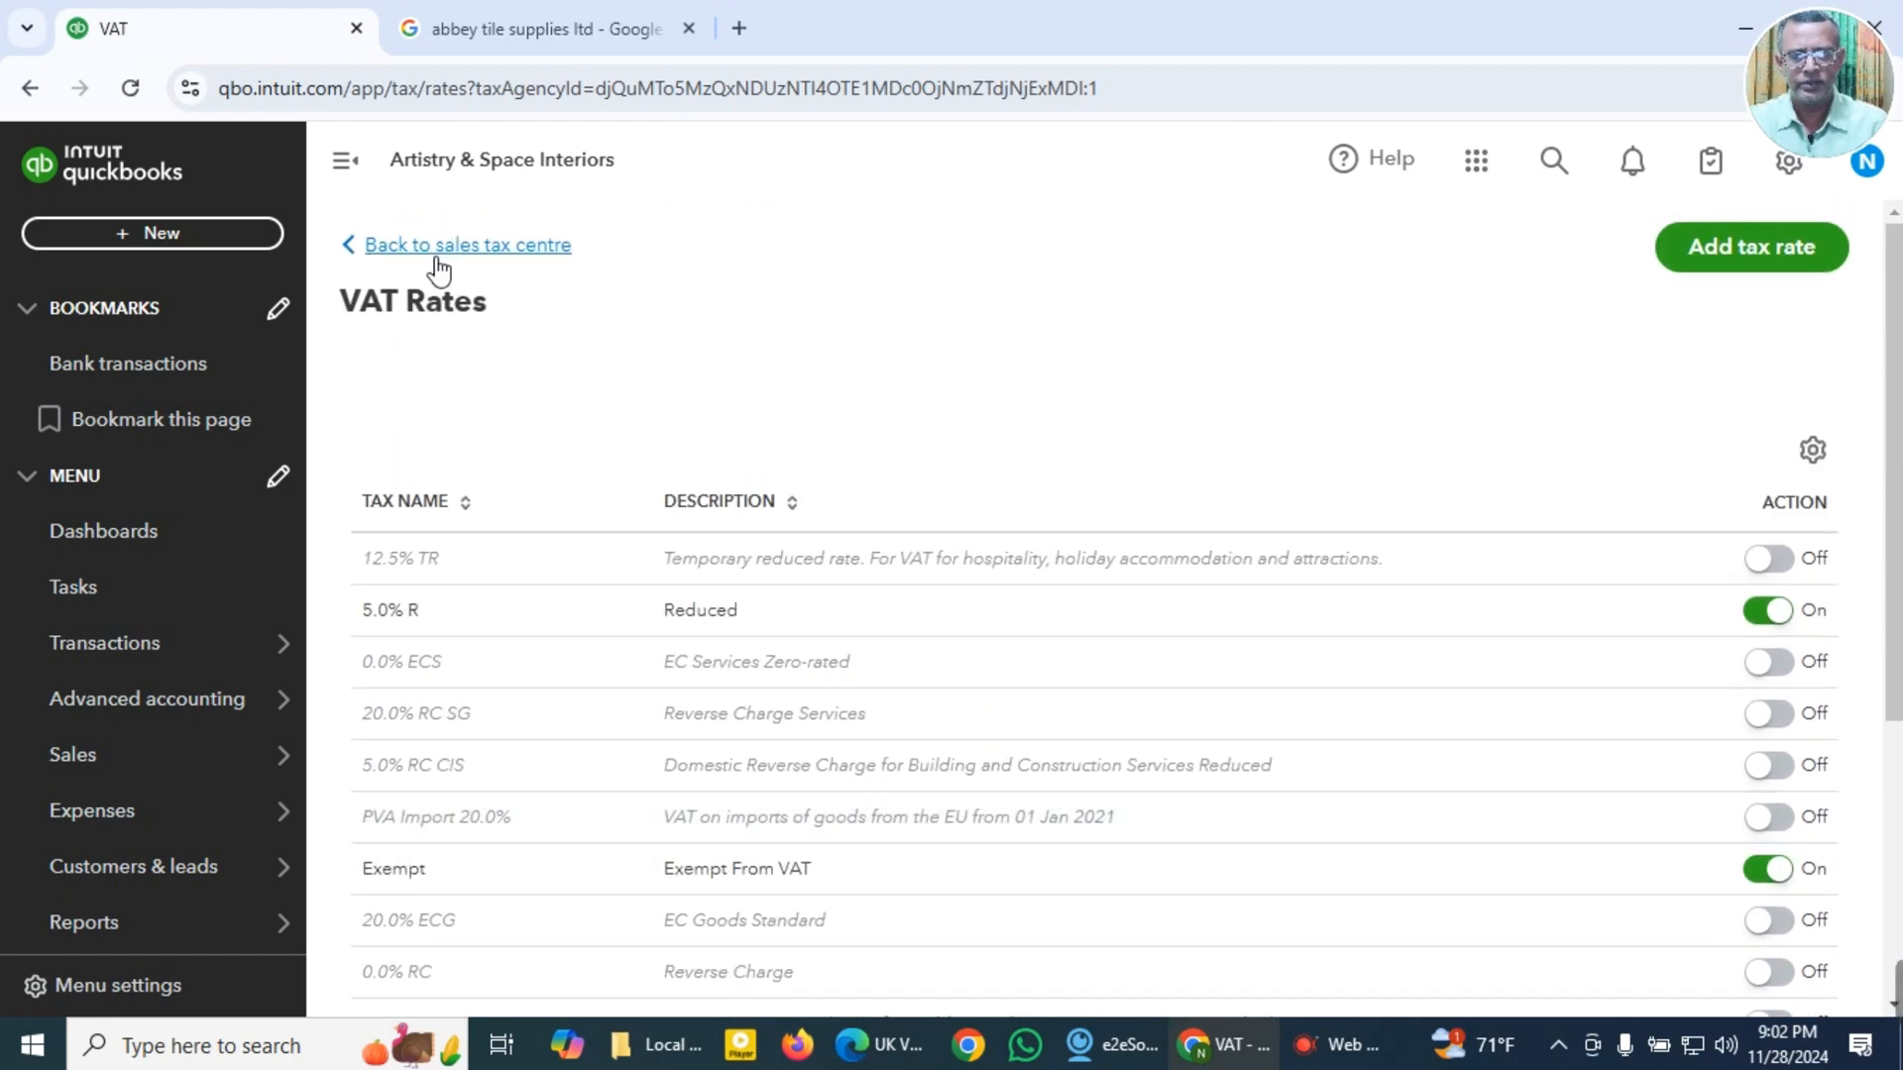
left_click(447, 253)
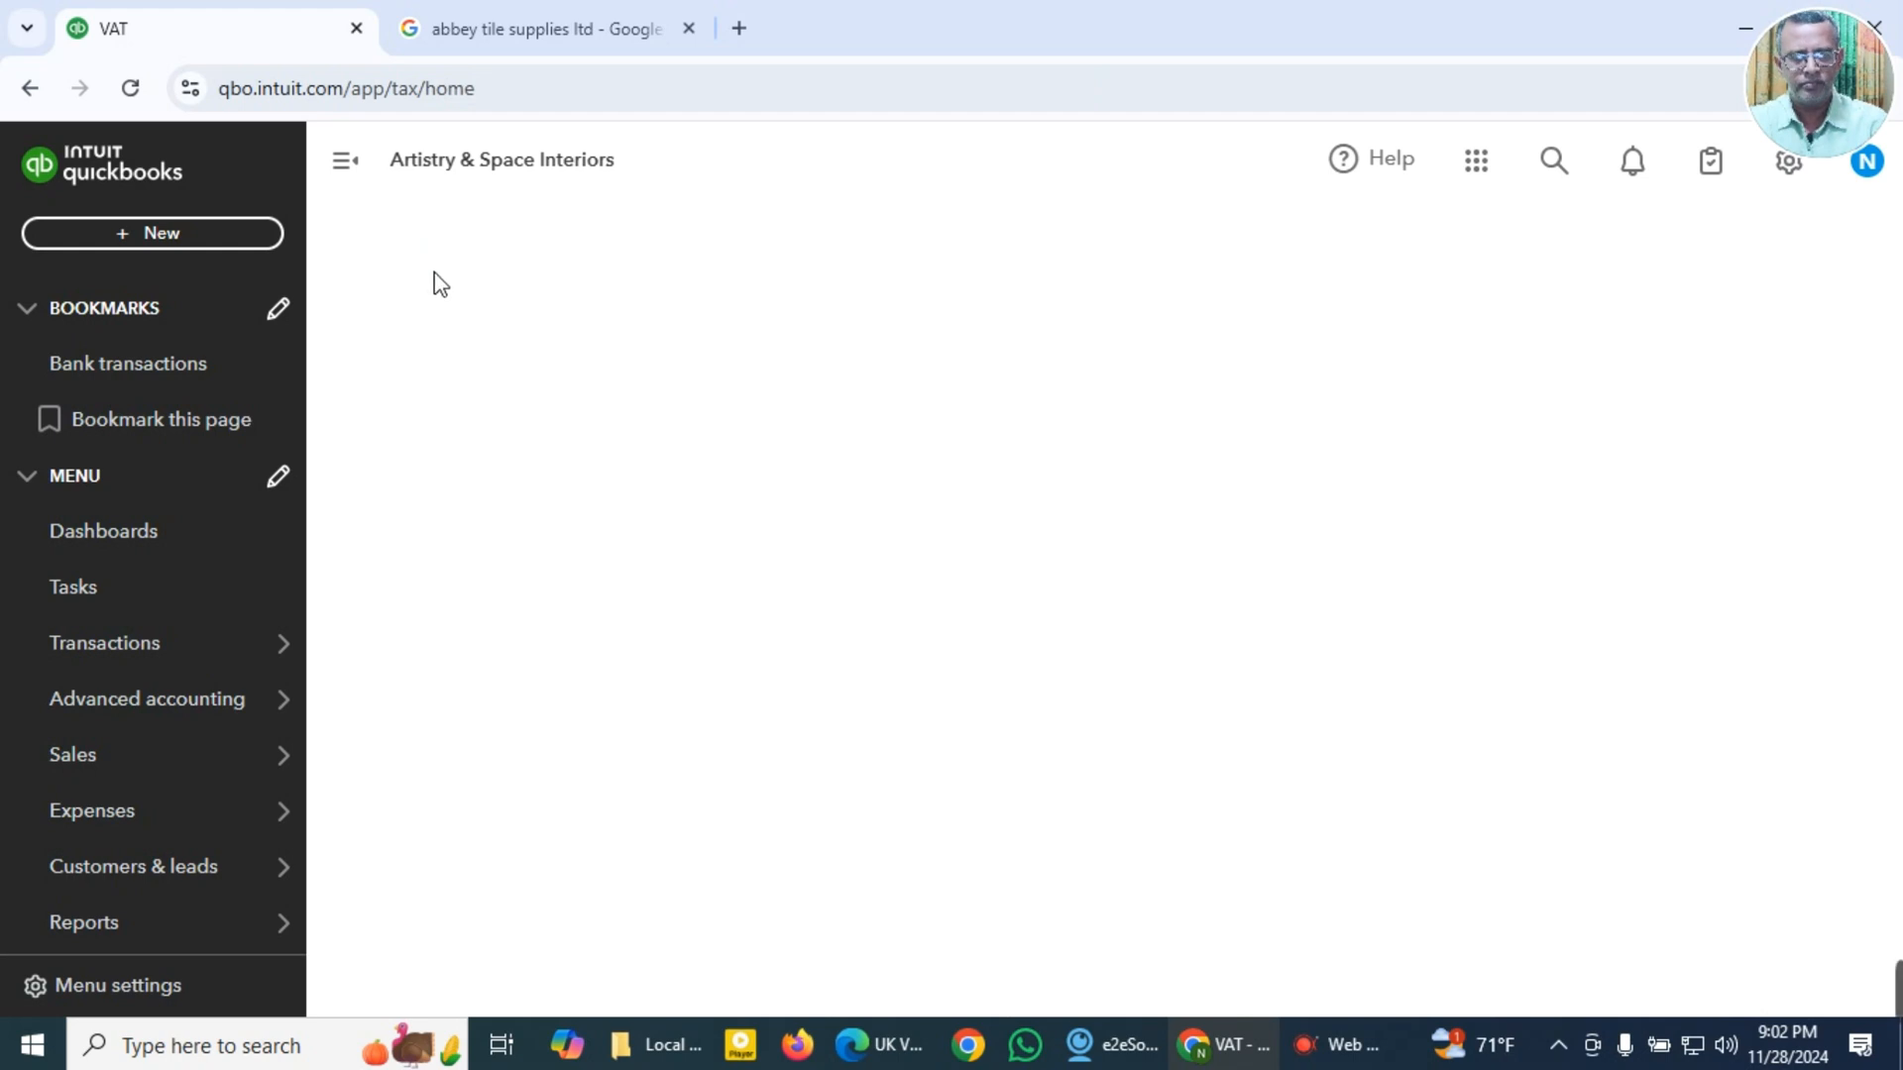
Step: Go to the Bills section under Expenses and create a new bill
mouse_move(191, 726)
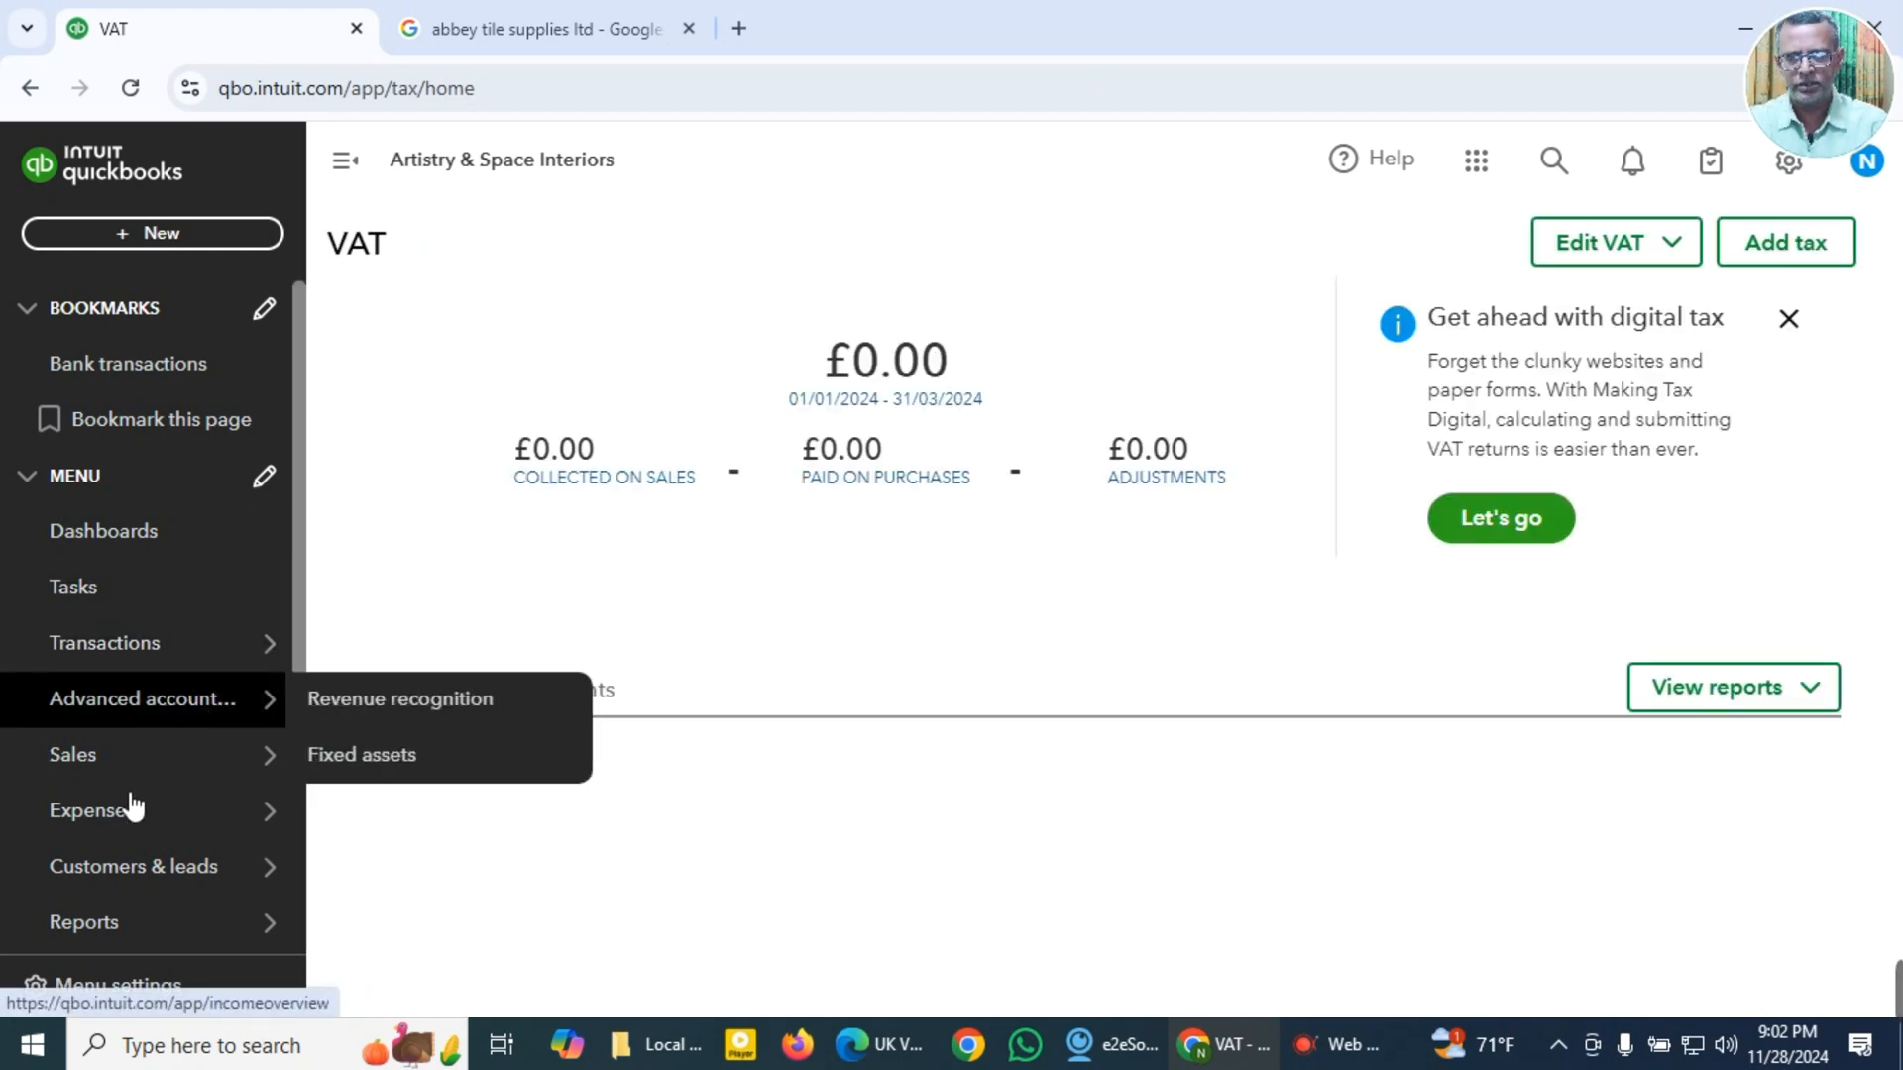
mouse_move(132, 812)
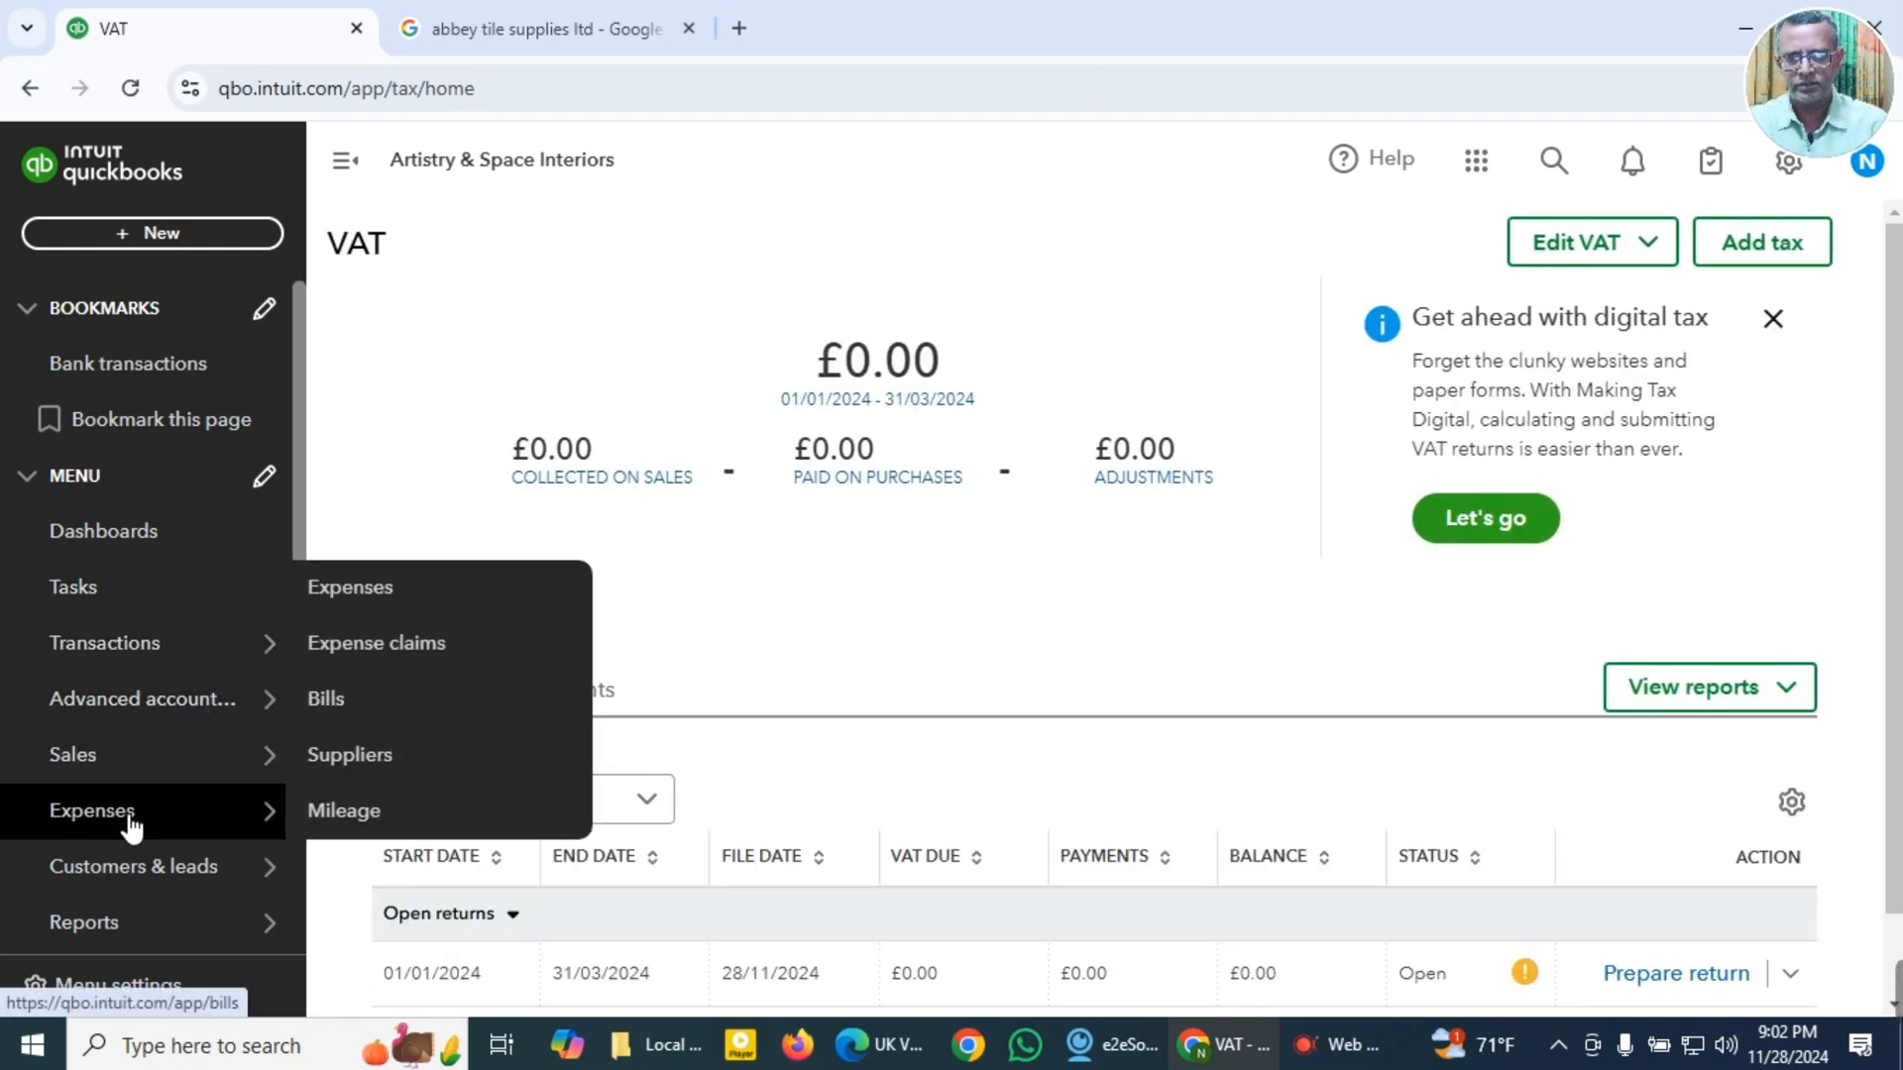
left_click(360, 721)
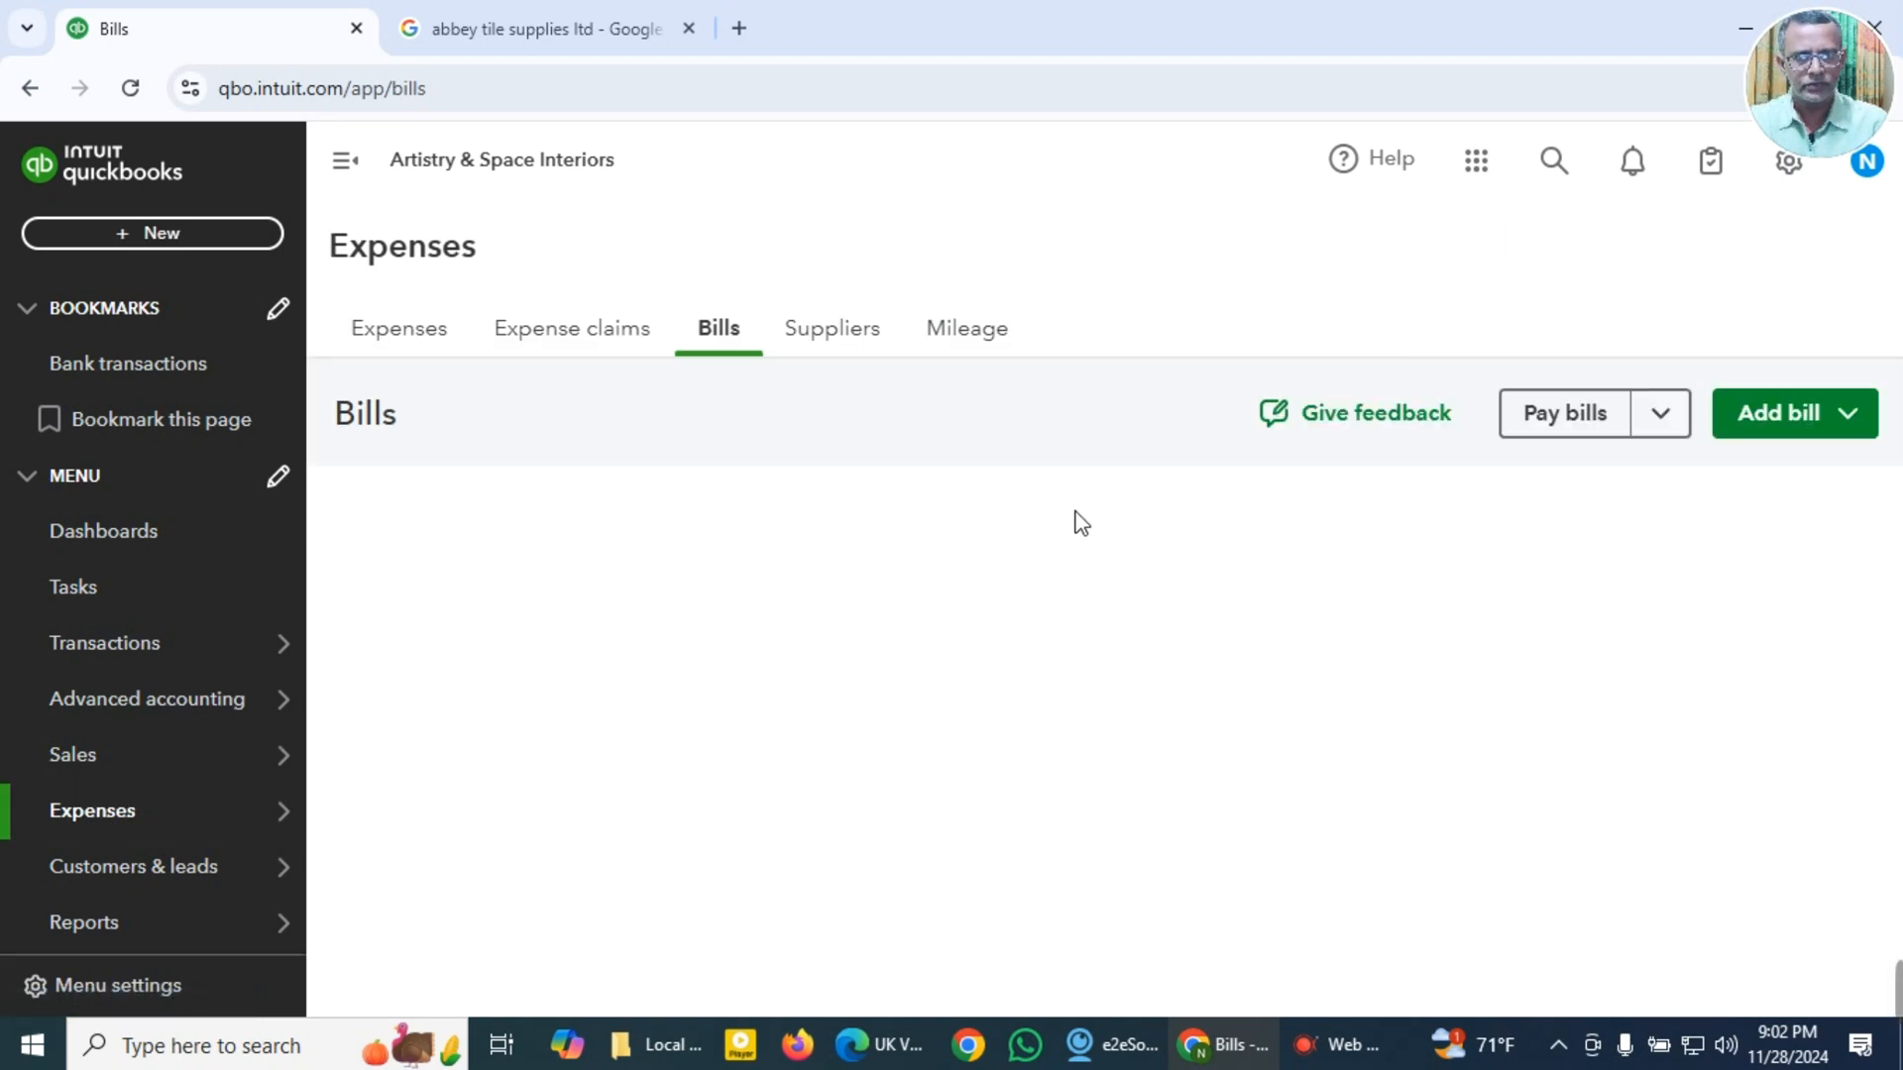
mouse_move(153, 779)
mouse_move(117, 823)
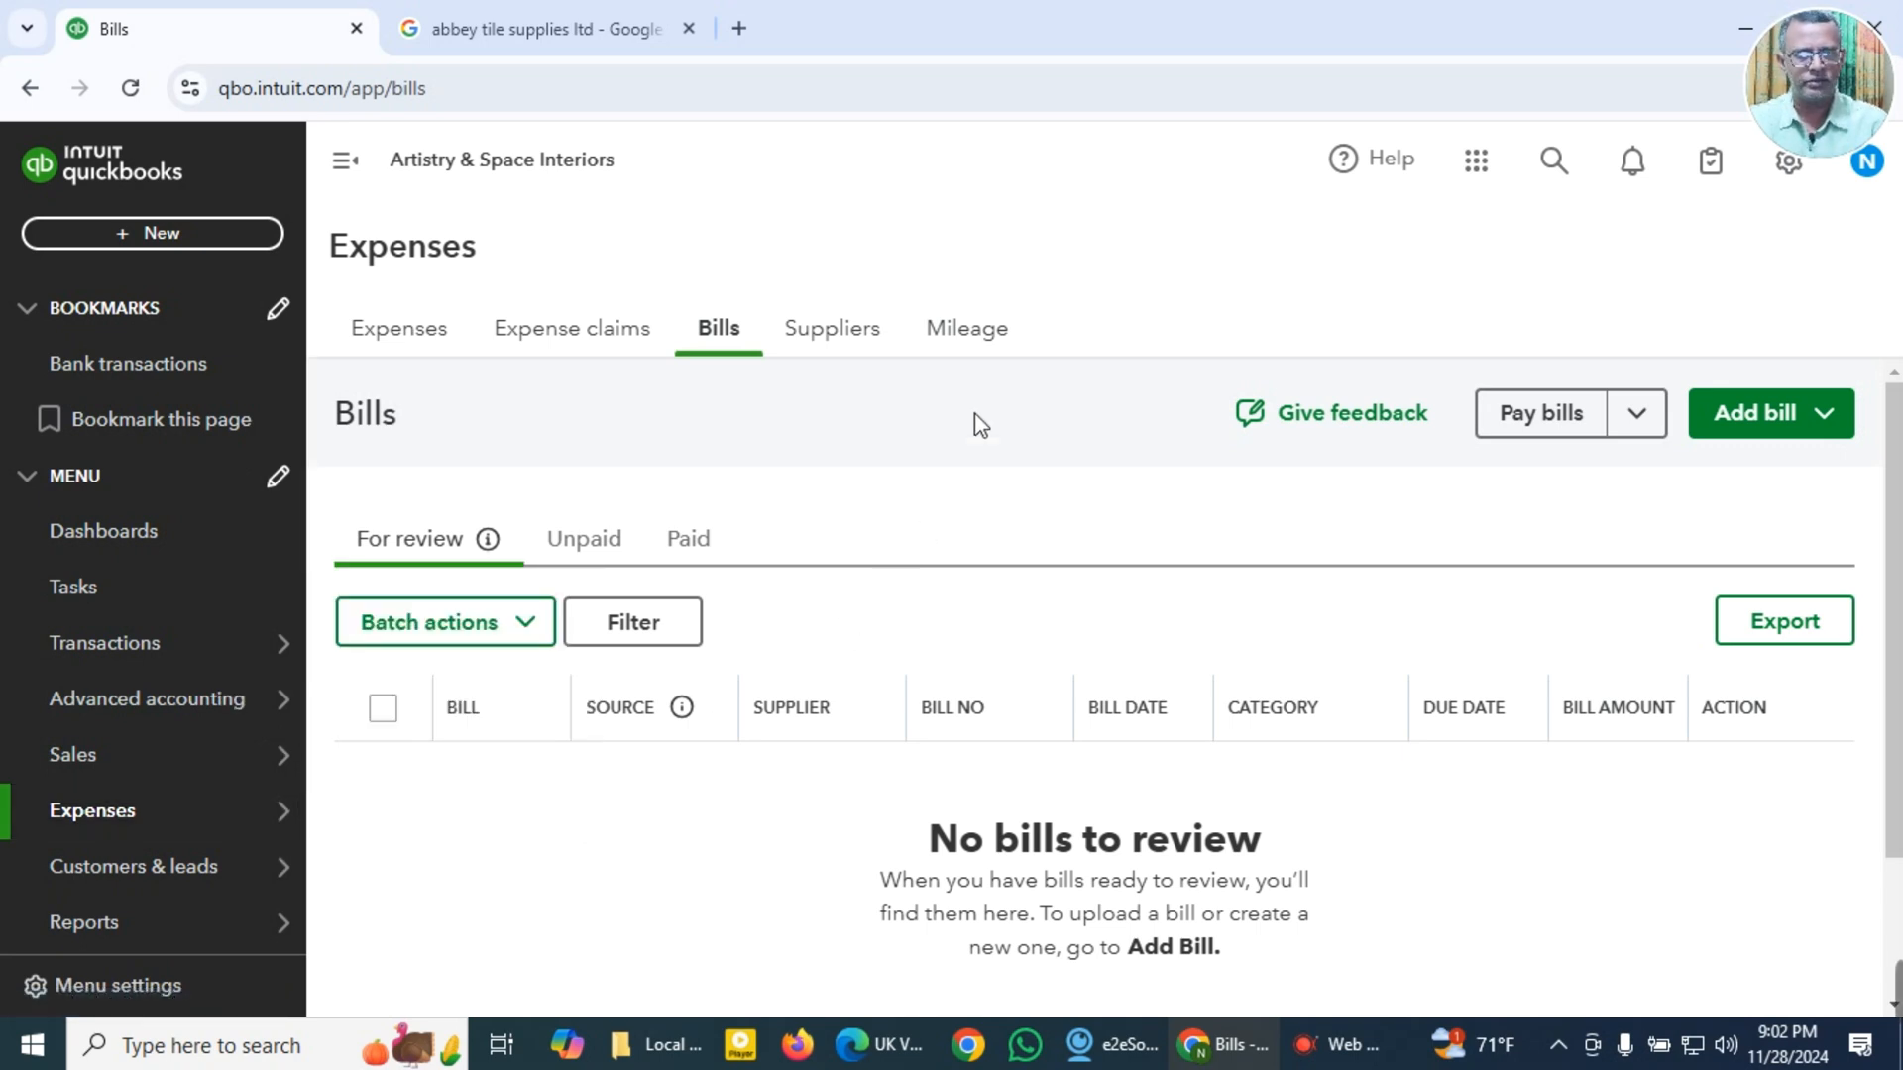
left_click(1756, 428)
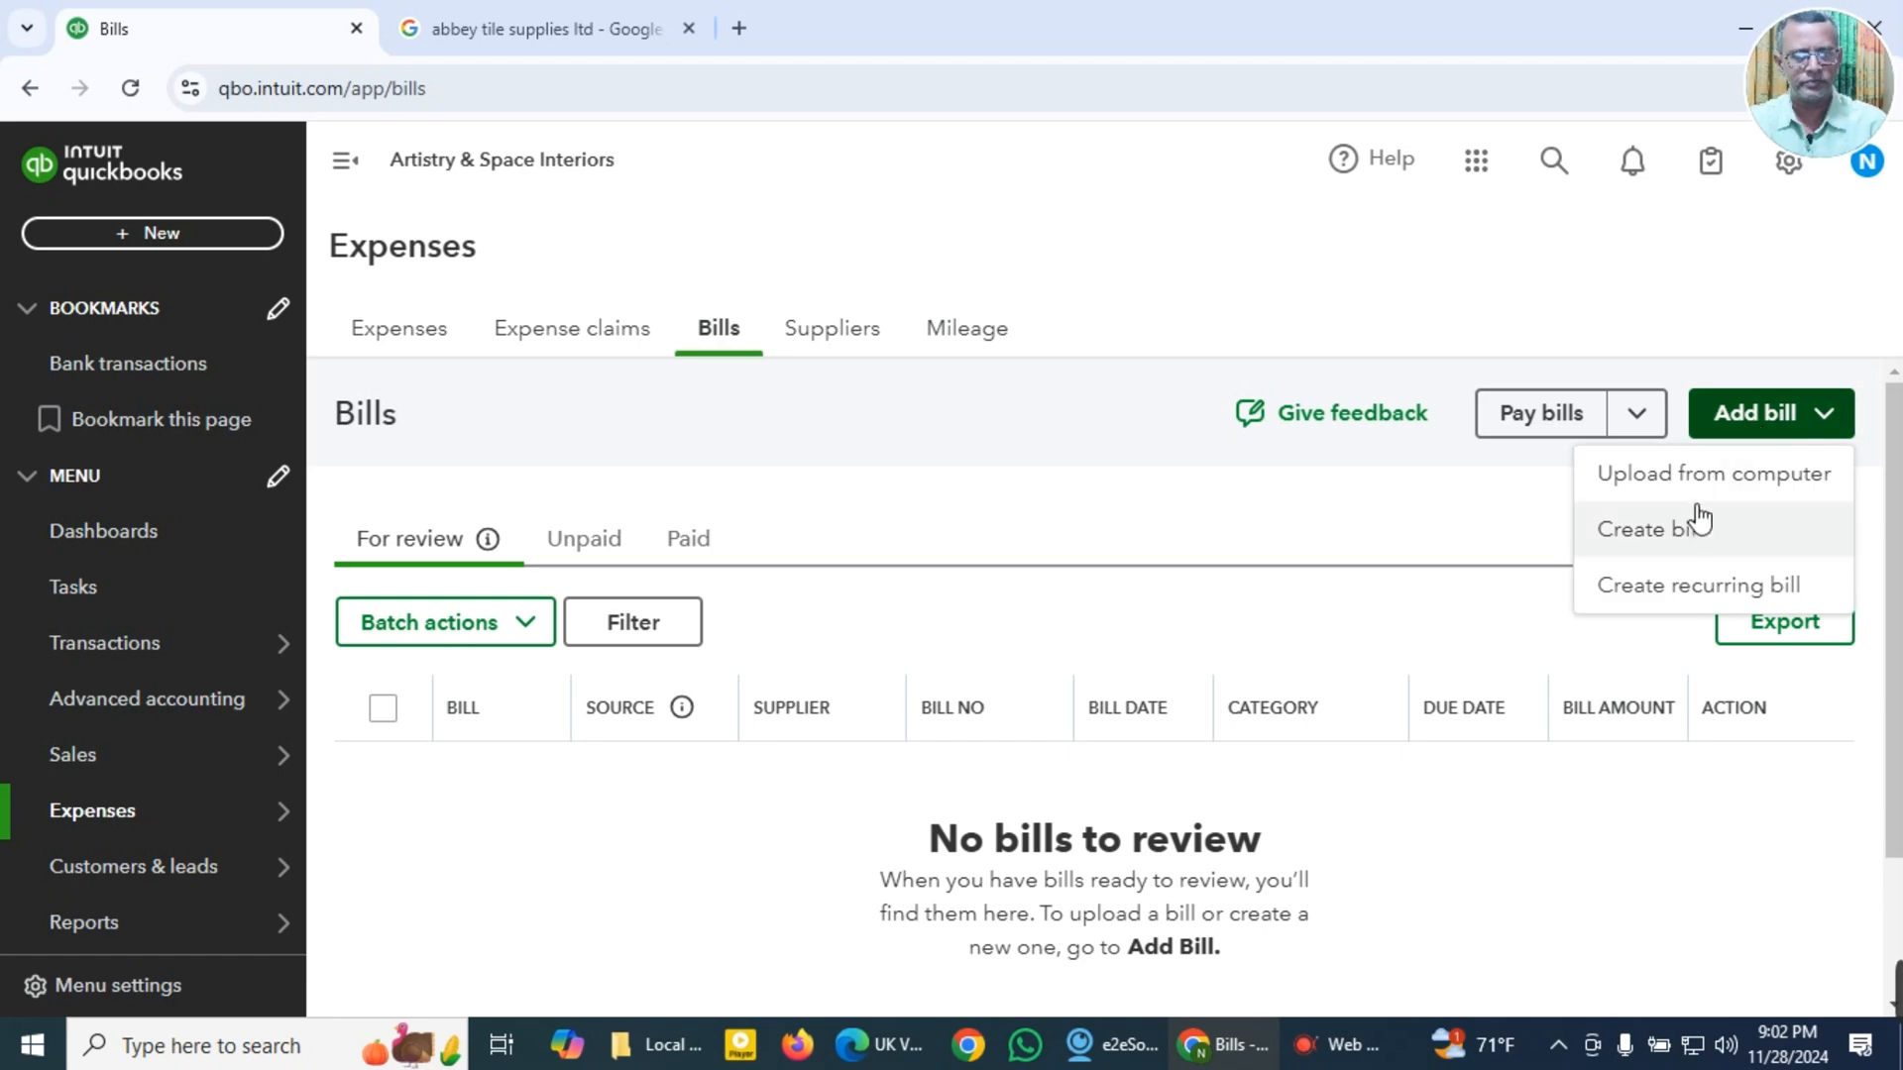
left_click(1690, 535)
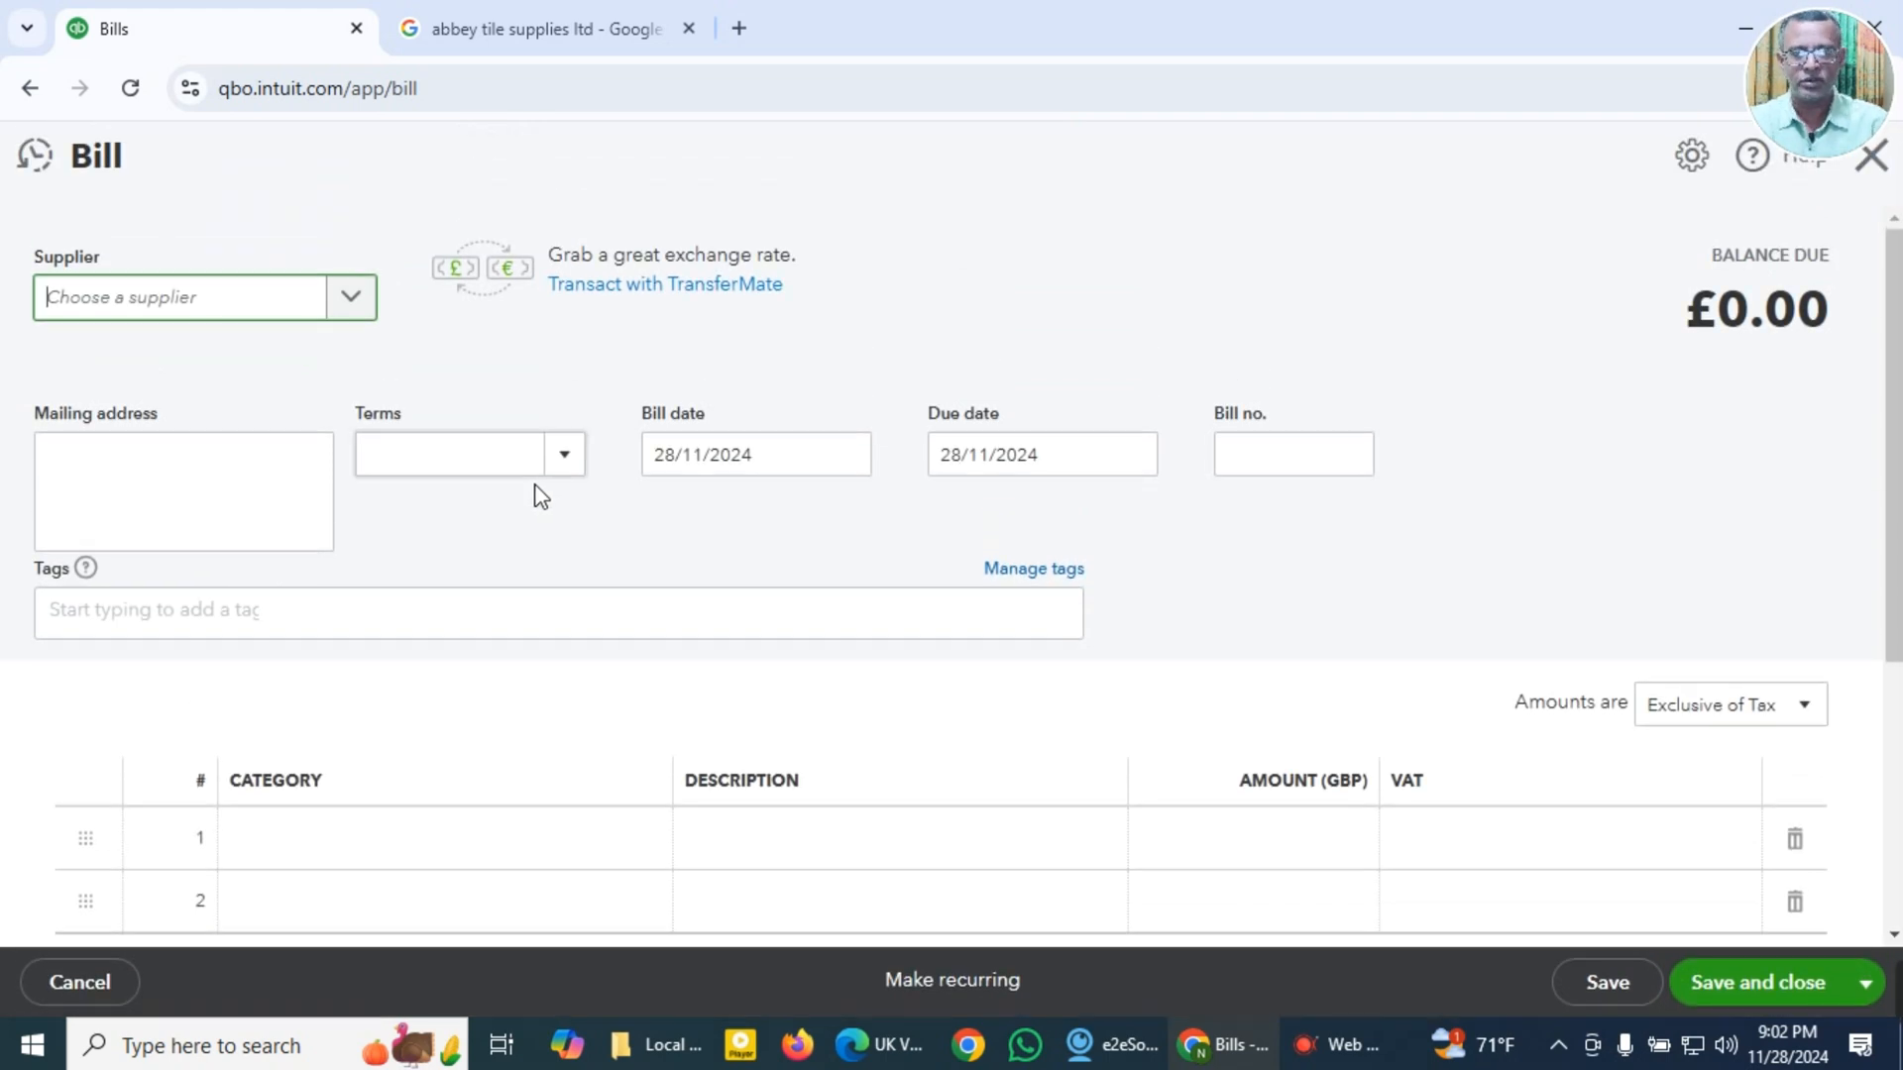
Step: Choose Abbey Tile Supplies Ltd as the bill's supplier and set the terms to Due on receipt
left_click(220, 313)
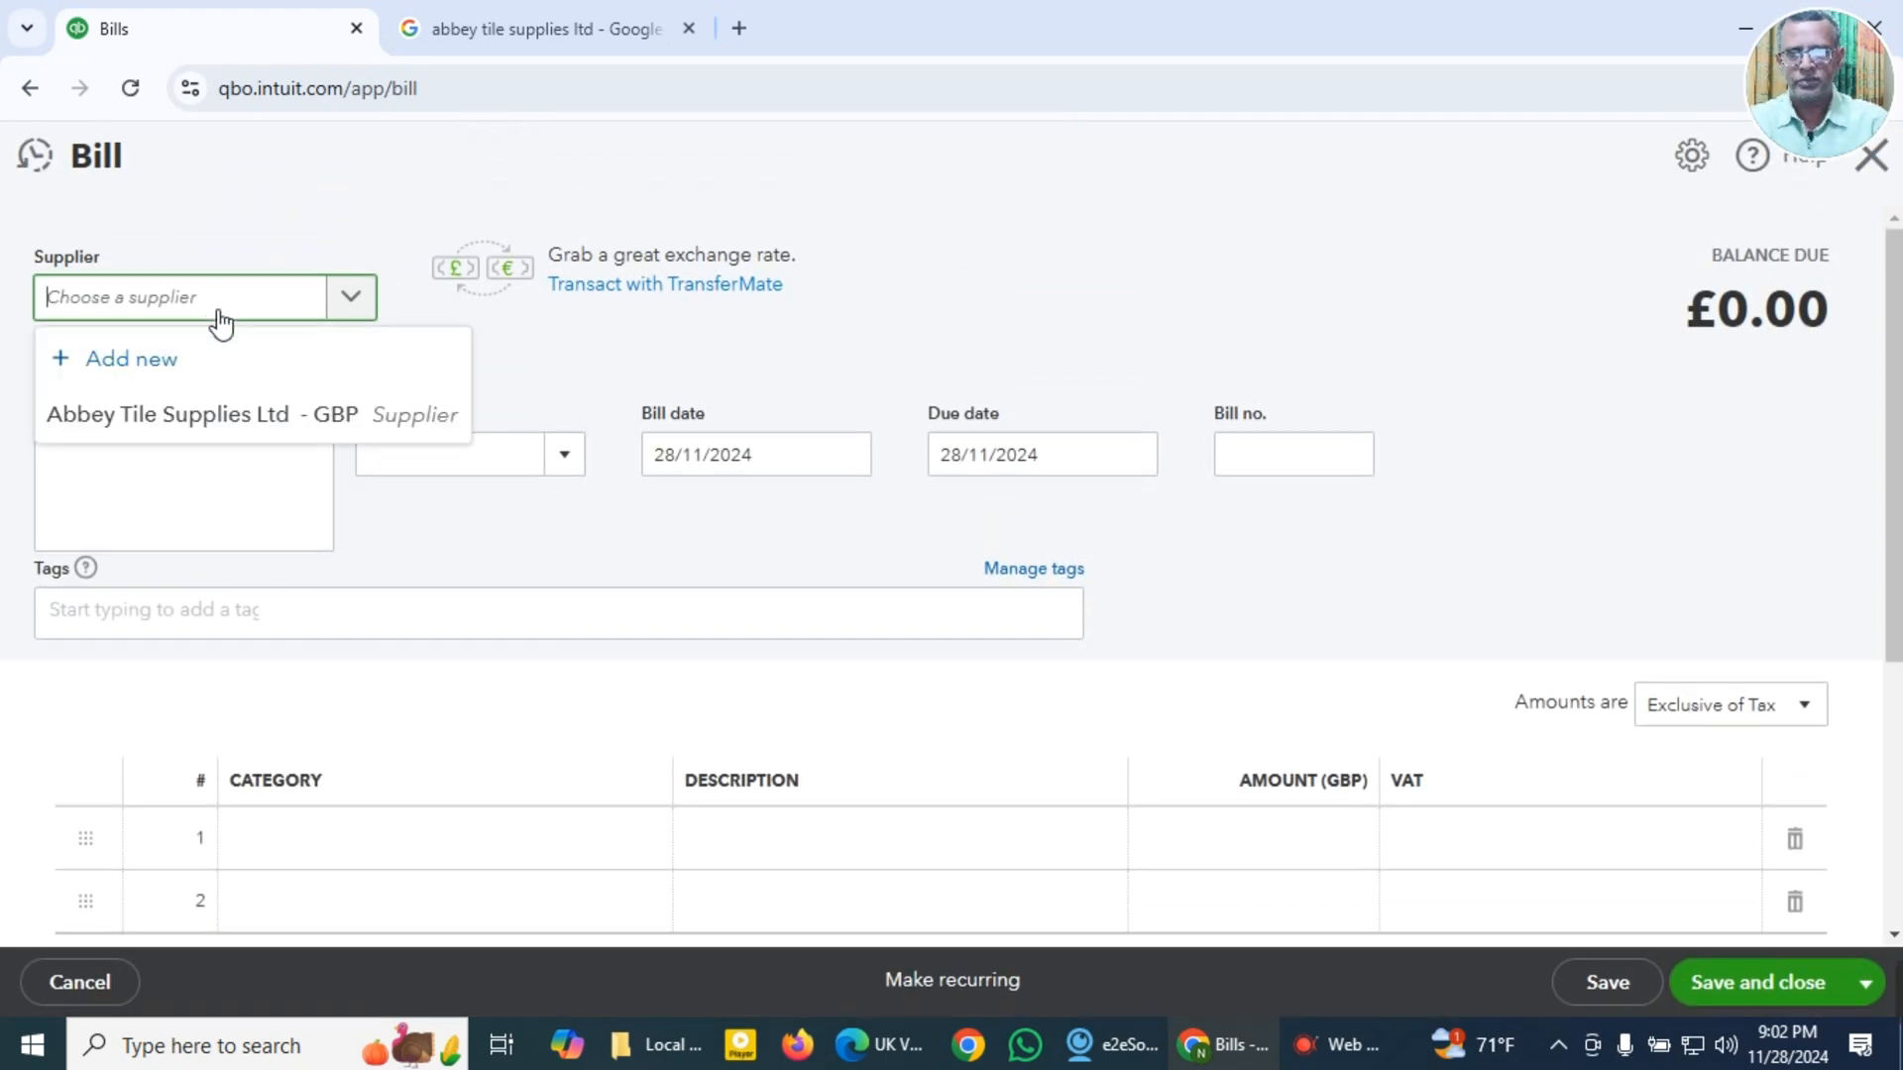
left_click(199, 416)
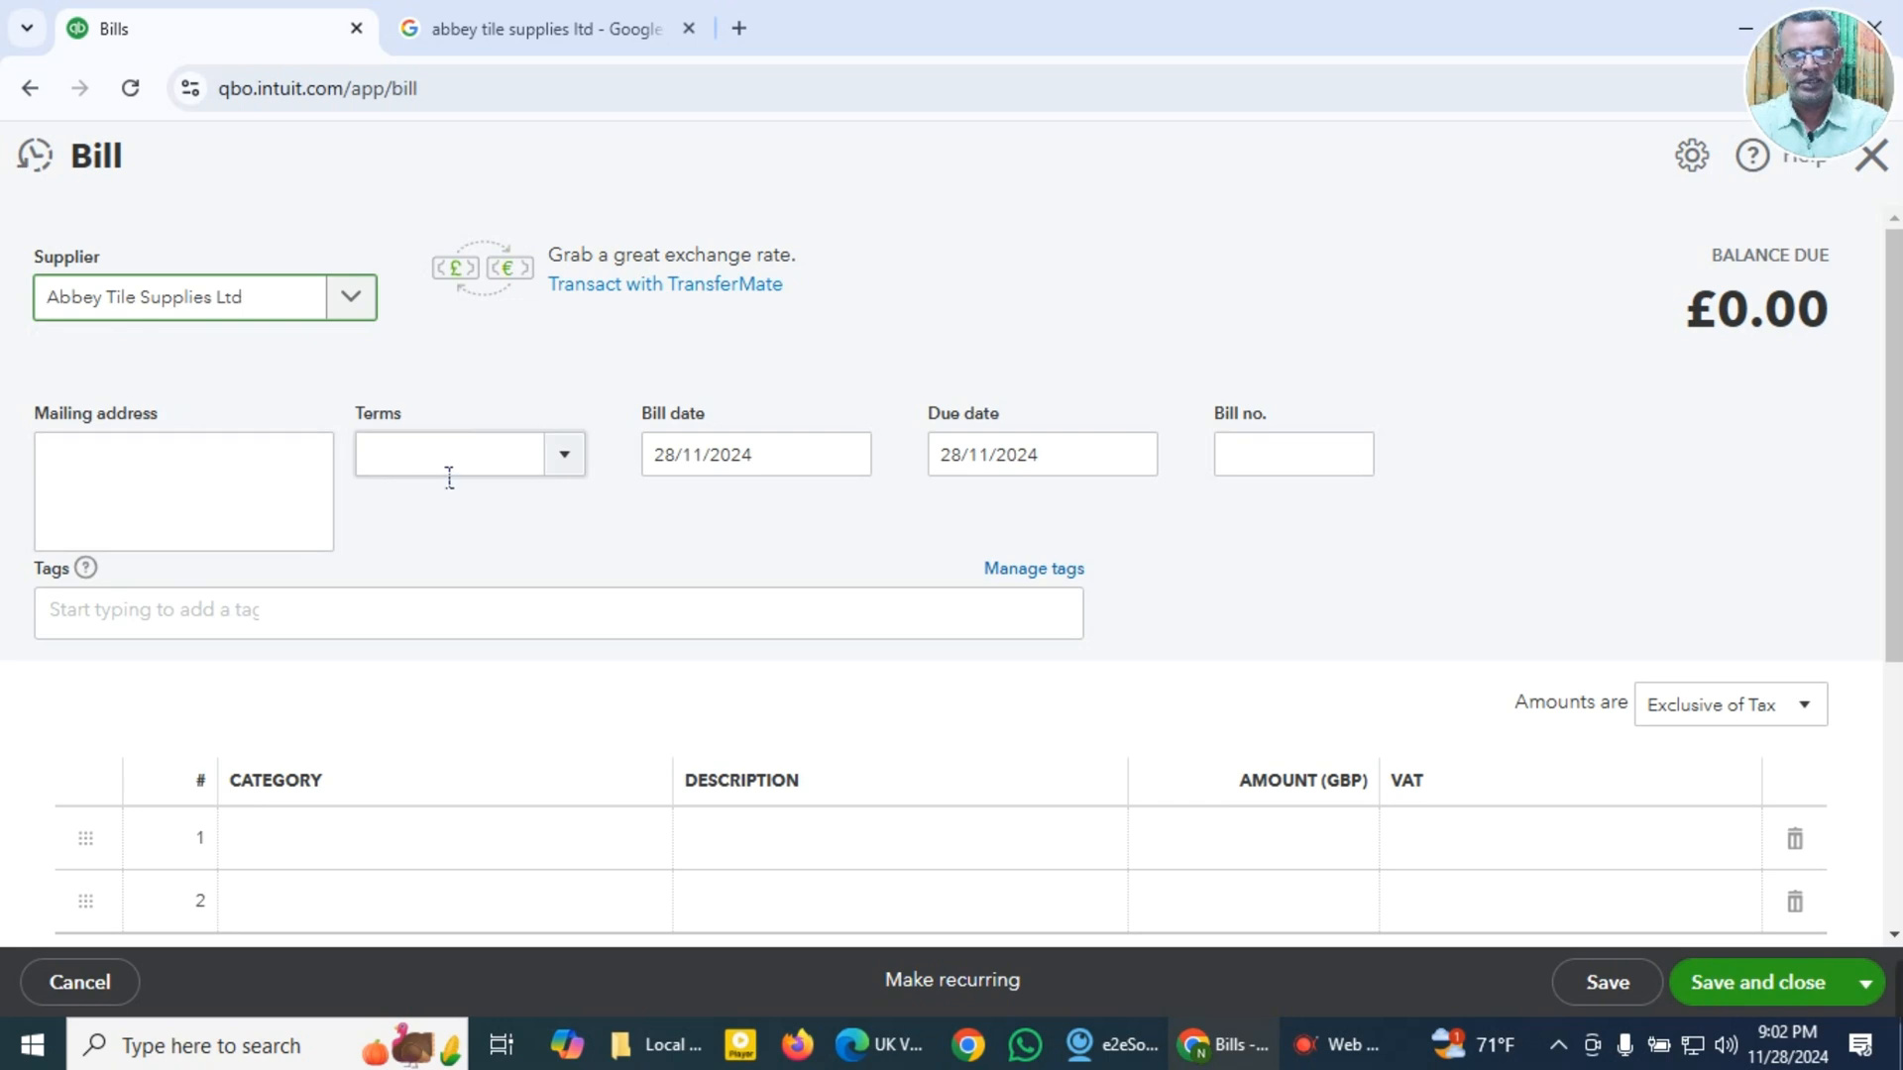
left_click(573, 472)
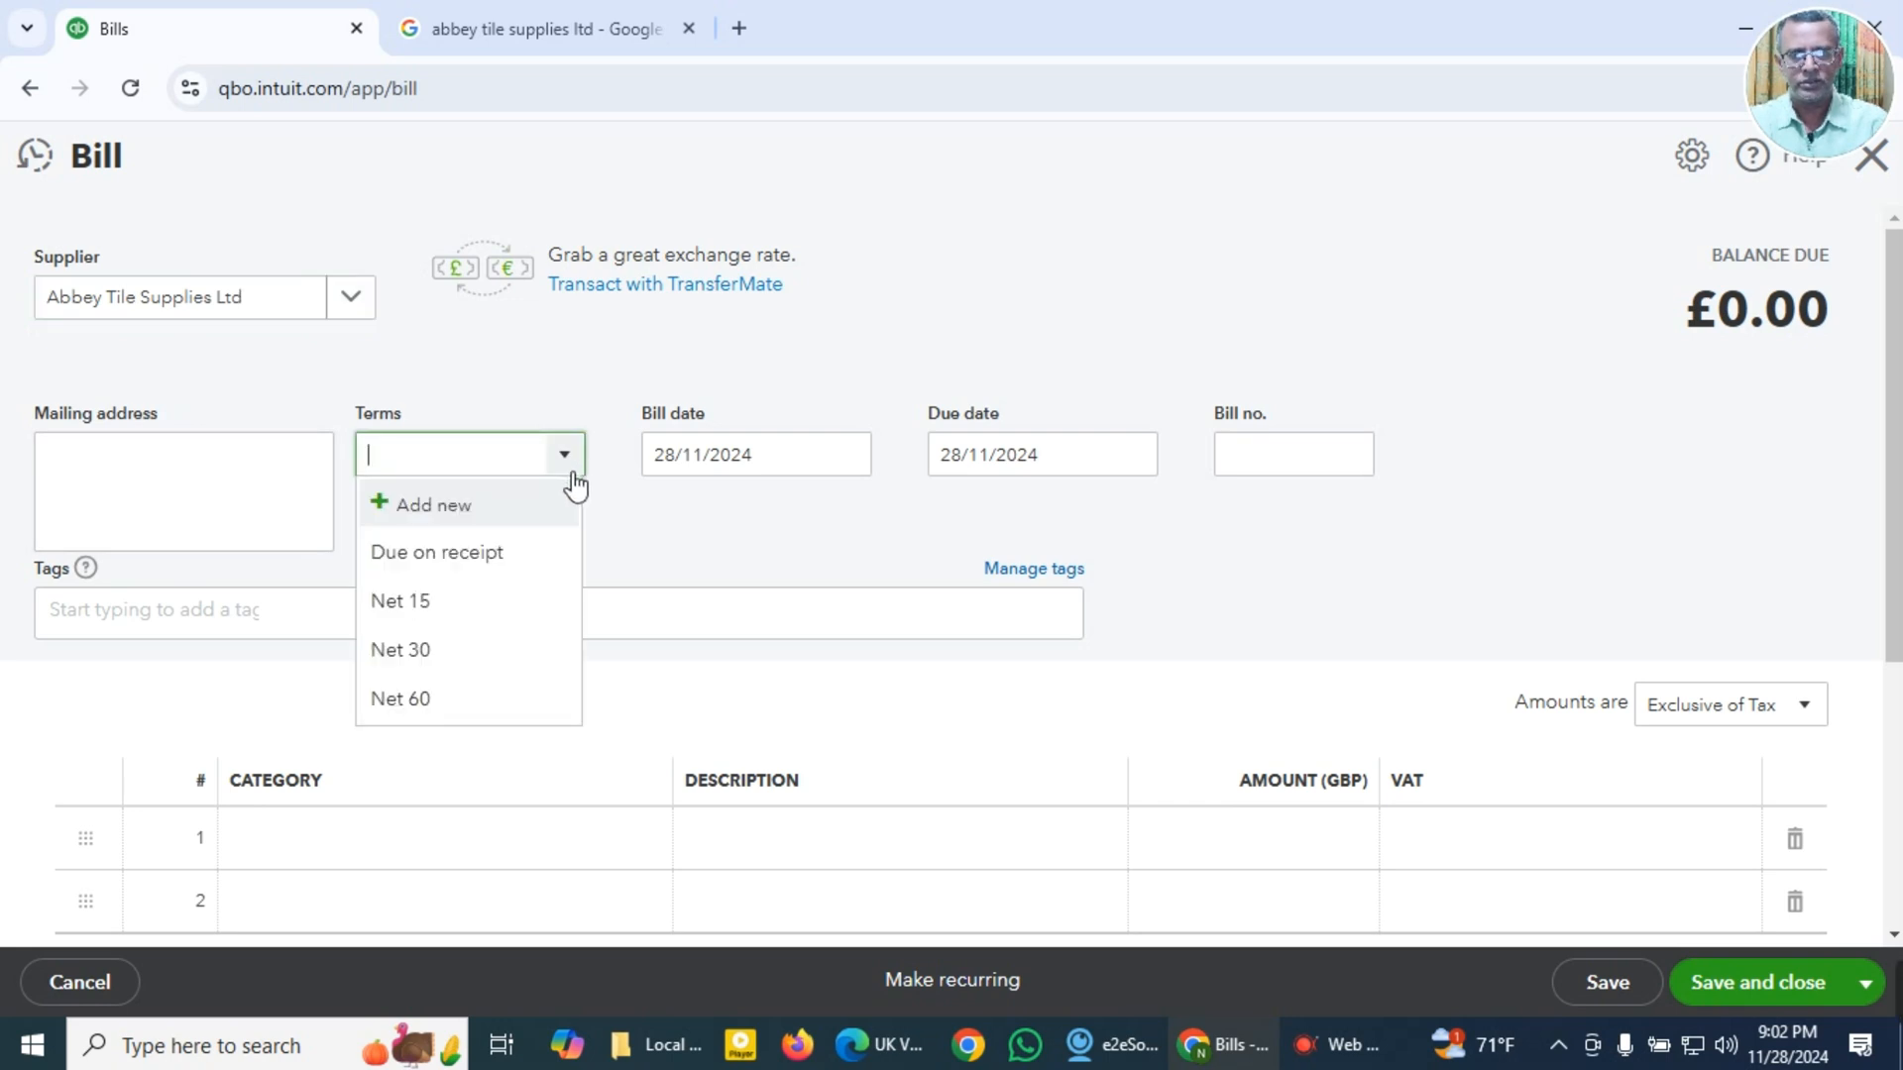
left_click(512, 553)
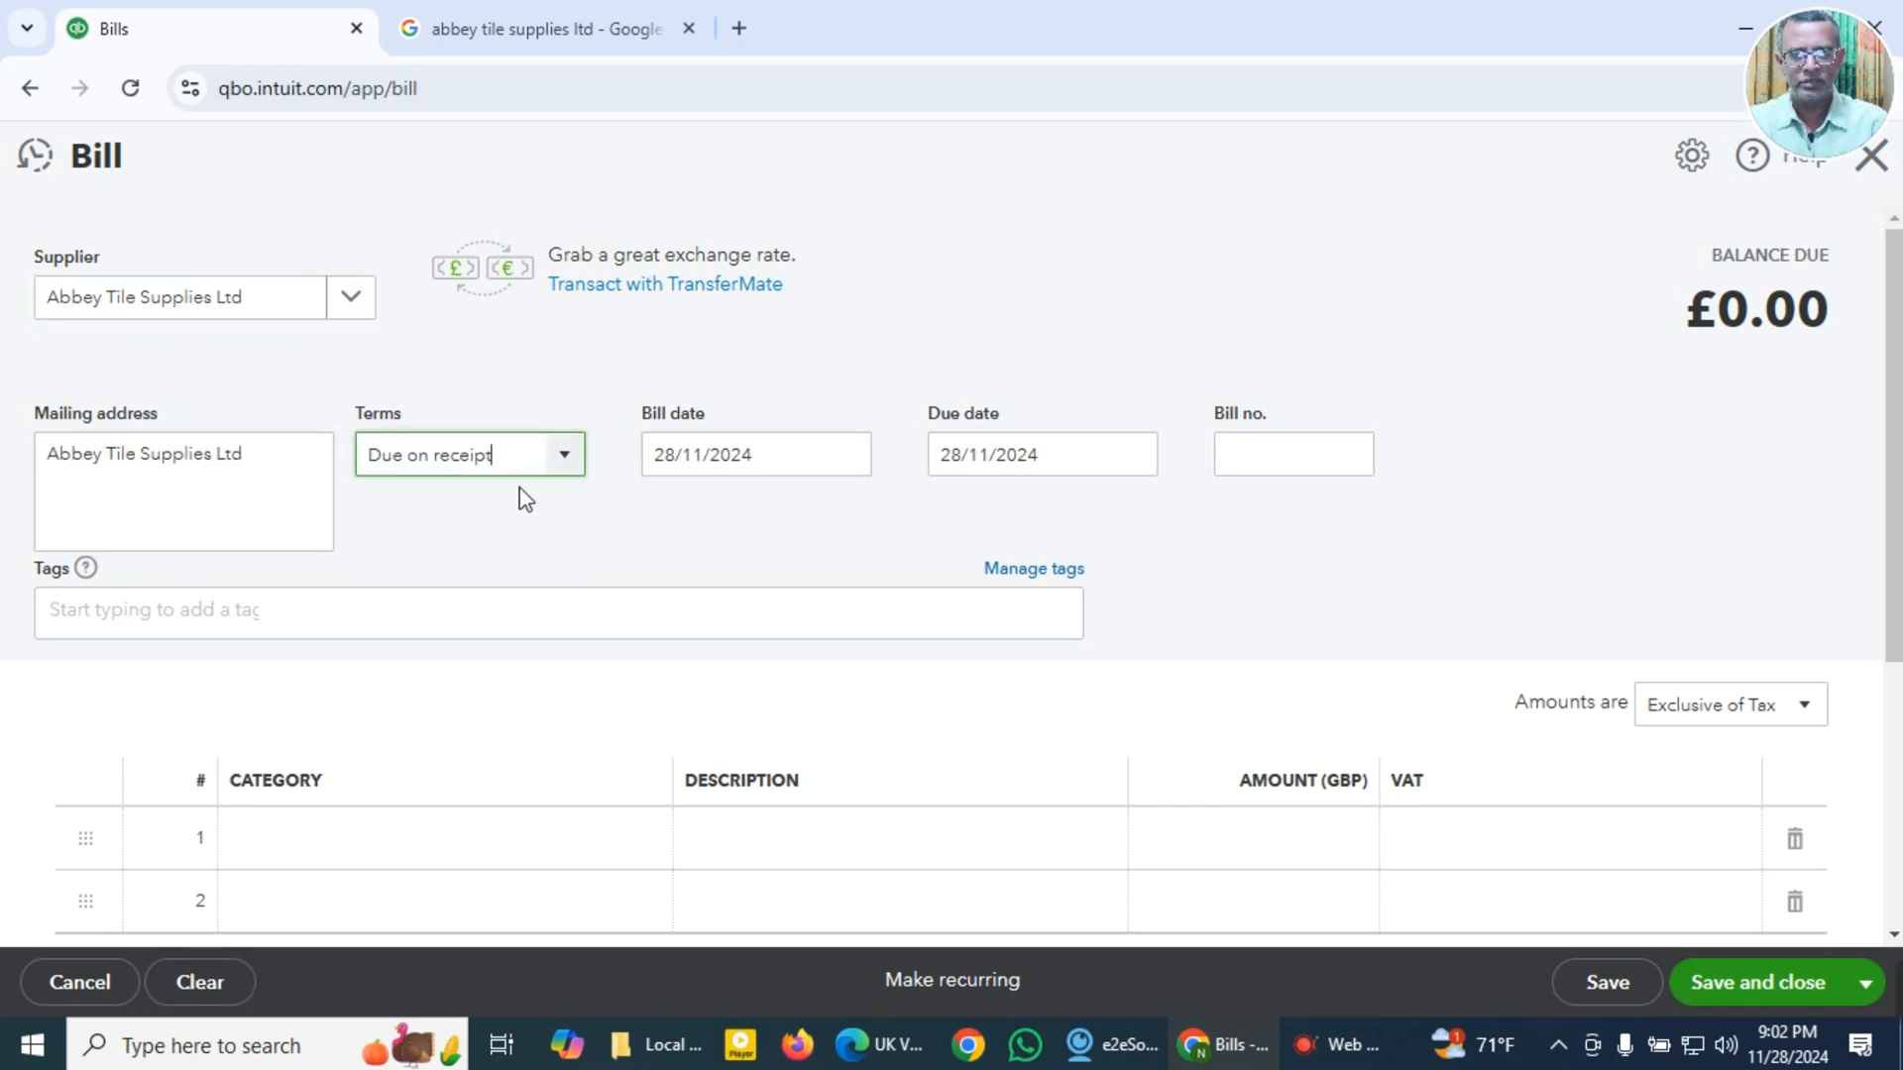
Step: Set the bill date to 27/02/2022 and the bill number to 41804, reusing the previously copied values
left_click(814, 480)
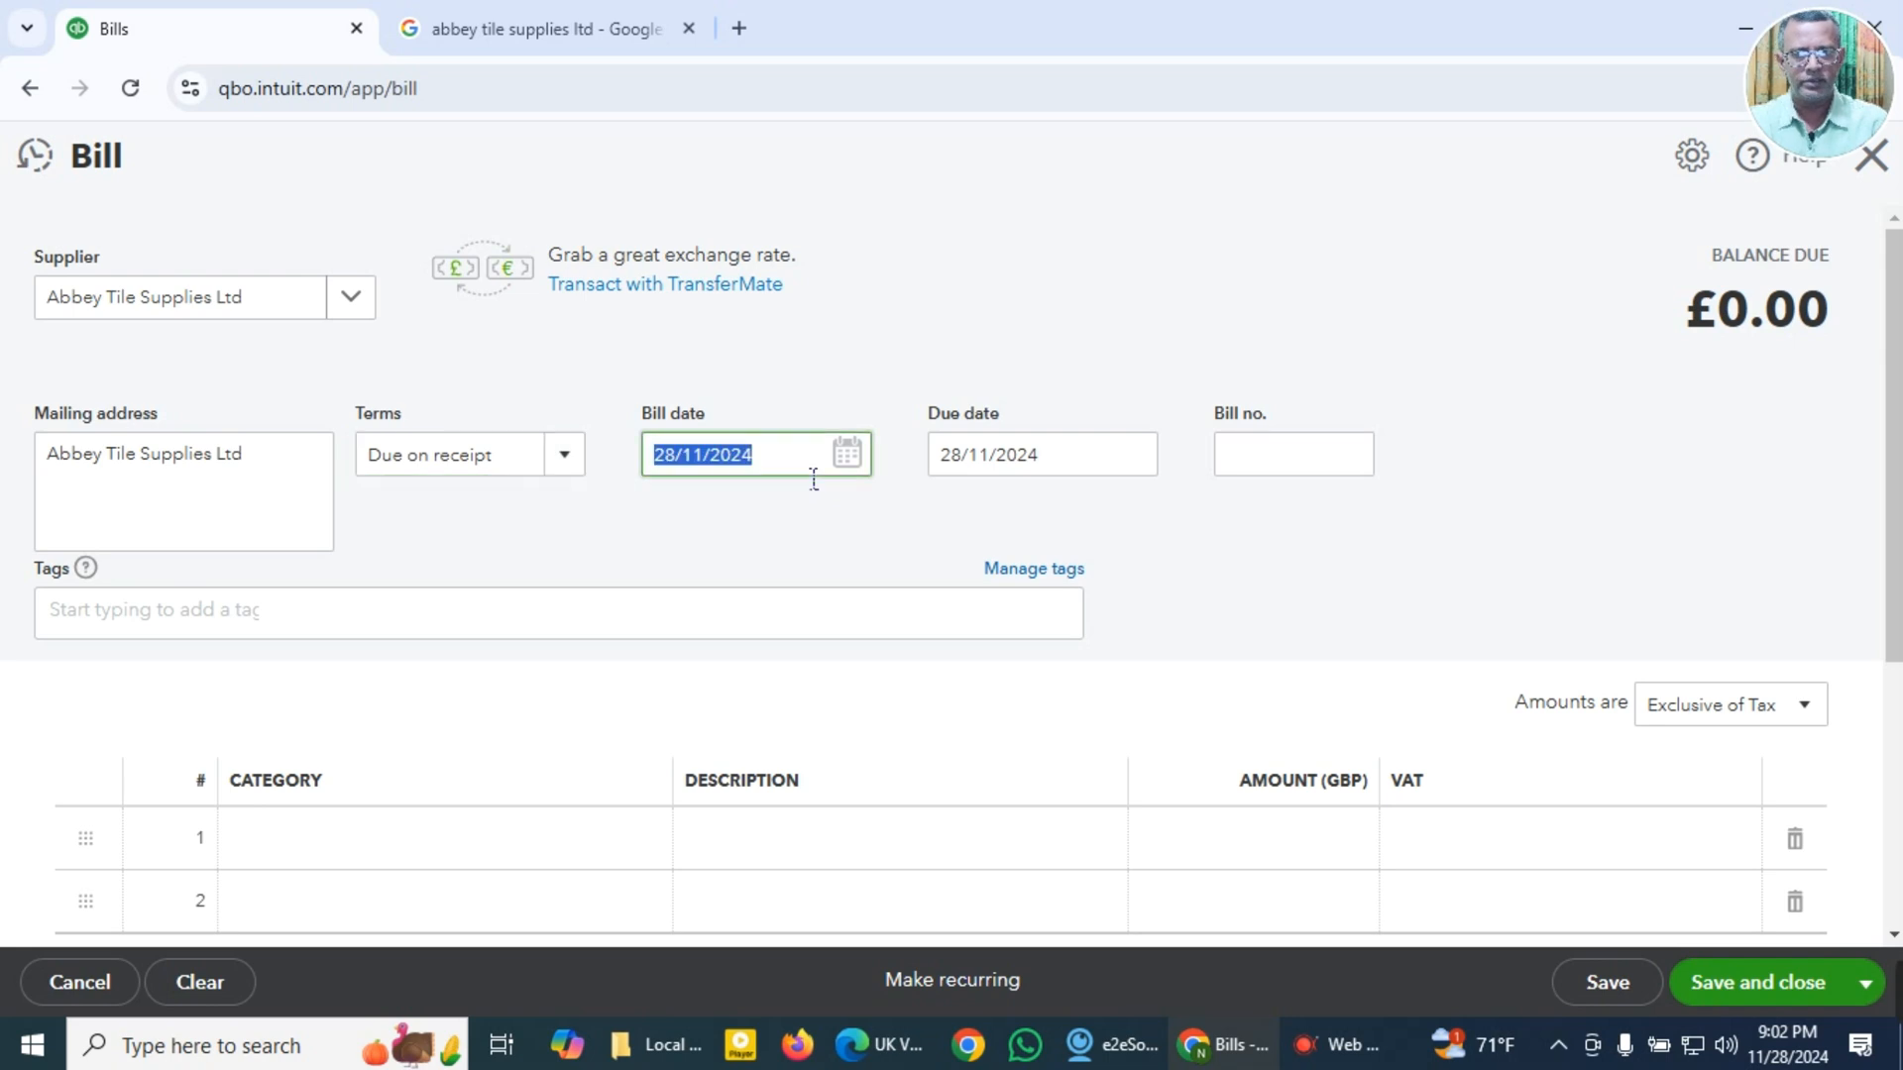
key("super+v")
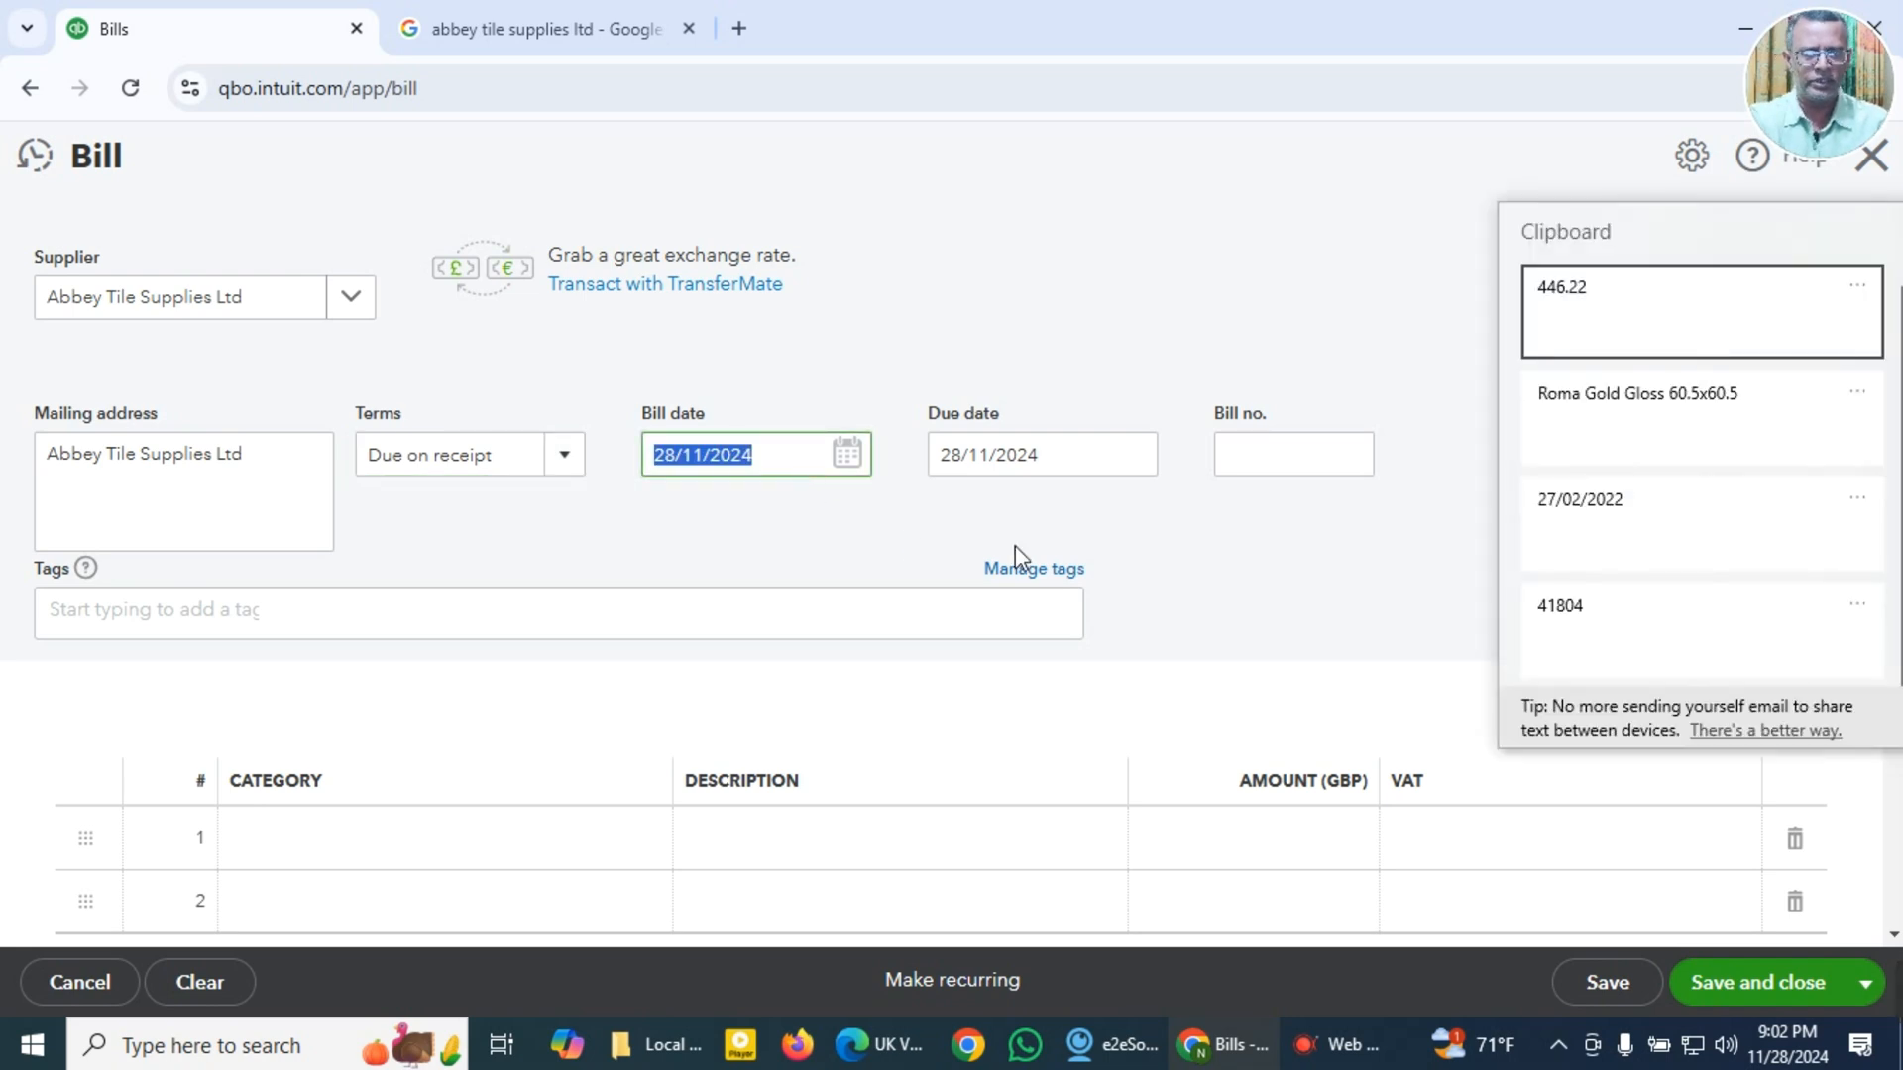
left_click(1581, 515)
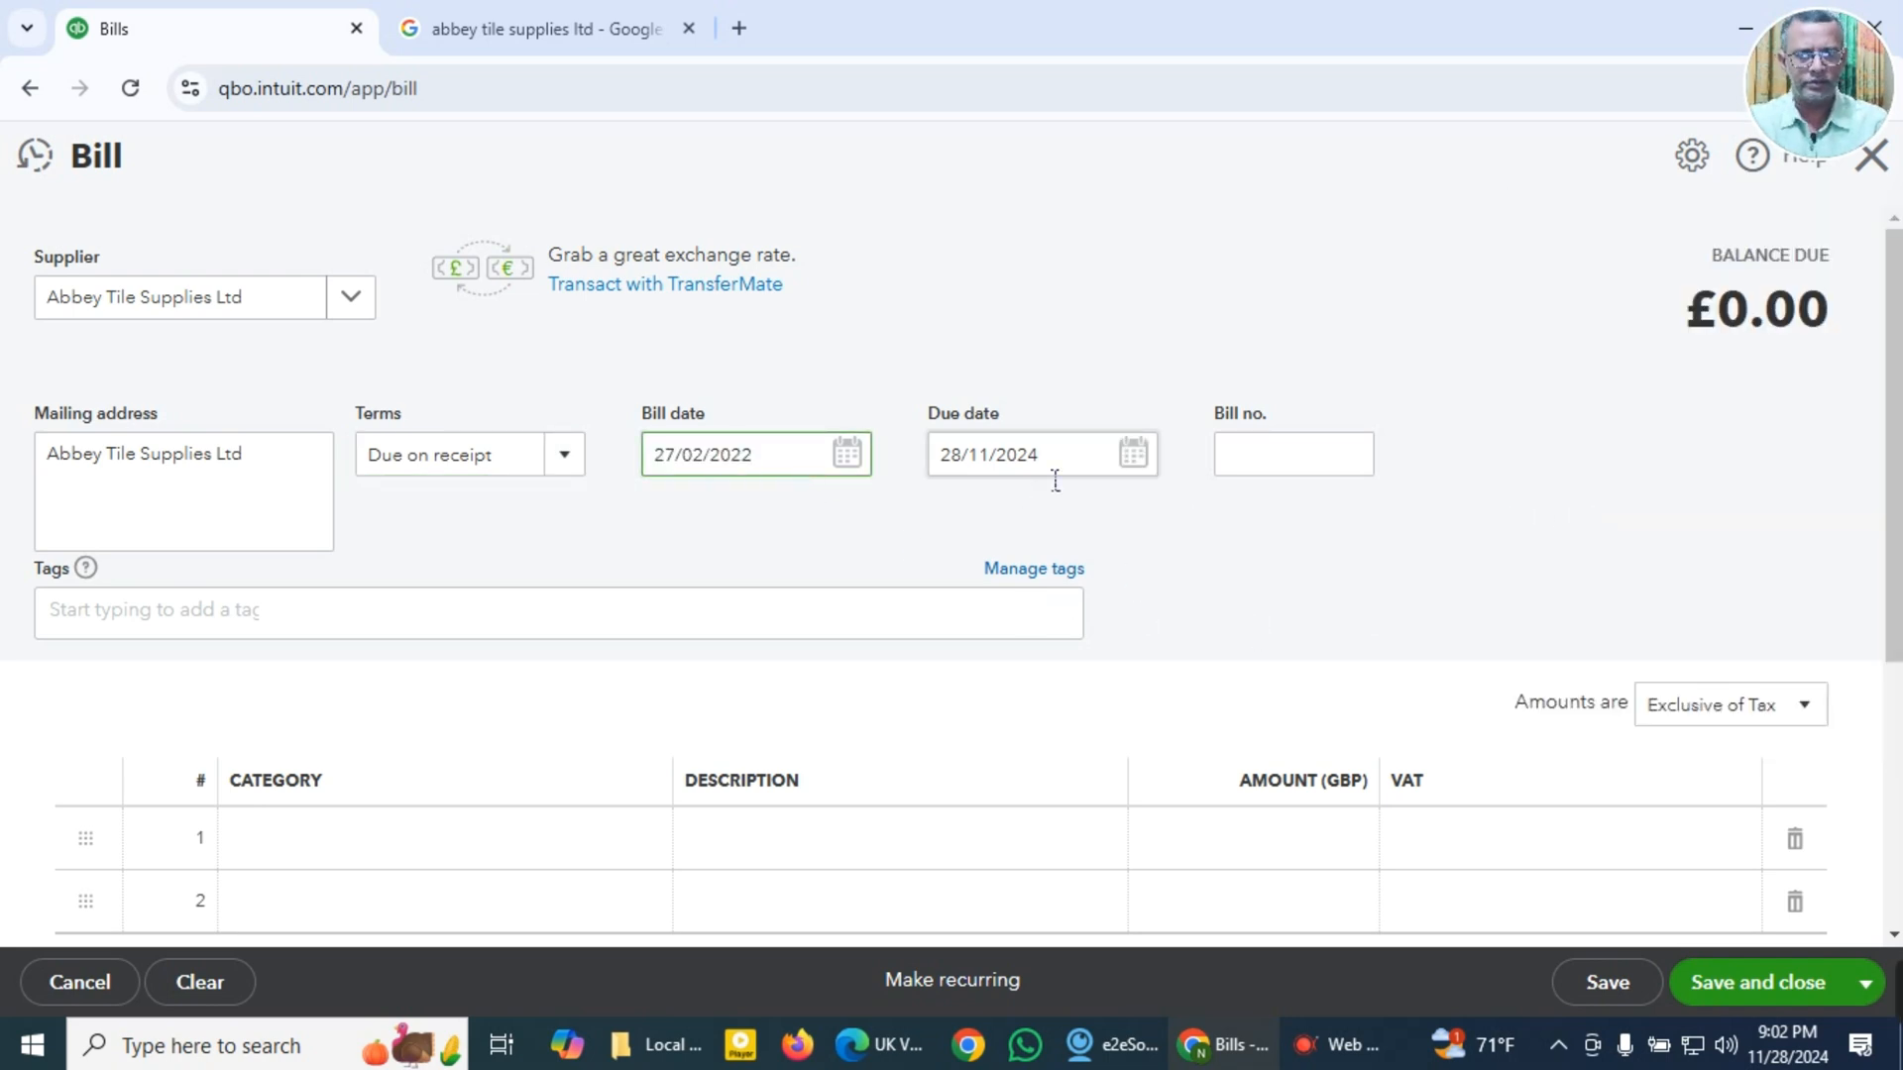
key("Tab")
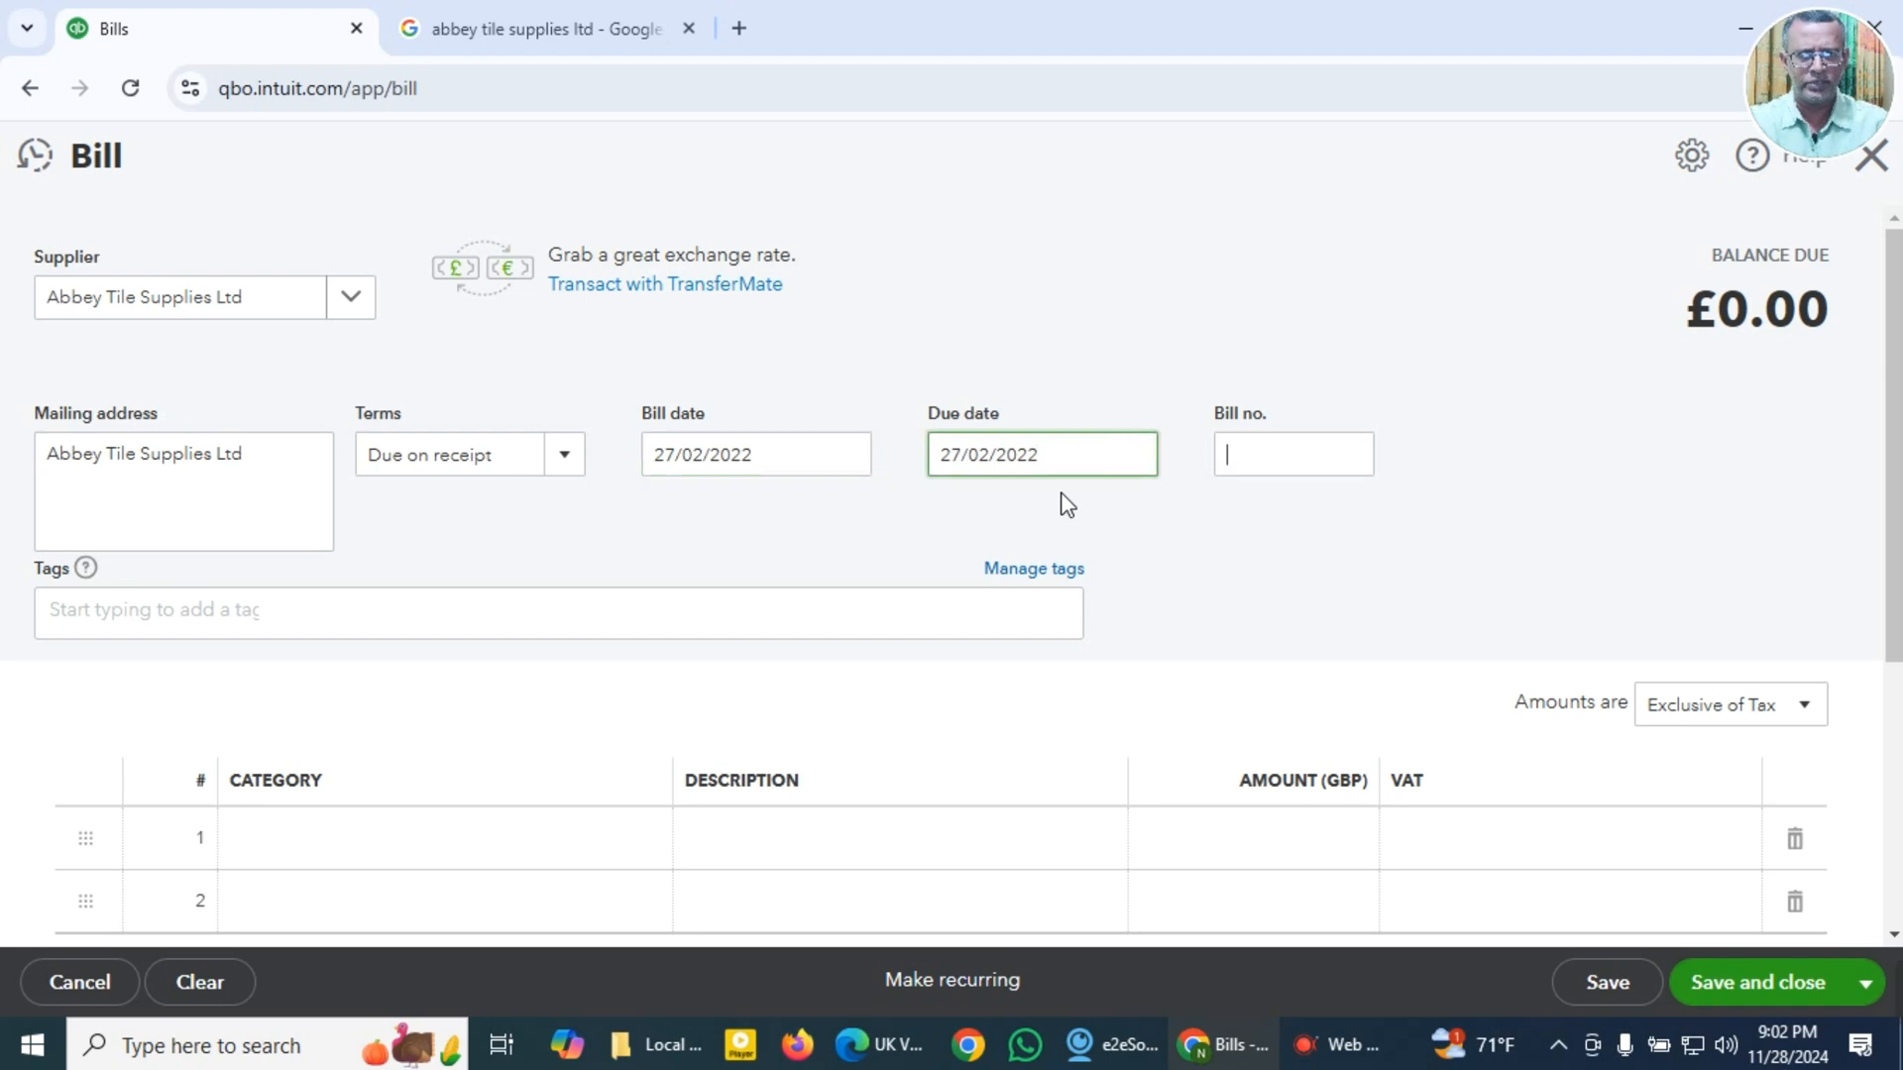
key("Tab")
key("super+v")
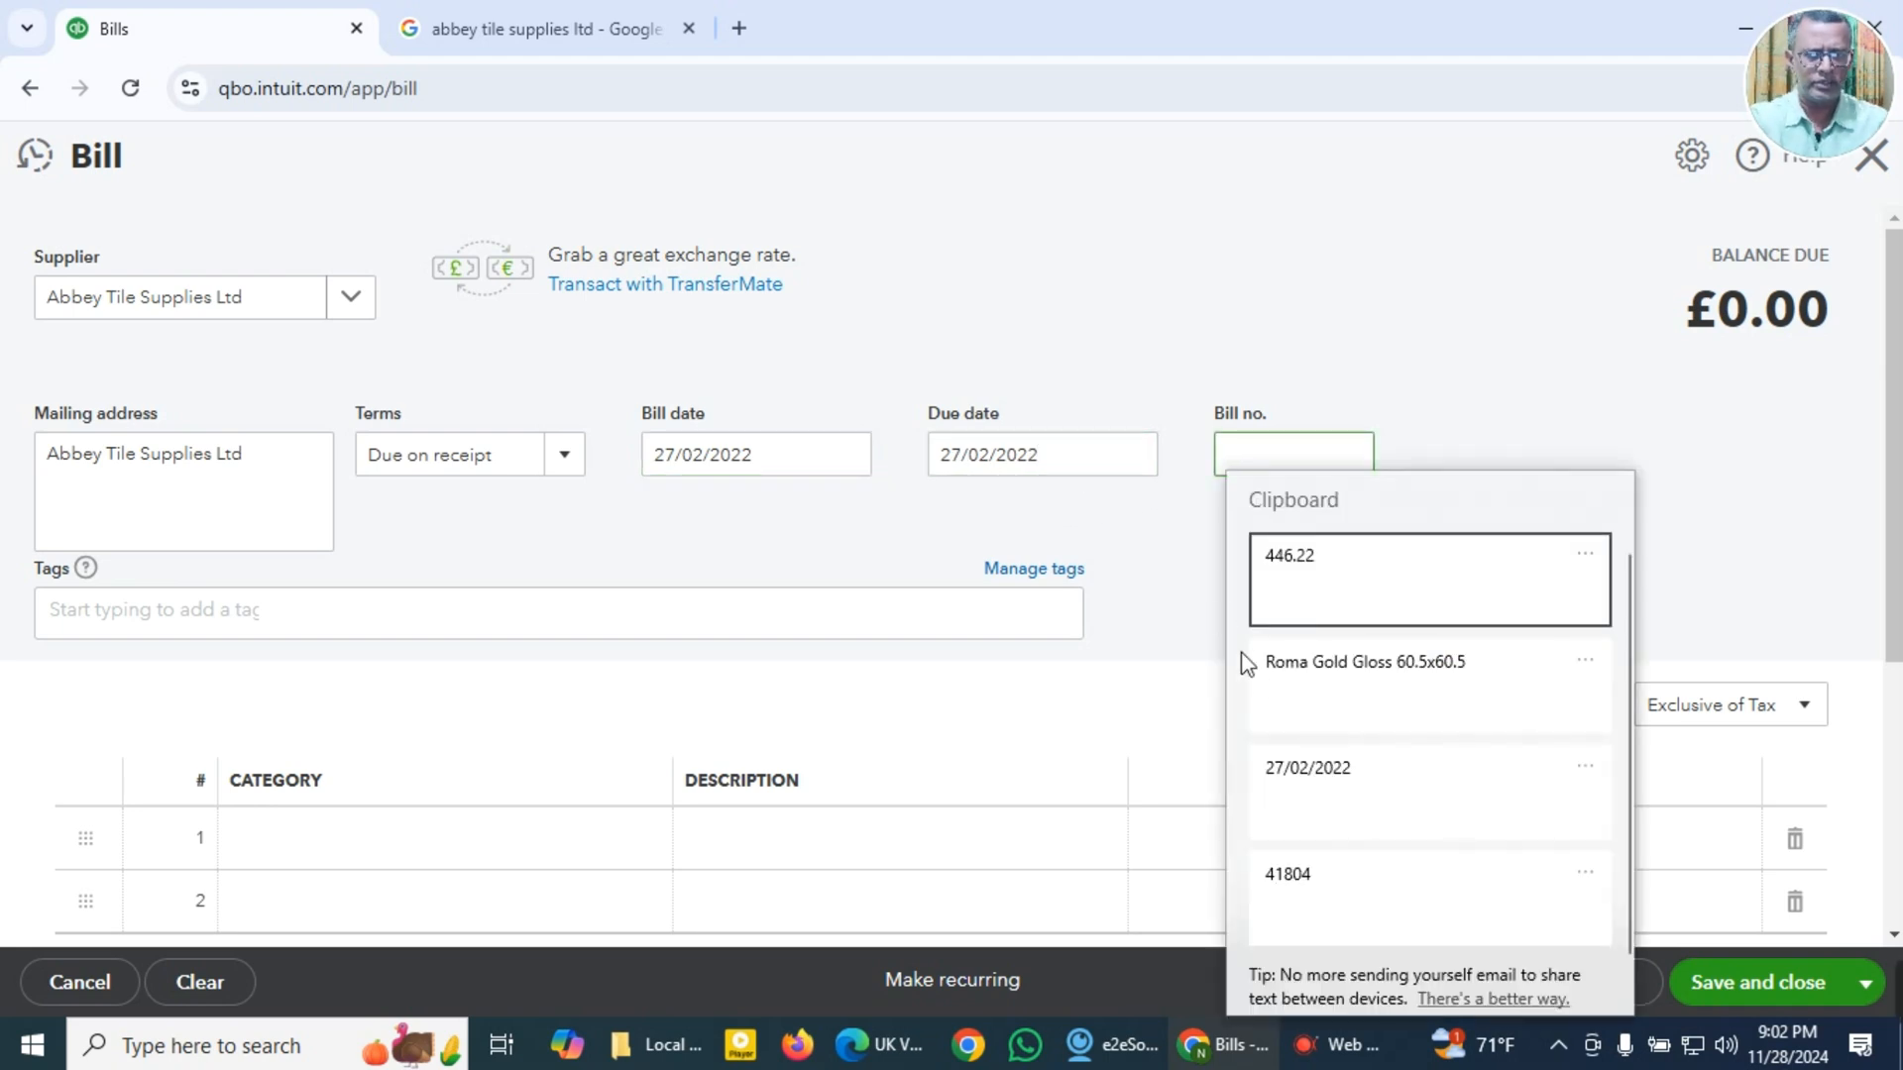
left_click(1289, 882)
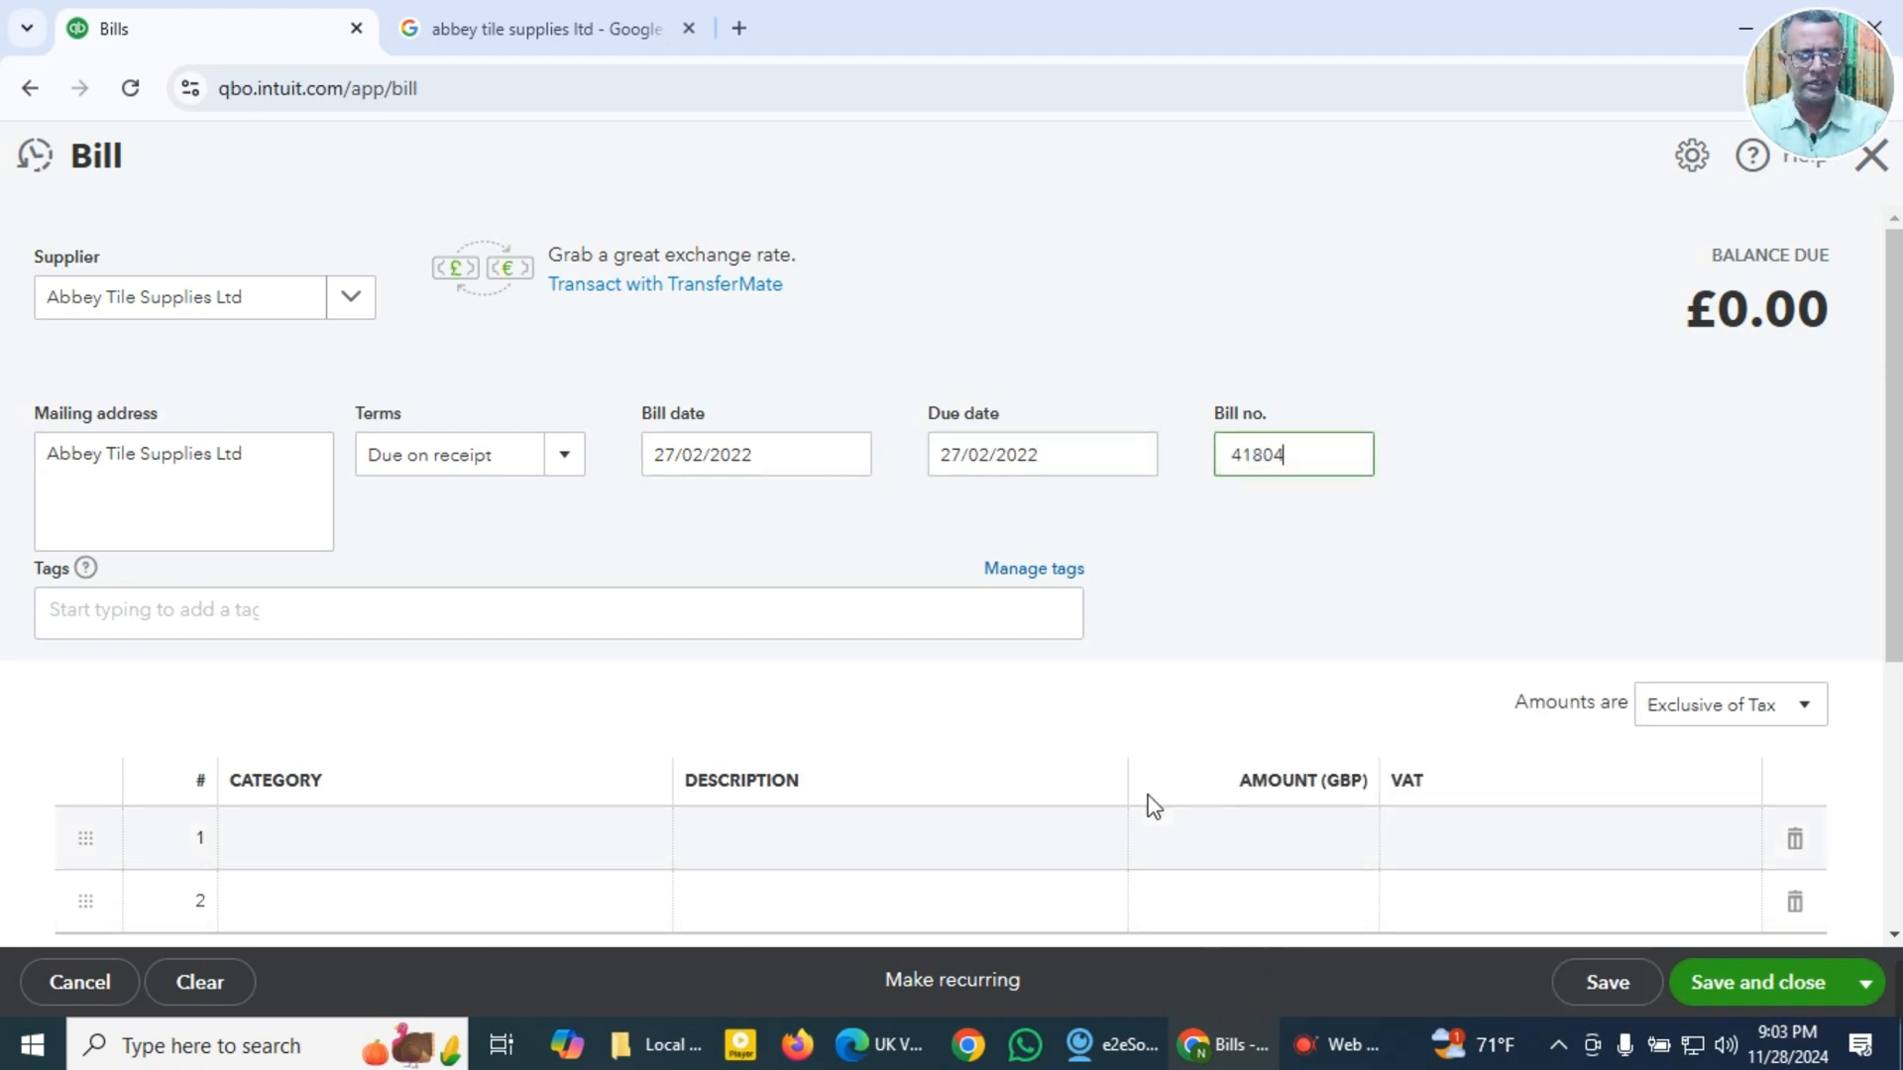
Step: Set the category of the bill's first line to 5010 Purchases - Direct Materials
scroll(377, 863, "down", 3)
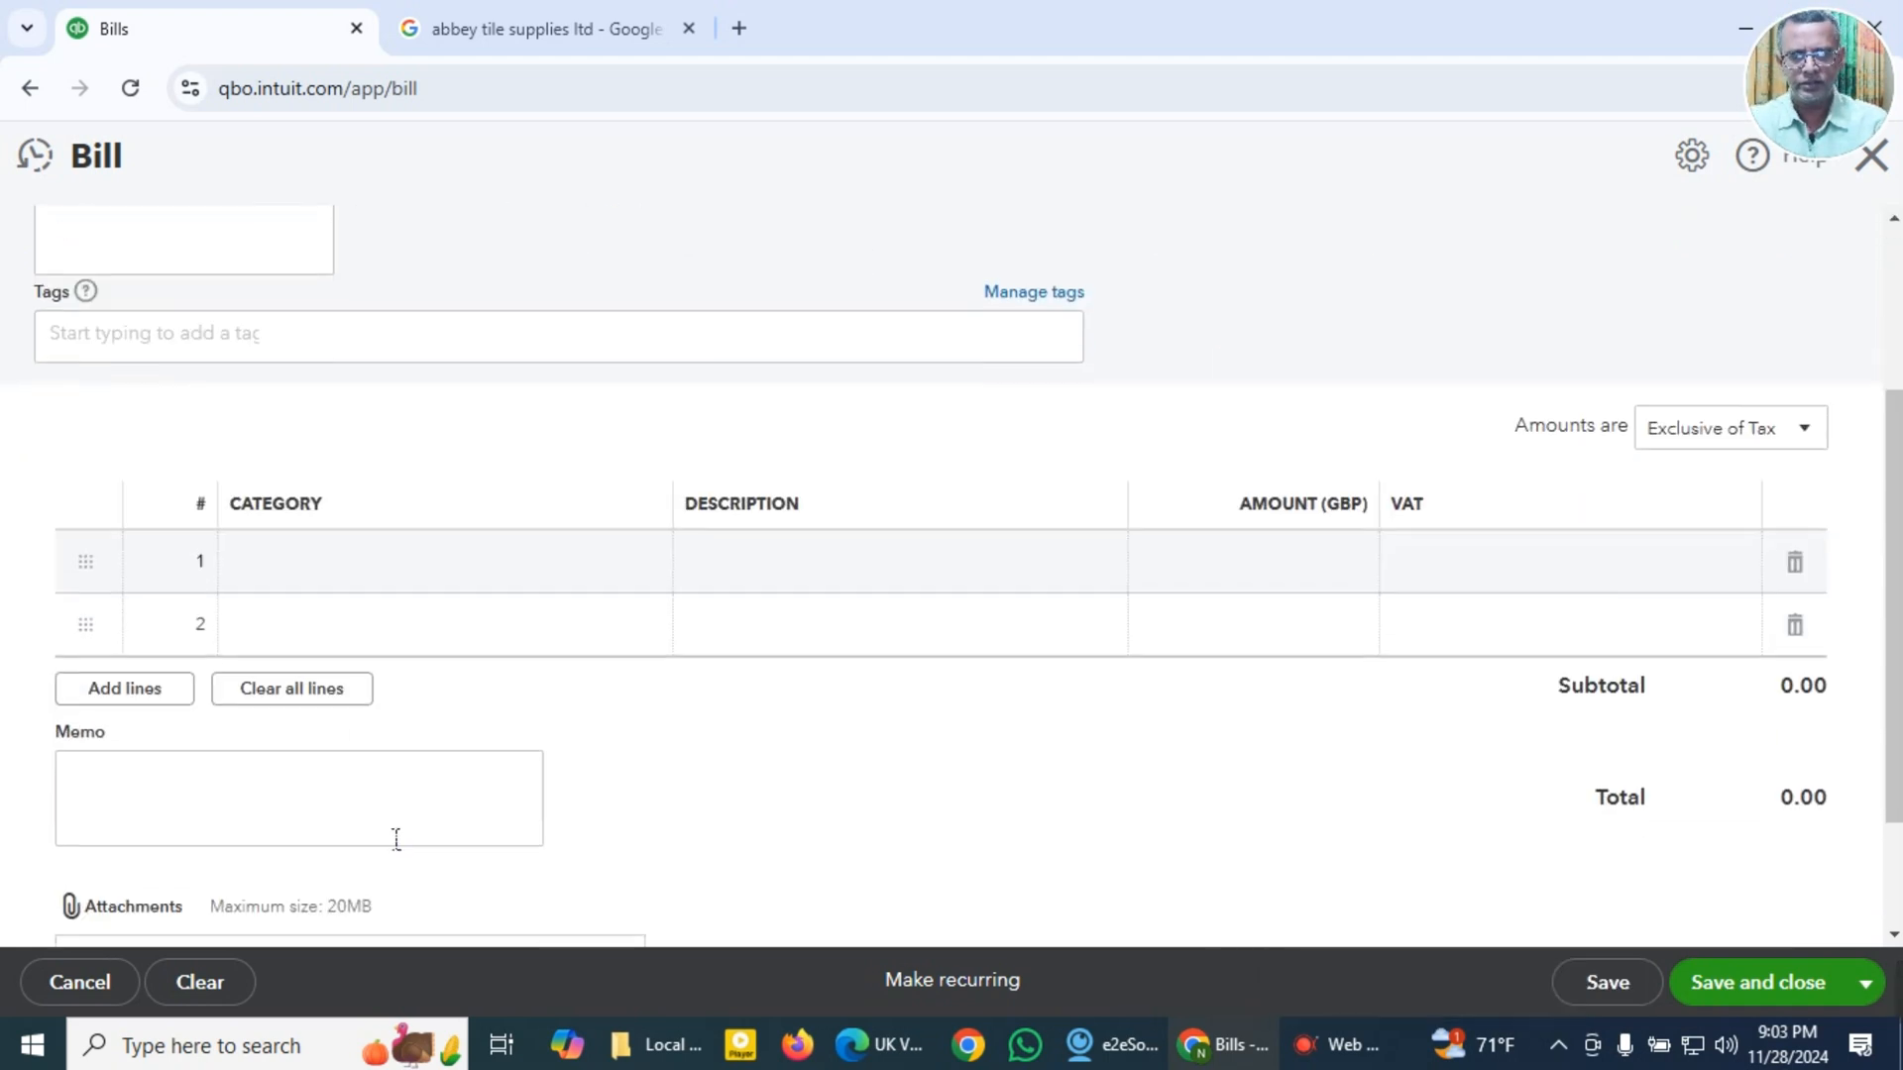
left_click(402, 582)
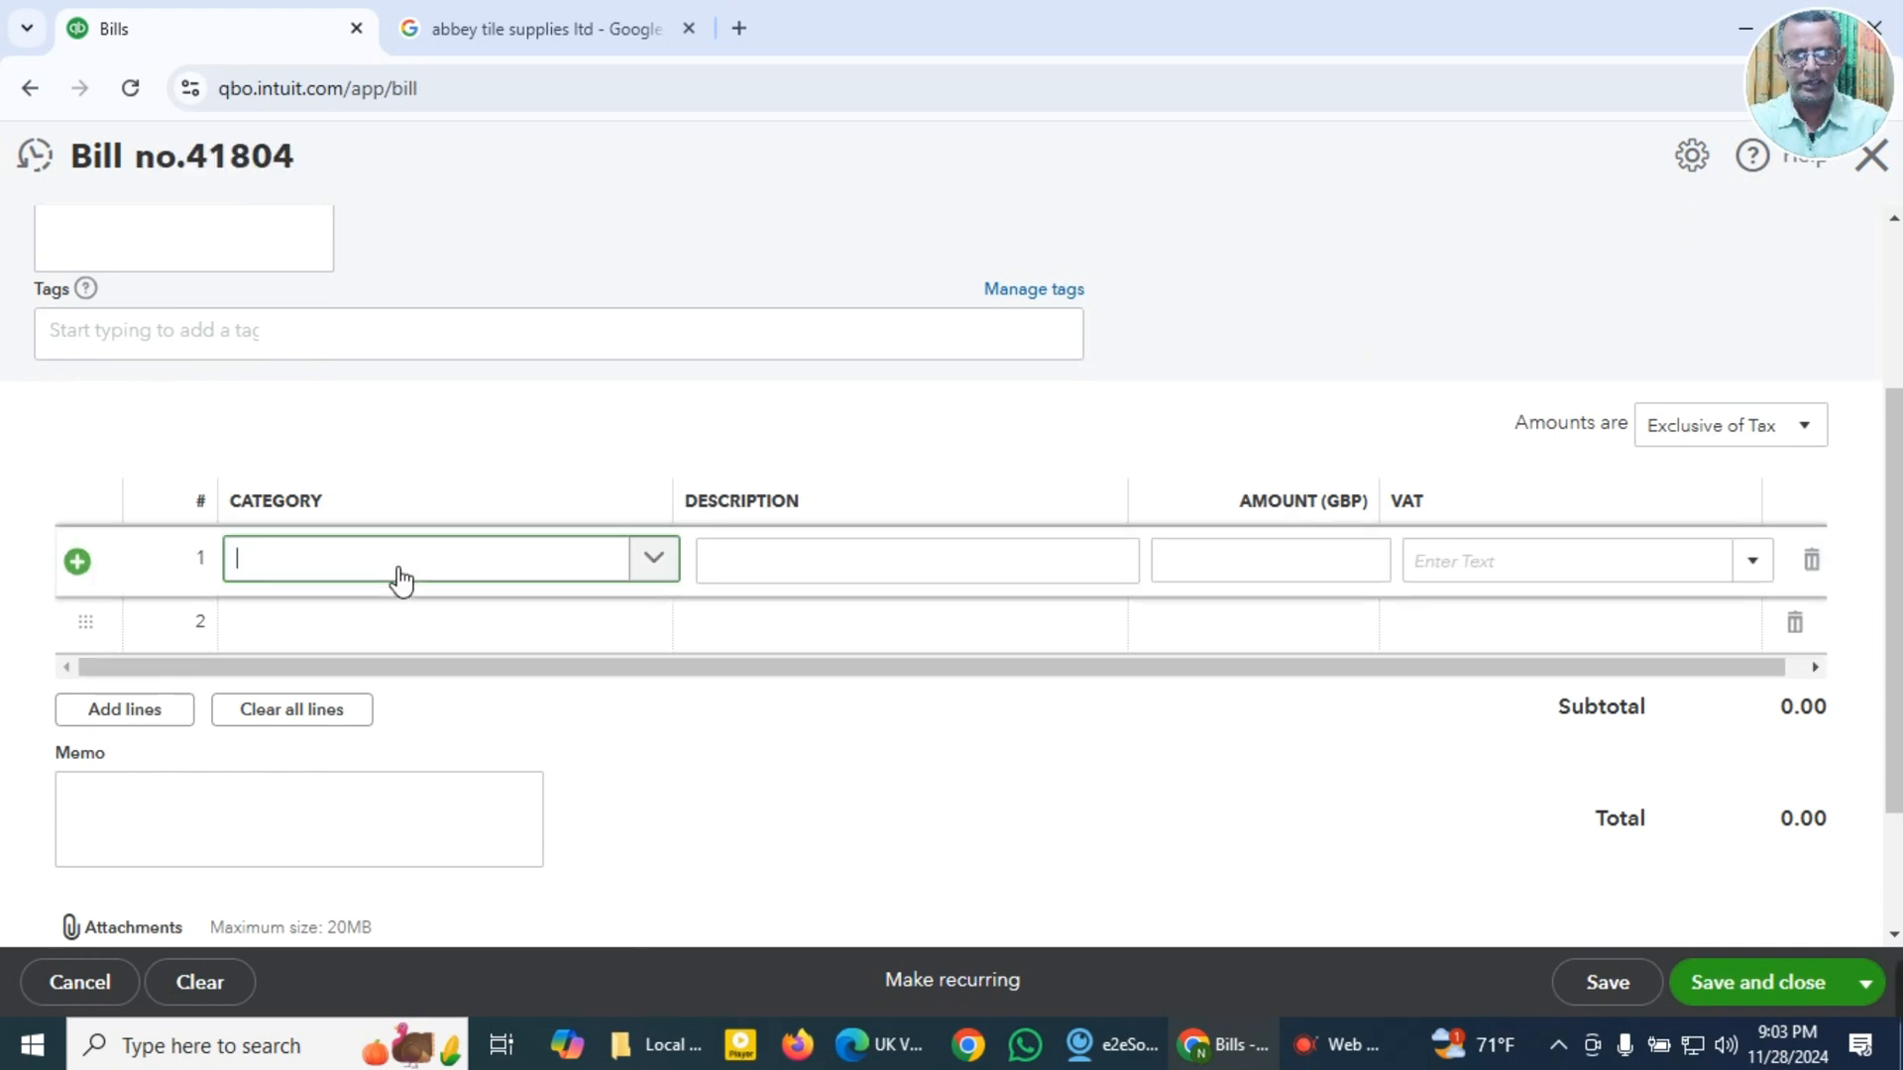
left_click(658, 573)
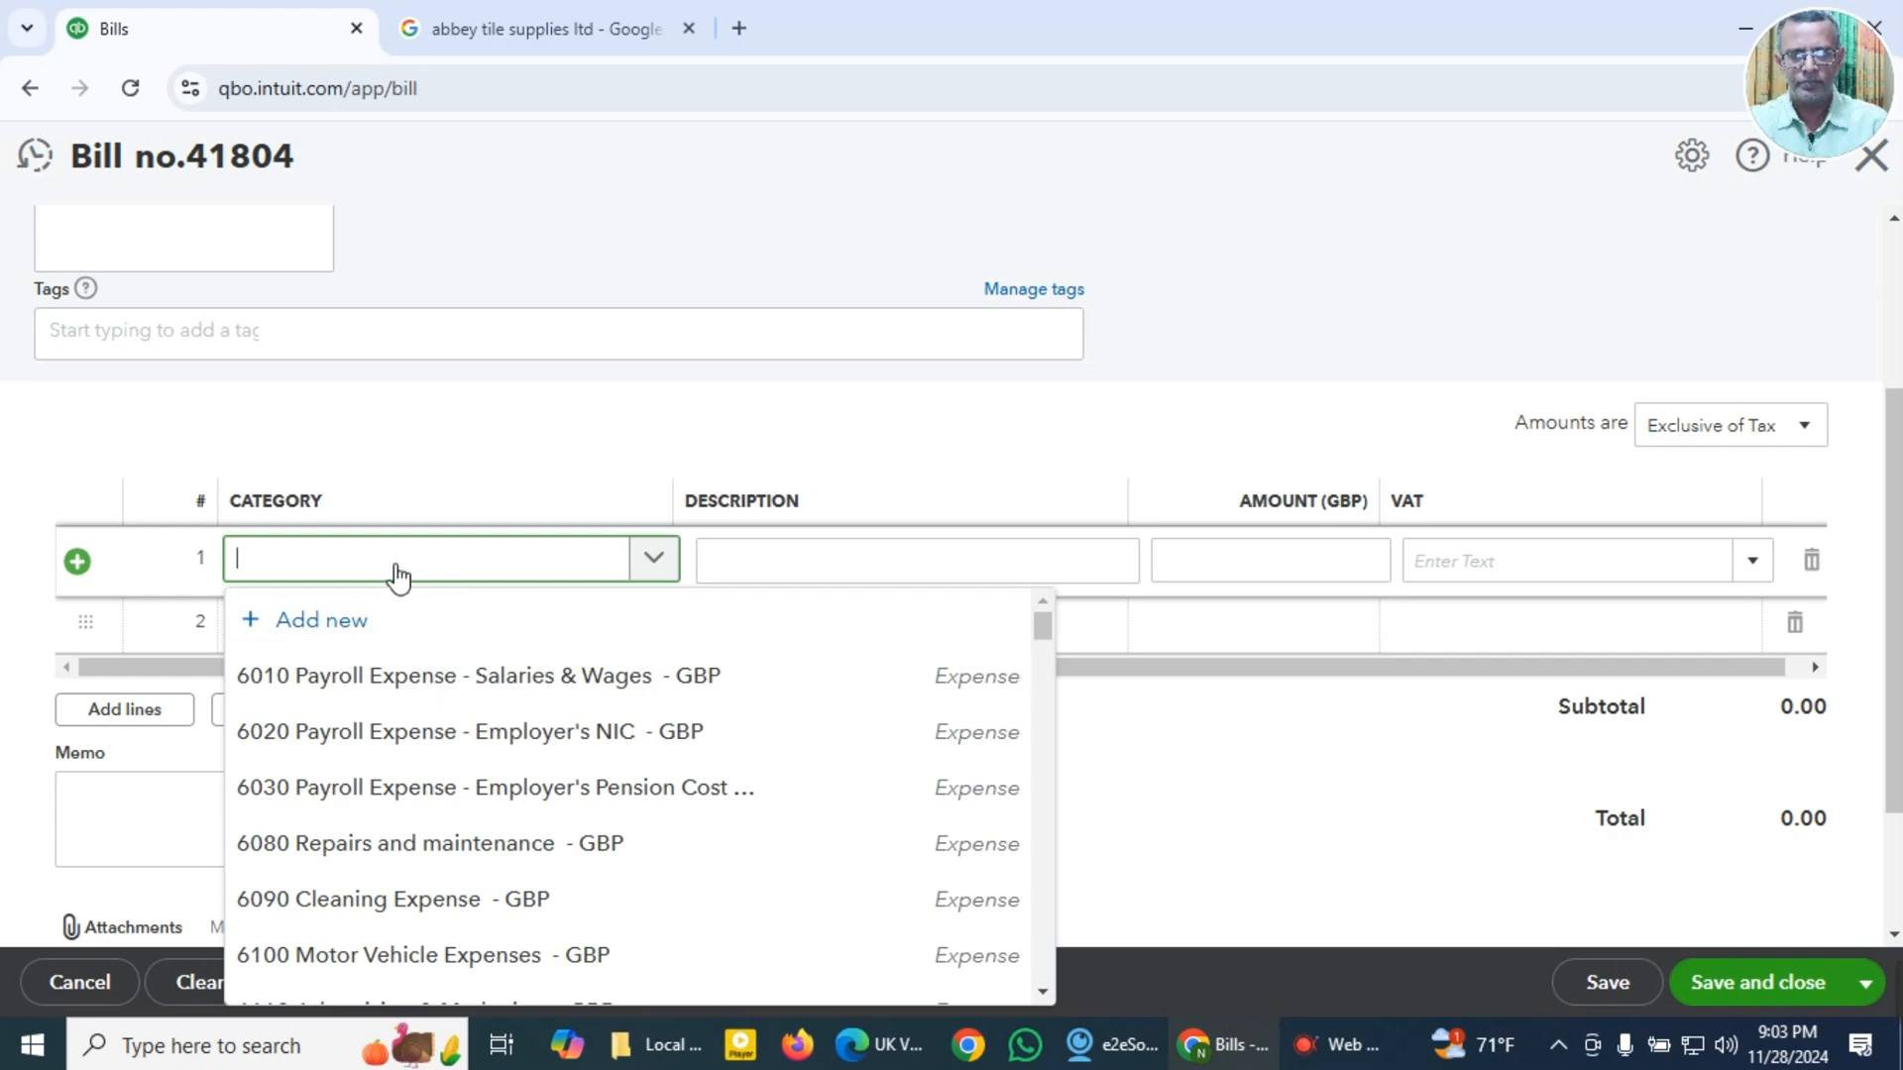
scroll(401, 595, "down", 2)
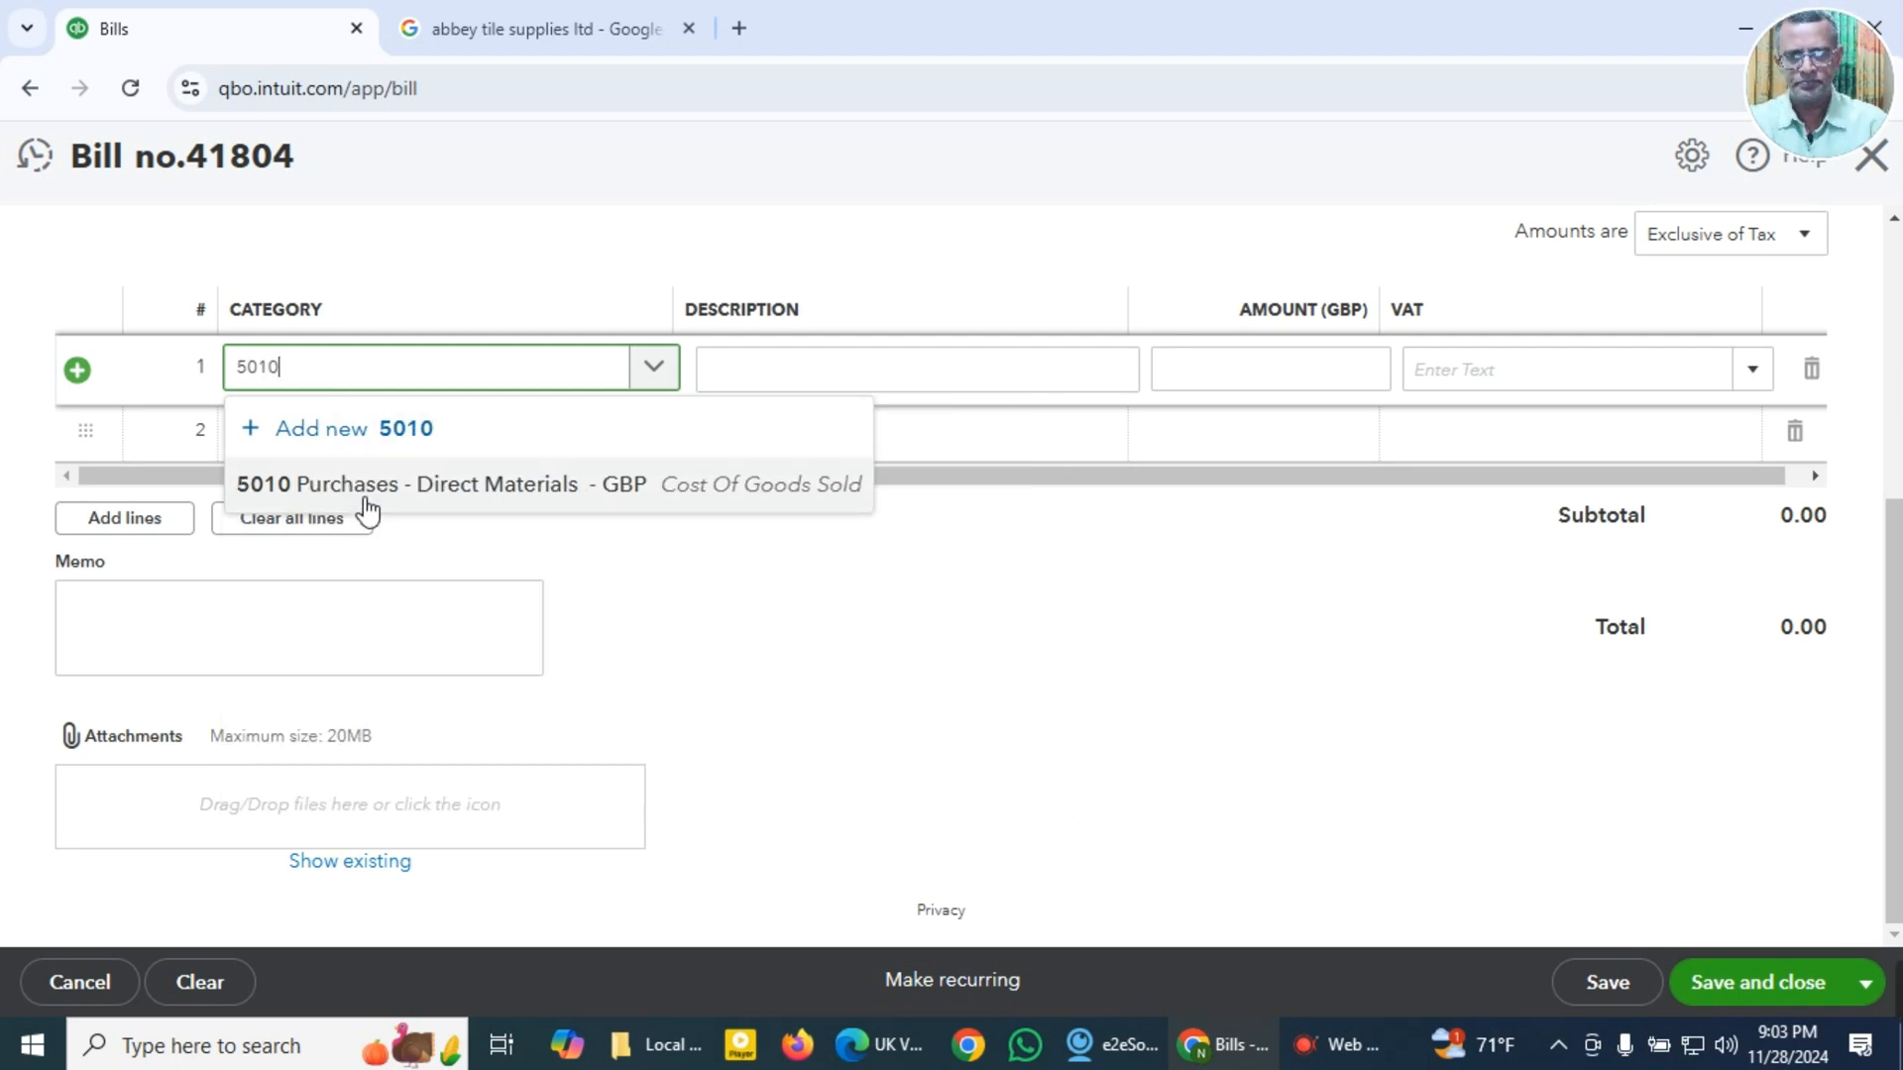
left_click(362, 490)
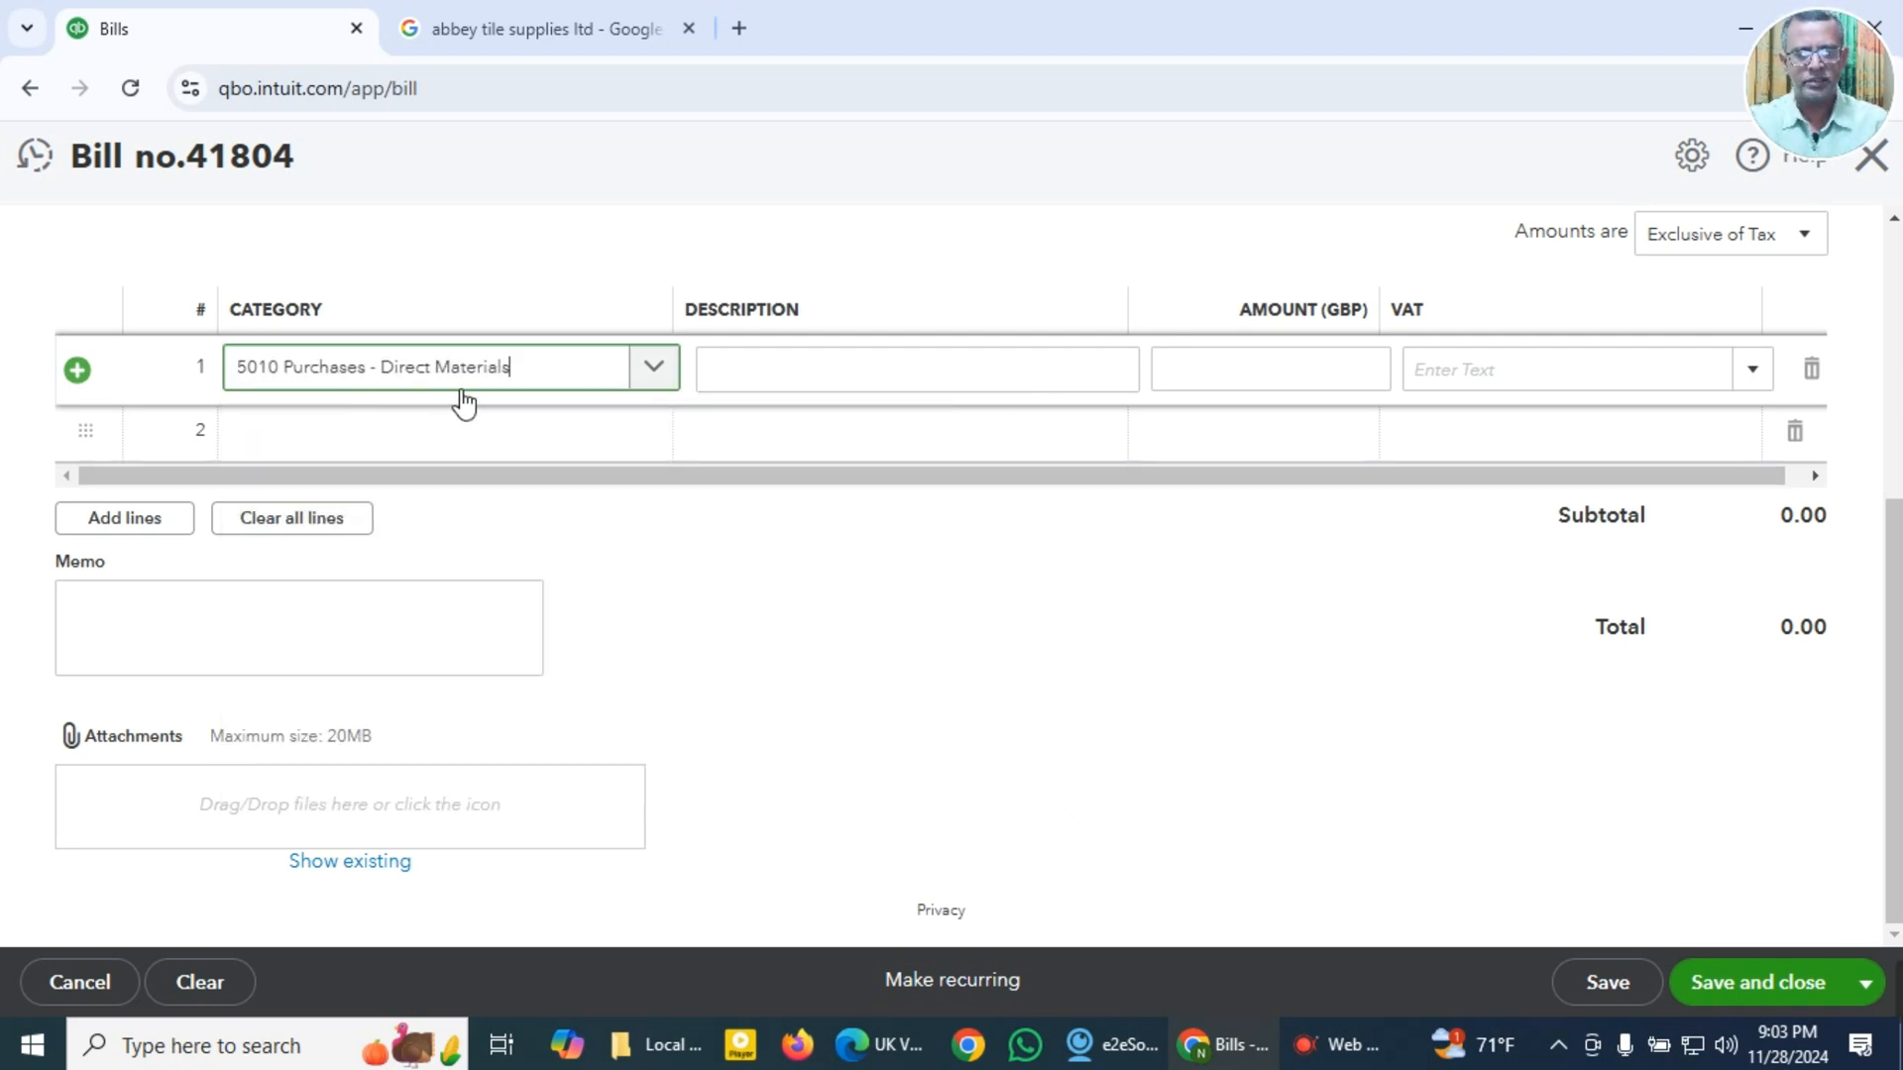
Step: Fill in the first line's description as Roma Gold Gloss 60.5x60.5 and its amount as 446.22, reusing the previously copied values
left_click(869, 387)
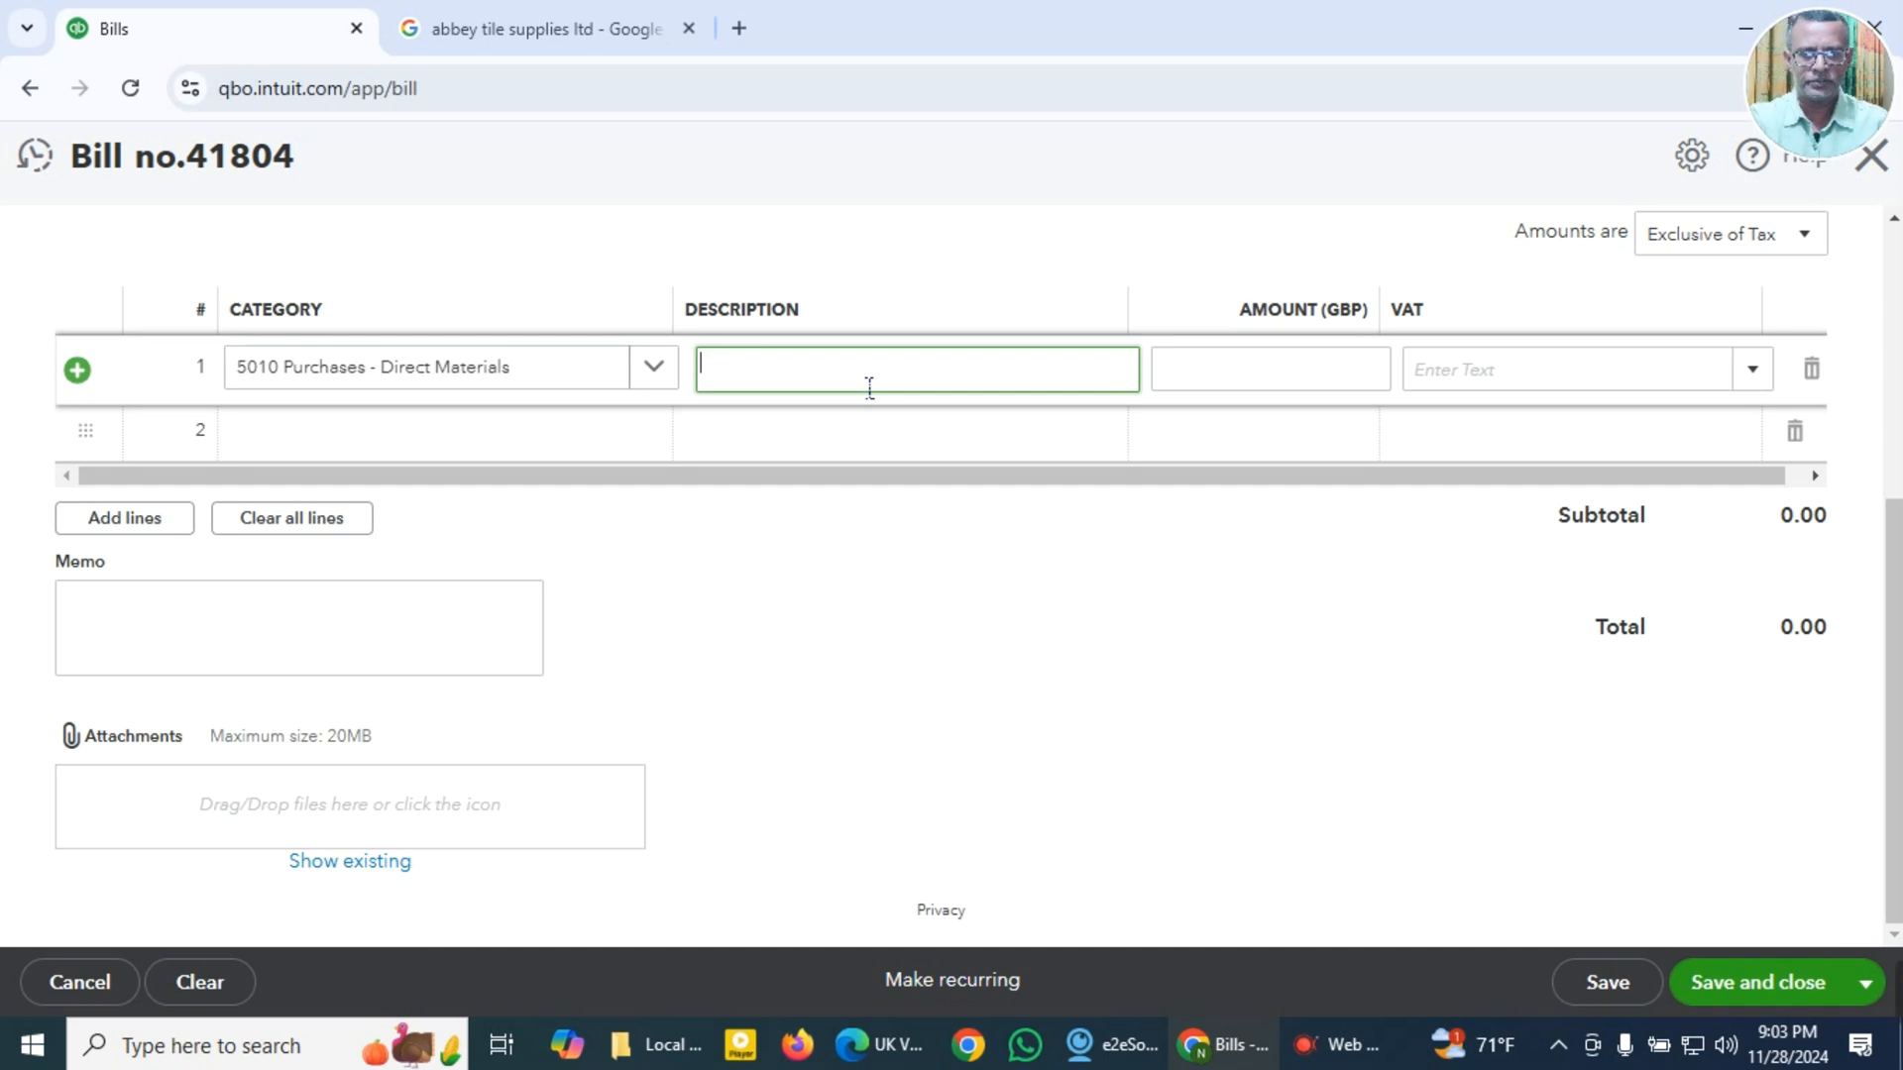
key("super+v")
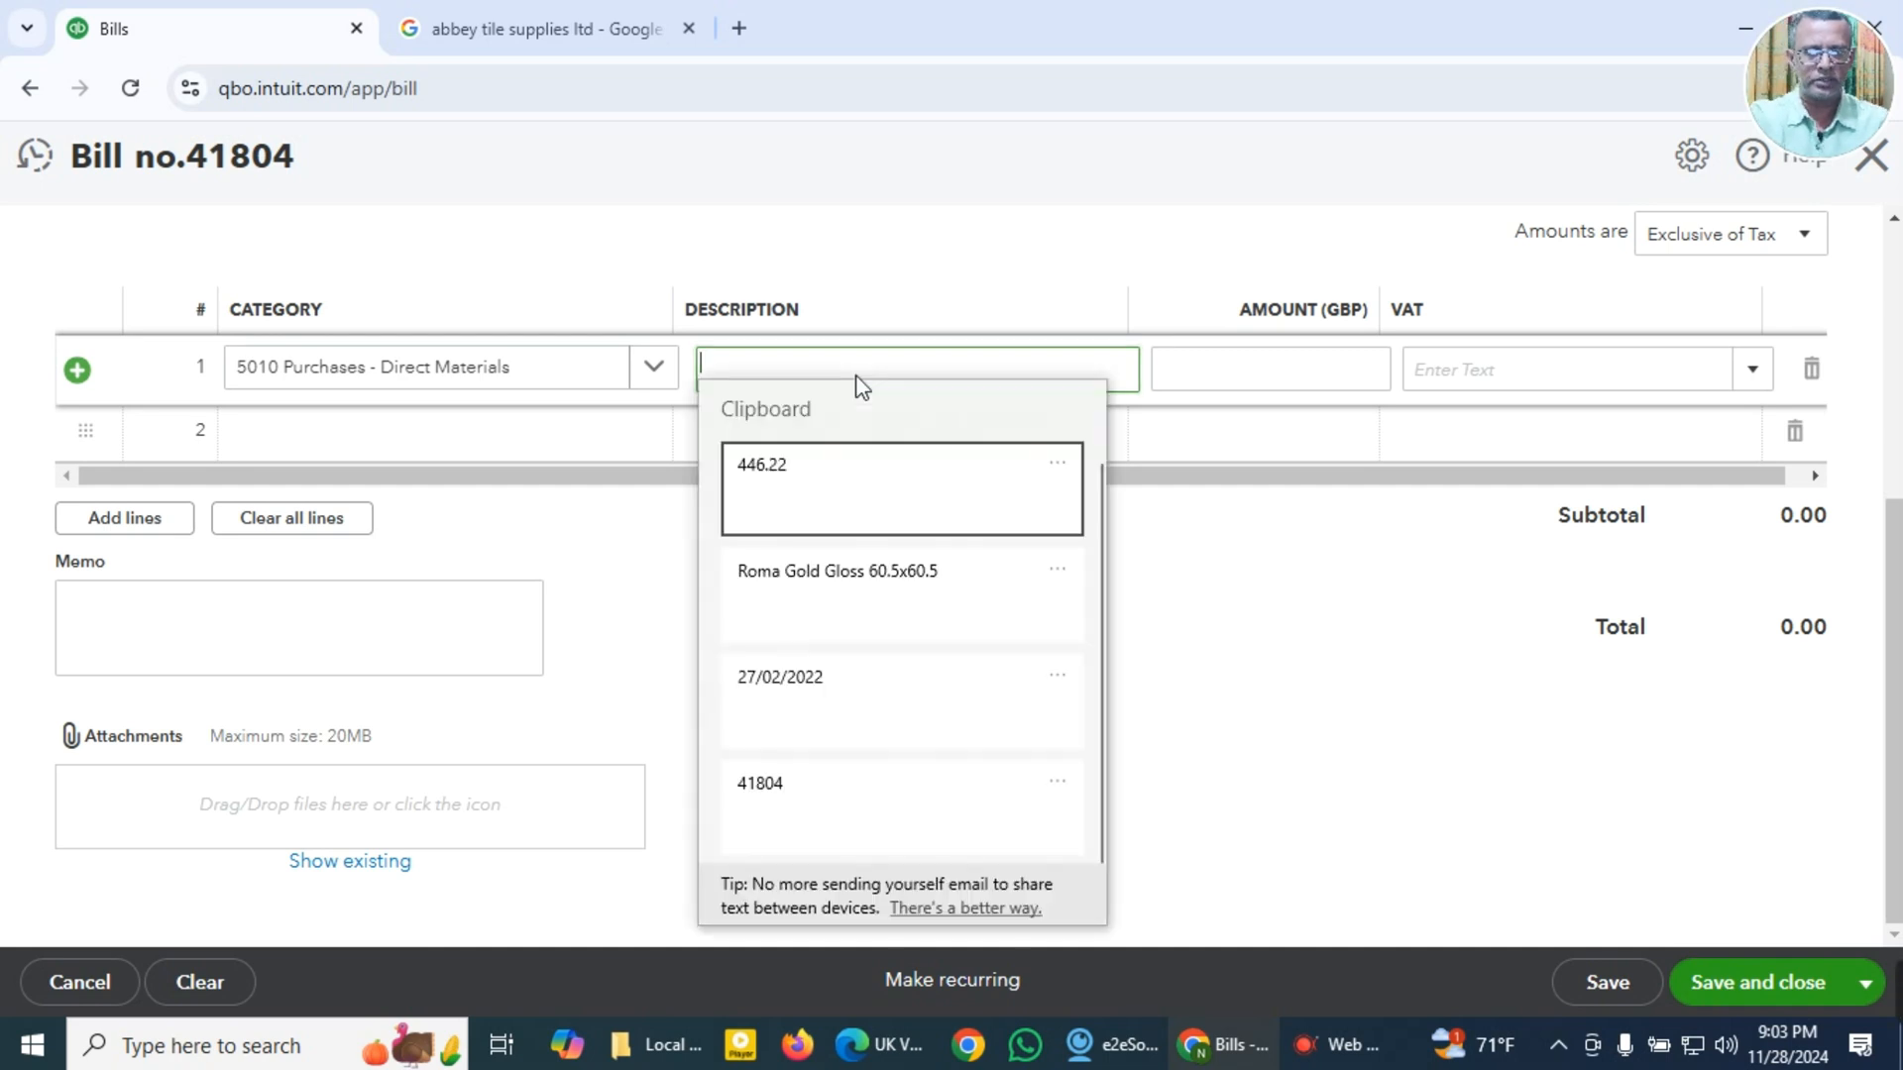
left_click(798, 586)
left_click(1279, 390)
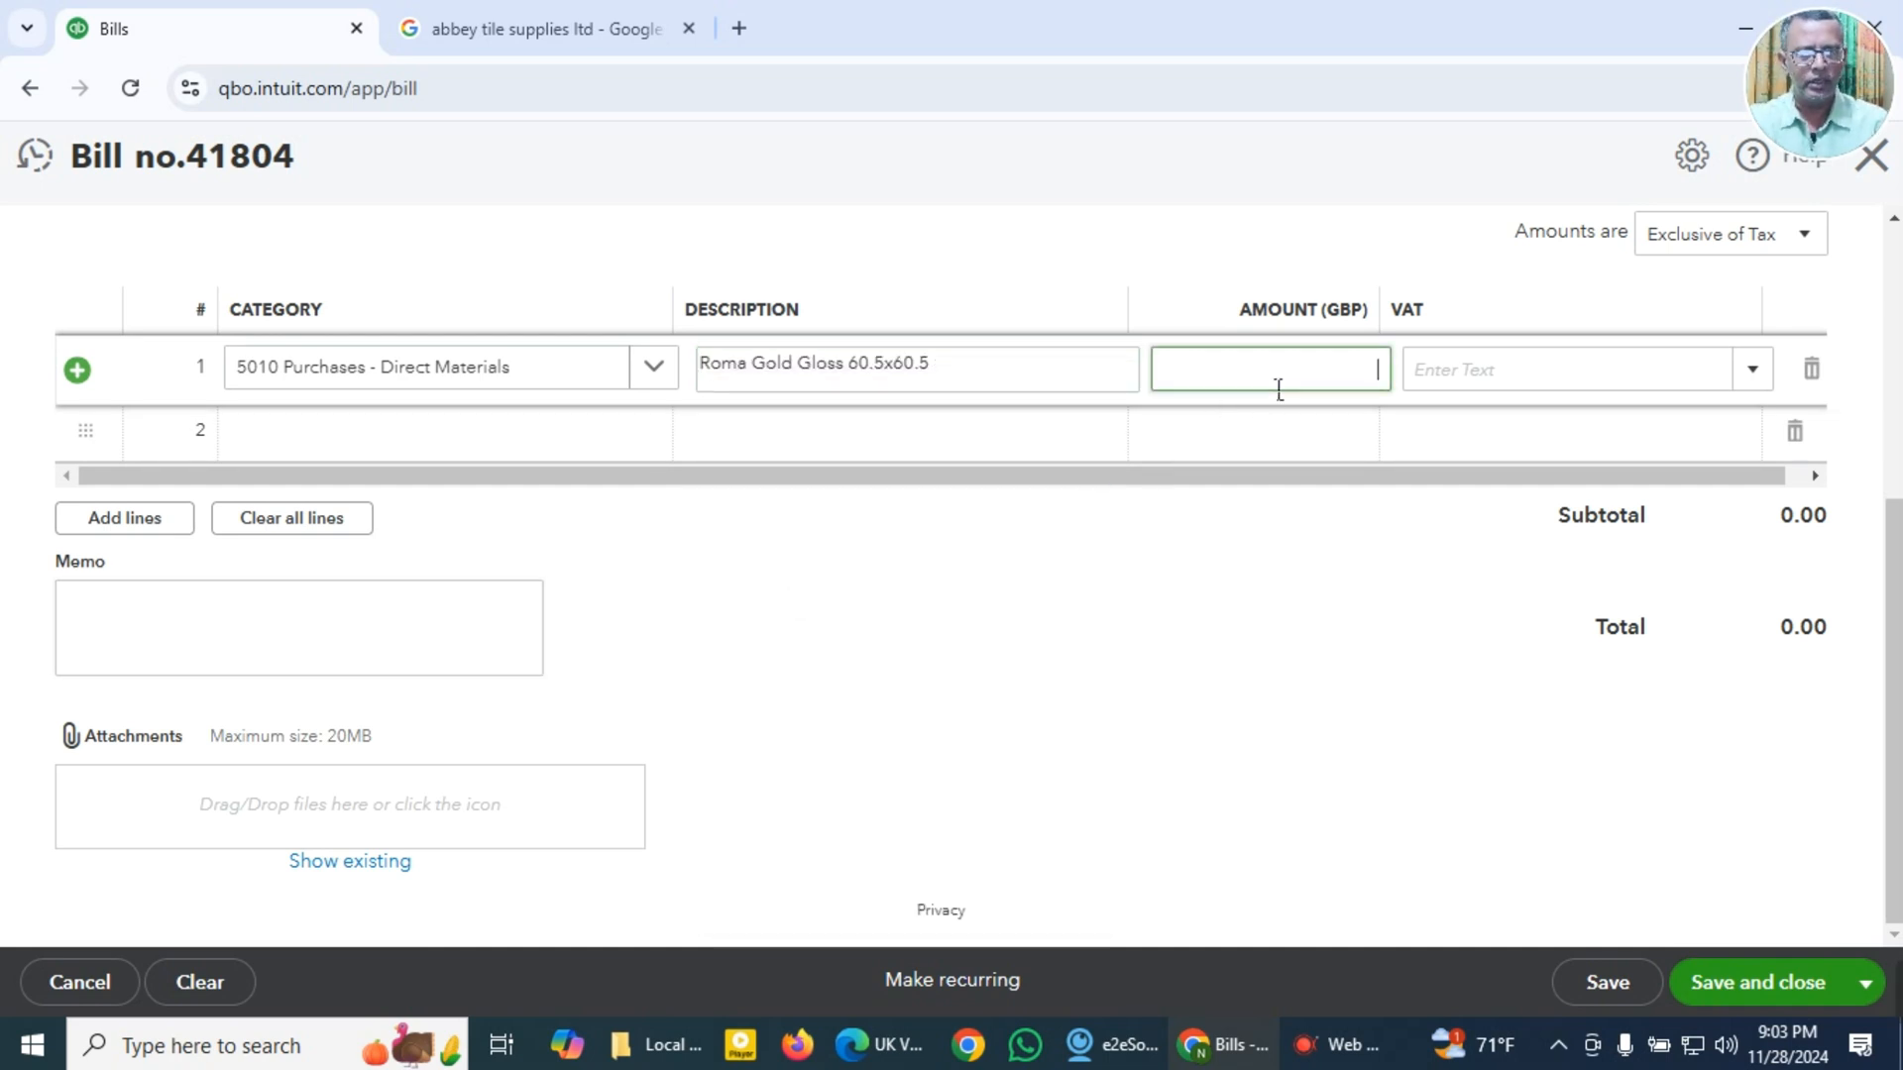
key("super+v")
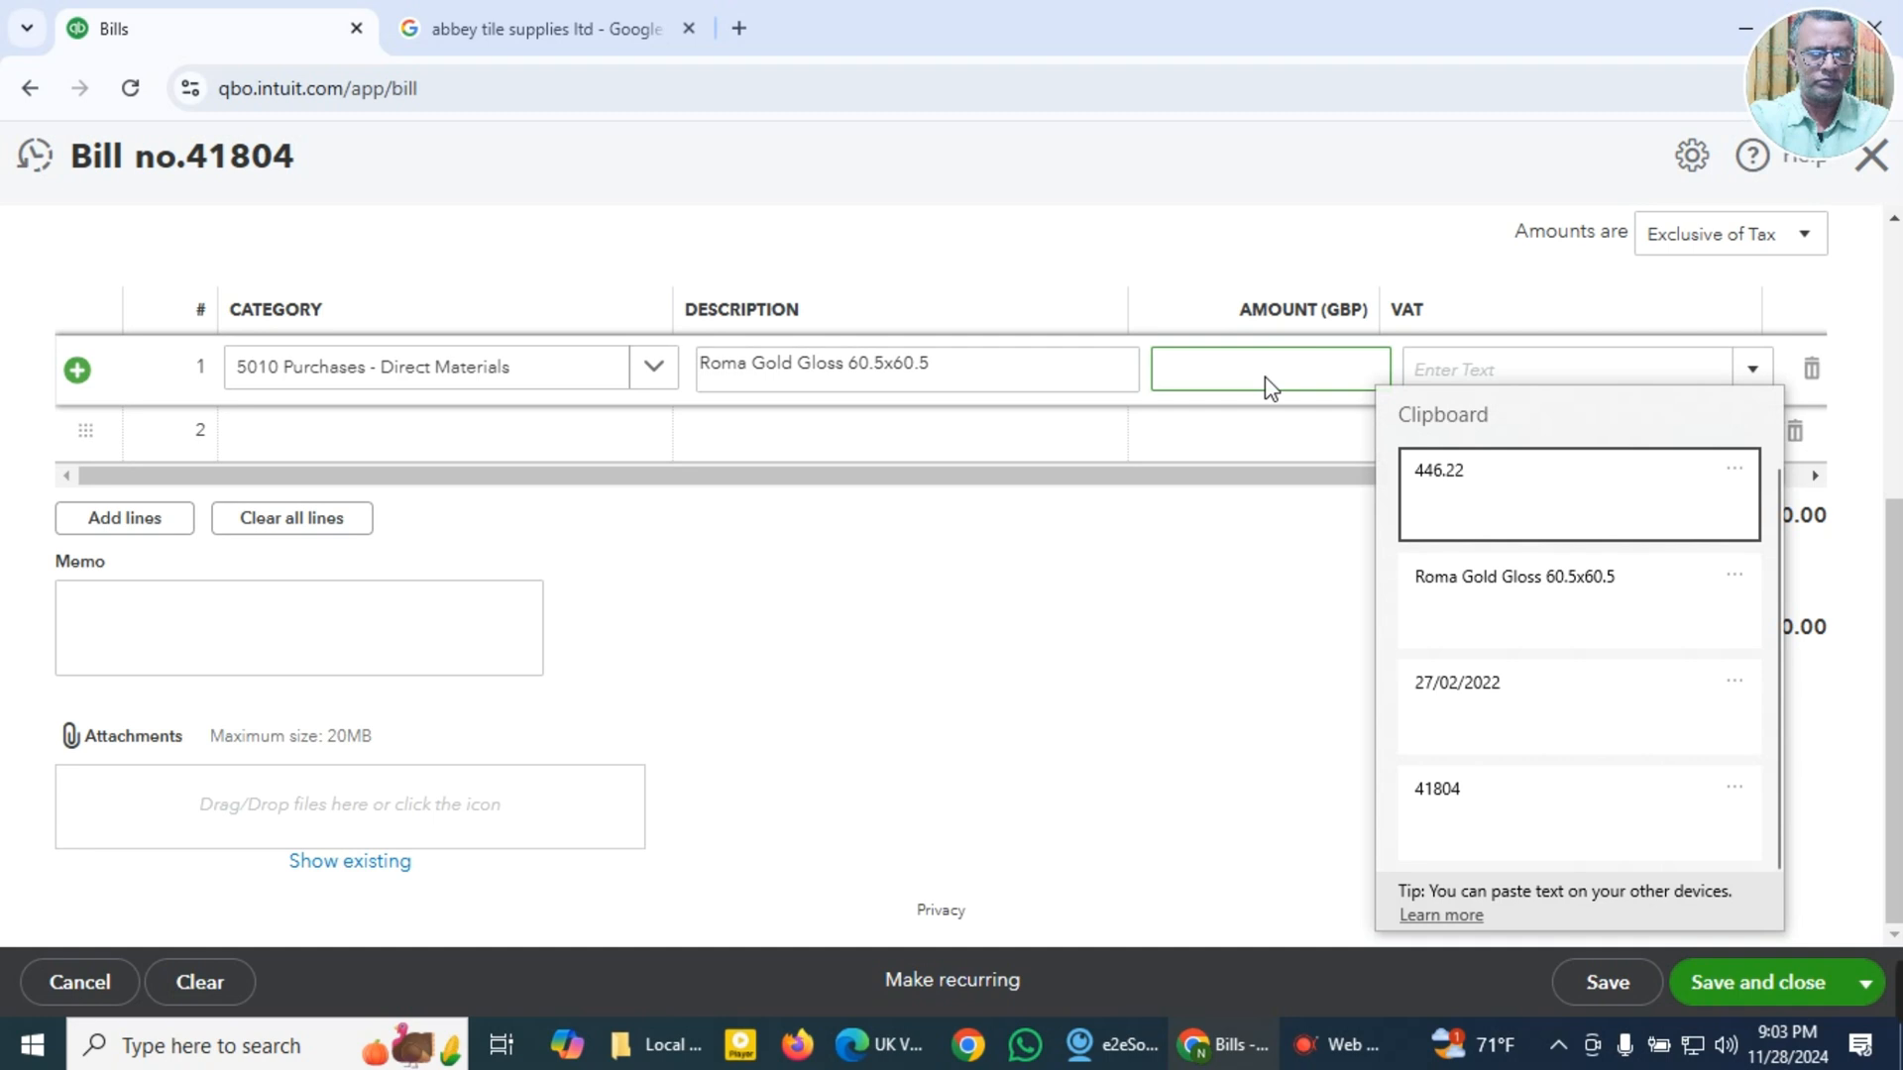
left_click(1461, 470)
scroll(1414, 442, "up", 1)
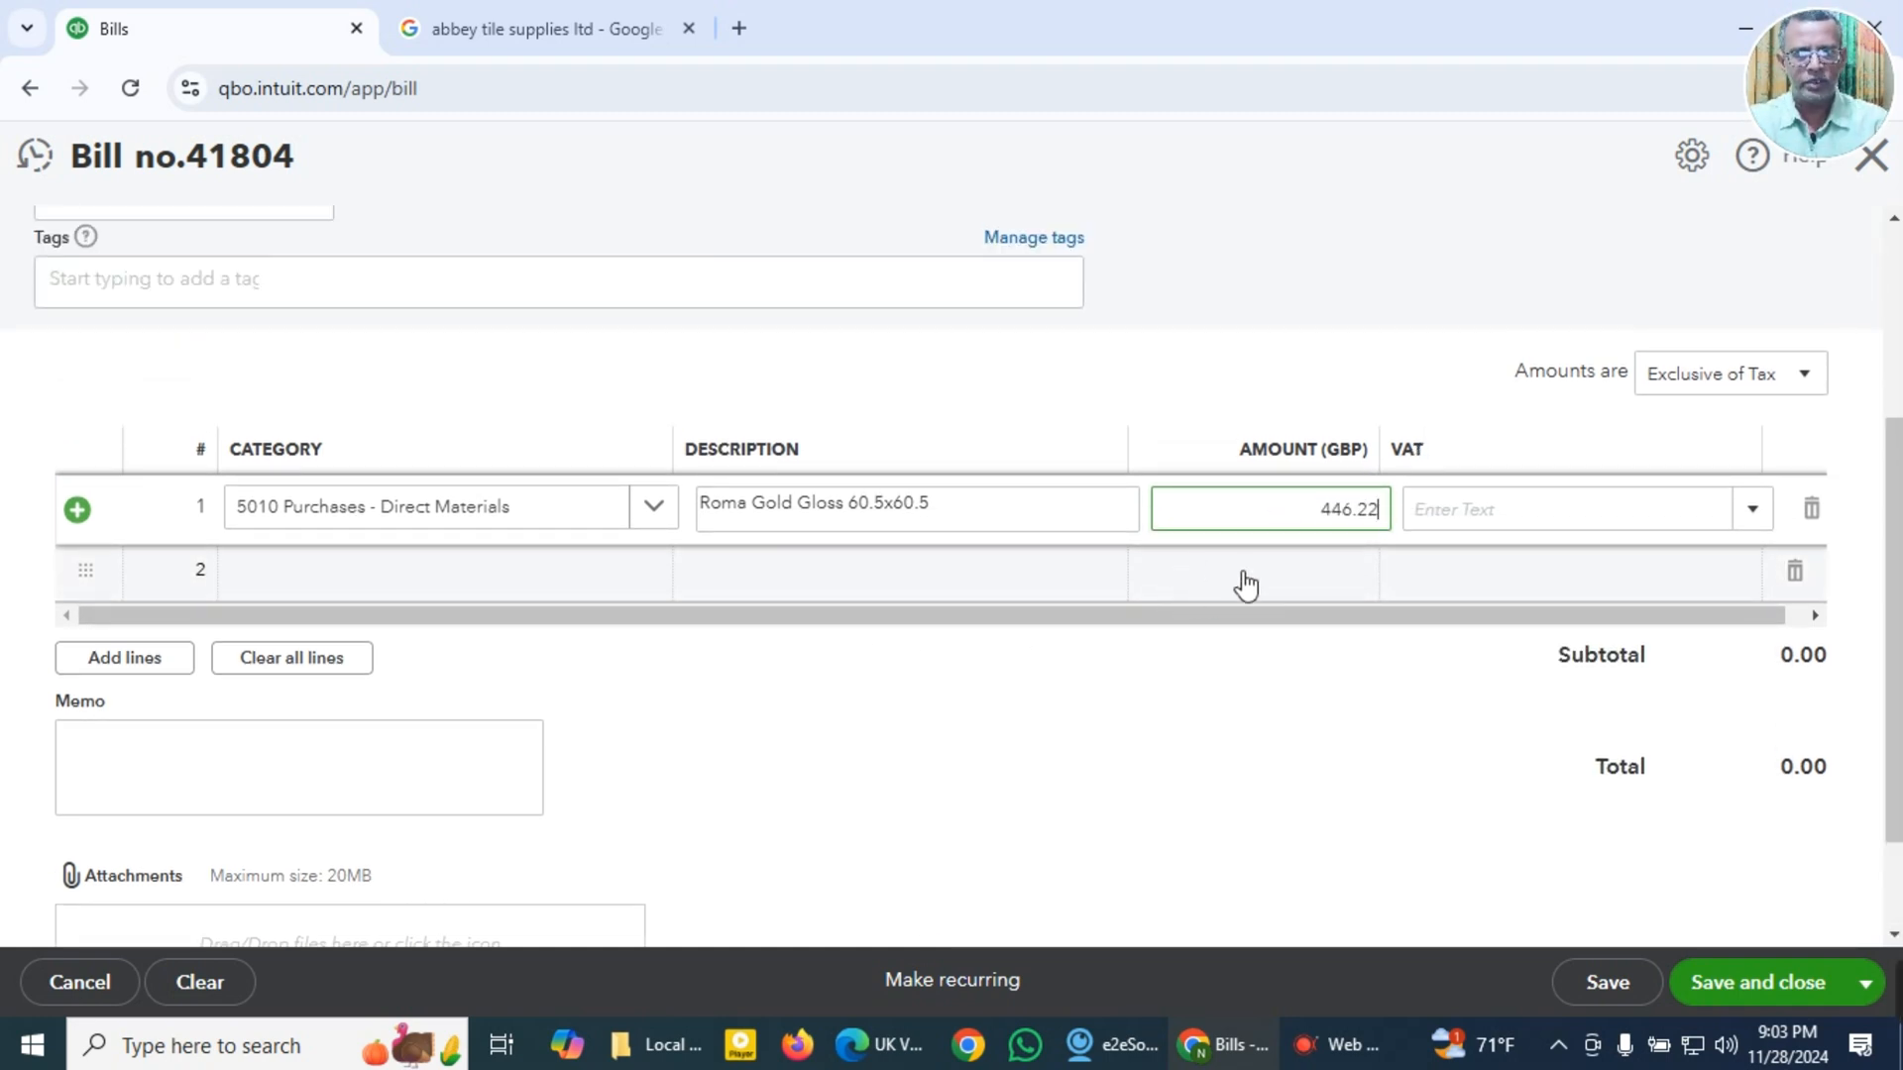
Step: Check the VAT and total amounts on the Abbey Tile Supplies invoice PDF, and set the bill's amounts to Inclusive of Tax
left_click(880, 1060)
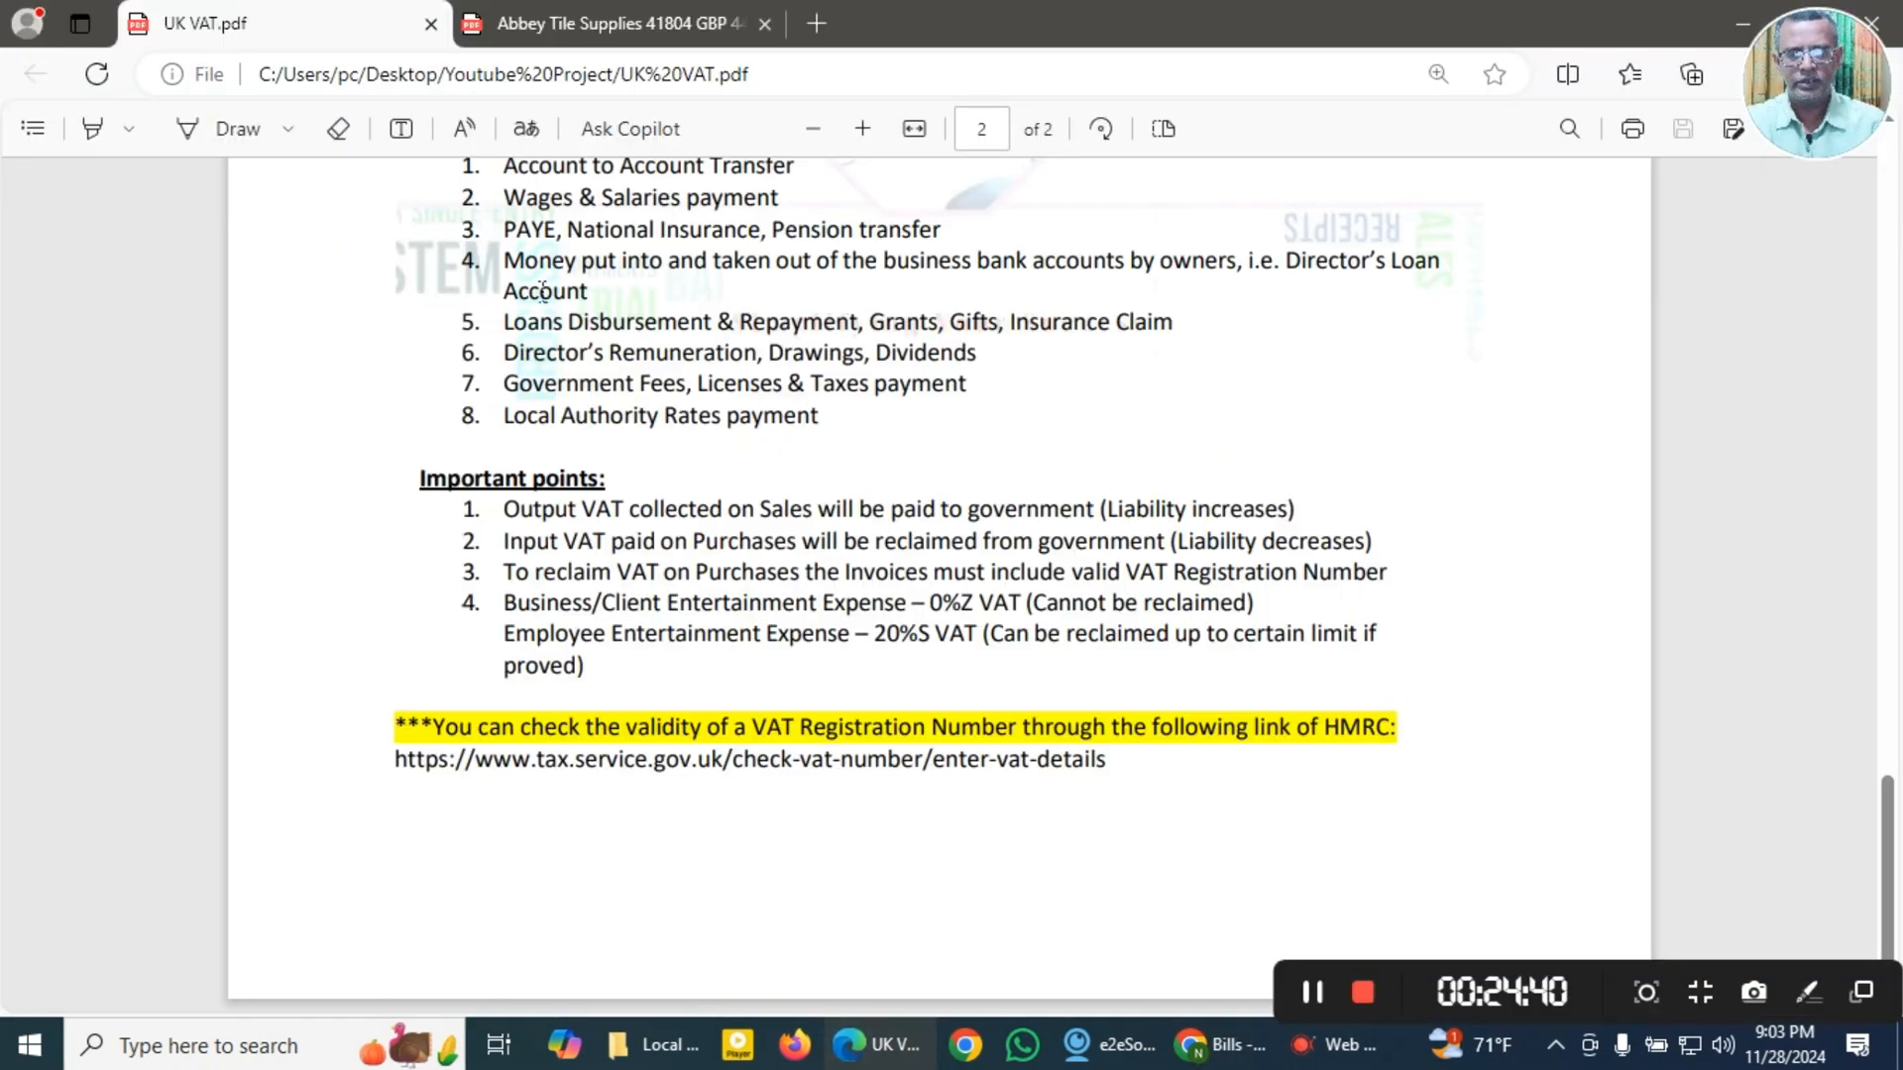
left_click(573, 32)
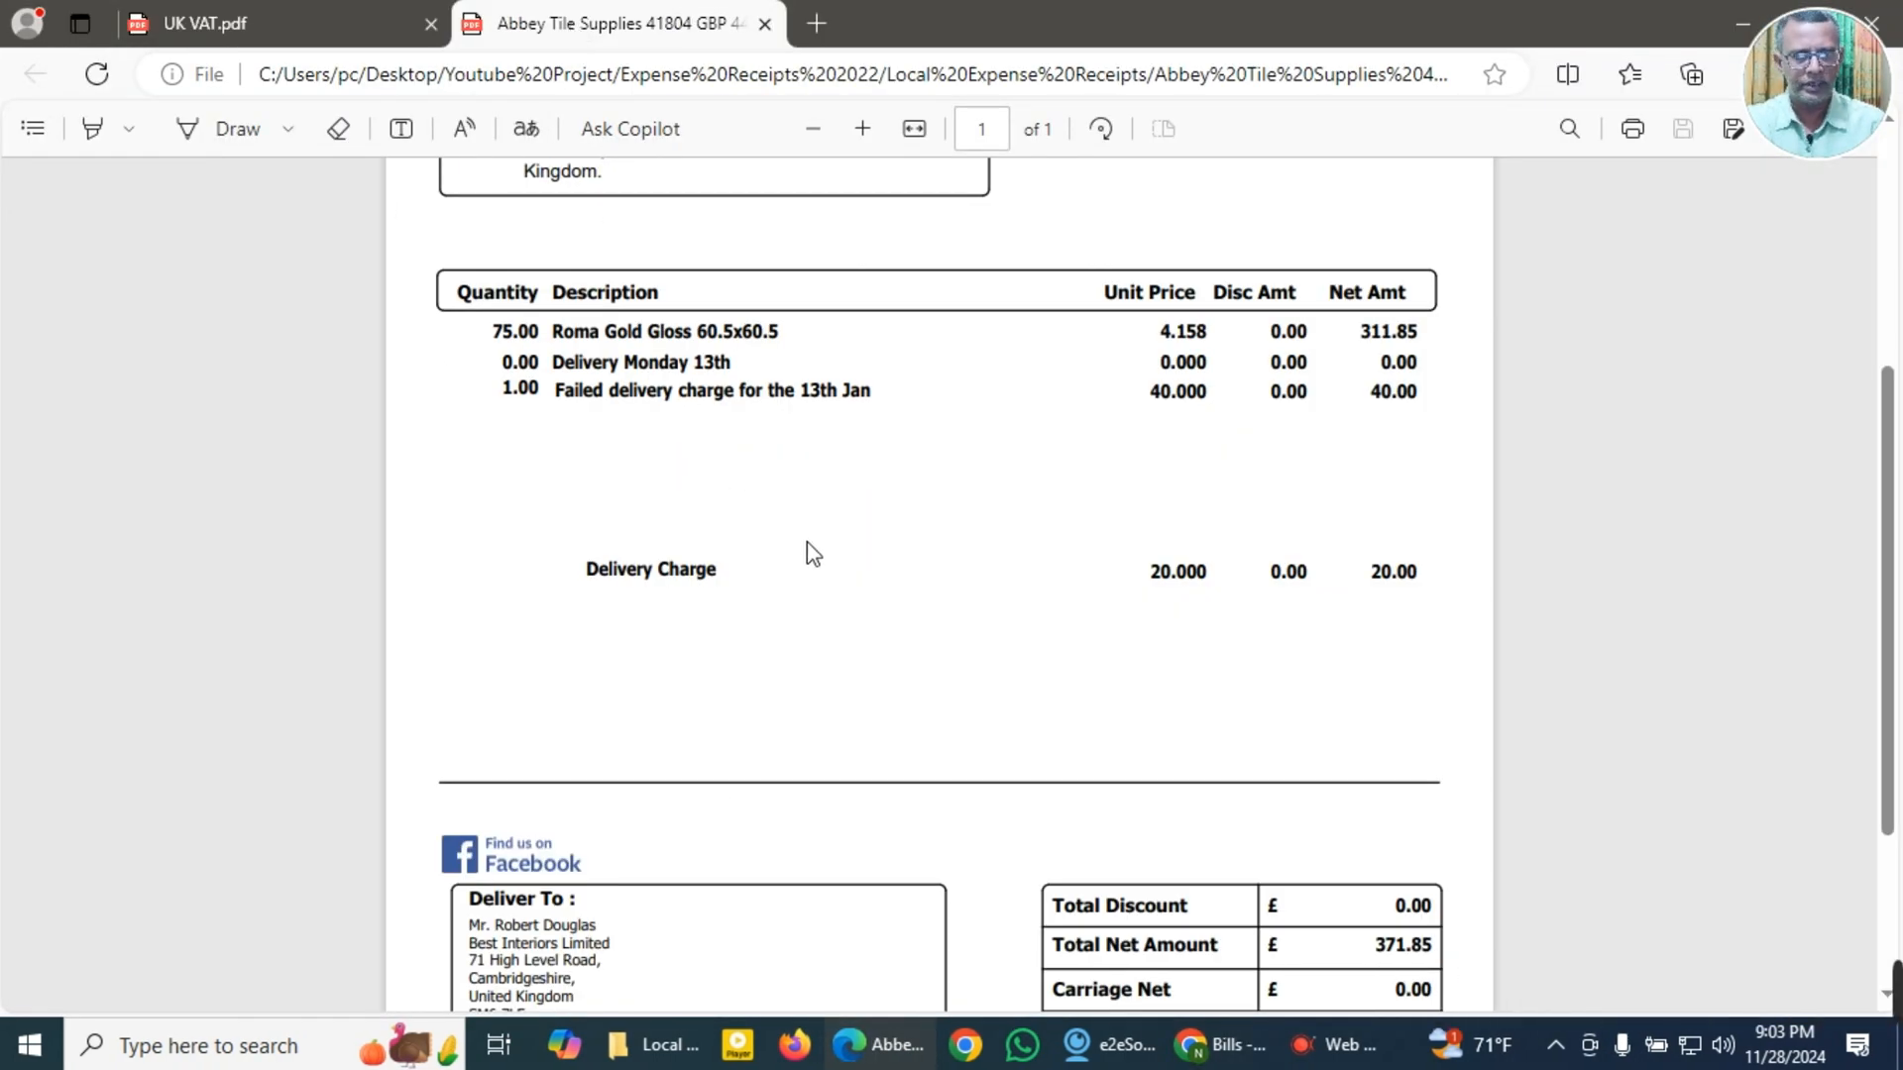
scroll(806, 548, "down", 3)
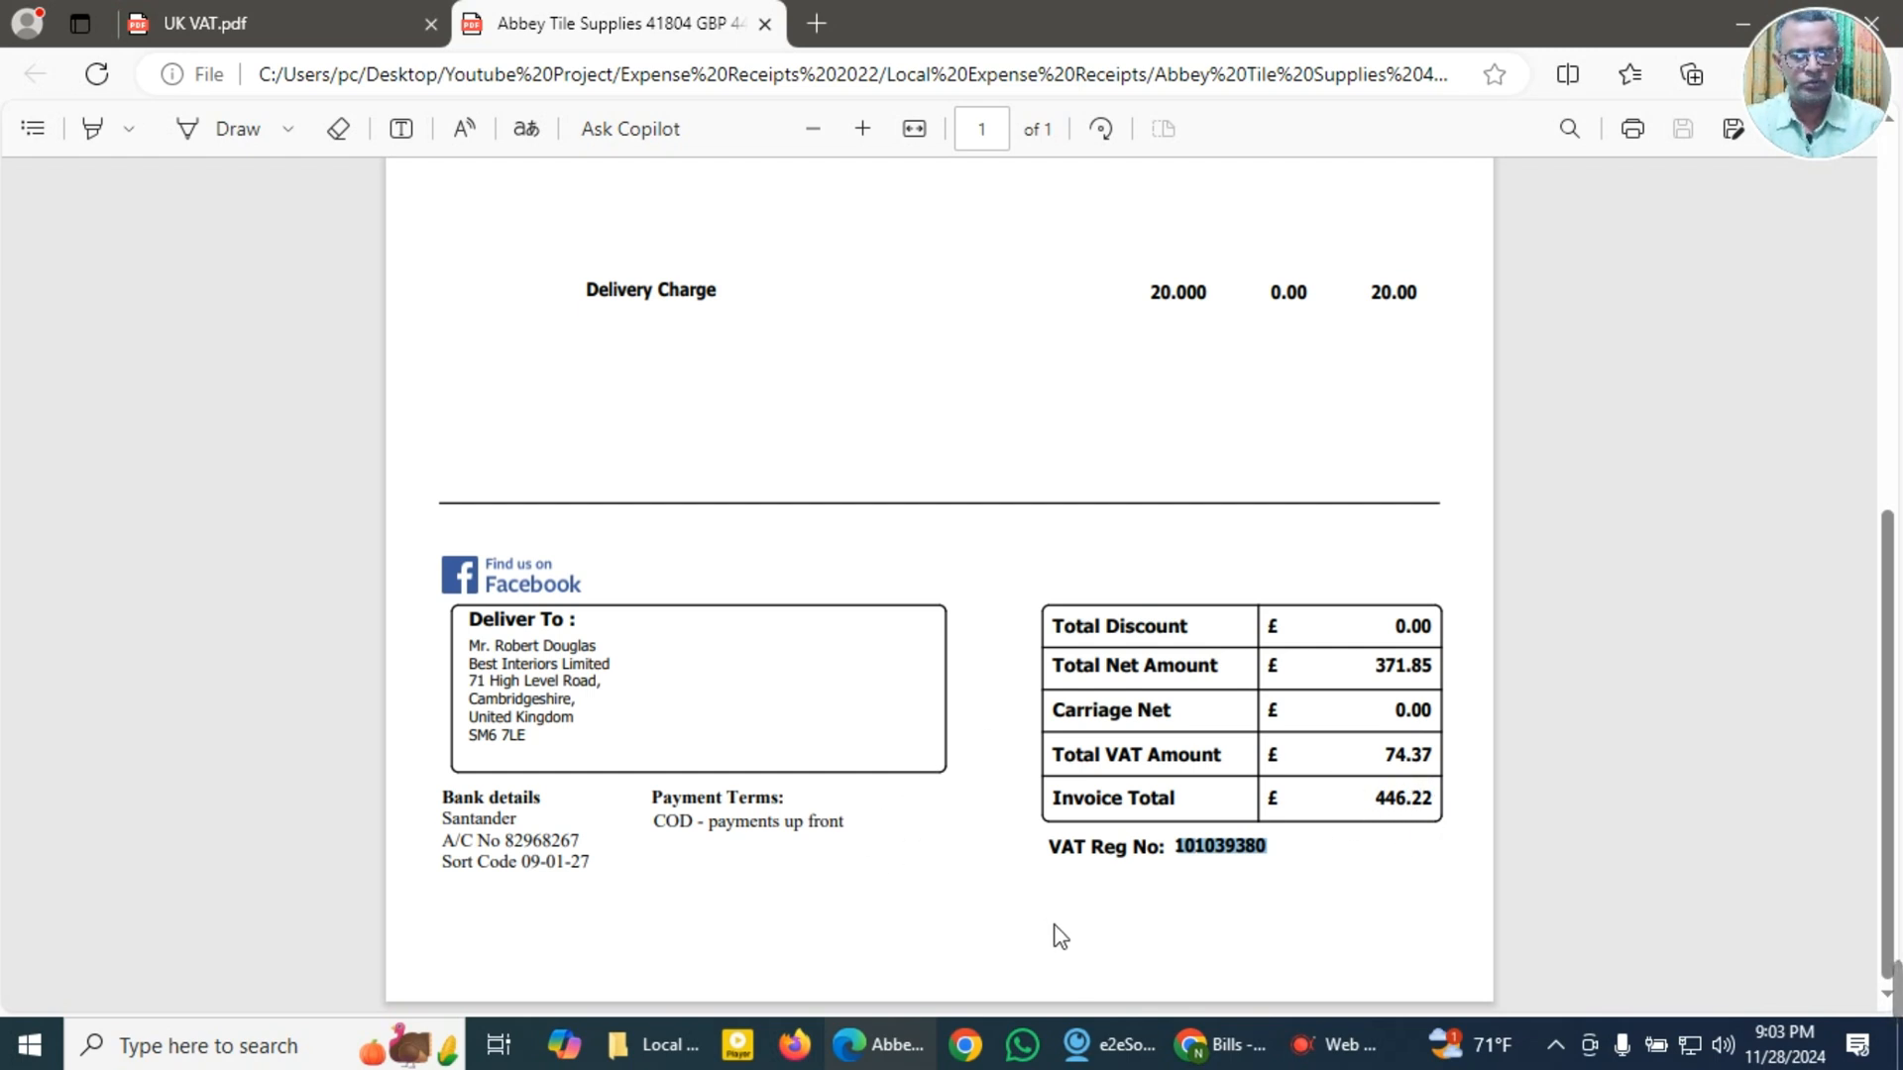
left_click(1205, 1048)
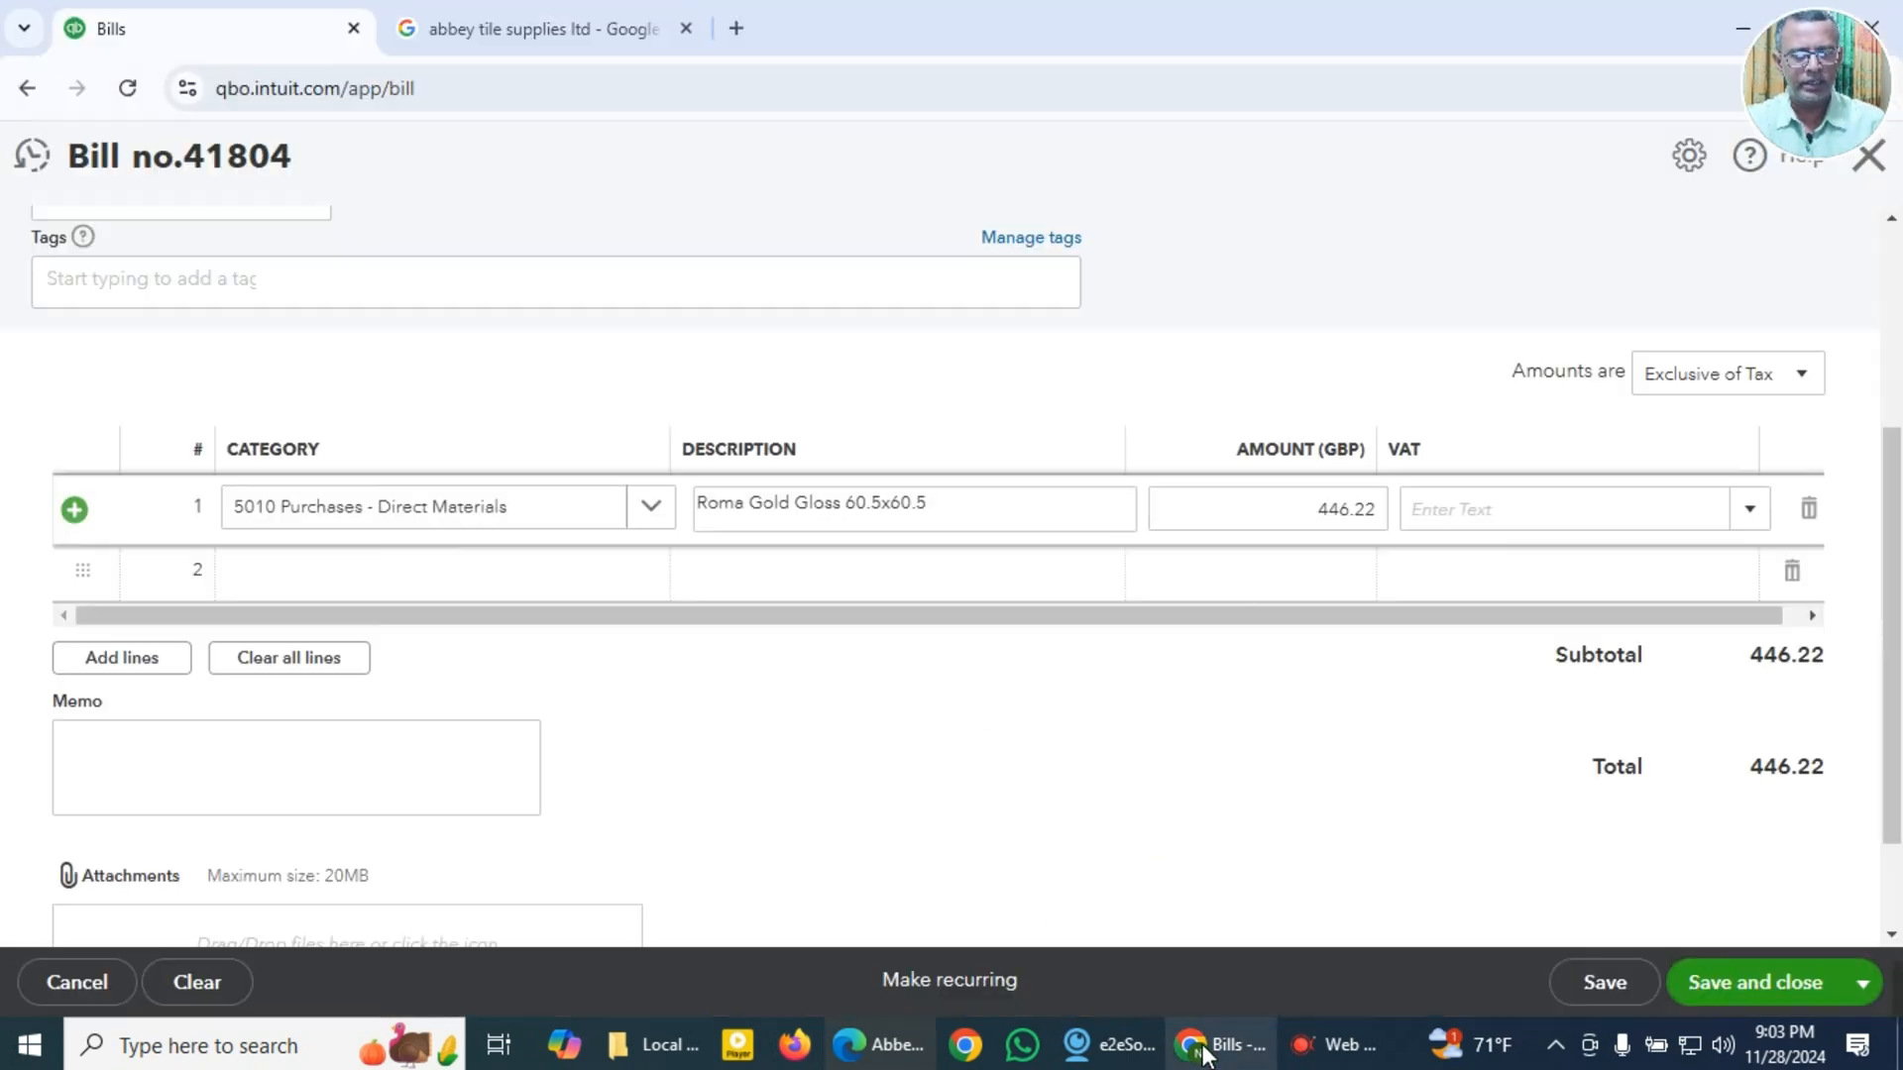
left_click(1809, 389)
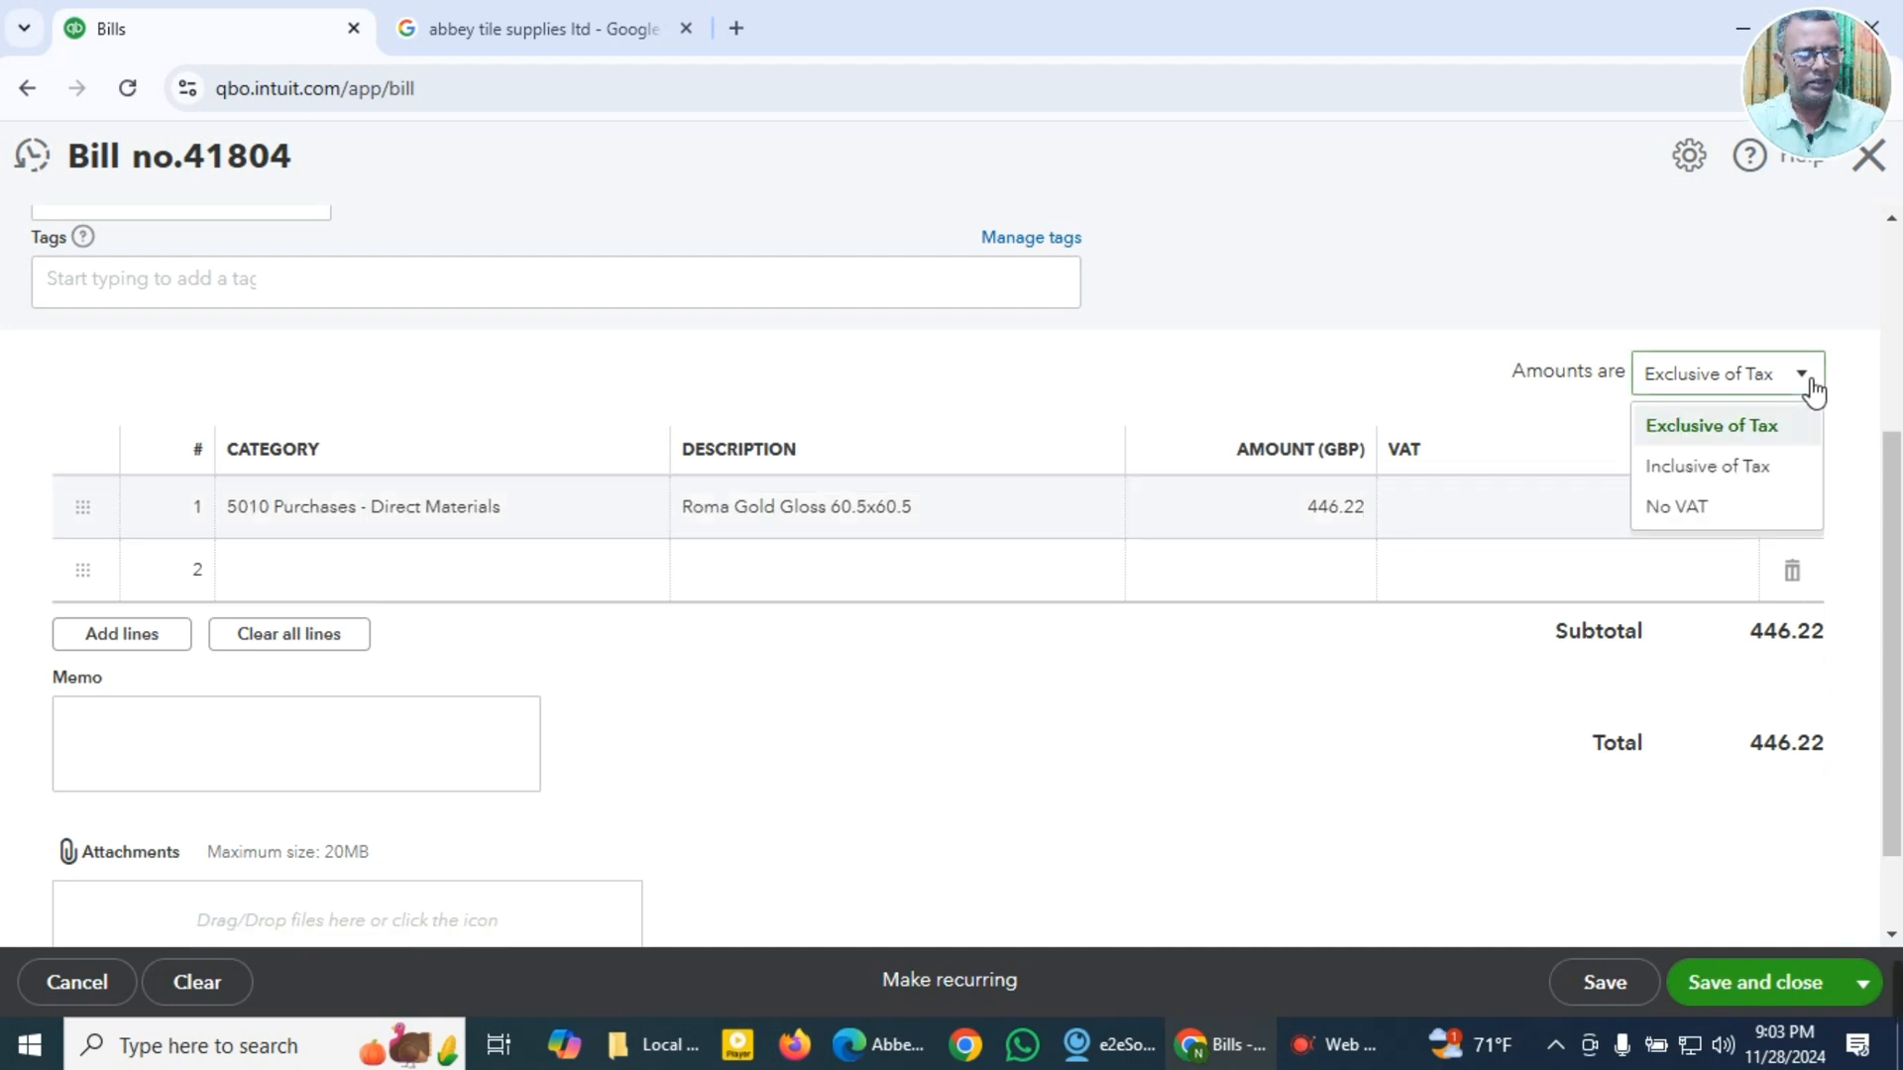
left_click(1721, 467)
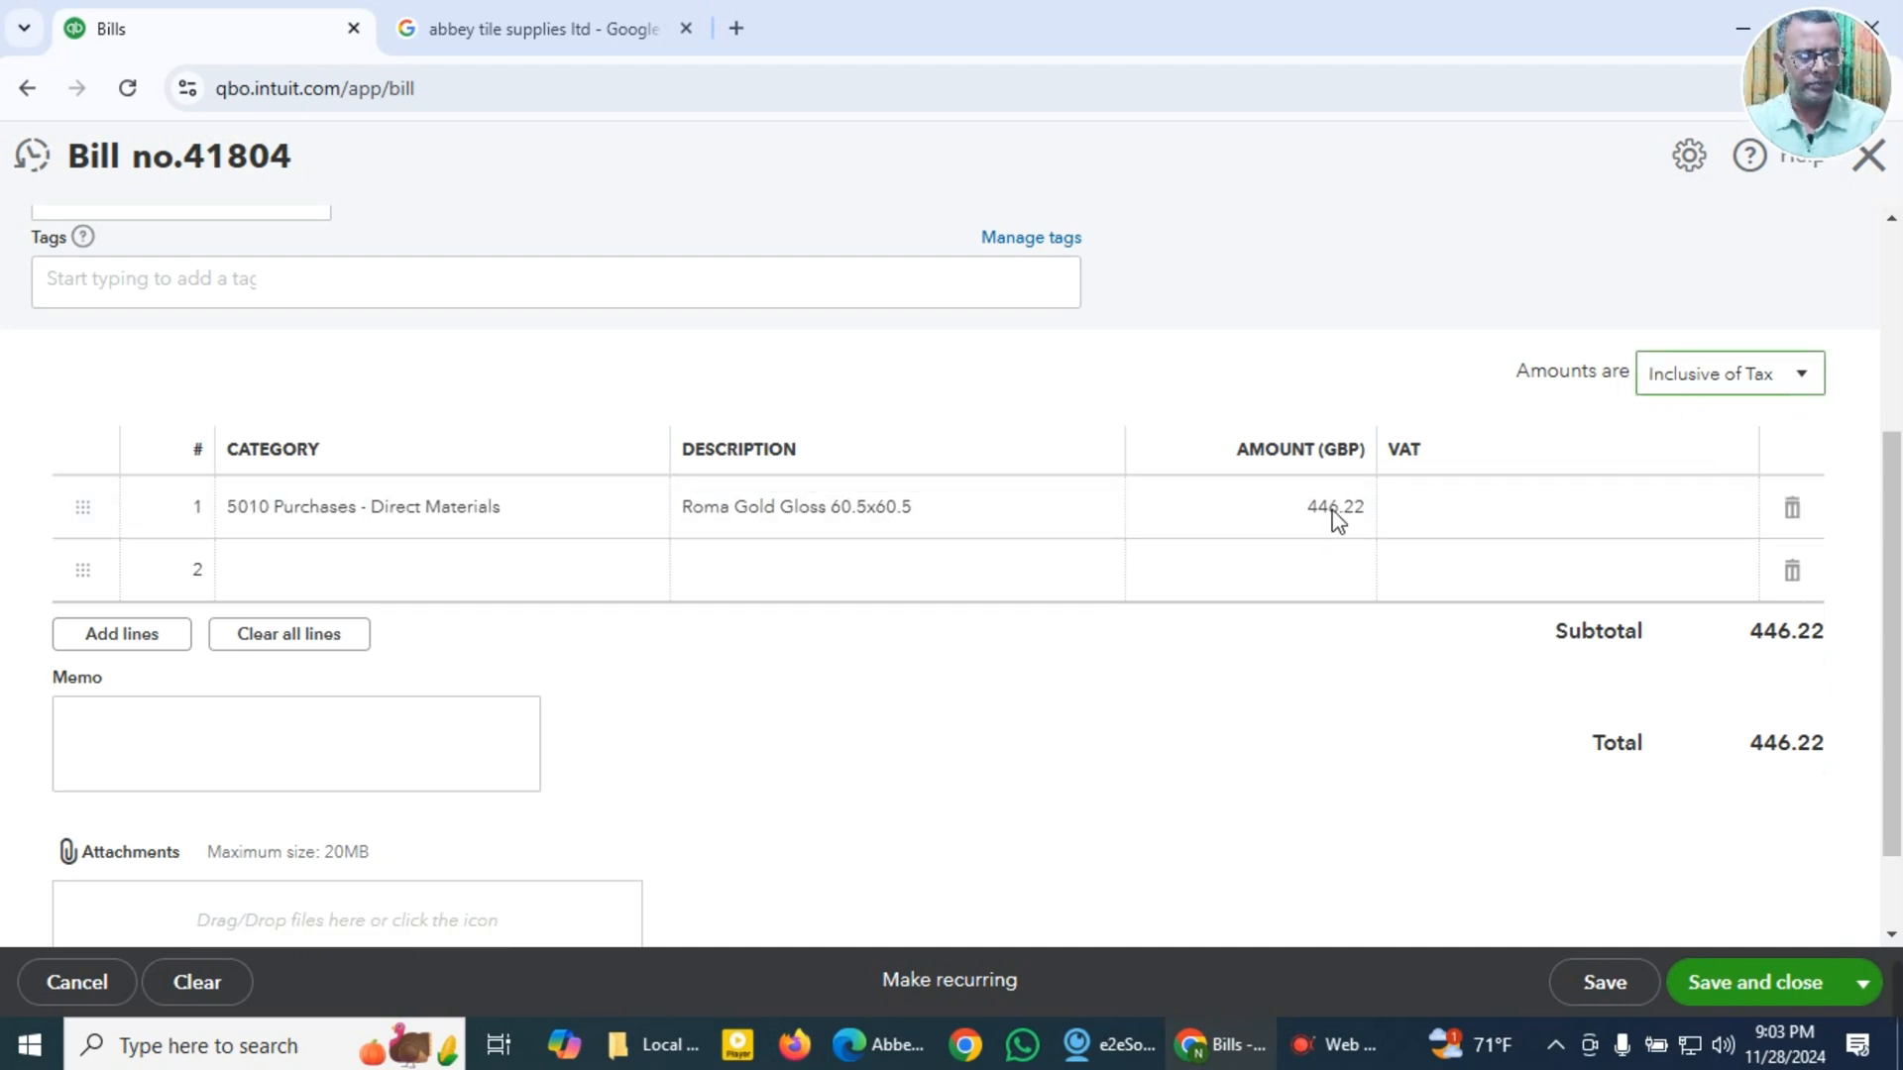
Step: Try to choose a VAT rate for the bill's first line, opening and closing the VAT rate management list
left_click(1636, 510)
left_click(1757, 523)
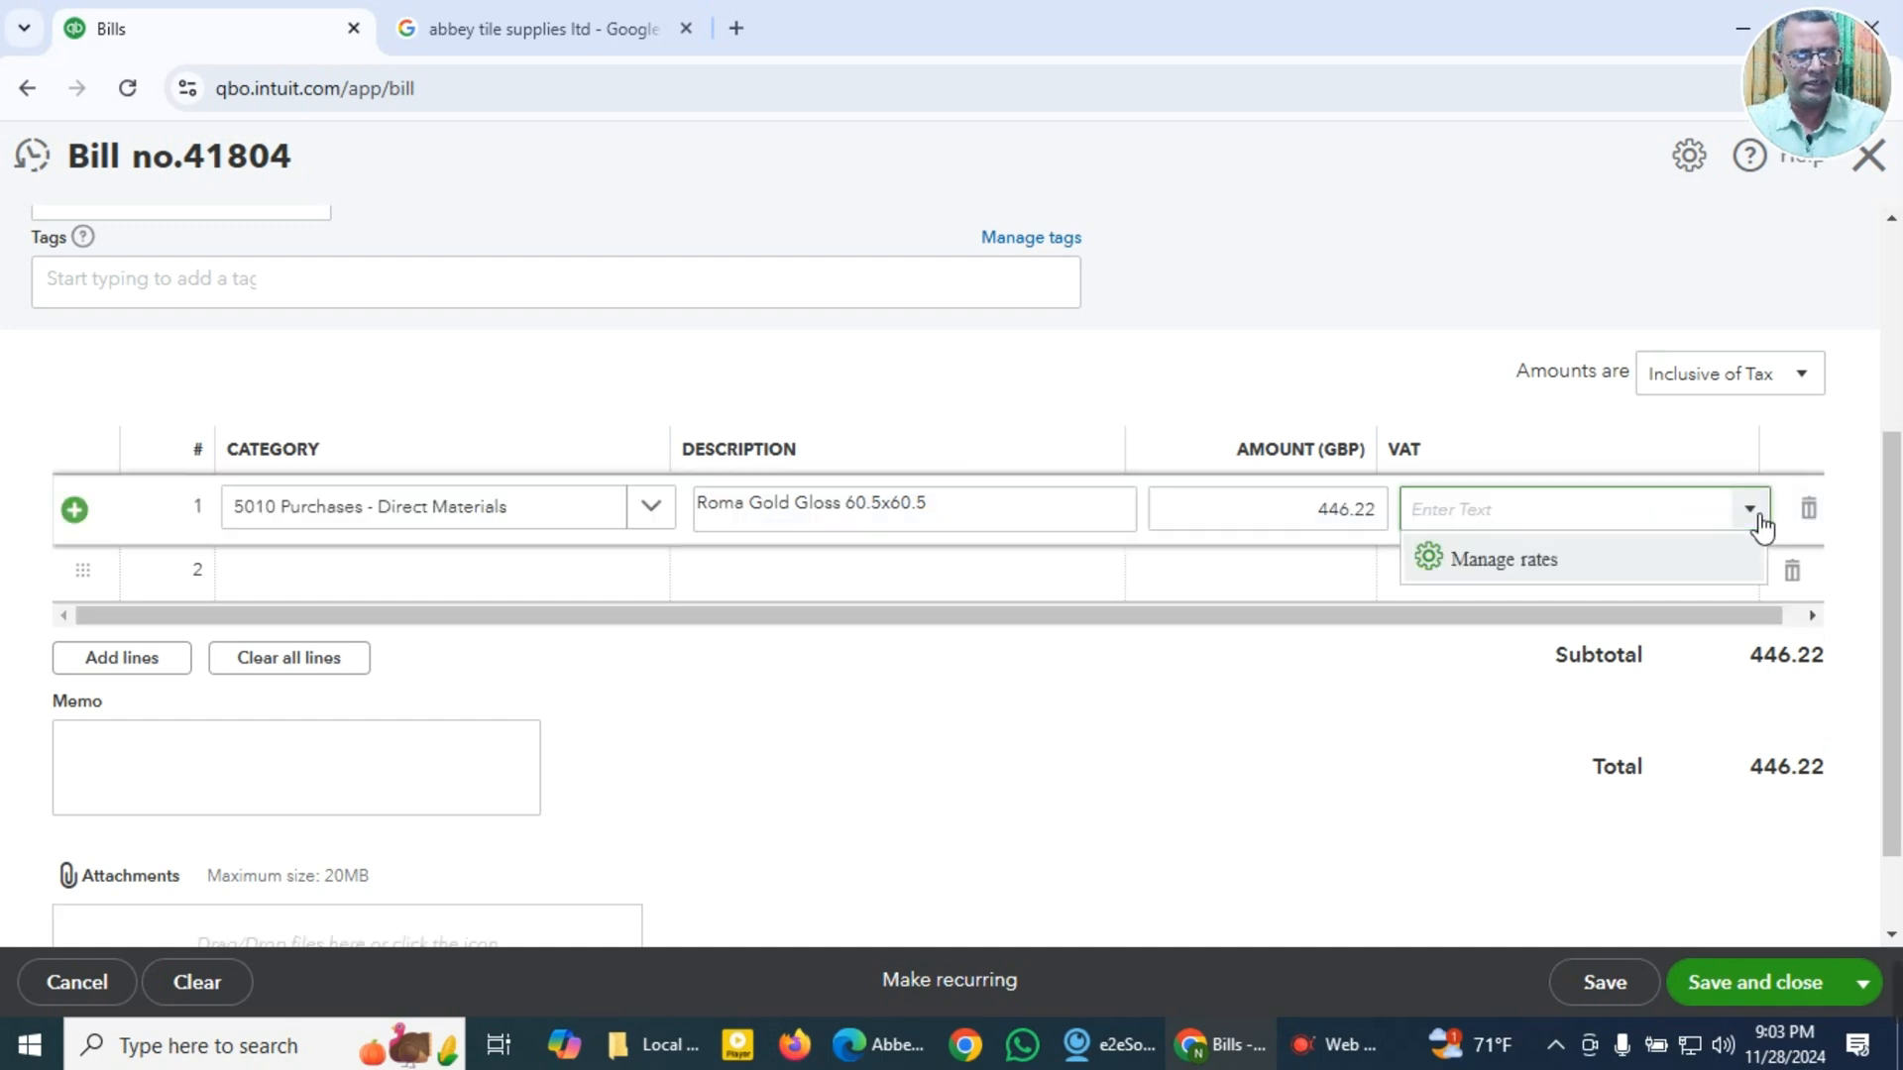
left_click(1580, 442)
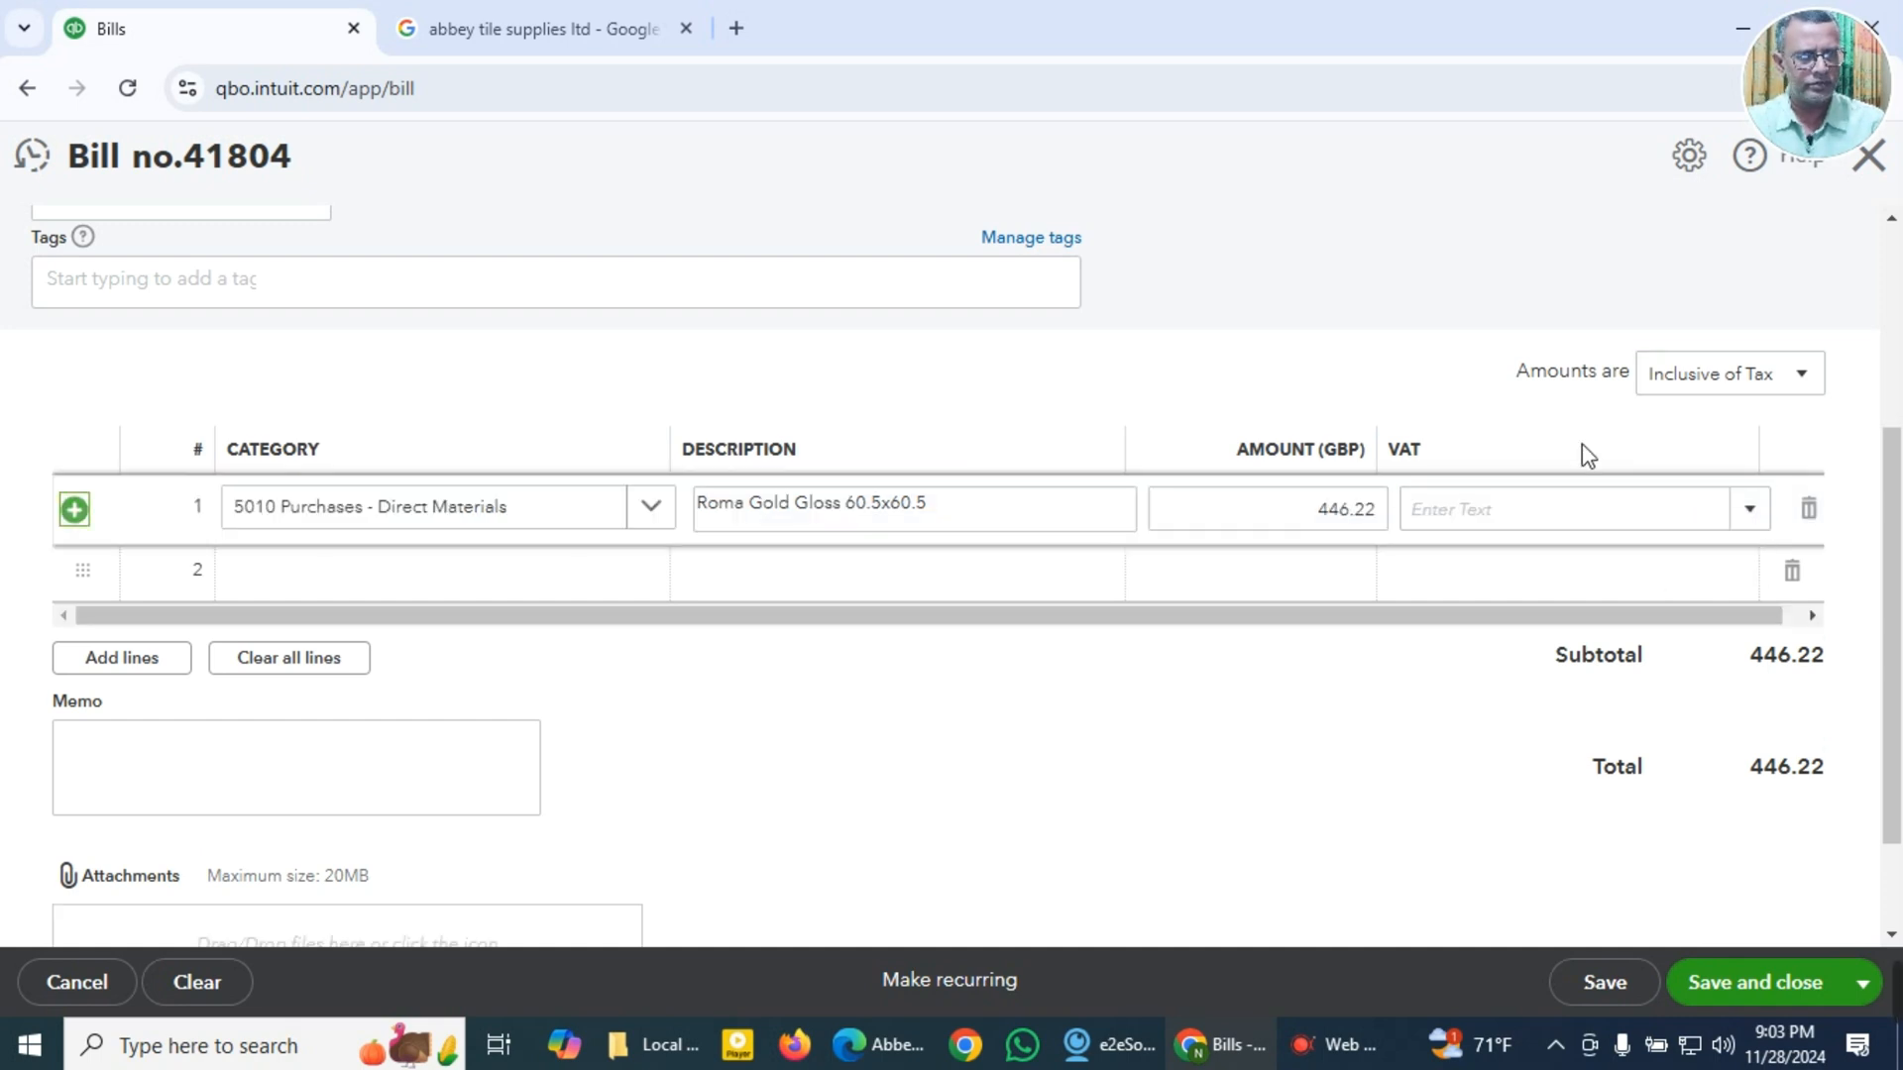
left_click(1758, 514)
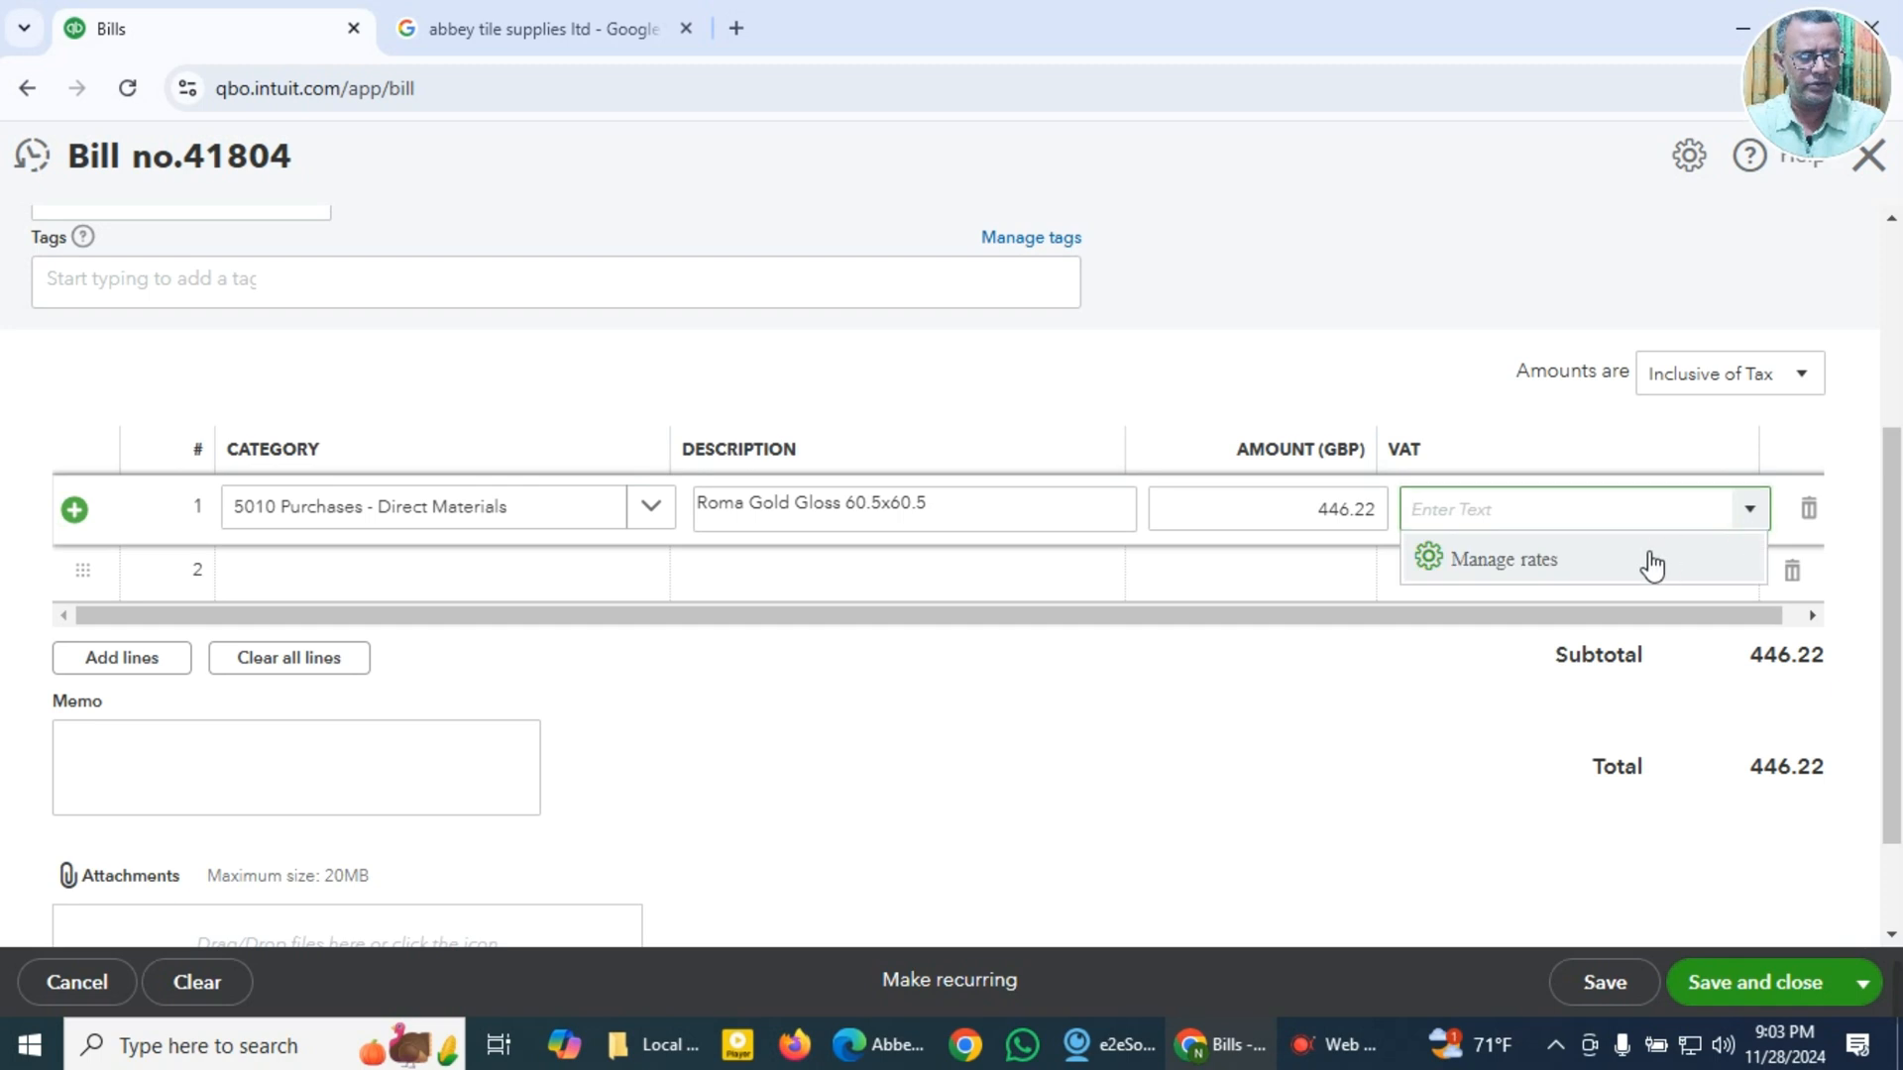
left_click(1528, 570)
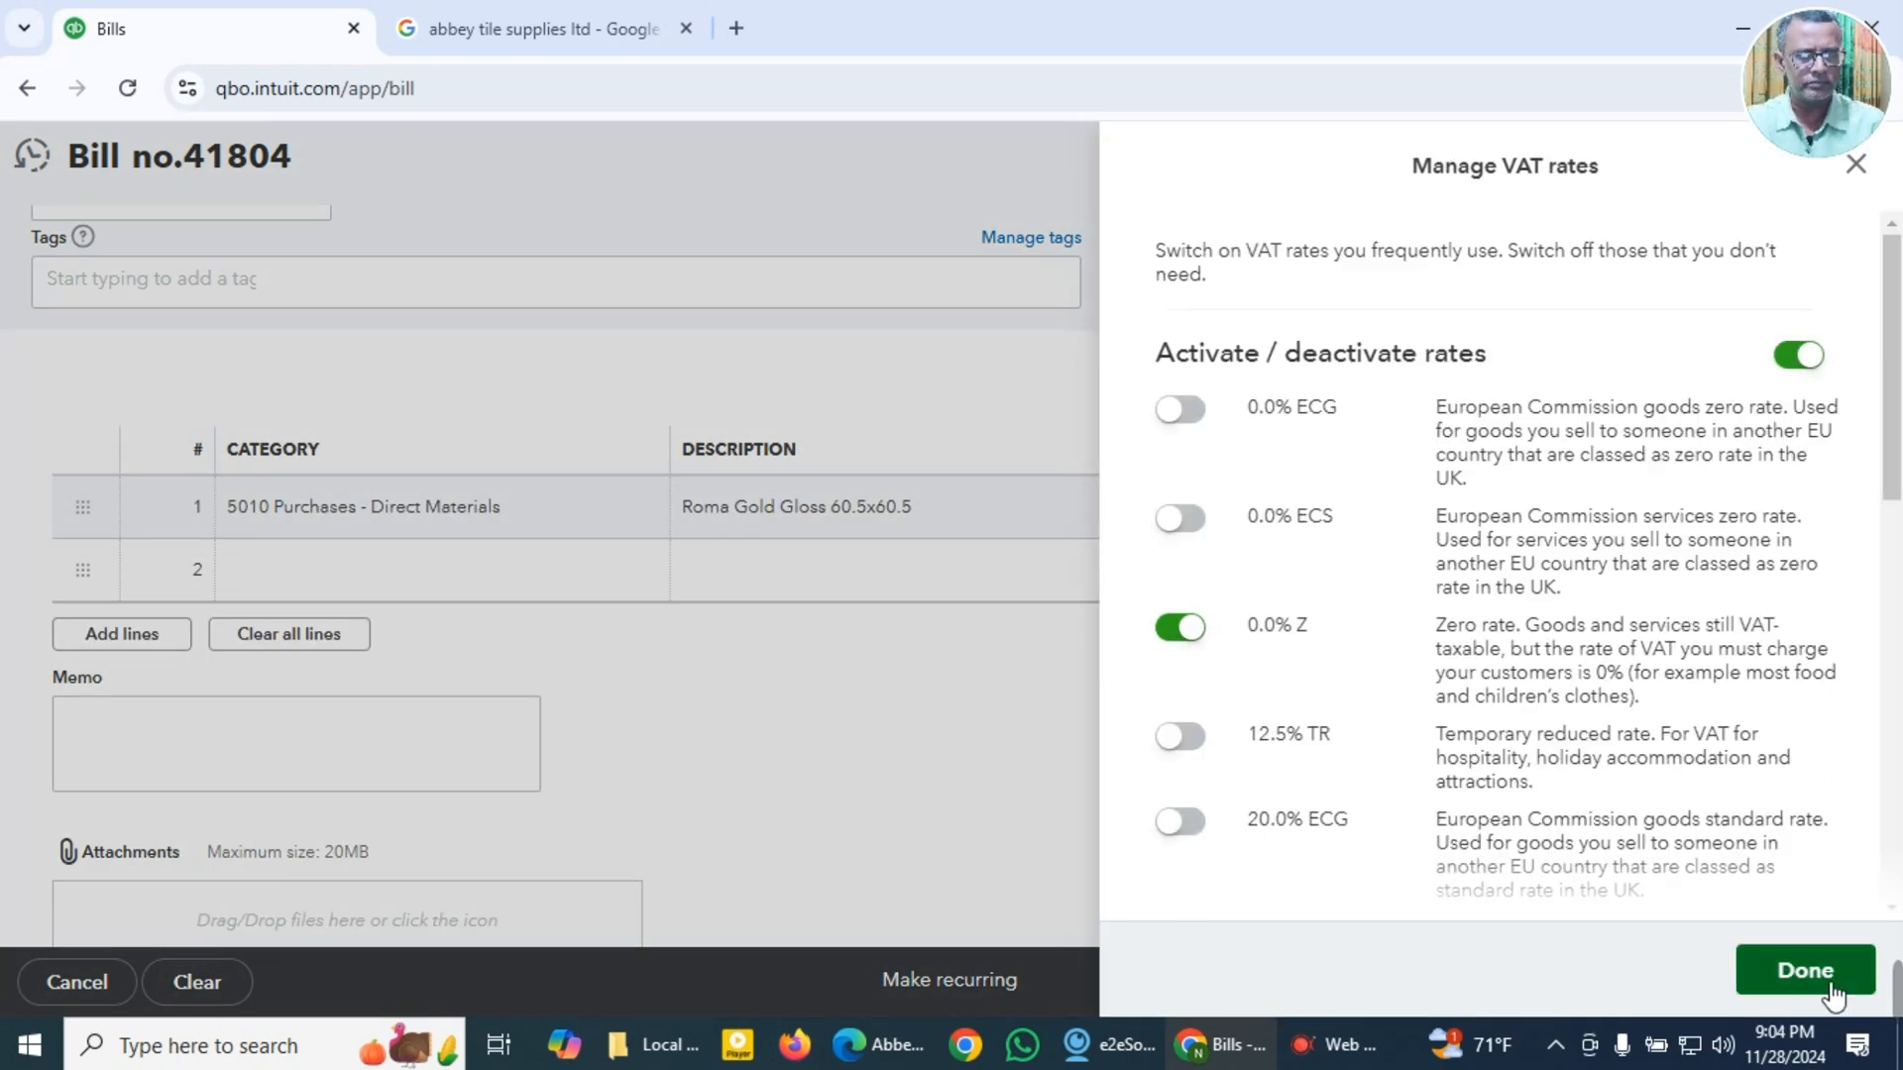
left_click(1805, 971)
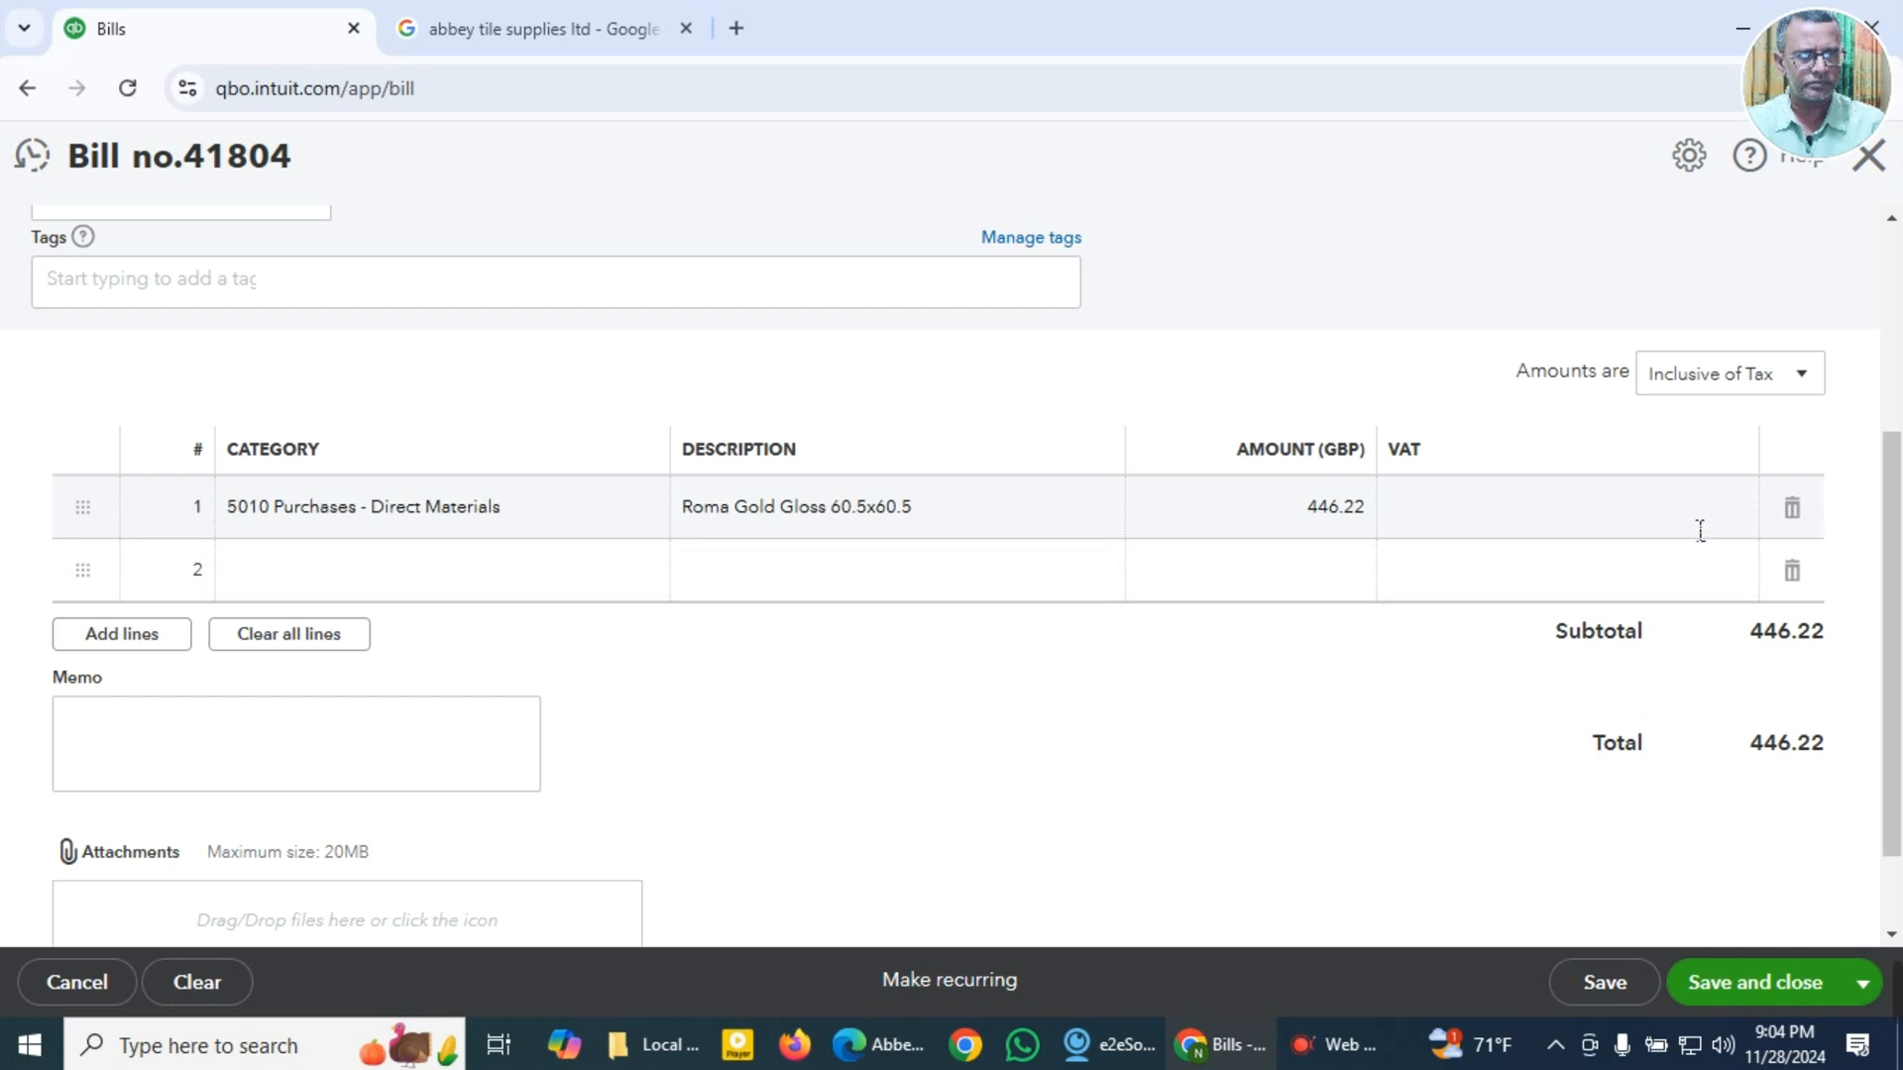
Step: Review which VAT rates are switched on in the rate management list, and check the first line's VAT options again
left_click(1700, 527)
left_click(1751, 513)
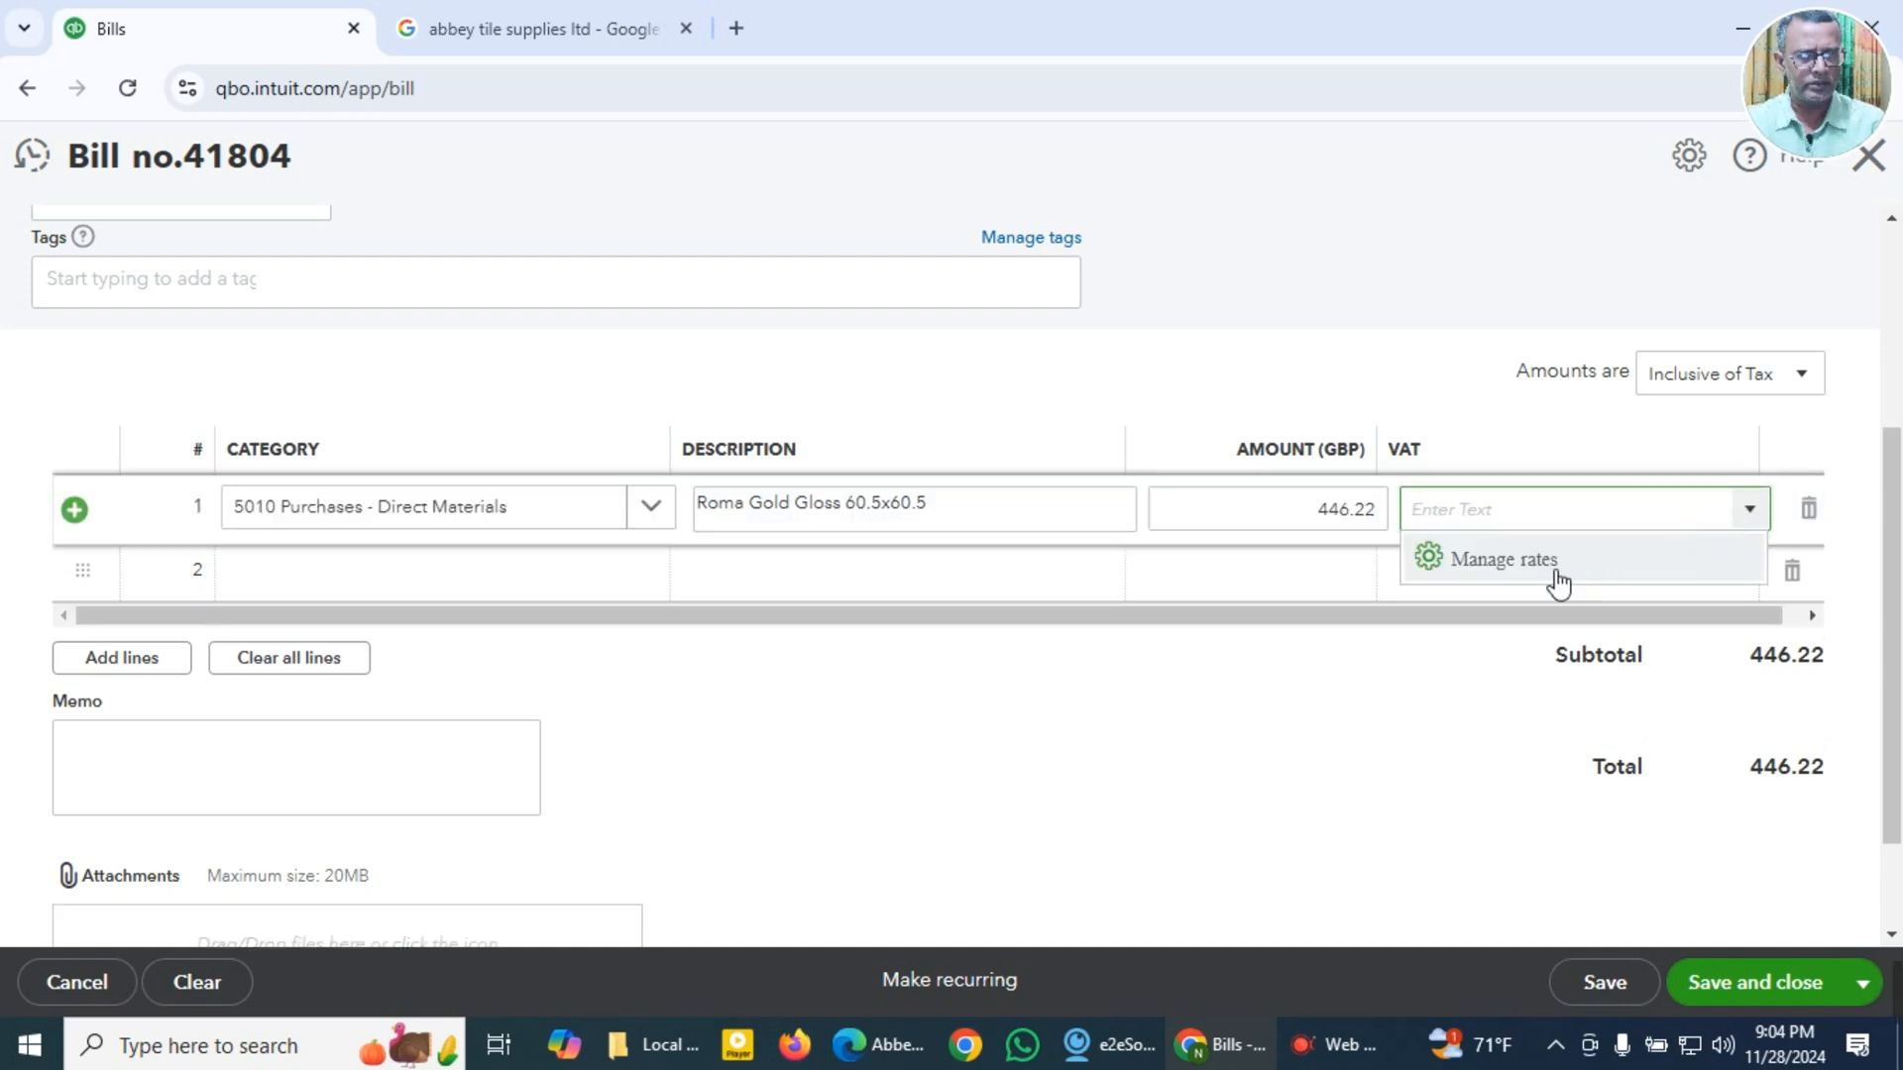
left_click(1505, 561)
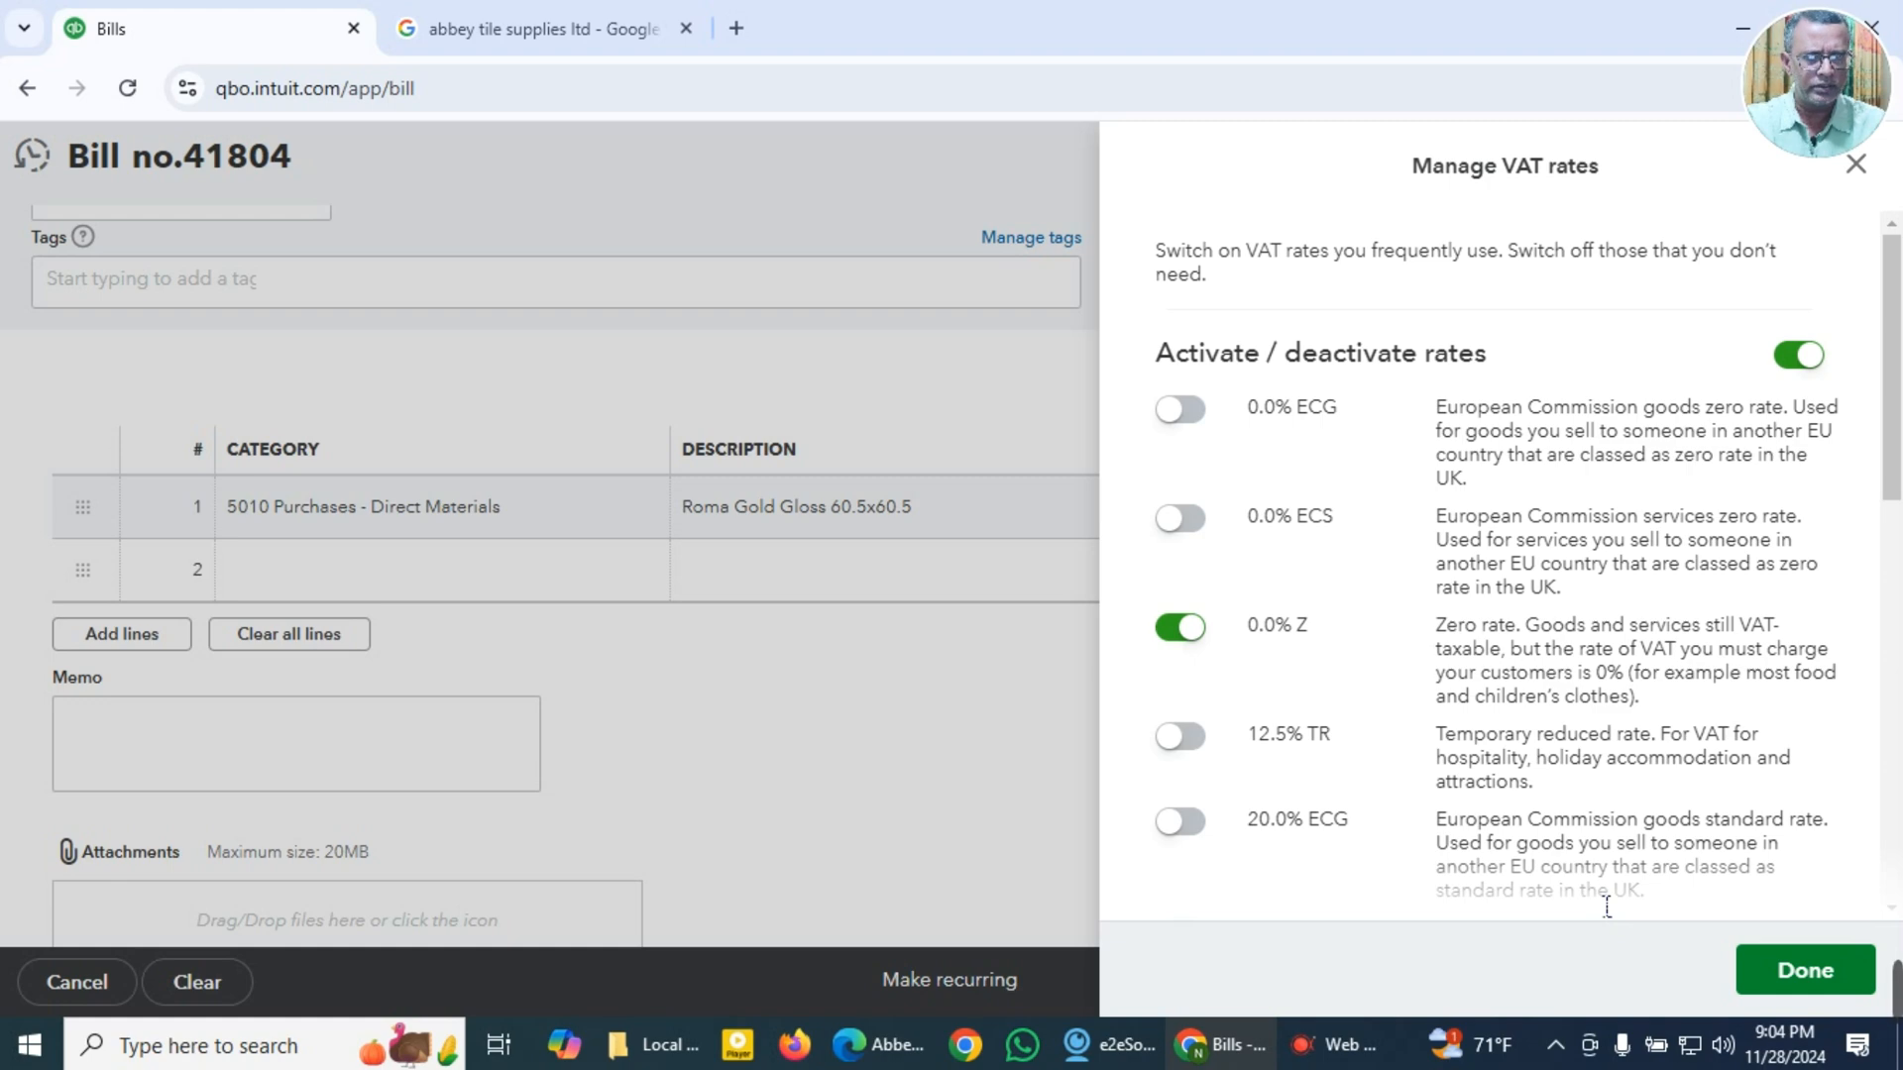
scroll(1607, 907, "down", 3)
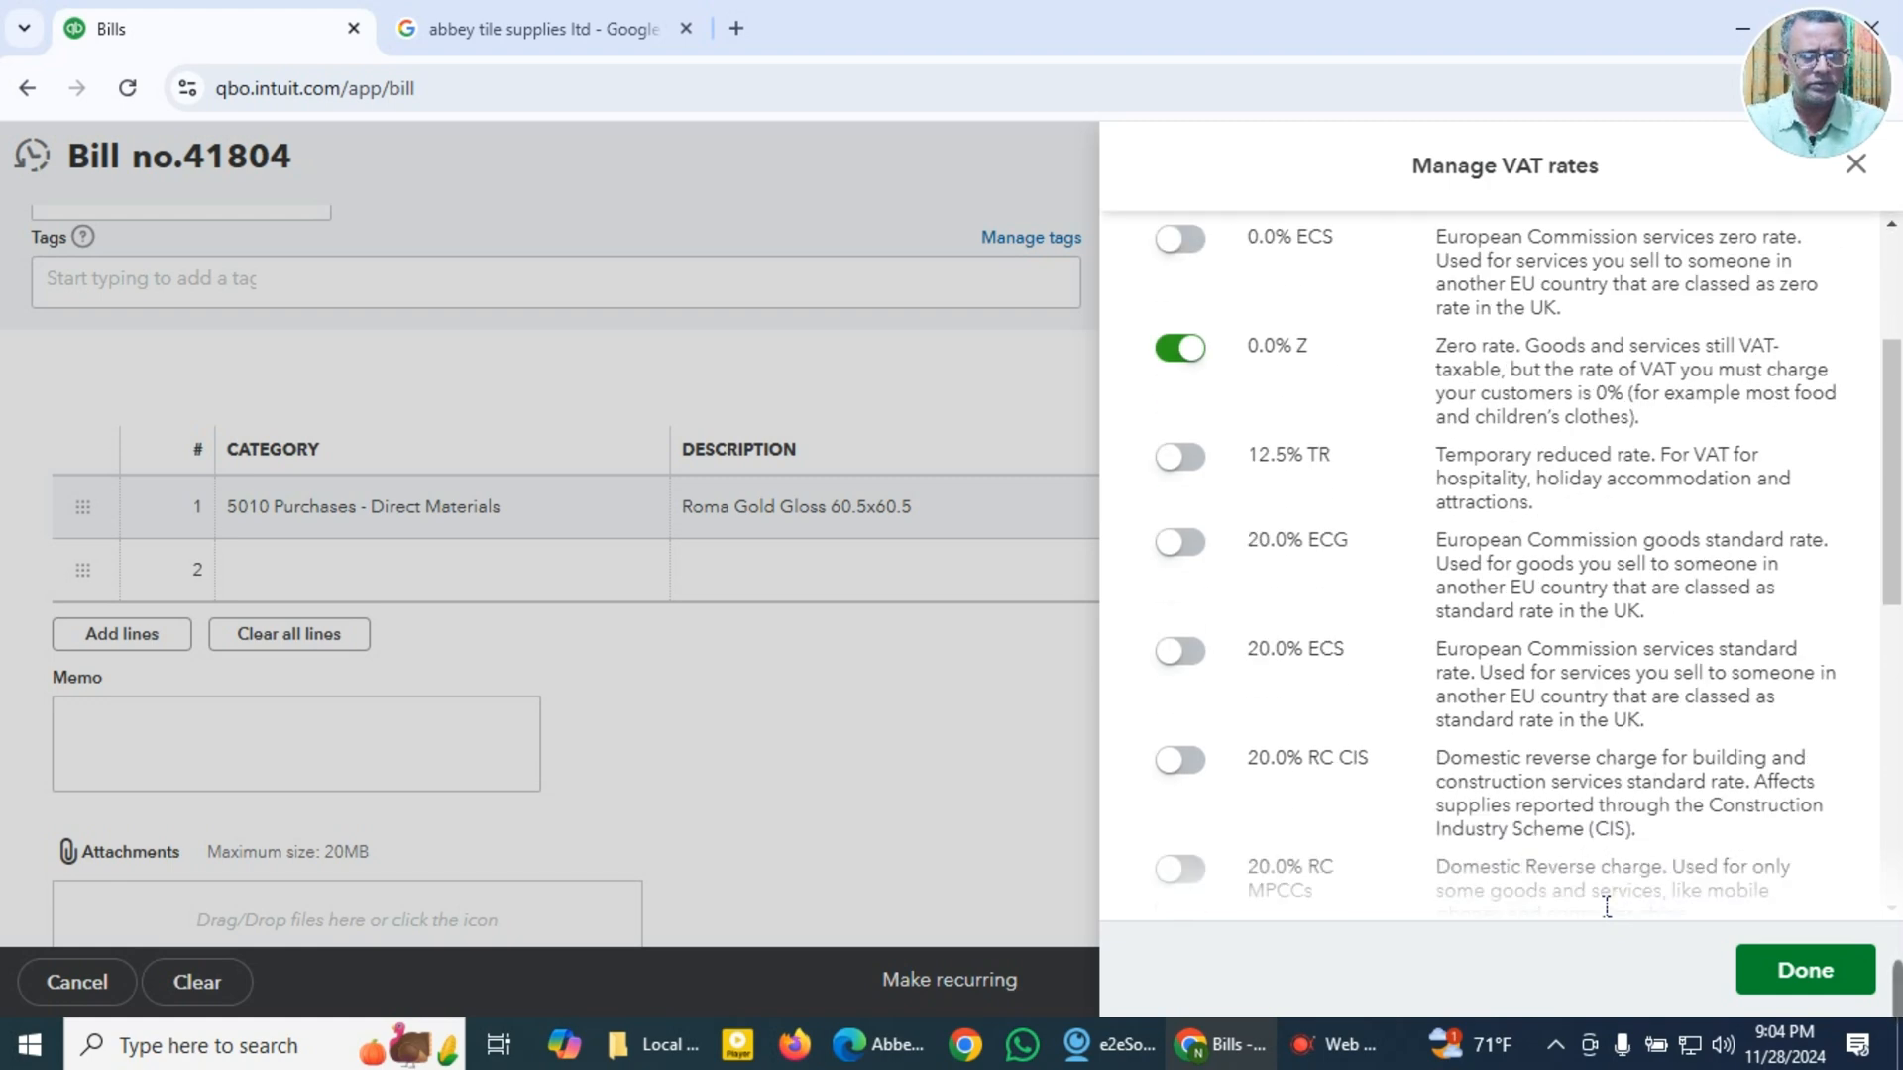
scroll(1592, 894, "down", 9)
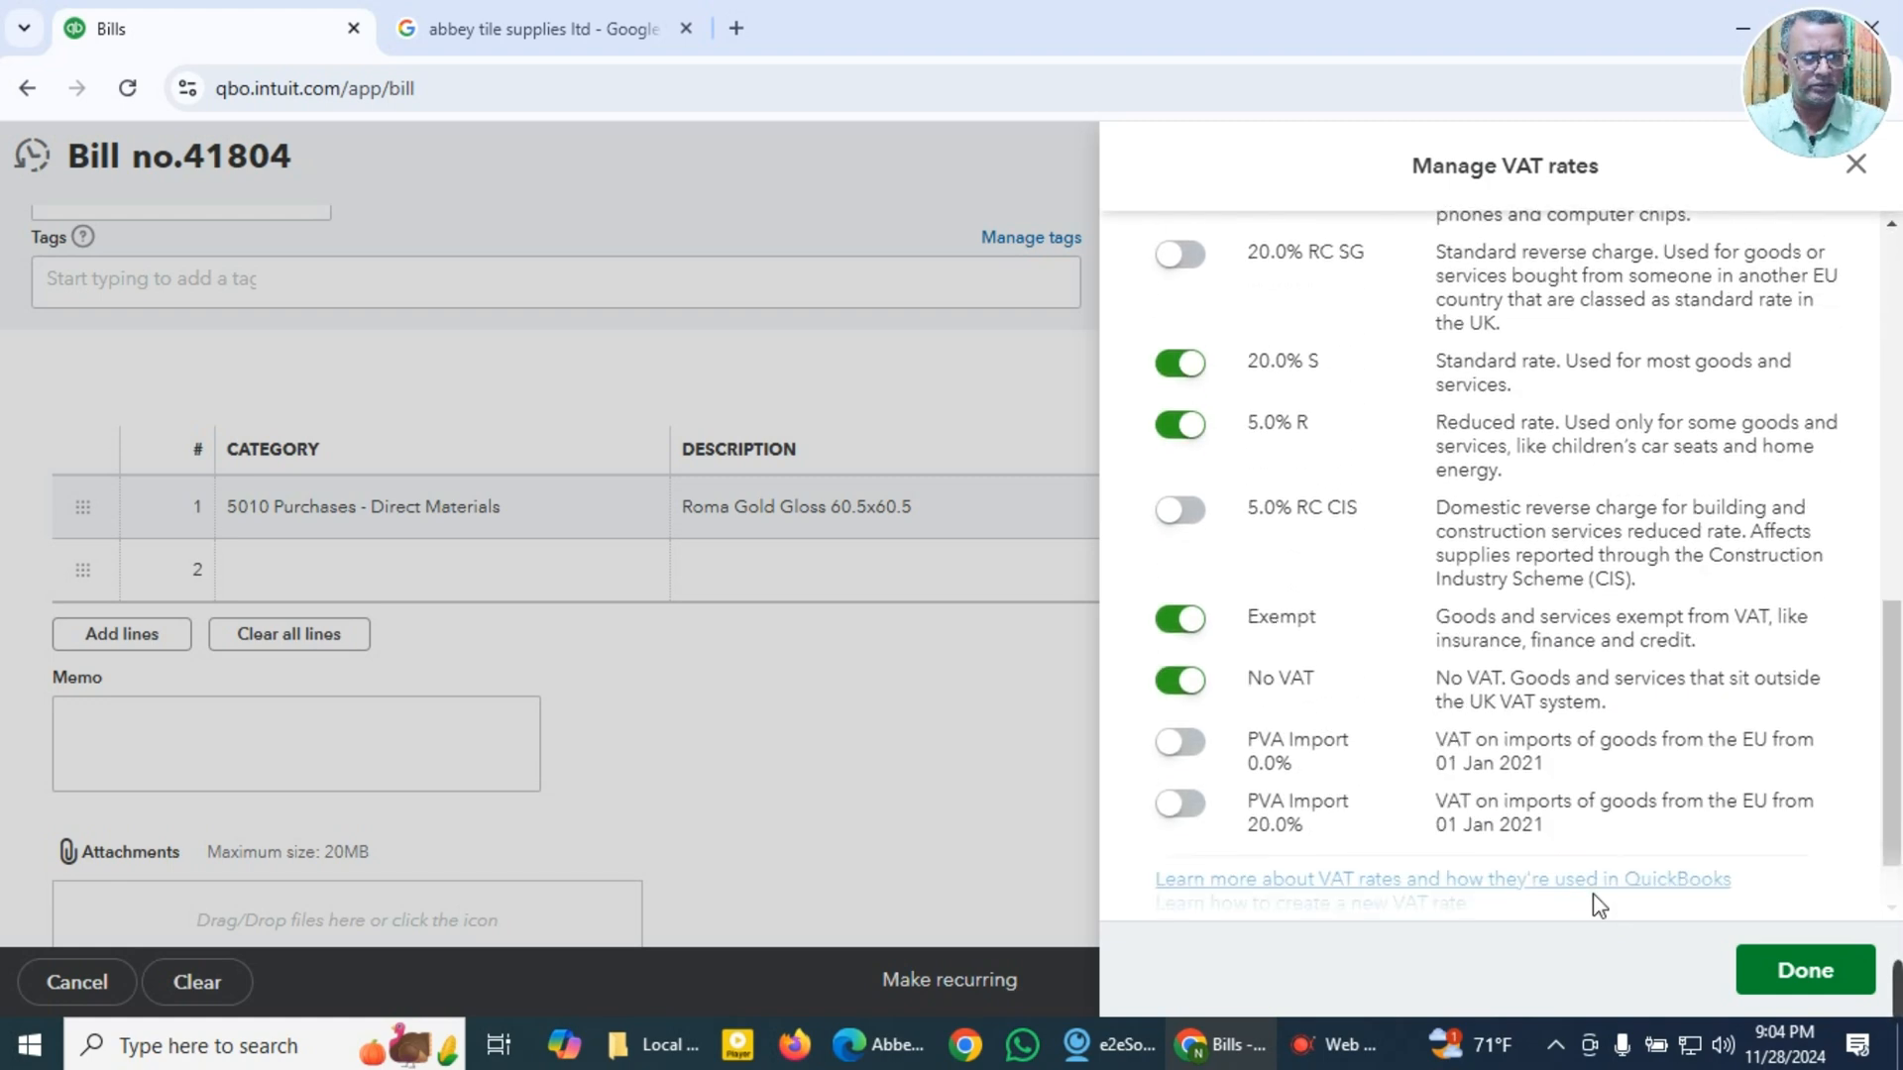
left_click(1802, 970)
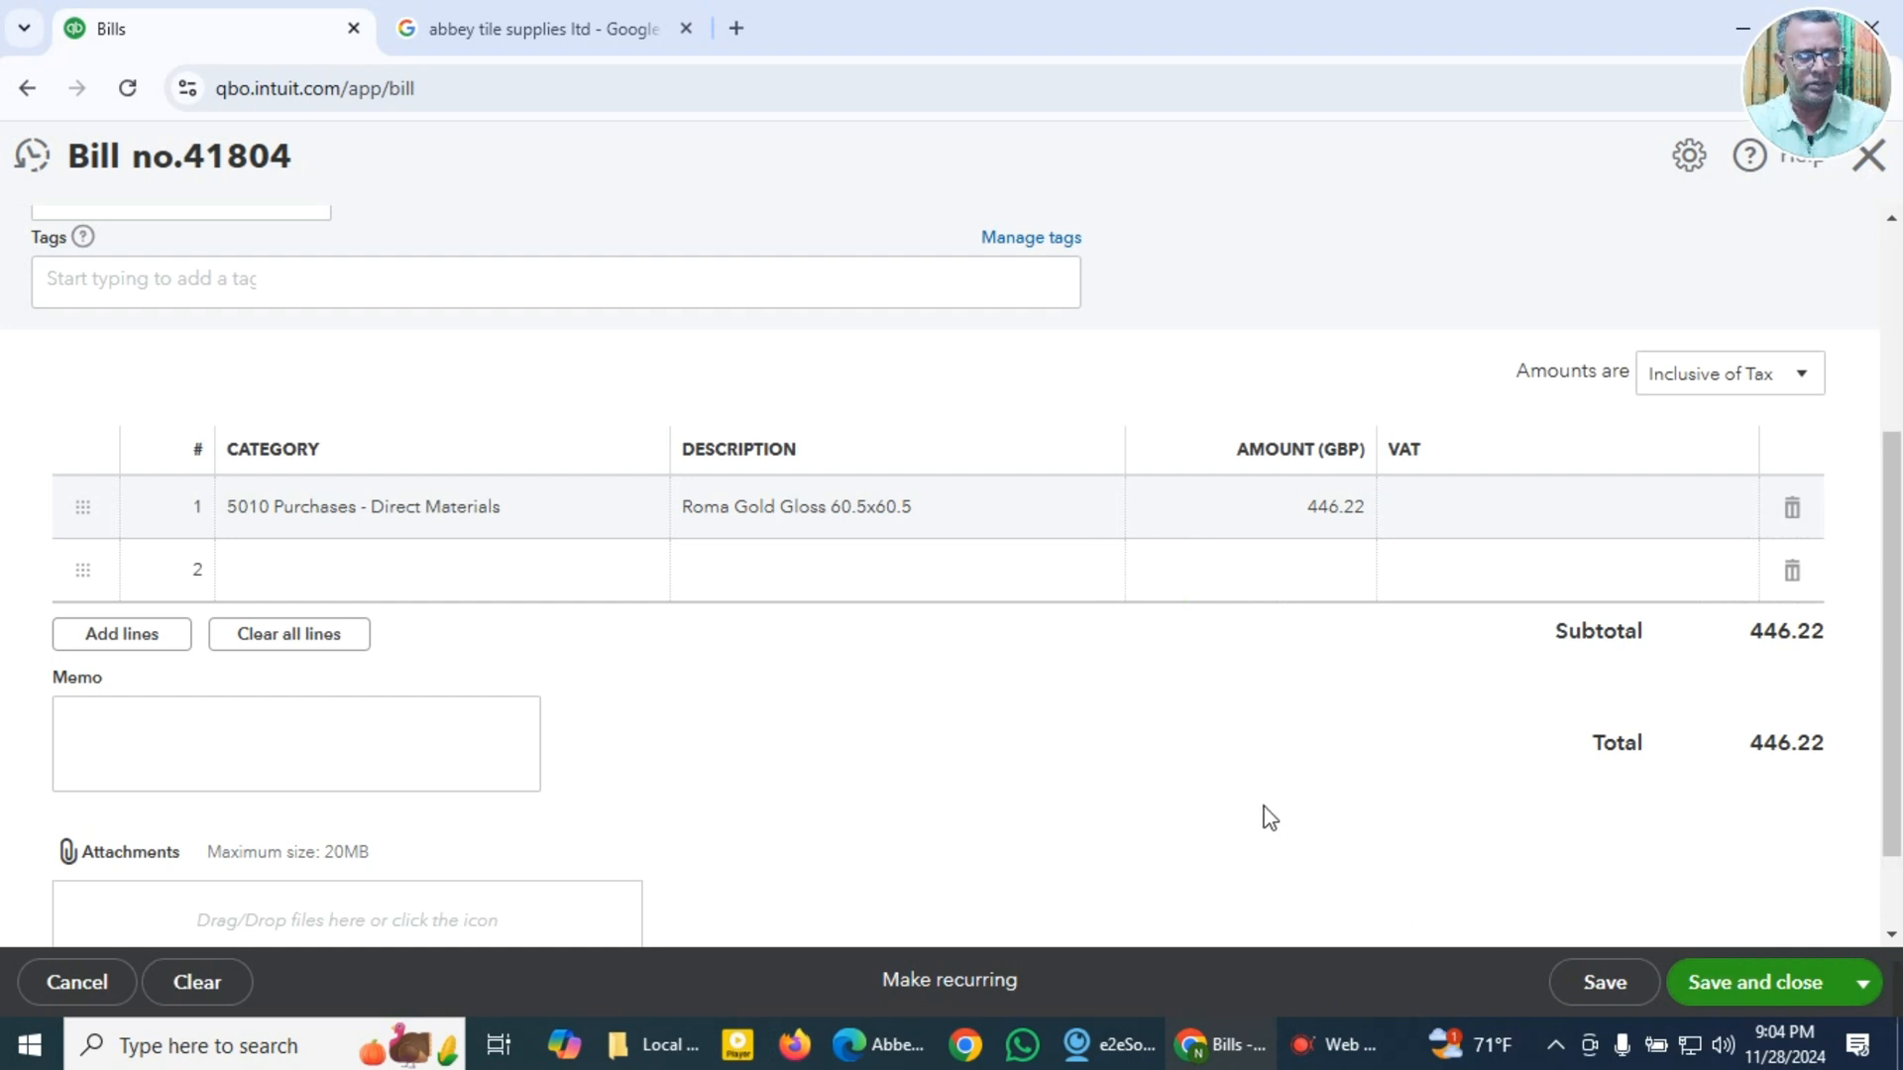
left_click(1717, 534)
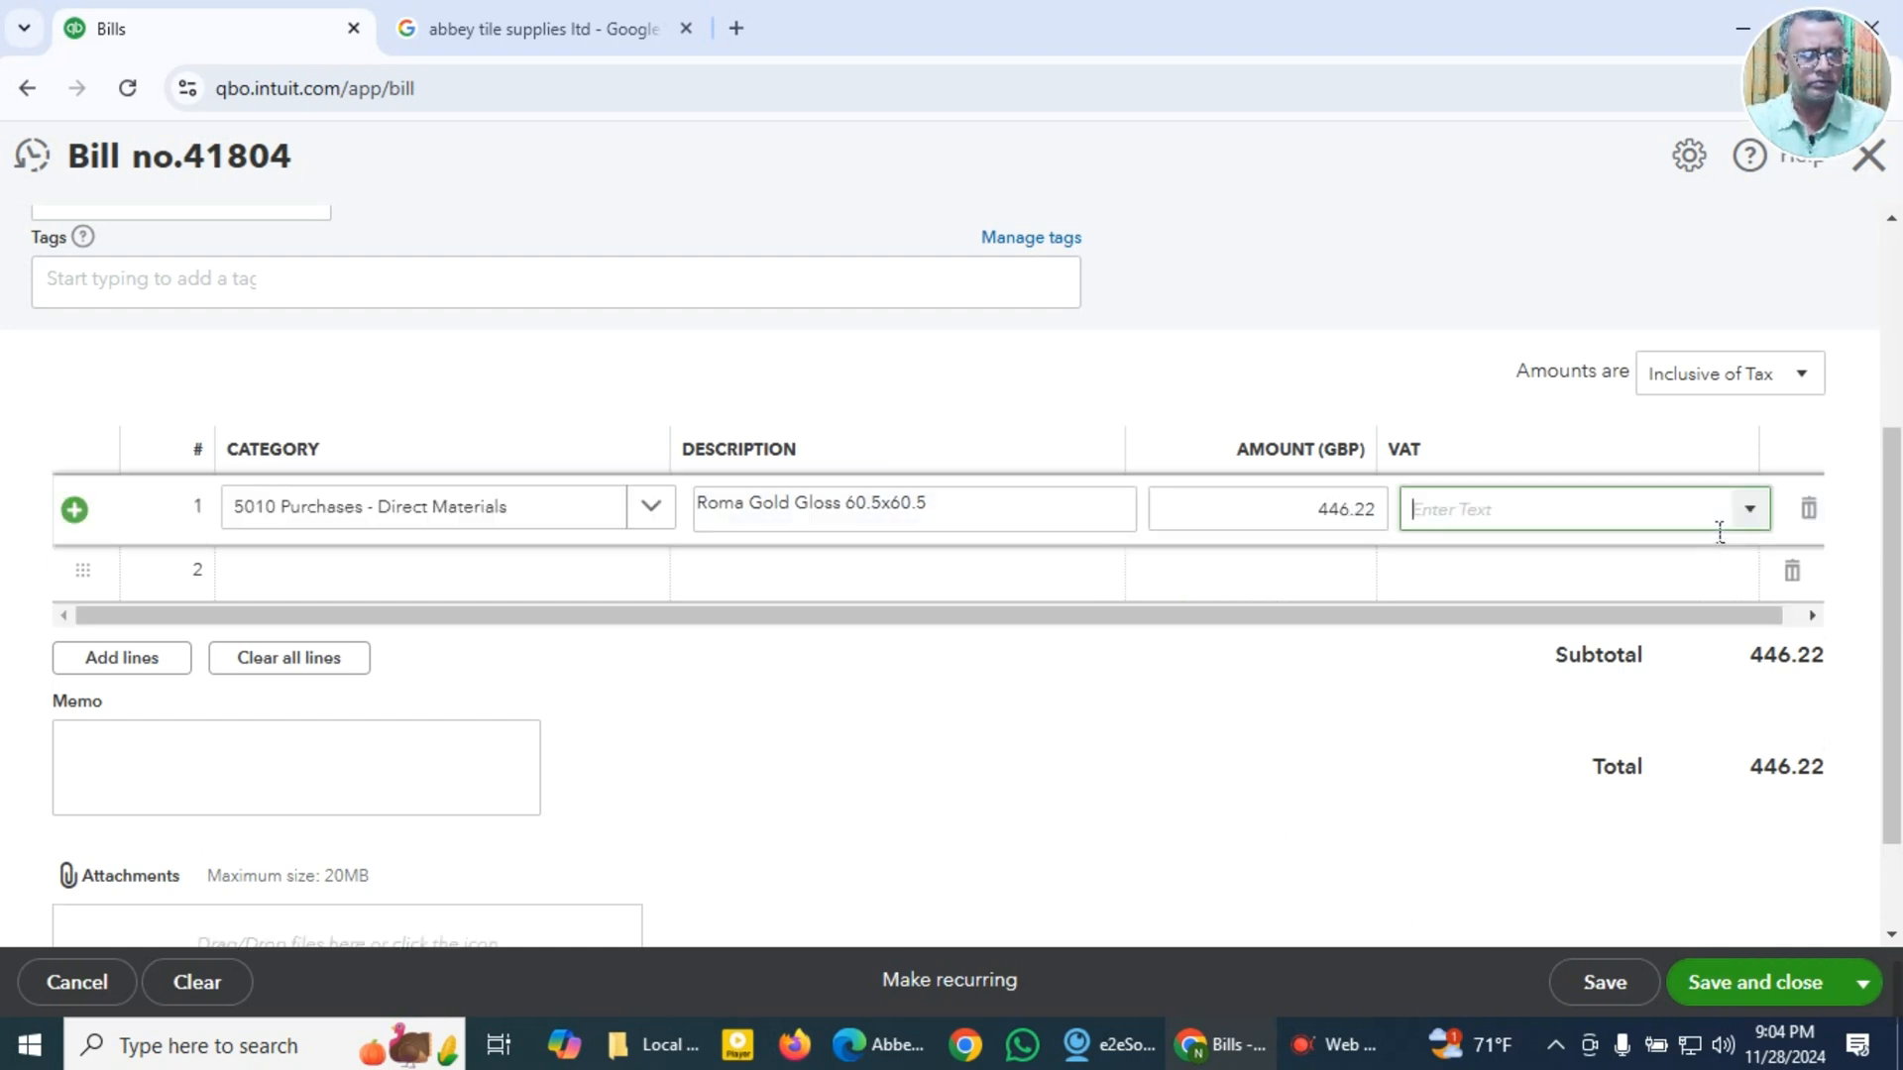
left_click(1756, 521)
left_click(1065, 869)
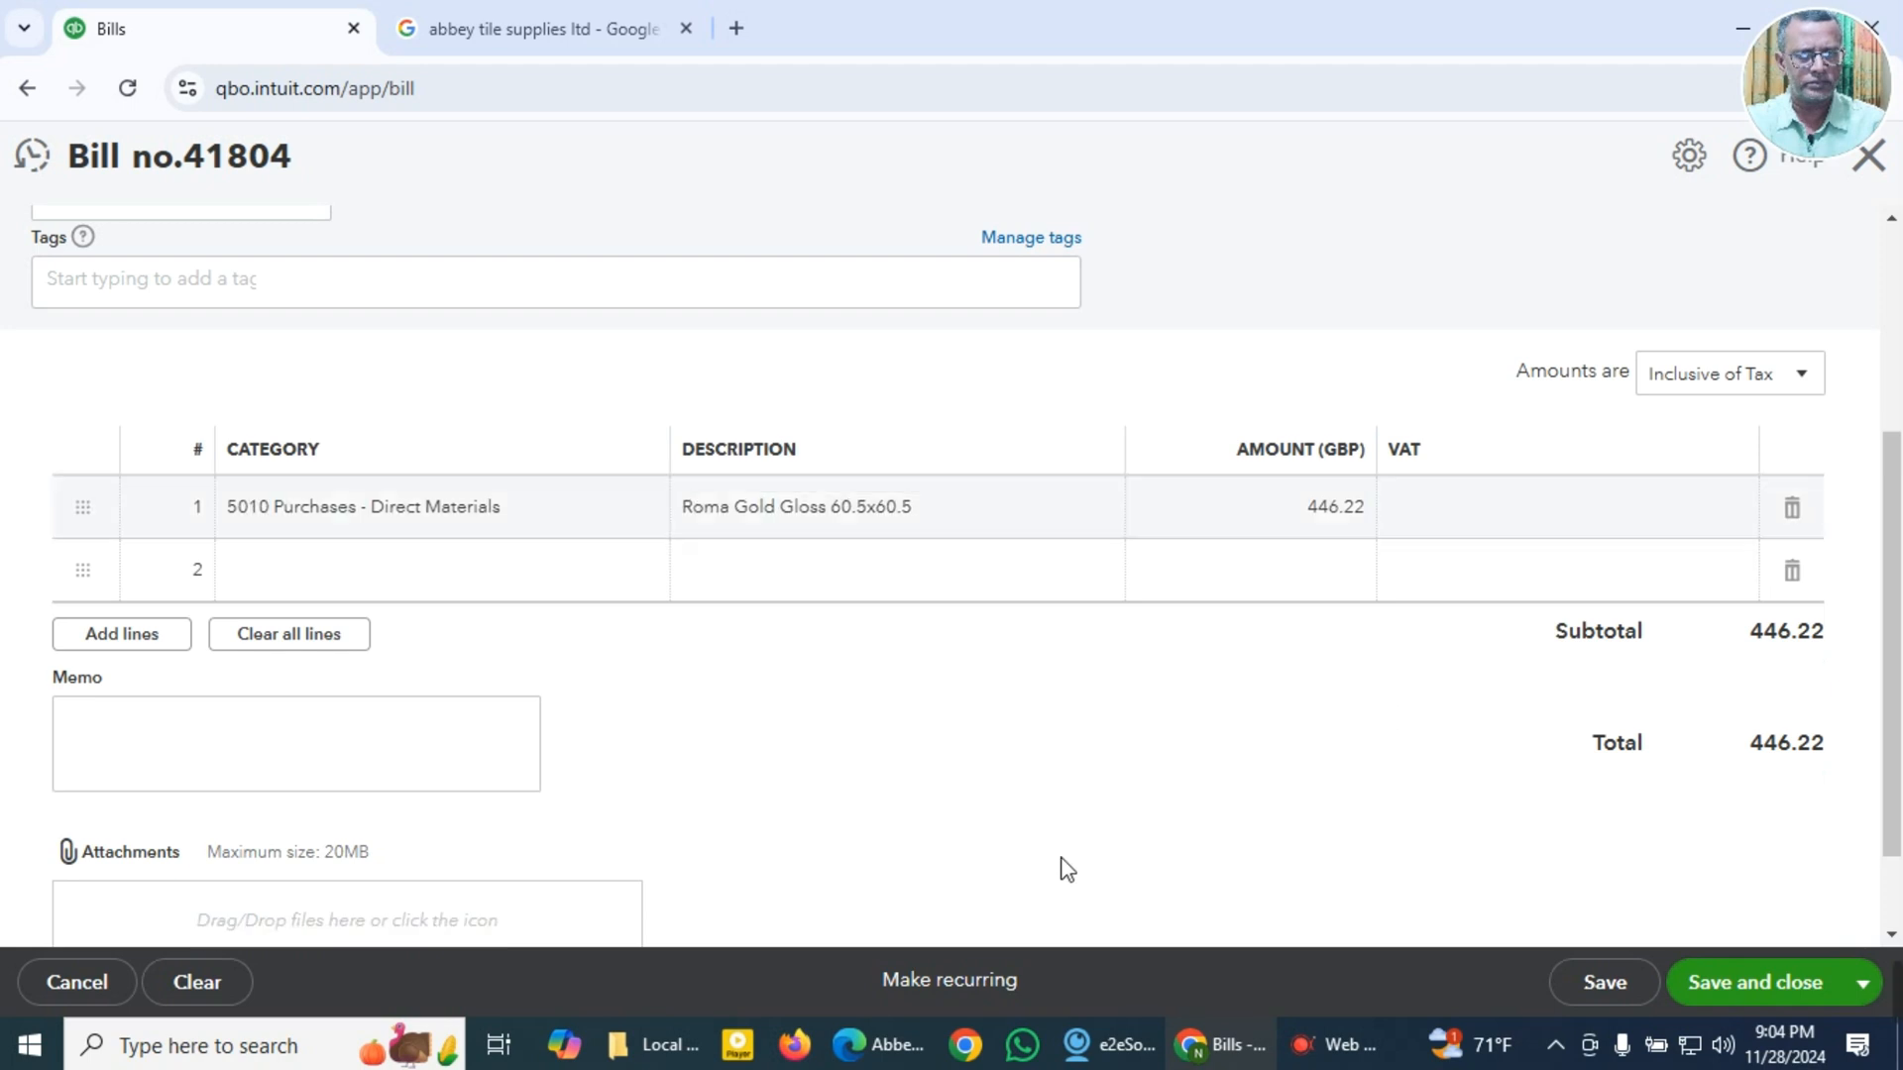
Step: Leave the bill without saving it and reload the Bills page
left_click(1870, 157)
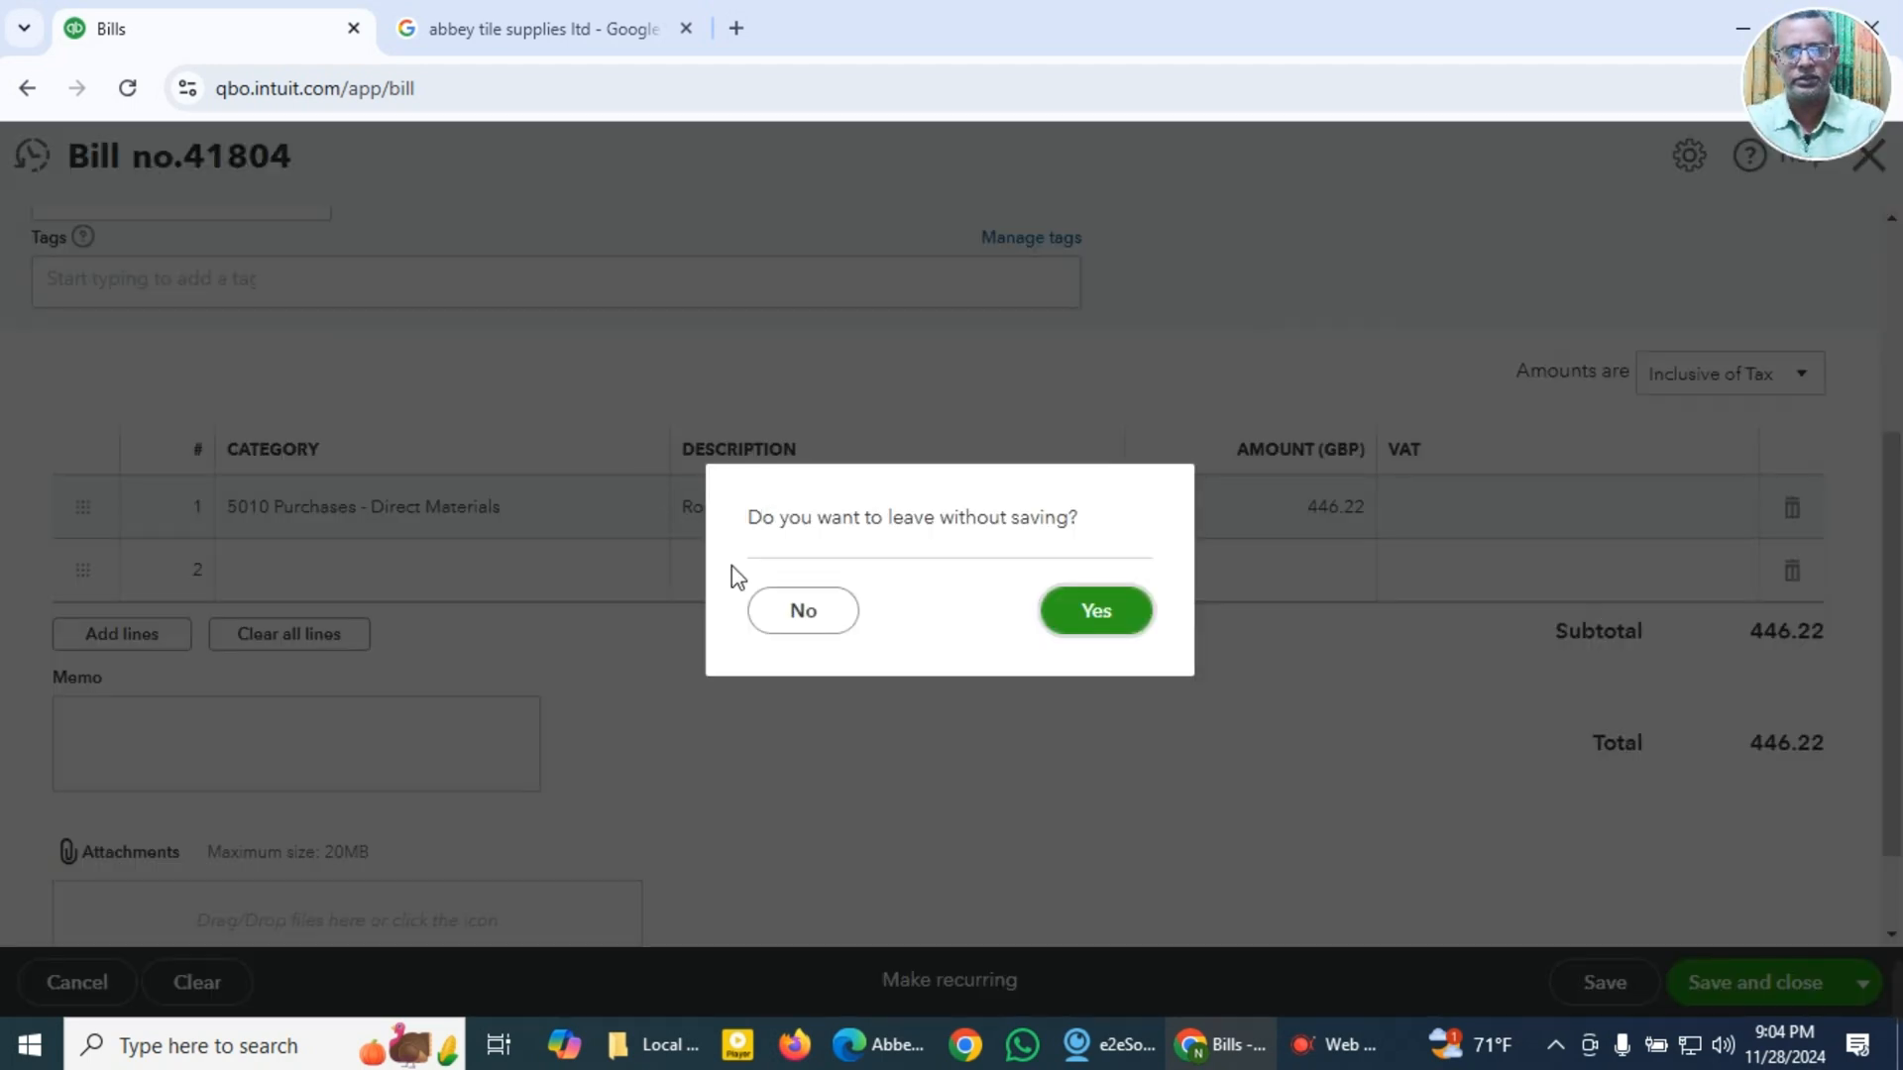
left_click(1090, 622)
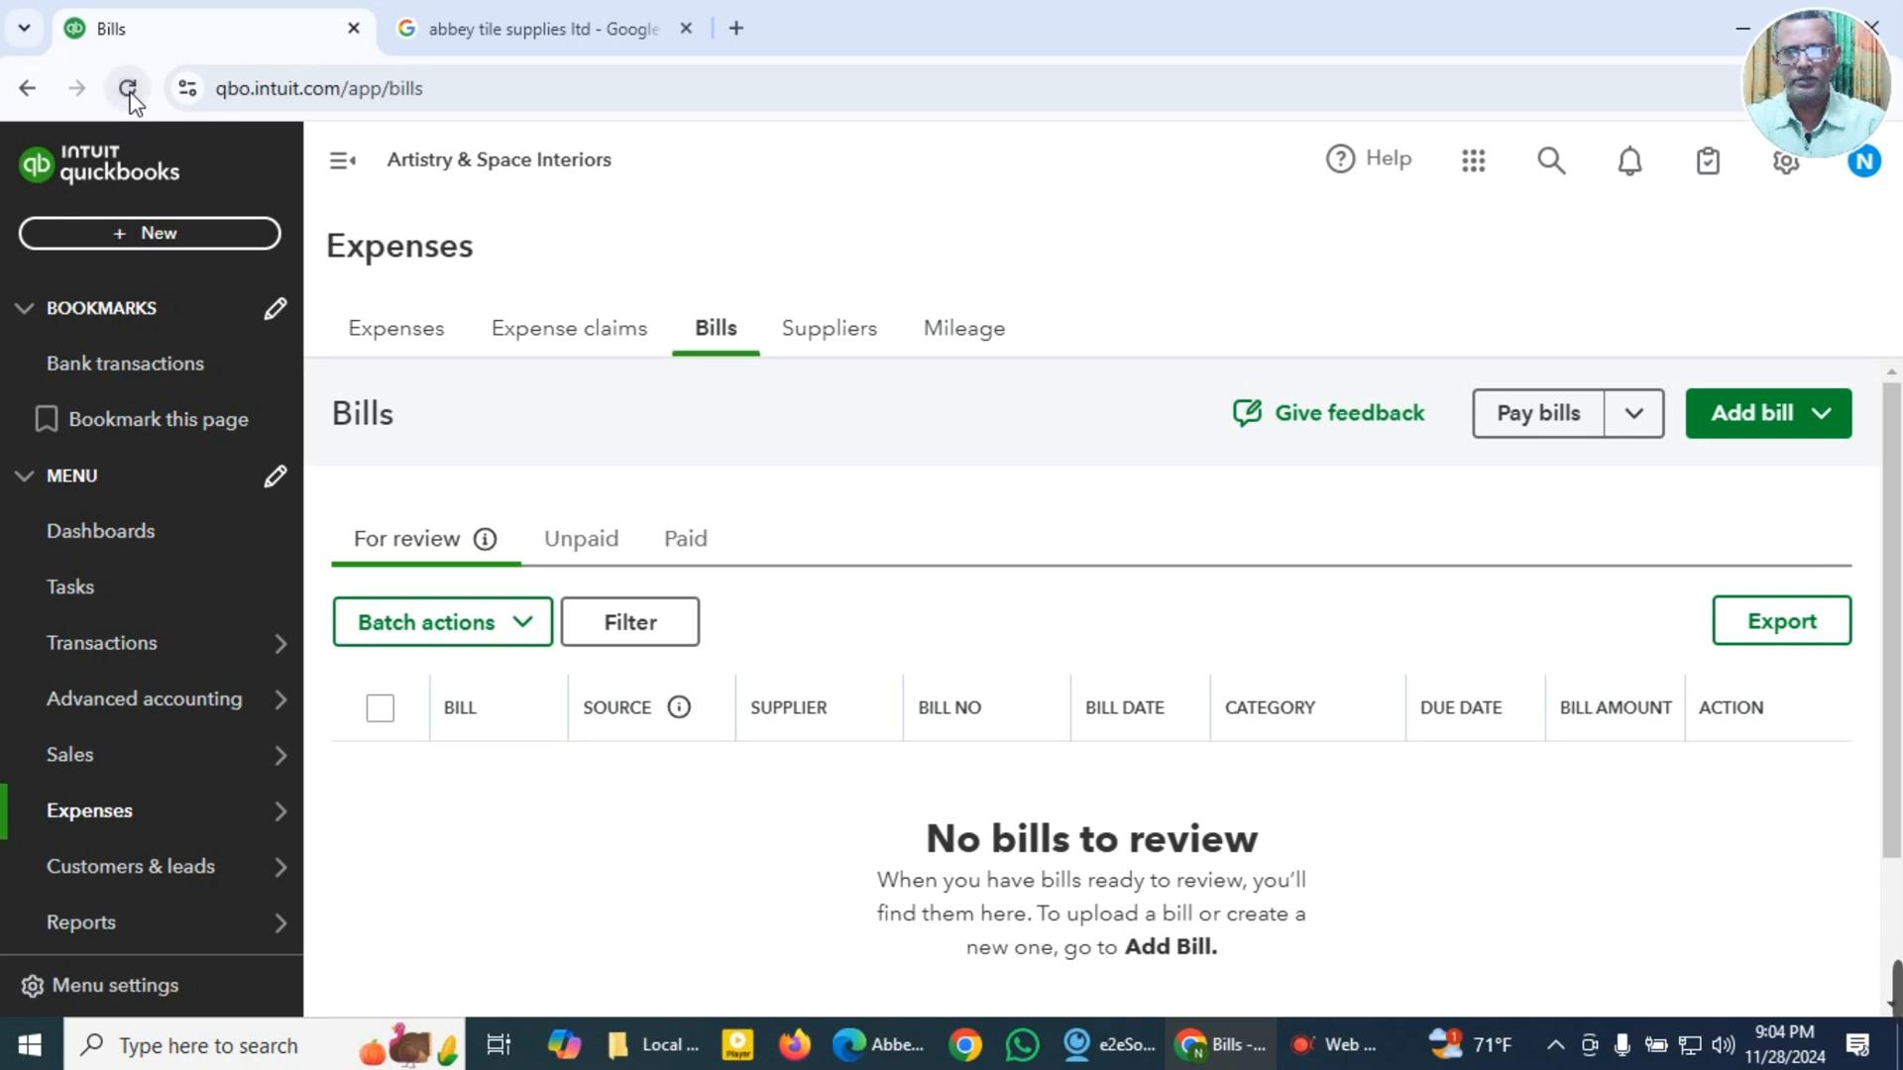
left_click(128, 91)
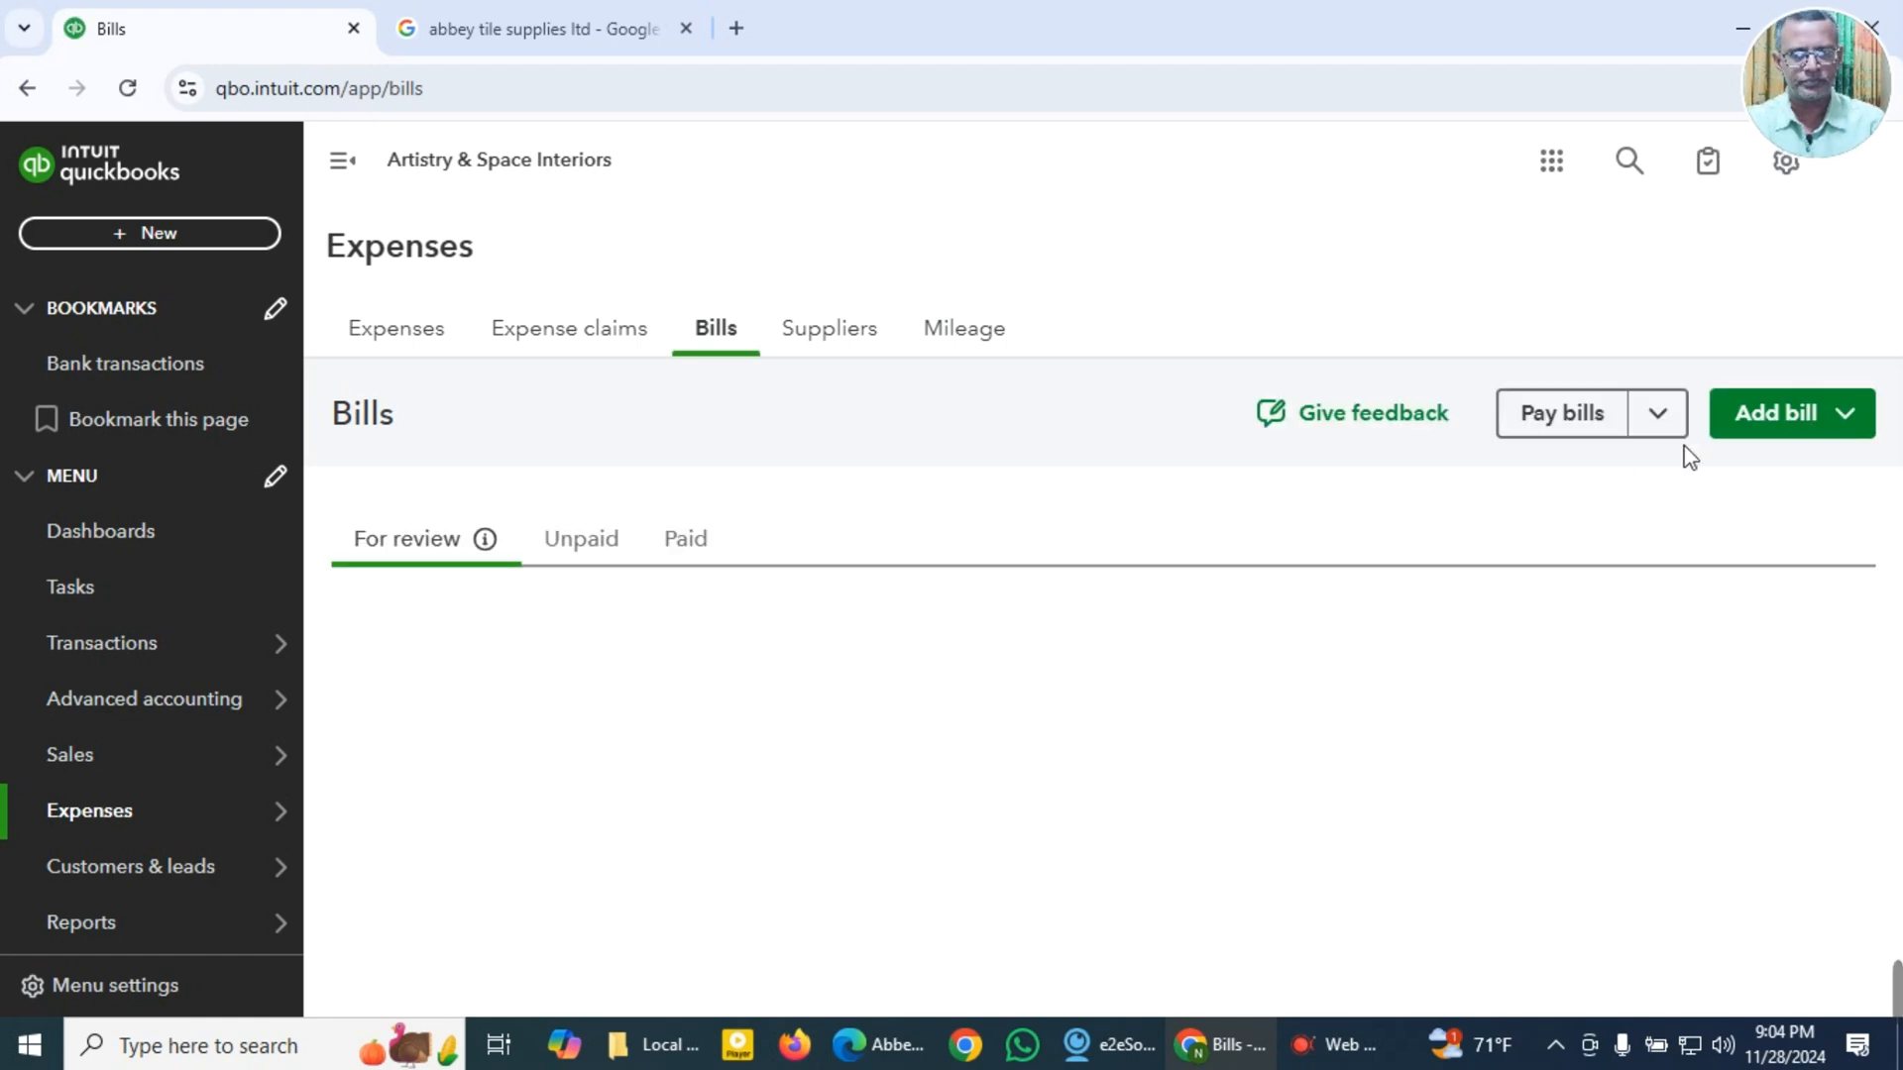
Step: Create a new bill and choose Abbey Tile Supplies Ltd as its supplier
left_click(1831, 429)
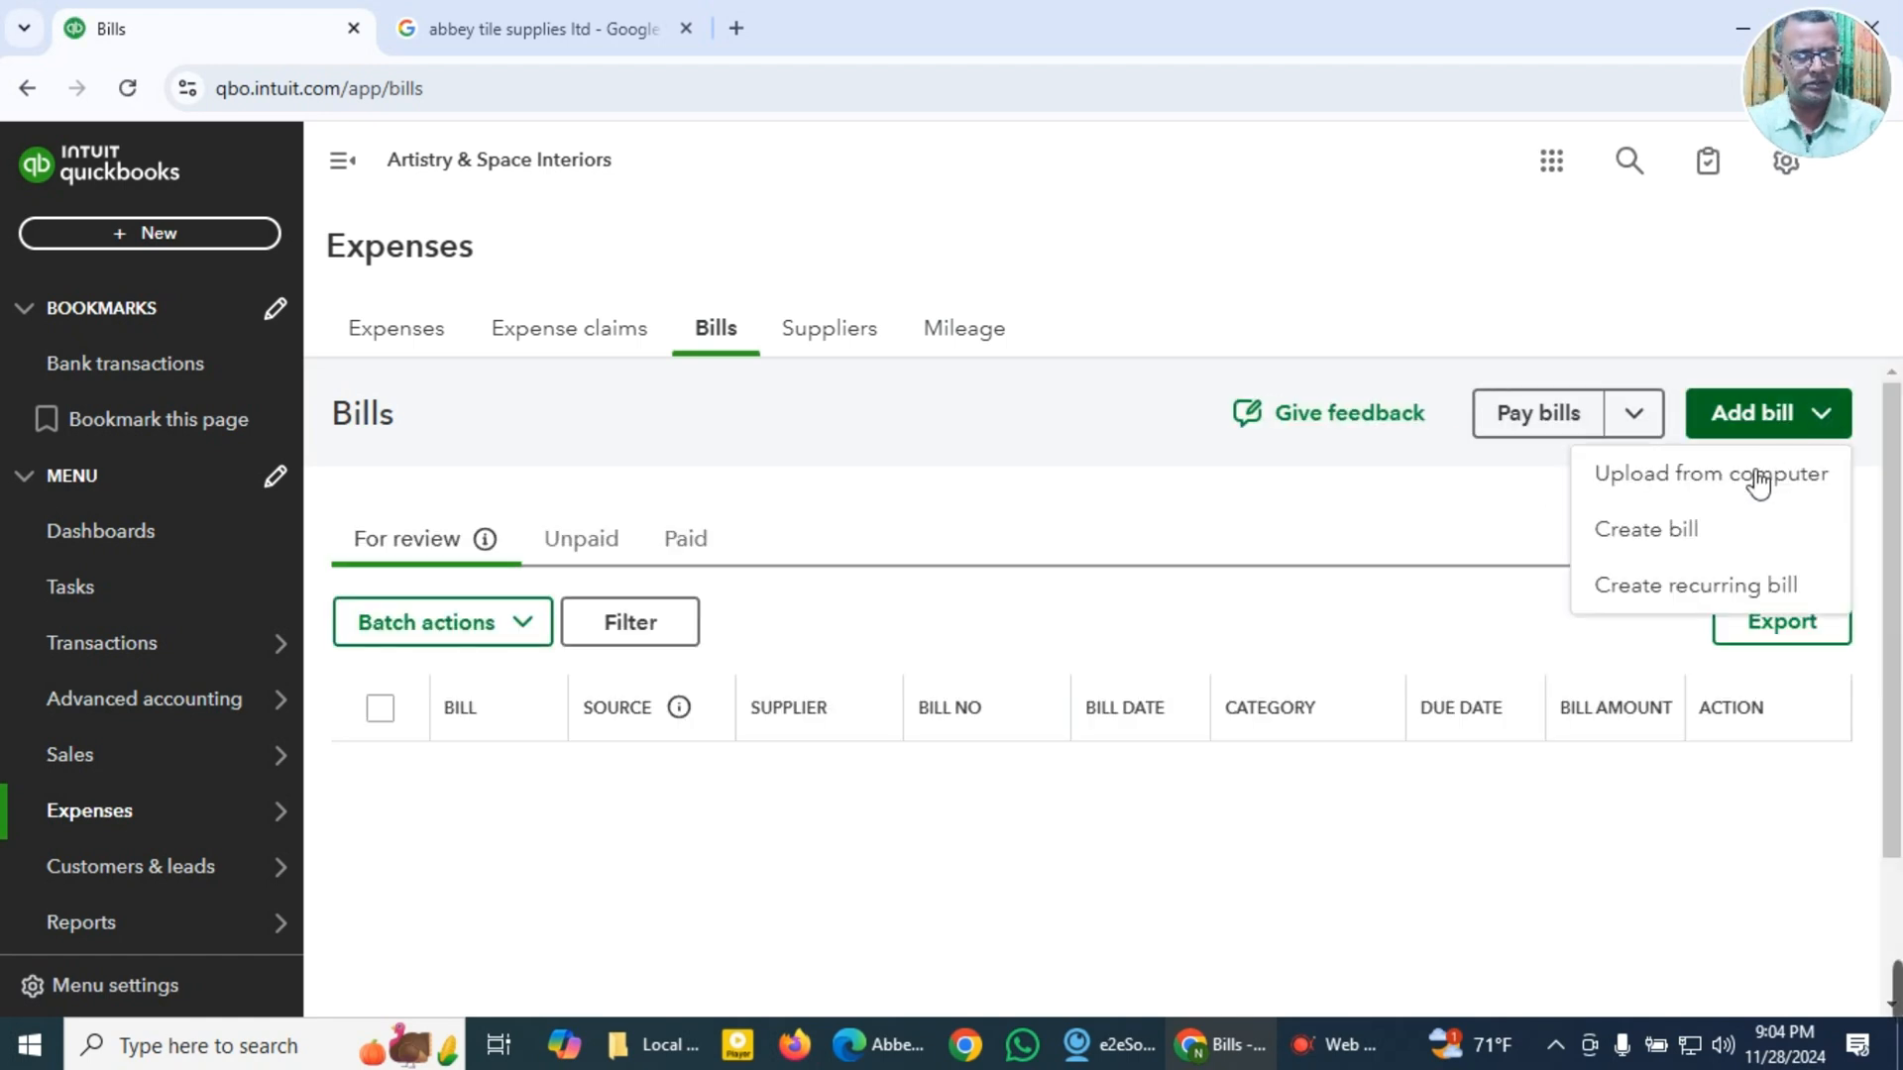
left_click(1669, 533)
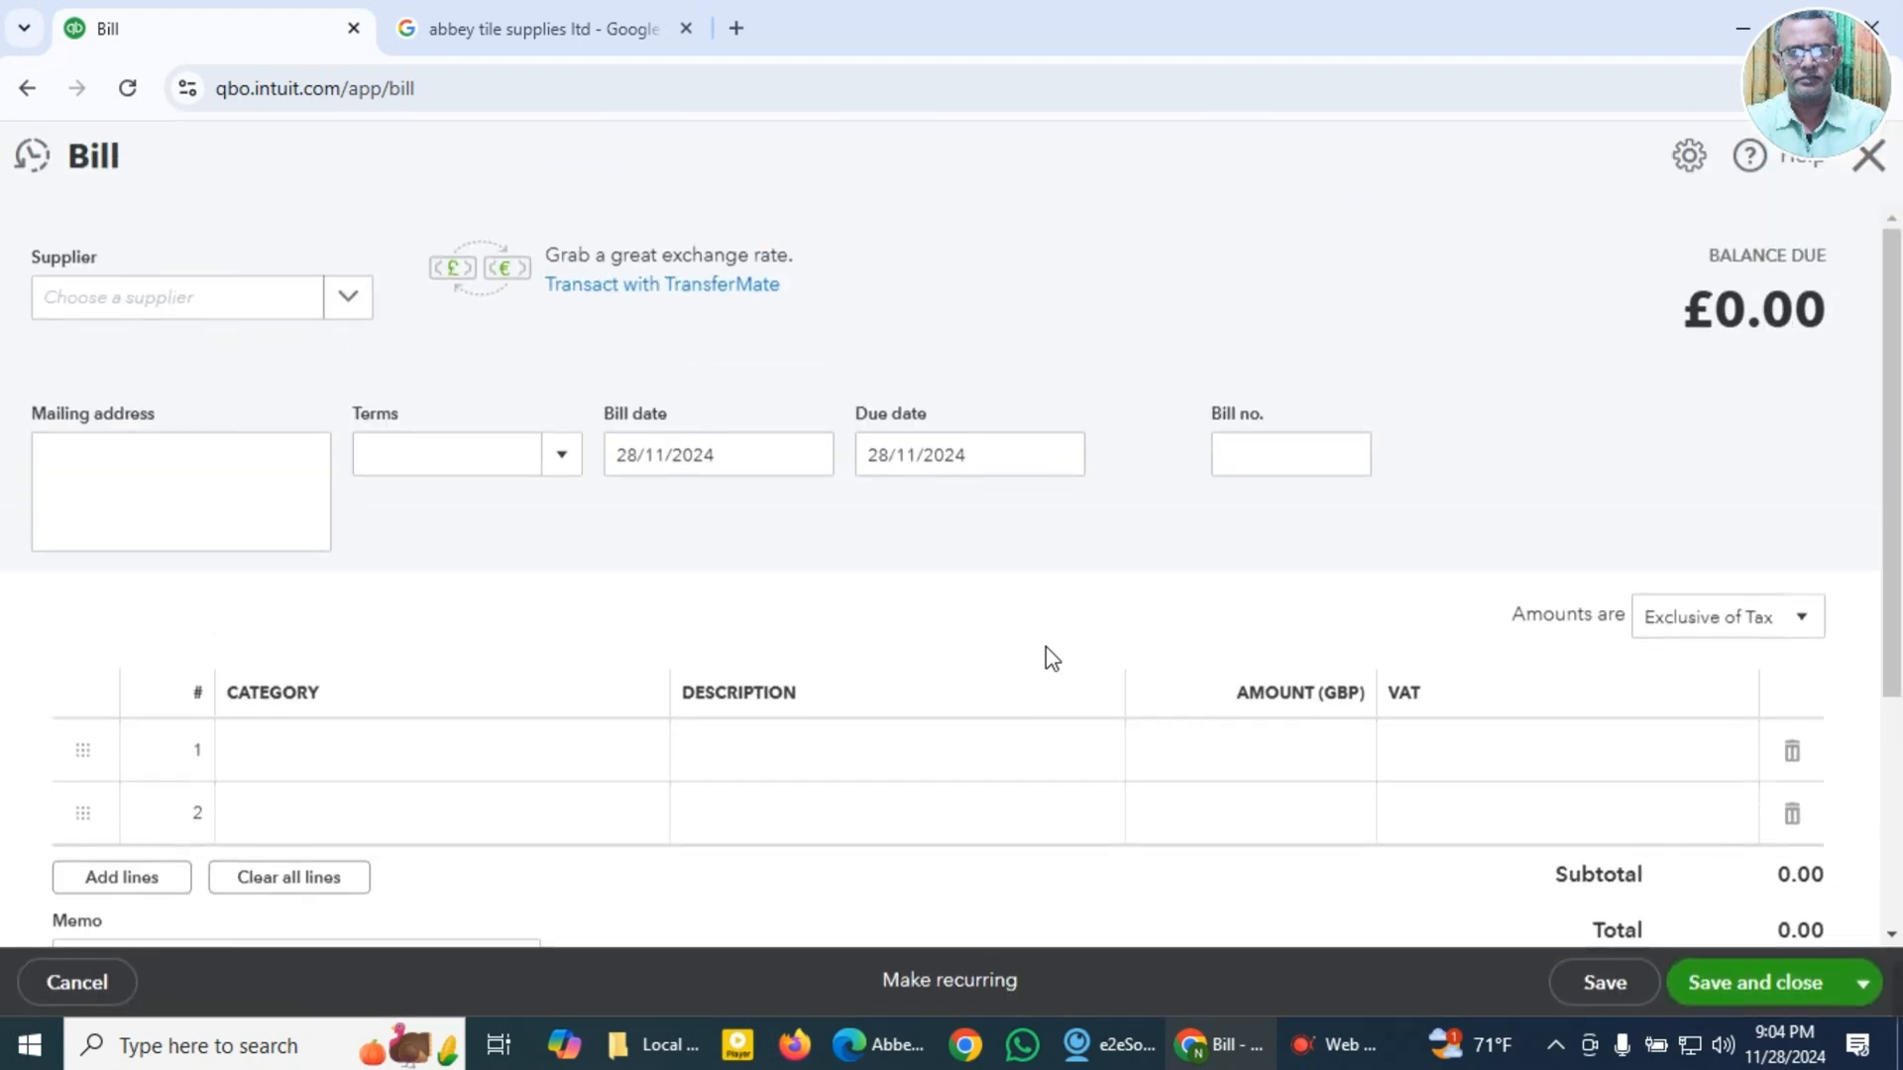
left_click(263, 315)
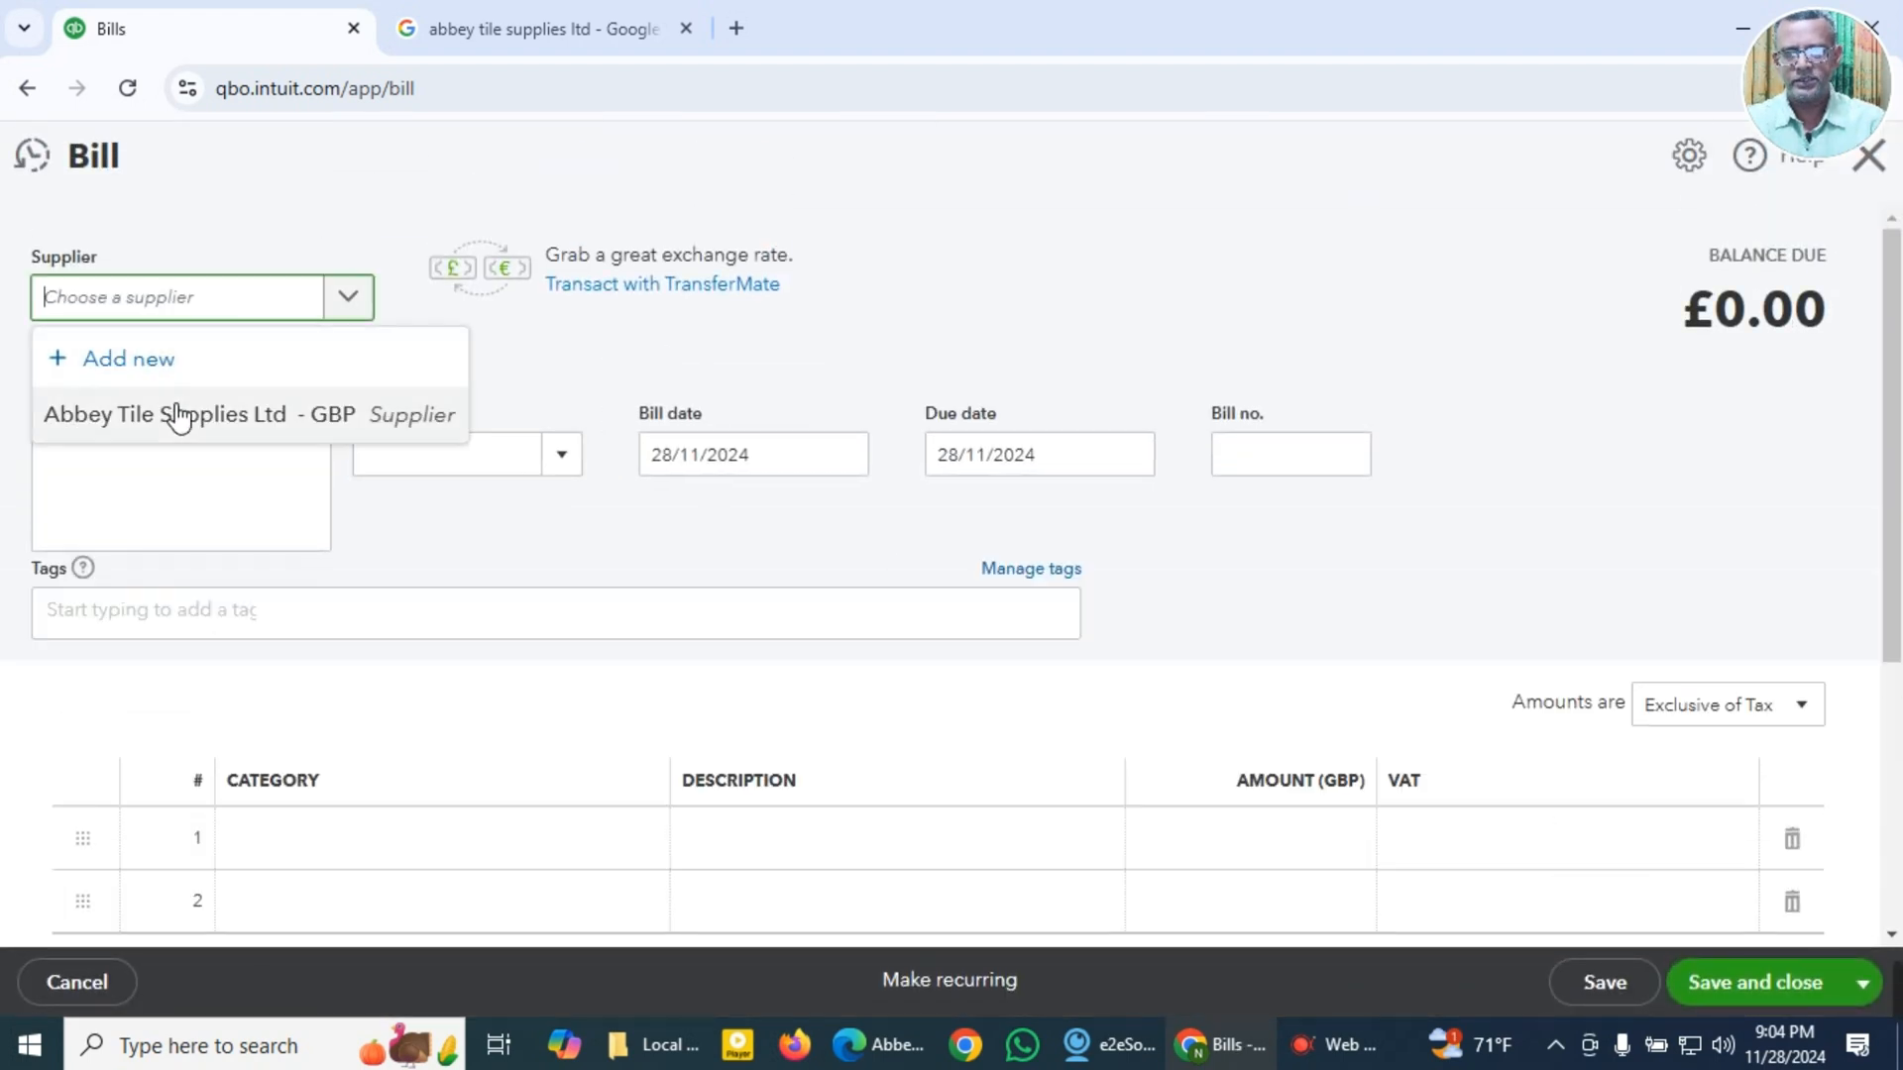
left_click(190, 418)
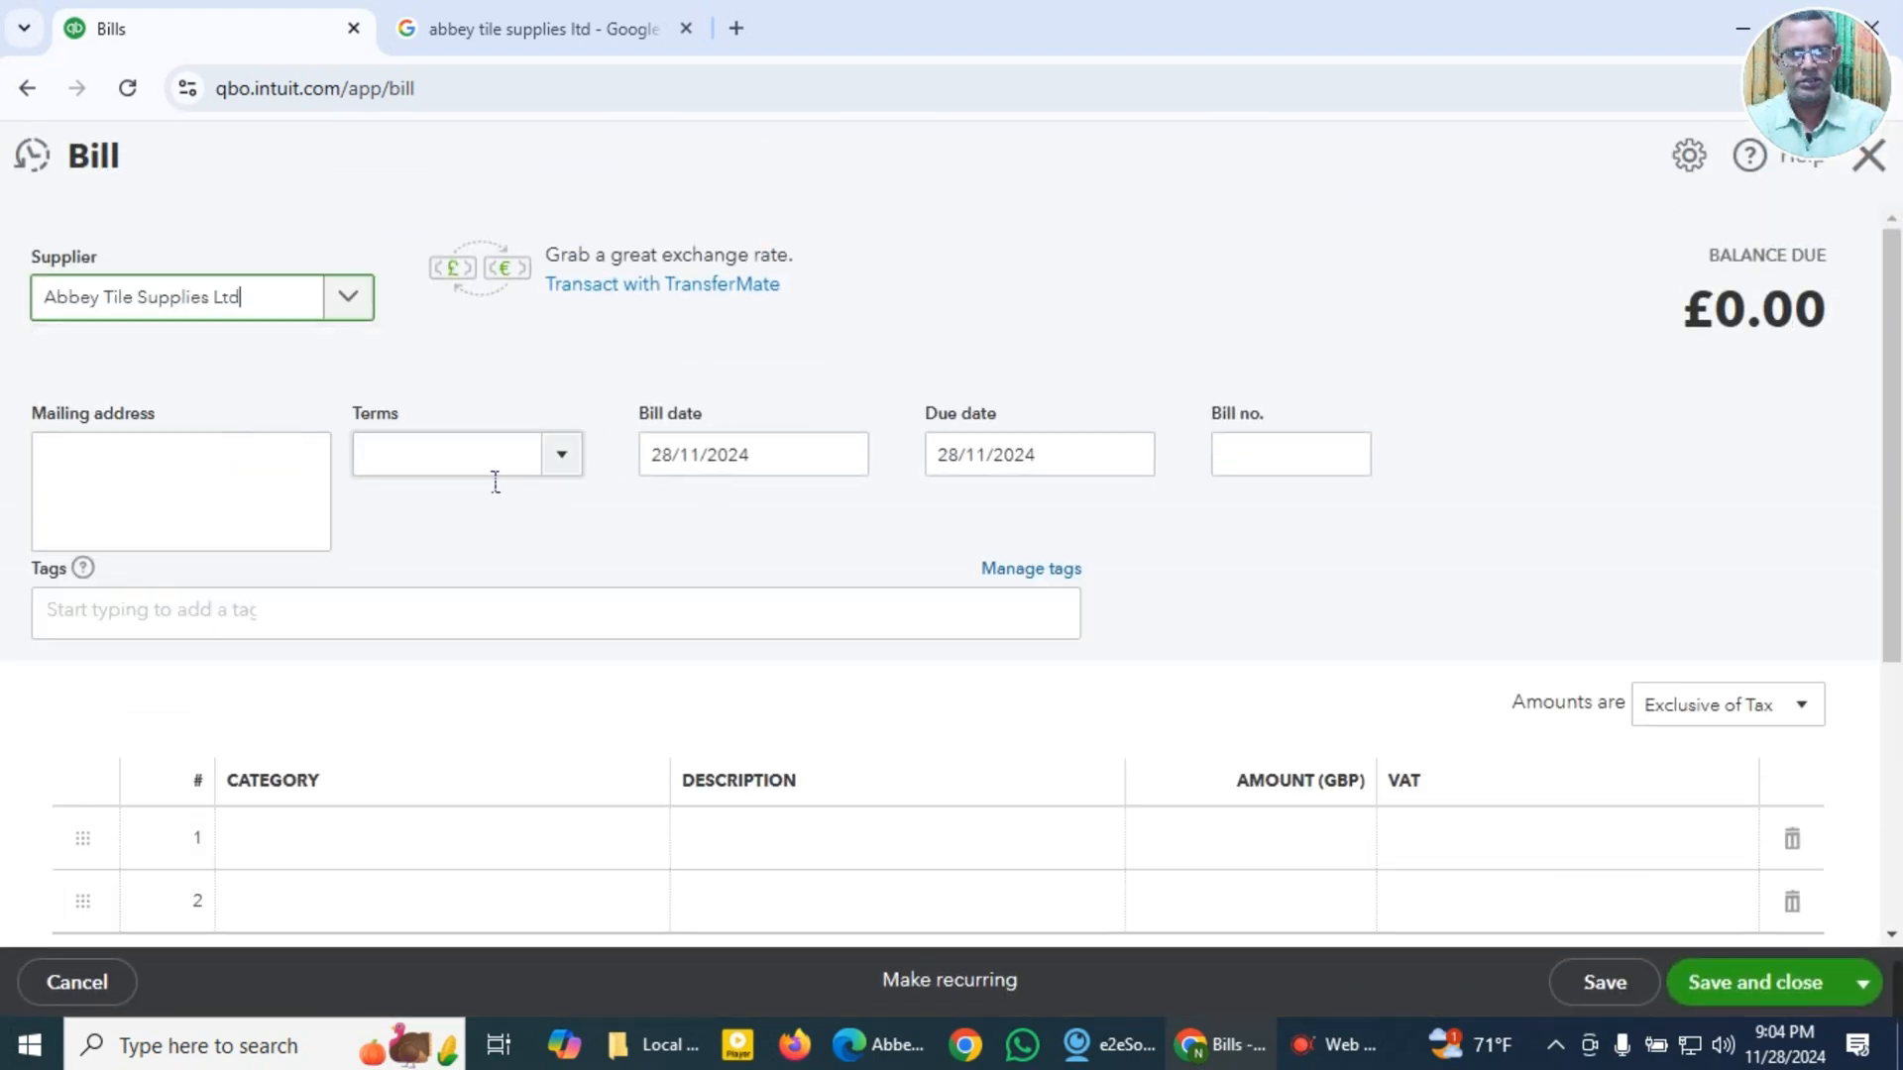
Step: Set the bill's terms to Due on receipt, the bill date to 27/02/2022 and the bill number to 41804
left_click(565, 468)
left_click(526, 554)
left_click(744, 463)
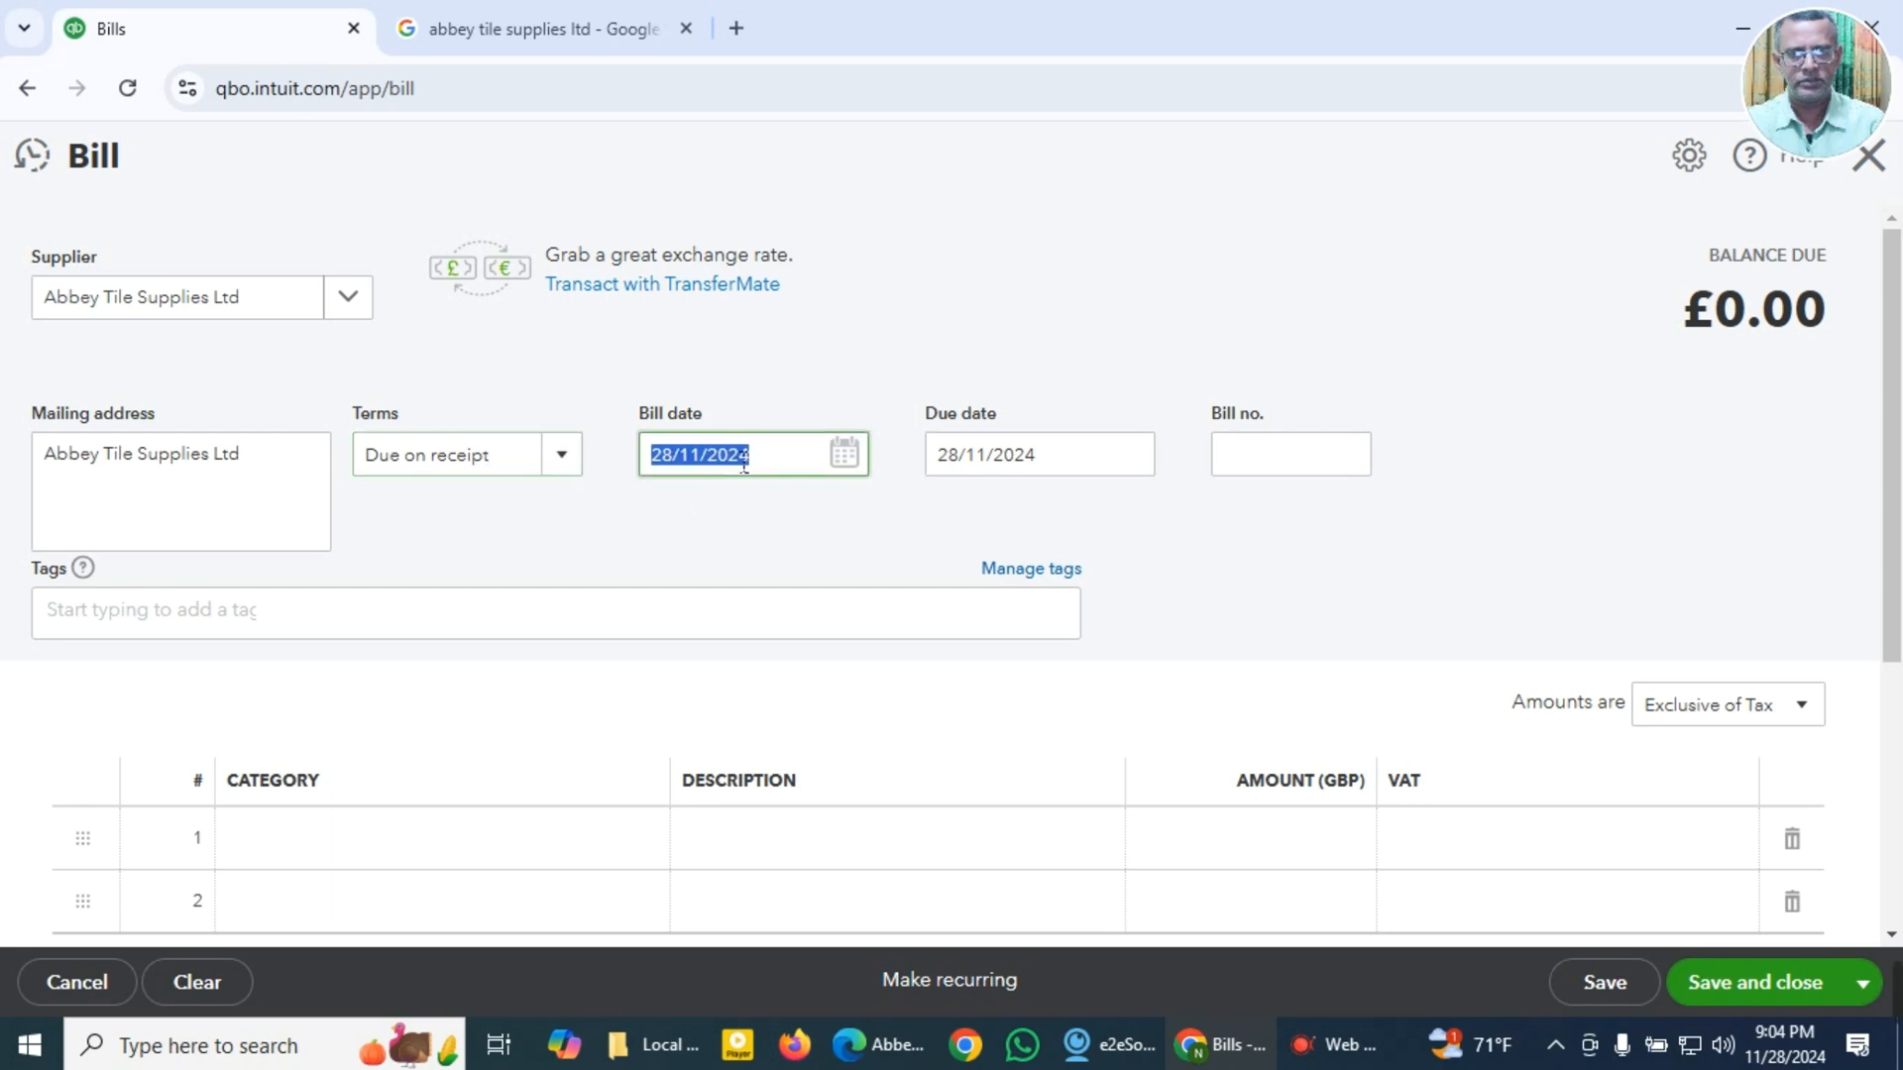
key("super+v")
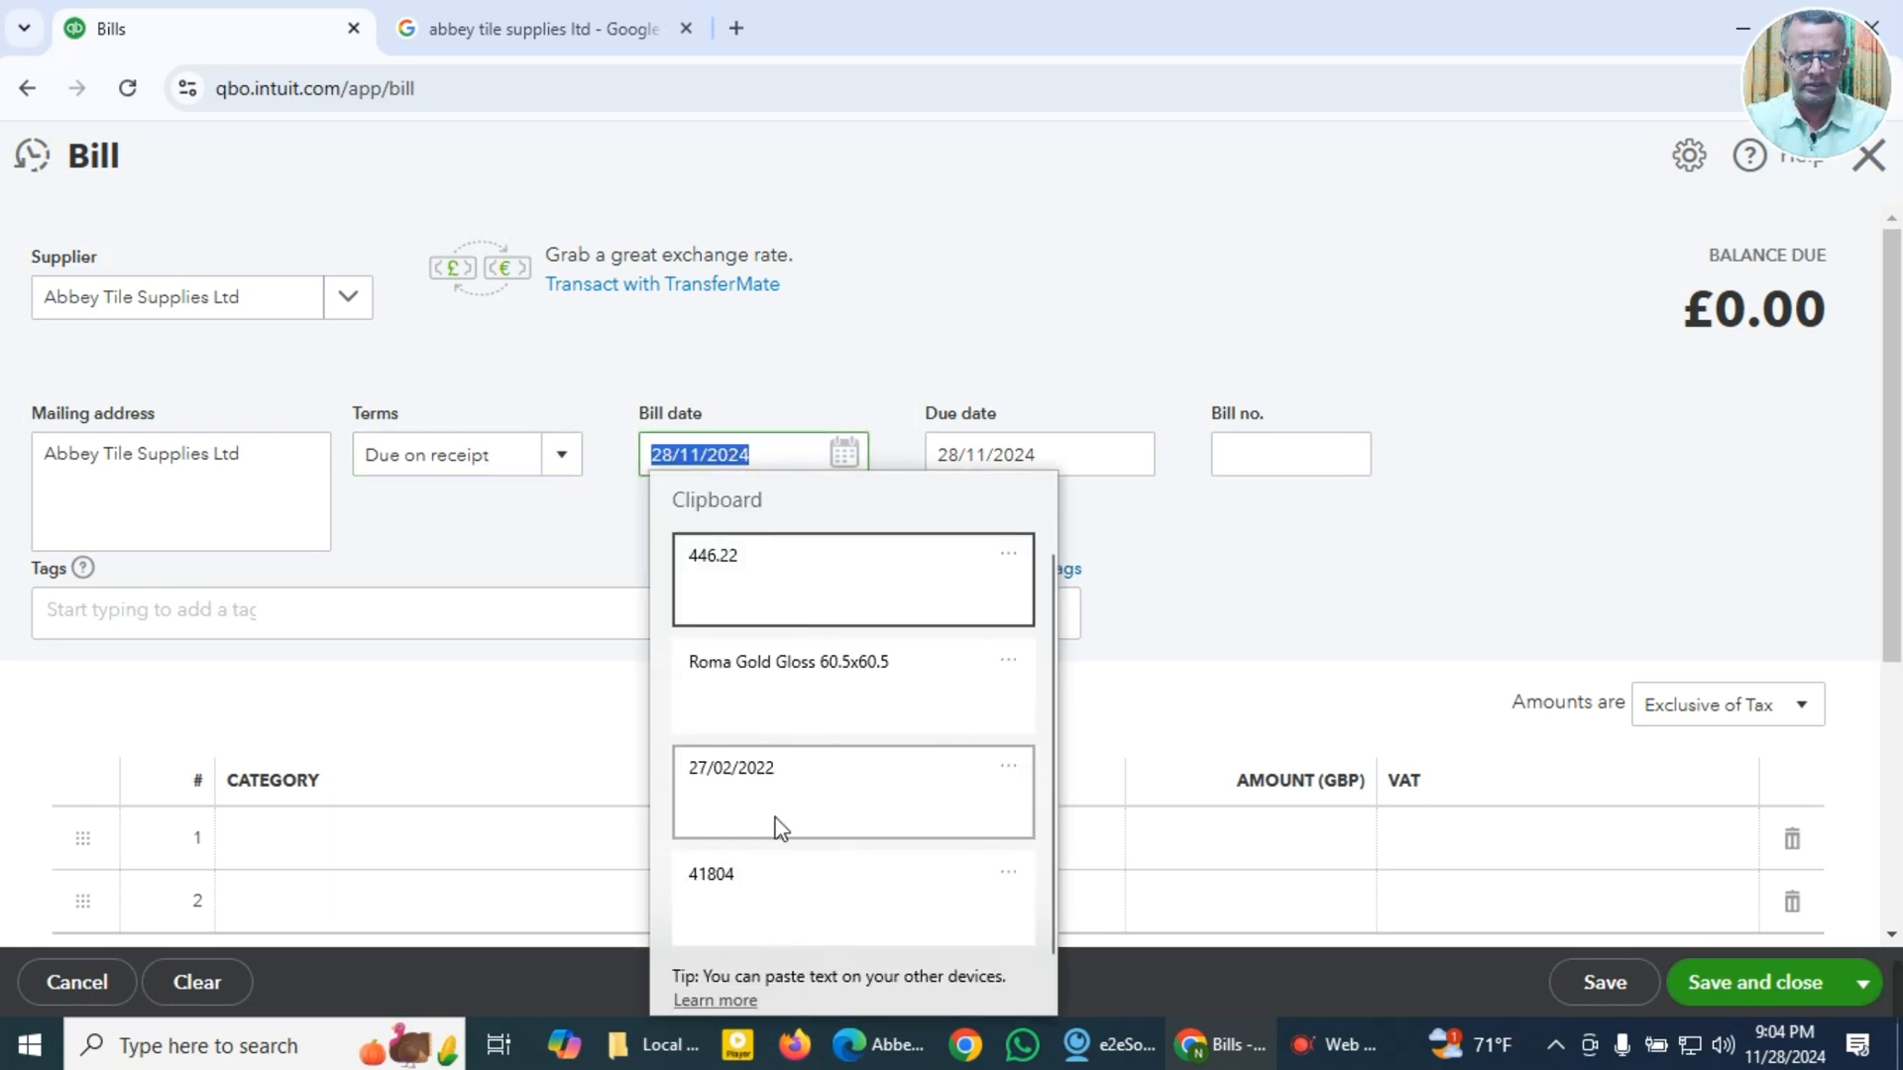
left_click(763, 783)
key("Tab")
key("Tab")
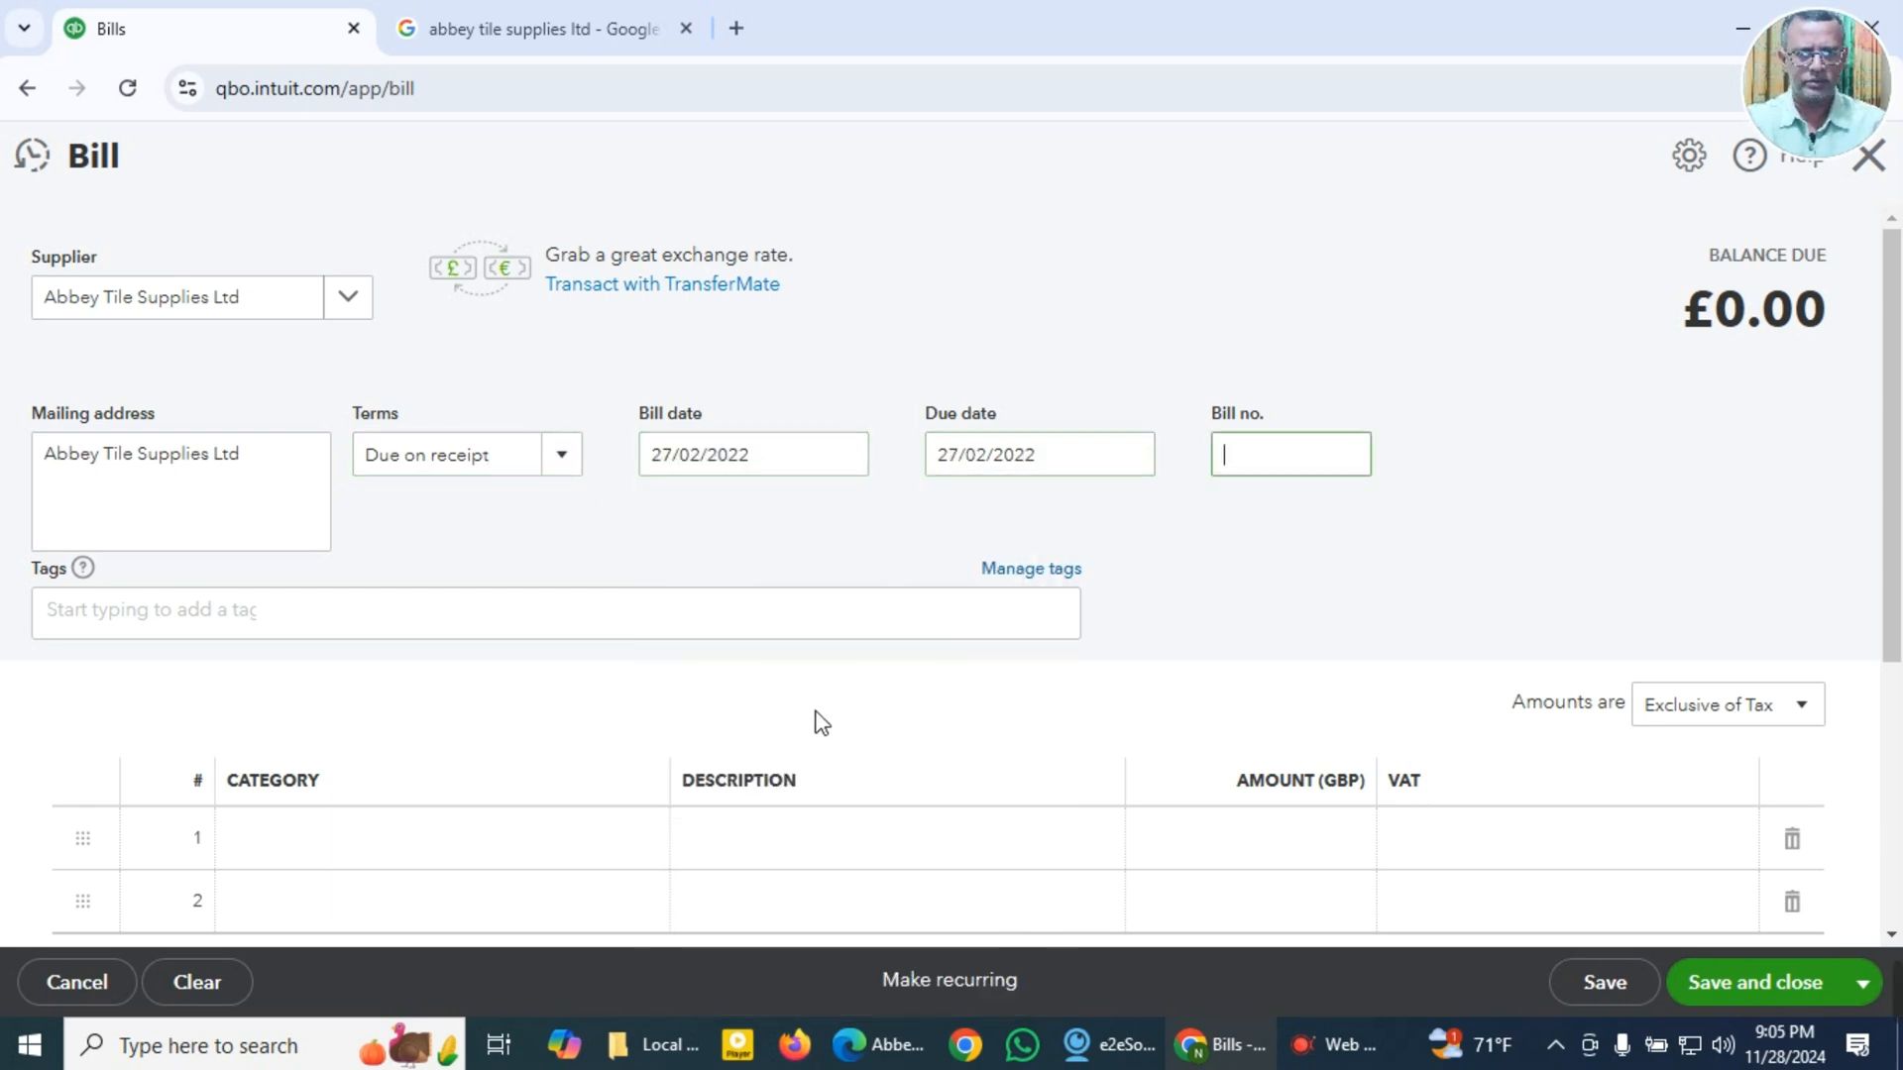
key("super+v")
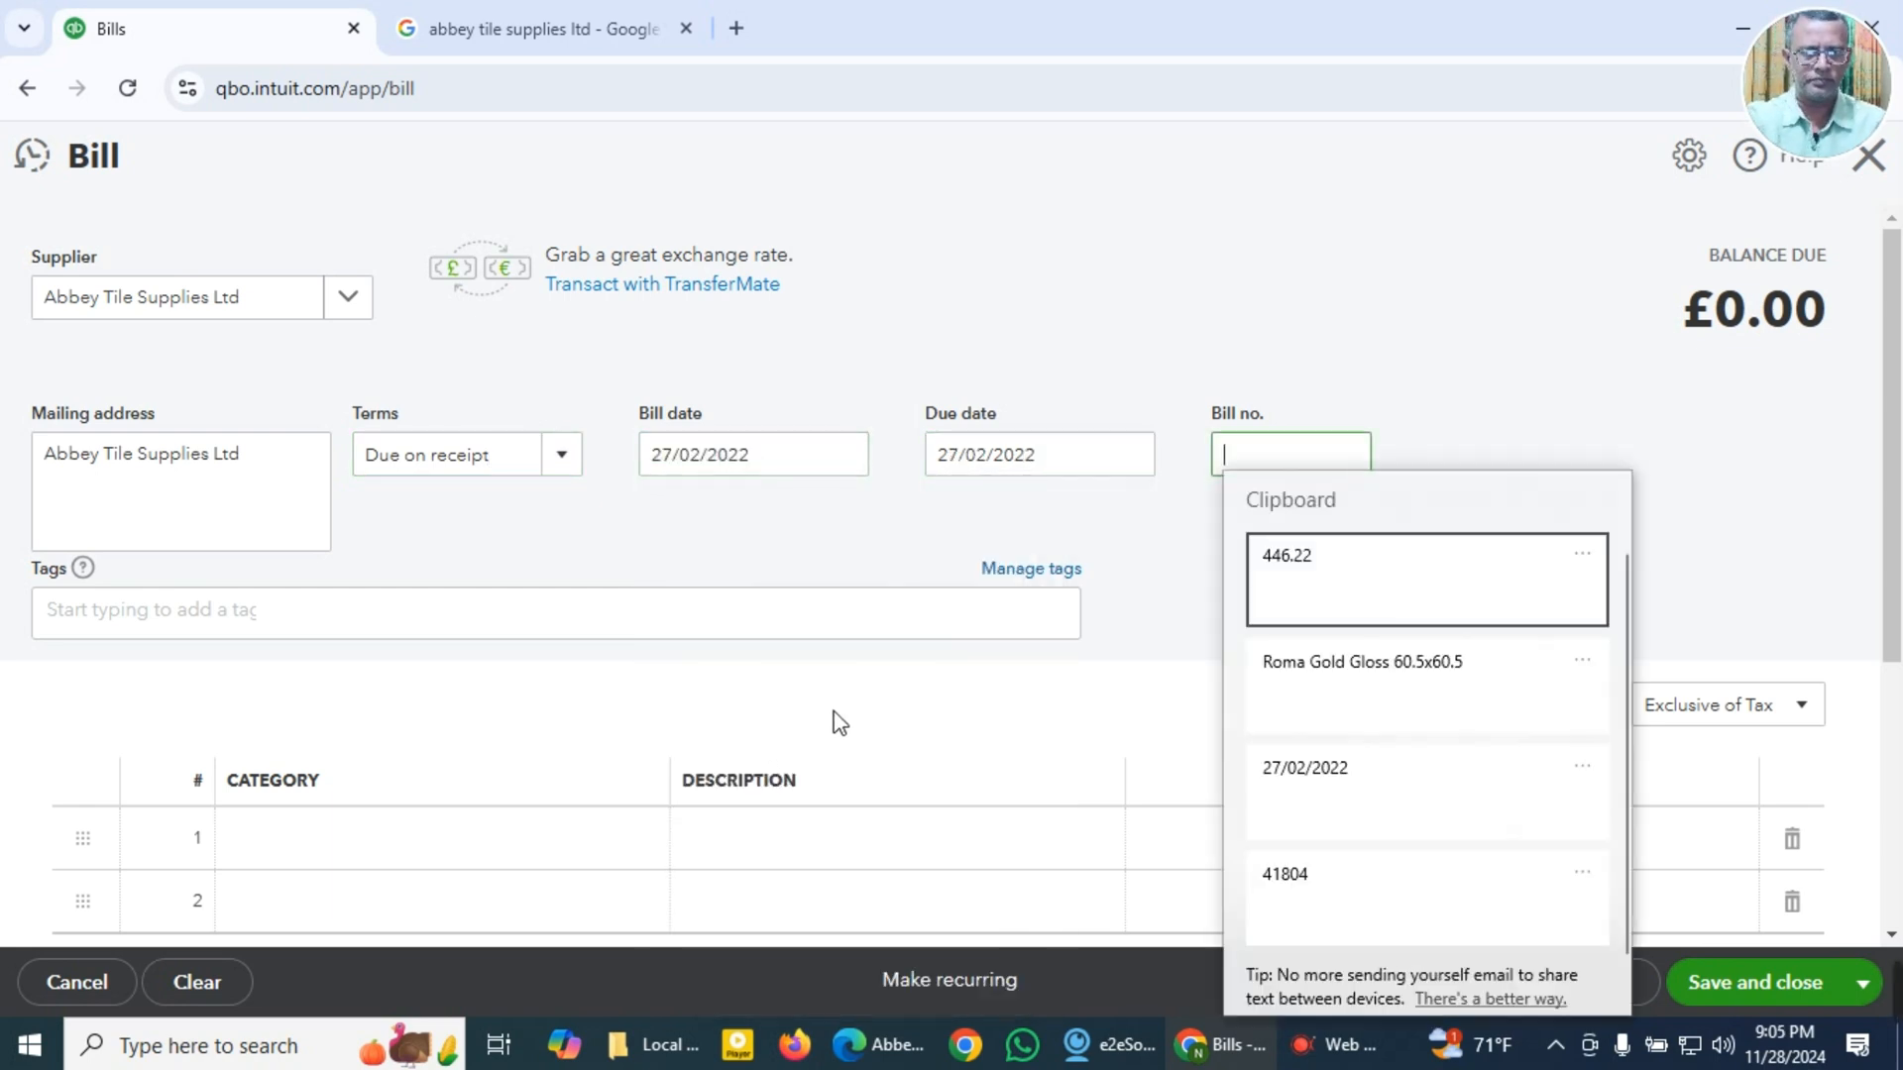
left_click(1310, 884)
Step: Fill the first line with category 5010 Purchases - Direct Materials, description Roma Gold Gloss 60.5x60.5 and amount 446.22
scroll(455, 814, "down", 5)
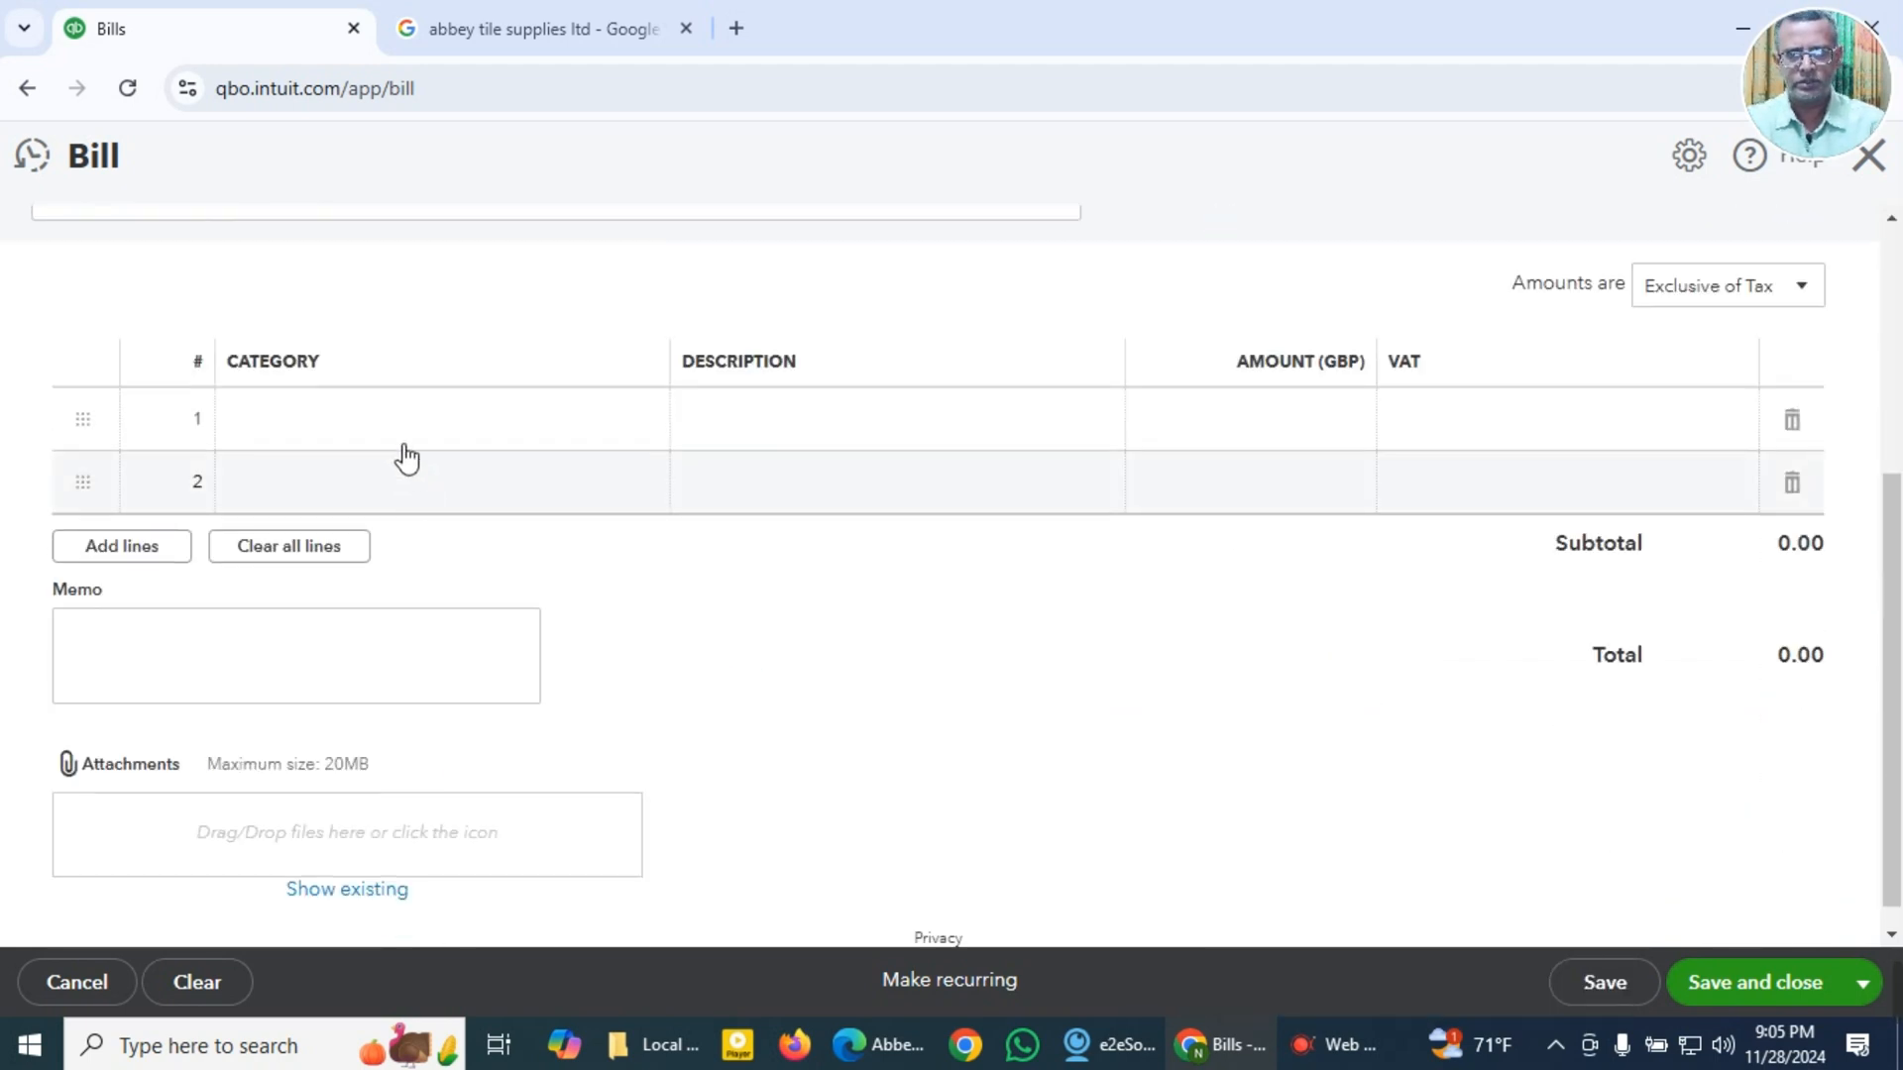
left_click(402, 436)
type("5010")
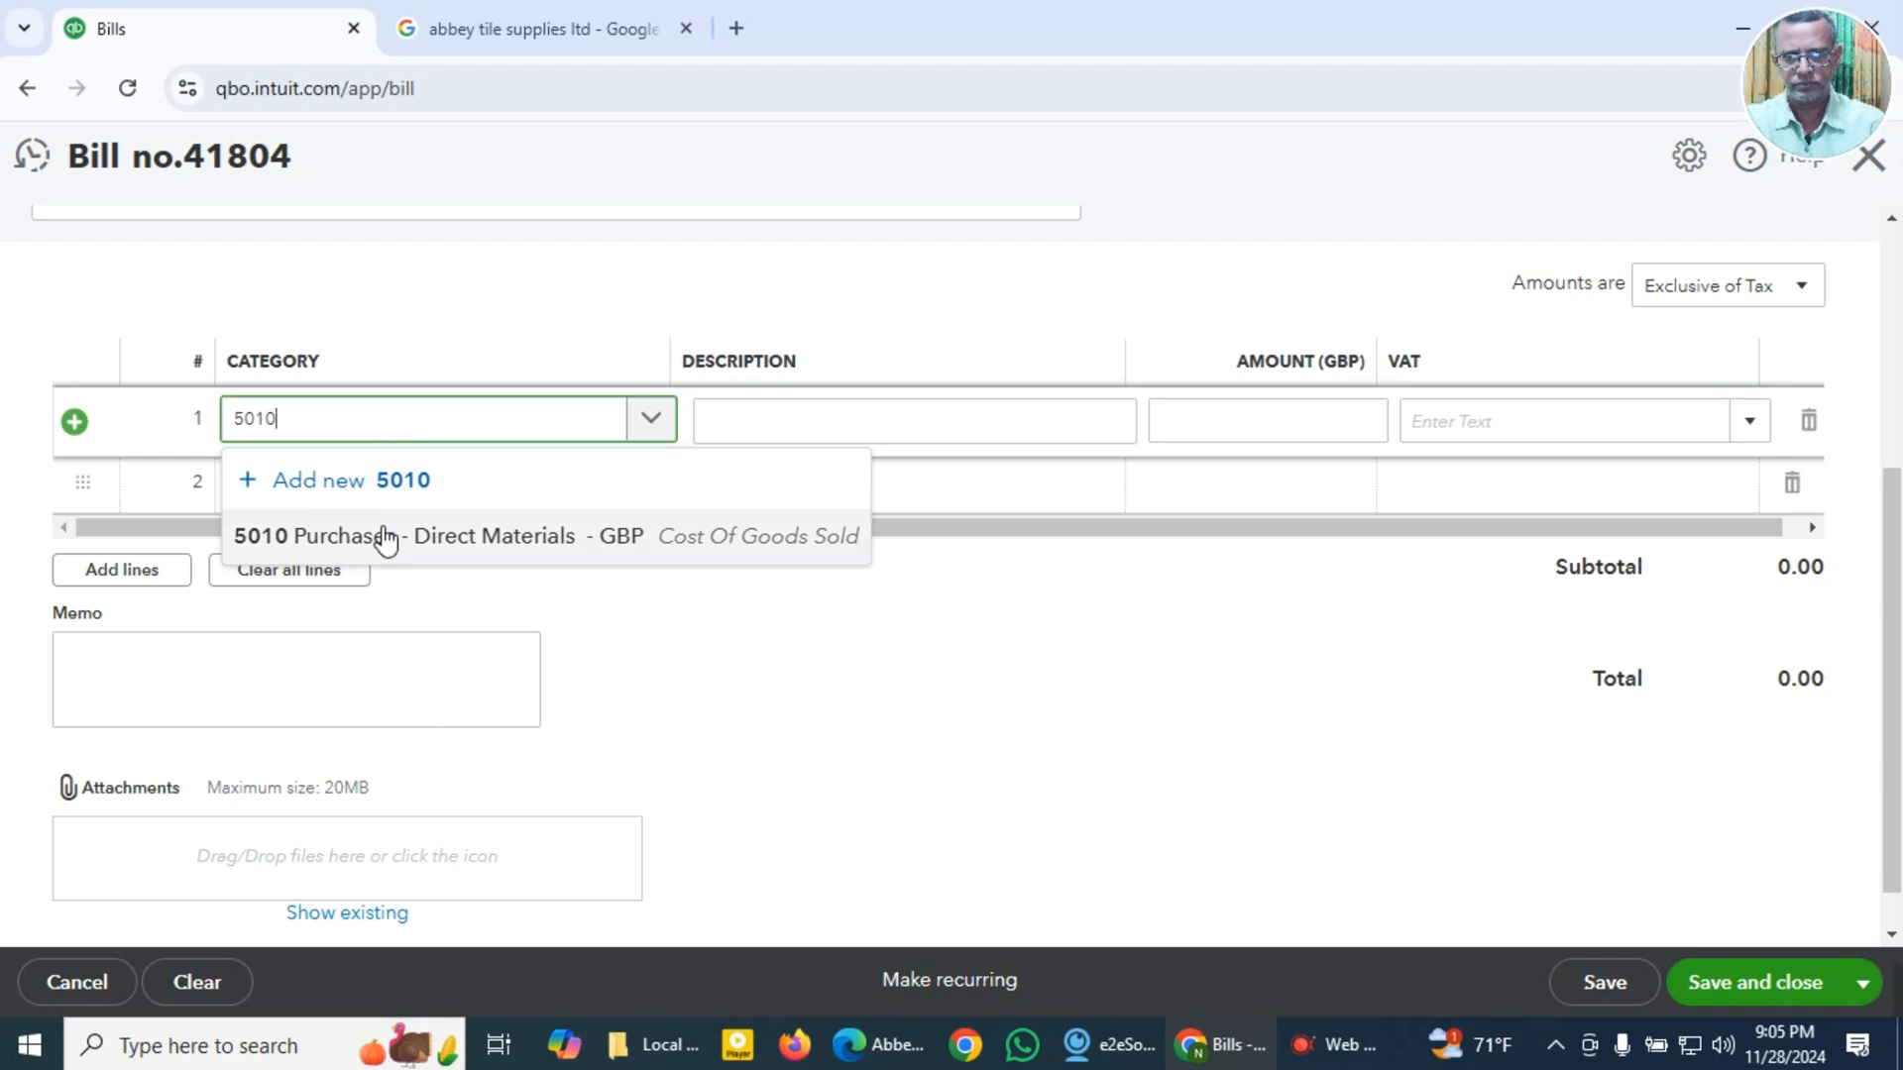
left_click(383, 536)
left_click(832, 424)
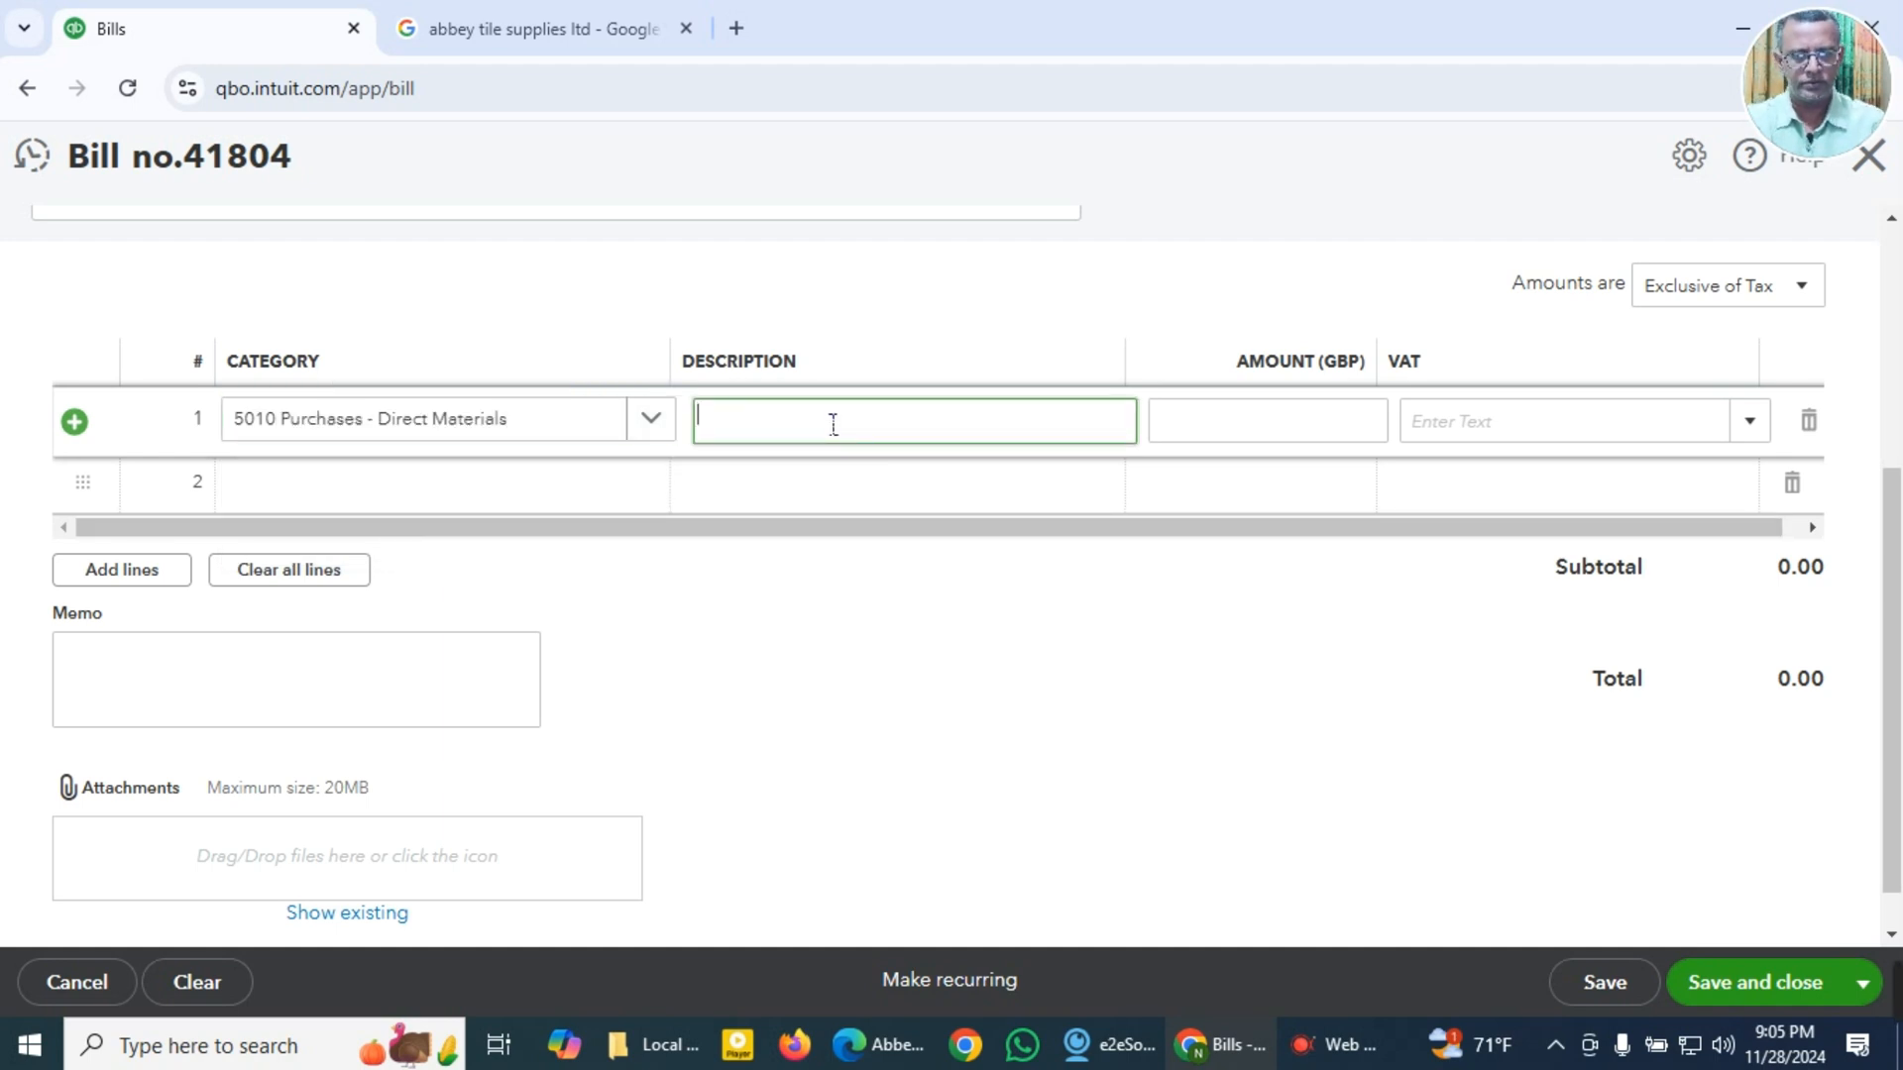
key("super+v")
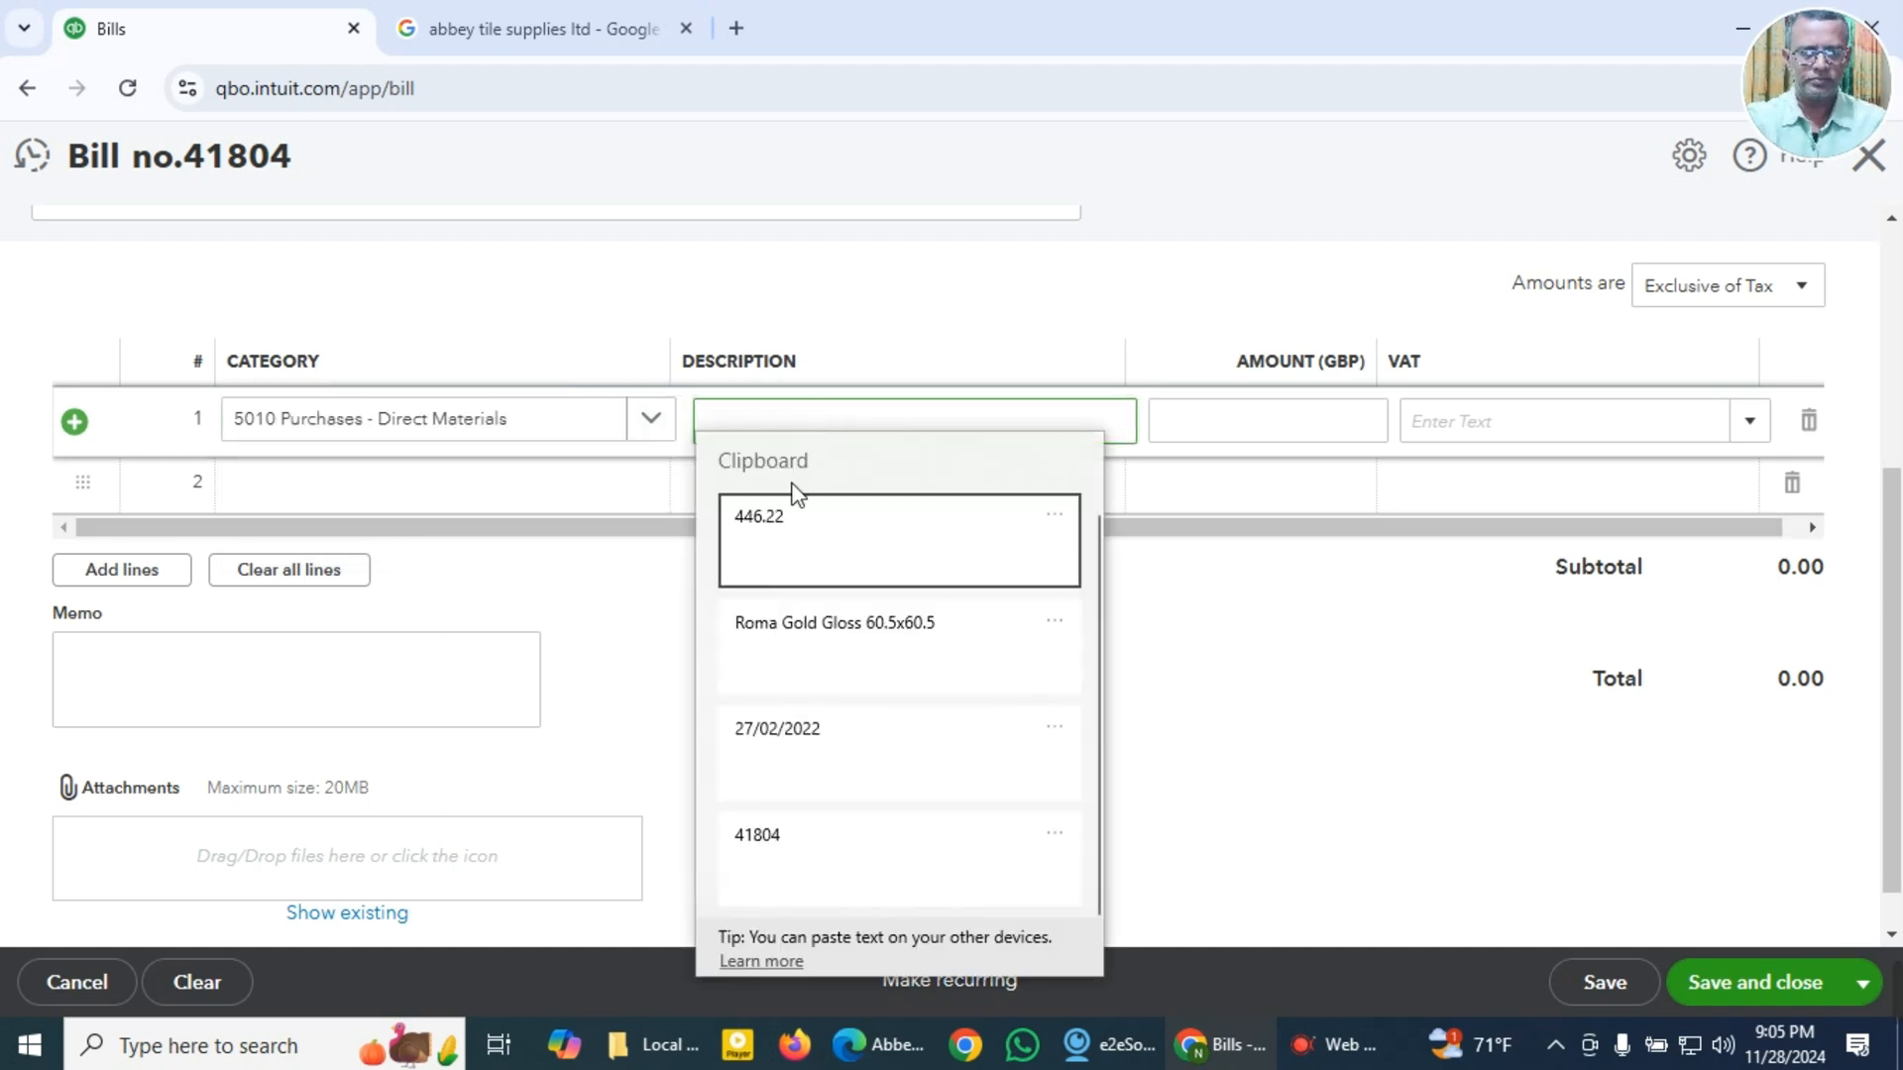
left_click(803, 632)
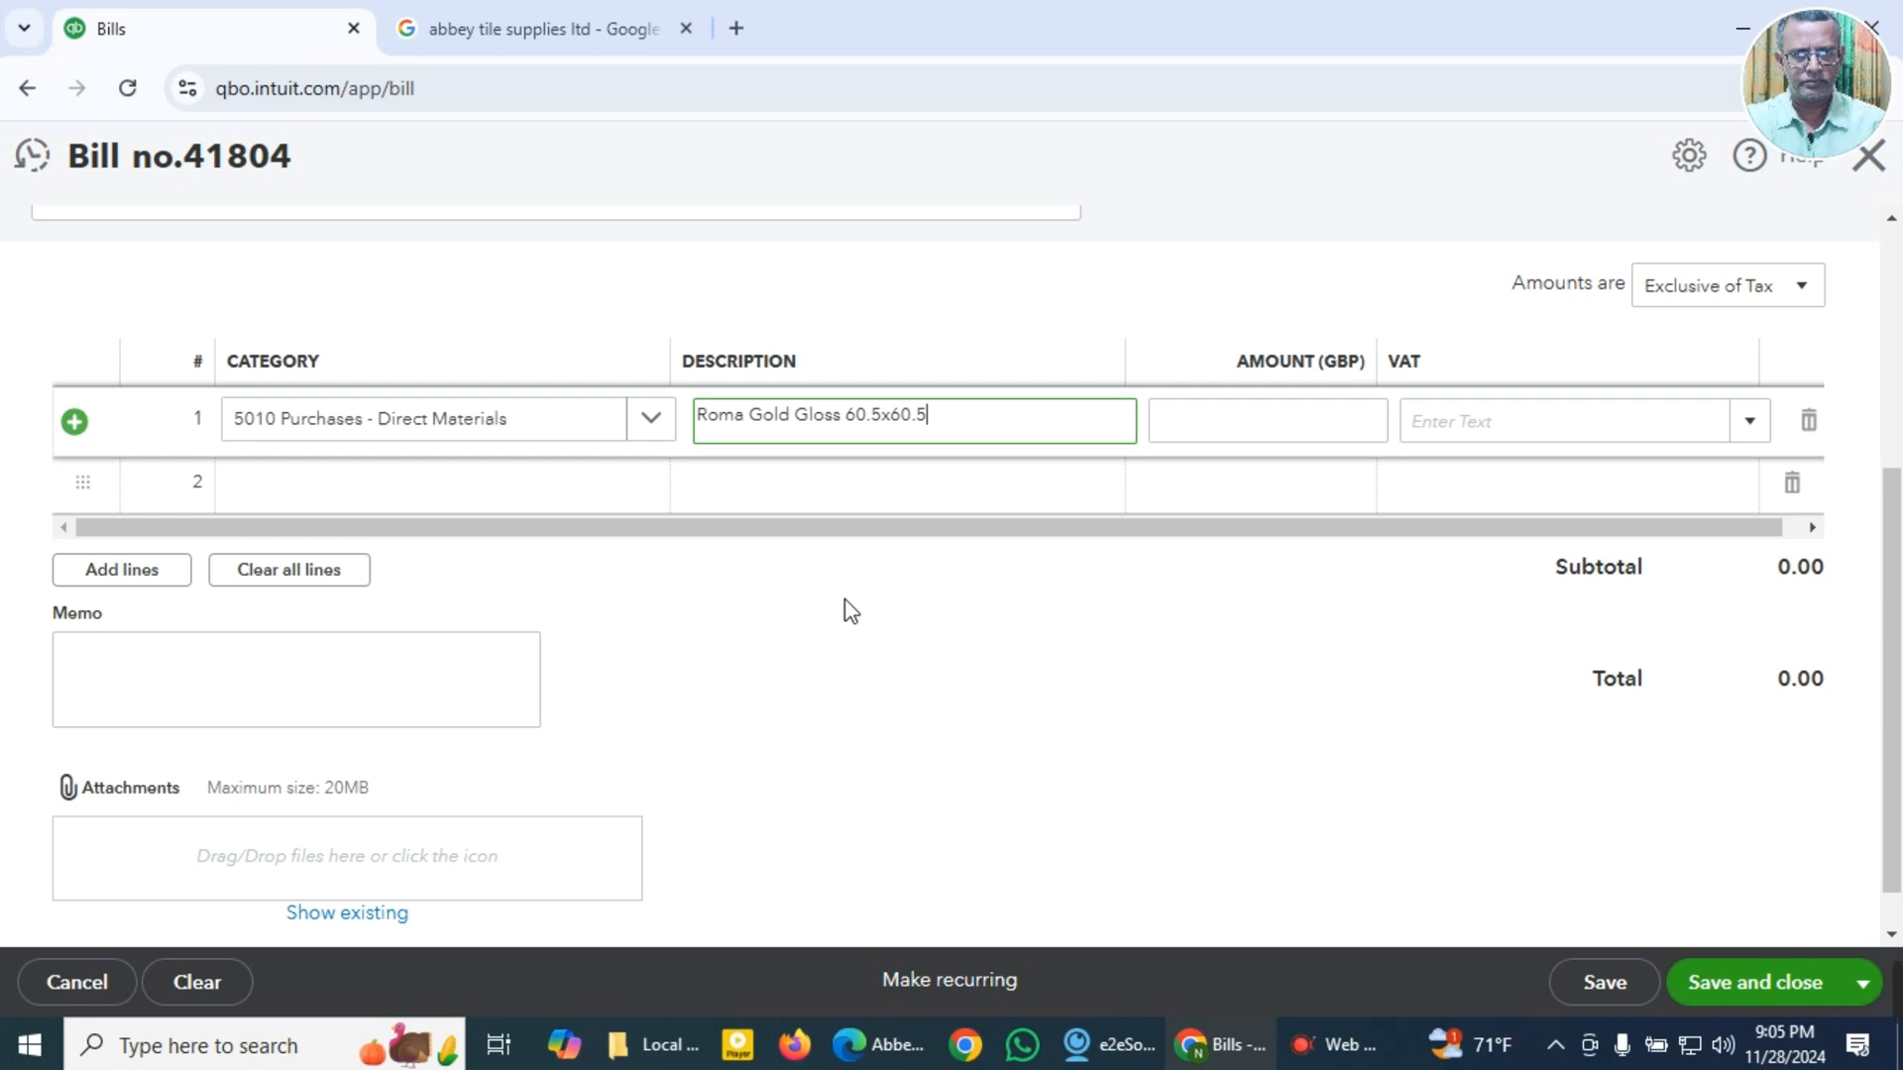
left_click(1310, 425)
key("super+v")
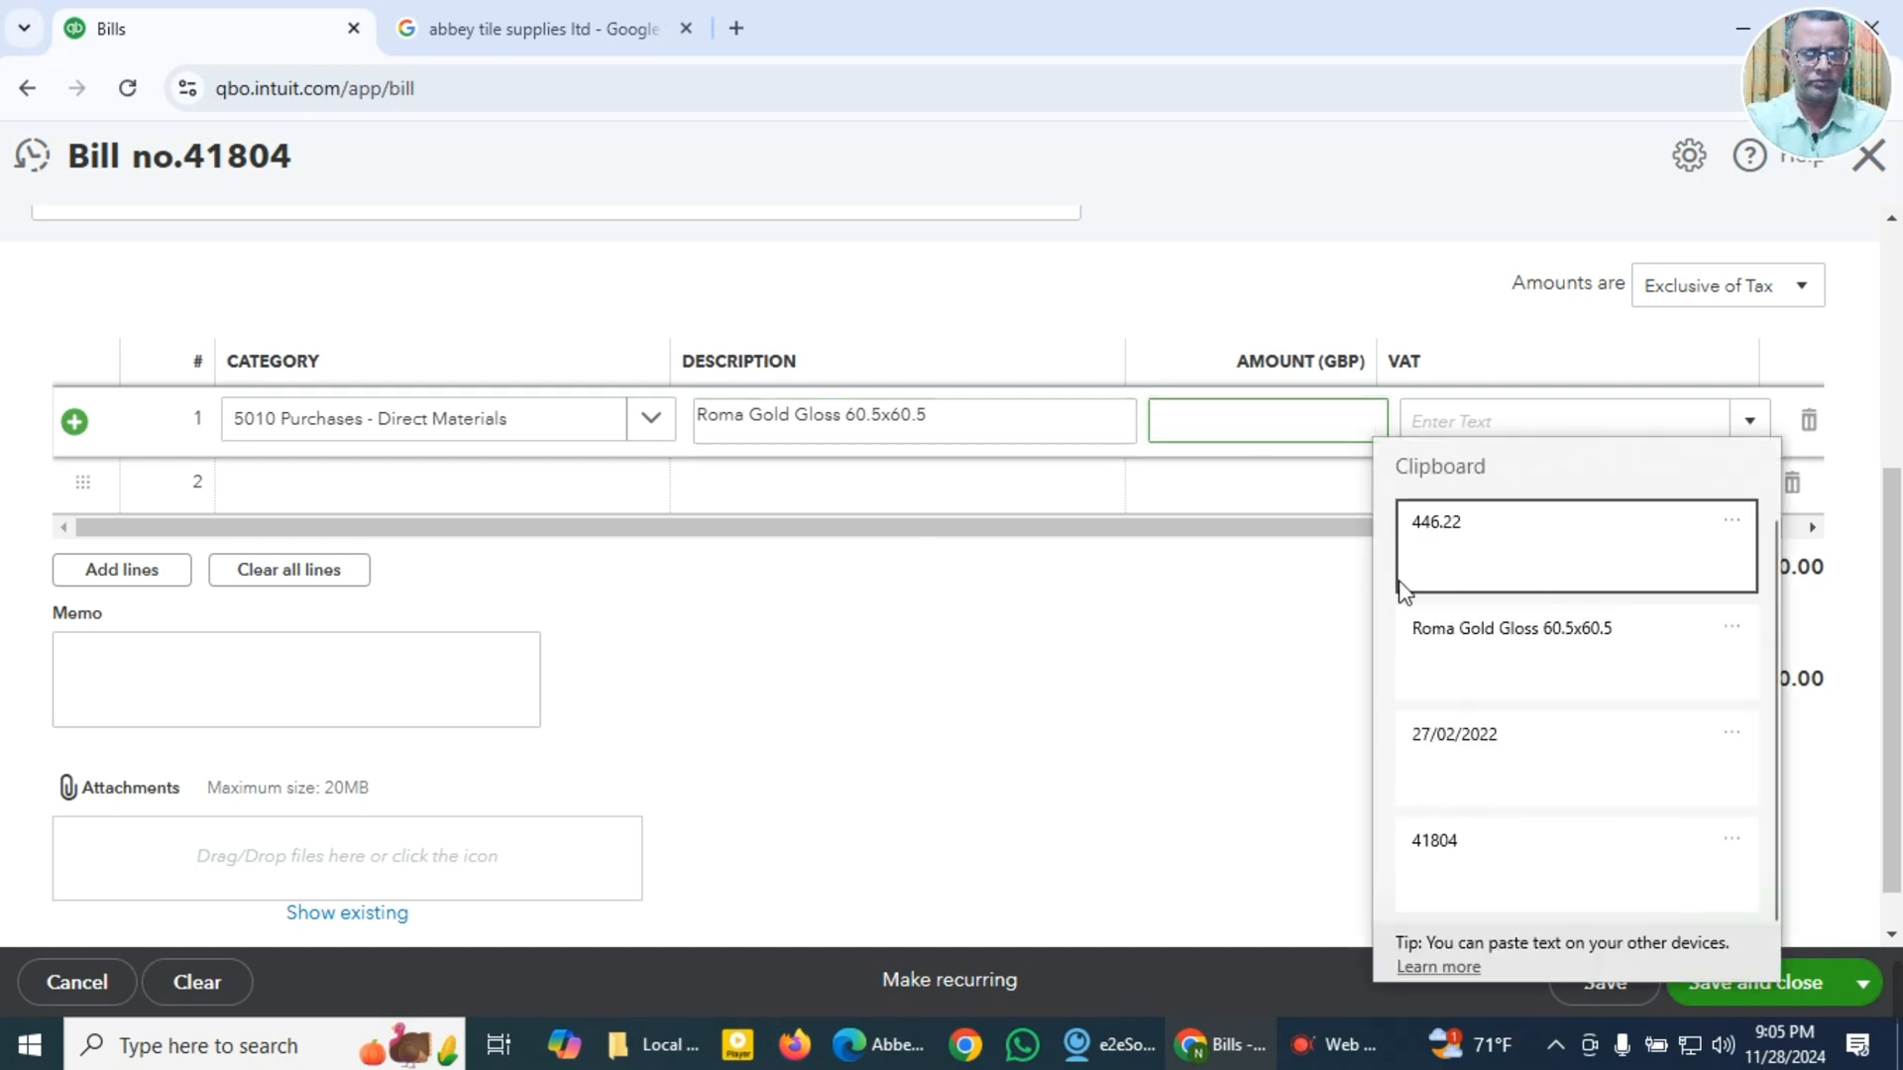
left_click(1475, 535)
Step: Make the bill amounts Inclusive of Tax and apply the 20.0% S VAT rate to the first line
left_click(1801, 286)
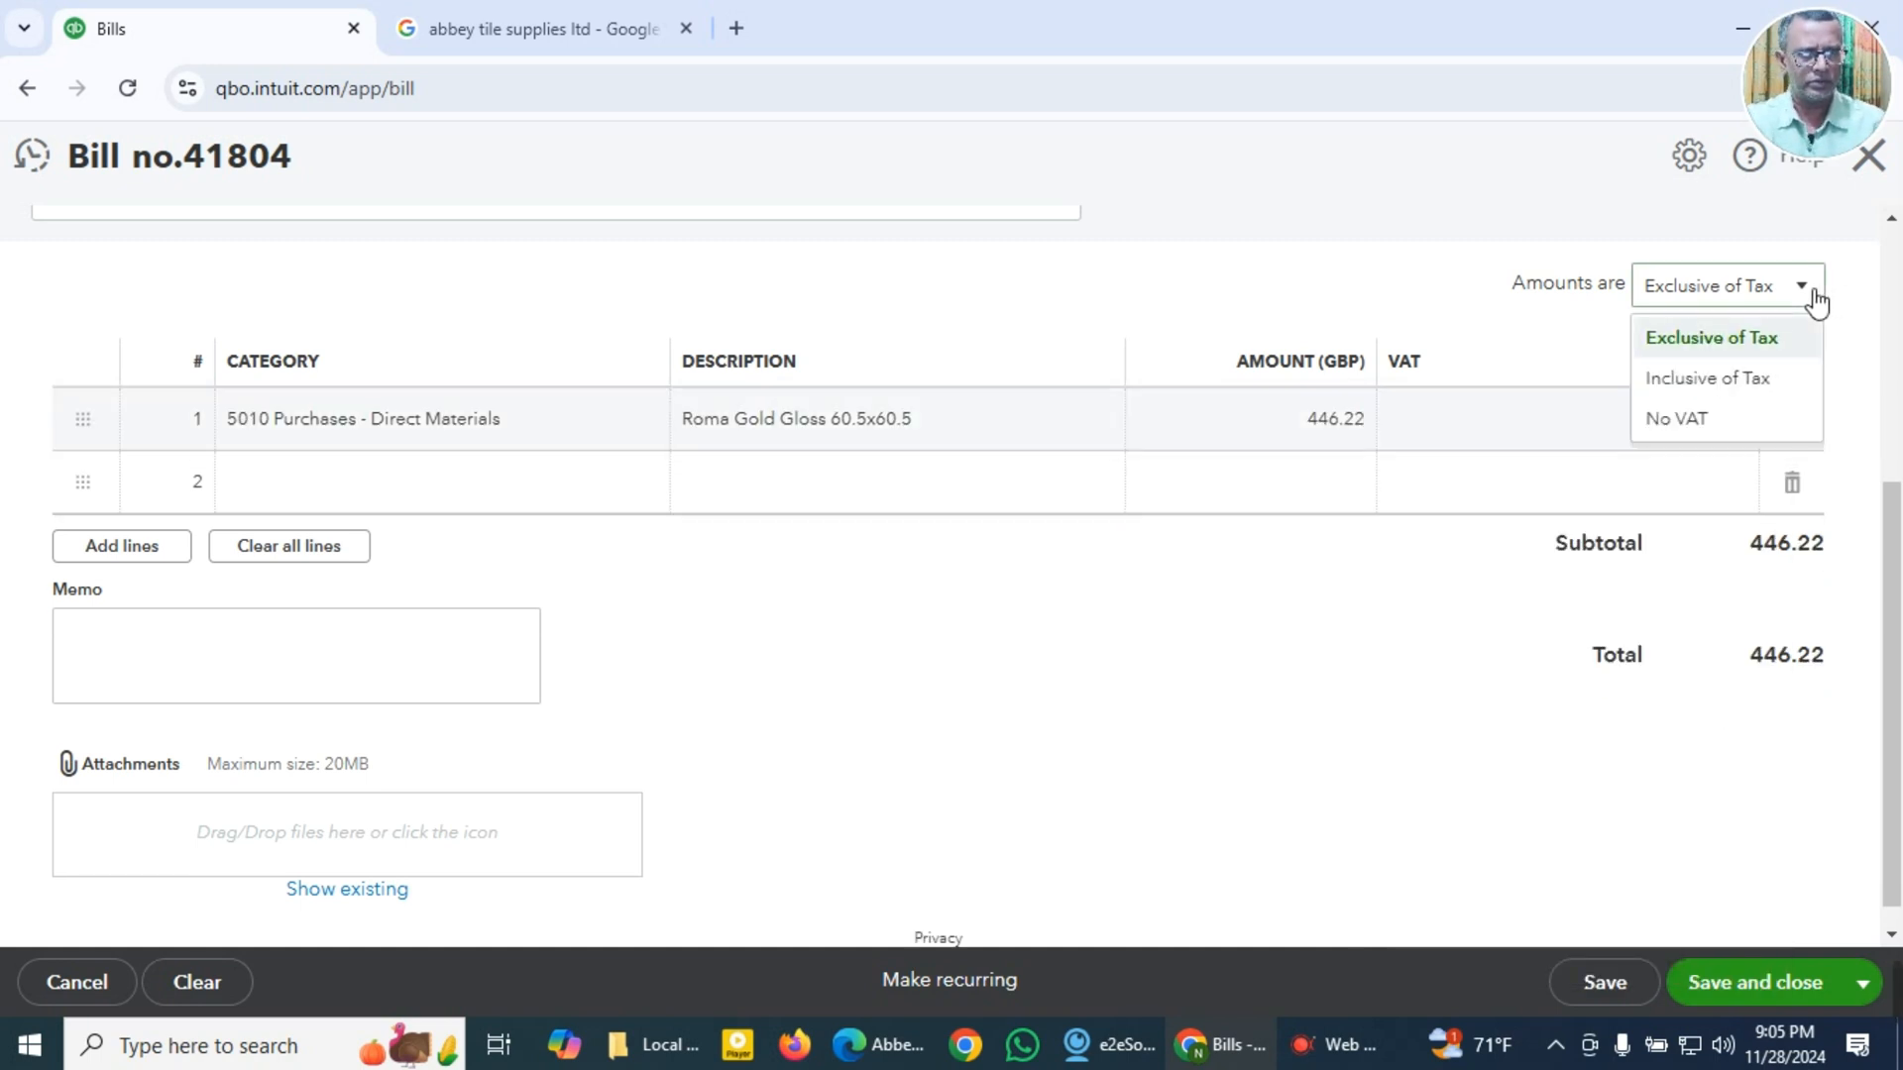
left_click(1716, 381)
left_click(1704, 433)
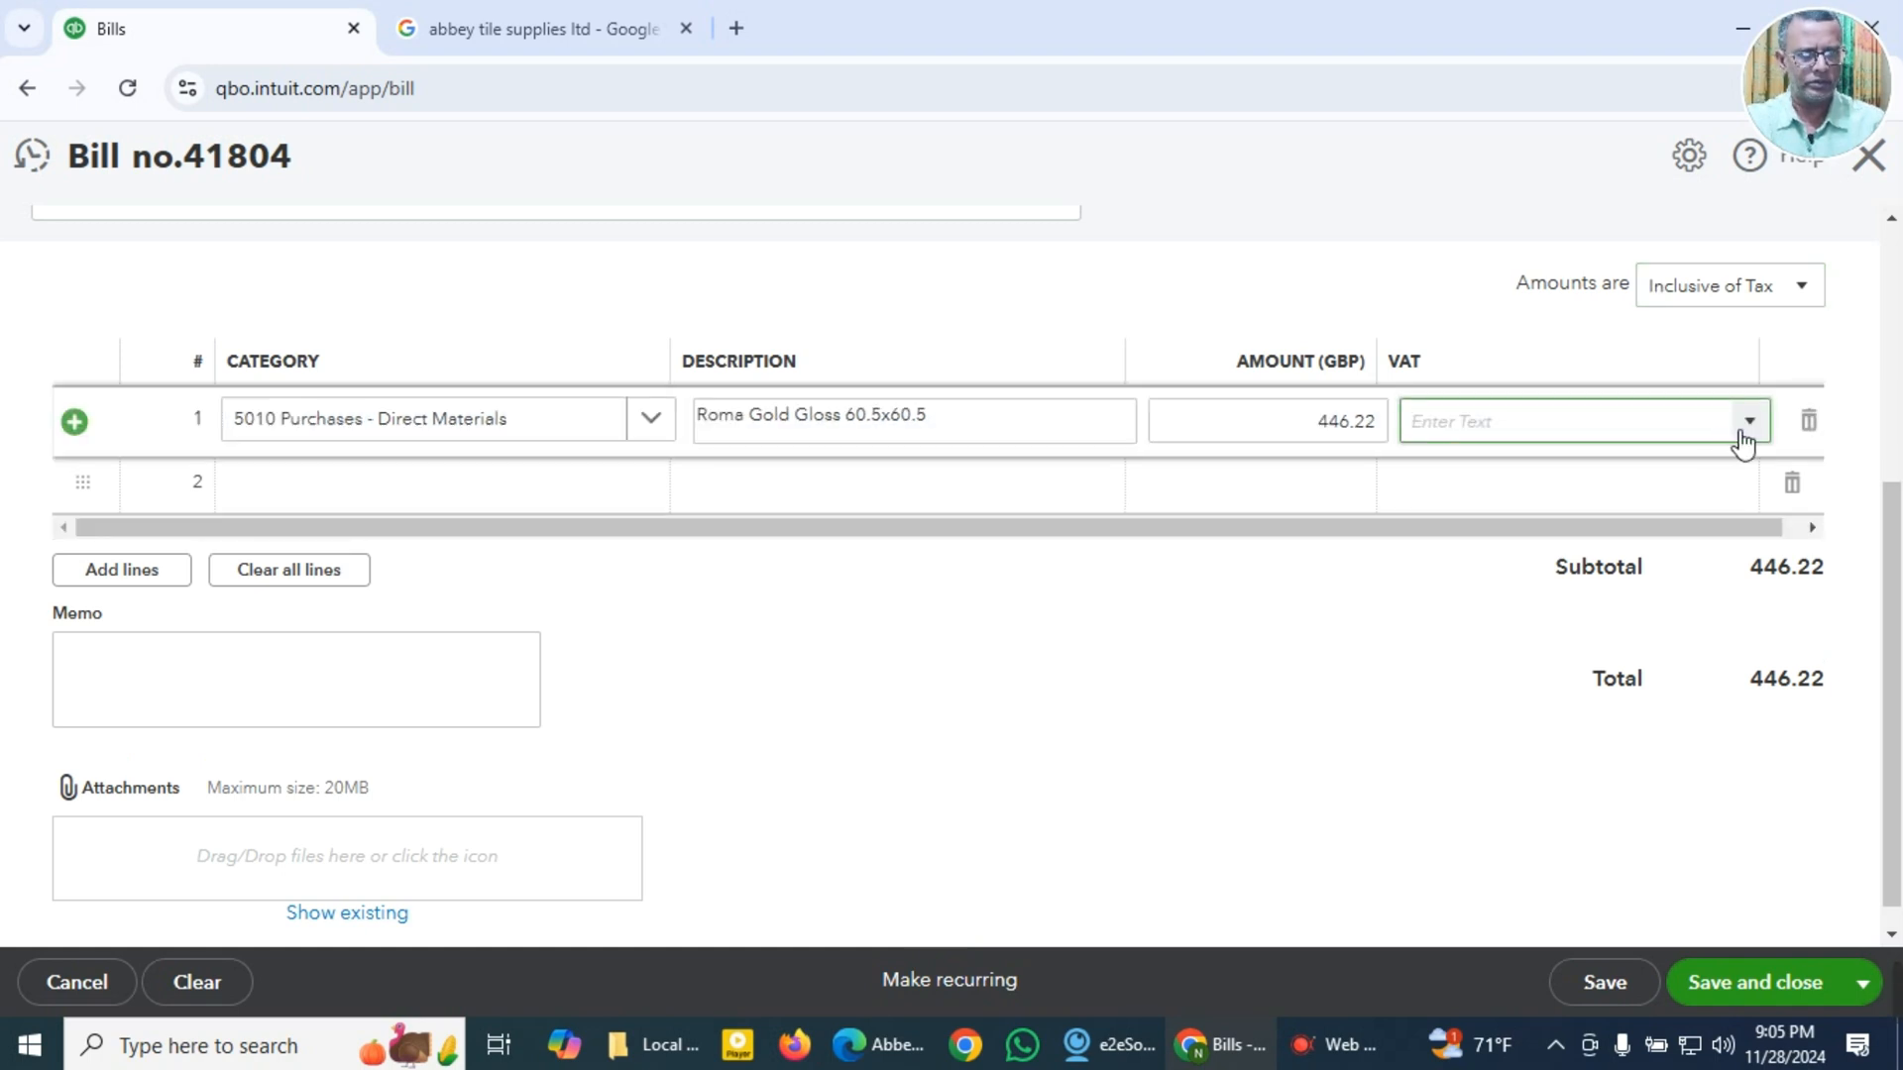
left_click(1746, 438)
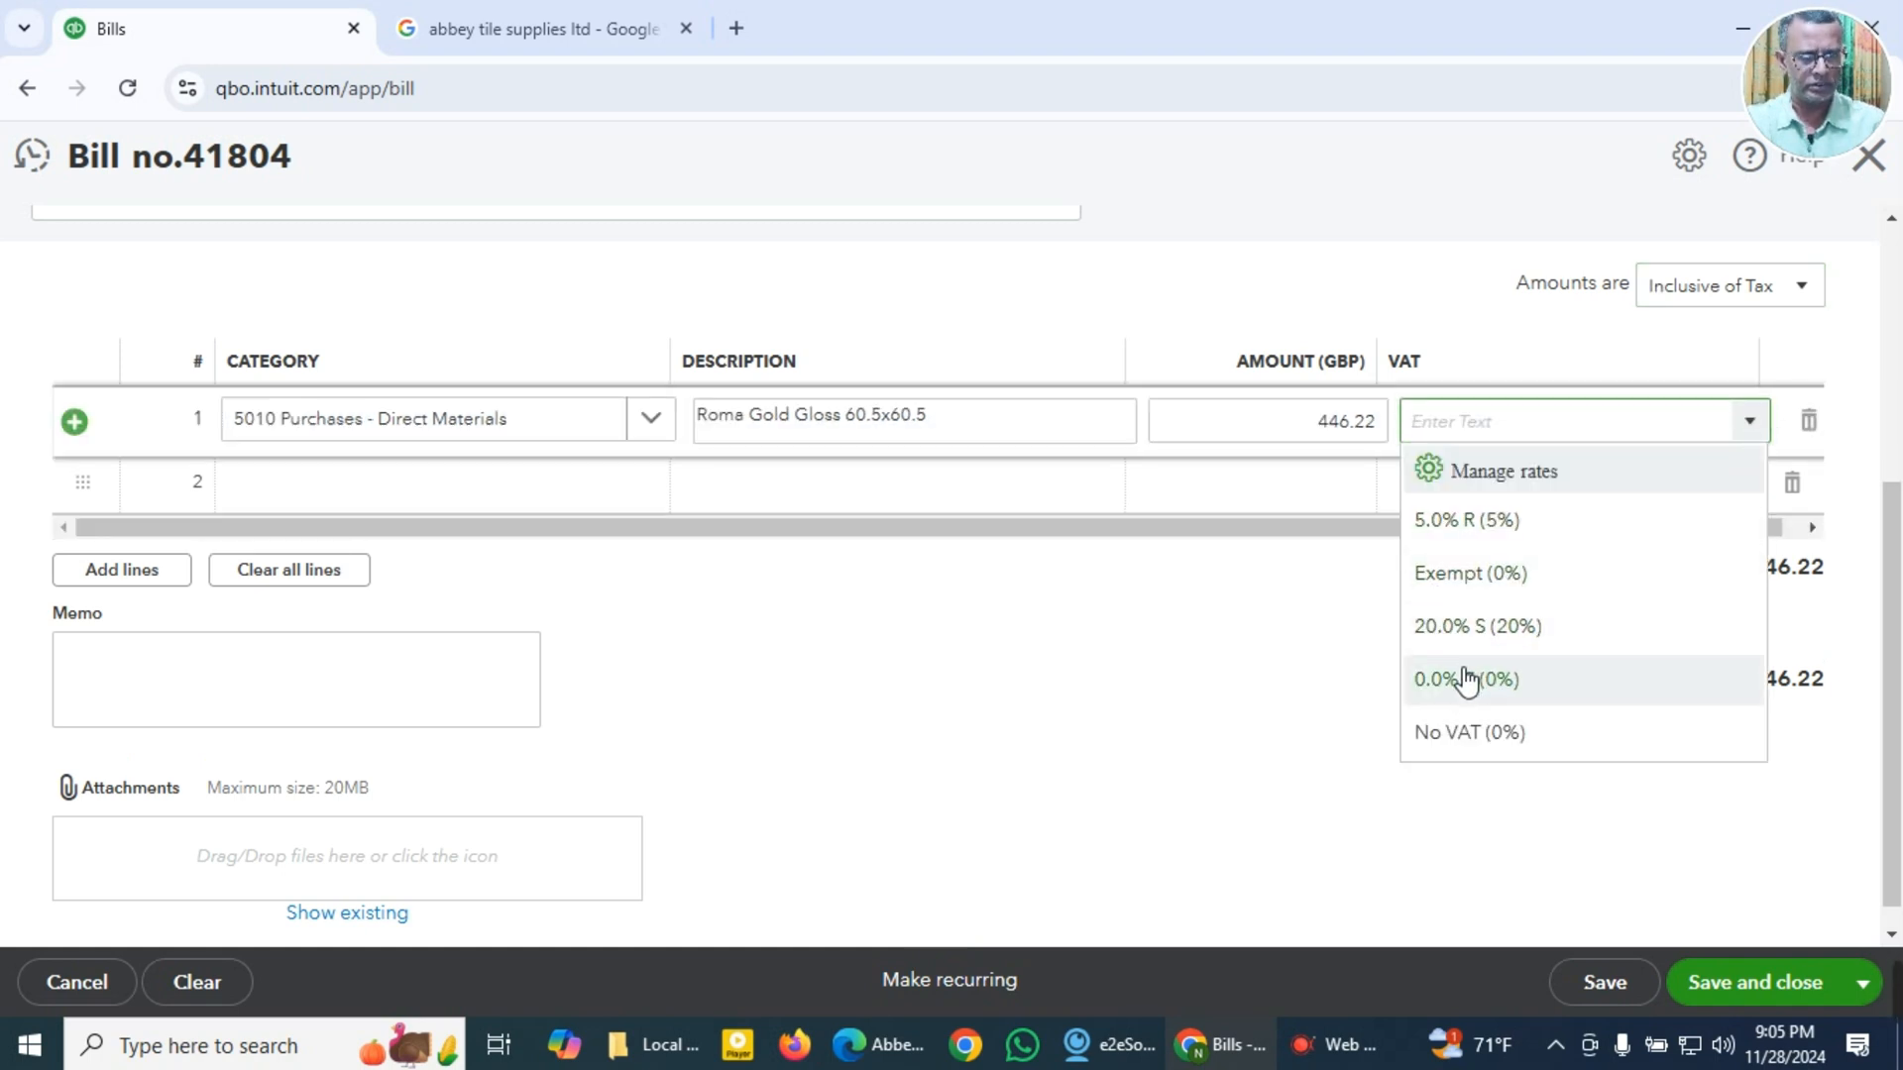
left_click(1484, 634)
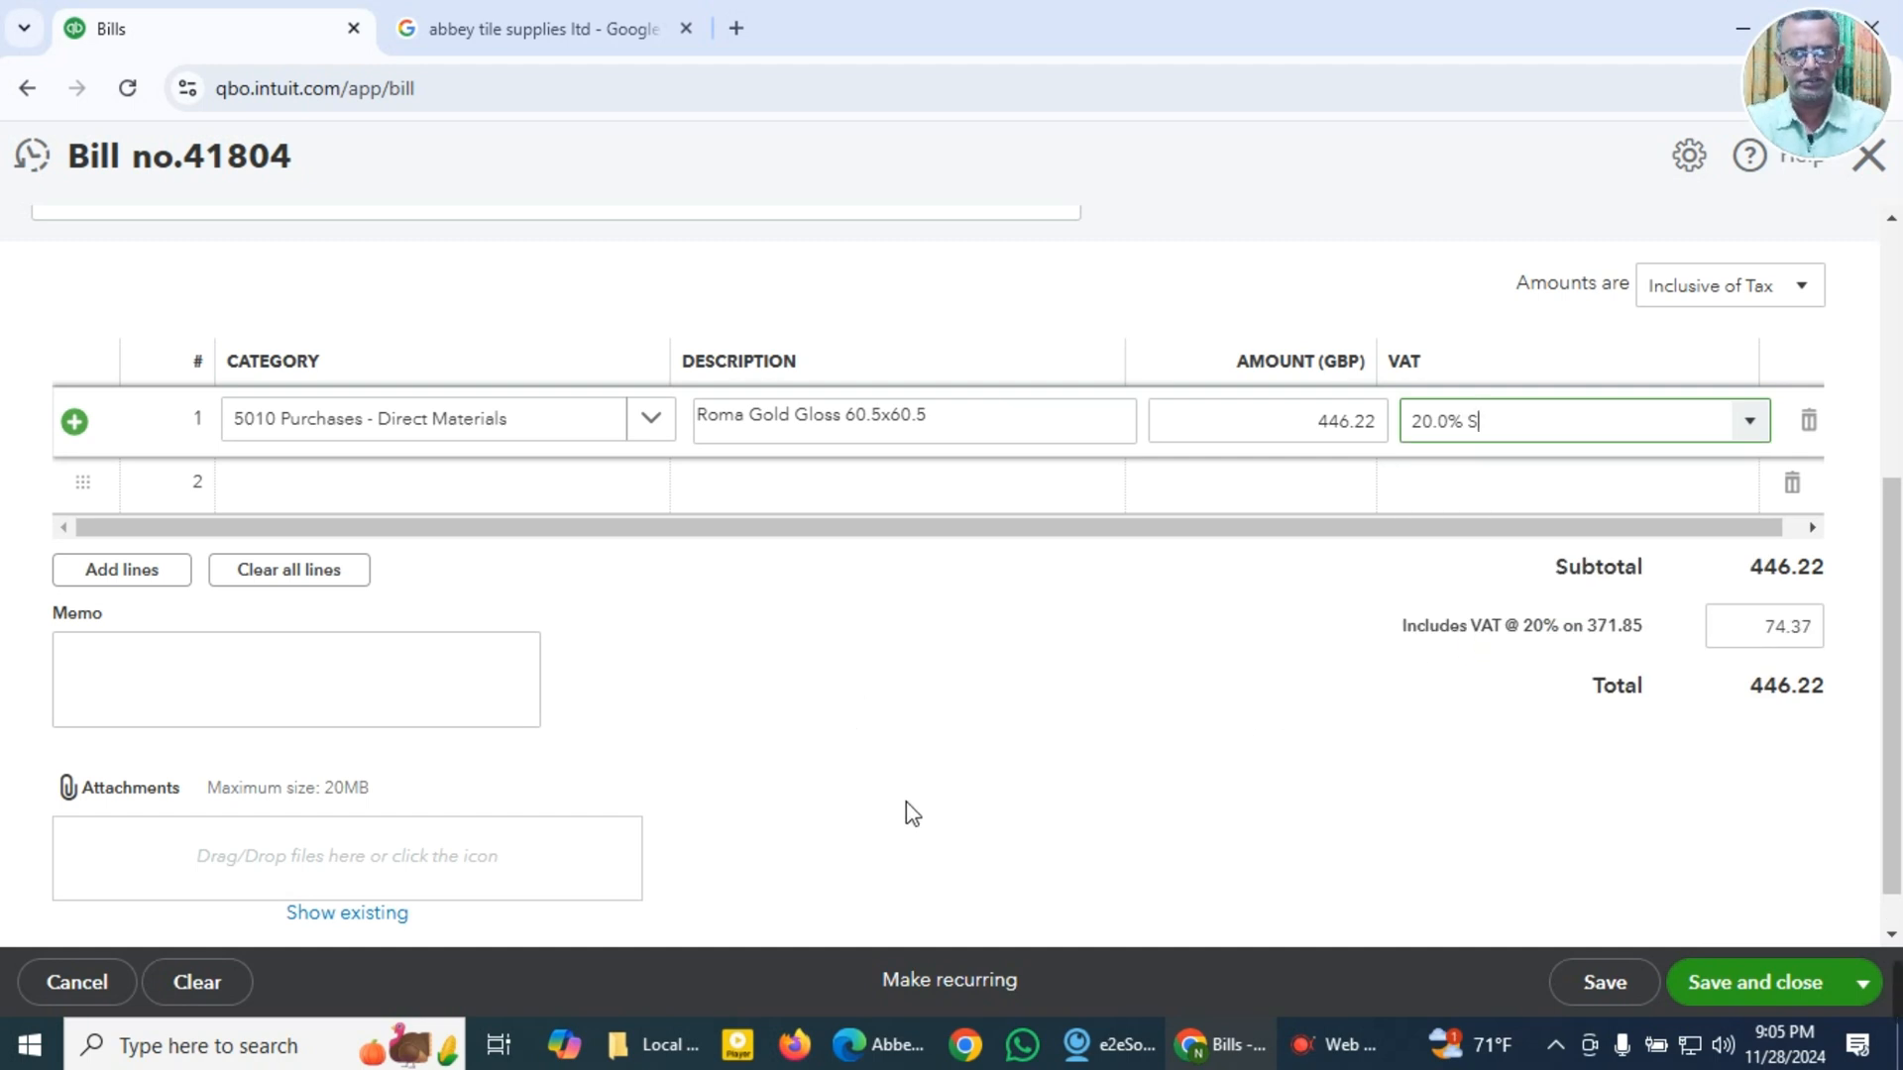
Step: Compare the net, VAT and total amounts on the Abbey Tile Supplies PDF invoice in Edge with the bill's figures
left_click(892, 1045)
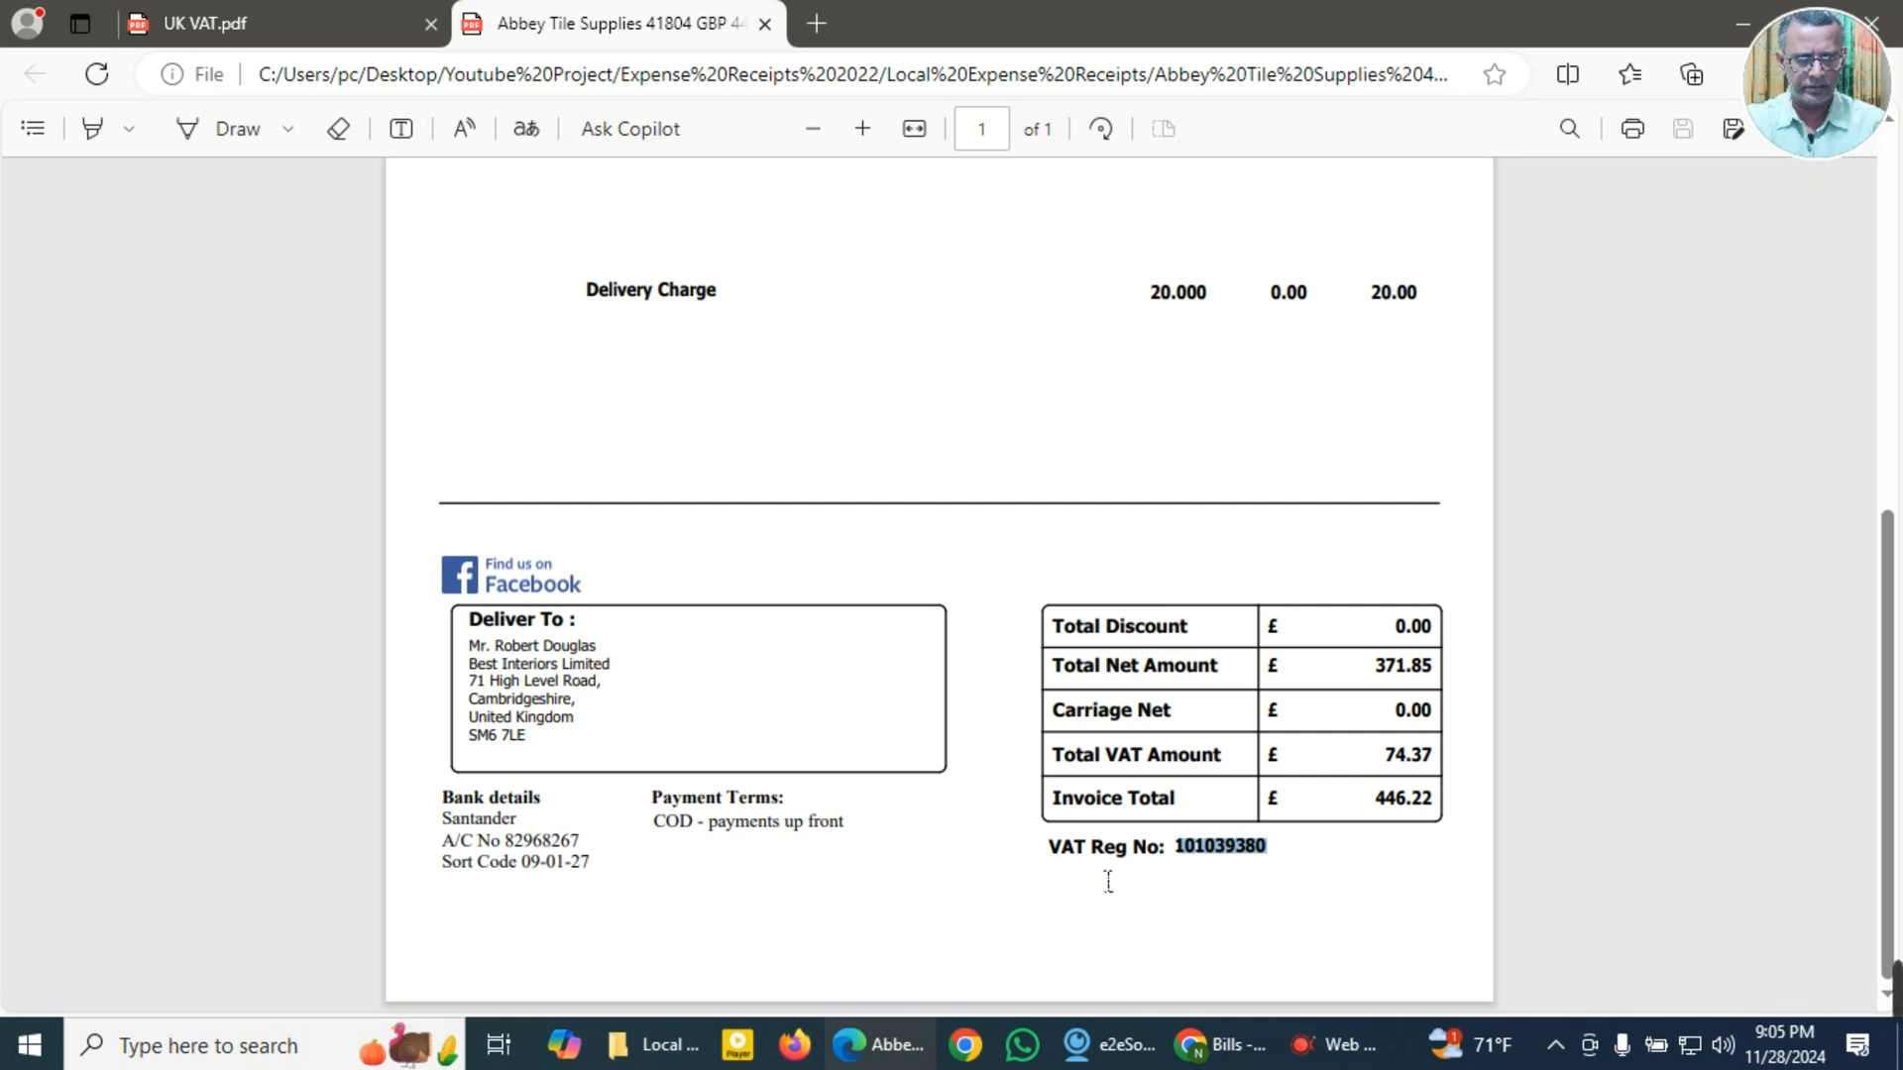
left_click(879, 890)
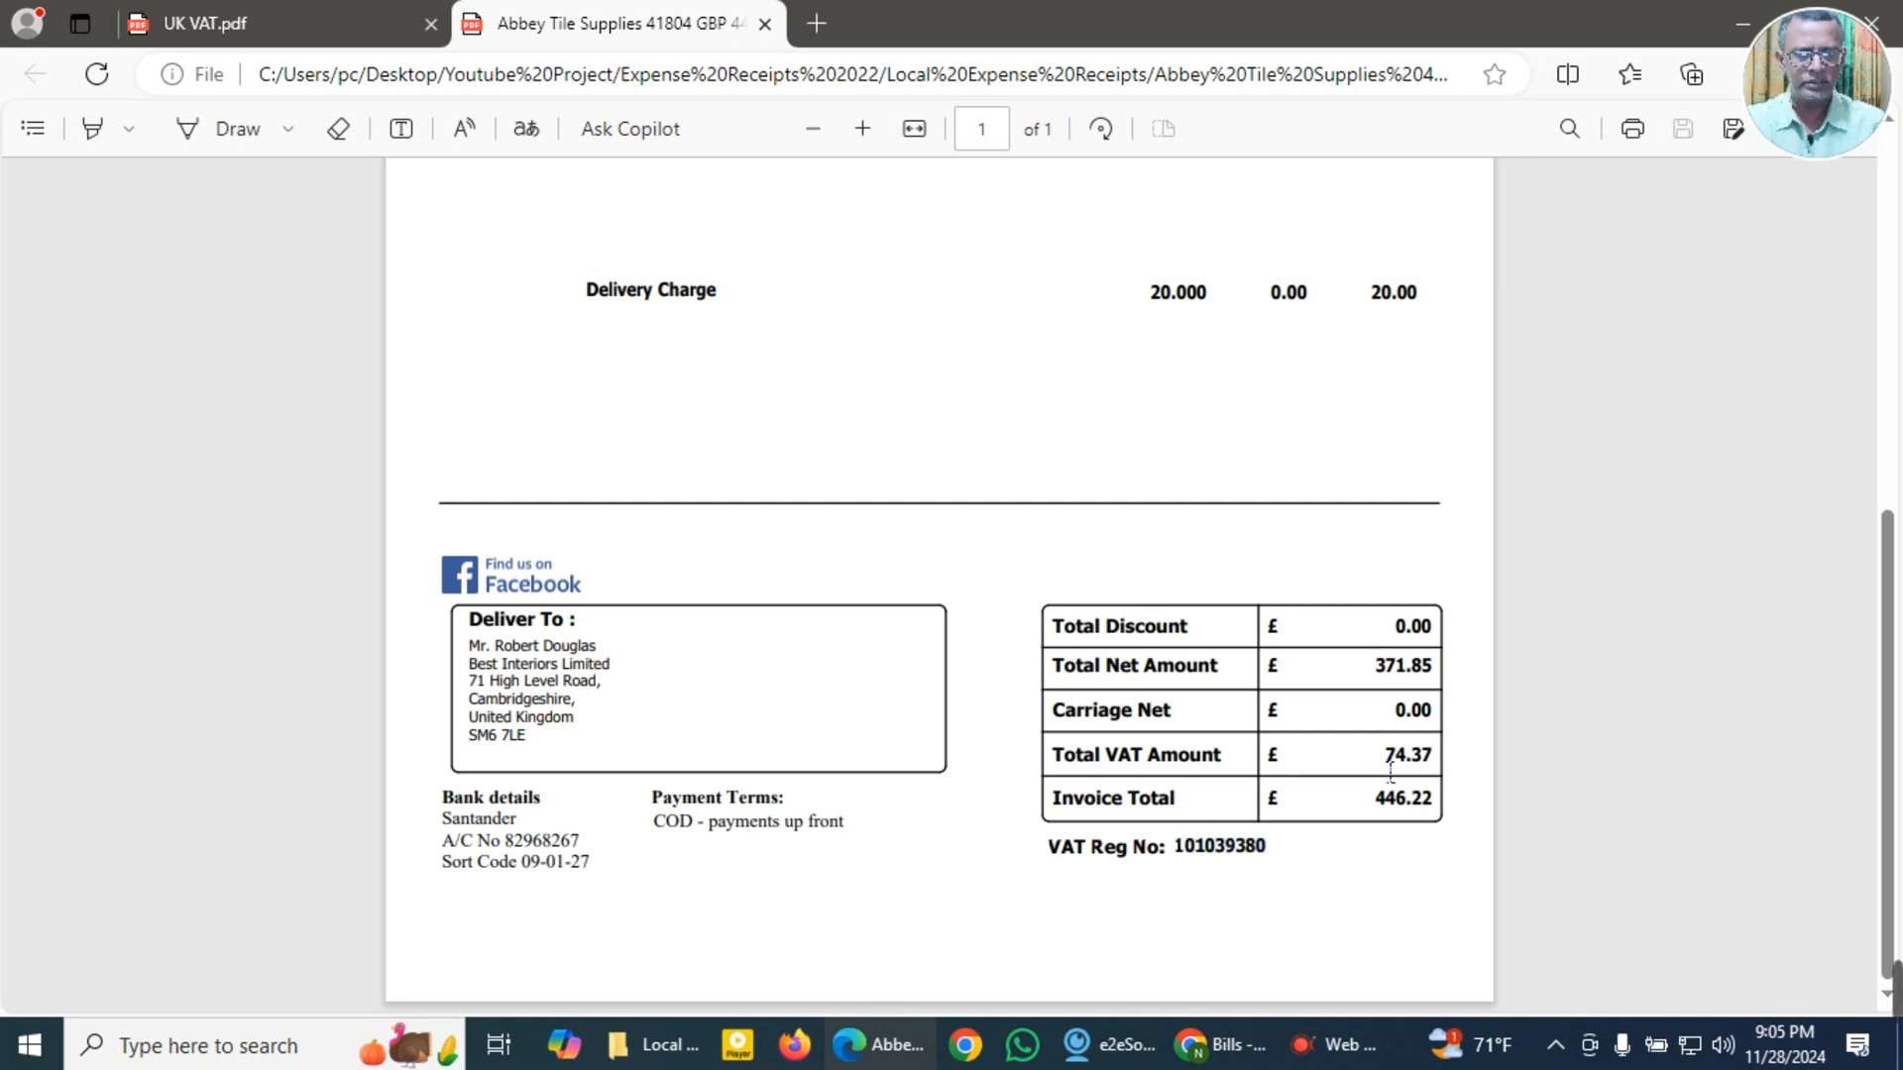
scroll(1391, 772, "up", 2)
scroll(1384, 771, "up", 4)
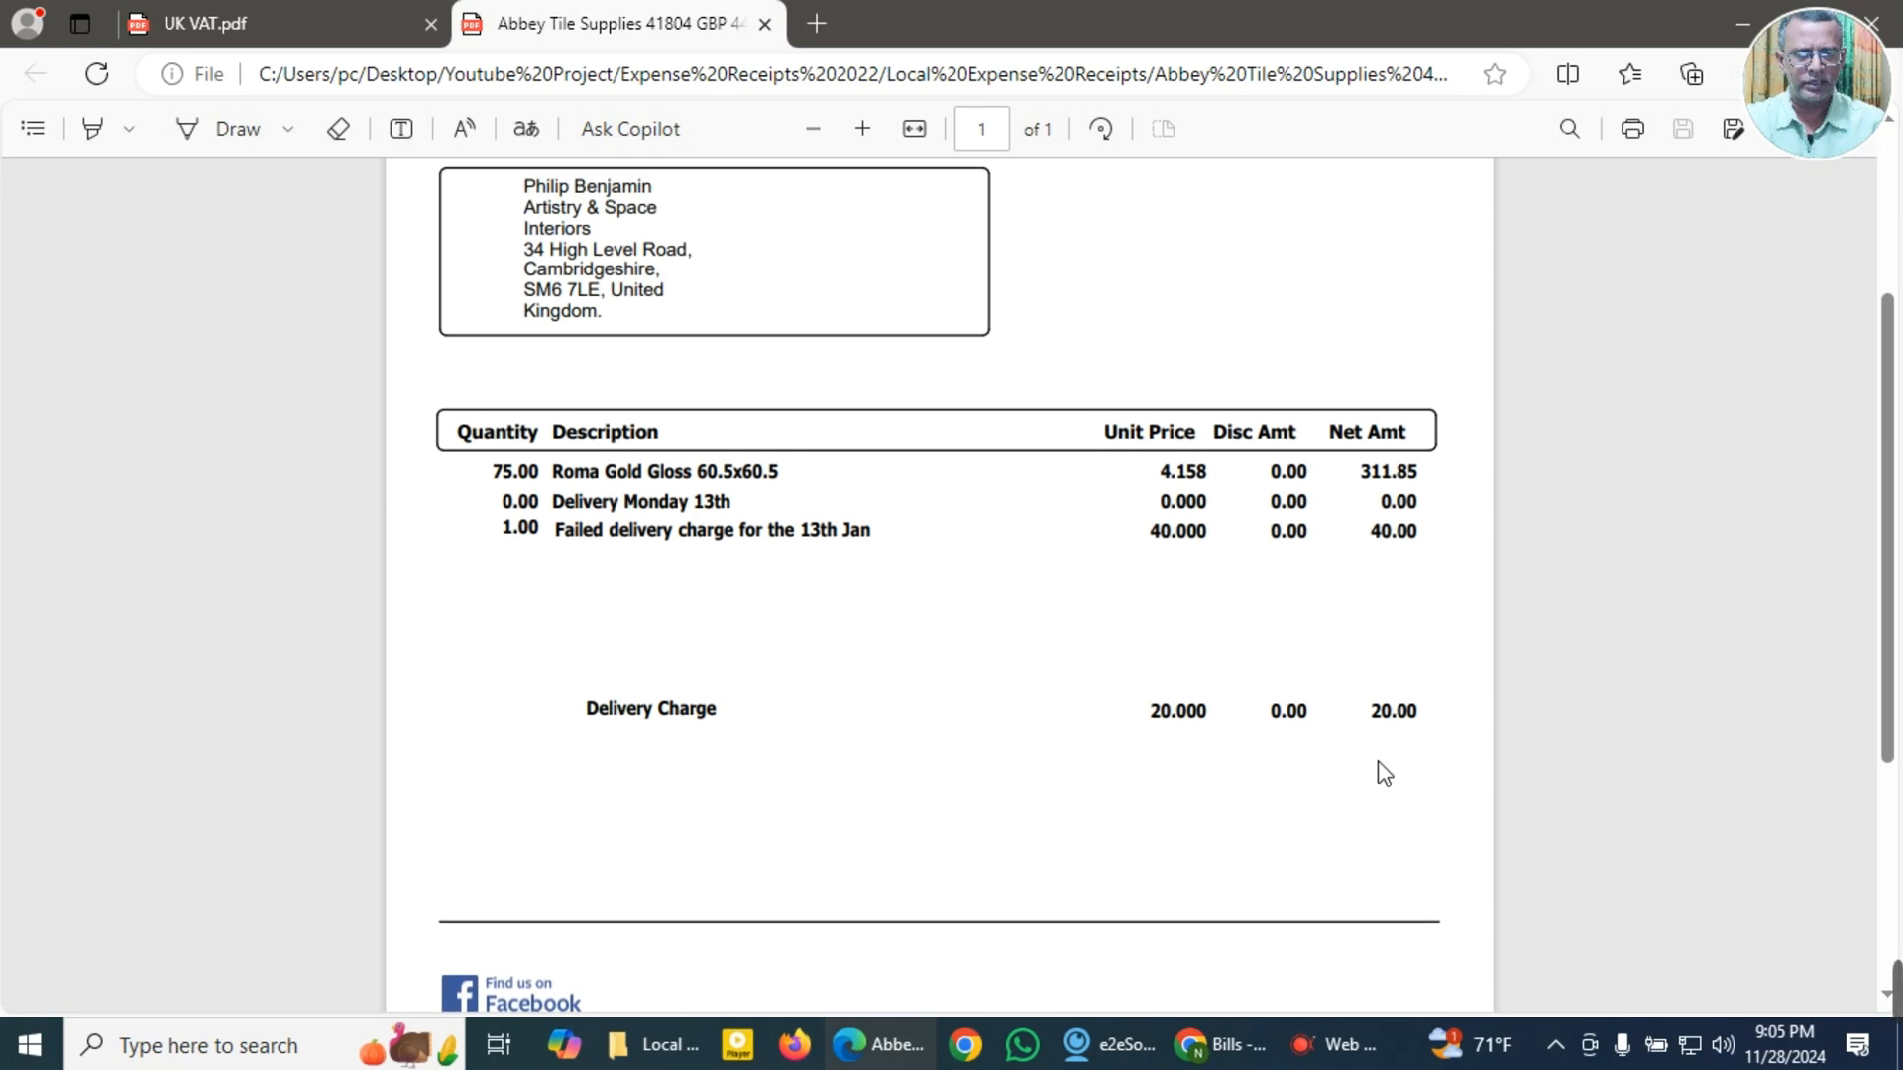
scroll(1385, 771, "down", 6)
scroll(1381, 765, "up", 6)
scroll(1384, 774, "down", 6)
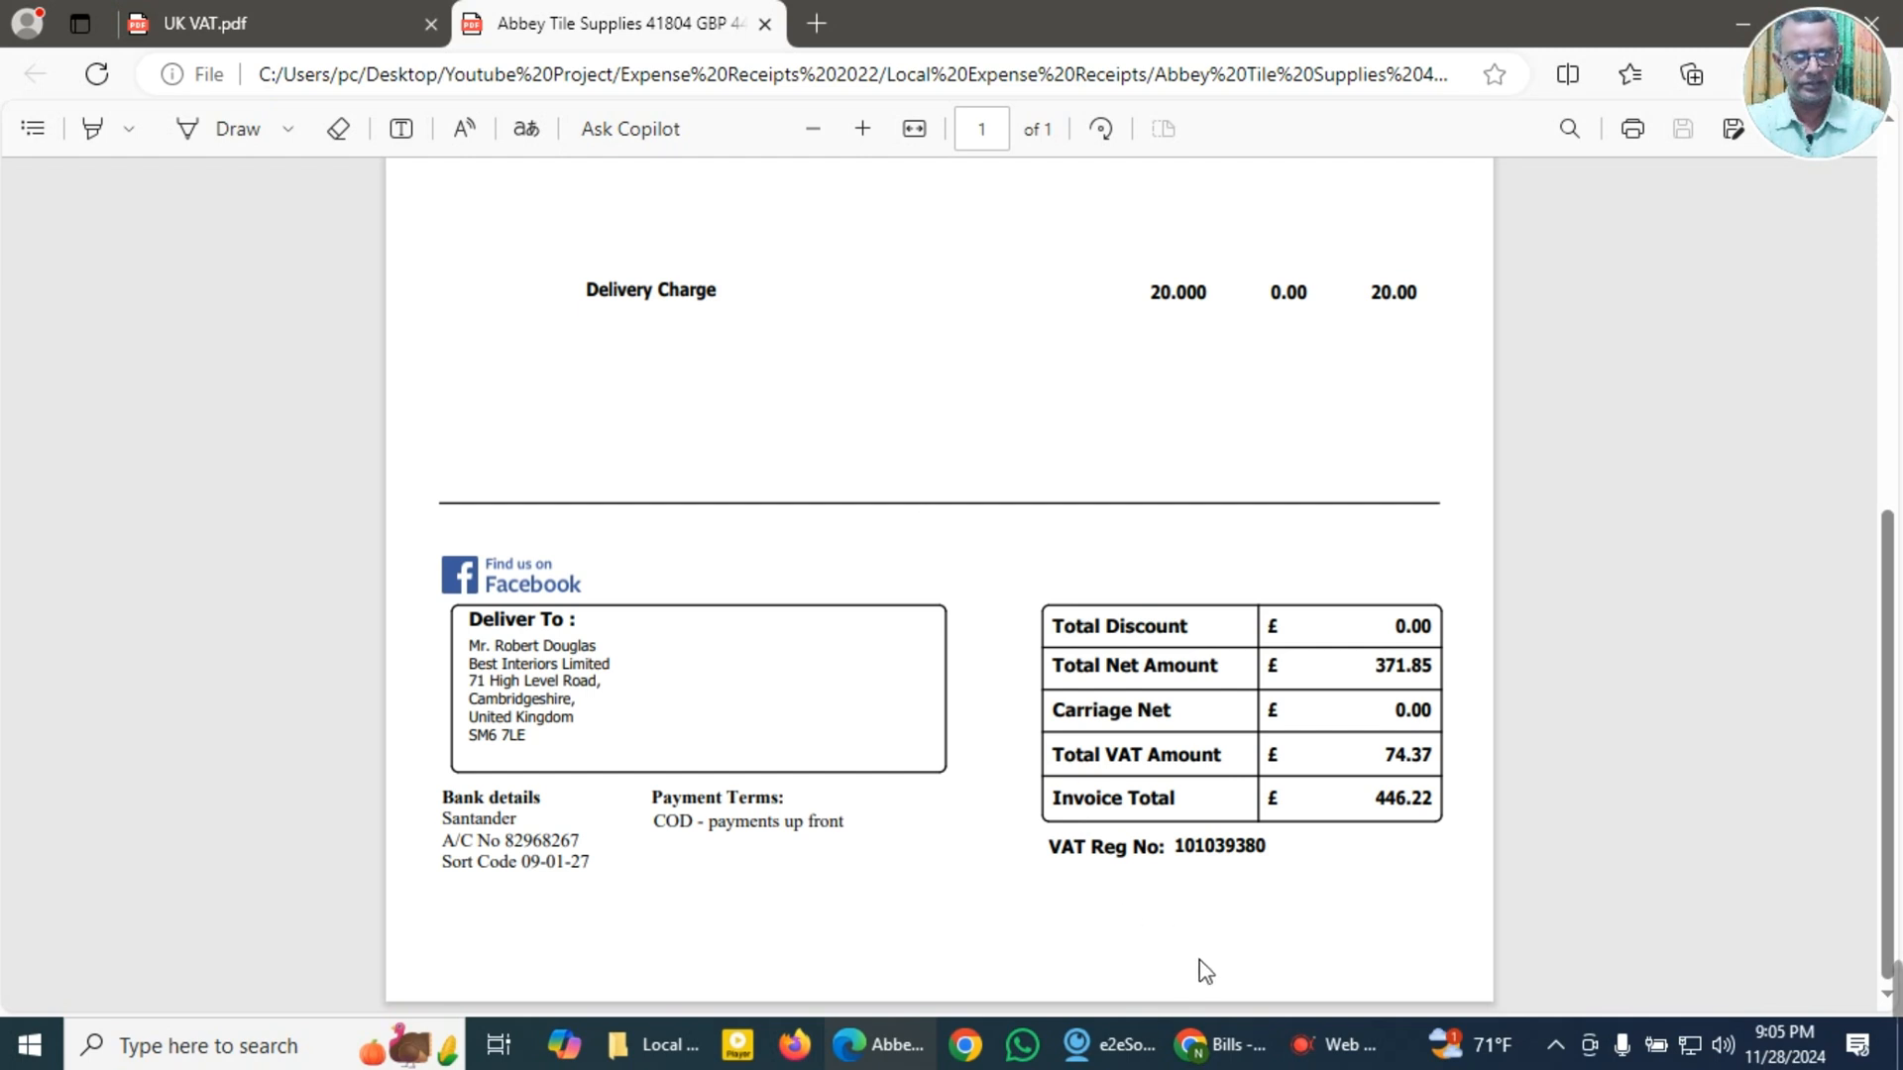
left_click(1221, 1045)
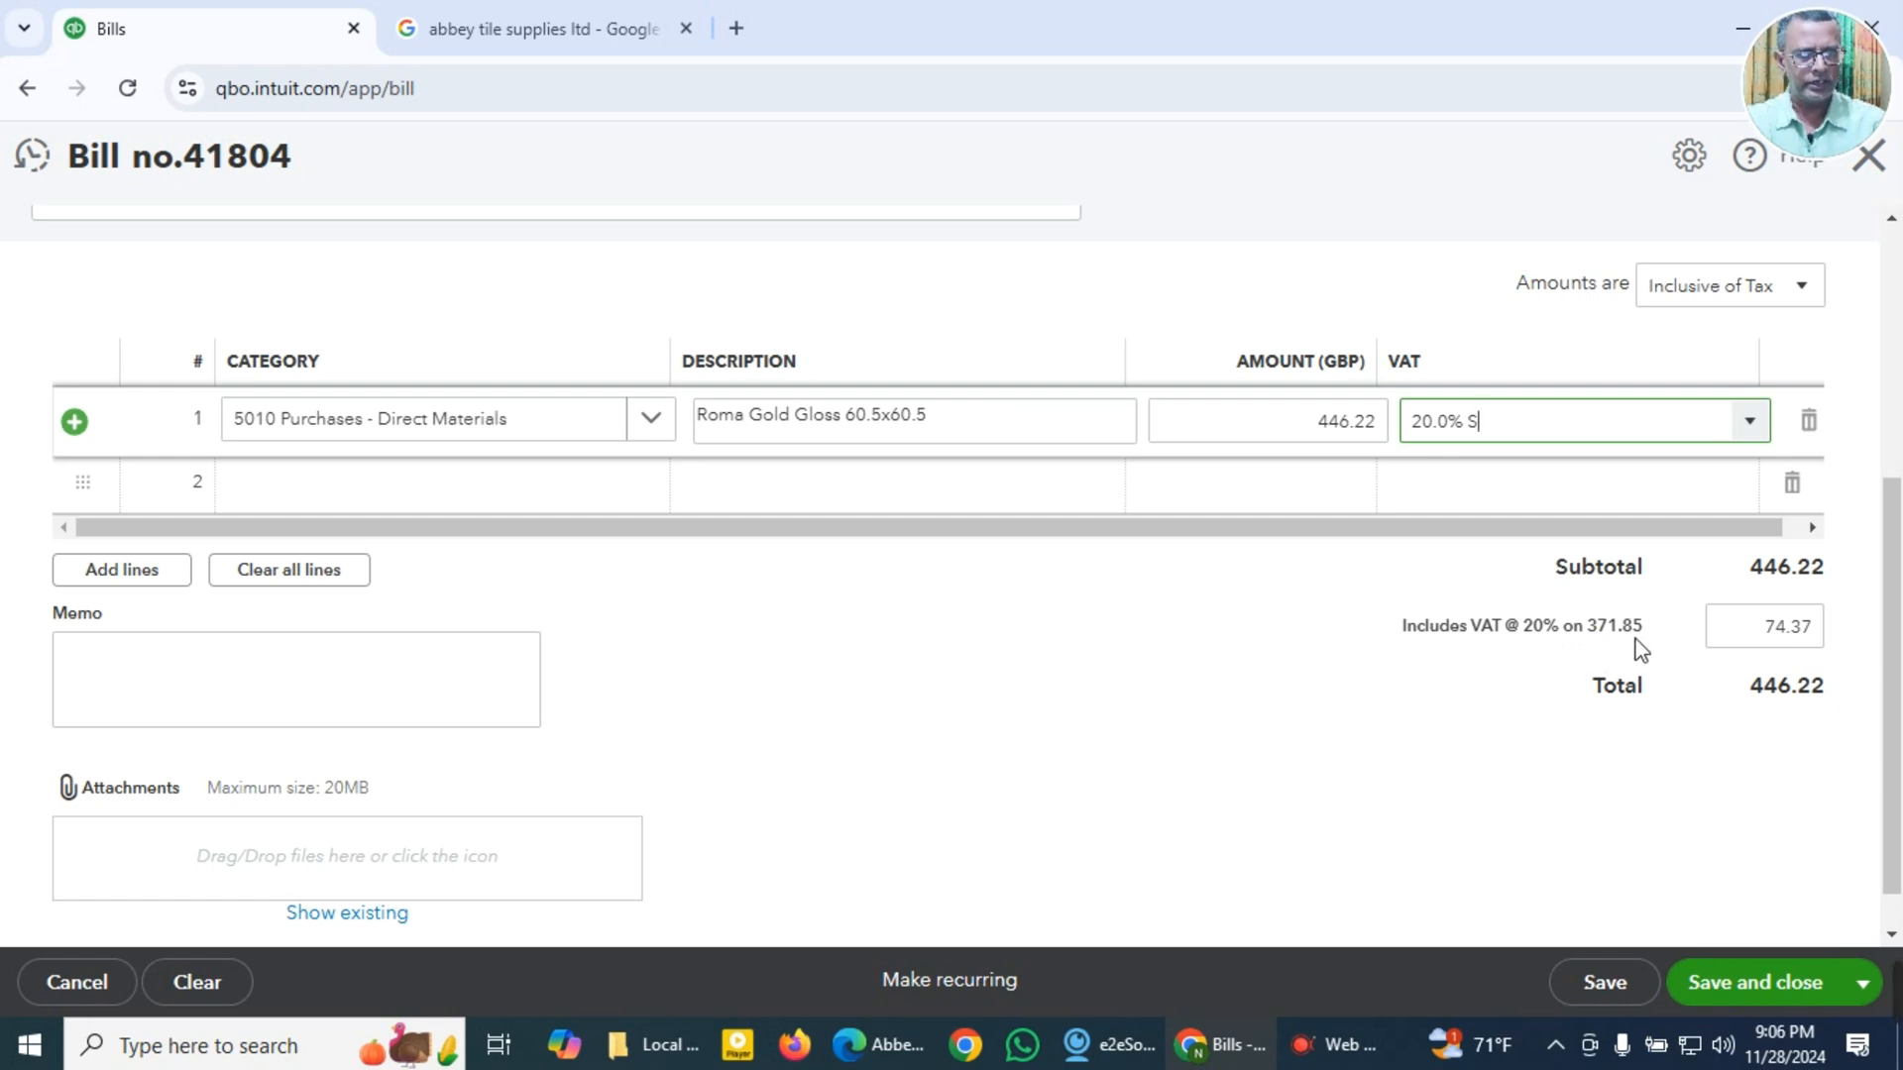
left_click(872, 1047)
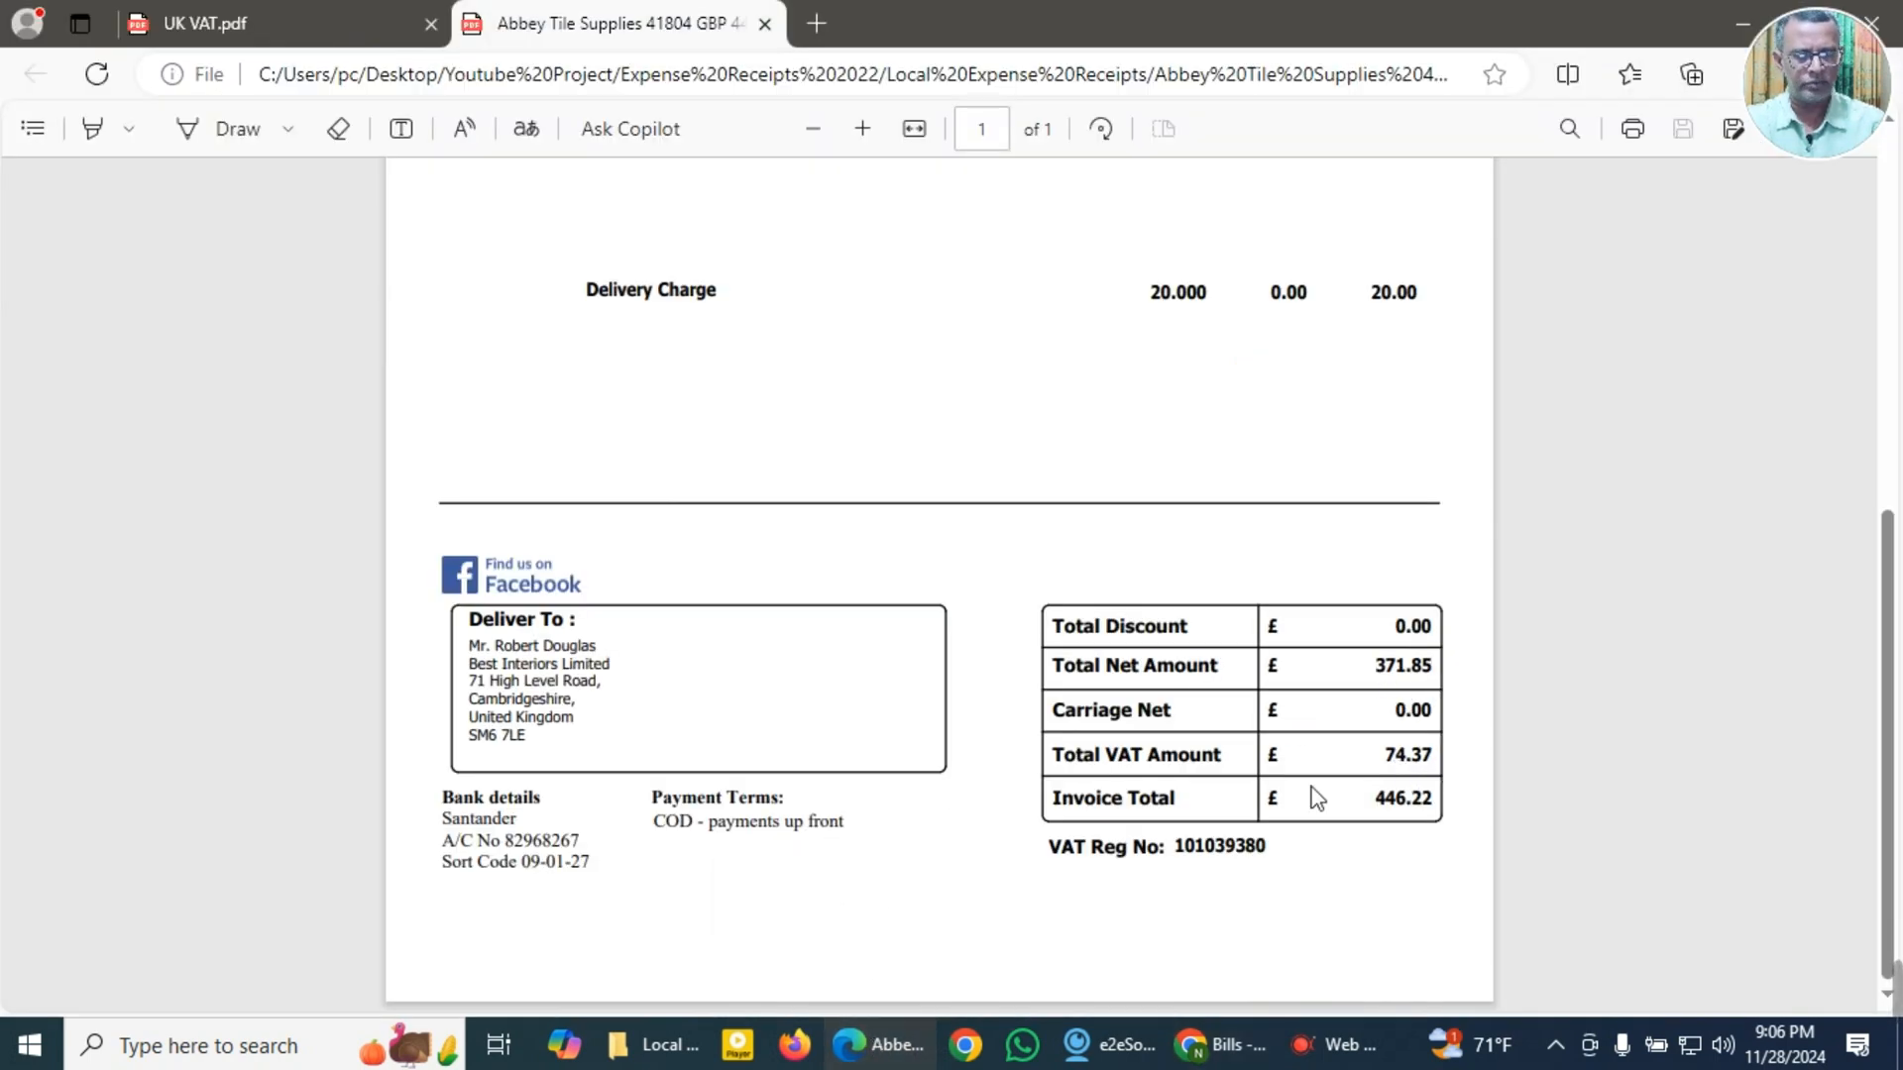
left_click(1219, 1047)
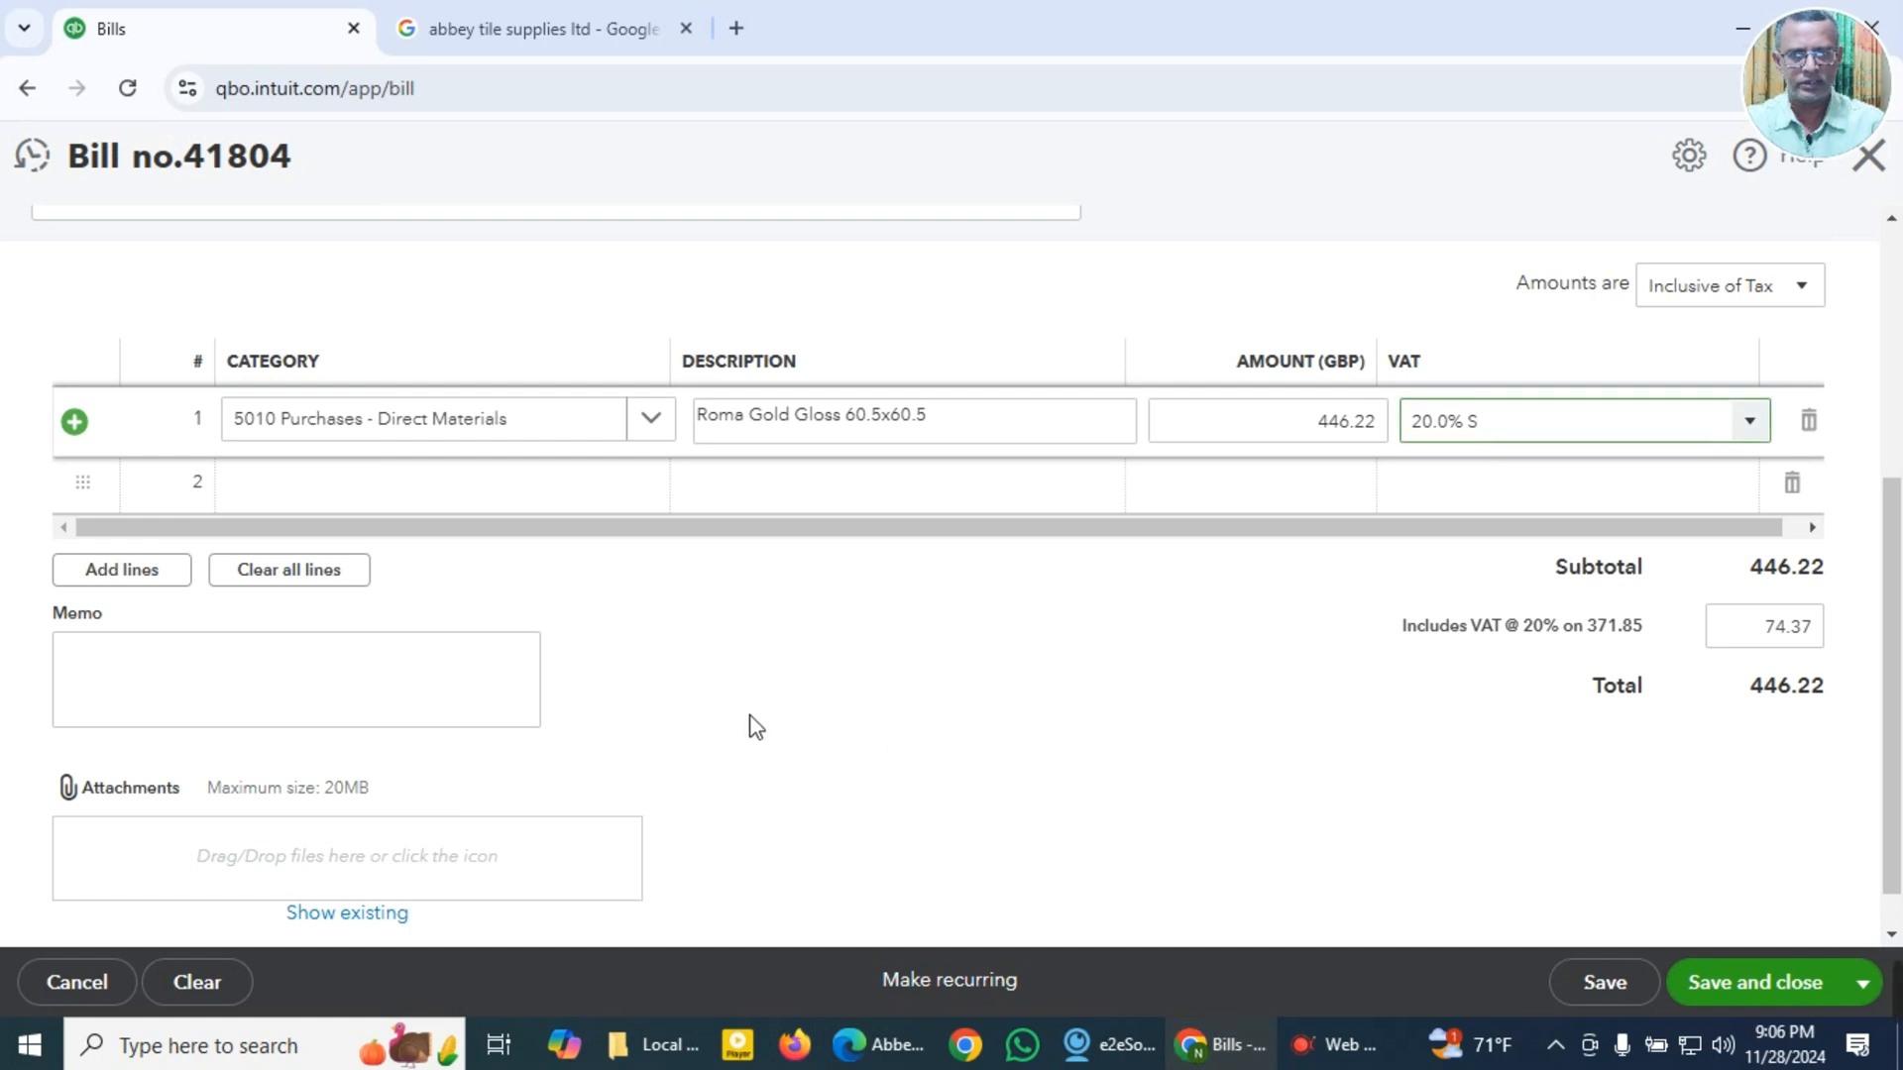
Step: Enter Roma Gold Gloss 60.5x60.5 as the bill's memo
scroll(752, 725, "down", 1)
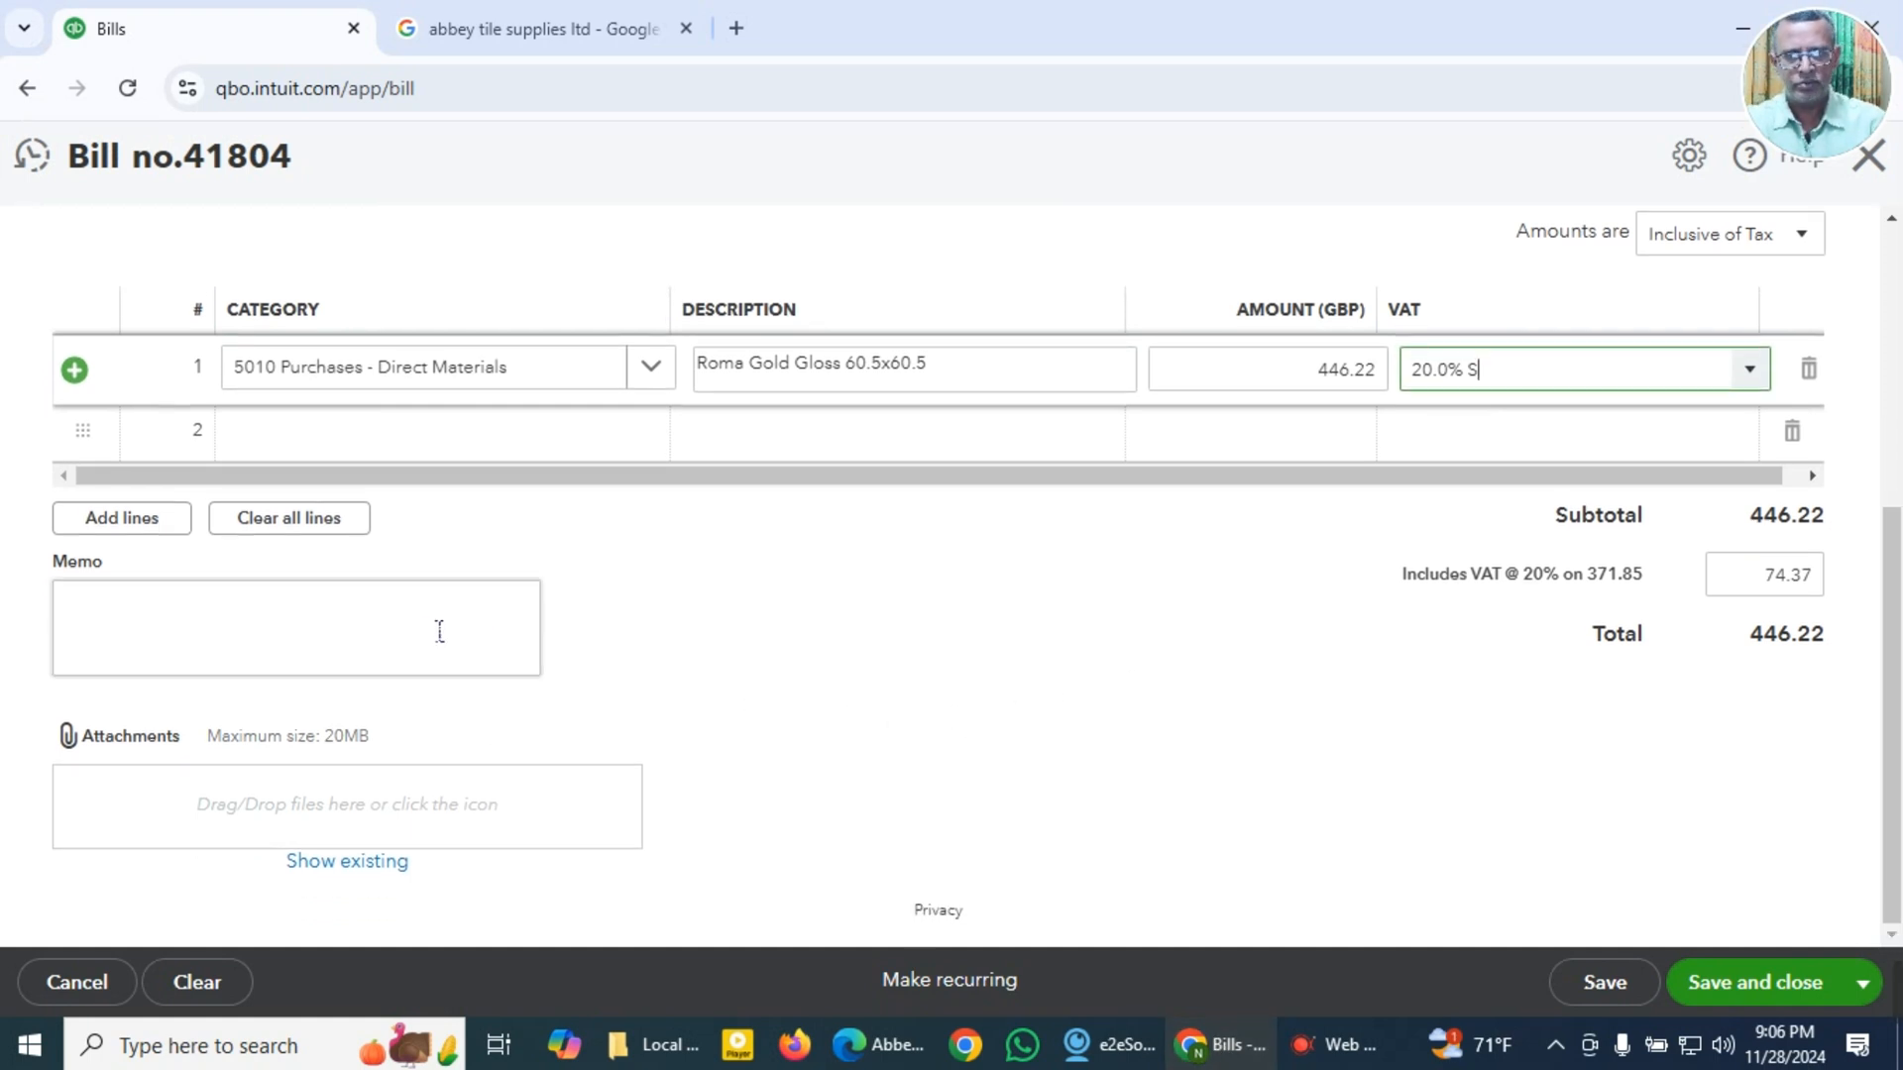
left_click(398, 639)
key("super+v")
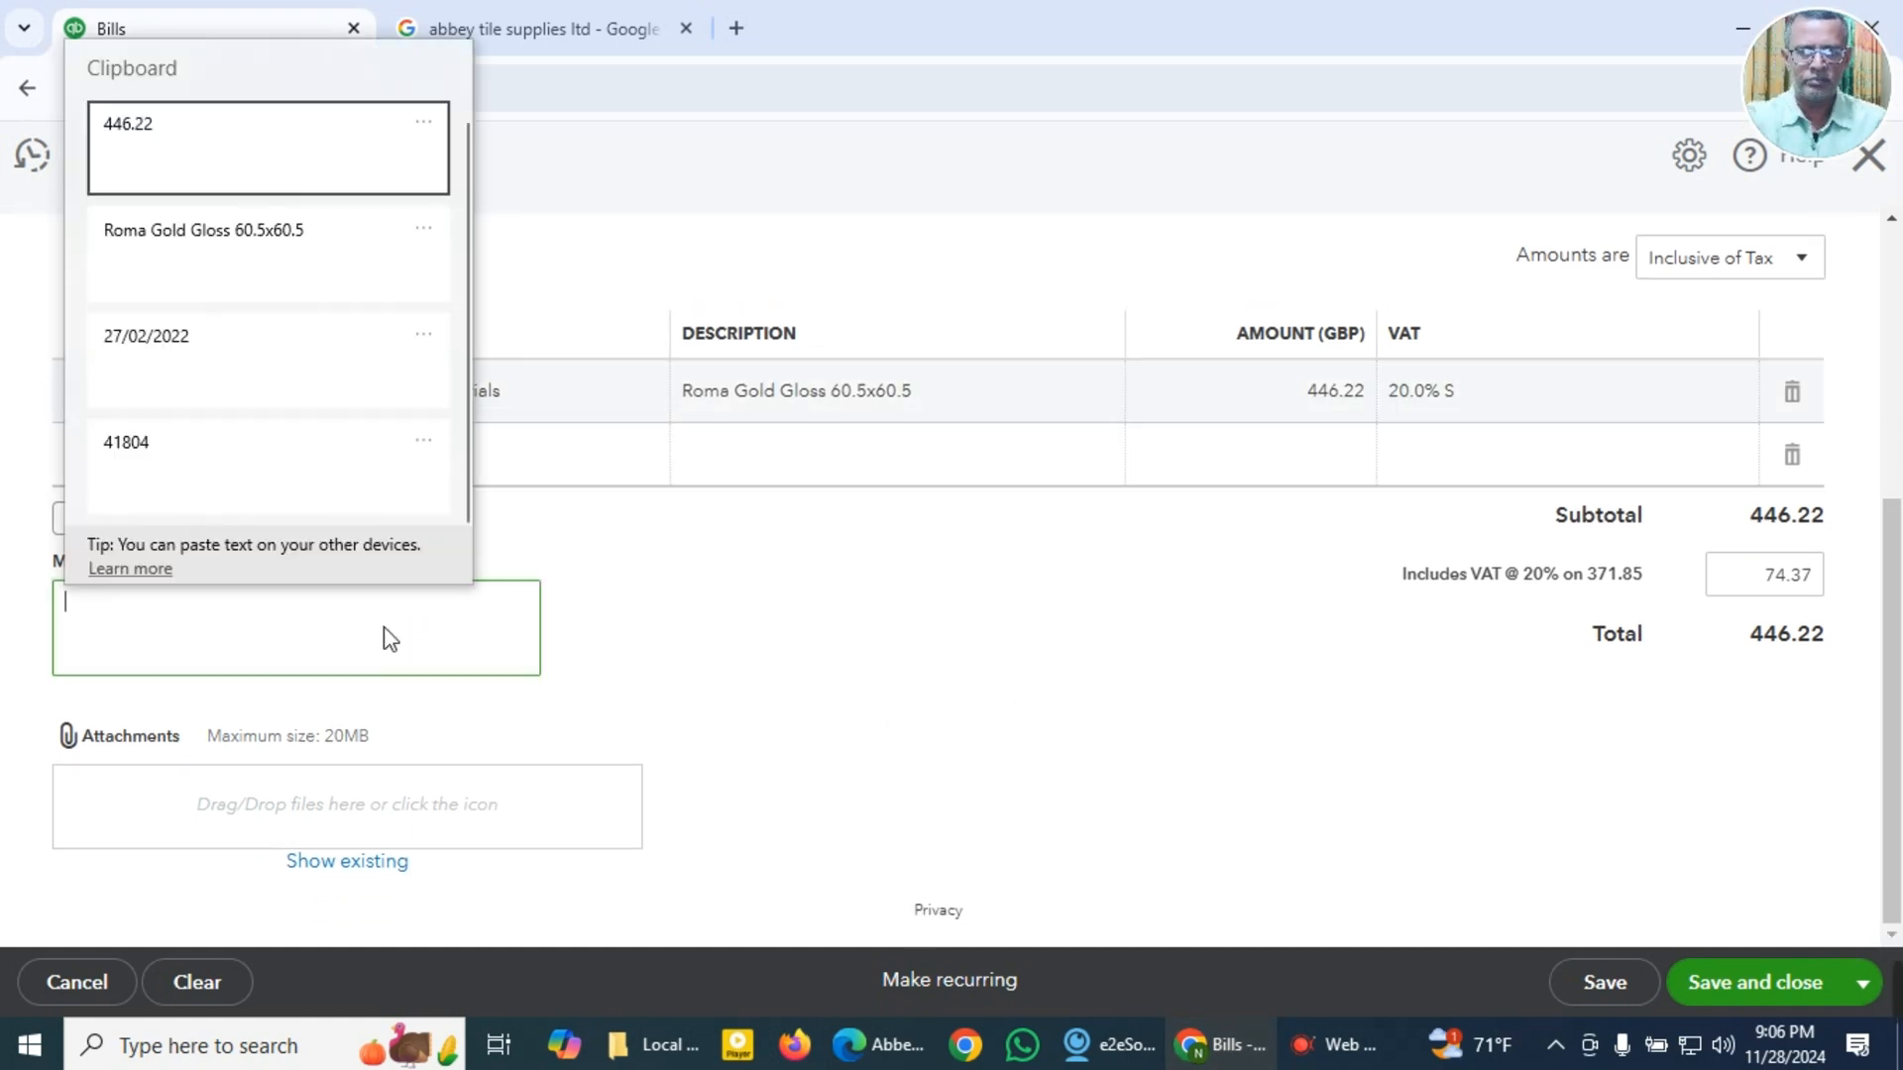
left_click(221, 242)
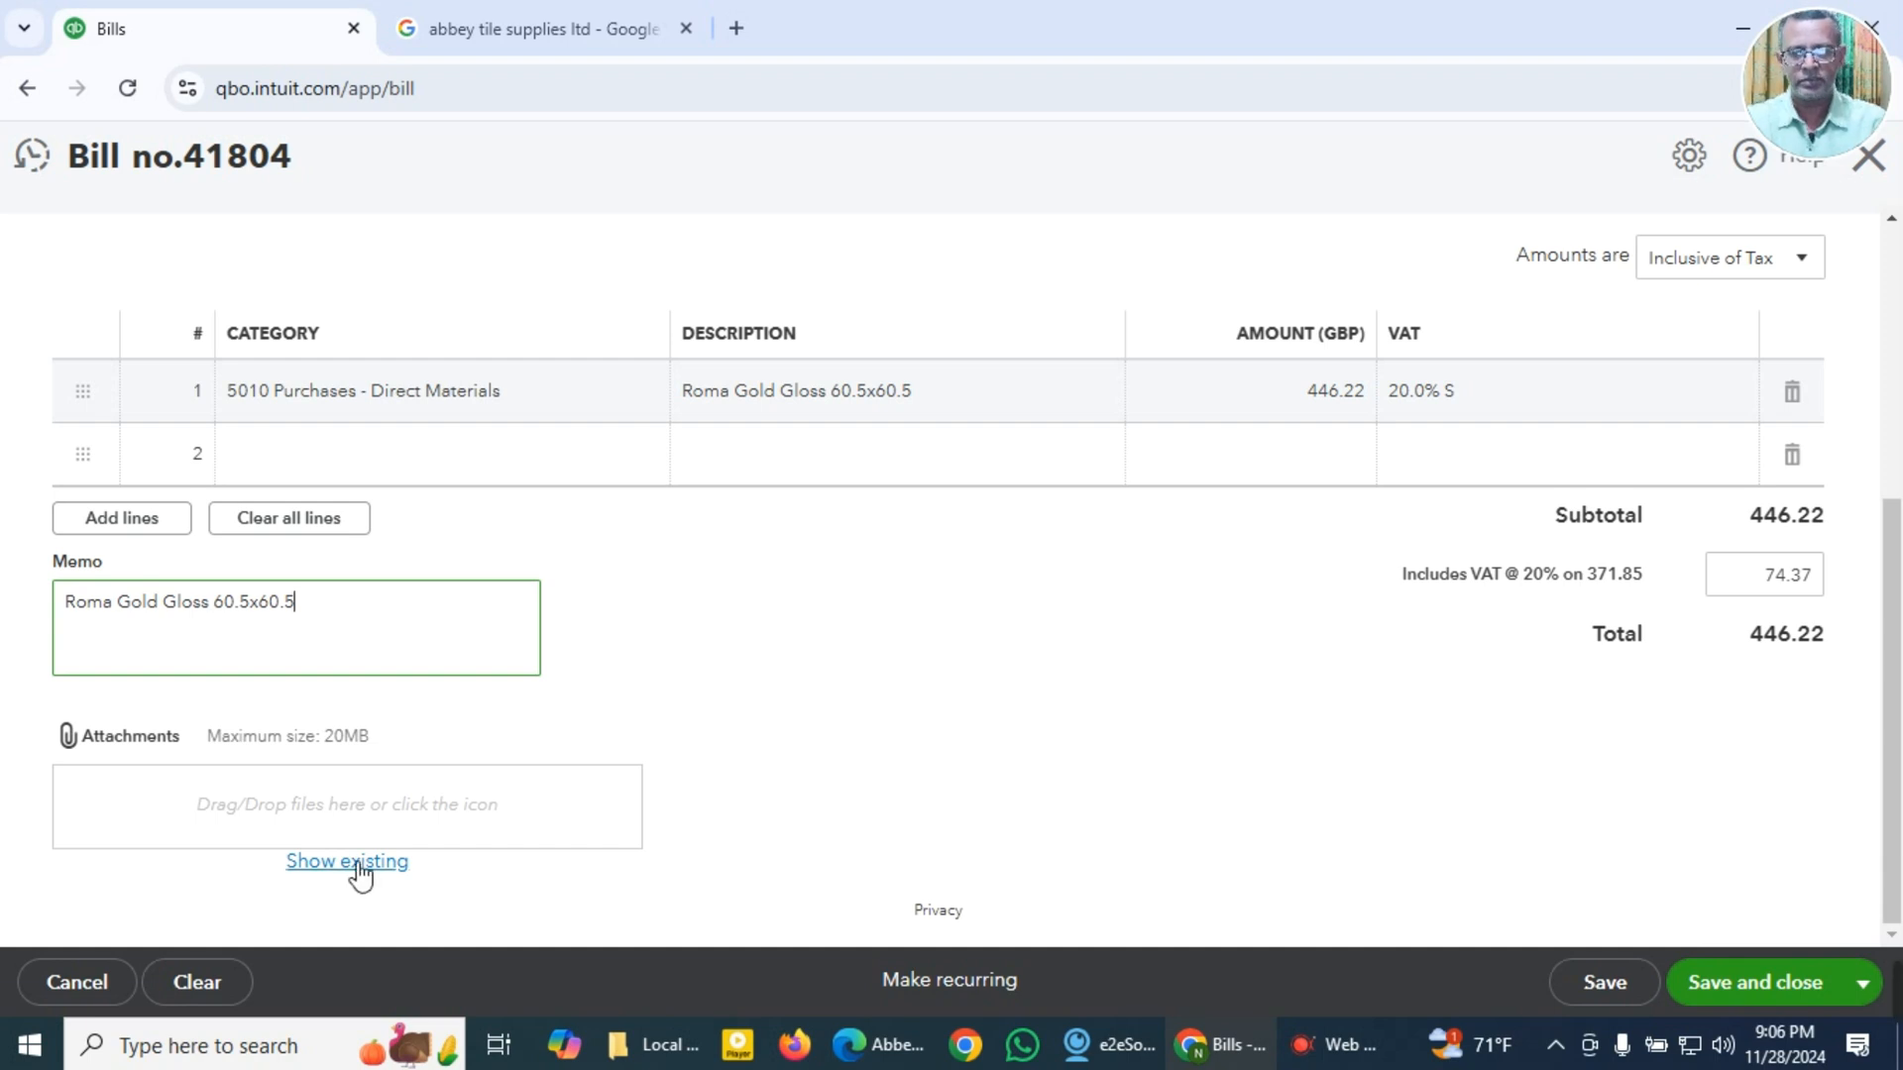
Step: Attach Abbey Tile Supplies 41804 GBP 446.22.pdf from the Local Expense Receipts folder inside Expense Receipts 2022 to the bill
left_click(319, 812)
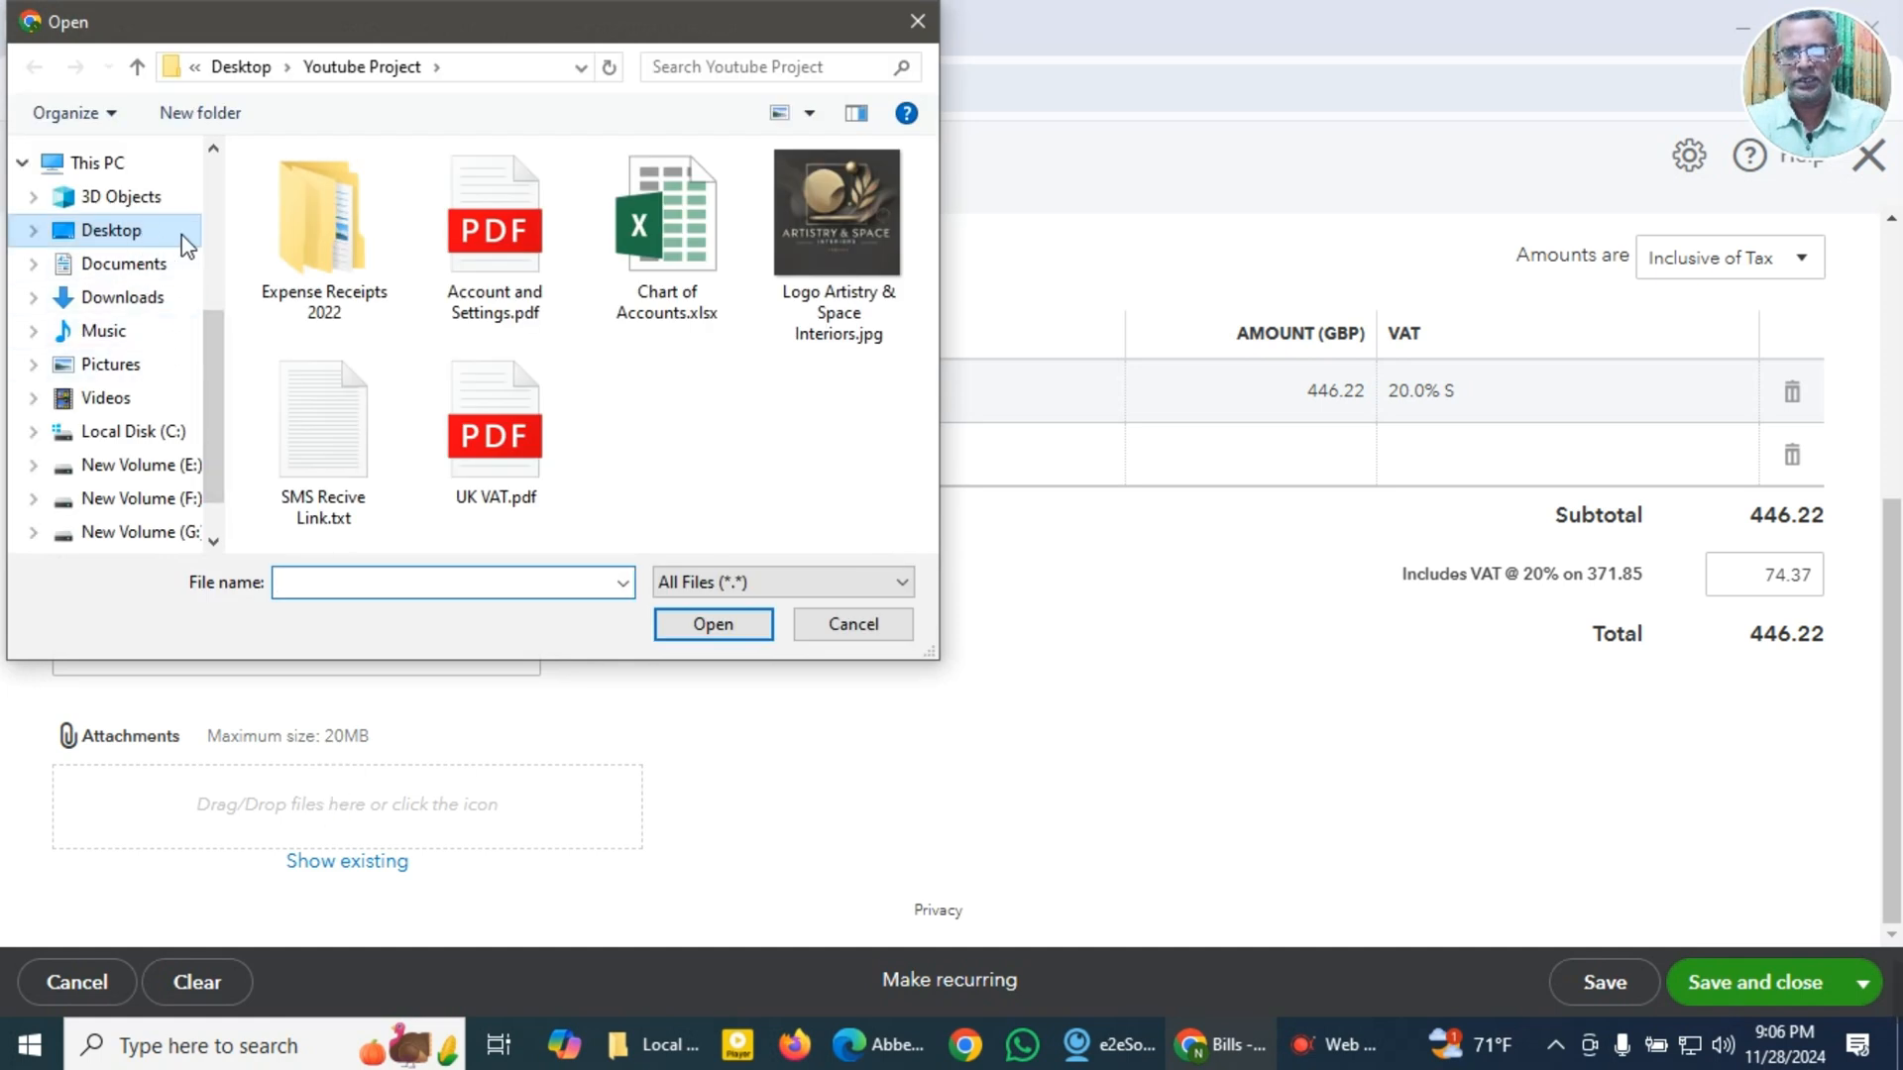
double_click(329, 224)
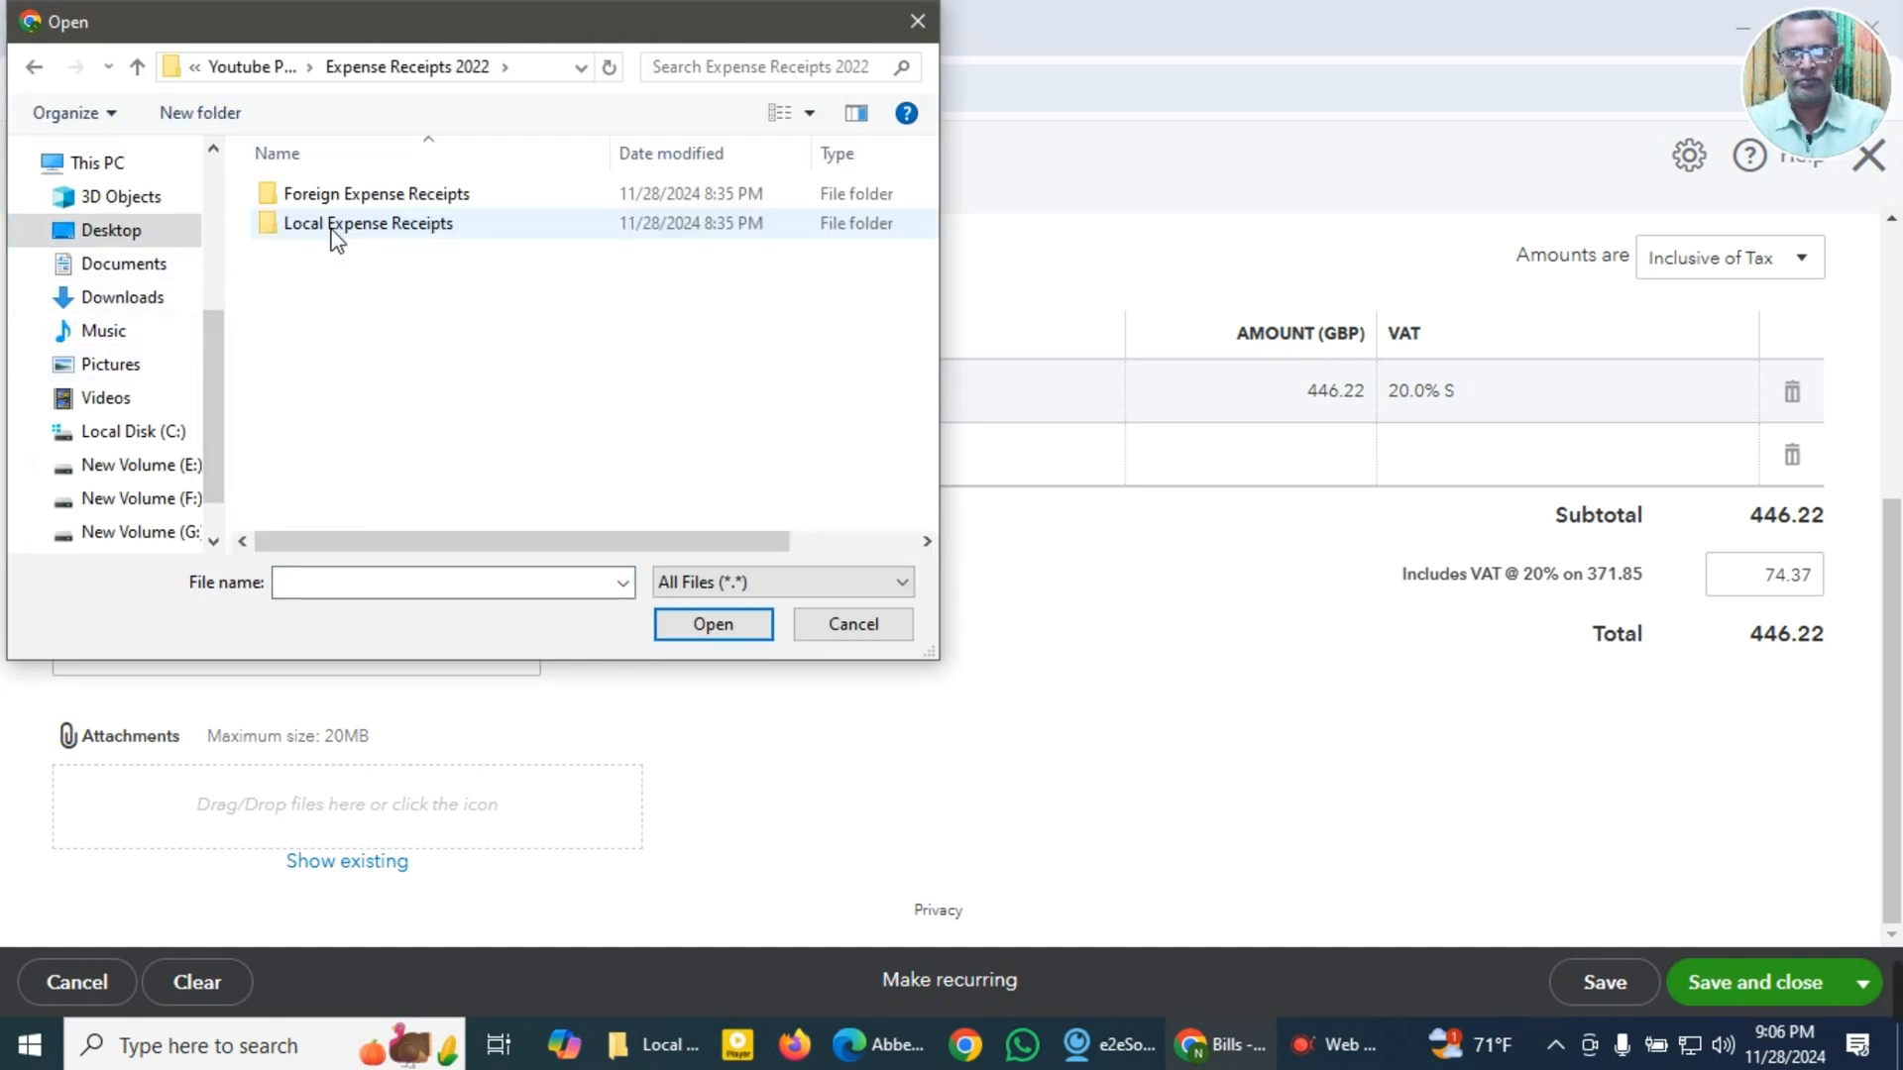
double_click(329, 224)
left_click(347, 194)
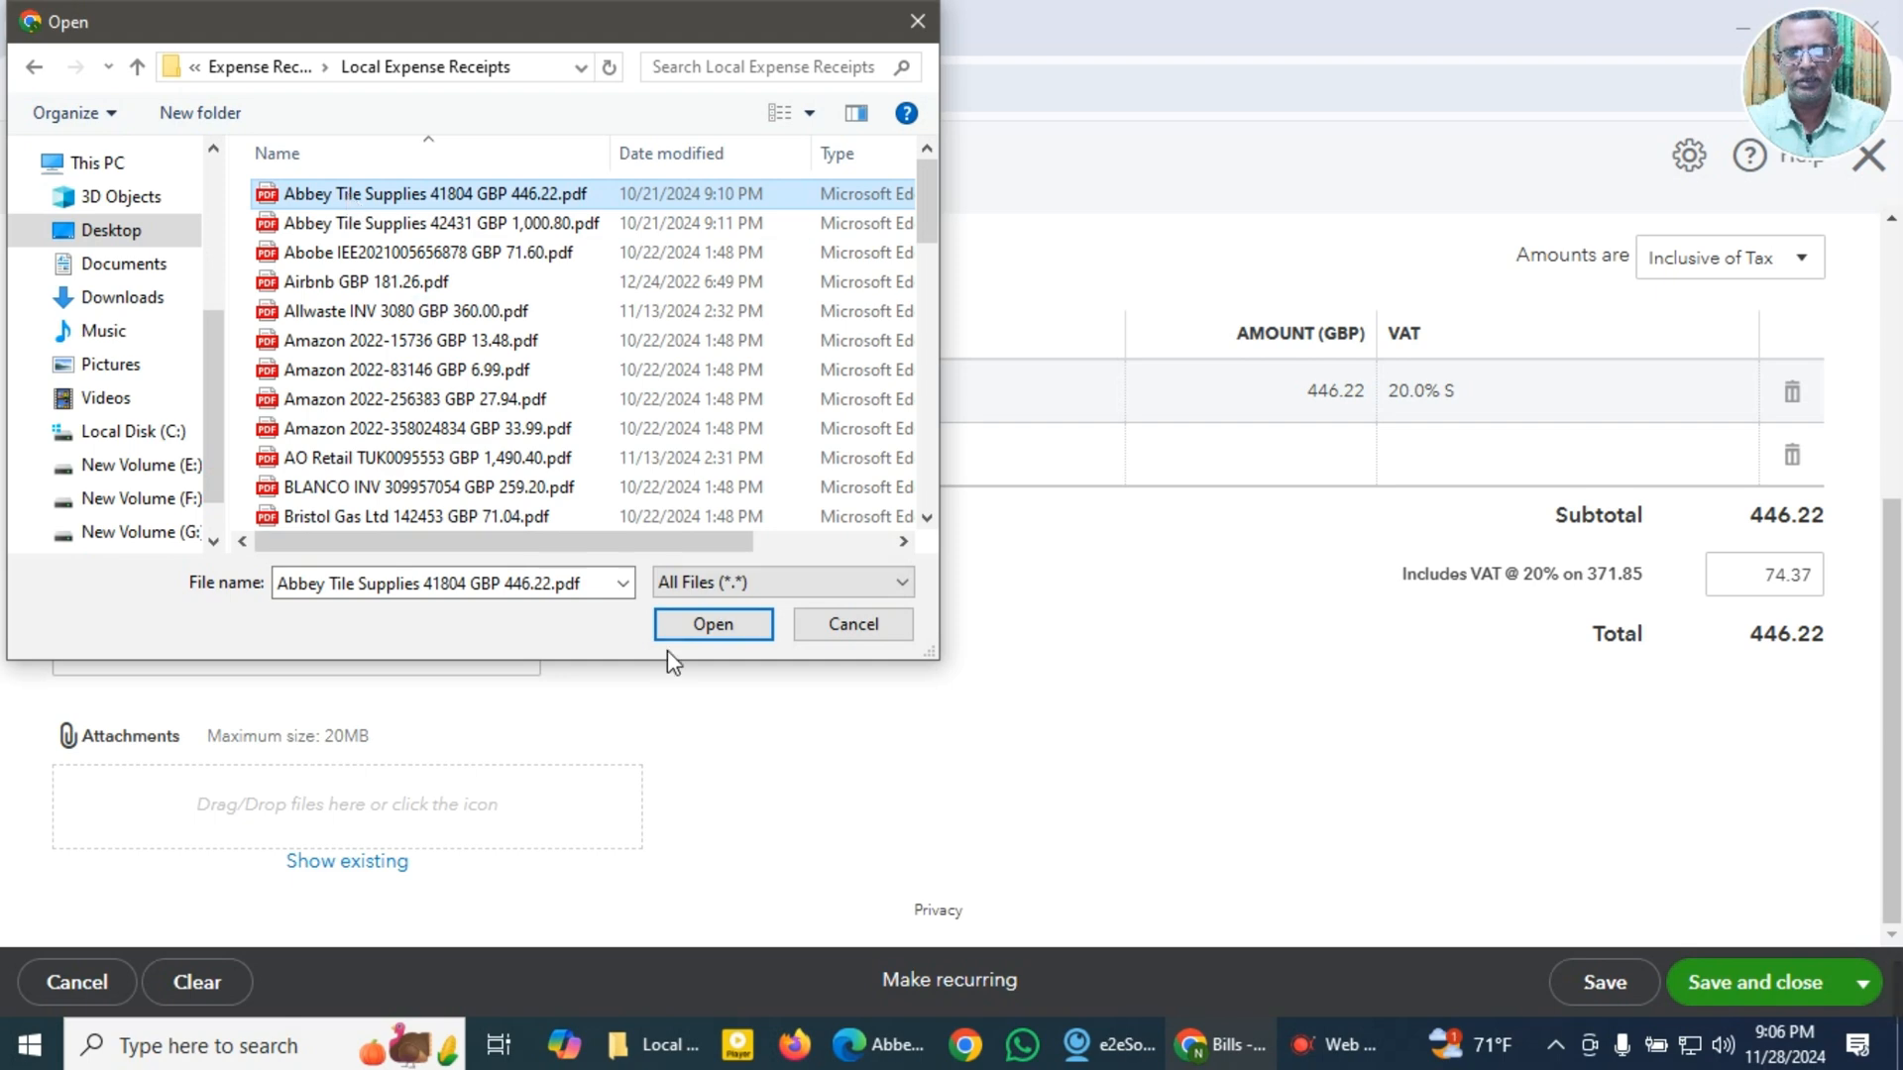
left_click(702, 628)
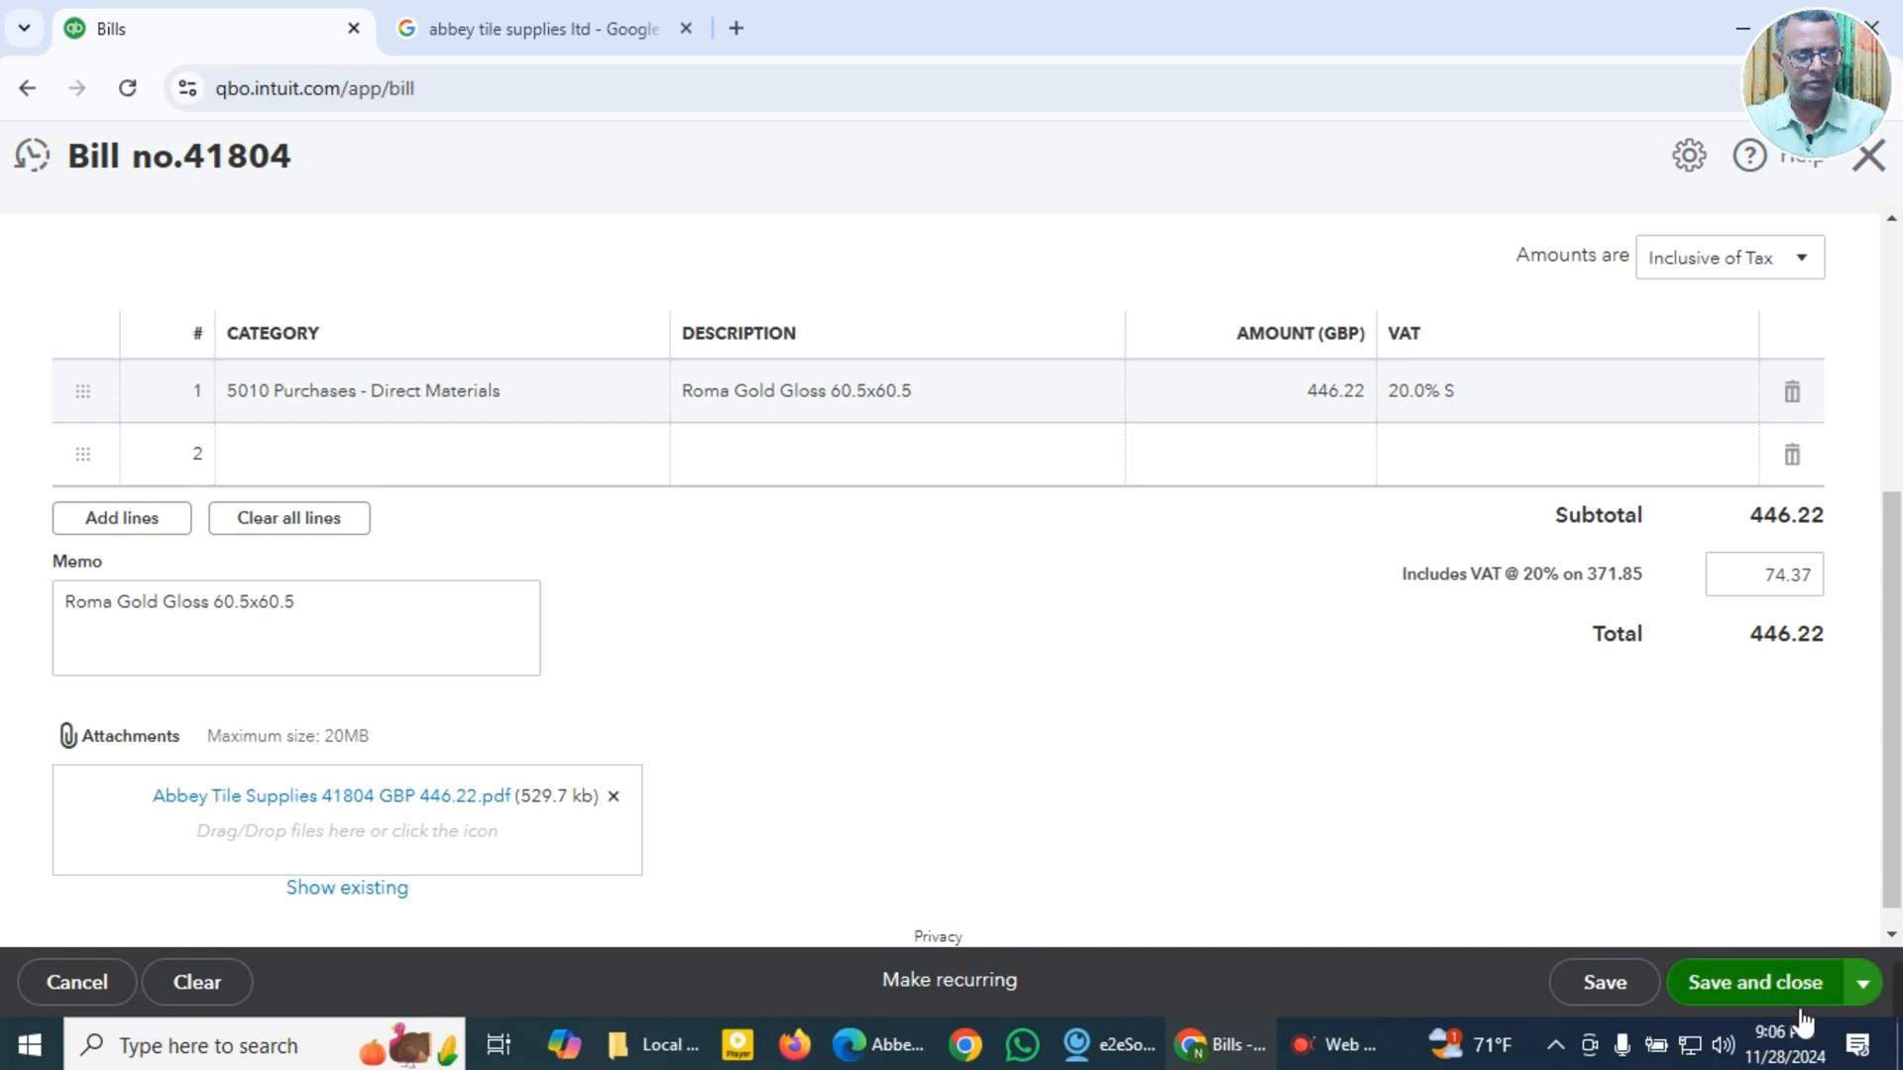
Step: Preview the attached invoice PDF, close the preview, and save the bill while starting a new one
left_click(382, 798)
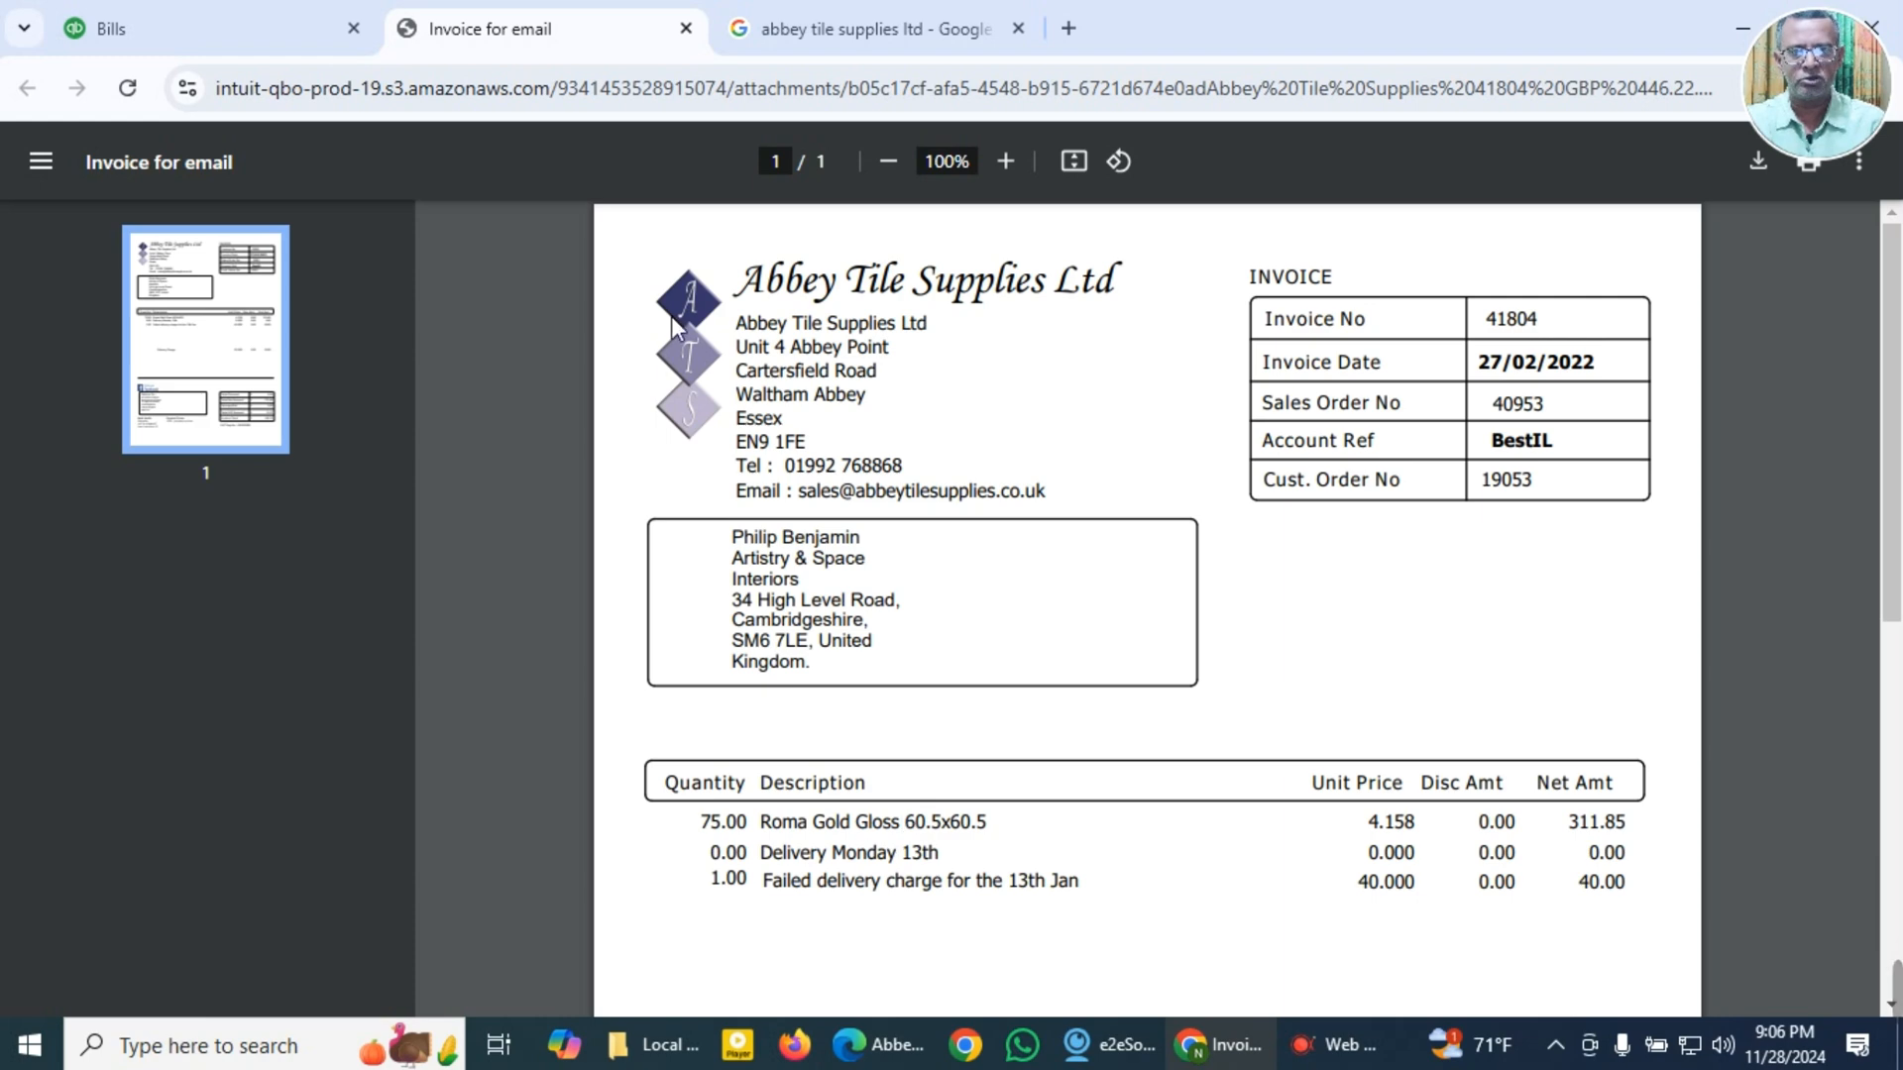
left_click(685, 28)
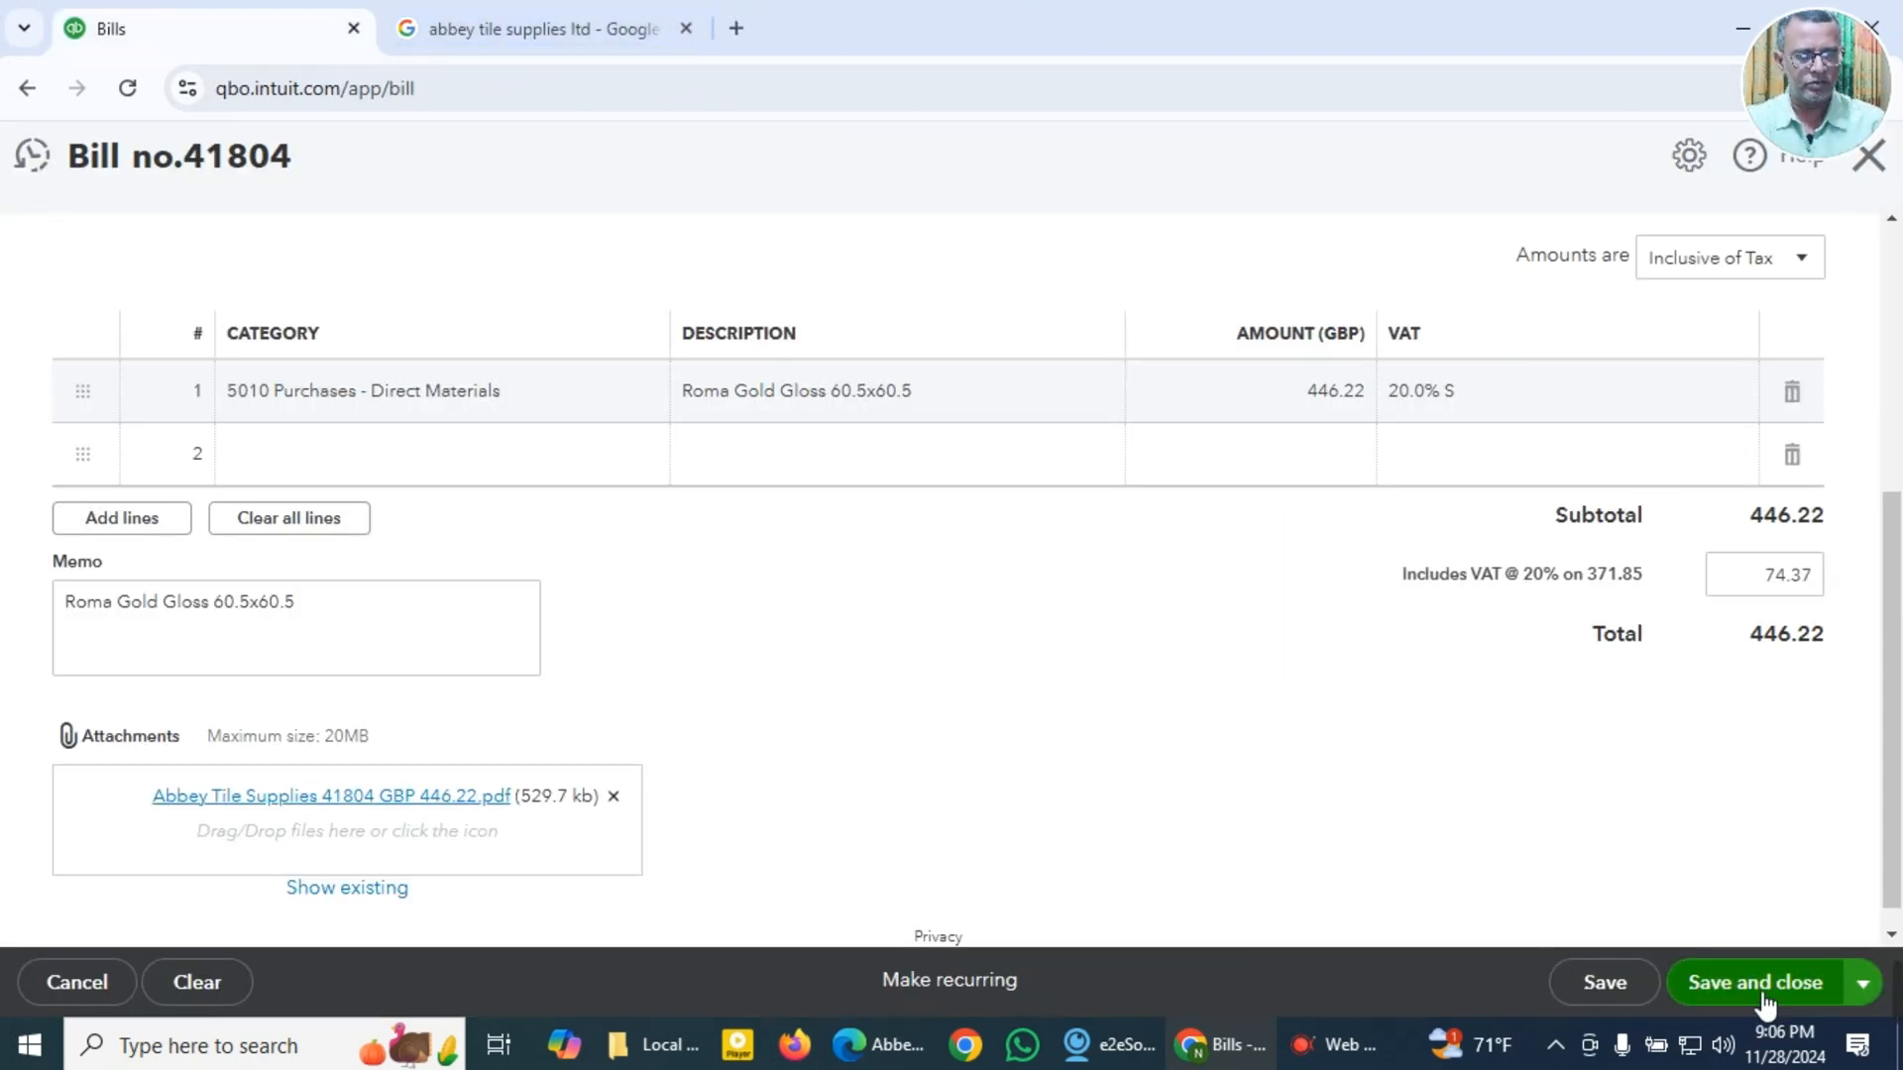
left_click(1863, 984)
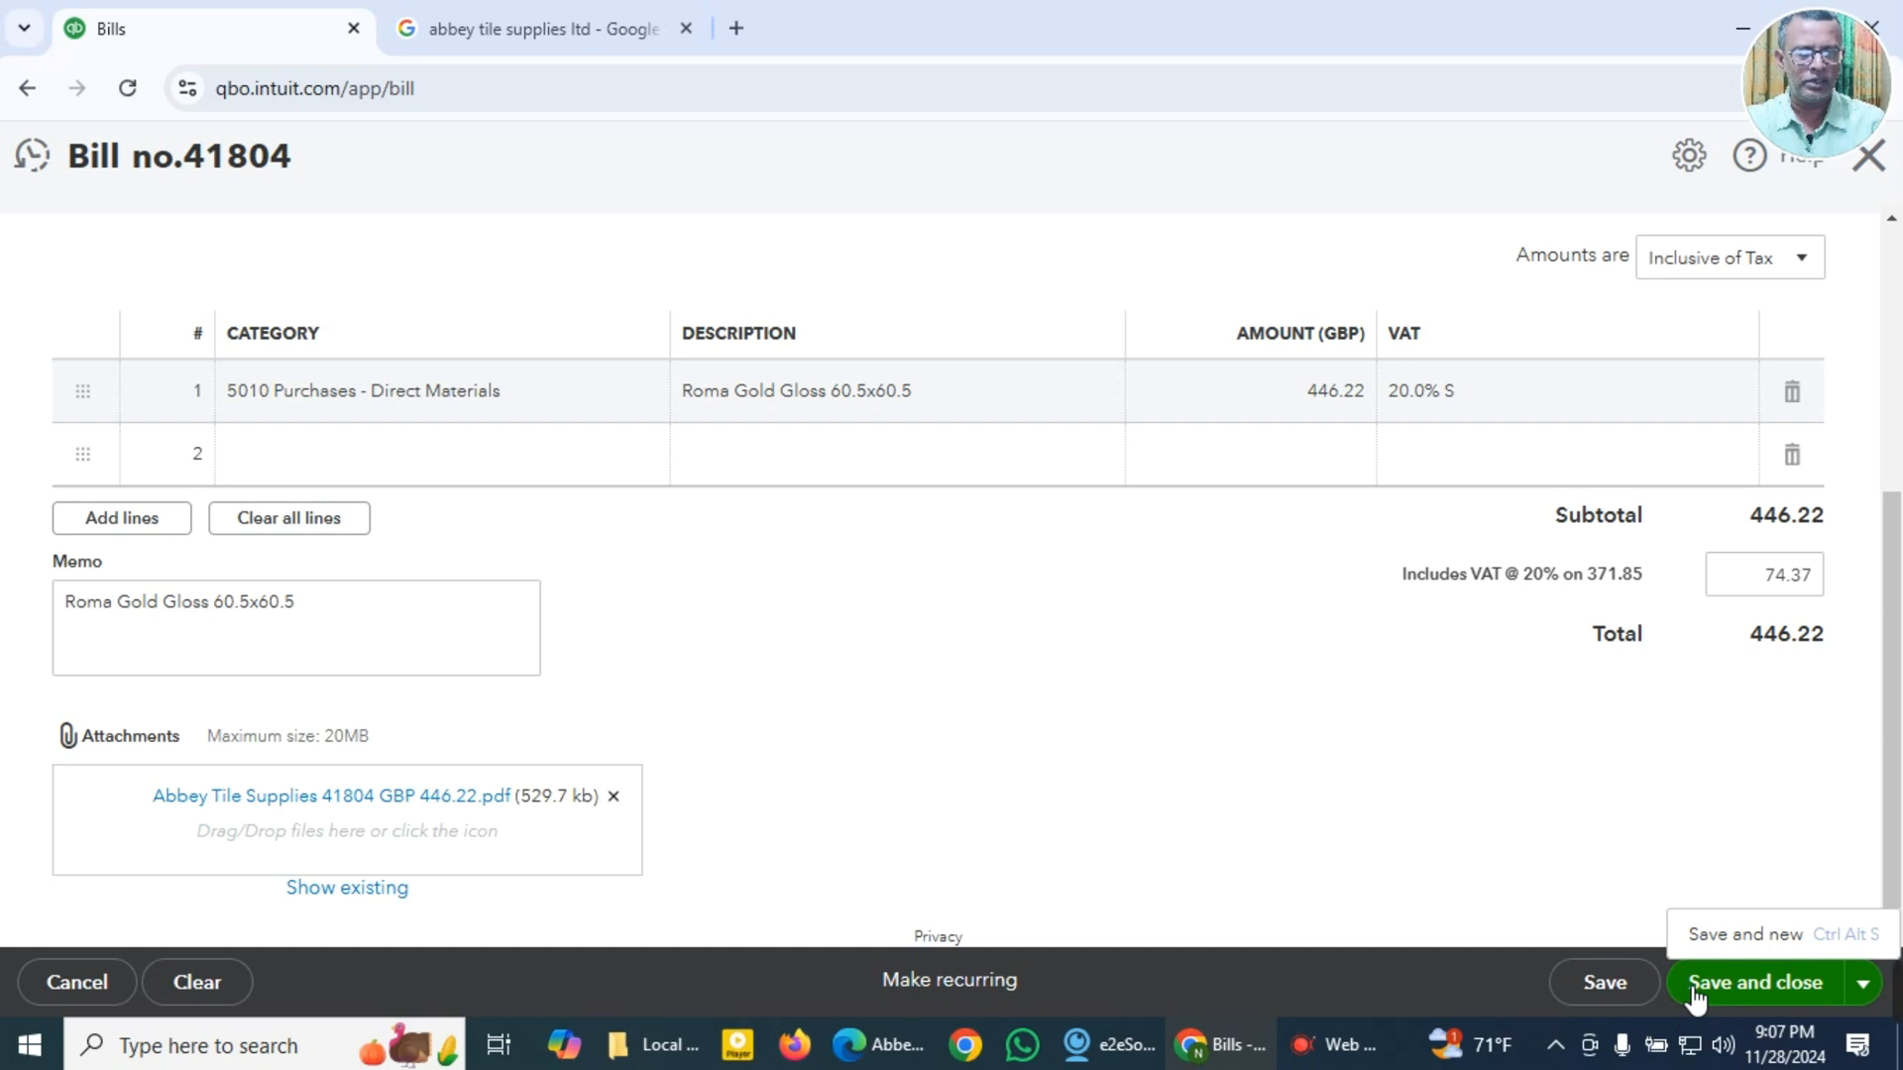
left_click(1713, 937)
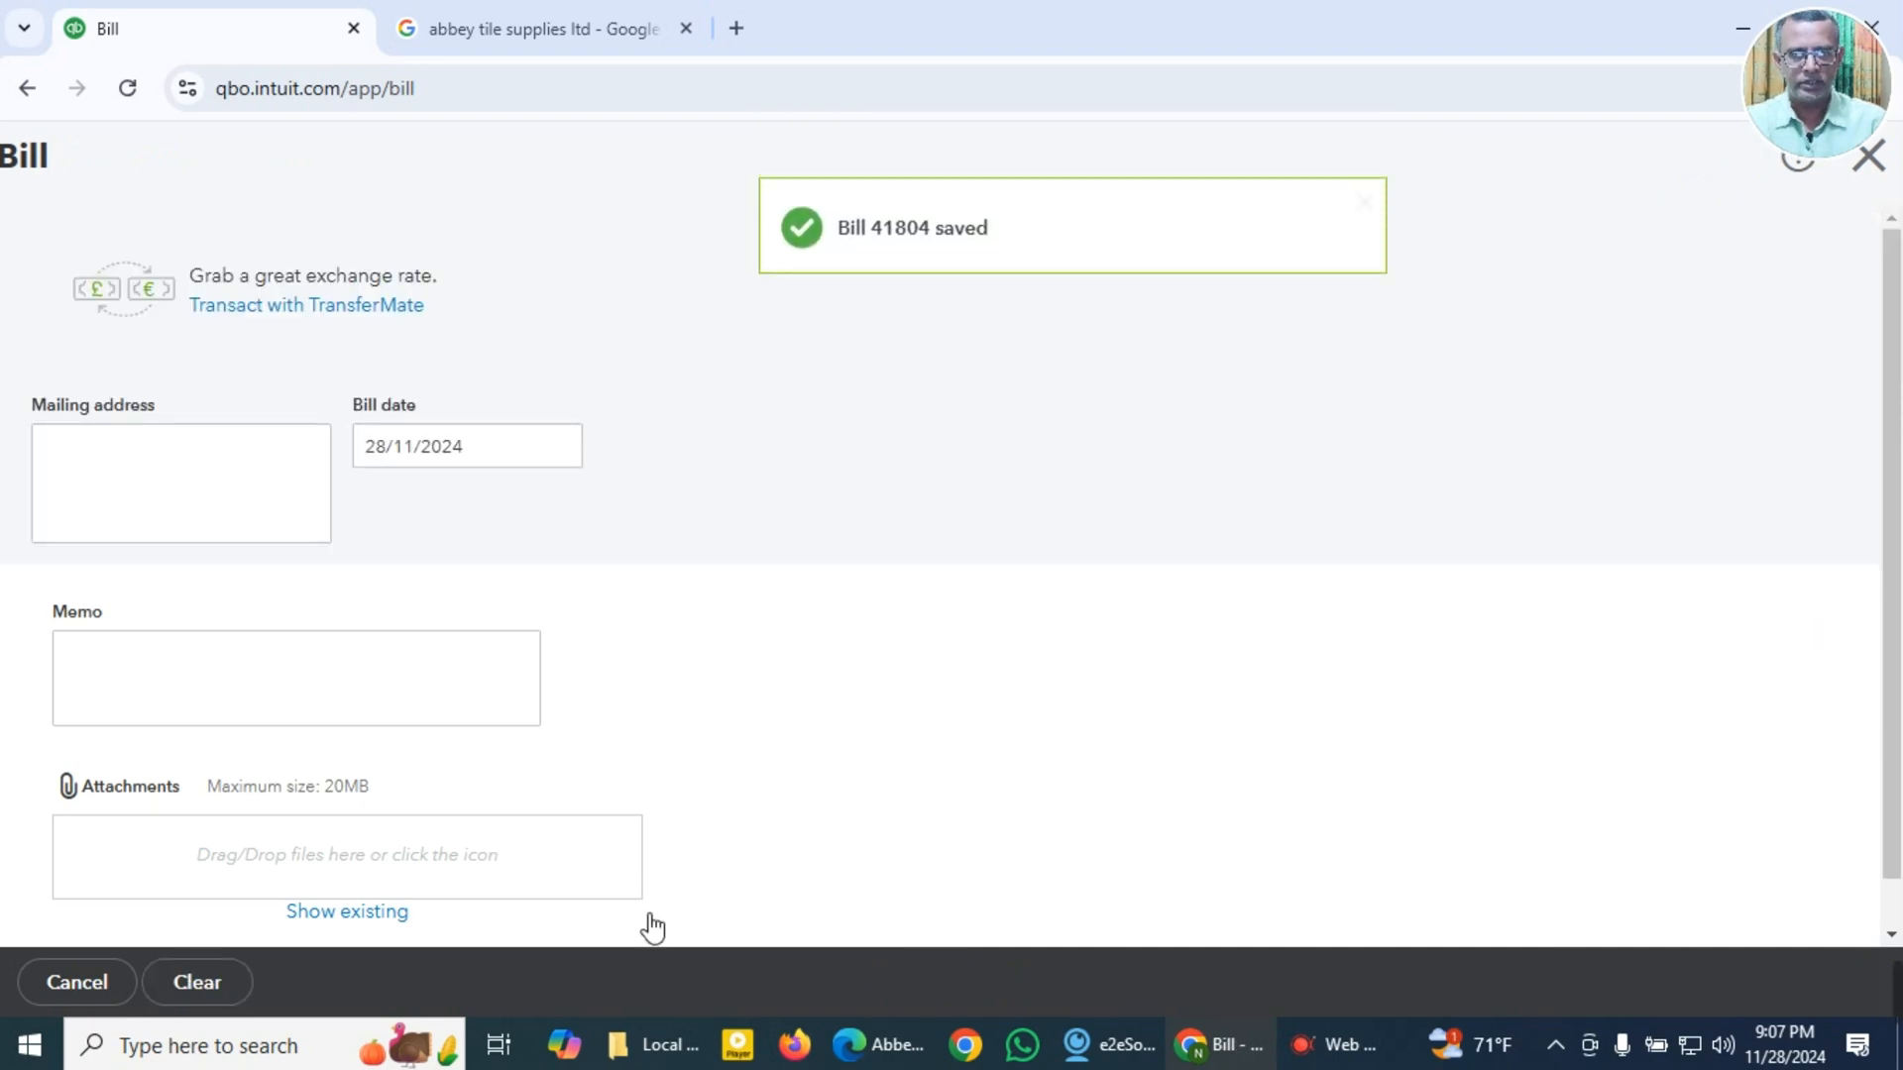
Step: Switch to File Explorer, open Abbey Tile Supplies 42431 GBP 1,000.80.pdf in Edge, and close the 41804 invoice
left_click(659, 1044)
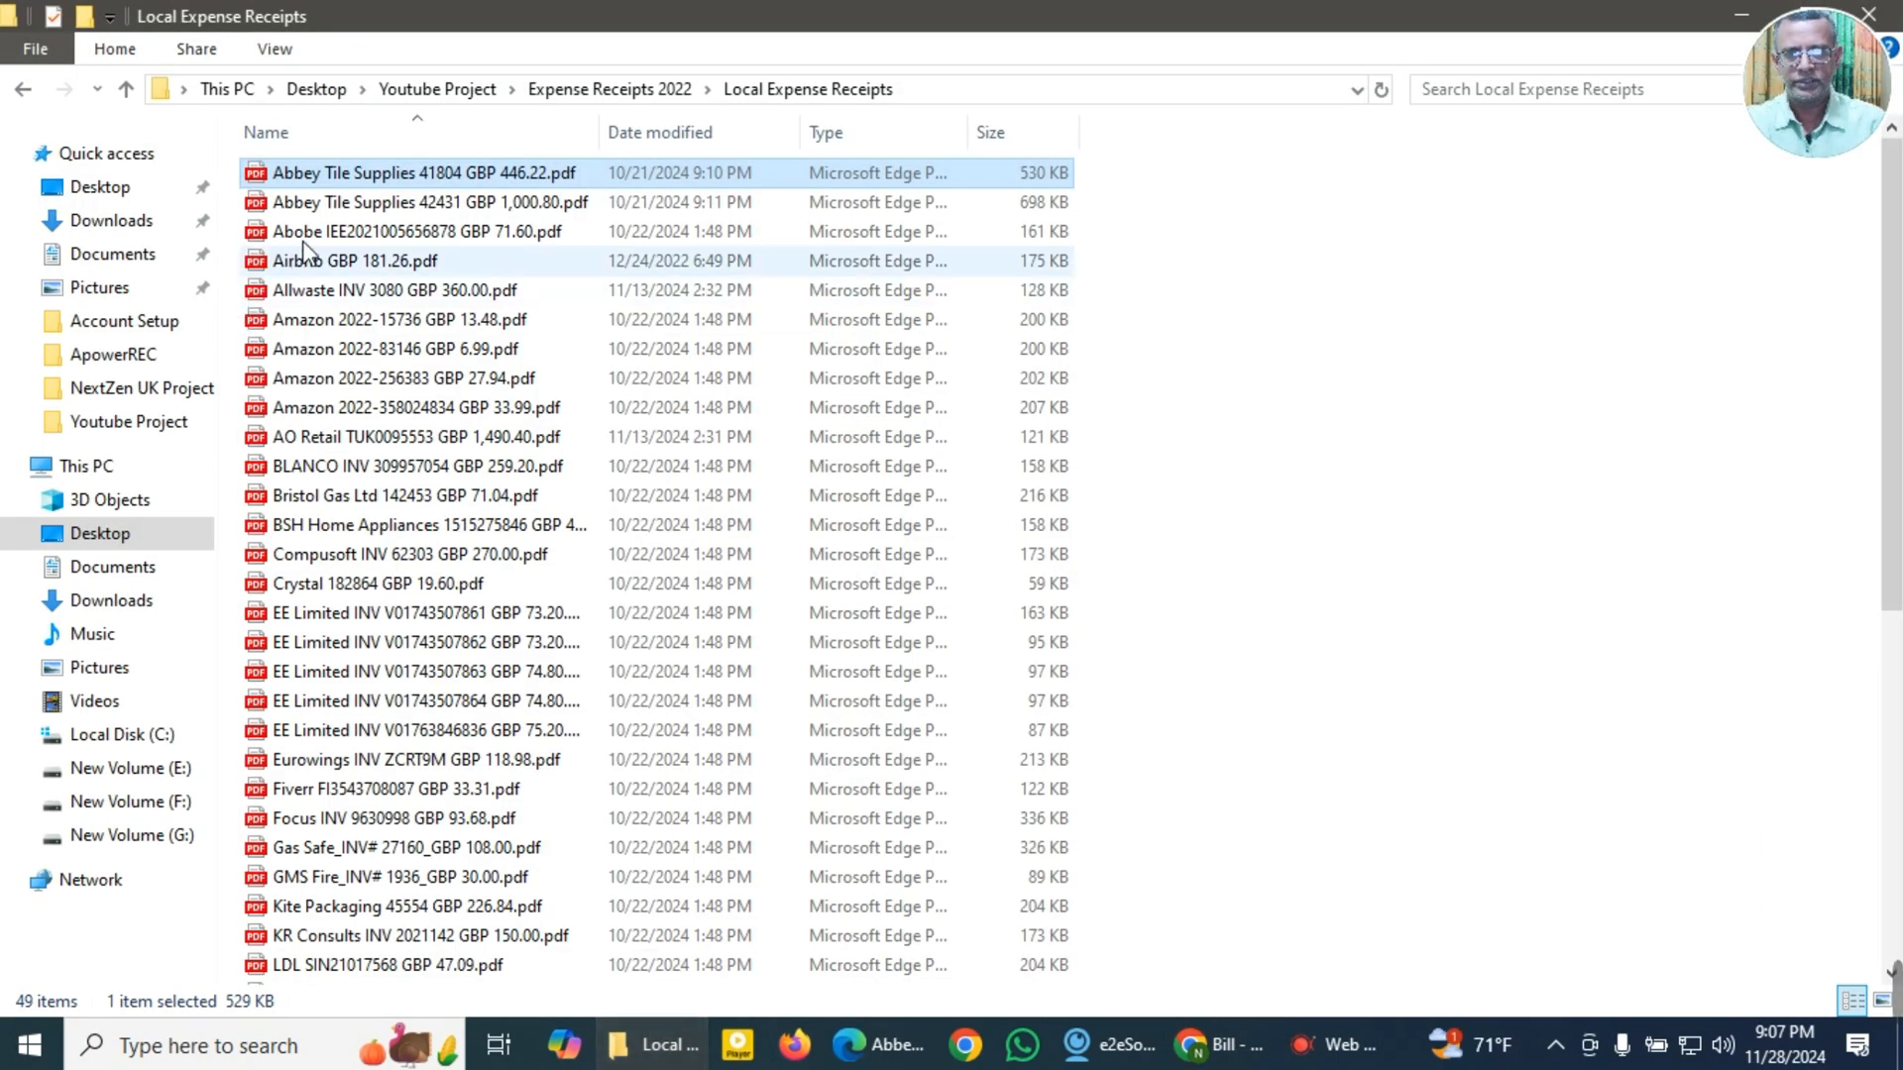
double_click(321, 202)
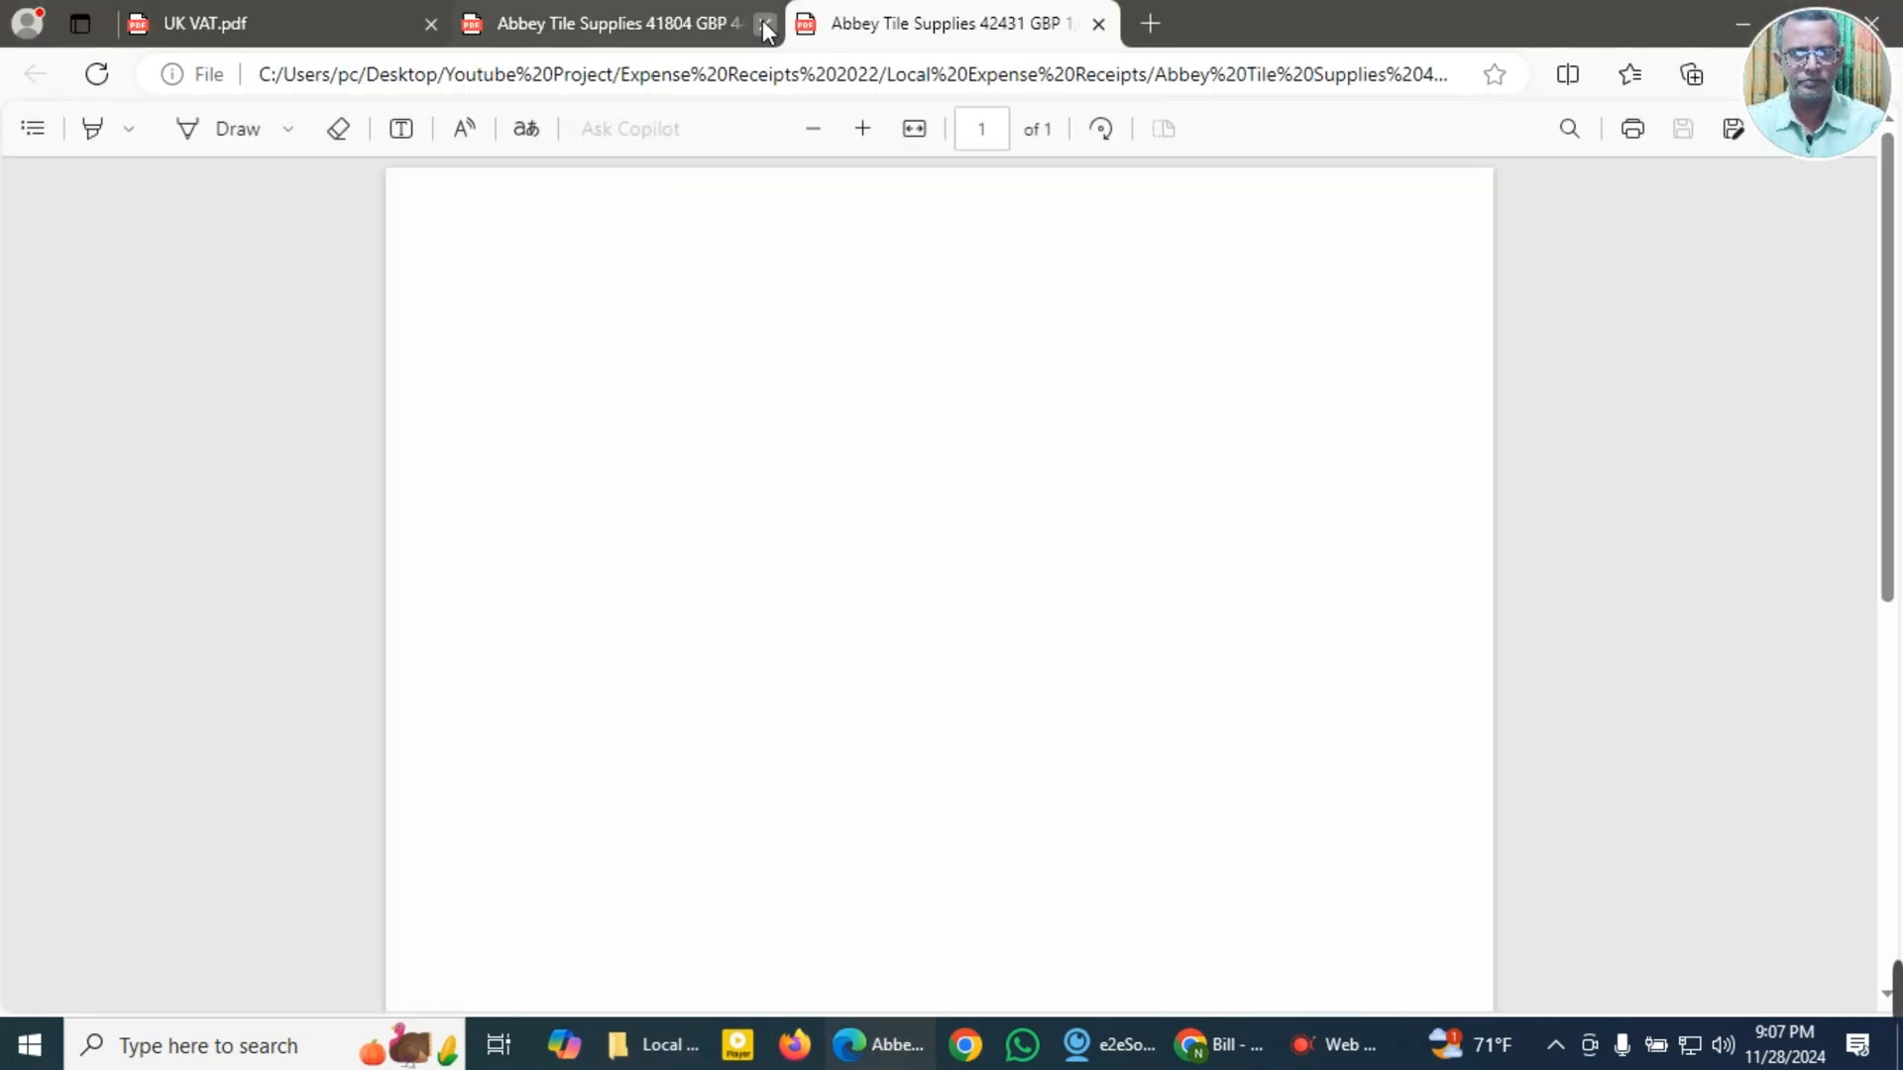
left_click(764, 22)
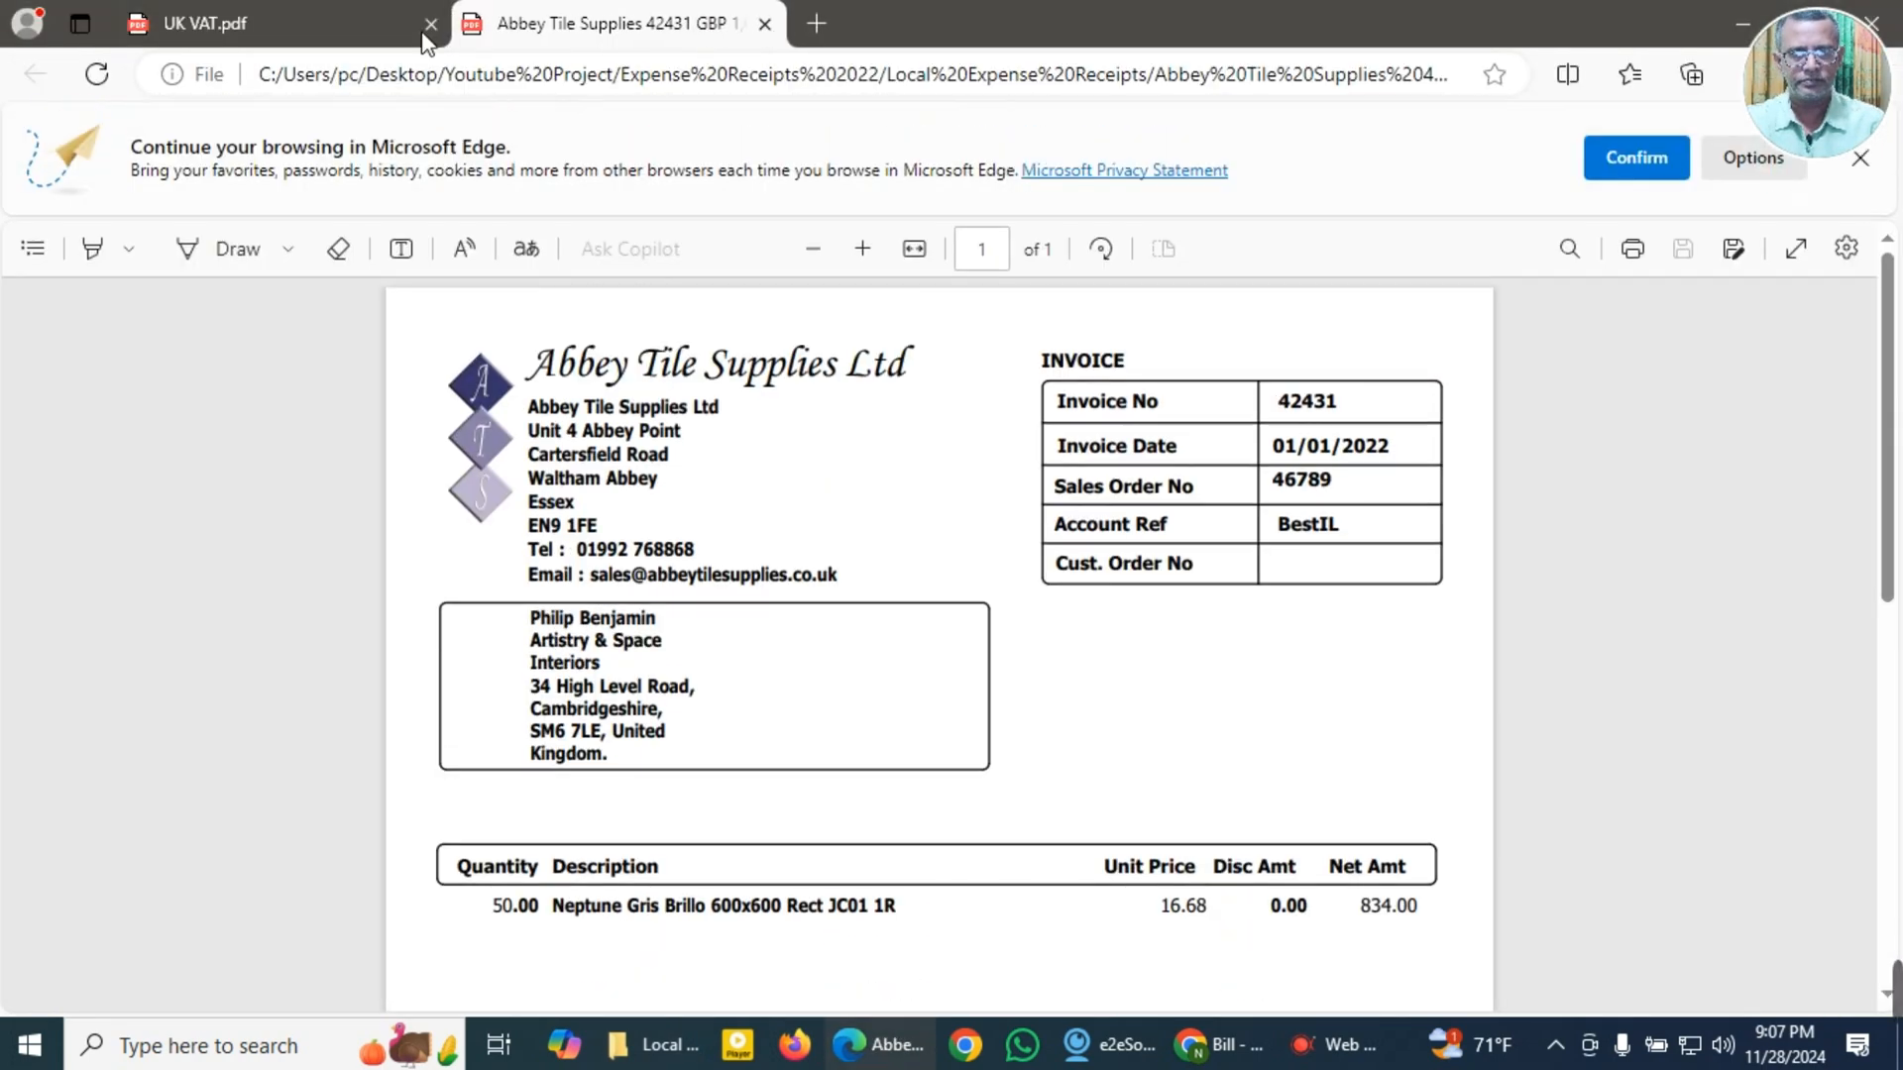
Step: Close the UK VAT PDF and copy the invoice number 42431 from the Abbey Tile Supplies invoice
left_click(430, 24)
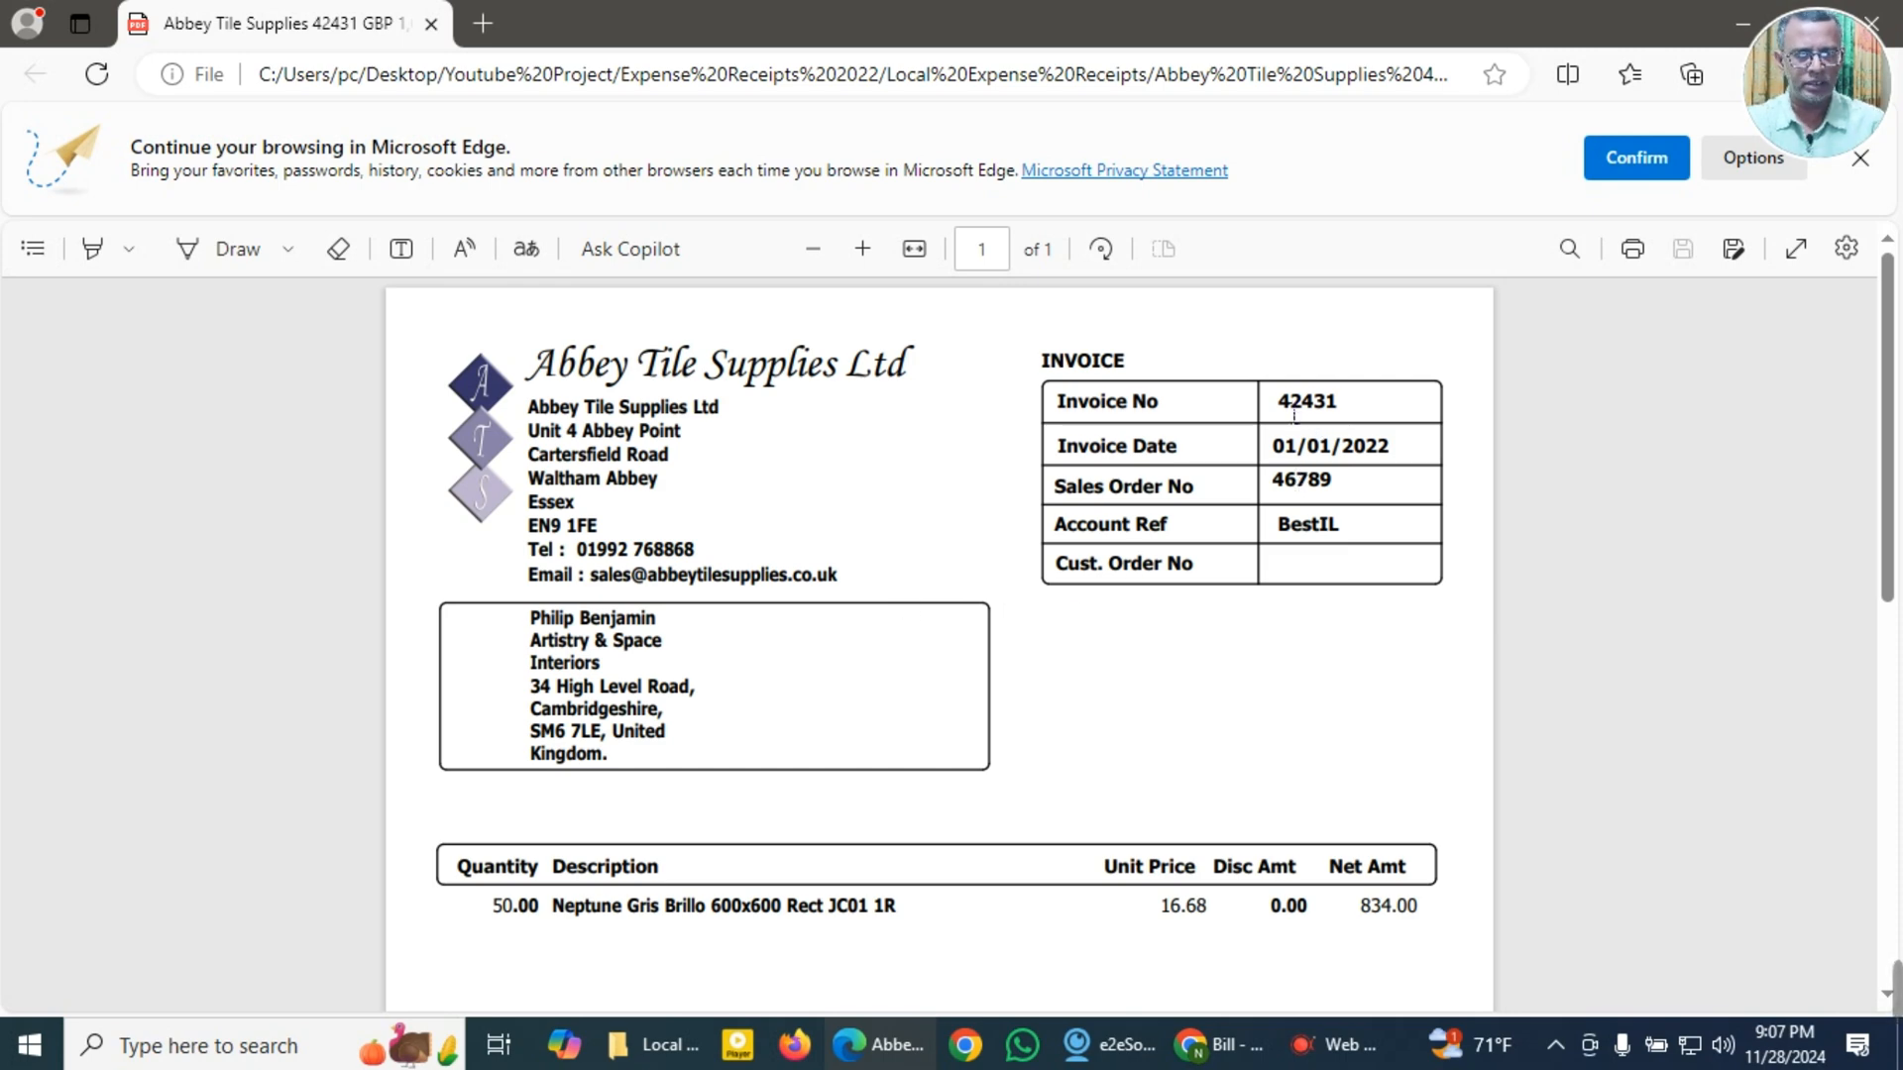
left_click_drag(1277, 404, 1345, 410)
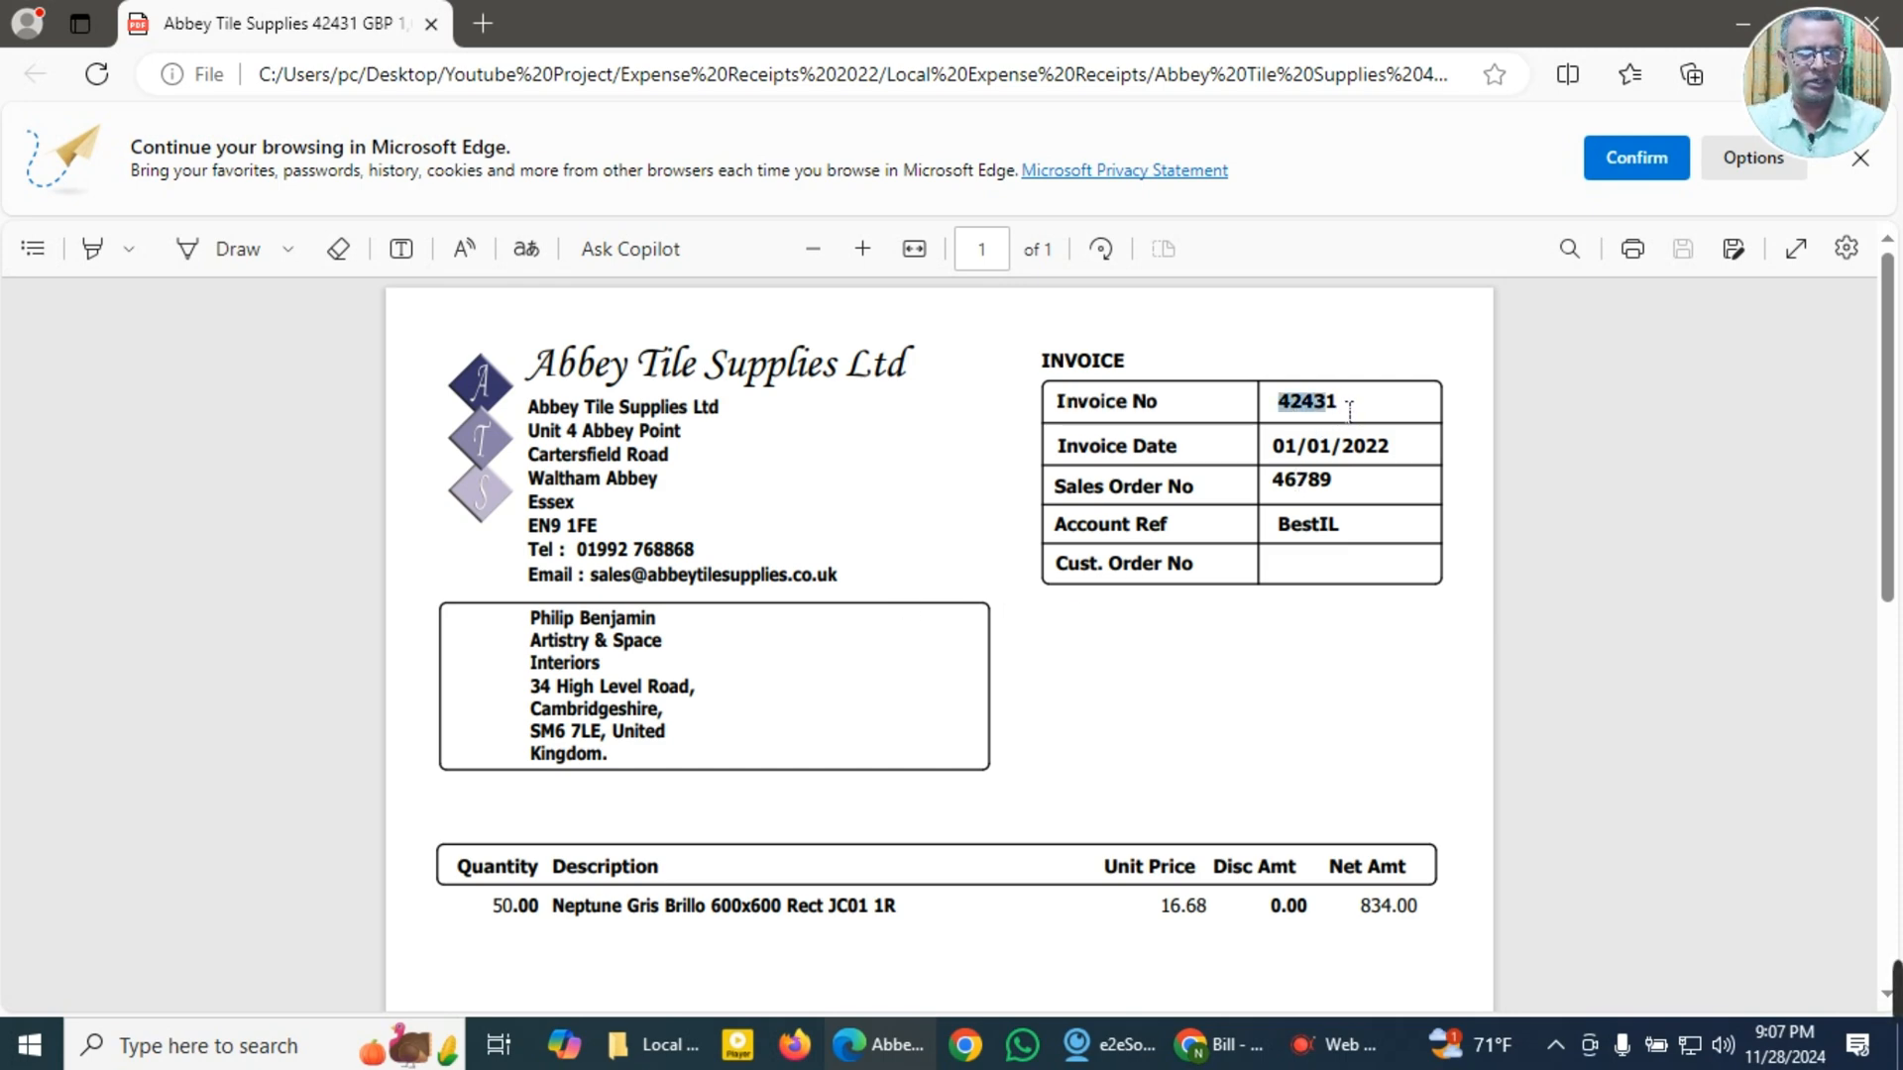
left_click(1548, 454)
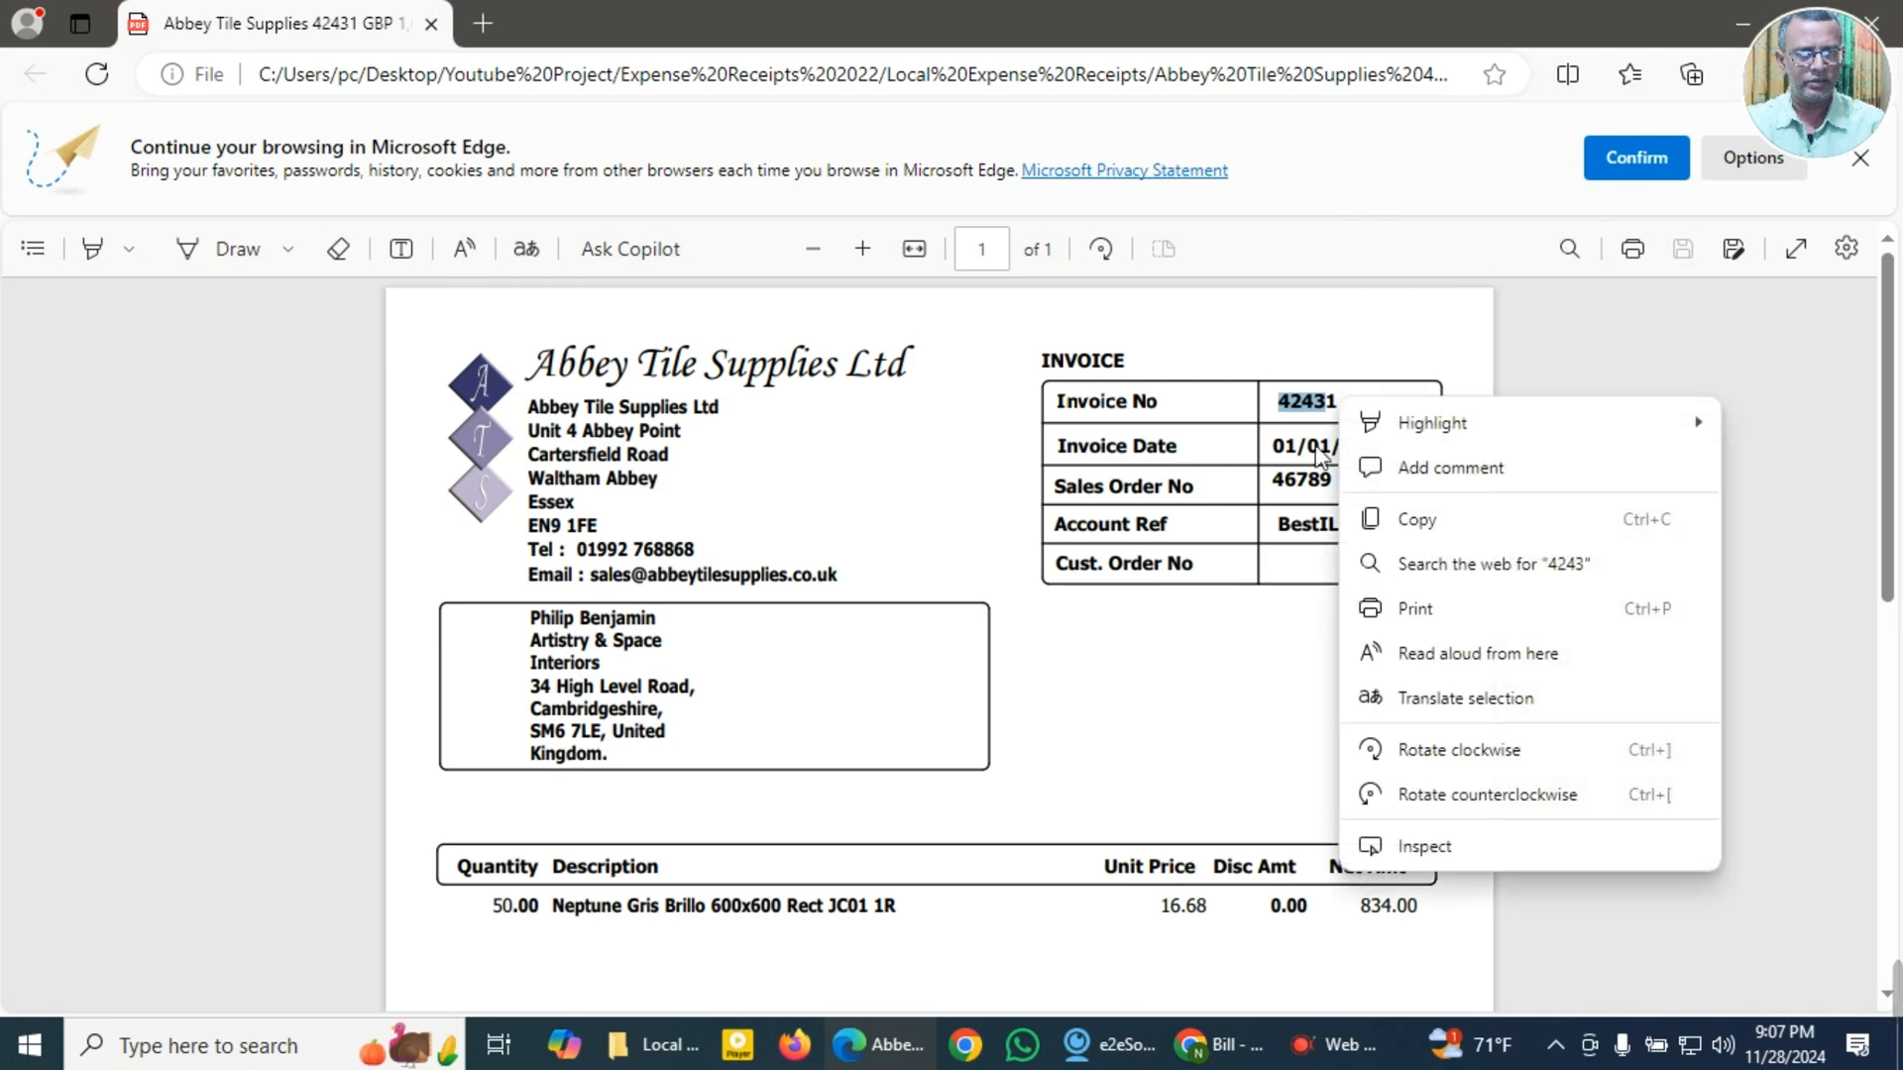
left_click(1691, 315)
left_click_drag(1277, 406, 1372, 410)
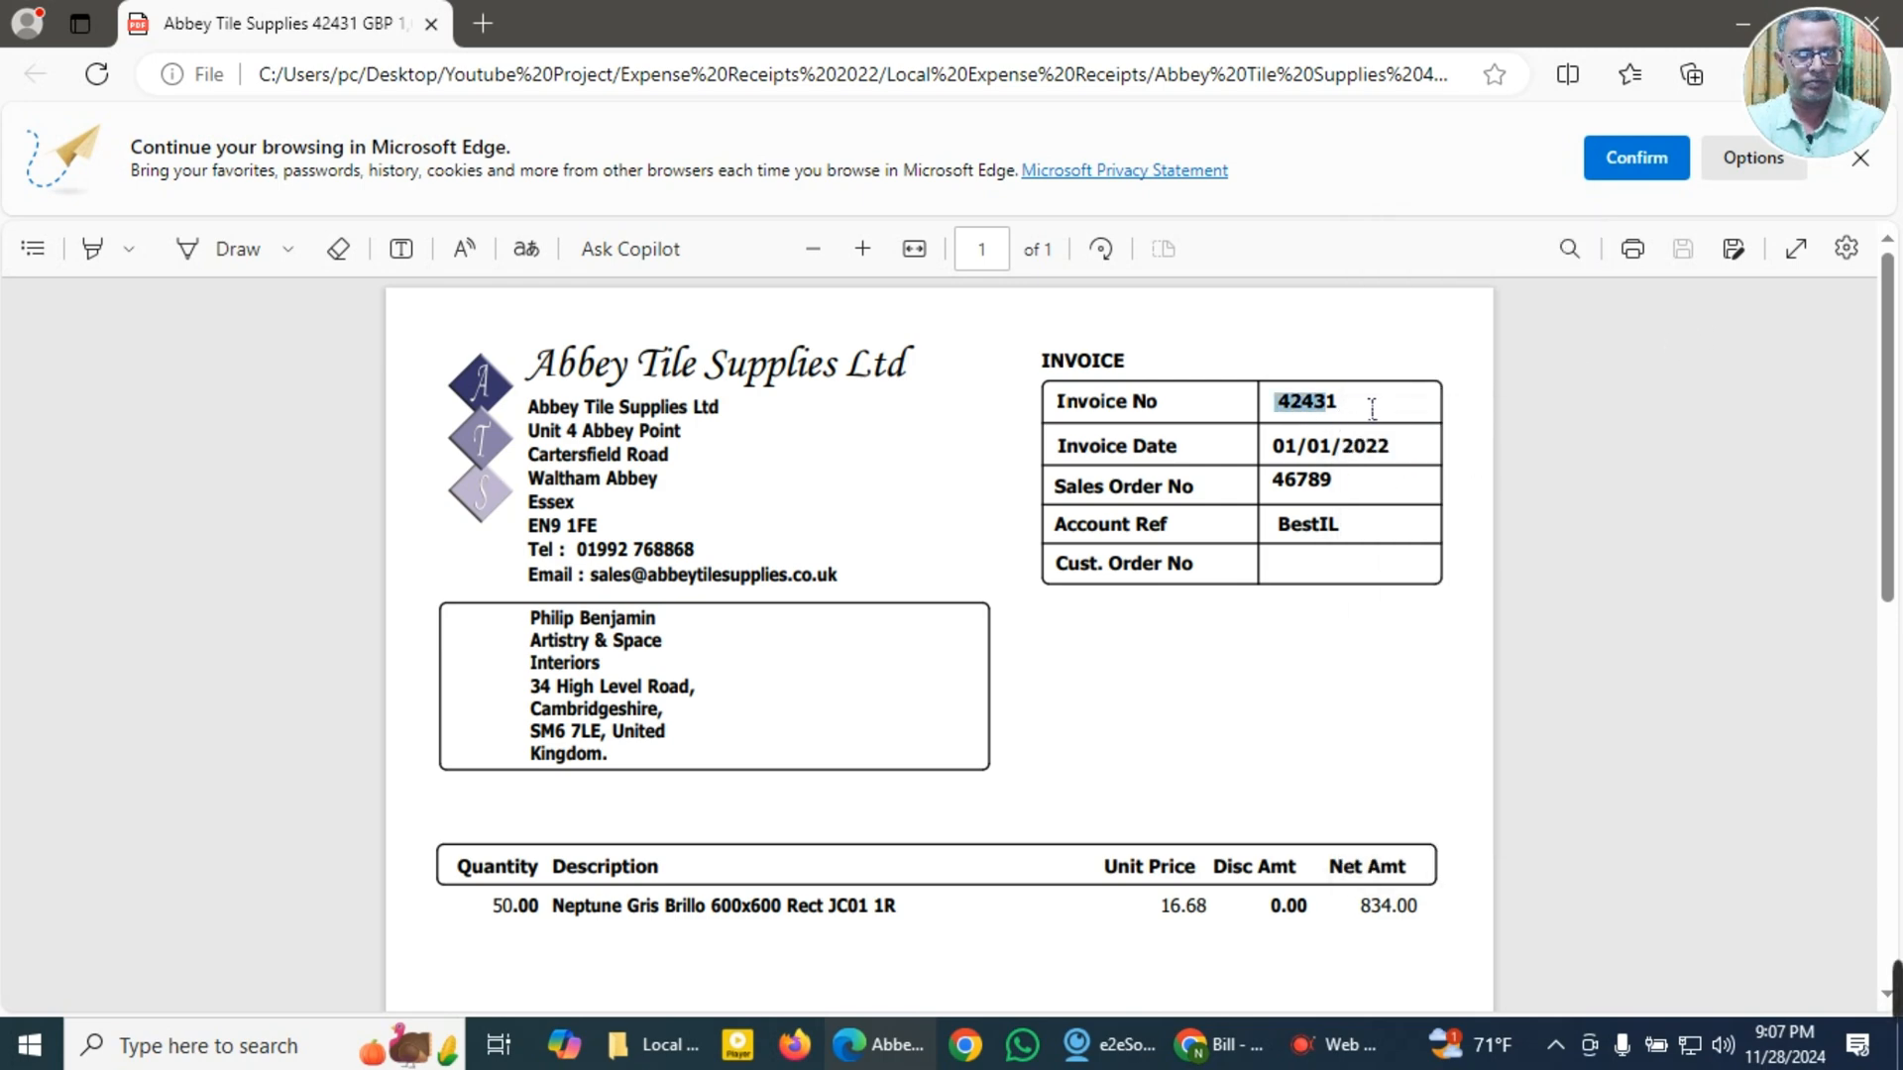
left_click(1322, 485)
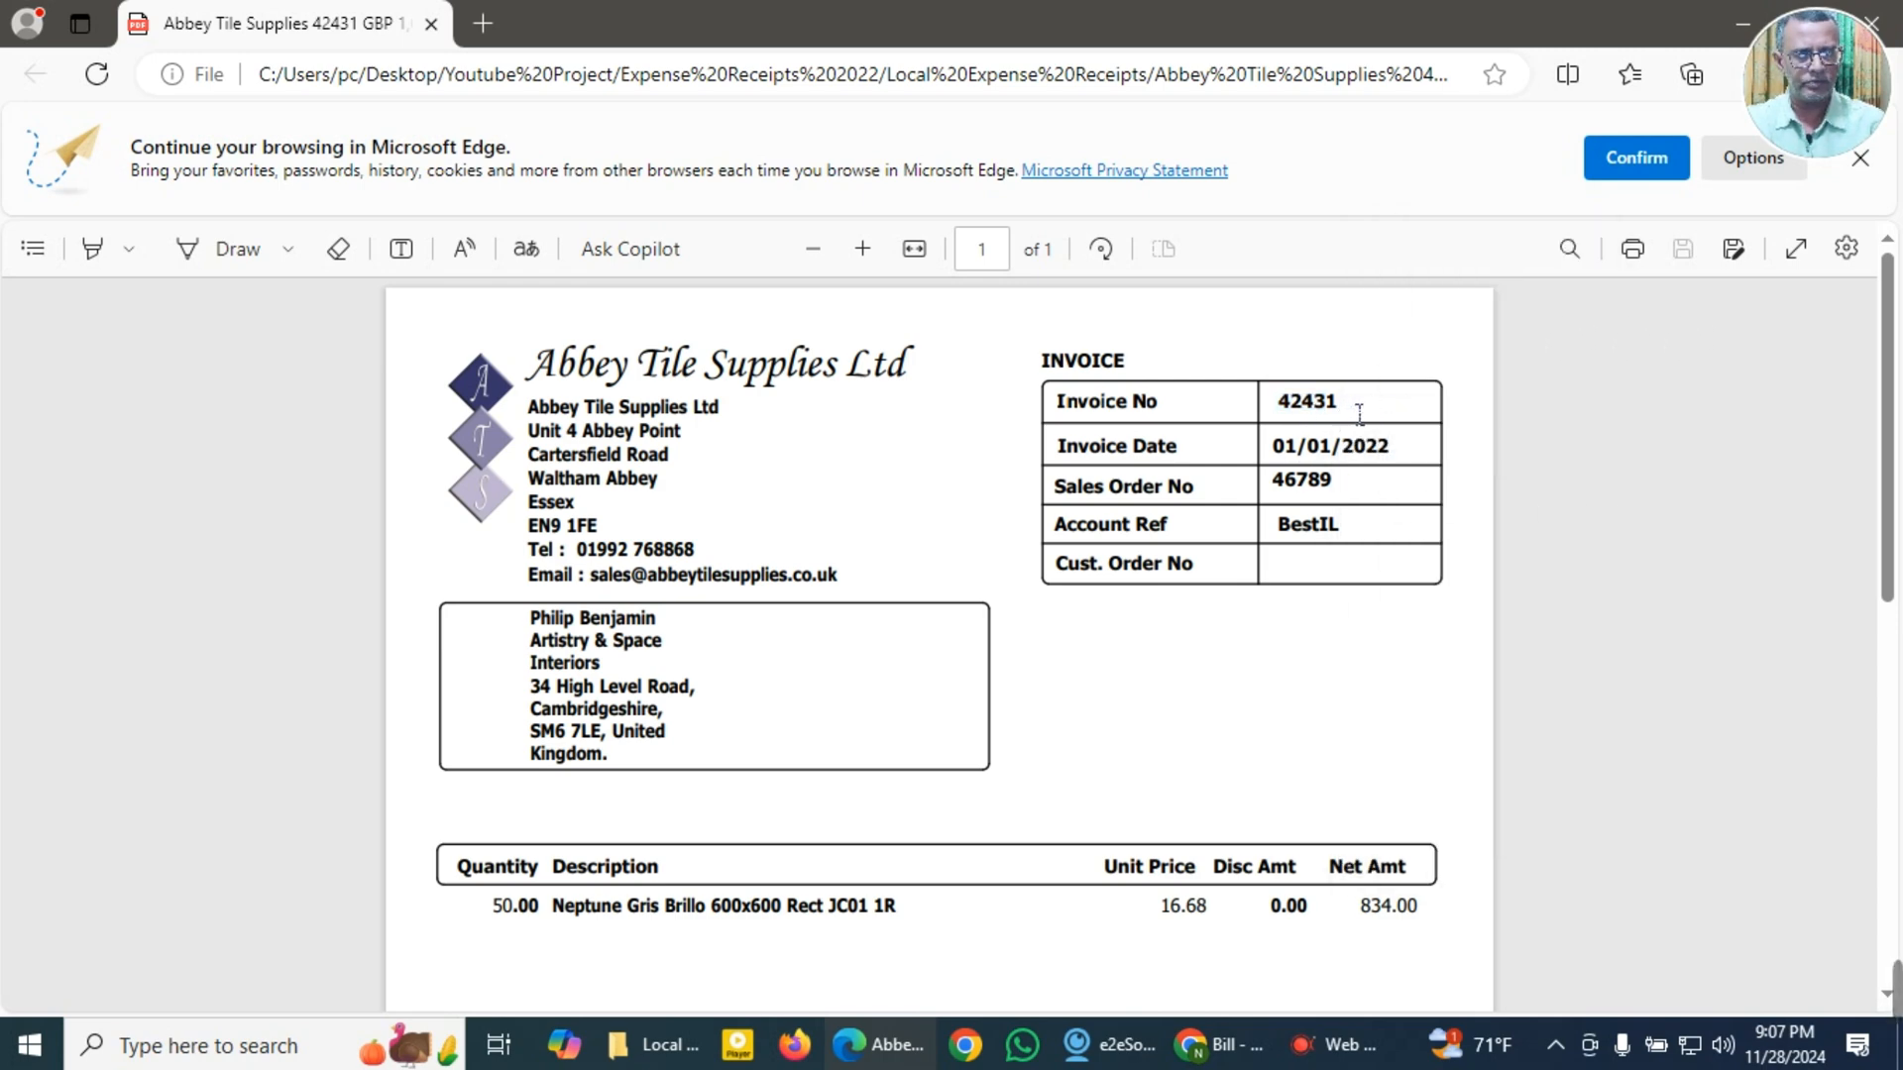
double_click(1324, 415)
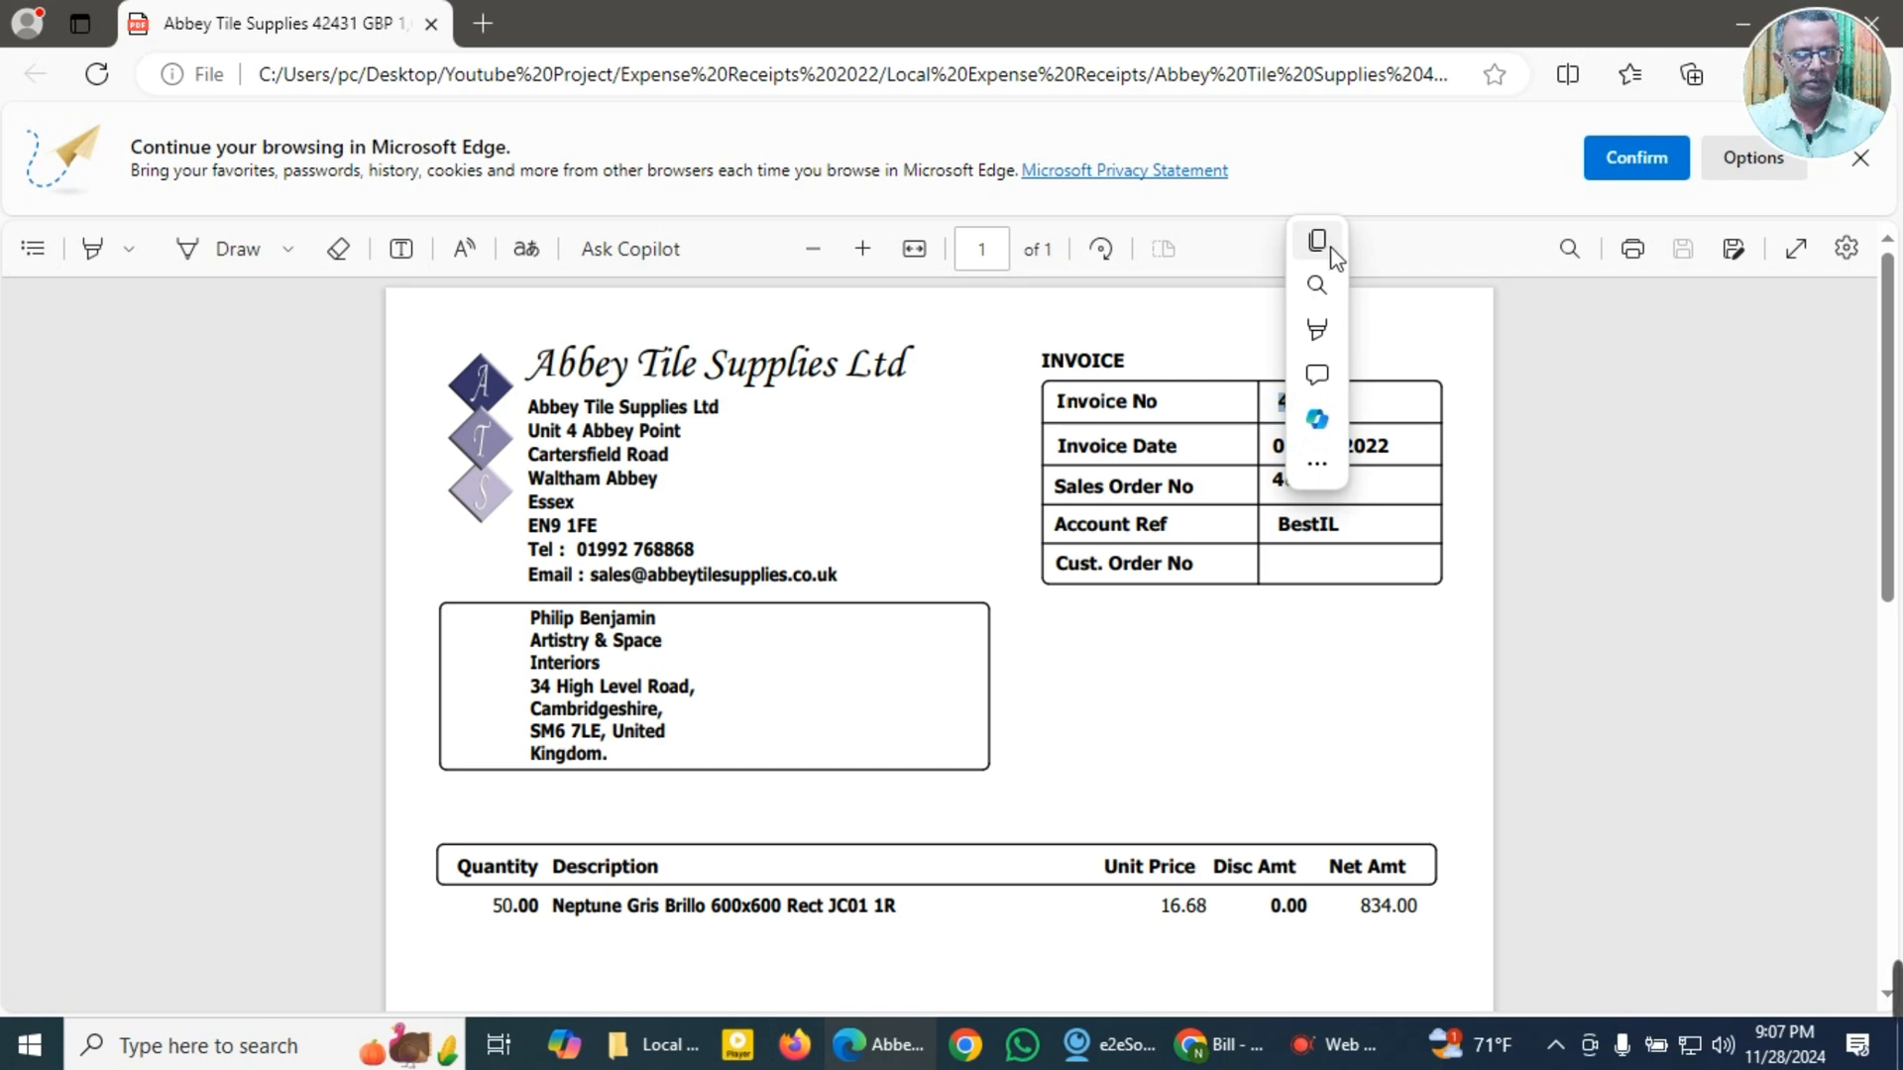
left_click(1330, 256)
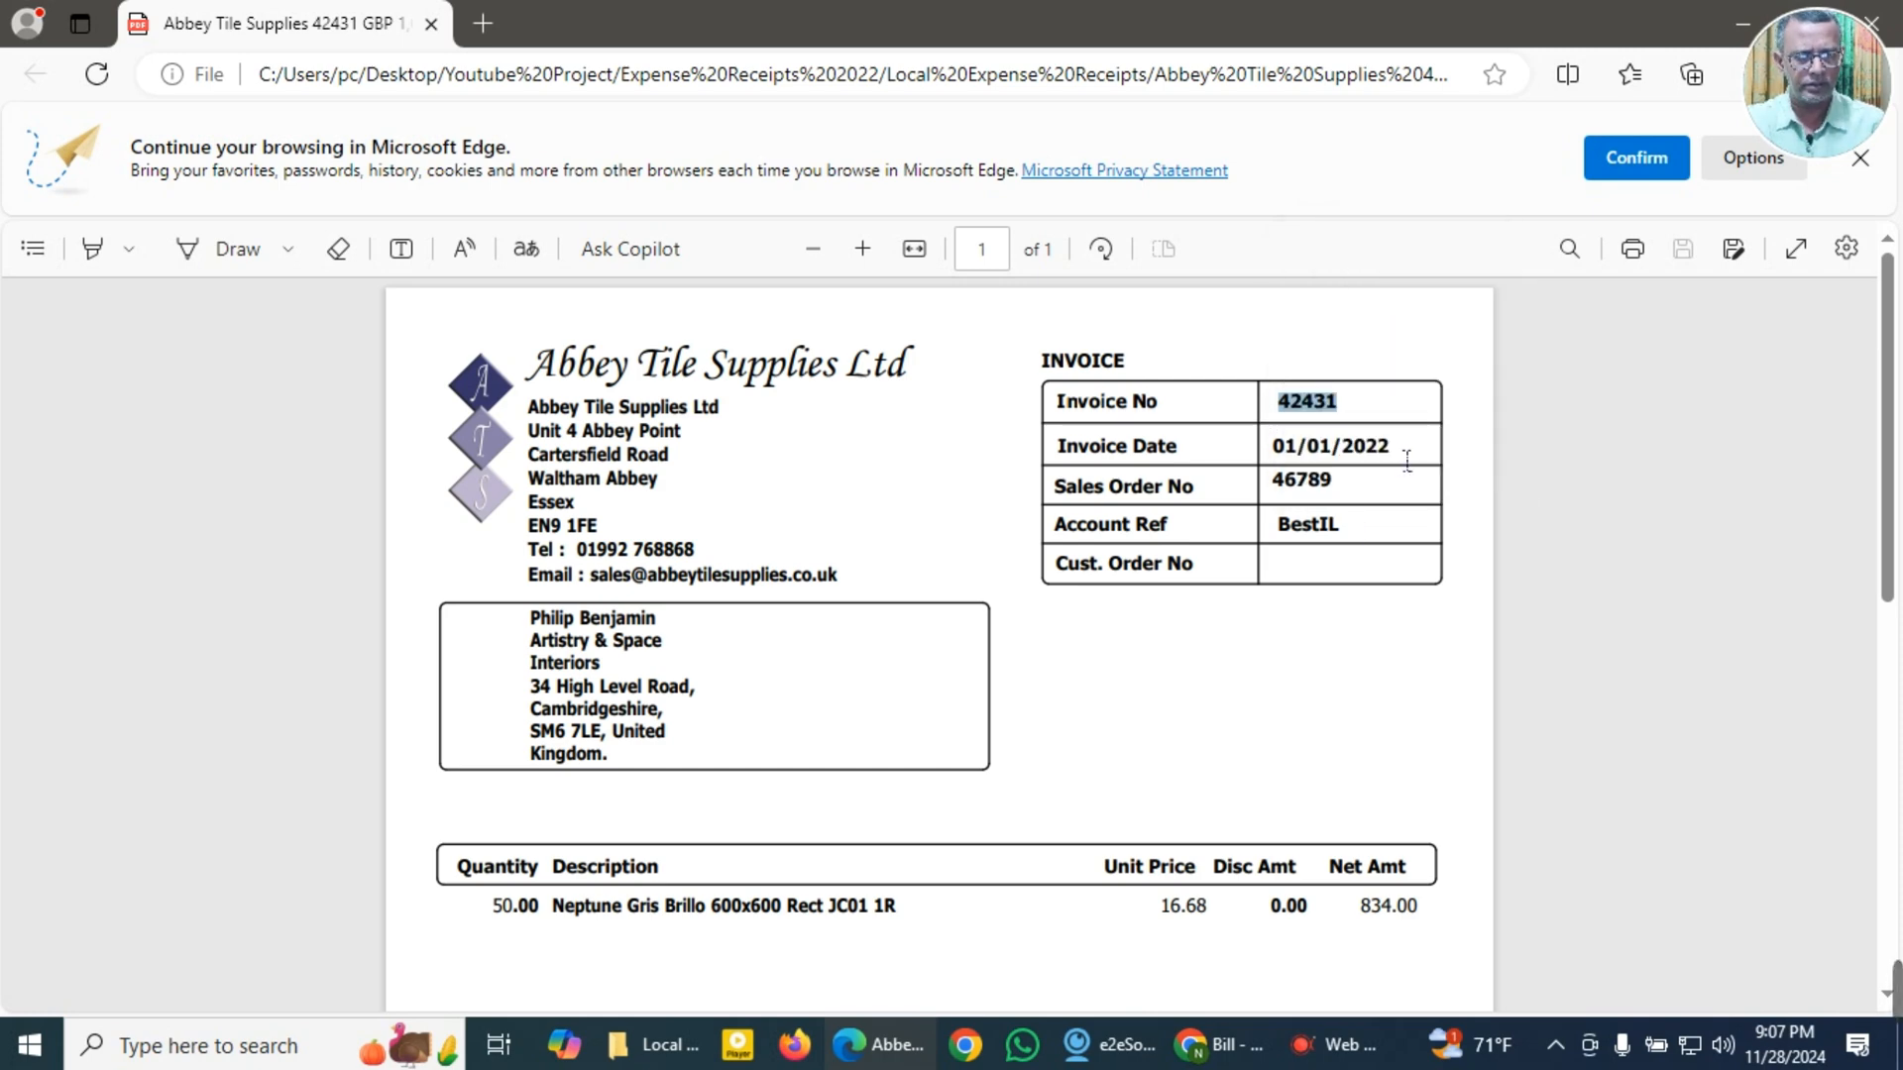
Step: Copy the invoice date 01/01/2022 and the item description Neptune Gris Brillo 600x600 Rect JC01 1R from the invoice
left_click_drag(1412, 460, 1275, 458)
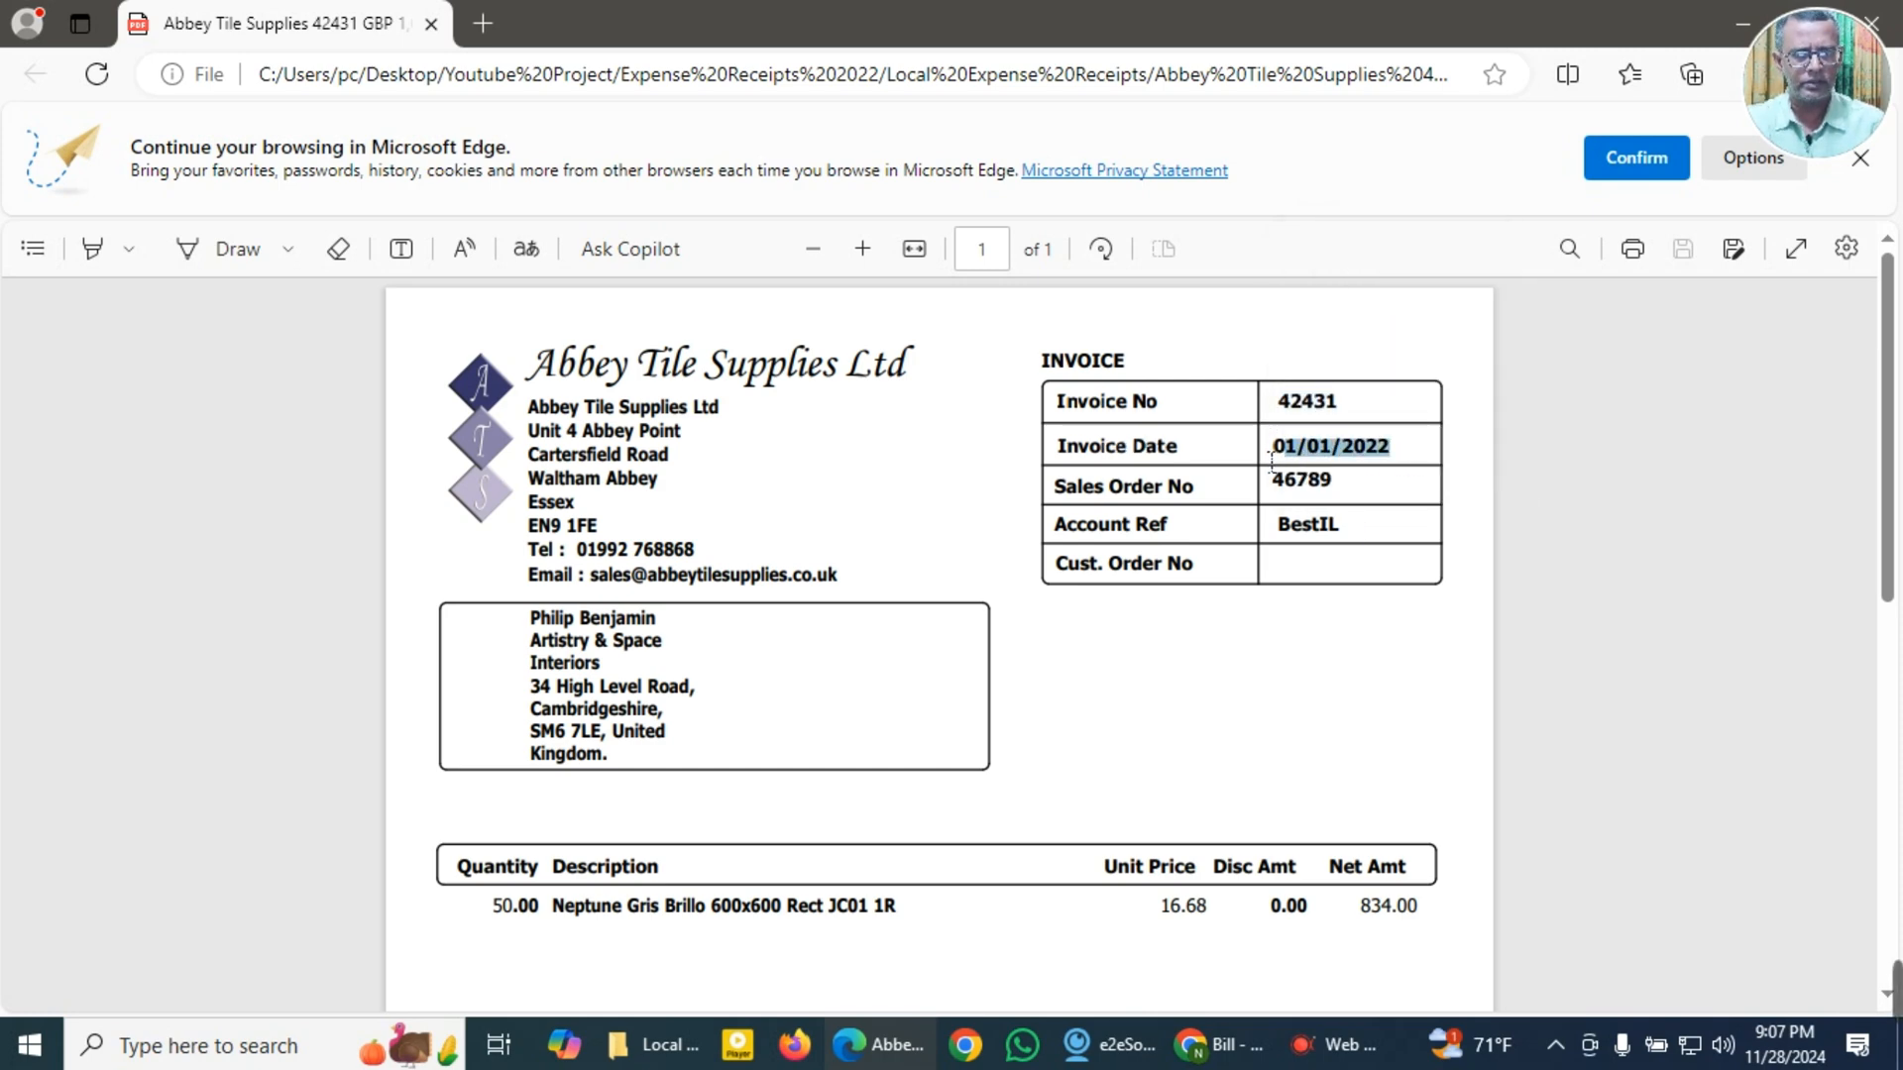
left_click(1302, 250)
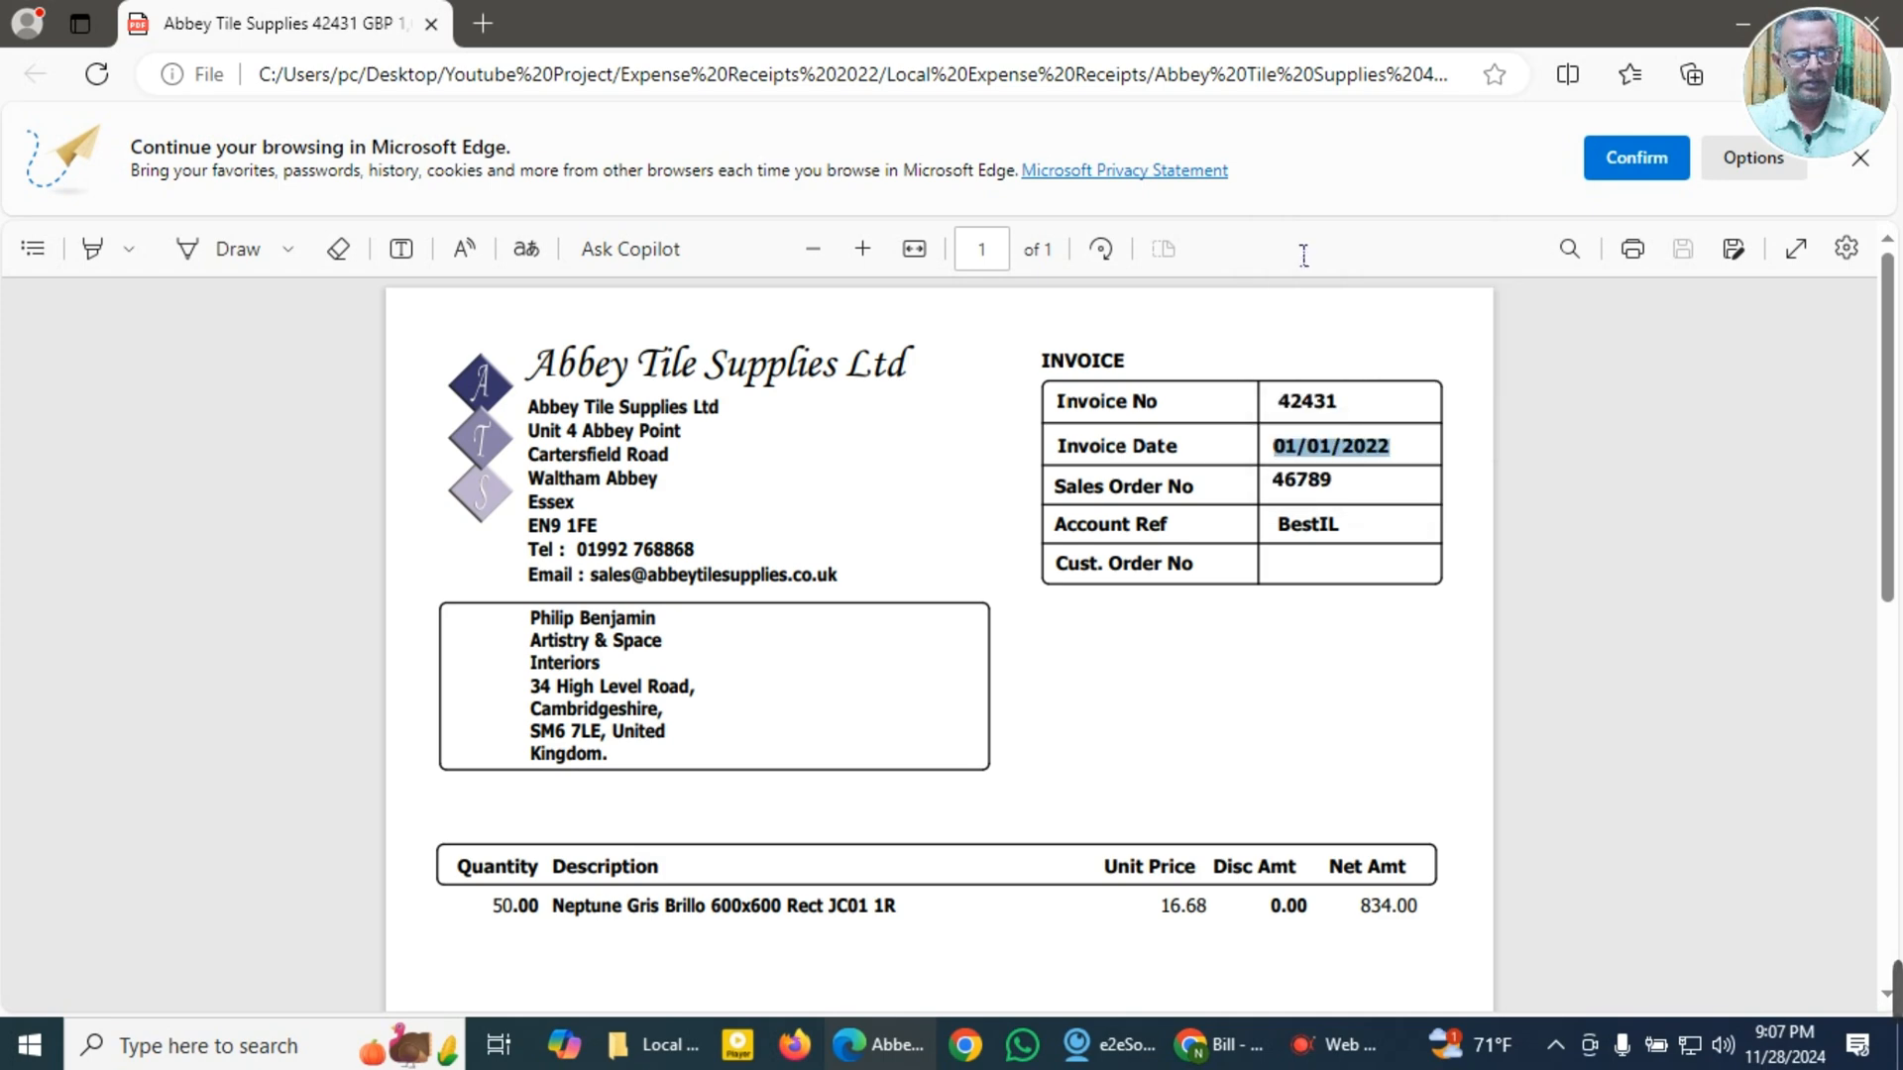
scroll(1240, 710, "down", 3)
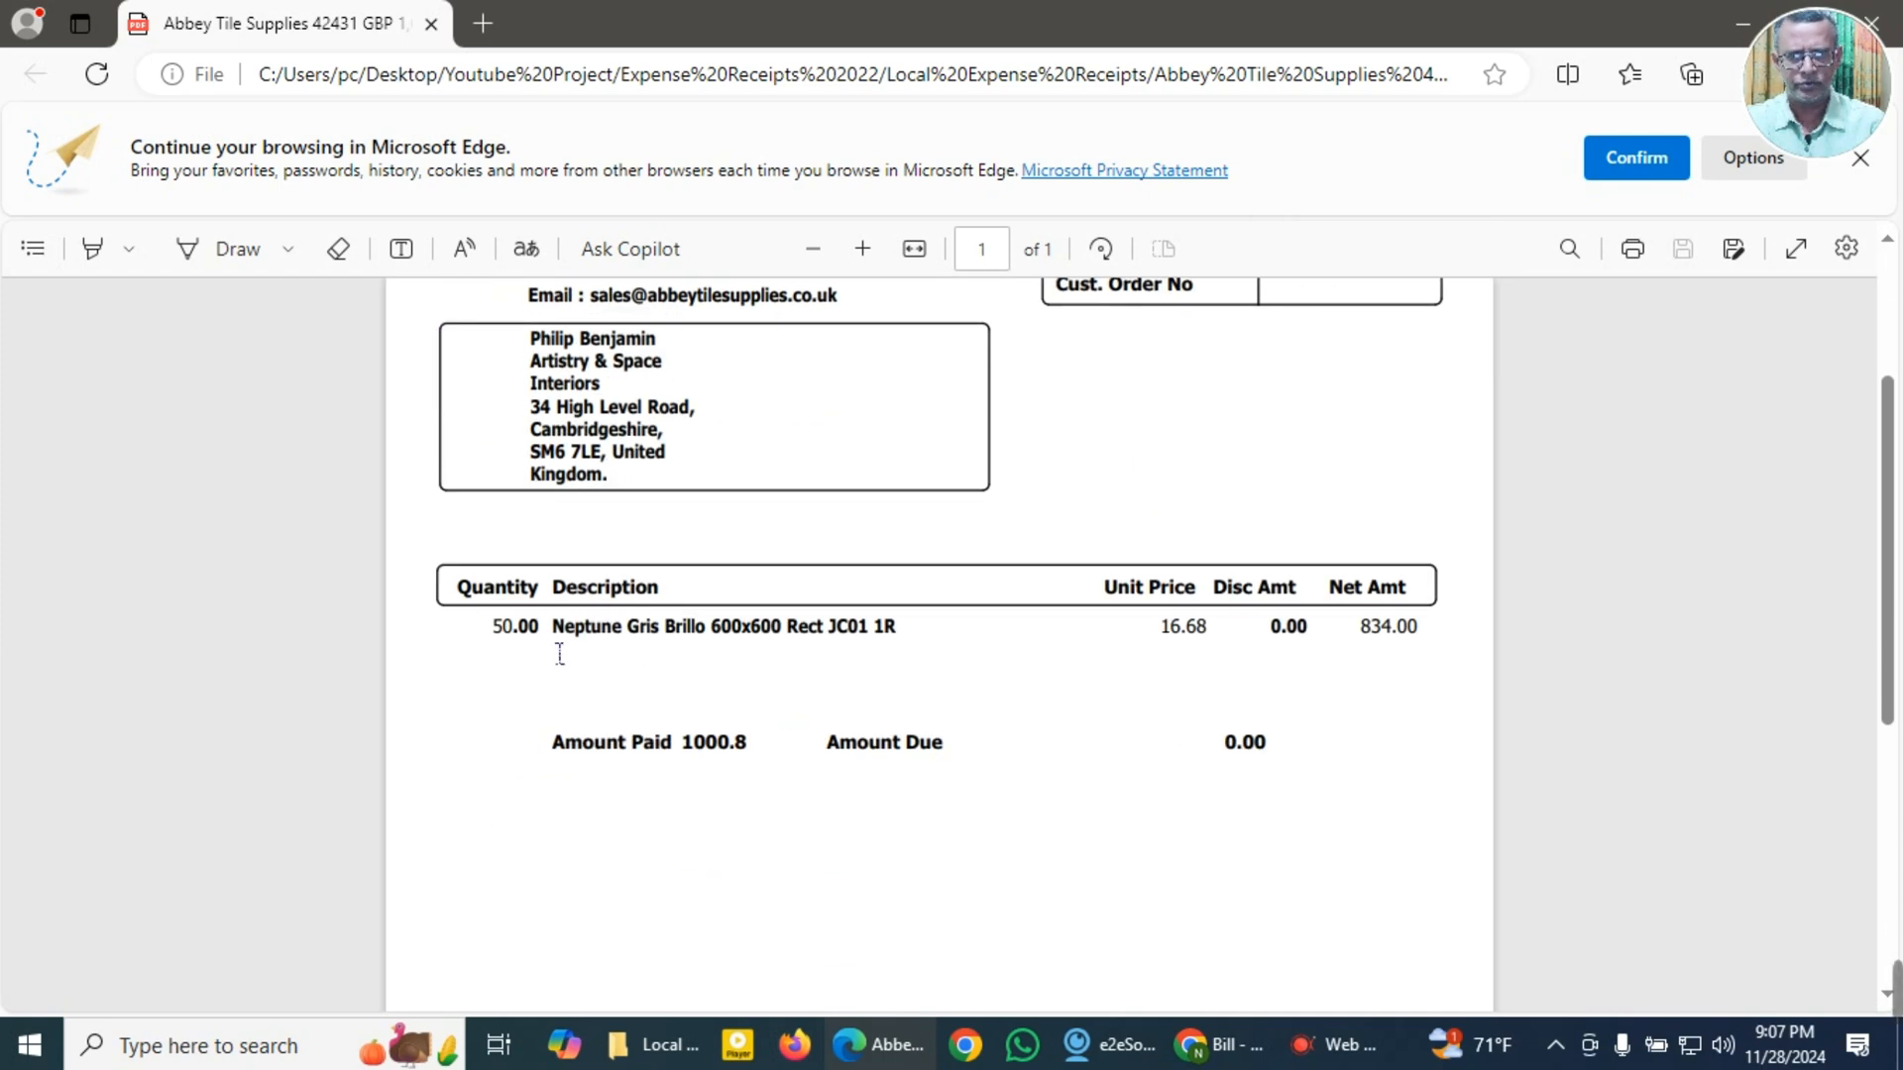
left_click_drag(553, 637, 904, 645)
left_click(949, 362)
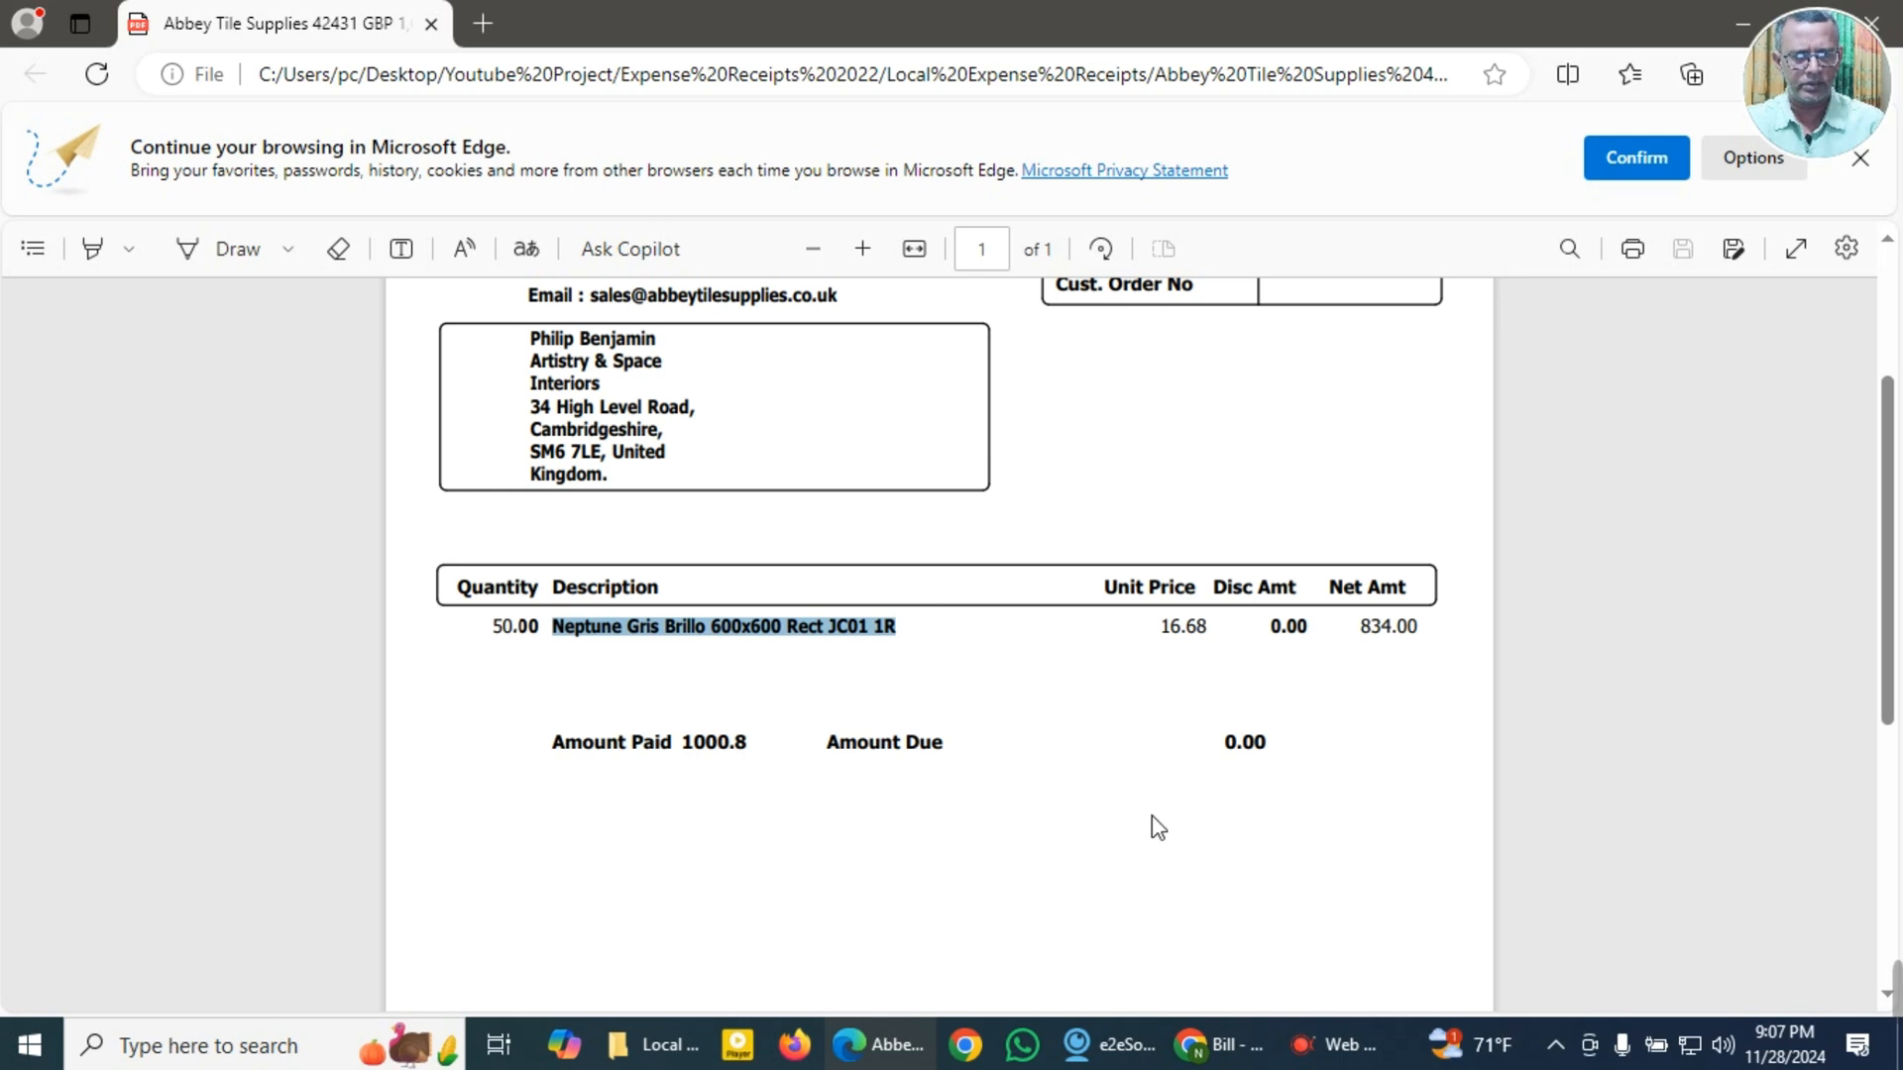
Step: Copy the invoice total 1000.8 from the totals table of the invoice
scroll(1153, 823, "down", 6)
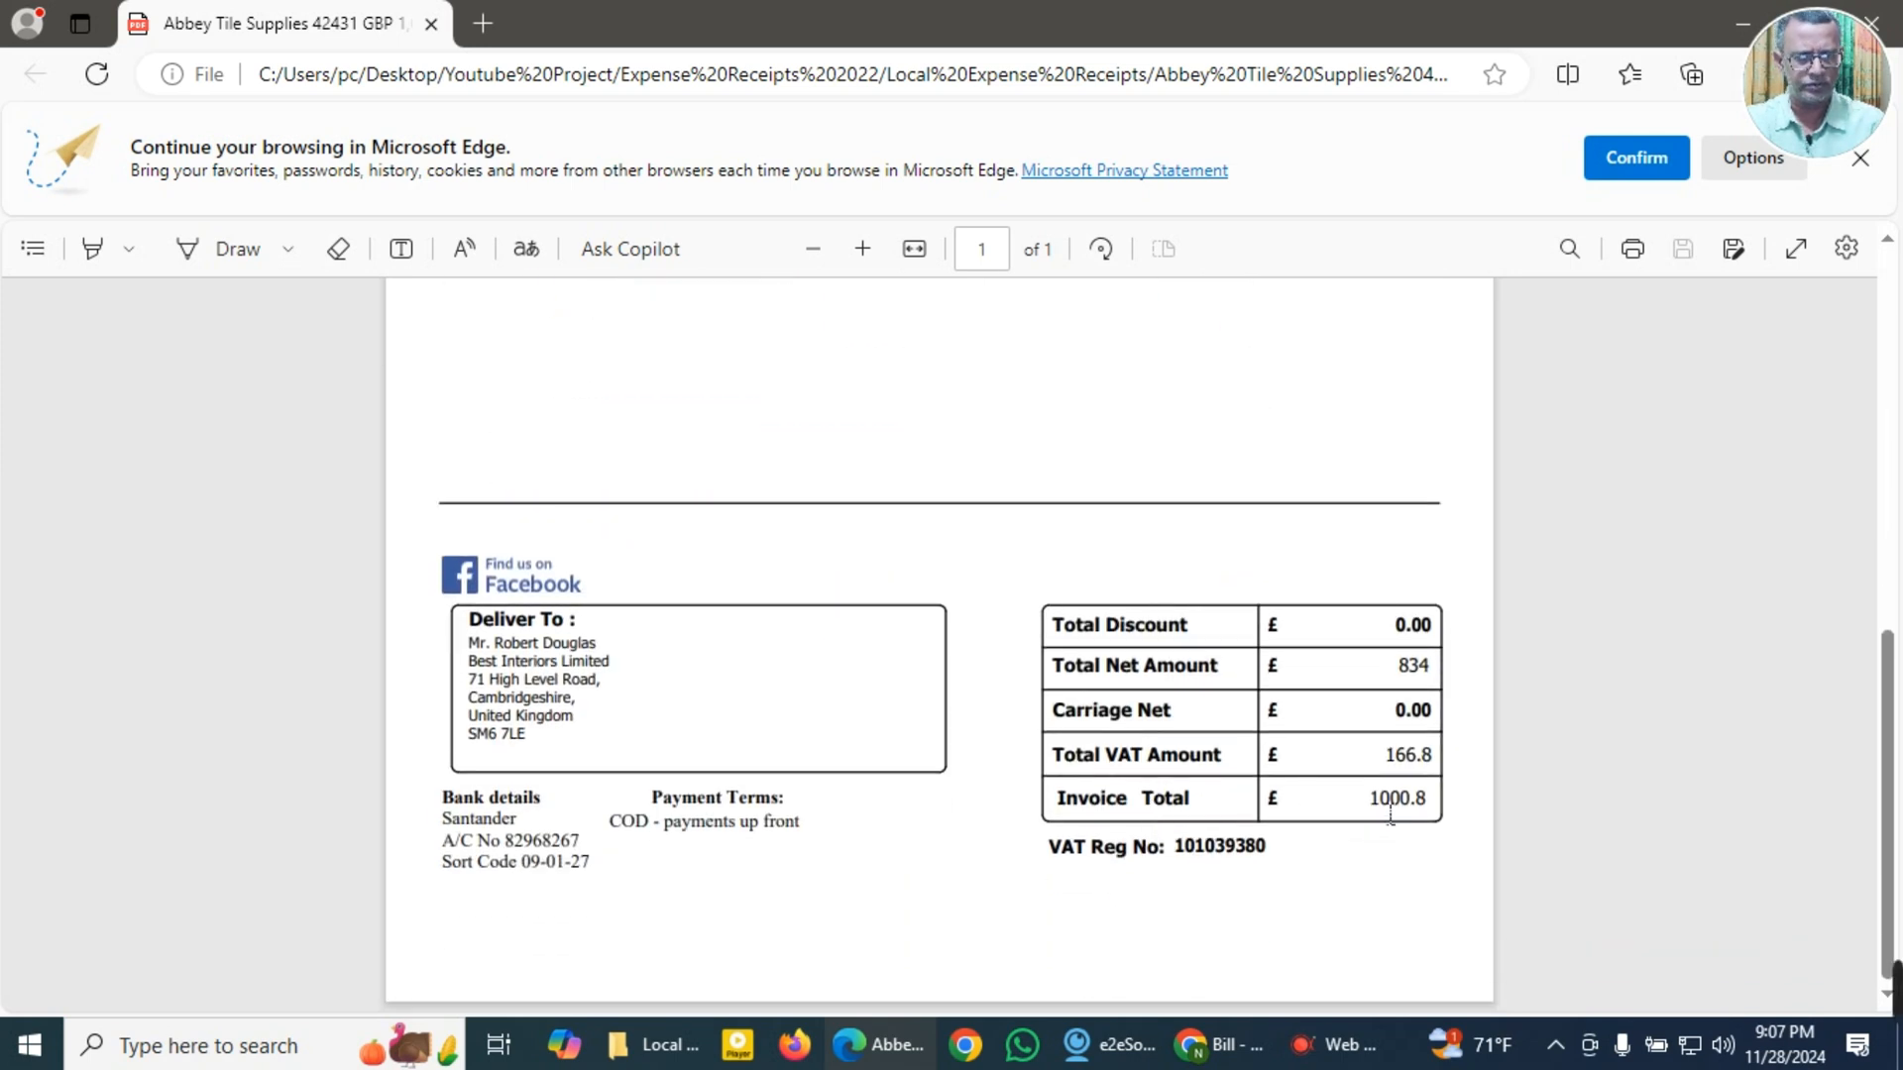
left_click_drag(1367, 808, 1446, 813)
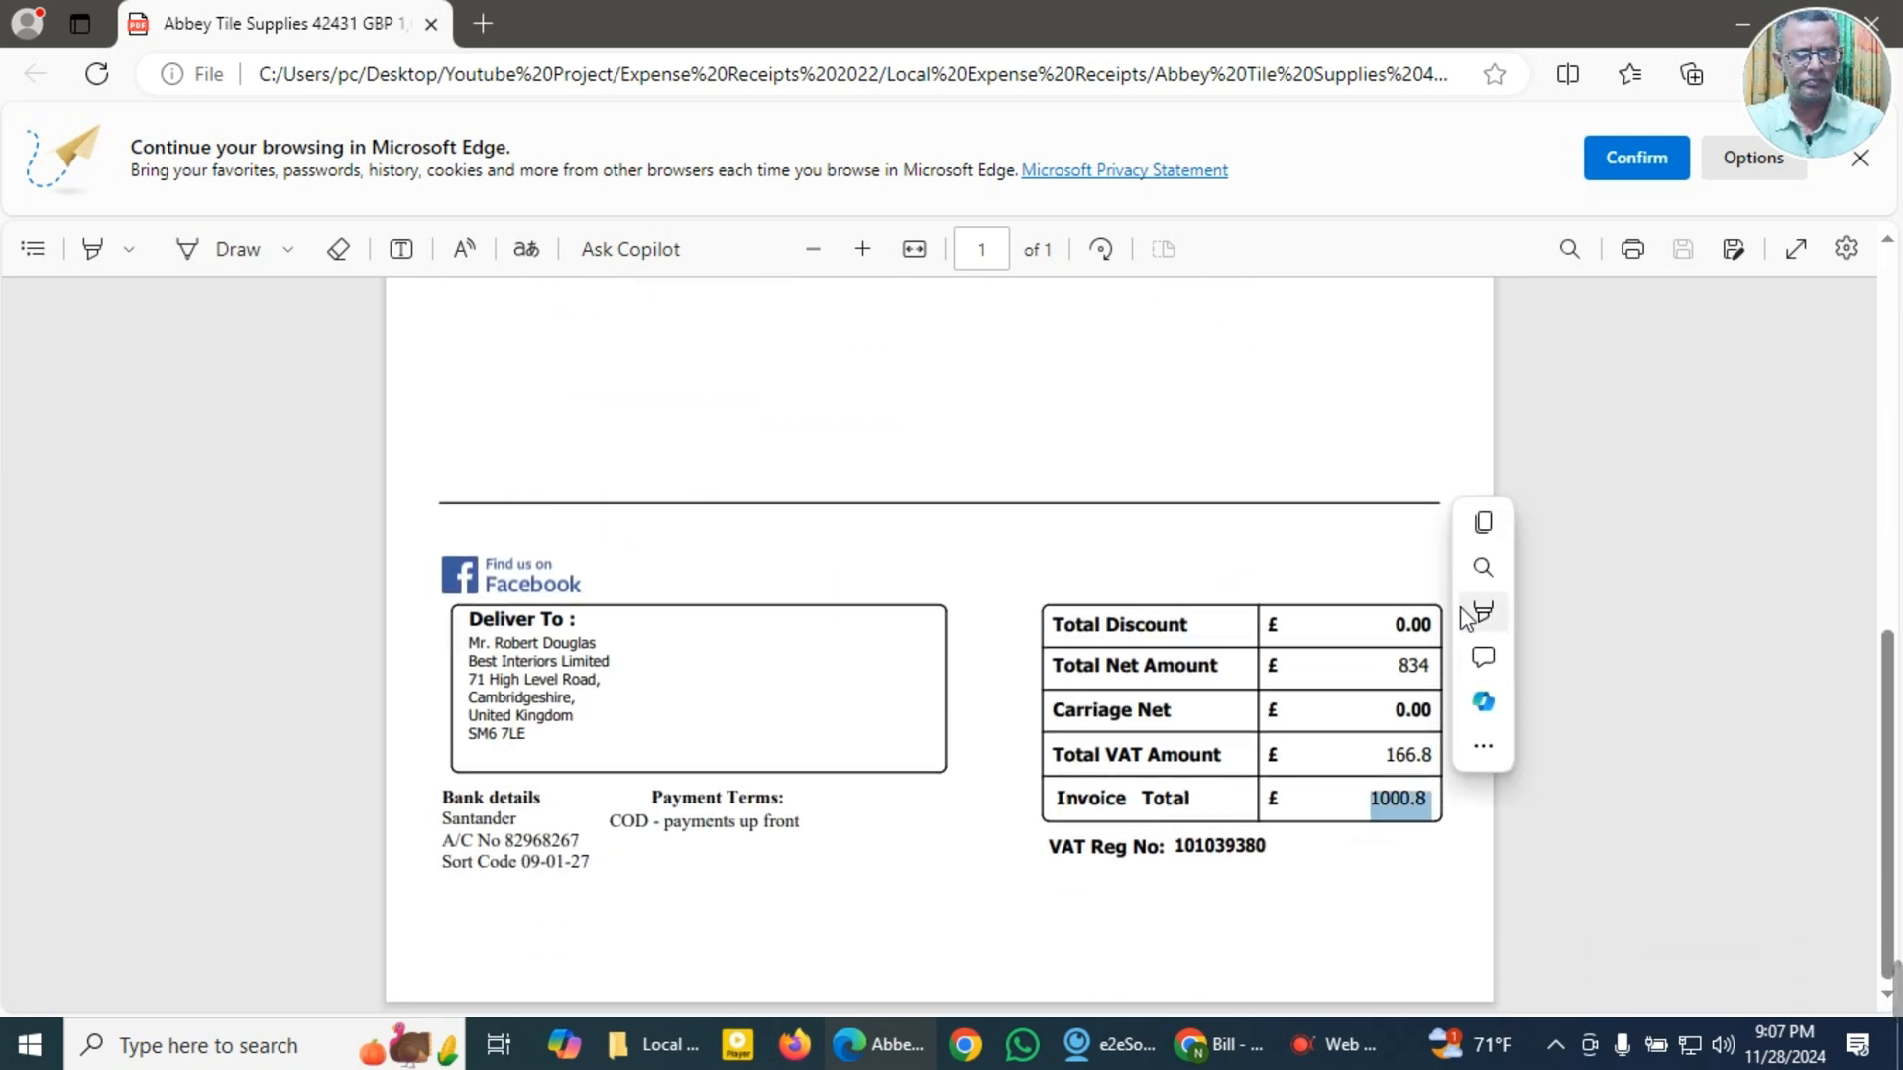
left_click(1484, 527)
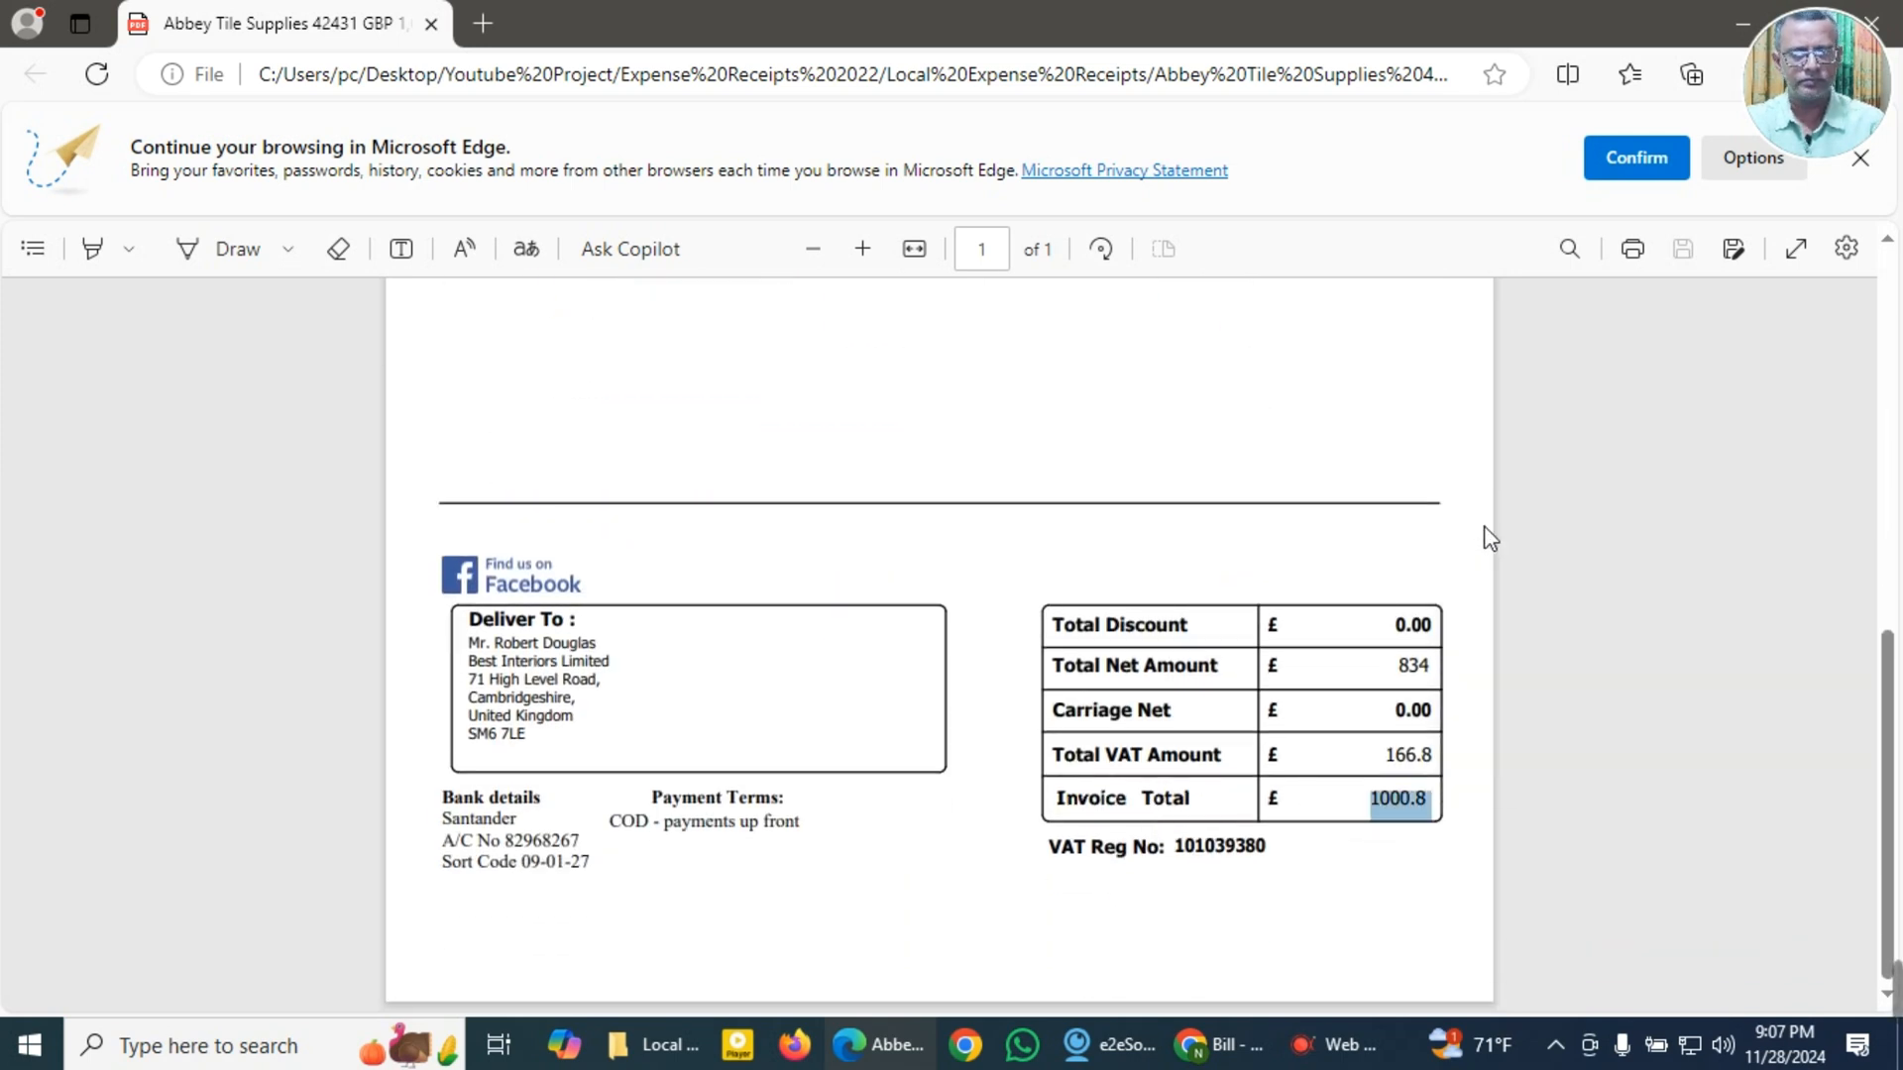
Step: Switch to the QuickBooks bill, choose supplier Abbey Tile Supplies Ltd with terms Due on receipt, and check the payment terms on the invoice
left_click(1227, 1047)
left_click(241, 317)
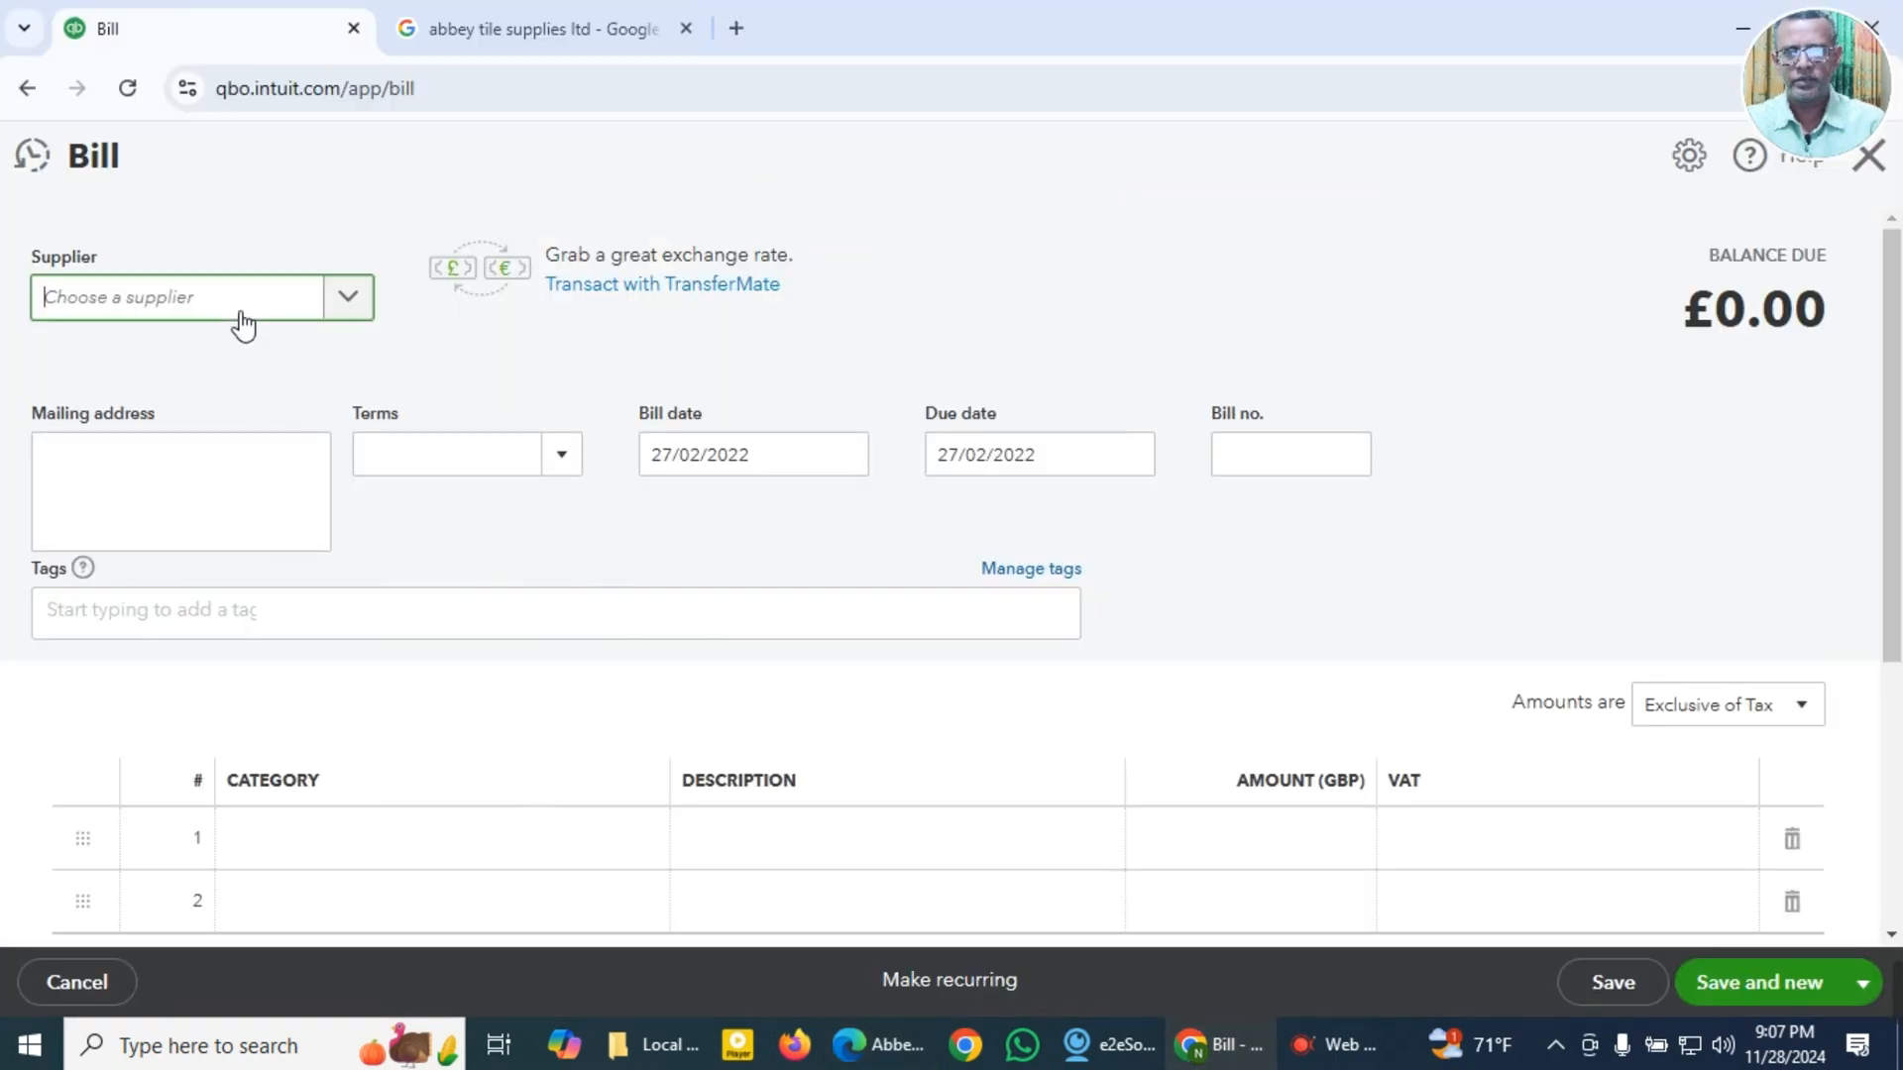
left_click(211, 429)
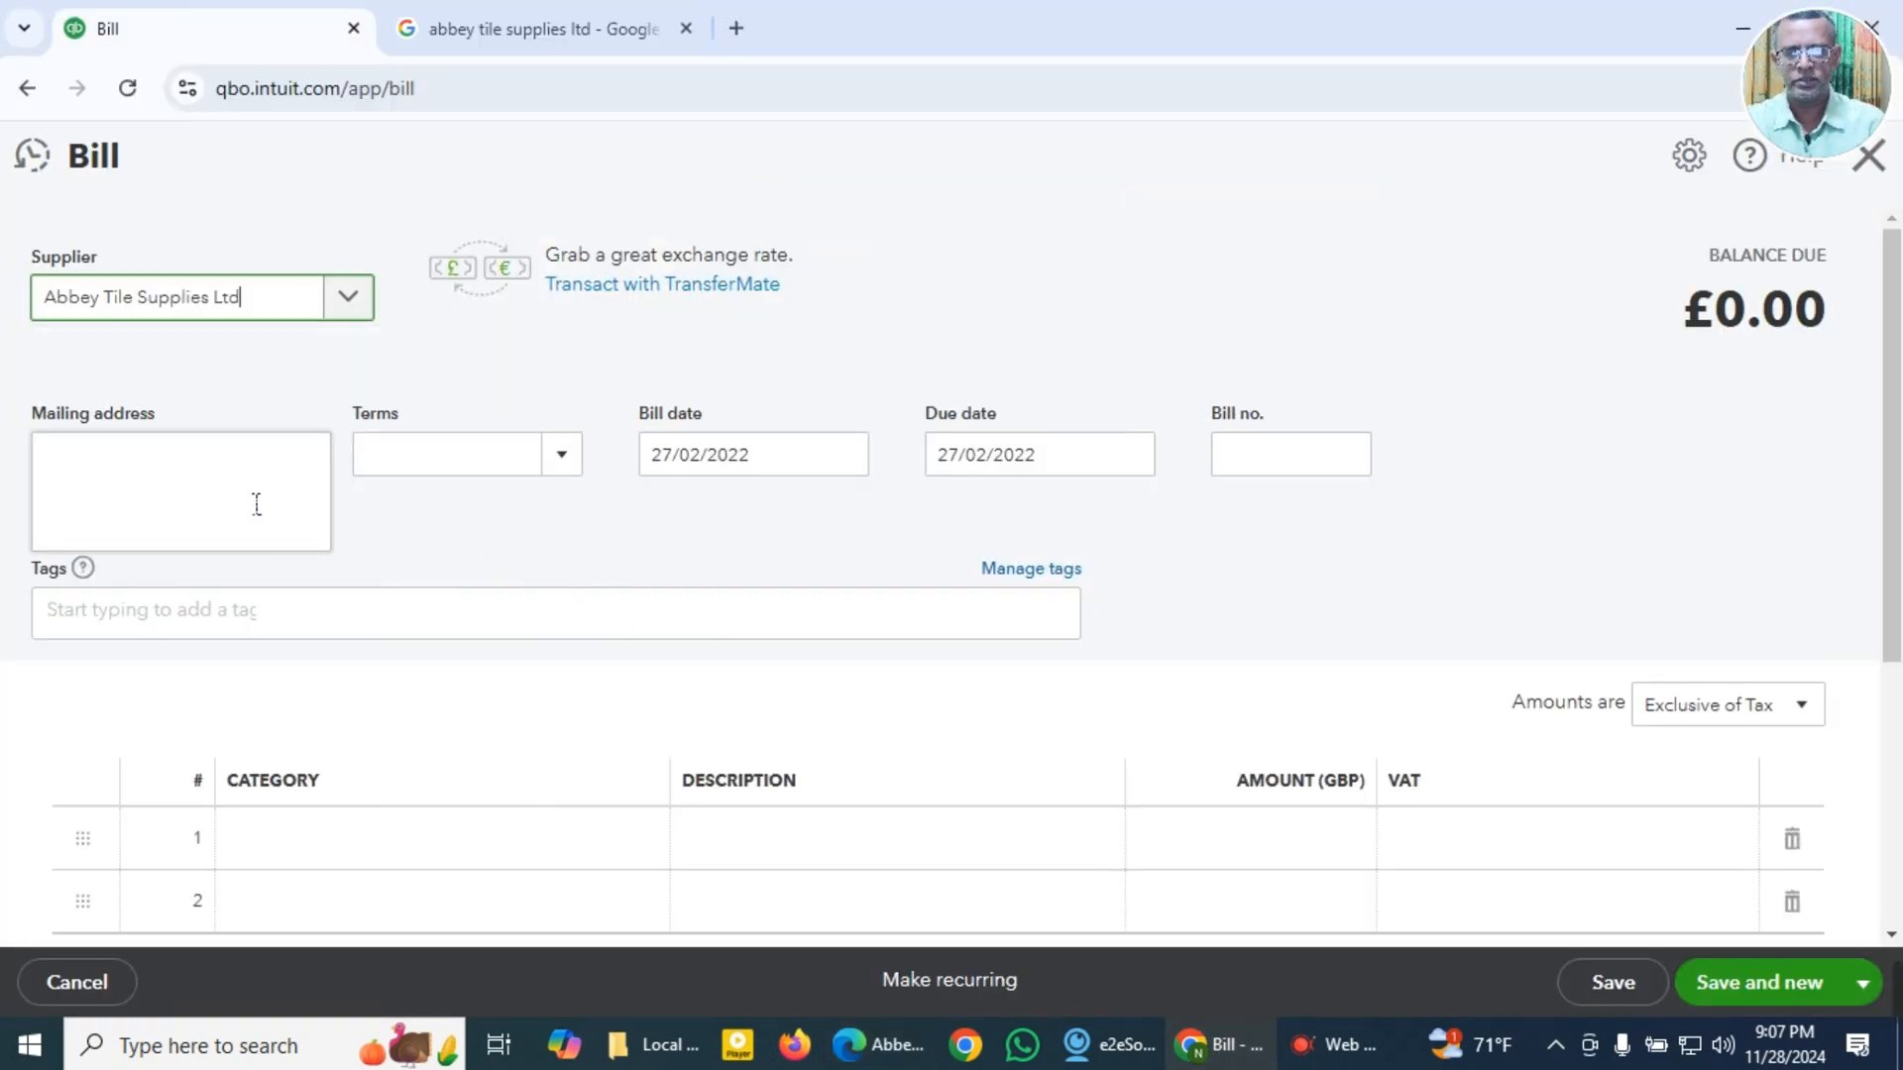
left_click(563, 470)
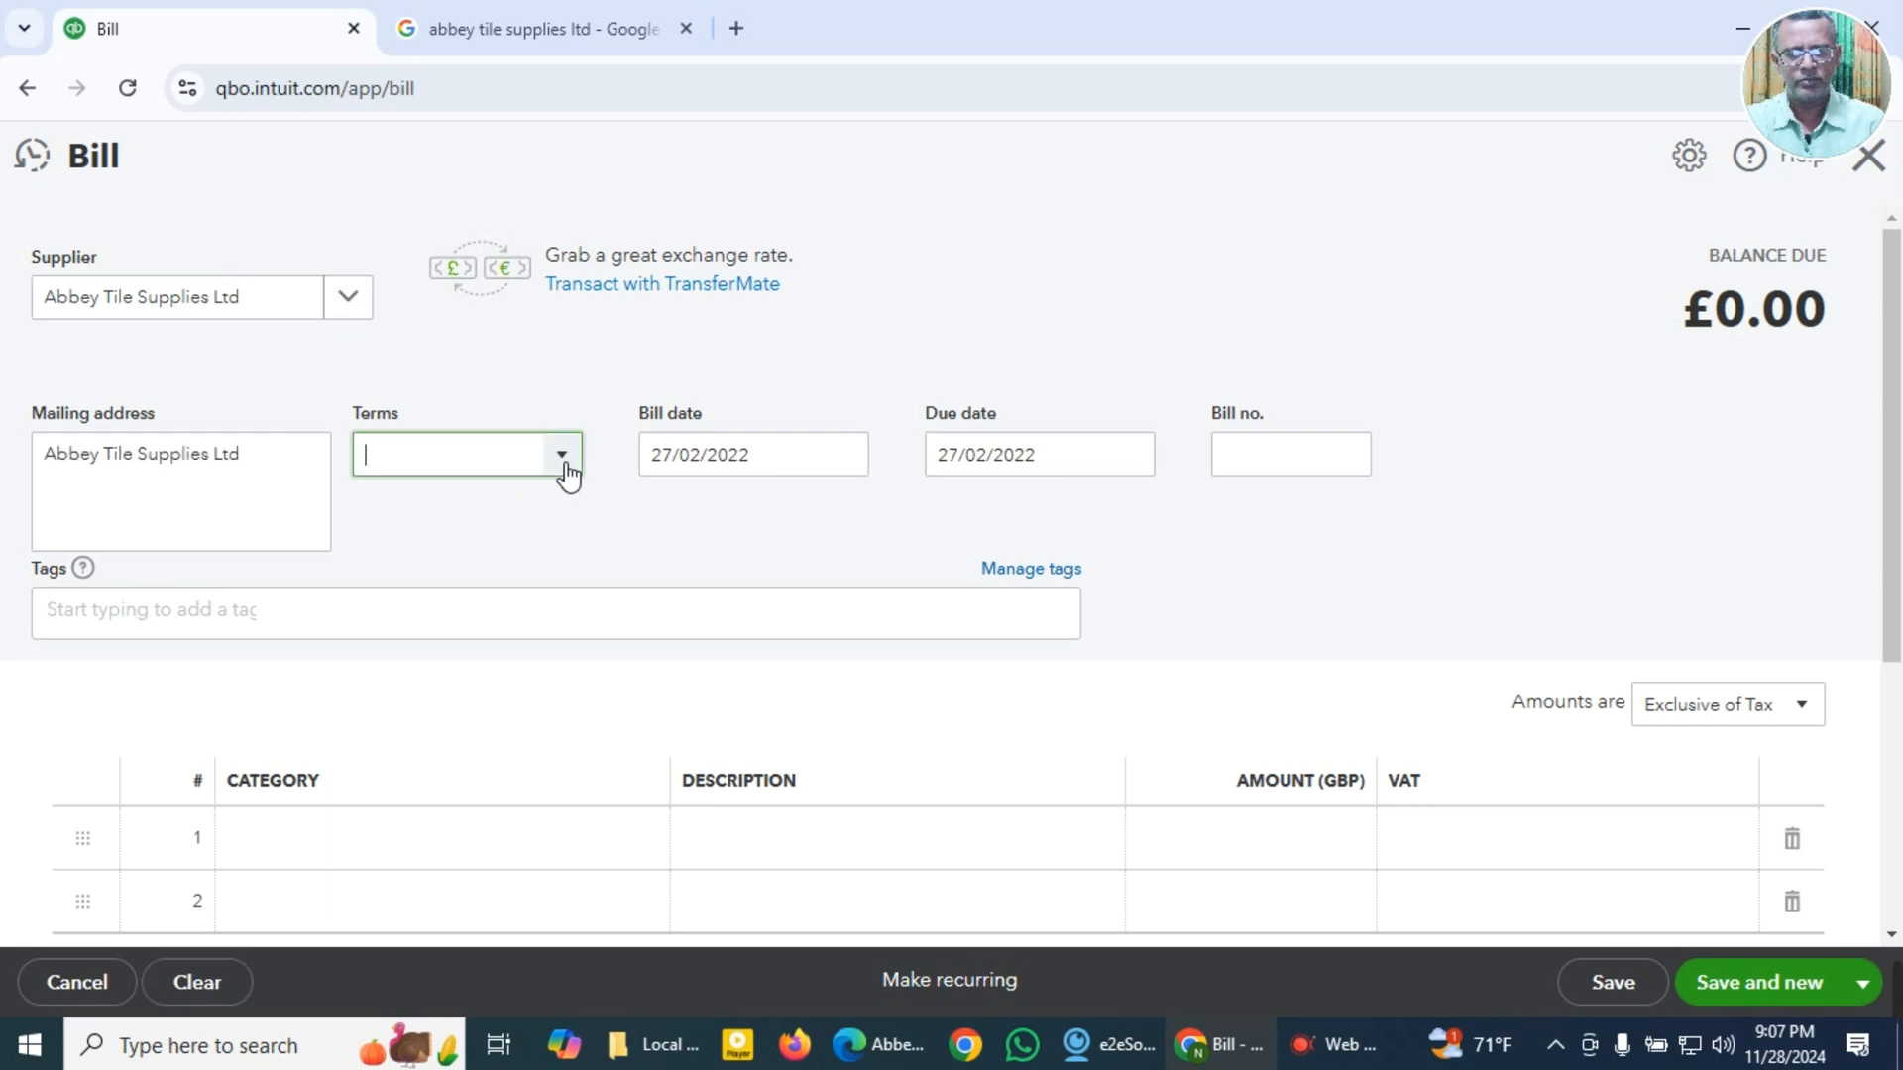
left_click(498, 560)
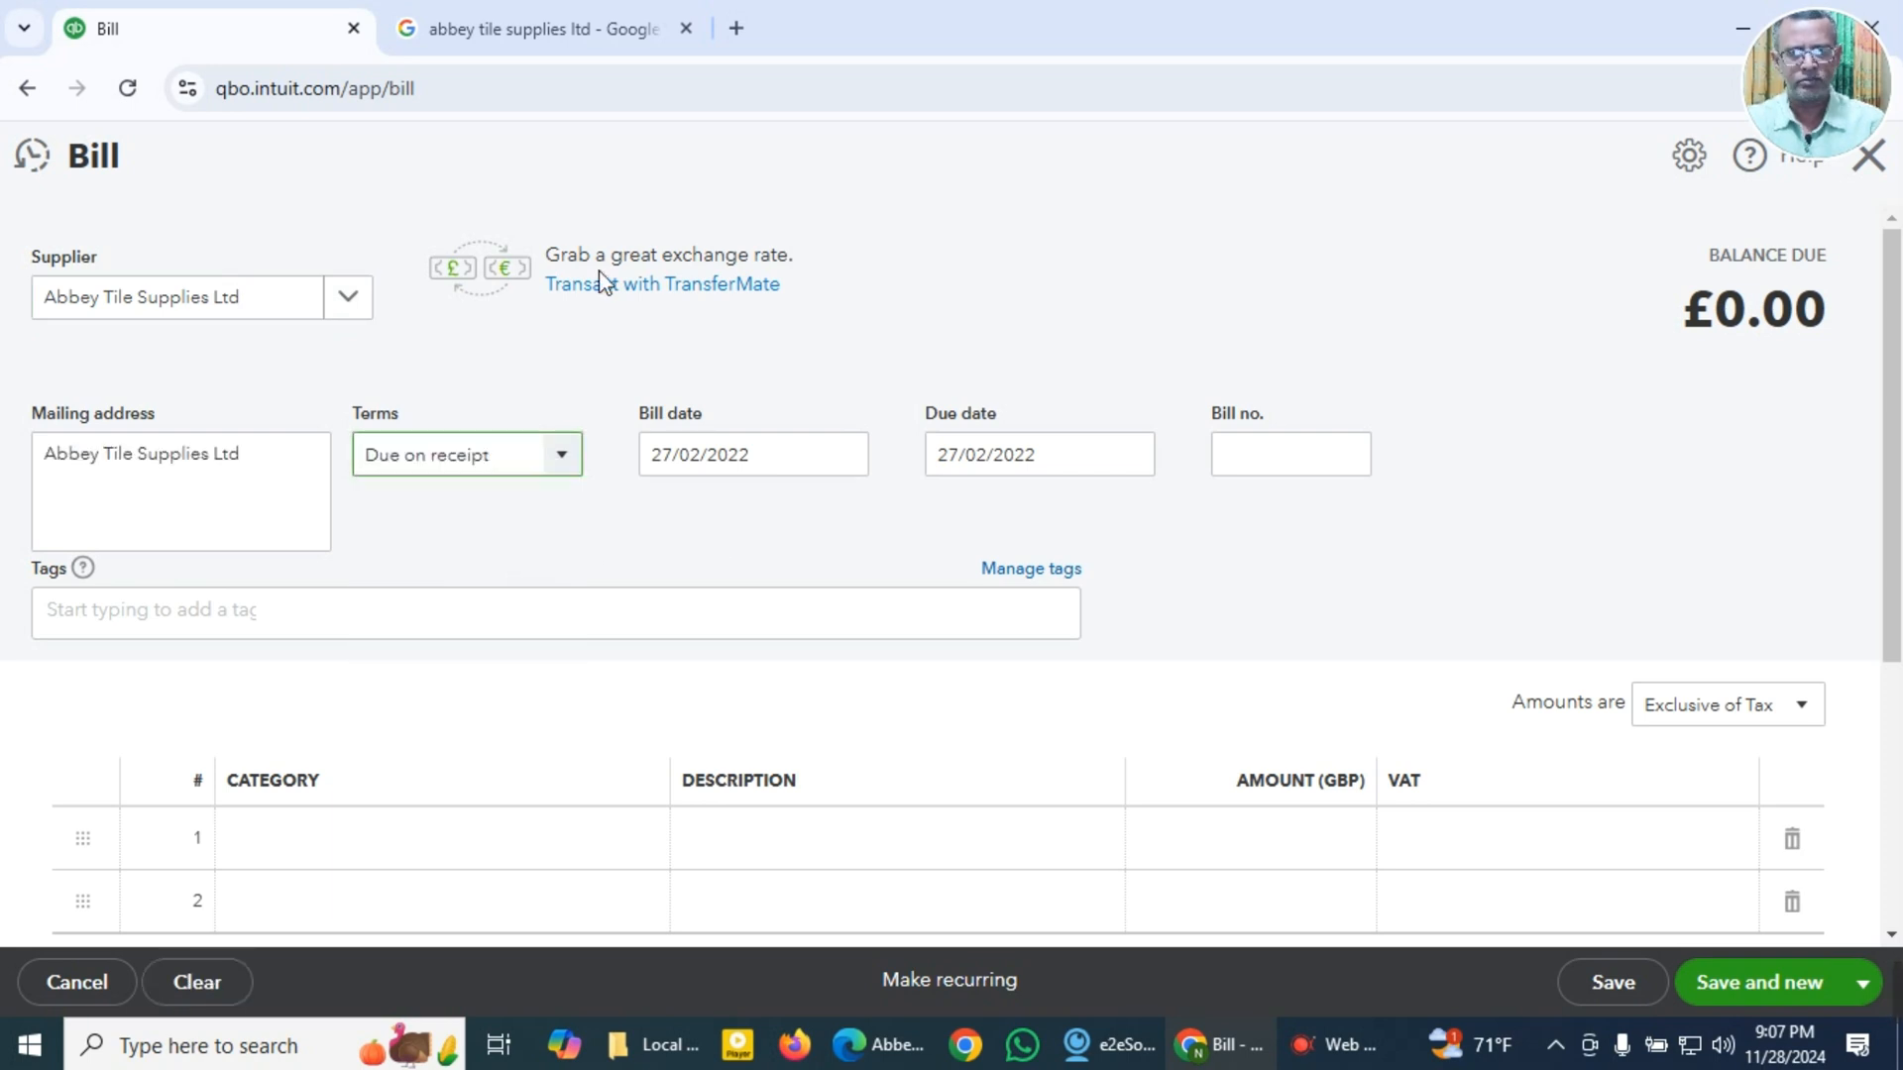
left_click(879, 1045)
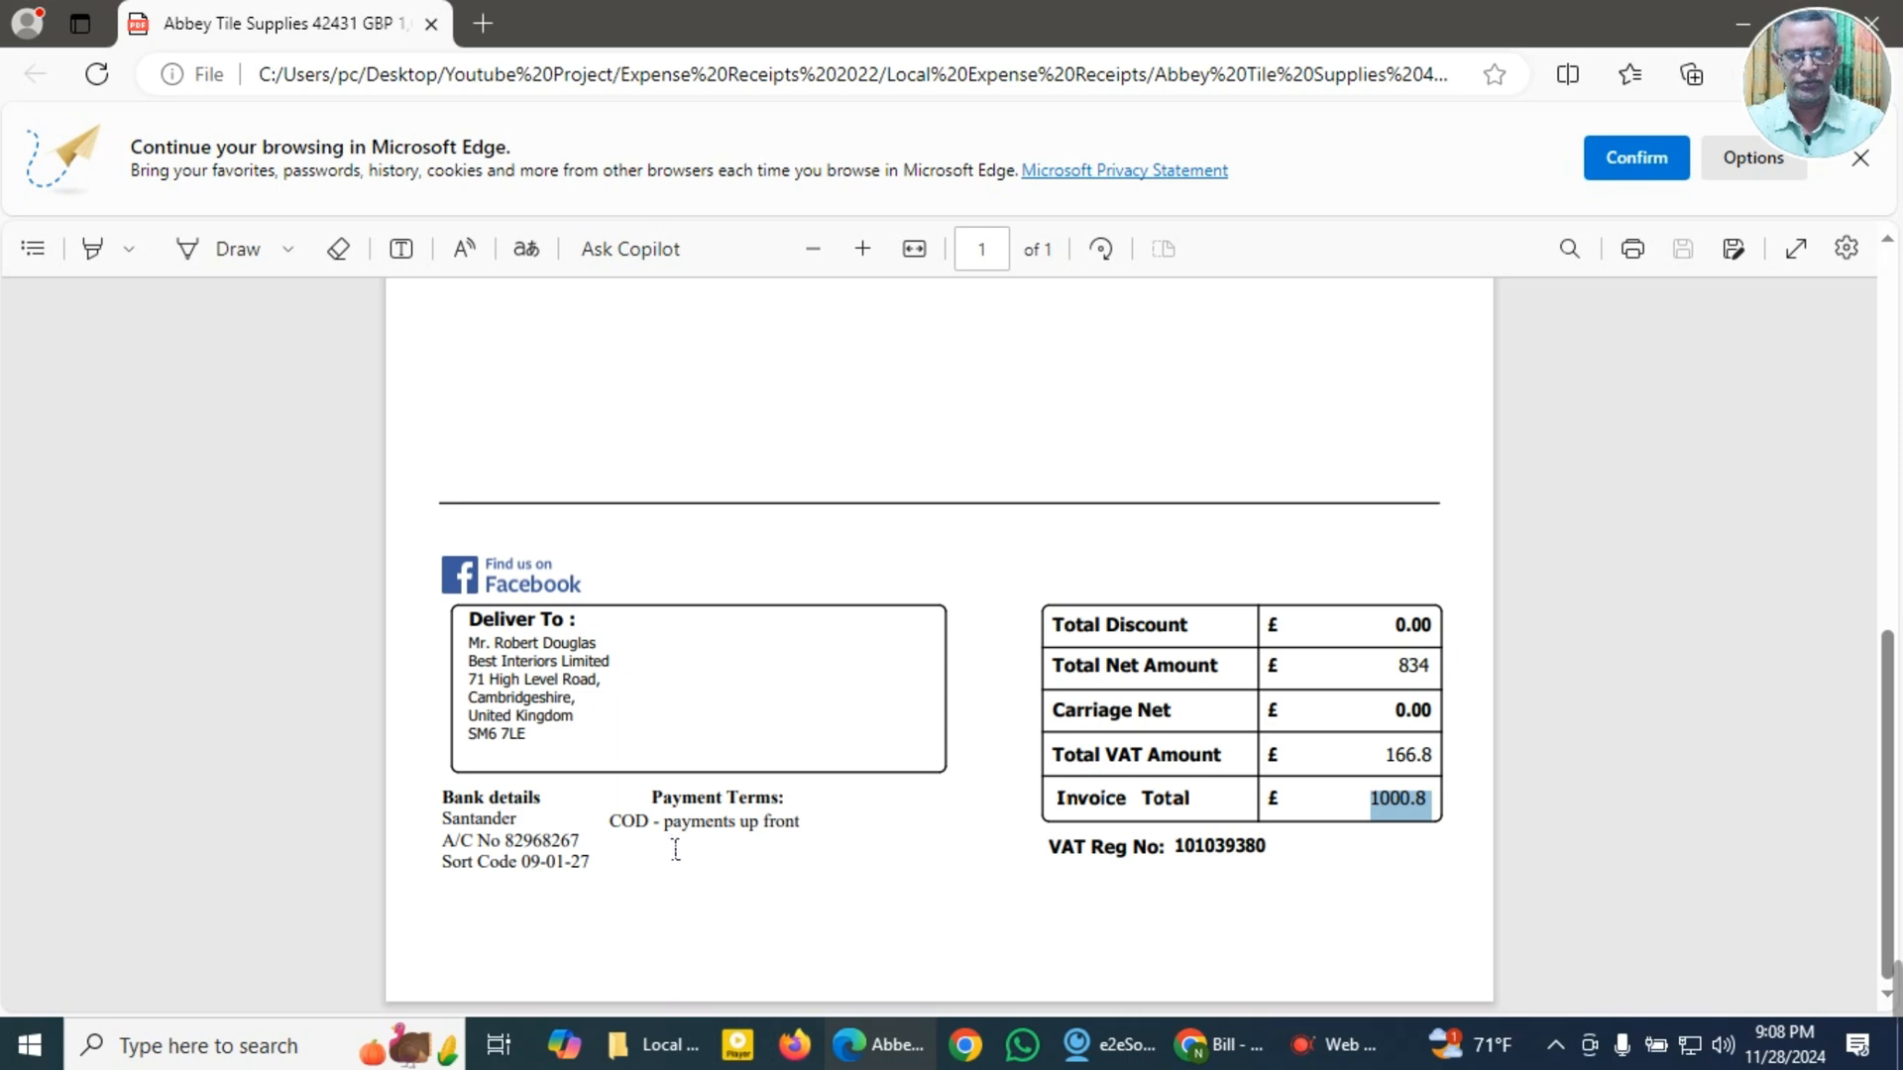
left_click(1219, 1044)
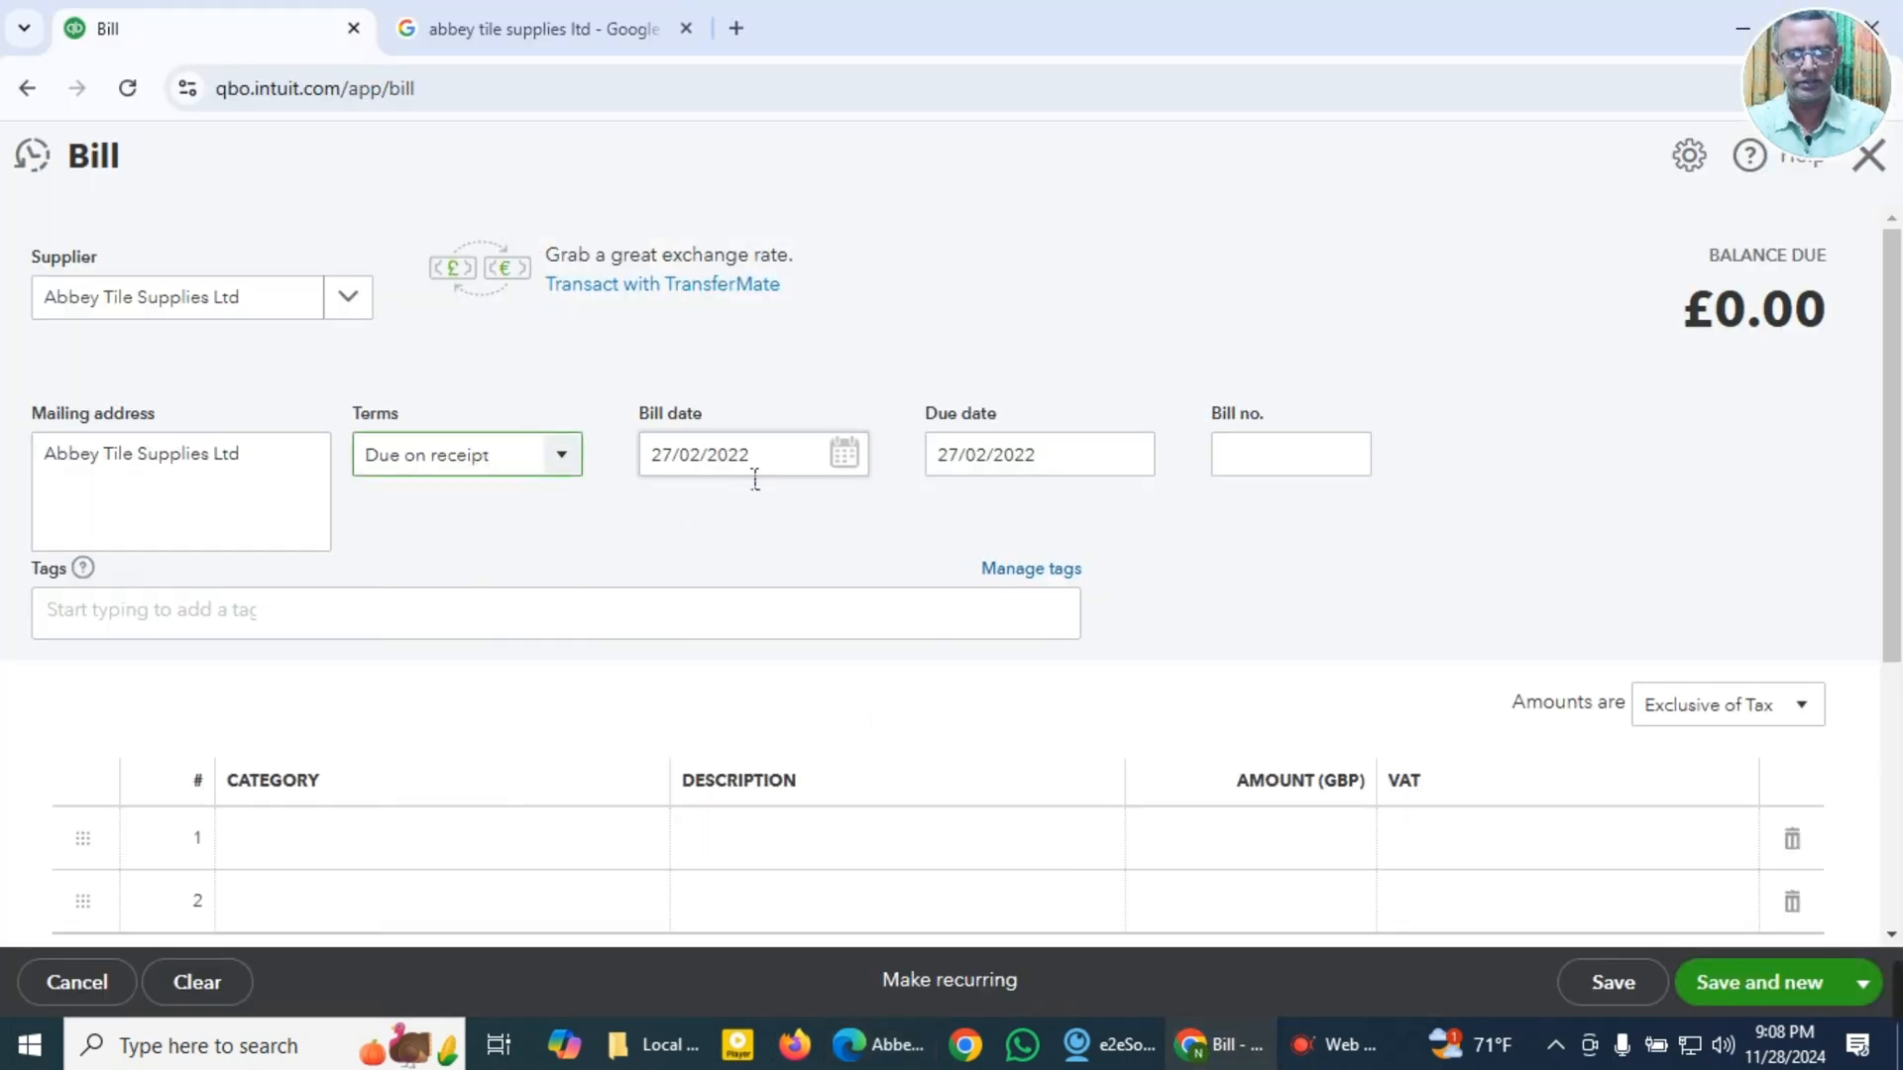
Step: Set the bill date to 01/01/2022 and the bill number to 42431 using the copied values
left_click(781, 463)
key("super+v")
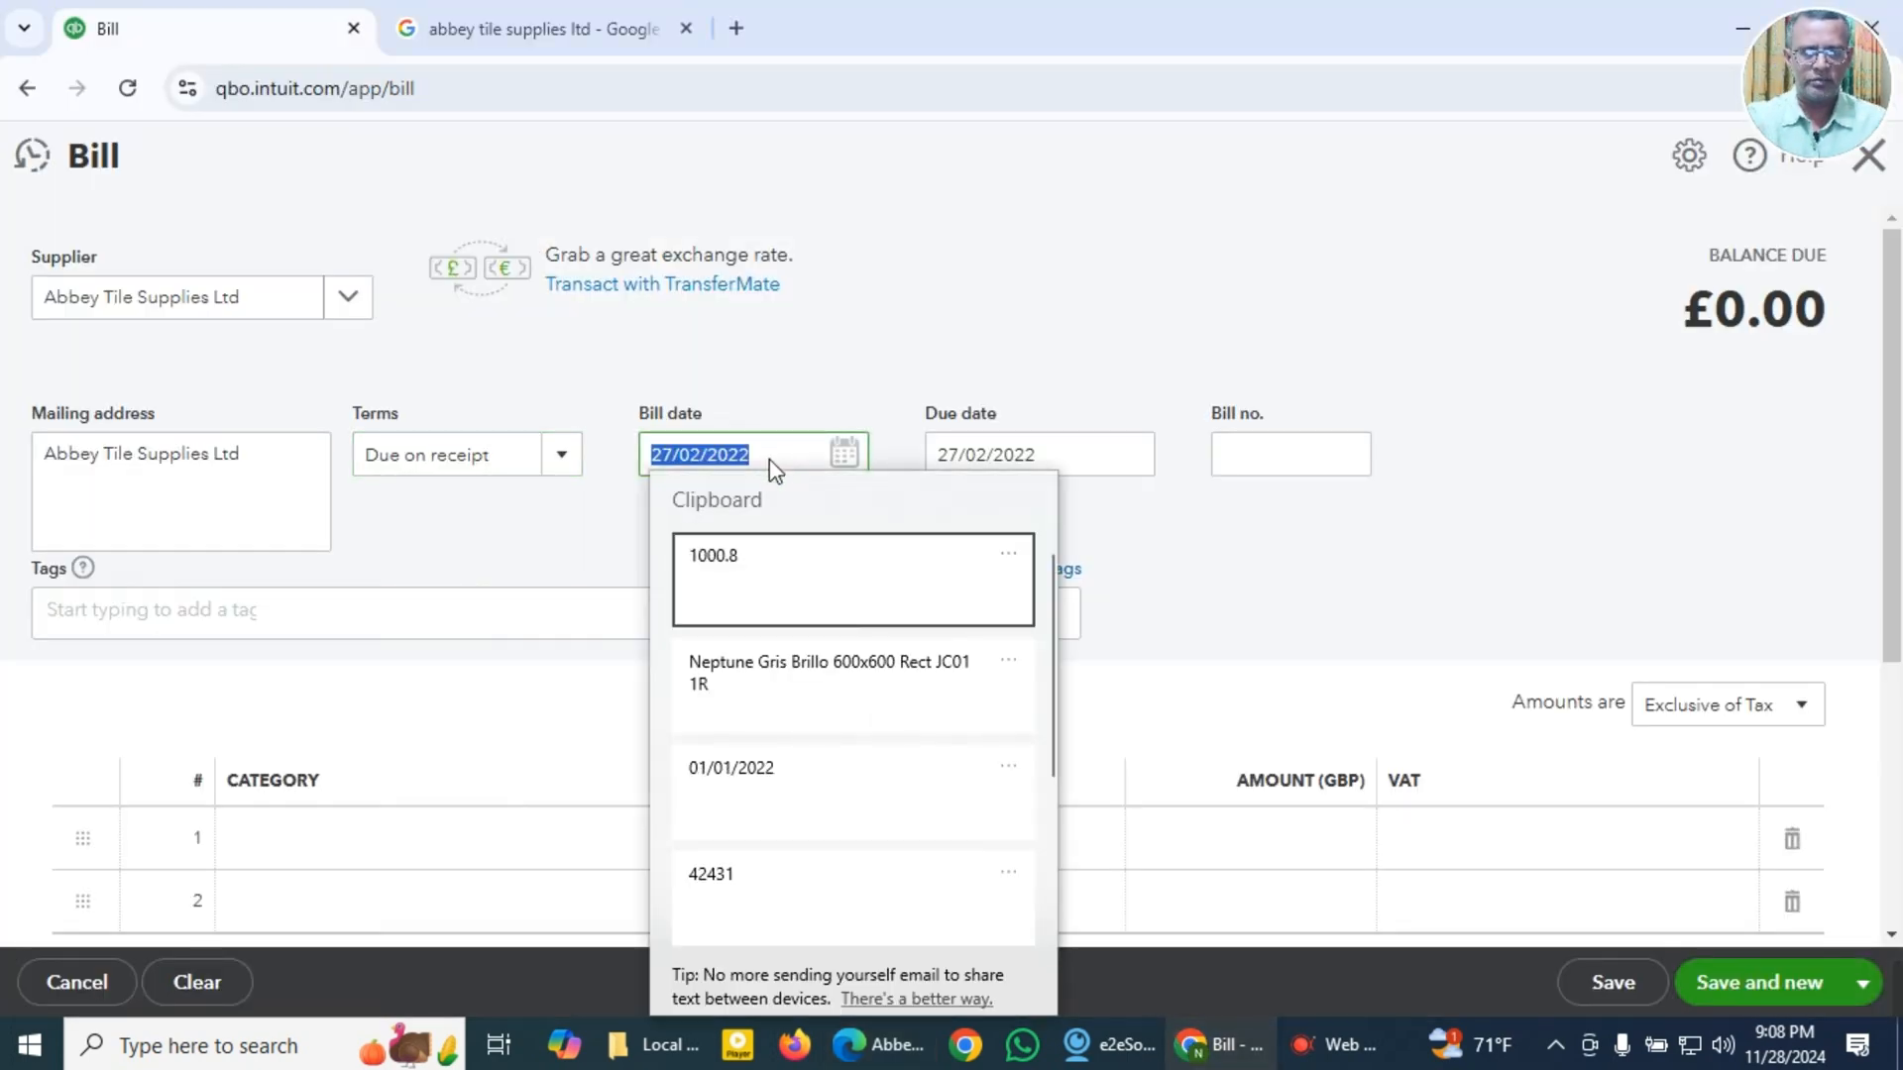
left_click(765, 790)
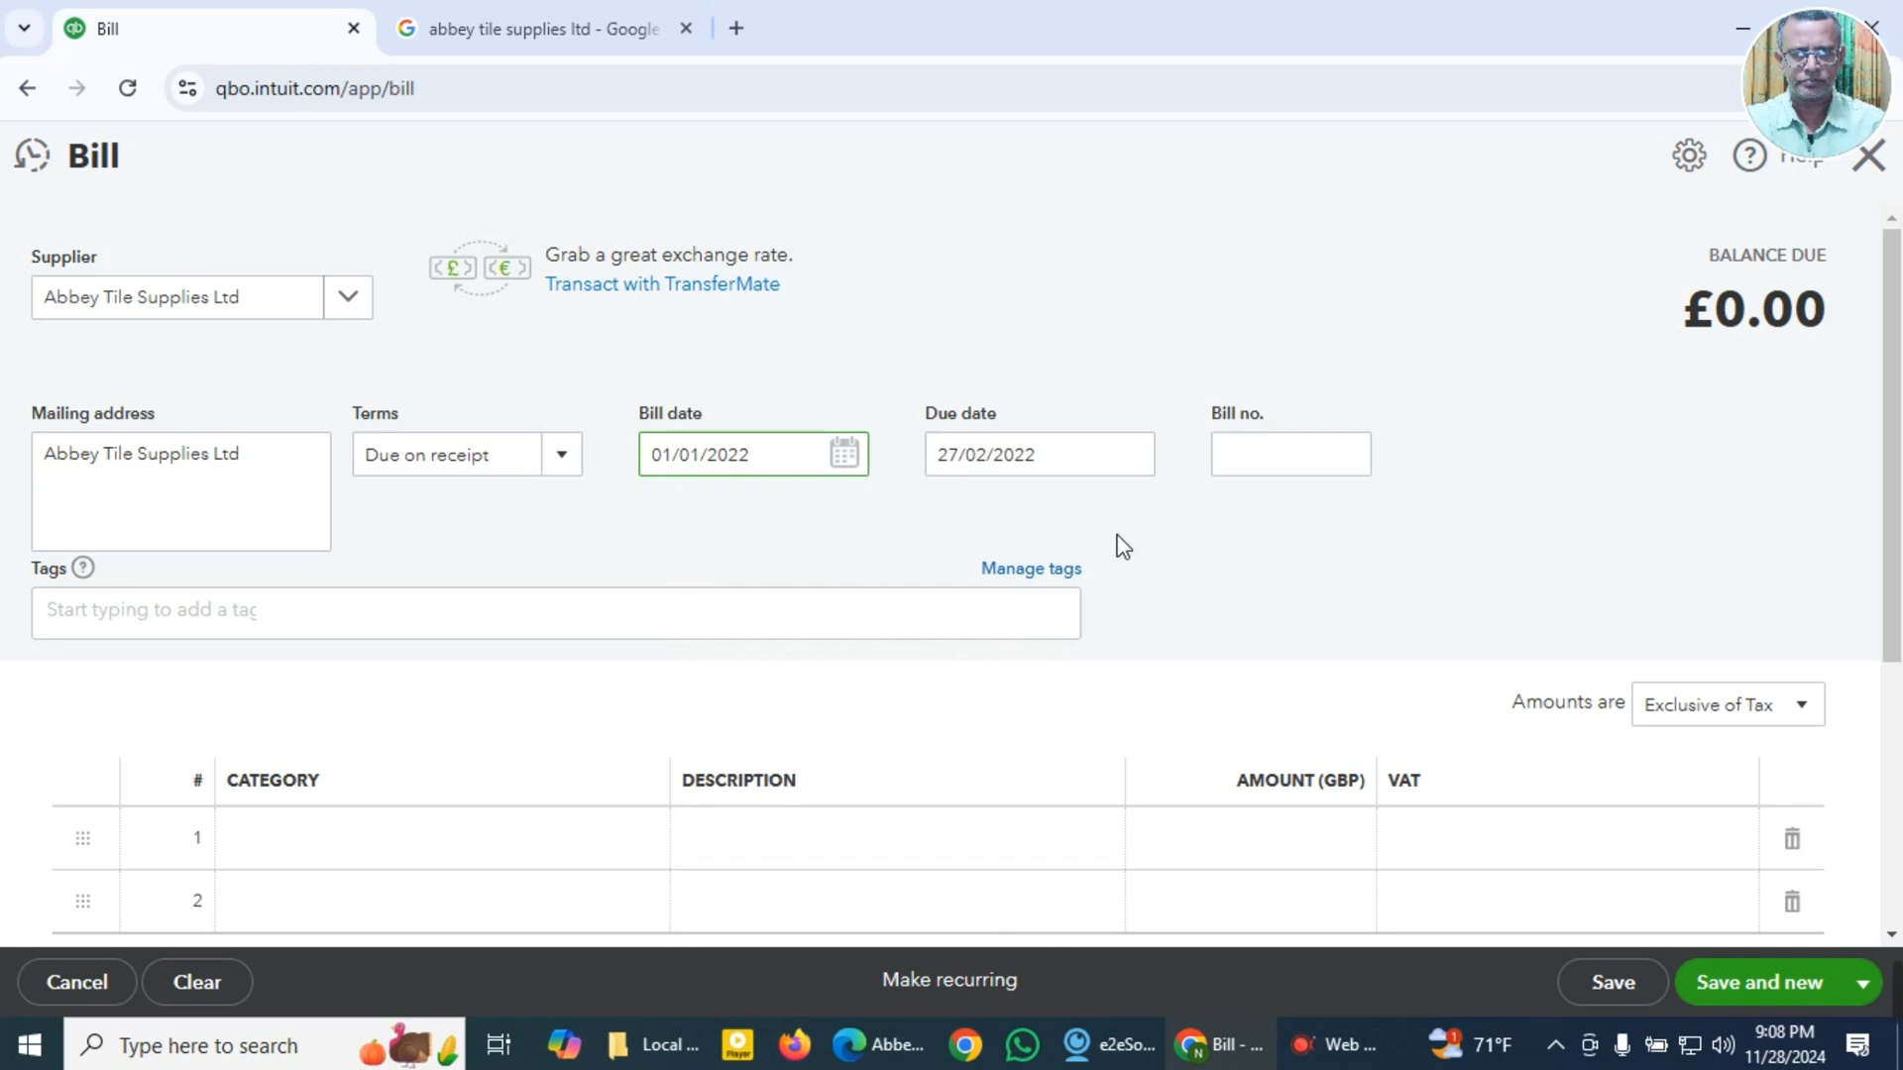
key("Tab")
key("Tab")
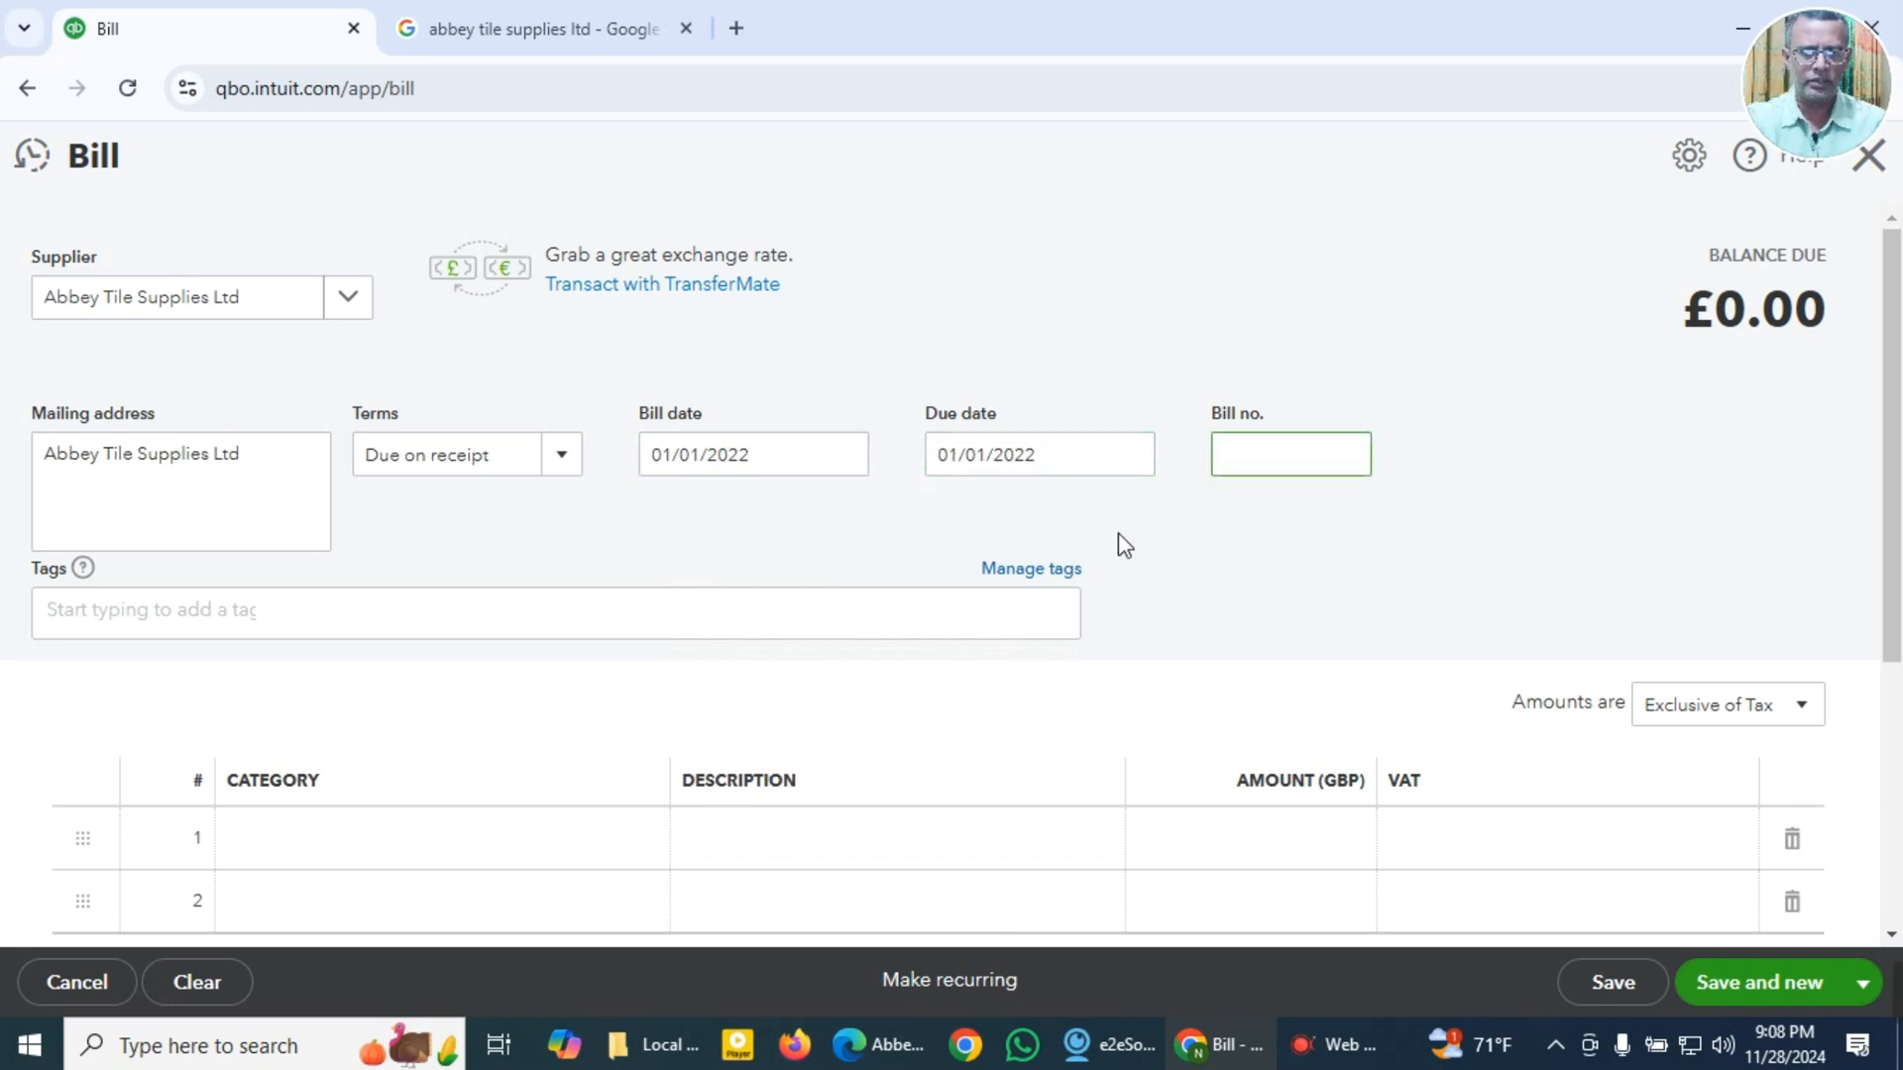
key("super+v")
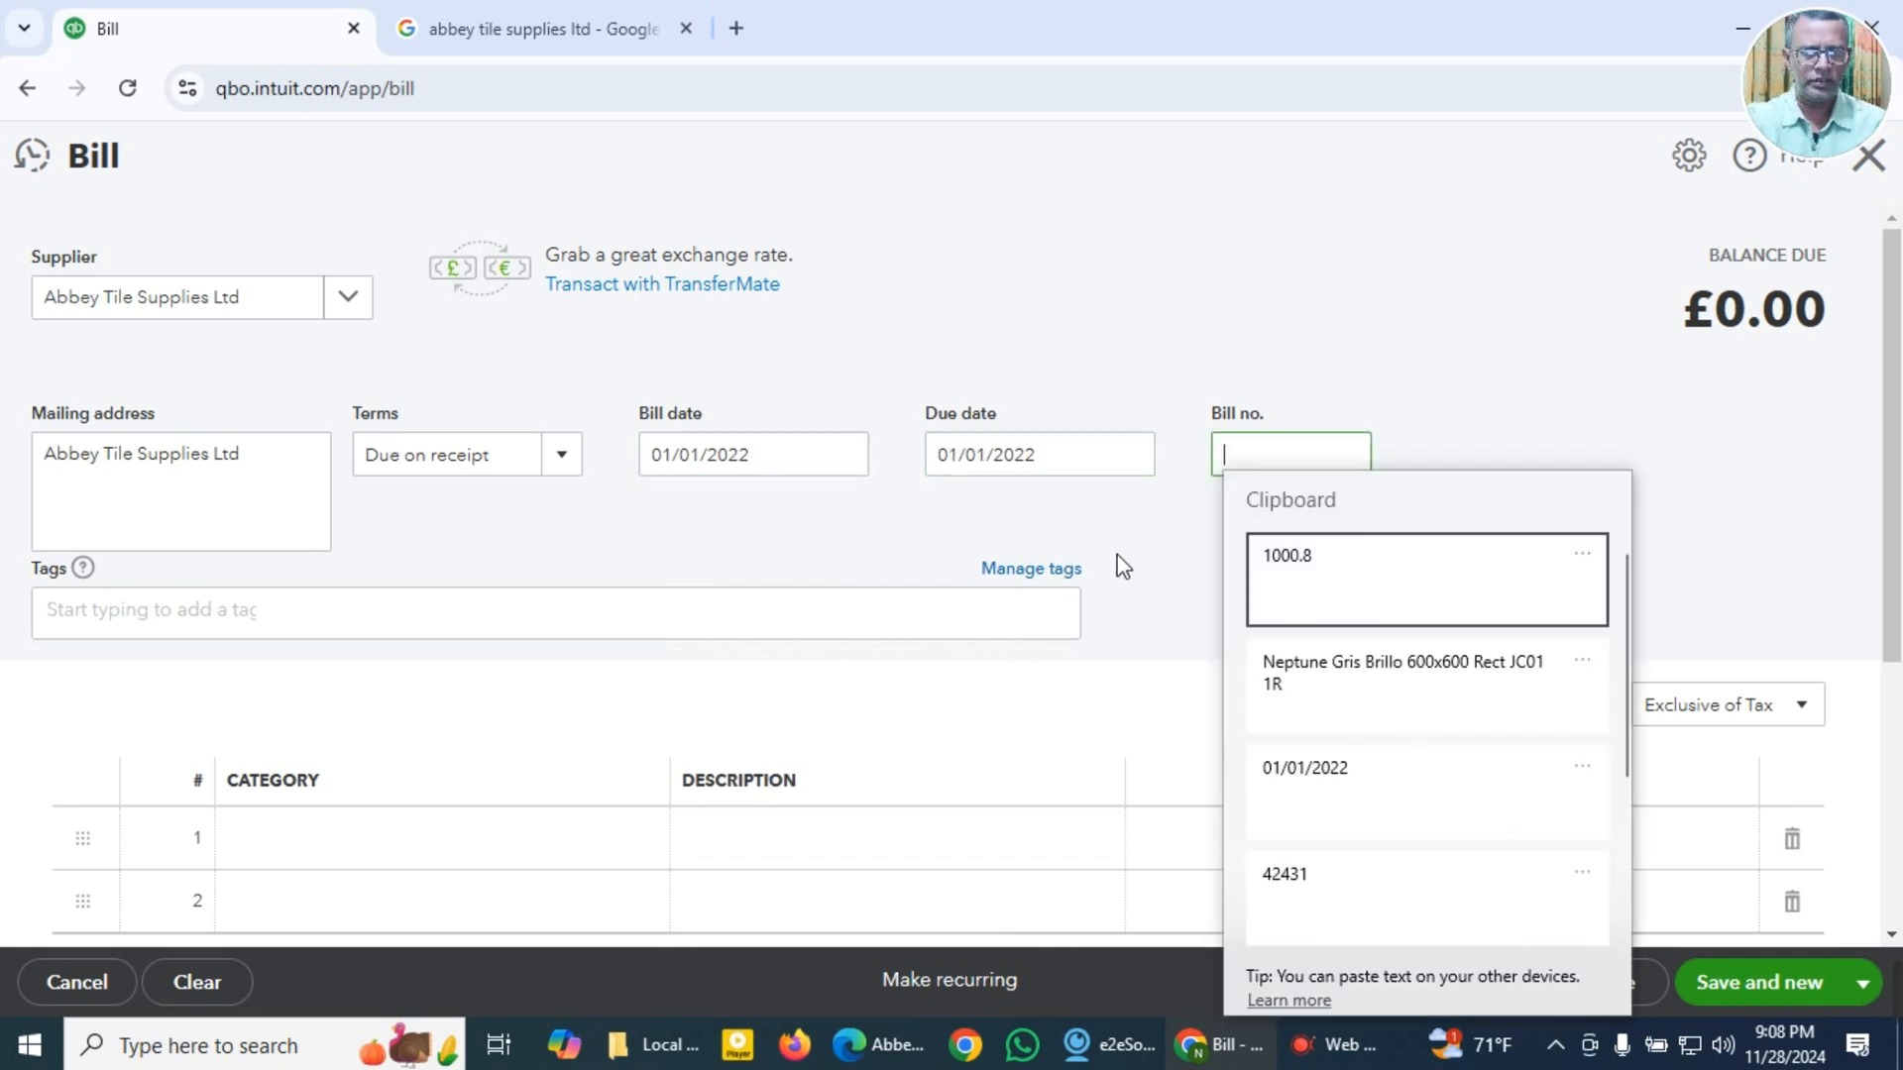
left_click(1299, 879)
Step: Fill line 1 with category 5010 Purchases - Direct Materials and description Neptune Gris Brillo 600x600 Rect JC01 1R
scroll(515, 694, "down", 3)
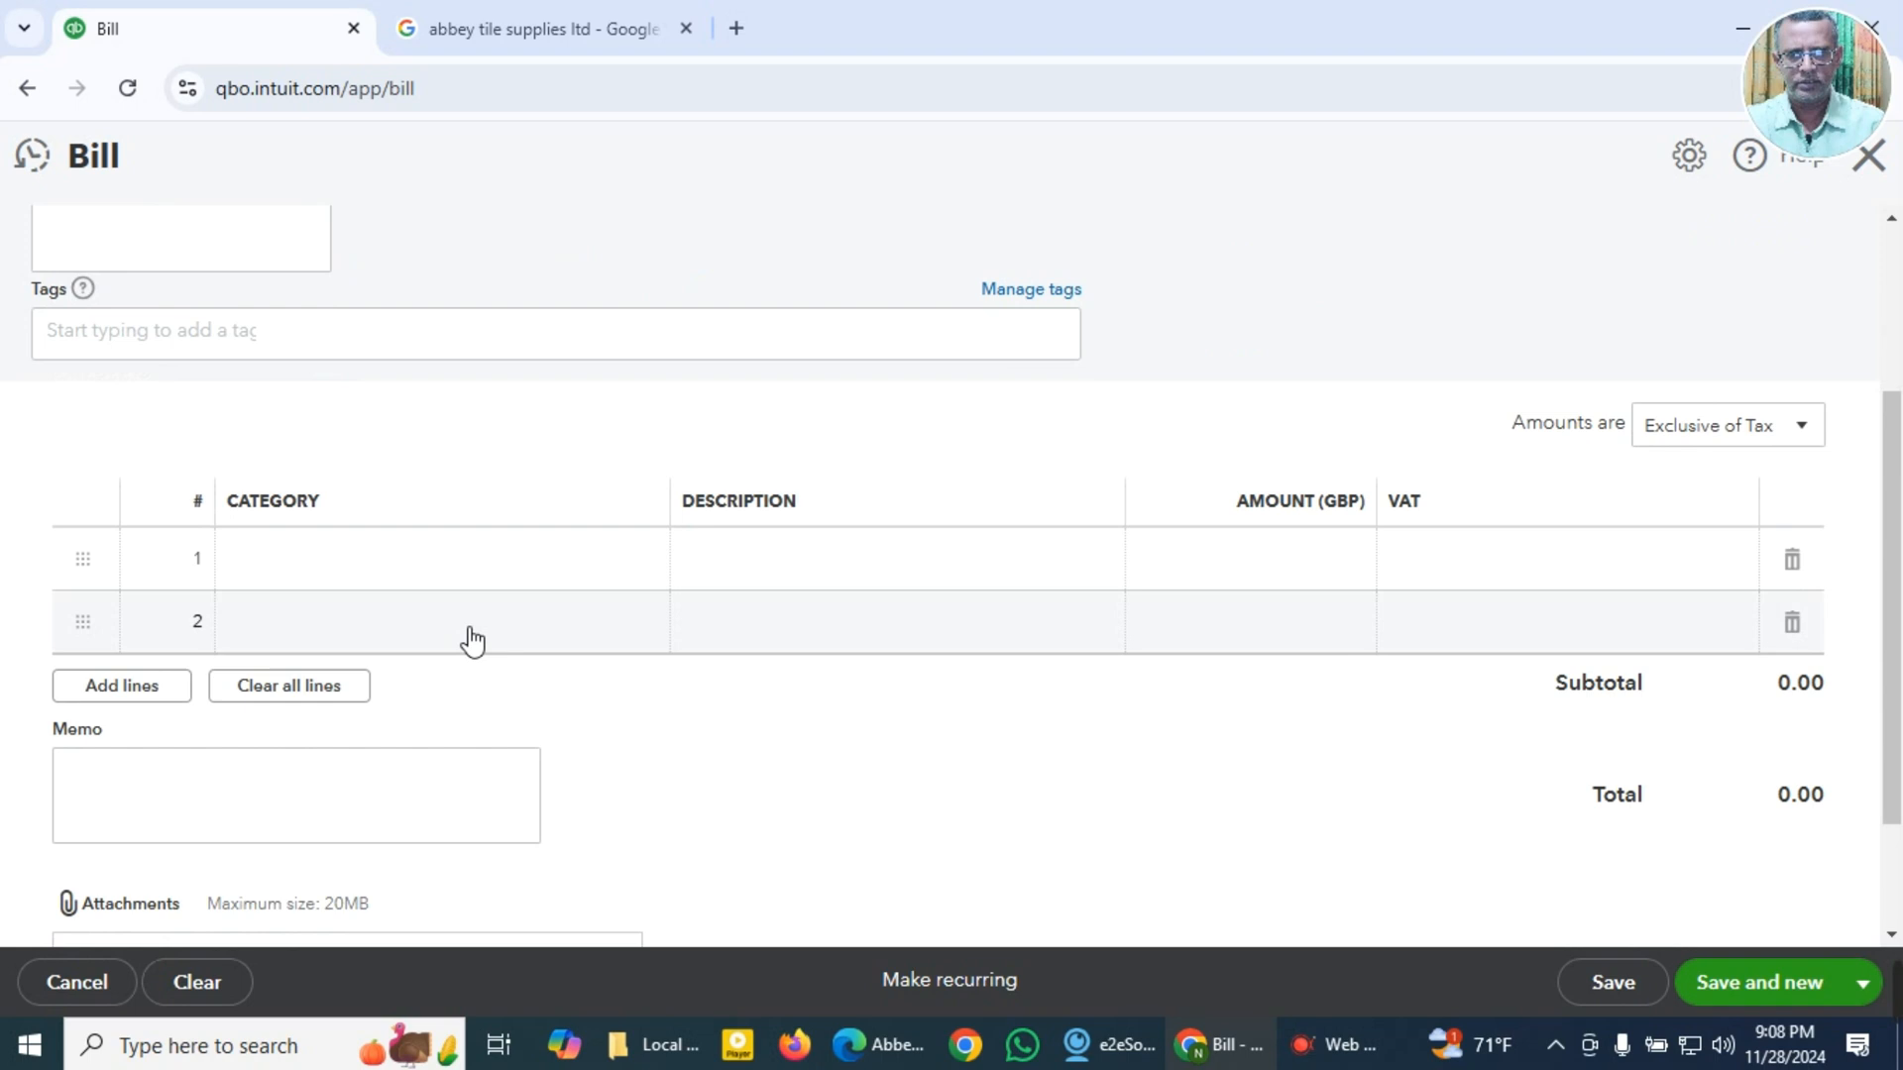
left_click(451, 571)
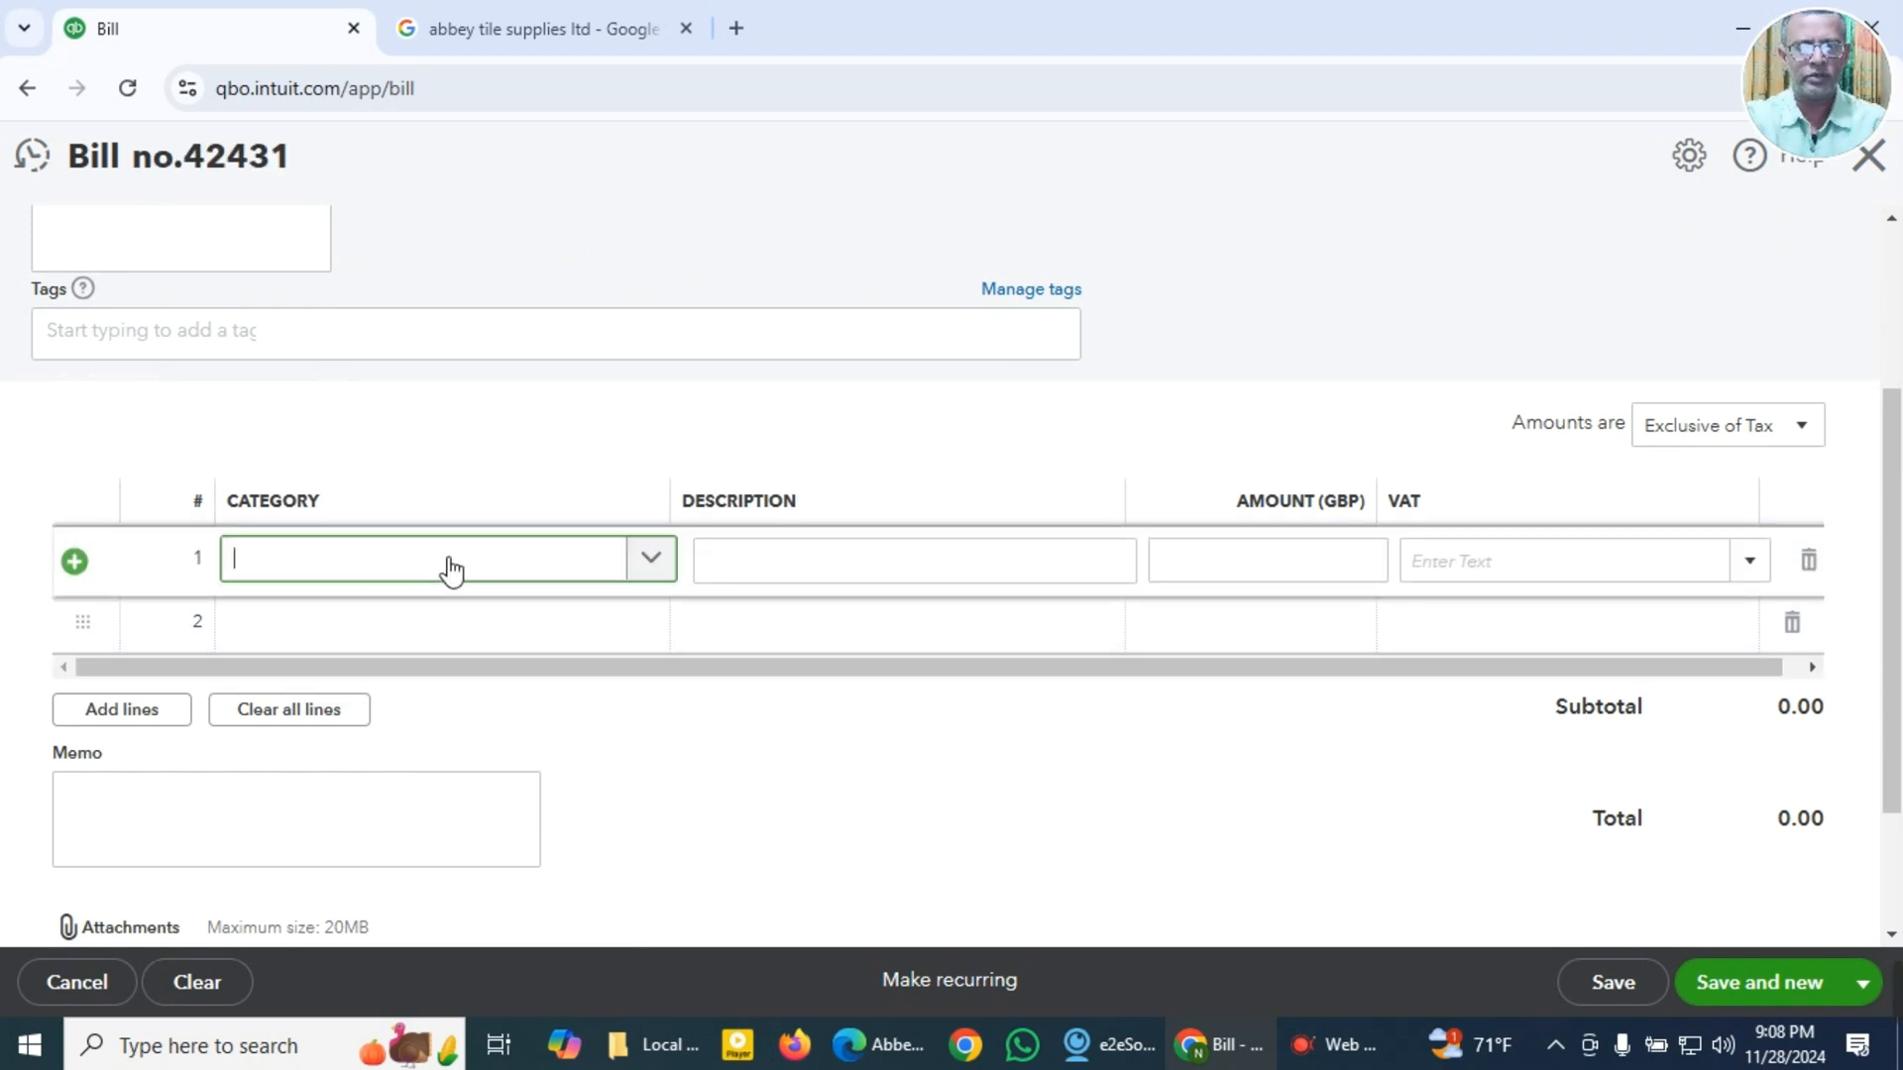
type("5010")
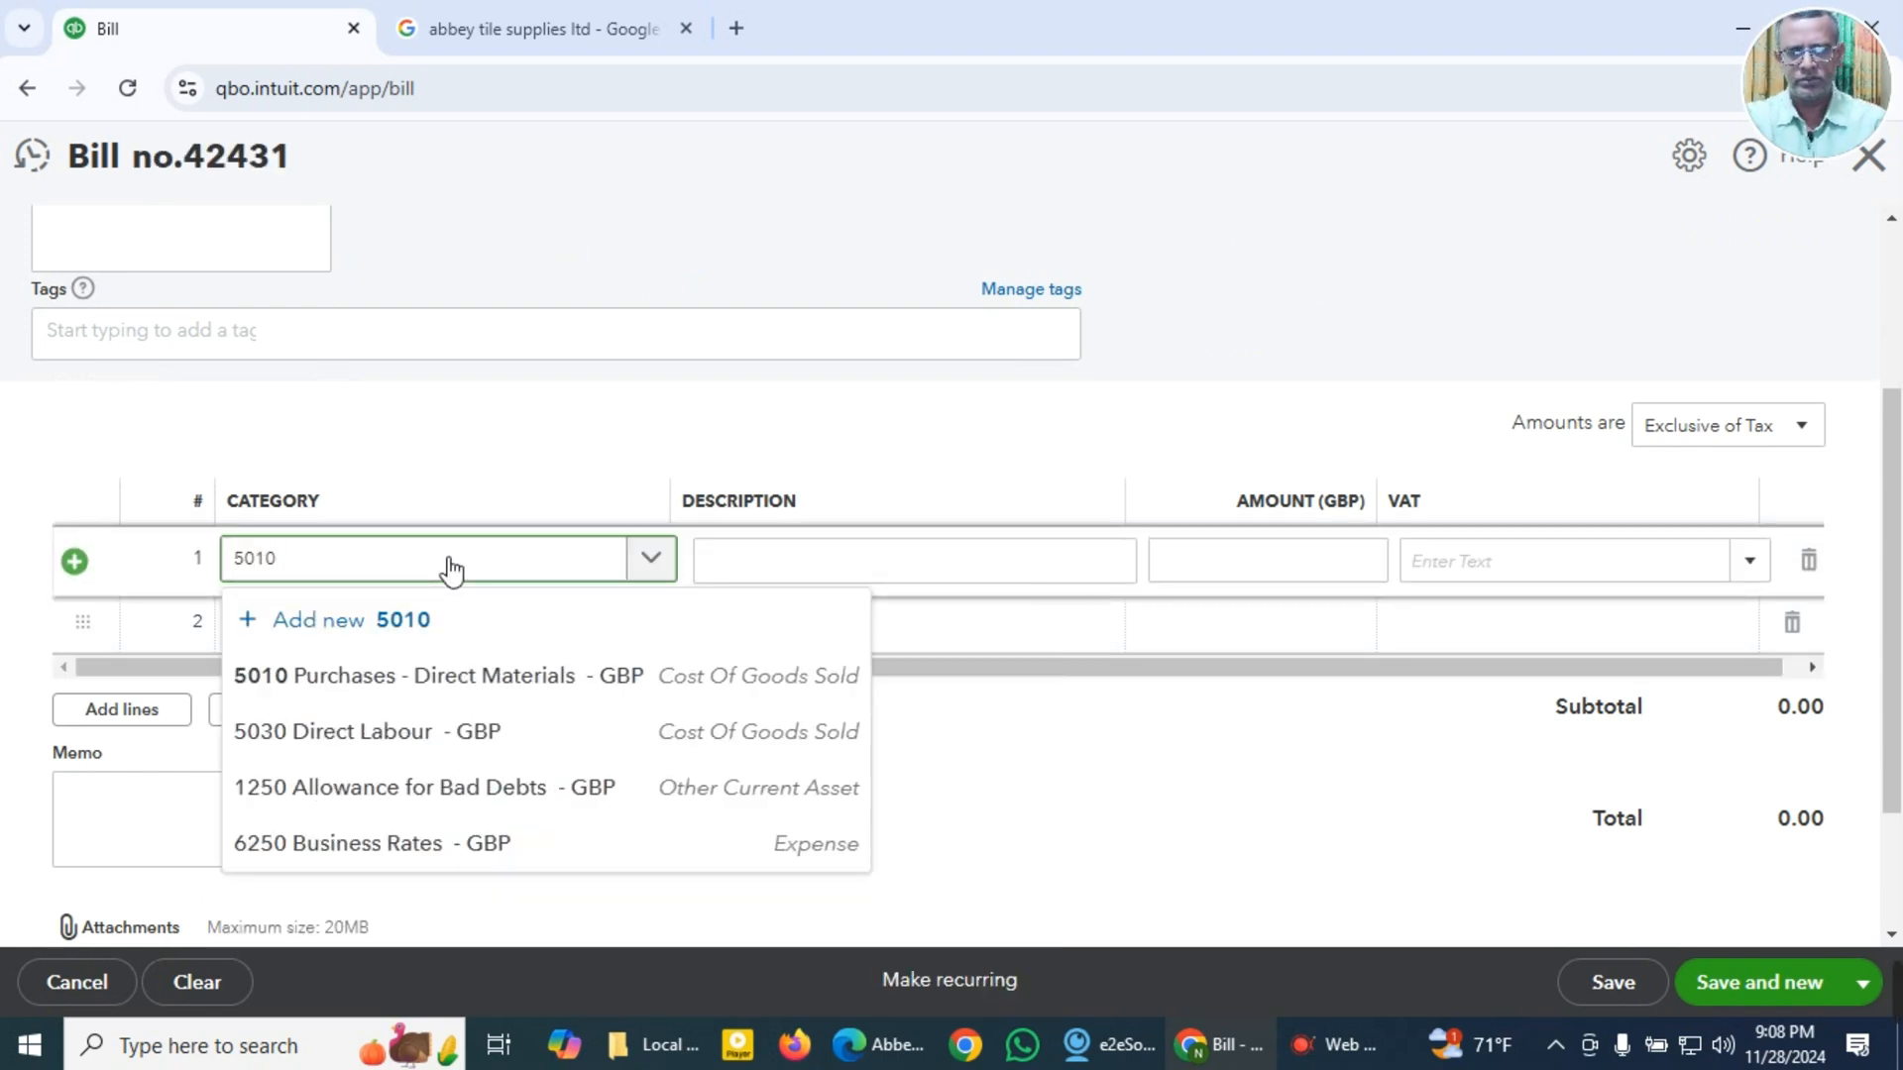
left_click(455, 684)
left_click(799, 552)
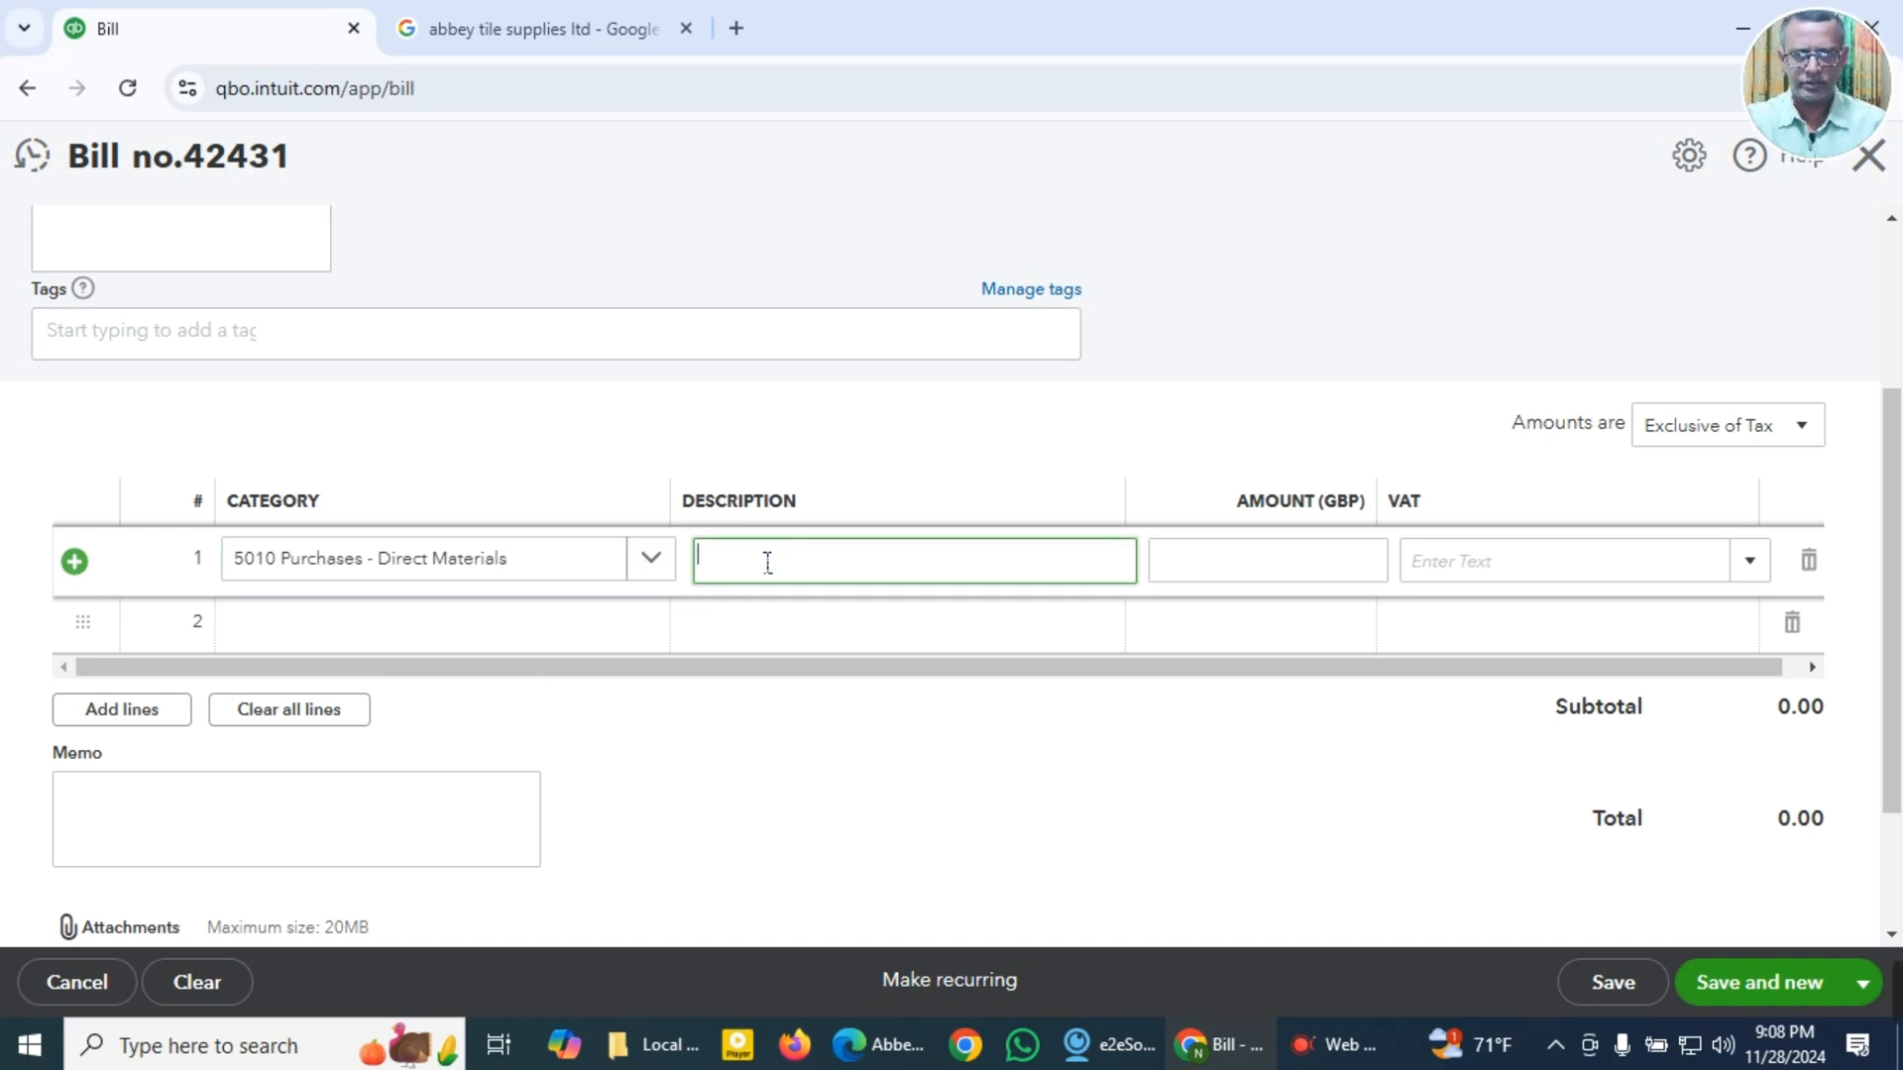
key("super+v")
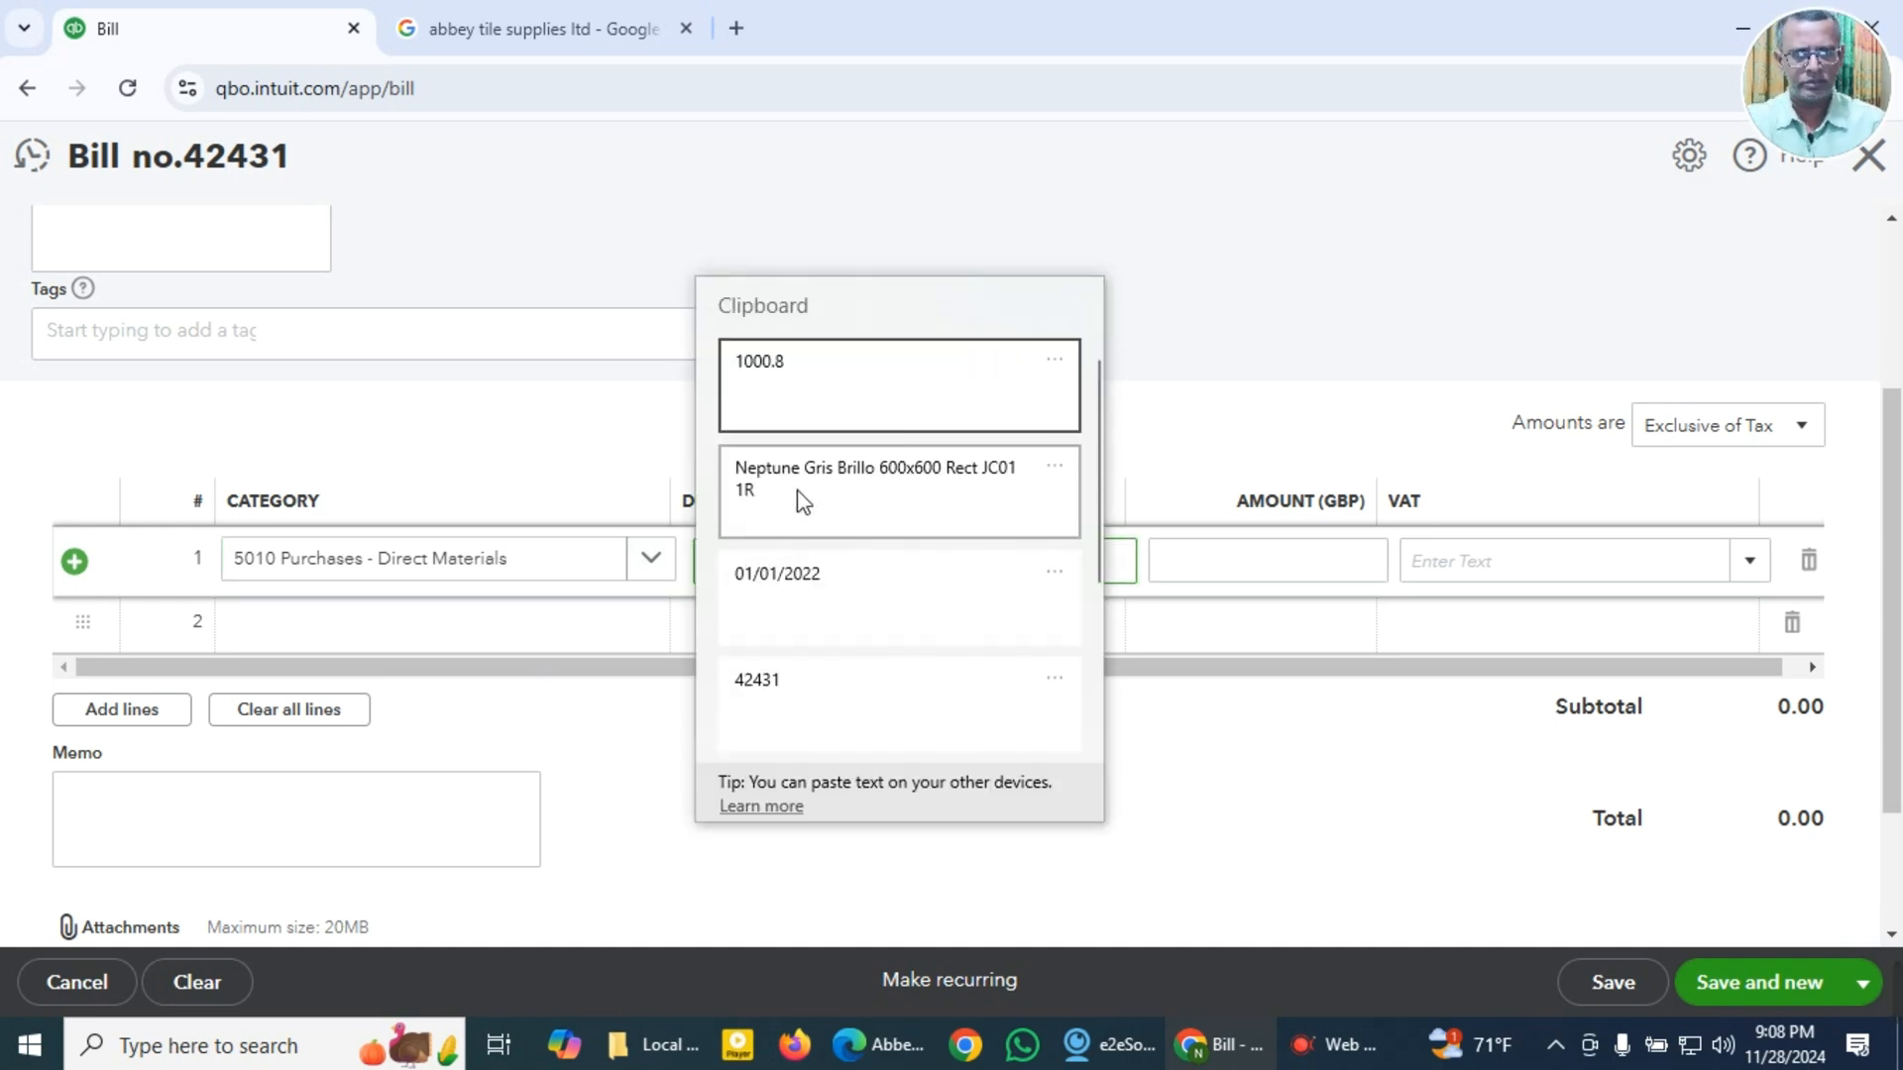
left_click(799, 498)
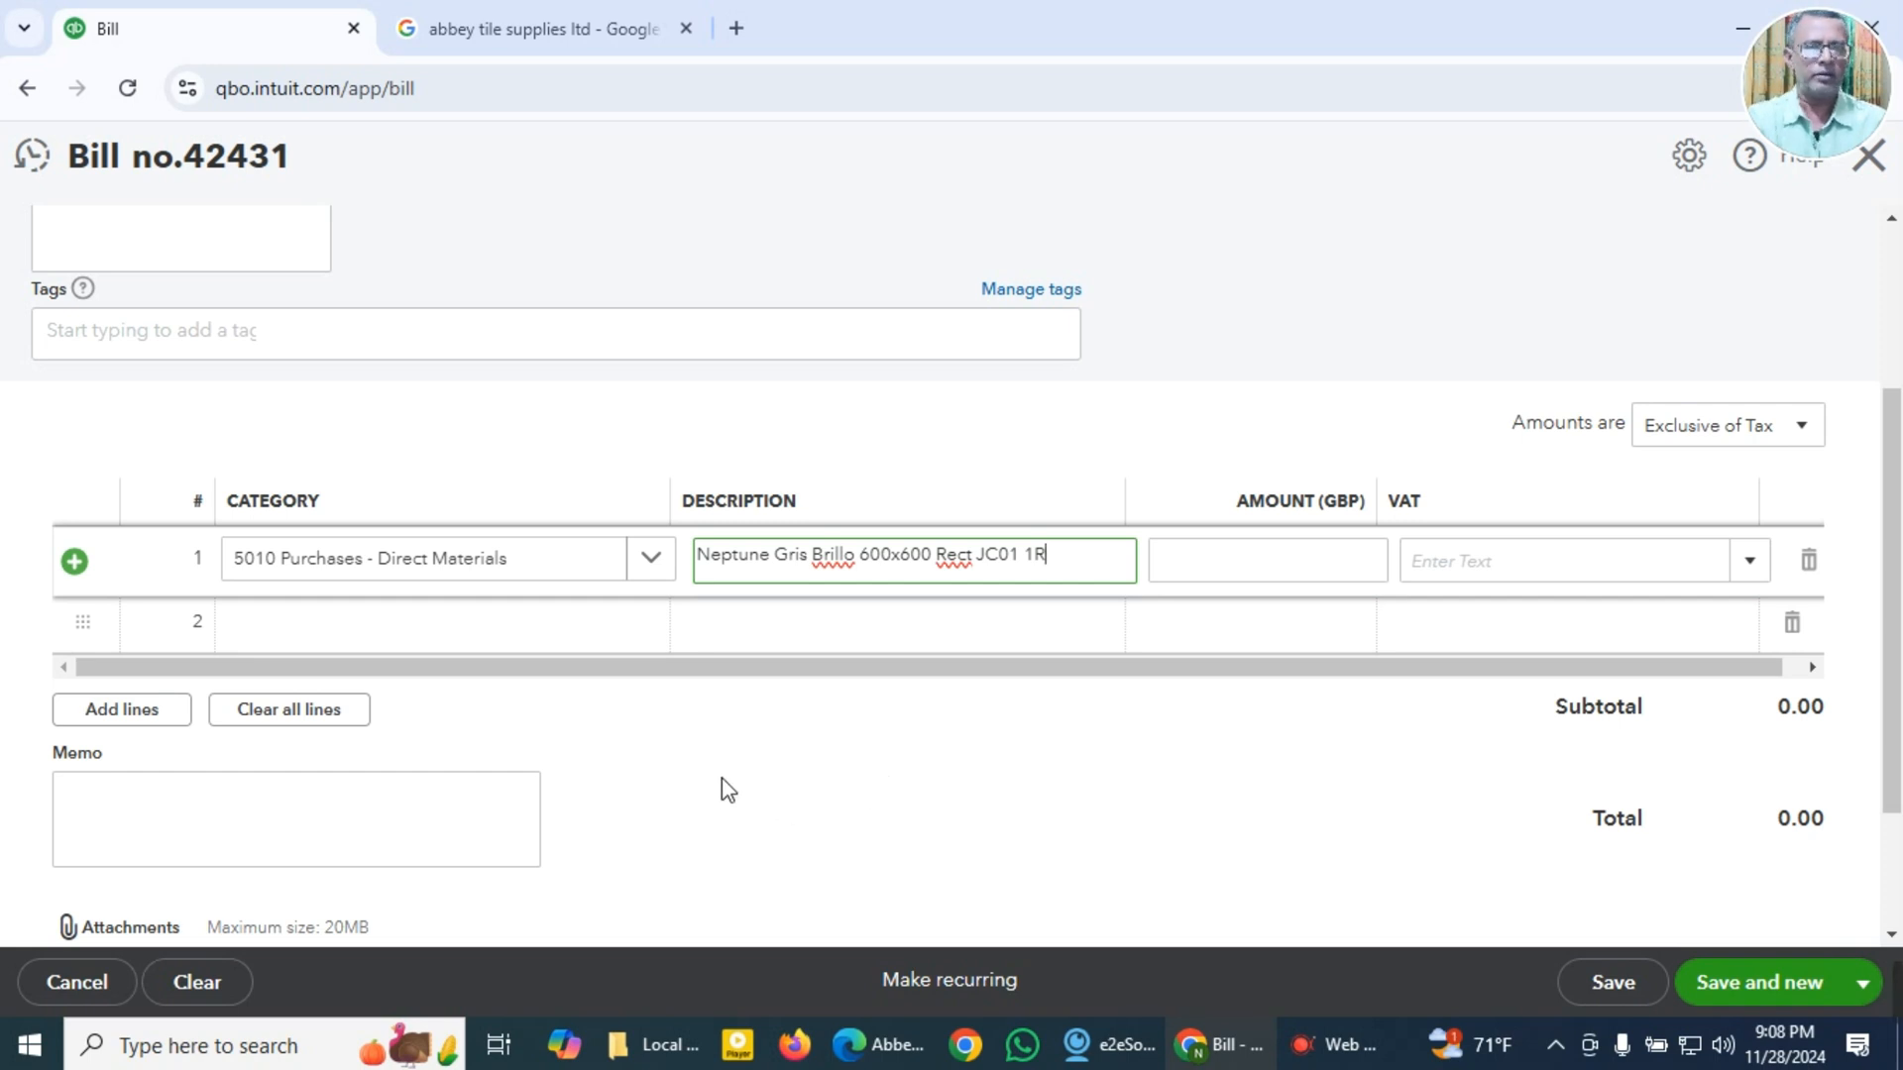
Step: Enter the copied invoice total 1000.8 as the amount on line 1
left_click(1294, 568)
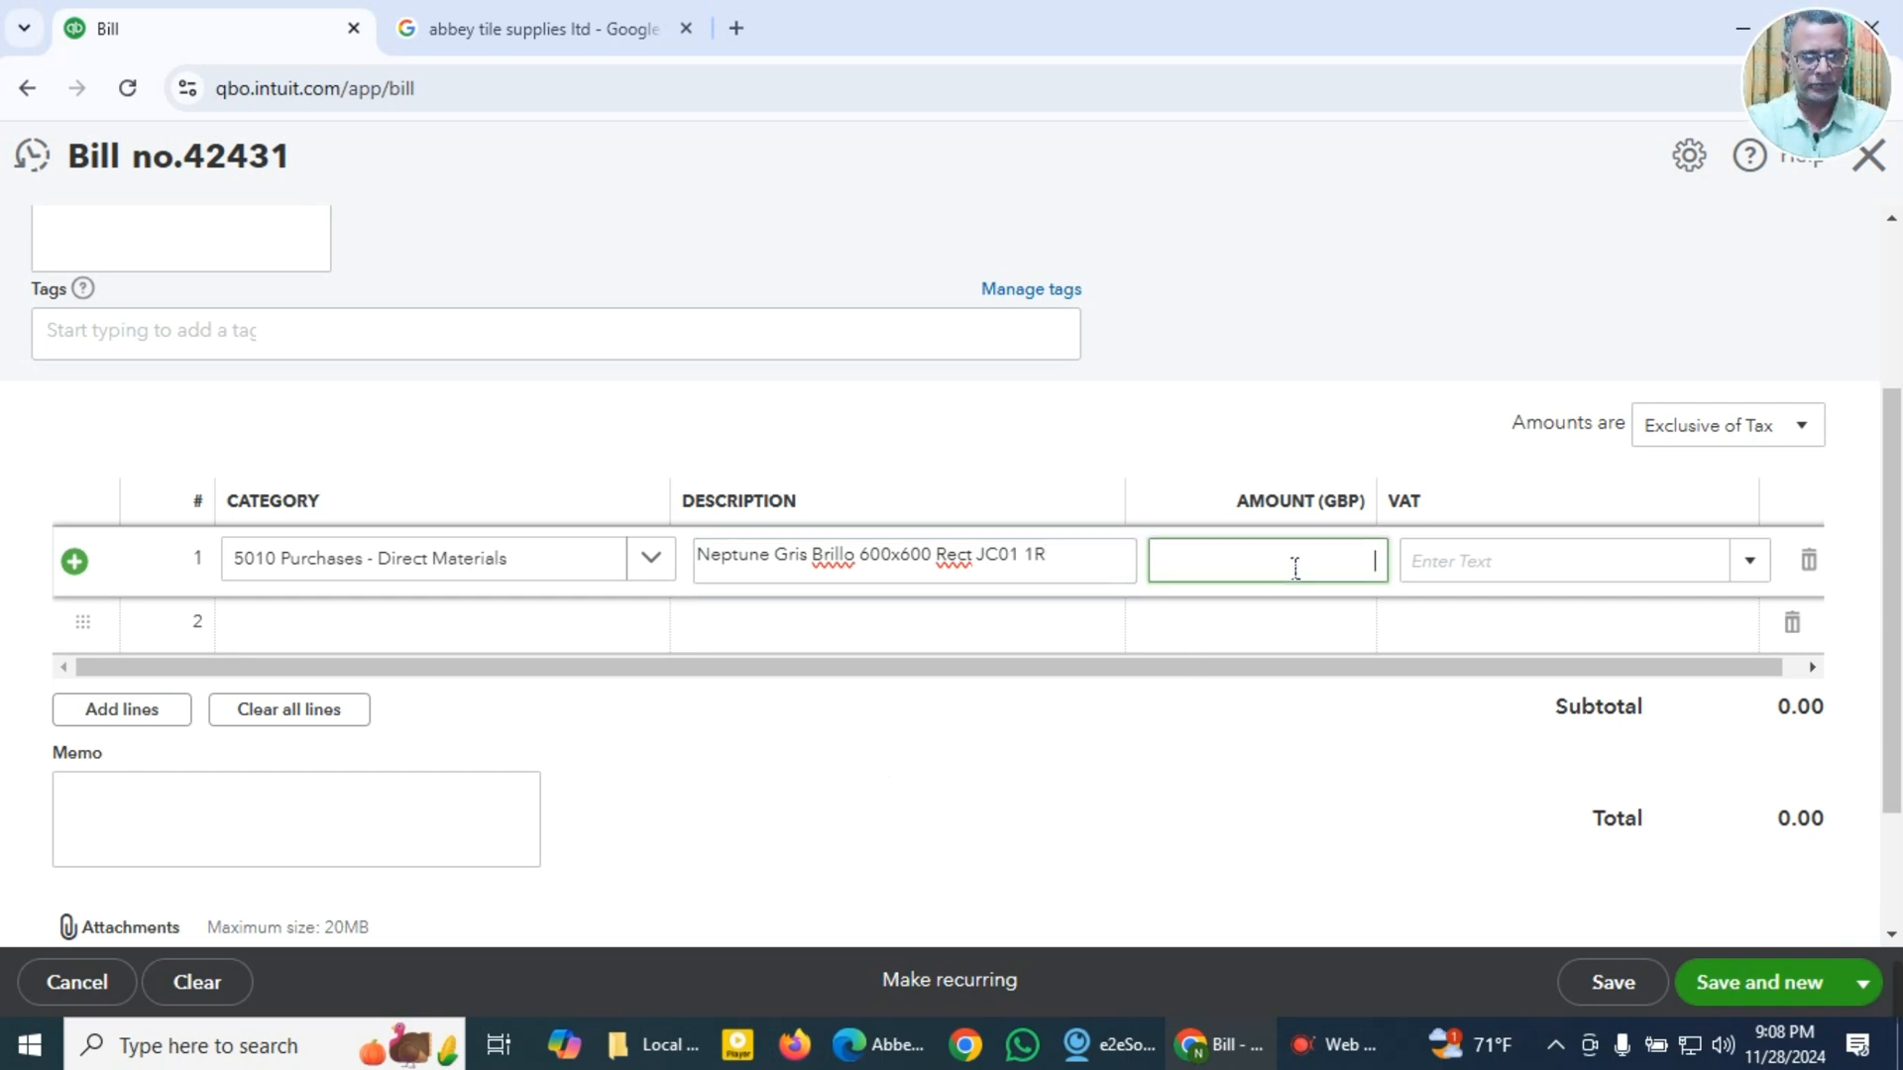
key("super+v")
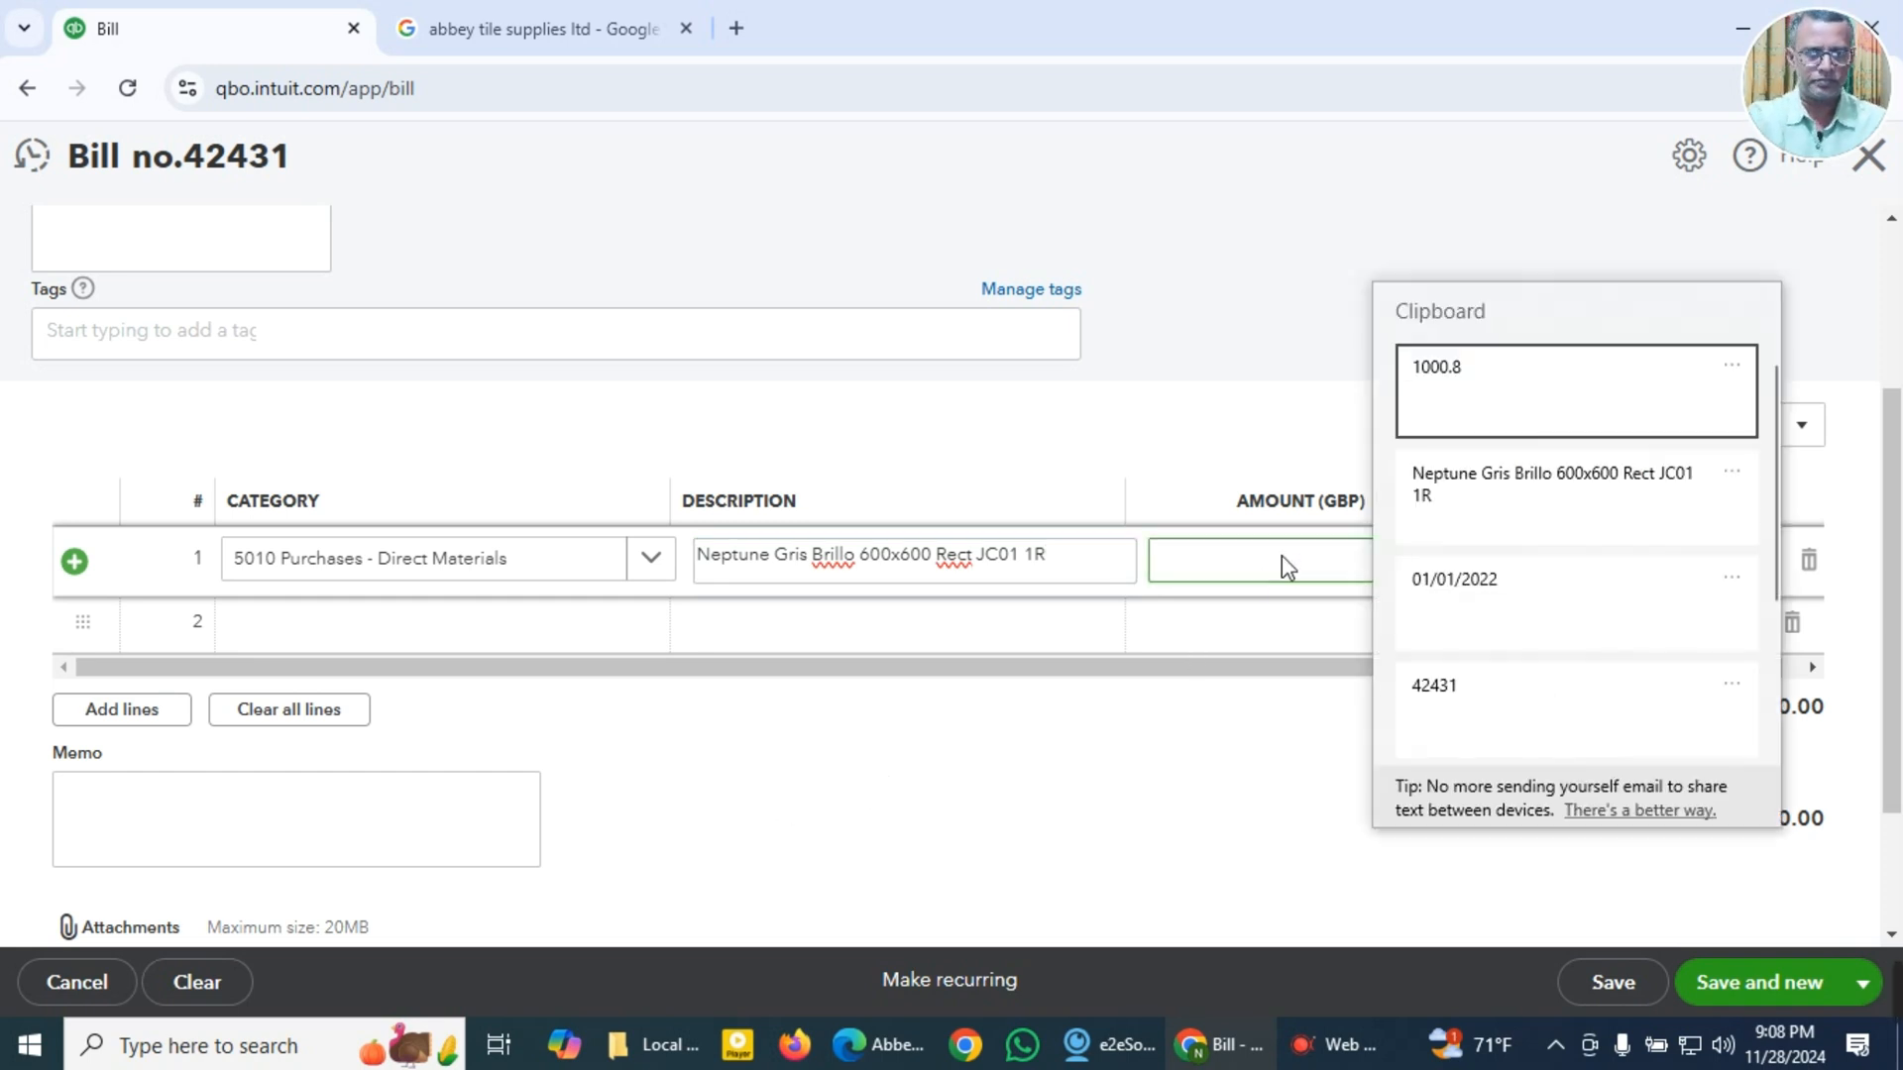
left_click(1436, 365)
Step: Set the bill amounts to Inclusive of Tax and apply the 20.0% S VAT rate to line 1
left_click(1803, 429)
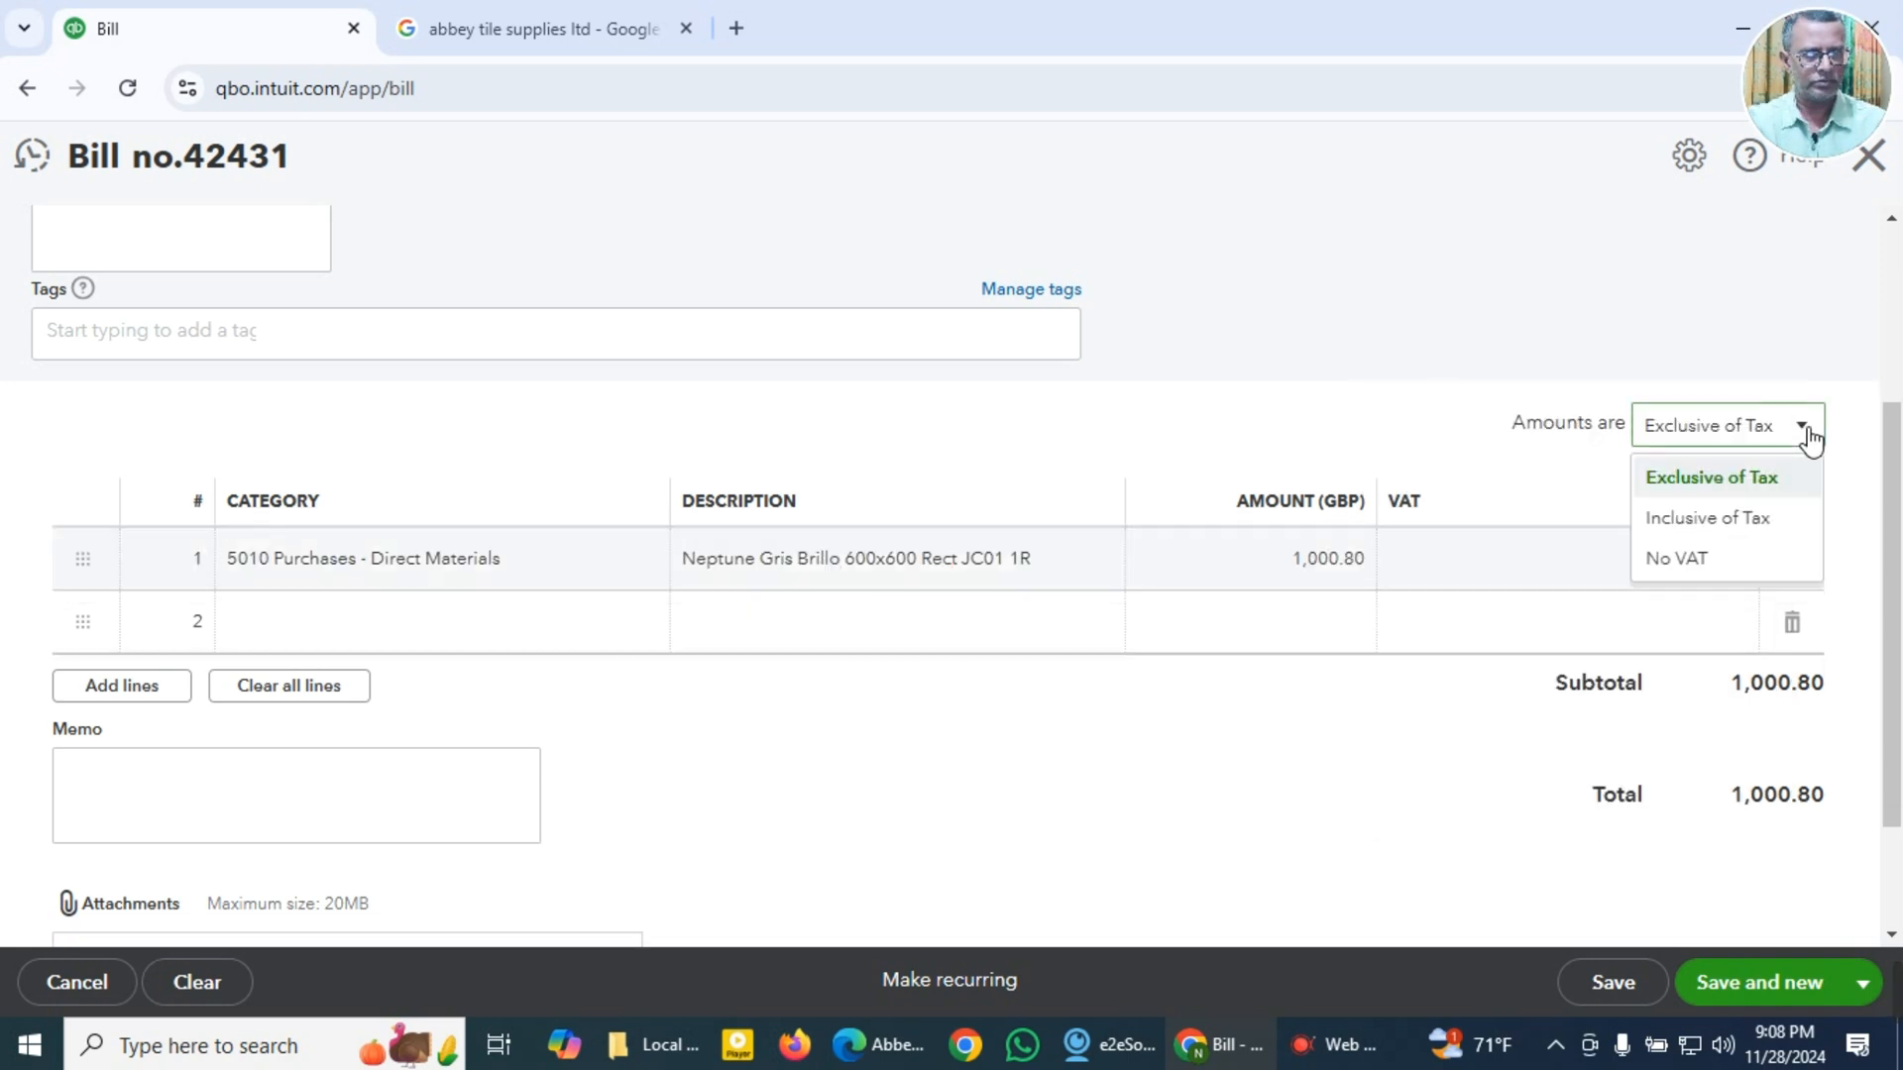
left_click(1714, 518)
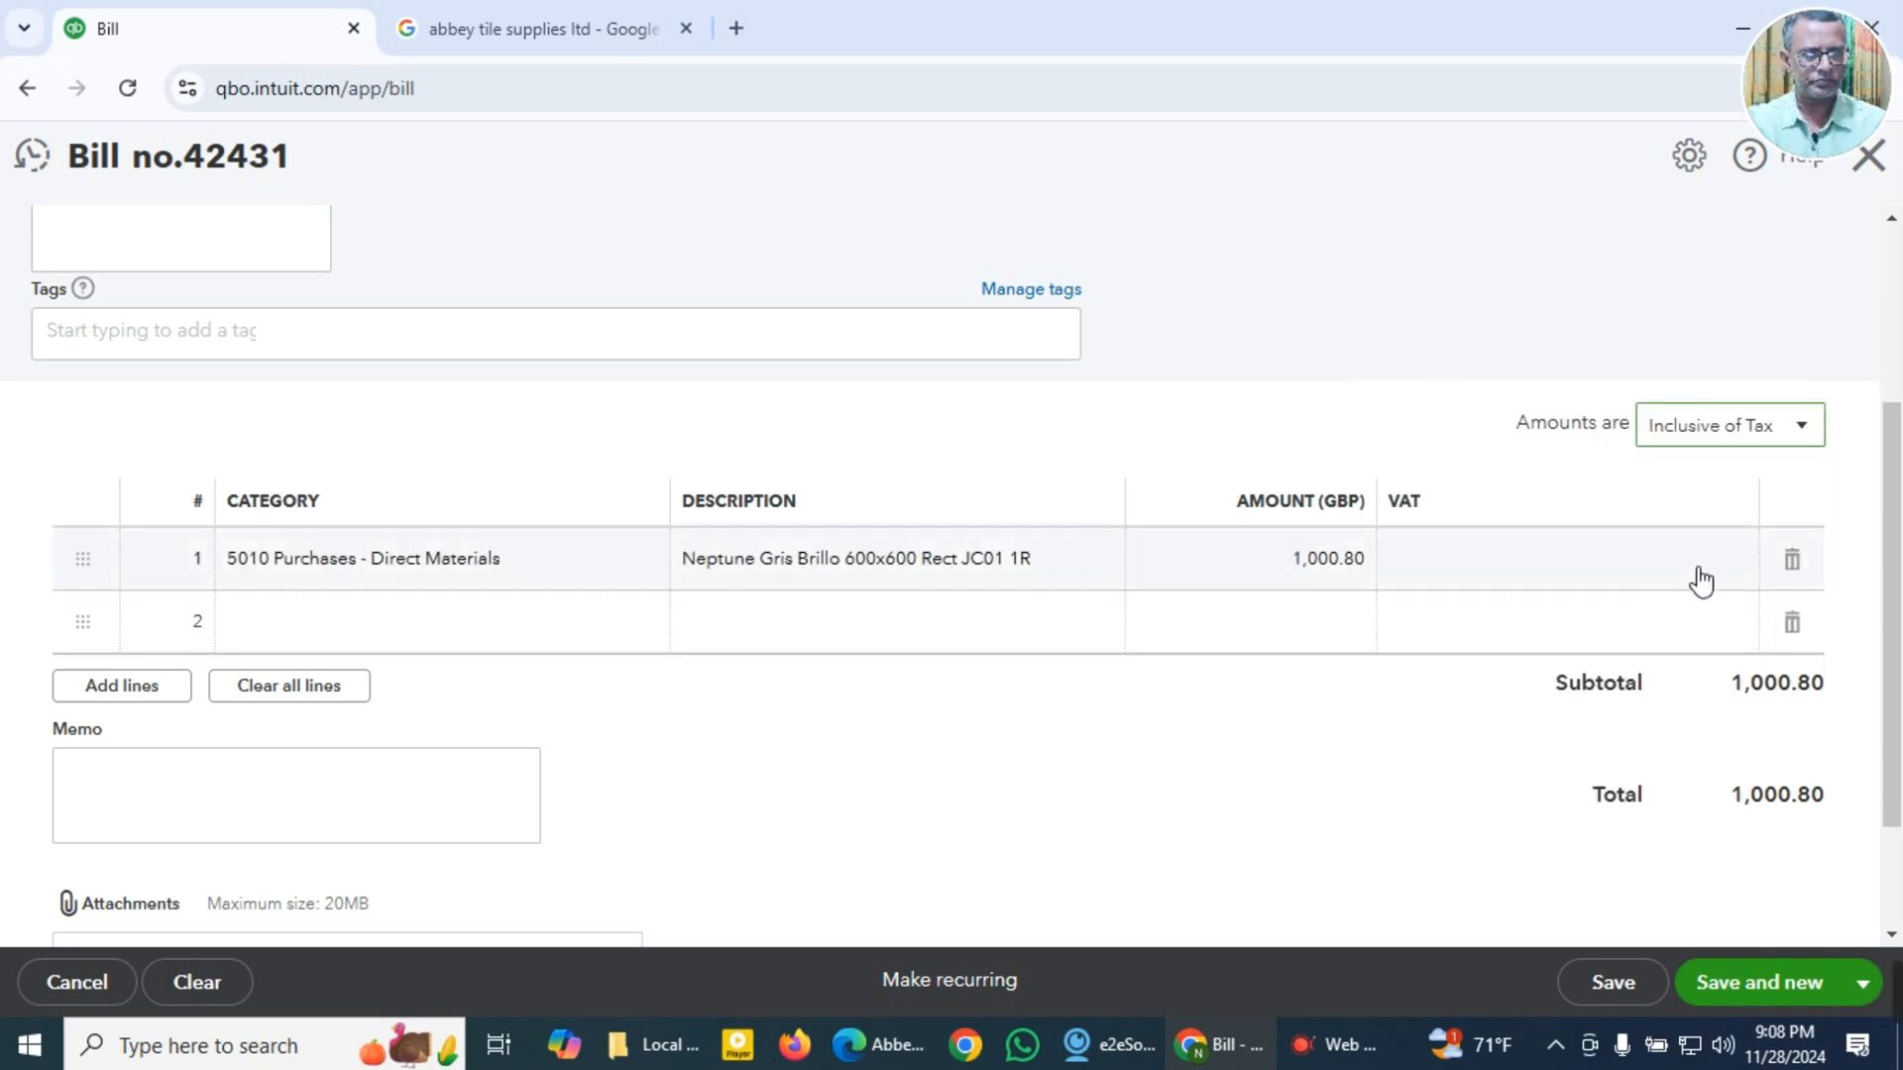
left_click(1729, 580)
left_click(1749, 565)
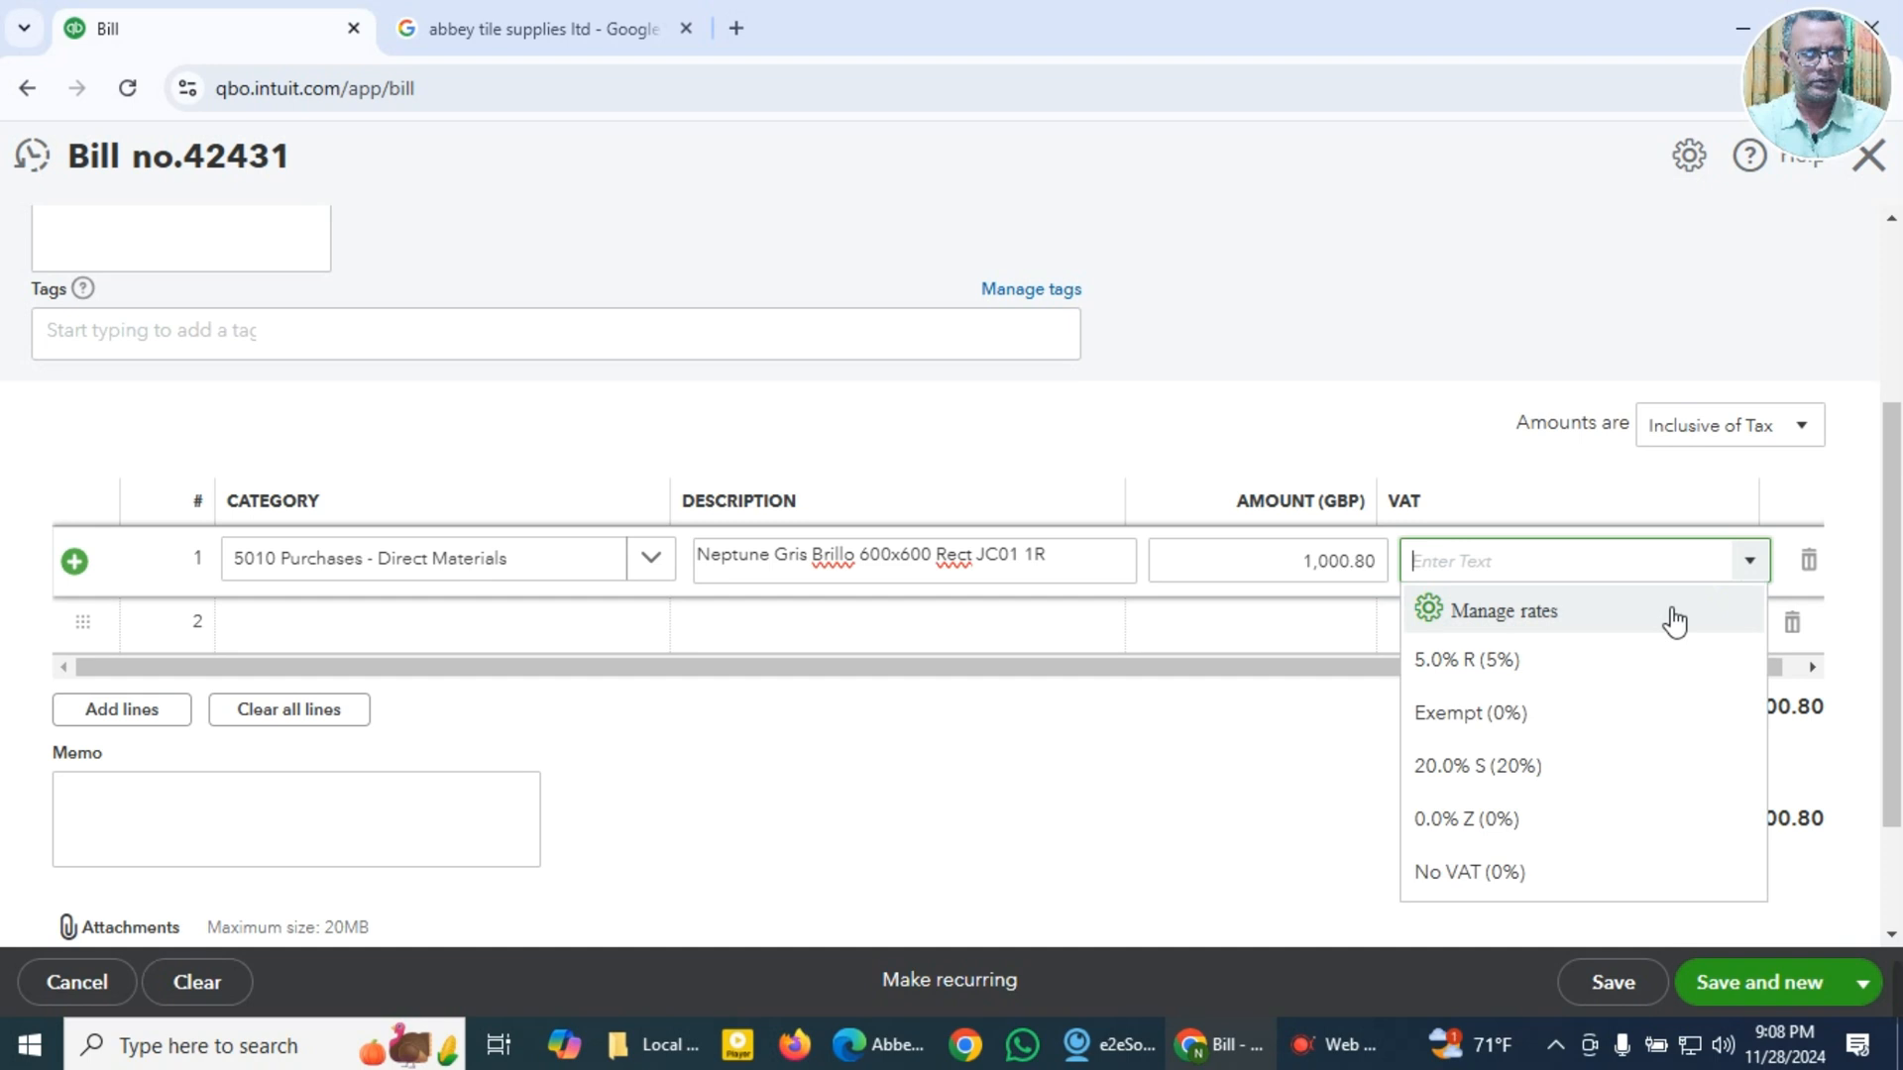
left_click(1504, 783)
left_click(844, 797)
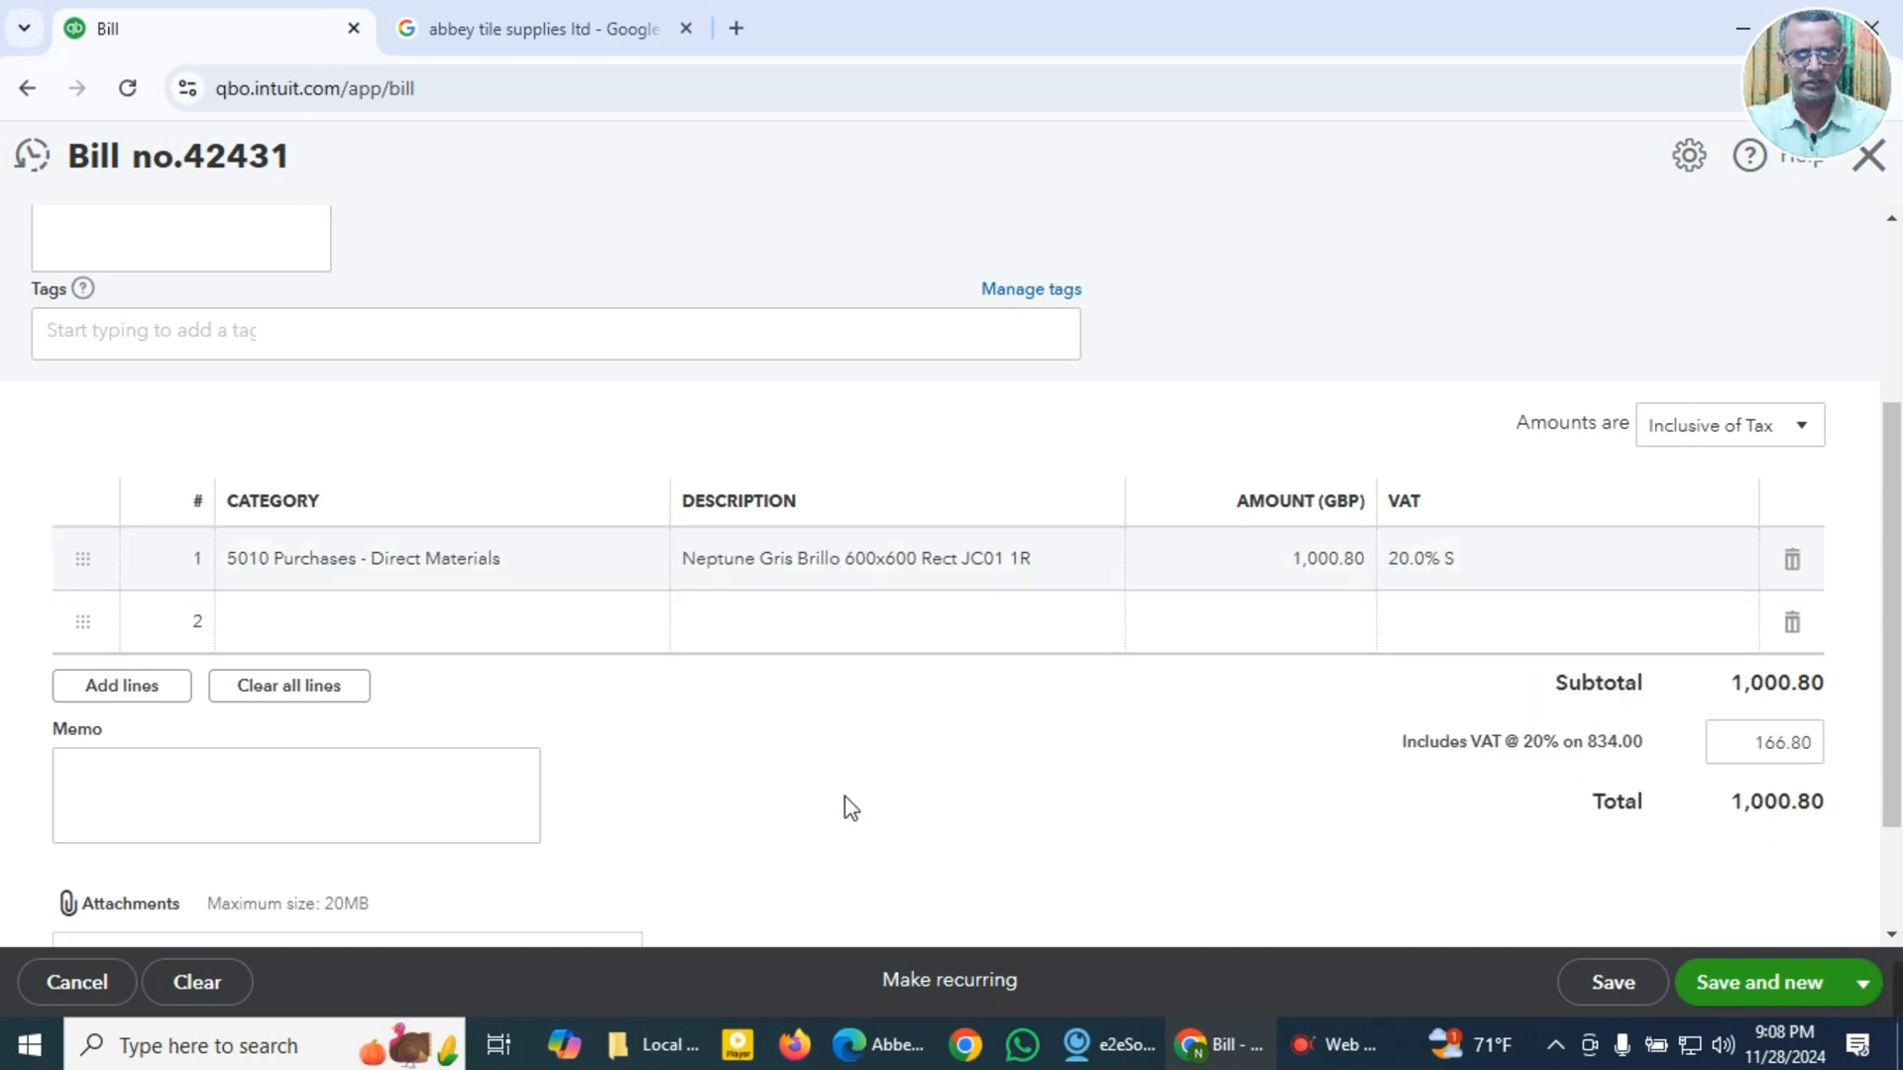
Step: Fill the bill memo with the copied description Neptune Gris Brillo 600x600 Rect JC01 1R
left_click(401, 826)
key("super+v")
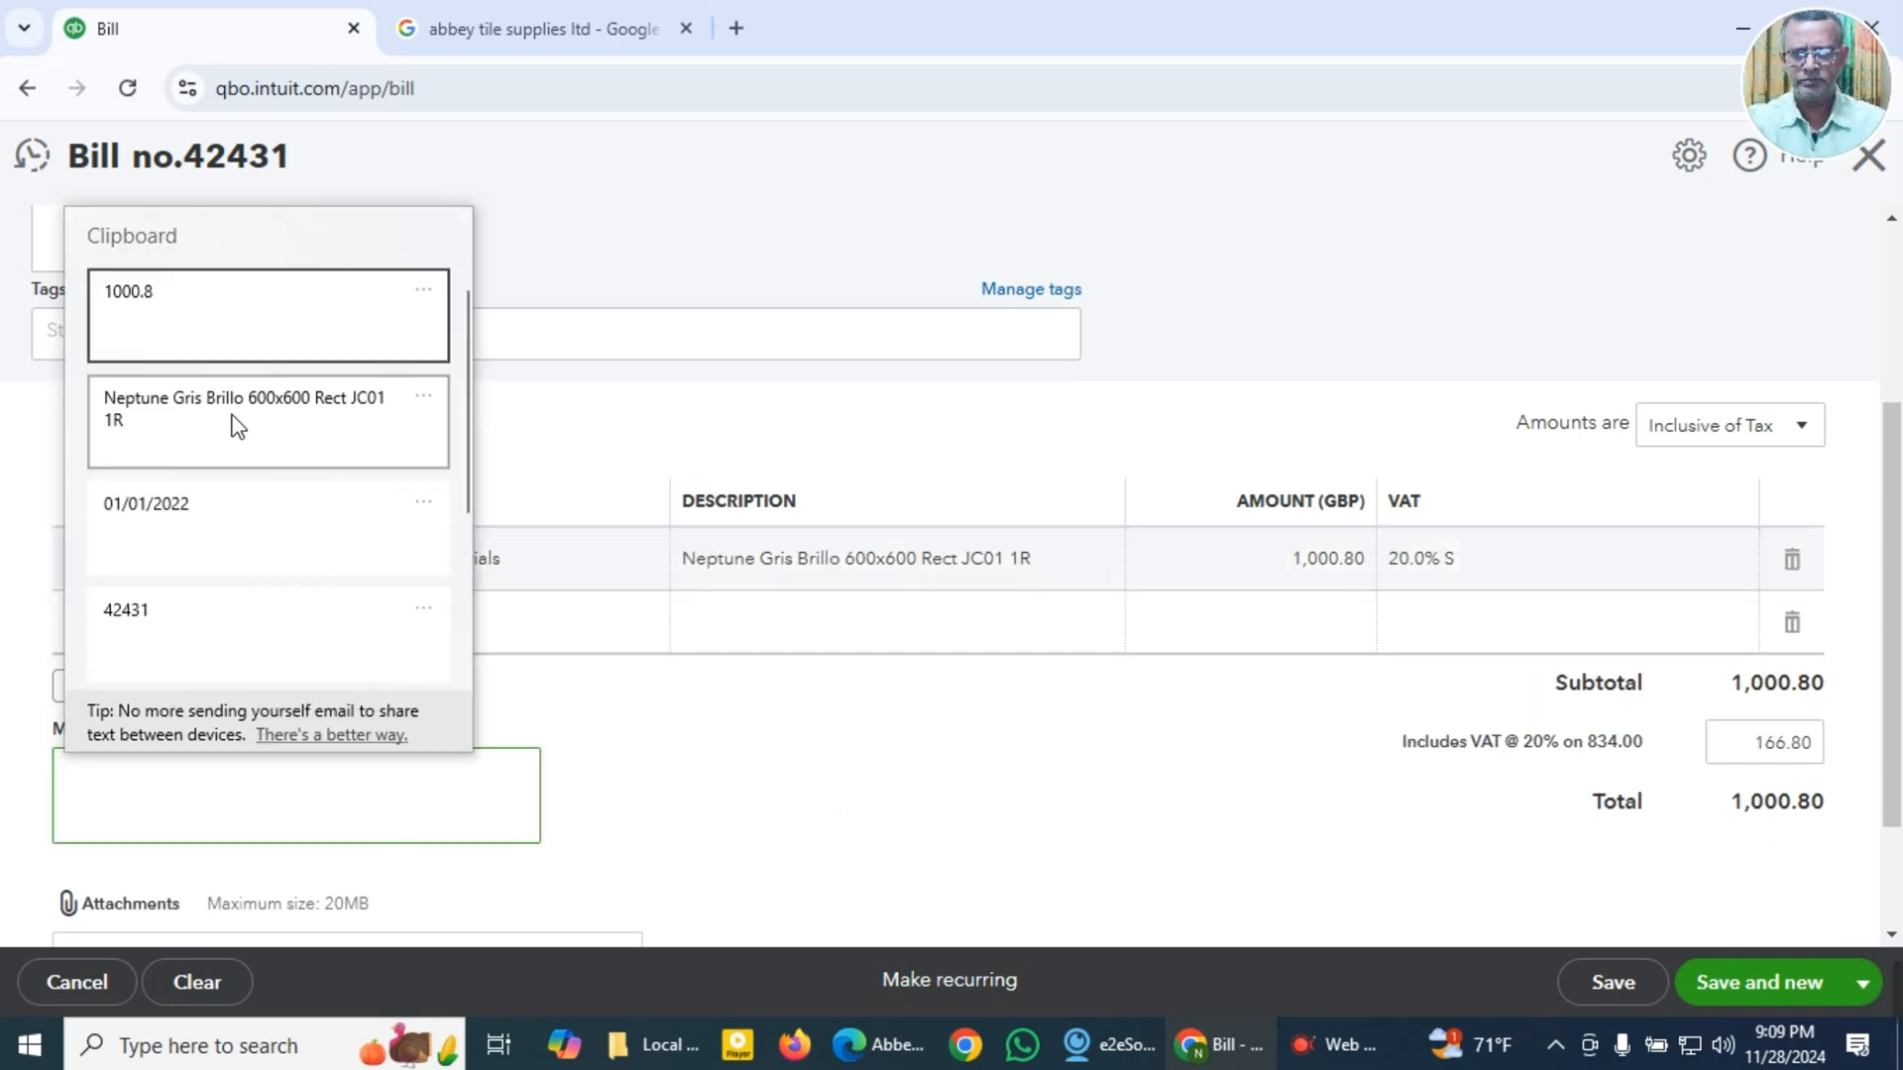
left_click(234, 426)
Step: Attach Abbey Tile Supplies 42431 GBP 1,000.80.pdf to the bill and save it with a new blank bill started
scroll(362, 535, "down", 2)
left_click(369, 826)
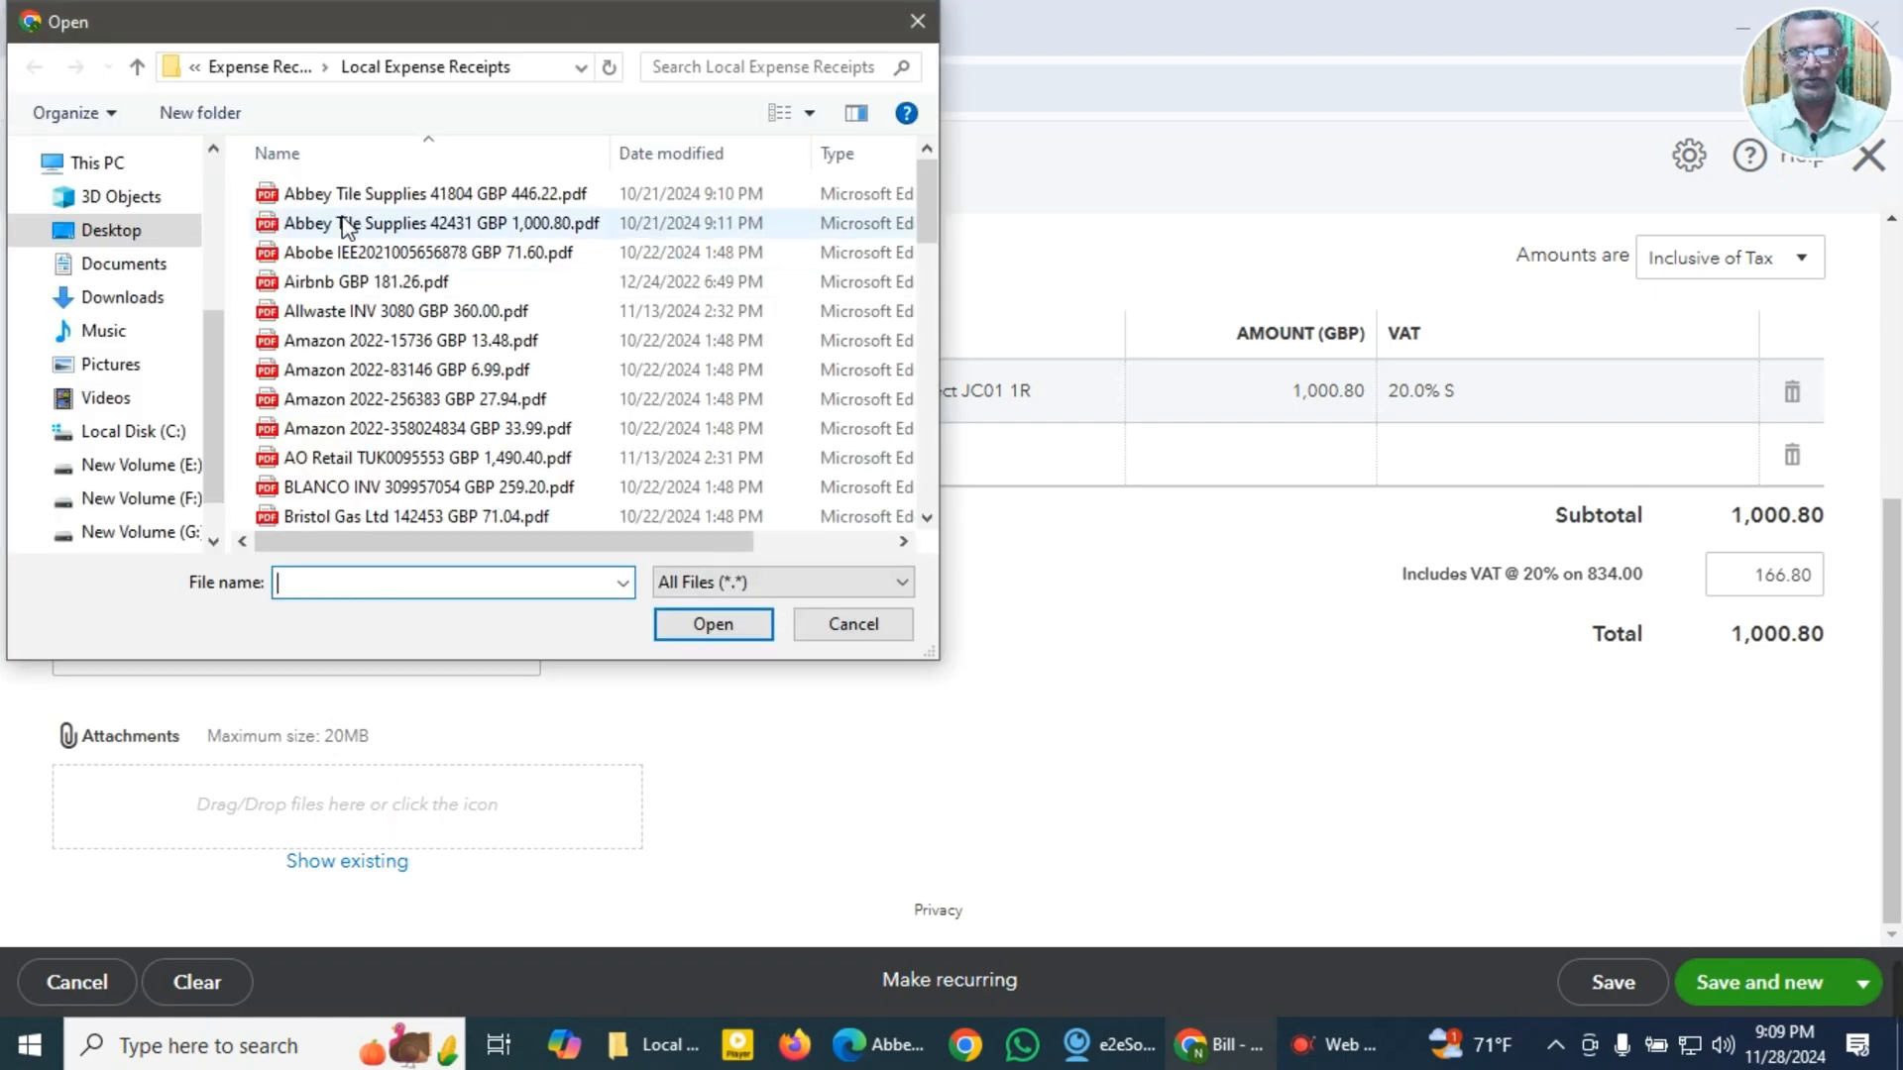
left_click(353, 230)
left_click(710, 626)
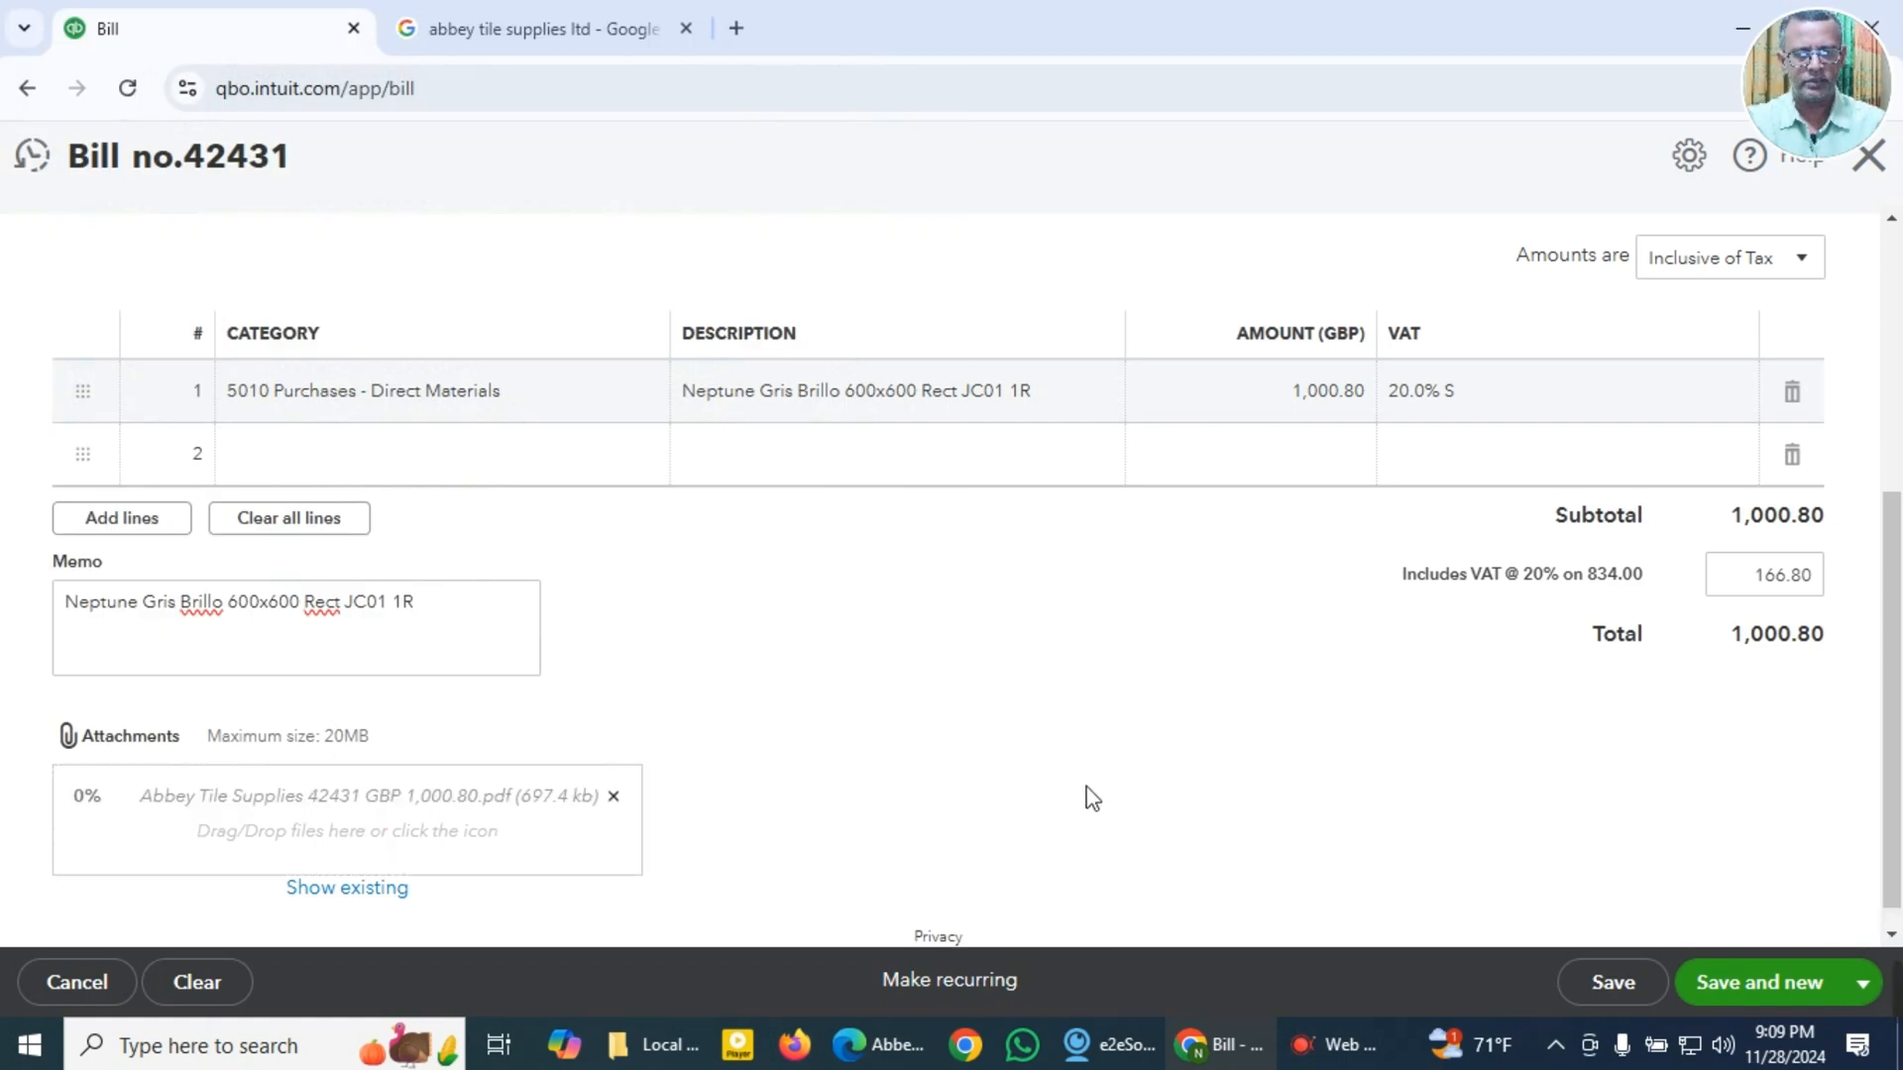
left_click(1761, 986)
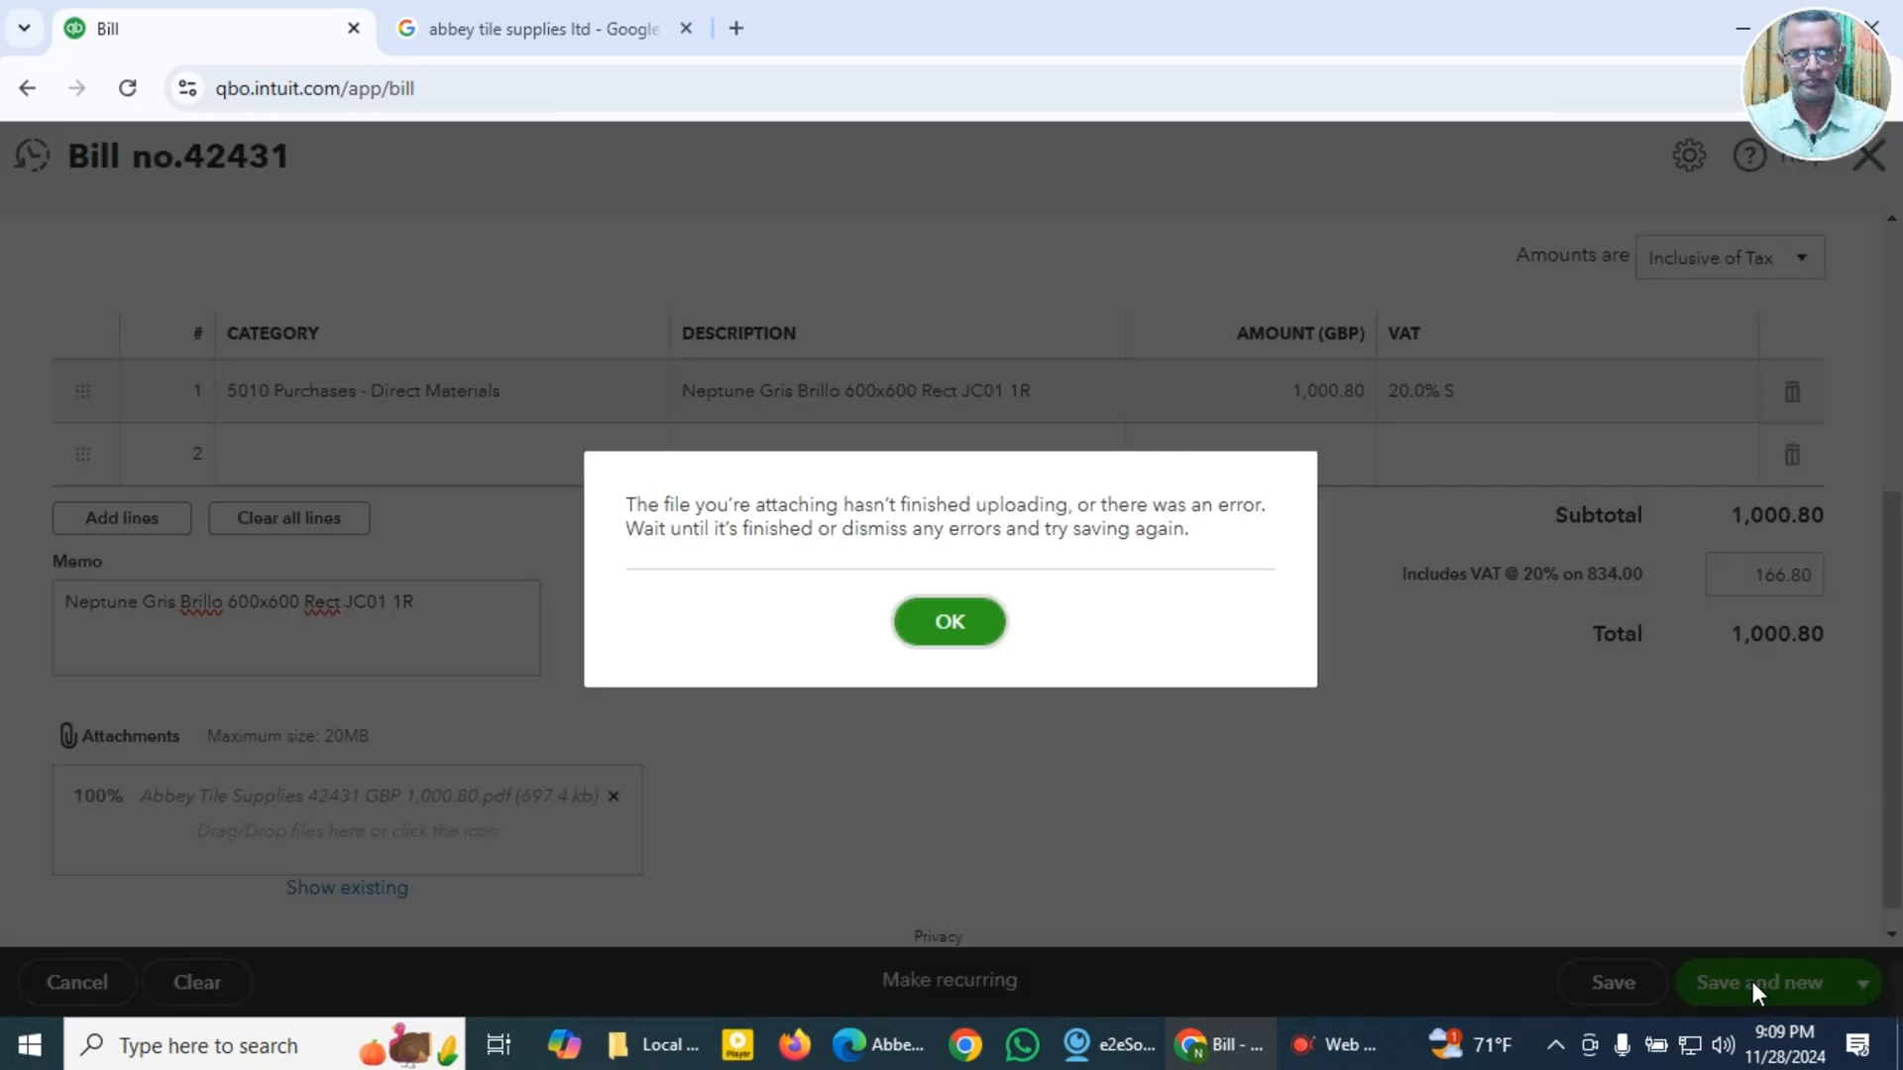
left_click(950, 627)
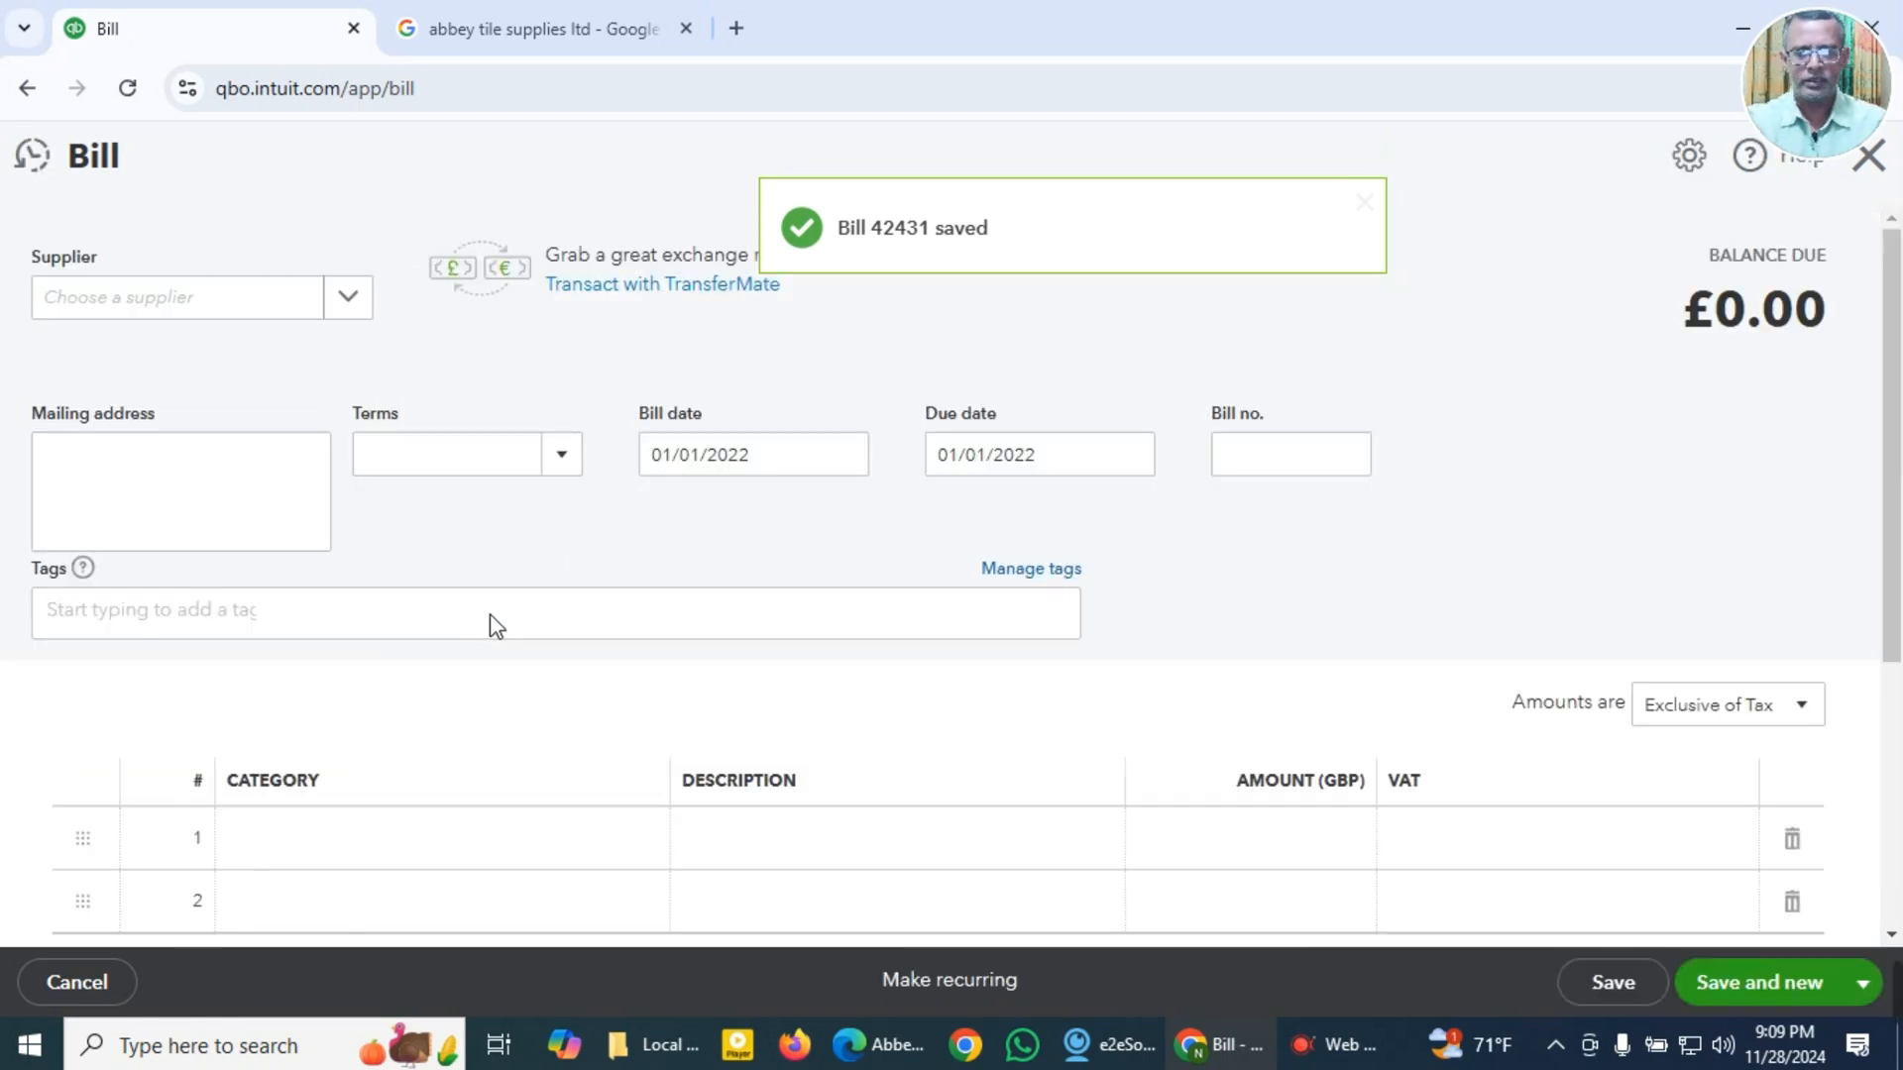
key("alt+Tab")
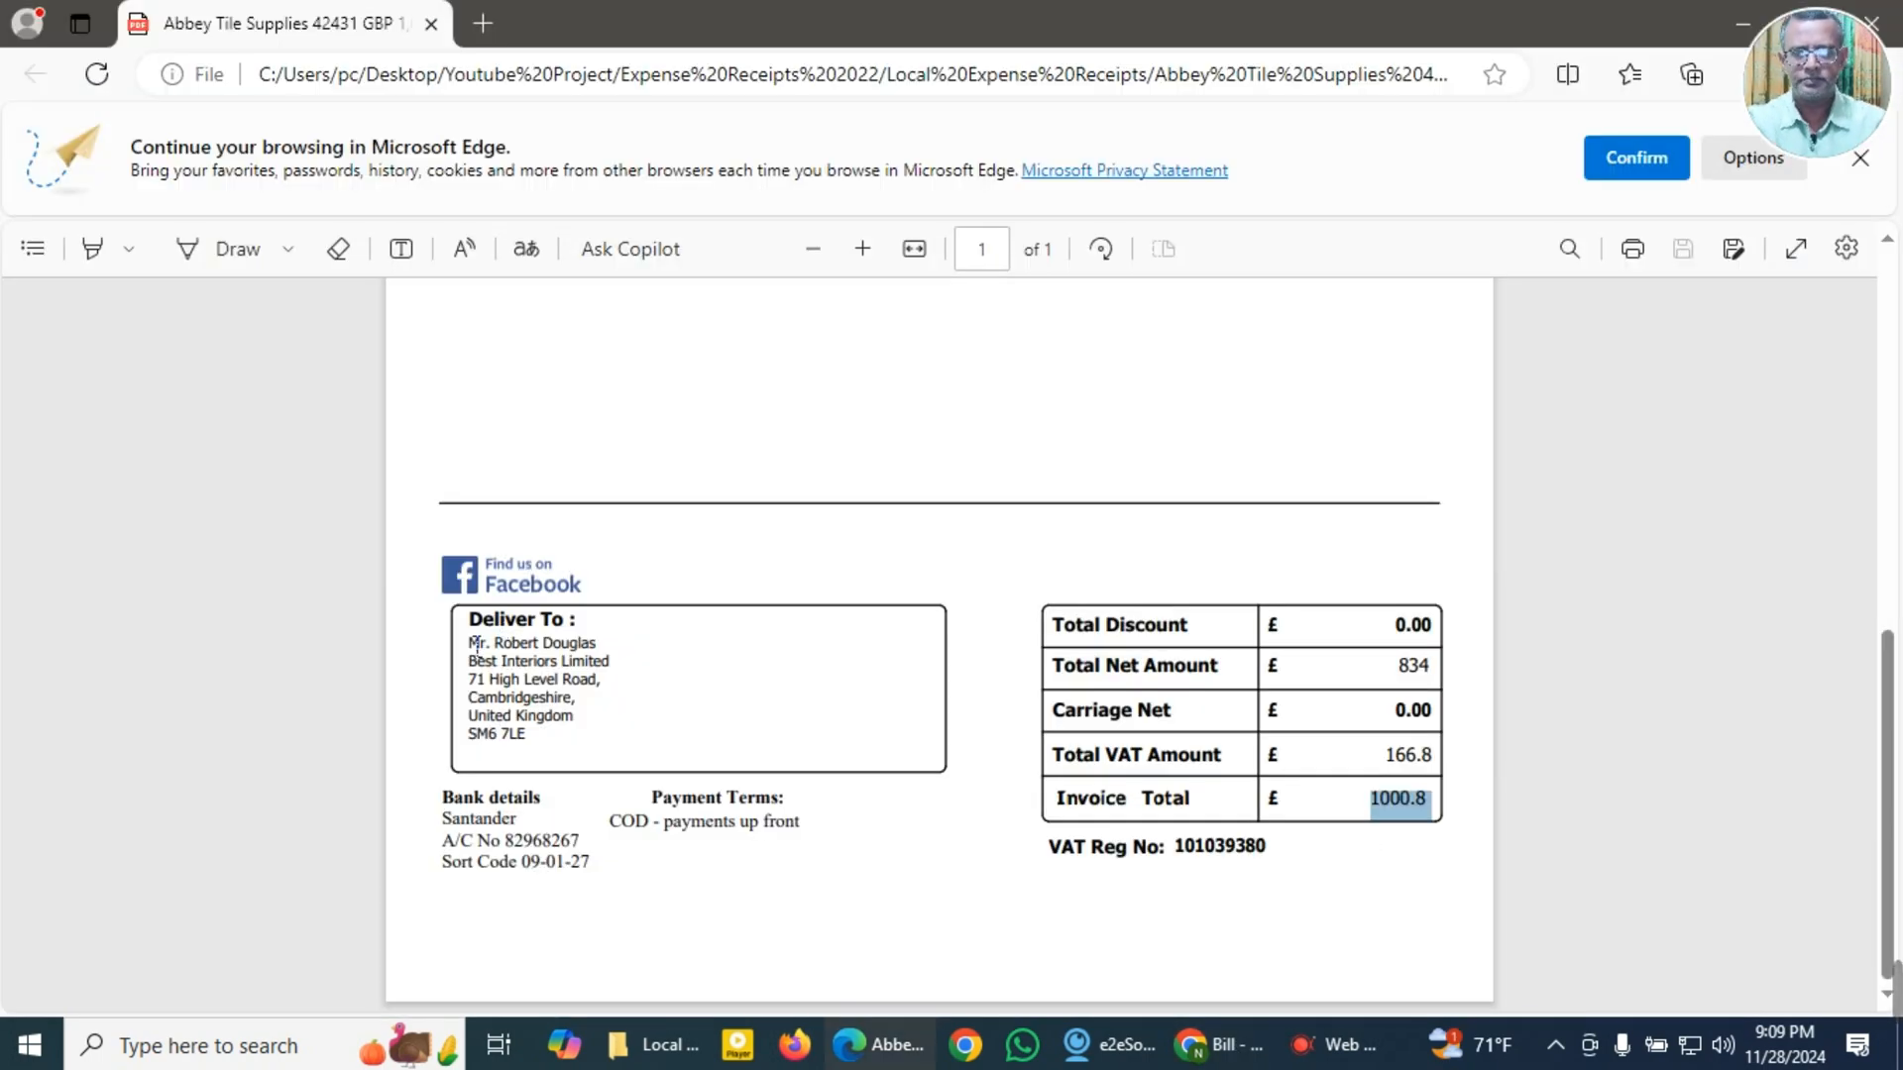
key("alt+Tab")
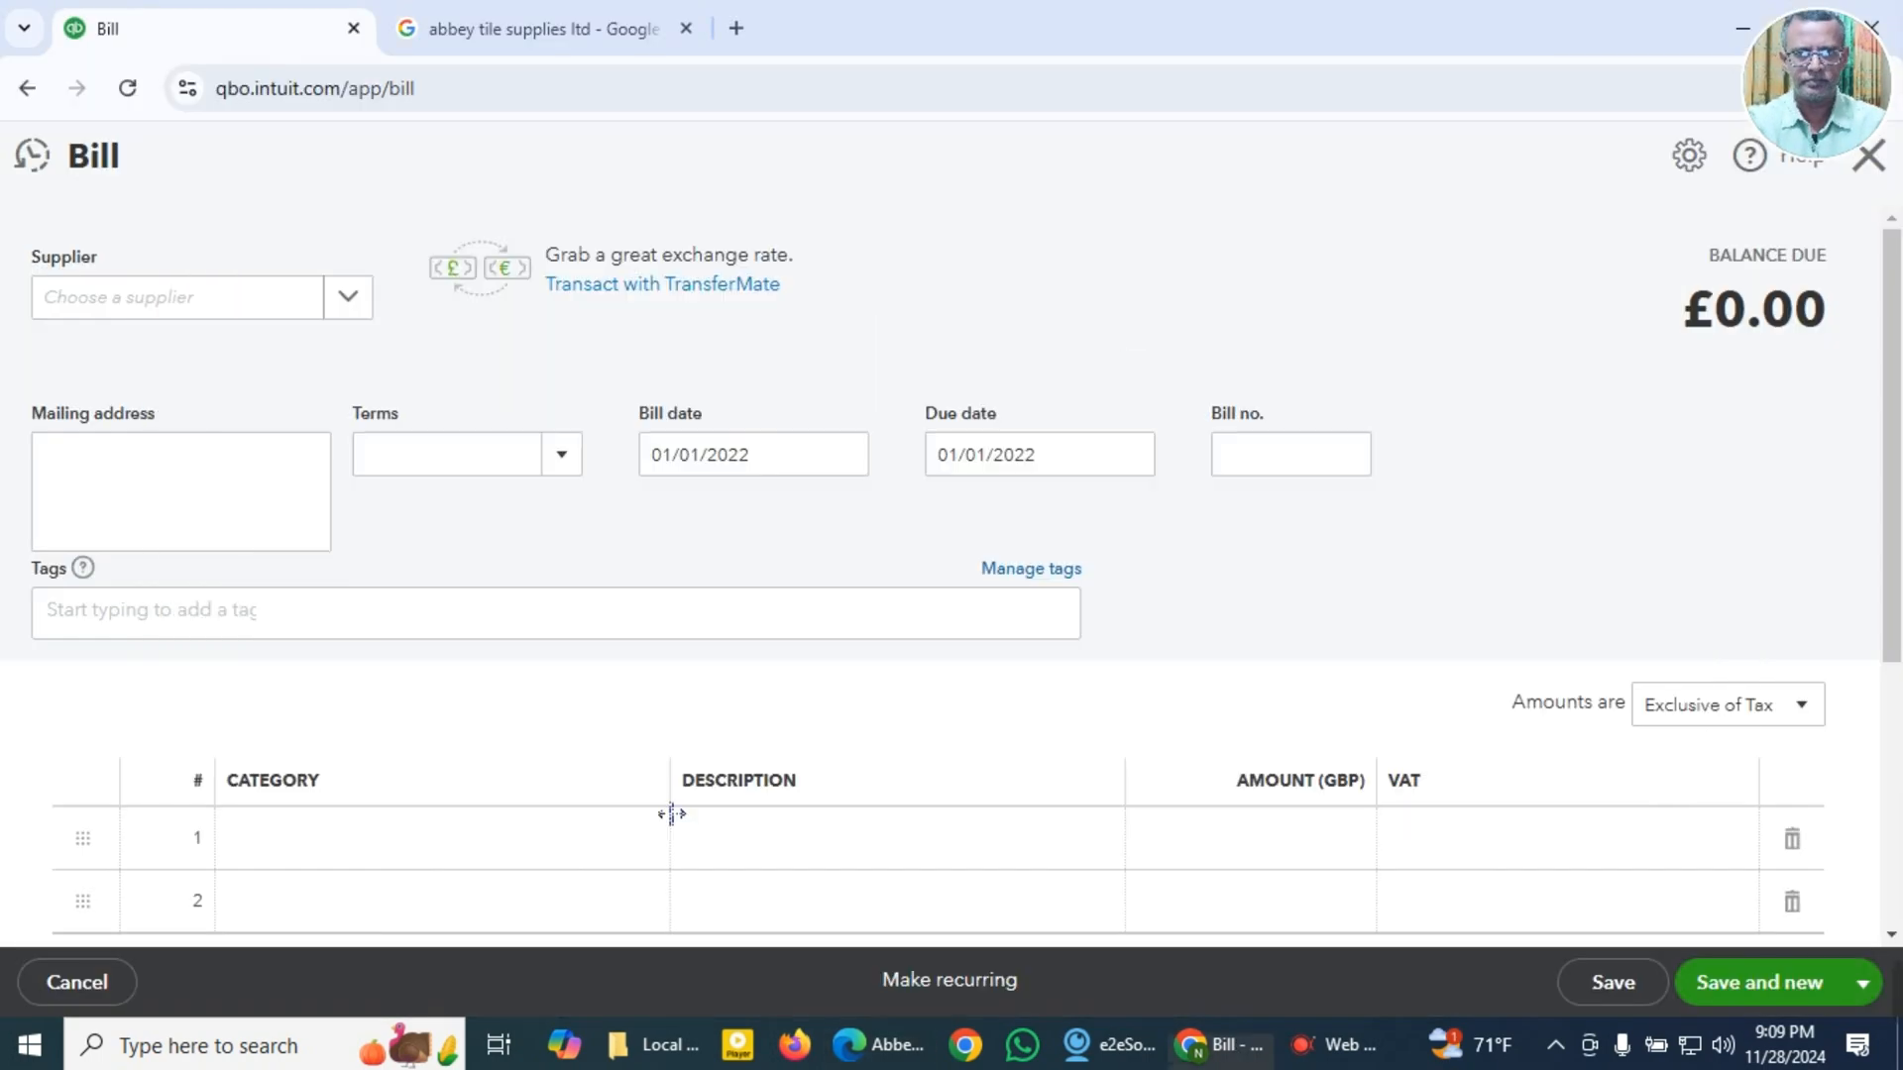
left_click(658, 1046)
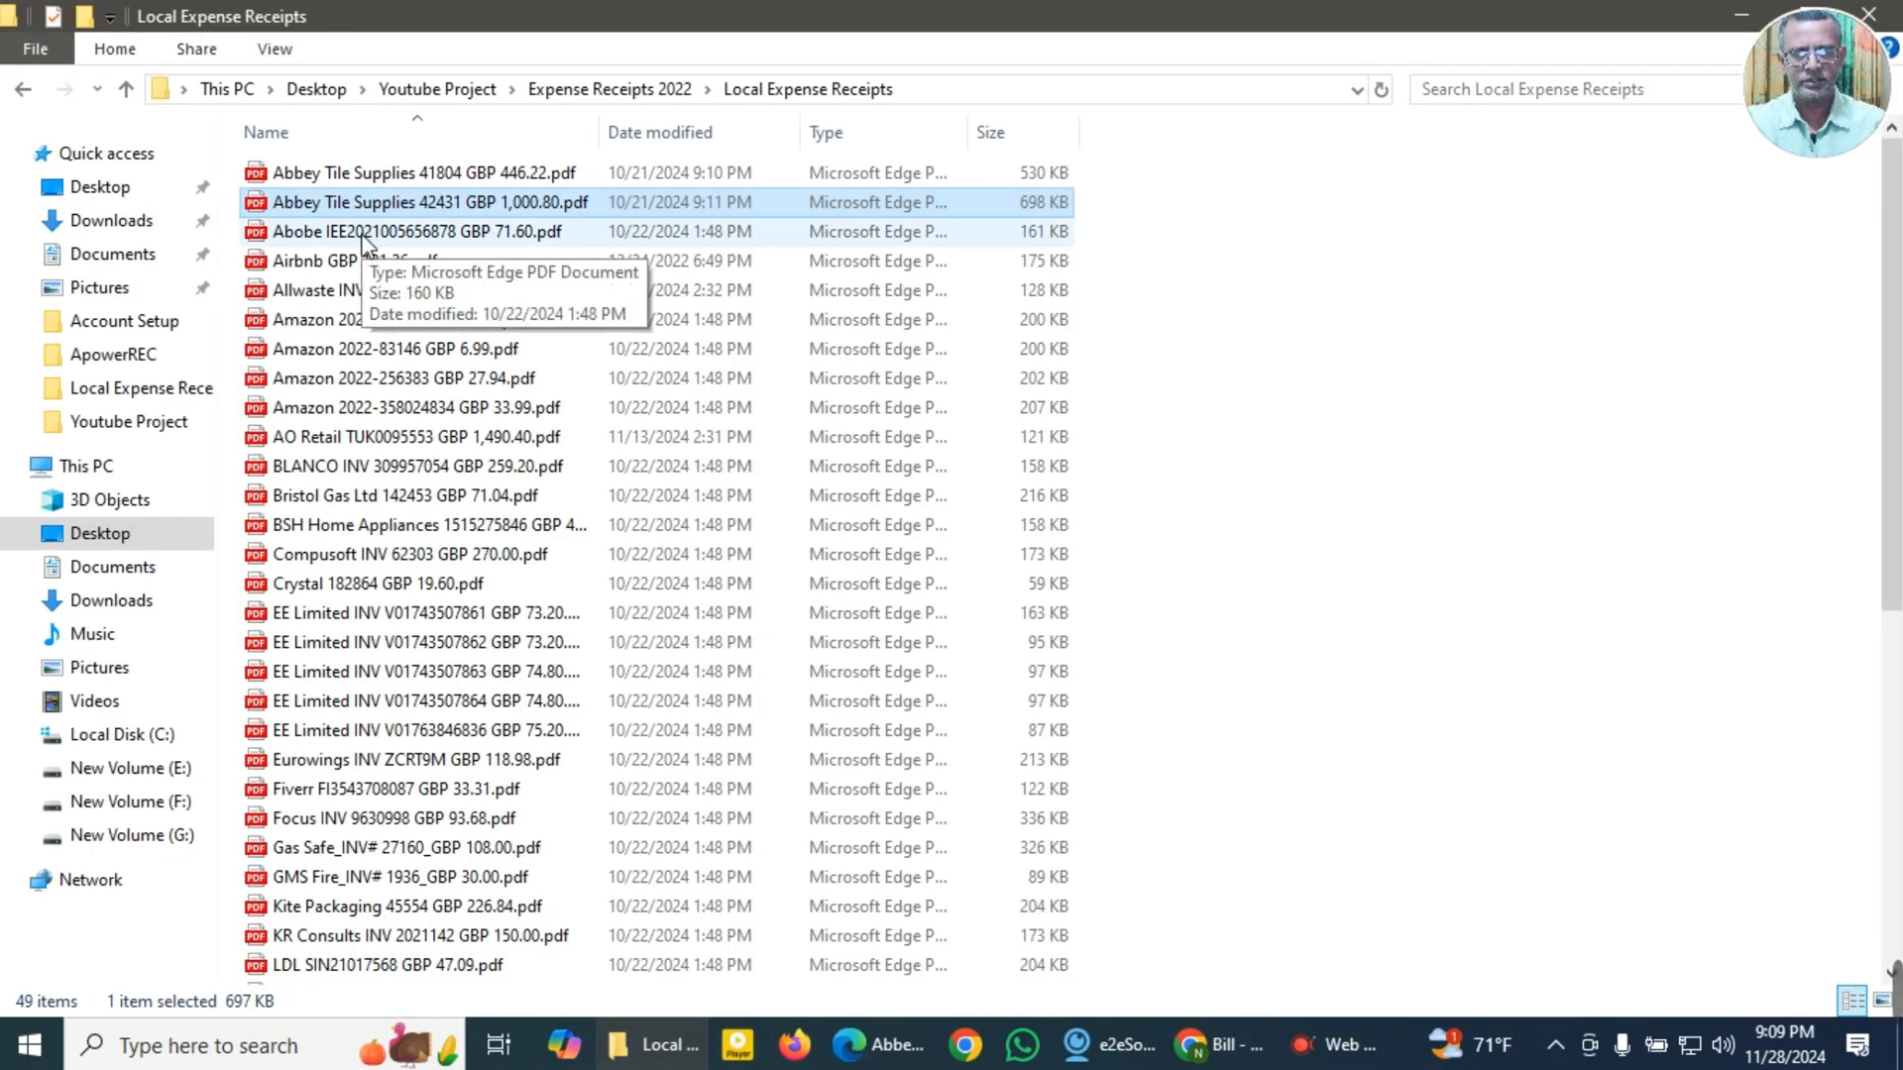
double_click(365, 238)
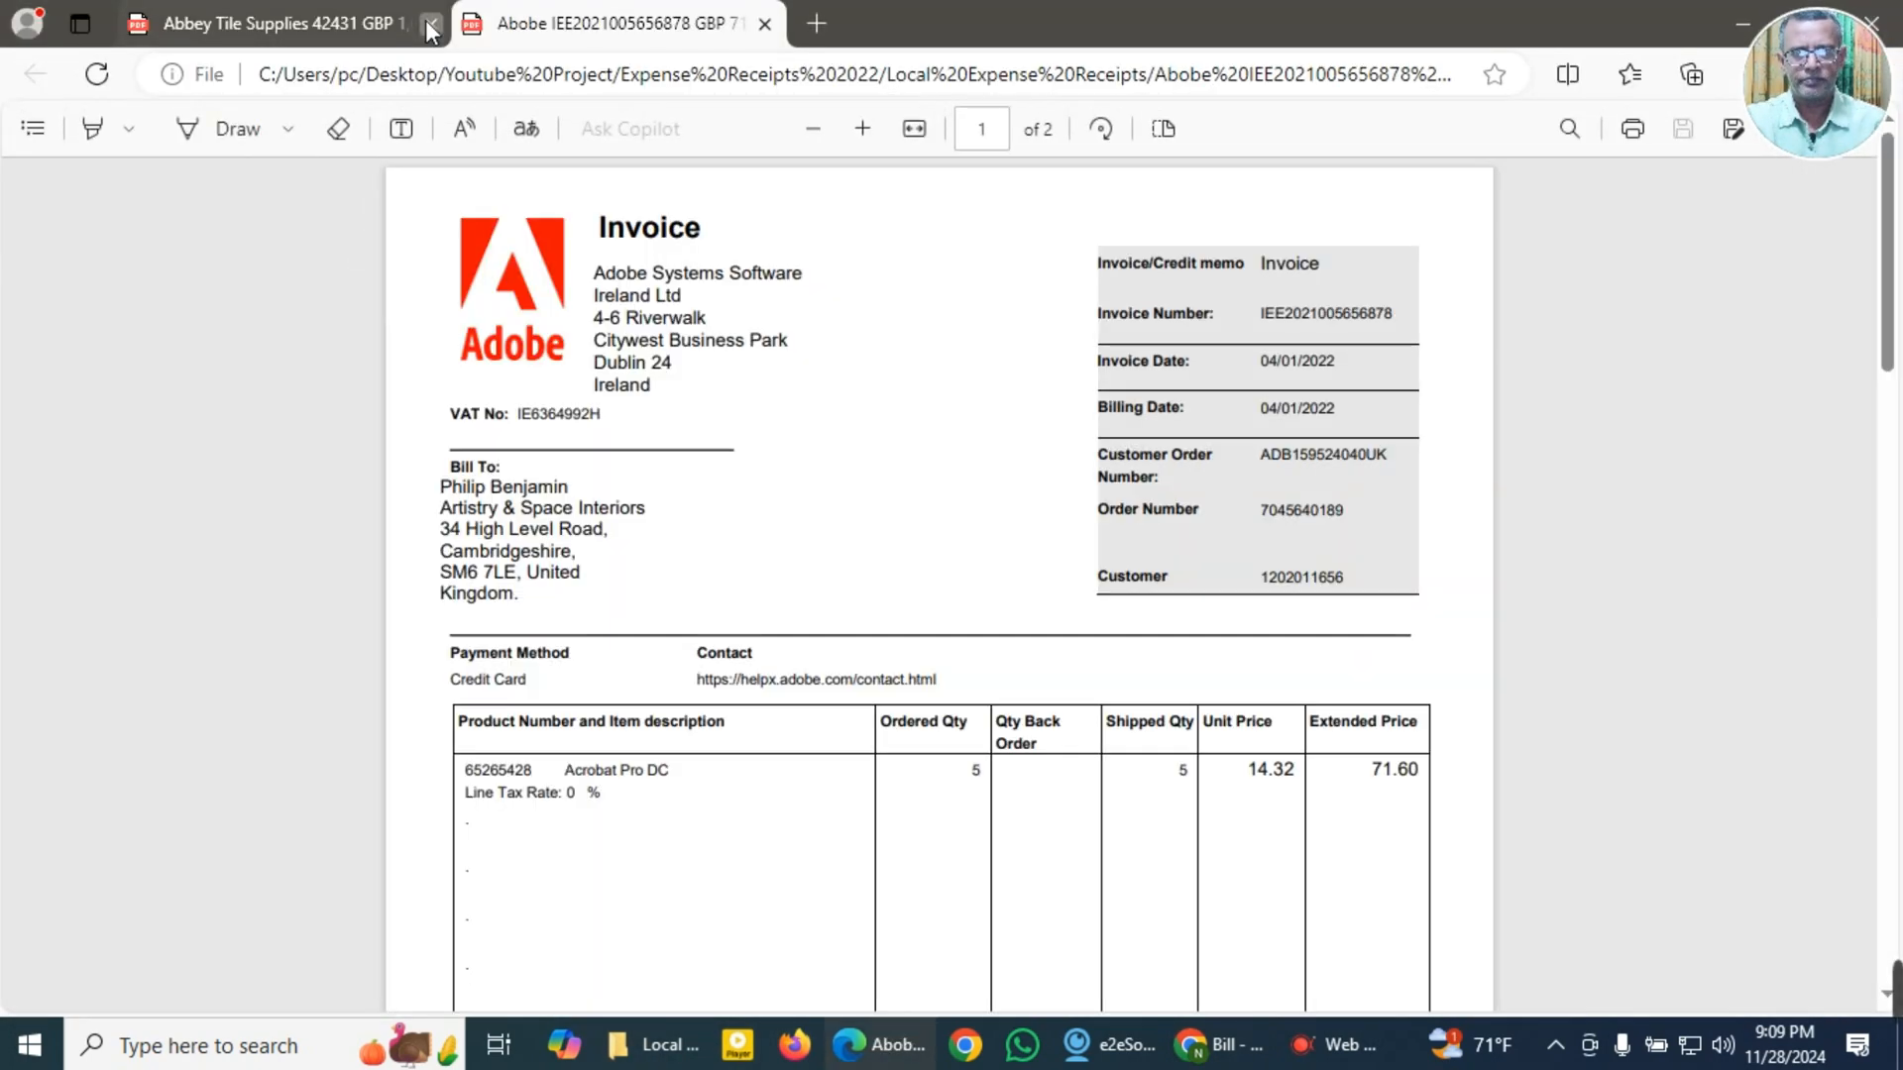
left_click(431, 23)
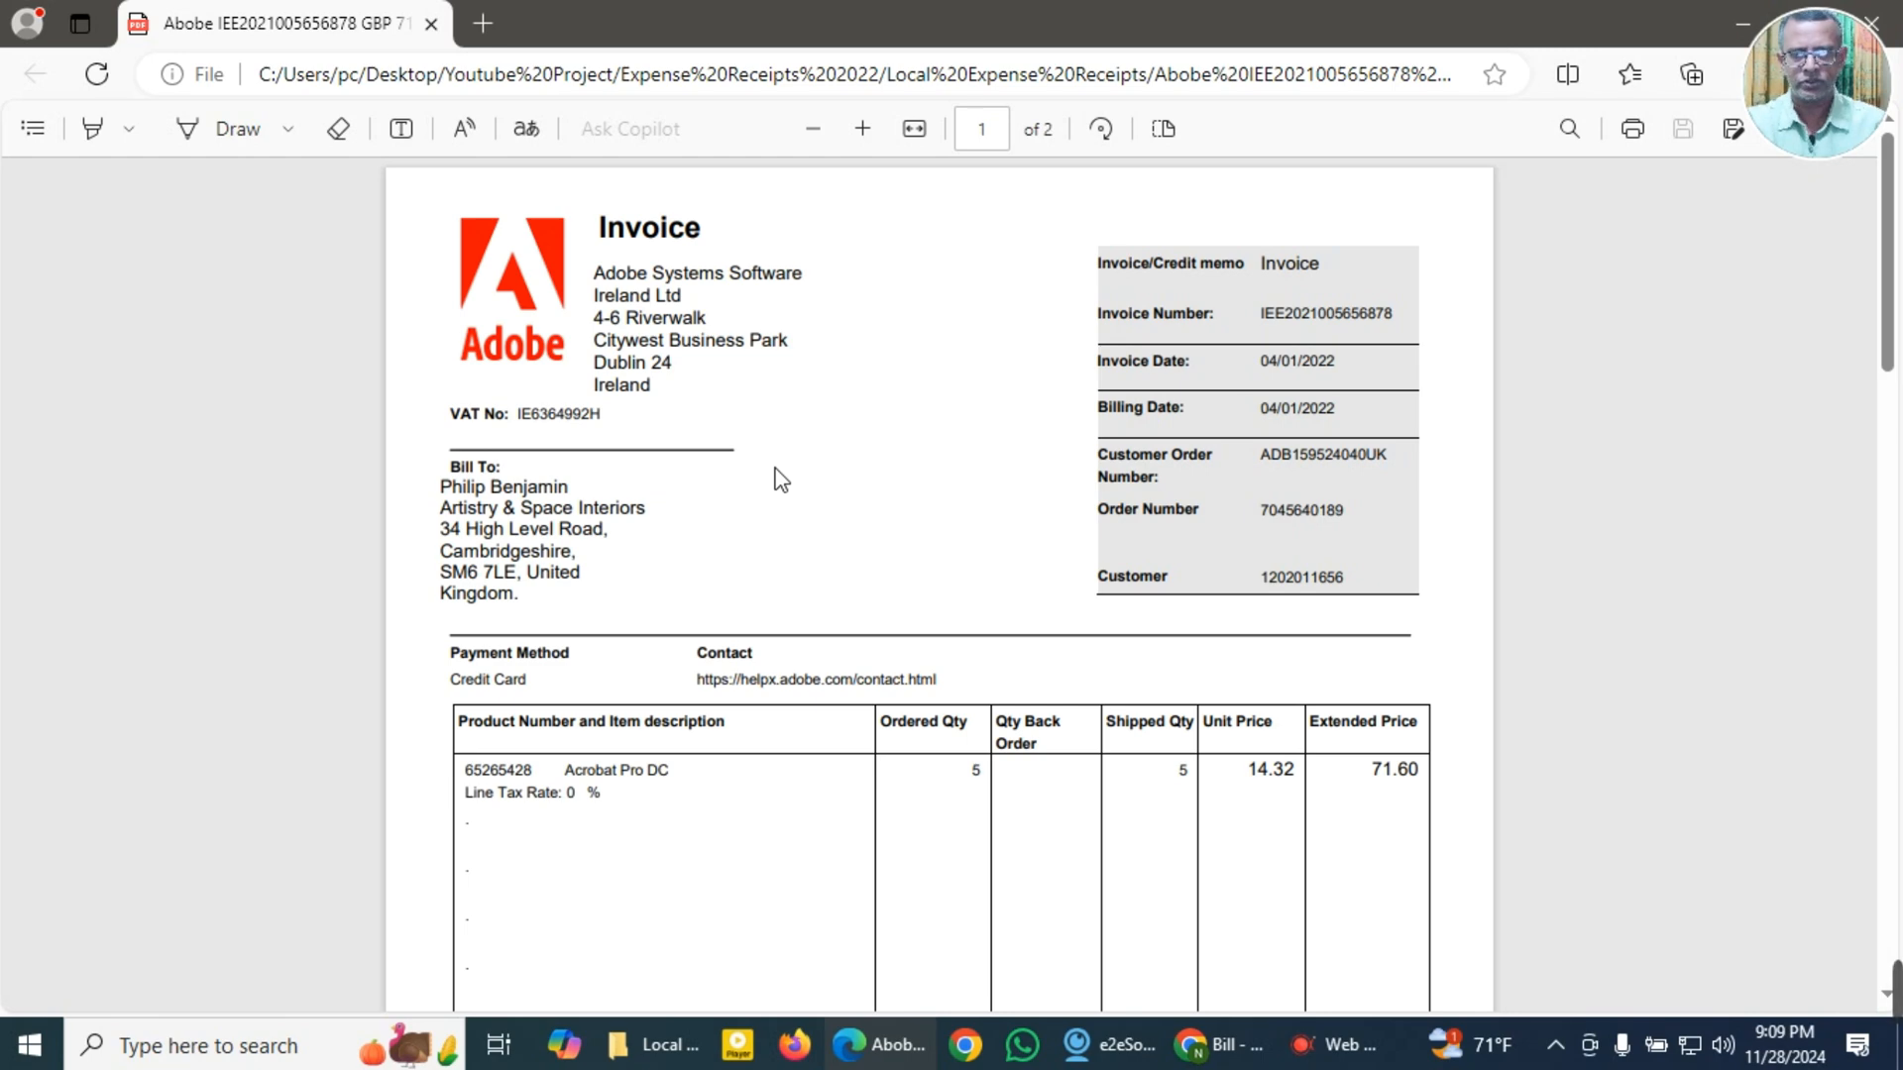
Step: Copy the supplier name Adobe Systems Software, the invoice number and the invoice date 04/01/2022 from the Adobe invoice
scroll(781, 480, "down", 2)
scroll(781, 480, "up", 2)
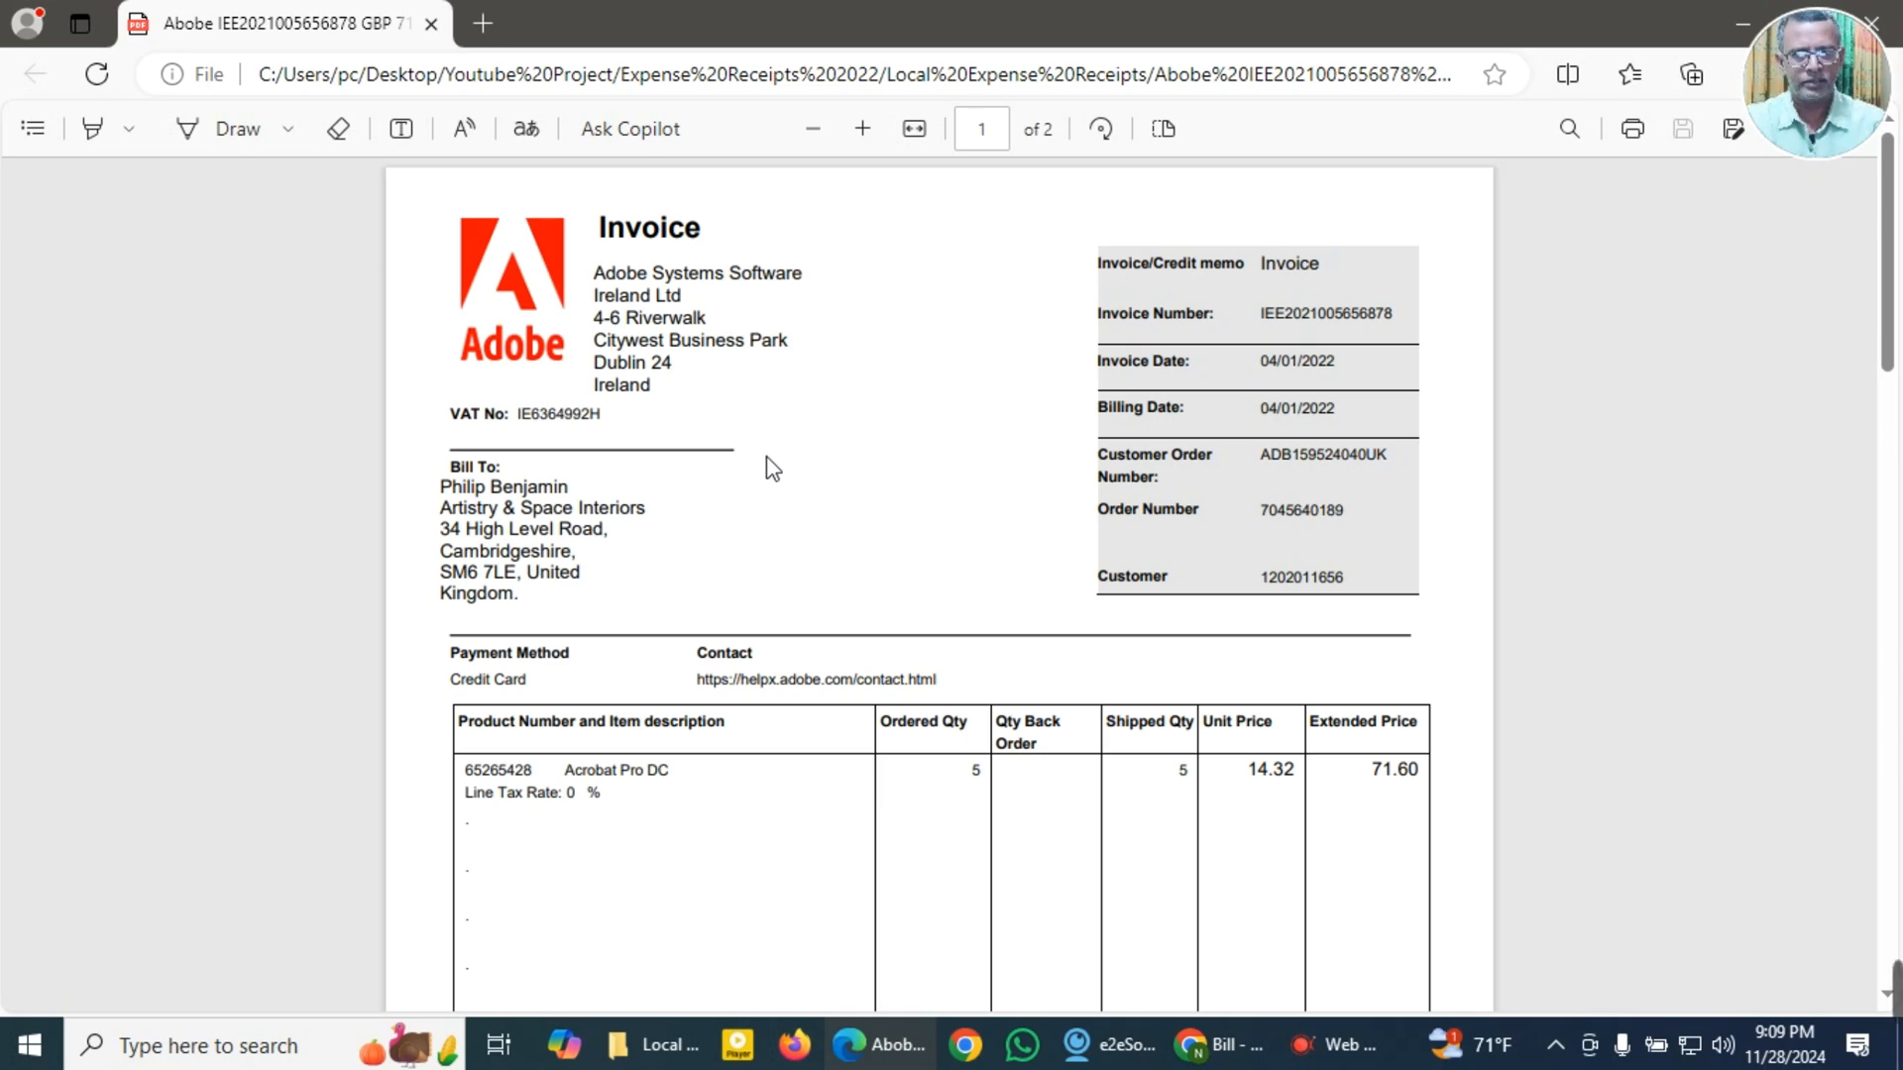
scroll(772, 469, "down", 3)
scroll(773, 466, "down", 4)
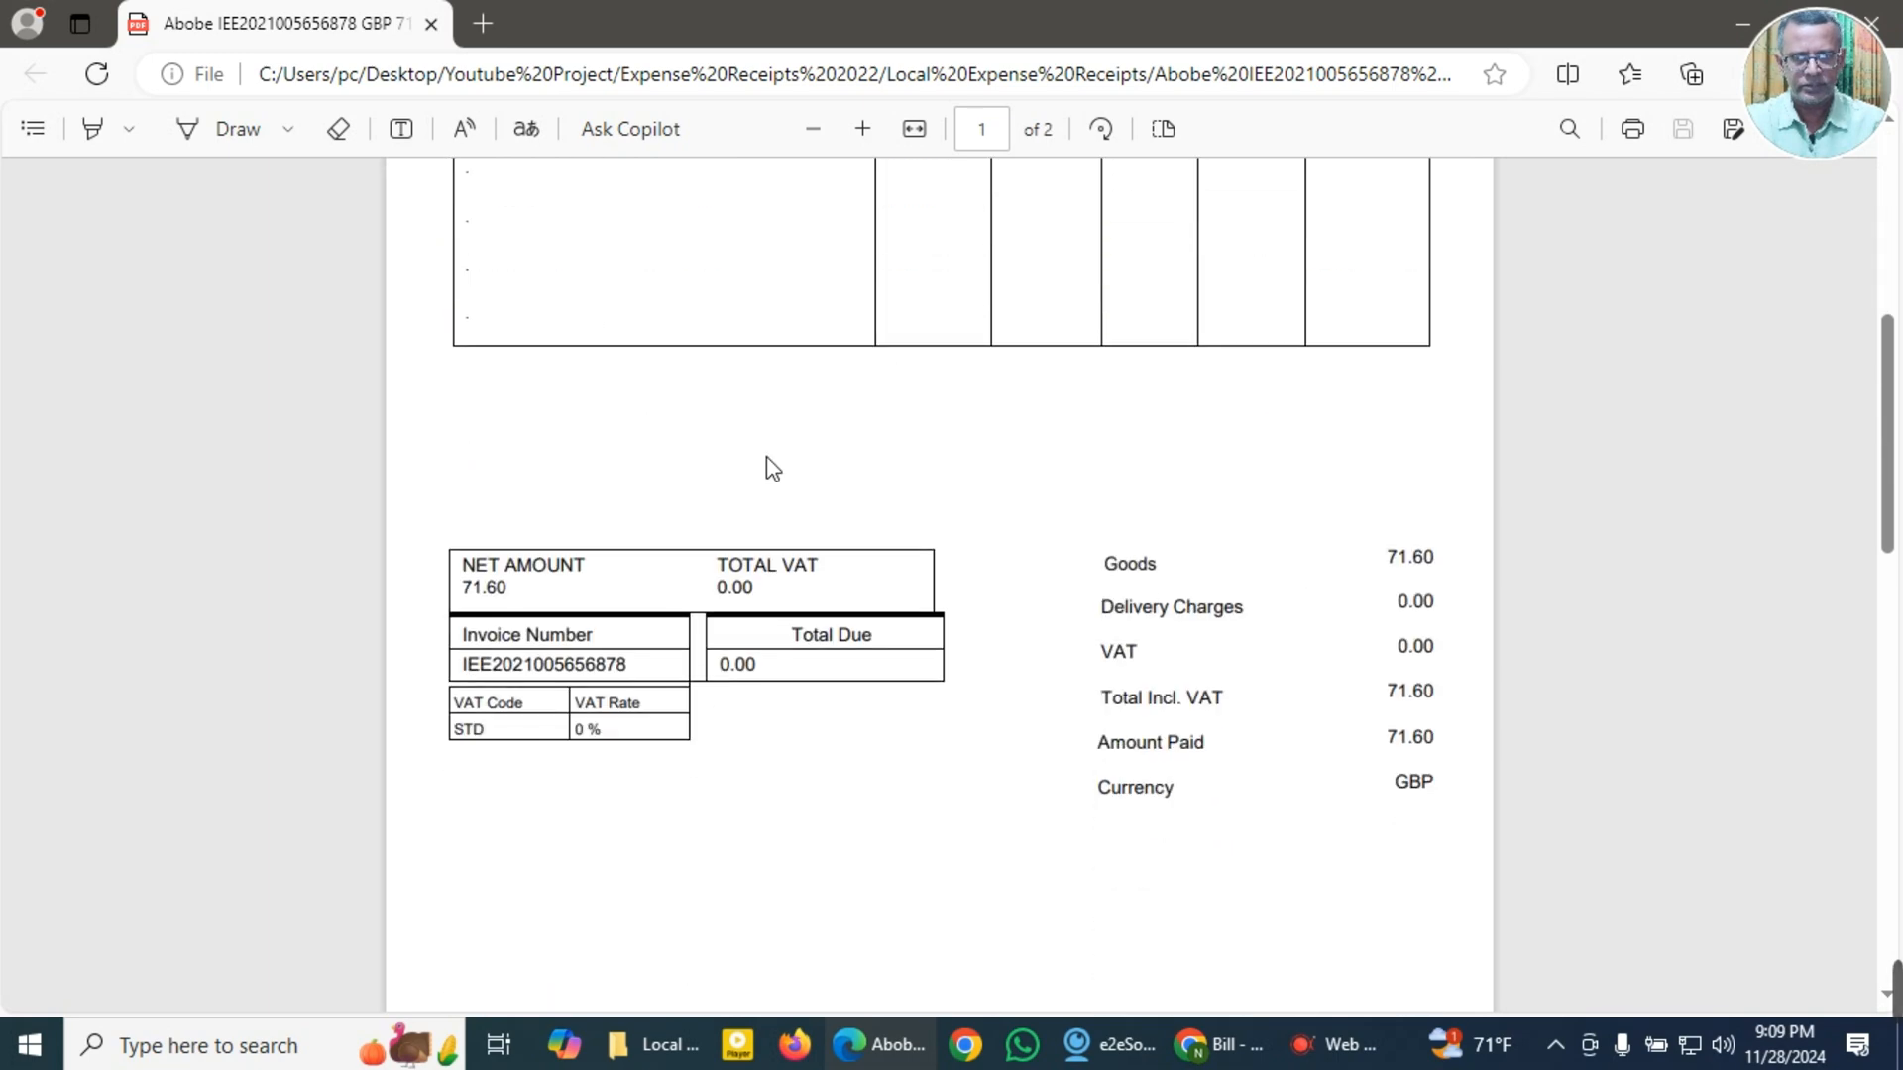
scroll(773, 465, "up", 6)
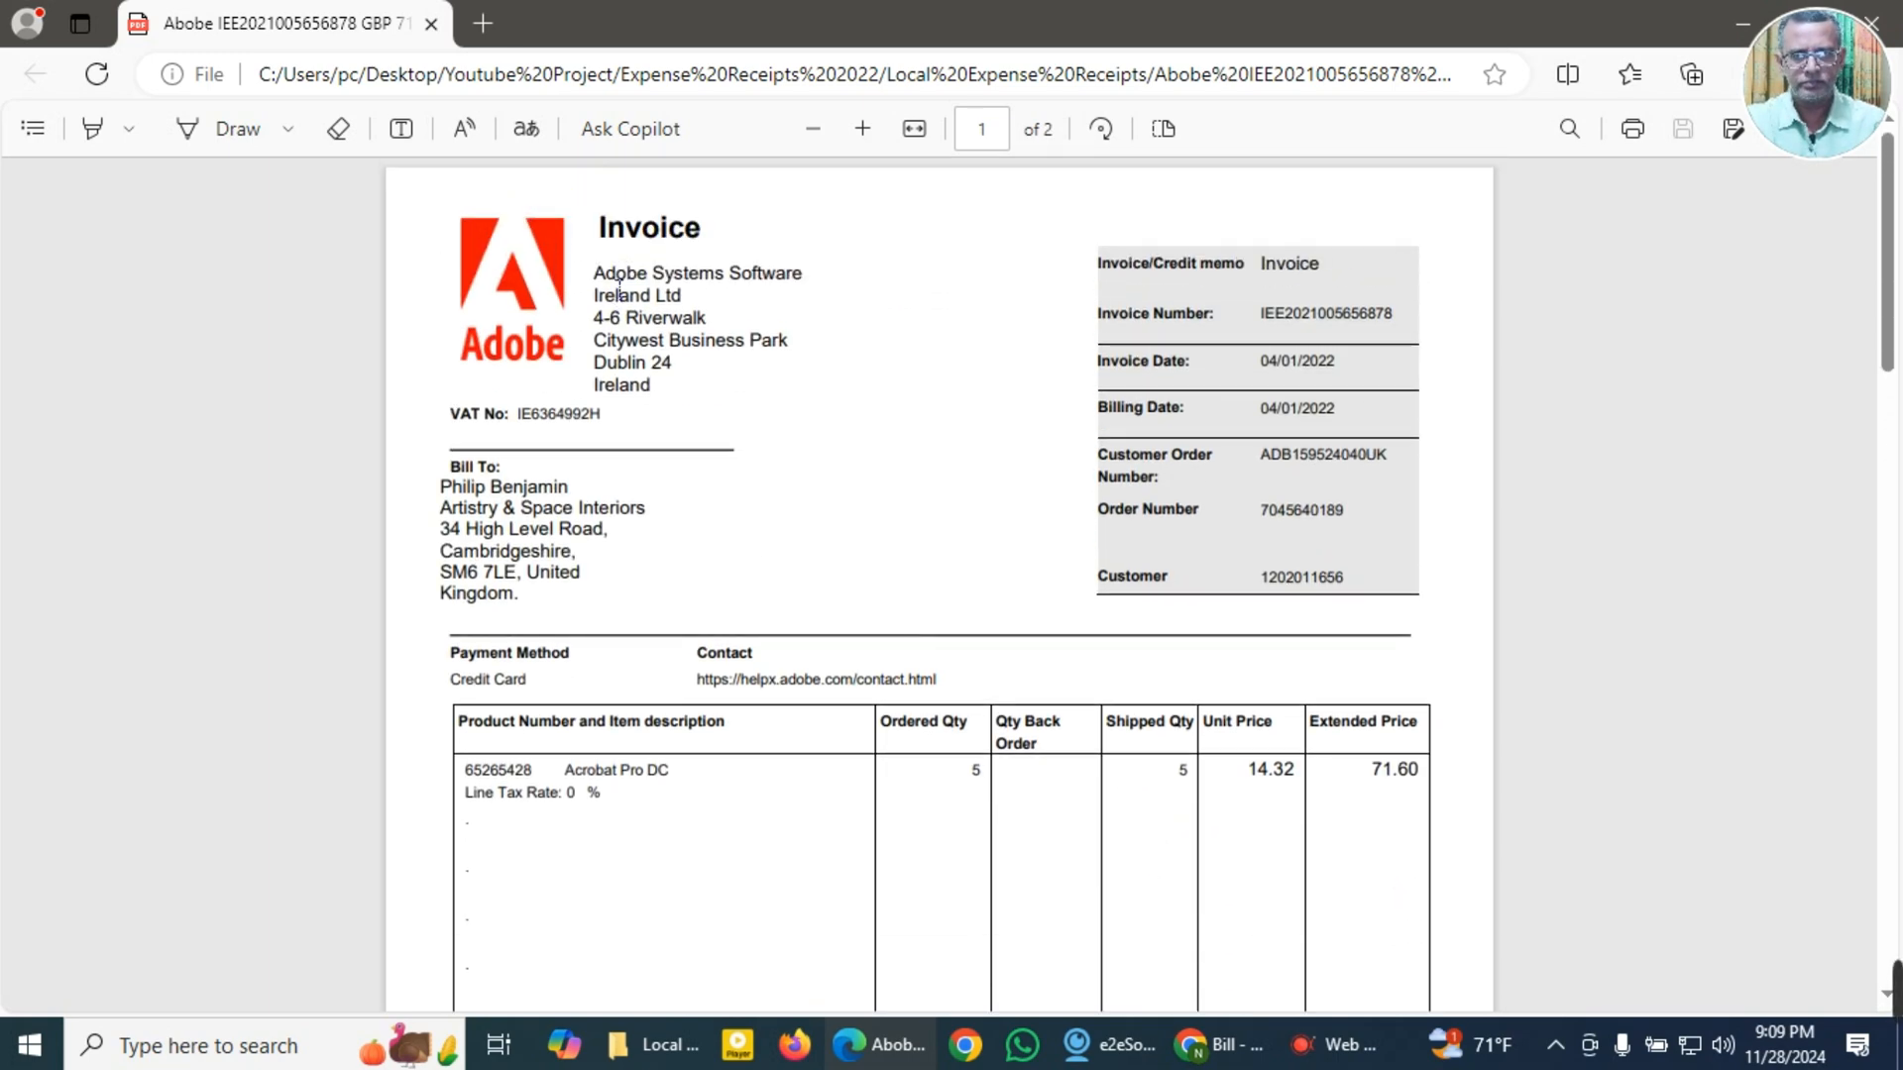
left_click_drag(595, 278, 815, 275)
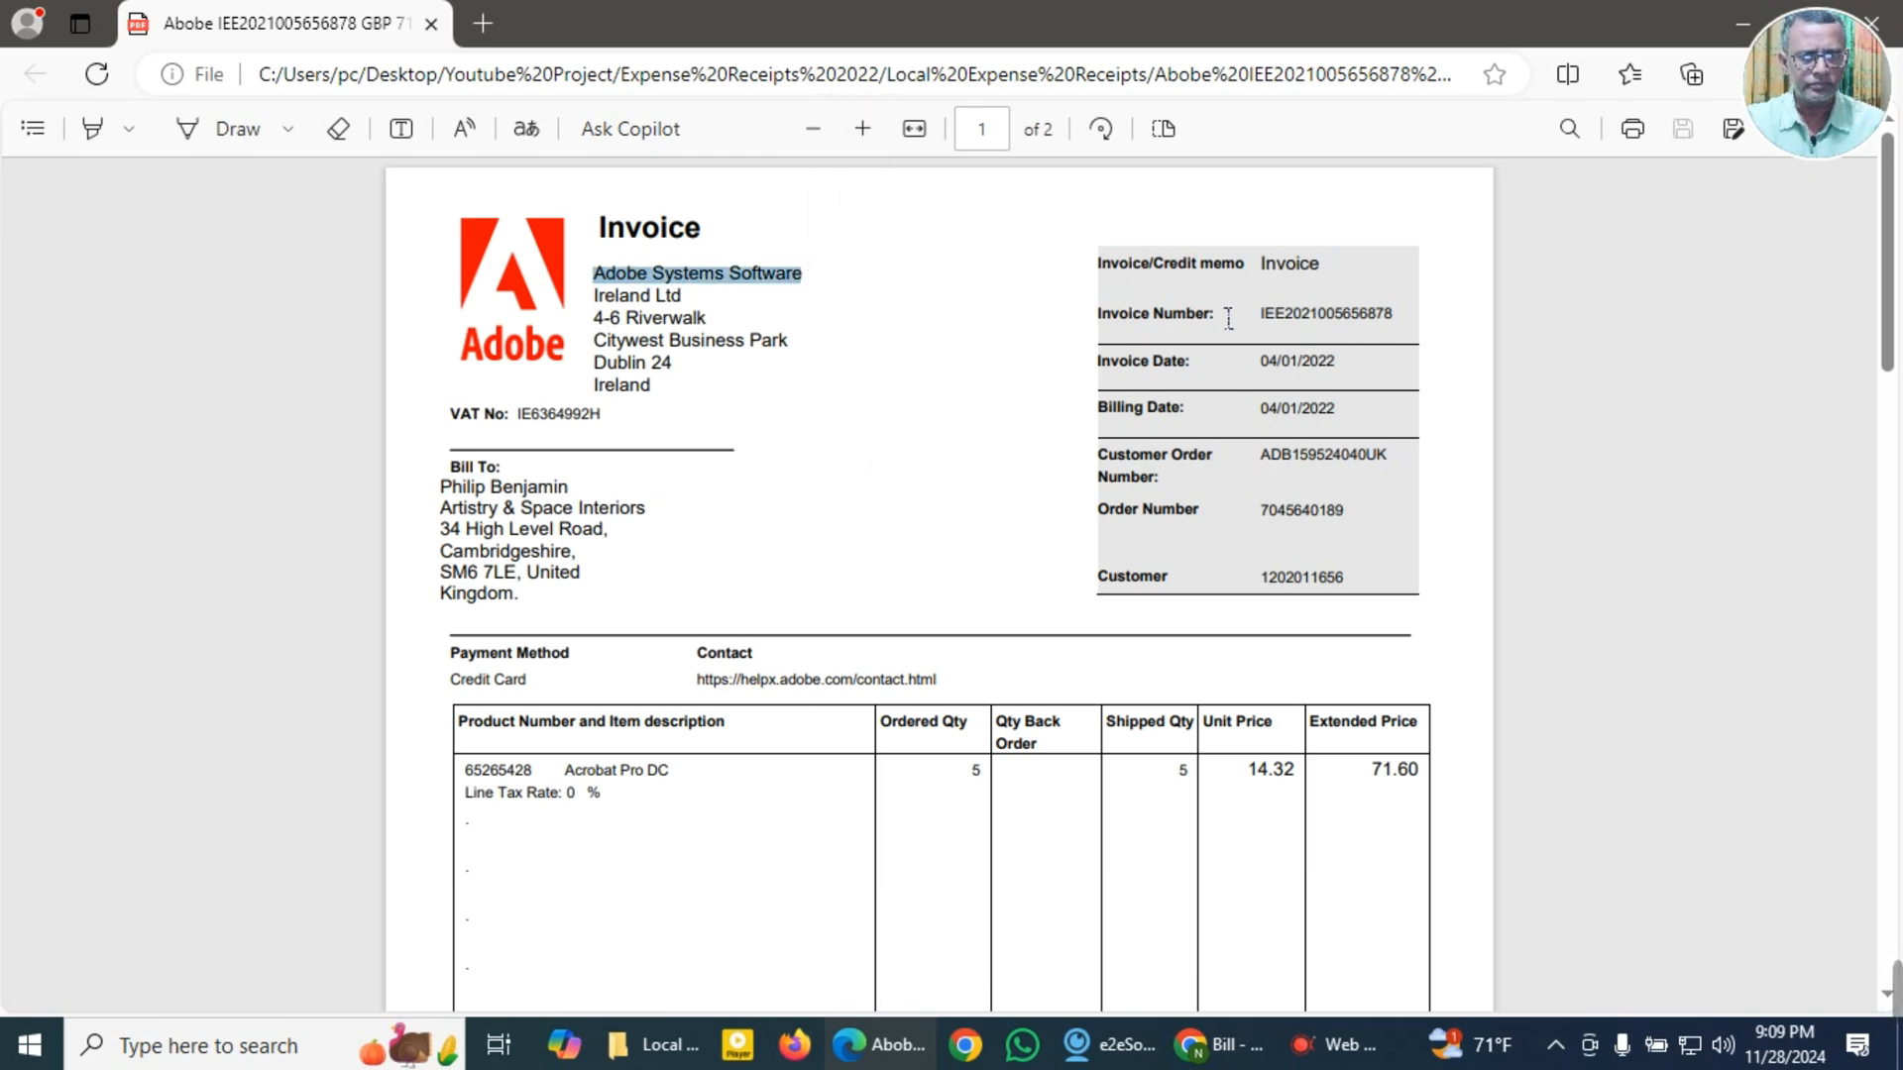
left_click_drag(1260, 315, 1411, 307)
left_click(1448, 122)
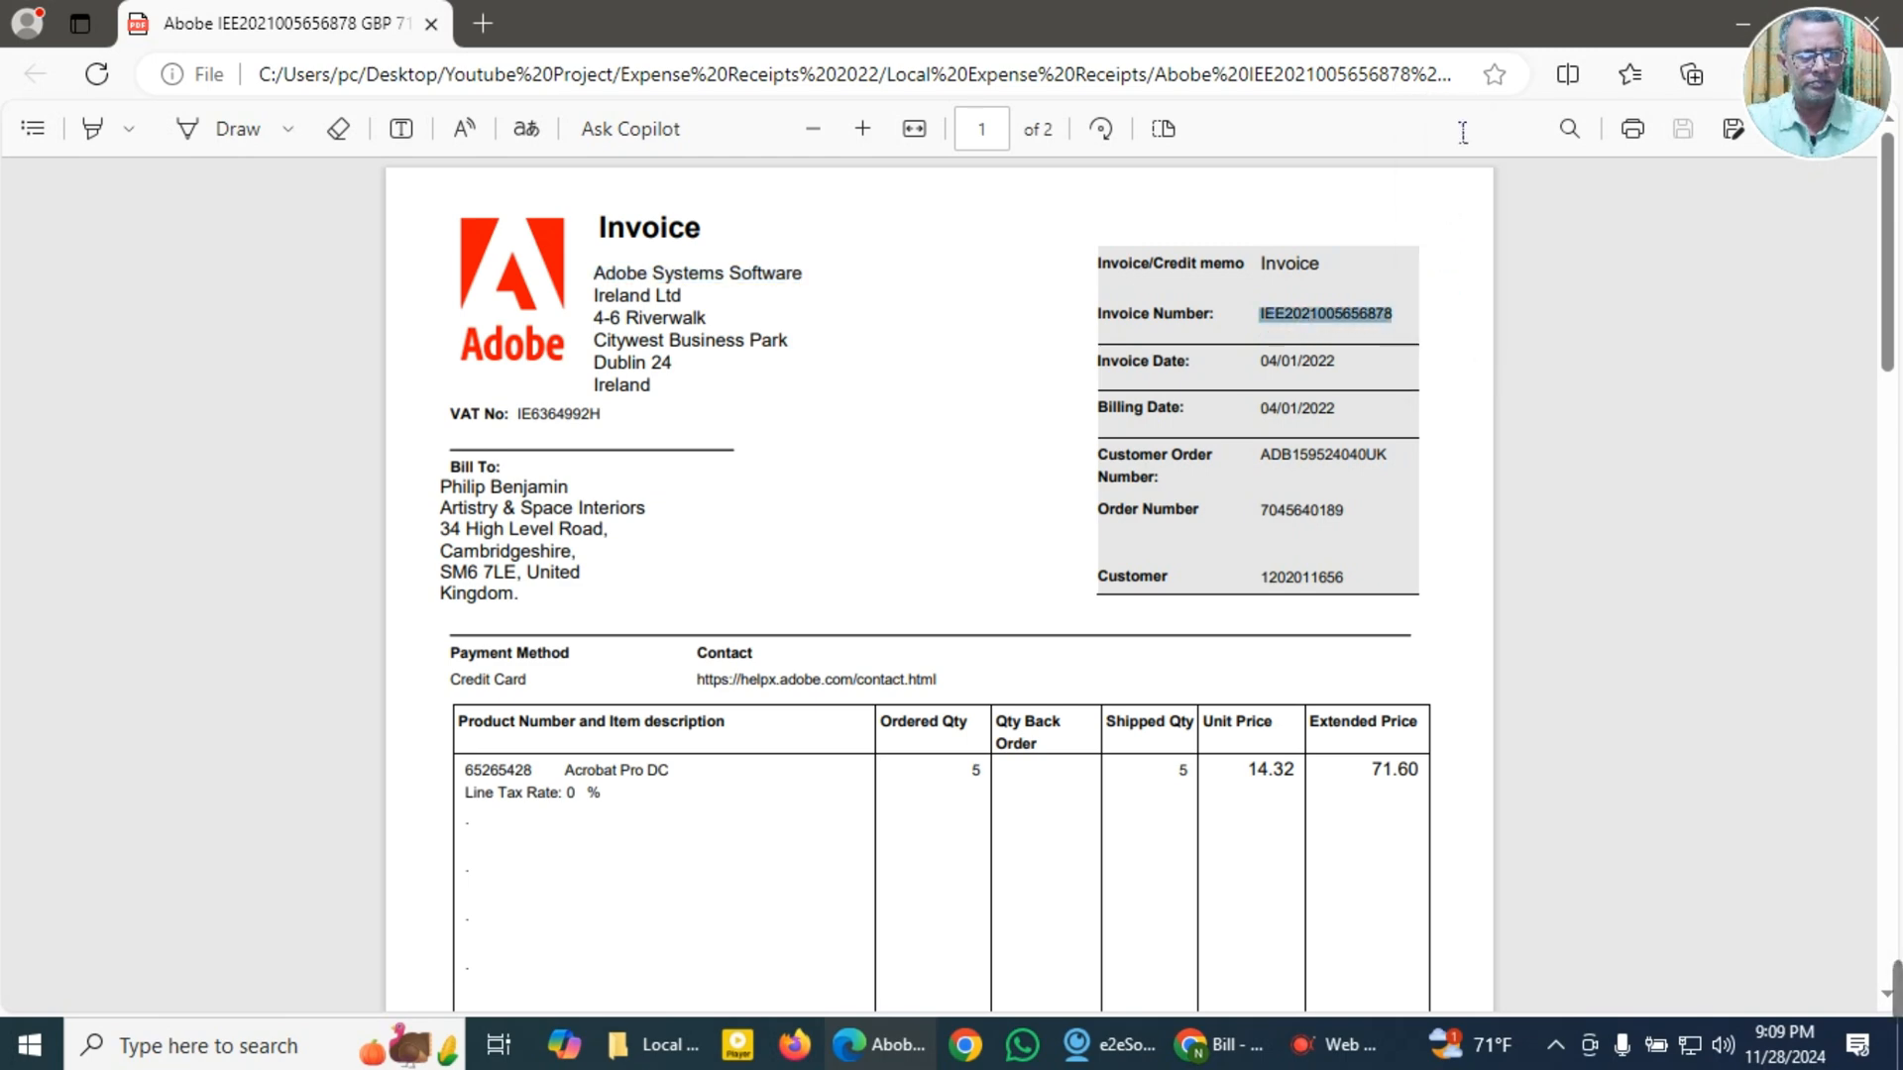
left_click_drag(1267, 377, 1337, 377)
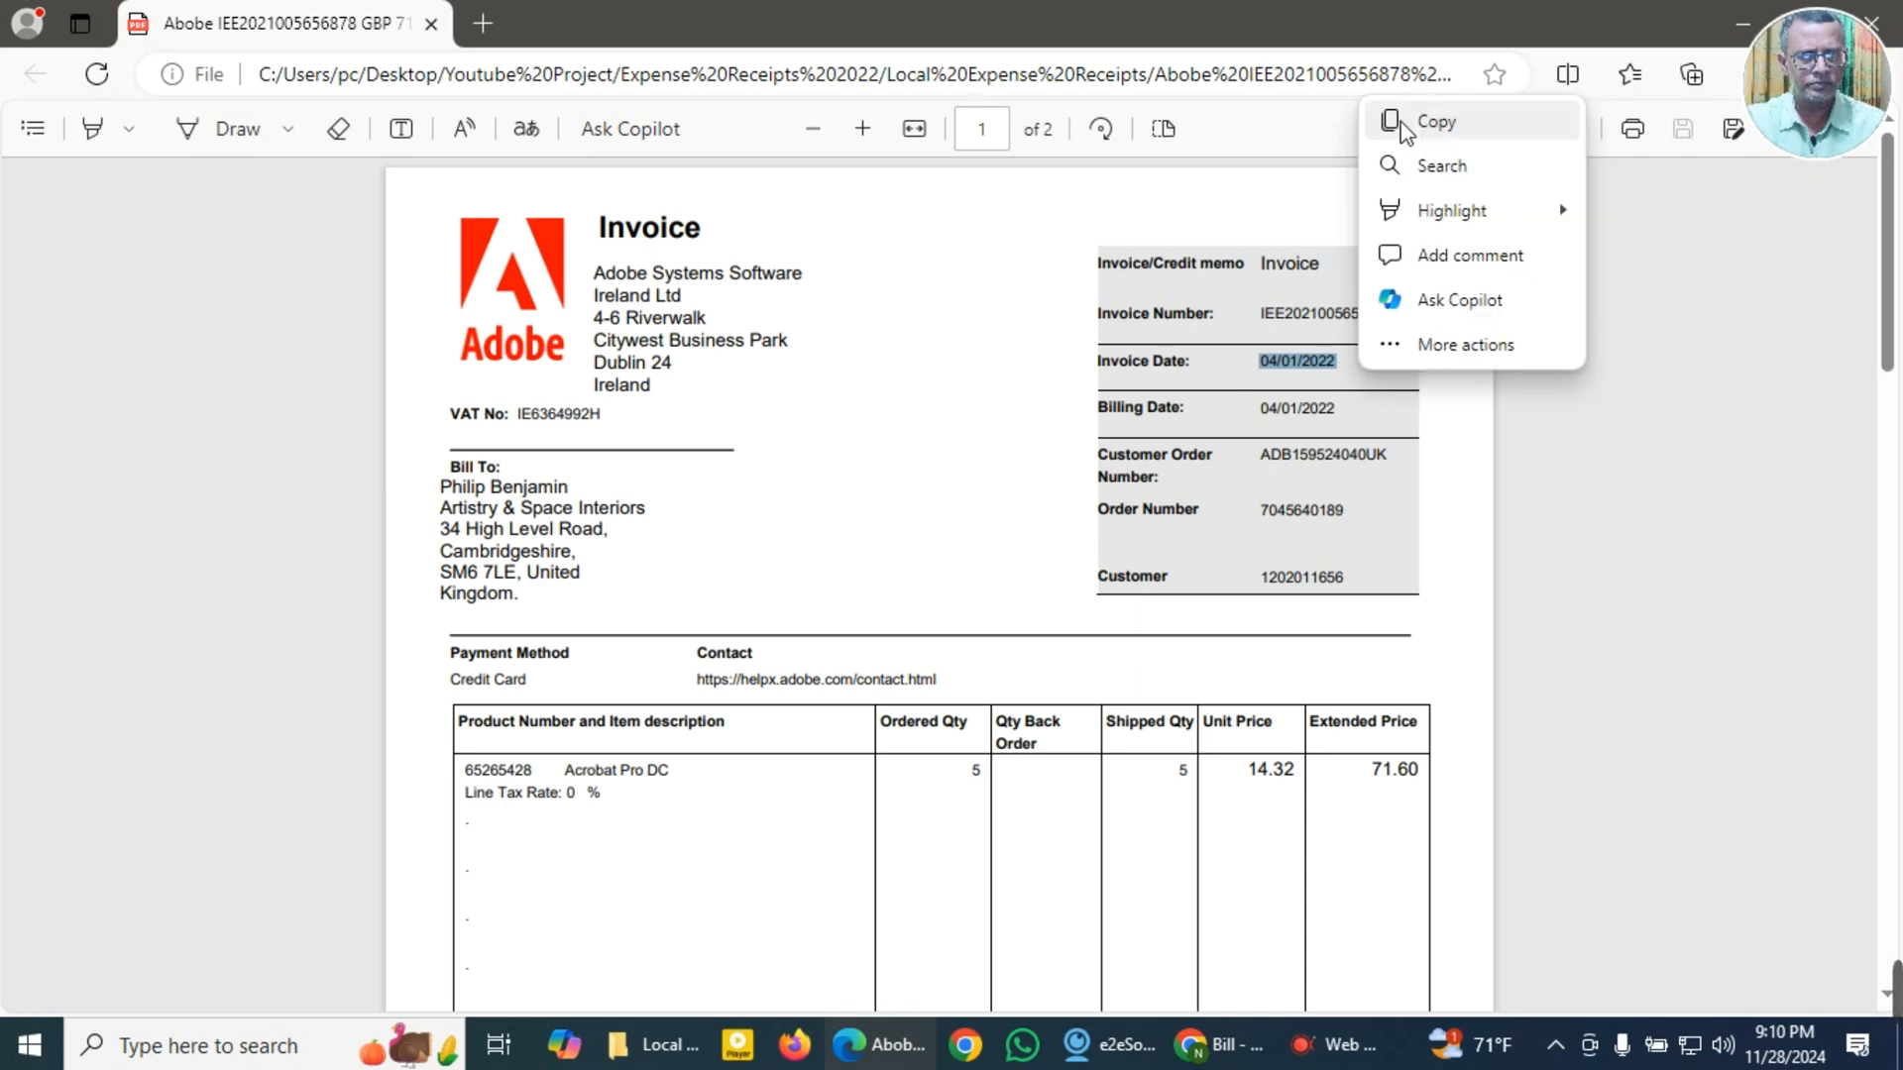
left_click(1436, 123)
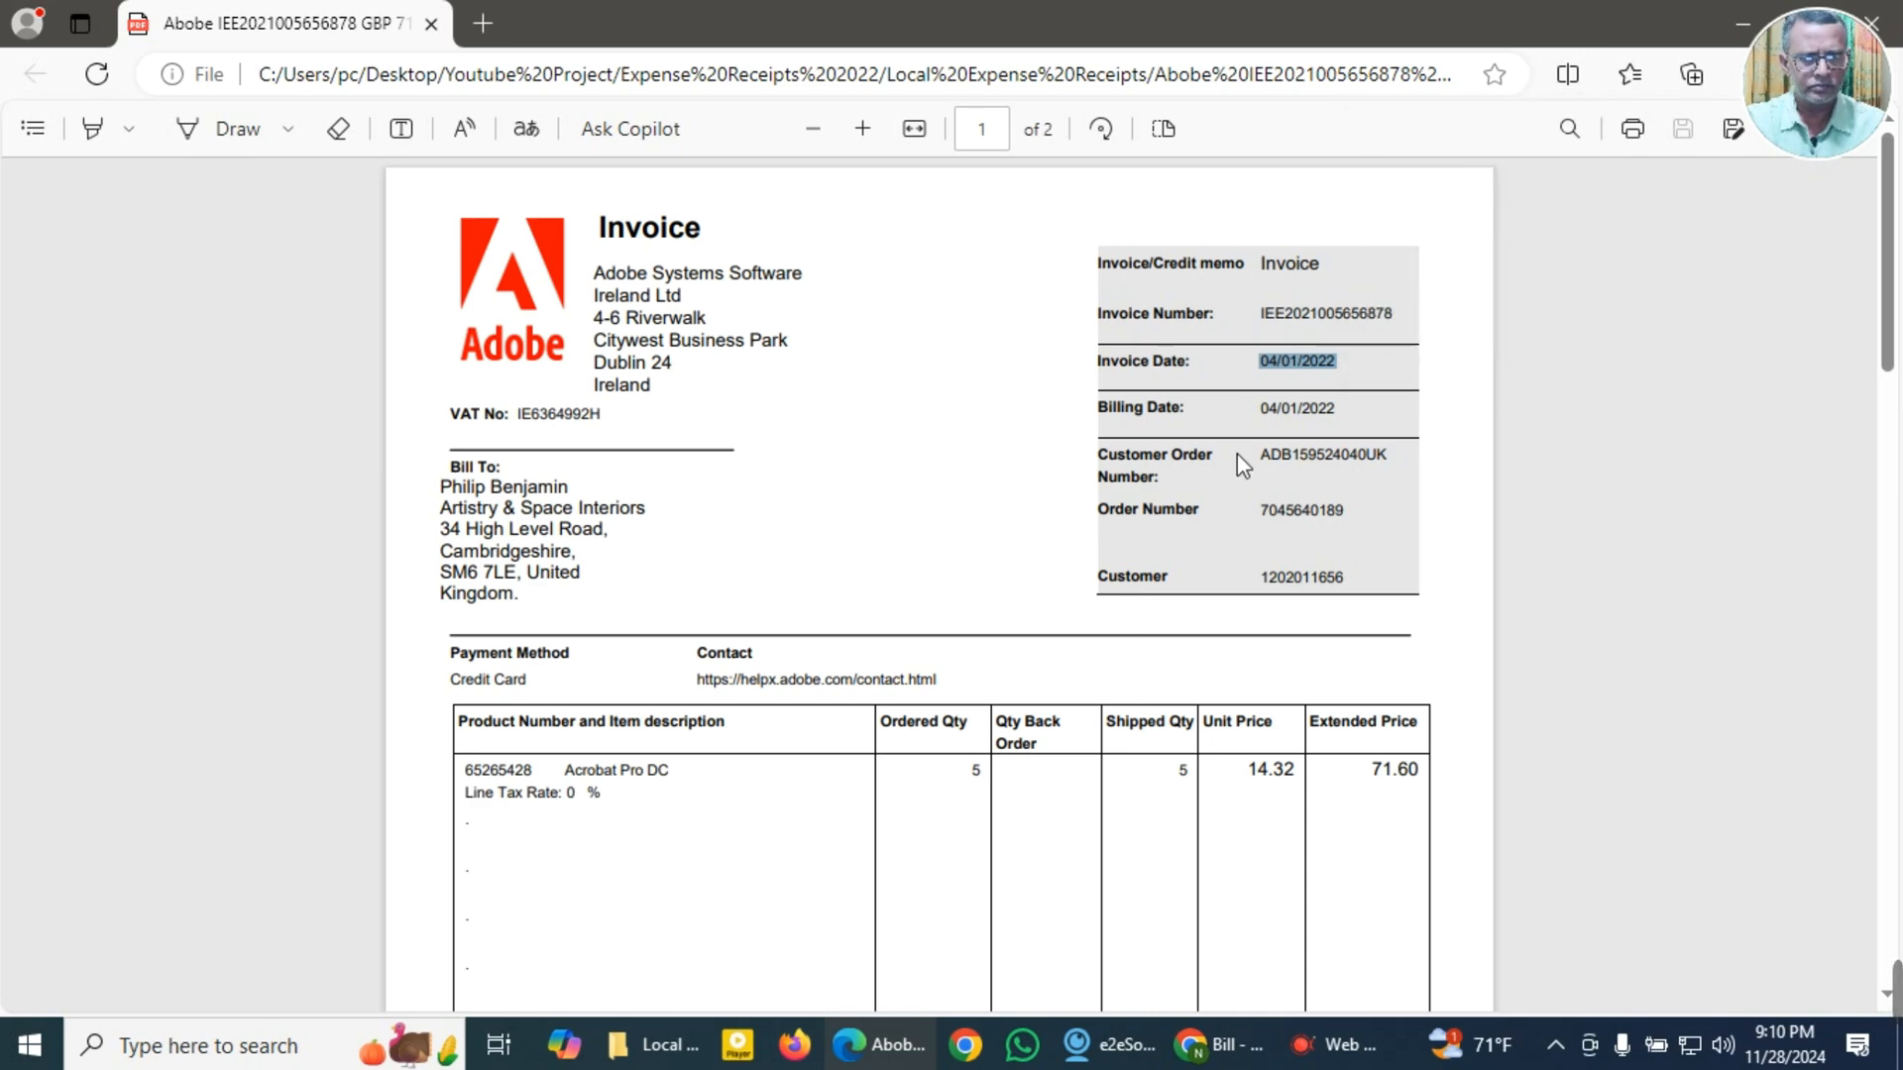
left_click(1425, 432)
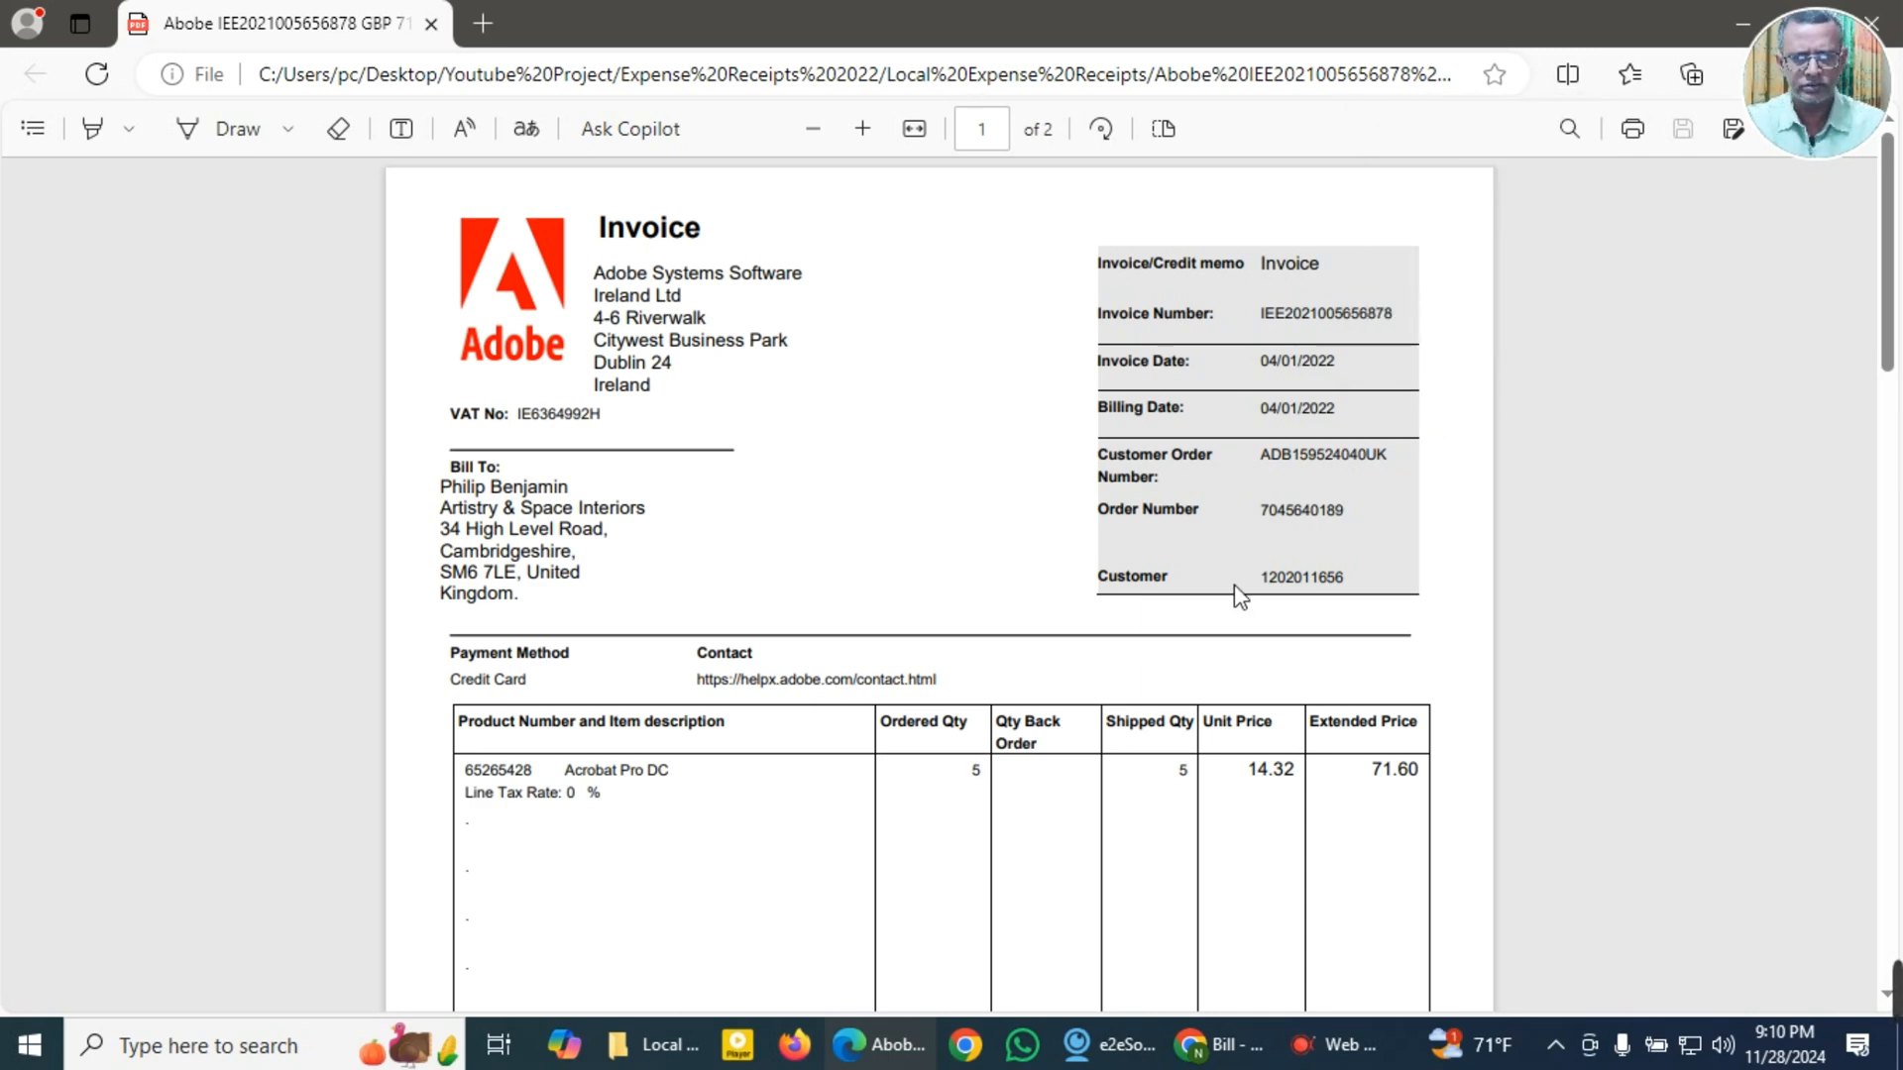
Step: Copy the Amount Paid value 71.60 from the totals section of the Adobe invoice
scroll(1239, 596, "down", 4)
scroll(1234, 594, "down", 3)
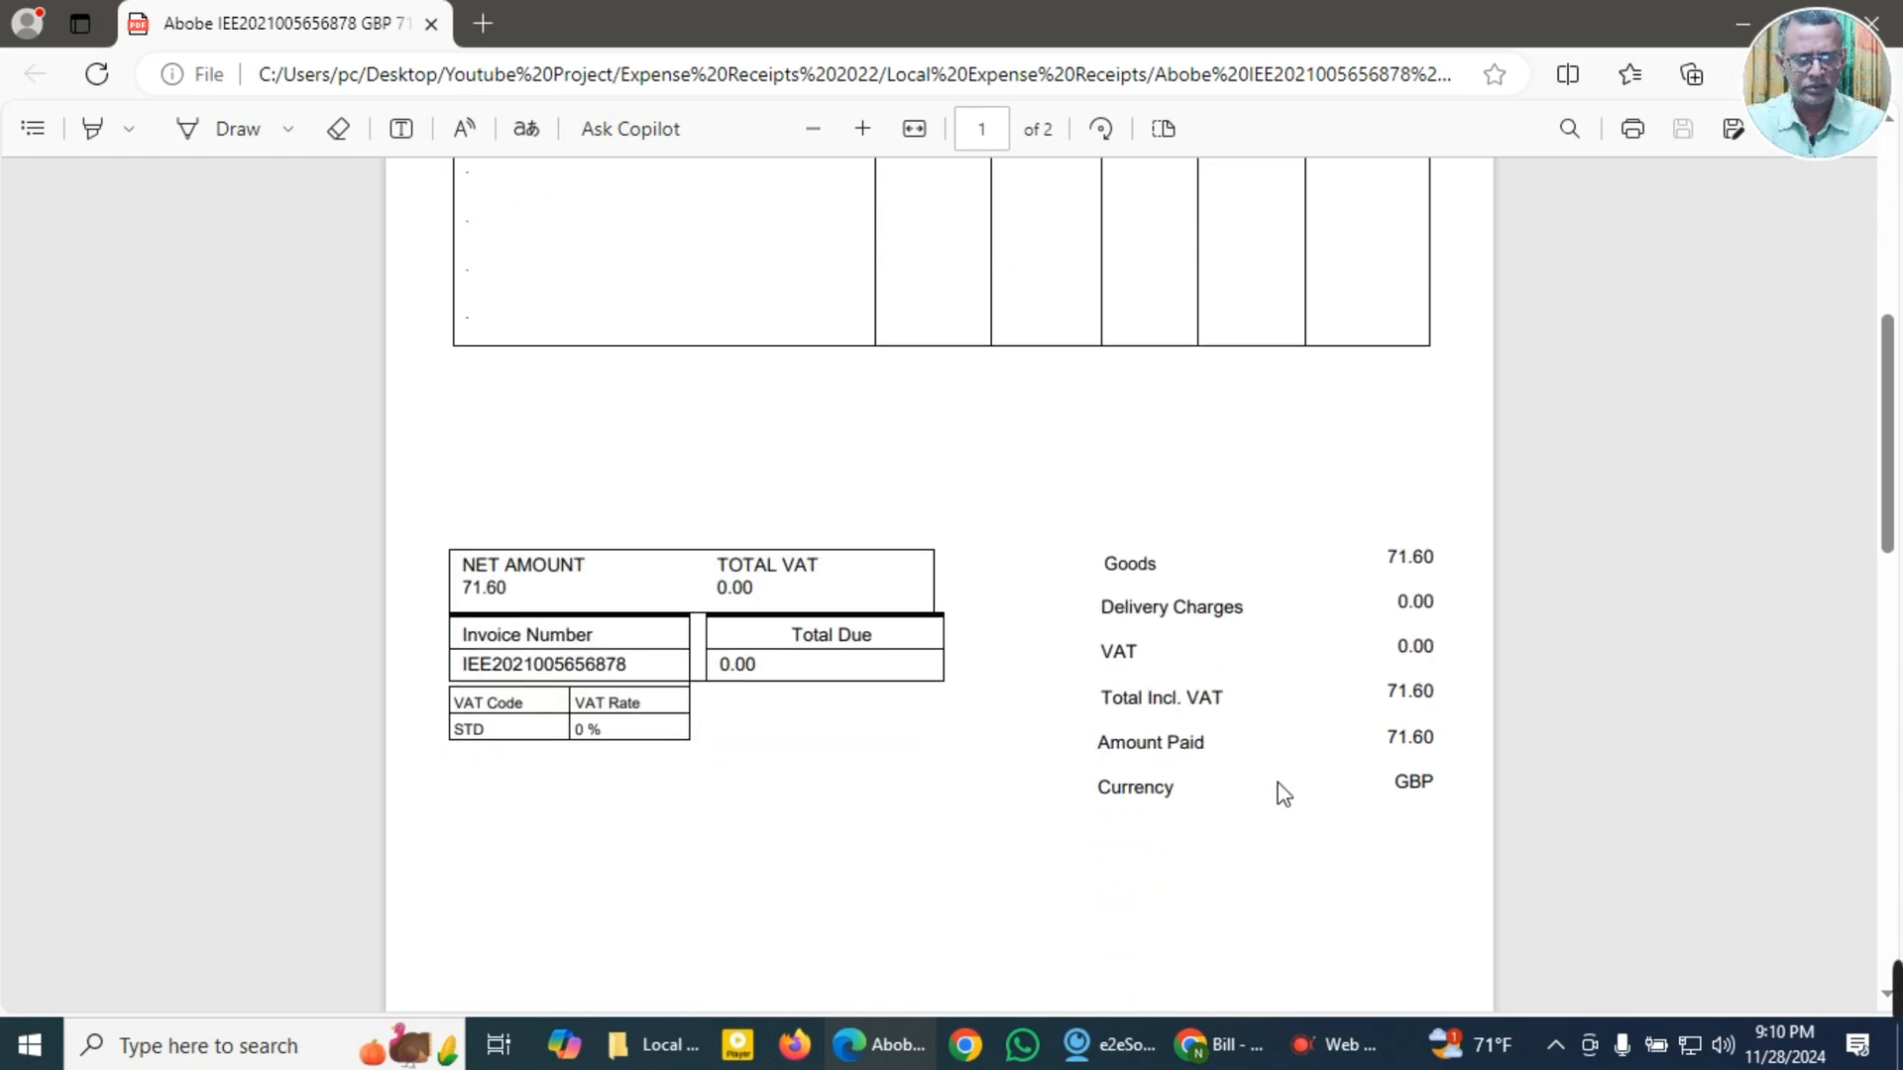
double_click(1402, 745)
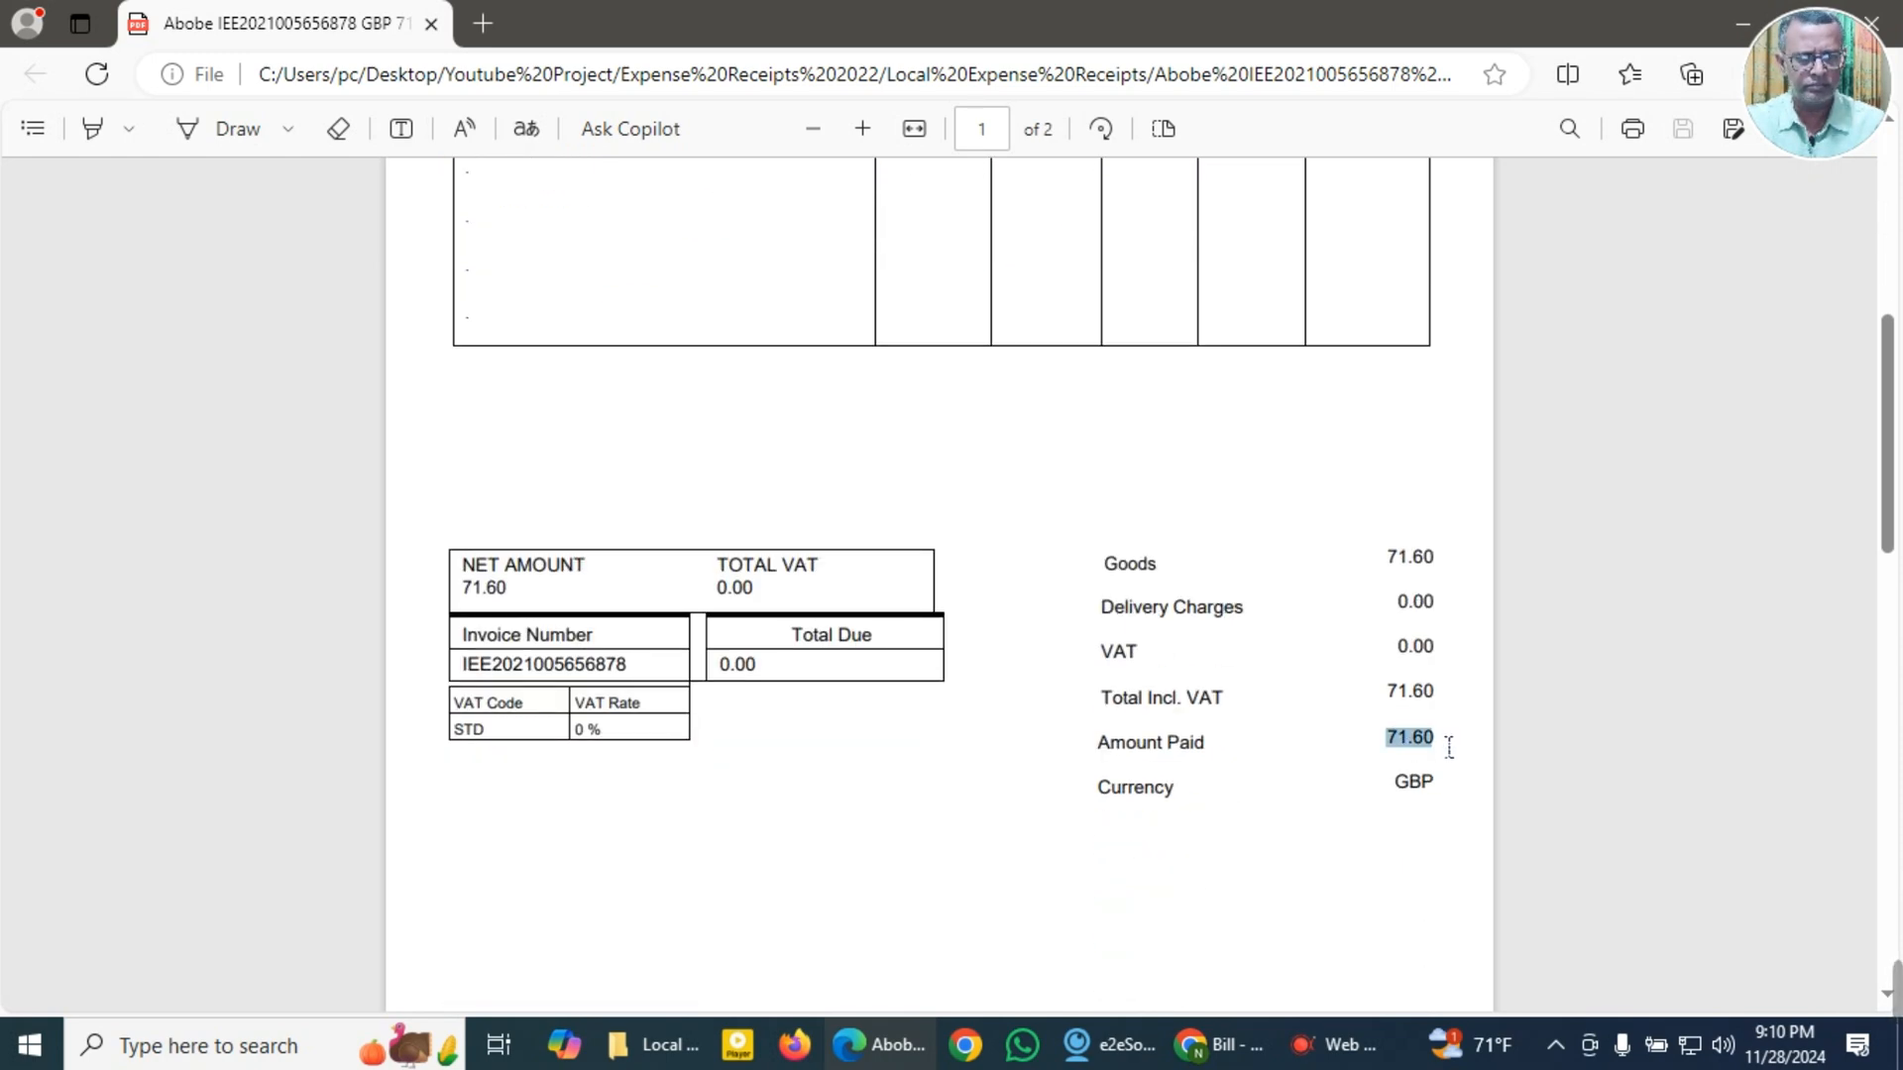
left_click(1499, 456)
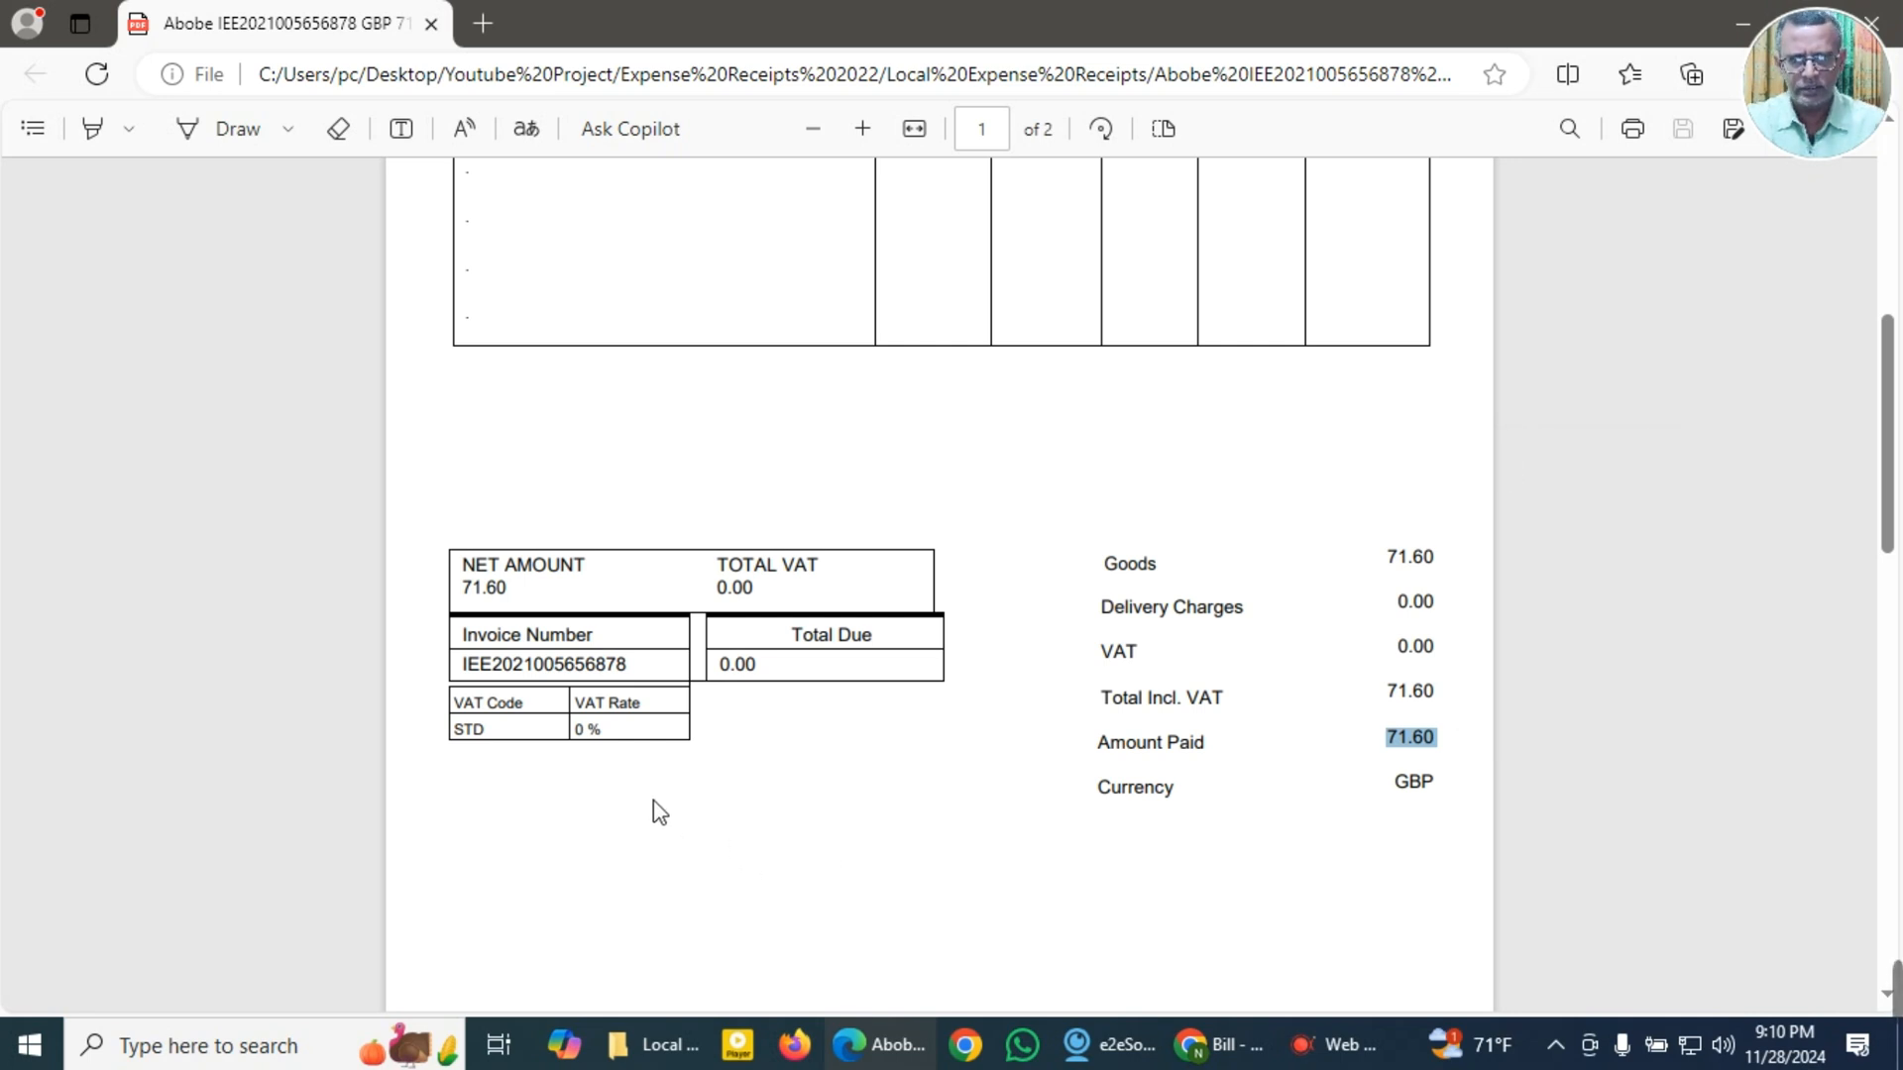
Step: Review both pages of the Adobe invoice, examining the payment method, item line, VAT rate and totals
scroll(659, 813, "up", 3)
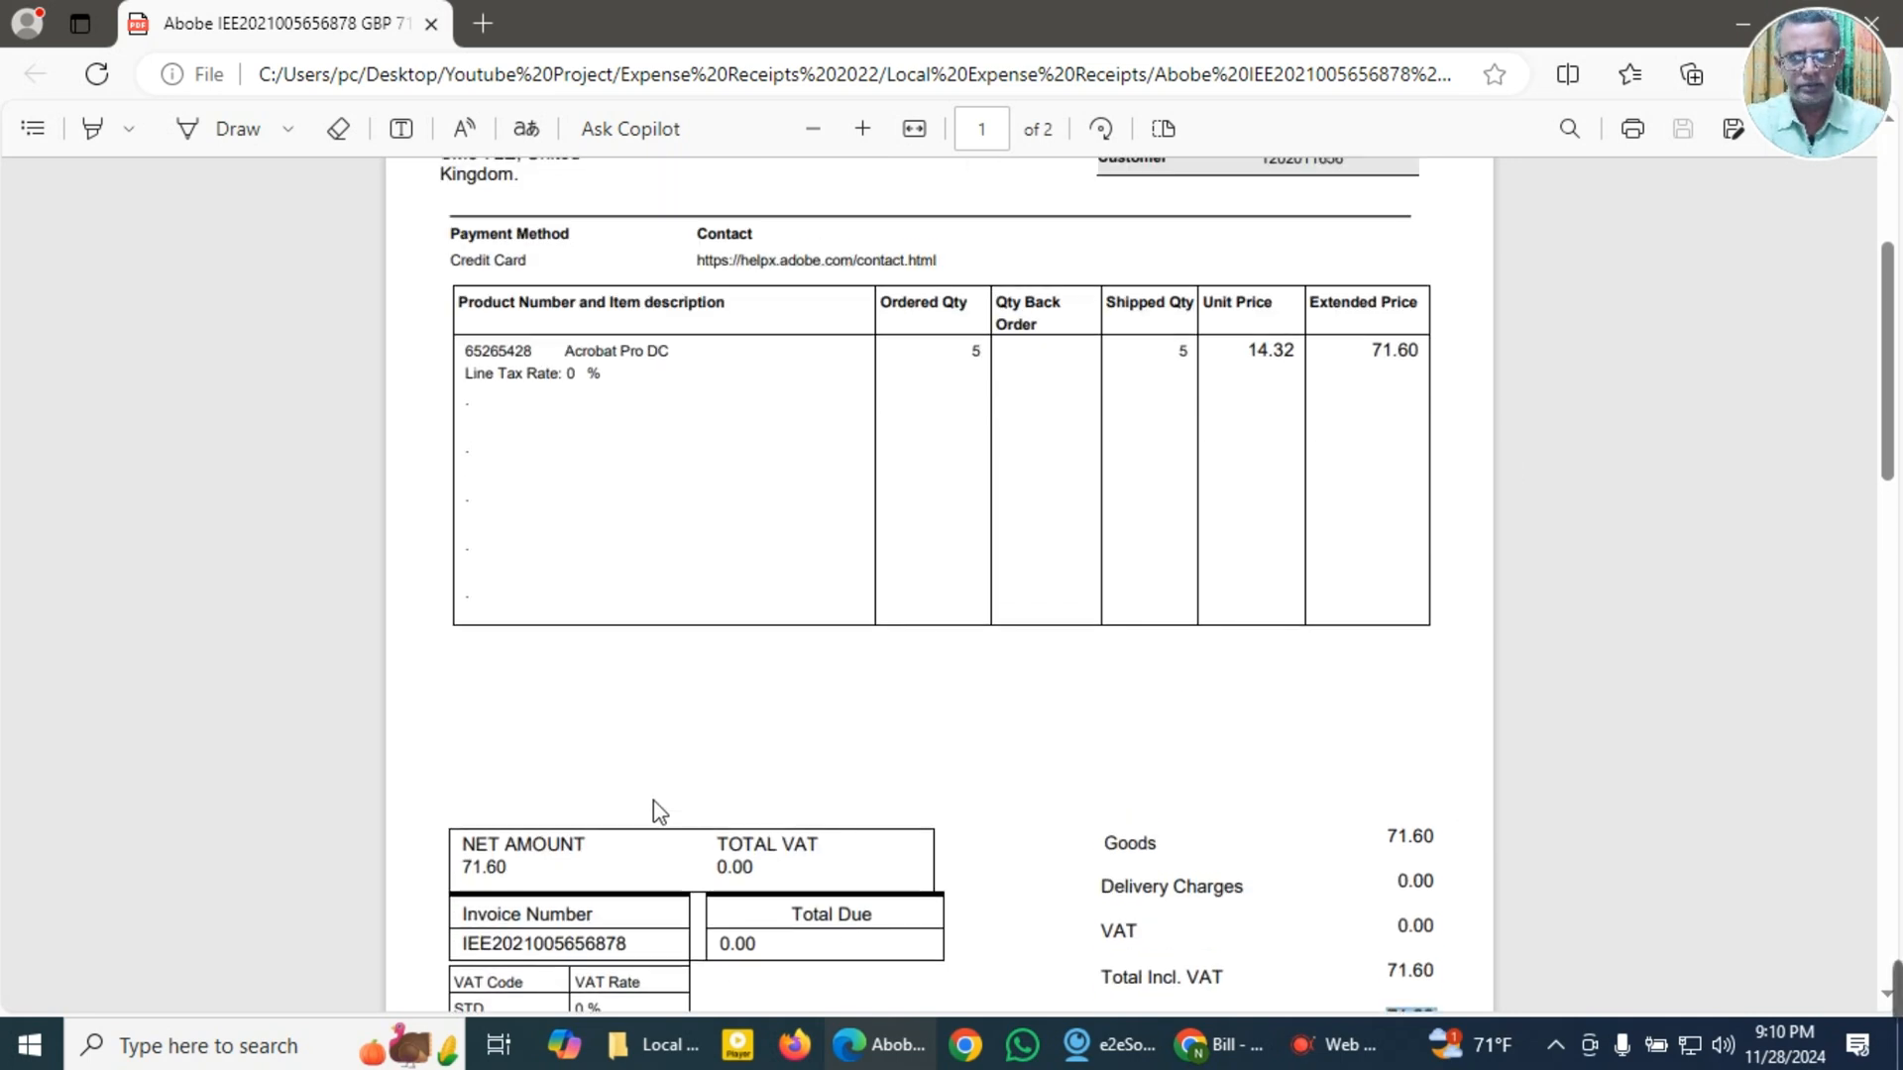
scroll(652, 800, "down", 9)
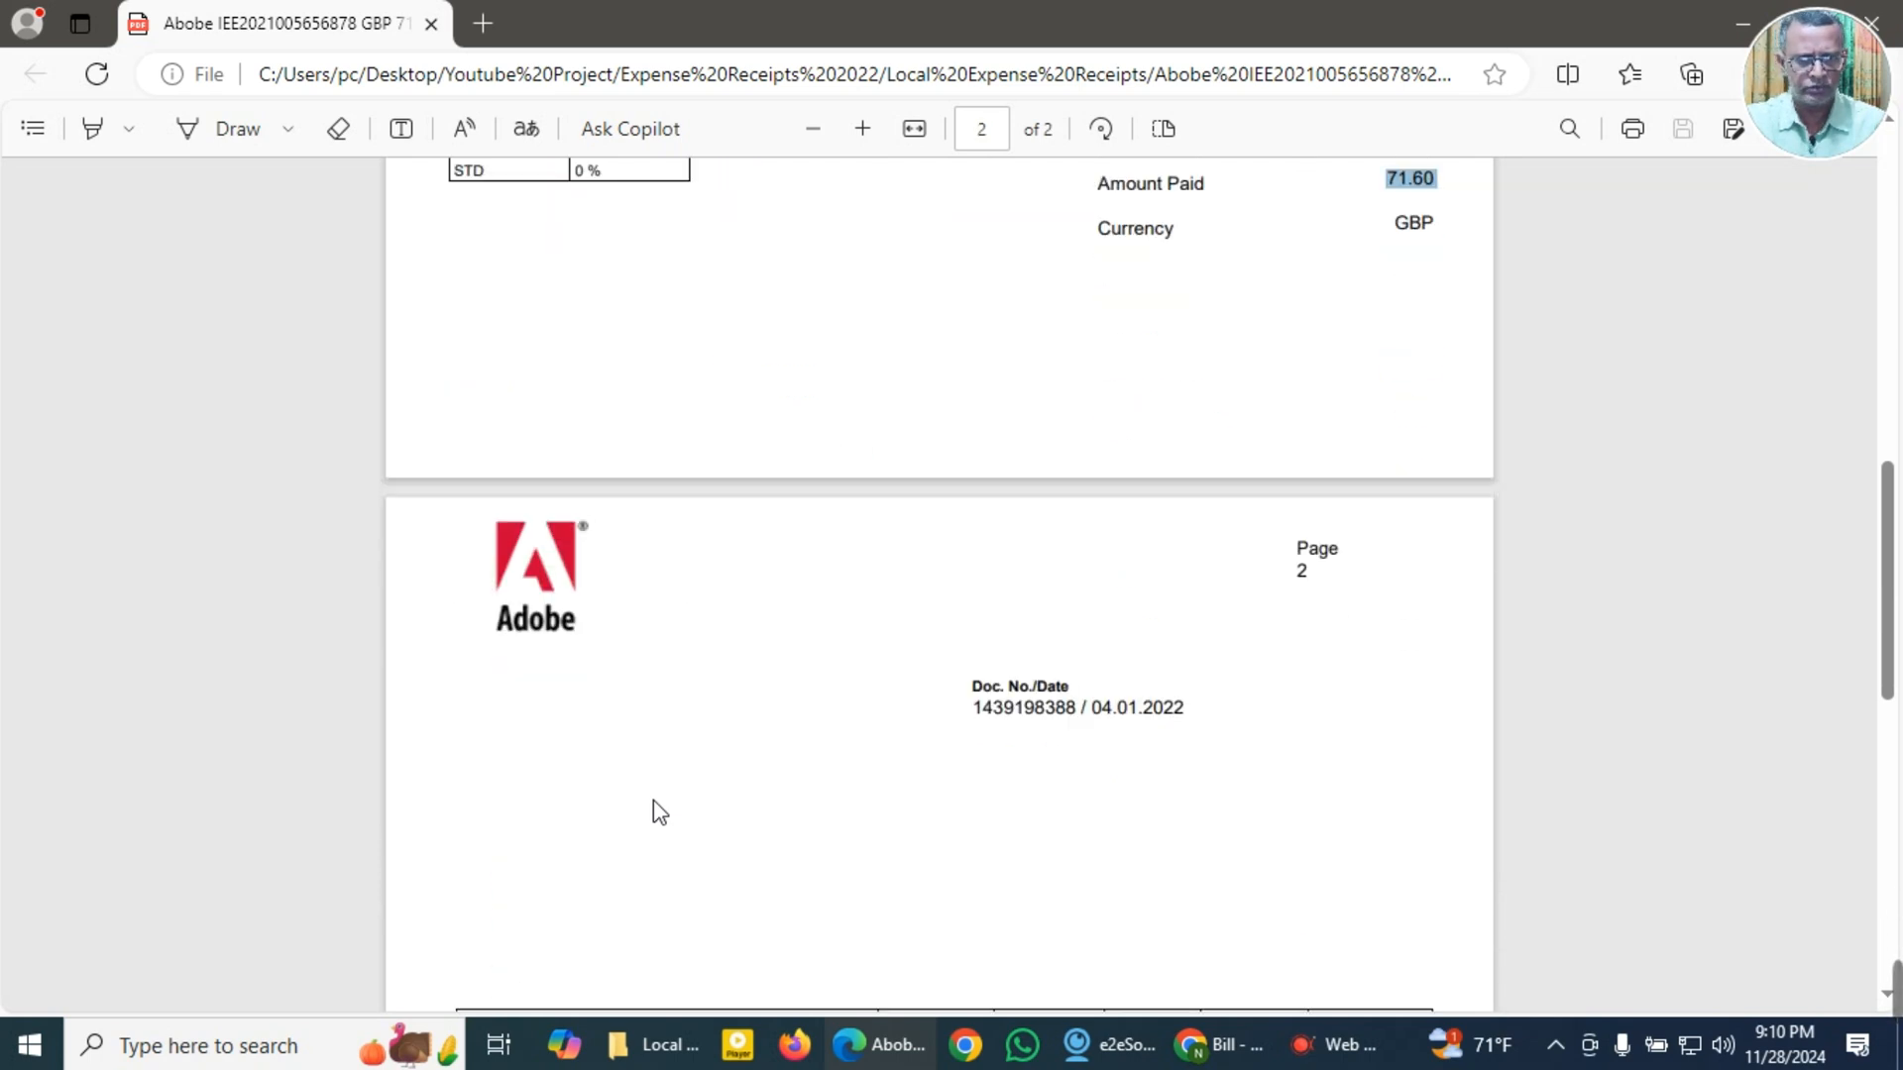
scroll(652, 801, "down", 12)
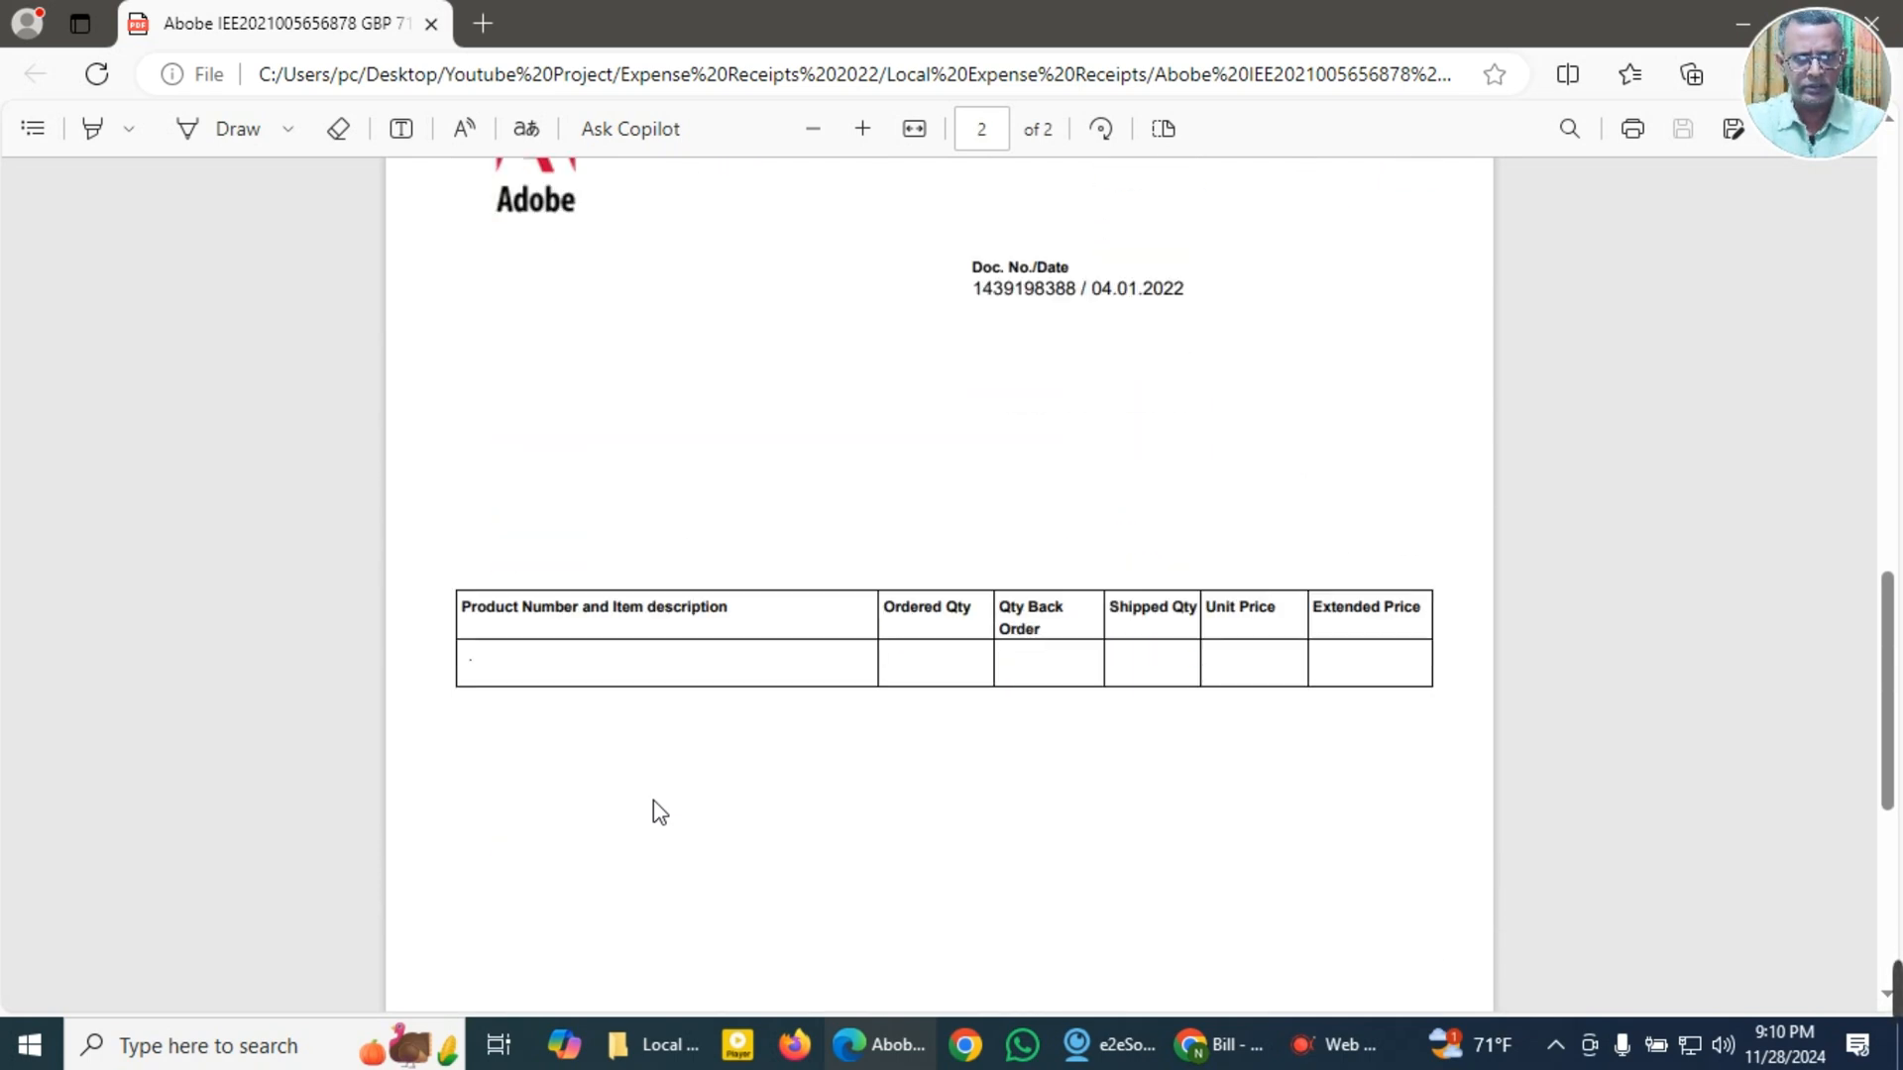
scroll(653, 800, "down", 1)
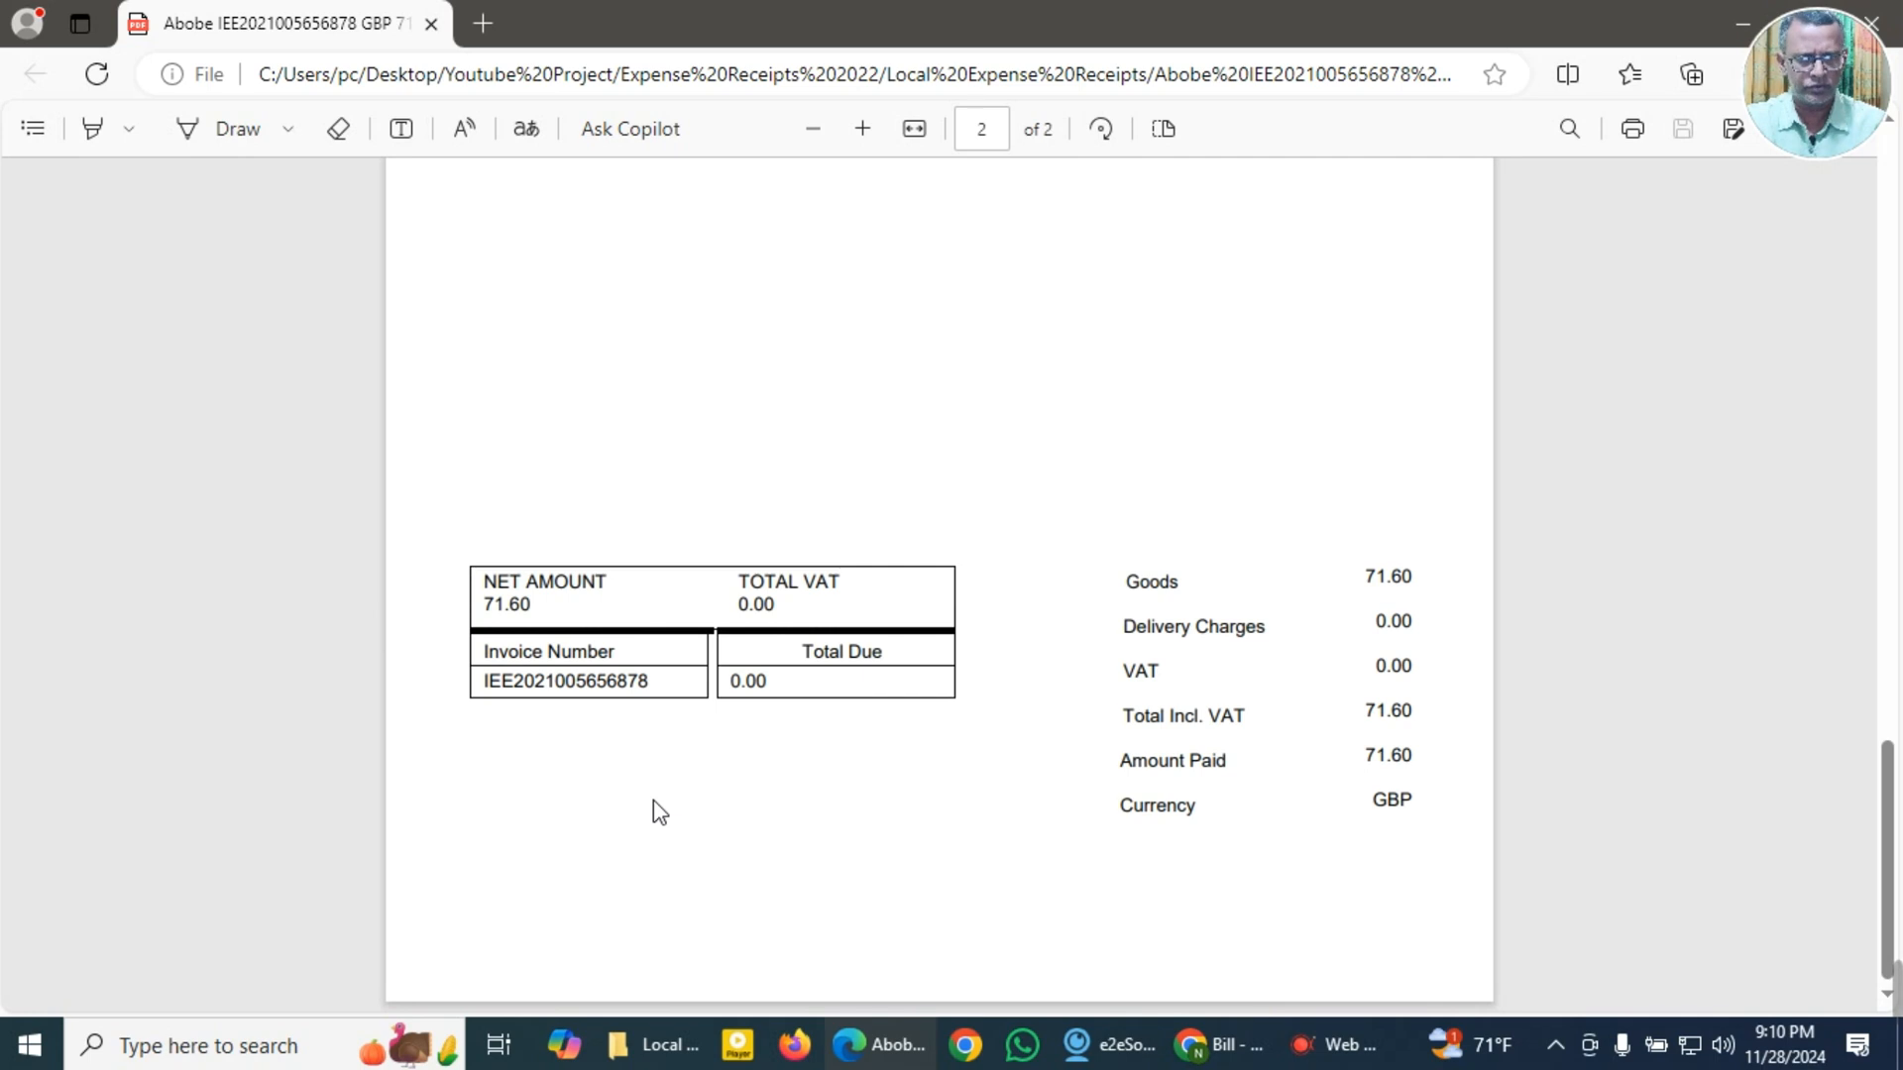
scroll(653, 800, "up", 15)
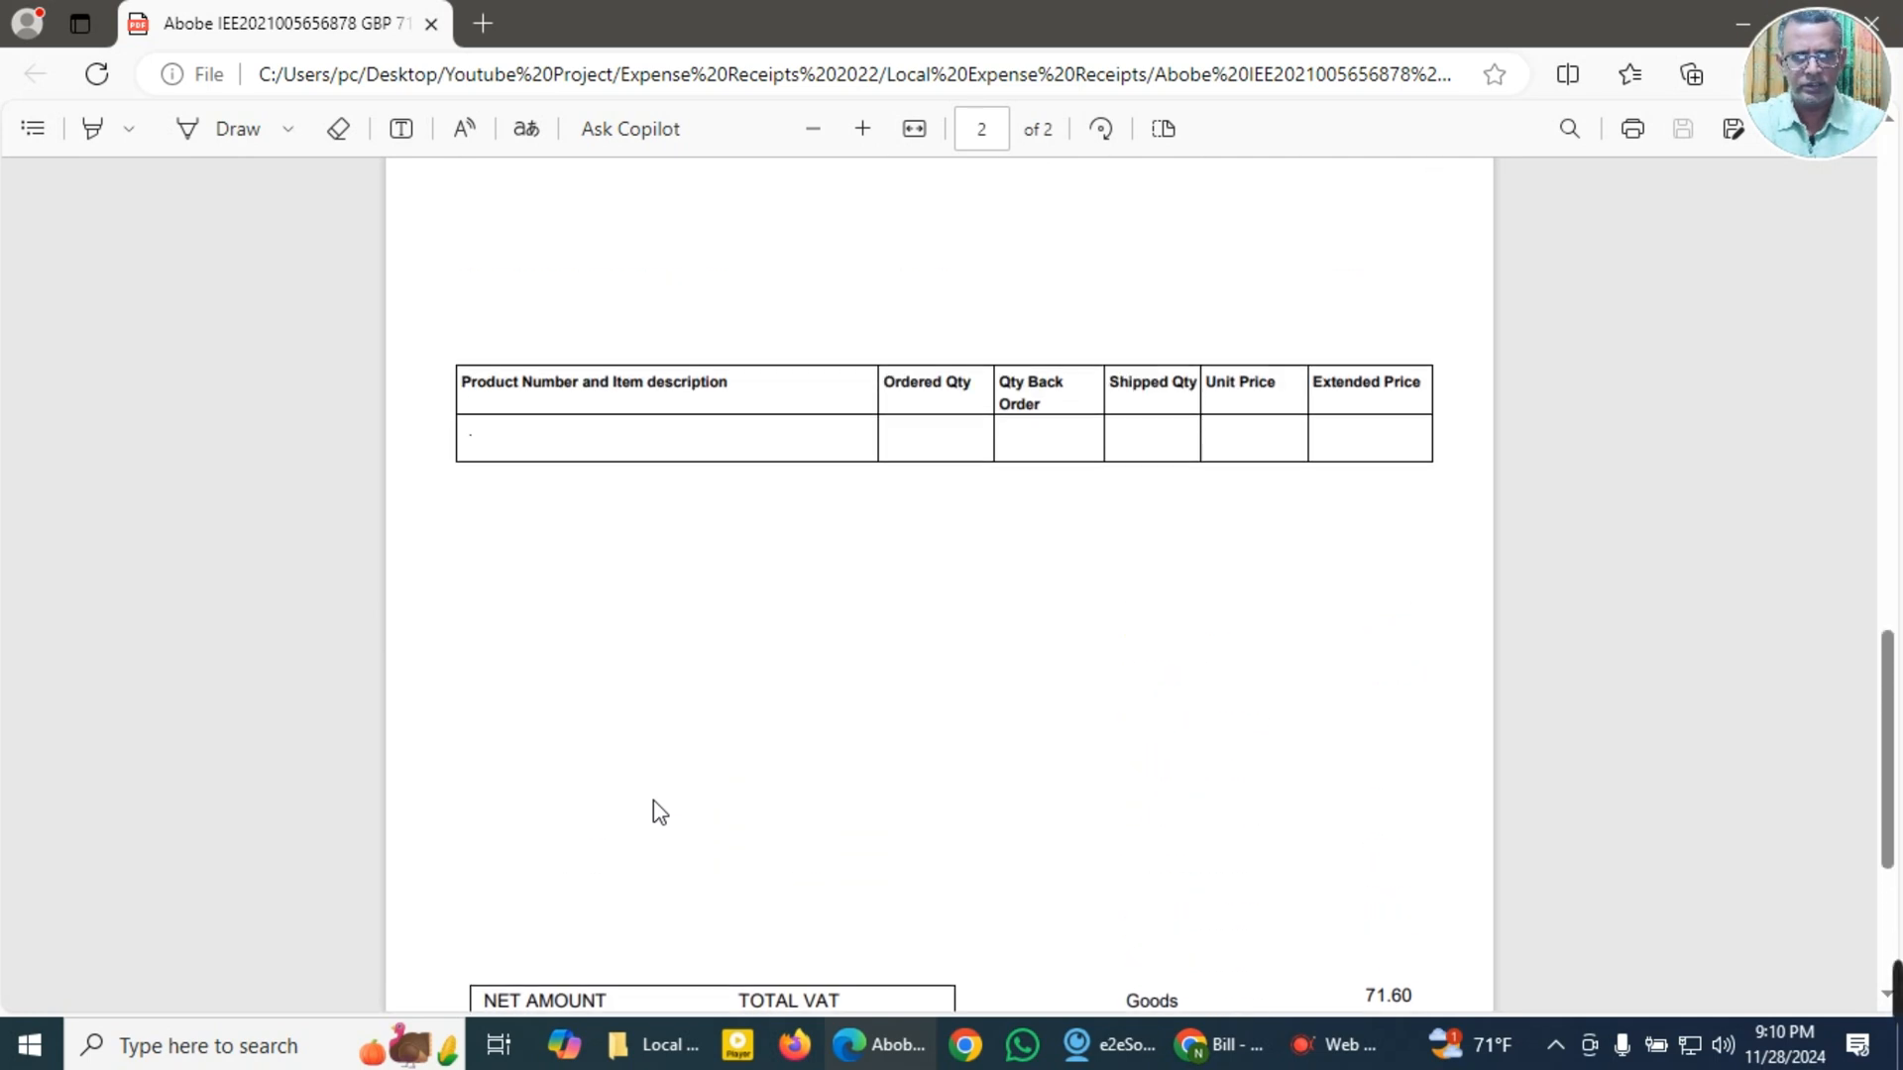
scroll(652, 800, "up", 5)
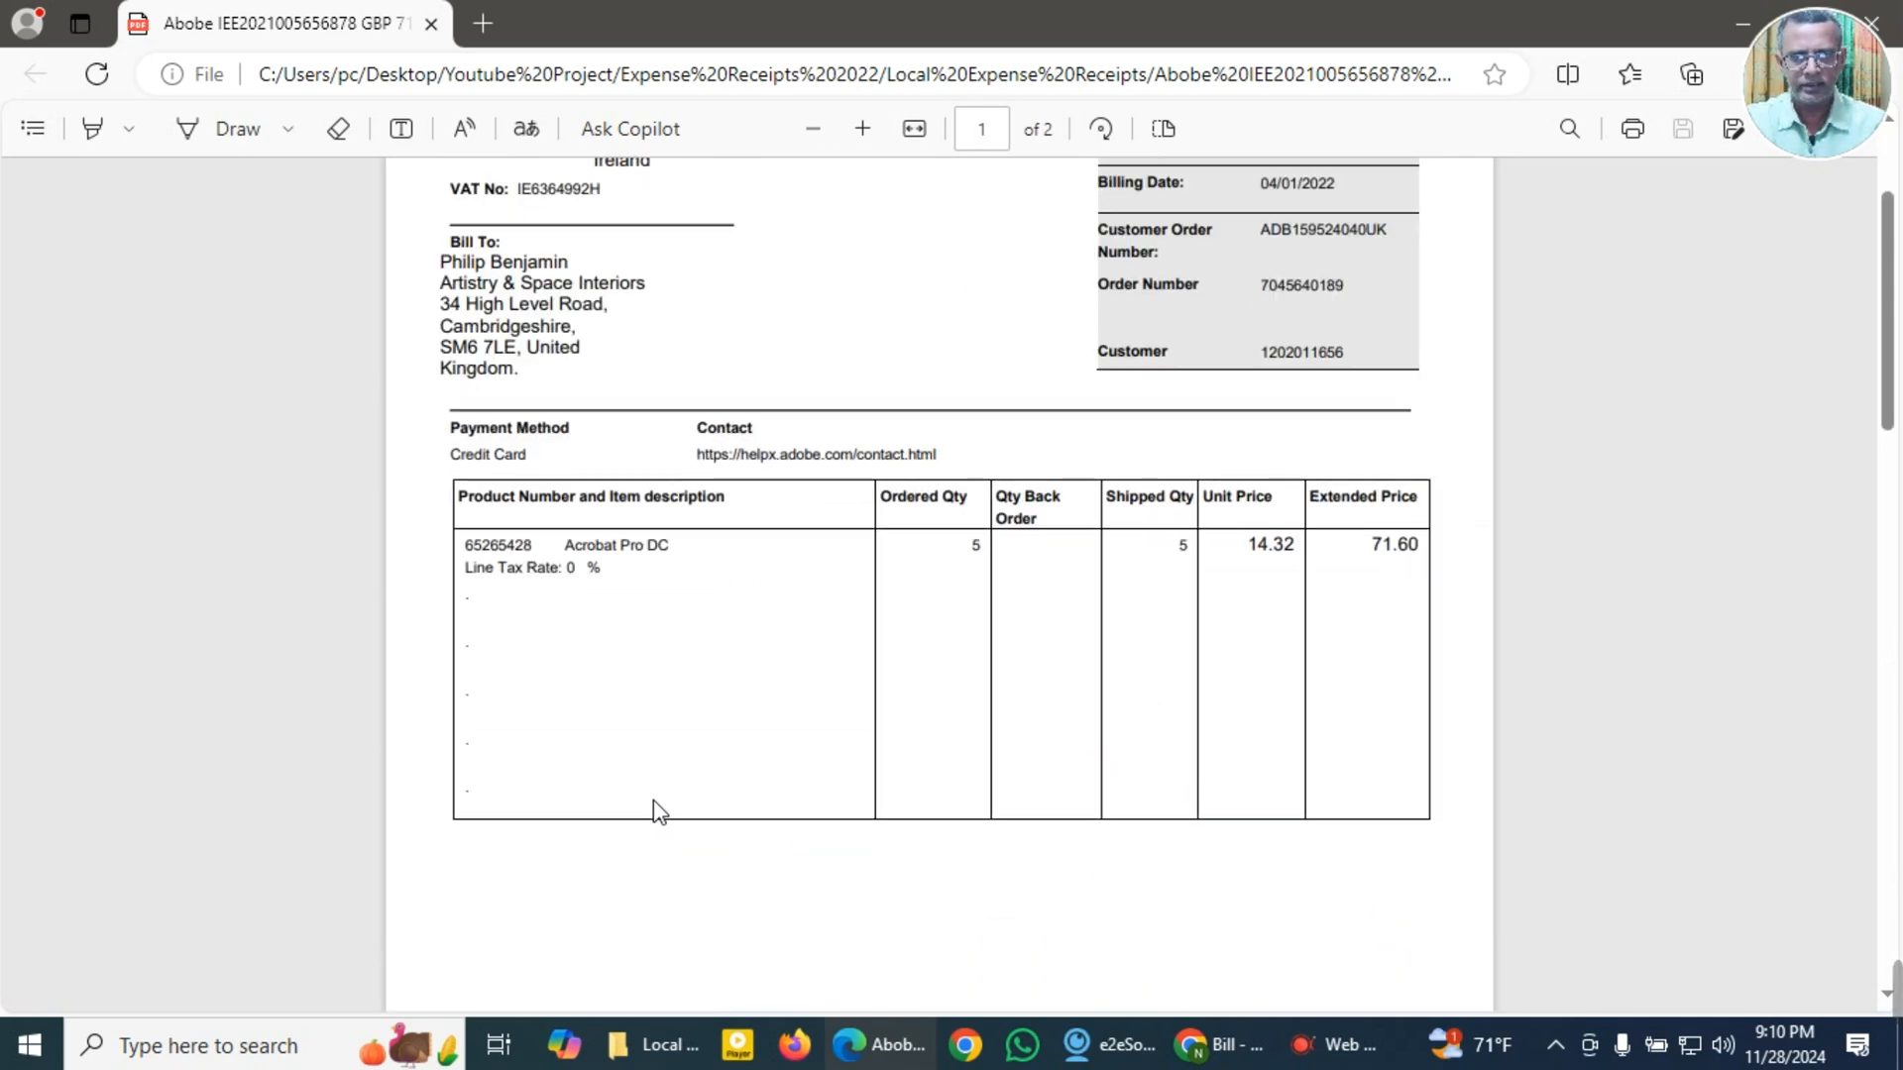
scroll(654, 810, "up", 2)
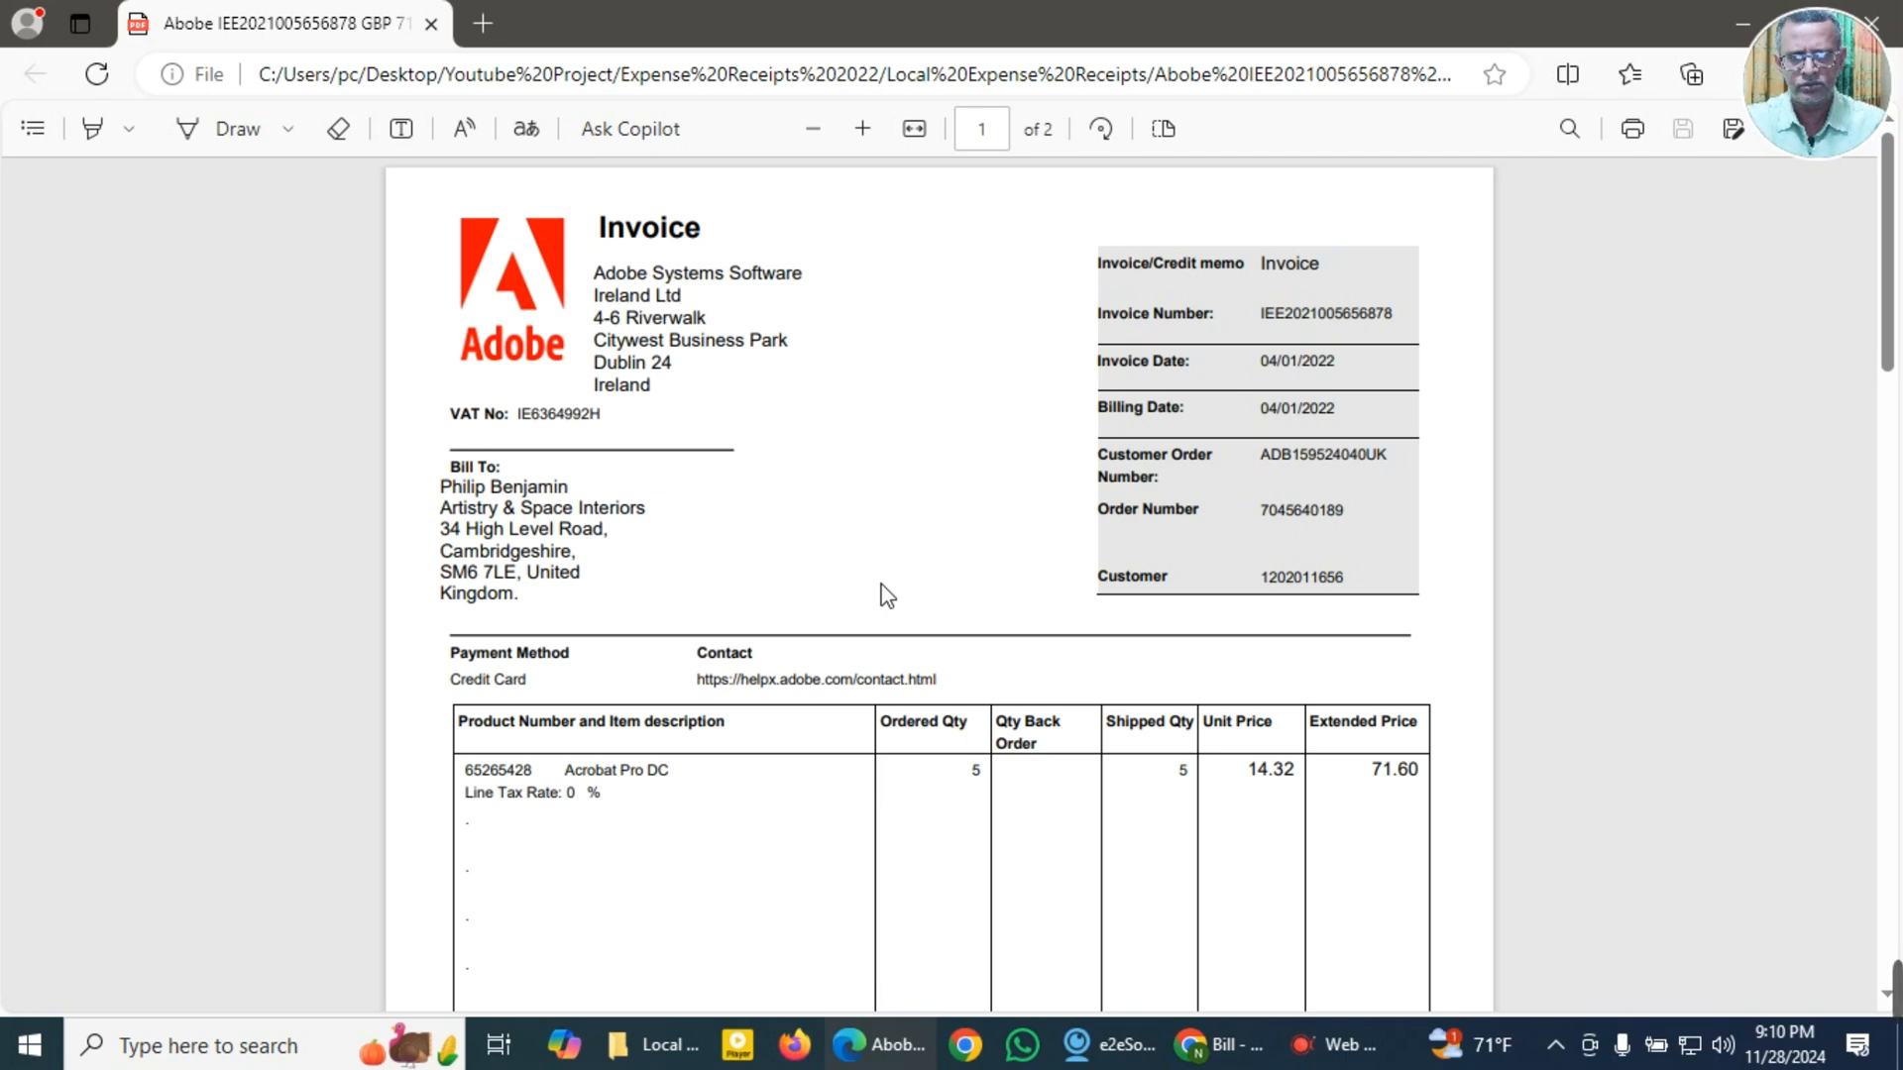
scroll(887, 595, "down", 3)
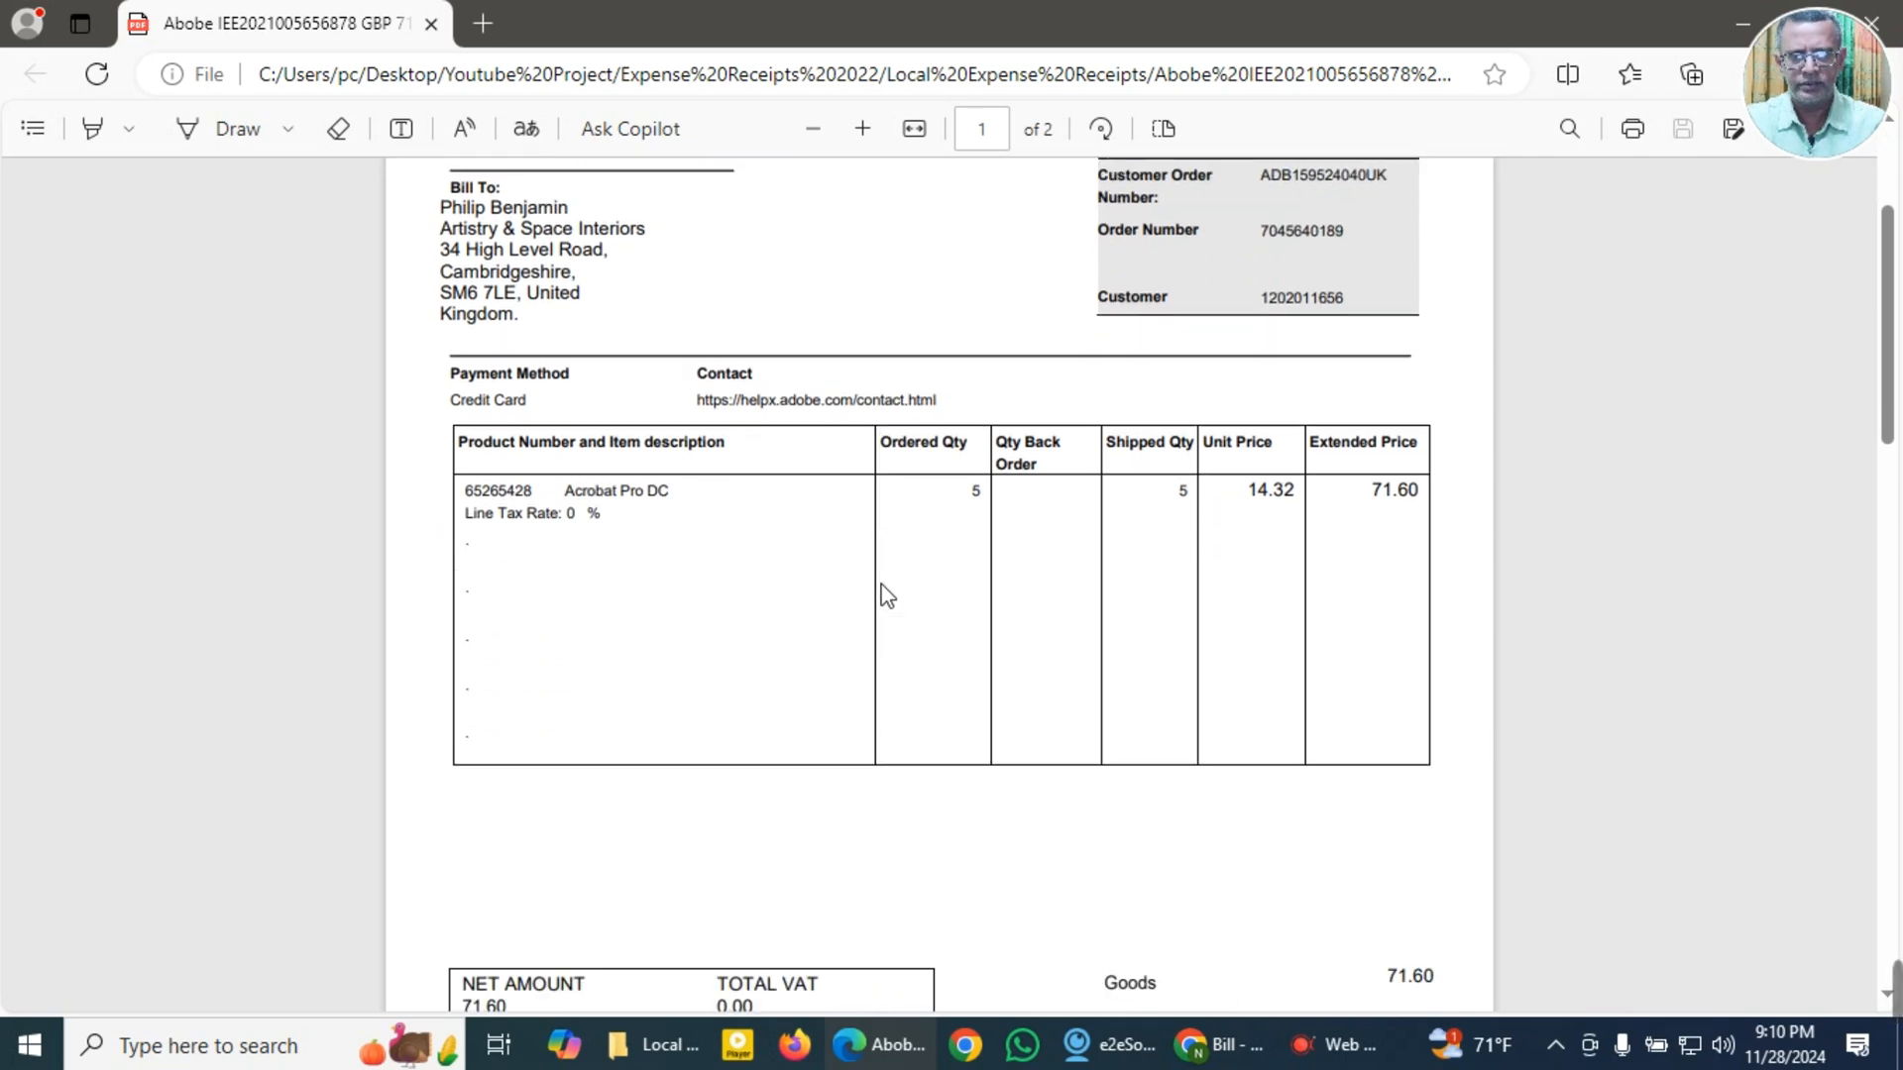
scroll(887, 595, "down", 4)
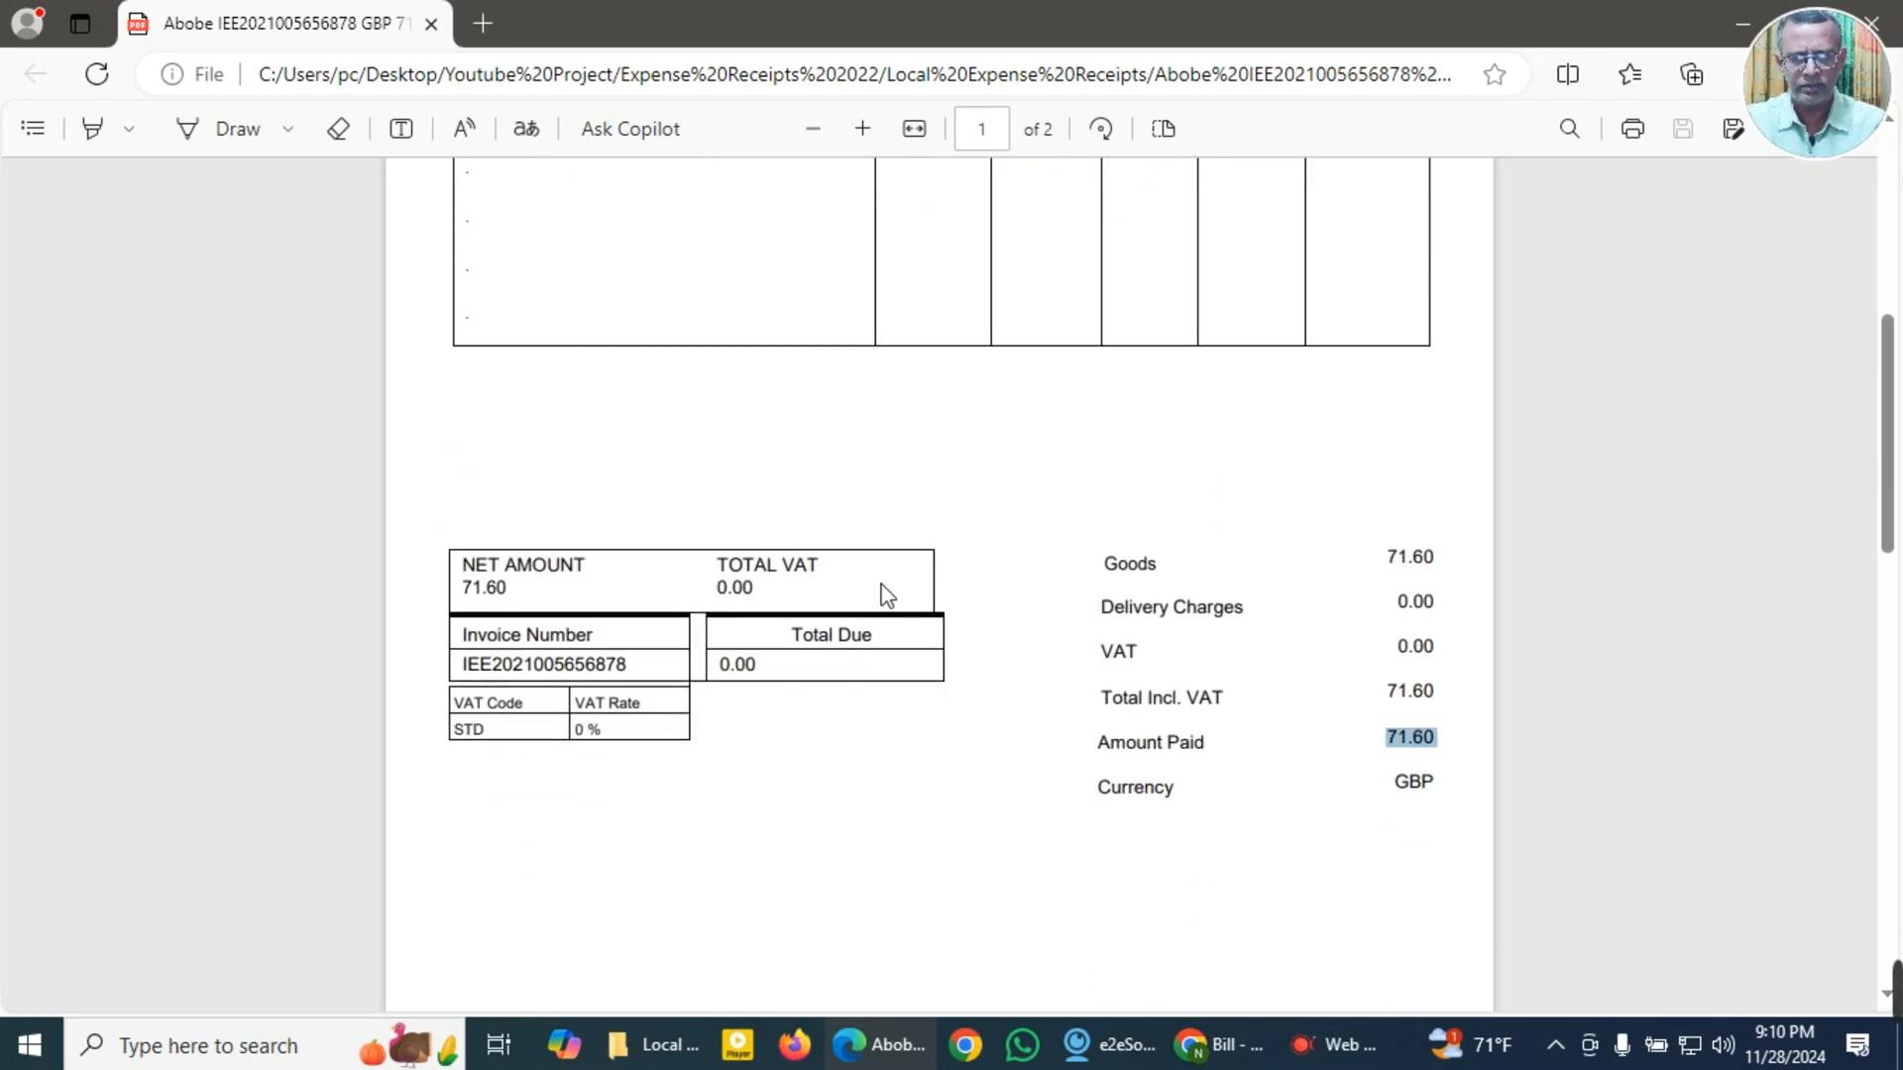
scroll(887, 595, "down", 1)
scroll(887, 596, "down", 5)
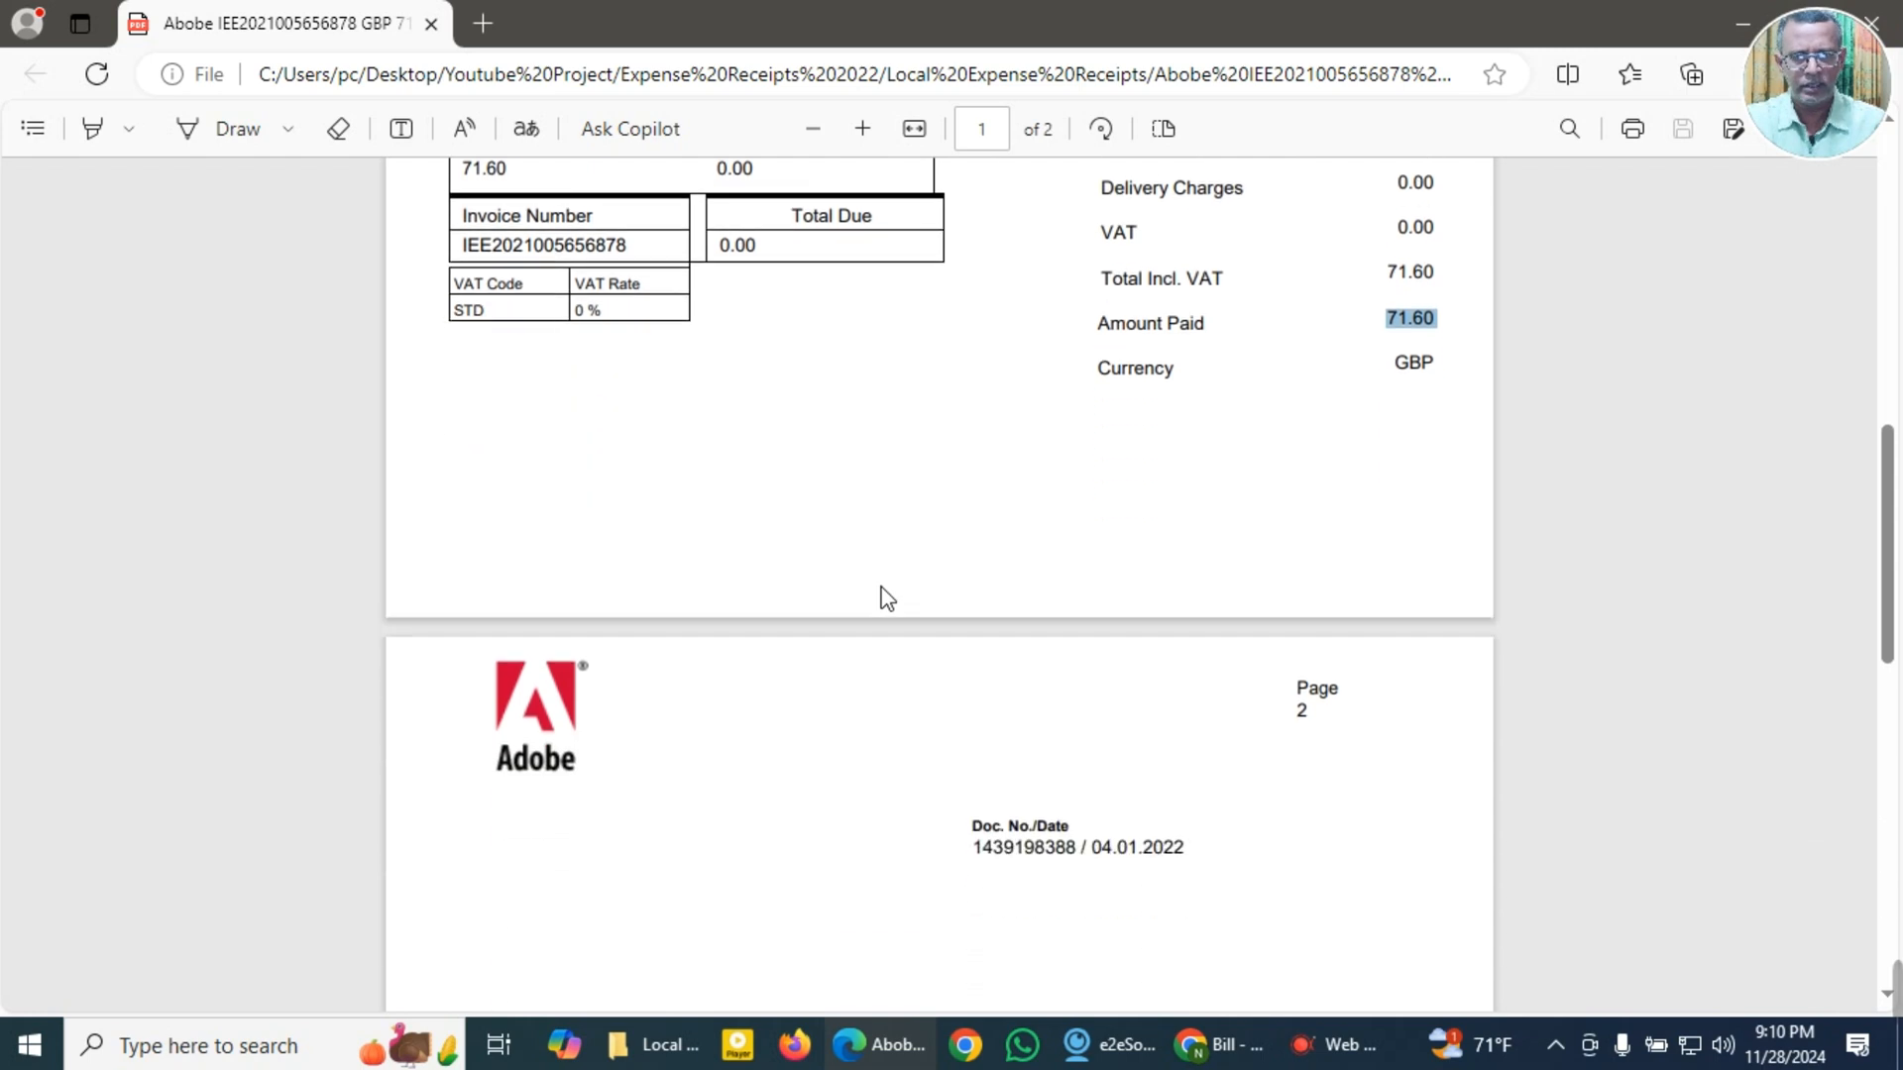
Step: Switch to the QuickBooks Online bill and start adding Adobe Systems Software as a new supplier
scroll(887, 599, "down", 5)
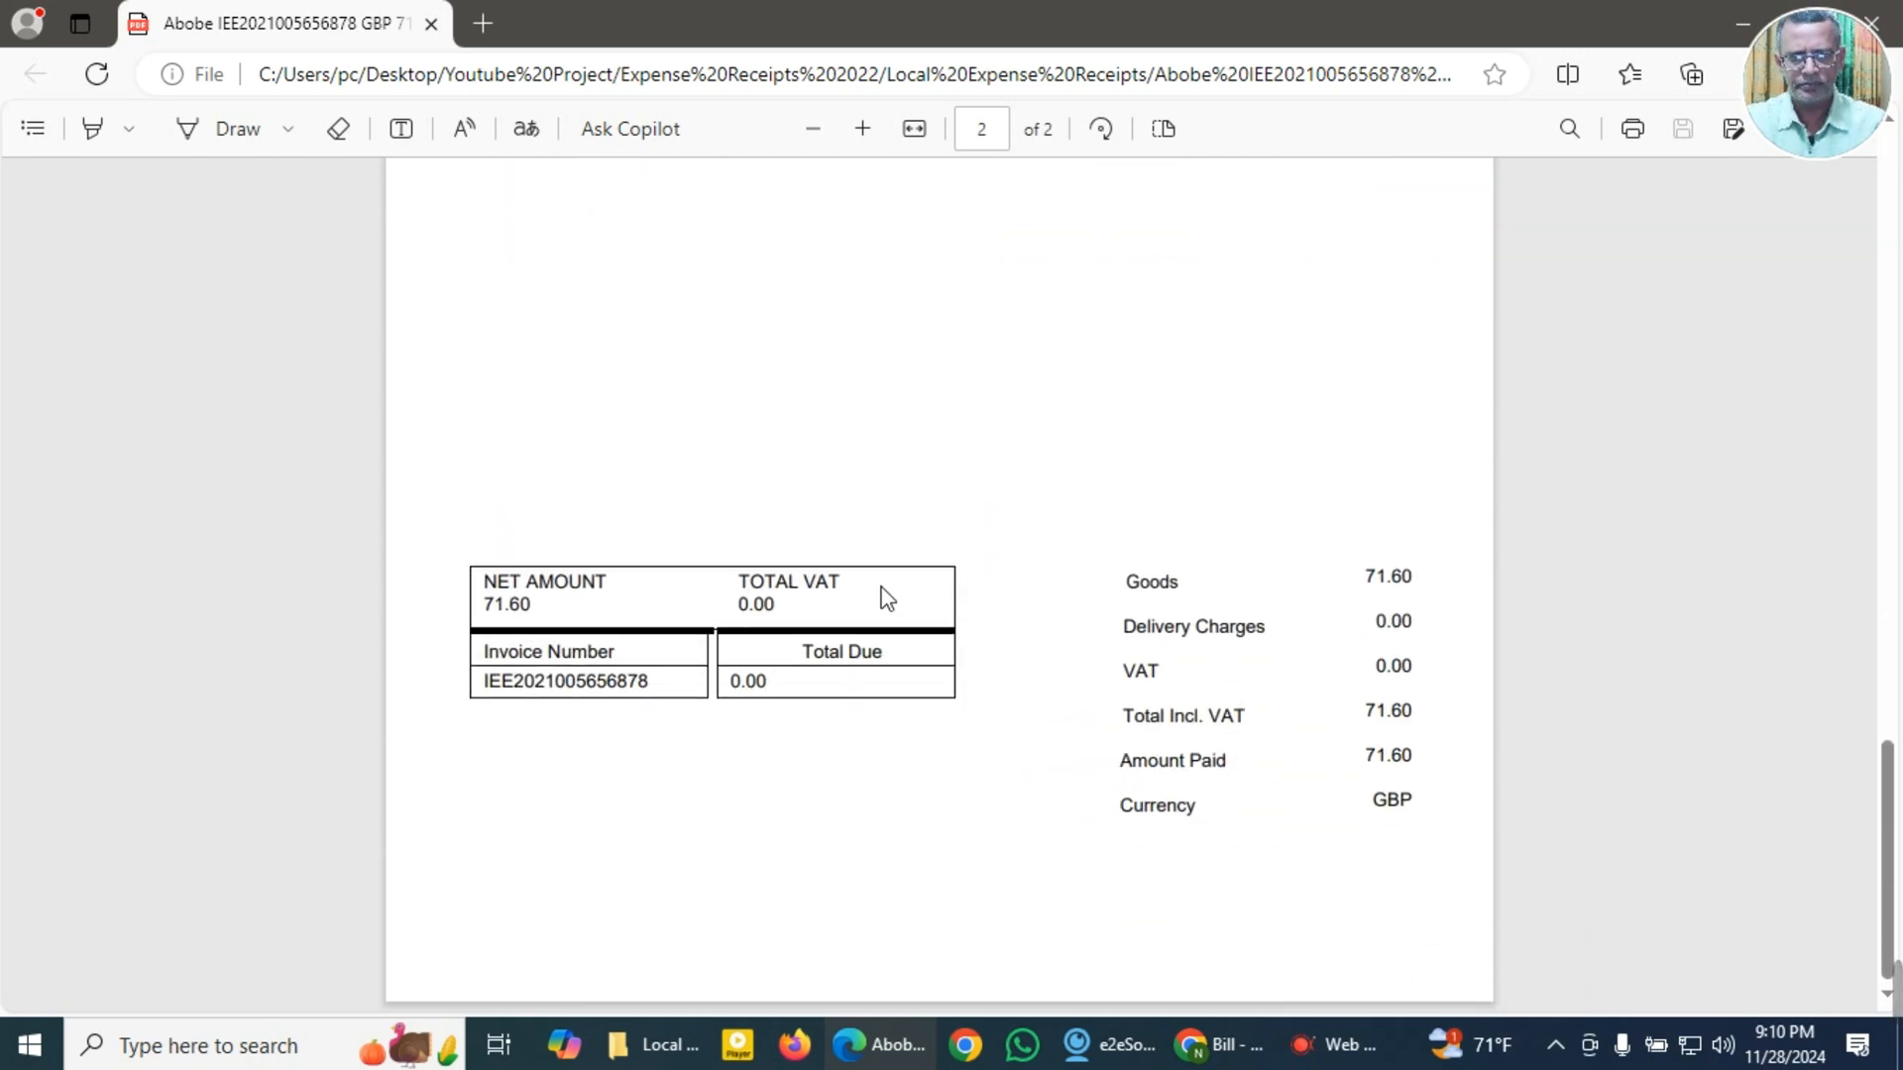
scroll(887, 598, "up", 10)
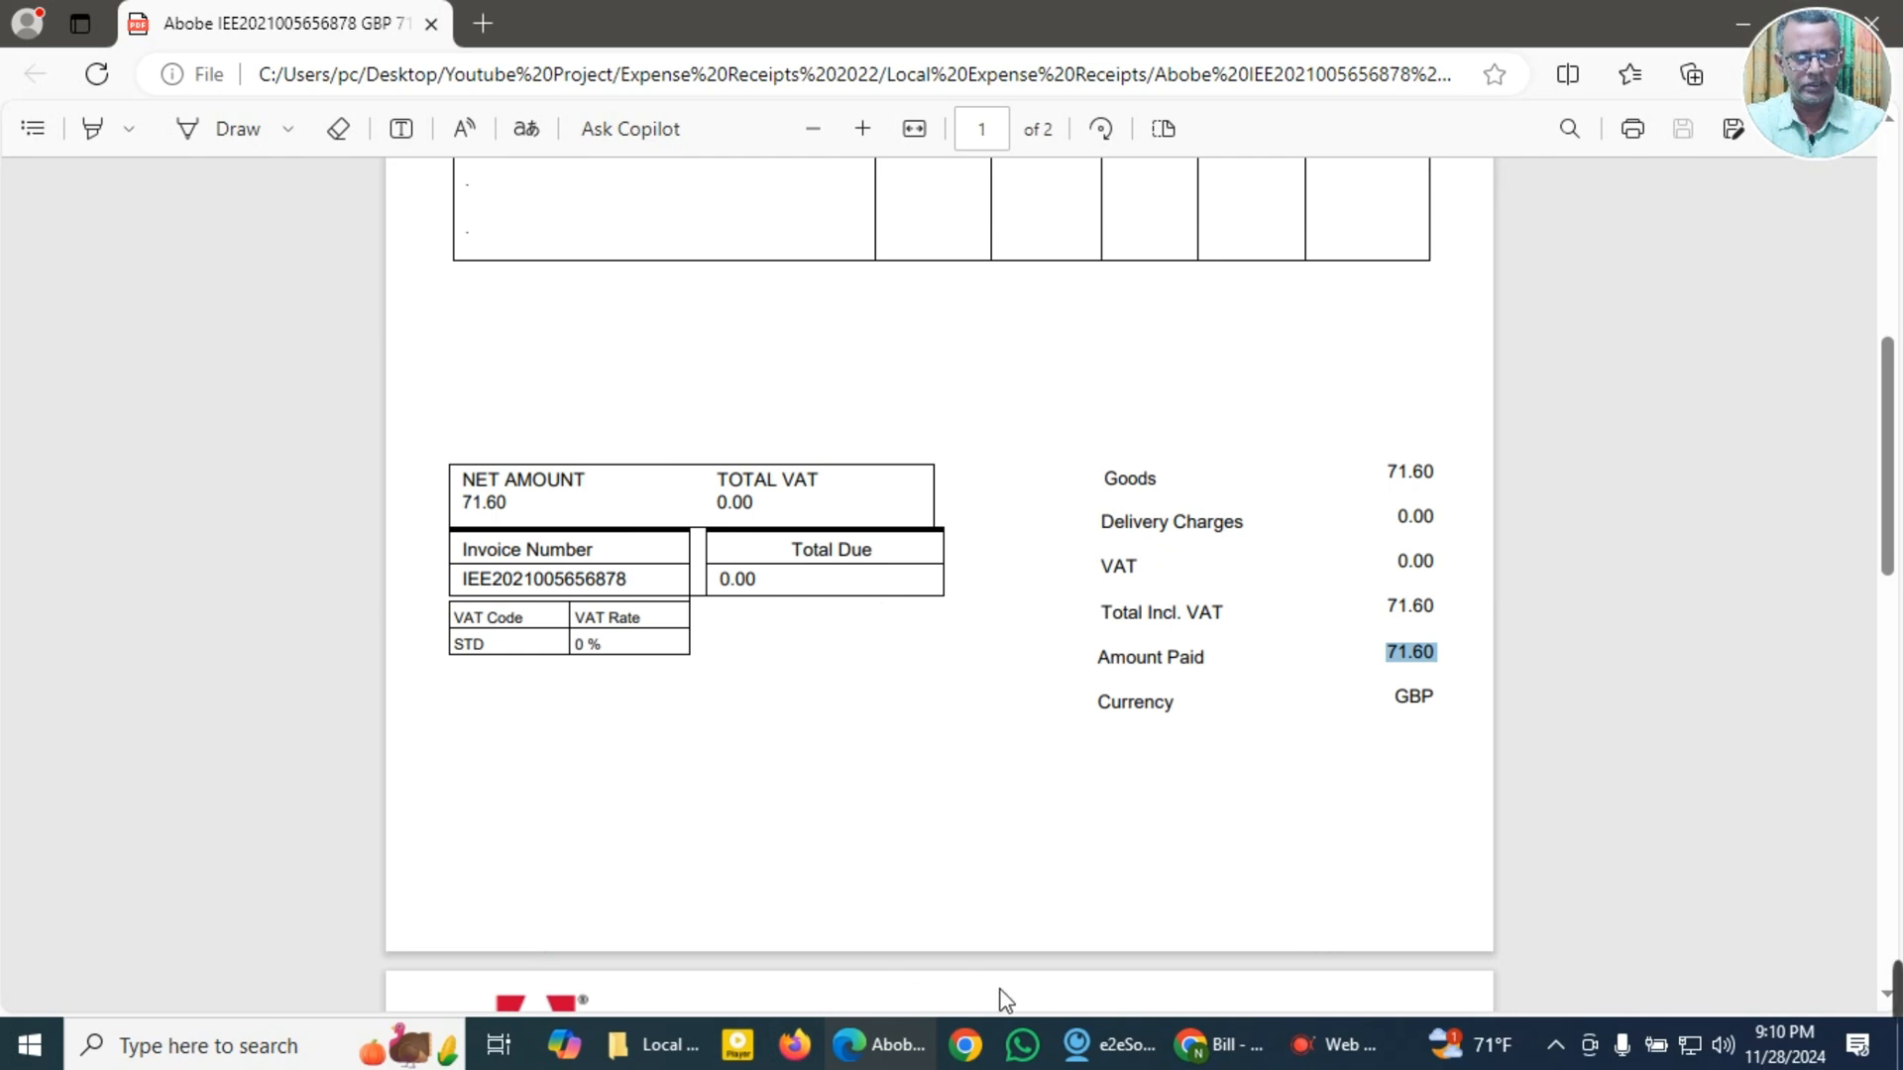
left_click(1218, 1046)
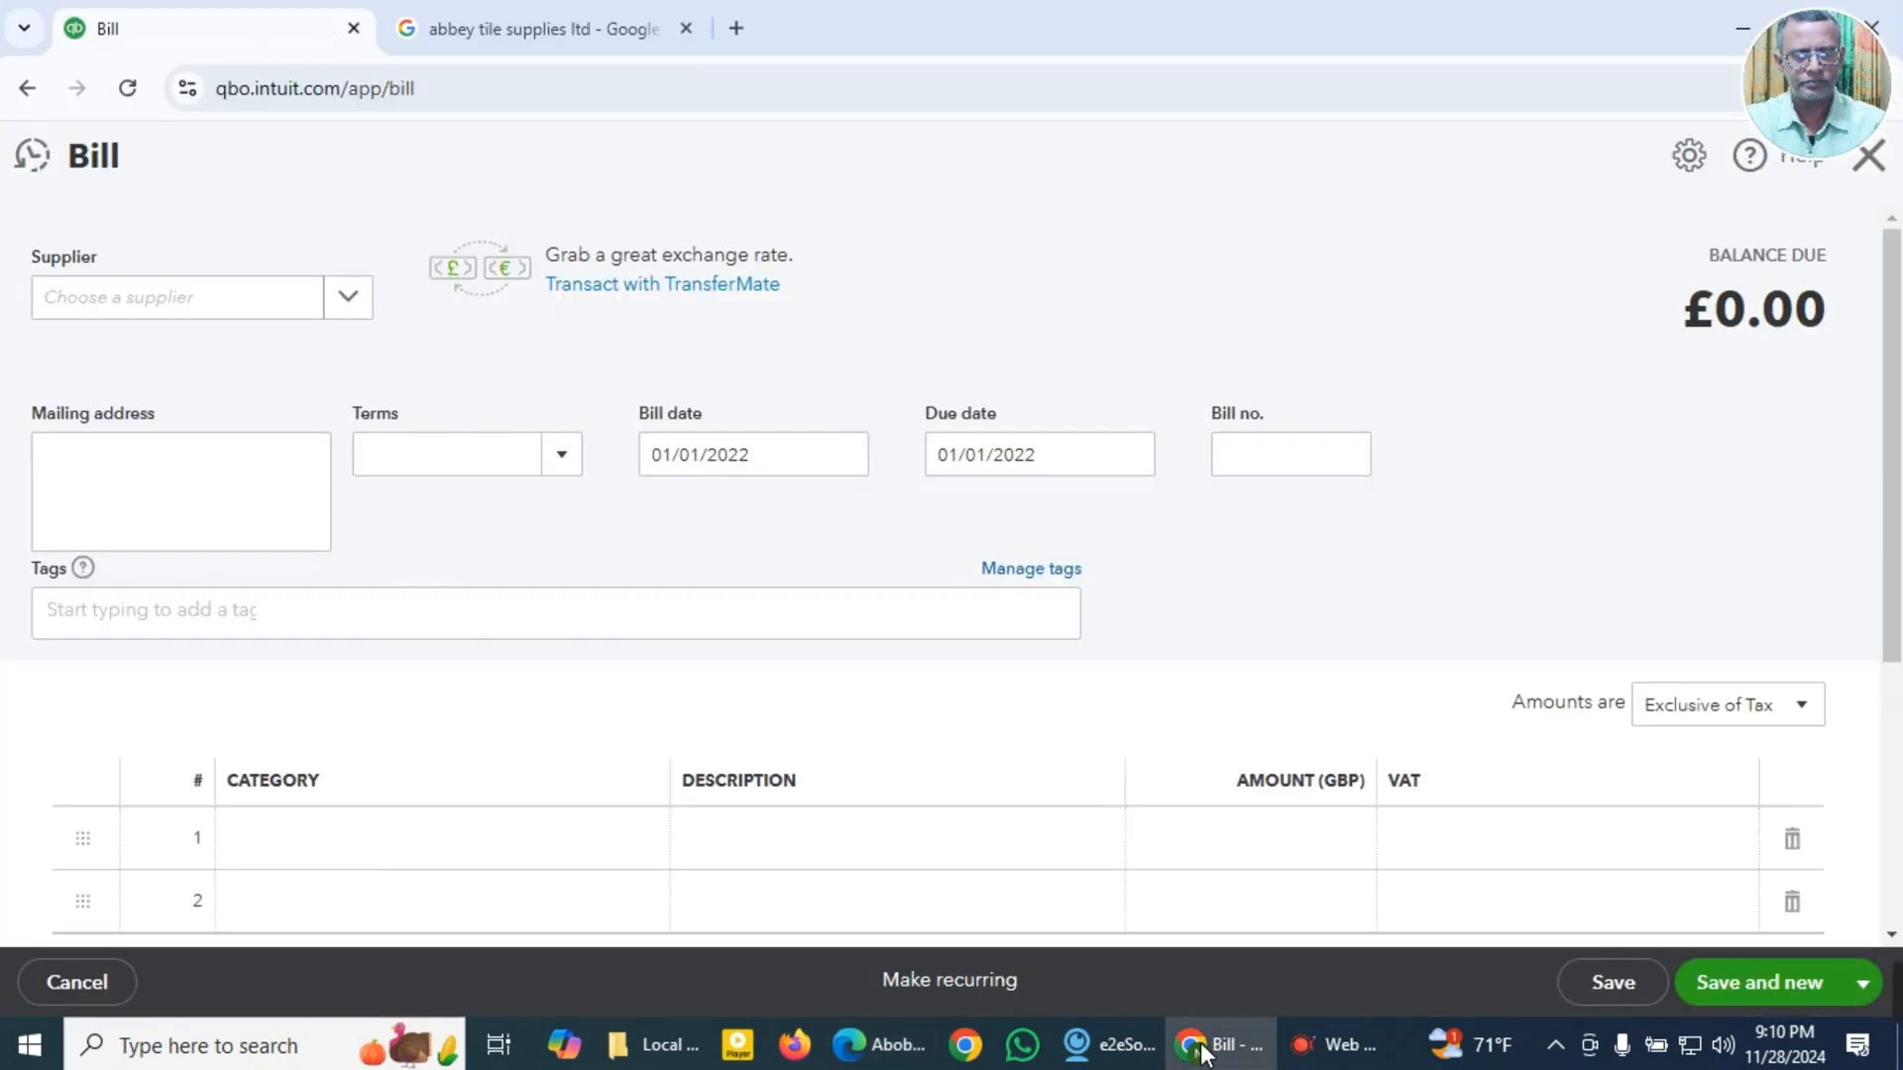
left_click(236, 317)
key("super+v")
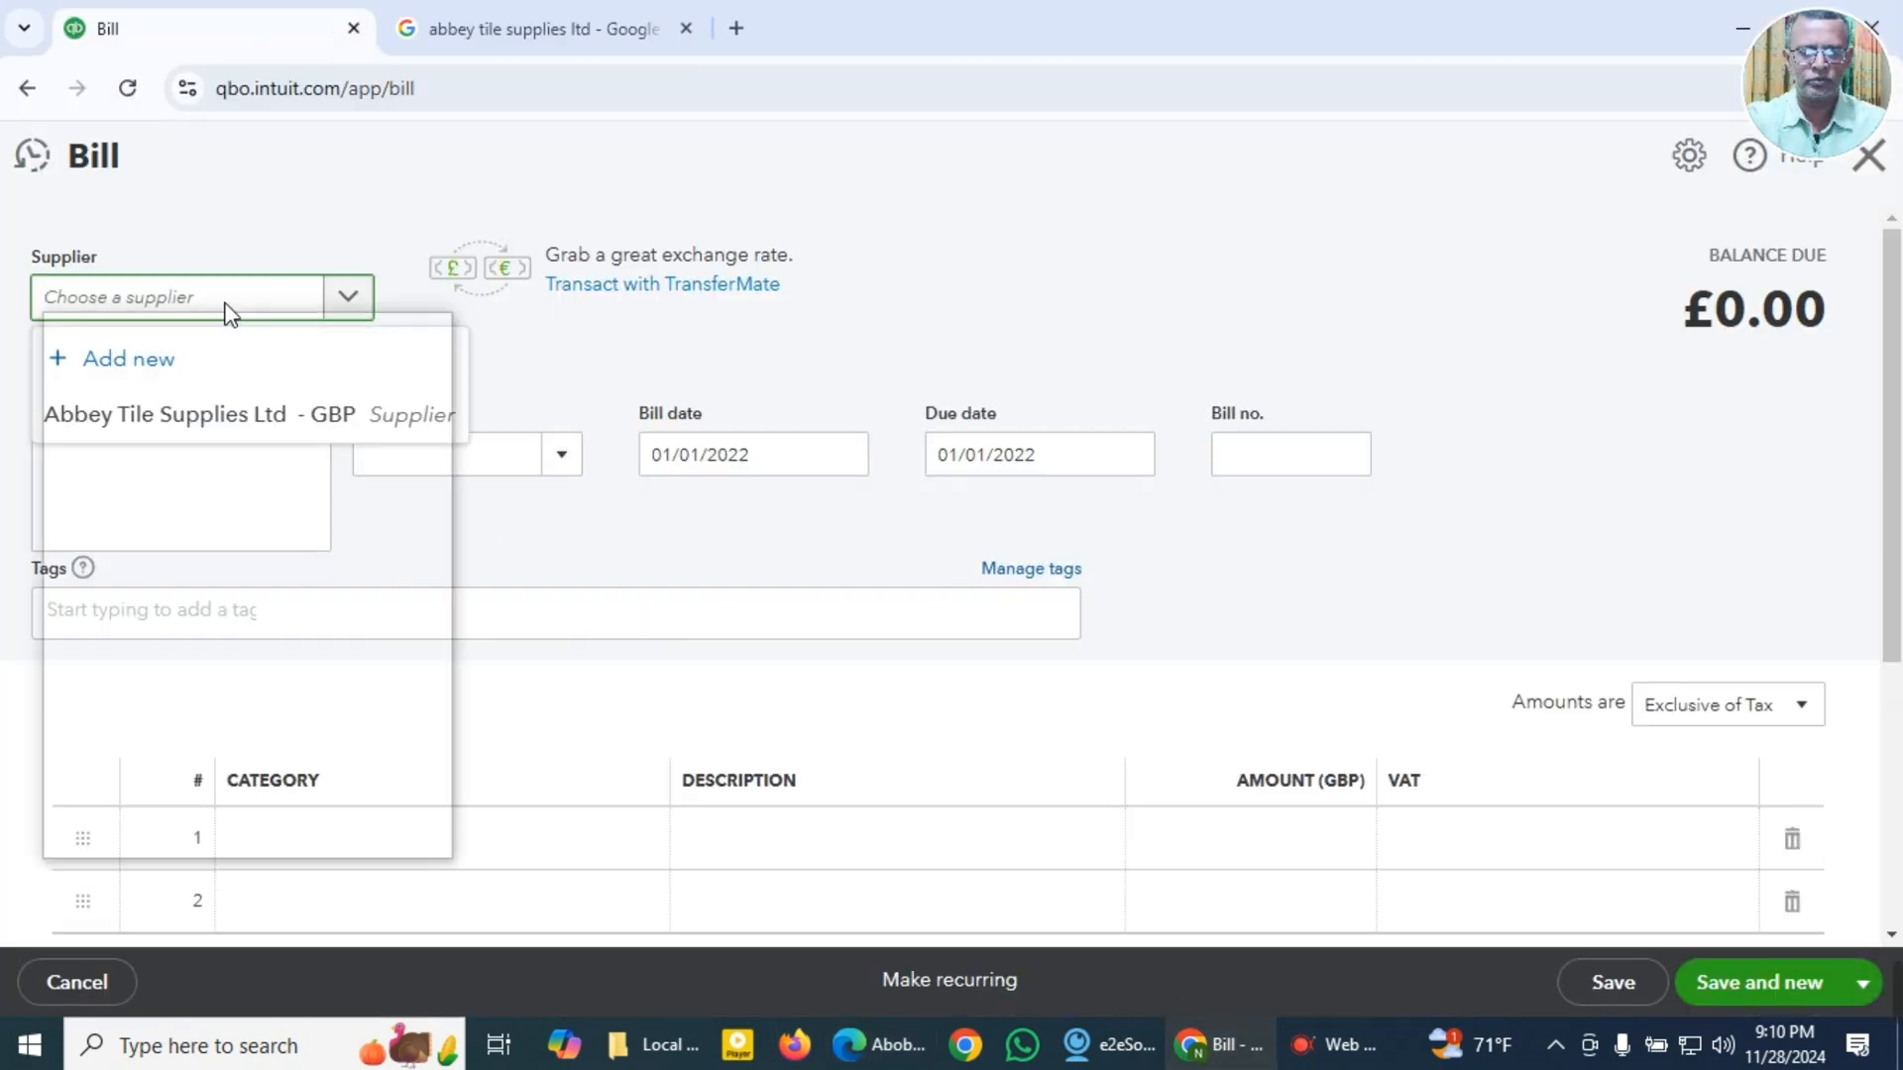
left_click(203, 731)
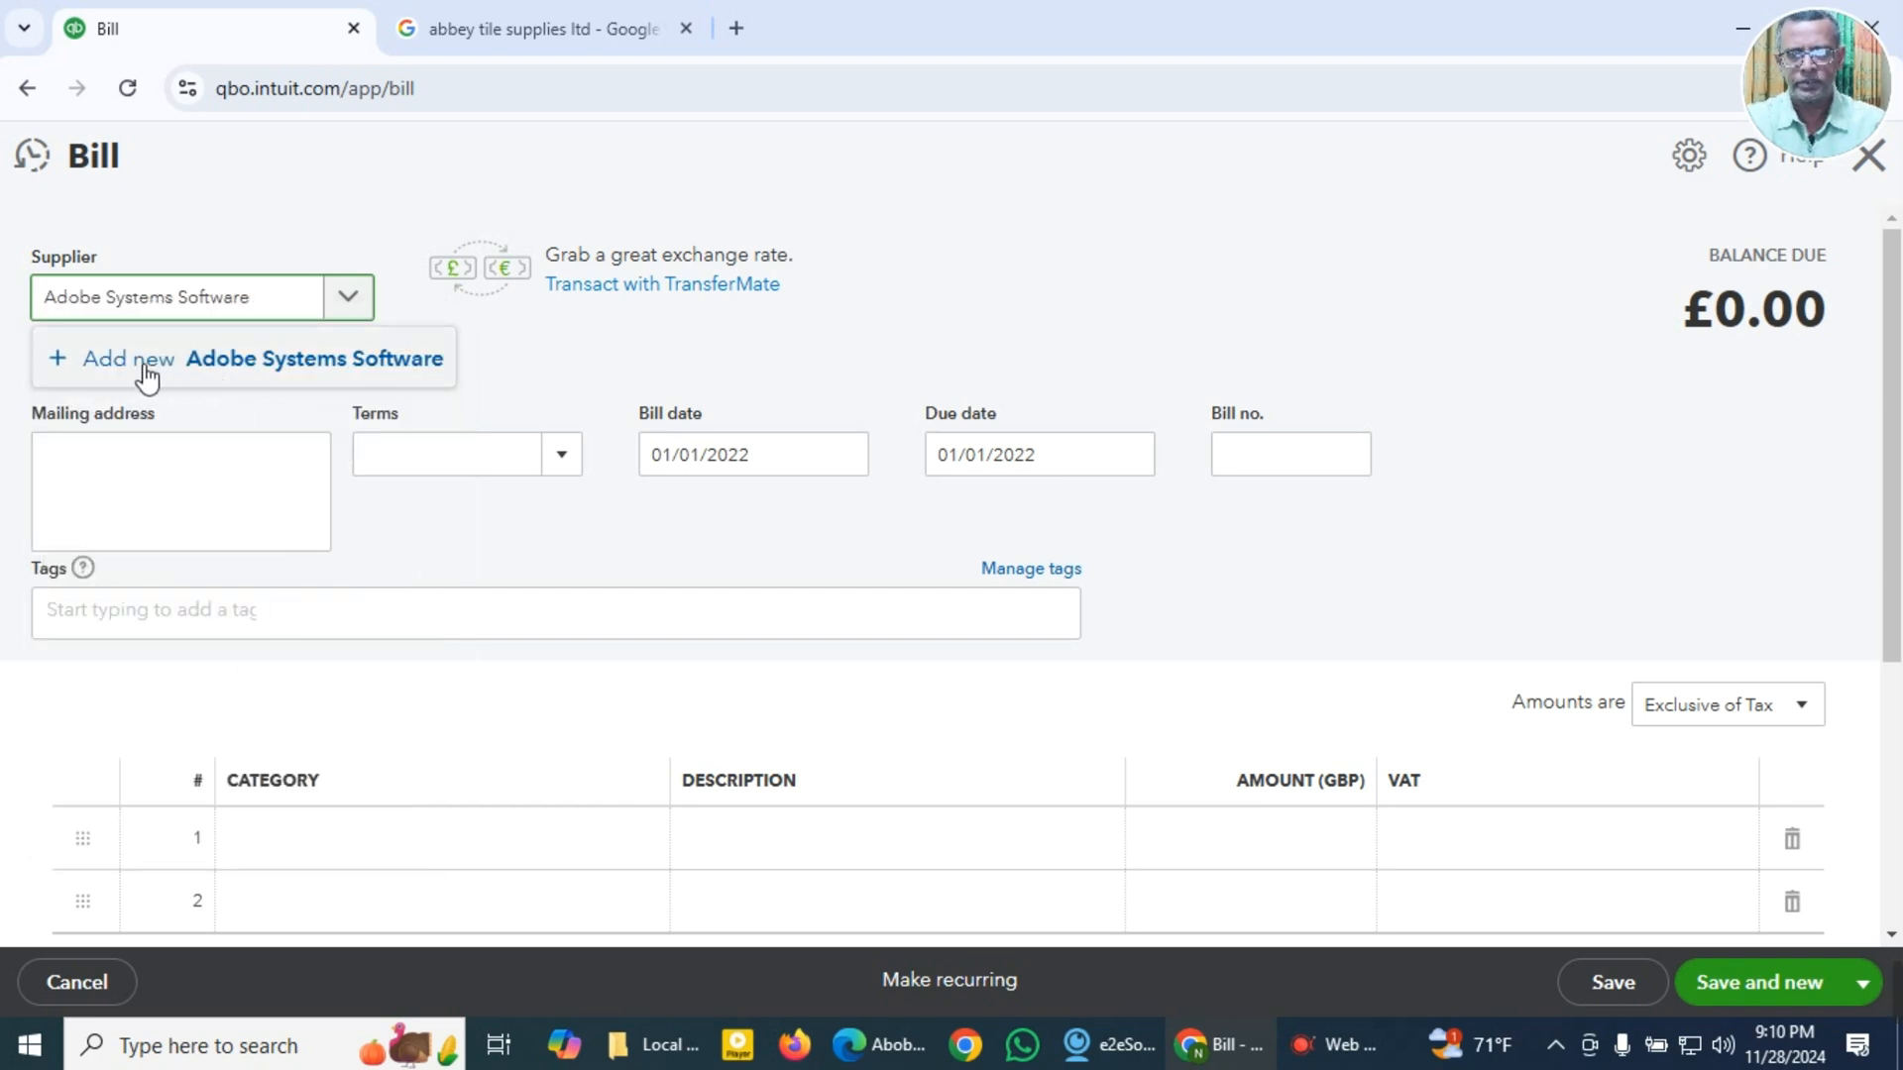
left_click(147, 374)
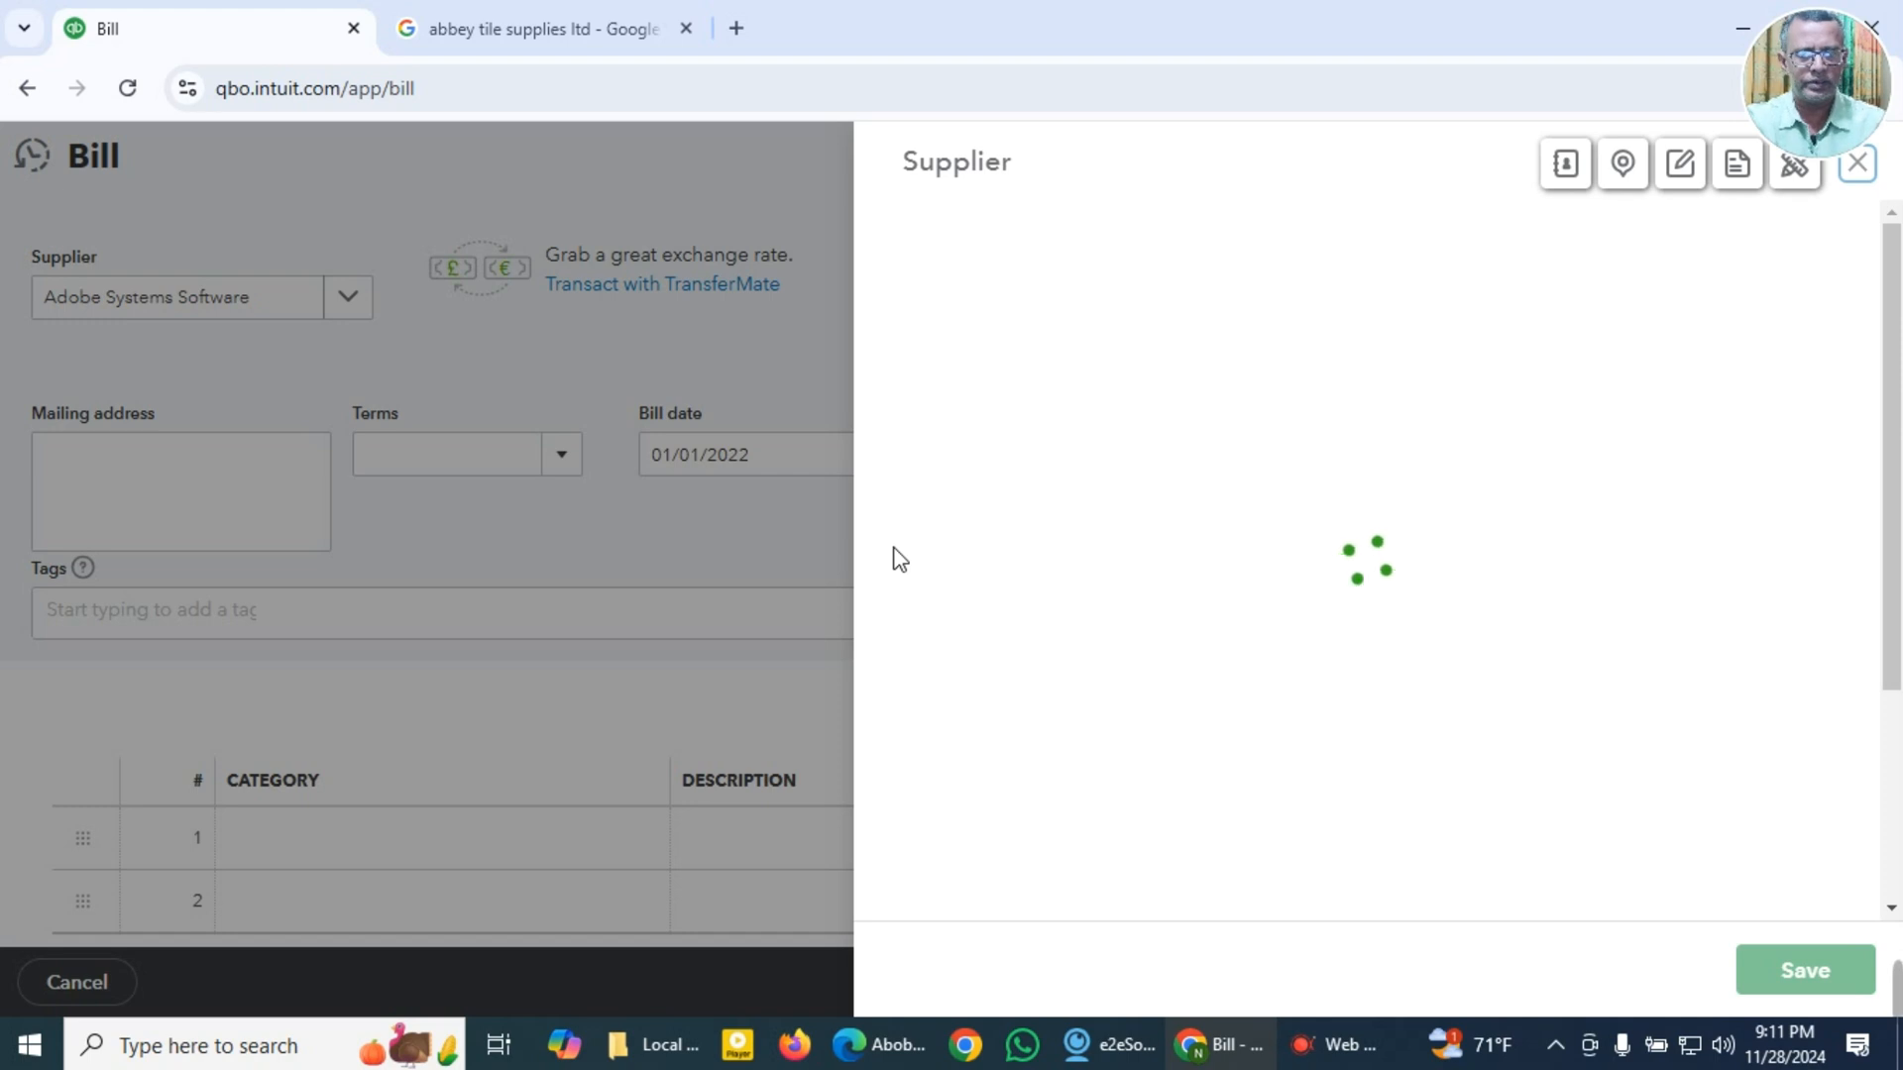
Step: Check the currency on the Adobe invoice and save the new supplier with GBP British Pound Sterling
key("alt+Tab")
scroll(868, 563, "up", 10)
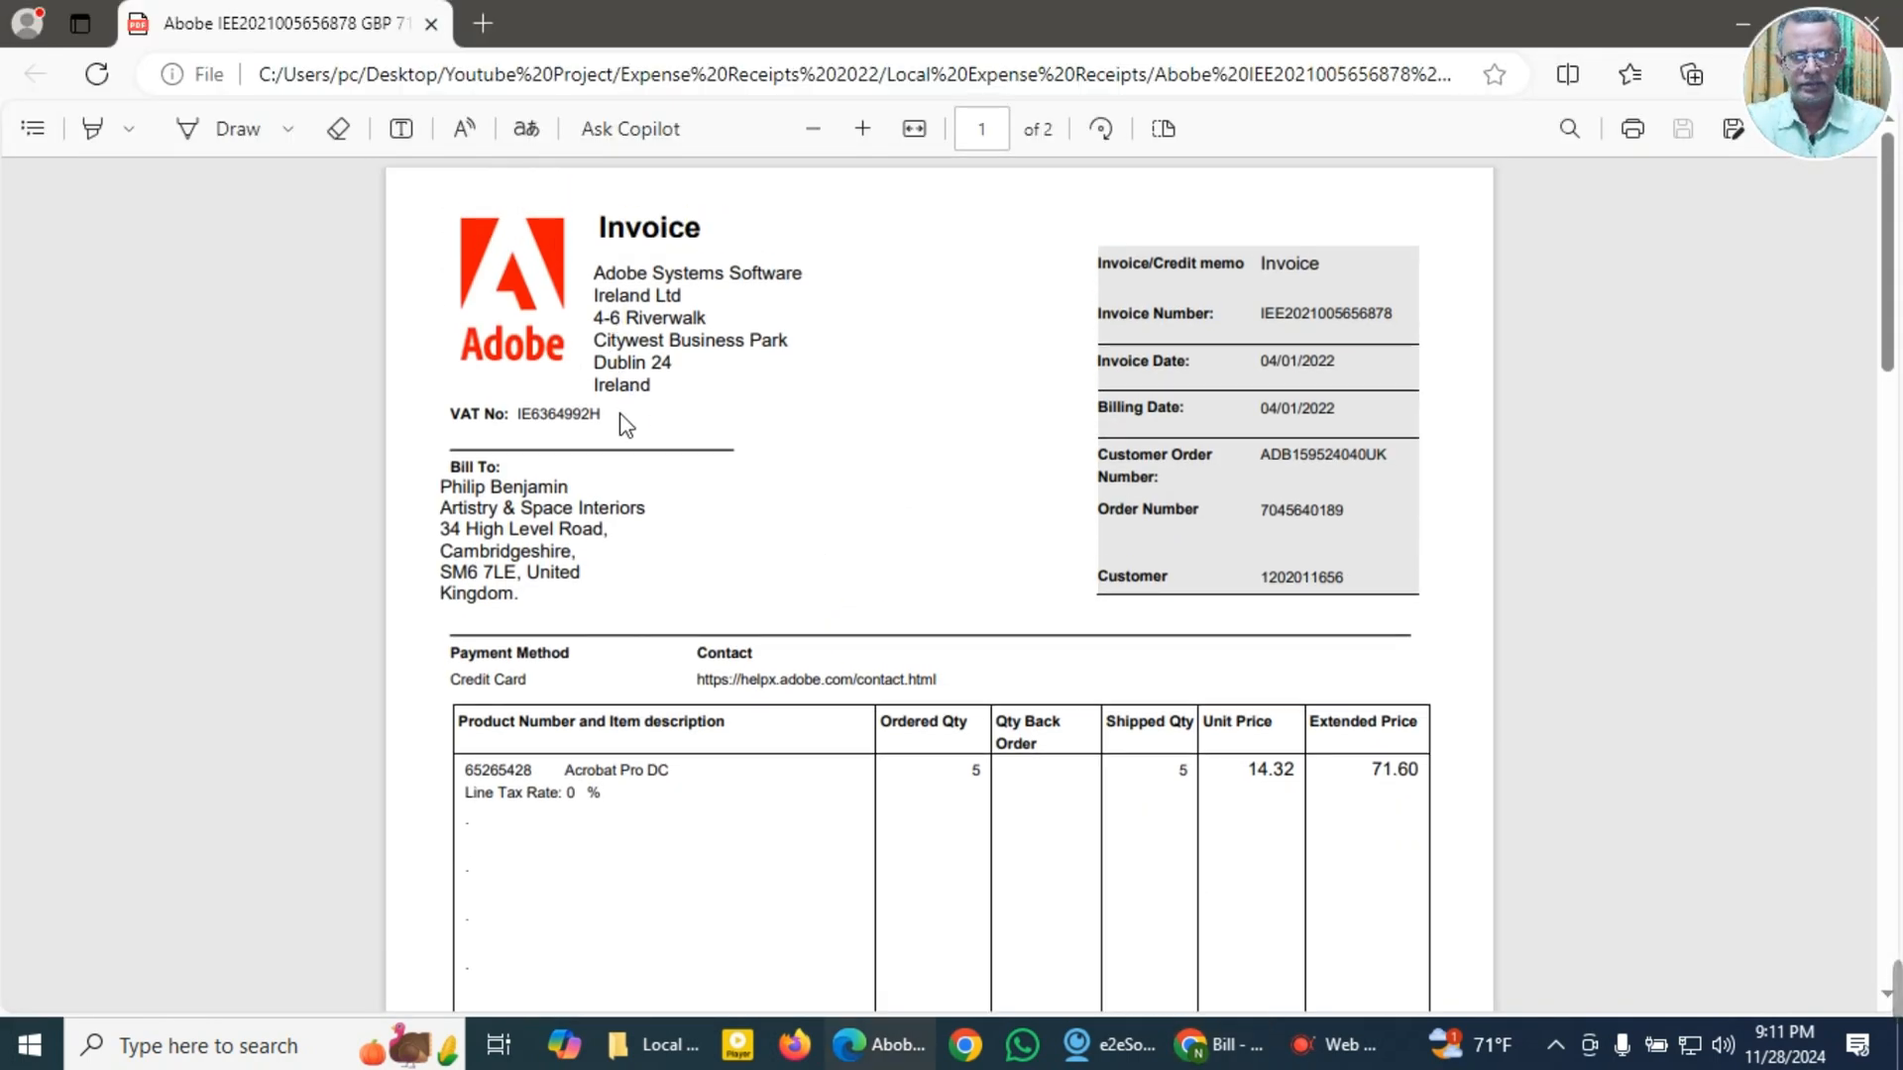
scroll(1020, 769, "down", 5)
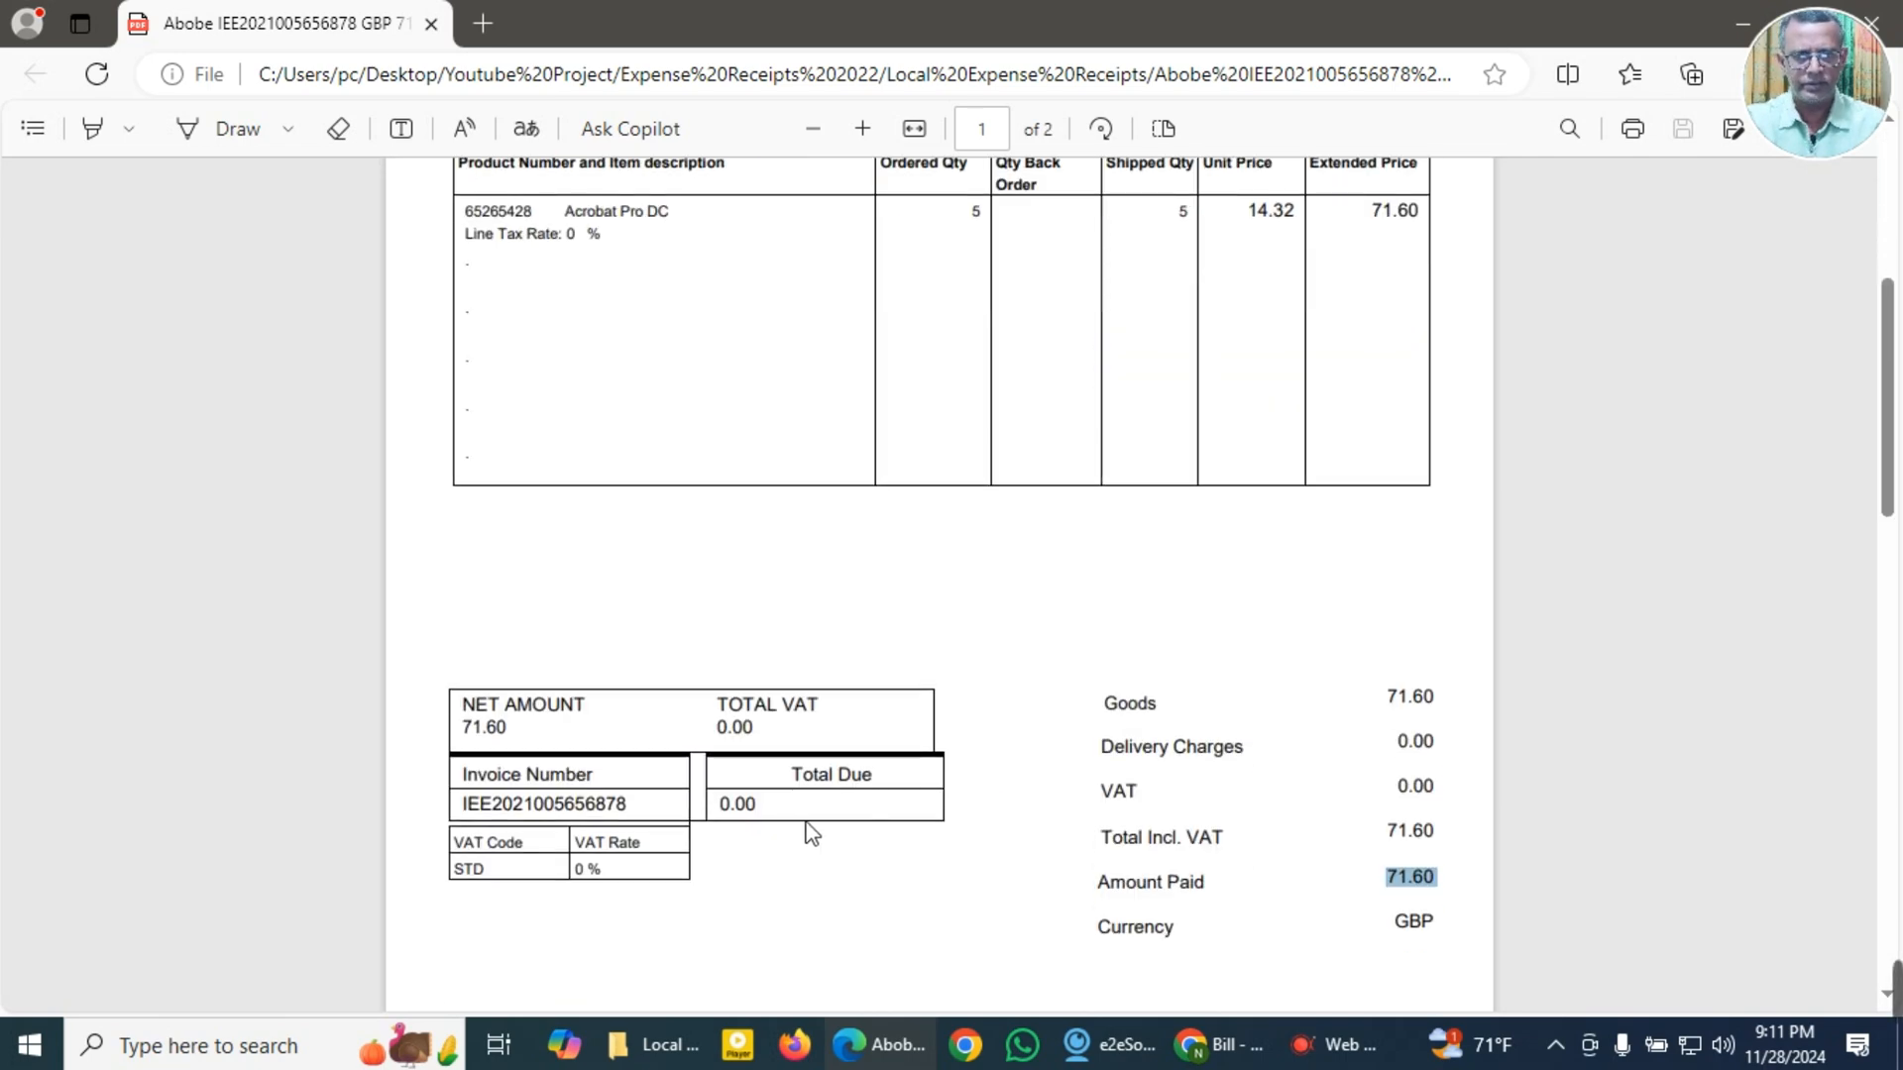
key("alt+Tab")
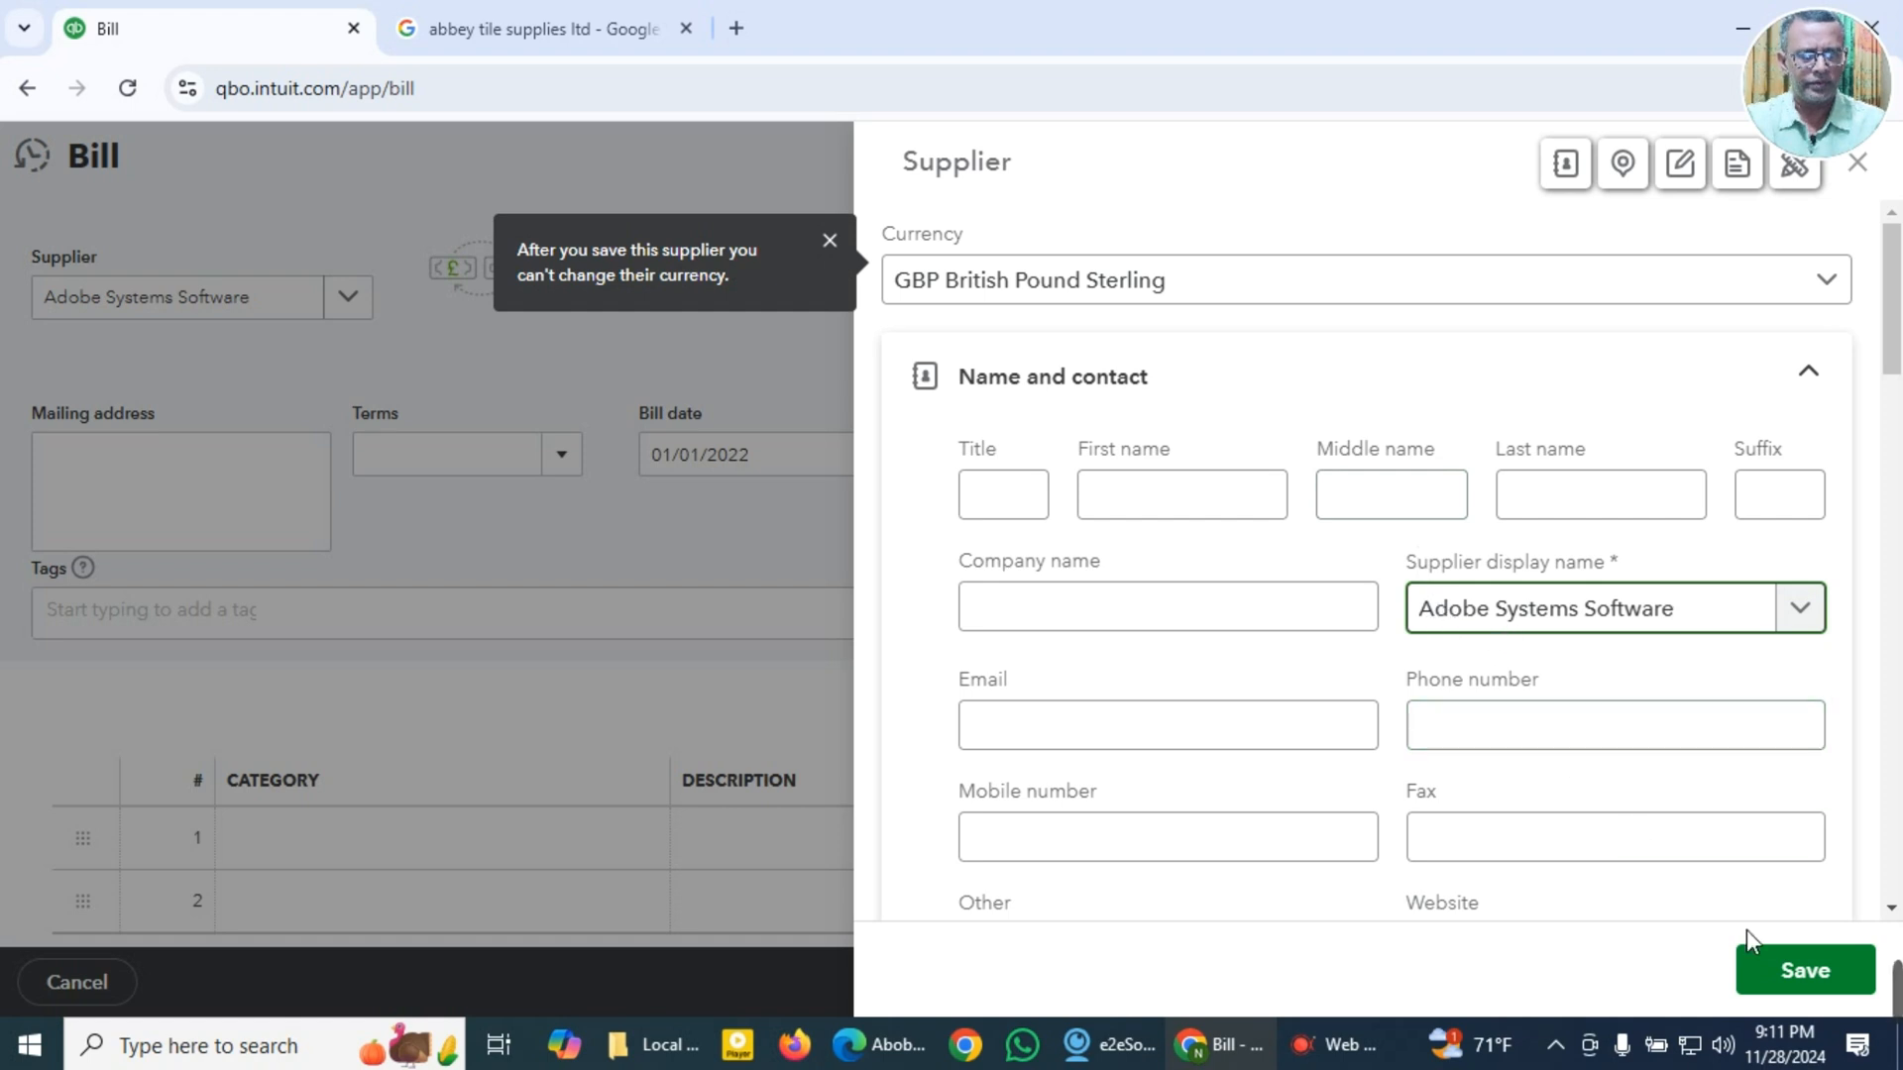
left_click(1796, 971)
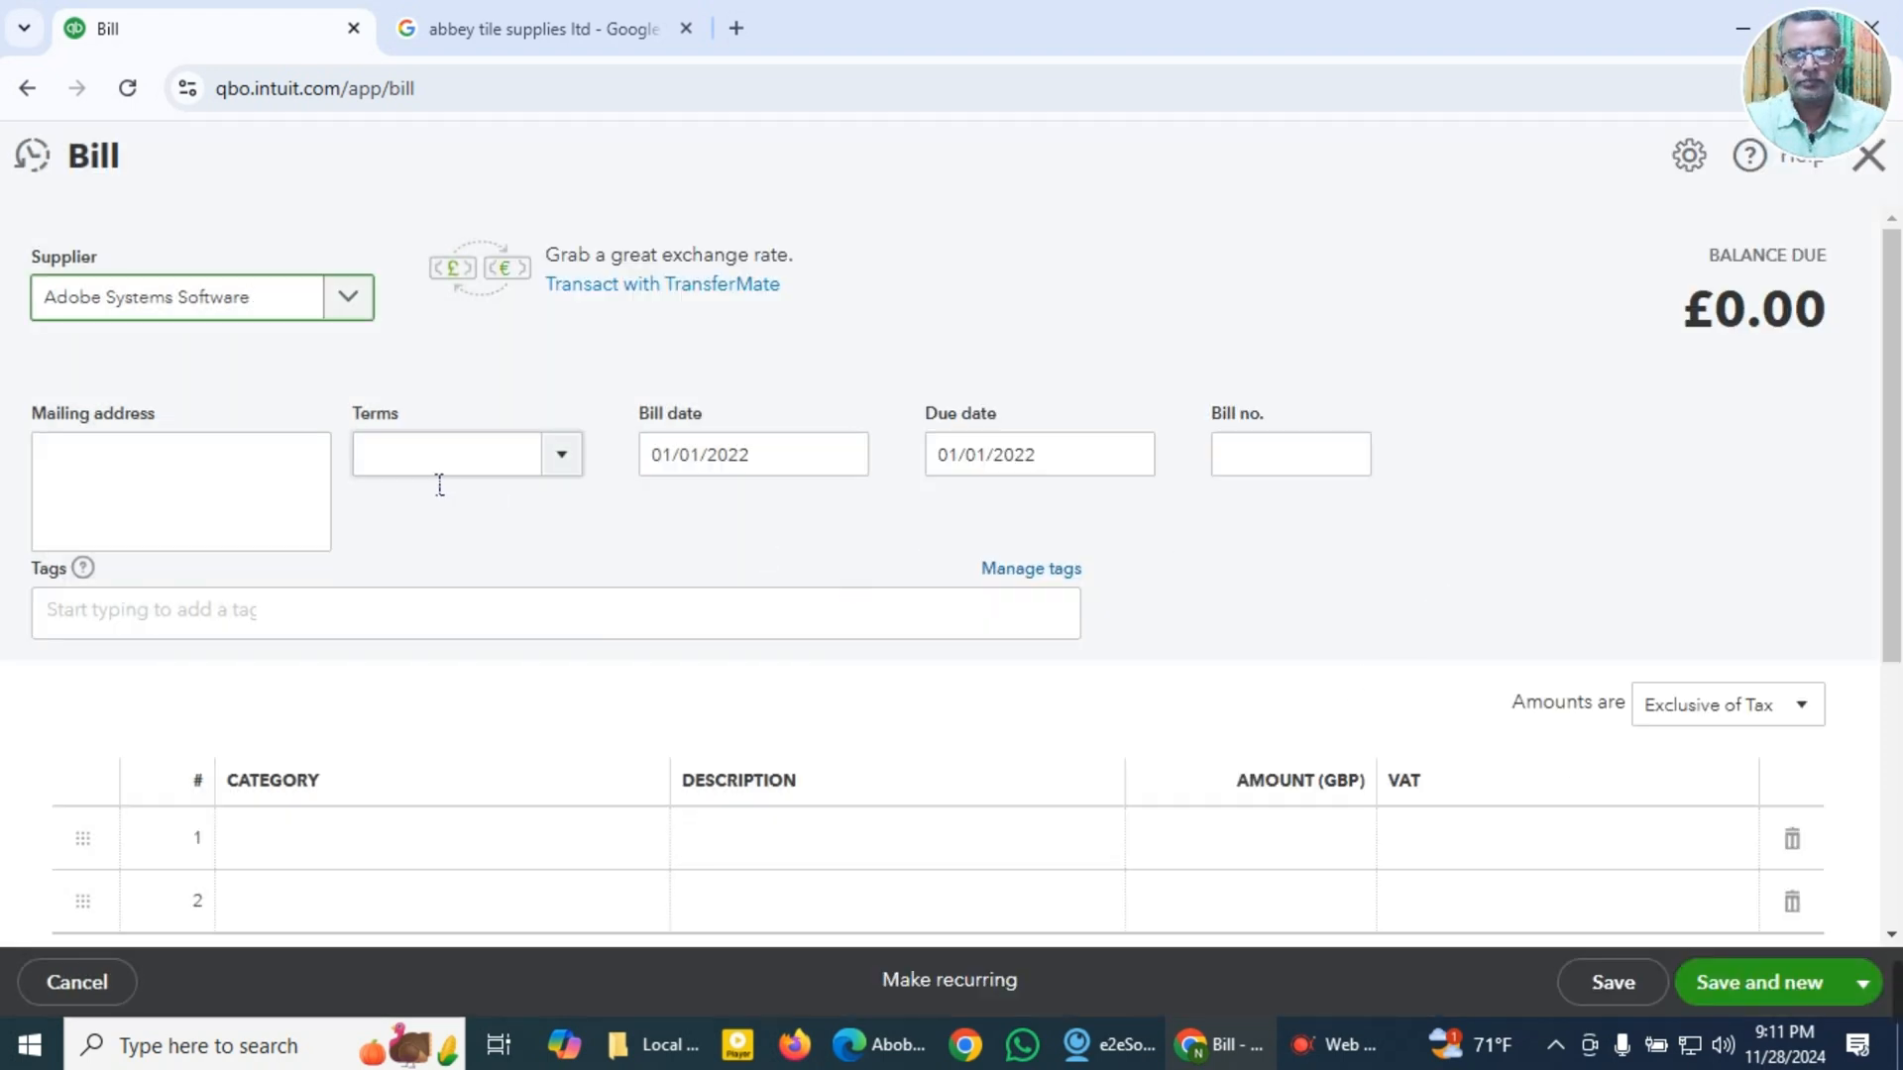
Step: Set the bill's terms to Due on receipt and its bill date to 04/01/2022
left_click(563, 468)
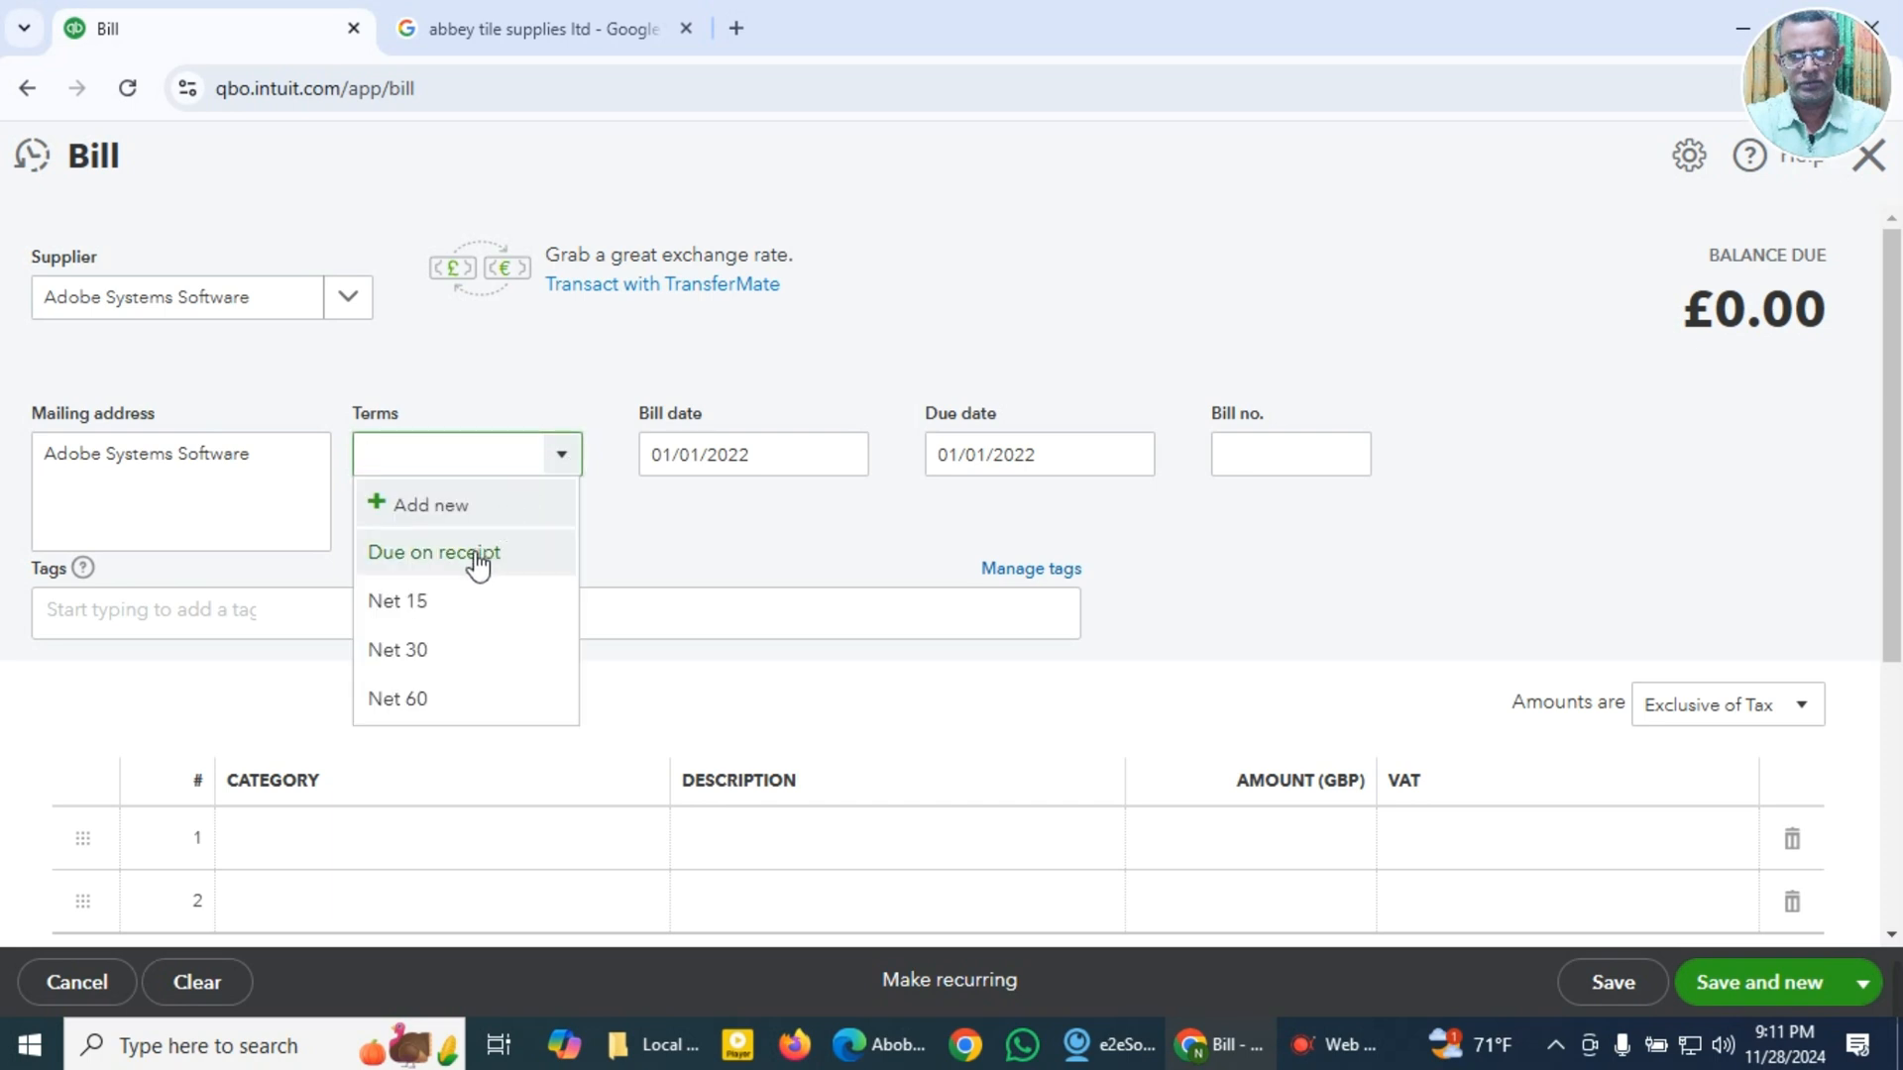
left_click(474, 561)
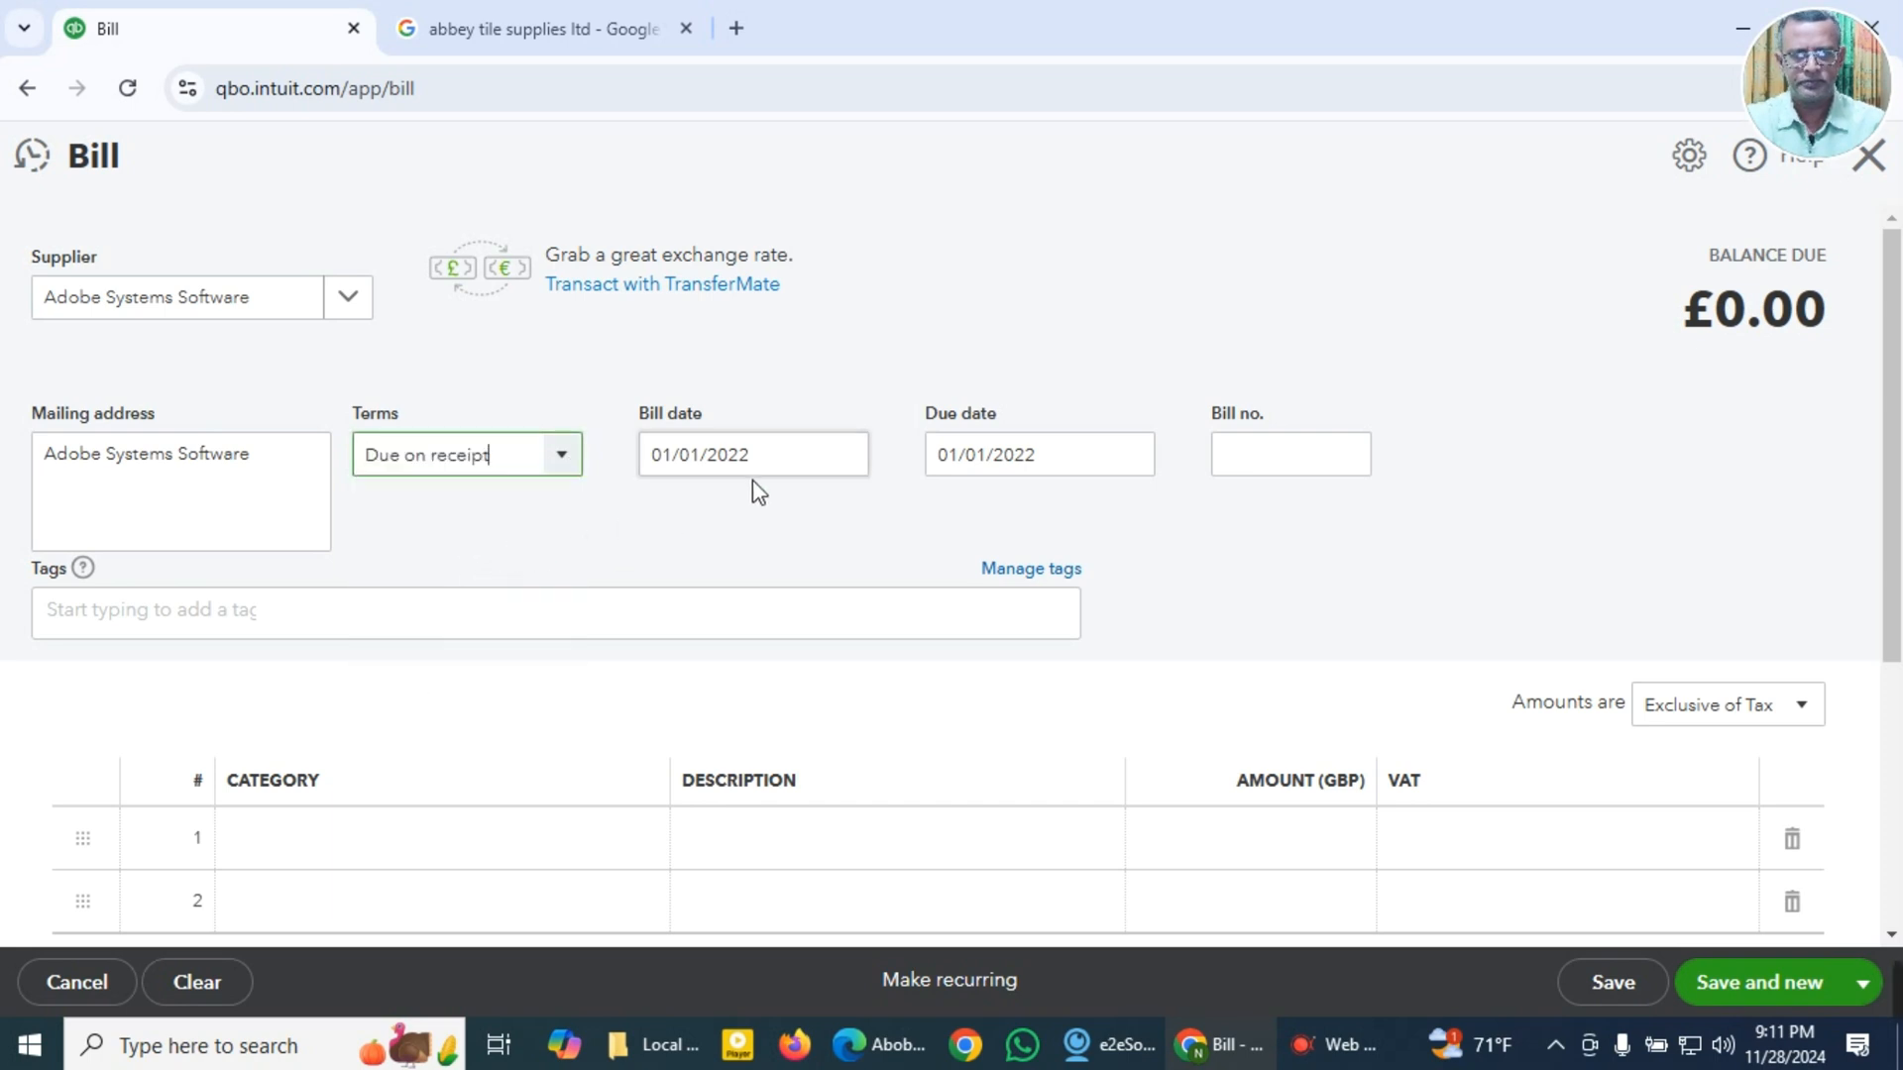
left_click(778, 471)
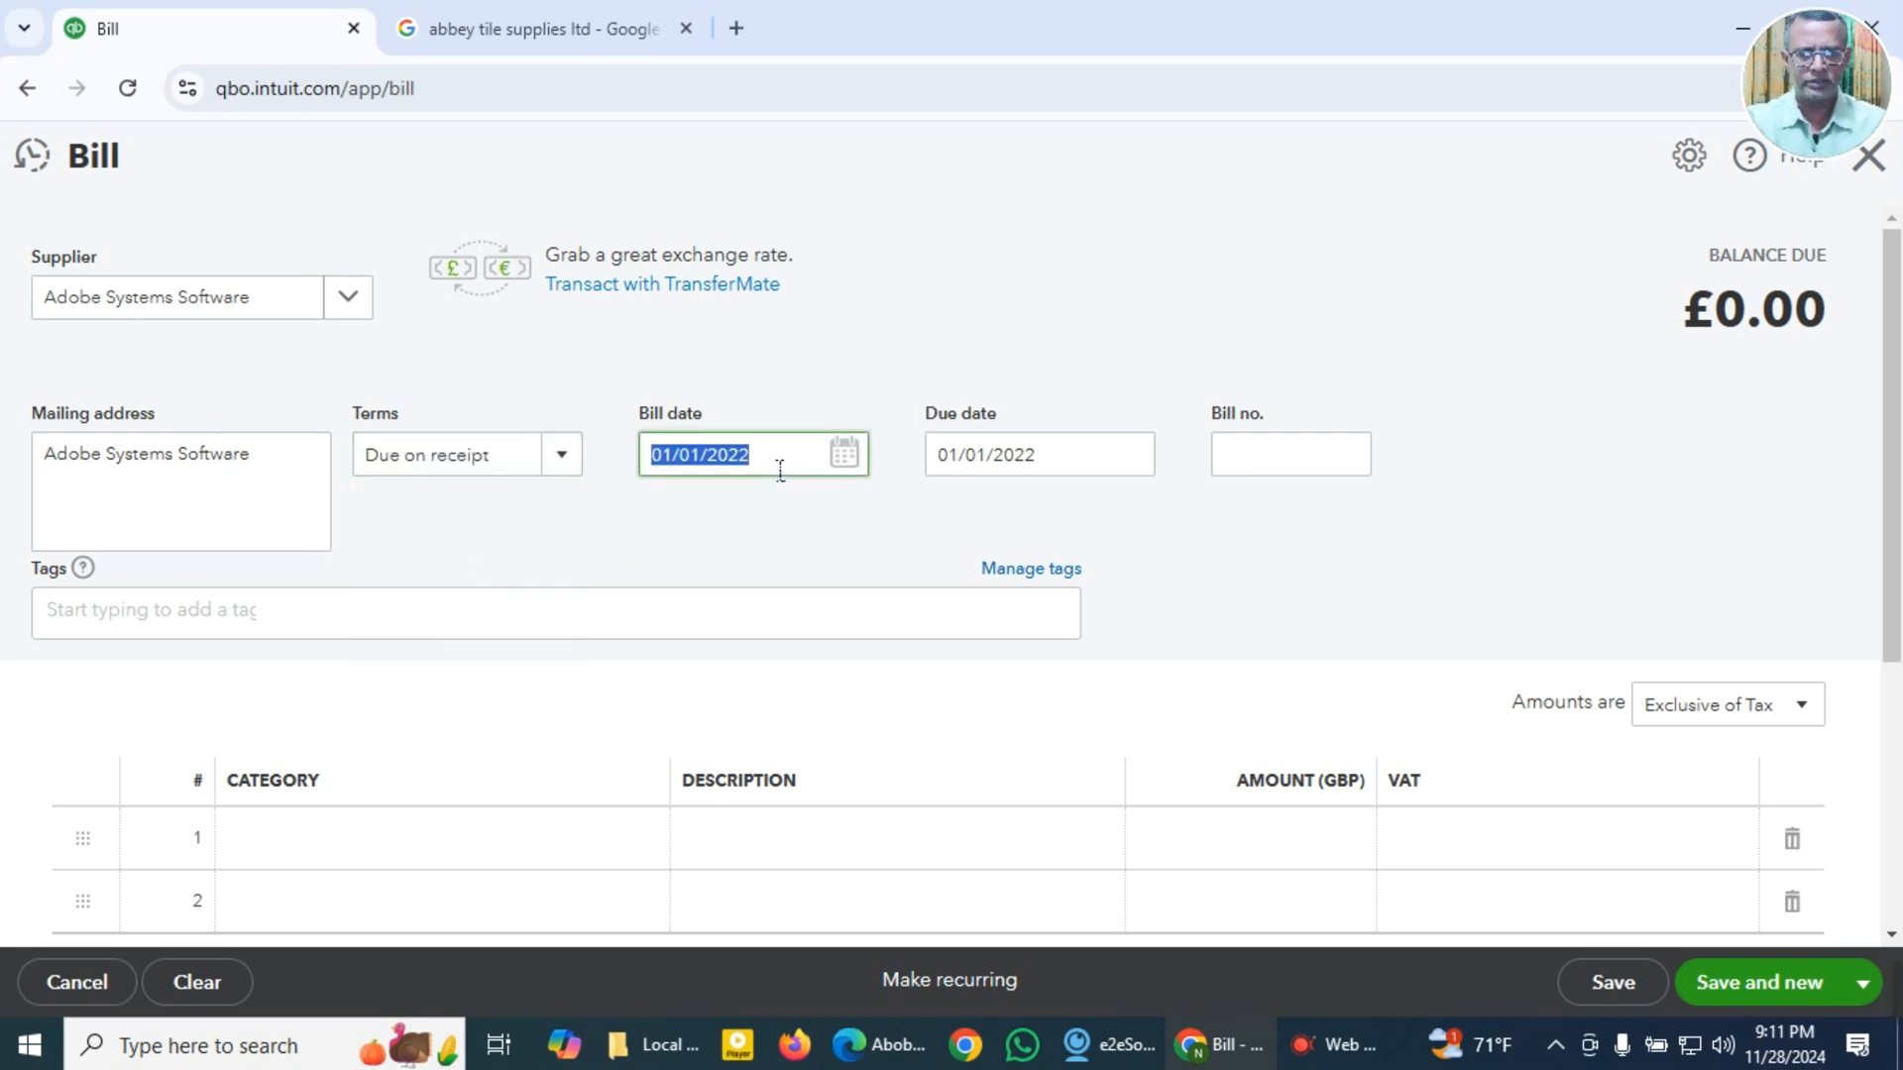
key("super+v")
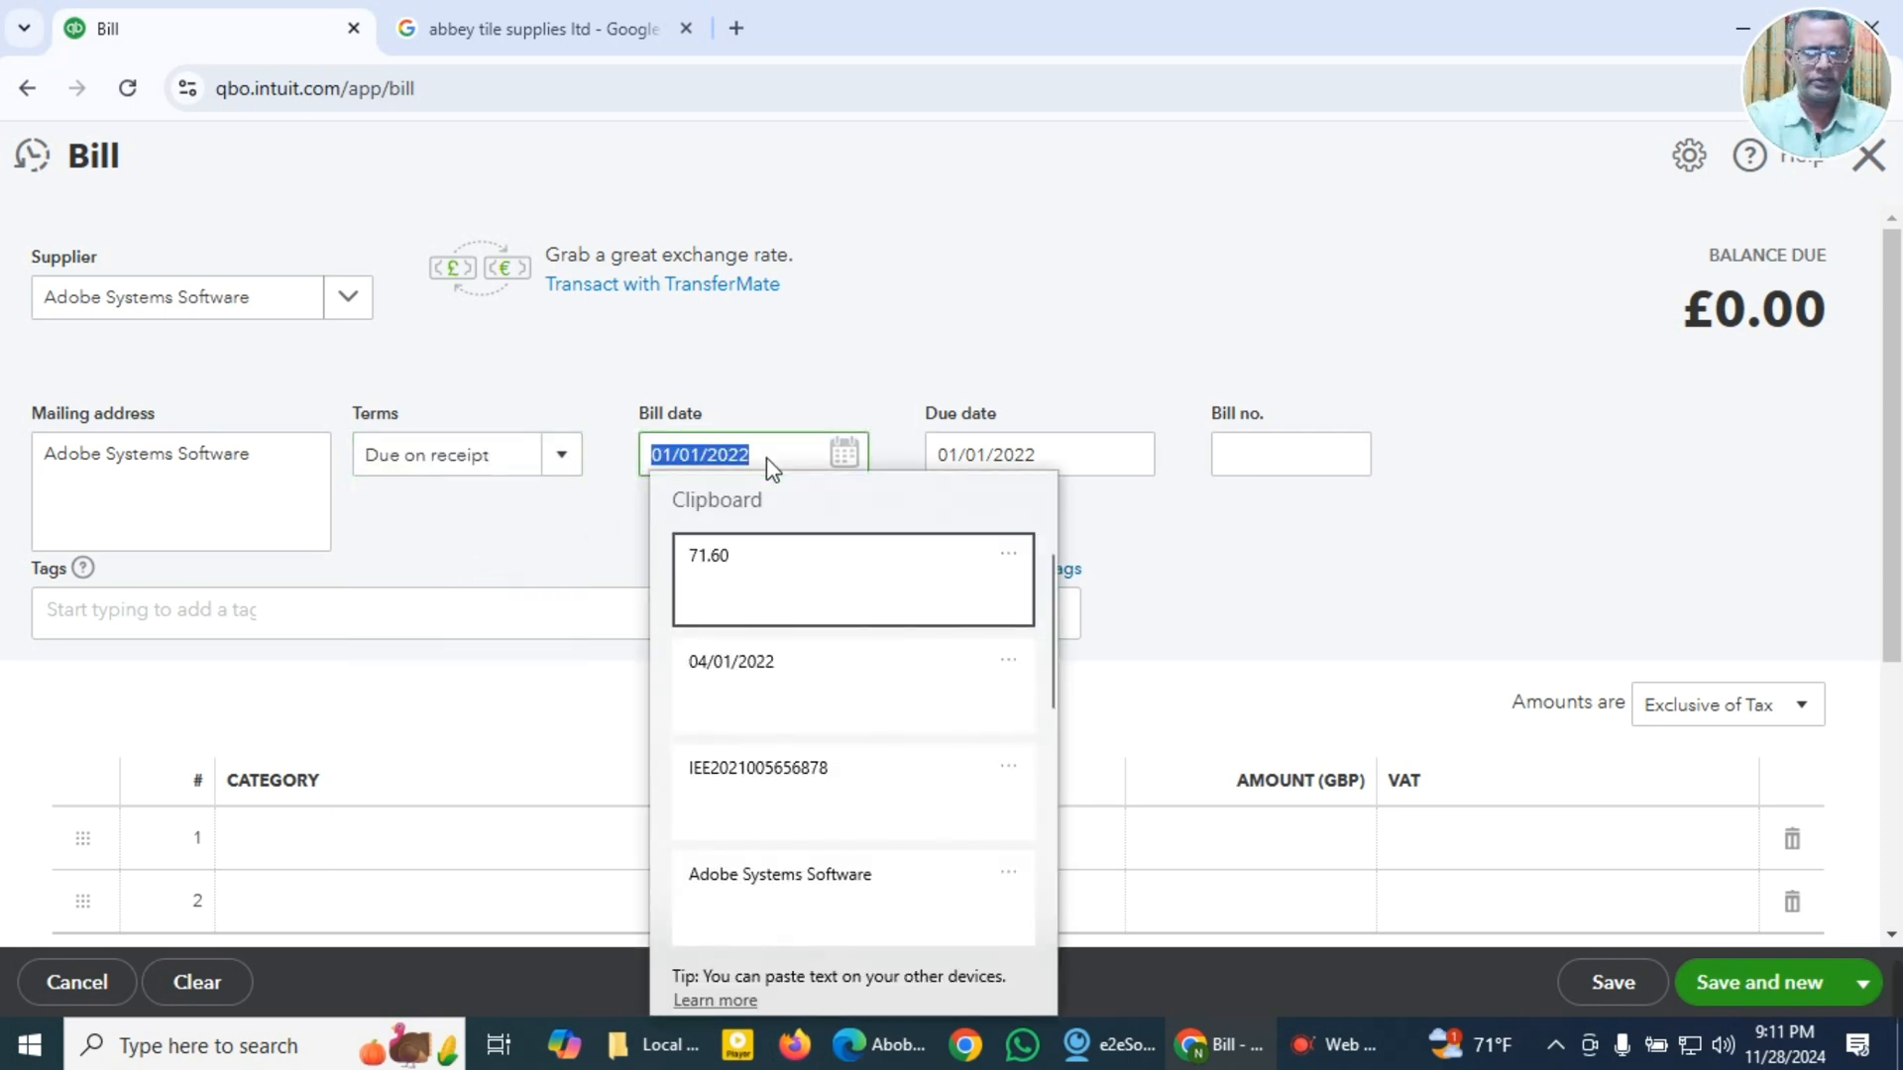
left_click(753, 676)
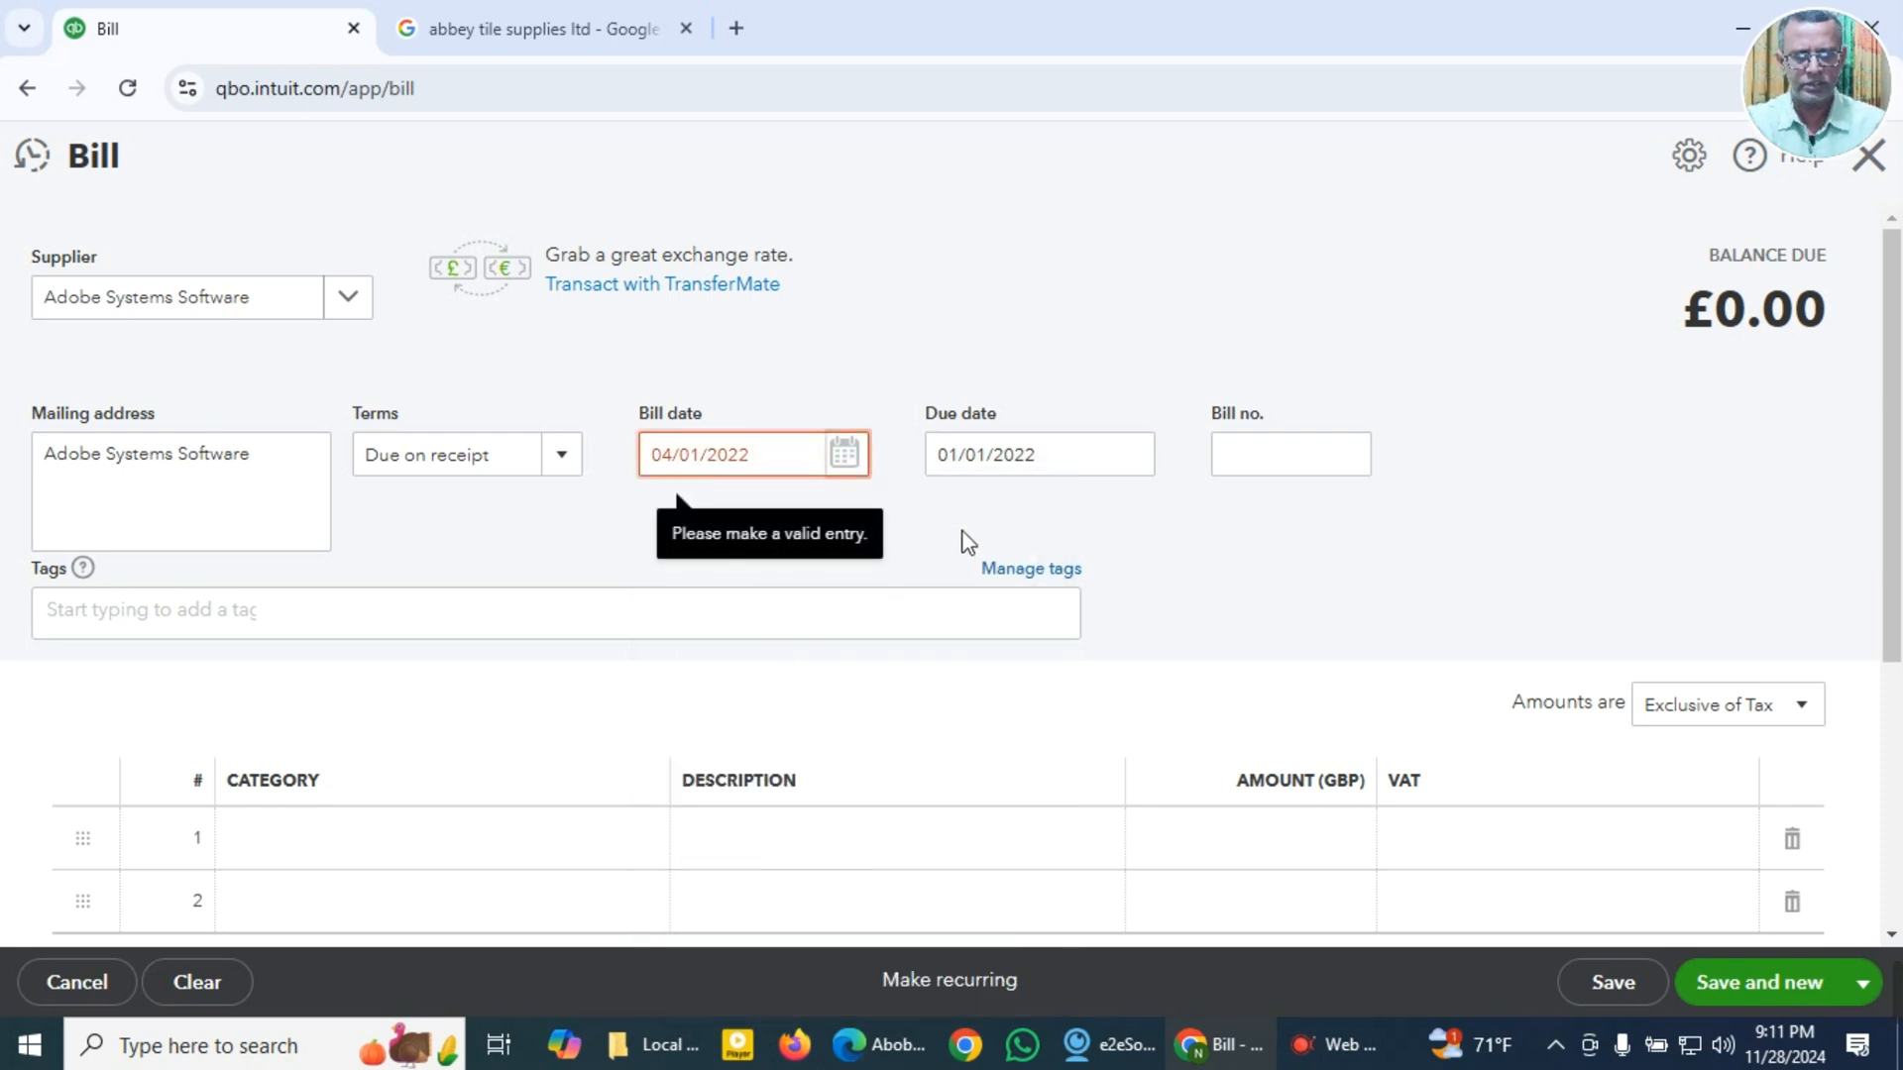
left_click(849, 466)
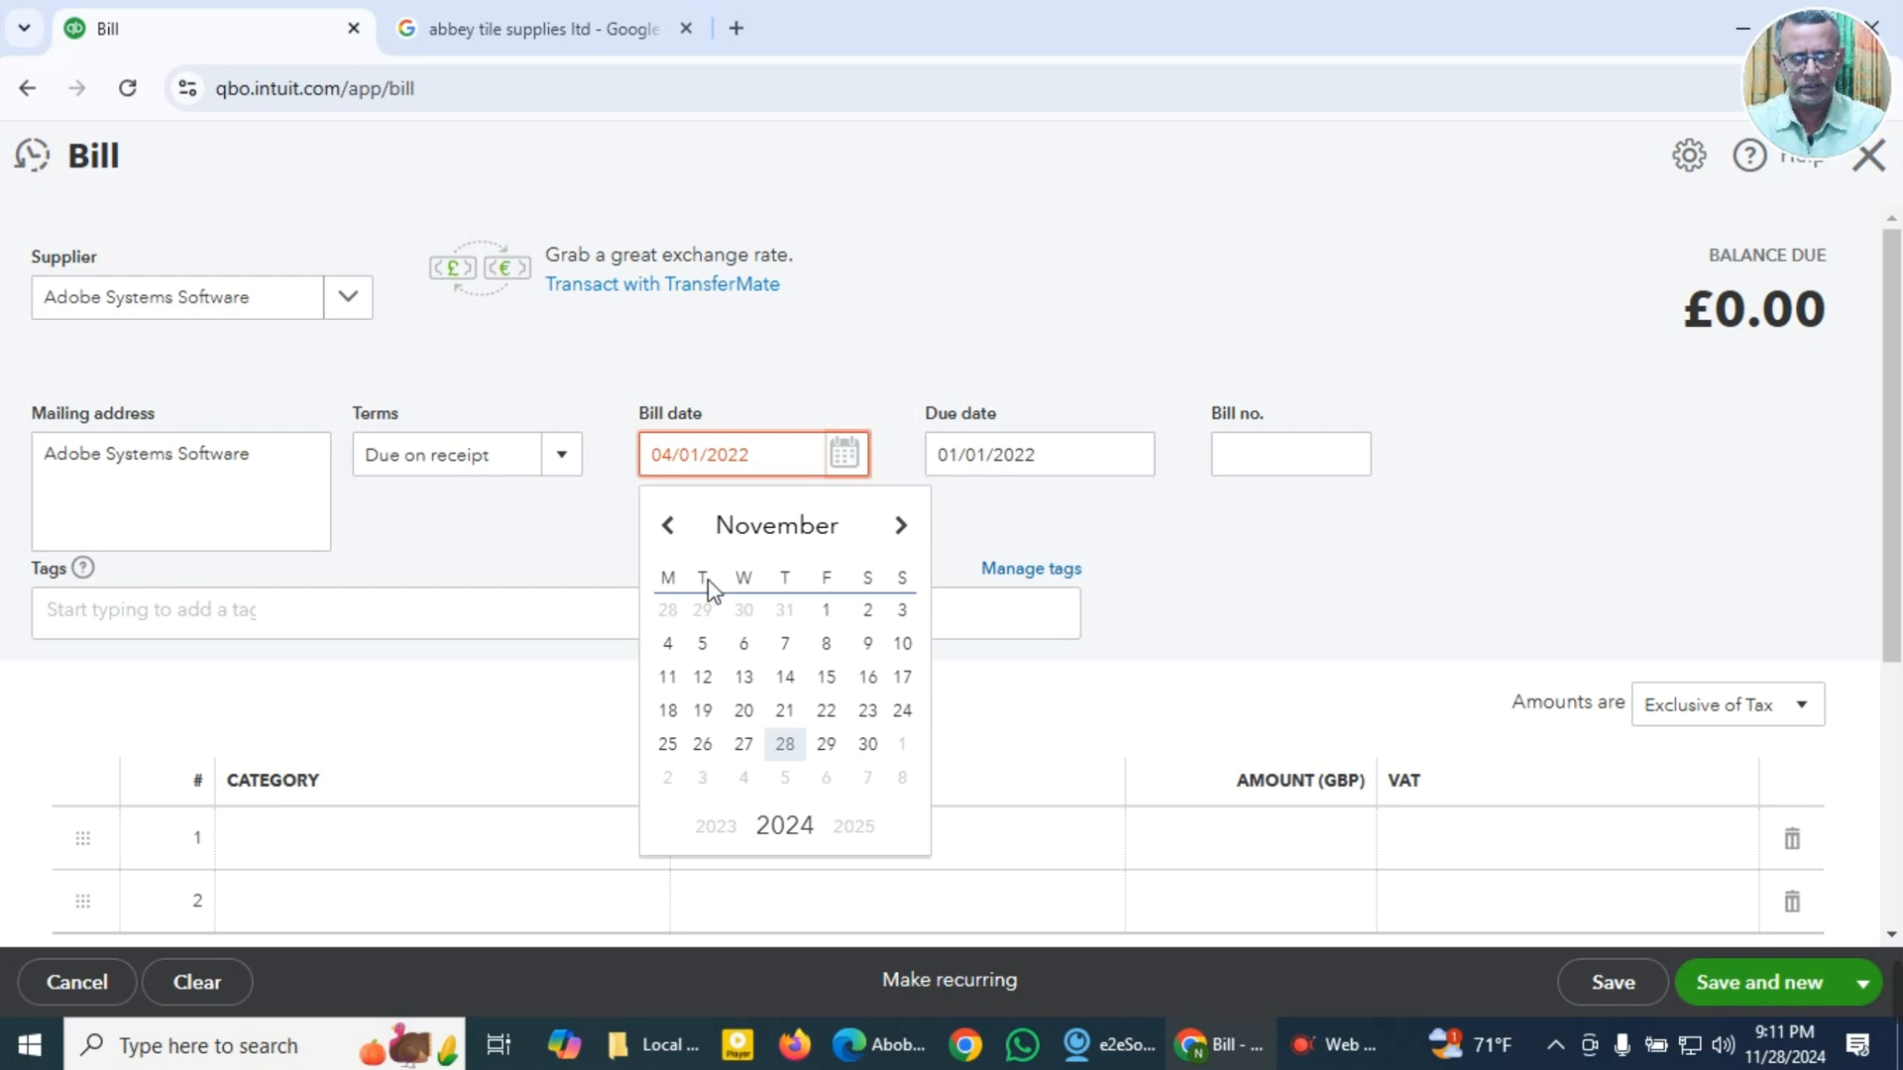
double_click(734, 840)
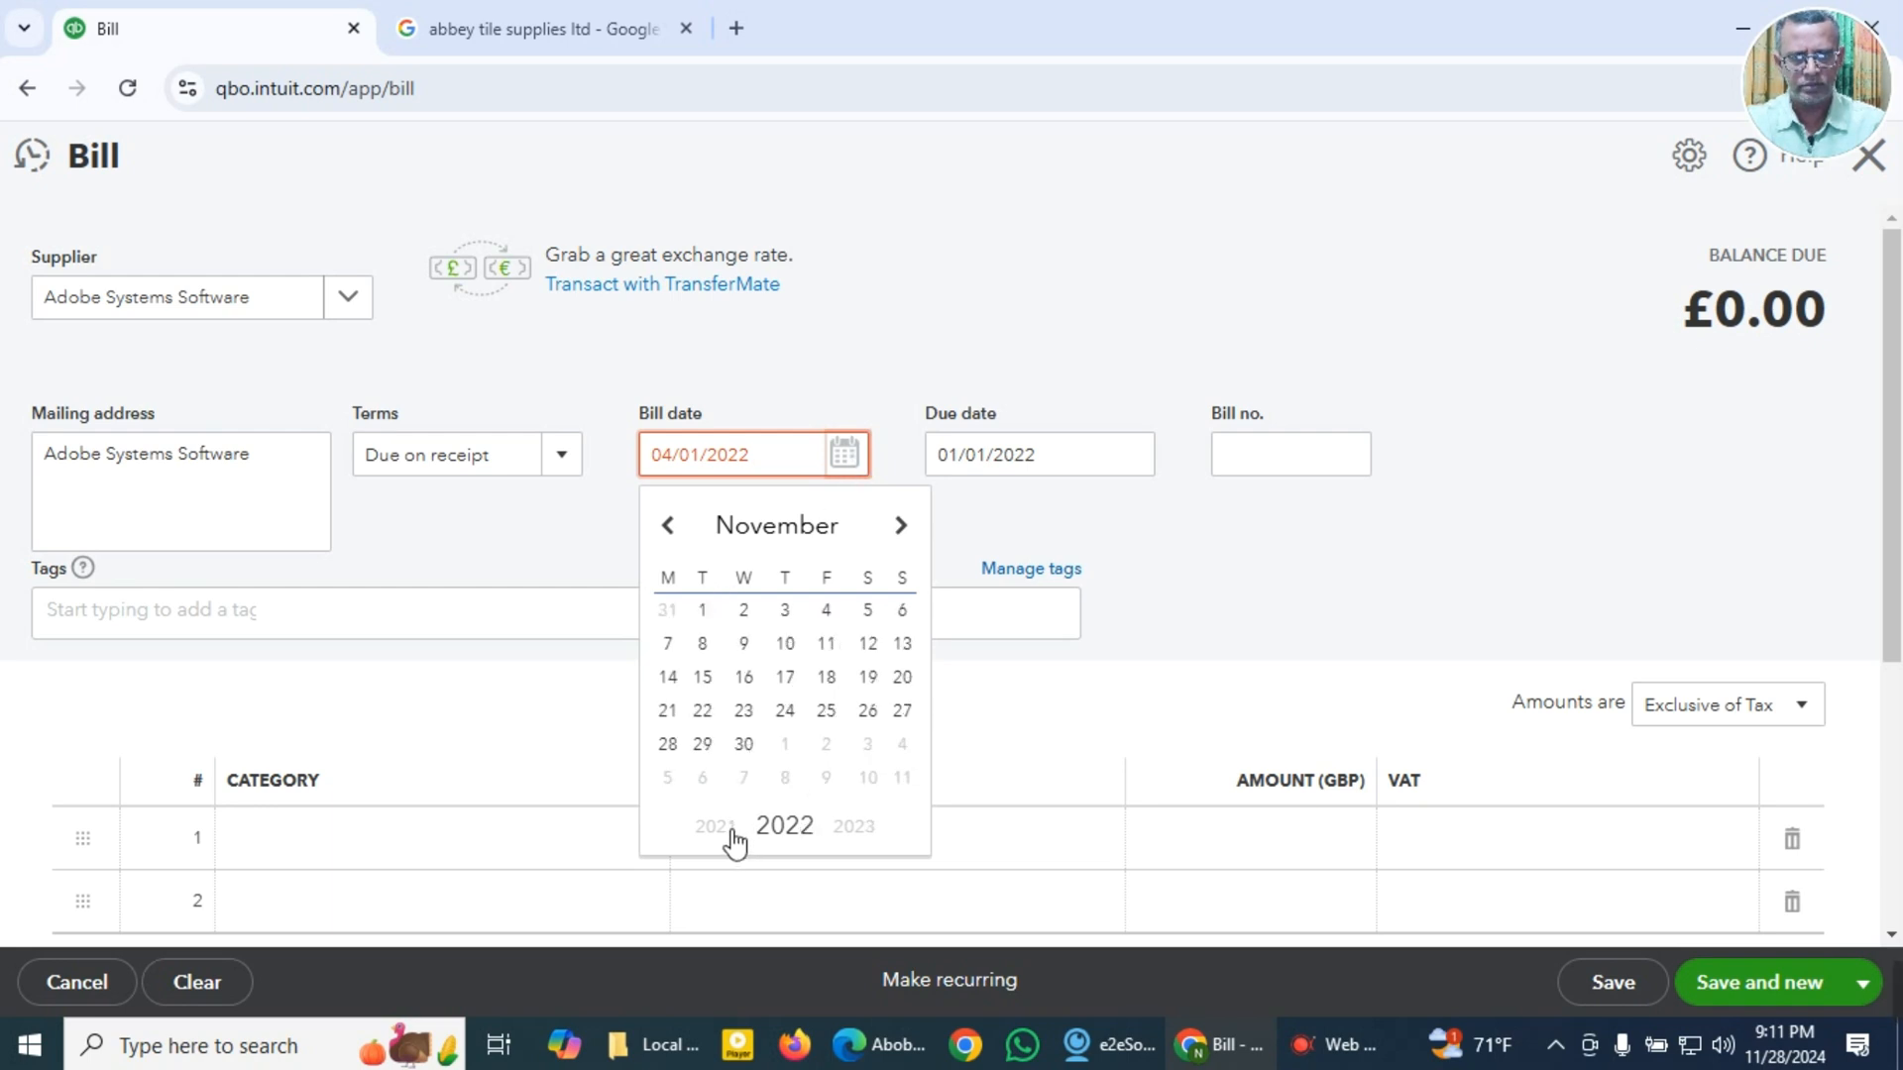
left_click(776, 525)
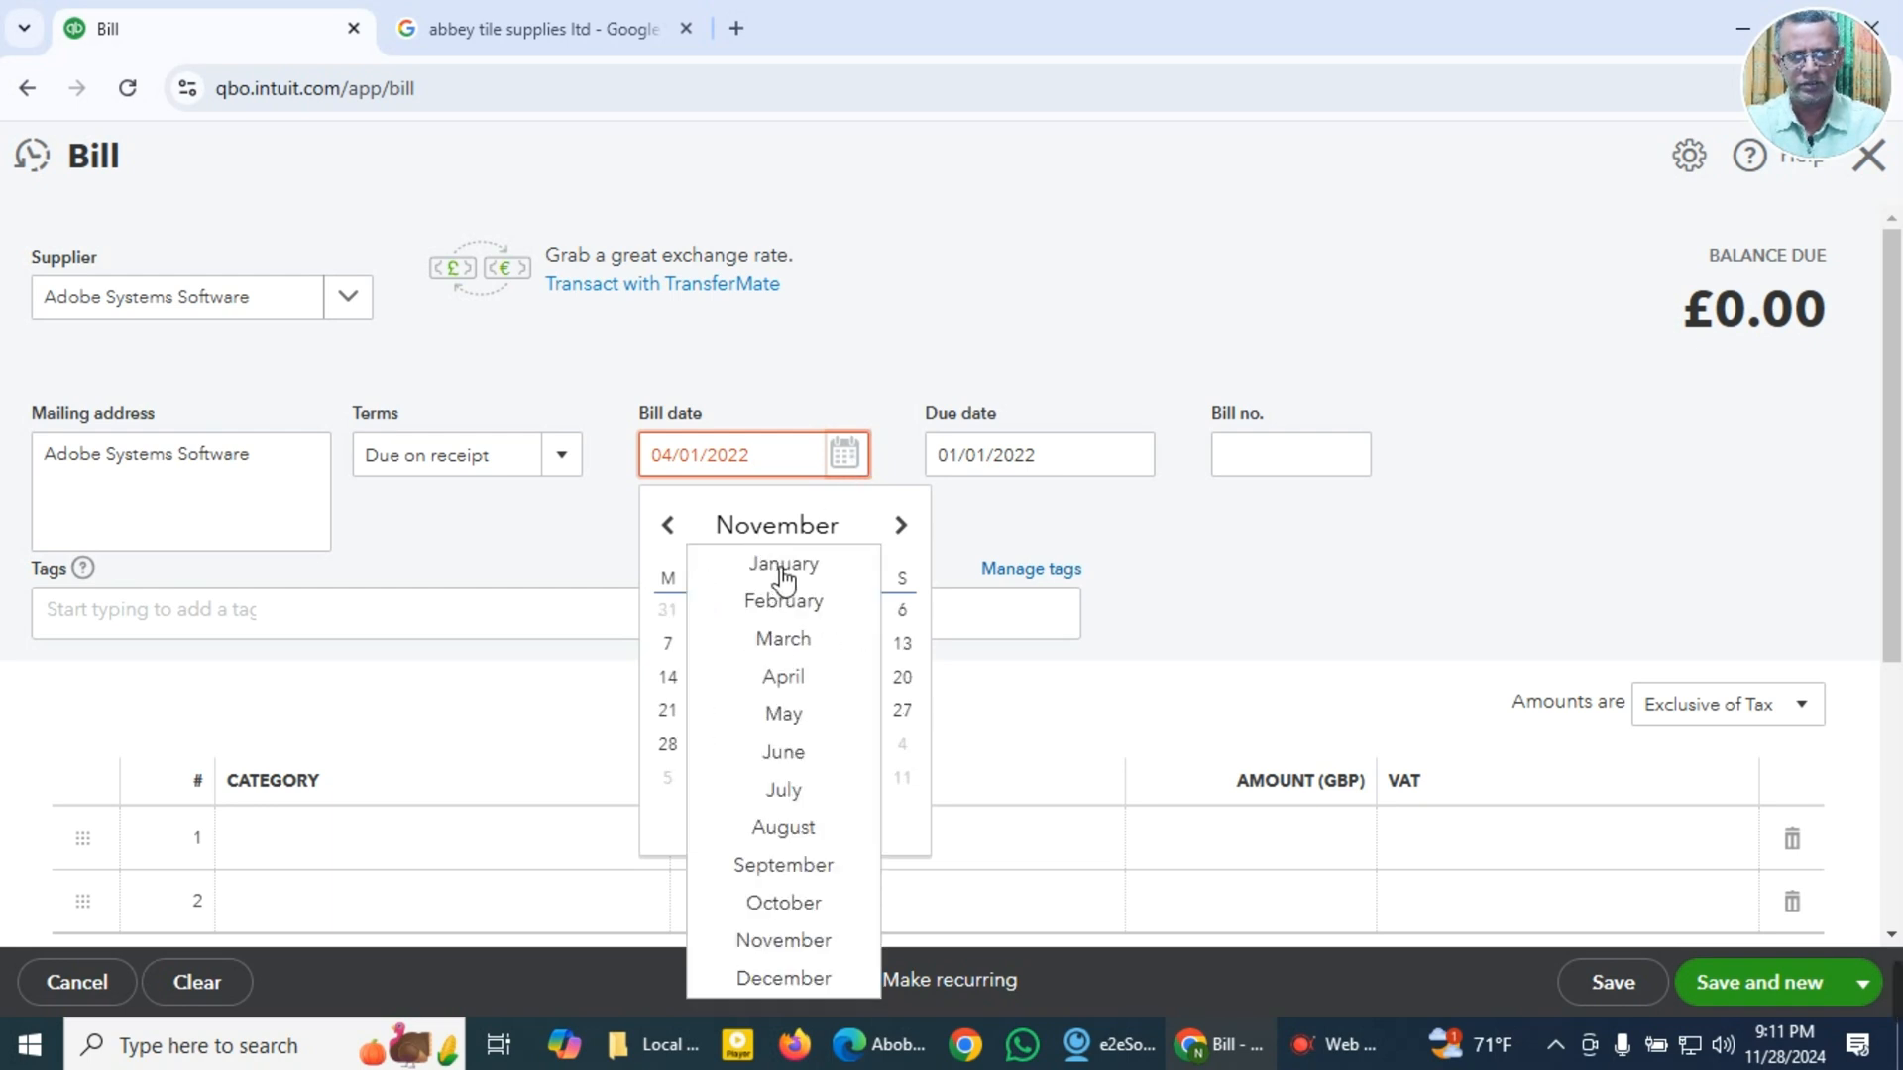
left_click(782, 564)
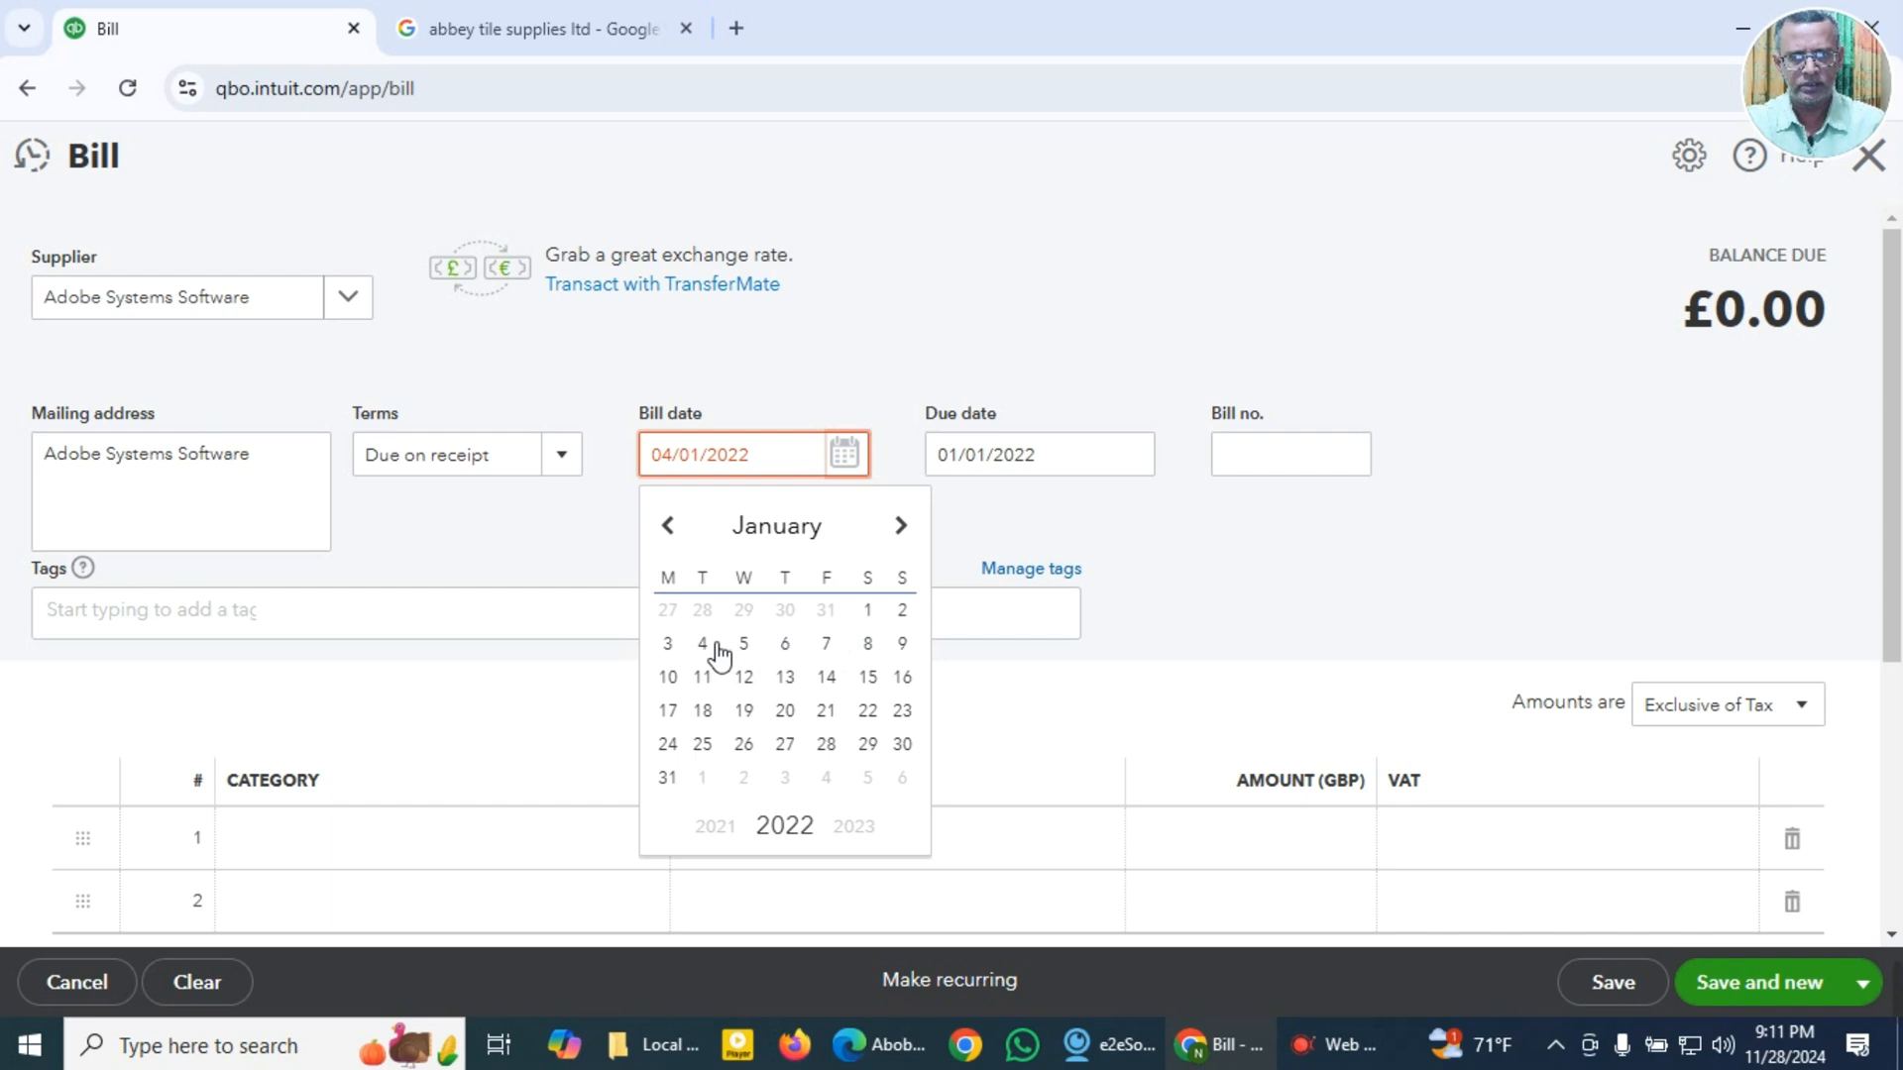
left_click(714, 646)
key("Tab")
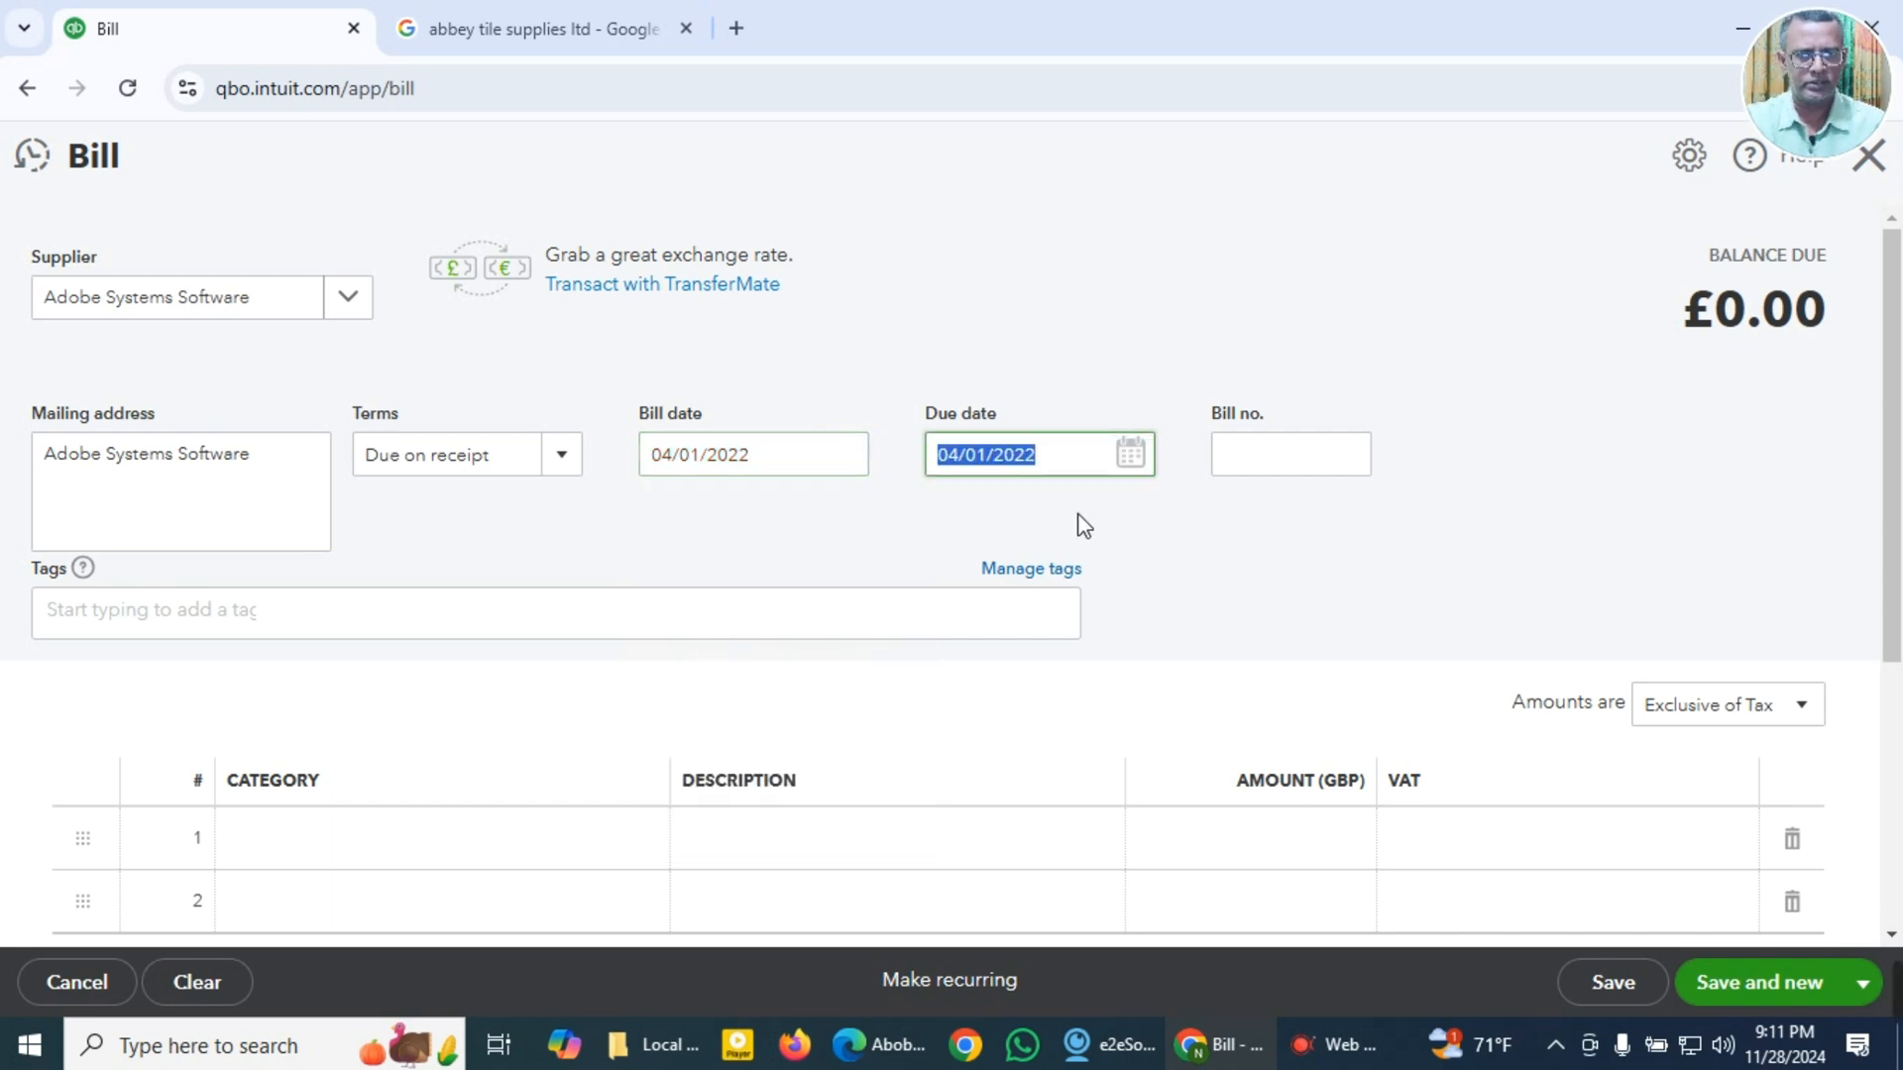
key("Tab")
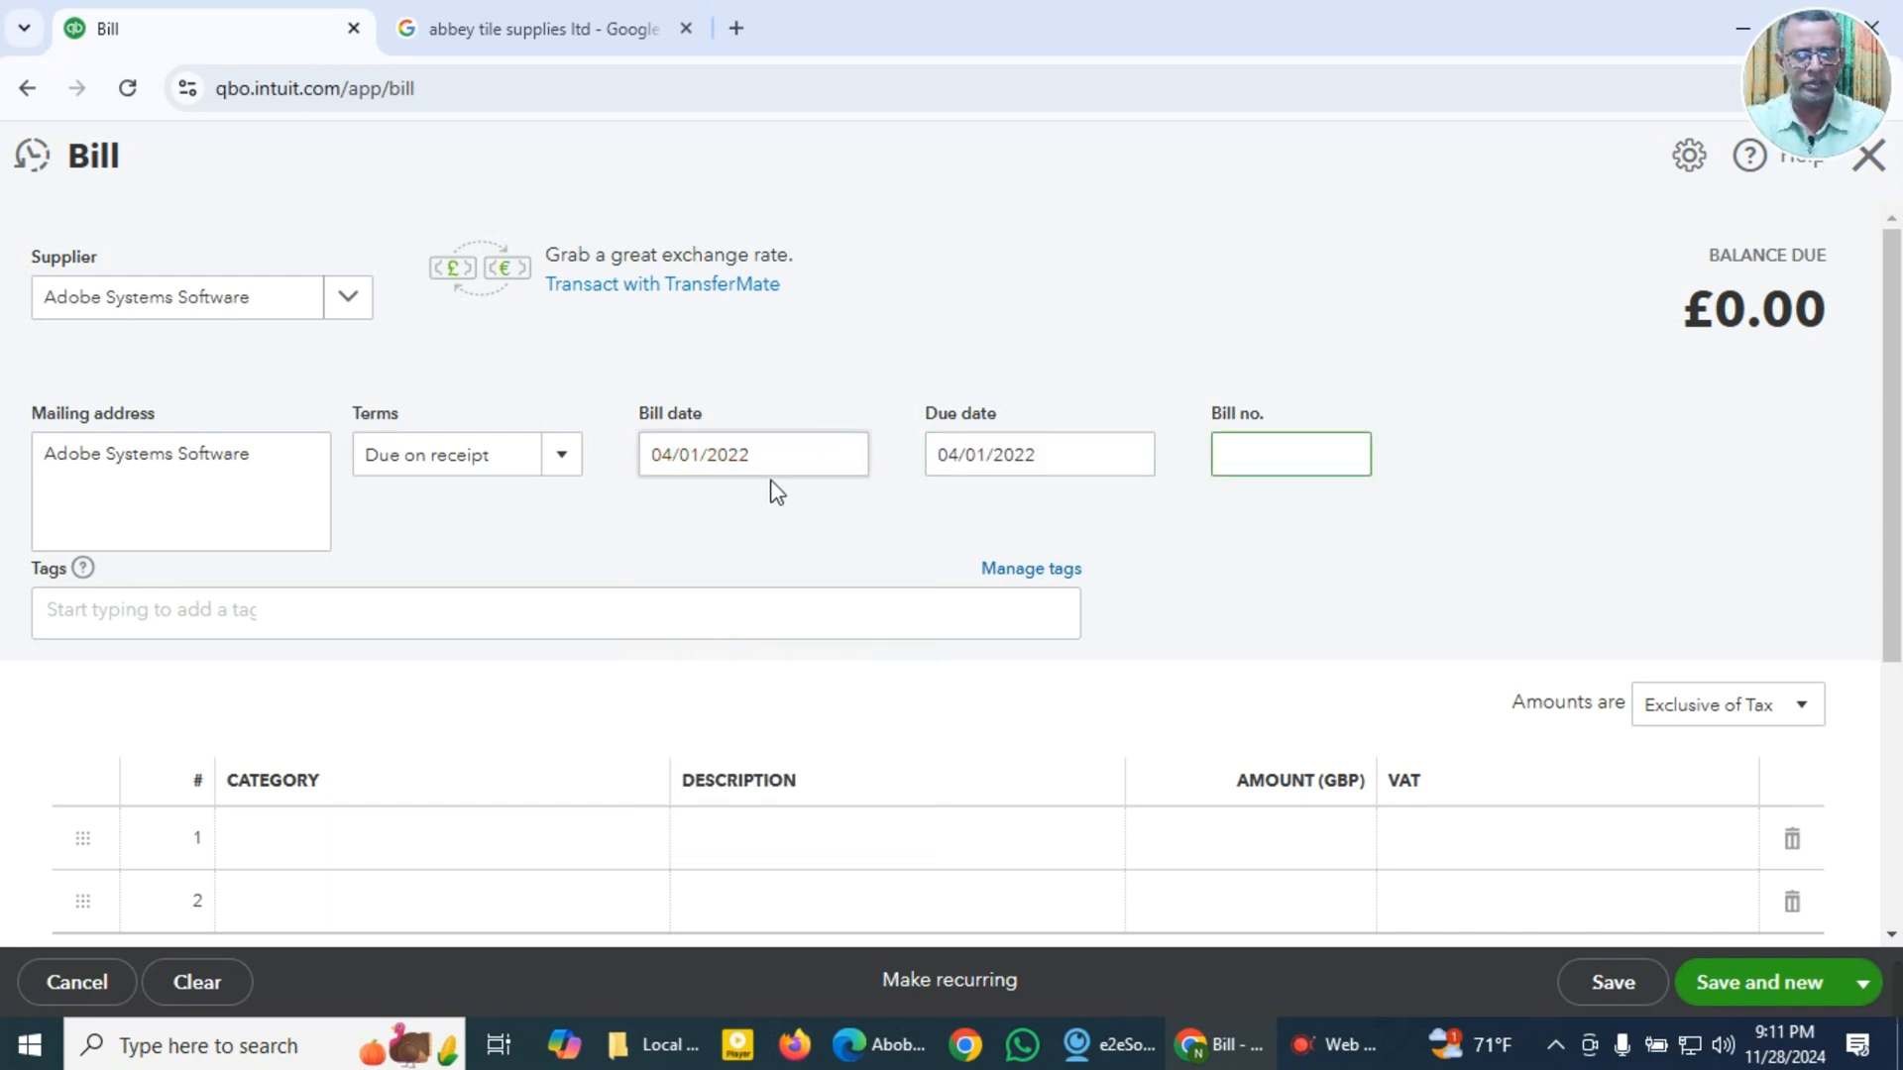
left_click(842, 458)
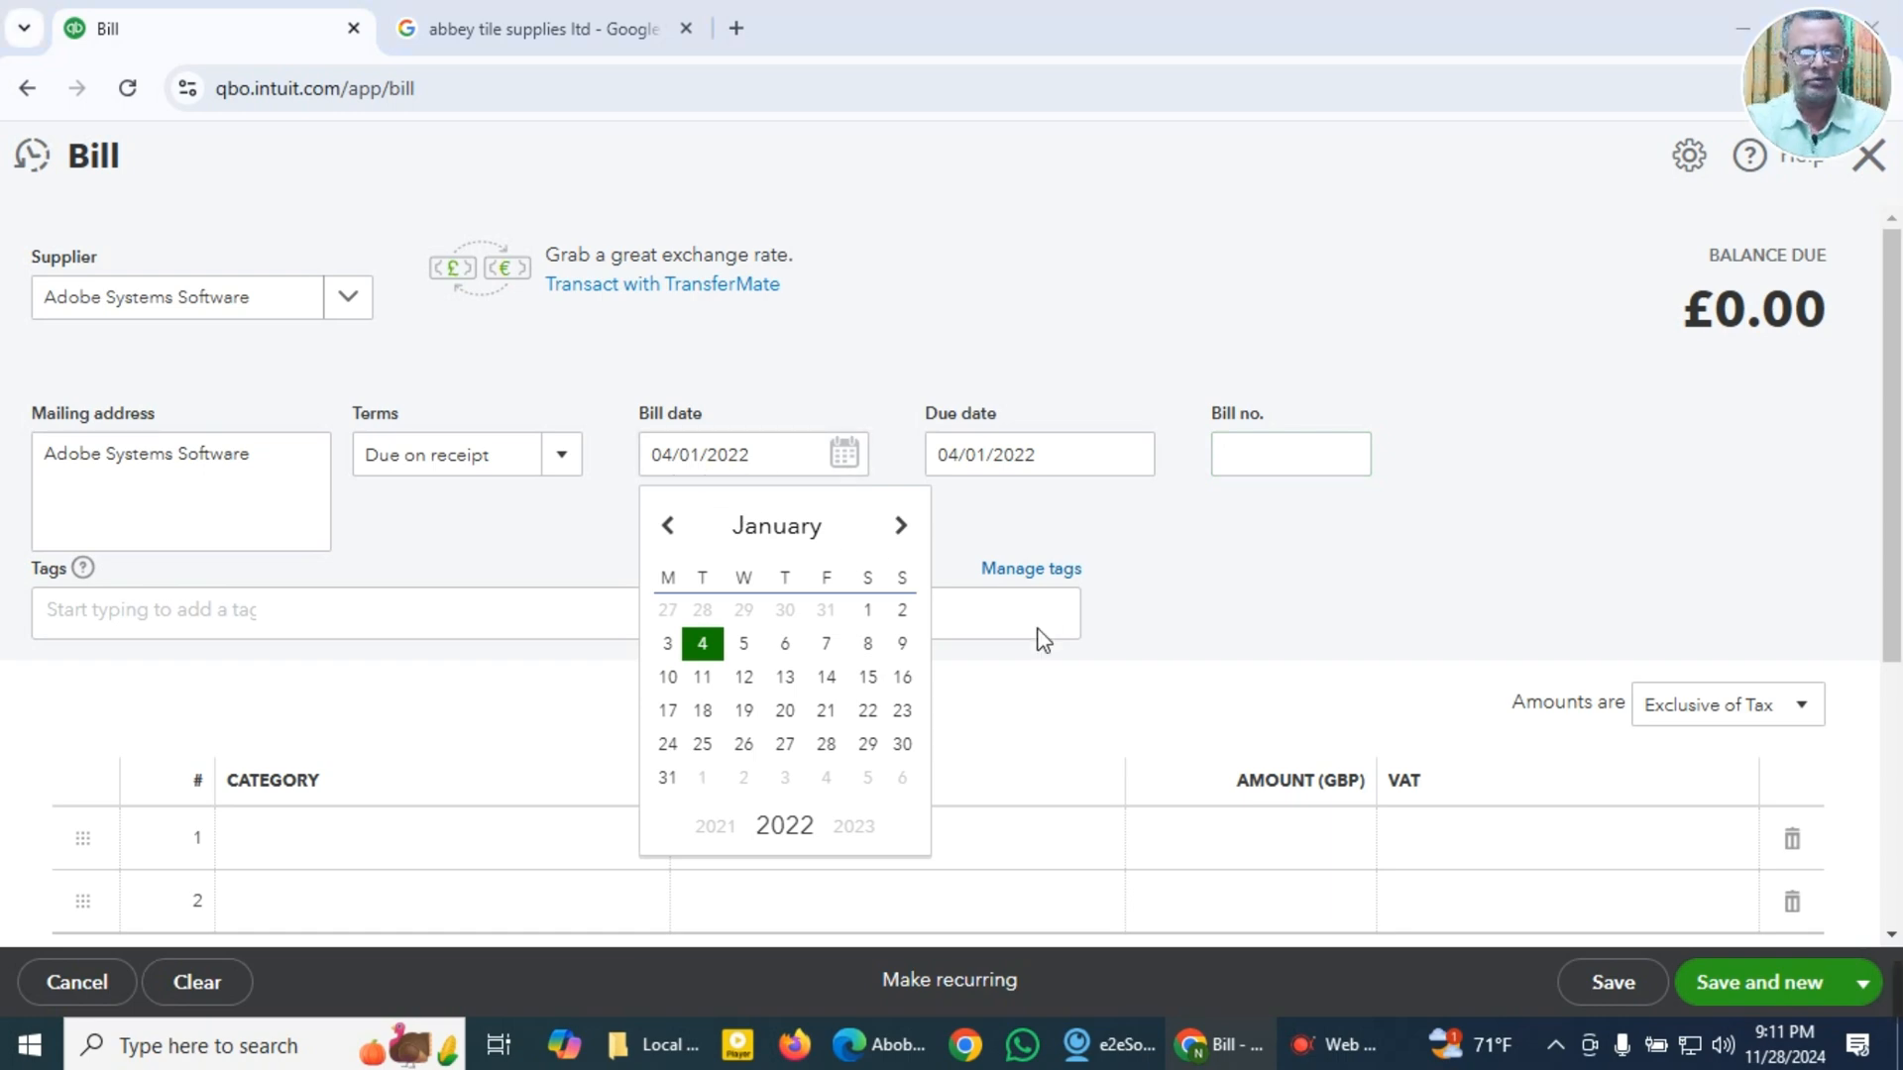
key("alt+Tab")
scroll(1348, 545, "up", 5)
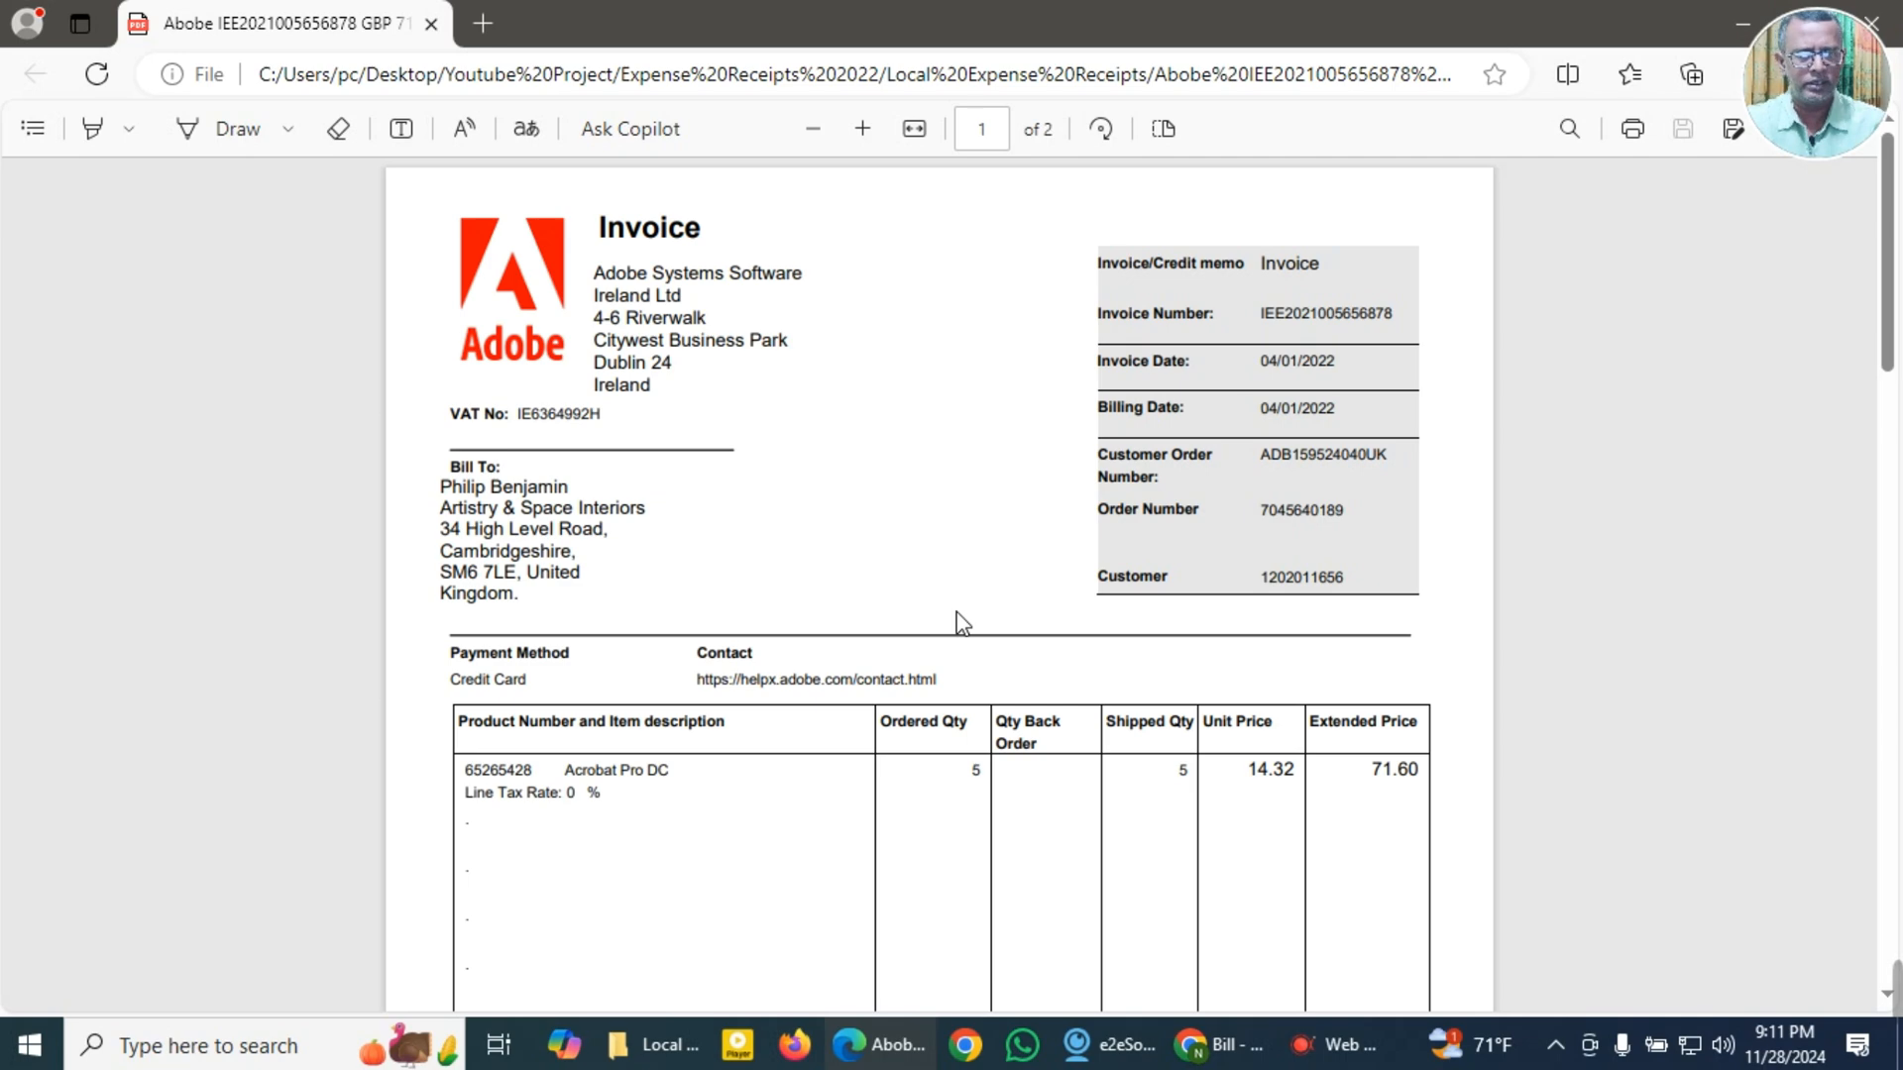
key("alt+Tab")
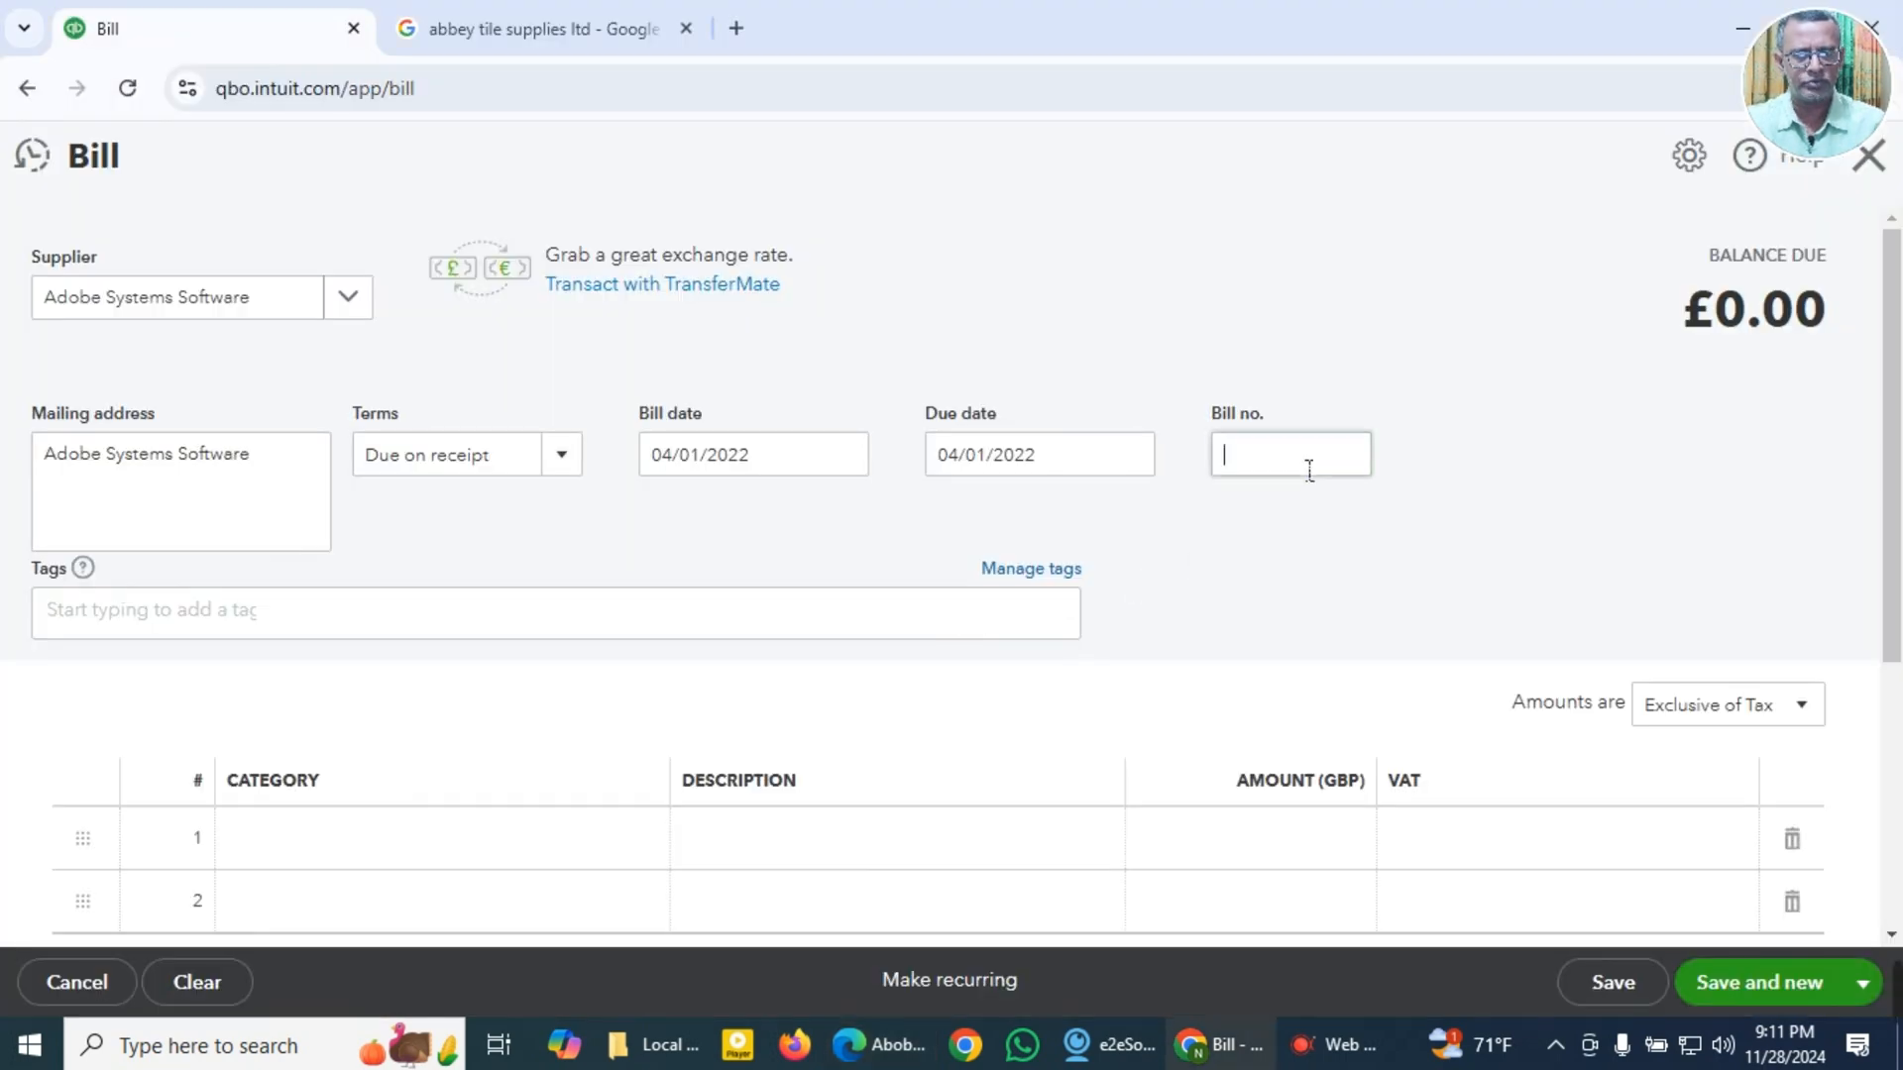
key("super+v")
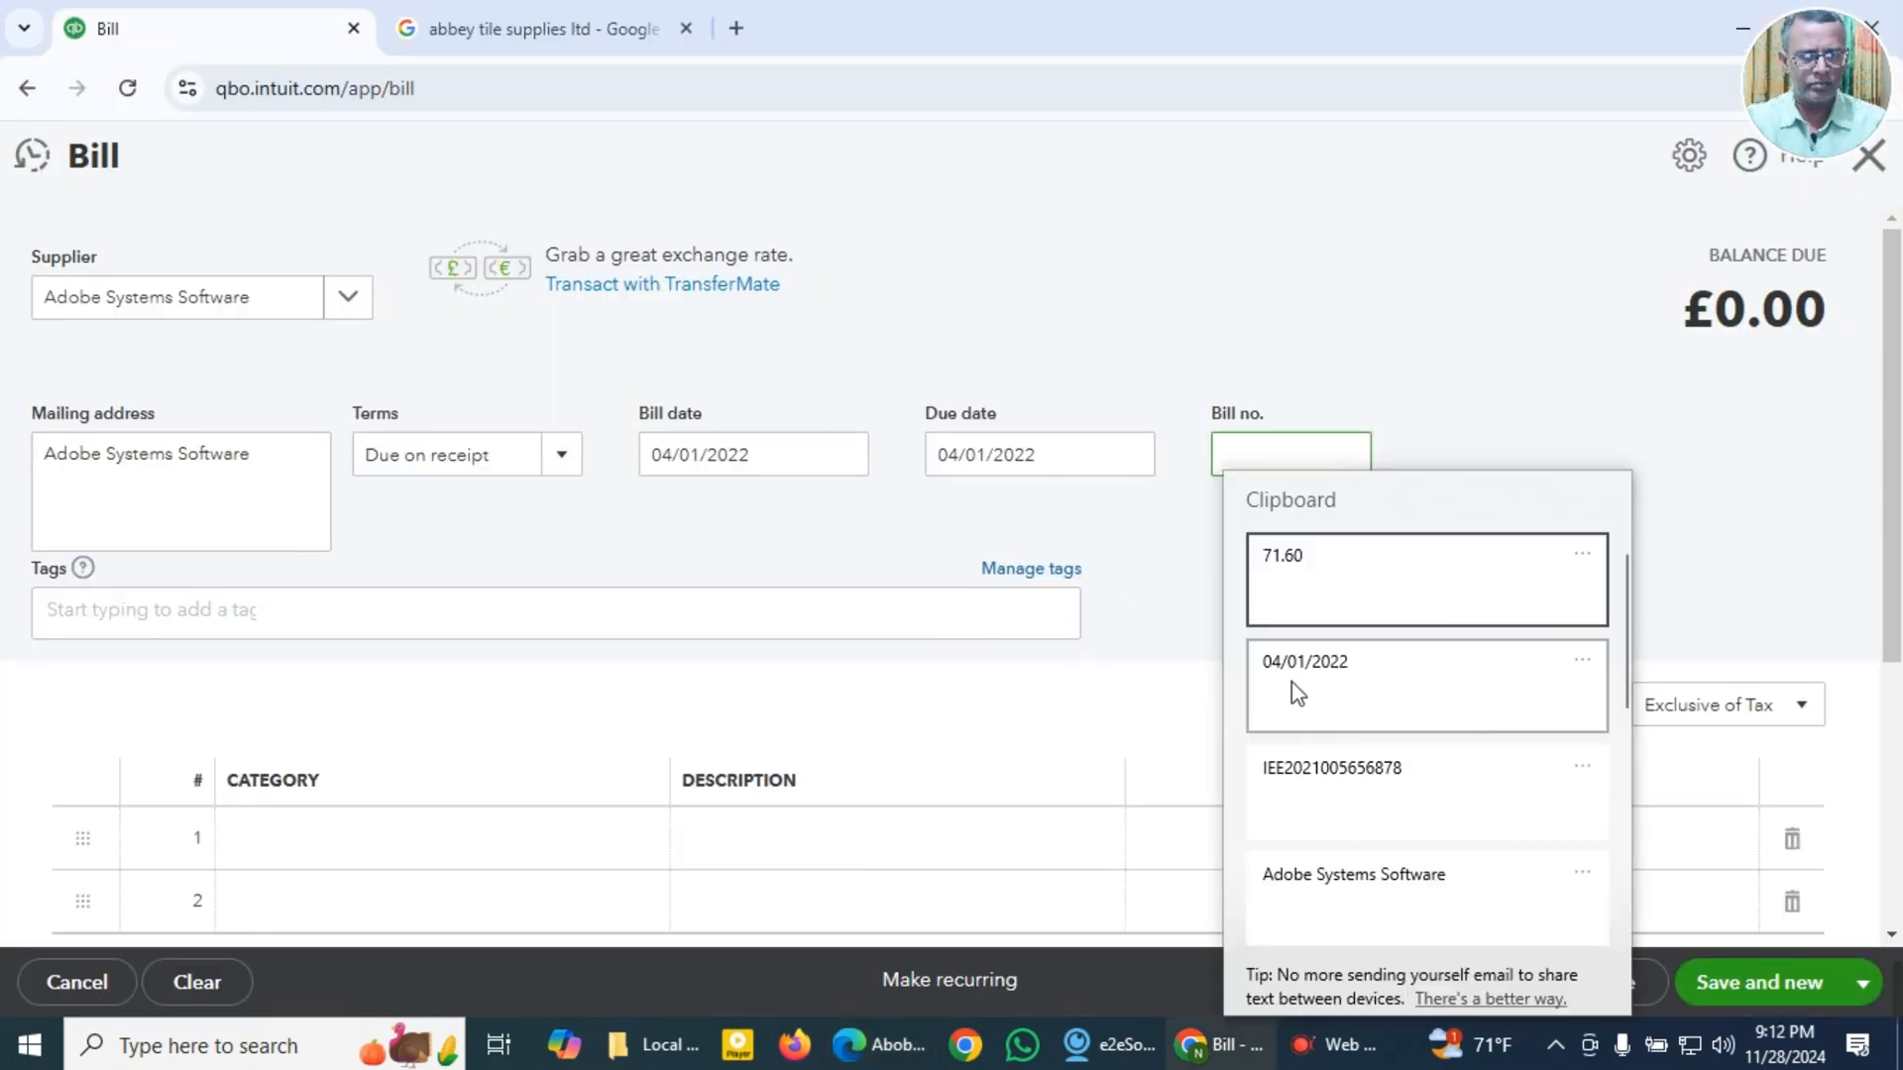
left_click(1330, 781)
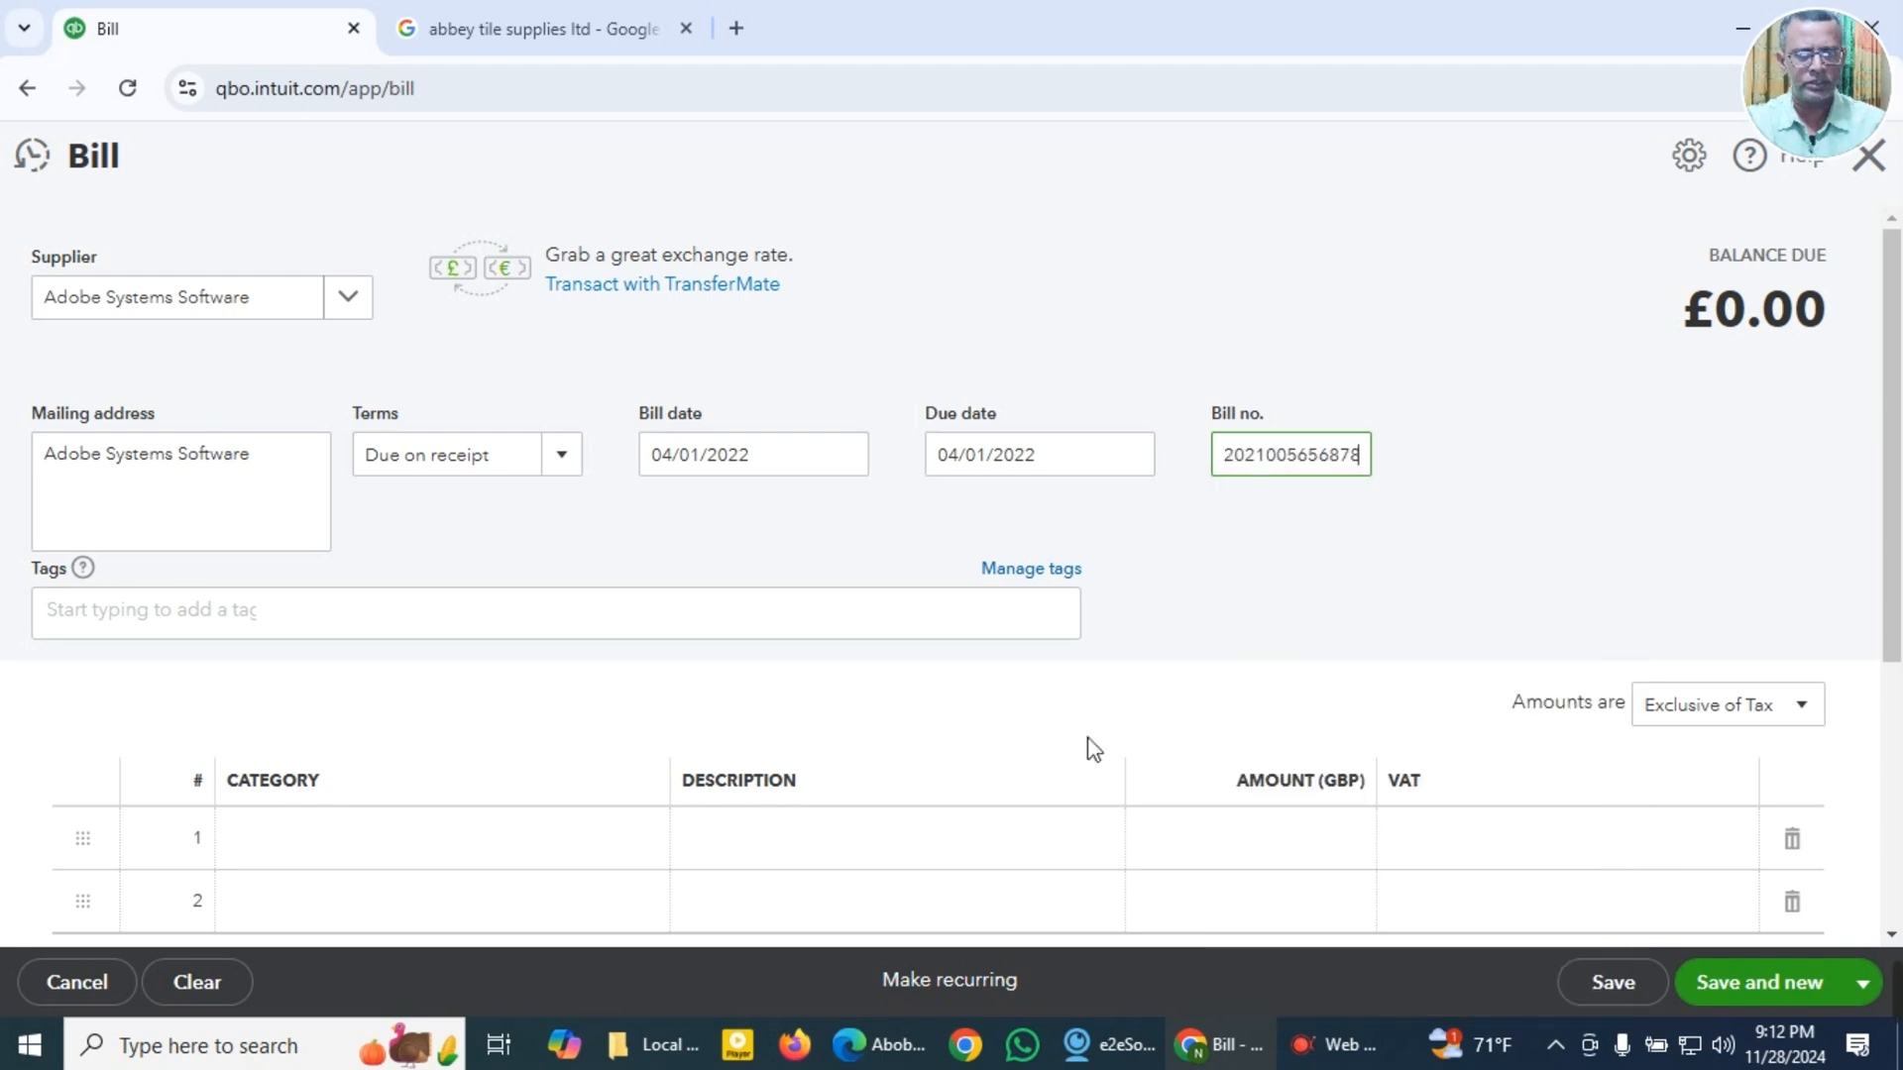
Step: Copy the item description Acrobat Pro DC from the Adobe invoice for the first bill line
left_click(573, 824)
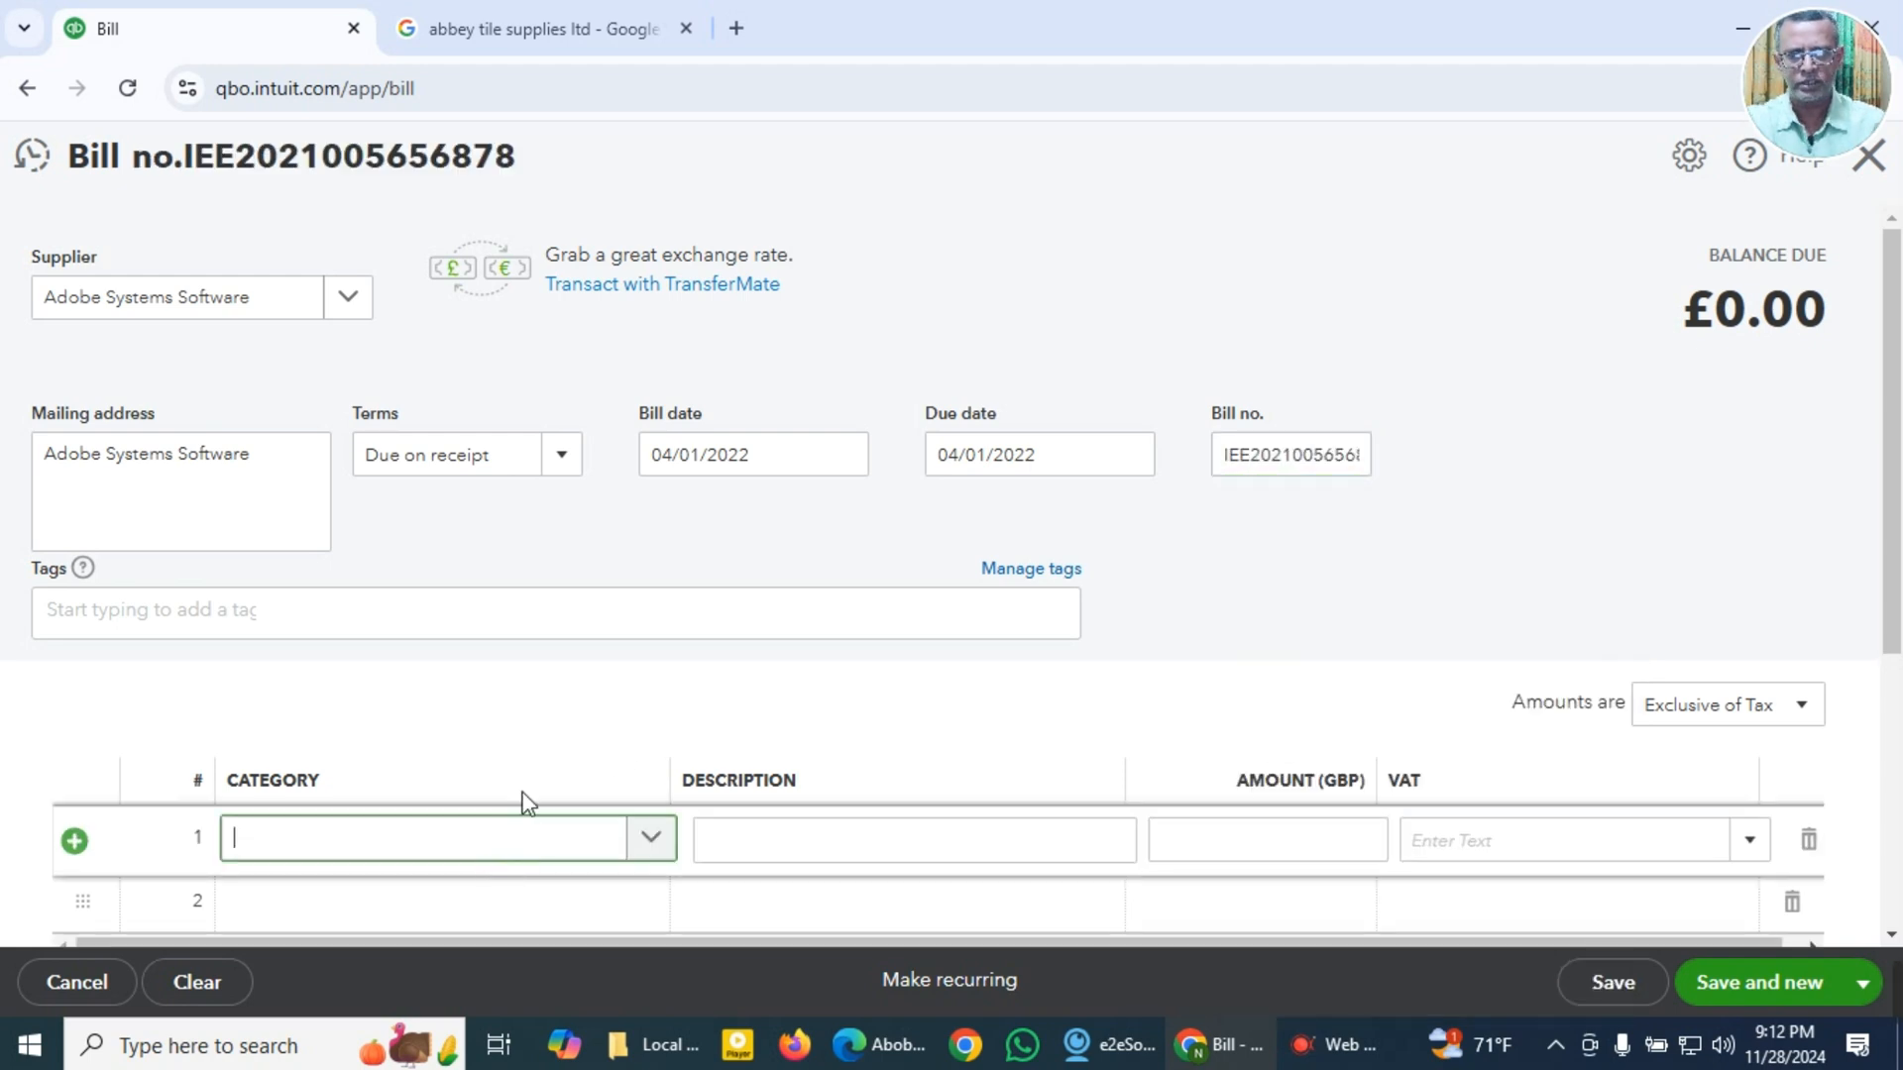
scroll(597, 727, "down", 3)
key("super+v")
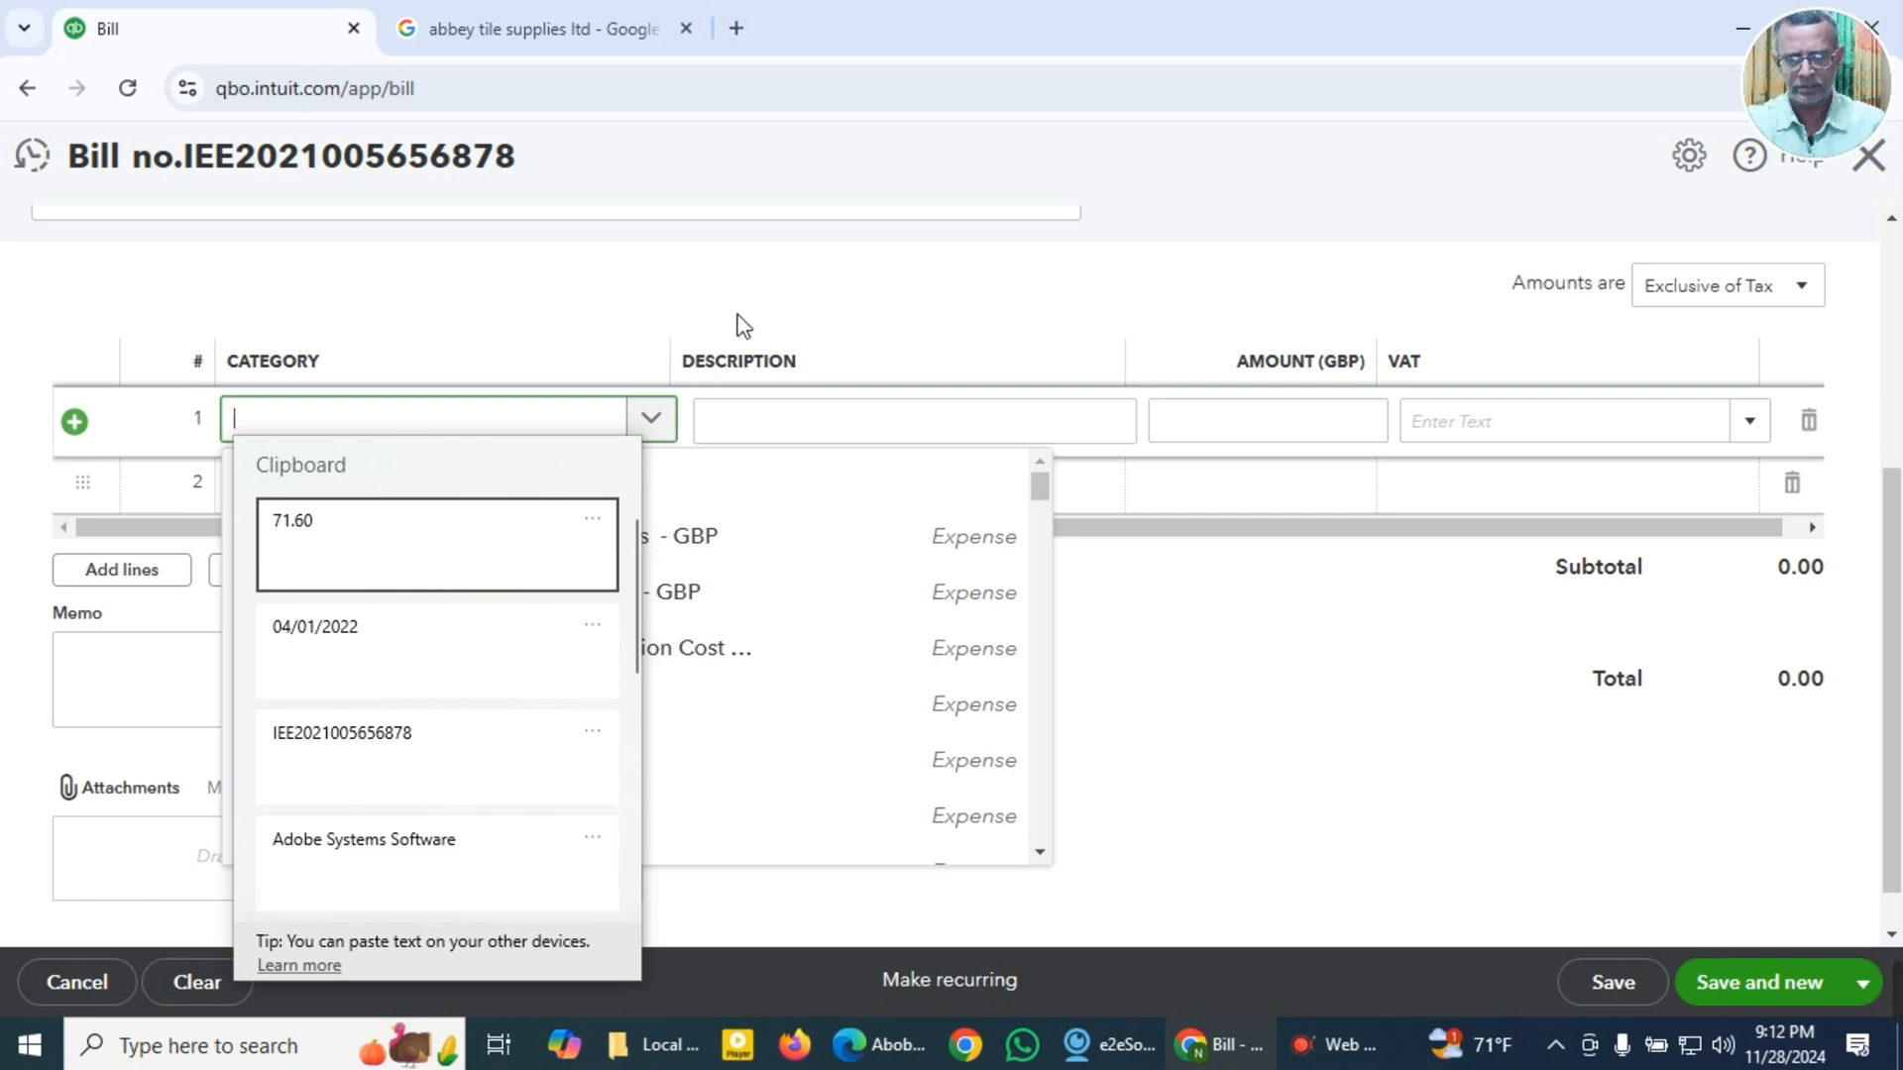
key("Escape")
key("alt+Tab")
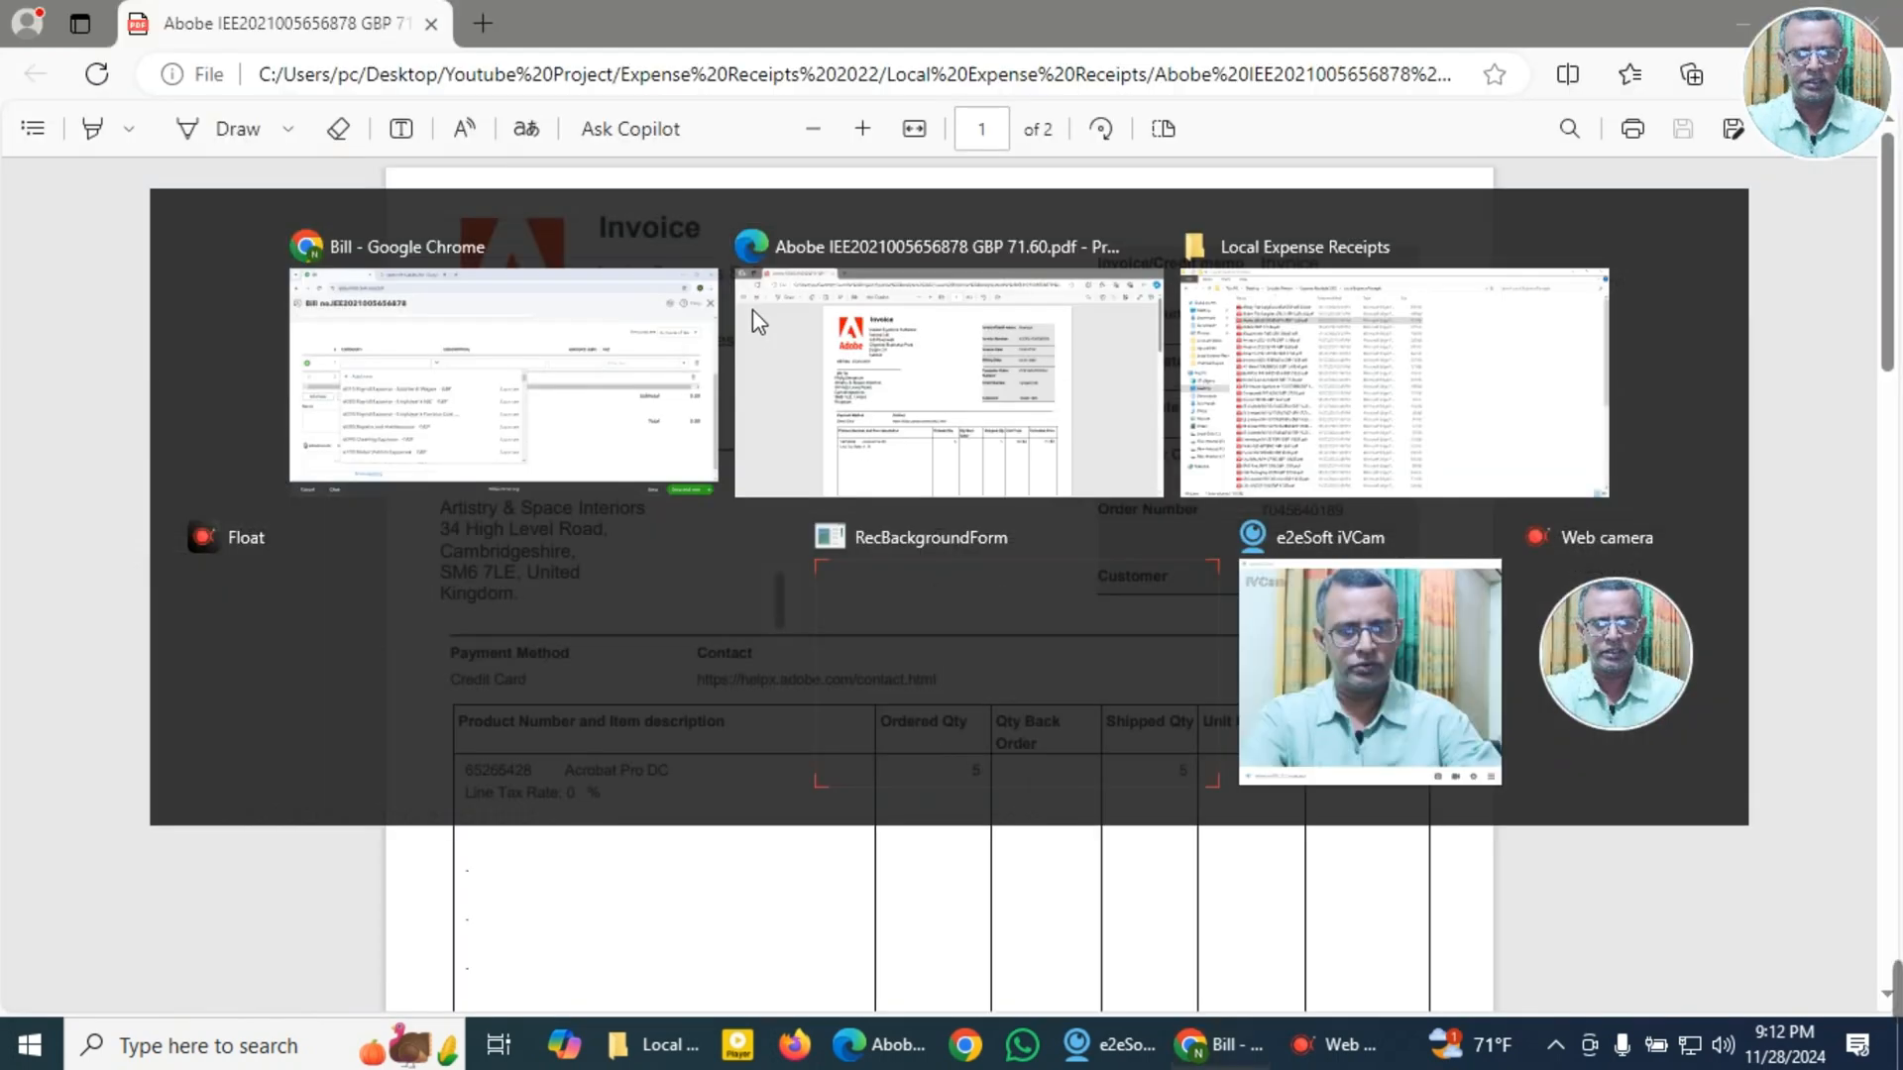
scroll(836, 531, "down", 3)
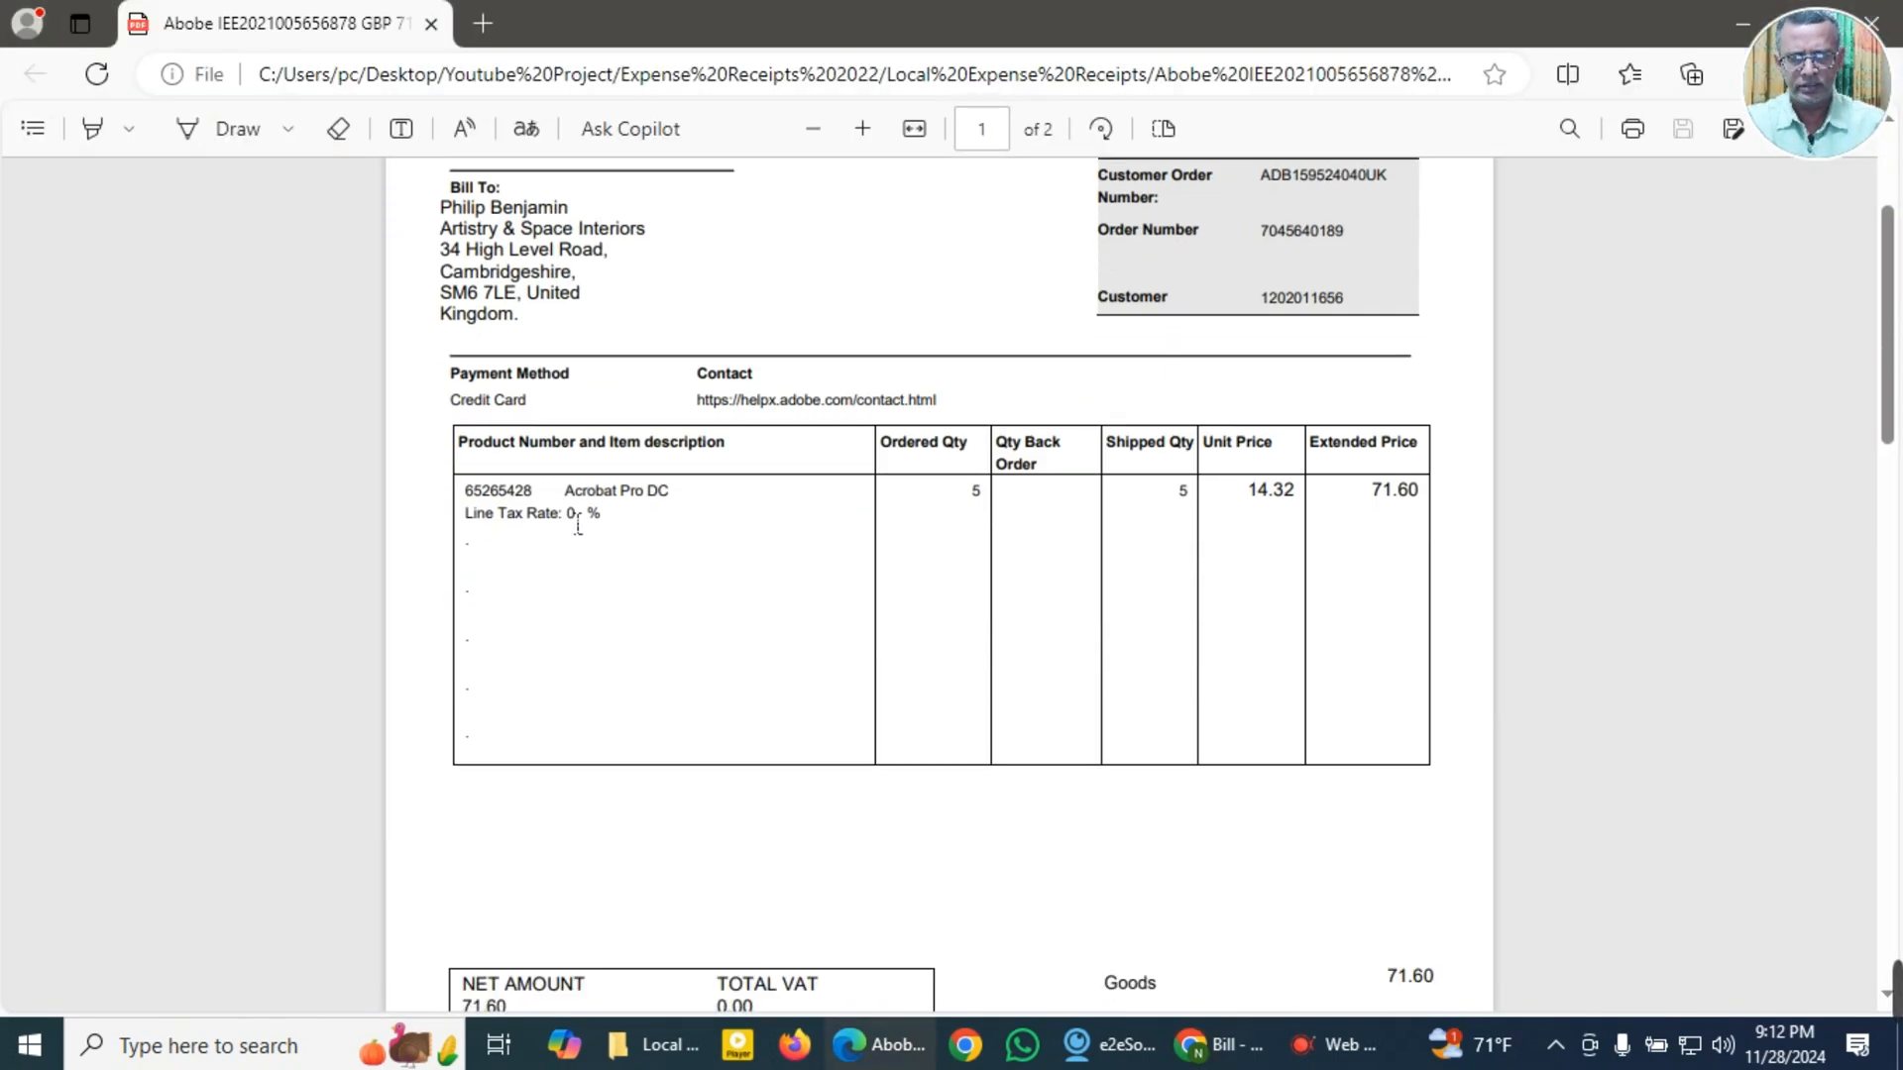
left_click_drag(565, 491, 675, 494)
key("ctrl+c")
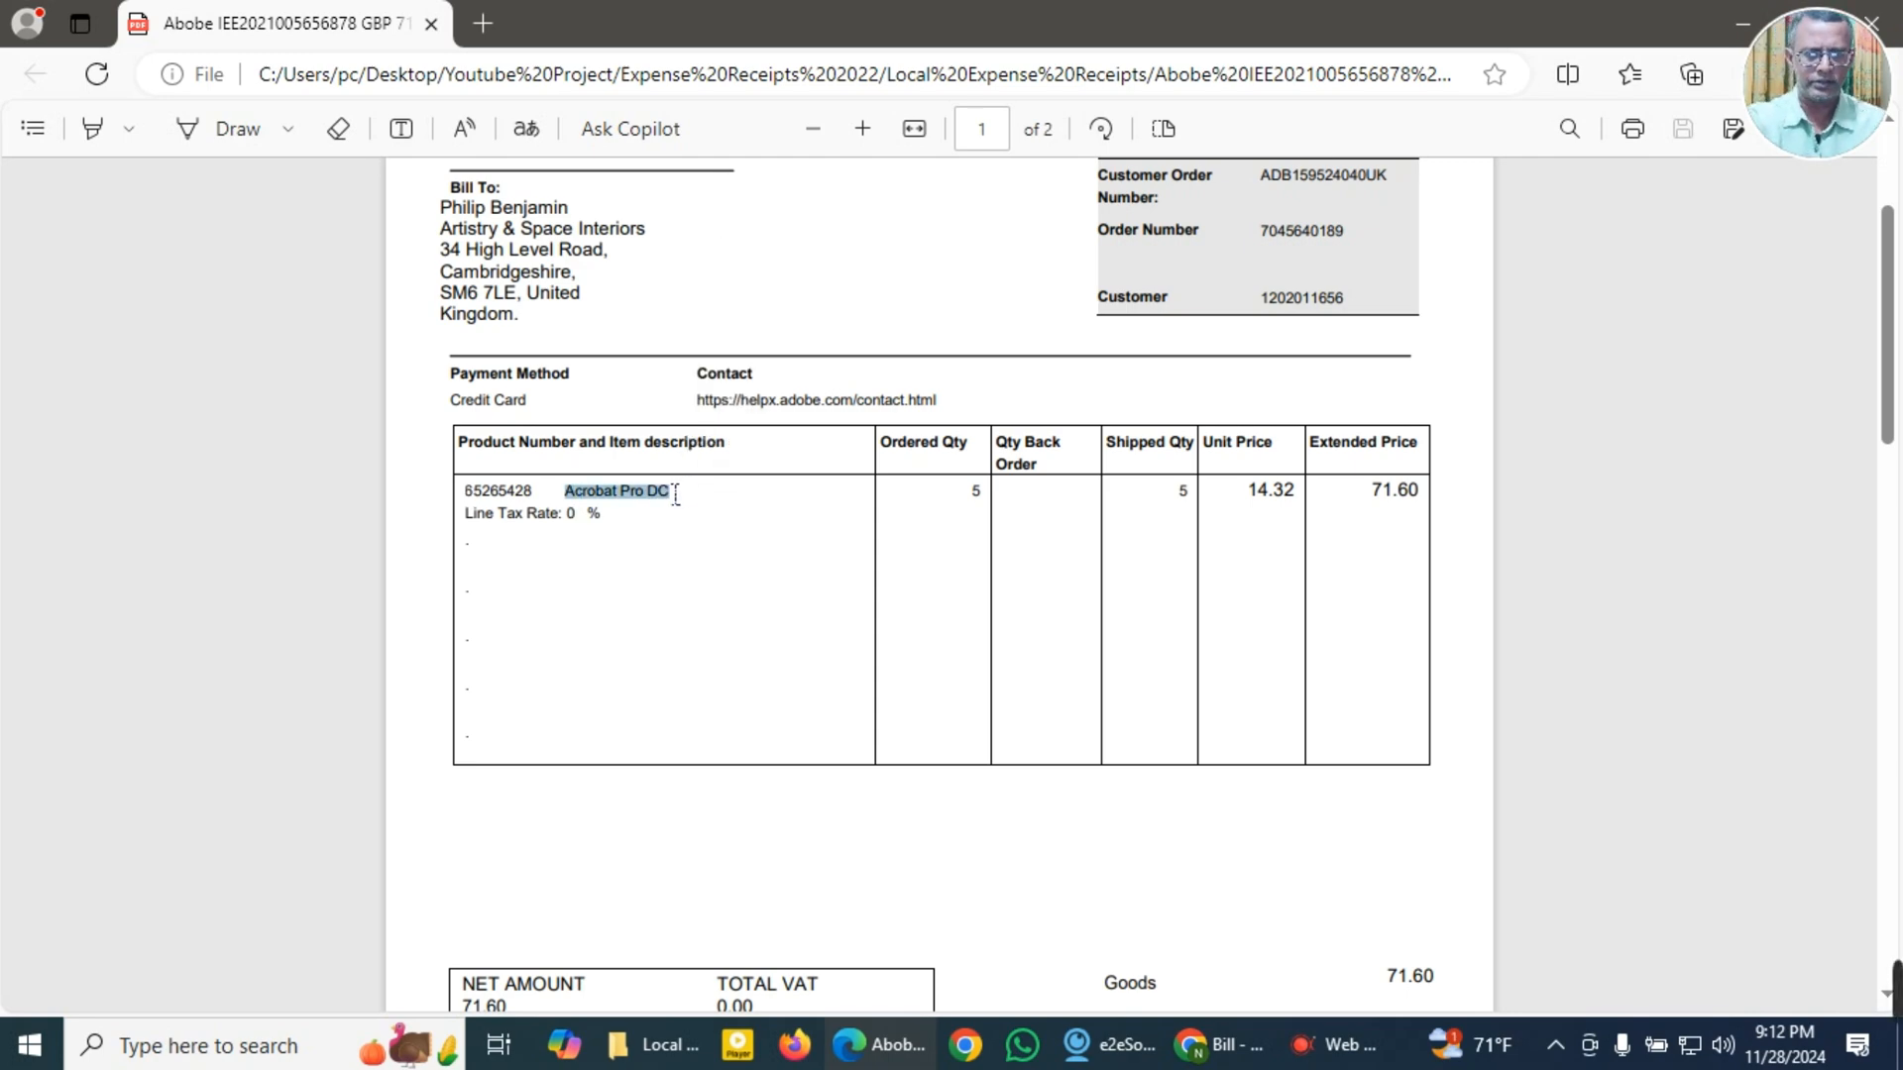
Step: Enter Acrobat Pro DC as the description of the first bill line, leaving its category empty
key("alt+Tab")
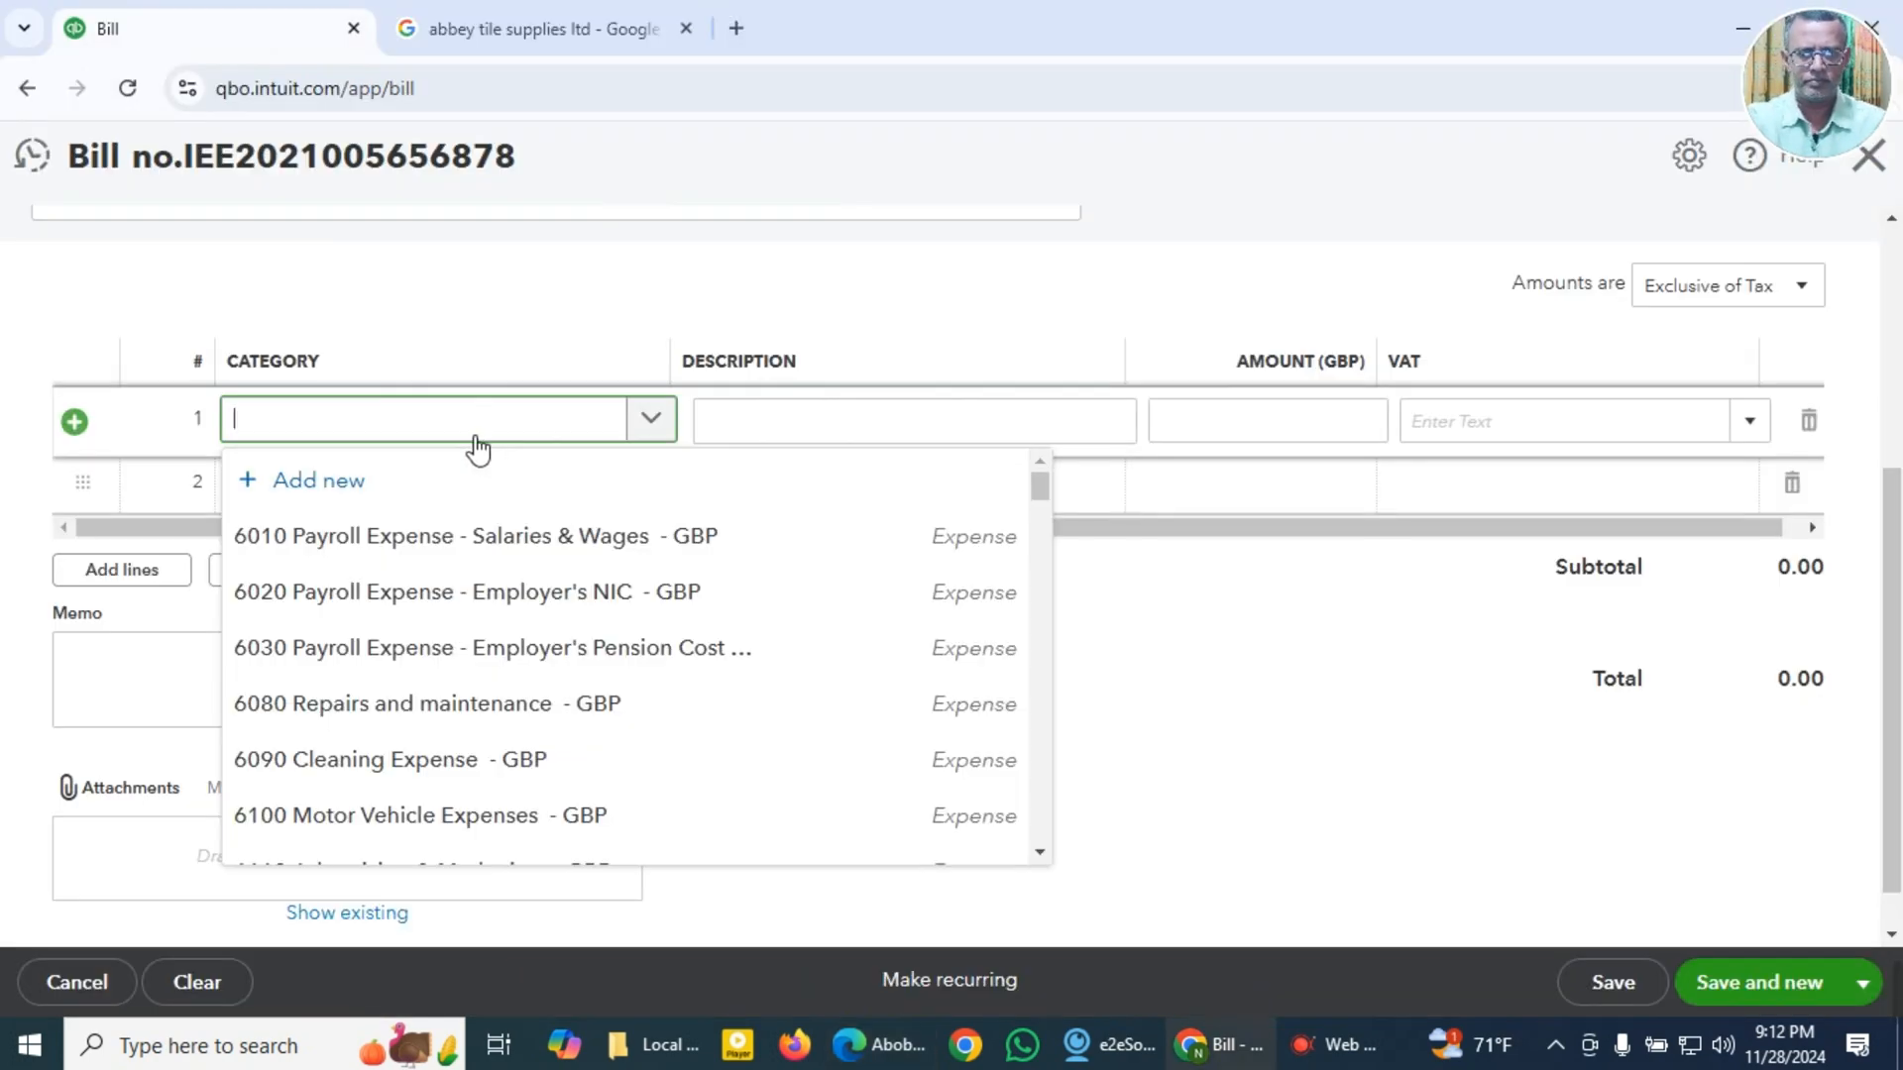
key("ctrl+v")
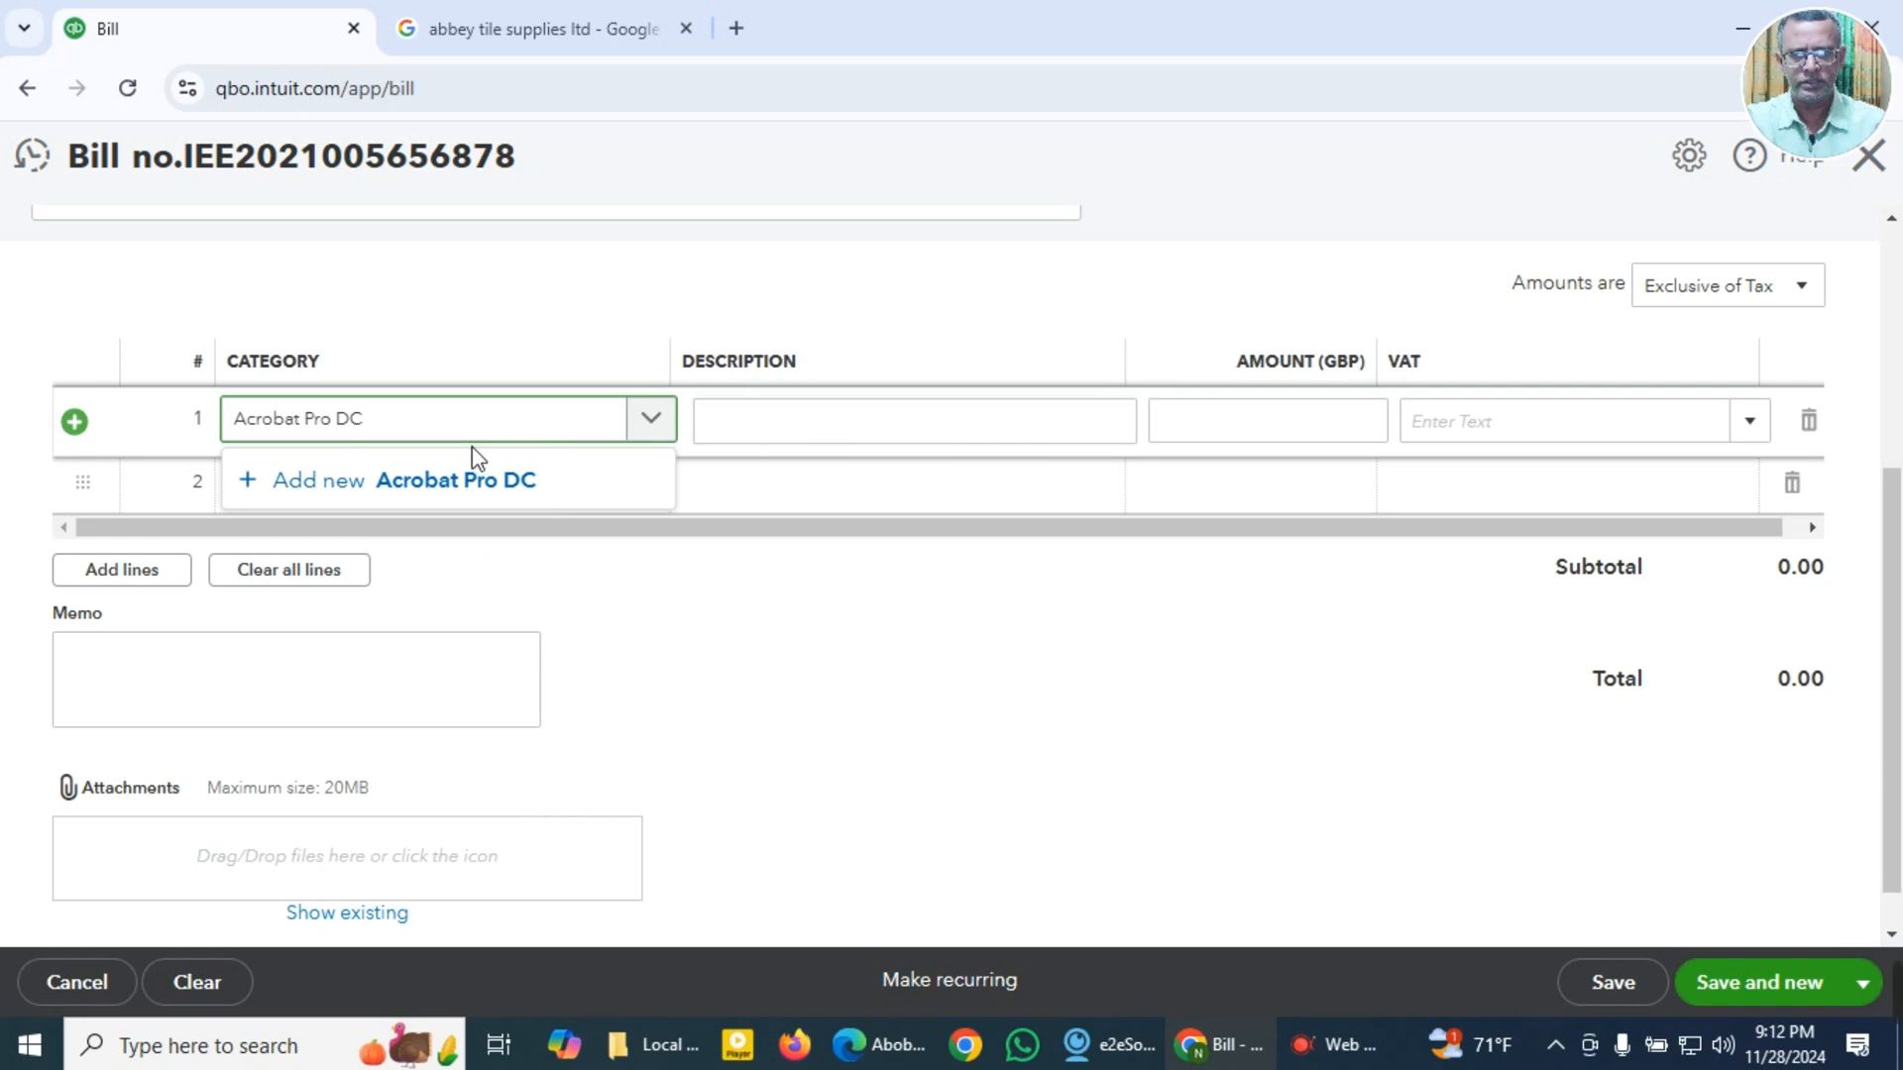
left_click_drag(403, 429, 213, 436)
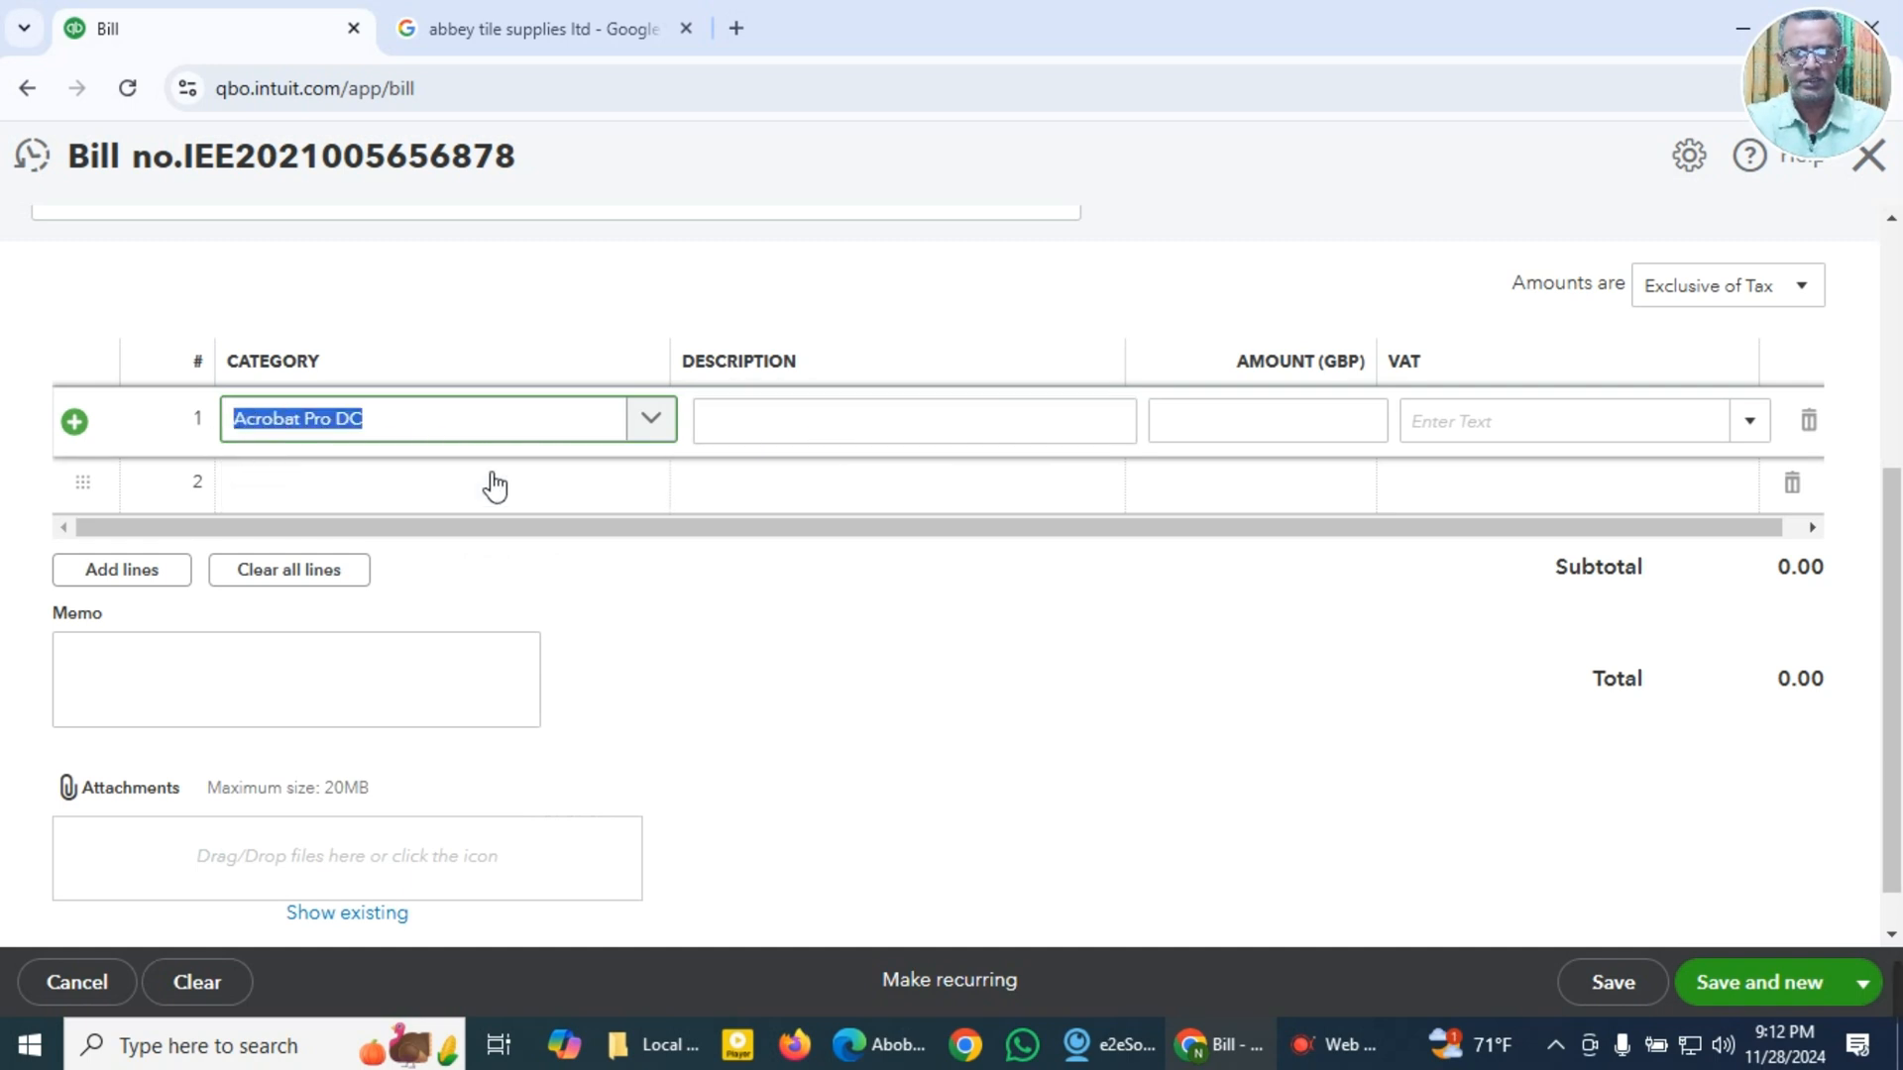
key("ctrl+x")
left_click(850, 422)
key("ctrl+v")
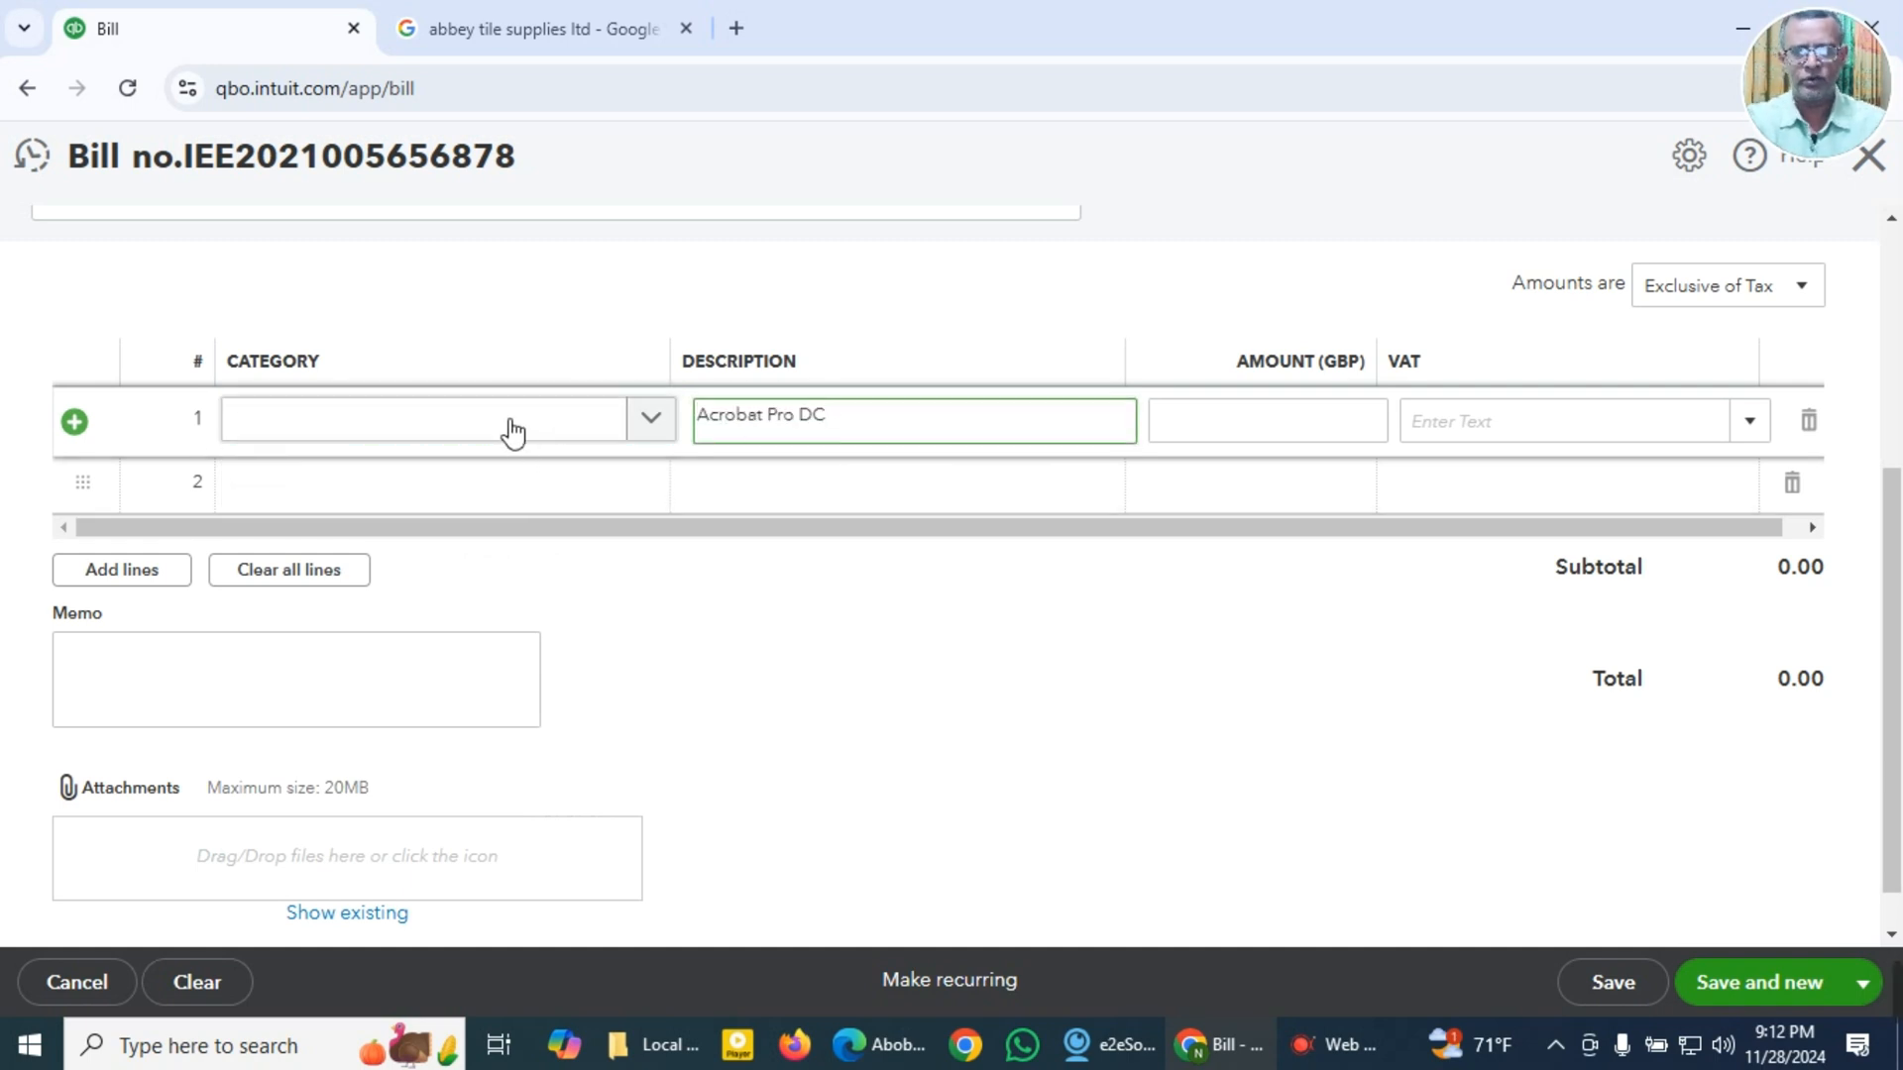
Step: Set the category of the Acrobat Pro DC bill line to 6160 Software & IT Consumables
left_click(511, 428)
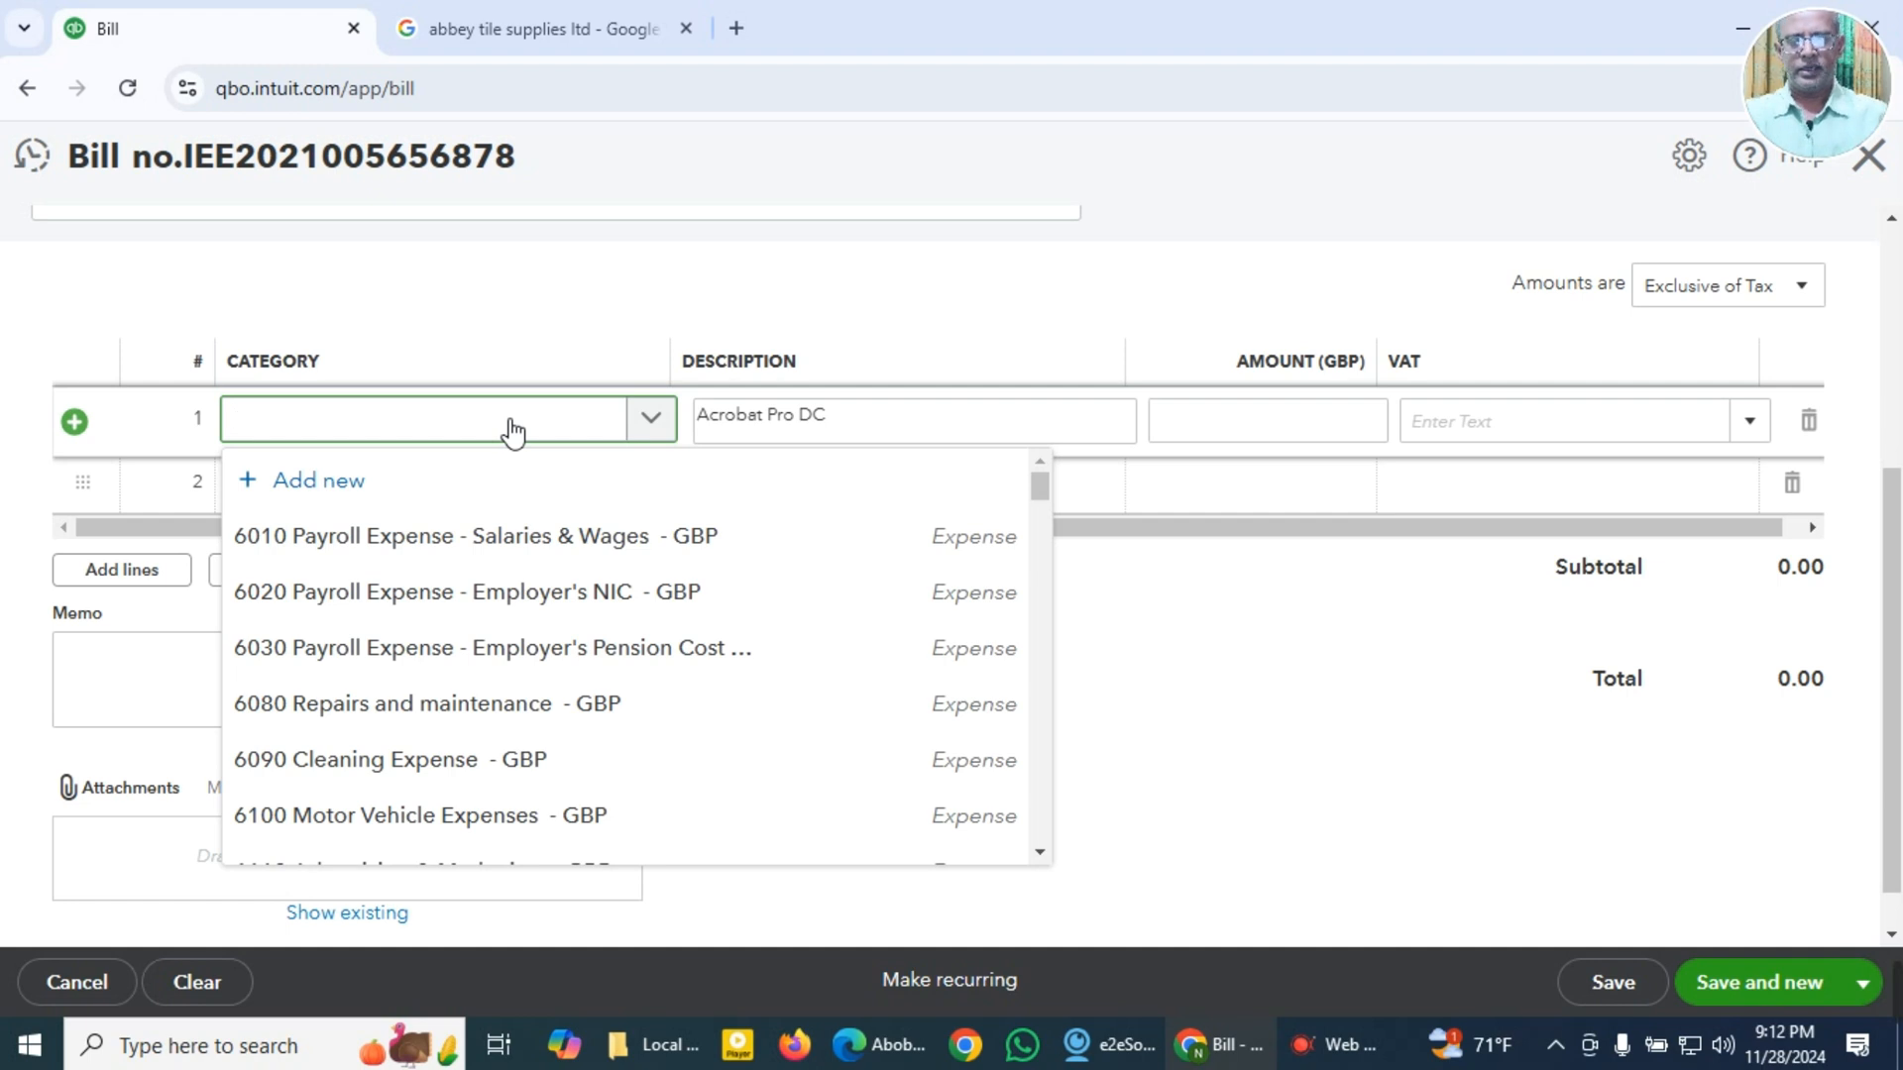
type("soft")
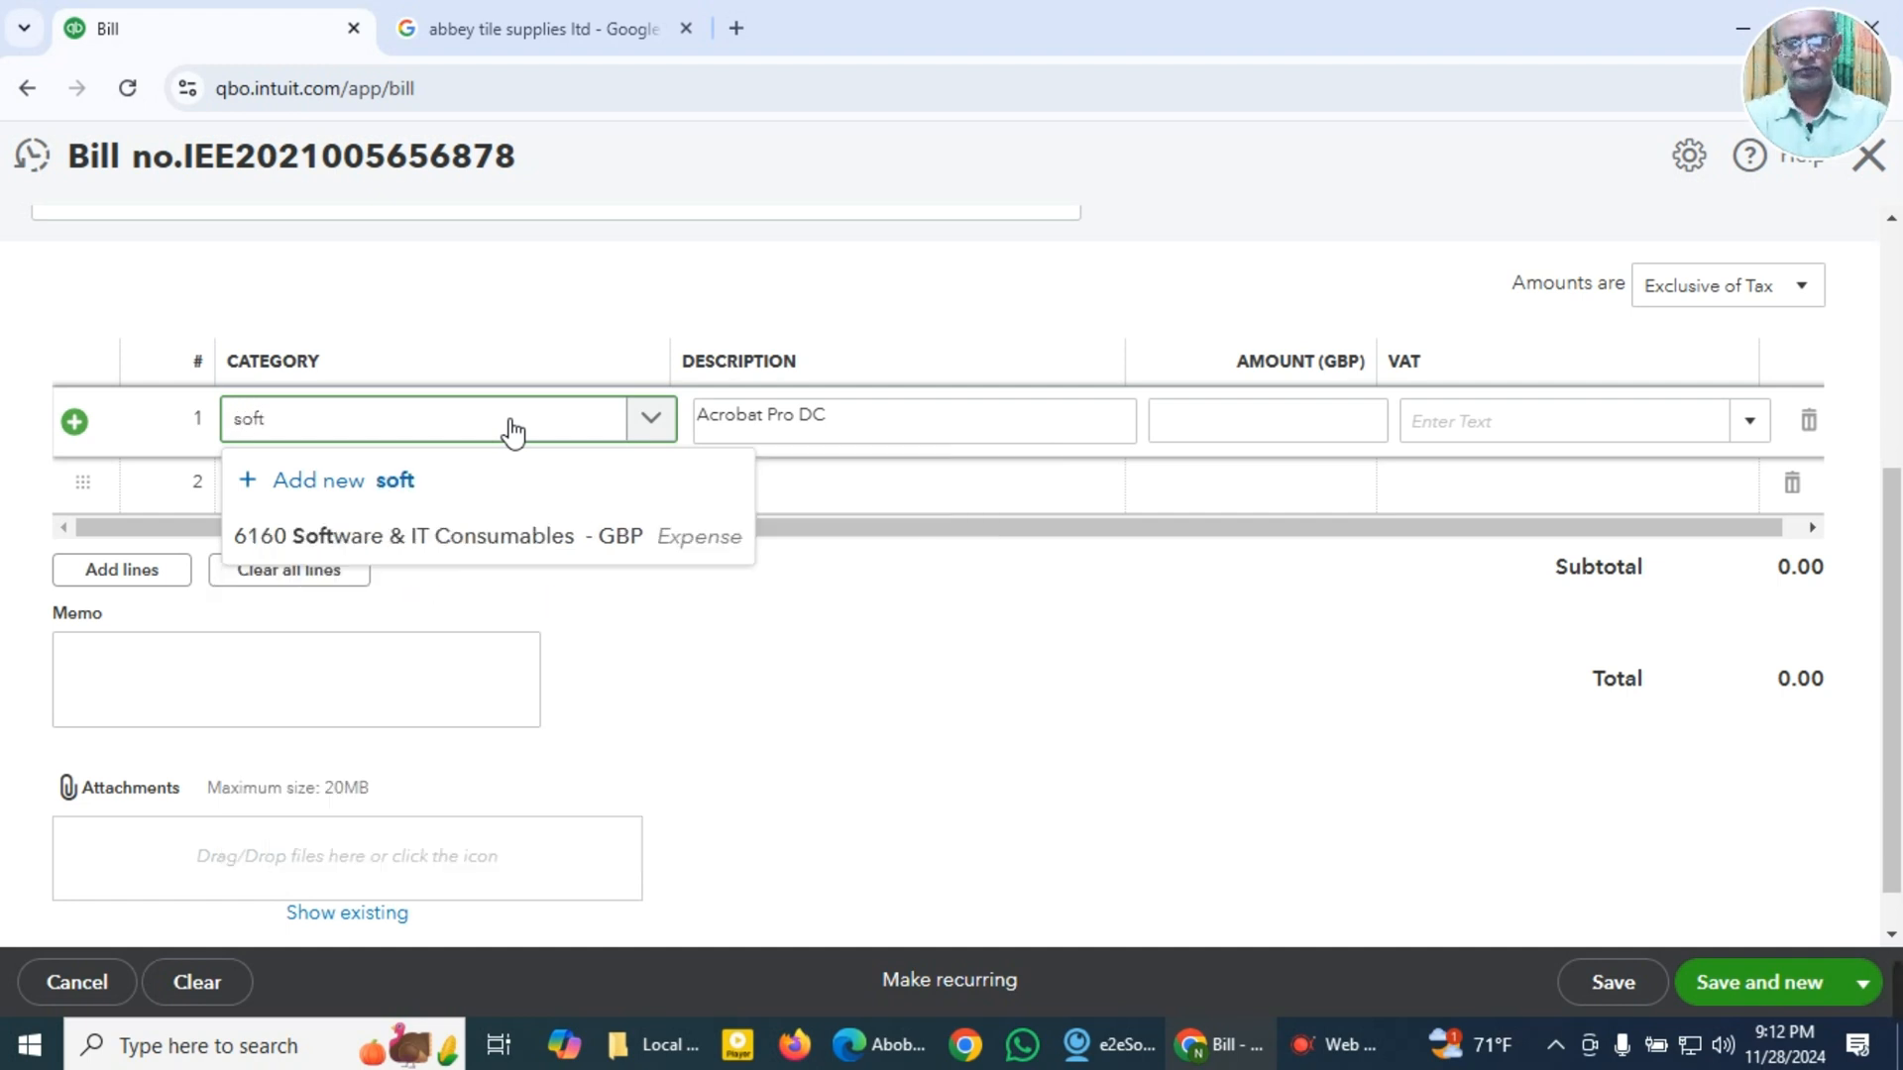
left_click(496, 552)
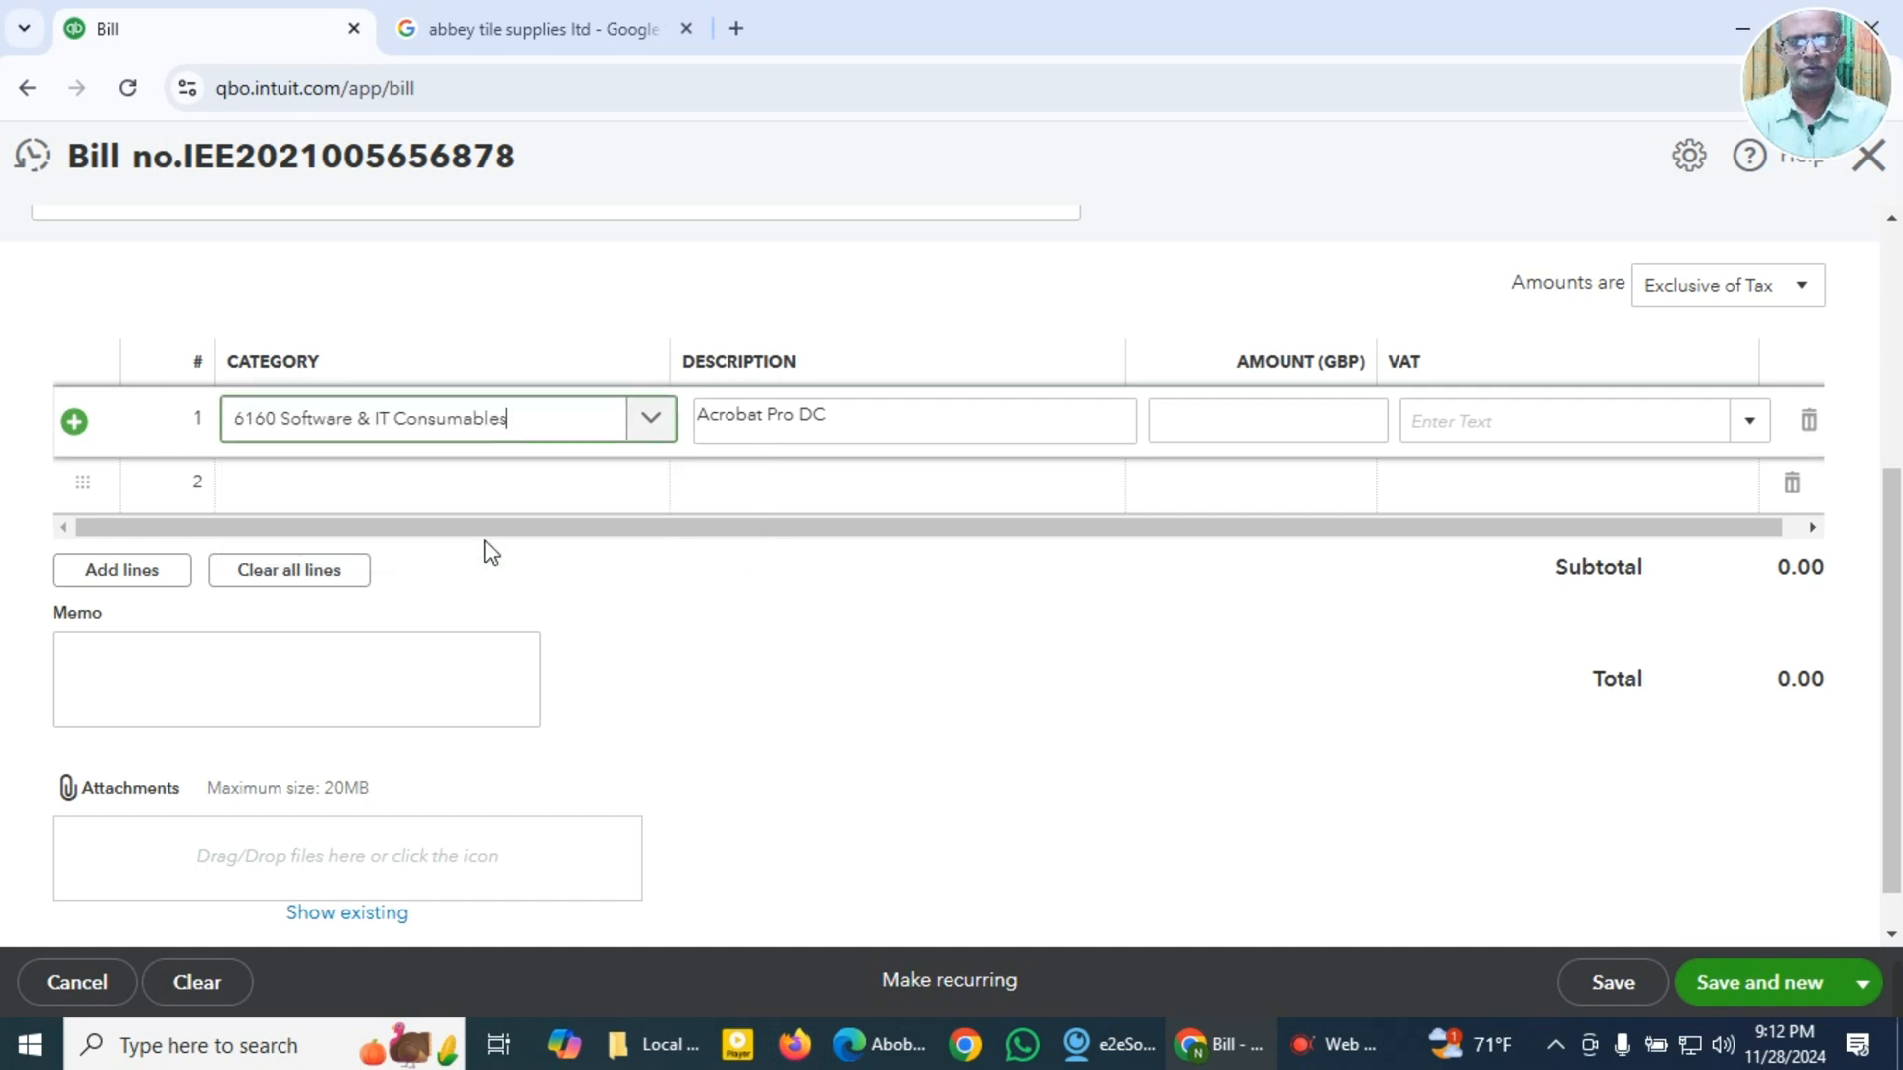
Step: Enter Acrobat Pro DC as the bill's memo and 71.60 as the GBP amount of the first line
left_click(384, 715)
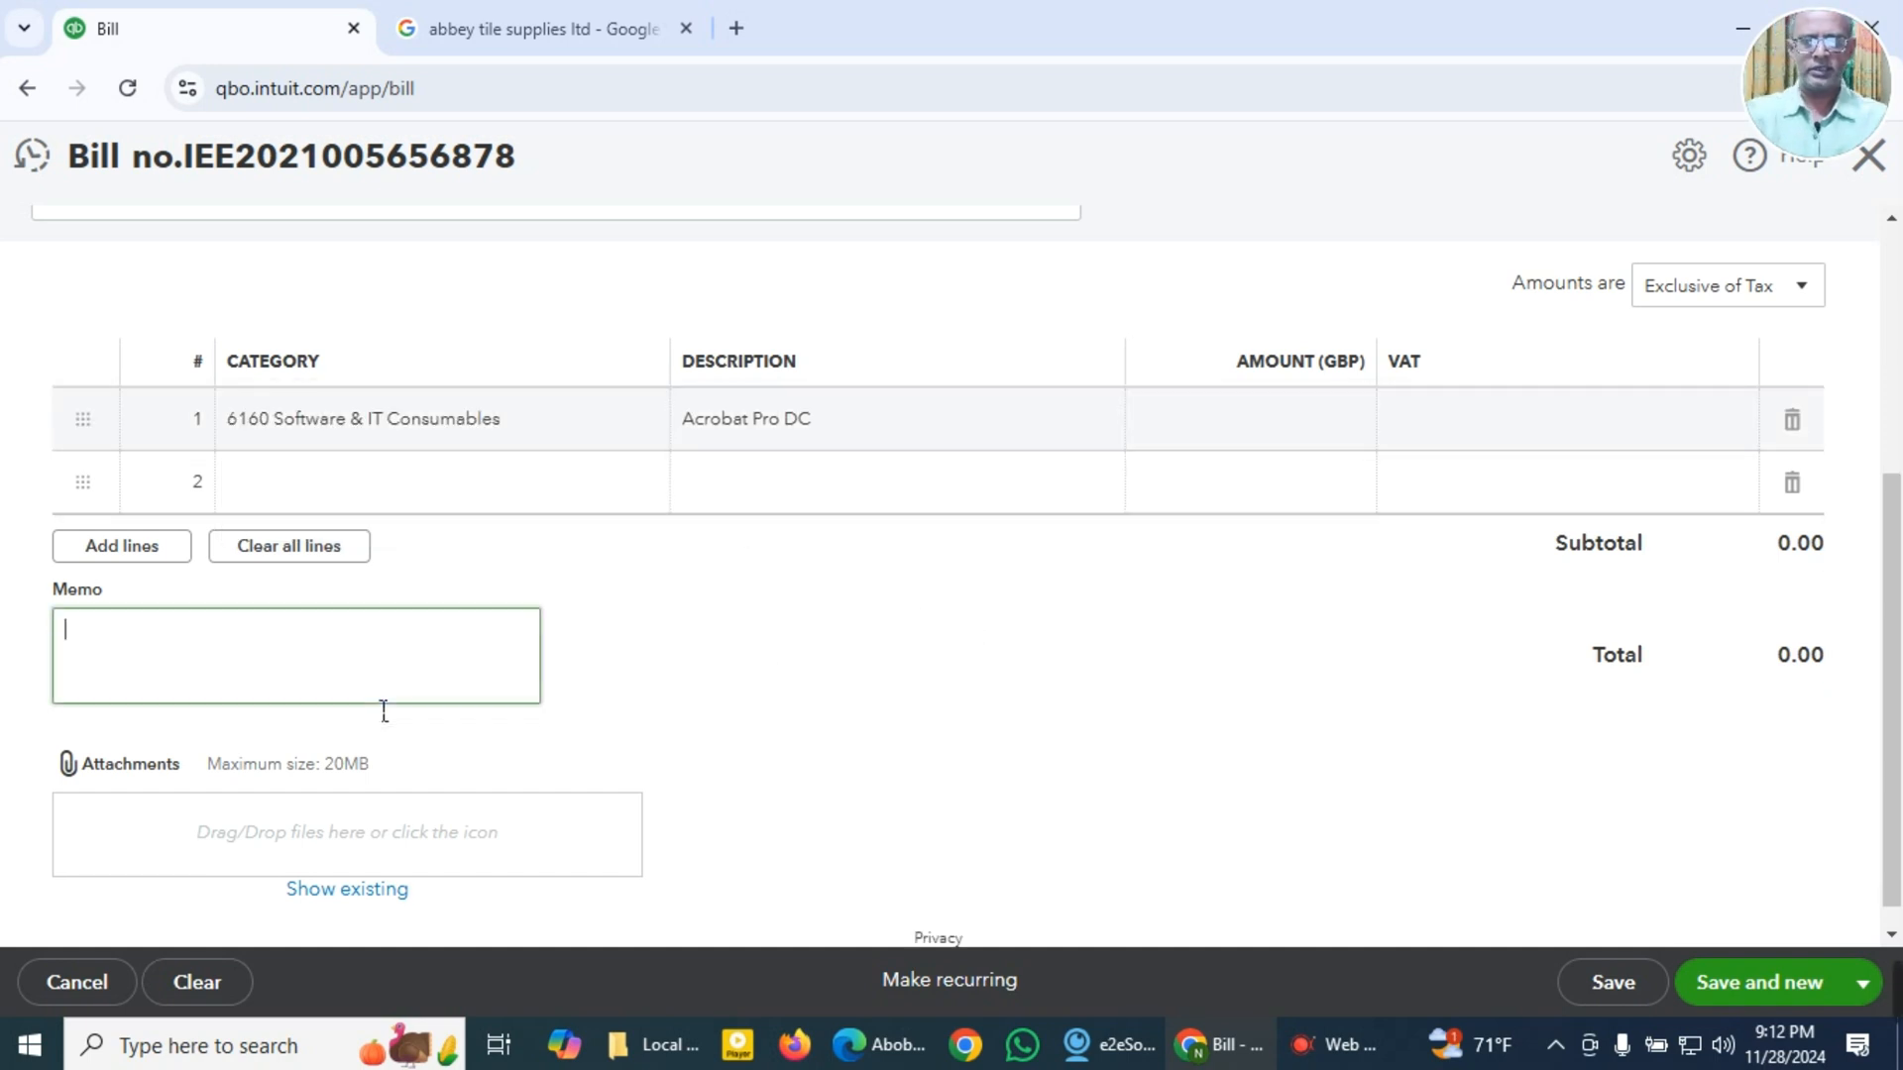
key("super+v")
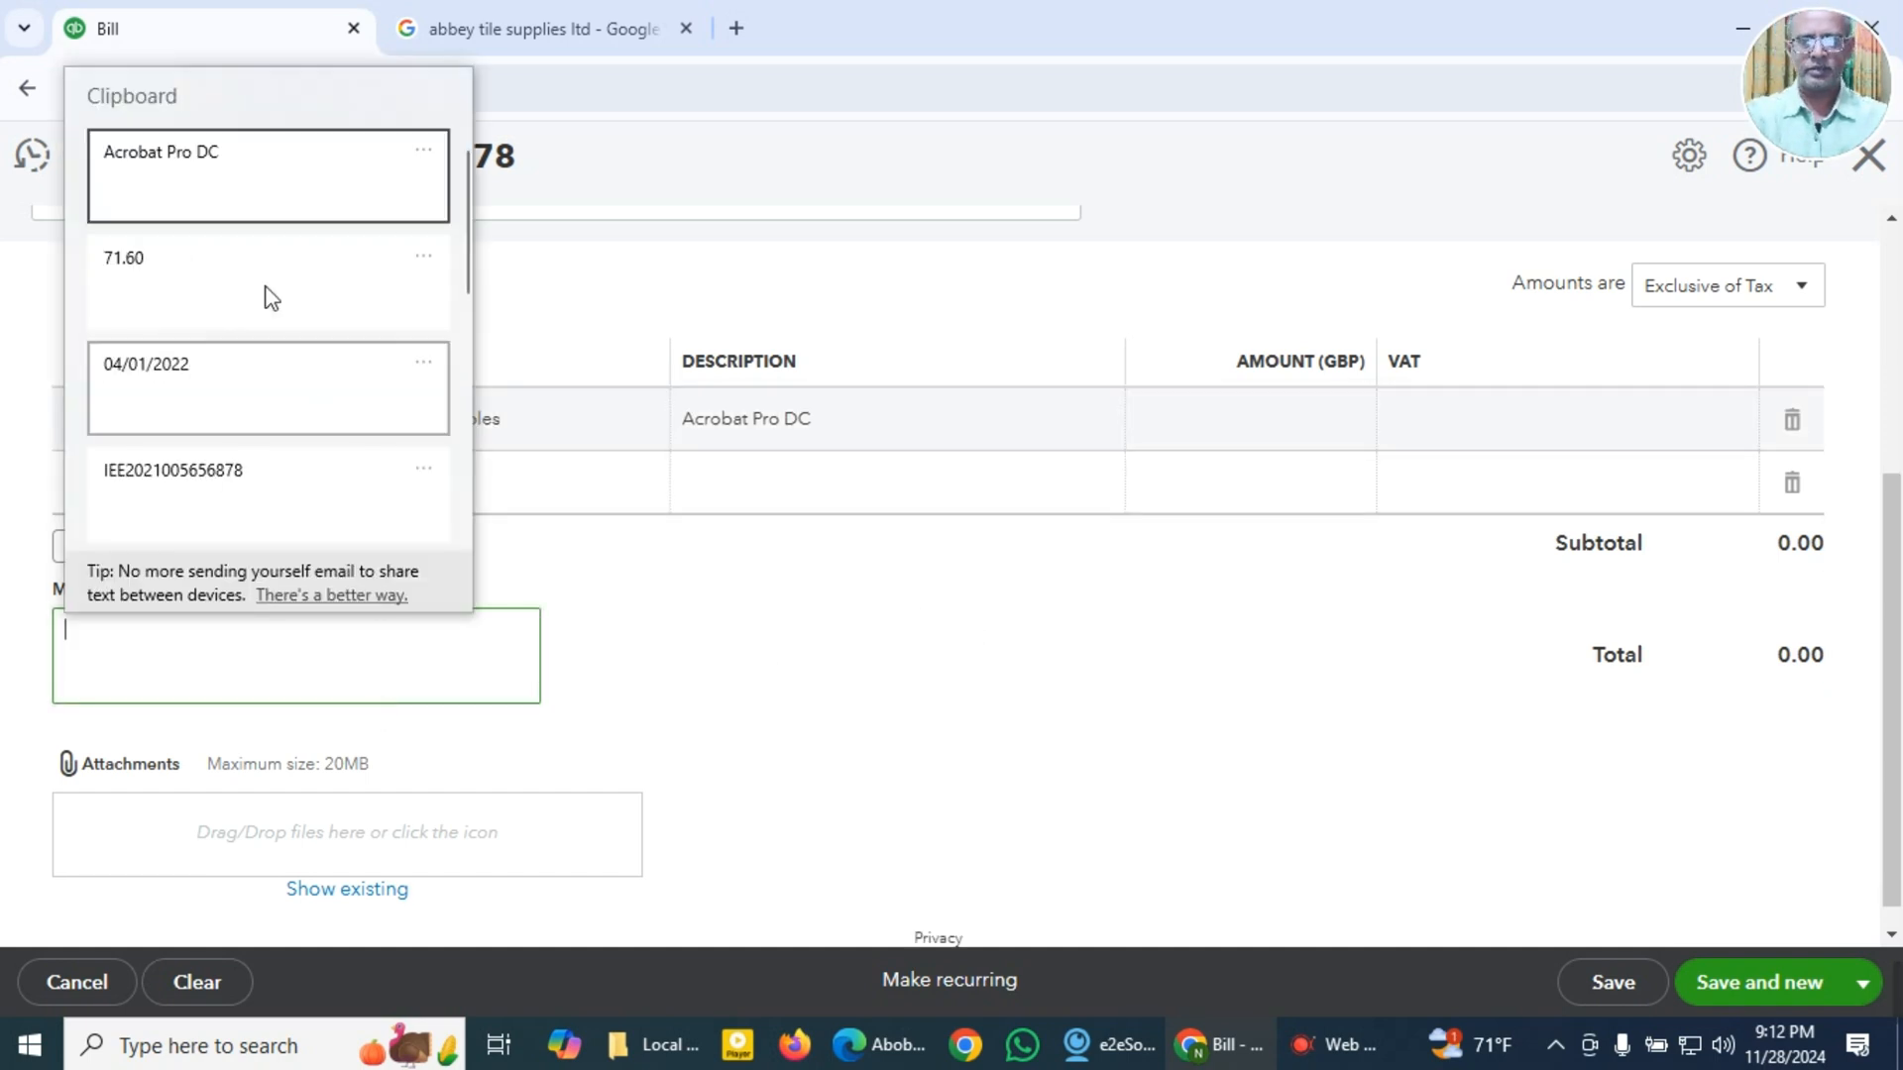
left_click(195, 151)
left_click(1277, 444)
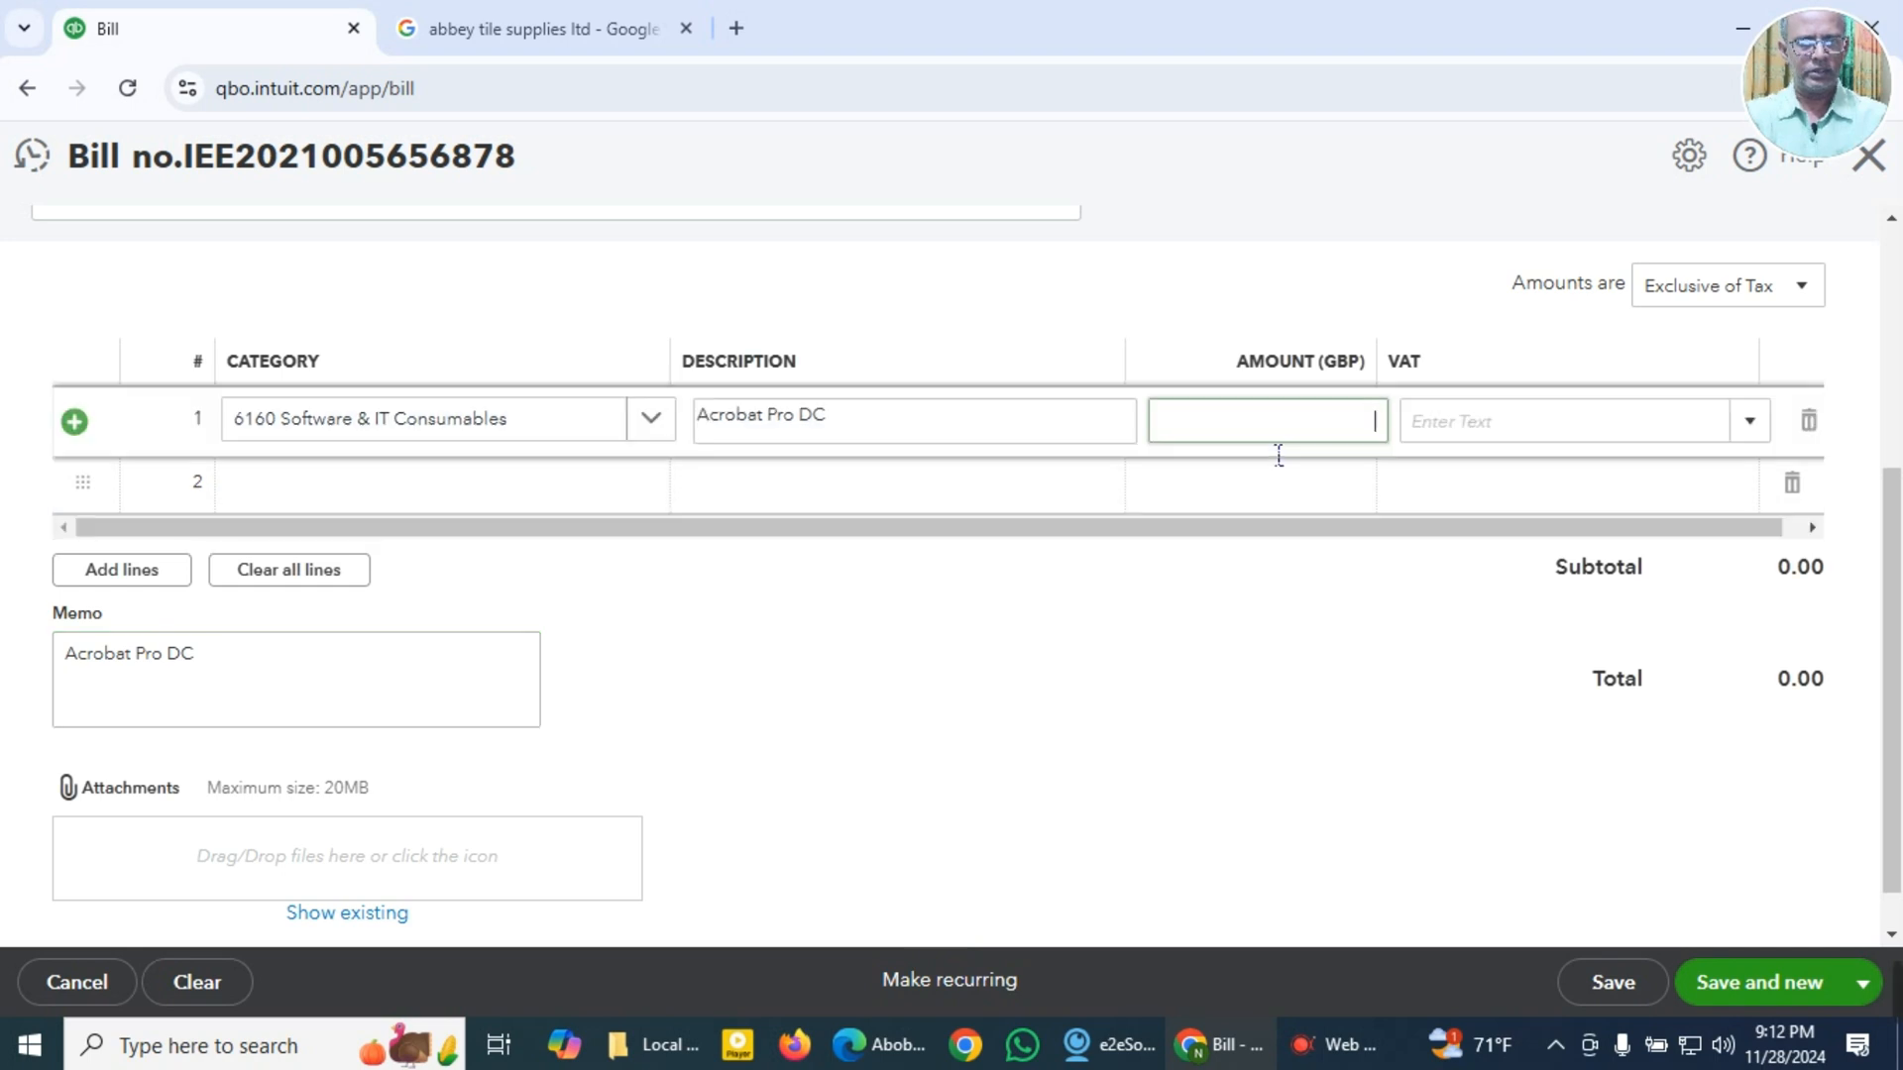
key("super+v")
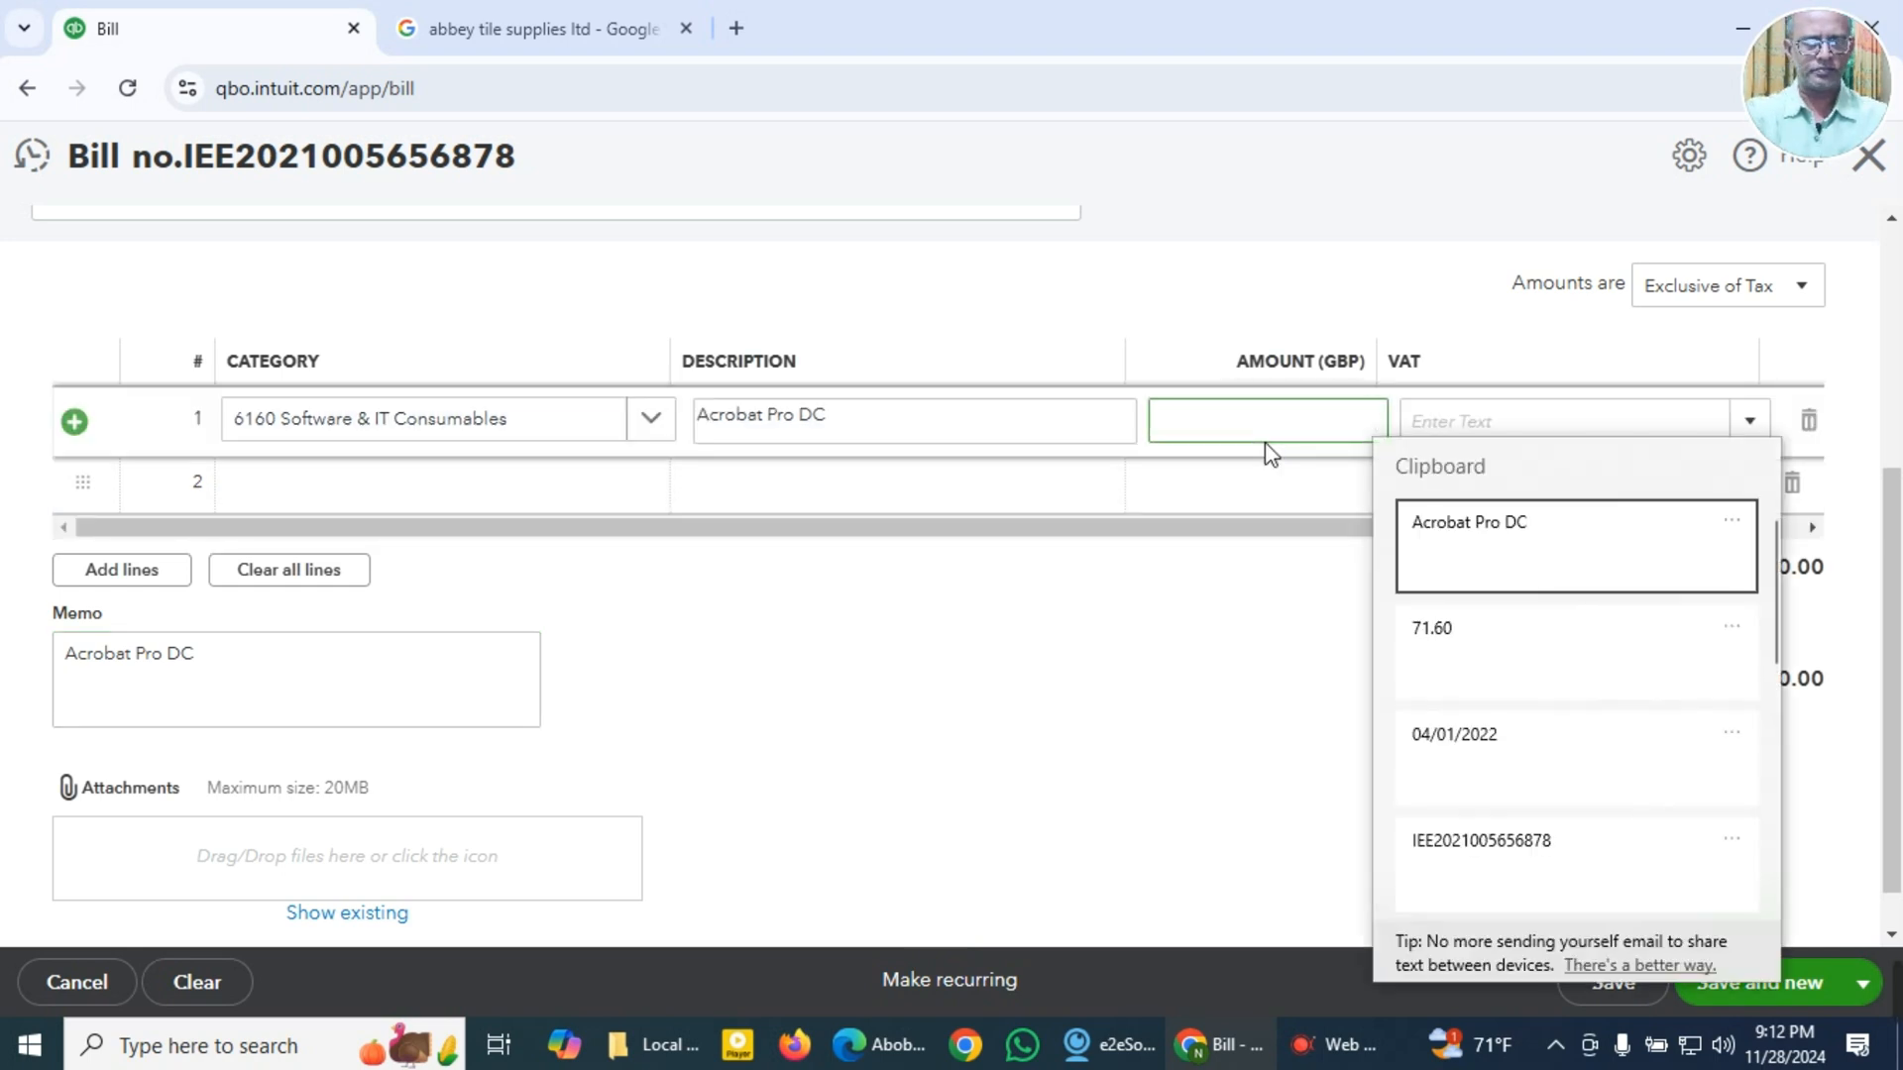
left_click(1449, 645)
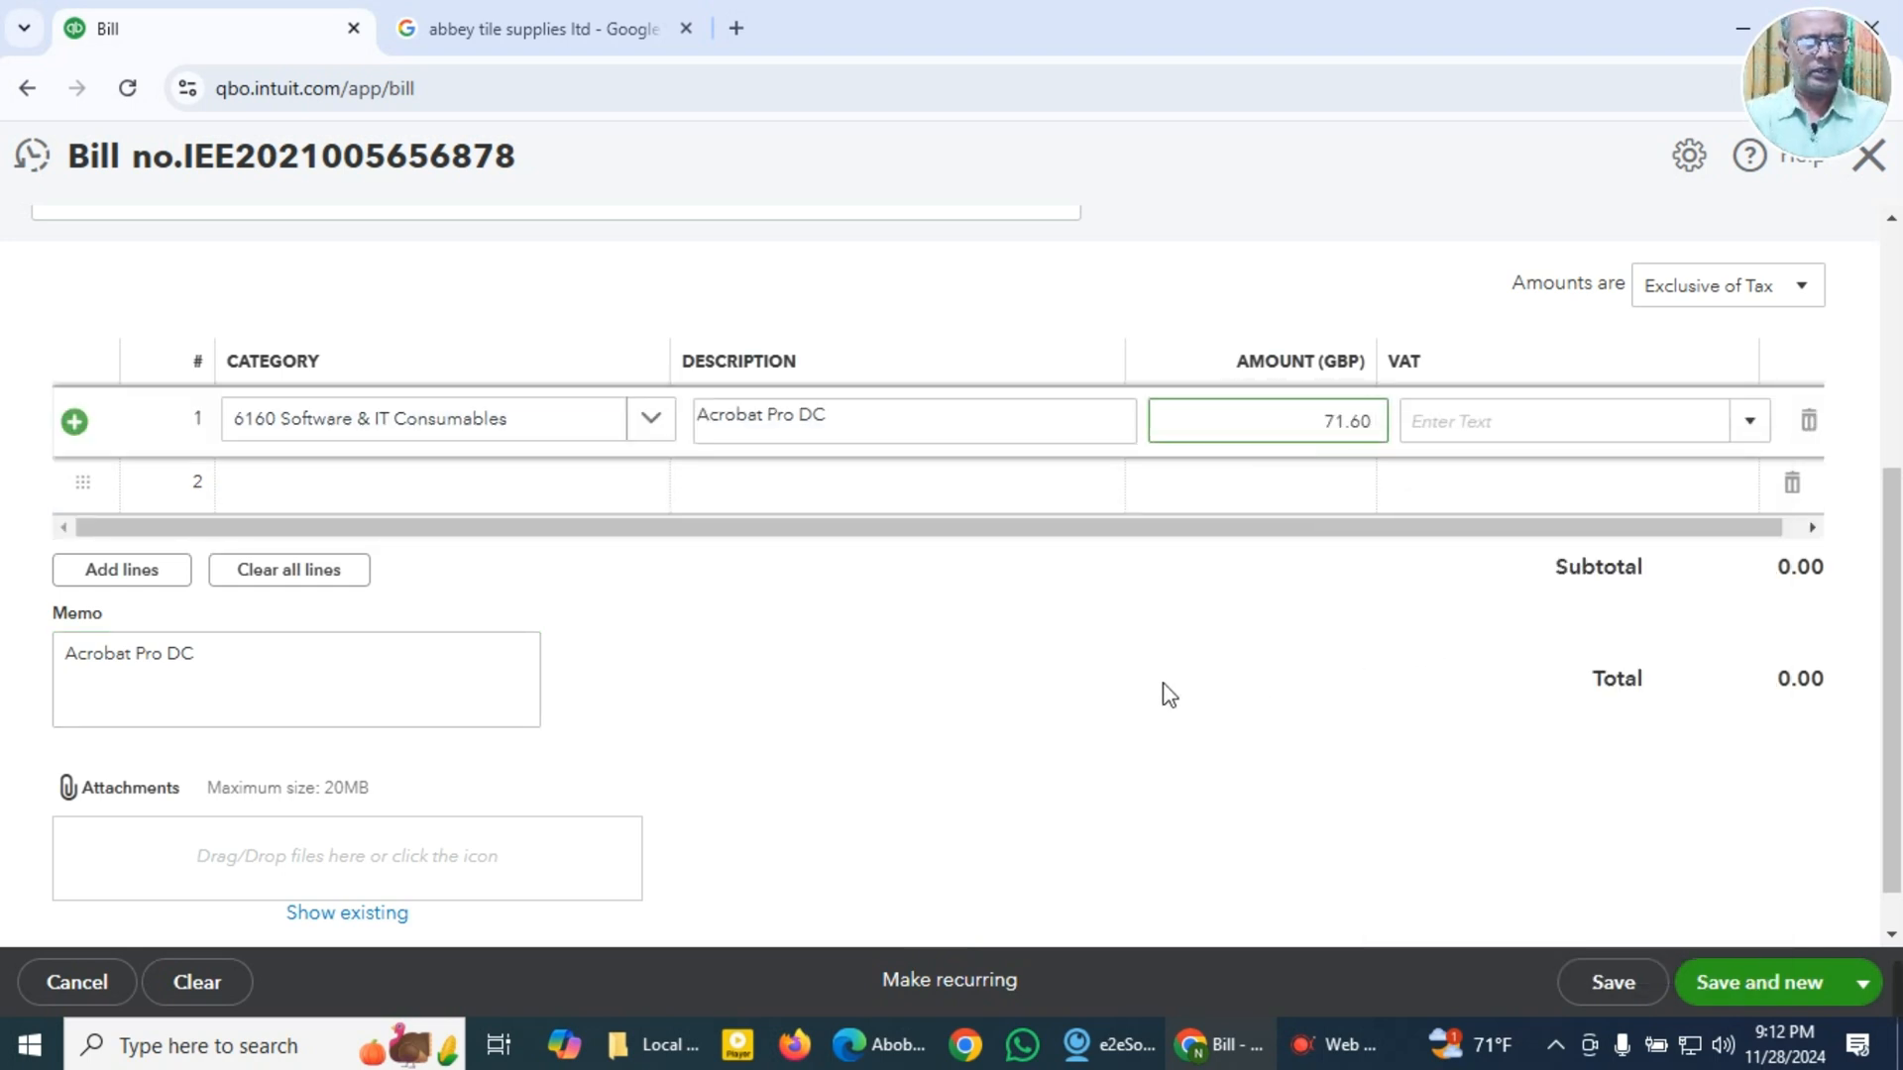
Step: Duplicate the bill page in a second browser tab, keeping the current Adobe bill open
scroll(1170, 695, "up", 2)
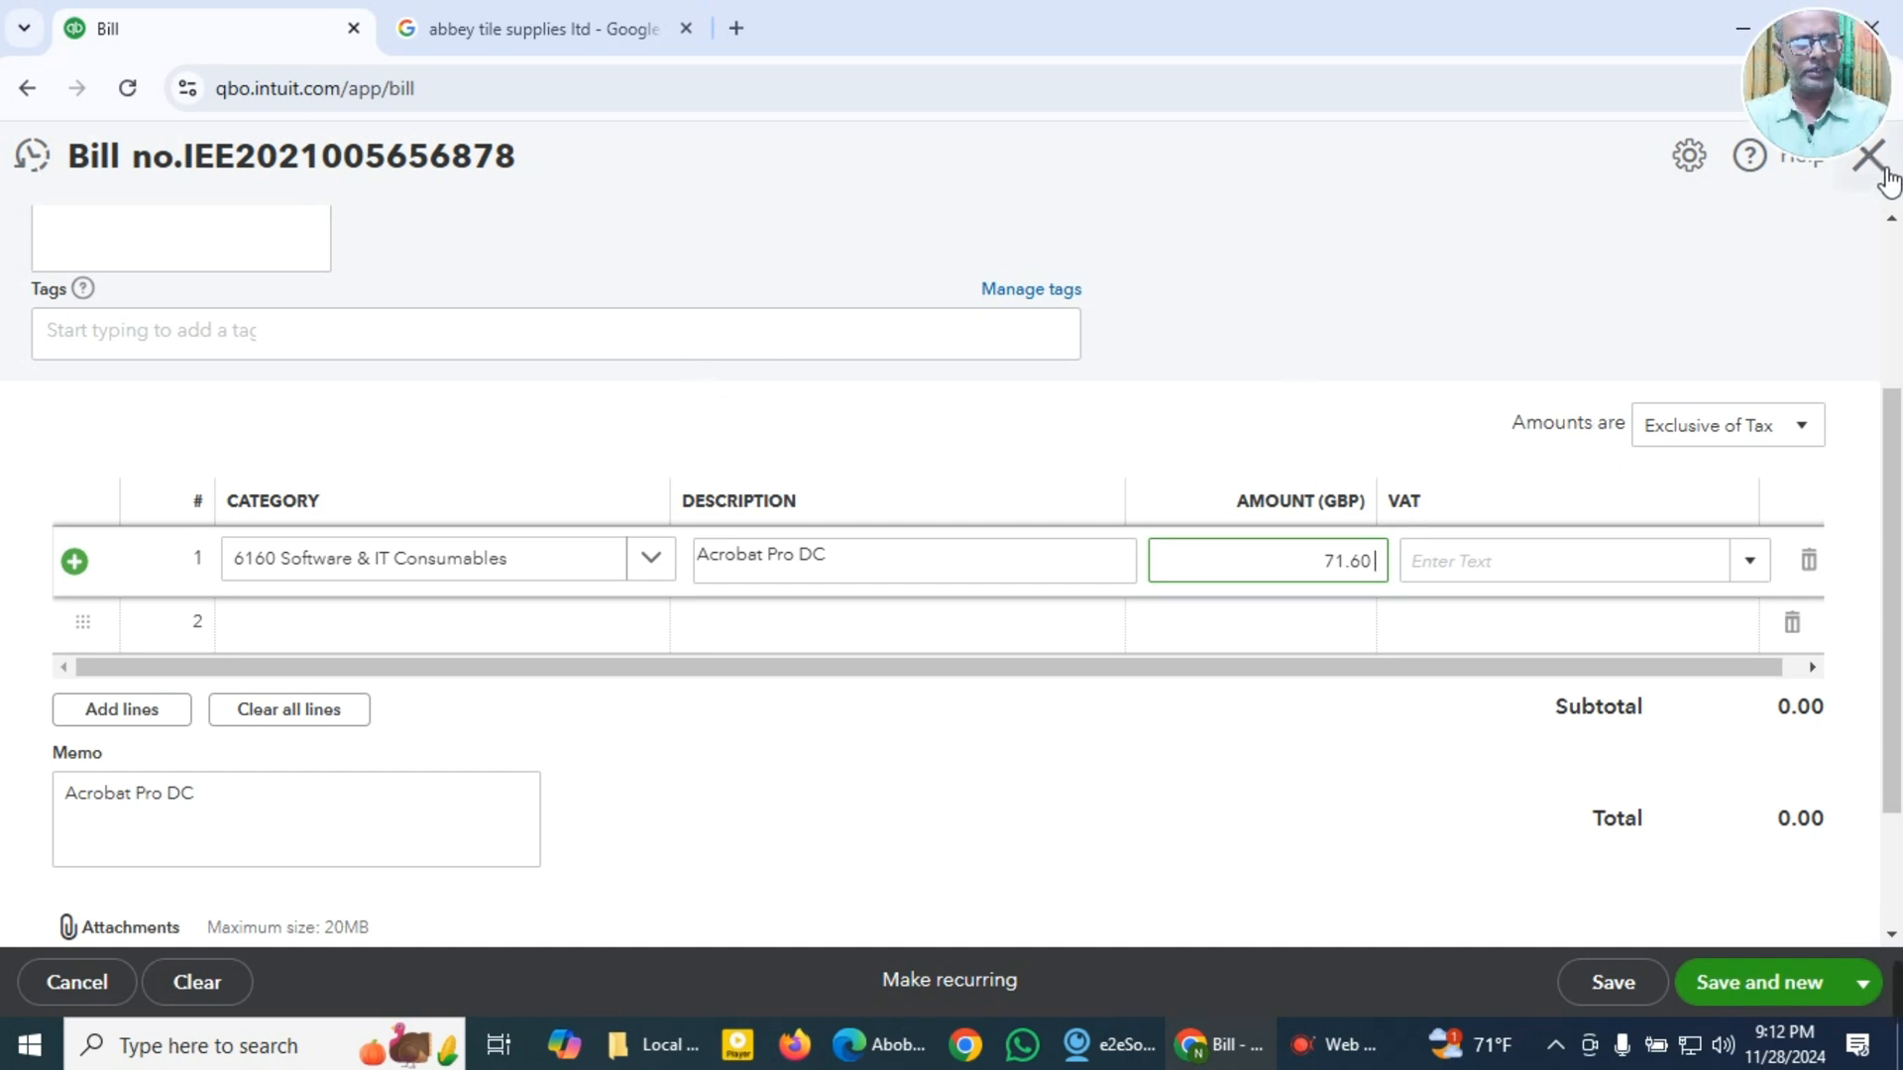
right_click(280, 46)
left_click(354, 288)
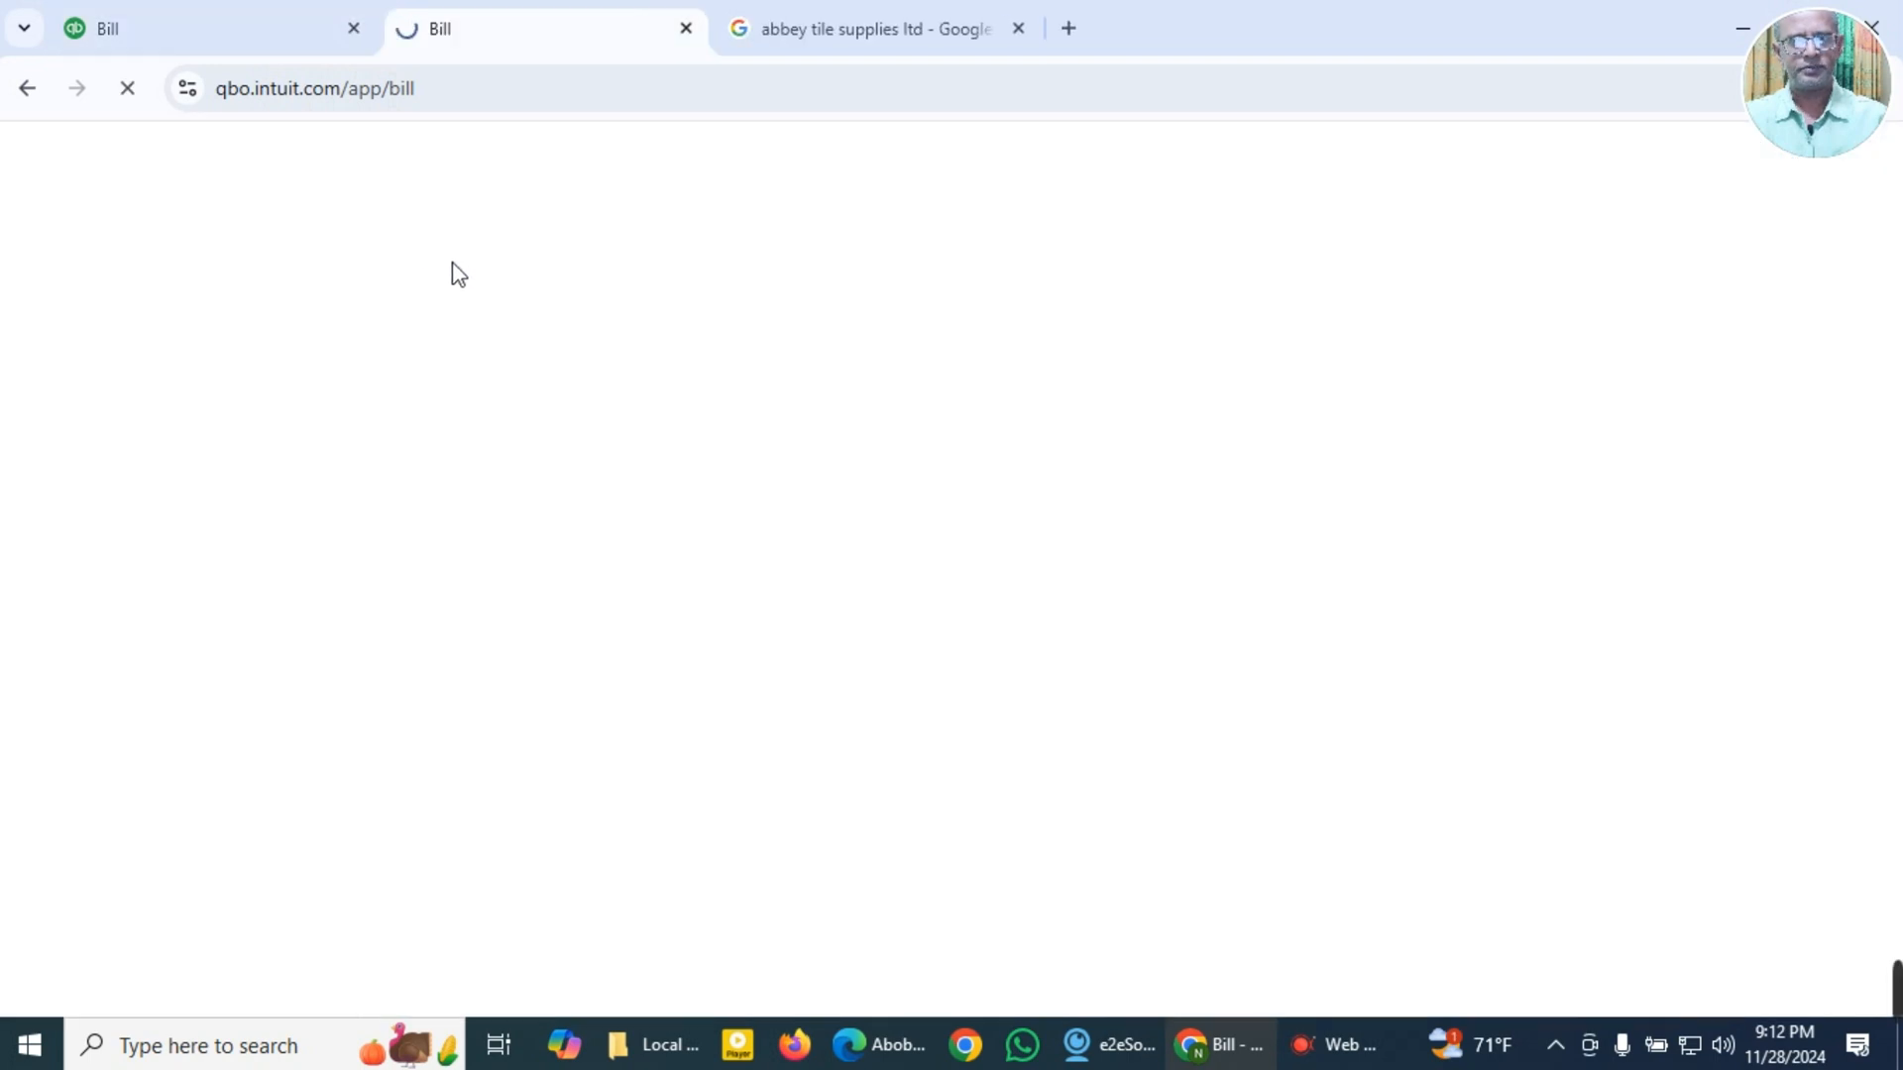
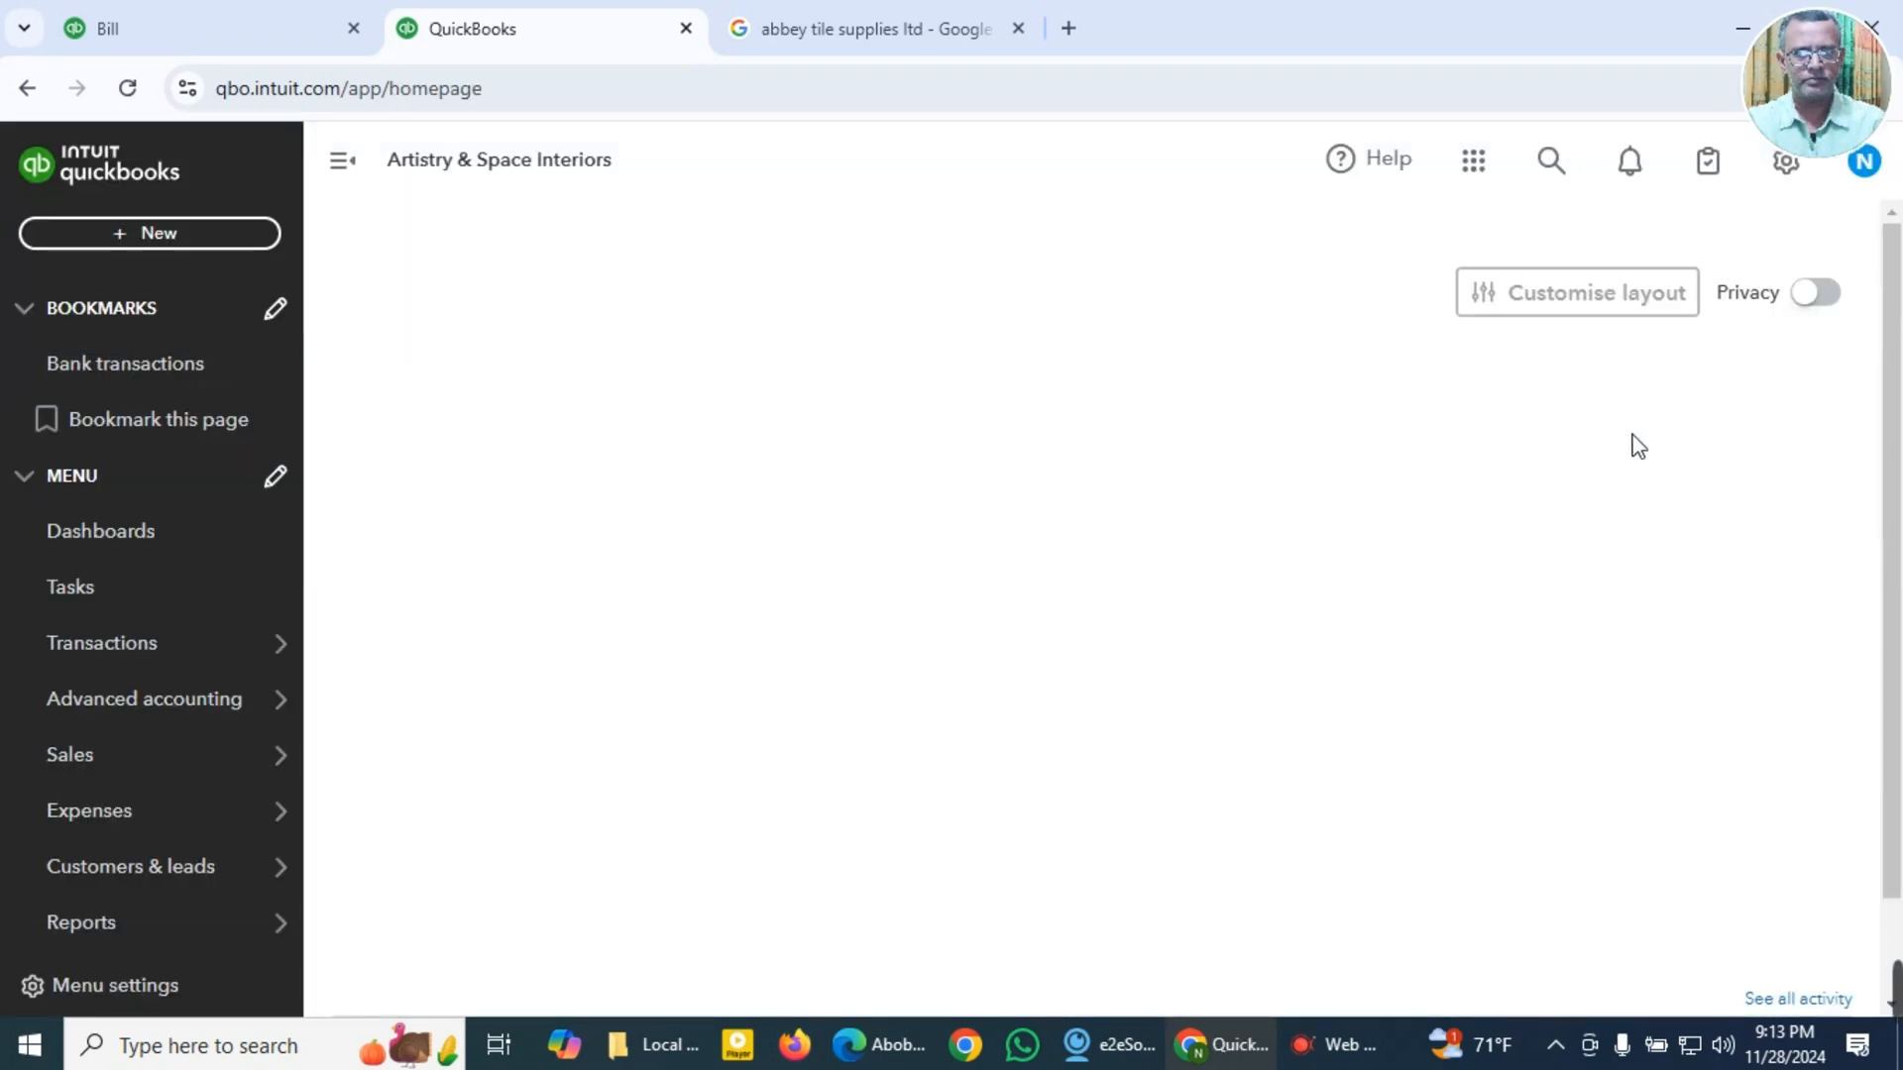
Step: Set the company's default tax rate selection to Inclusive of Tax in the advanced account settings and save the change
left_click(104, 533)
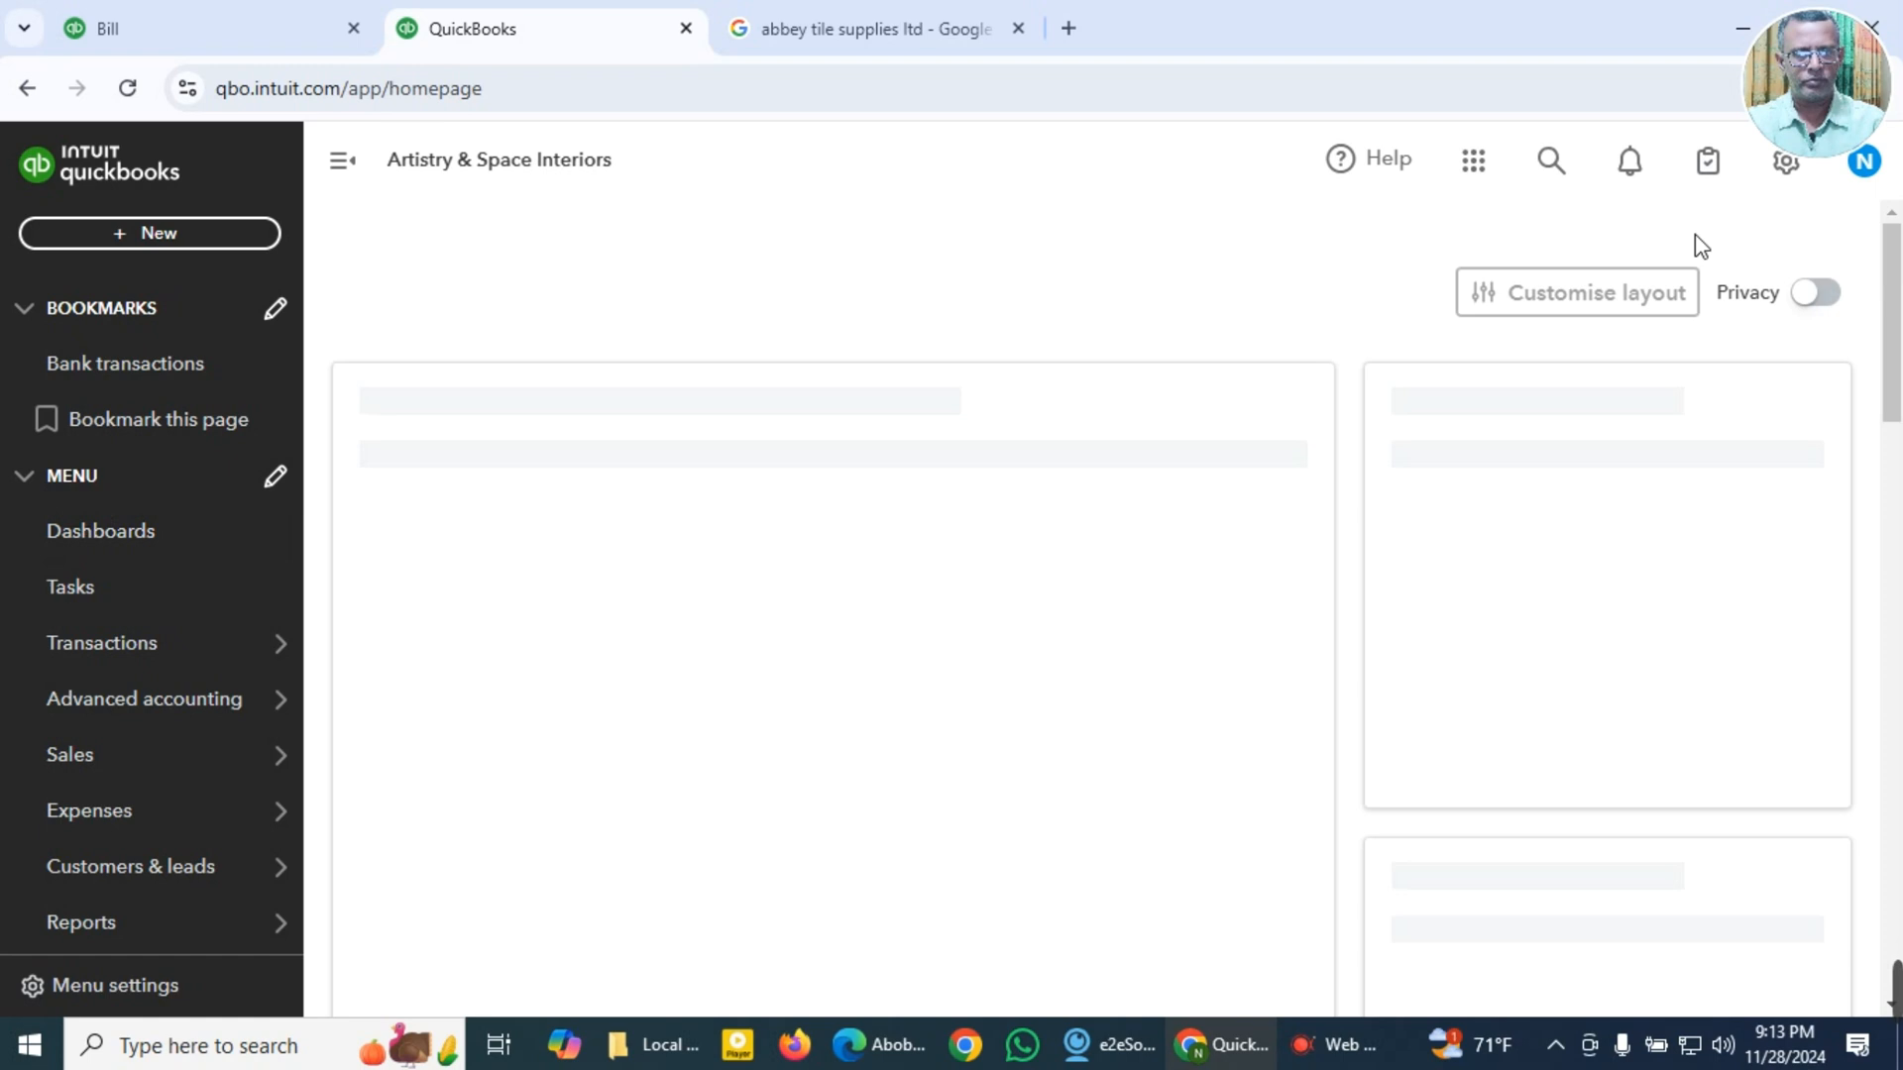
left_click(1788, 164)
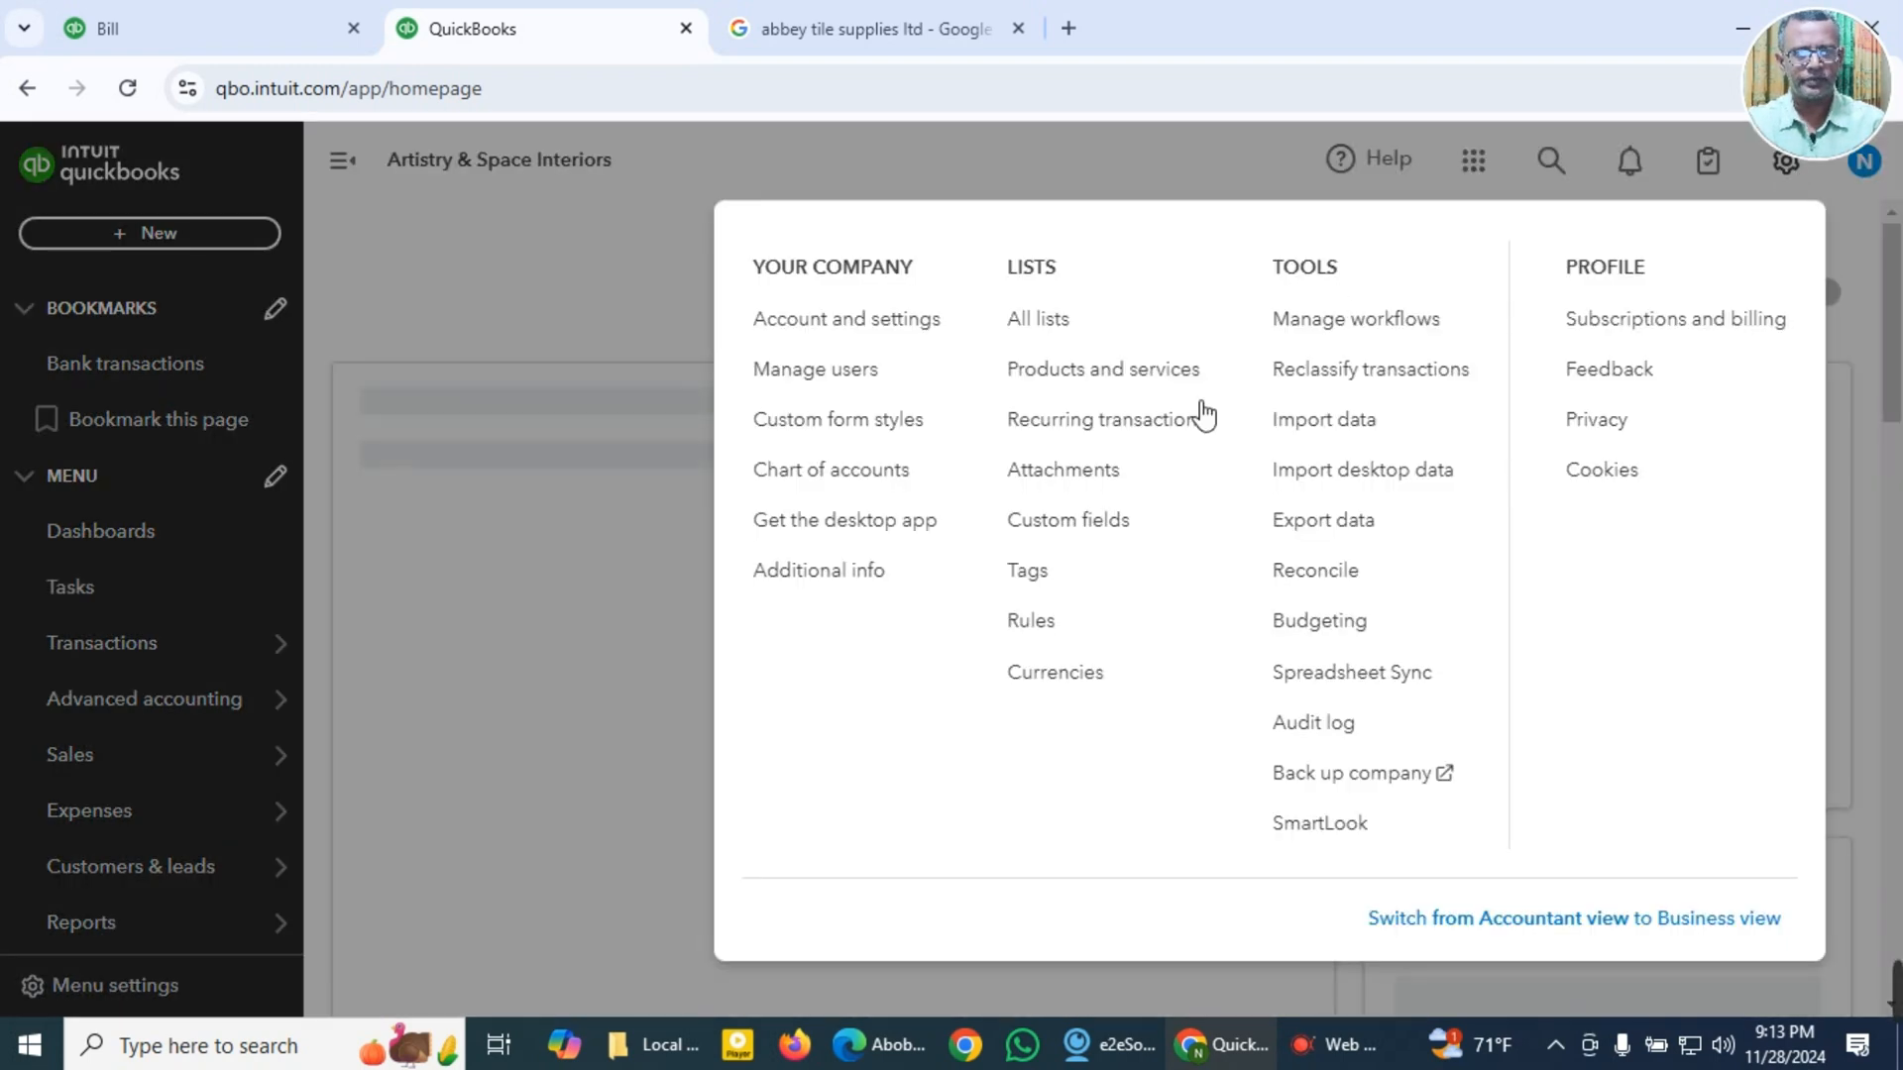
left_click(821, 332)
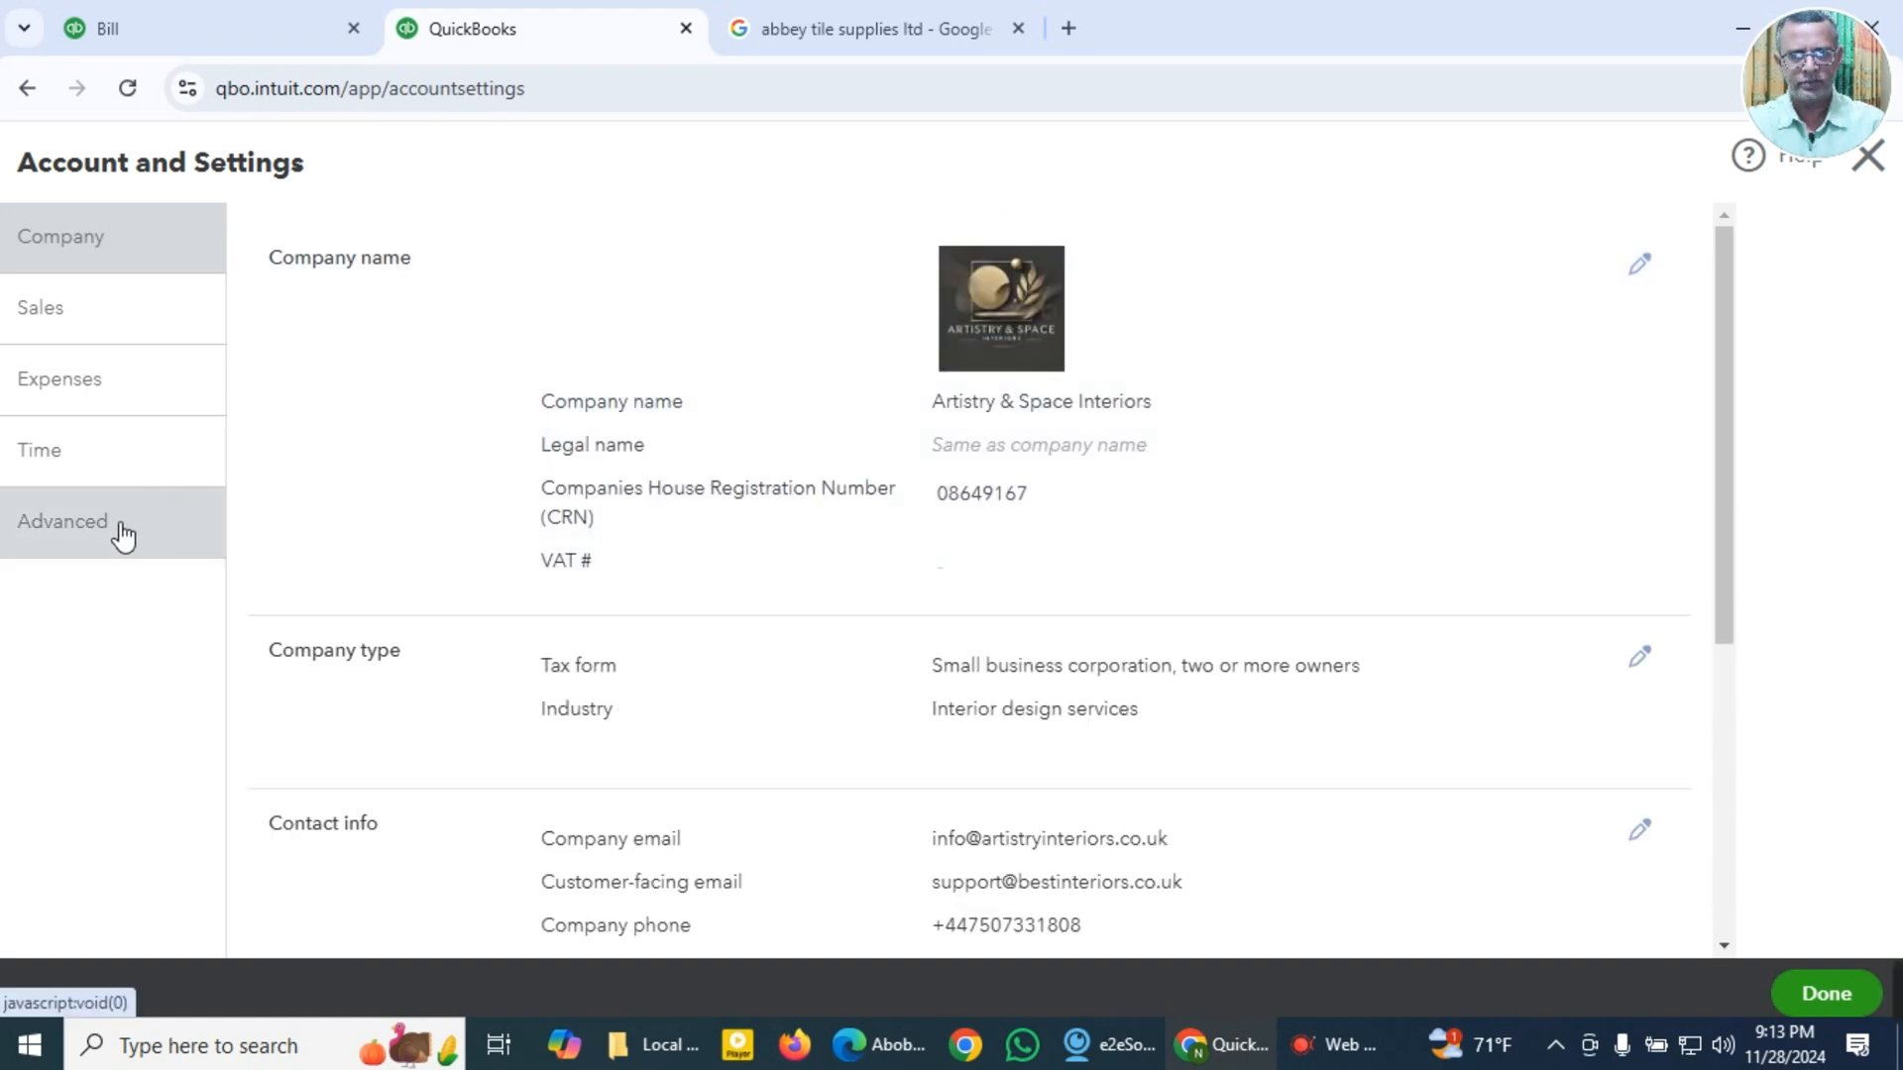
left_click(122, 536)
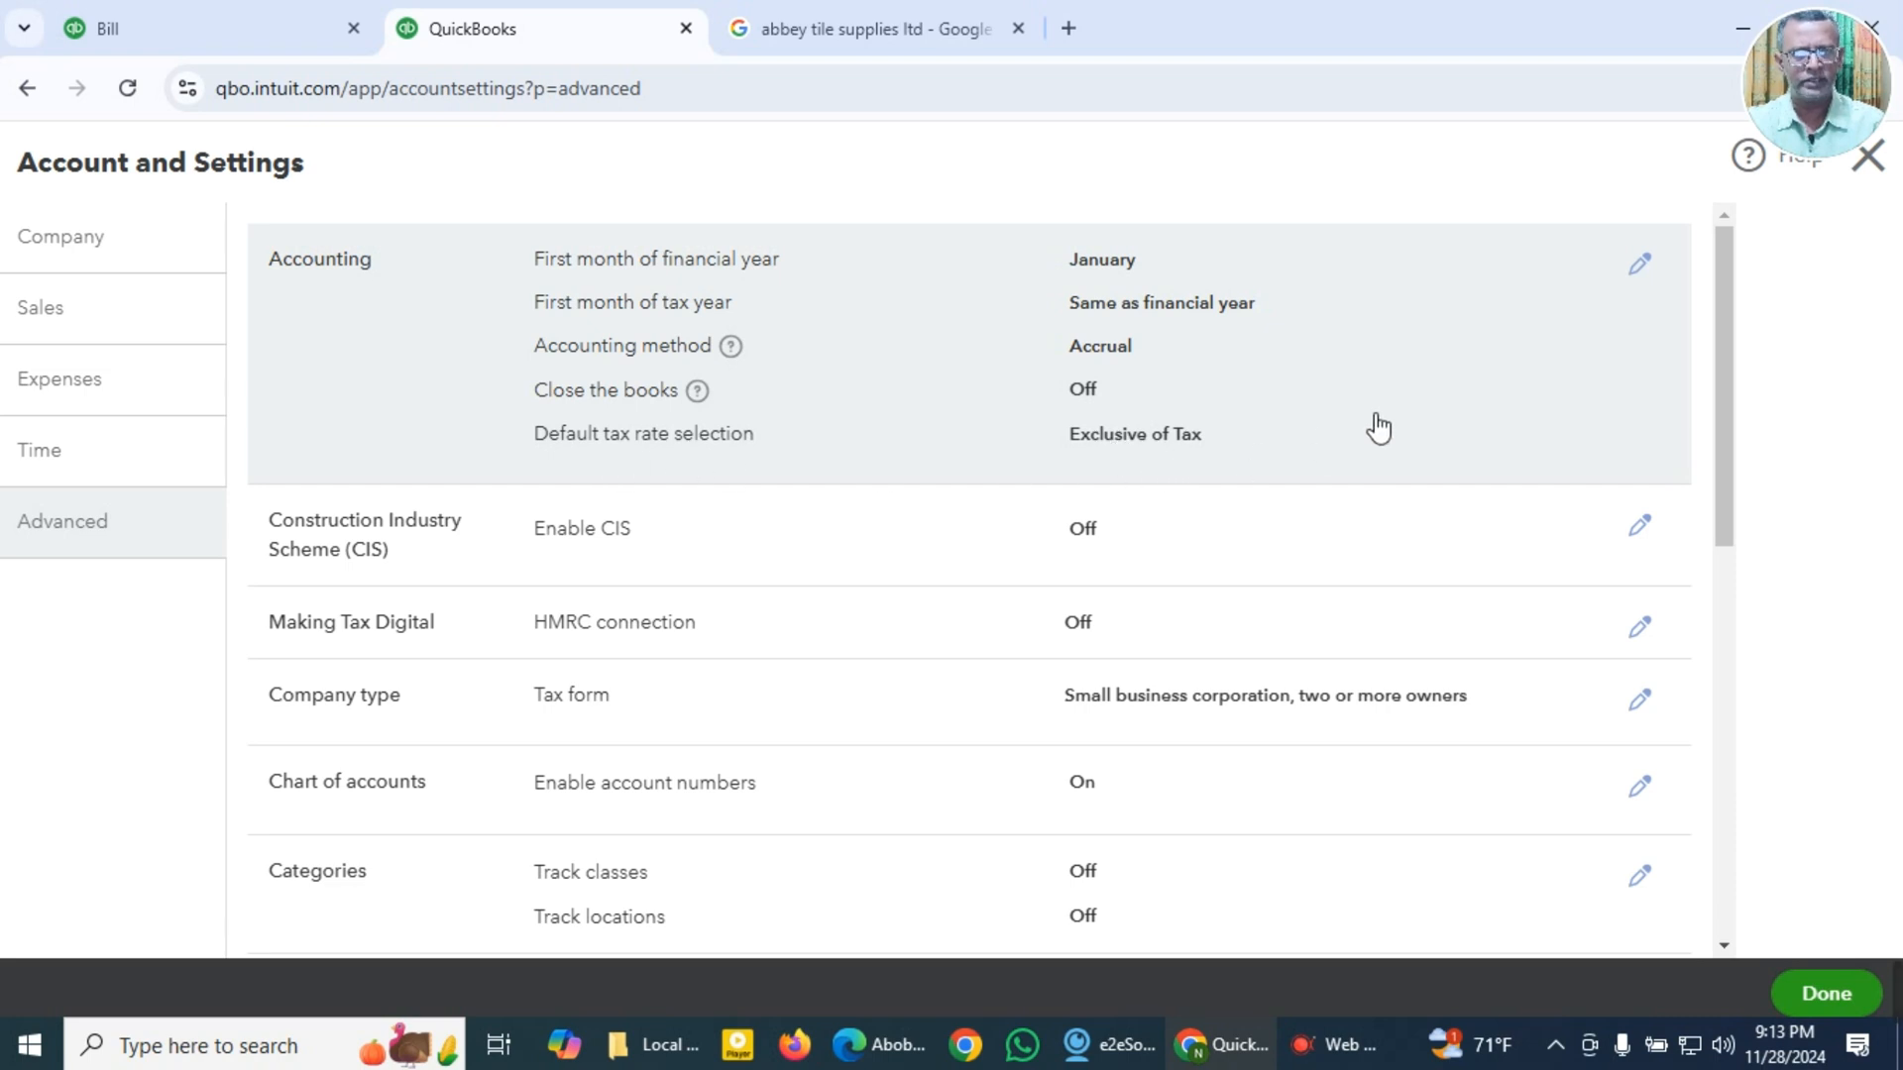
left_click(1641, 267)
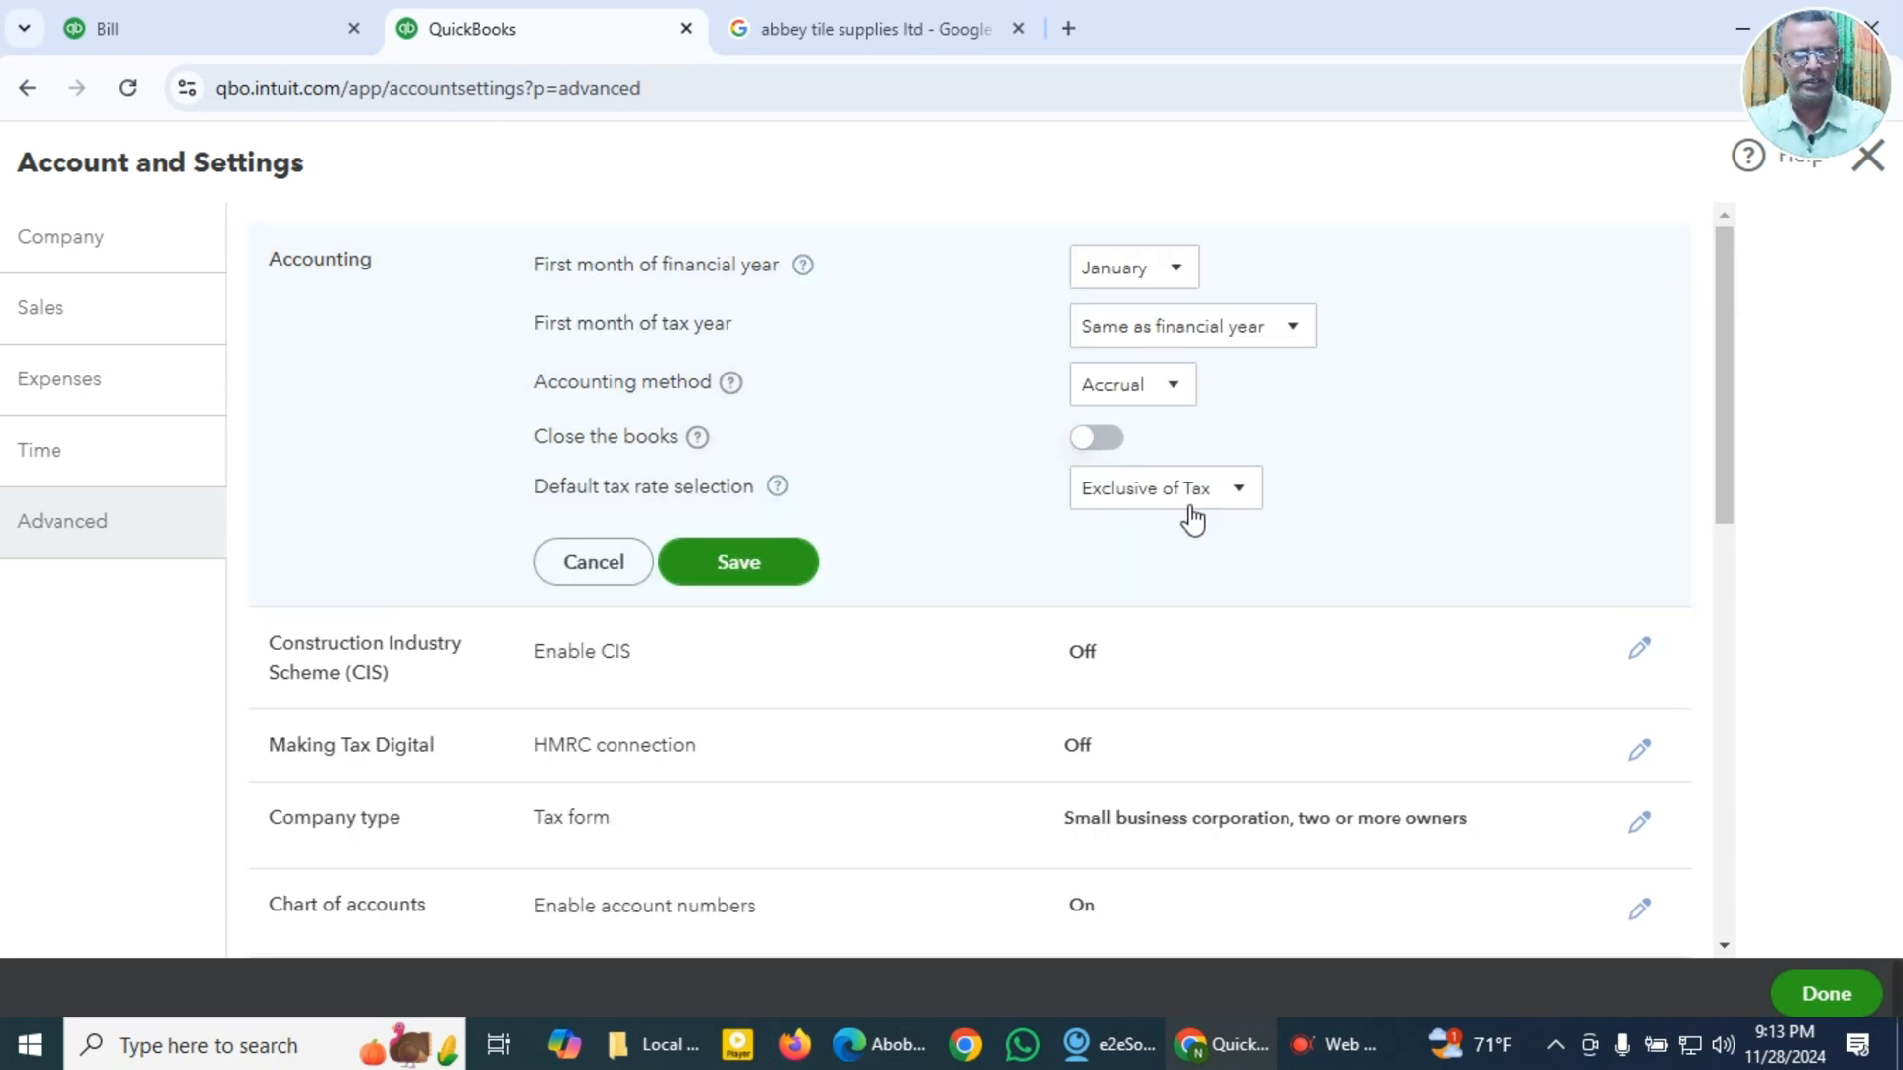
left_click(1251, 491)
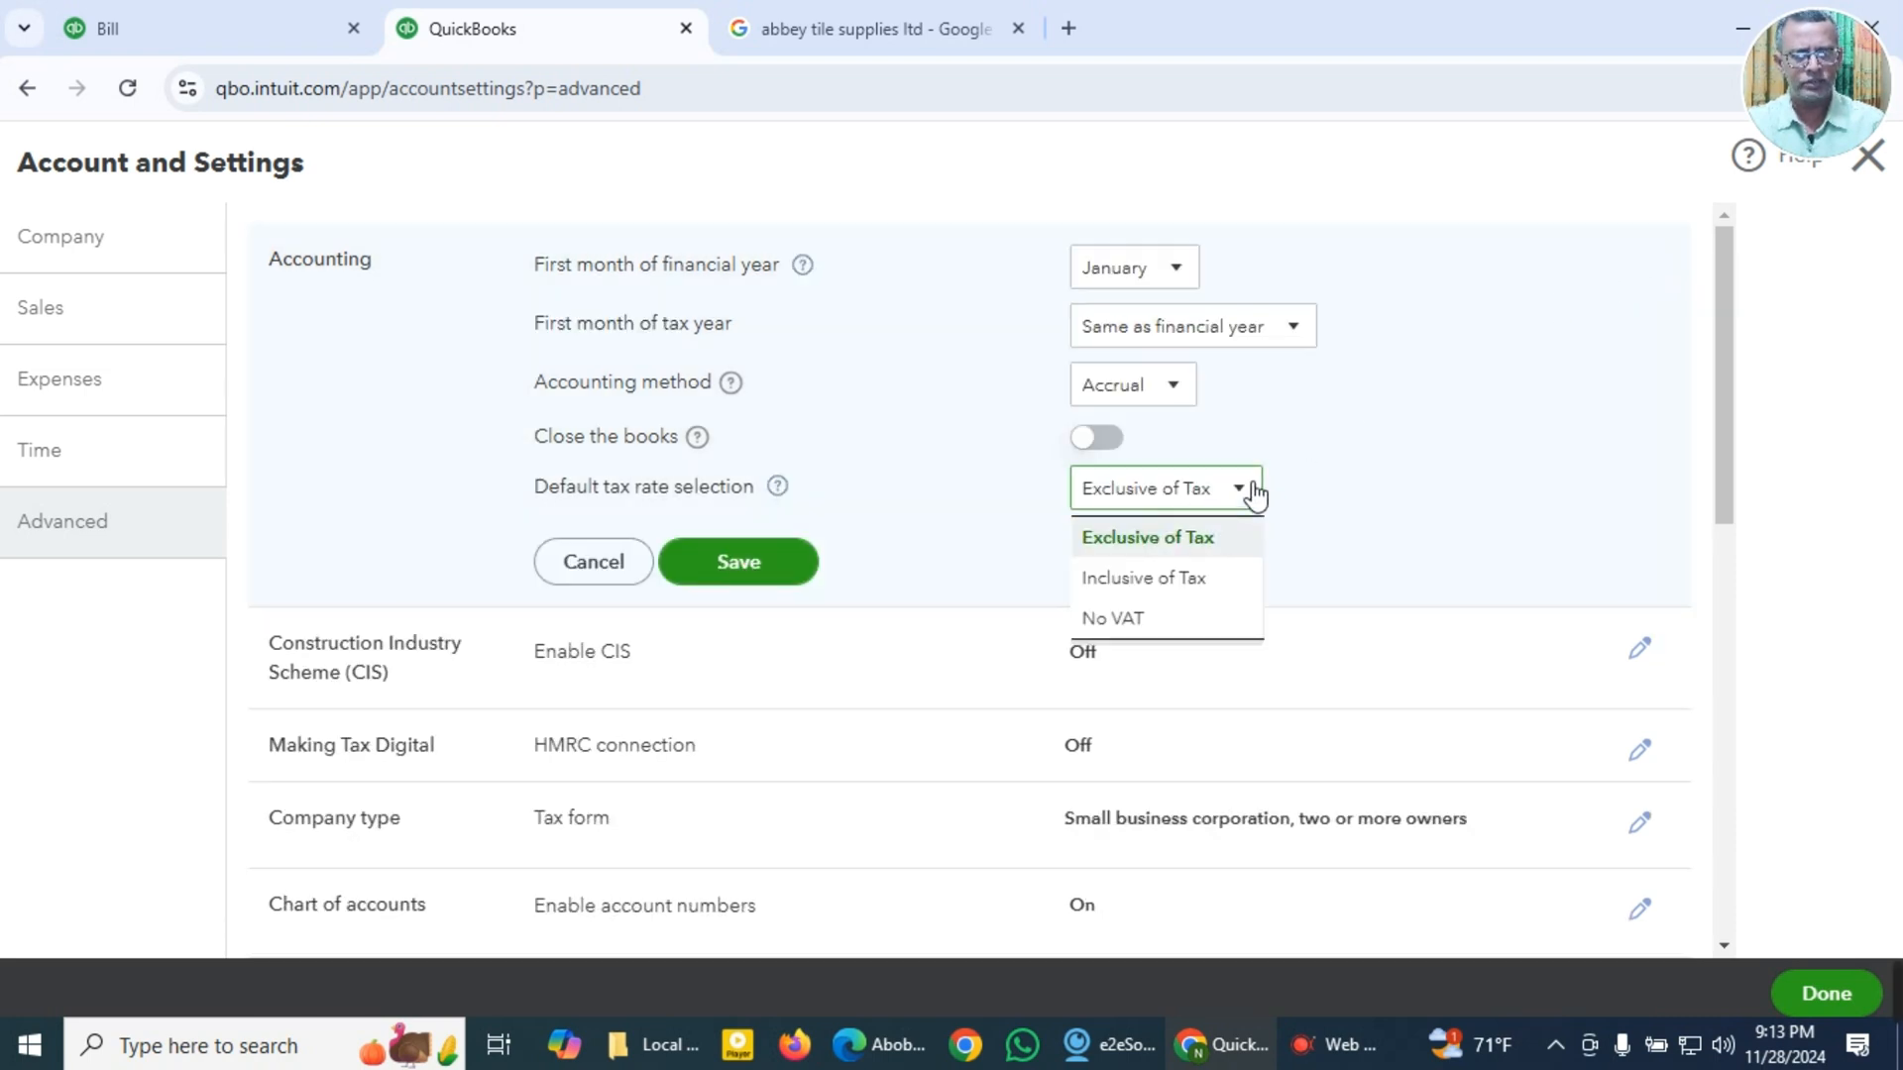
left_click(1190, 580)
left_click(752, 575)
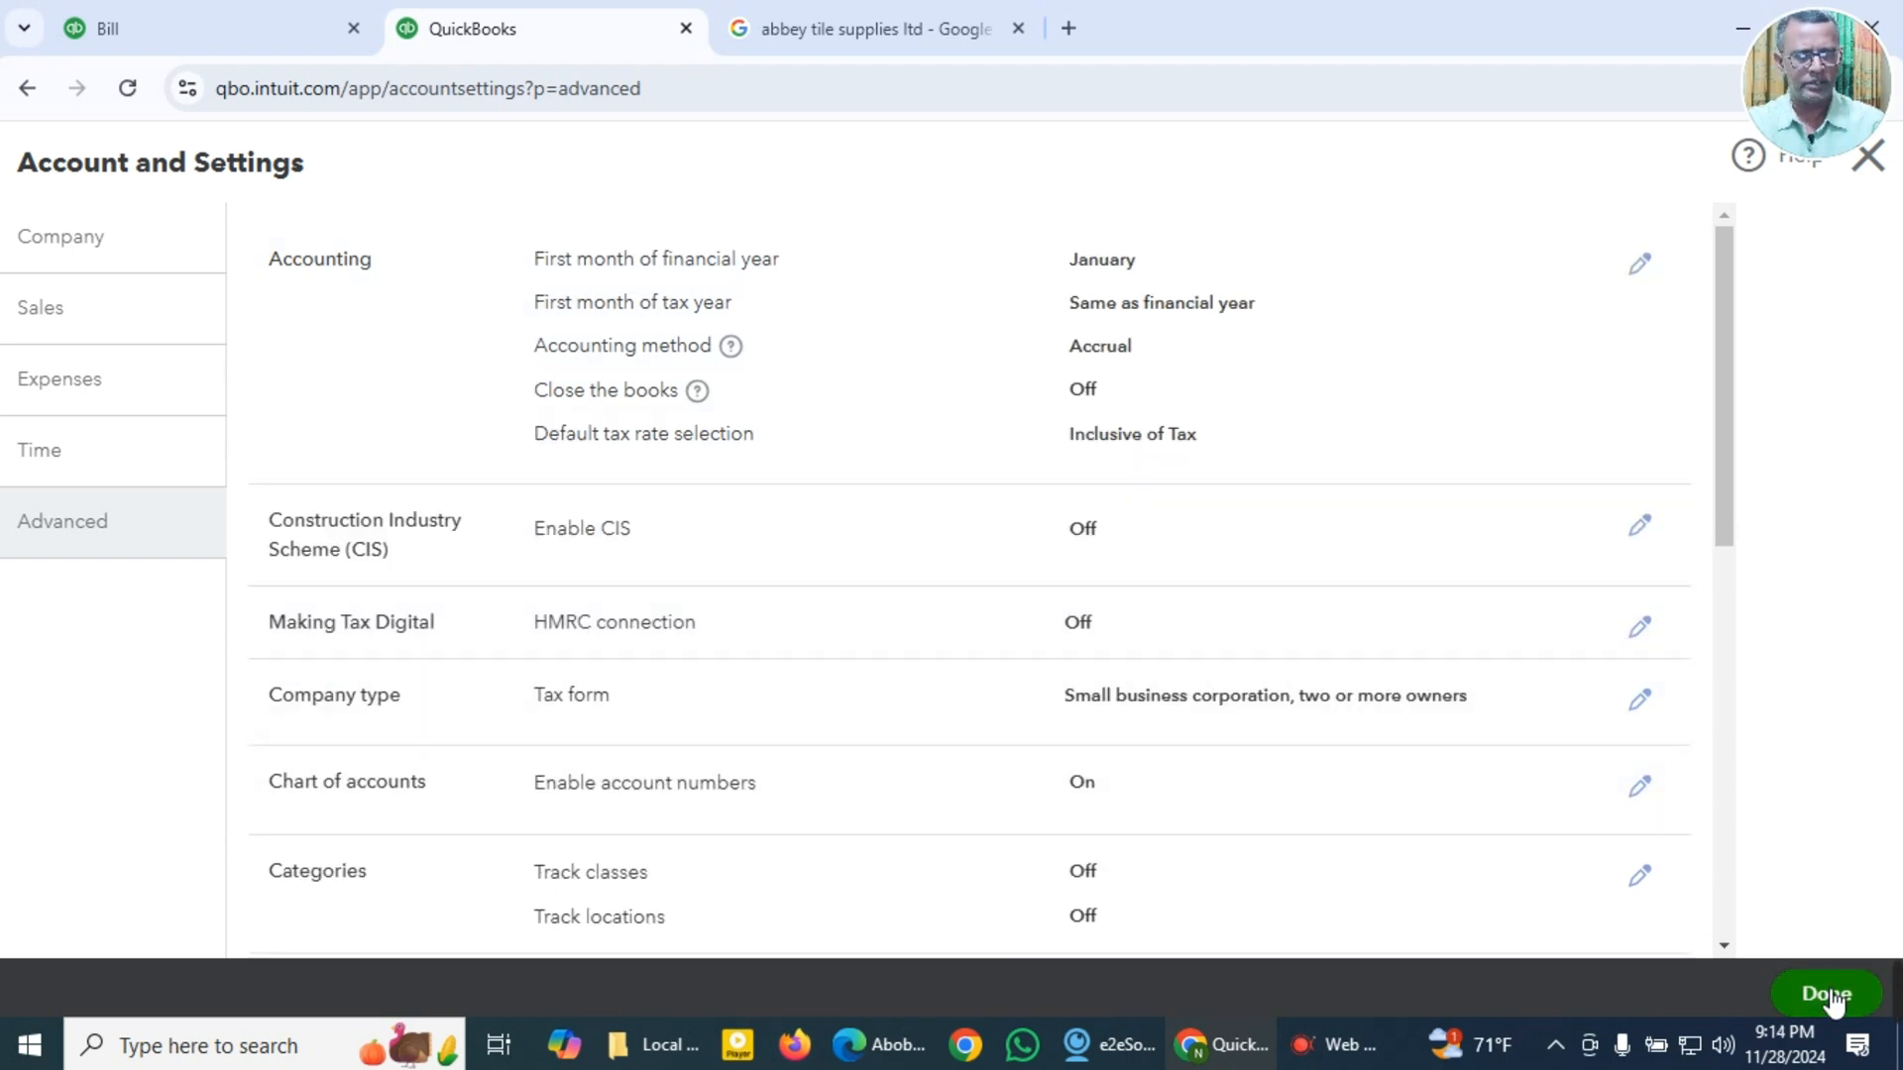
left_click(1828, 994)
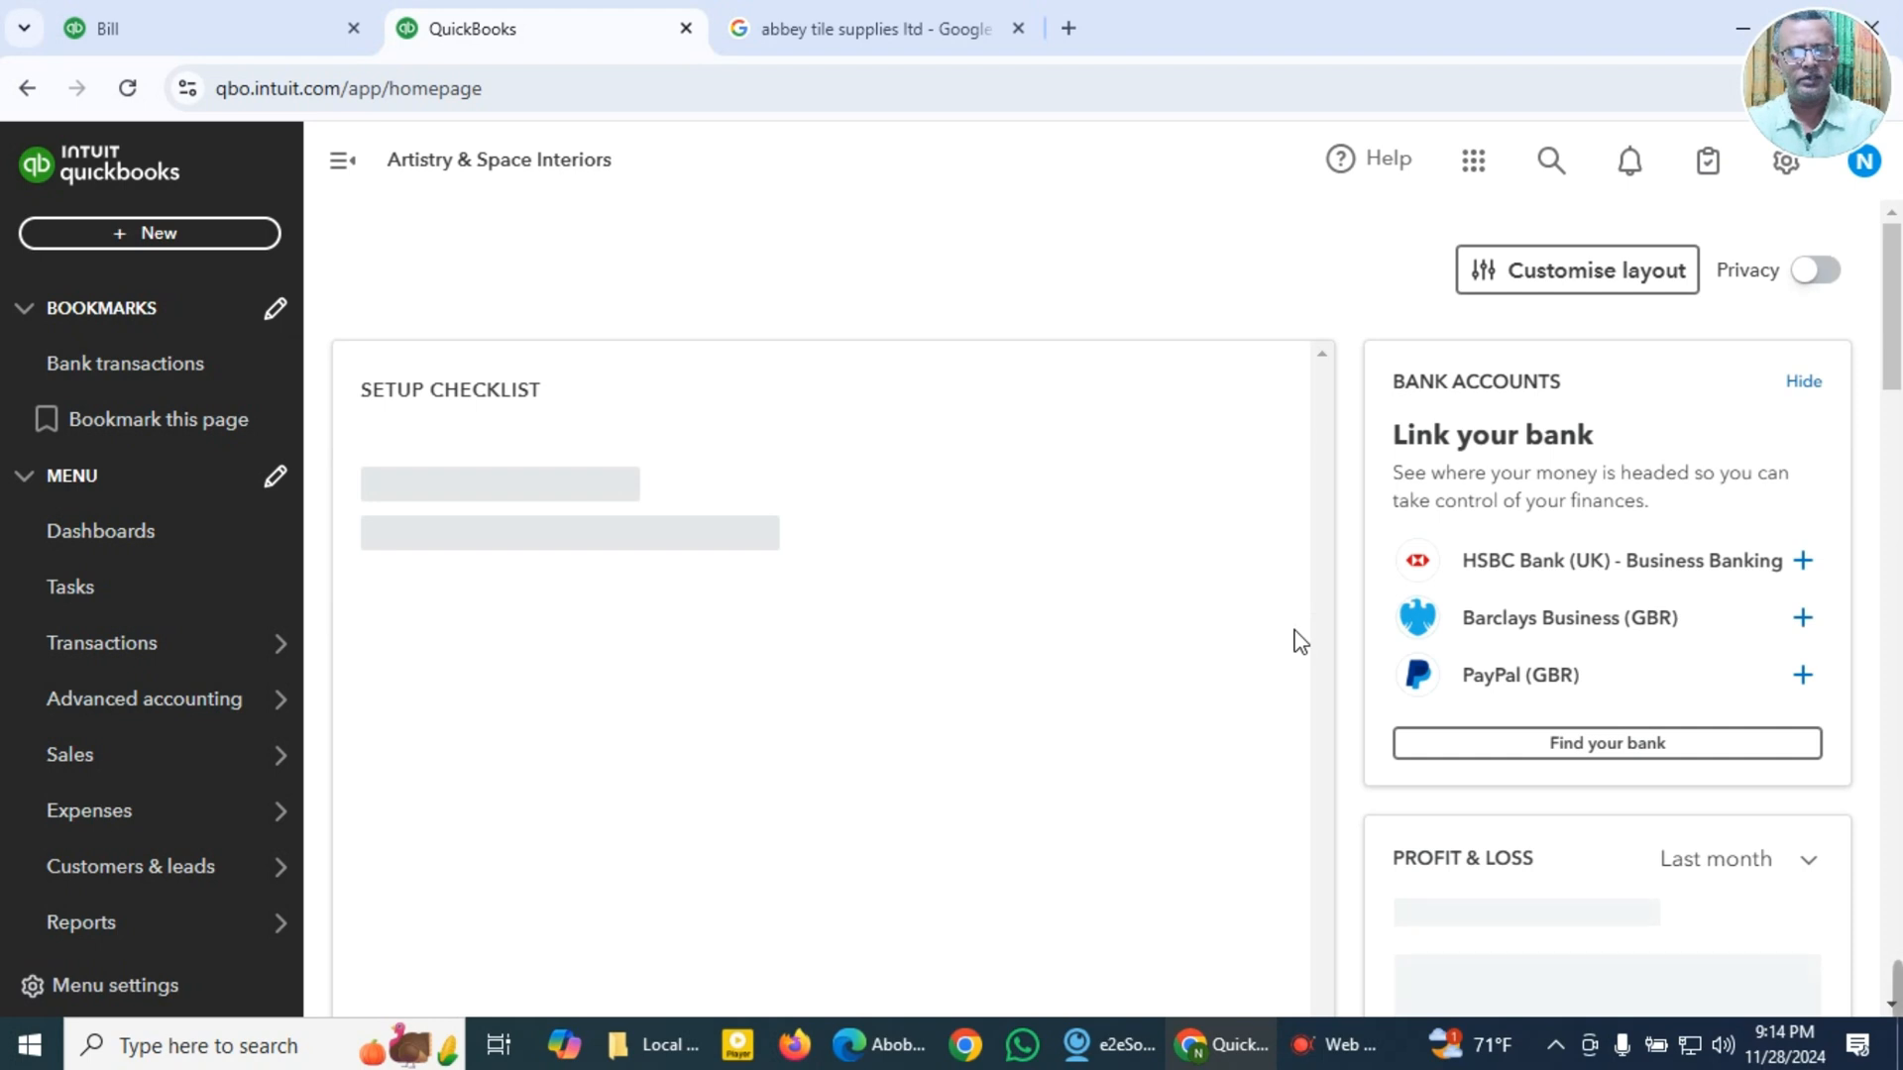
Step: Return to the open Adobe bill and set the VAT of the Acrobat Pro DC line to 20.0% S
left_click(277, 32)
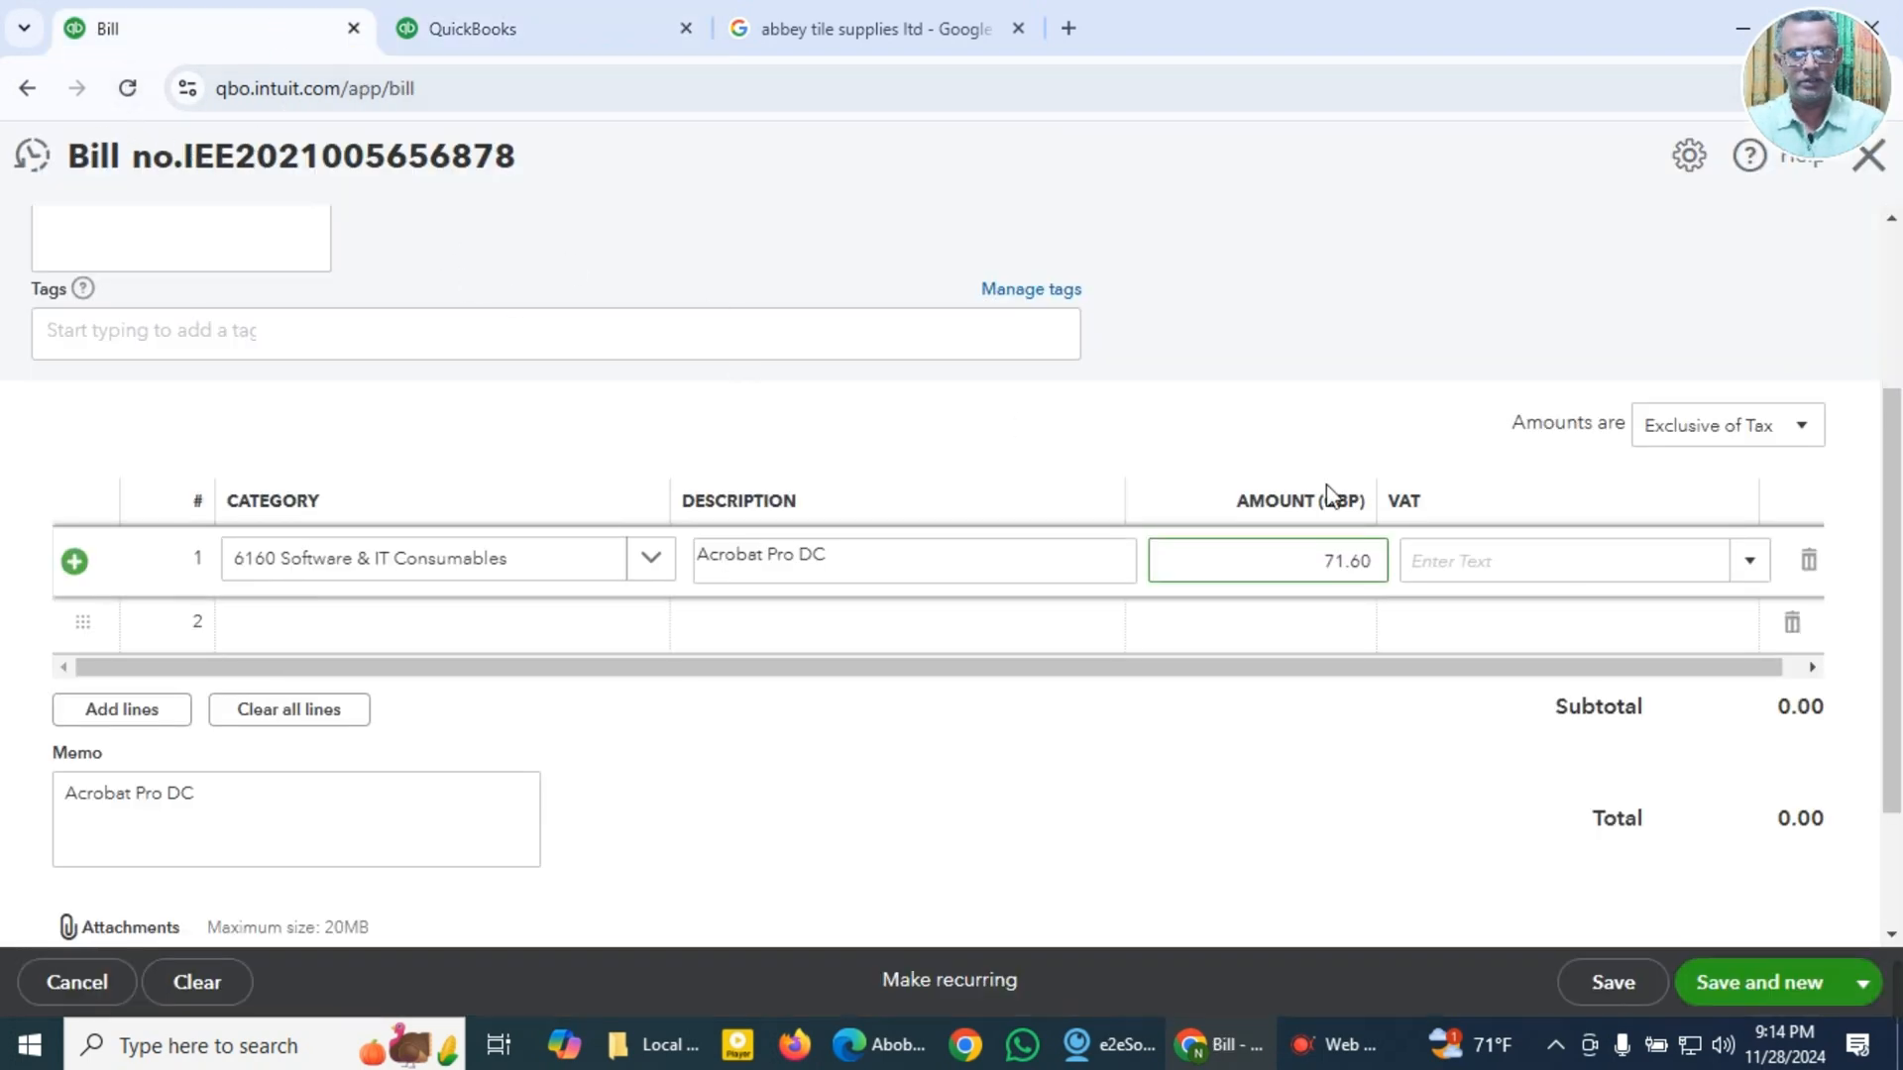
left_click(1749, 561)
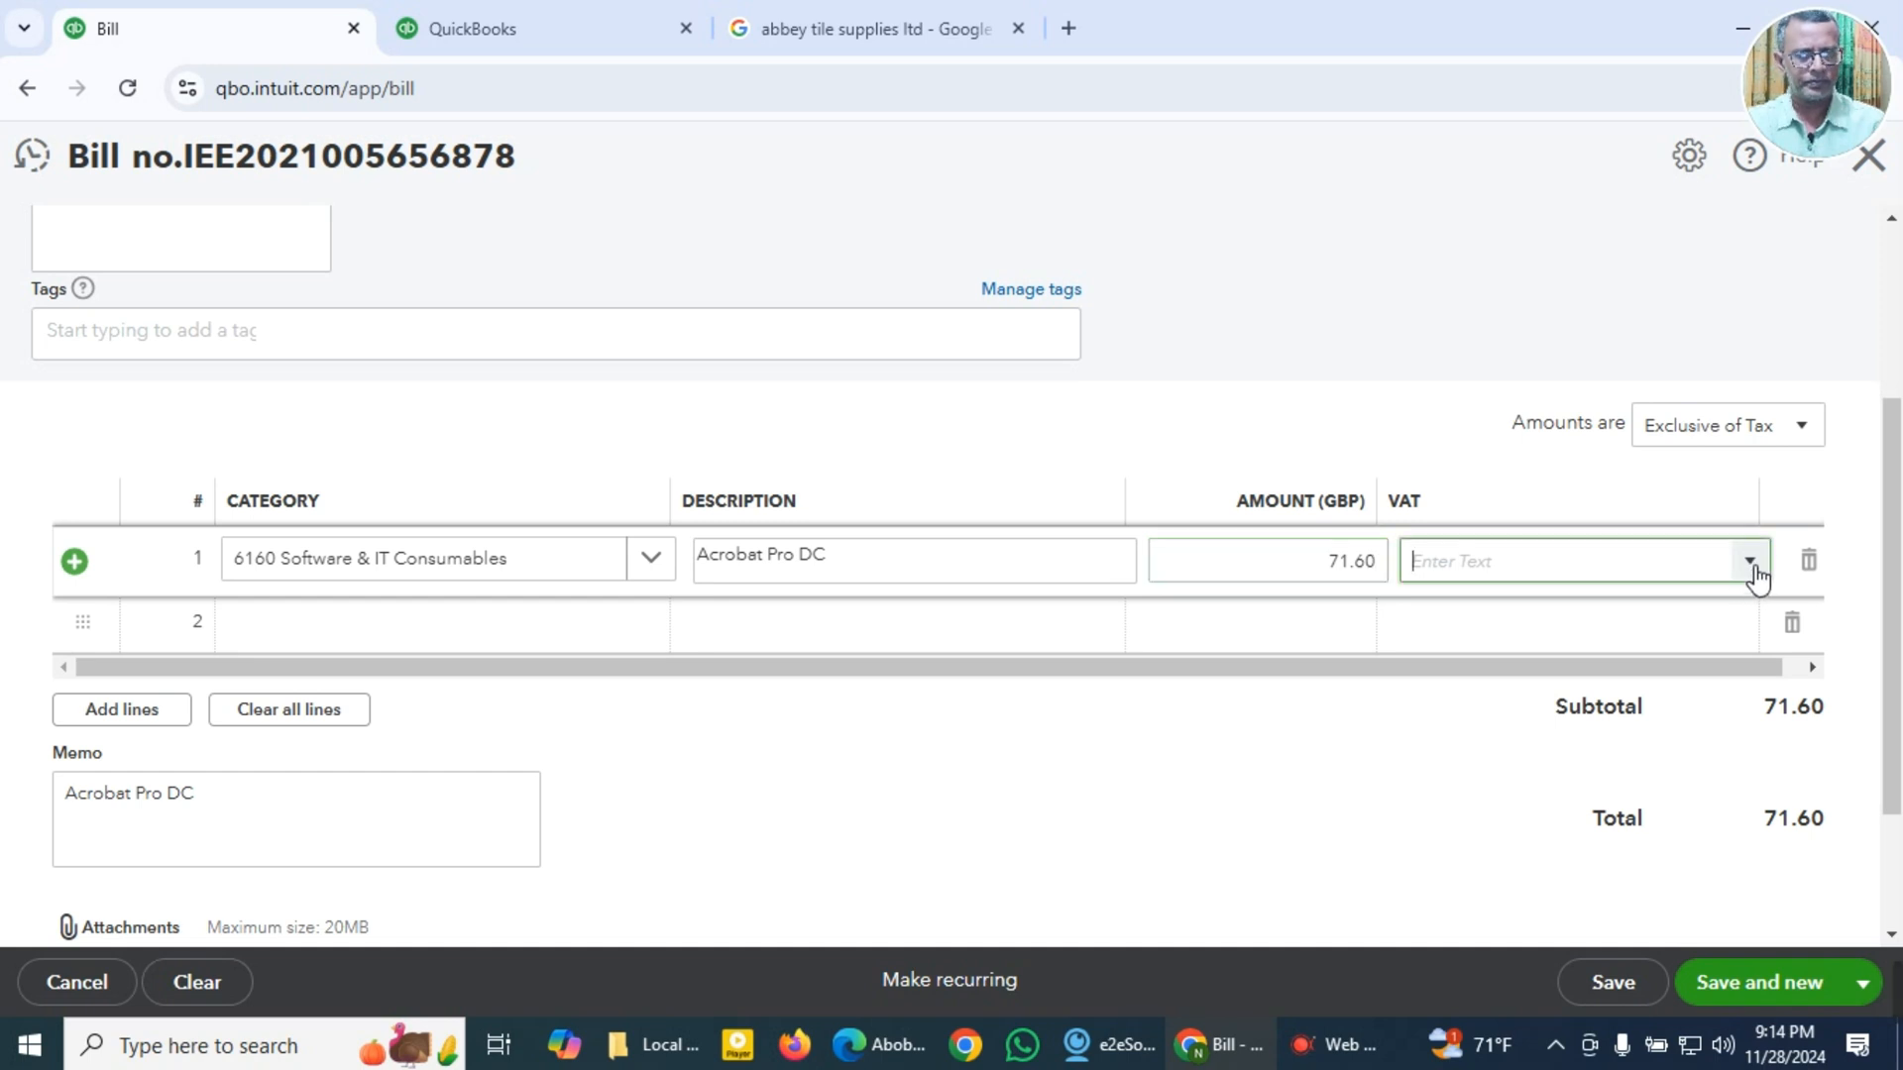
left_click(1510, 771)
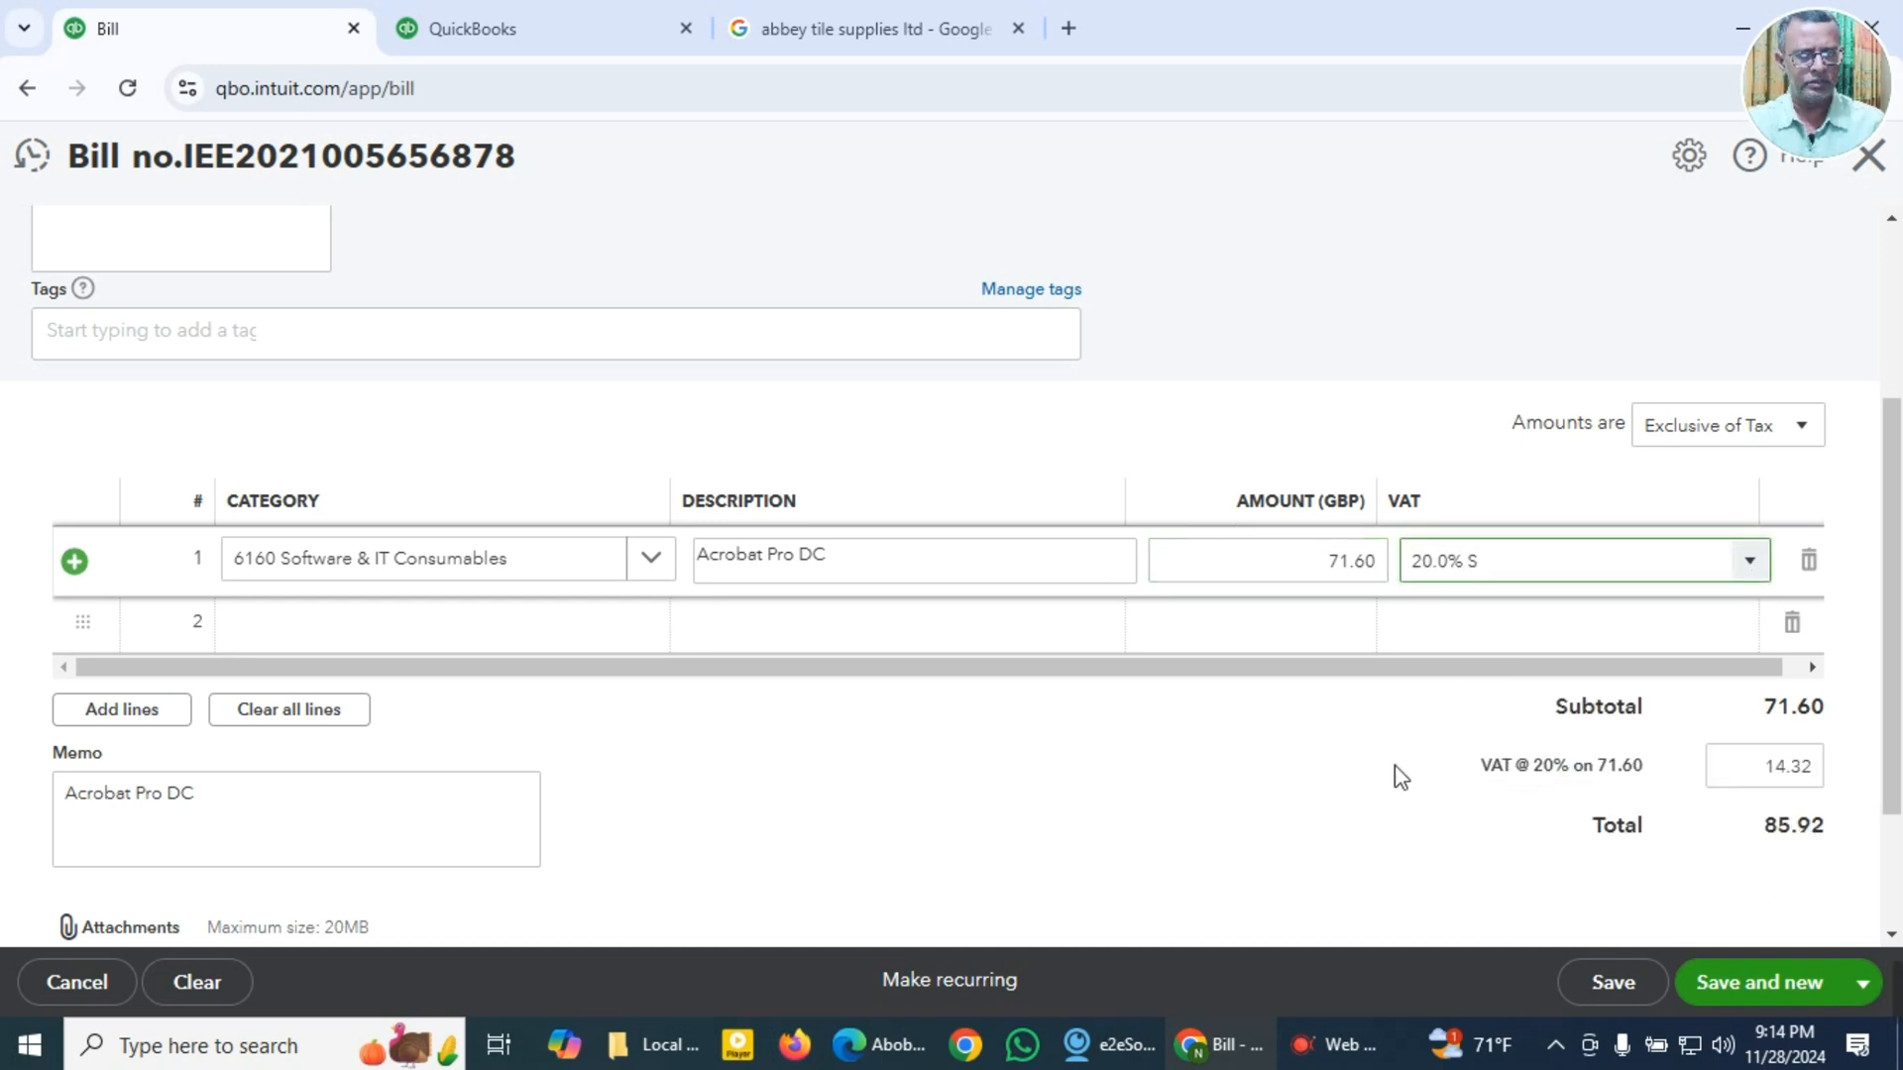
Step: Attach the Adobe invoice PDF for GBP 71.60 from the Local Expense Receipts folder to the bill
scroll(1394, 765, "down", 2)
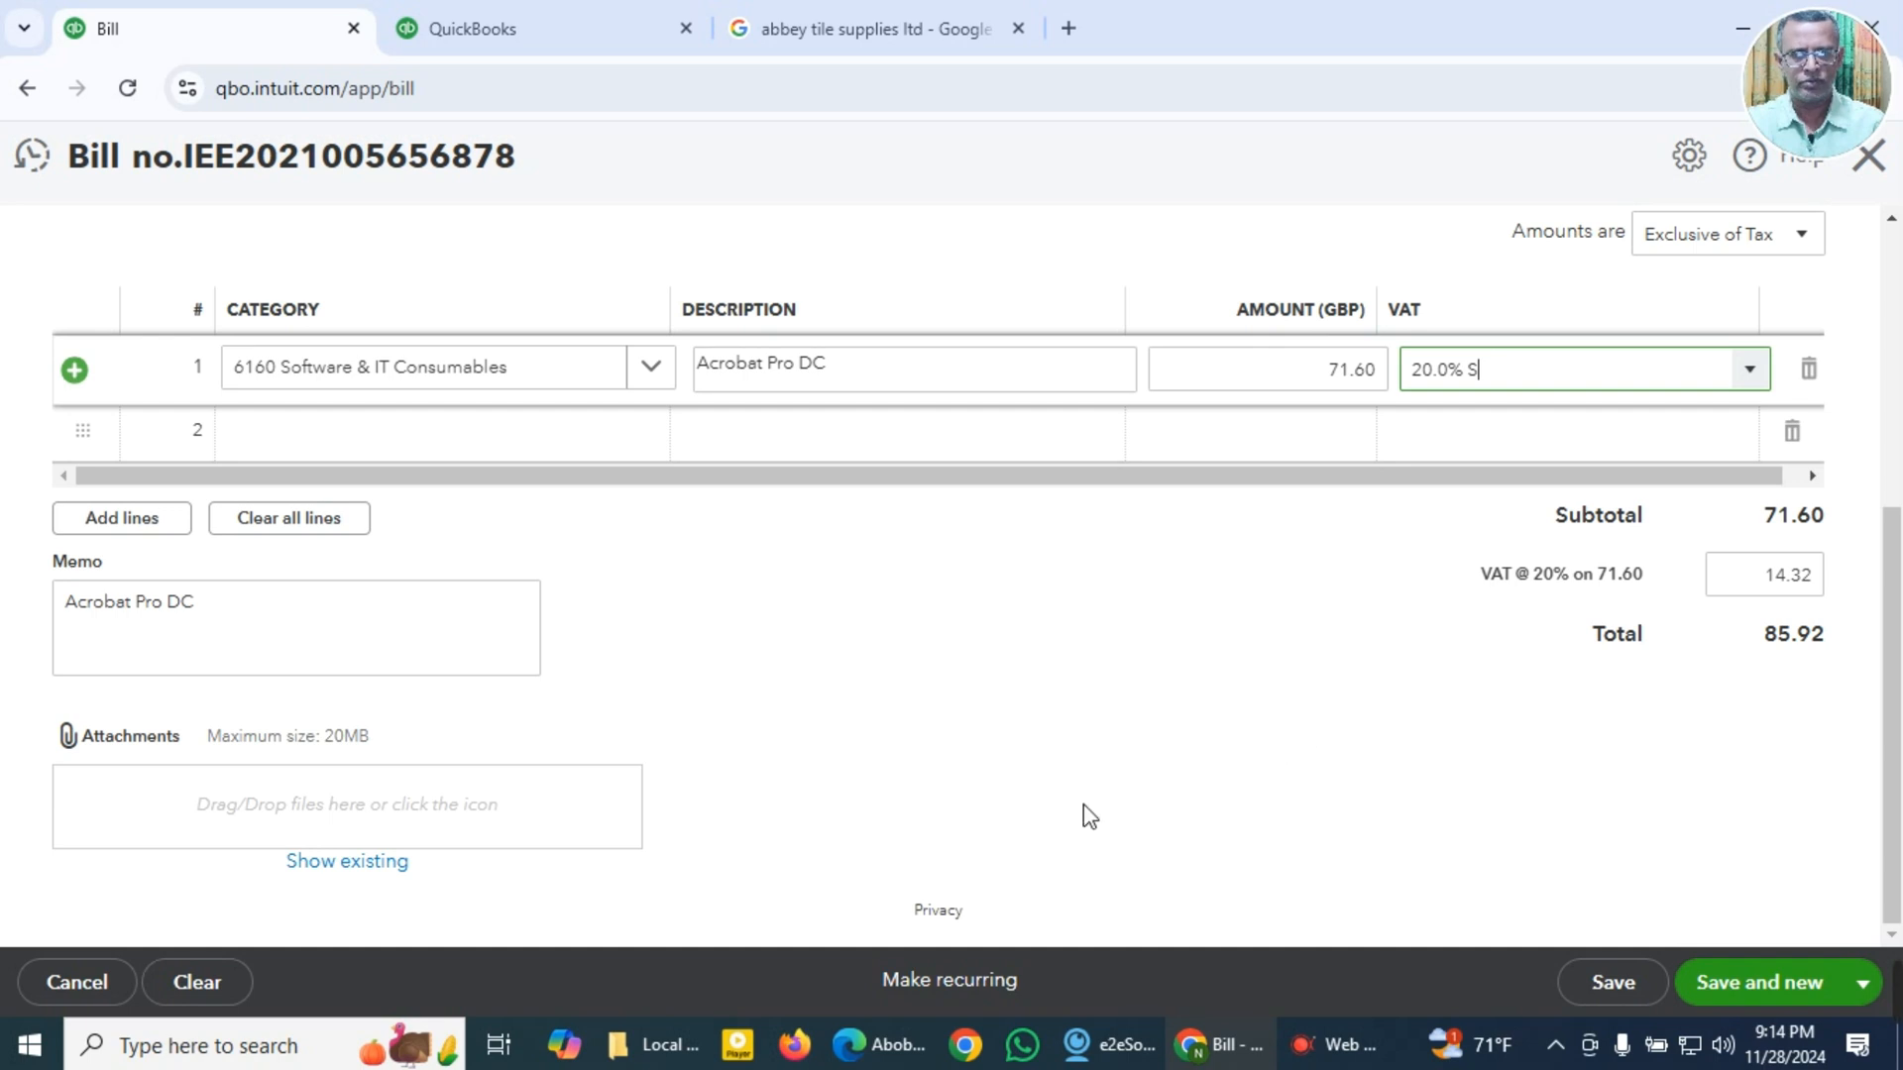
left_click(289, 822)
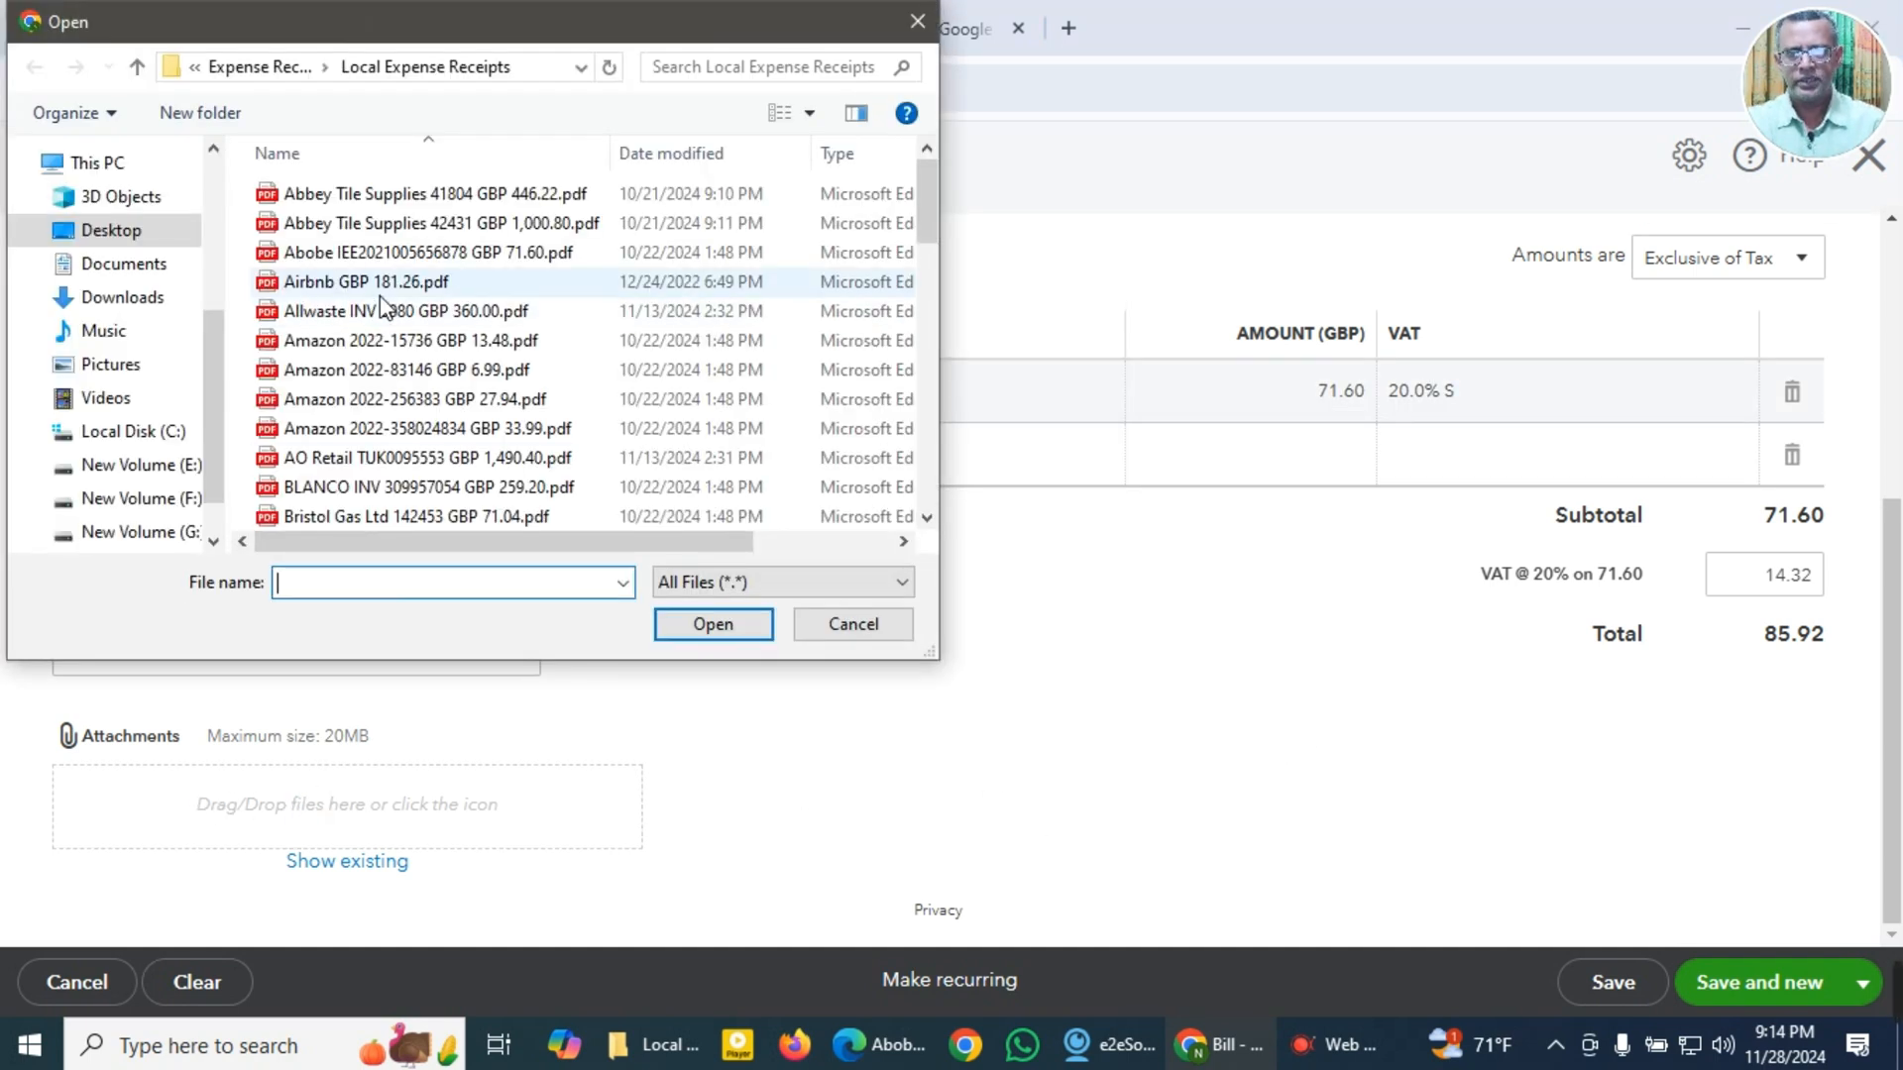
left_click(381, 253)
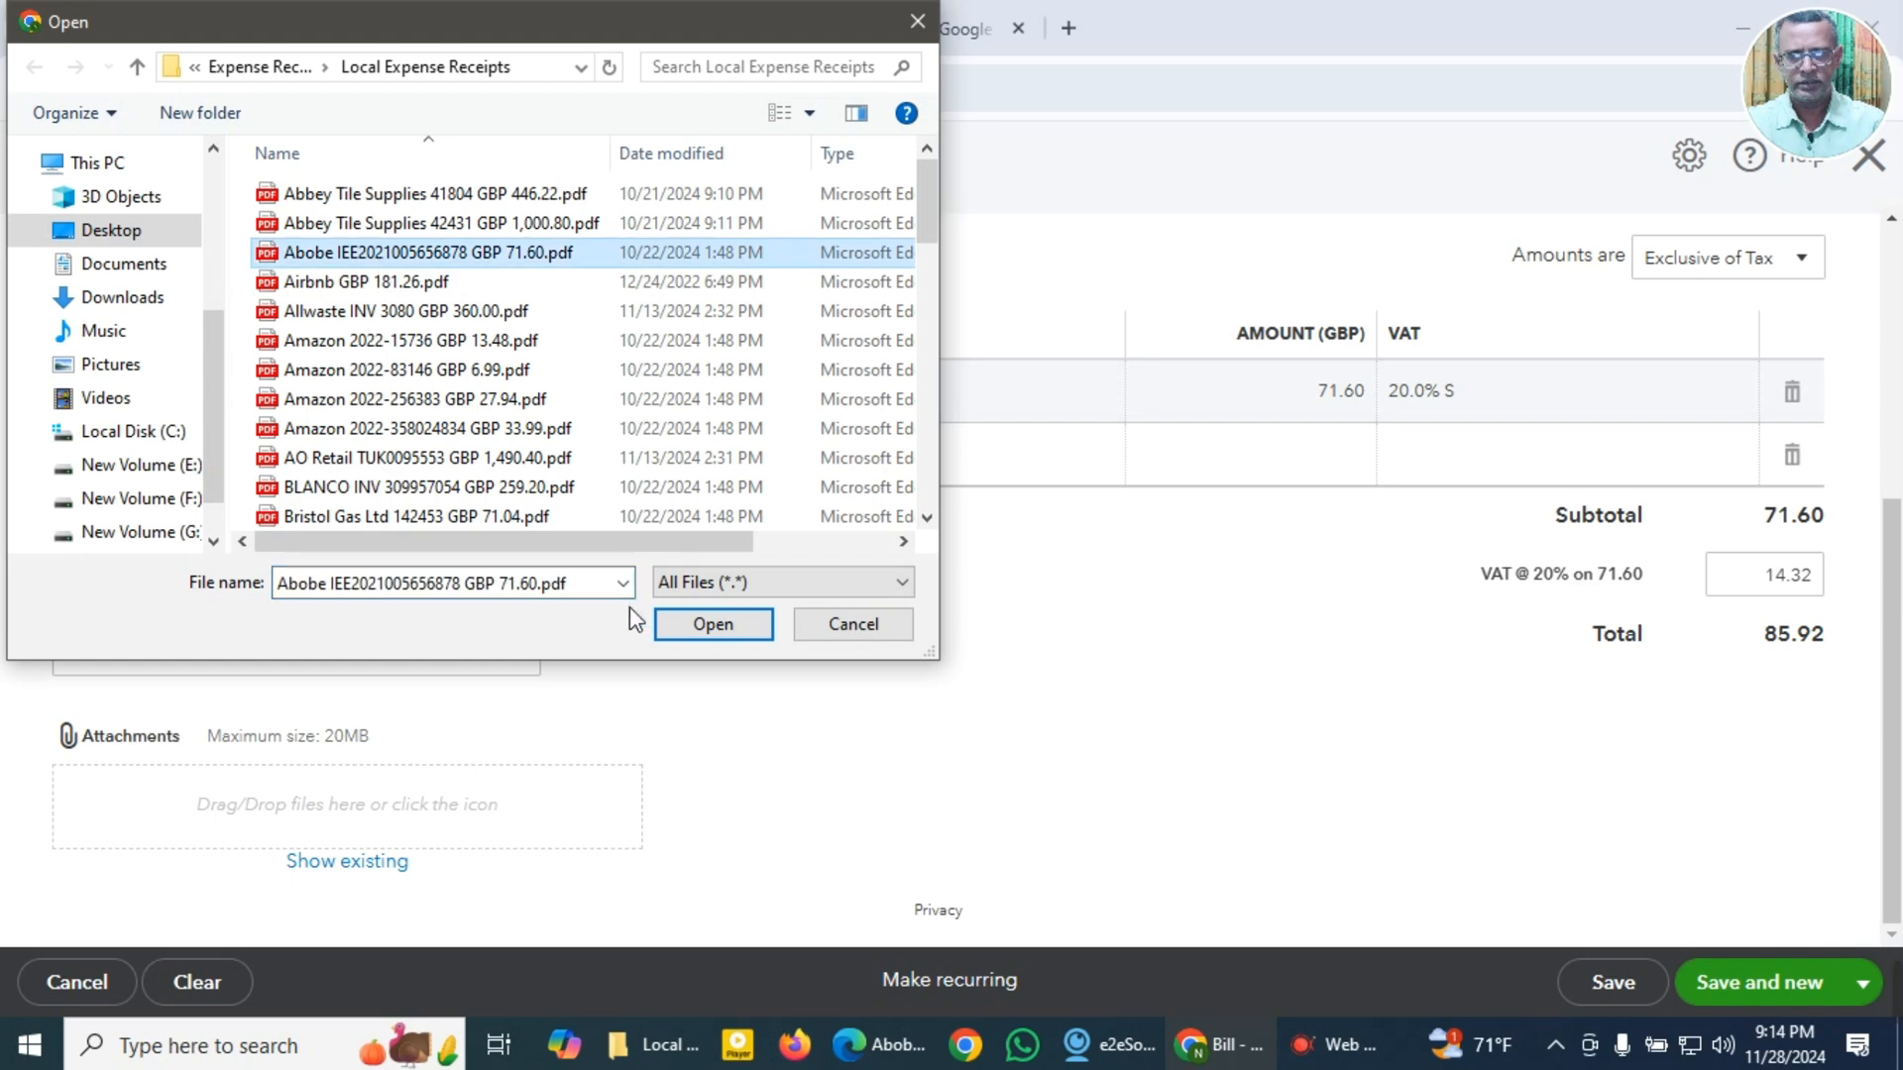
left_click(694, 624)
Step: Check the Adobe bill's header, line, memo and attachment, then save it and start a new bill
scroll(625, 793, "up", 5)
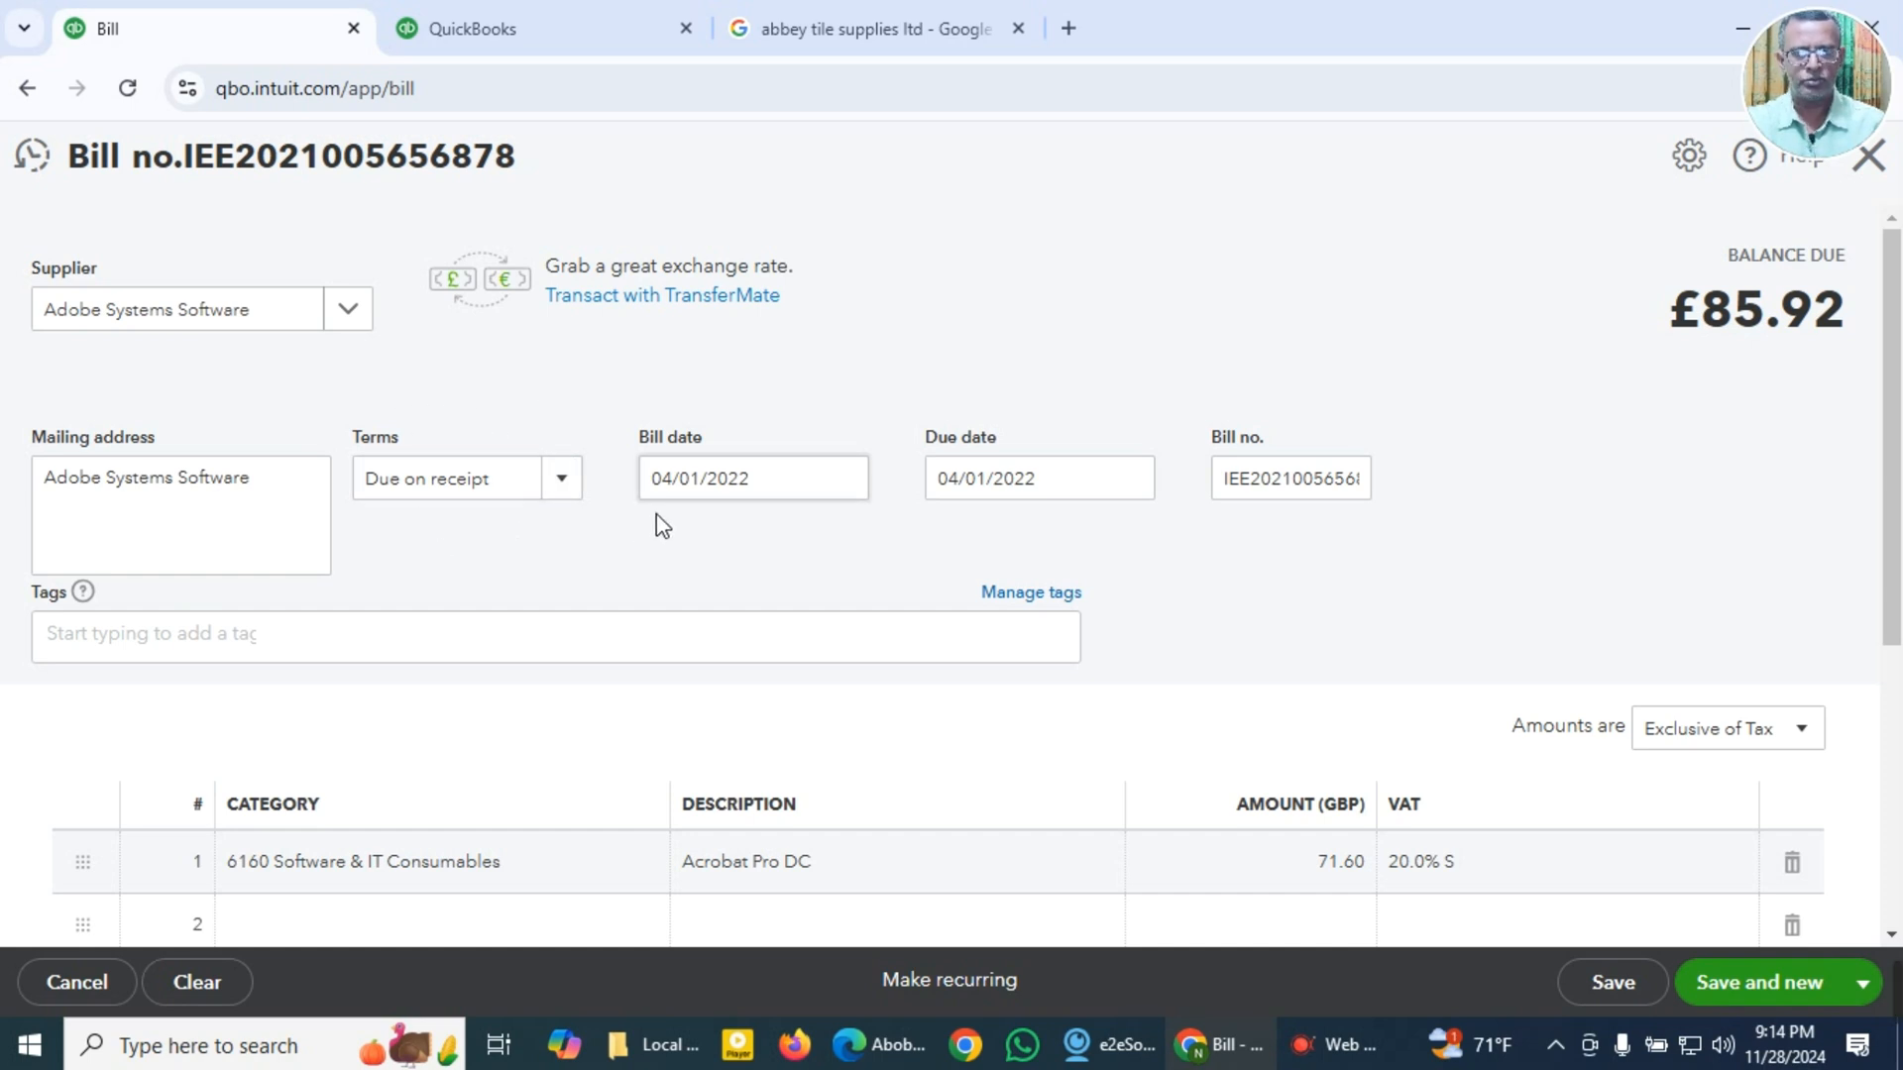
scroll(1169, 595, "down", 3)
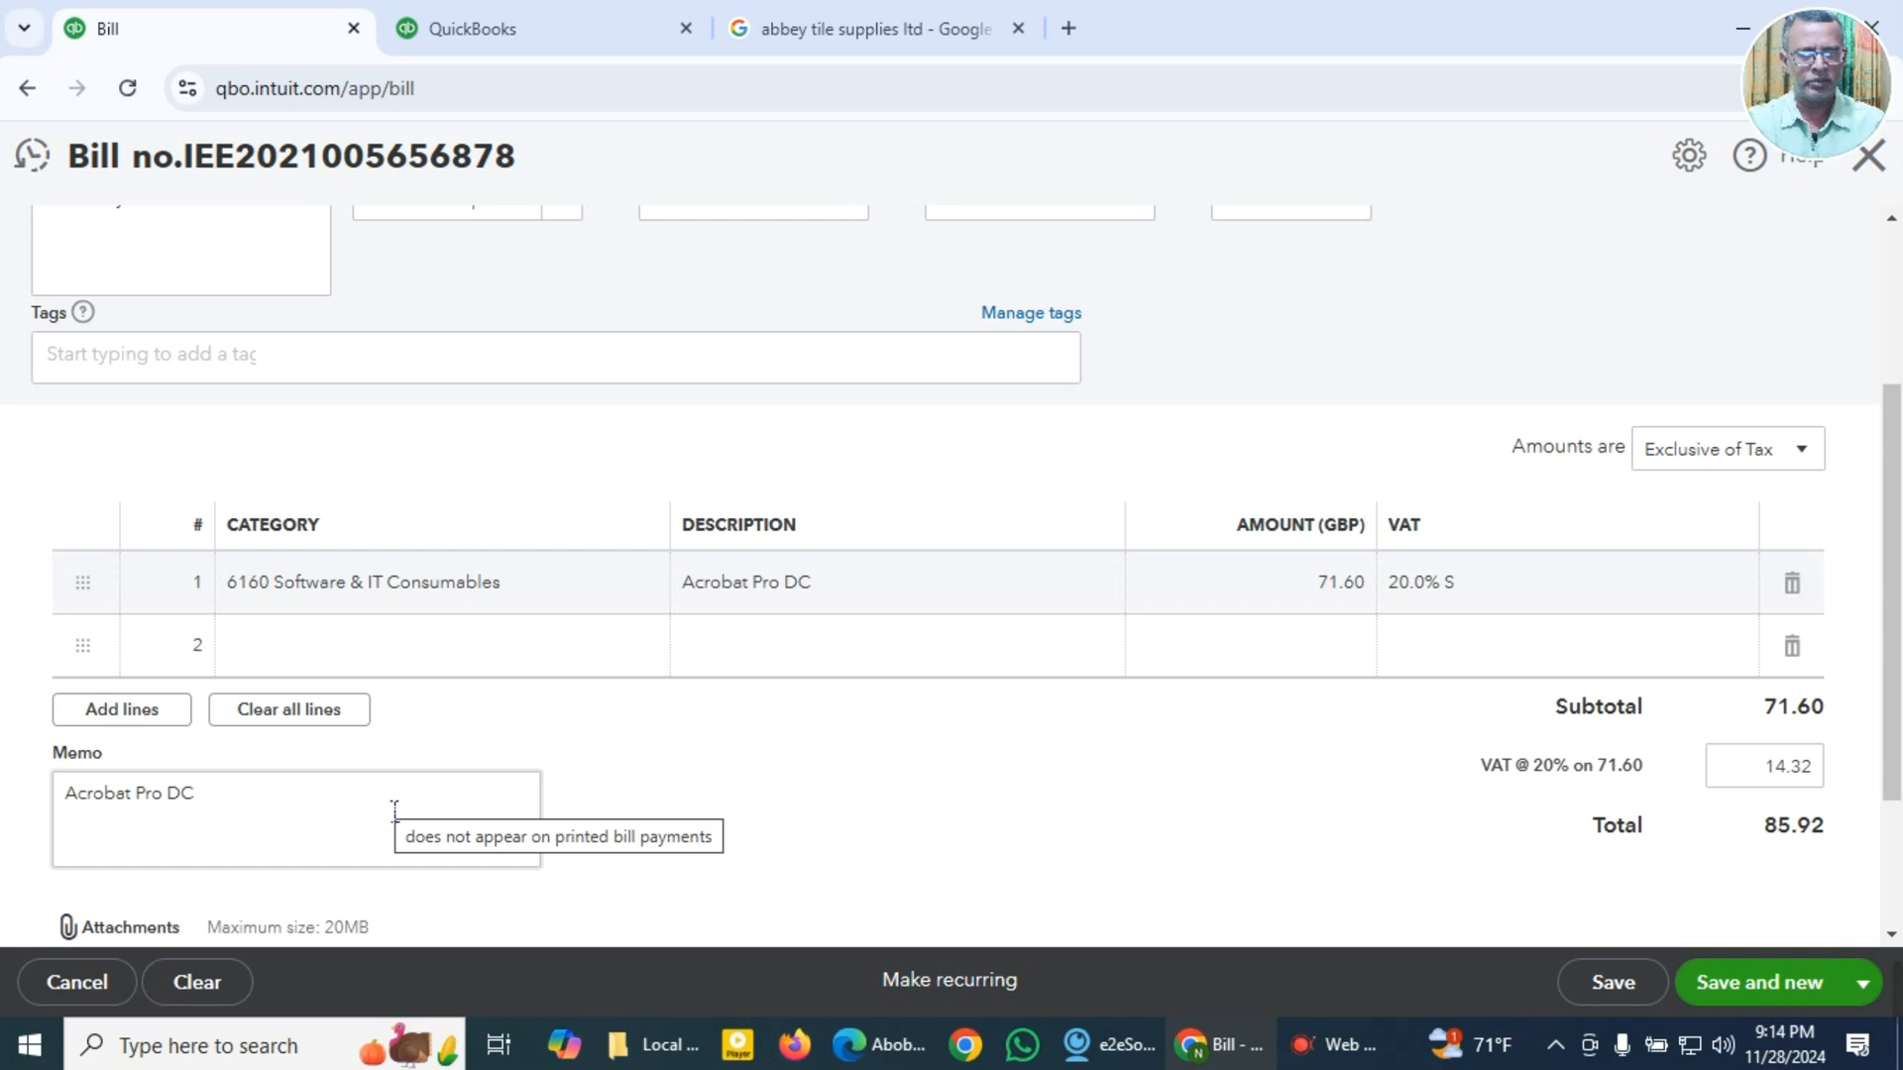
scroll(1179, 728, "down", 2)
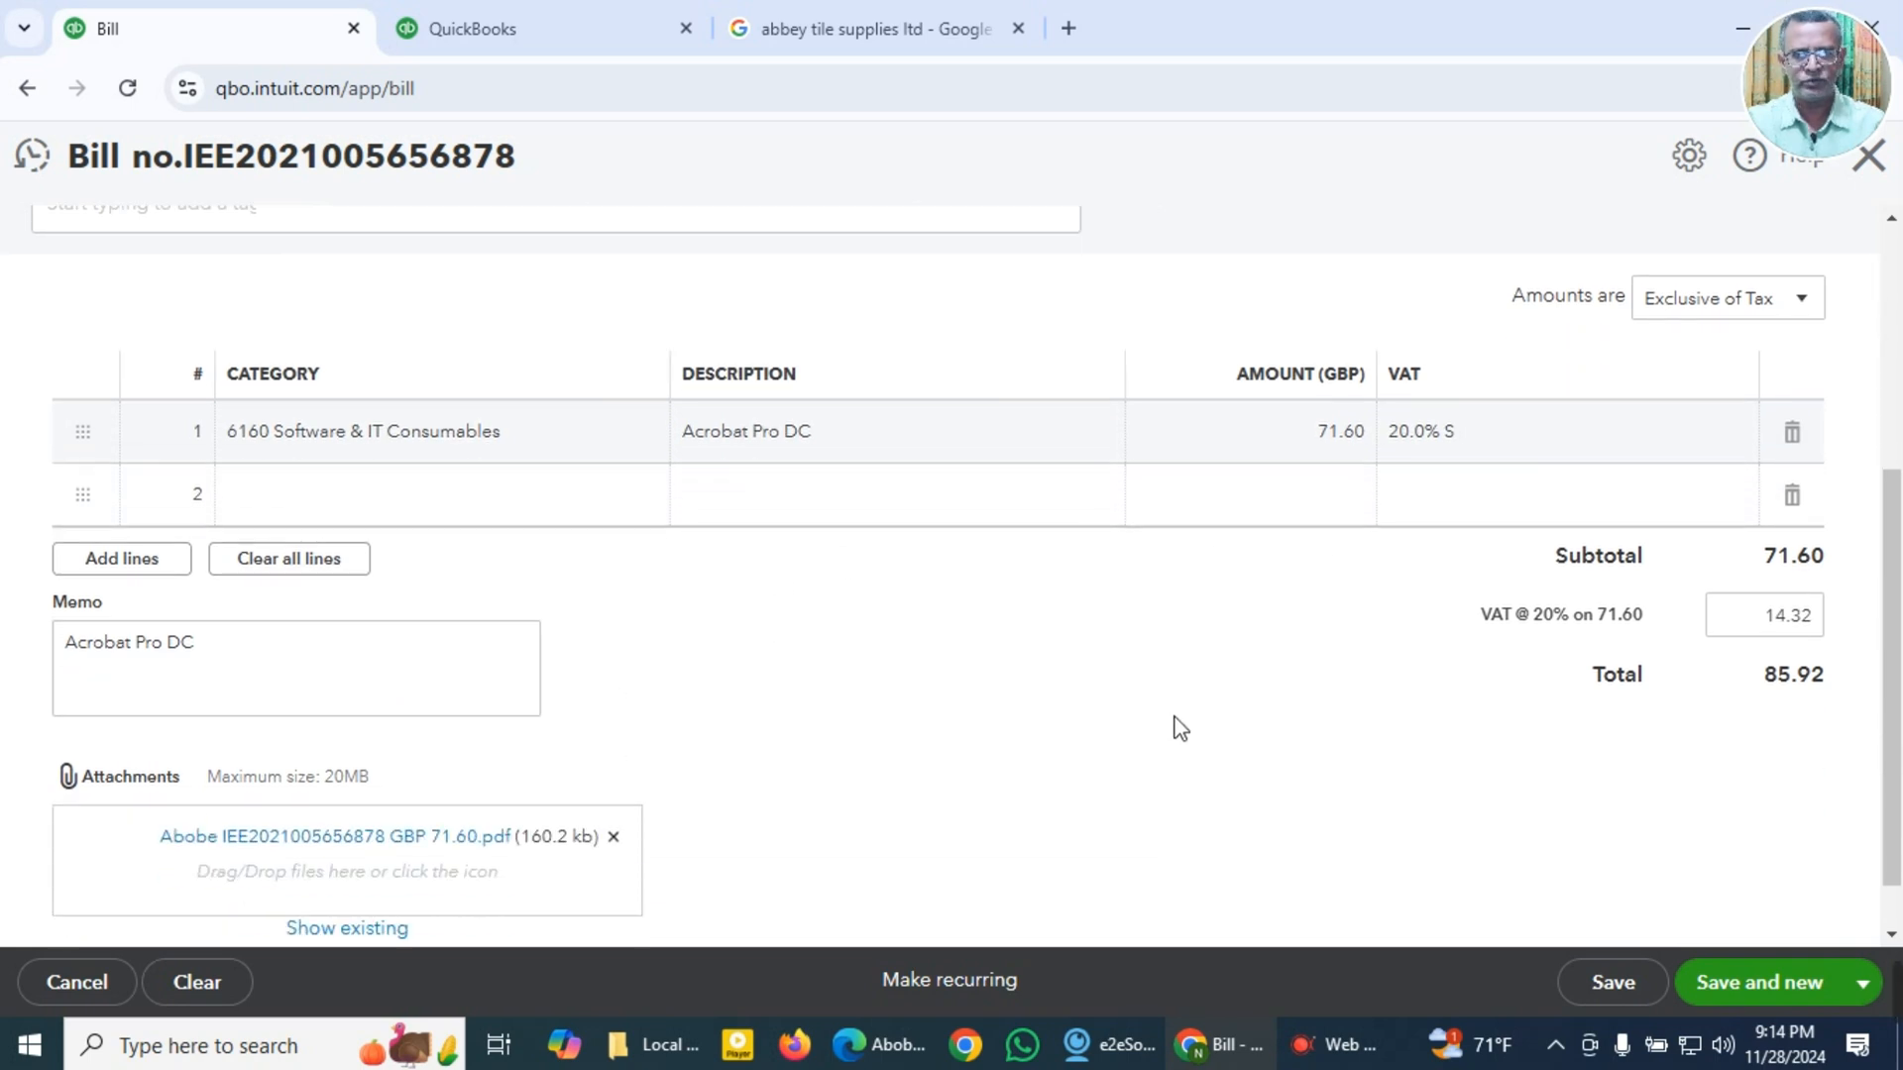
scroll(1180, 728, "down", 1)
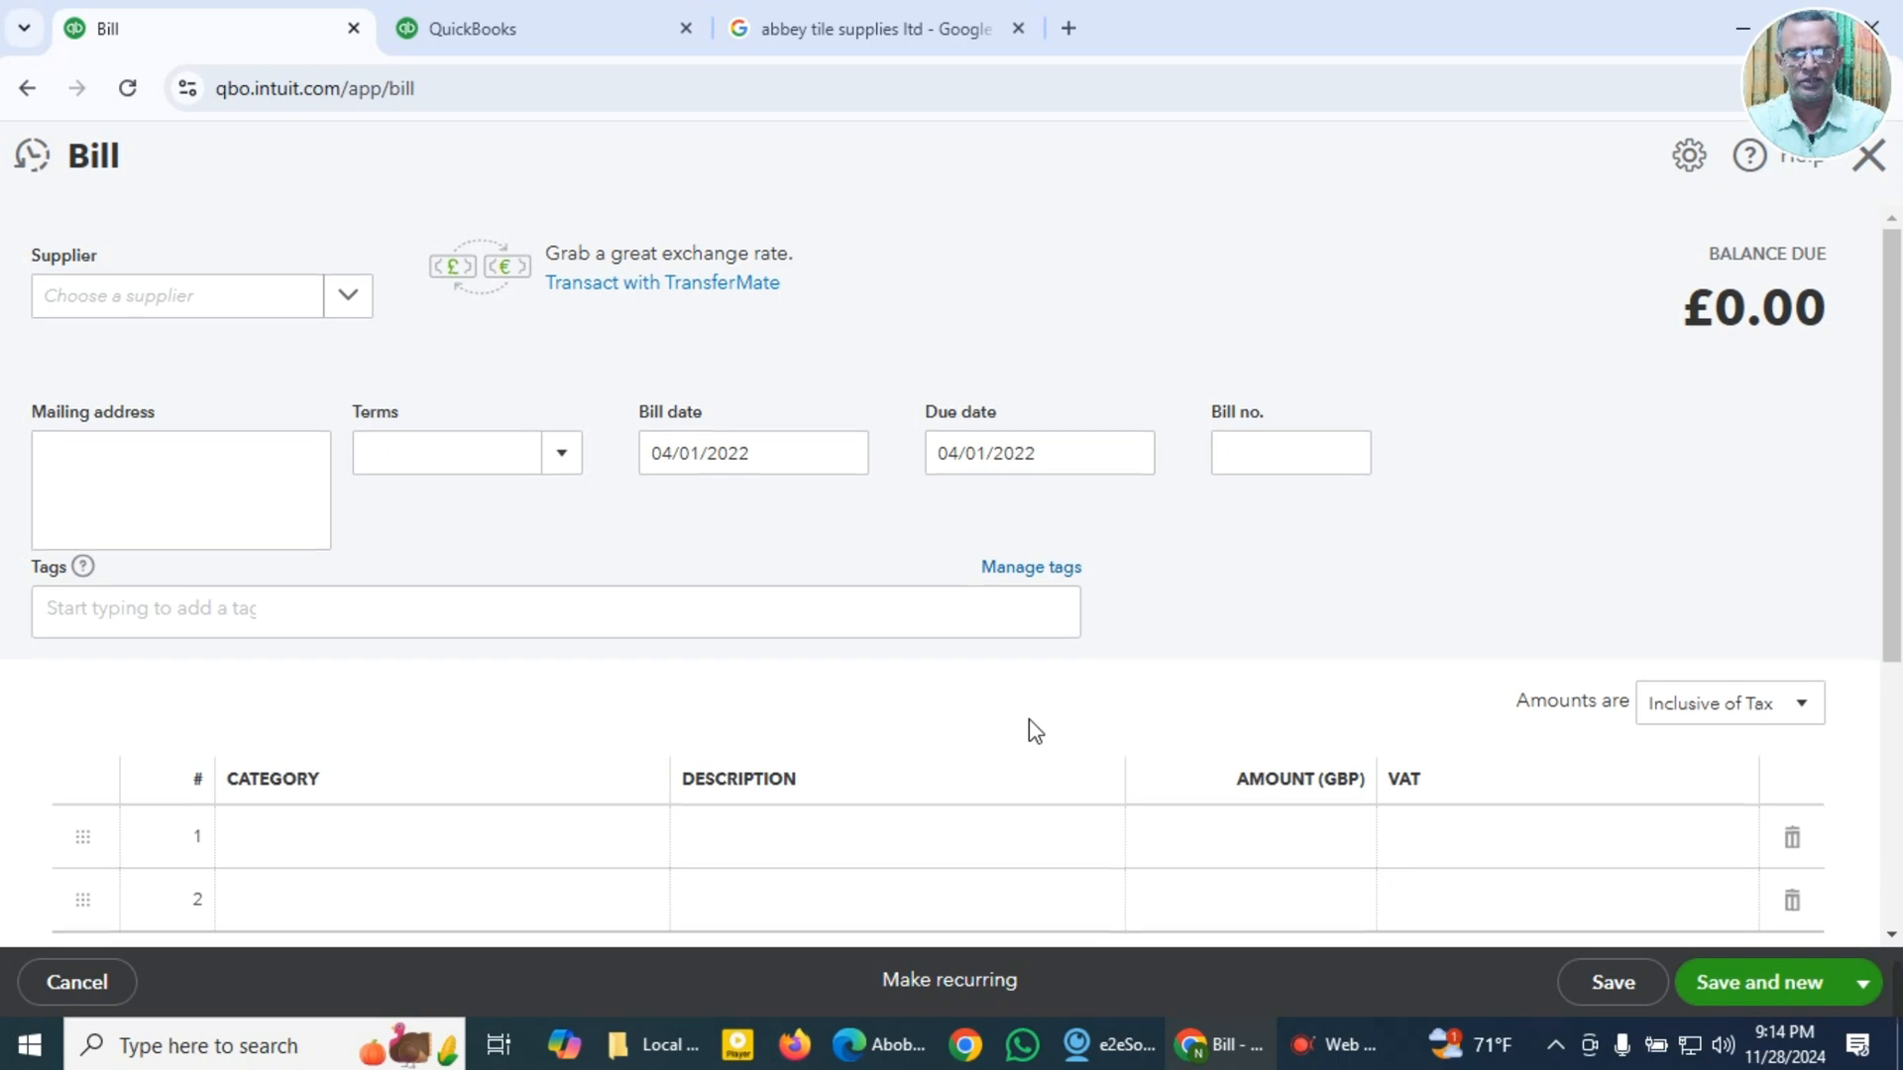
Step: Open Airbnb GBP 181.26.pdf from Local Expense Receipts, close the Adobe invoice, and examine the receipt's supplier, date and price breakdown
scroll(1030, 730, "down", 1)
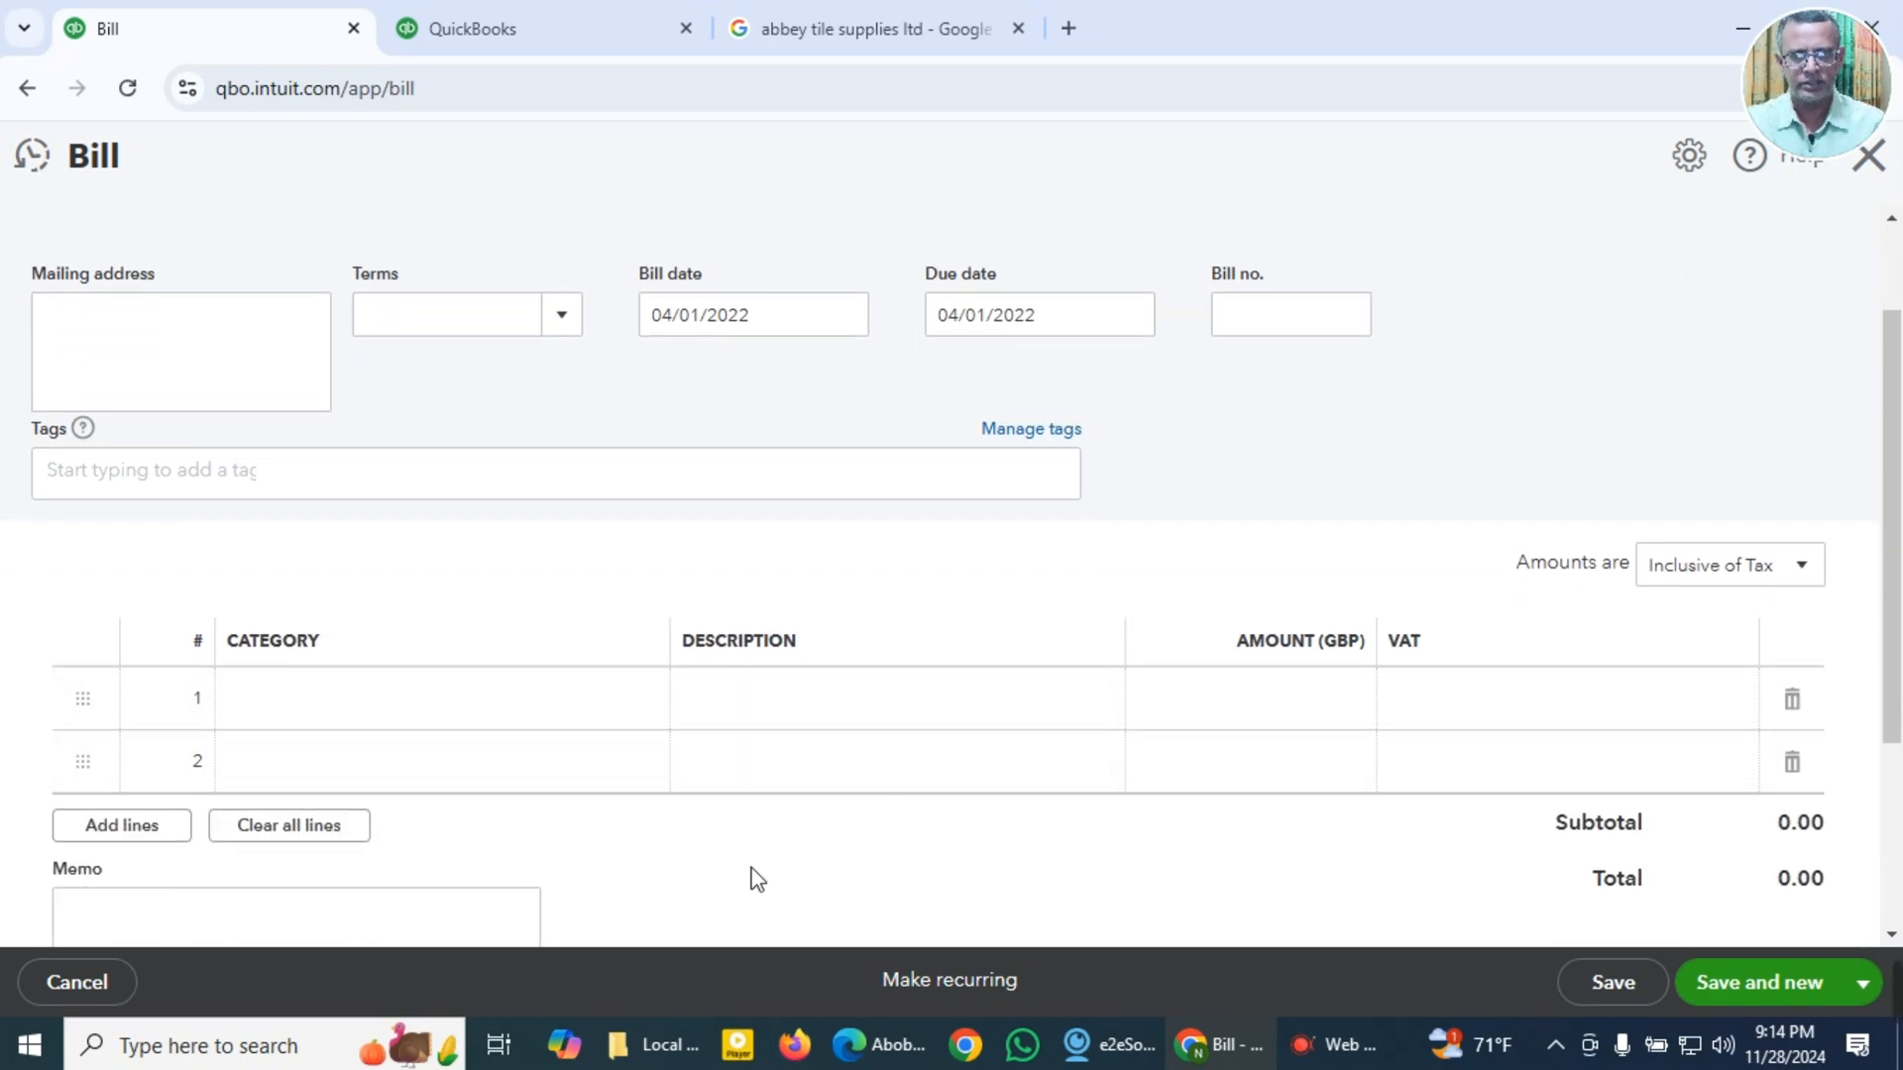
left_click(658, 1045)
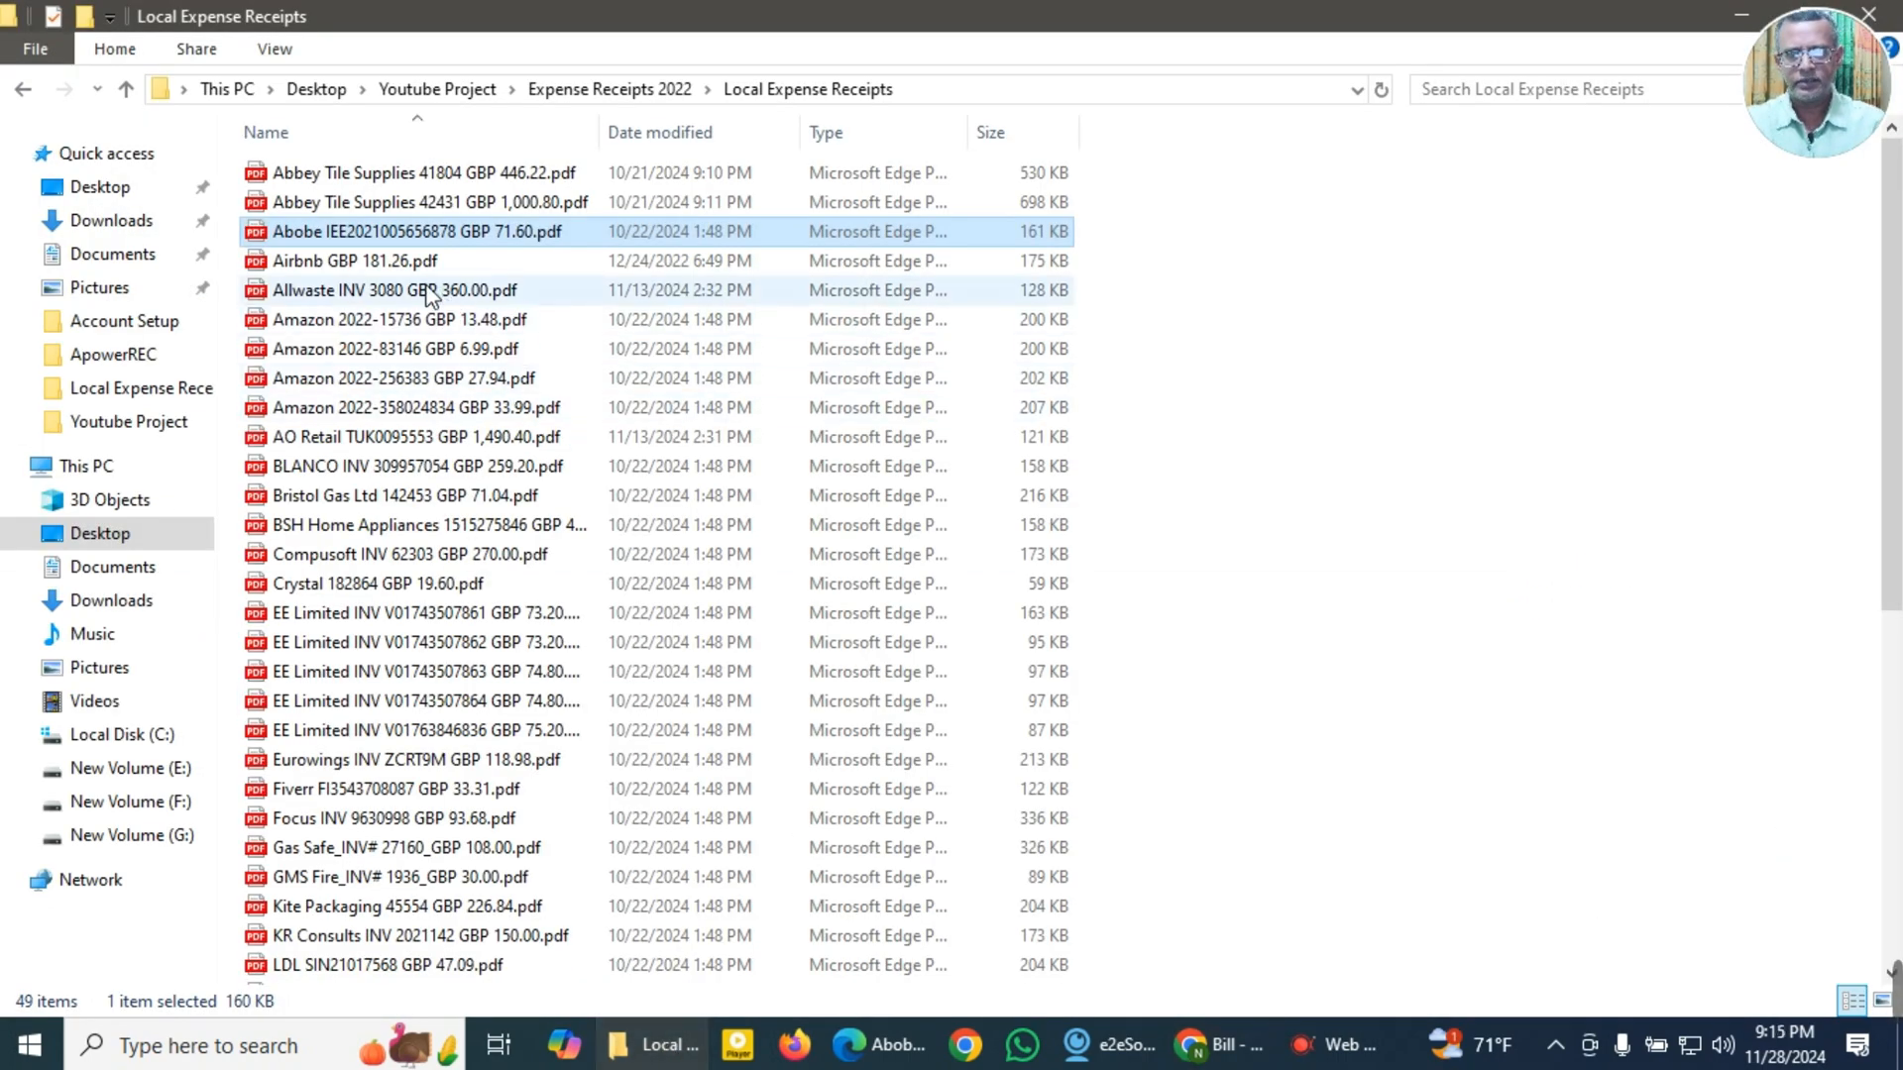
double_click(381, 260)
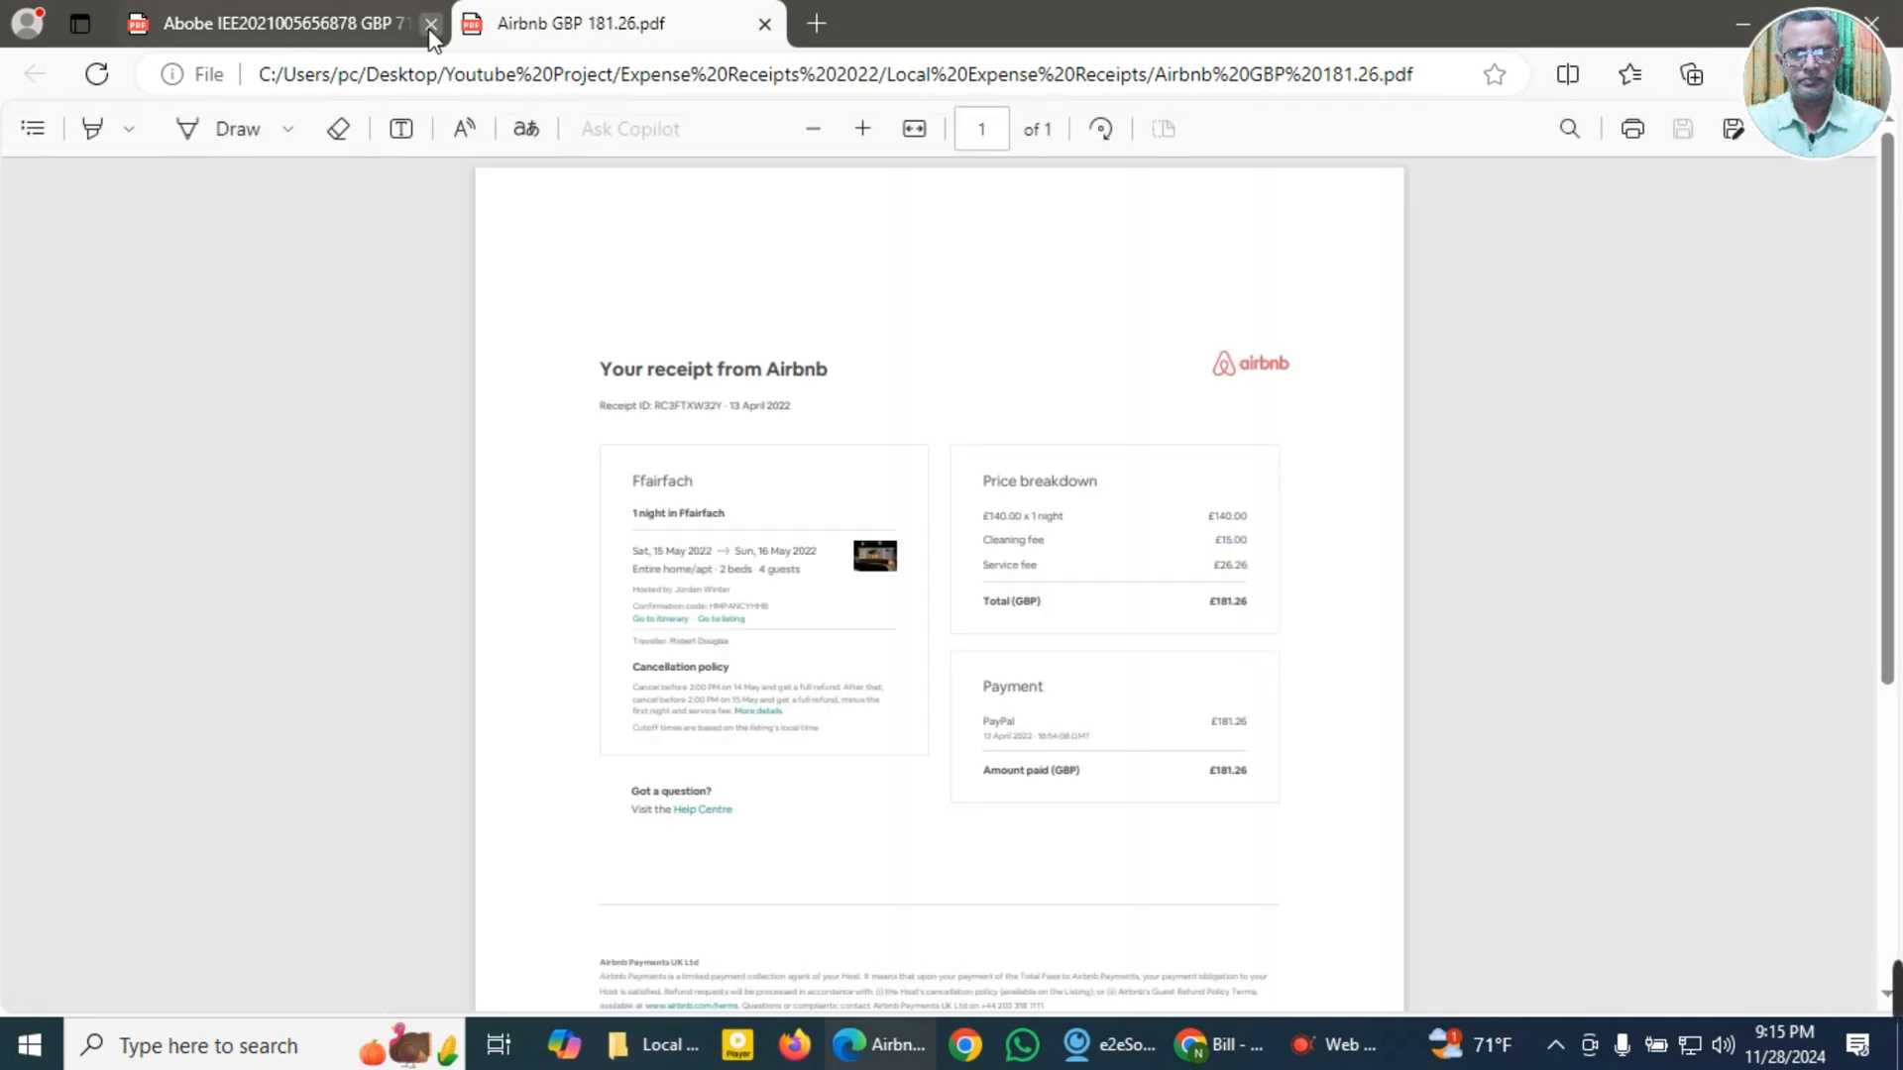
left_click(430, 25)
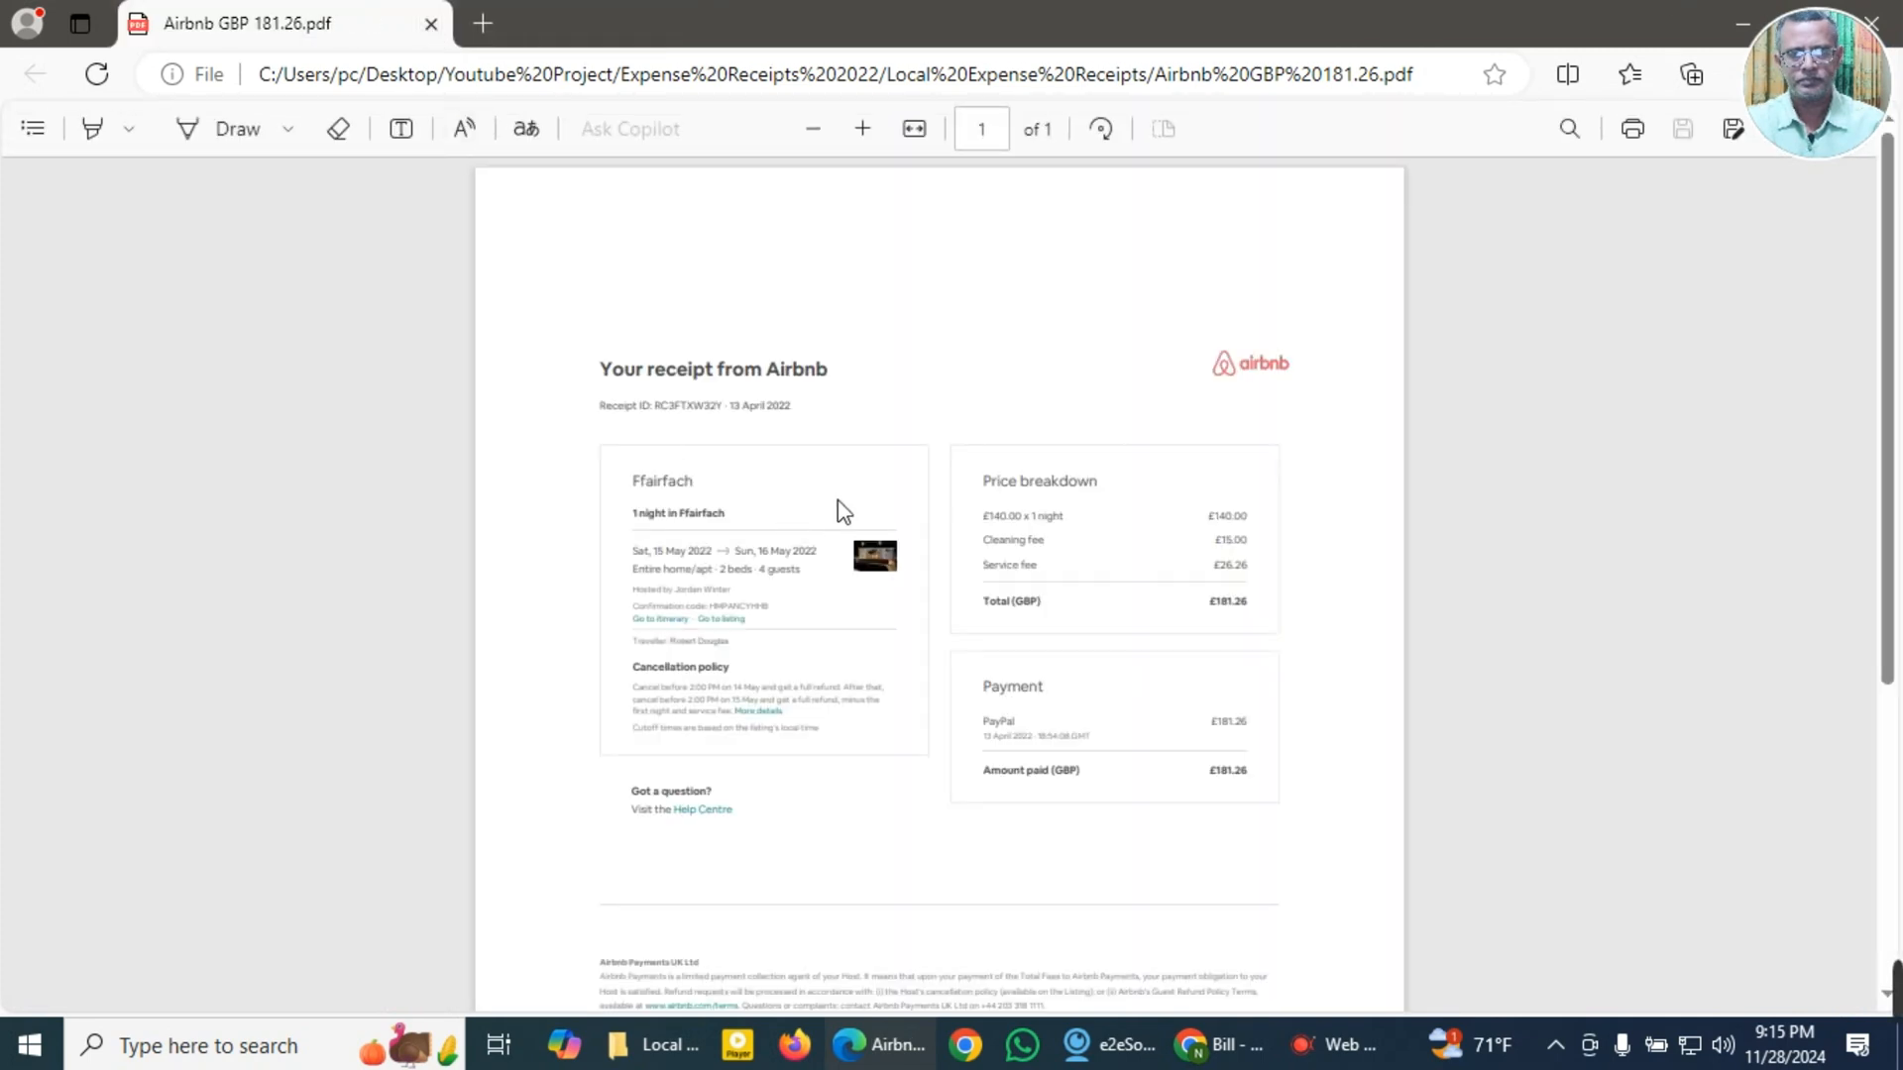
left_click(862, 129)
left_click(862, 129)
left_click(862, 129)
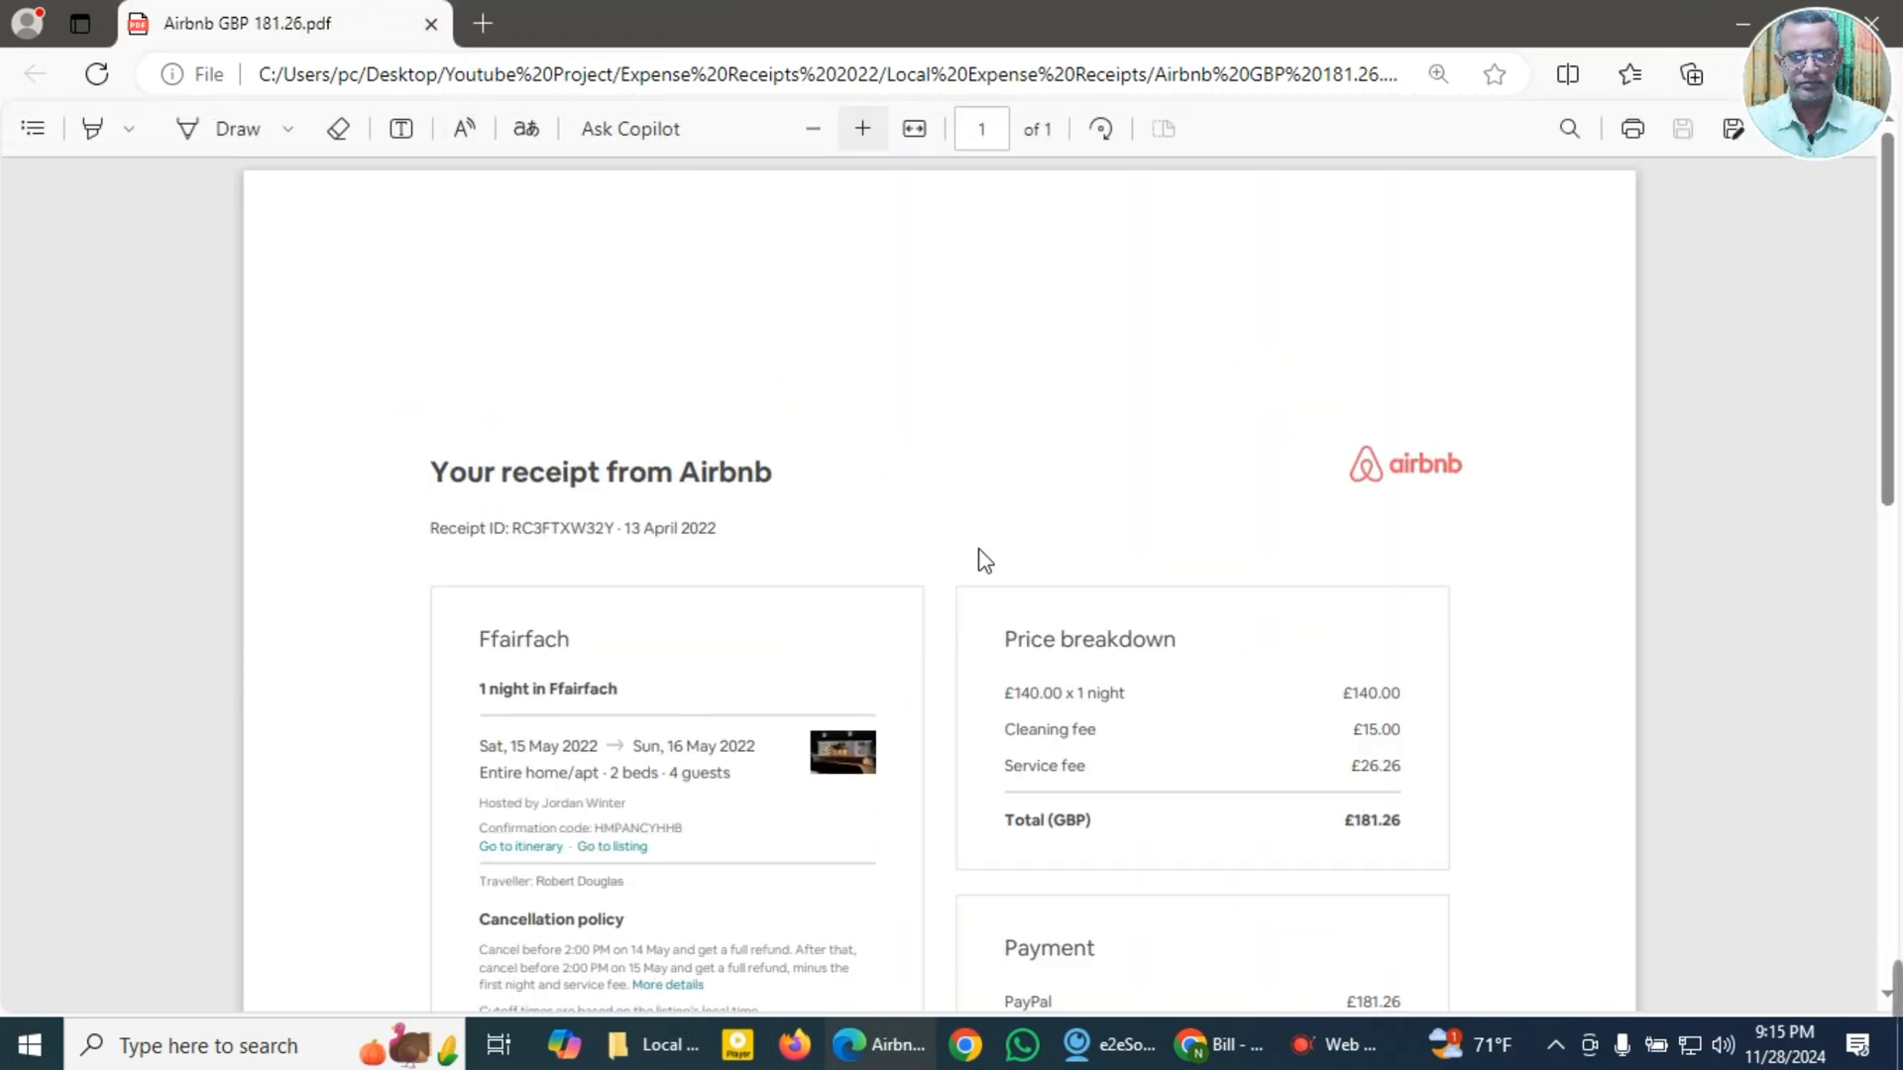
scroll(1004, 599, "down", 2)
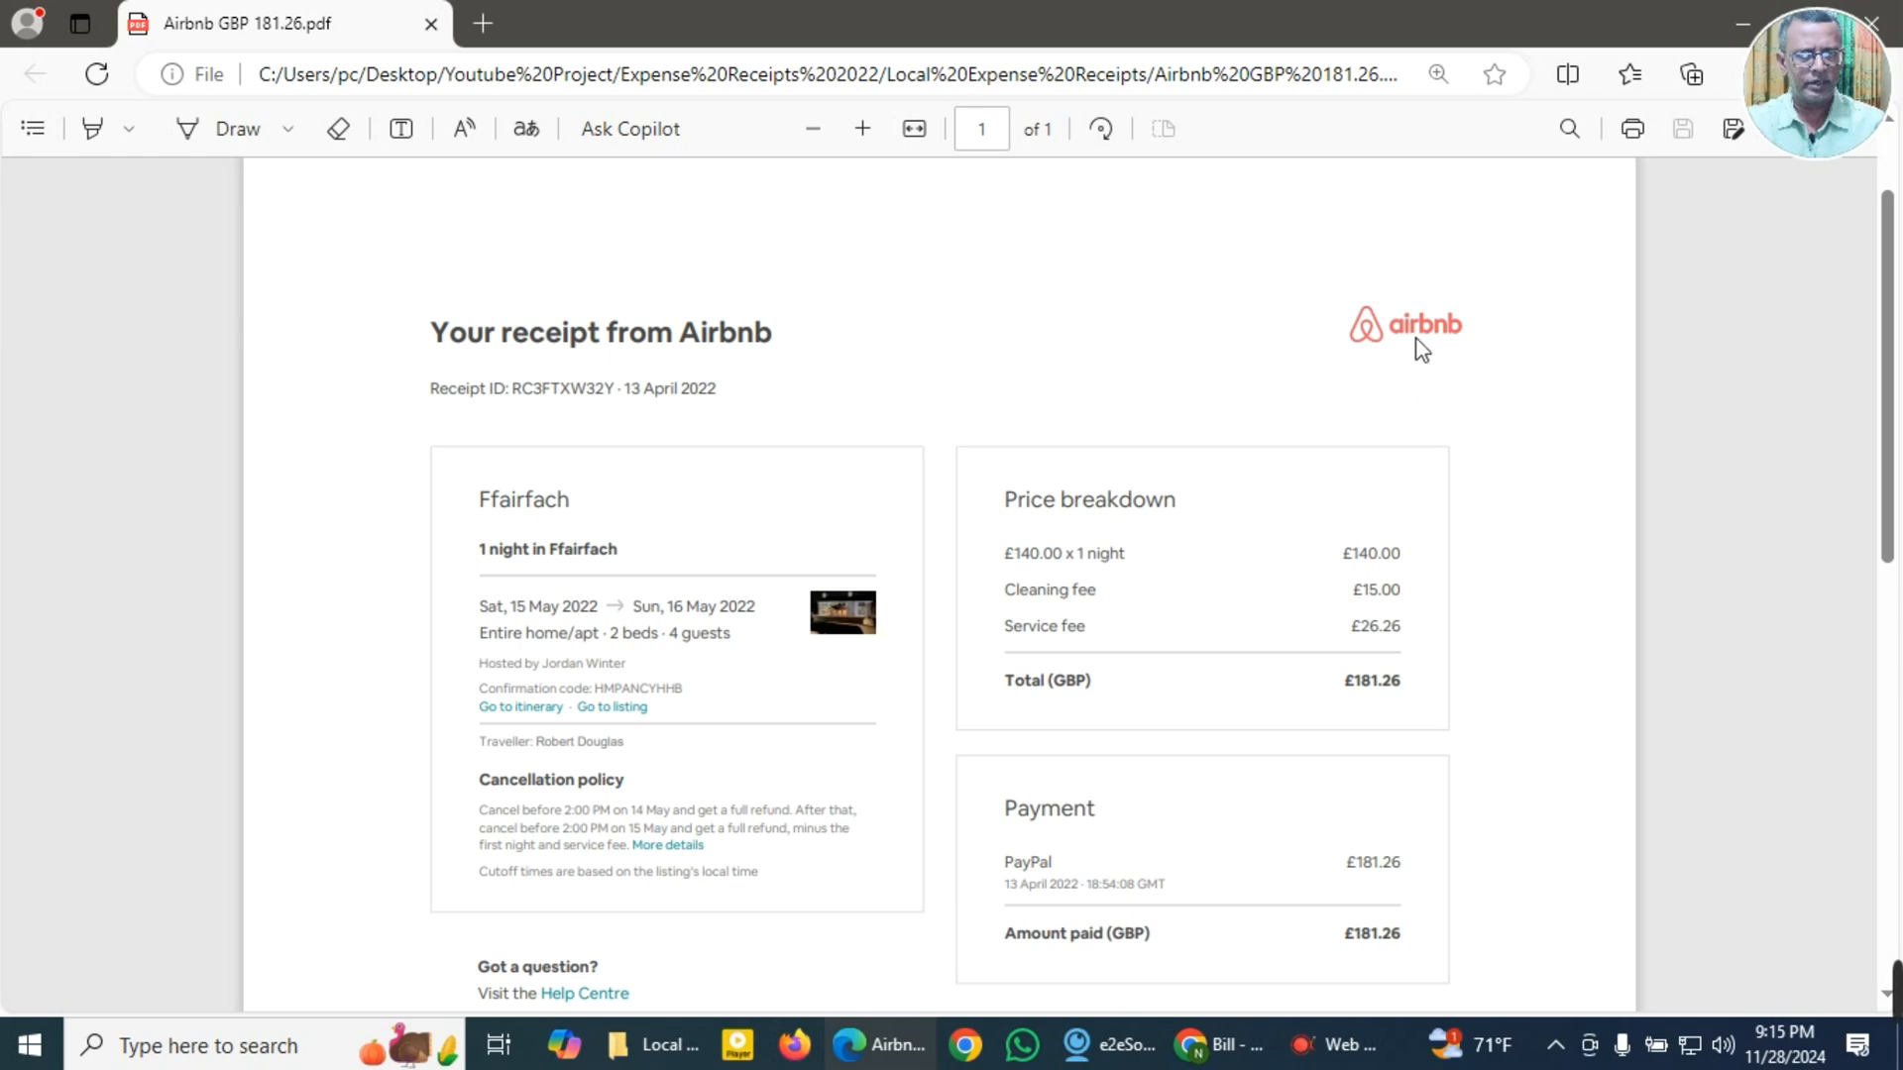
scroll(1104, 535, "down", 2)
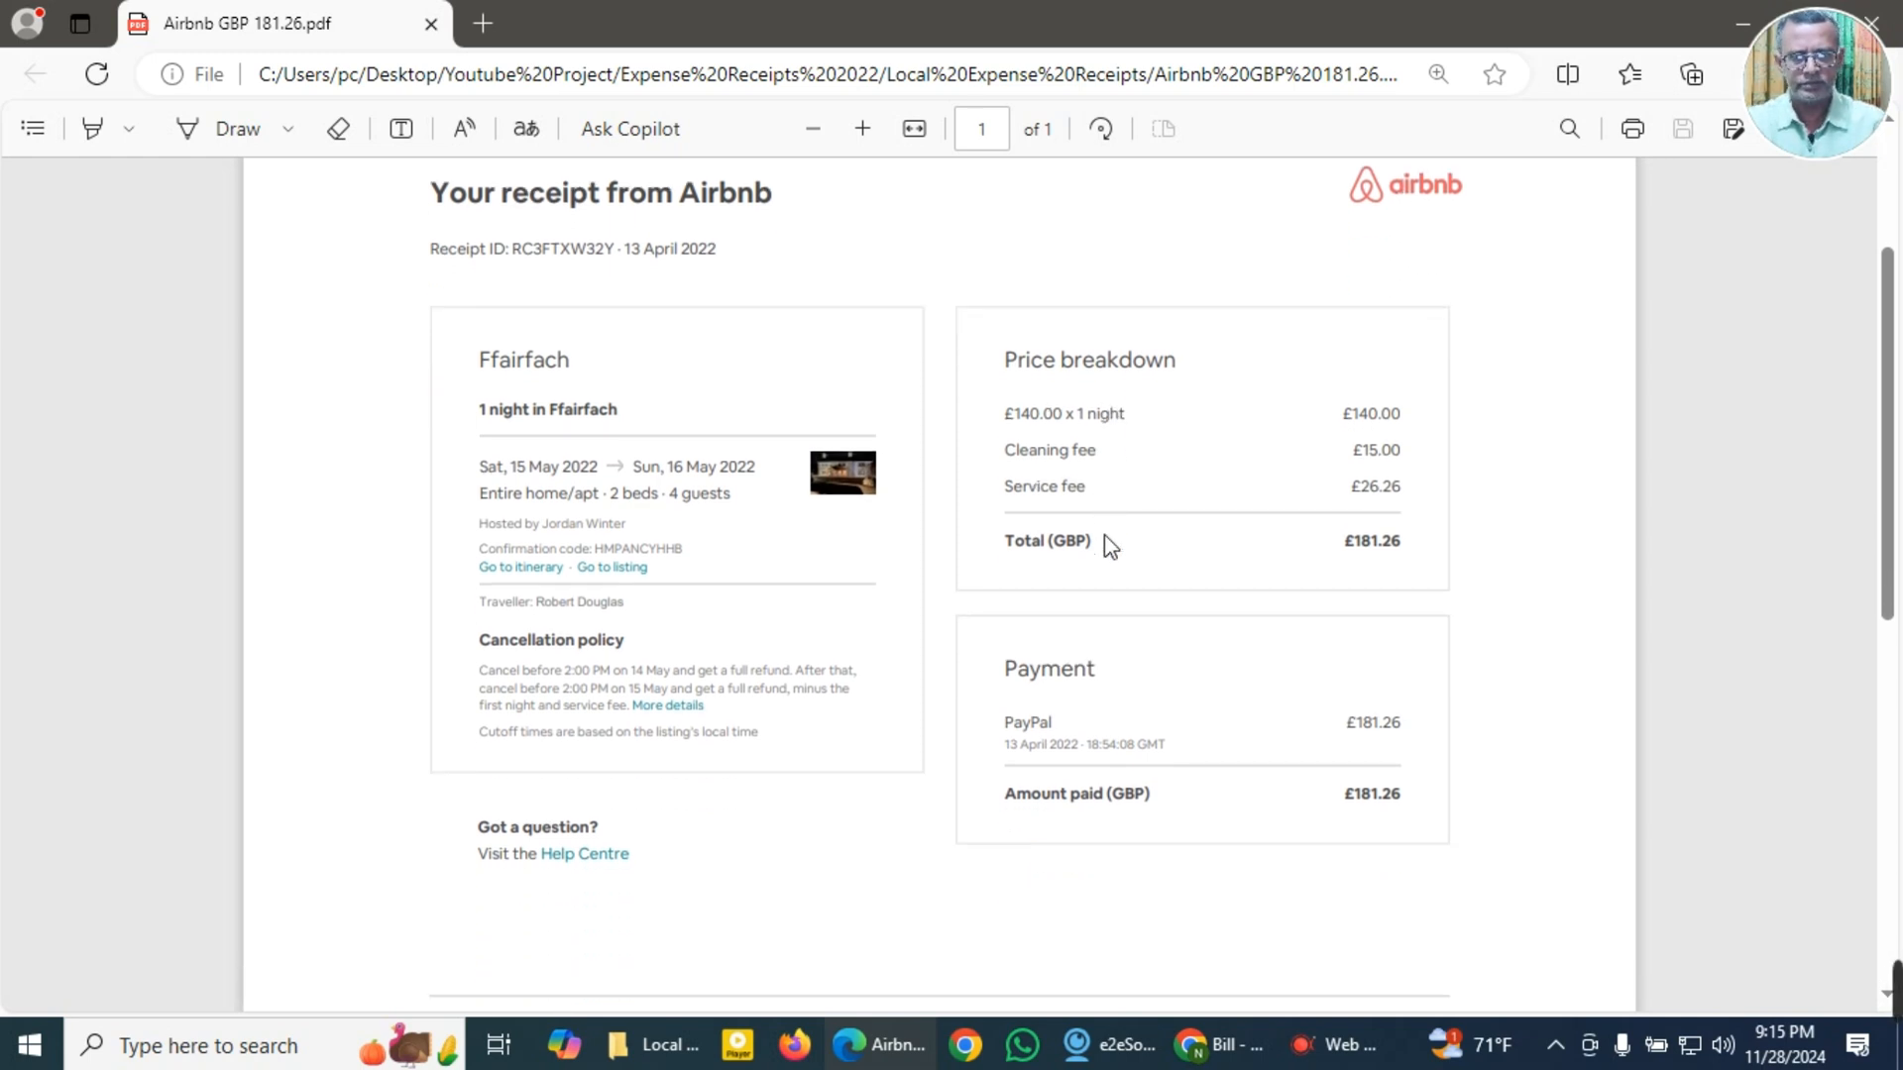
scroll(1110, 545, "up", 2)
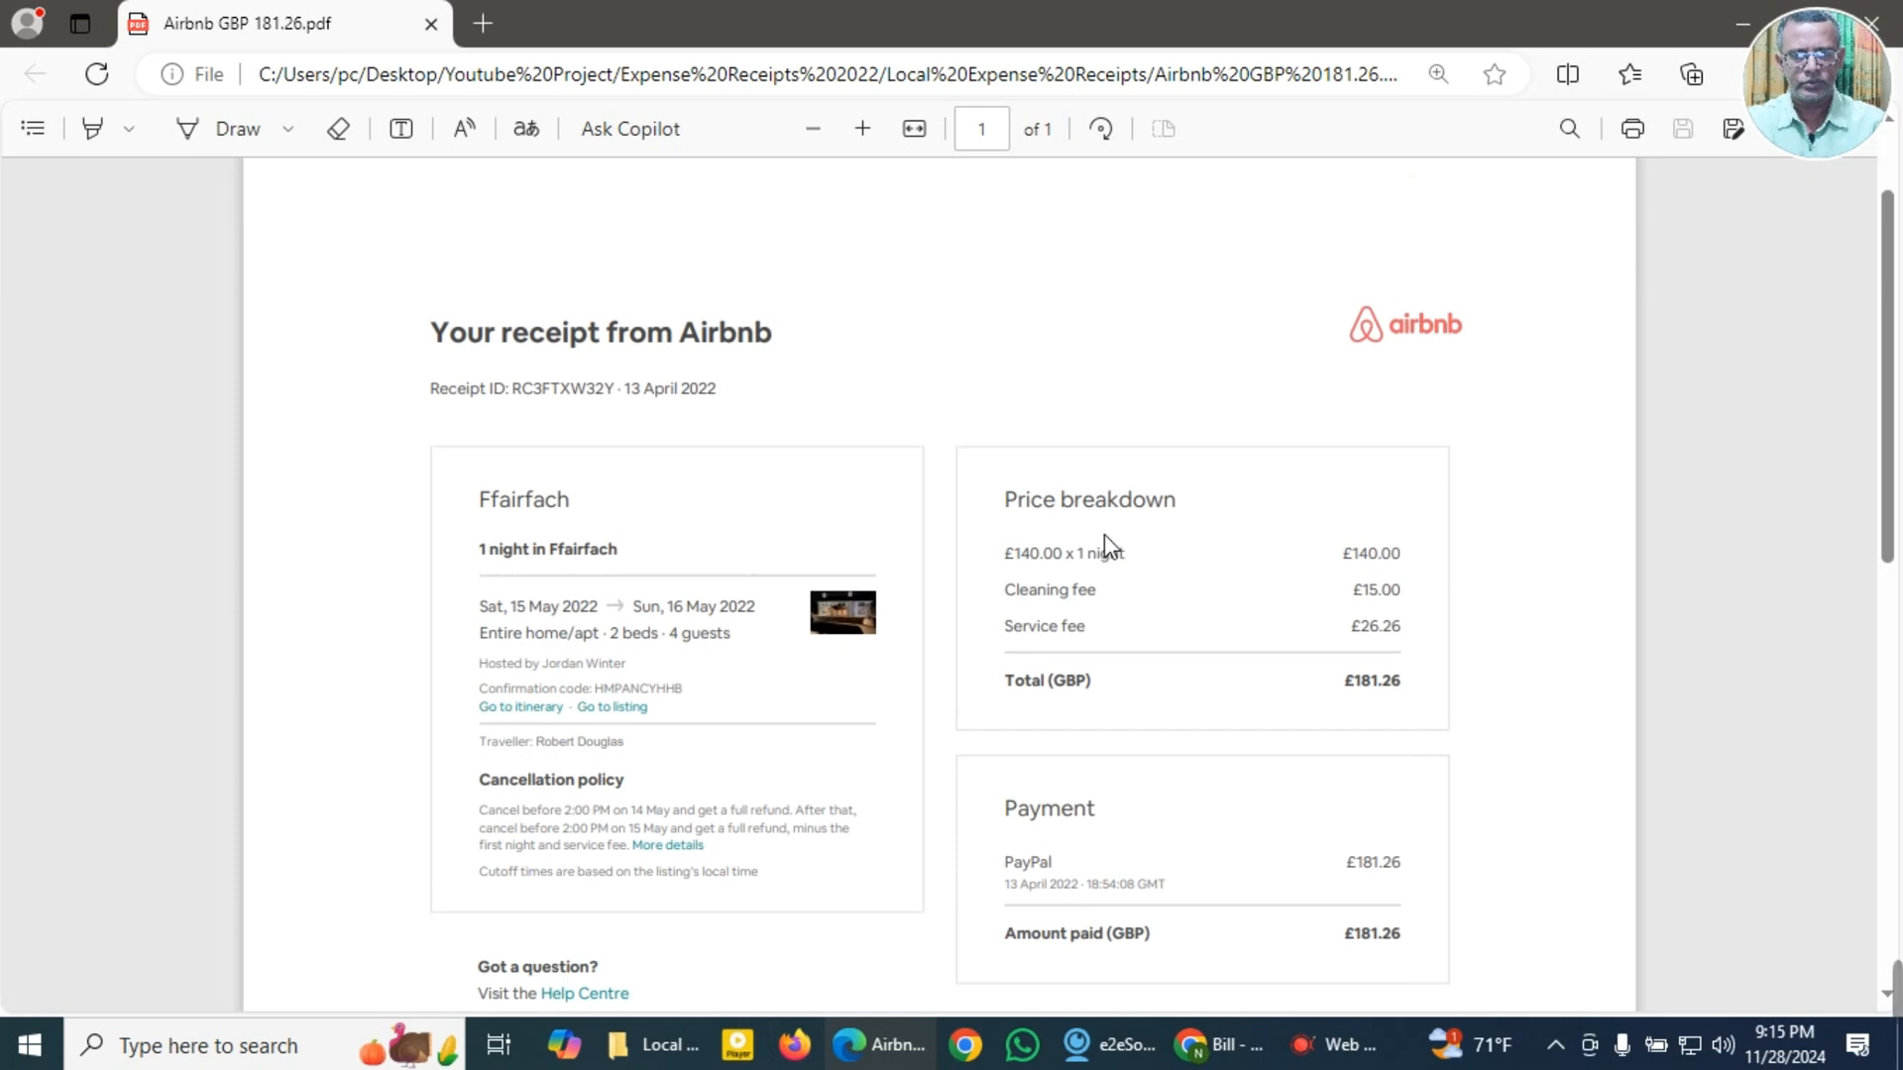
Step: Try to search Google for the supplier name copied from the Airbnb receipt's heading
left_click_drag(693, 349, 790, 347)
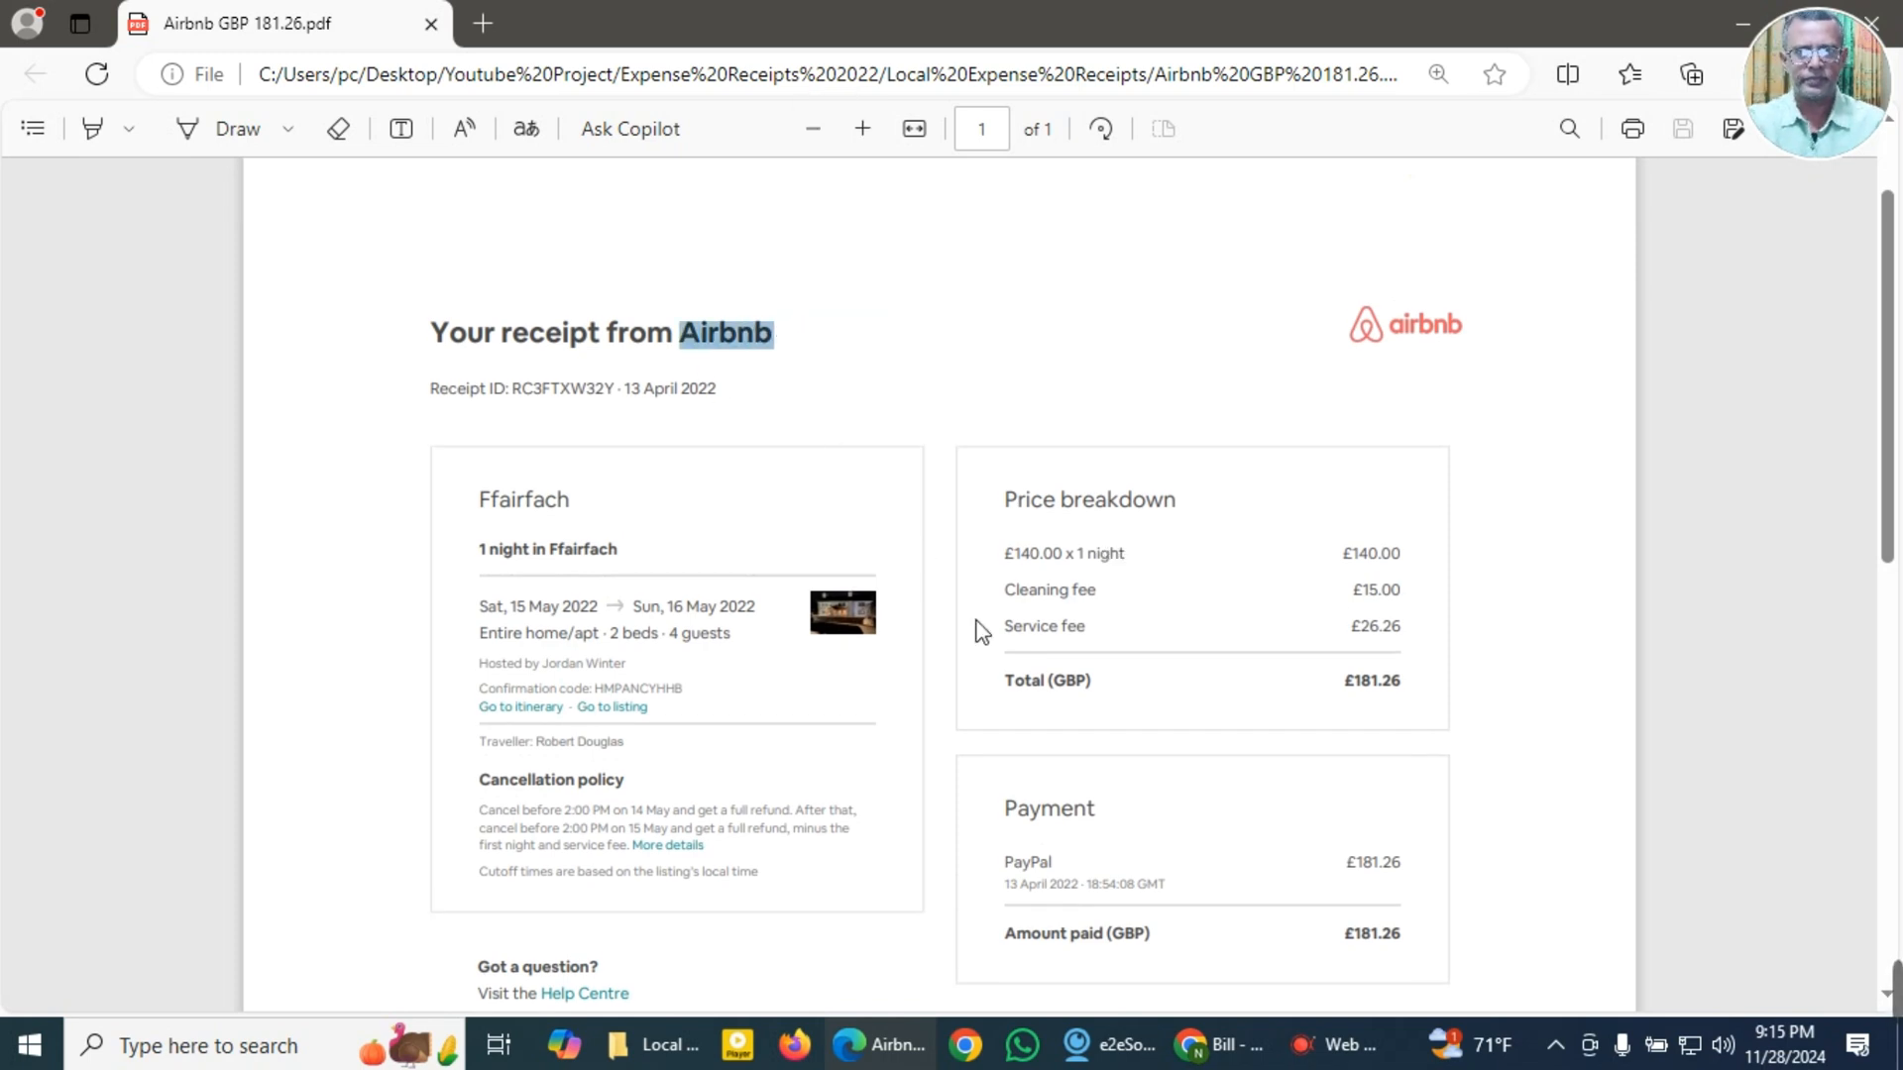
left_click(1221, 1045)
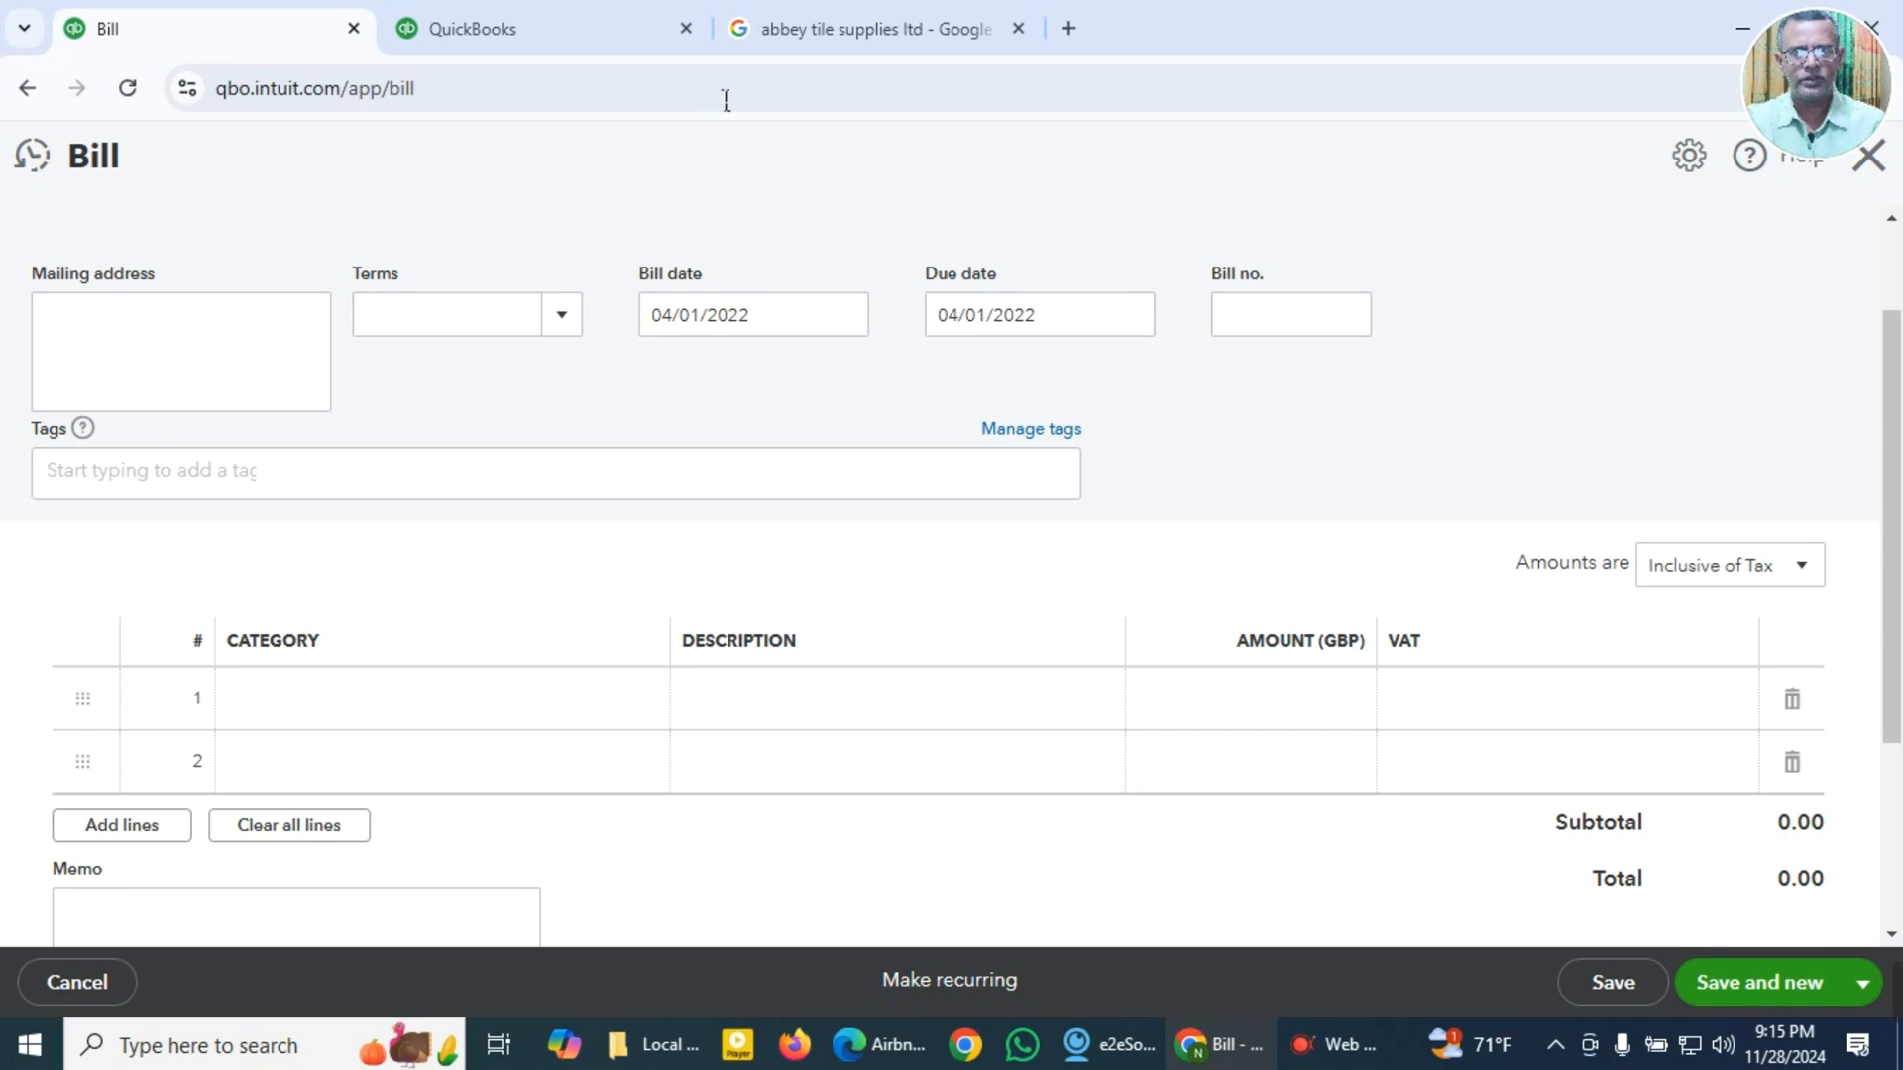
left_click(952, 30)
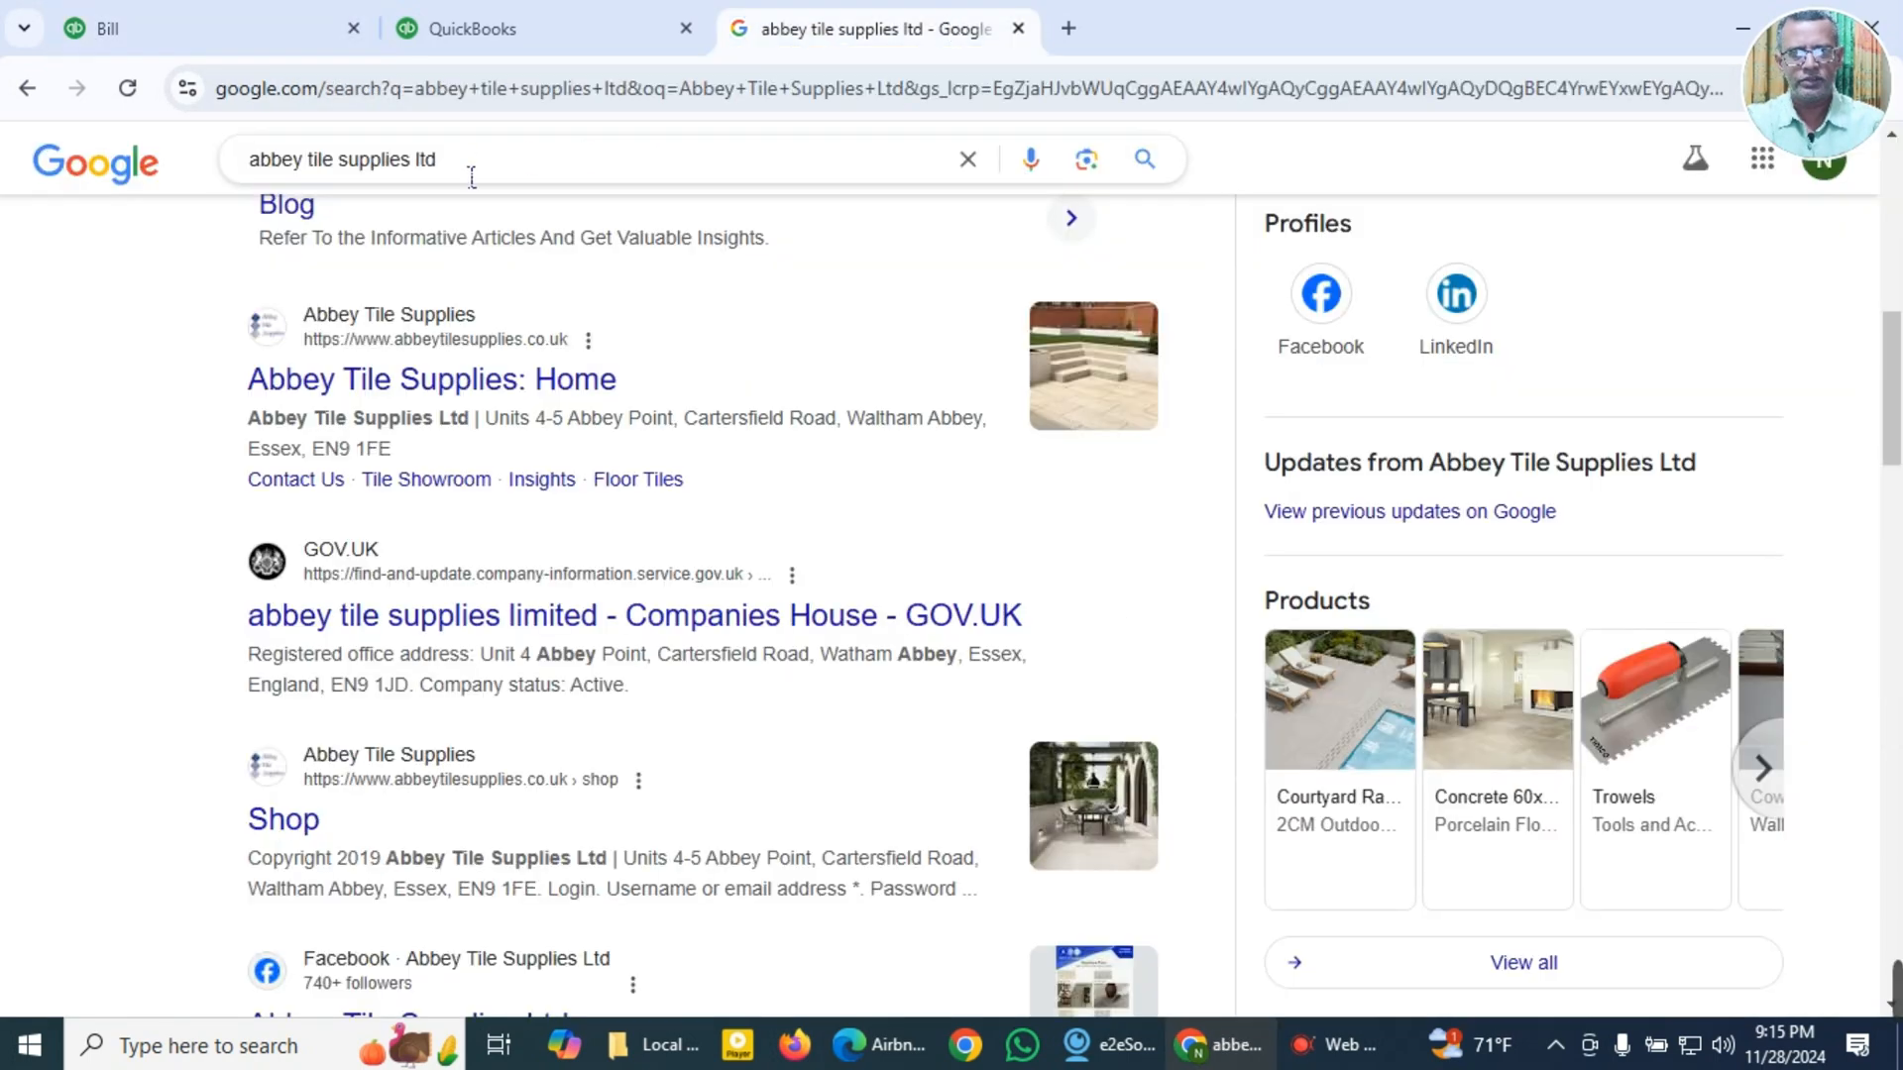
left_click_drag(472, 177, 212, 178)
type("□#*□&□")
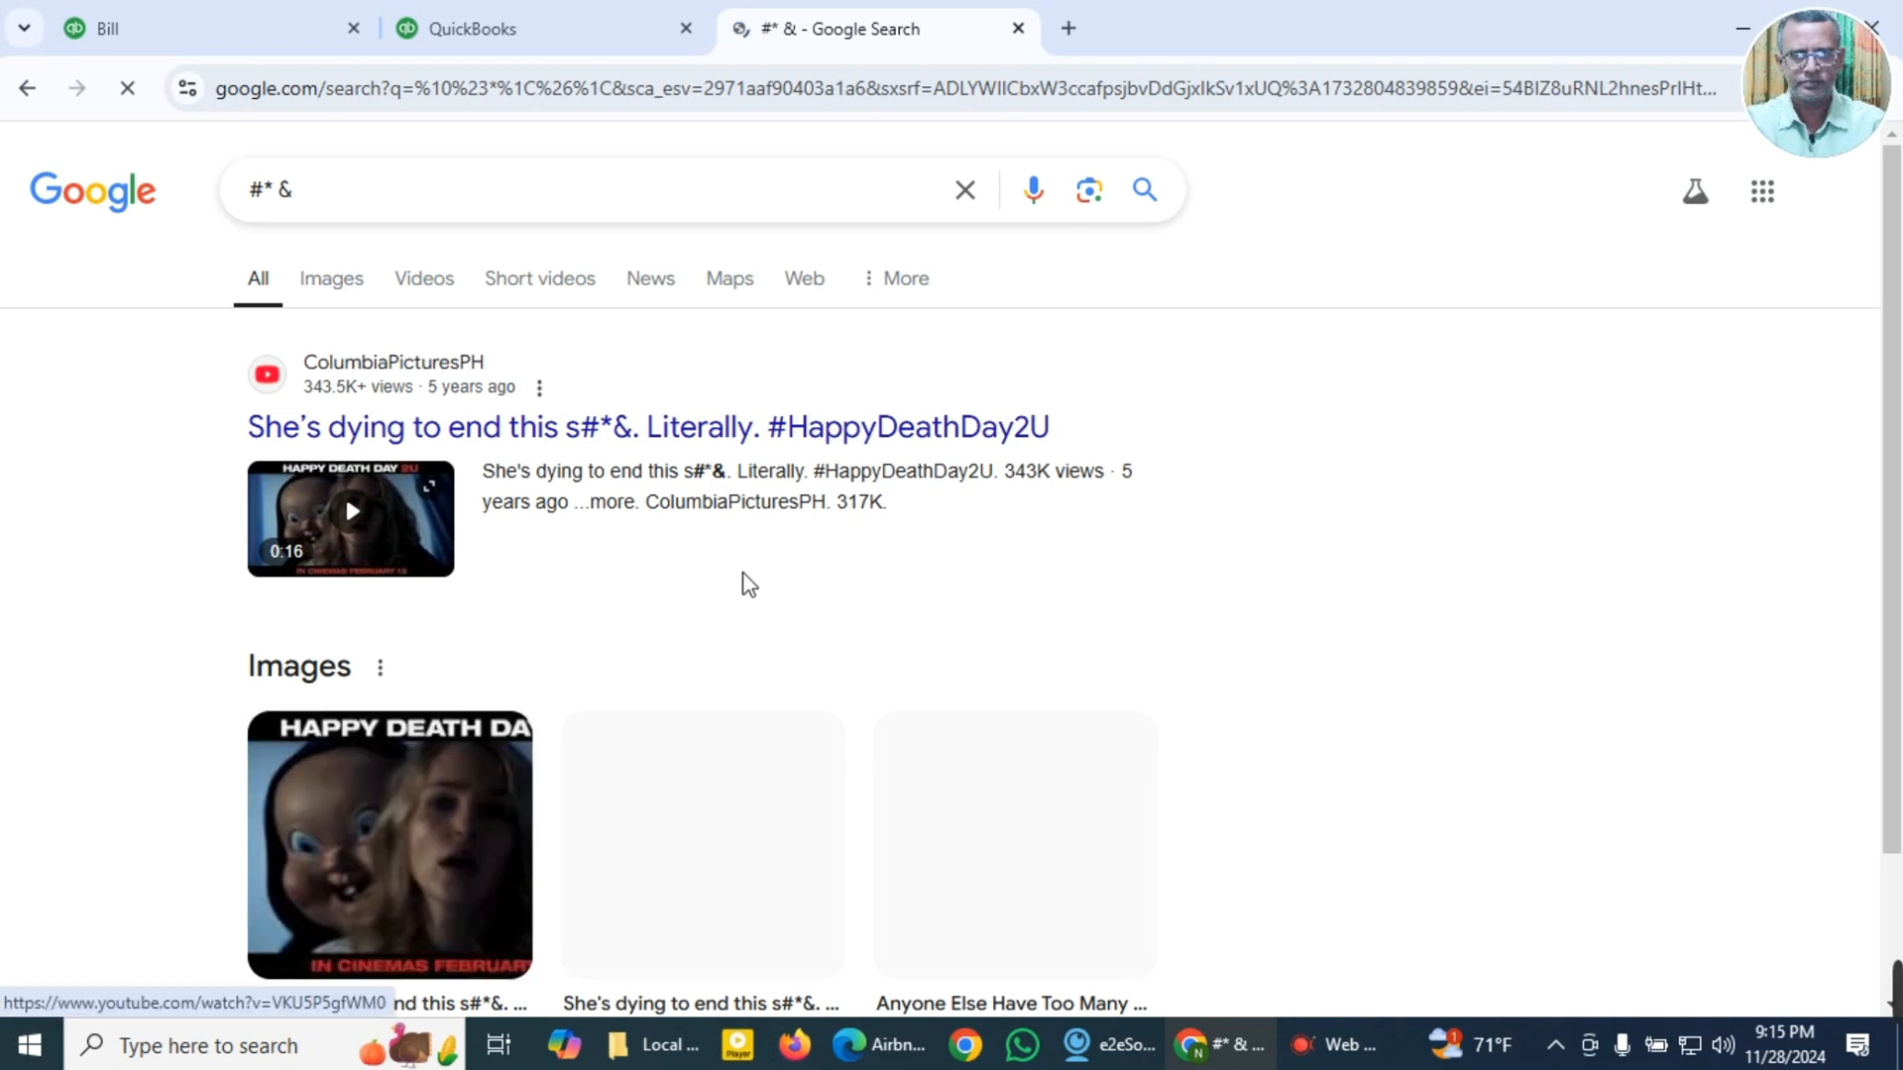
left_click_drag(343, 212, 220, 203)
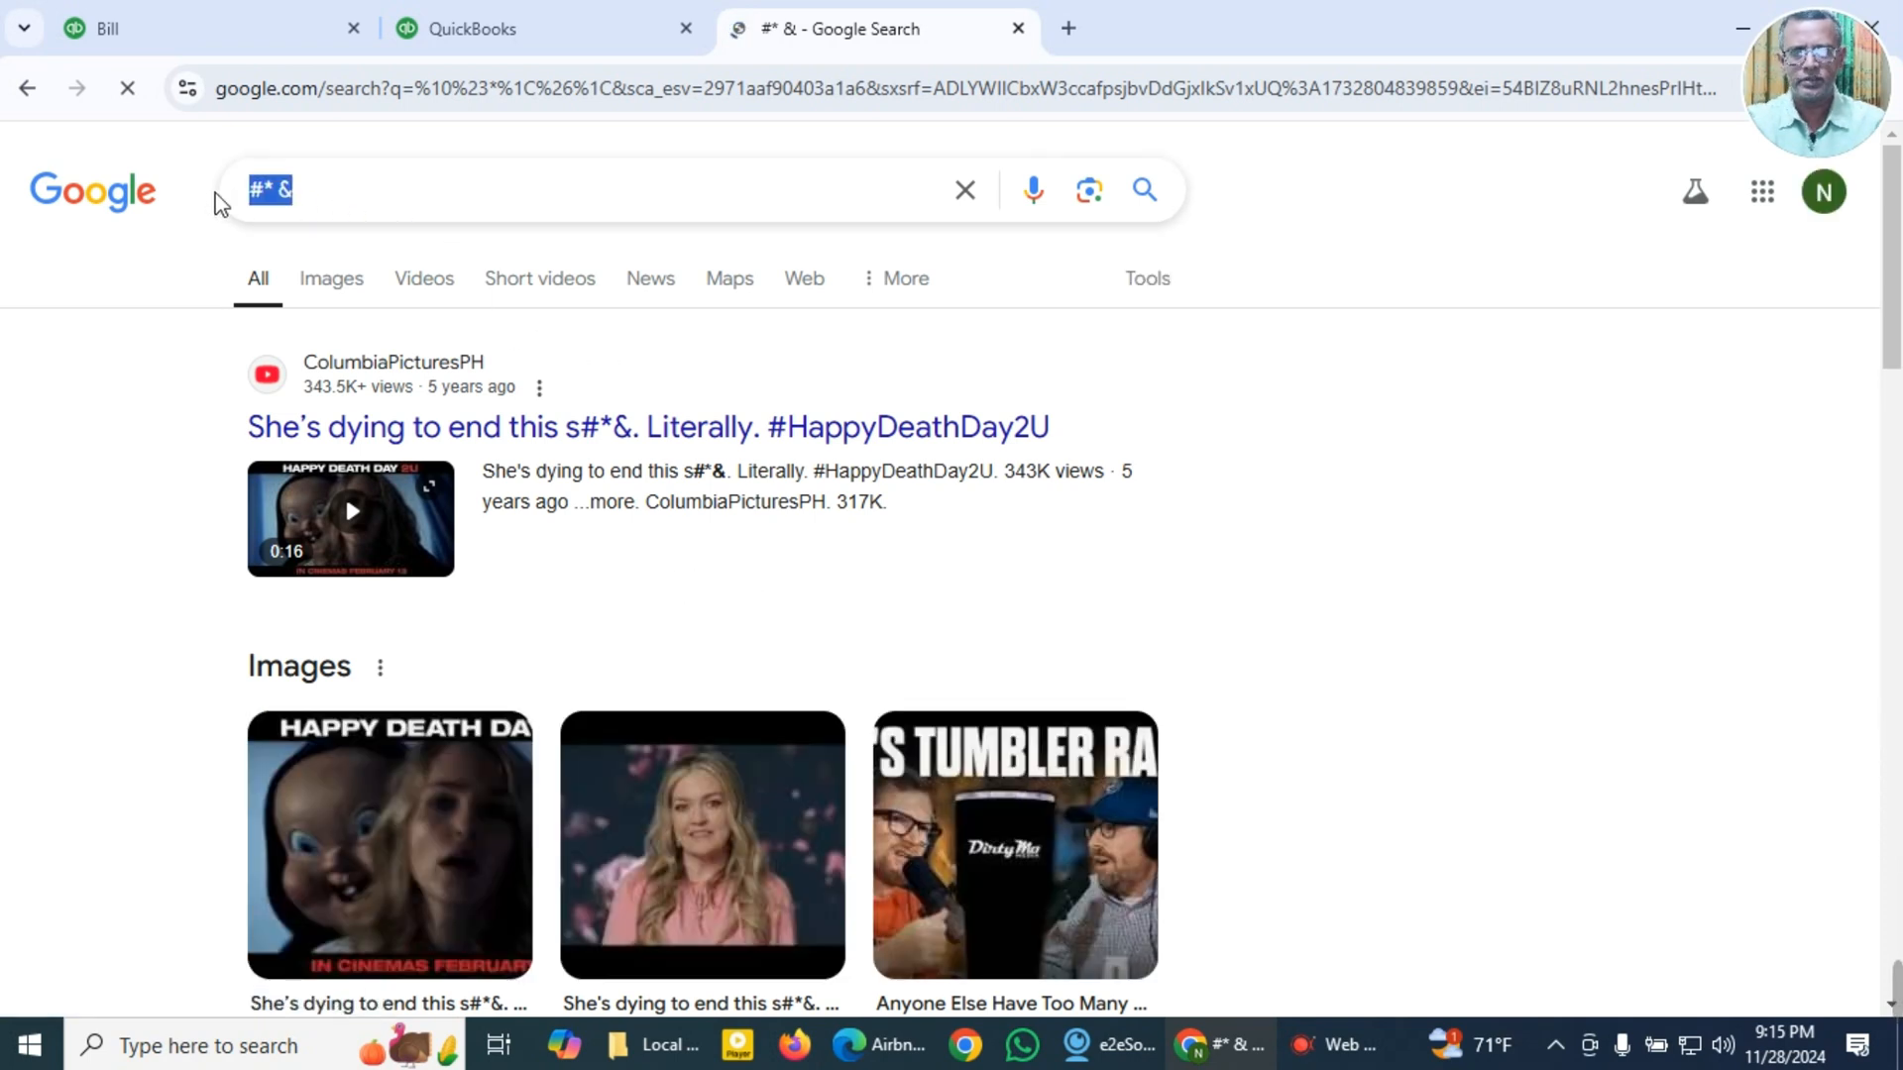
type("#* &")
Step: Search Google for Airbnb and read the company overview to identify what kind of supplier it is
left_click_drag(340, 202, 210, 193)
type("Ai")
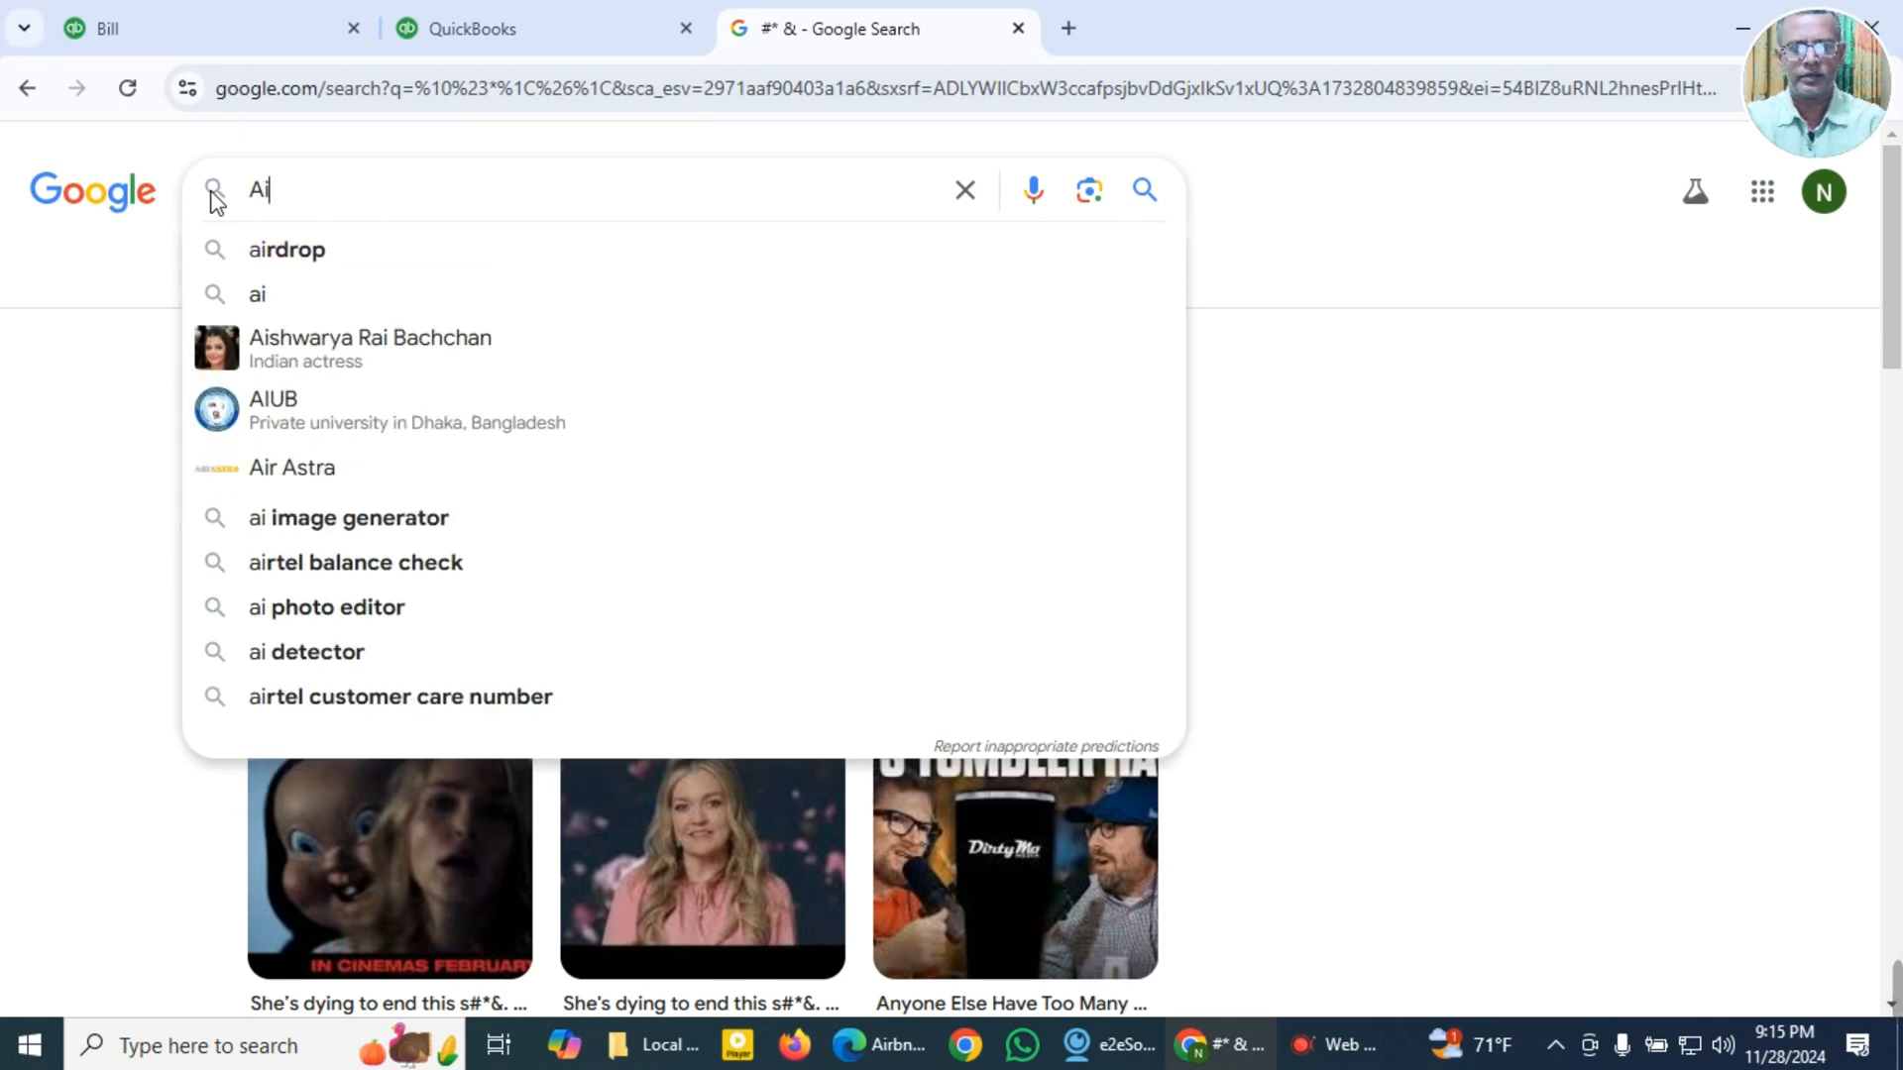
type("rbnb")
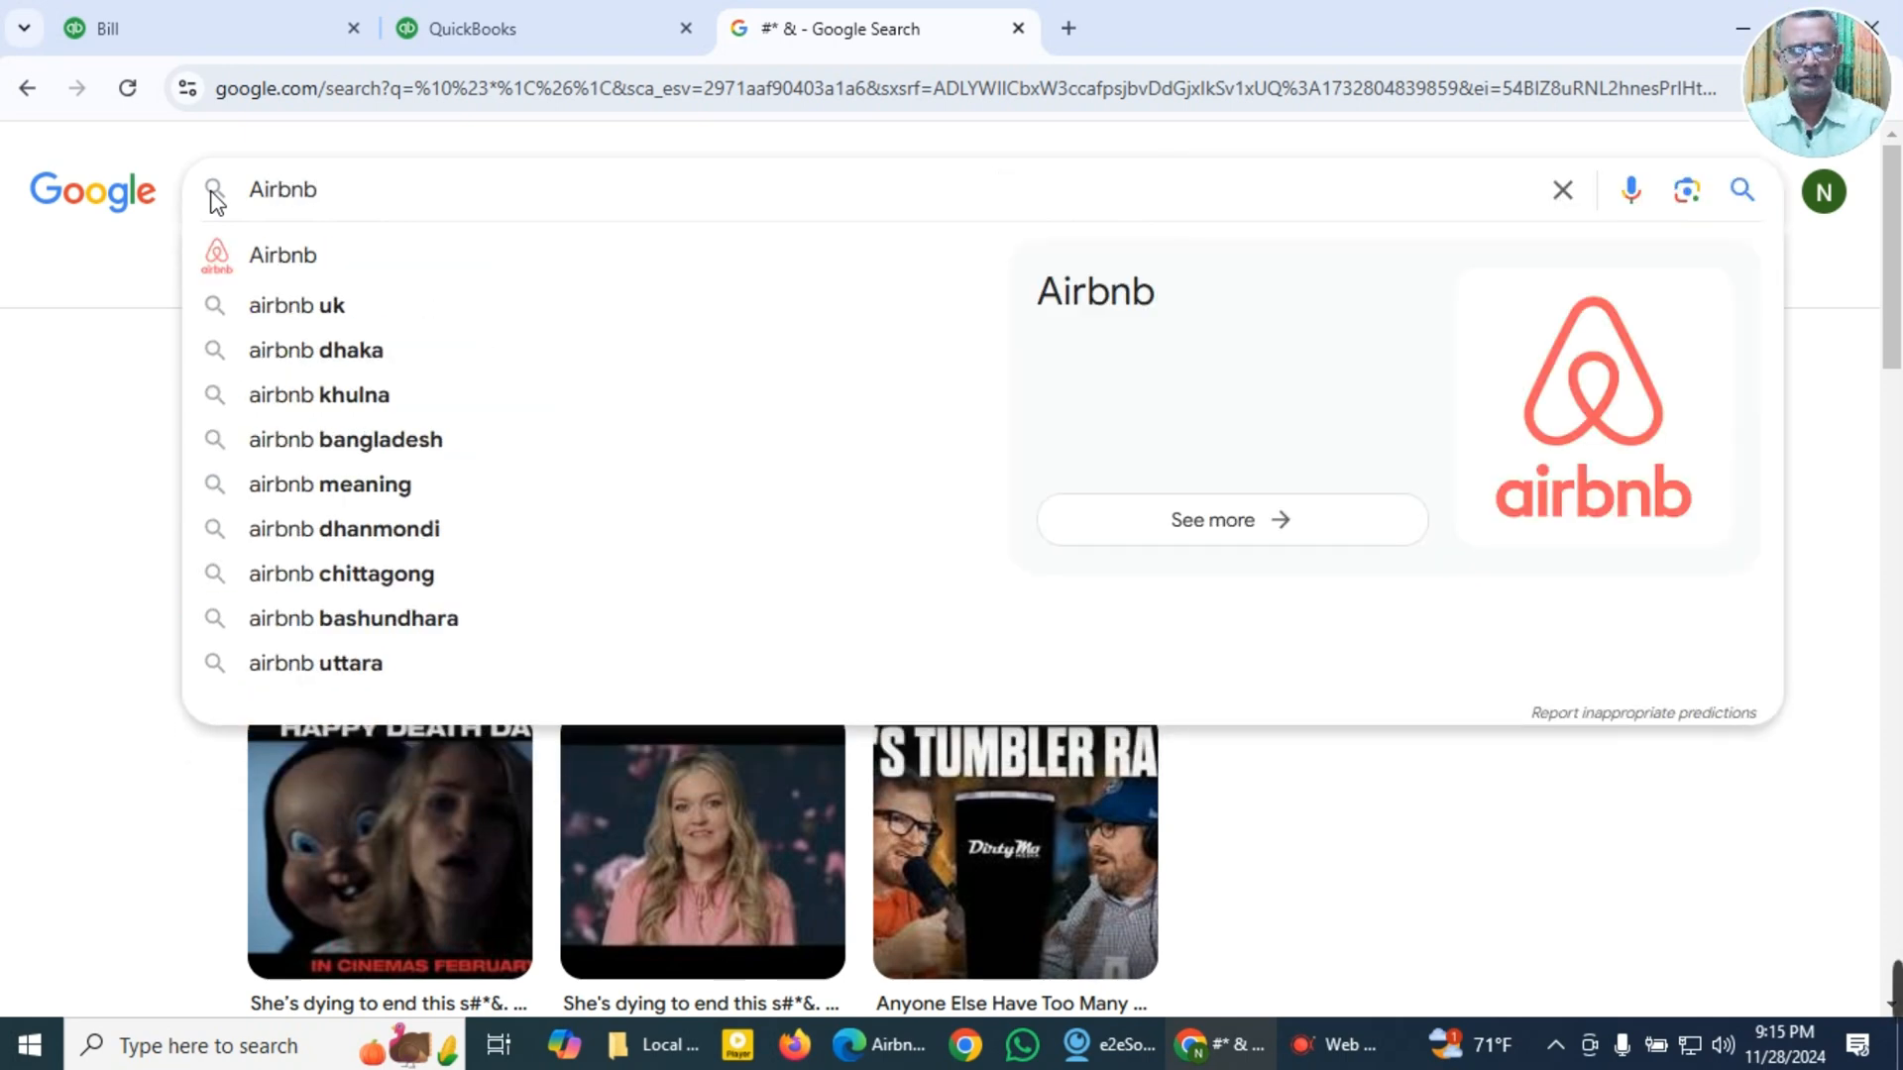
left_click(263, 254)
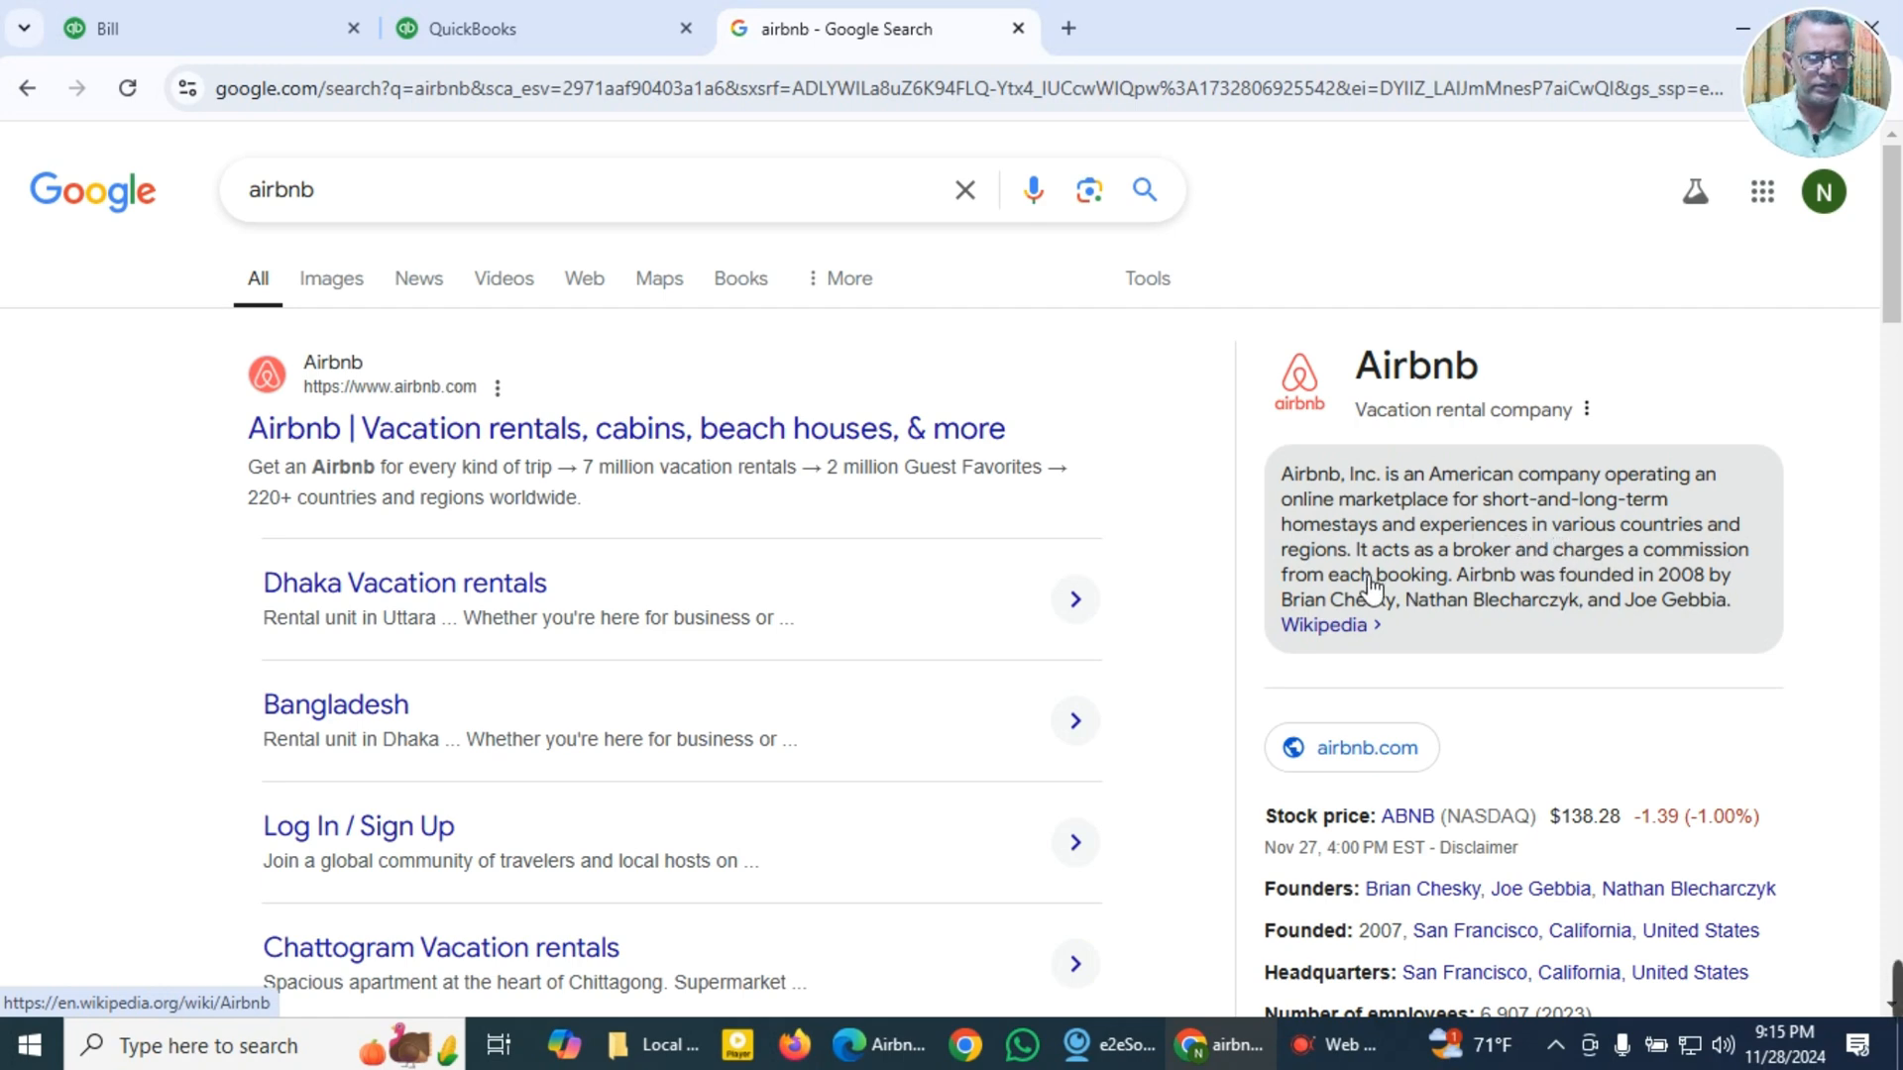
scroll(1343, 574, "down", 3)
scroll(1351, 565, "up", 3)
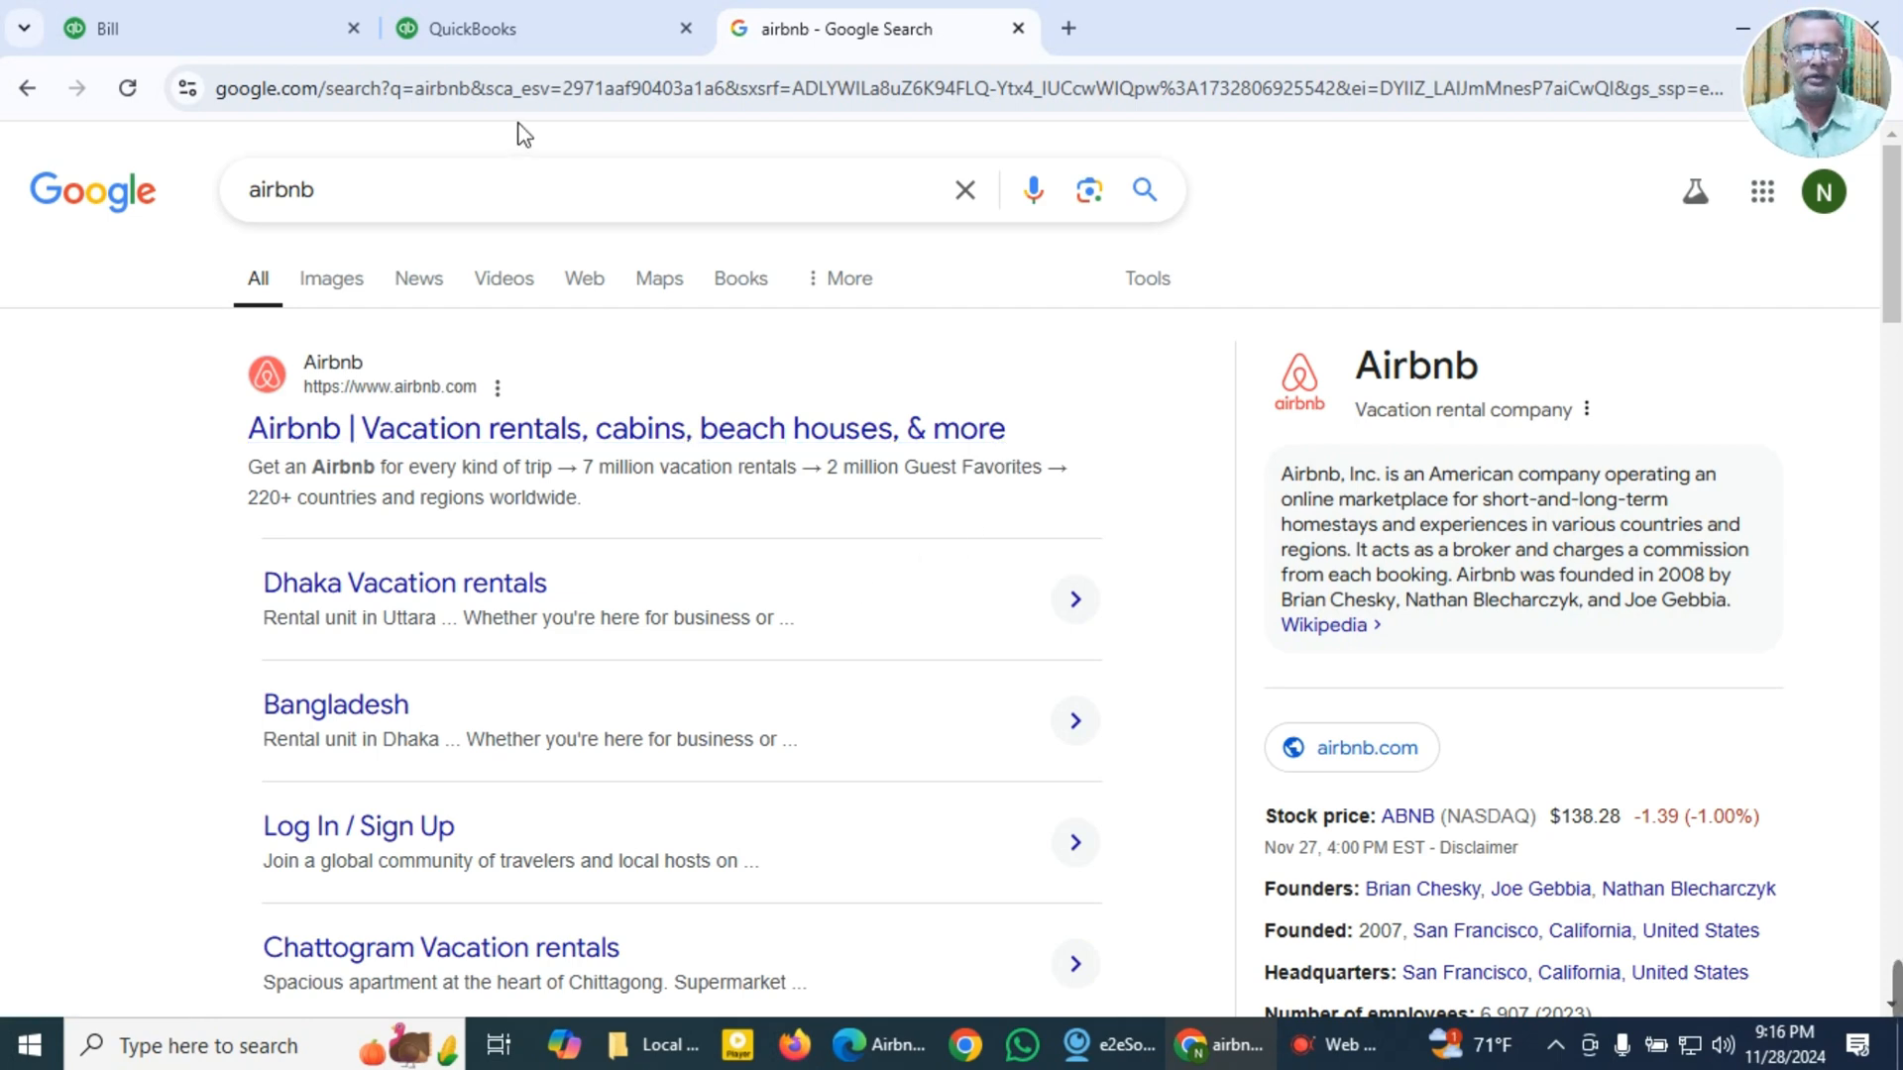
Step: Return to the blank bill, then reopen the Airbnb receipt and review its ID, date, stay details and payment amounts
left_click(236, 18)
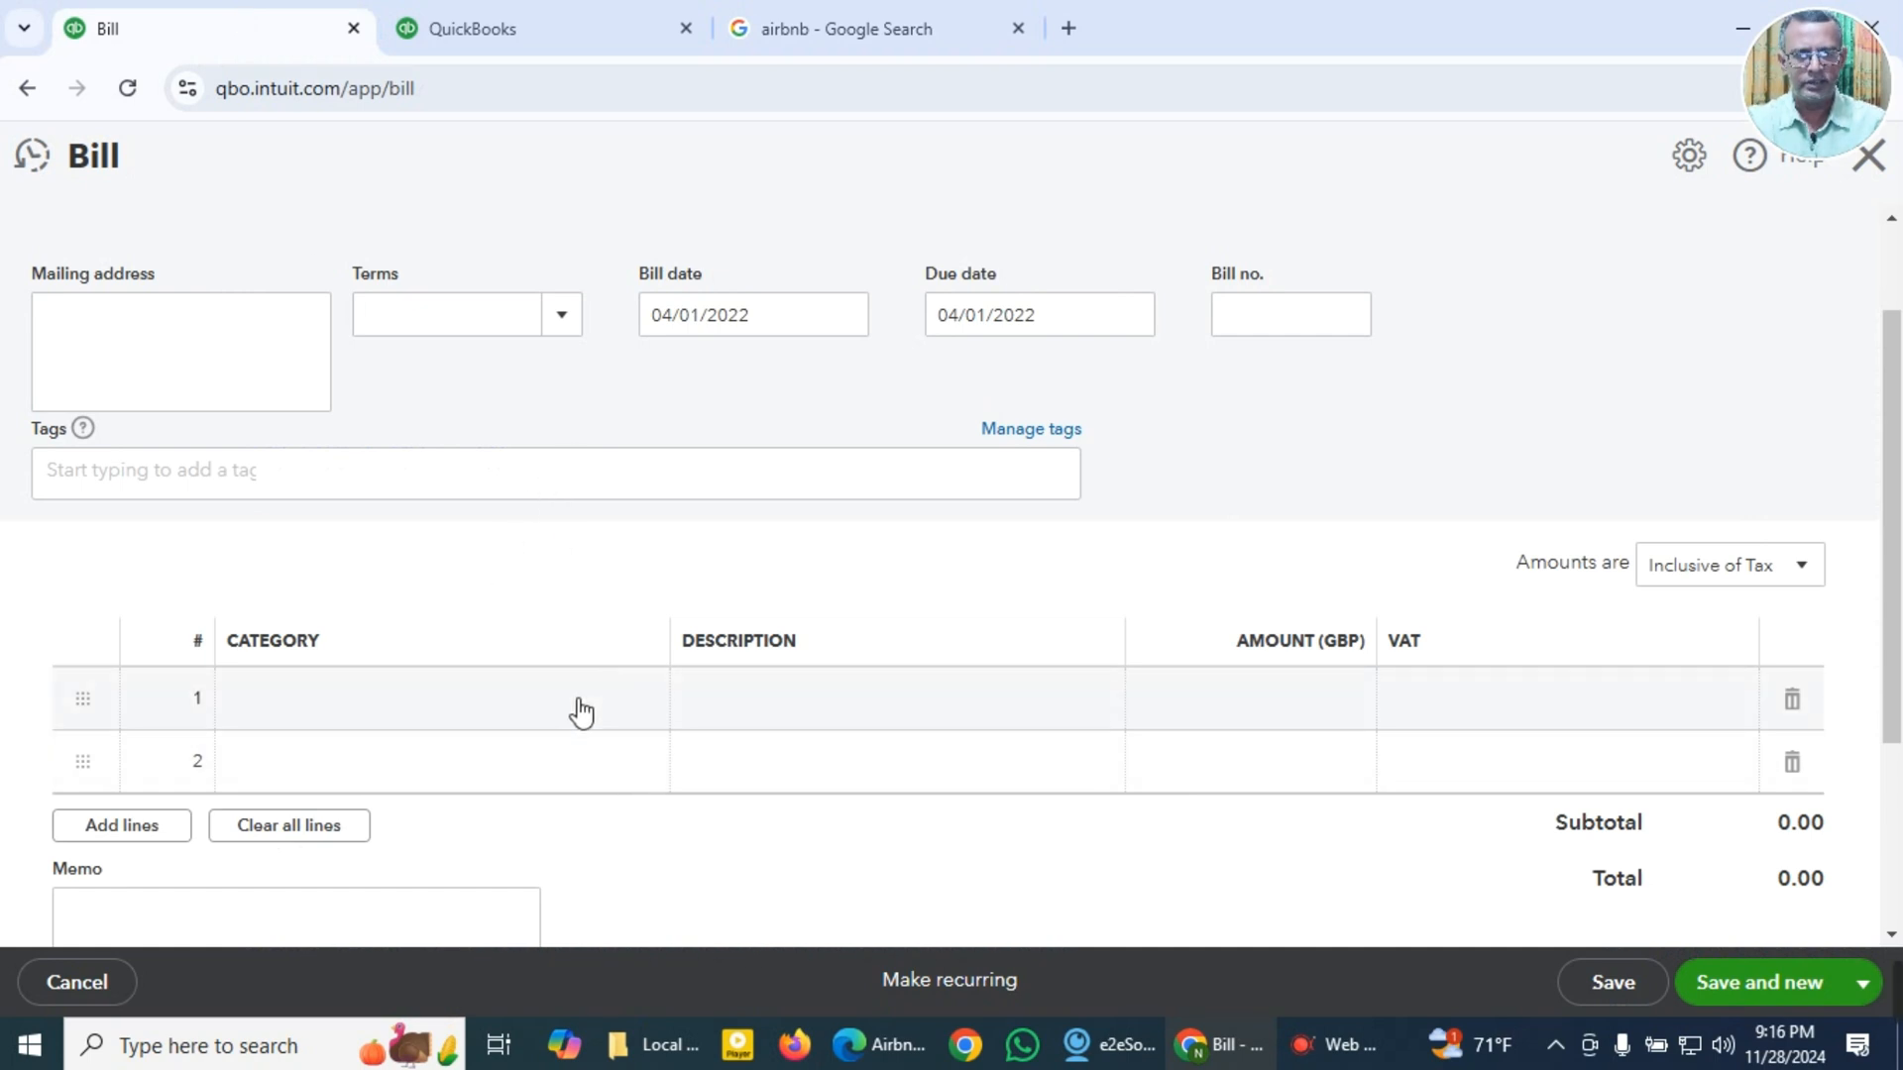
mouse_move(883, 1054)
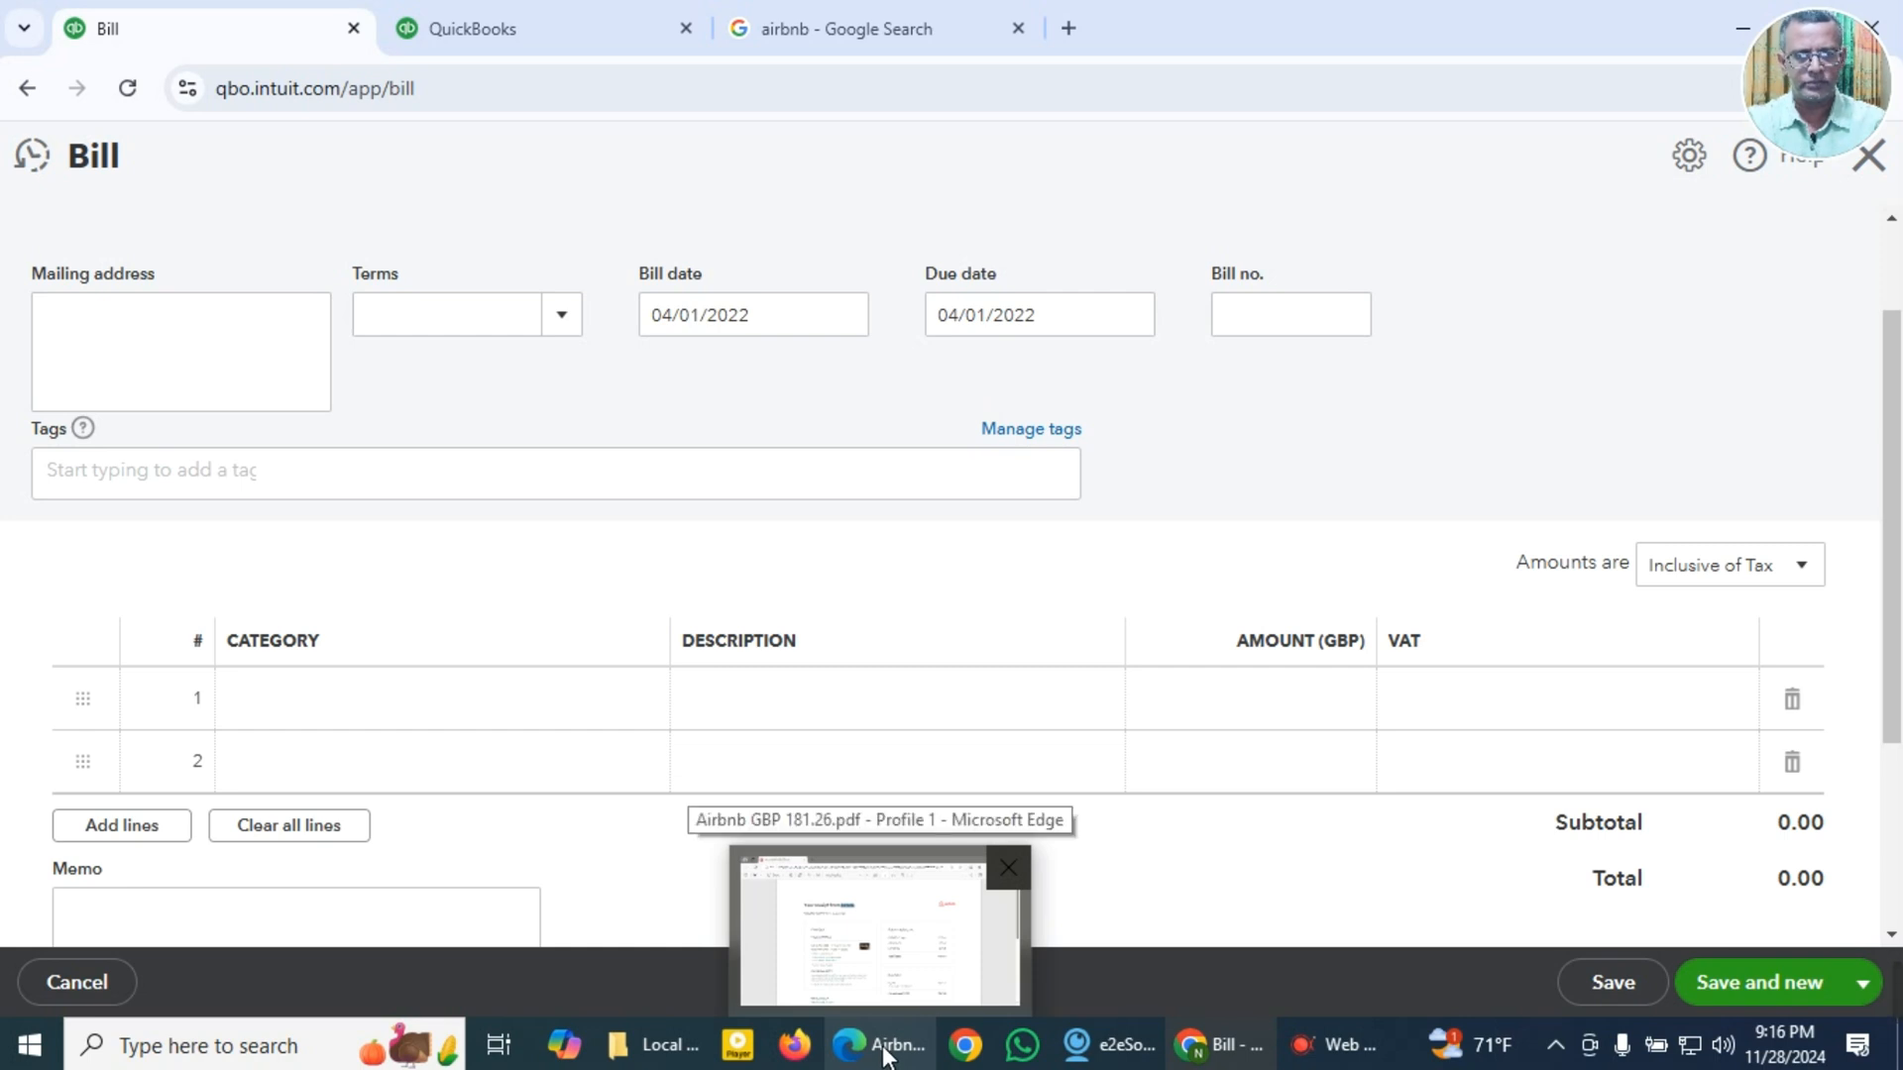
left_click(883, 1053)
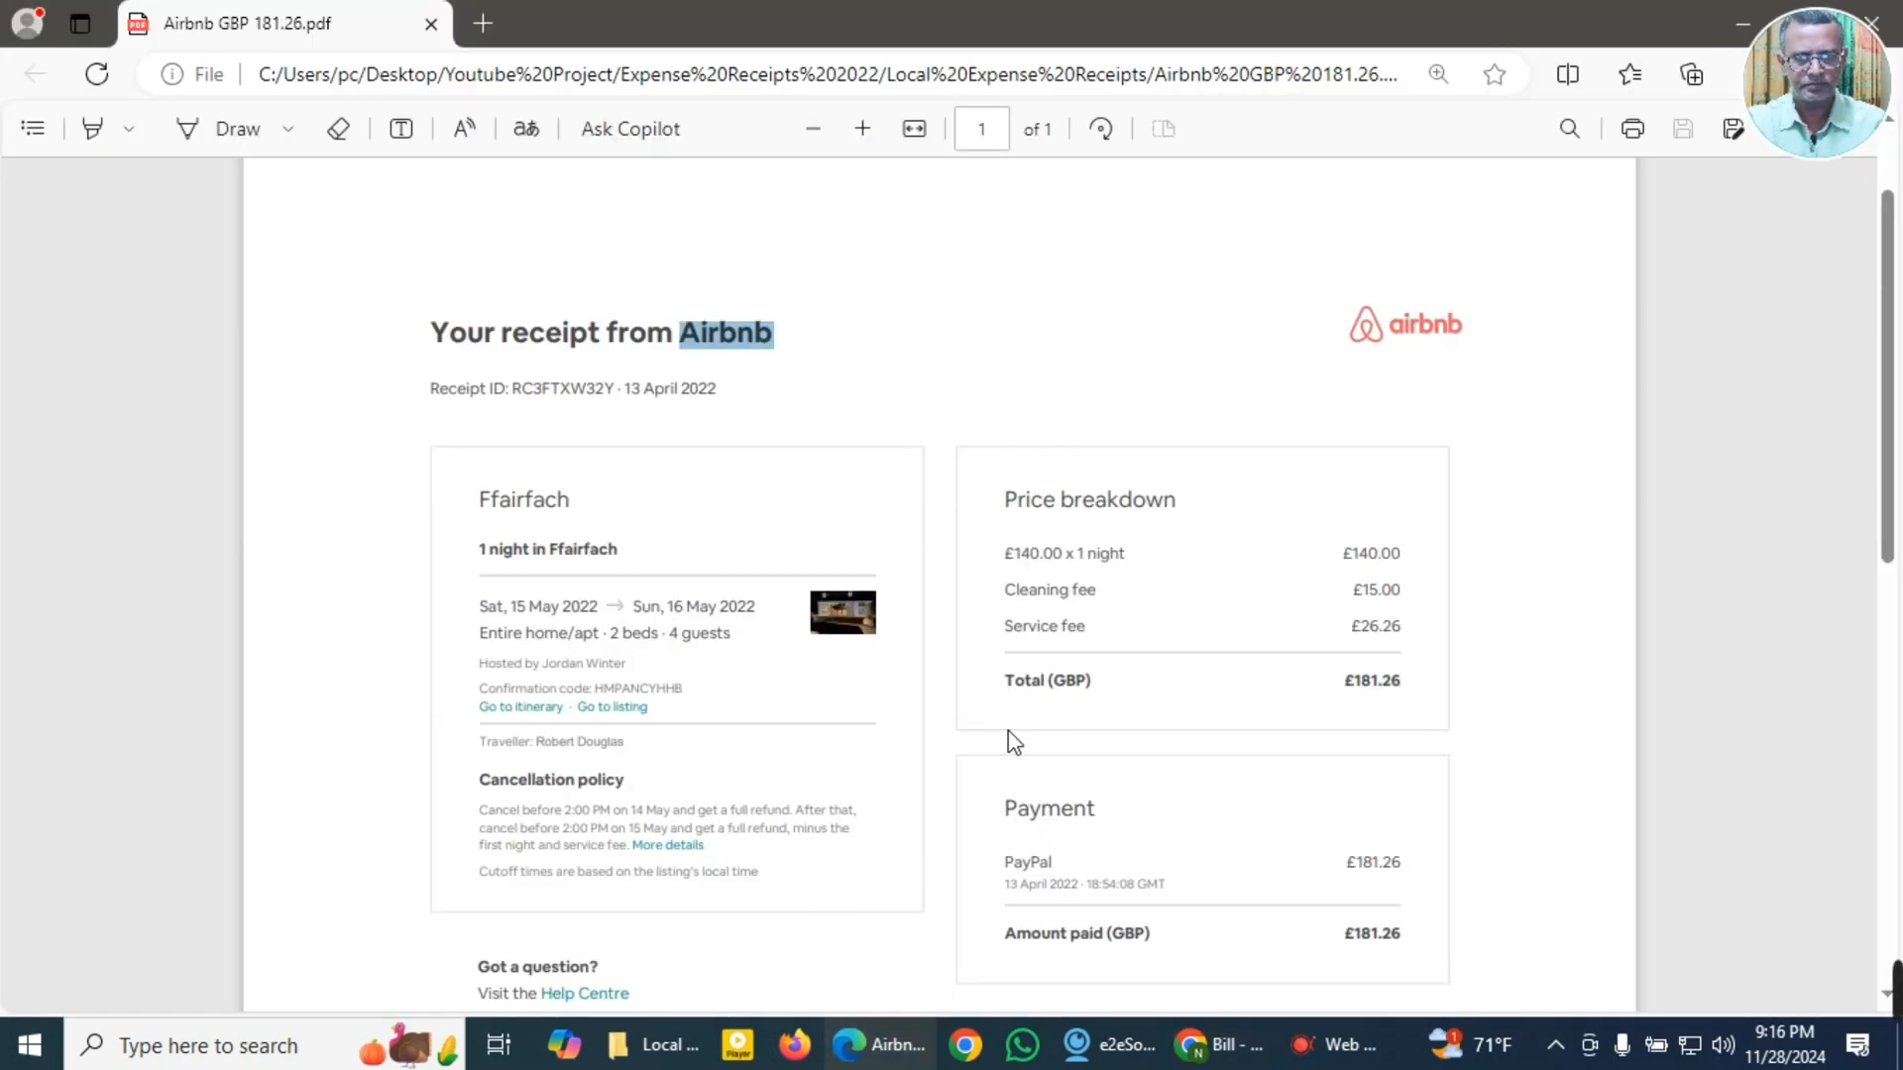
scroll(1007, 734, "down", 1)
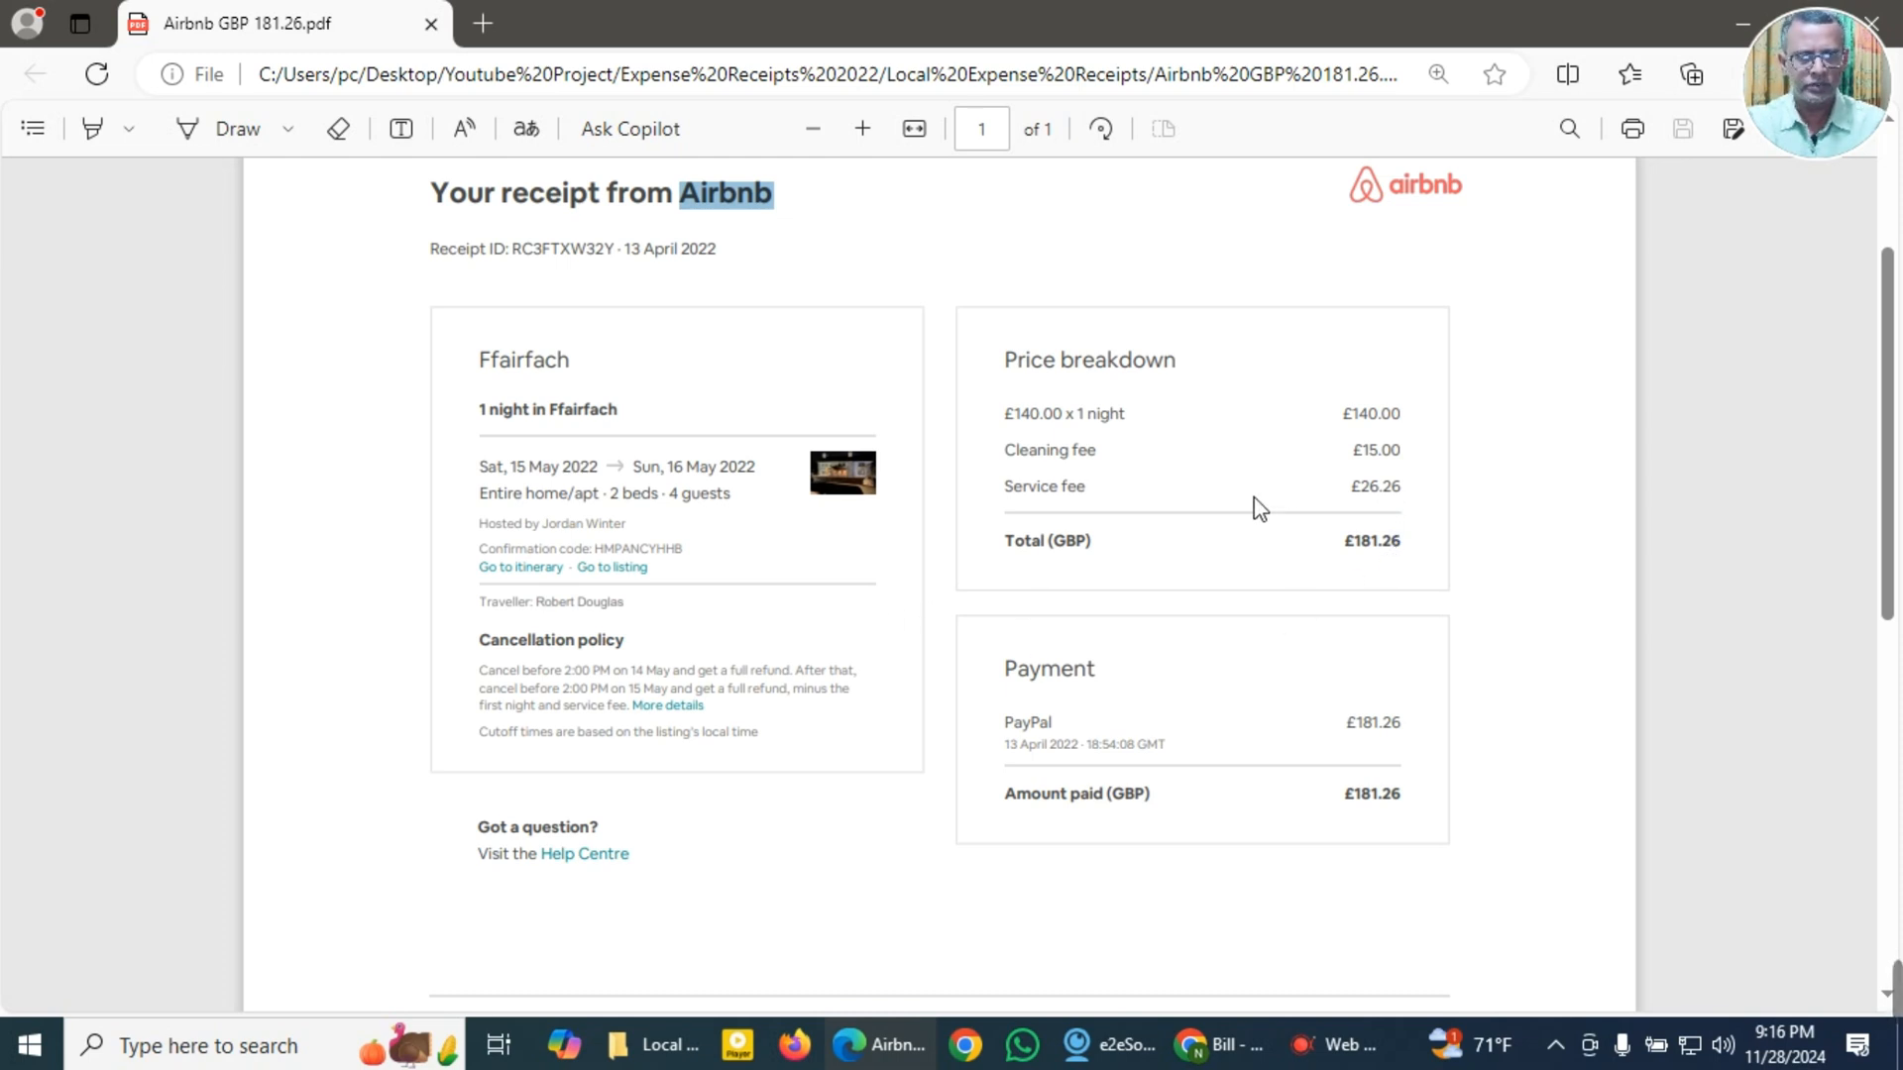
scroll(1291, 485, "up", 2)
scroll(1290, 486, "down", 1)
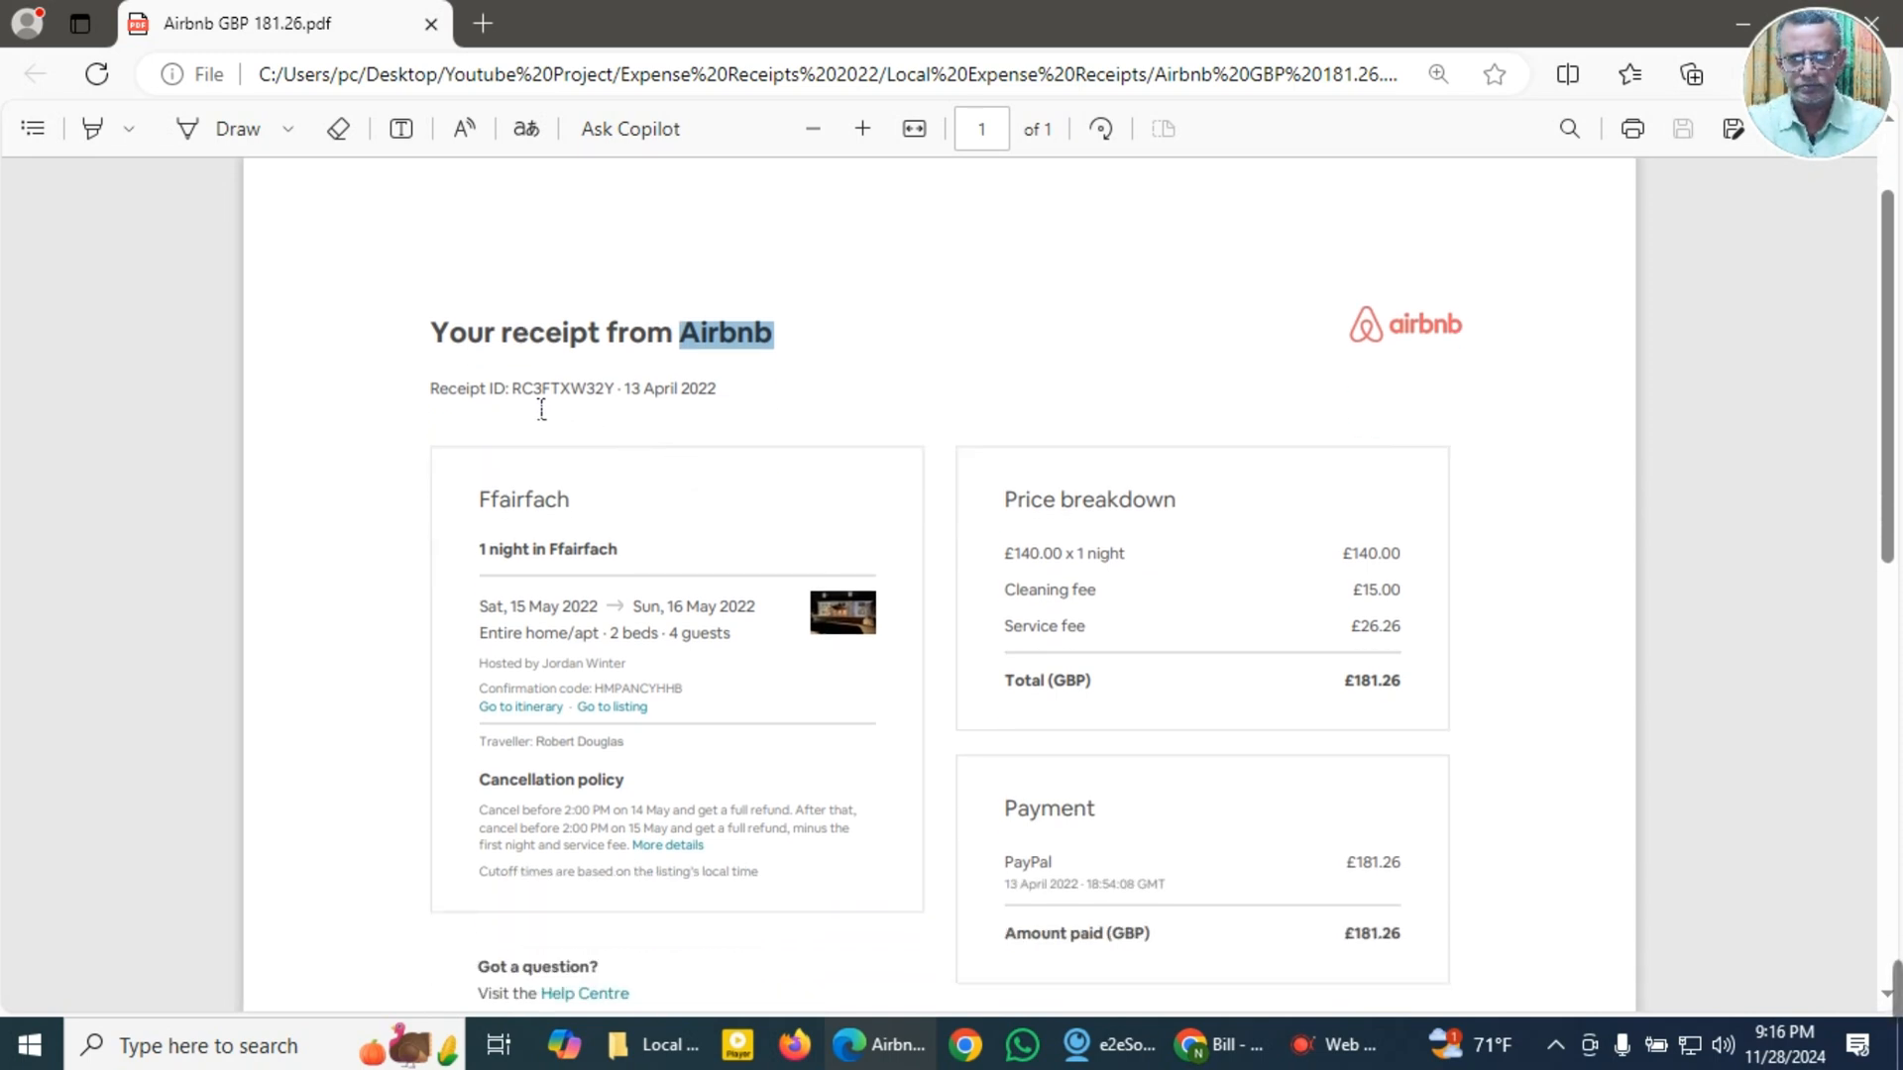
Step: Copy the receipt ID and the receipt date from beneath the heading of the Airbnb receipt
left_click_drag(510, 405, 622, 407)
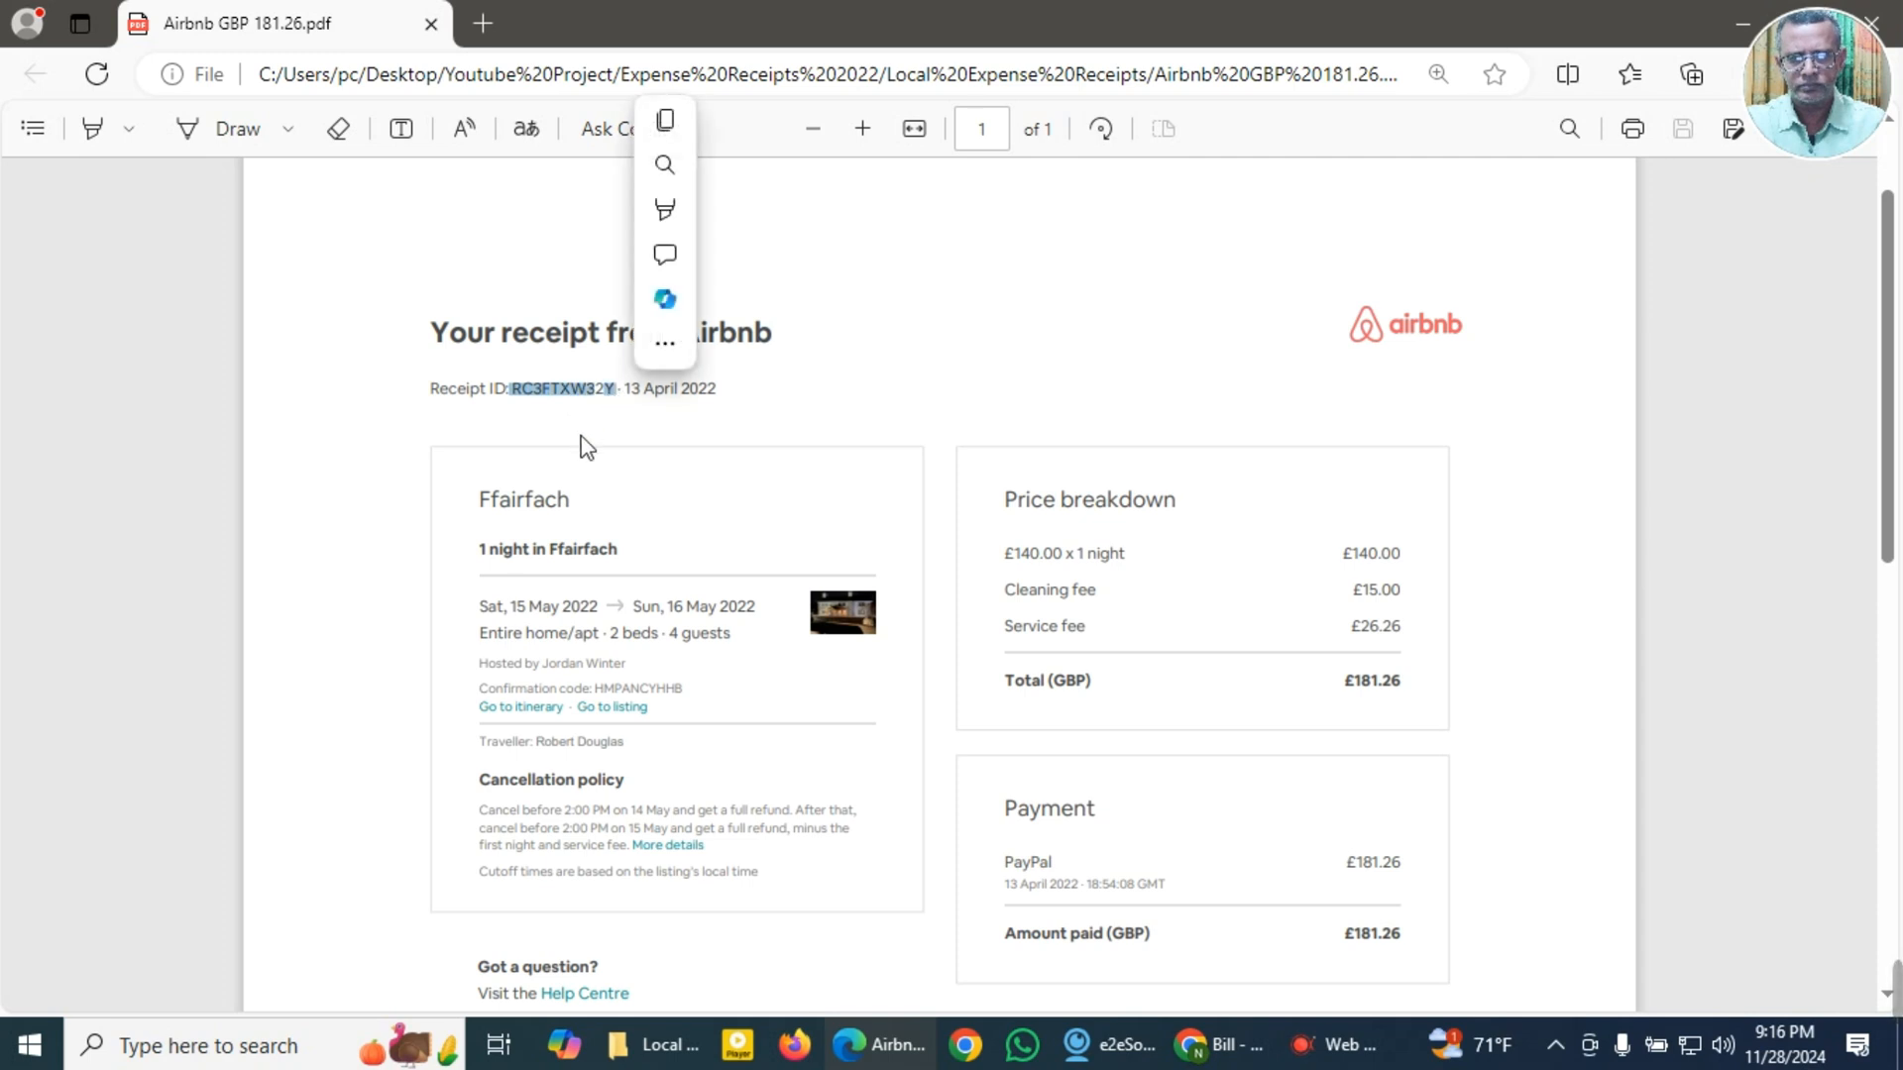
left_click(669, 124)
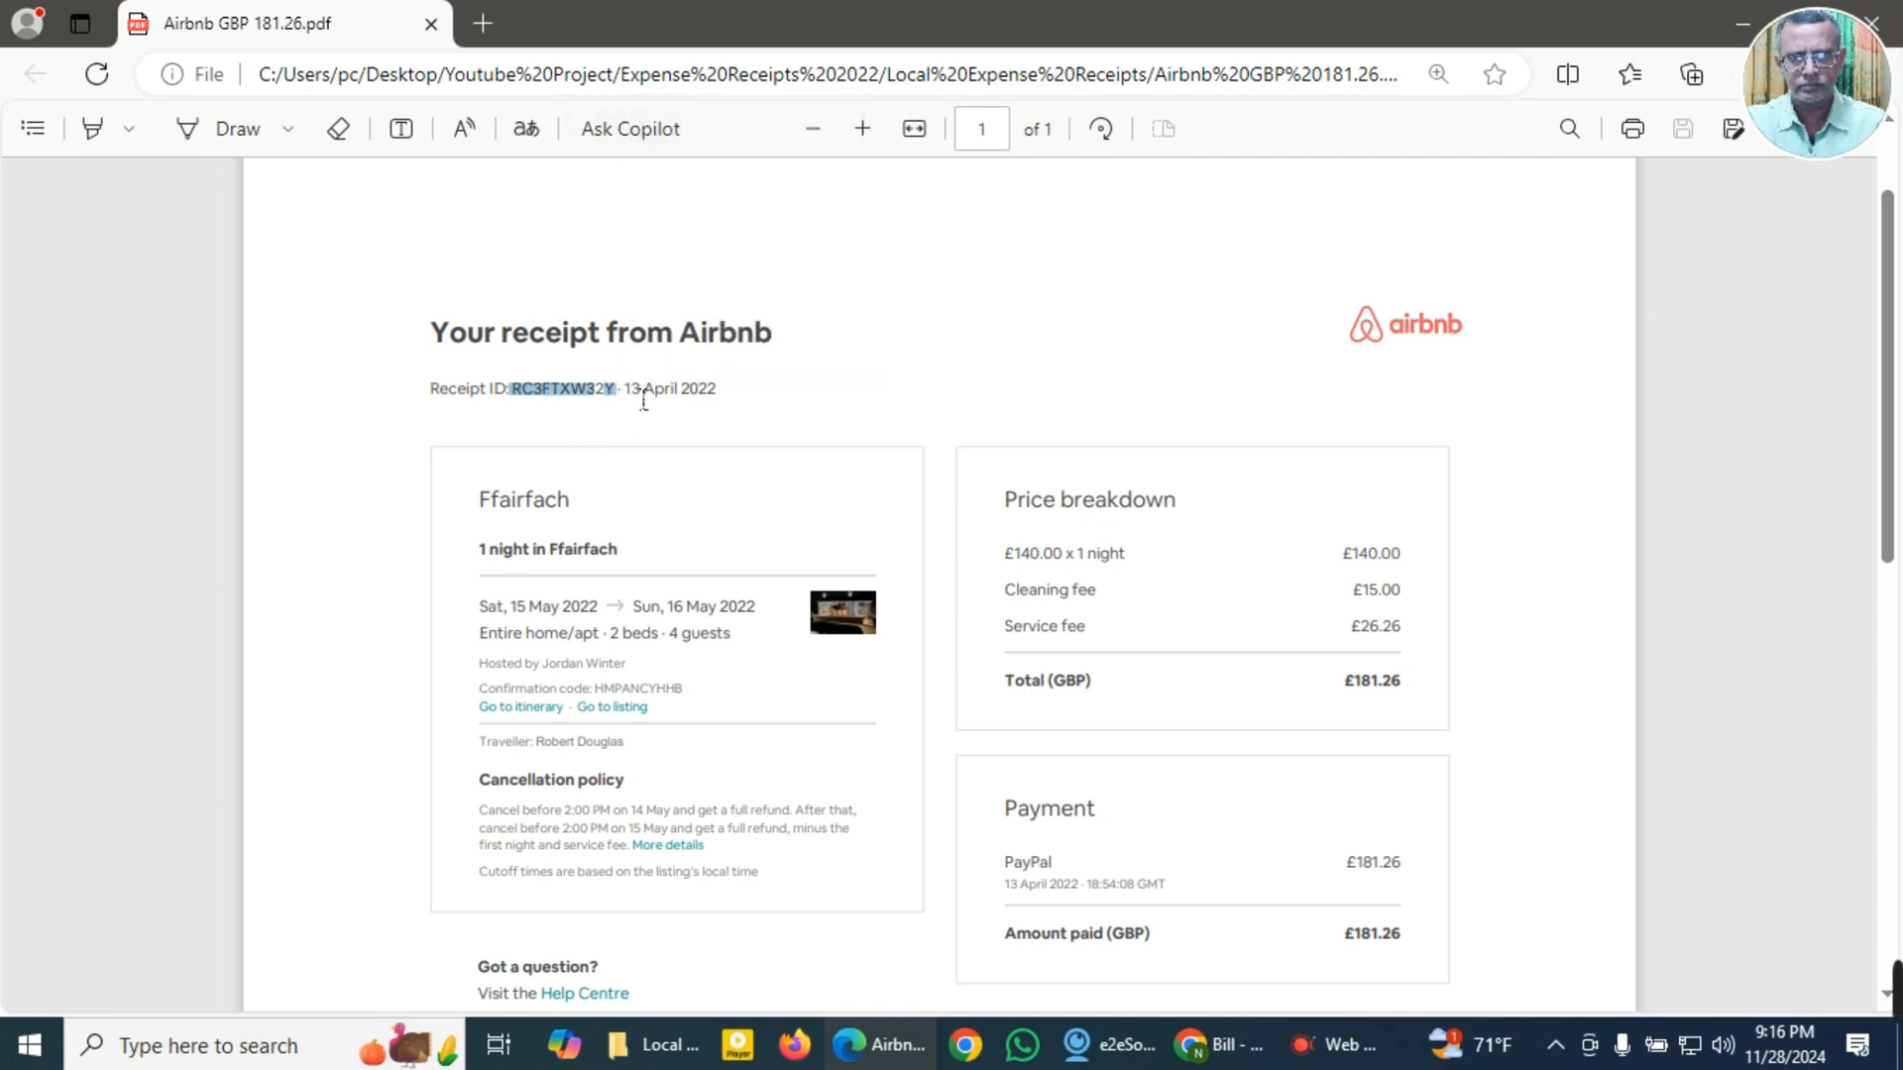
left_click_drag(624, 400, 717, 400)
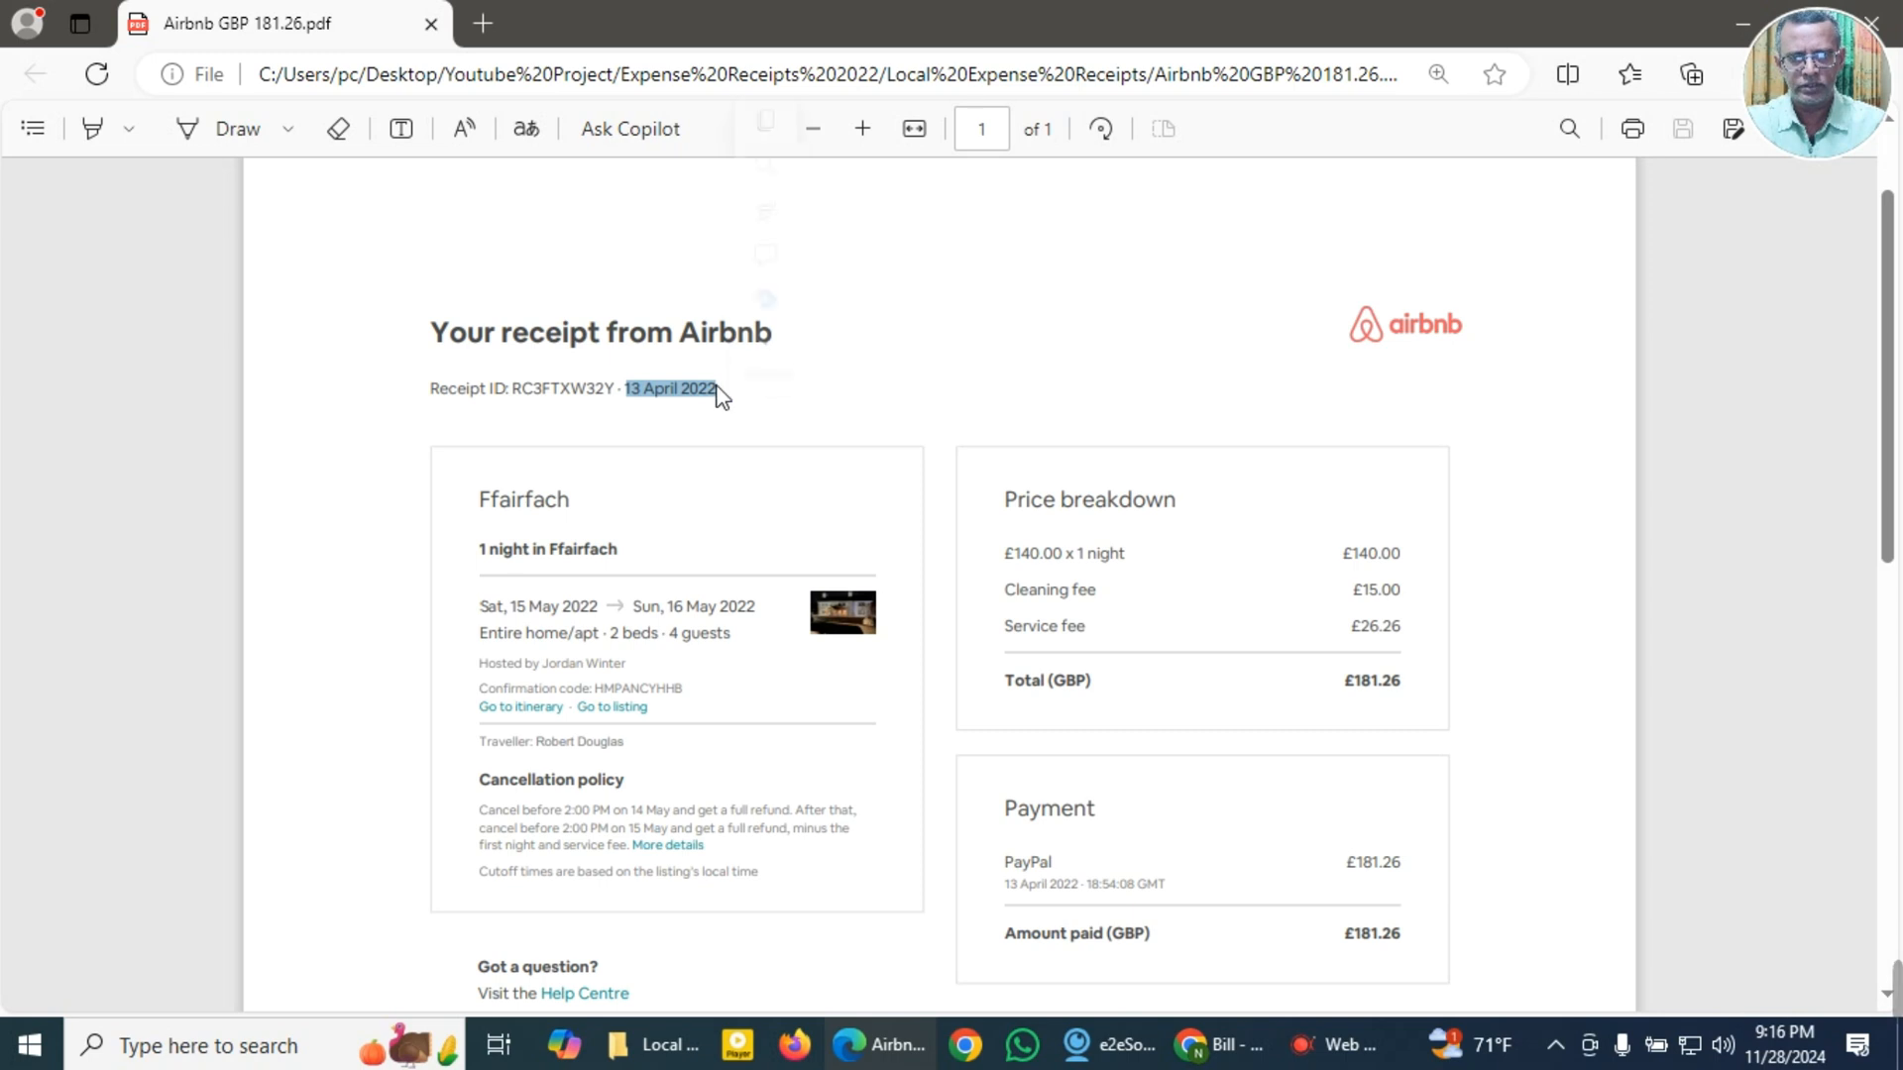
left_click(768, 123)
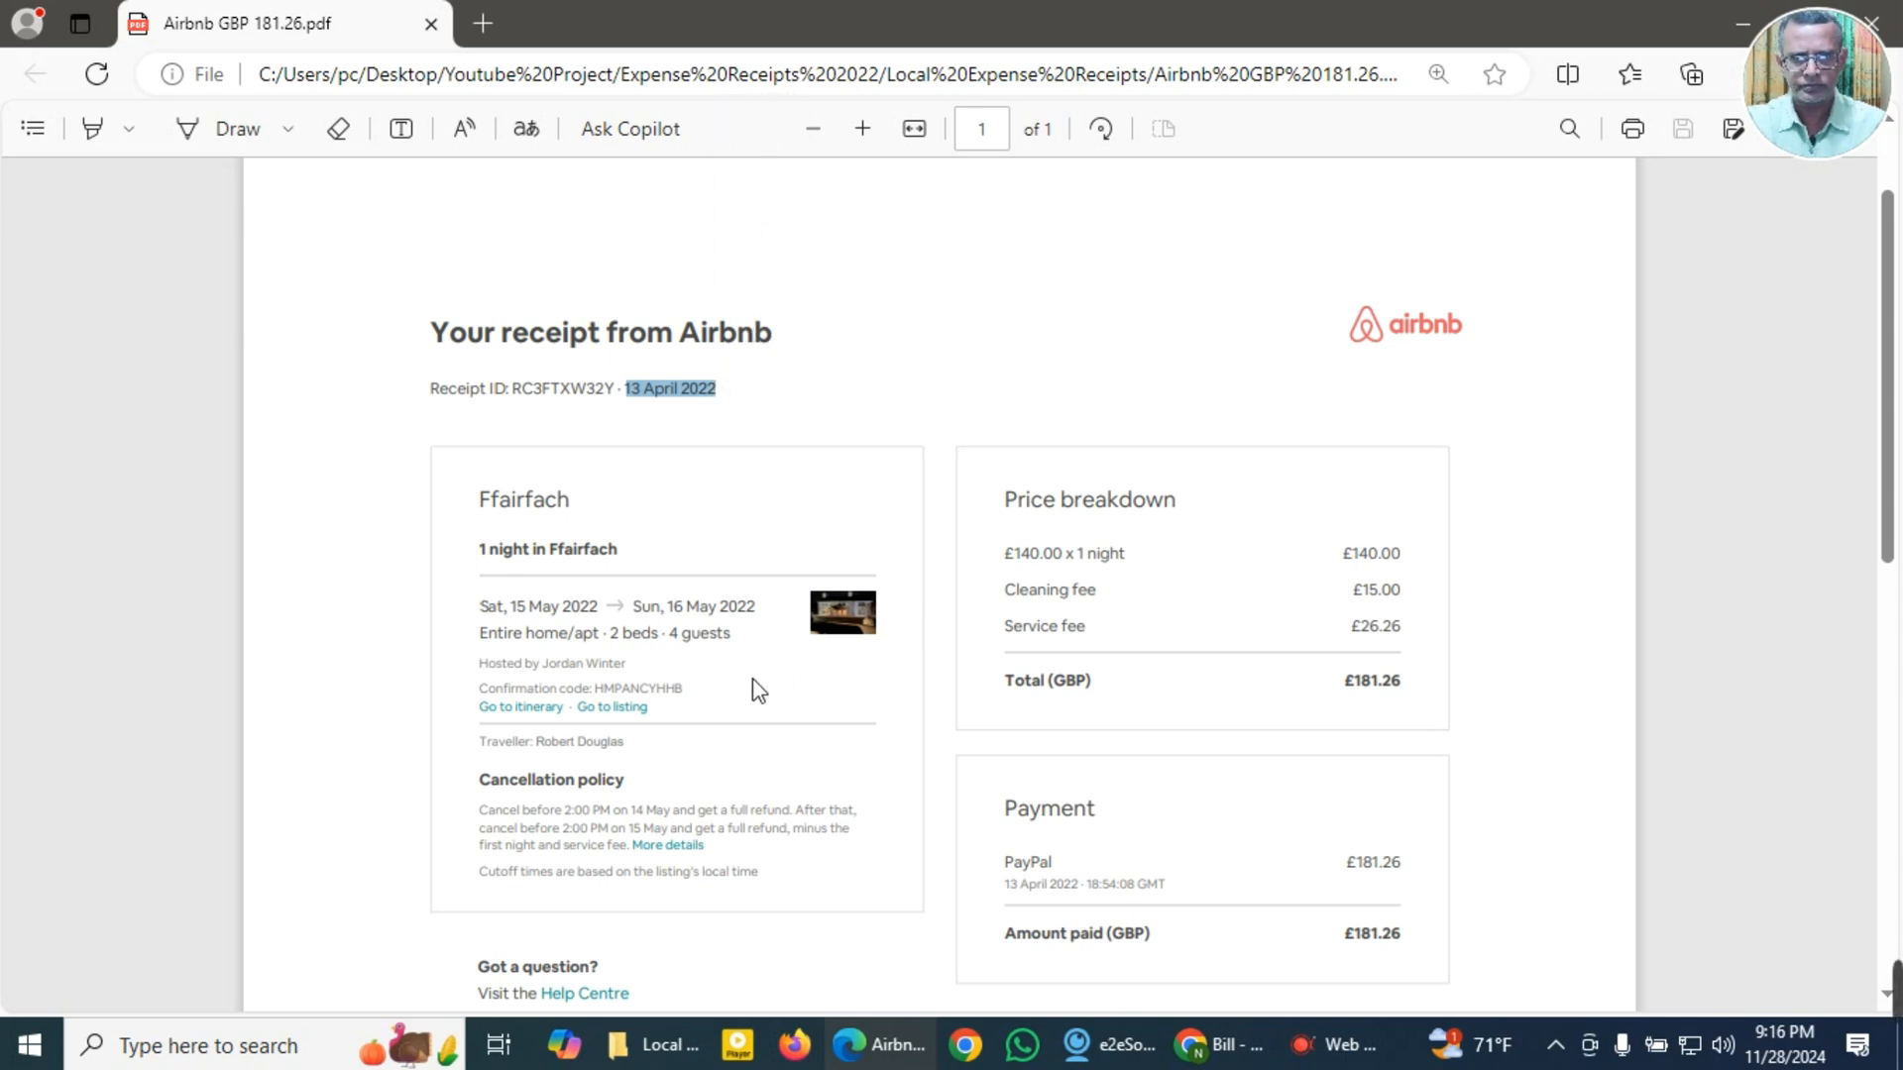
Step: Copy the amount paid from the receipt's Payment section and look over the rest of the receipt
scroll(750, 690, "down", 1)
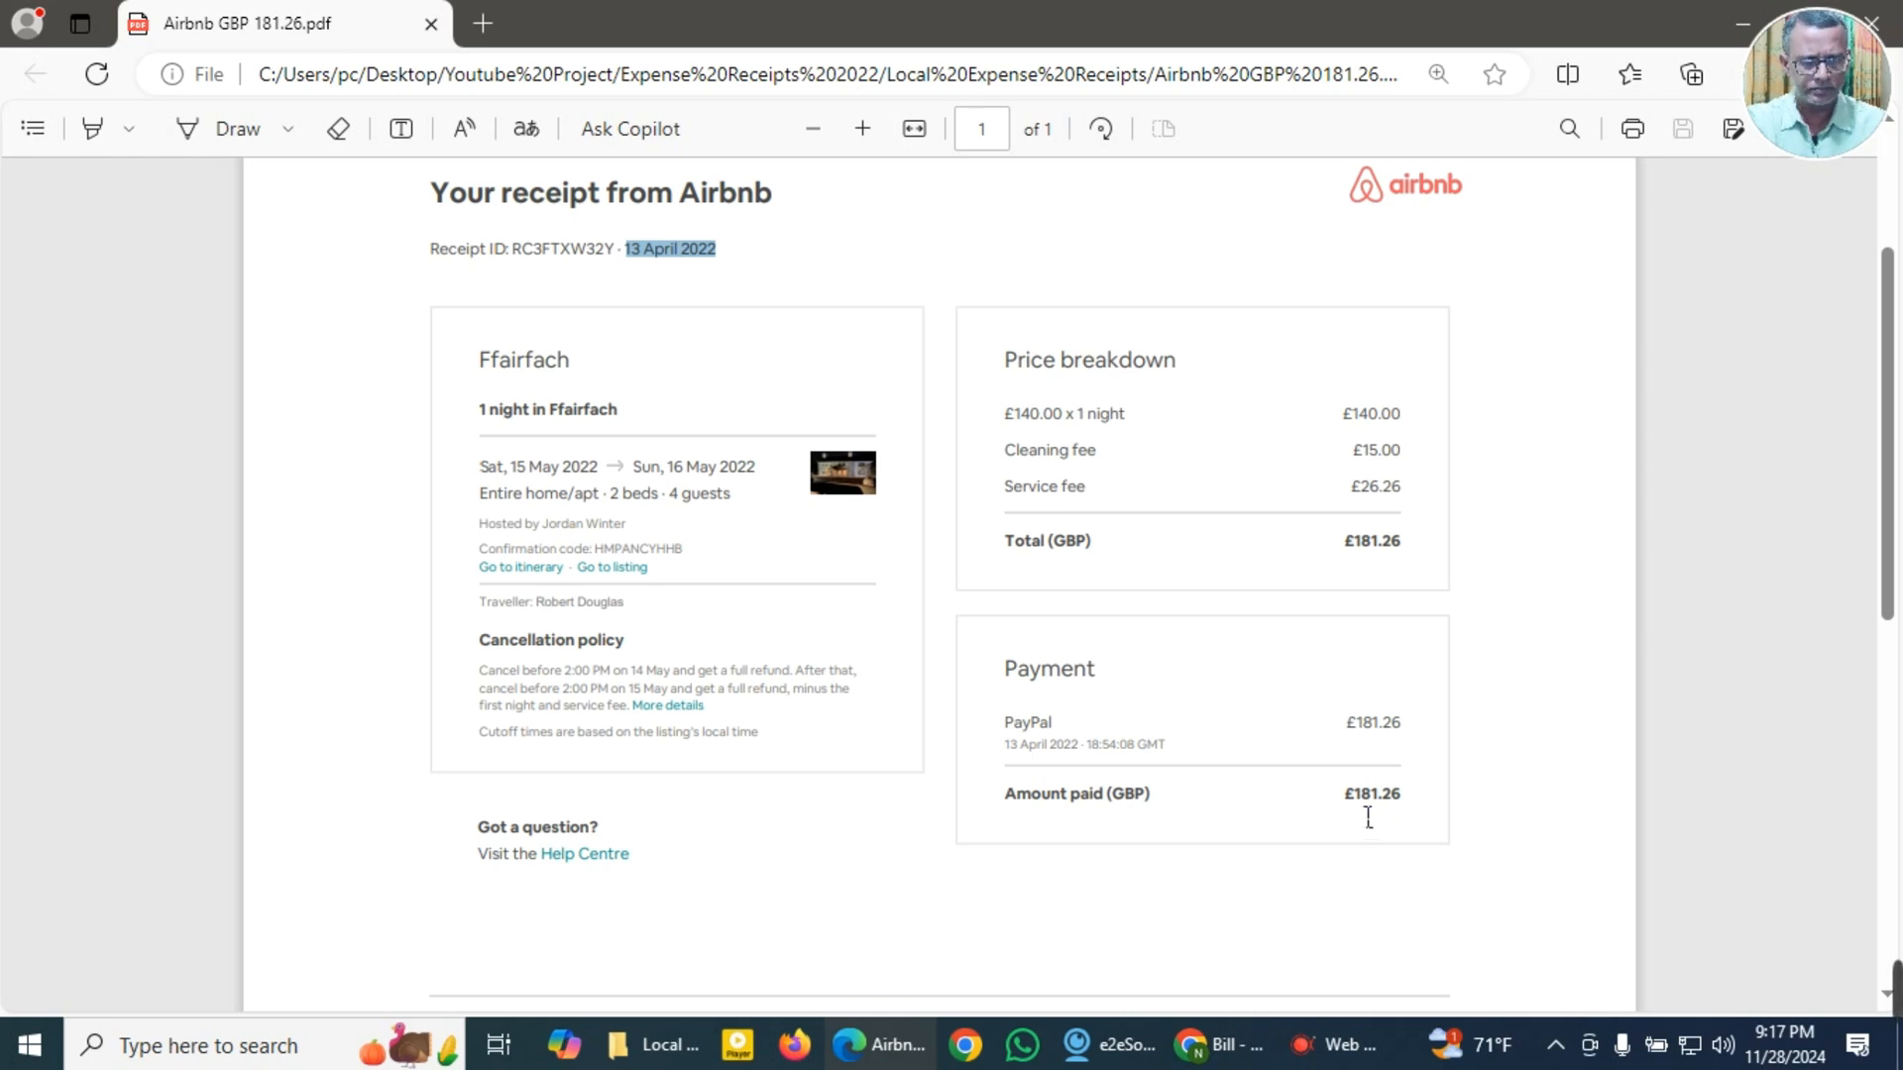
left_click_drag(1355, 807, 1411, 814)
left_click(1450, 526)
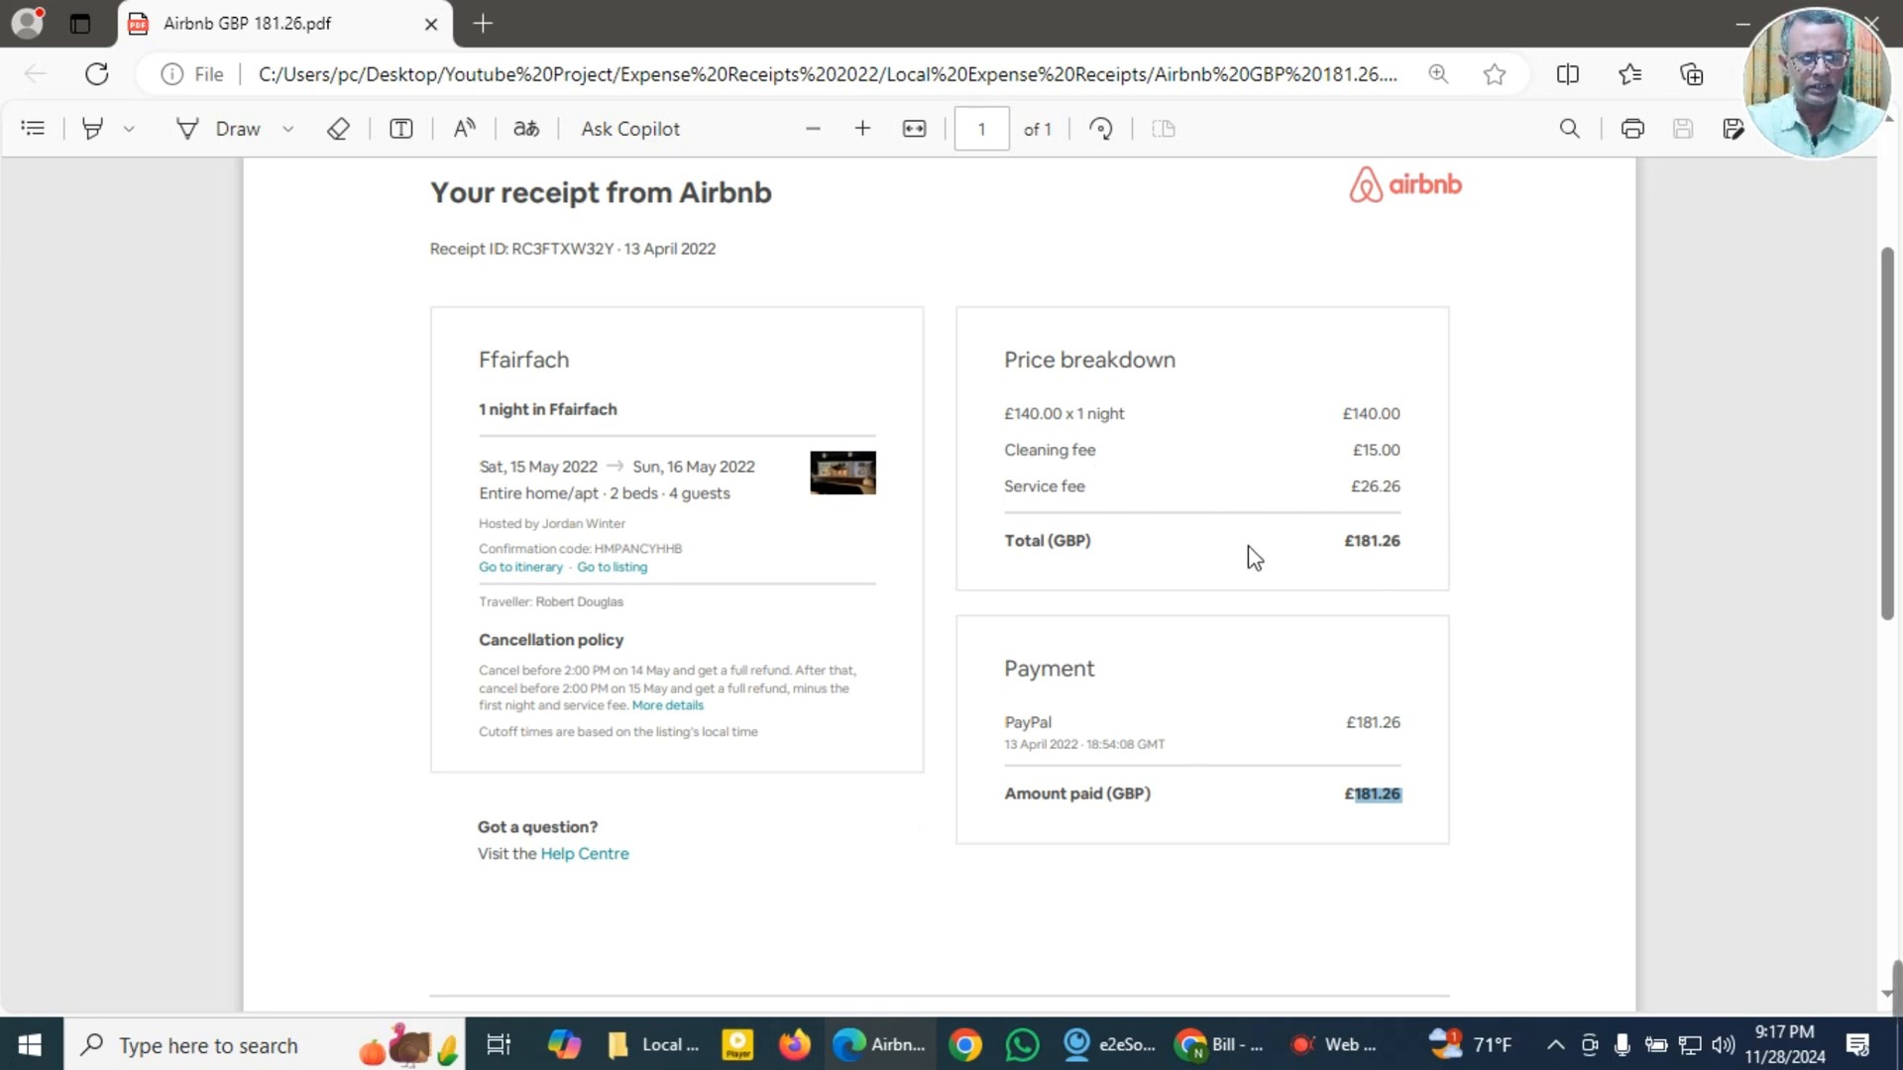
scroll(1245, 615, "down", 4)
scroll(1245, 614, "down", 5)
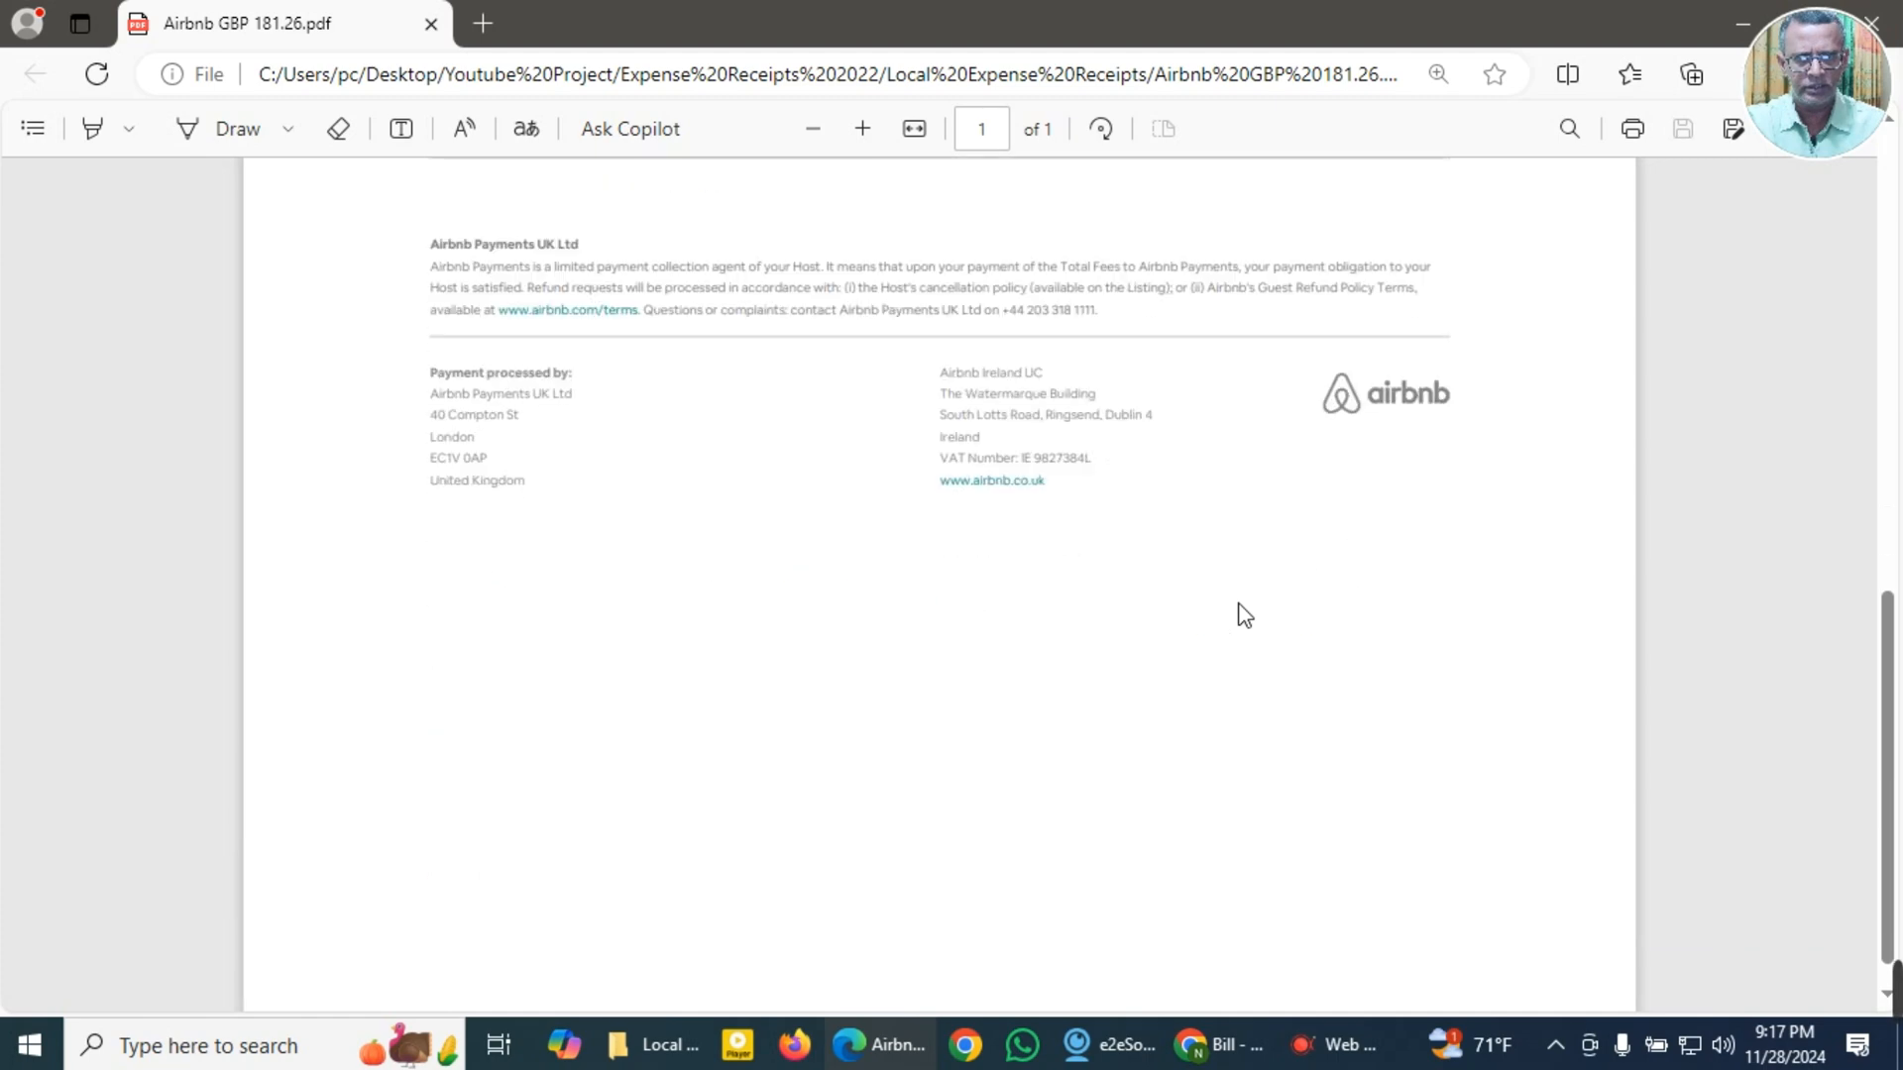
scroll(1245, 614, "up", 6)
scroll(1245, 614, "up", 6)
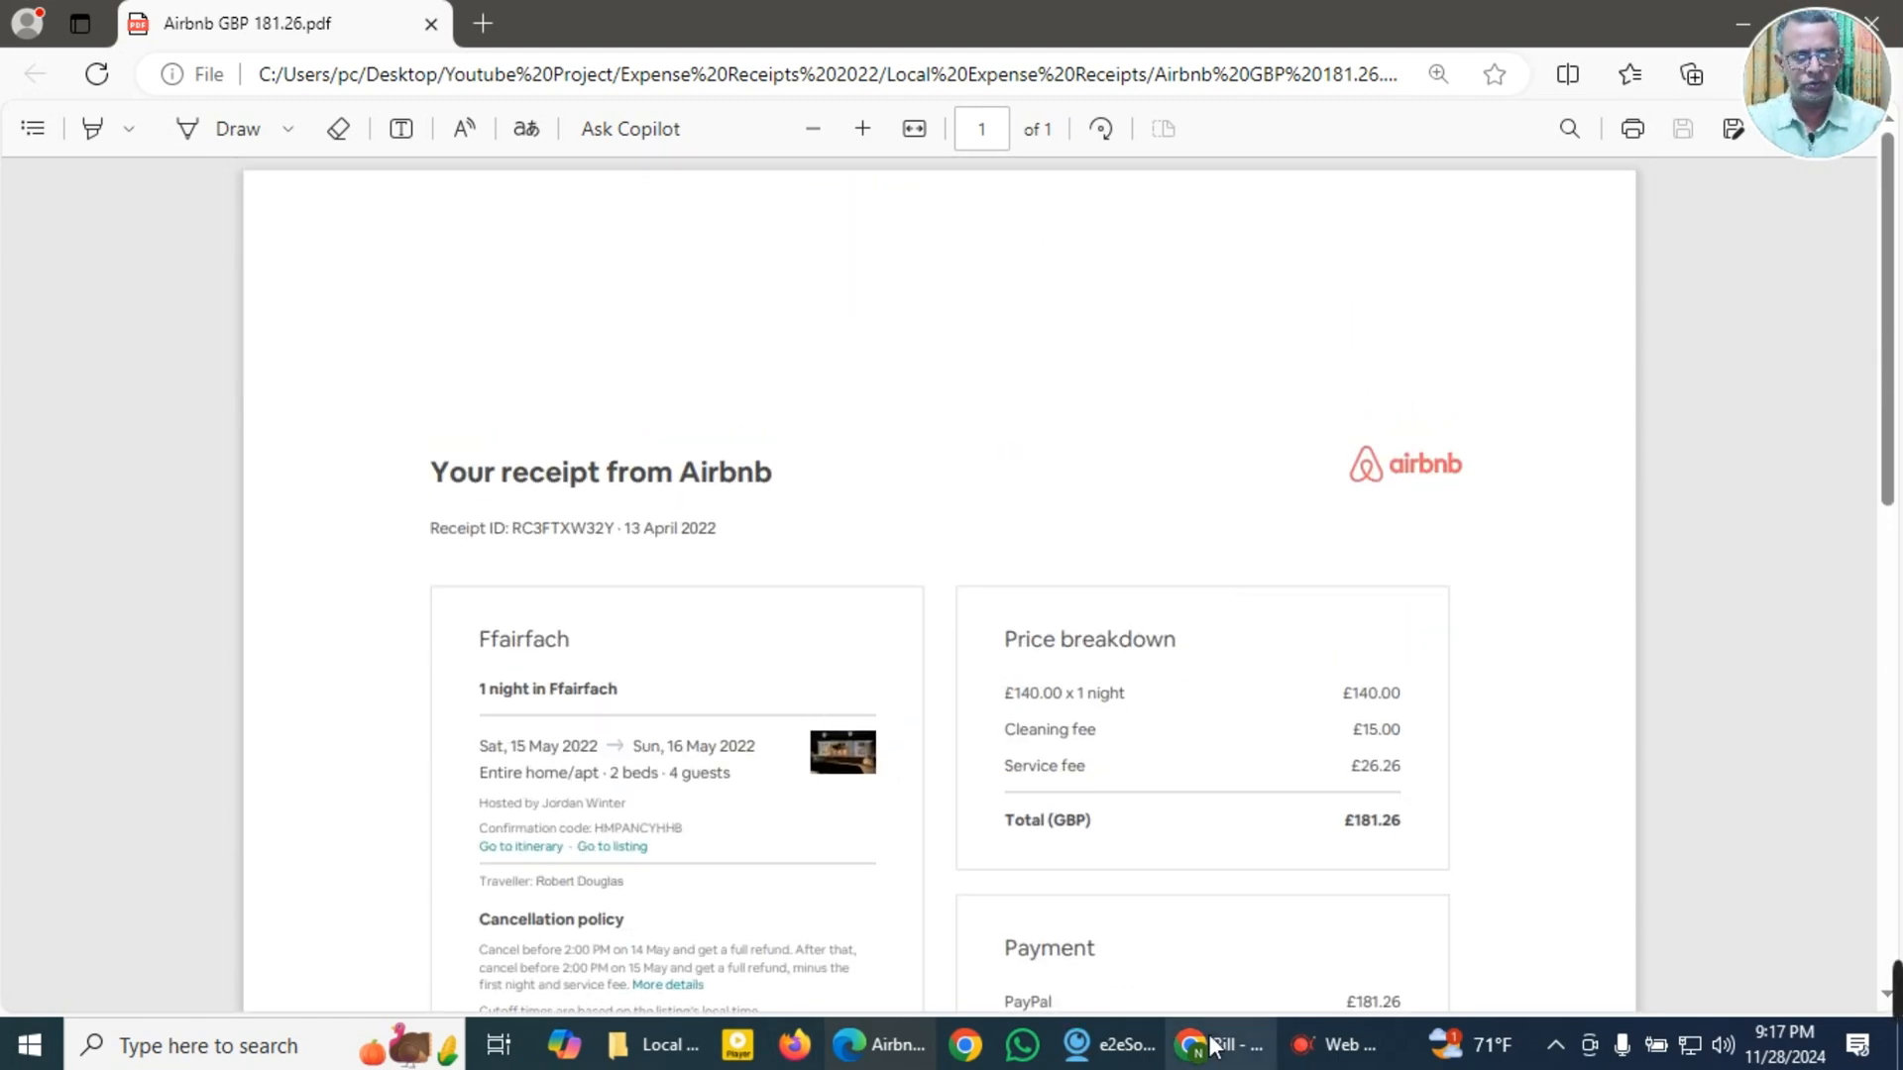
Step: Switch to the QuickBooks bill, clear any text from the mailing address, and add Airbnb as a new supplier in GBP British Pound Sterling
mouse_move(1221, 1052)
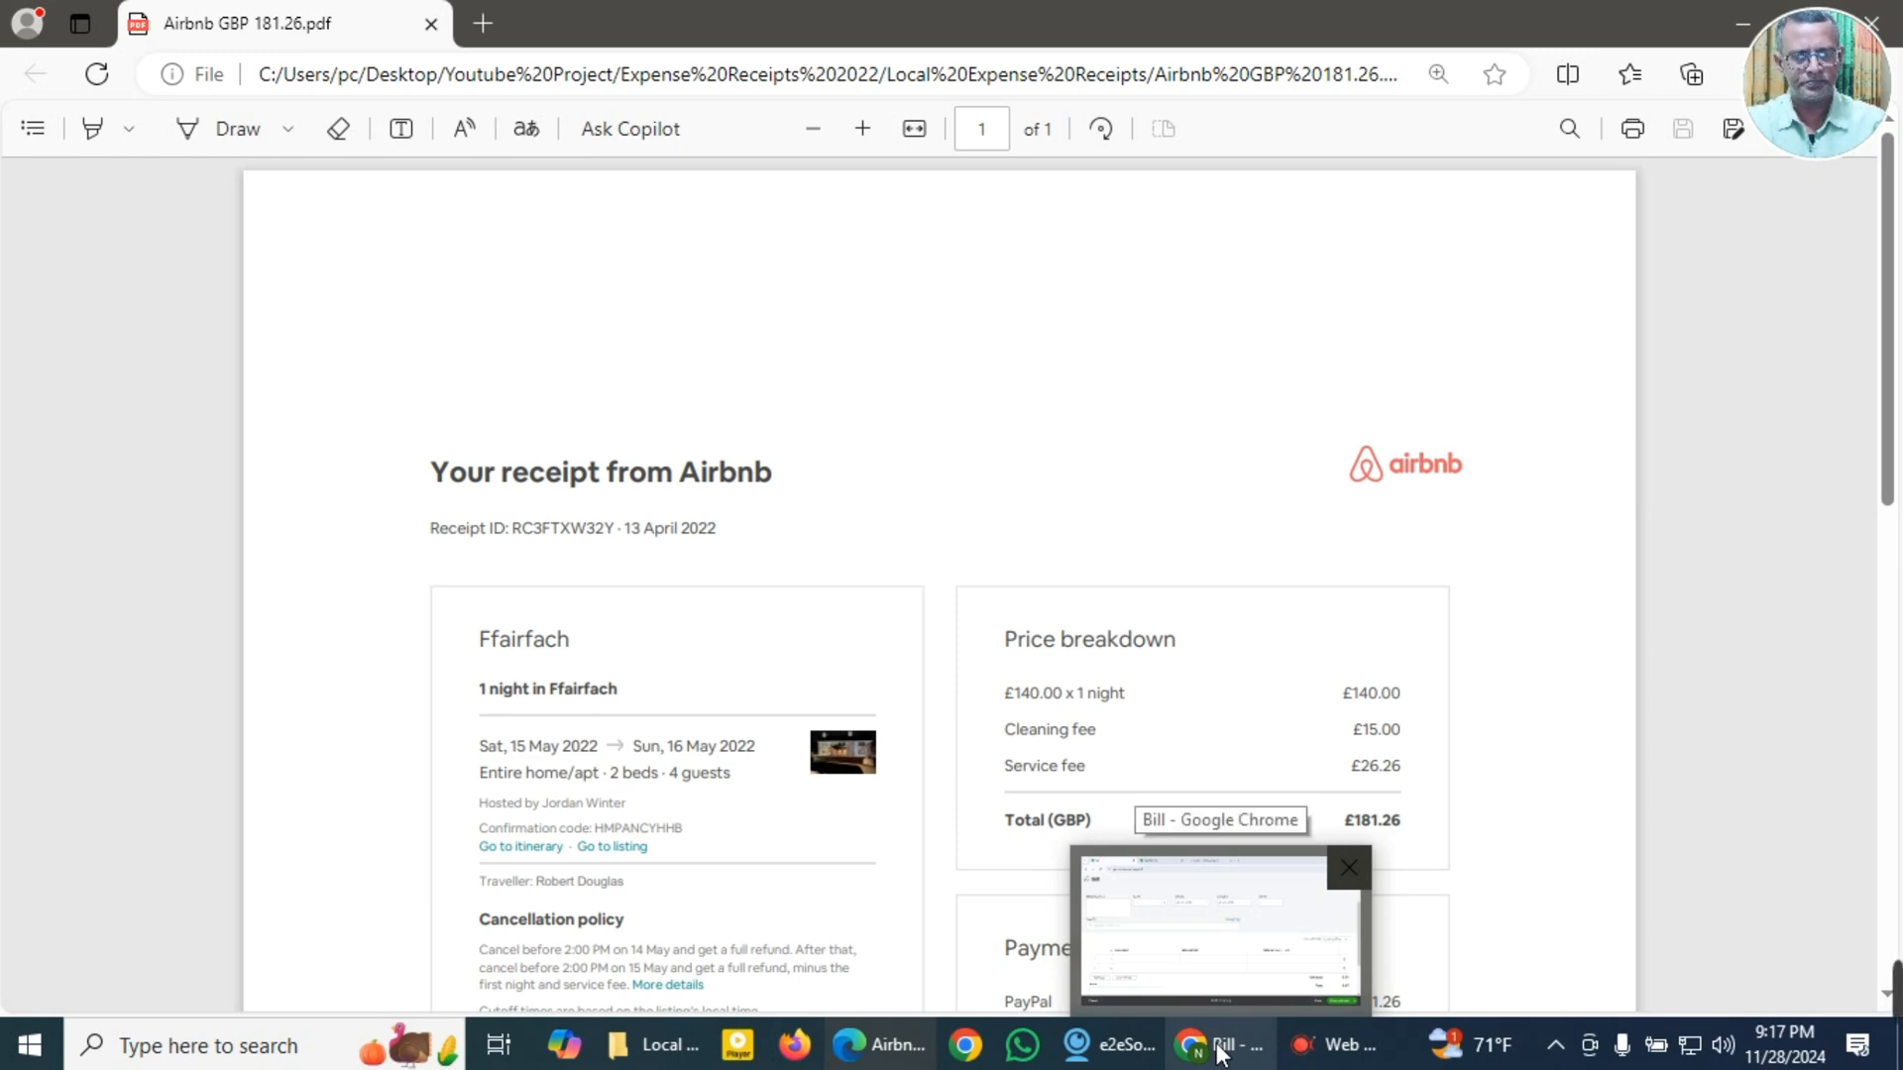
left_click(1221, 1053)
left_click(166, 390)
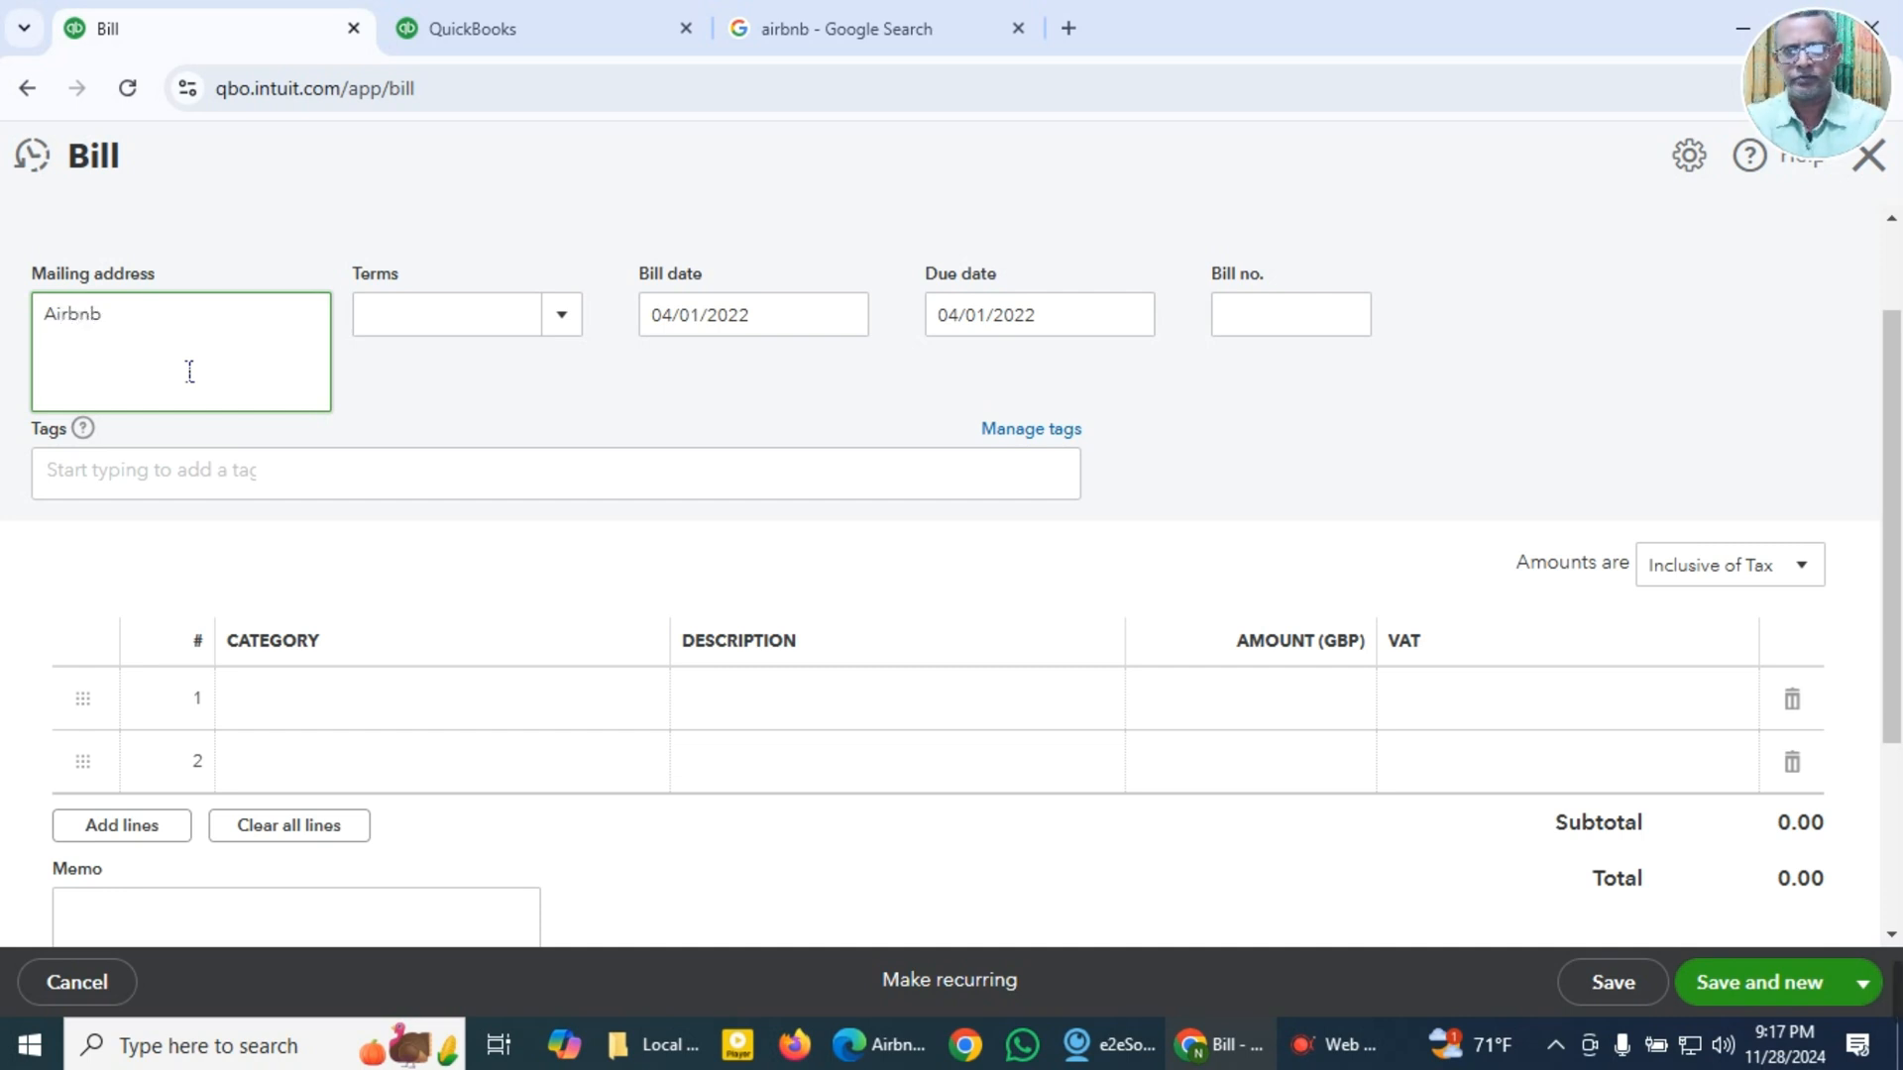
left_click_drag(140, 344, 15, 320)
key("ctrl+c")
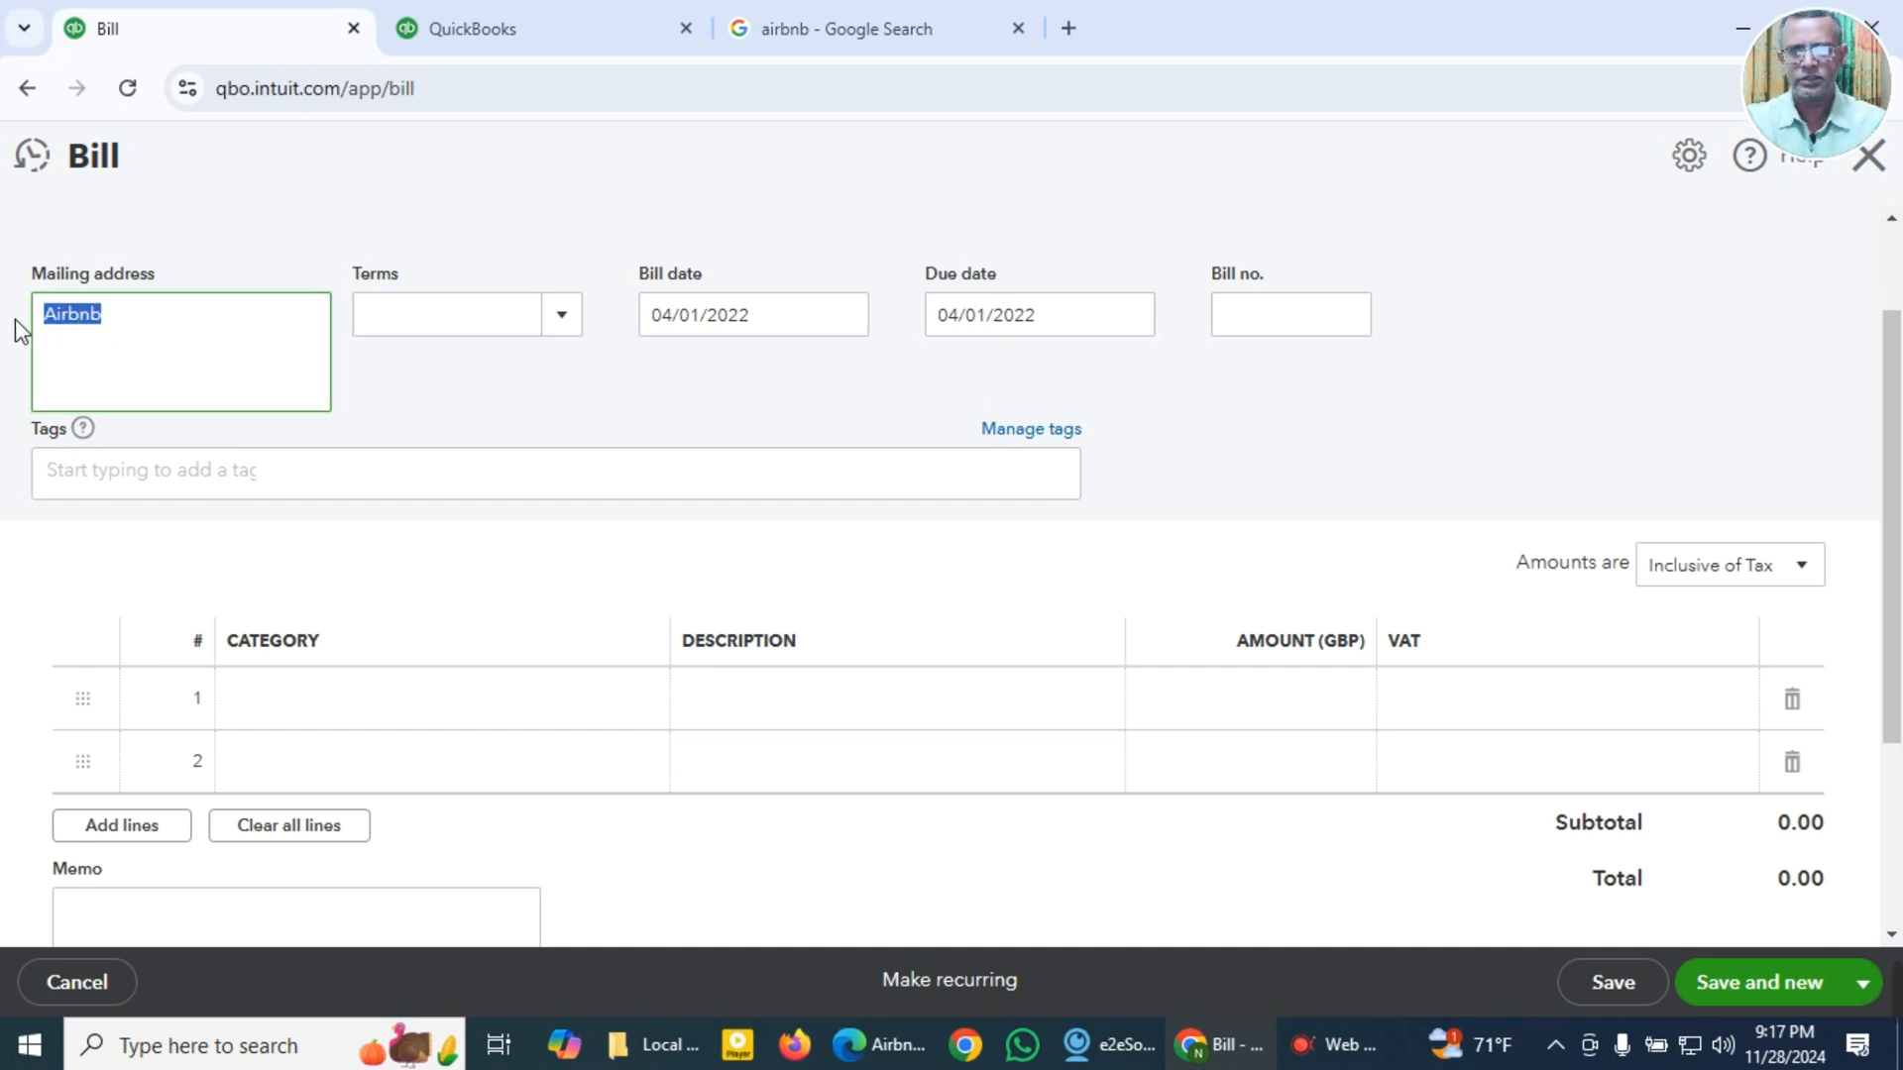
key("BackSpace")
scroll(115, 373, "up", 2)
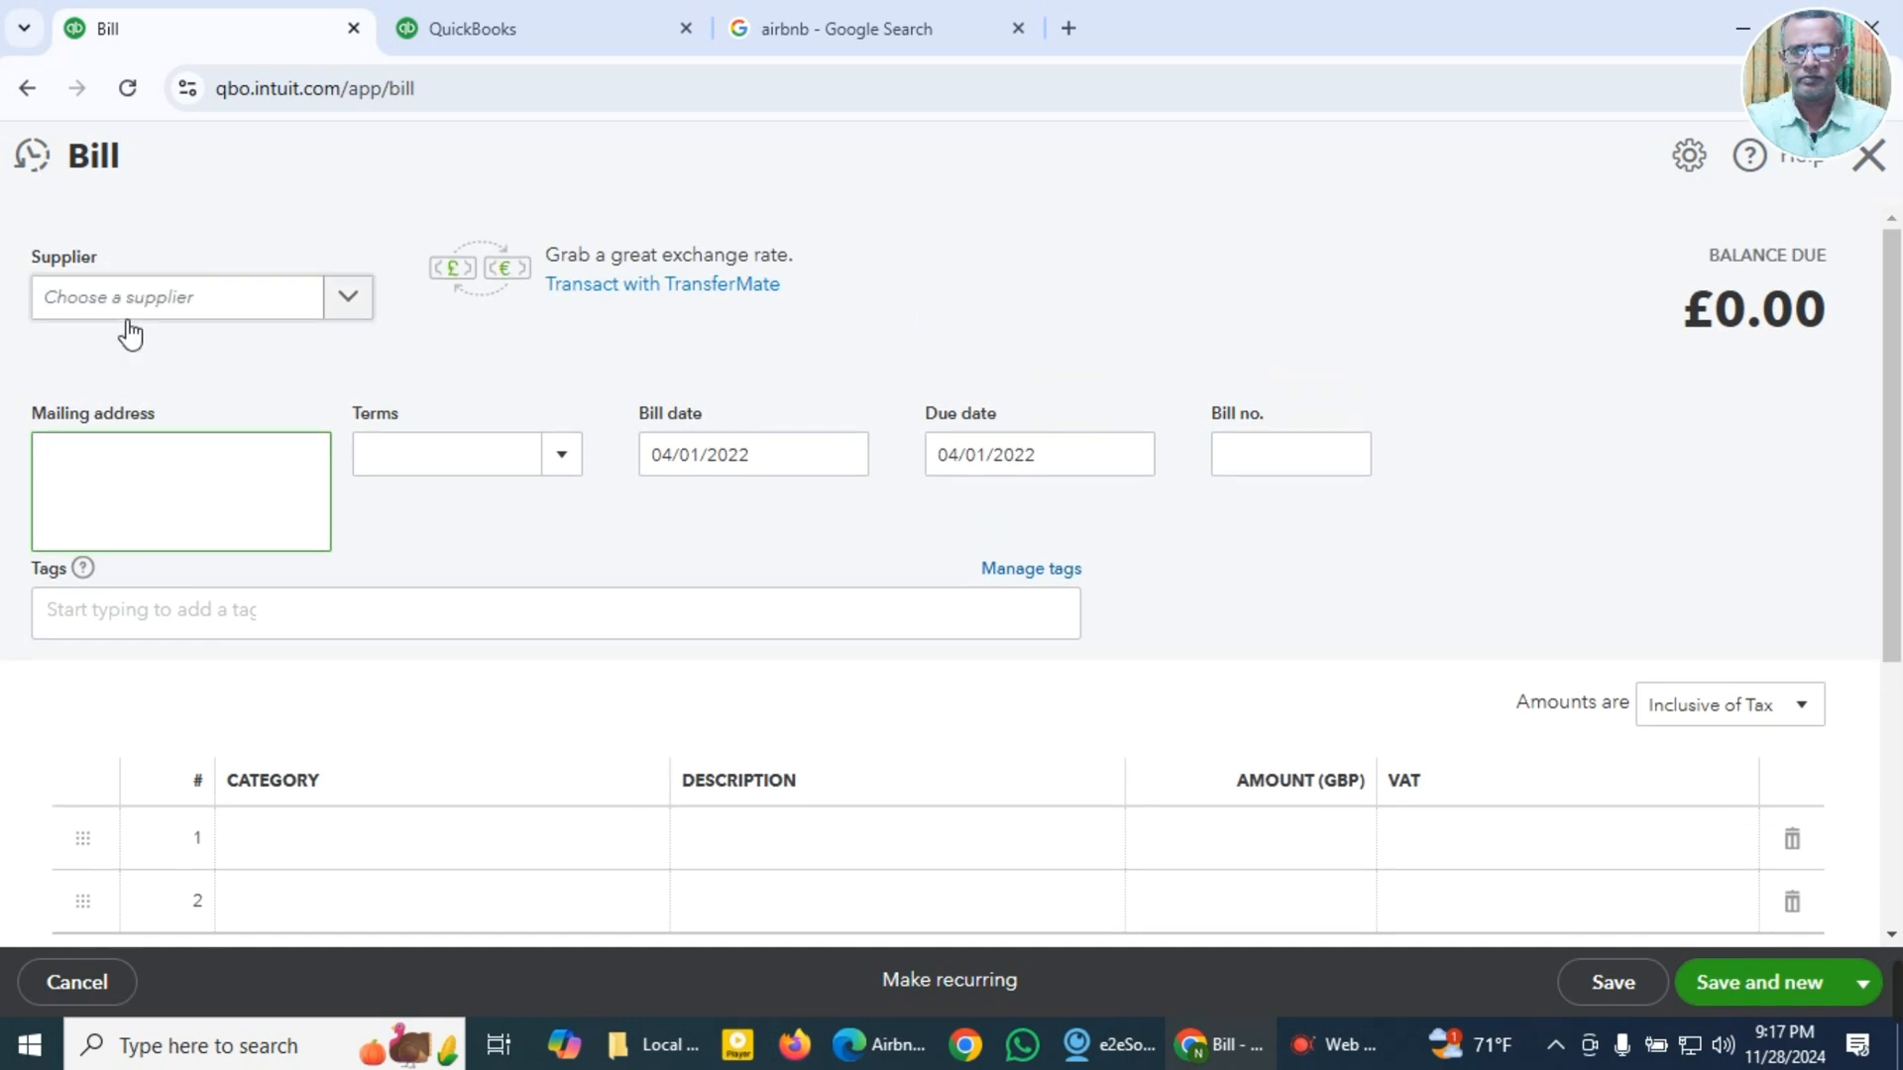
left_click(132, 307)
key("ctrl+v")
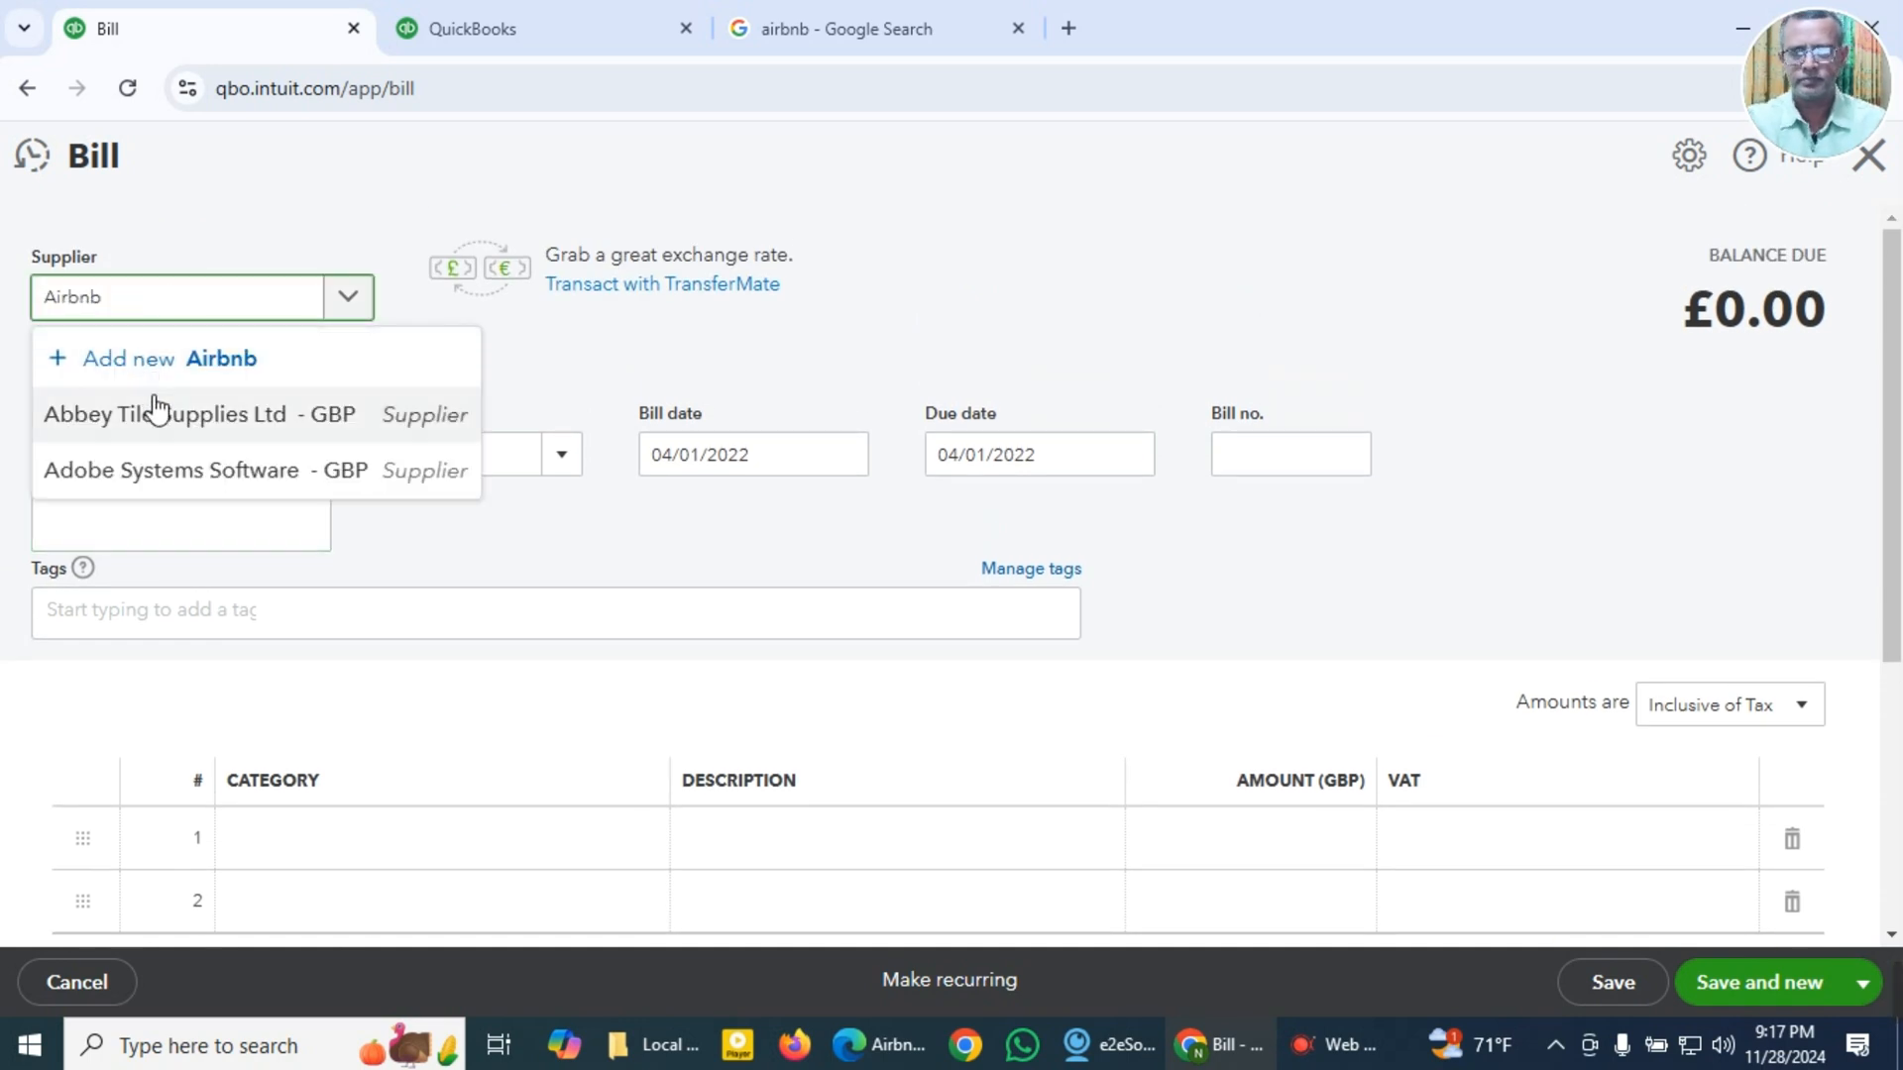
left_click(151, 359)
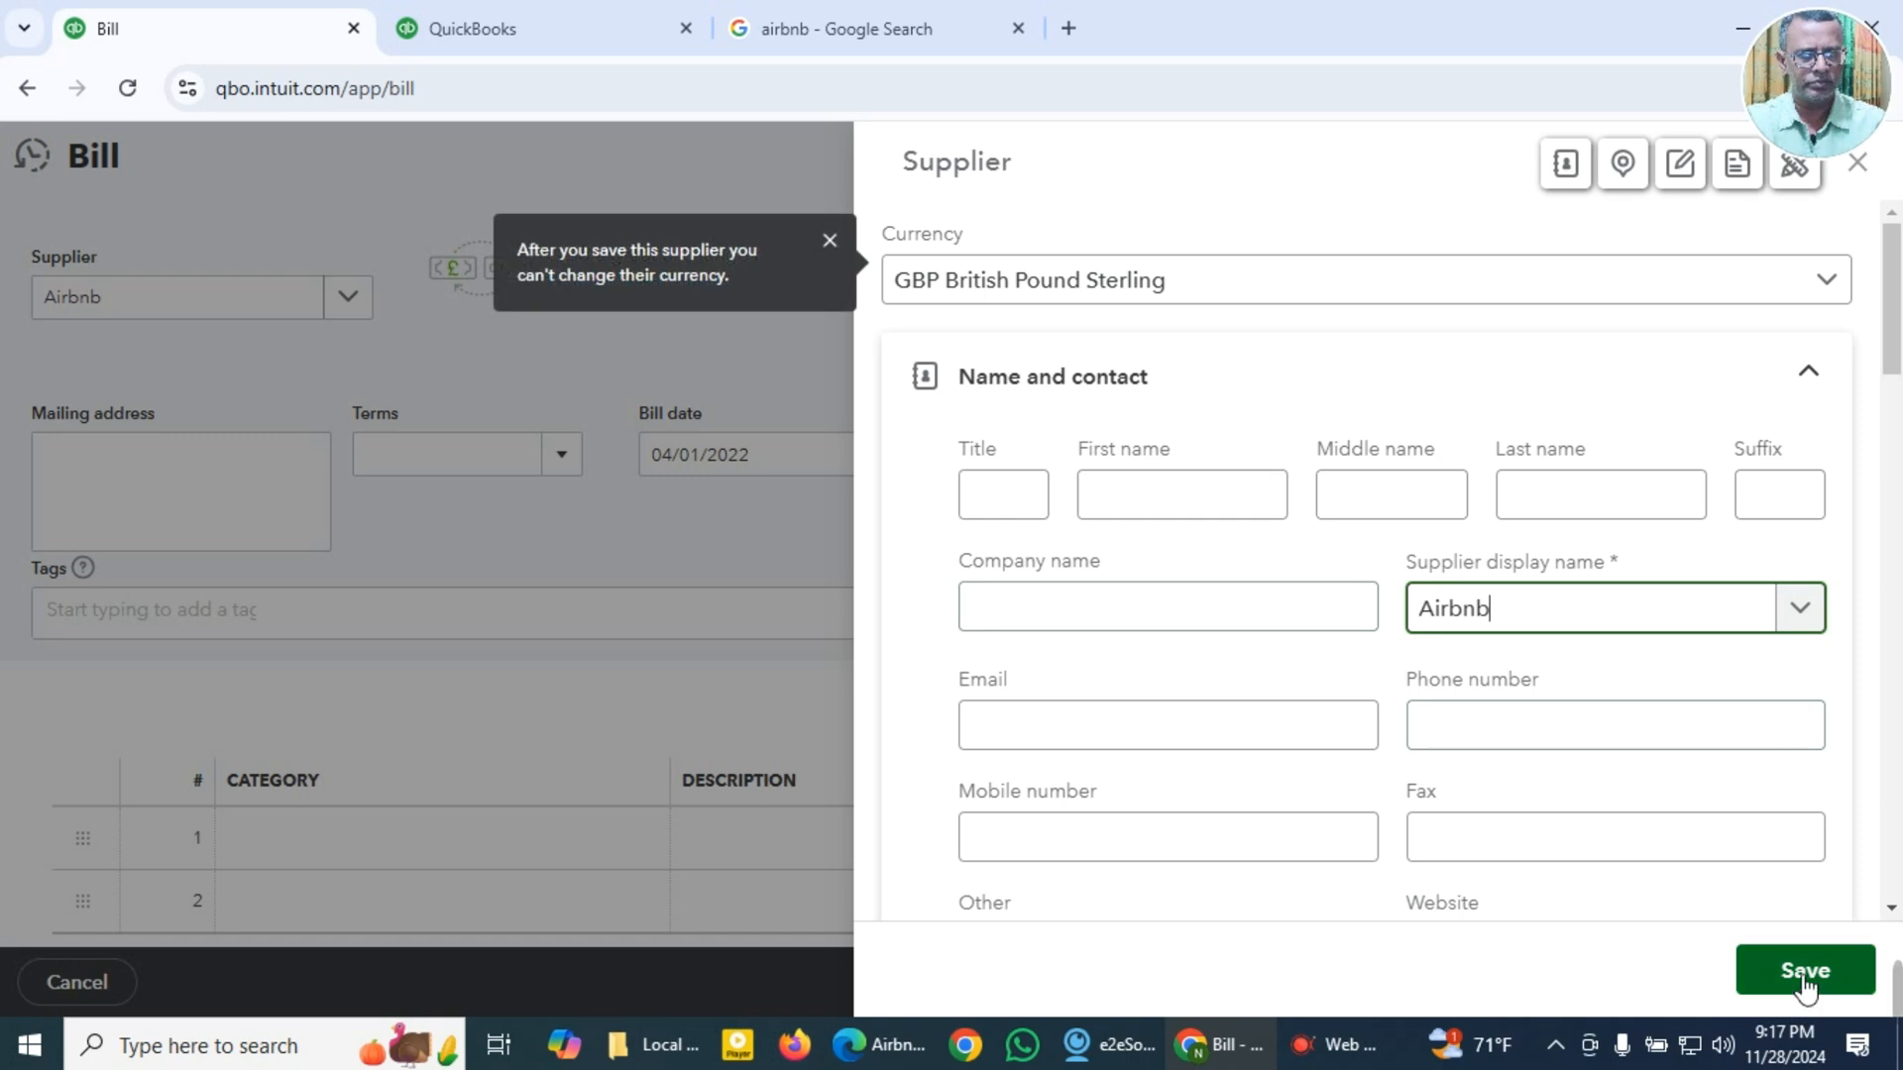
left_click(1763, 970)
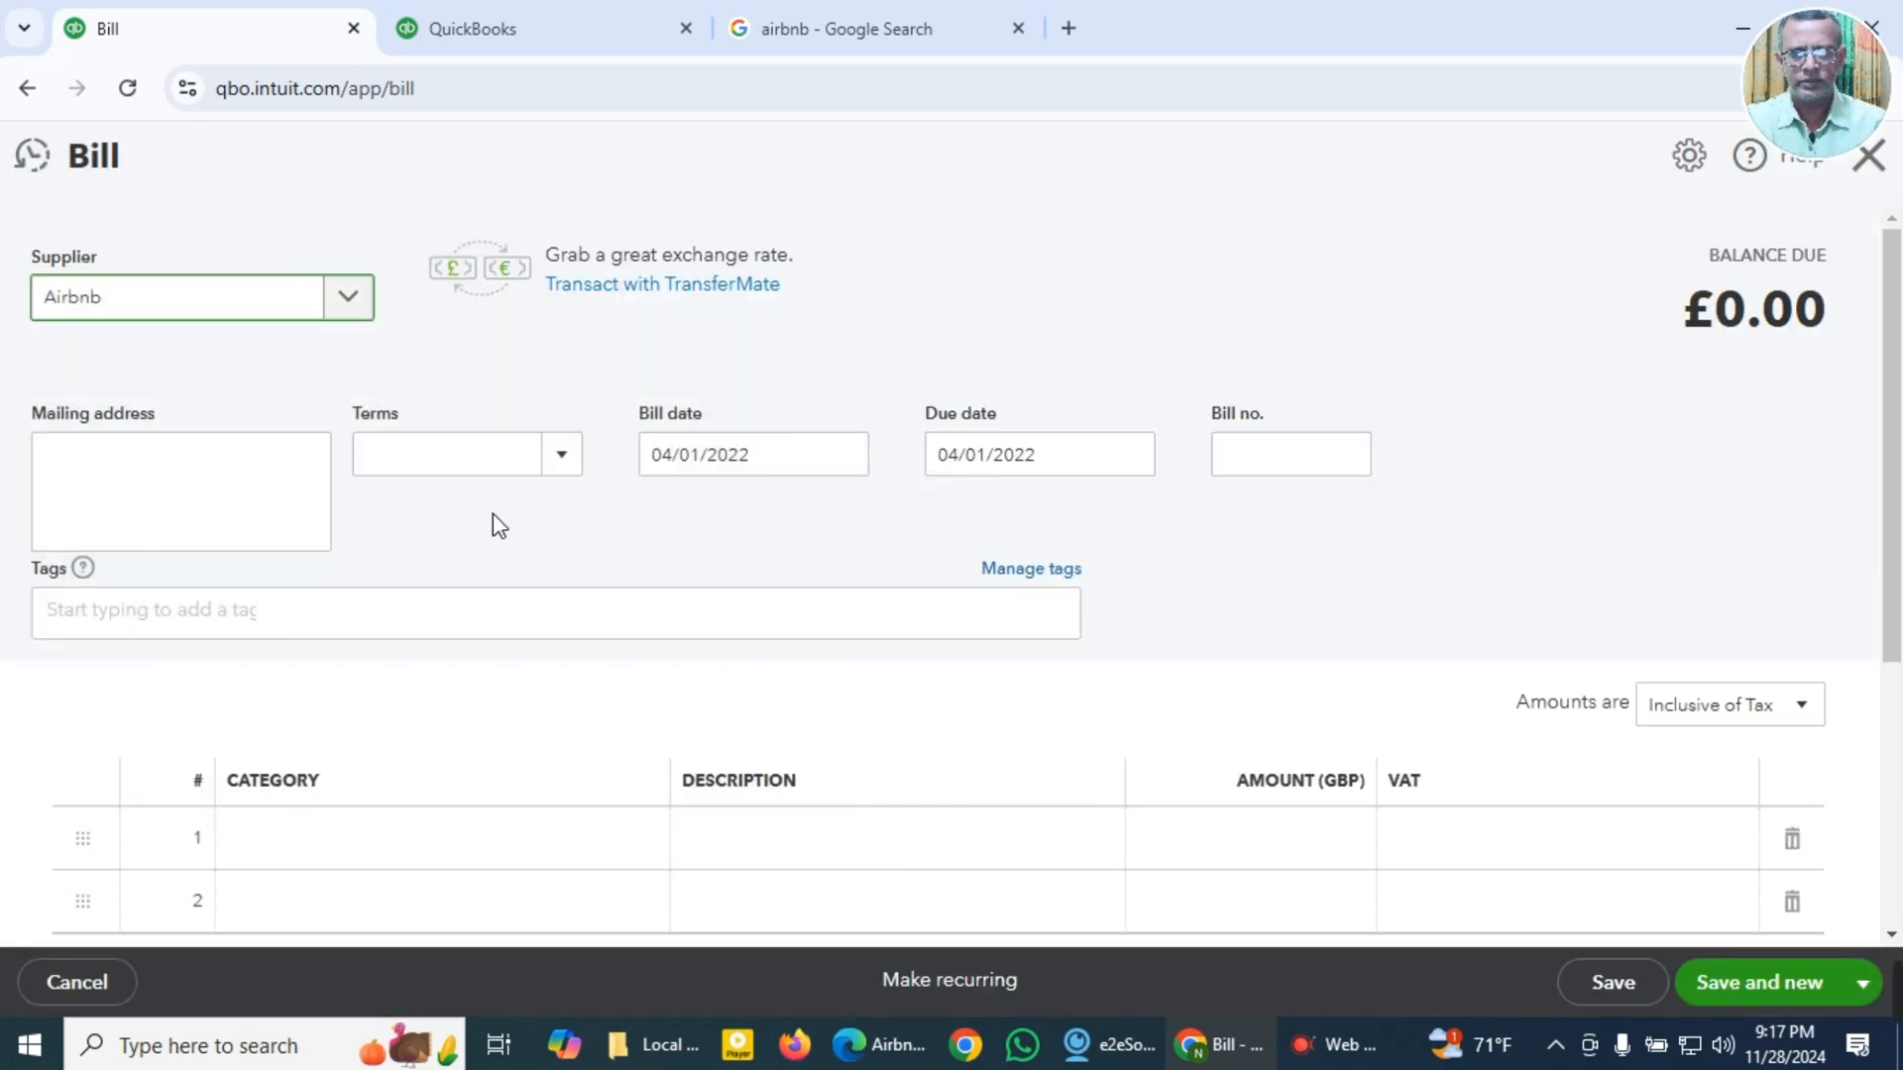
left_click(710, 475)
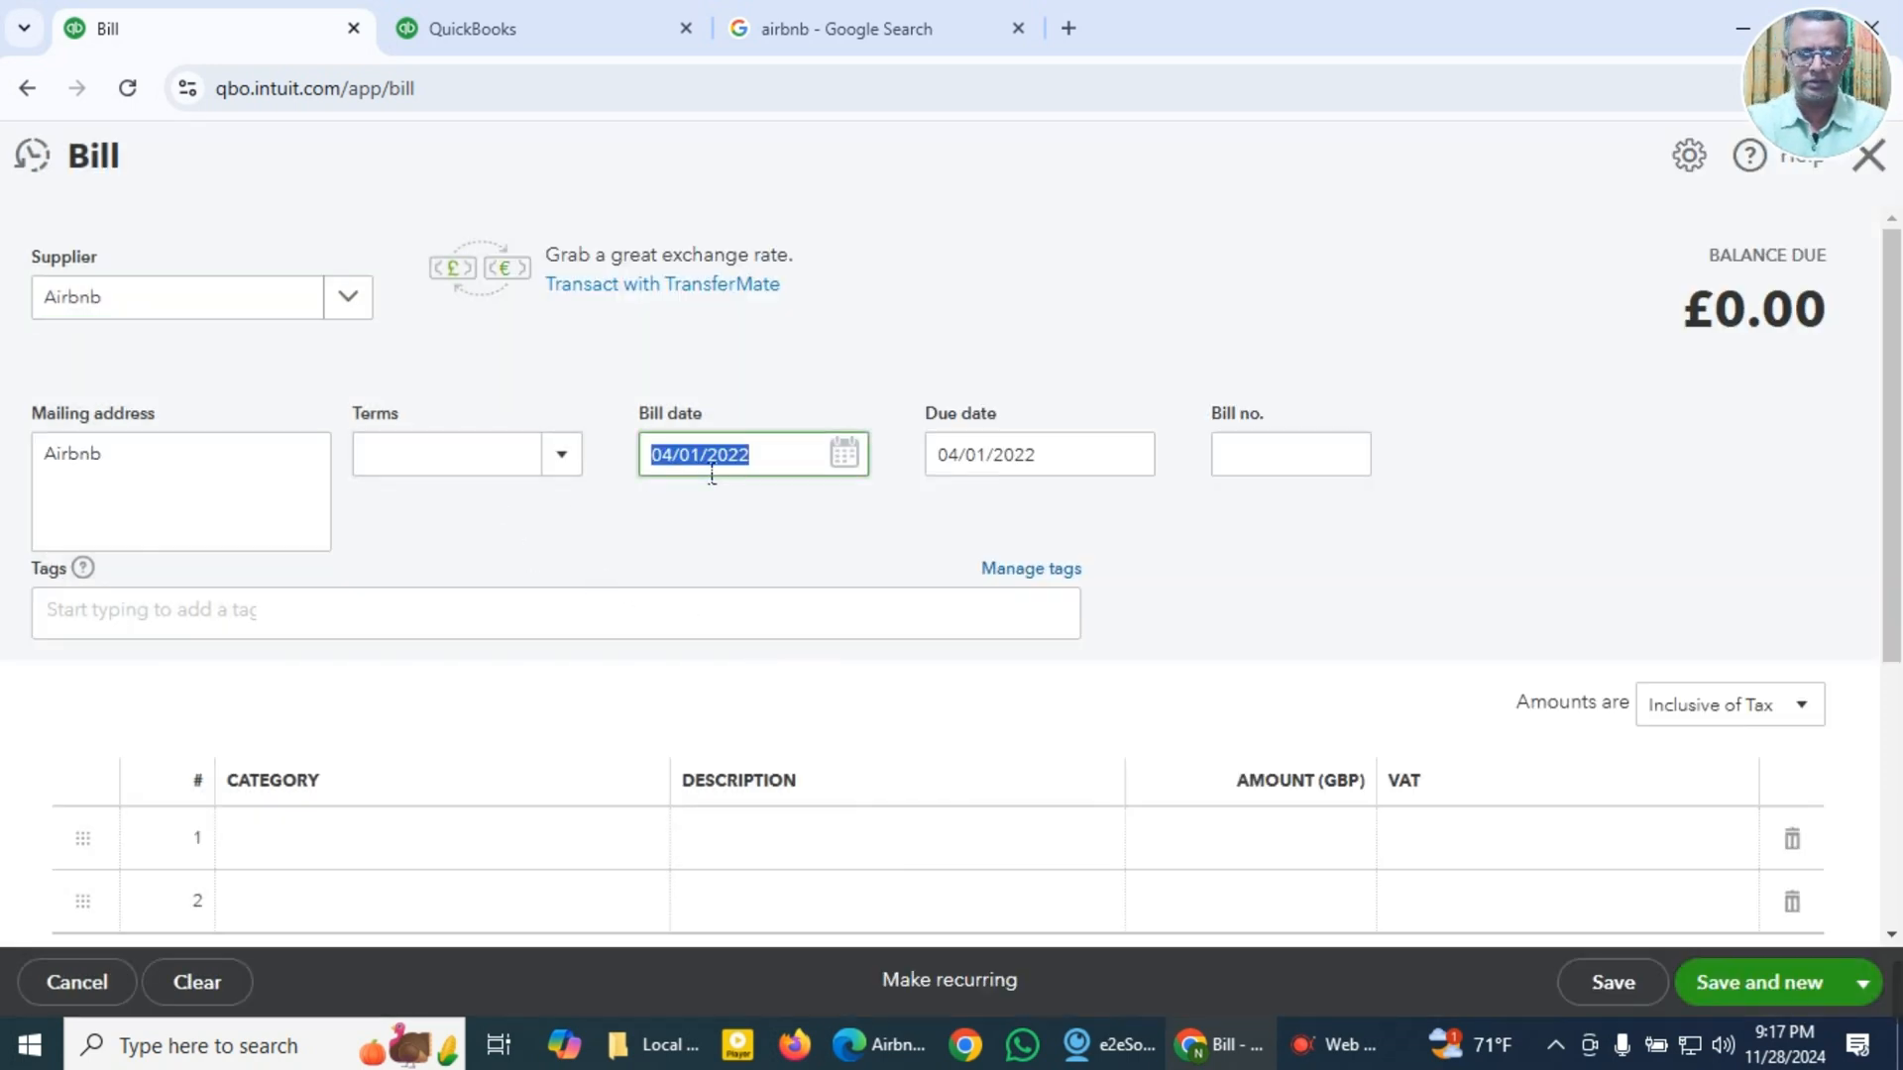
key("super+v")
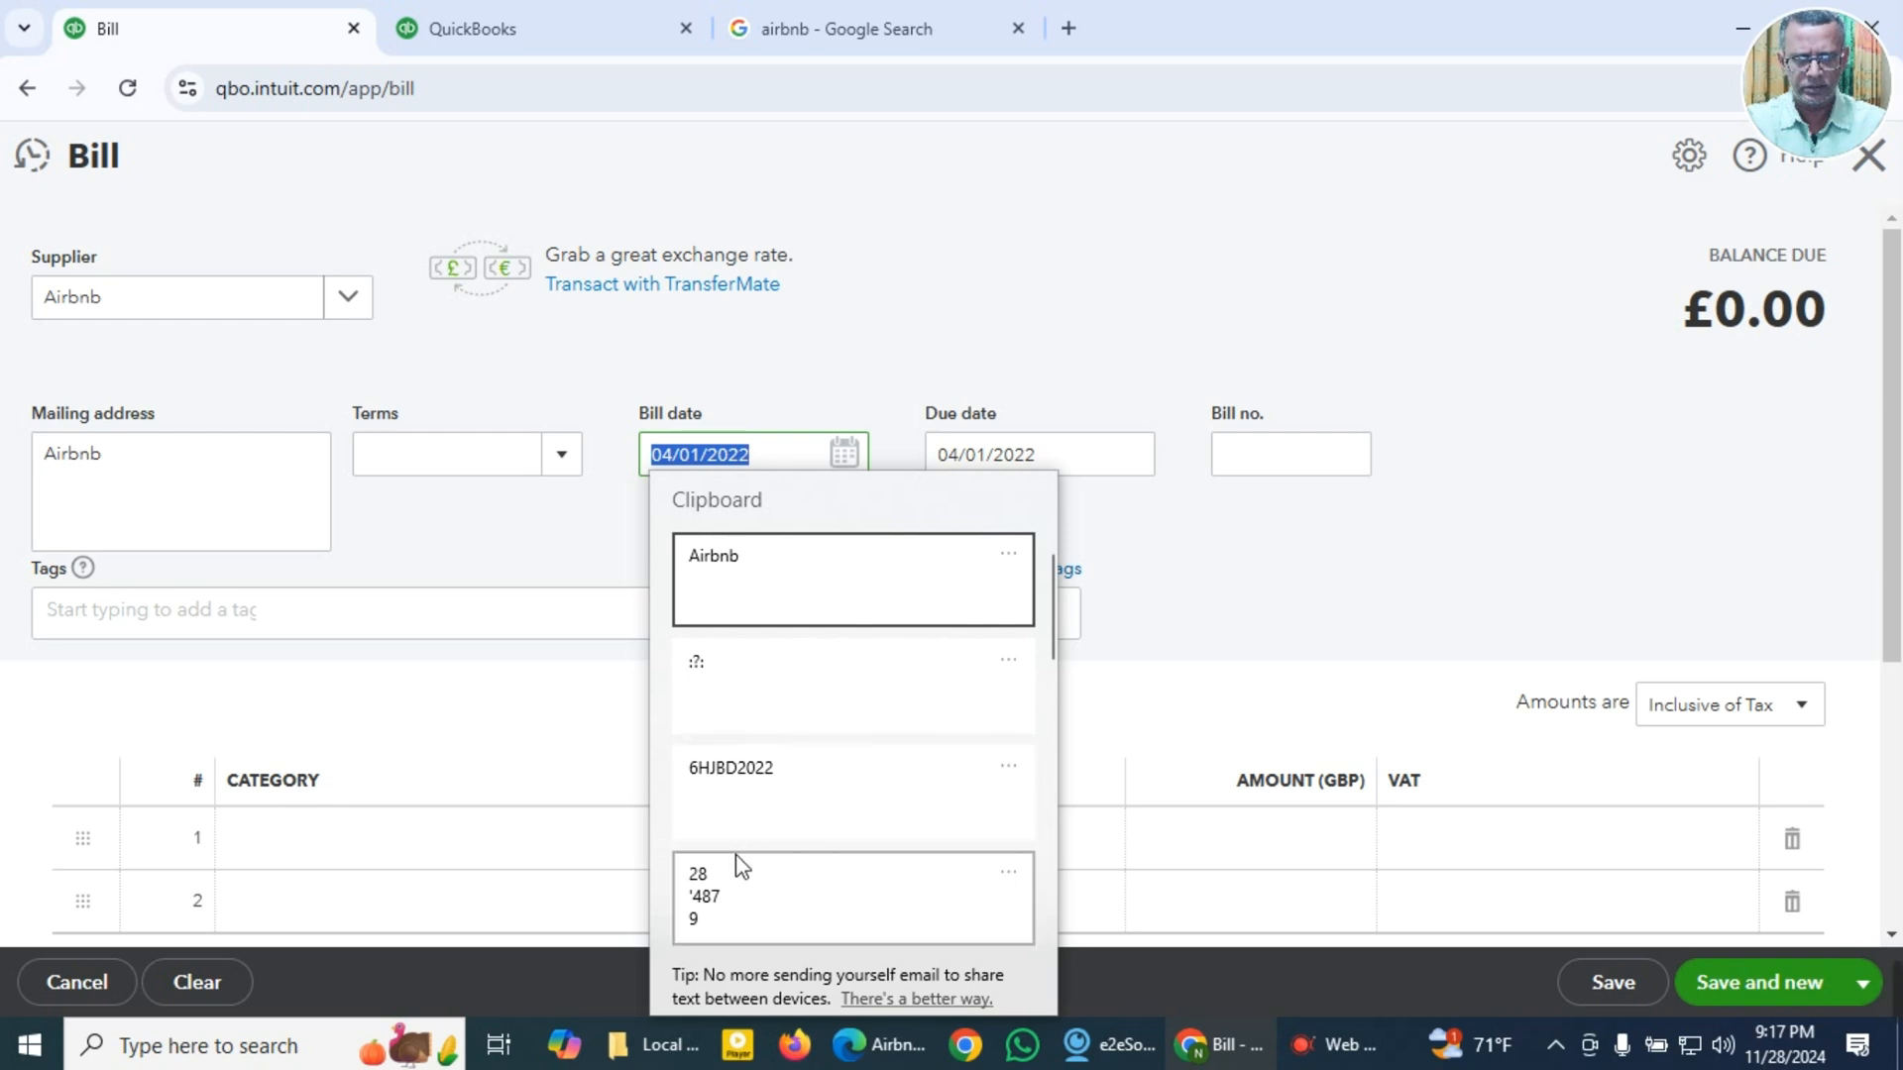
scroll(736, 854, "down", 4)
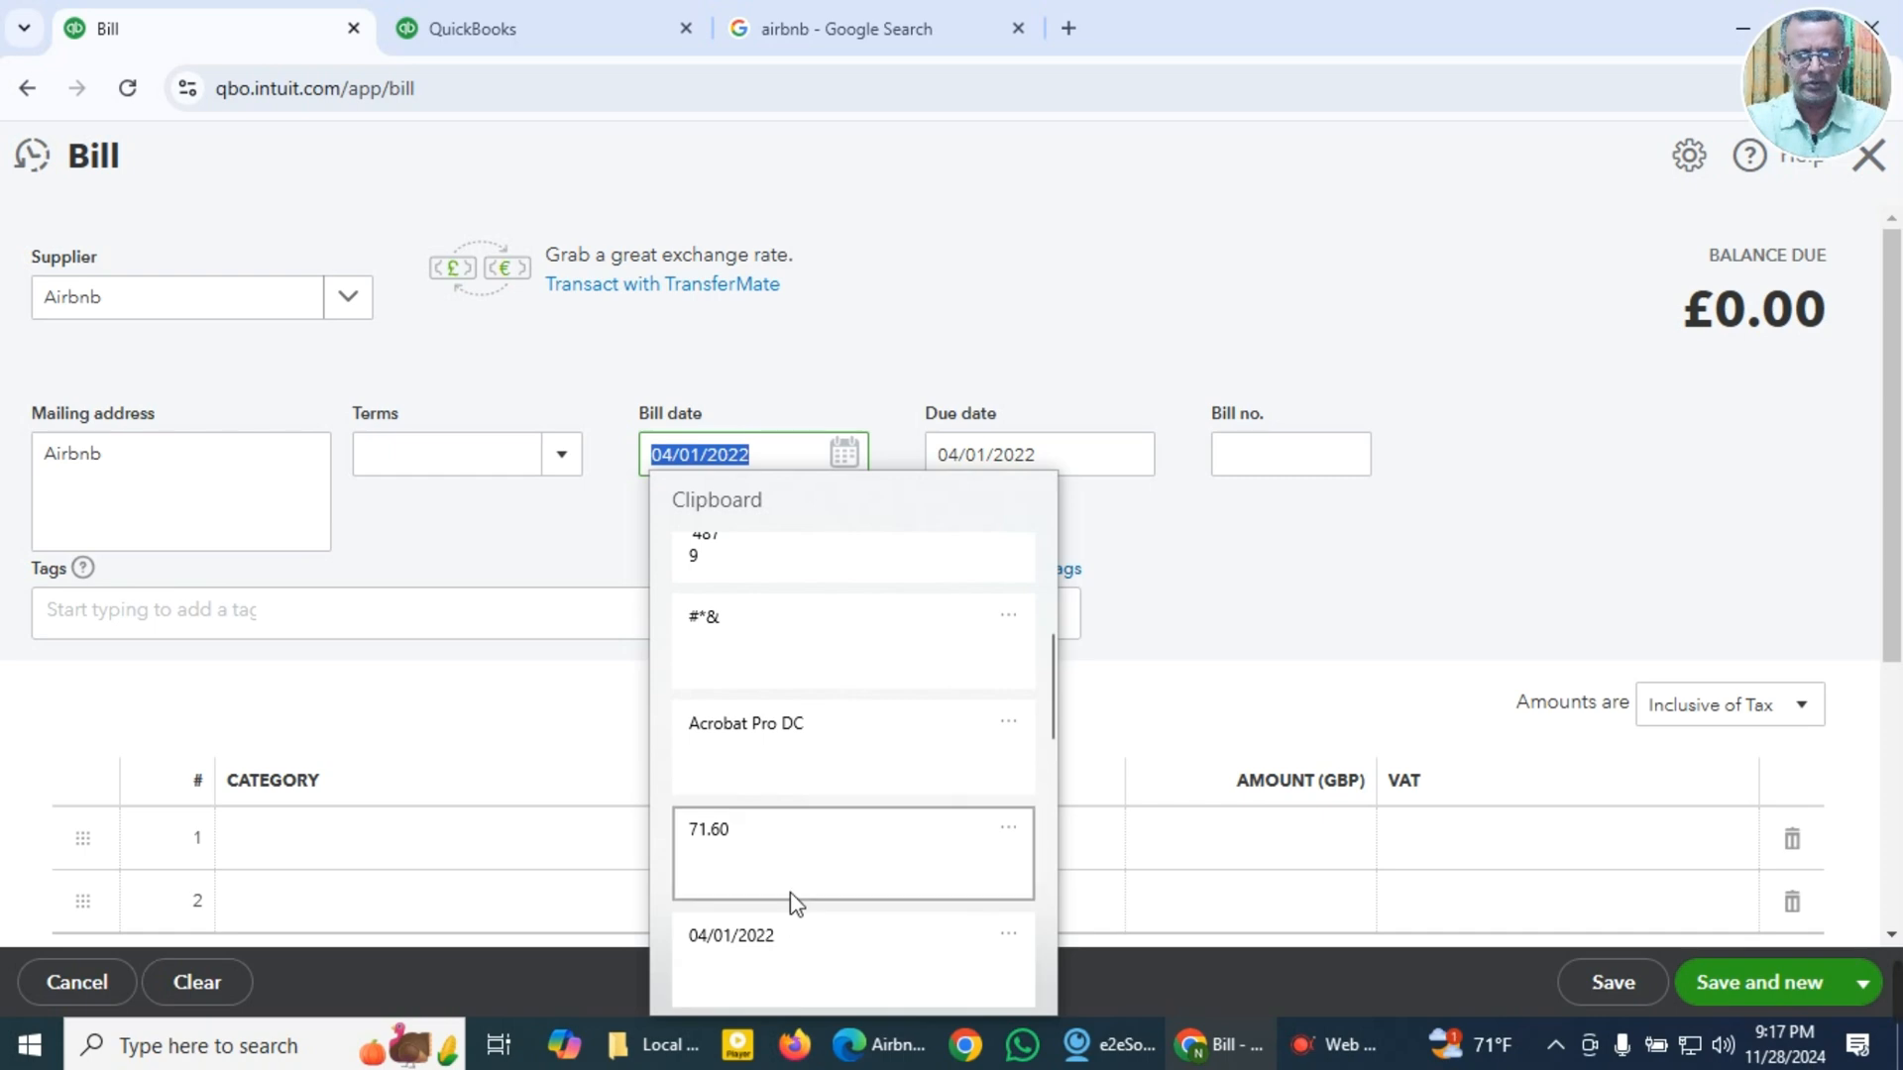
key("Escape")
Step: Recheck the date on the Airbnb receipt and set the bill date to 13/04/2022
key("alt+Tab")
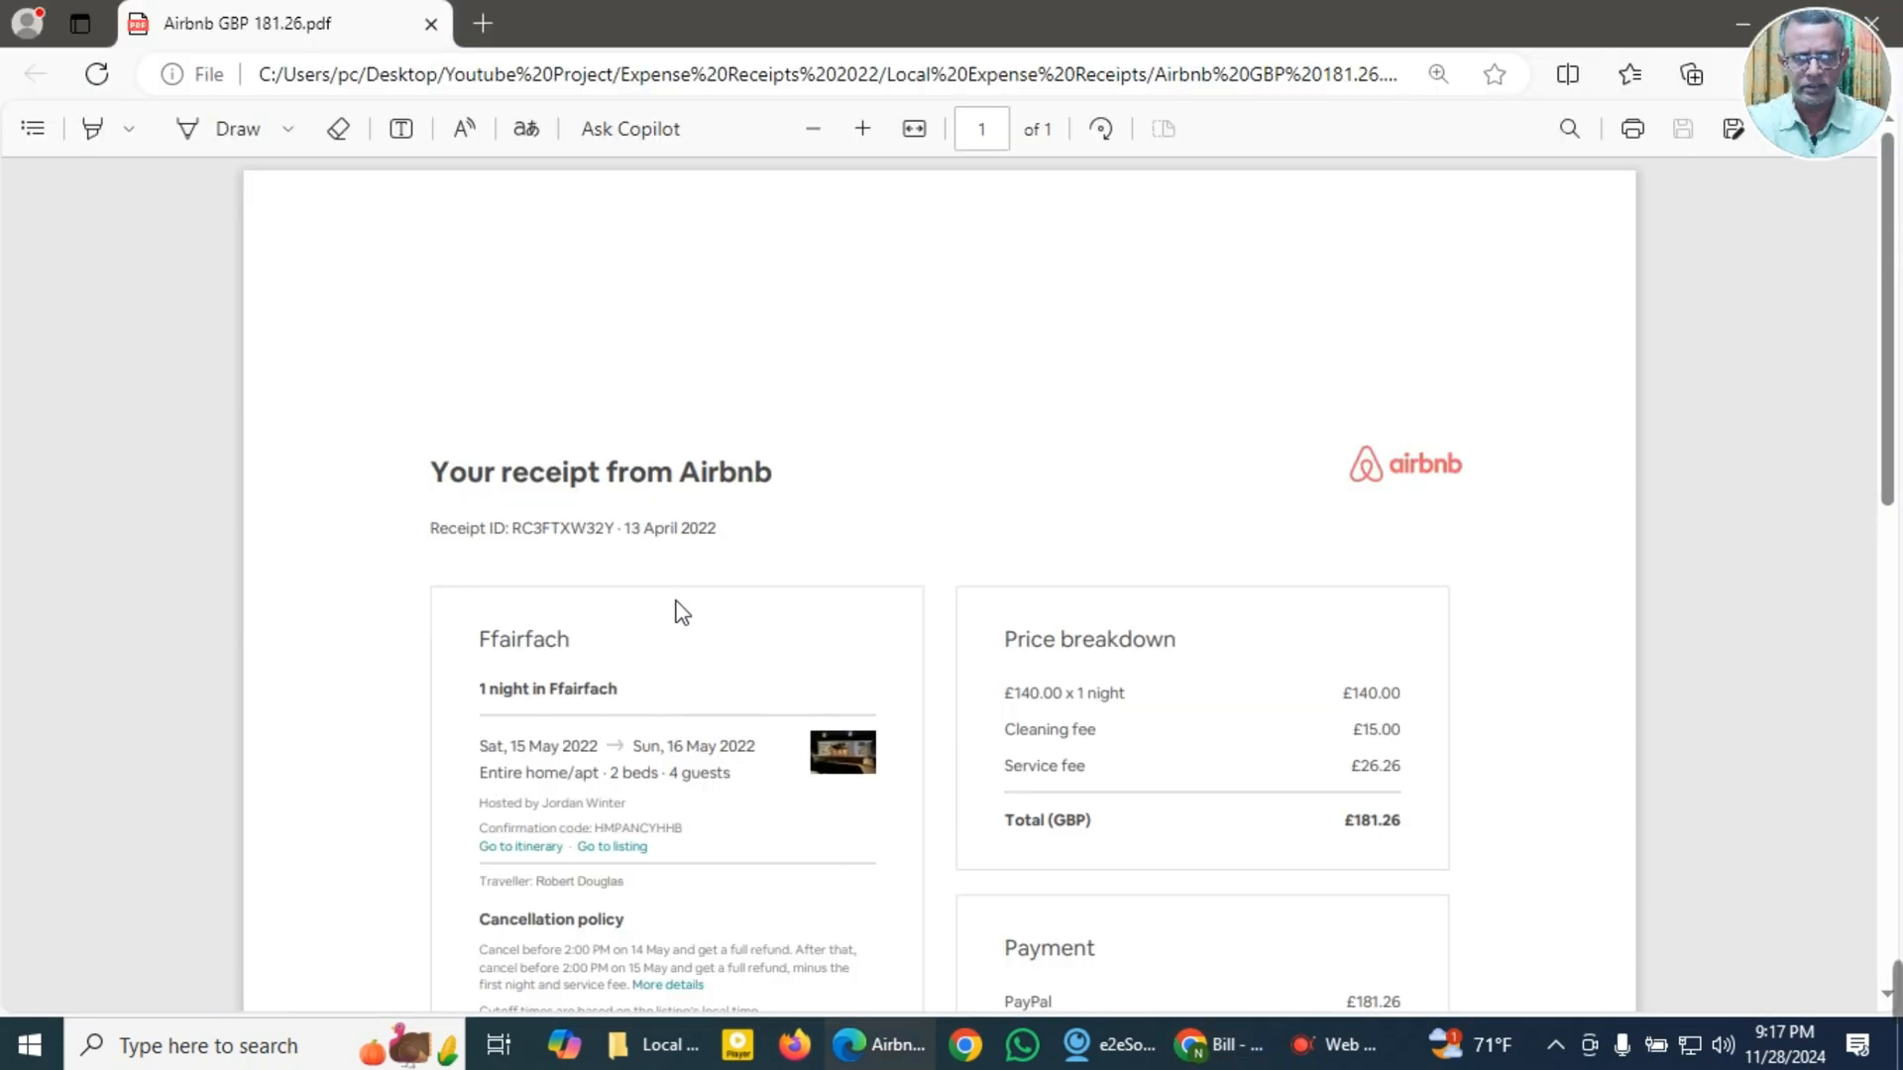
key("alt+Tab")
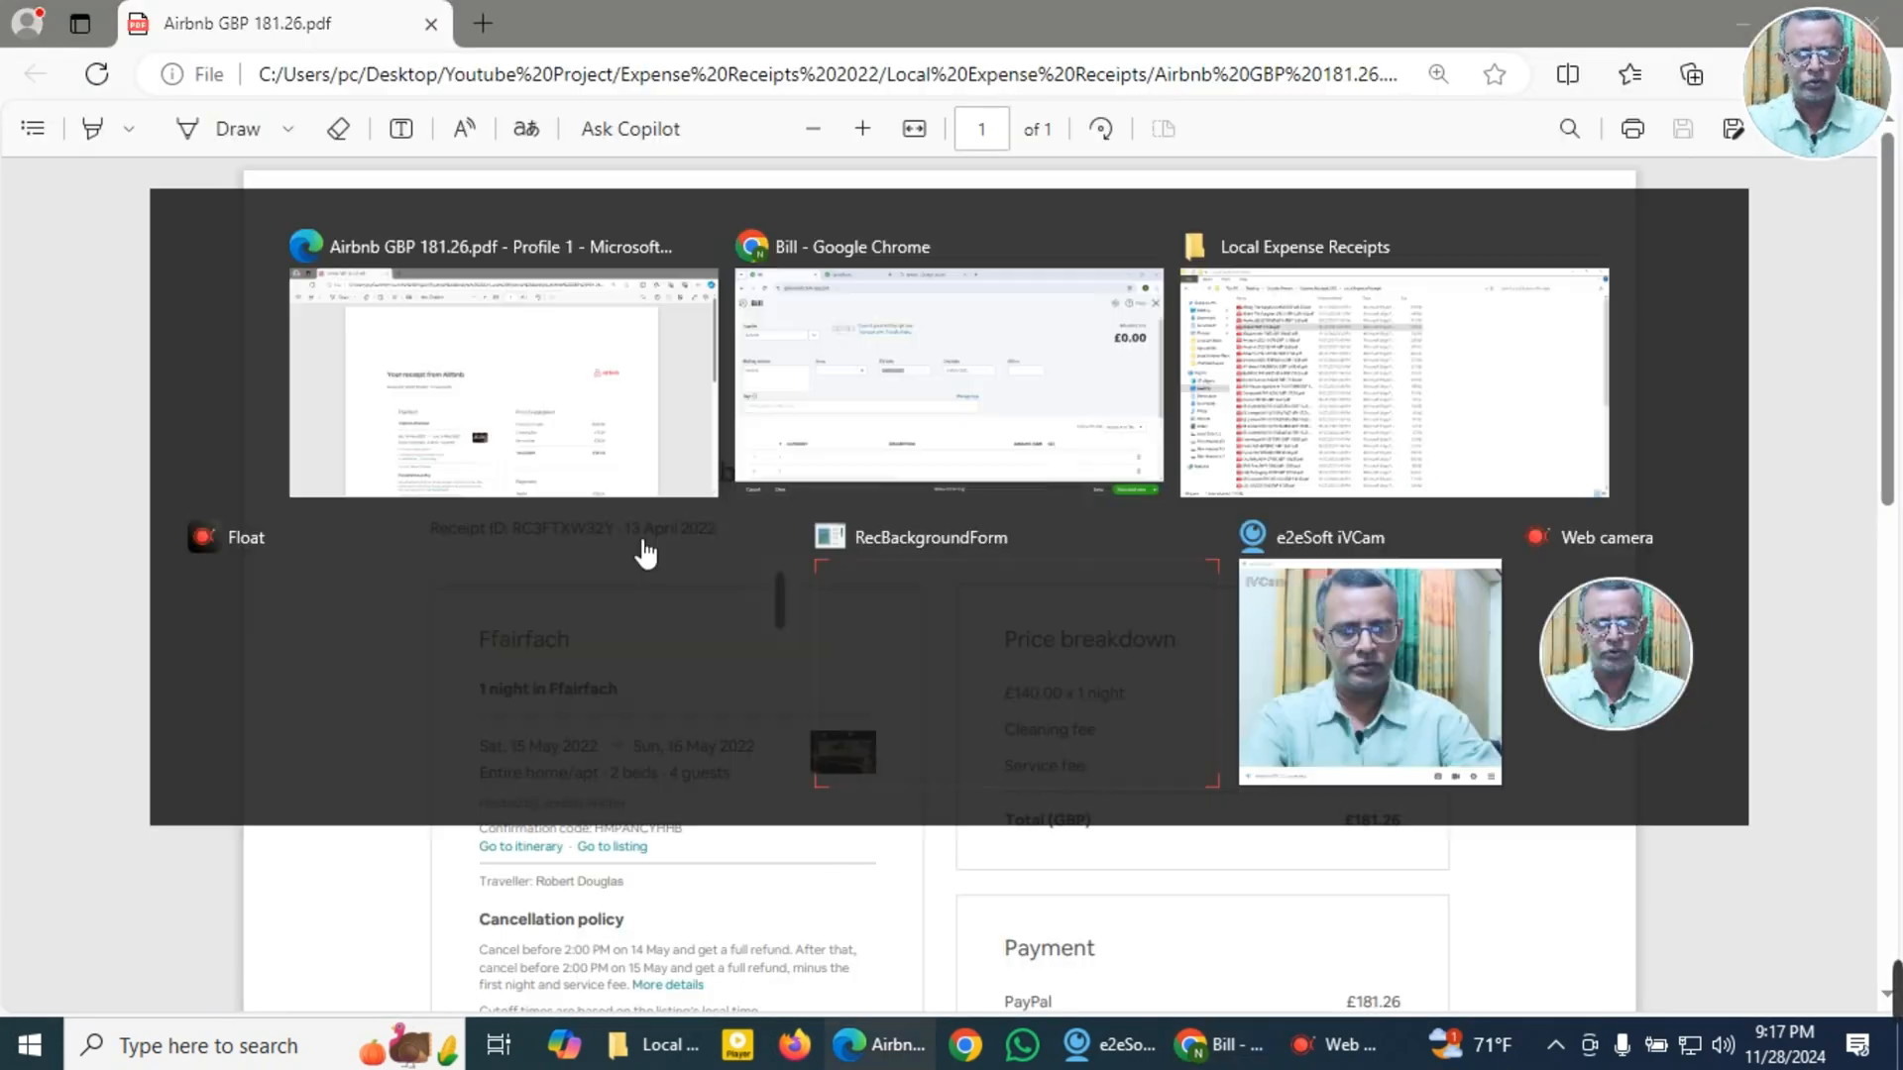
left_click(845, 458)
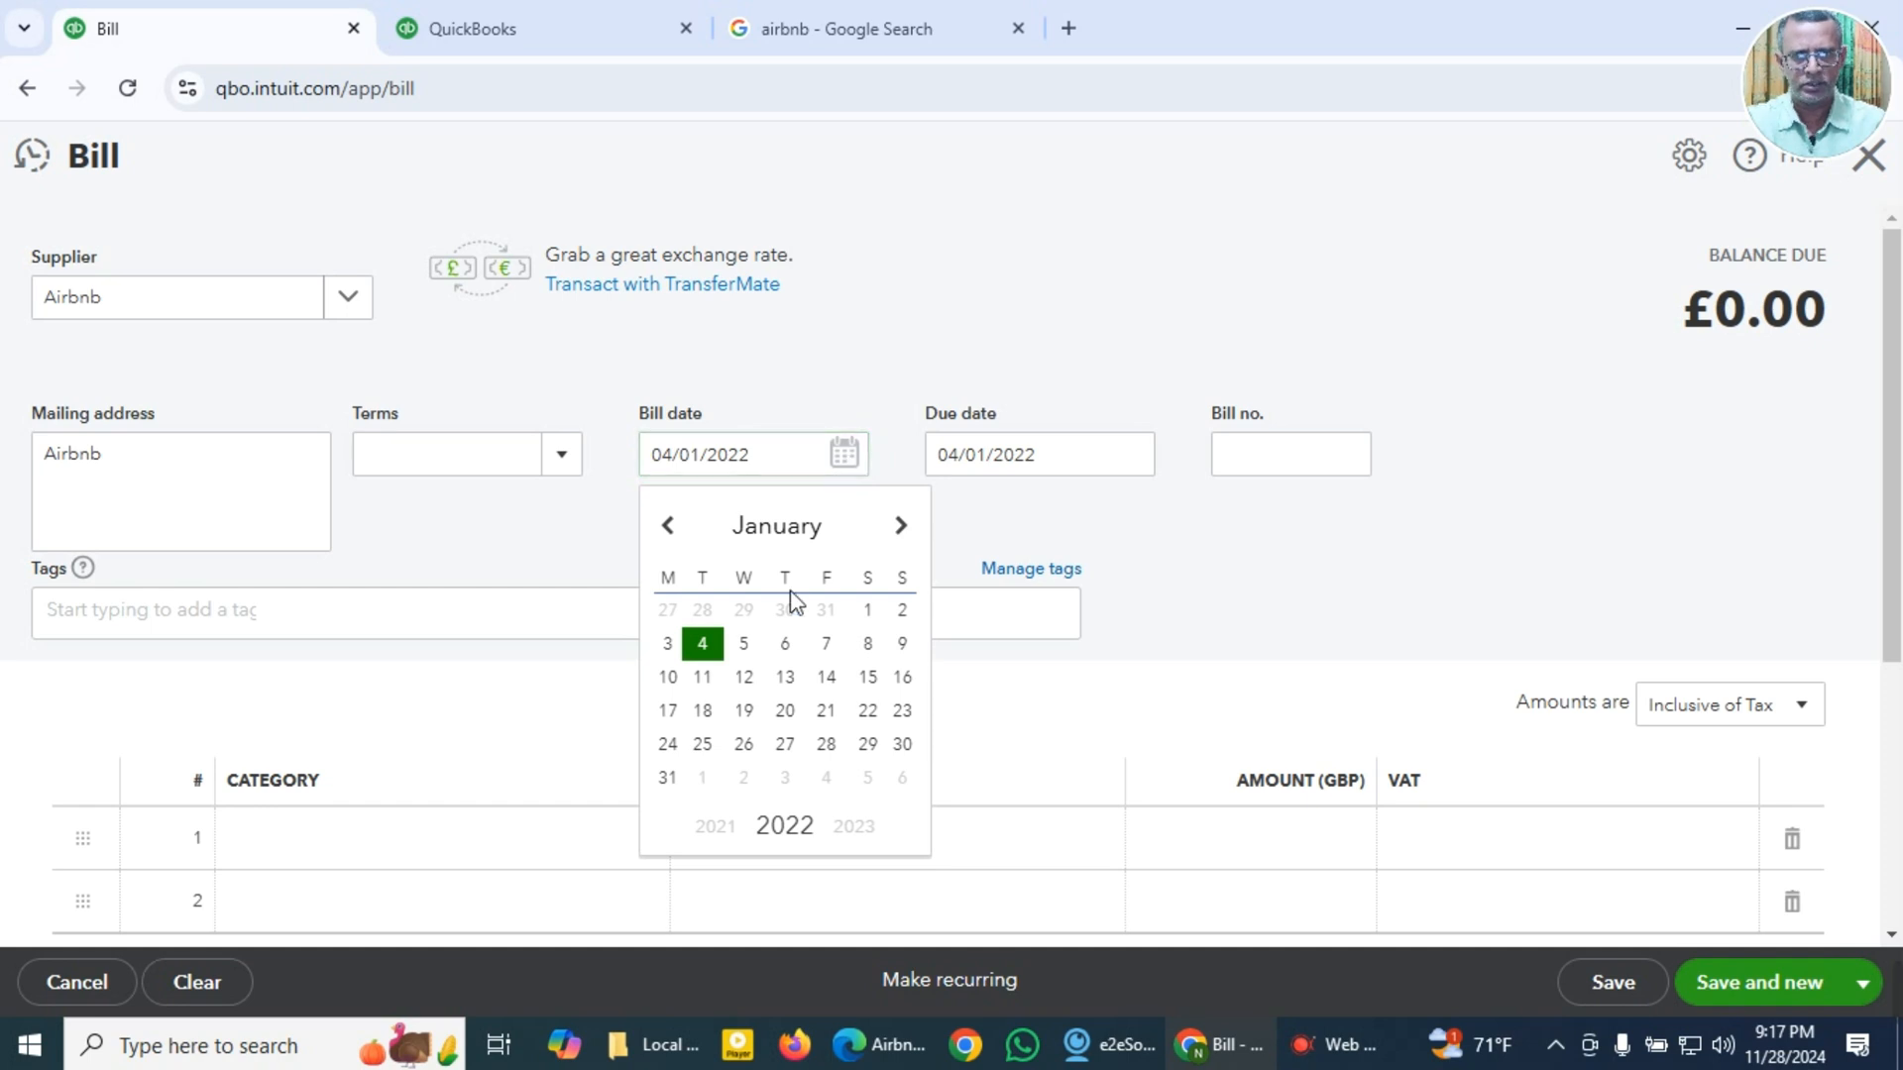
left_click(819, 536)
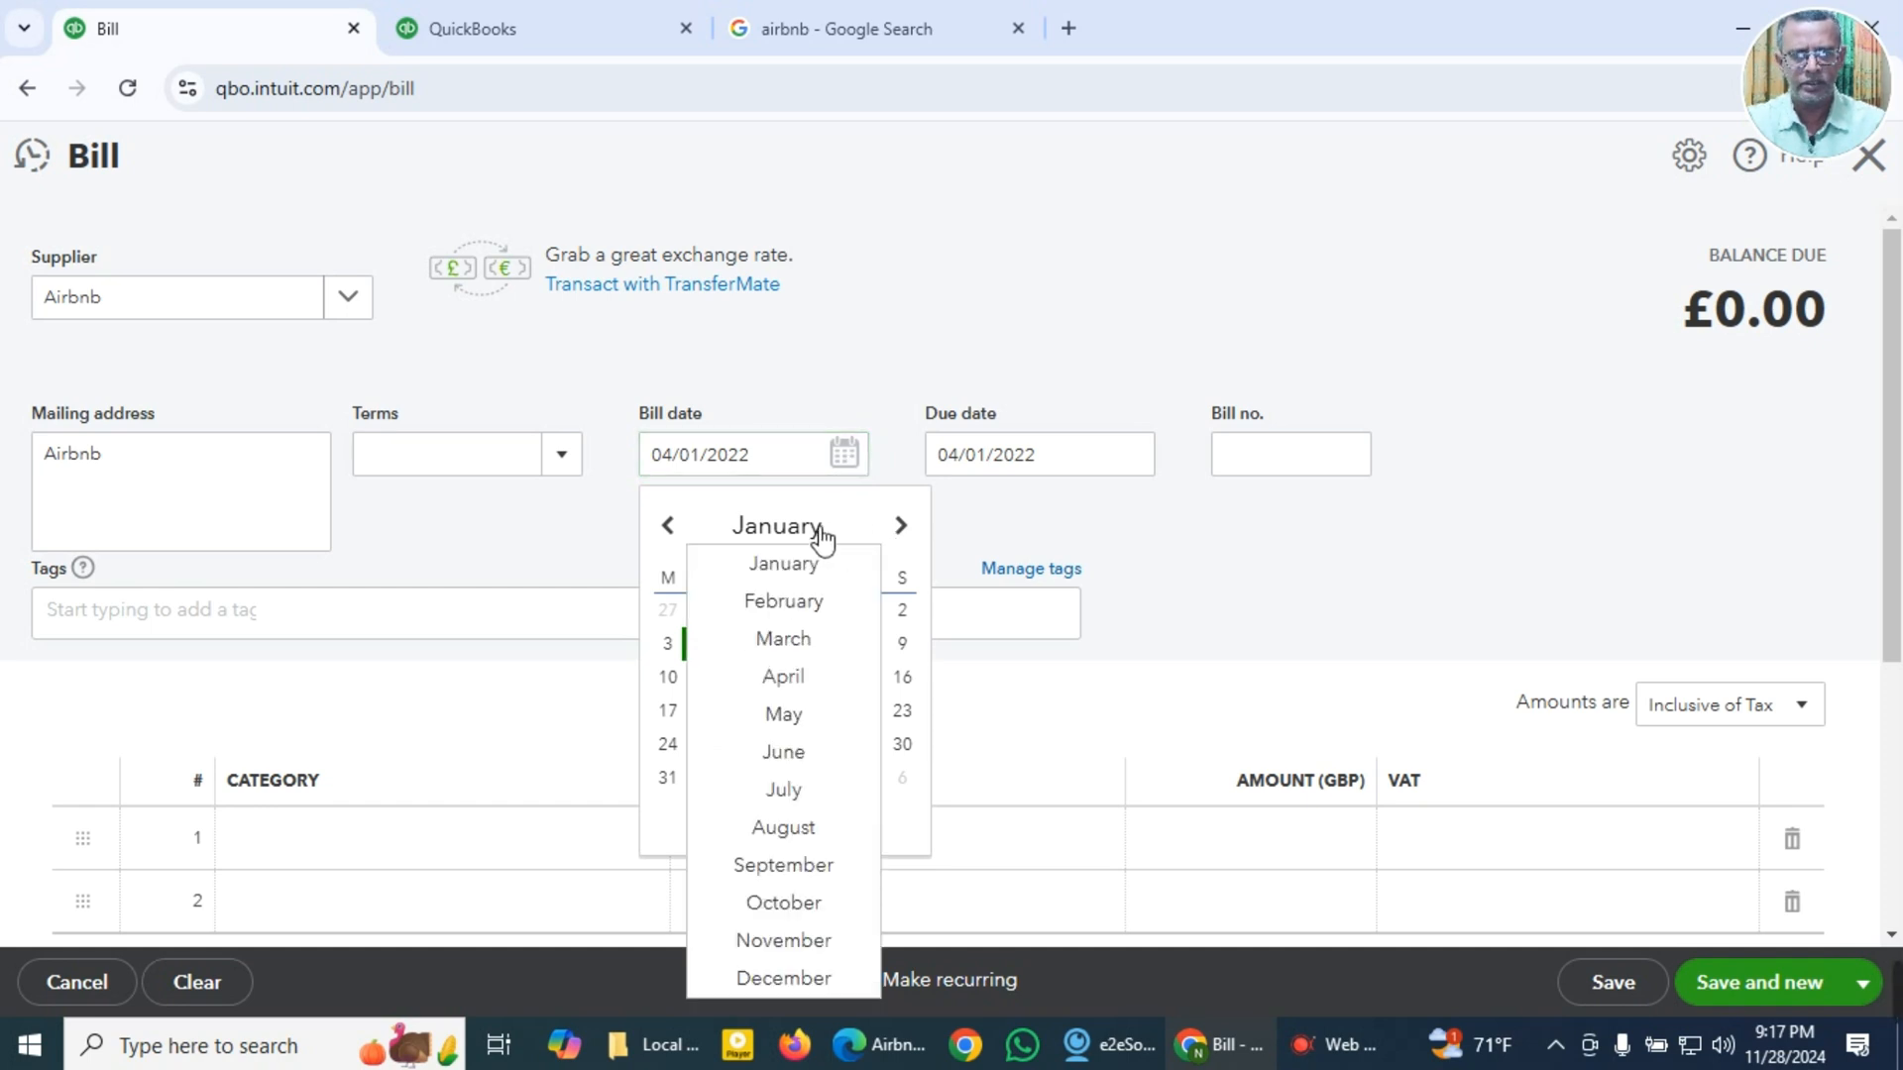
left_click(805, 680)
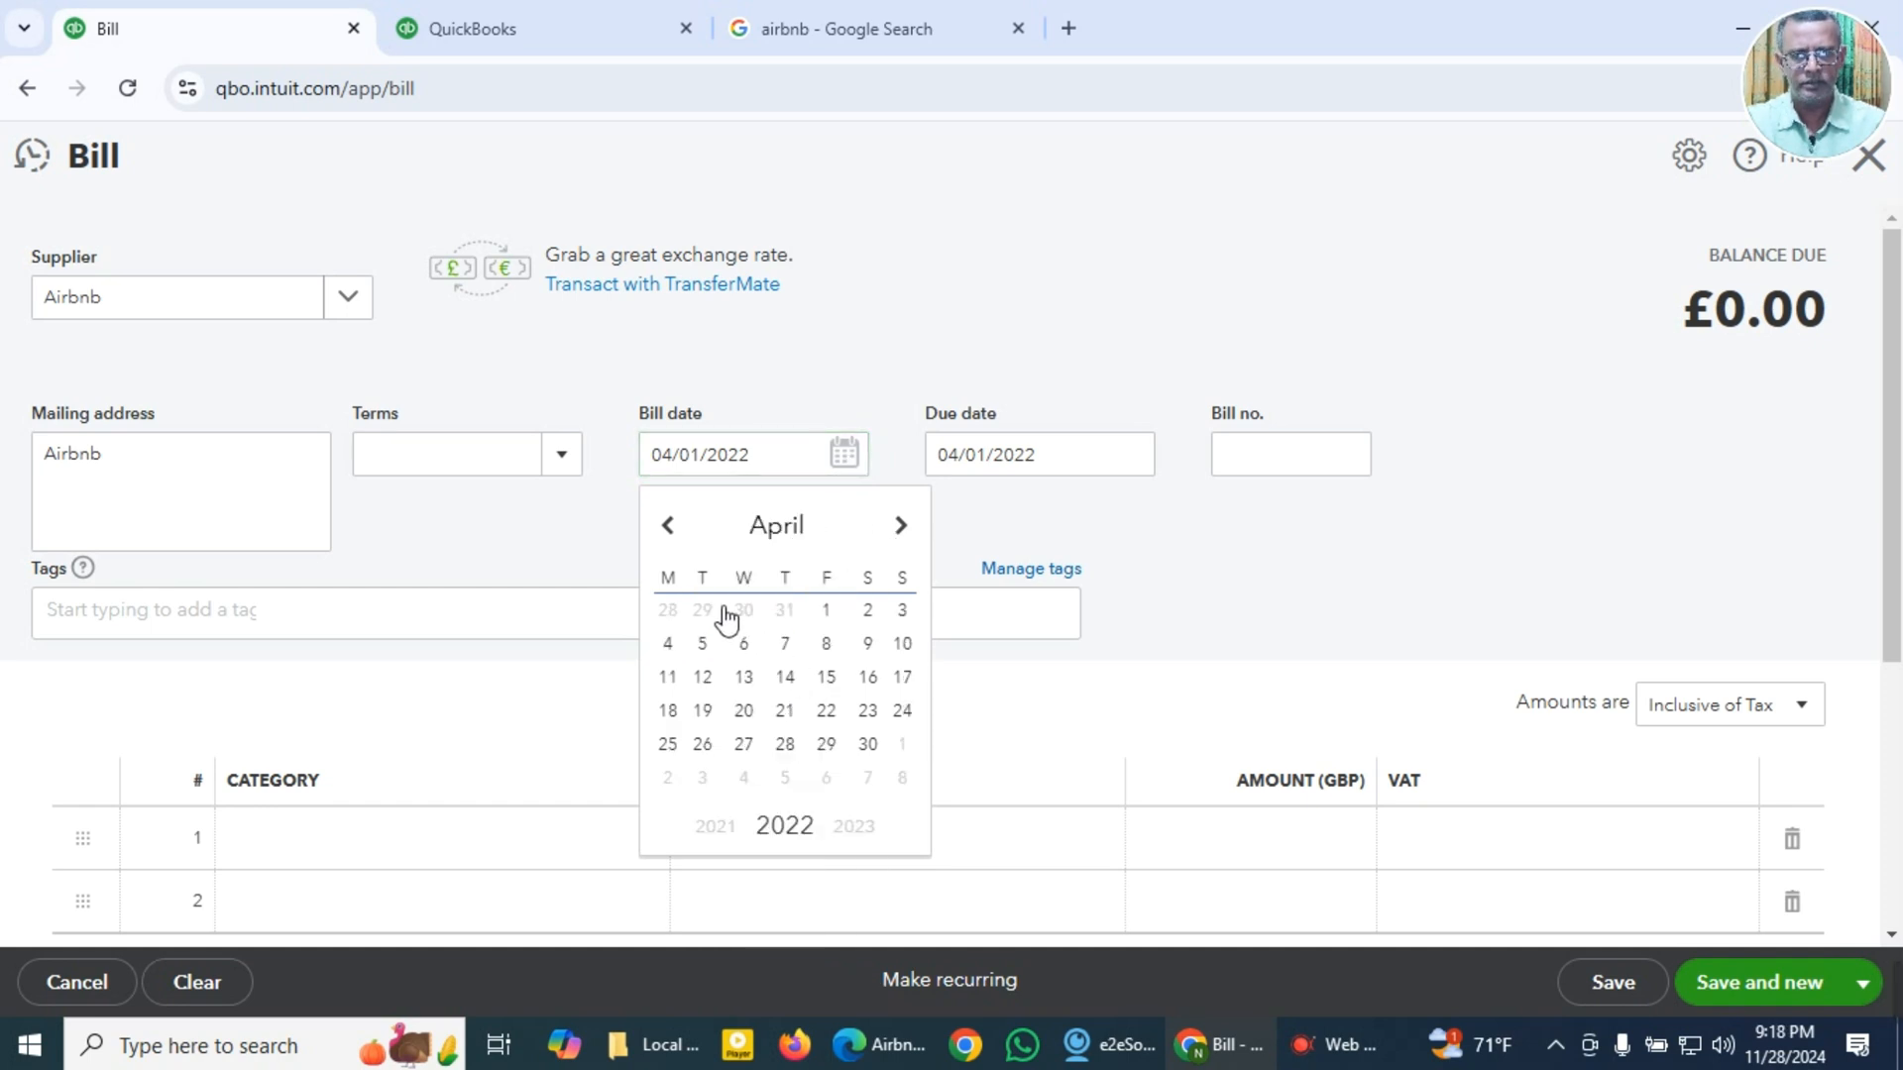
left_click(744, 677)
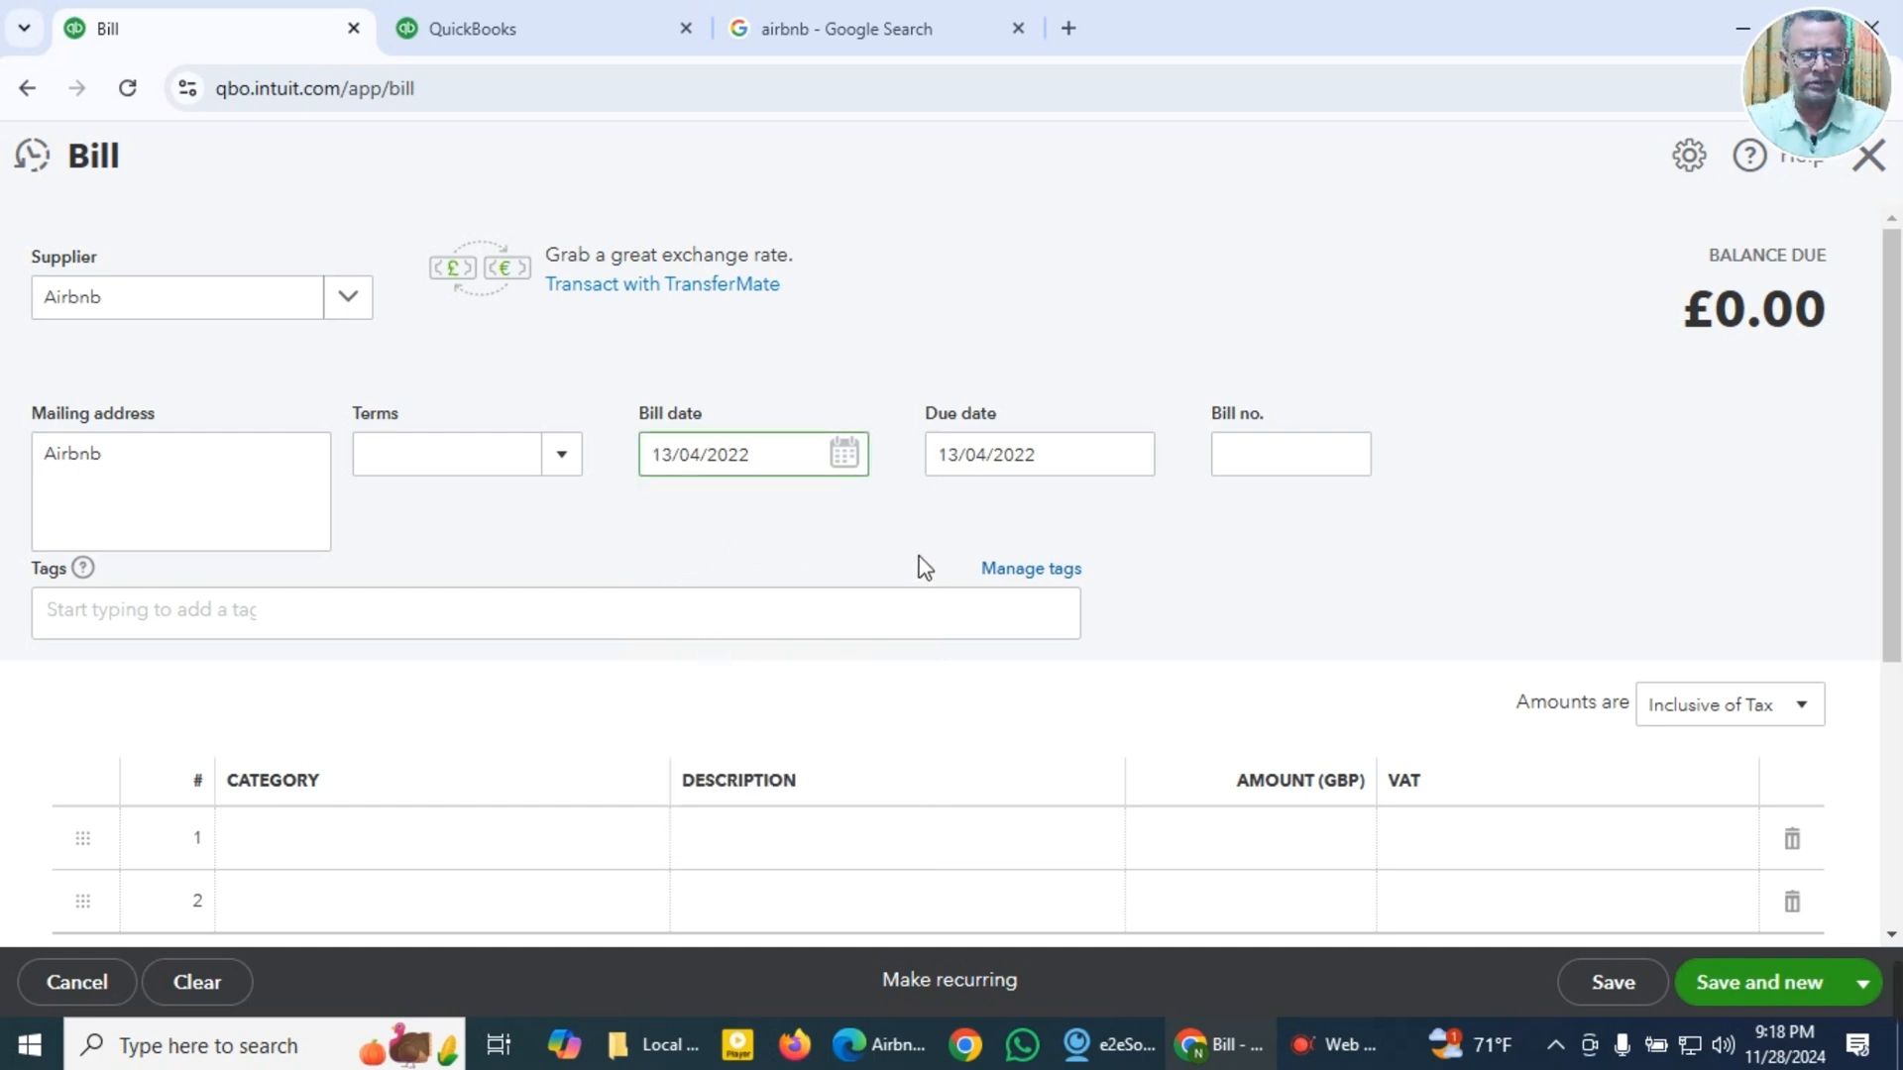
Step: Try to fill in the bill number with the receipt ID from the clipboard history
key("Tab")
key("Tab")
key("super+v")
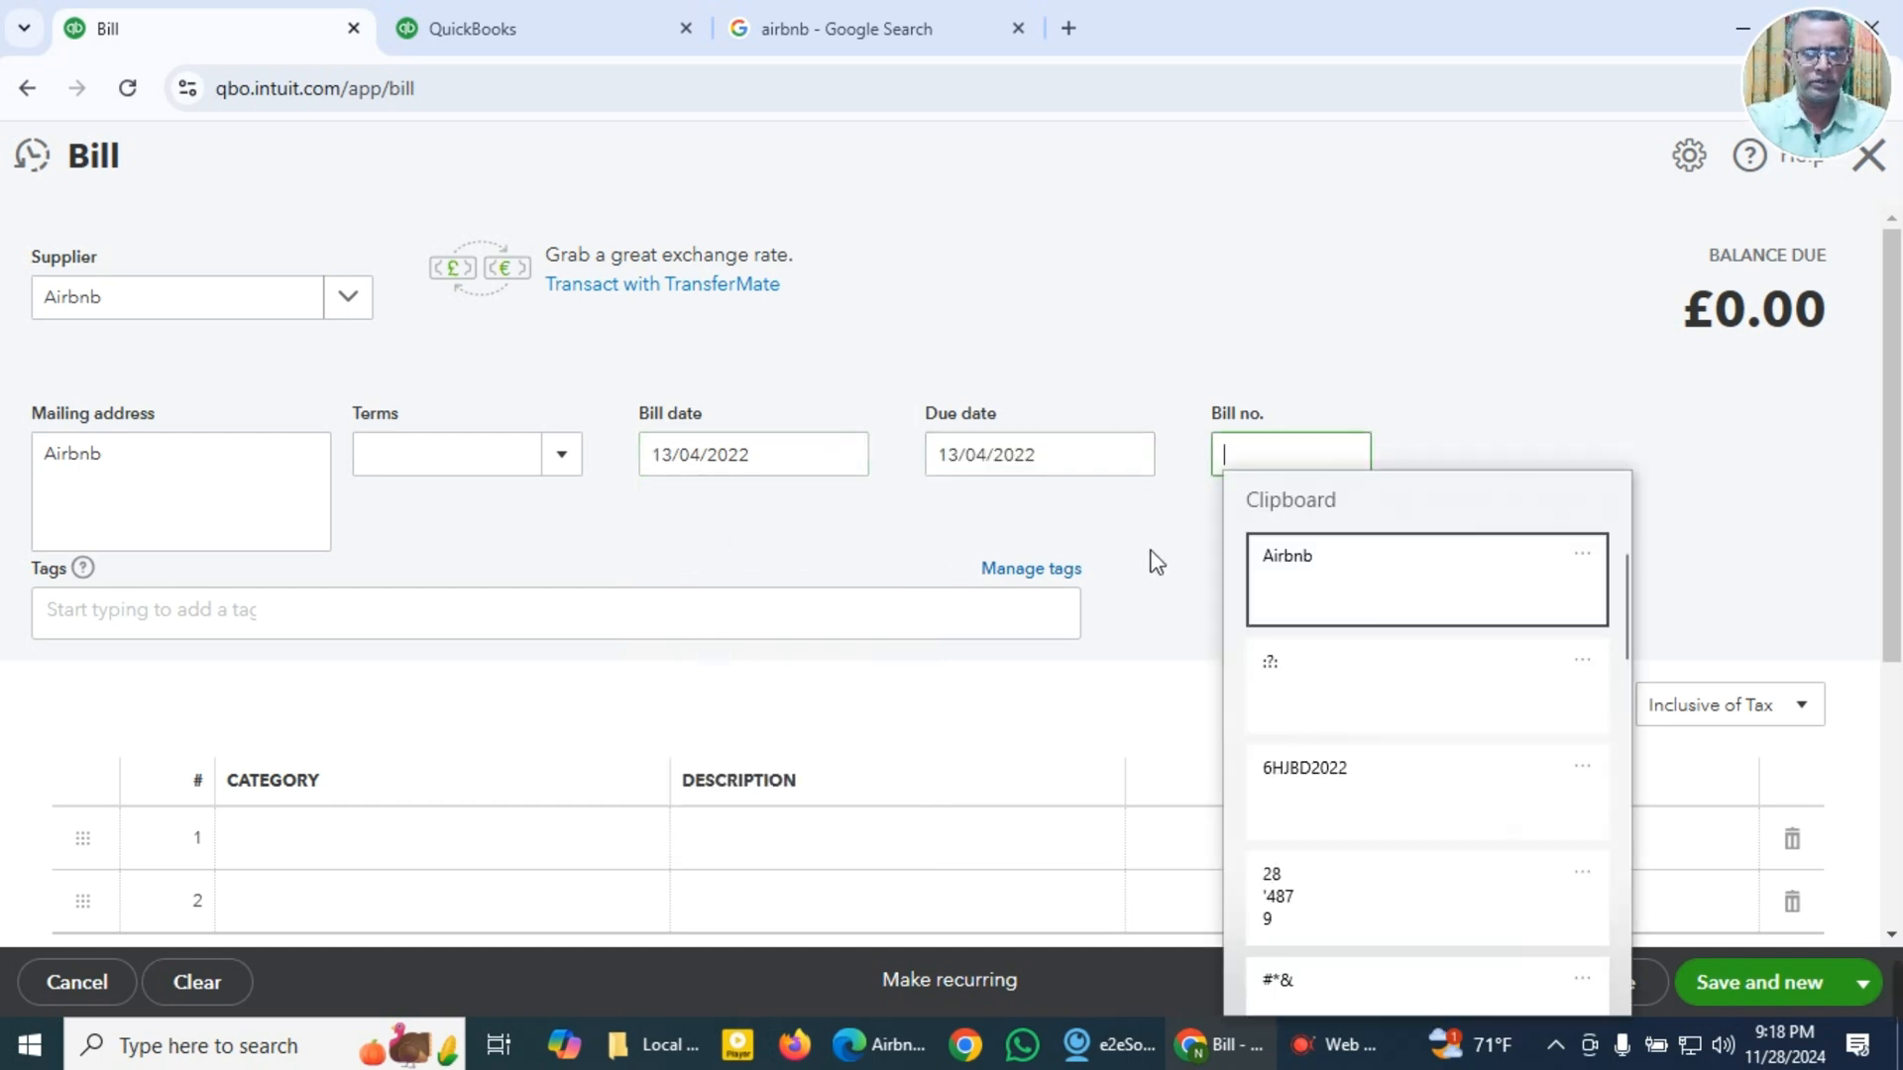
left_click(1294, 775)
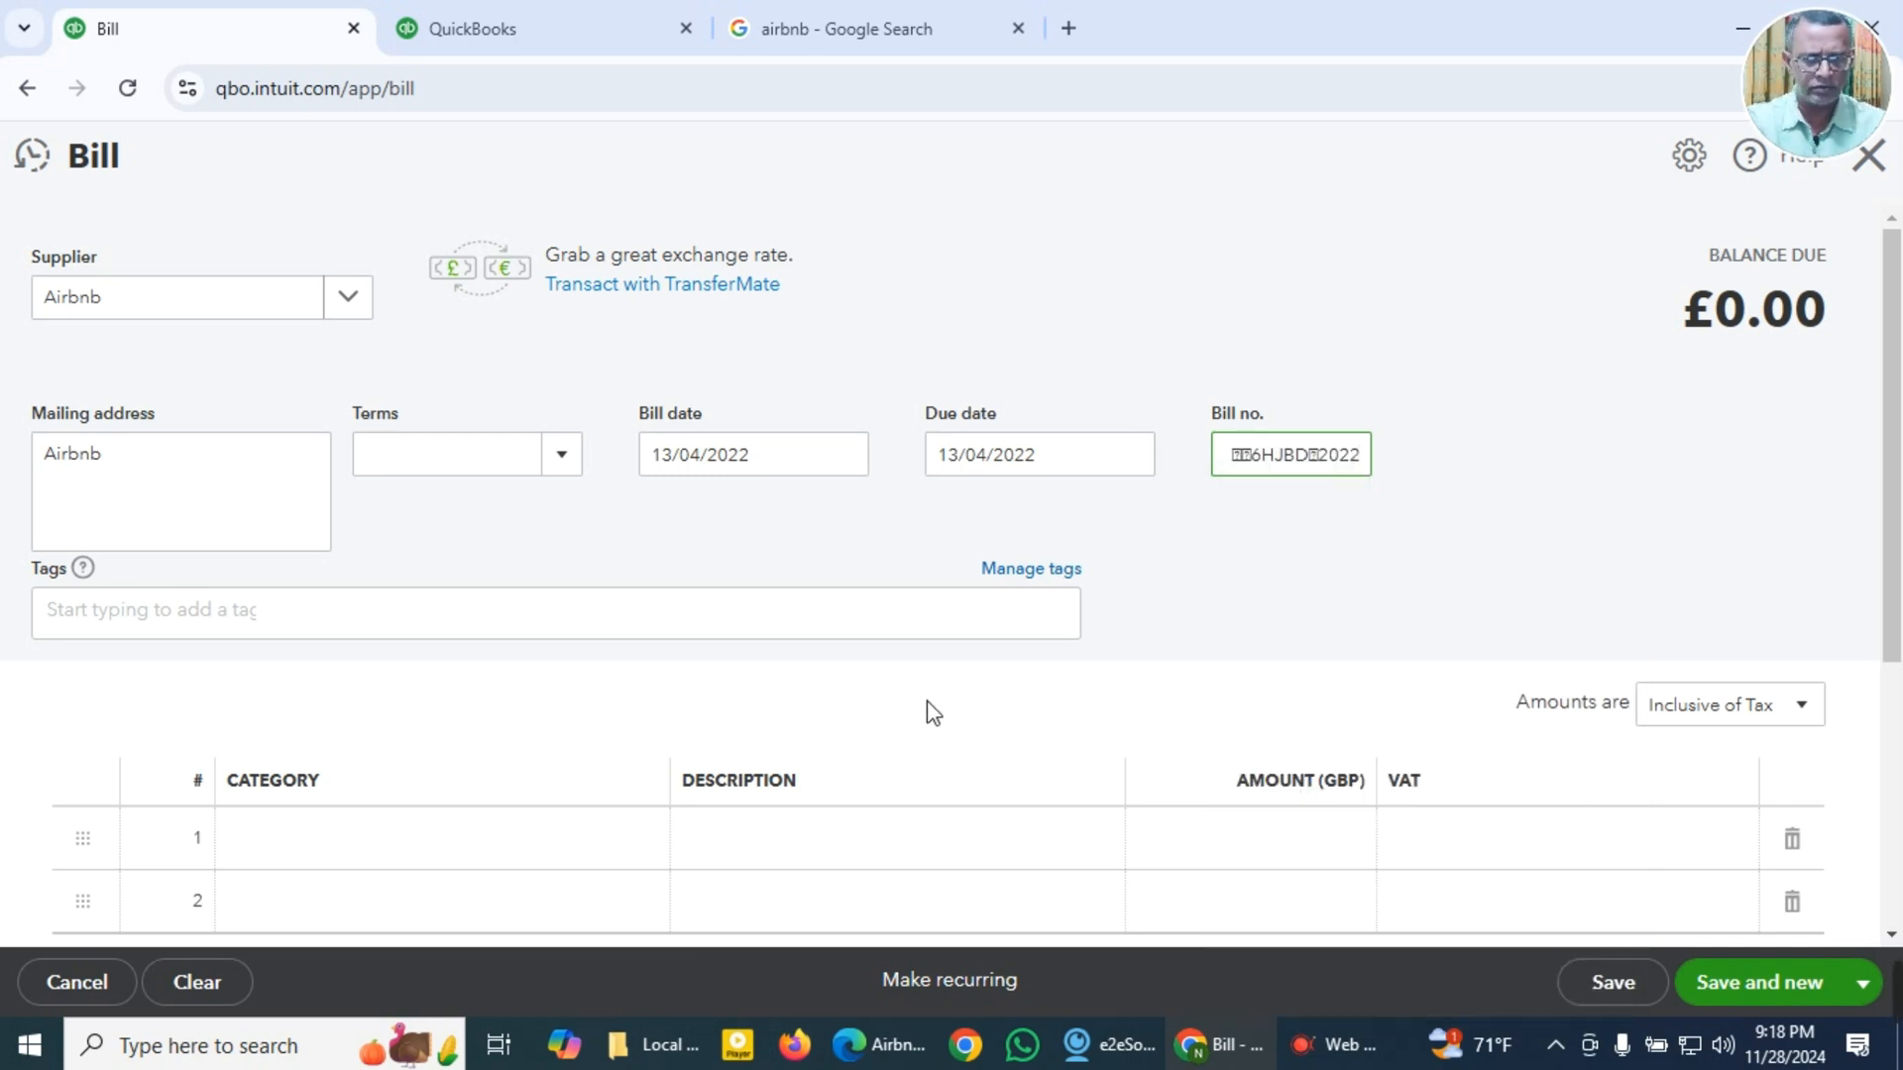
Step: Recheck the receipt ID on the Airbnb receipt and replace the bill number with its last four characters in capitals
key("alt+Tab")
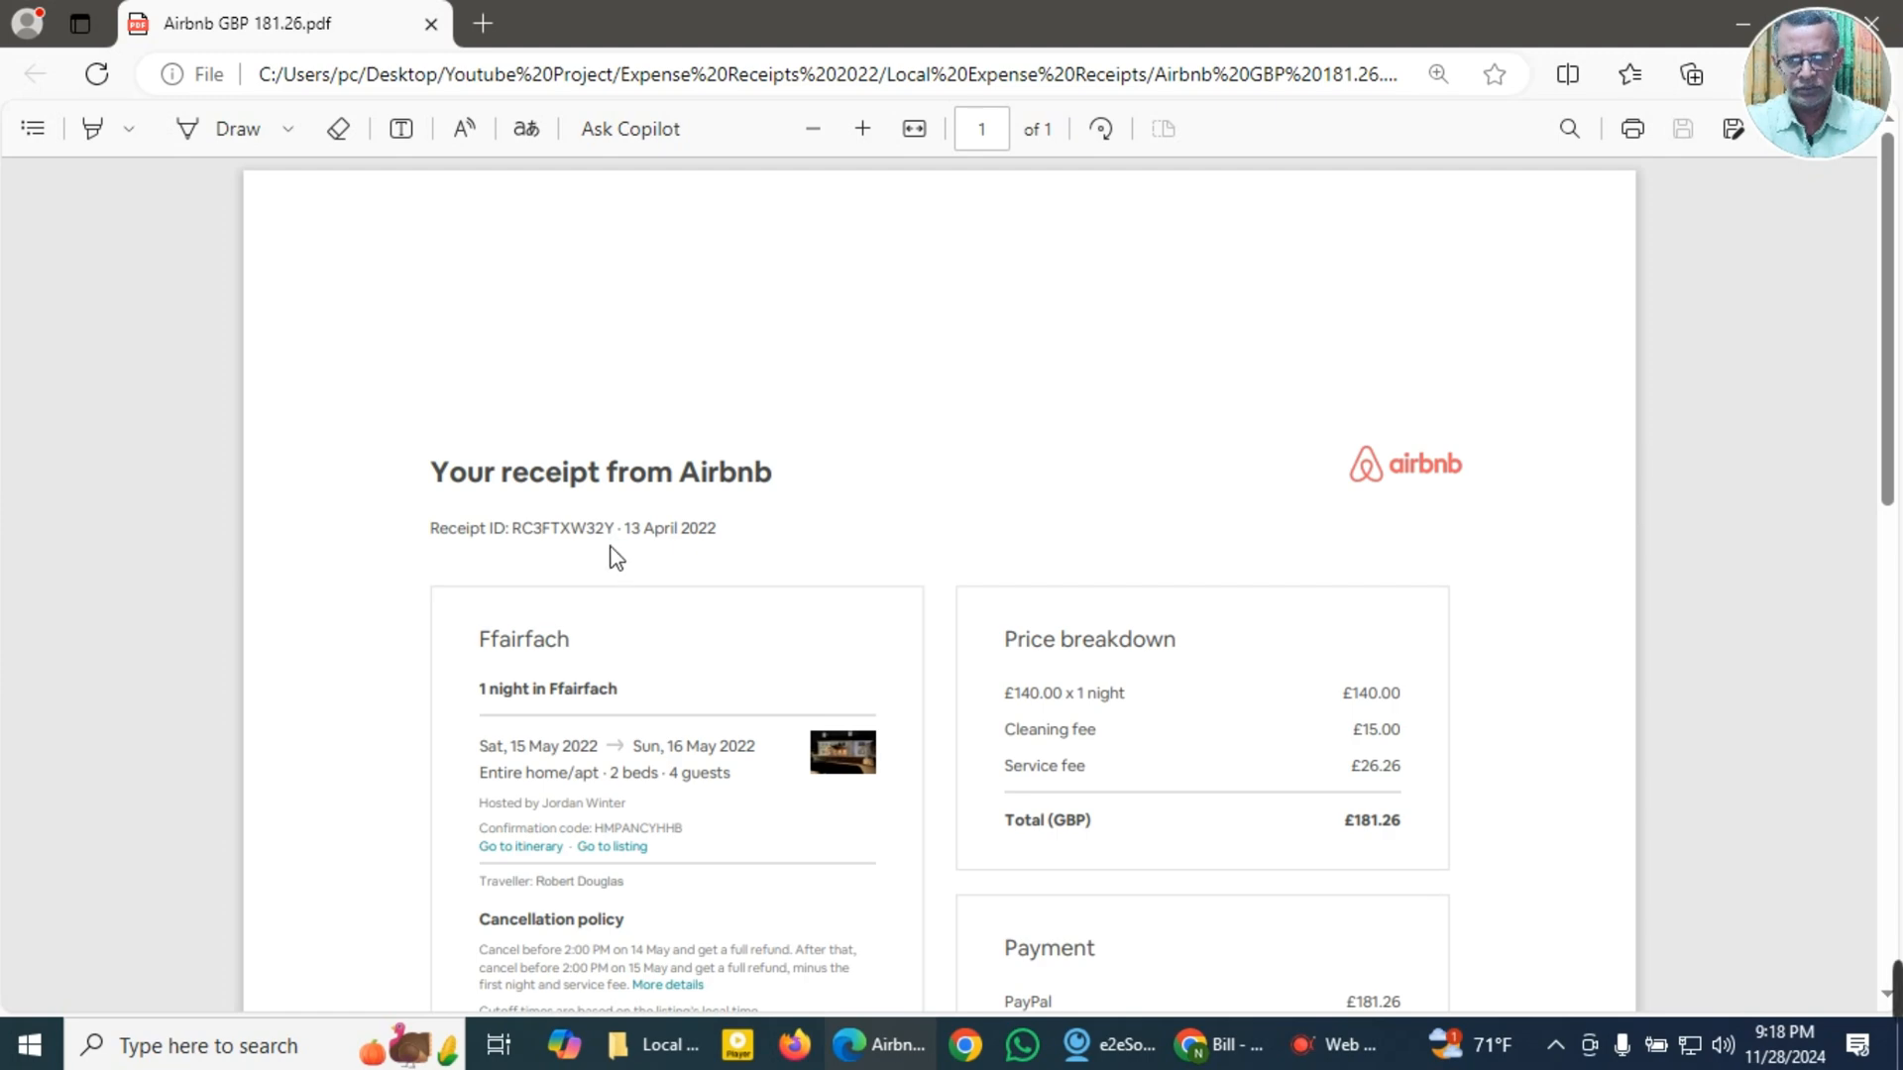
key("alt+Tab")
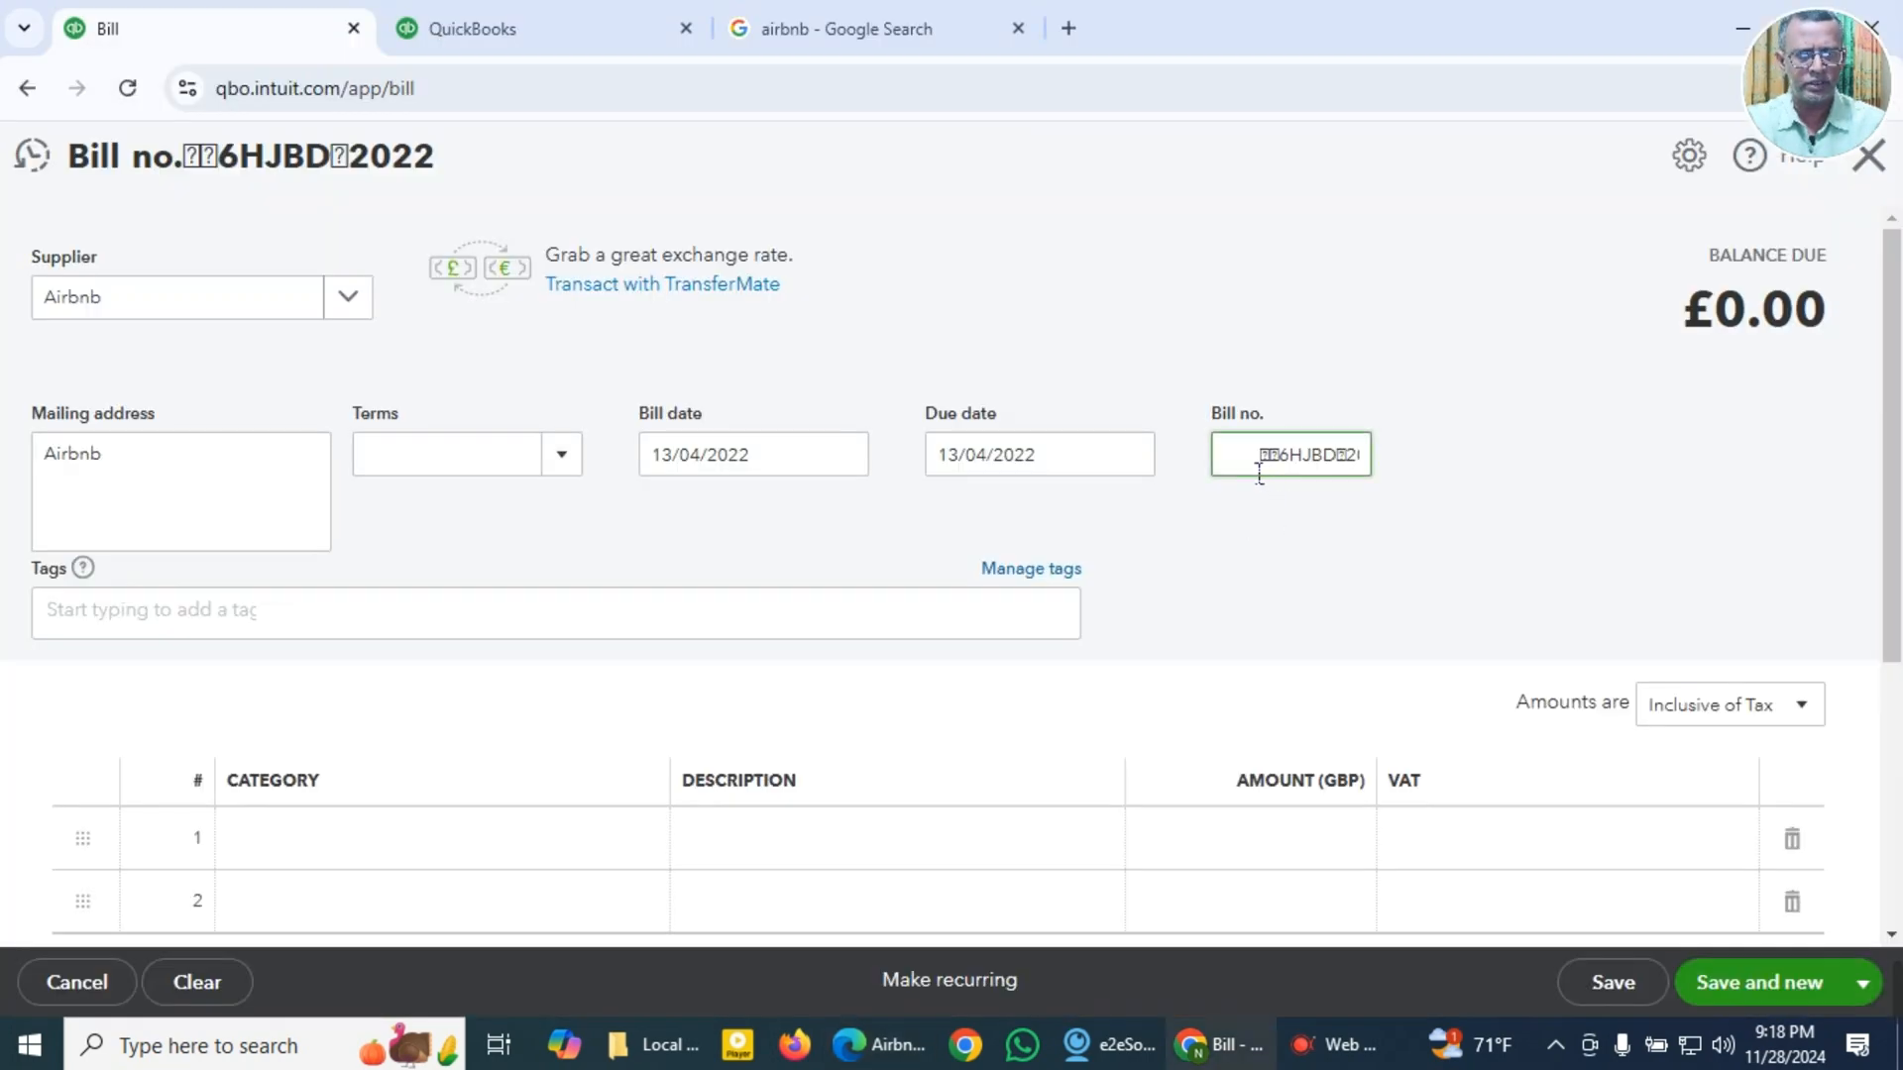
left_click_drag(1259, 473, 1398, 466)
type("w32y")
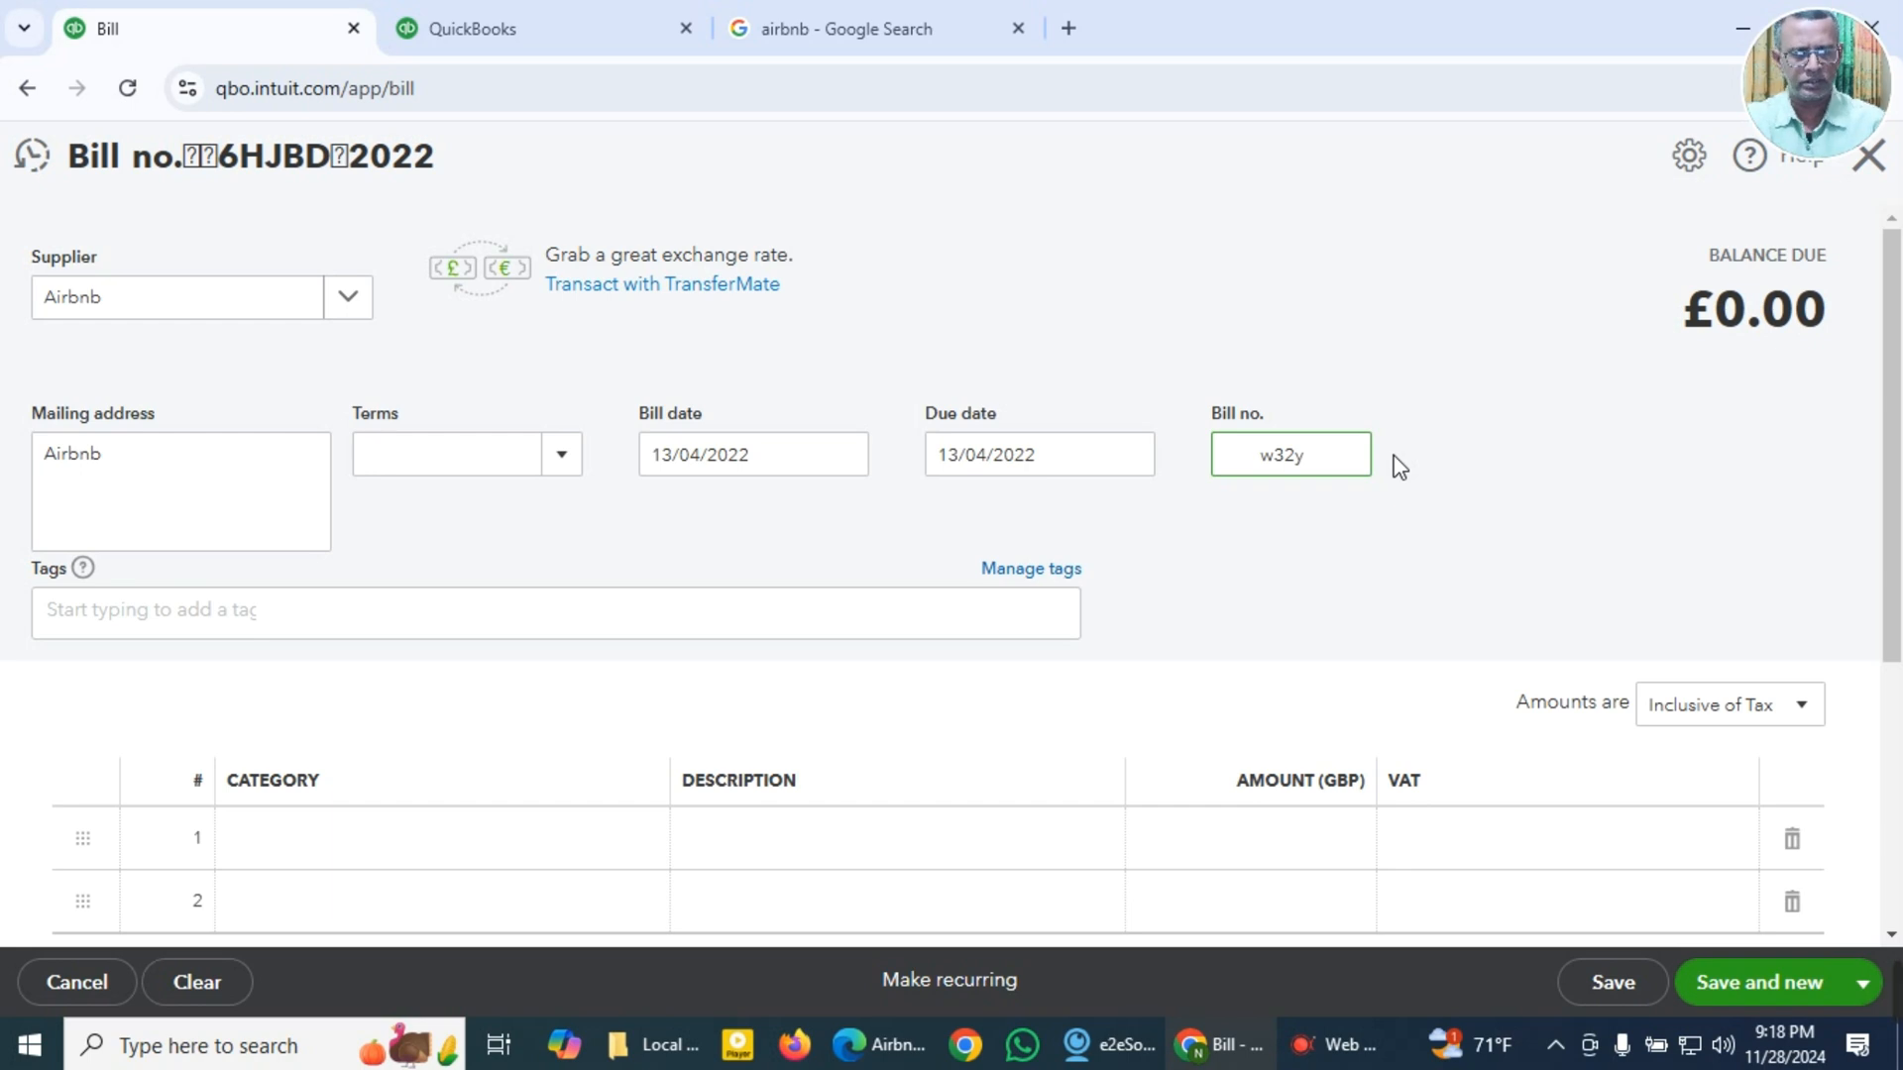
key("BackSpace")
key("BackSpace")
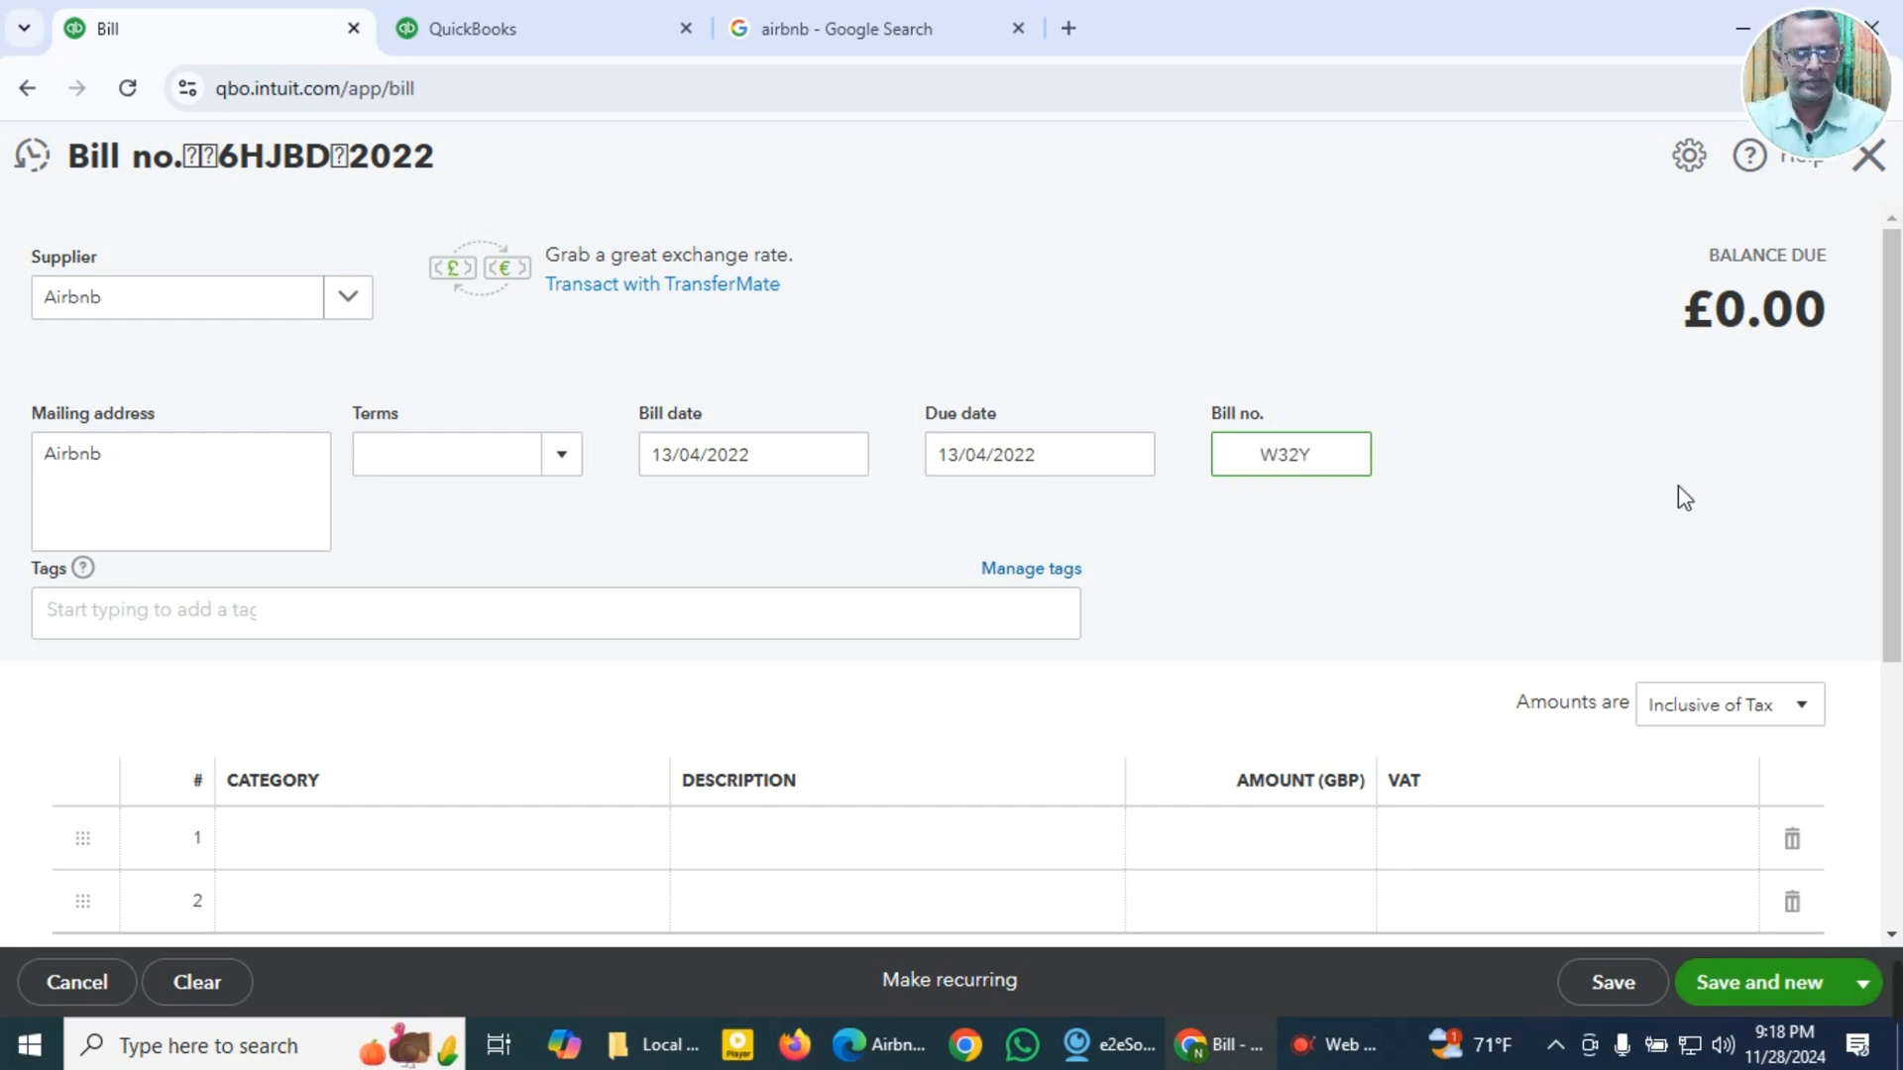
Step: Check what the stay on the Airbnb receipt covers and set the first bill line's category to 6170 Travel Expense
scroll(793, 427, "down", 3)
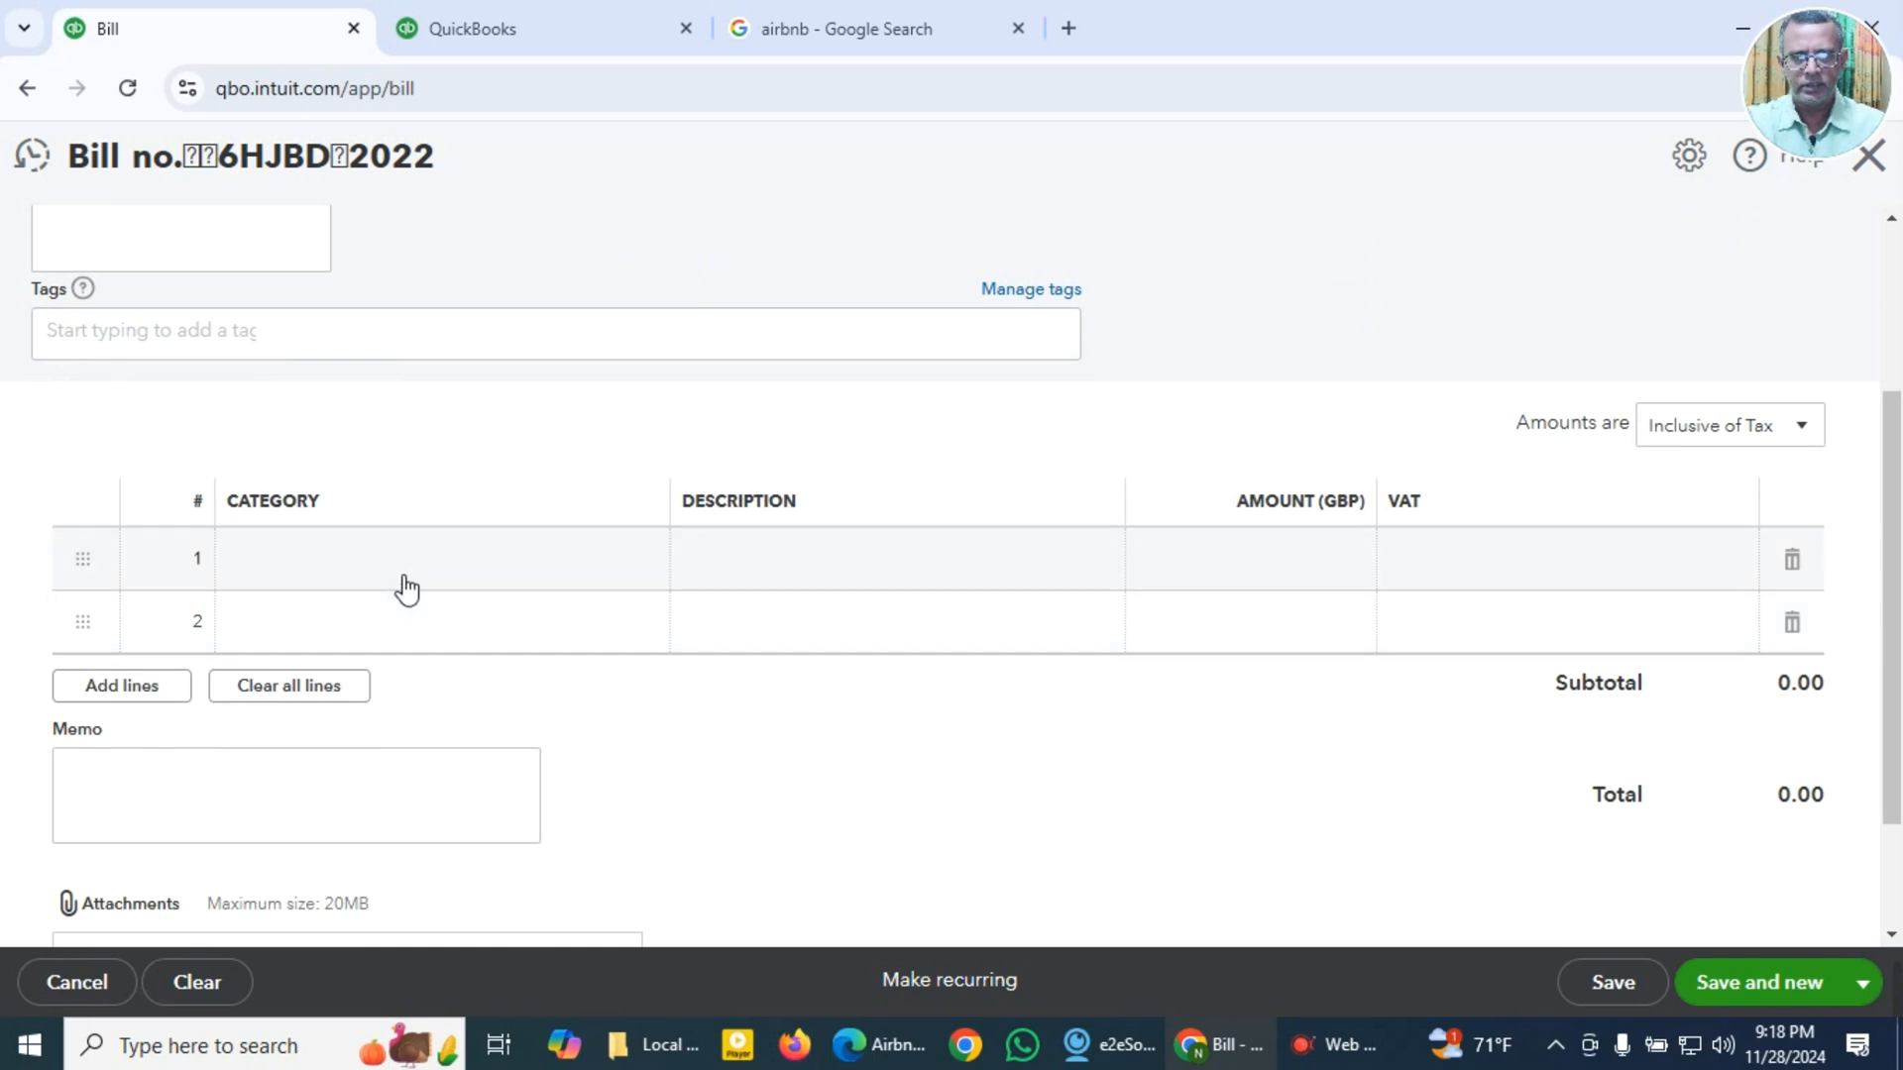
left_click(406, 580)
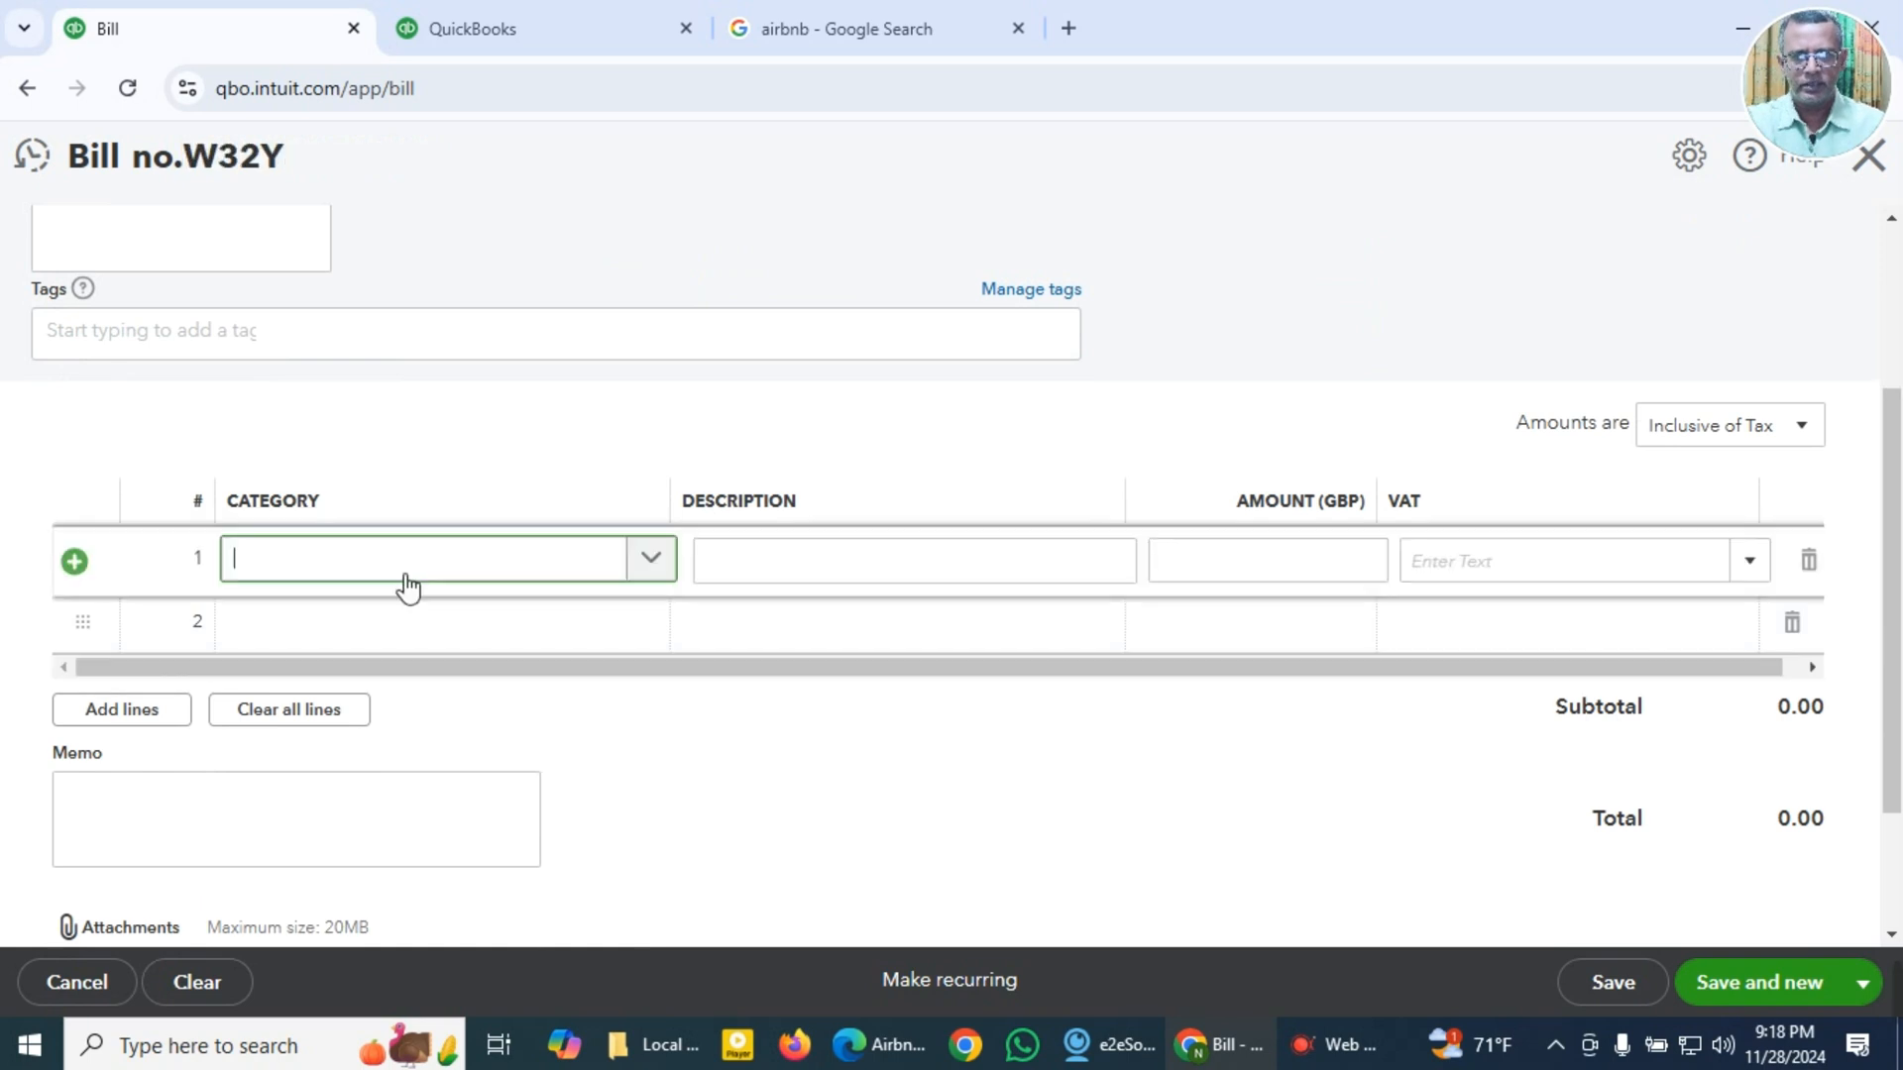
left_click(875, 1049)
scroll(701, 799, "down", 3)
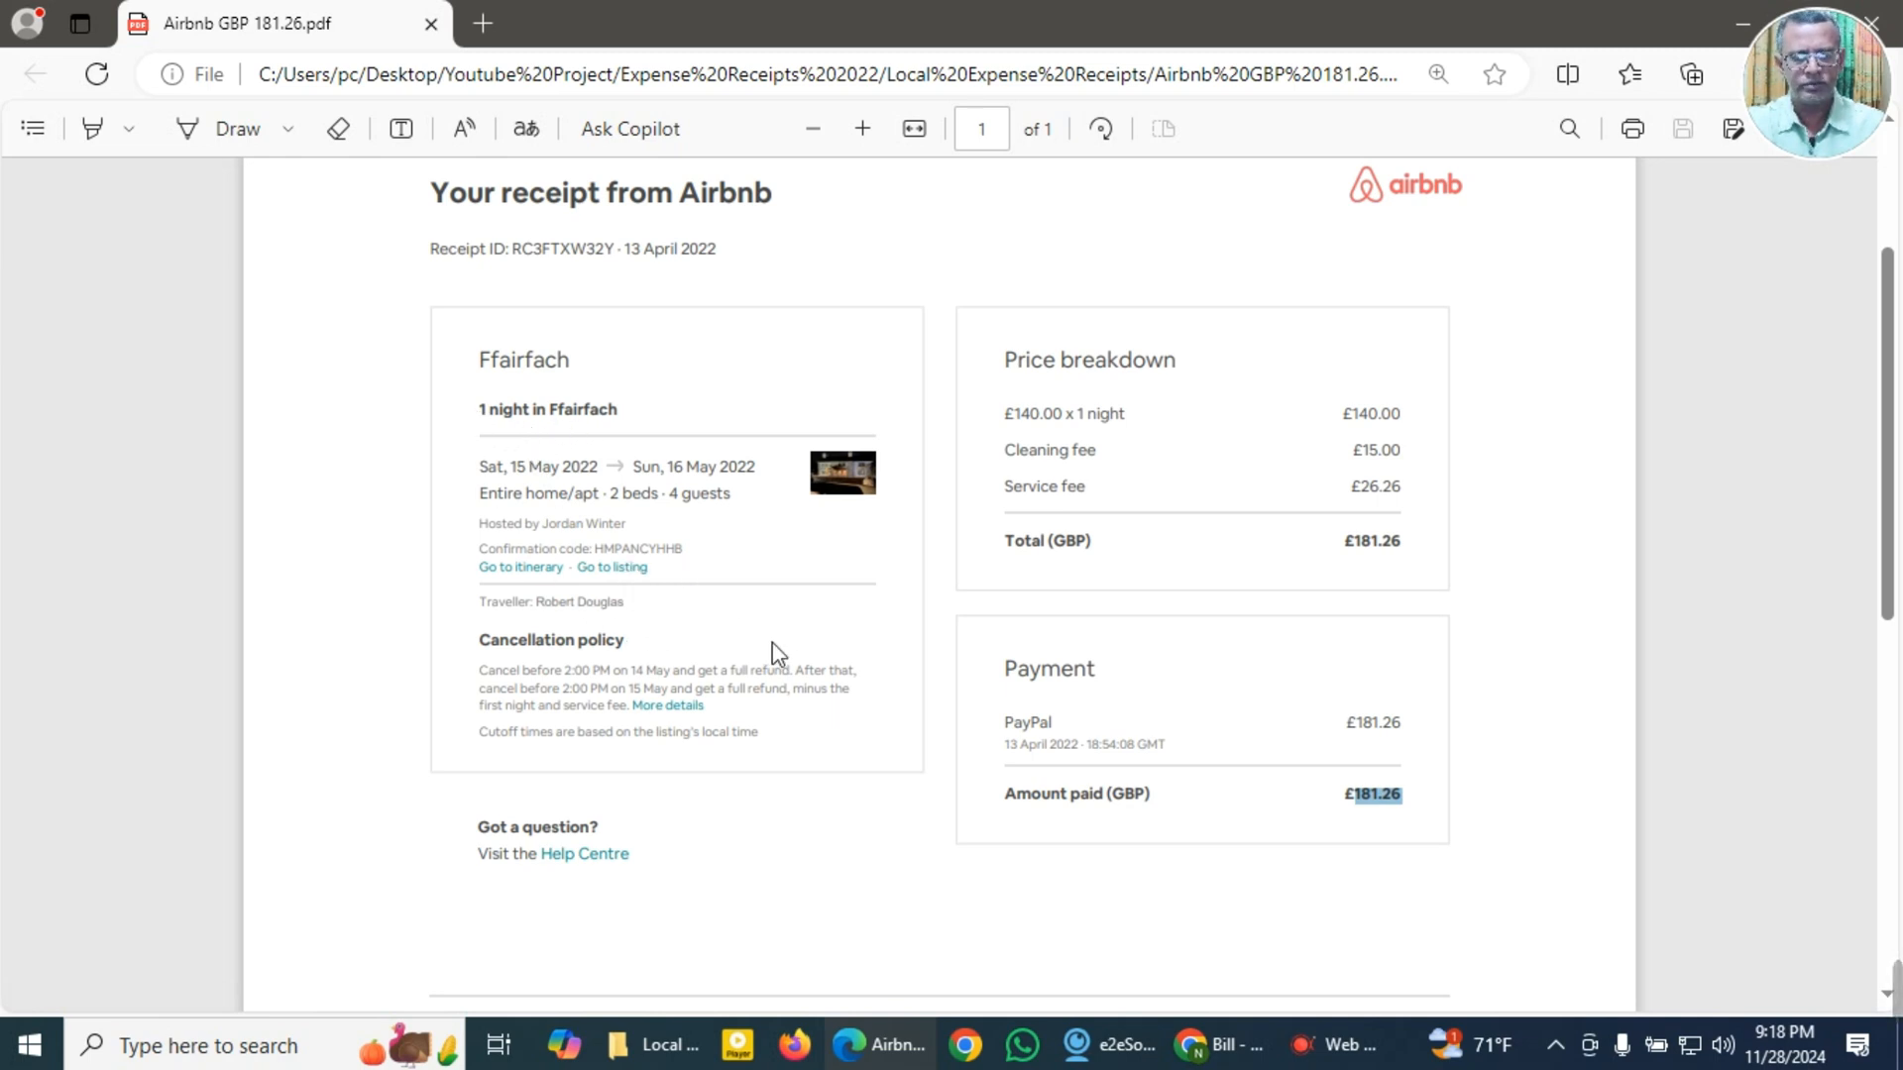
left_click(1209, 1057)
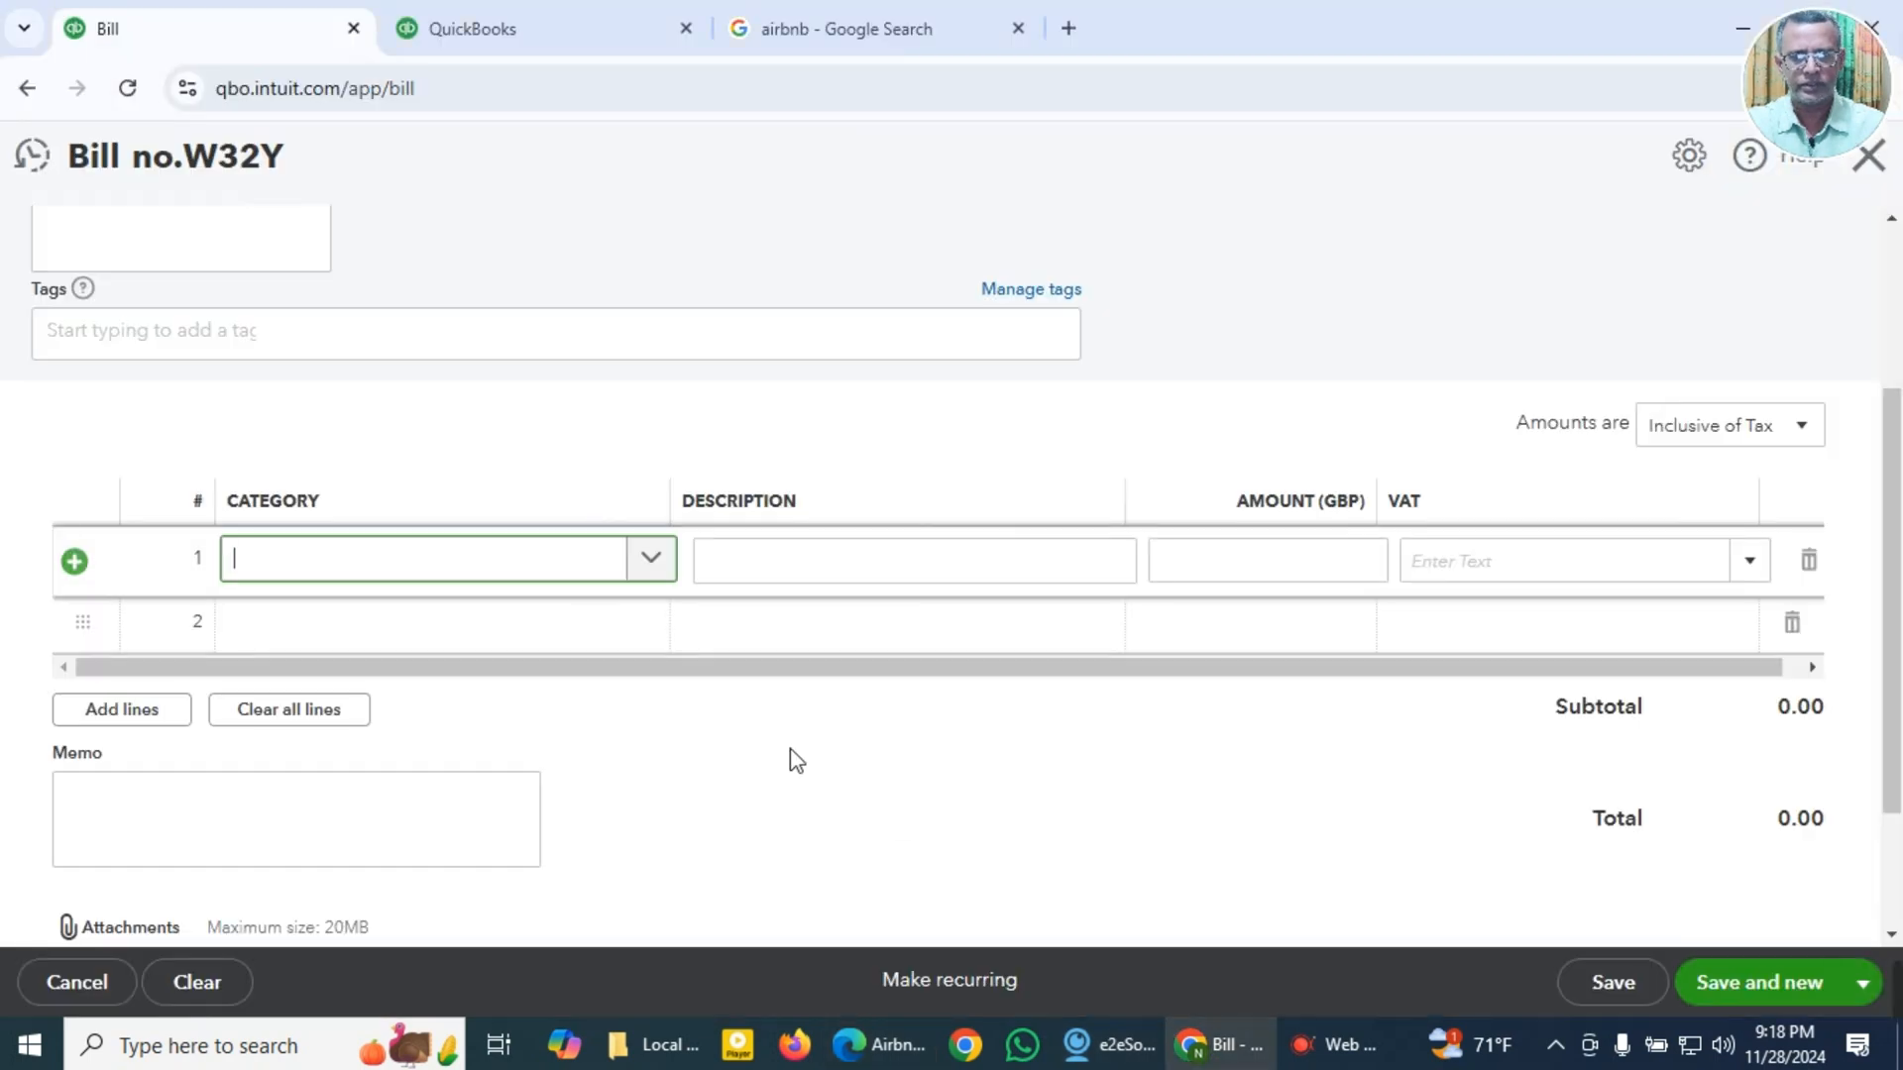
left_click(462, 567)
type("t")
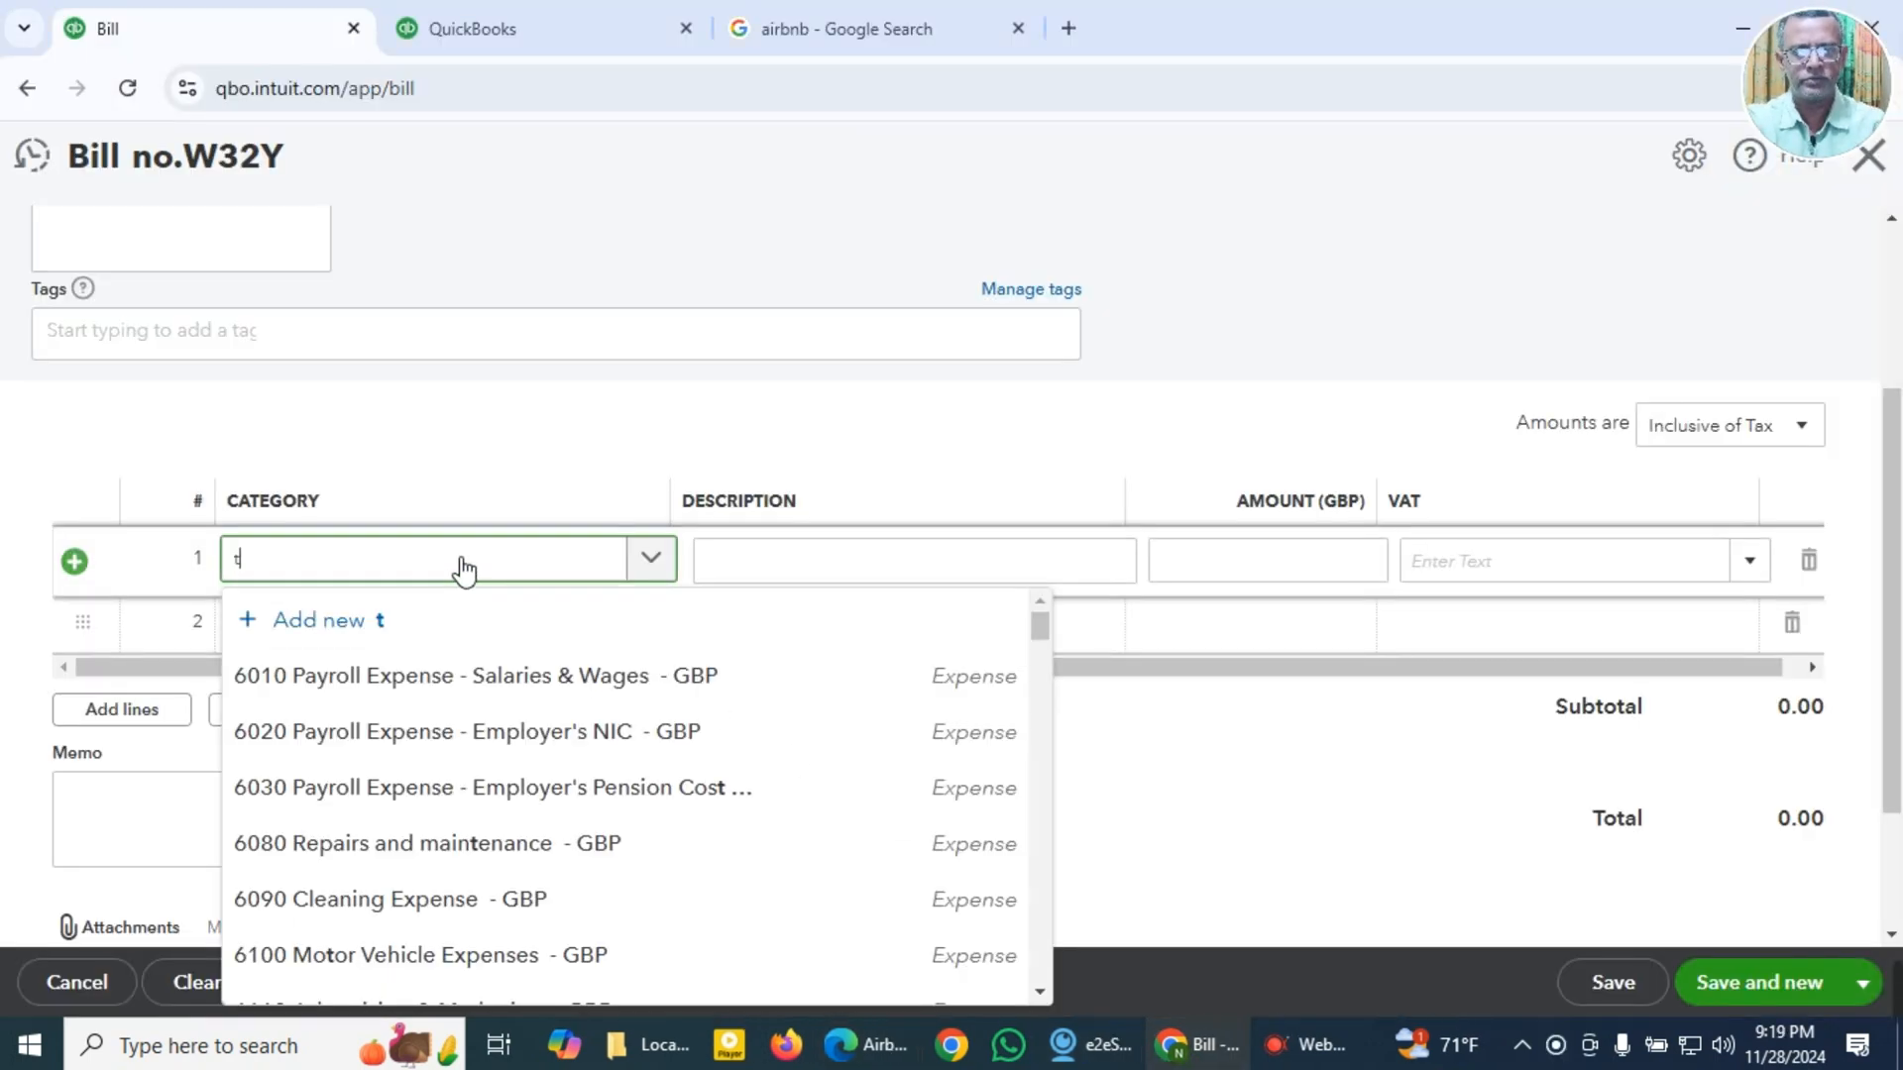
type("ours")
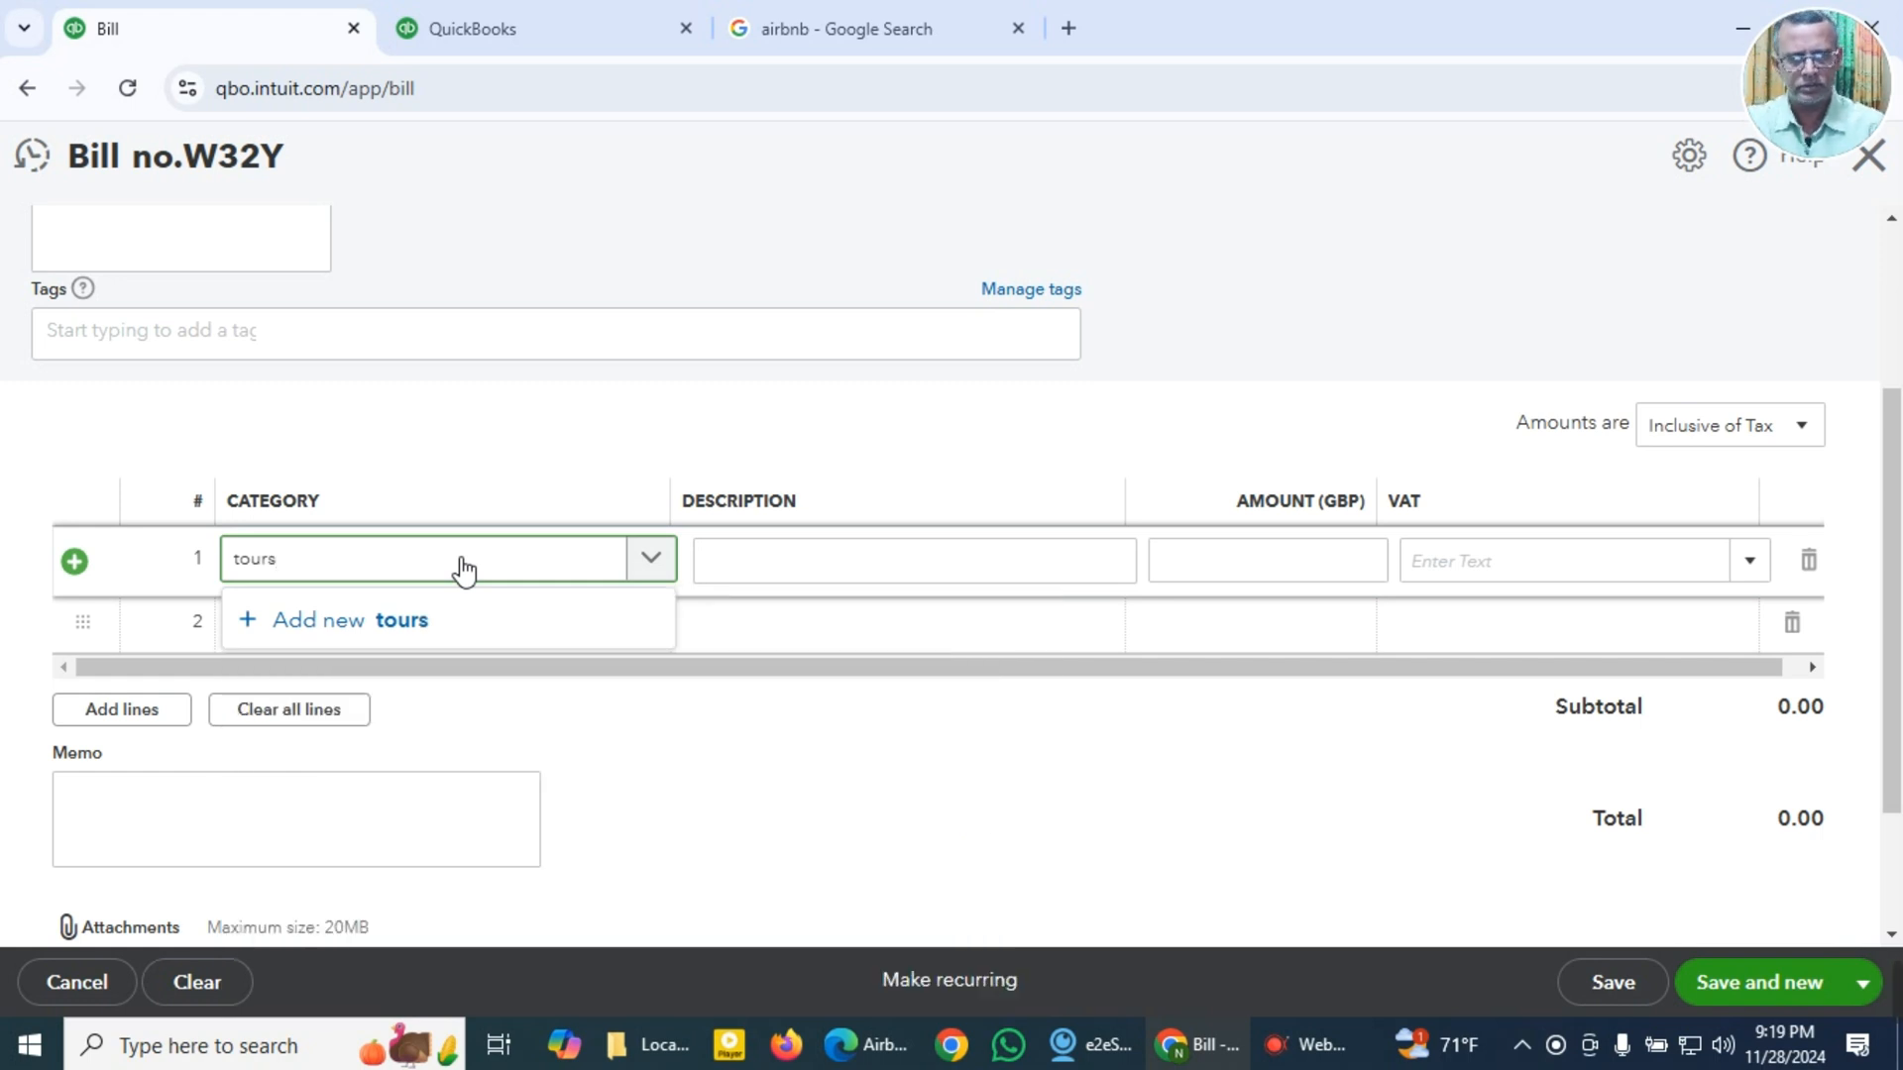
key("BackSpace")
key("BackSpace")
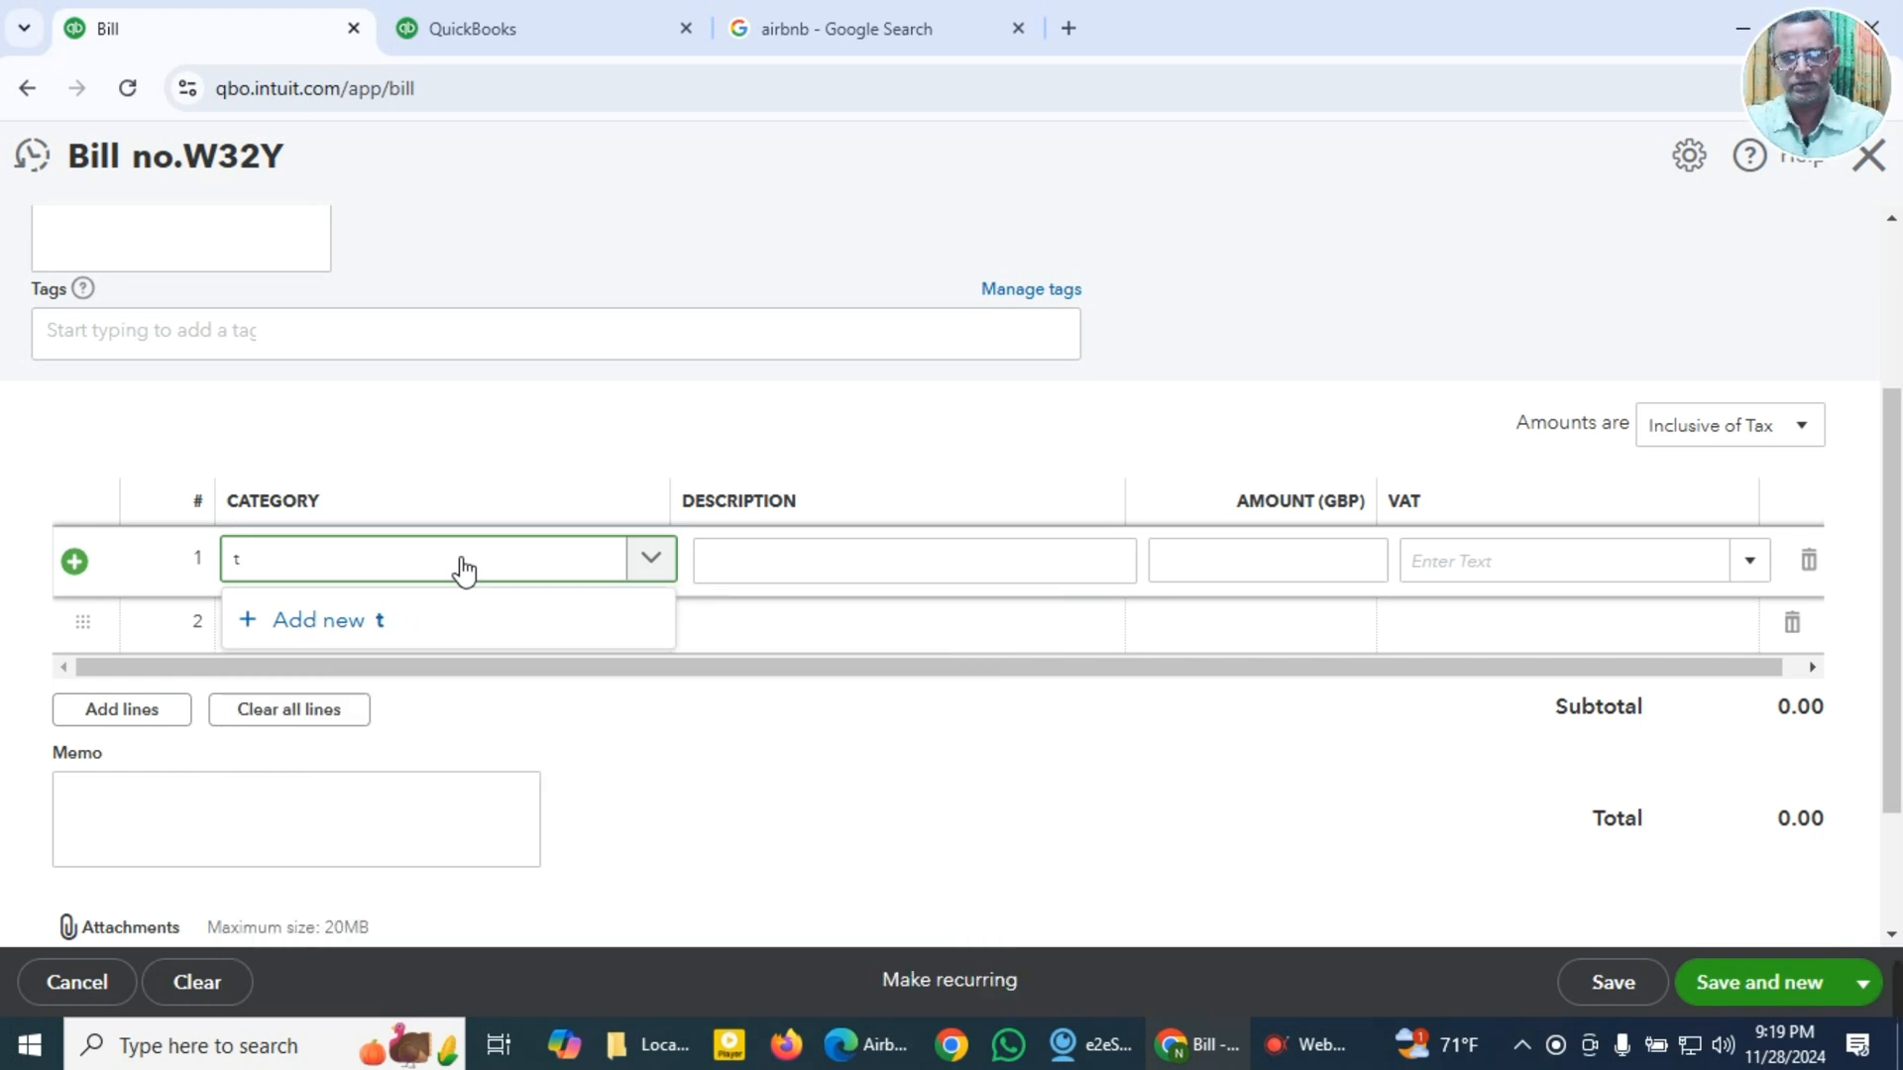
type("trav")
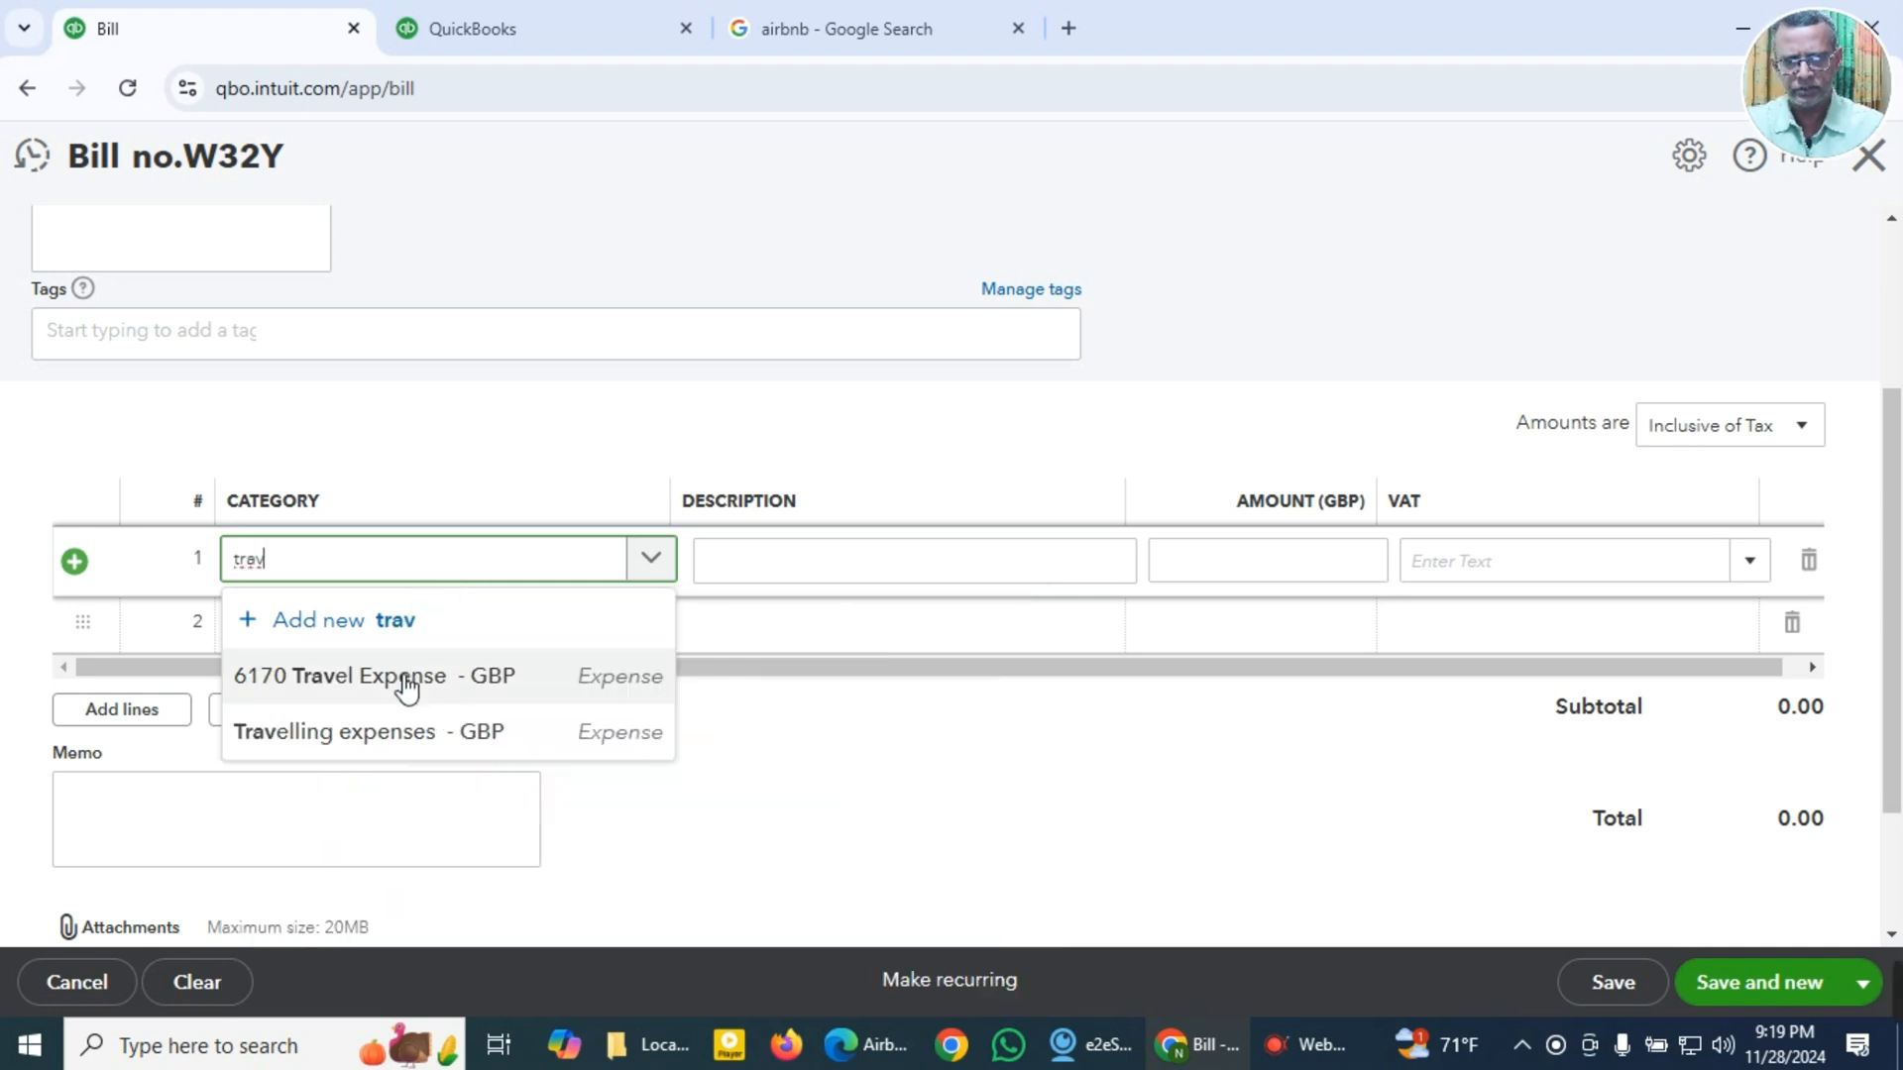
left_click(400, 679)
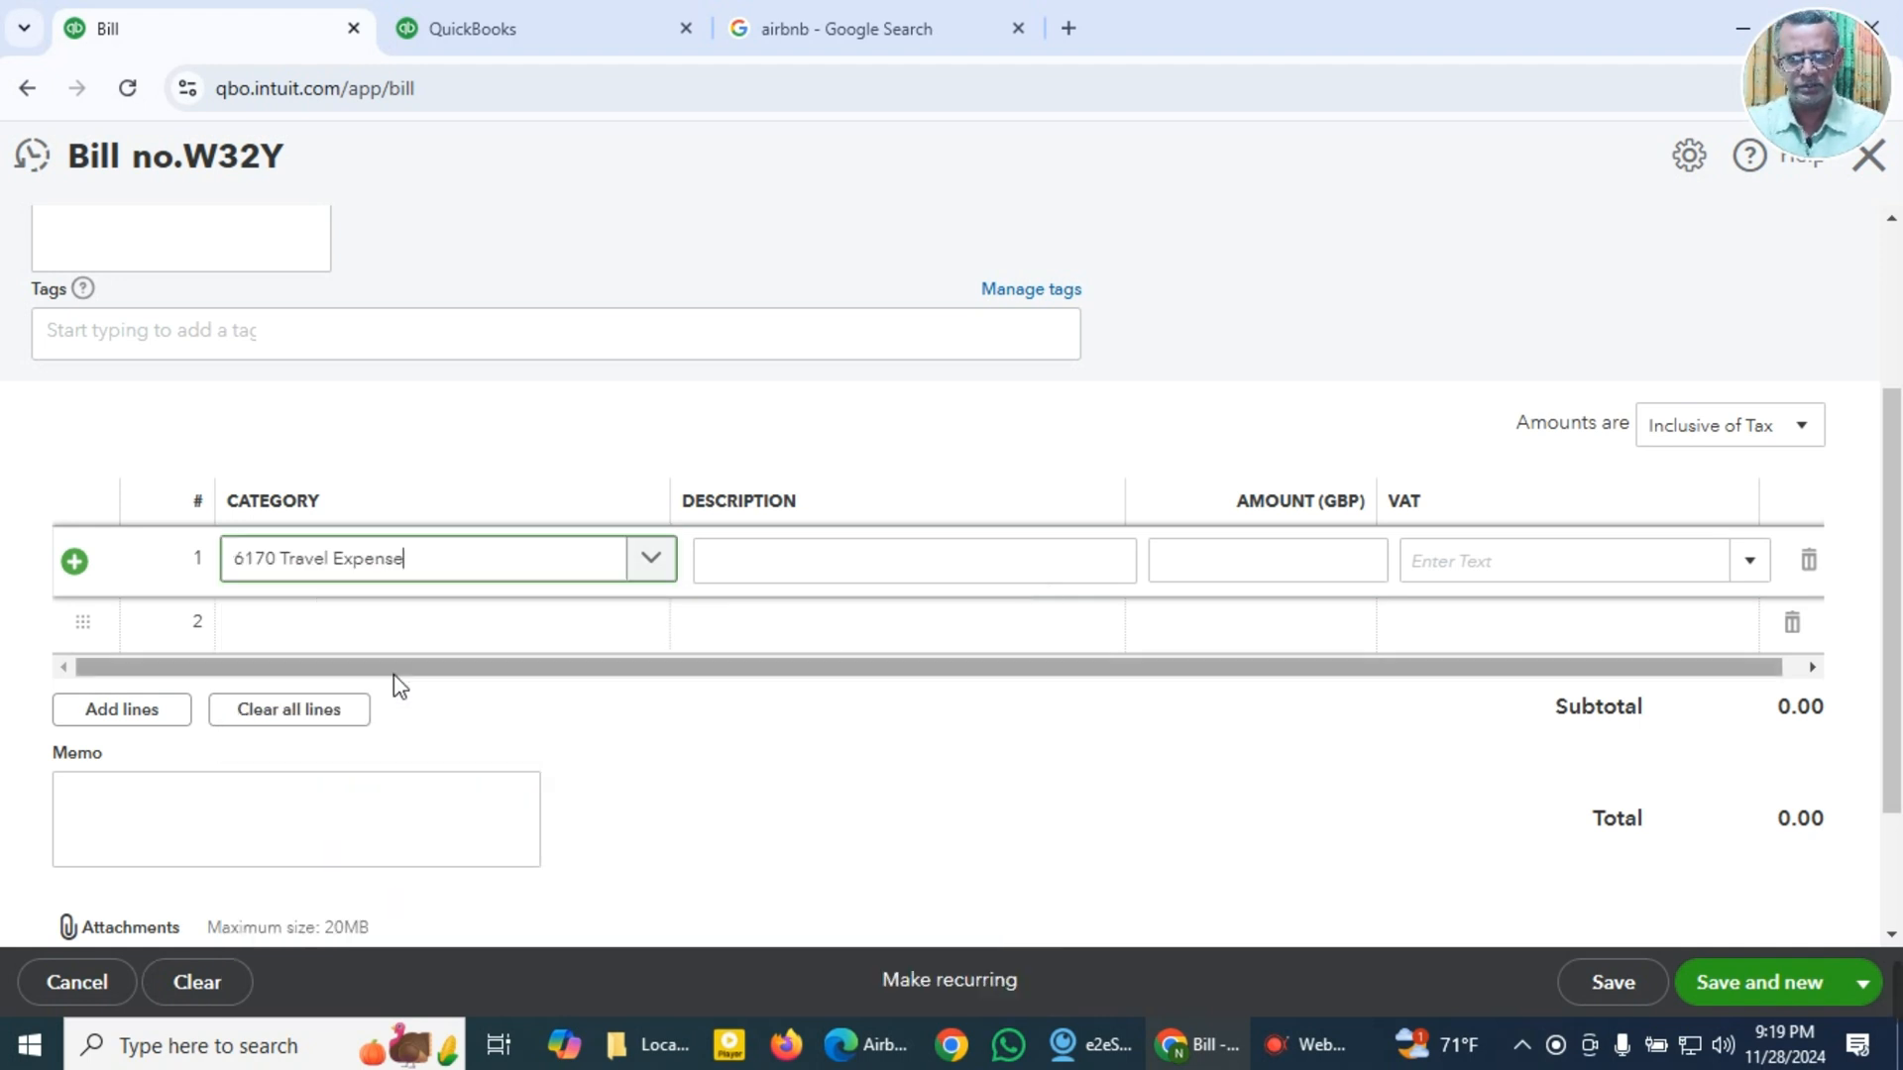
Step: Enter "1 Night hold" as the first line's description and copy the same text into the memo
left_click(828, 579)
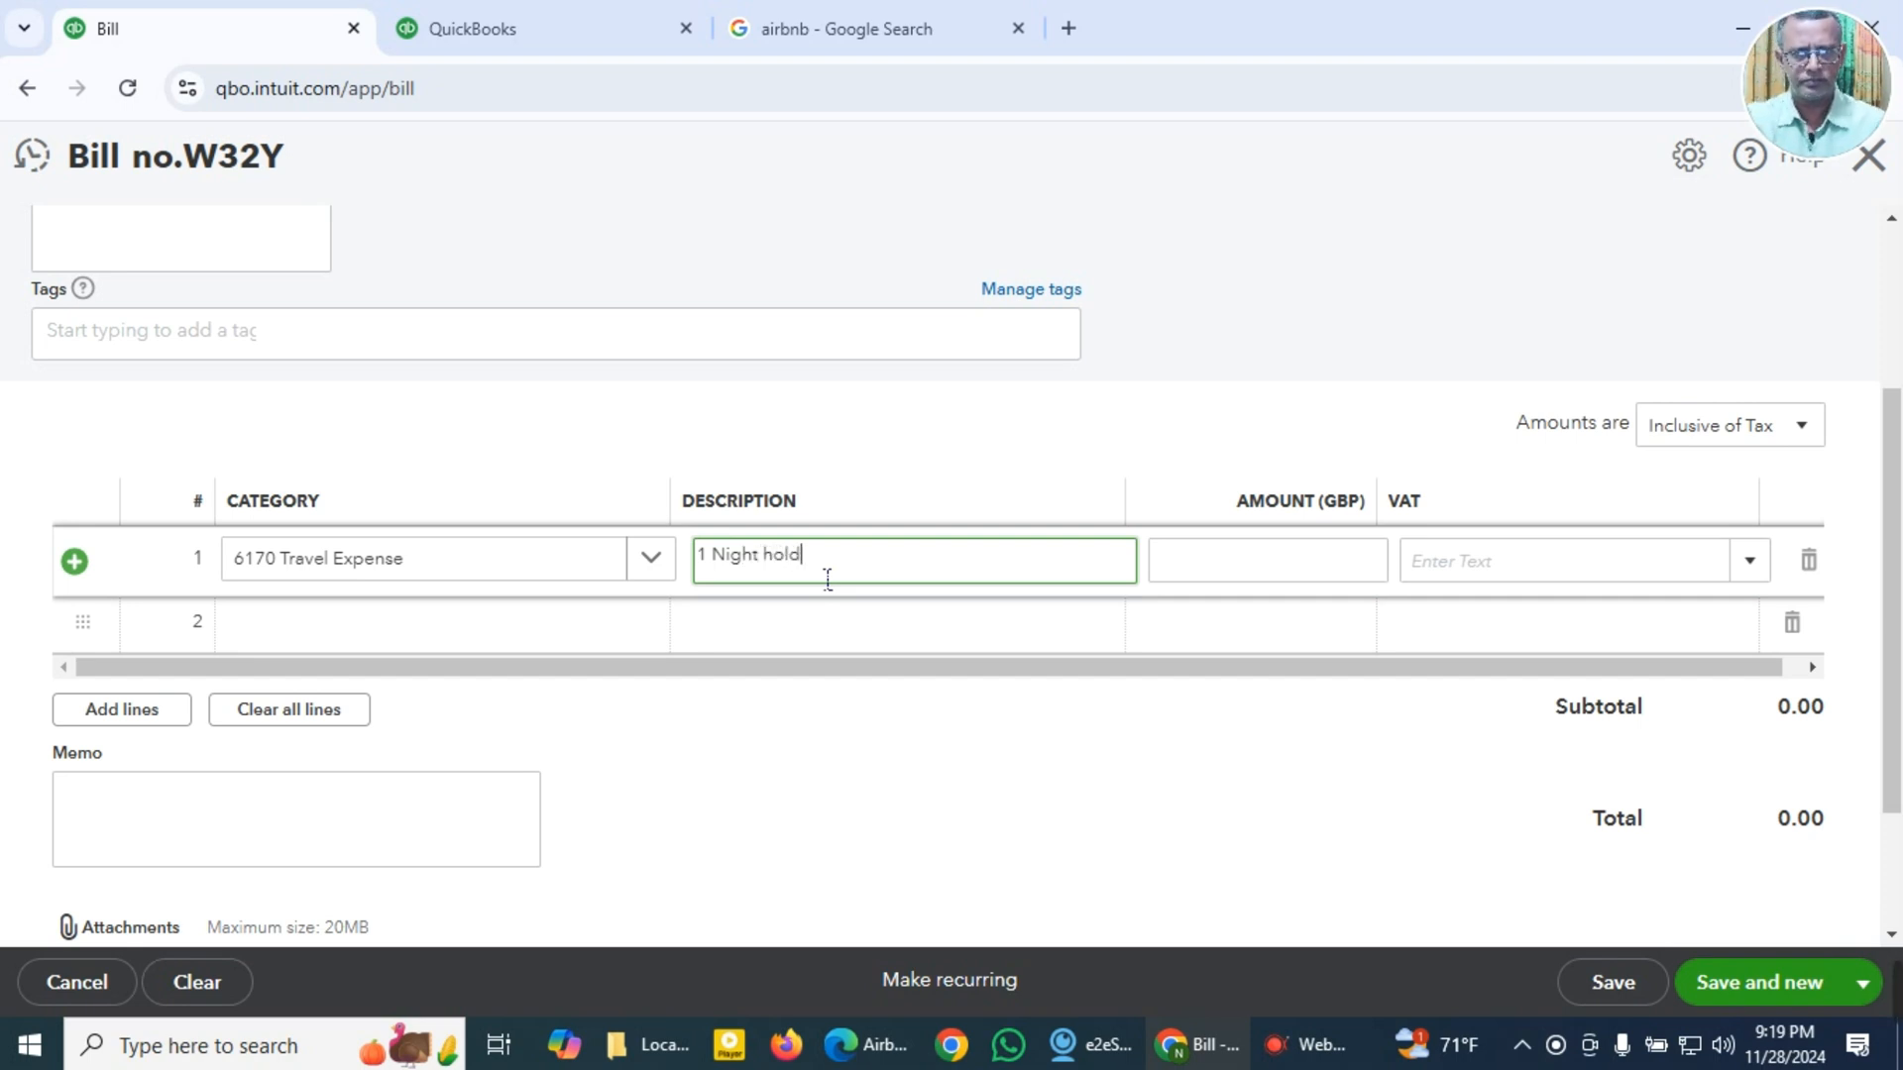
left_click_drag(827, 579, 682, 573)
key("ctrl+c")
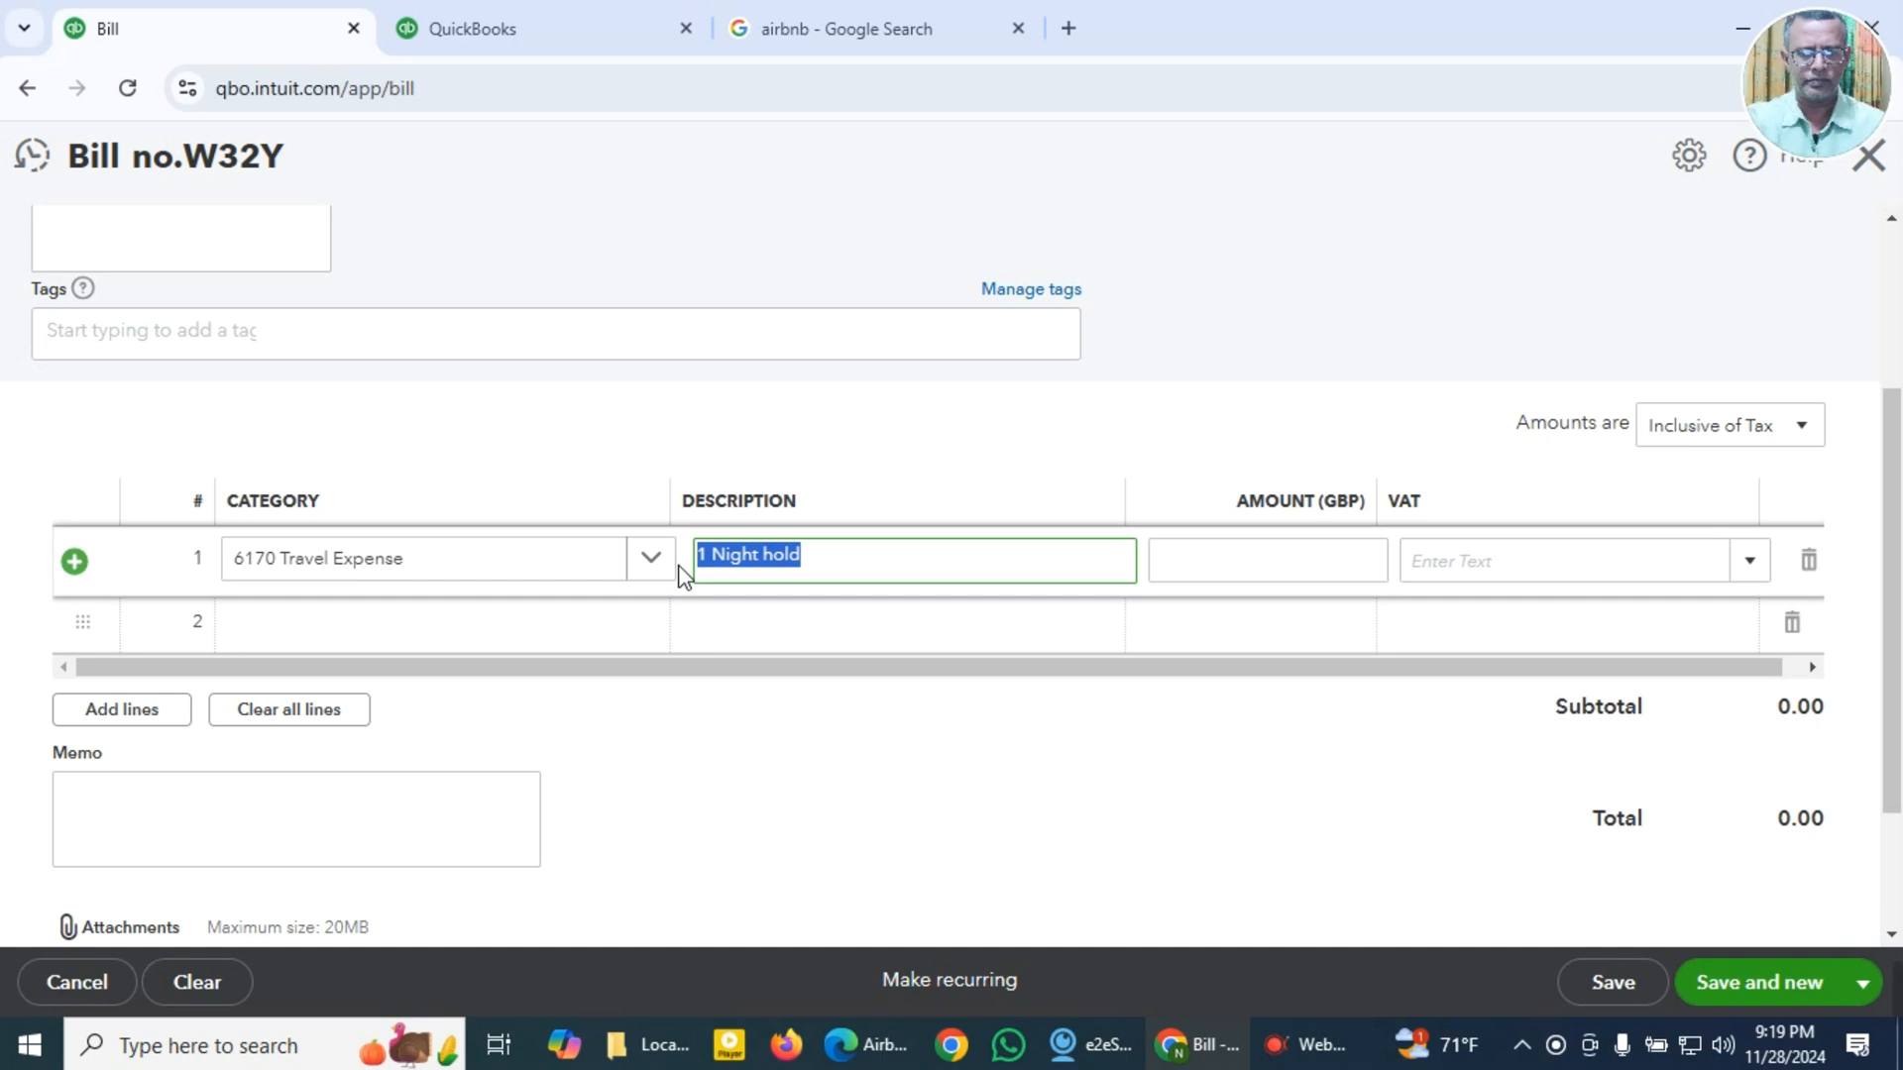
left_click(412, 819)
key("ctrl+v")
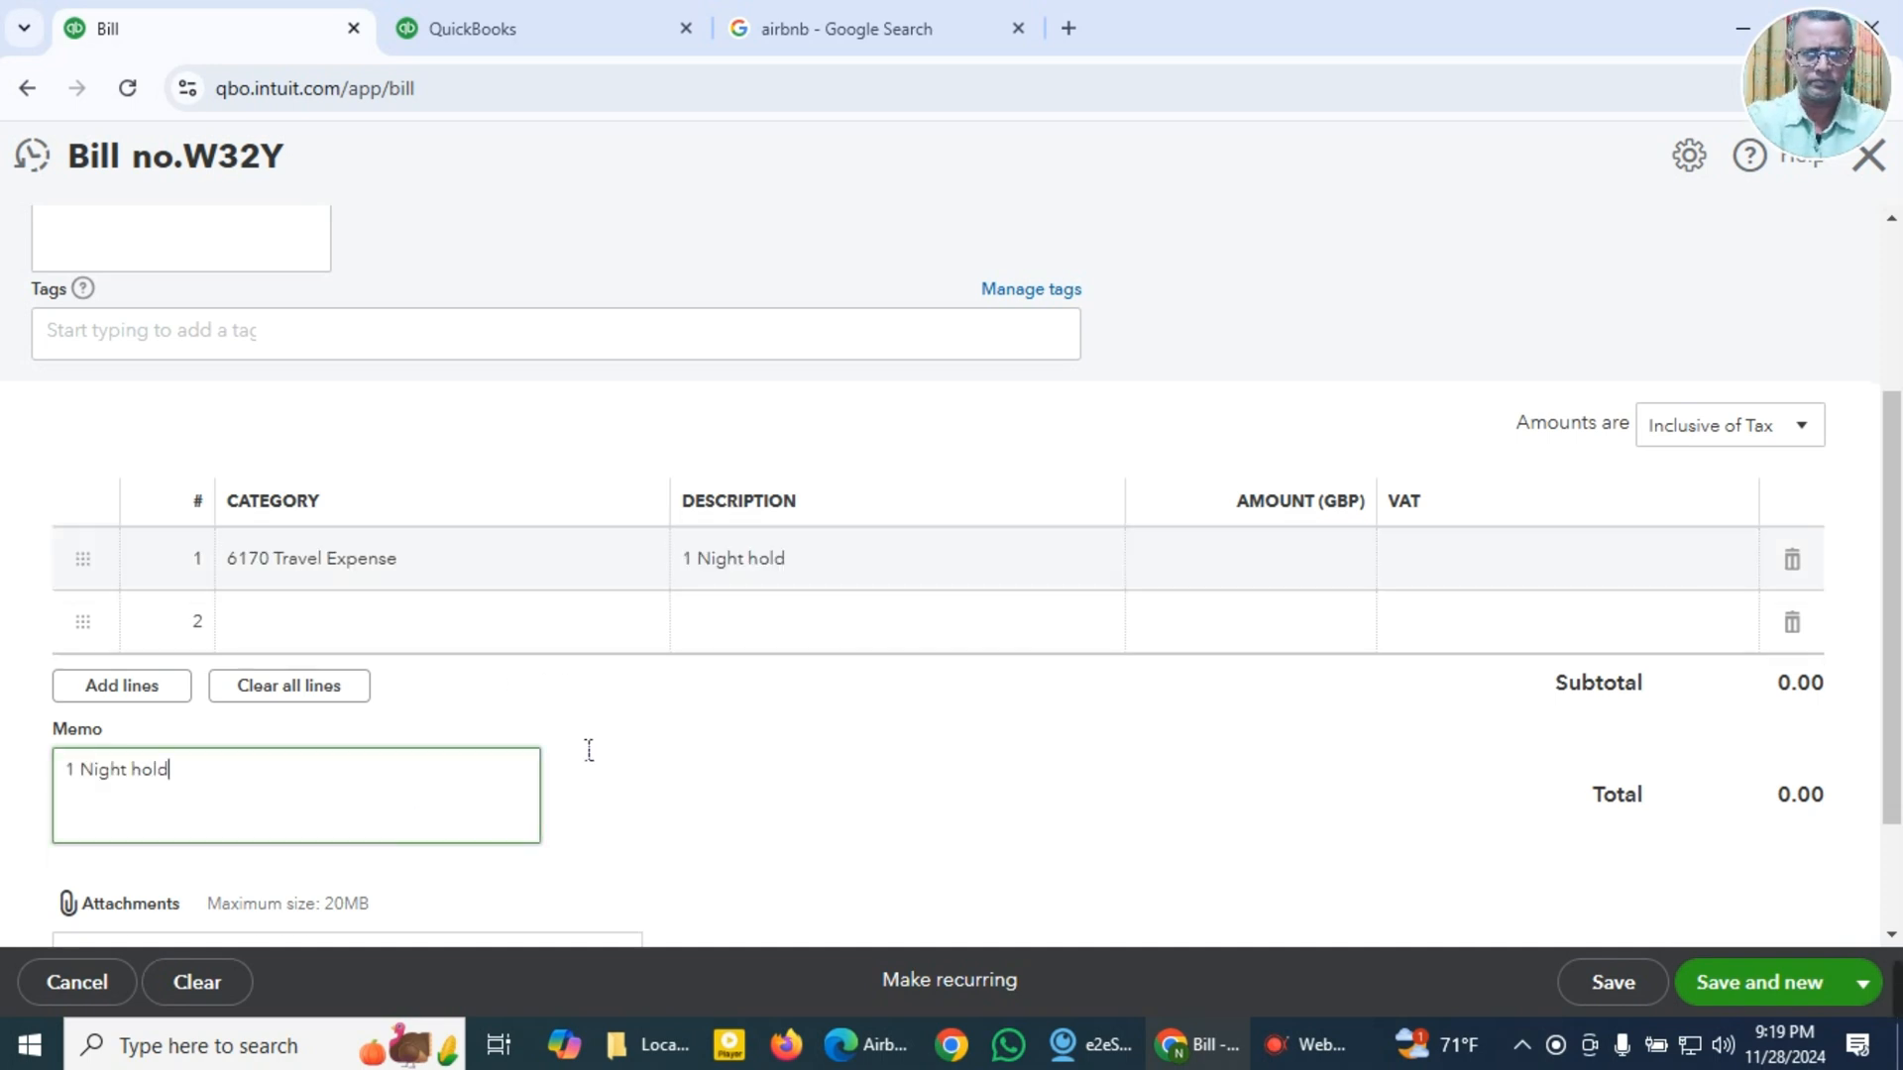
left_click(1352, 572)
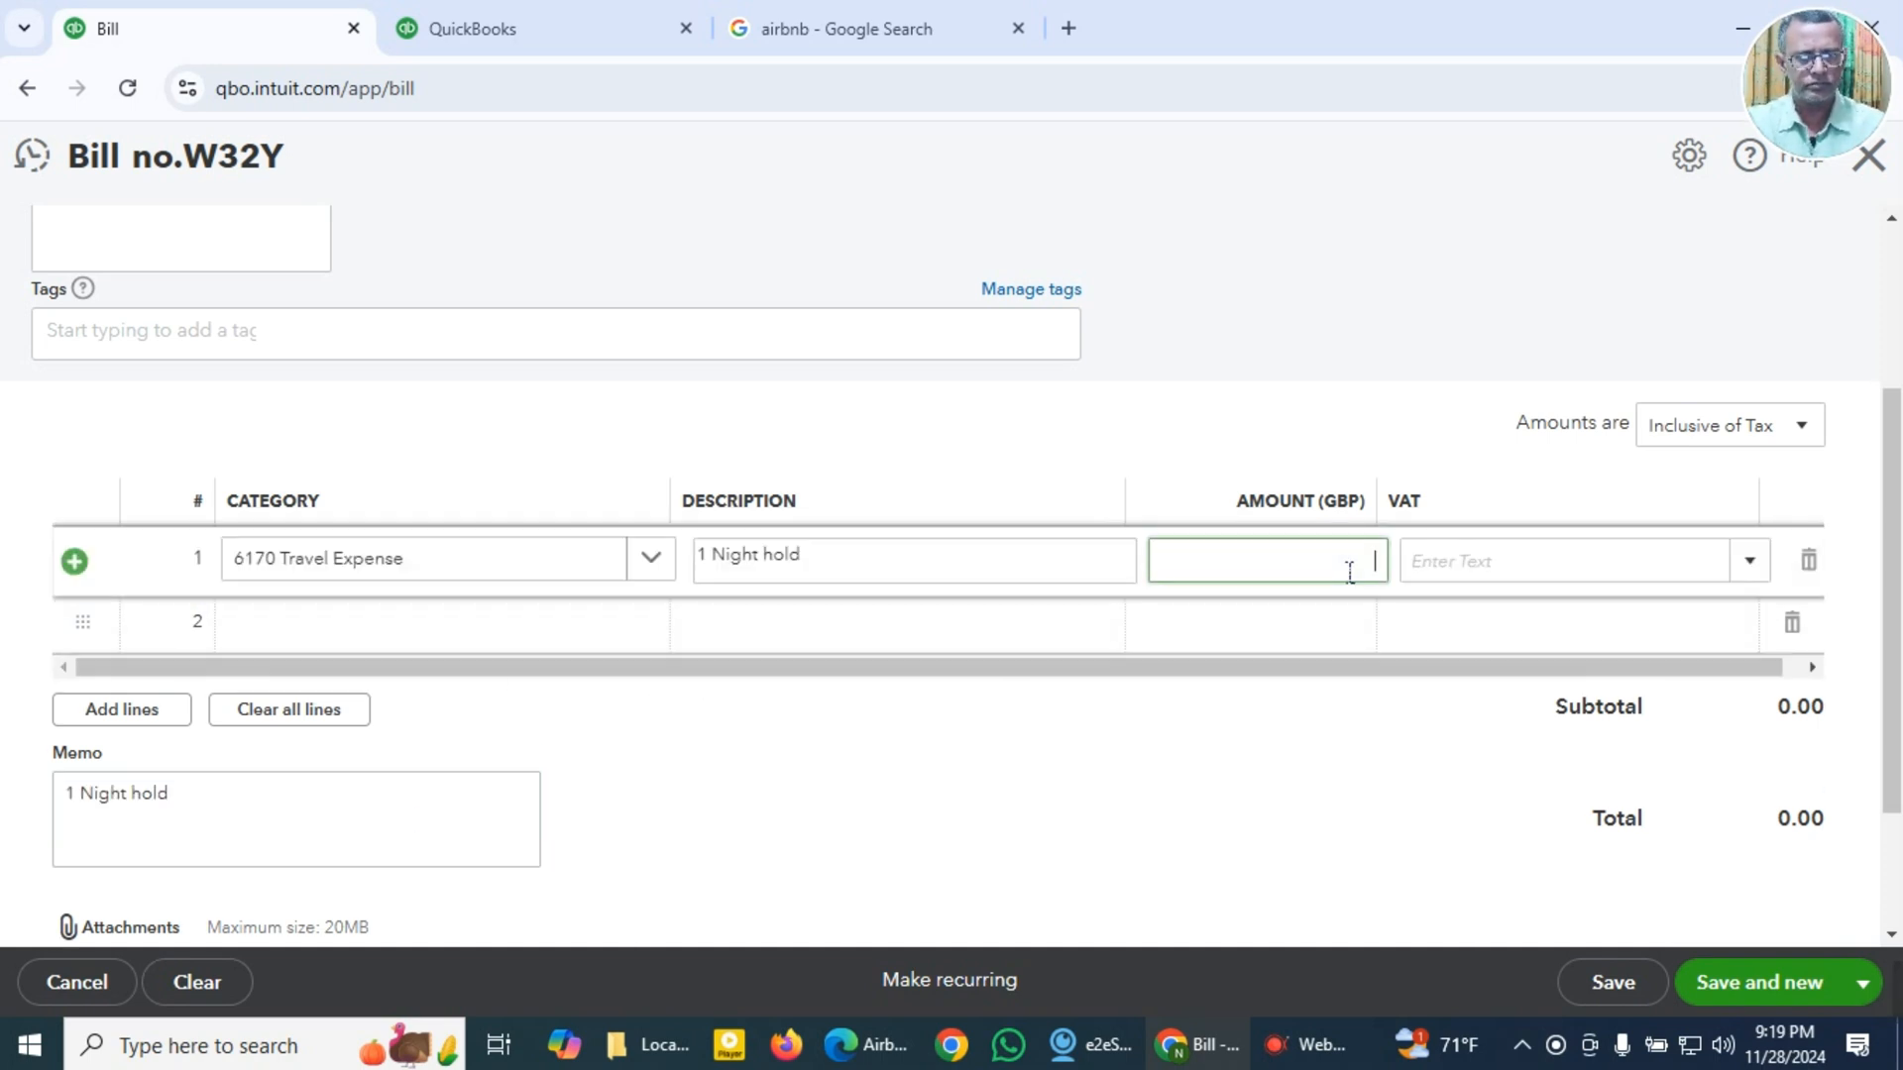
key("super+v")
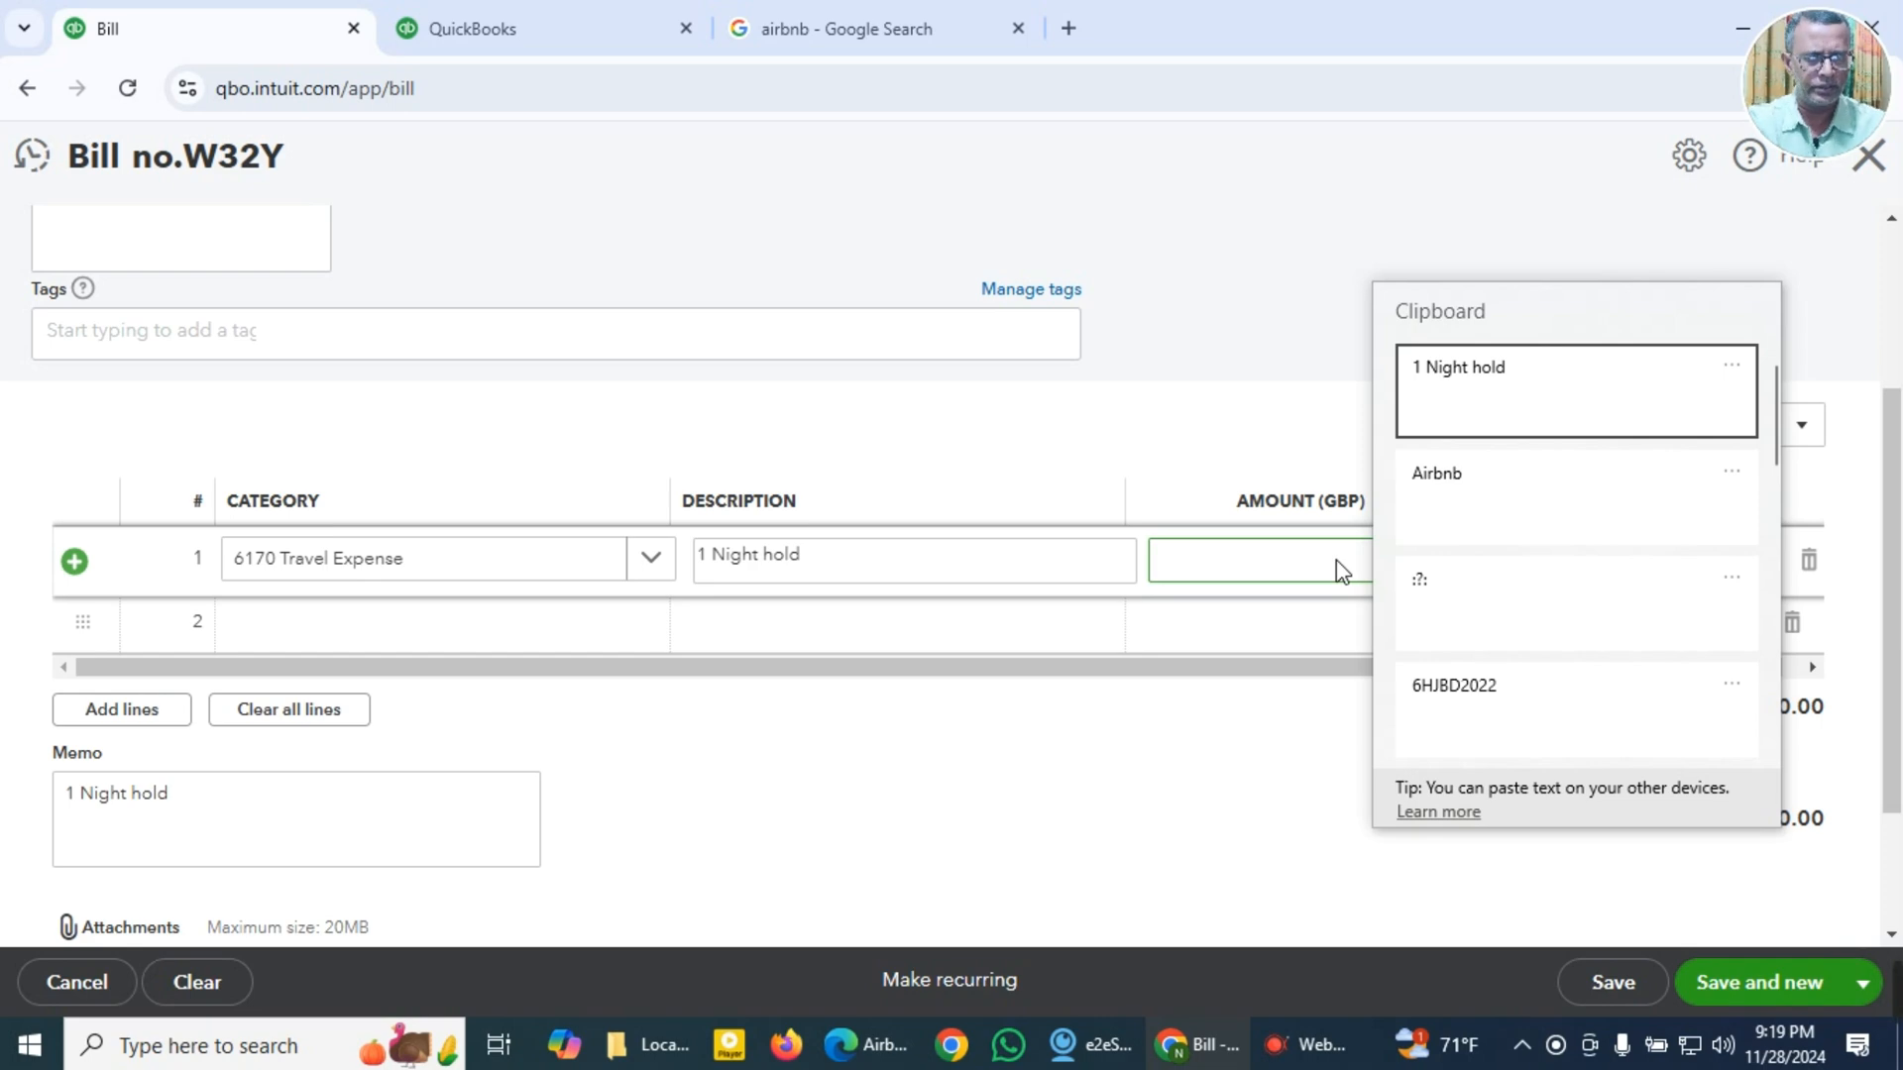
scroll(1453, 659, "down", 3)
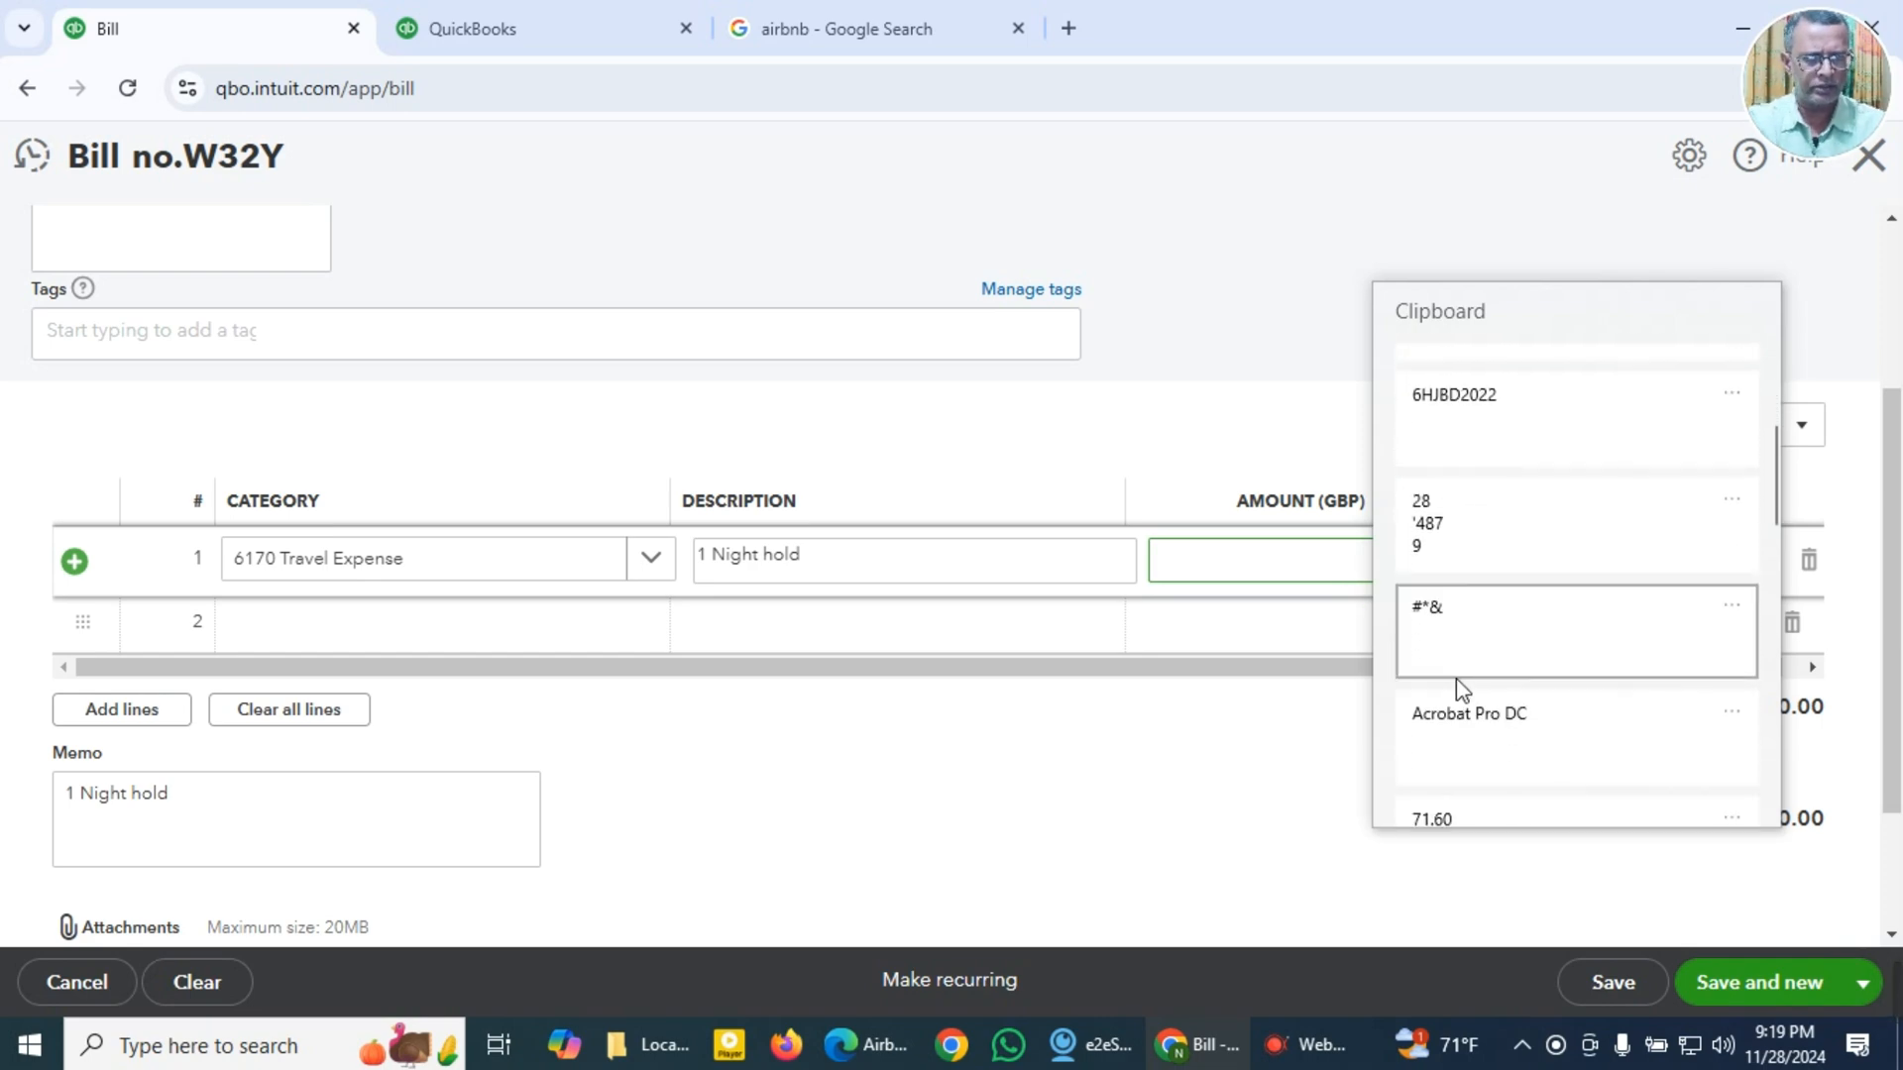
scroll(1457, 681, "down", 1)
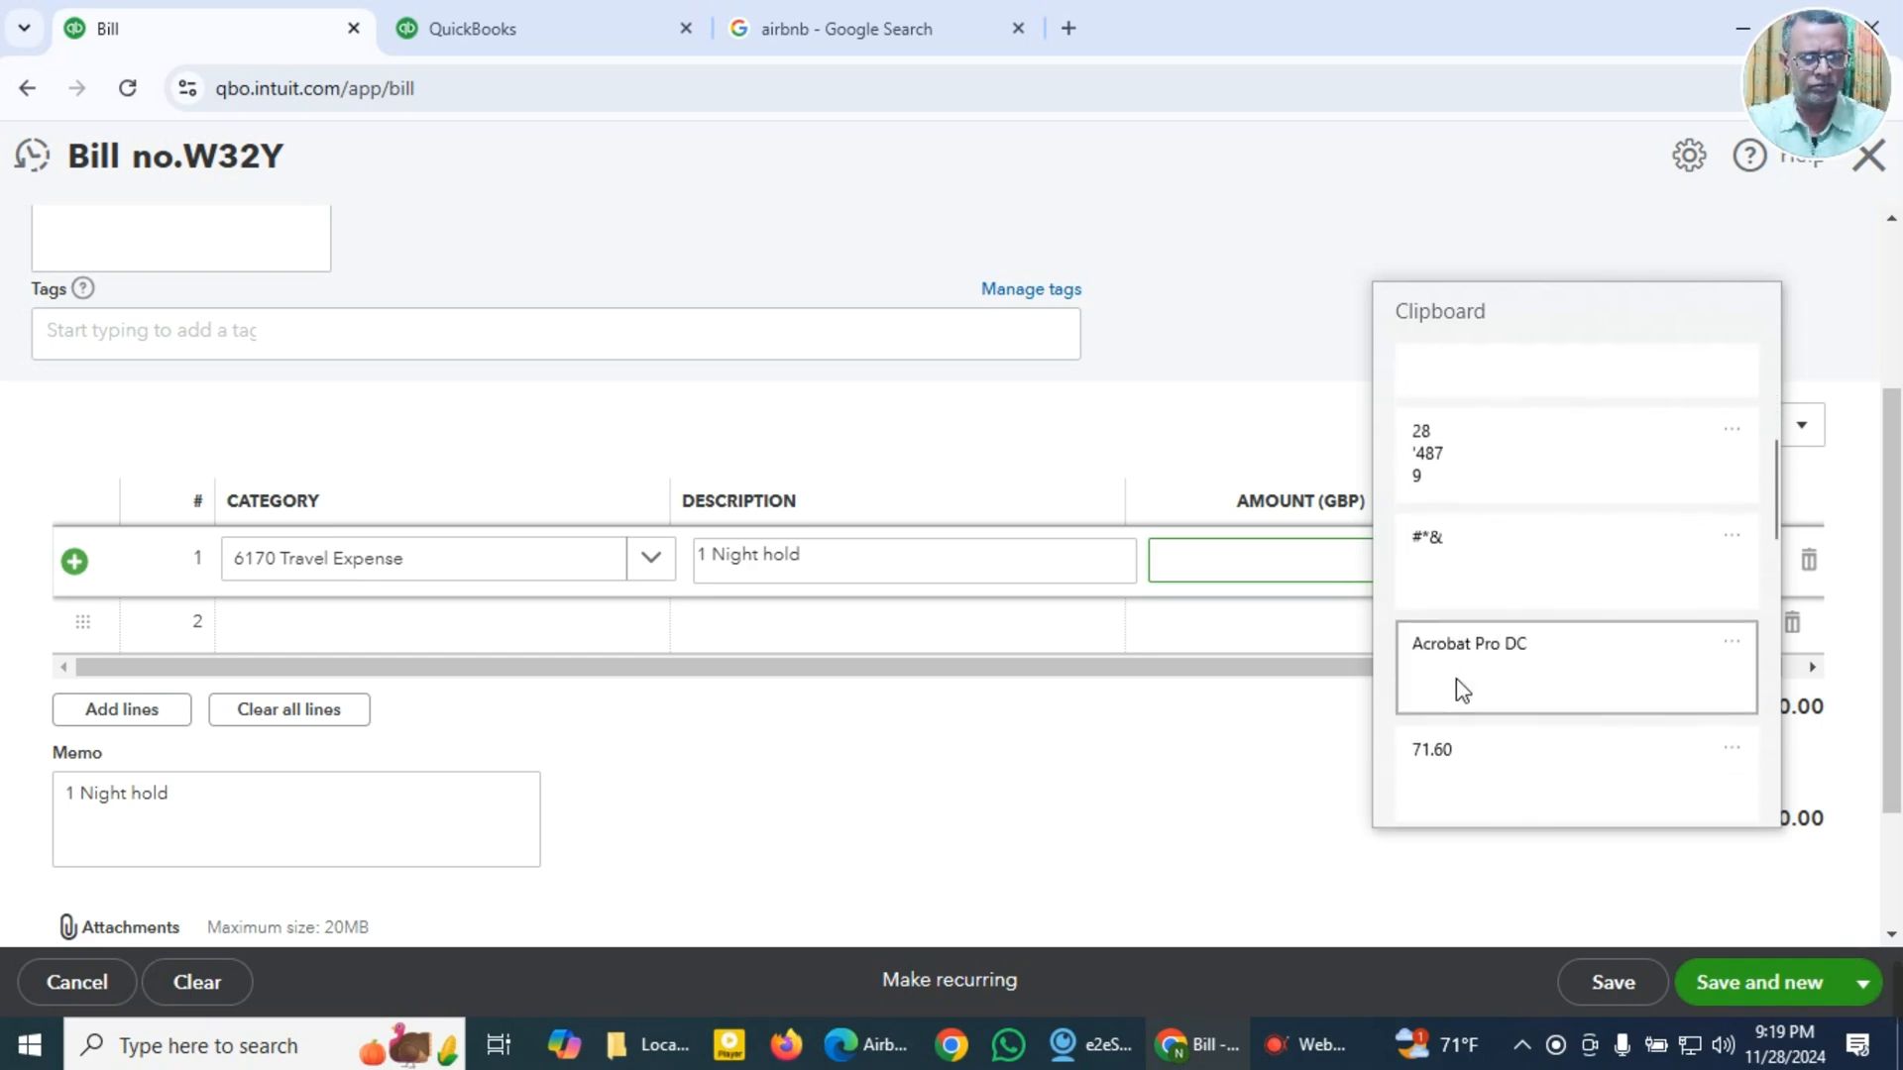
left_click(705, 532)
Step: Recheck the amount paid on the Airbnb receipt, then set the first line's amount to 181.26 with VAT 0.0% Z
key("alt+Tab")
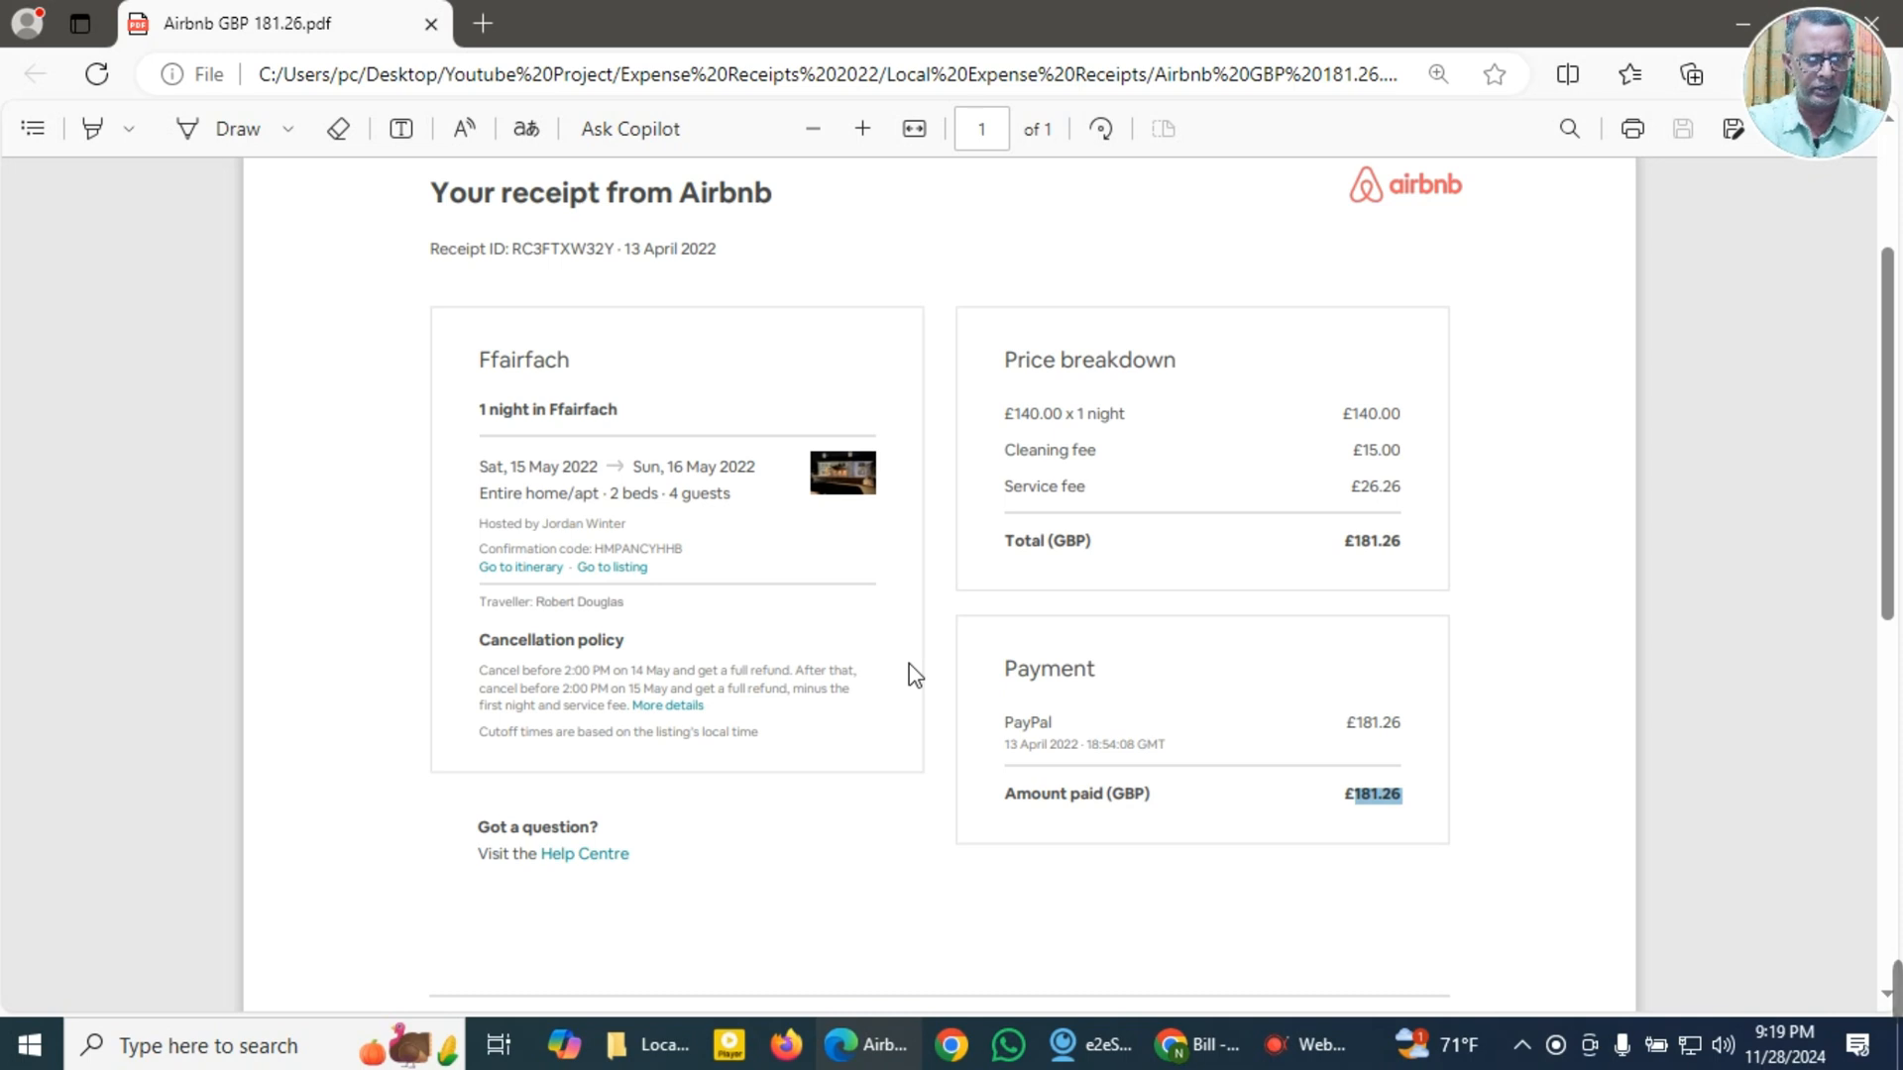
key("alt+Tab")
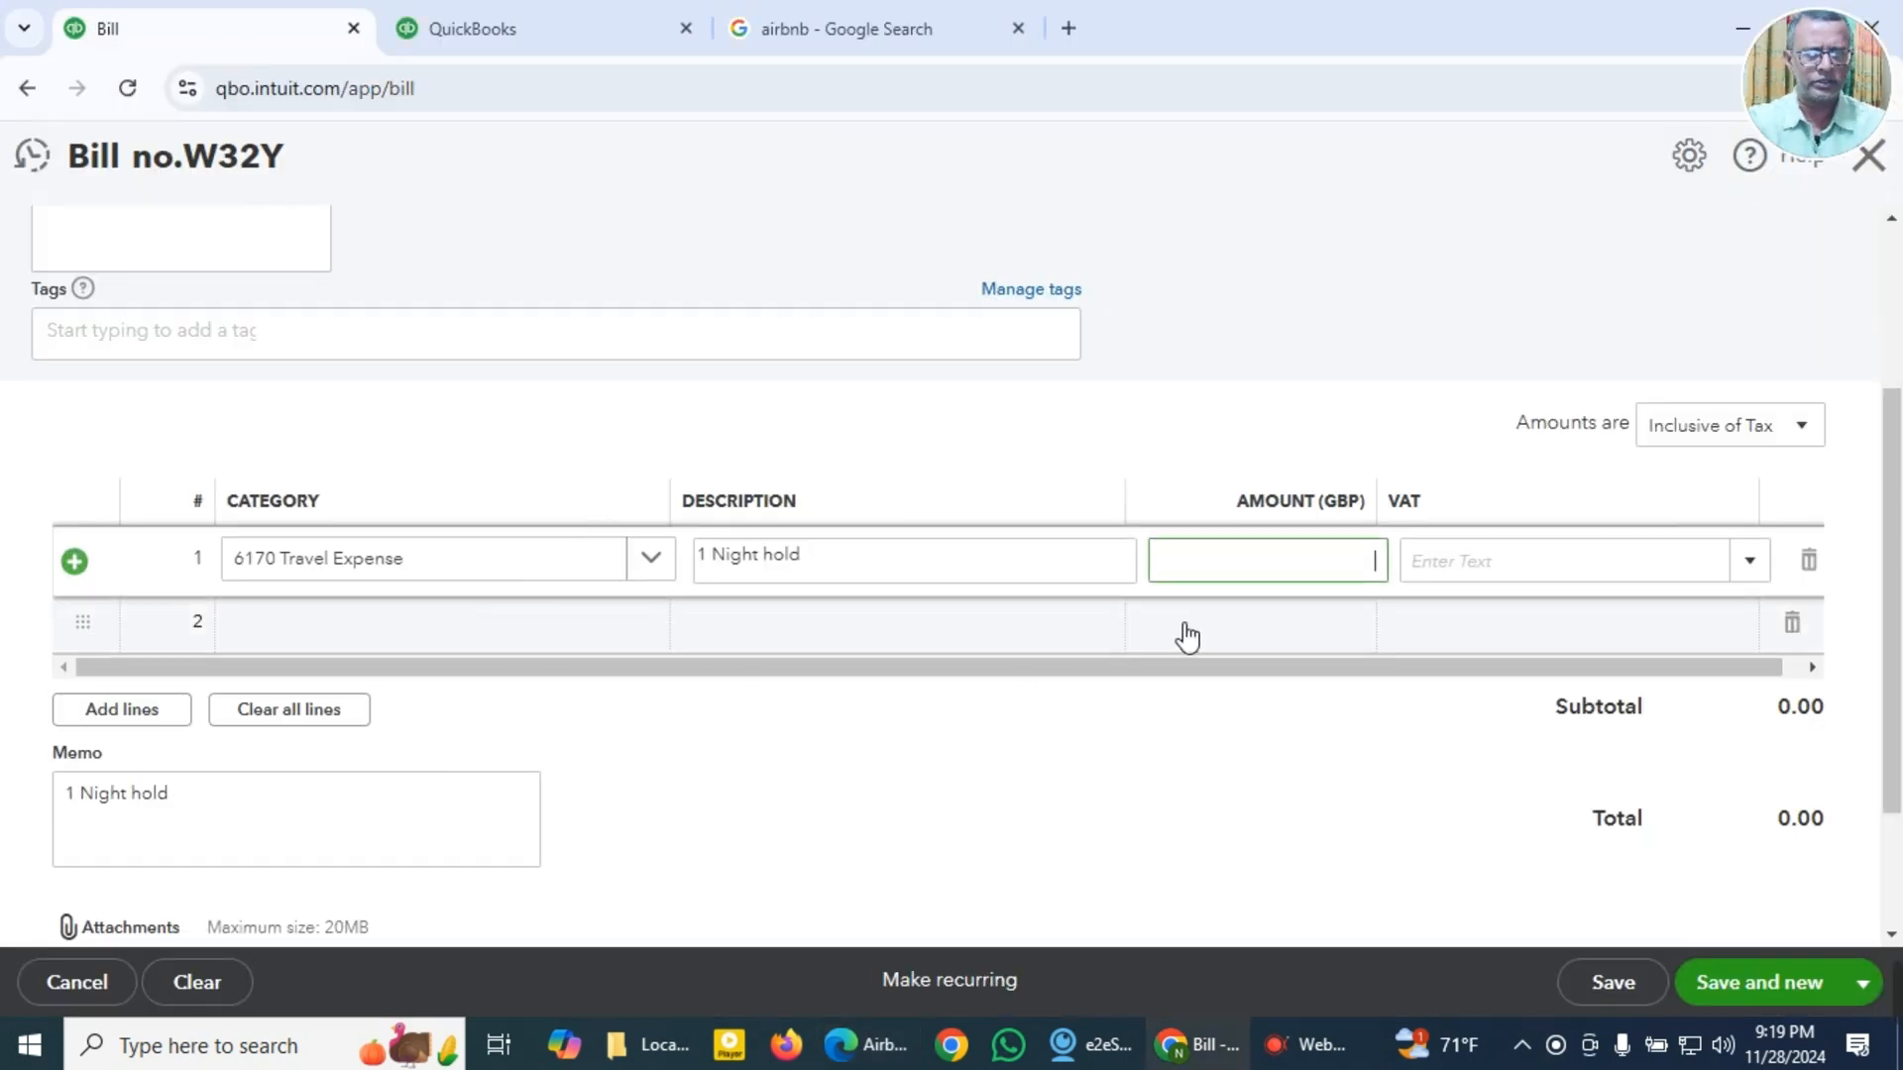
type("181")
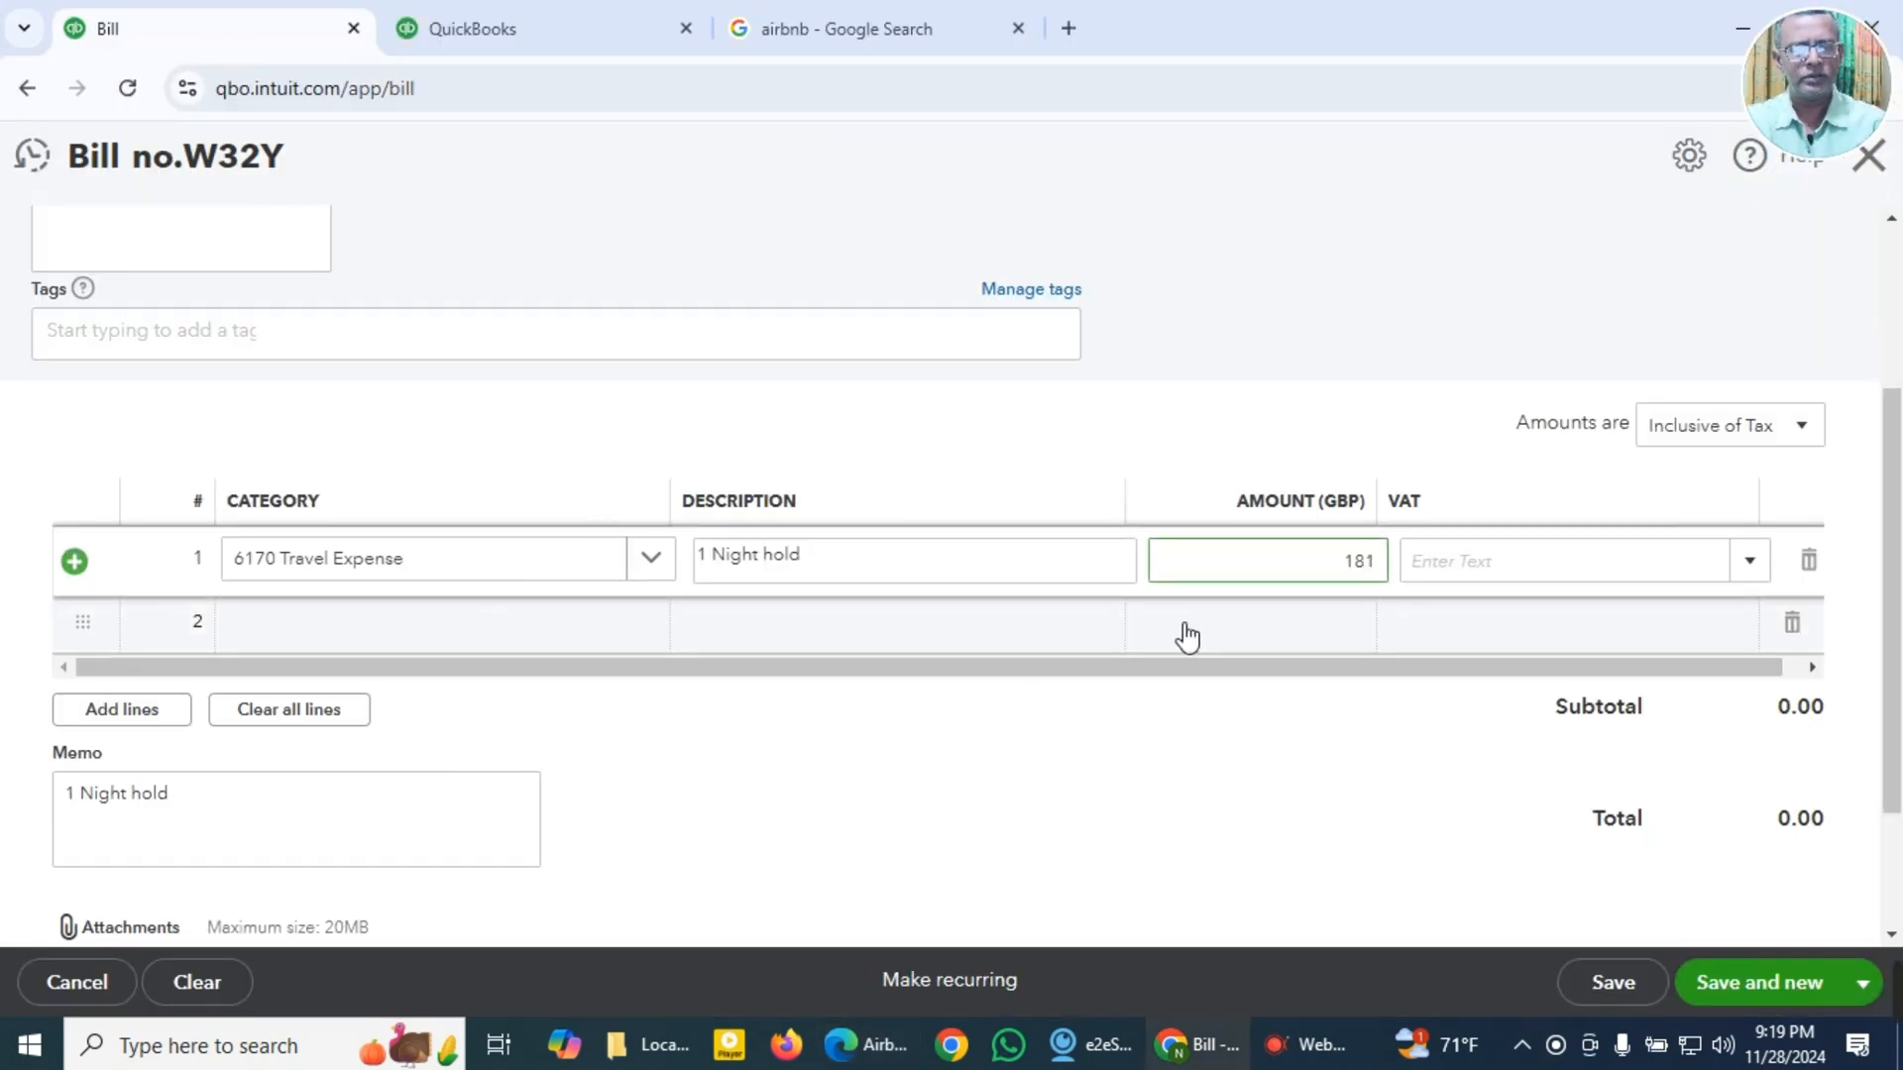
type(".2")
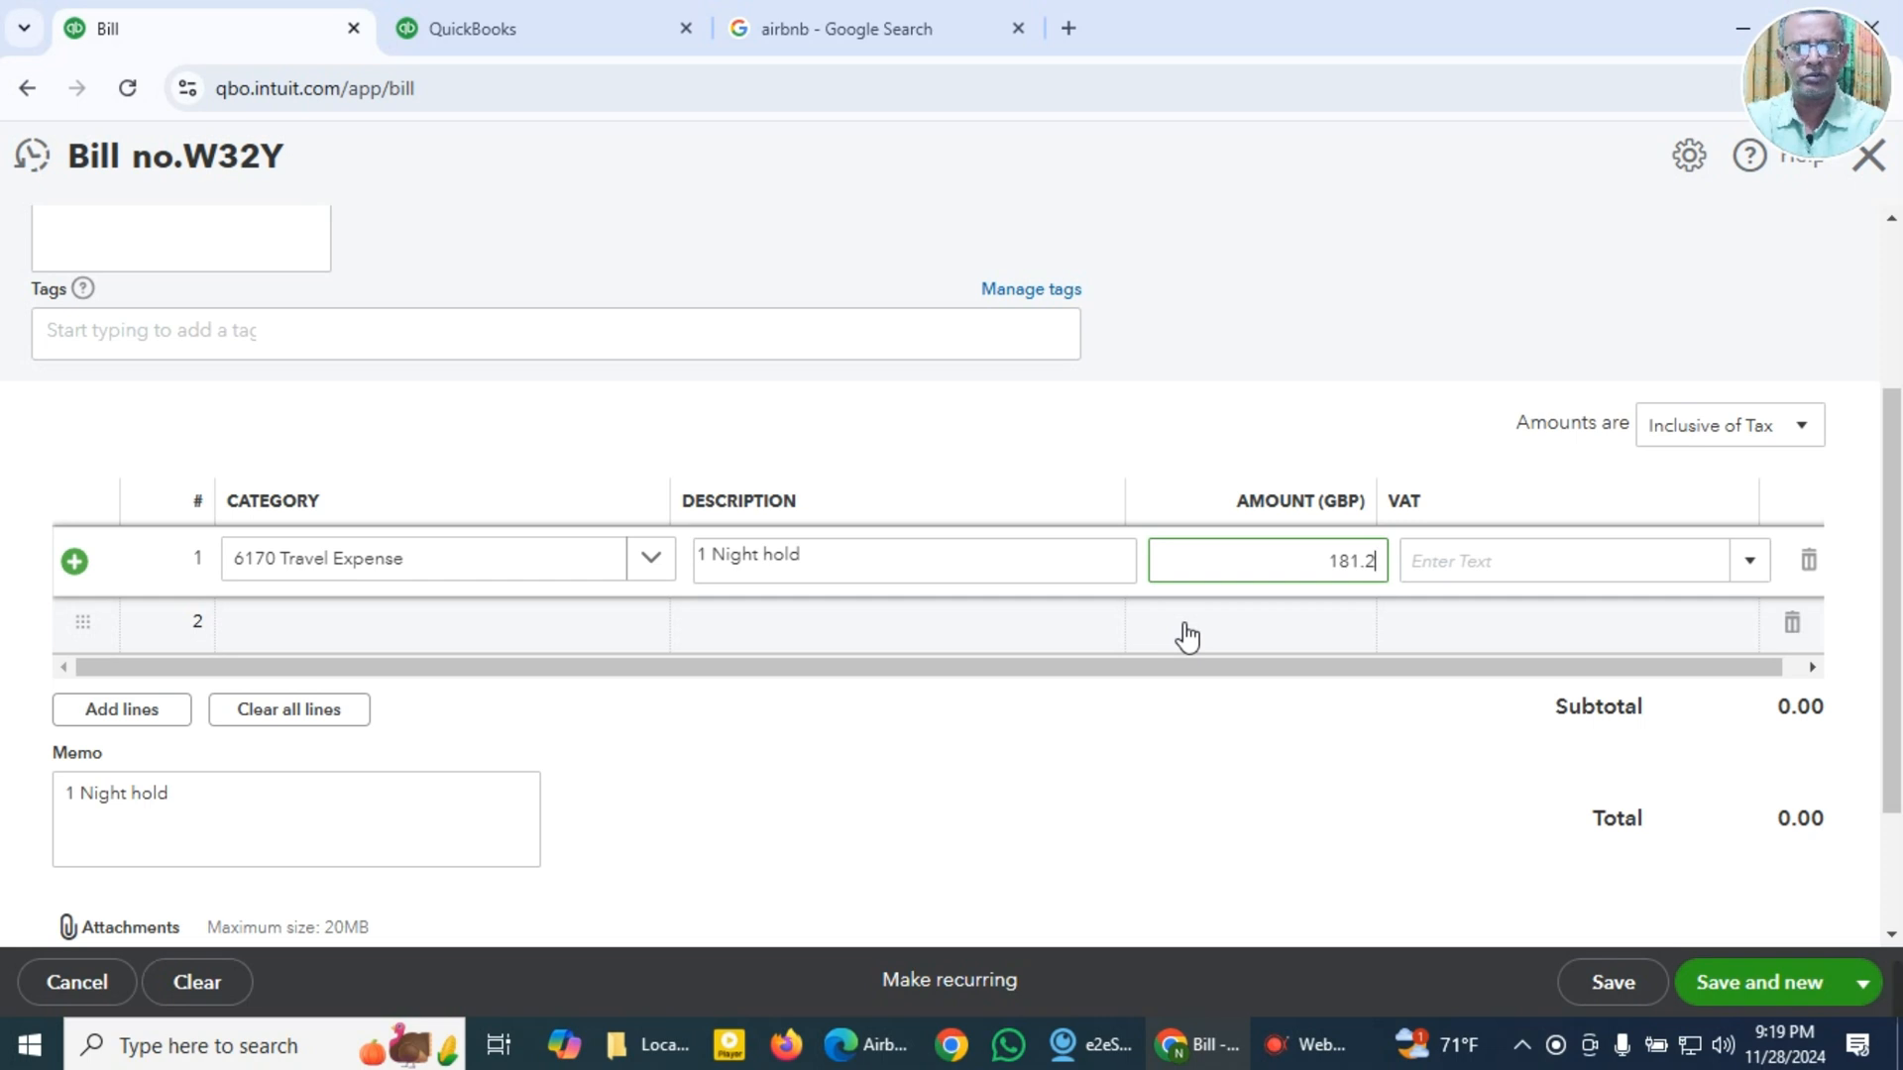
type("6")
key("Tab")
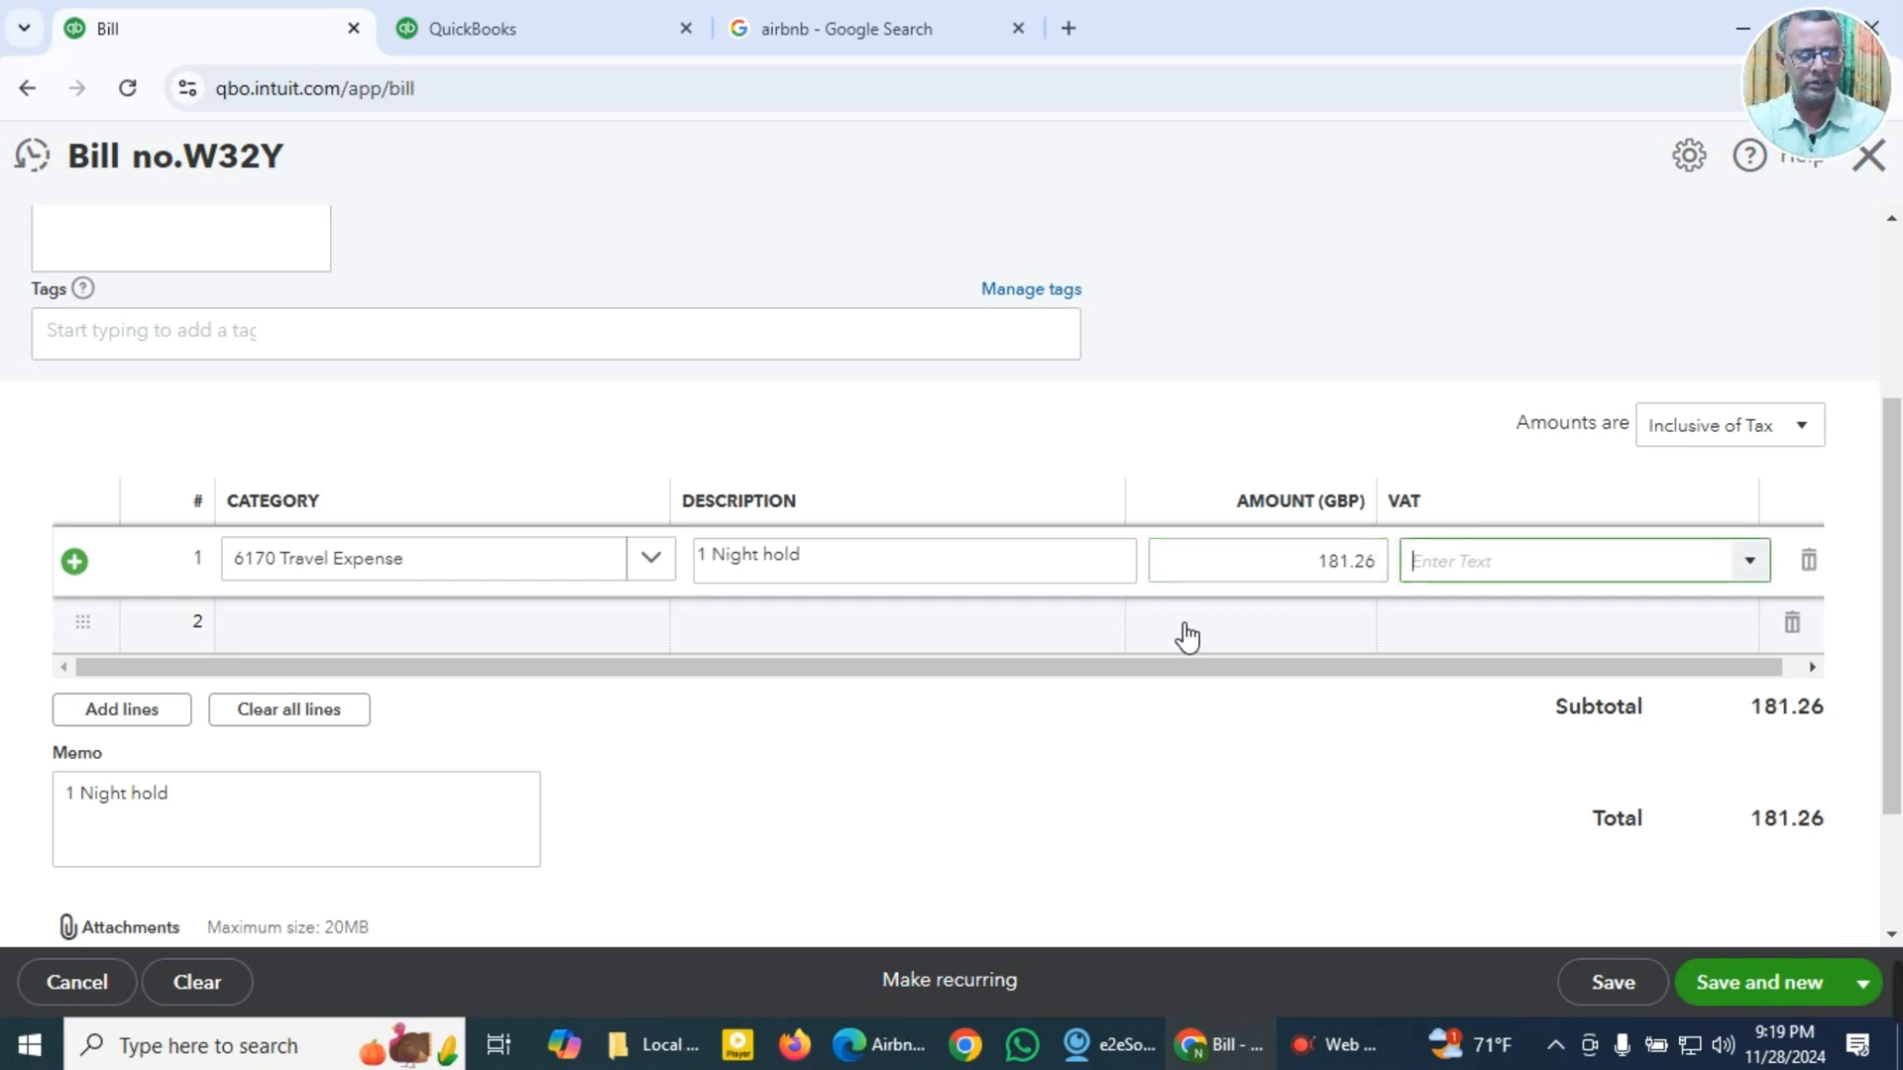
left_click(1748, 567)
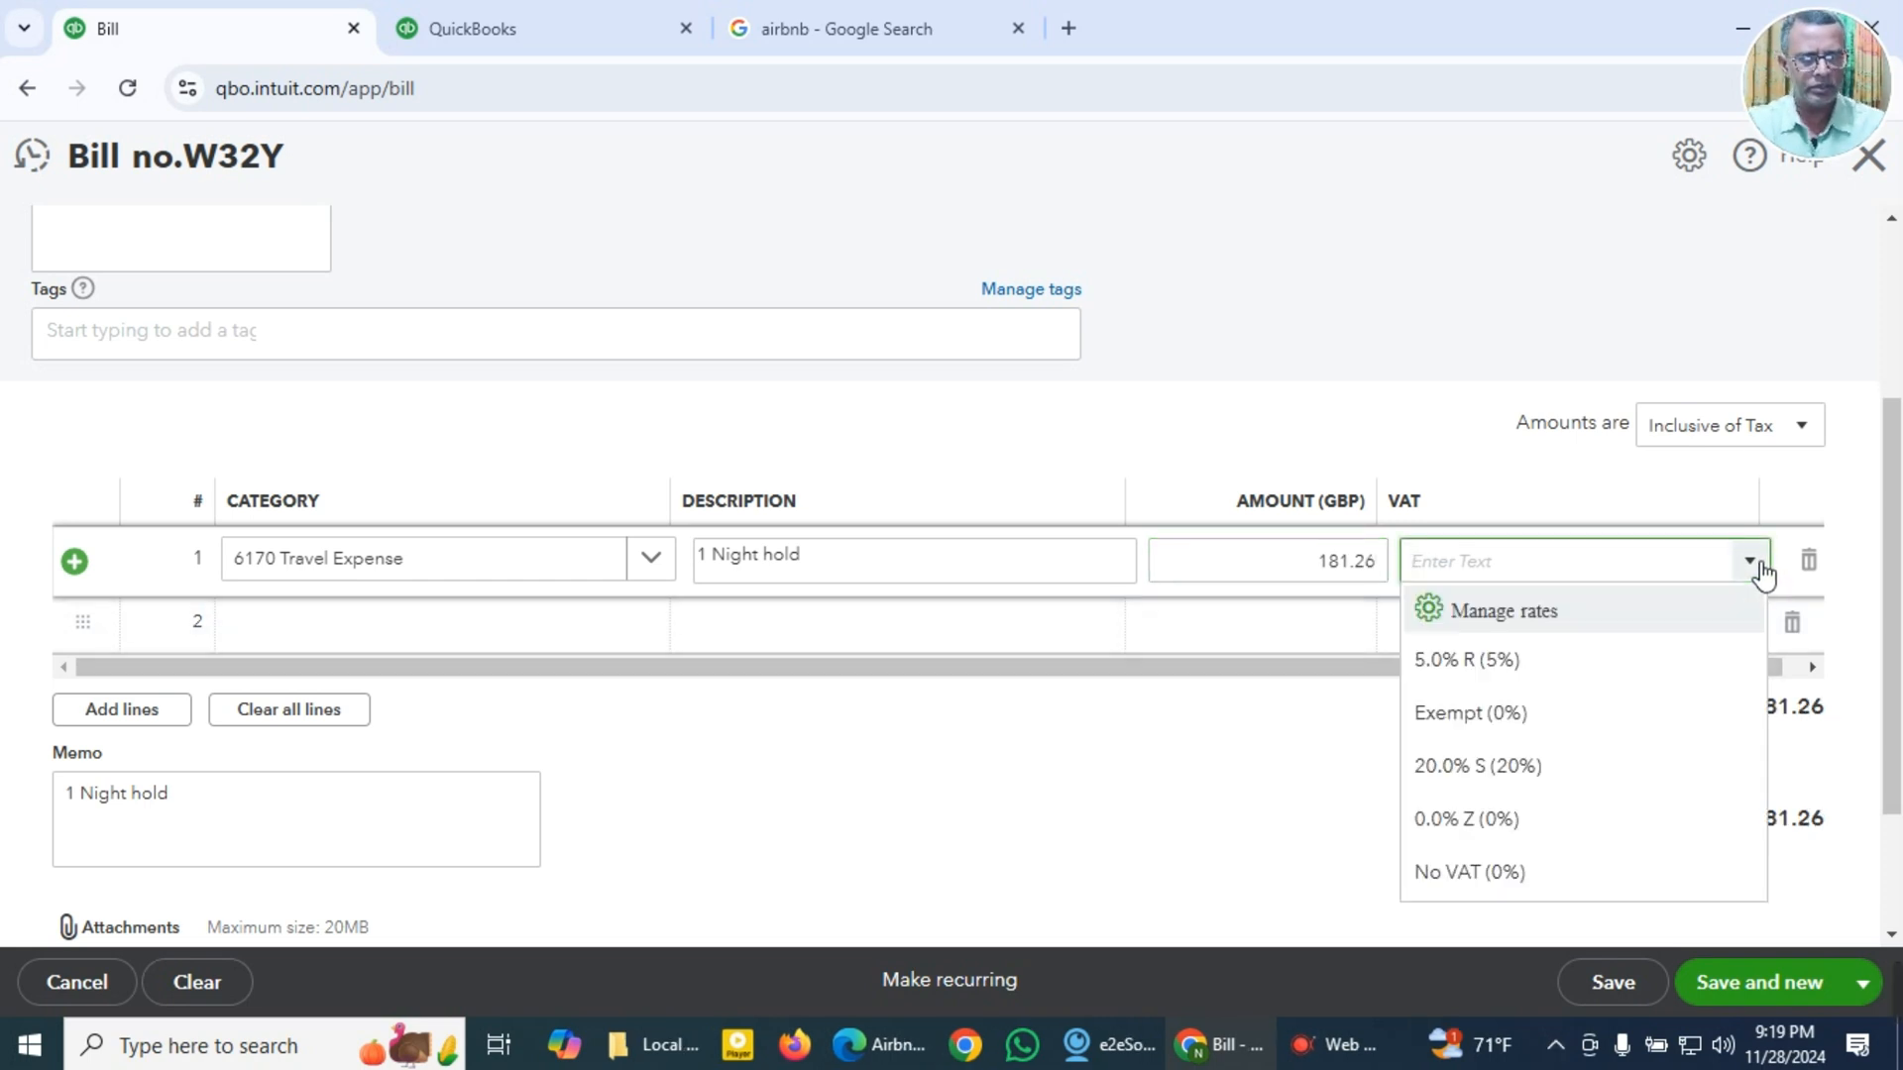
left_click(1477, 833)
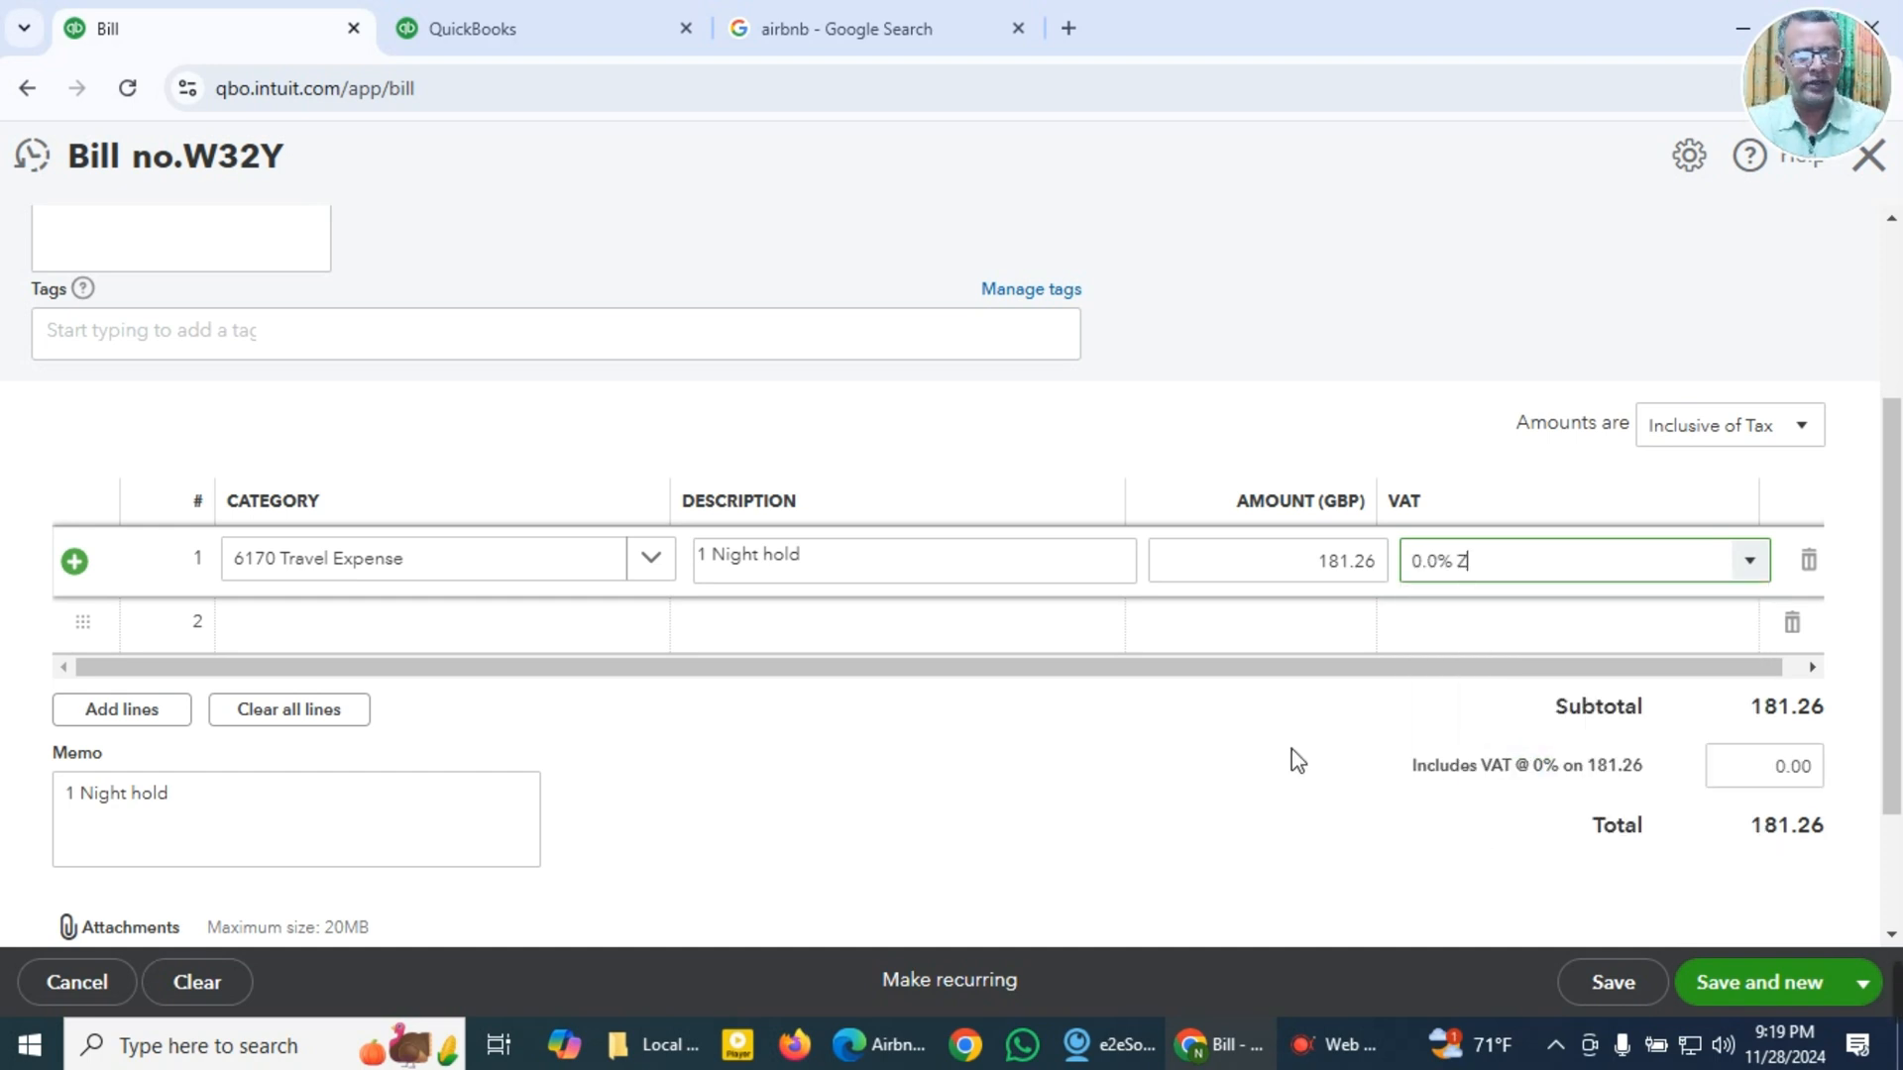
Step: Attach the file Airbnb GBP 181.26.pdf to the bill and save the bill
scroll(1292, 749, "down", 2)
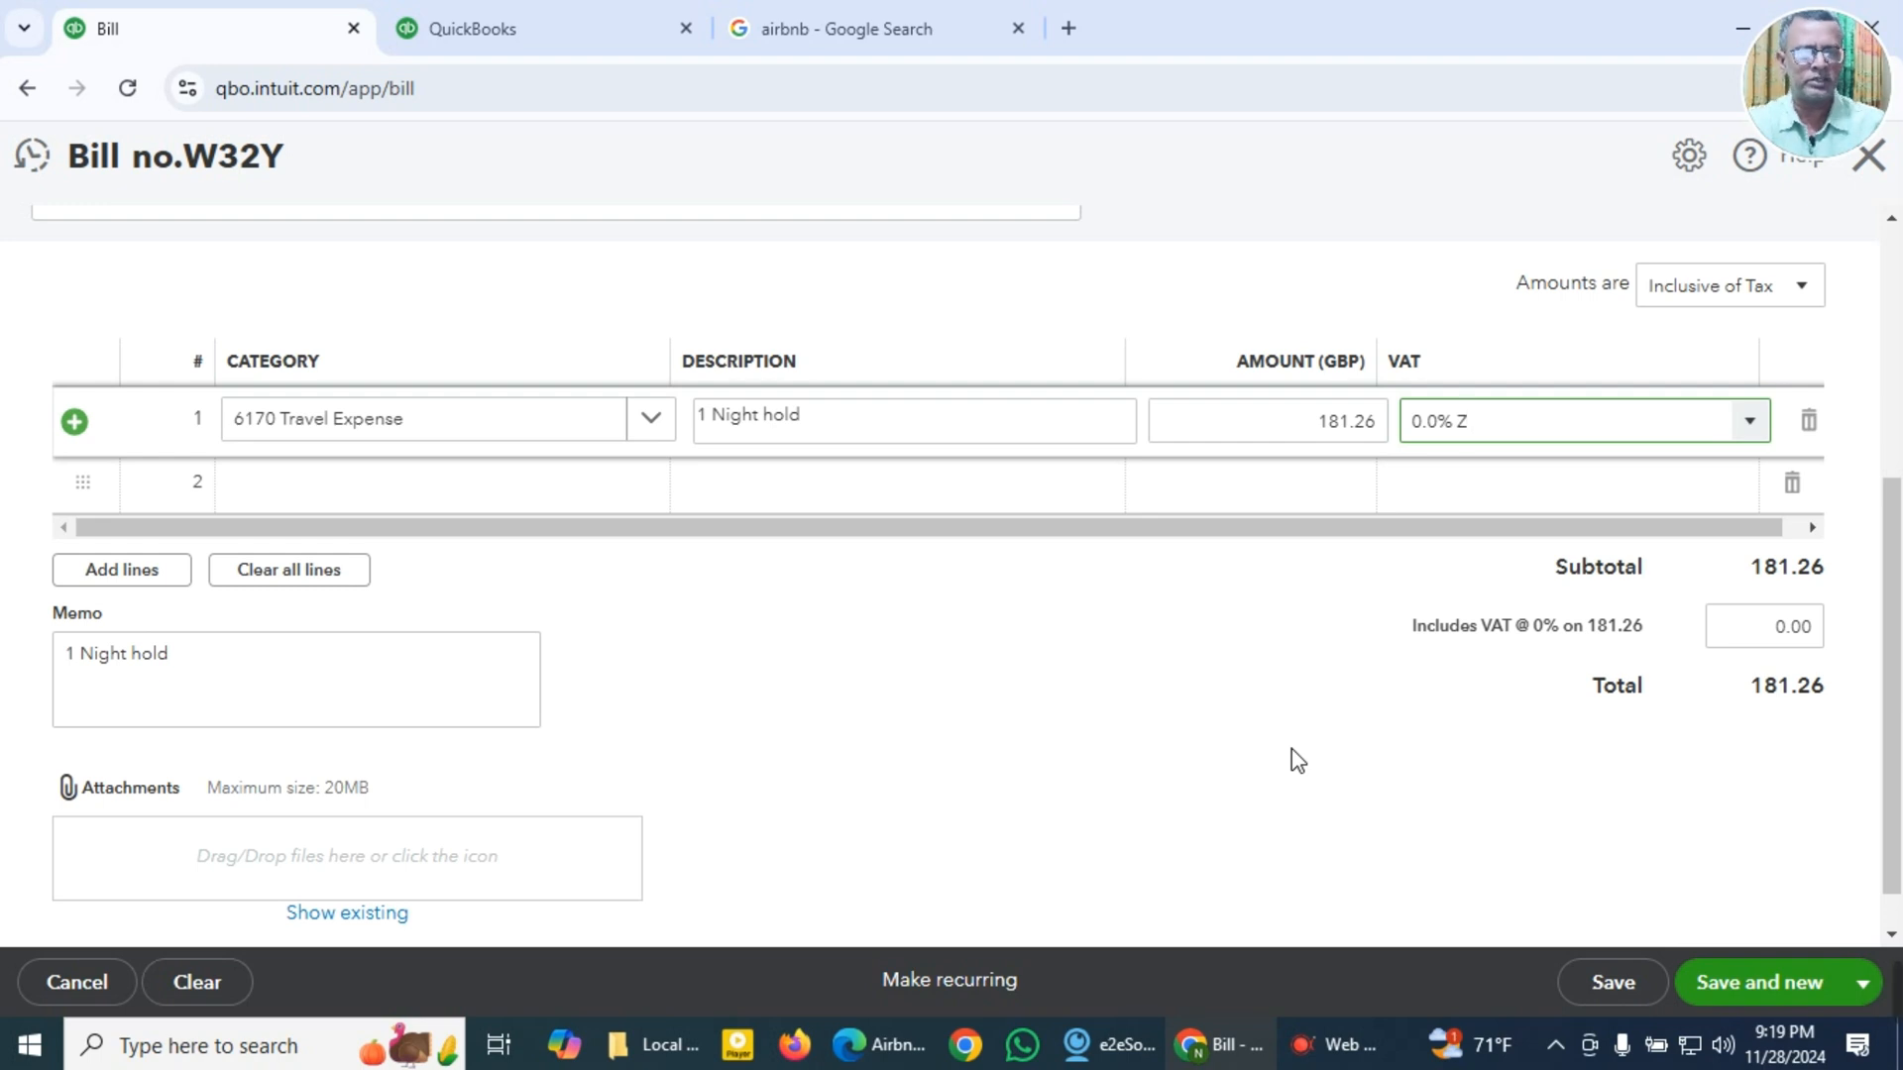
left_click(443, 866)
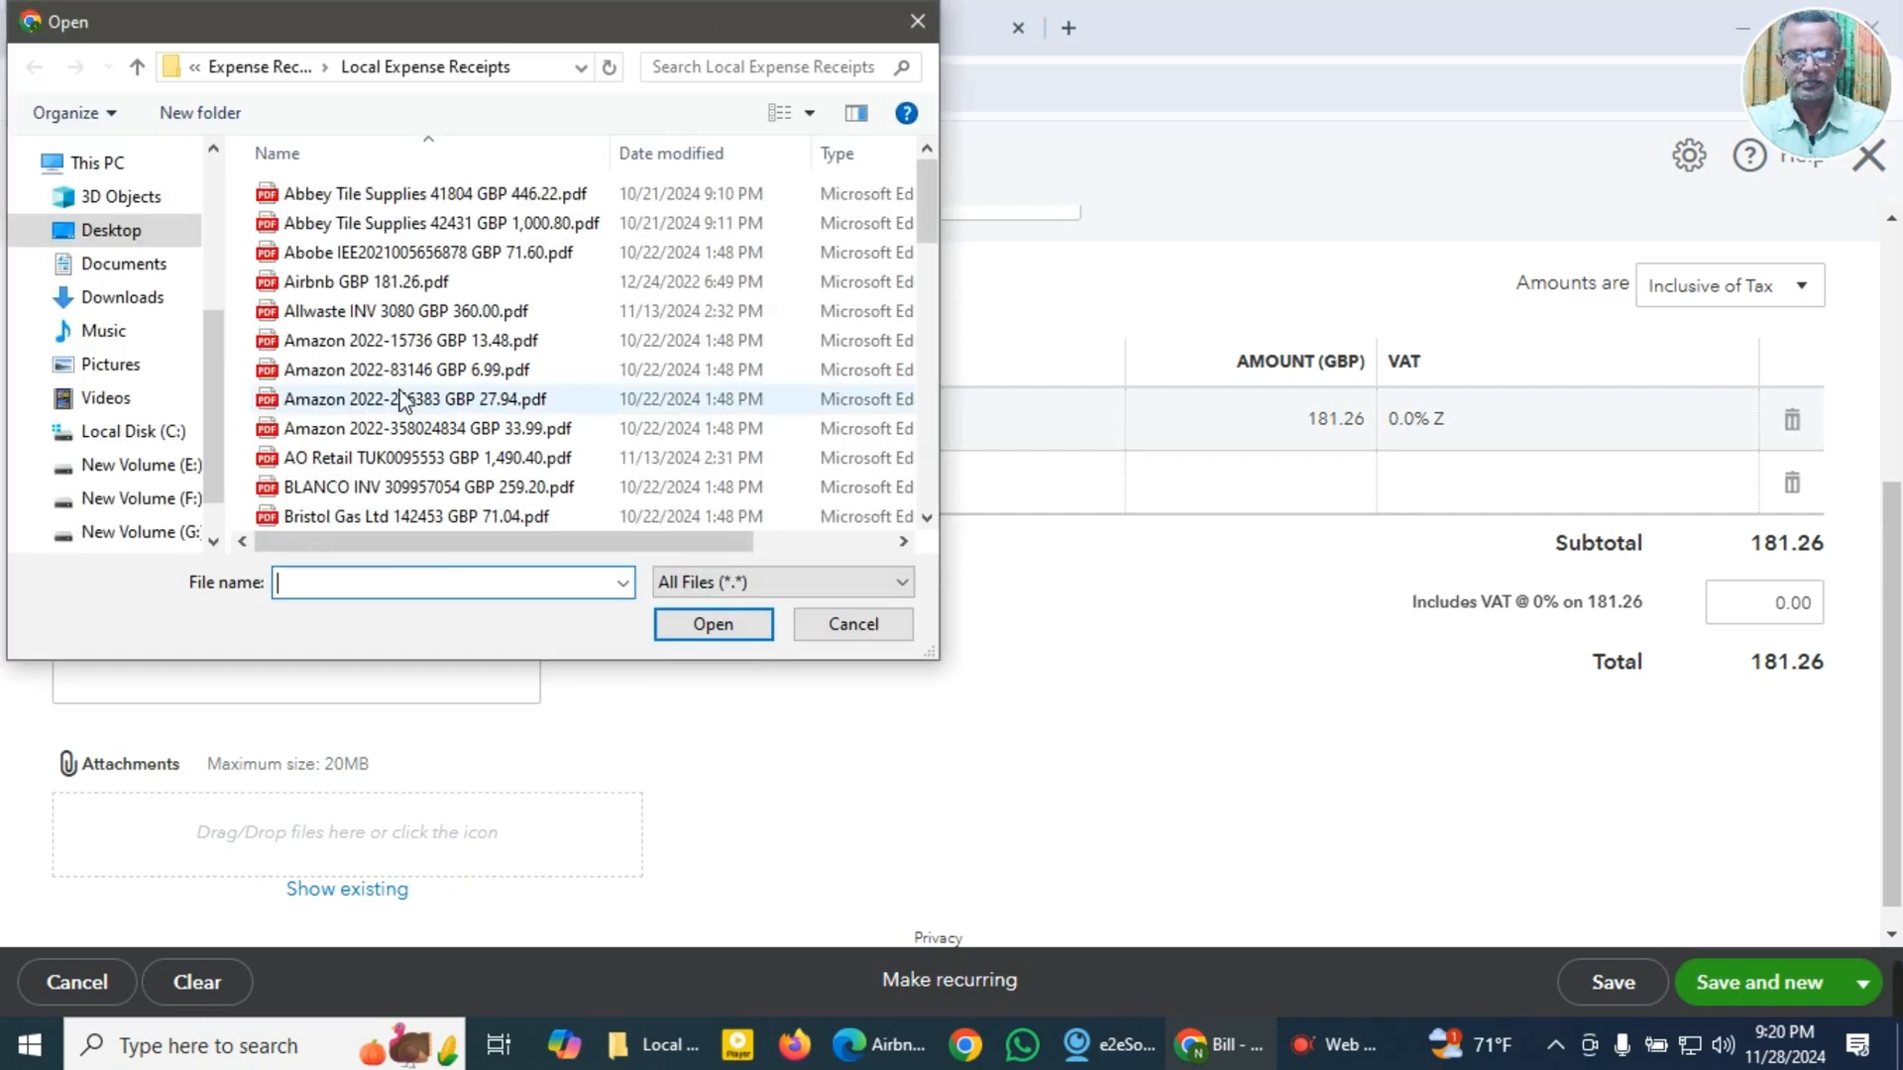
left_click(363, 285)
left_click(713, 624)
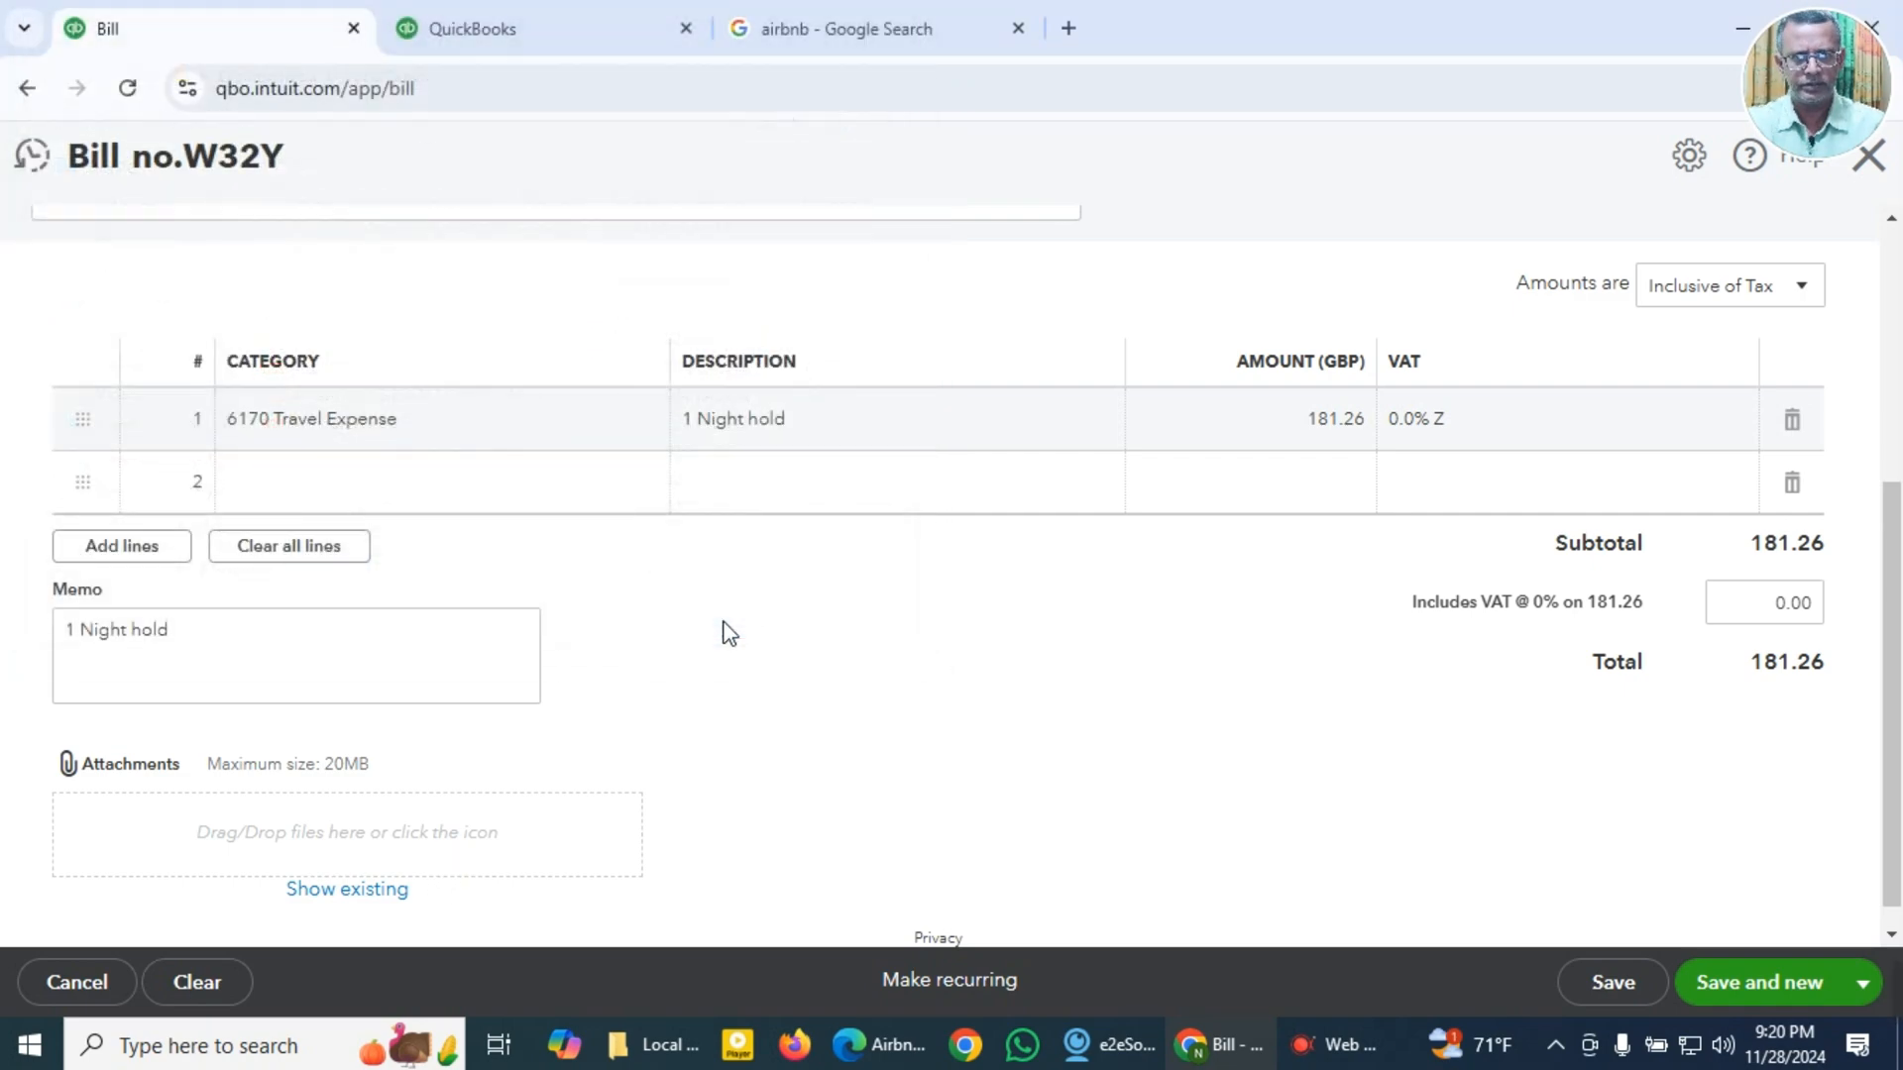
scroll(1274, 764, "down", 2)
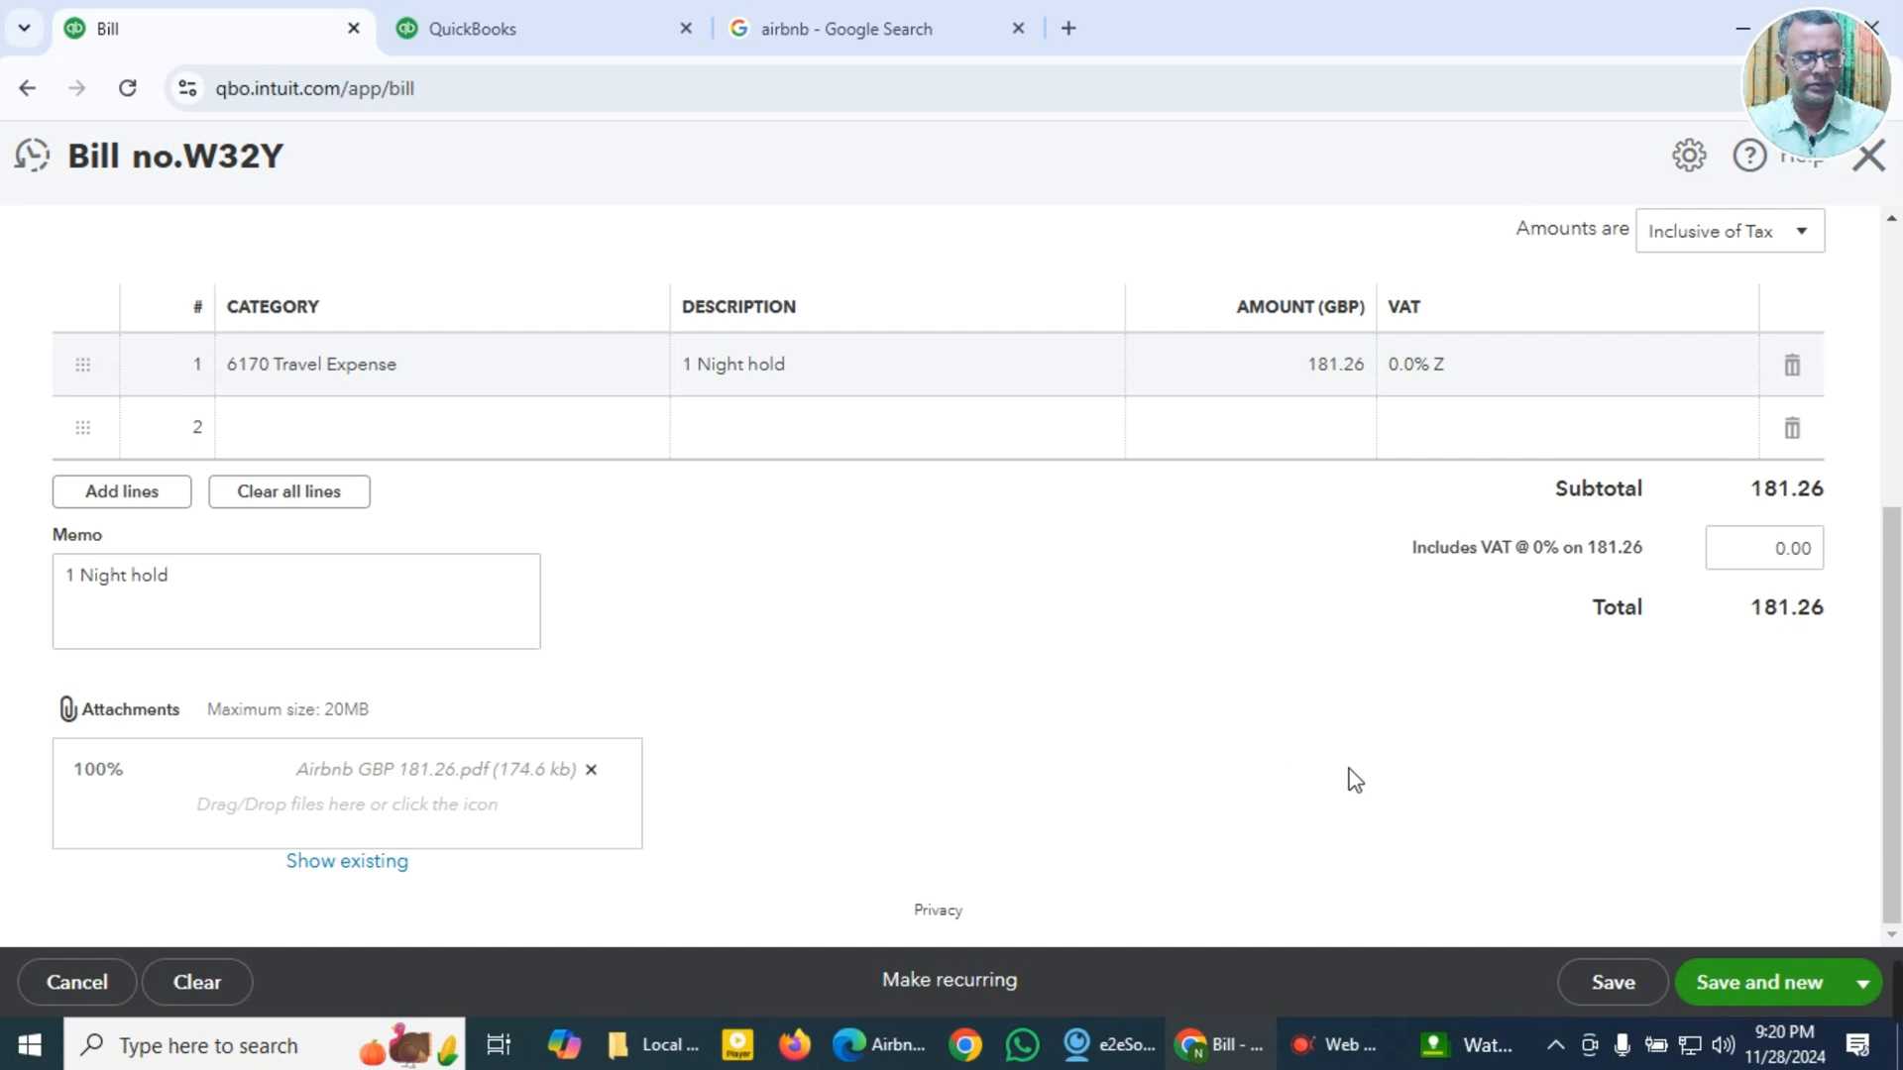
left_click(1747, 991)
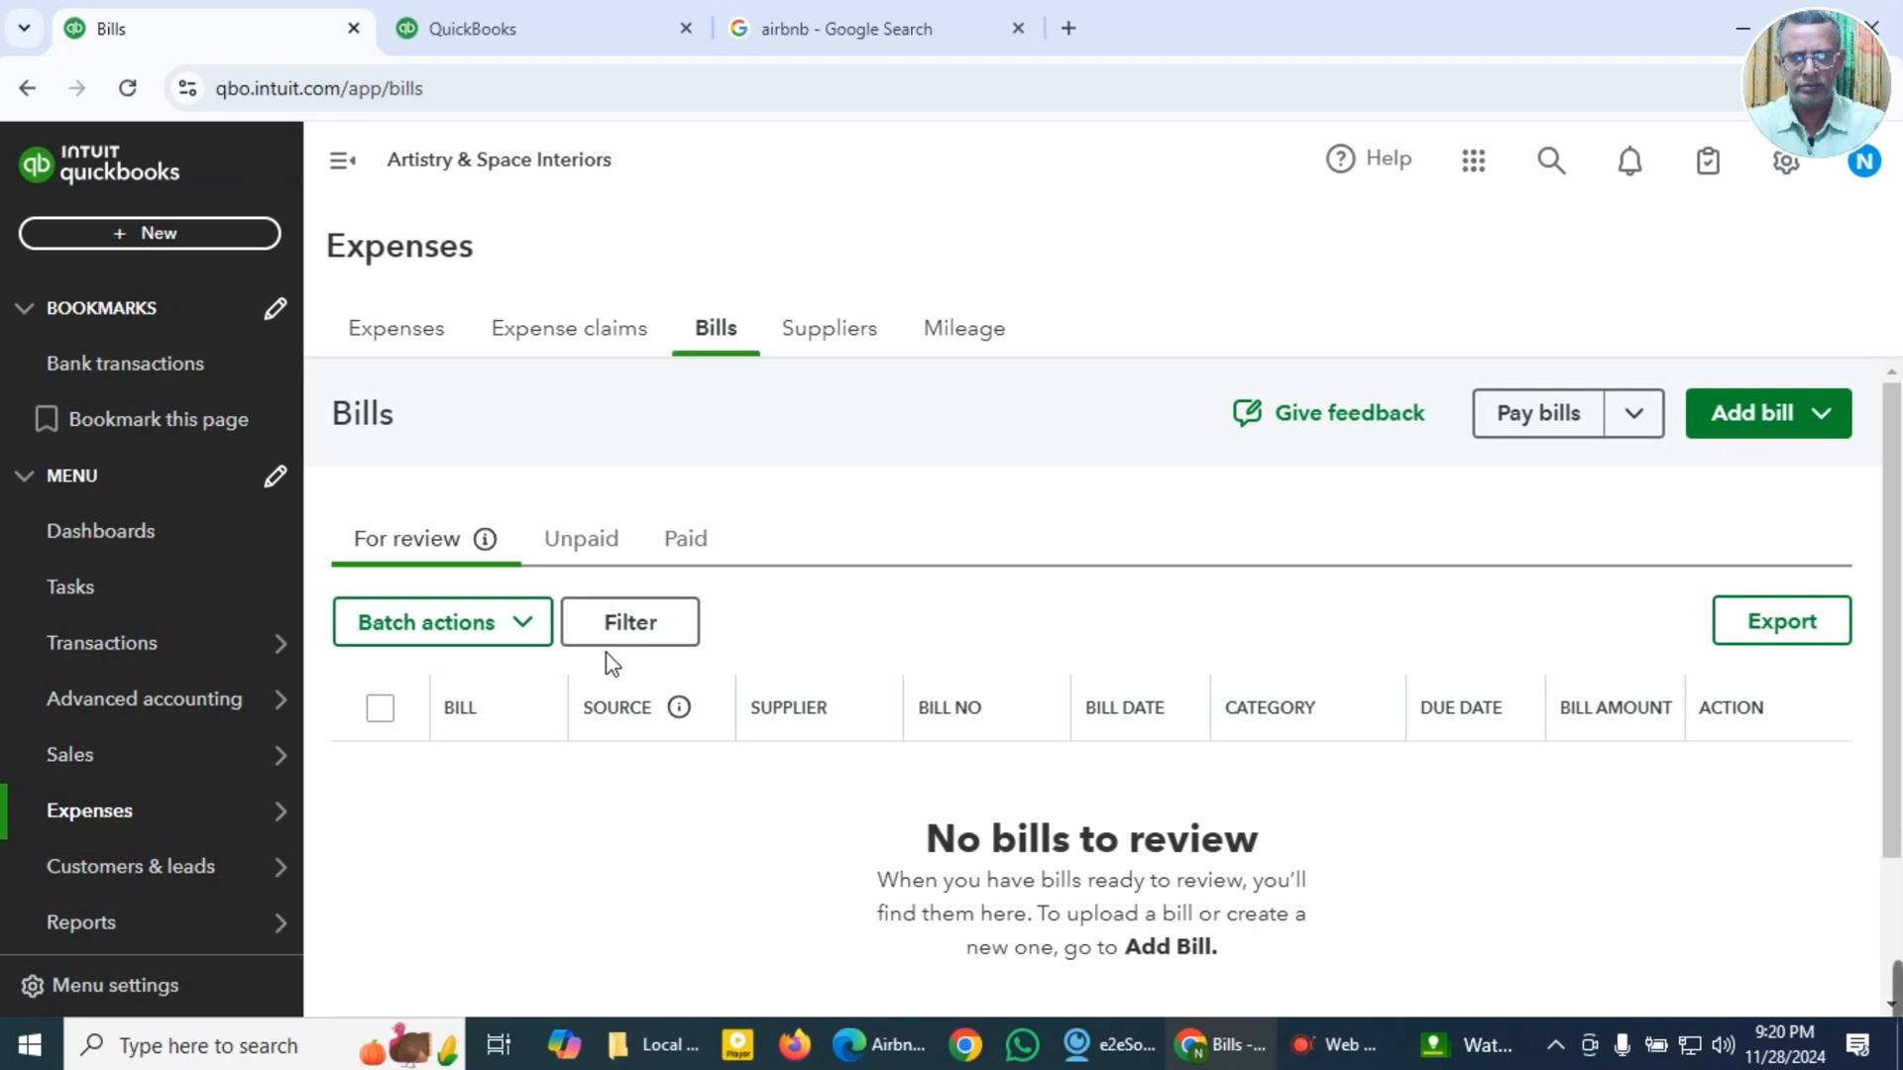
scroll(621, 733, "down", 2)
scroll(612, 734, "up", 2)
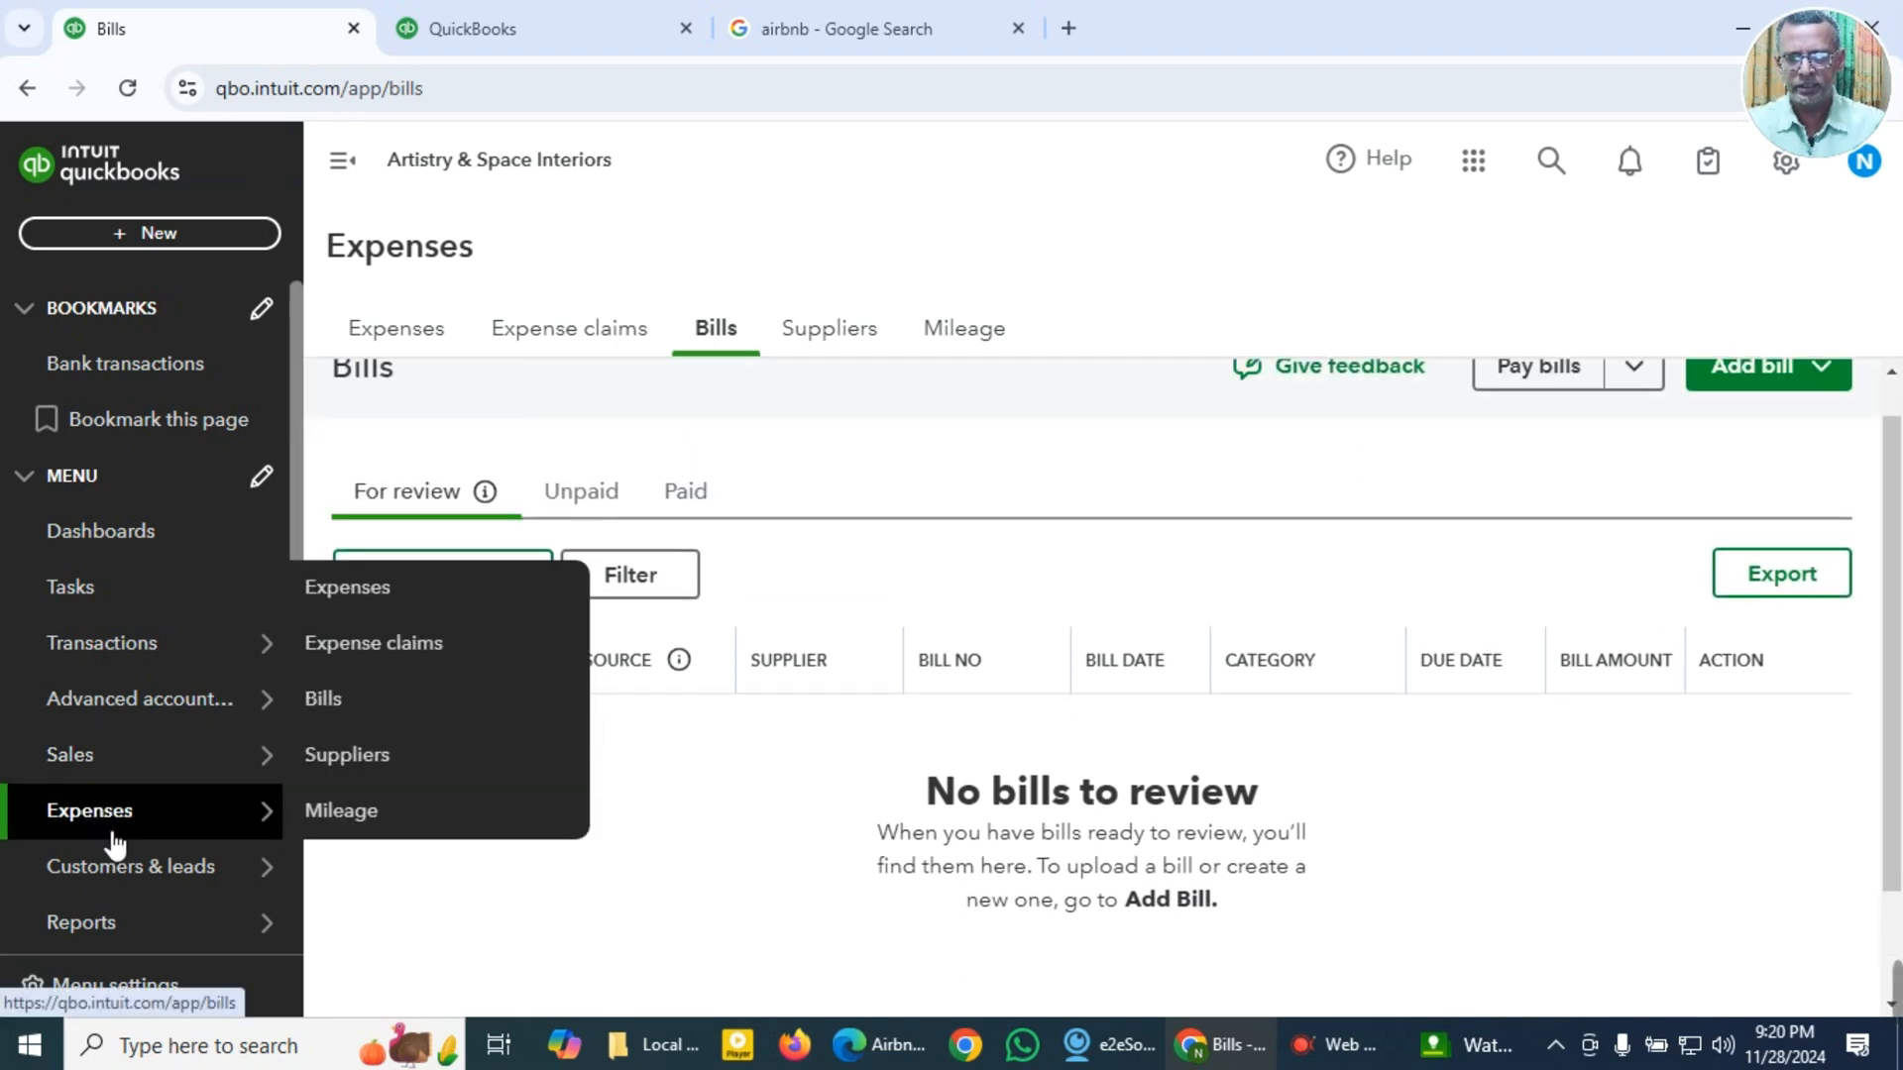
mouse_move(119, 864)
mouse_move(198, 823)
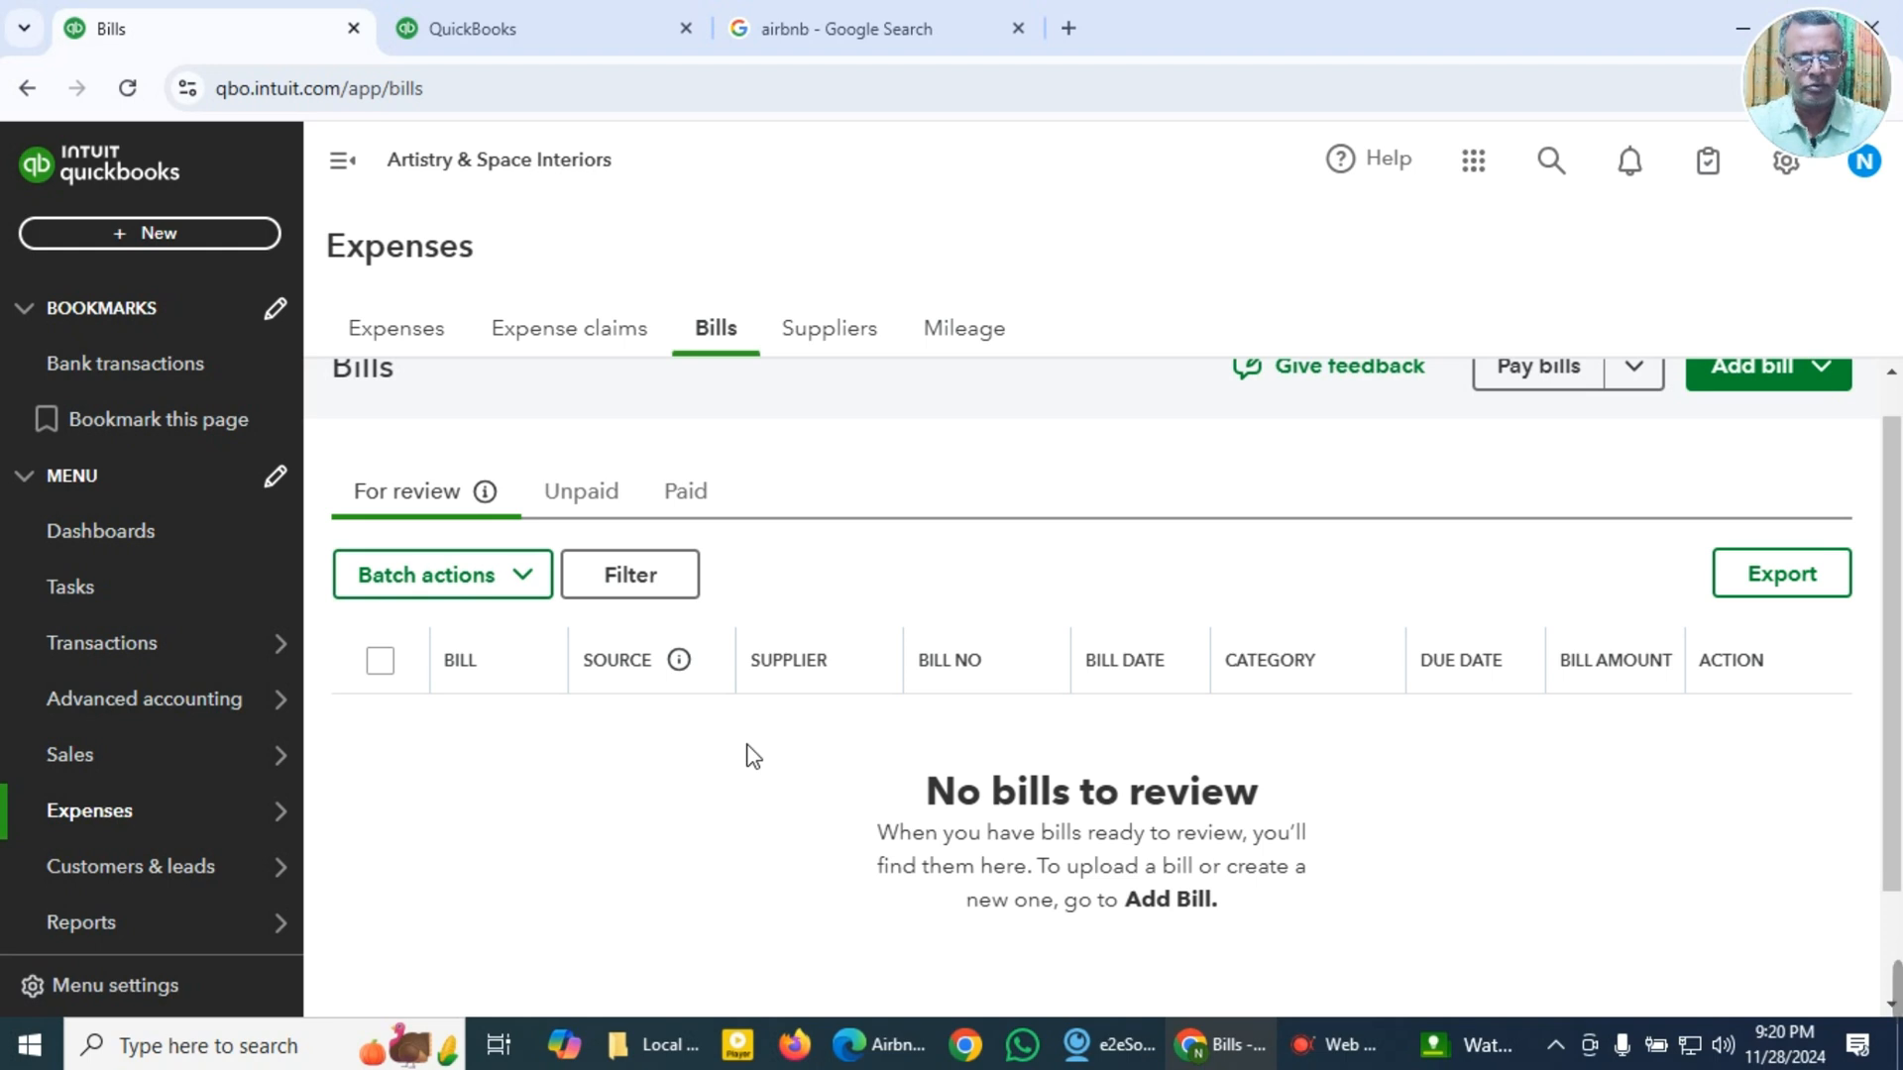
Step: Filter the unpaid bills by a custom bill date range from 01/01/2022 to 28/11/2024
left_click(597, 494)
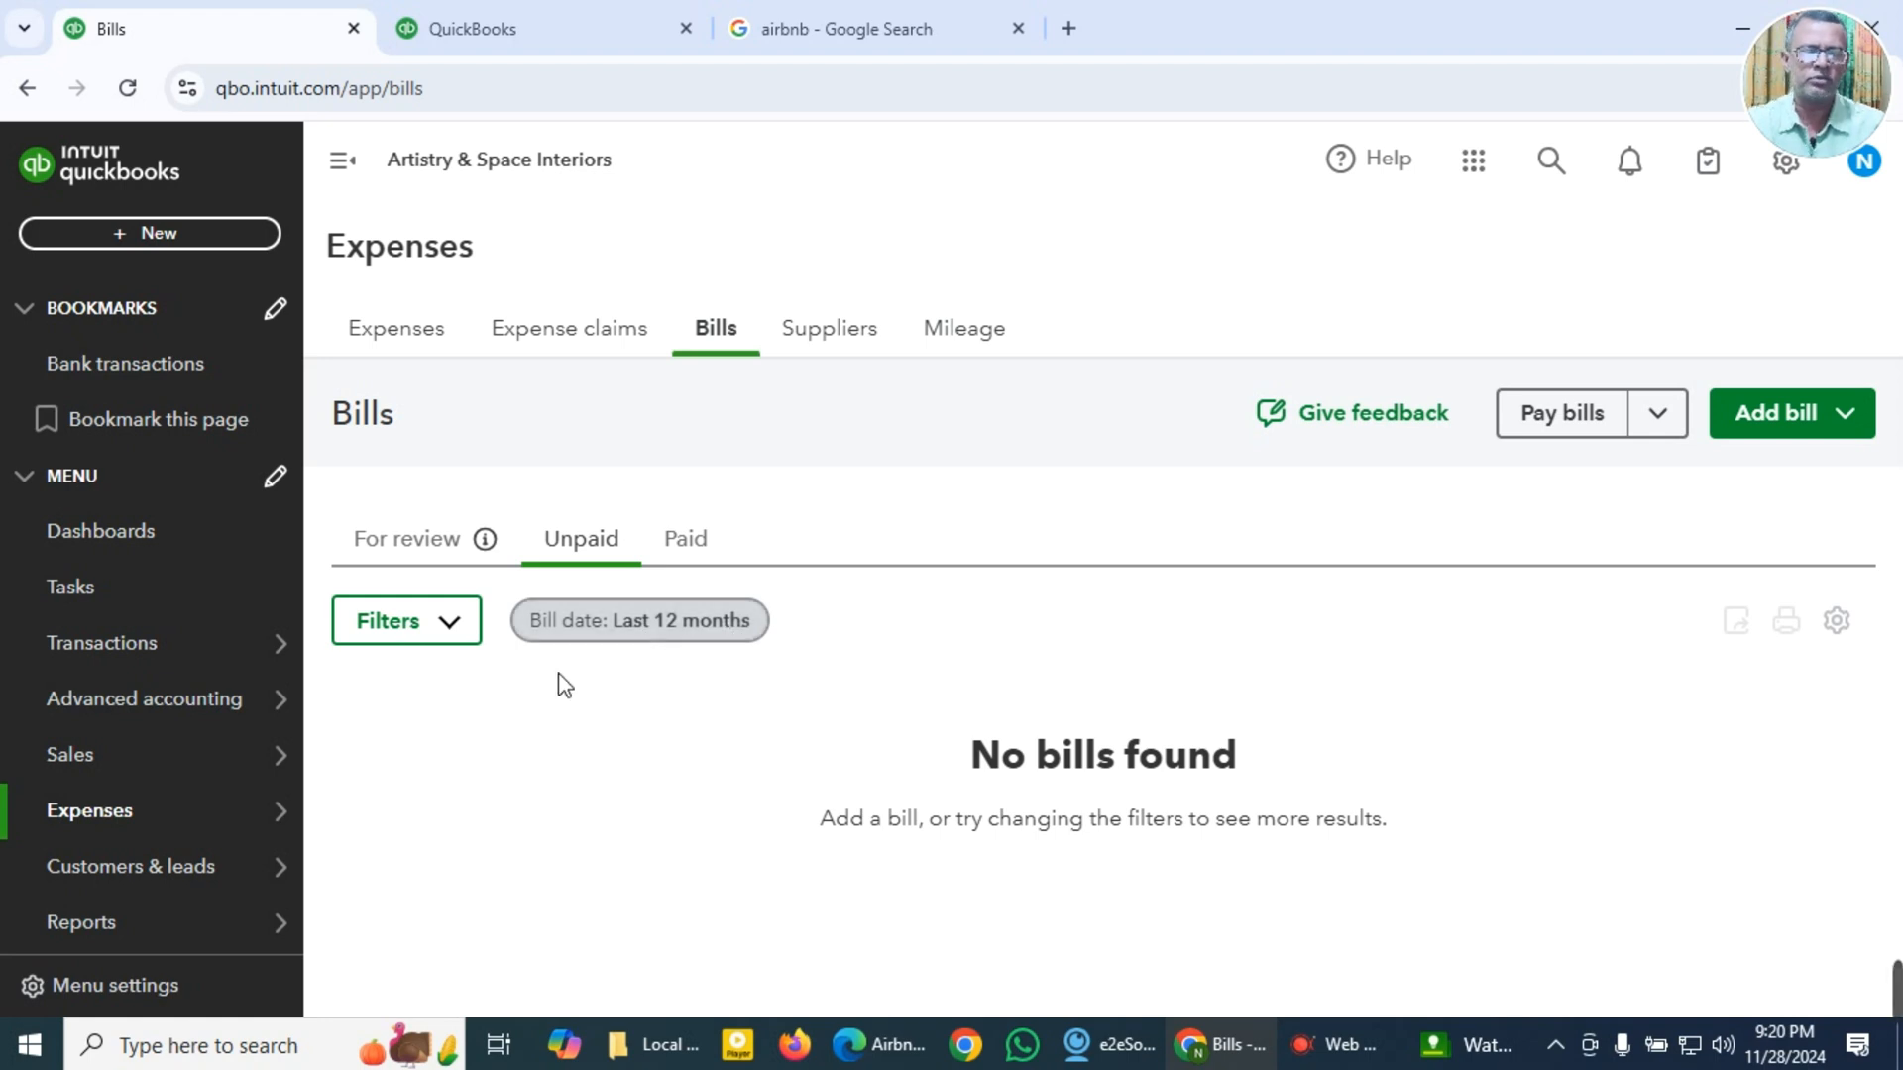
left_click(458, 635)
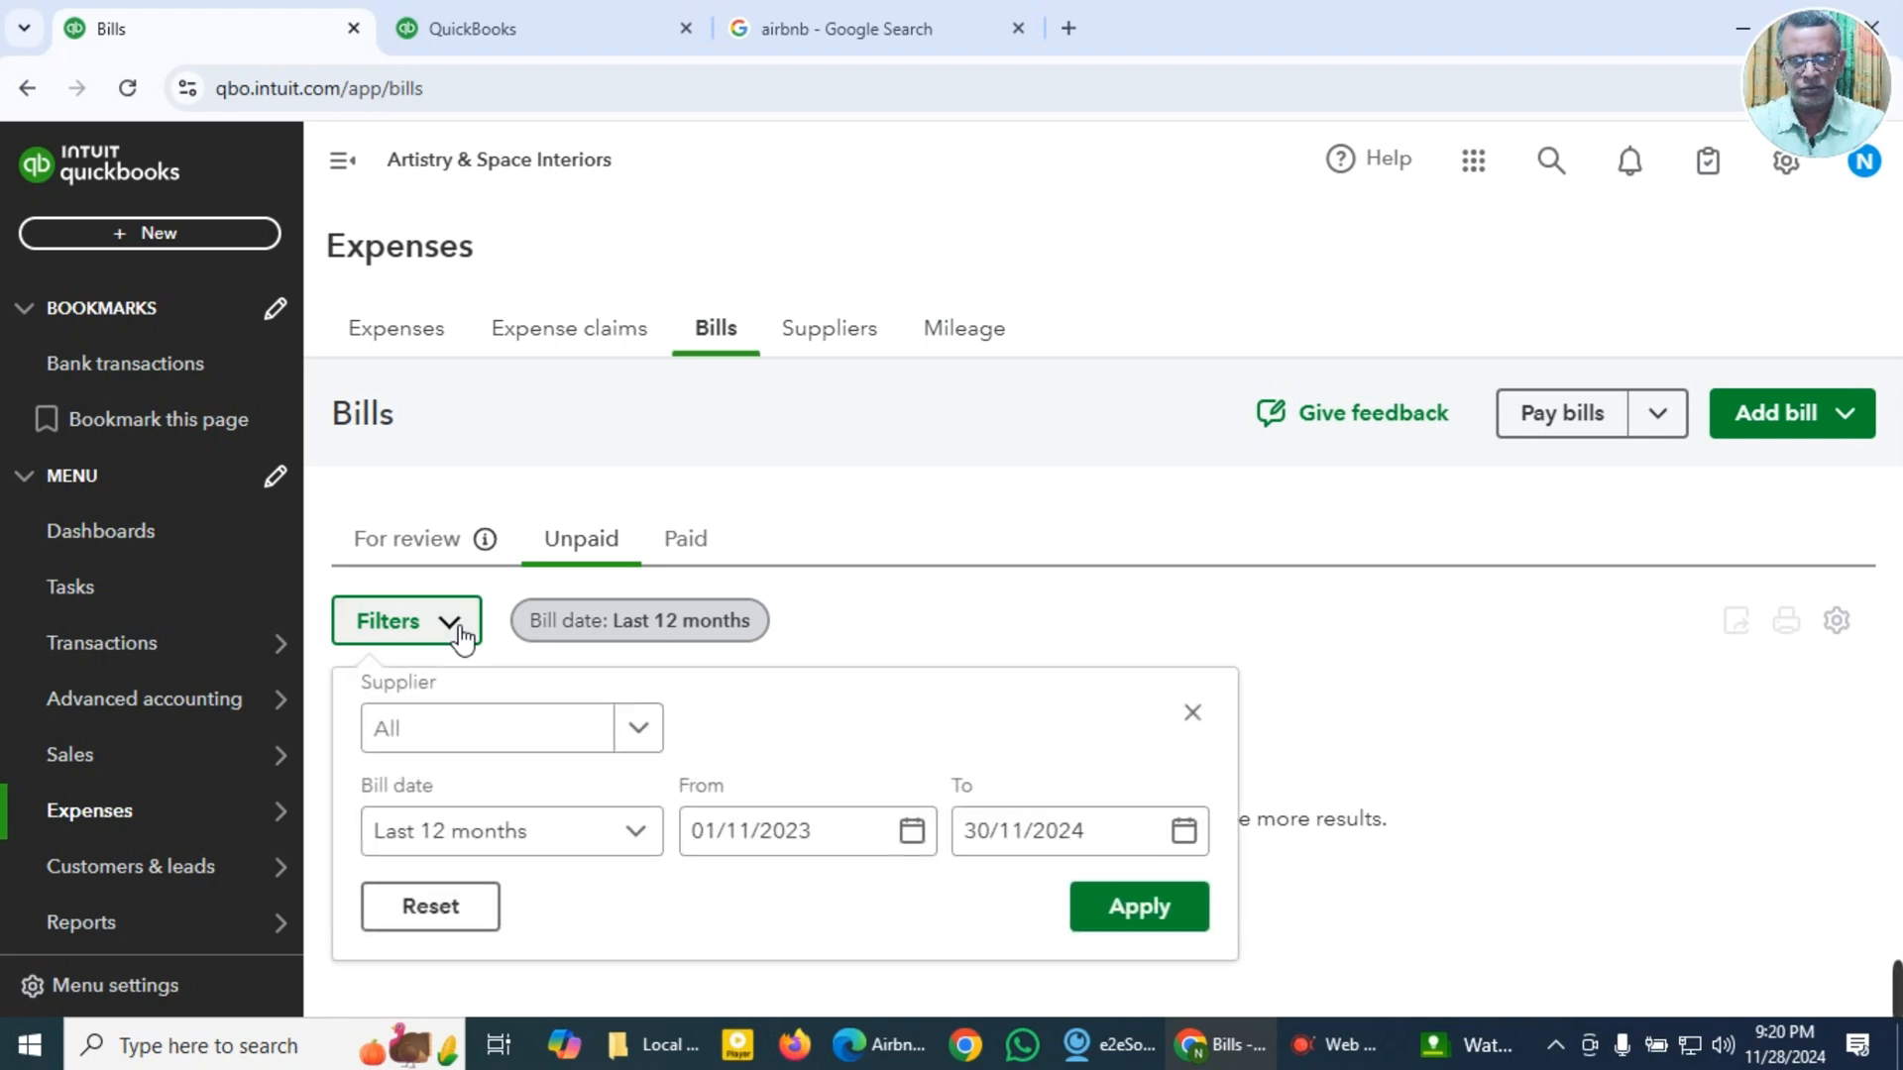
left_click(639, 842)
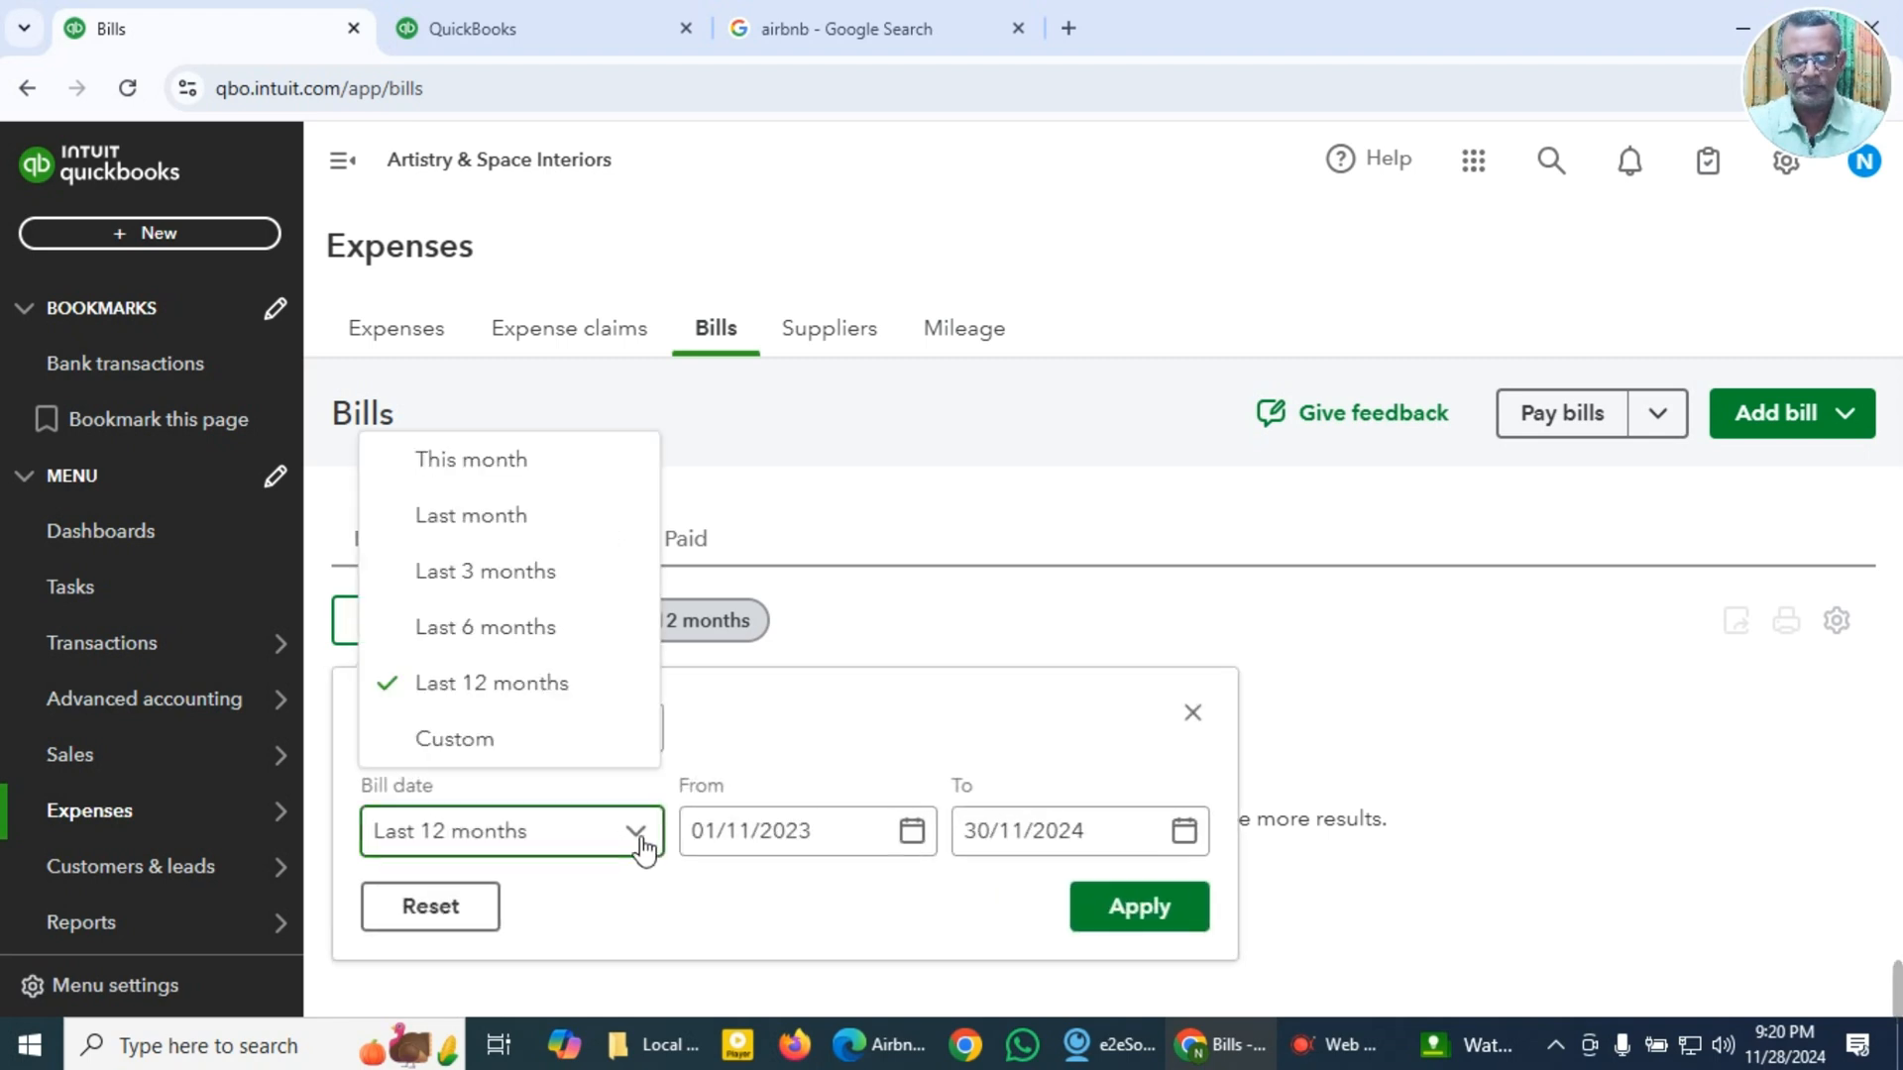
left_click(552, 755)
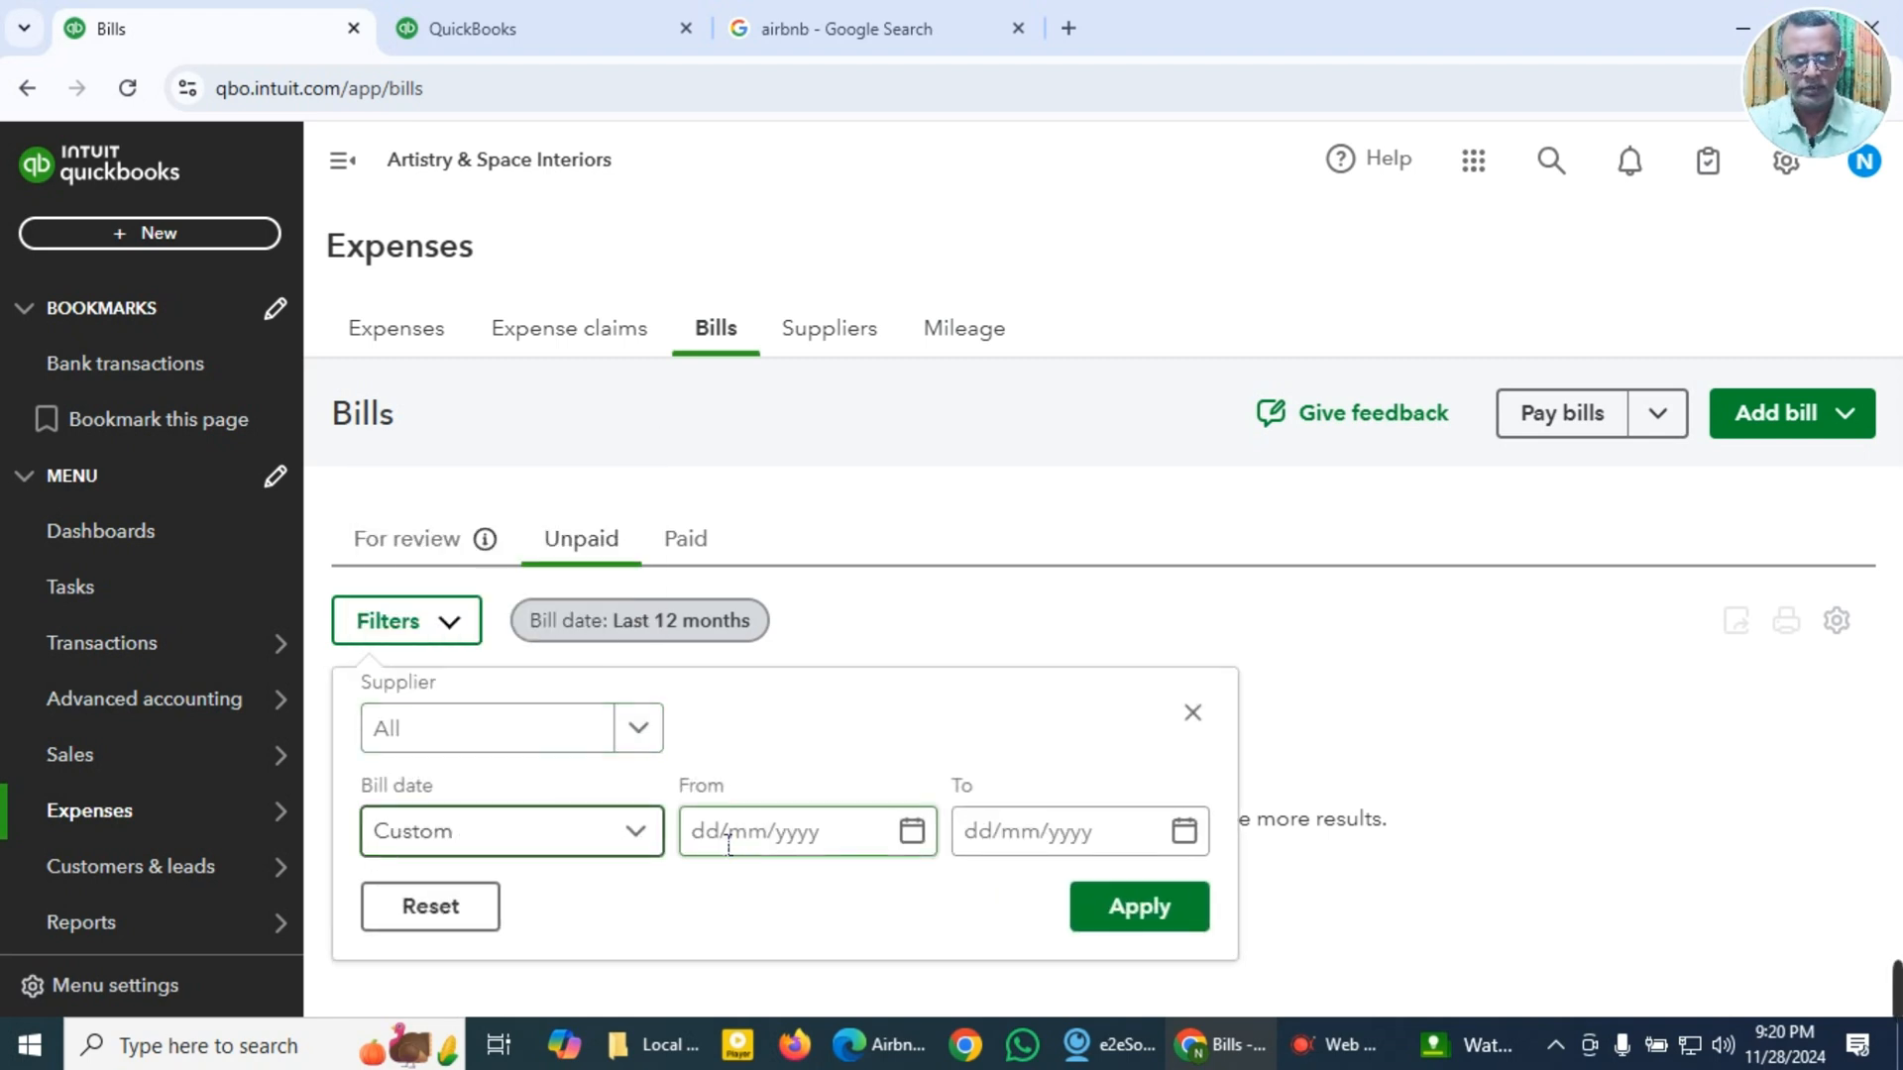
left_click(732, 837)
type("01")
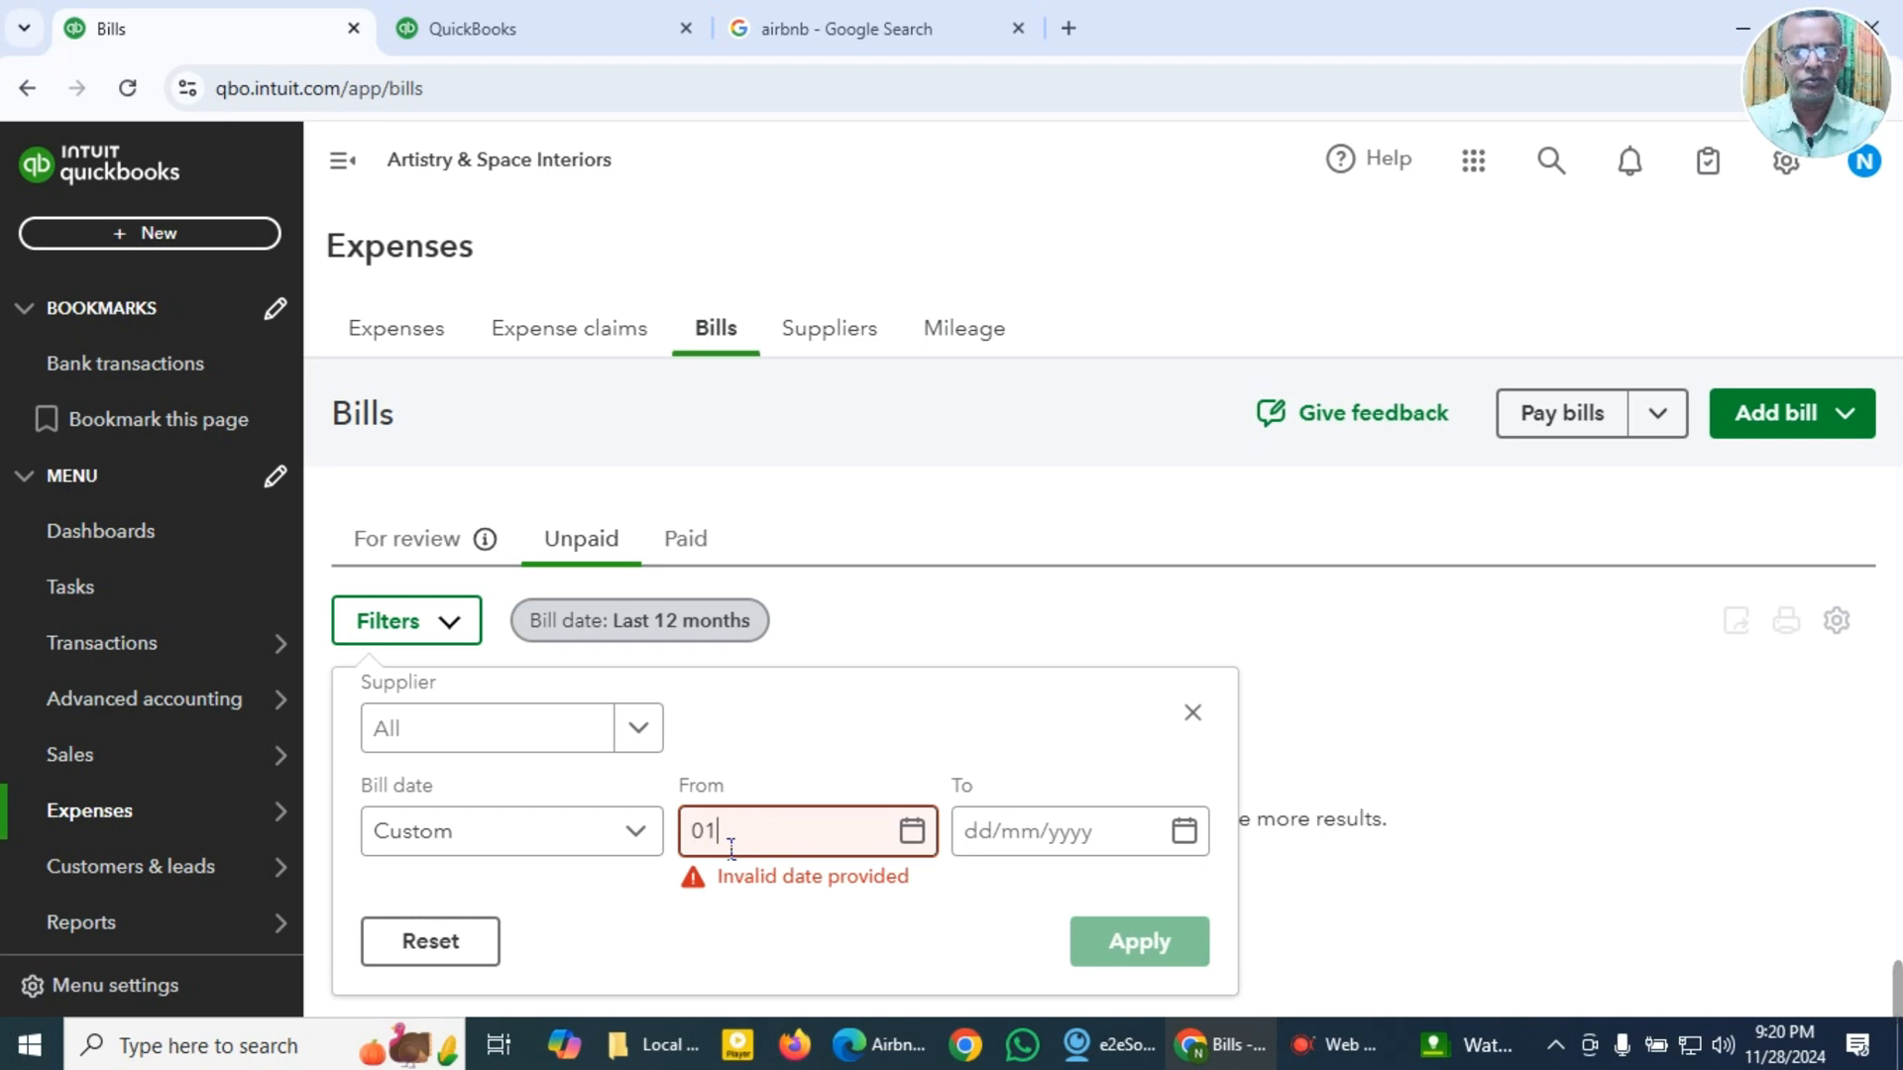
type("012022")
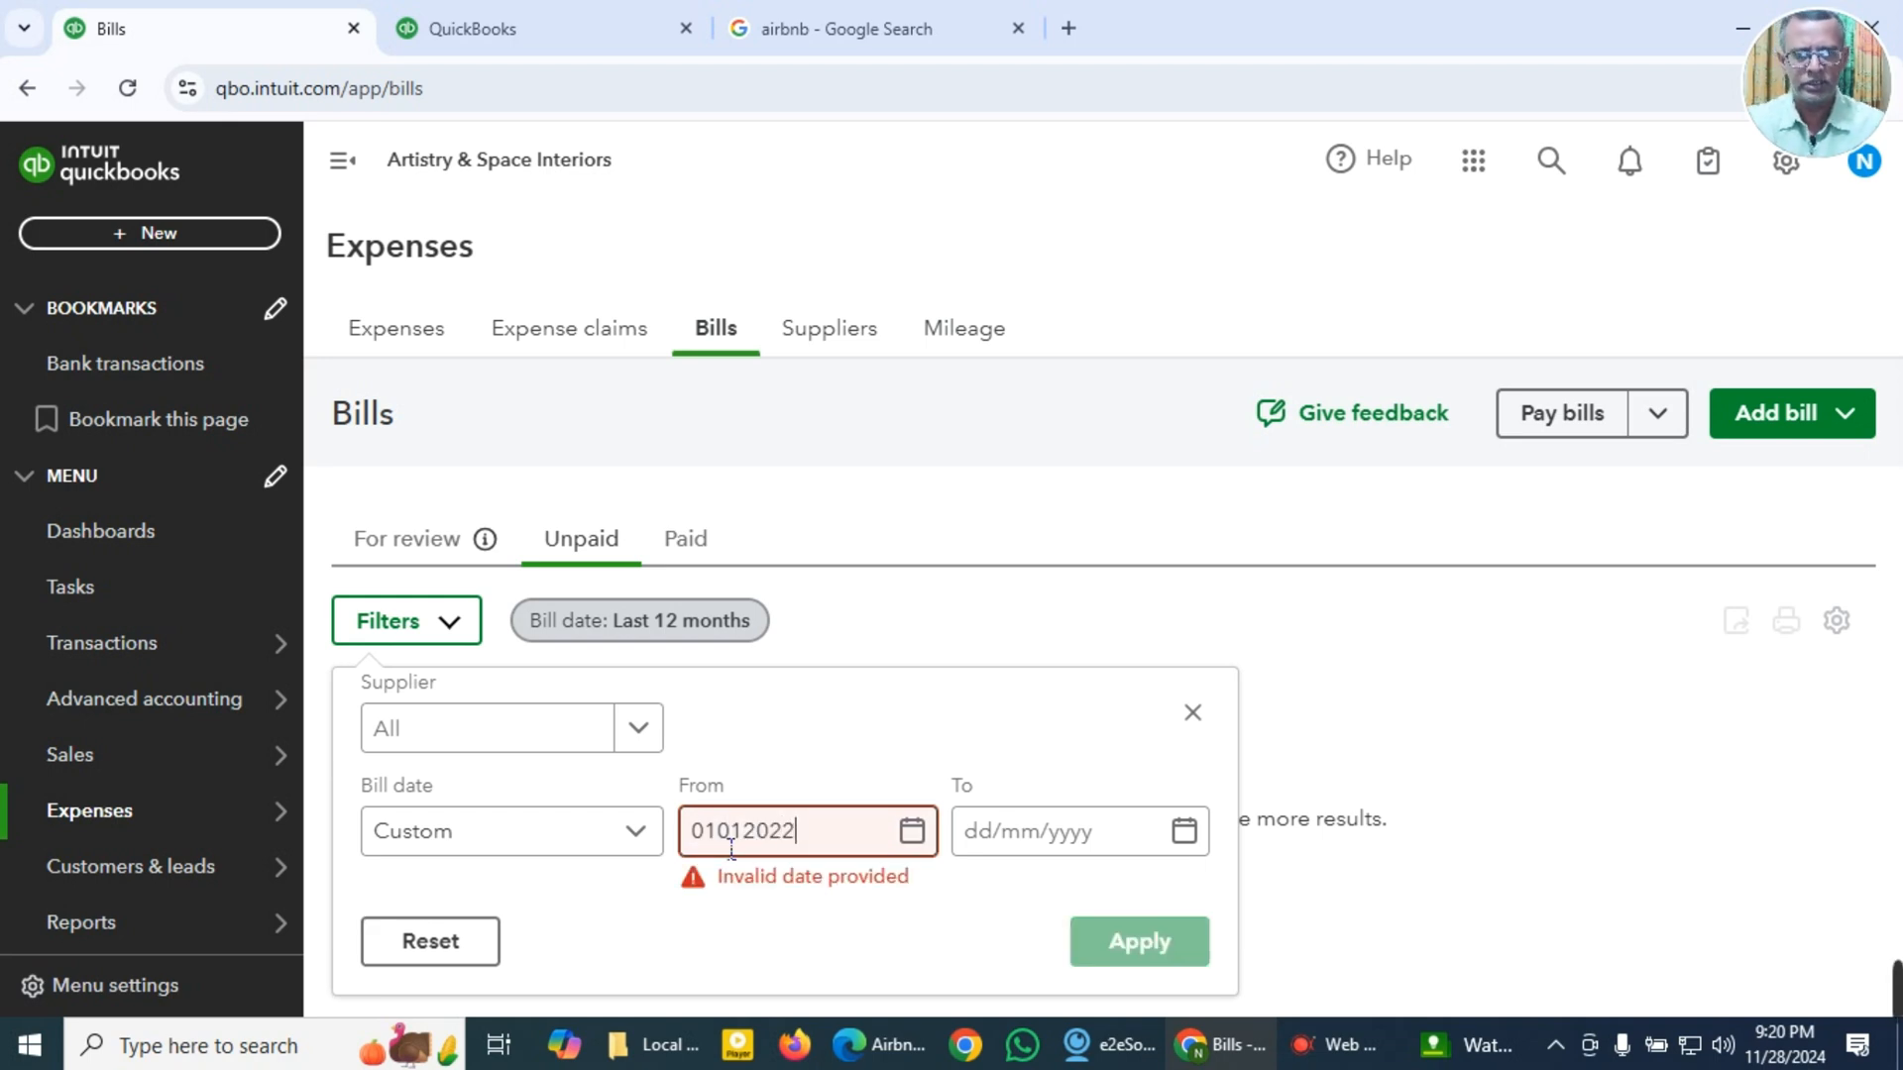
key("Tab")
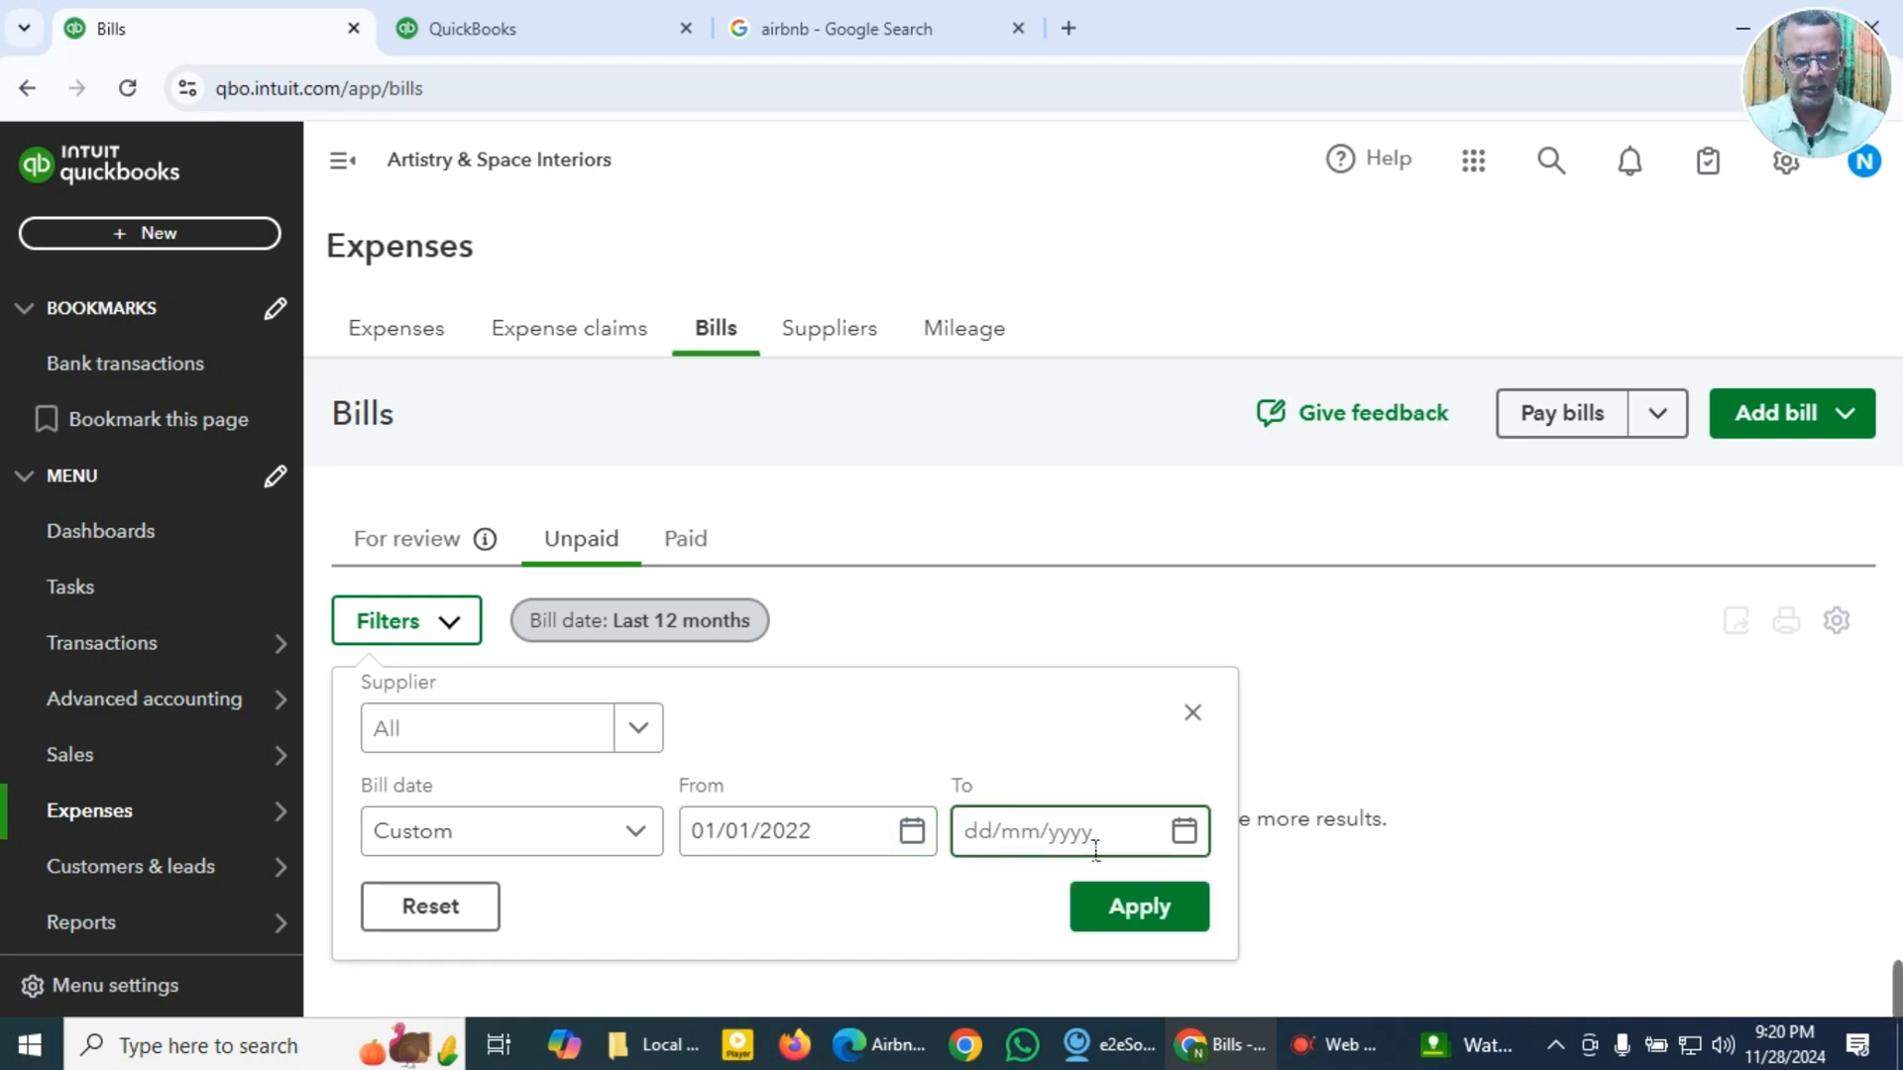
left_click(1191, 842)
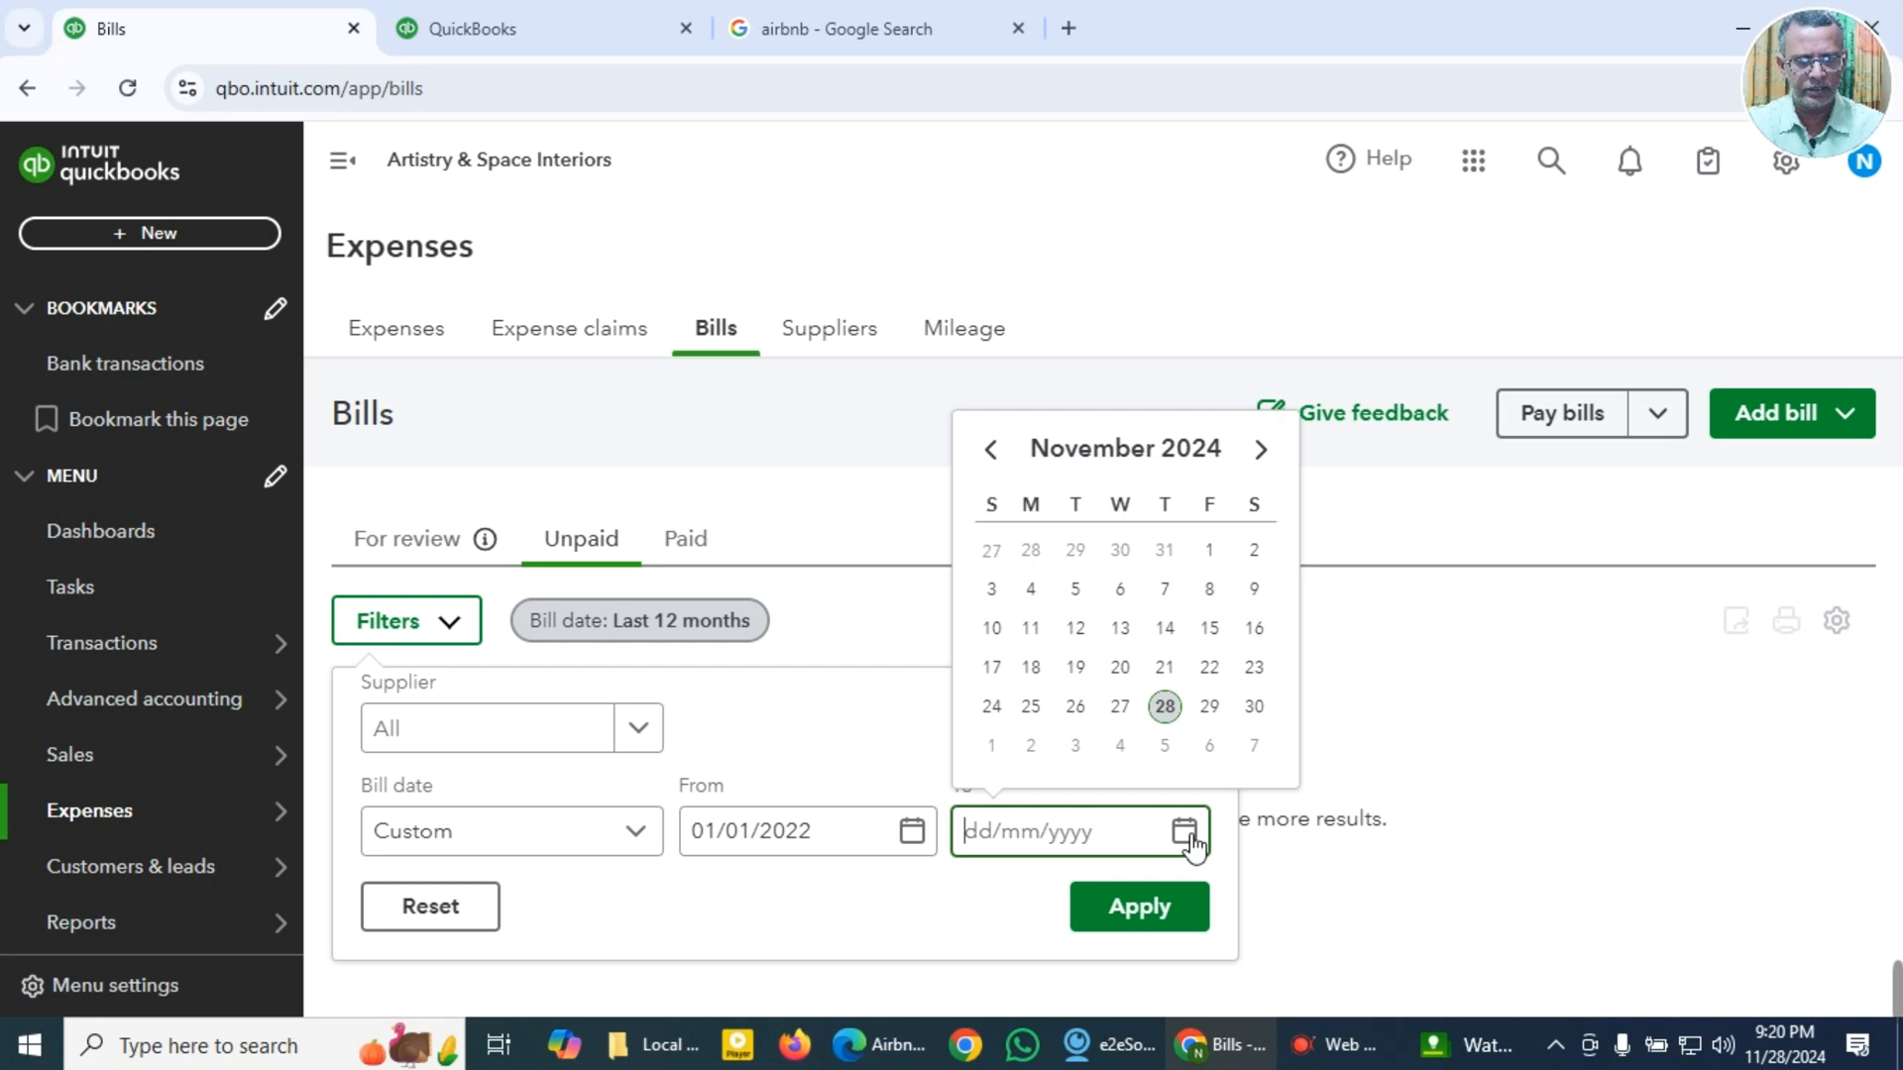
left_click(1166, 708)
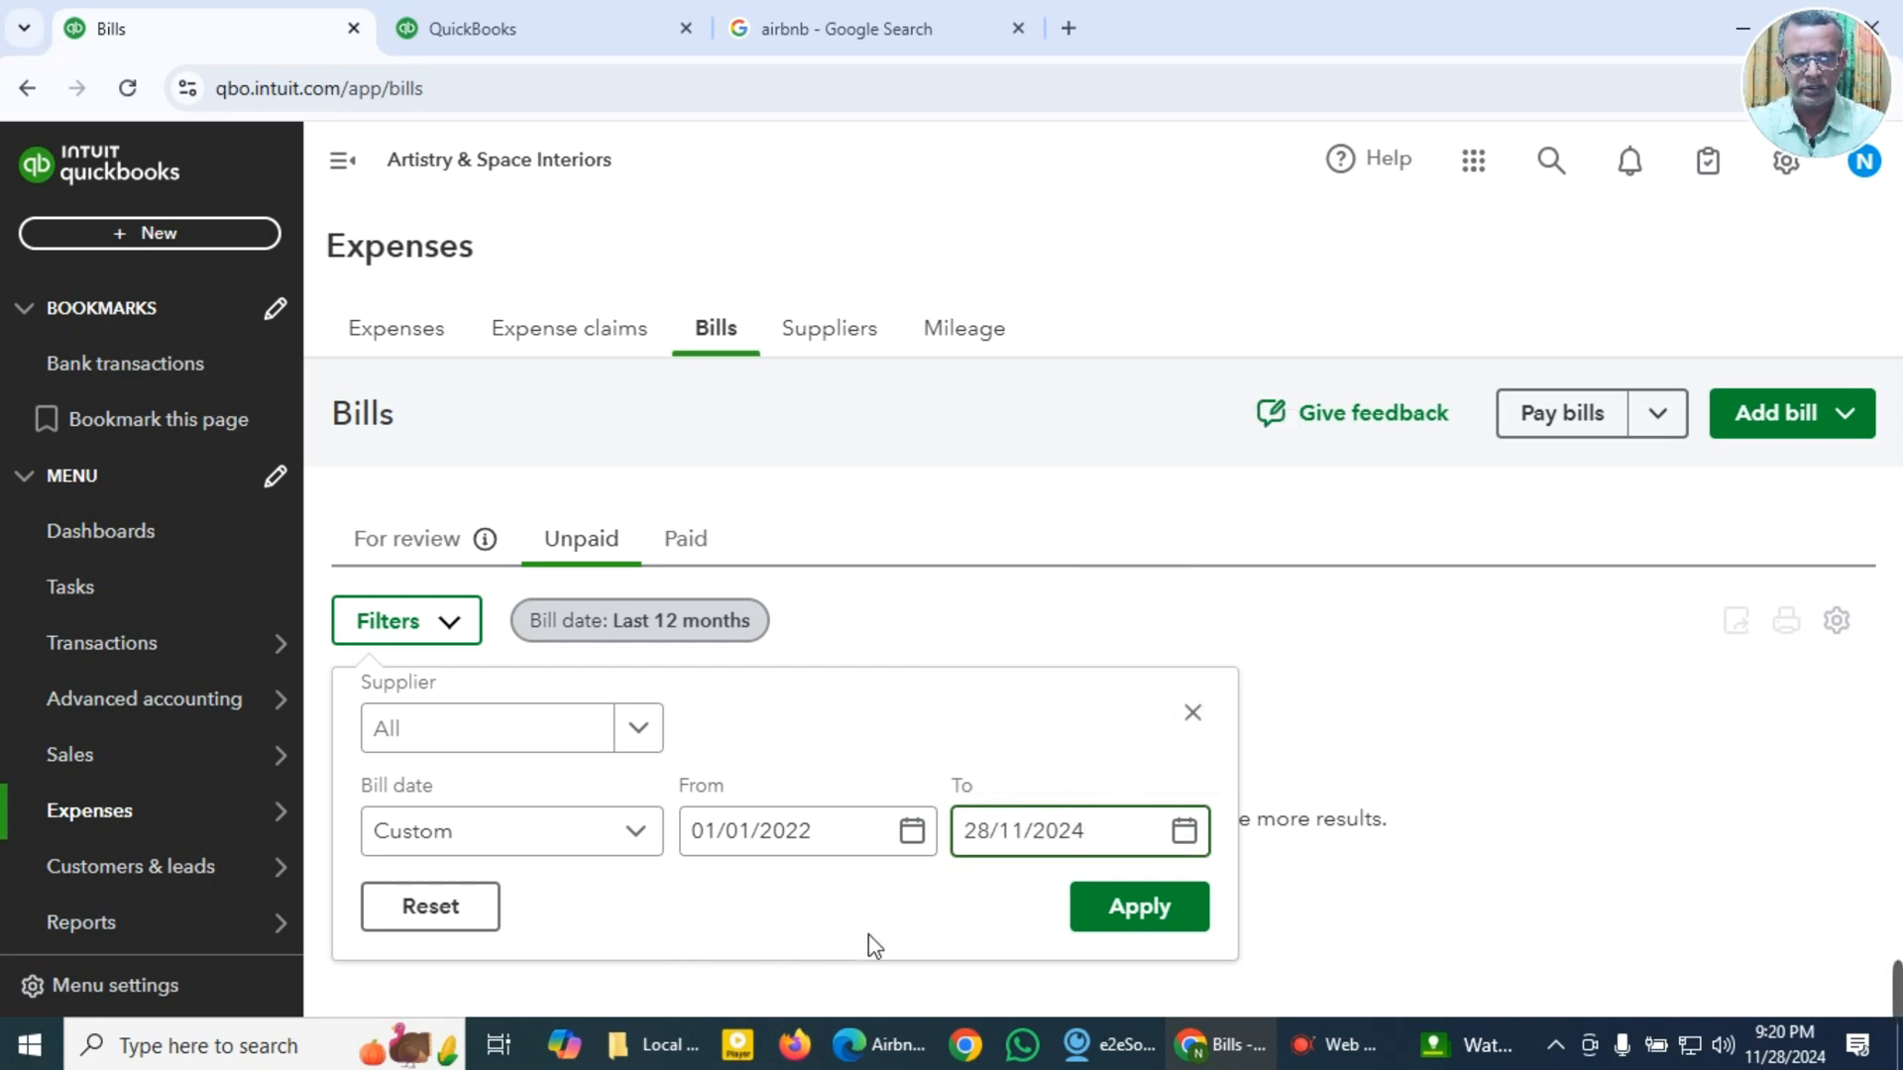
left_click(1140, 909)
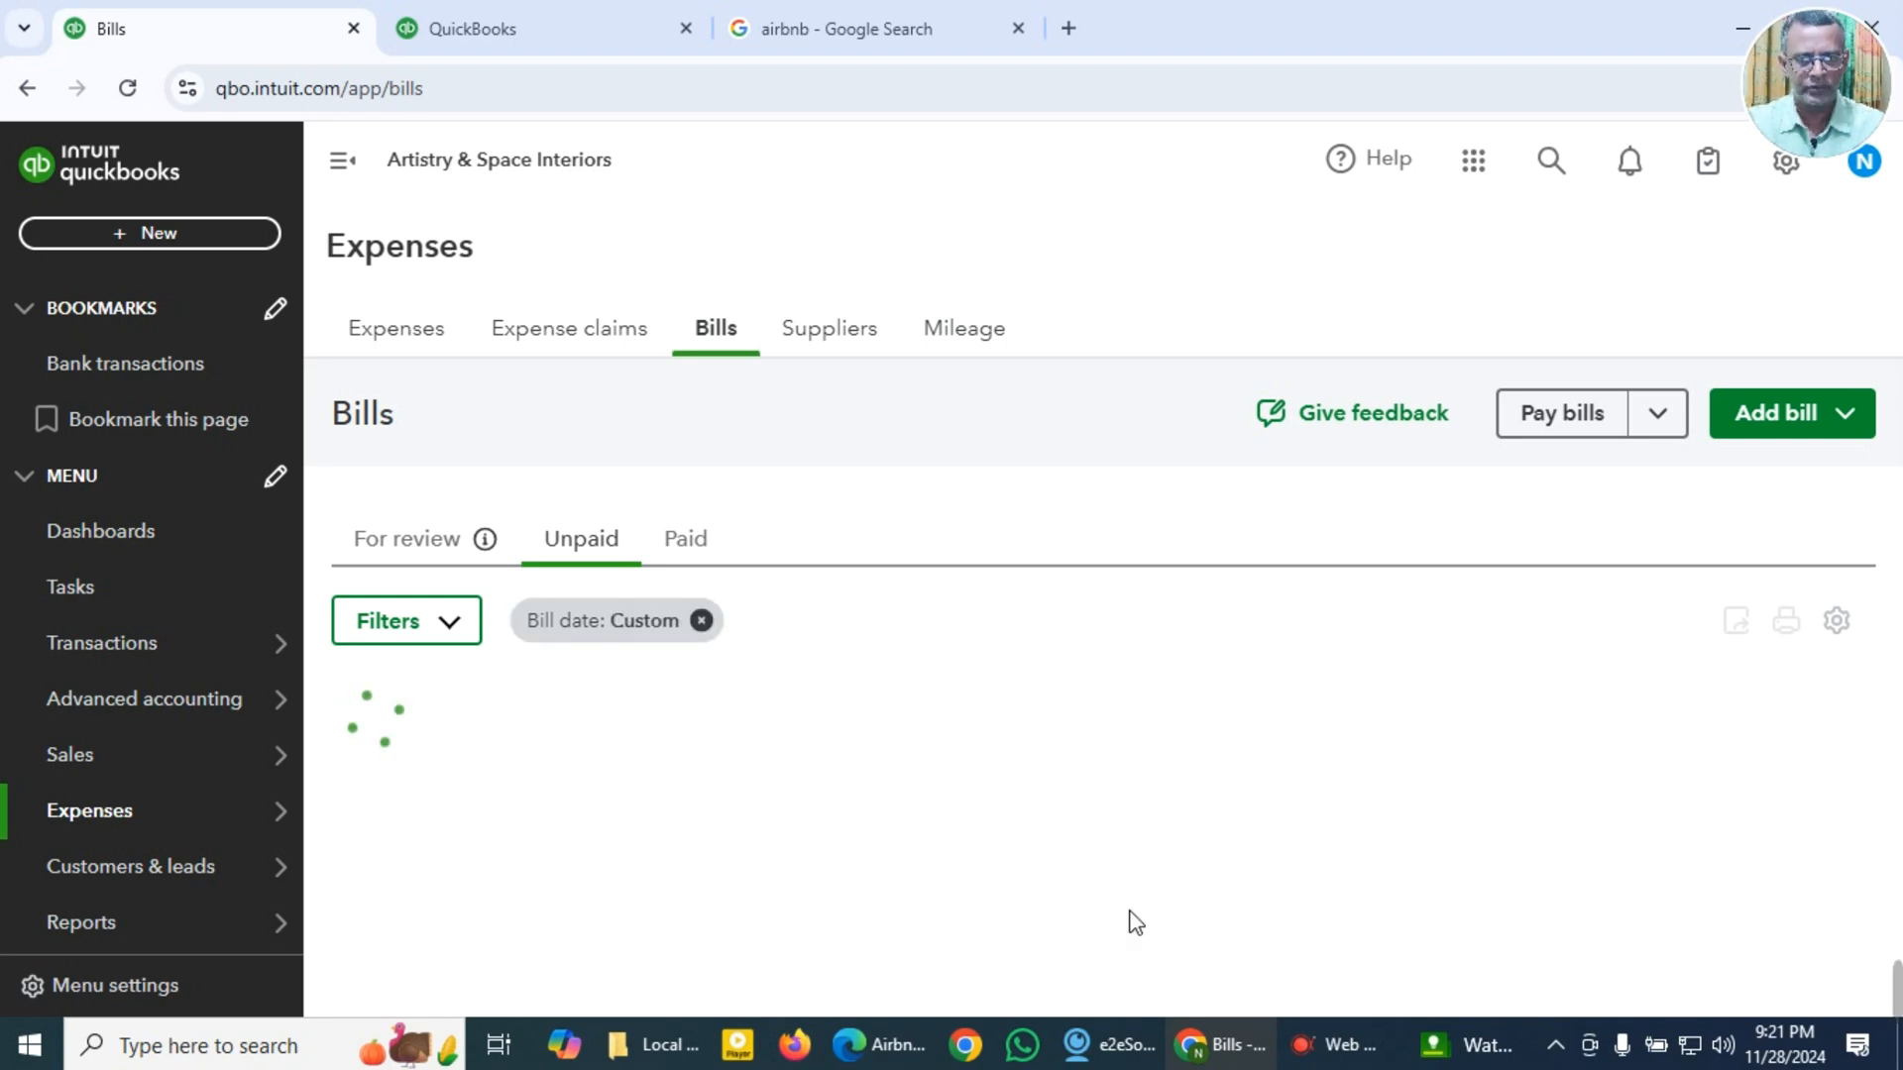
Step: Open the Abbey Tile Supplies Ltd supplier record from the unpaid bills and review its transaction list
scroll(1112, 818, "down", 2)
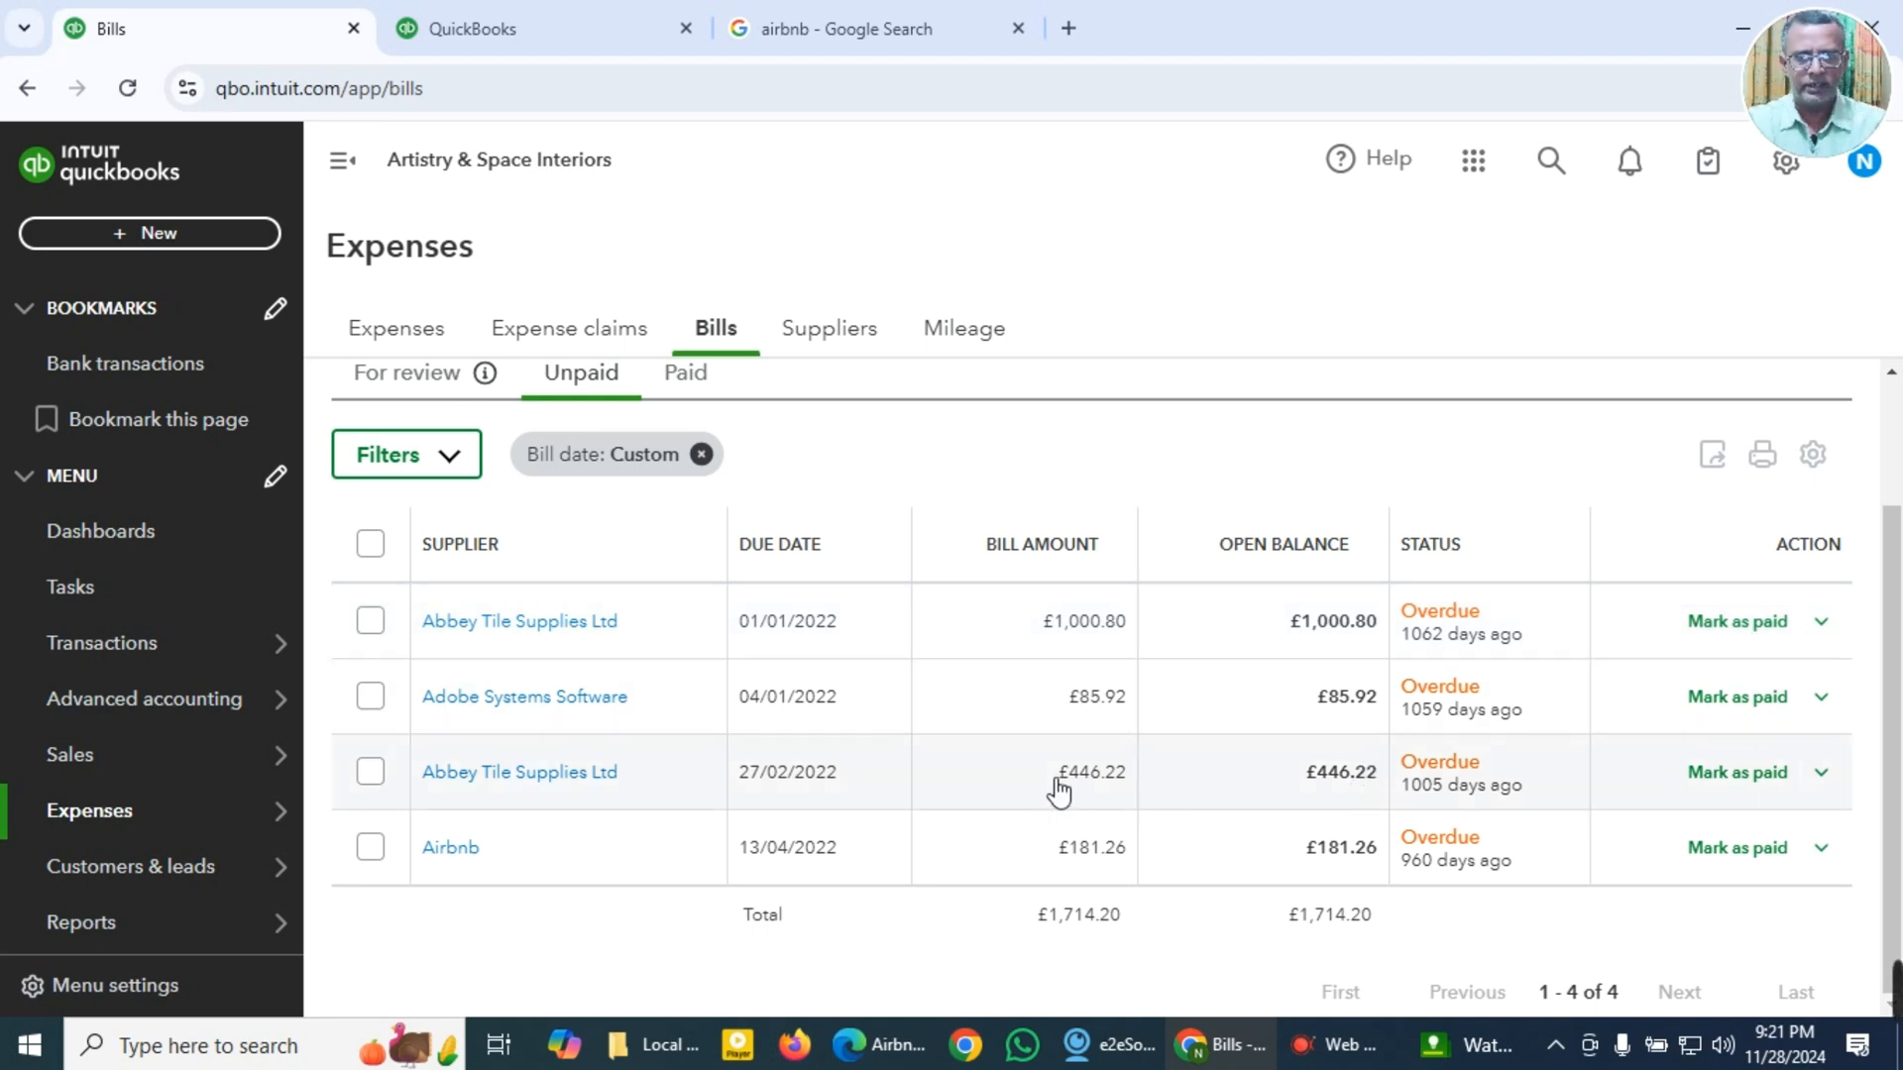
left_click(574, 637)
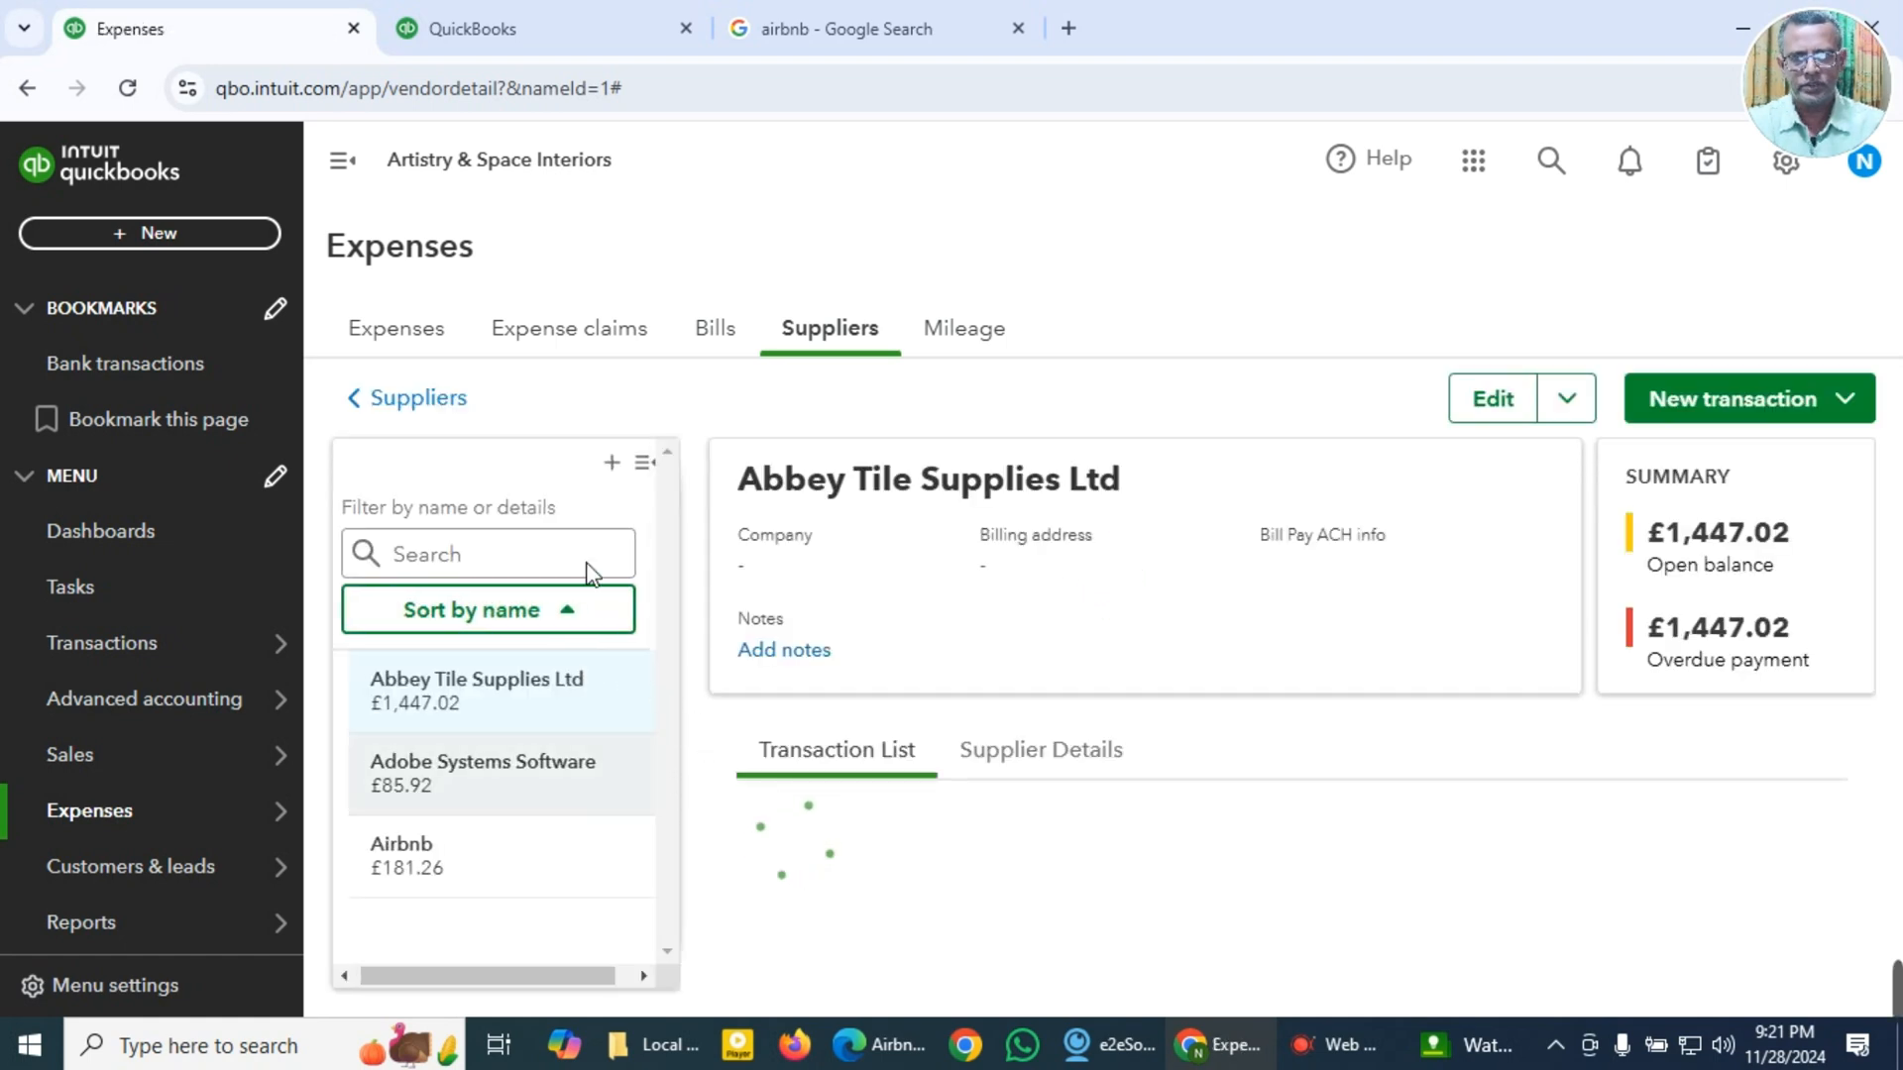
left_click(349, 162)
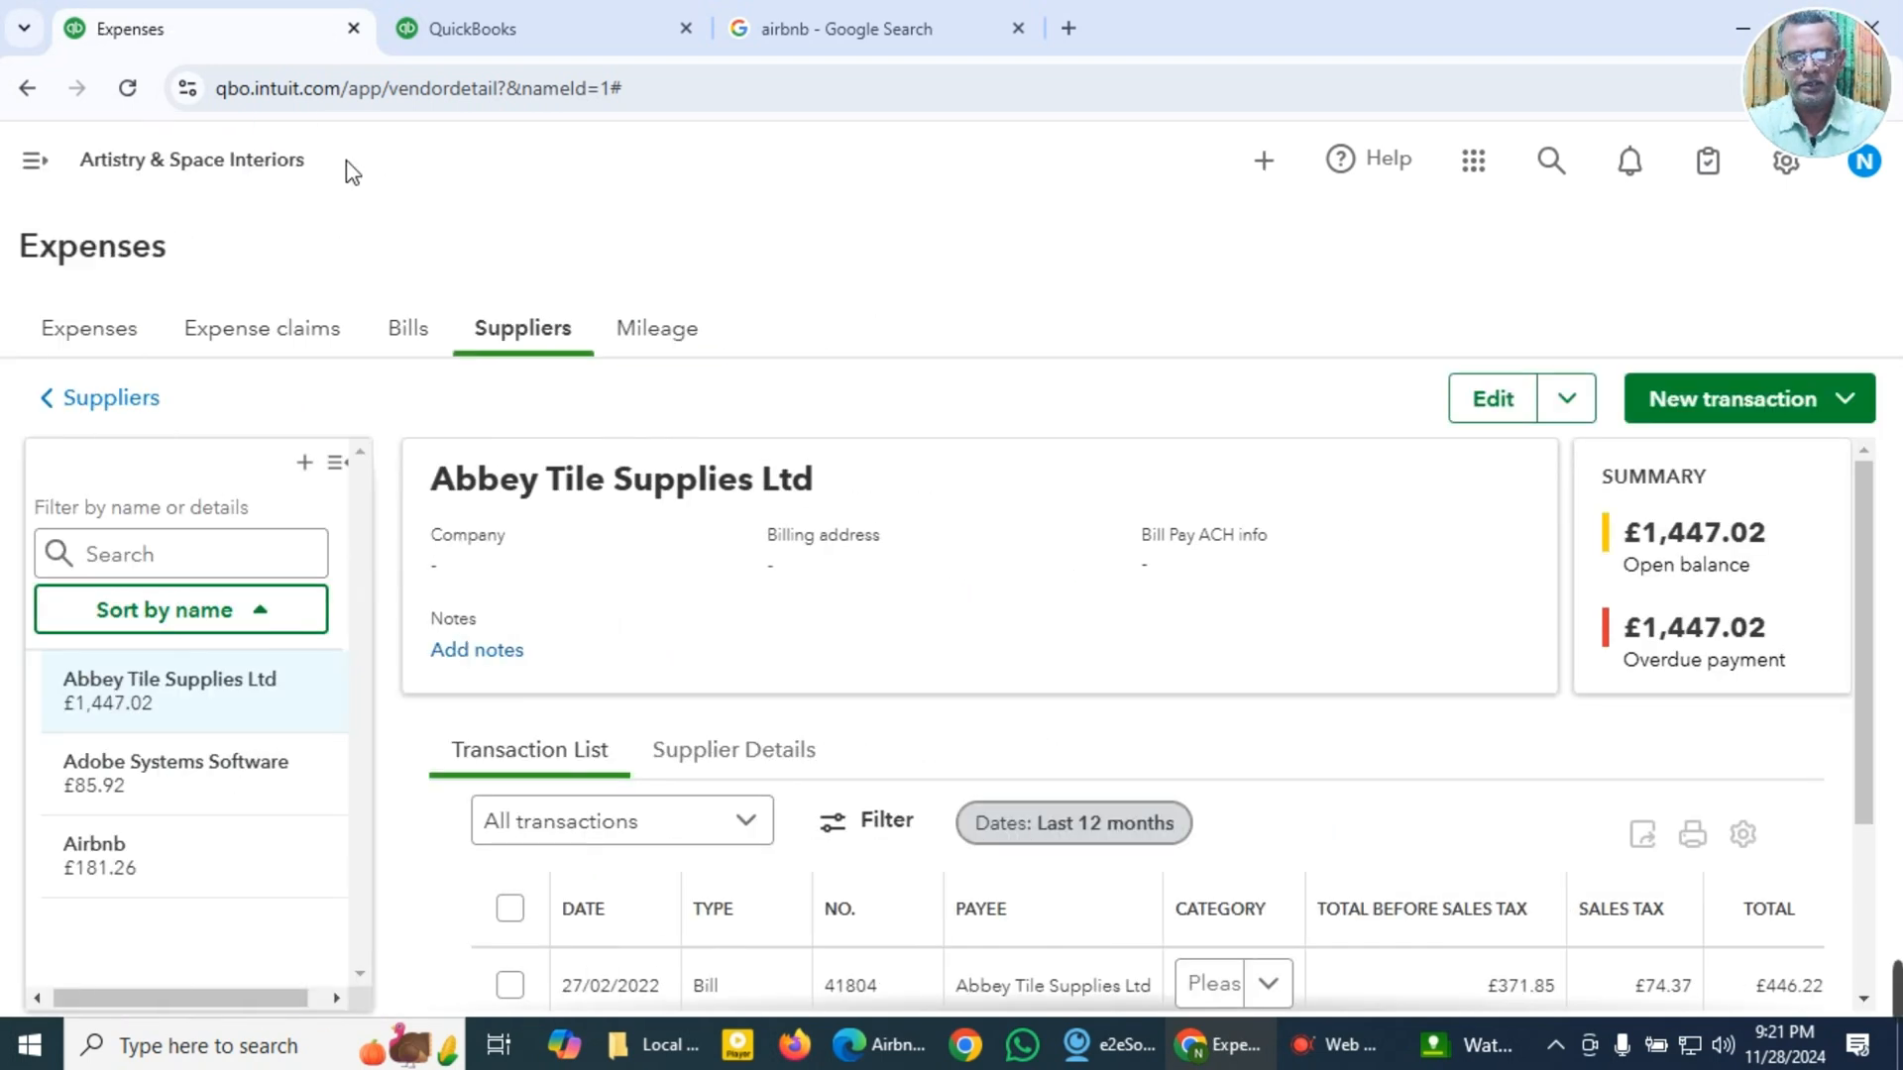
left_click(338, 464)
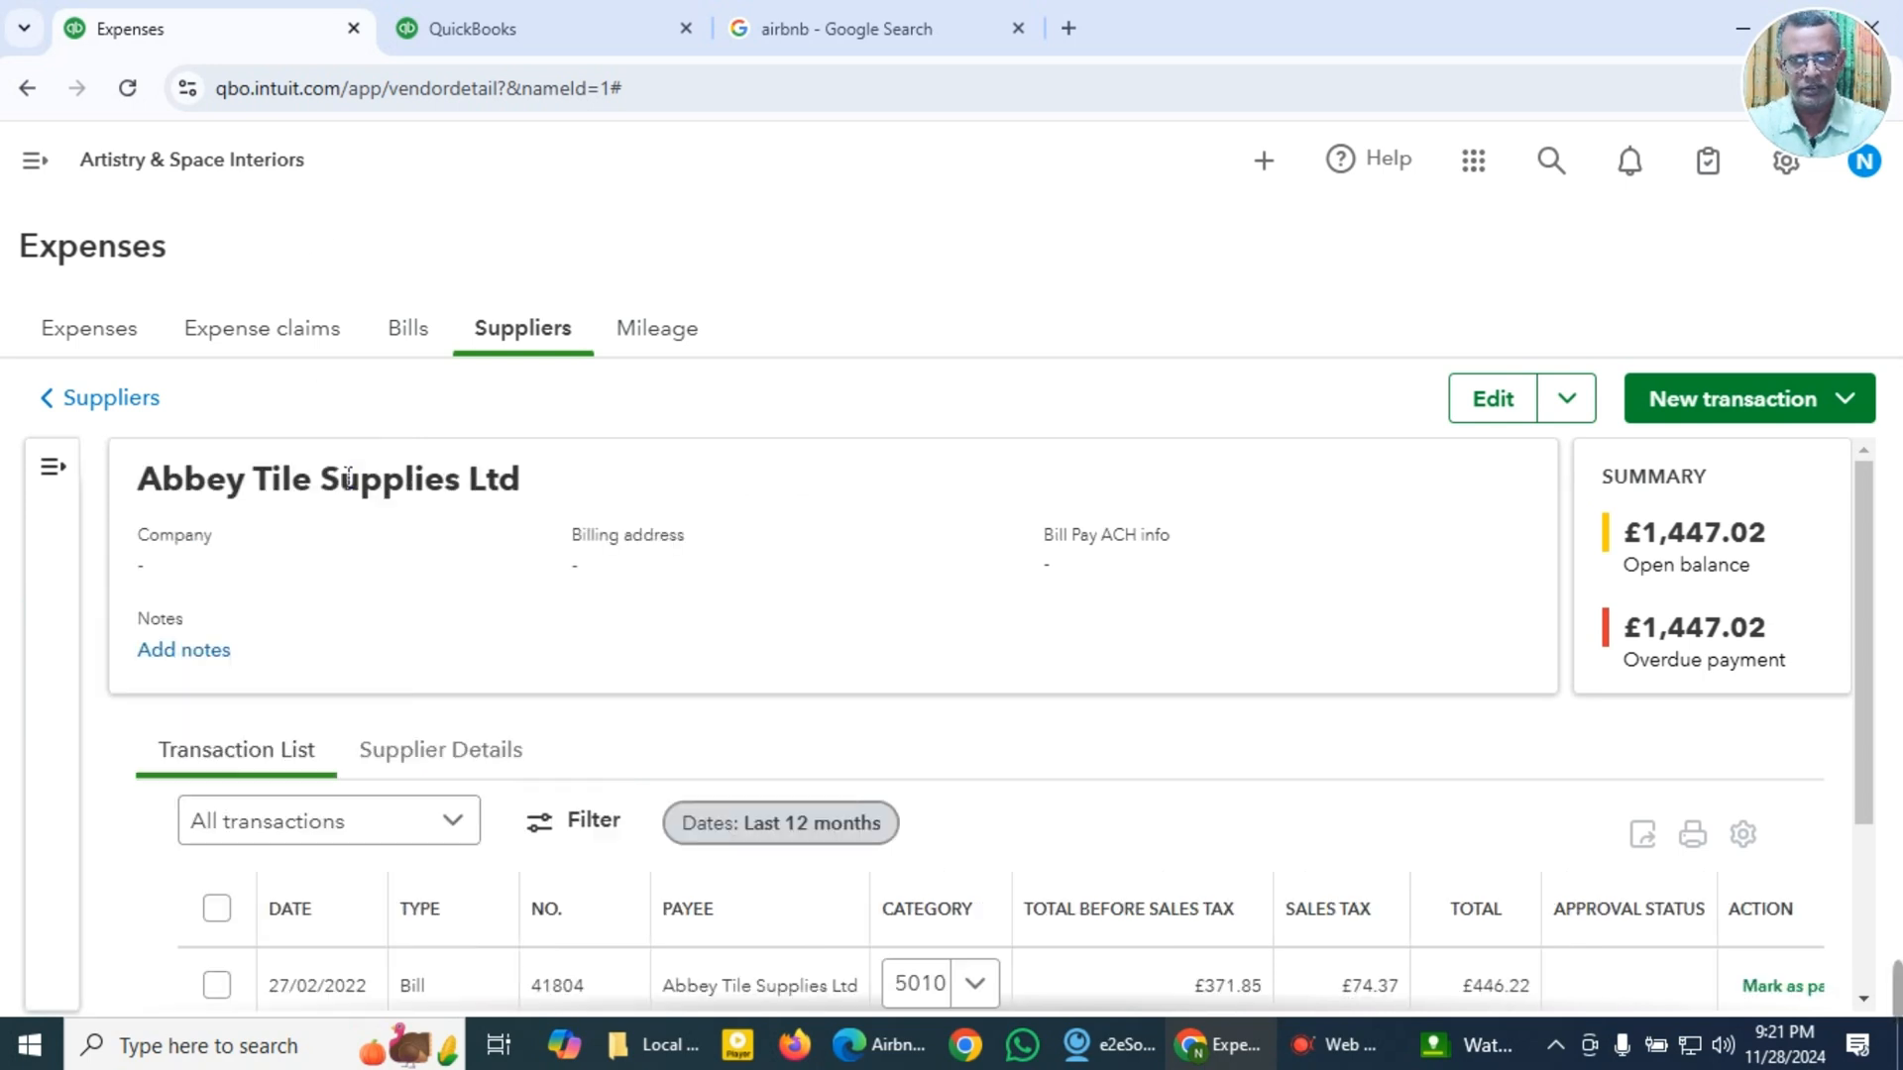
scroll(1020, 742, "down", 3)
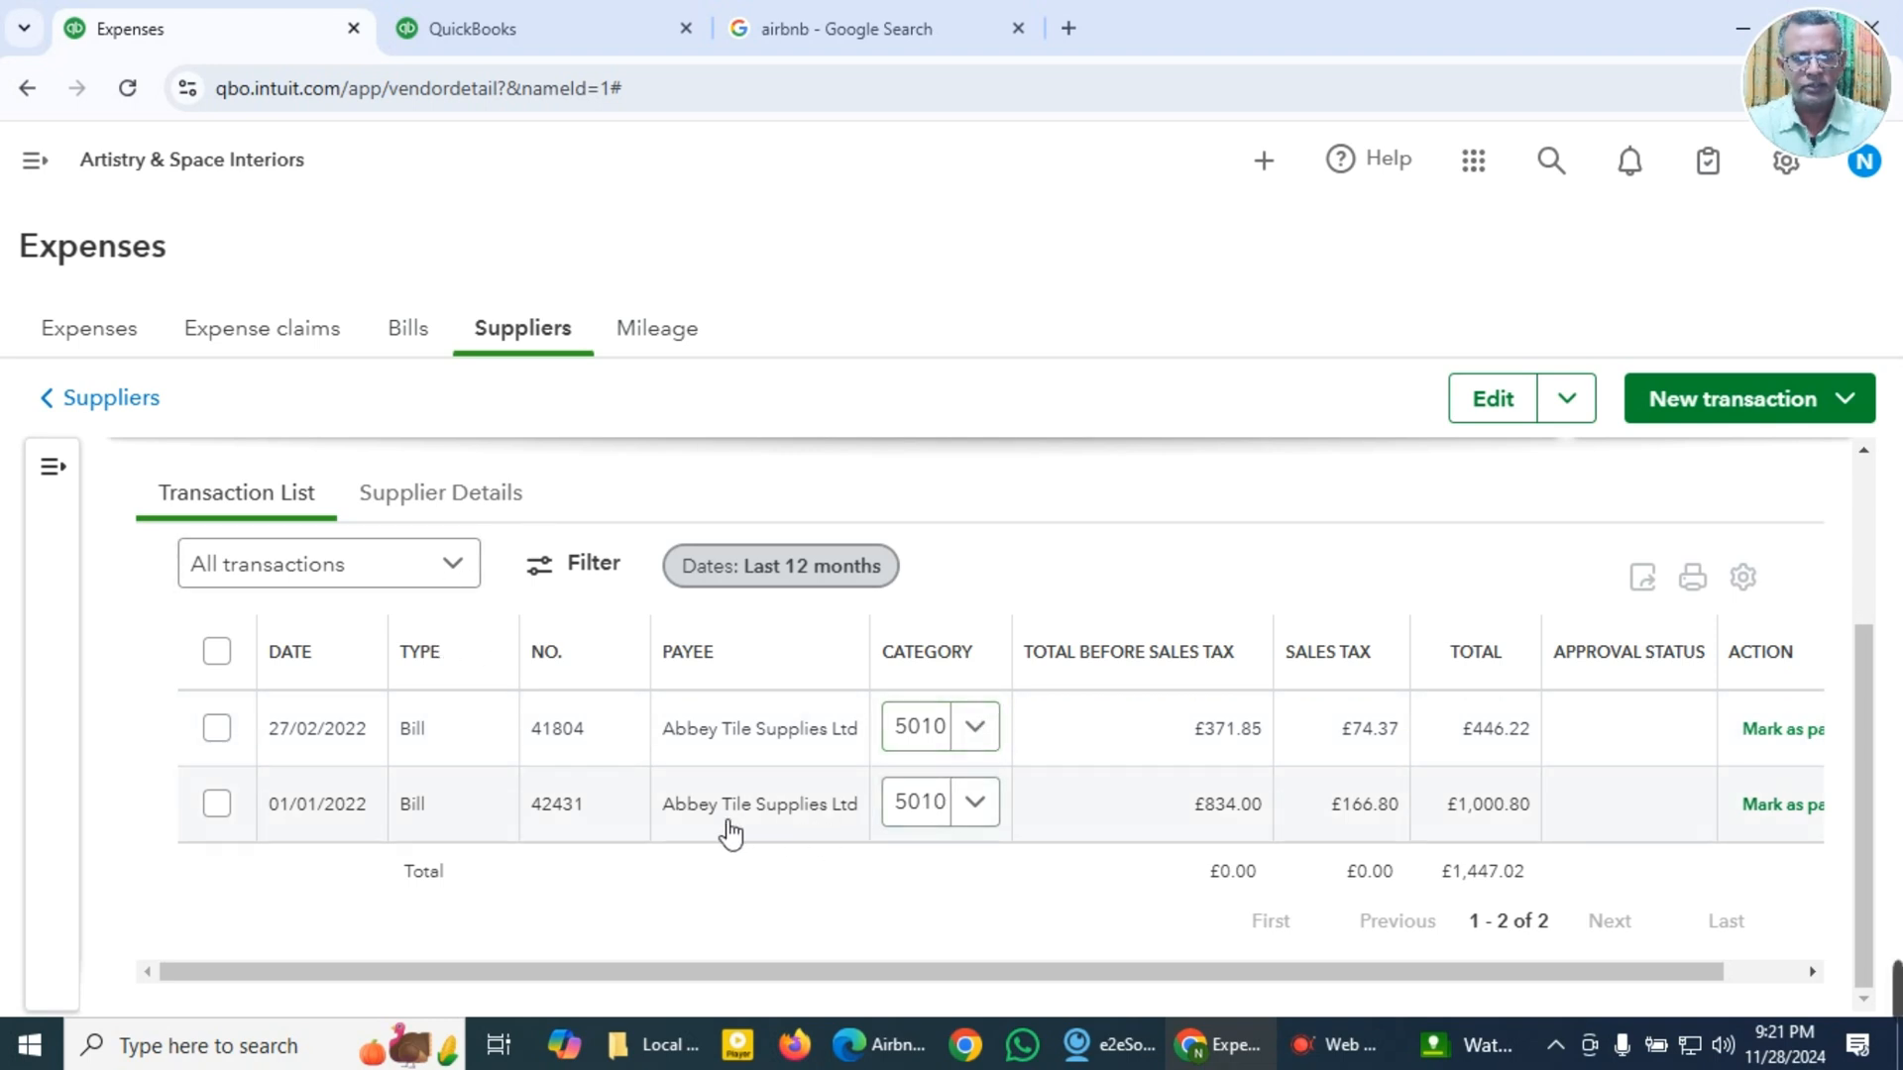
Step: Open the Abbey Tile Supplies Ltd bill dated 27/02/2022 and review its details and line items
left_click(738, 750)
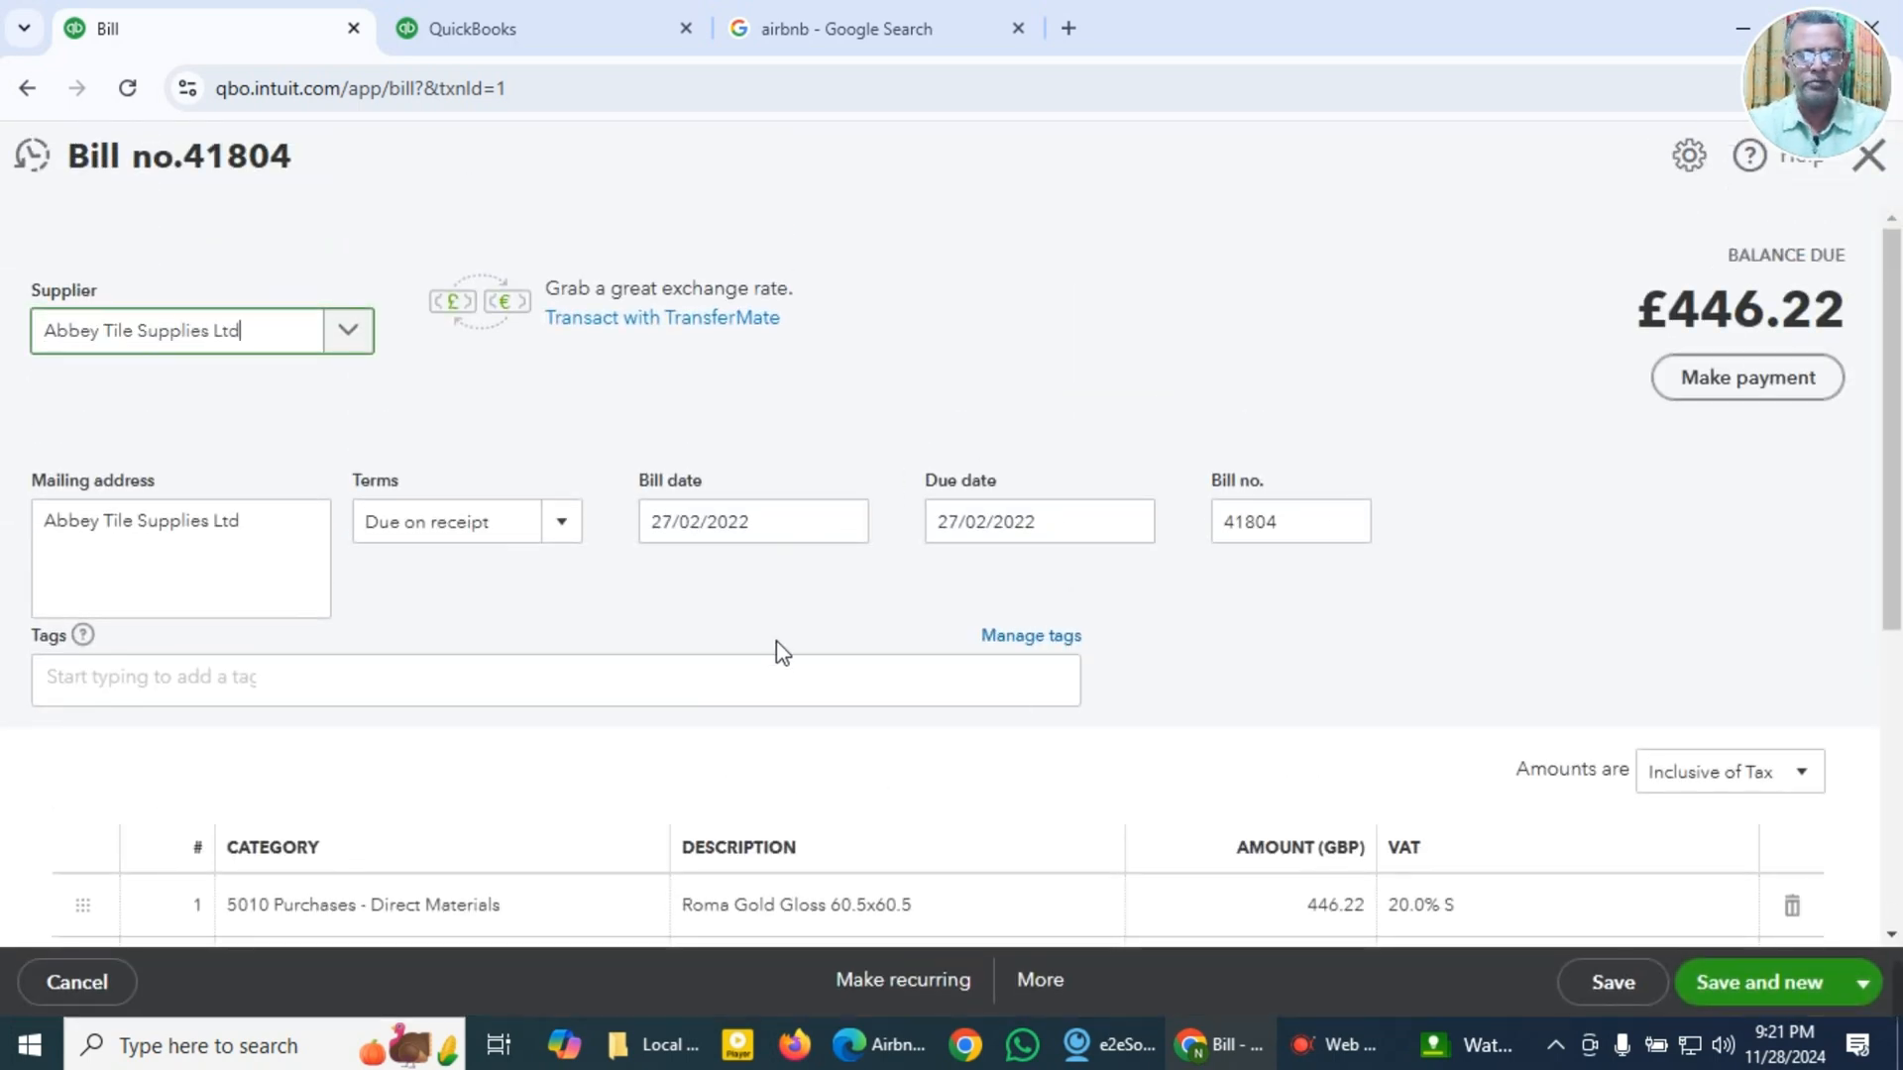
scroll(800, 655, "down", 2)
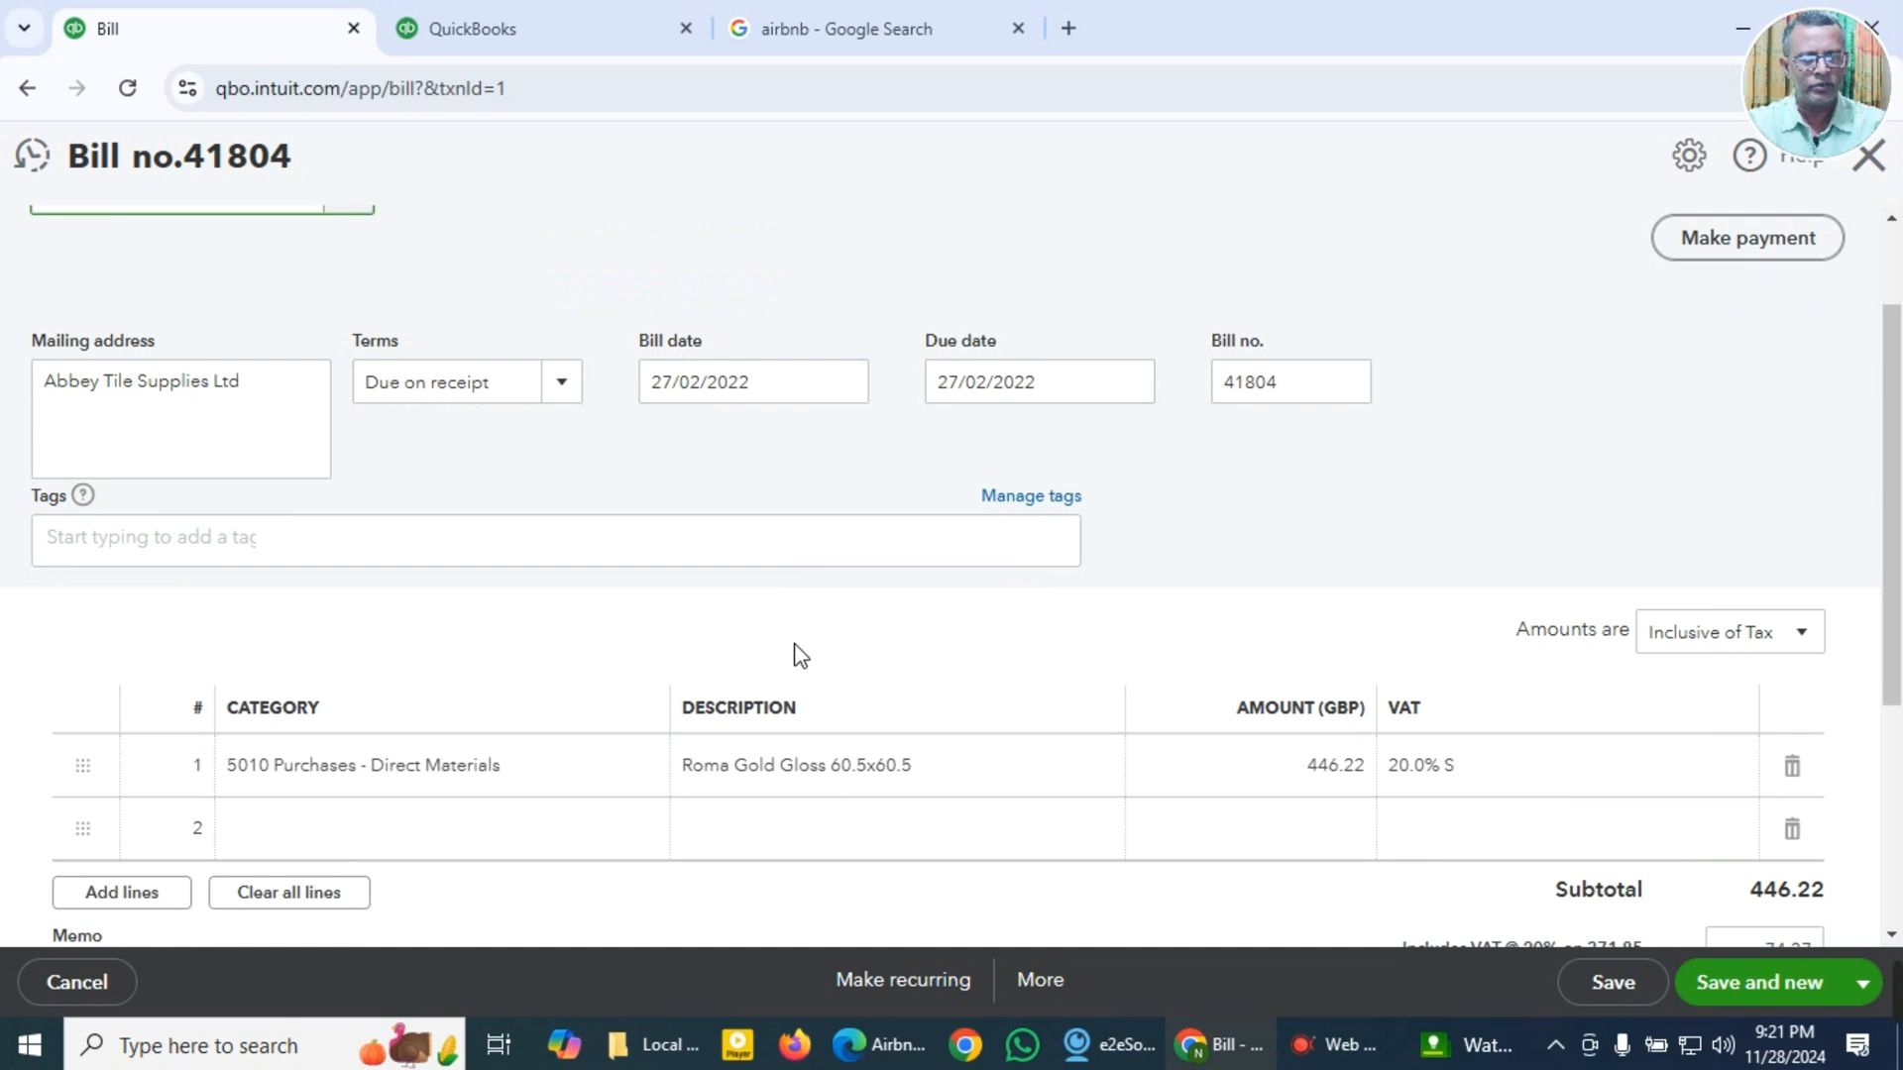
scroll(801, 655, "up", 2)
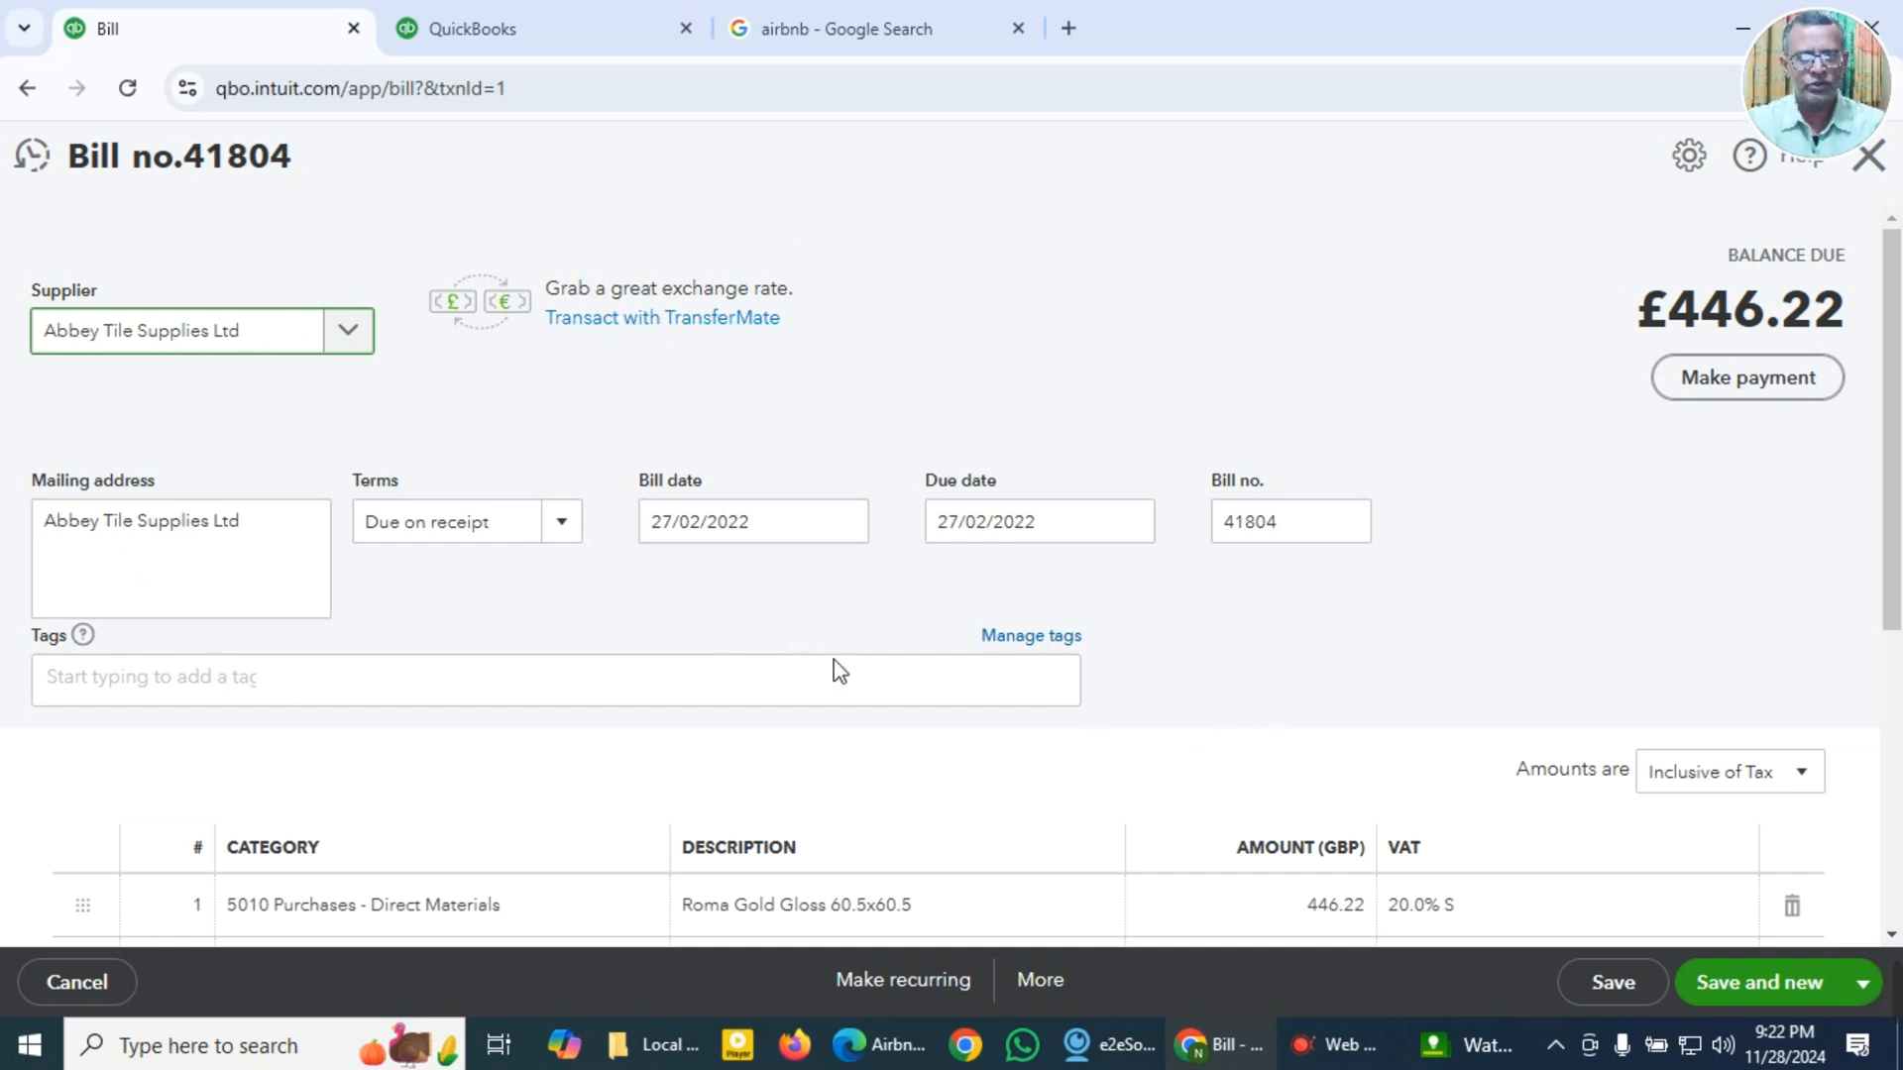
Step: Open the bill's transaction journal, switch it to classic view, and examine the accounts with their debit and credit entries
left_click(1053, 995)
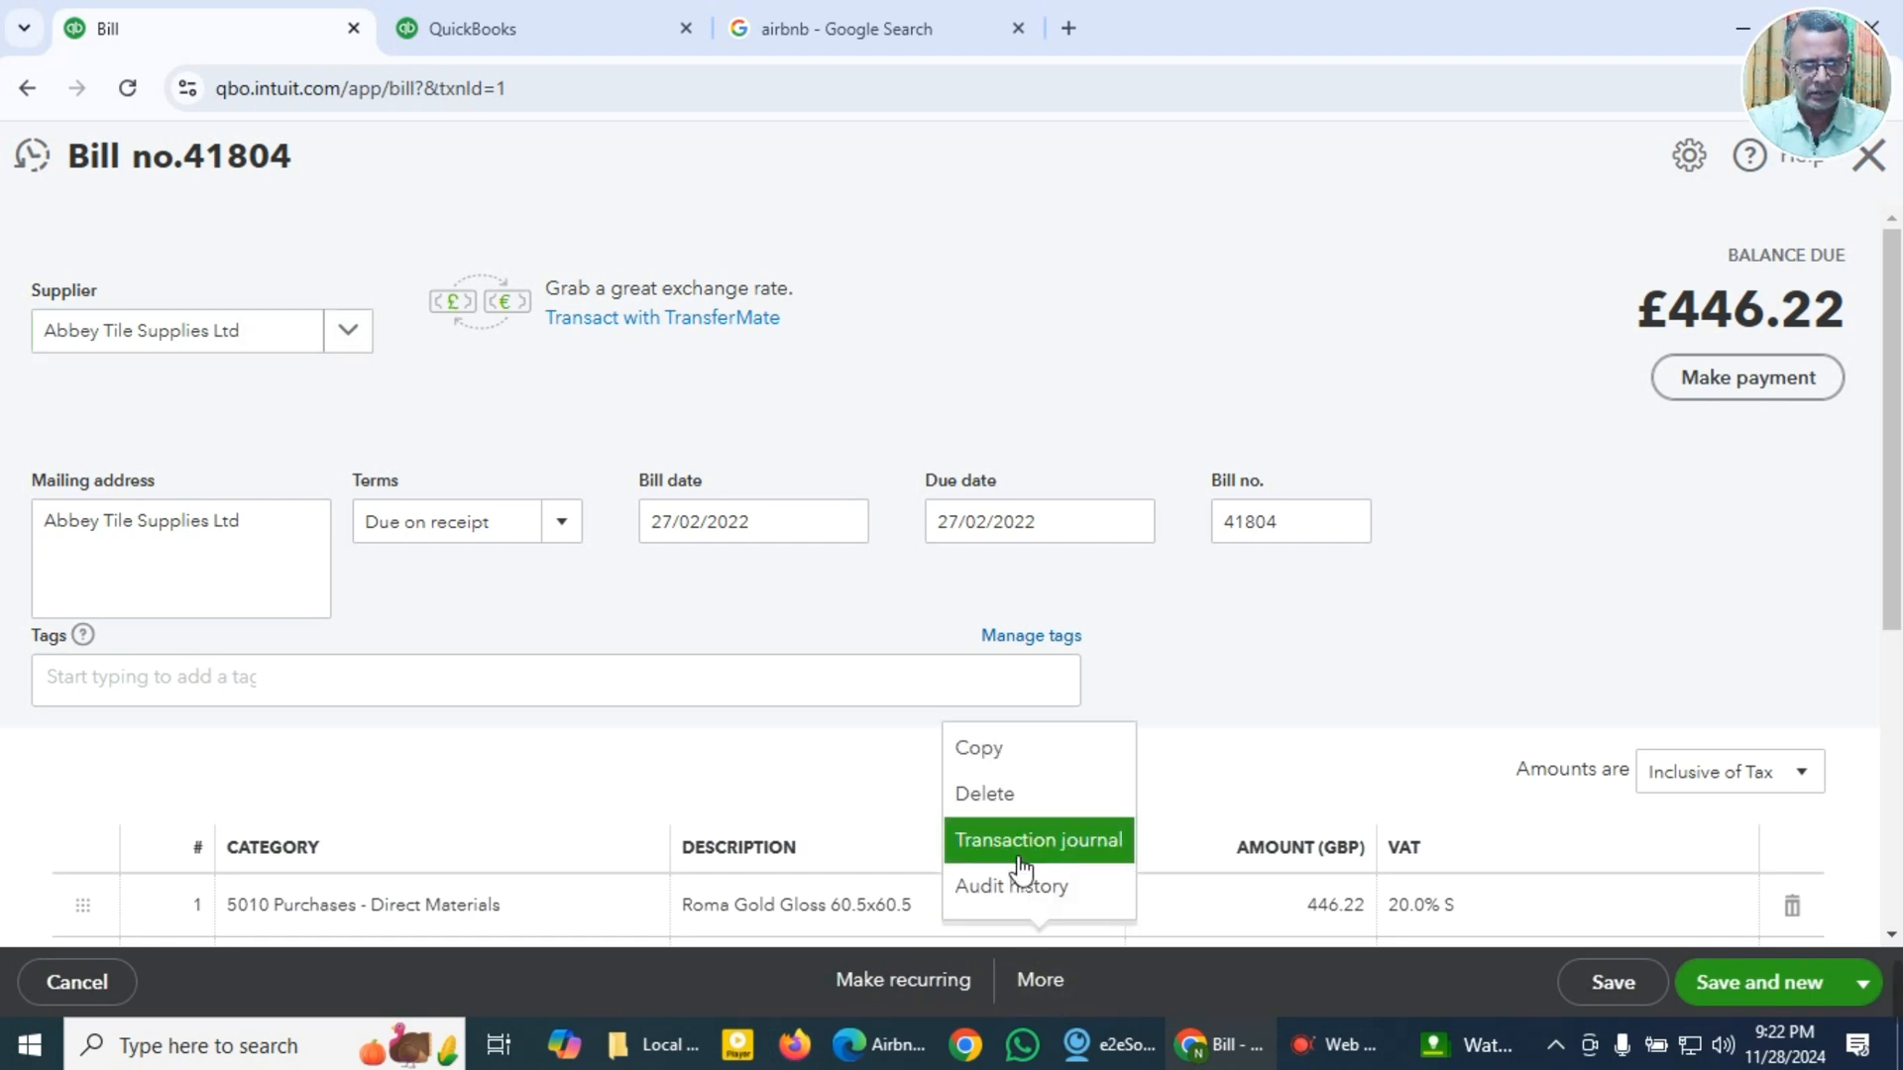
left_click(1020, 860)
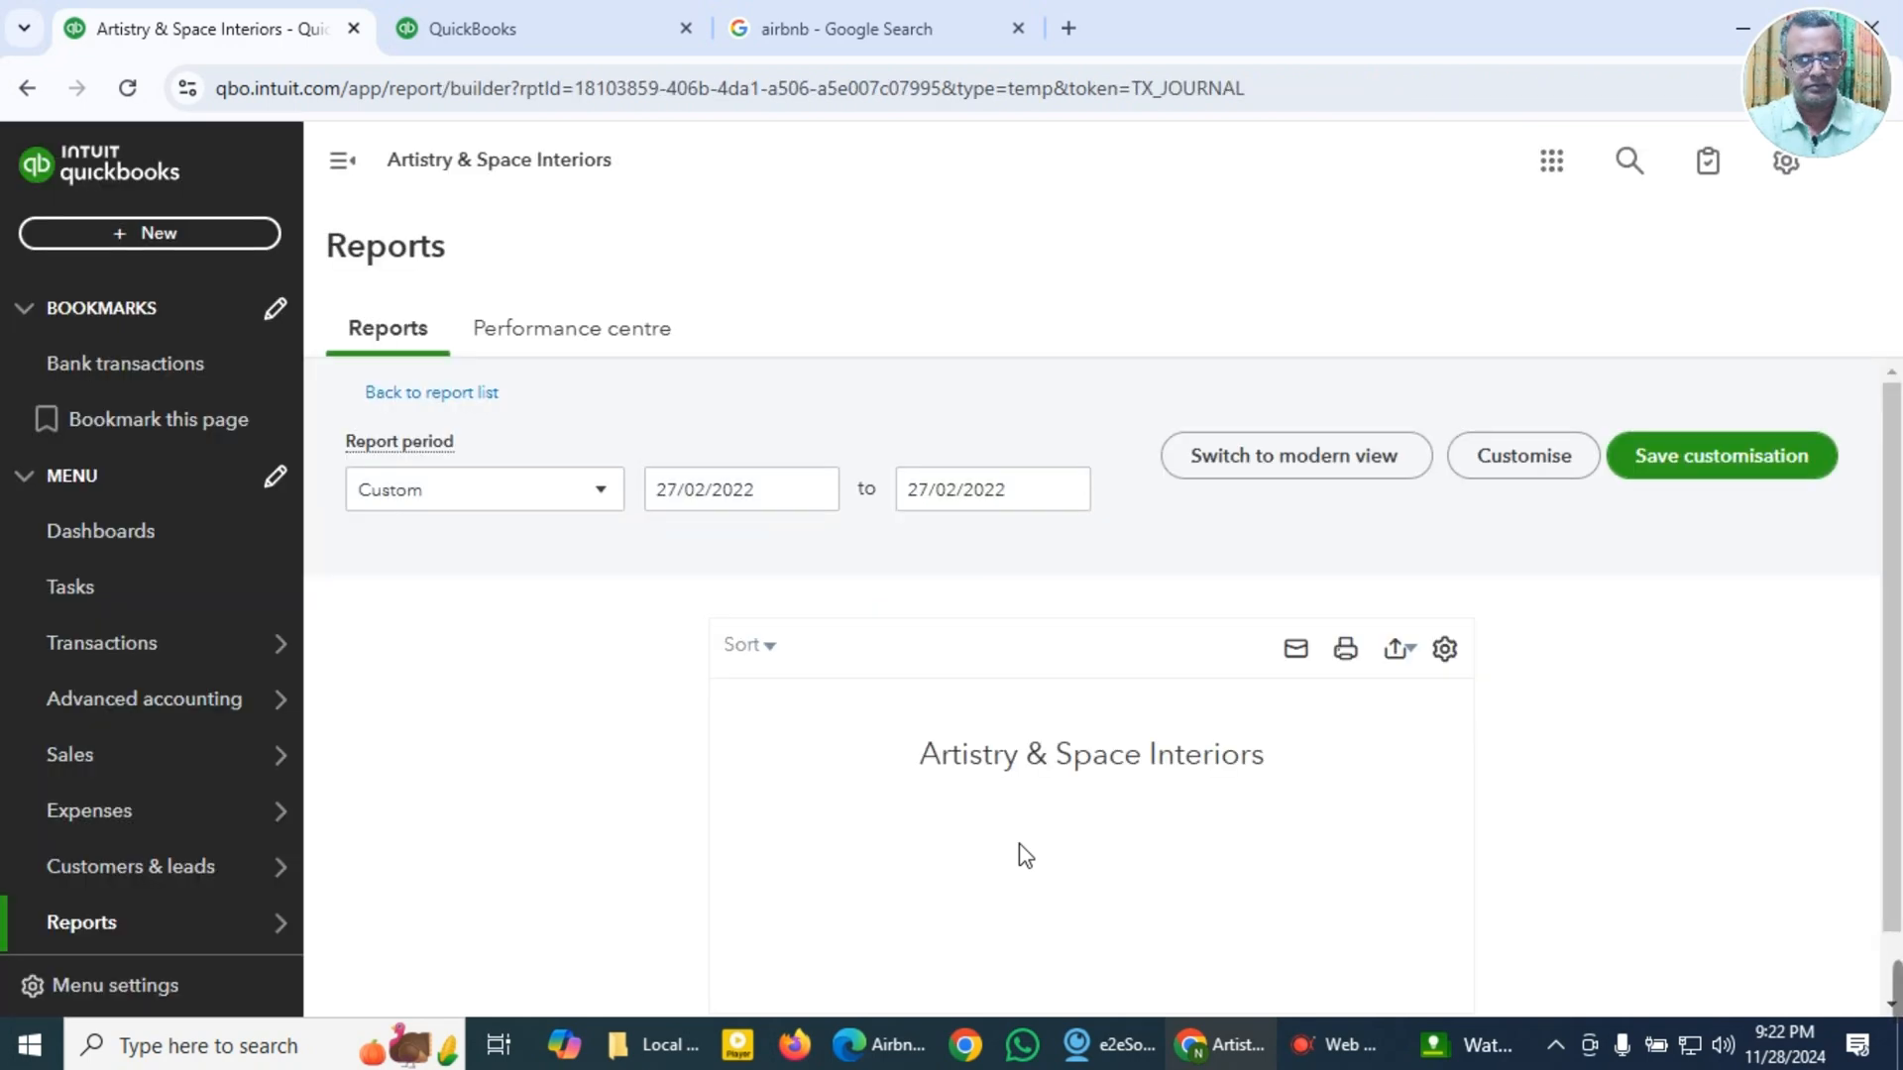
left_click(346, 171)
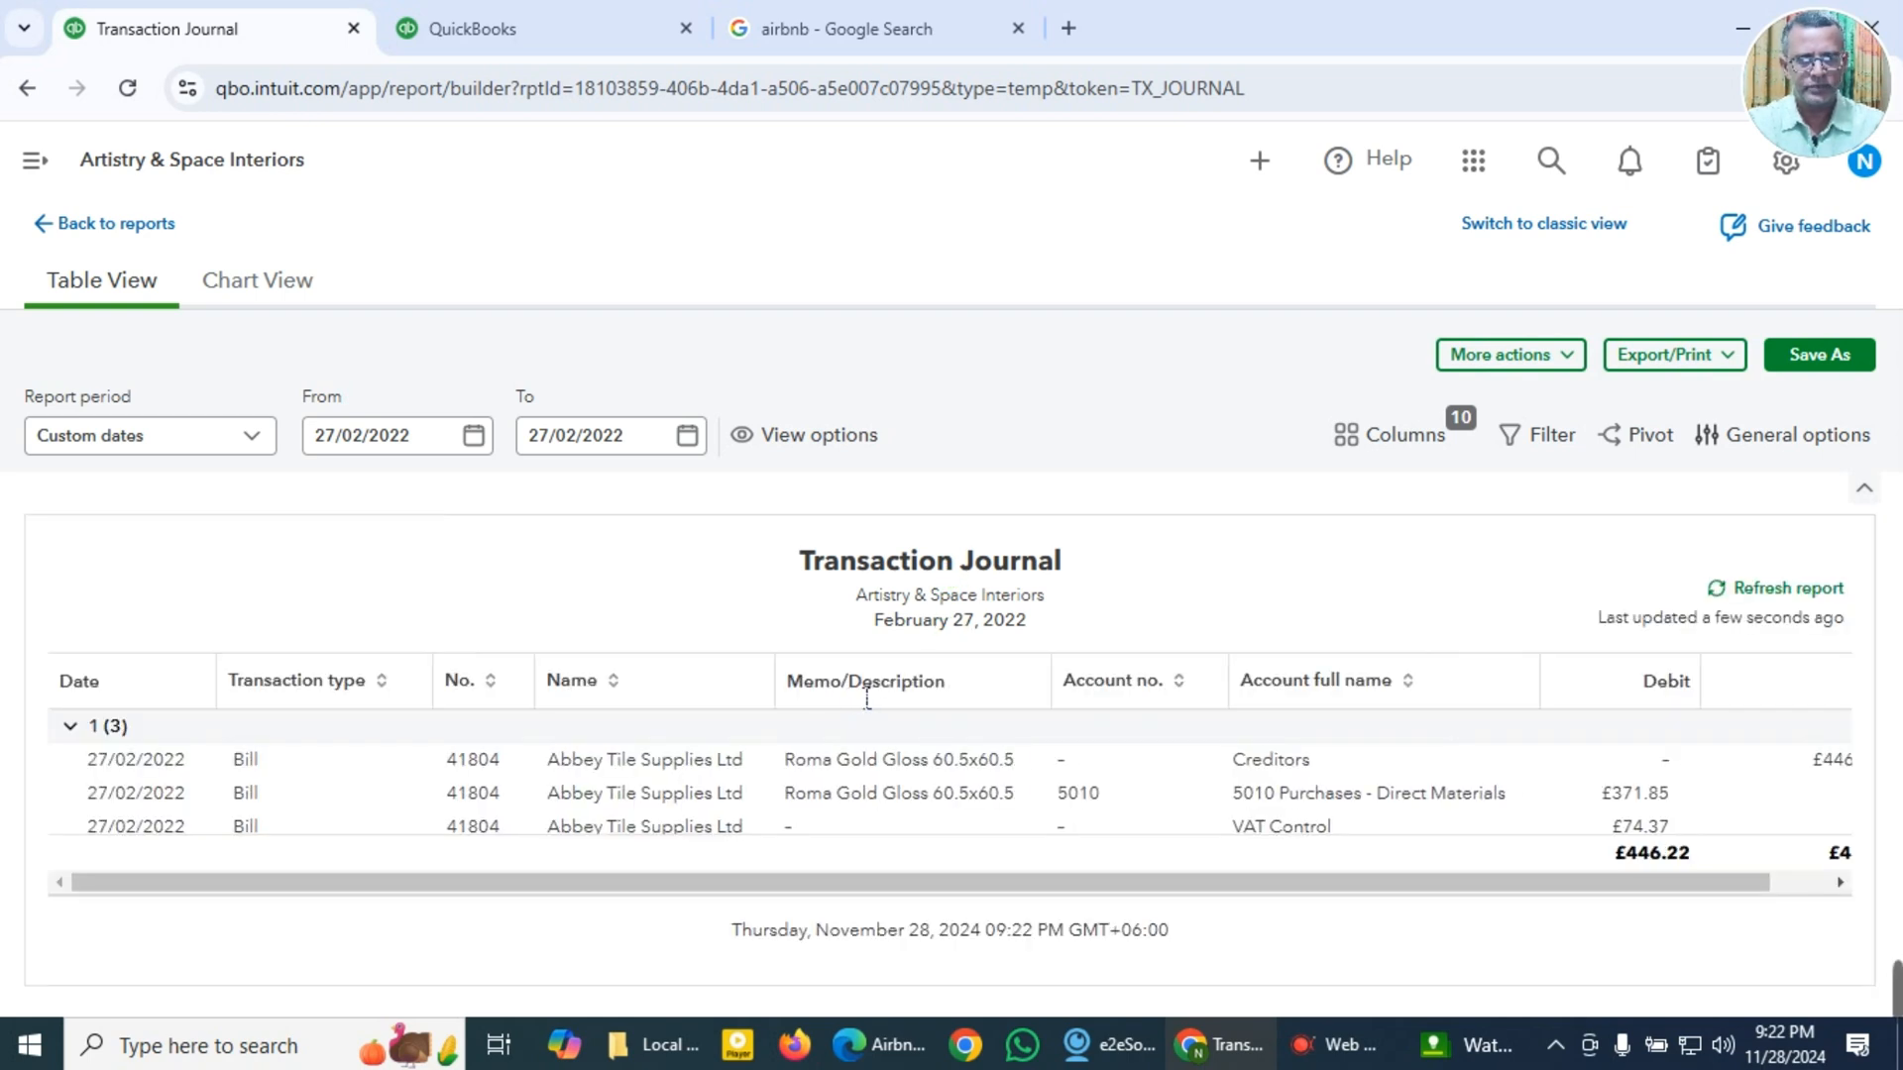
left_click(1531, 226)
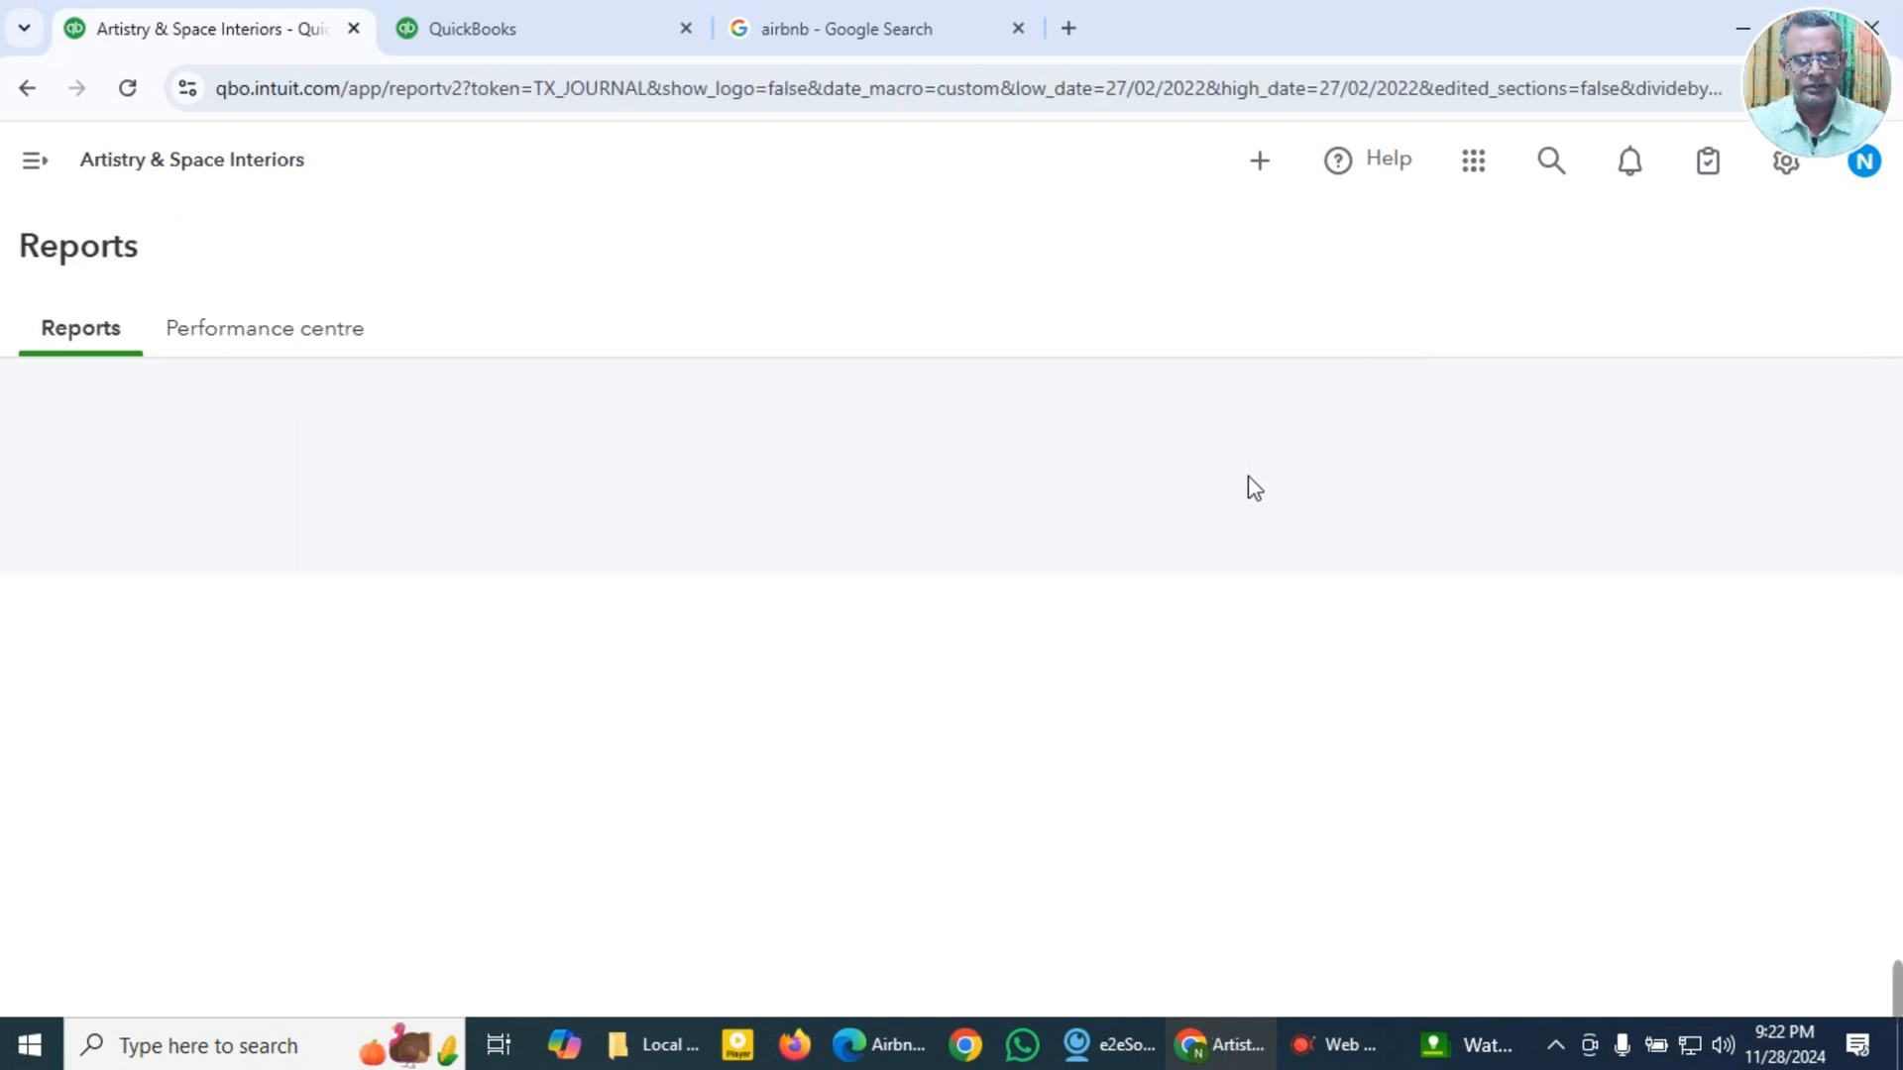
scroll(1163, 606, "down", 2)
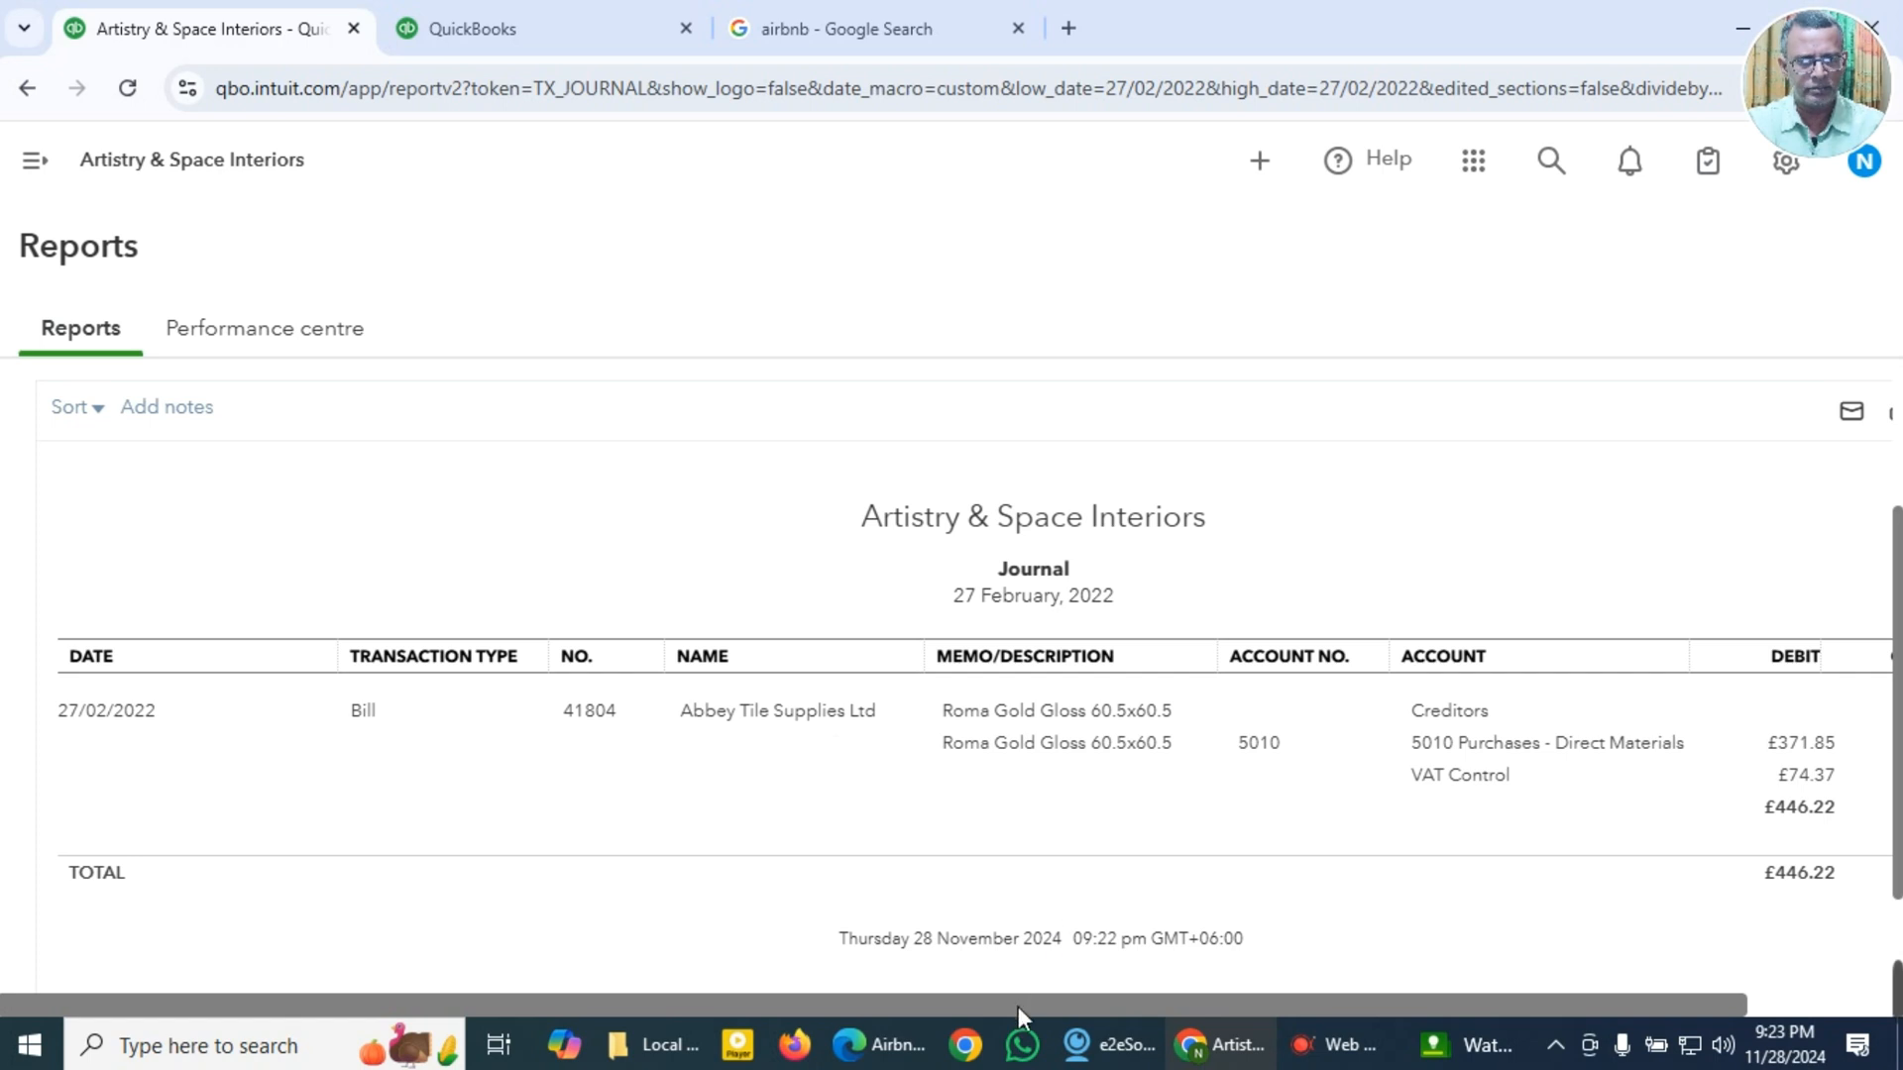
left_click_drag(1037, 1007, 1235, 1003)
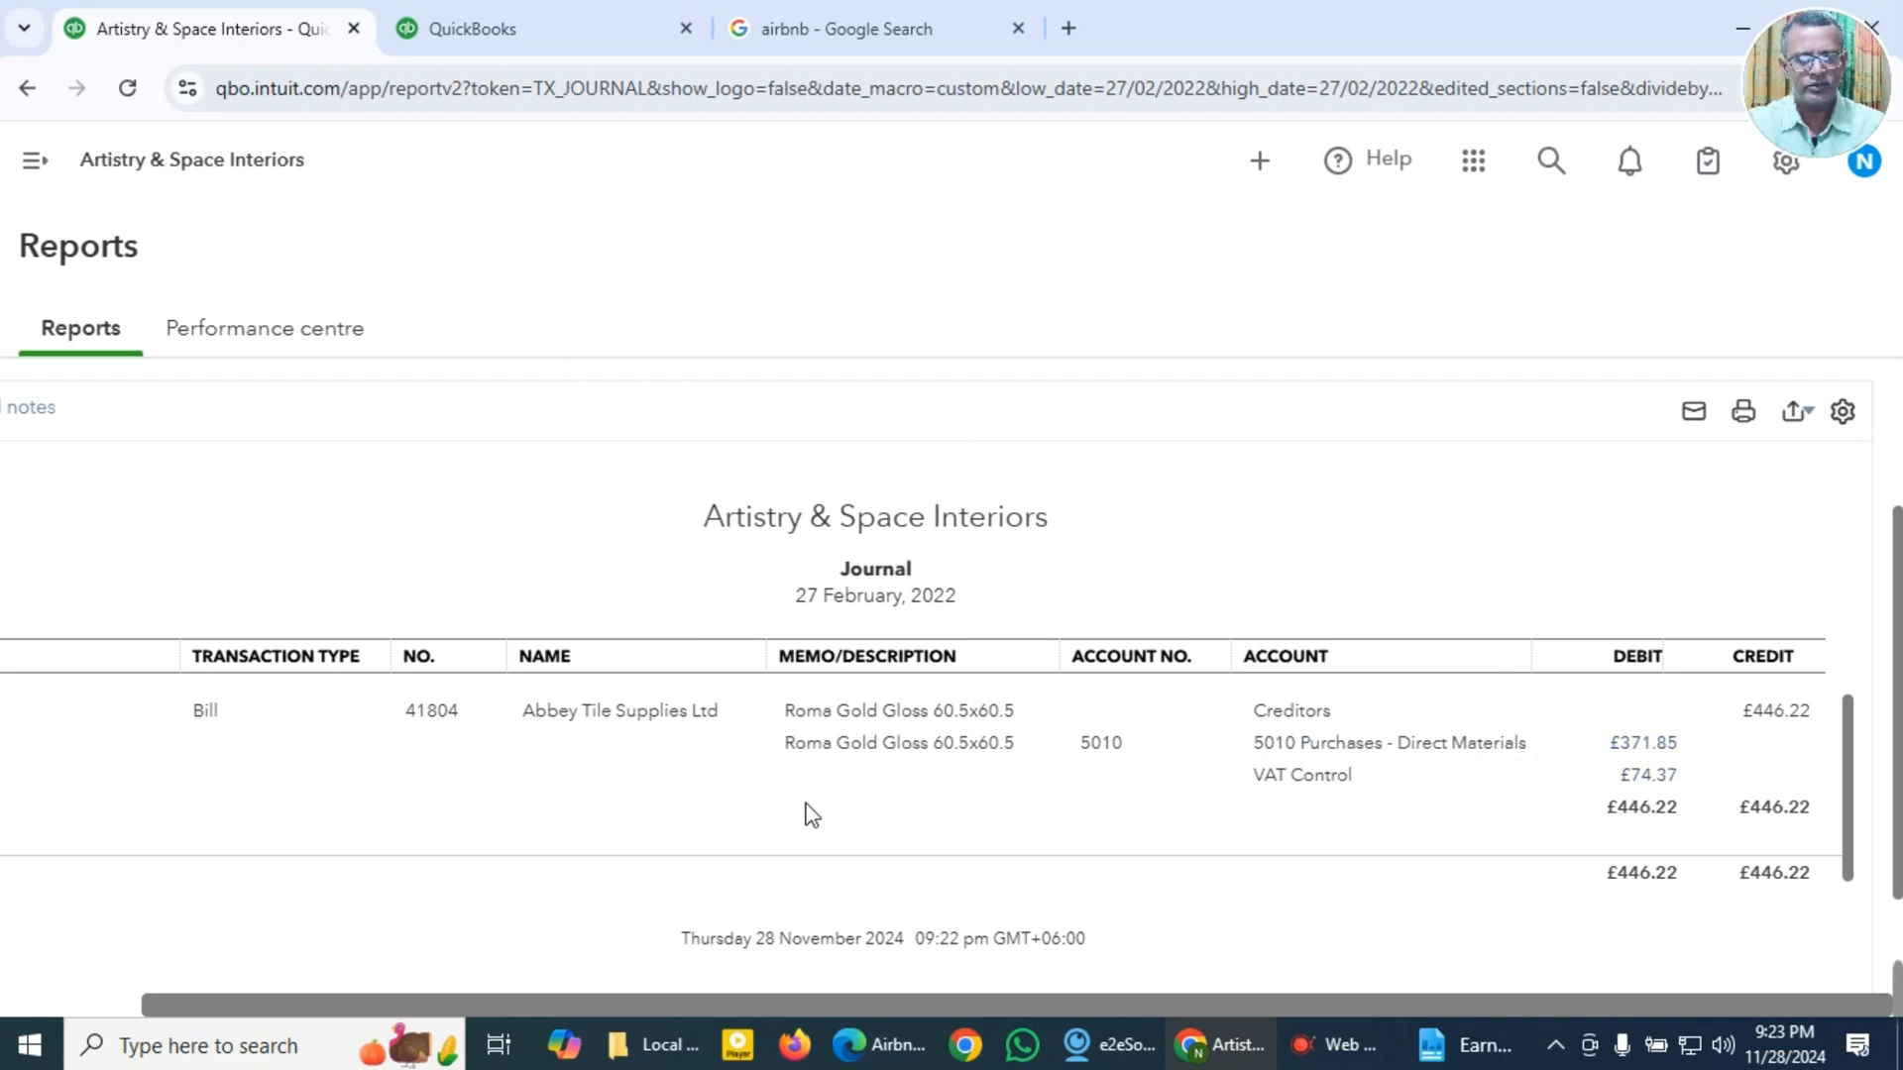
left_click_drag(776, 1001, 629, 1001)
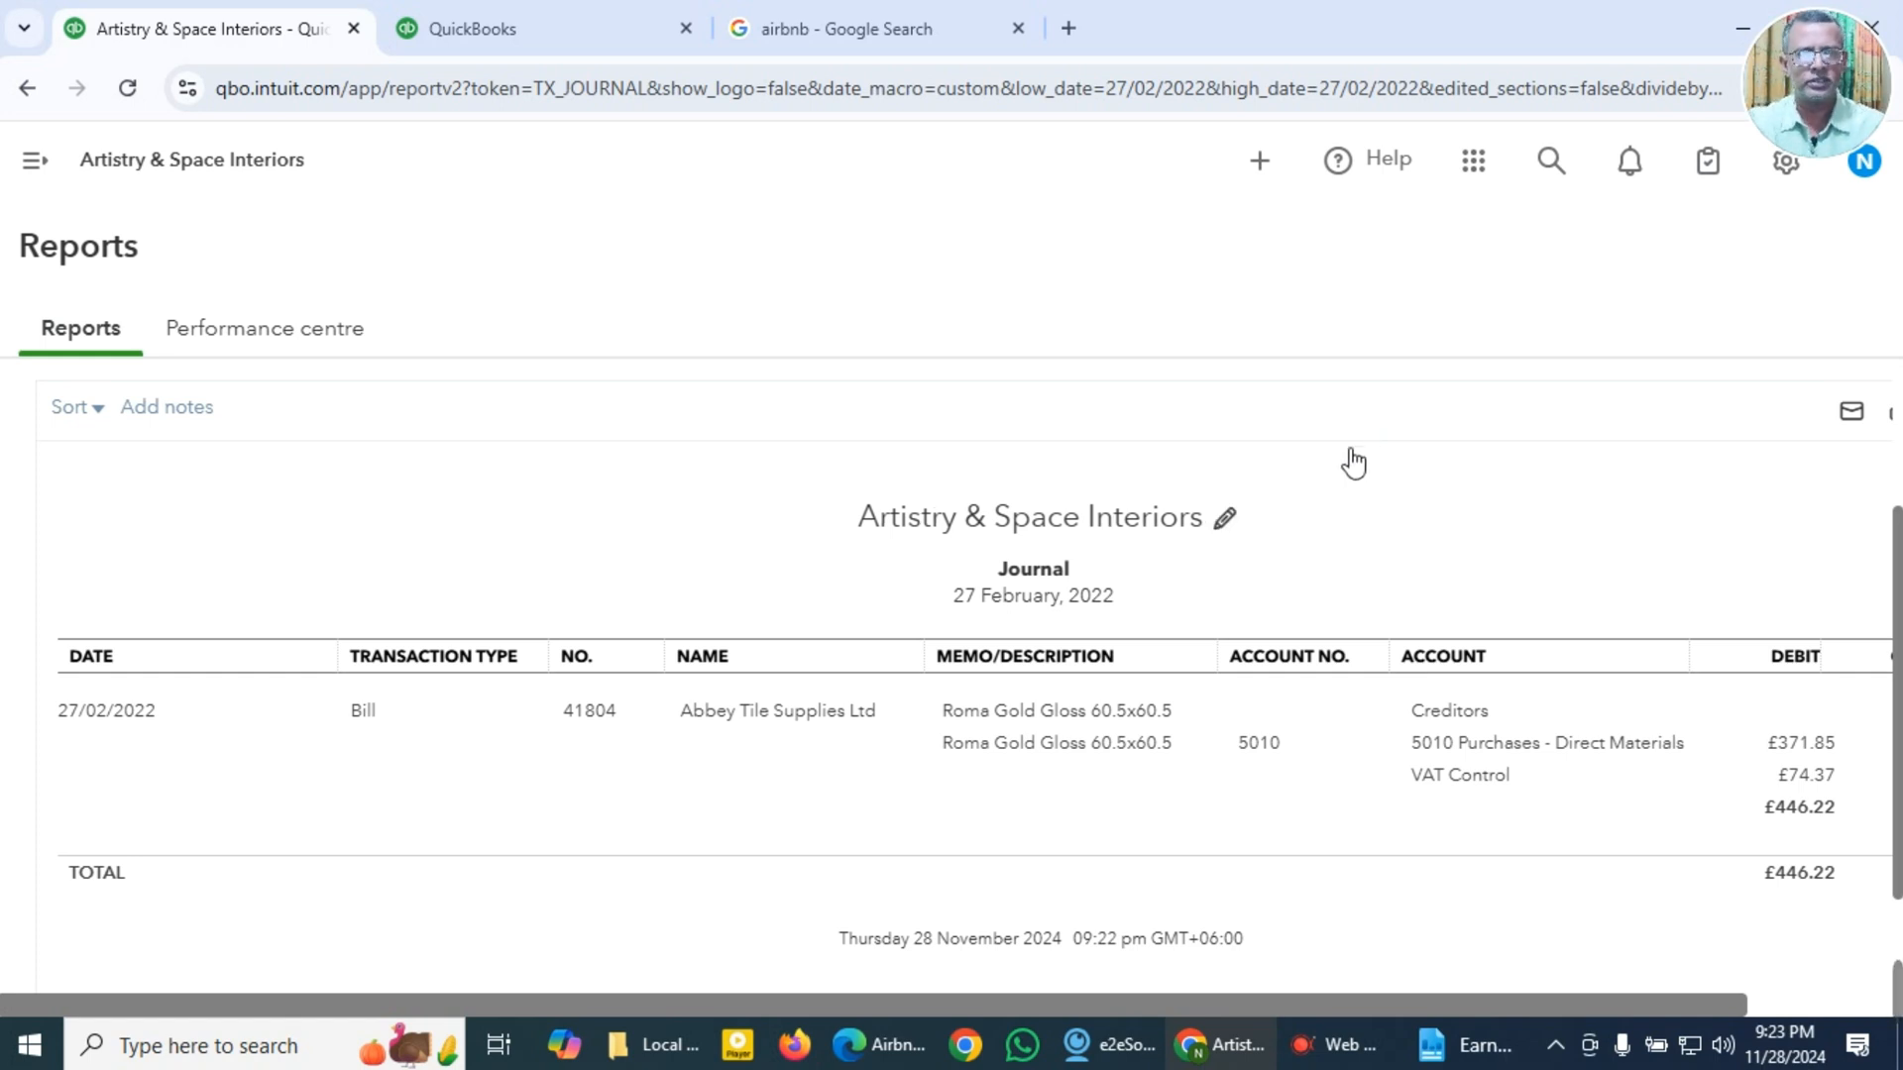
Step: Leave the journal report and return to the Bills page under Expenses
left_click(33, 162)
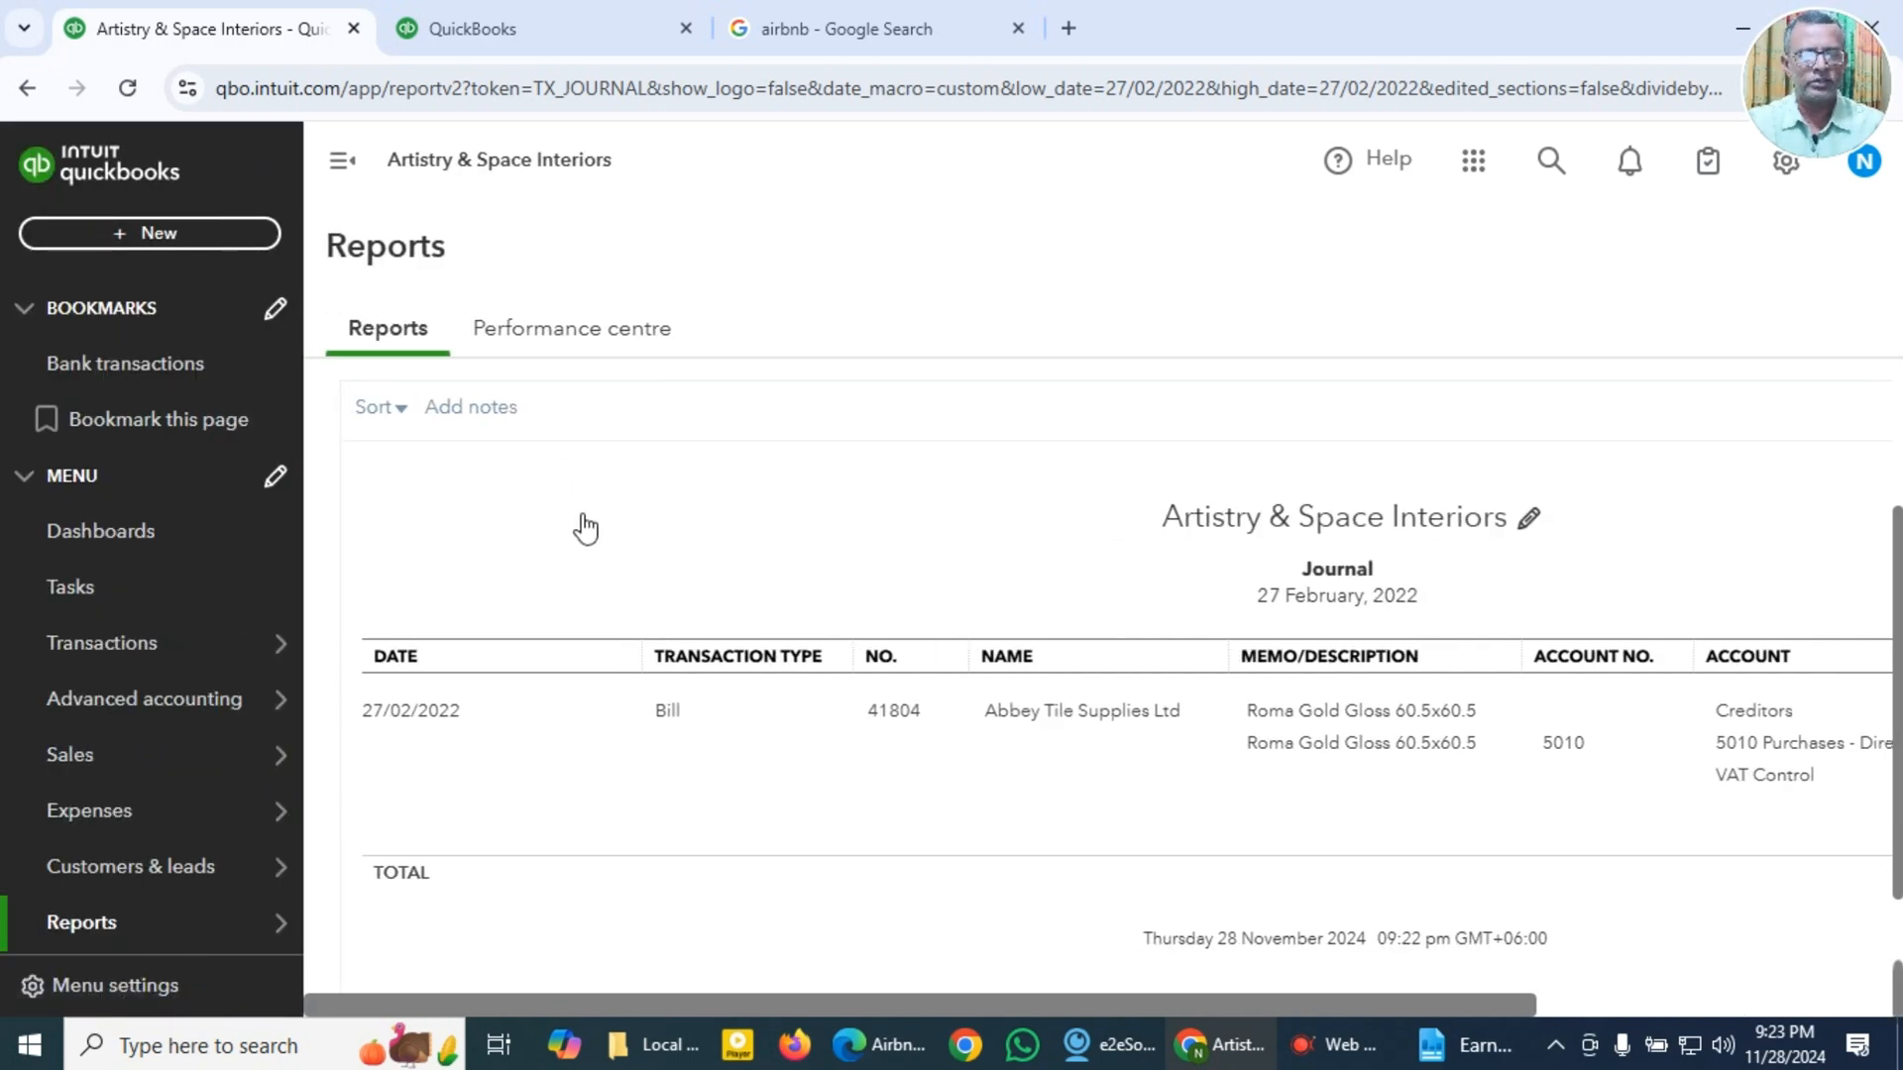
scroll(584, 528, "up", 3)
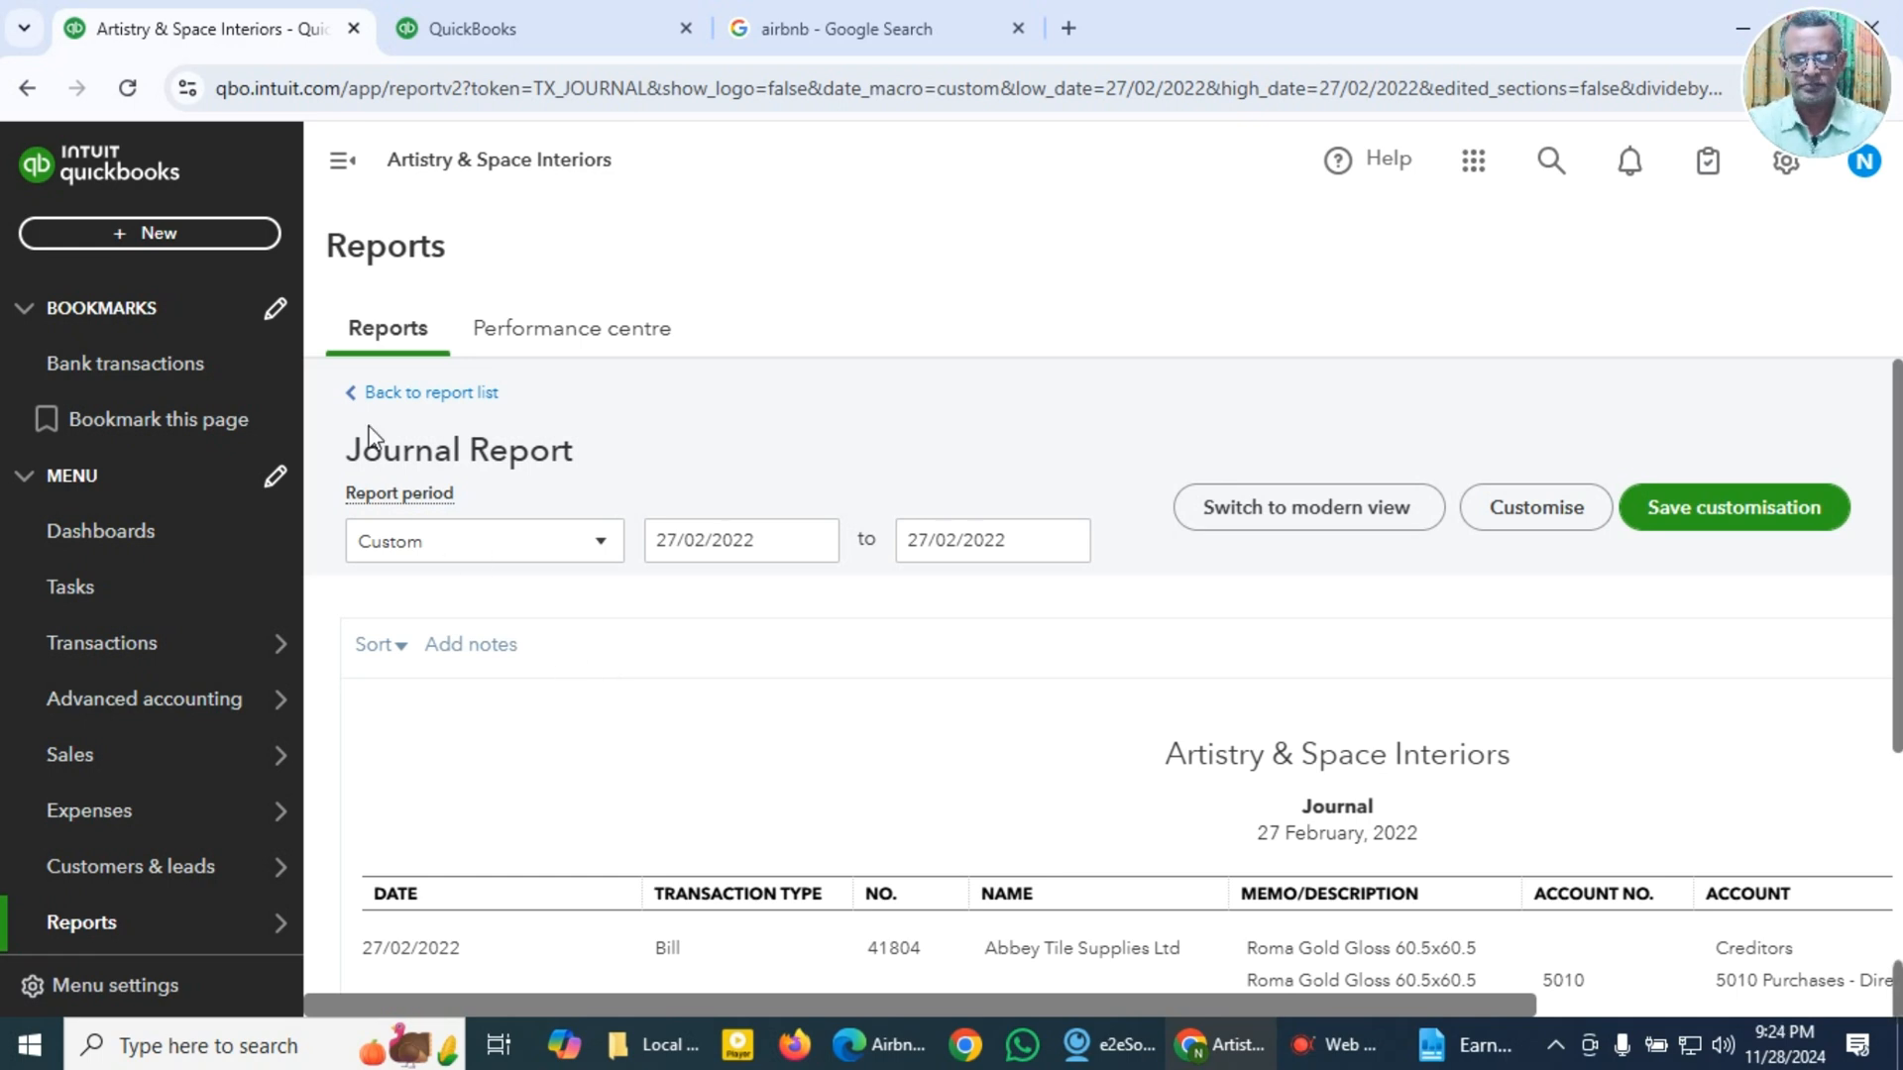
left_click(382, 404)
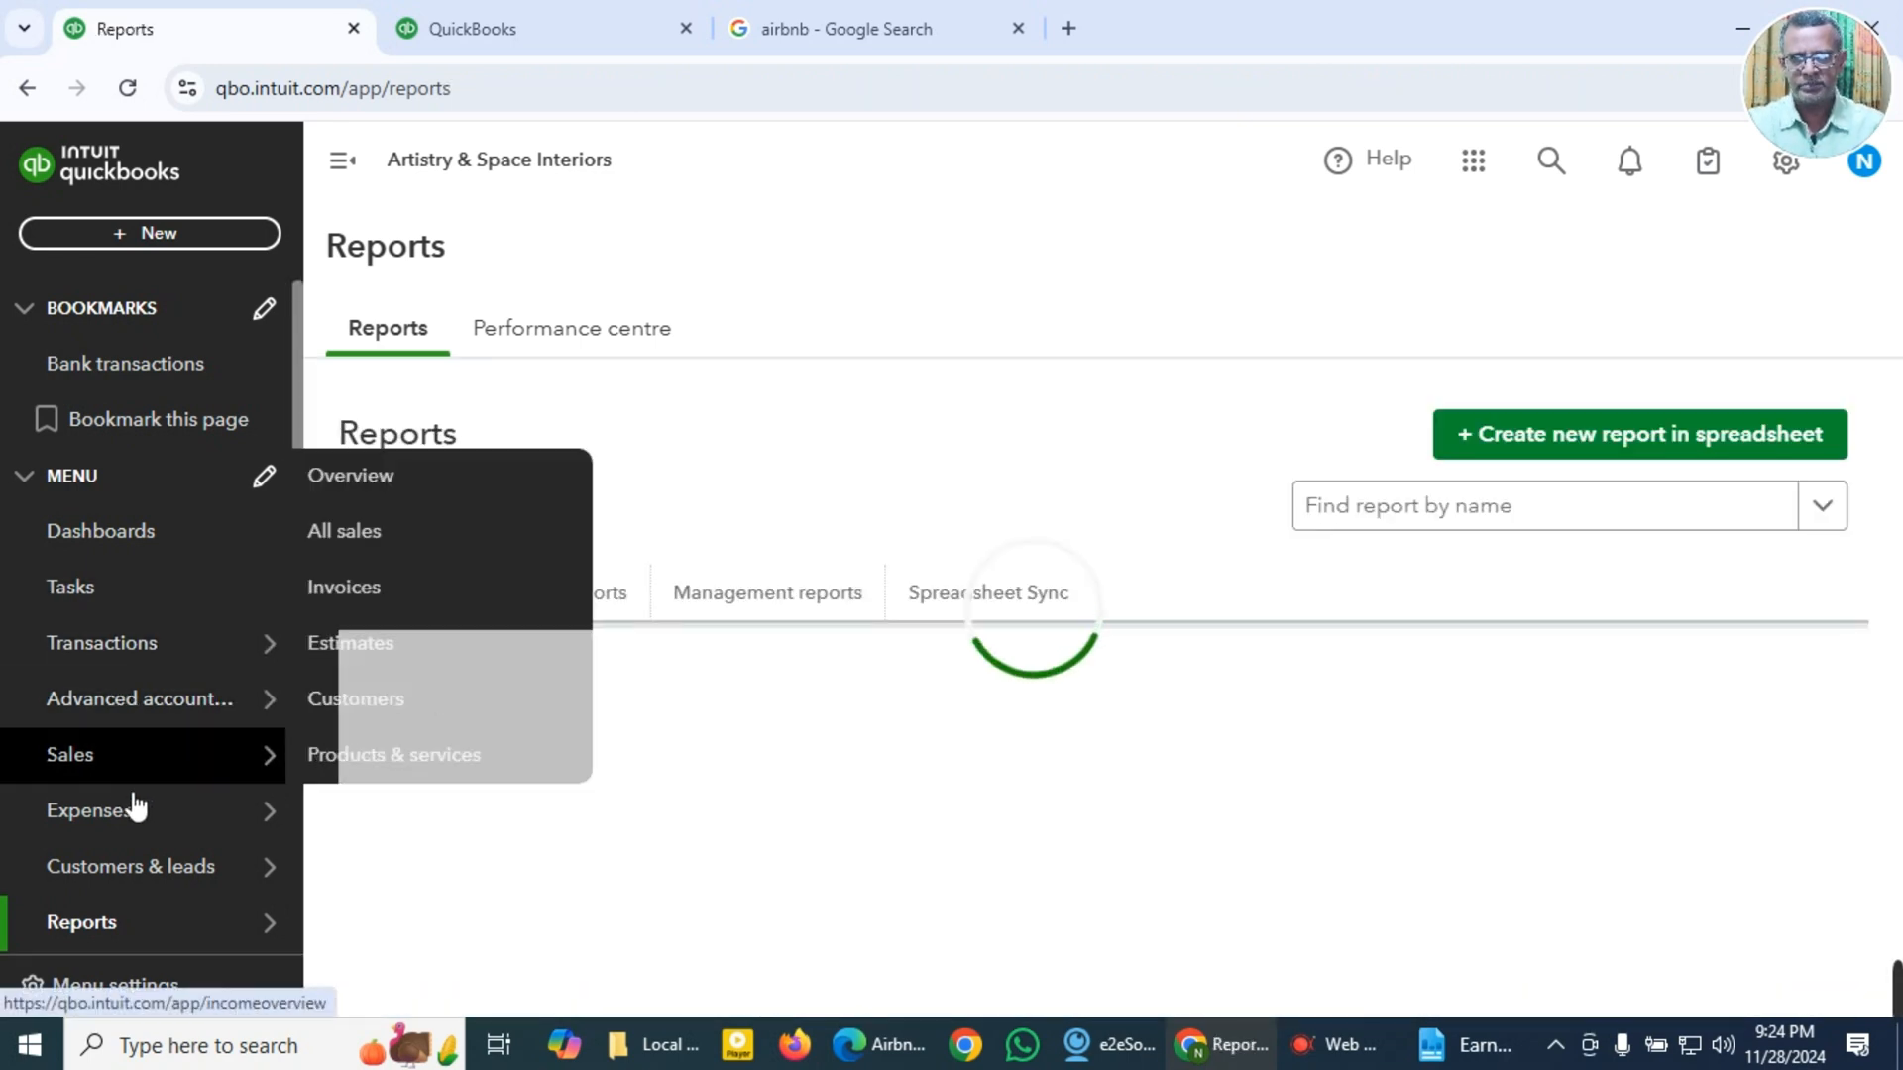
mouse_move(141, 820)
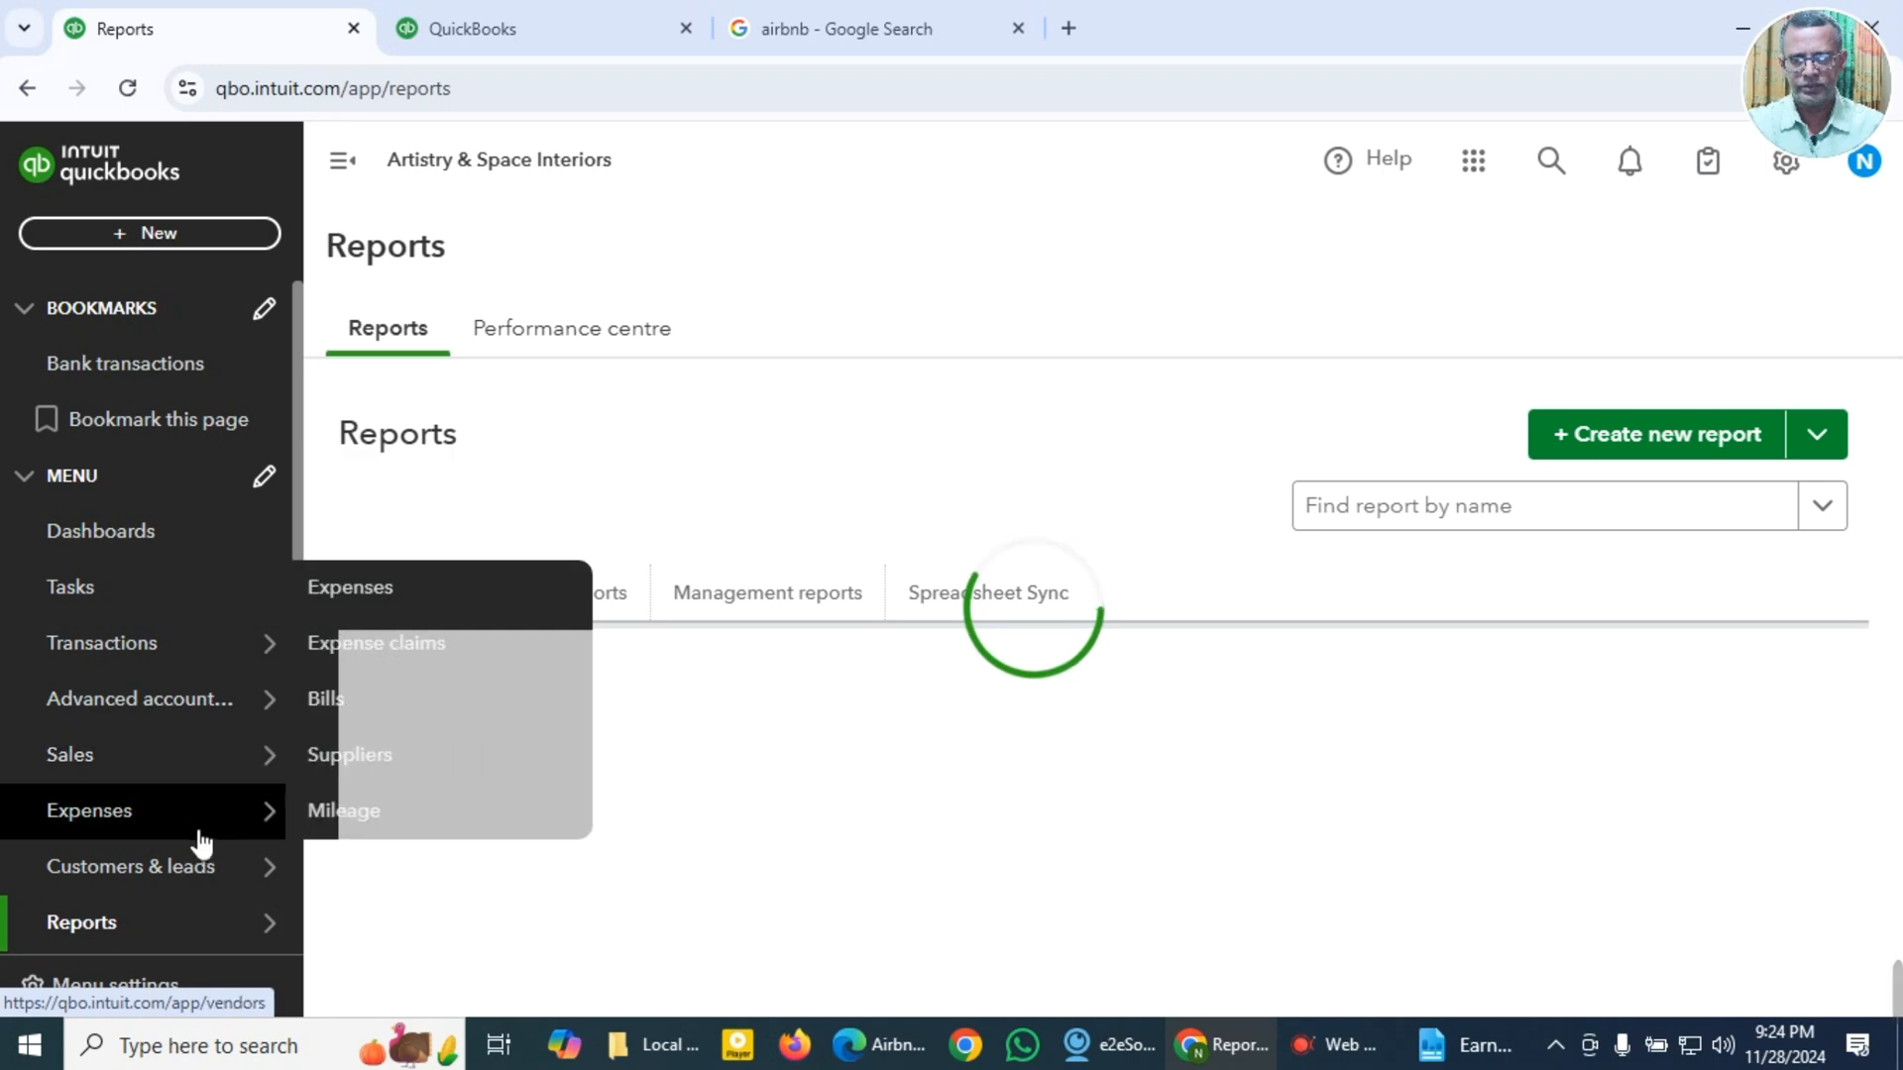
mouse_move(234, 819)
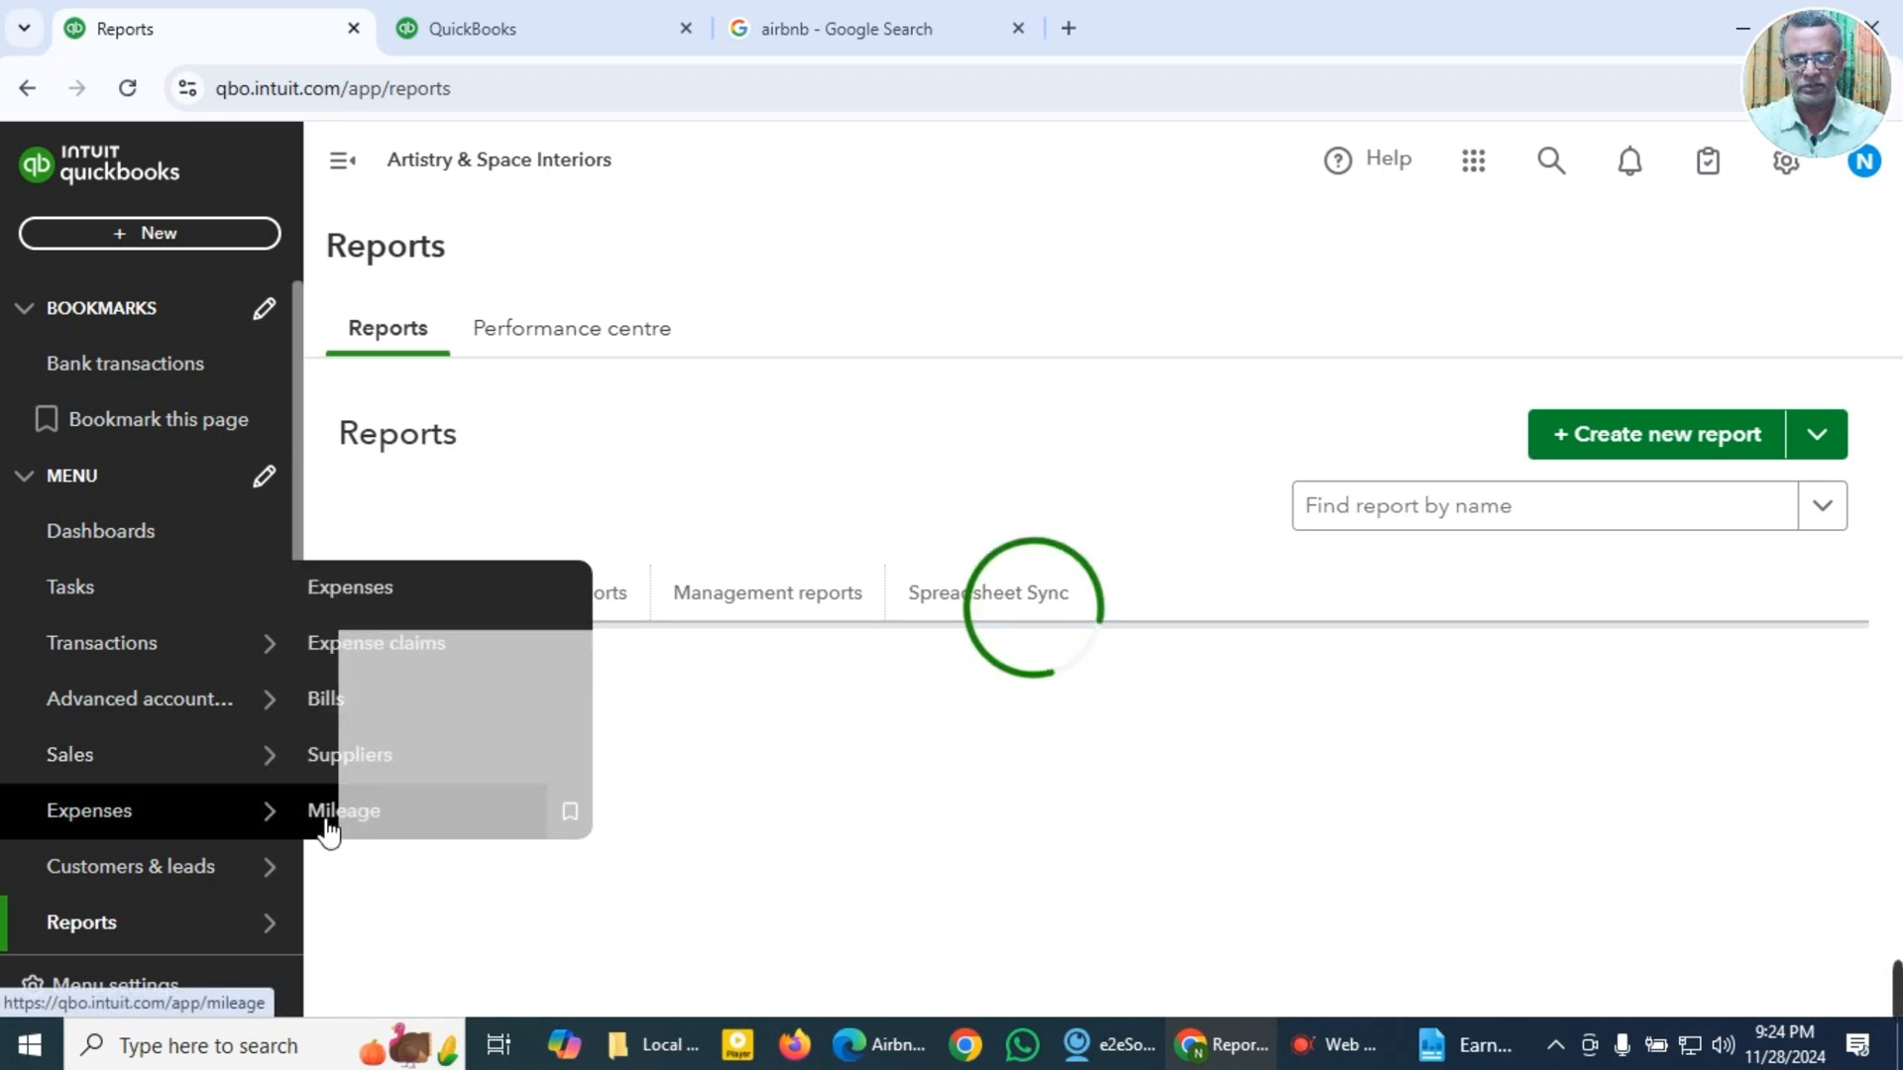
left_click(357, 716)
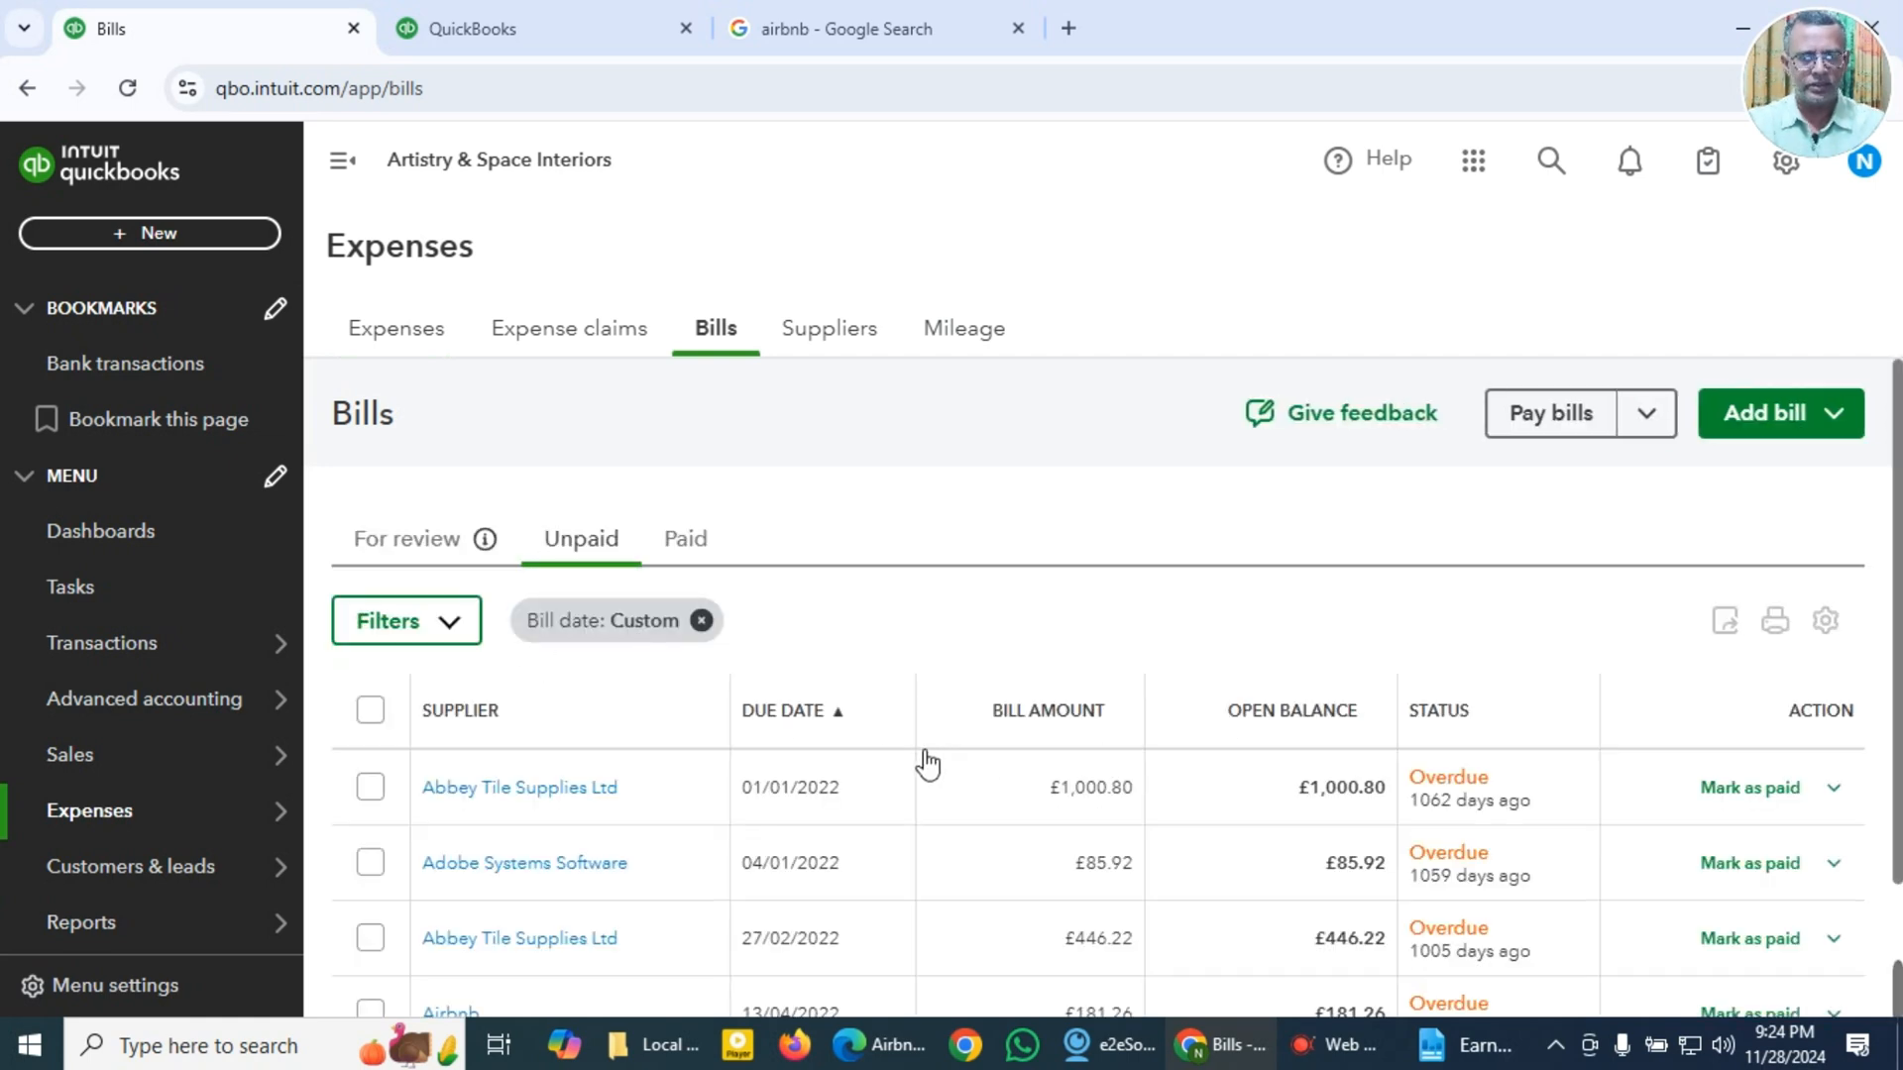
Step: Check the list of paid bills, then return to the unpaid bills
left_click(931, 735)
left_click(686, 544)
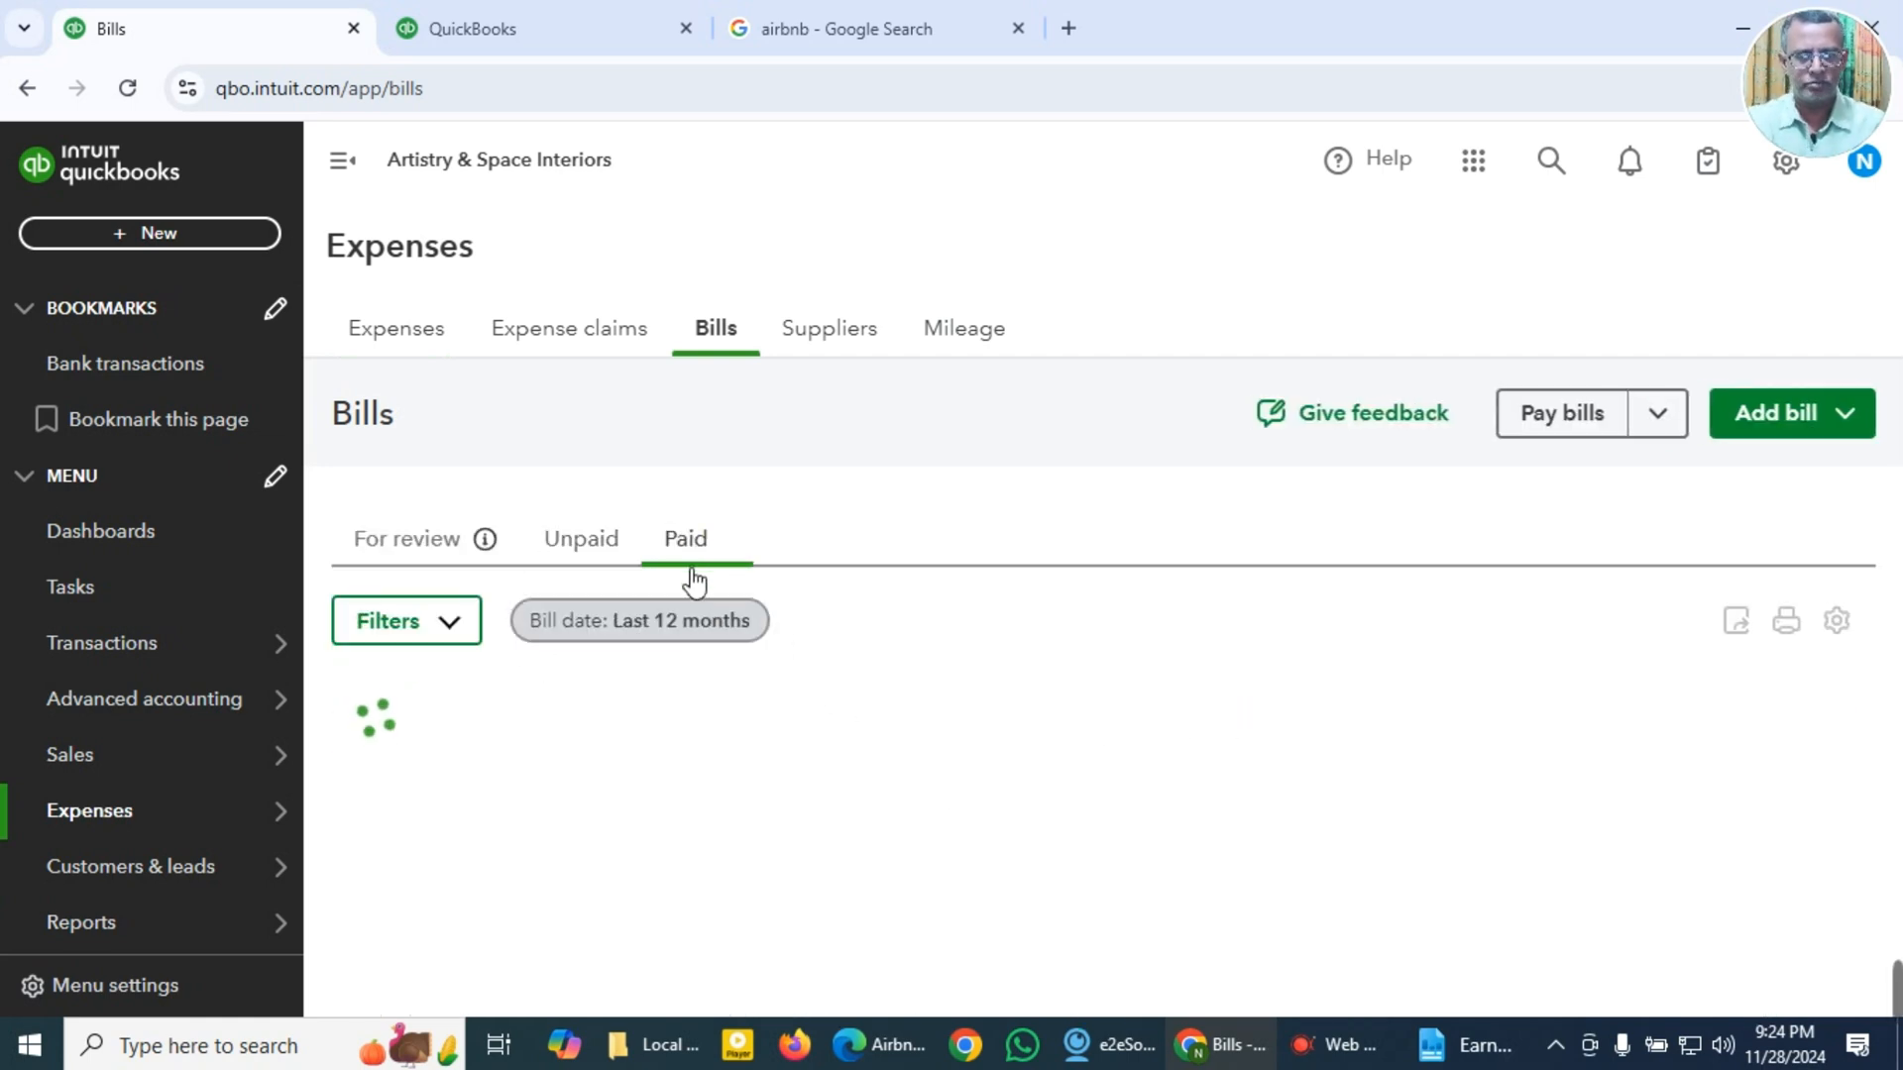
left_click(592, 548)
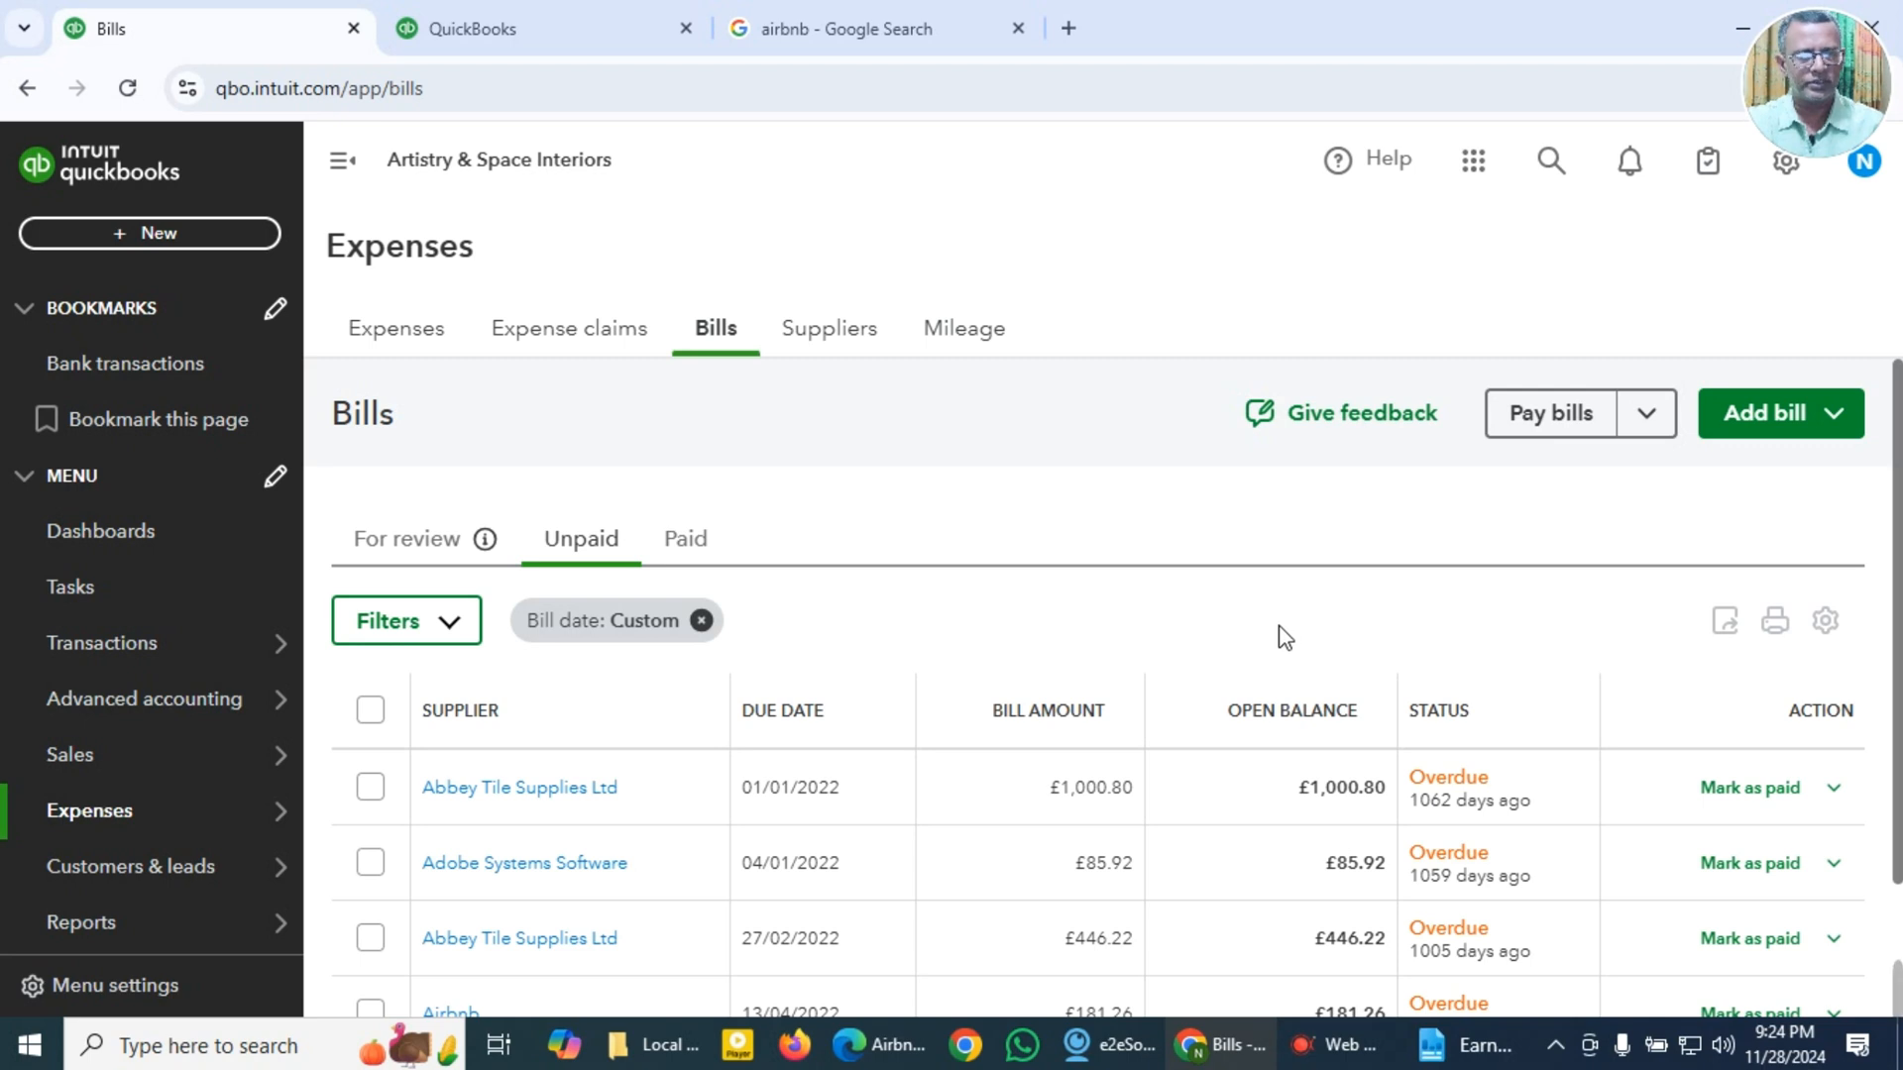
Step: Start a new bill and open Allwaste INV 3080 GBP 360.00.pdf from the Local Expense Receipts folder, closing the Airbnb invoice
left_click(1809, 432)
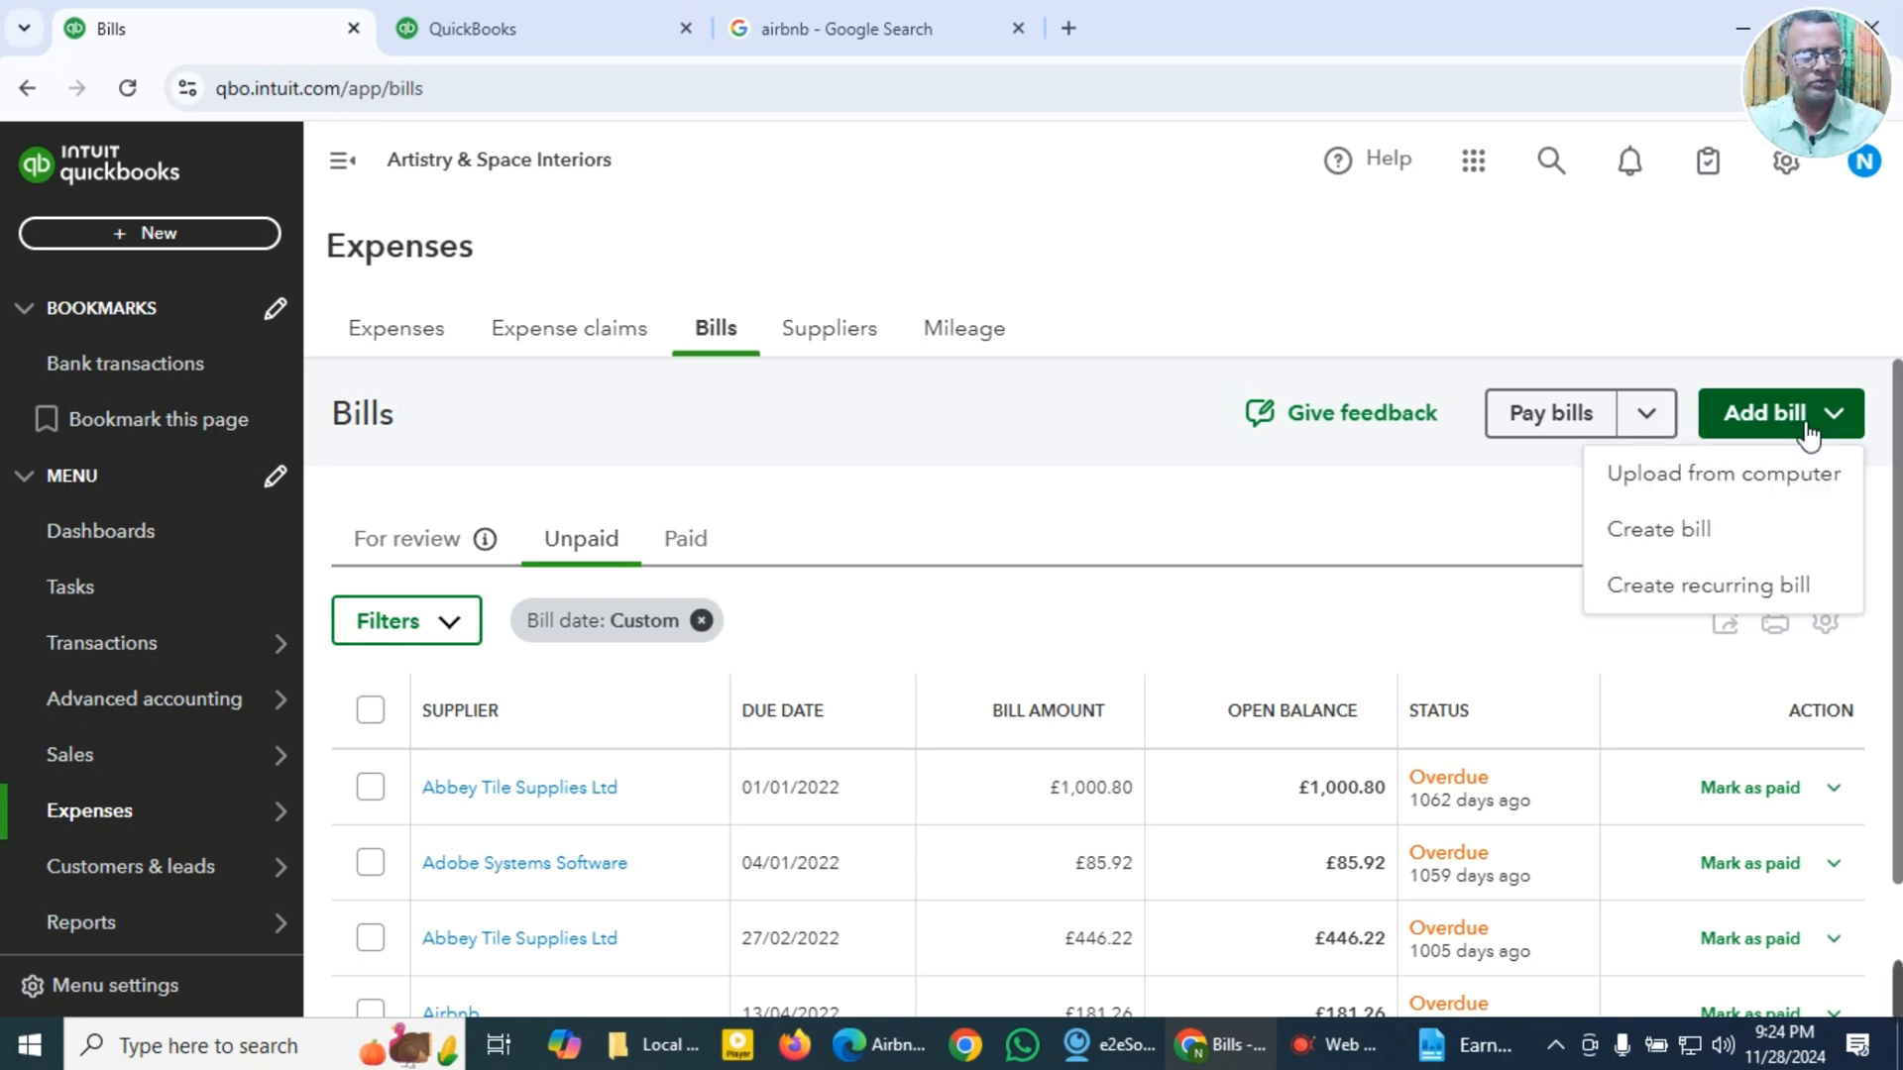
left_click(1675, 536)
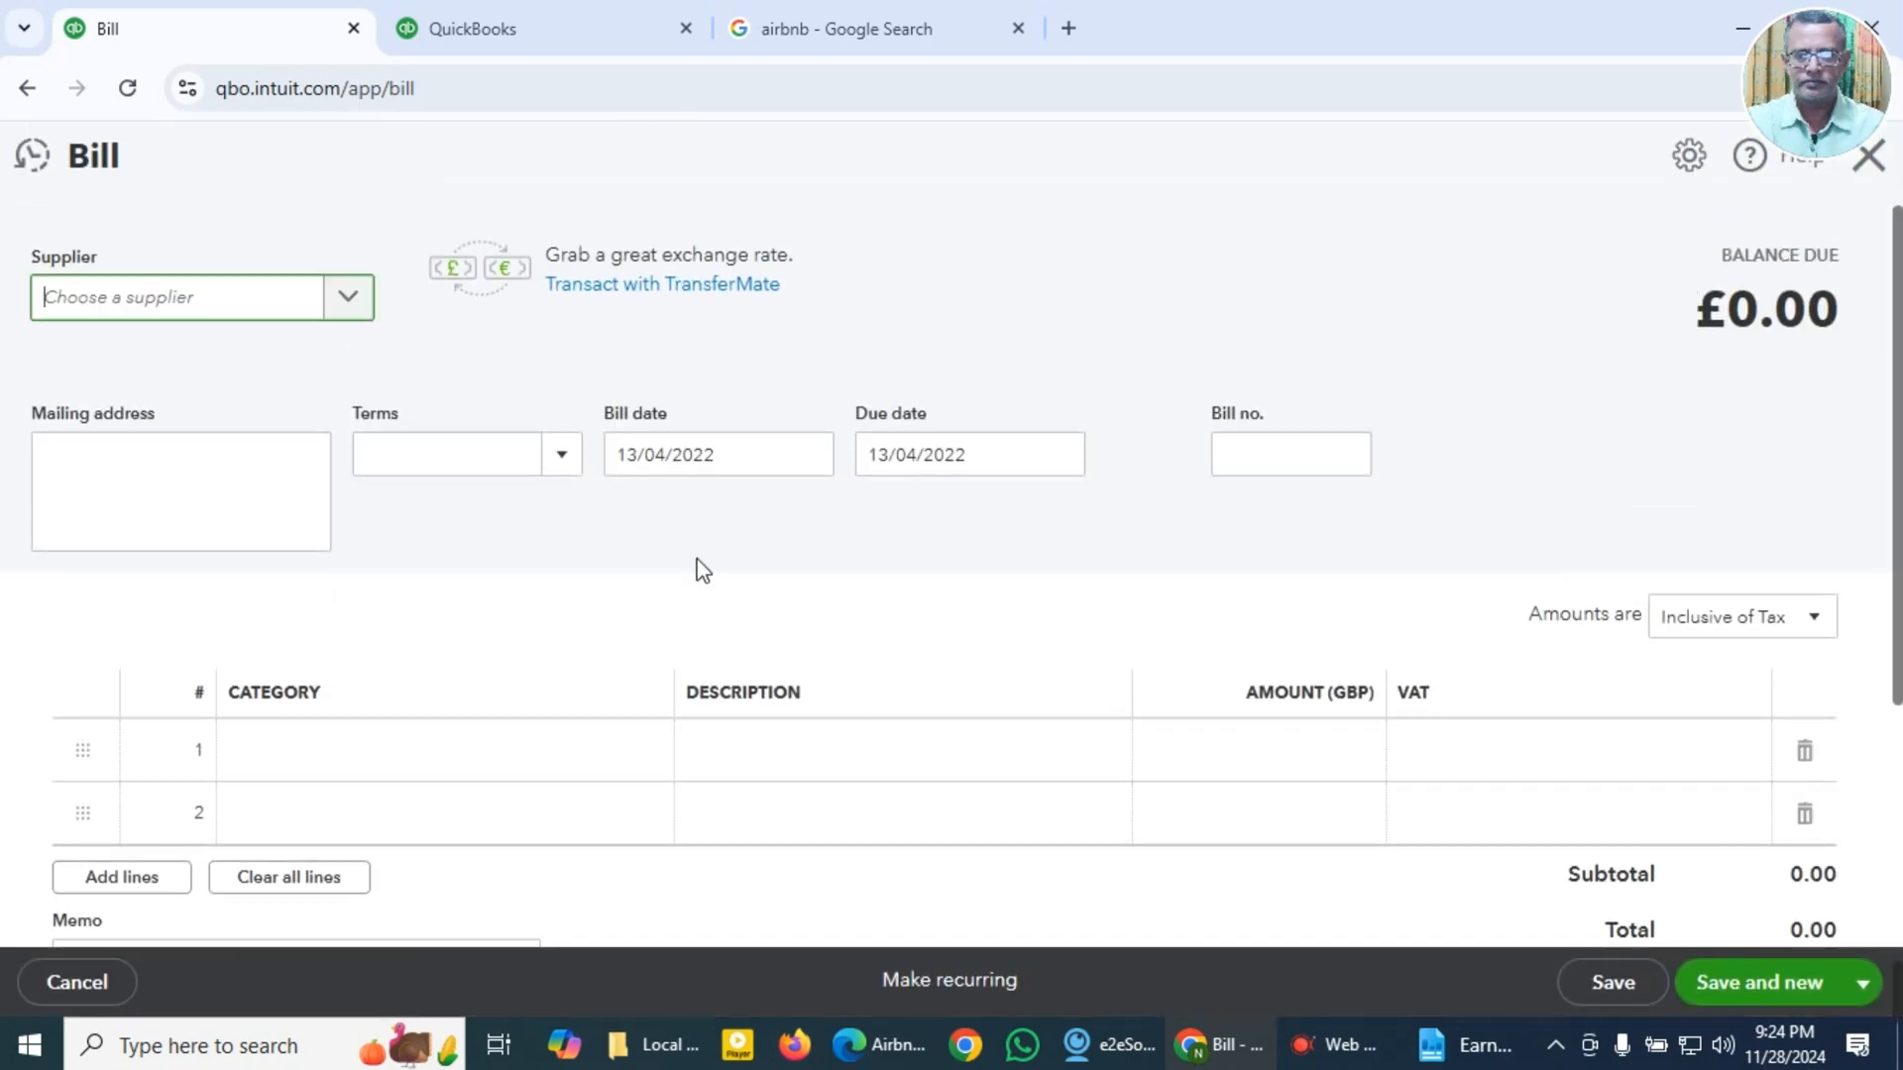
left_click(659, 1050)
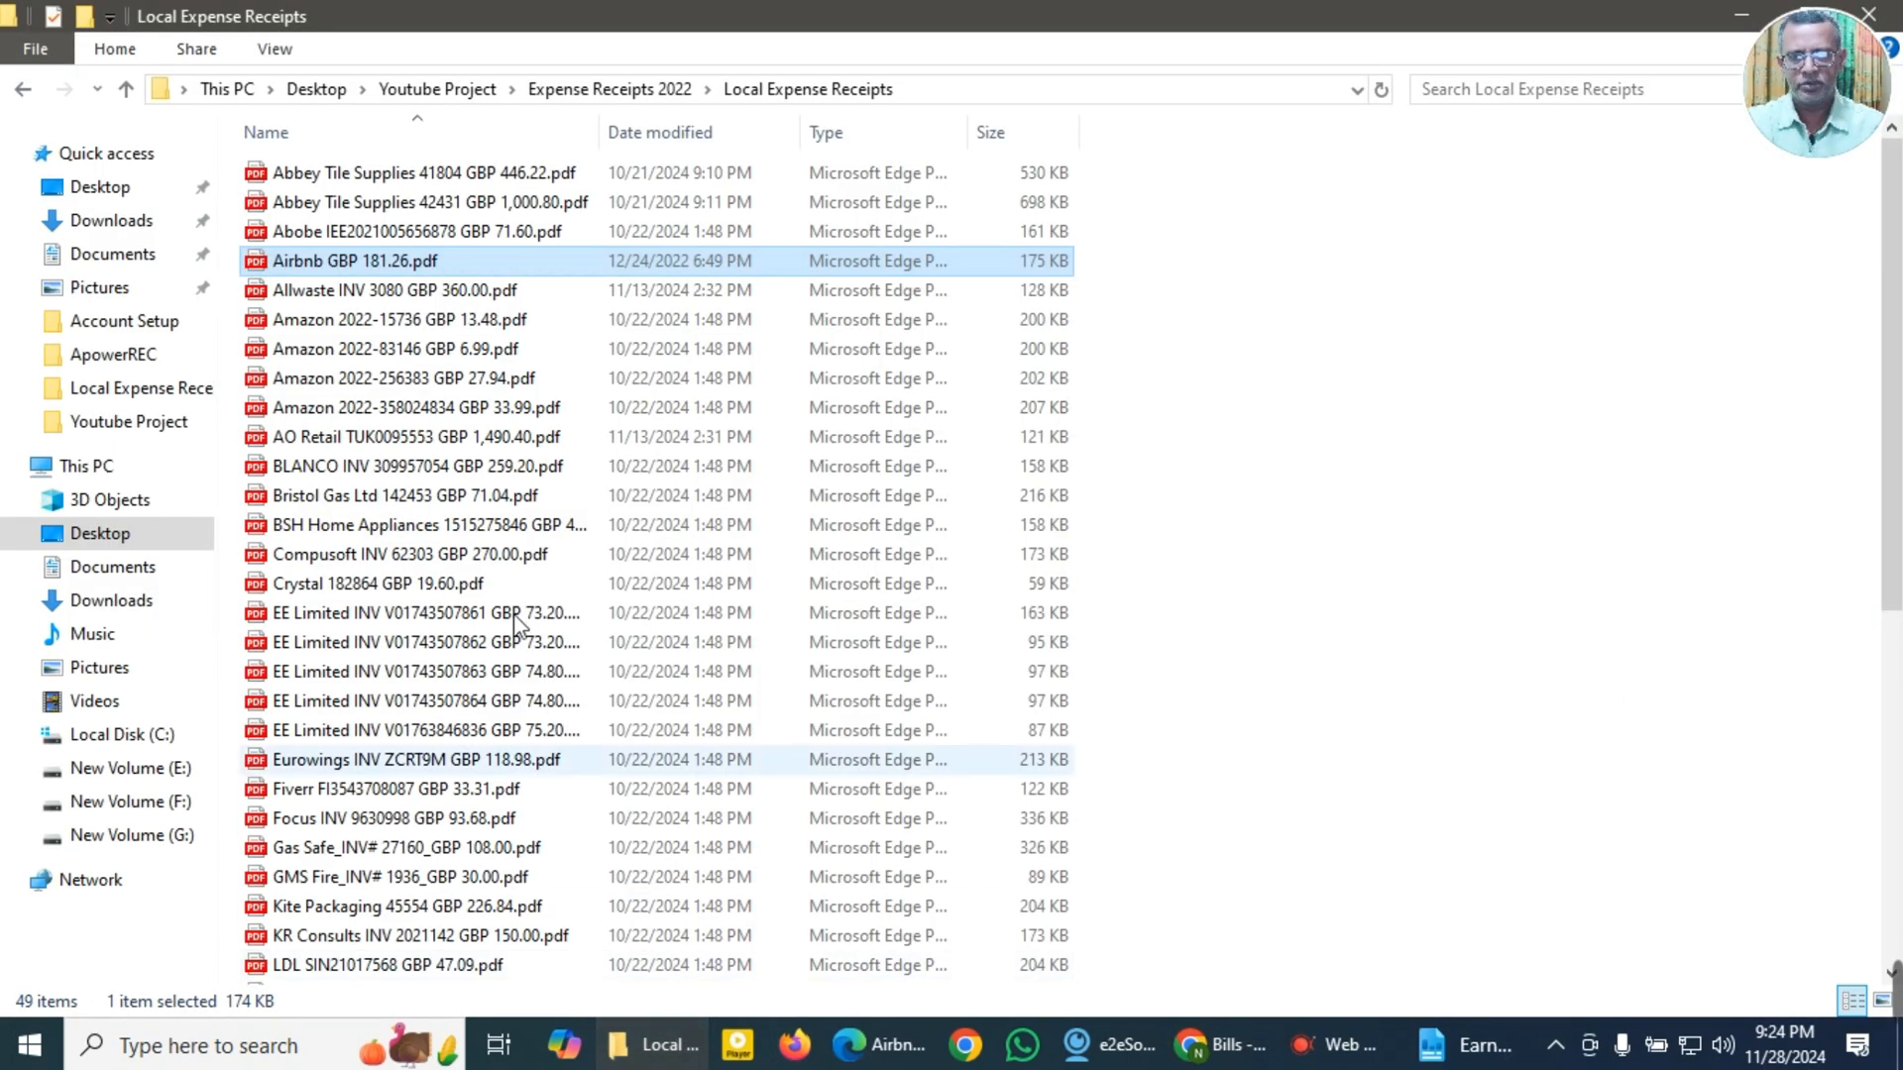
double_click(302, 290)
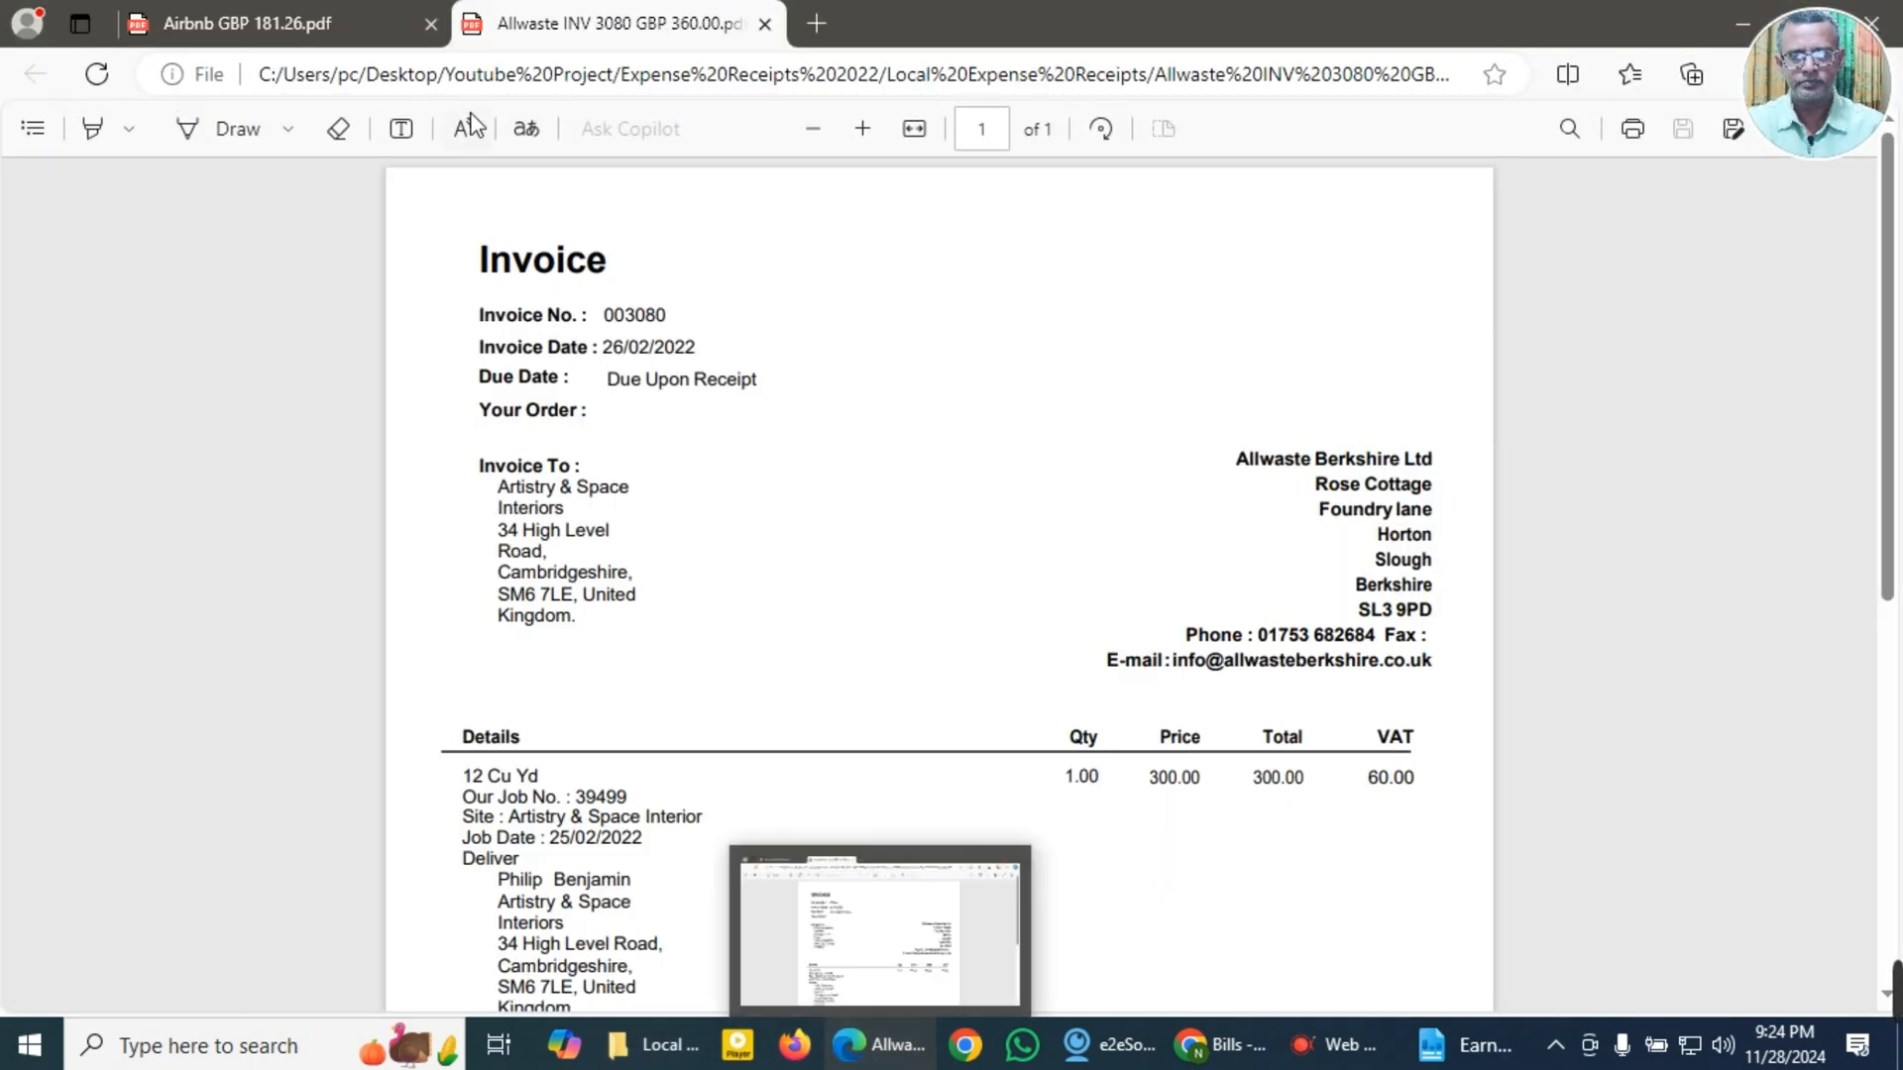
left_click(432, 24)
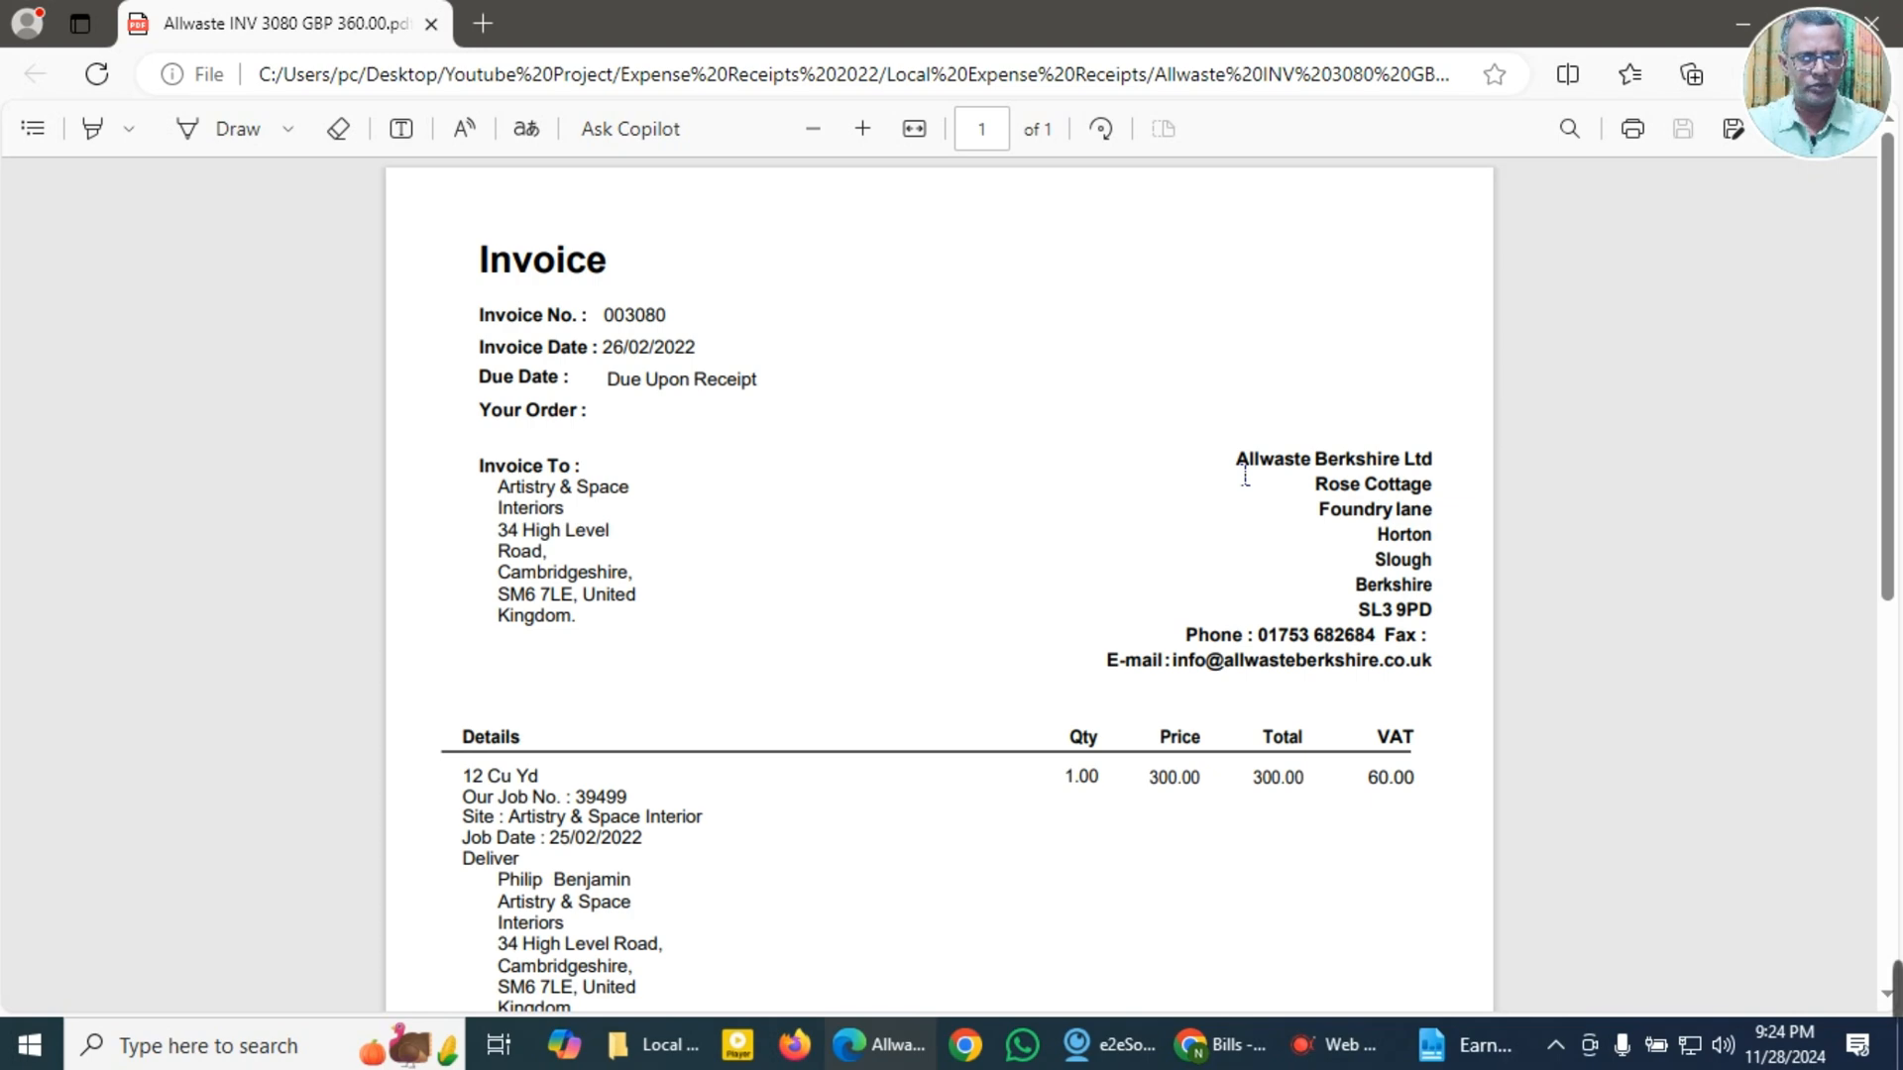
Step: Copy the supplier name Allwaste Berkshire Ltd from the invoice, search Google for it, and return to the bill
left_click_drag(1245, 474, 1449, 467)
key("ctrl+c")
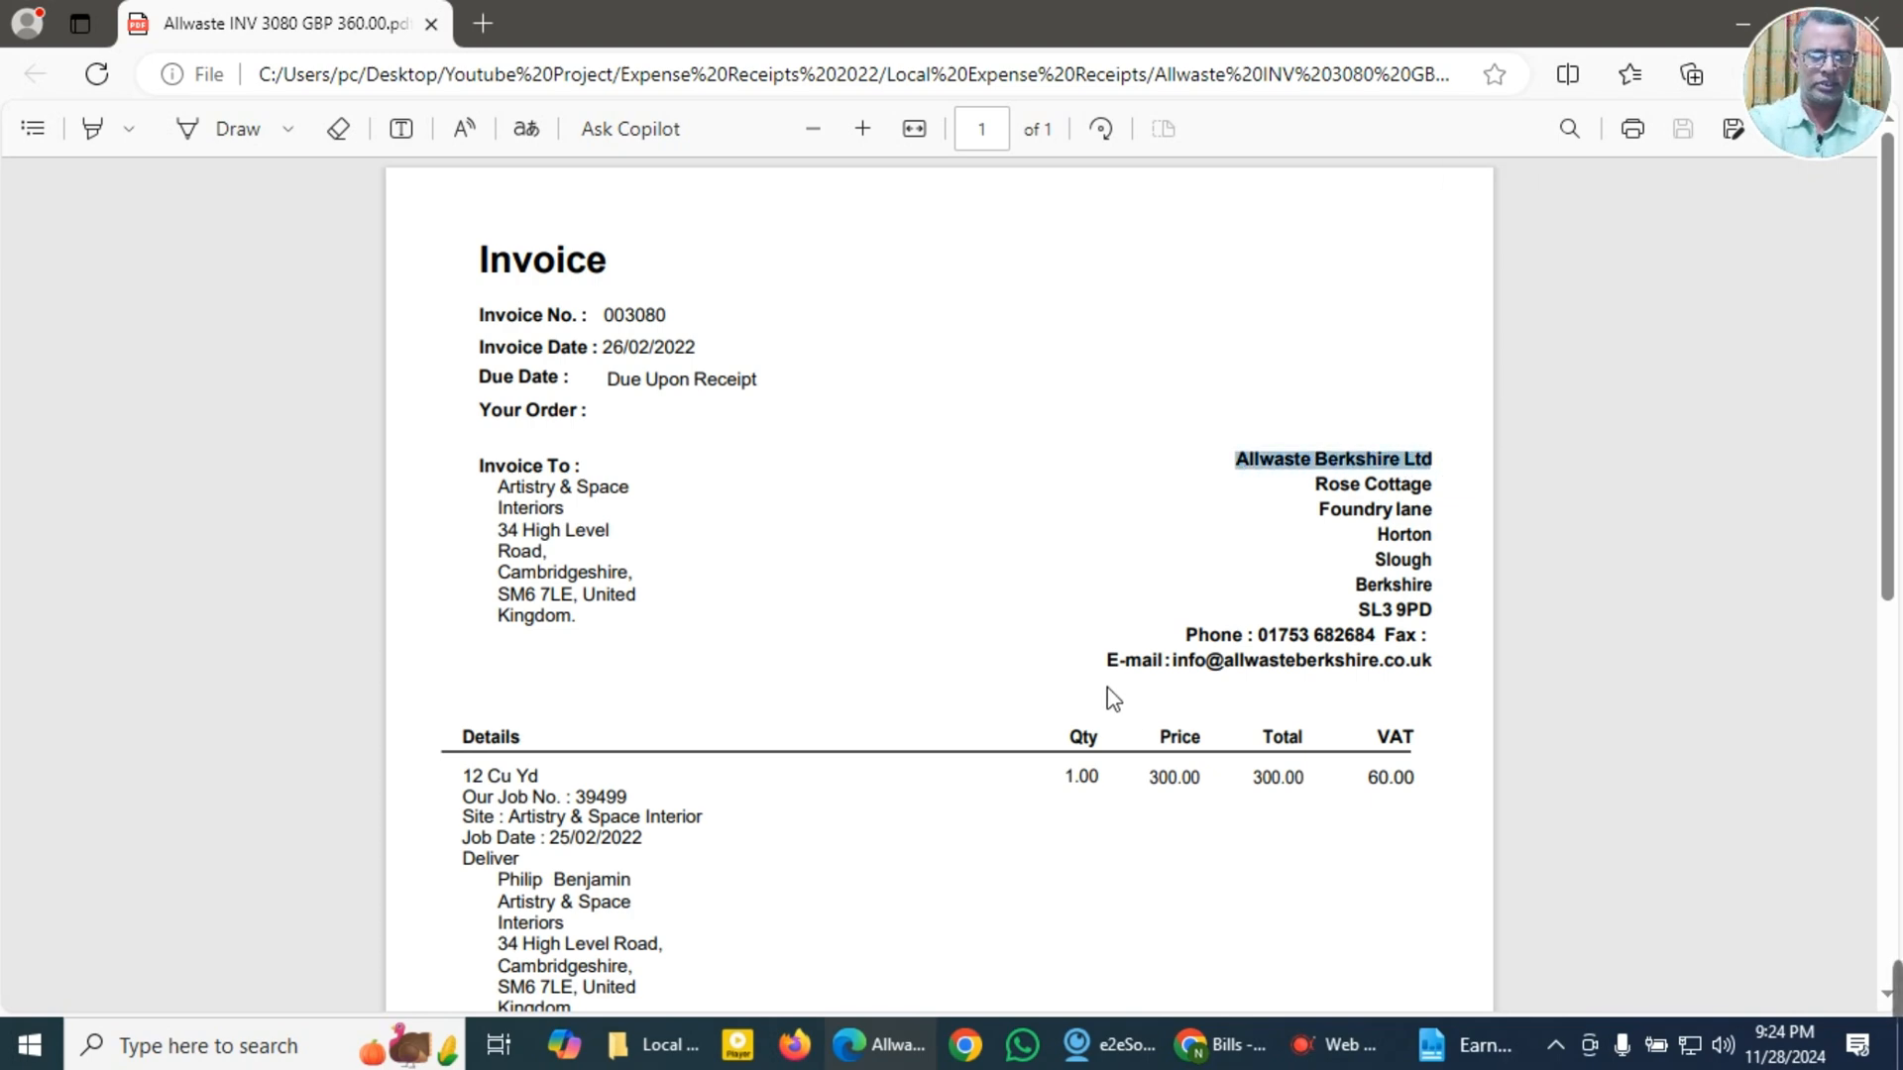
left_click(1229, 1045)
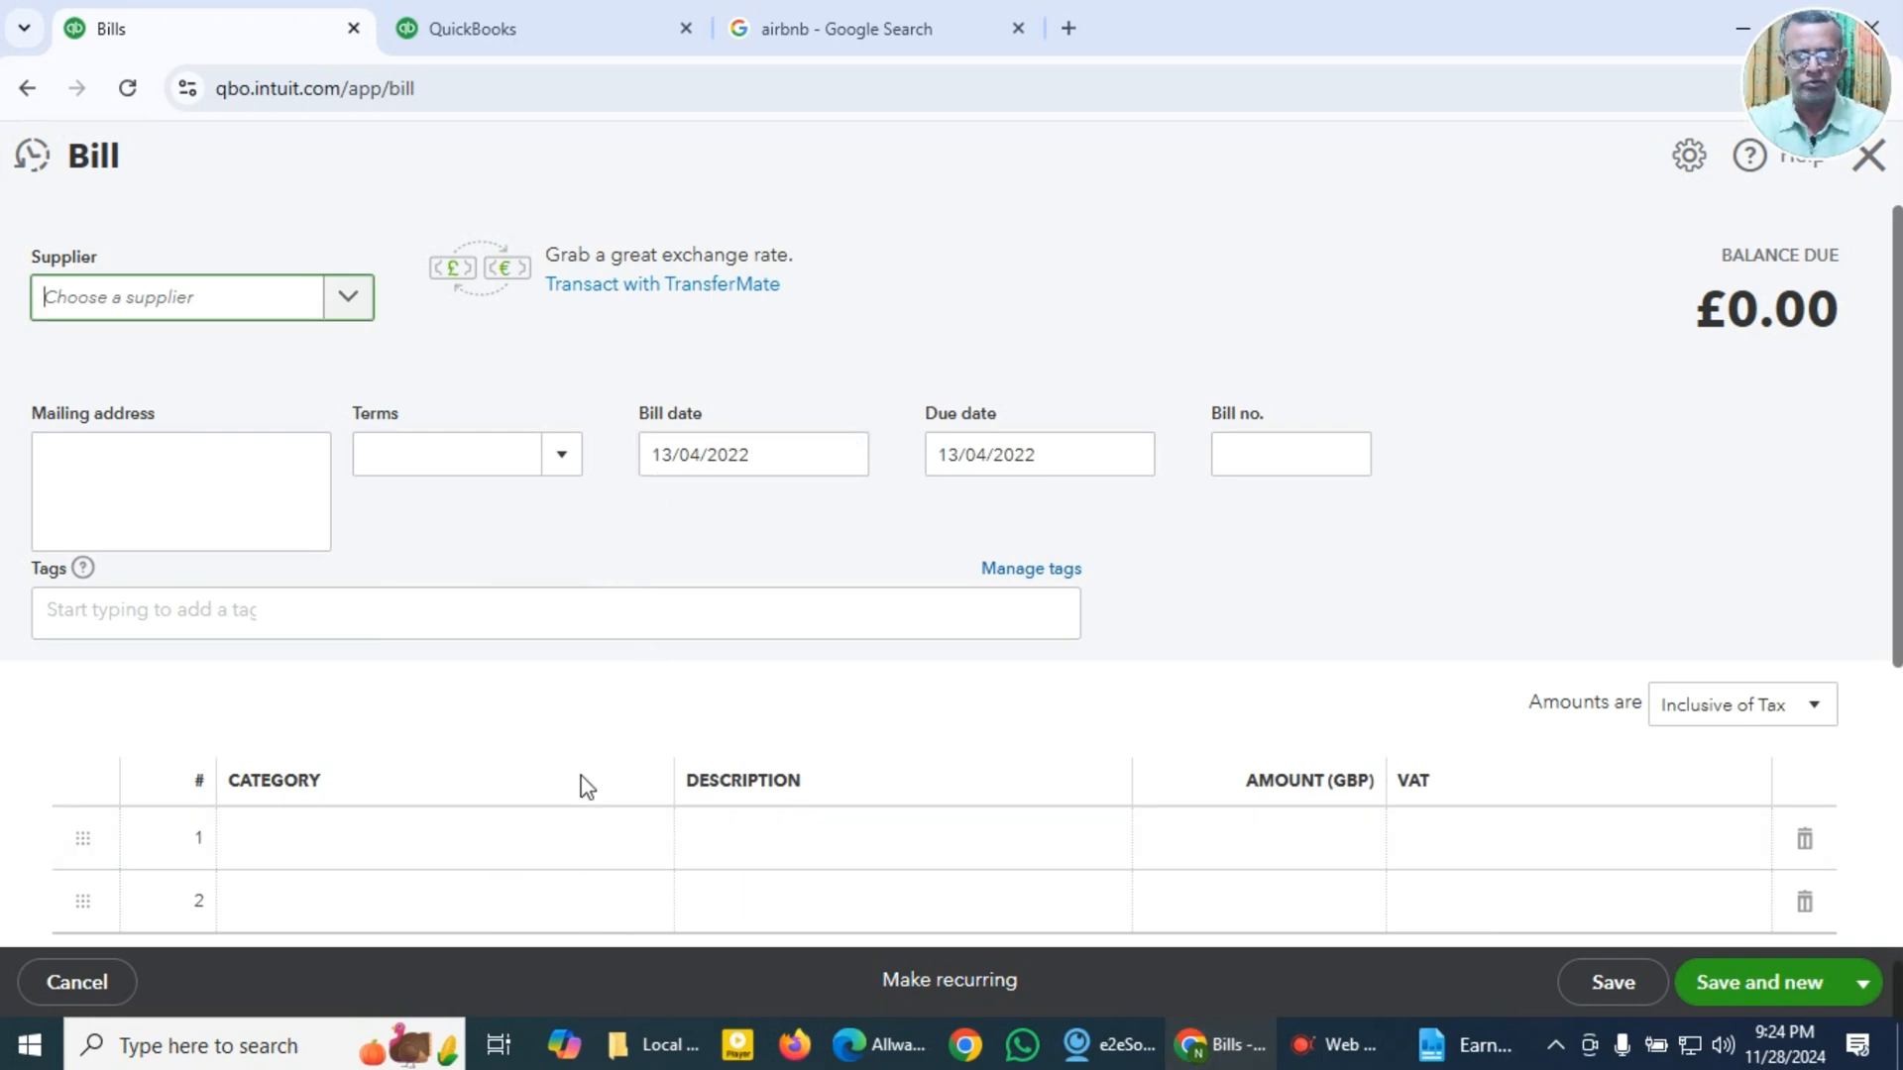
left_click(864, 35)
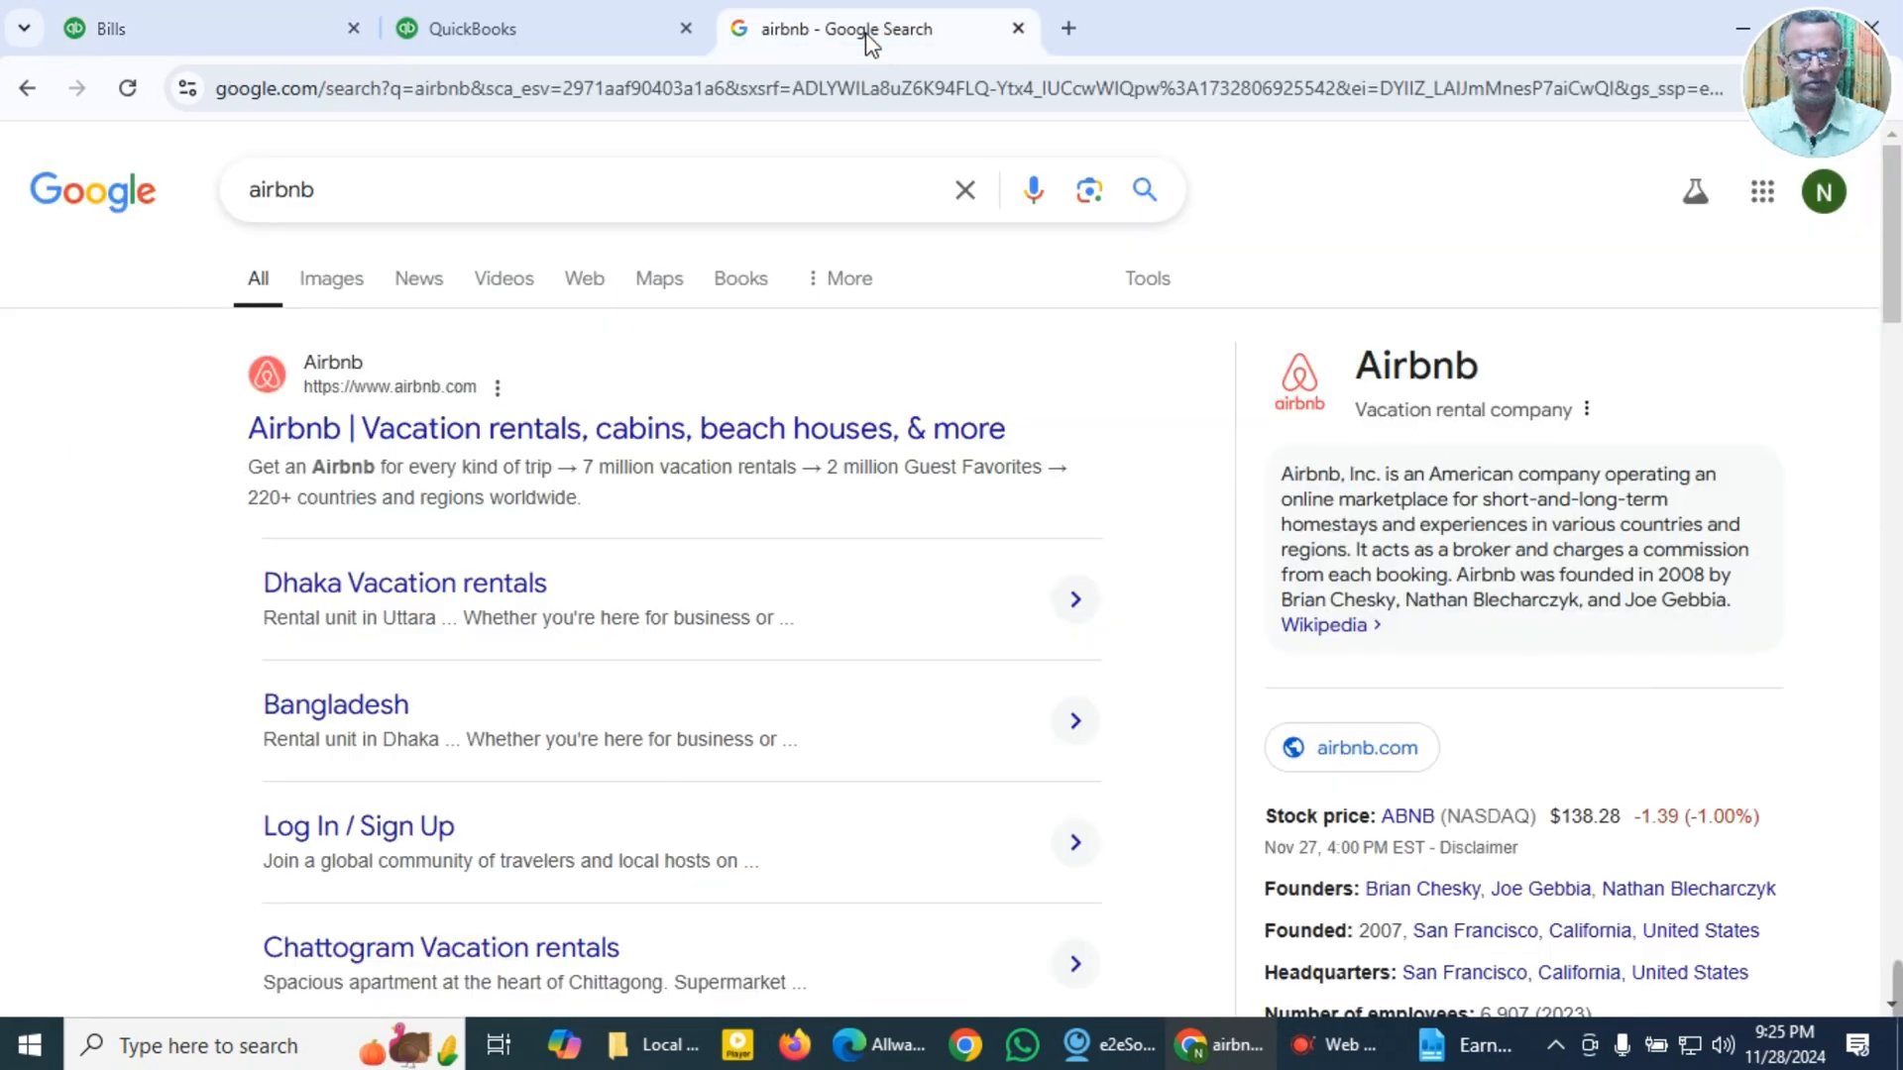
left_click_drag(340, 191, 212, 197)
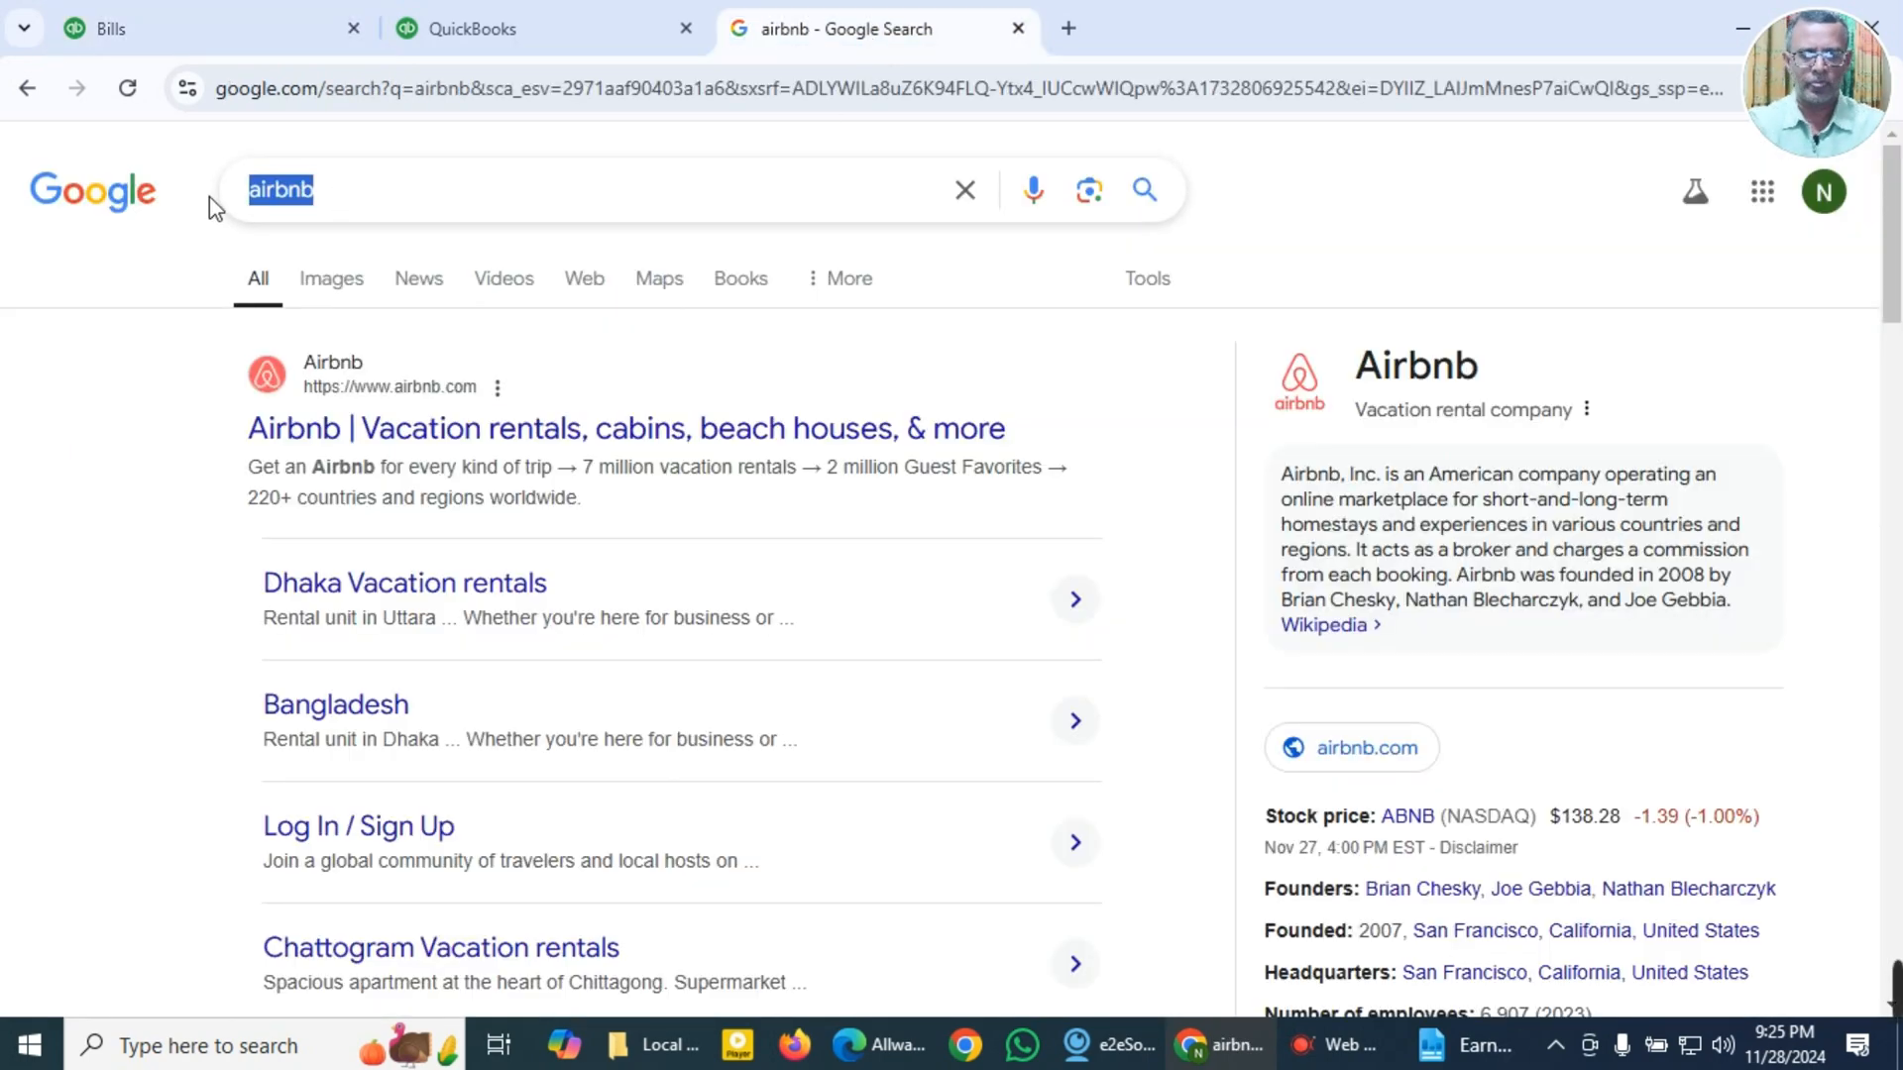
key("ctrl+v")
key("Return")
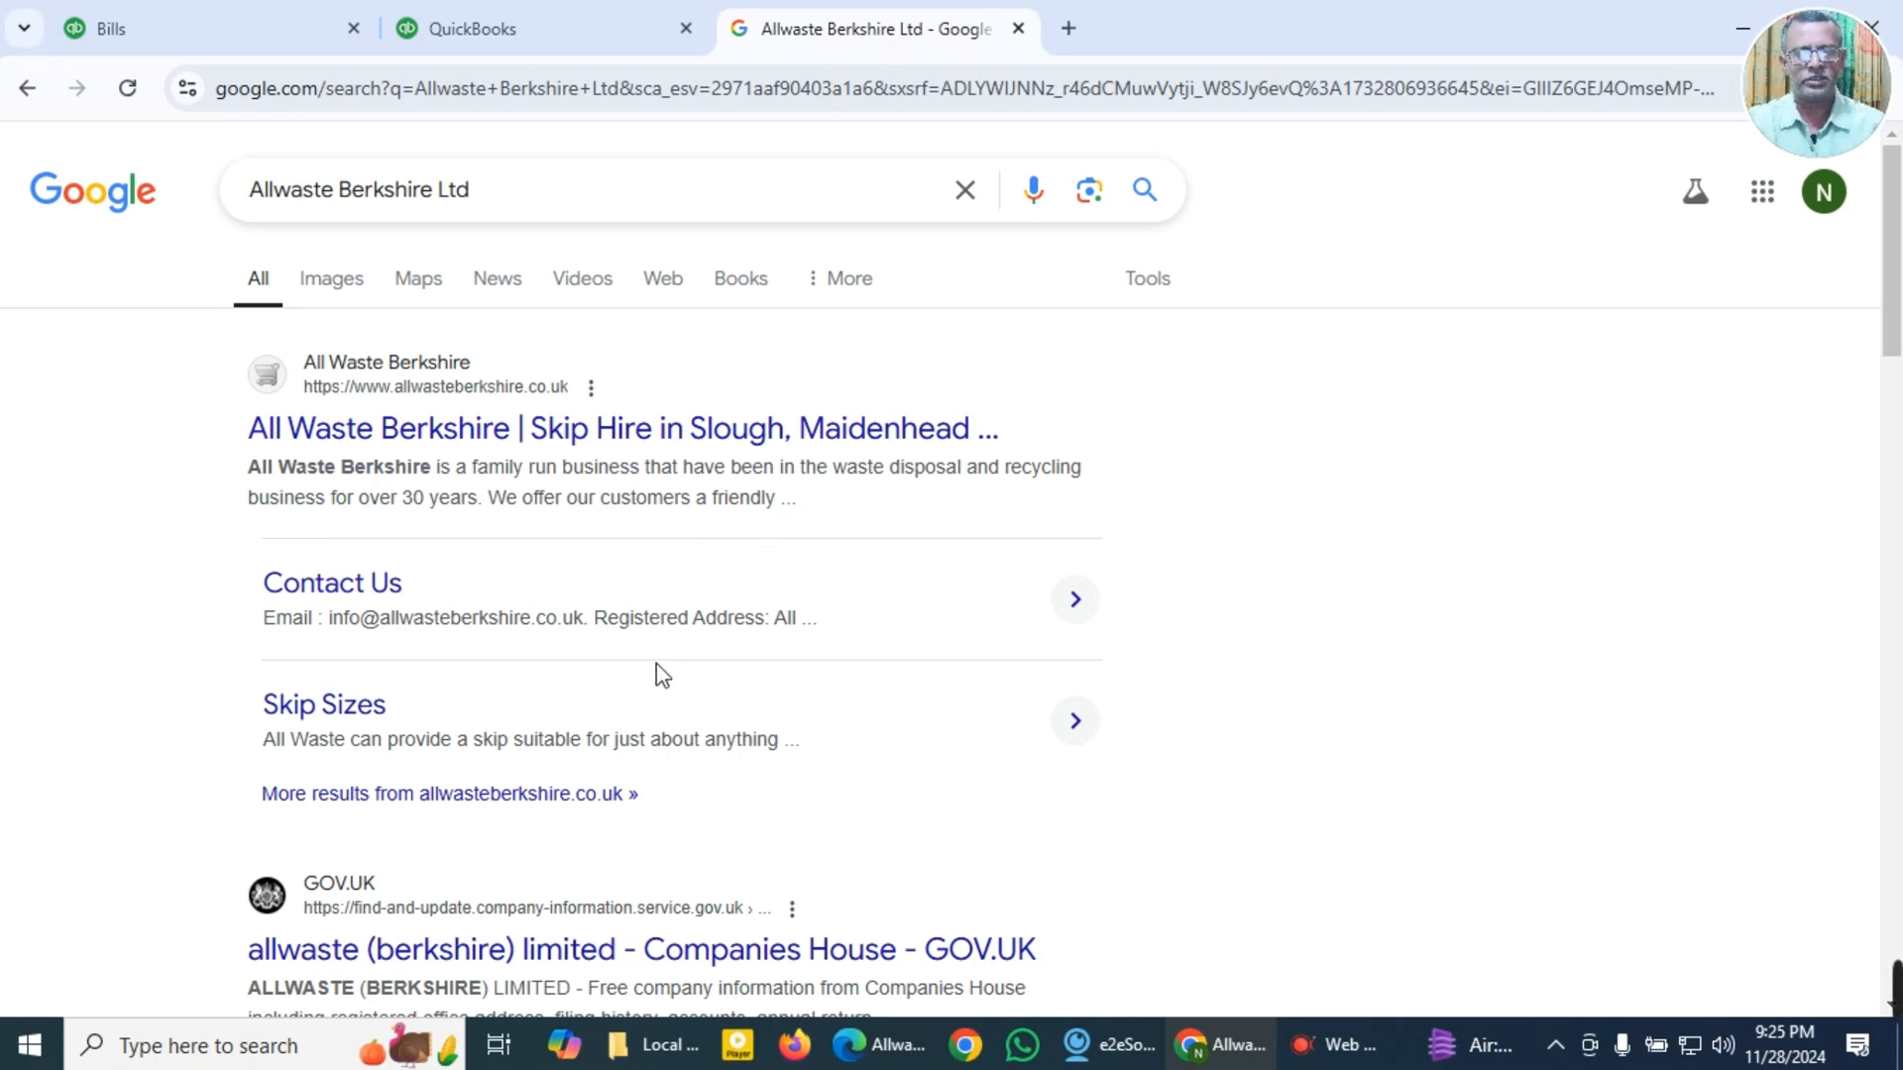
left_click(228, 24)
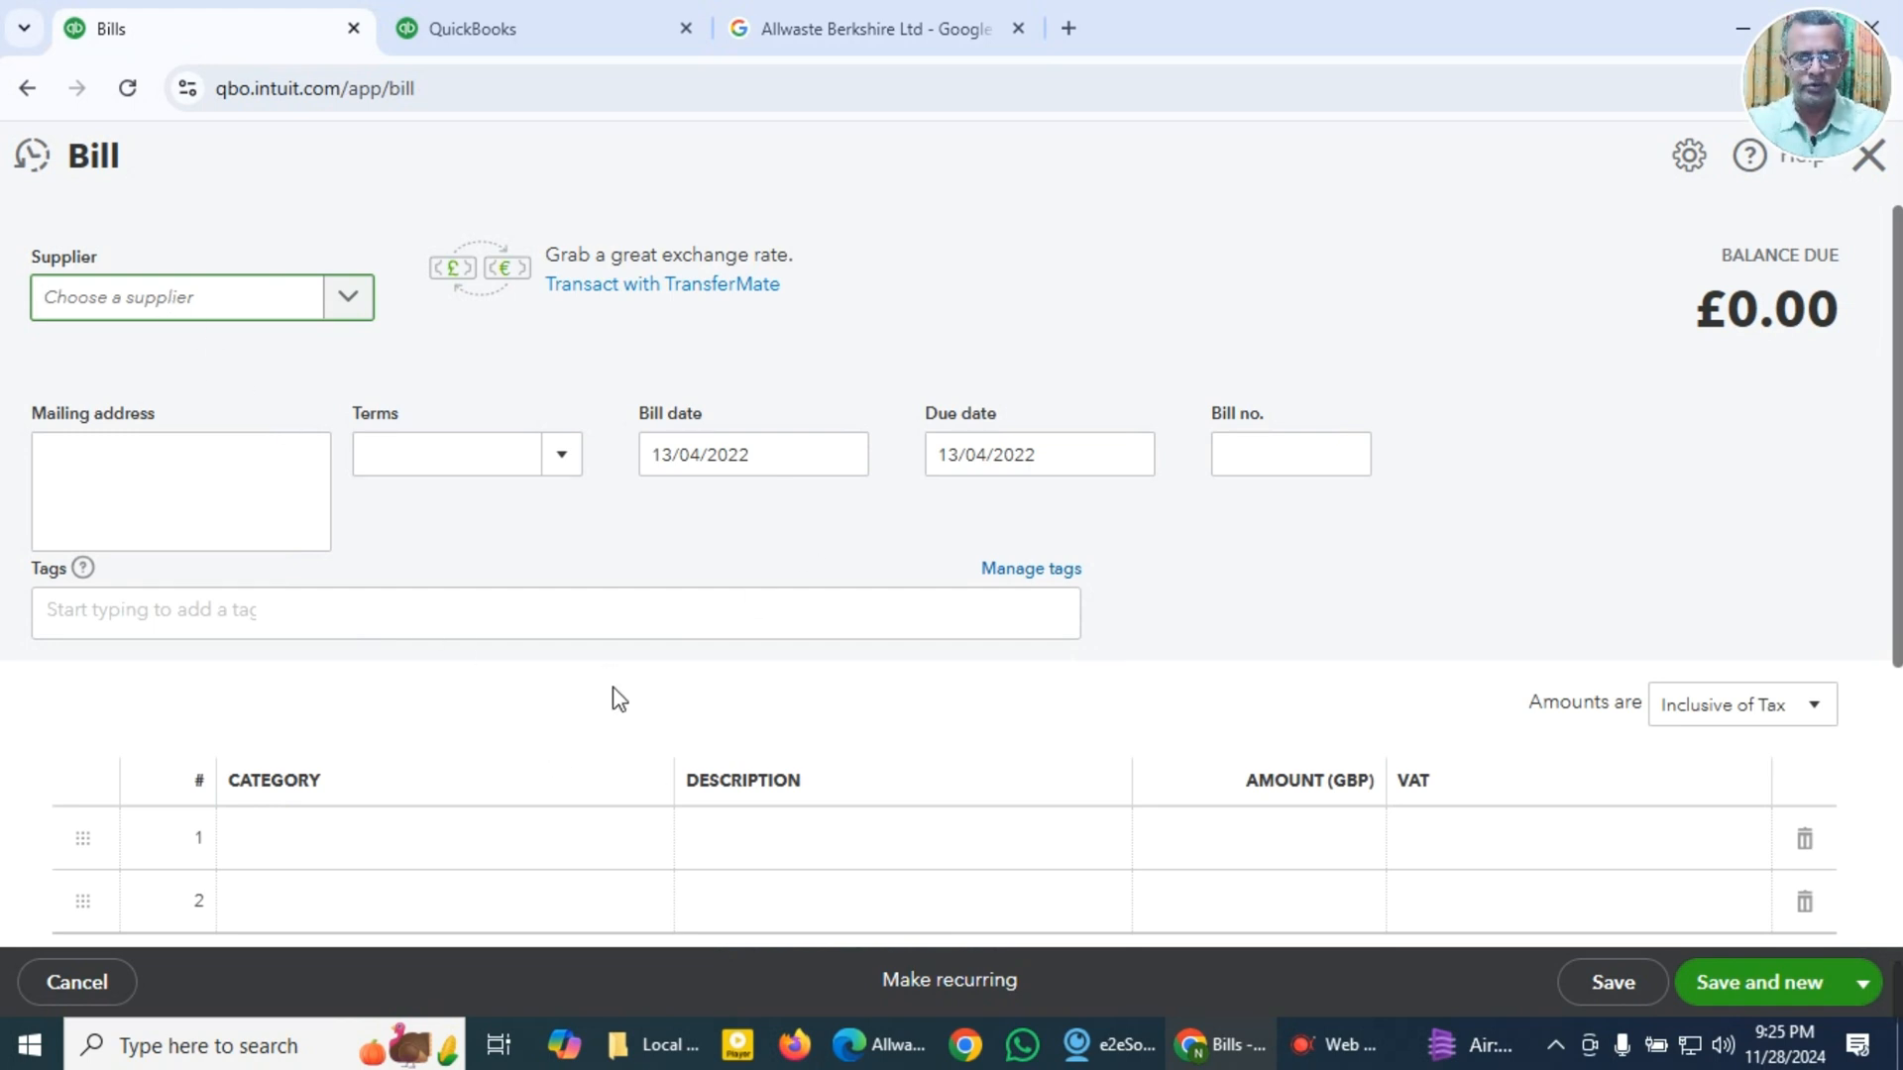
Step: Copy the invoice number, invoice date 26/02/2022, job number line and invoice total 360.00 from the Allwaste invoice
left_click(887, 1046)
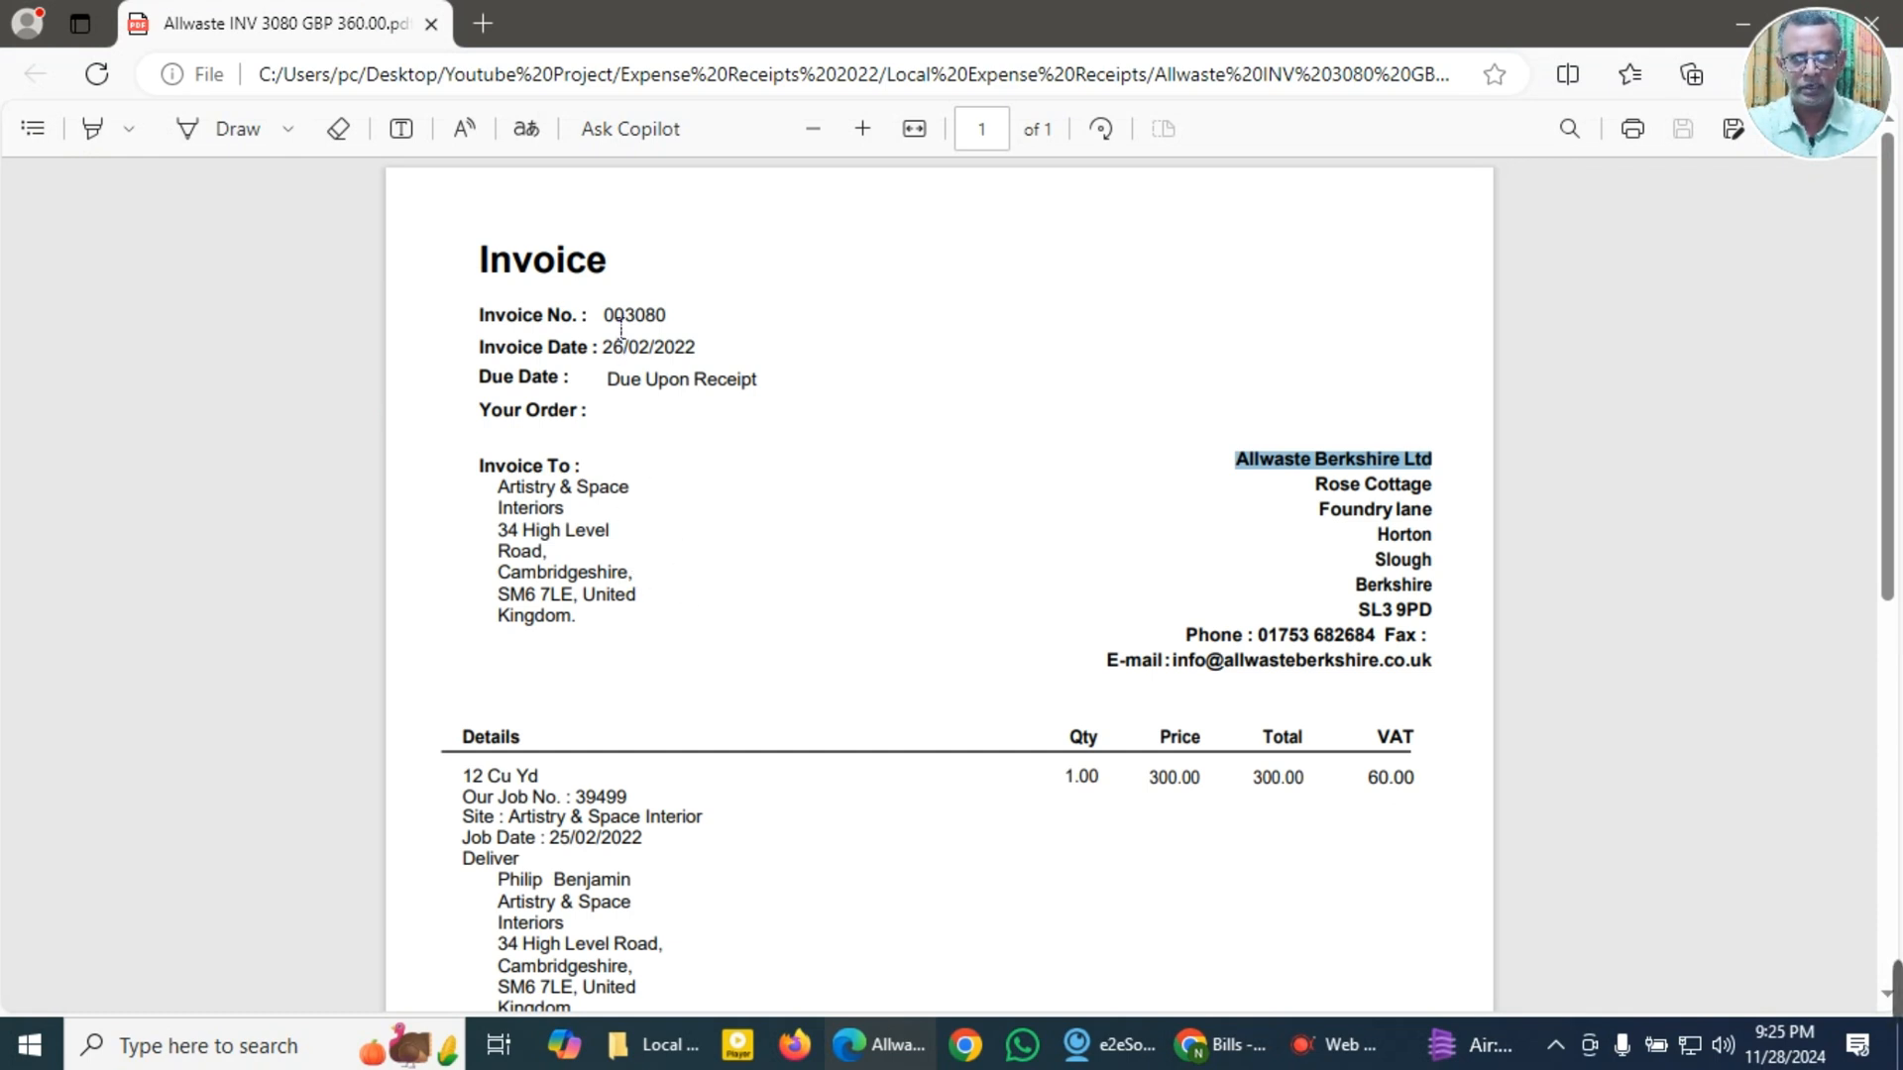
left_click_drag(604, 317, 710, 357)
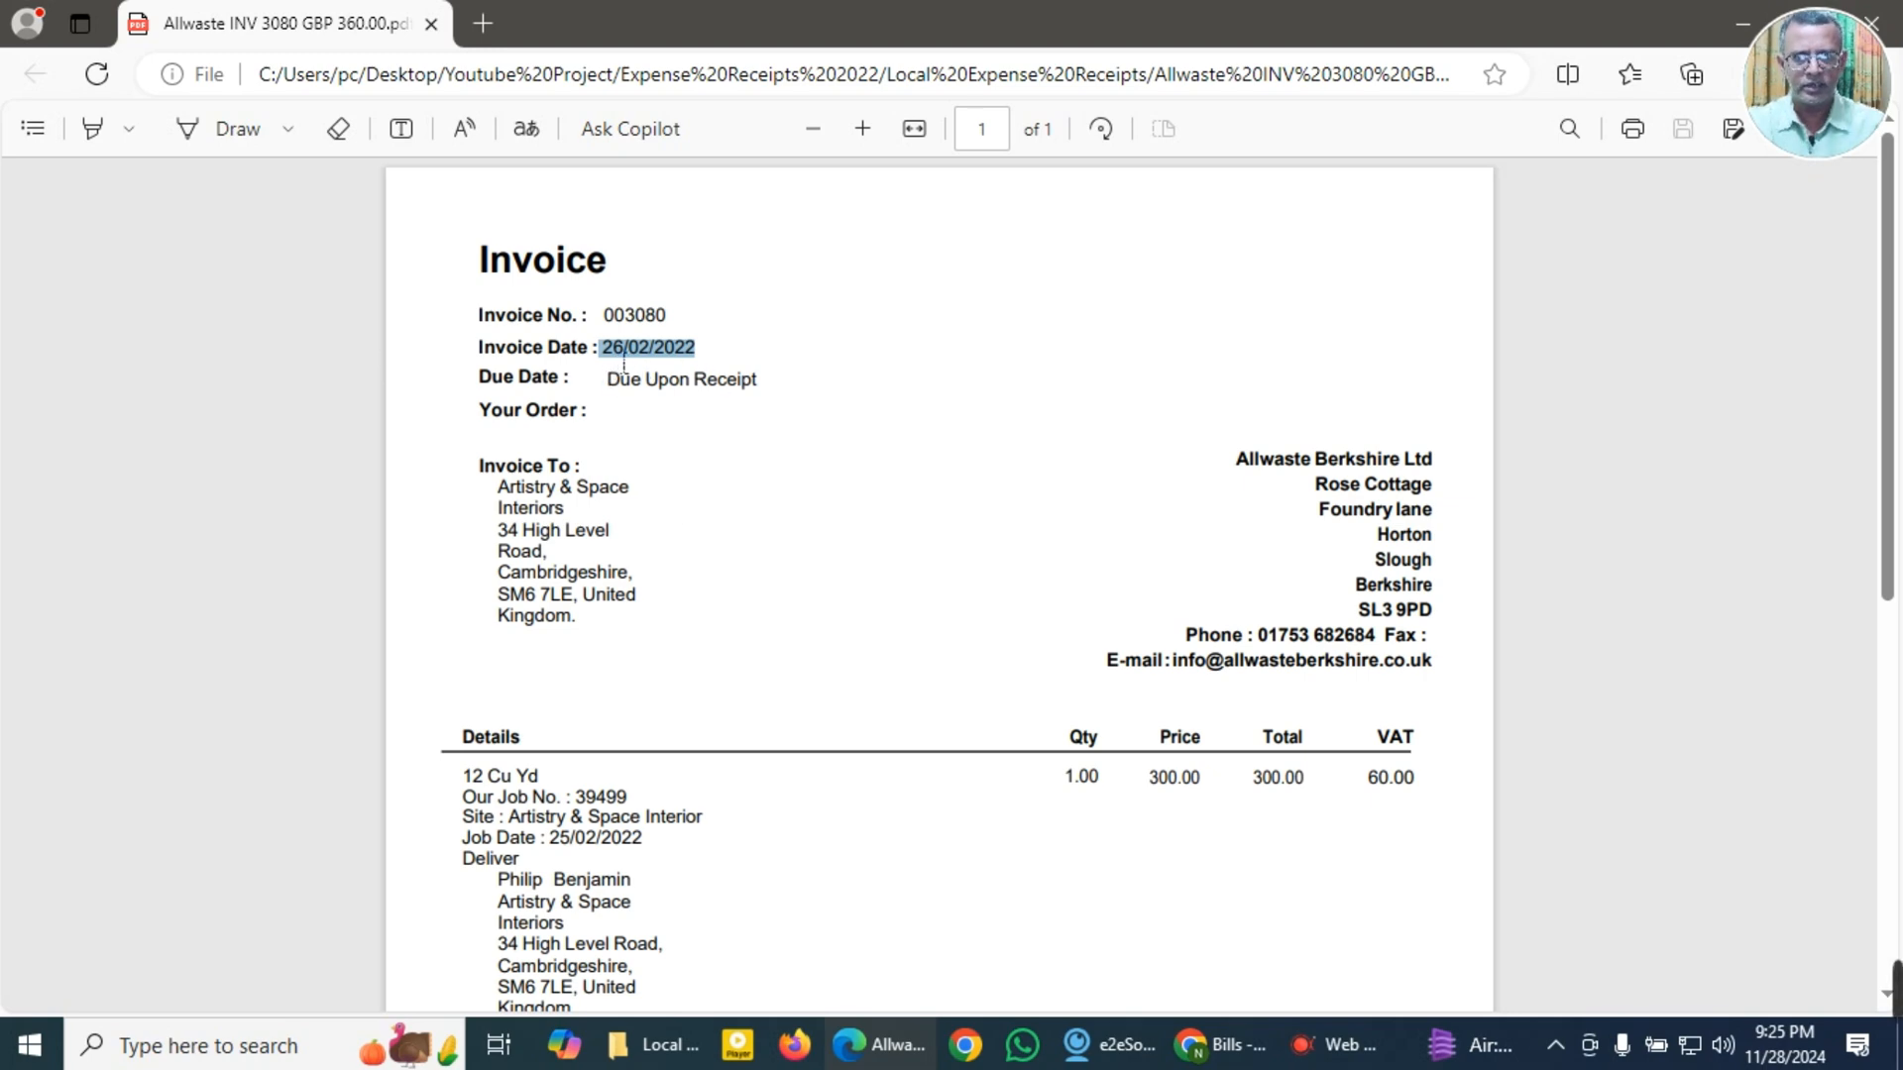
scroll(914, 572, "down", 1)
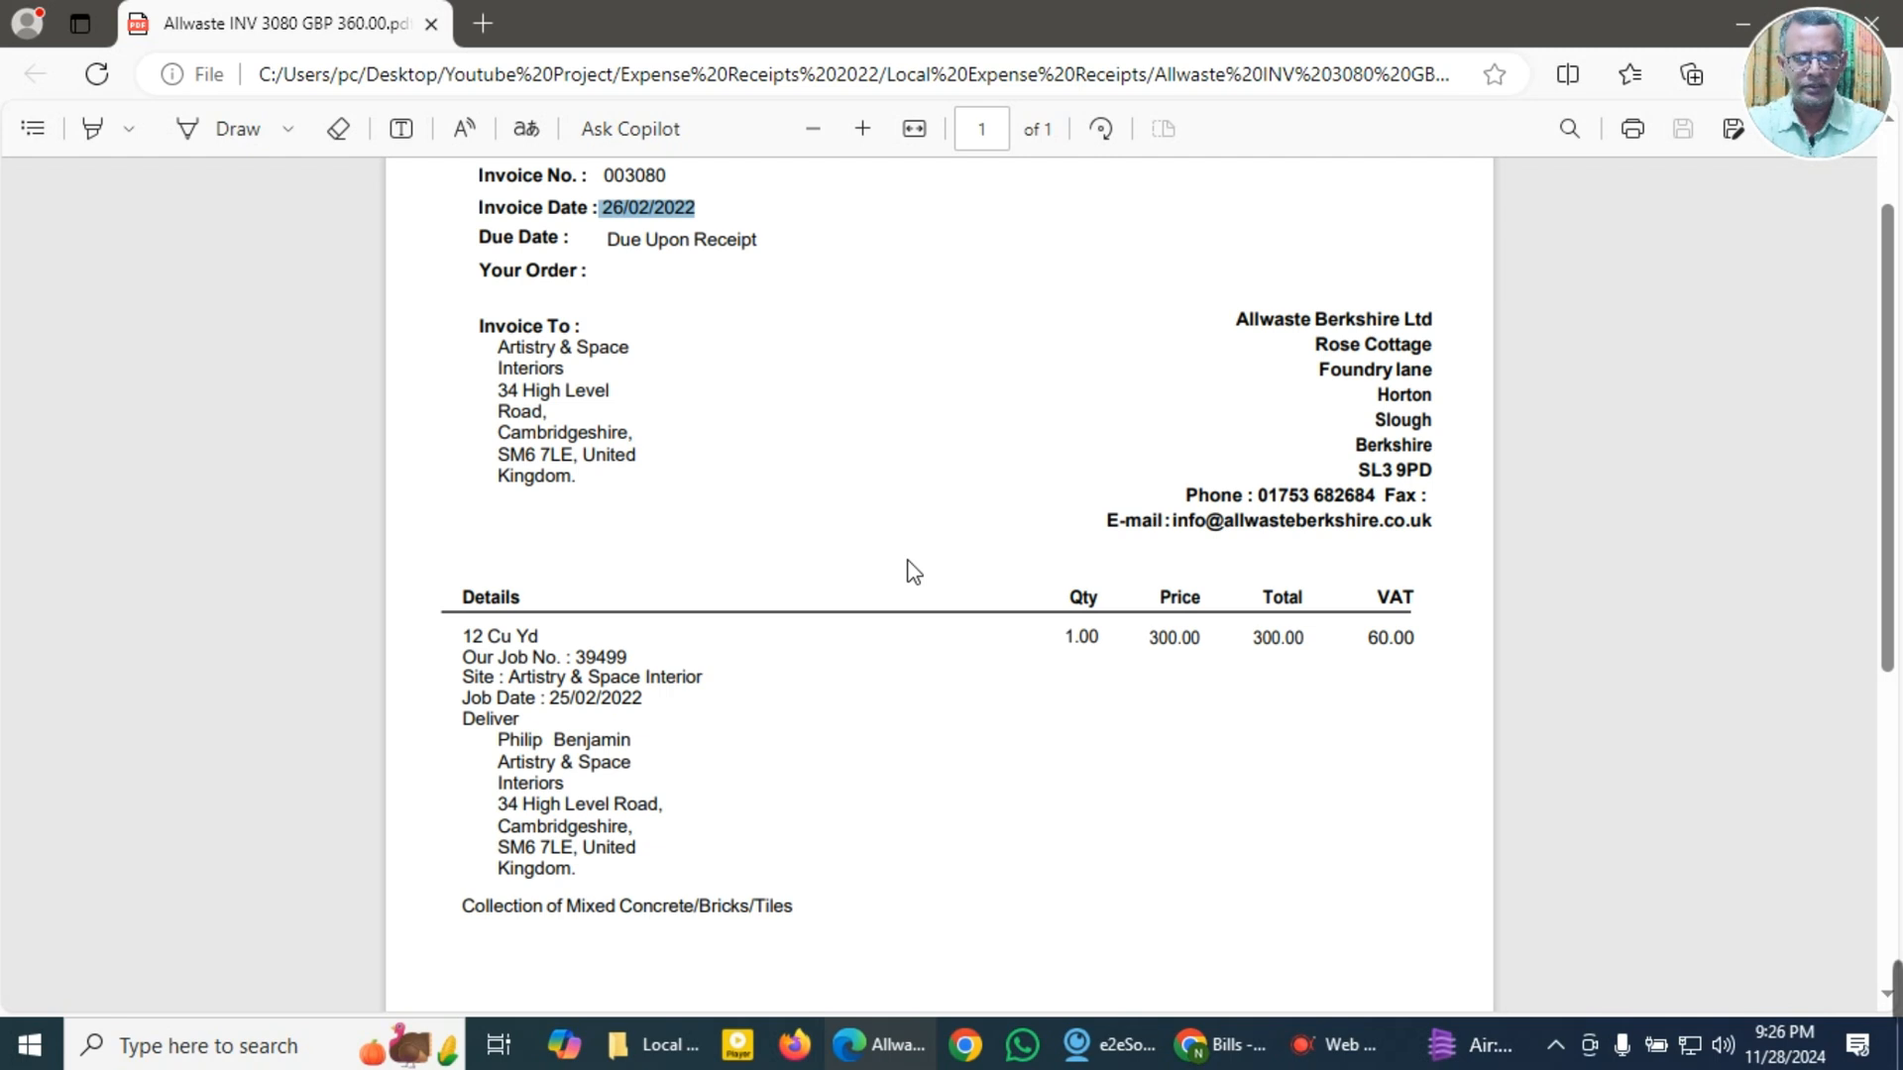
scroll(914, 572, "down", 1)
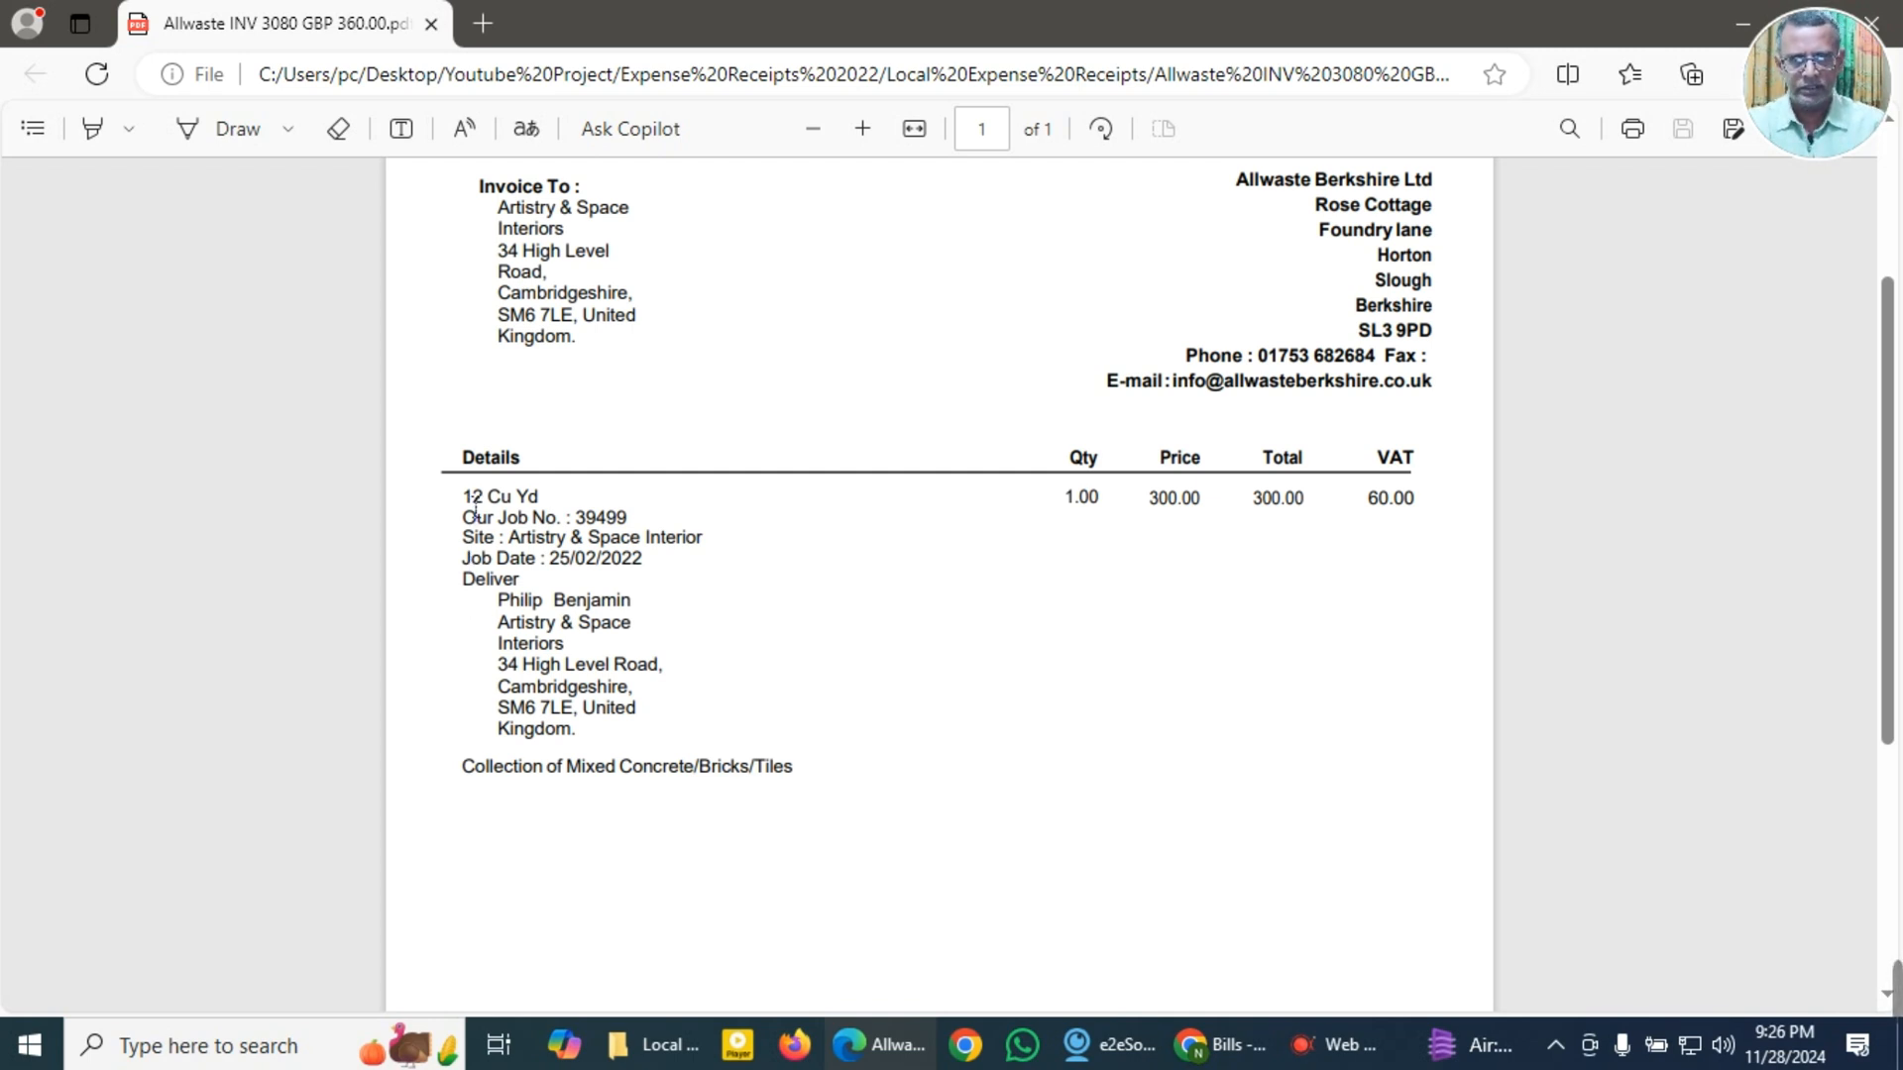
left_click_drag(474, 511, 636, 522)
left_click(717, 613)
left_click(905, 629)
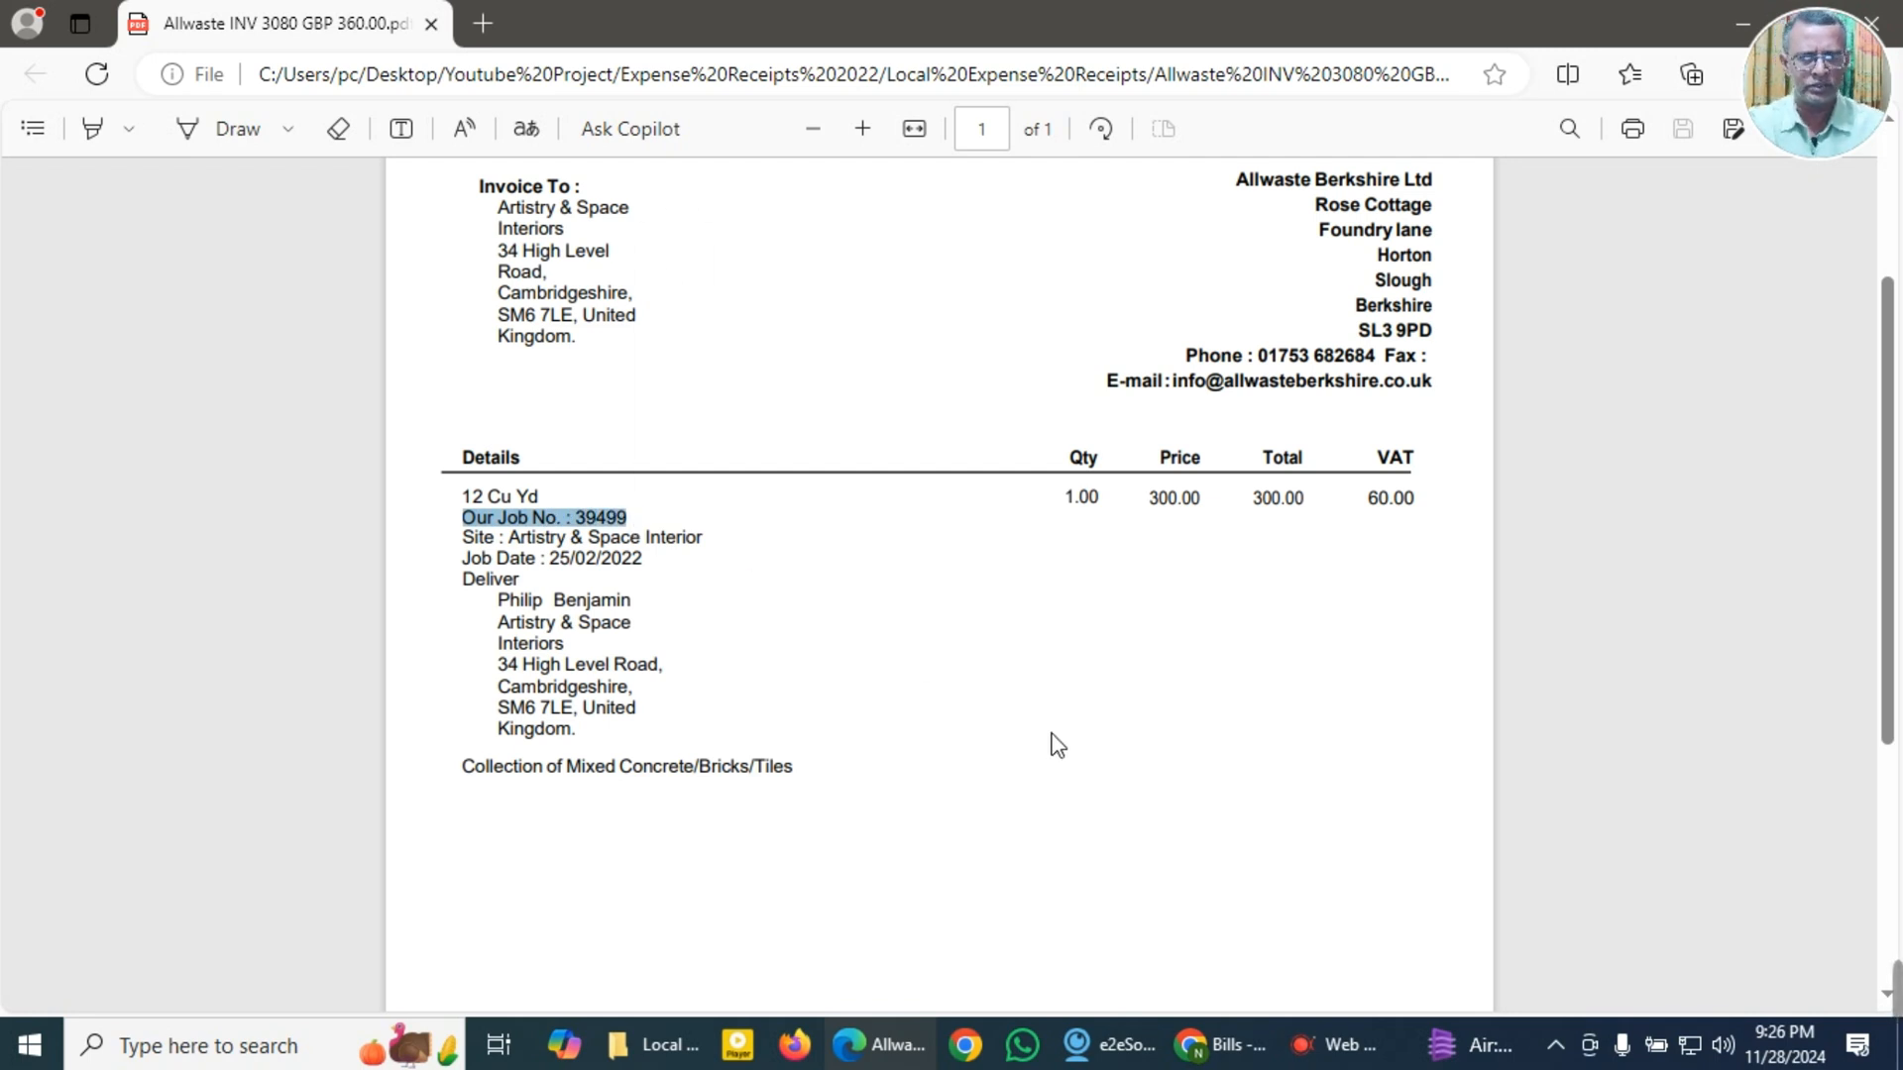
scroll(1095, 777, "down", 5)
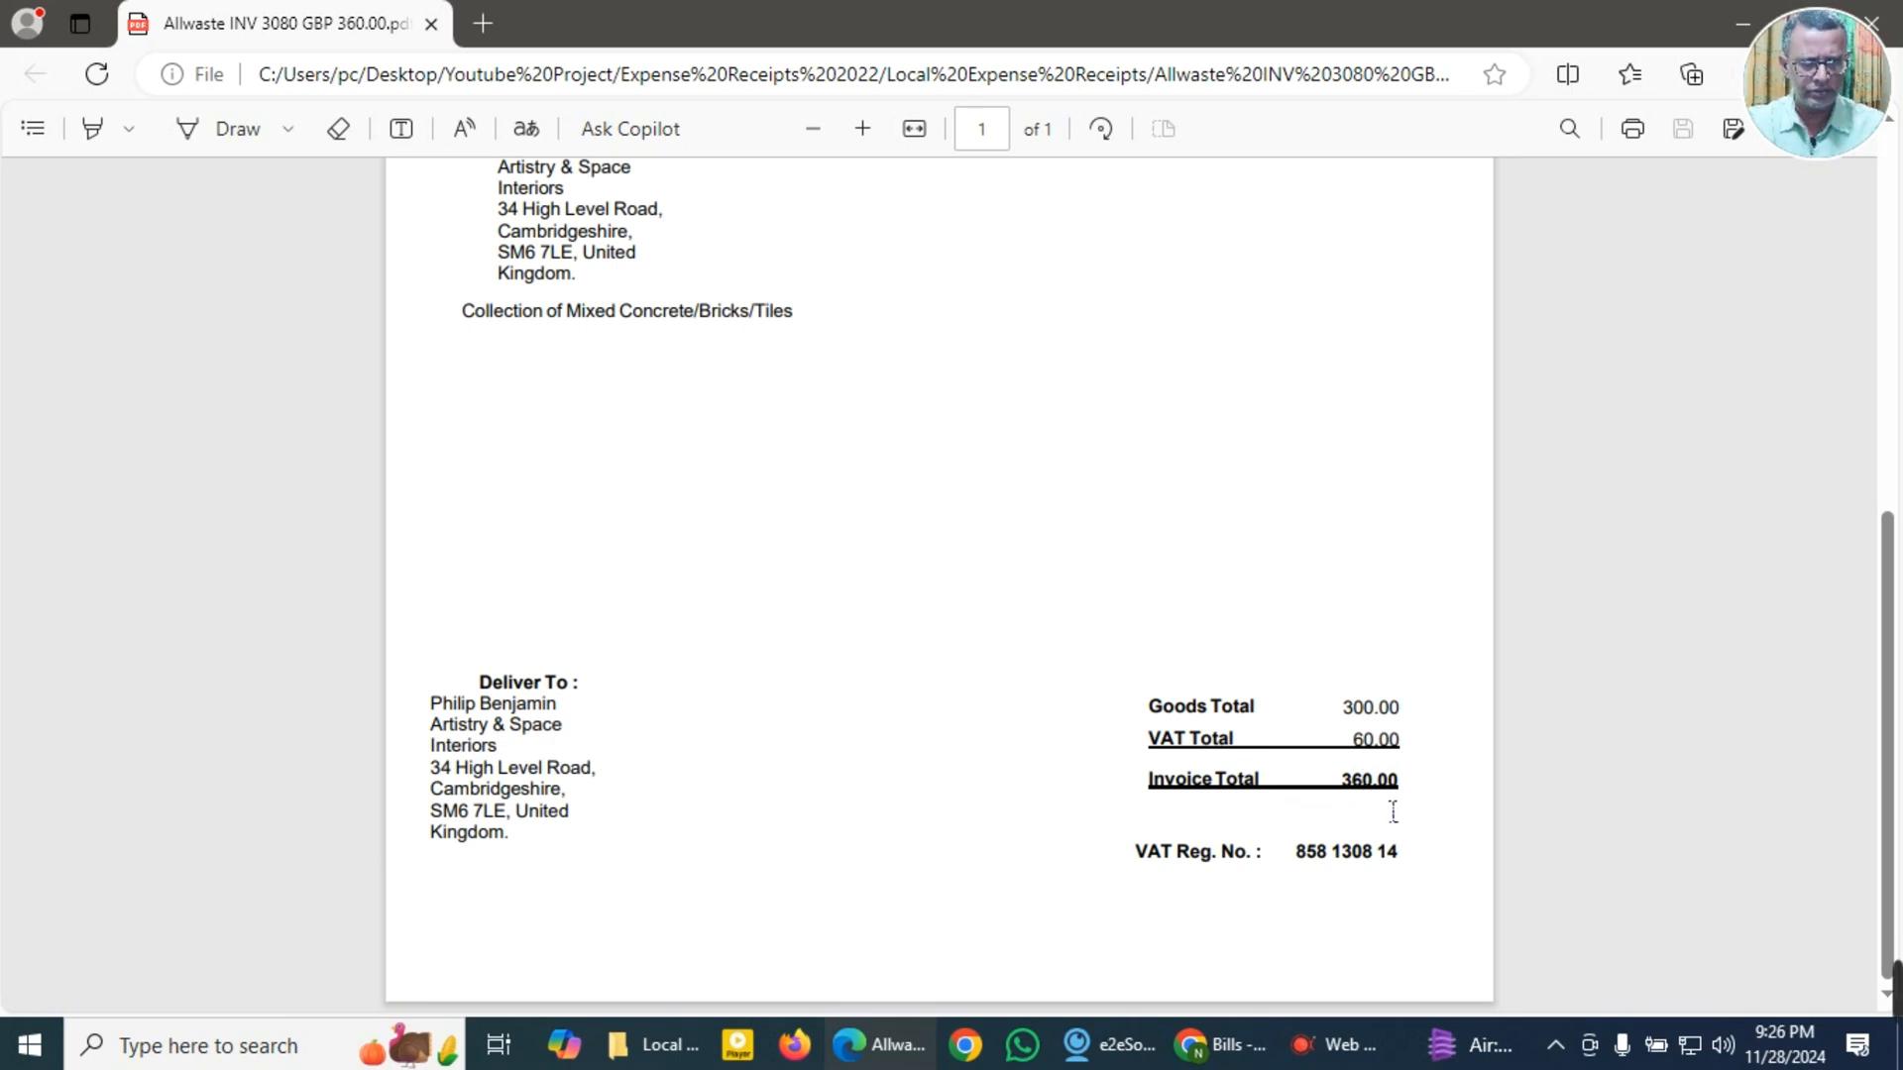
left_click_drag(1343, 789, 1410, 789)
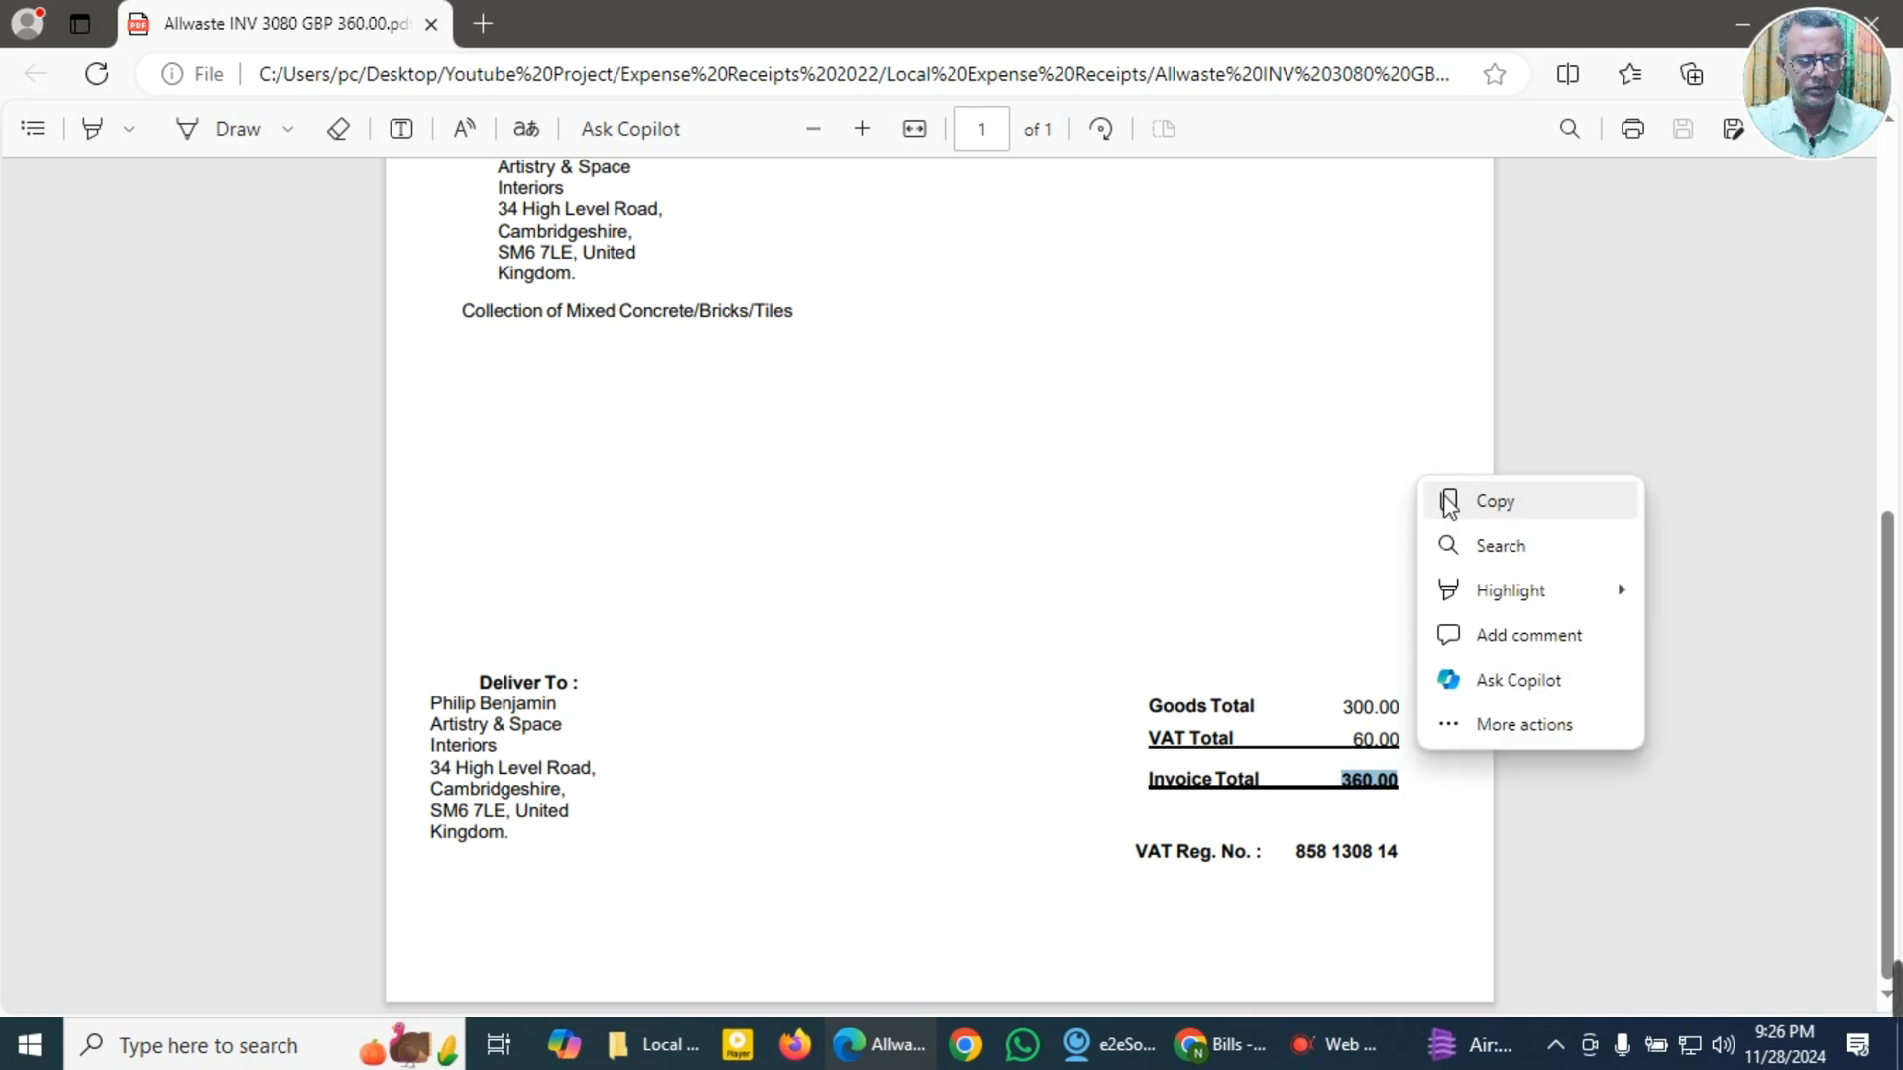
left_click(1449, 501)
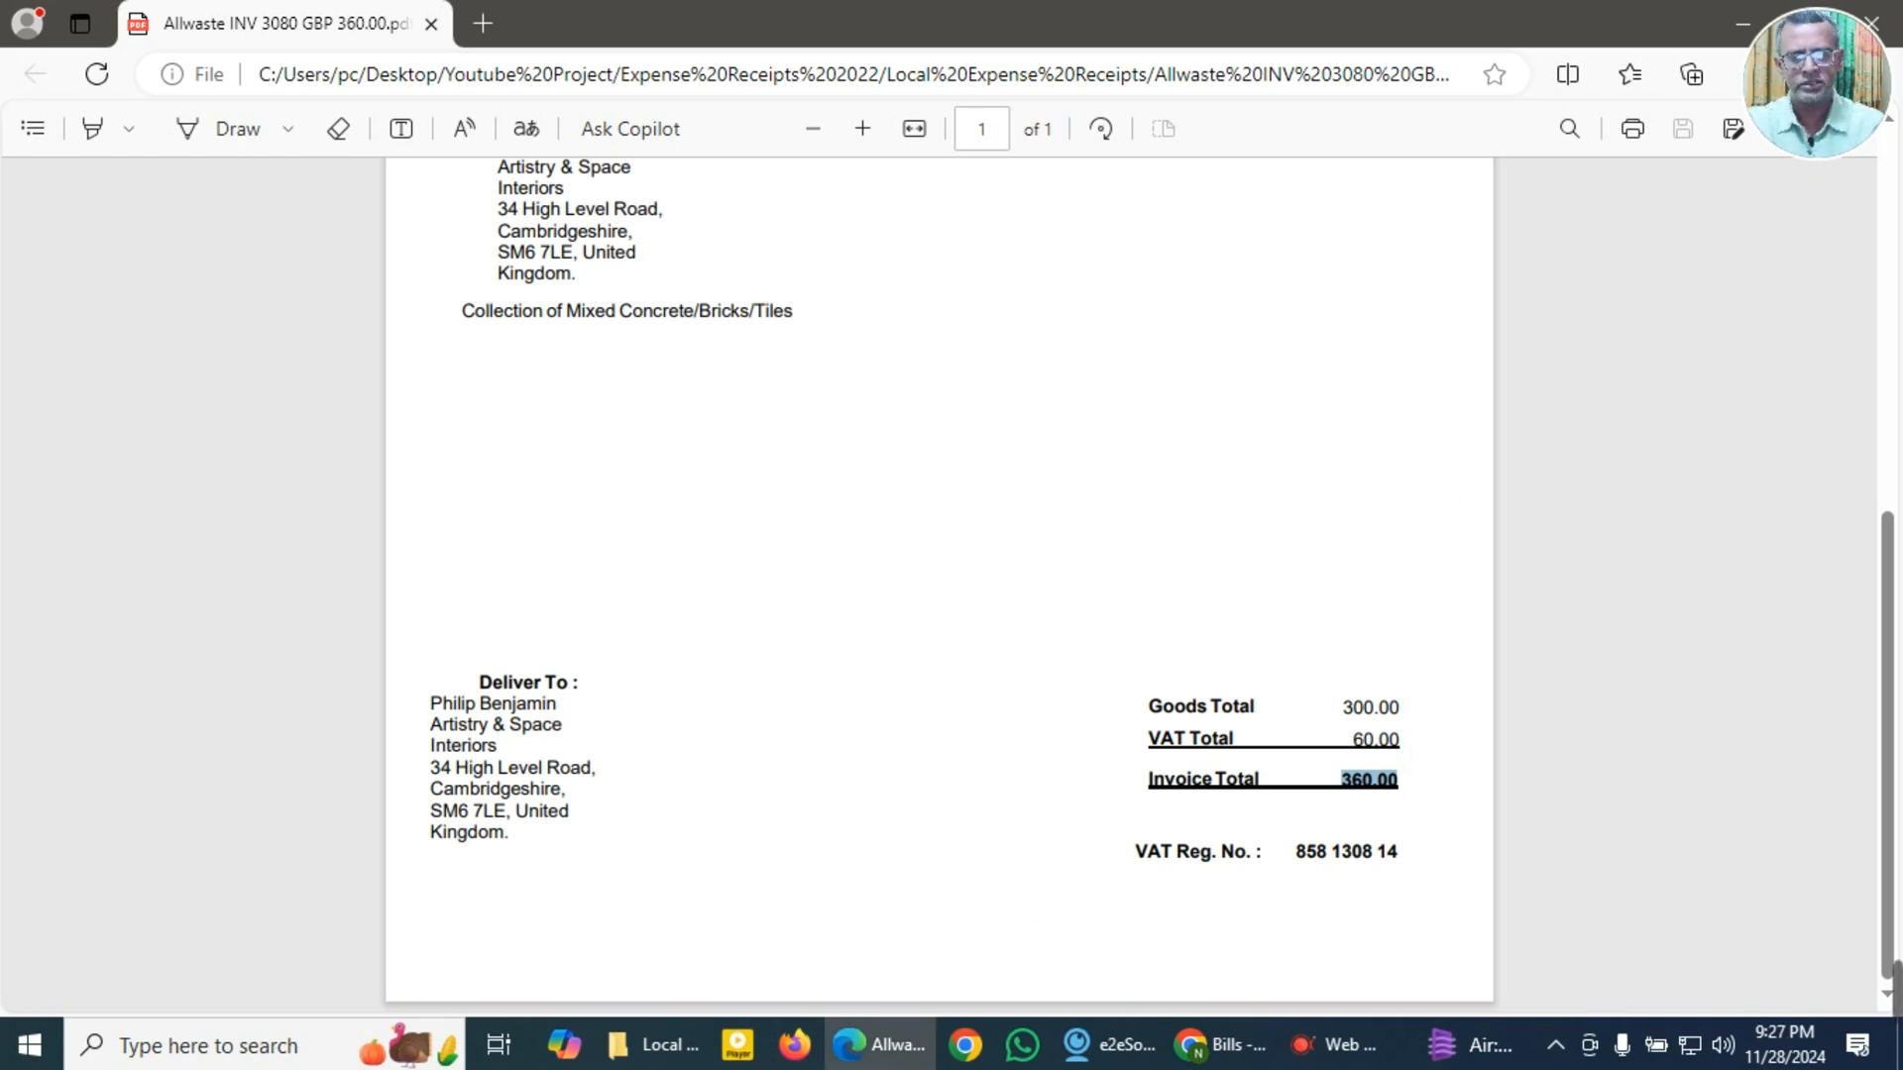
Step: Add Allwaste Berkshire Ltd as a new supplier on the bill, keeping GBP British Pound Sterling as its currency, and save it
left_click(1227, 1048)
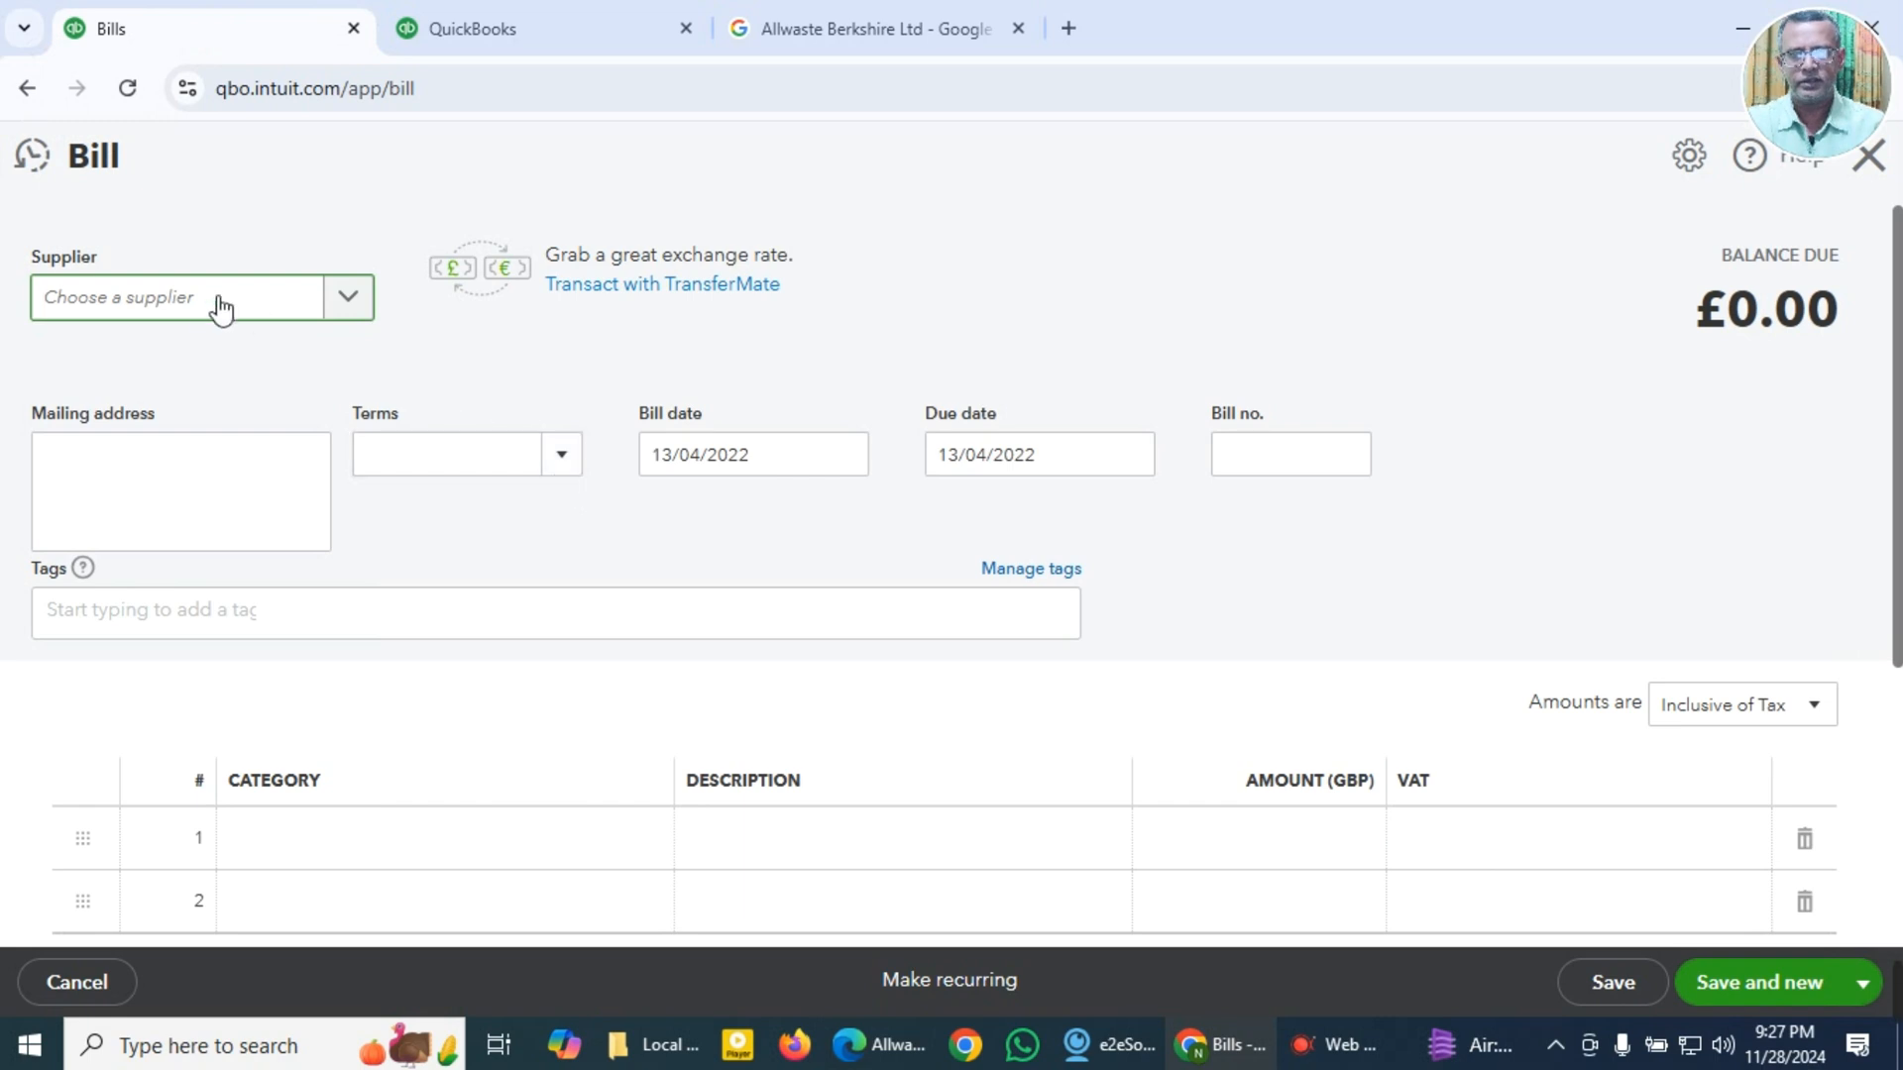
key("super+v")
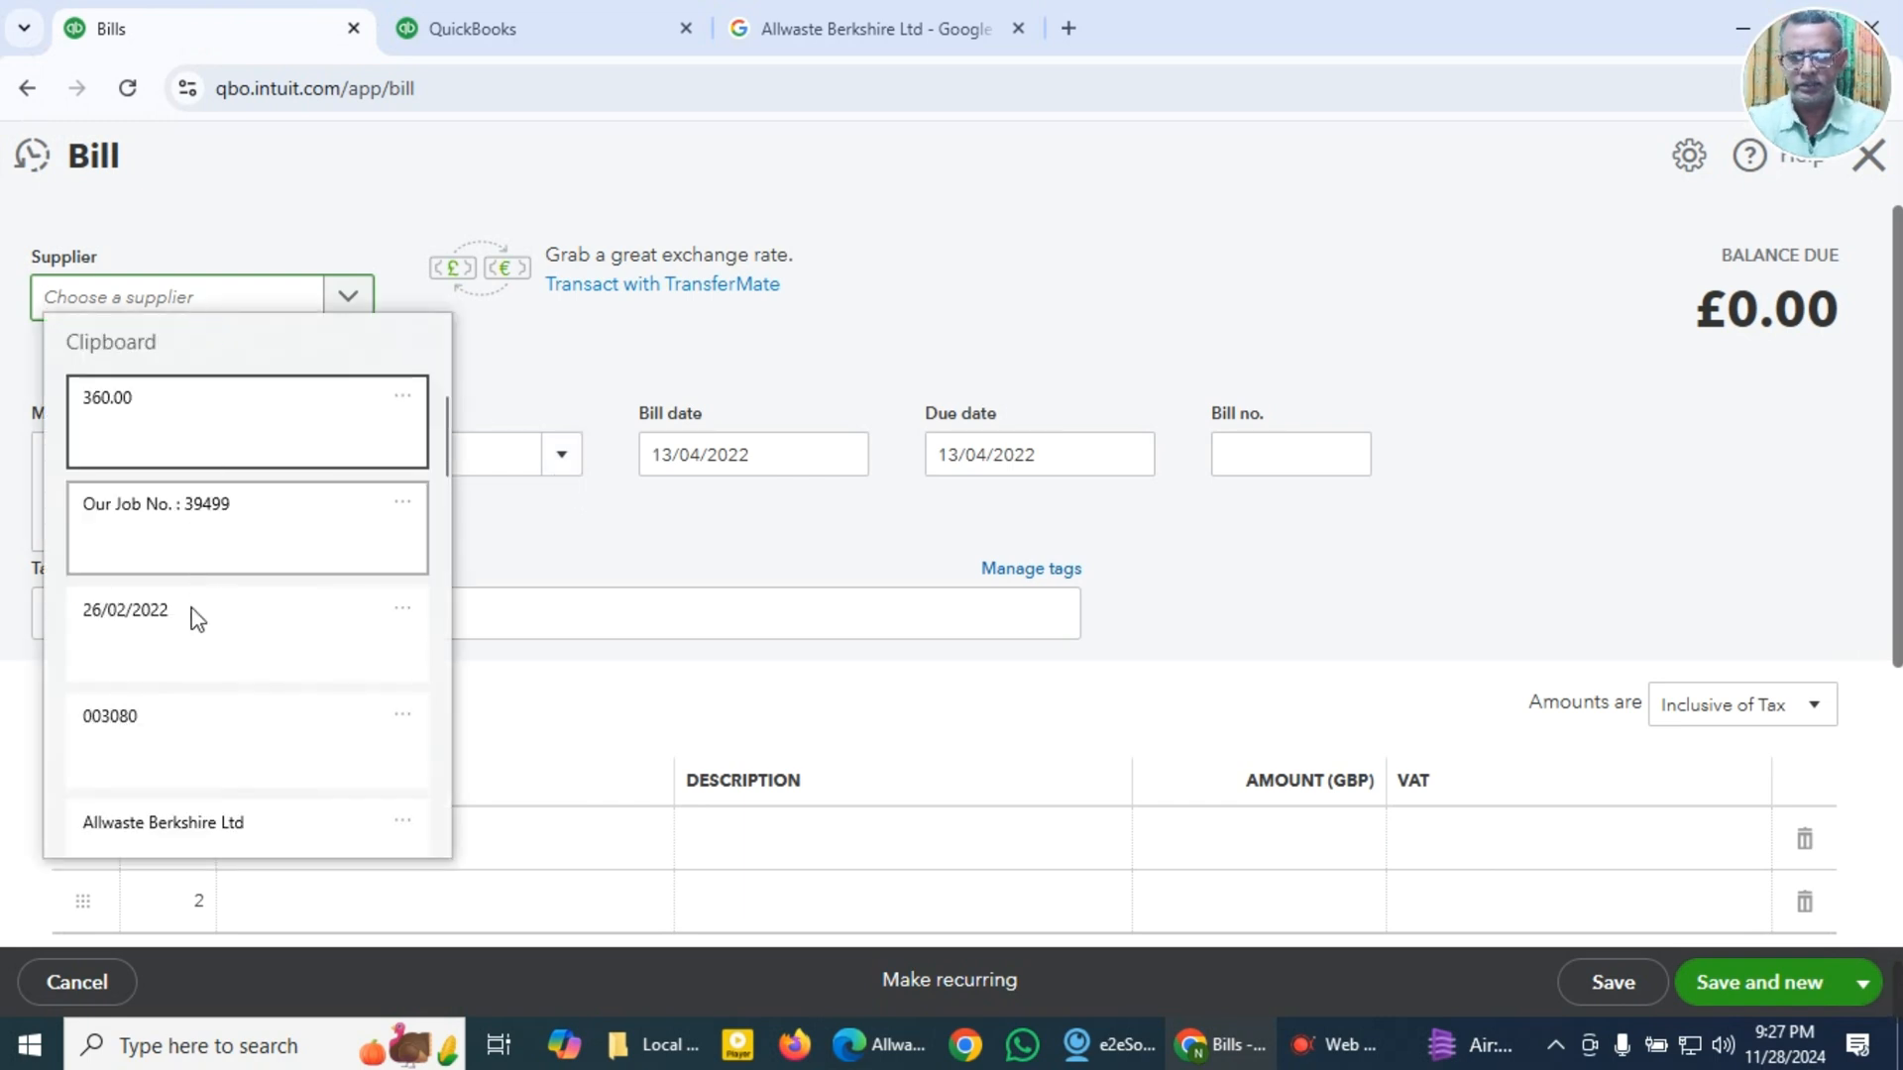
left_click(182, 828)
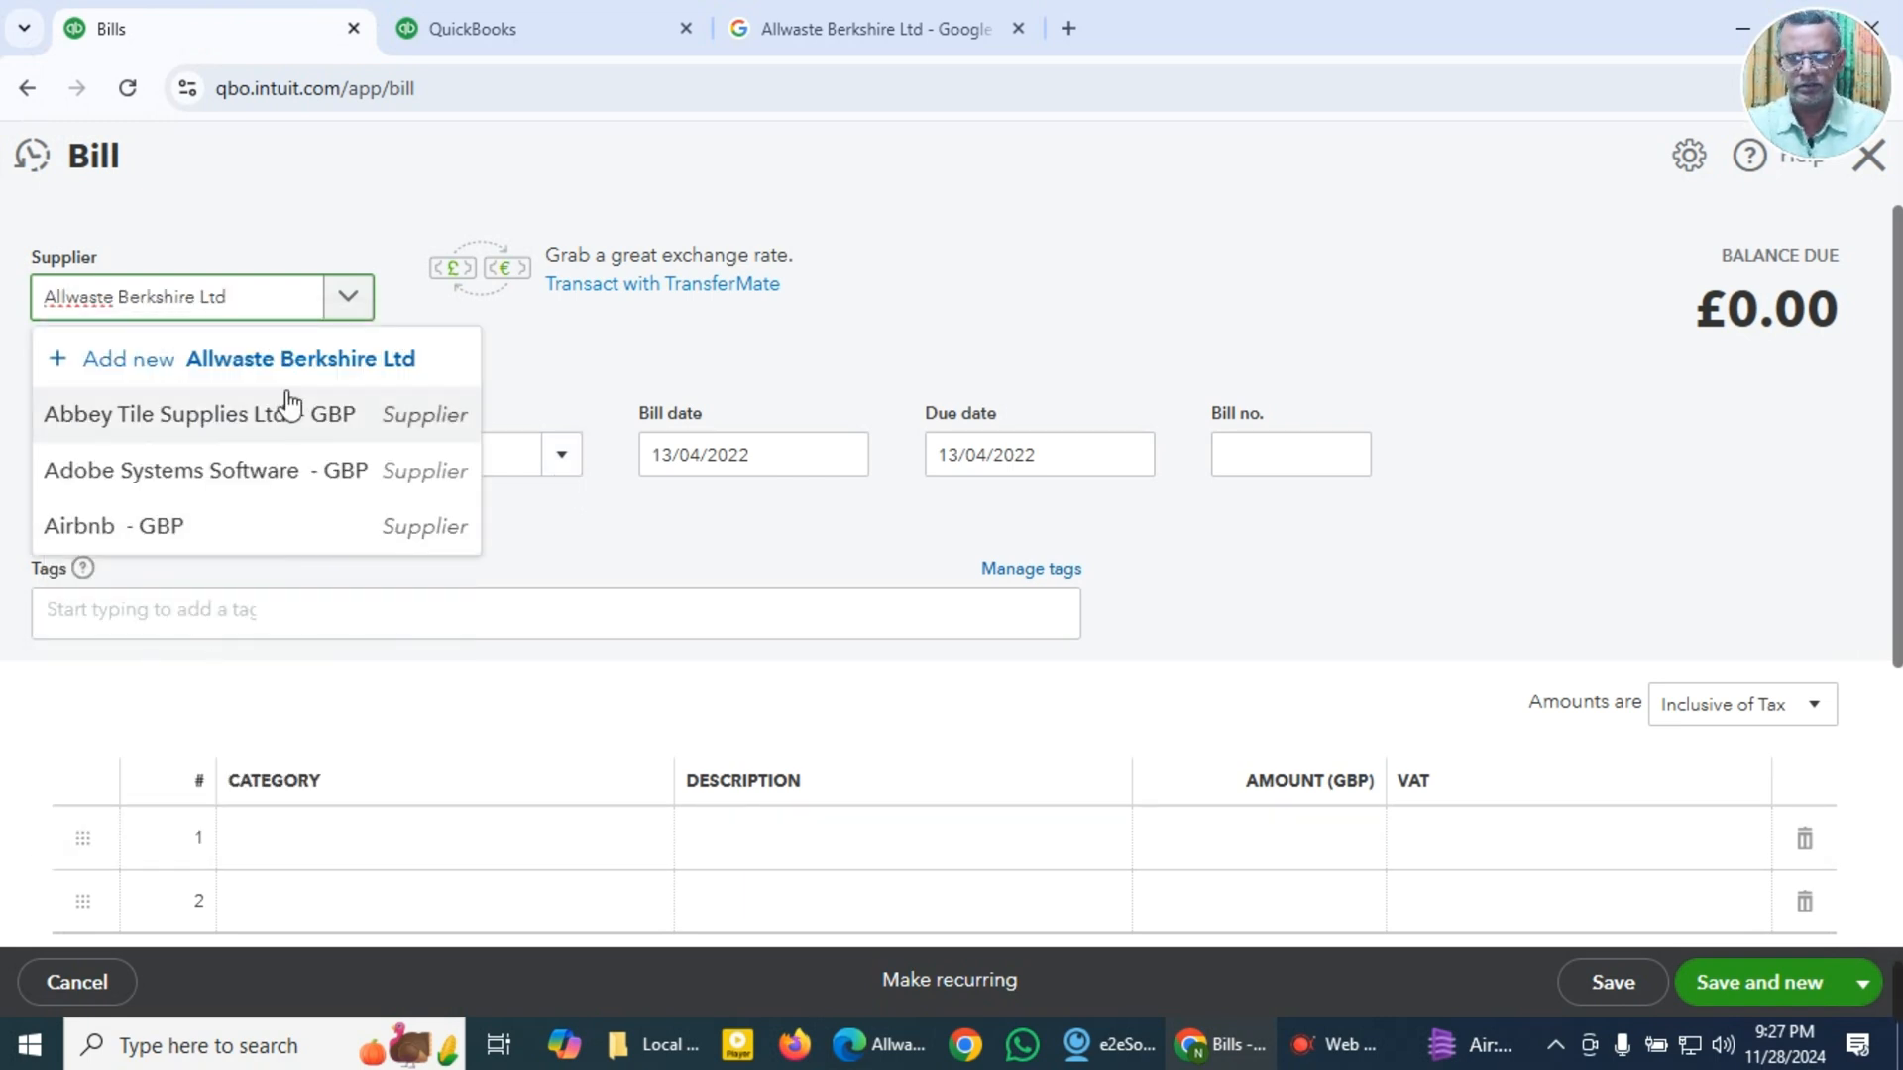
left_click(232, 362)
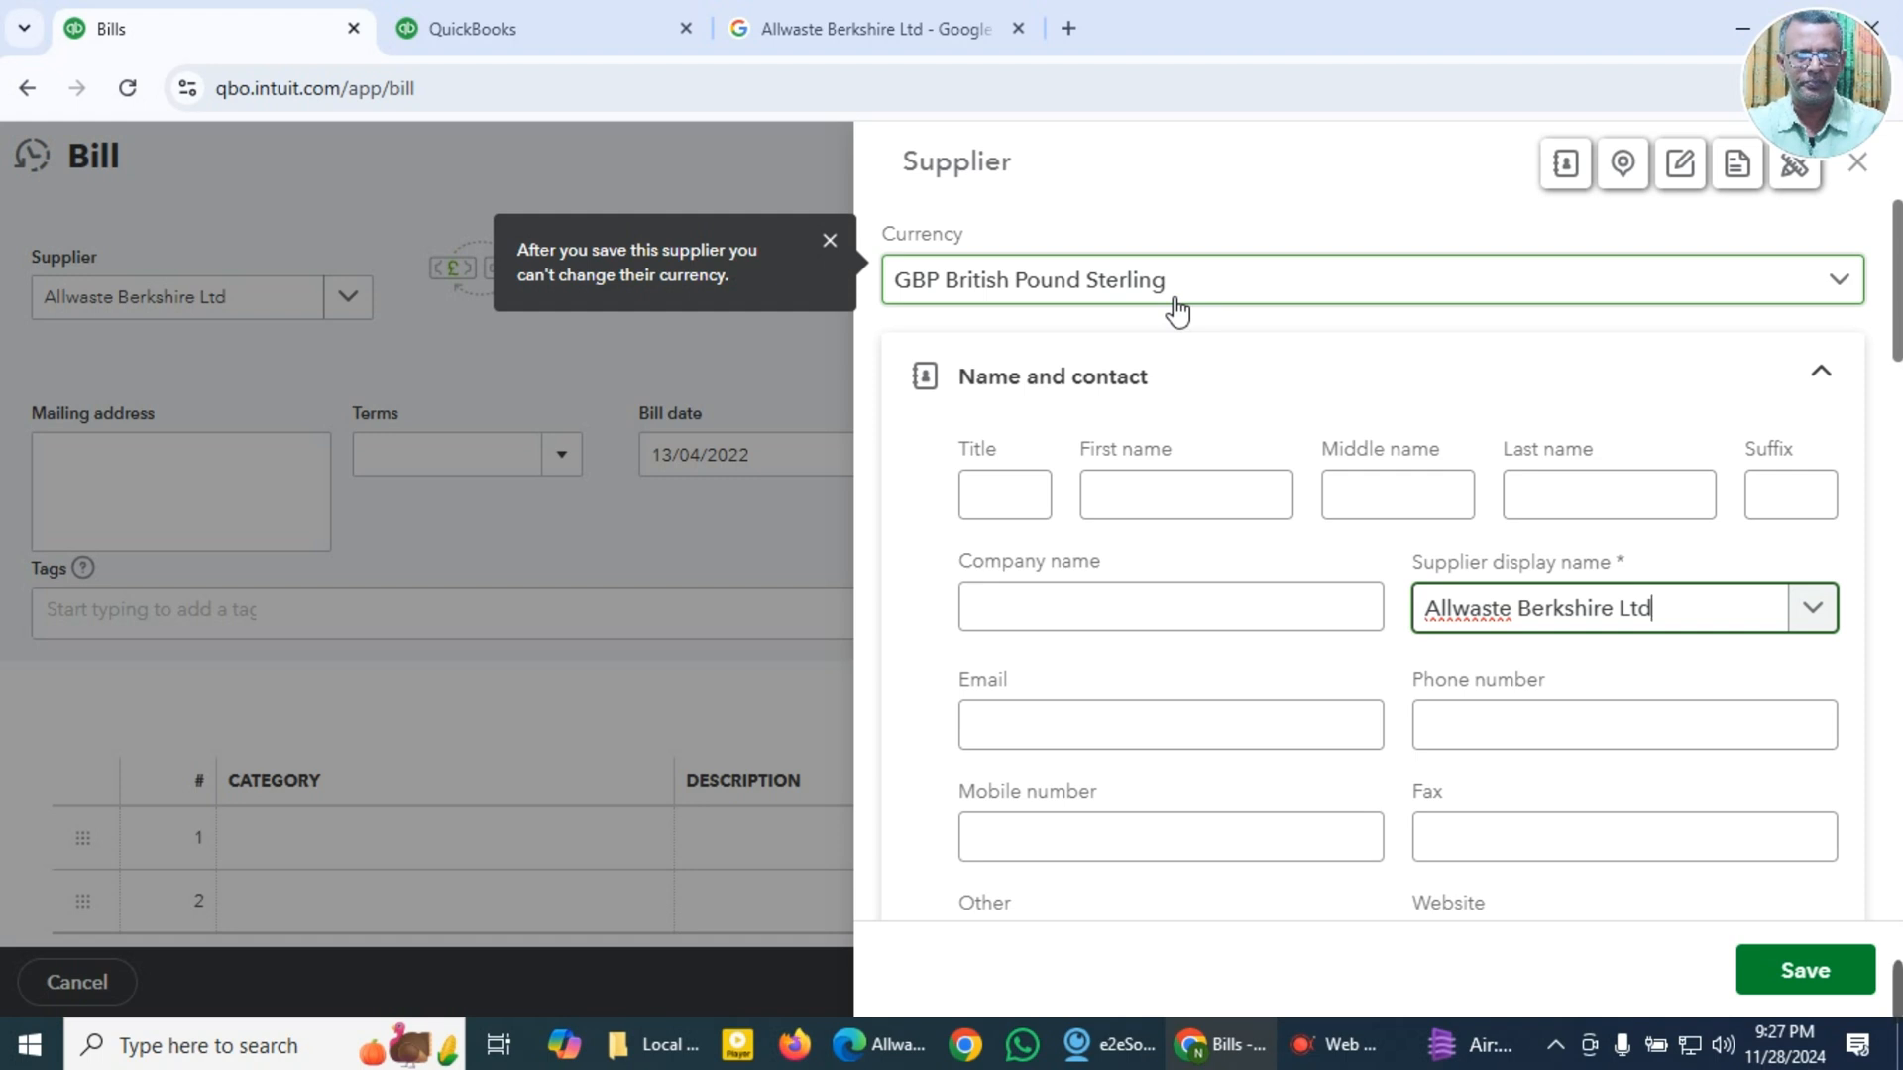
left_click(1799, 304)
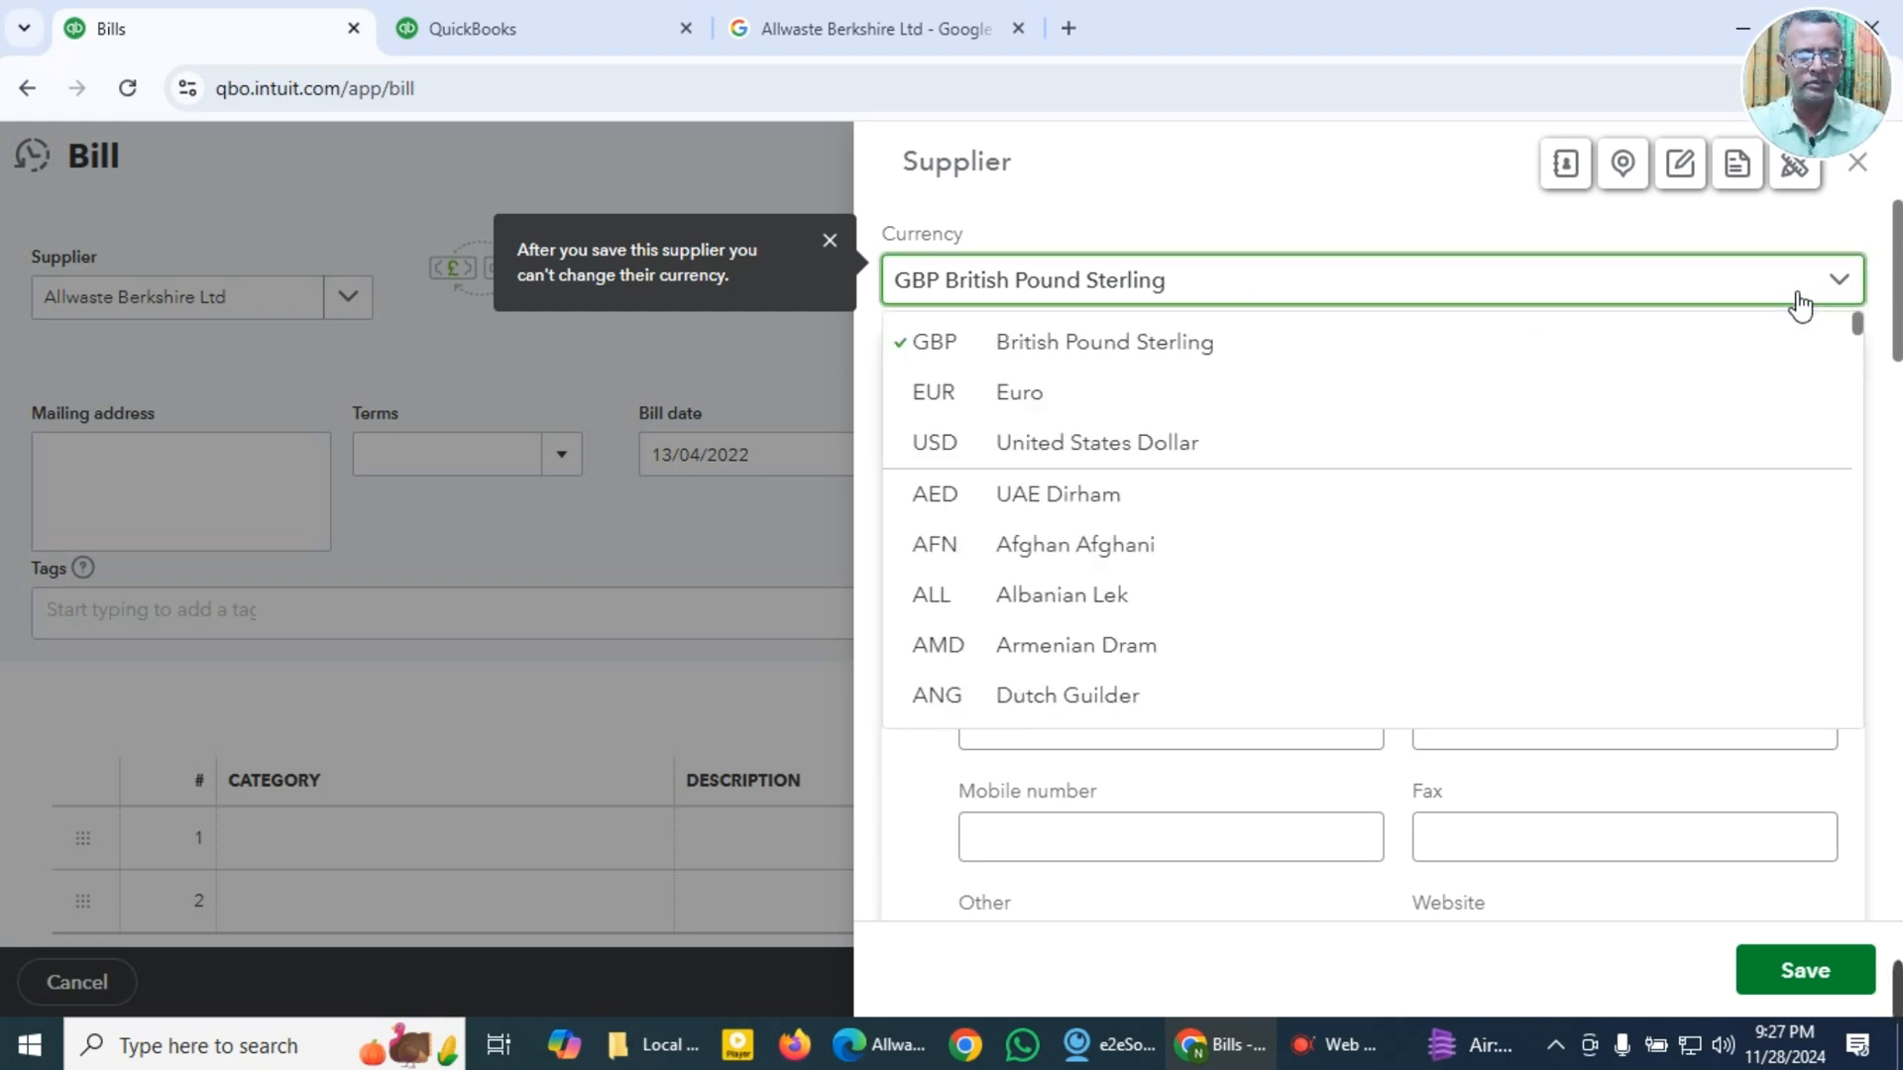
left_click(1799, 303)
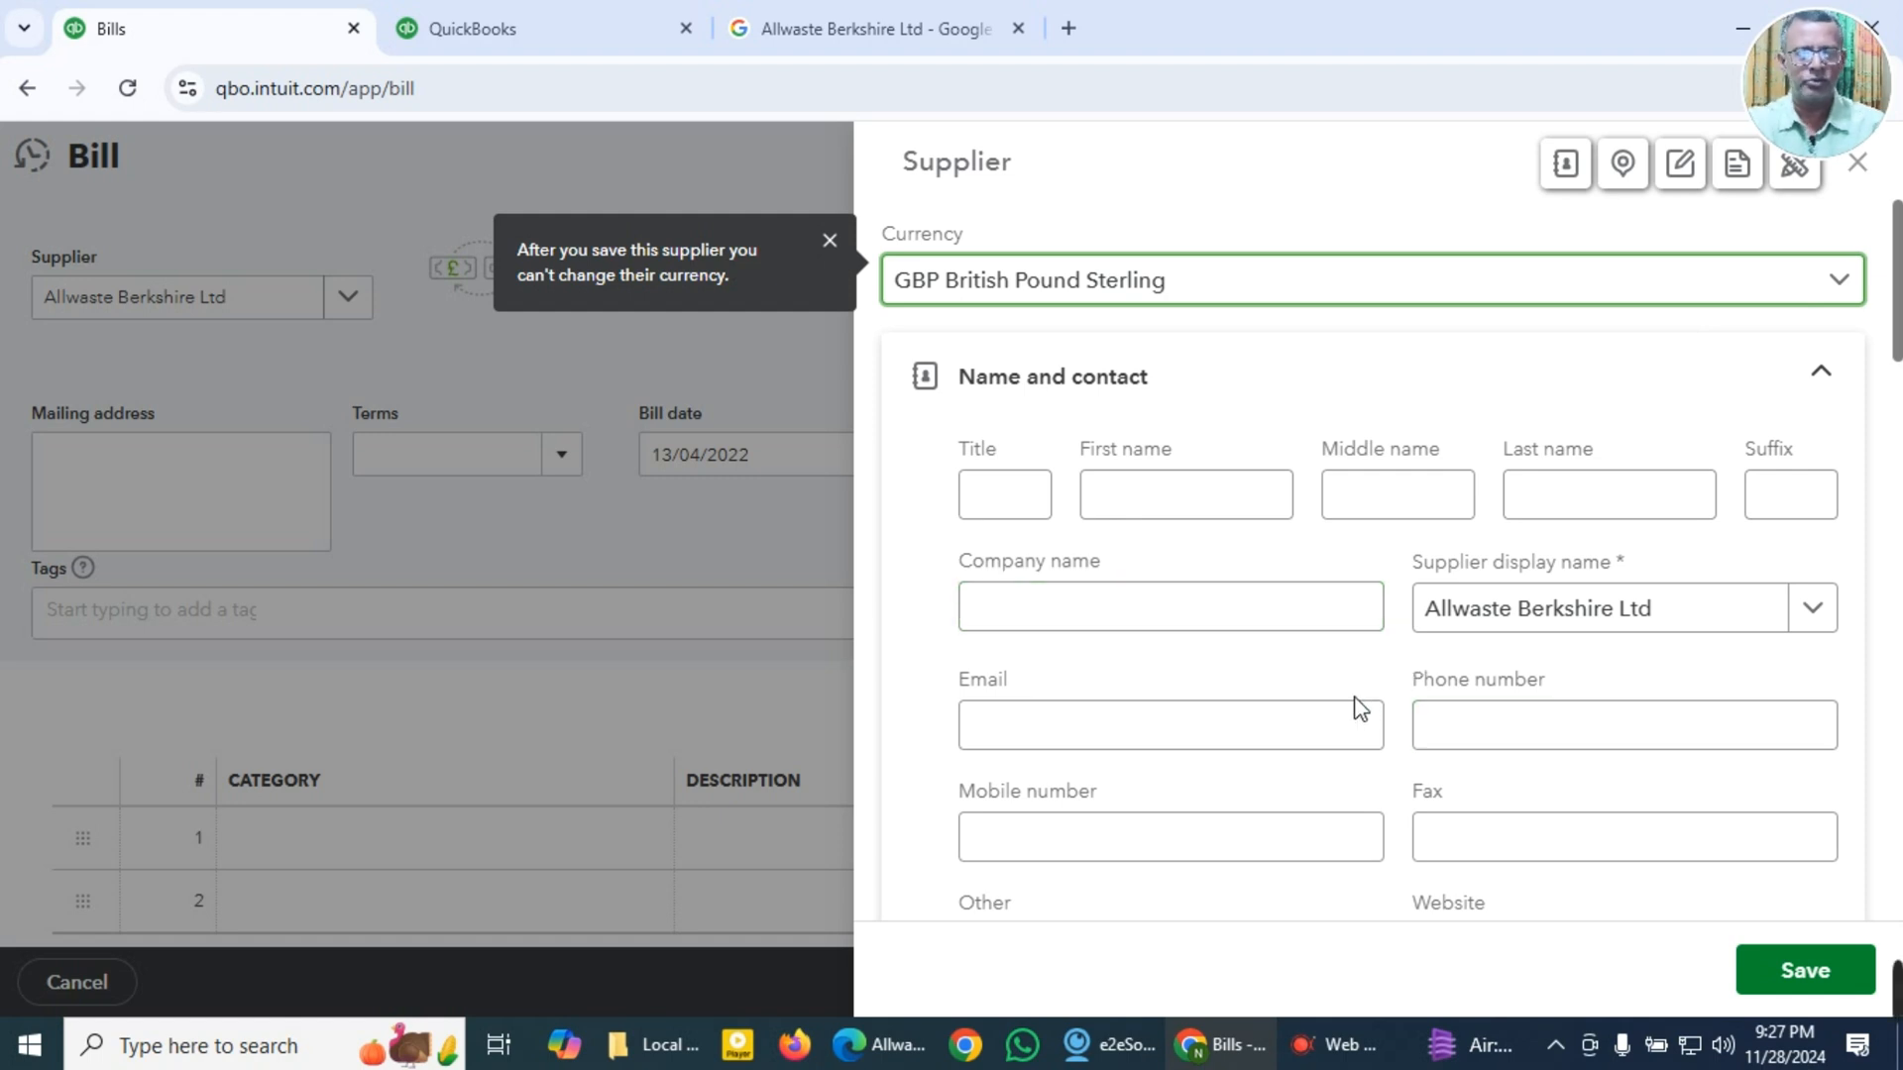
left_click(1254, 738)
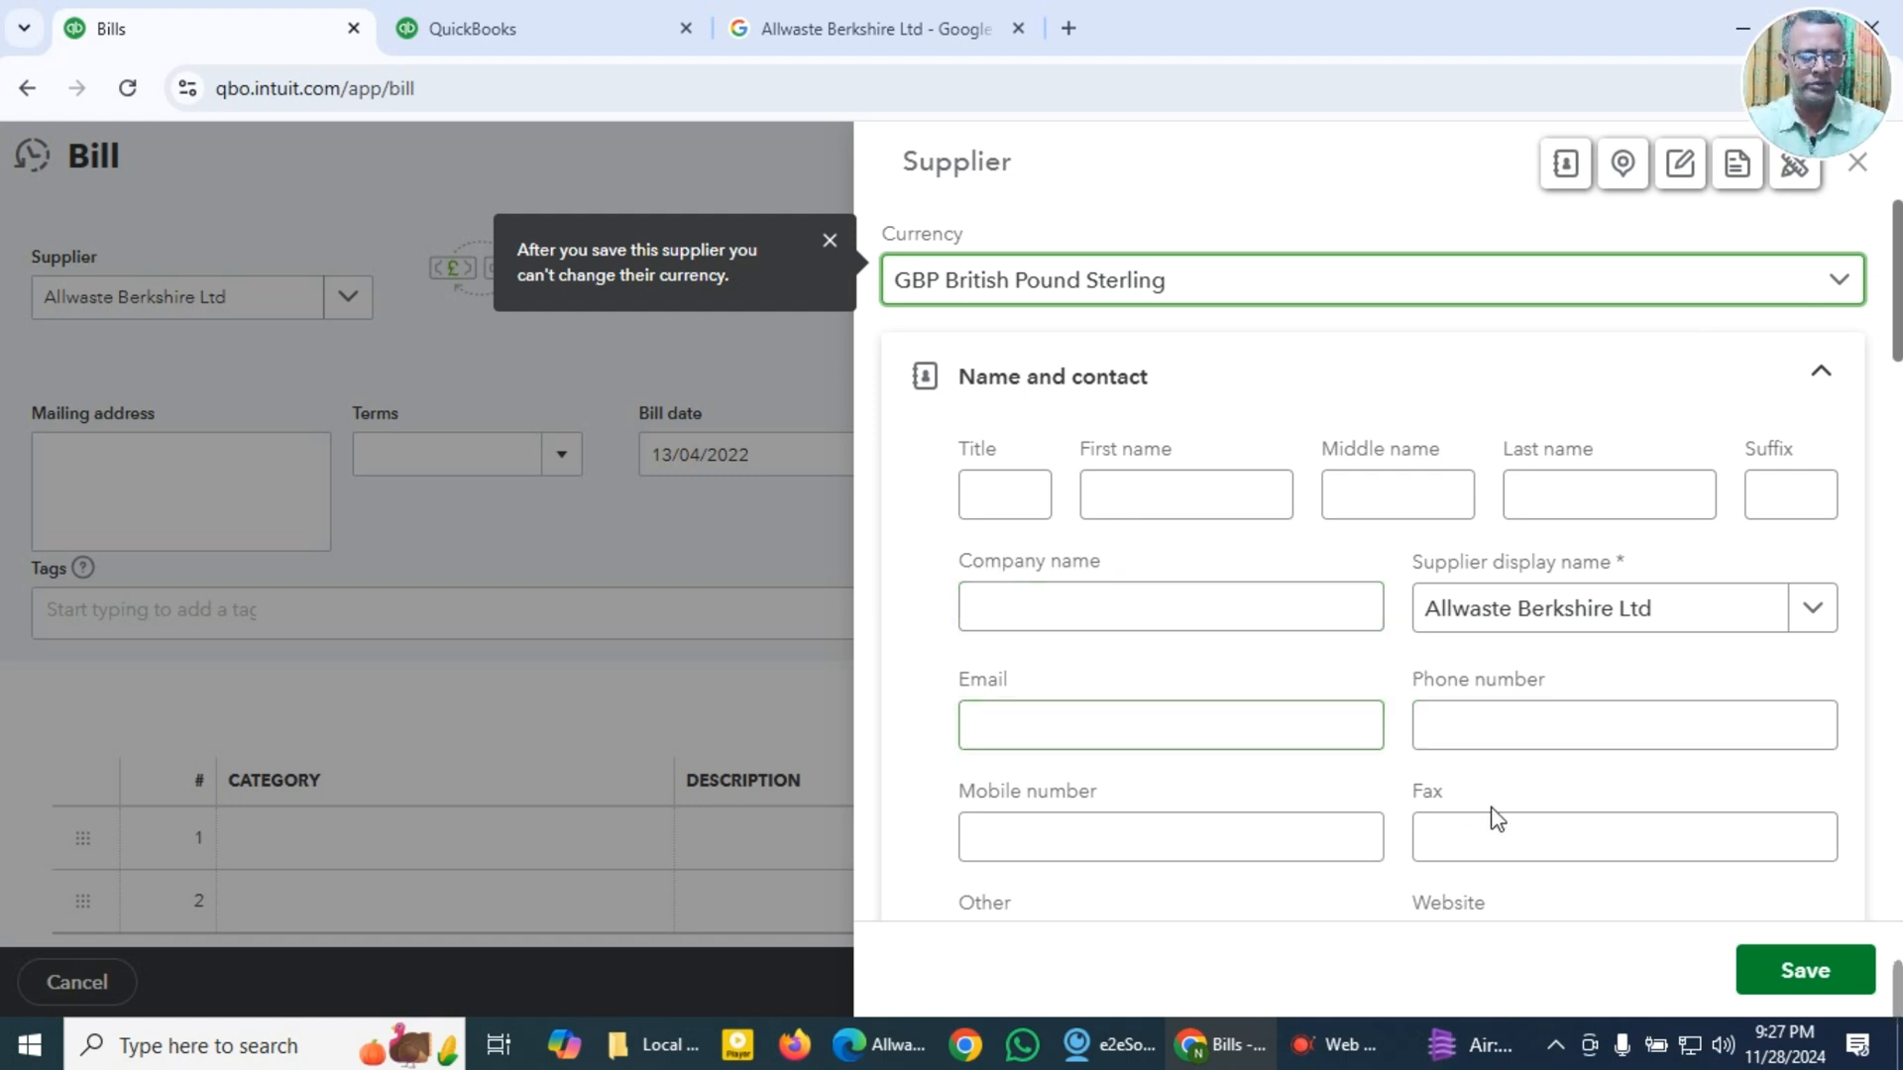
left_click(1766, 969)
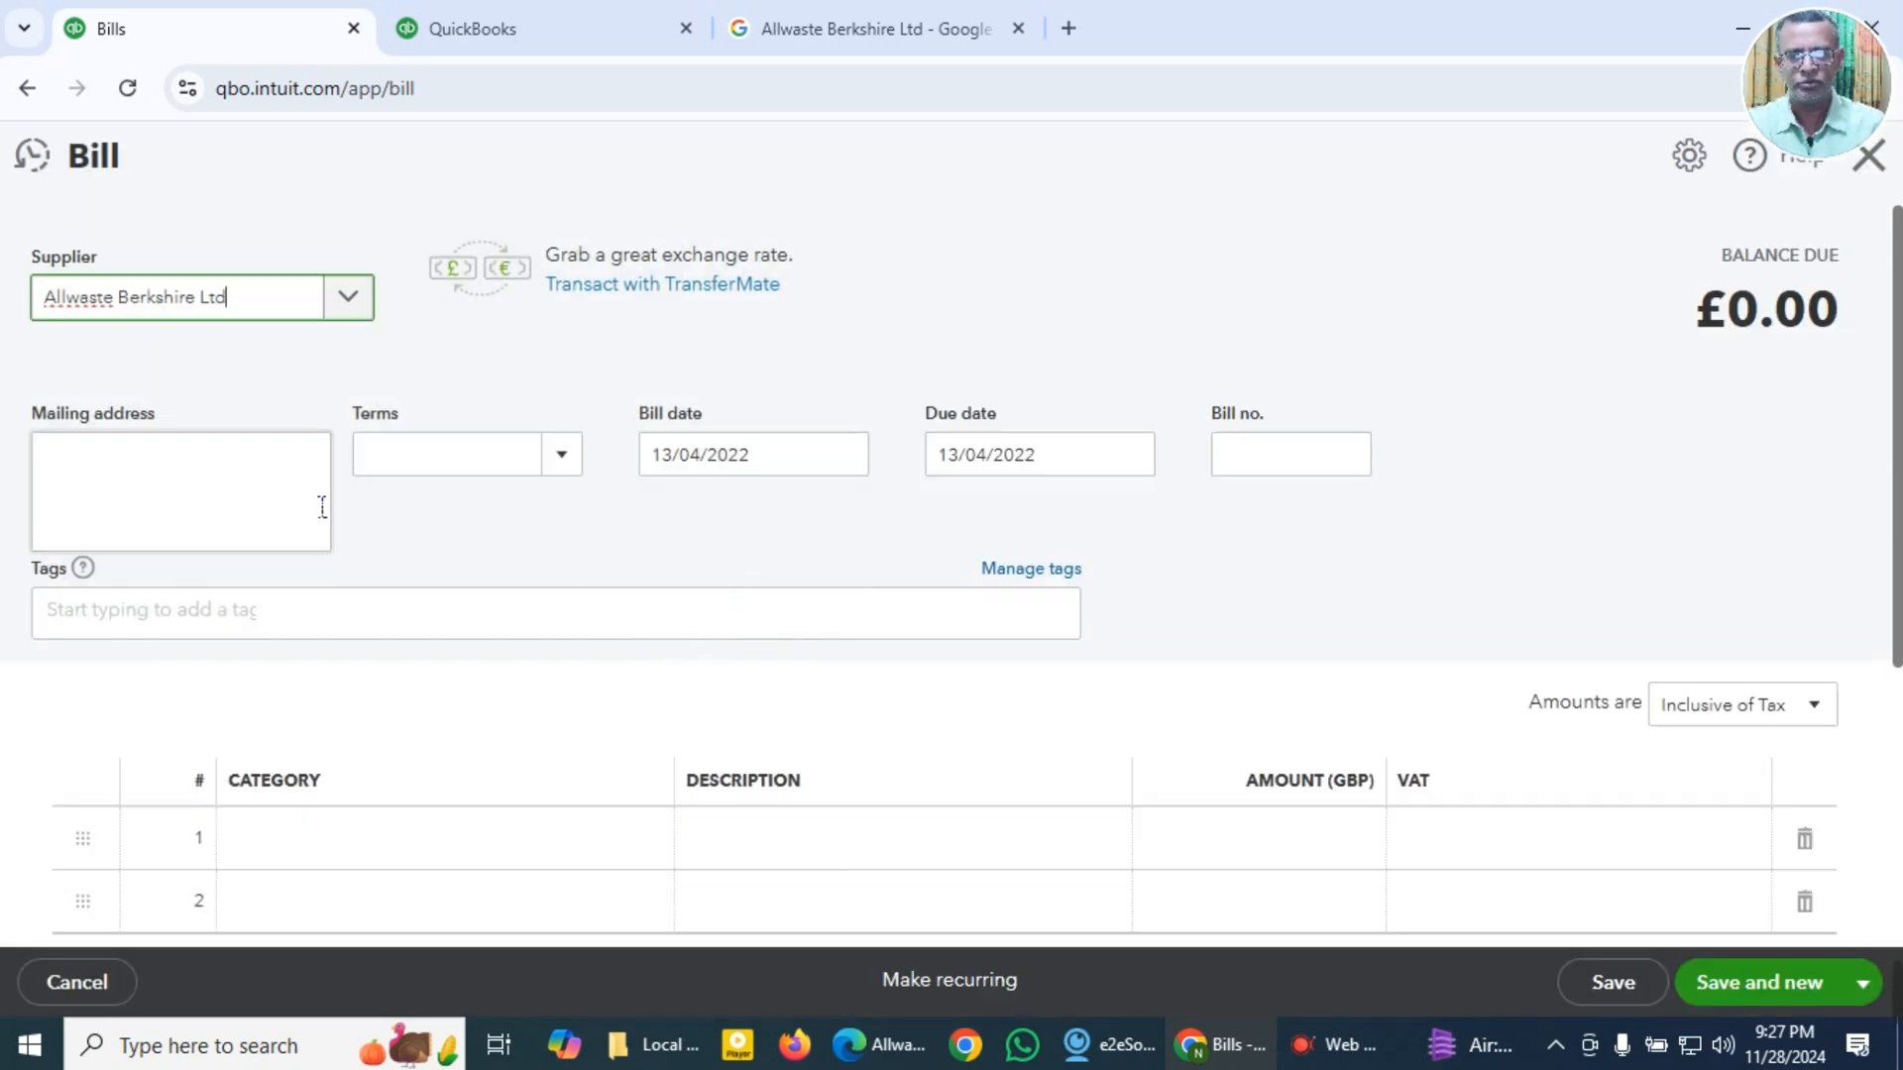
Step: Set the bill's terms to Due on receipt
left_click(563, 466)
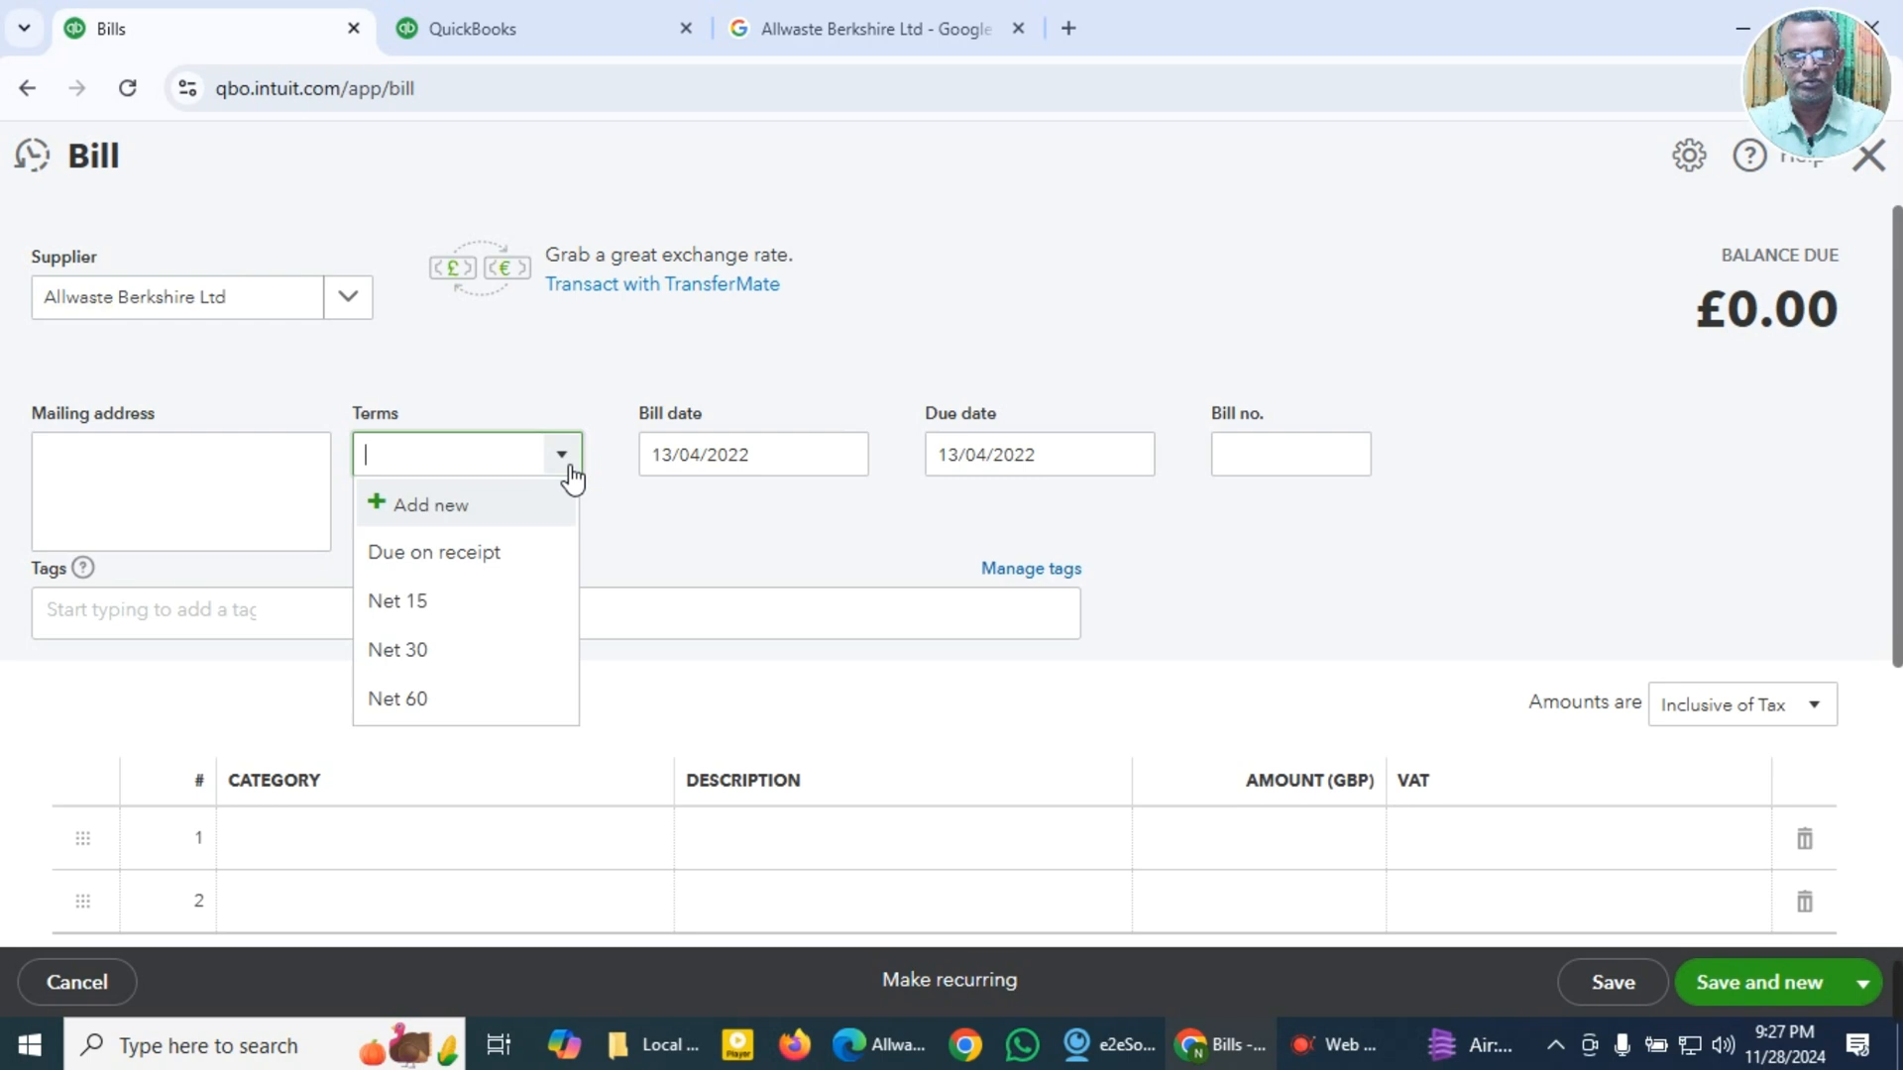
left_click(518, 555)
key("Tab")
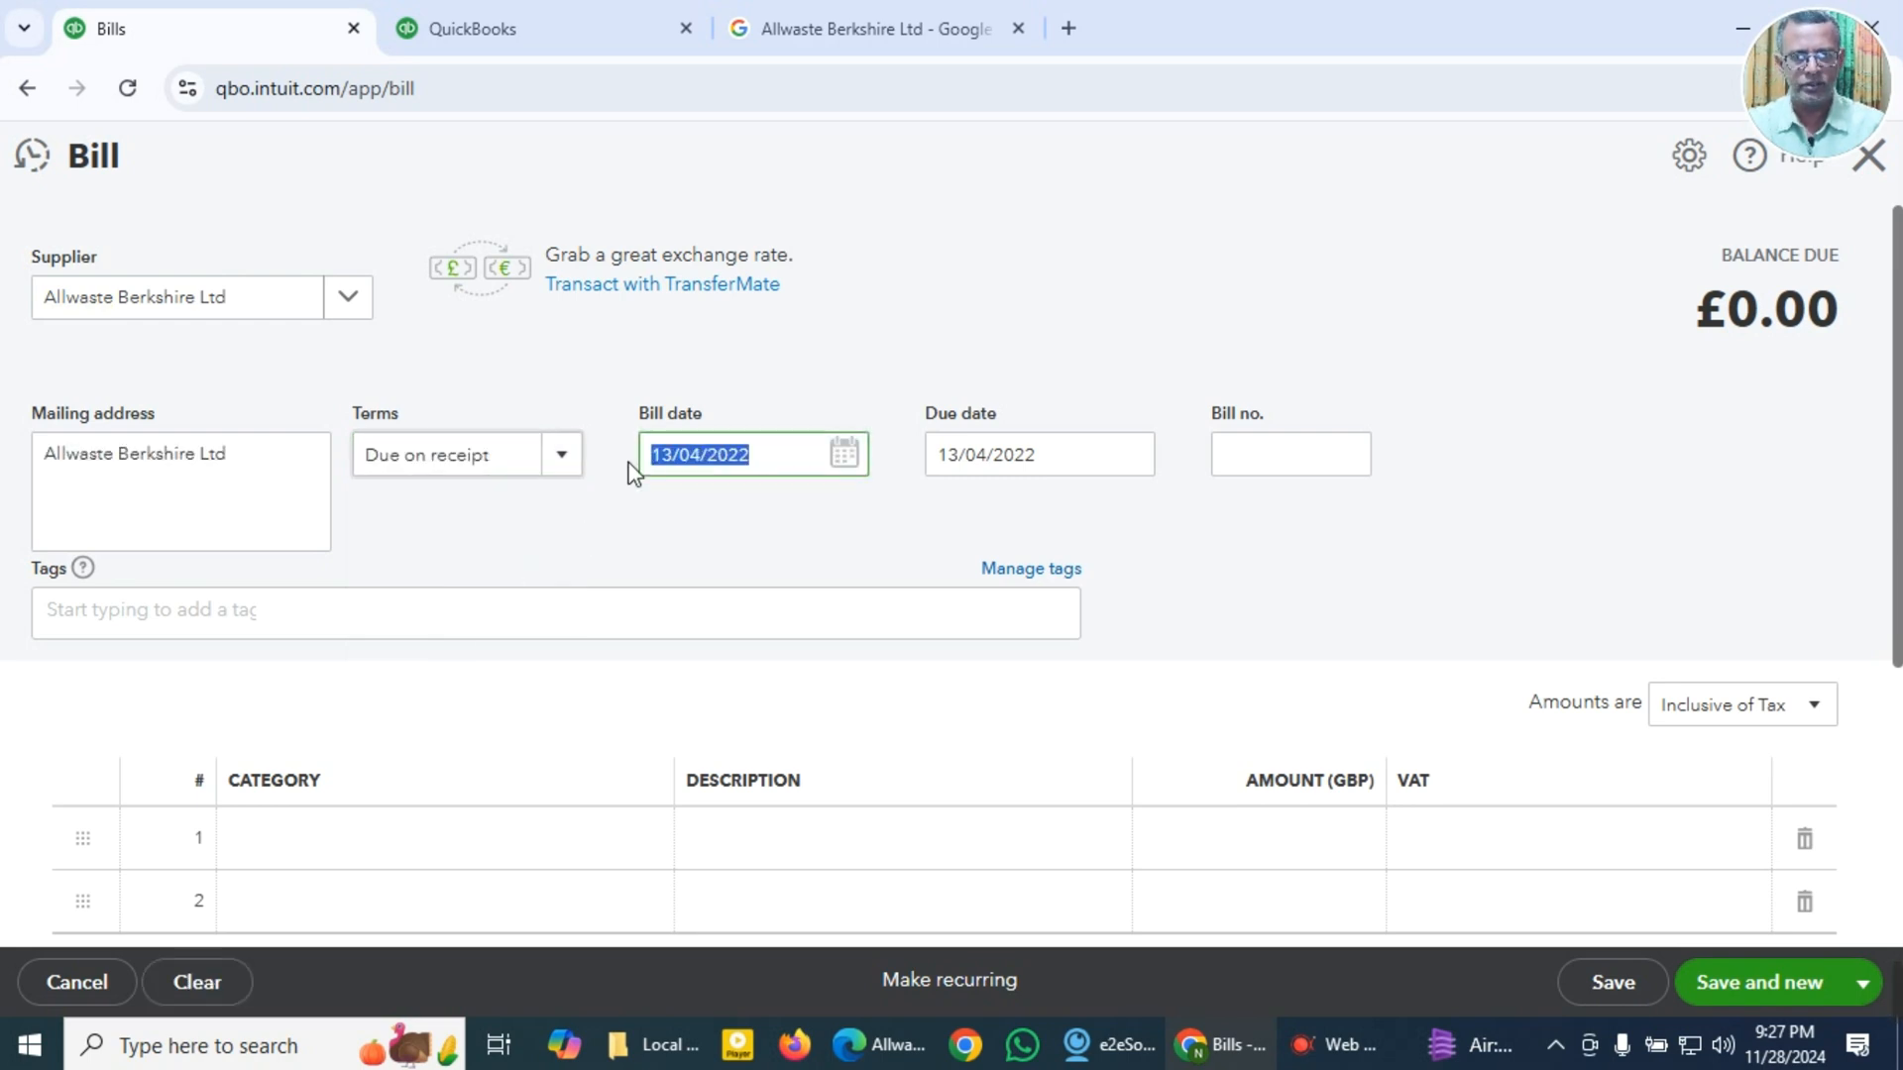
Step: Try to paste the copied invoice date 26/02/2022 as the bill date, and recheck the date on the Allwaste invoice
key("super+v")
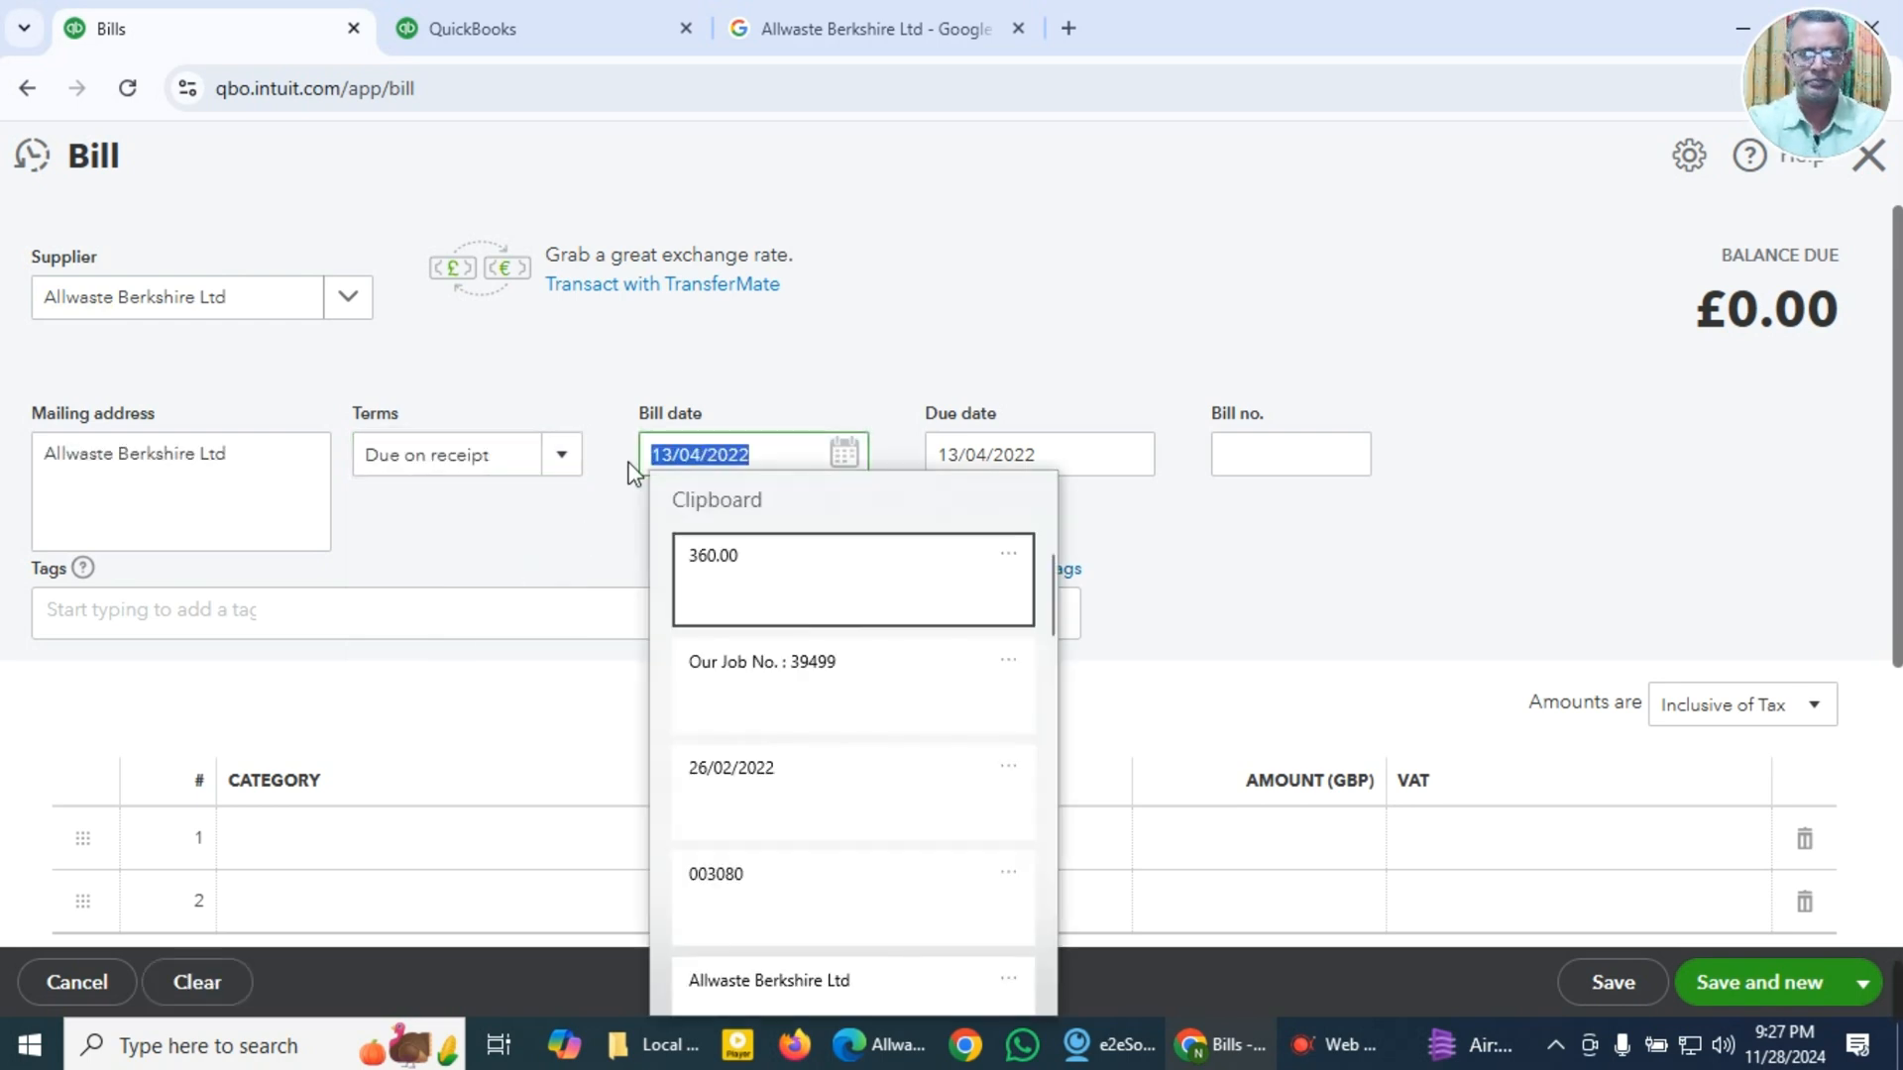
left_click(730, 793)
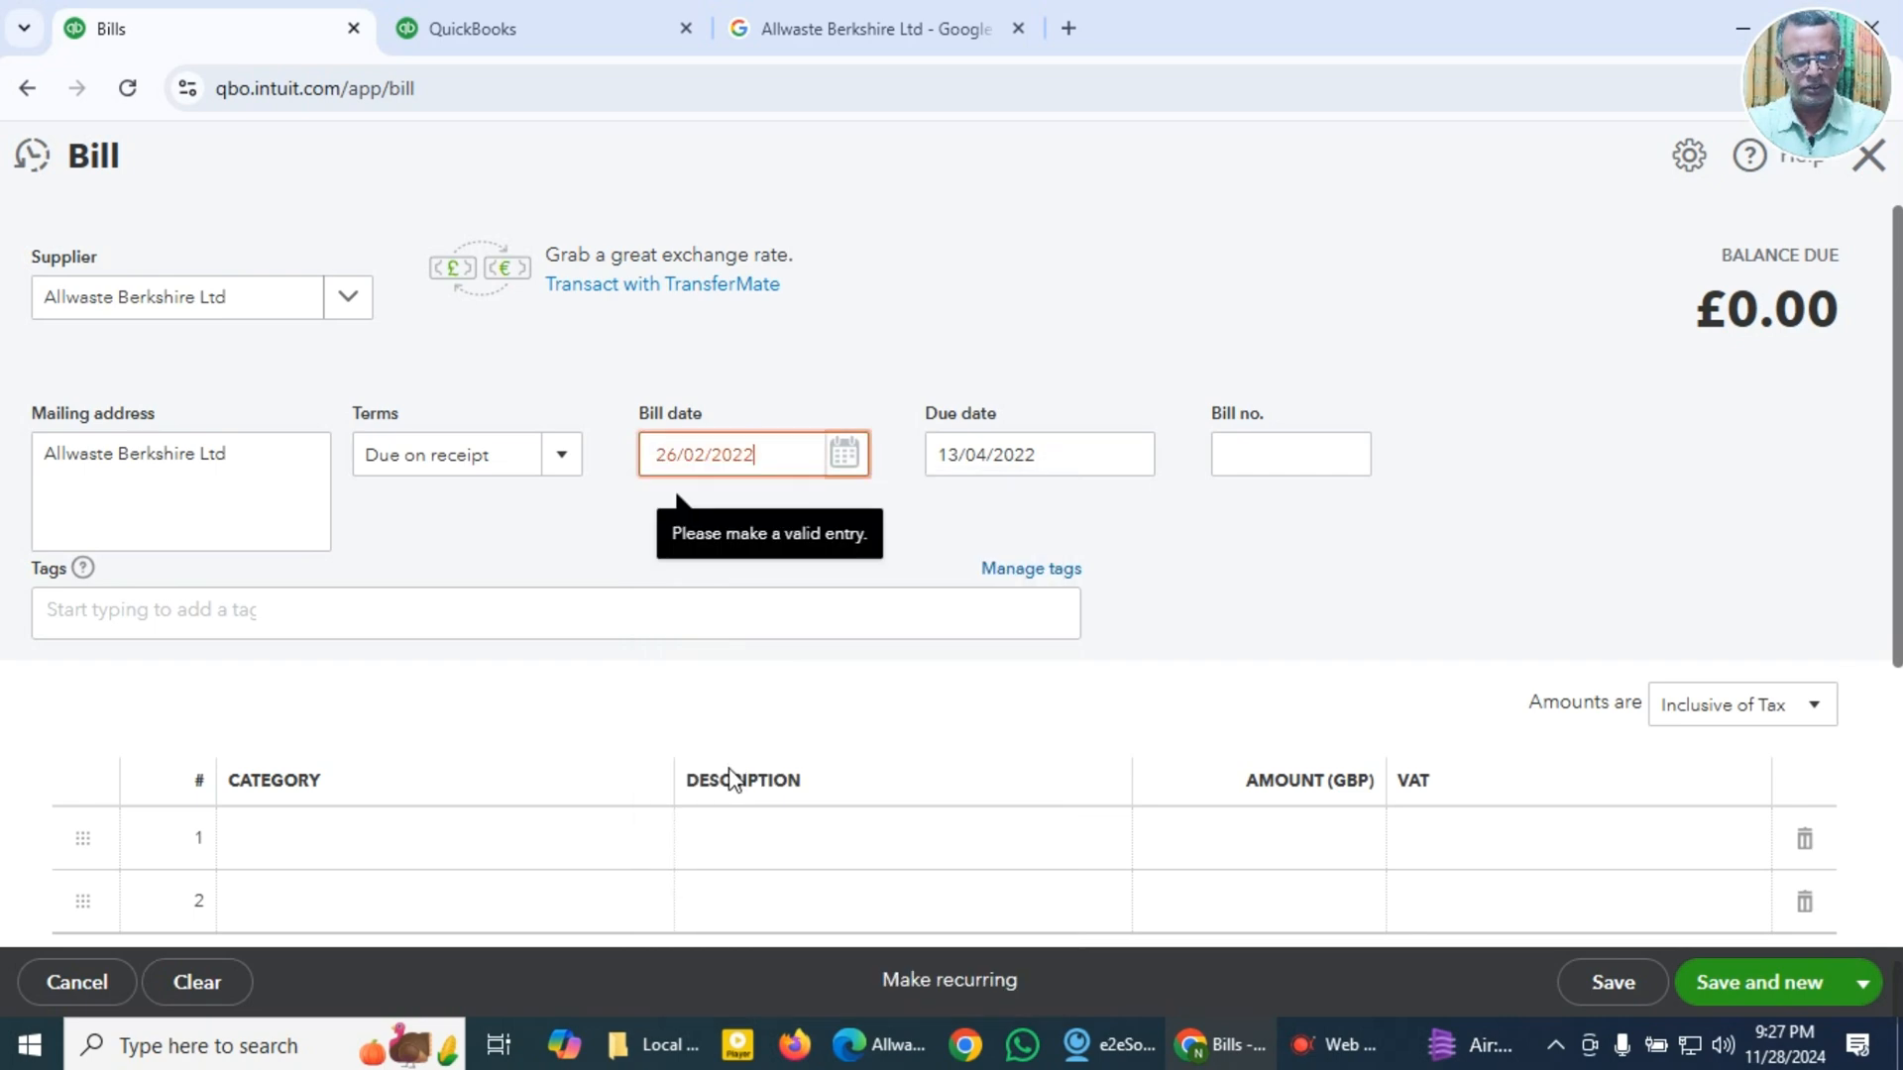
key("alt+Tab")
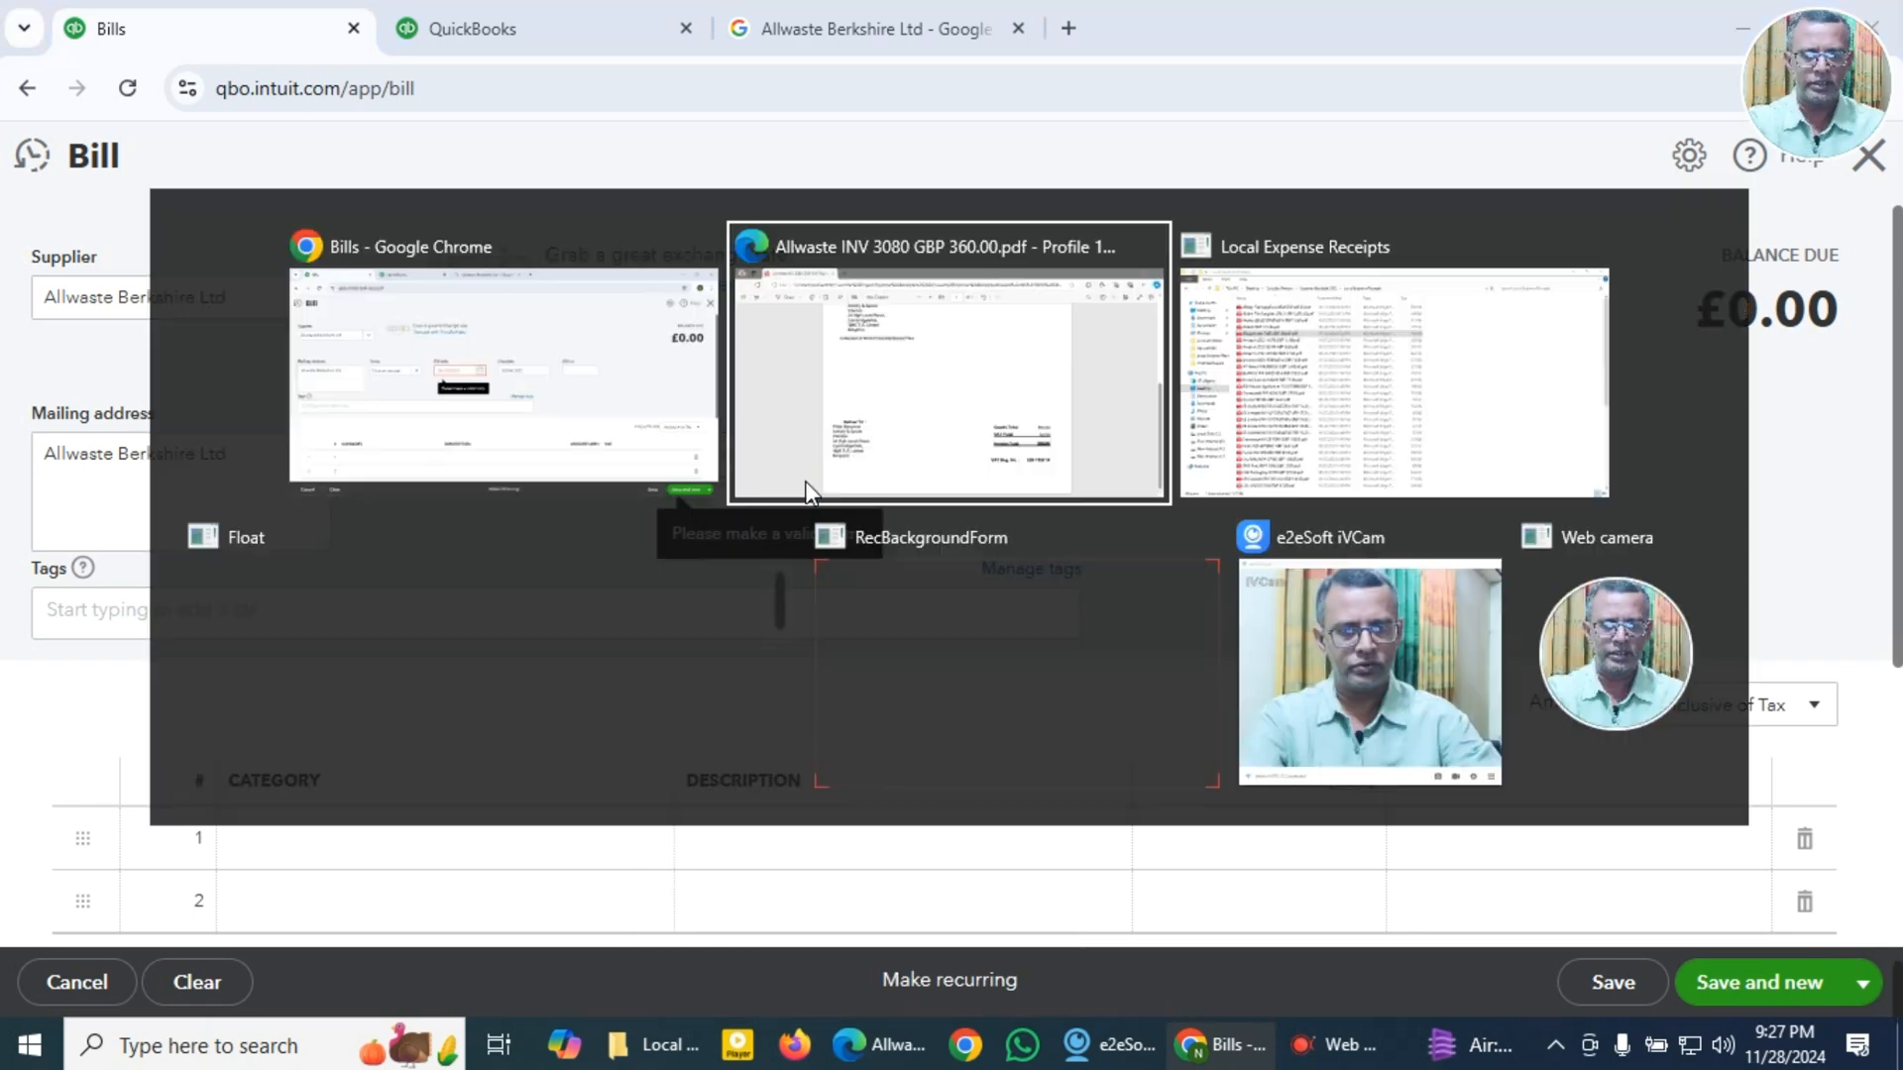
scroll(810, 495, "up", 5)
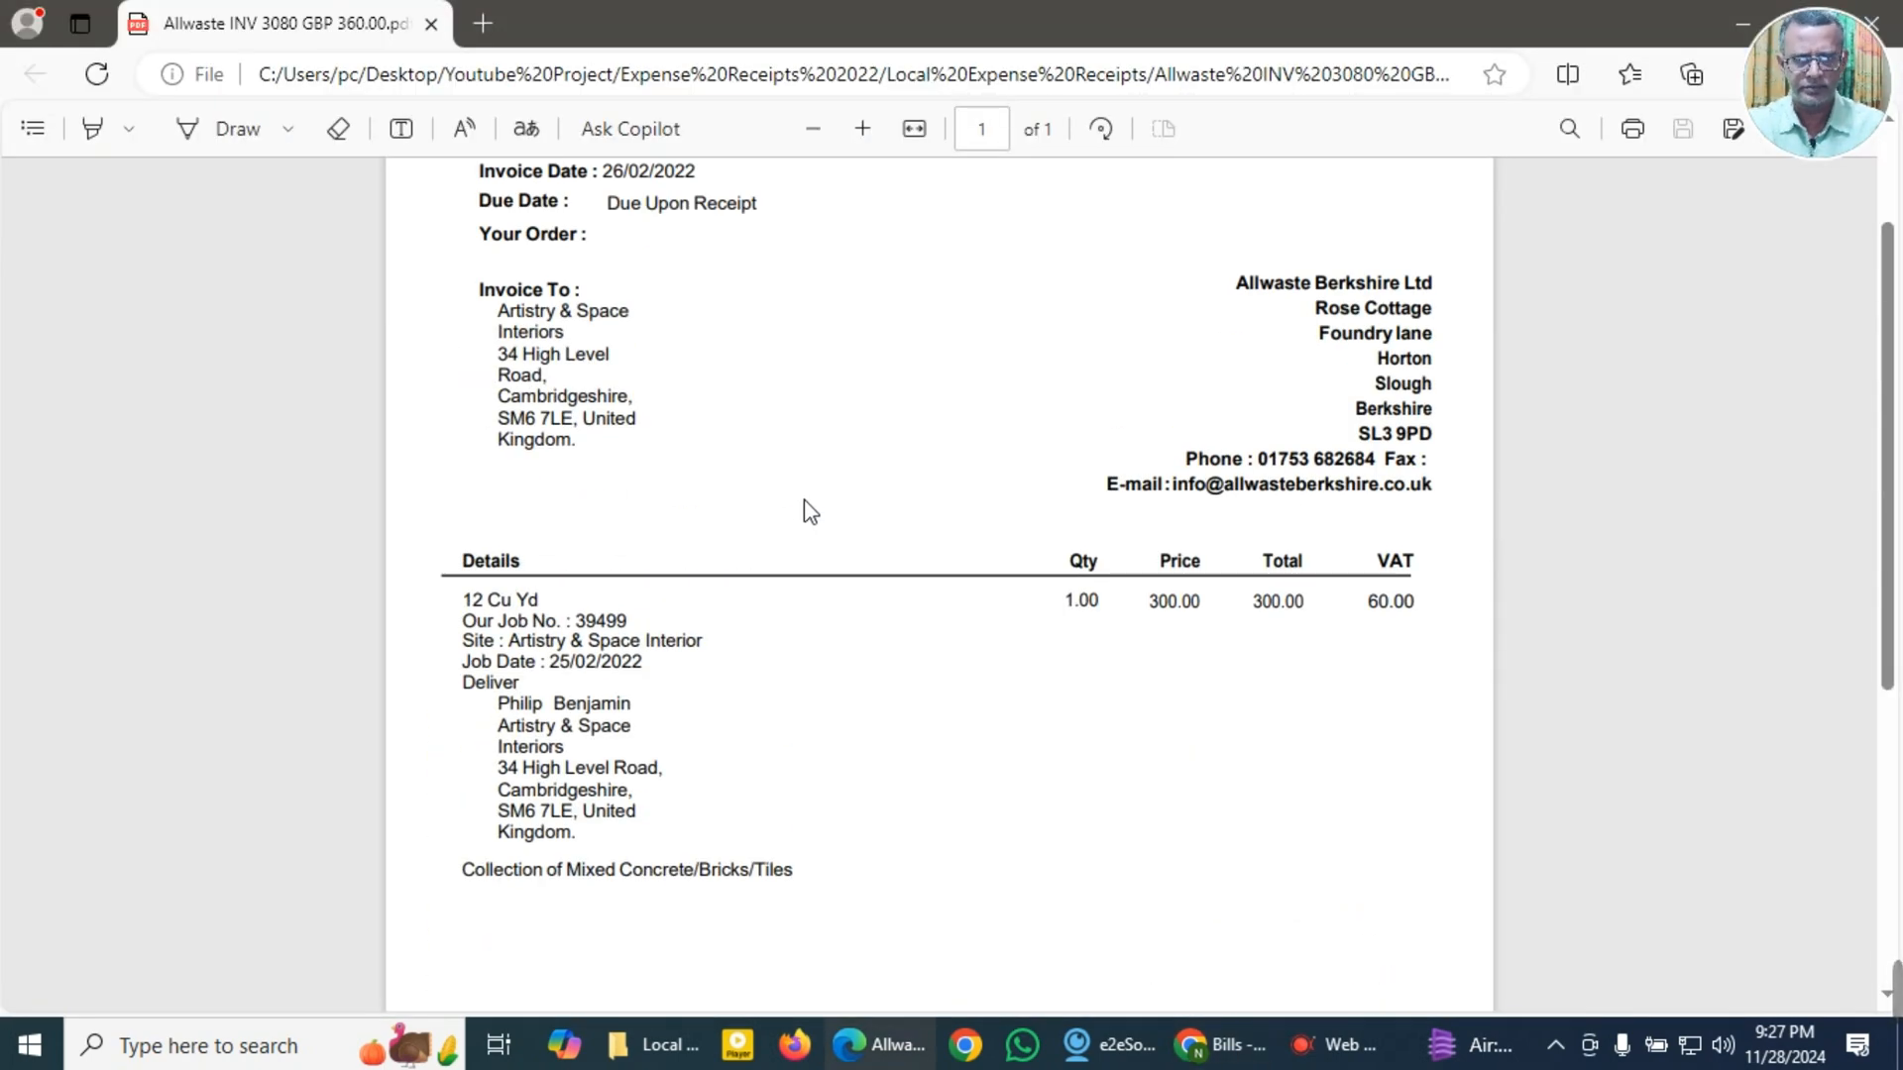
scroll(804, 500, "up", 2)
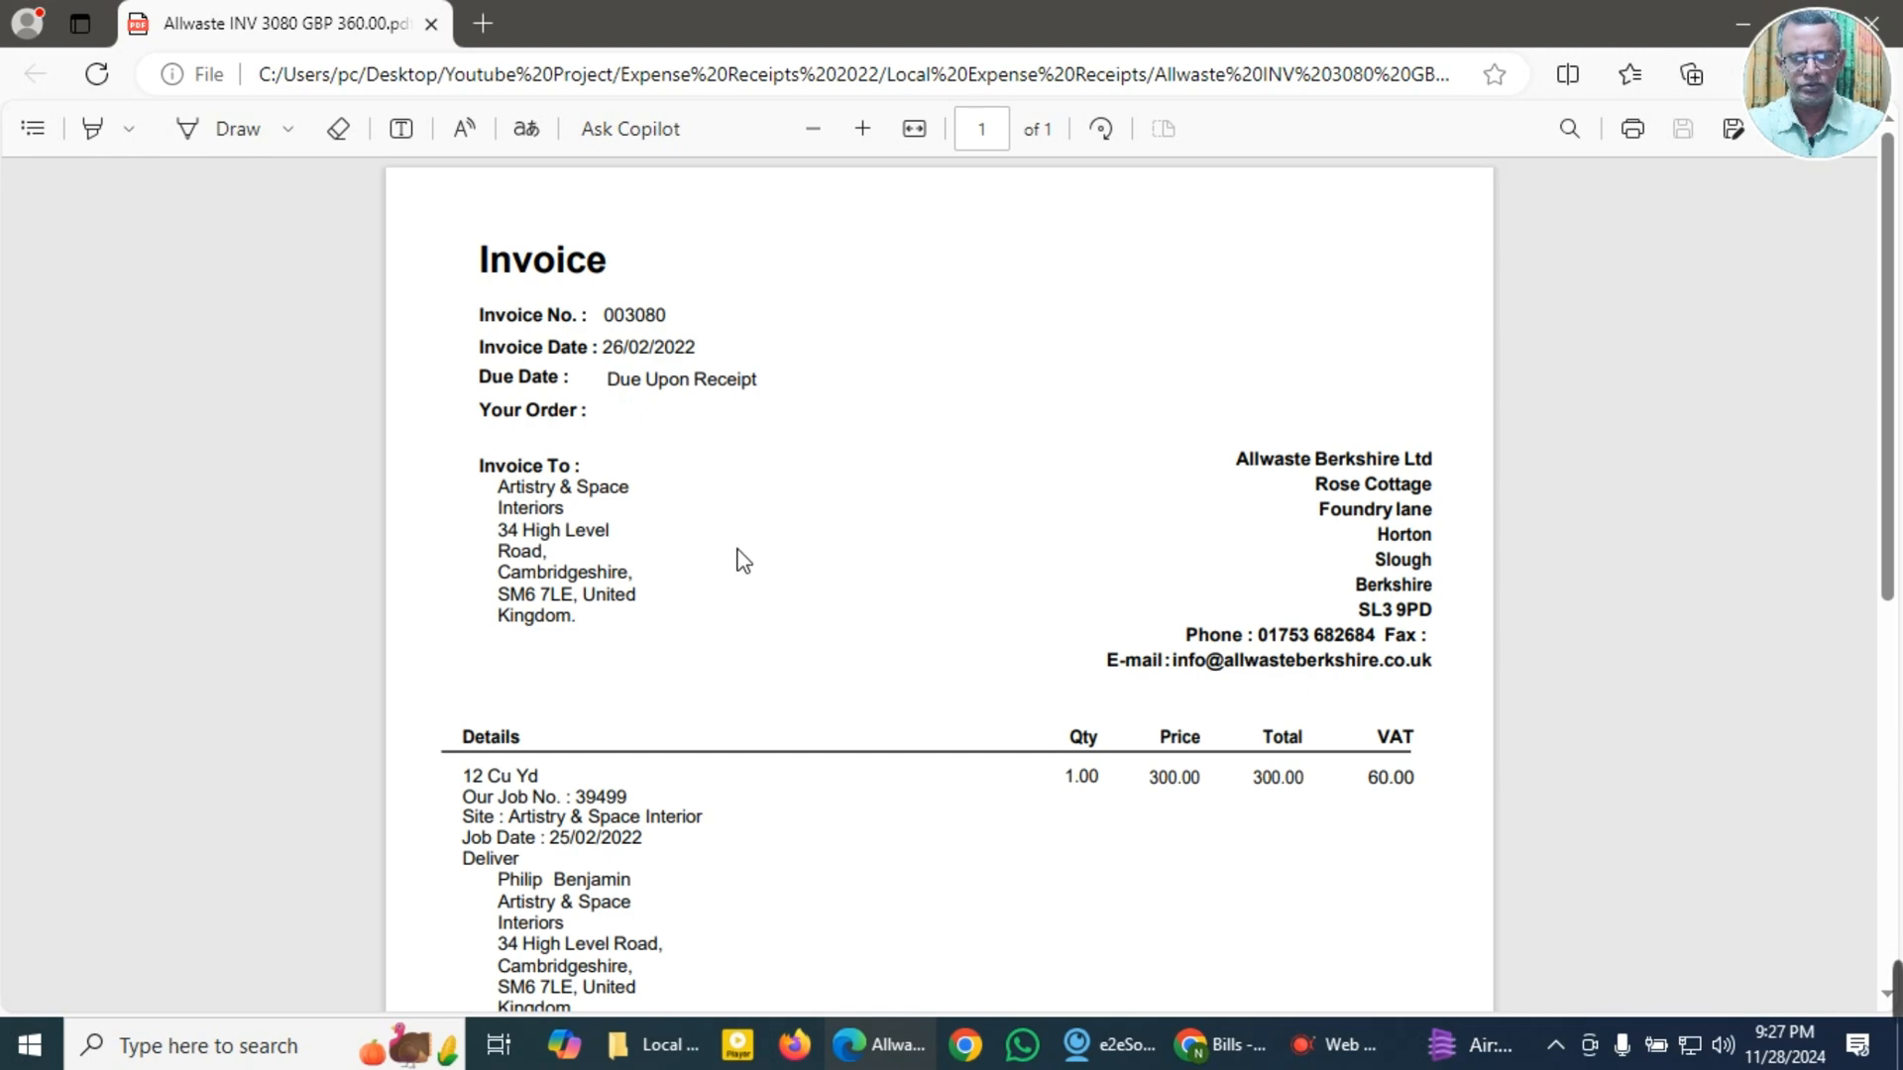
key("alt+Tab")
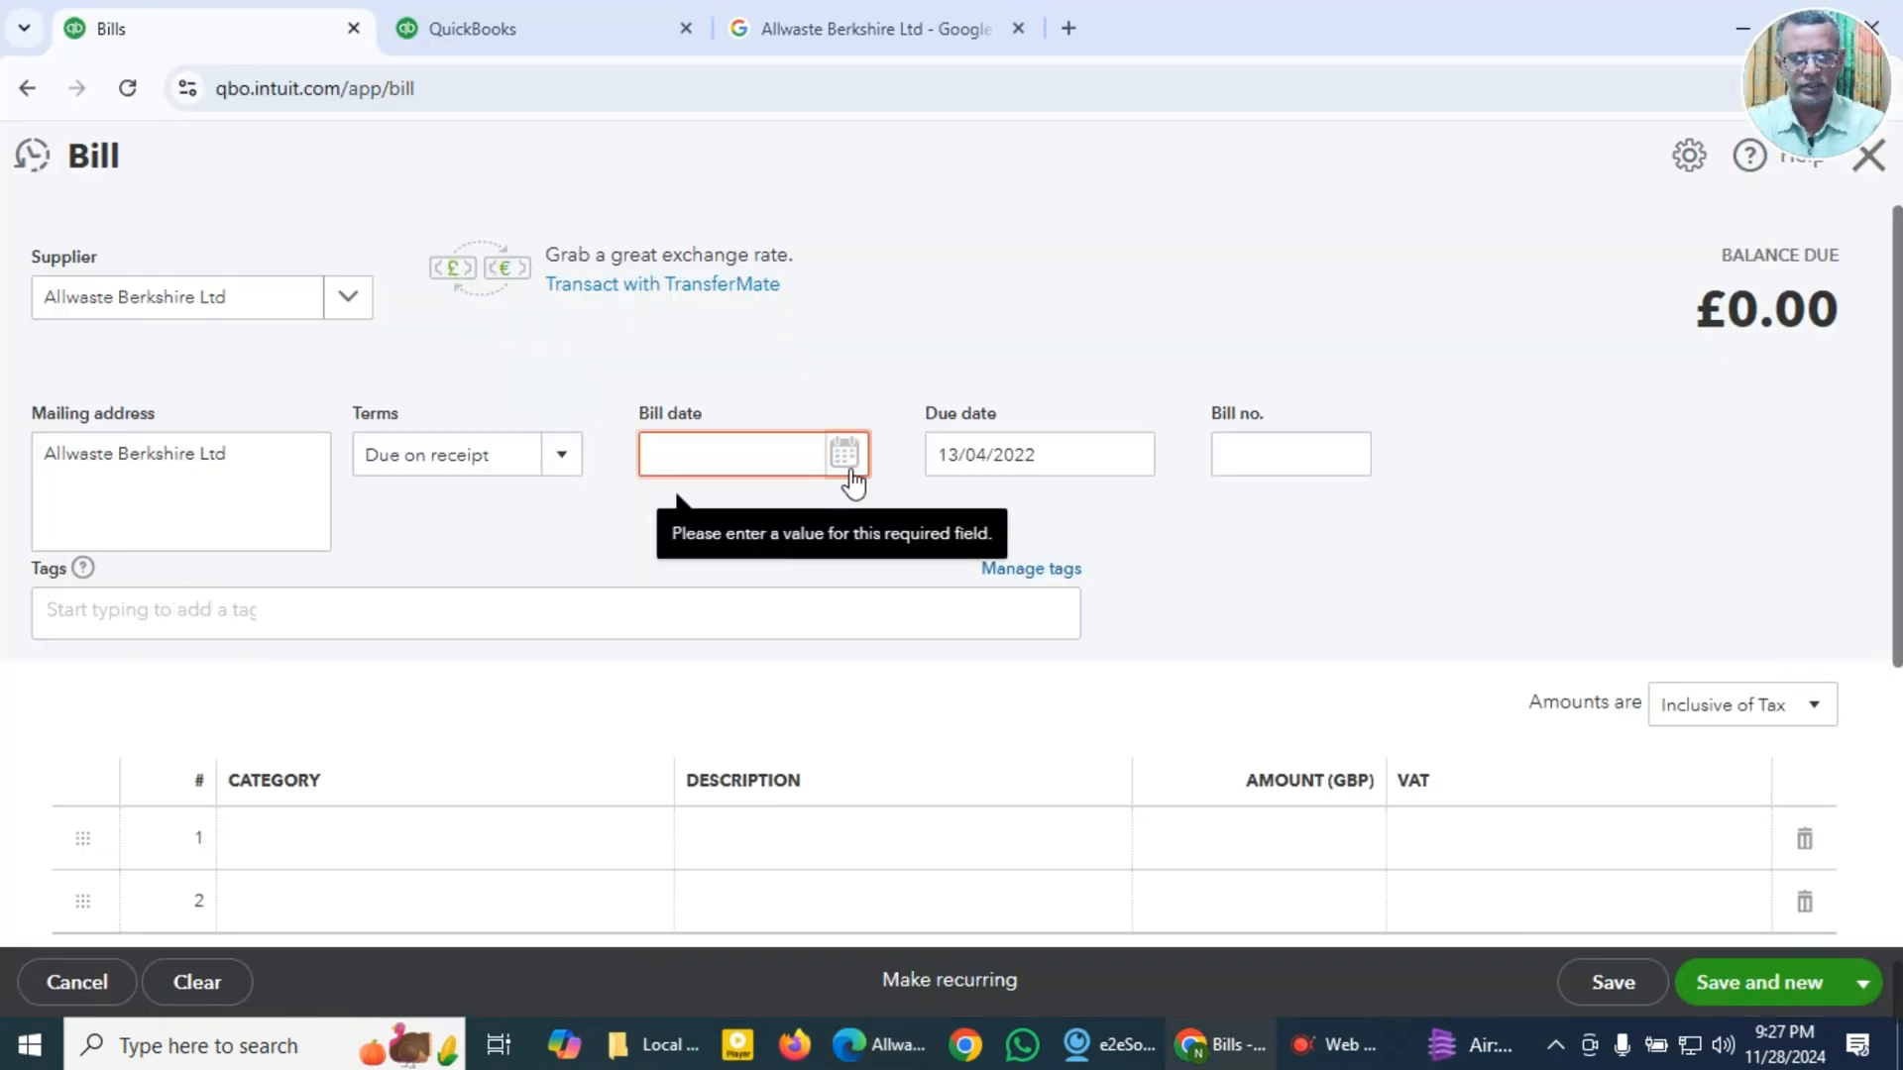
Step: Set the bill date to 26/02/2022 using the calendar
left_click(847, 465)
left_click(722, 830)
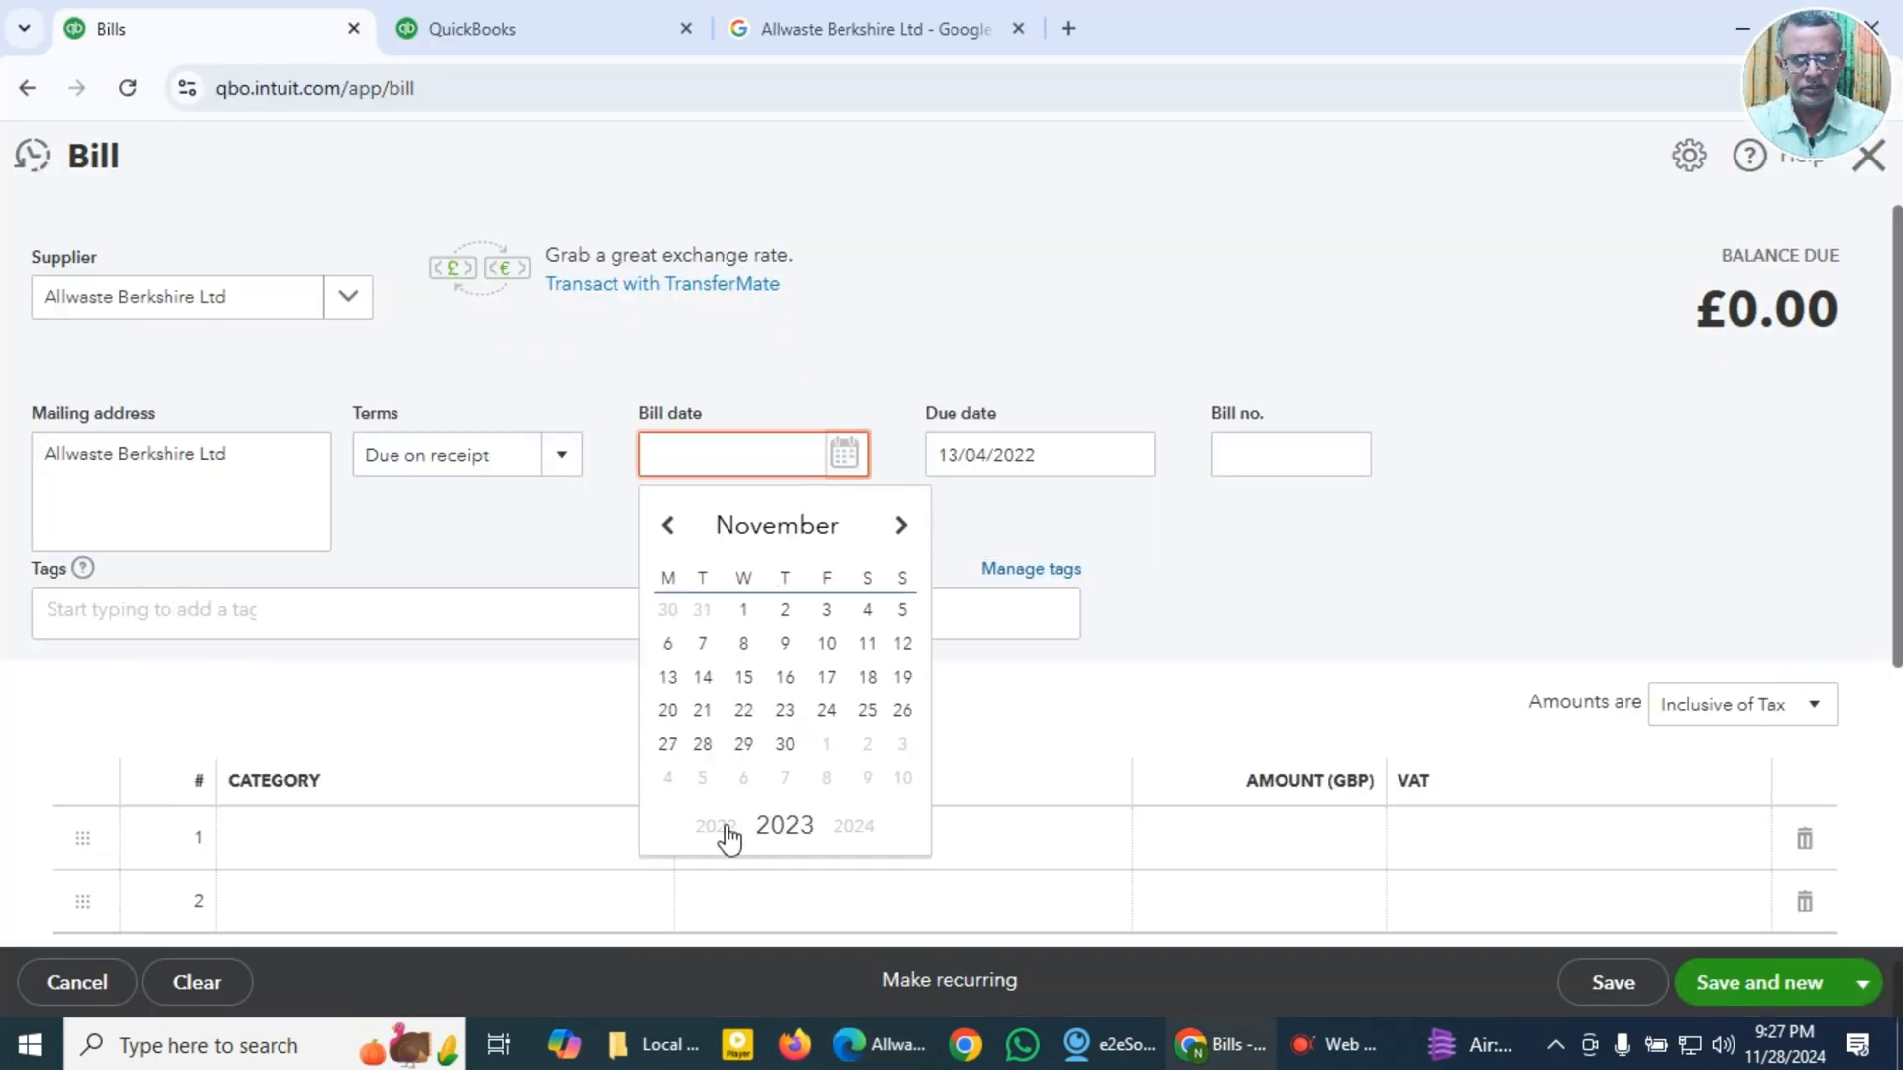
left_click(715, 828)
left_click(781, 535)
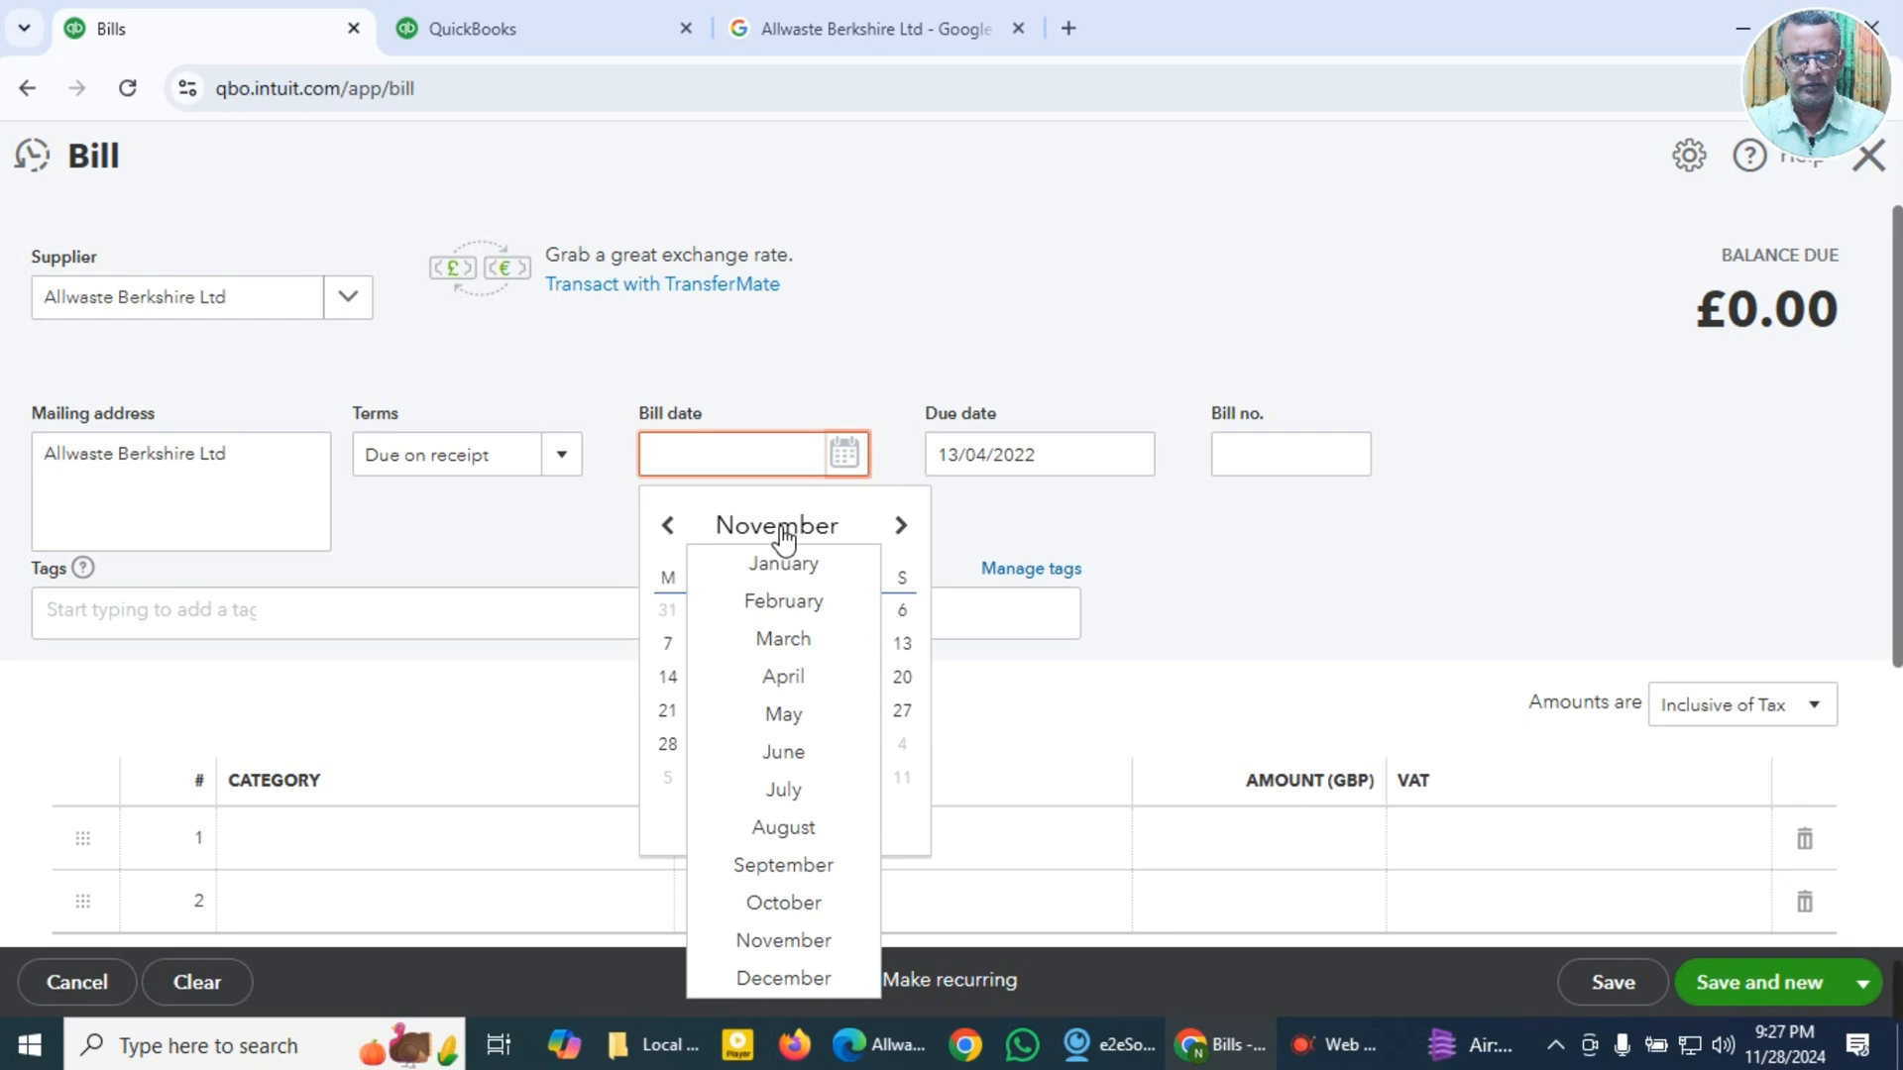
left_click(783, 602)
left_click(869, 714)
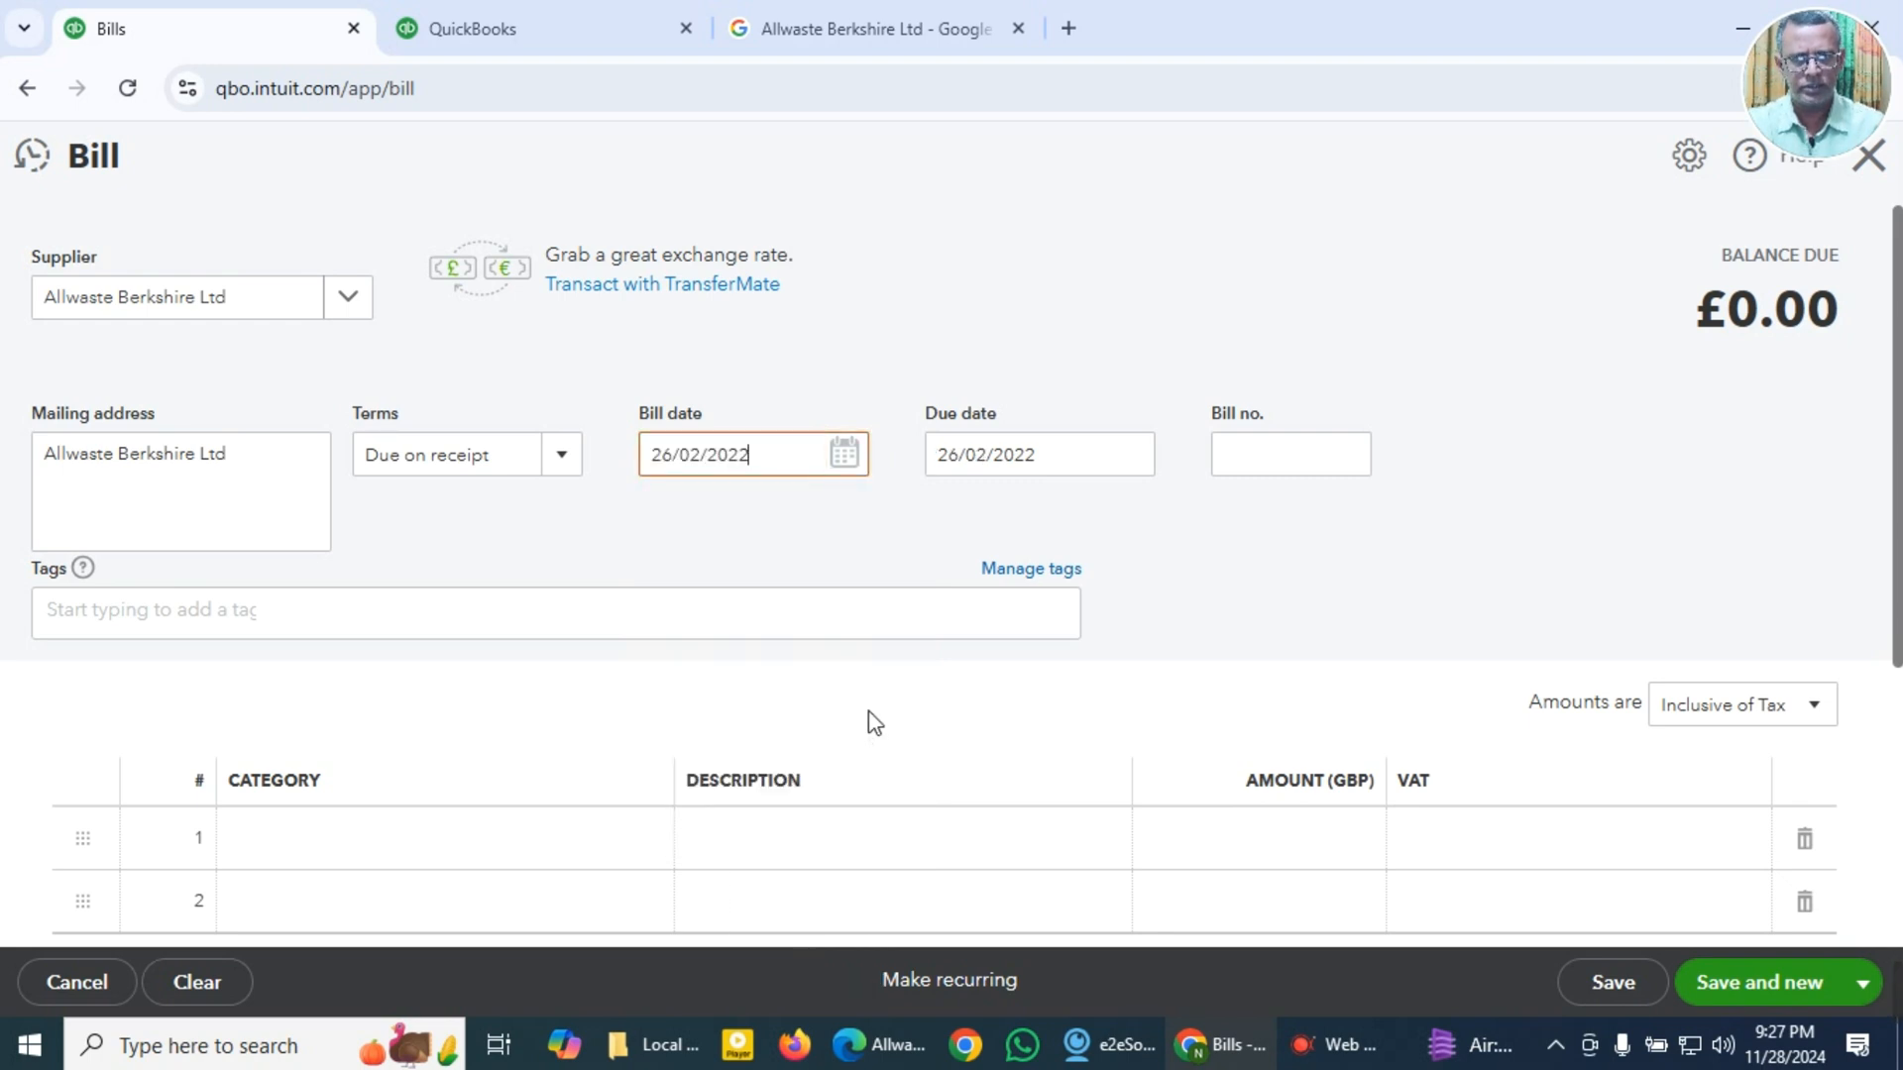
Step: Enter the copied invoice number 003080 as the bill number
key("Tab")
key("Tab")
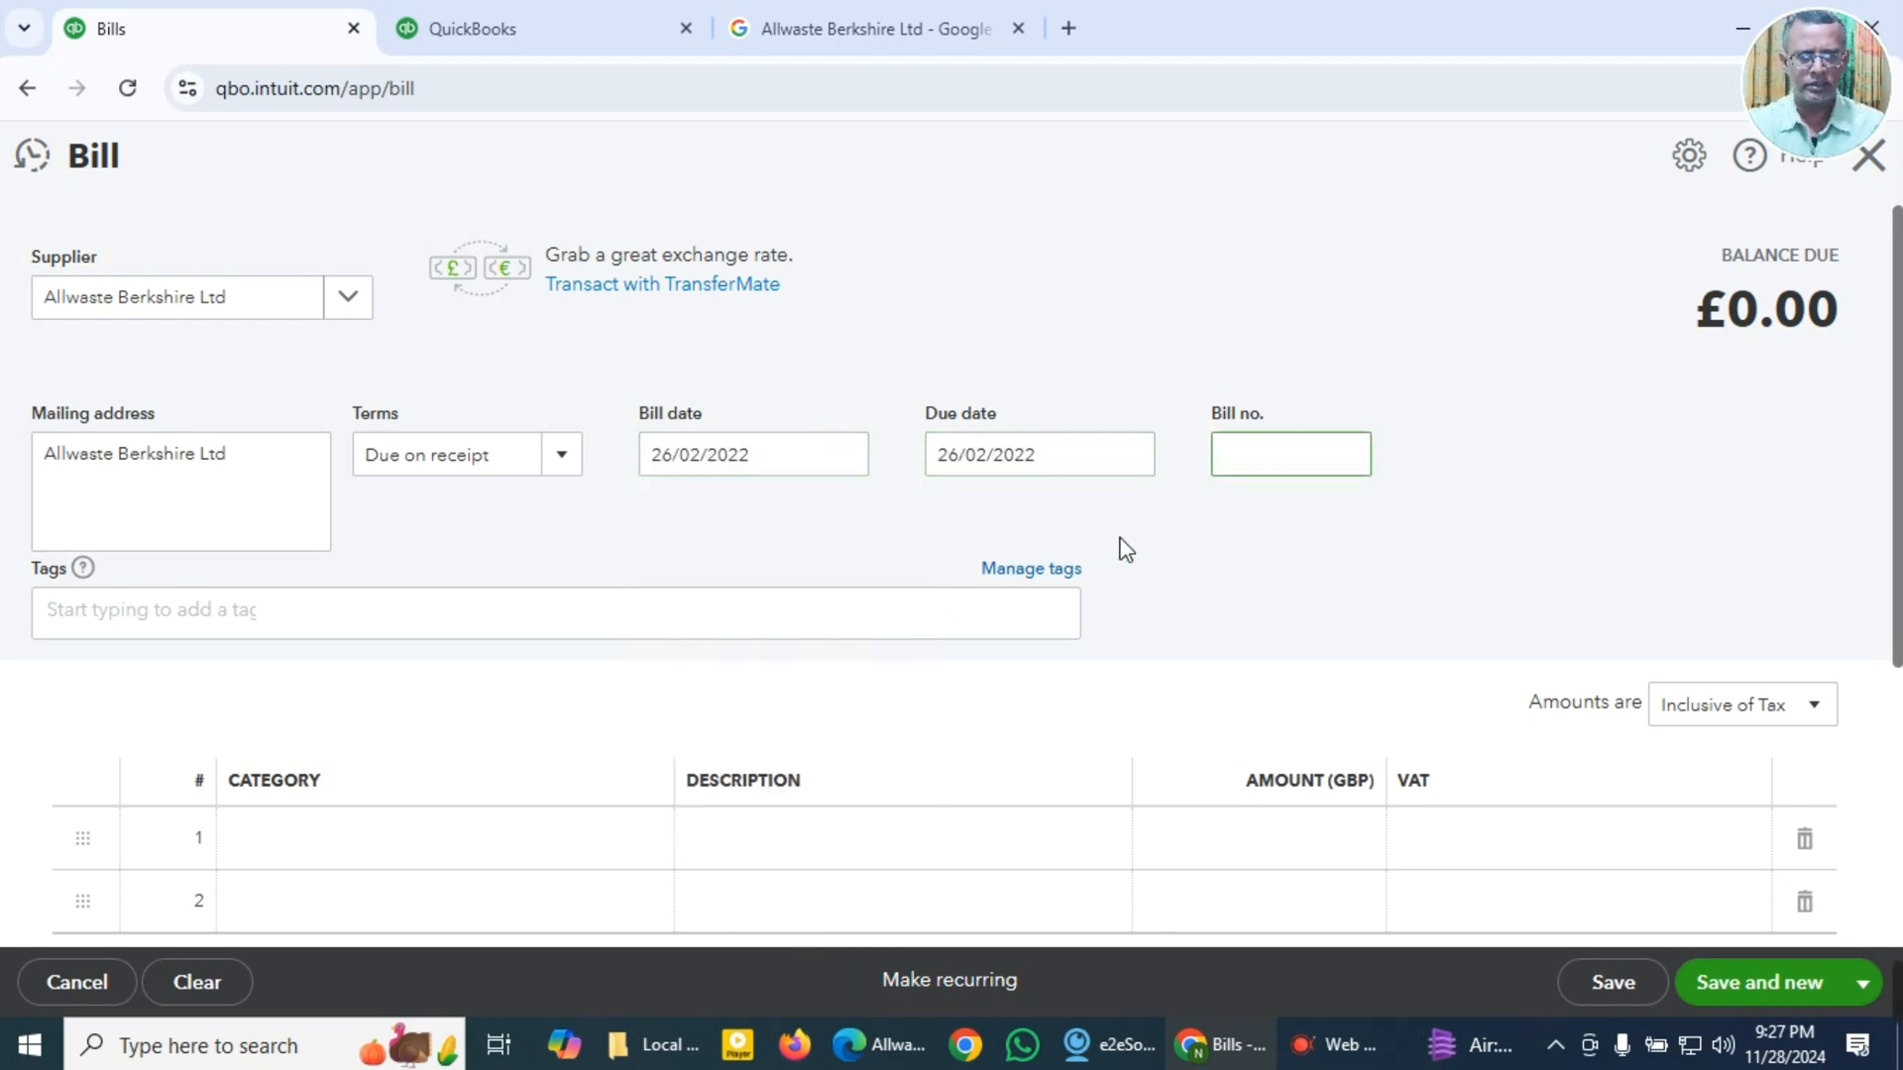
key("super+v")
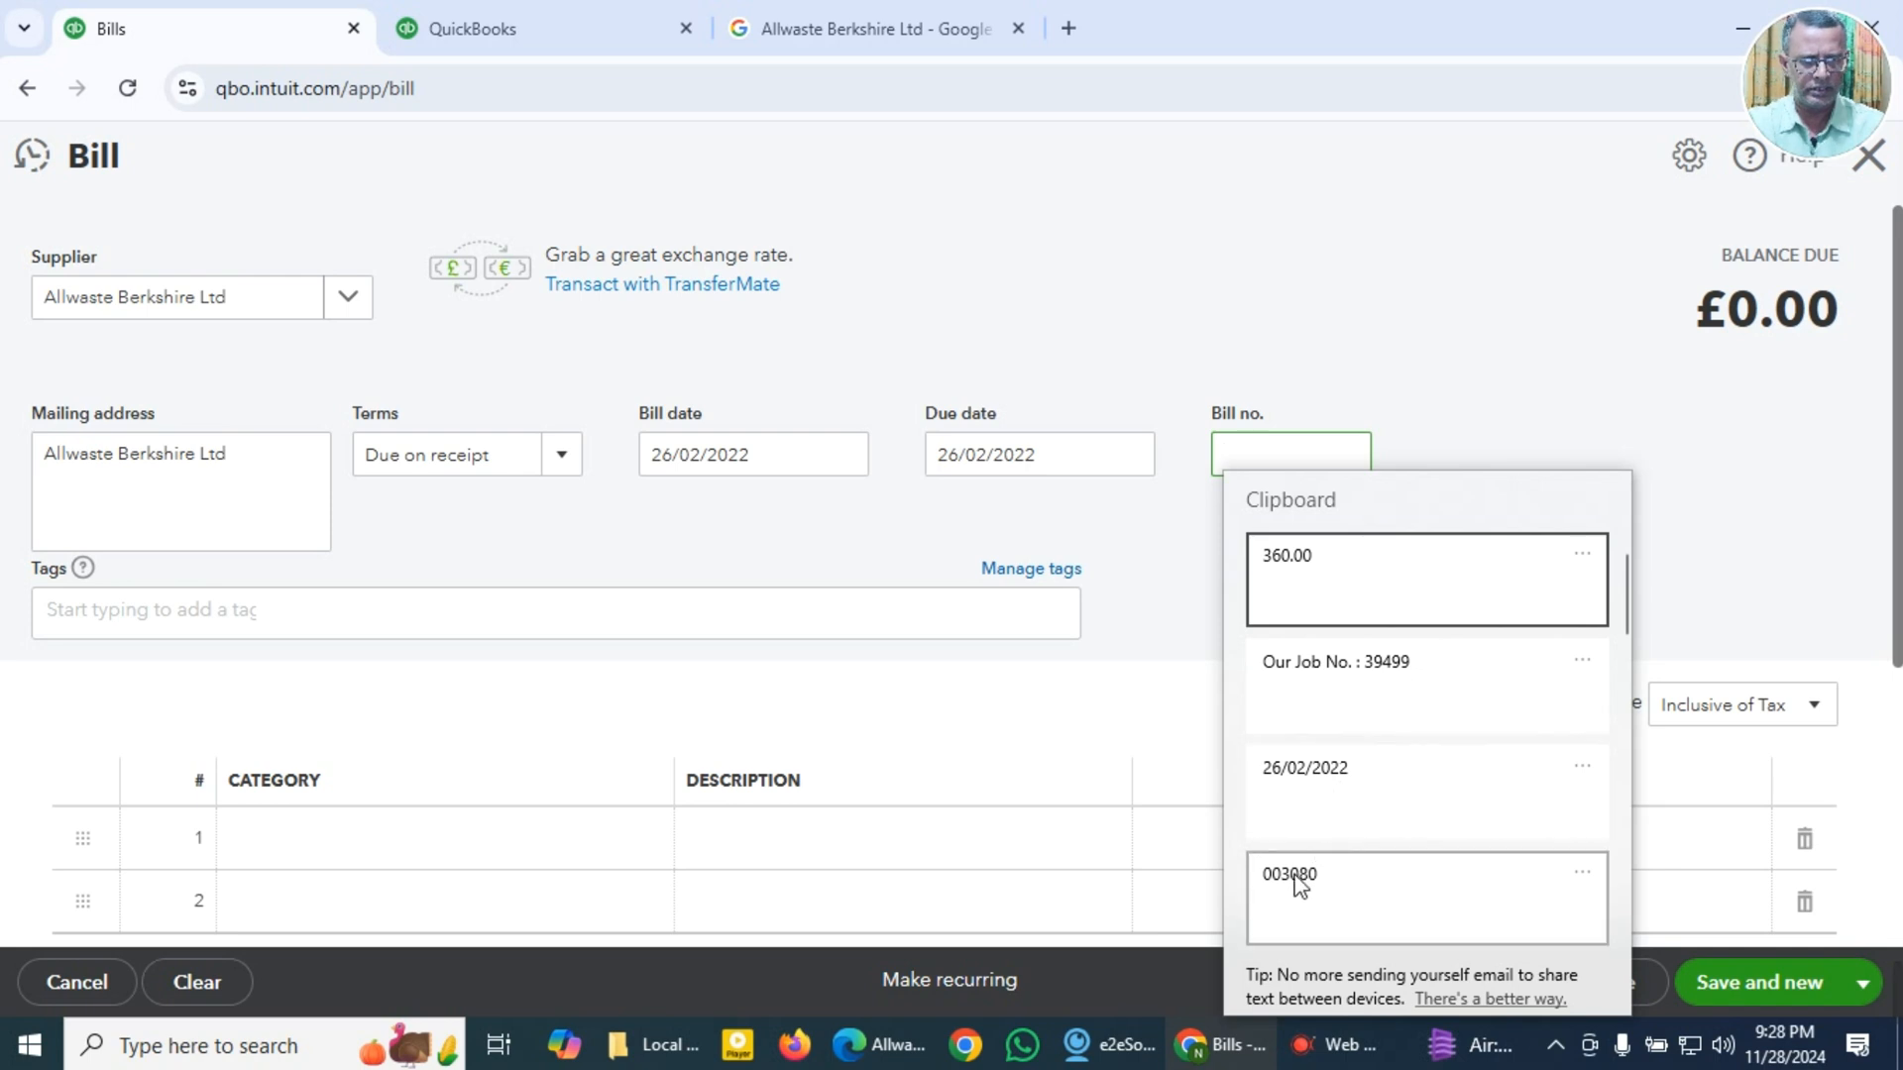
left_click(1298, 881)
Step: Set the category of the first bill line to 6090 Cleaning Expense
scroll(575, 788, "down", 2)
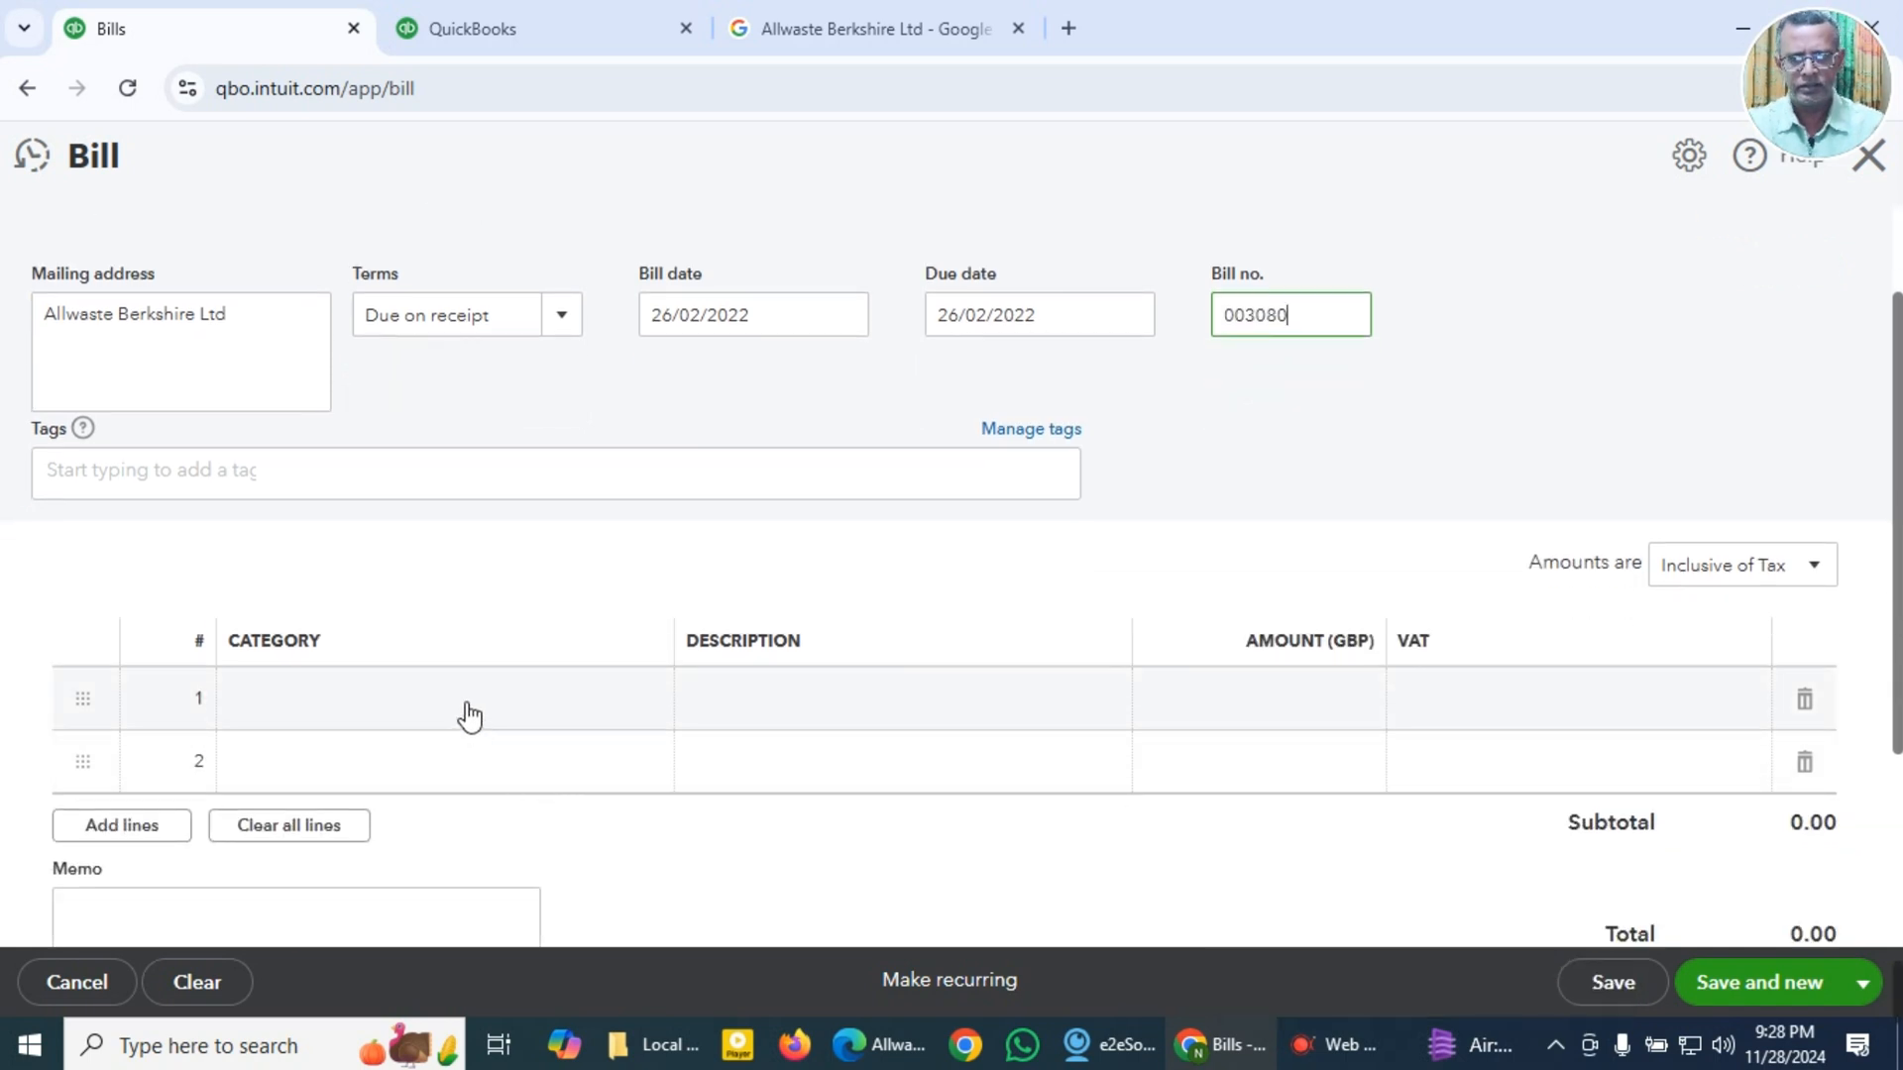
left_click(469, 715)
type("cl")
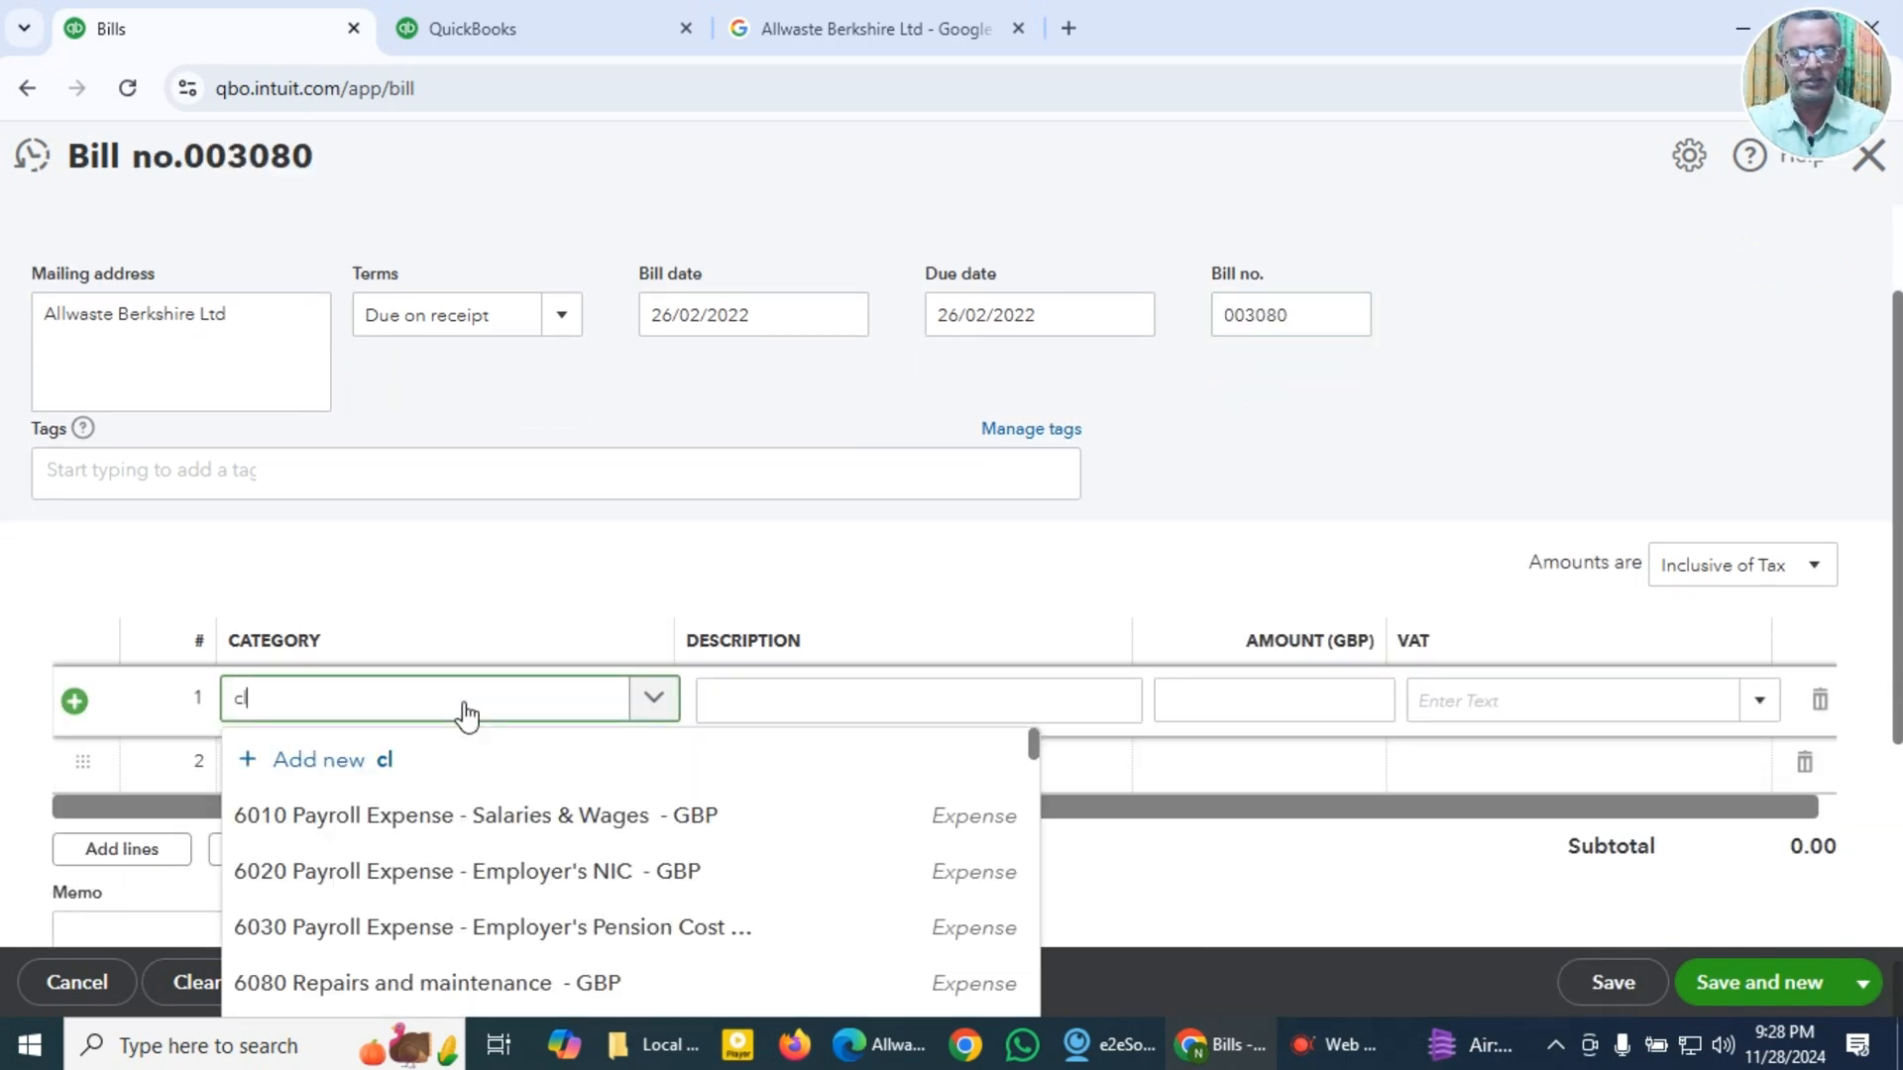
type("ea")
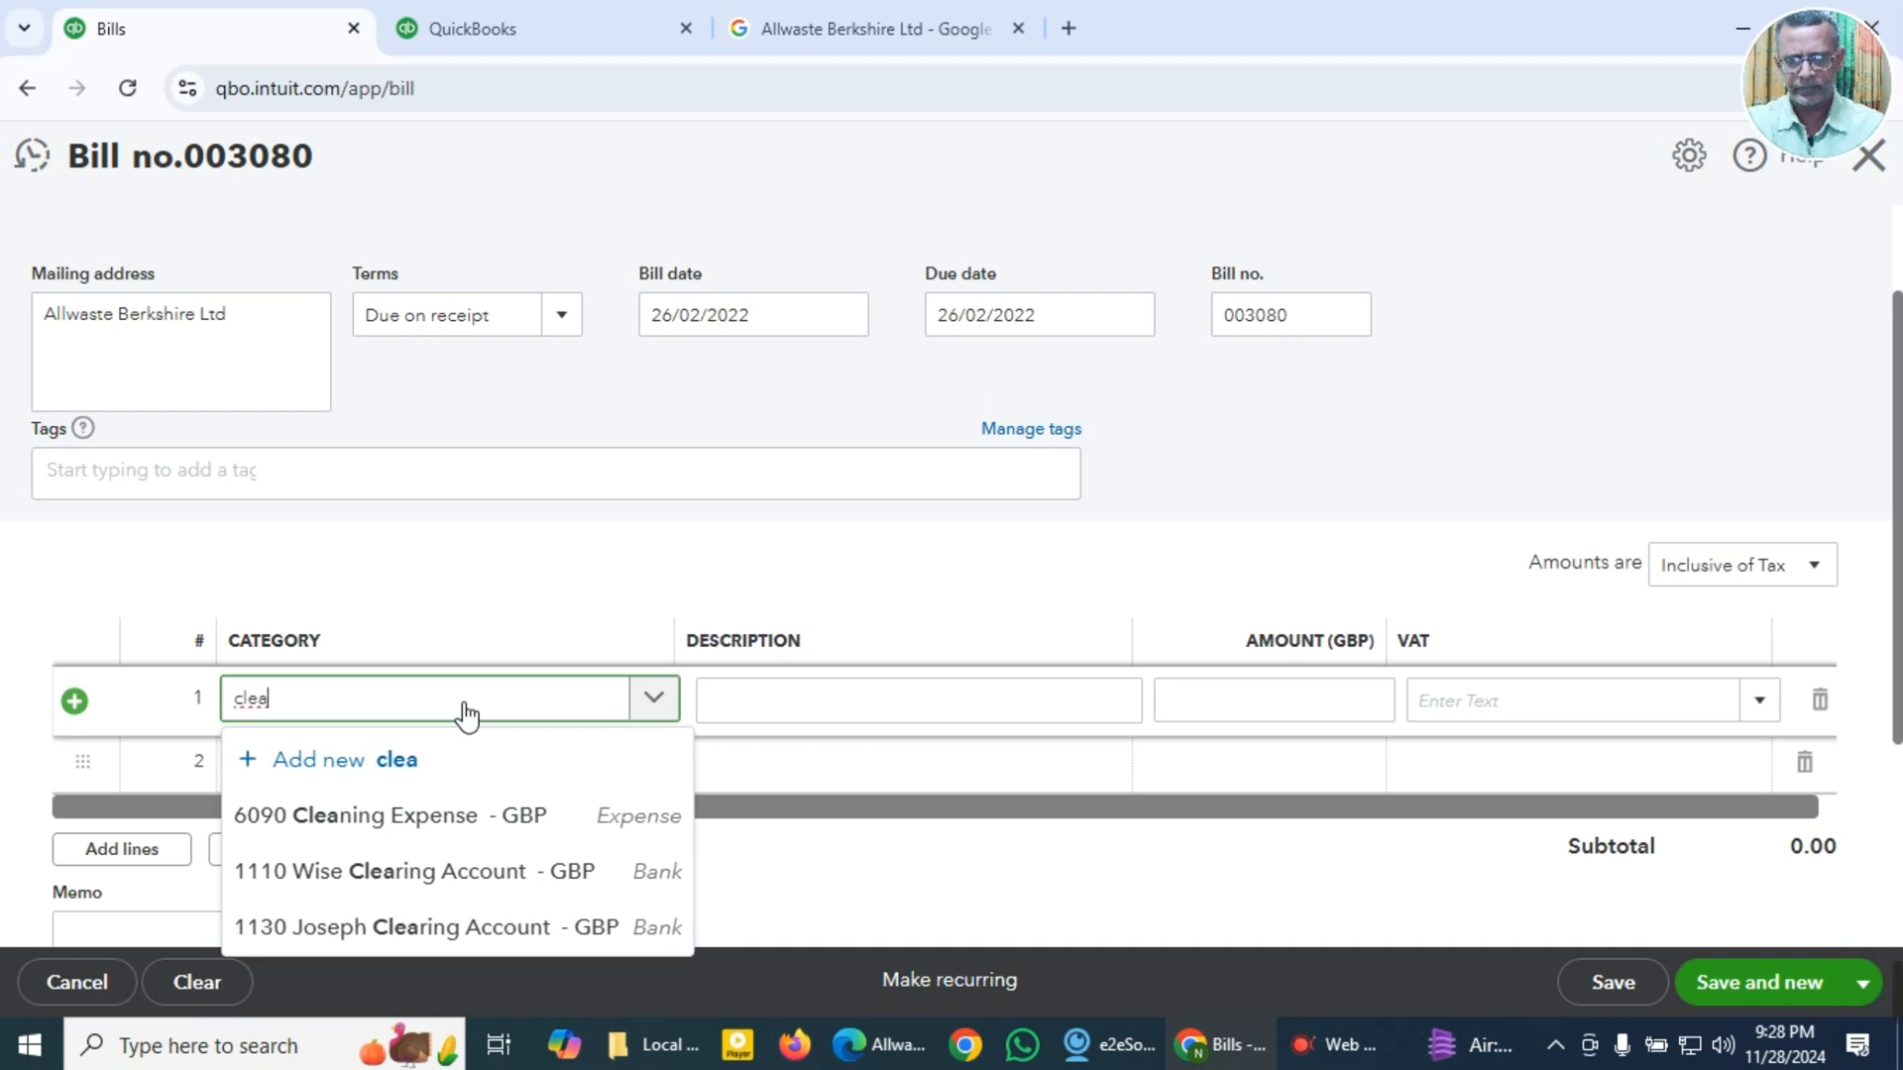
left_click(401, 830)
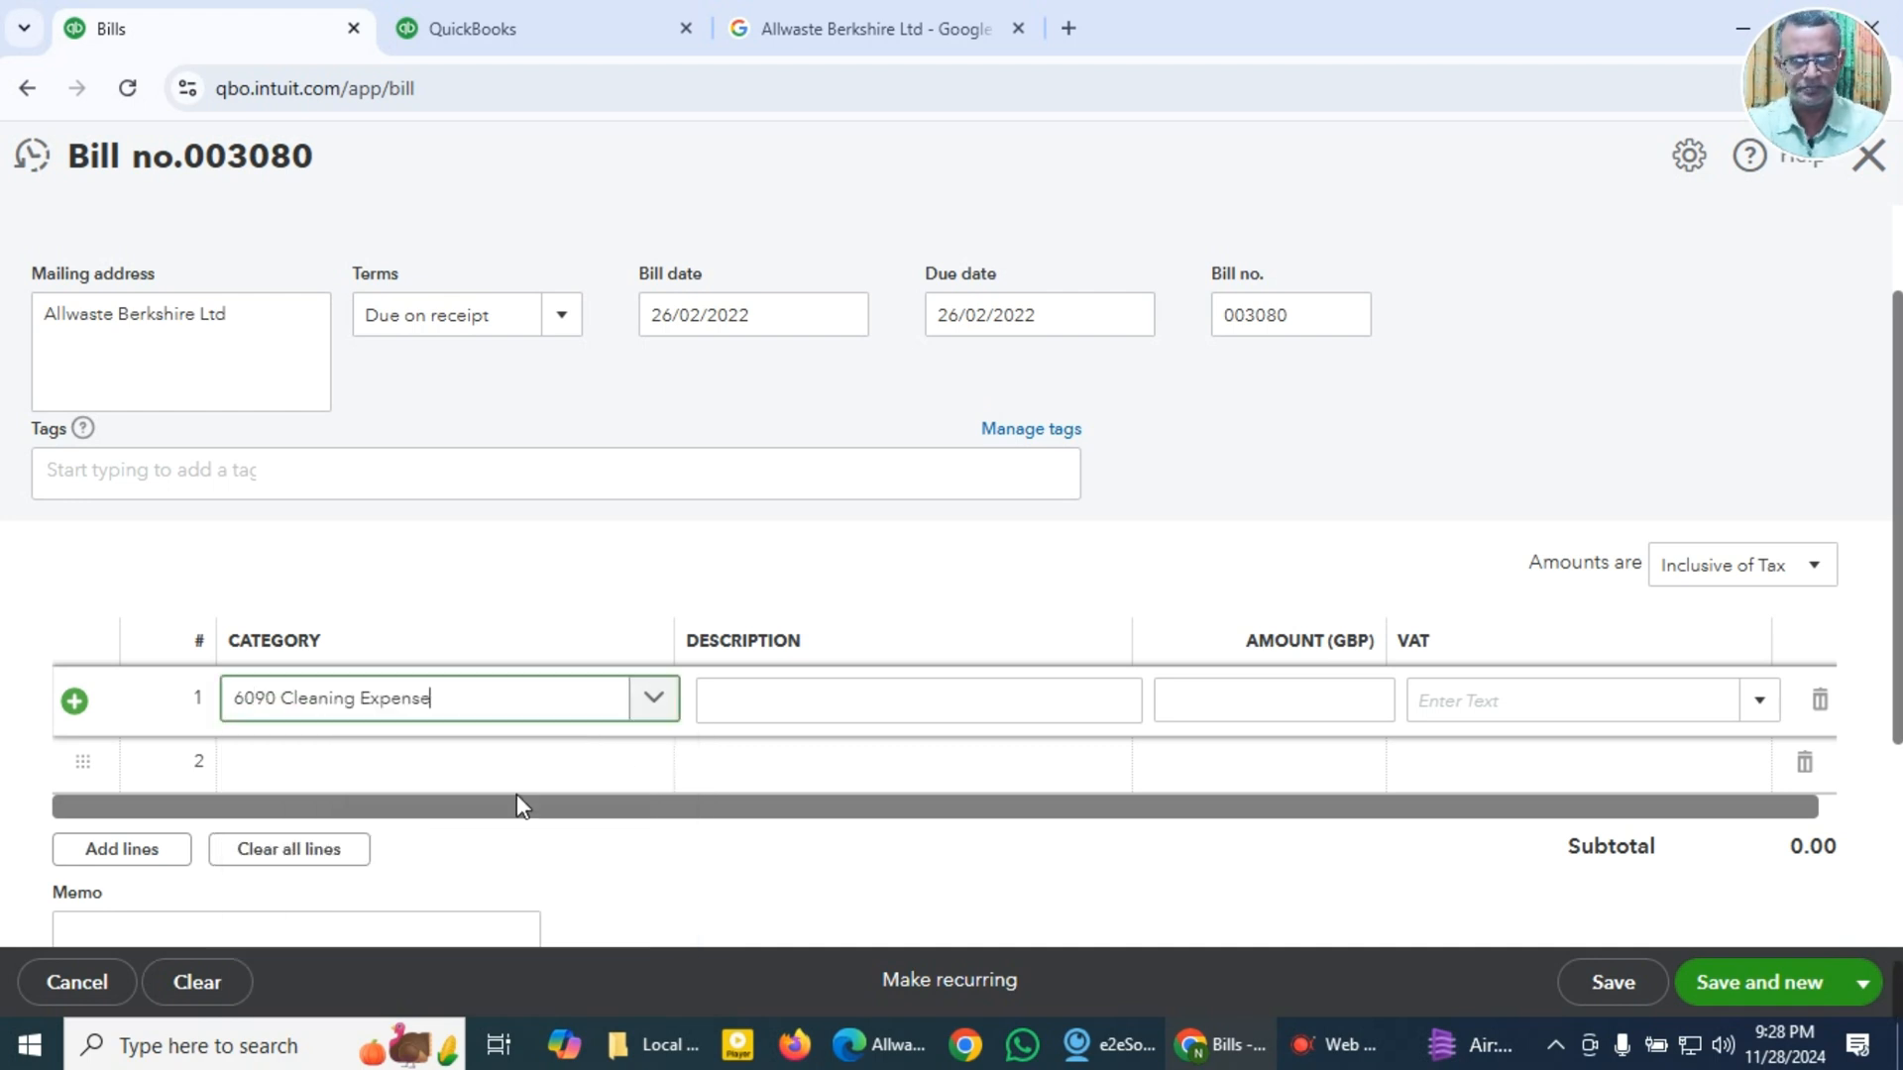
Step: Paste the copied job number line into the first line's description and into the bill's memo
left_click(822, 711)
key("super+v")
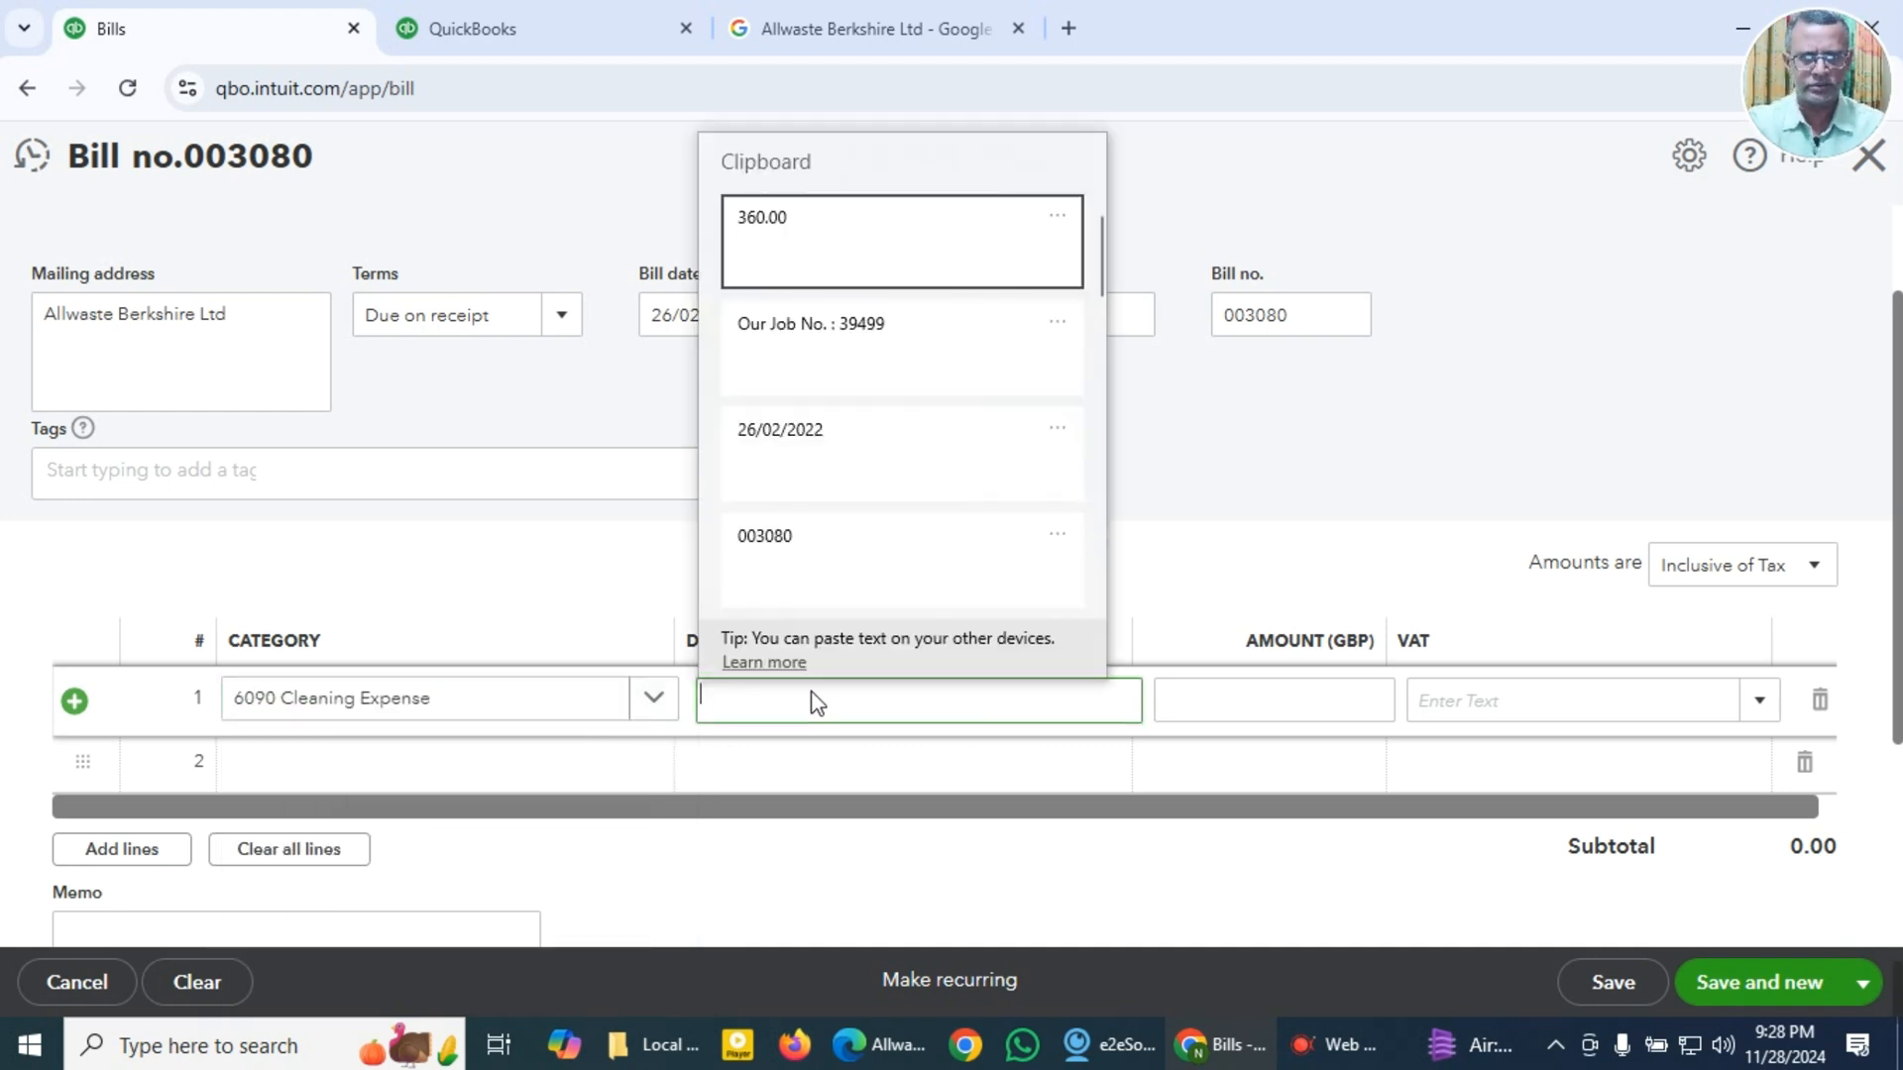
left_click(799, 337)
scroll(629, 799, "down", 3)
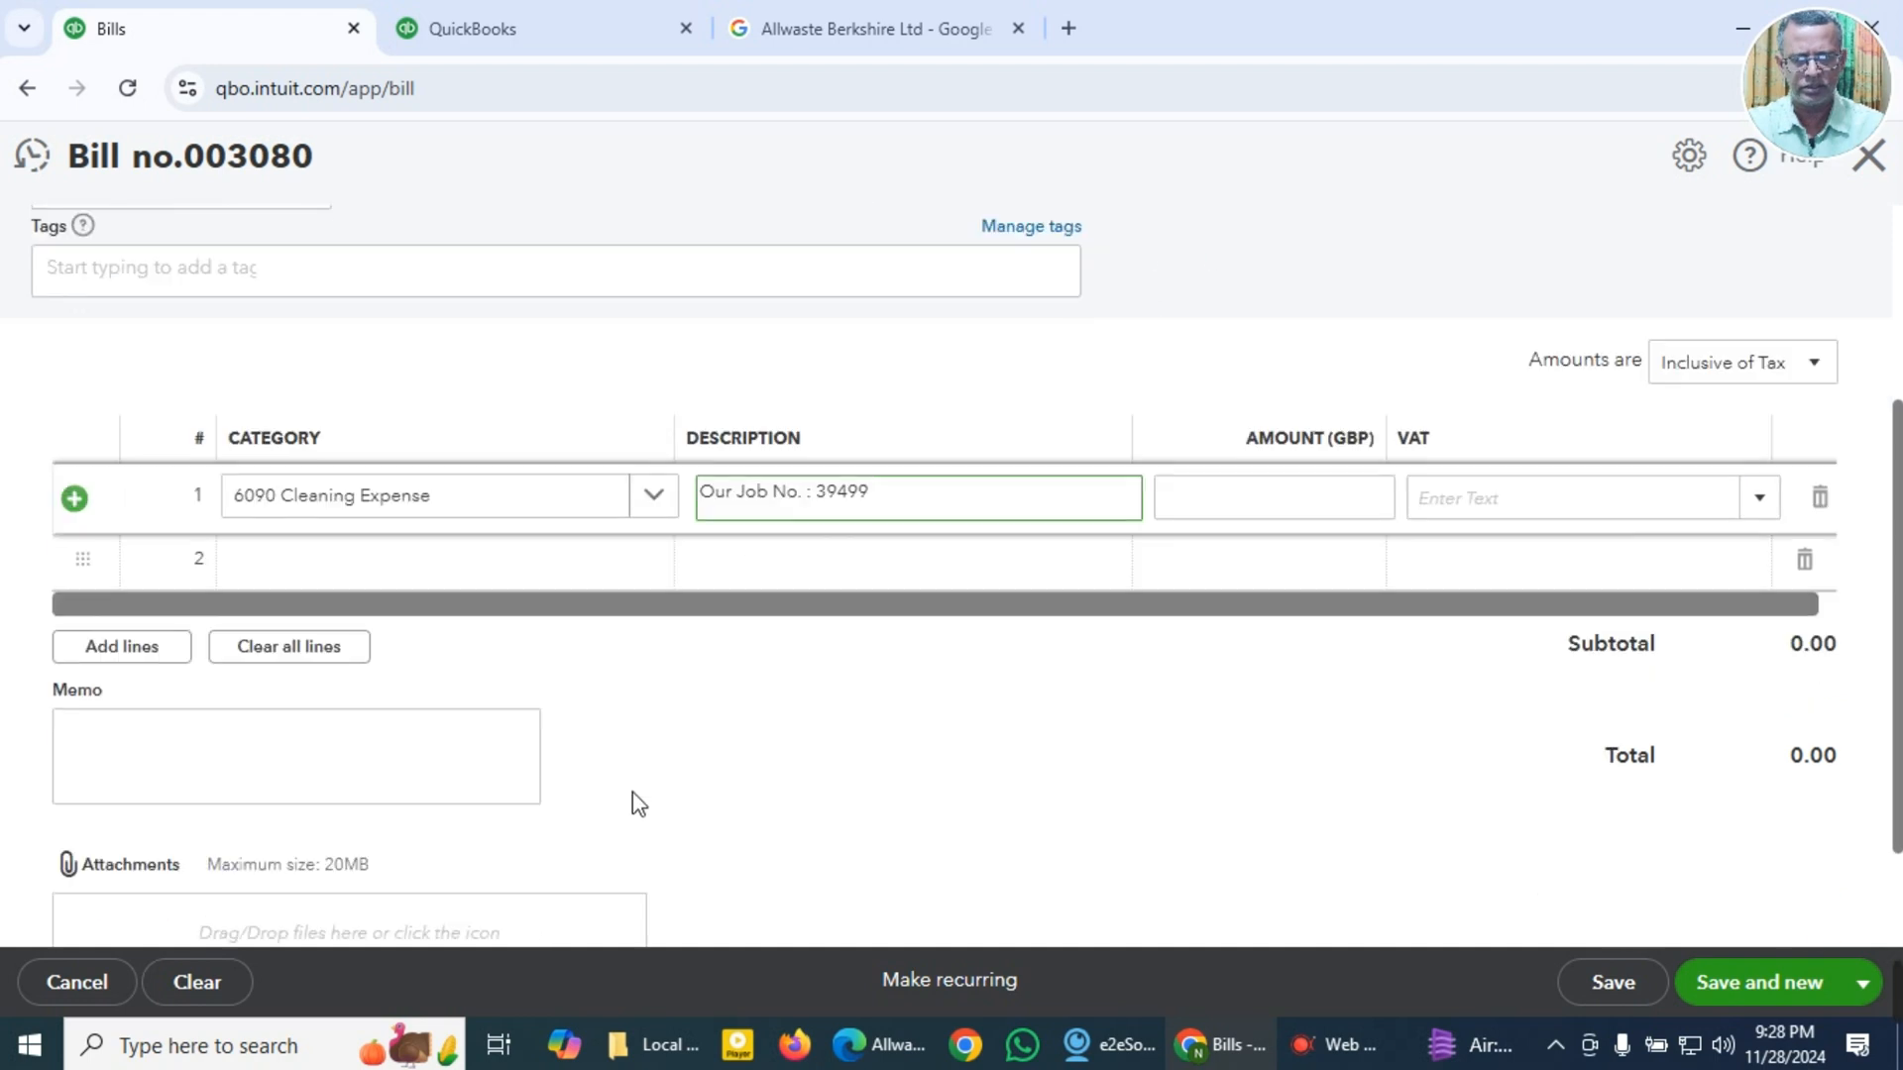
left_click(396, 698)
key("super+v")
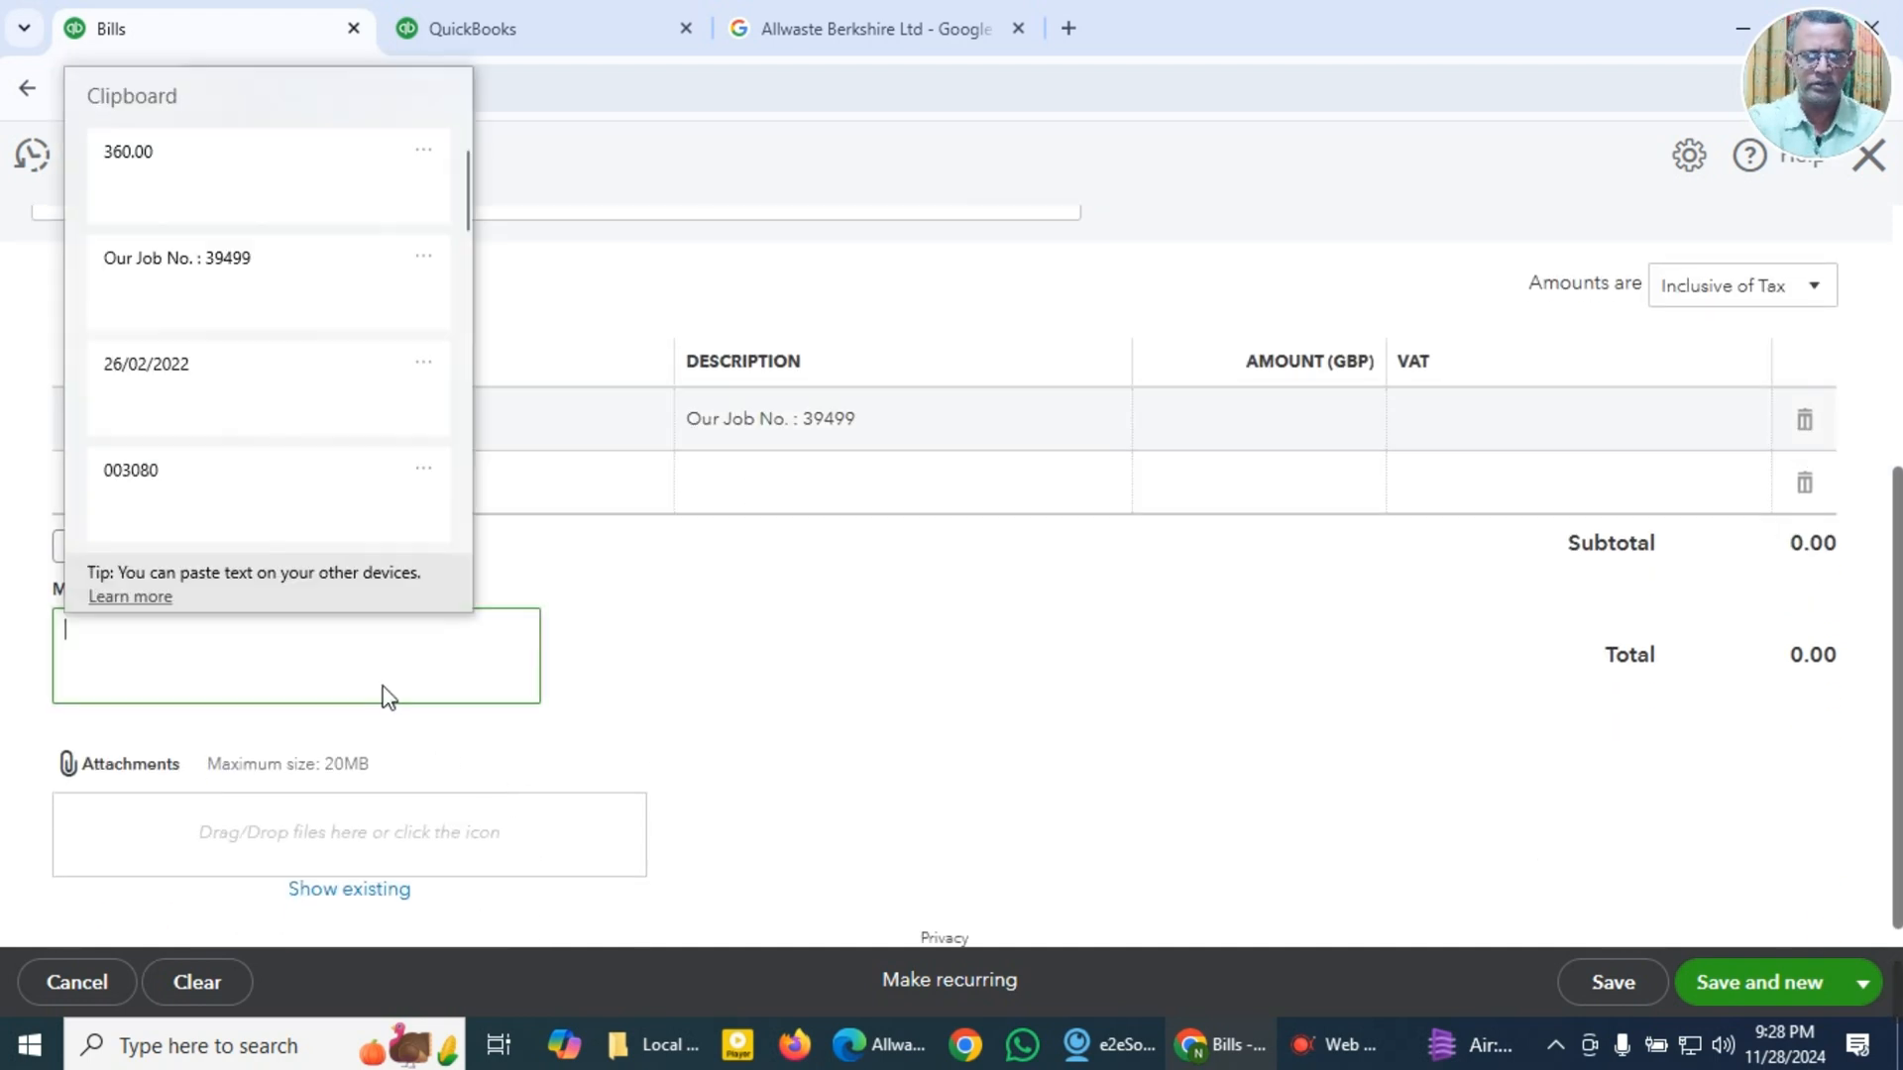
left_click(249, 273)
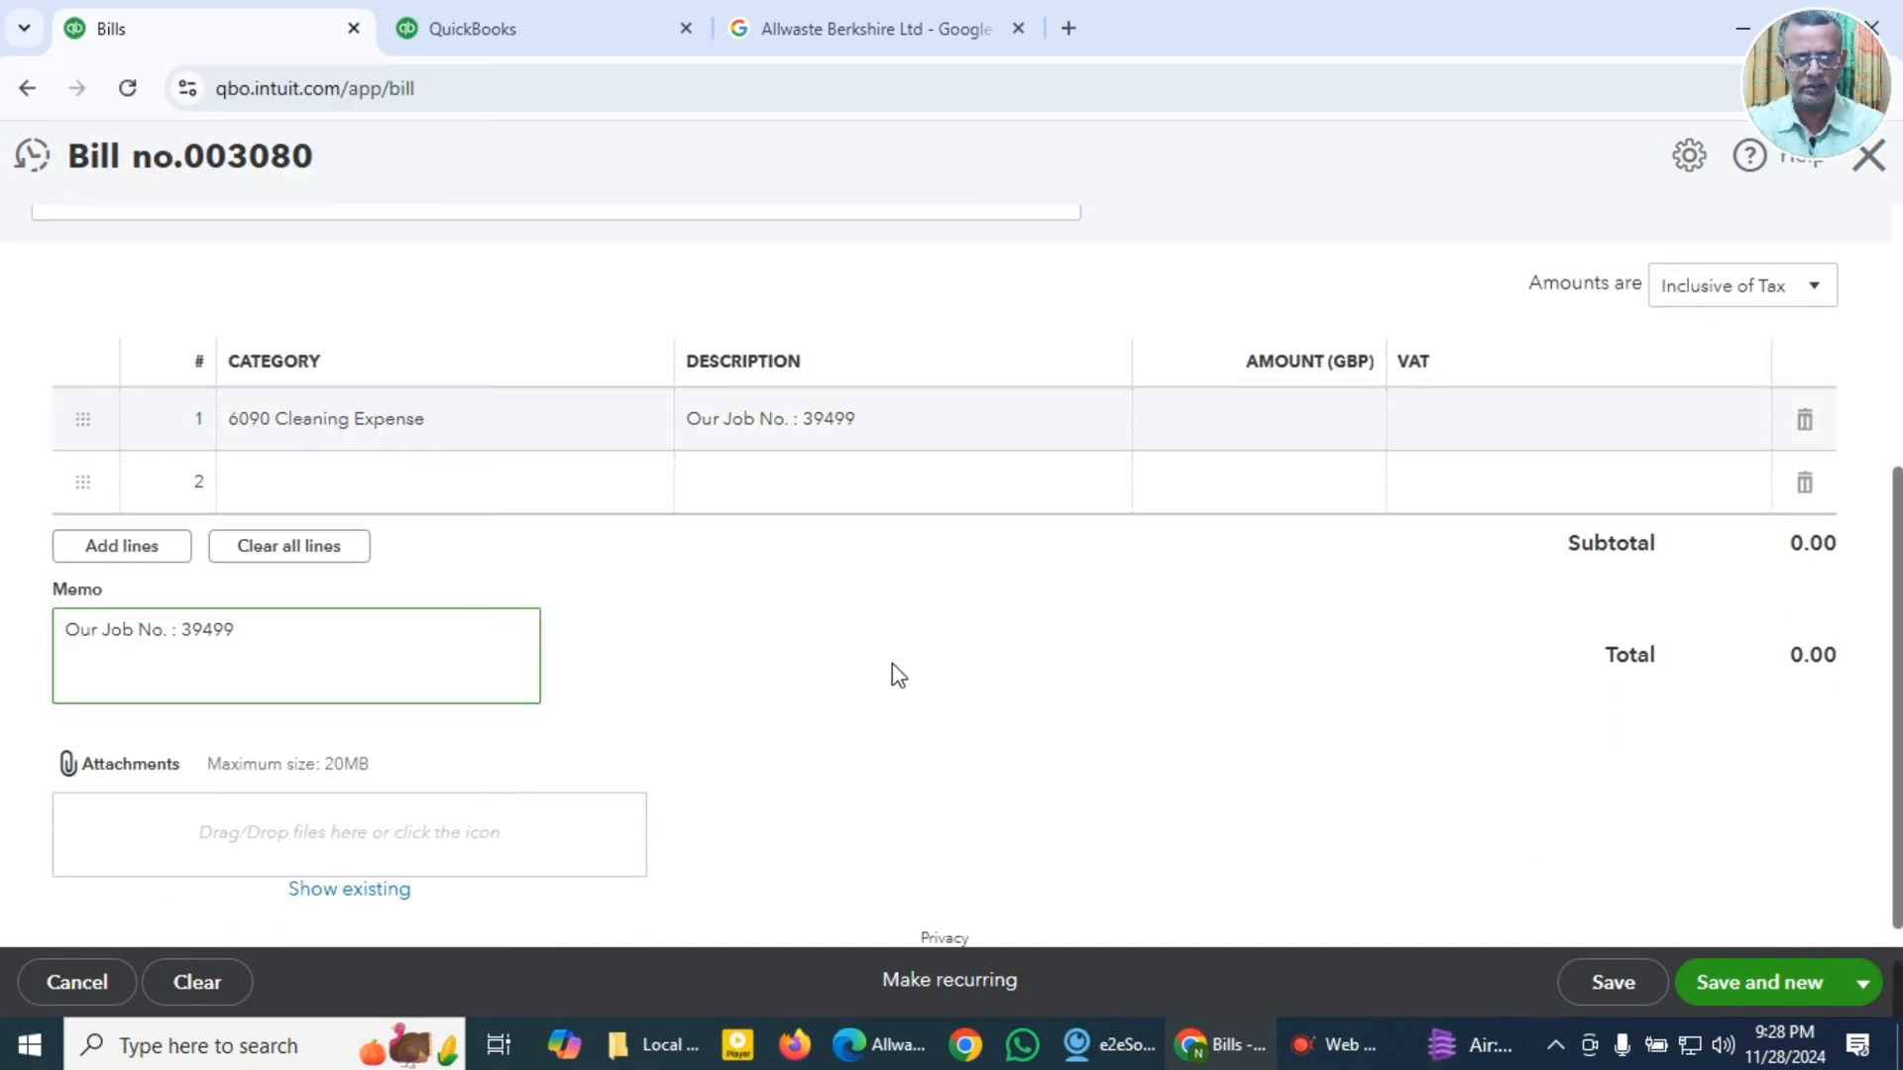
Step: Enter the copied total 360.00 as the first line's amount and set its VAT rate to 20.0% S
scroll(991, 669, "up", 2)
left_click(1340, 578)
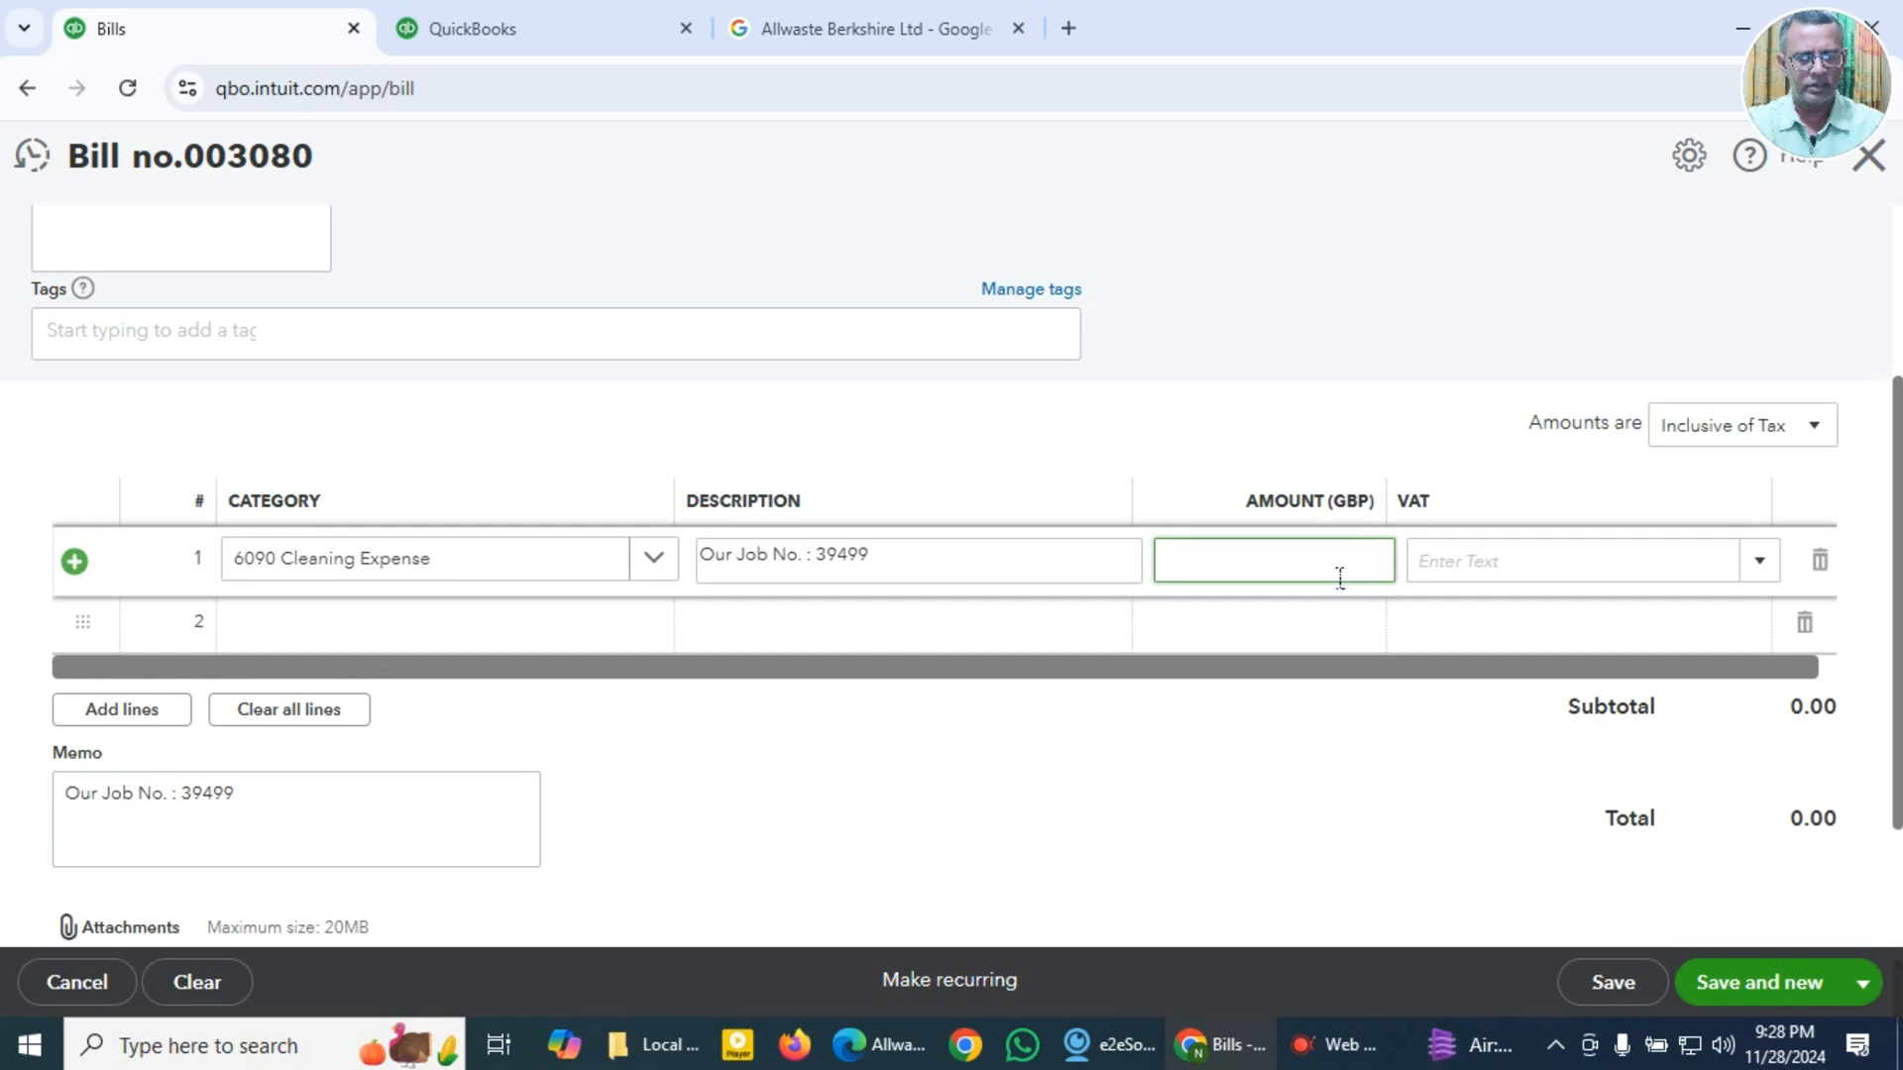
key("super+v")
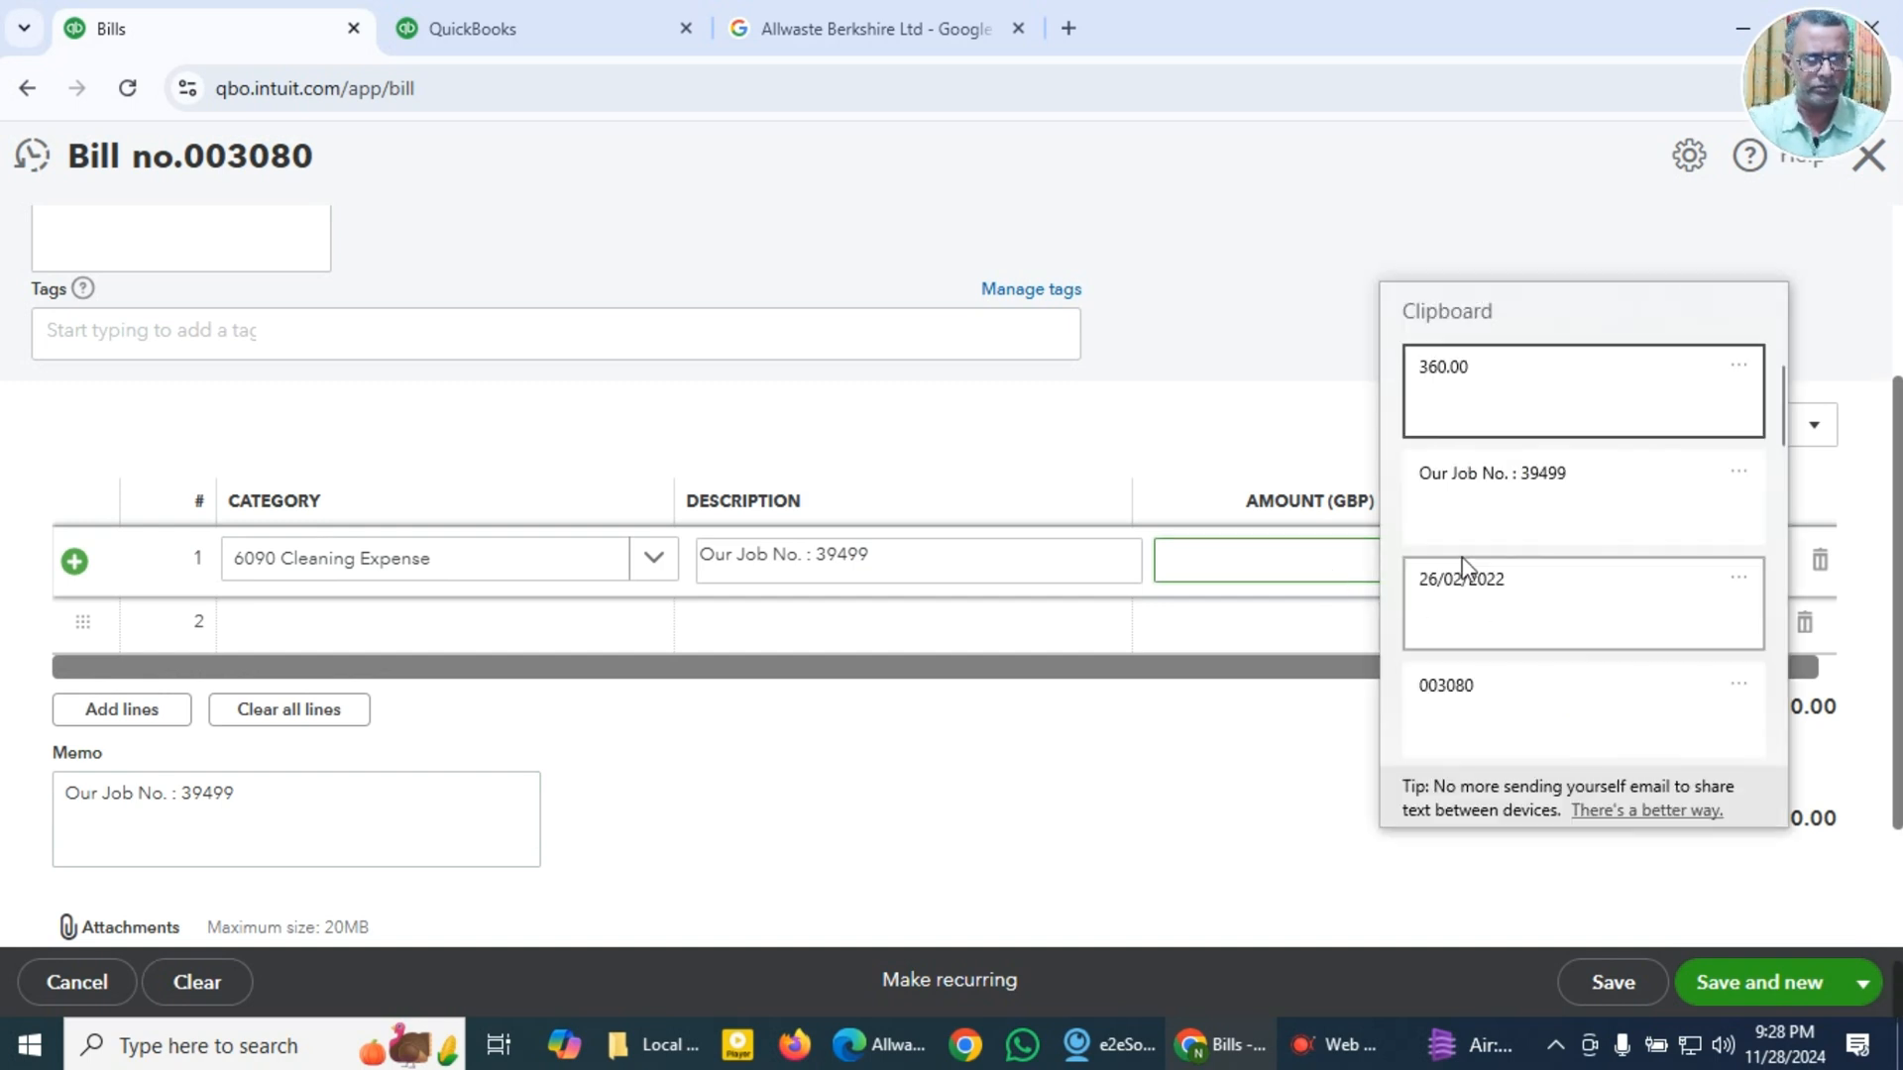
left_click(1439, 388)
key("Tab")
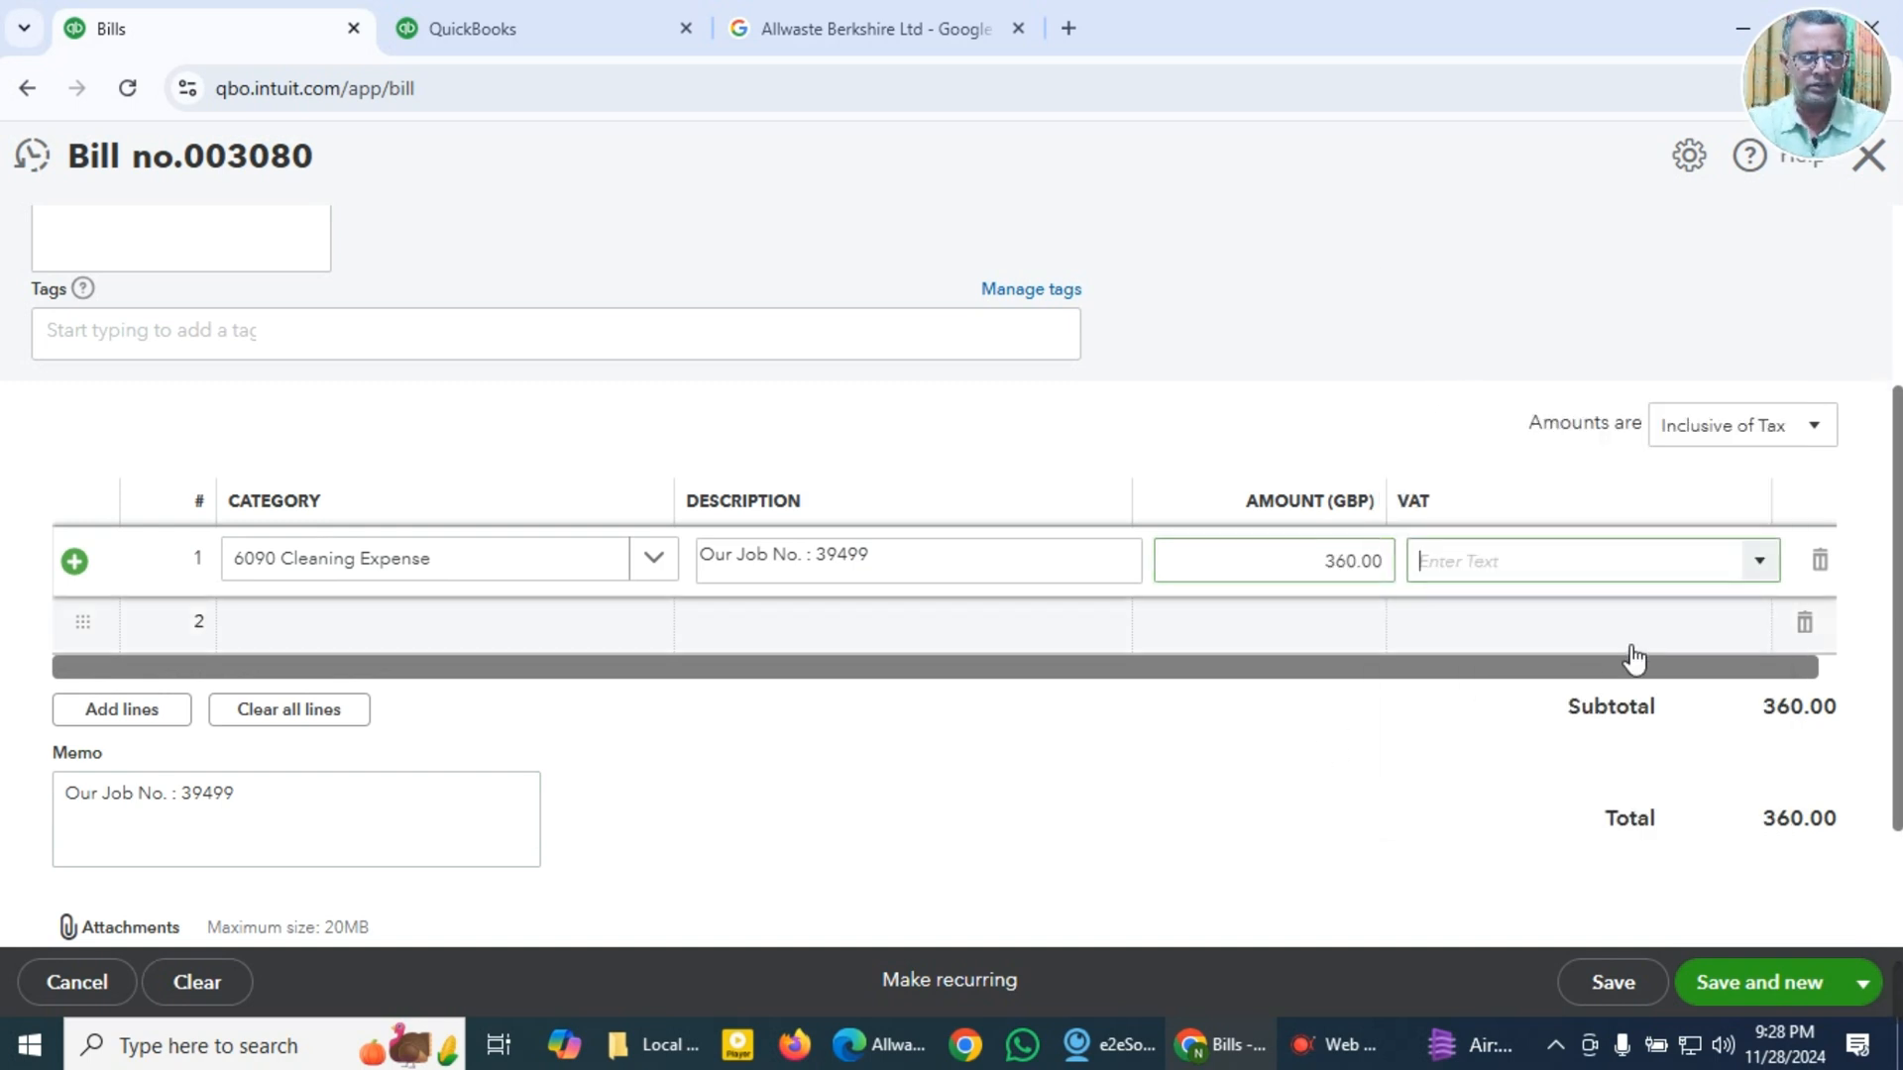
left_click(1759, 565)
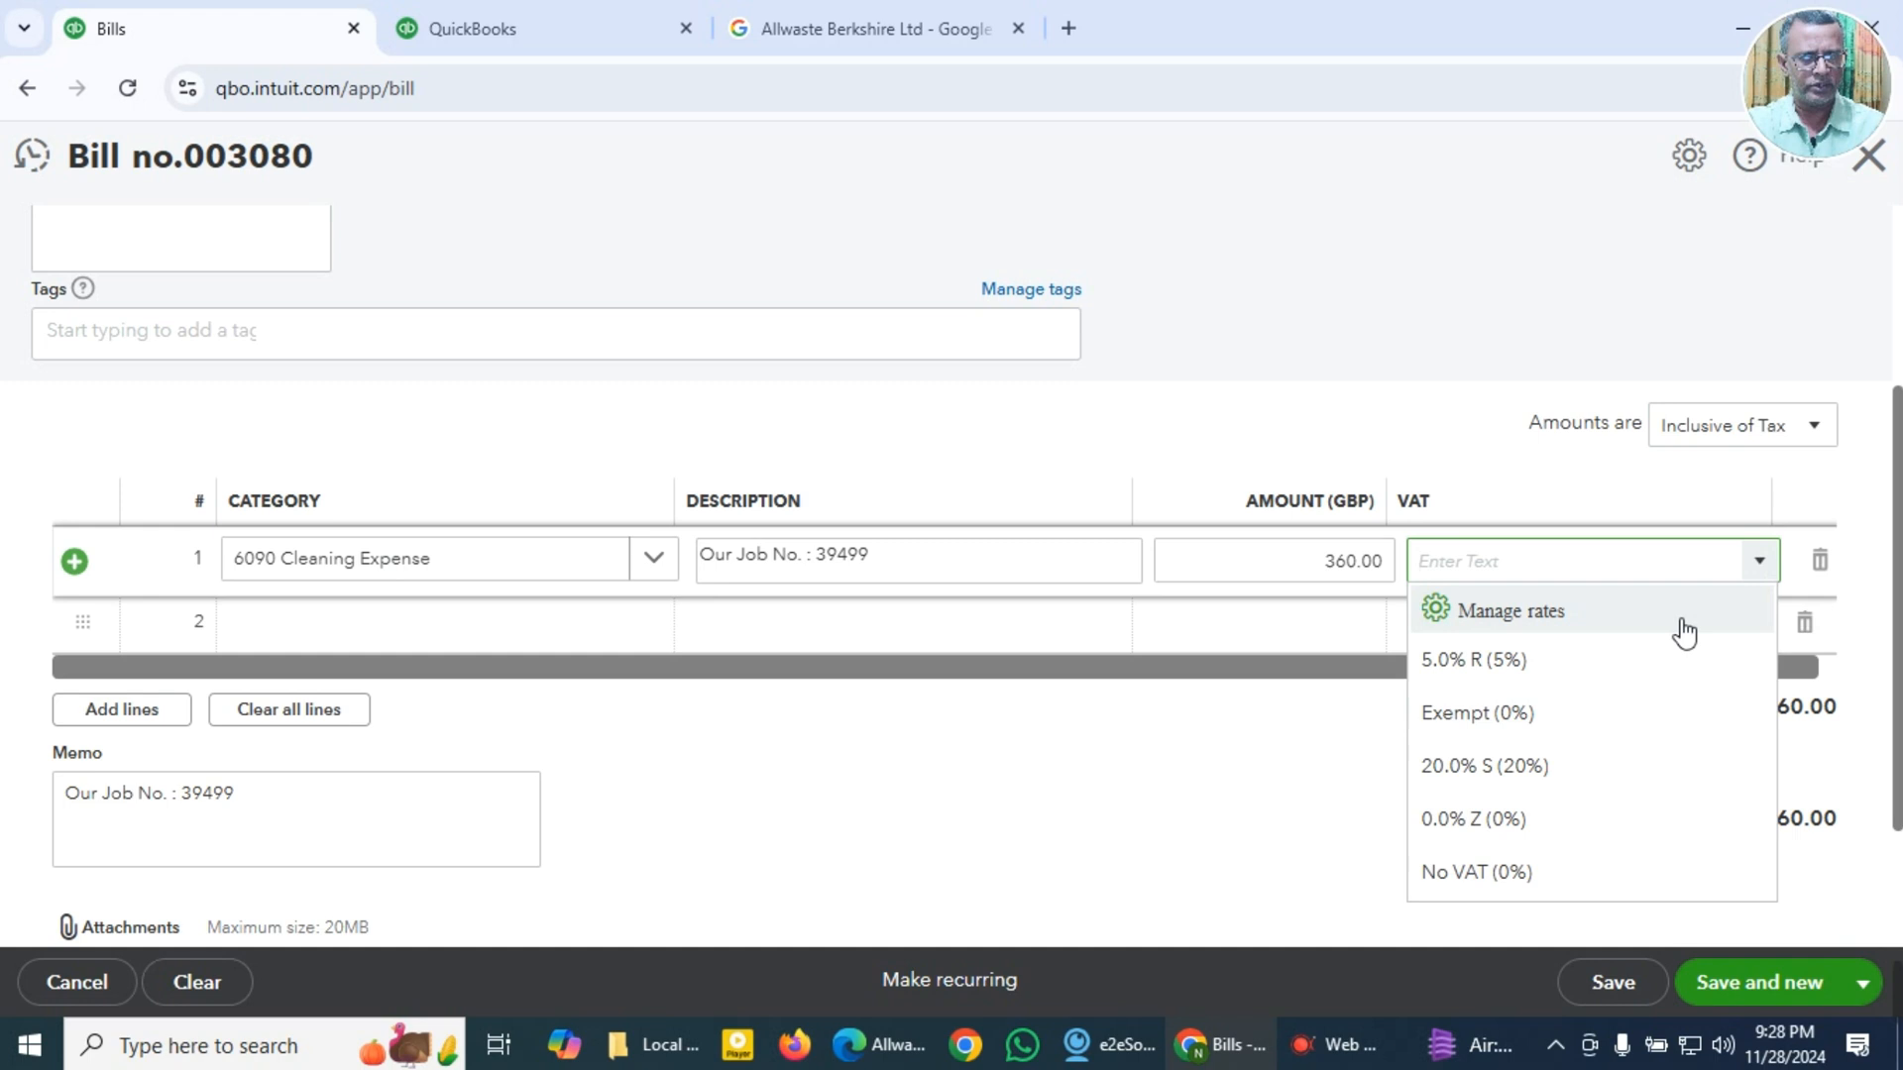
left_click(1521, 778)
Step: Attach Allwaste INV 3080 GBP 360.00.pdf to the bill, then save it and start a new bill
scroll(1087, 786, "down", 2)
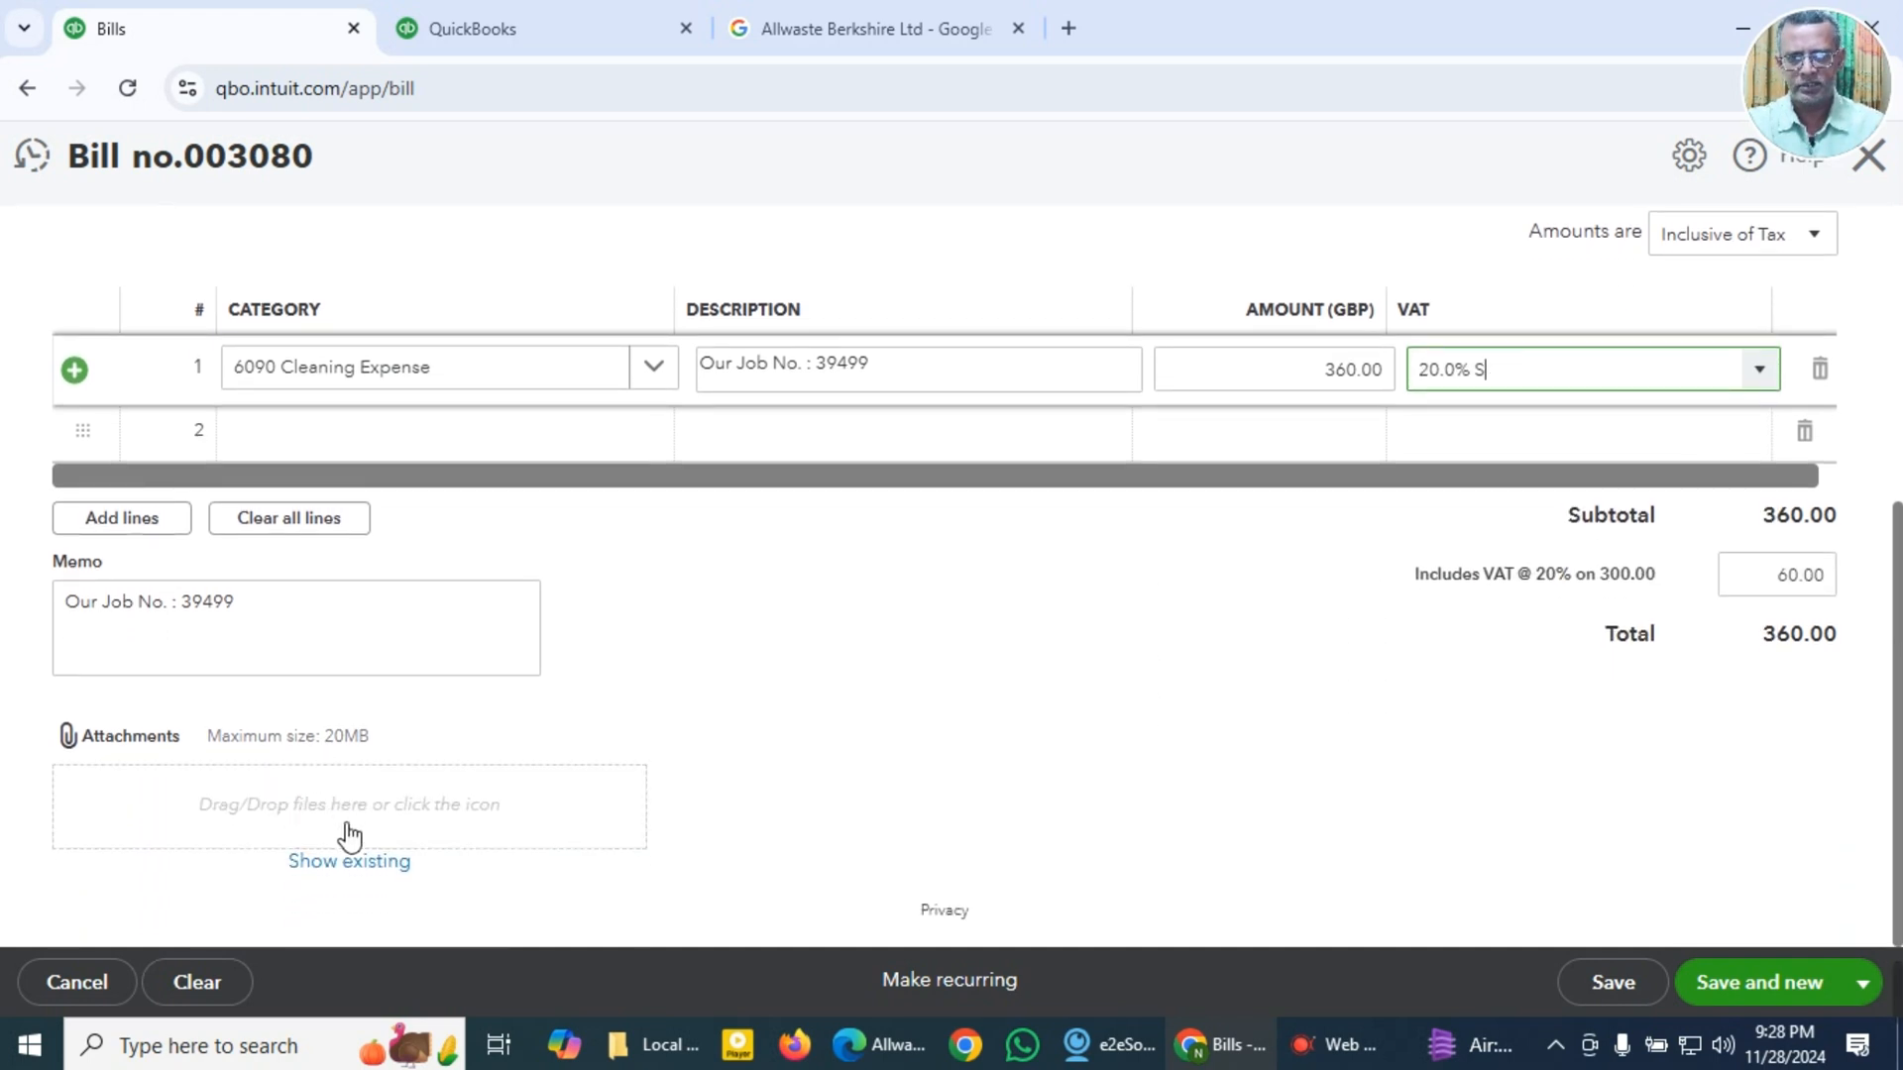
left_click(349, 831)
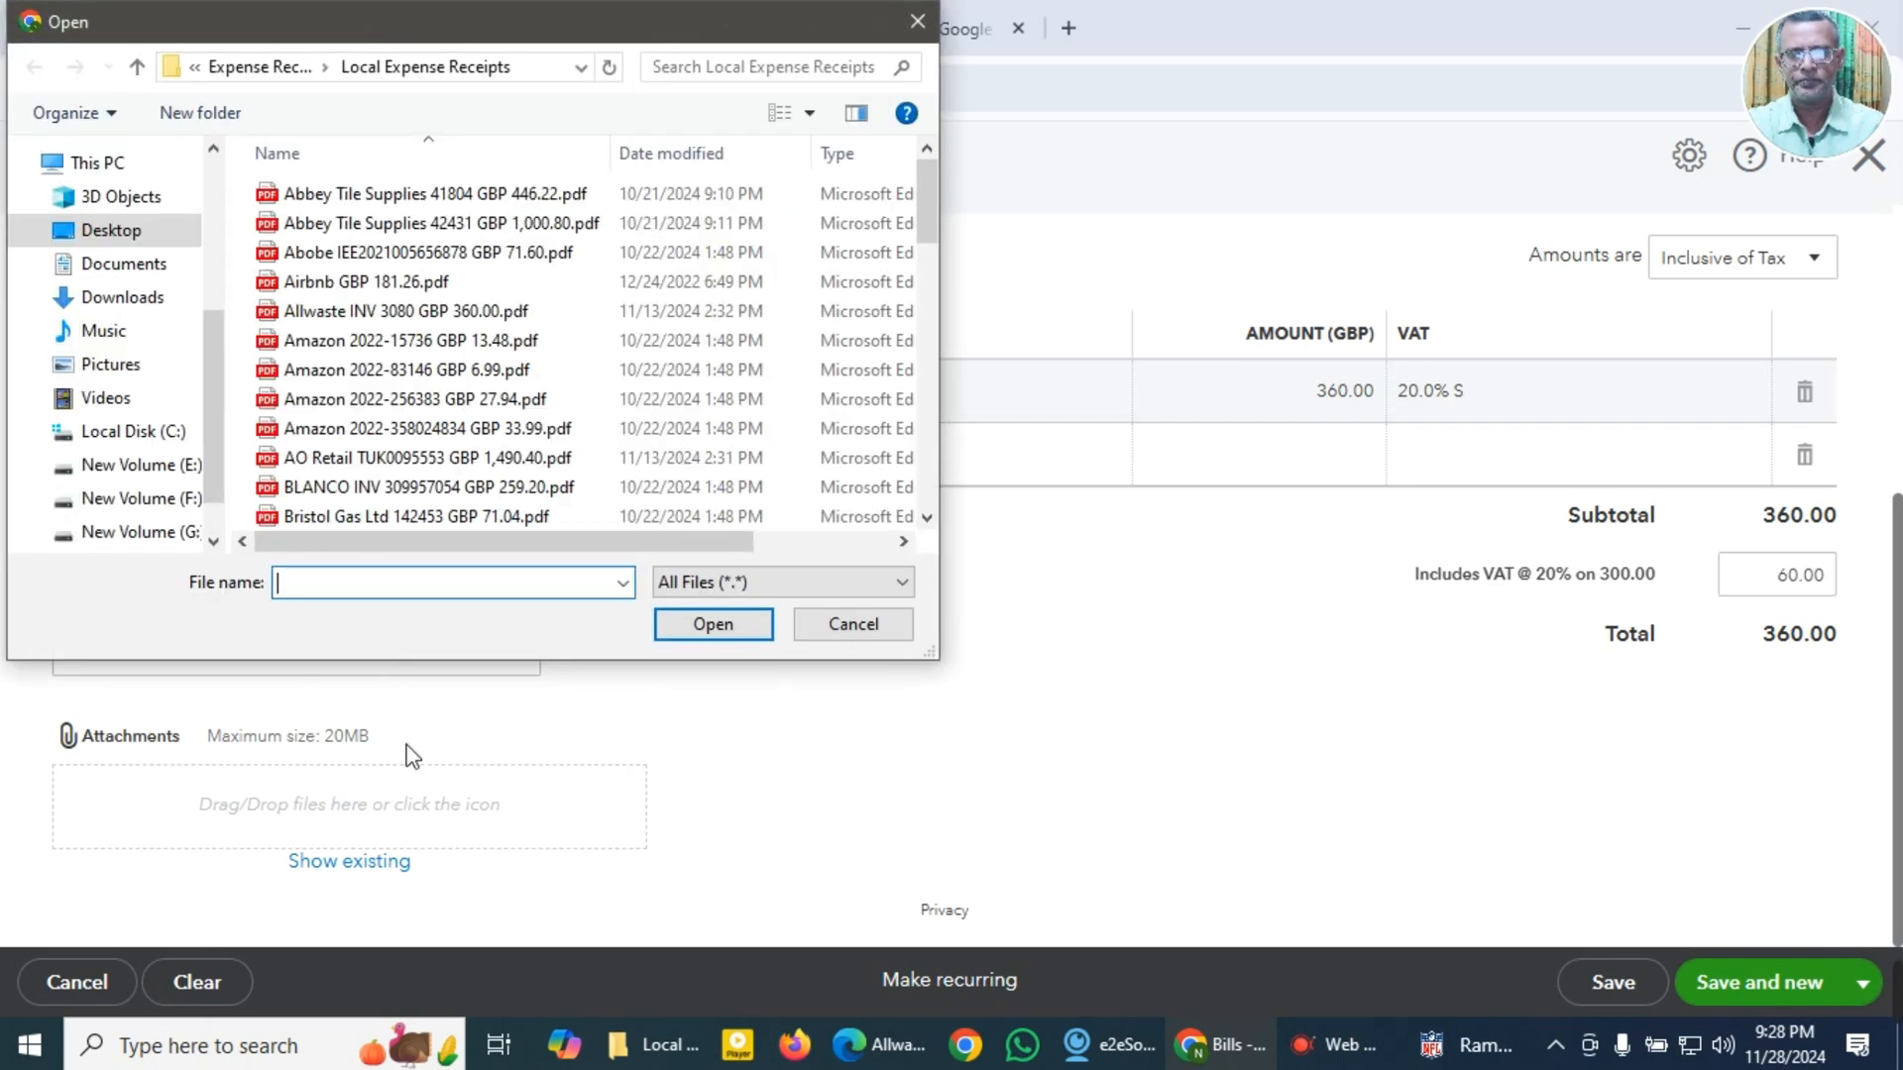
left_click(353, 309)
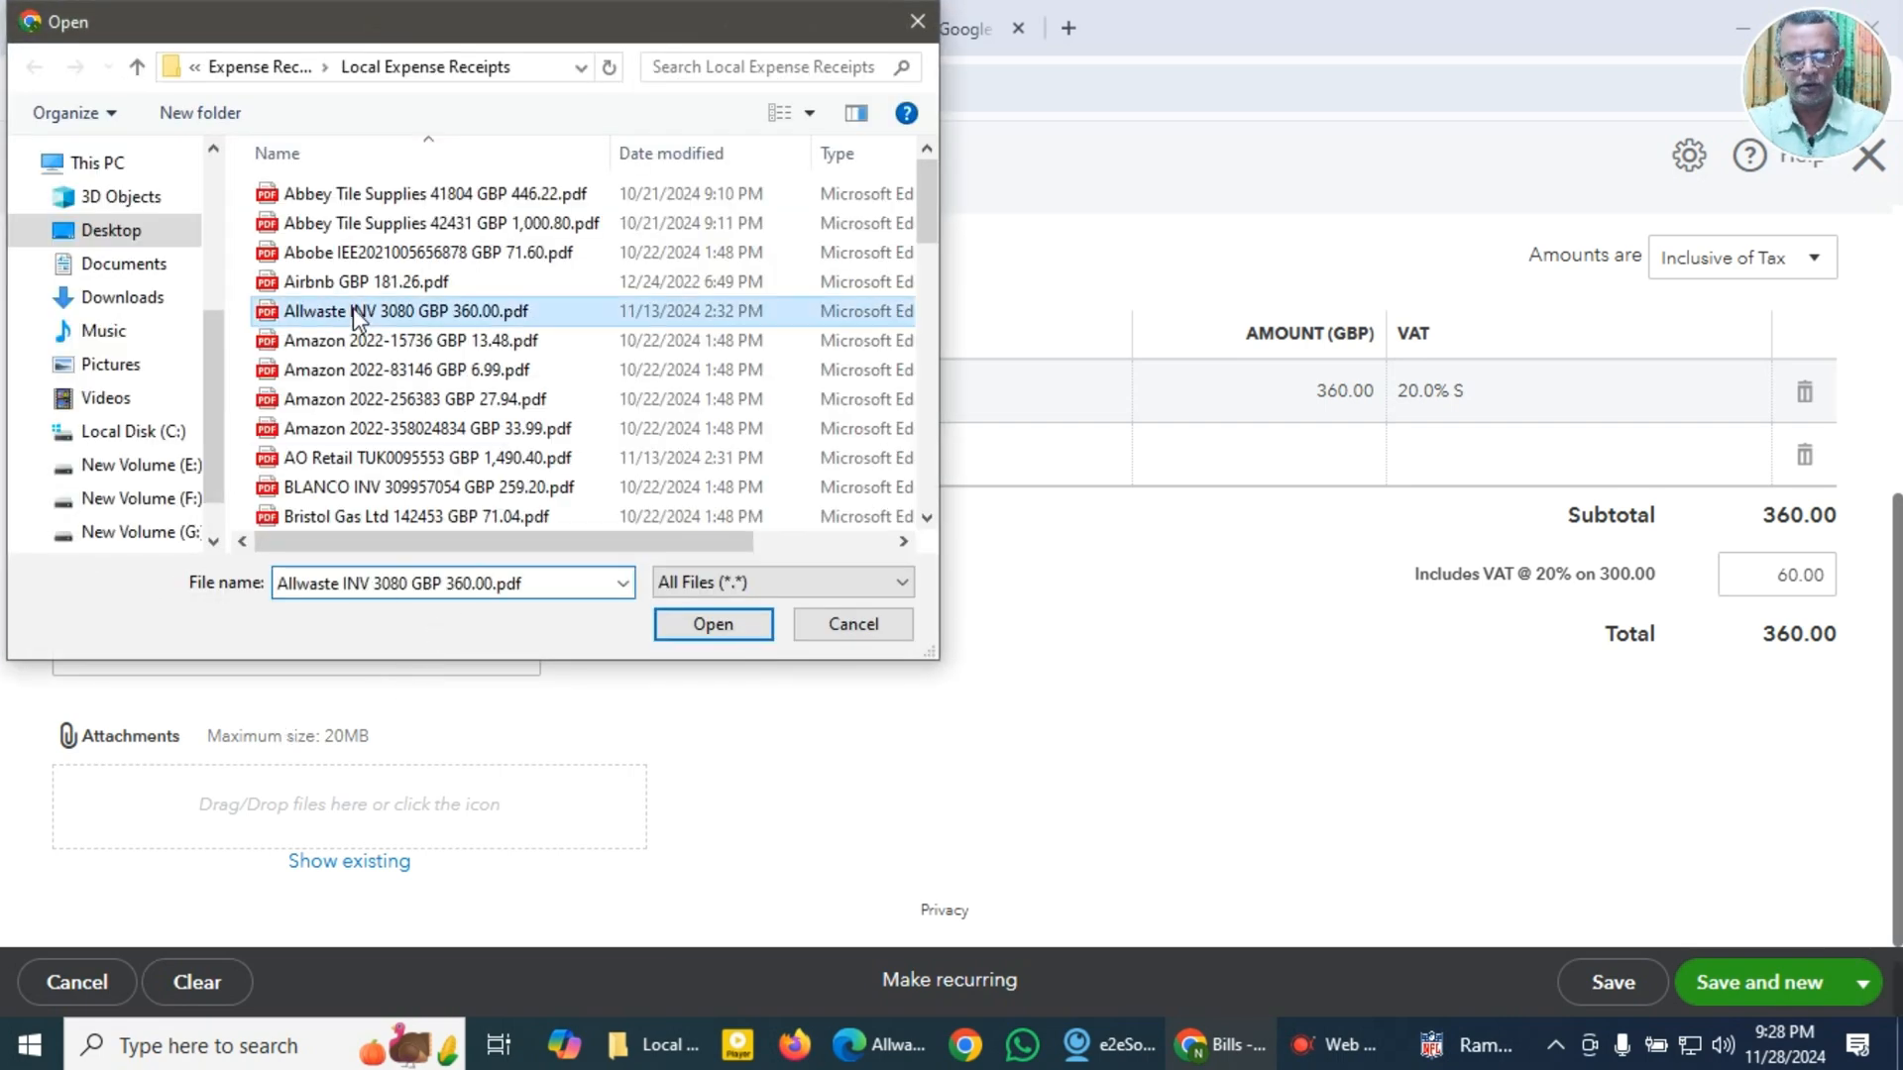
left_click(716, 626)
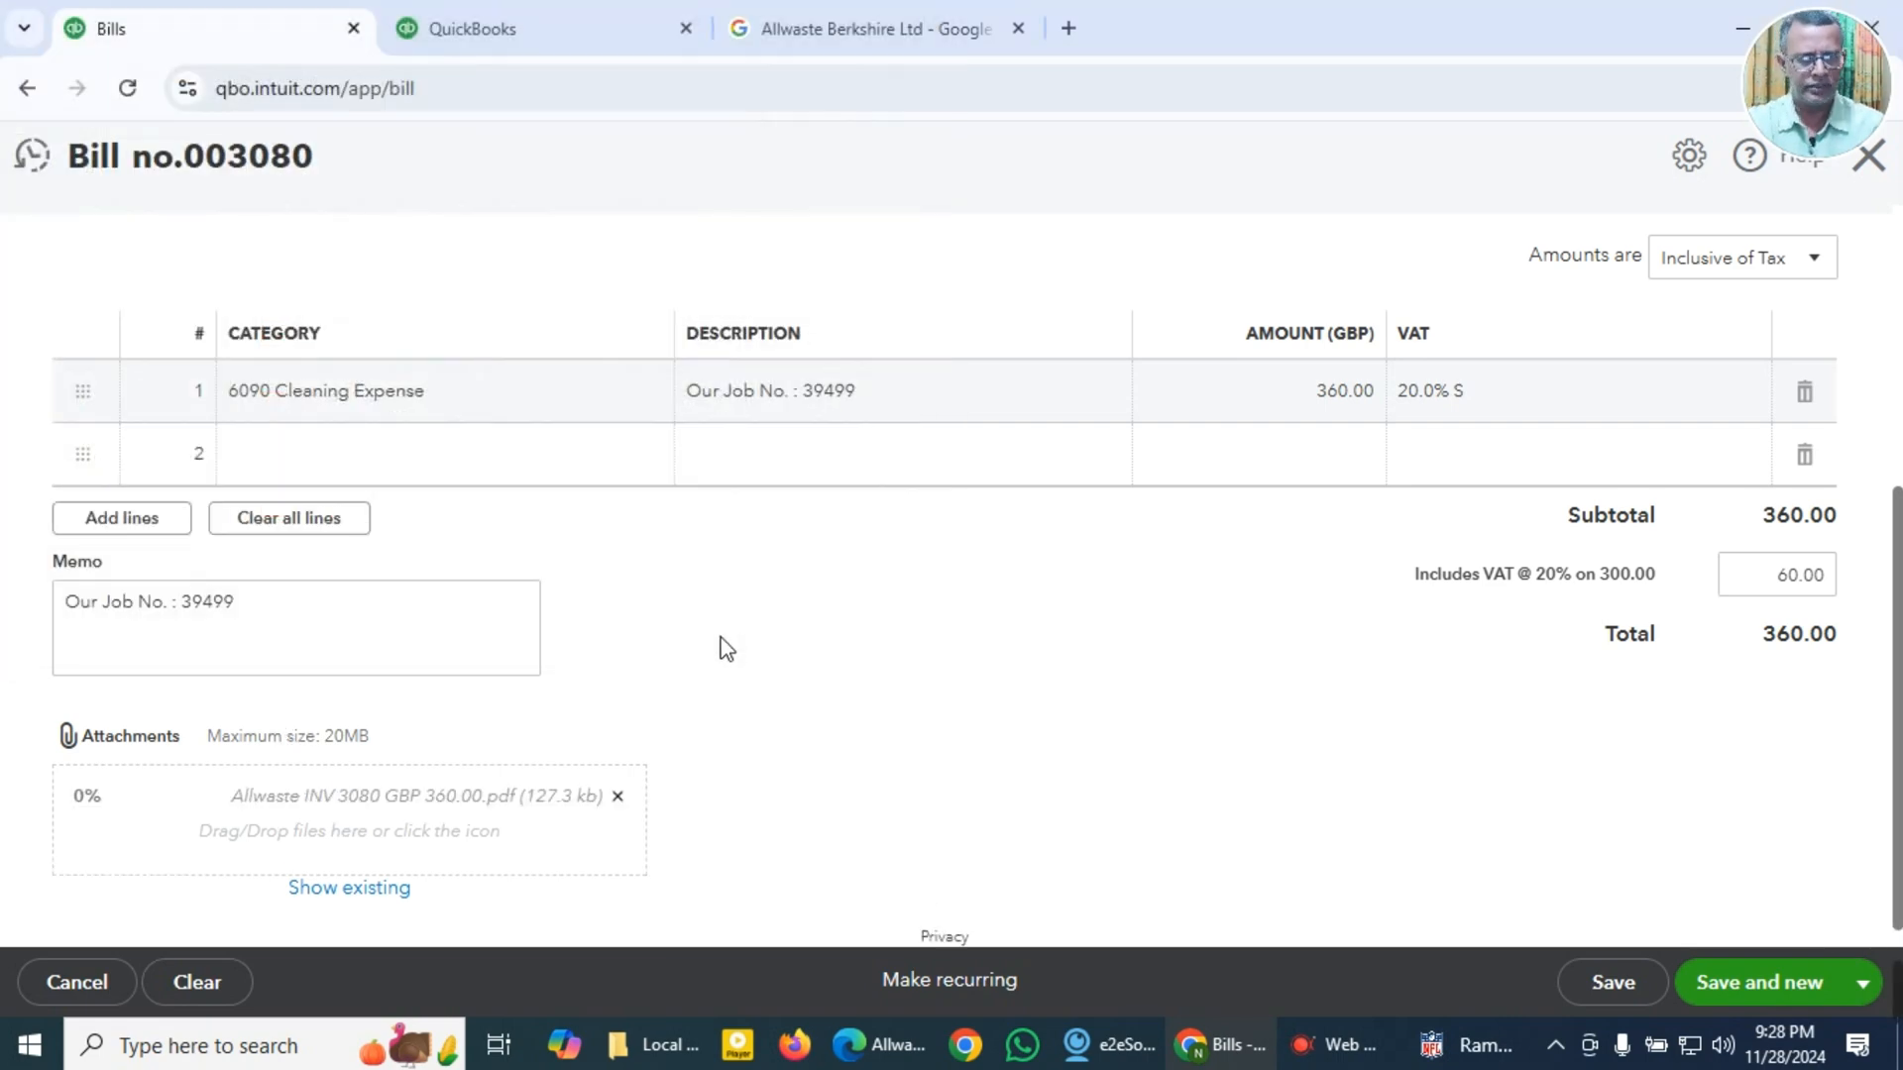
left_click(1754, 1003)
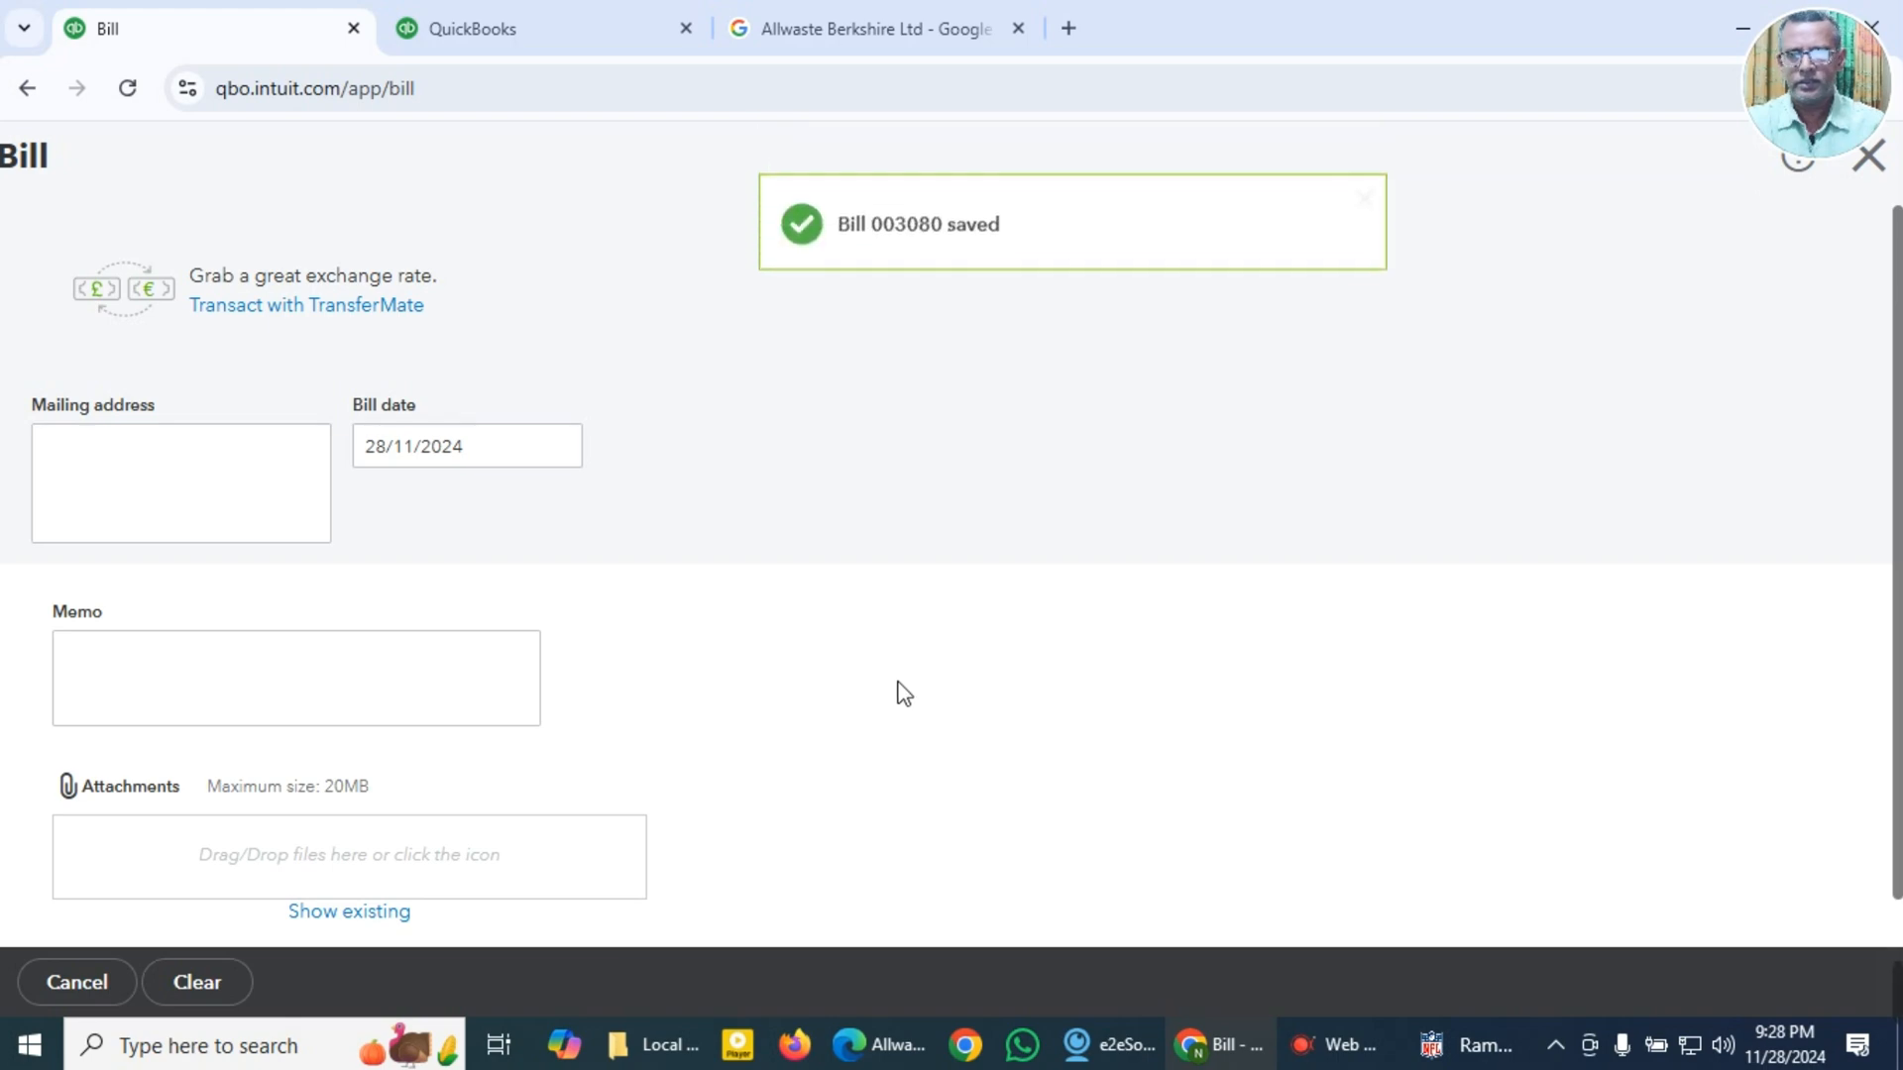
Step: Open Amazon 2022-15736 GBP 13.48.pdf from the Local Expense Receipts folder, close the Allwaste invoice, and examine the Amazon invoice's seller, date and total
key("alt+Tab")
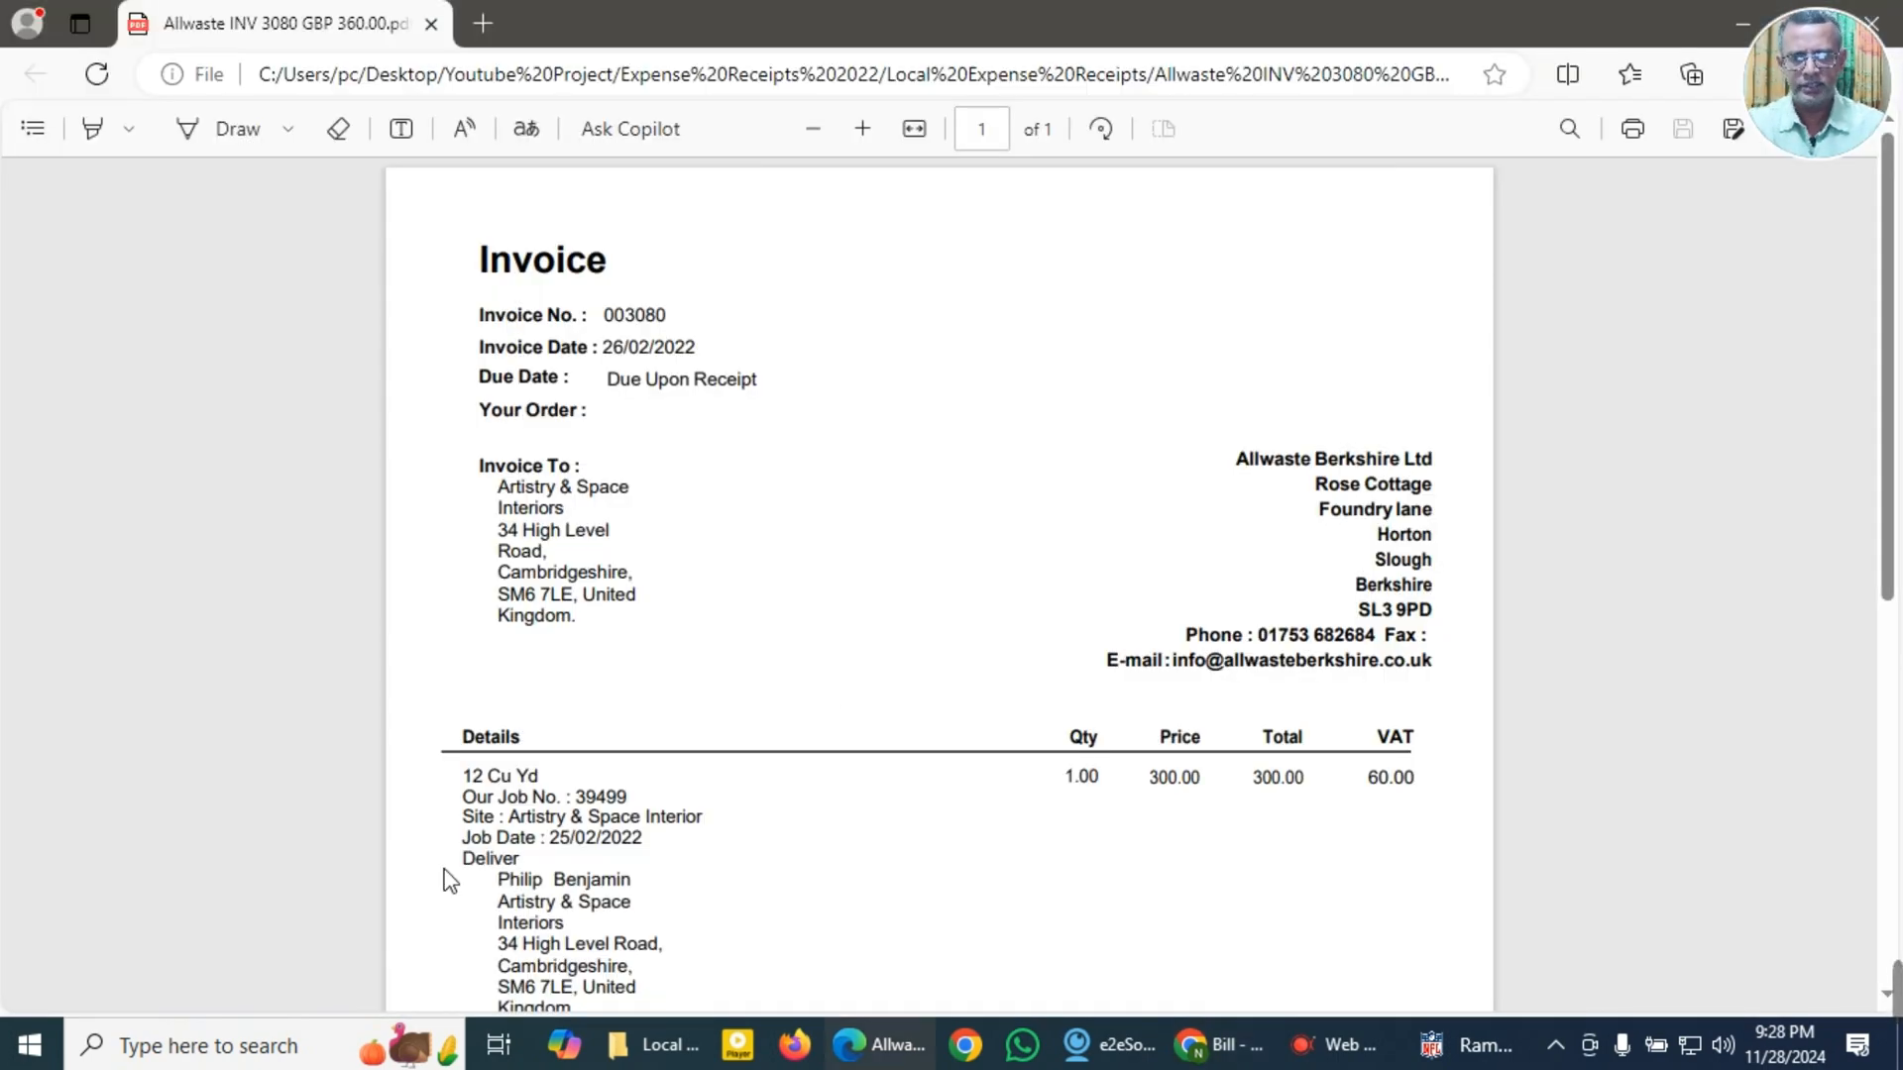
left_click(666, 1059)
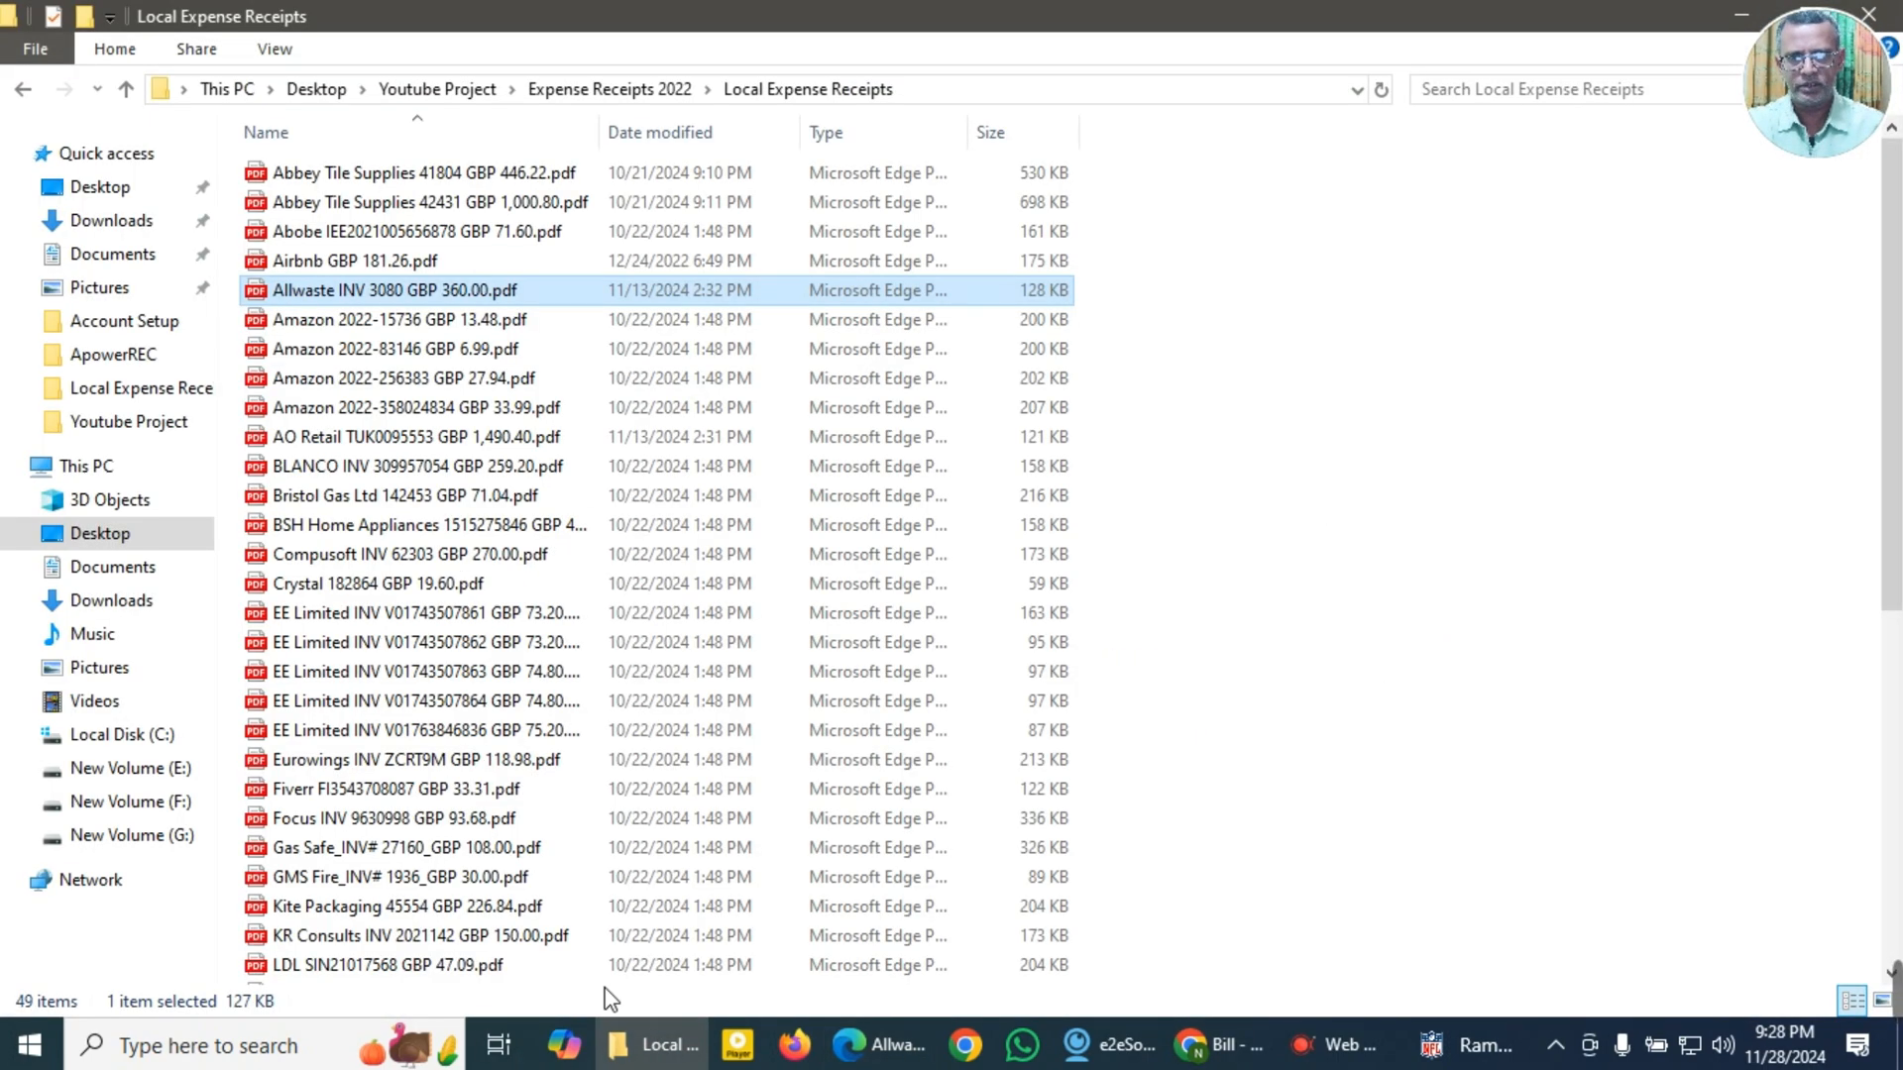
double_click(322, 332)
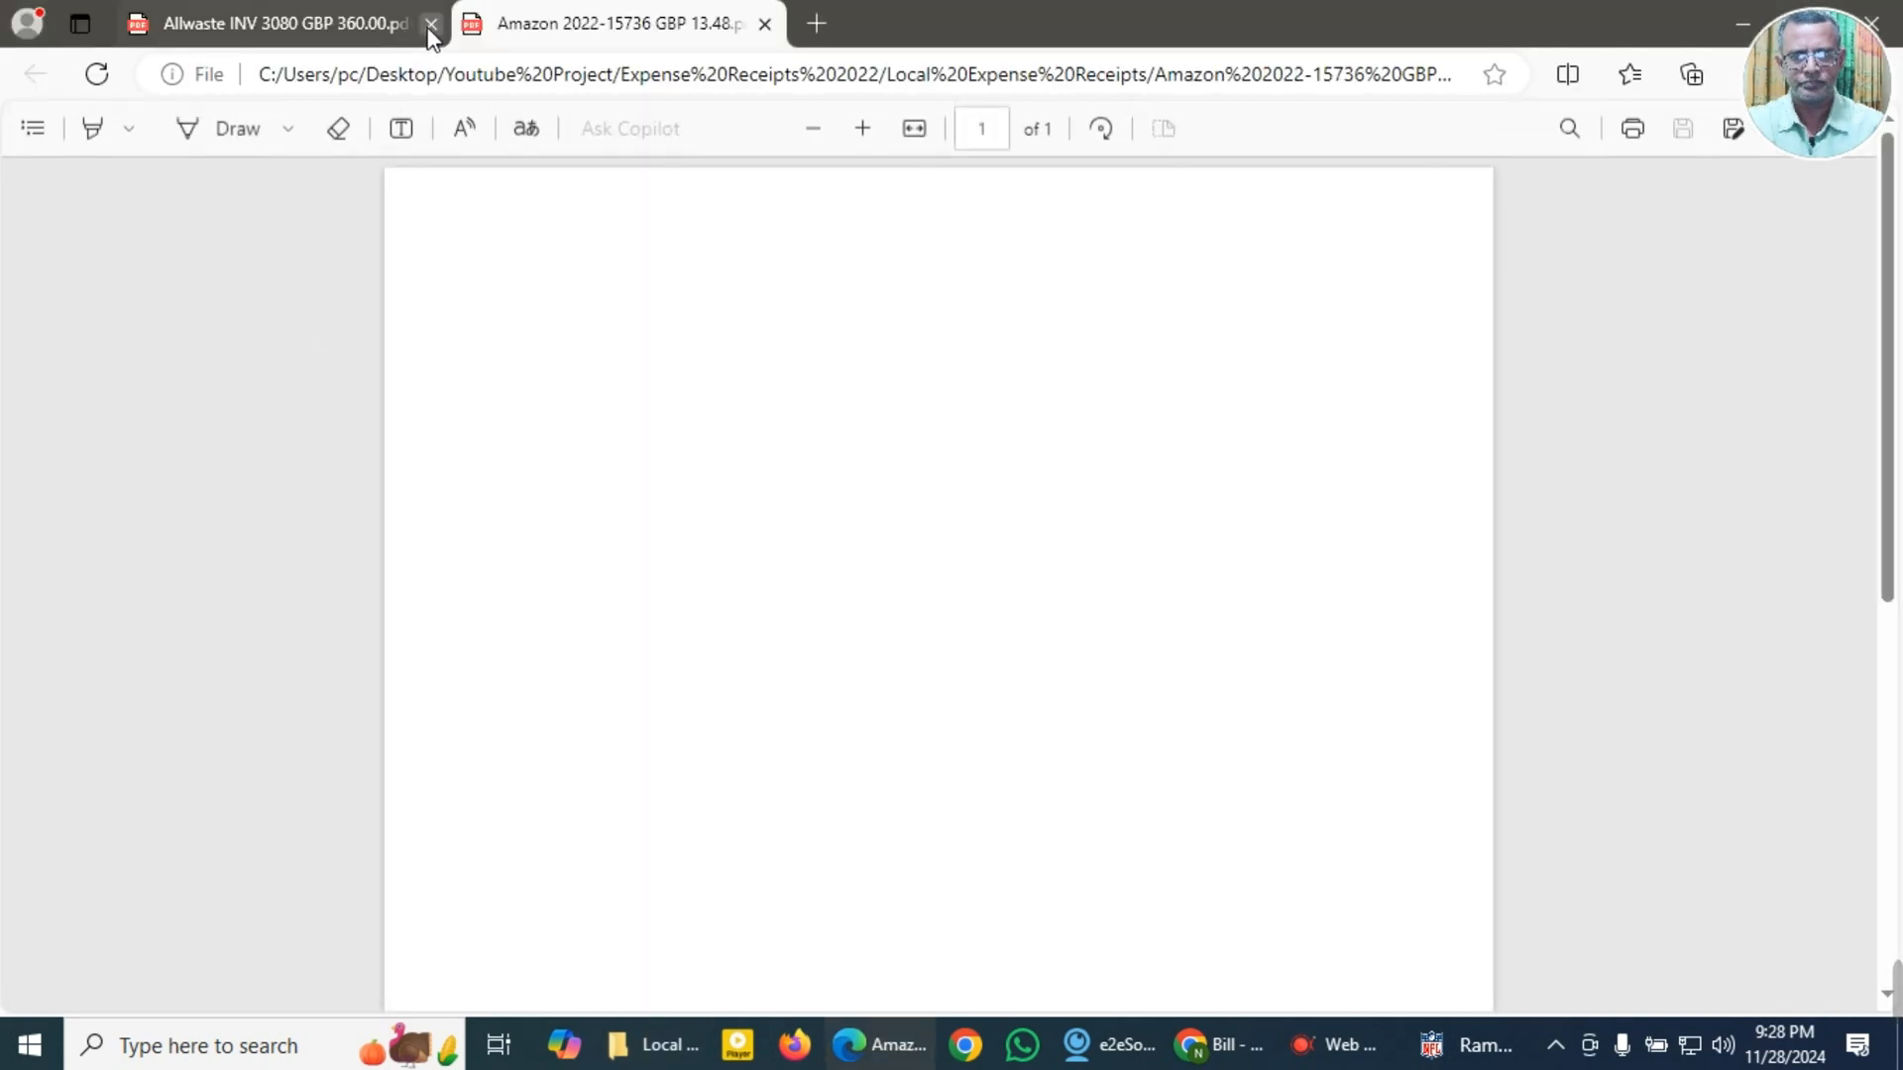
left_click(430, 25)
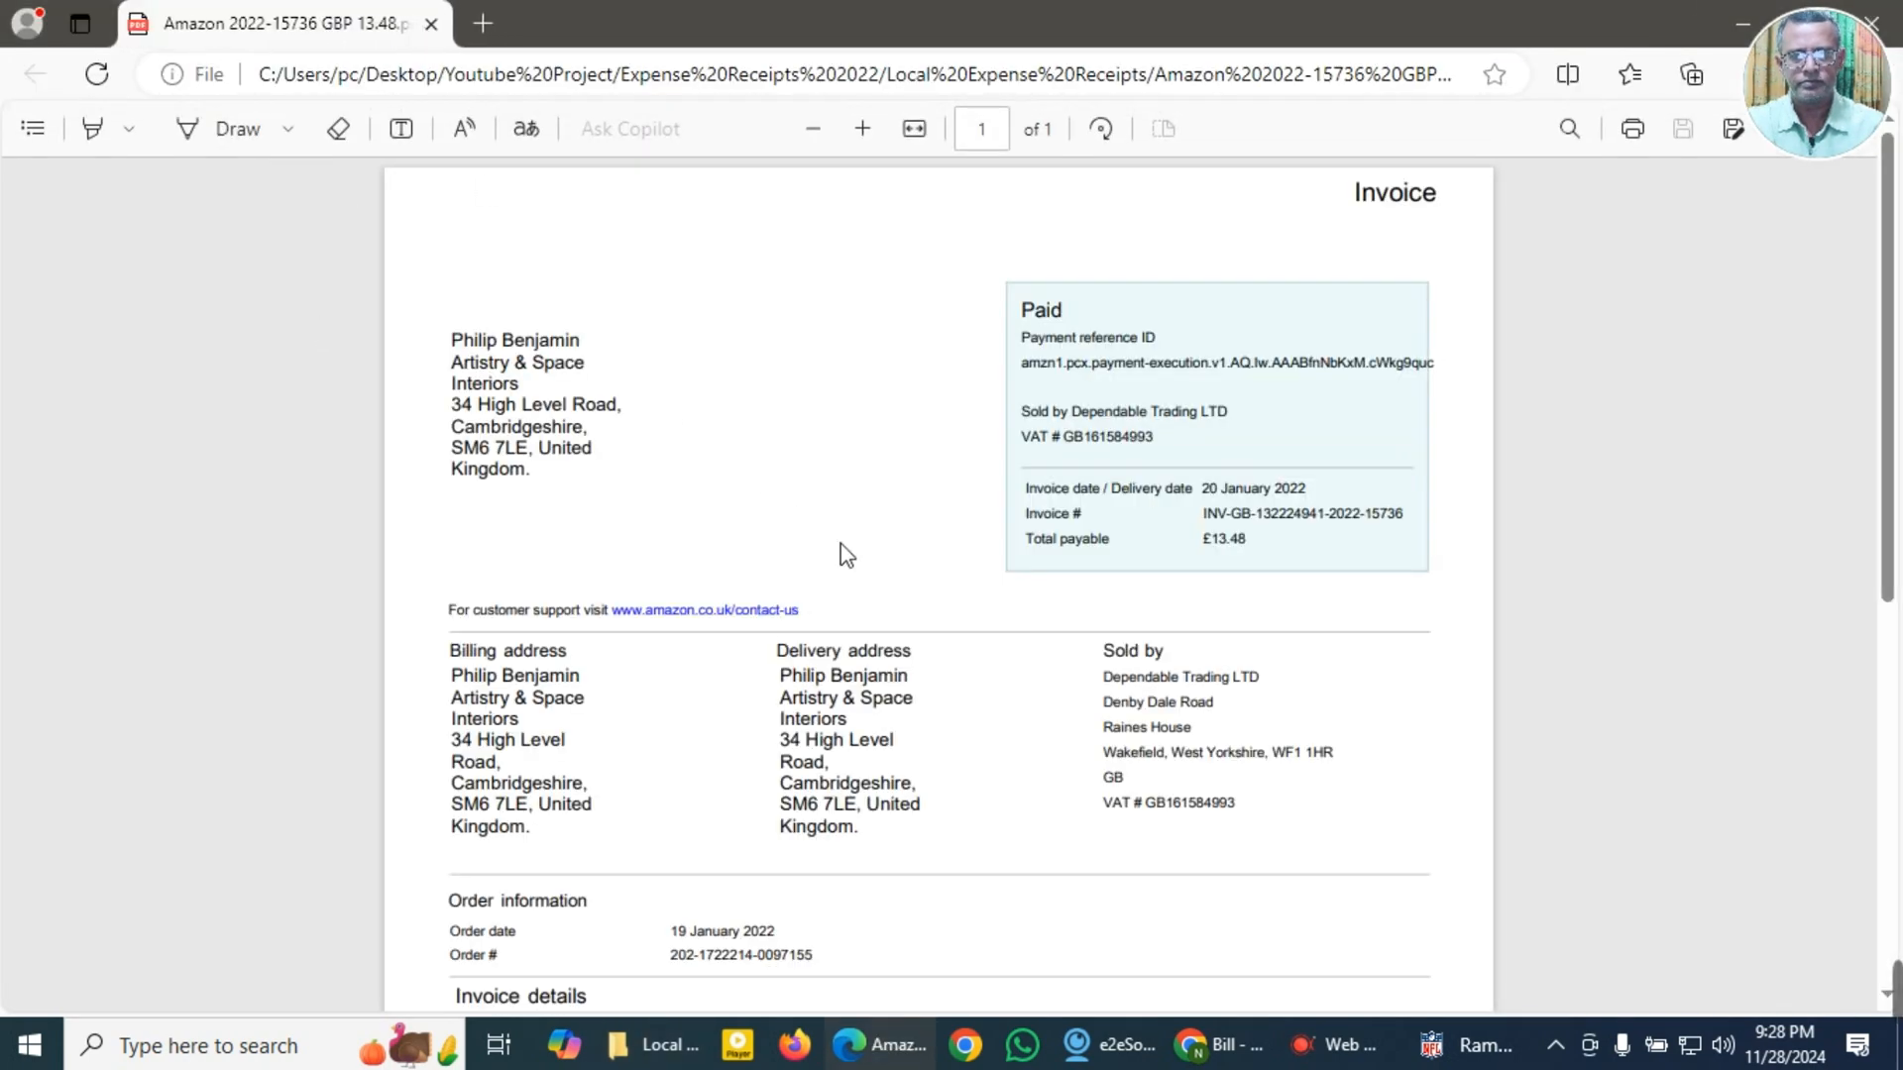
left_click(859, 131)
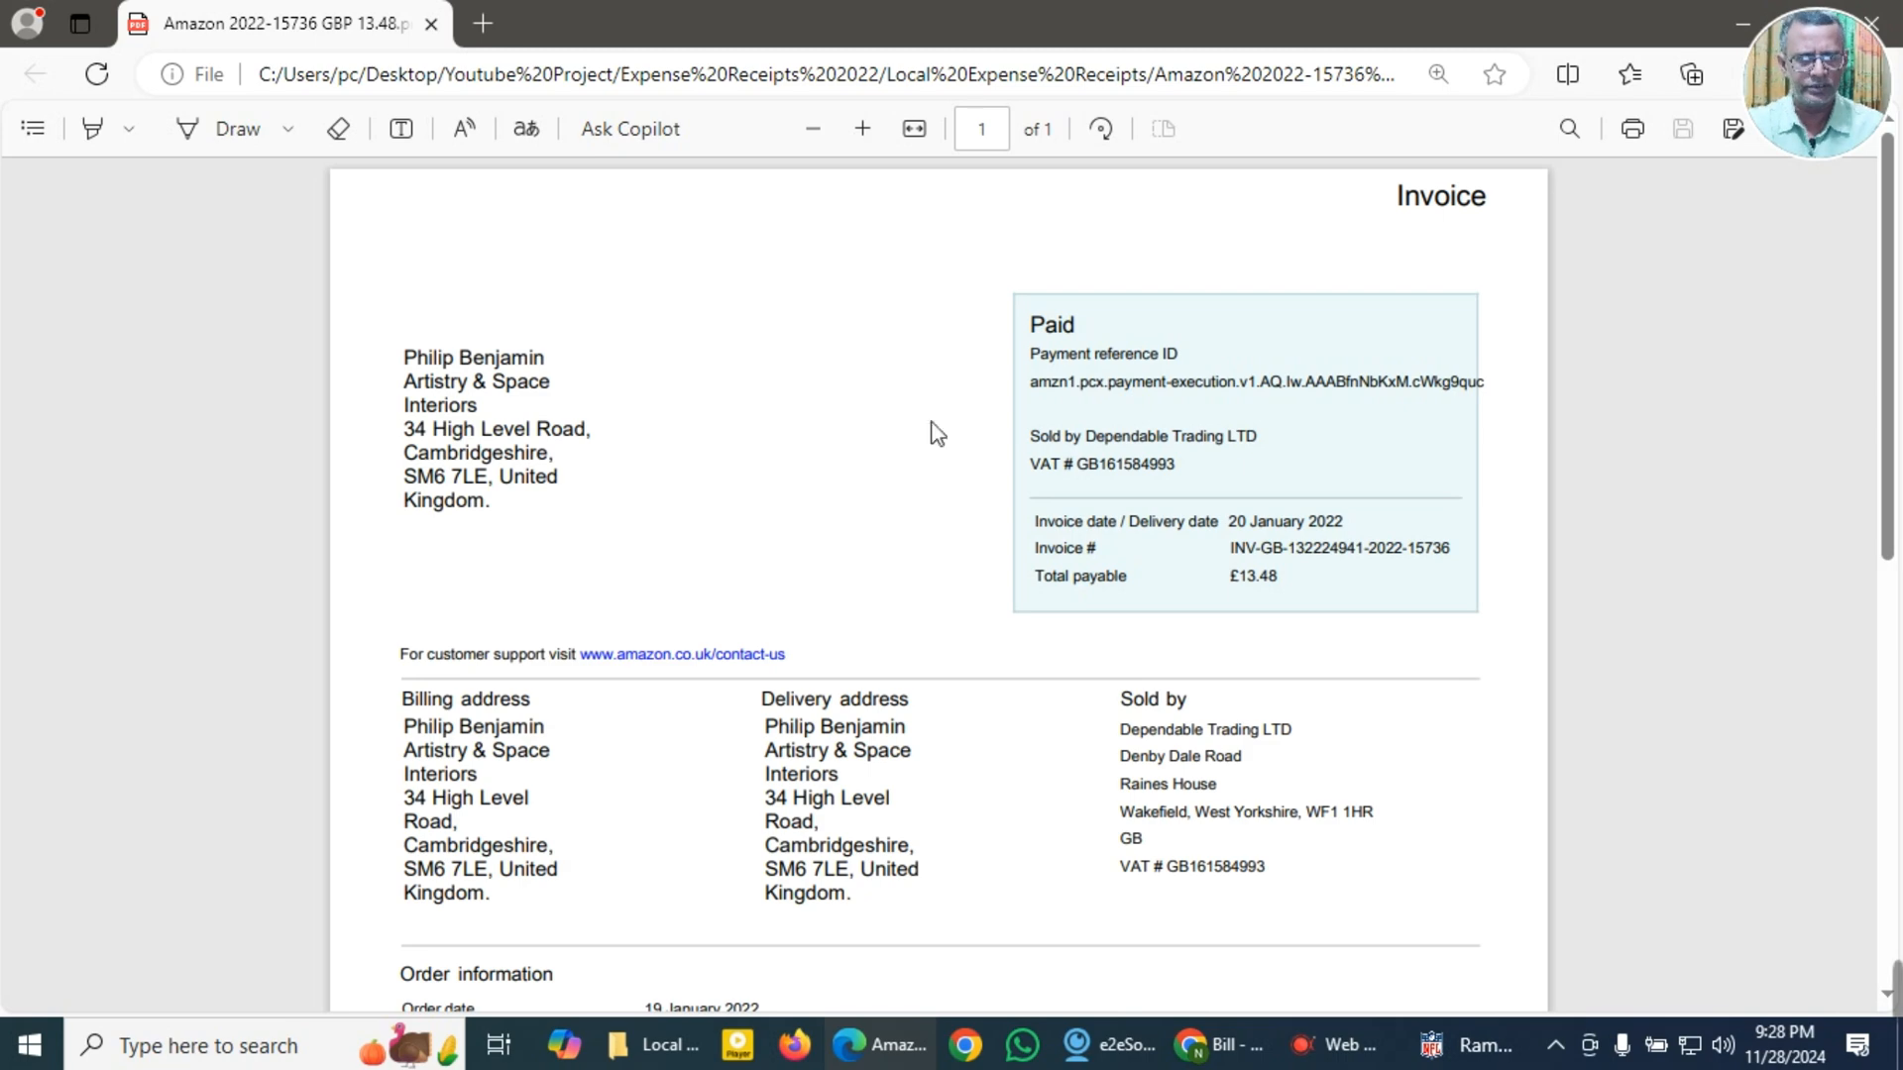
left_click(863, 131)
scroll(793, 492, "down", 2)
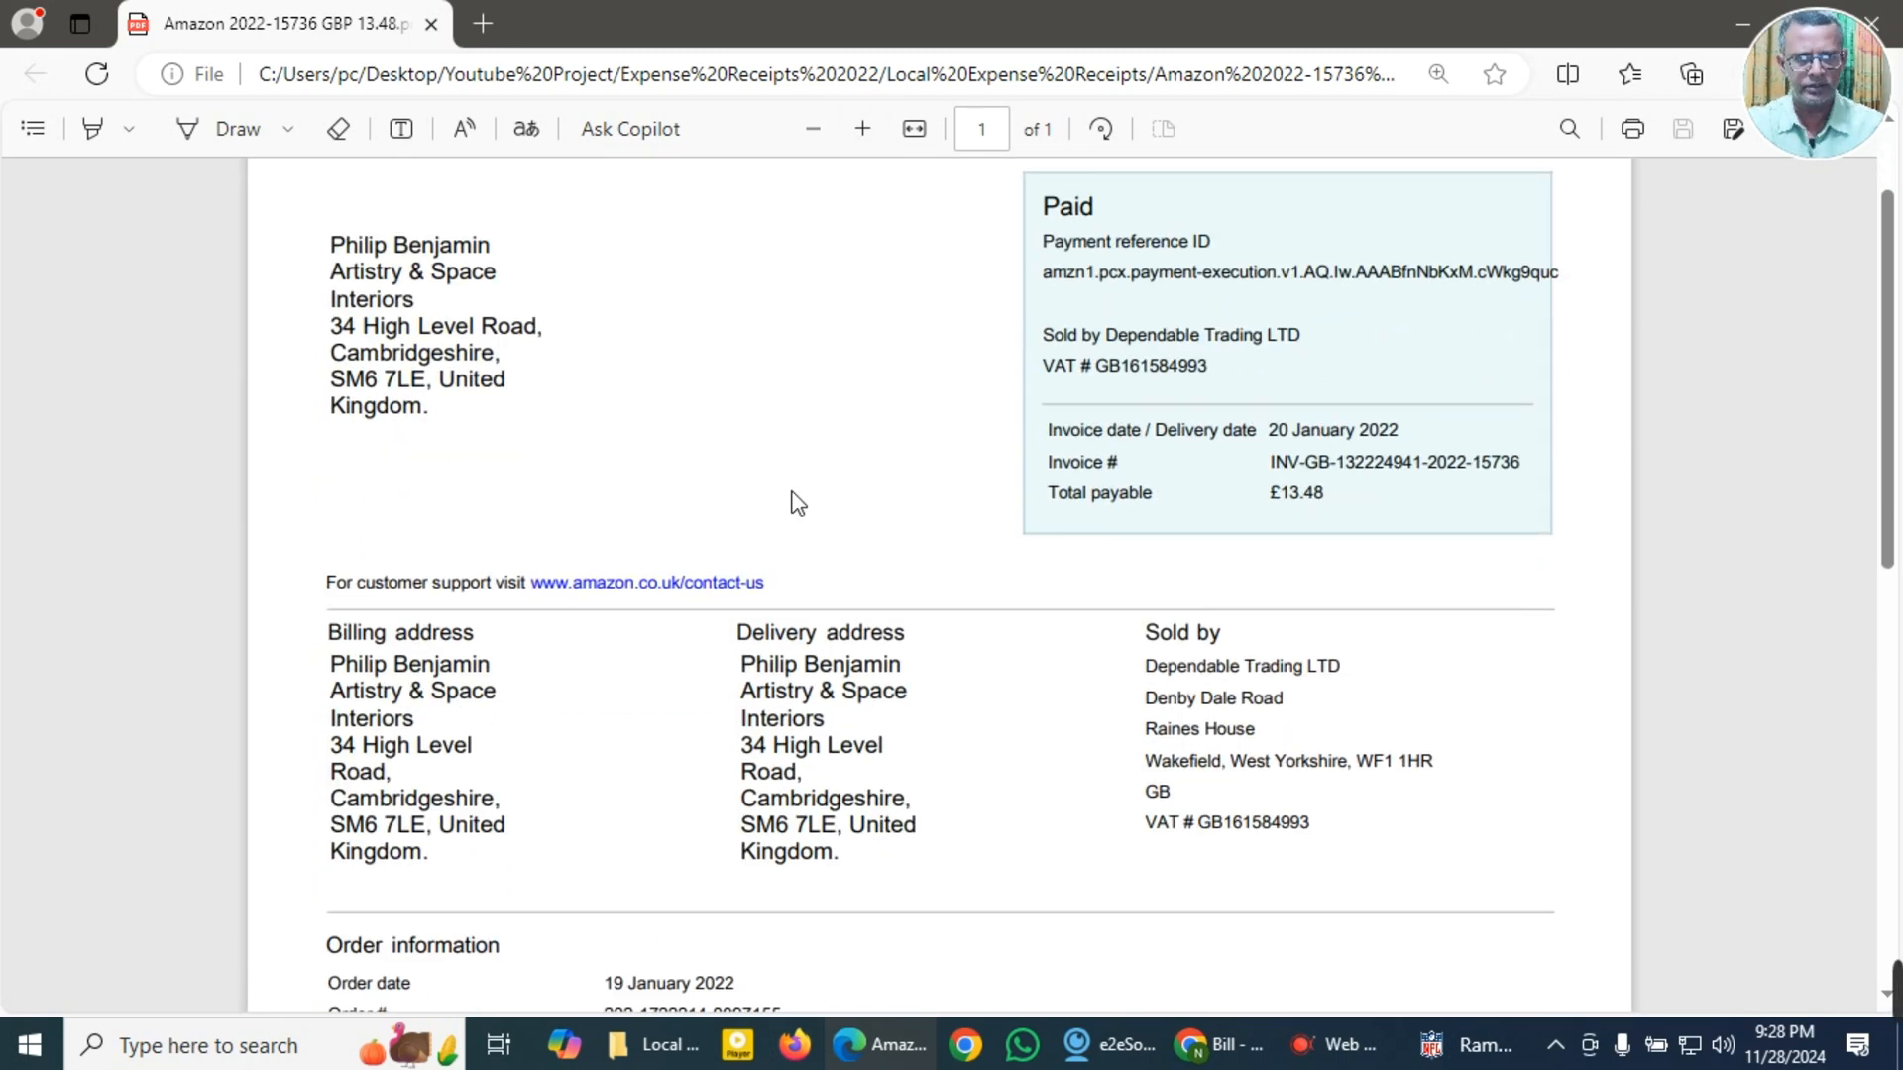
scroll(783, 508, "up", 2)
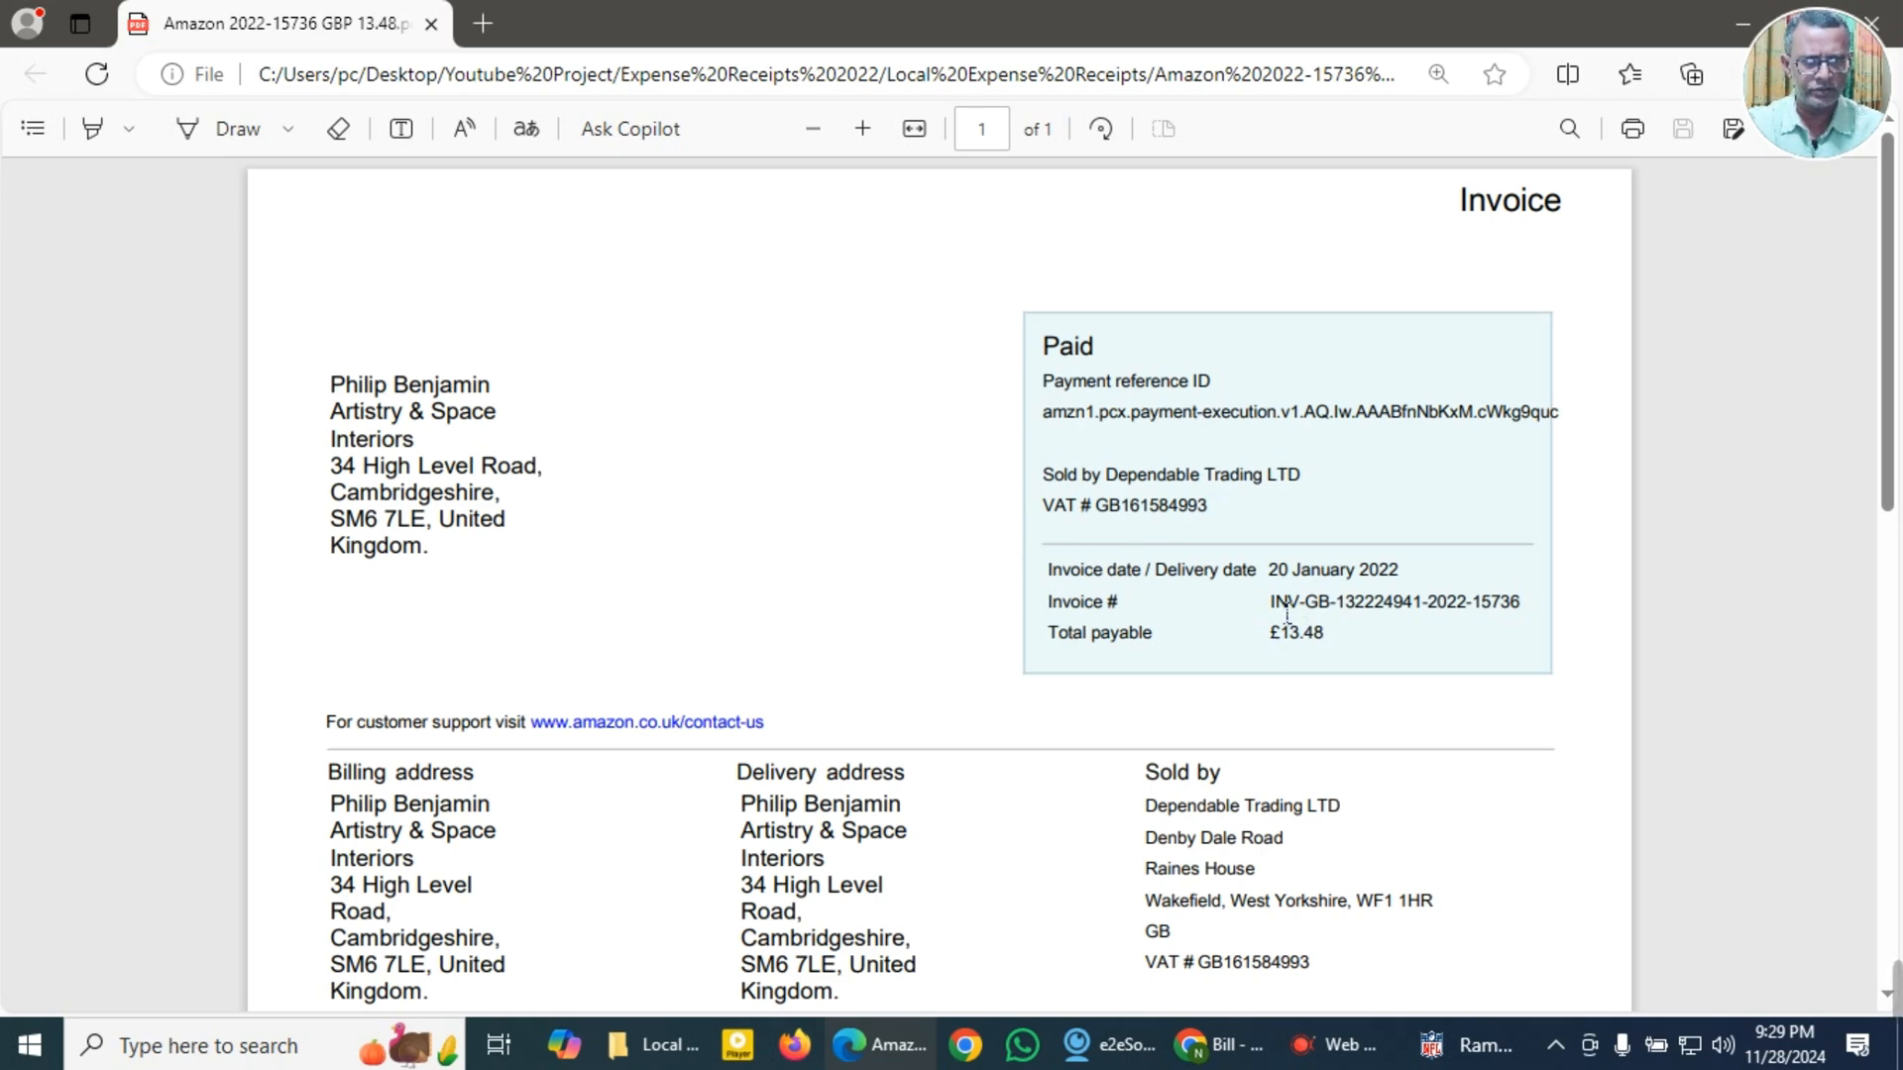
Step: Copy the invoice number, the invoice date and the first line of the Osram lamp description from the Amazon invoice
left_click_drag(1271, 606, 1526, 615)
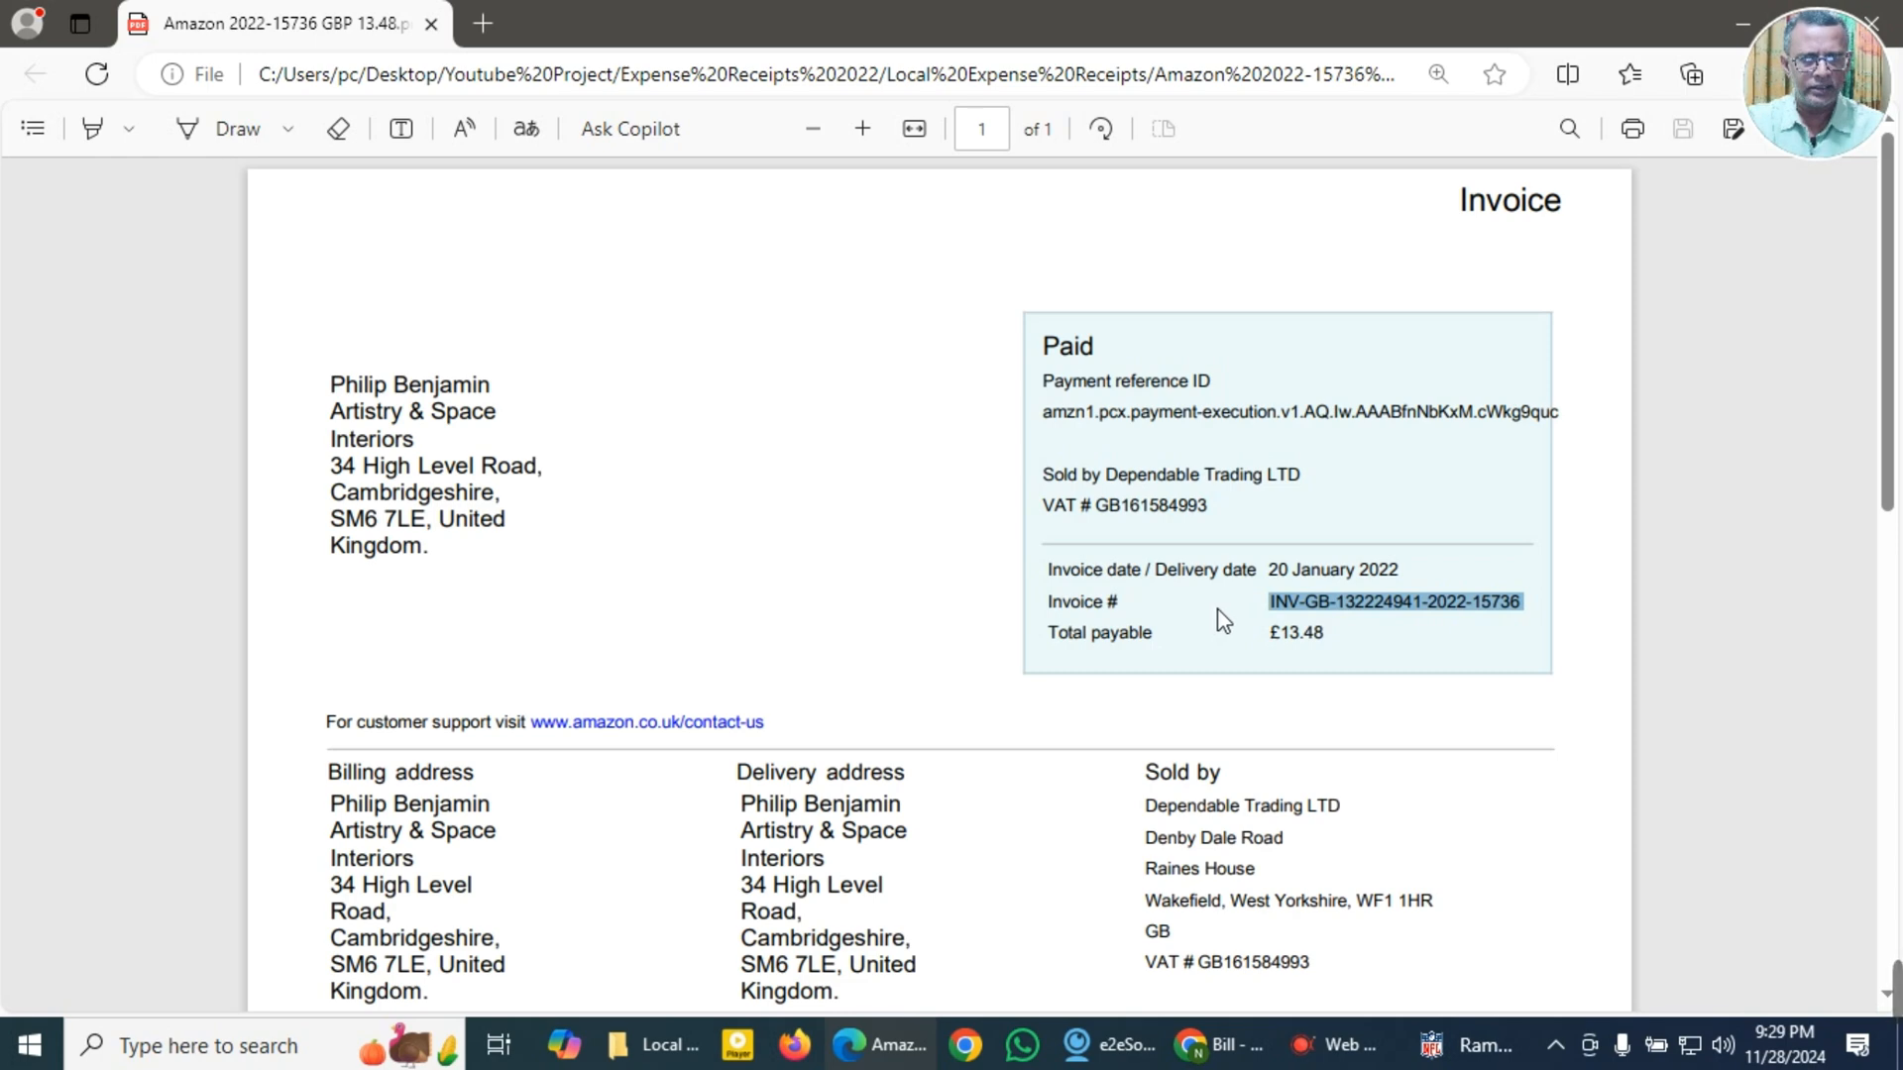
left_click_drag(1271, 573, 1422, 578)
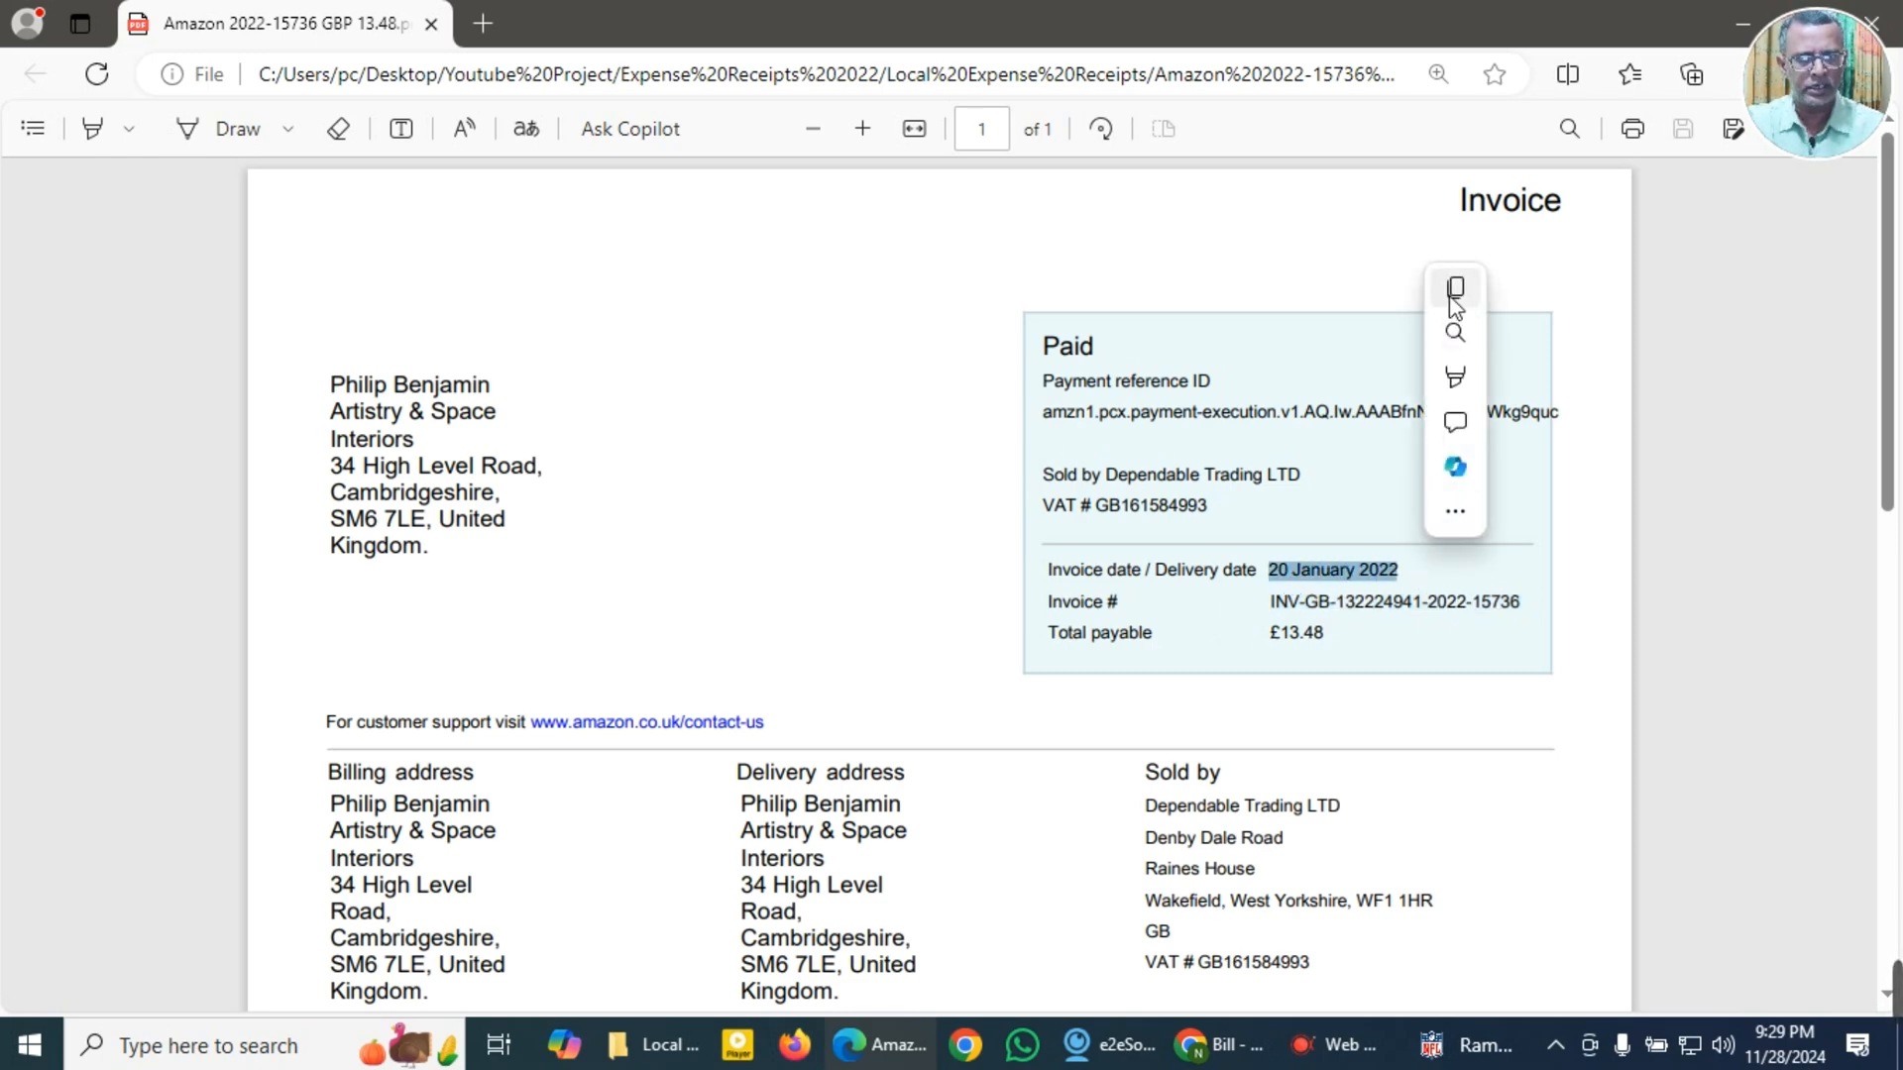
scroll(875, 761, "down", 7)
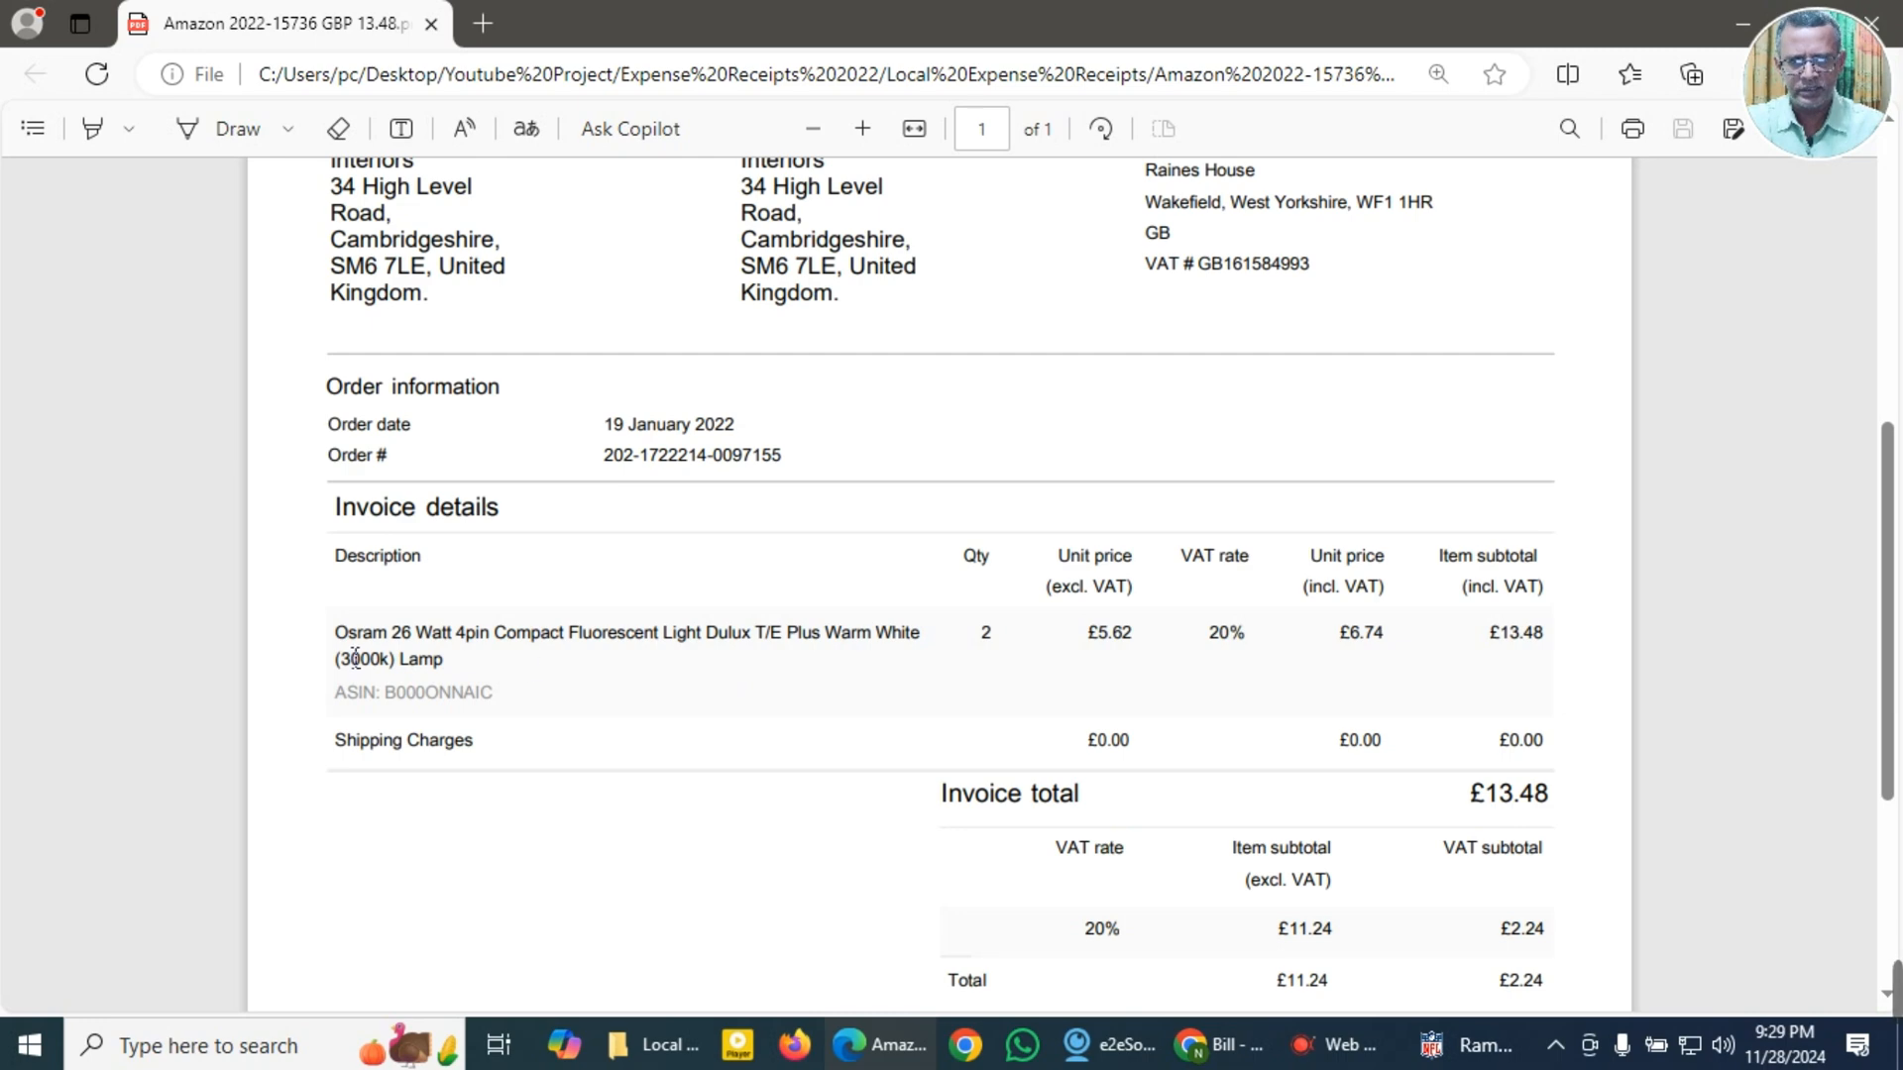
left_click_drag(337, 642, 927, 644)
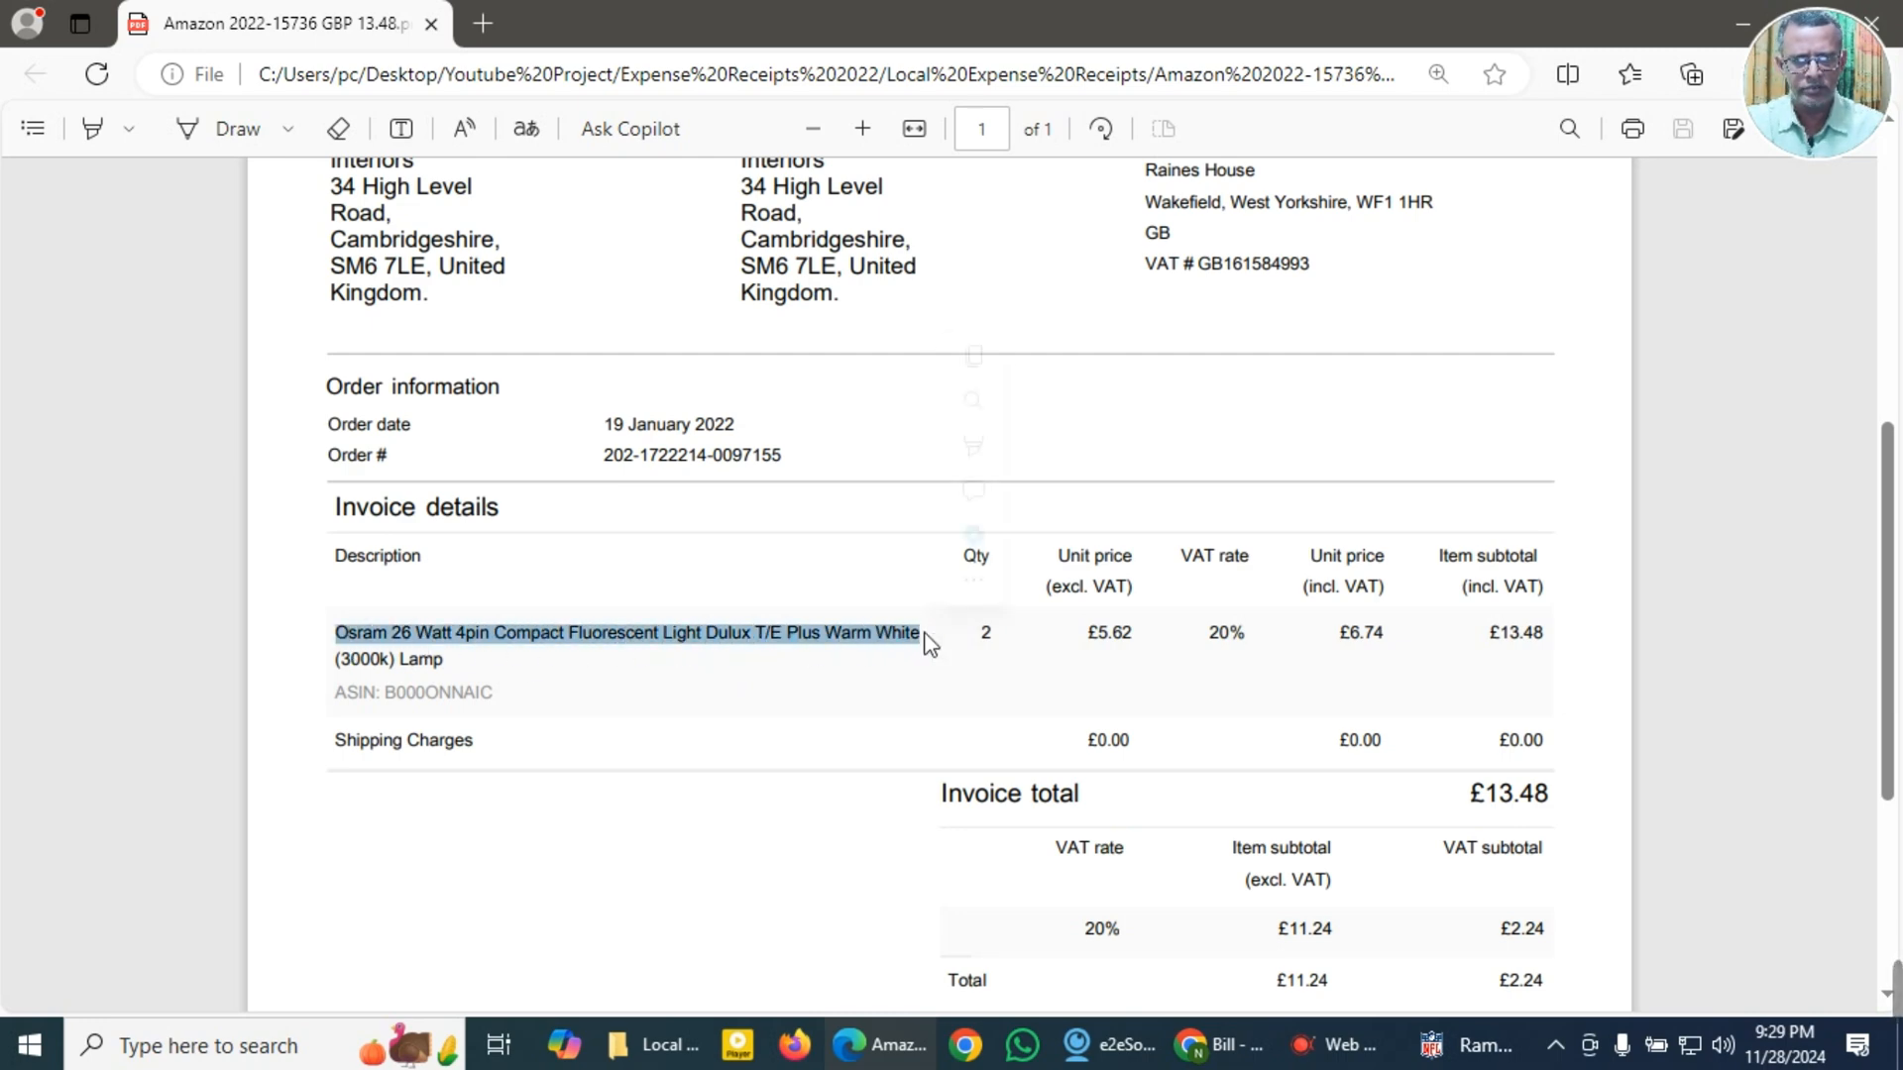
left_click(973, 356)
Step: Review the Amazon invoice's order and VAT details, and copy the invoice total 13.48 without the currency sign
scroll(613, 838, "up", 4)
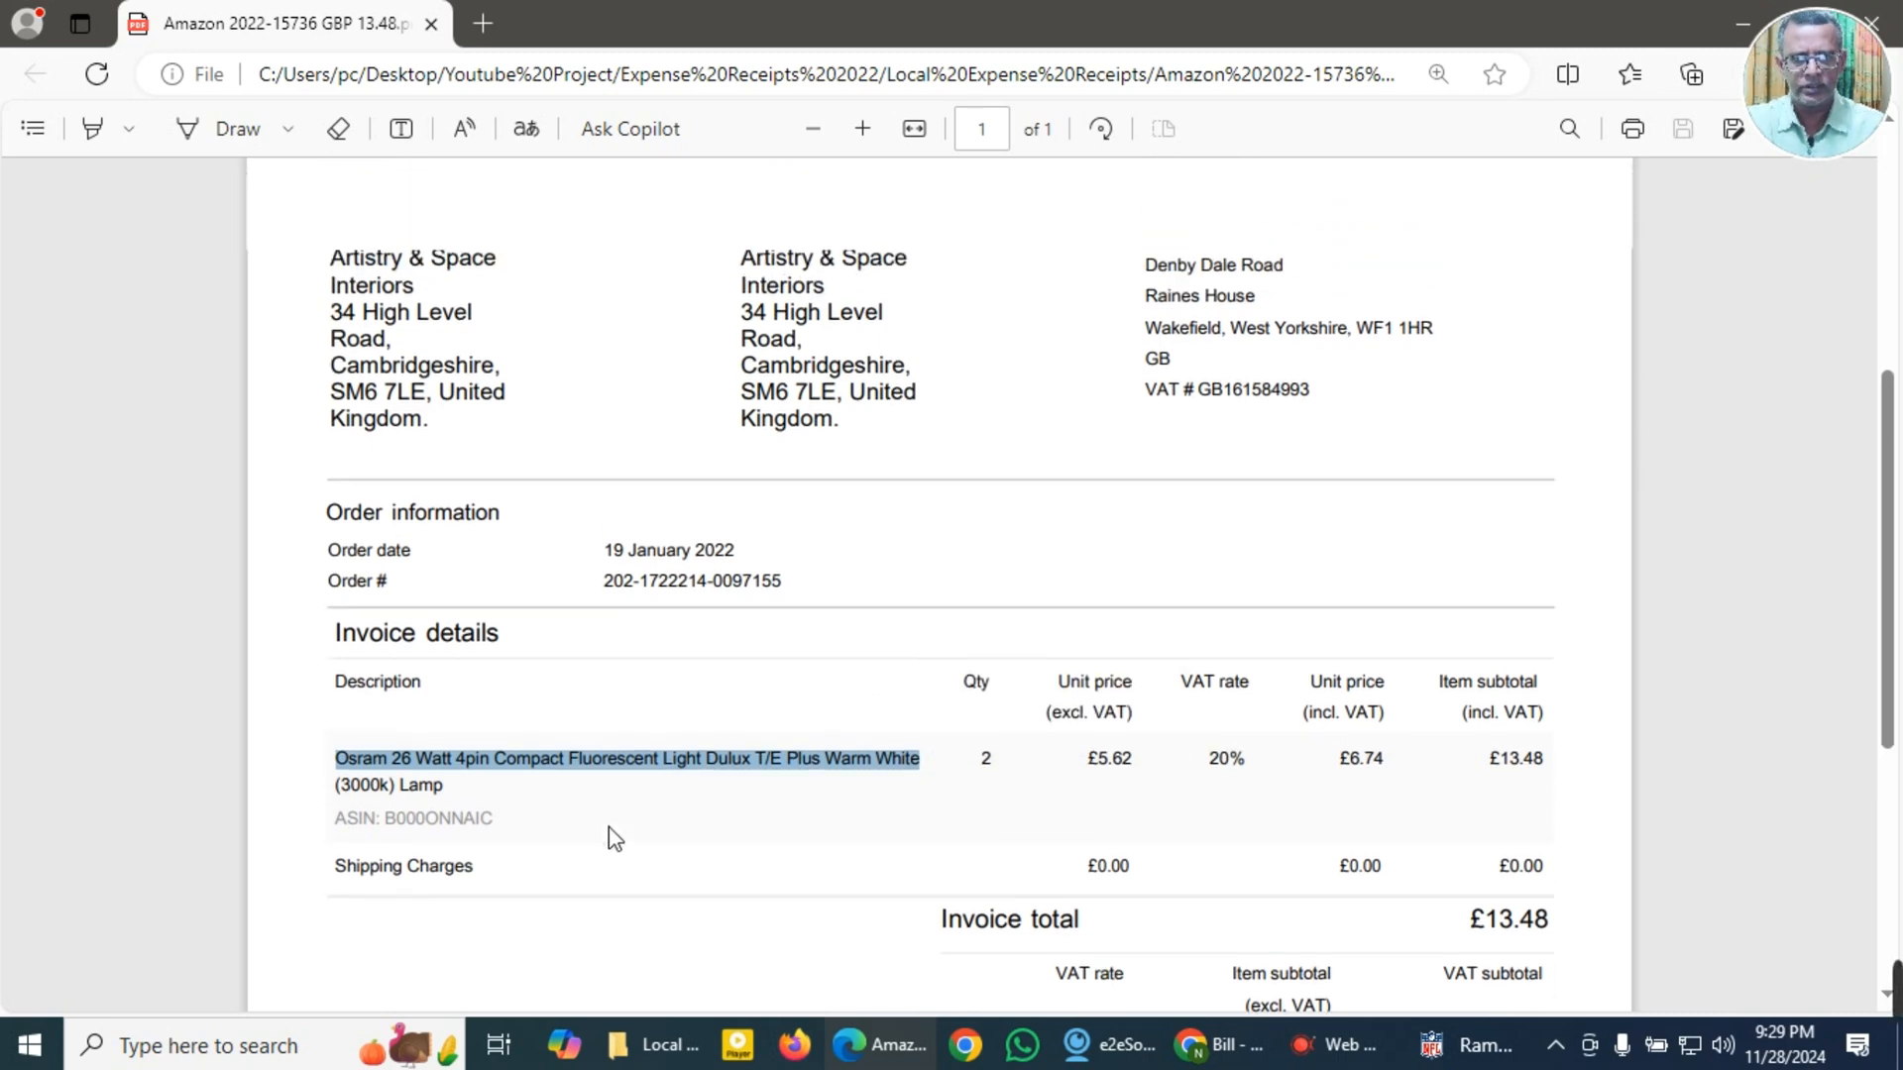
scroll(627, 840, "down", 3)
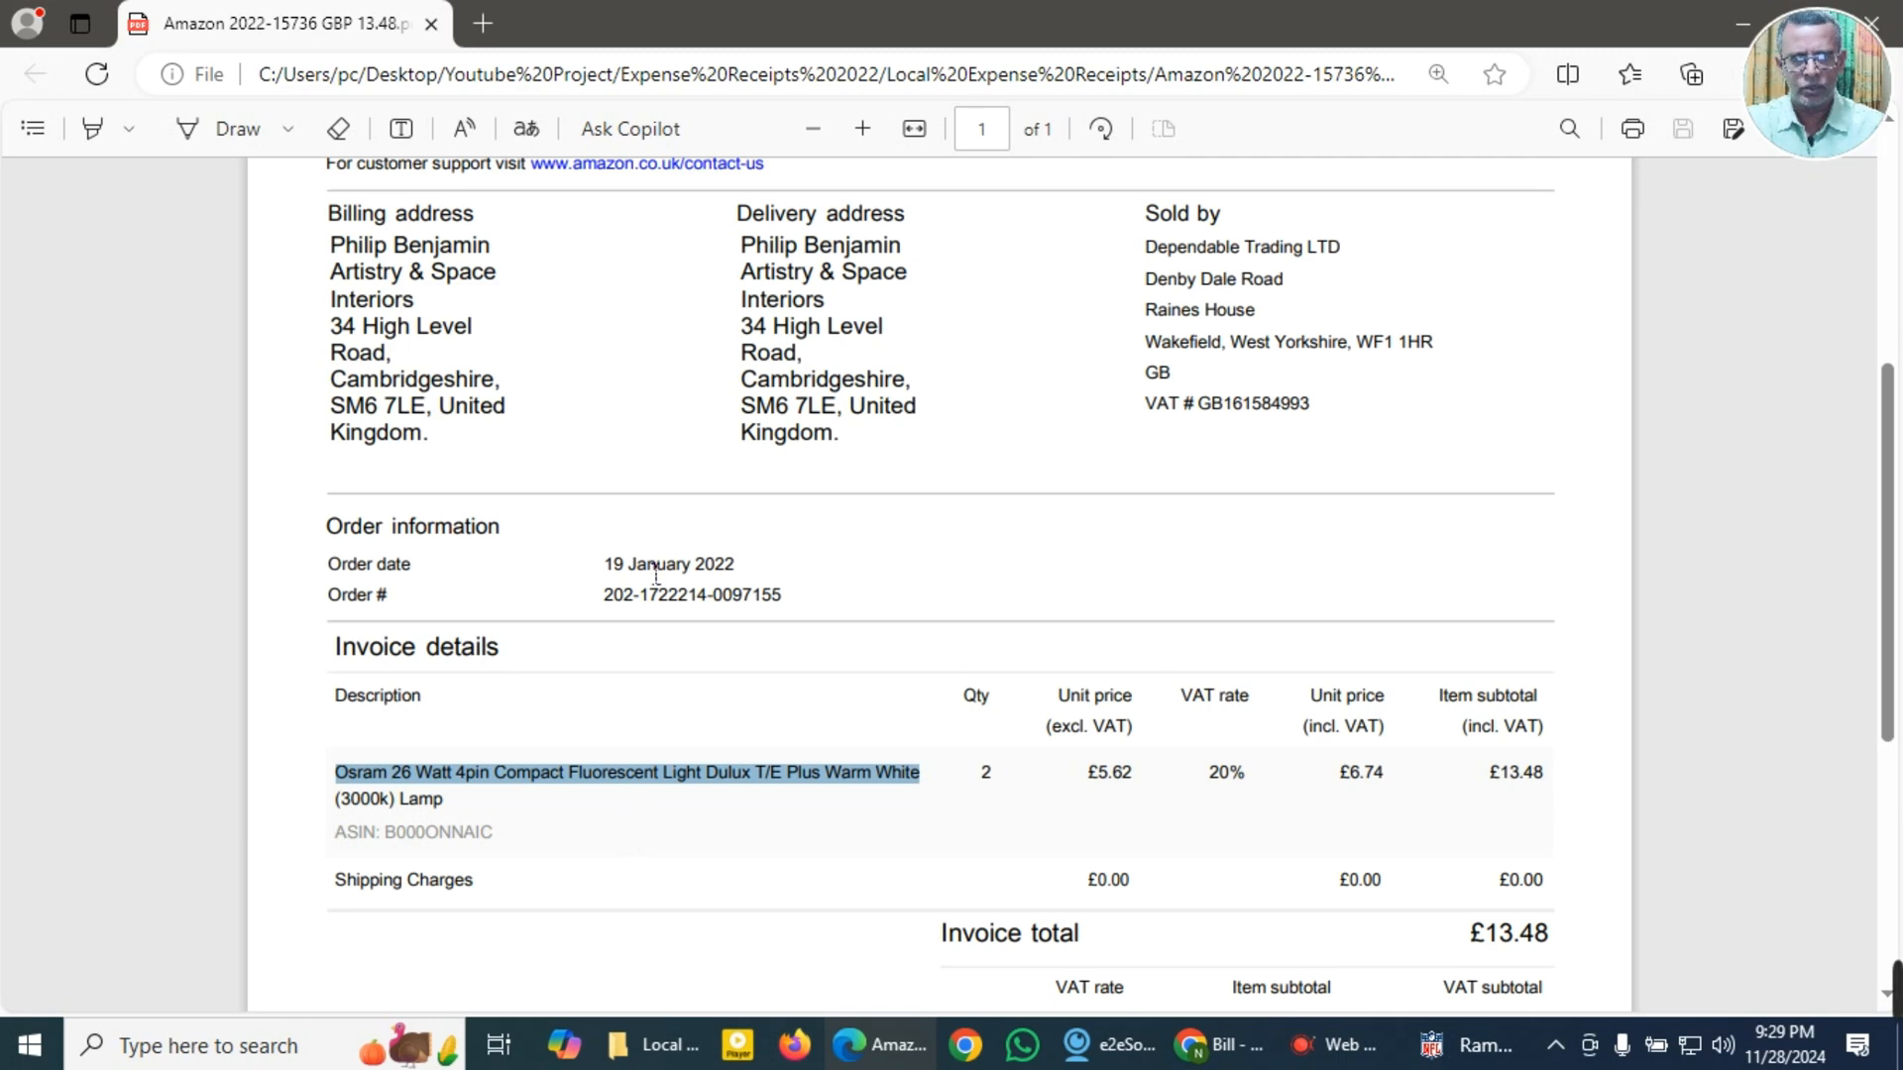
scroll(905, 845, "up", 5)
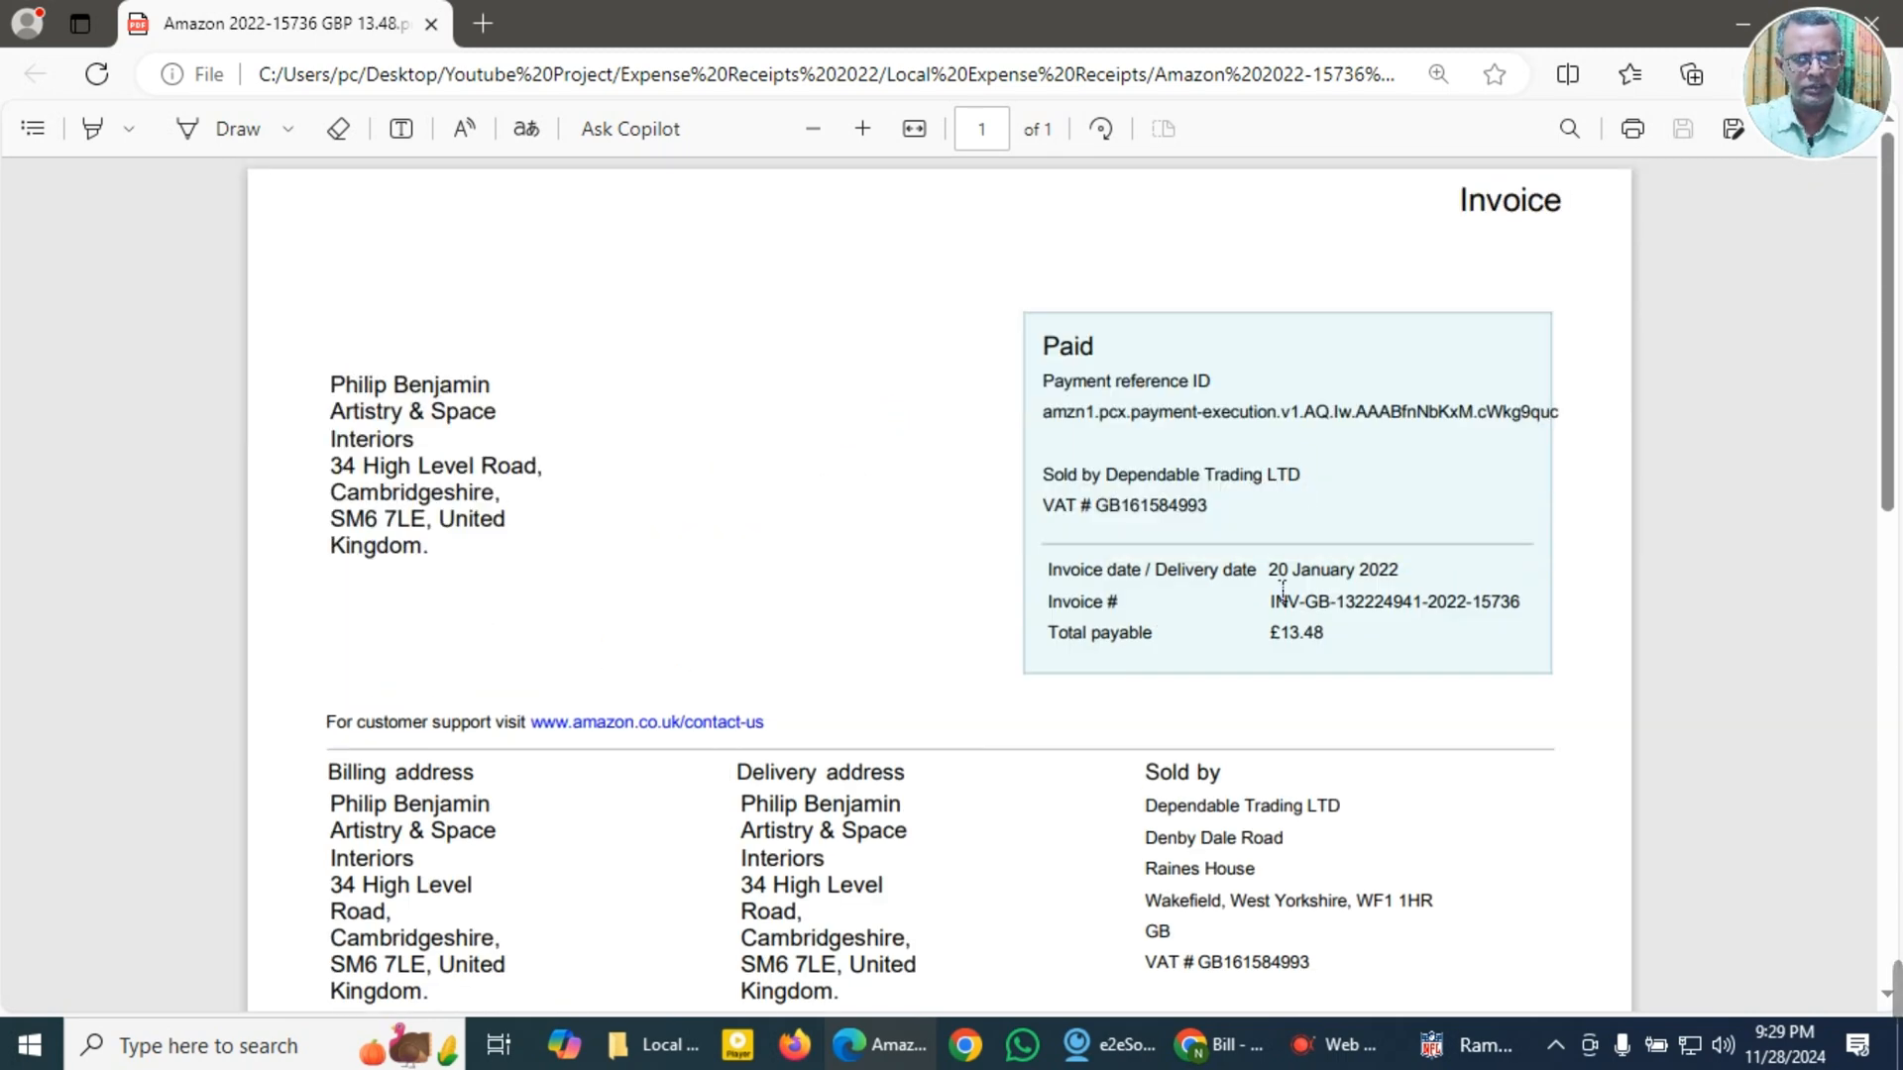
scroll(1022, 746, "down", 7)
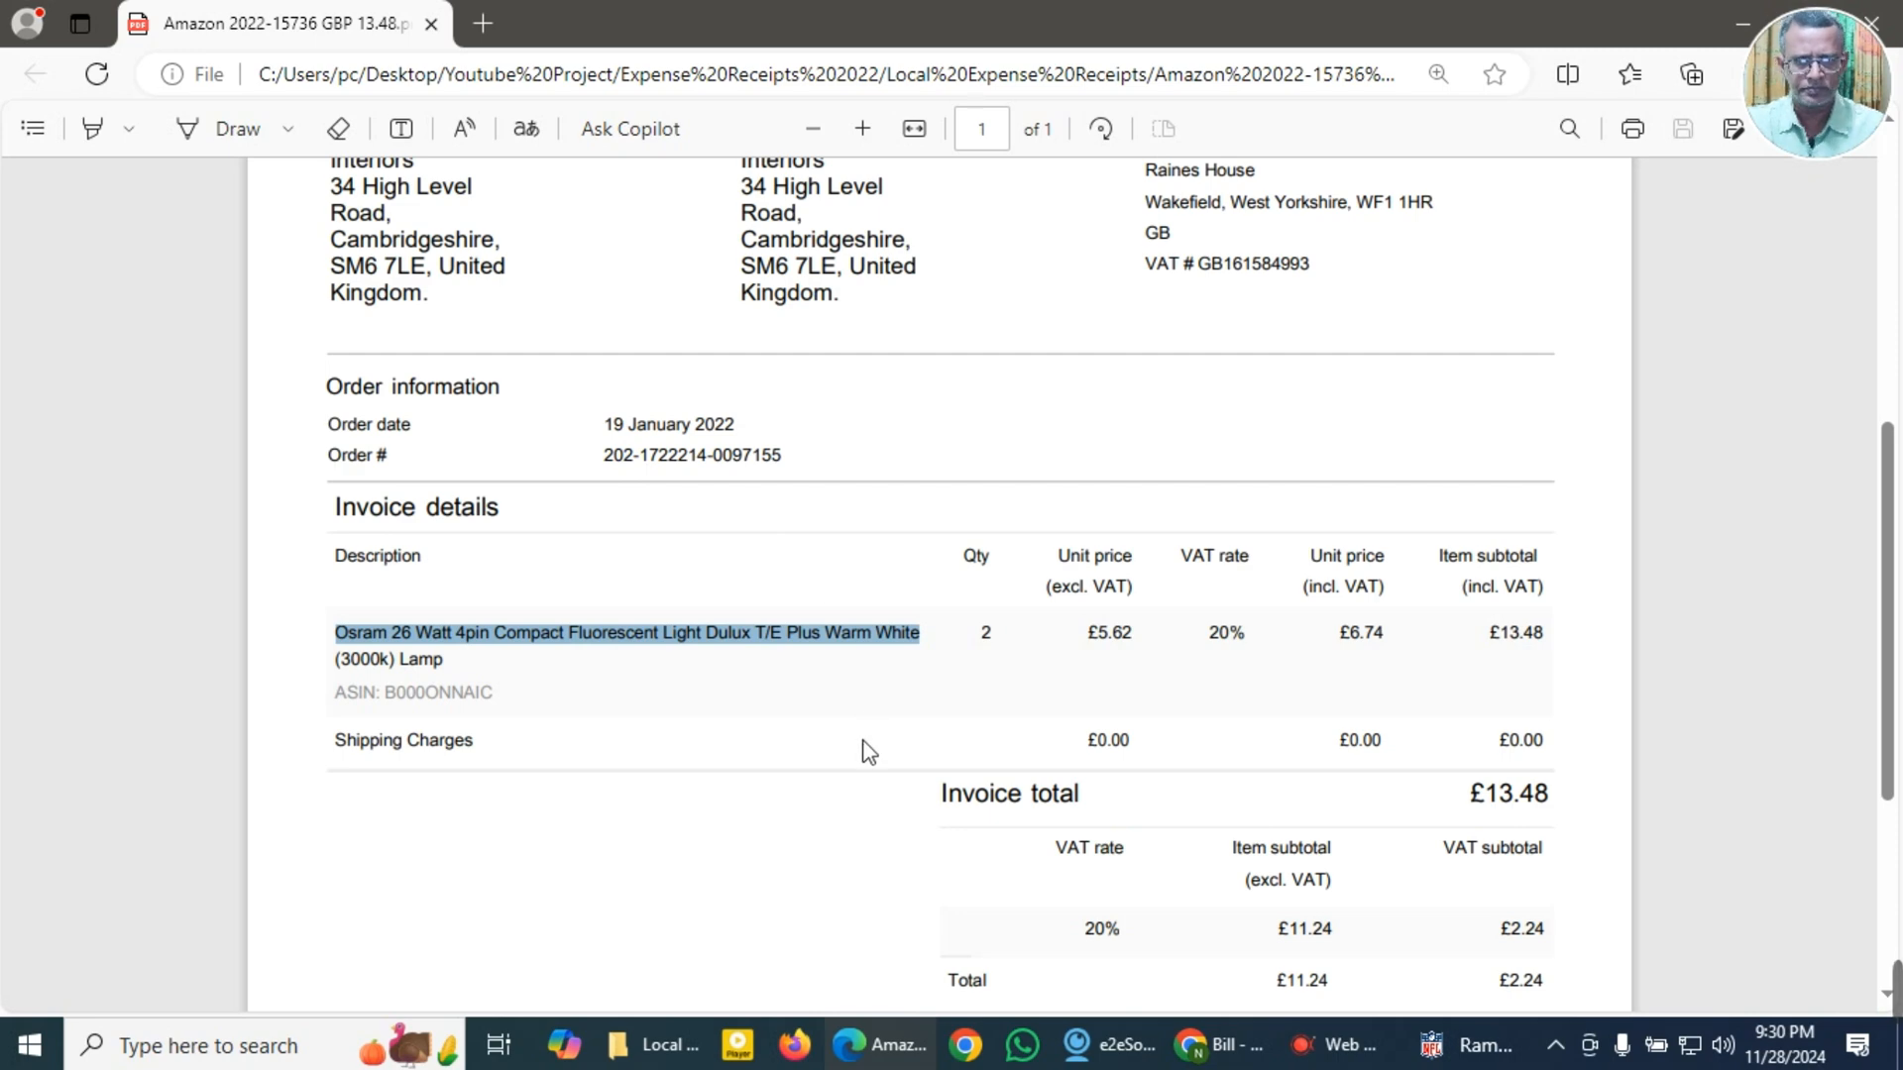
scroll(863, 751, "down", 3)
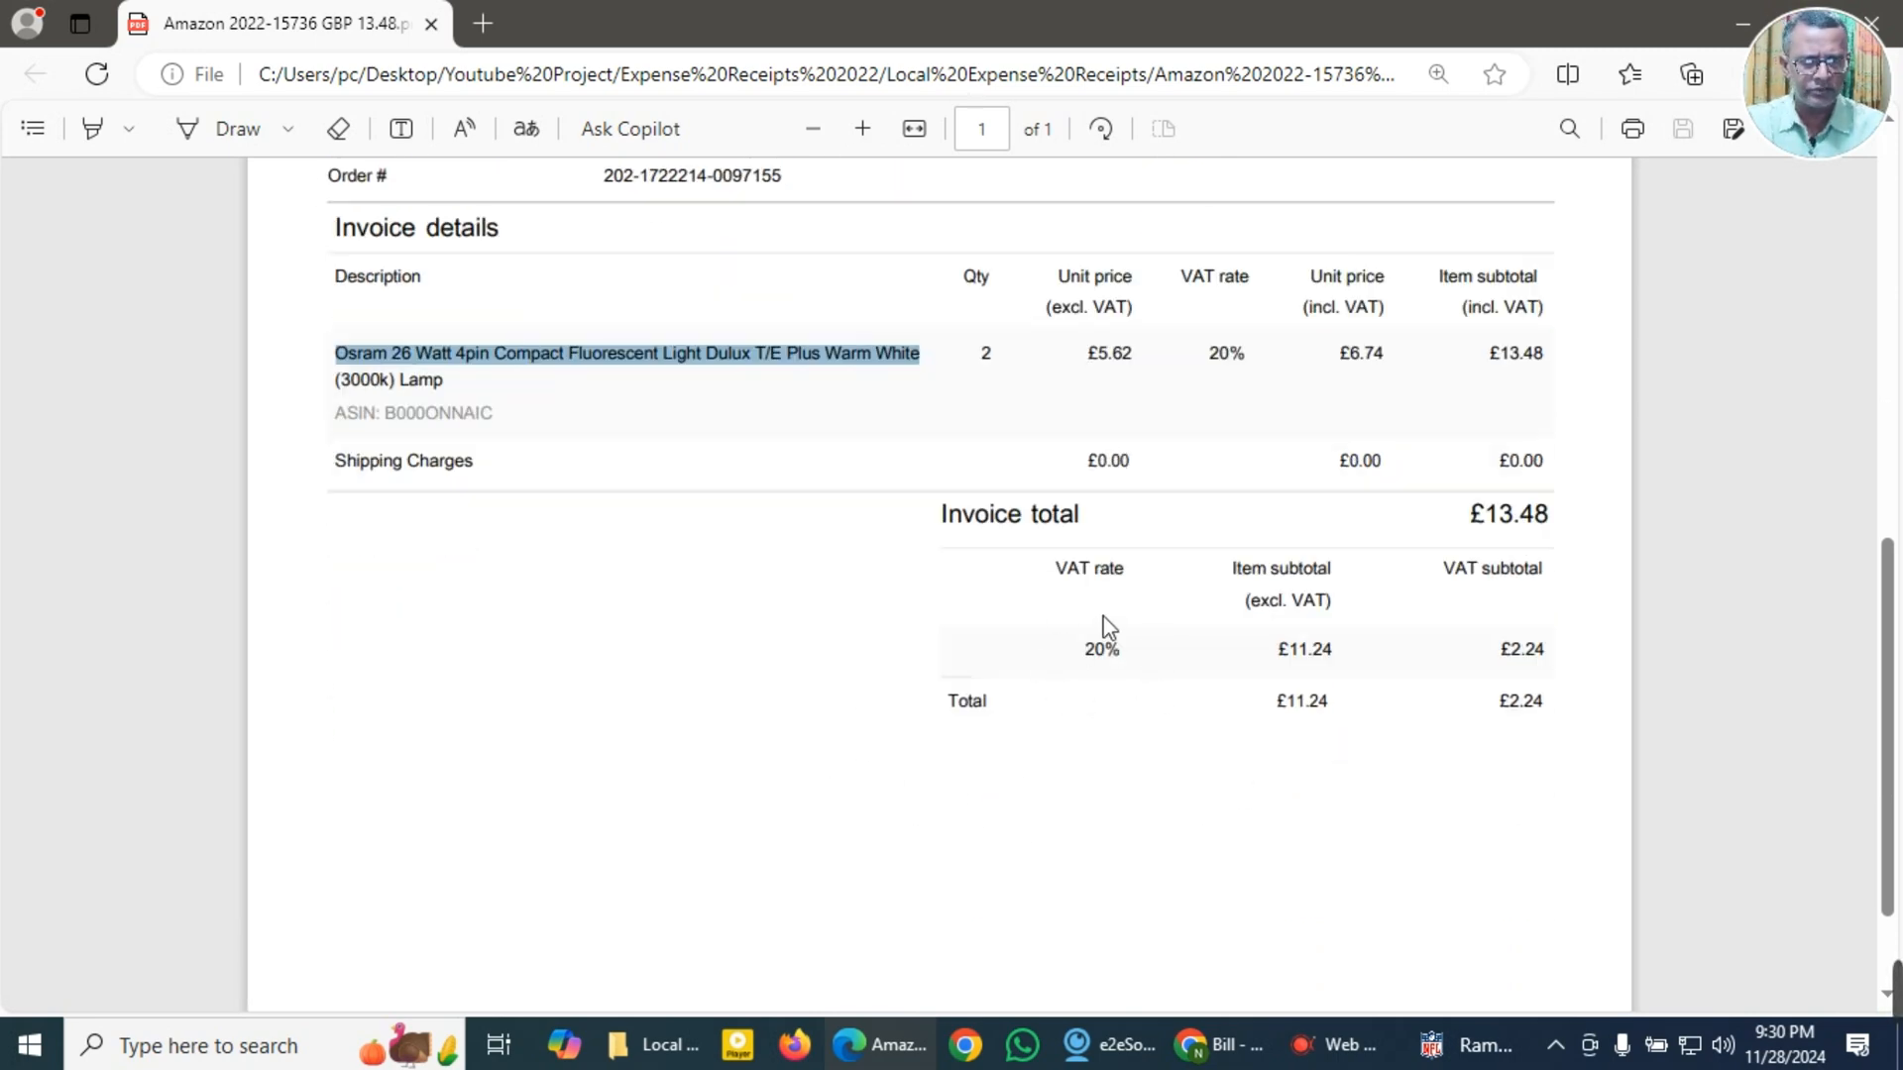
scroll(1487, 745, "down", 2)
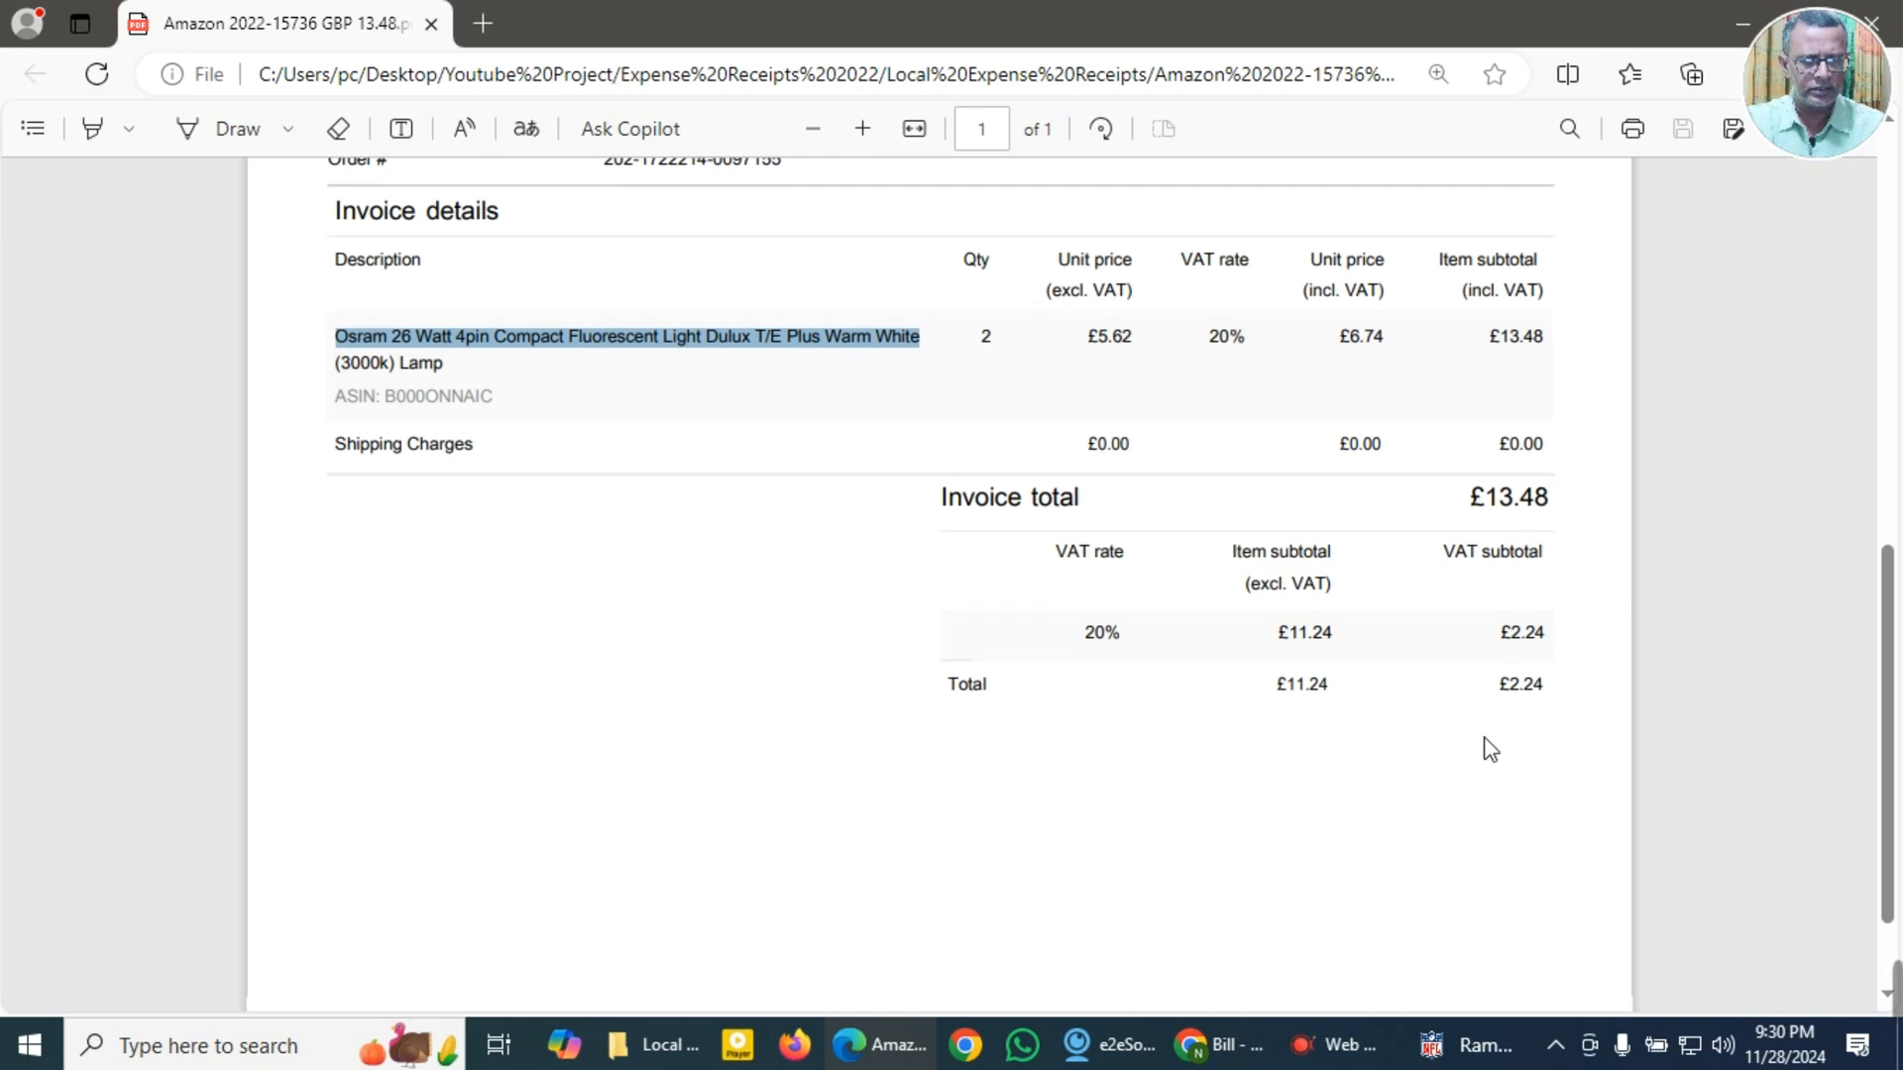
scroll(1493, 753, "up", 3)
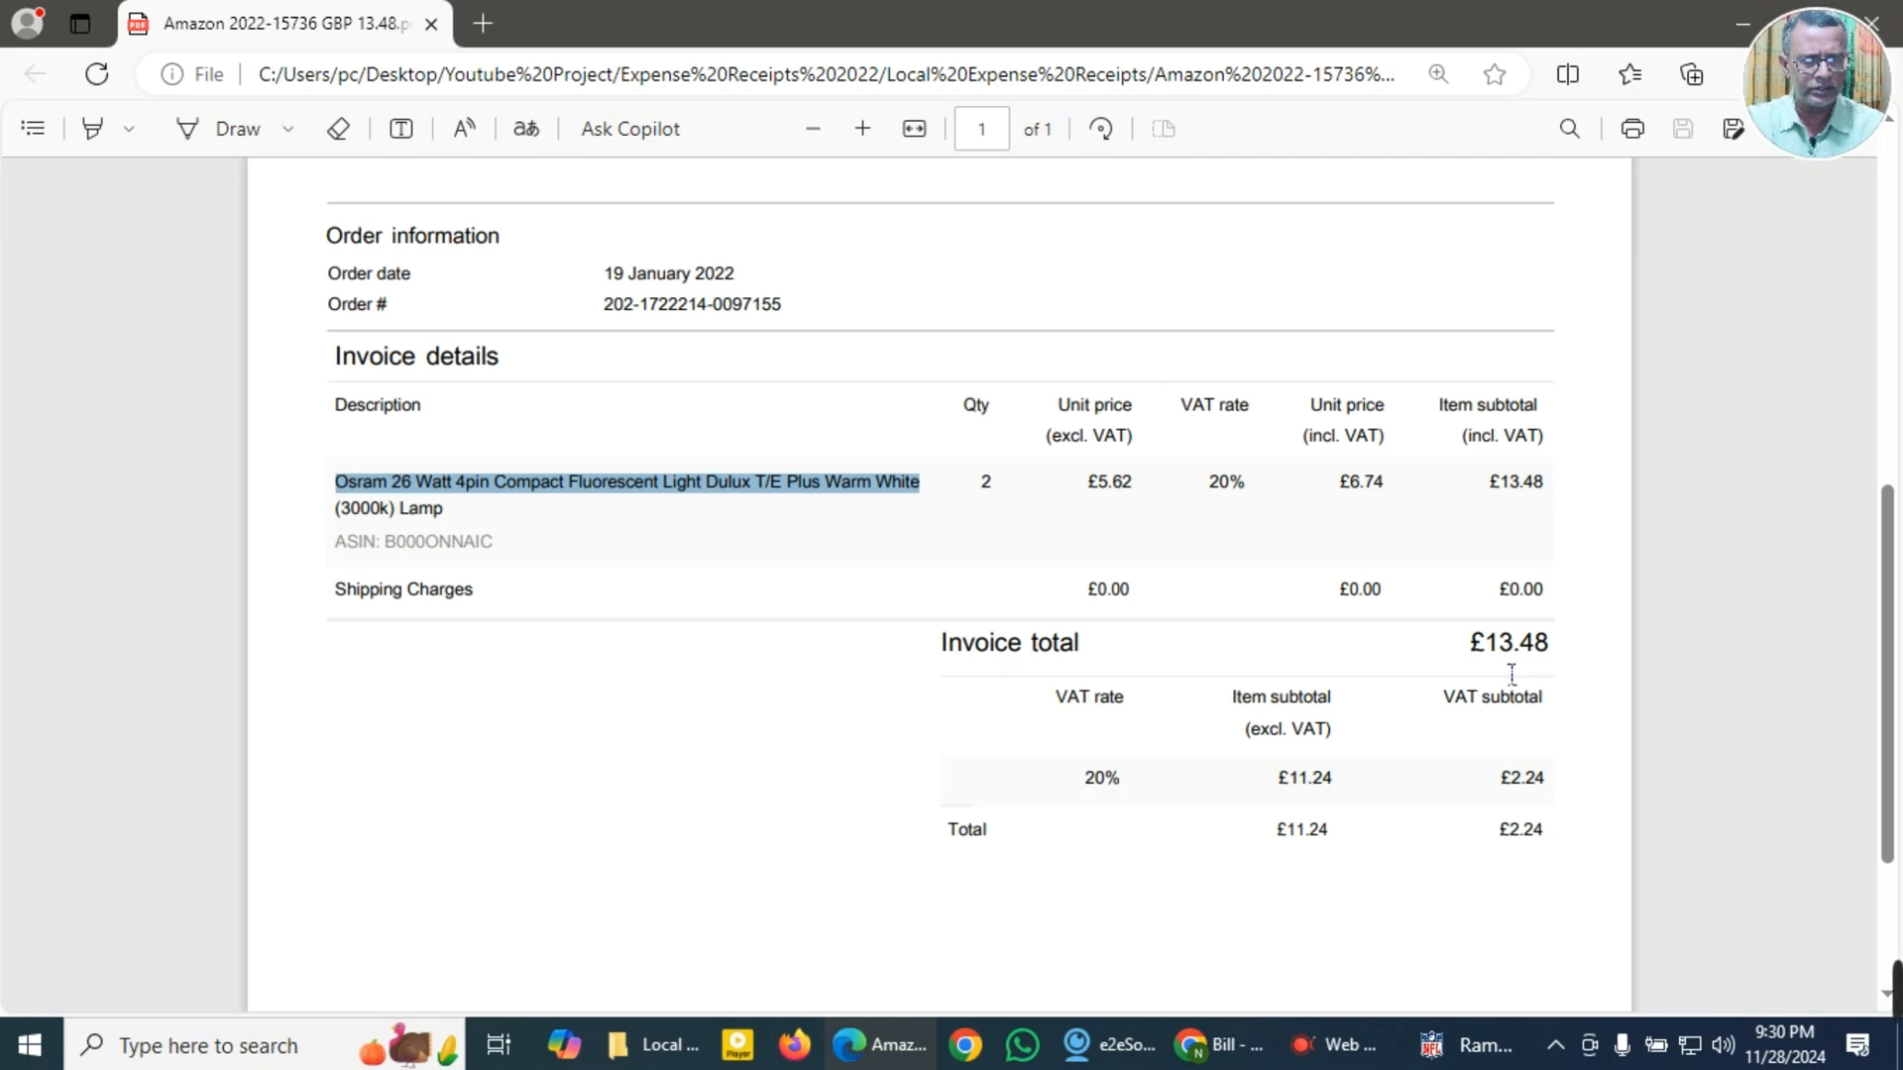
left_click_drag(1486, 654, 1558, 649)
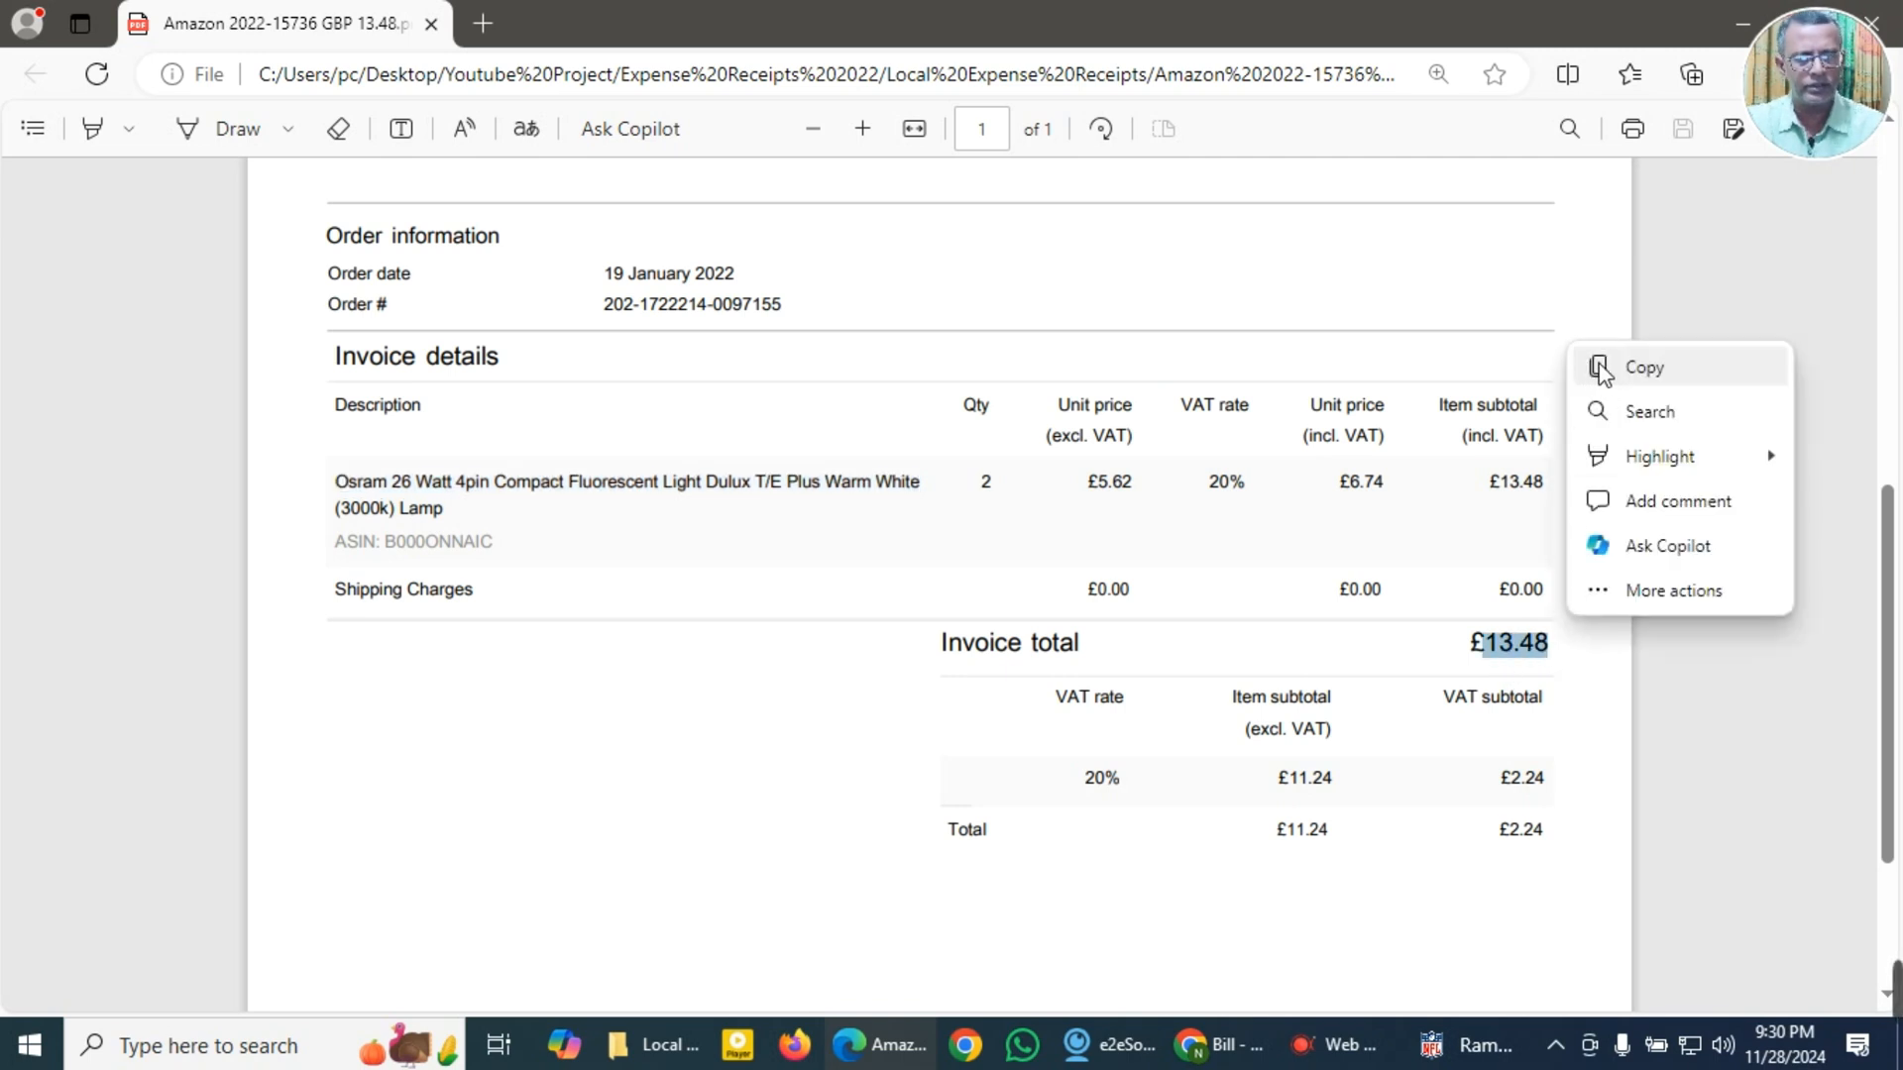
left_click(1595, 371)
Step: Switch to the blank QuickBooks bill and add Amazon as a new GBP supplier for it
left_click(1219, 1045)
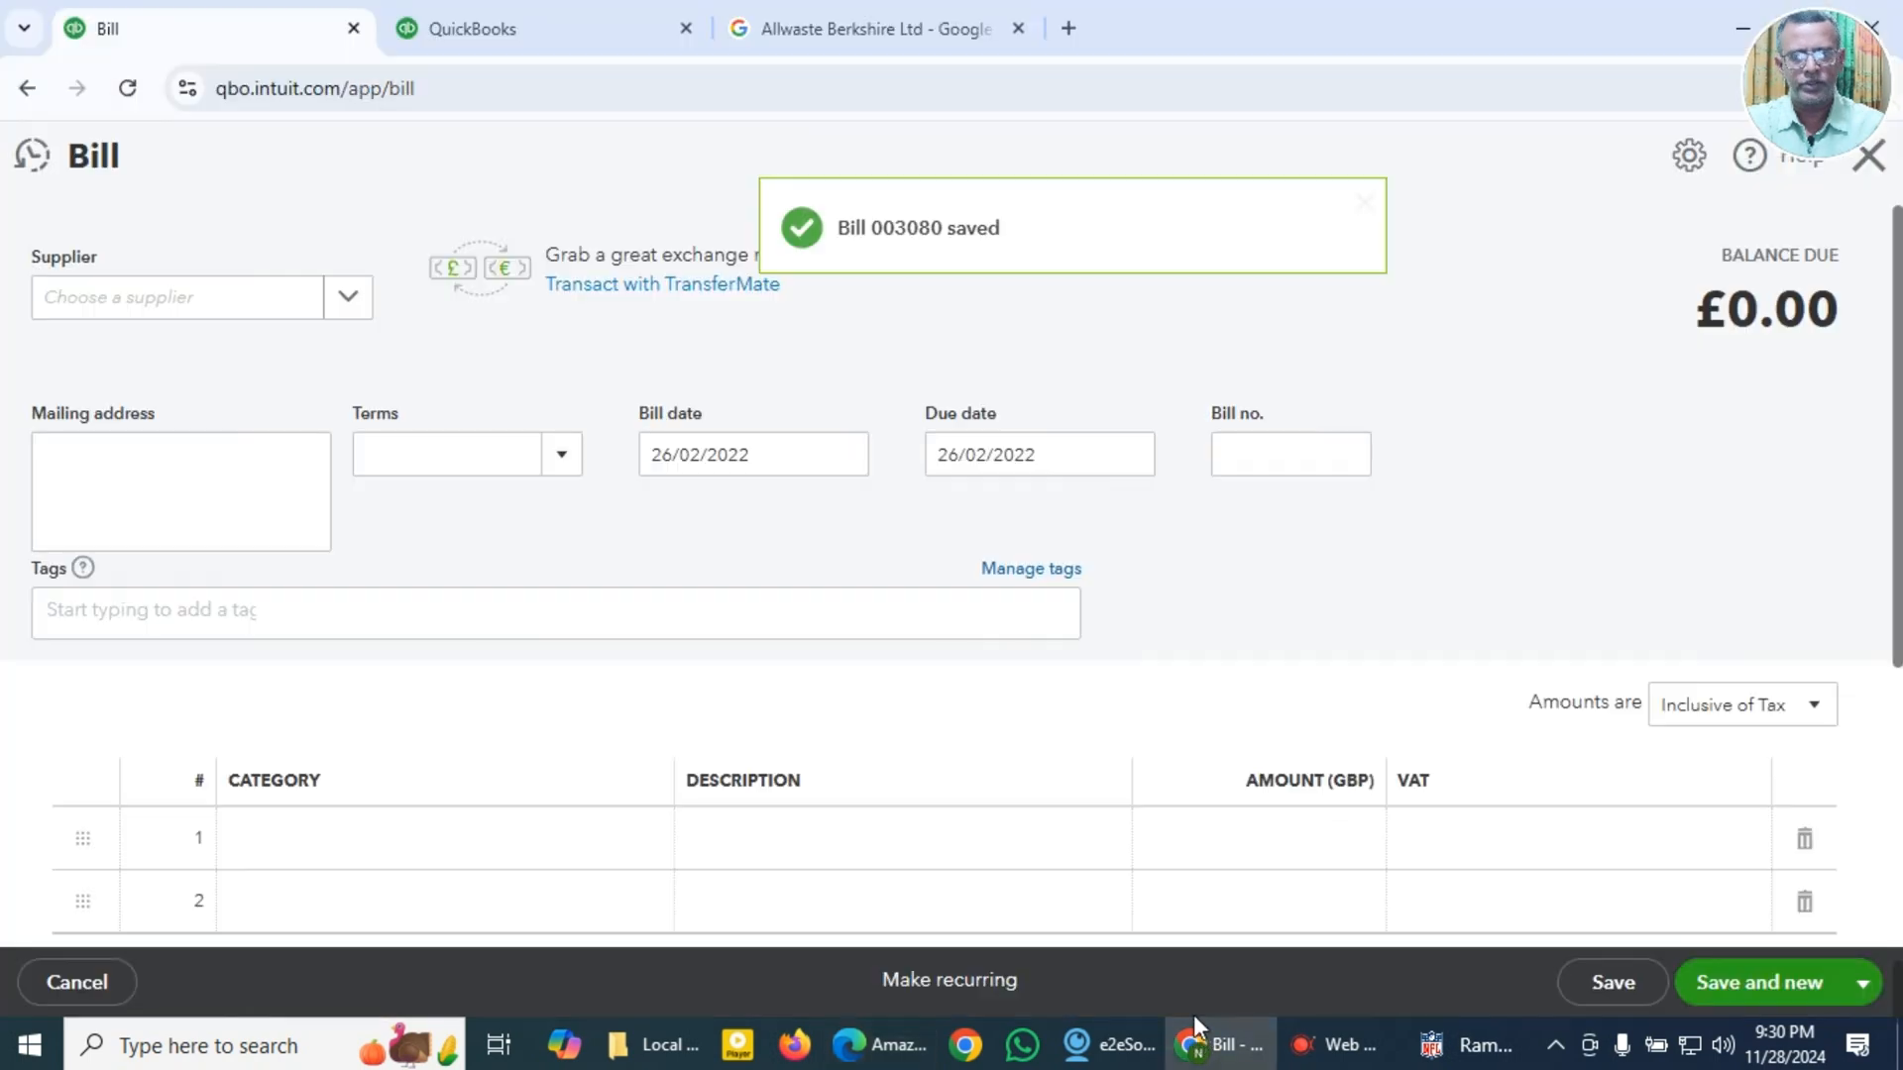
left_click(189, 315)
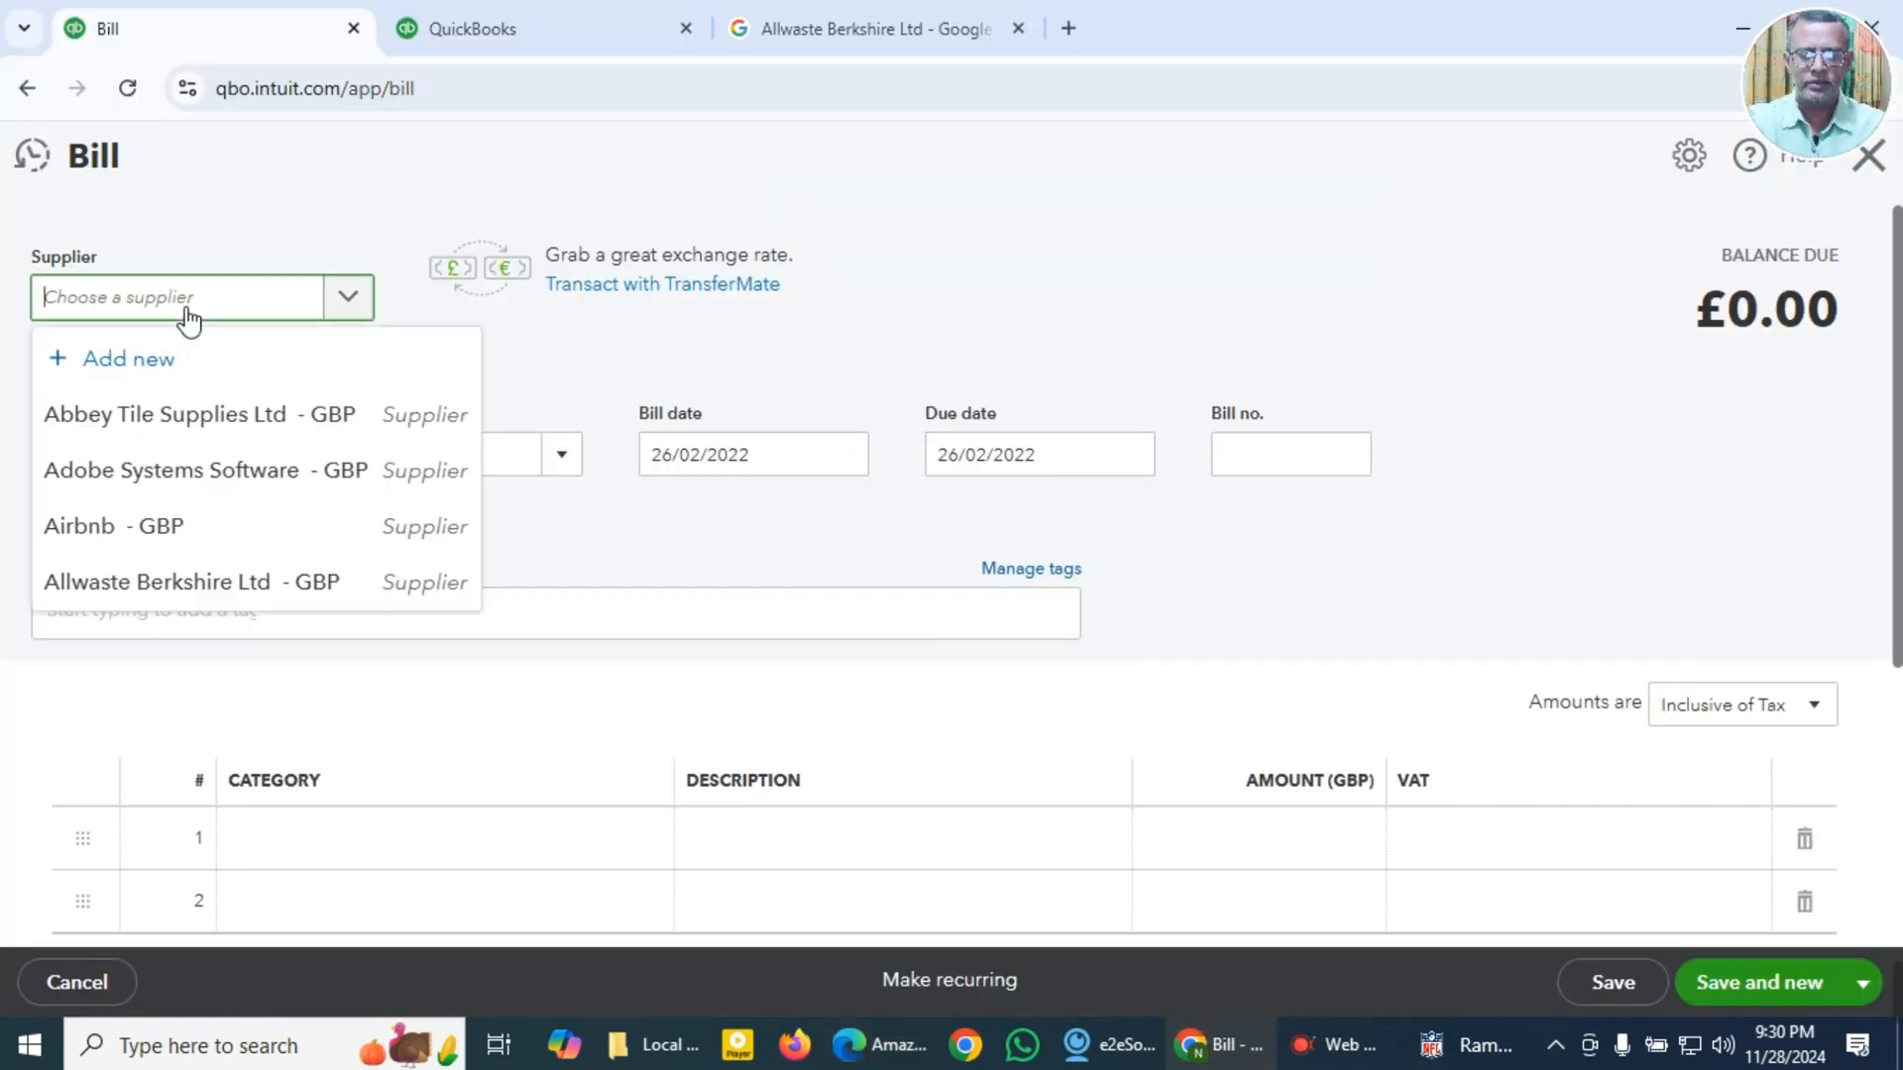
type("Ama")
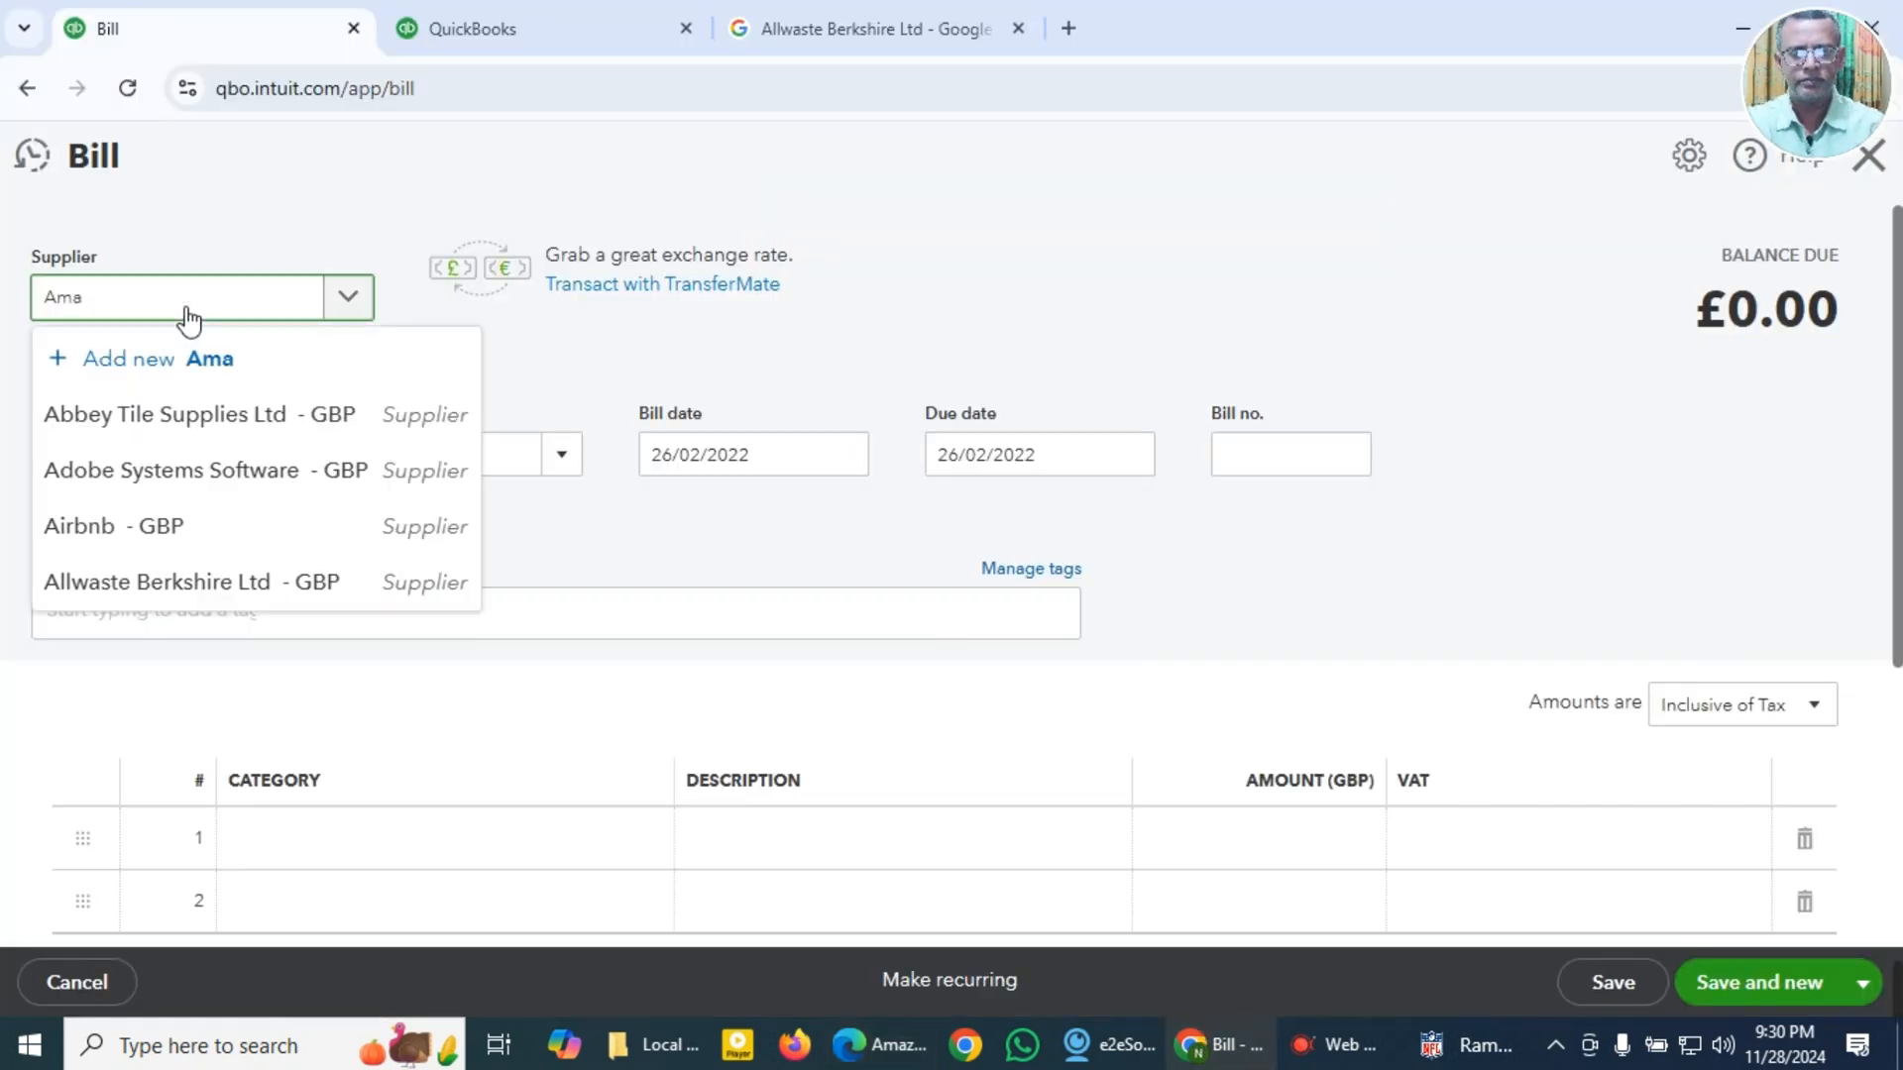
type("zon")
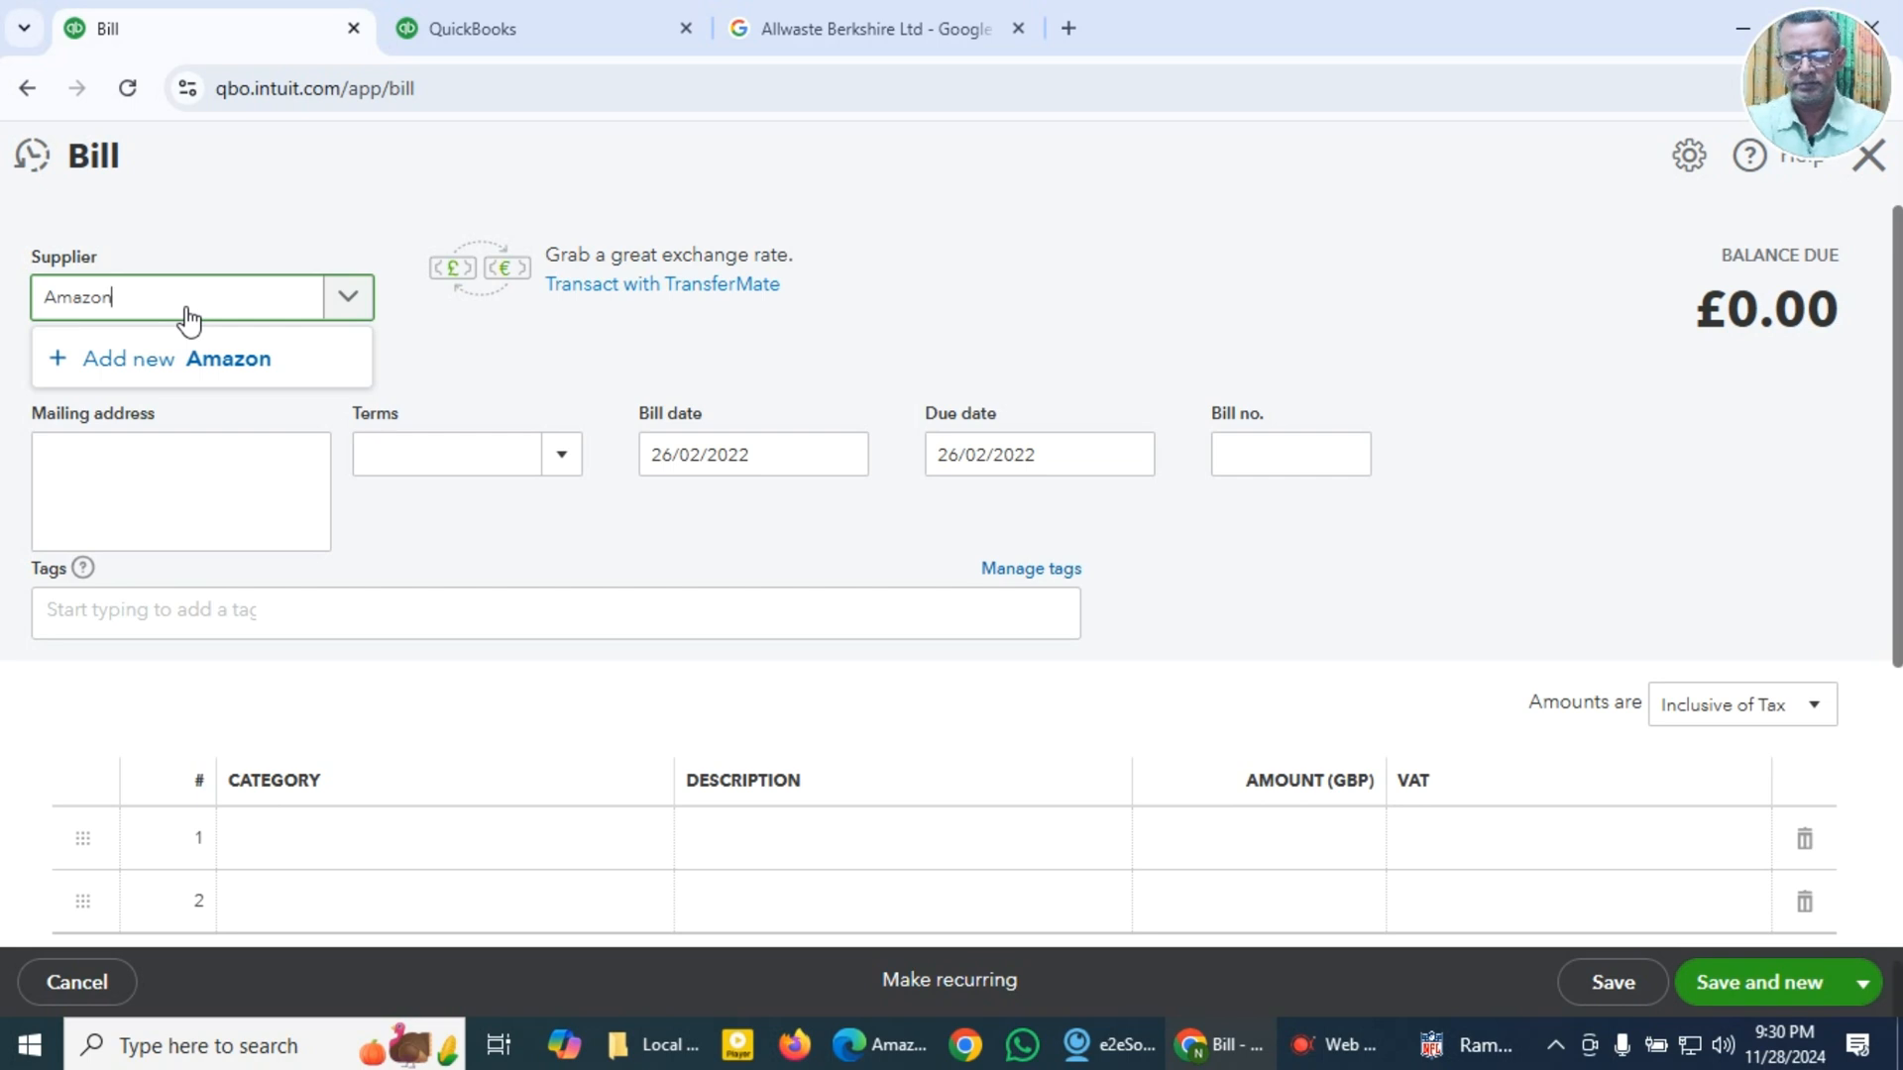
left_click(178, 369)
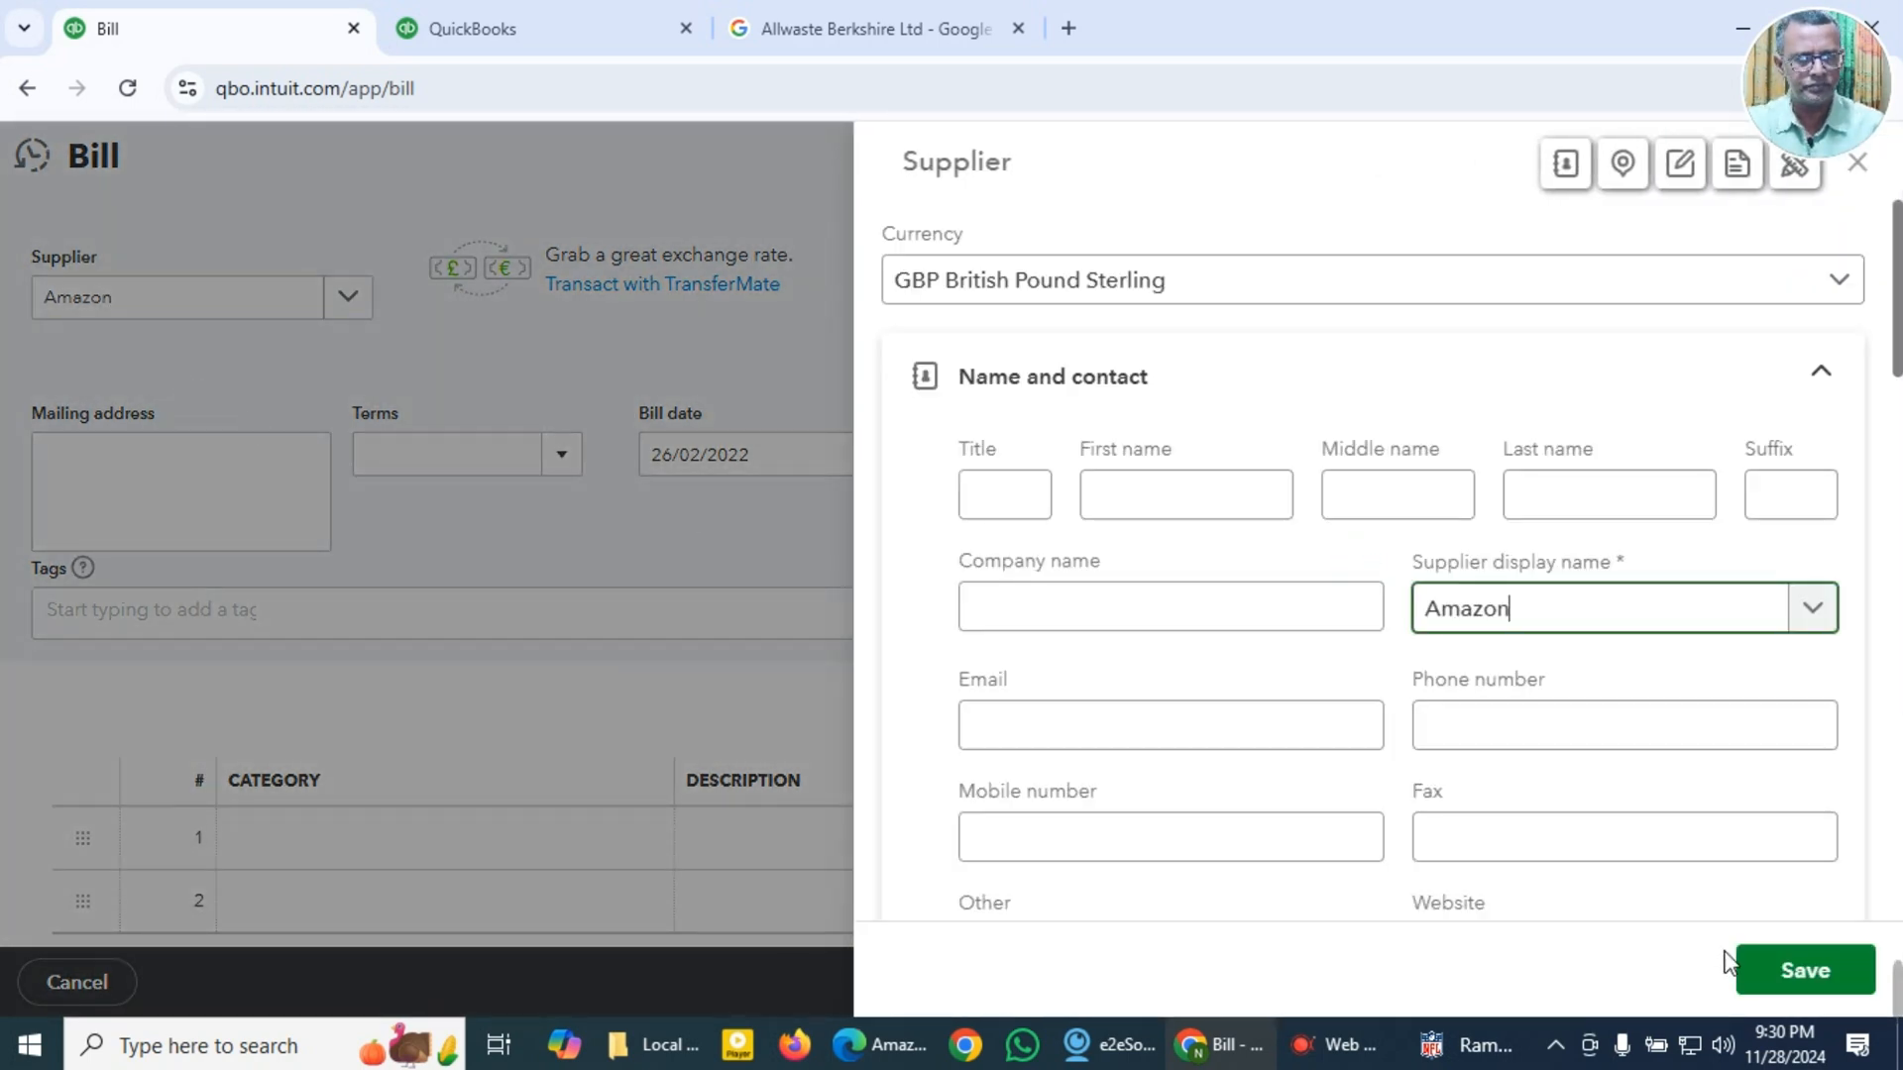
left_click(1806, 971)
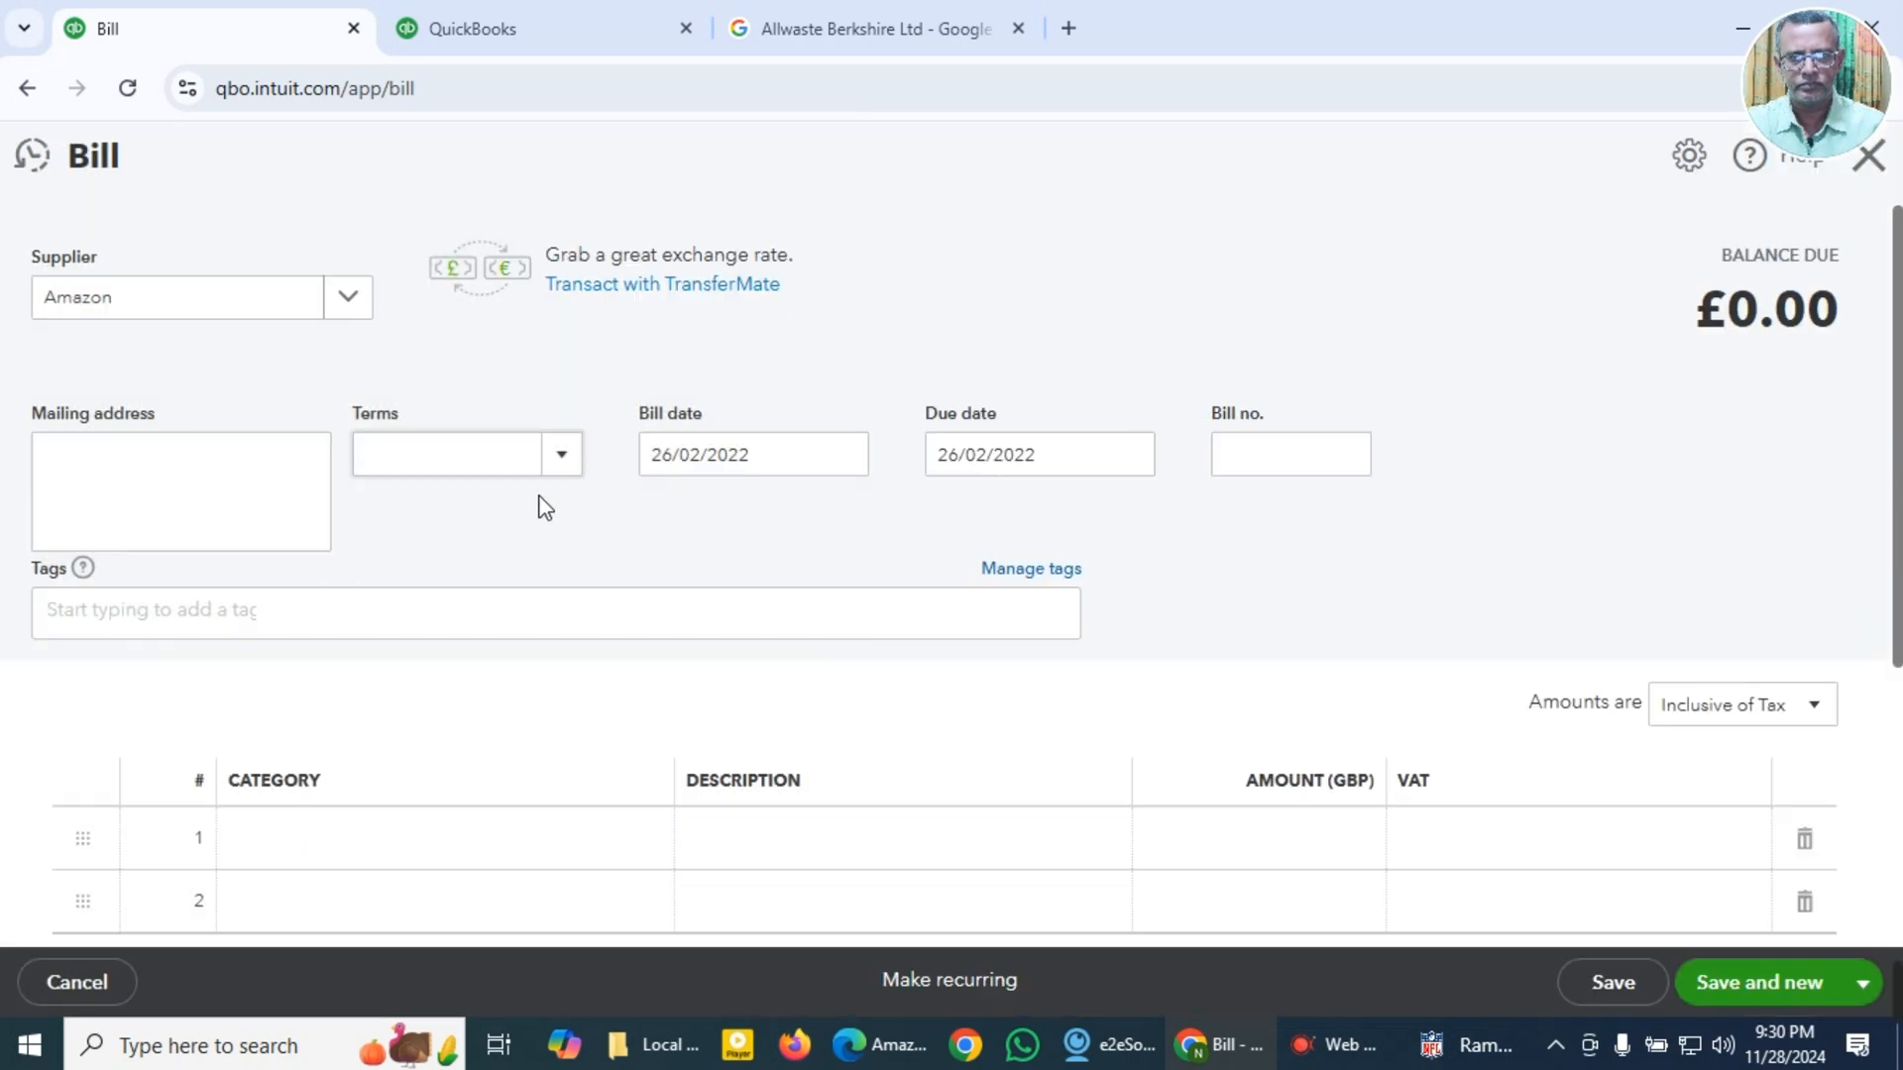
Step: Set the bill's terms to Due on receipt and its bill date to 20/01/2022
left_click(562, 462)
left_click(510, 553)
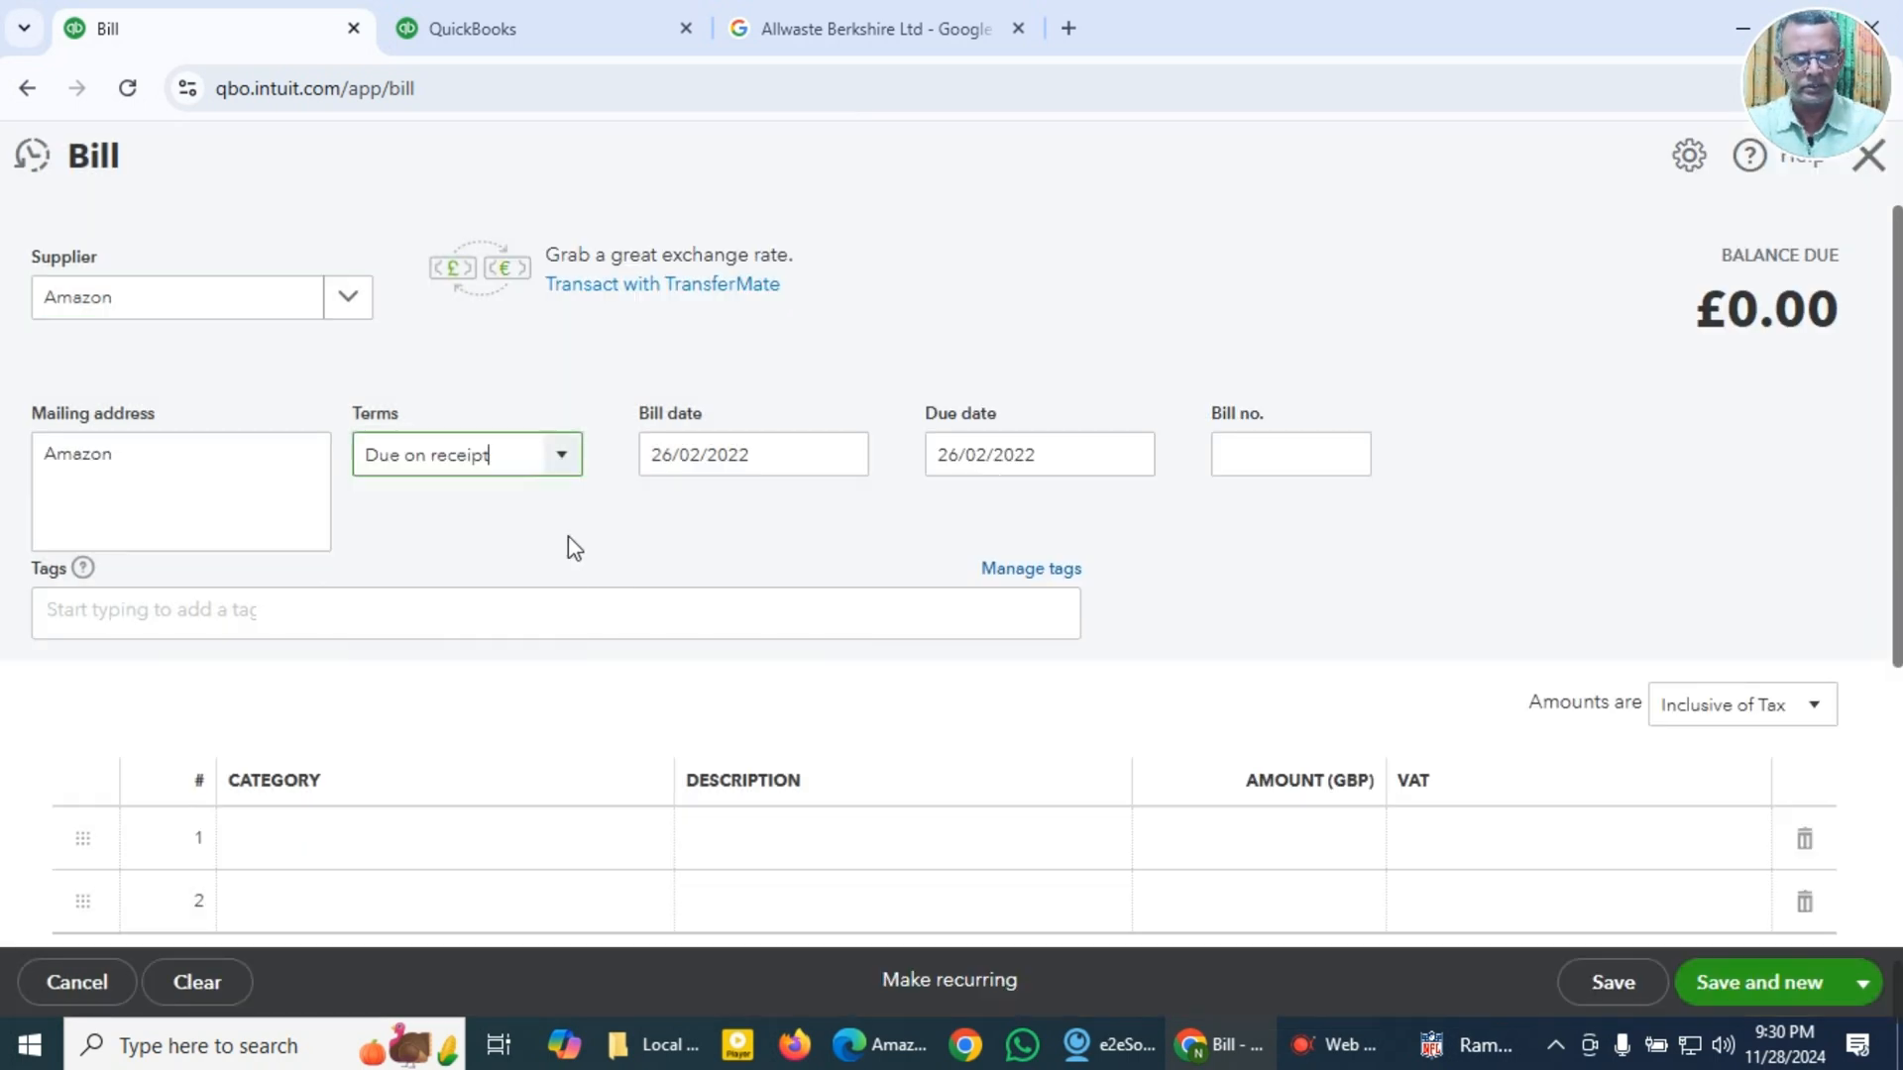
left_click(787, 459)
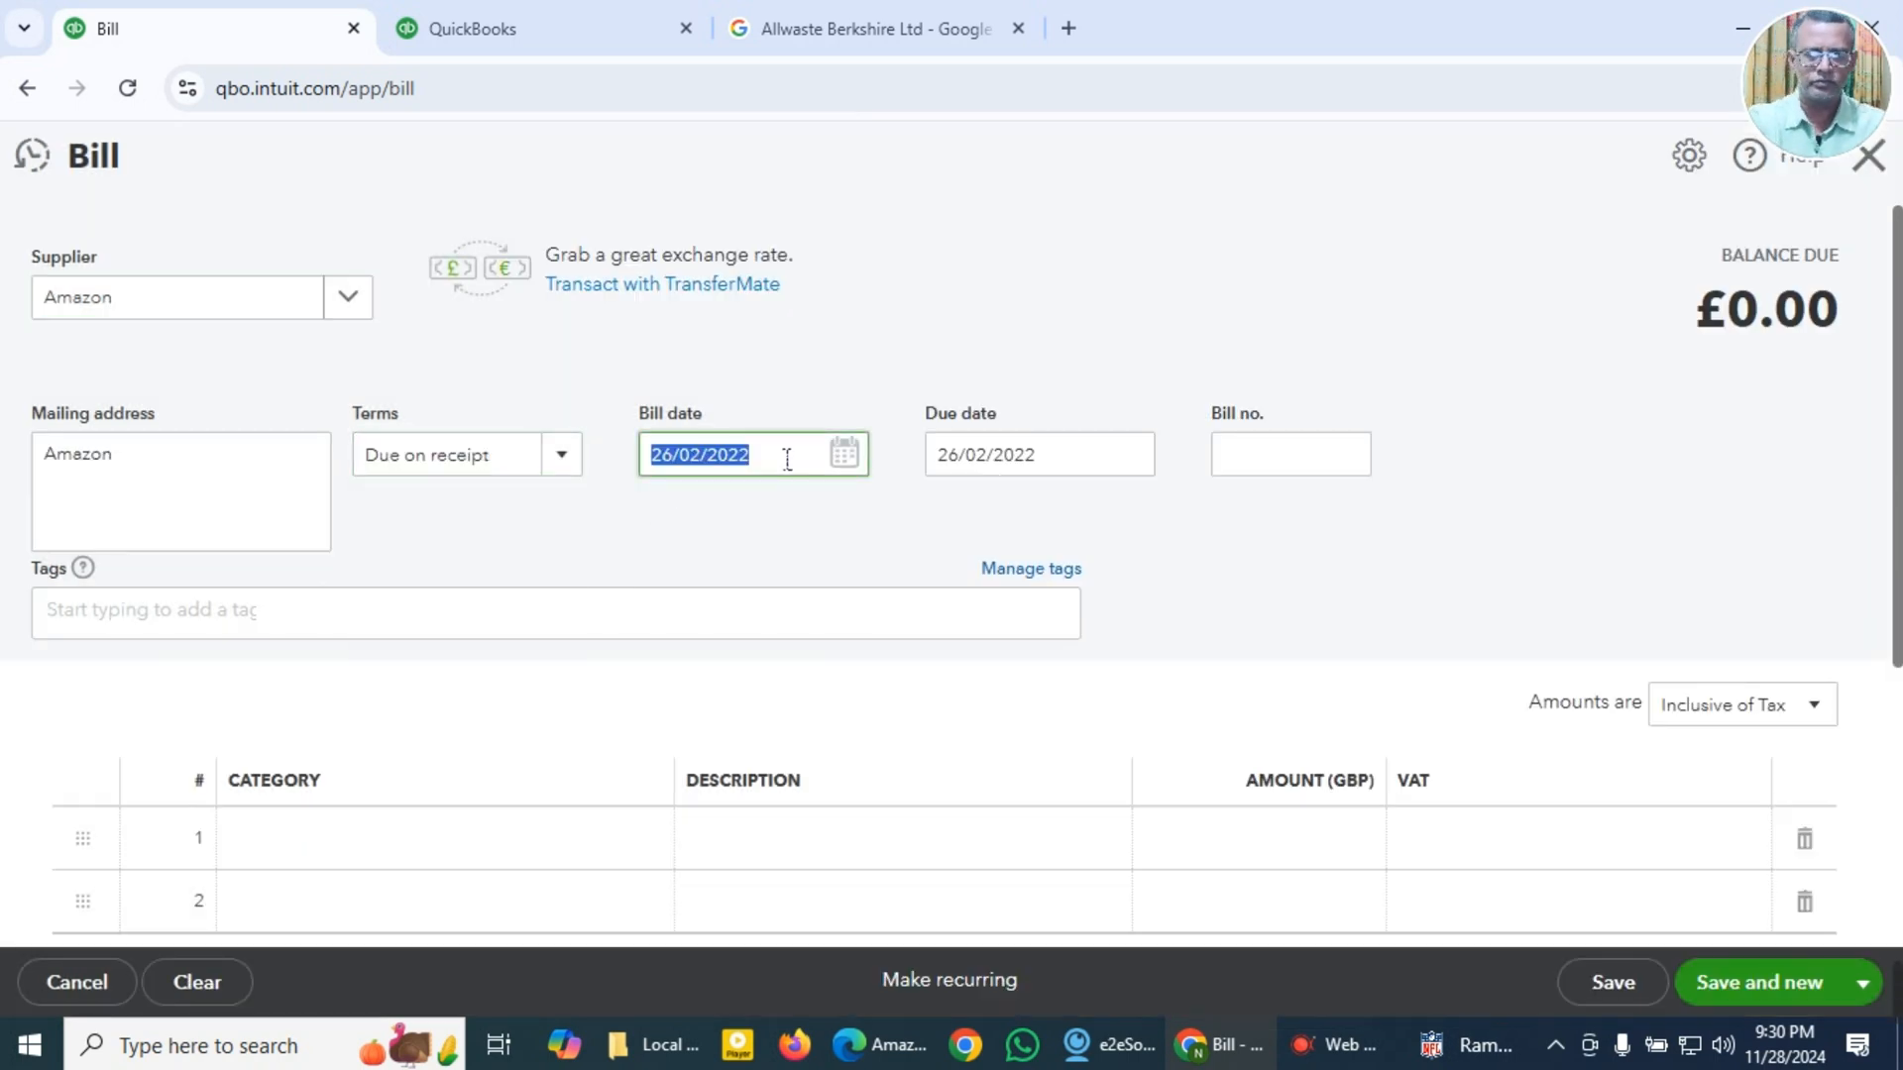
key("super+v")
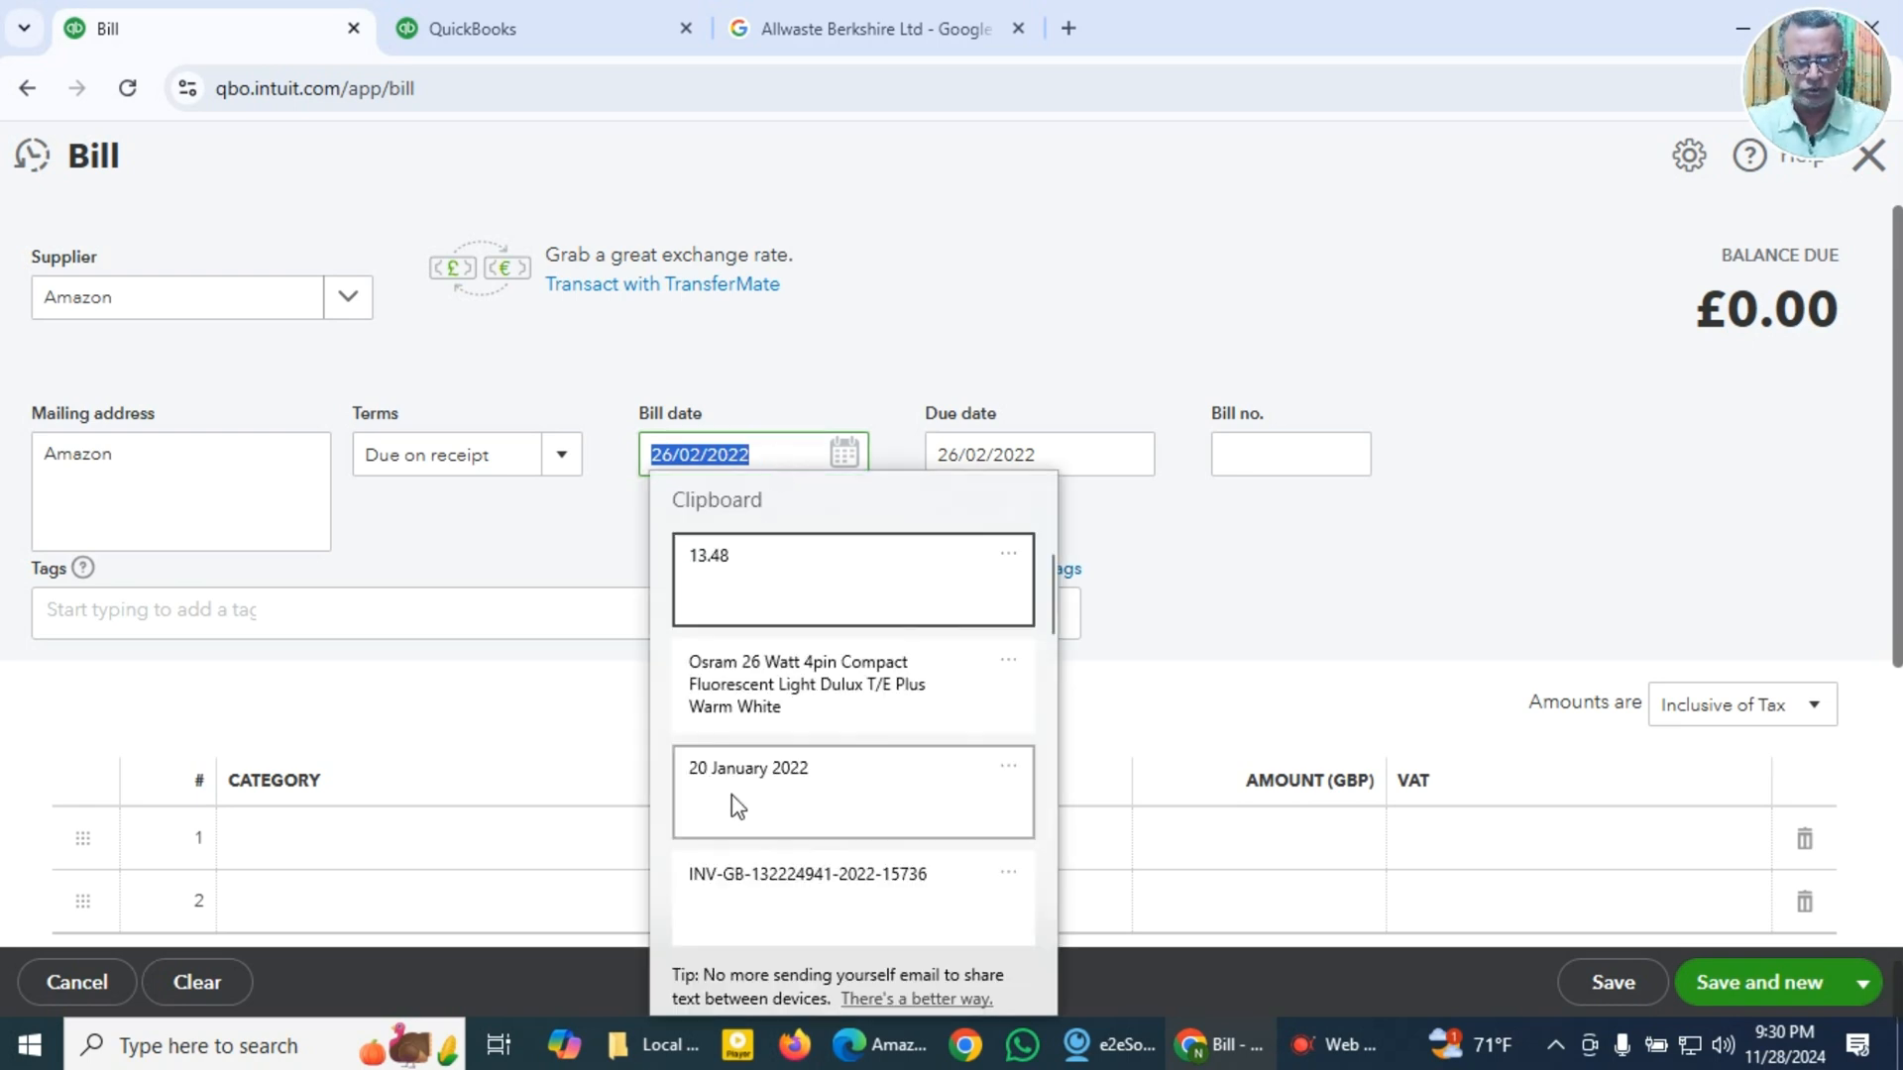
left_click(846, 454)
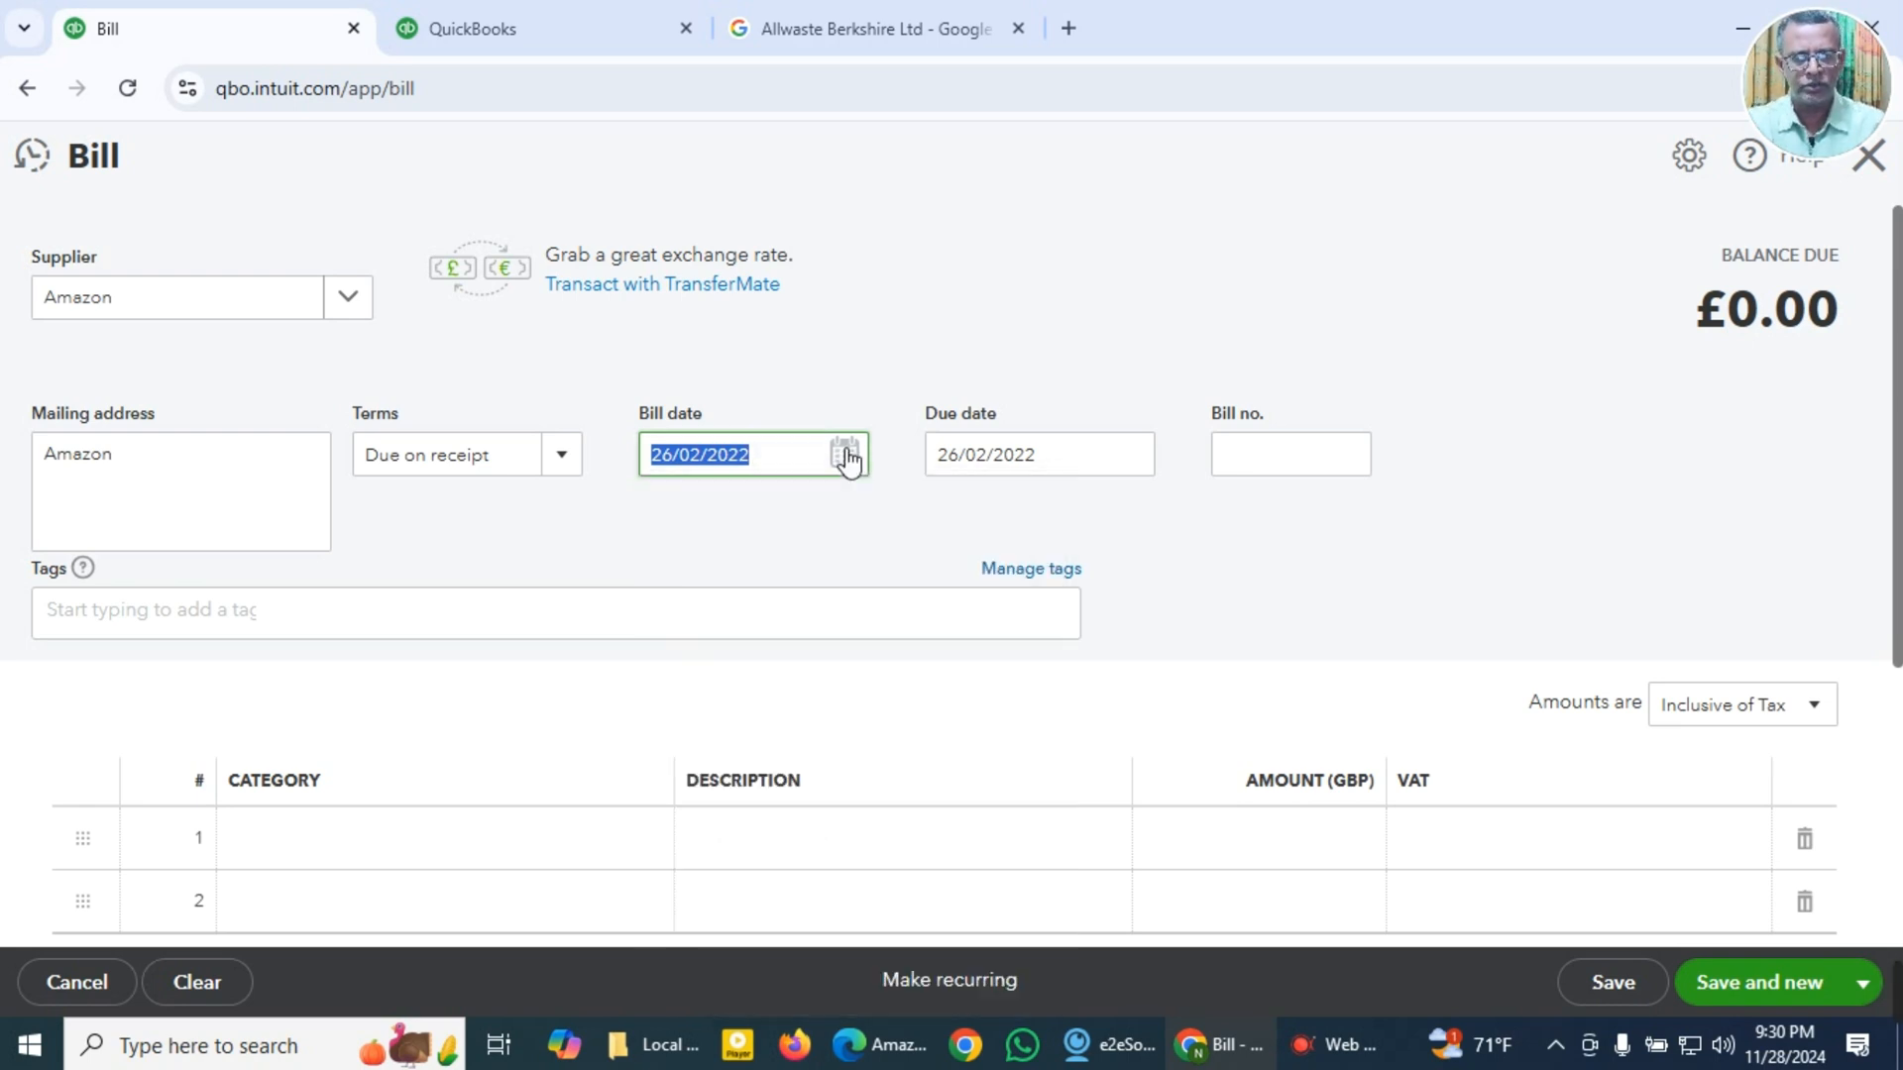
left_click(844, 454)
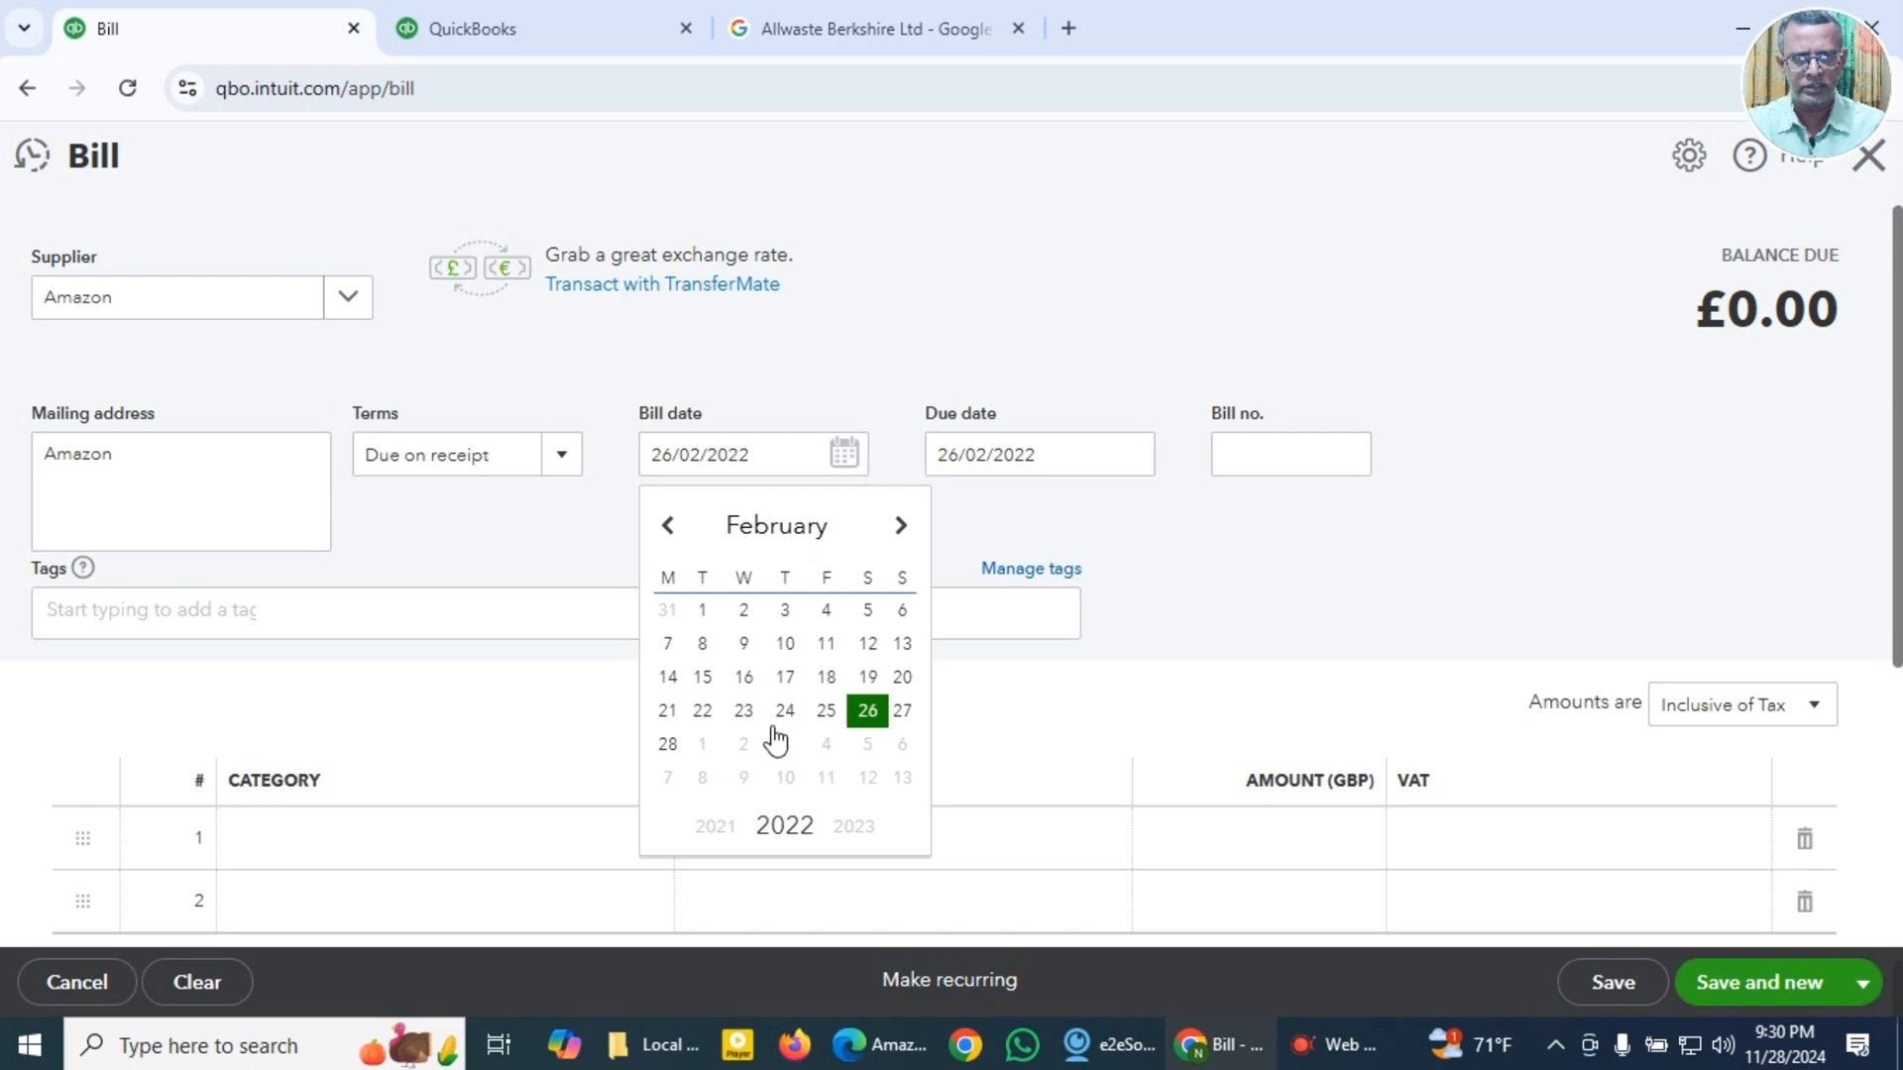
left_click(669, 526)
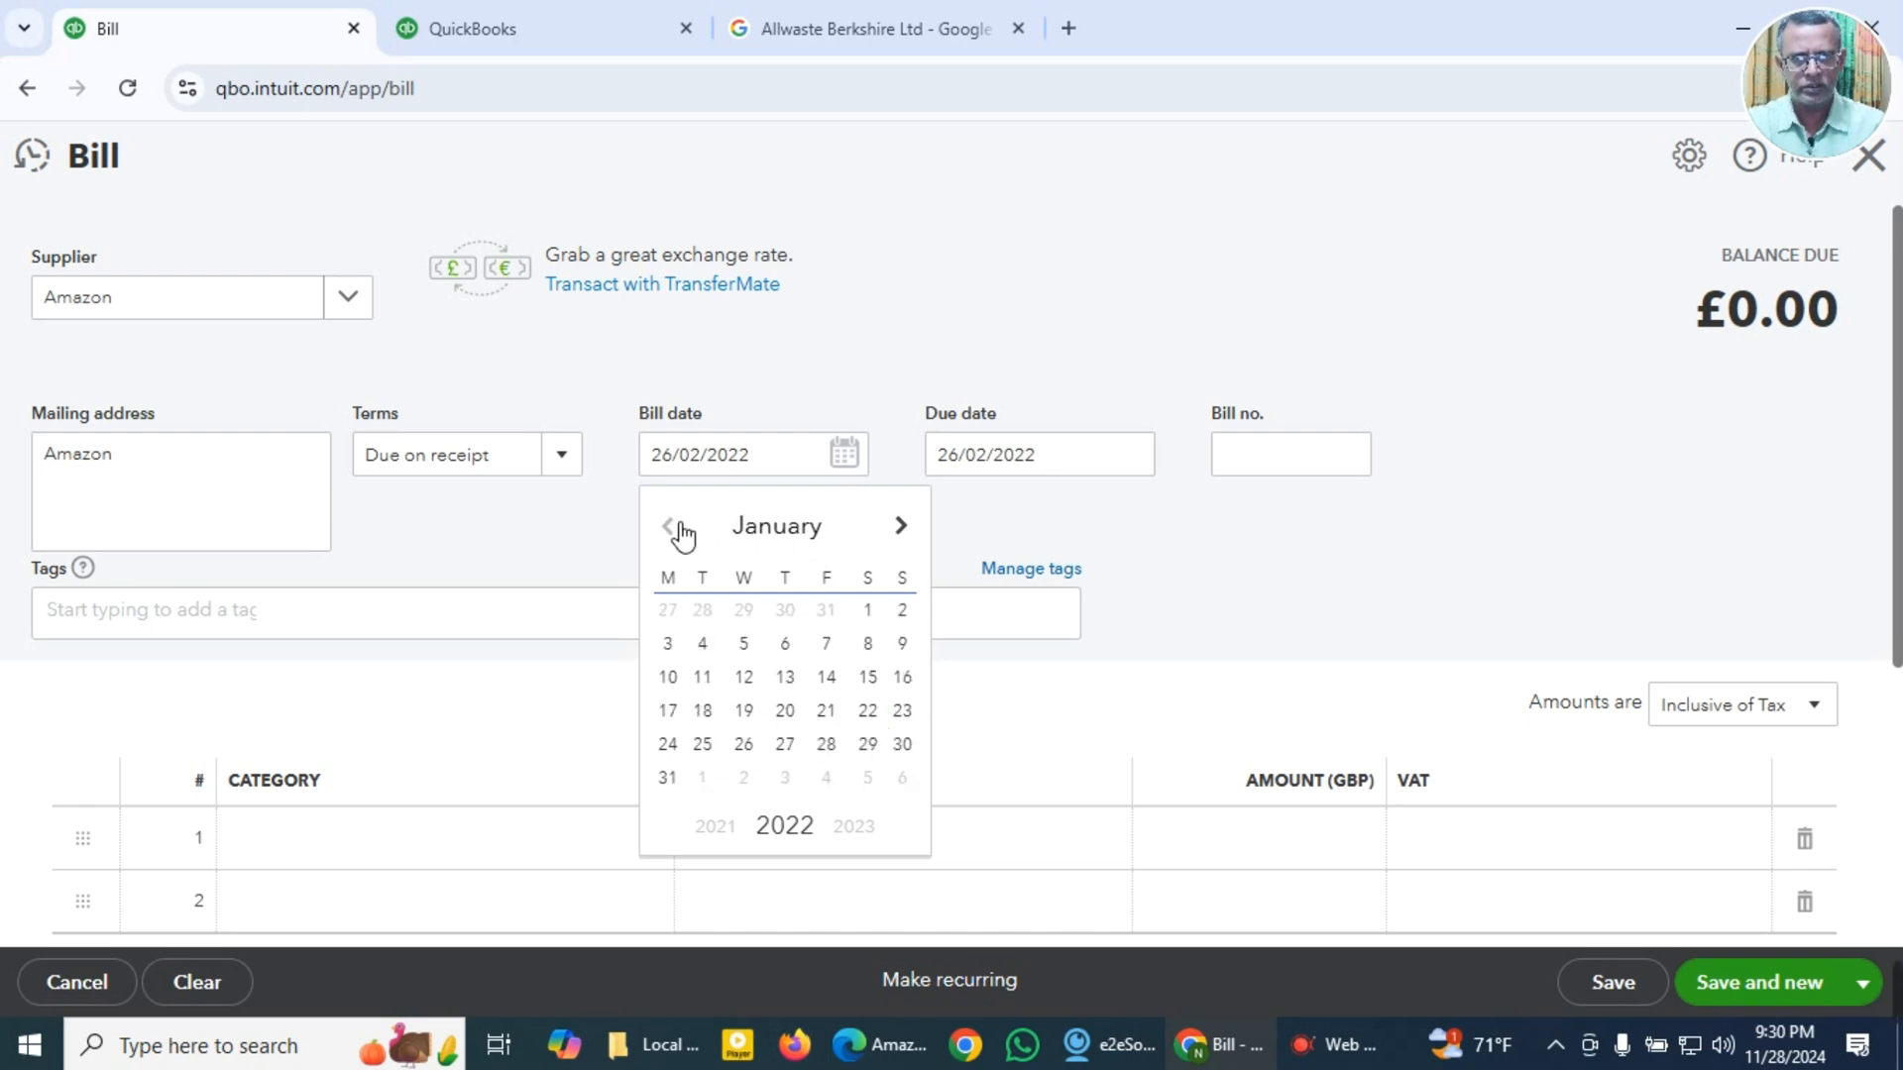
left_click(785, 710)
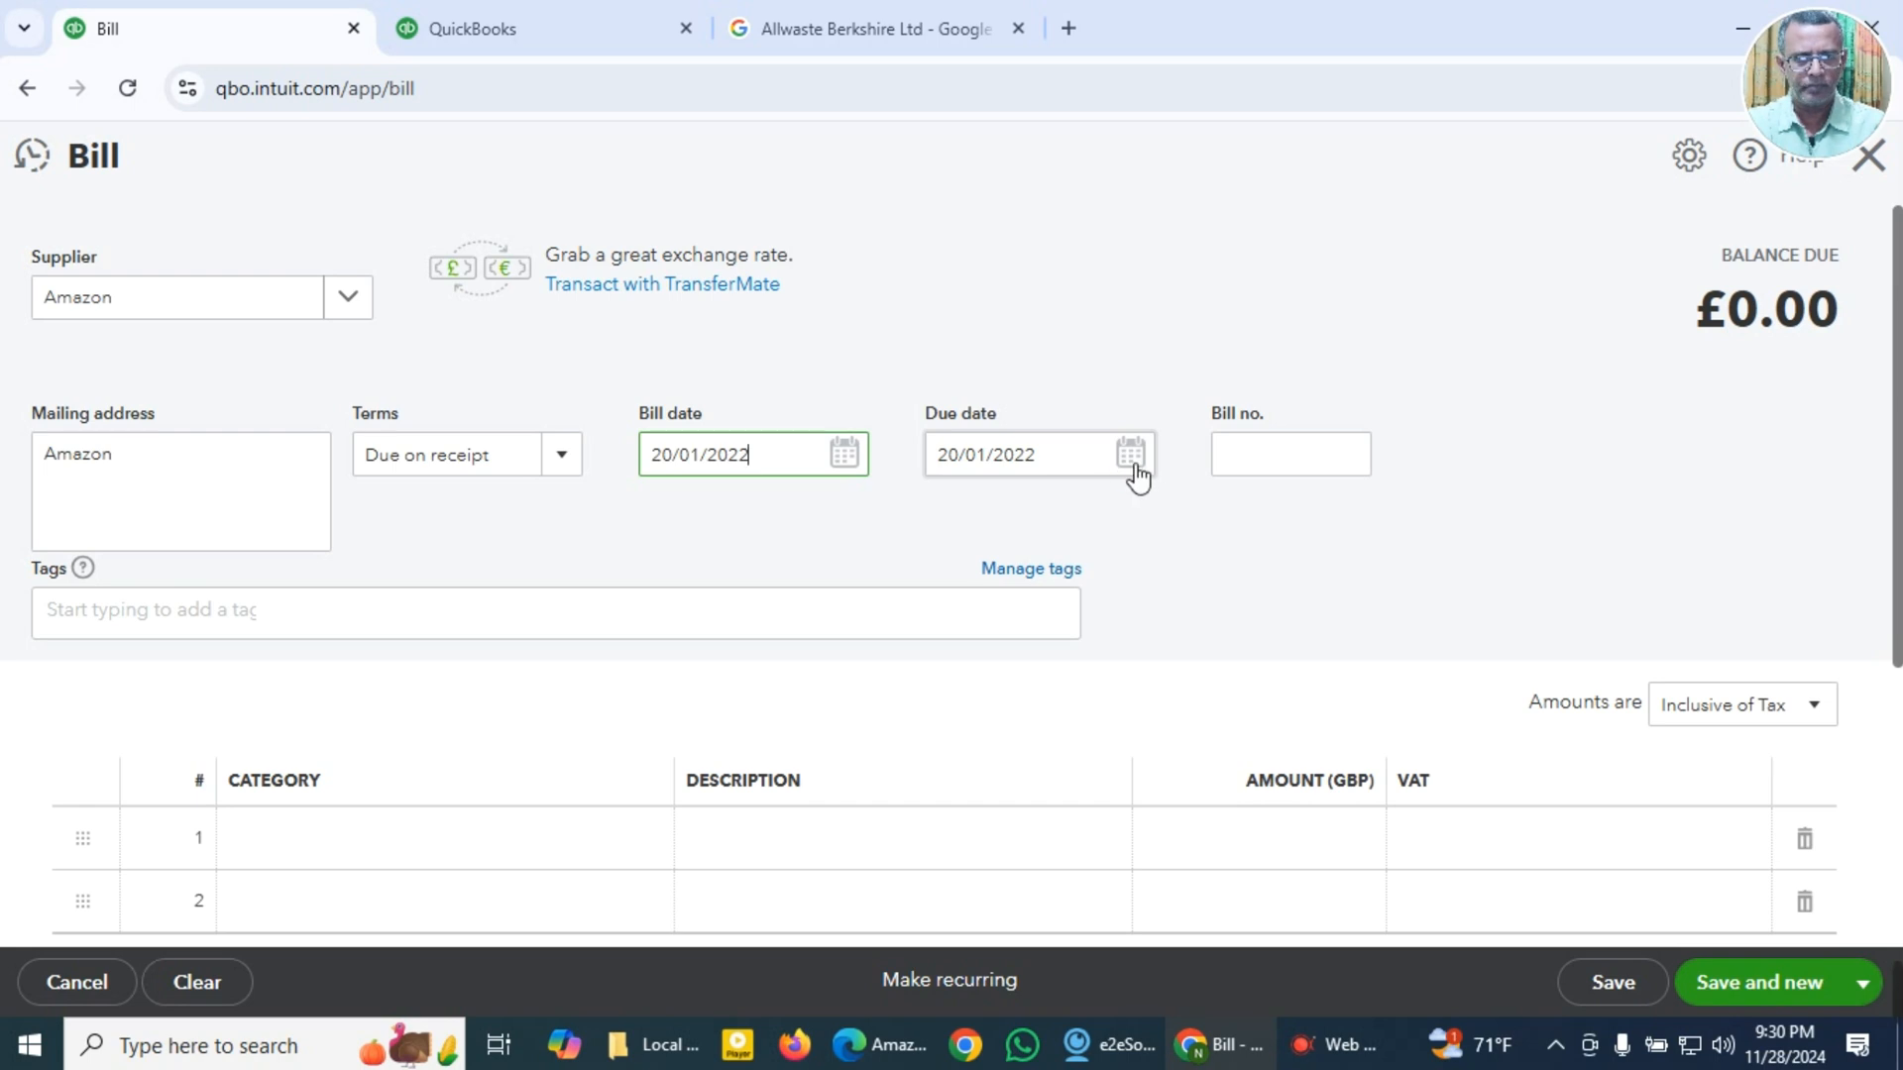
Step: Paste the copied Amazon invoice number as the bill number
left_click(1293, 474)
key("super+v")
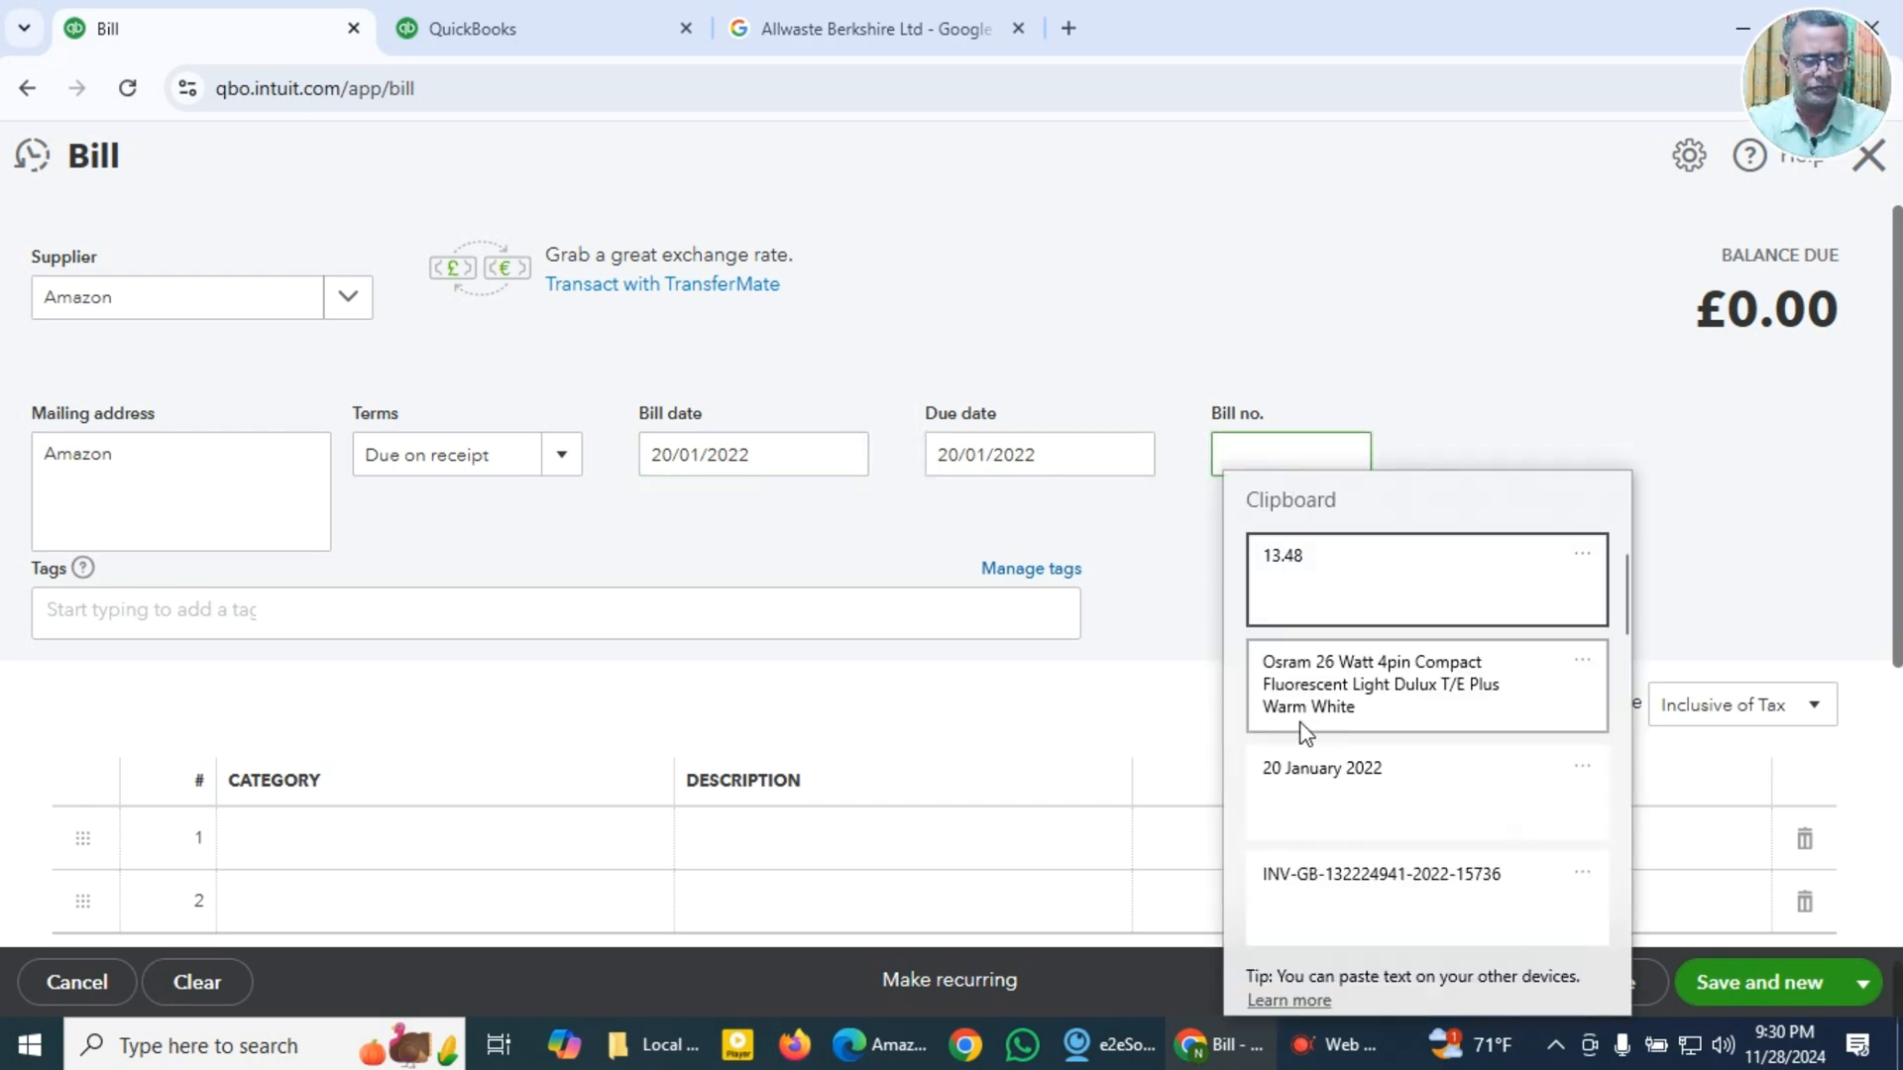
left_click(1326, 882)
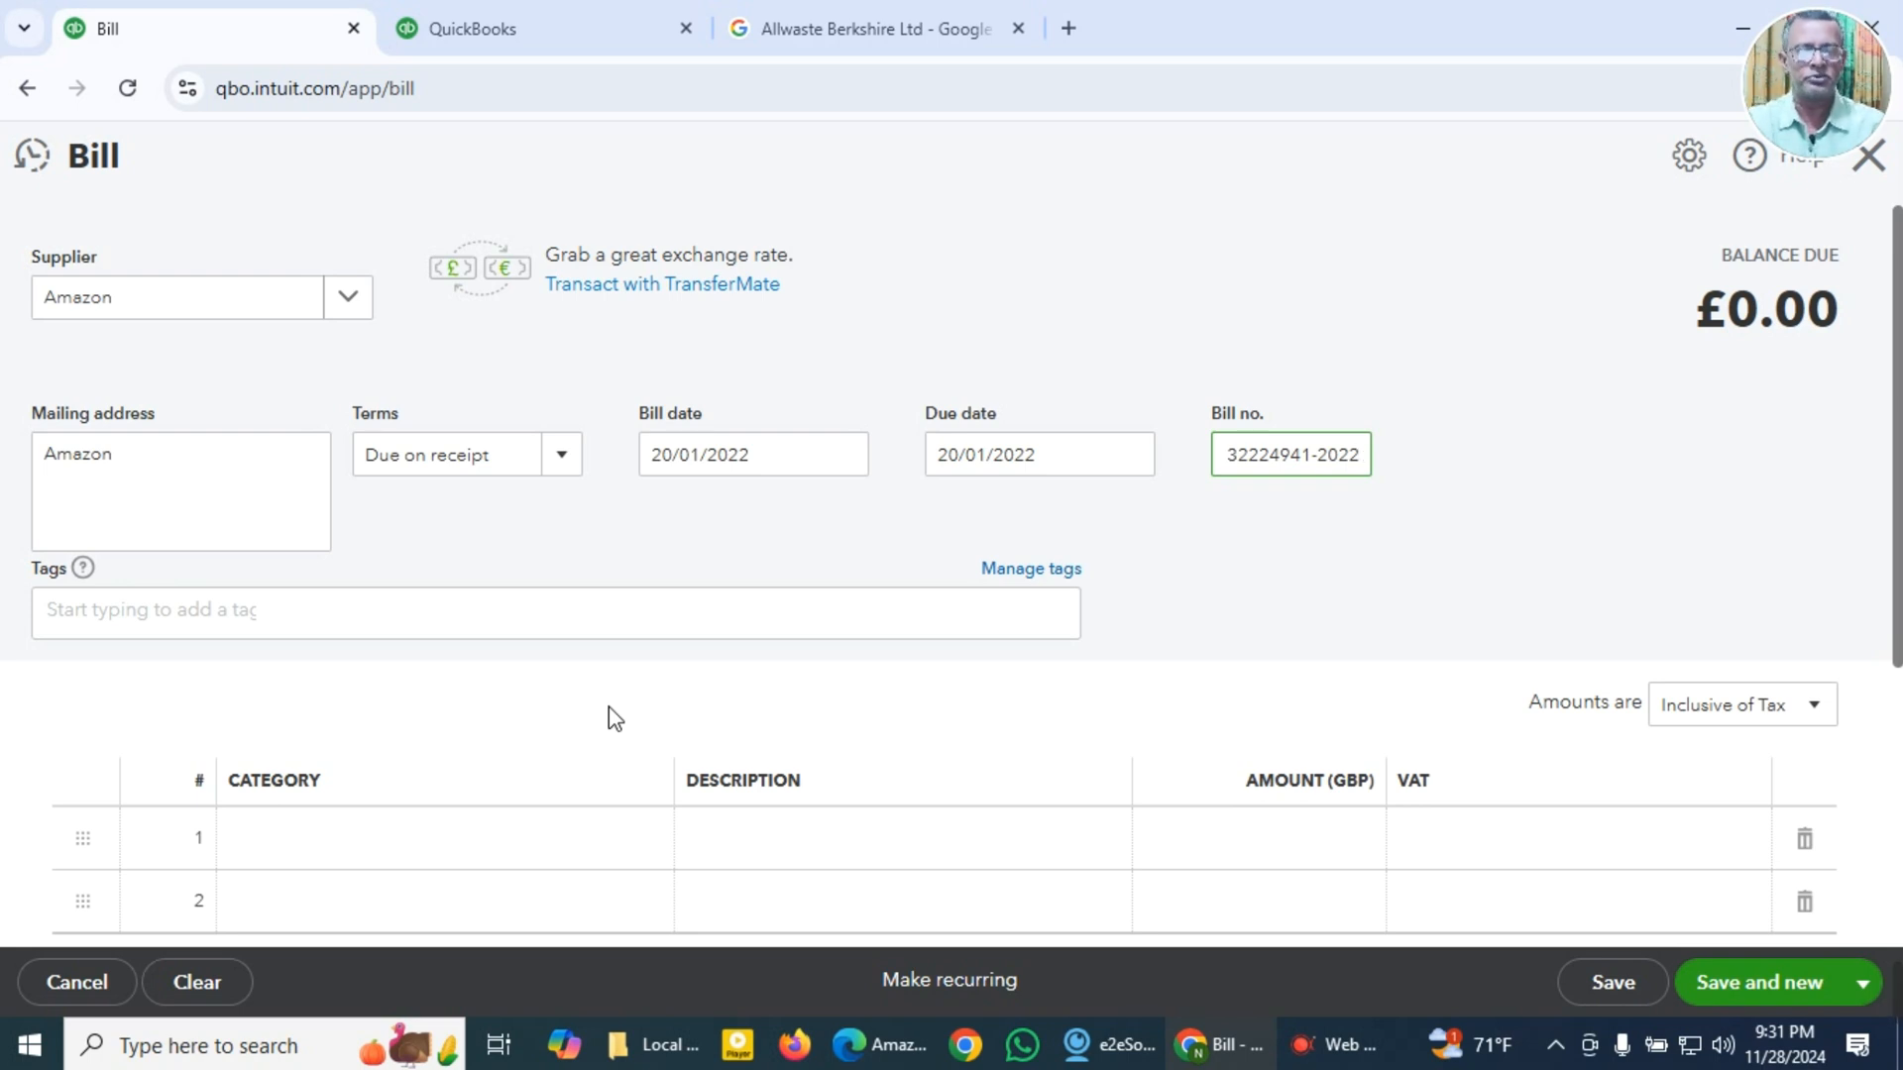
Step: Set the first line's category to 6080 Repairs and maintenance
scroll(608, 706, "down", 1)
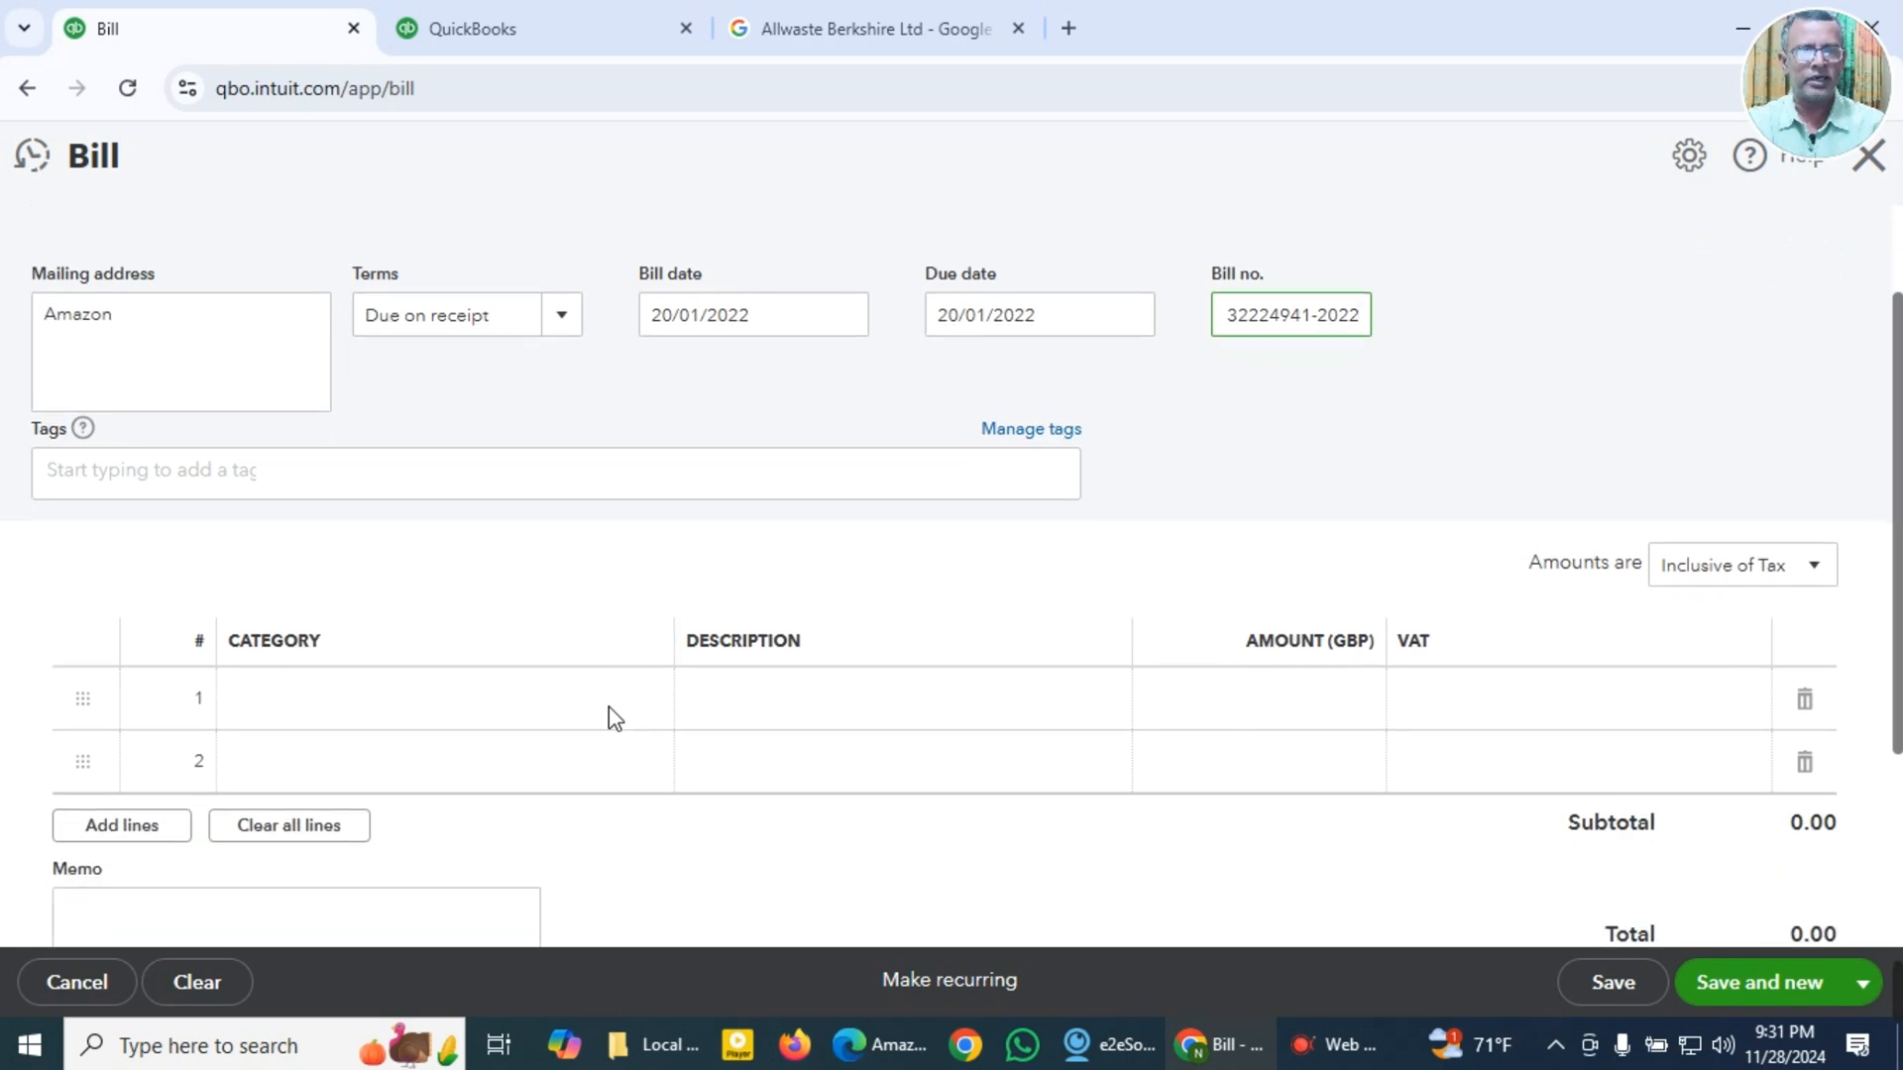
left_click(468, 714)
left_click(467, 716)
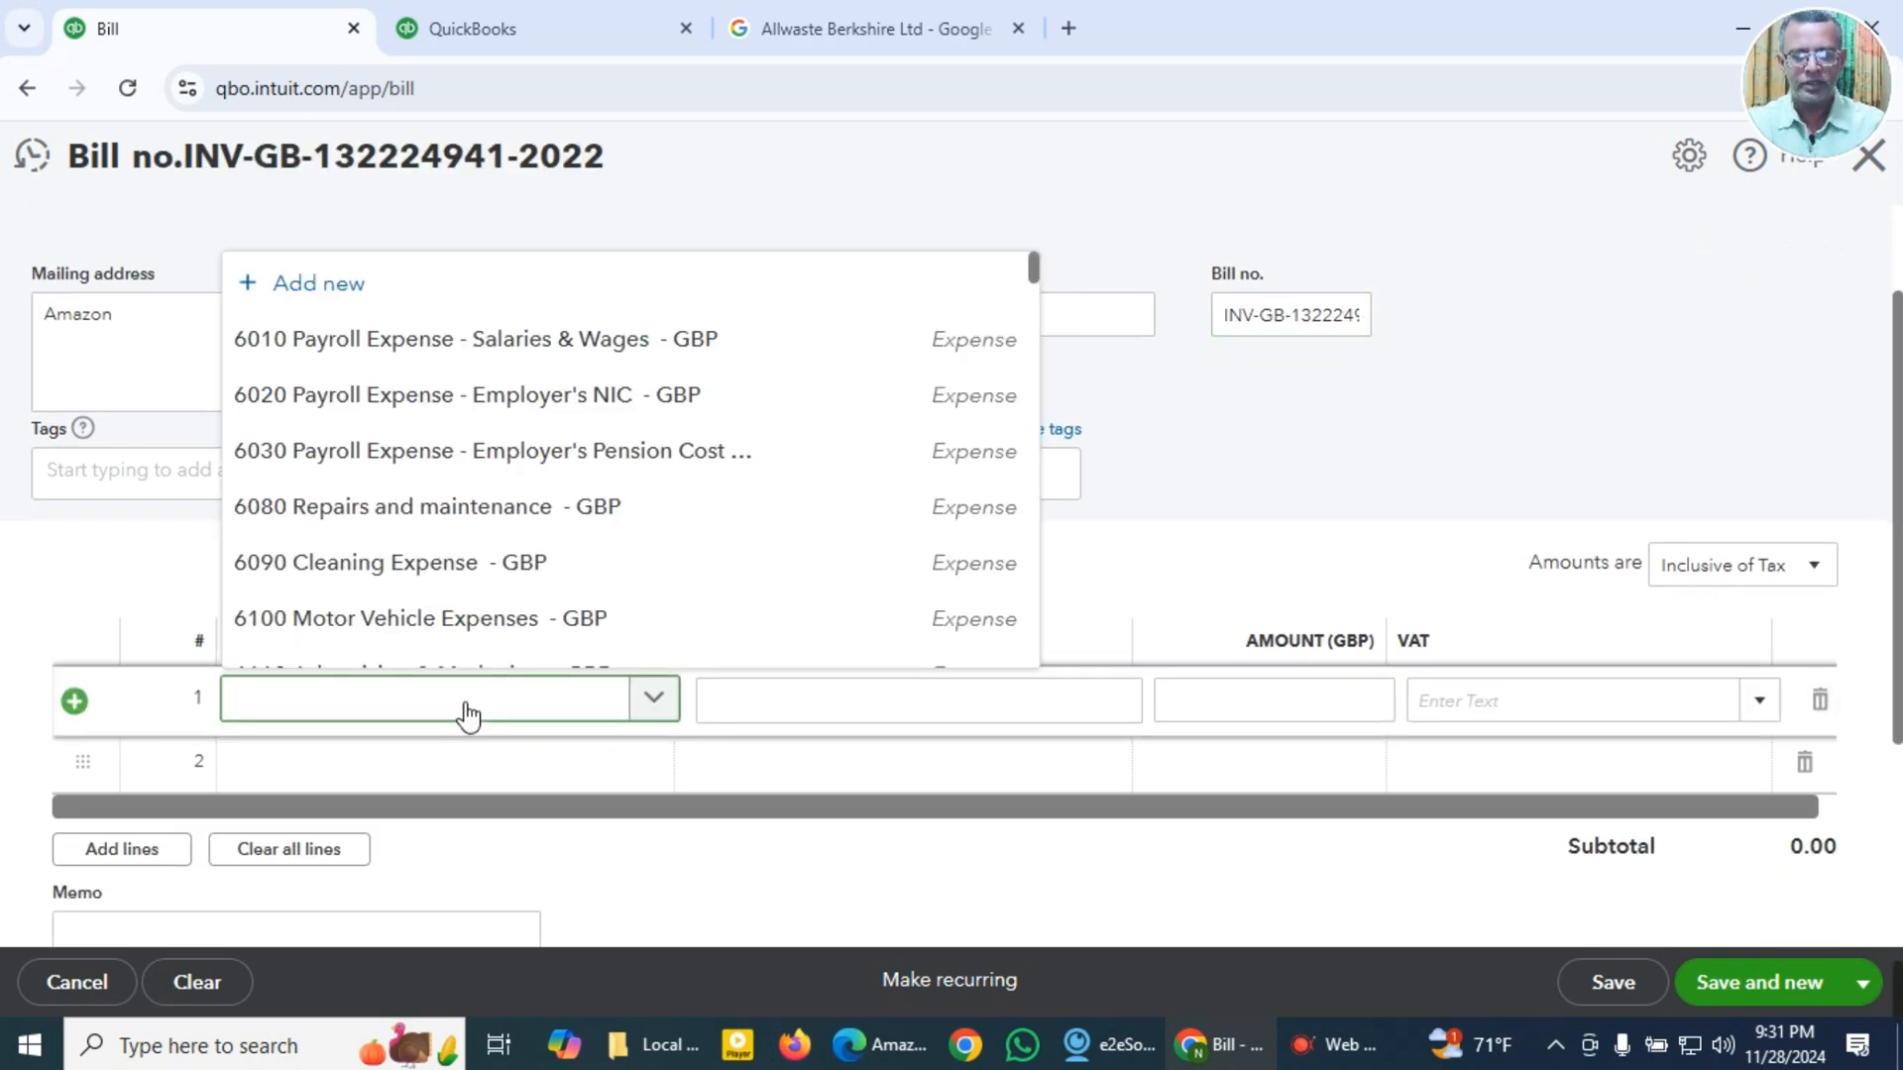
type("repai")
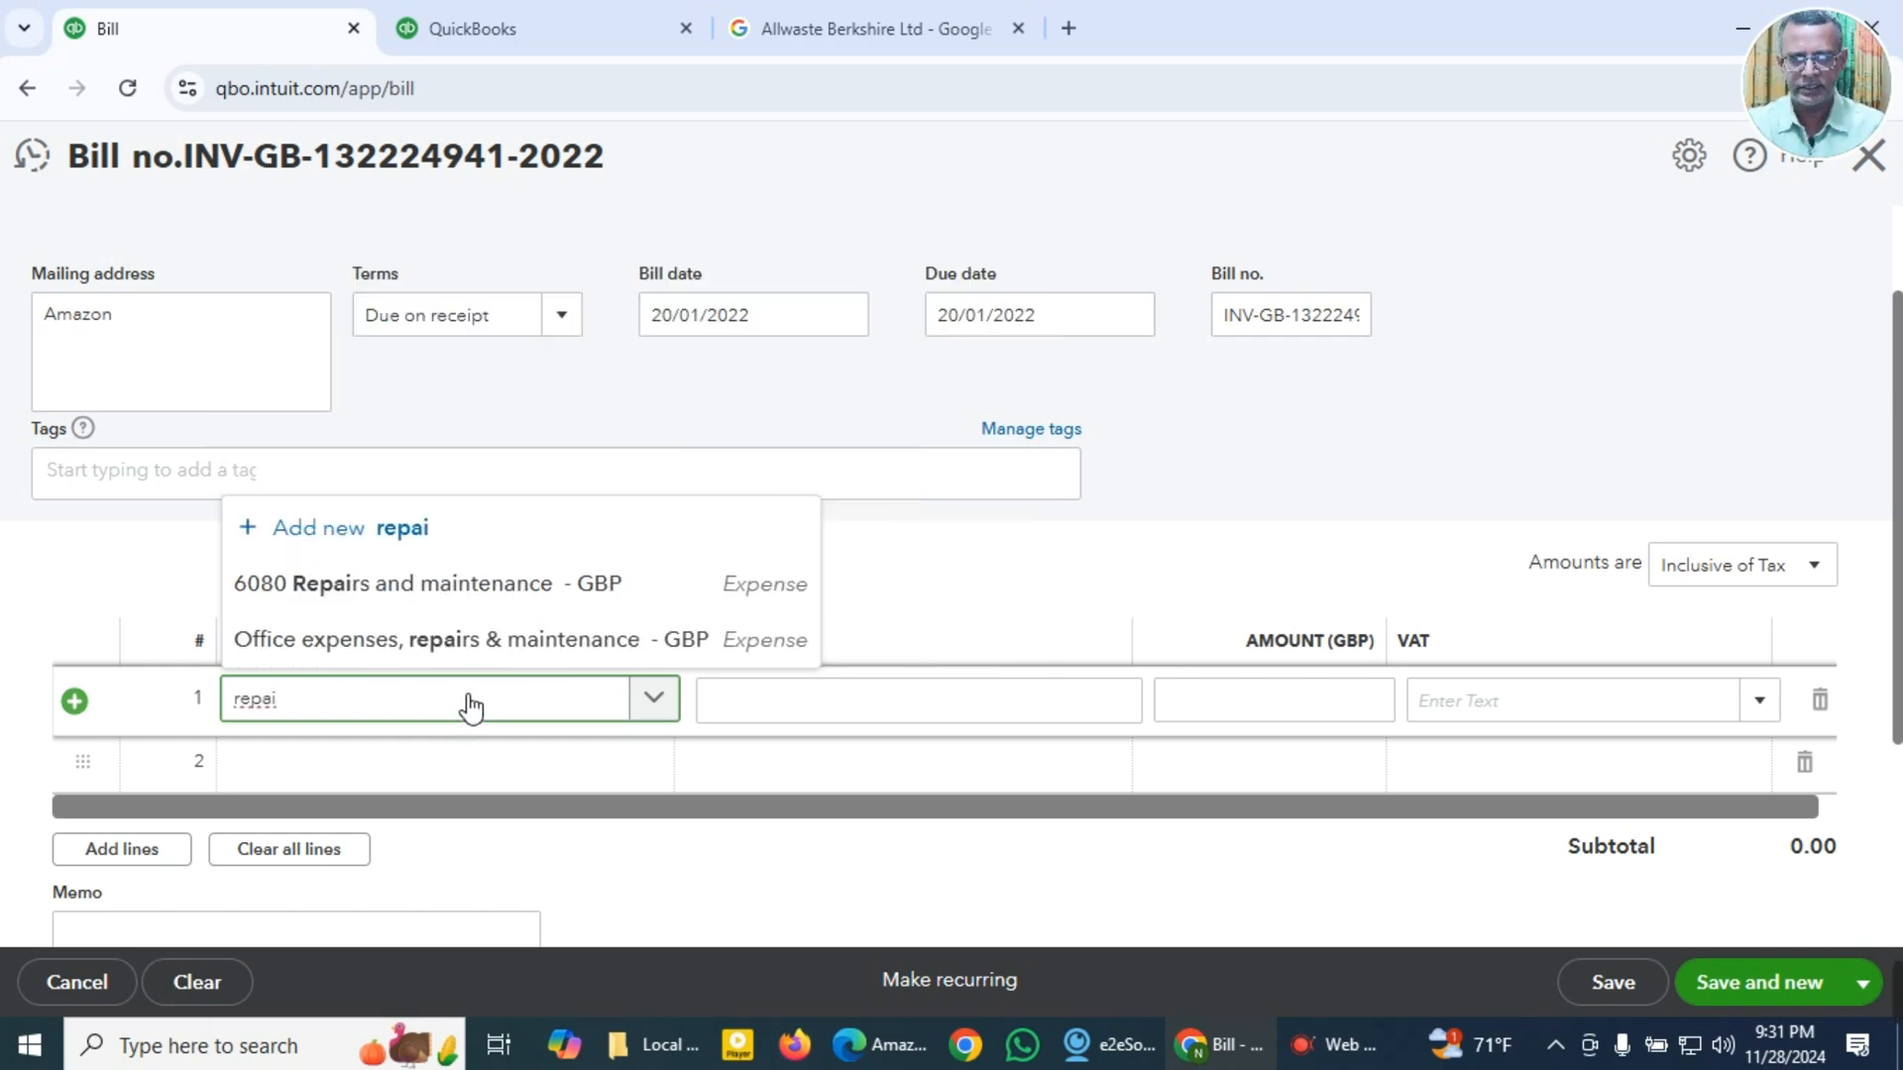
left_click(463, 600)
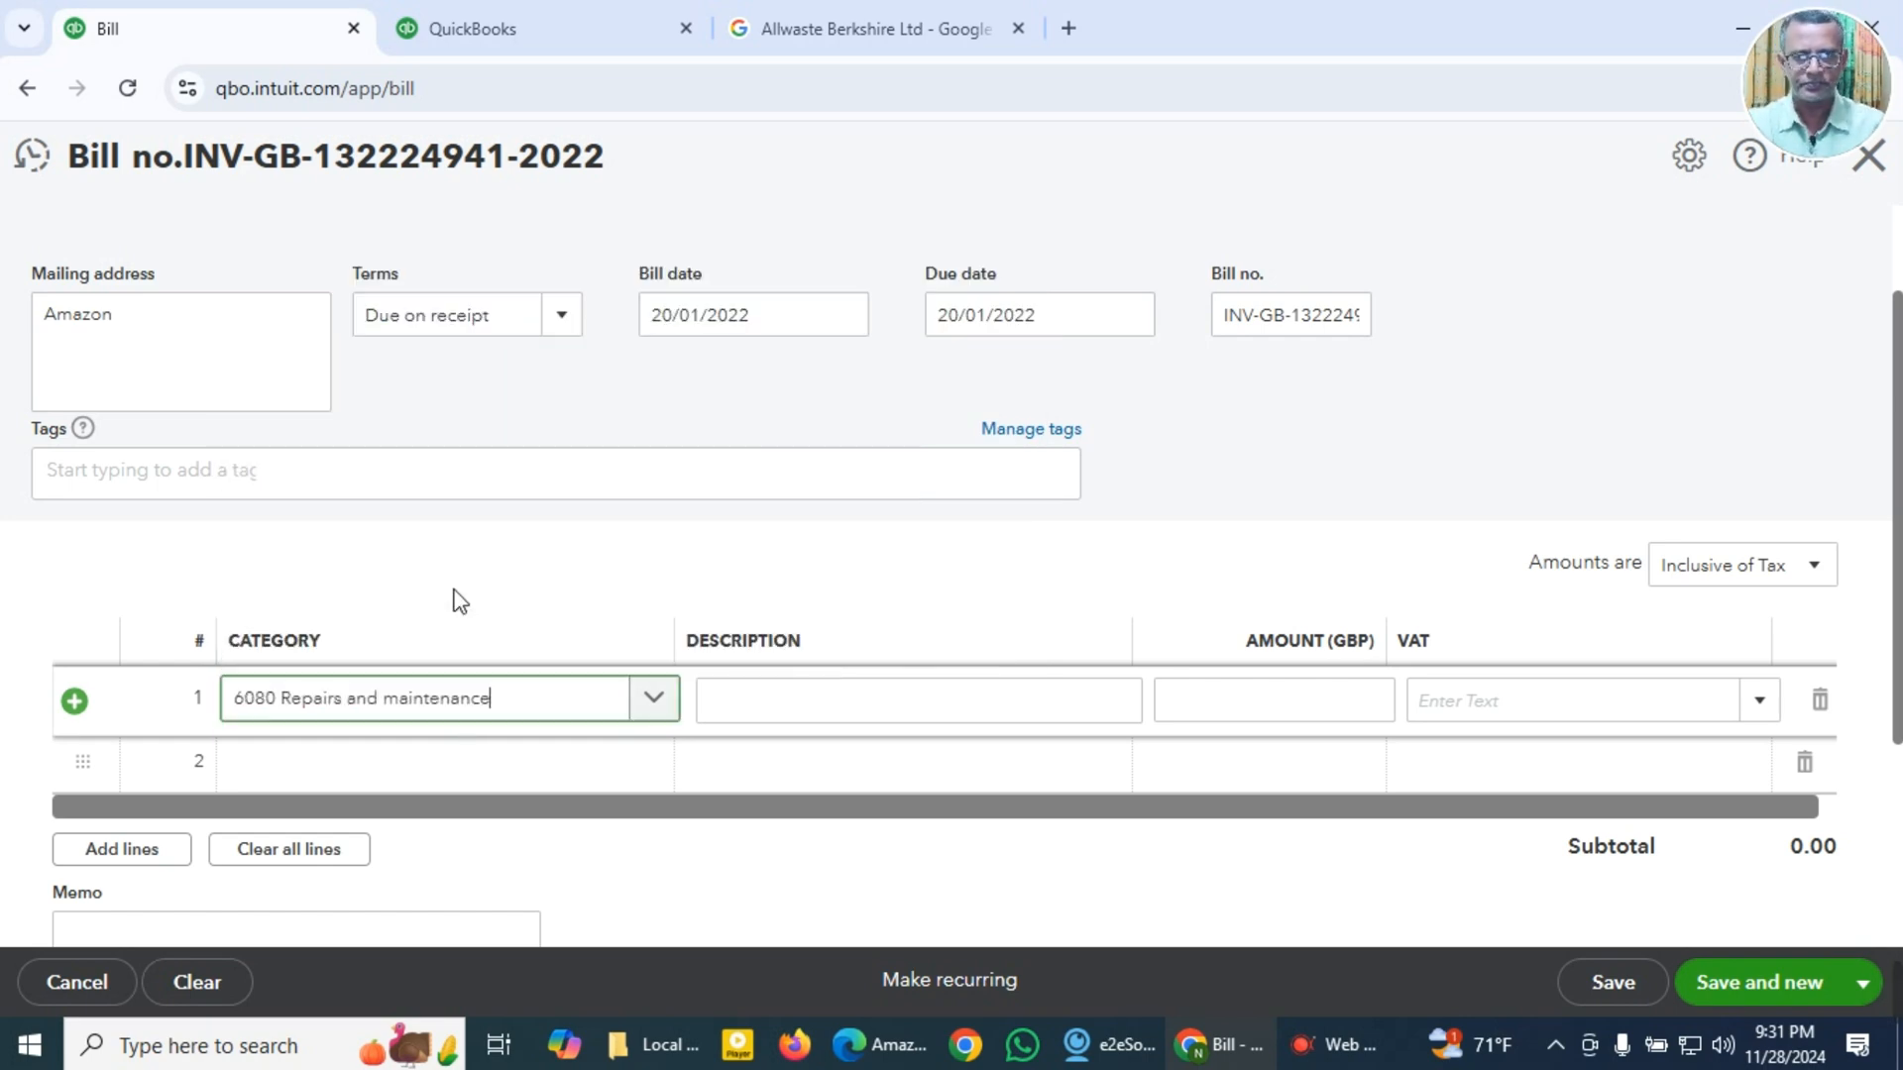
Step: Paste the copied Osram lamp text as the first line's description and the copied total 13.48 as its amount
left_click(812, 701)
key("super+v")
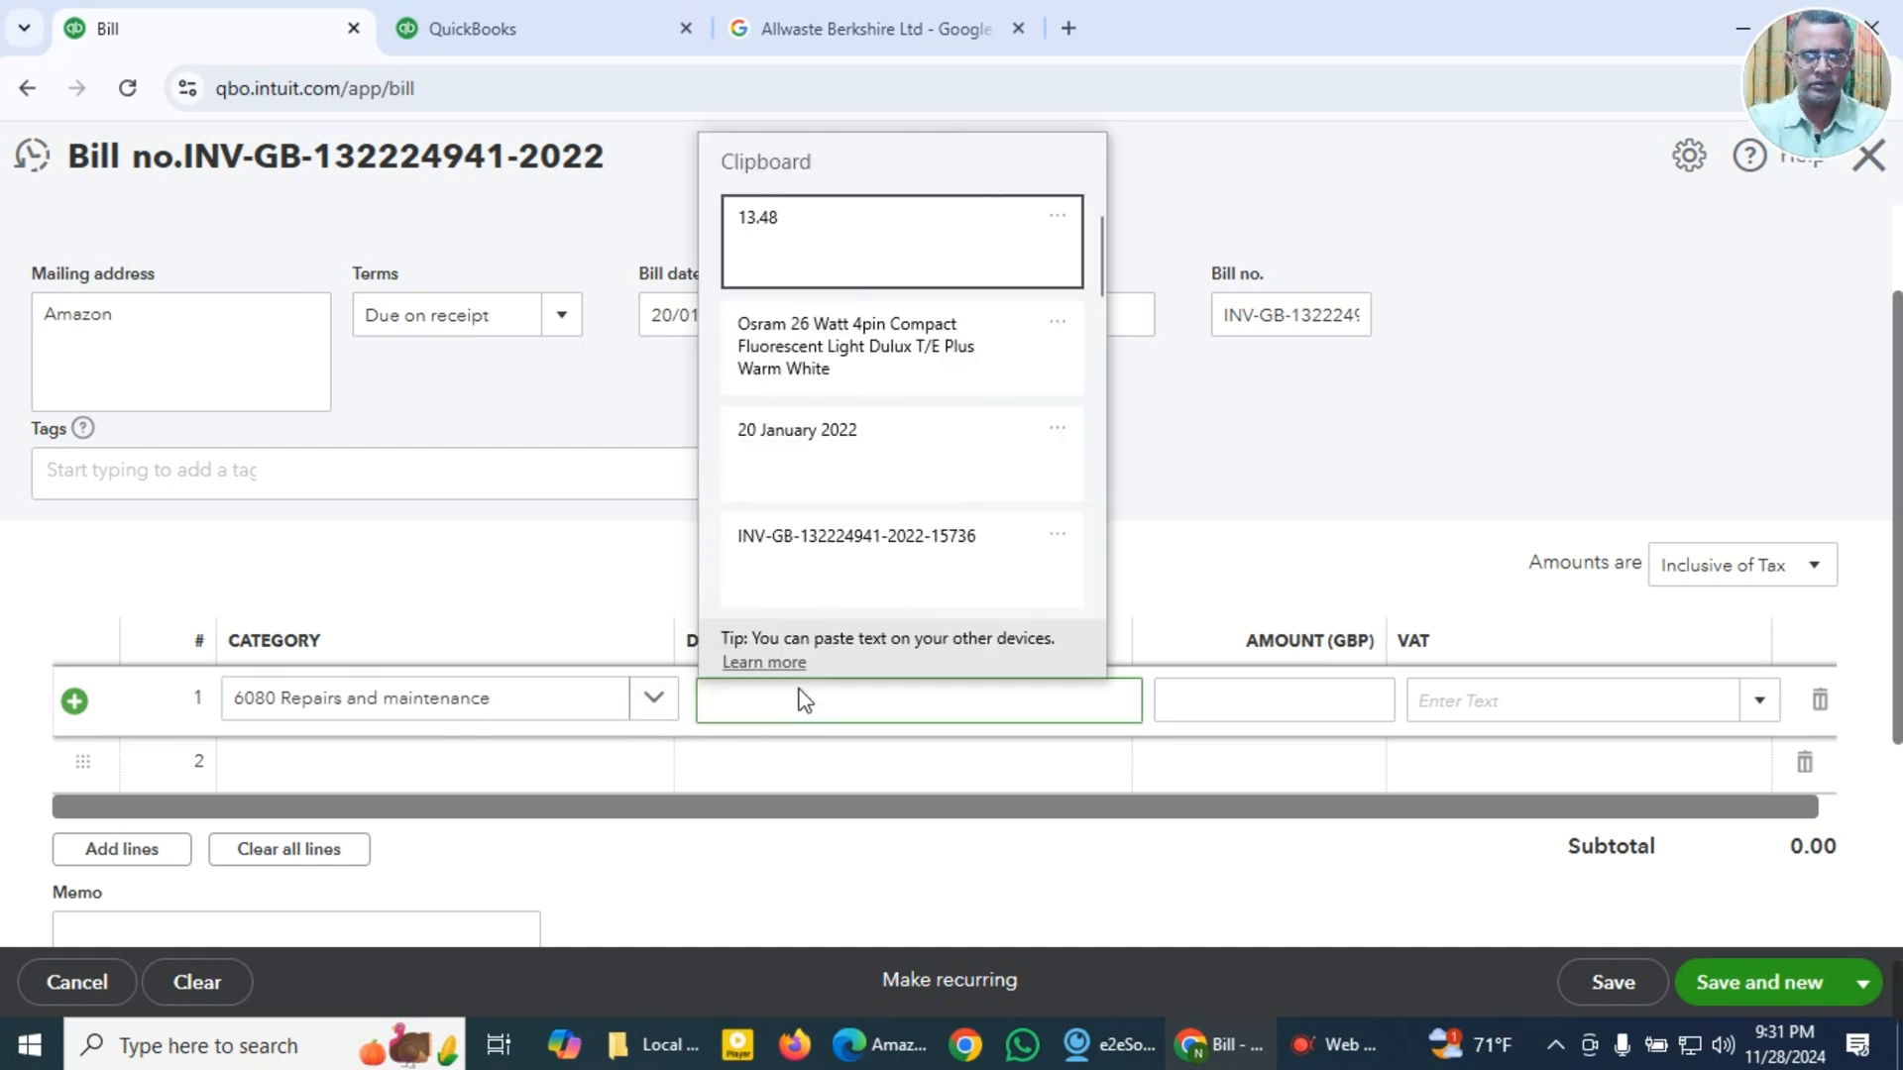
left_click(823, 373)
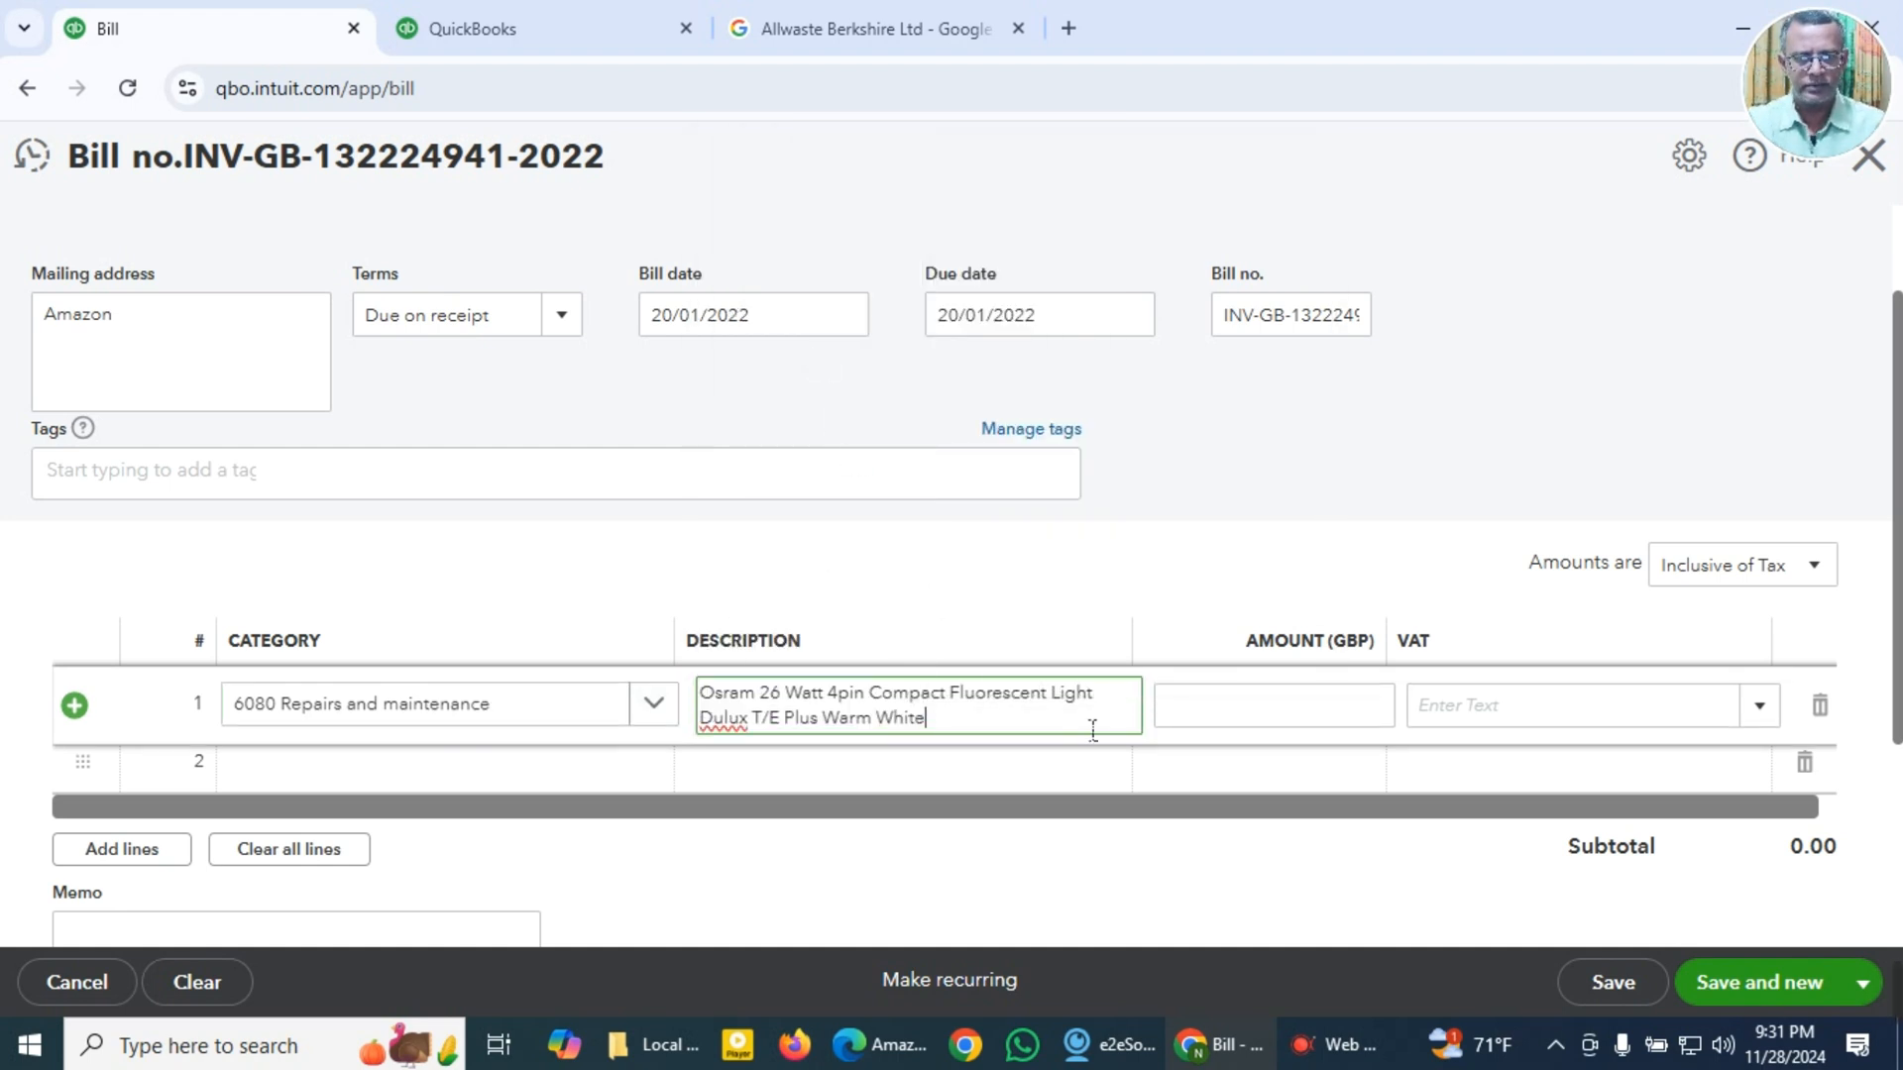
left_click(1310, 720)
key("super+v")
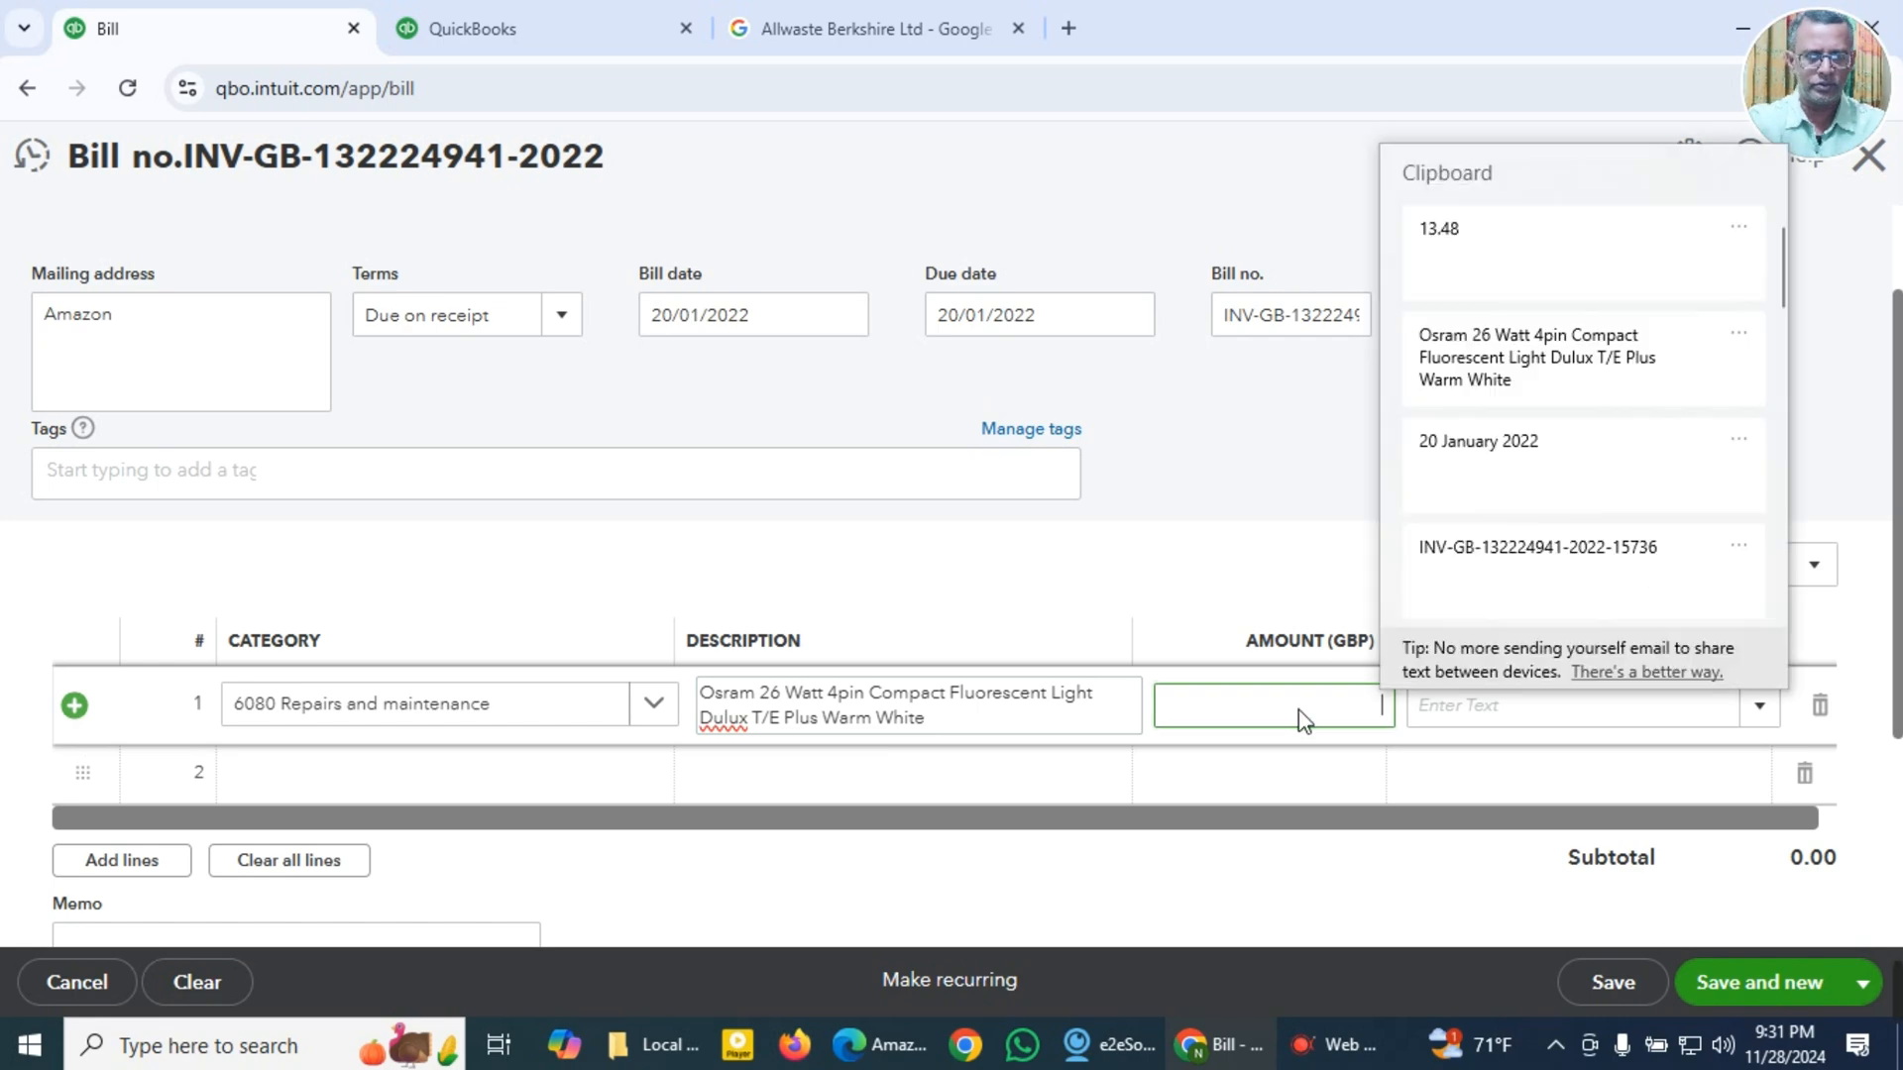
left_click(1439, 244)
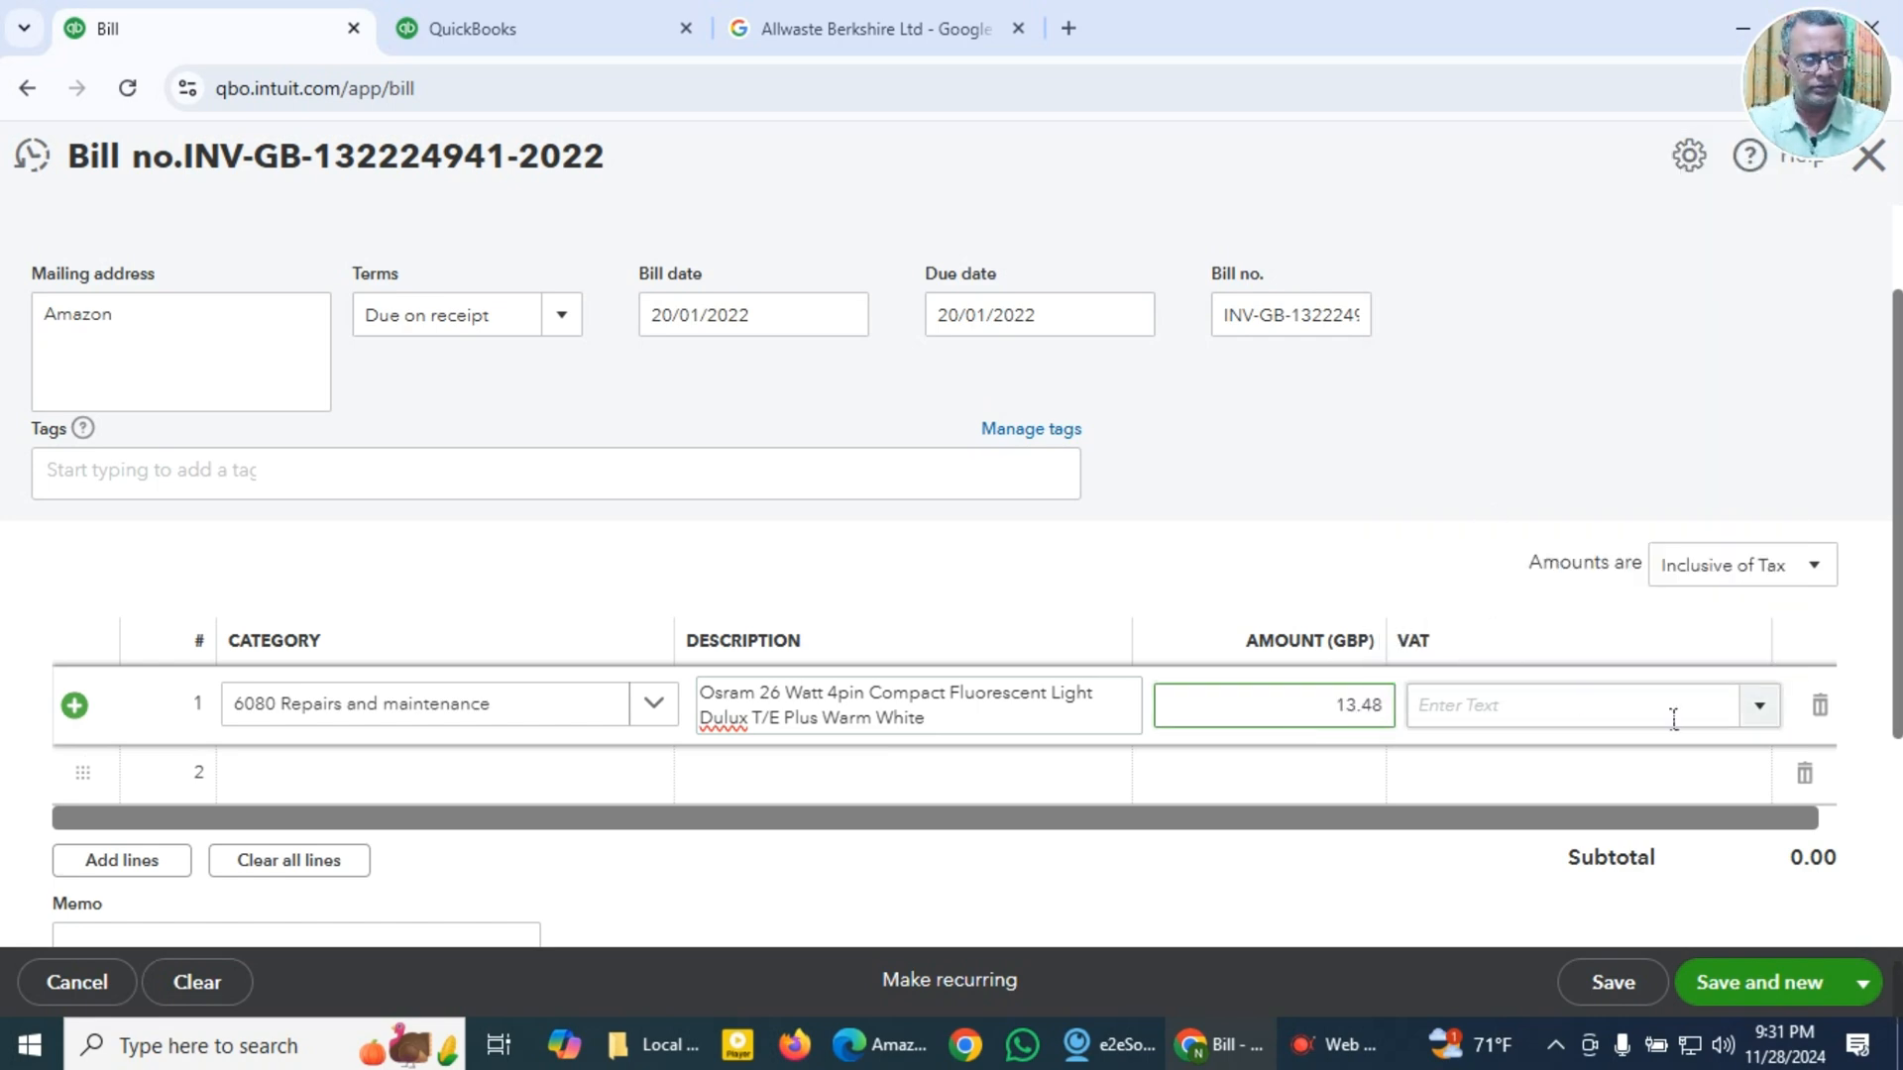
Step: Set the first line's VAT to 20.0% S and paste the copied Osram lamp description as the memo
left_click(1758, 717)
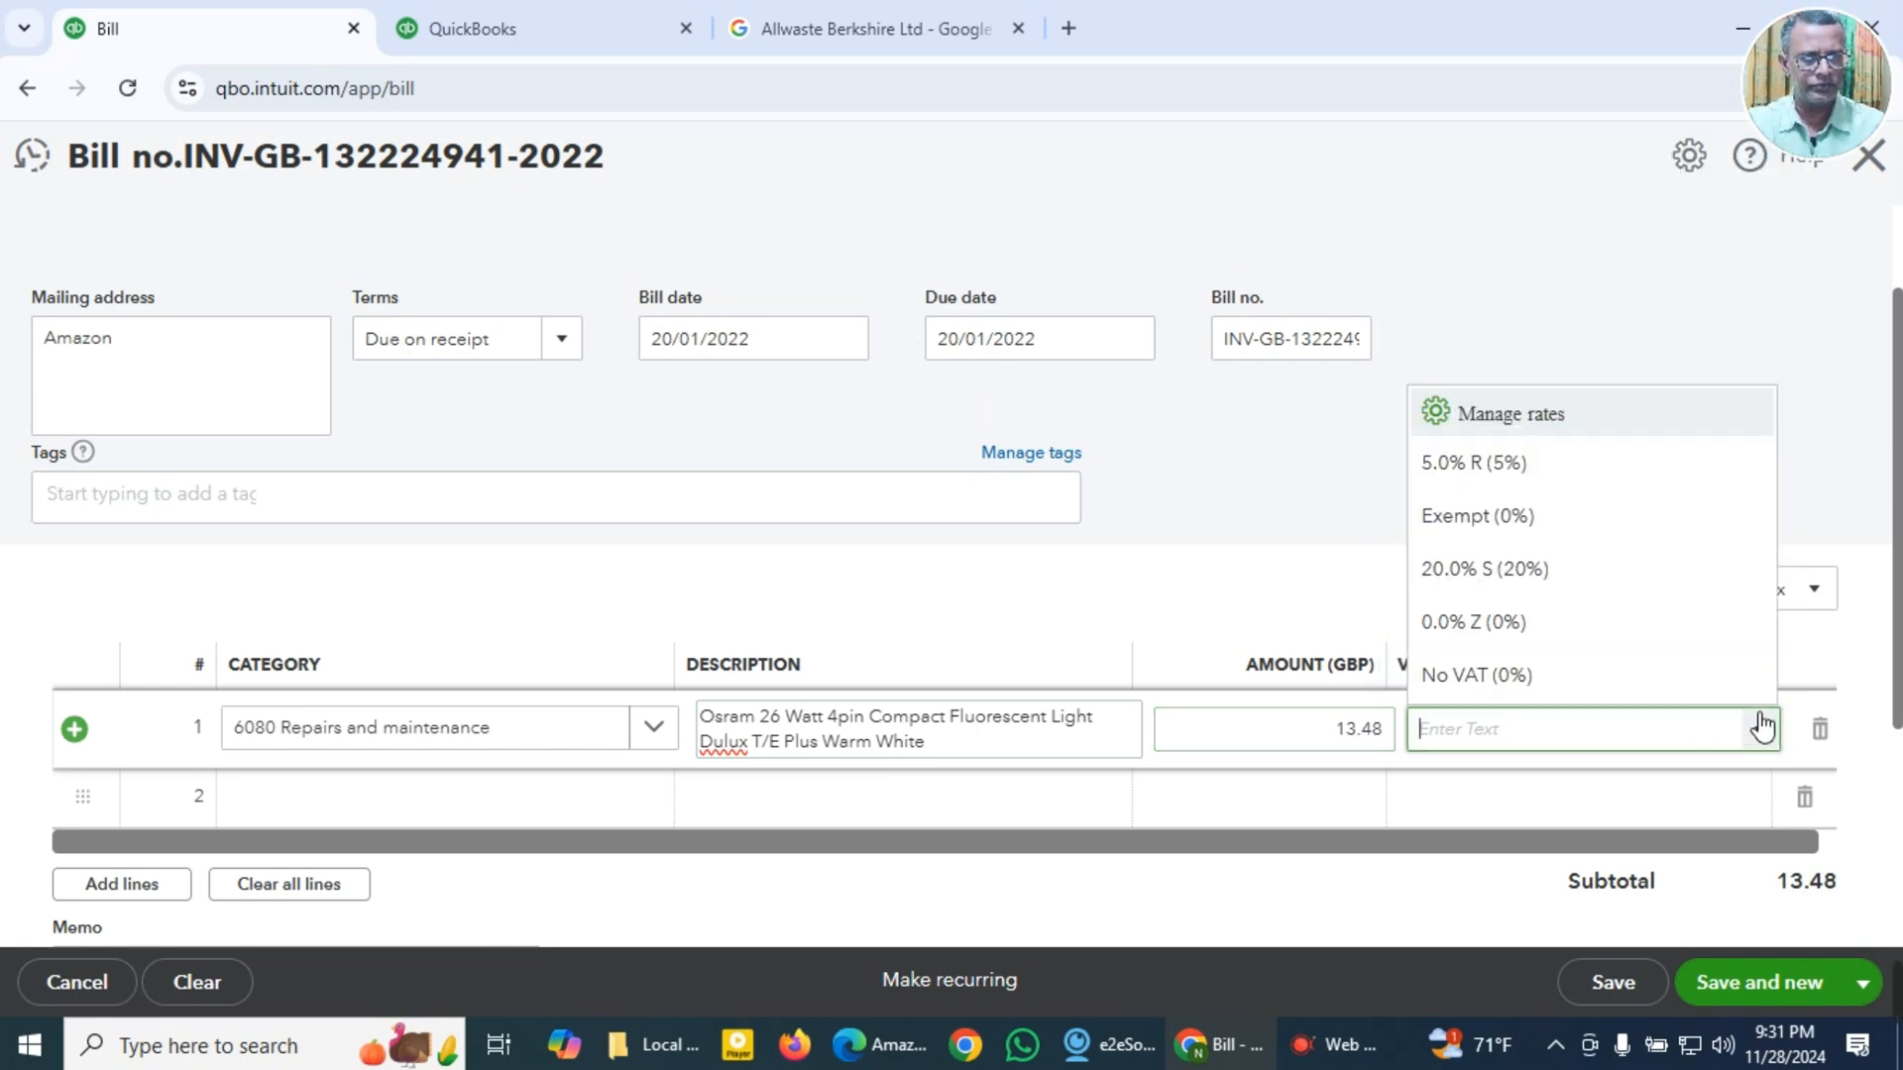
left_click(1465, 567)
scroll(994, 896, "down", 4)
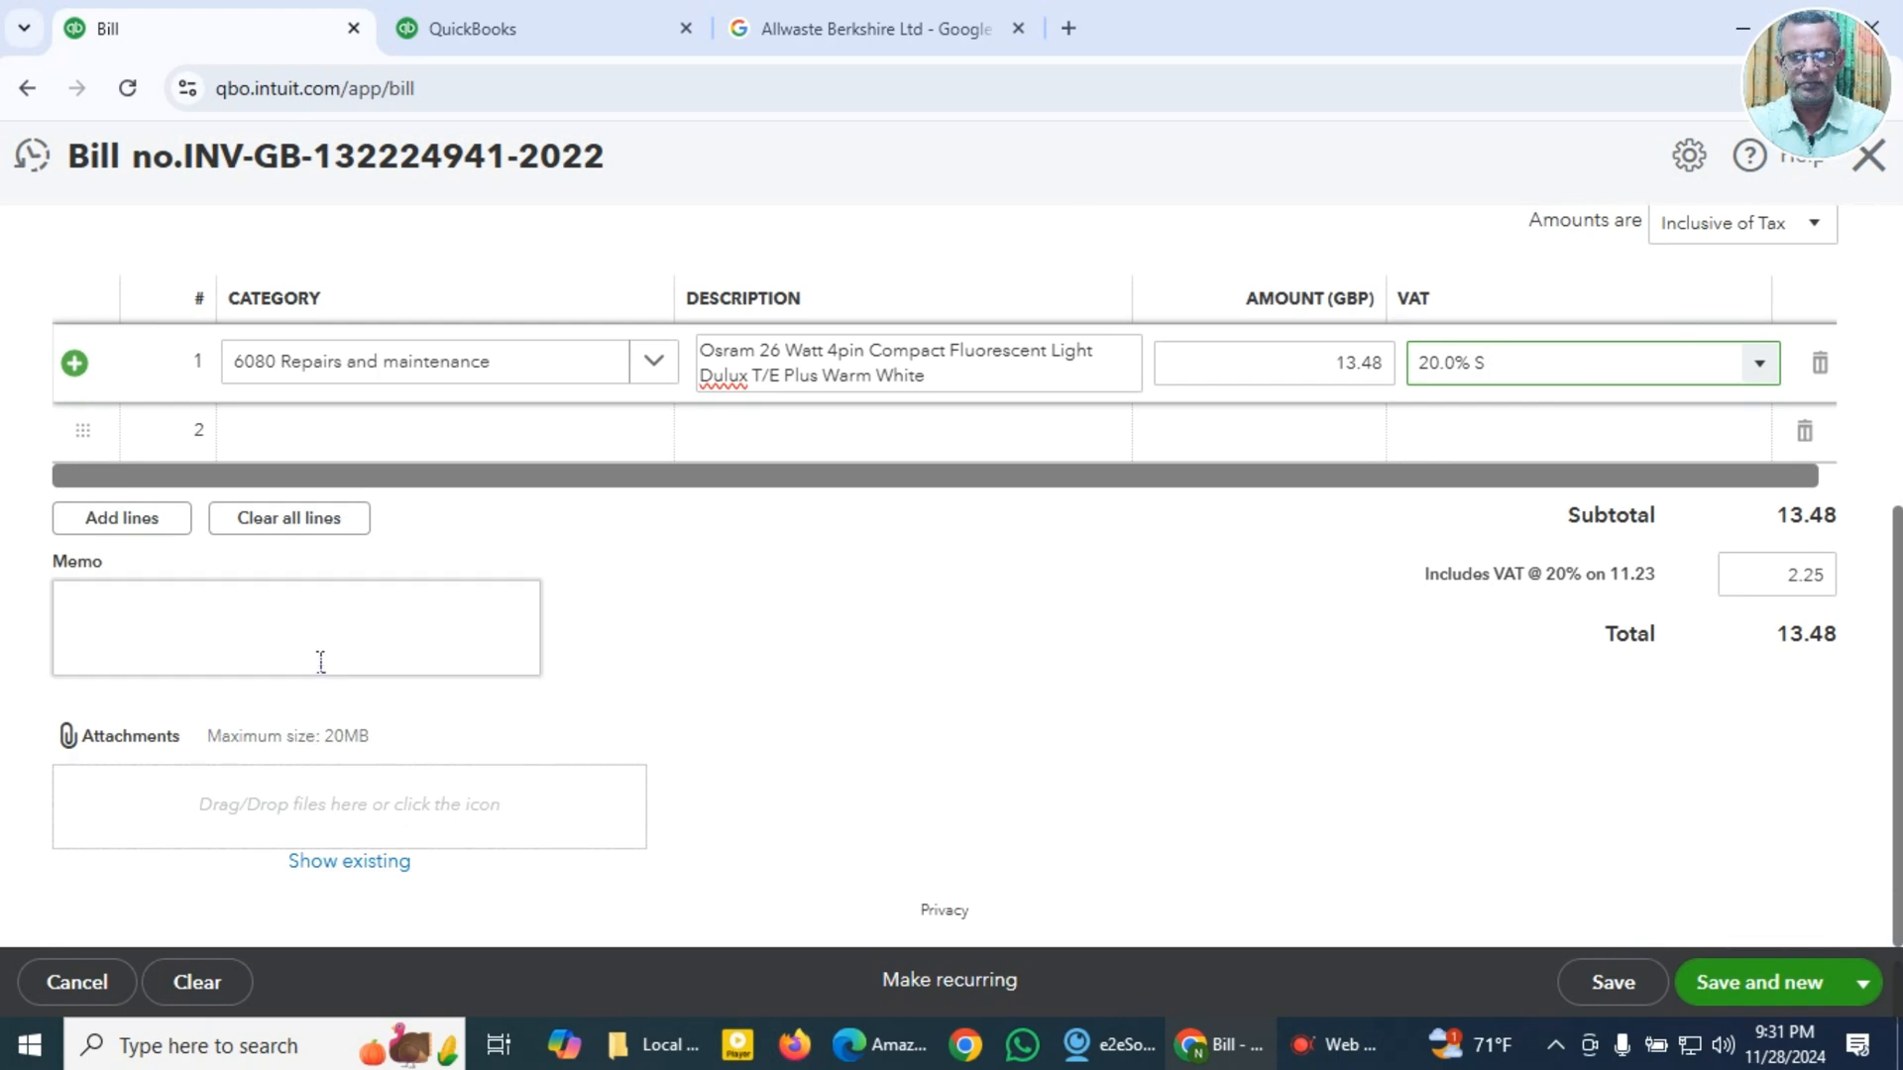
left_click(340, 652)
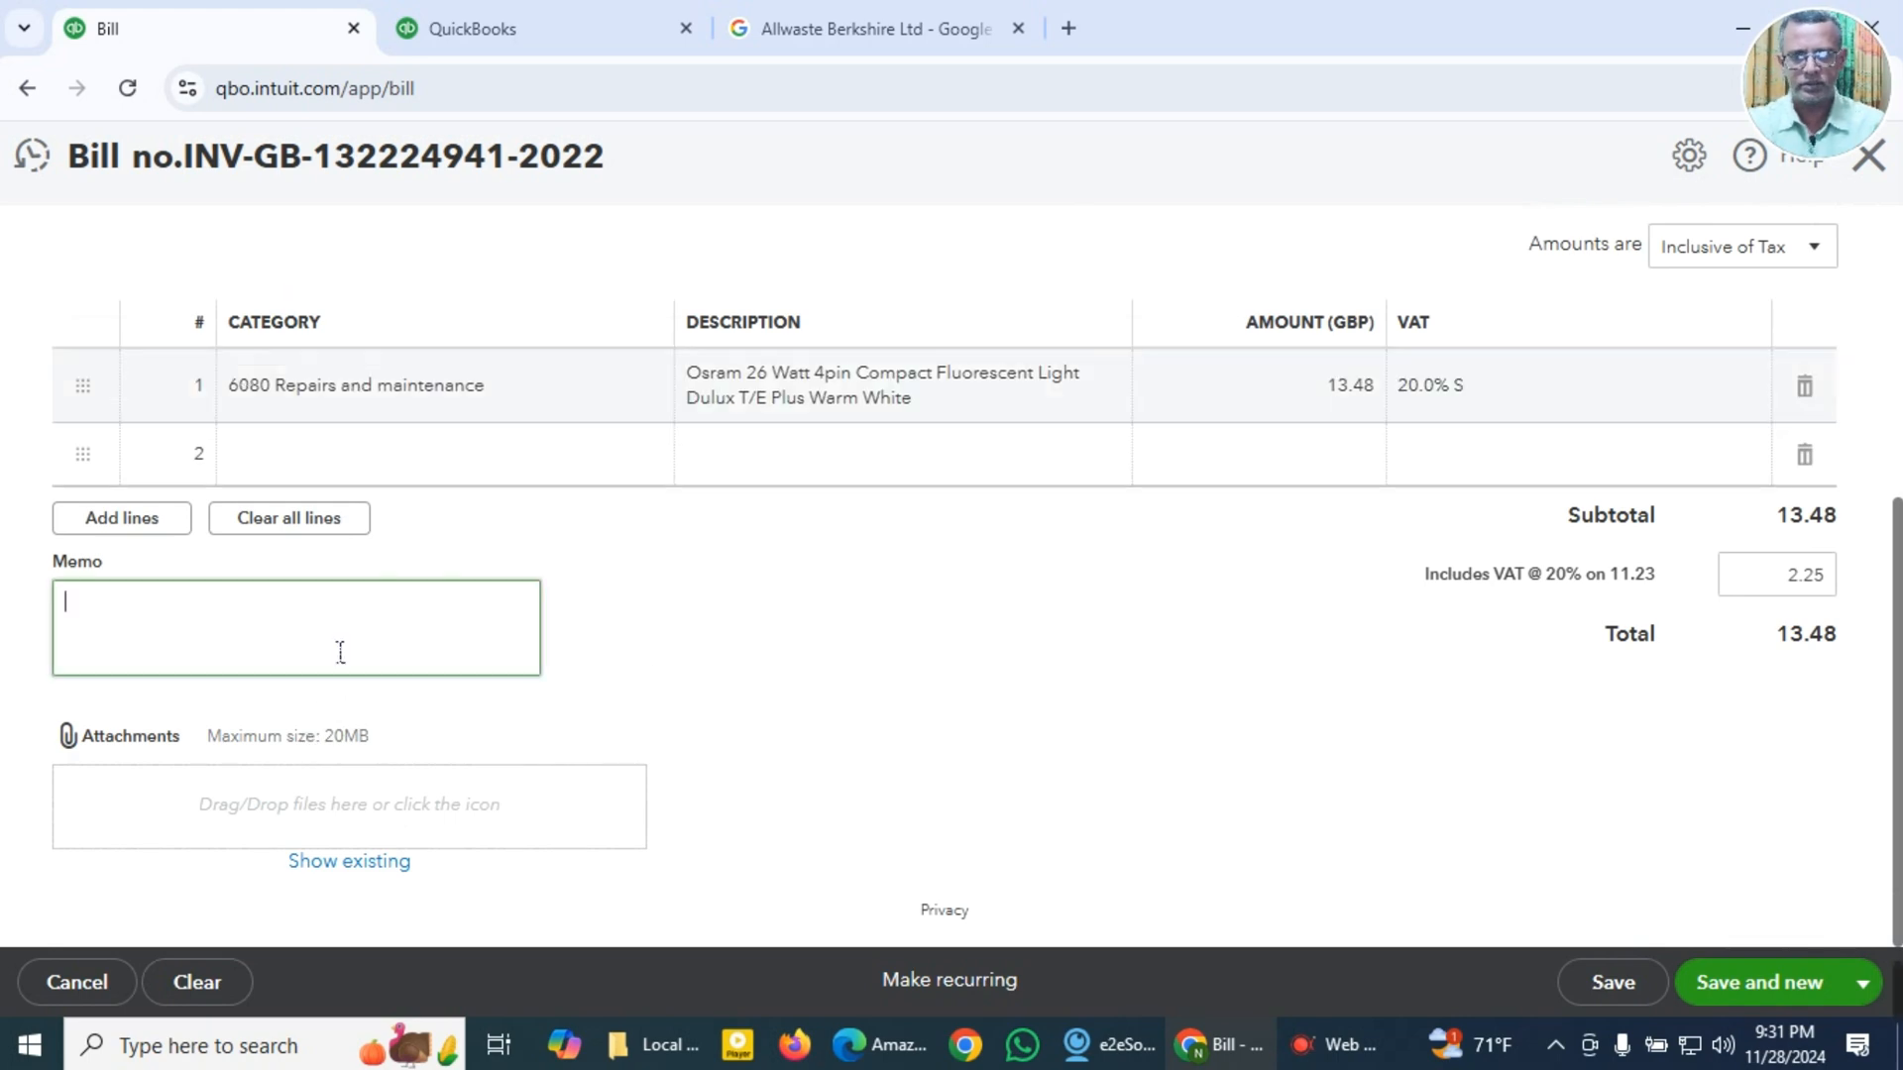
key("super+v")
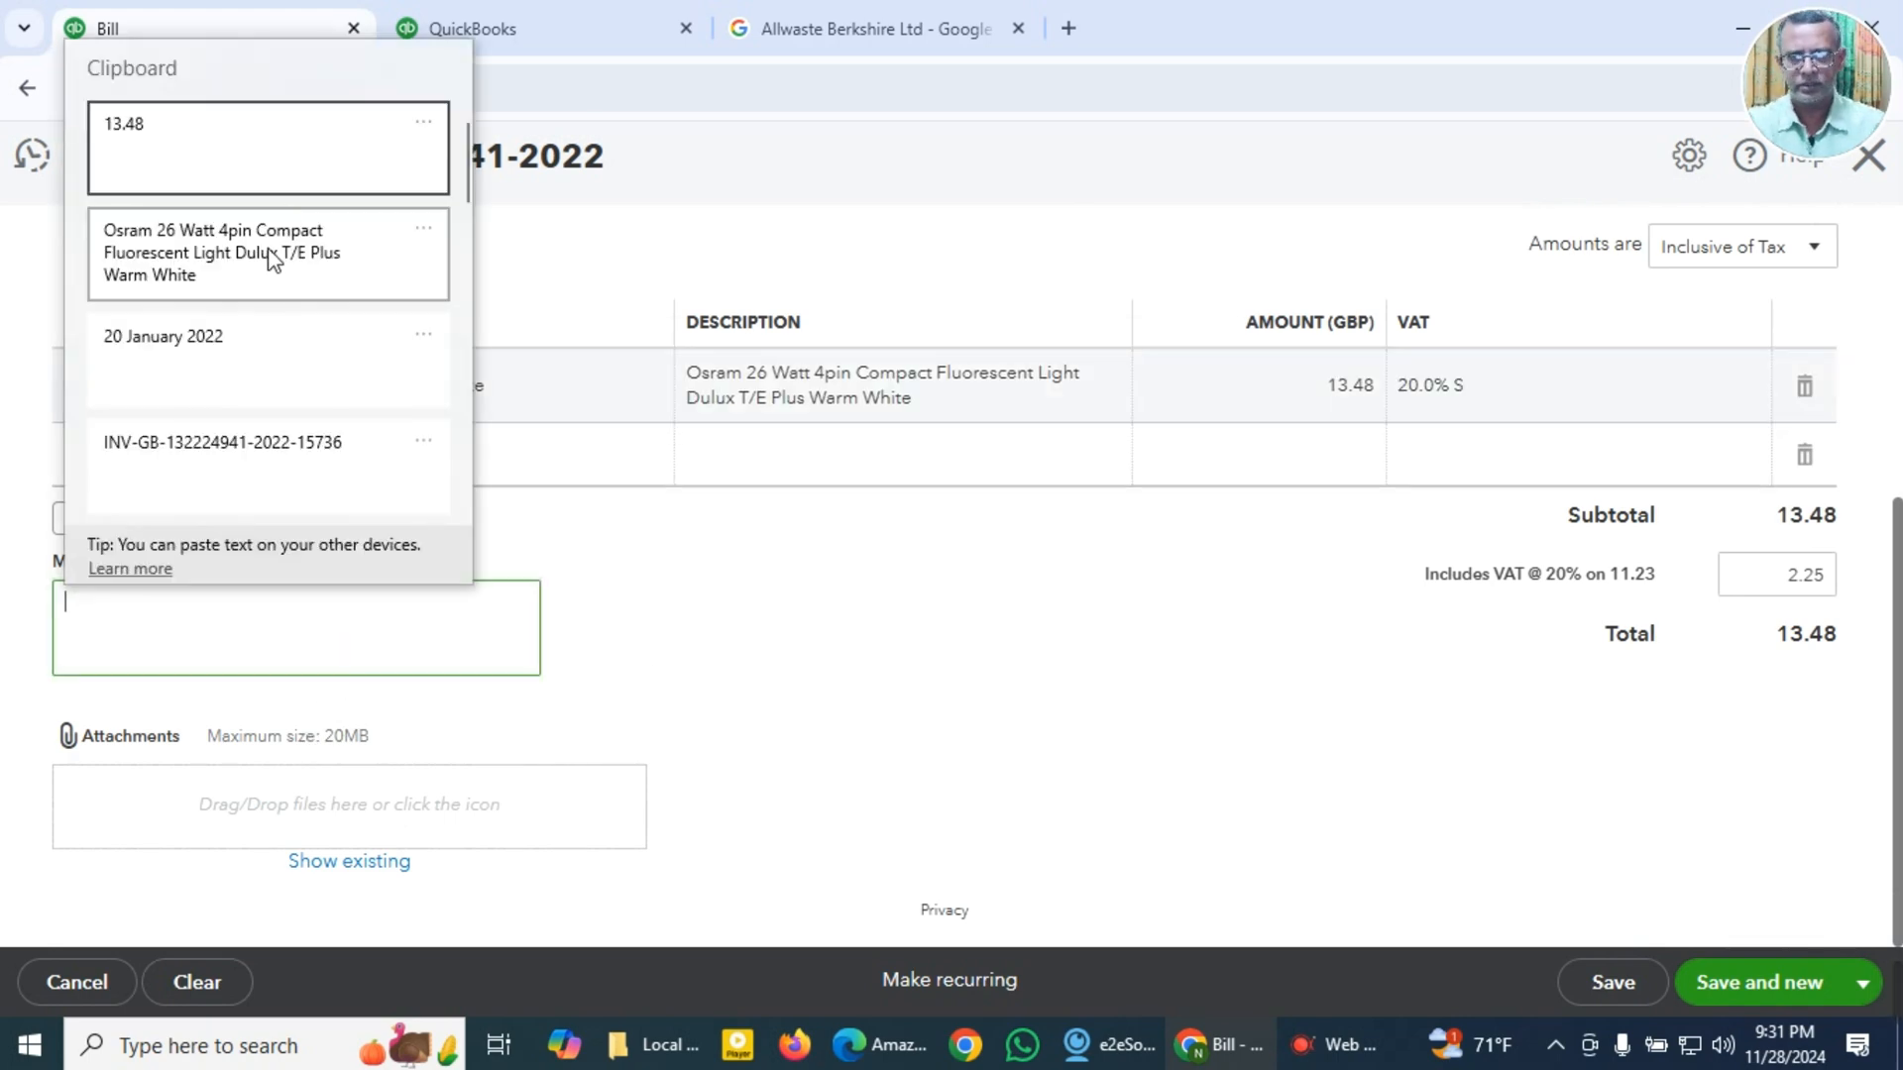
left_click(389, 261)
Step: Attach Amazon 2022-15736 GBP 13.48.pdf to the bill, review the entries, and save it to start a new bill
left_click(352, 810)
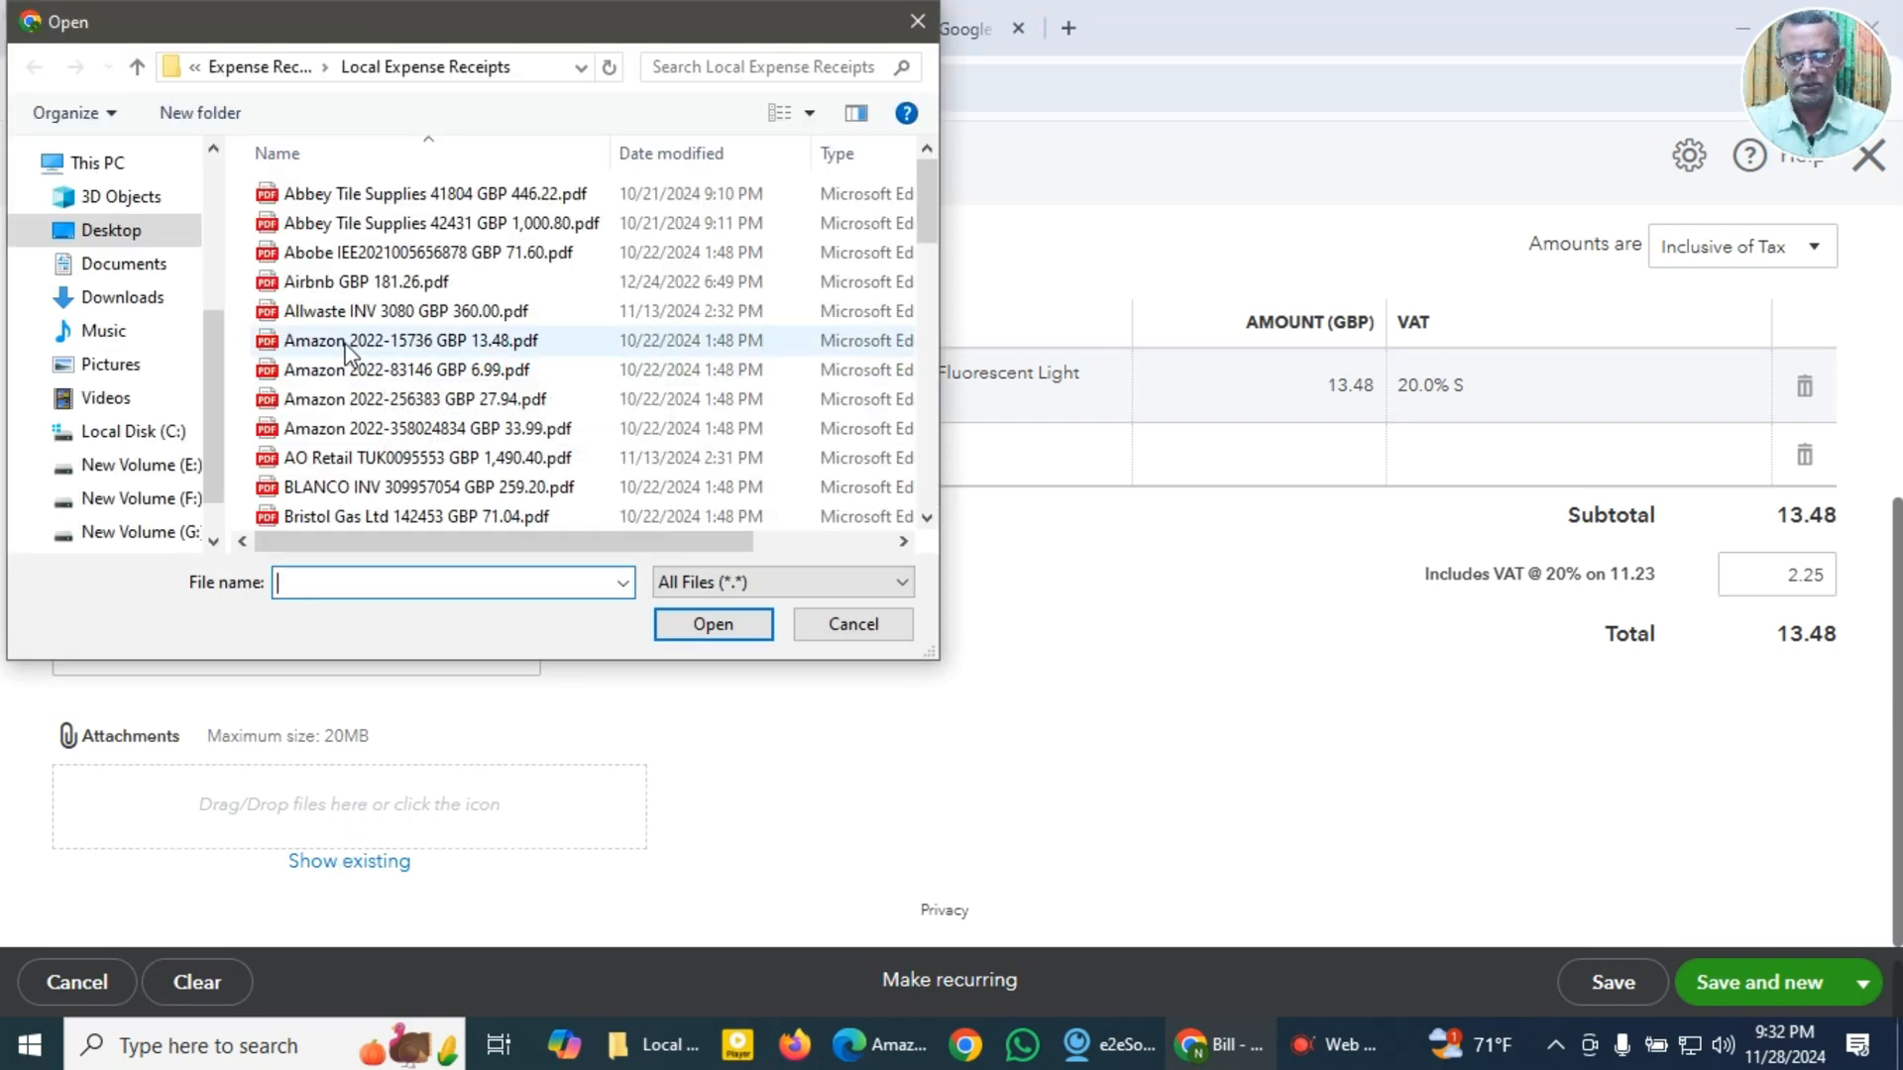
left_click(349, 339)
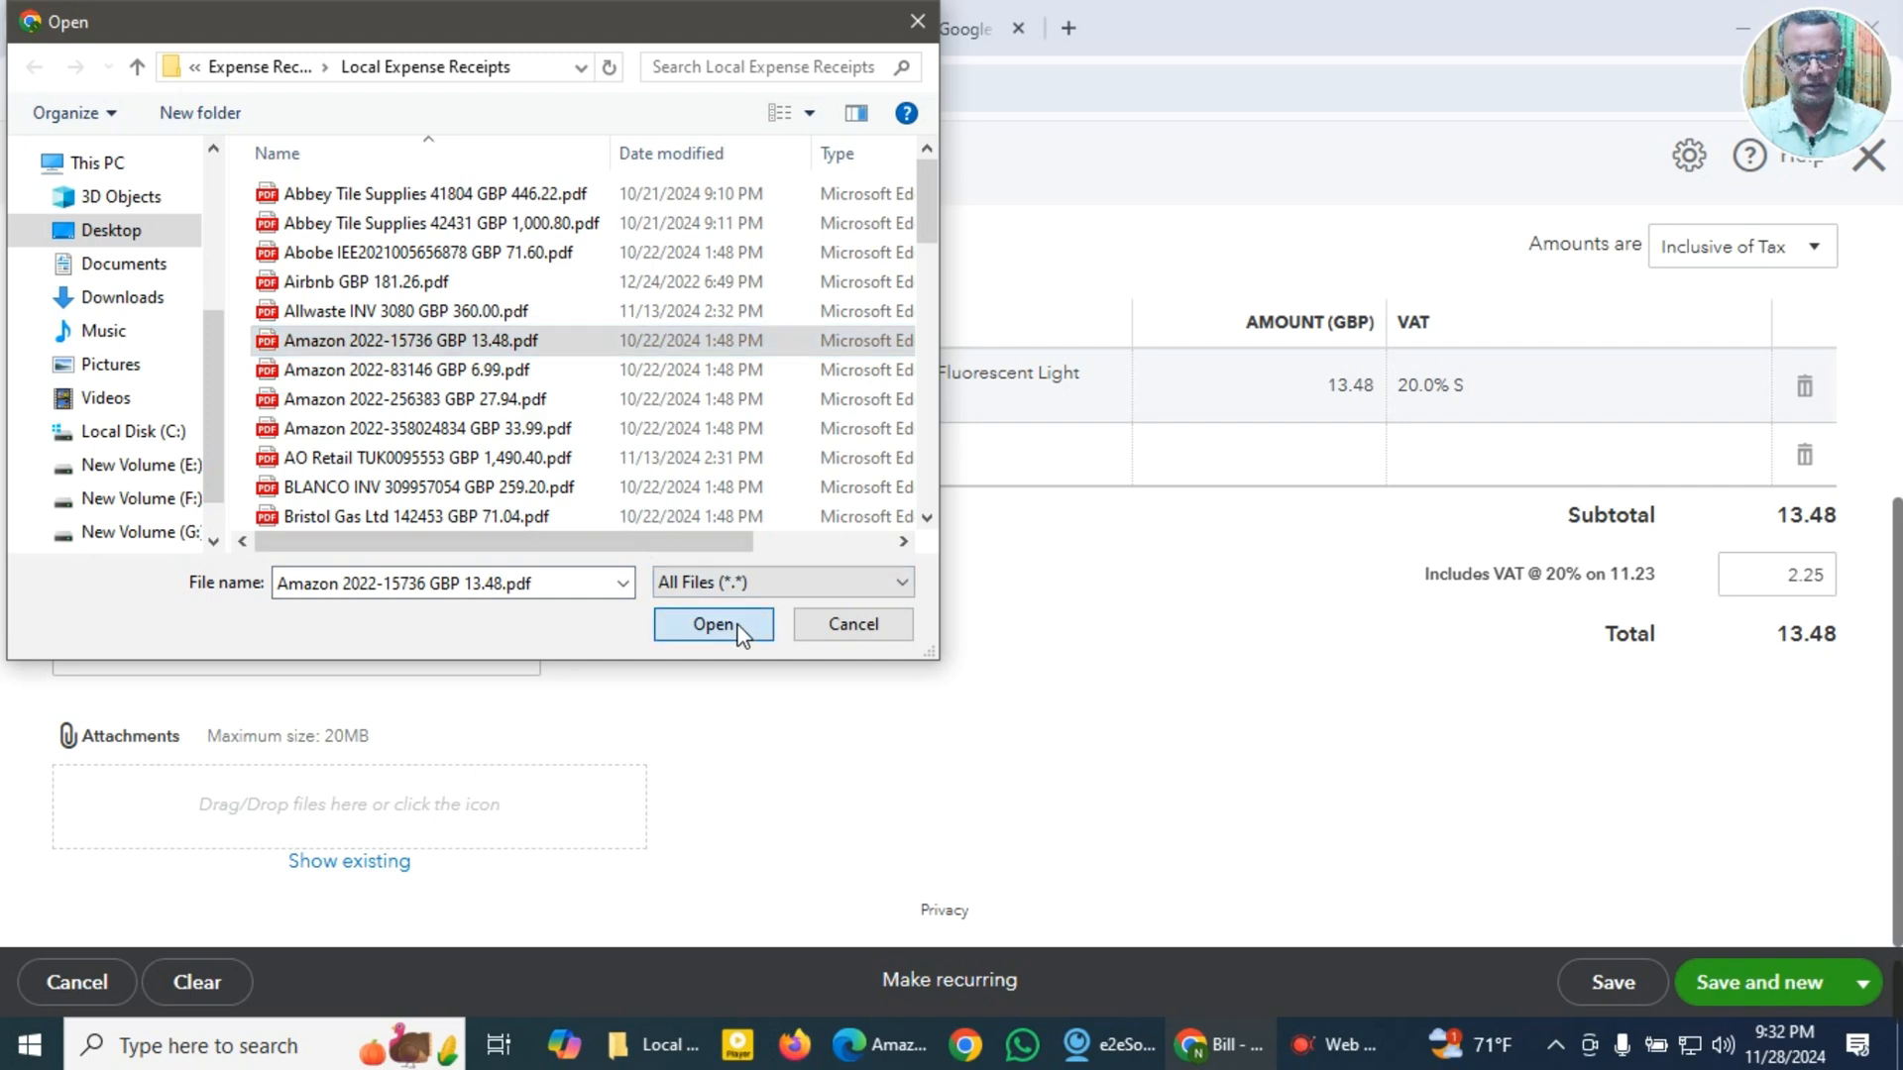
left_click(712, 623)
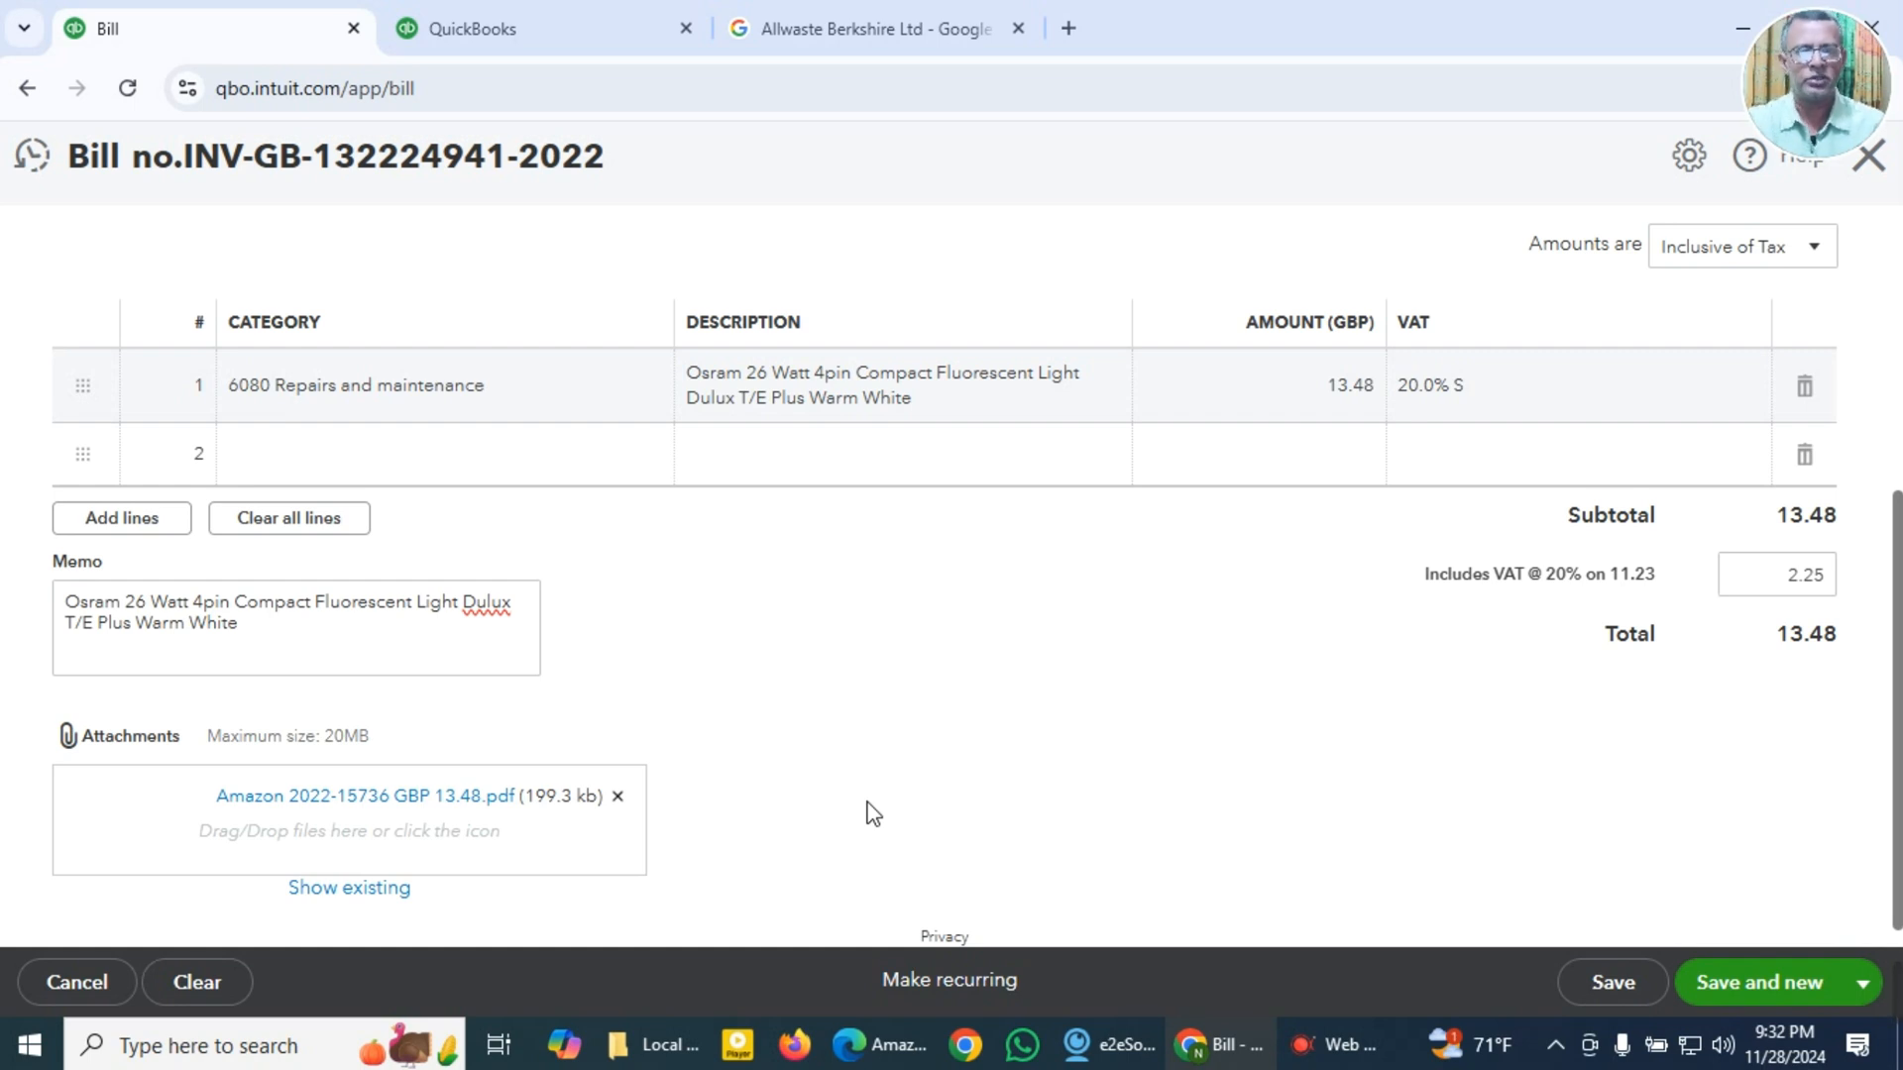
scroll(833, 818, "down", 1)
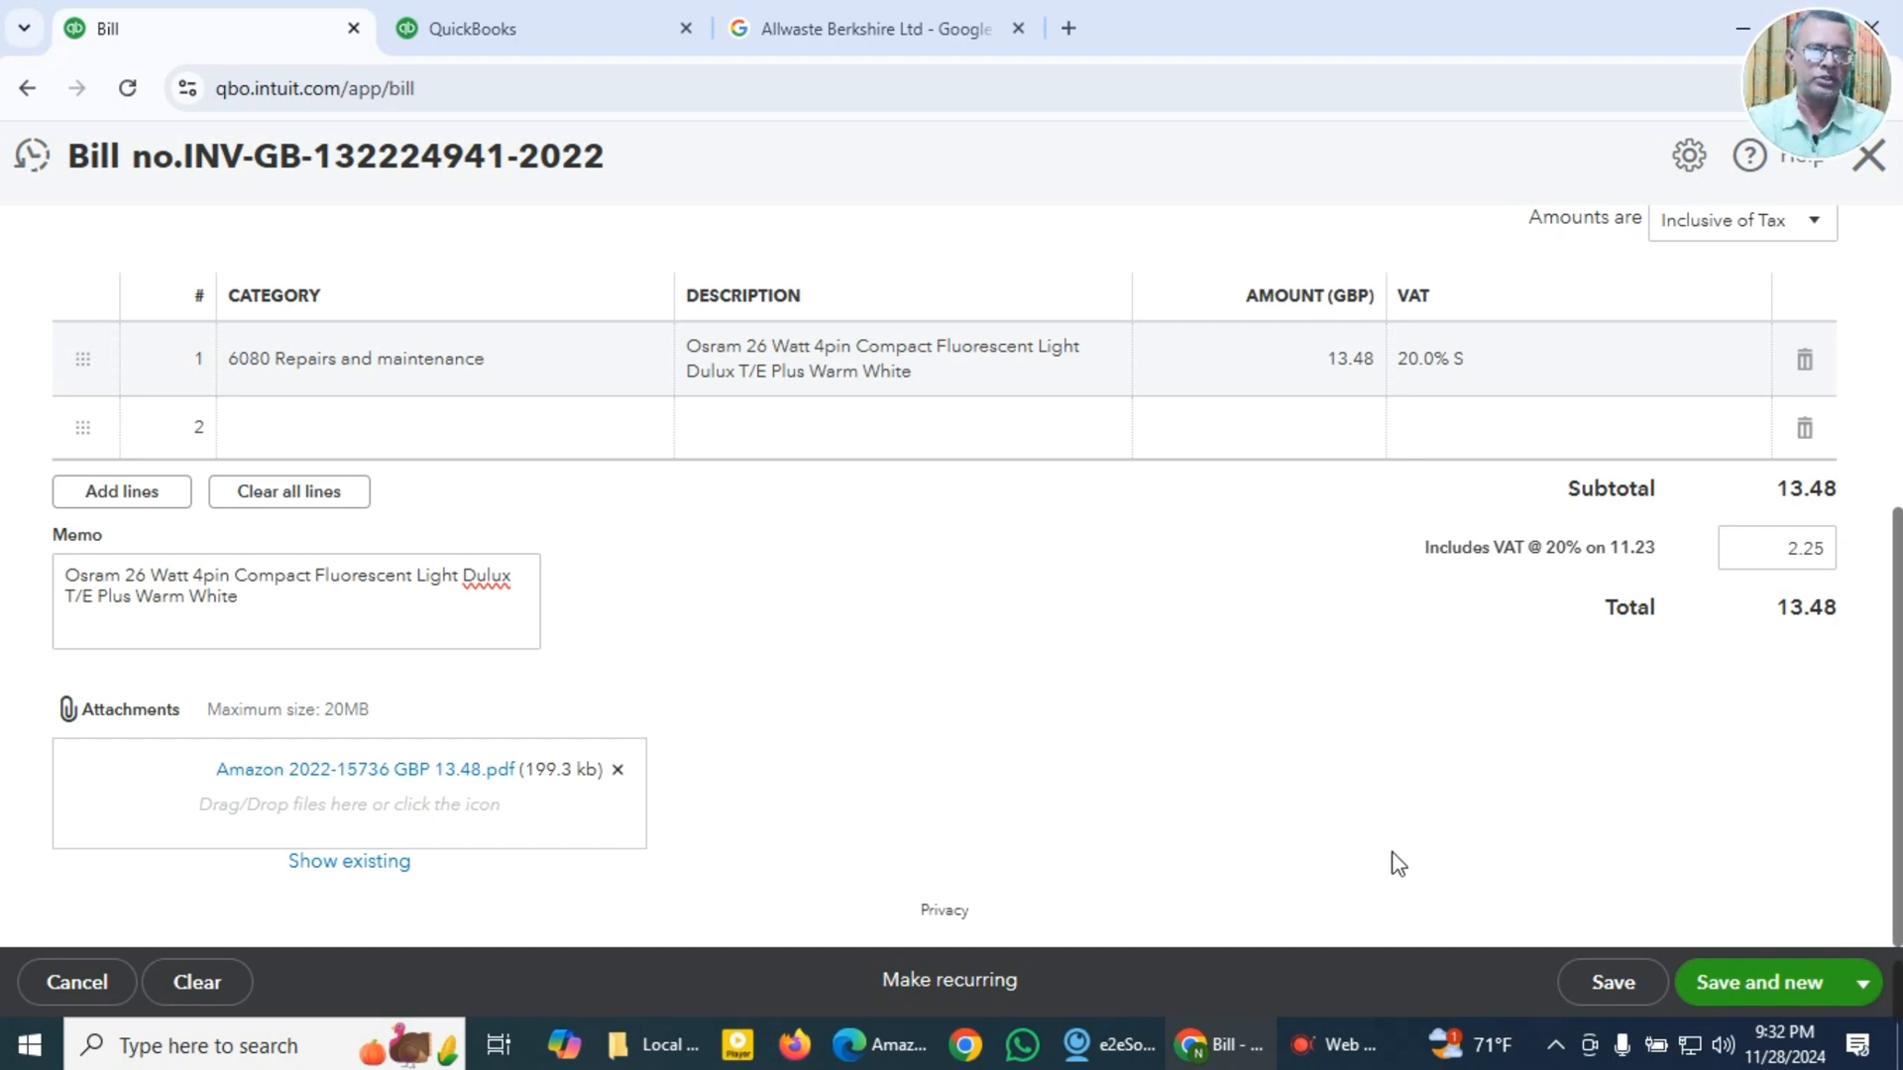
scroll(1346, 874, "up", 4)
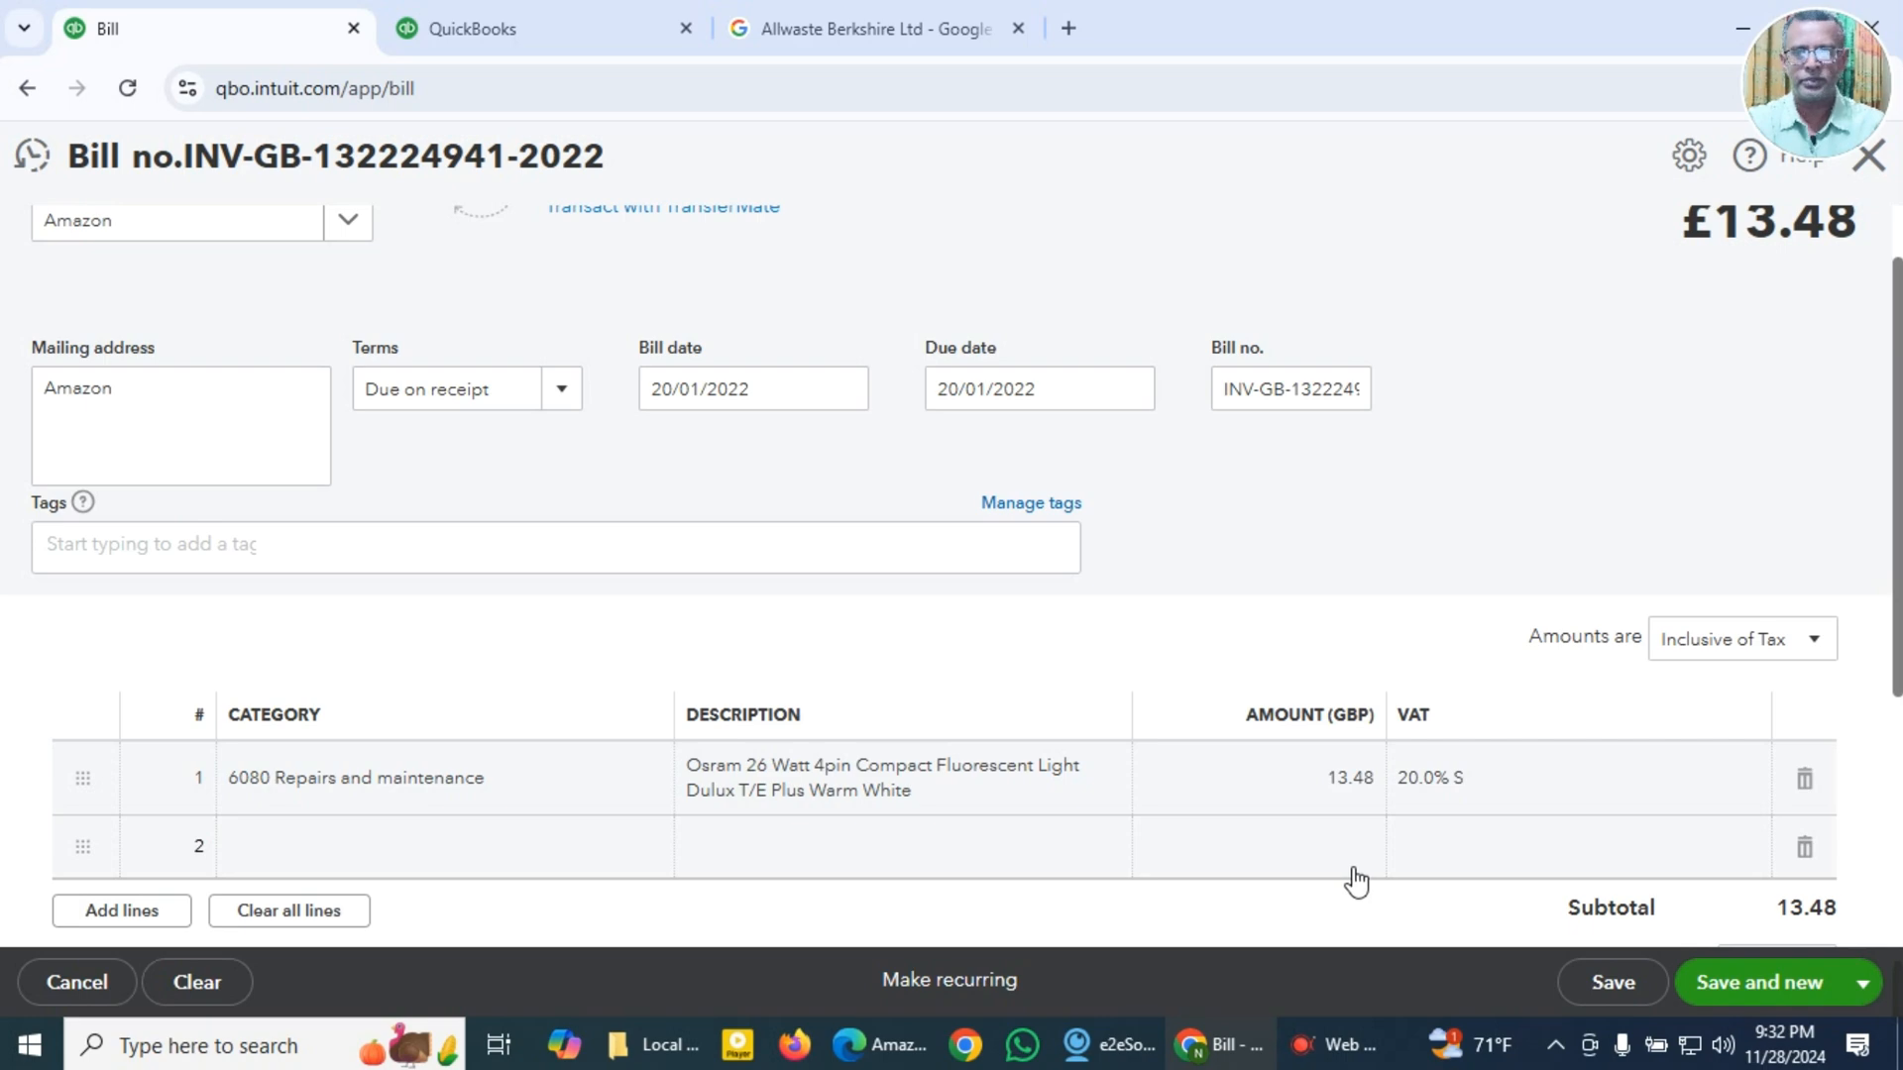
scroll(1351, 881, "up", 1)
scroll(1346, 879, "down", 5)
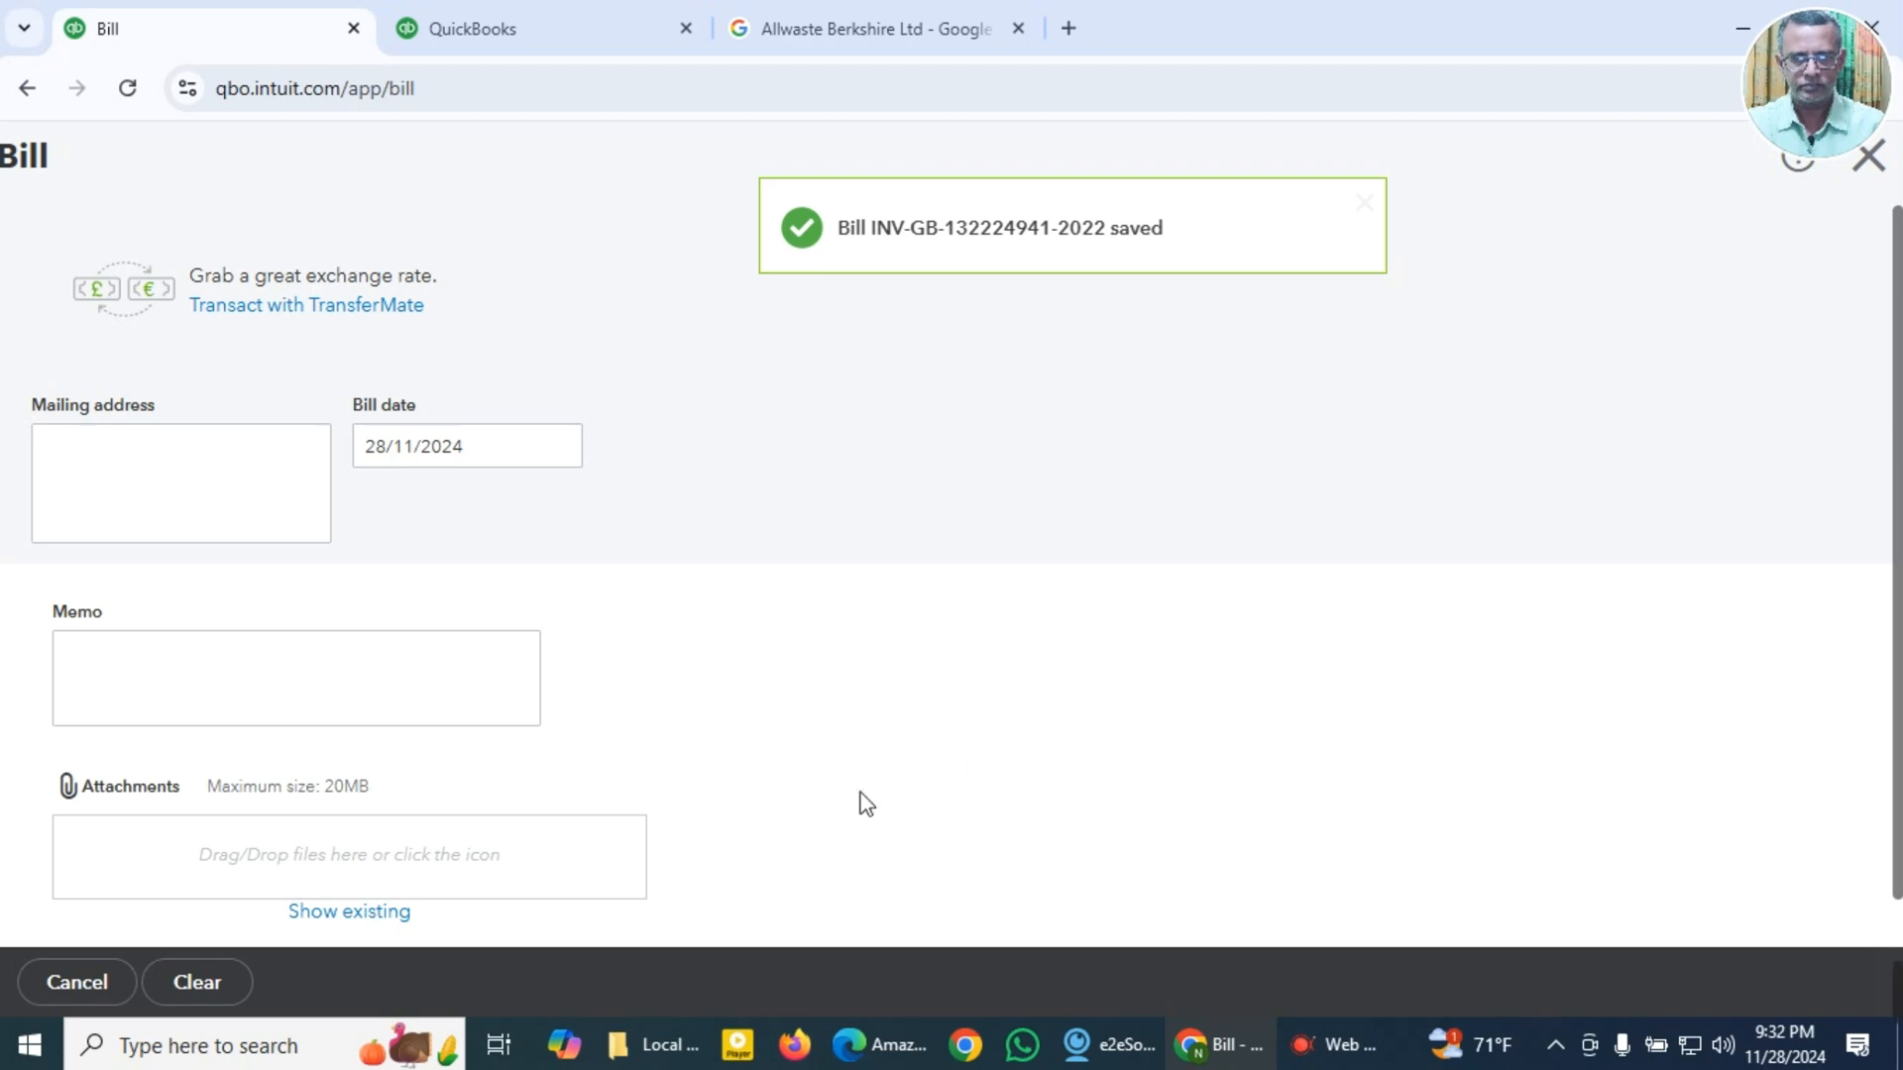
Step: Open Amazon 2022-83146 GBP 6.99.pdf from the Local Expense Receipts folder and close the previous Amazon invoice
left_click(659, 1045)
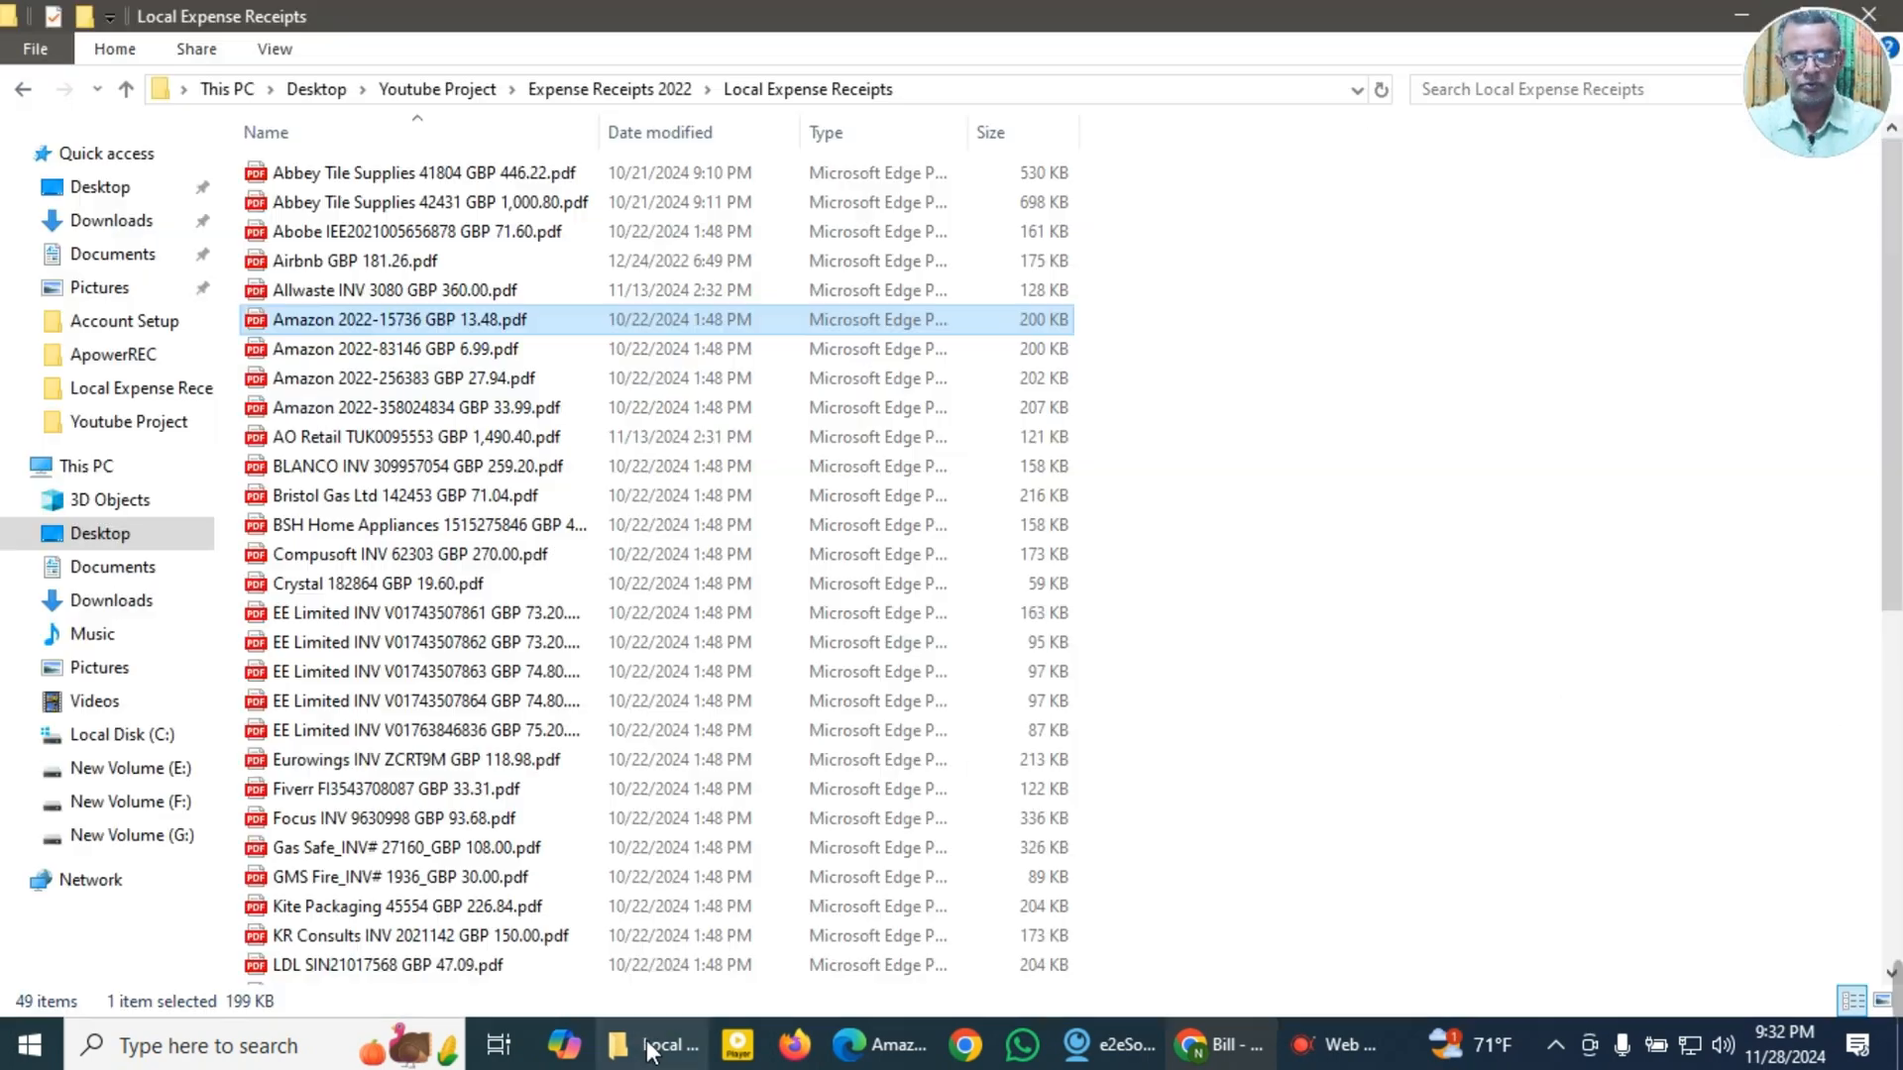
double_click(334, 353)
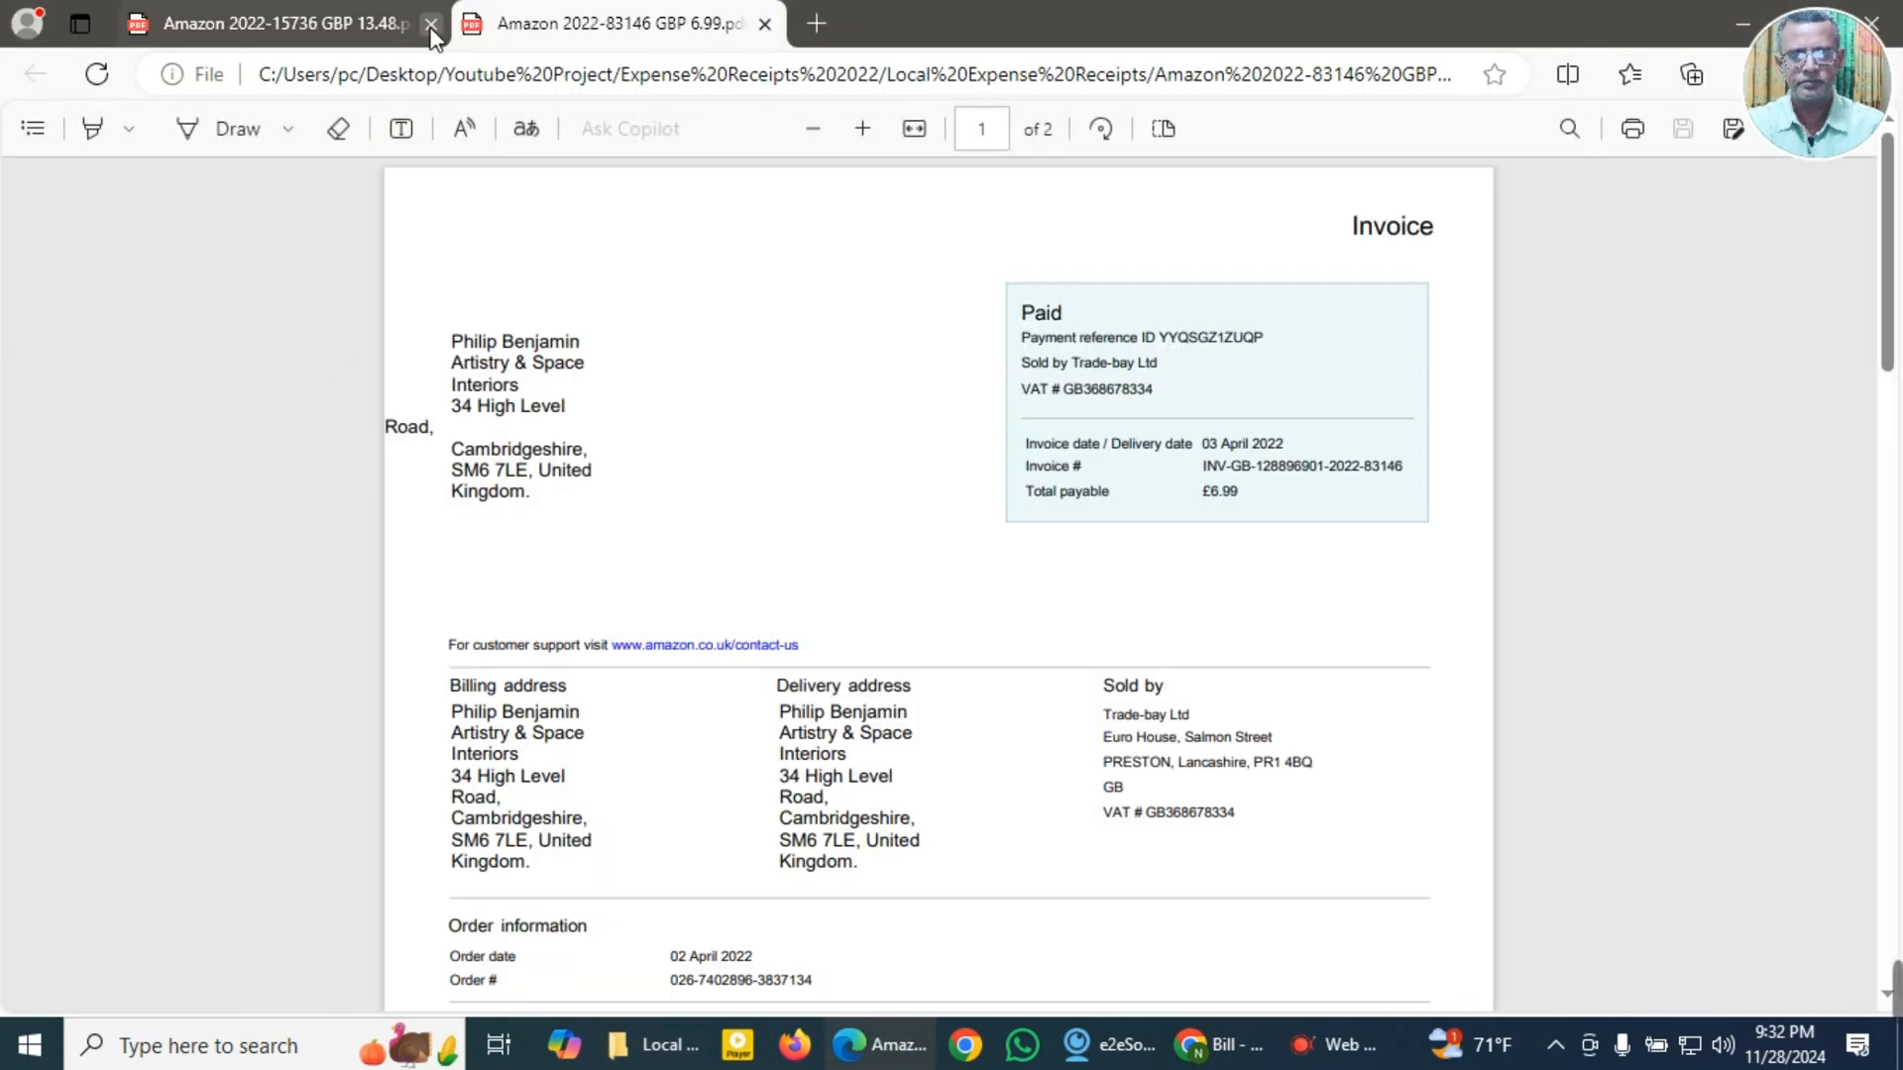
left_click(431, 23)
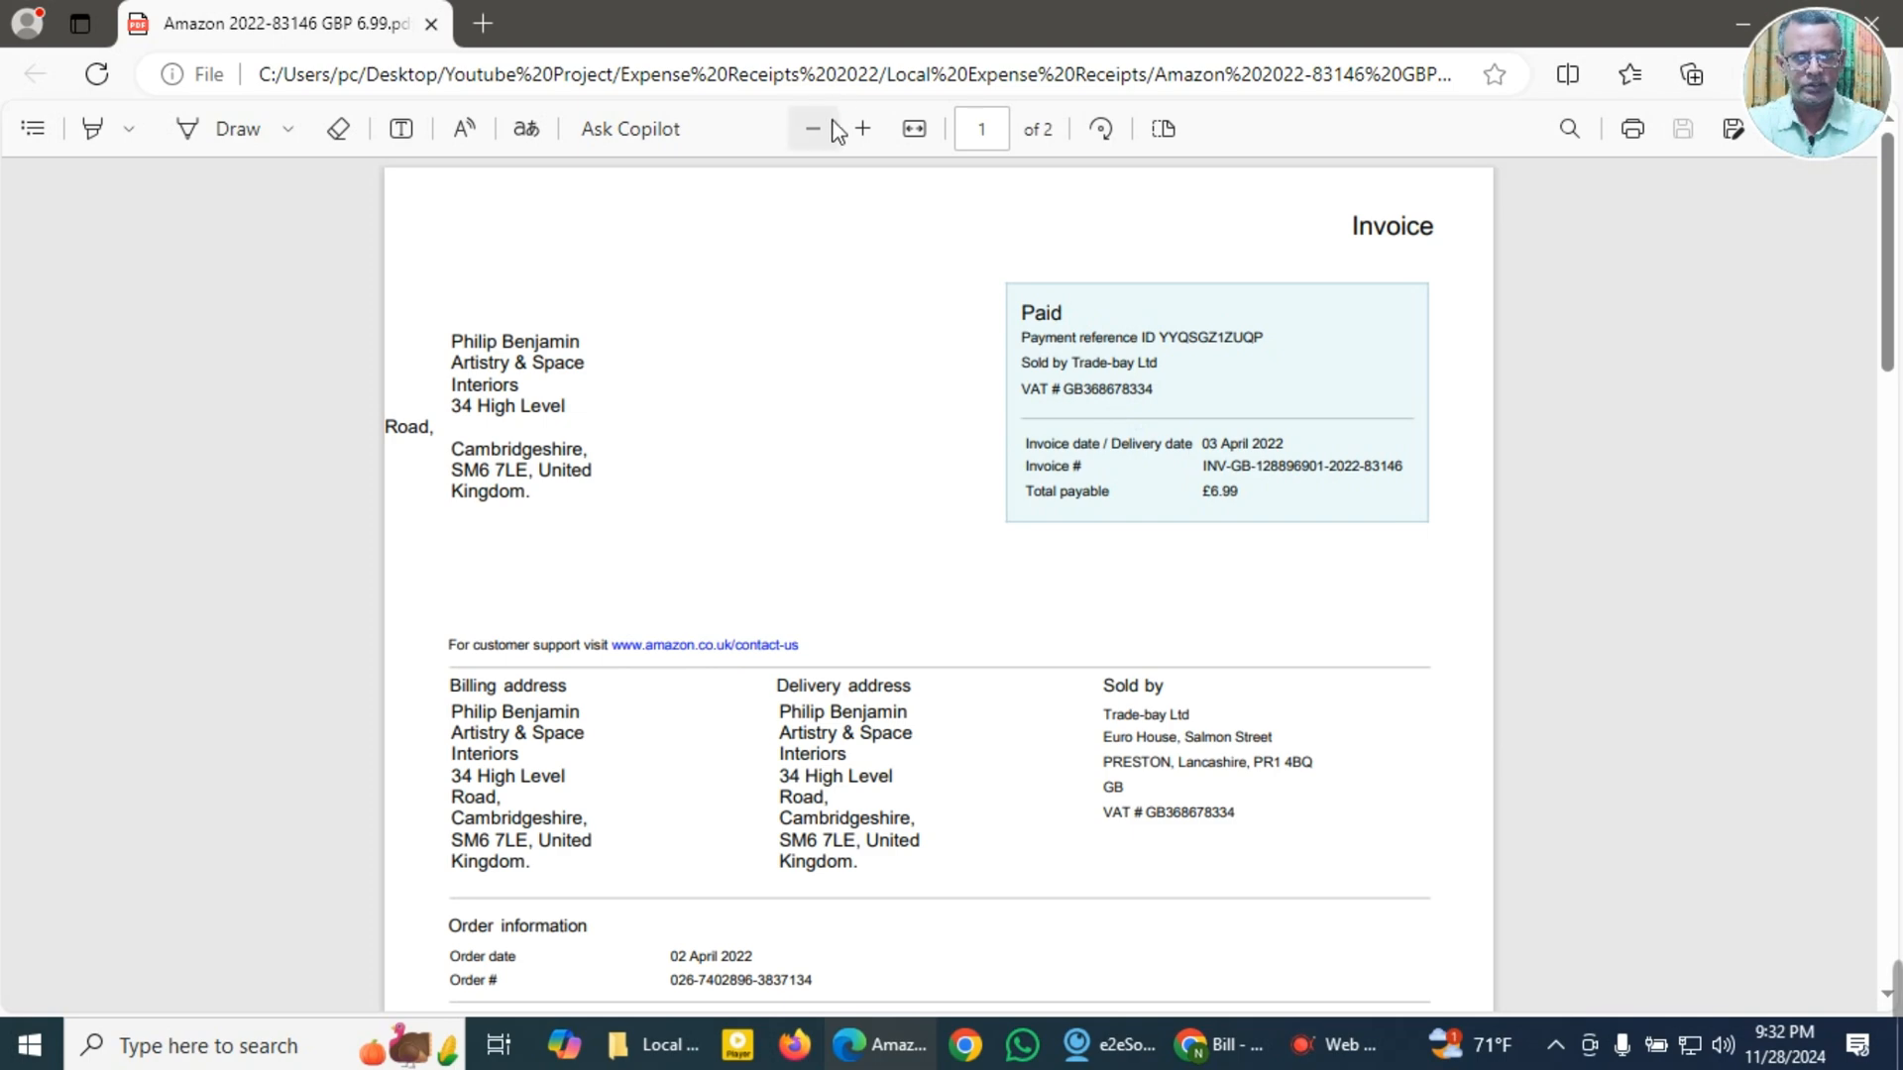
left_click(862, 129)
Step: Copy the invoice date 03 April 2022 and the invoice number from the Amazon battery invoice as separate clipboard entries
scroll(1040, 472, "down", 4)
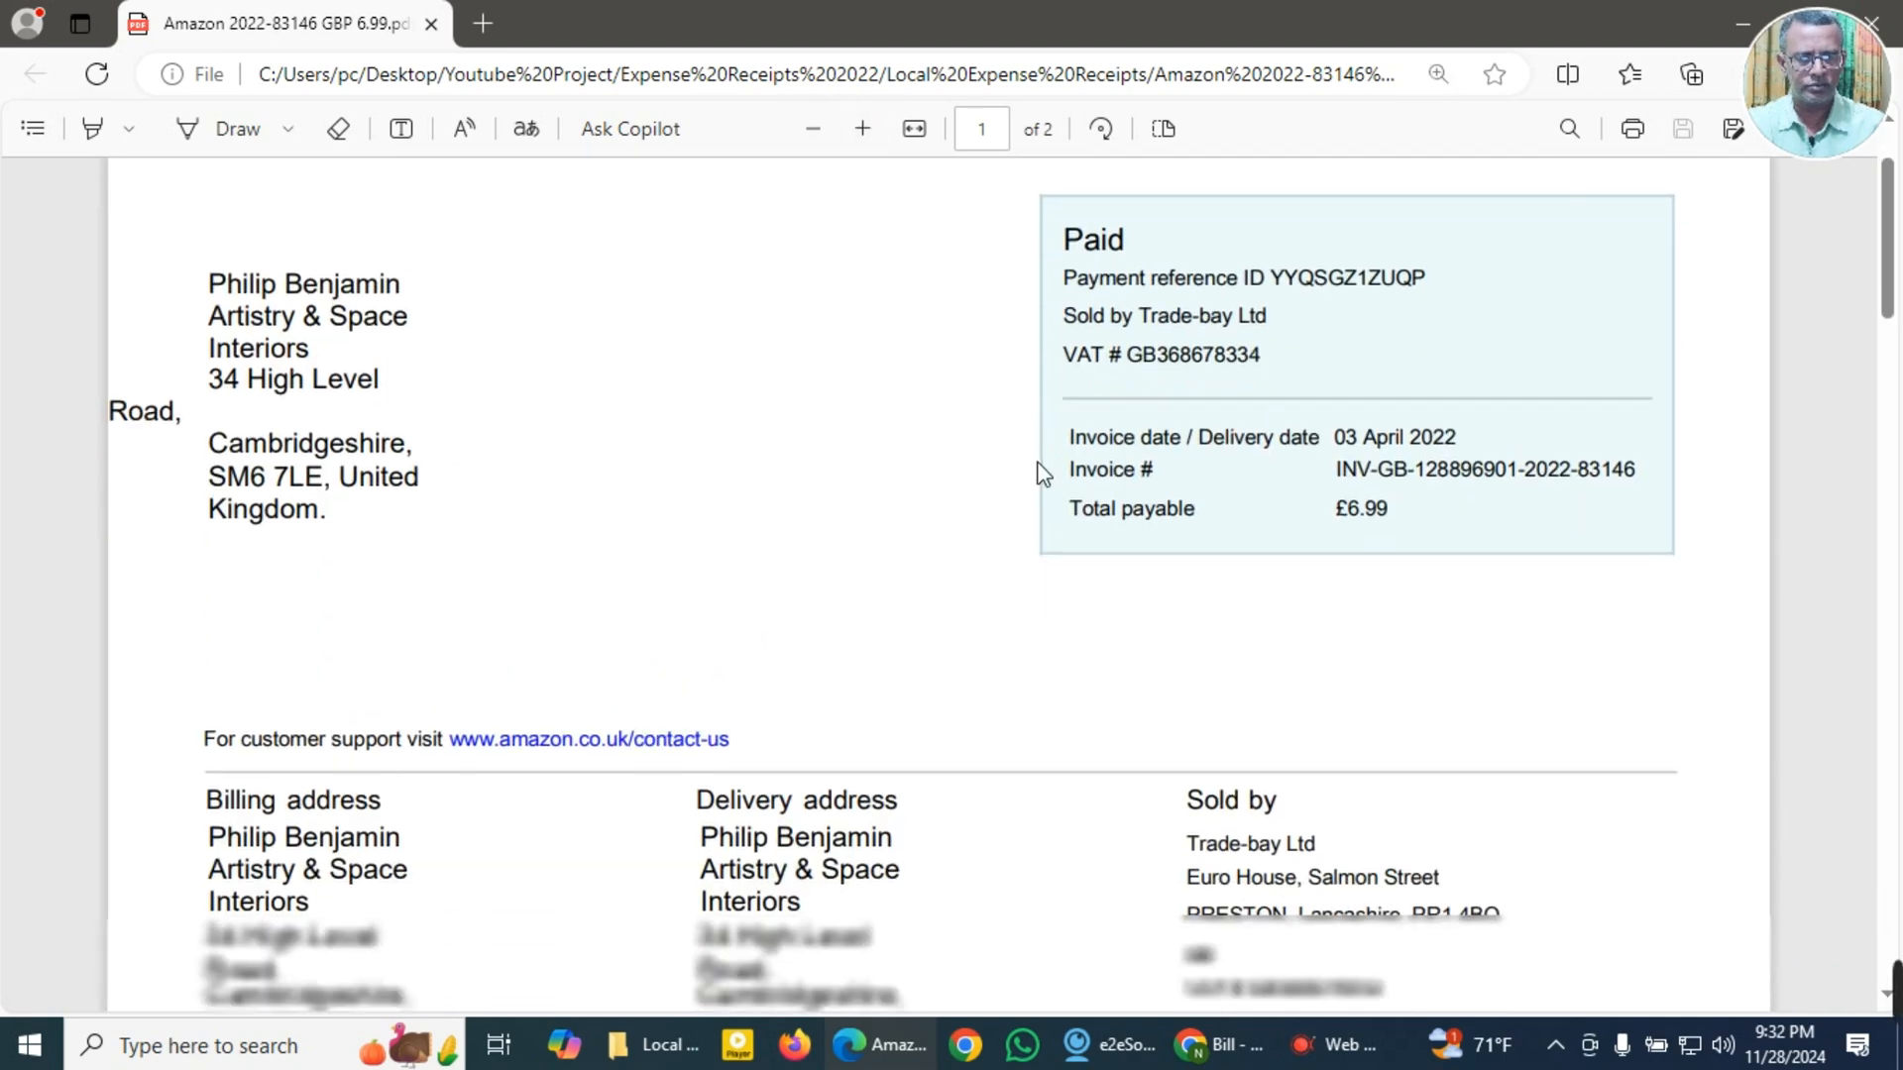
scroll(1054, 492, "up", 3)
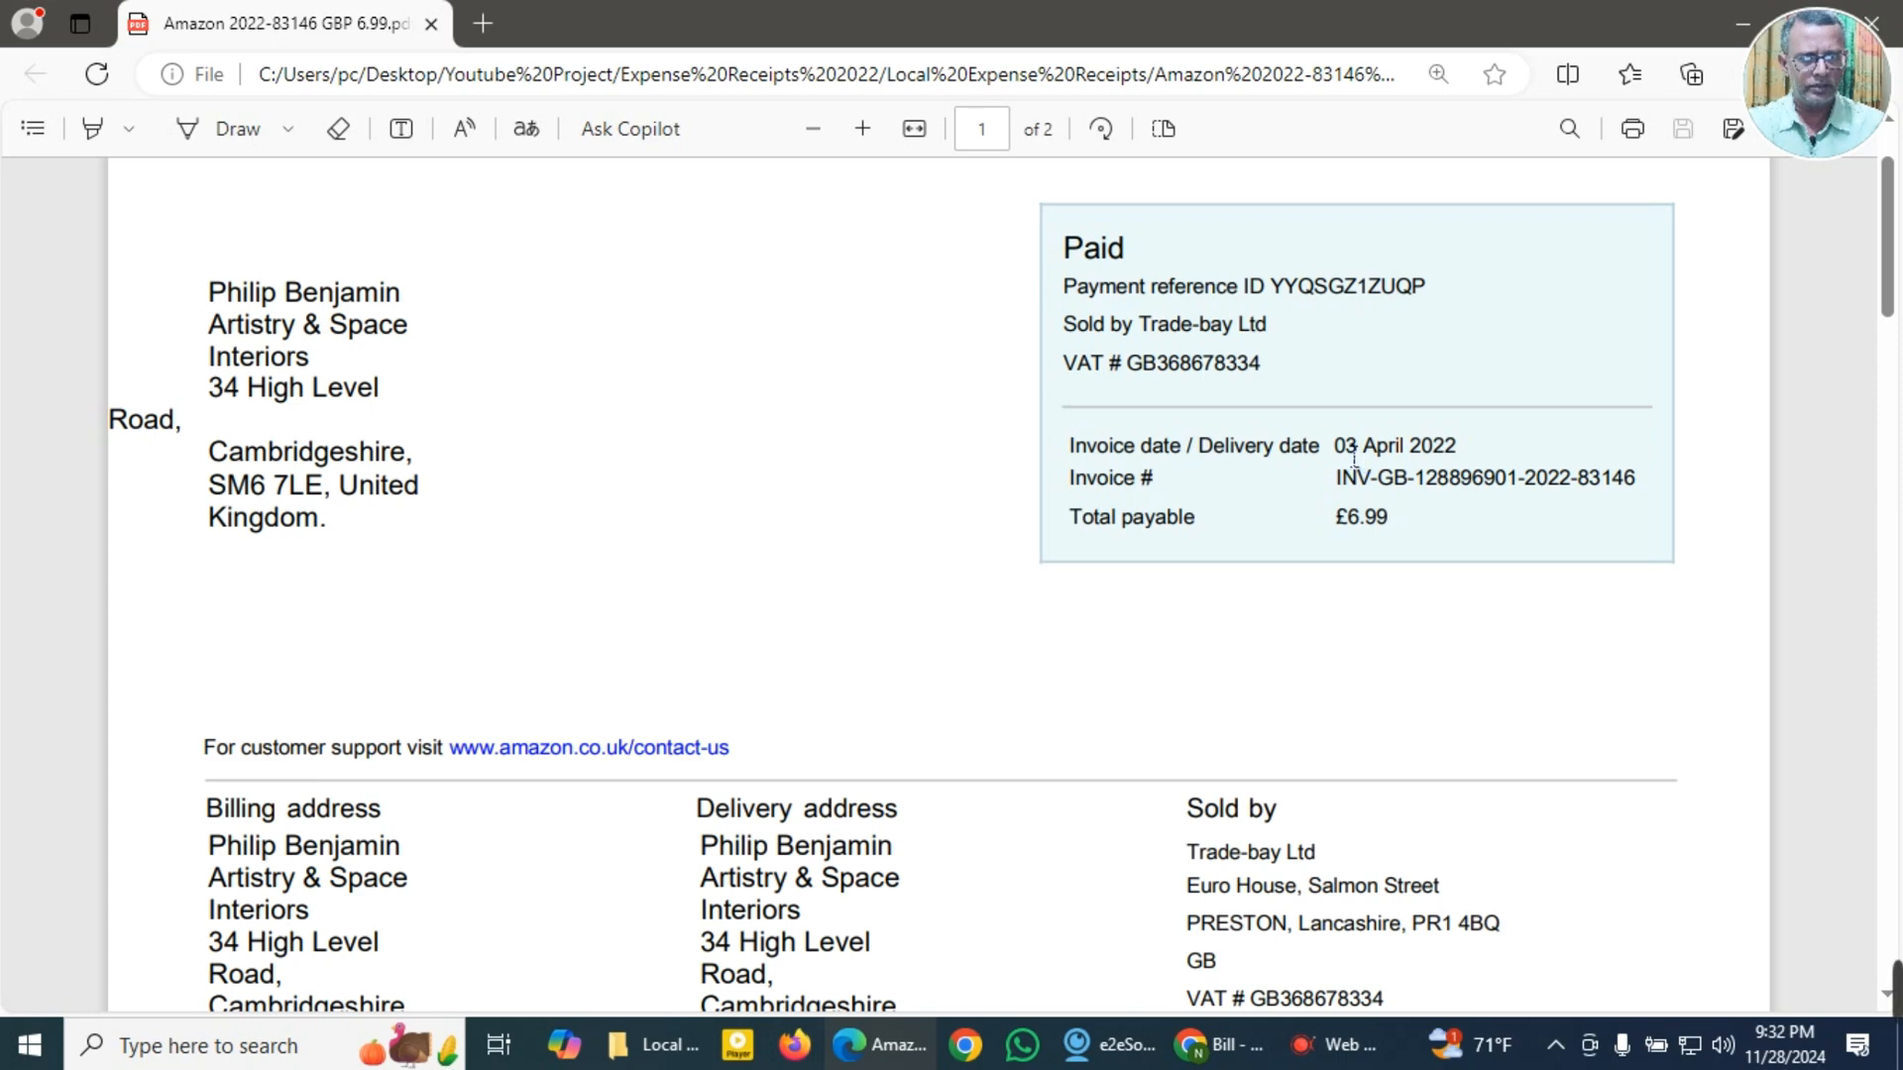
left_click_drag(1334, 446, 1468, 449)
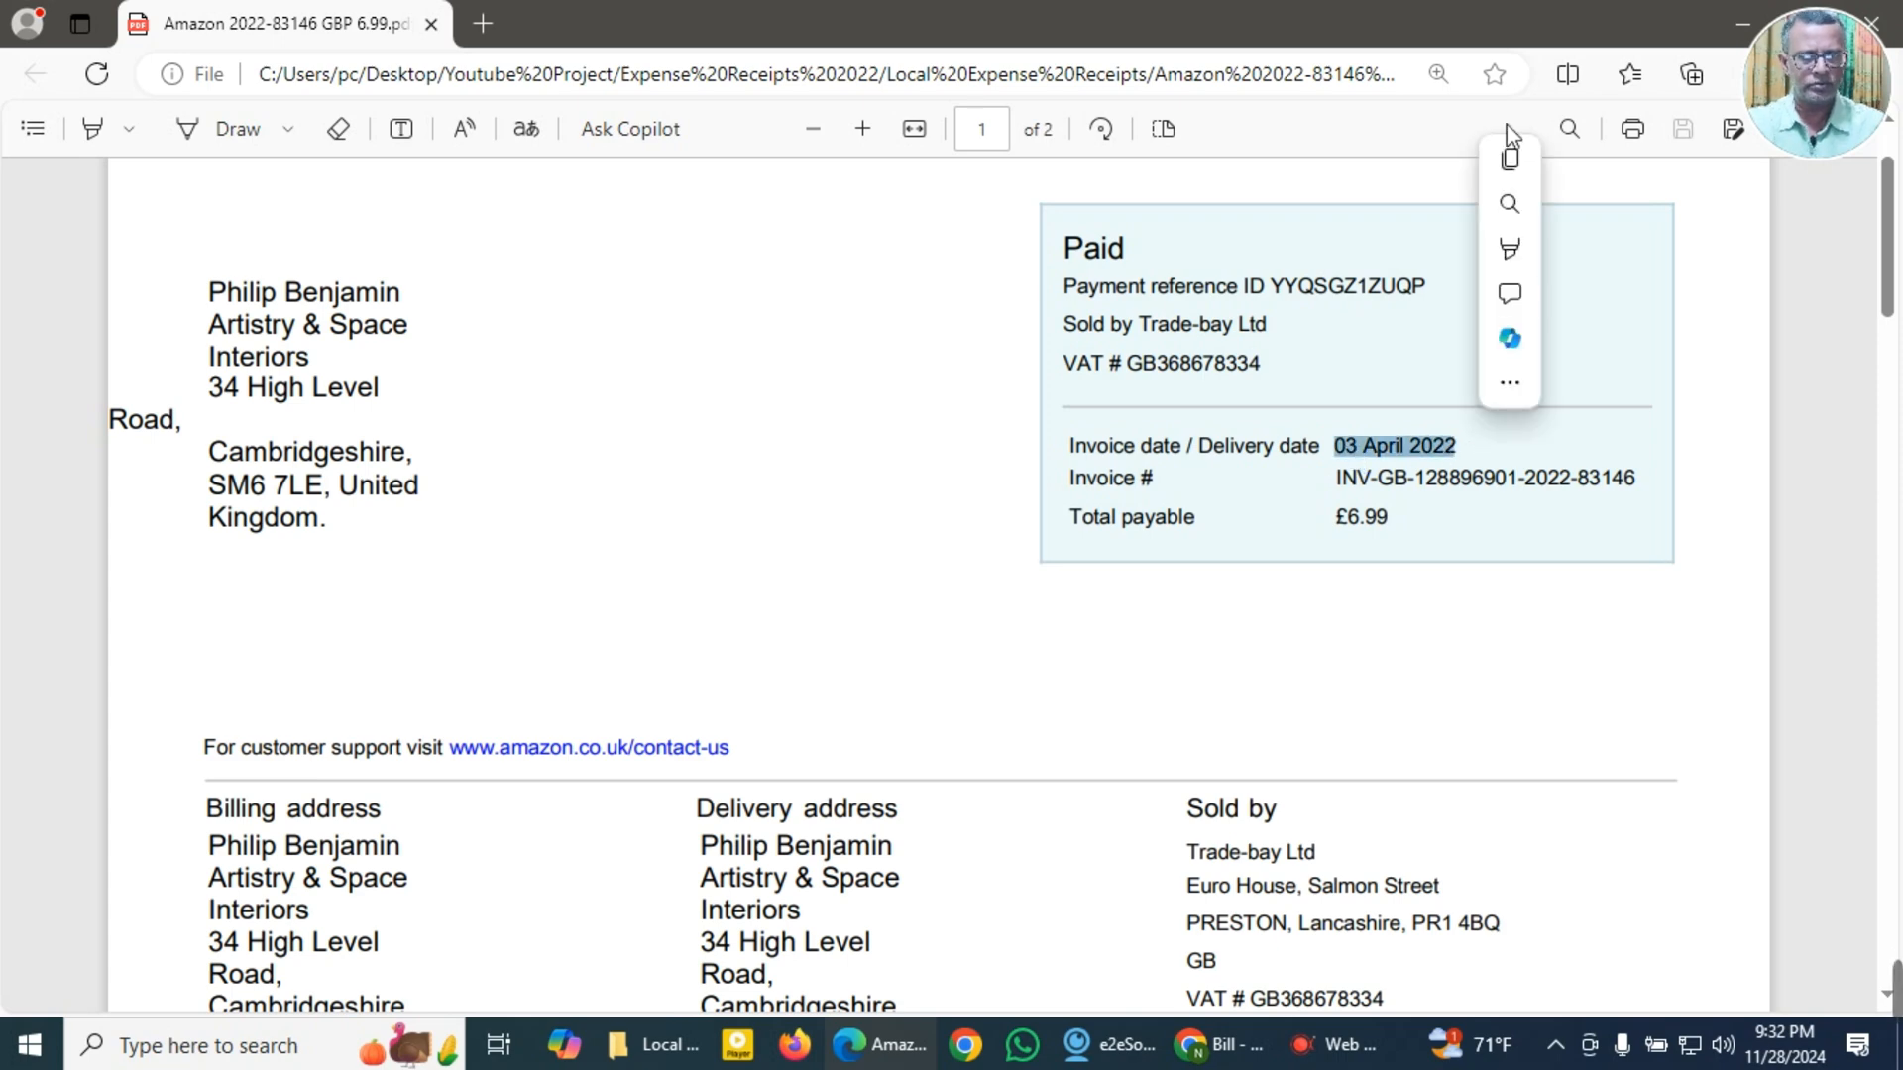
left_click(1514, 157)
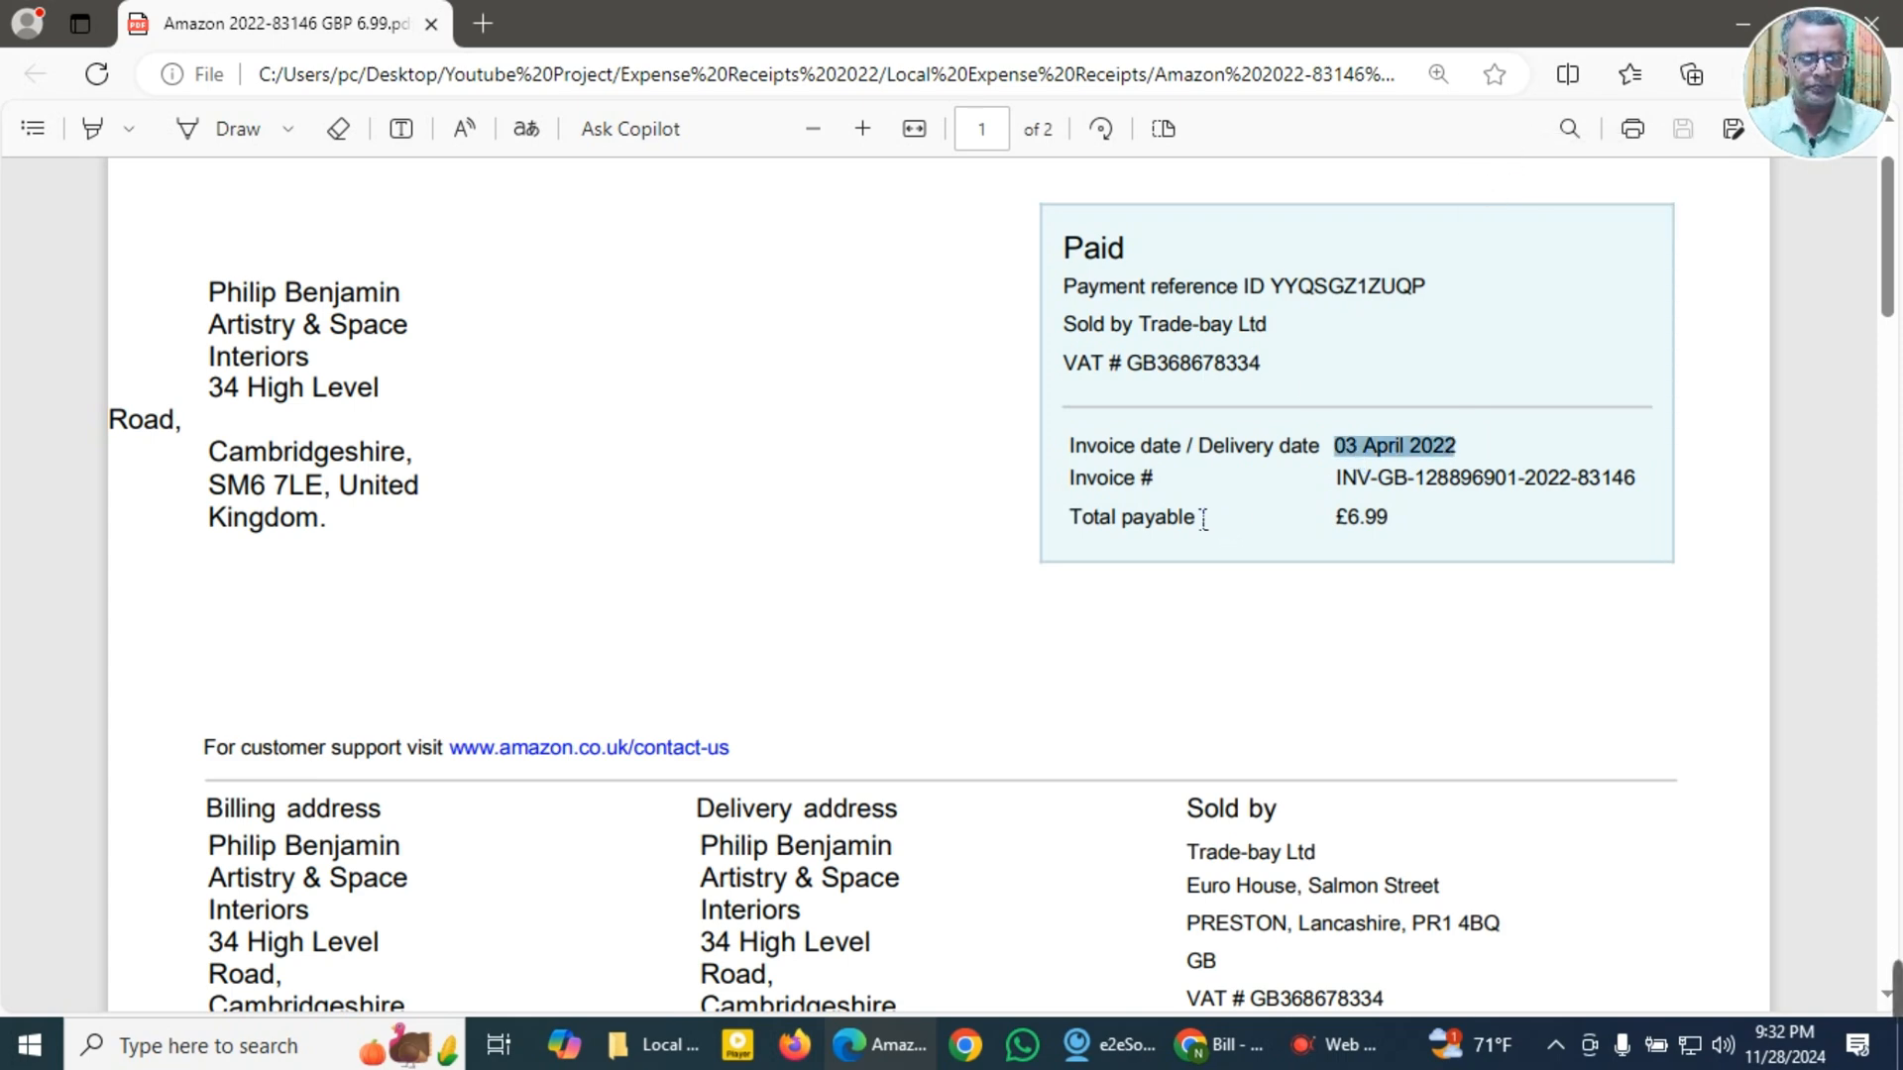
left_click_drag(1337, 487, 1670, 488)
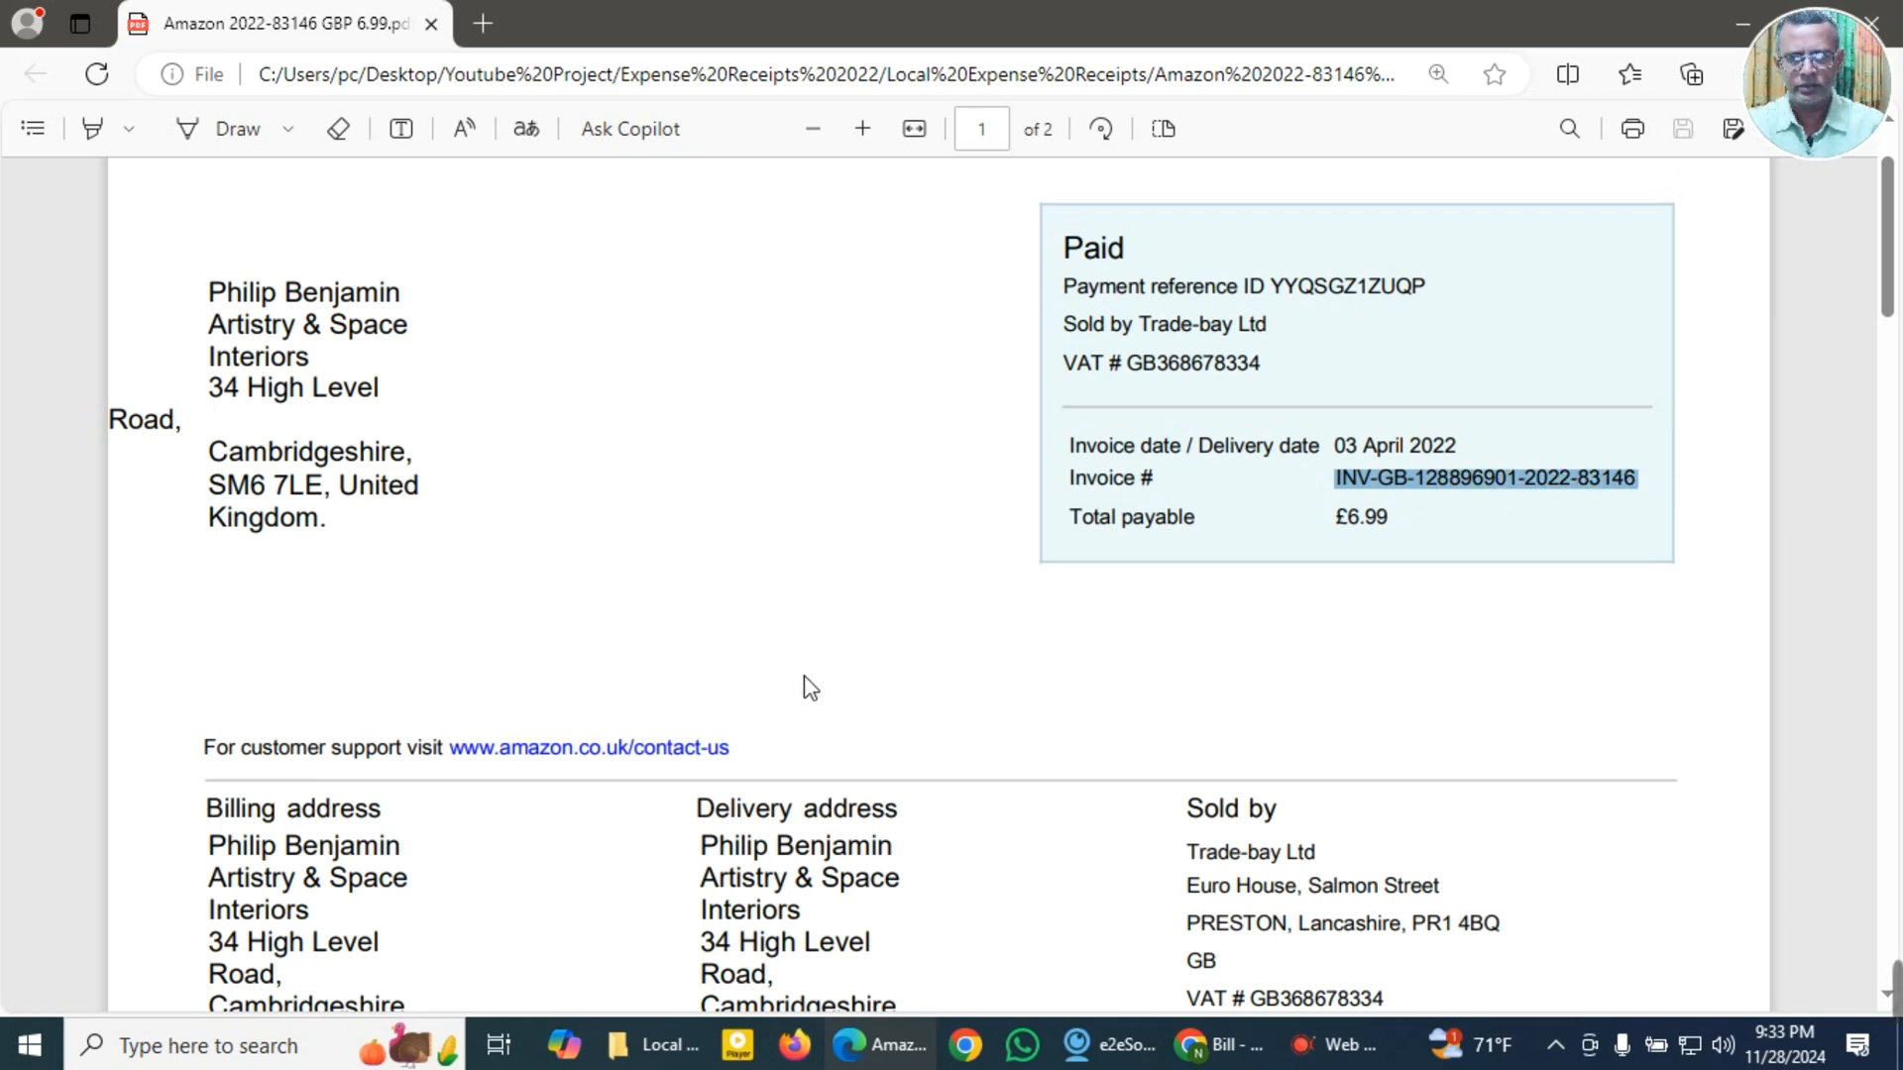
Step: Copy the Duracell Plus AAA Alkaline Batteries description and the invoice total 6.99 as separate clipboard entries
scroll(809, 687, "down", 10)
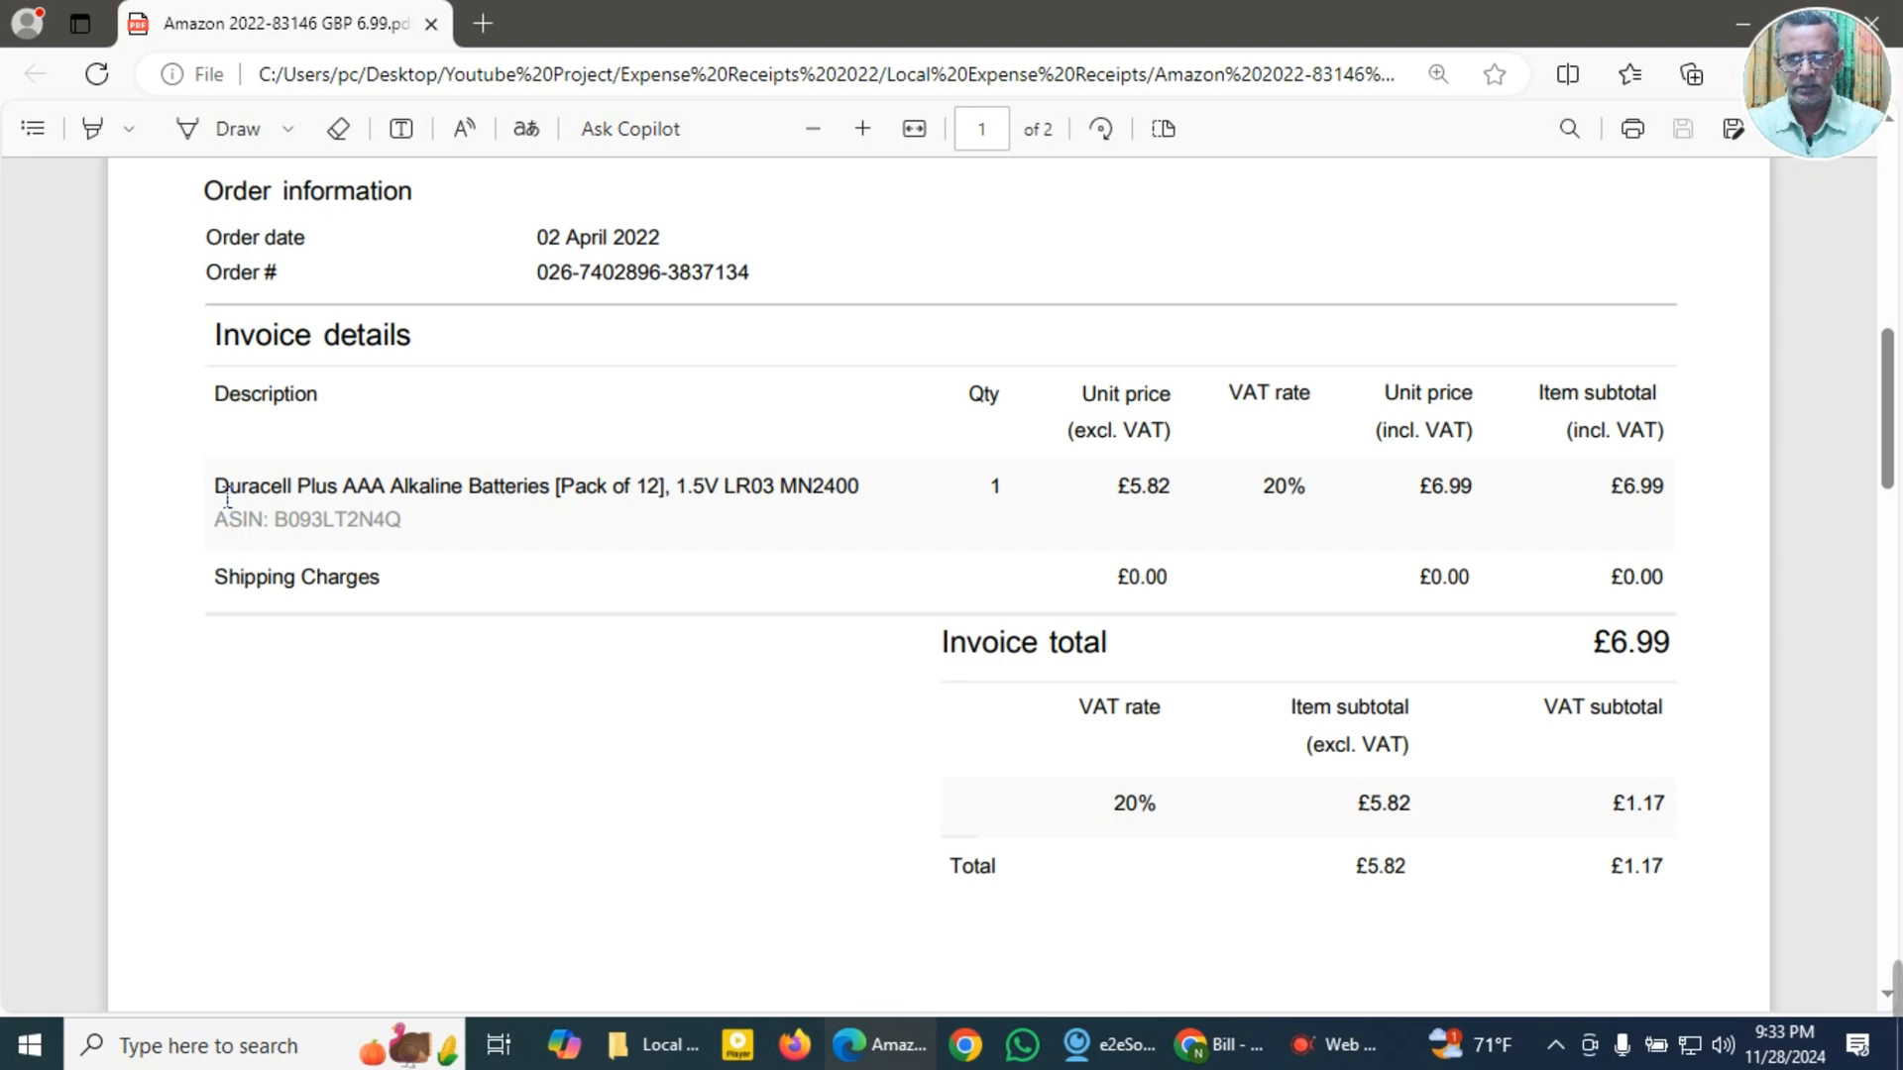
left_click_drag(227, 497, 871, 493)
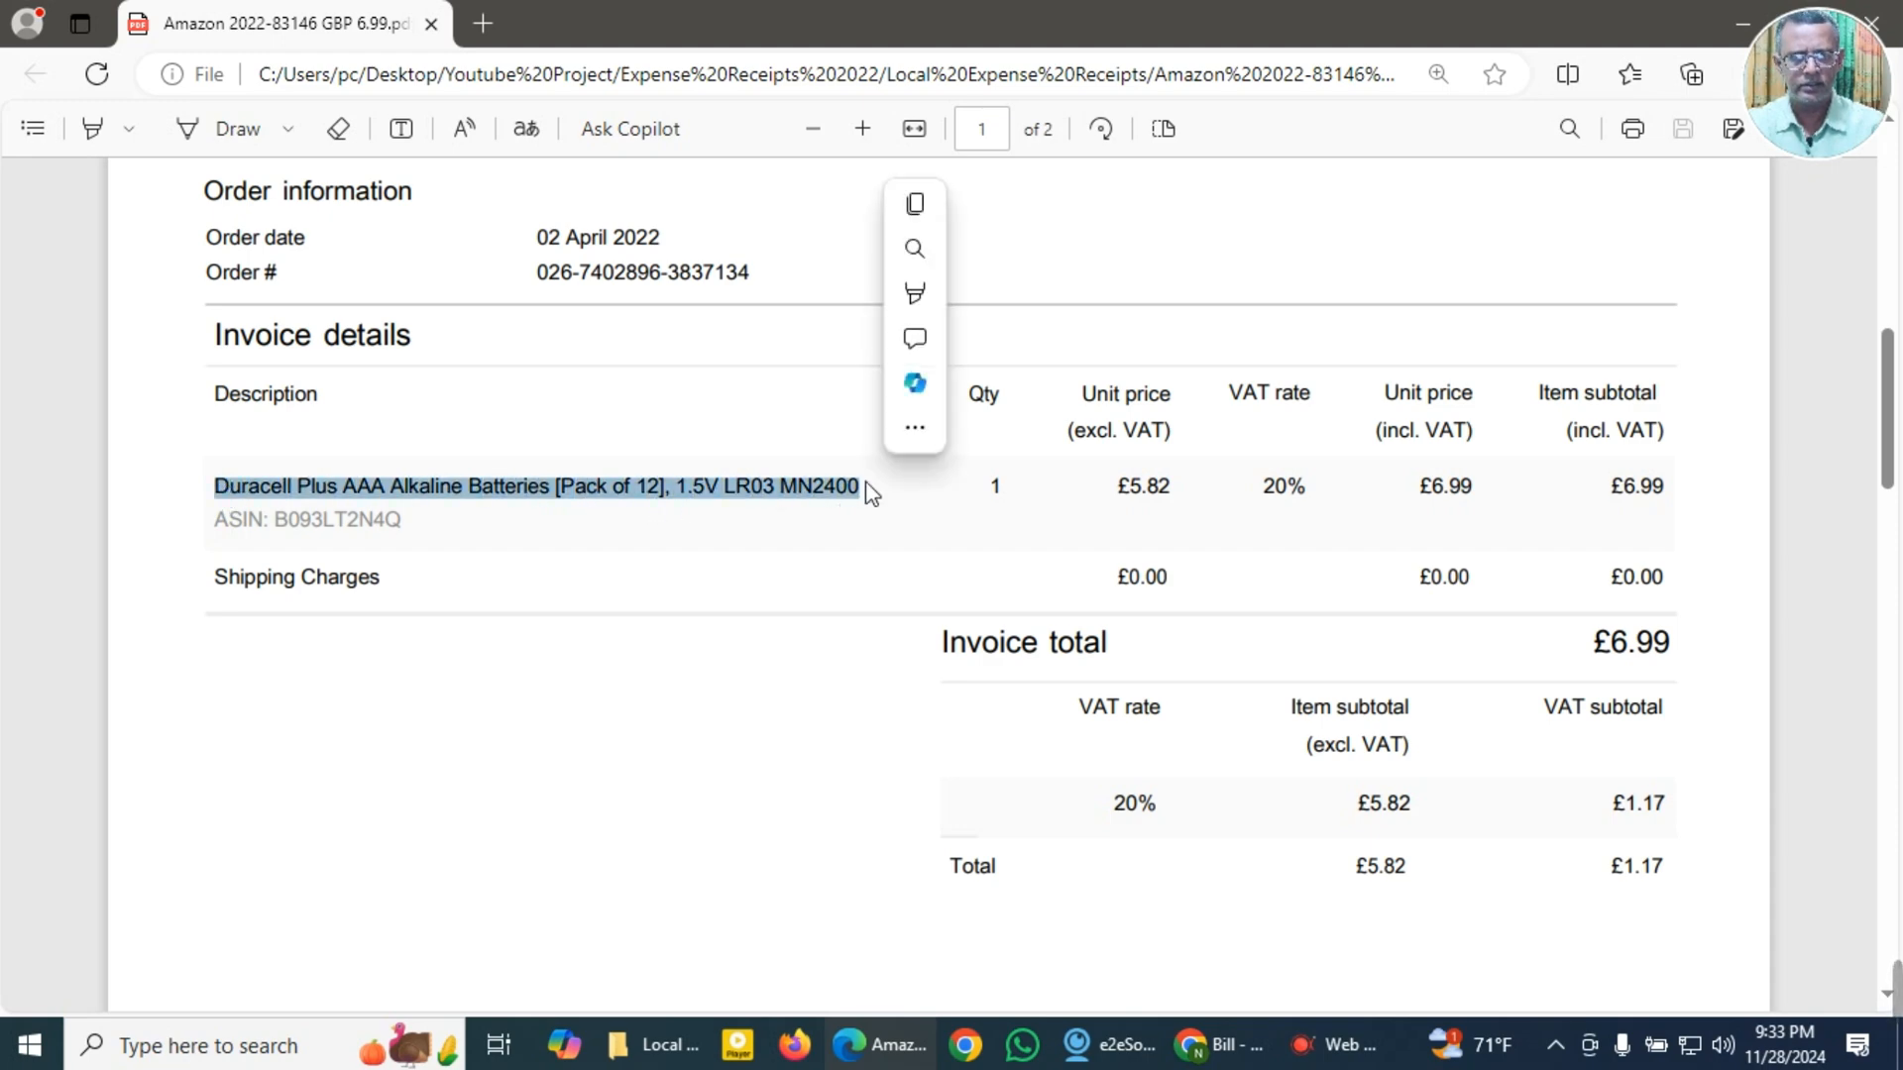
left_click(917, 206)
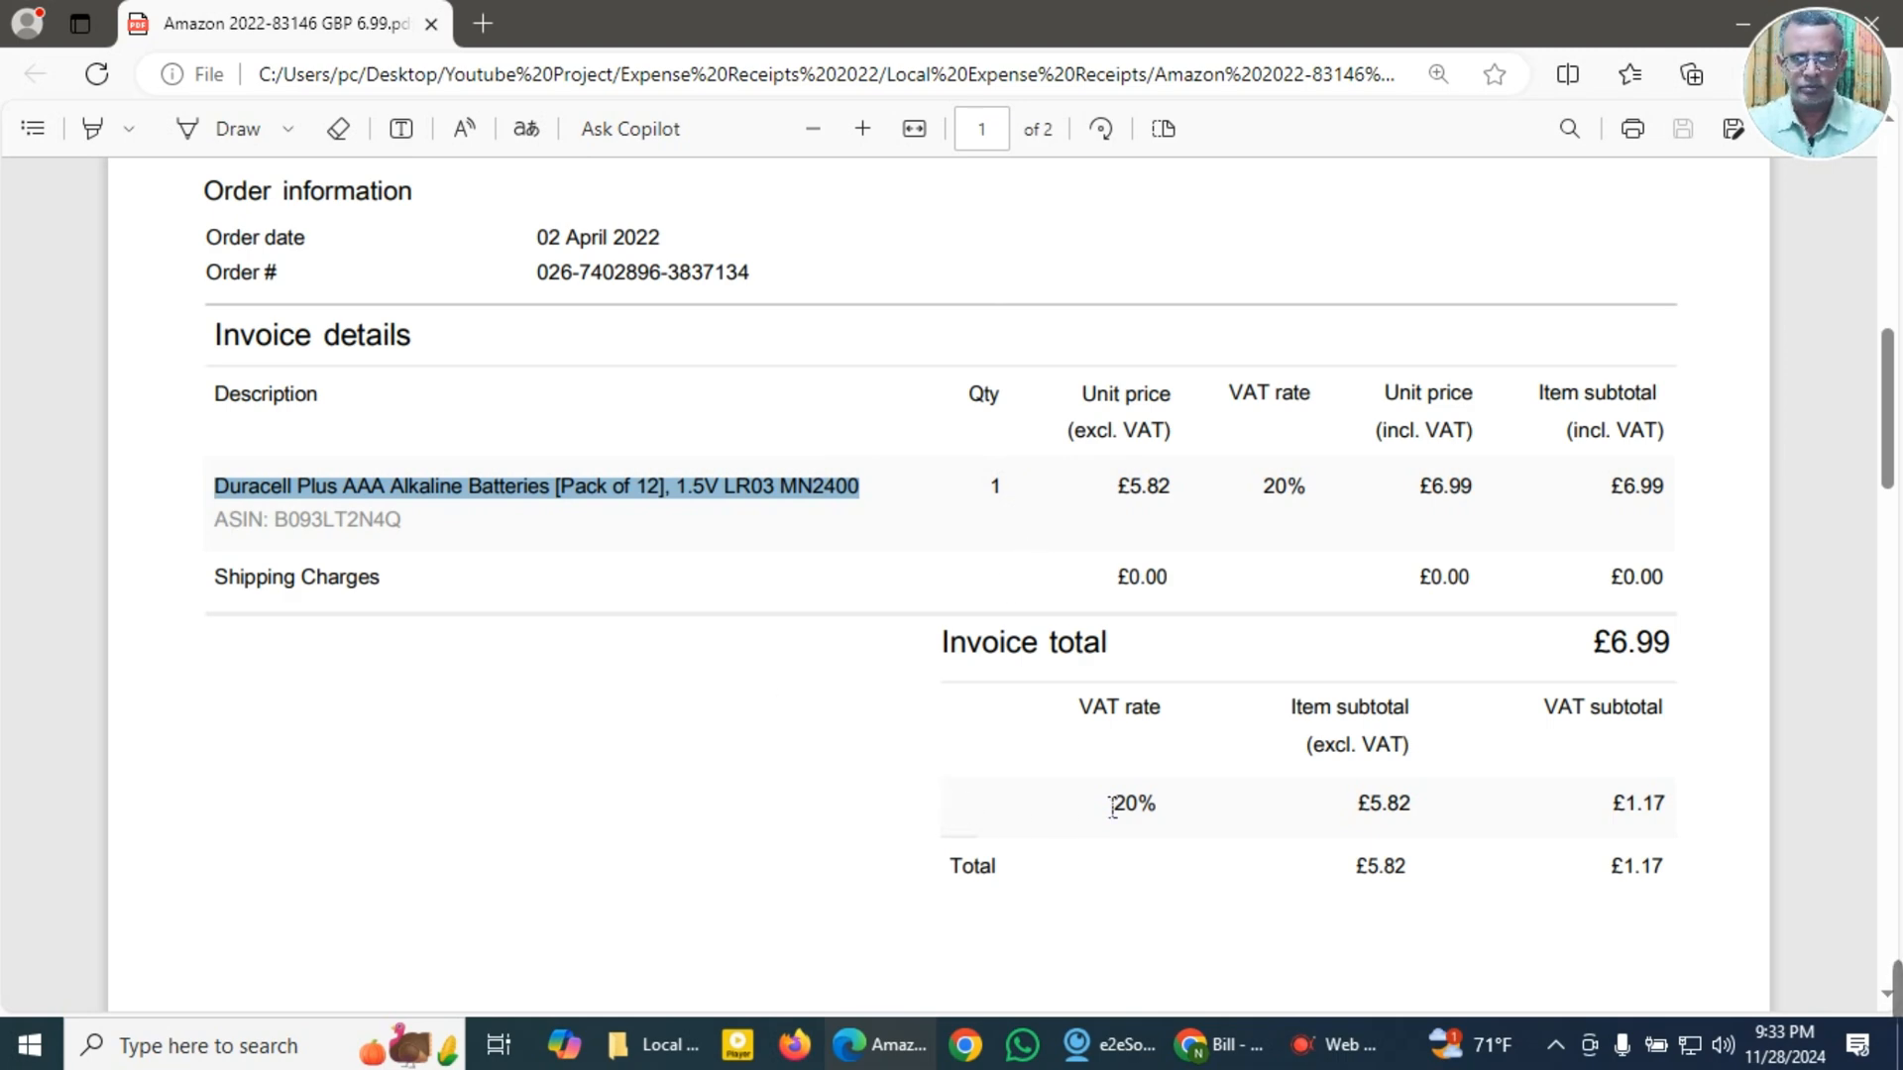
scroll(1506, 877, "down", 3)
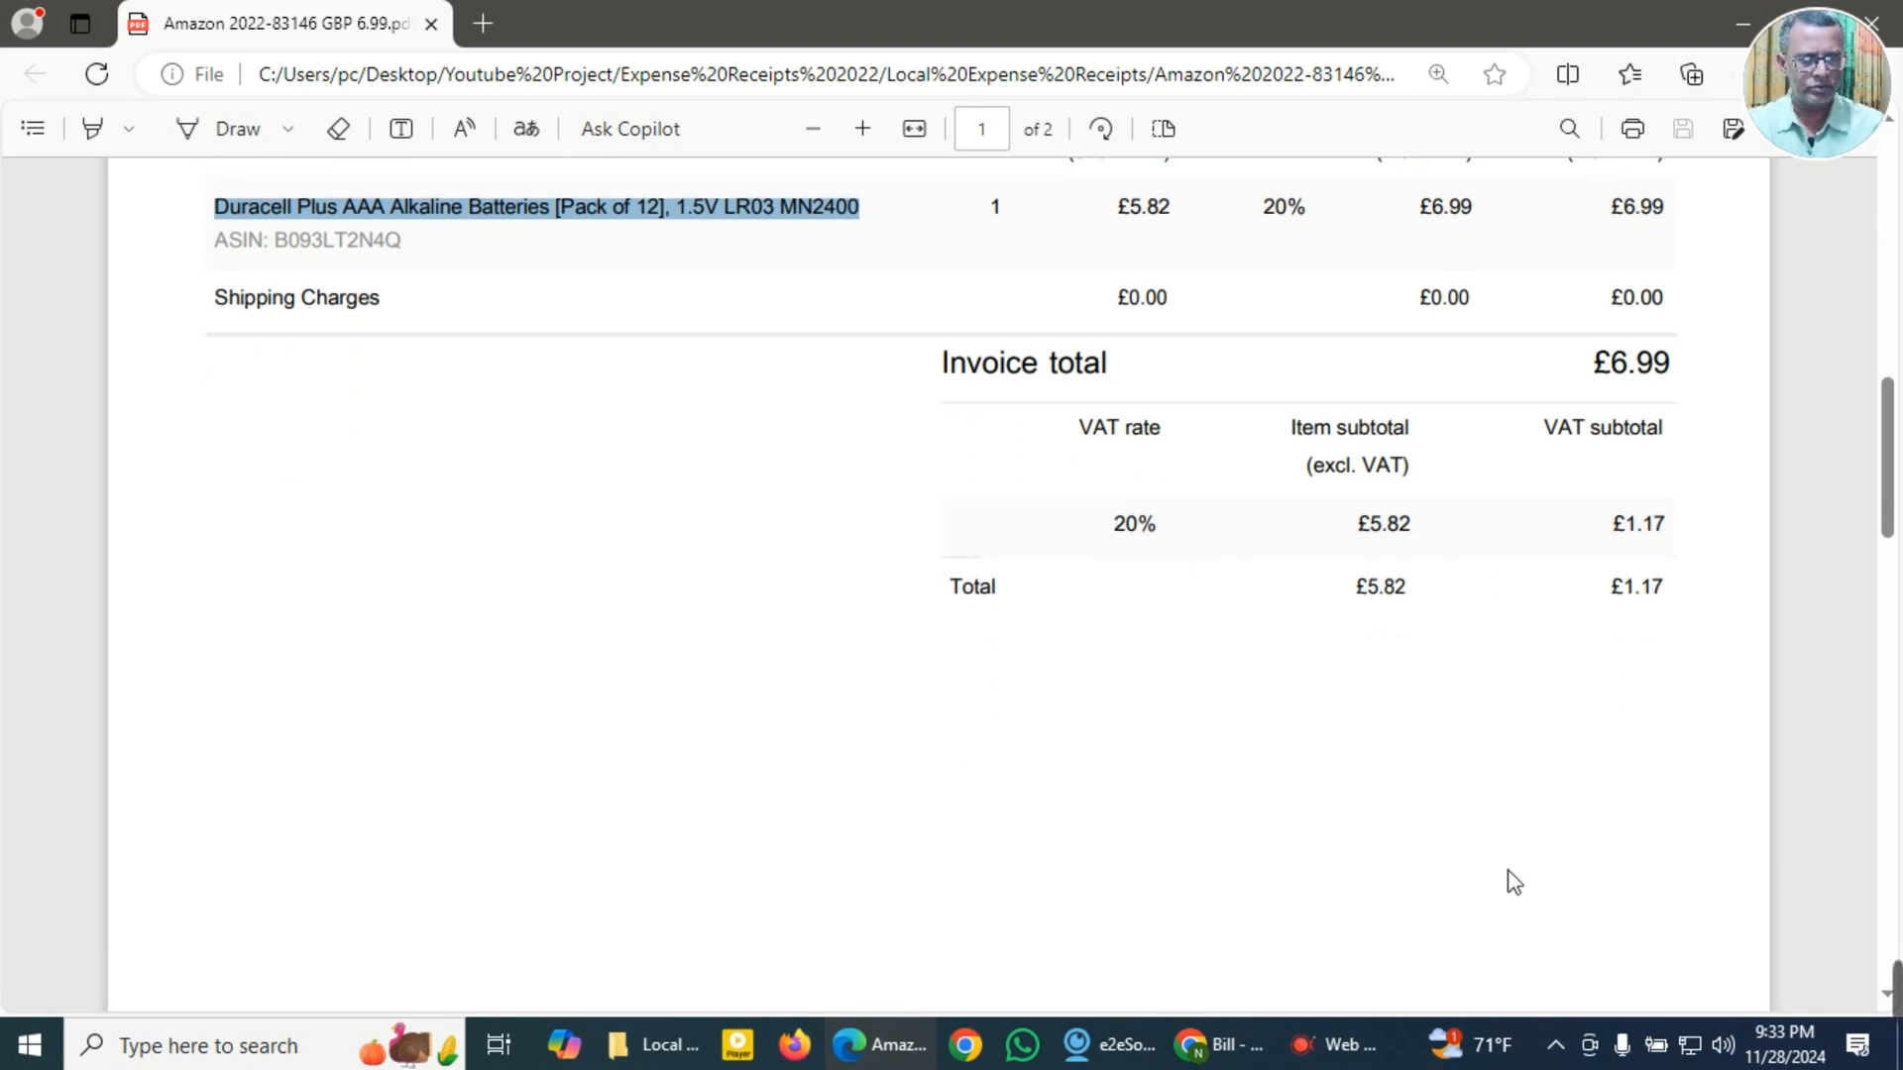
scroll(1526, 862, "up", 1)
left_click_drag(1611, 504, 1679, 508)
left_click(1719, 228)
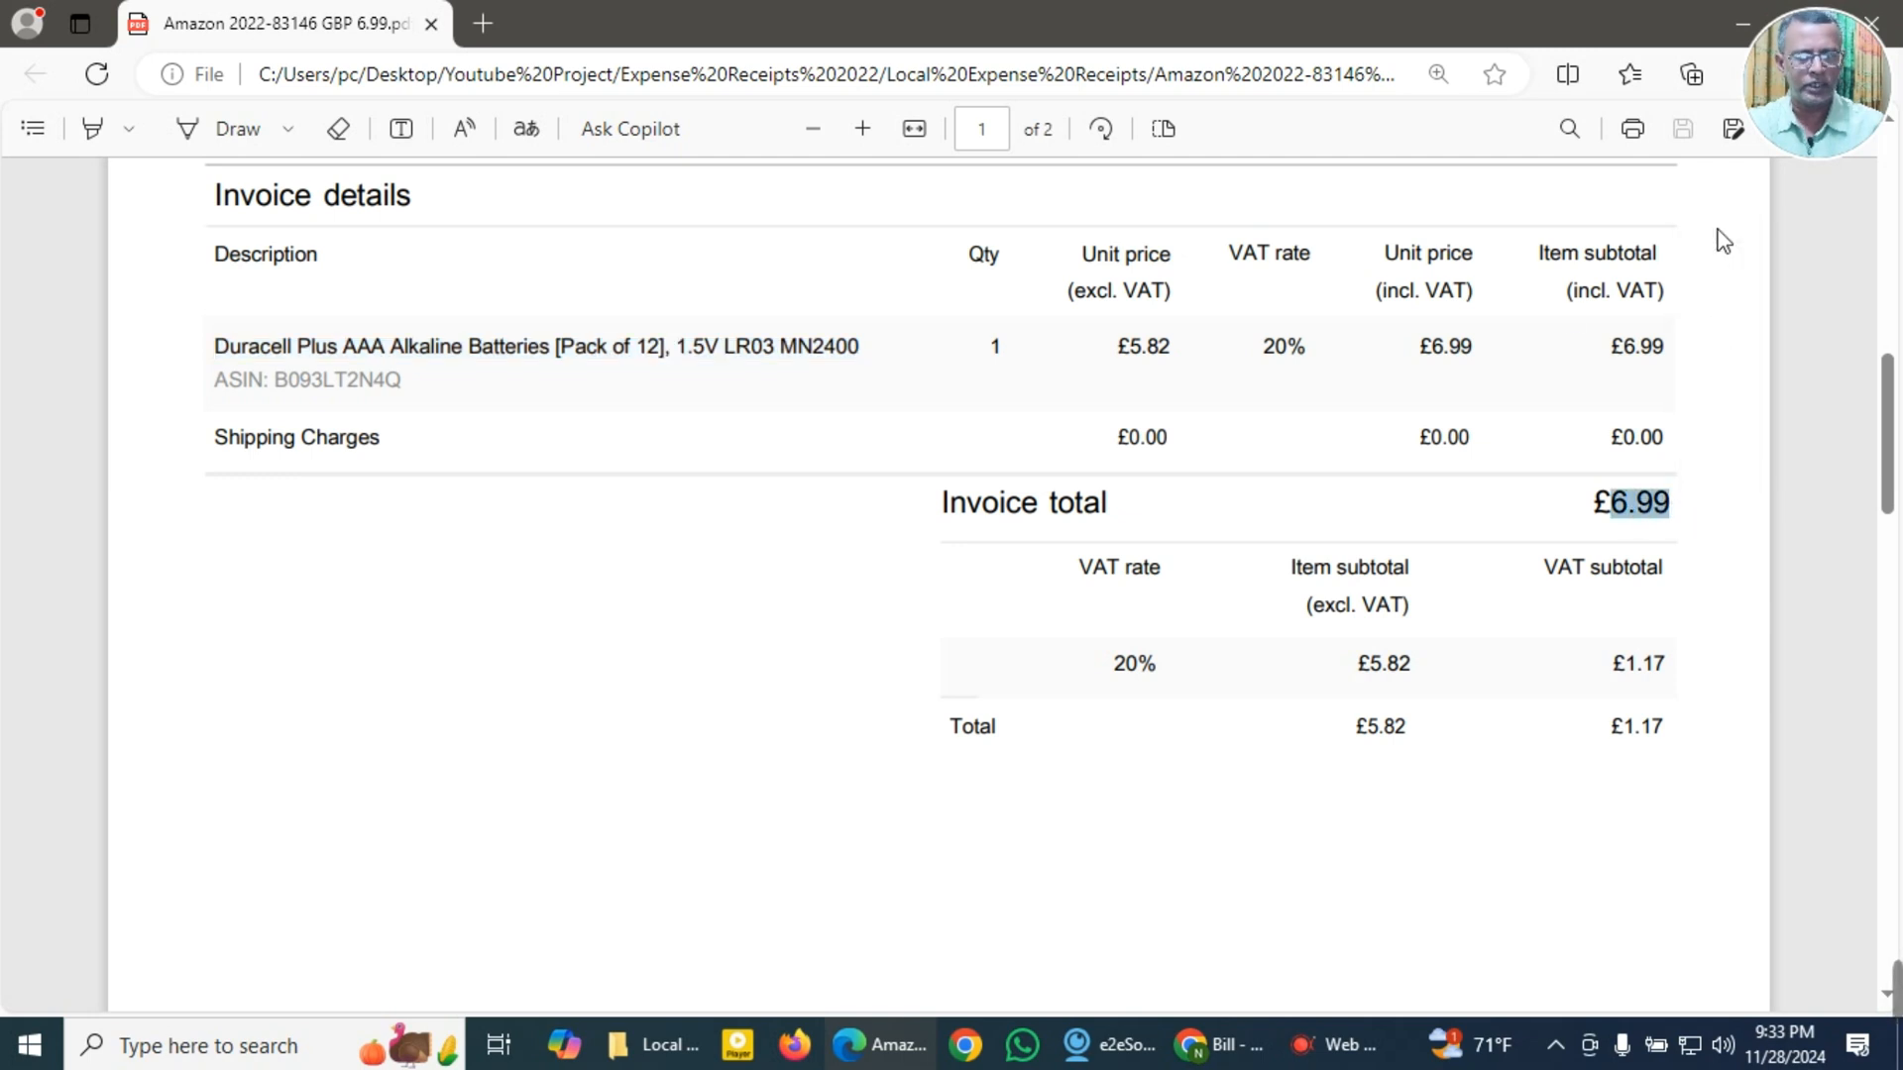
Step: Switch back to the blank QuickBooks bill and set its supplier to Amazon and its terms to Due on receipt
left_click(1219, 1045)
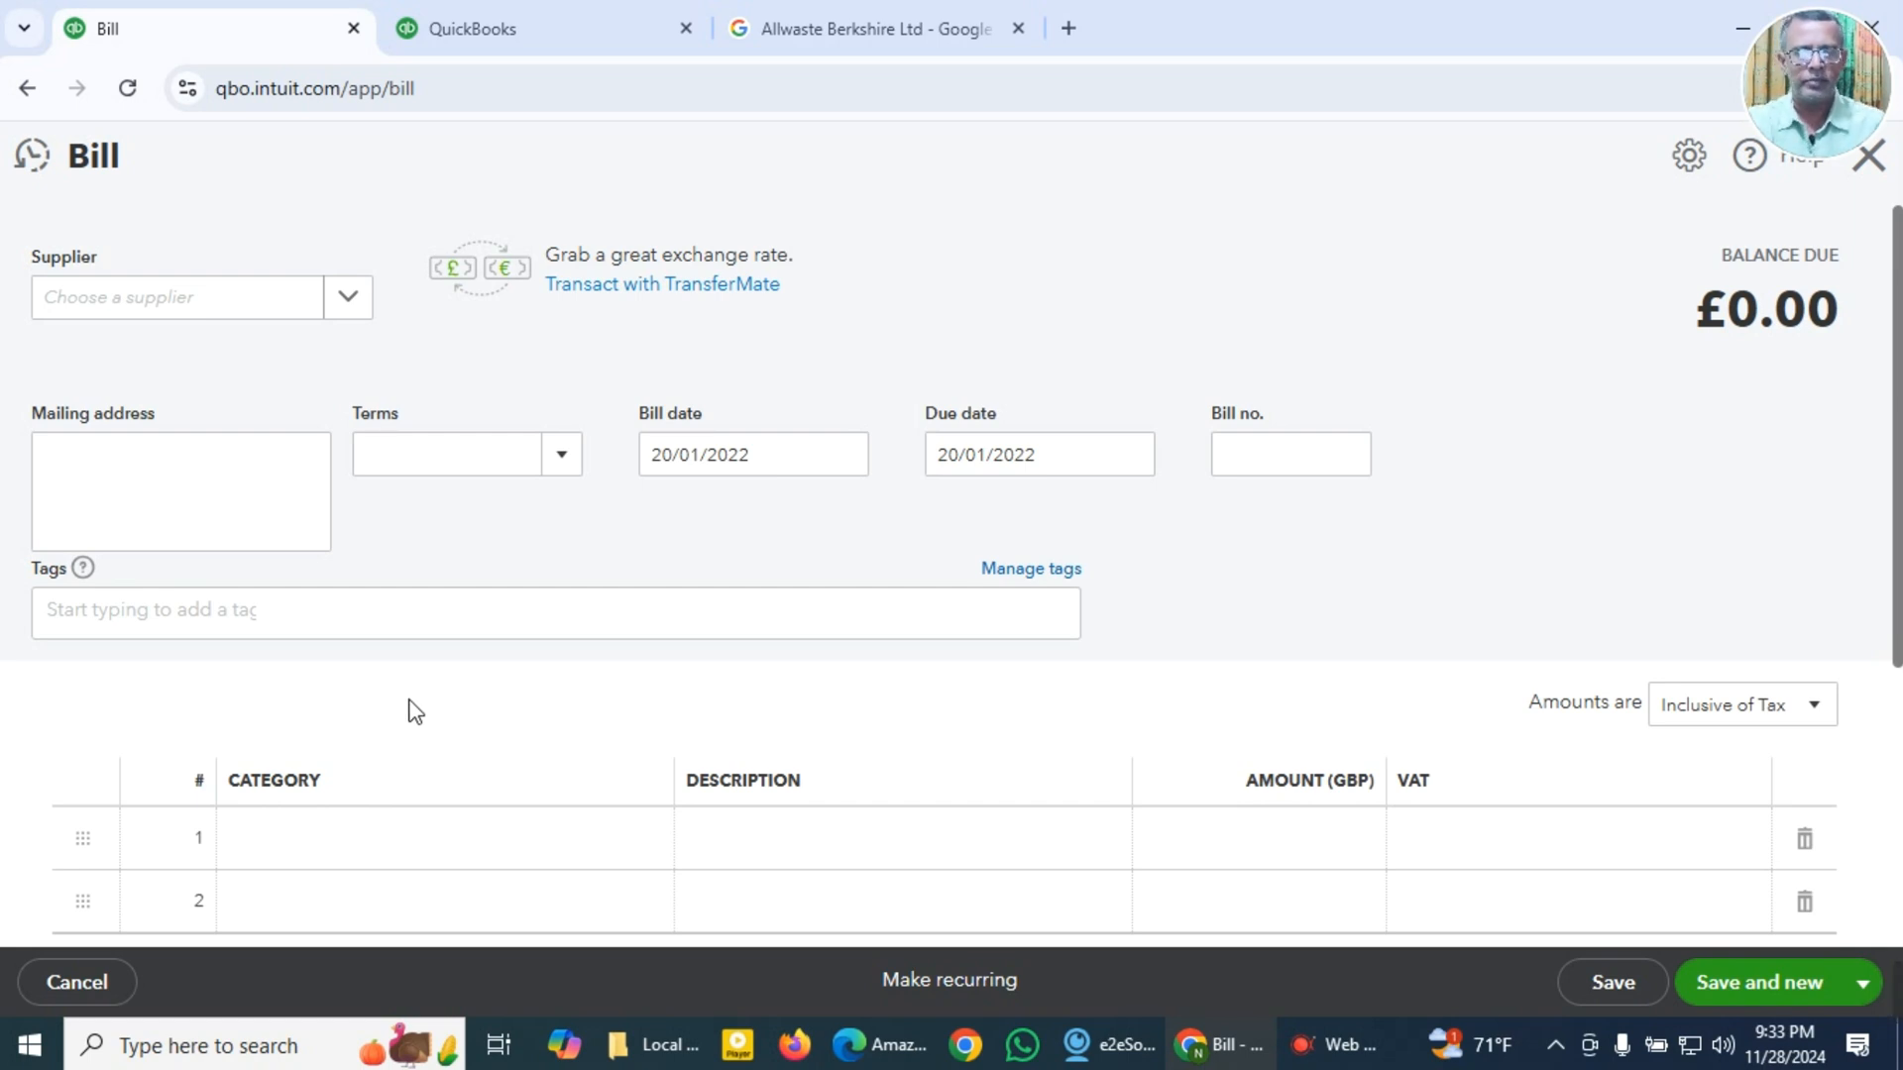
left_click(214, 319)
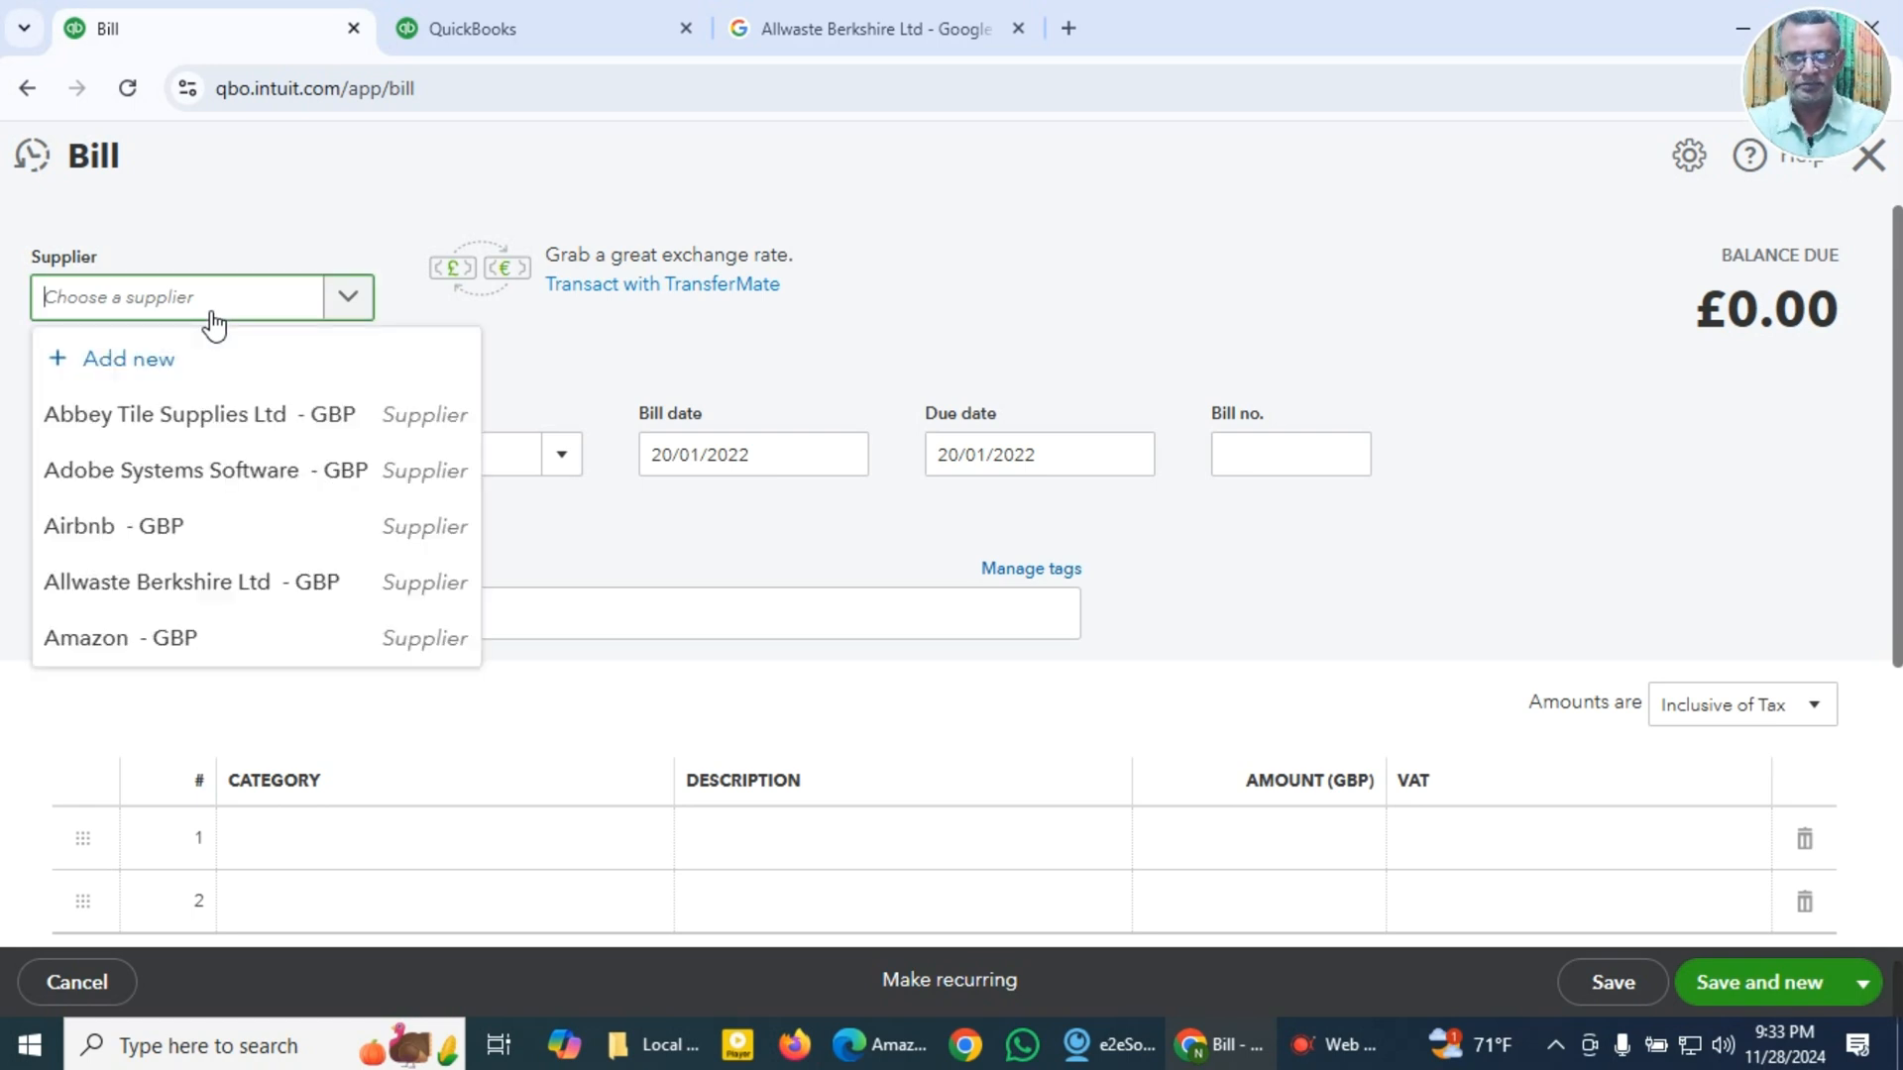
left_click(115, 642)
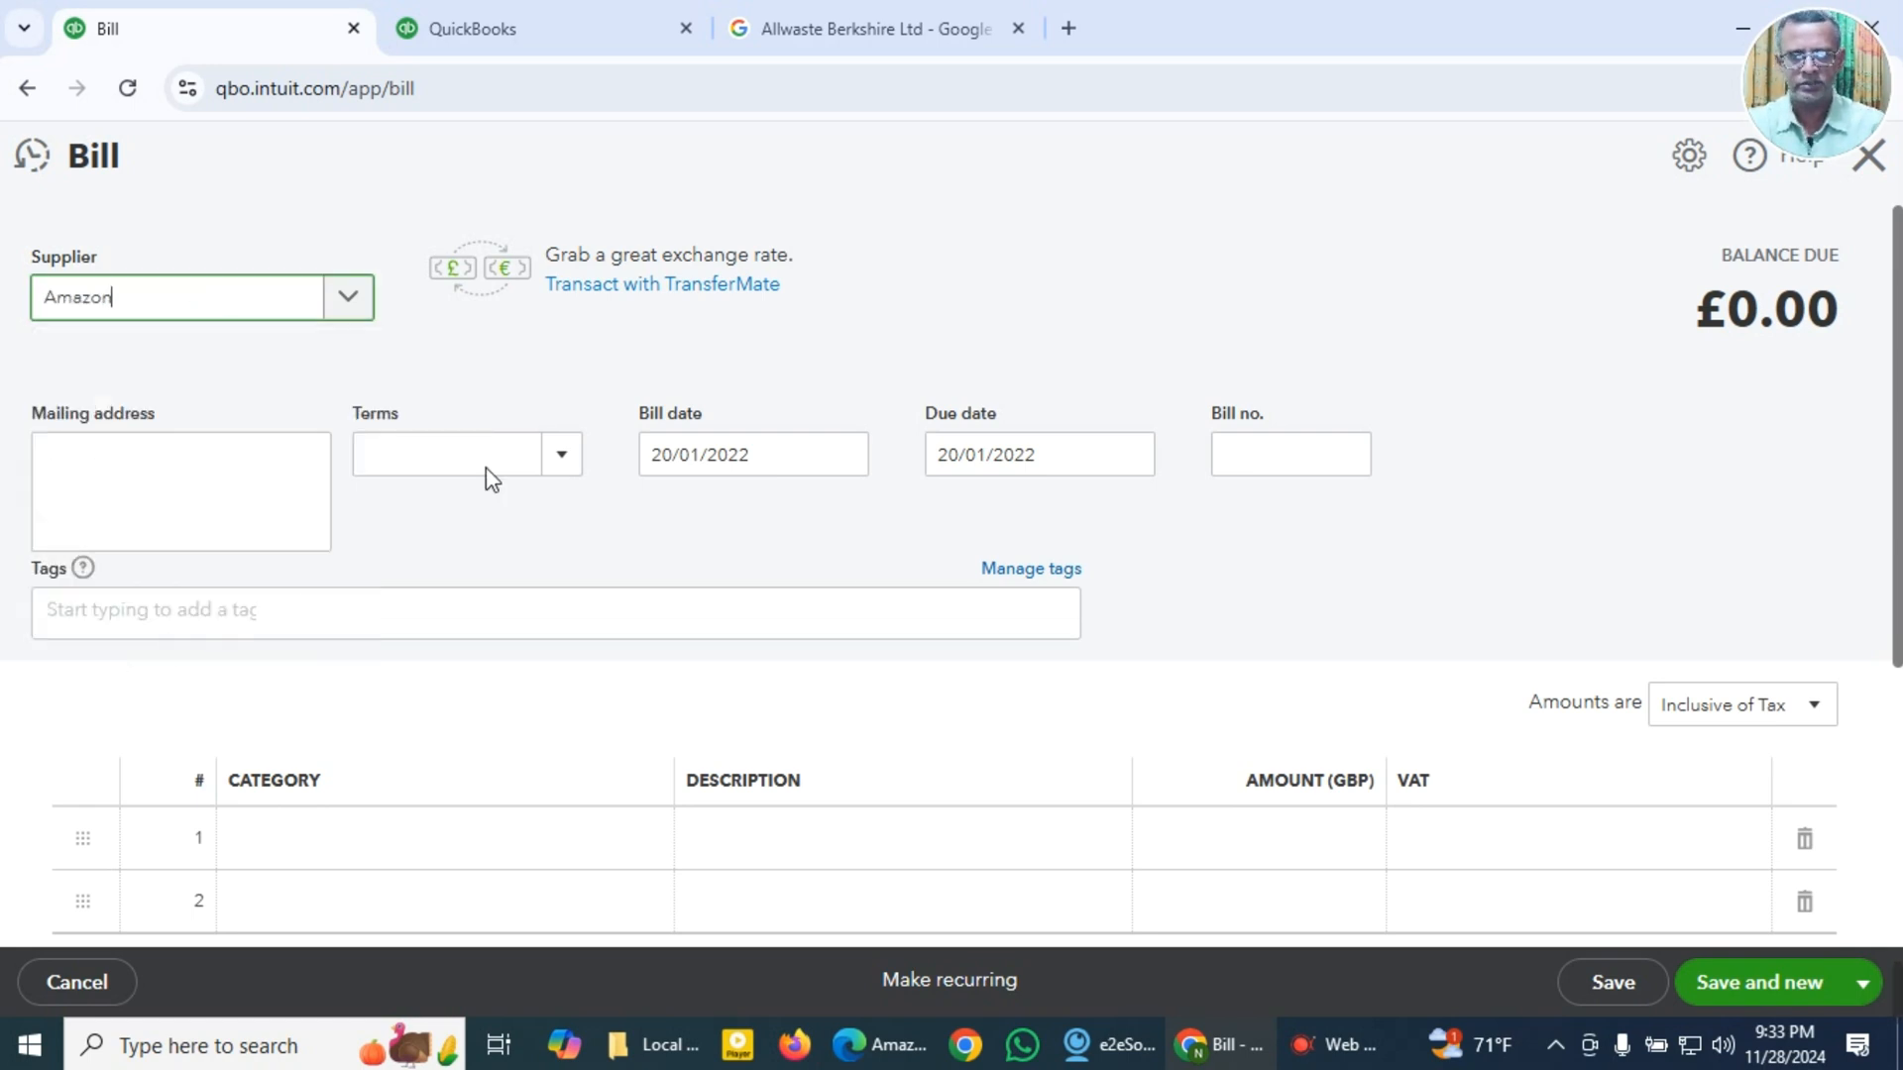
left_click(563, 464)
left_click(504, 551)
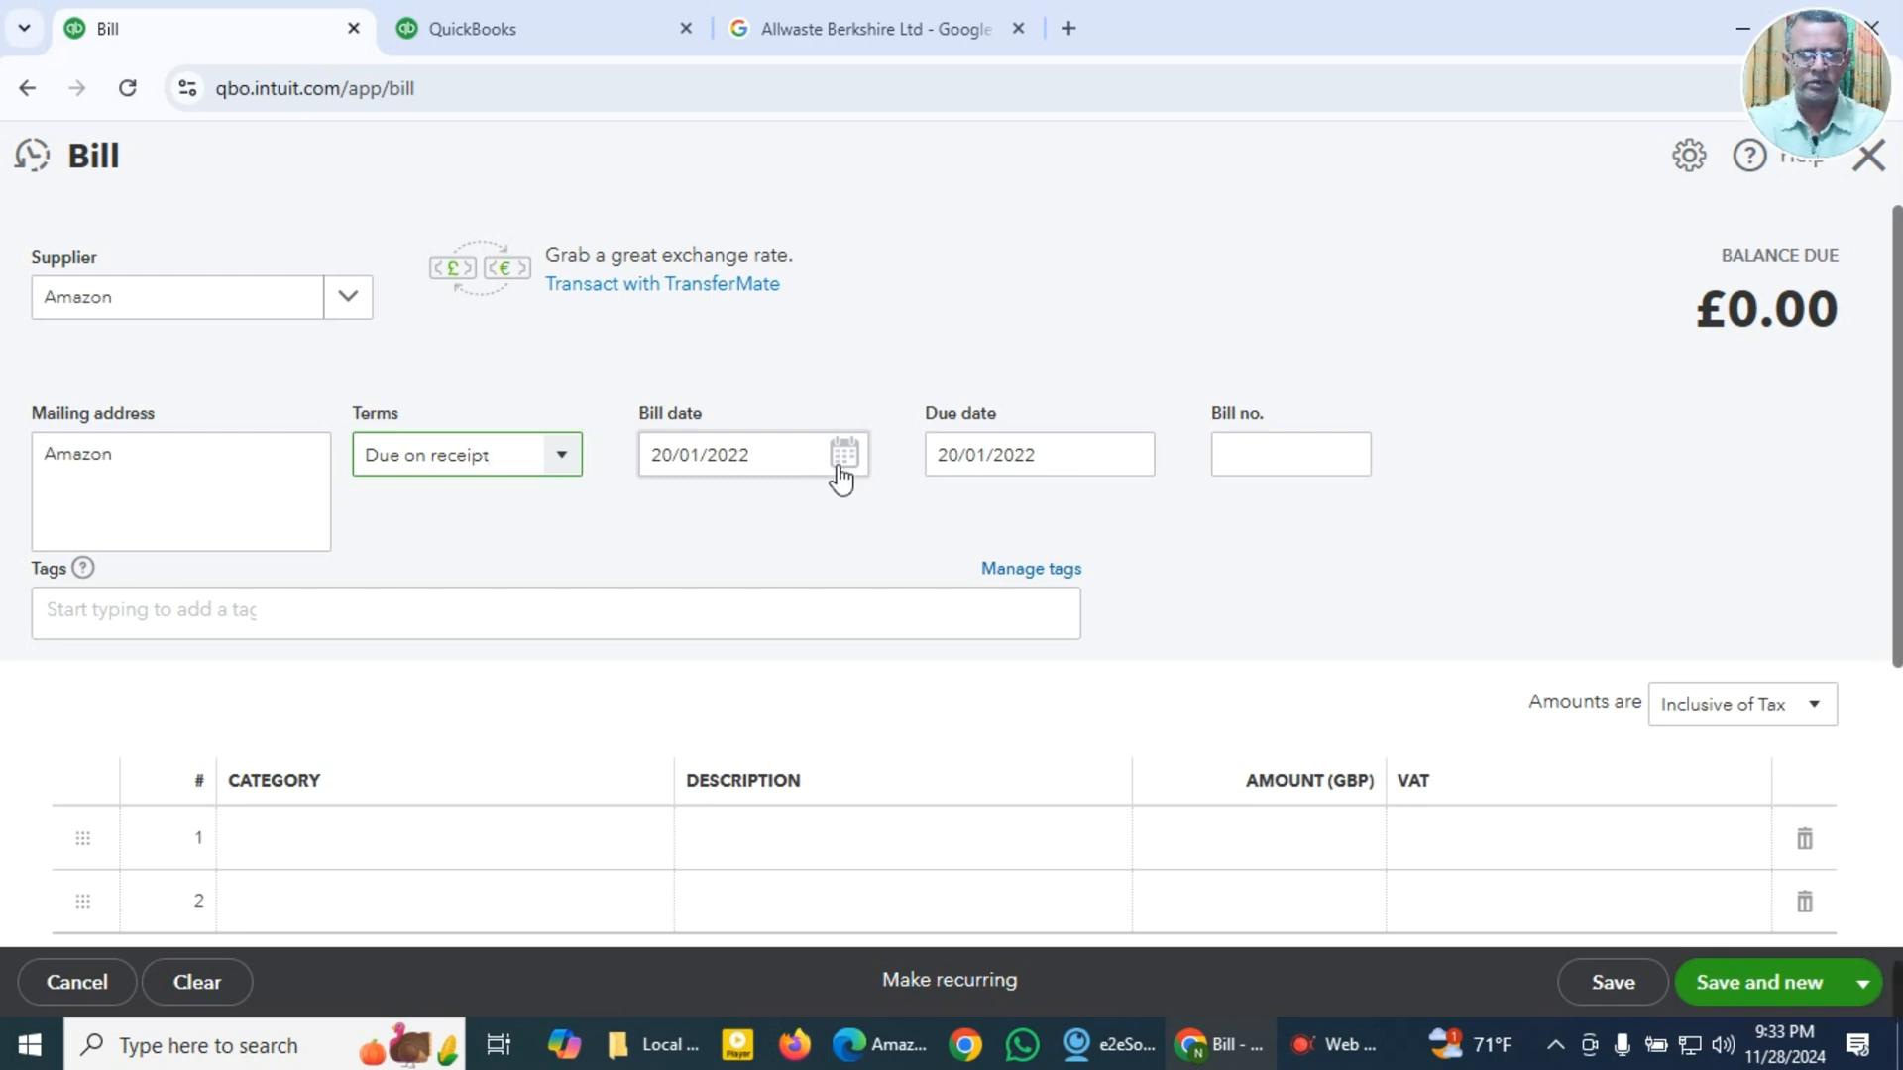
Step: Set the bill date to 03/04/2022
left_click(819, 474)
key("super+v")
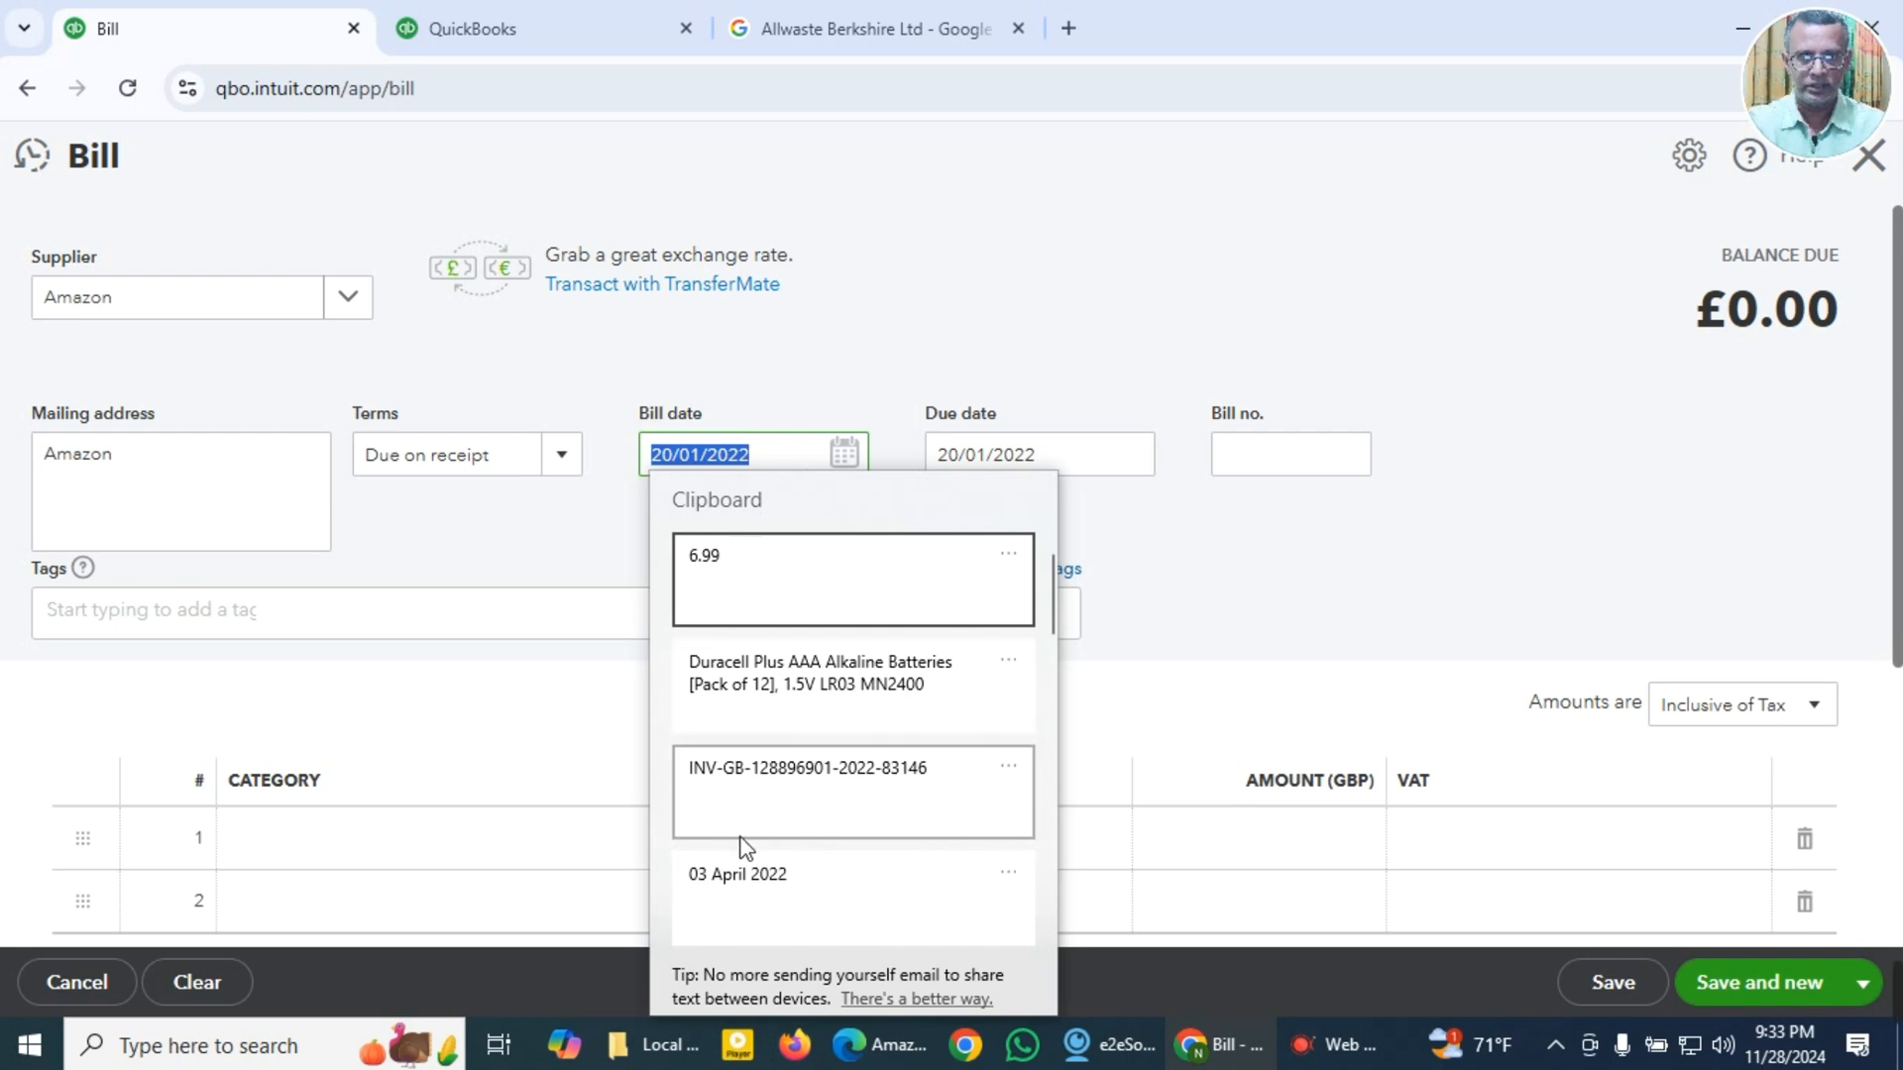
key("Escape")
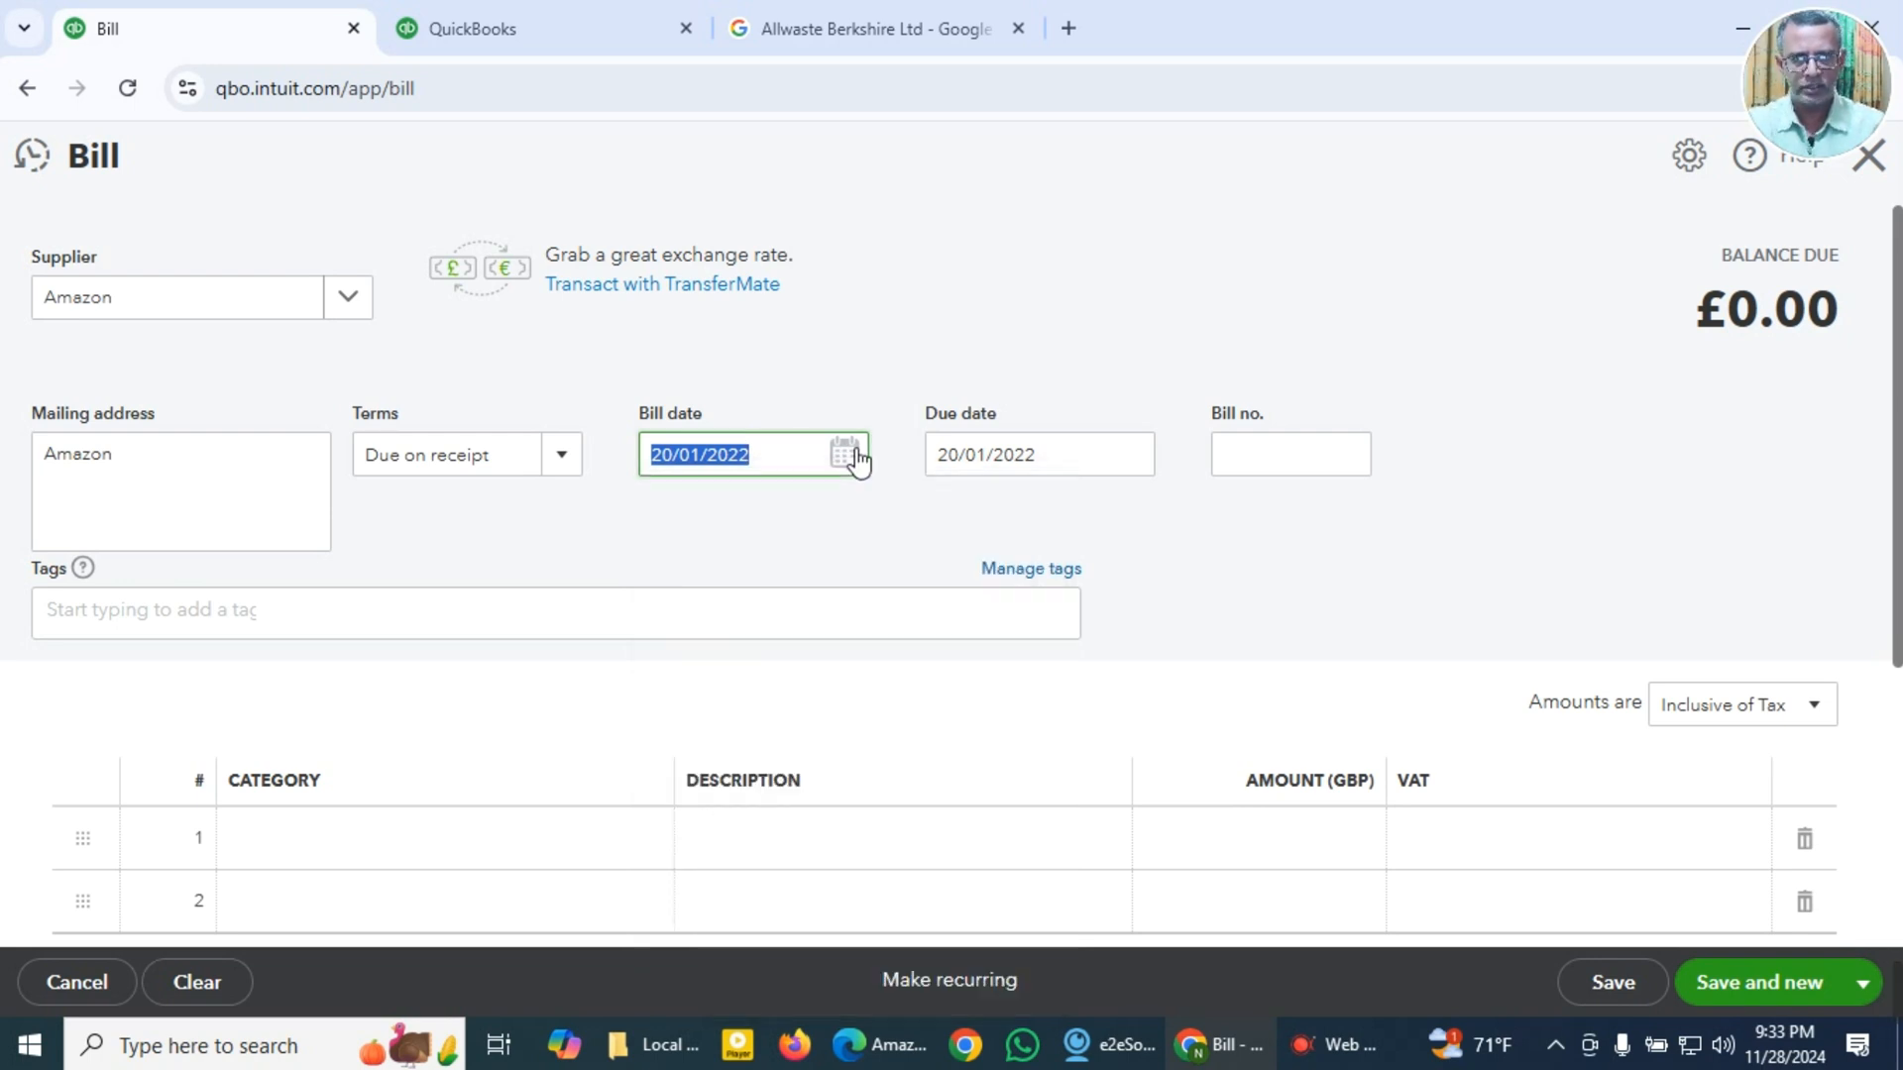
left_click(845, 455)
left_click(900, 527)
left_click(901, 526)
left_click(901, 527)
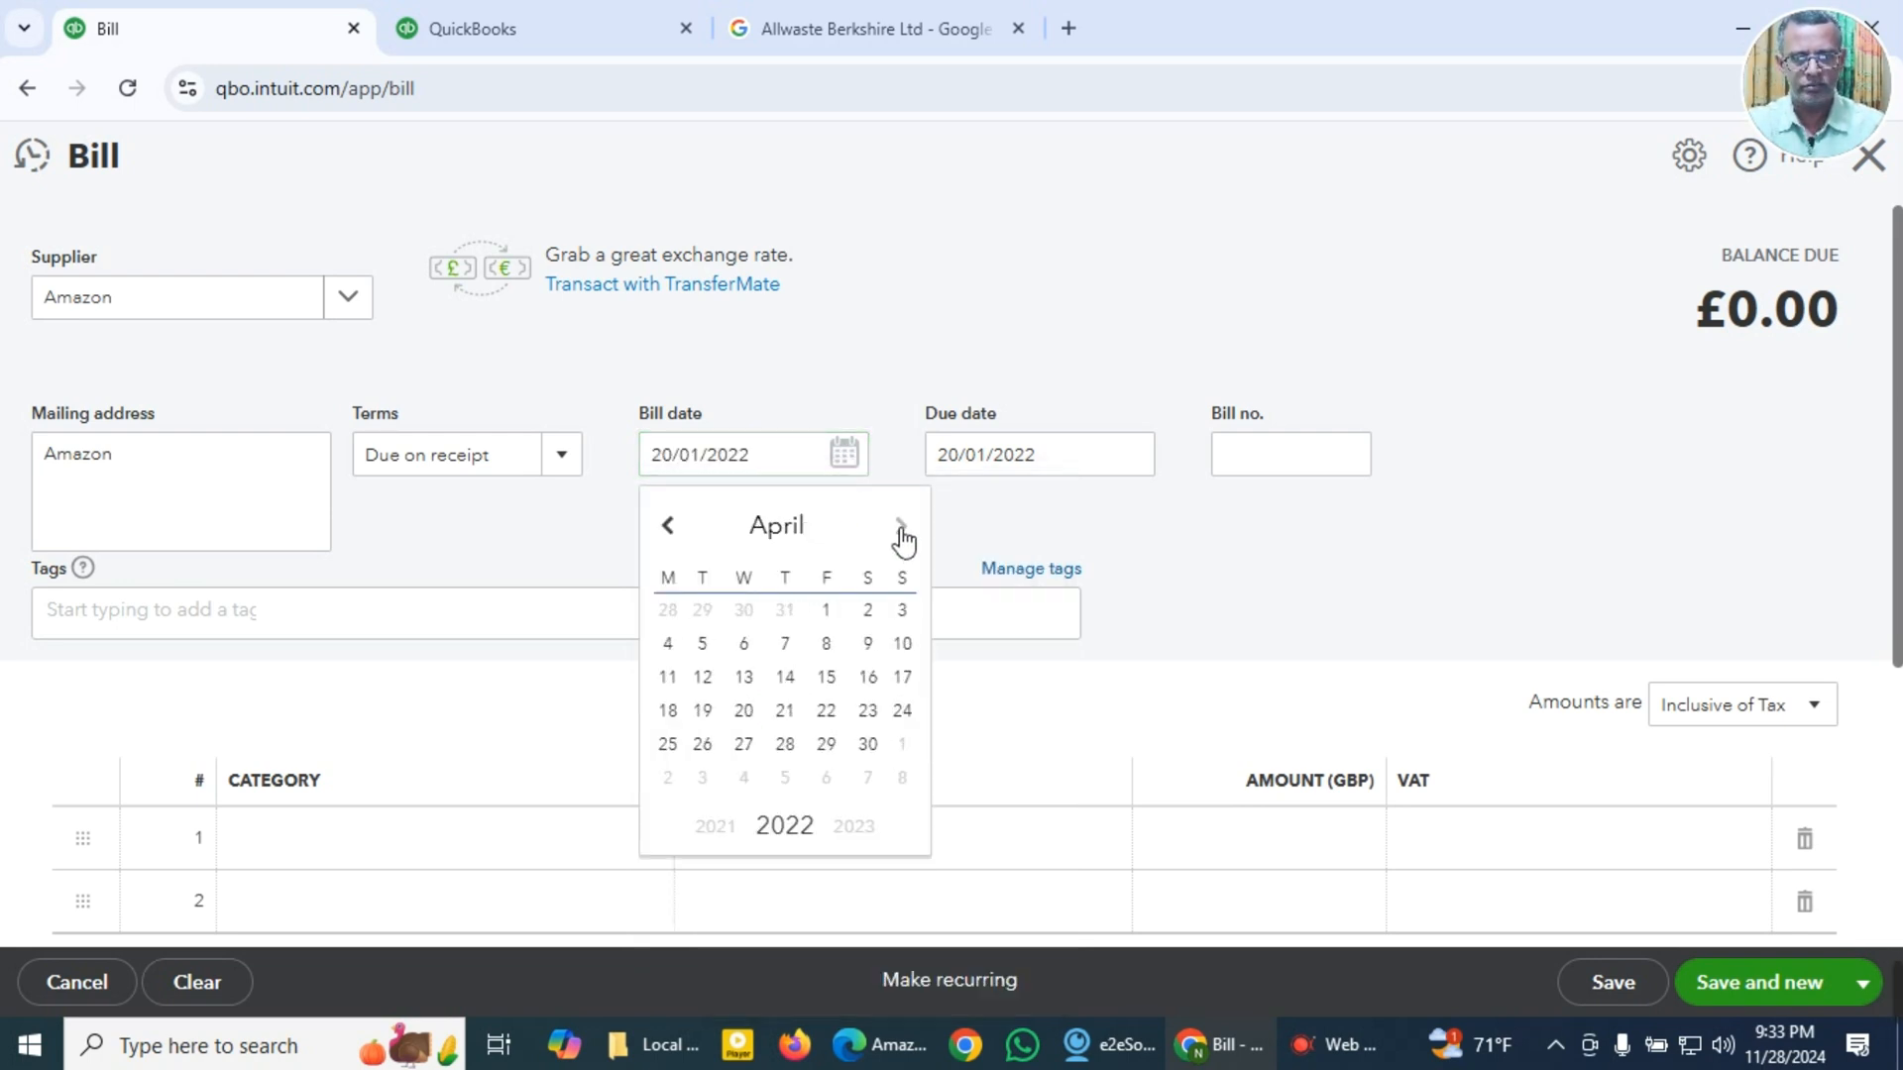
left_click(898, 614)
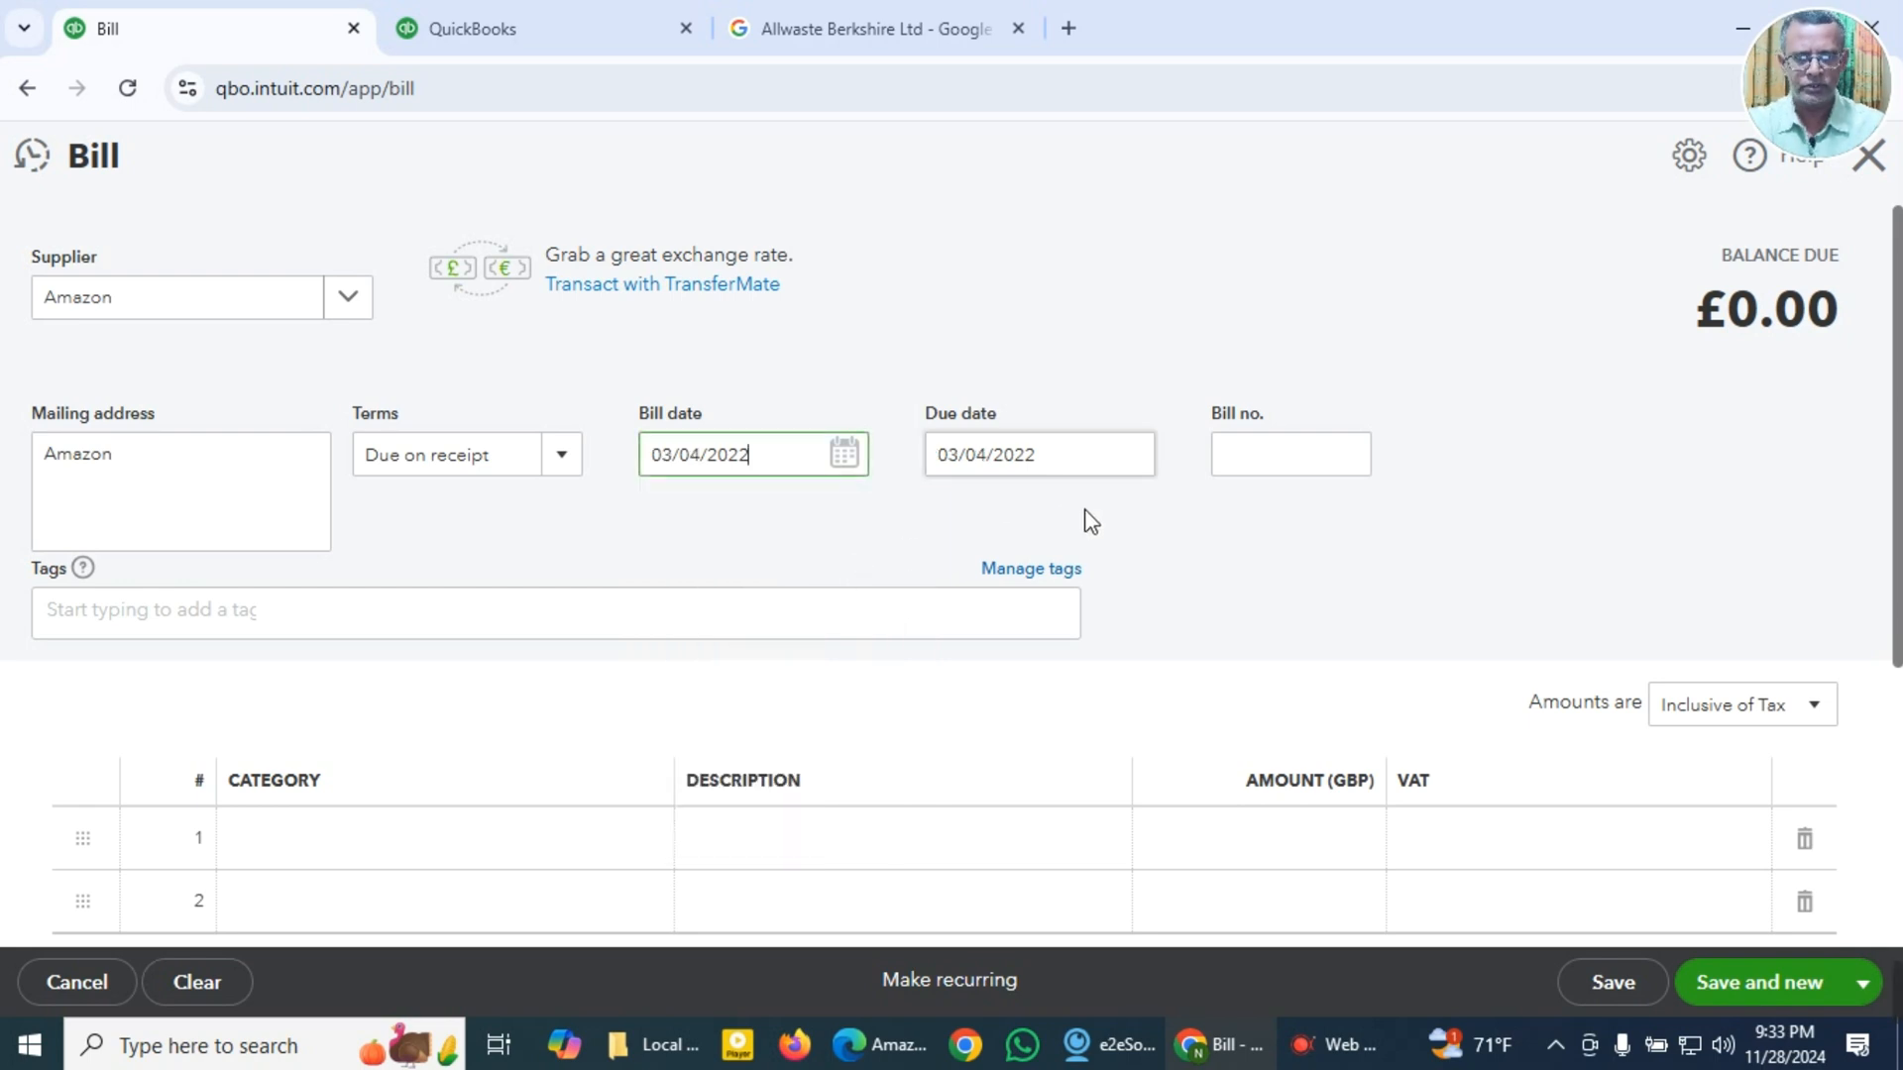
key("Tab")
key("Tab")
left_click(790, 464)
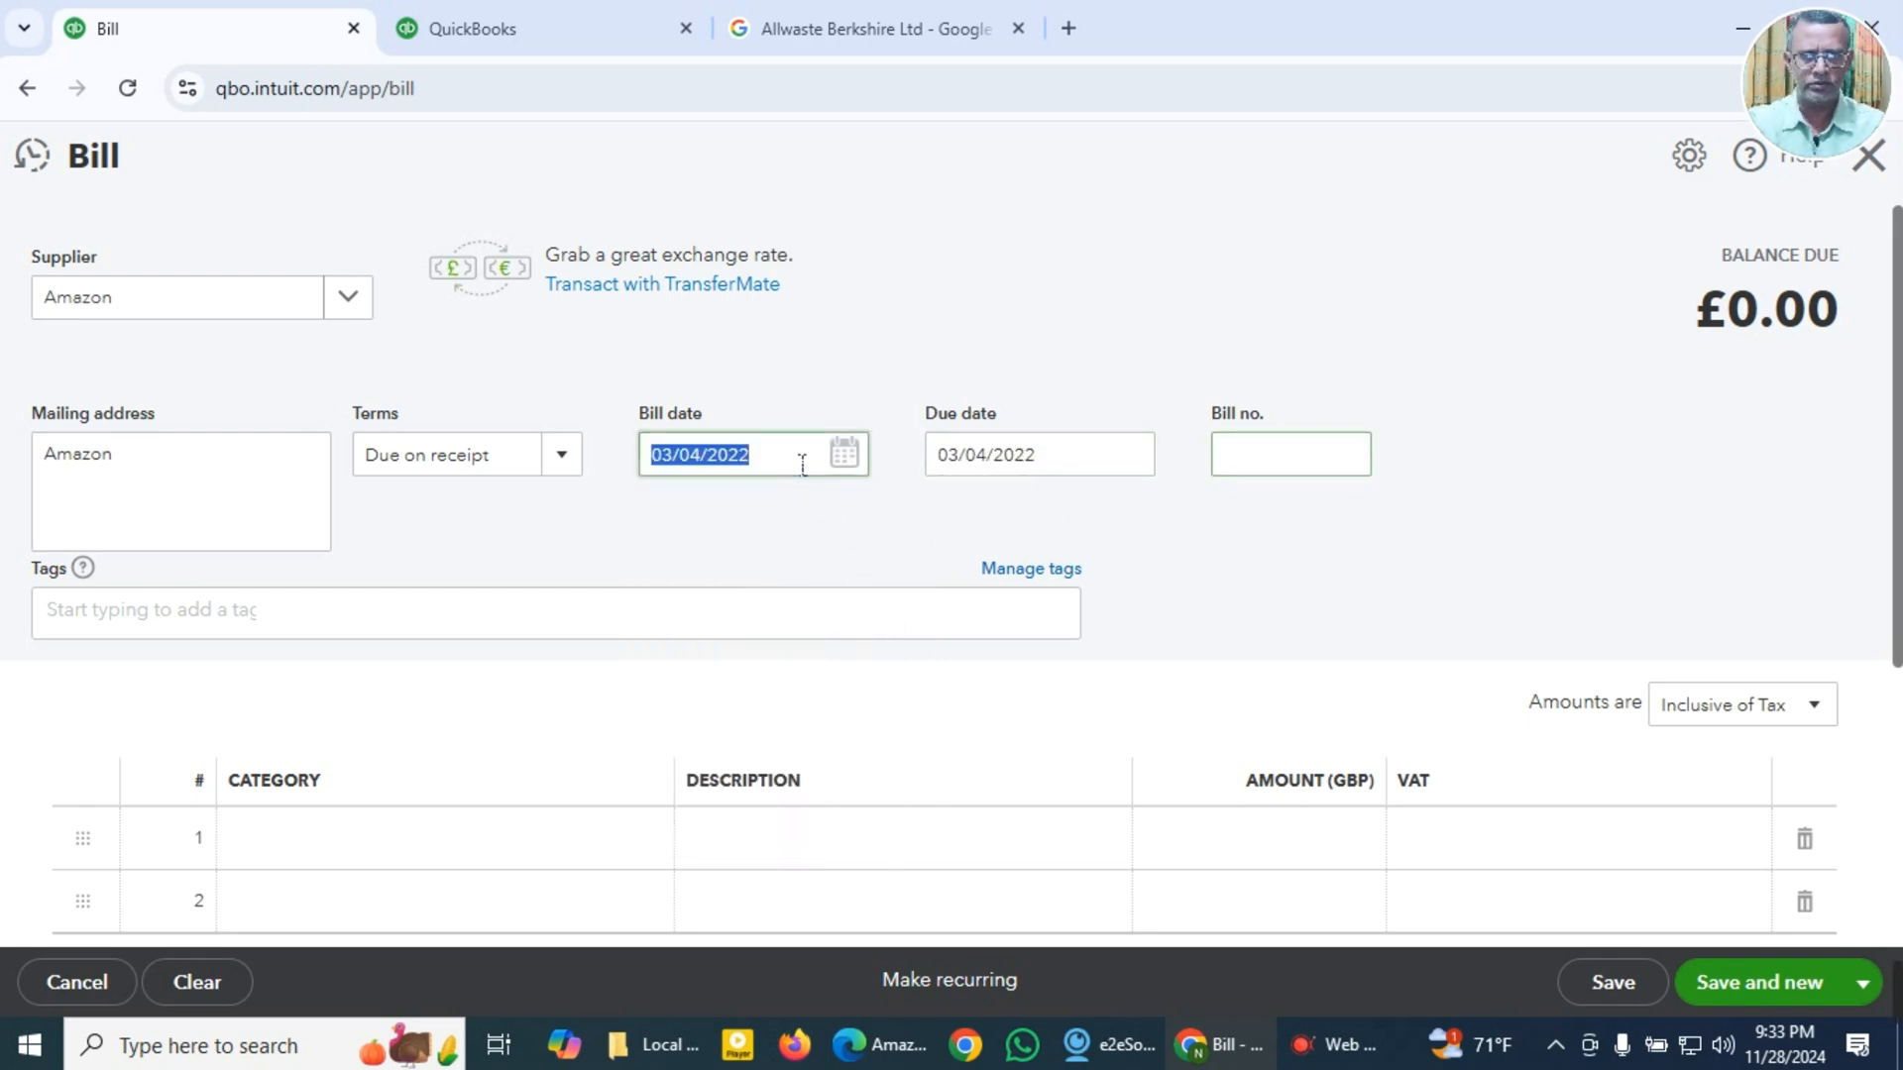
key("super+v")
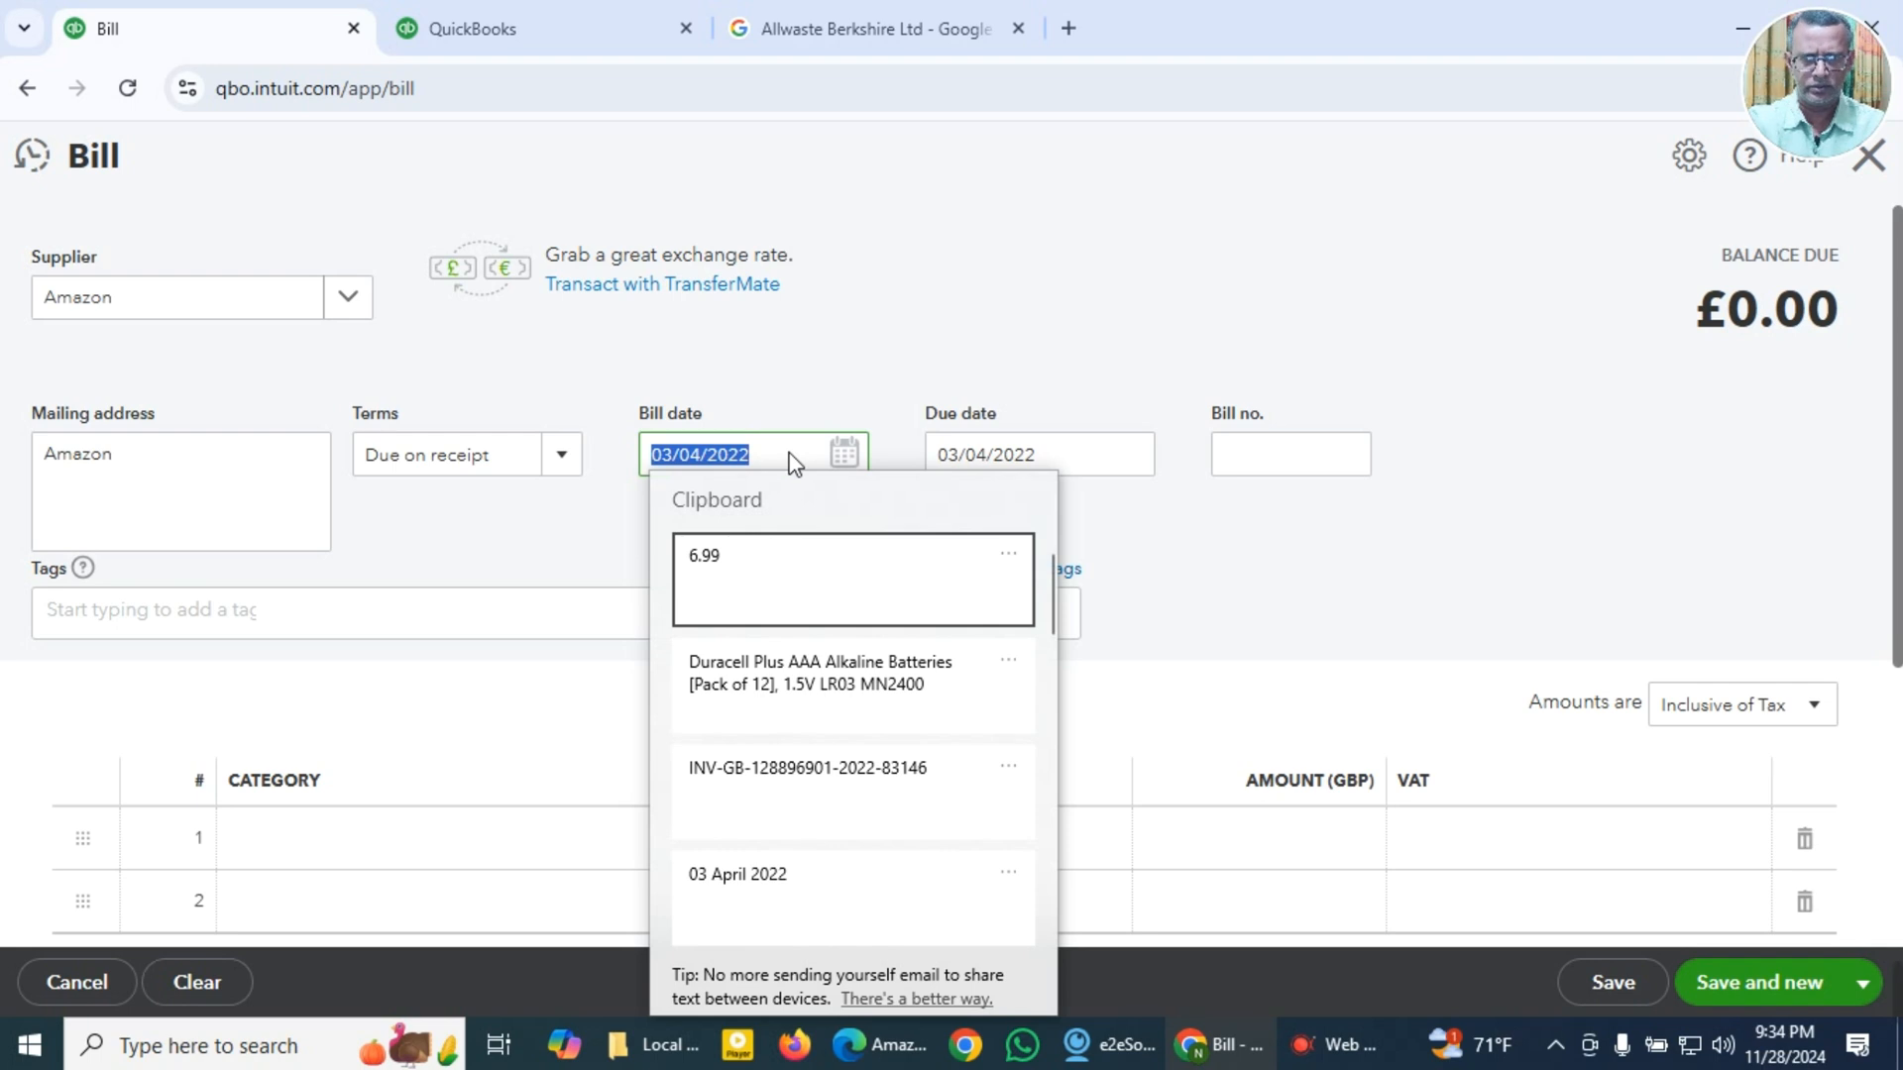
key("Escape")
Step: Paste the copied invoice number of the battery purchase as the bill number
left_click(1295, 476)
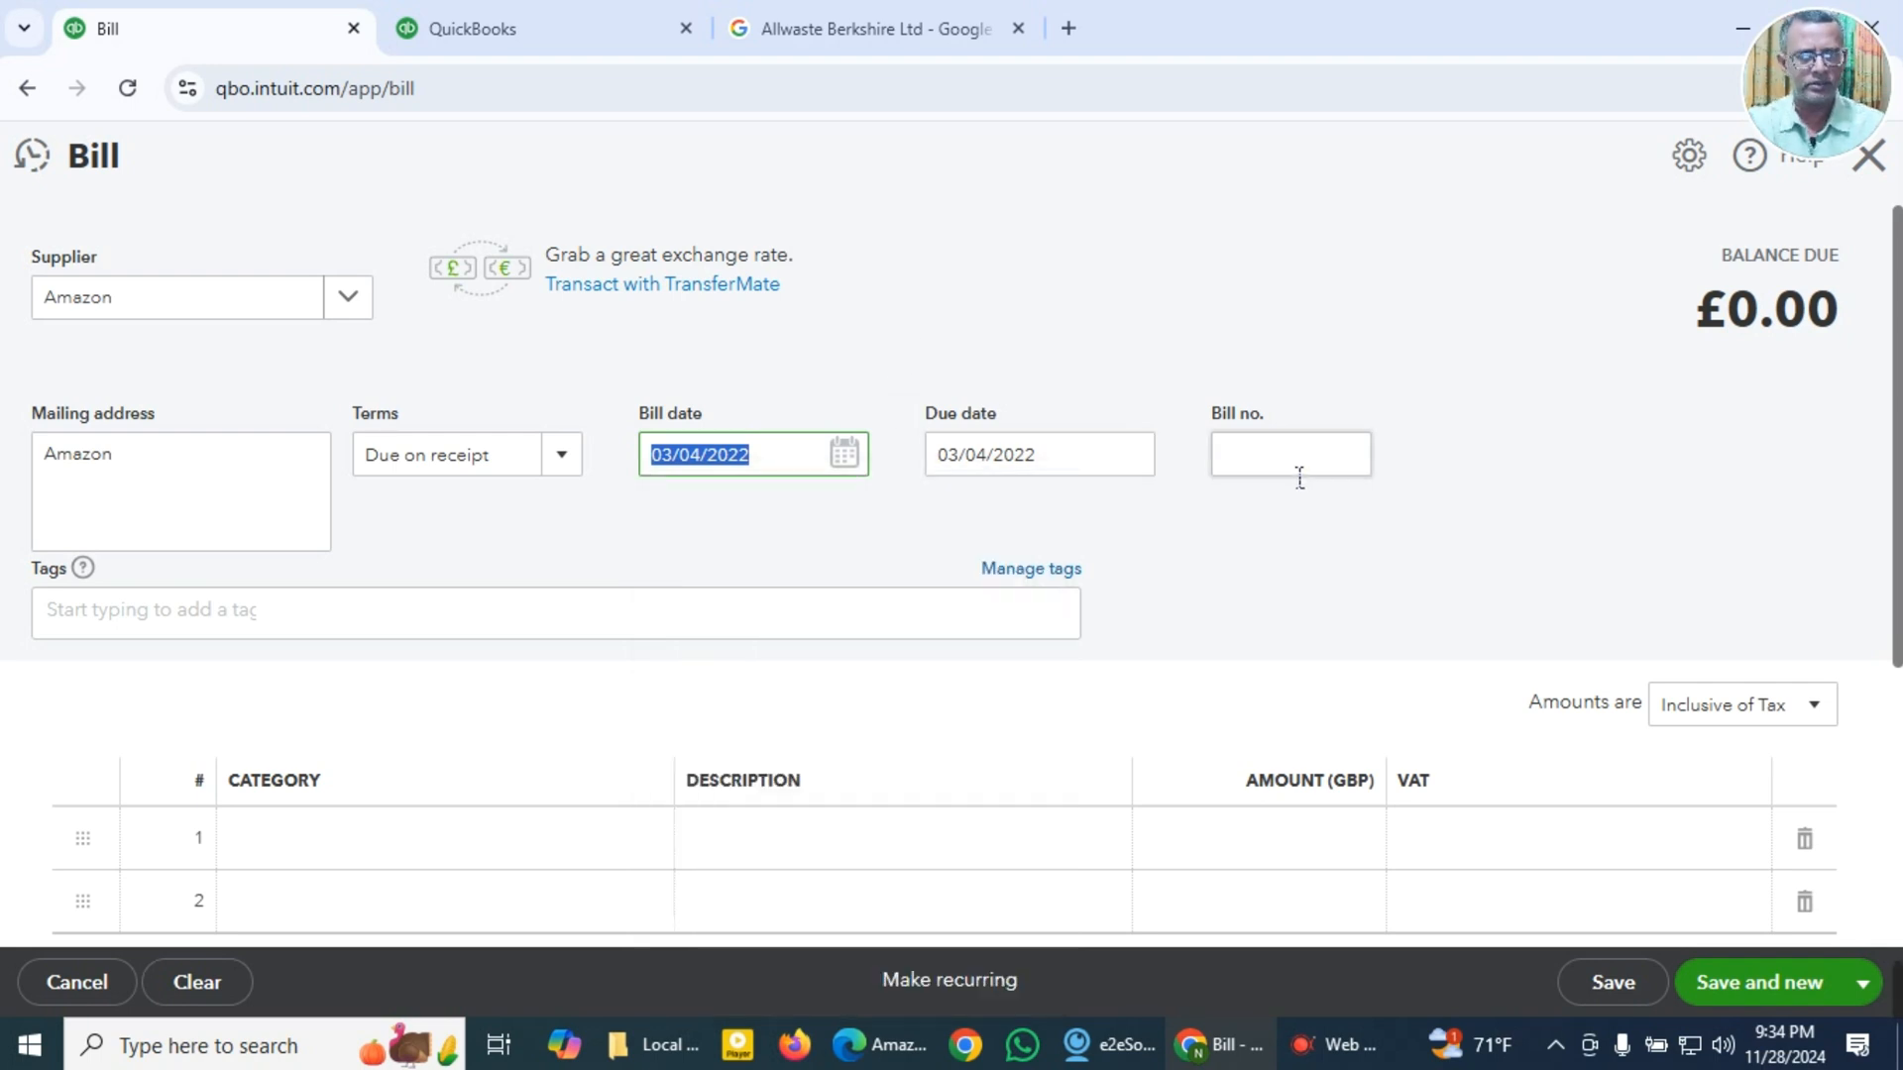
key("super+v")
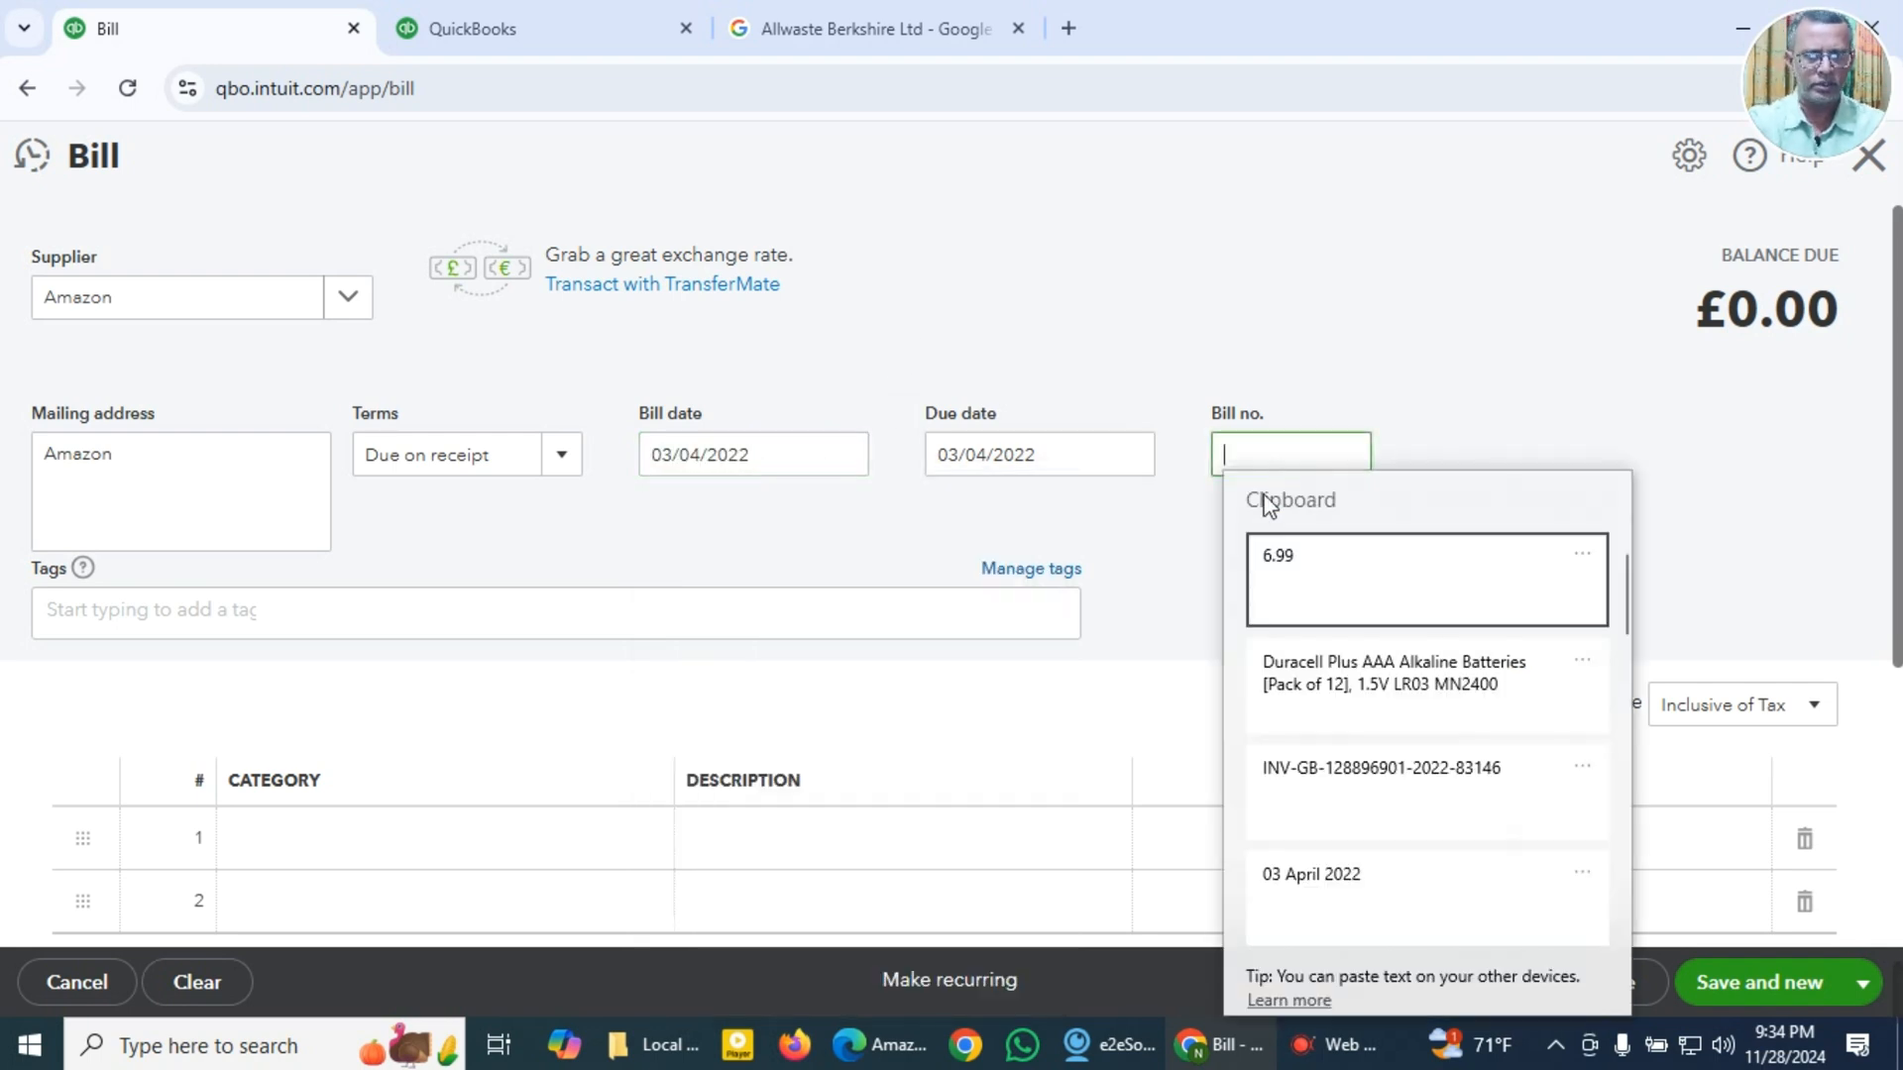
left_click(1333, 779)
Step: Search the first line's category for "repa"
left_click(486, 855)
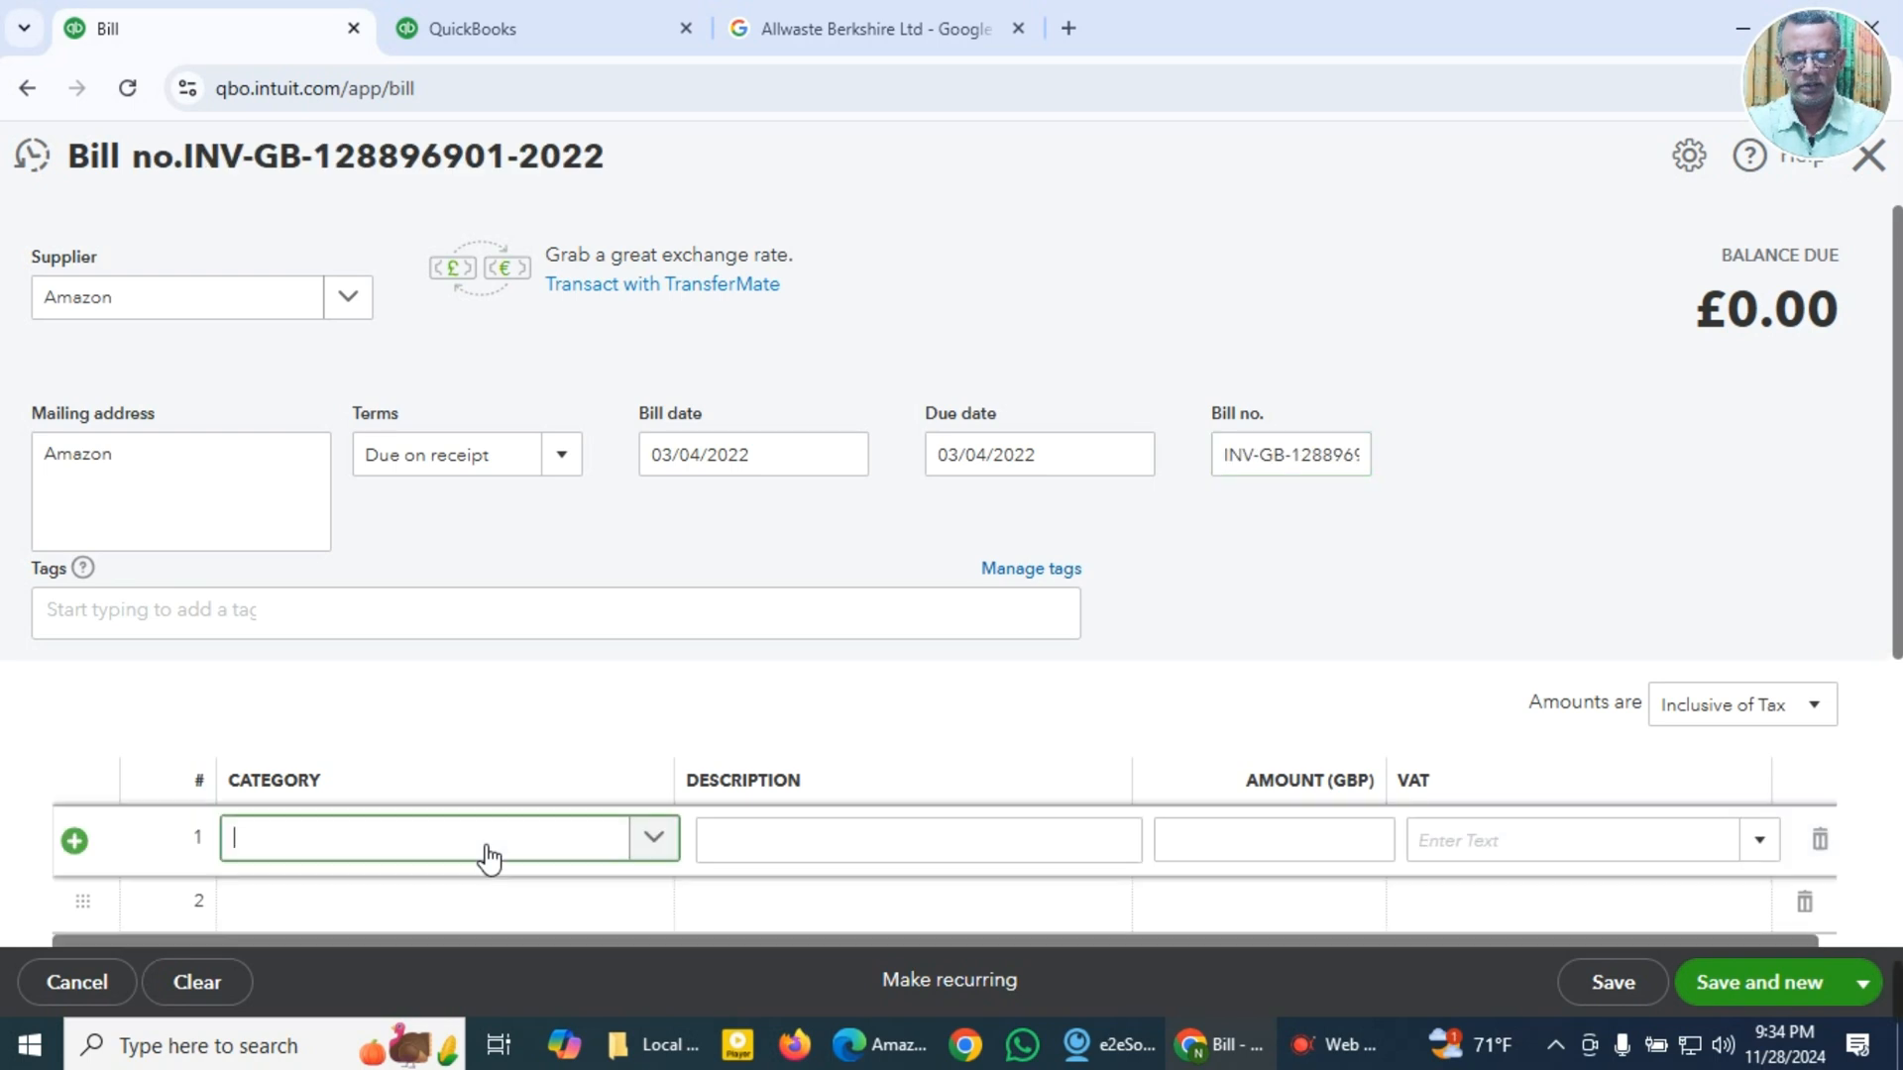
type("repa")
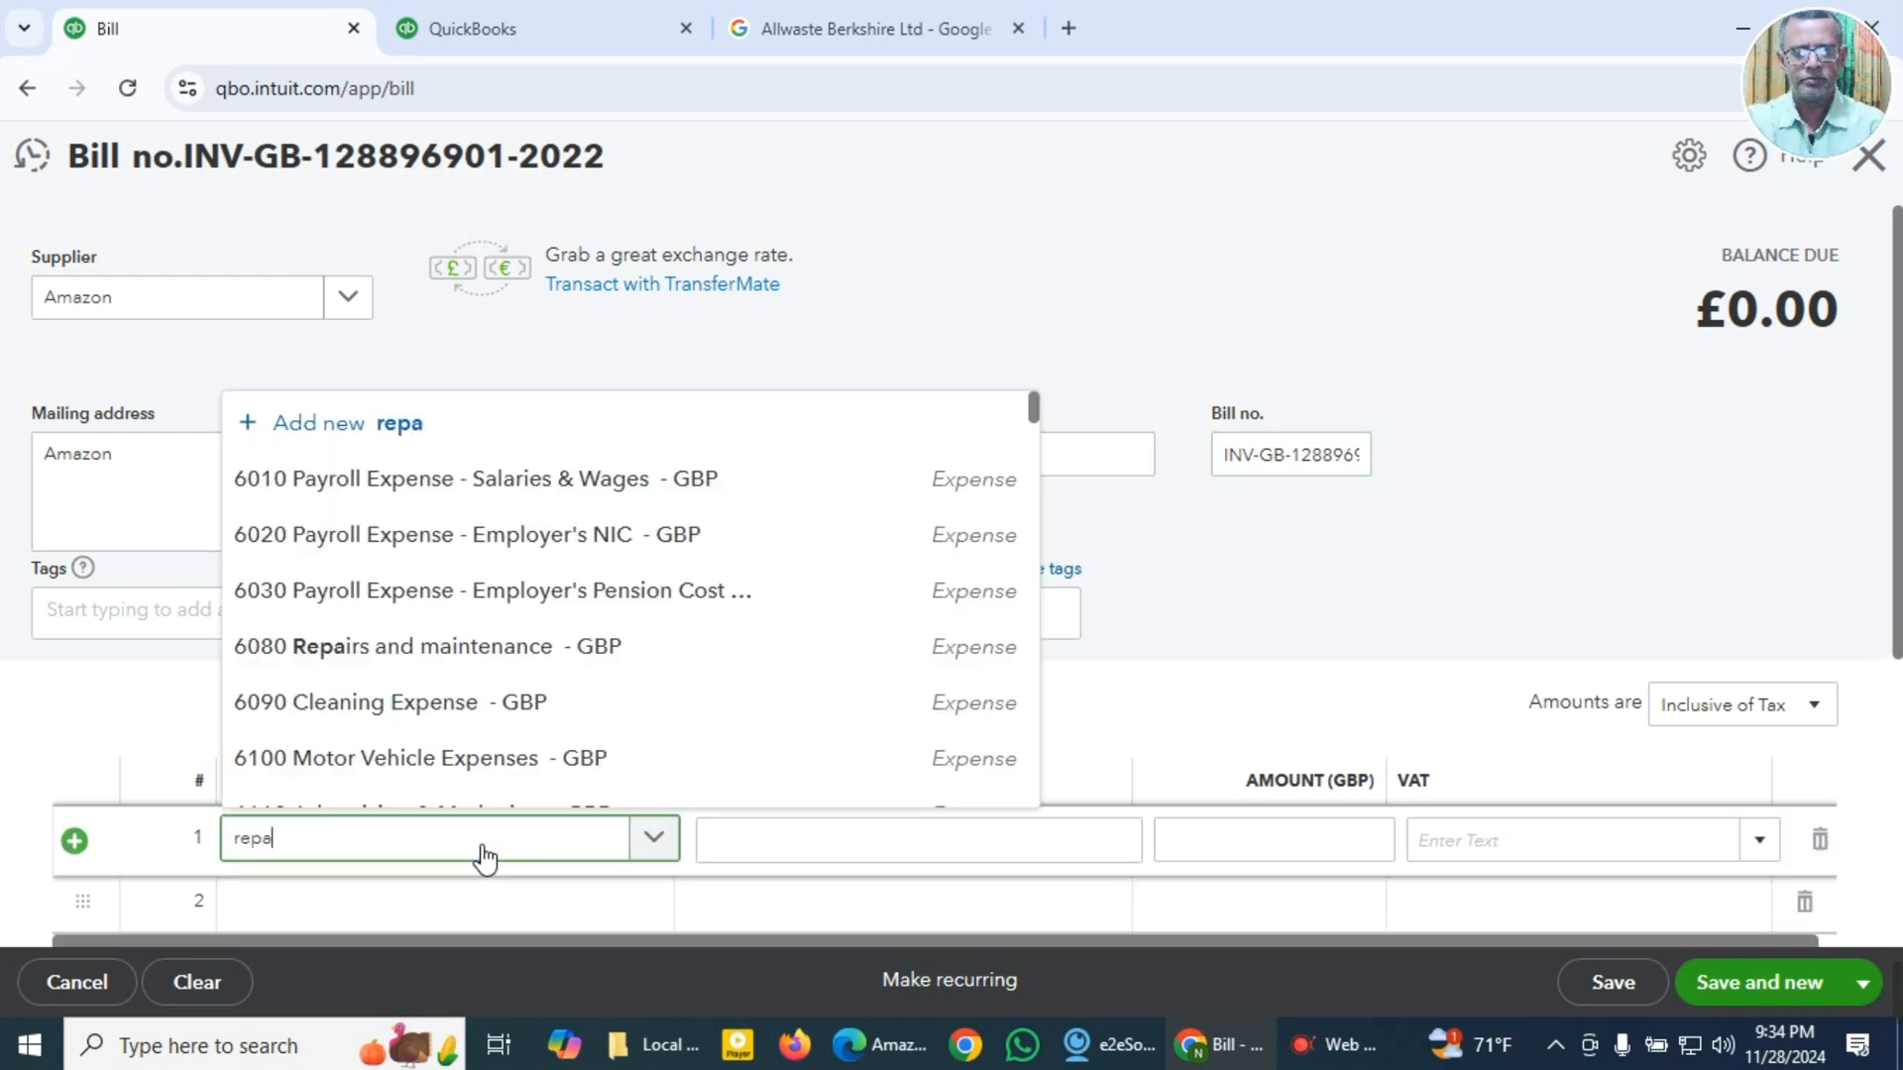
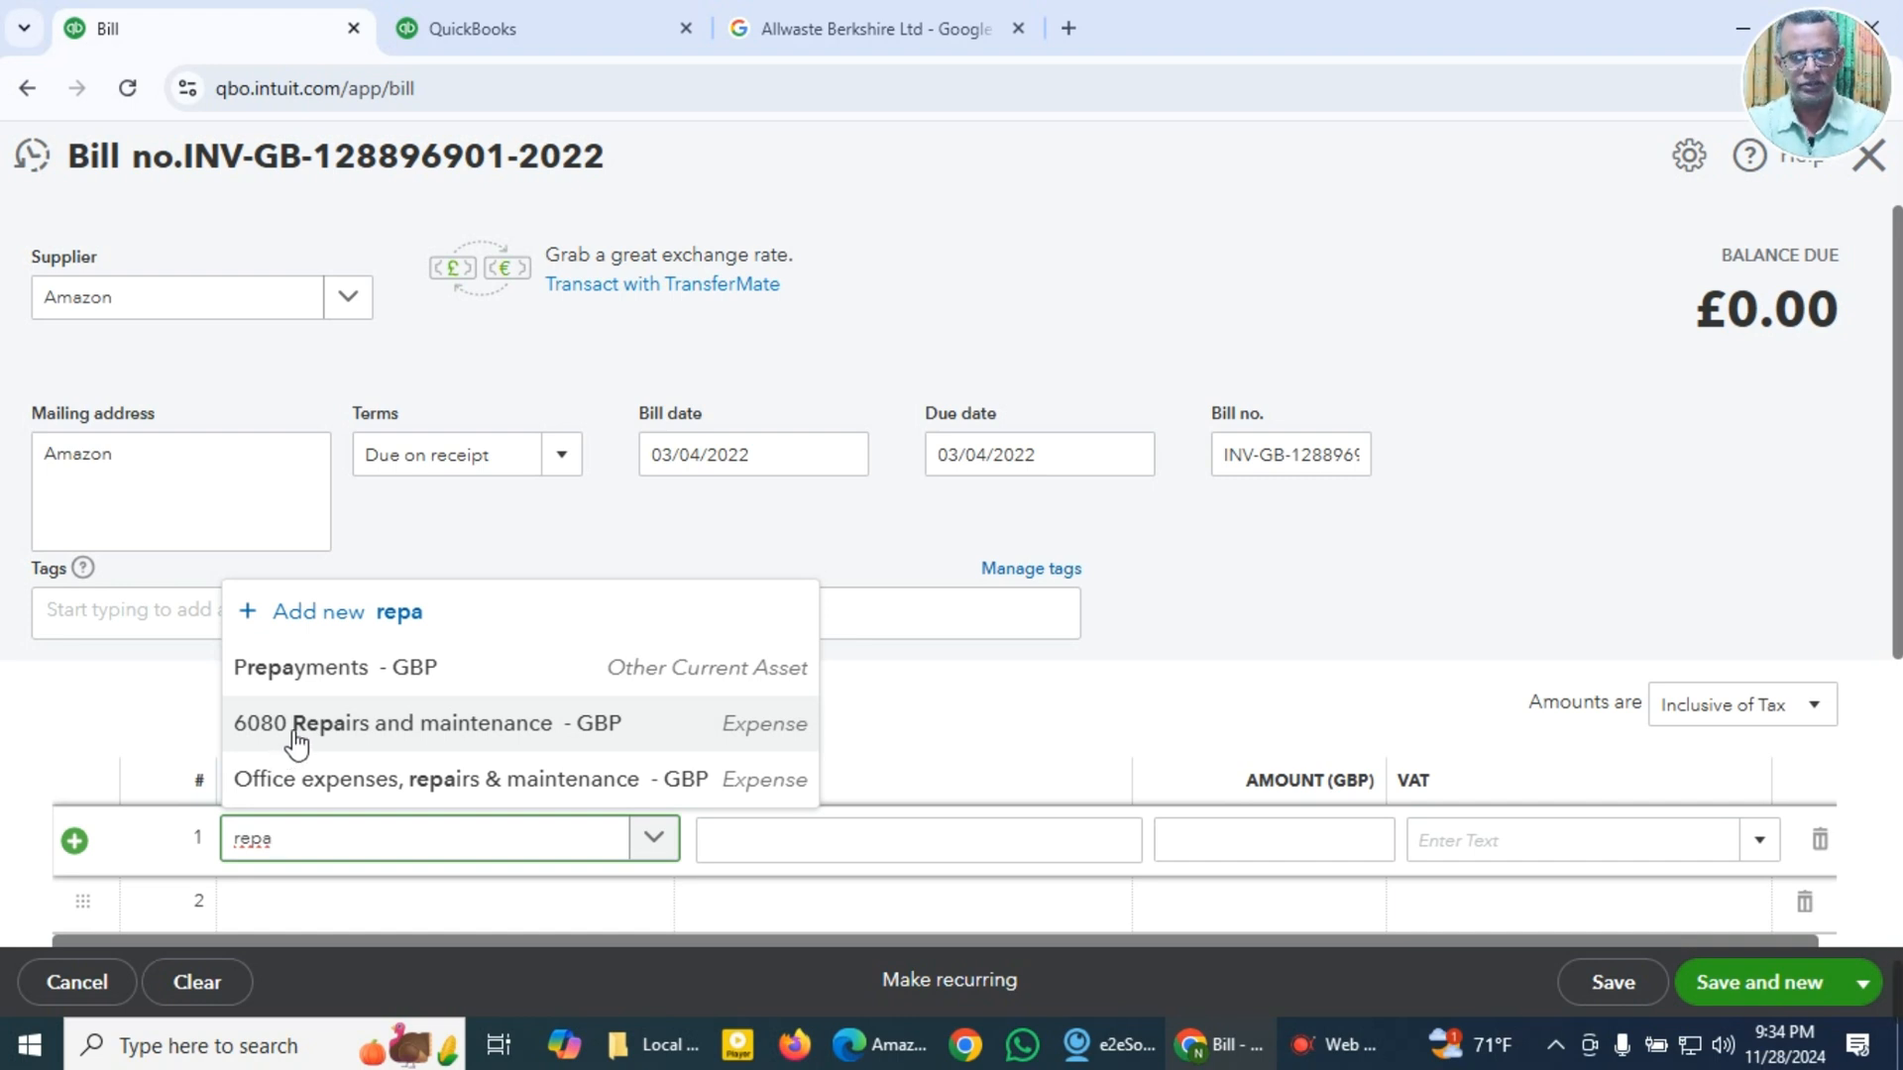
Step: Assign the first bill line to 6080 Repairs and maintenance and paste the copied Duracell Plus AAA Alkaline Batteries text as its description
left_click(296, 733)
left_click(808, 840)
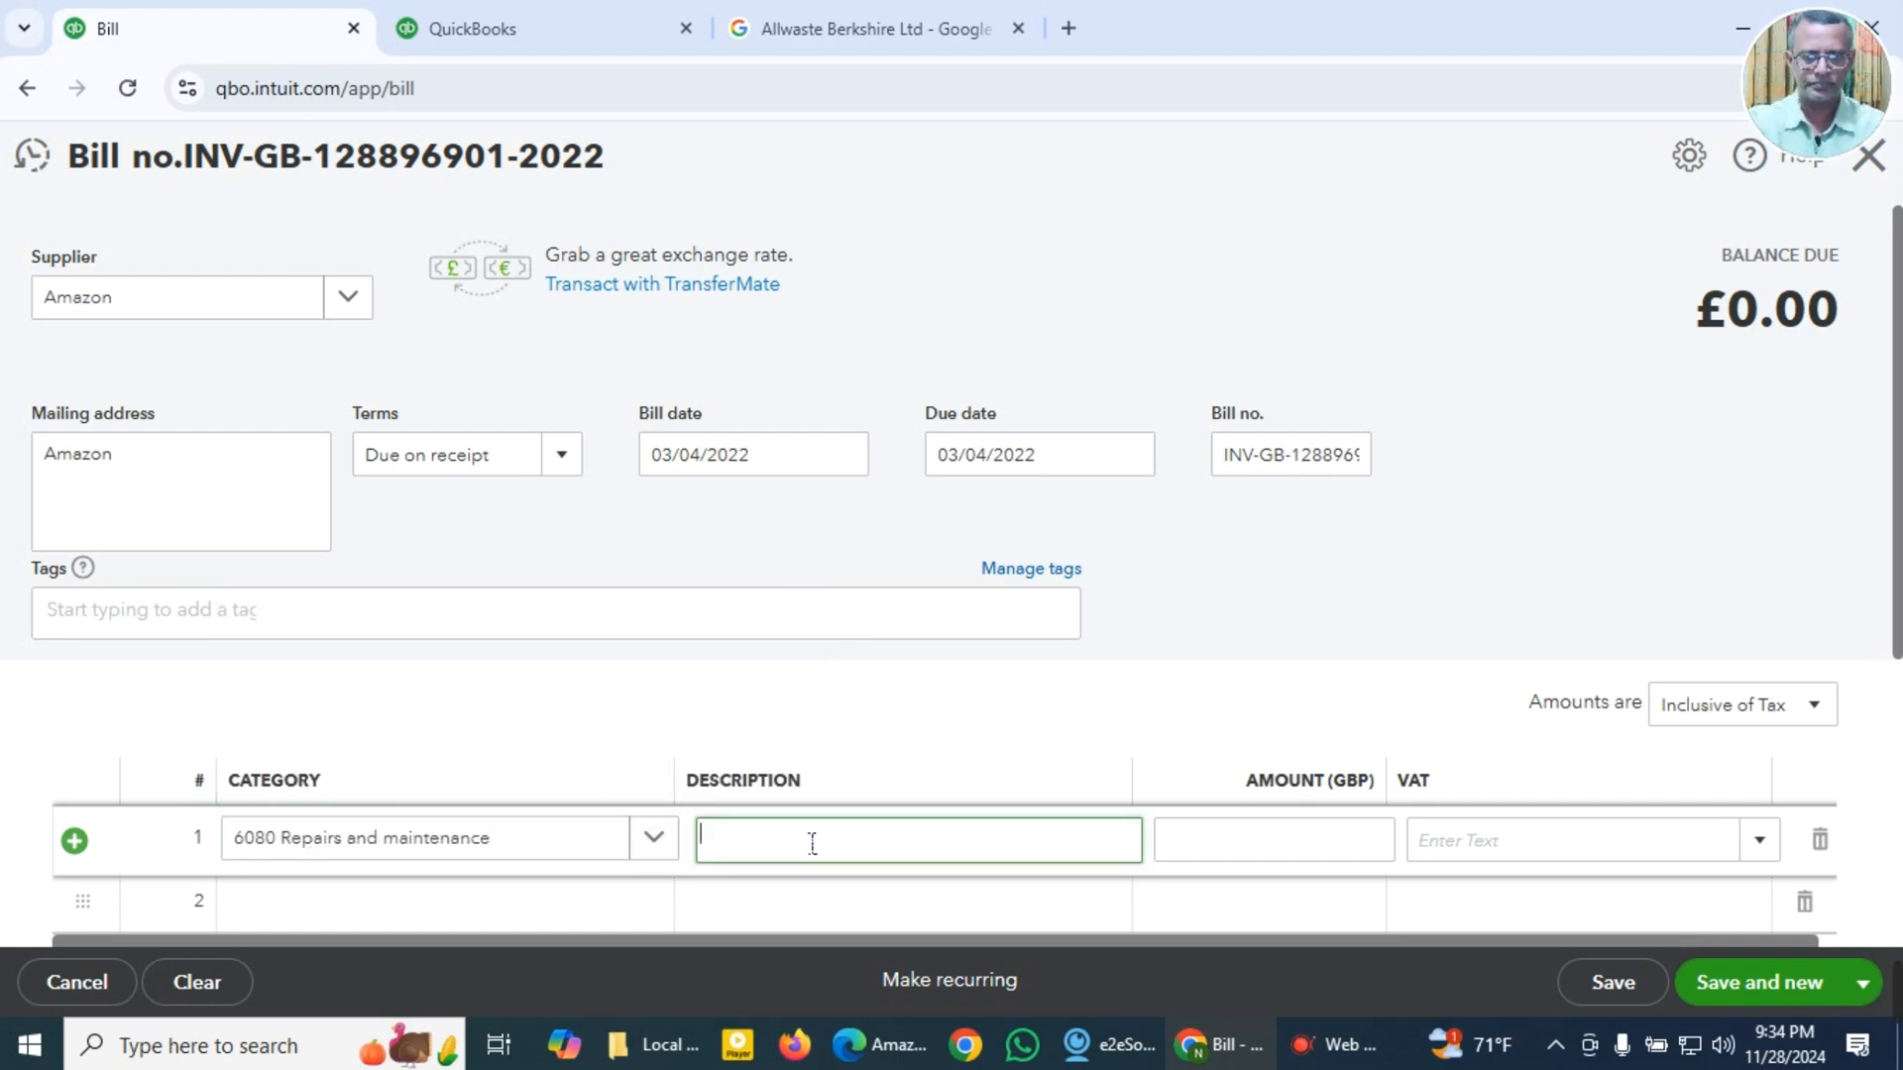
key("super+v")
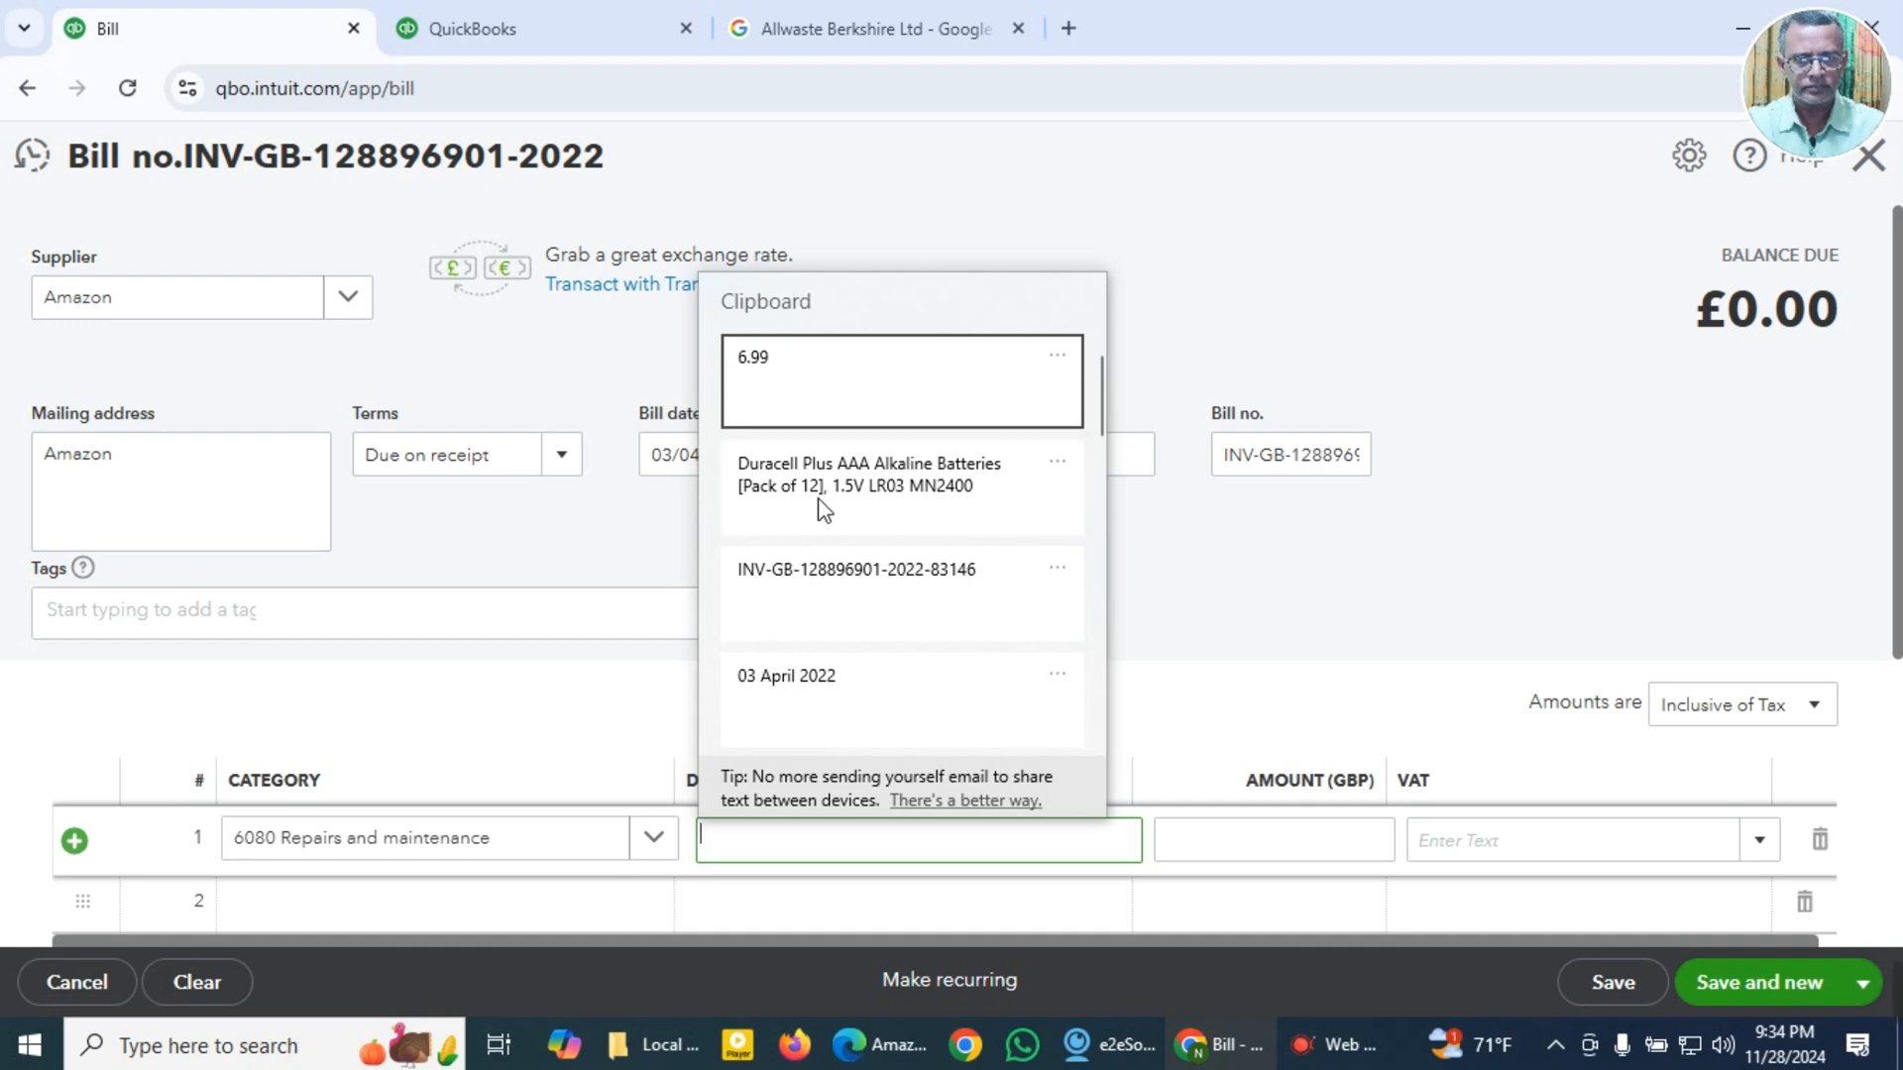
left_click(819, 506)
Step: Paste 6.99 as the first line's amount and set its VAT to 20.0% S
left_click(1317, 862)
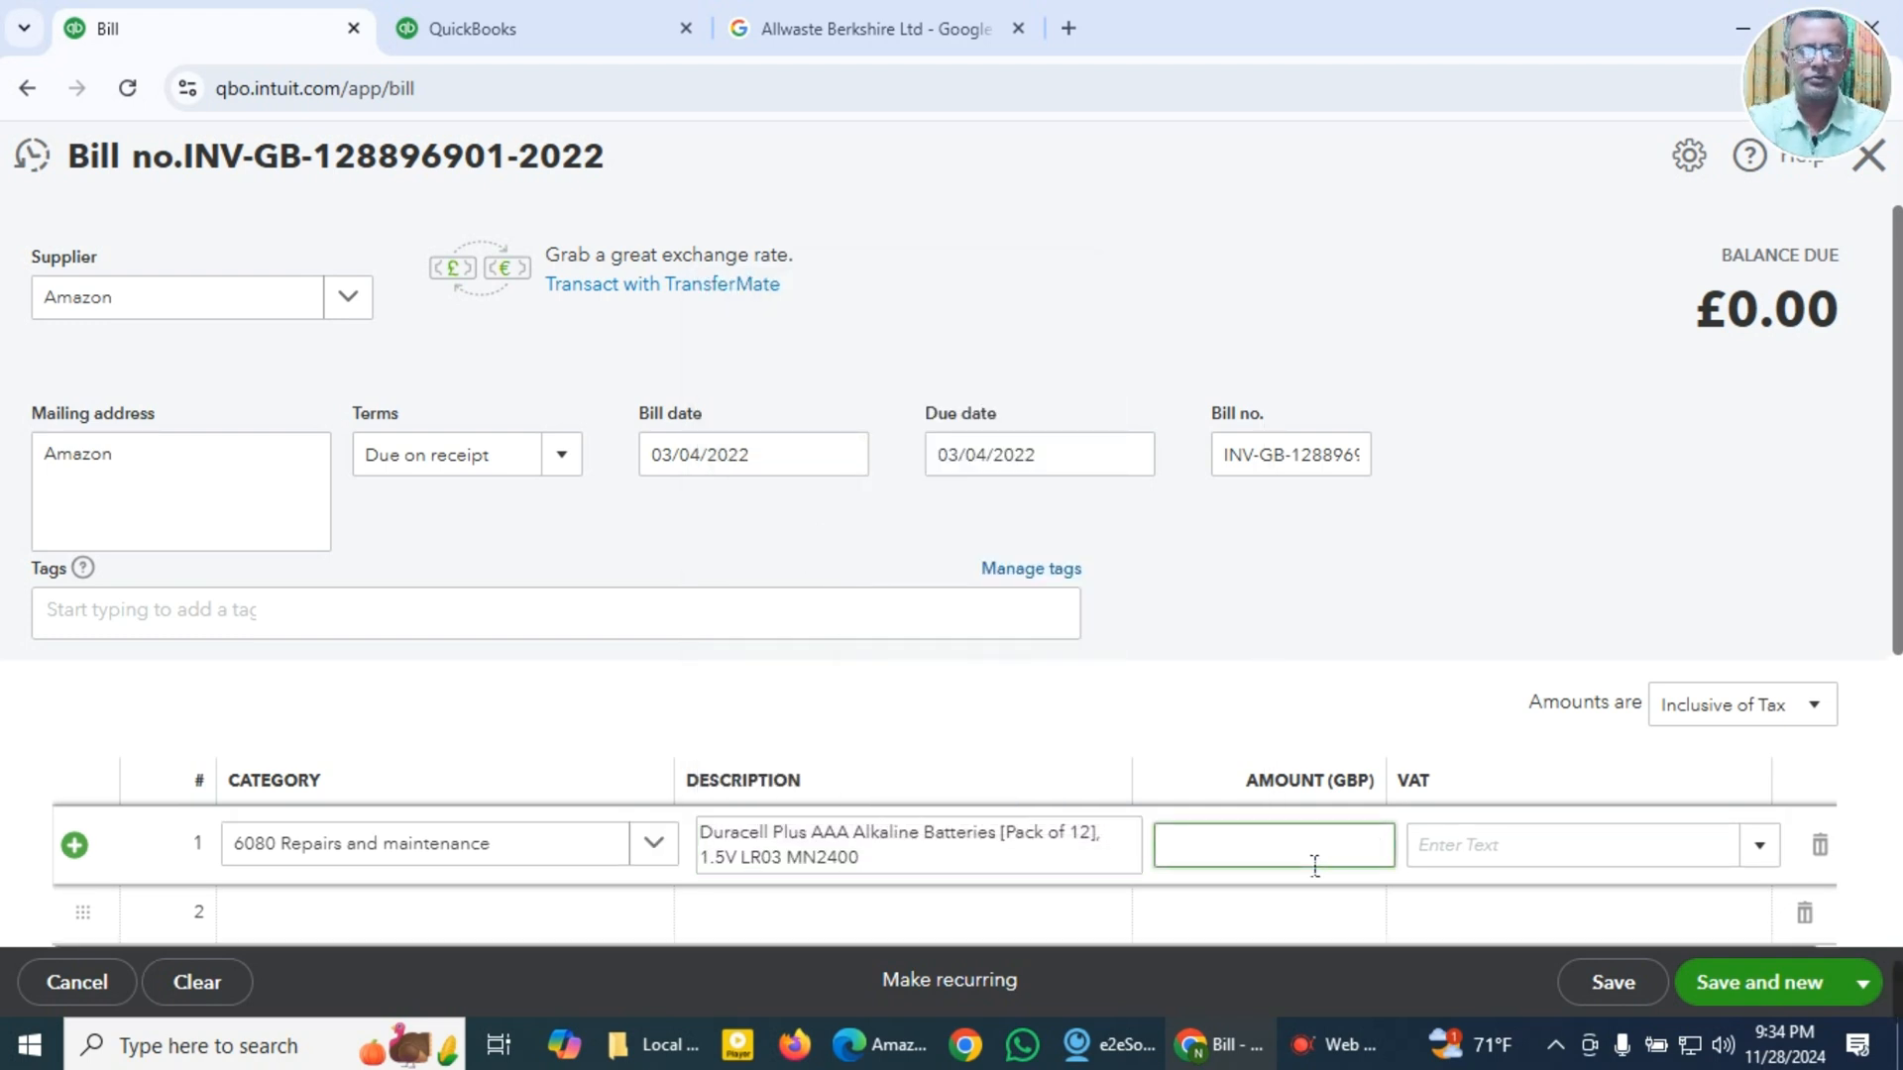
key("super+v")
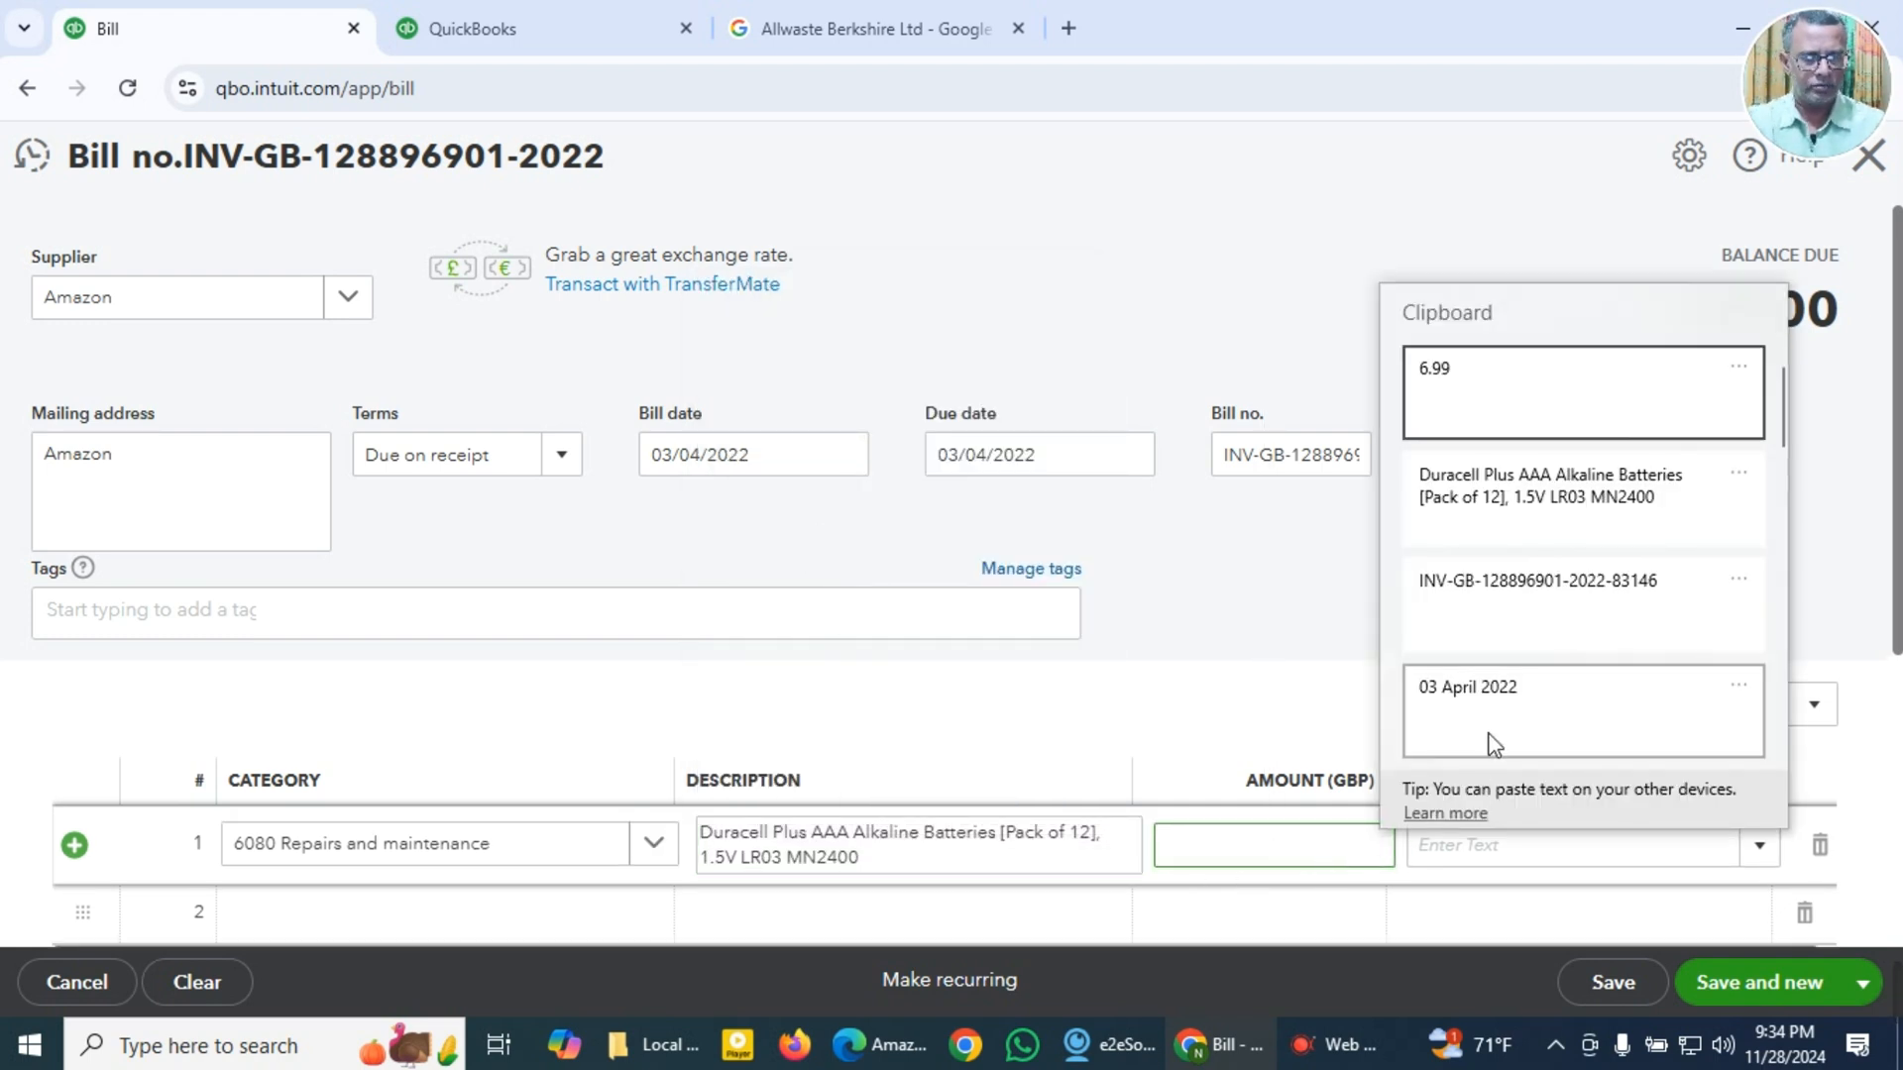
left_click(1431, 378)
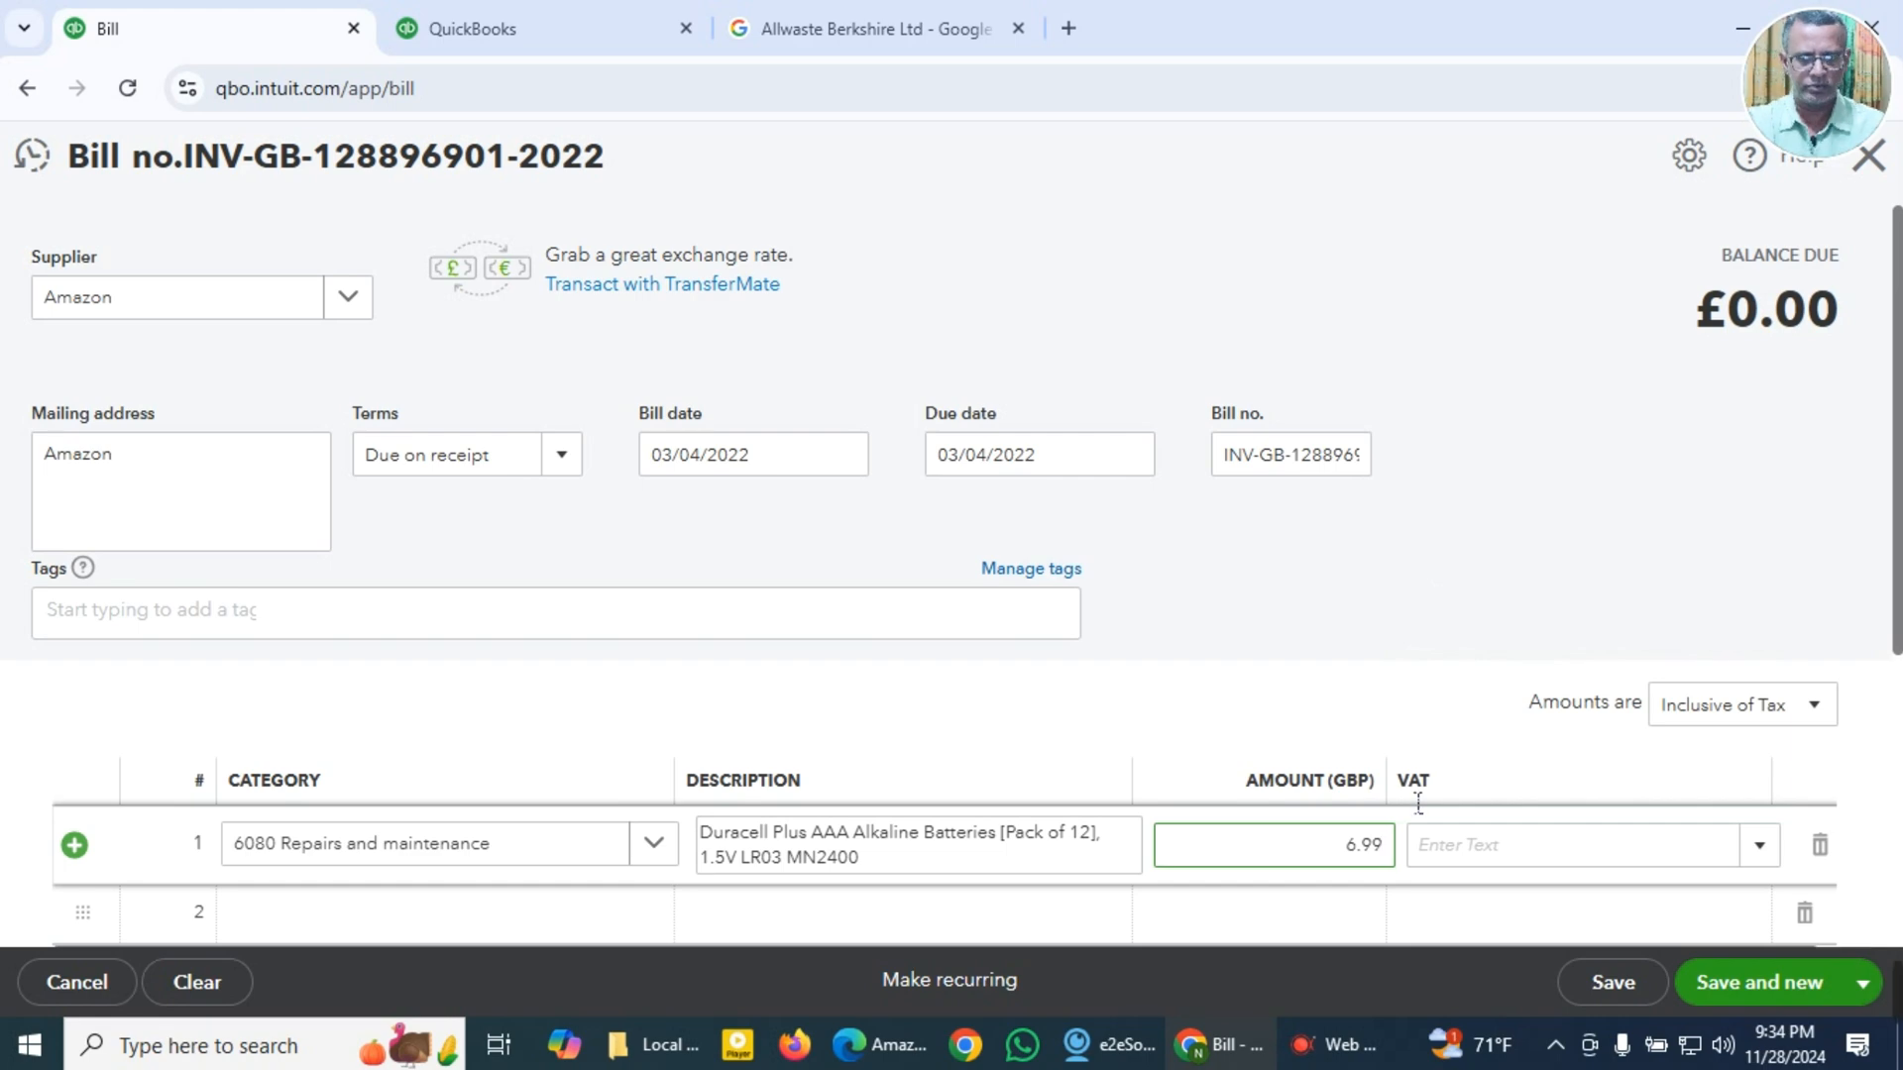
key("Tab")
left_click(1759, 847)
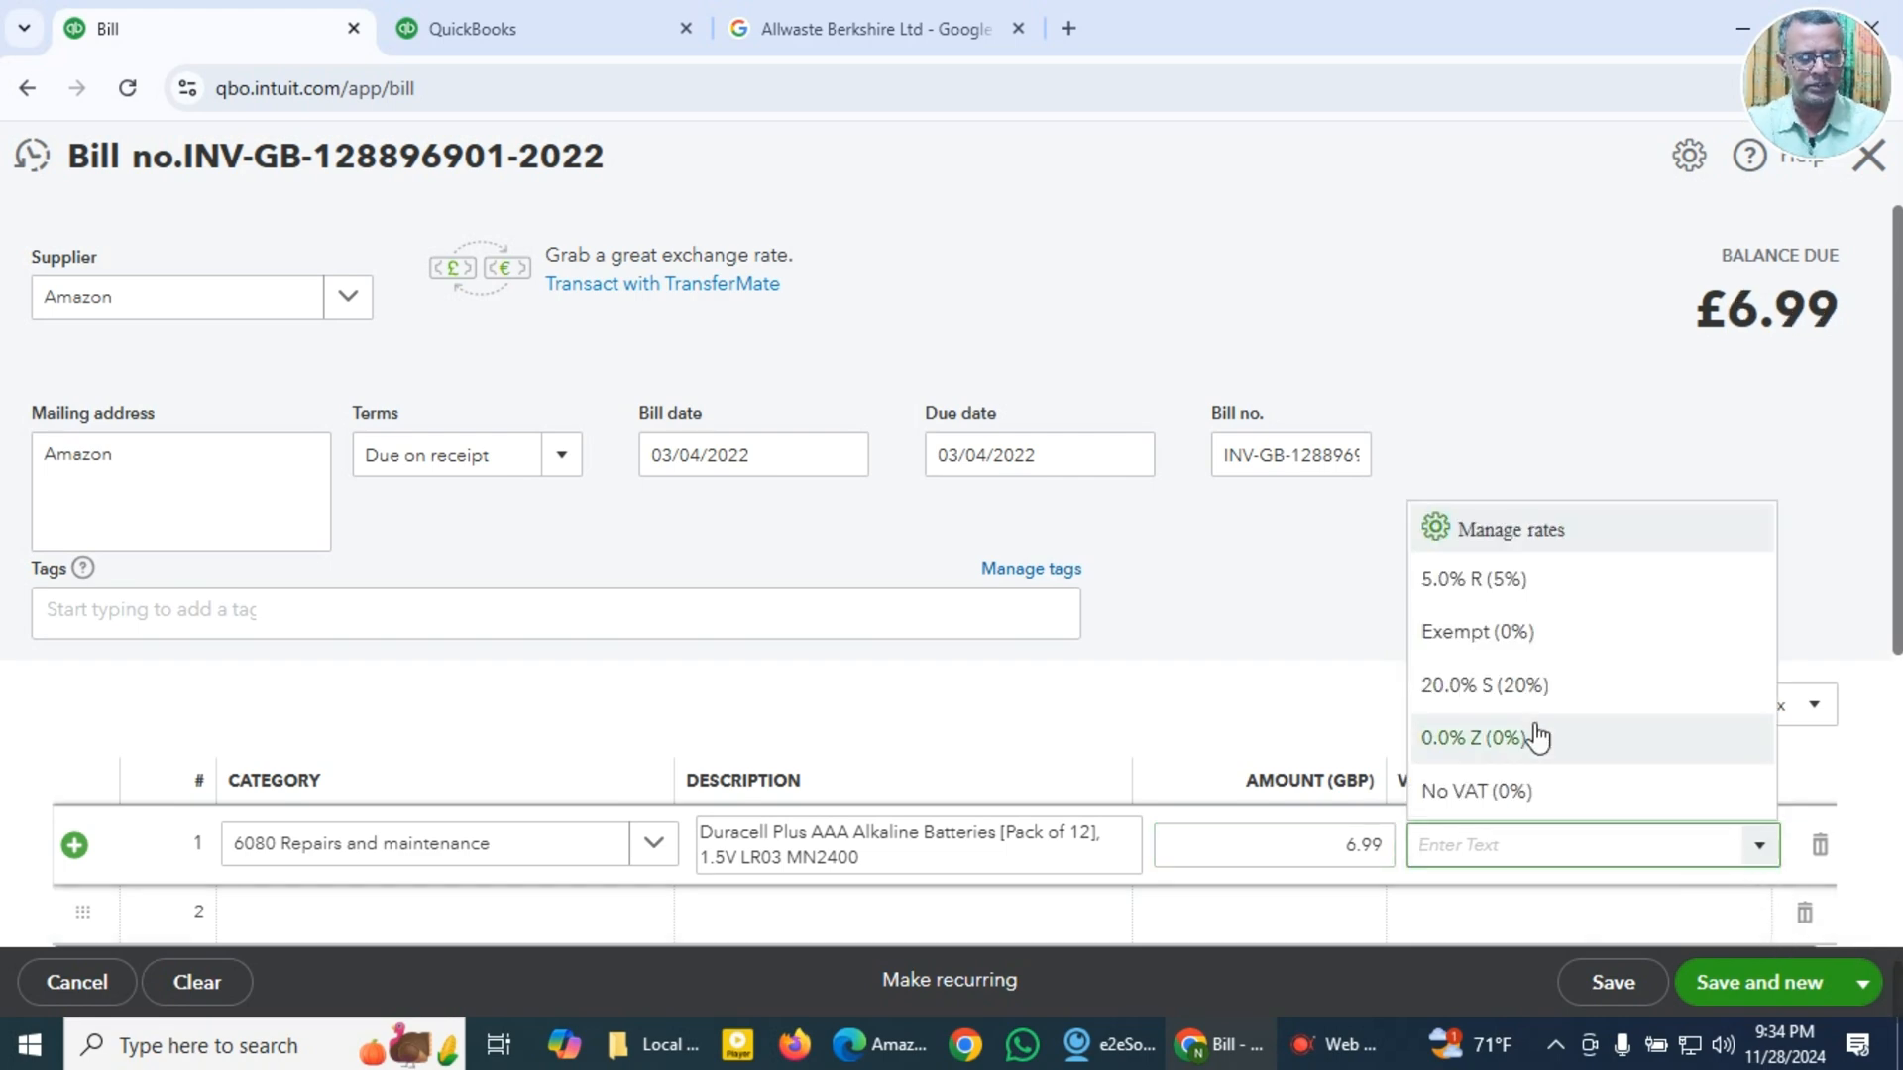
left_click(1521, 696)
Step: Paste the copied Duracell Plus AAA Alkaline Batteries description into the bill's memo
scroll(957, 848, "down", 4)
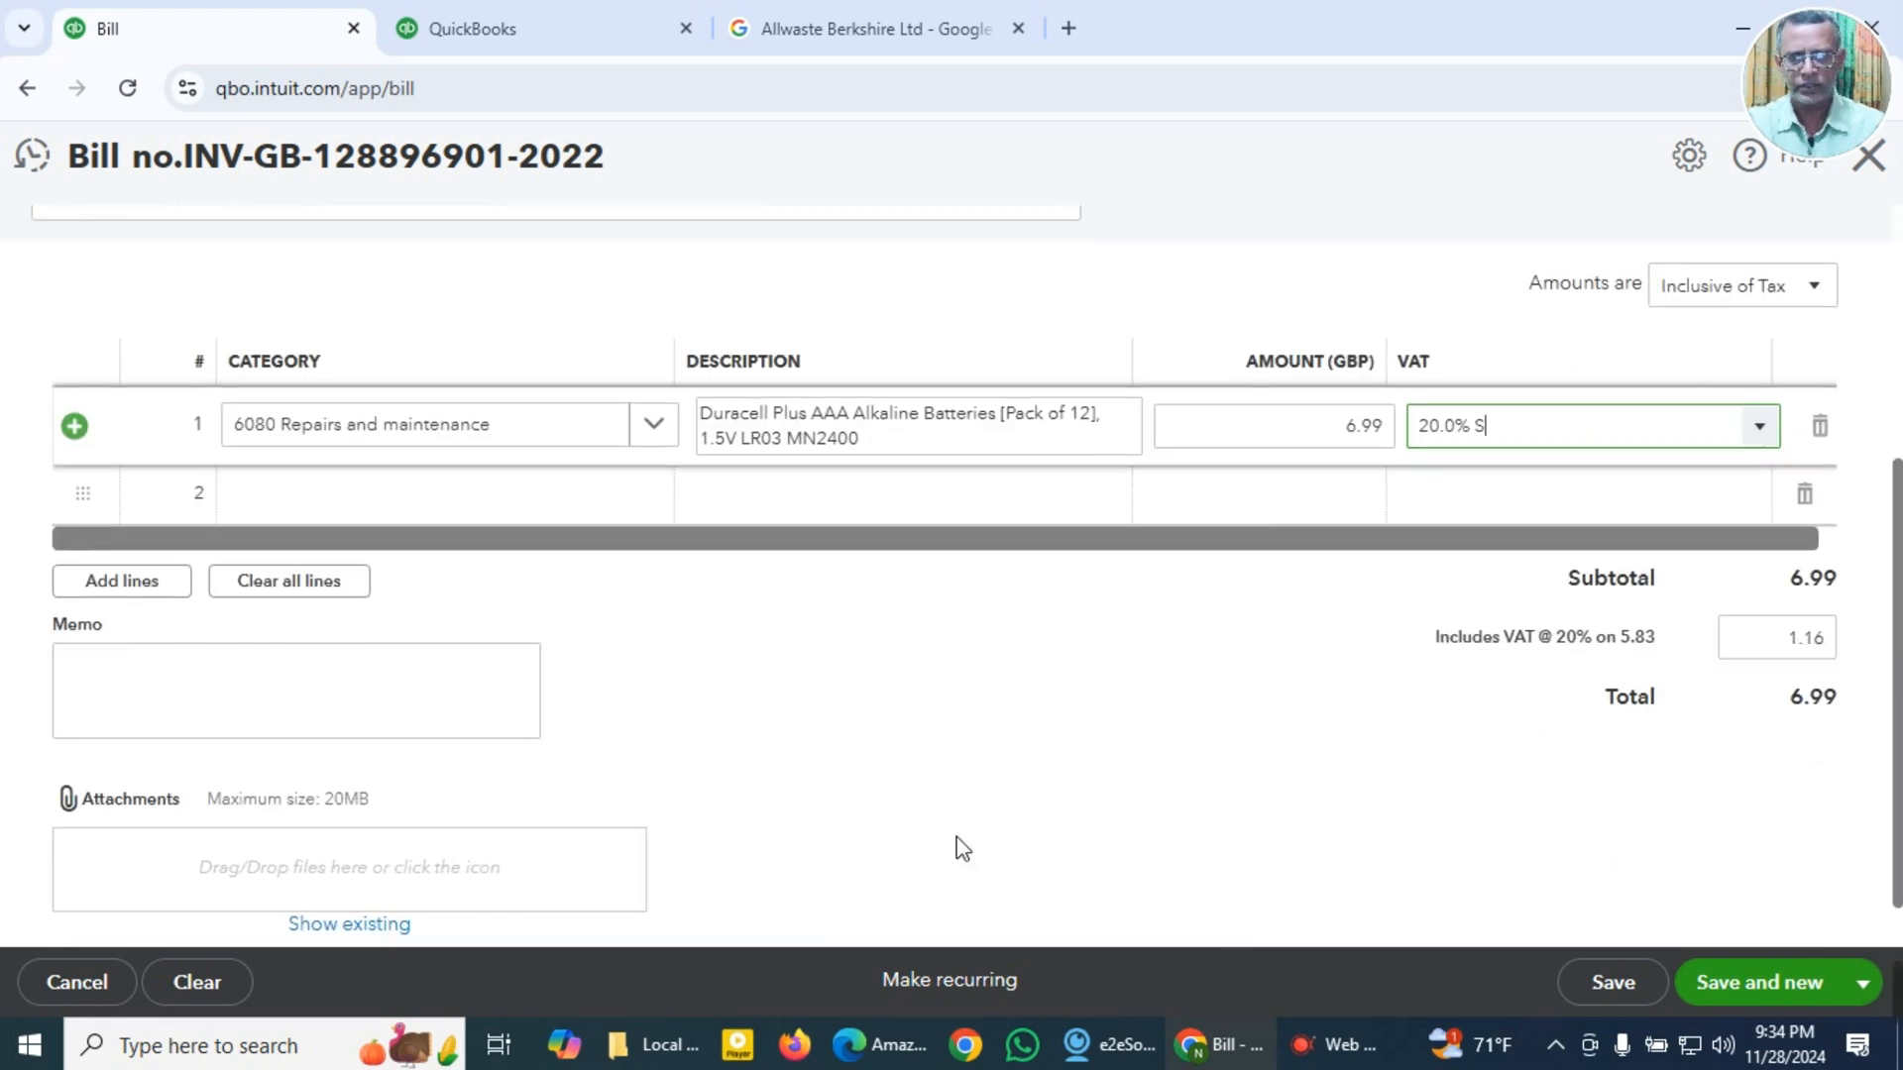
left_click(264, 723)
key("super+v")
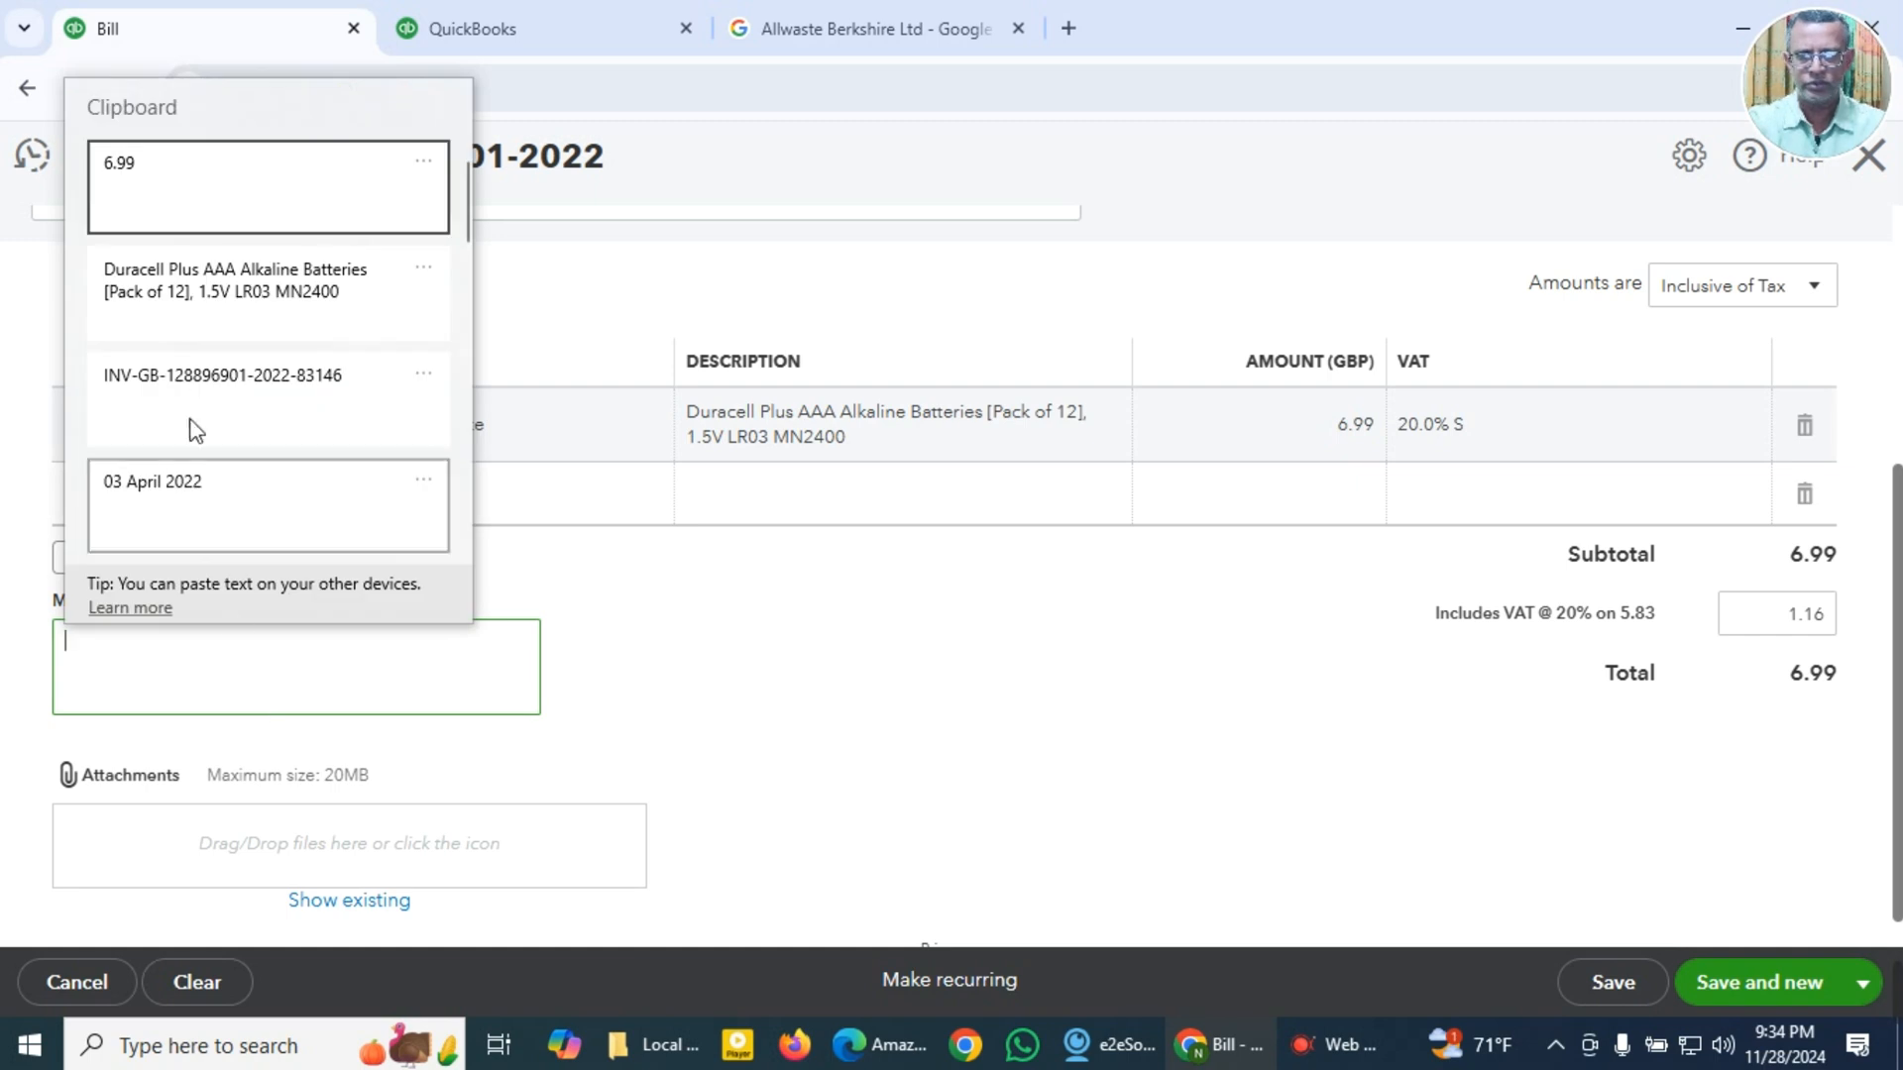
left_click(228, 313)
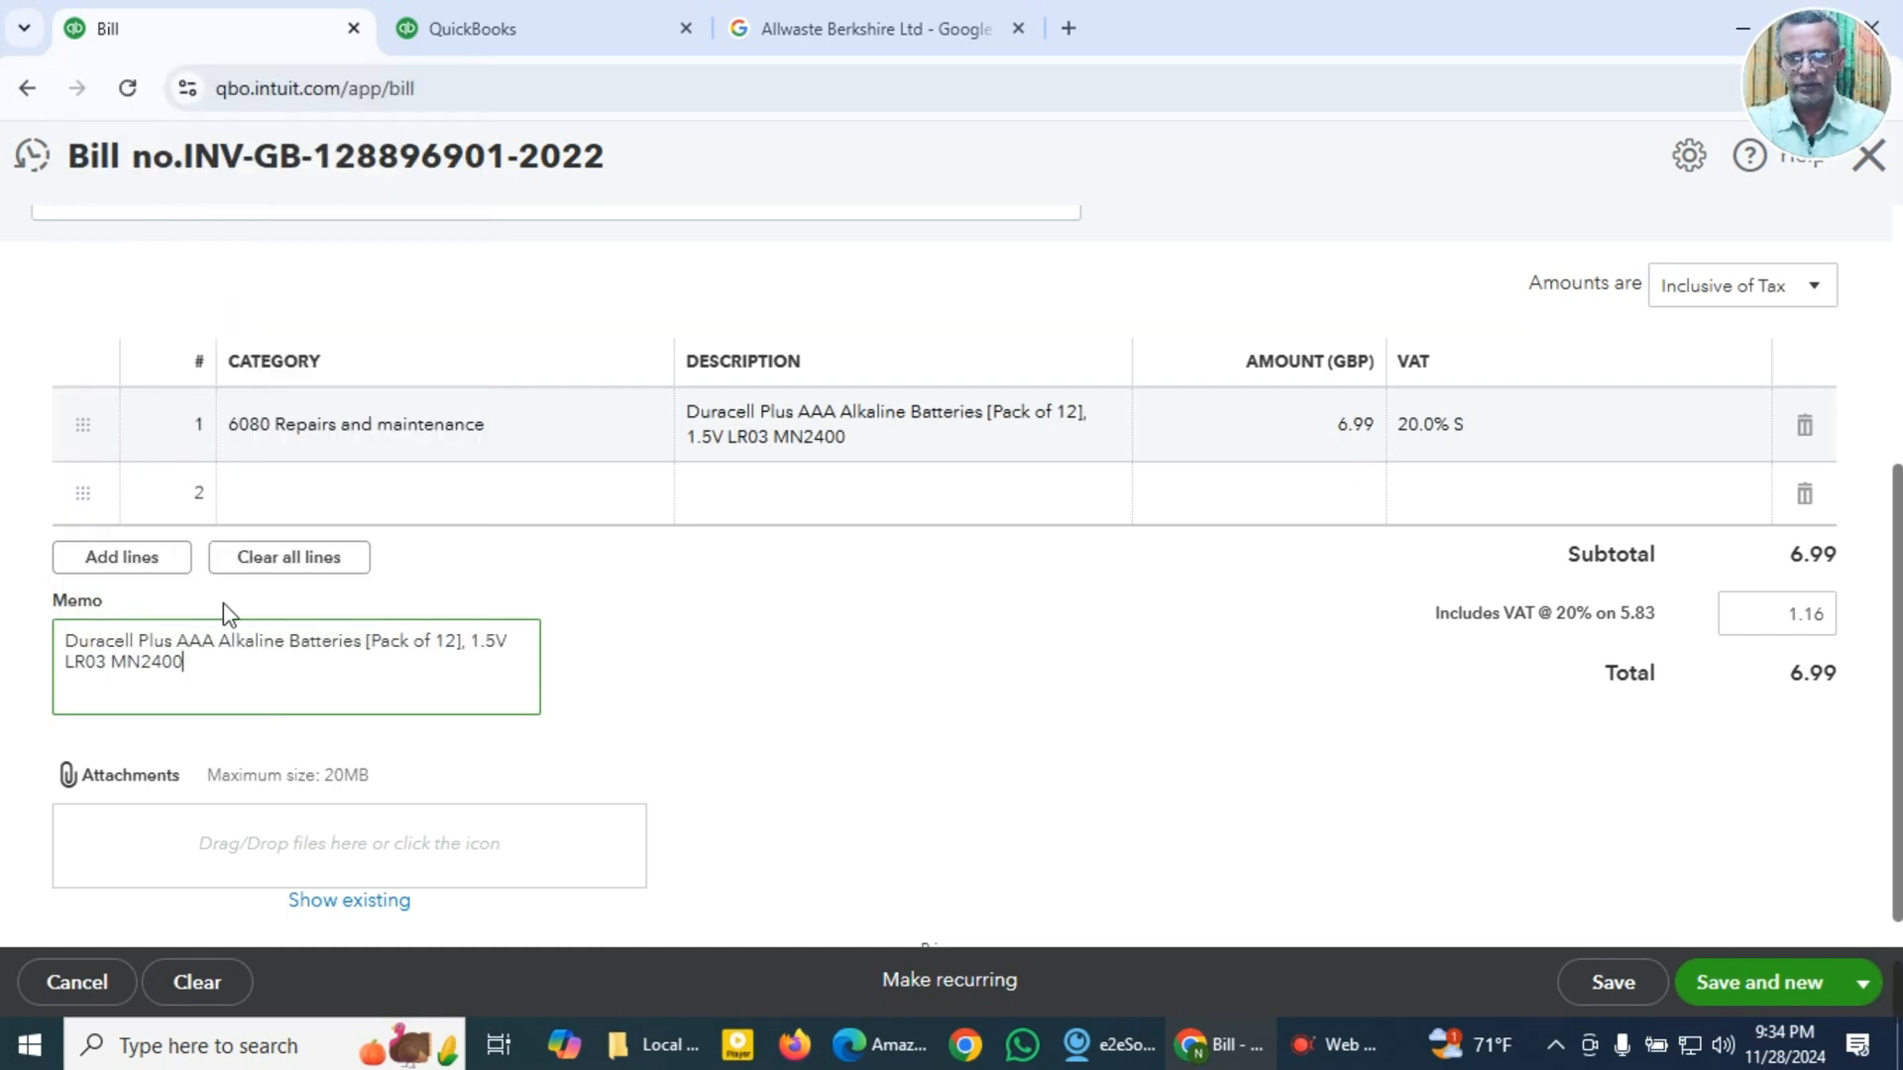
Step: Attach the file Amazon 2022-83146 GBP 6.99.pdf from the Local Expense Receipts folder to the bill
left_click(294, 865)
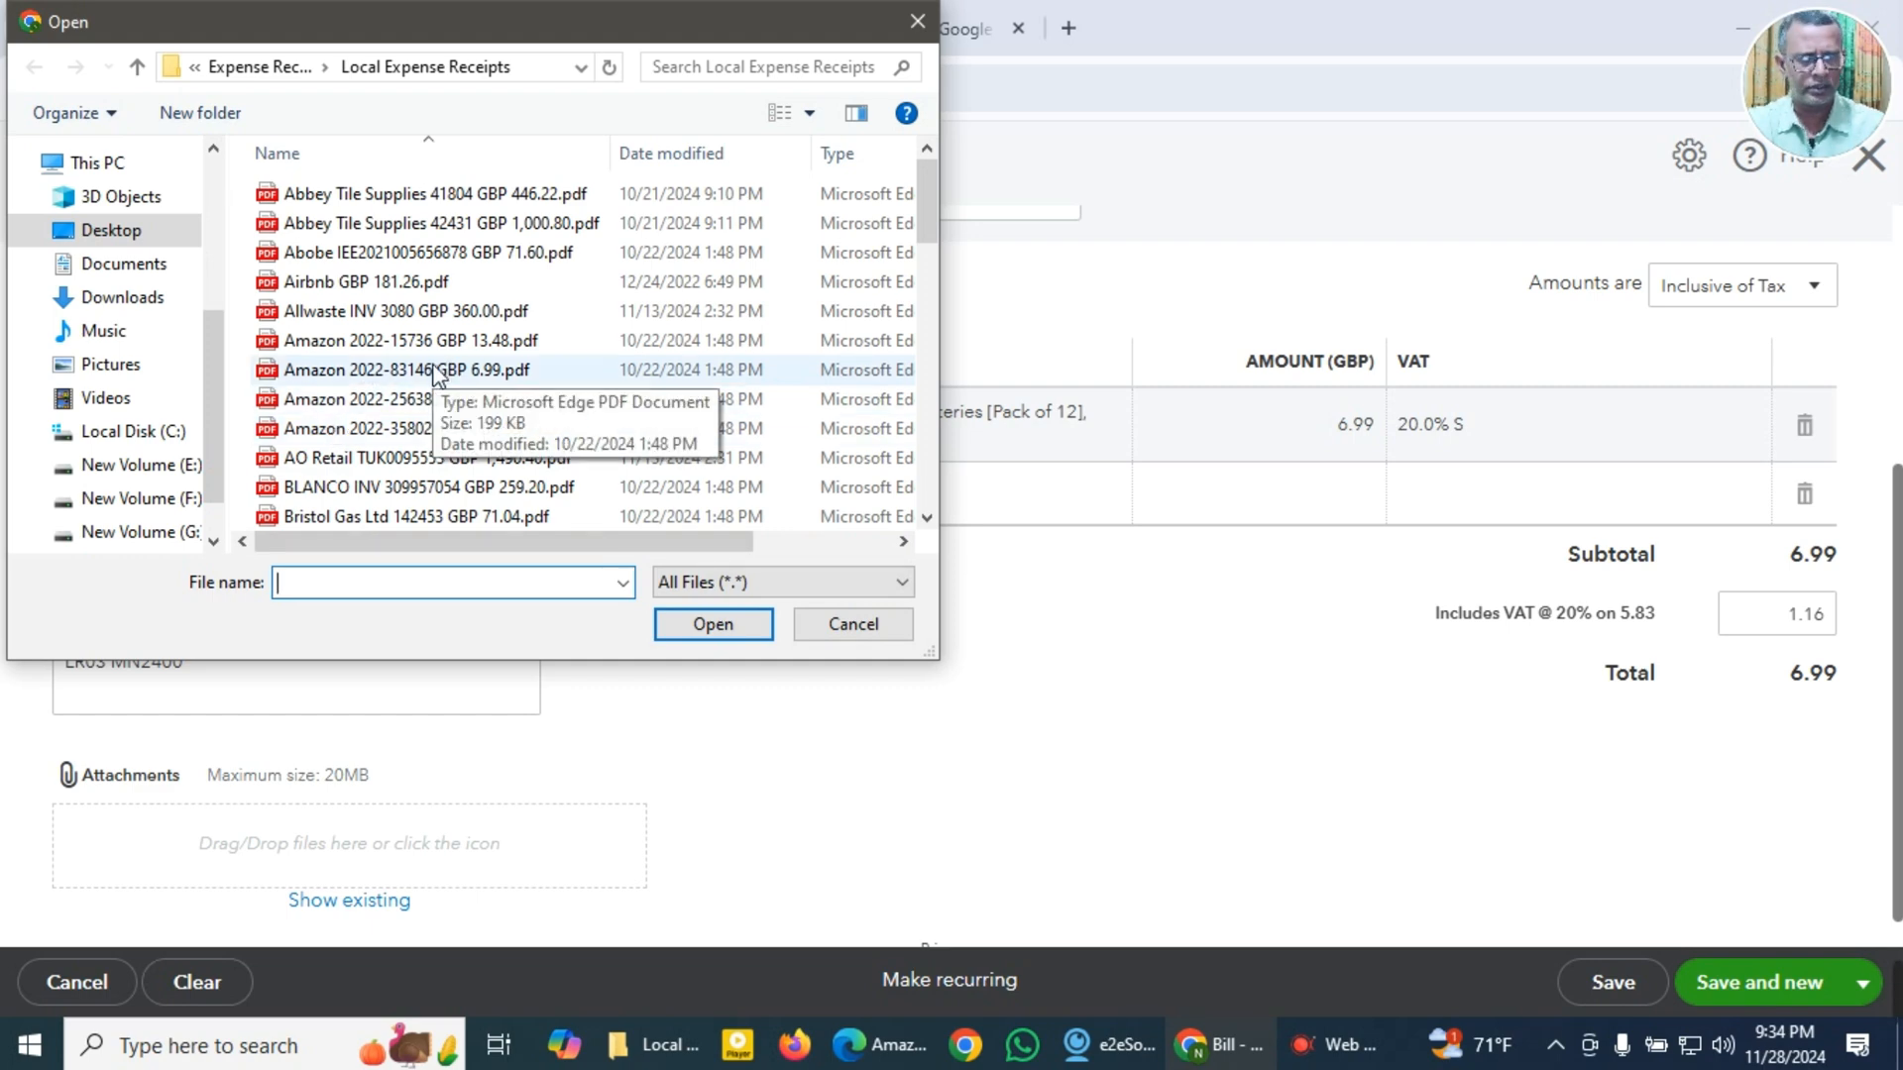
left_click(433, 371)
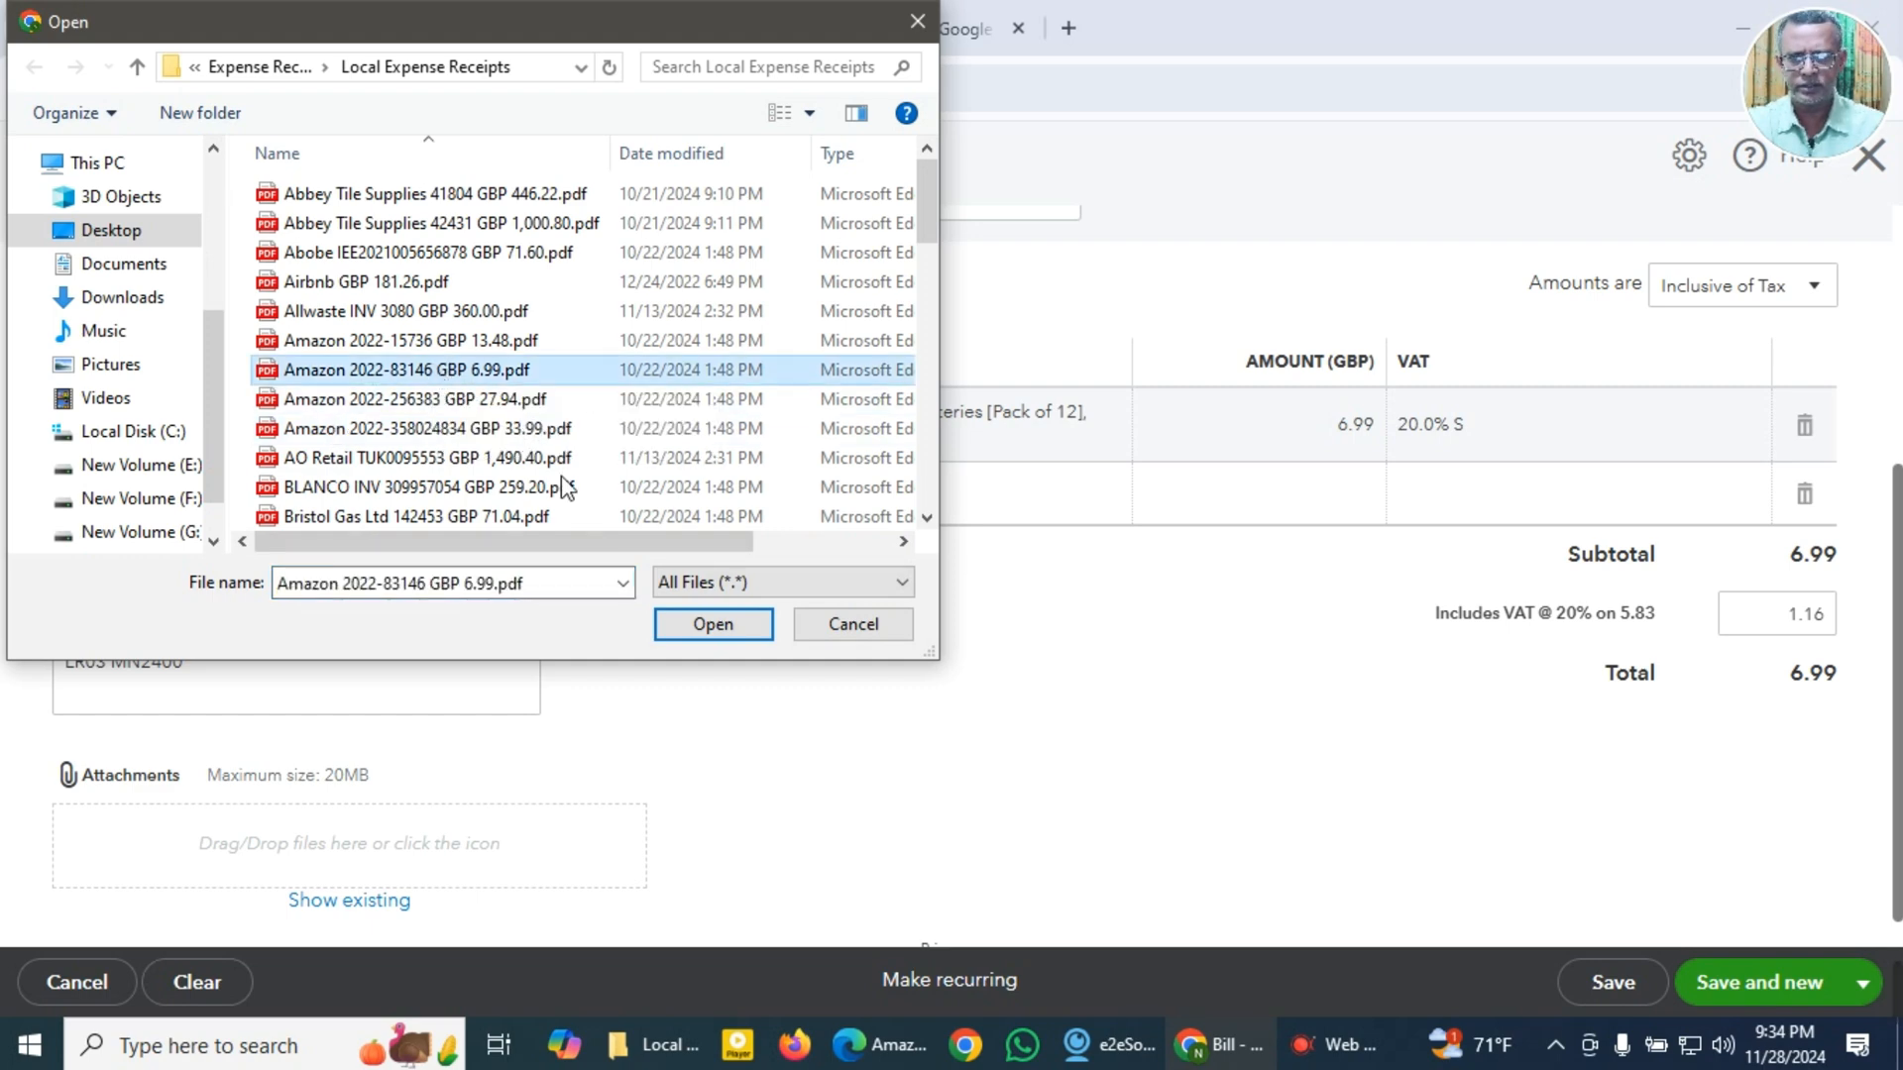
left_click(712, 627)
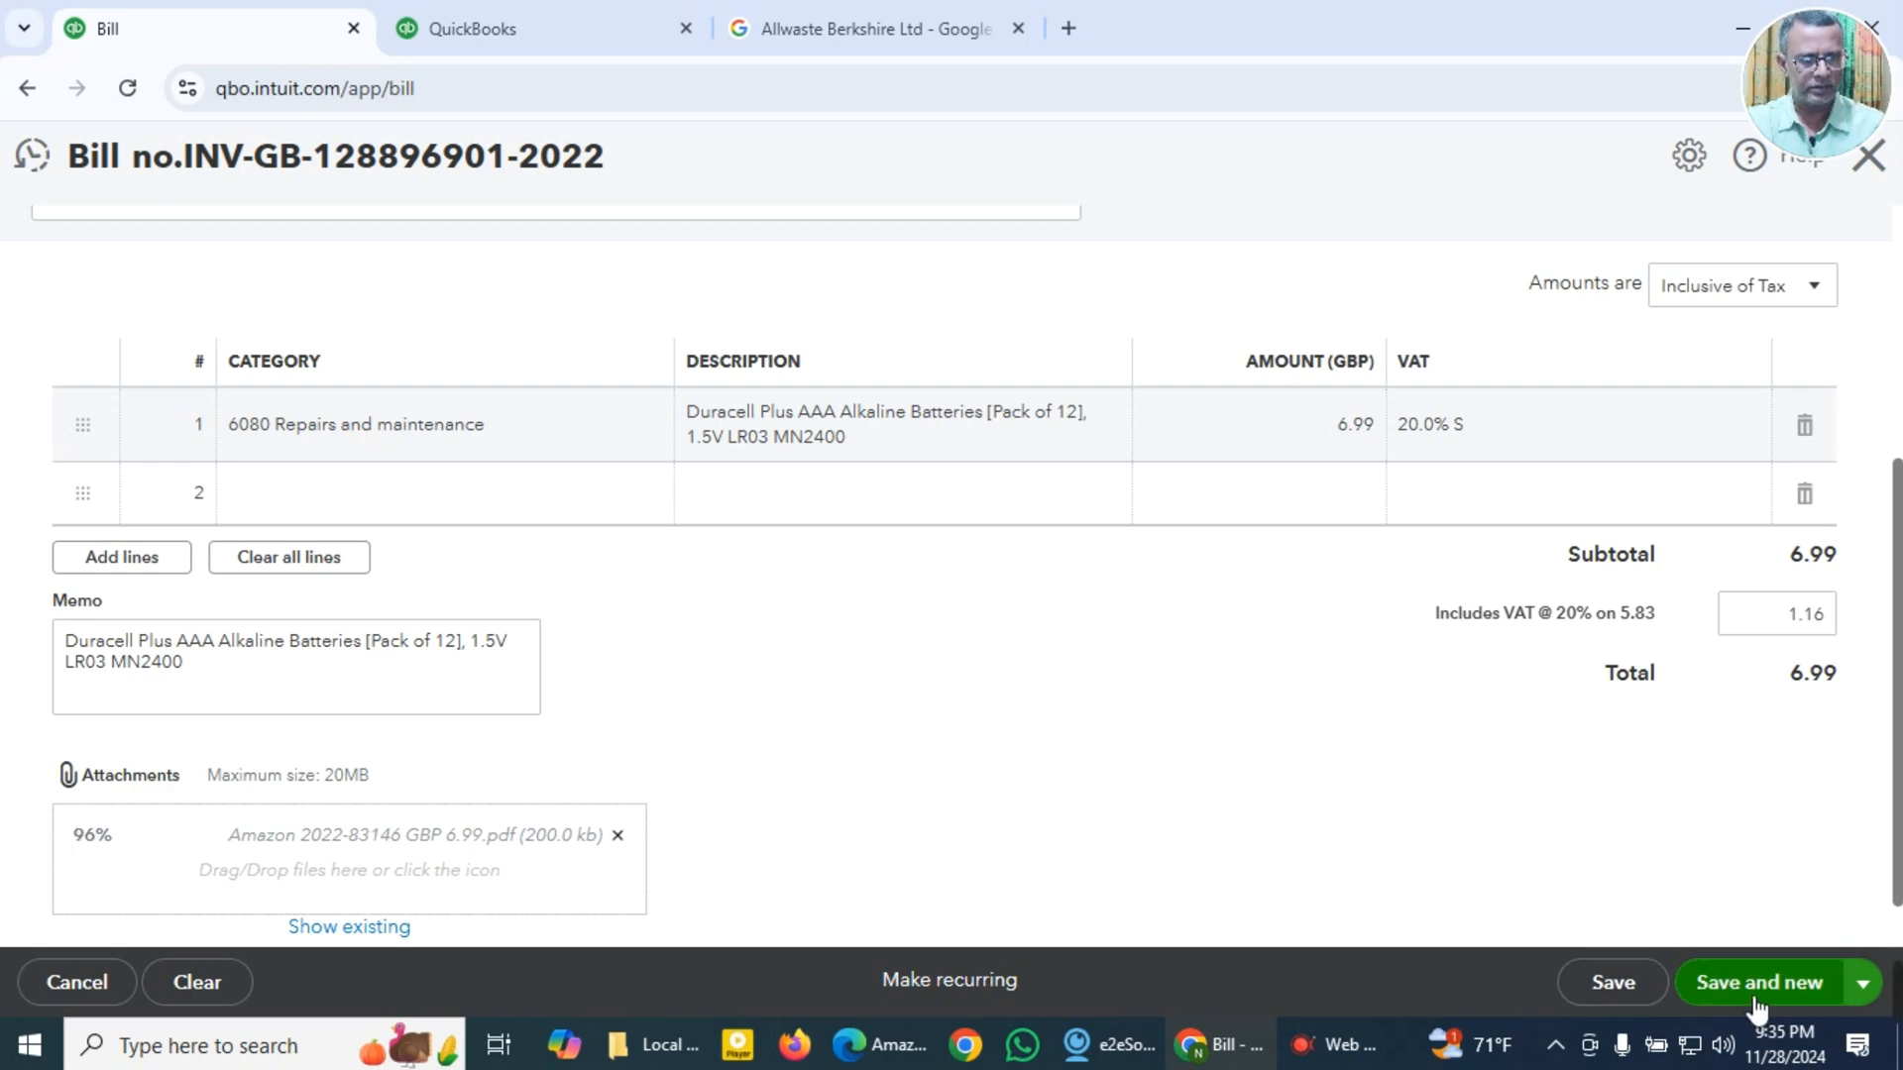
Step: Save the battery bill once its attachment has uploaded and start a new bill
left_click(1750, 996)
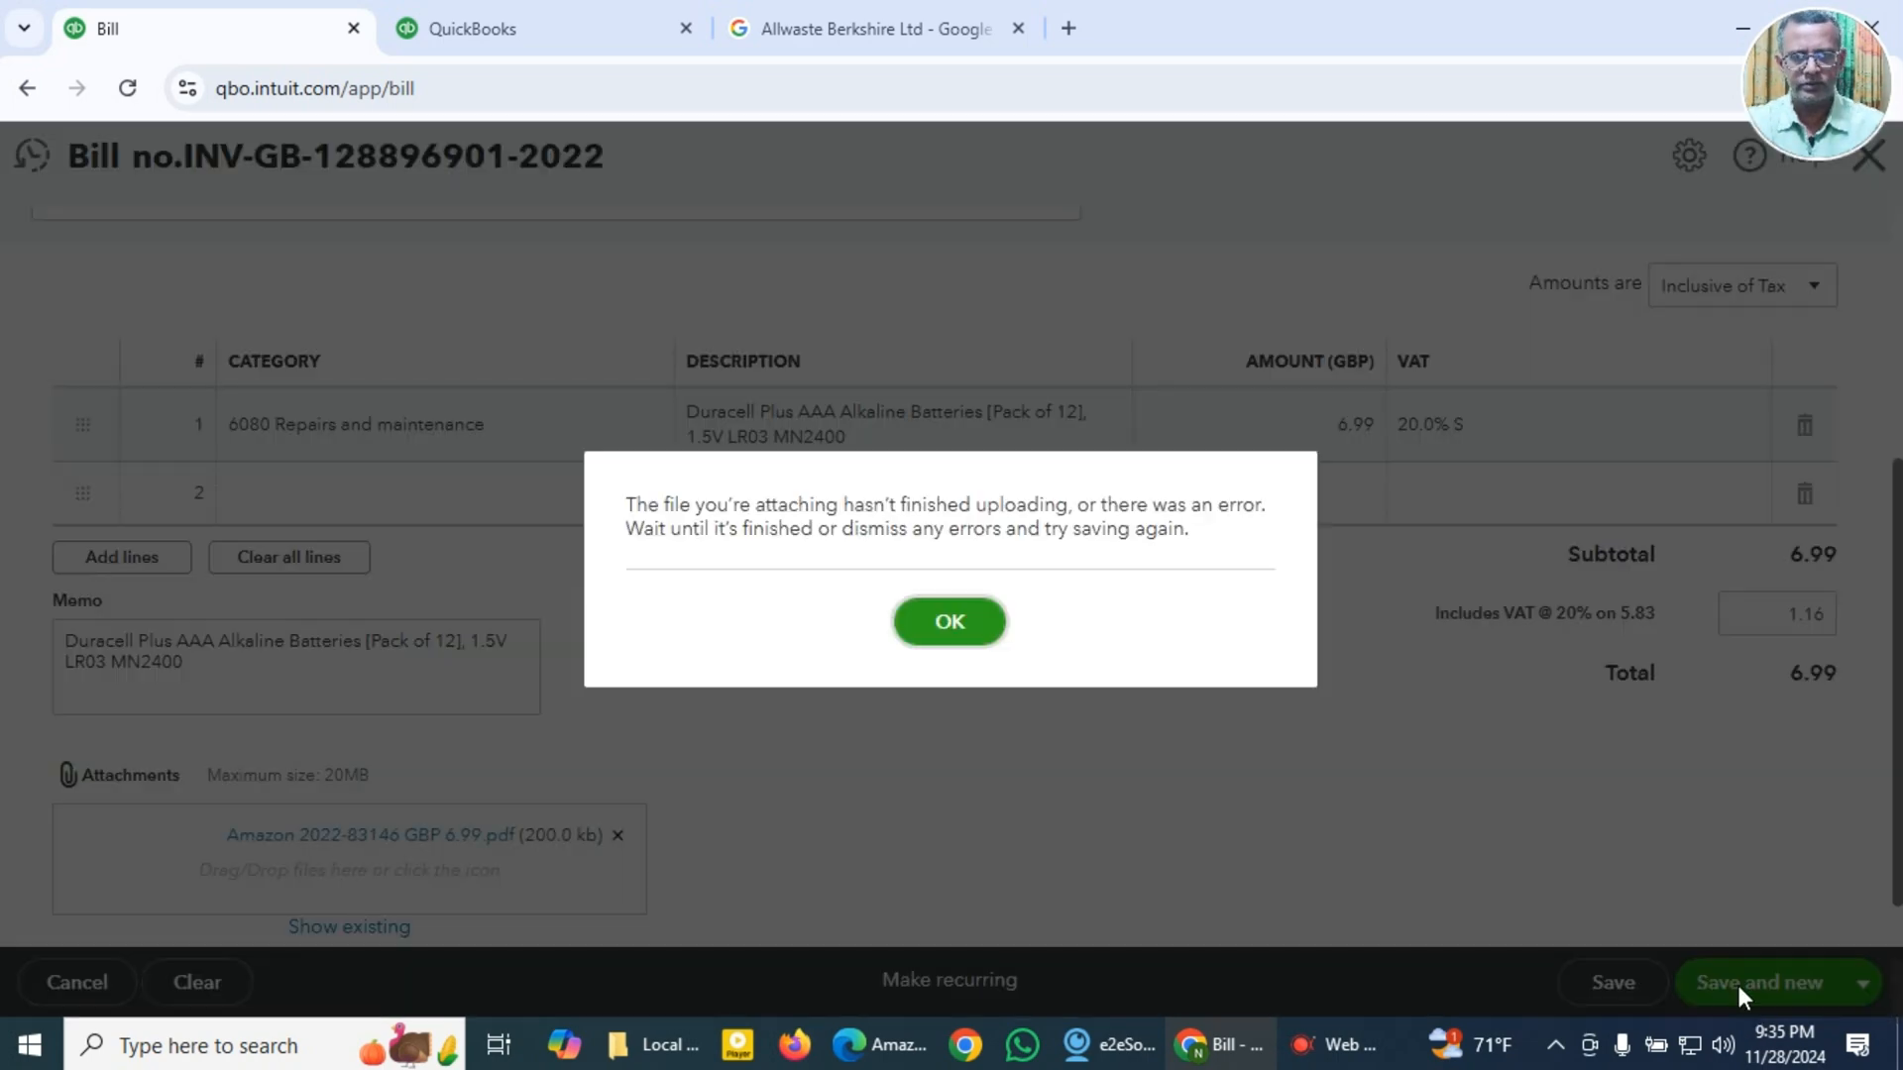
left_click(993, 633)
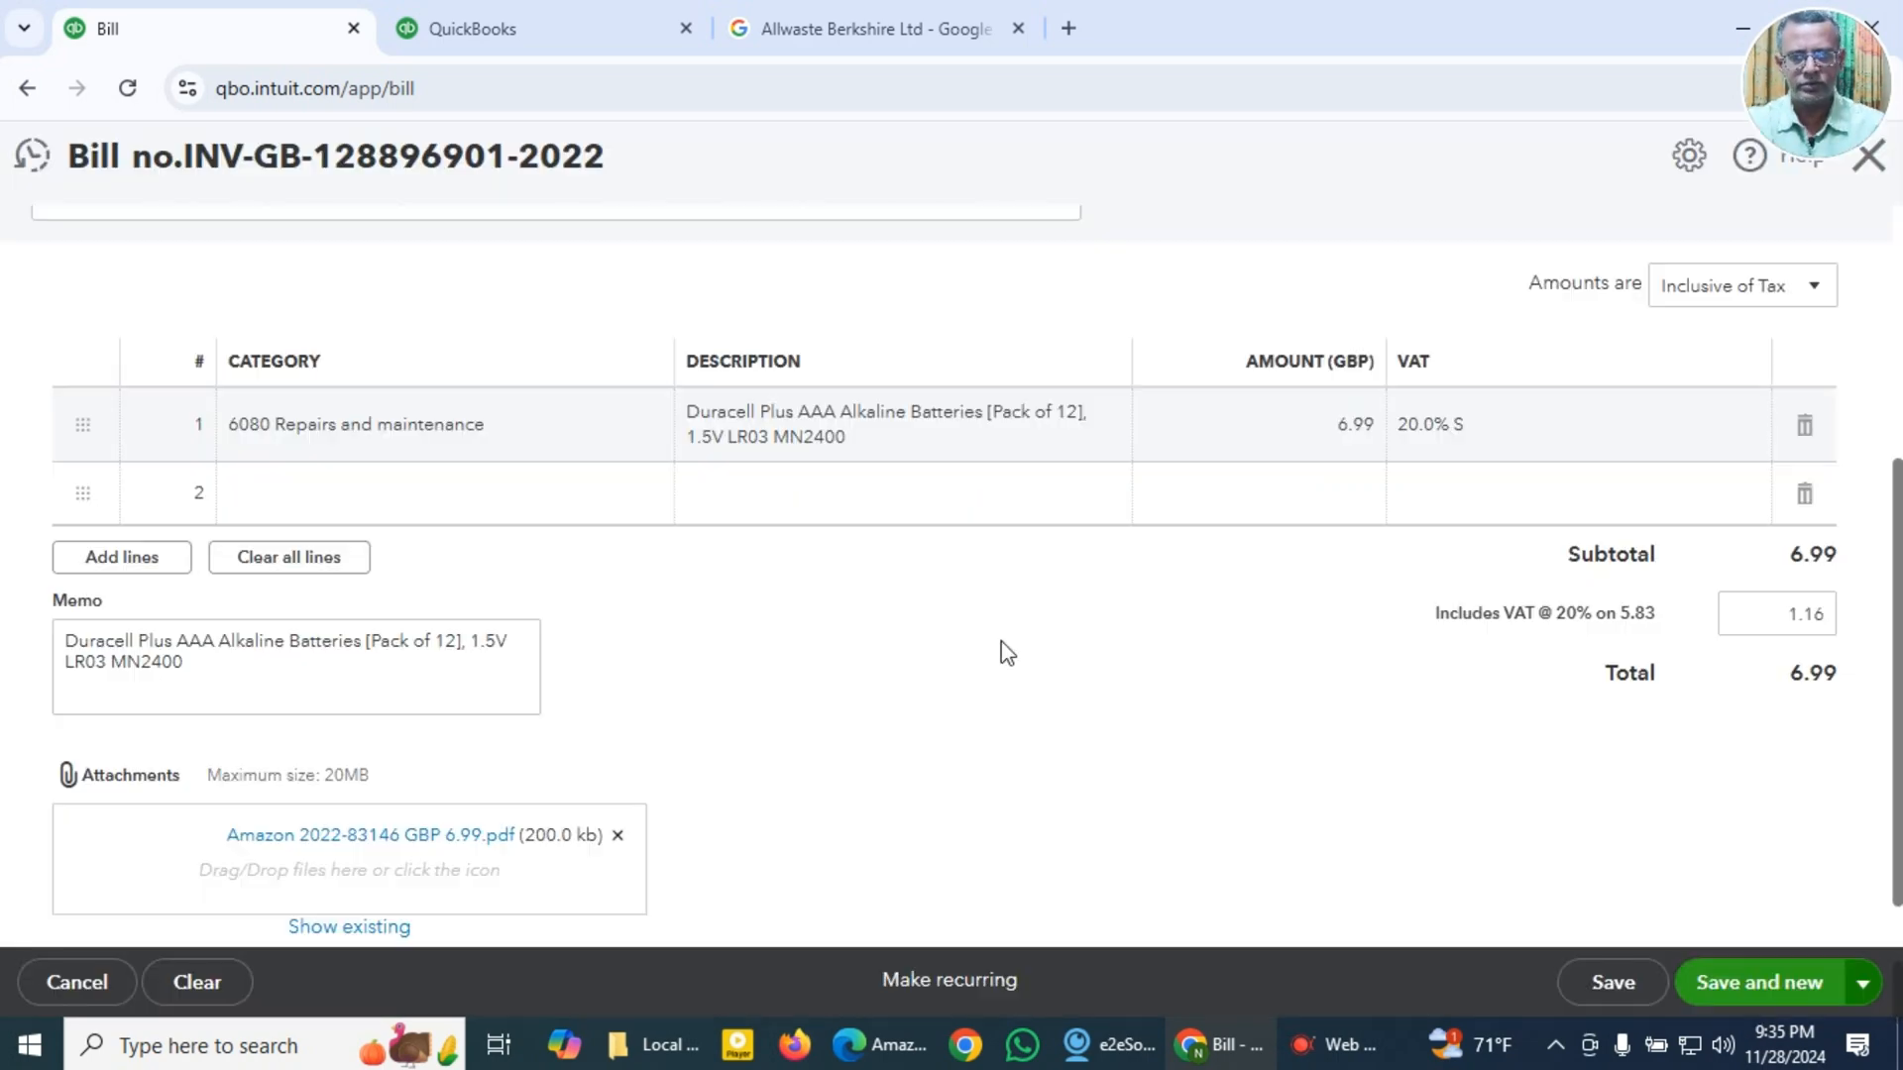
left_click(1741, 986)
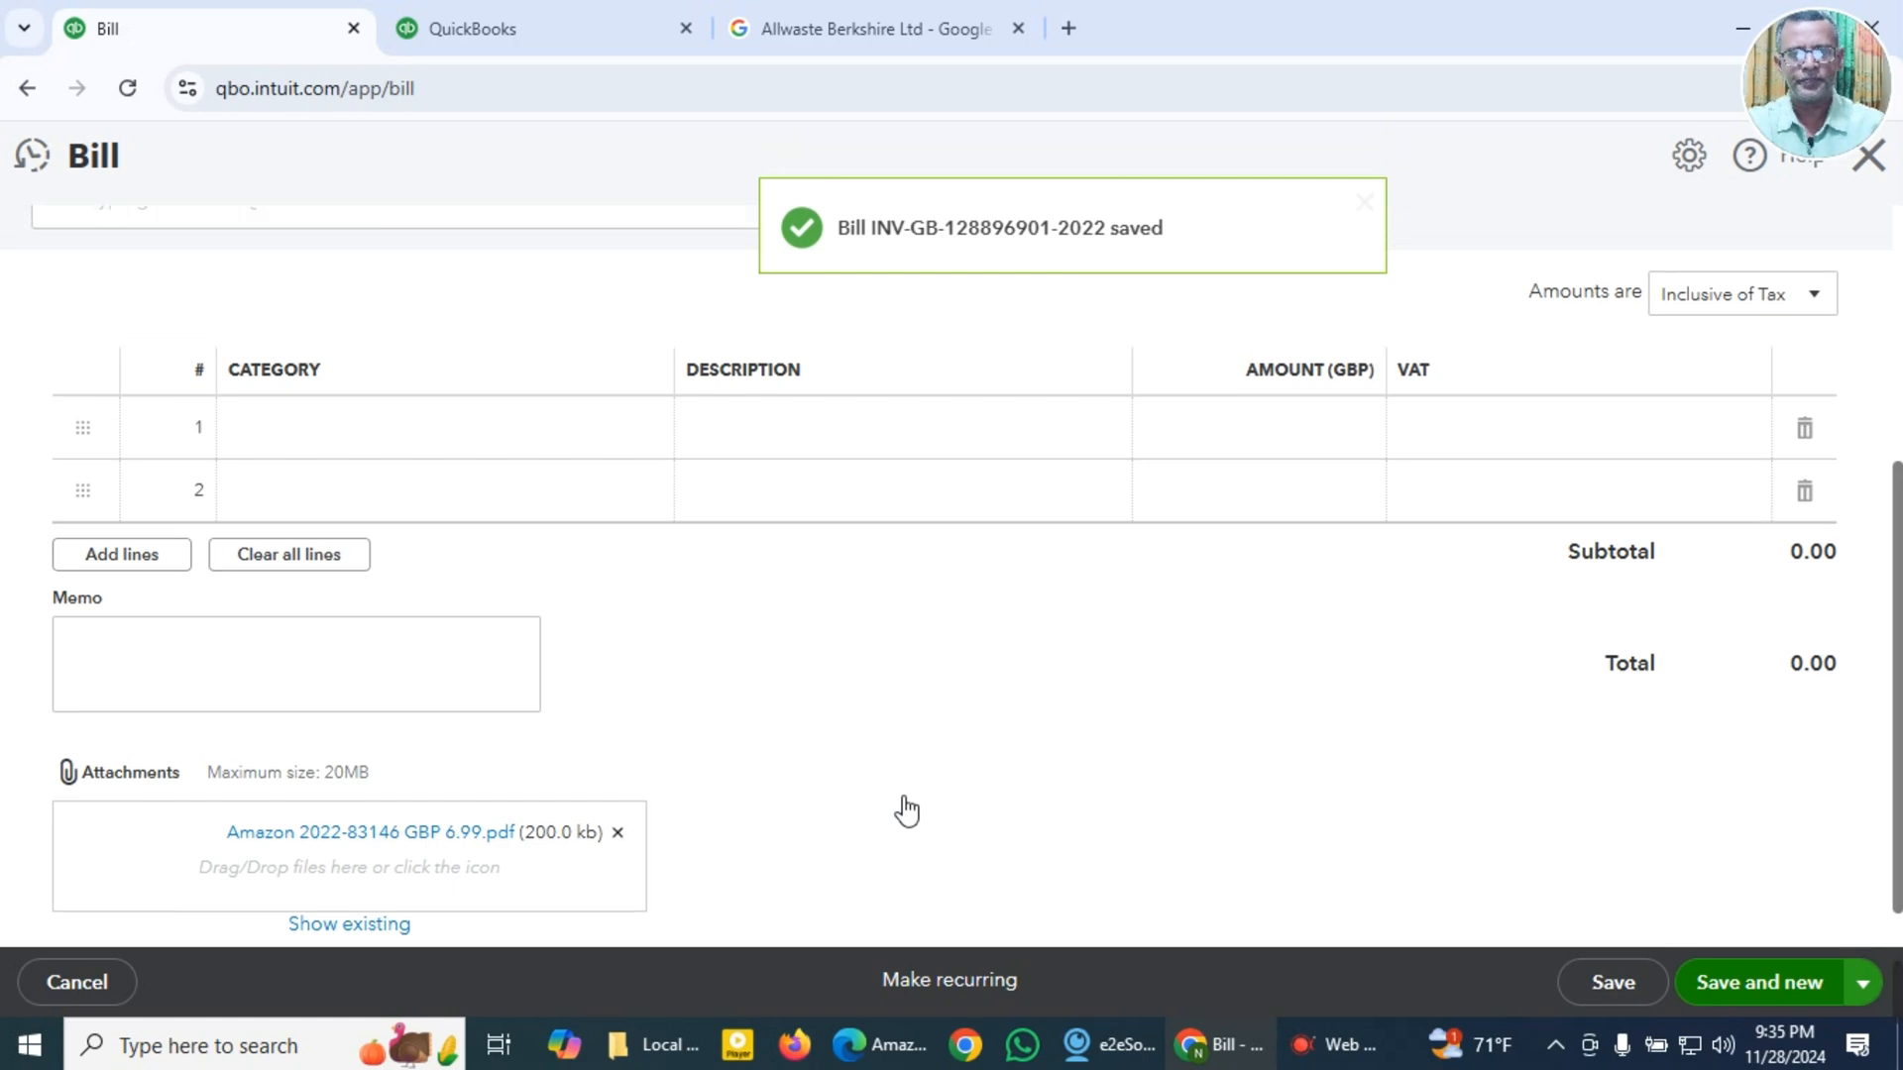
key("alt+Tab")
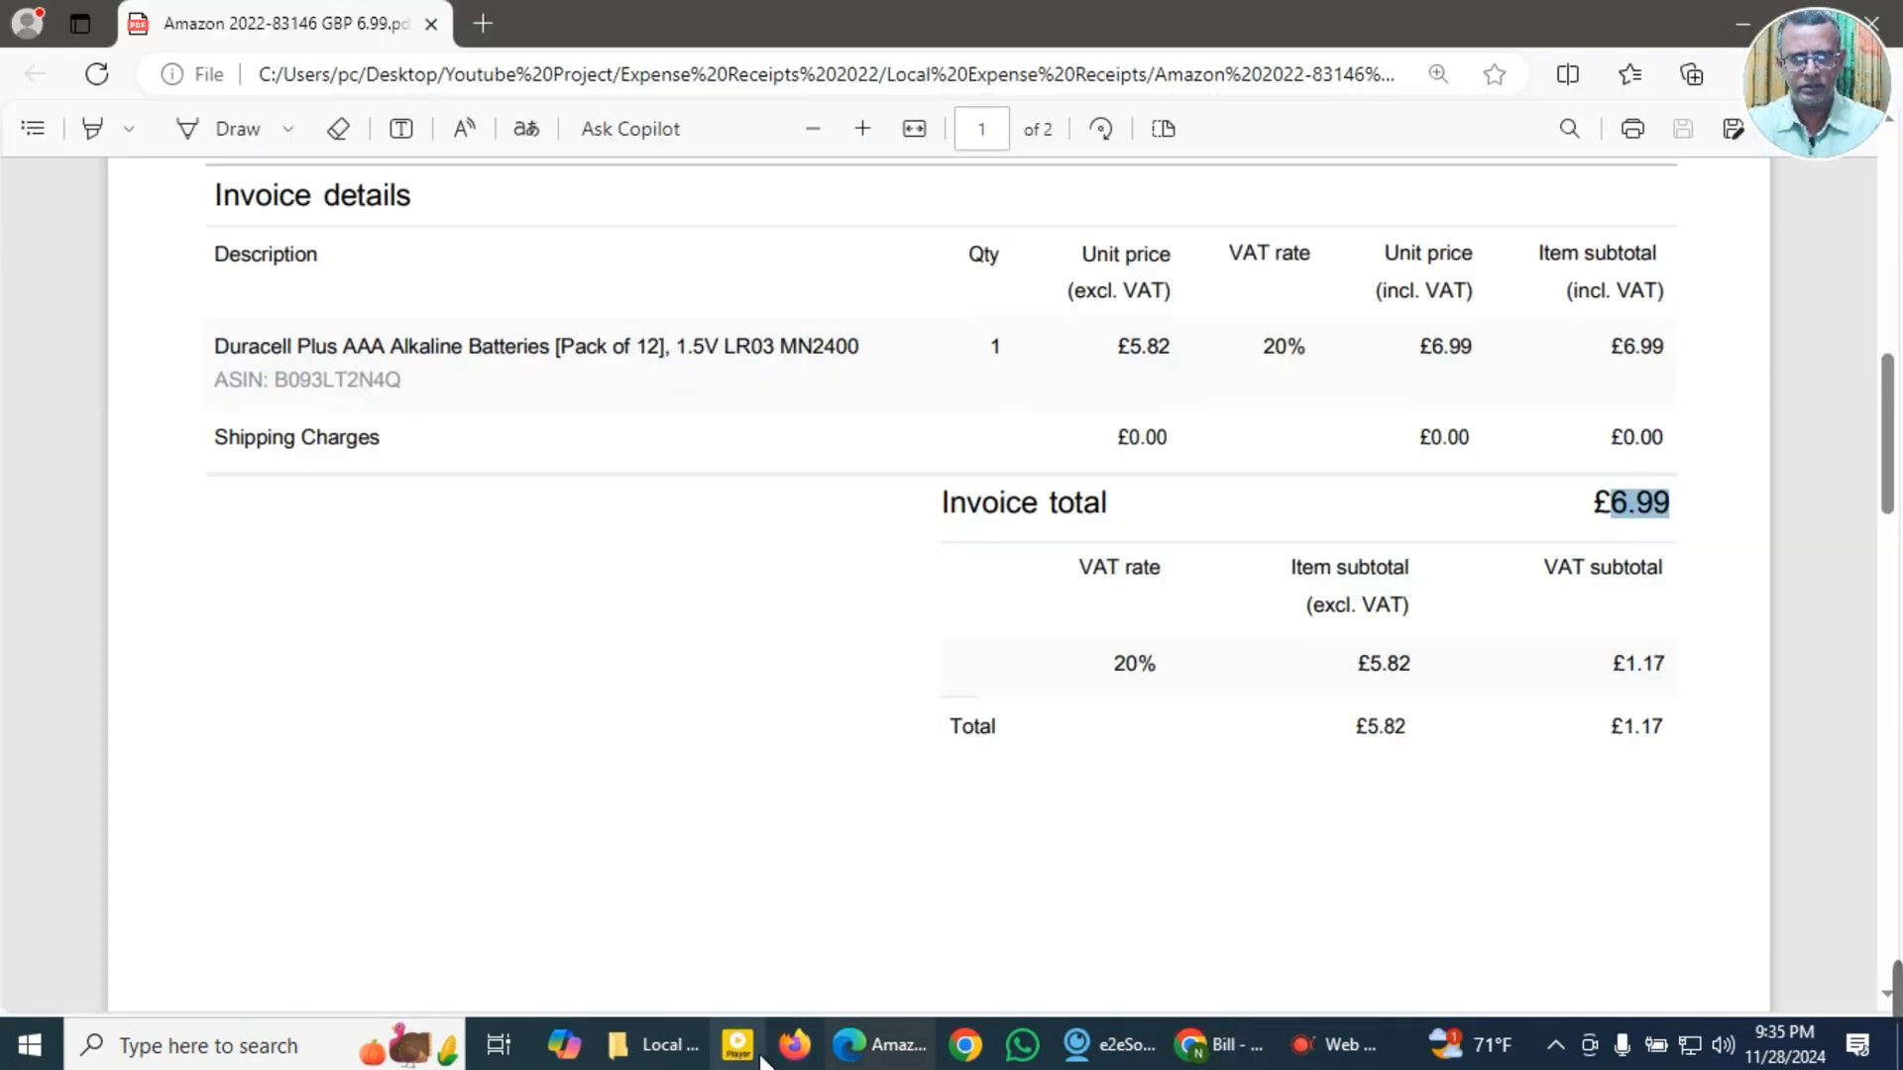
left_click(654, 1045)
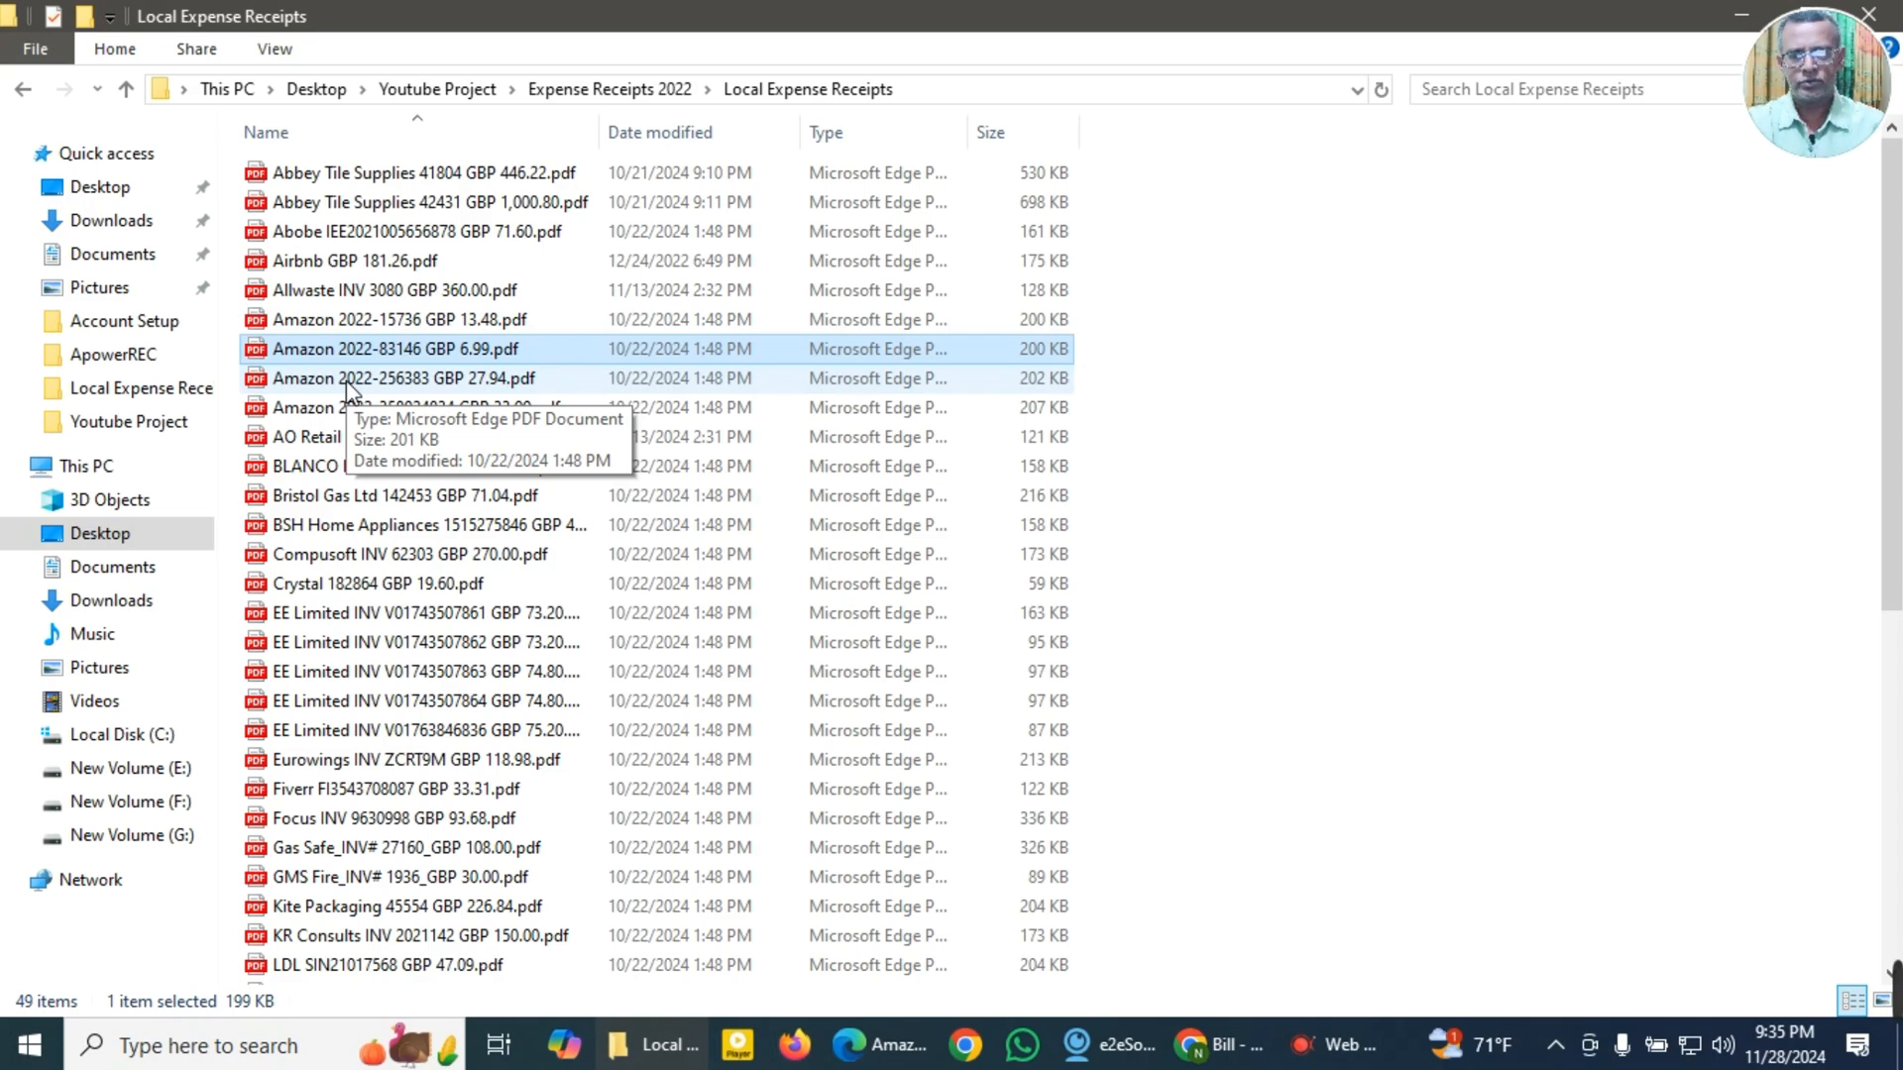
scroll(348, 647, "down", 4)
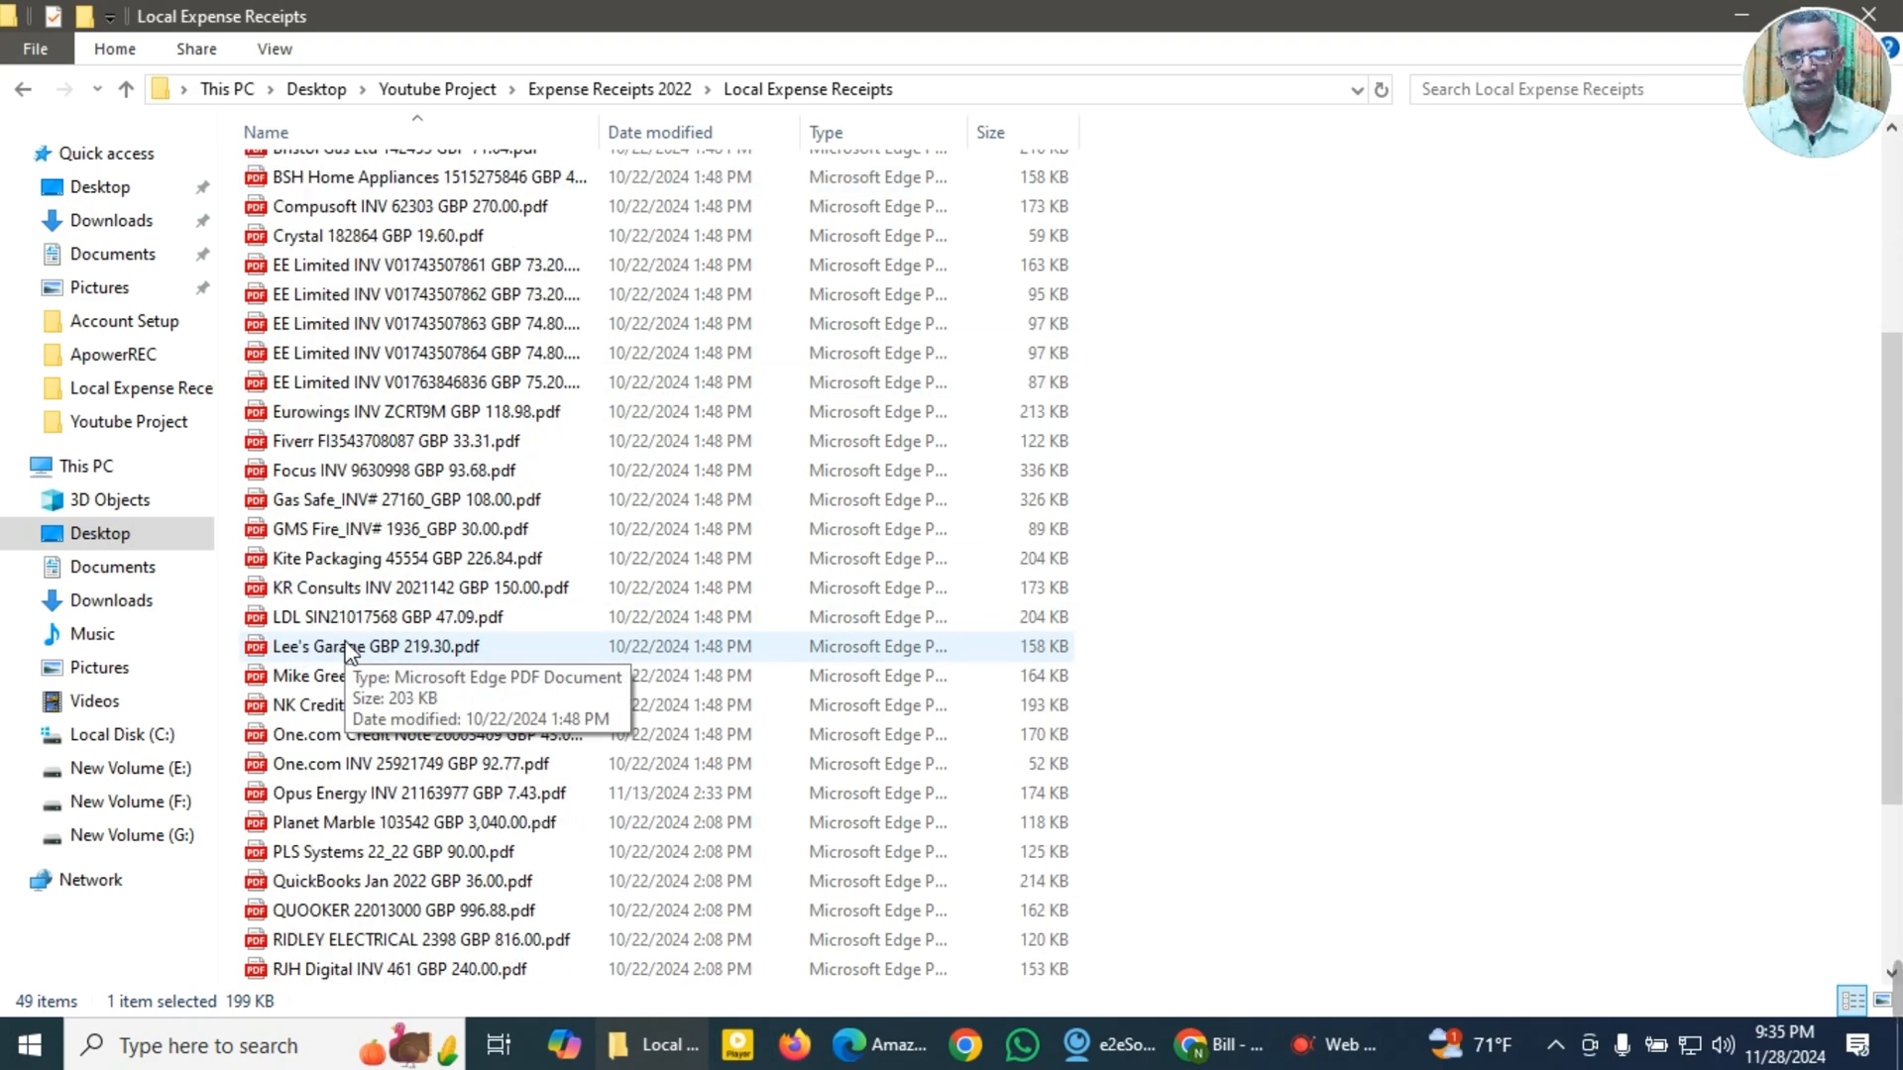
scroll(348, 646, "down", 3)
scroll(348, 646, "up", 7)
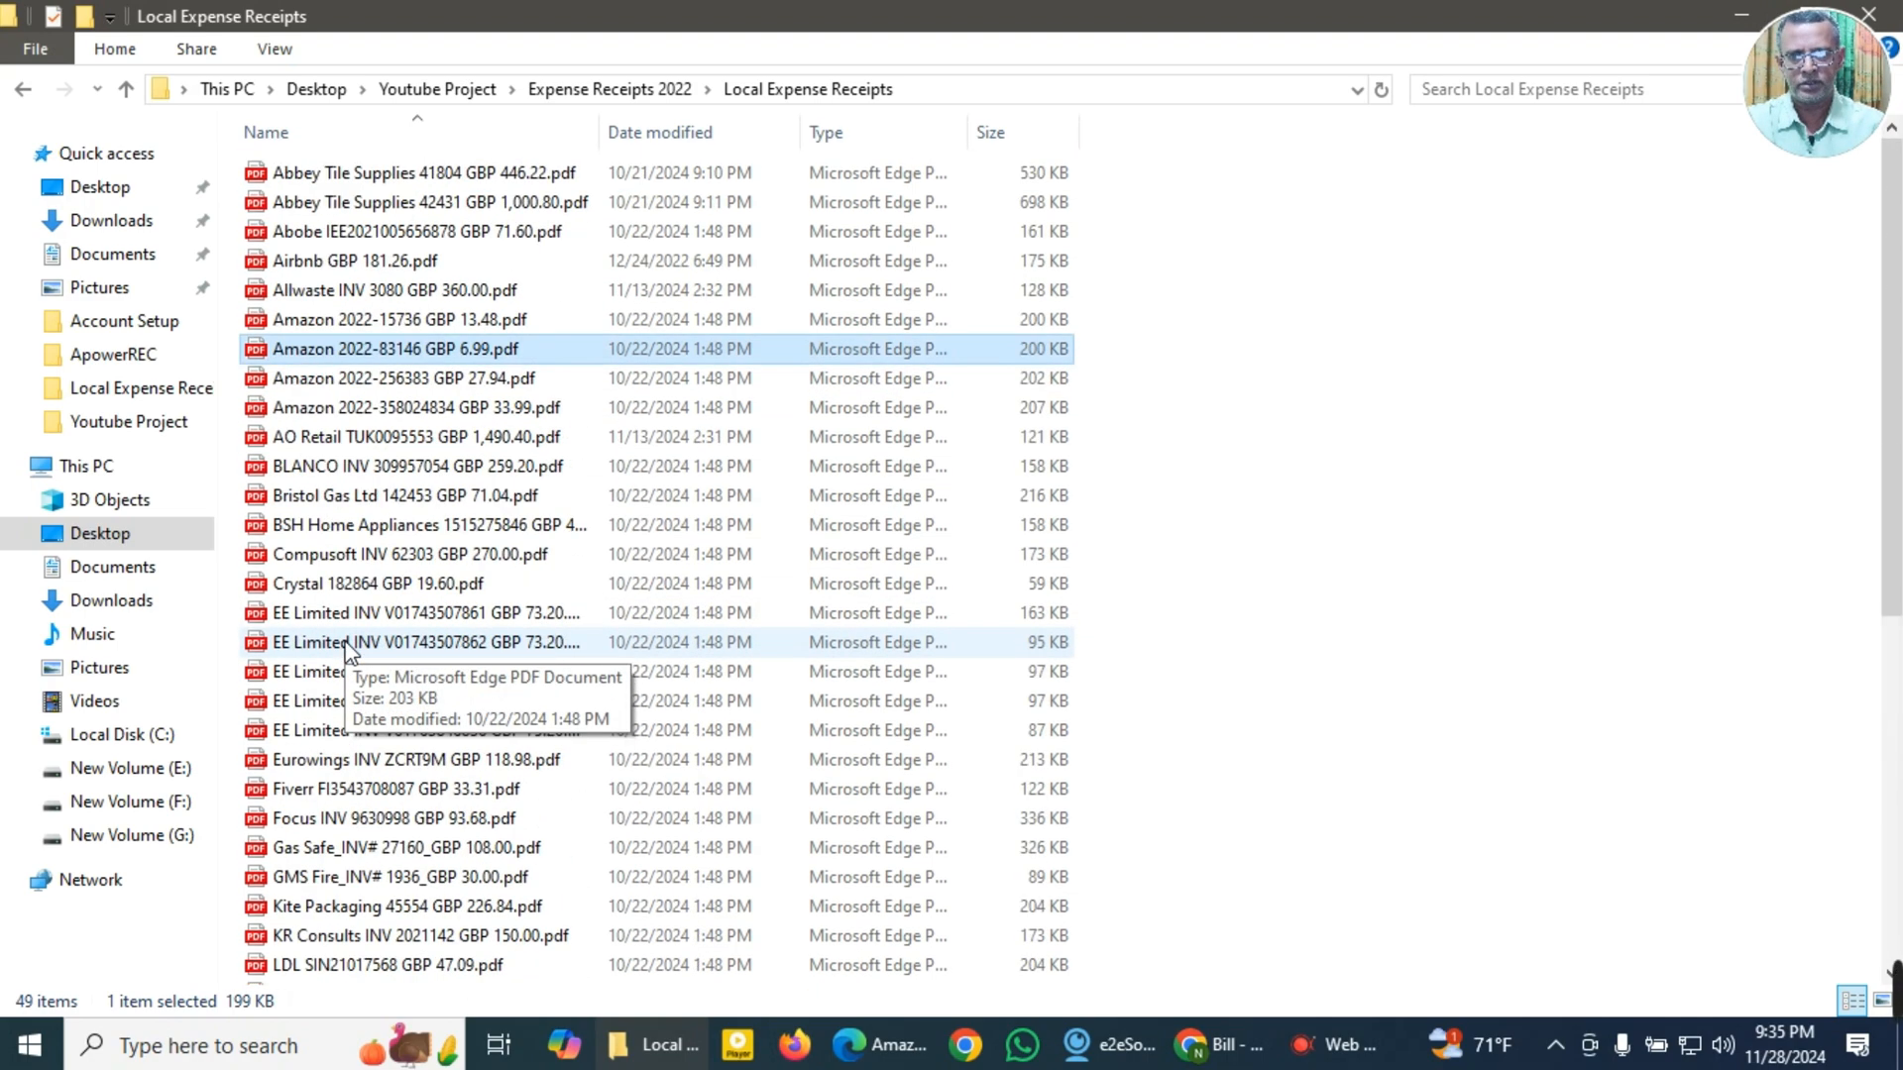
double_click(339, 383)
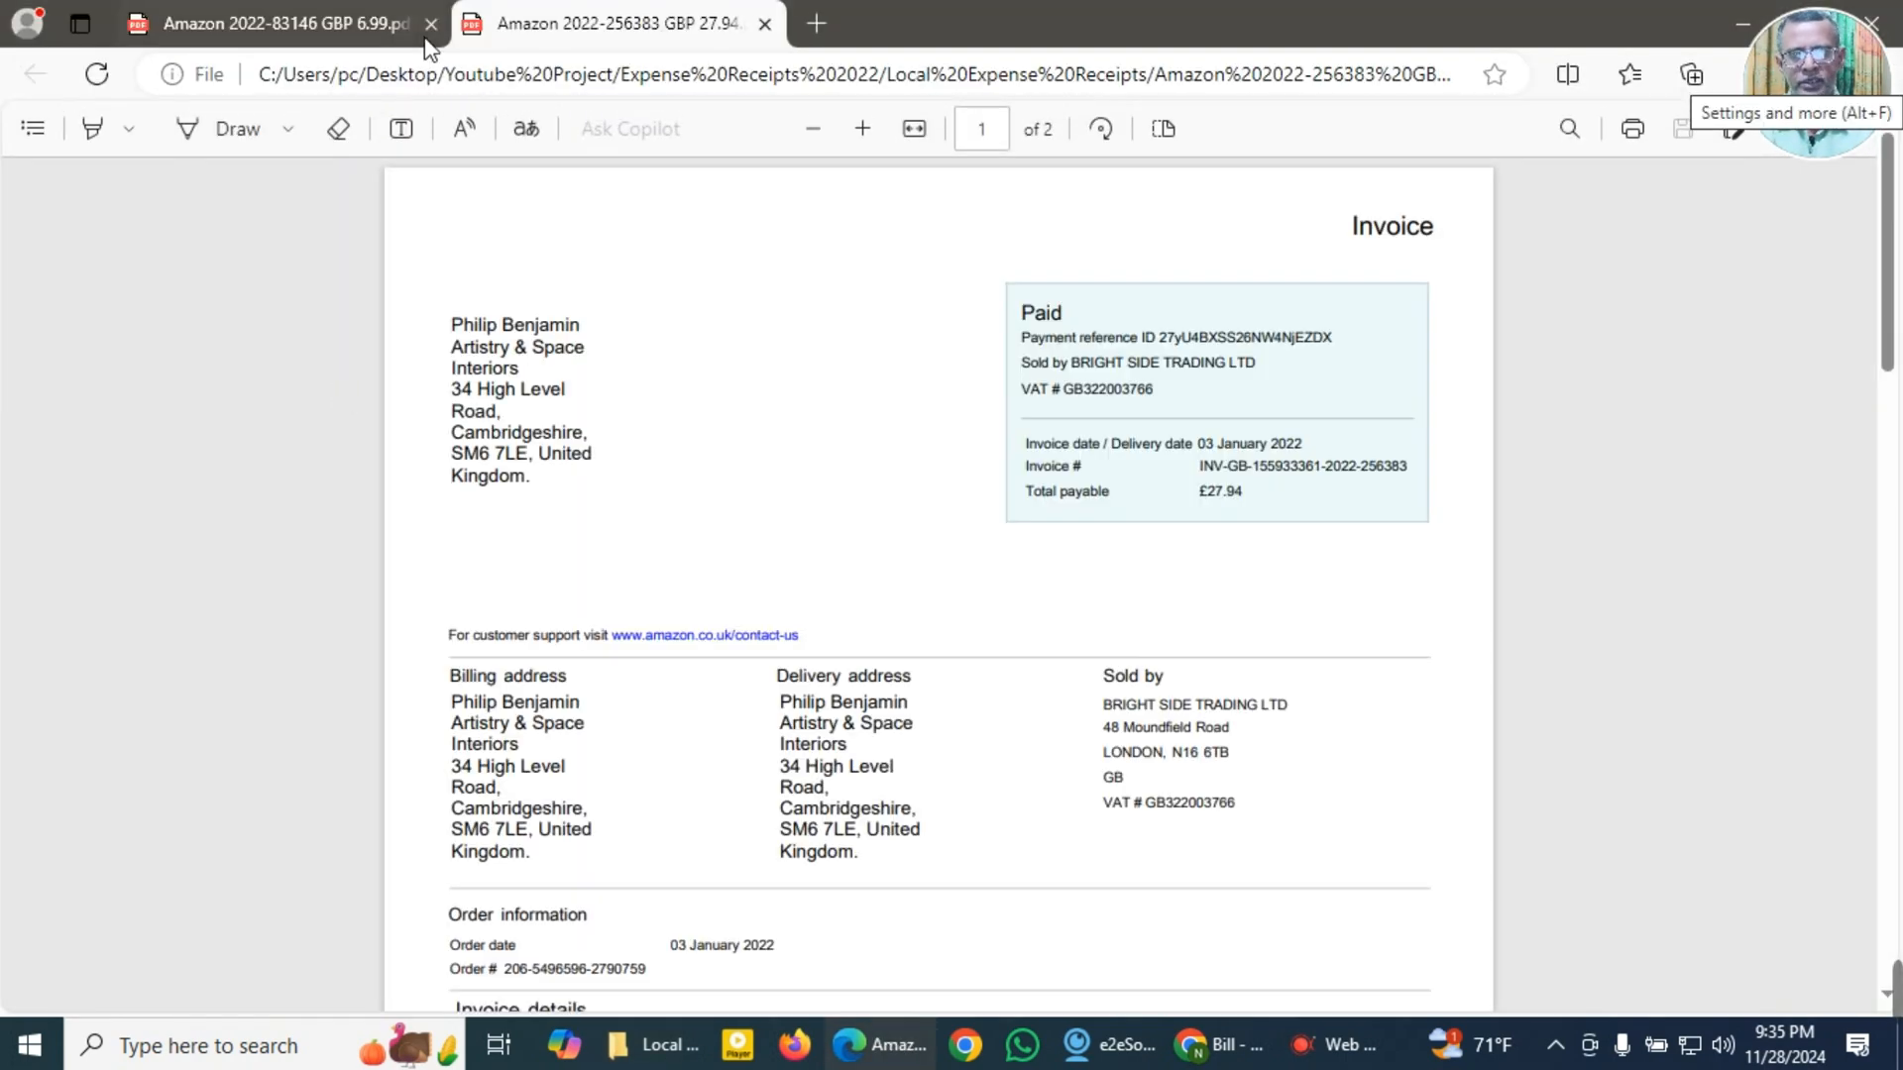
left_click(431, 24)
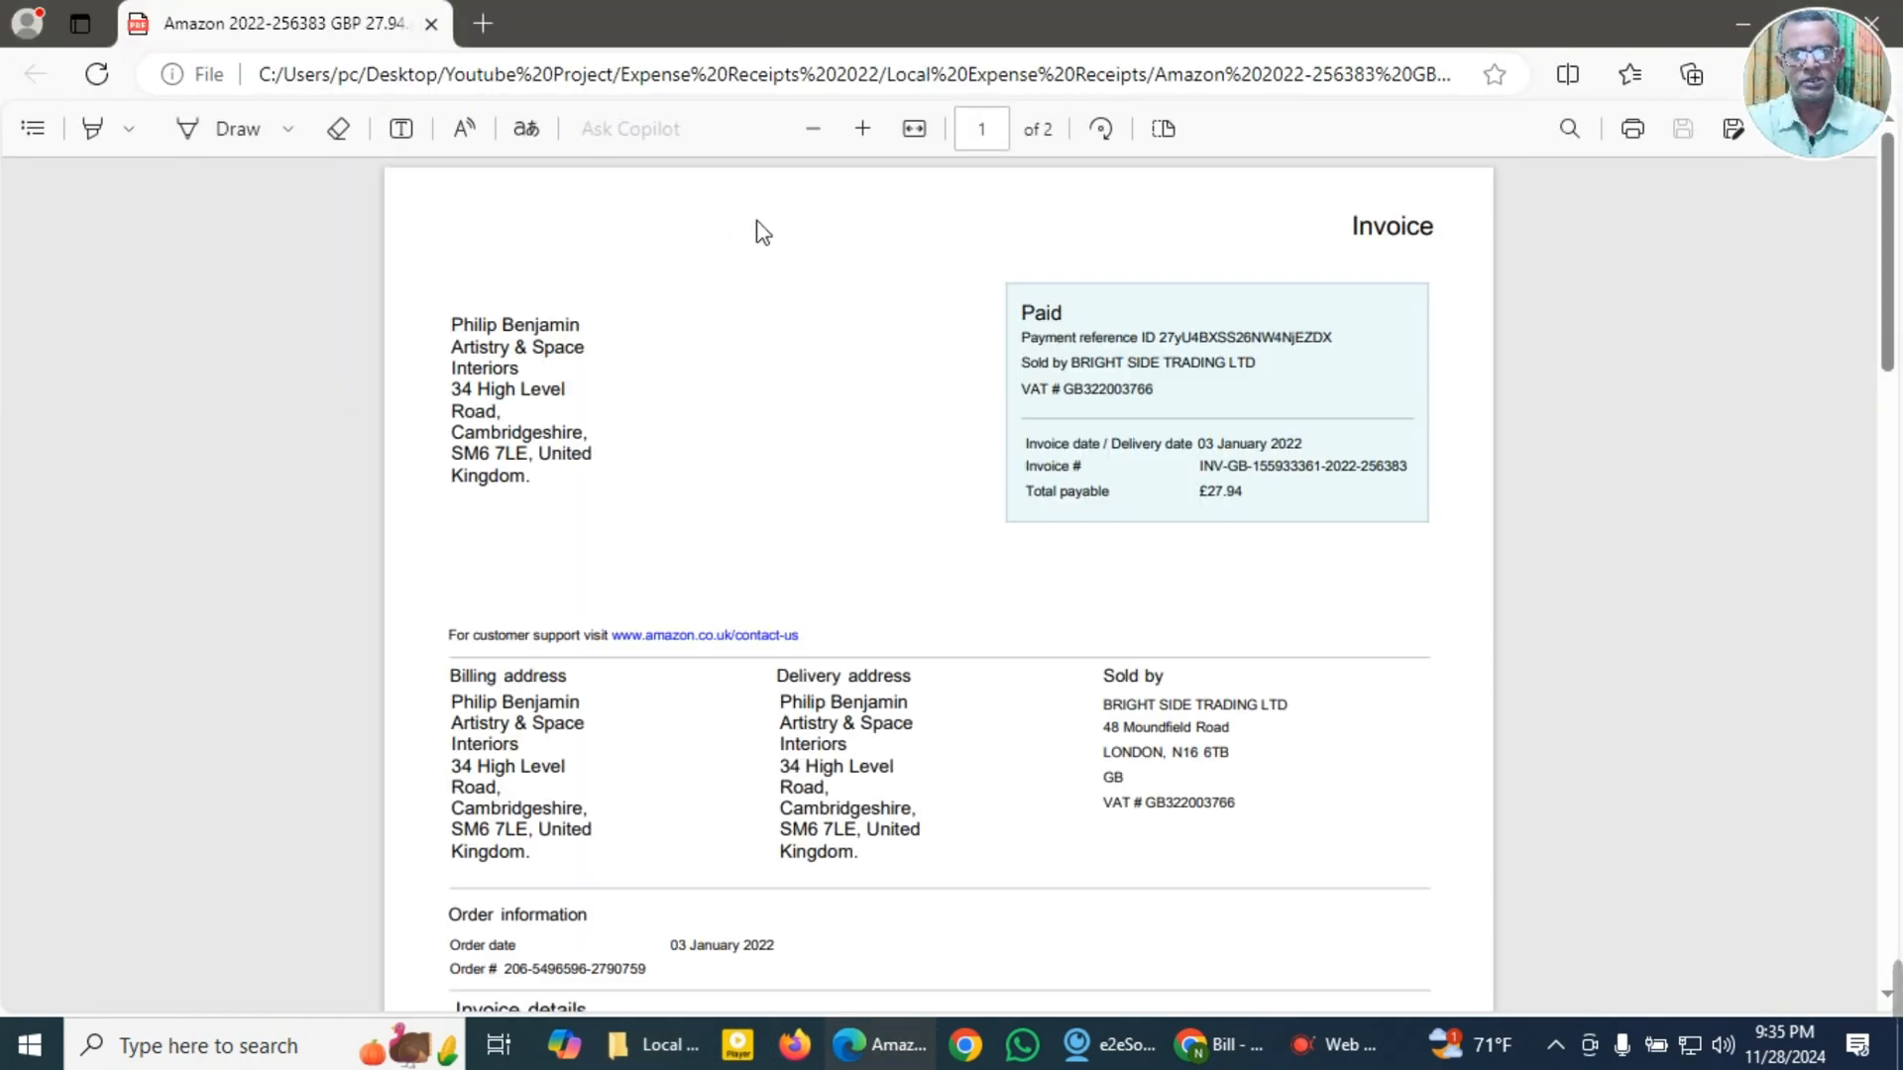
Step: Copy the invoice date 03 January 2022 and the invoice number from the paper cups invoice
left_click(863, 130)
left_click(863, 129)
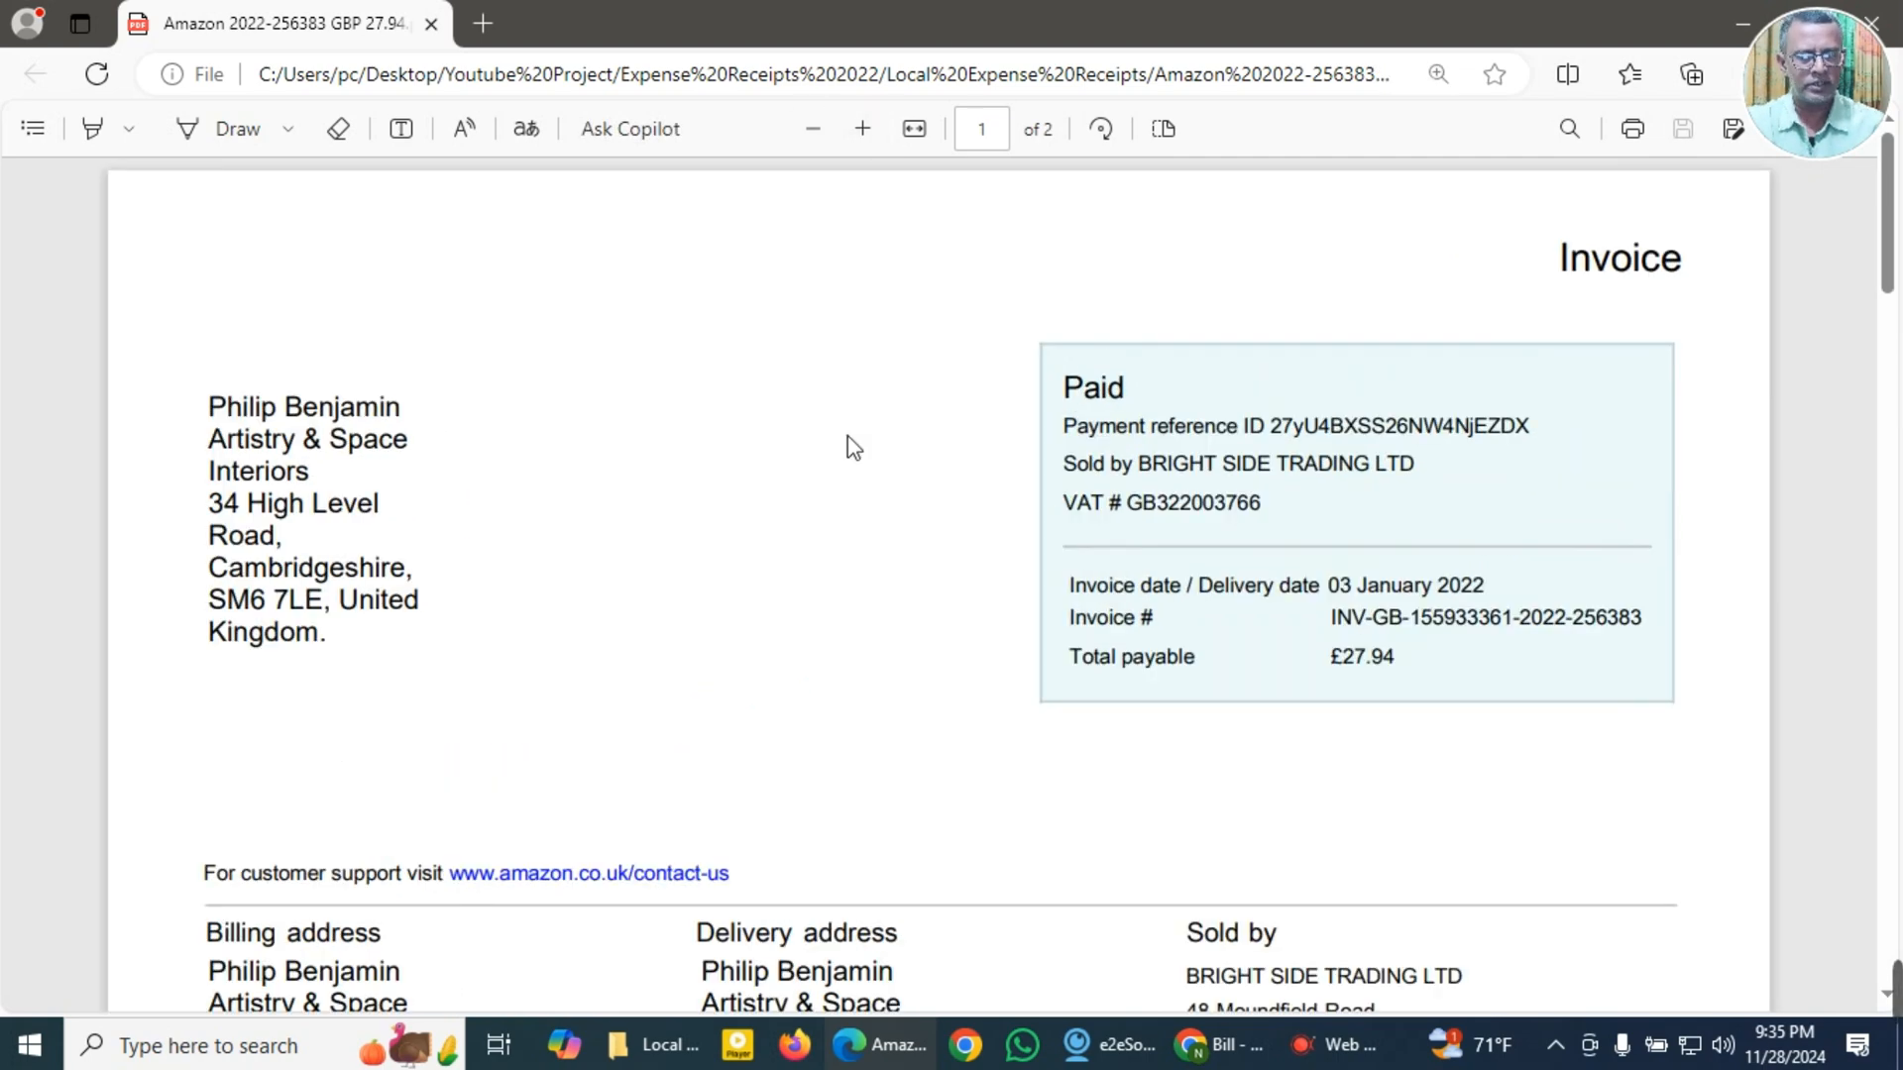
scroll(846, 451, "down", 2)
scroll(712, 533, "up", 2)
scroll(711, 533, "up", 2)
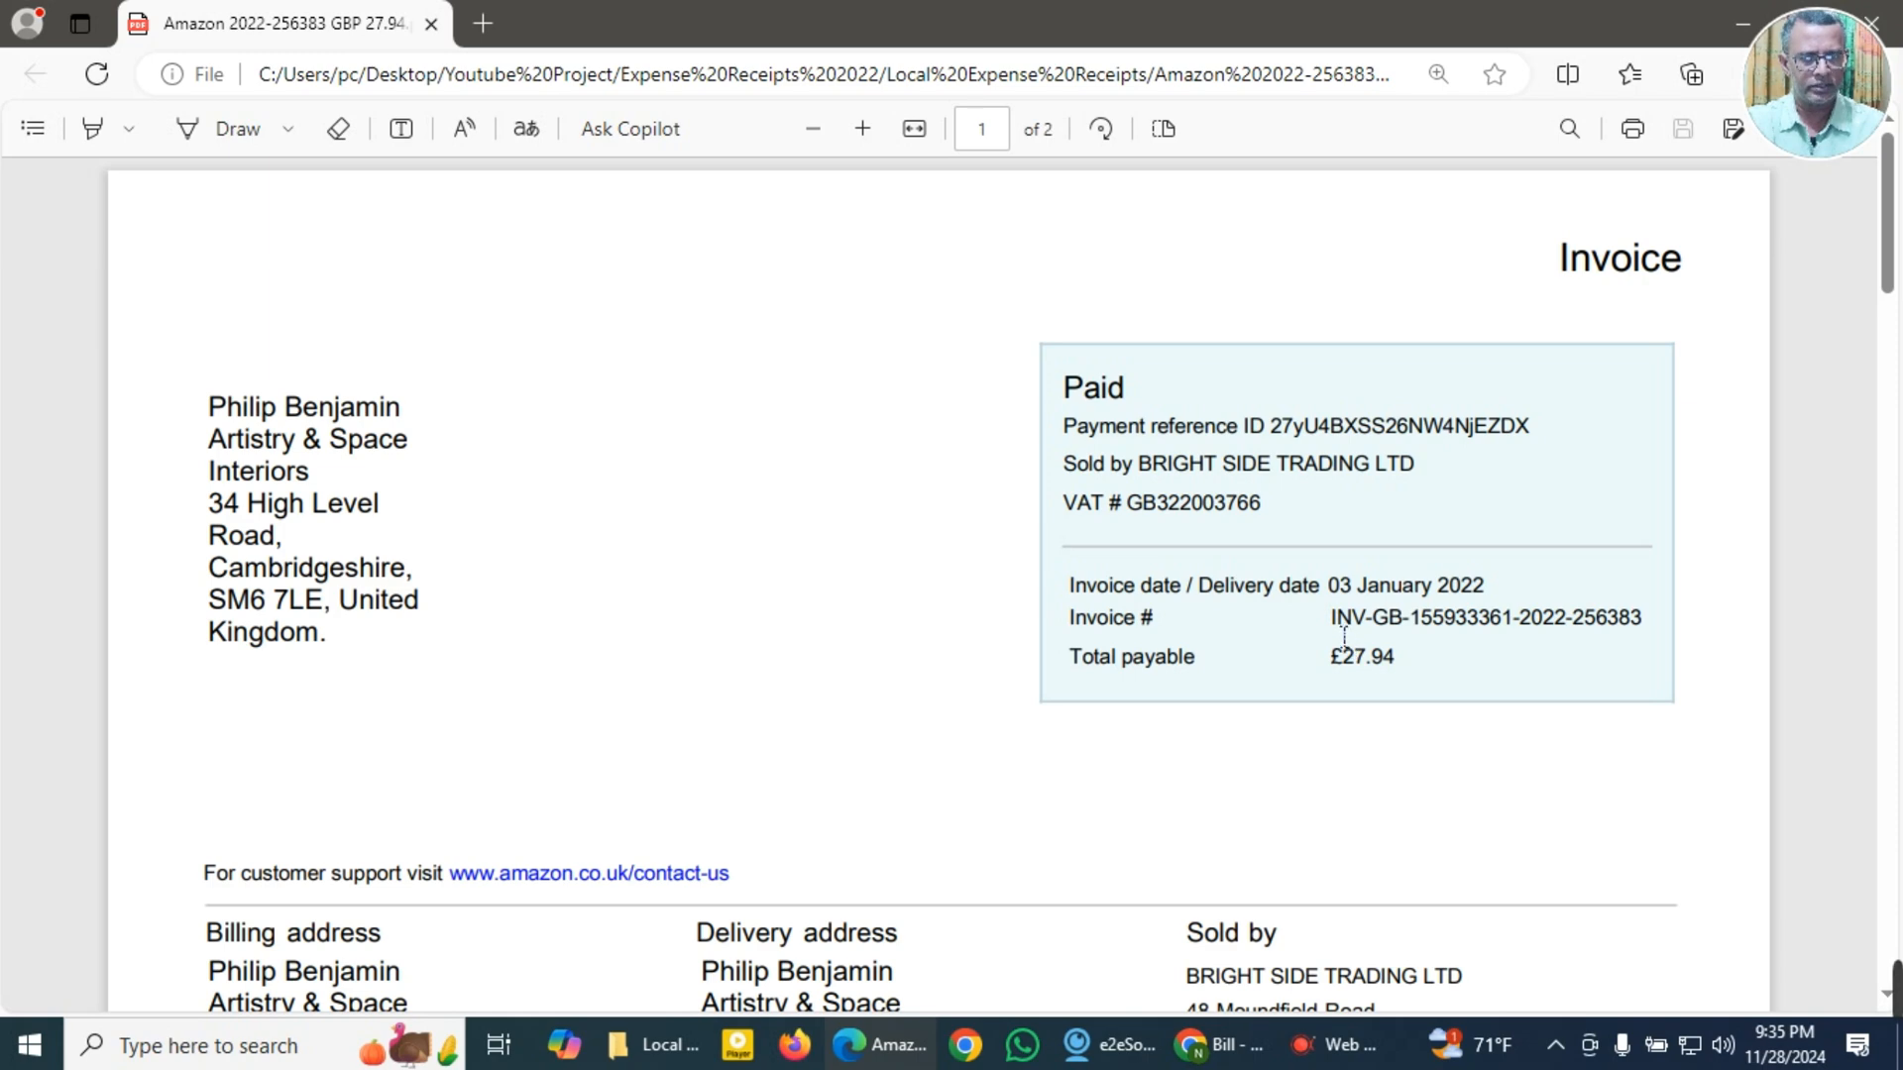
left_click_drag(1330, 587, 1513, 595)
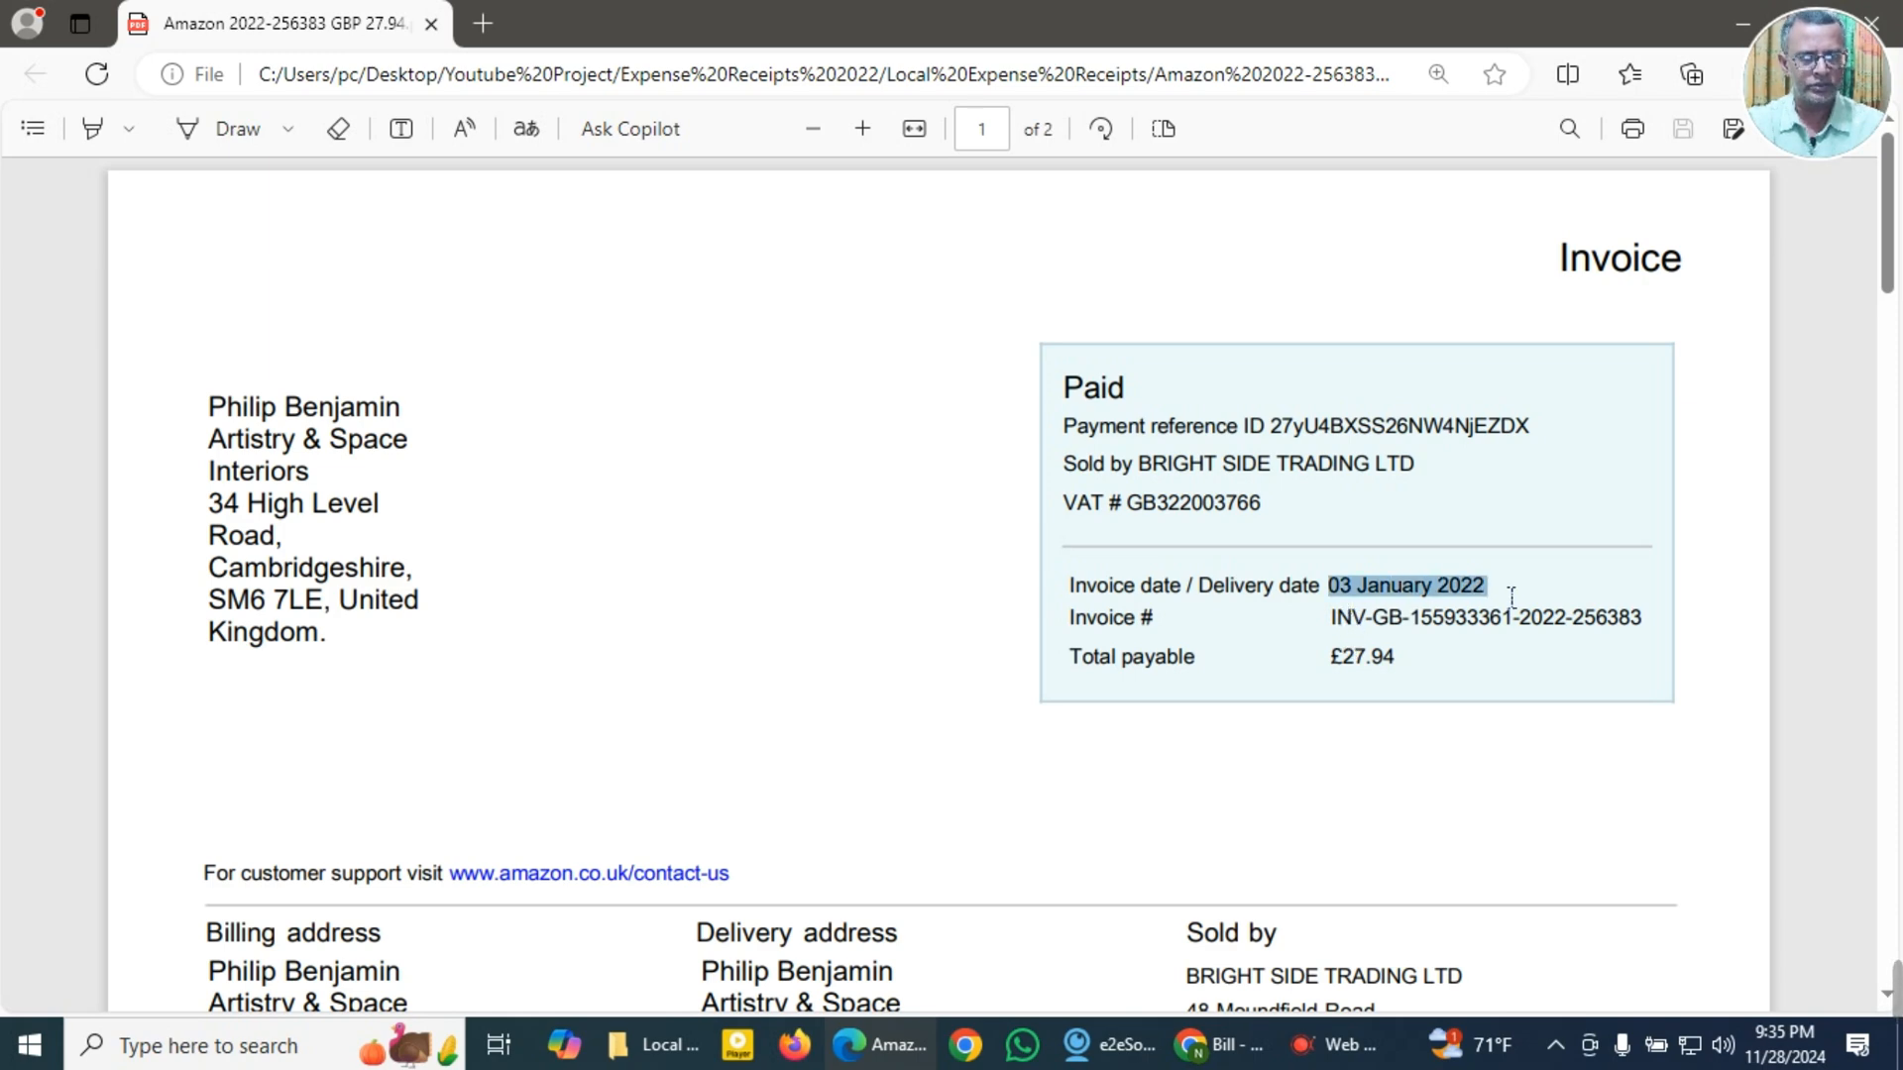
left_click(1549, 309)
left_click_drag(1340, 624, 1657, 628)
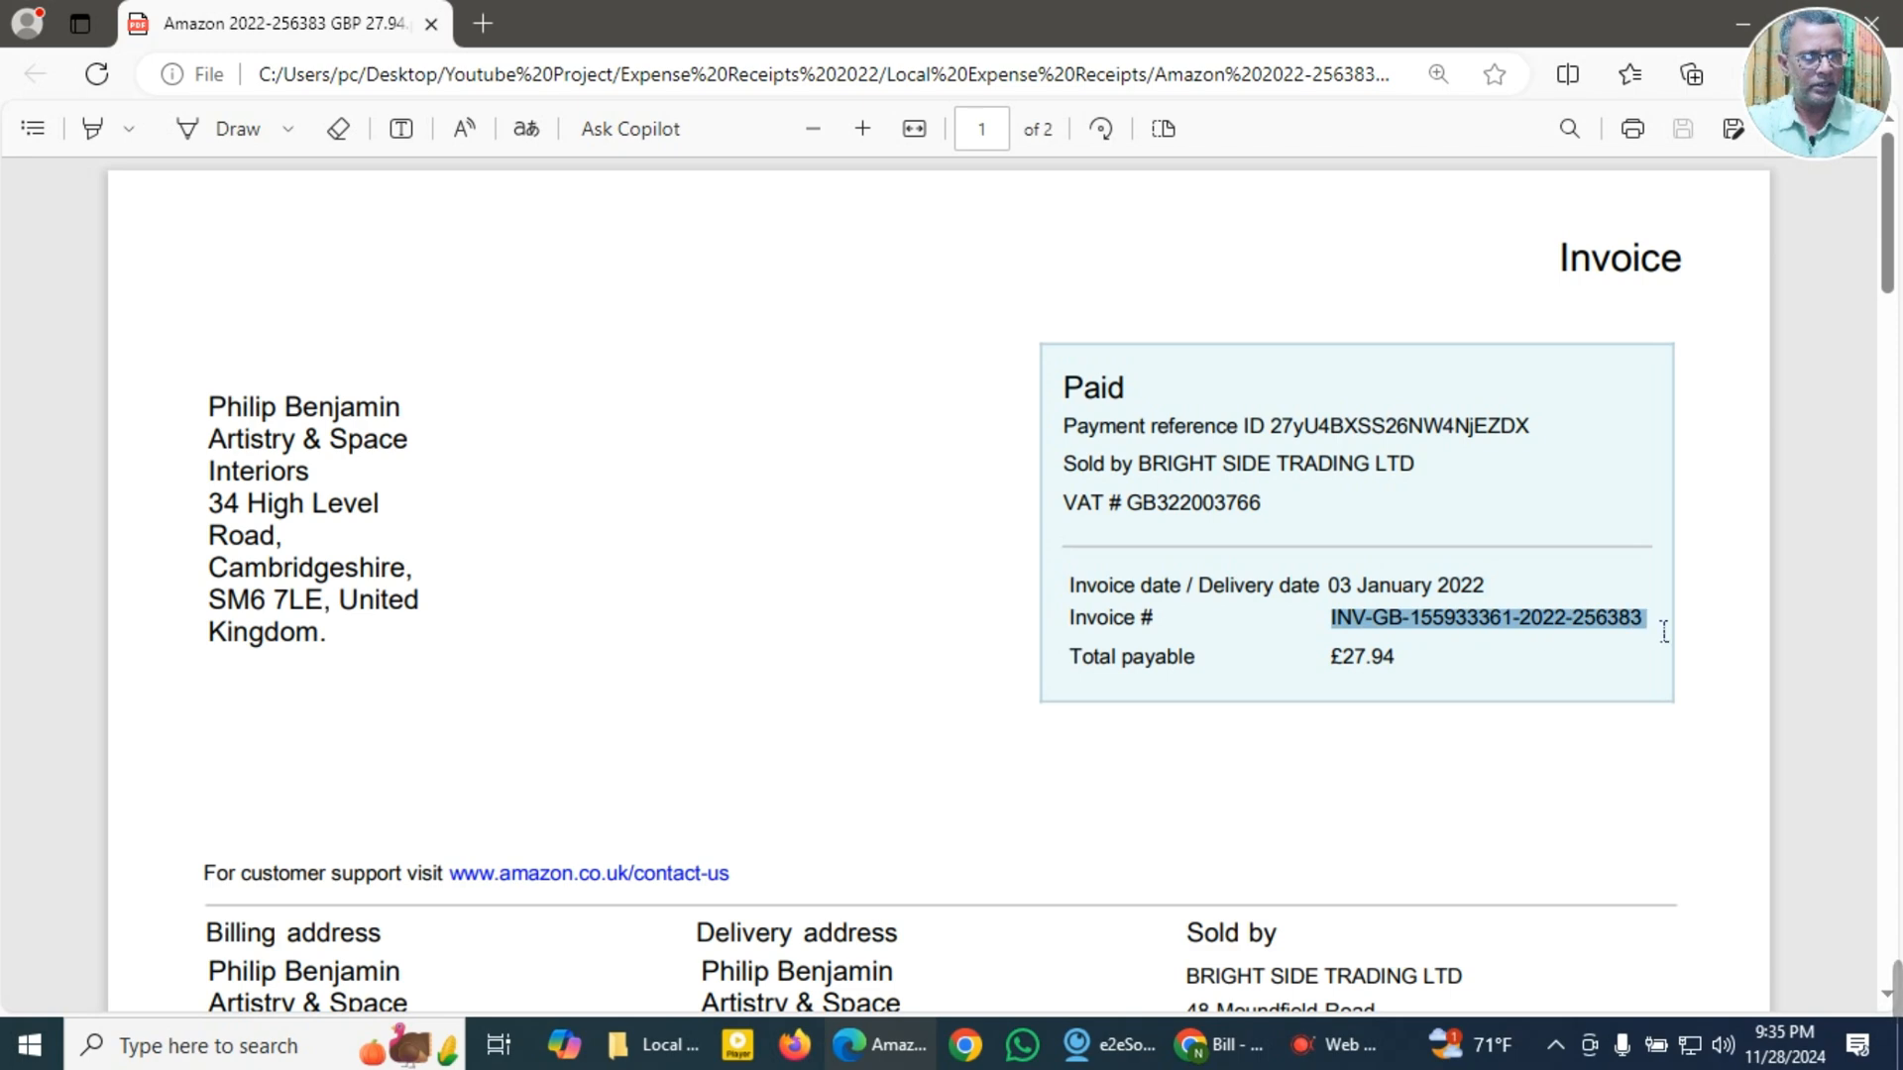
left_click(1696, 357)
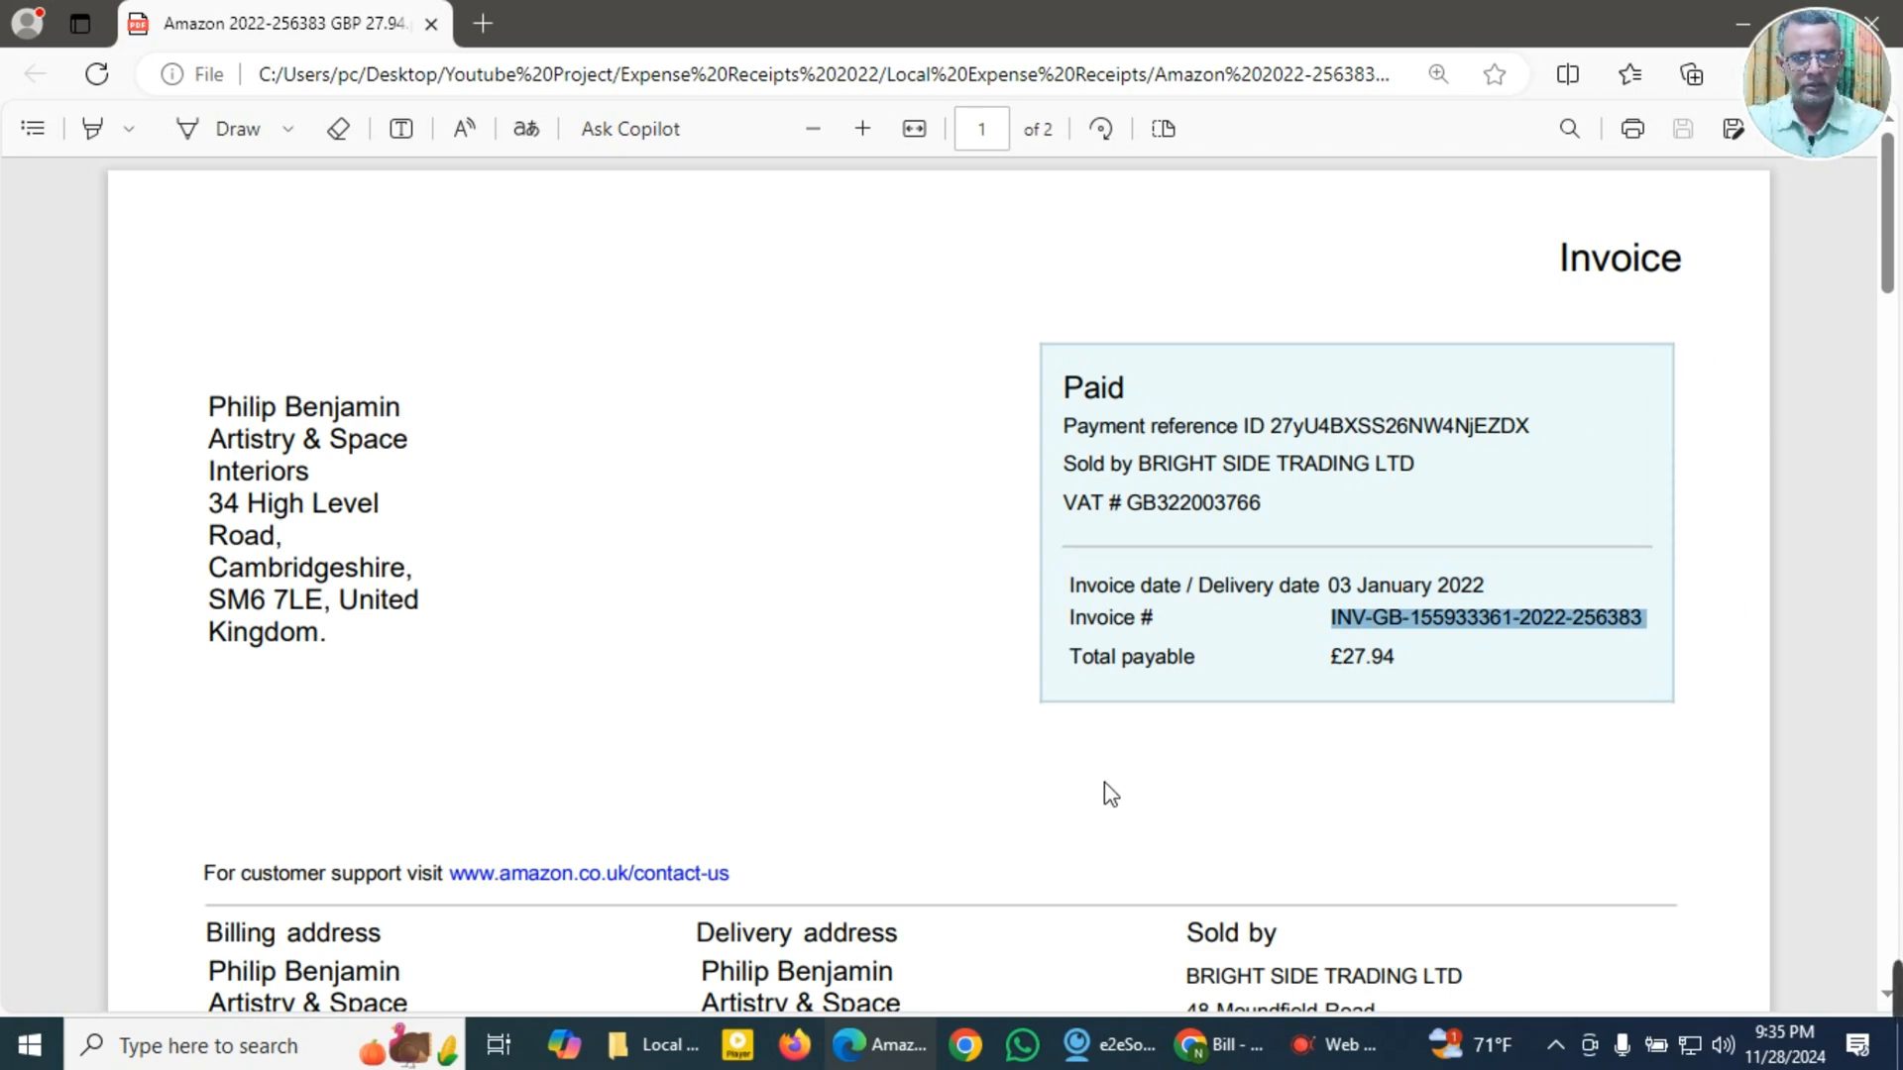
Step: Copy the item description "Caterserve Paper Cups for Tea and Coffee Takeaway Drinks Insulated" from the invoice details
scroll(1104, 782, "down", 3)
scroll(923, 839, "down", 4)
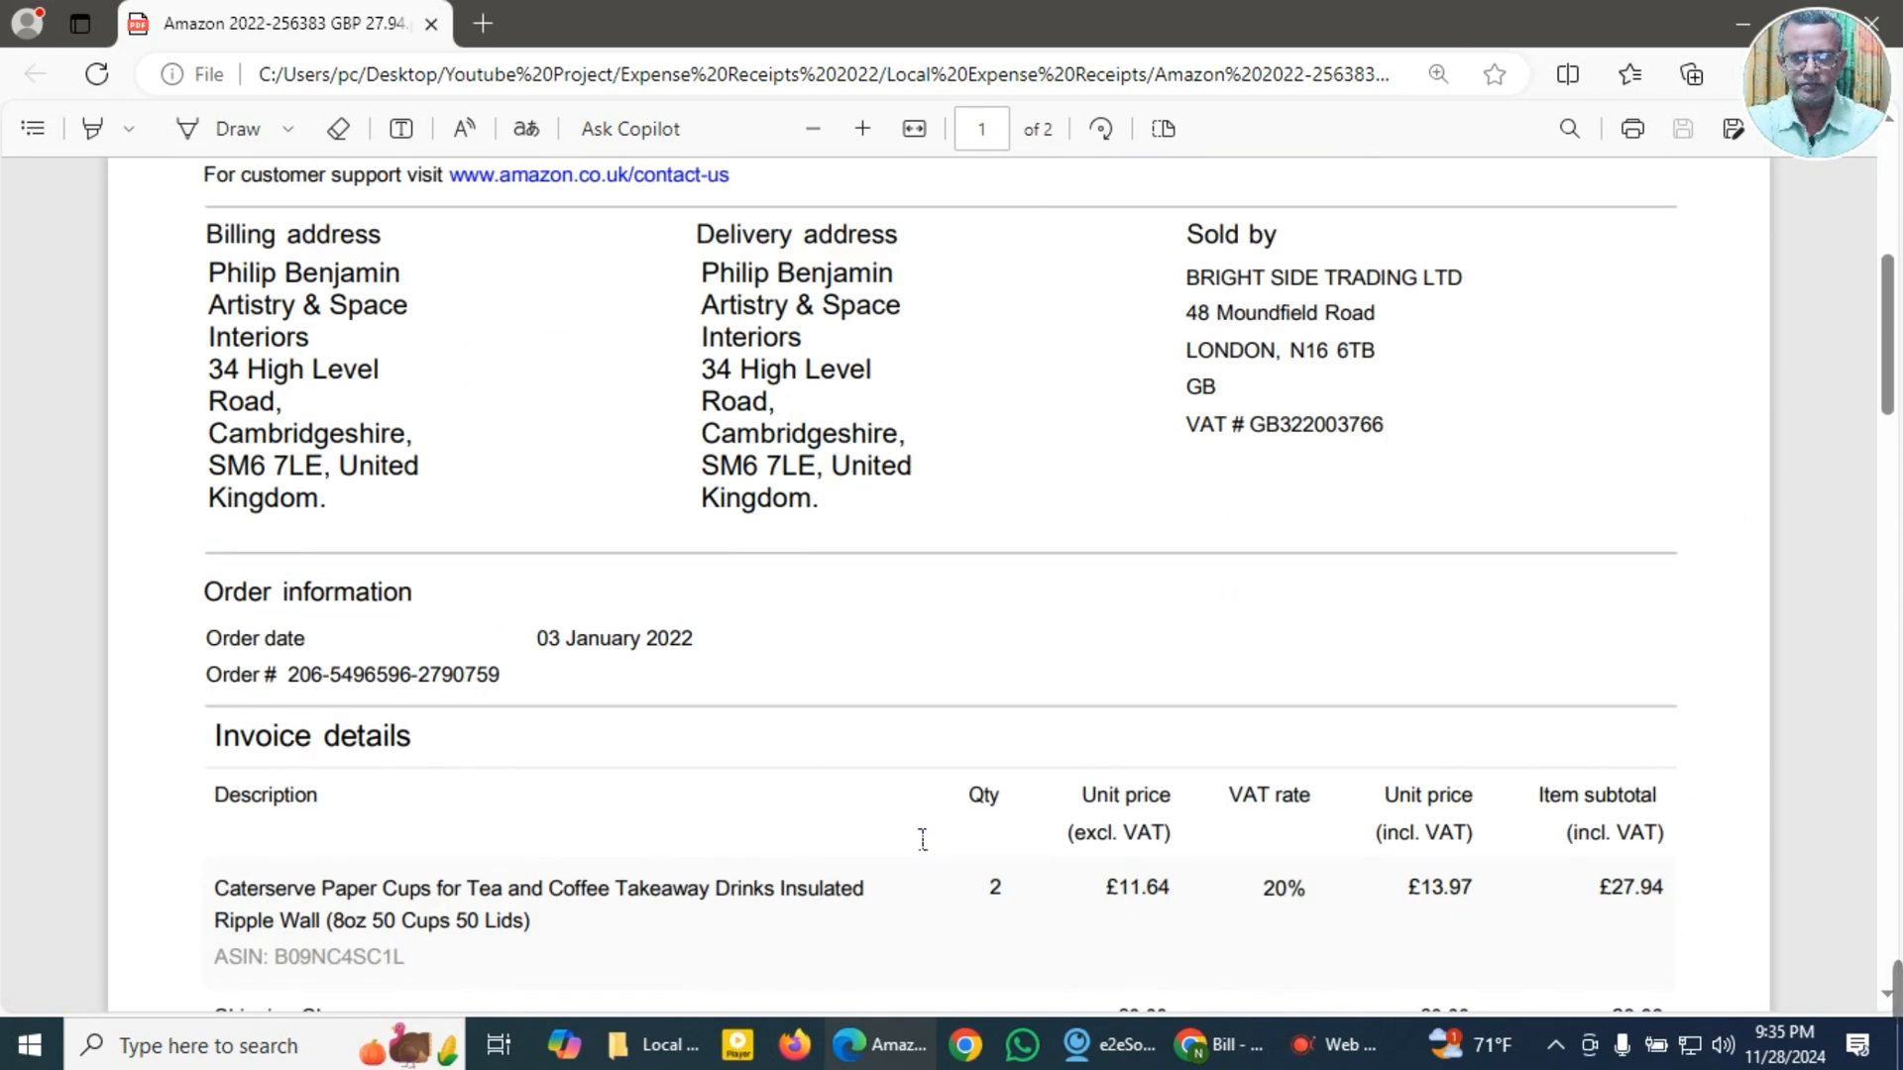
scroll(923, 839, "down", 3)
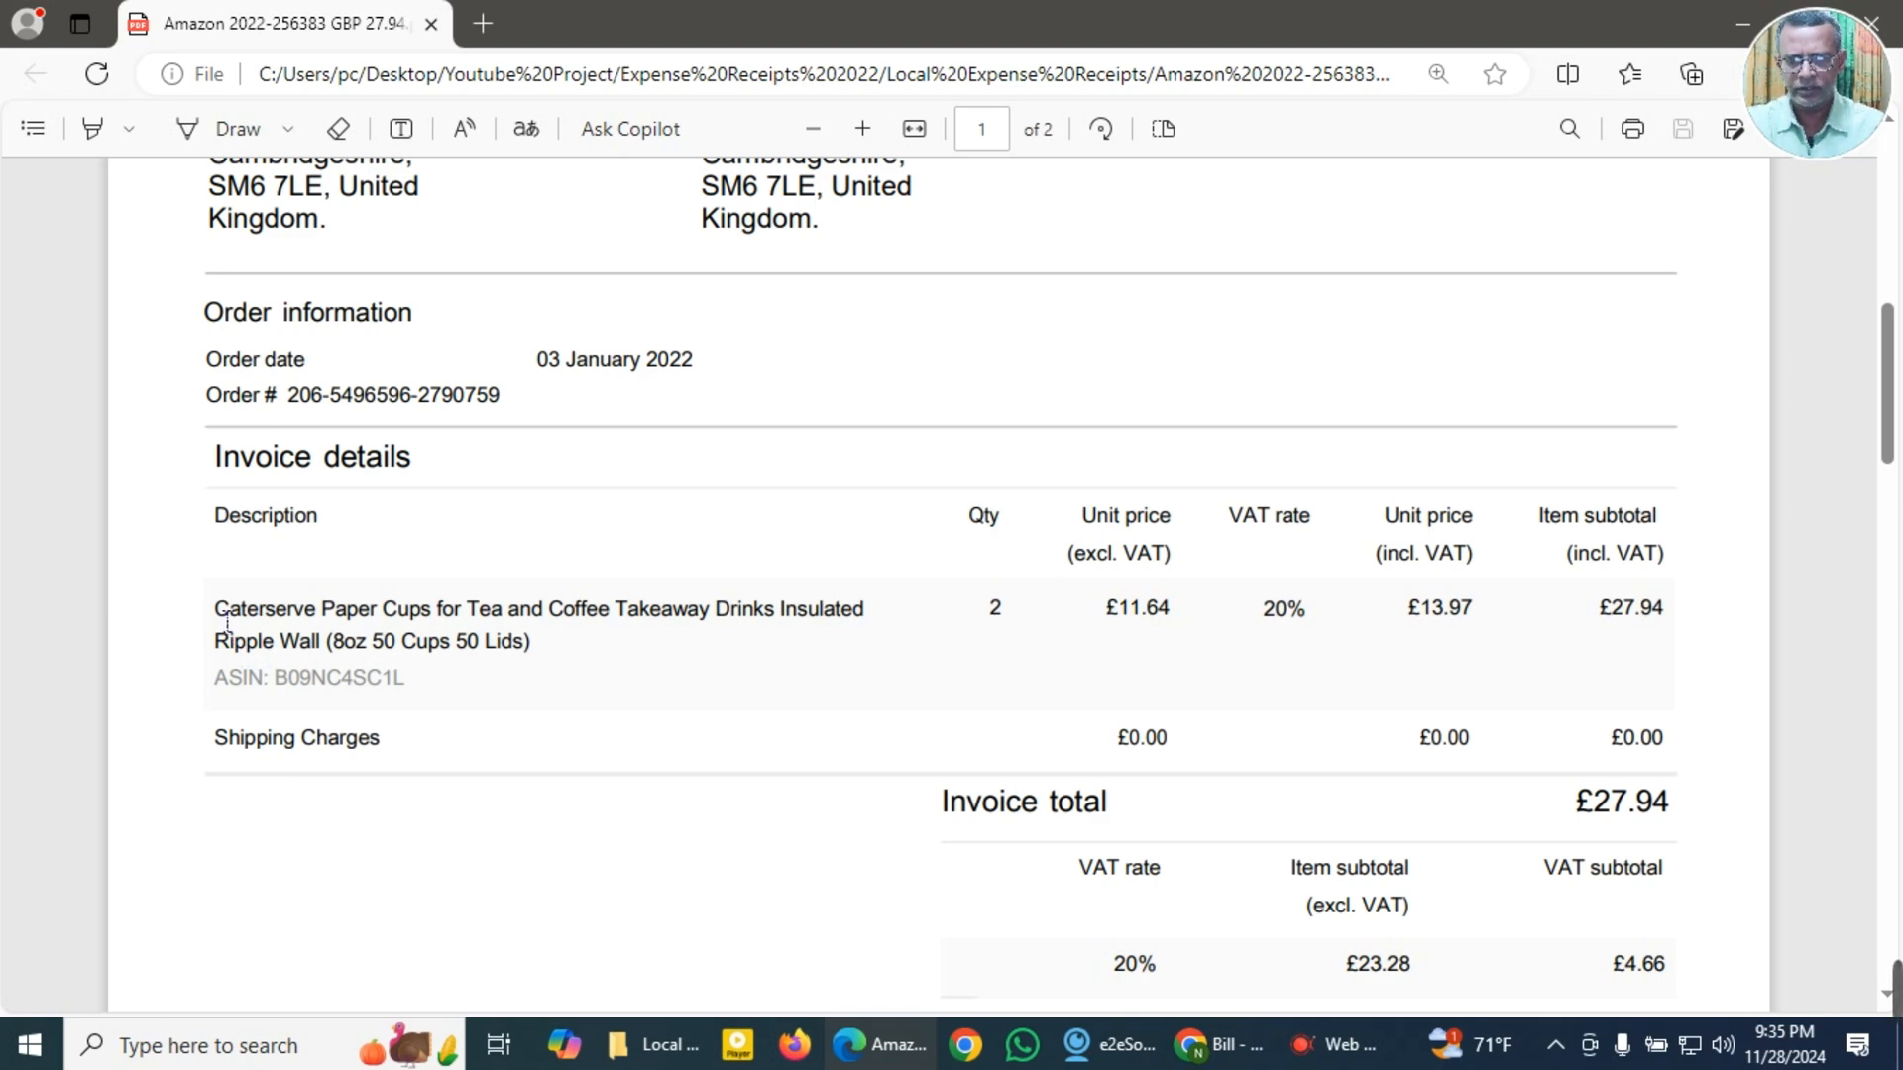
left_click_drag(227, 622, 878, 623)
left_click(916, 329)
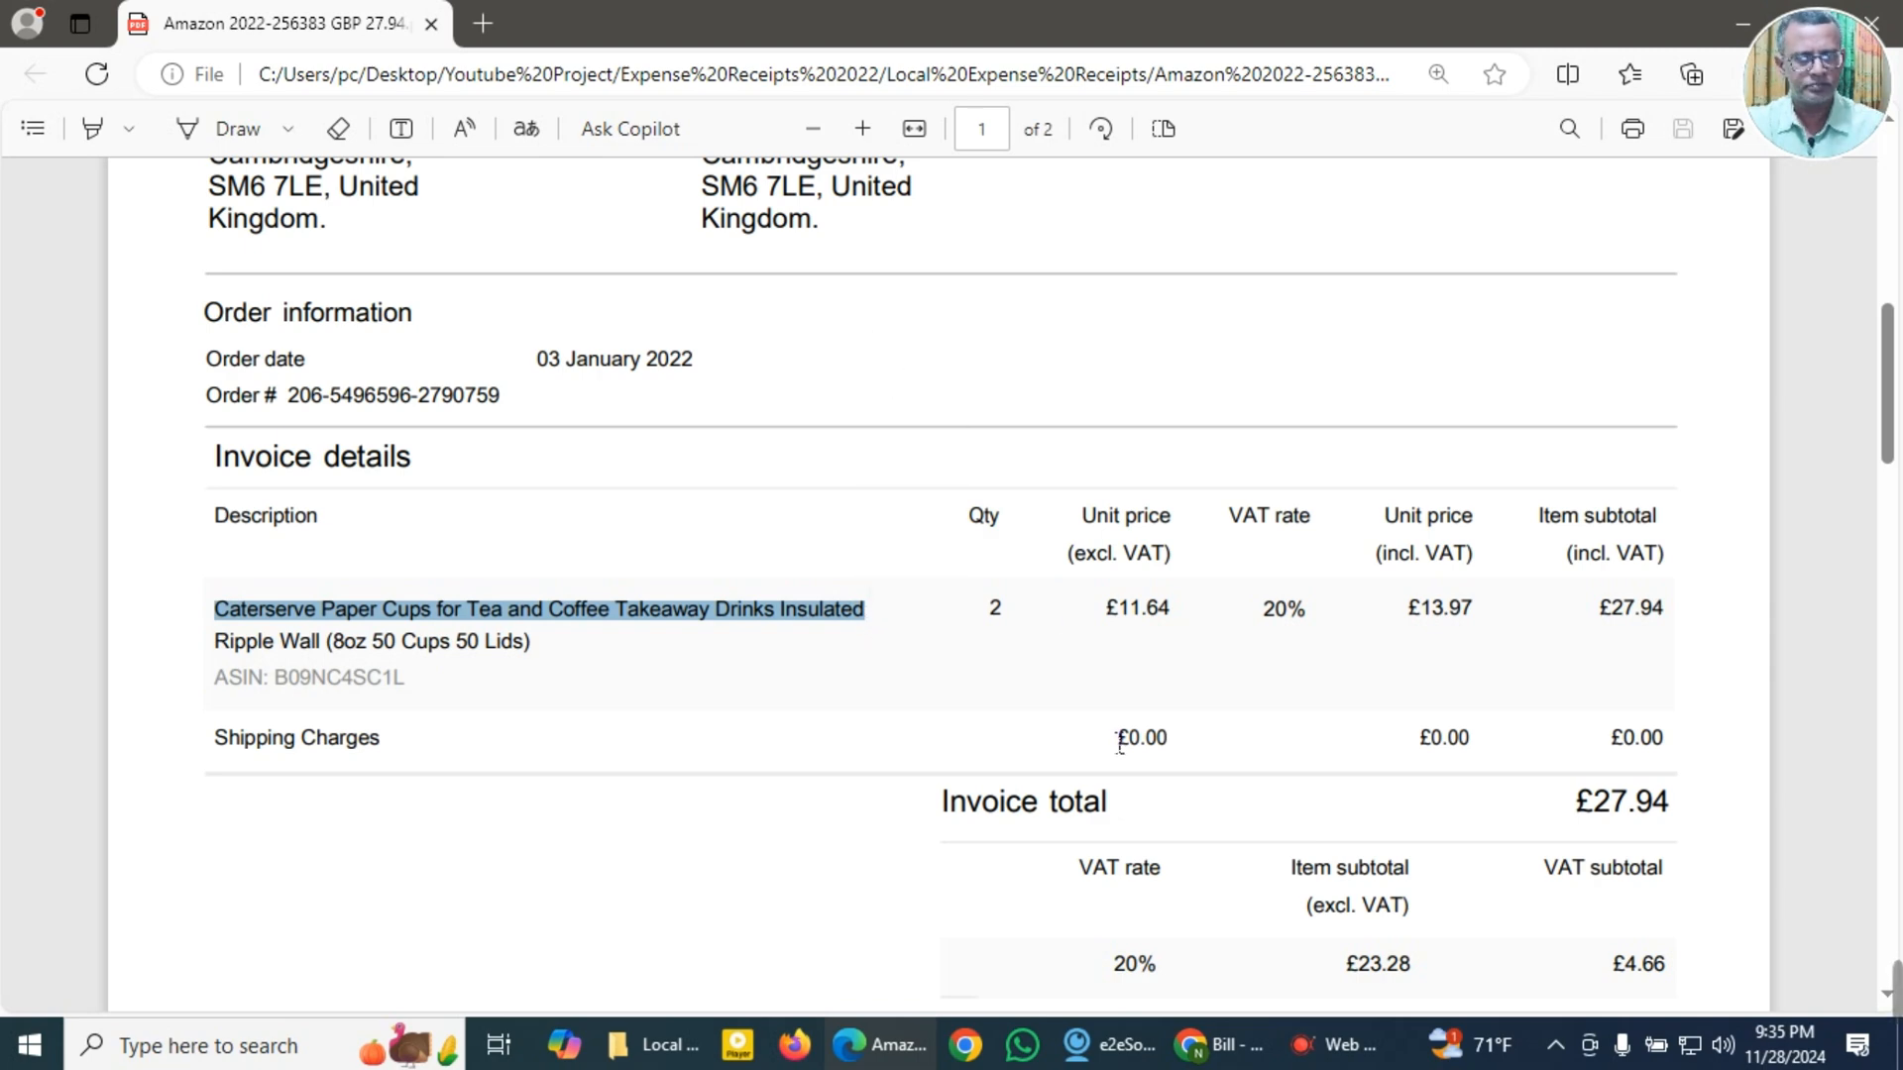
Step: Copy the invoice total 27.94, without the pound sign, from the paper cups invoice
scroll(1119, 741, "up", 3)
scroll(1120, 741, "down", 5)
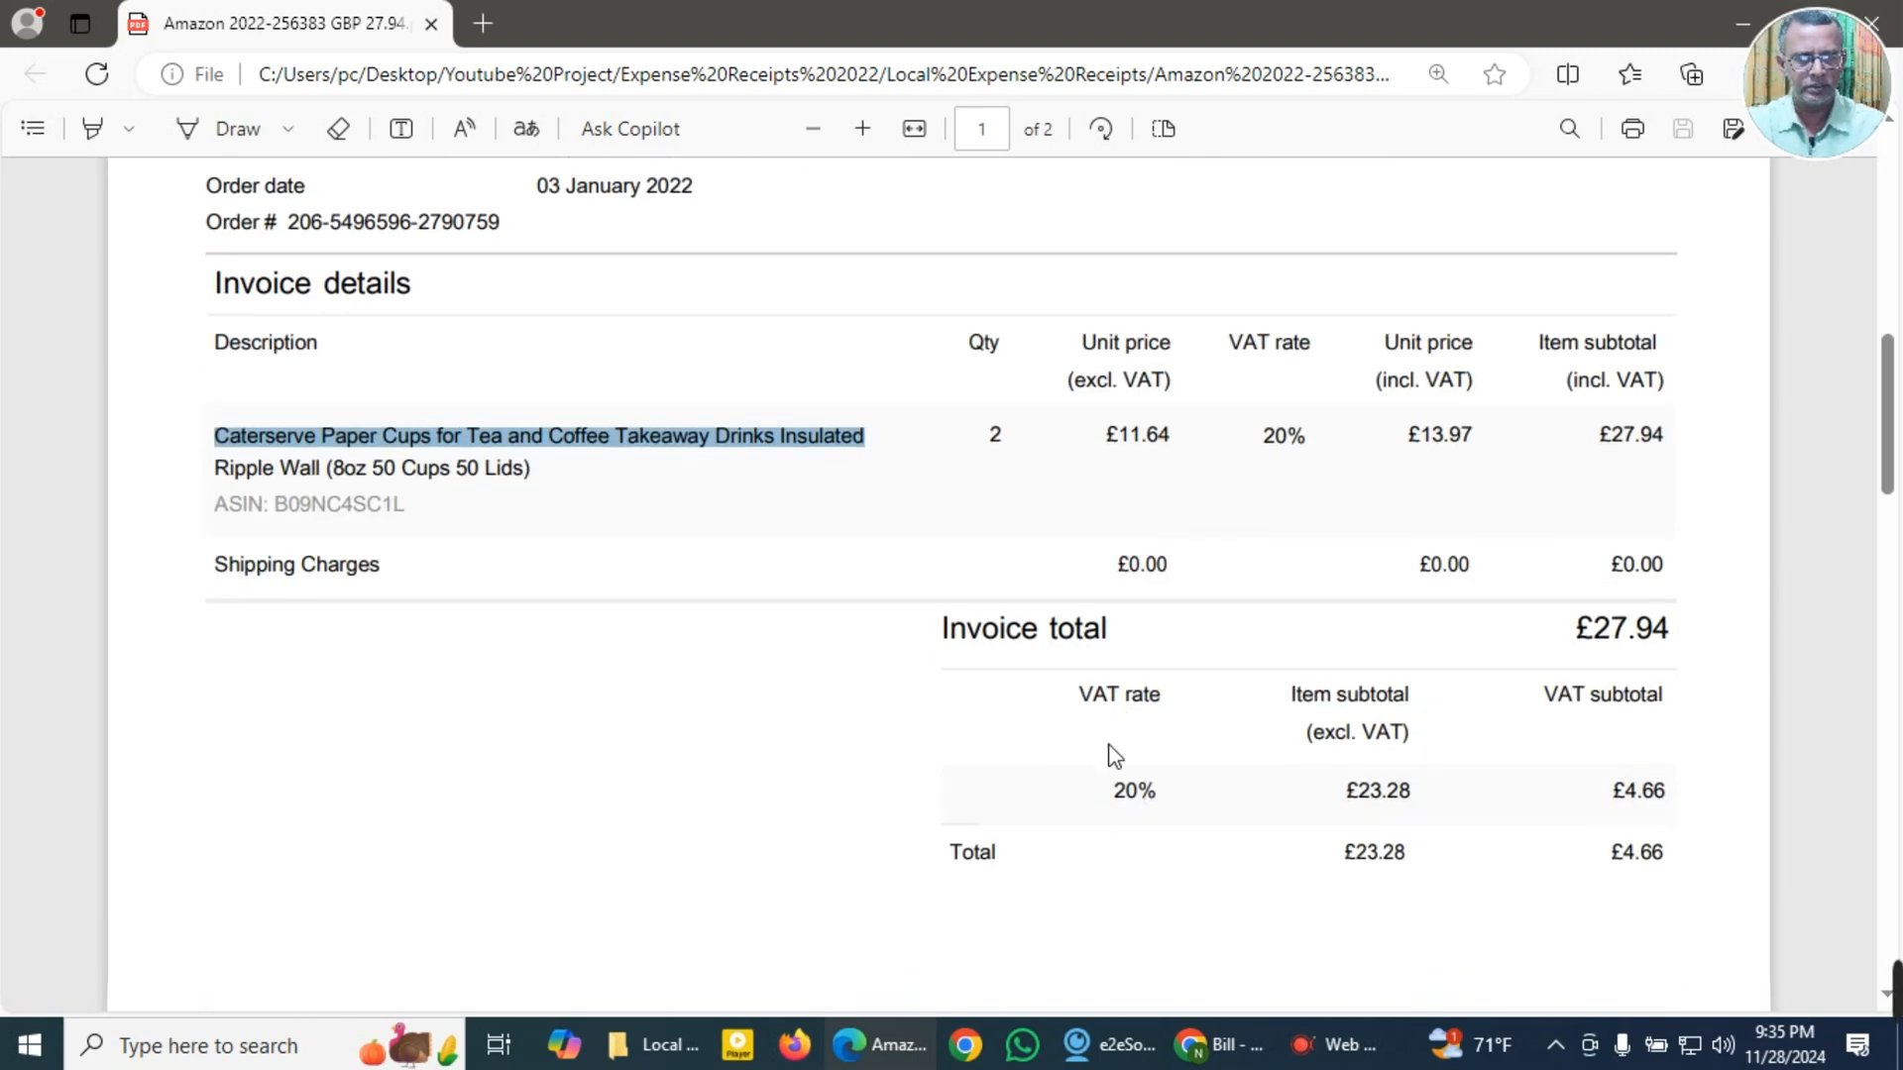
scroll(868, 769, "down", 3)
scroll(1369, 778, "down", 1)
scroll(1498, 739, "up", 2)
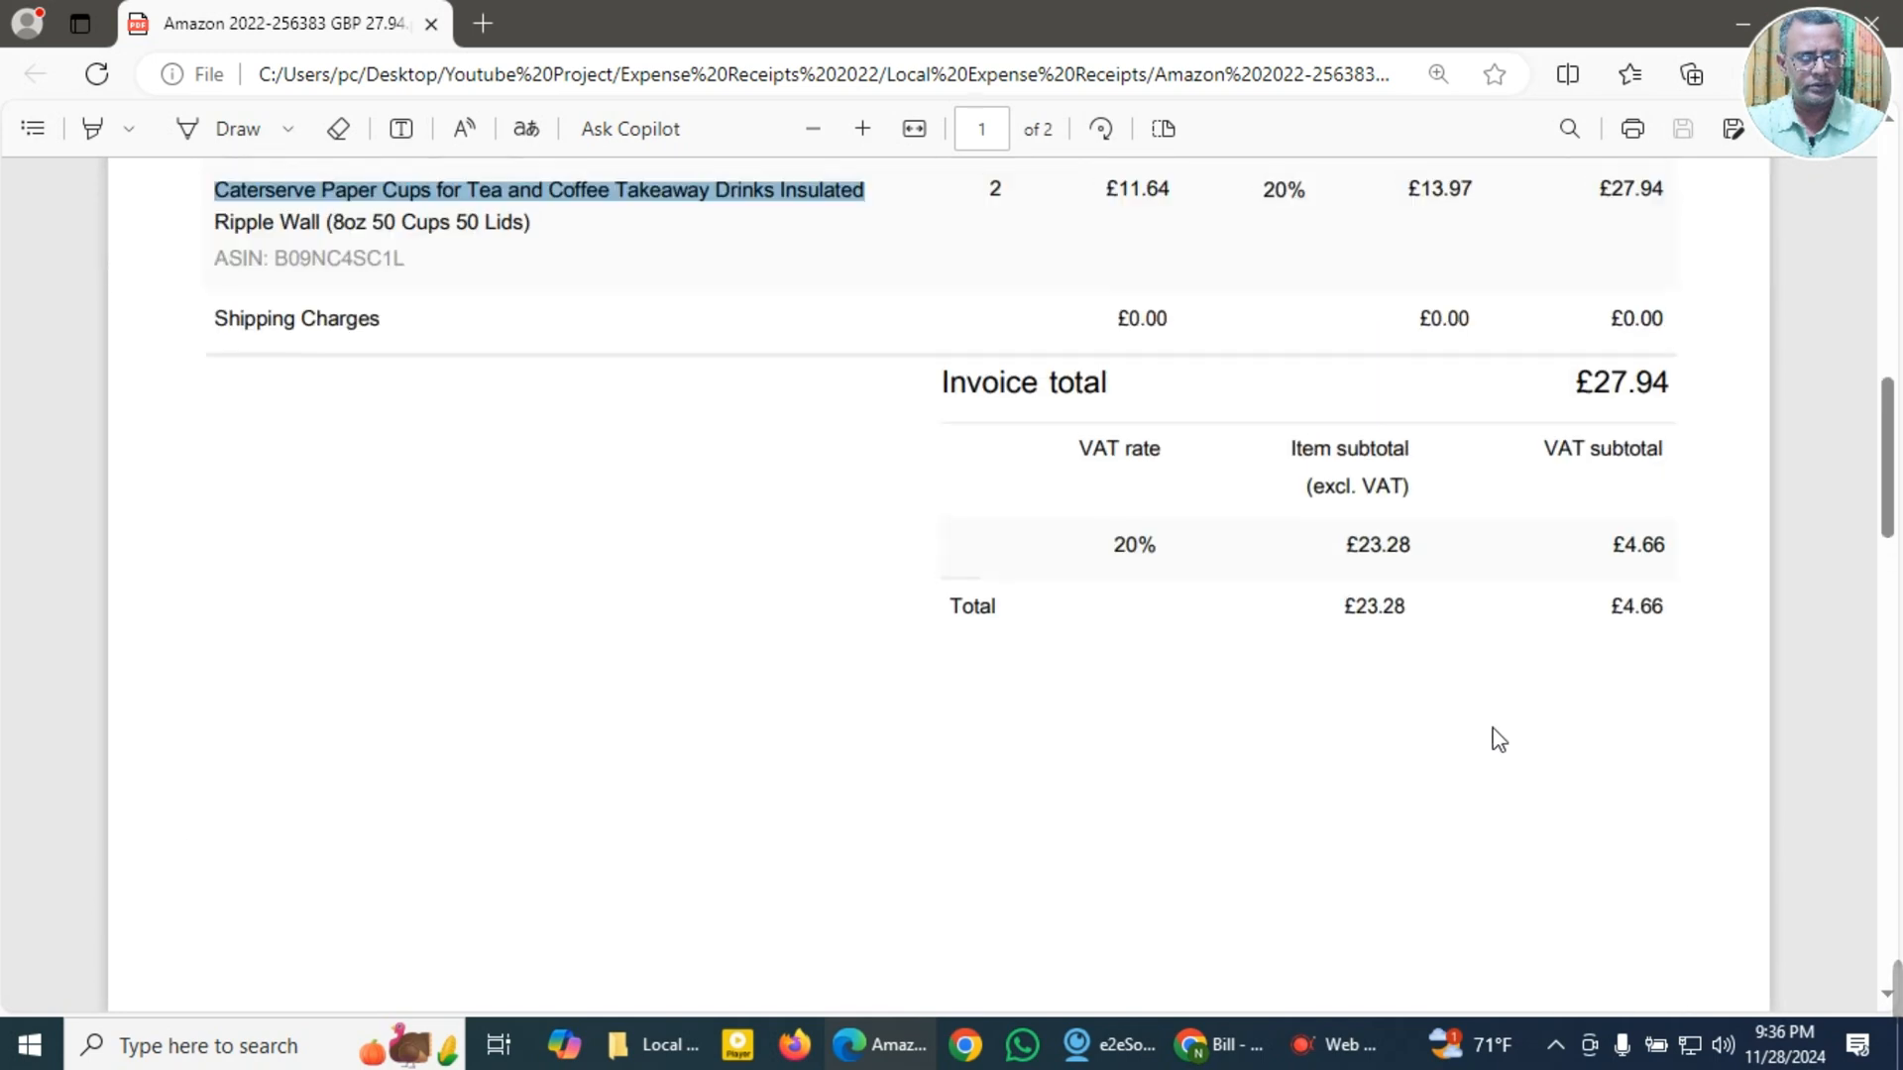
scroll(1546, 803, "down", 6)
scroll(1551, 808, "up", 5)
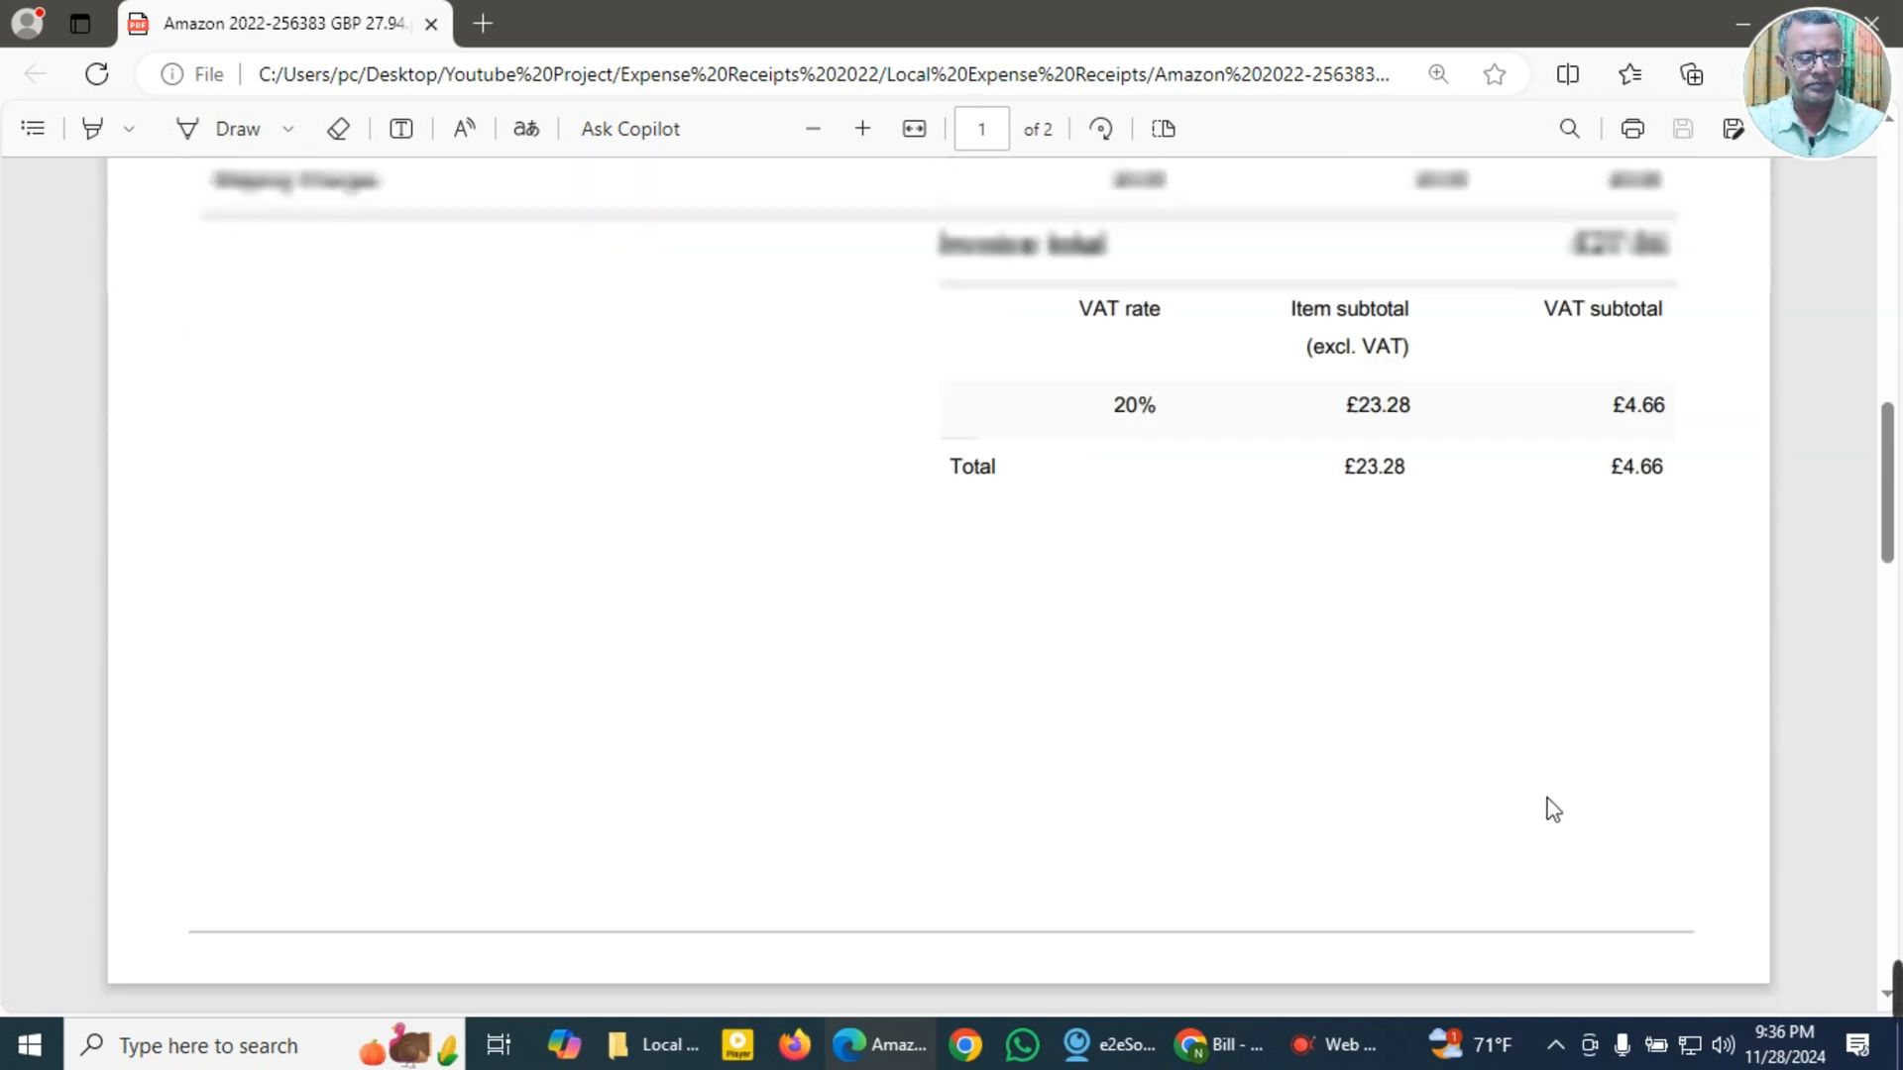
scroll(1553, 810, "up", 1)
left_click_drag(1592, 391, 1680, 395)
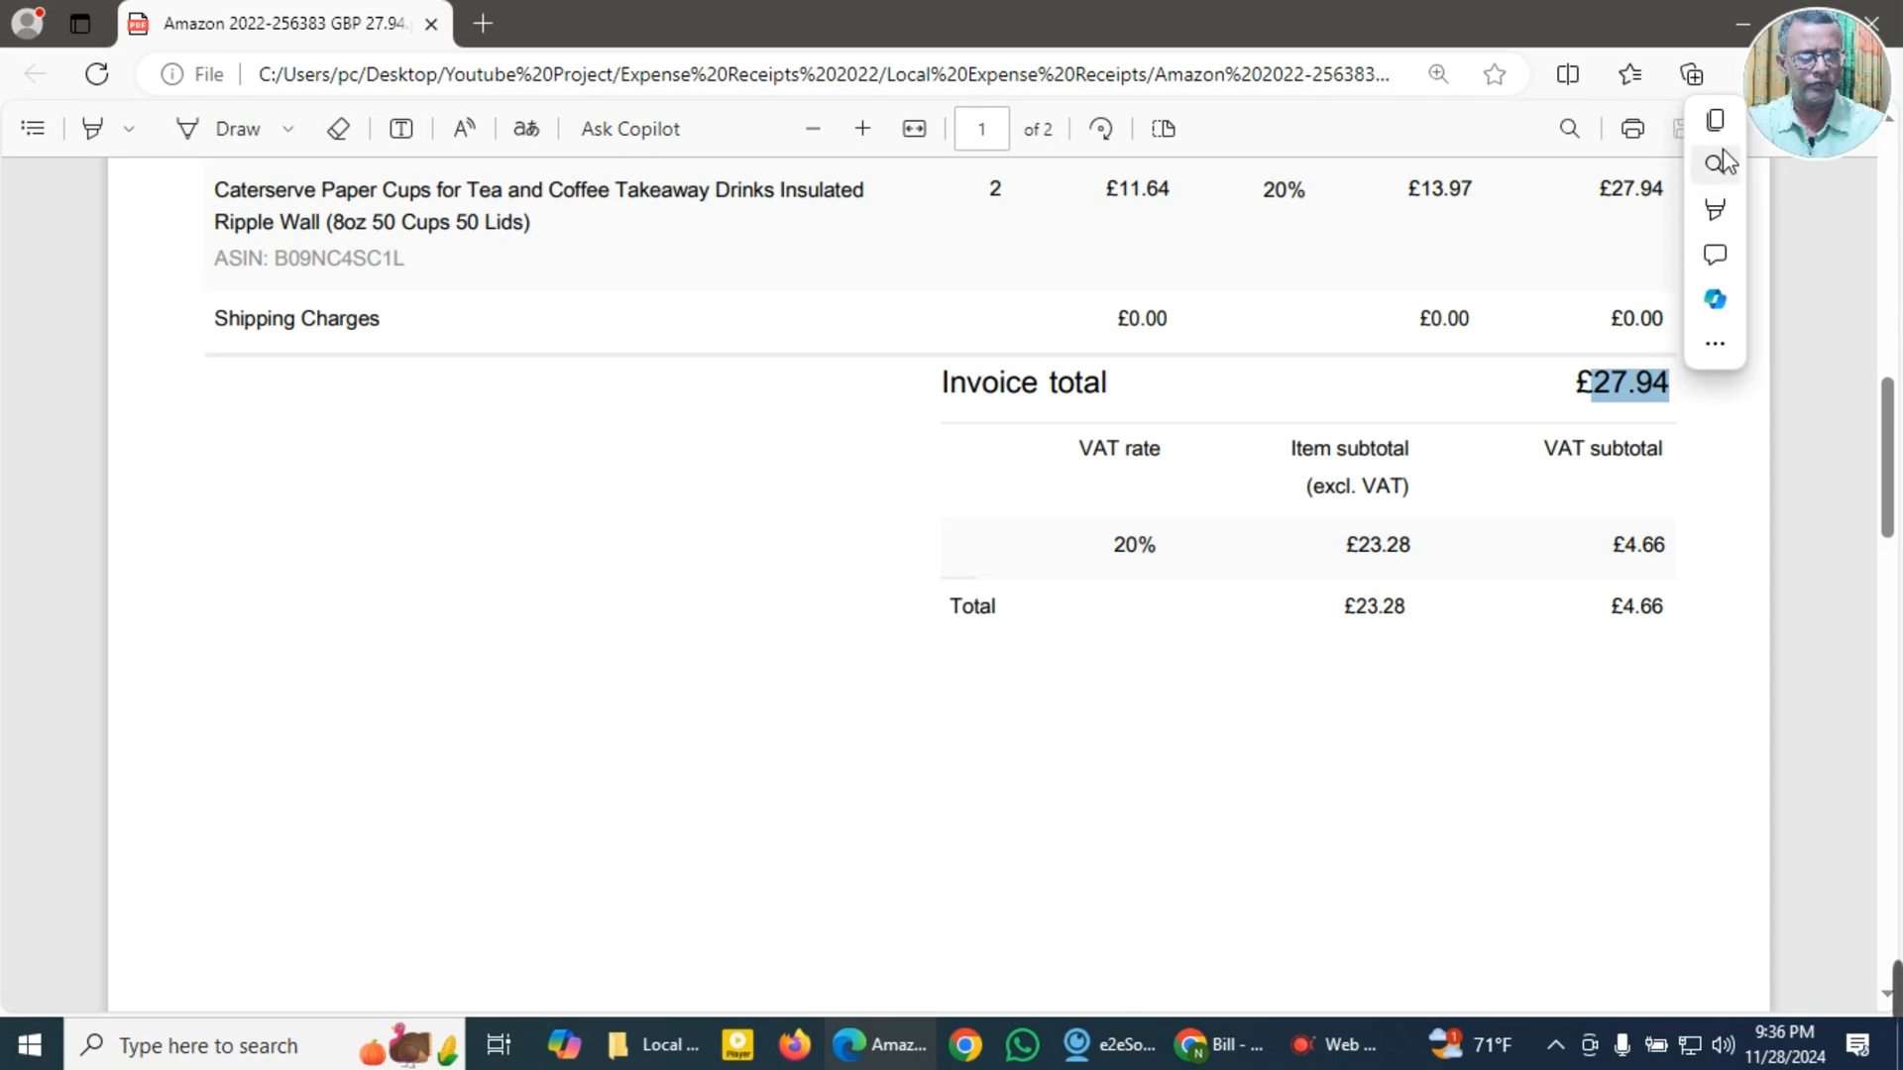
left_click(1718, 123)
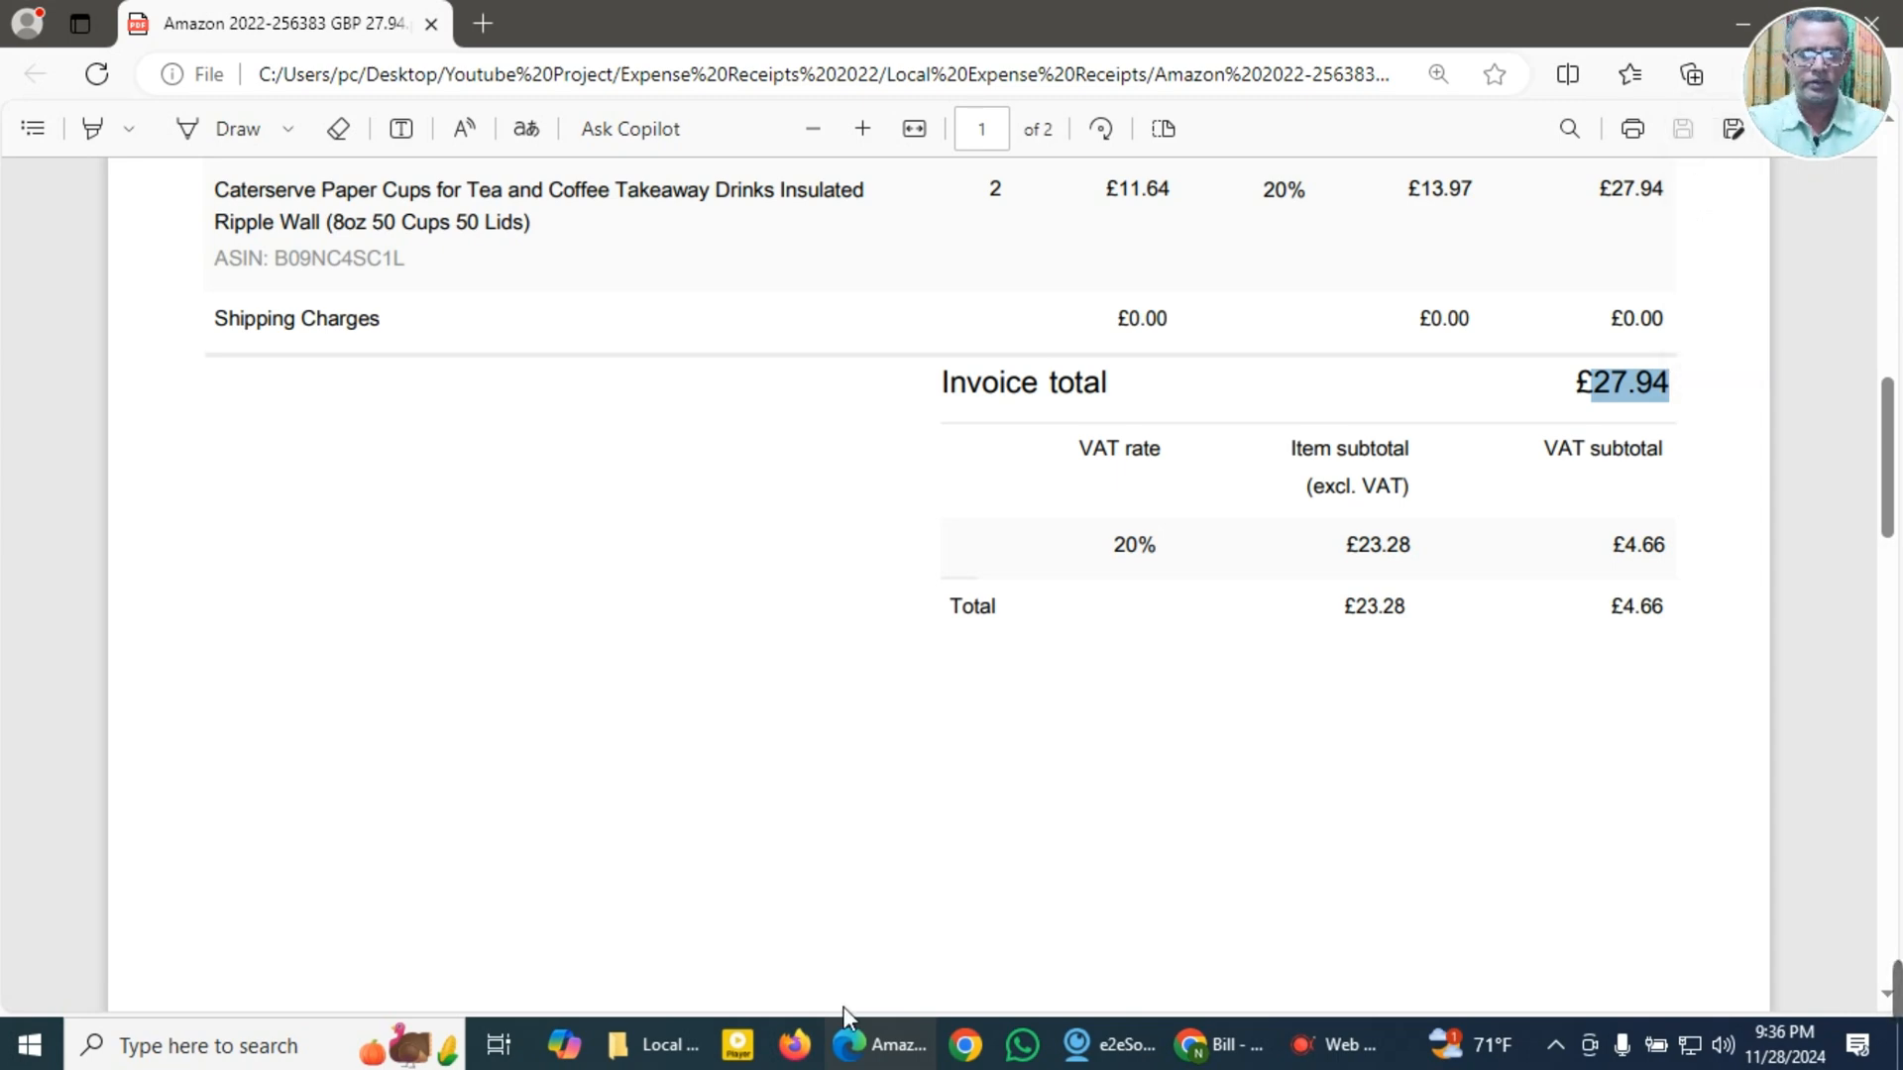
left_click(654, 1046)
left_click(877, 1045)
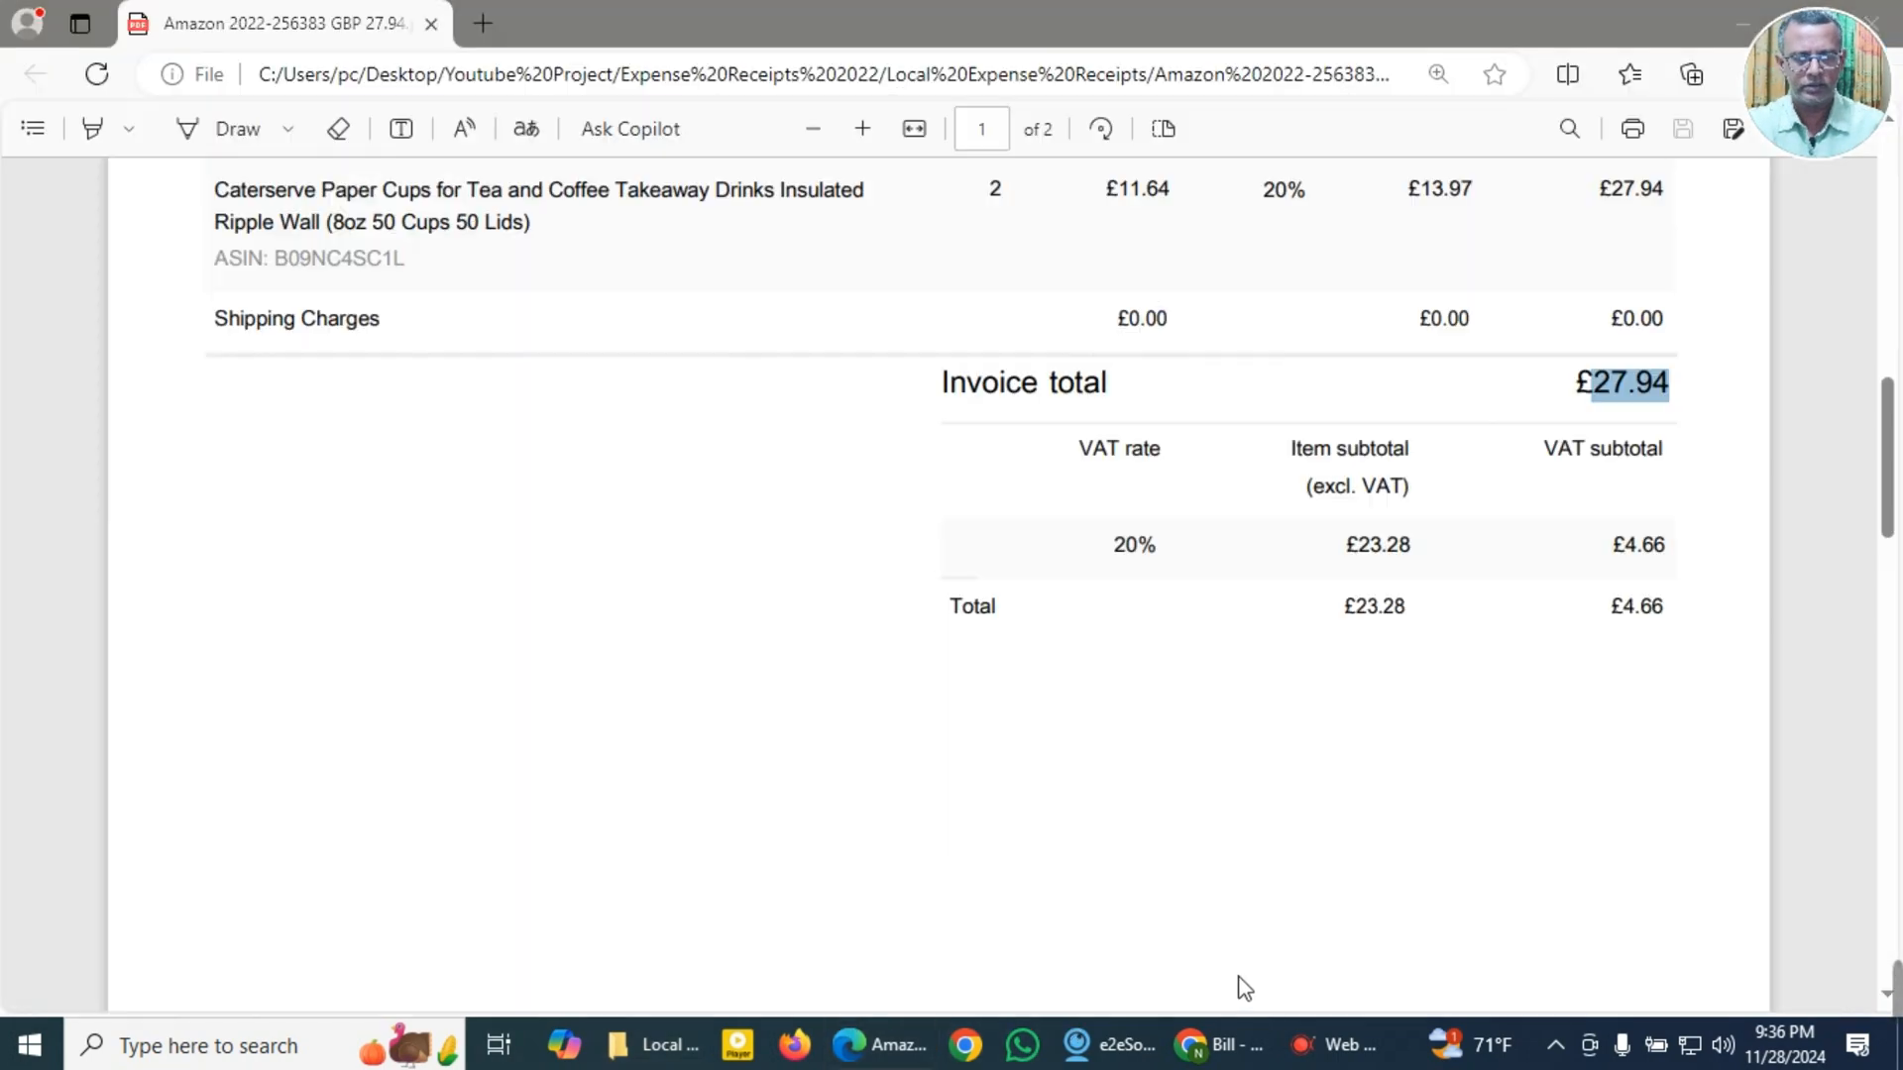
Step: Switch to the blank bill in QuickBooks, choose Amazon as the supplier and set the terms to Due on receipt
left_click(1204, 1046)
left_click(211, 315)
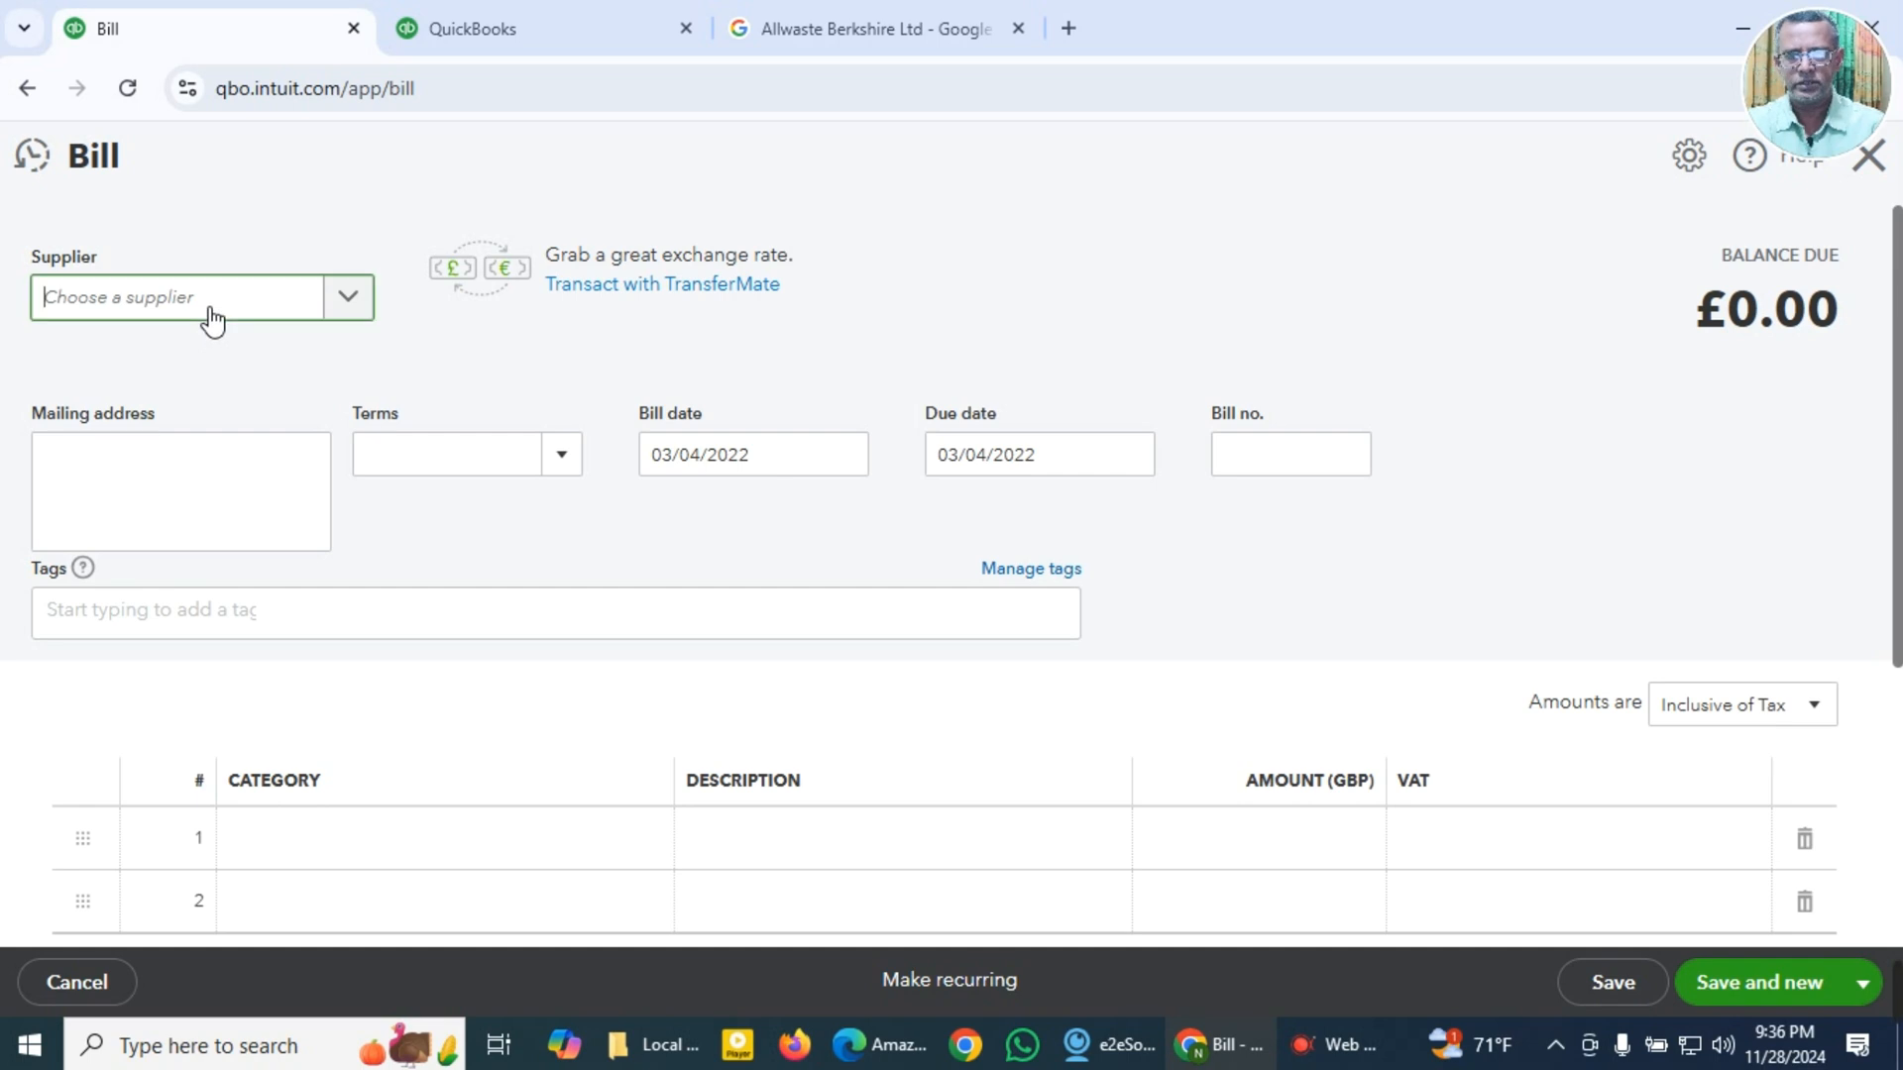
type("amaz")
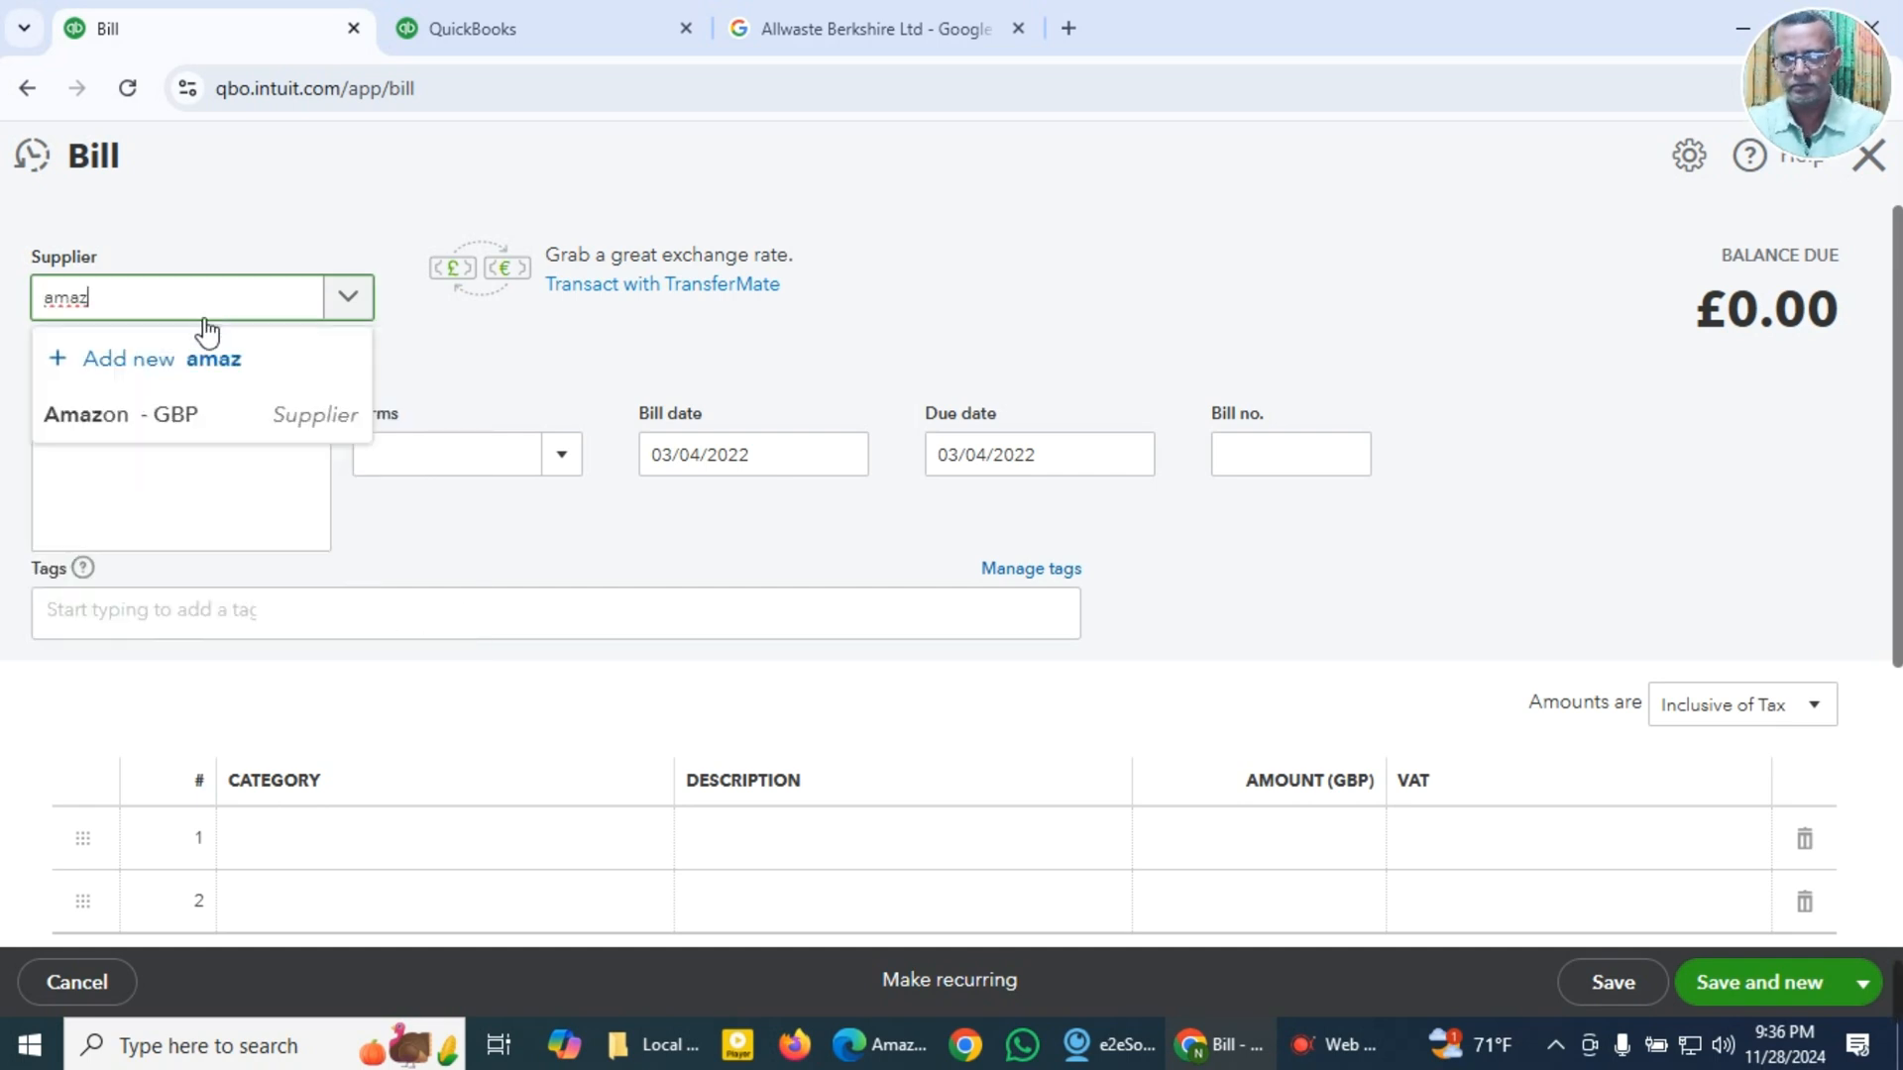
left_click(230, 444)
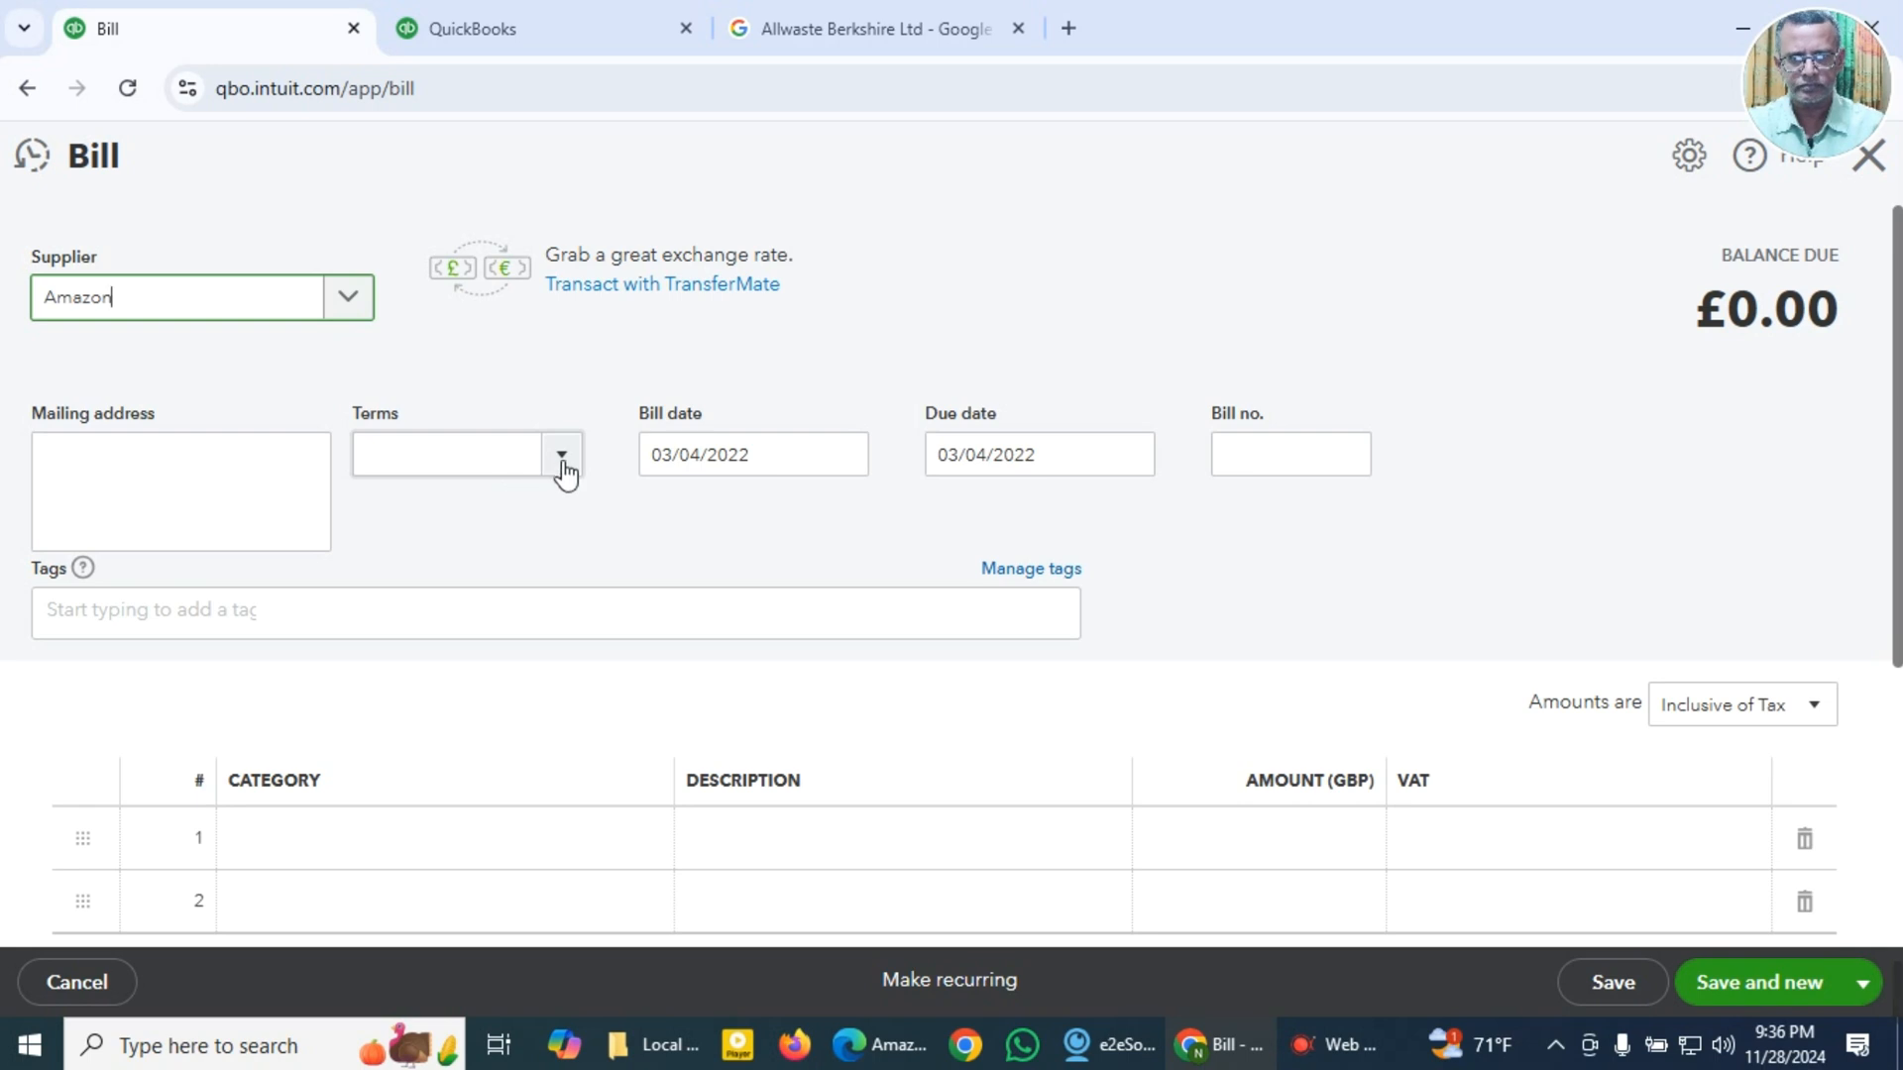
left_click(524, 473)
left_click(410, 555)
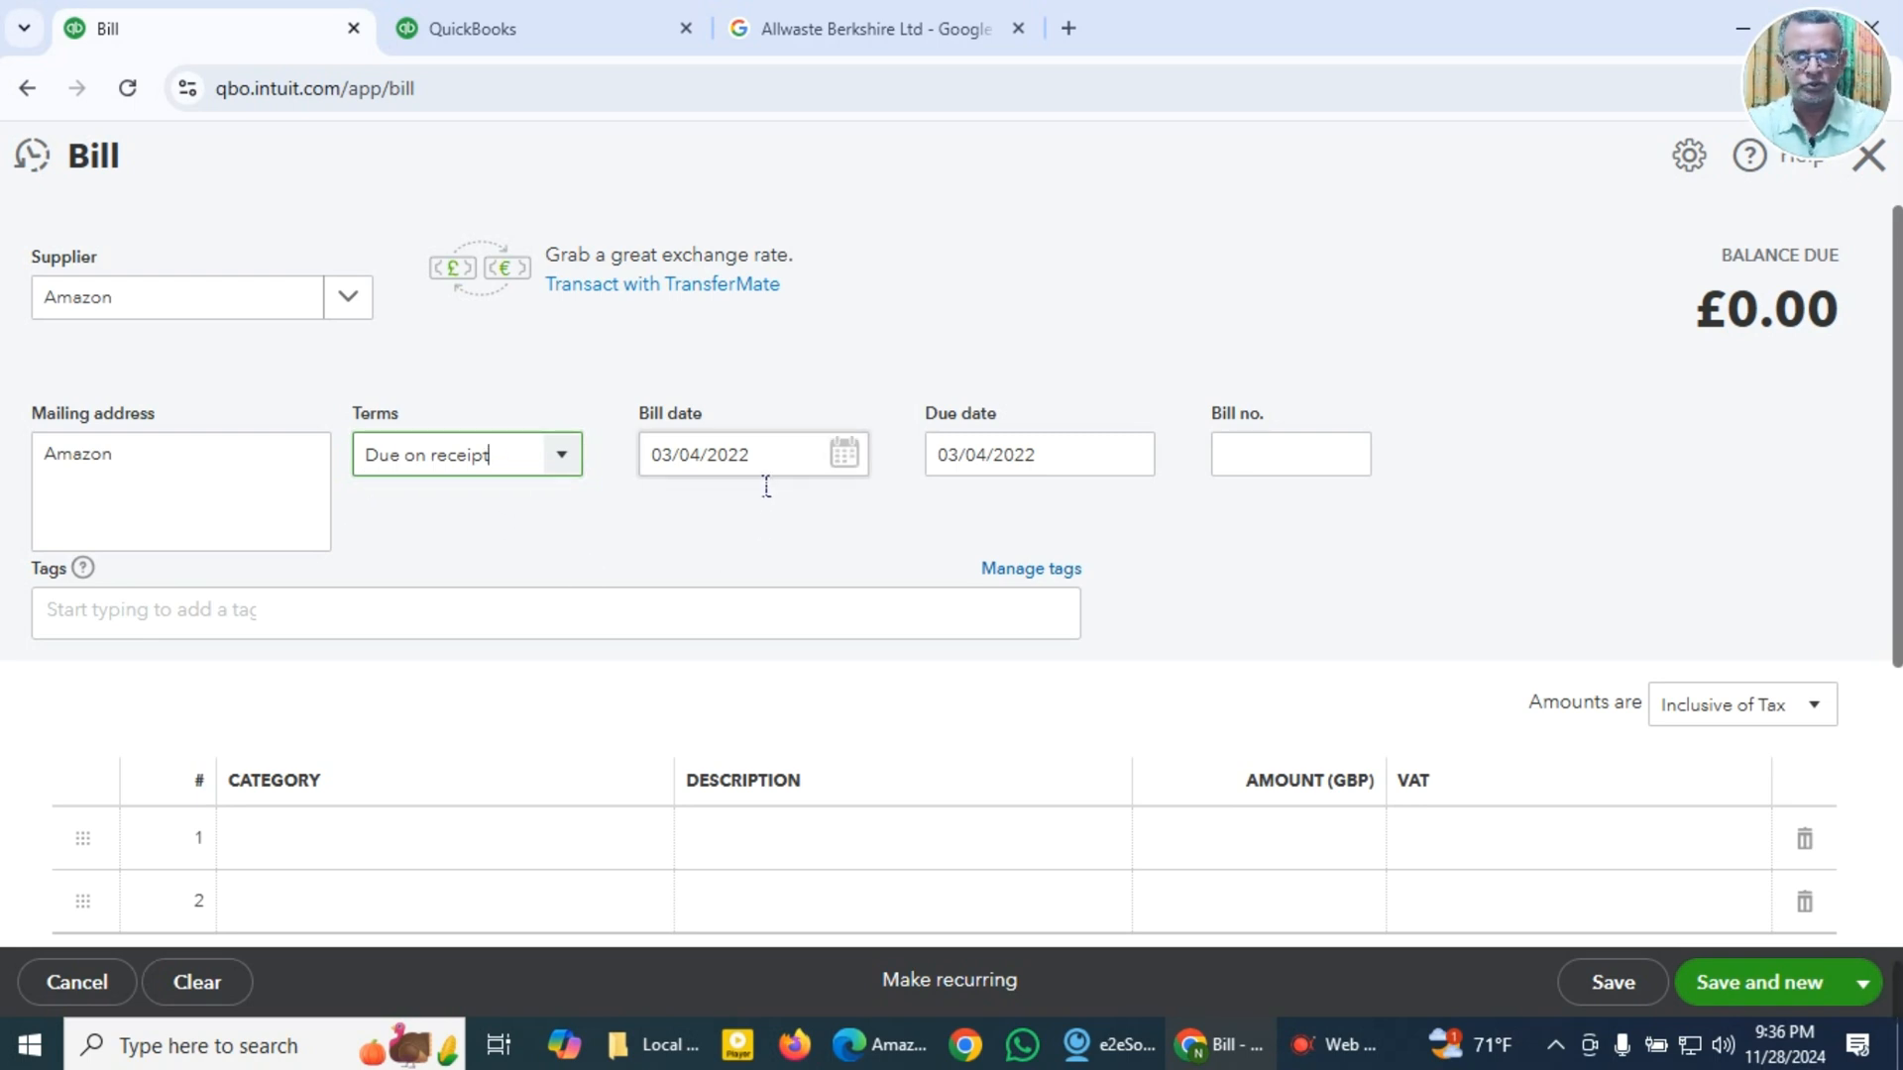
Step: Set the bill date to 03/01/2022
key("Tab")
key("super+v")
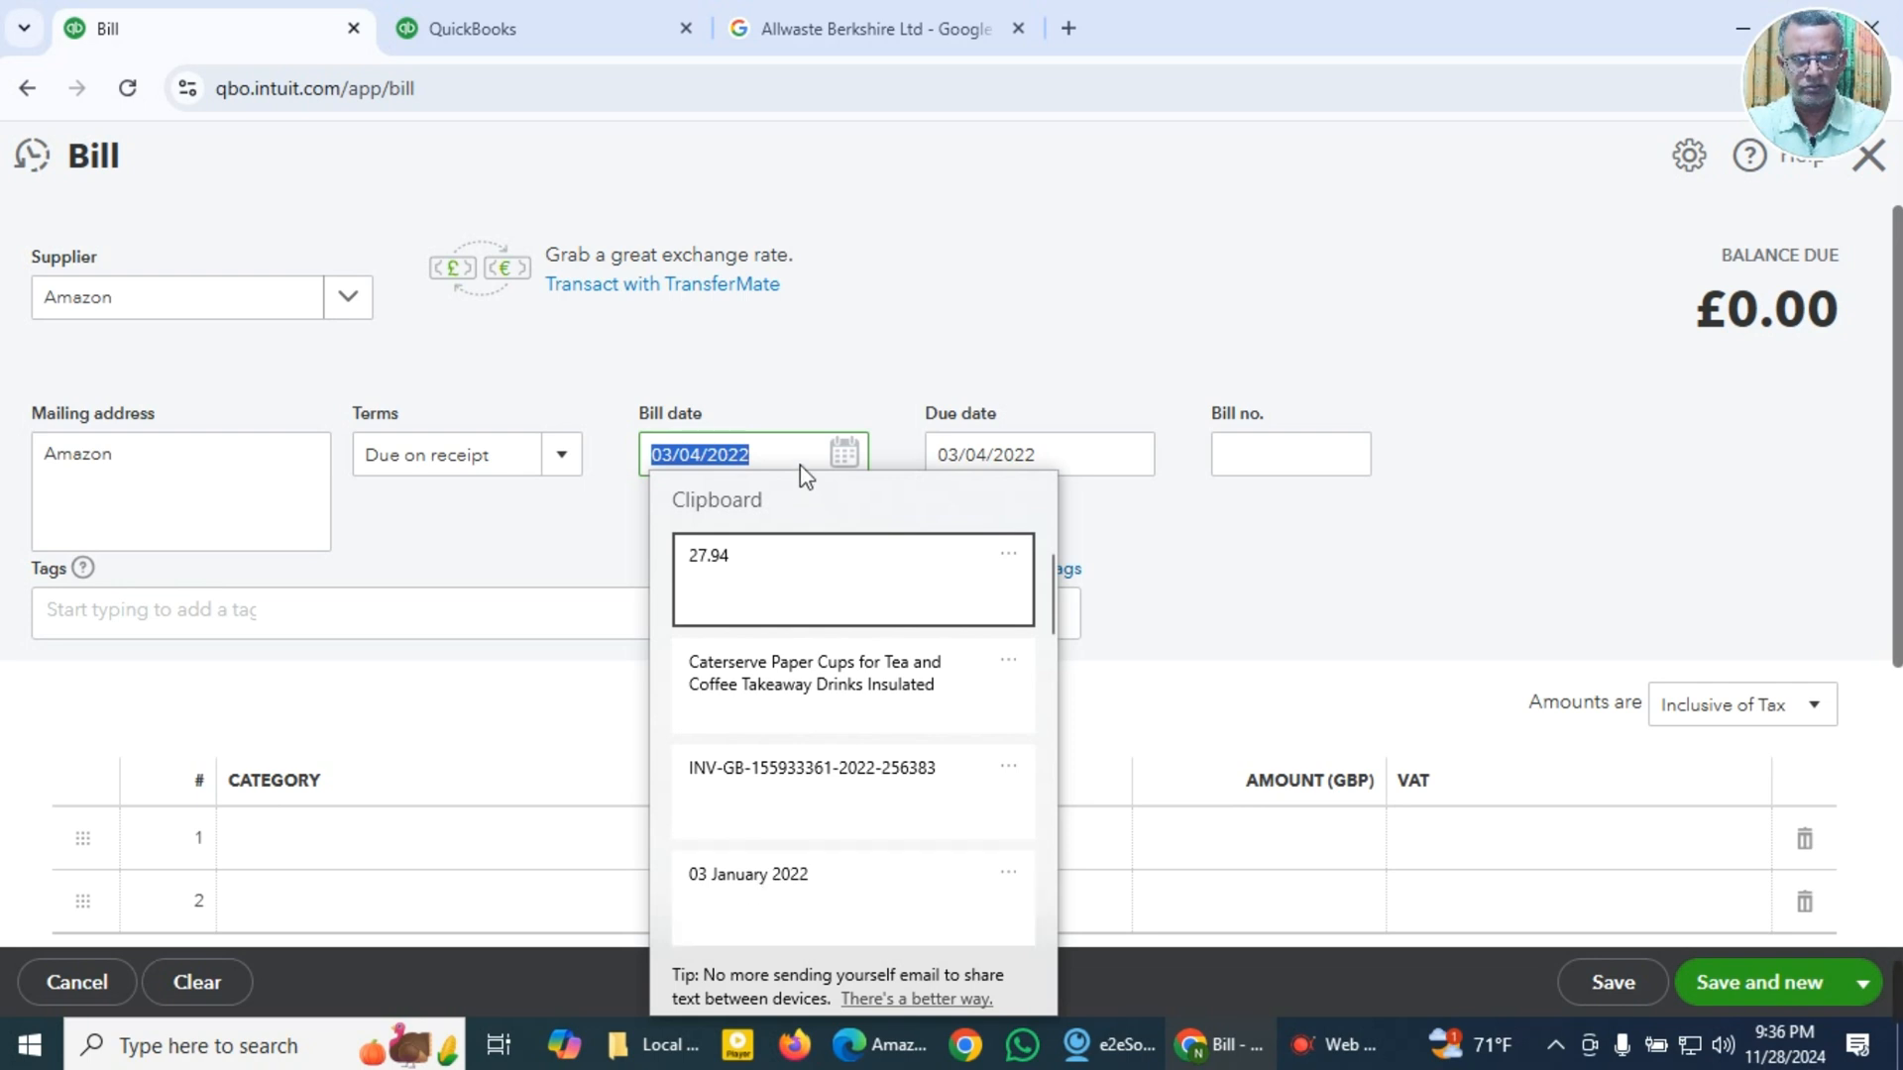
left_click(849, 460)
left_click(849, 458)
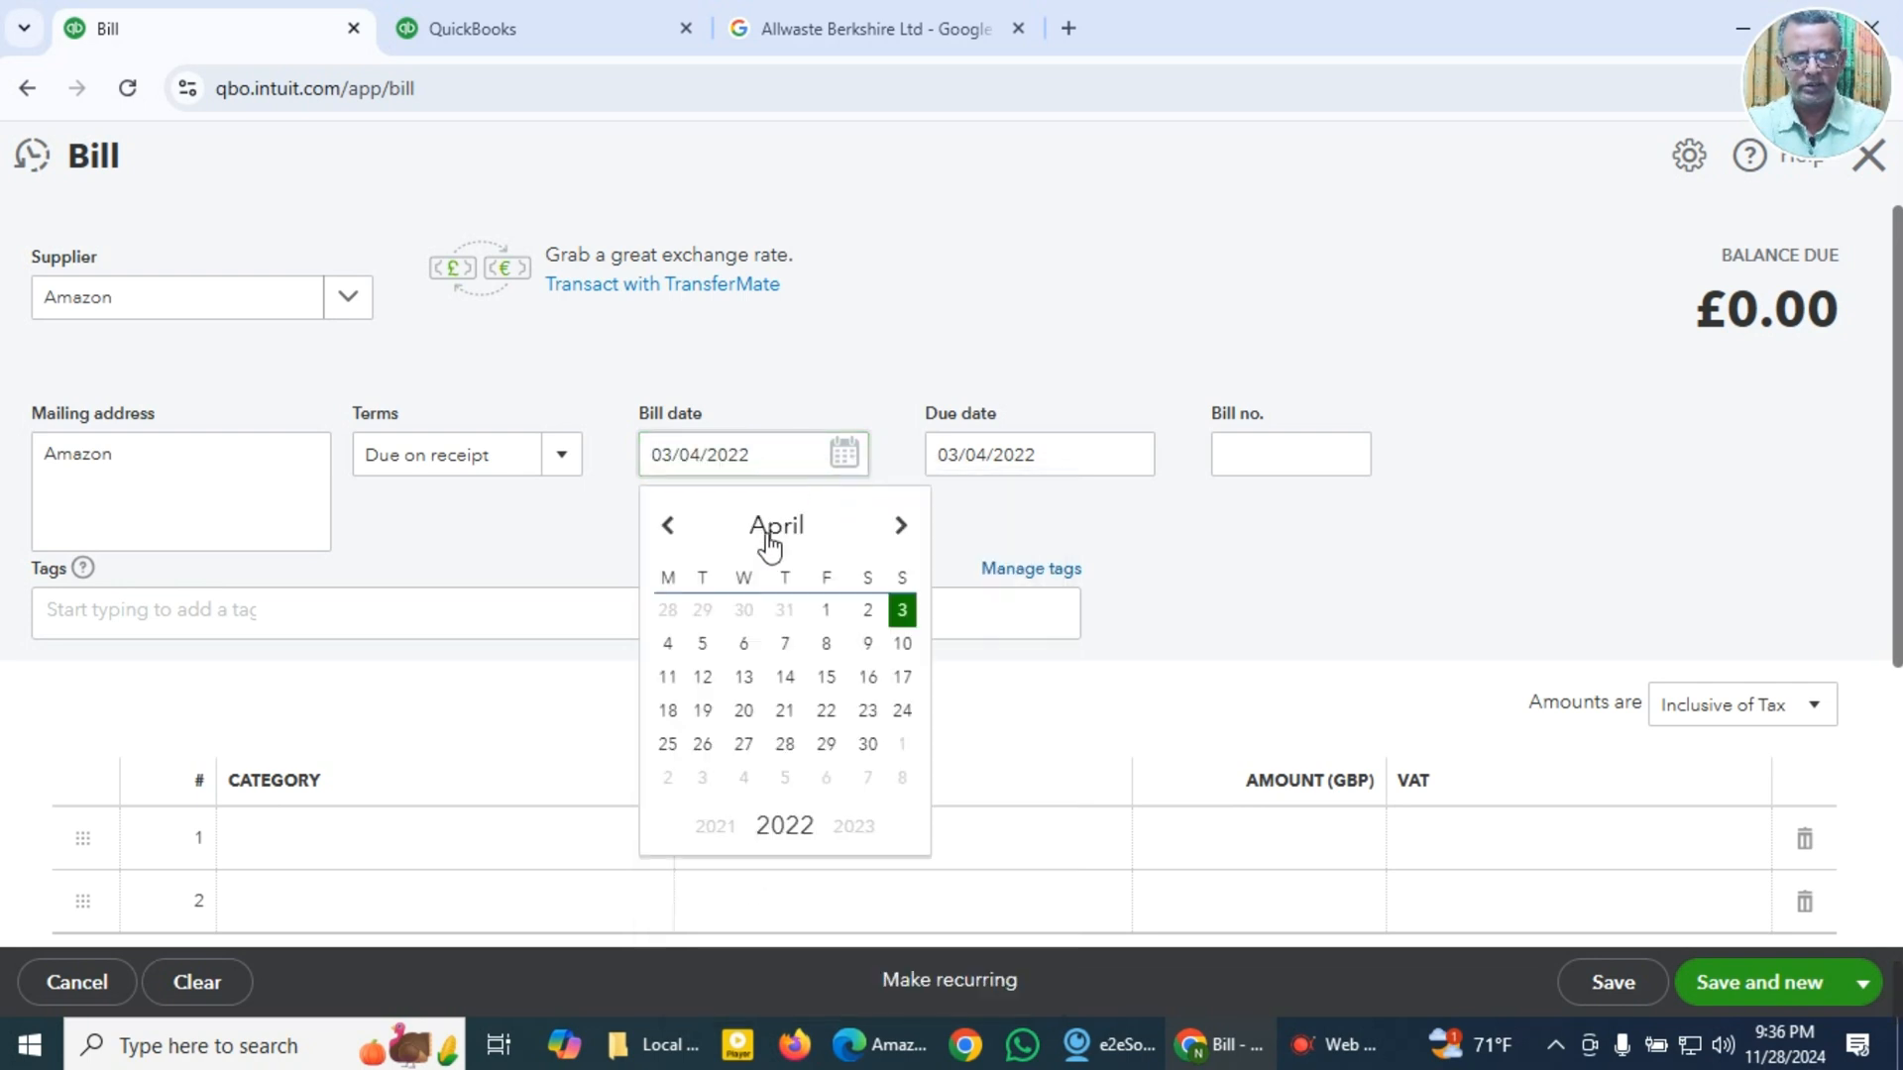
left_click(667, 525)
left_click(667, 525)
left_click(667, 525)
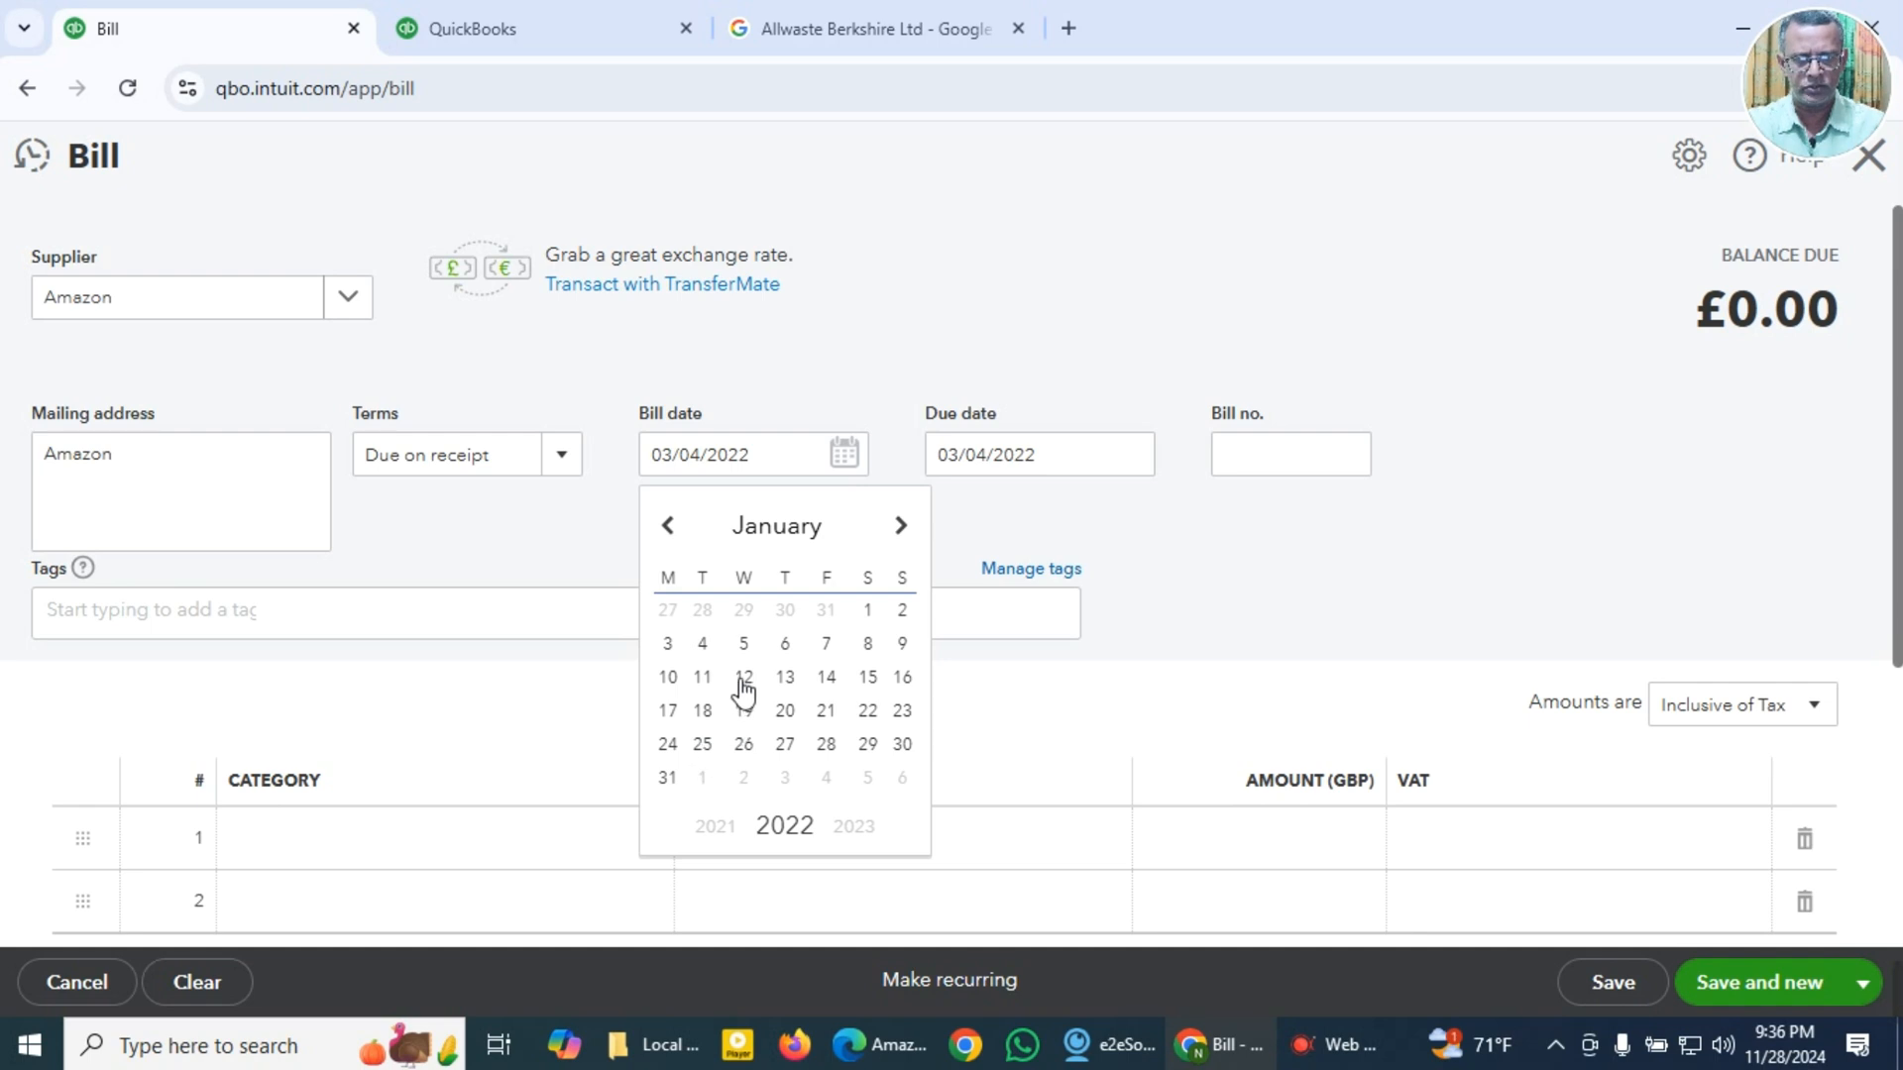
left_click(668, 644)
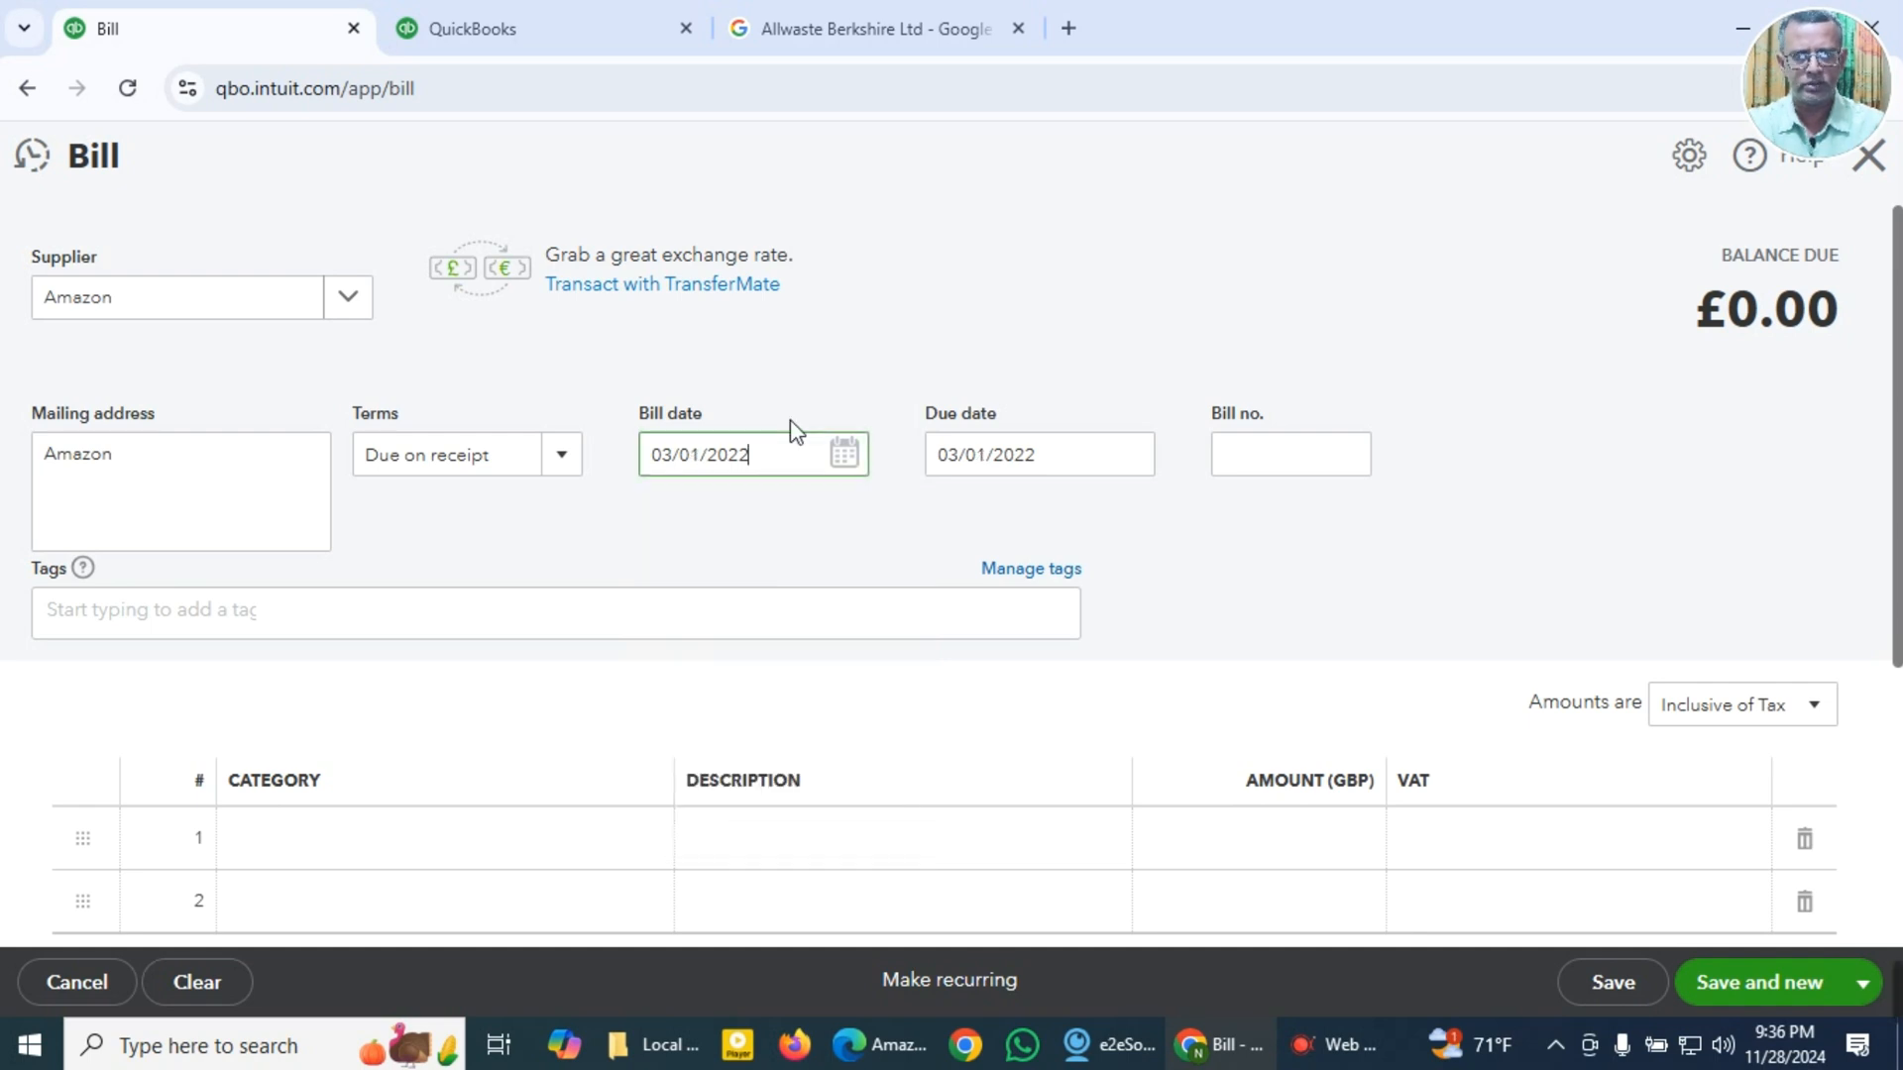
Step: Paste the copied invoice number from the clipboard history as the bill number
key("super+v")
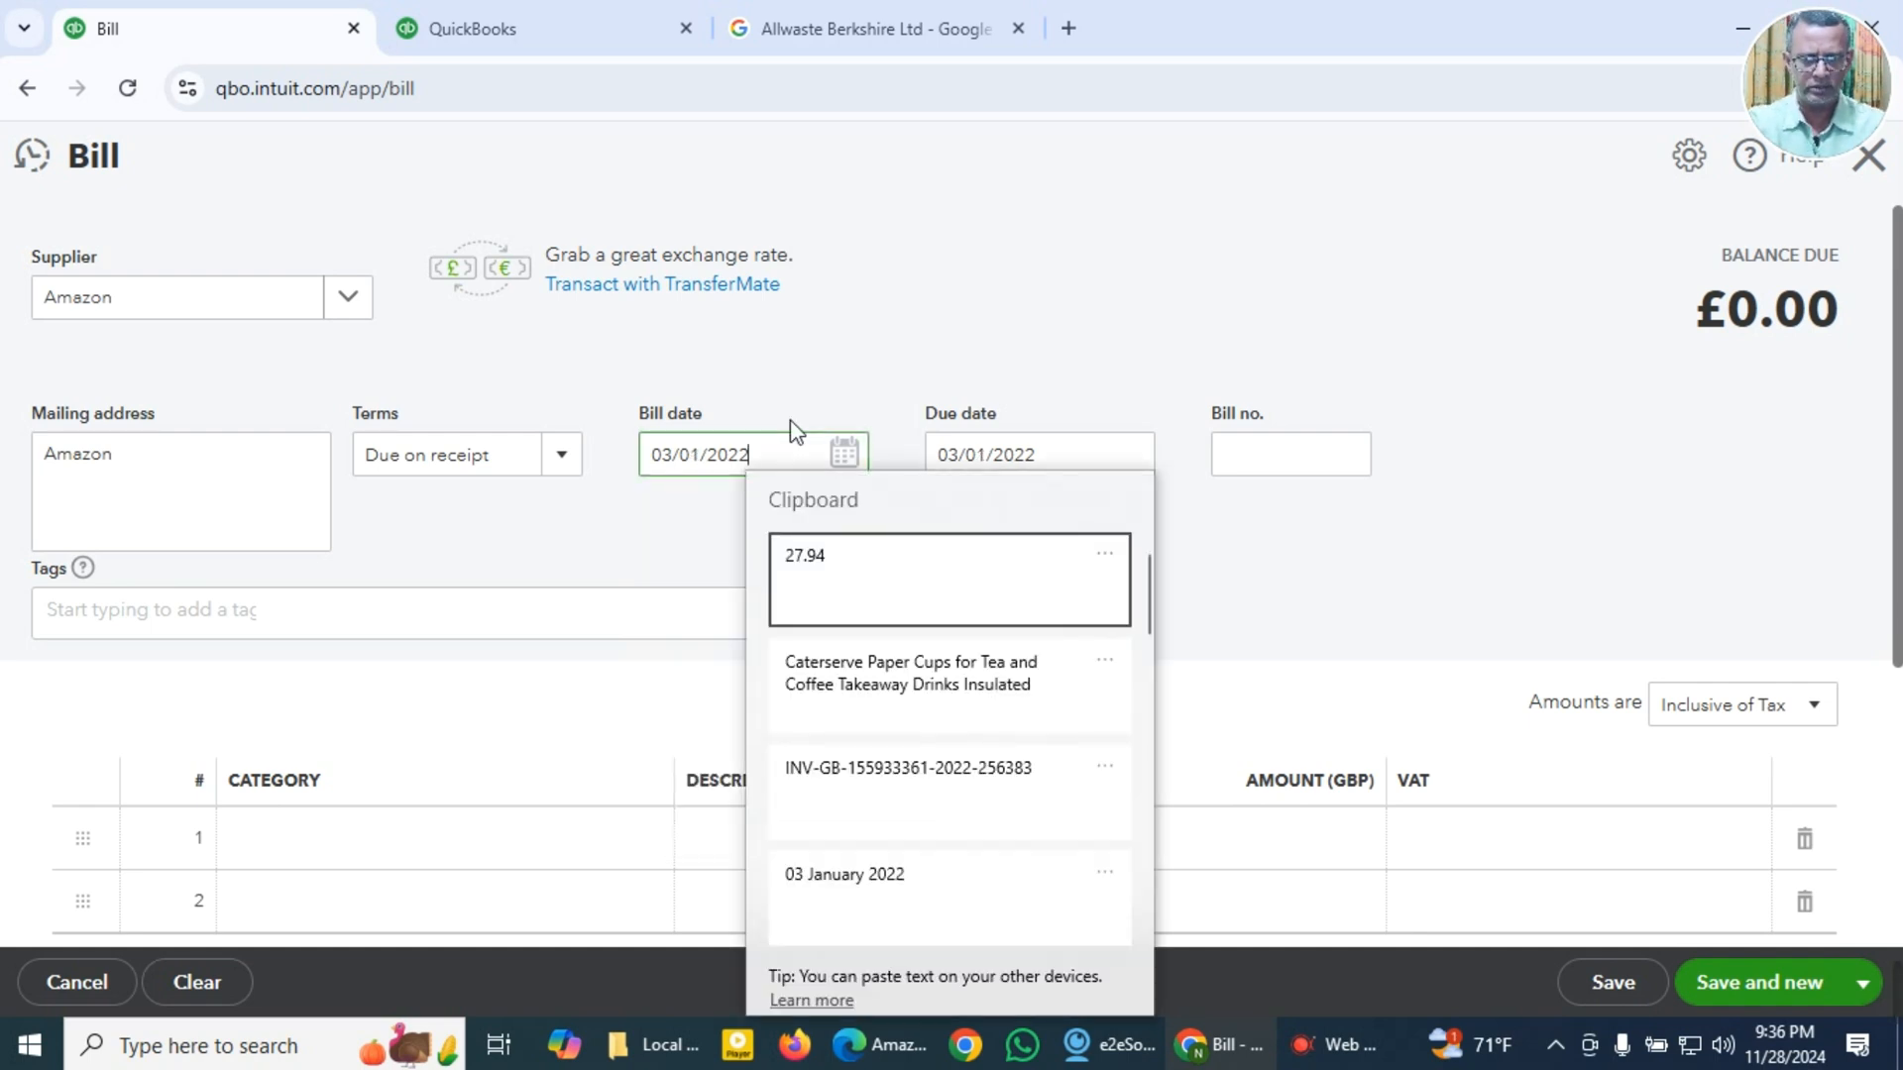
key("Escape")
key("Tab")
key("Tab")
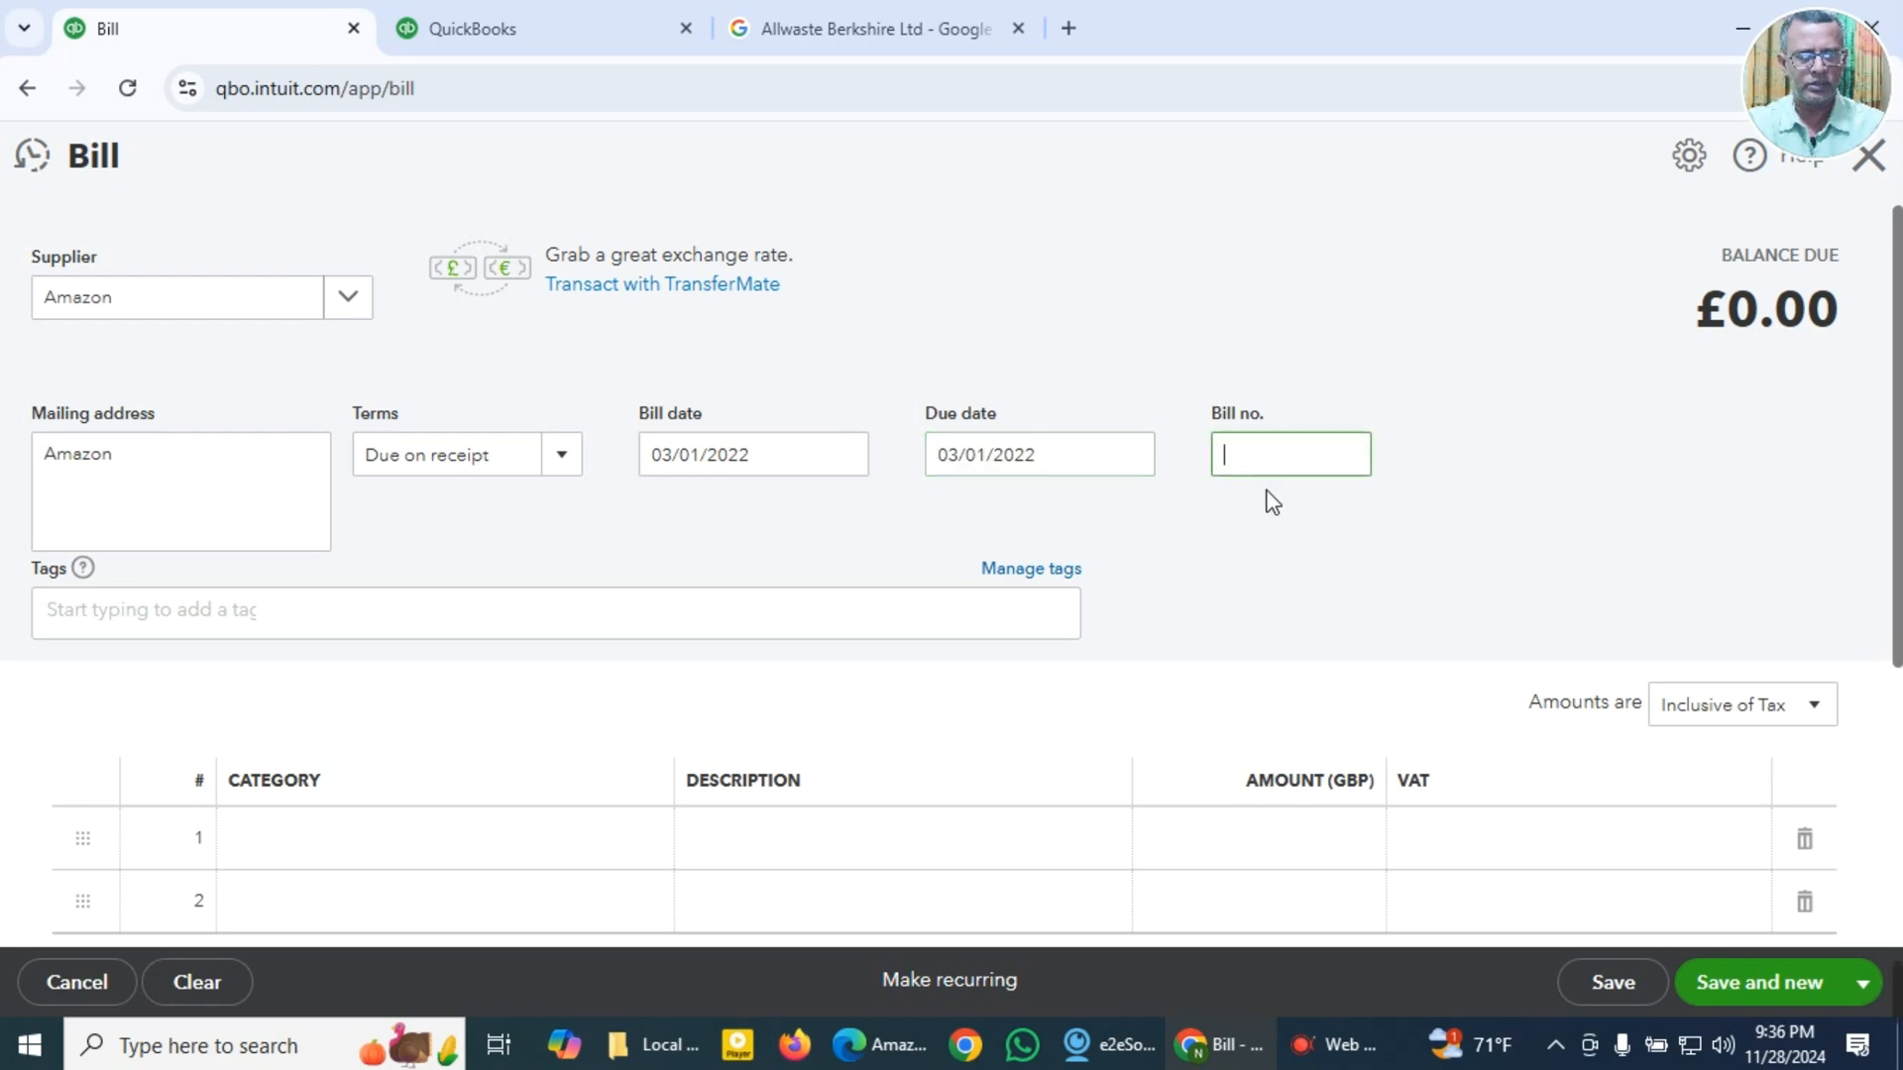
key("super+v")
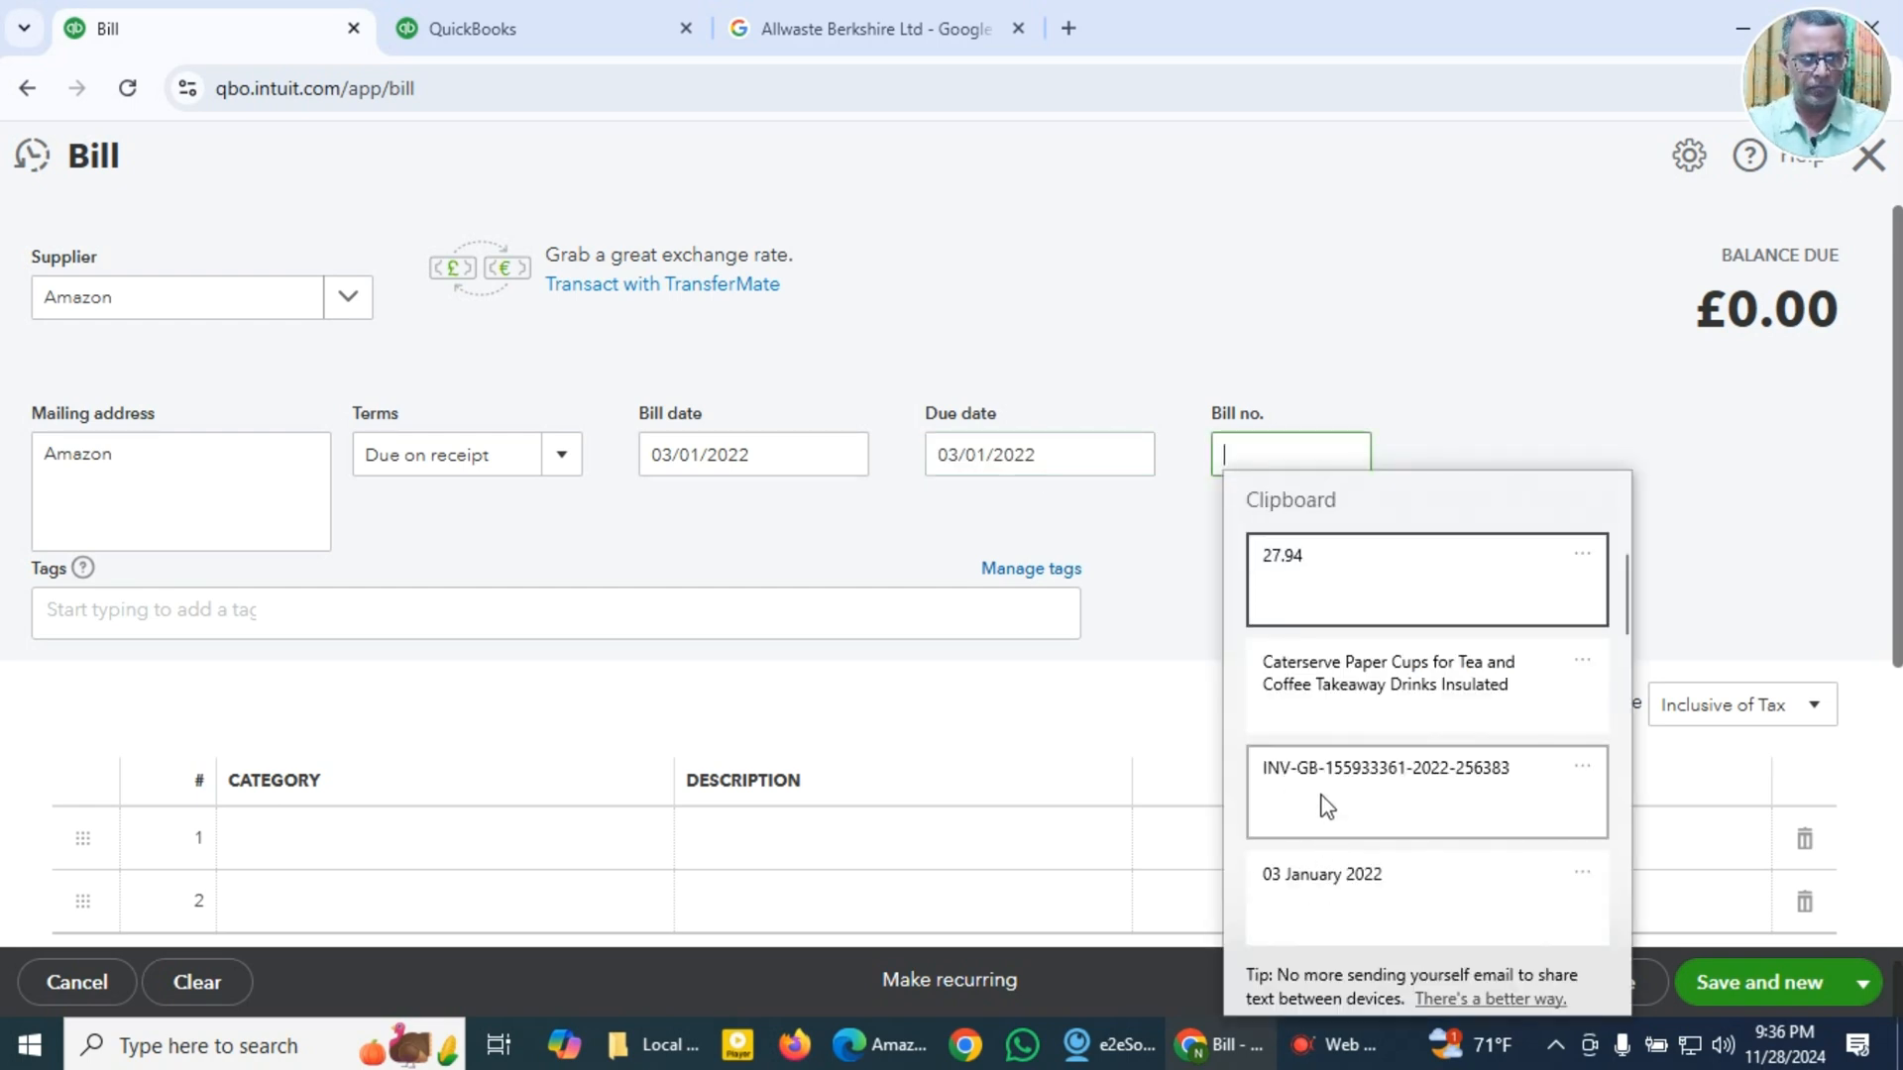
left_click(1323, 788)
Step: Set the category of the first bill line to 6140 Office Supplies & Stationeries
scroll(429, 829, "down", 3)
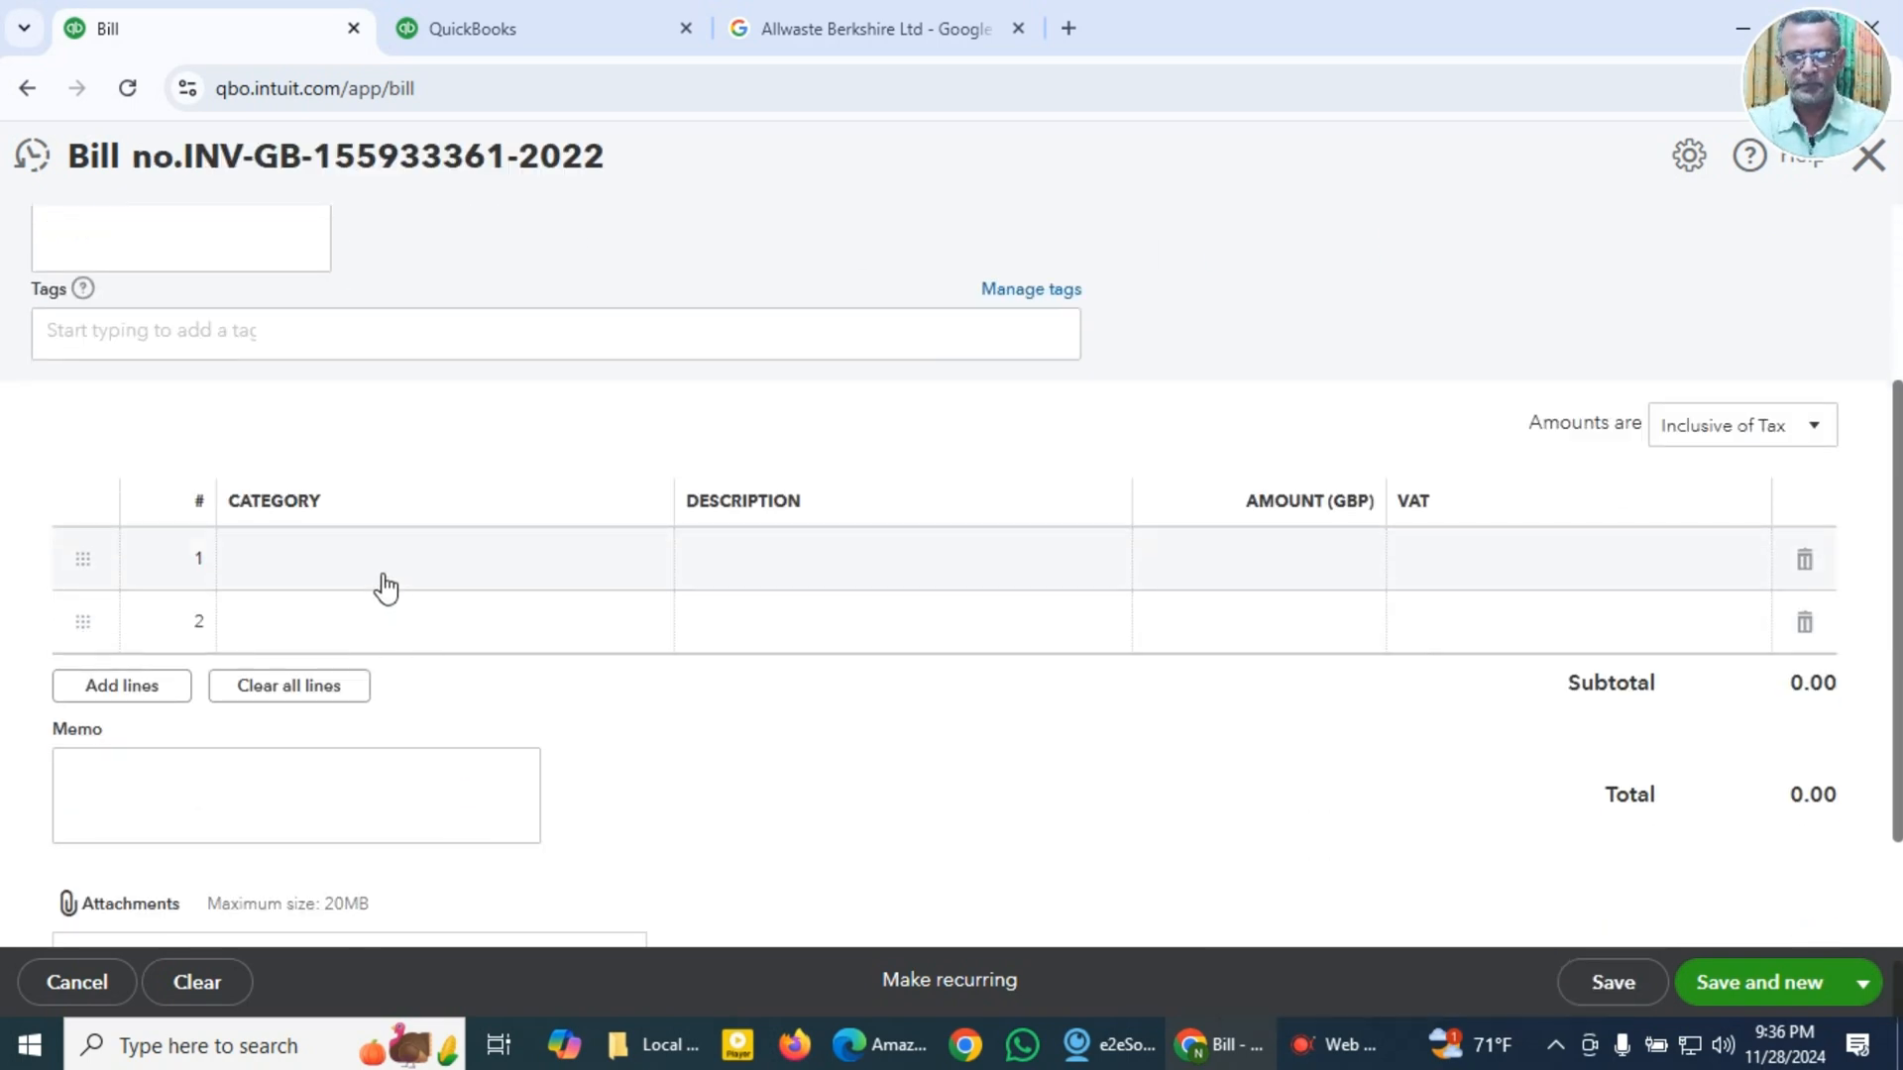
left_click(385, 589)
key("super+v")
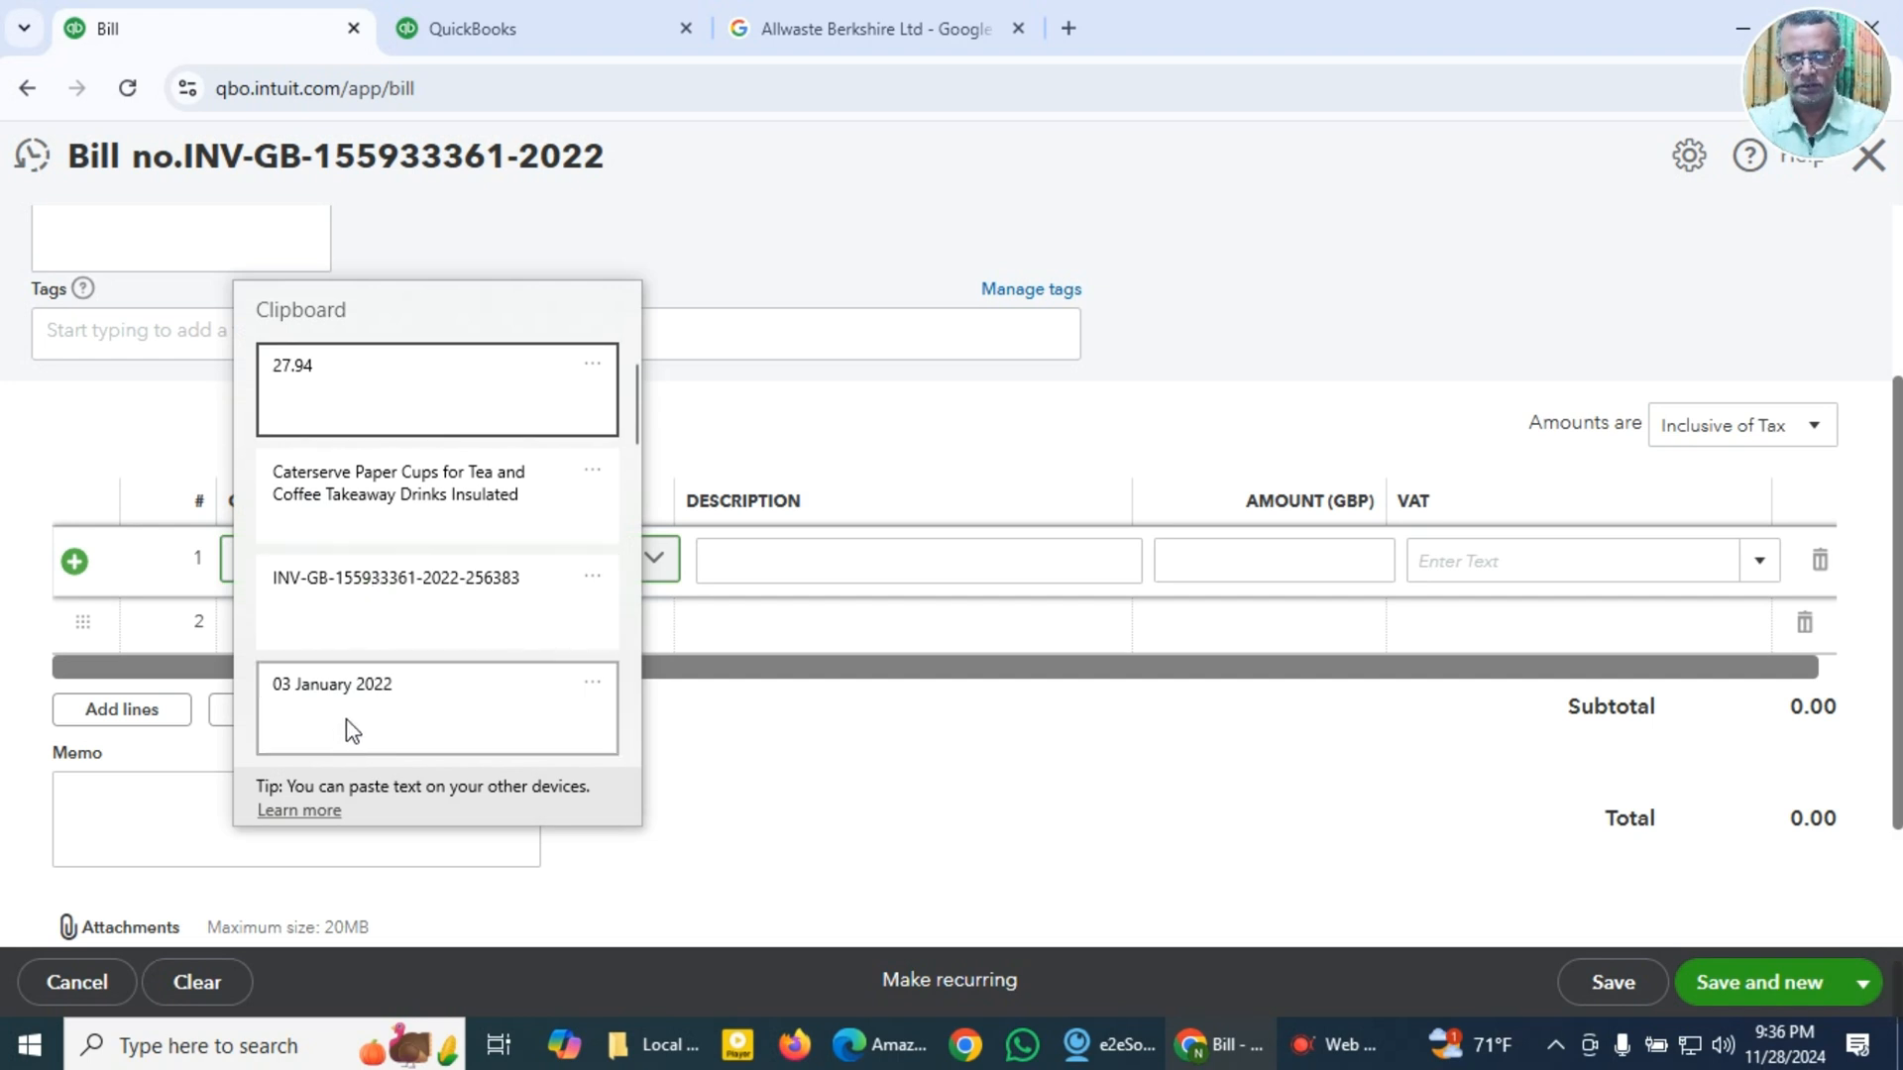
left_click(364, 506)
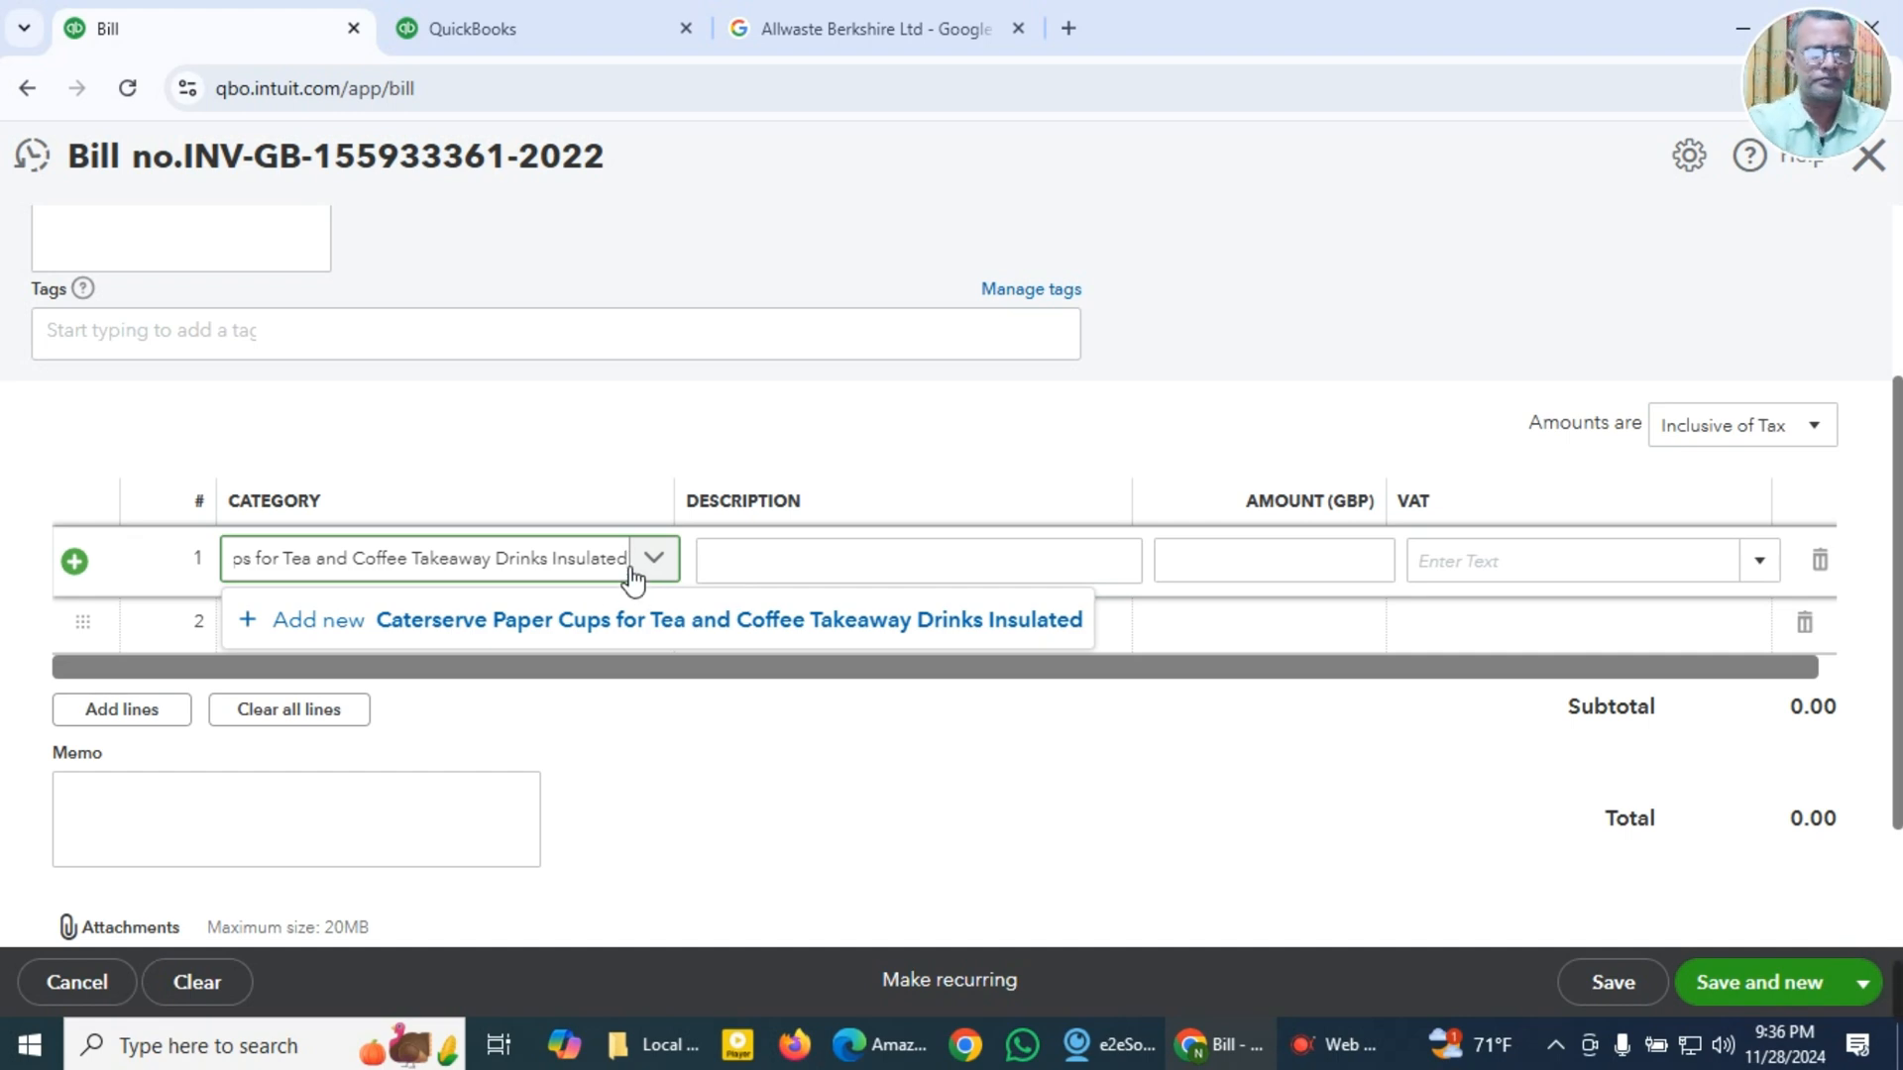
triple_click(458, 578)
key("super+c")
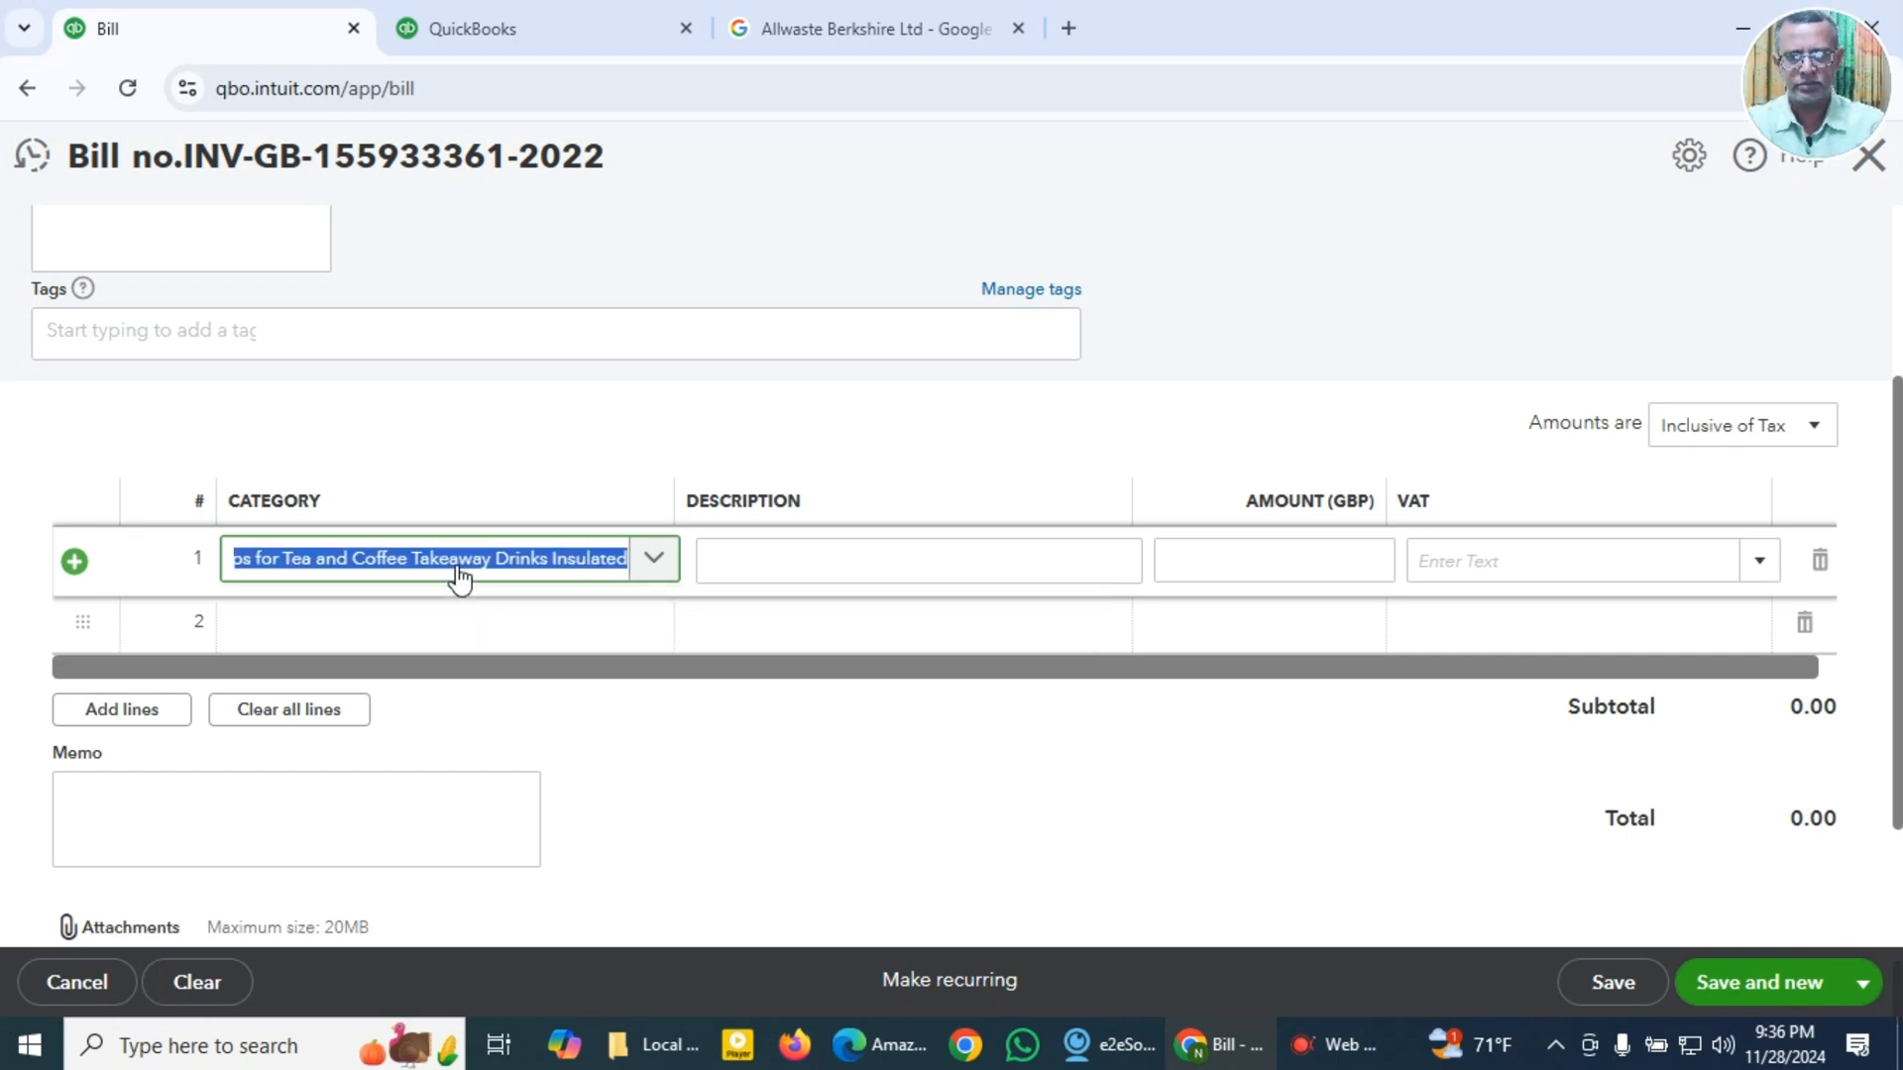
type("offi")
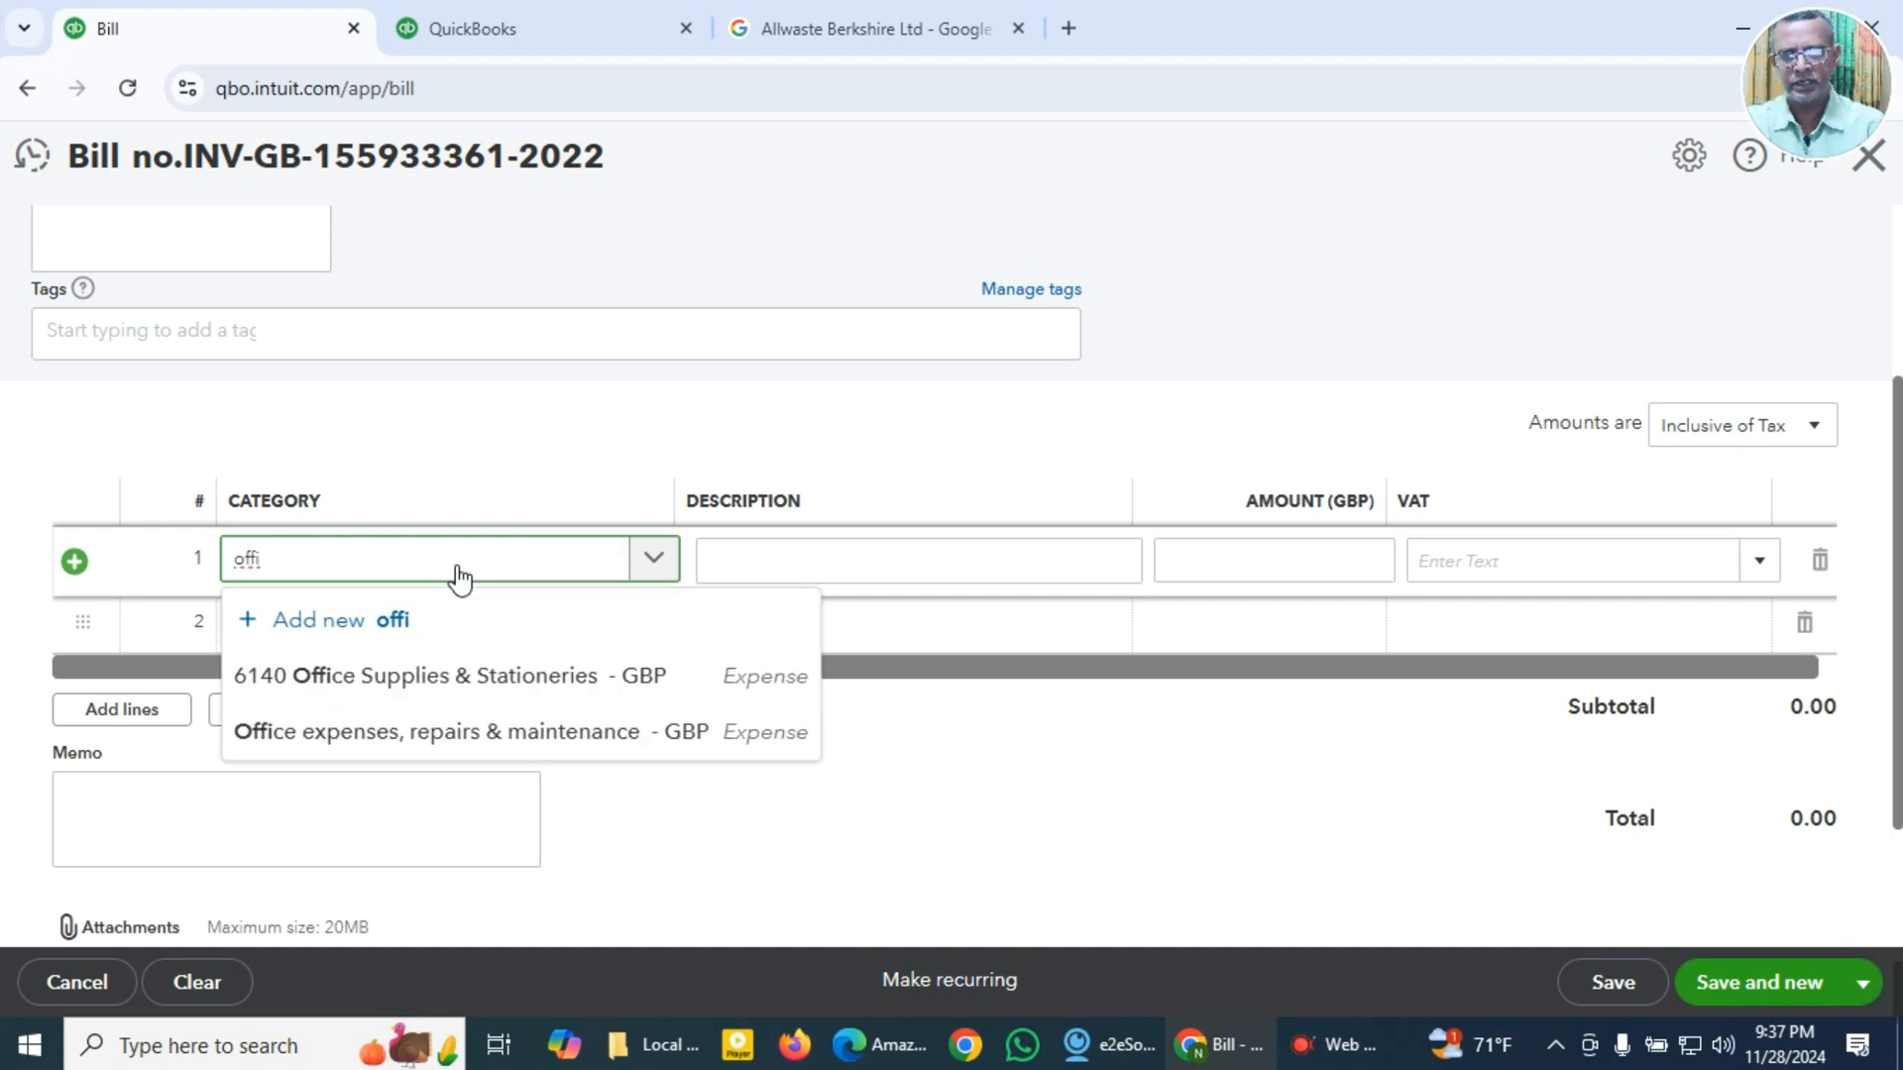
left_click(448, 694)
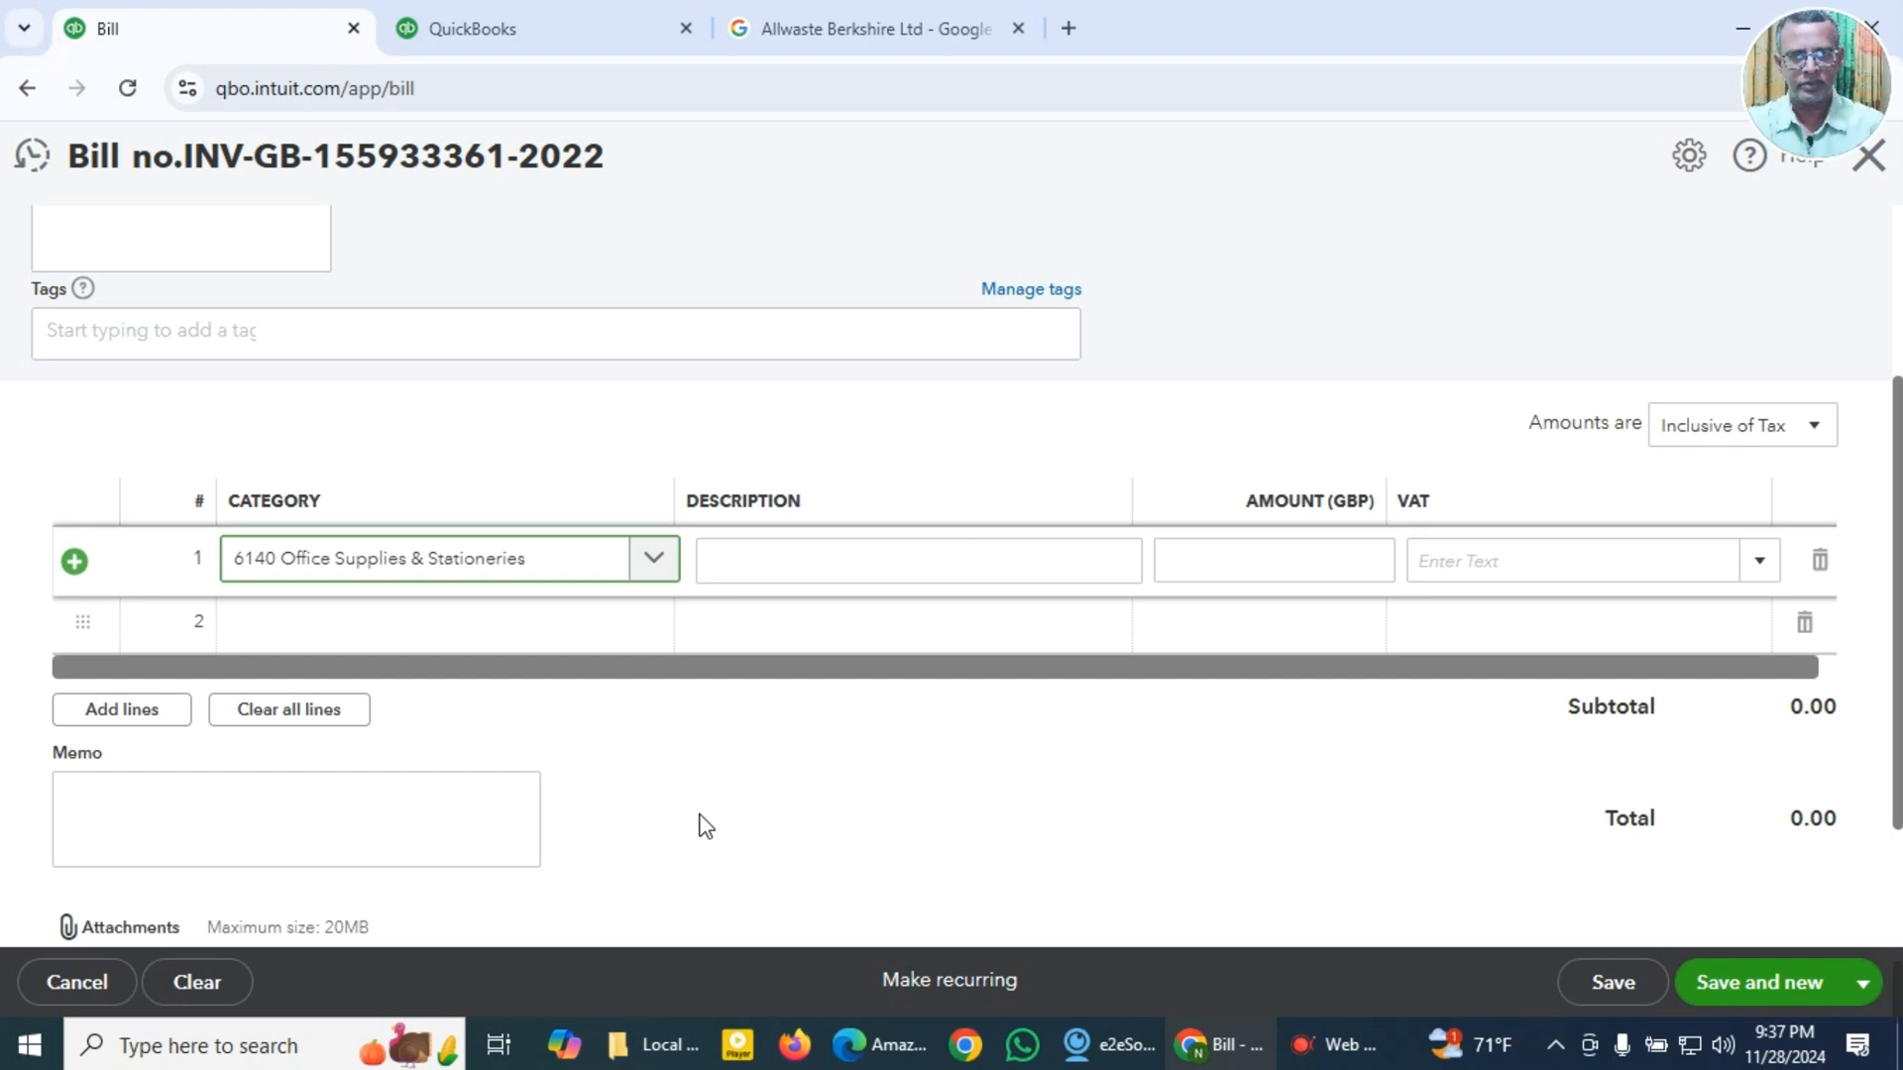
Step: Fill the first line with the description "Caterserve Paper Cups for Tea and Coffee Takeaway Drinks Insulated" and the amount 27.94
left_click(896, 583)
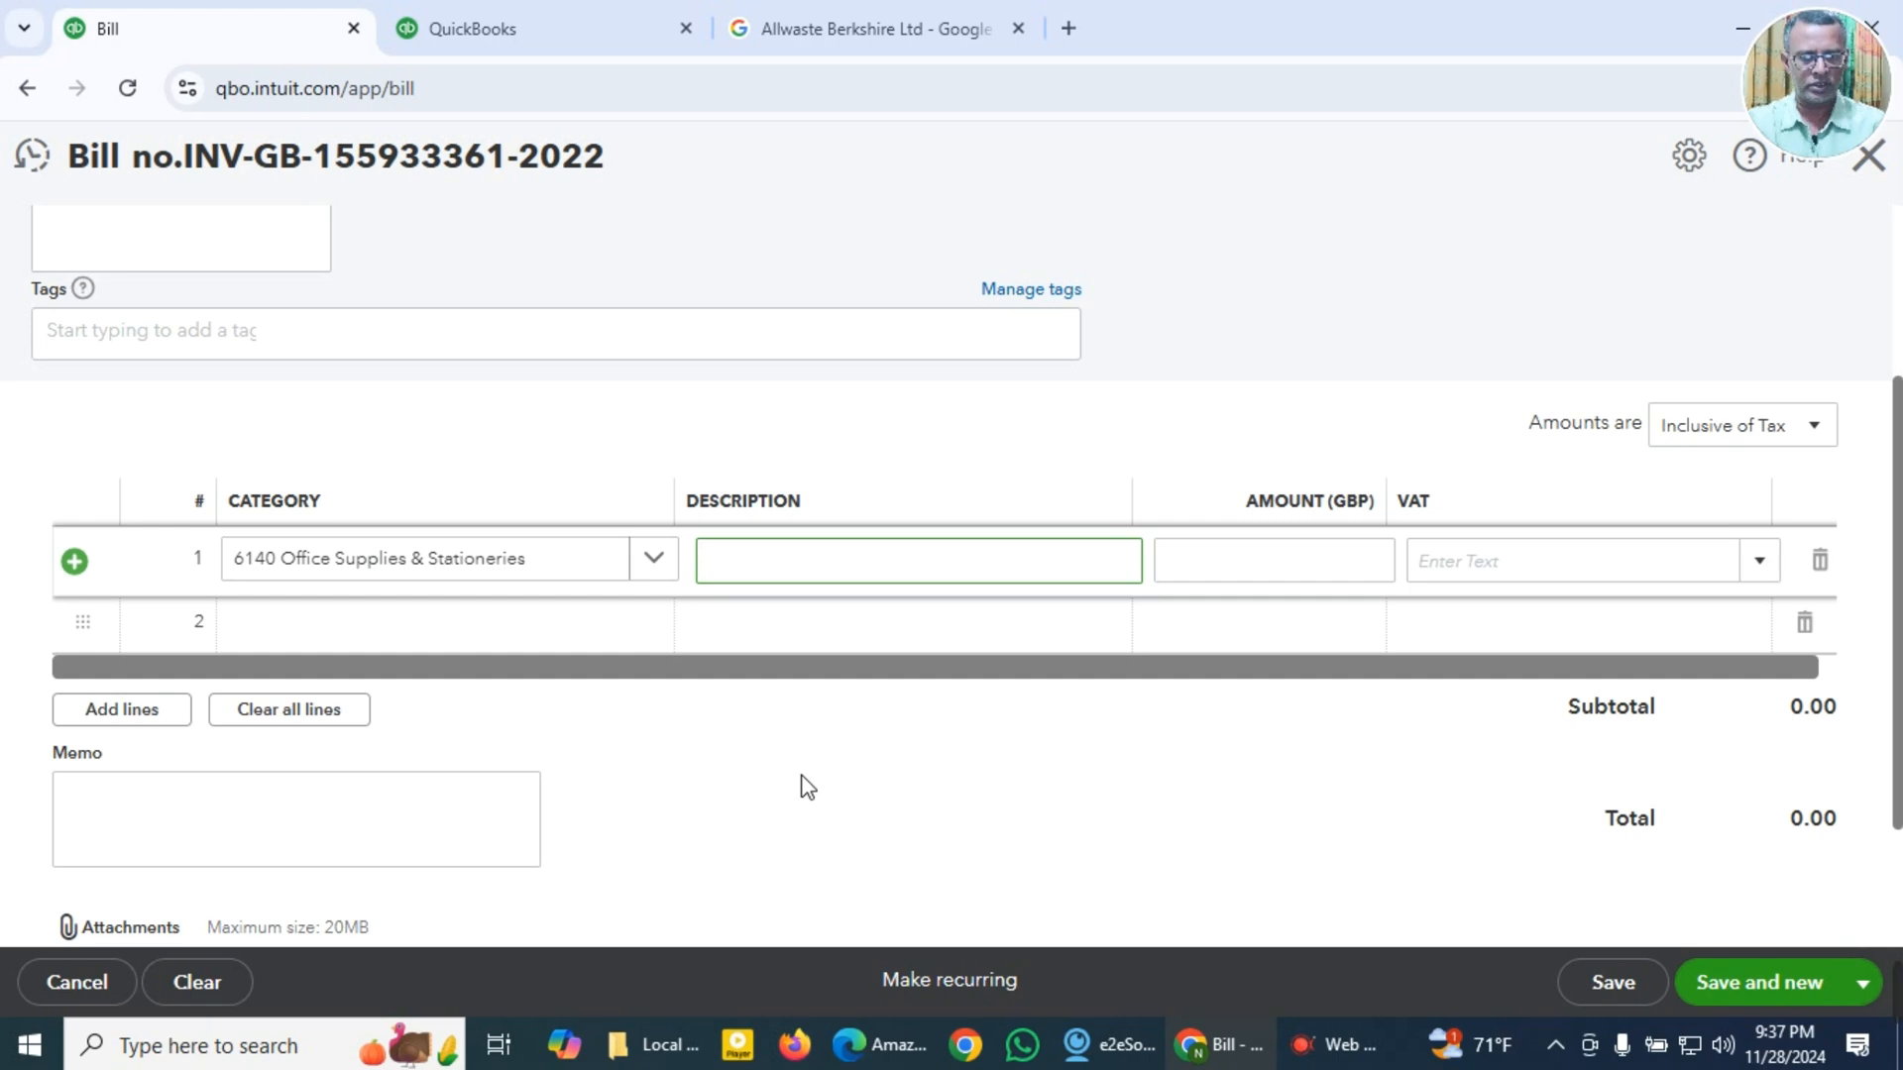
key("super+v")
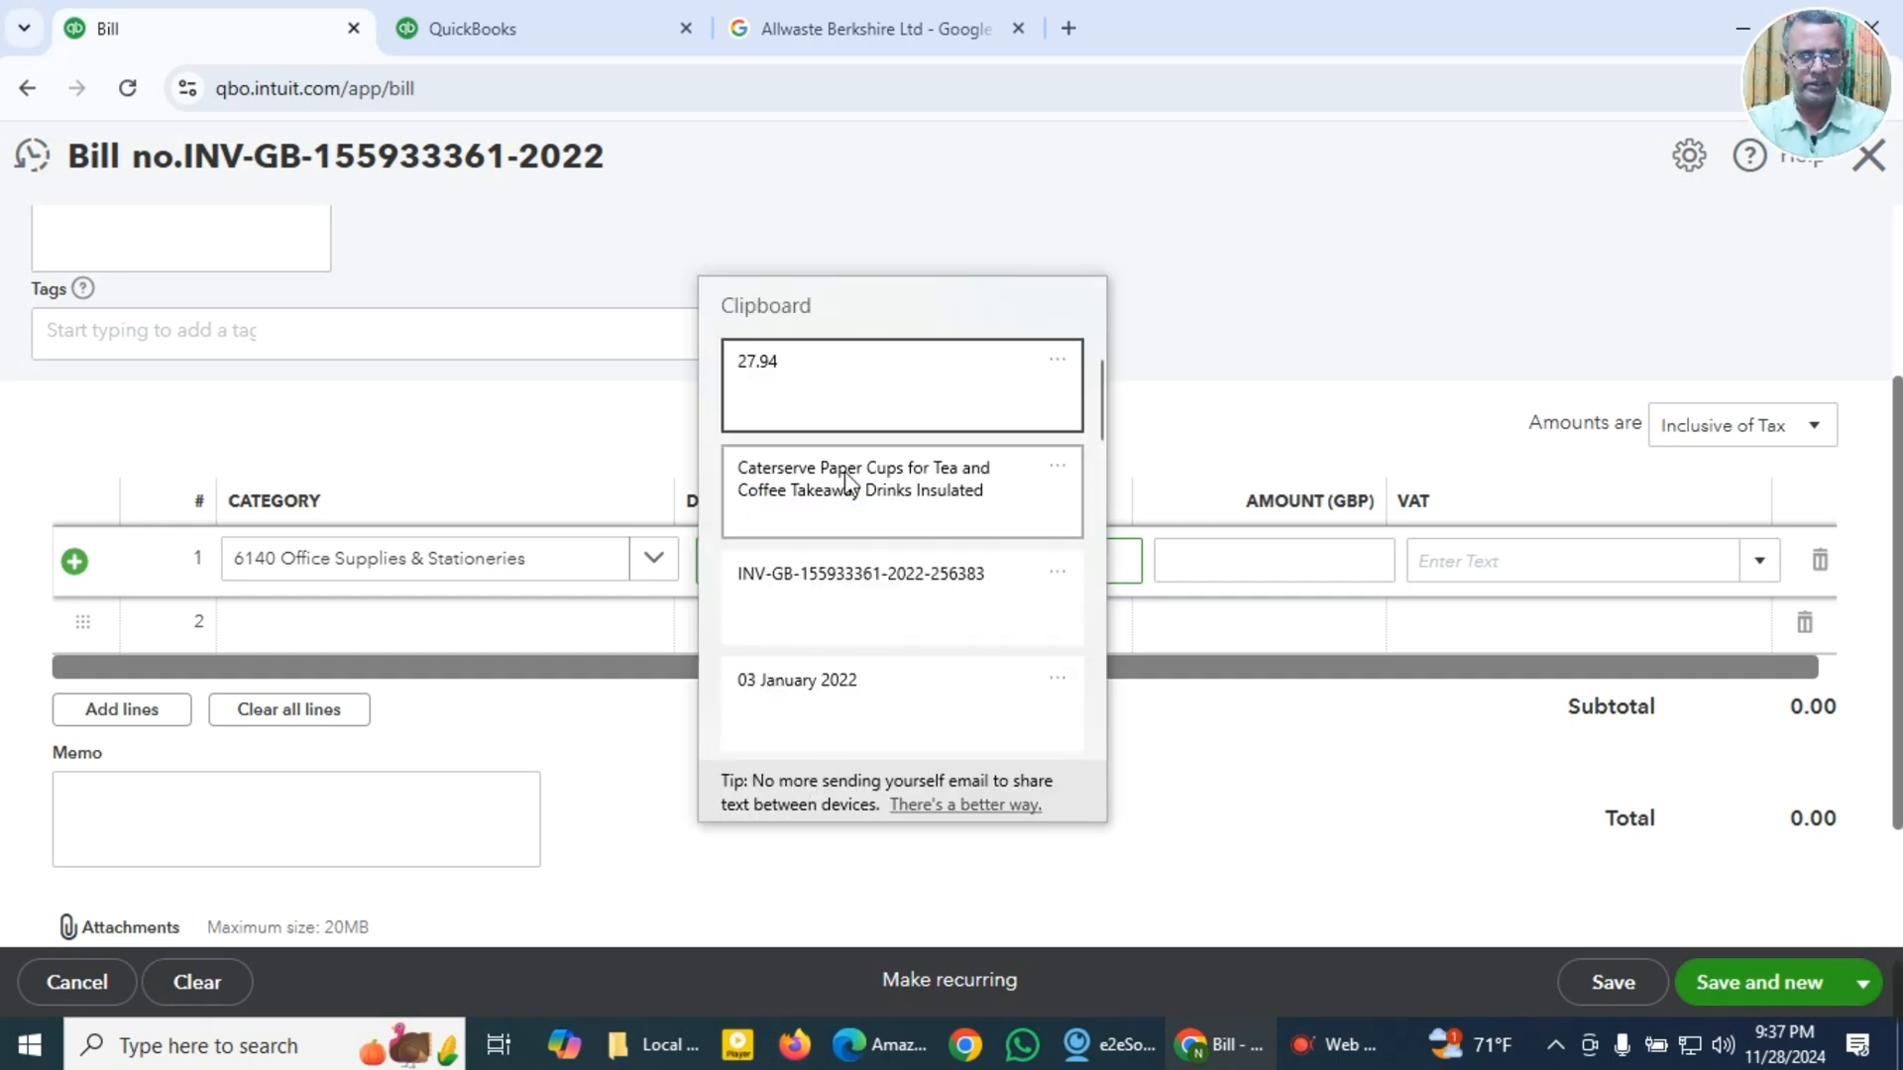
left_click(847, 491)
left_click(1243, 590)
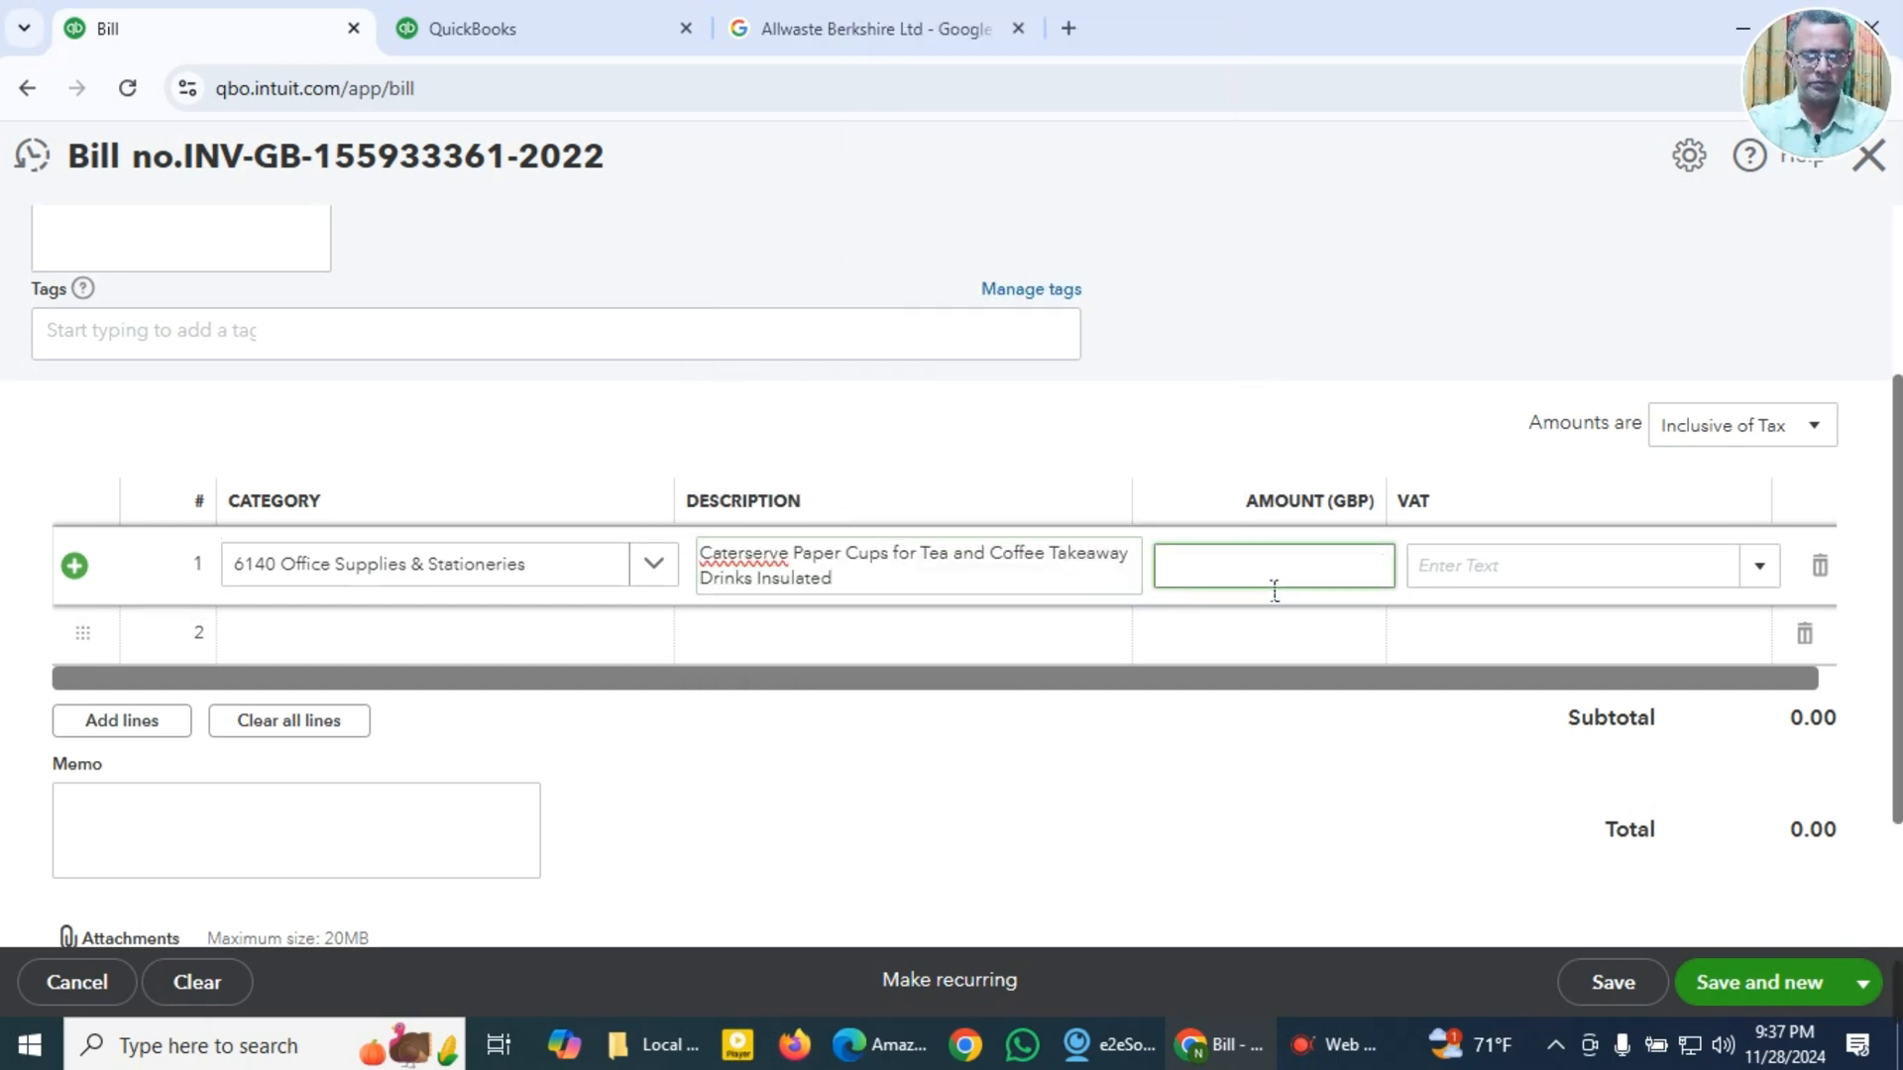
key("super+v")
left_click(1473, 121)
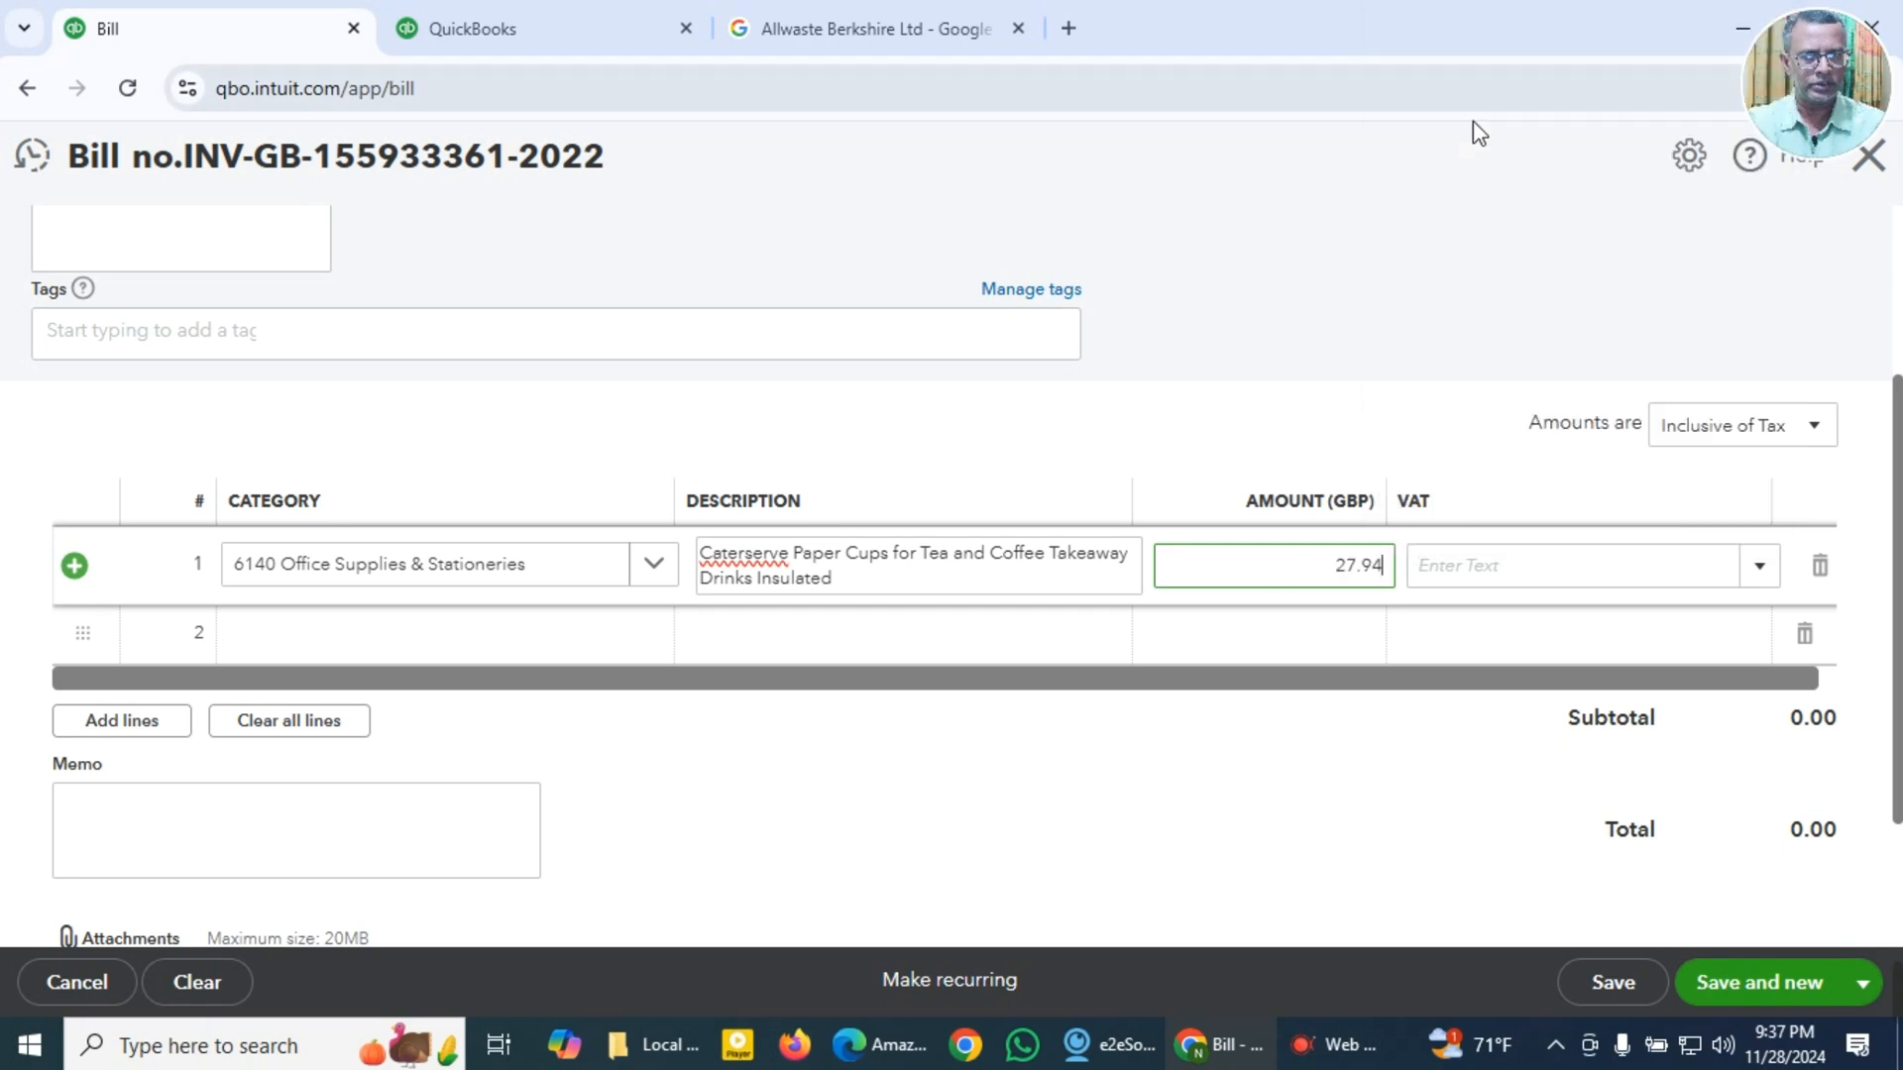
Step: Apply the 20.0% S VAT rate to the paper cups line and check the VAT against the PDF invoice
left_click(1760, 570)
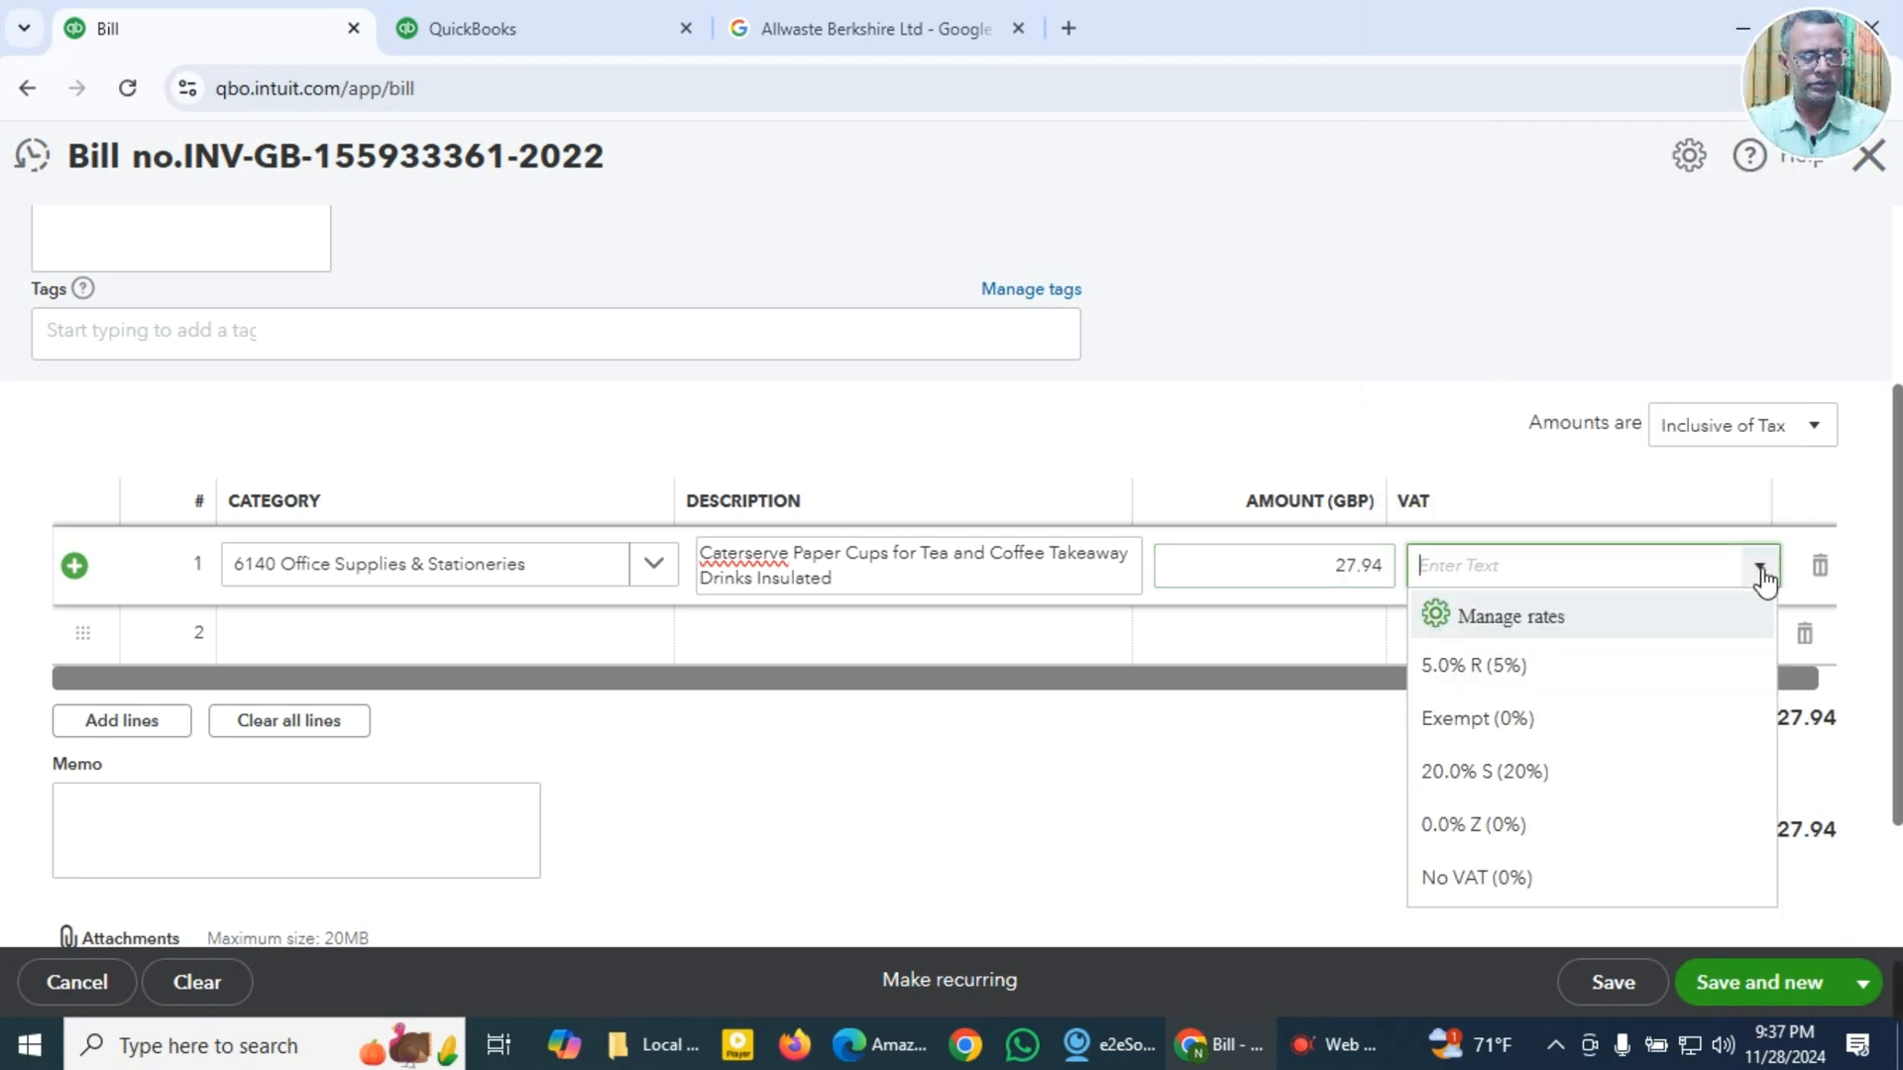
left_click(1513, 783)
key("alt+Tab")
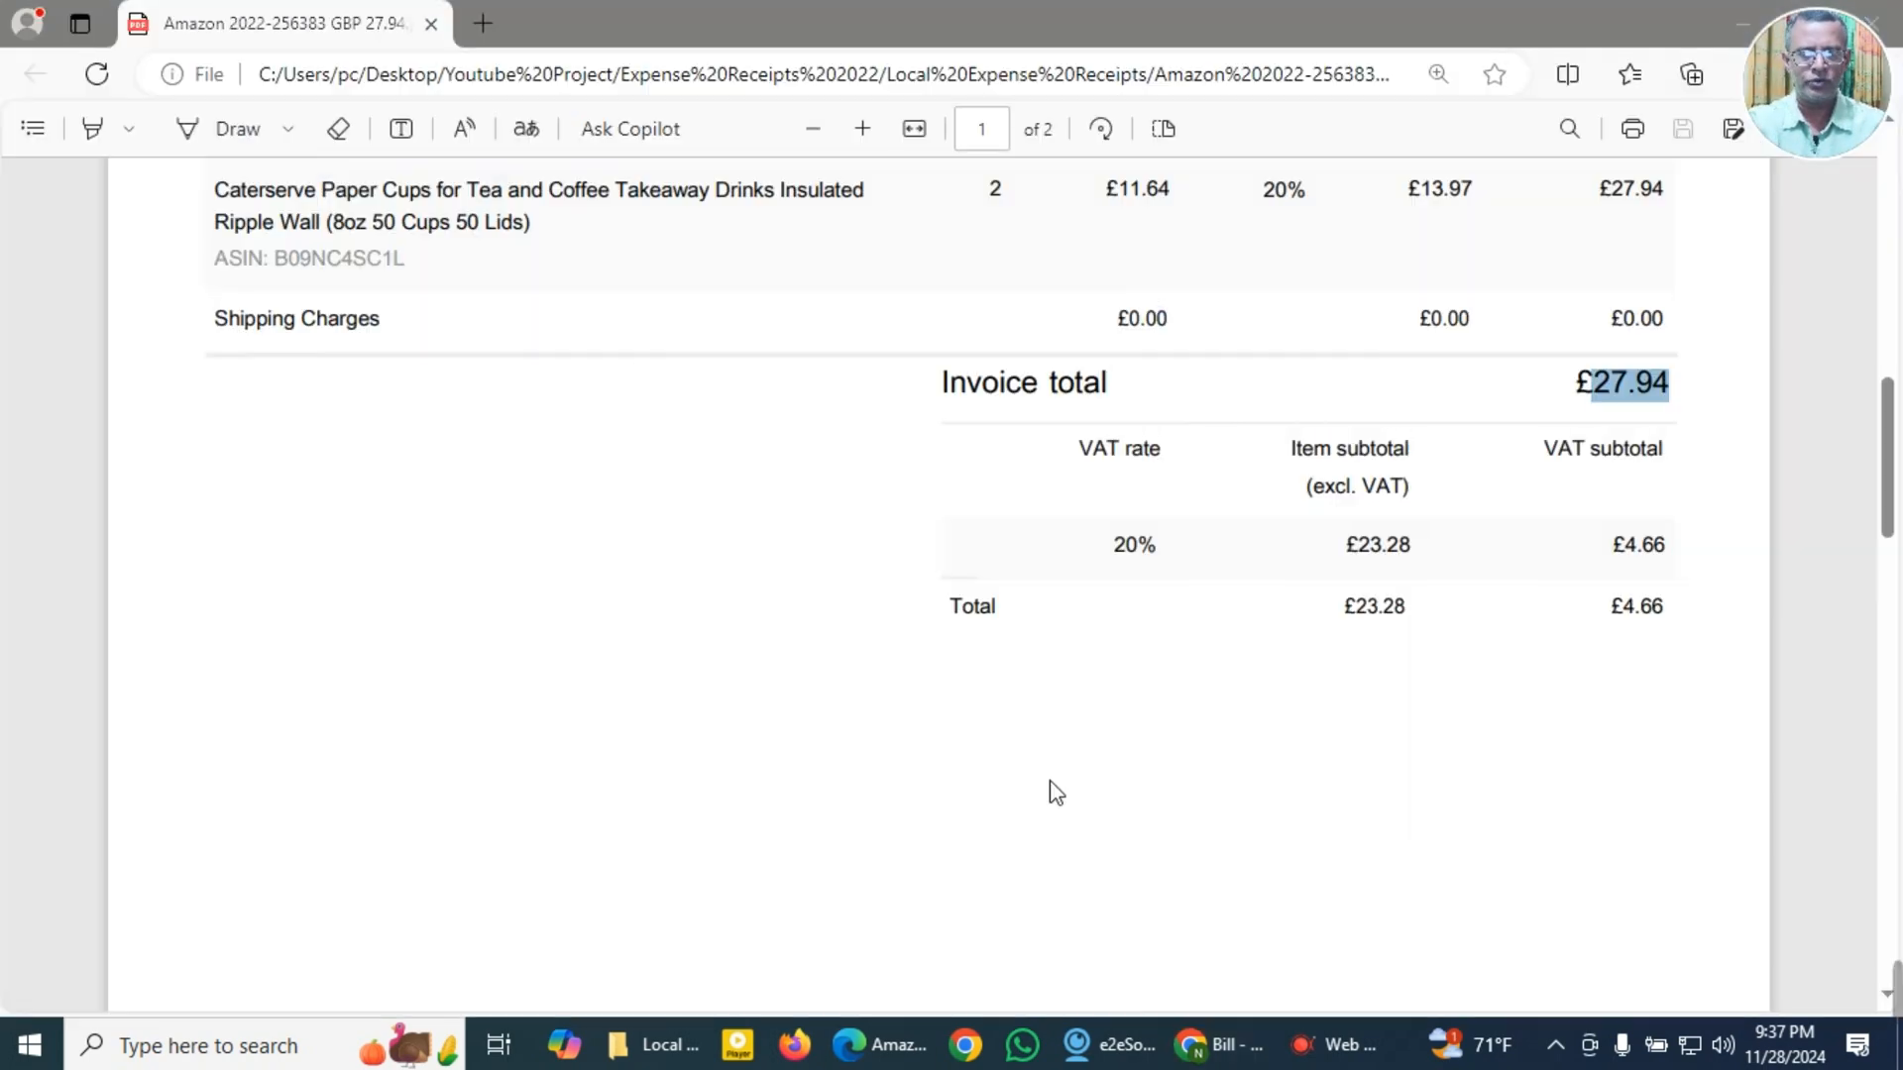
key("alt+Tab")
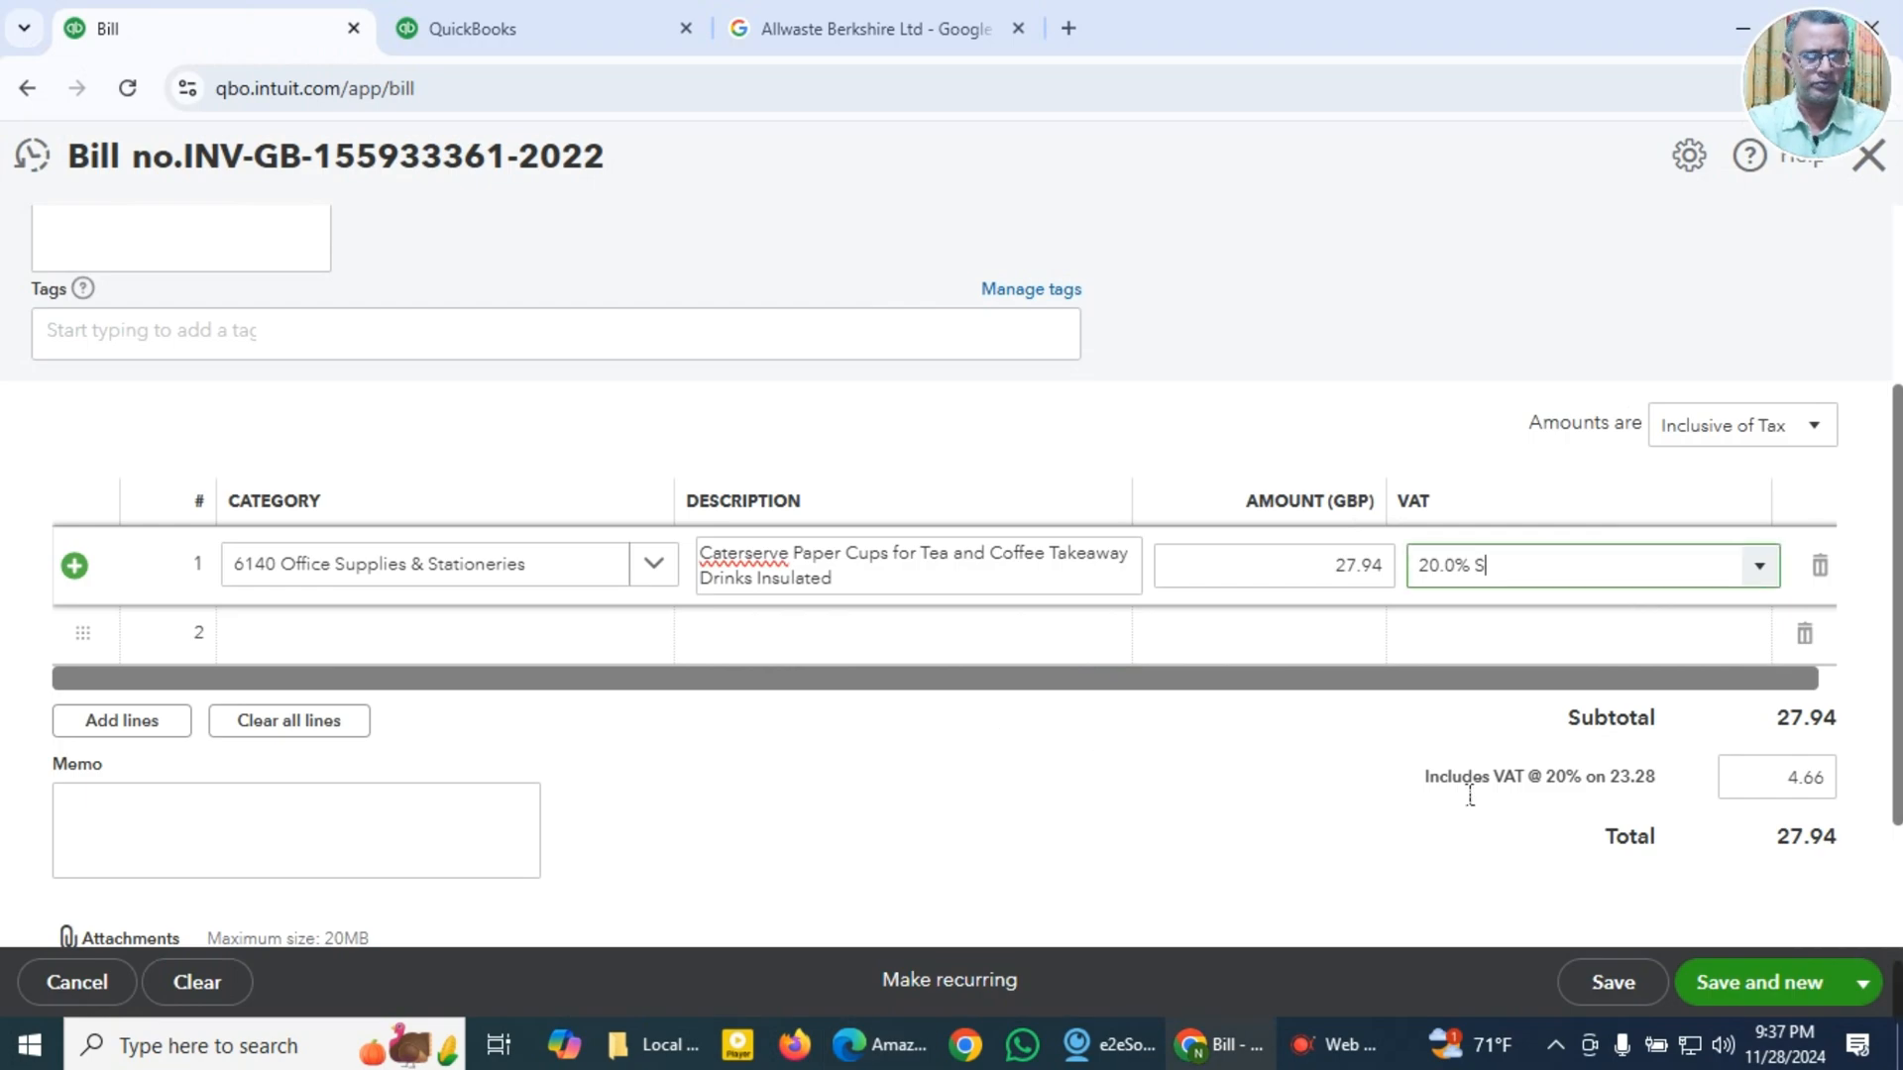
Step: Paste "Caterserve Paper Cups for Tea and Coffee Takeaway Drinks Insulated" as the bill's memo
scroll(1219, 786, "down", 3)
left_click(313, 651)
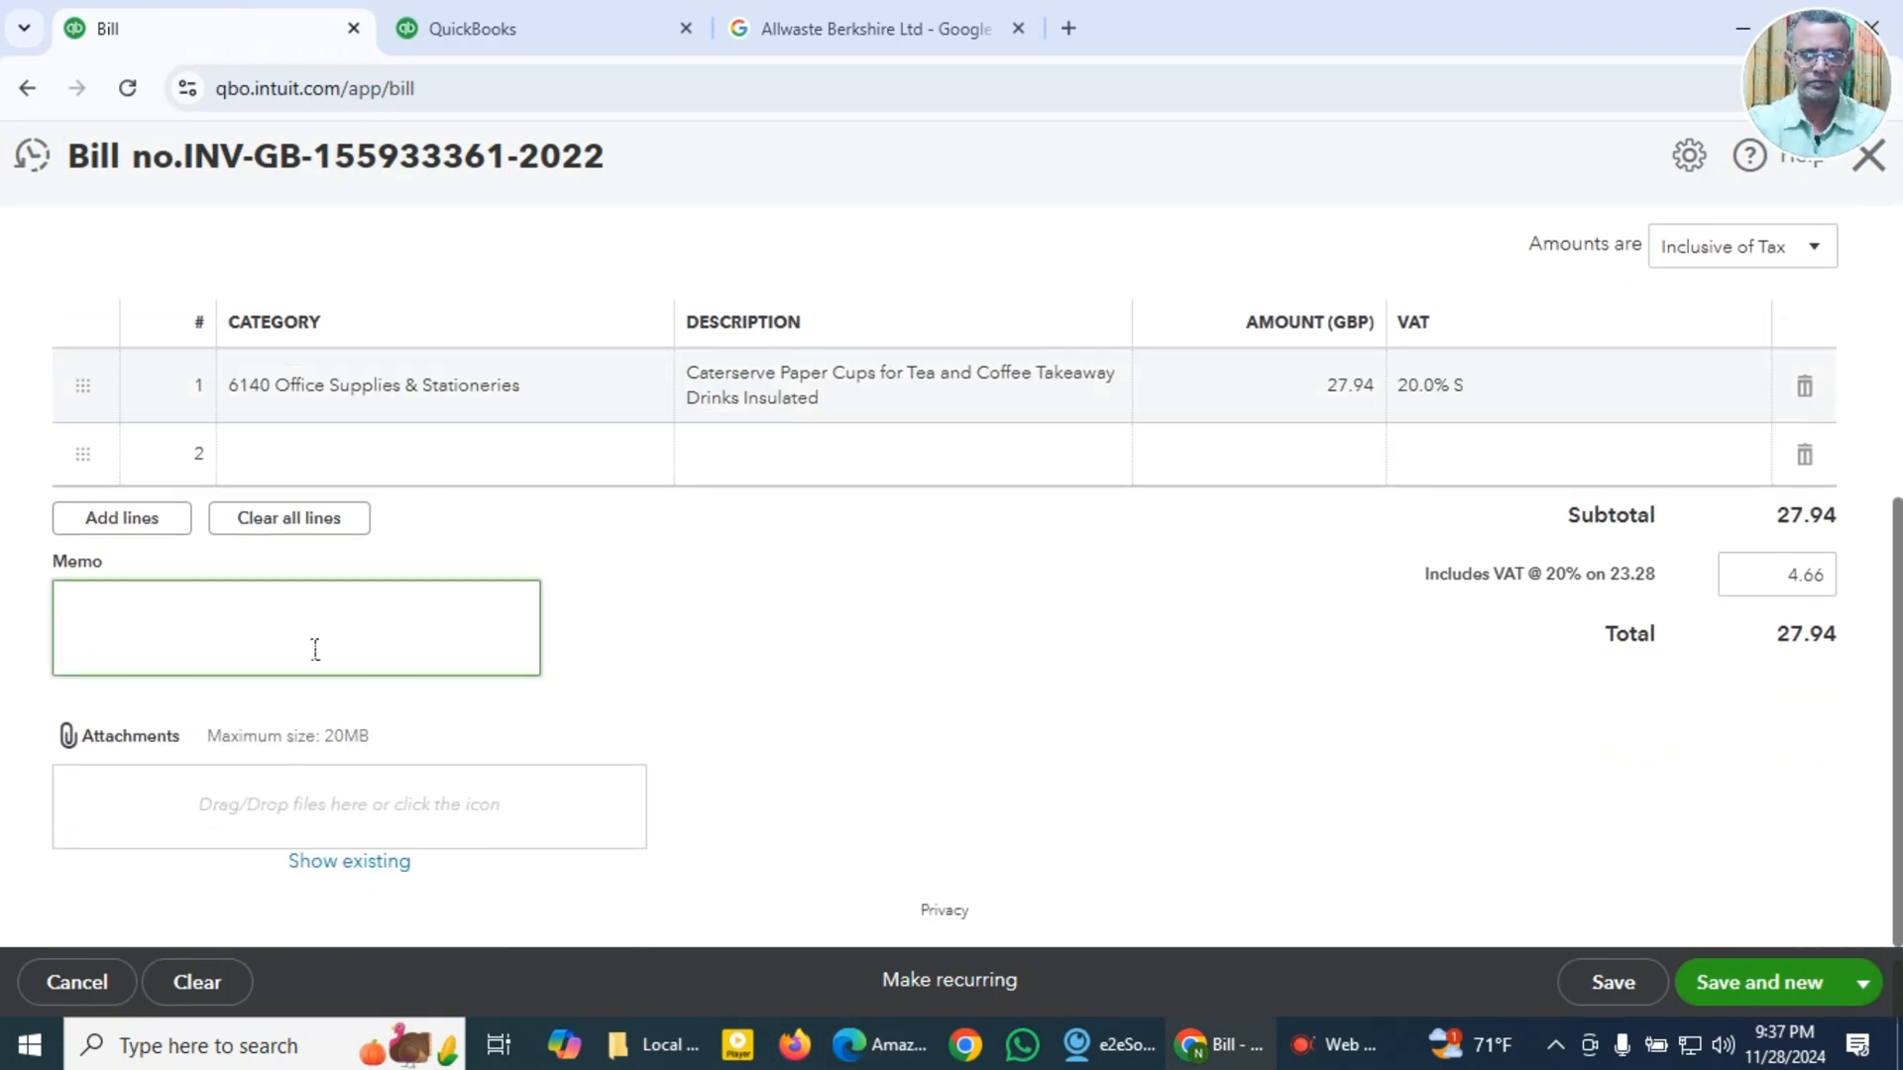
key("super+v")
left_click(268, 264)
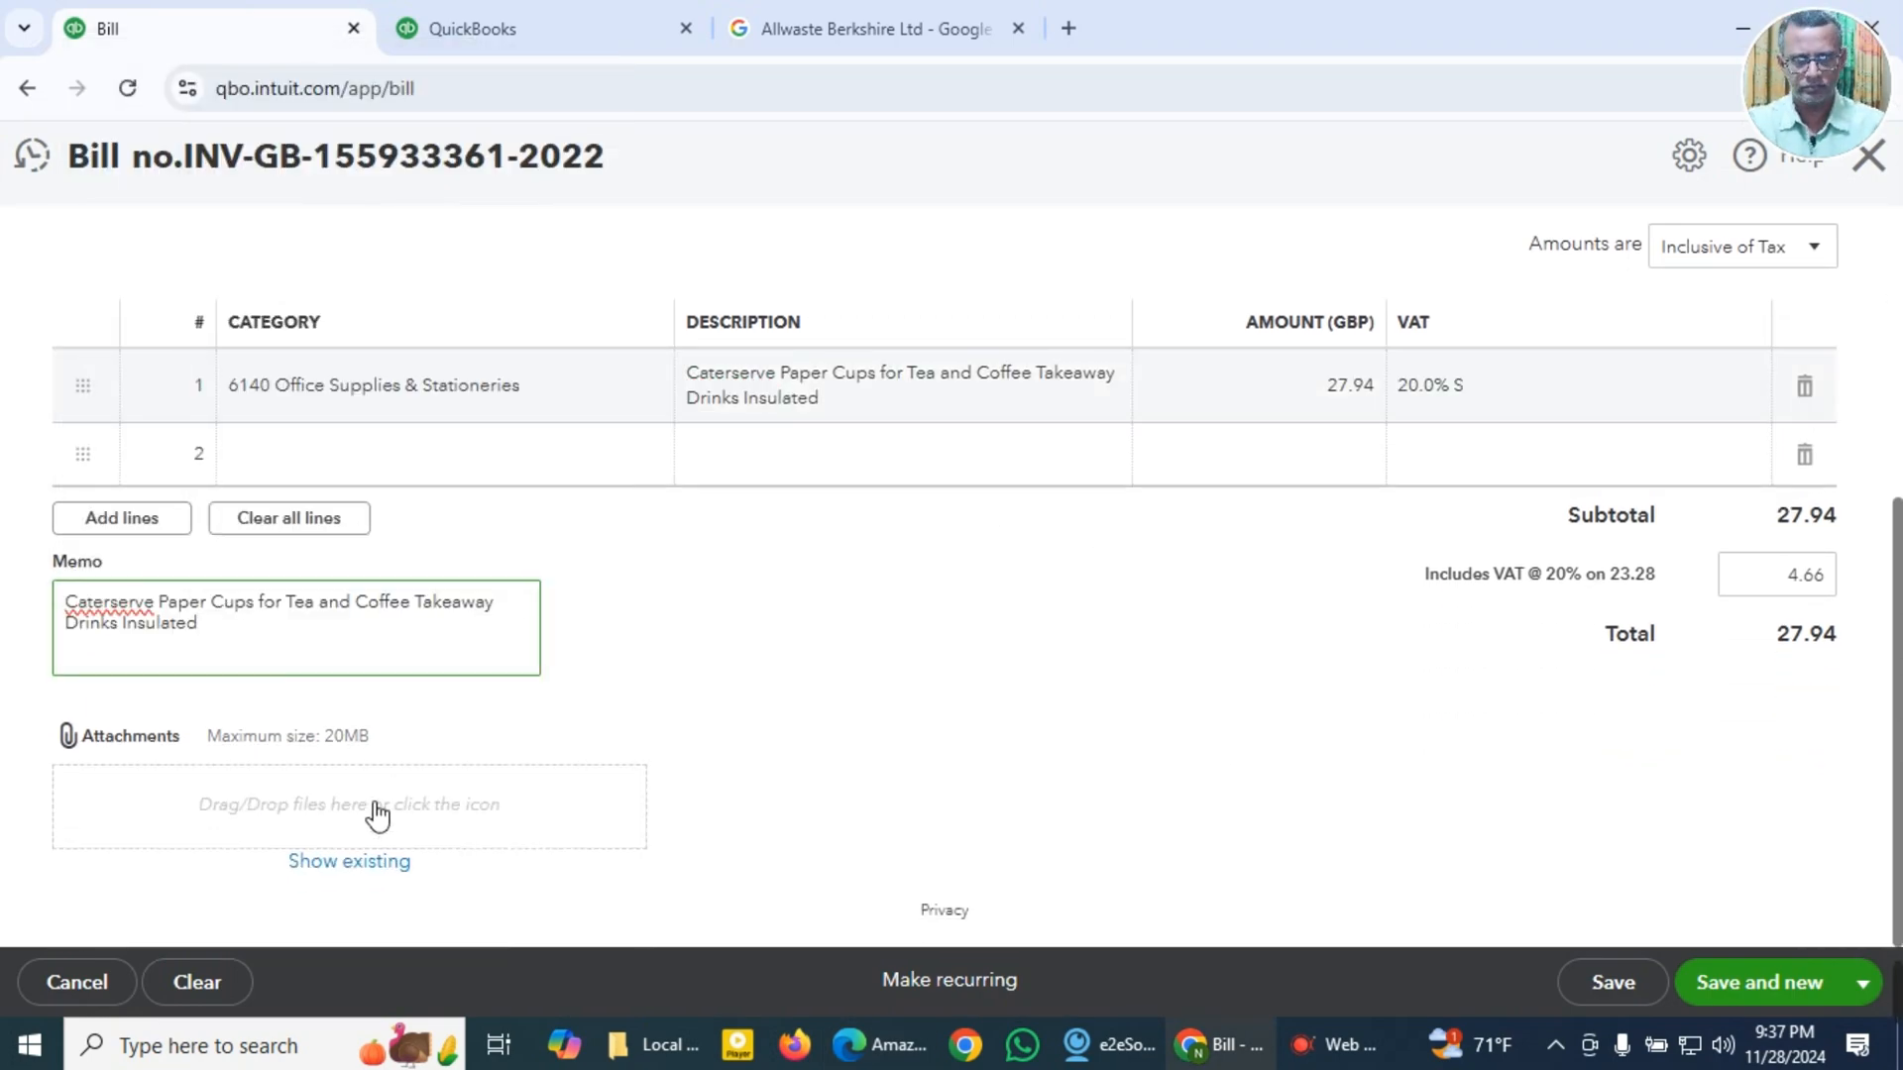
left_click(376, 815)
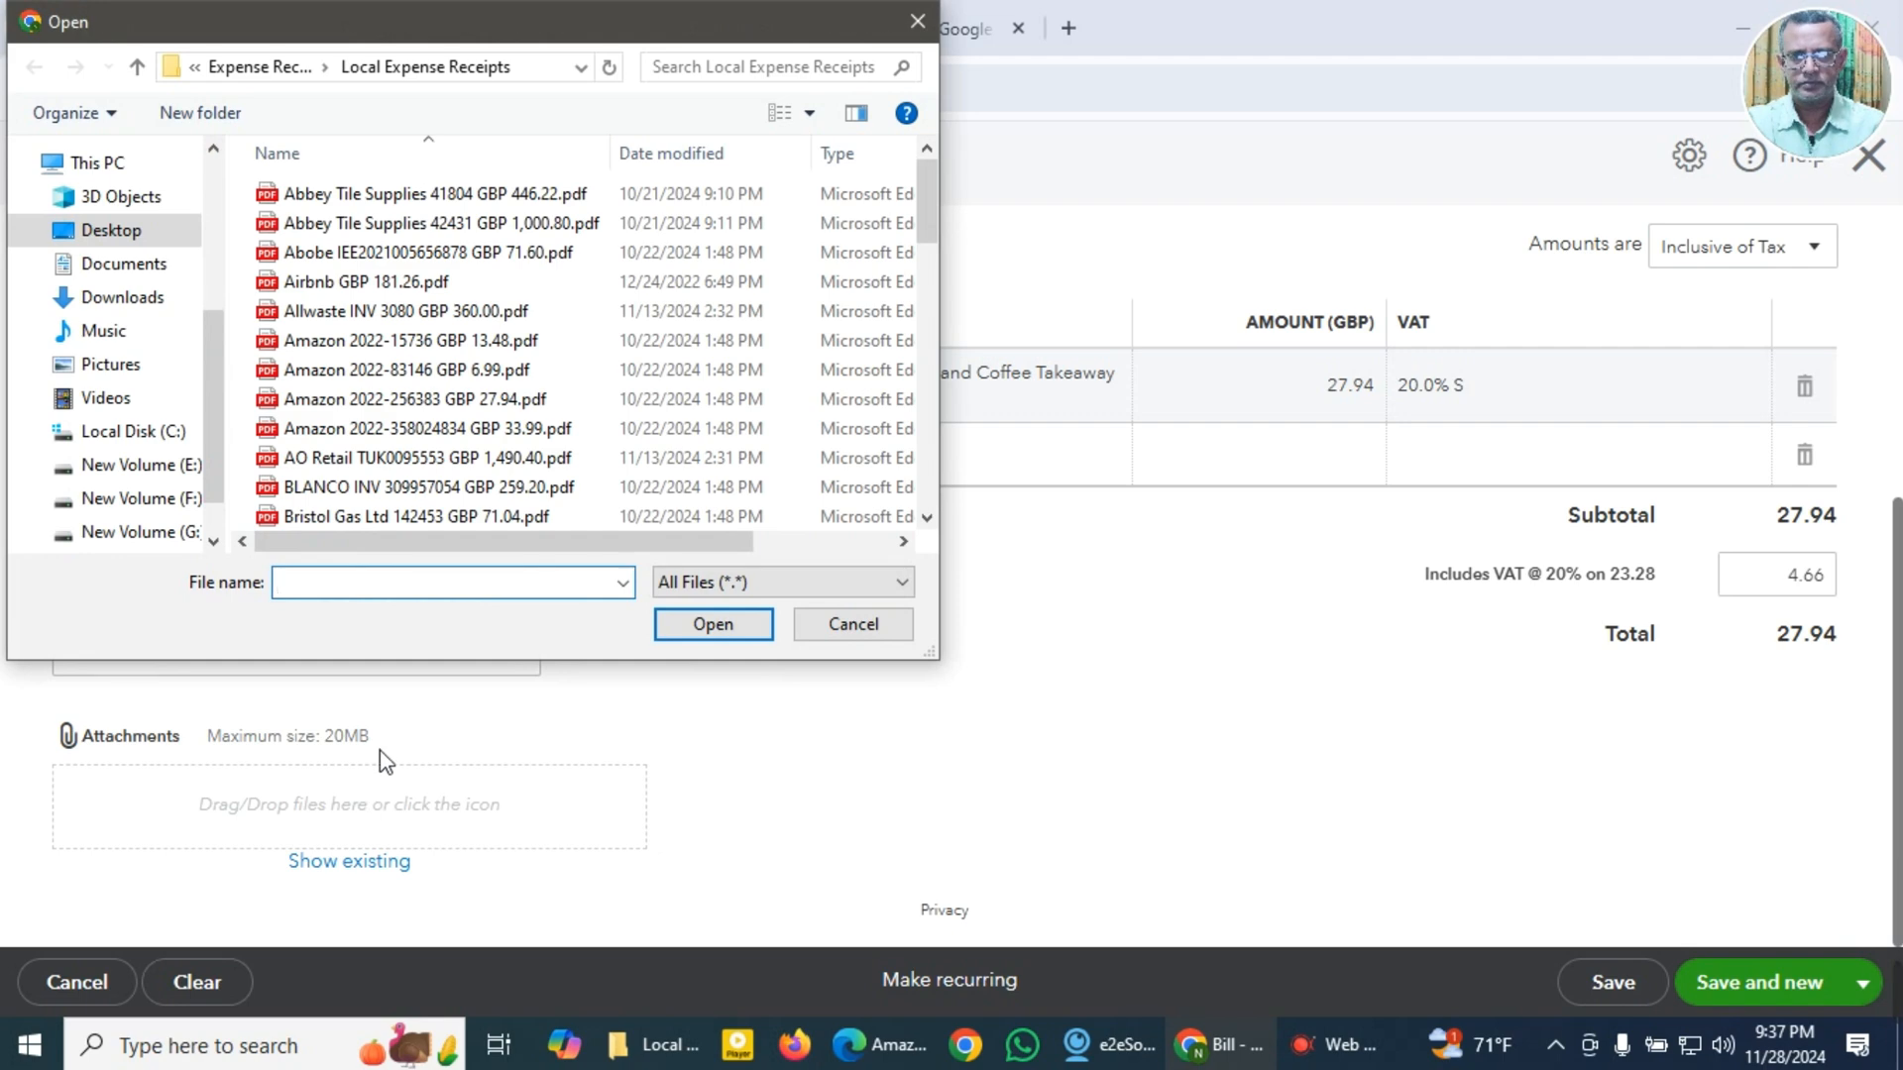
left_click(429, 402)
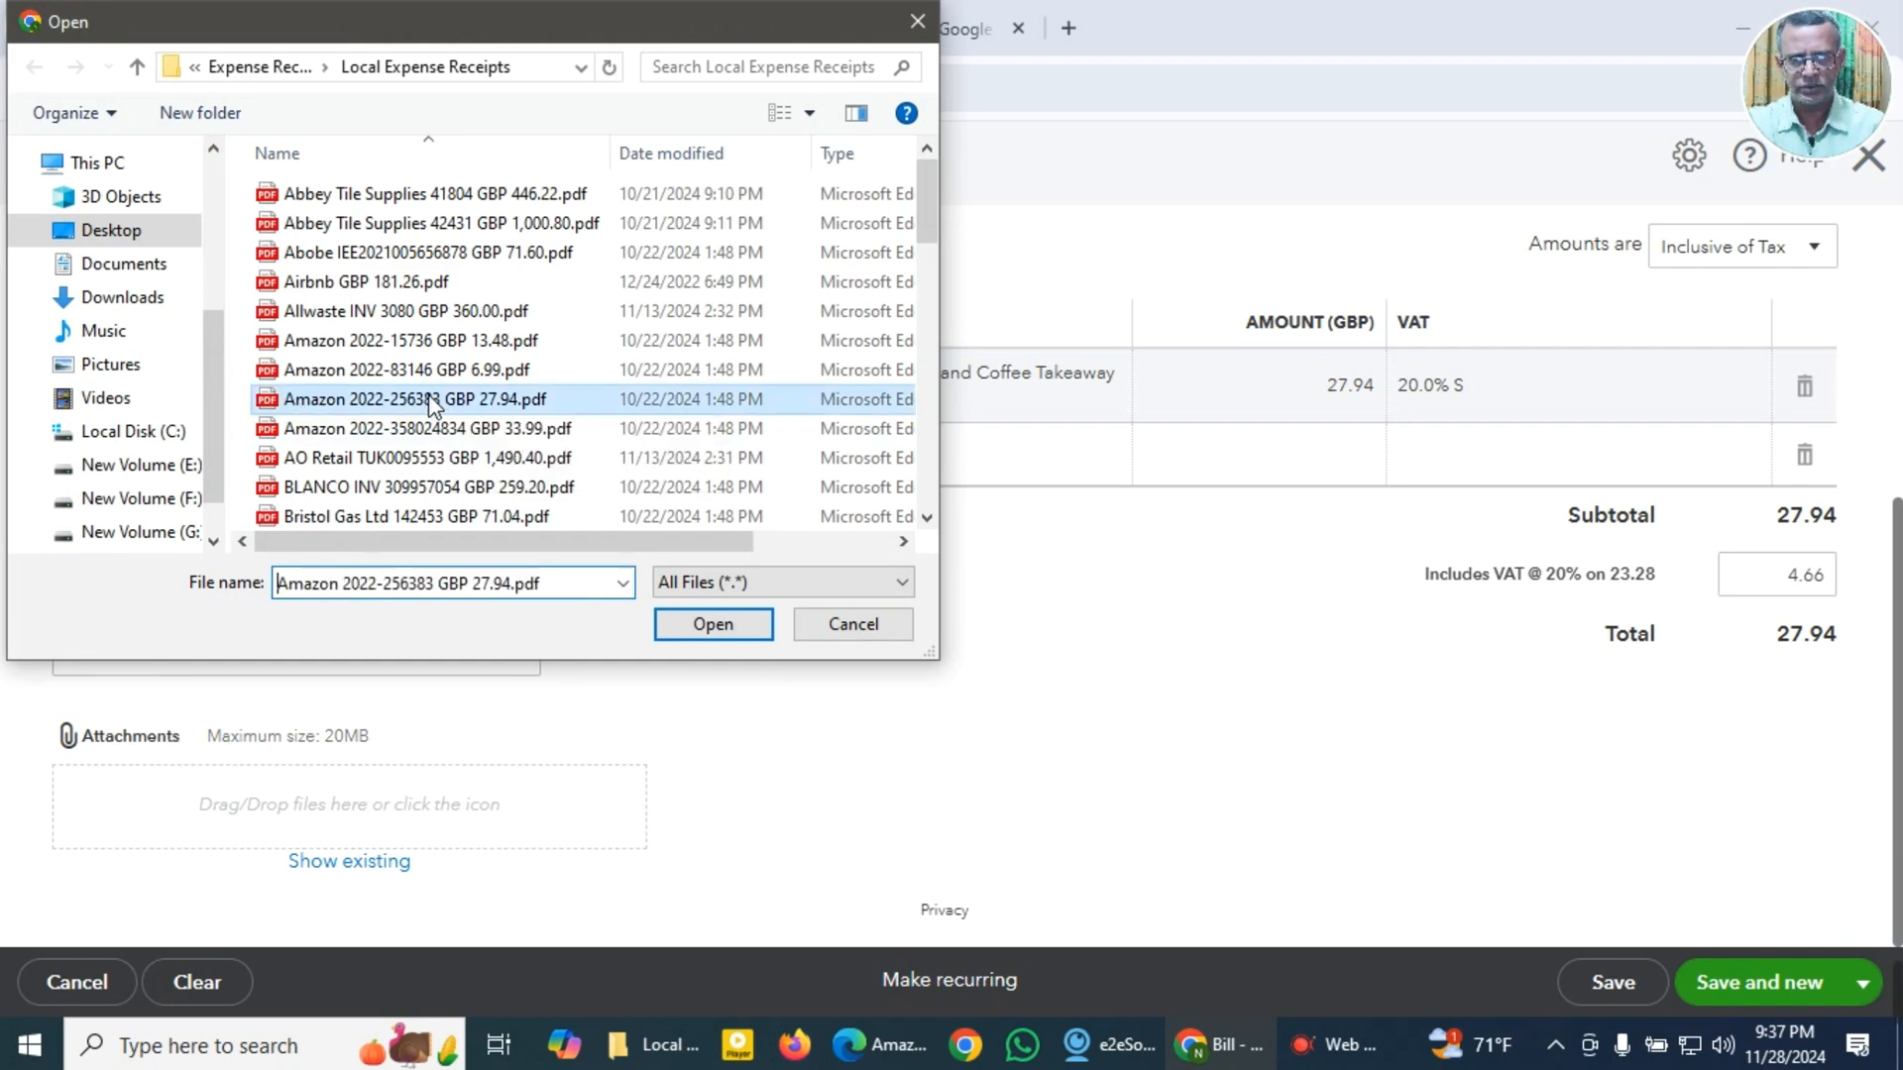
left_click(709, 624)
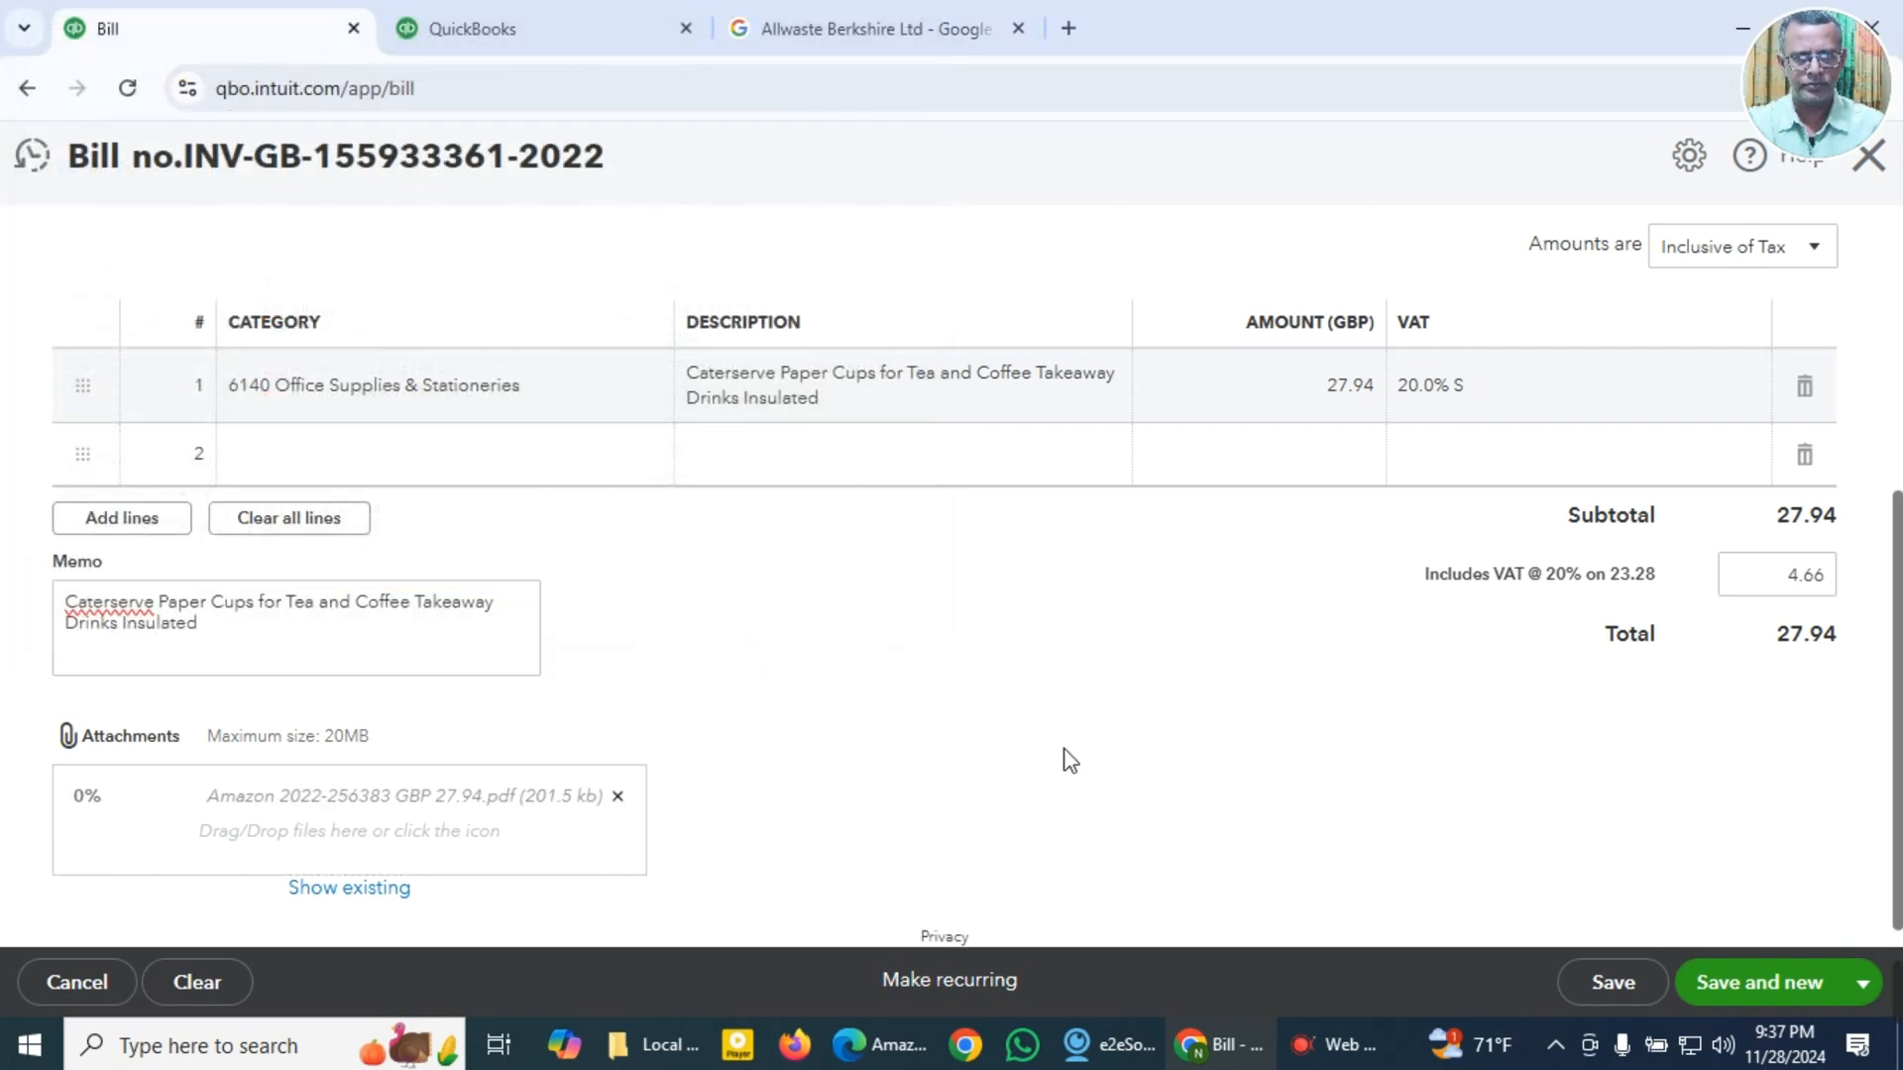
scroll(1070, 760, "down", 1)
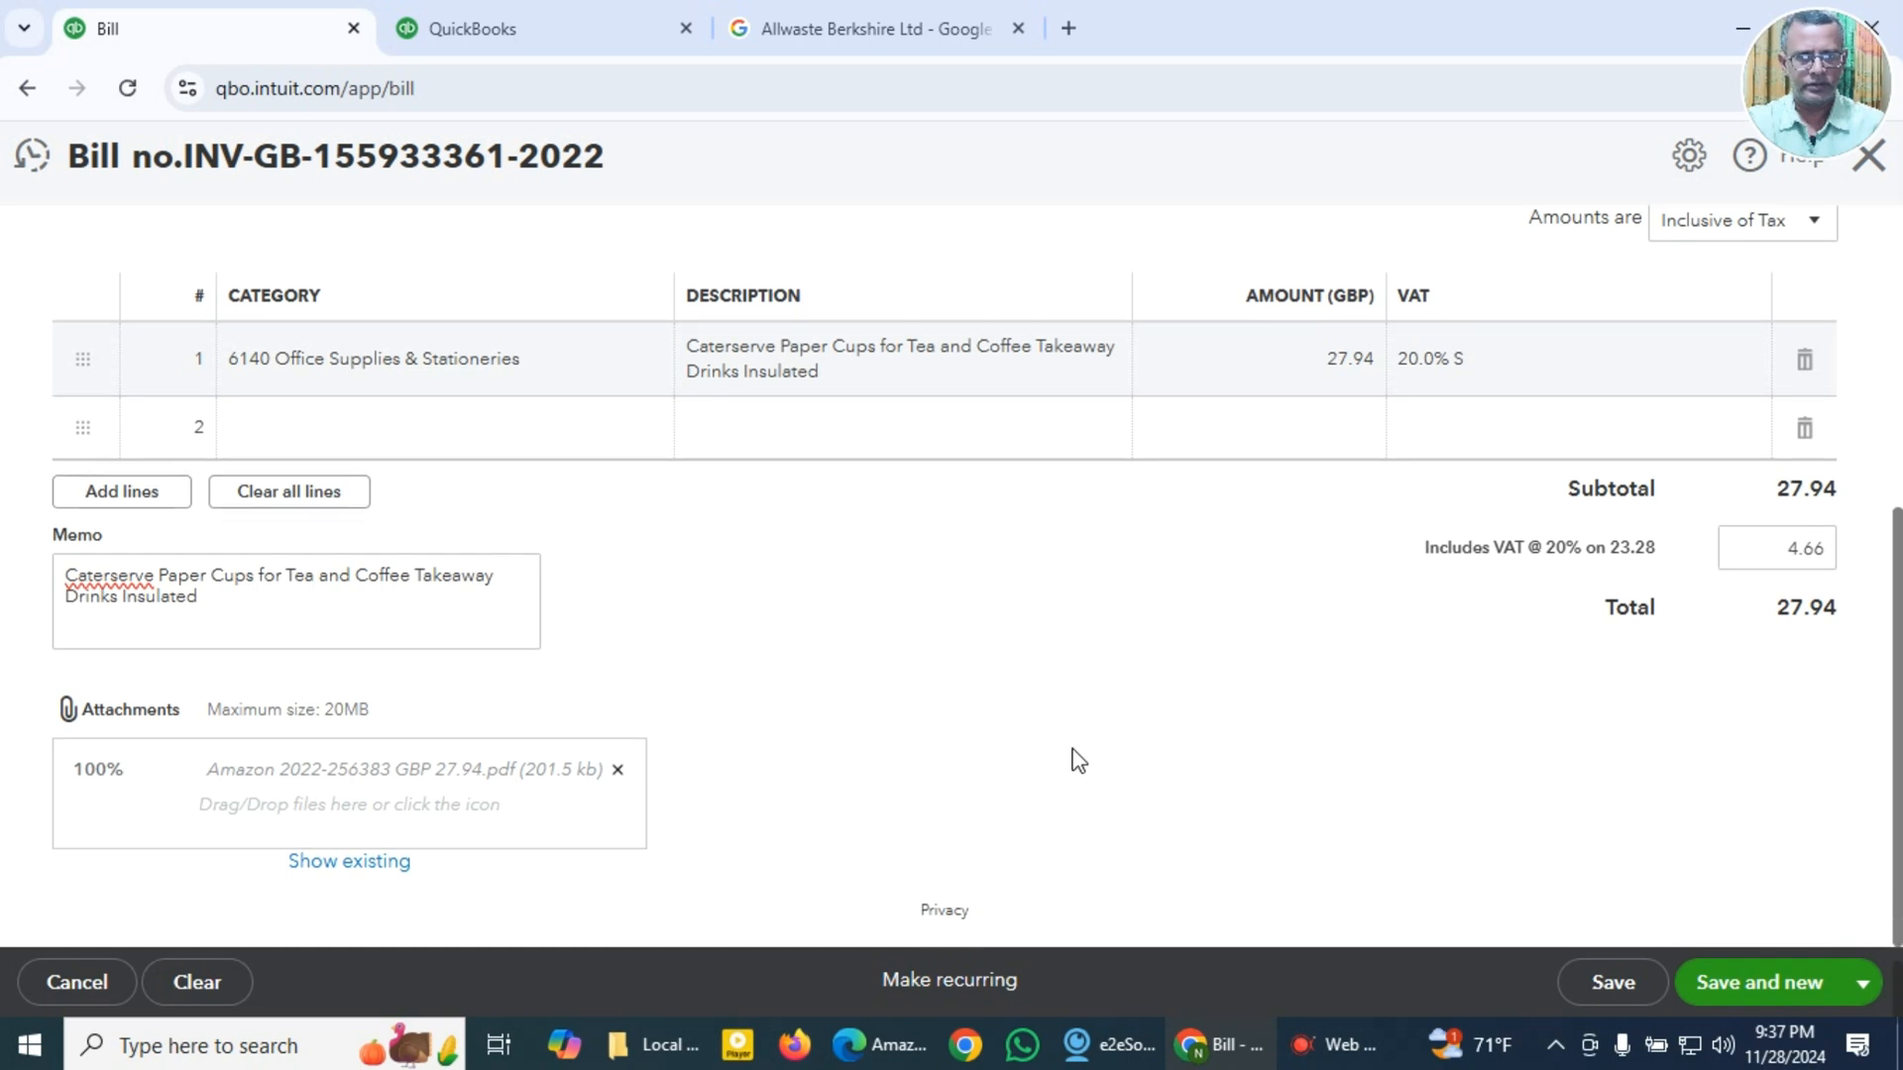
left_click(1748, 986)
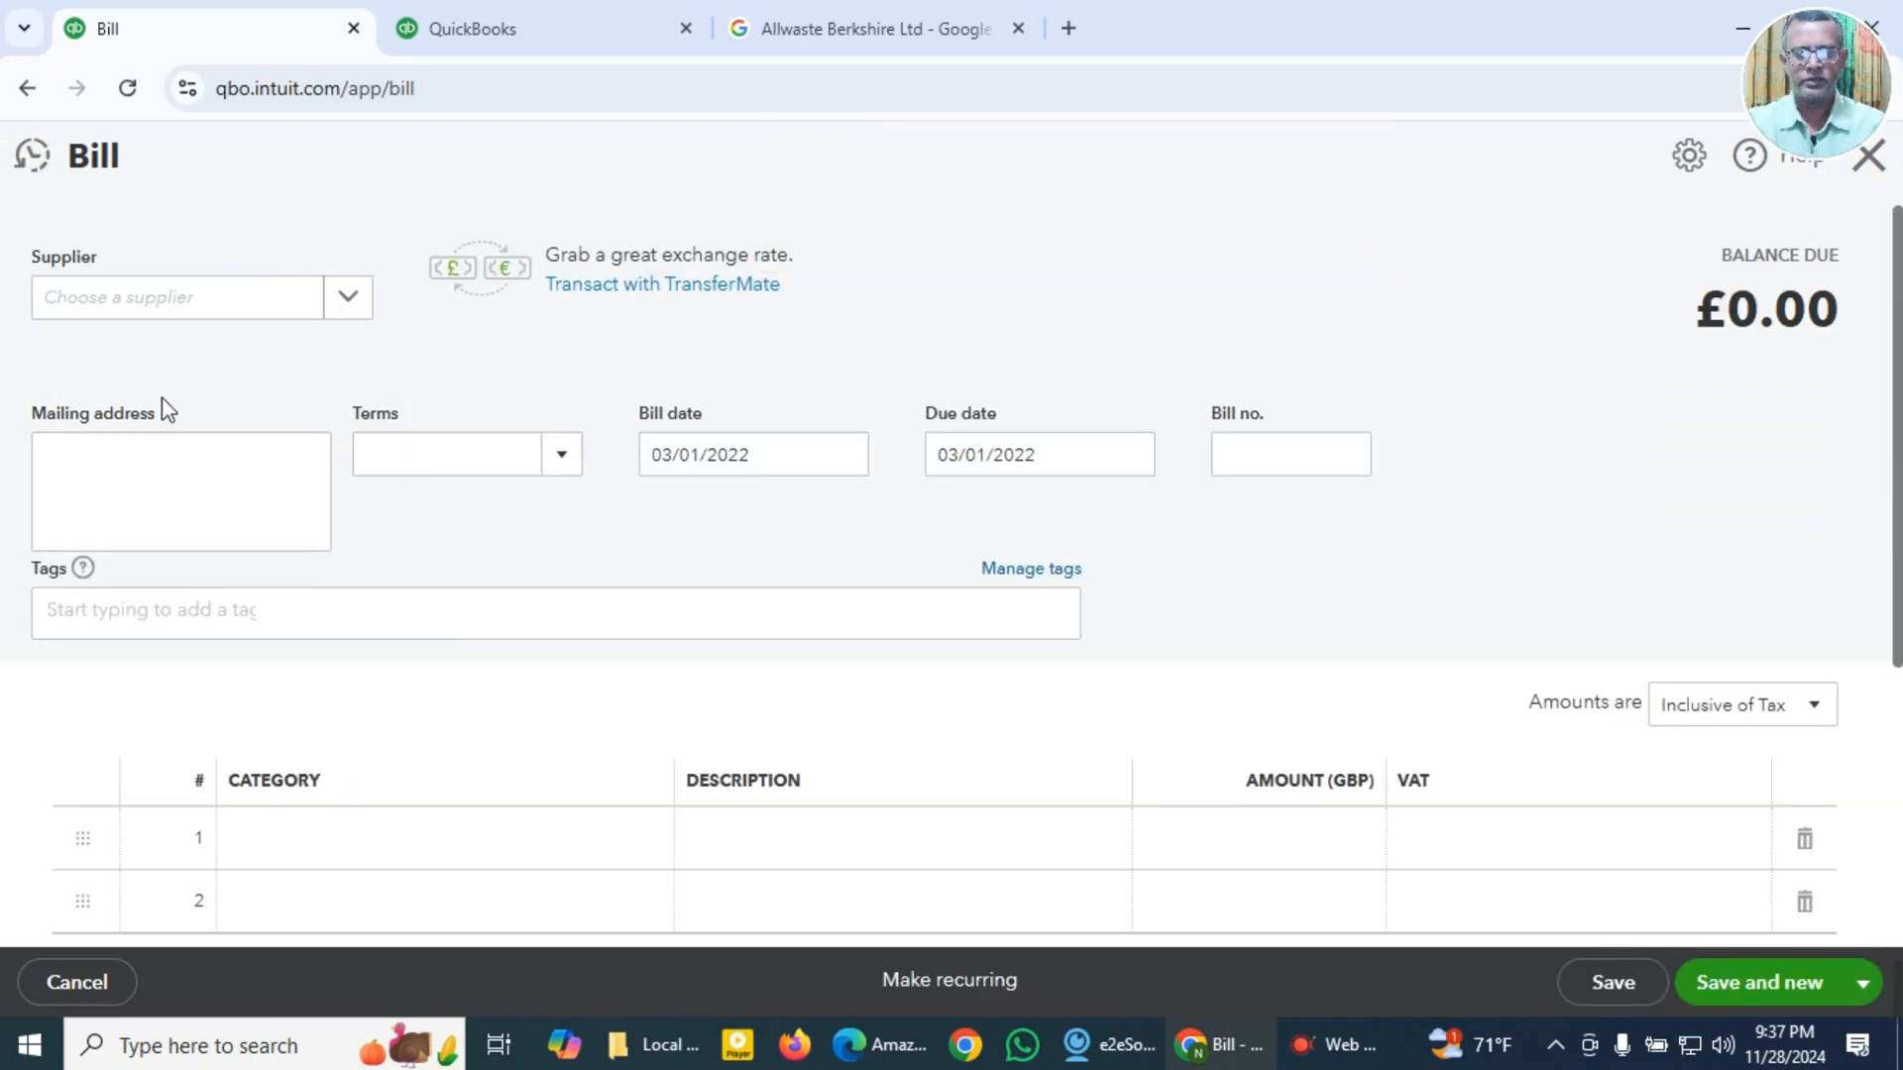
left_click(659, 1044)
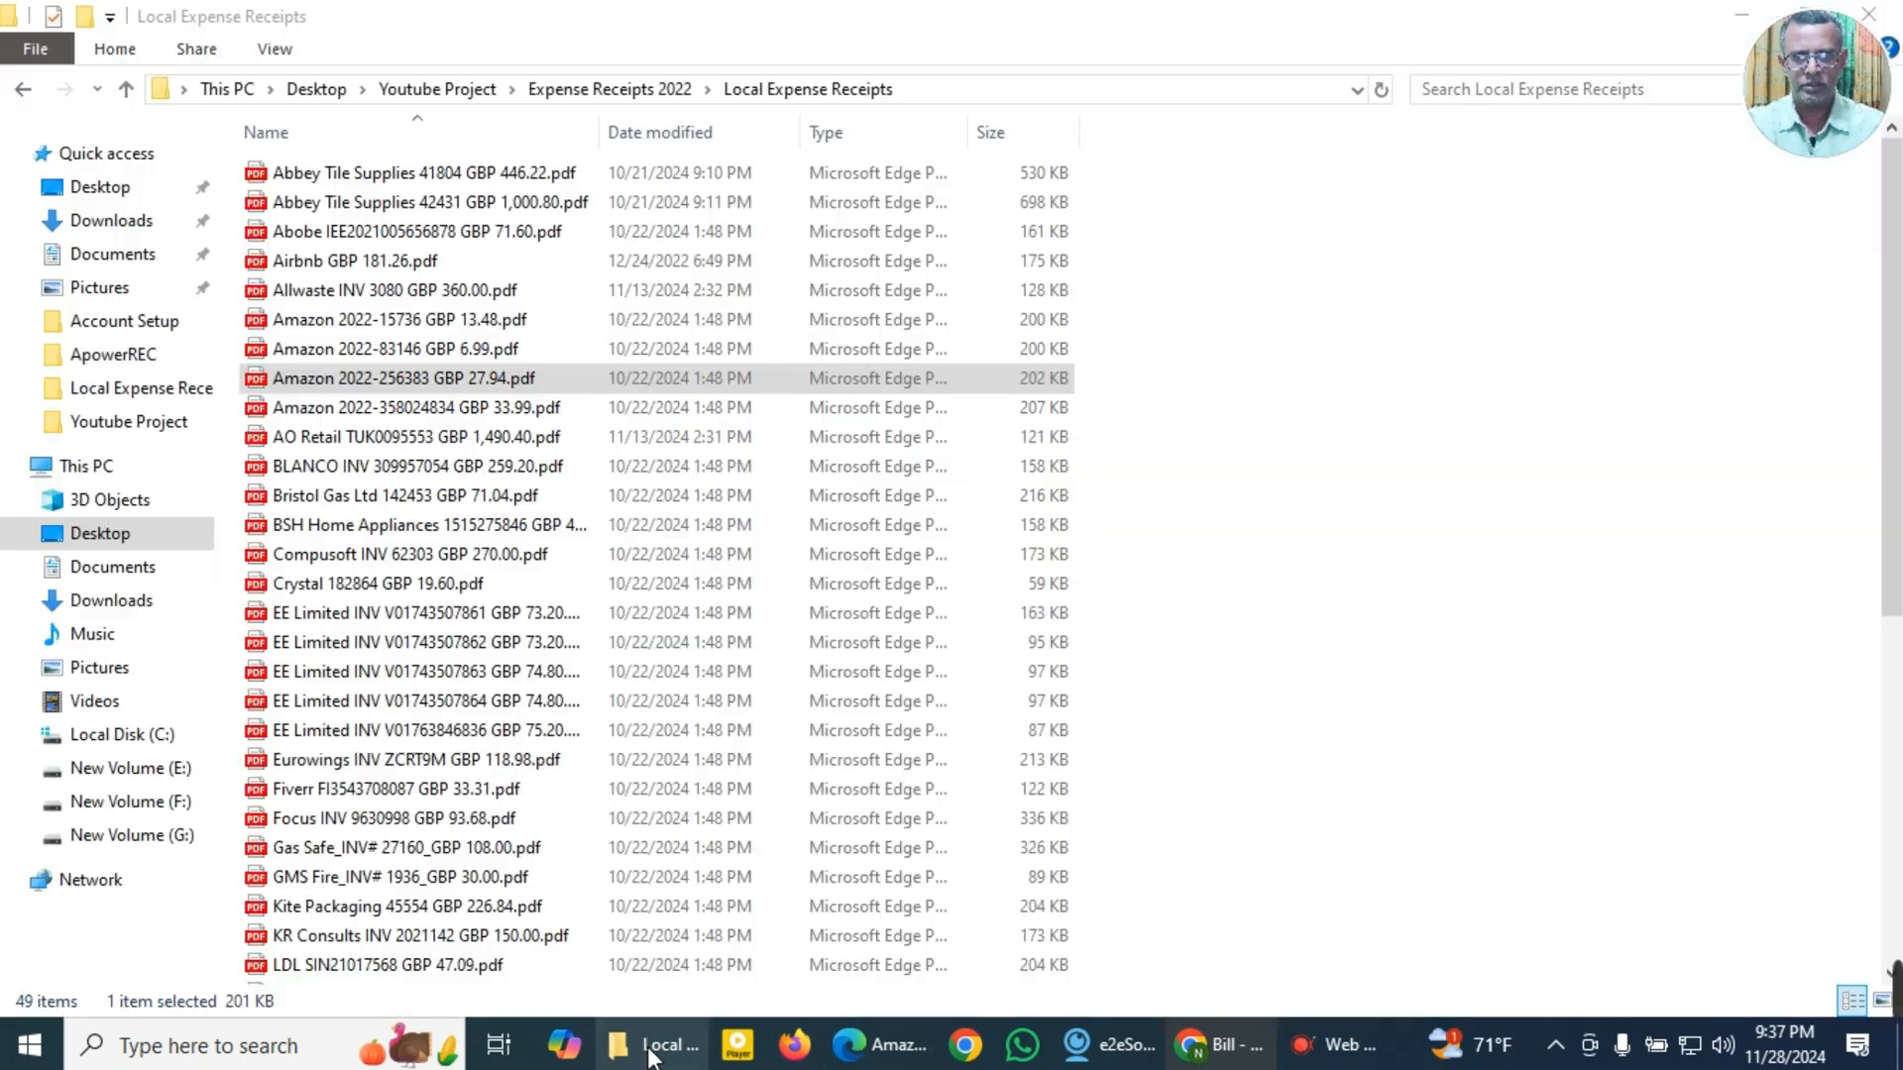
double_click(315, 408)
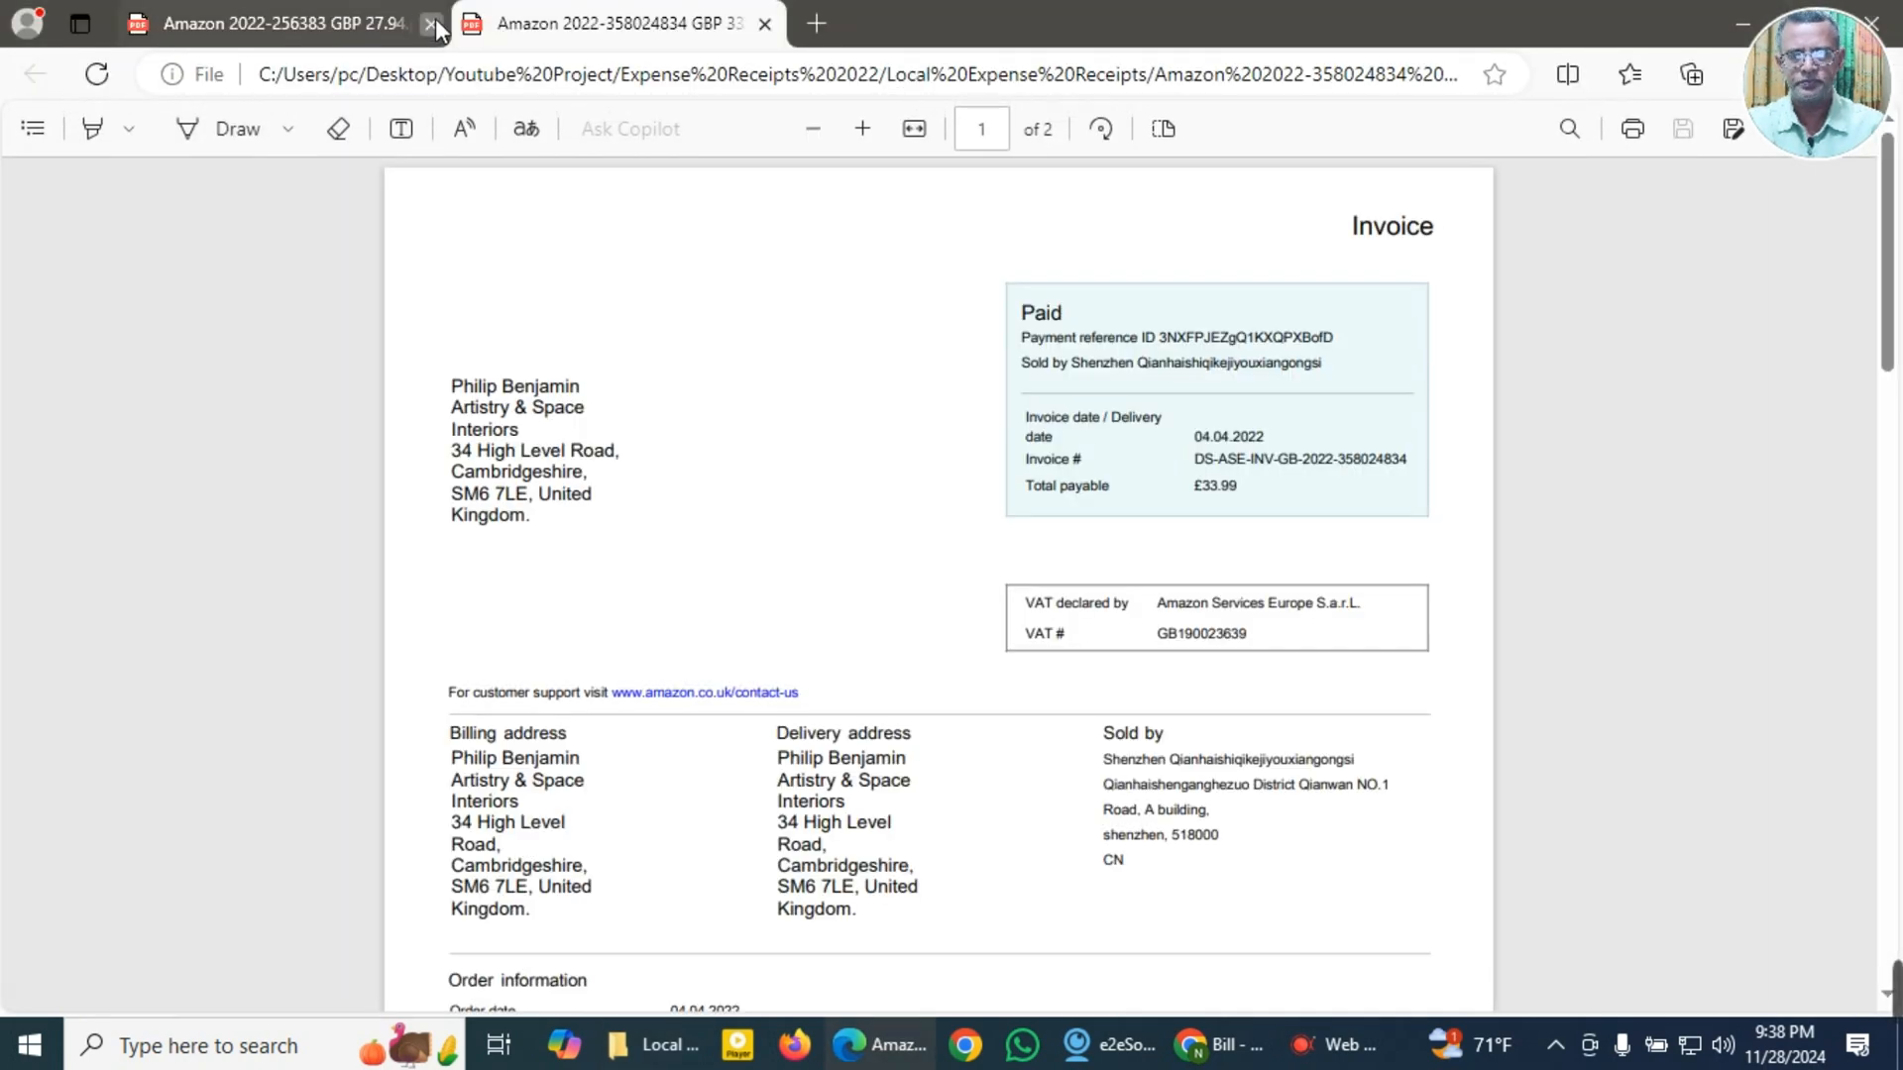
left_click(430, 23)
left_click(862, 130)
left_click(860, 134)
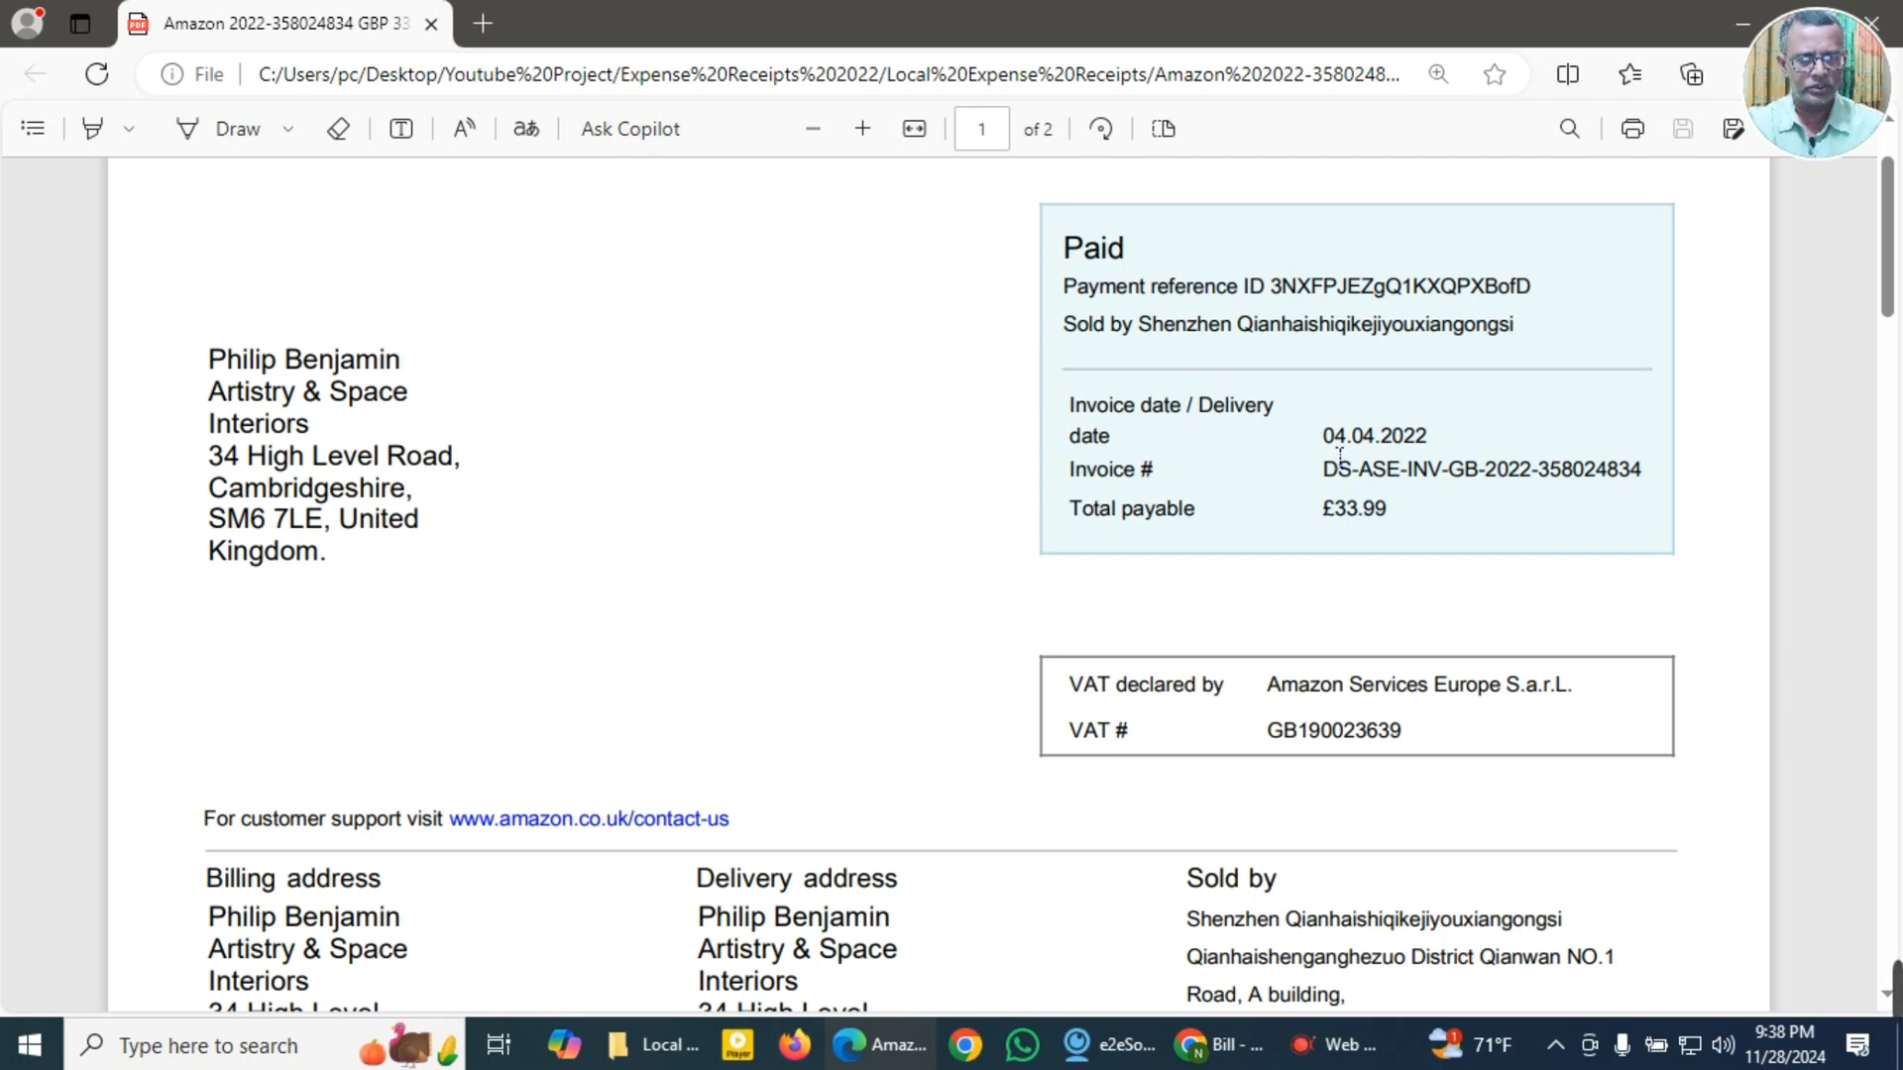
left_click_drag(1324, 436, 1460, 441)
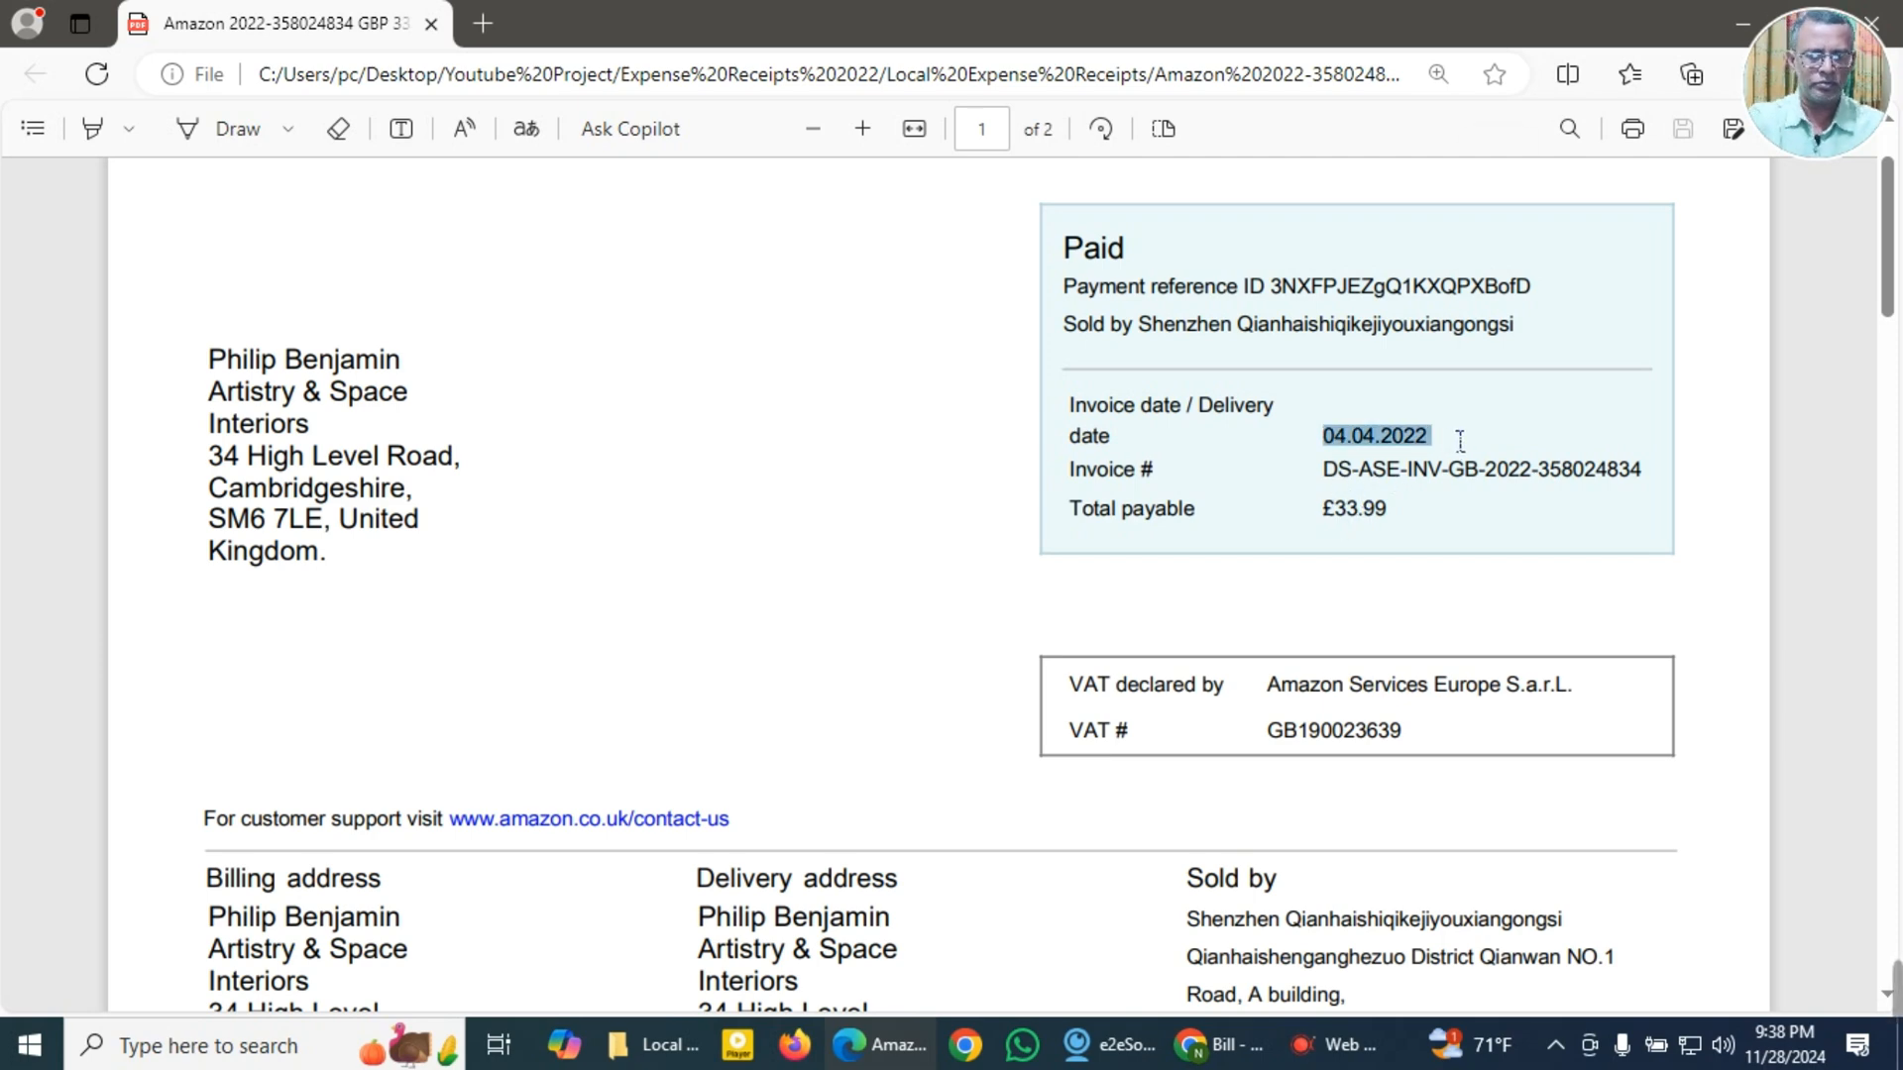
left_click_drag(1324, 474, 1653, 480)
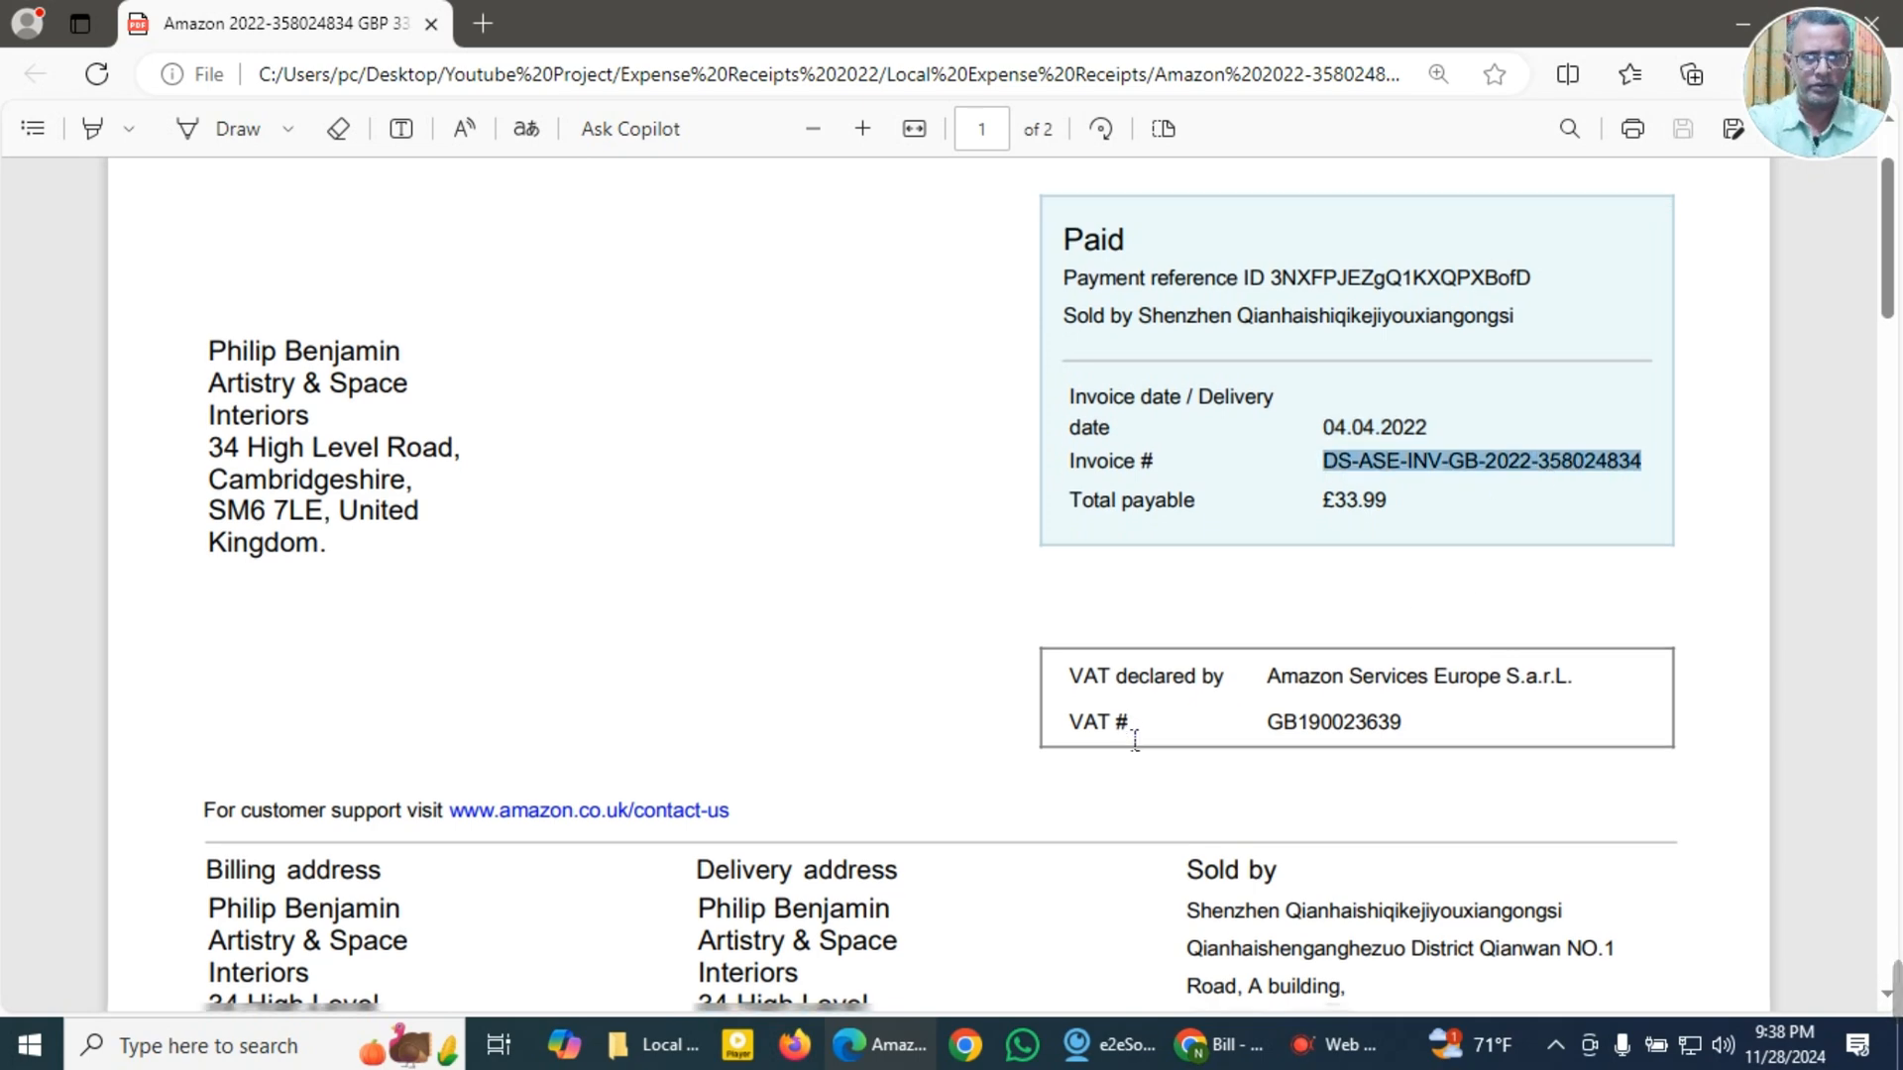
Step: Copy the product description "PaceBid Removable 23.8" Computer Premium Blue Light Blocking Screen" and the invoice total 33.99 from the PDF
scroll(1126, 722, "down", 10)
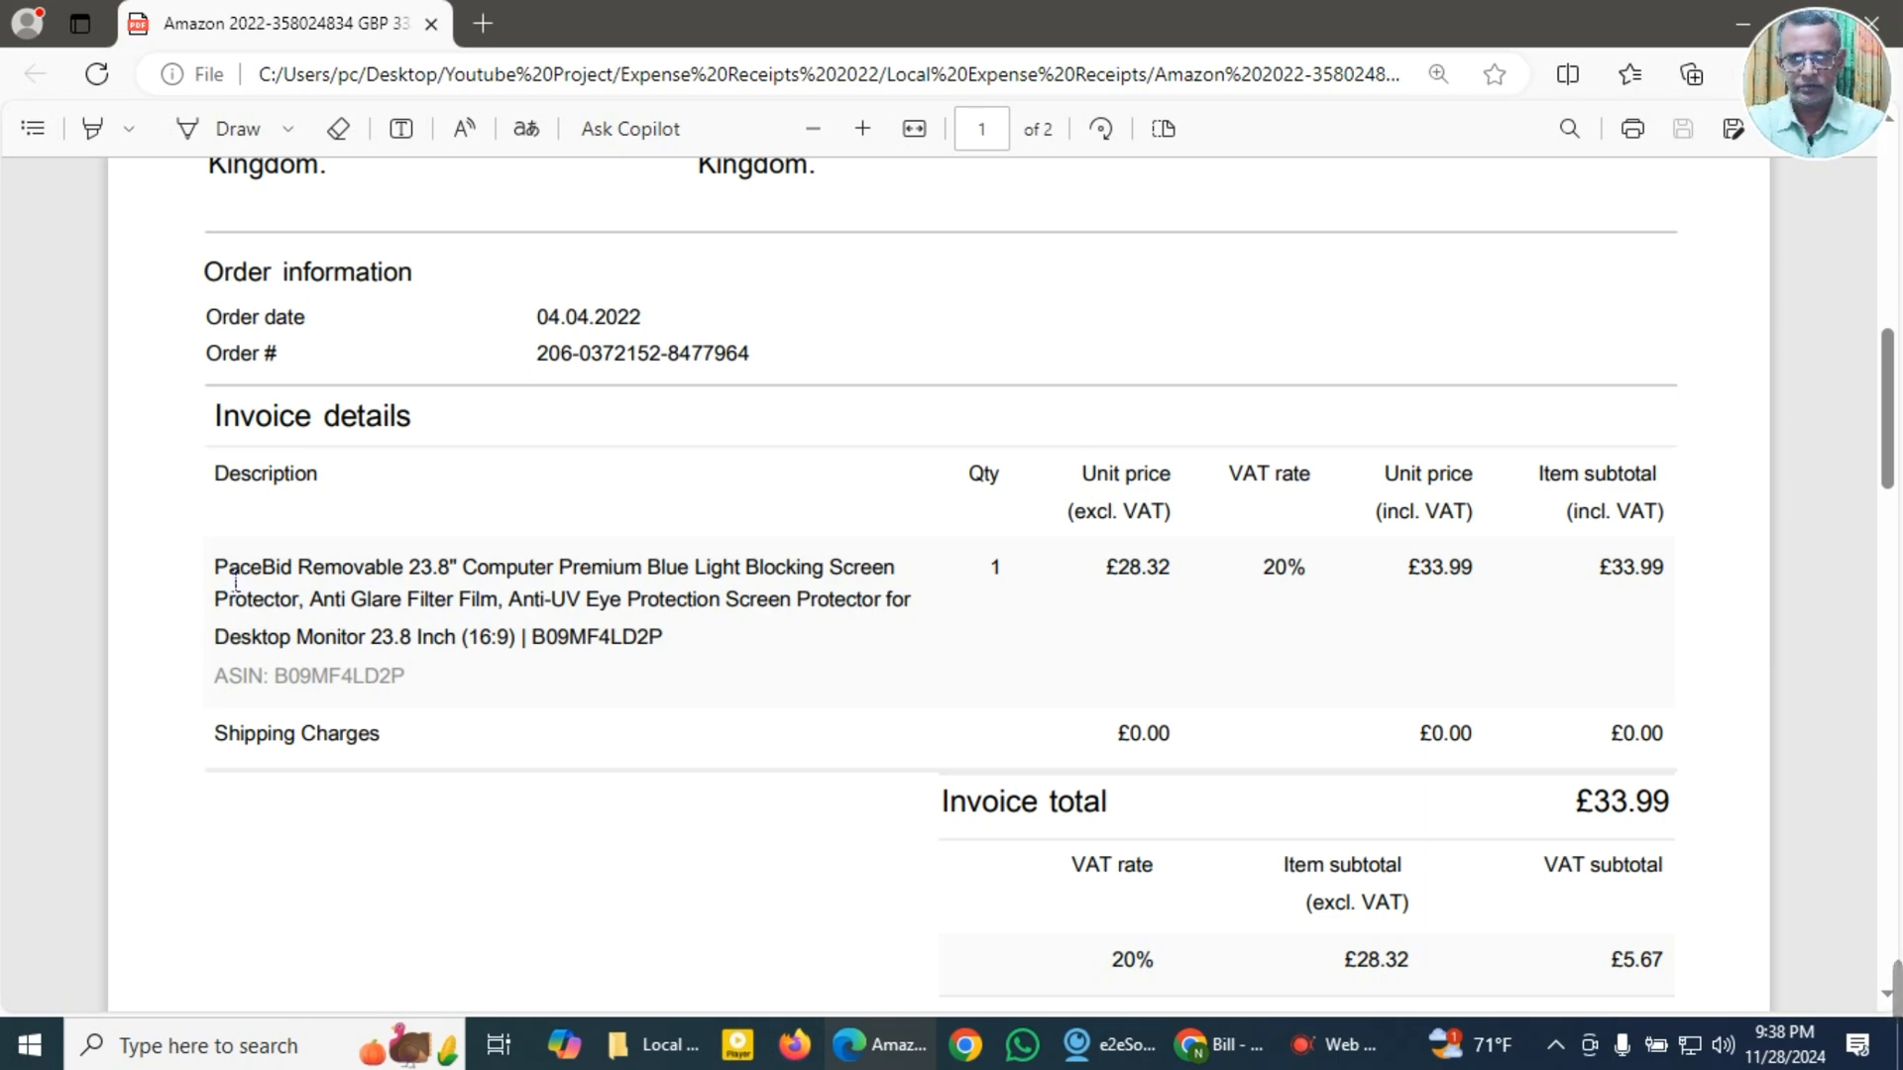
left_click_drag(229, 583, 910, 585)
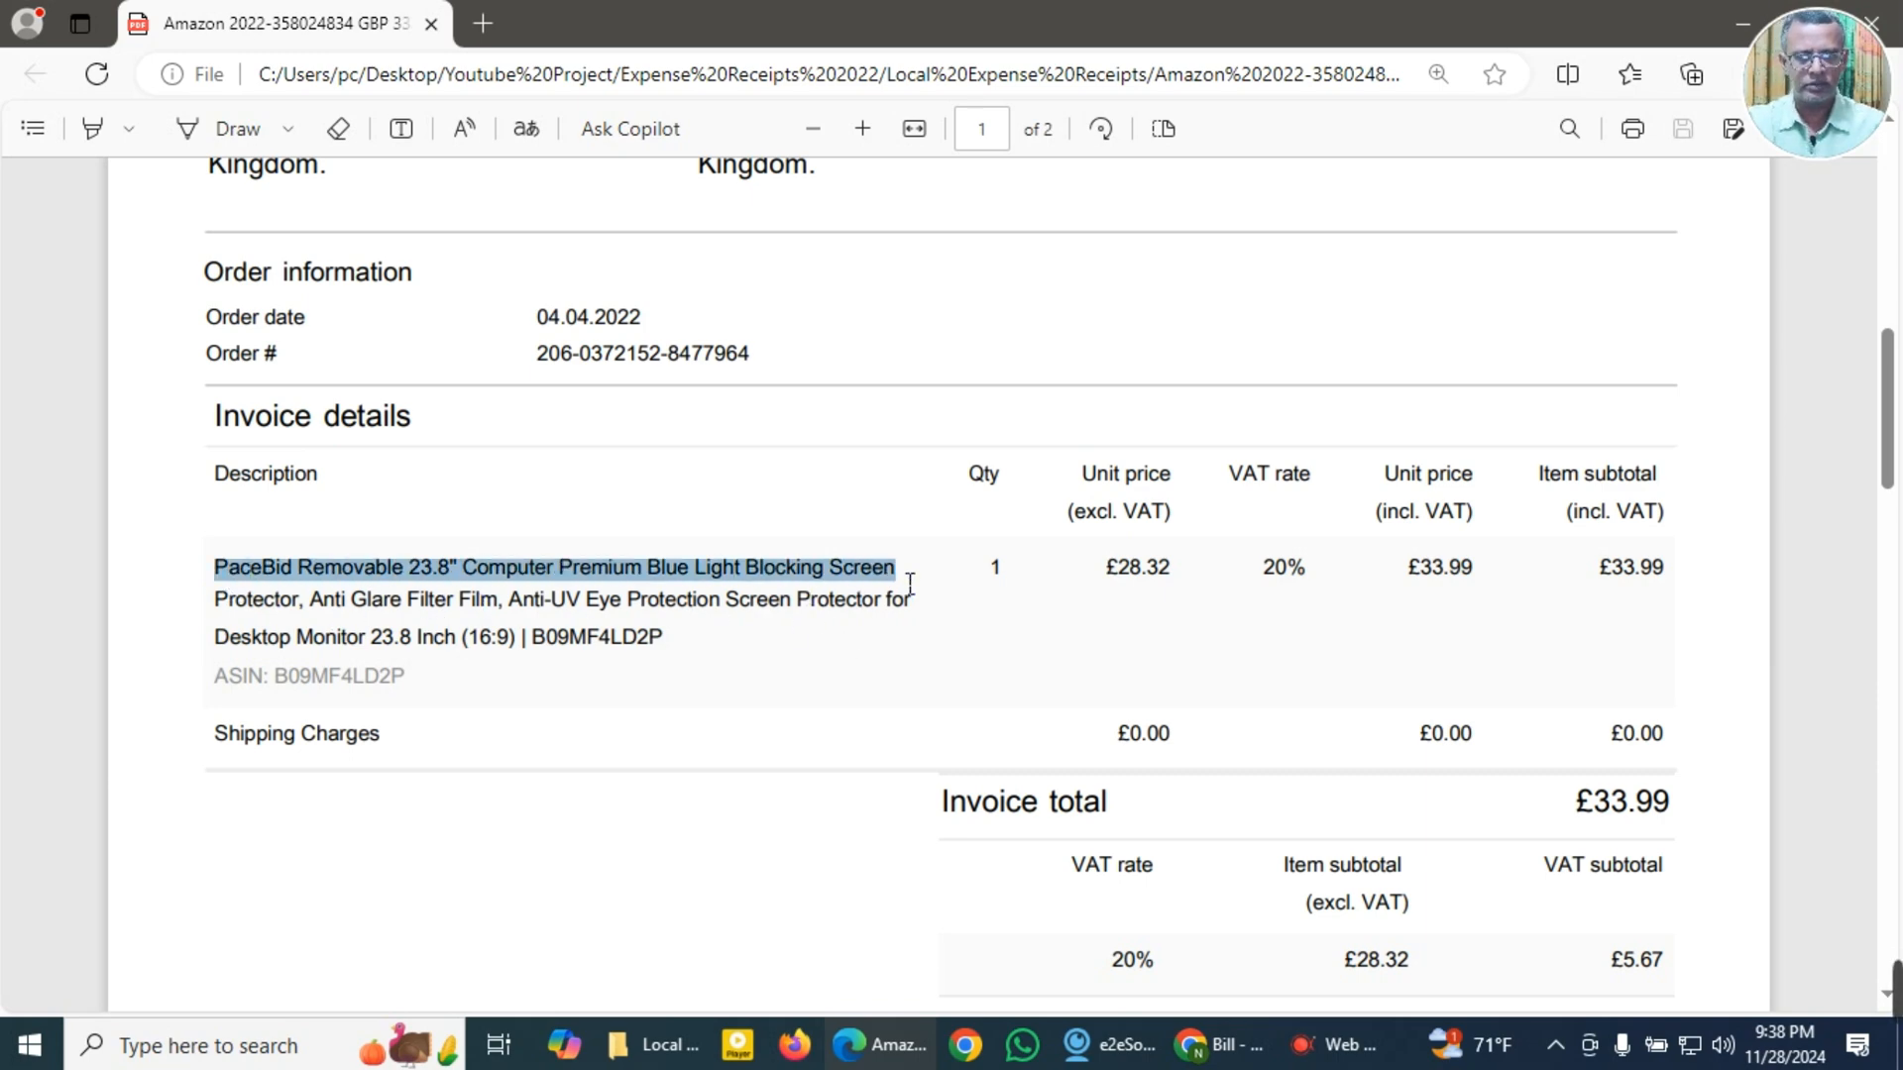
scroll(763, 754, "down", 3)
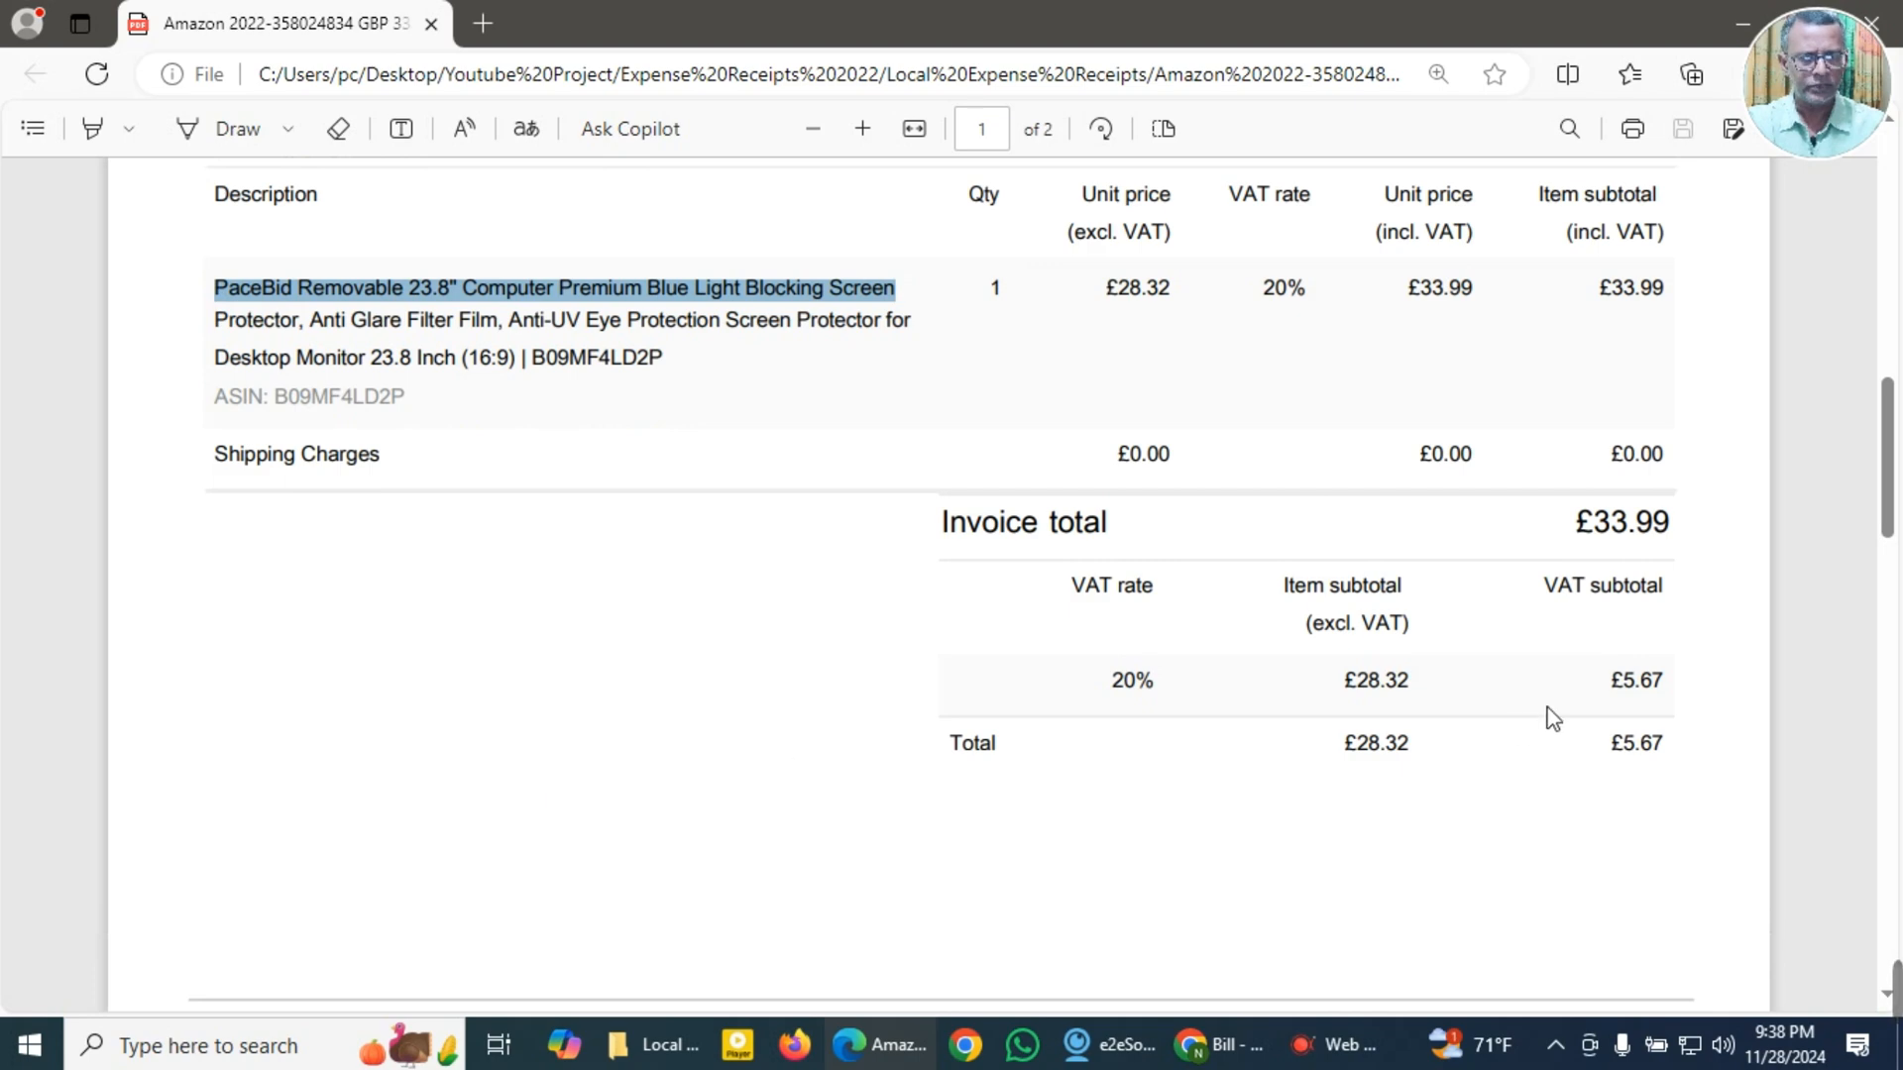
left_click_drag(1592, 527, 1687, 536)
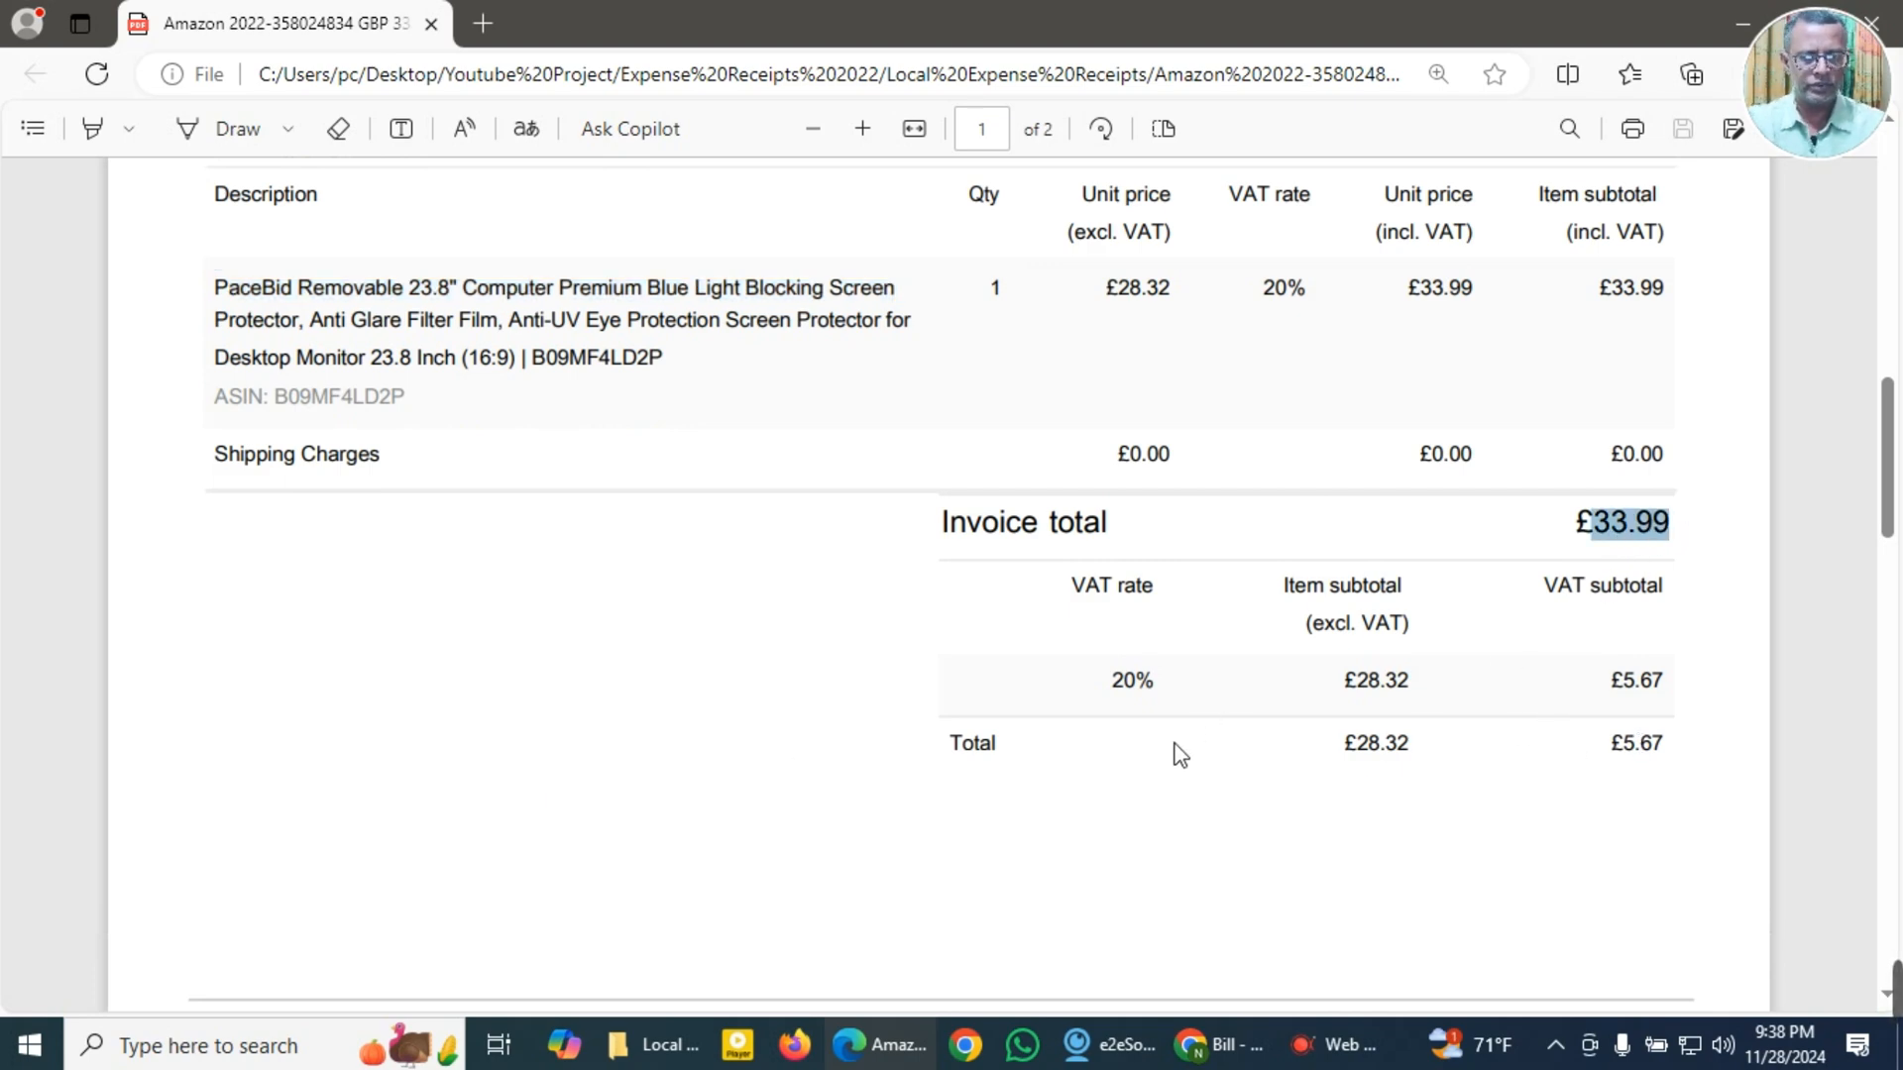
Step: Switch to the blank bill in QuickBooks and set the supplier to Amazon with terms Due on receipt
left_click(1229, 1041)
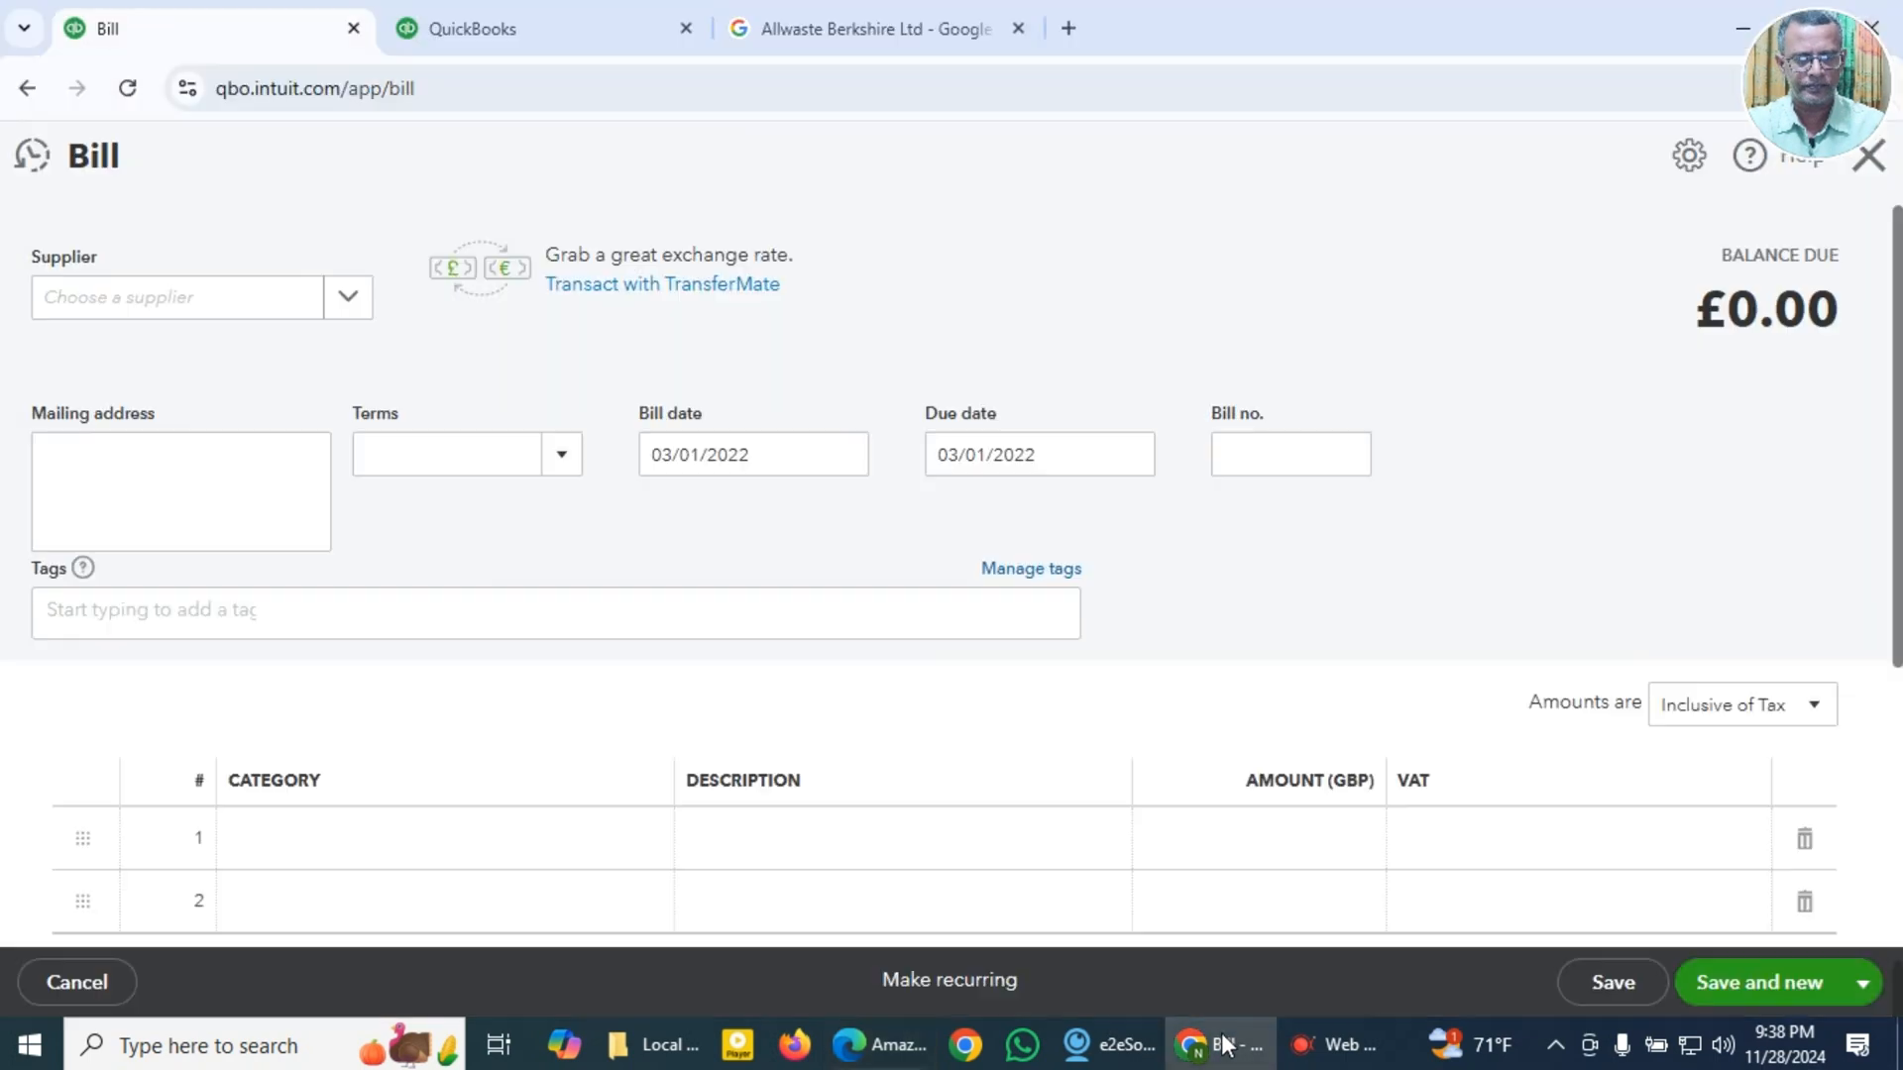
left_click(205, 311)
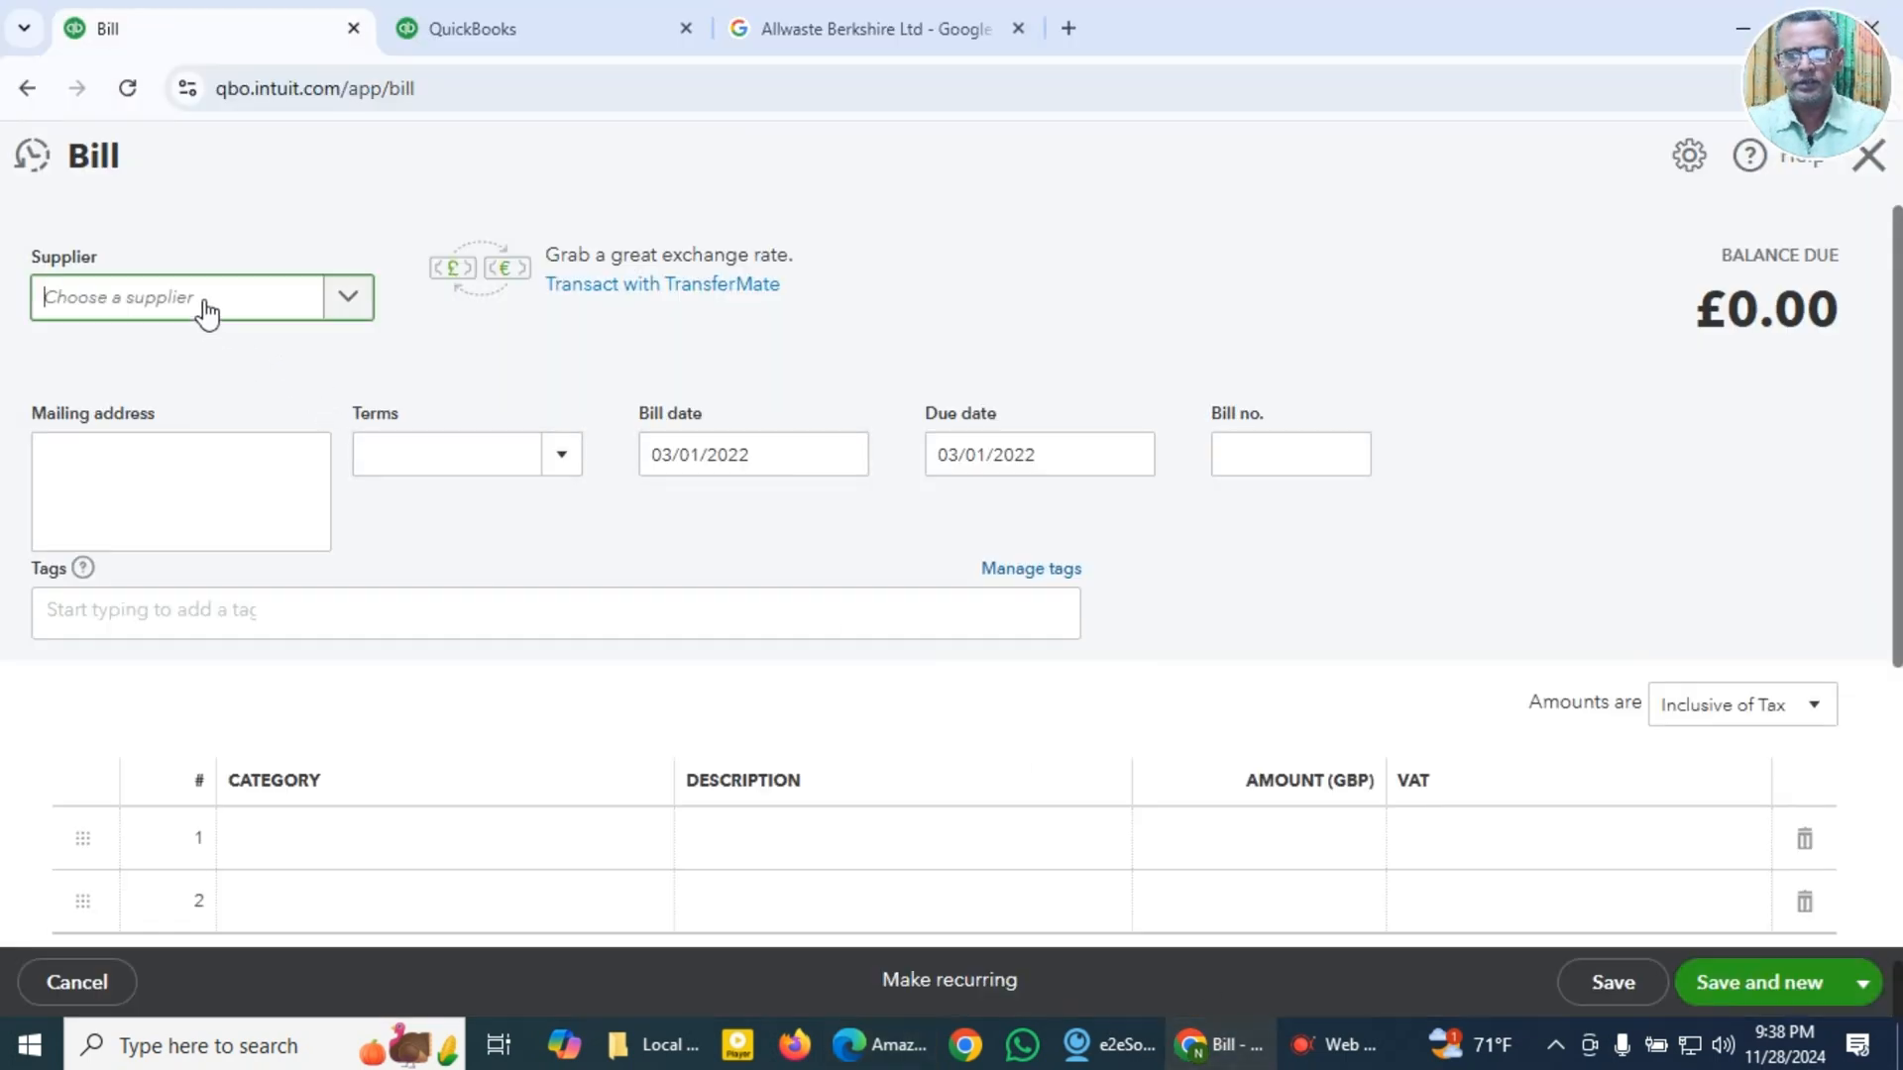
left_click(128, 642)
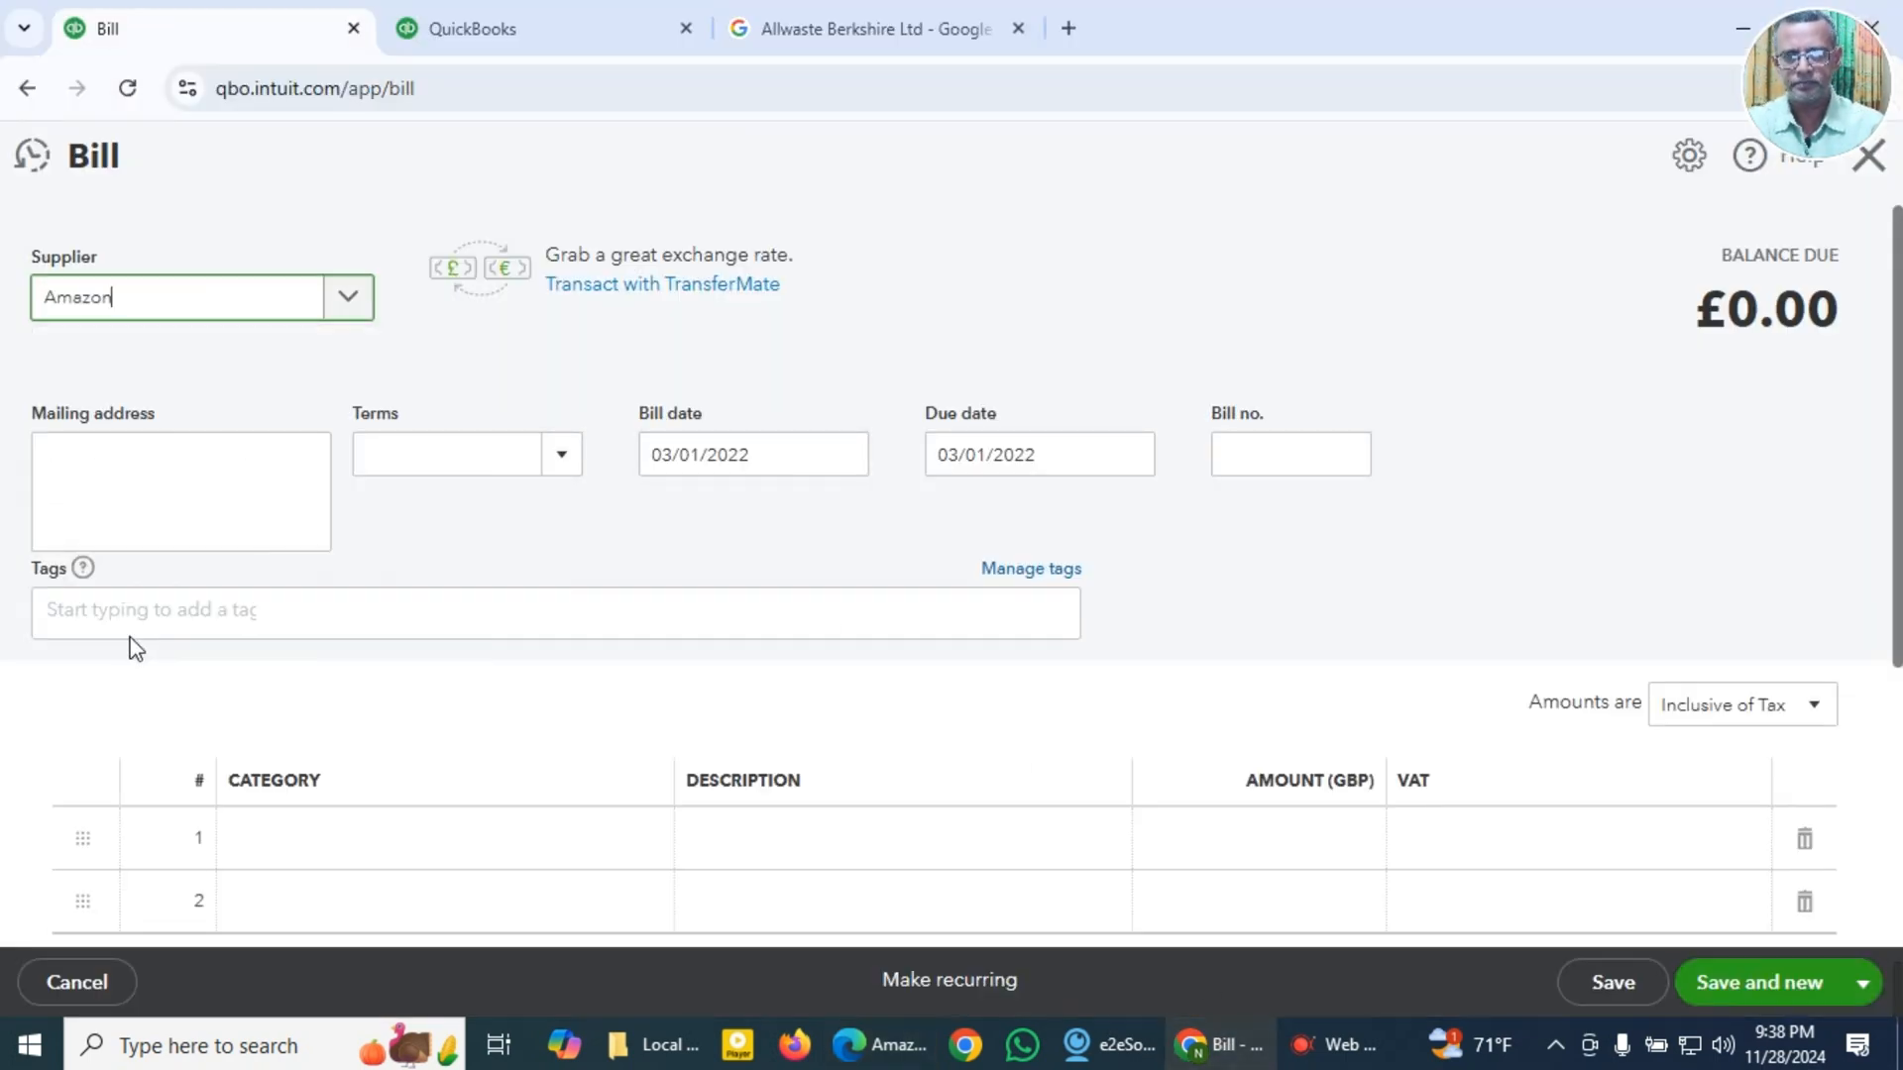
left_click(568, 464)
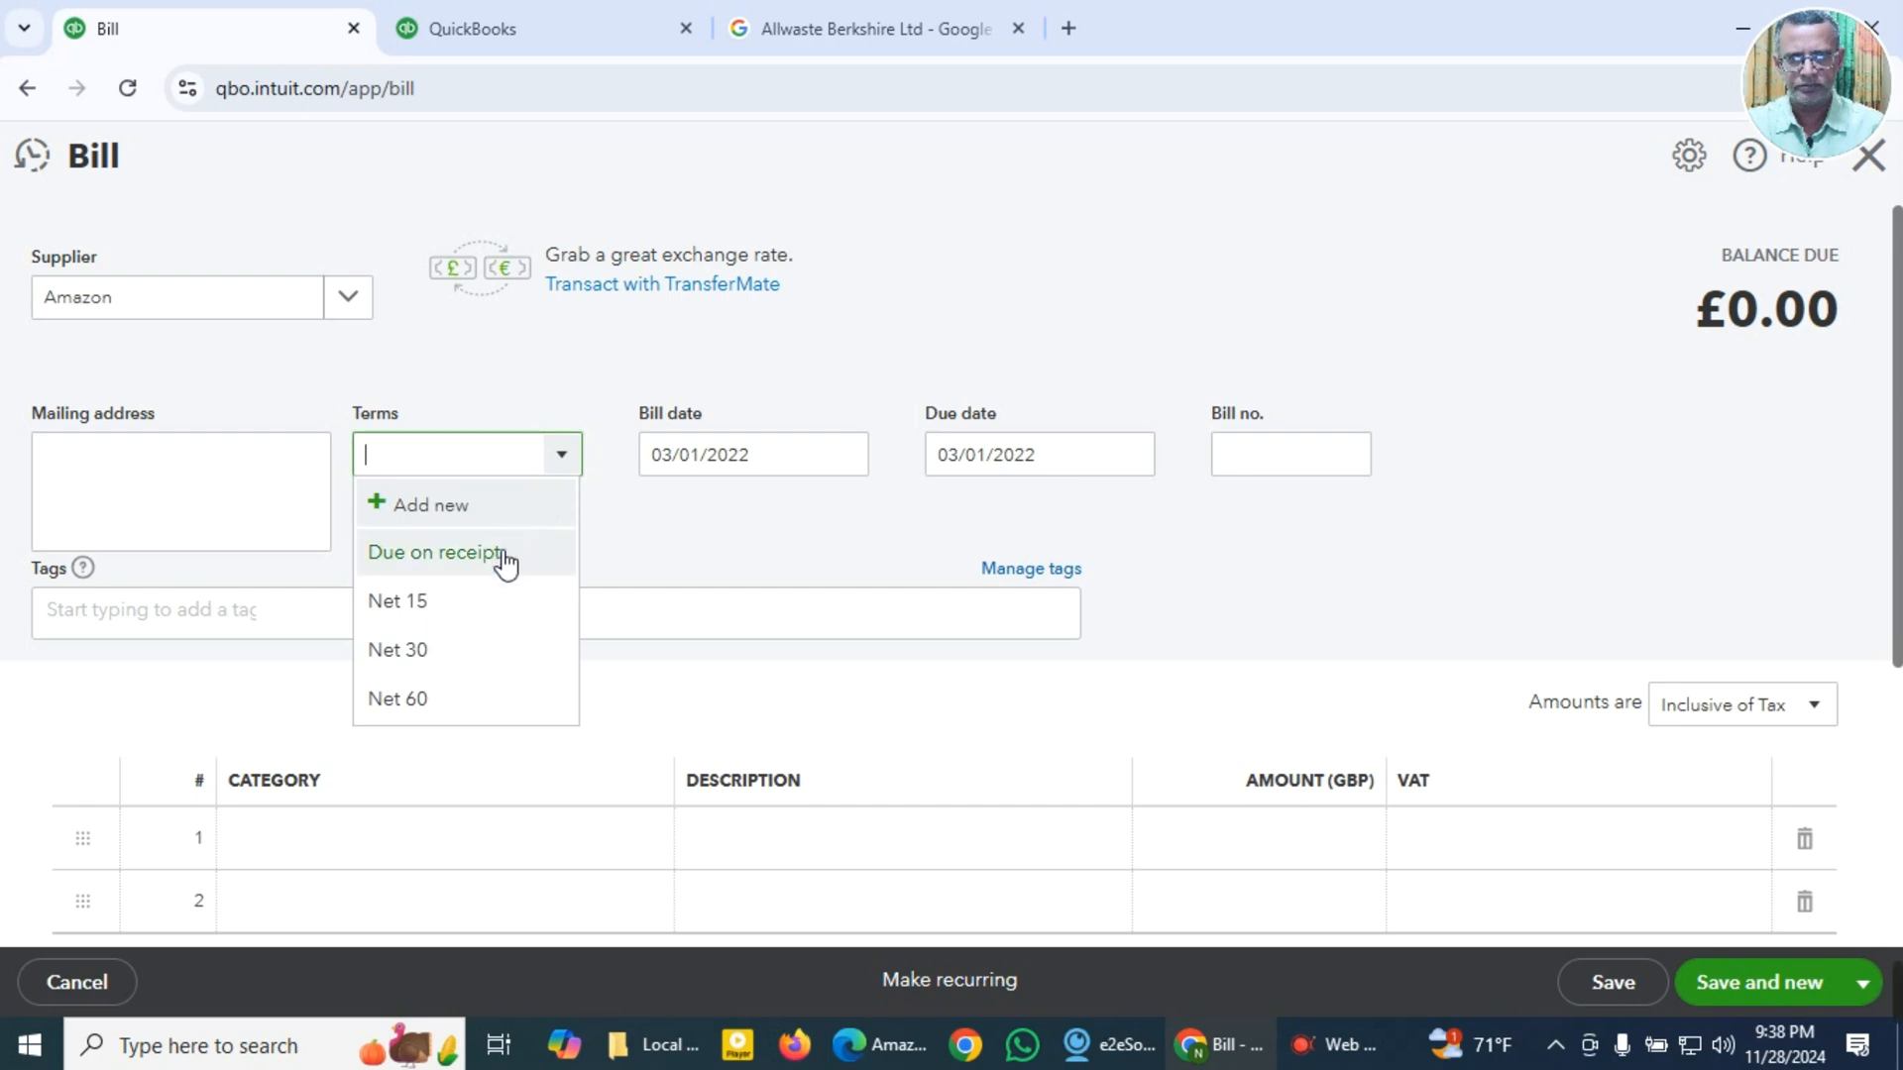
left_click(498, 552)
Step: Try to paste the copied date 04.04.2022 as the bill date
left_click(721, 466)
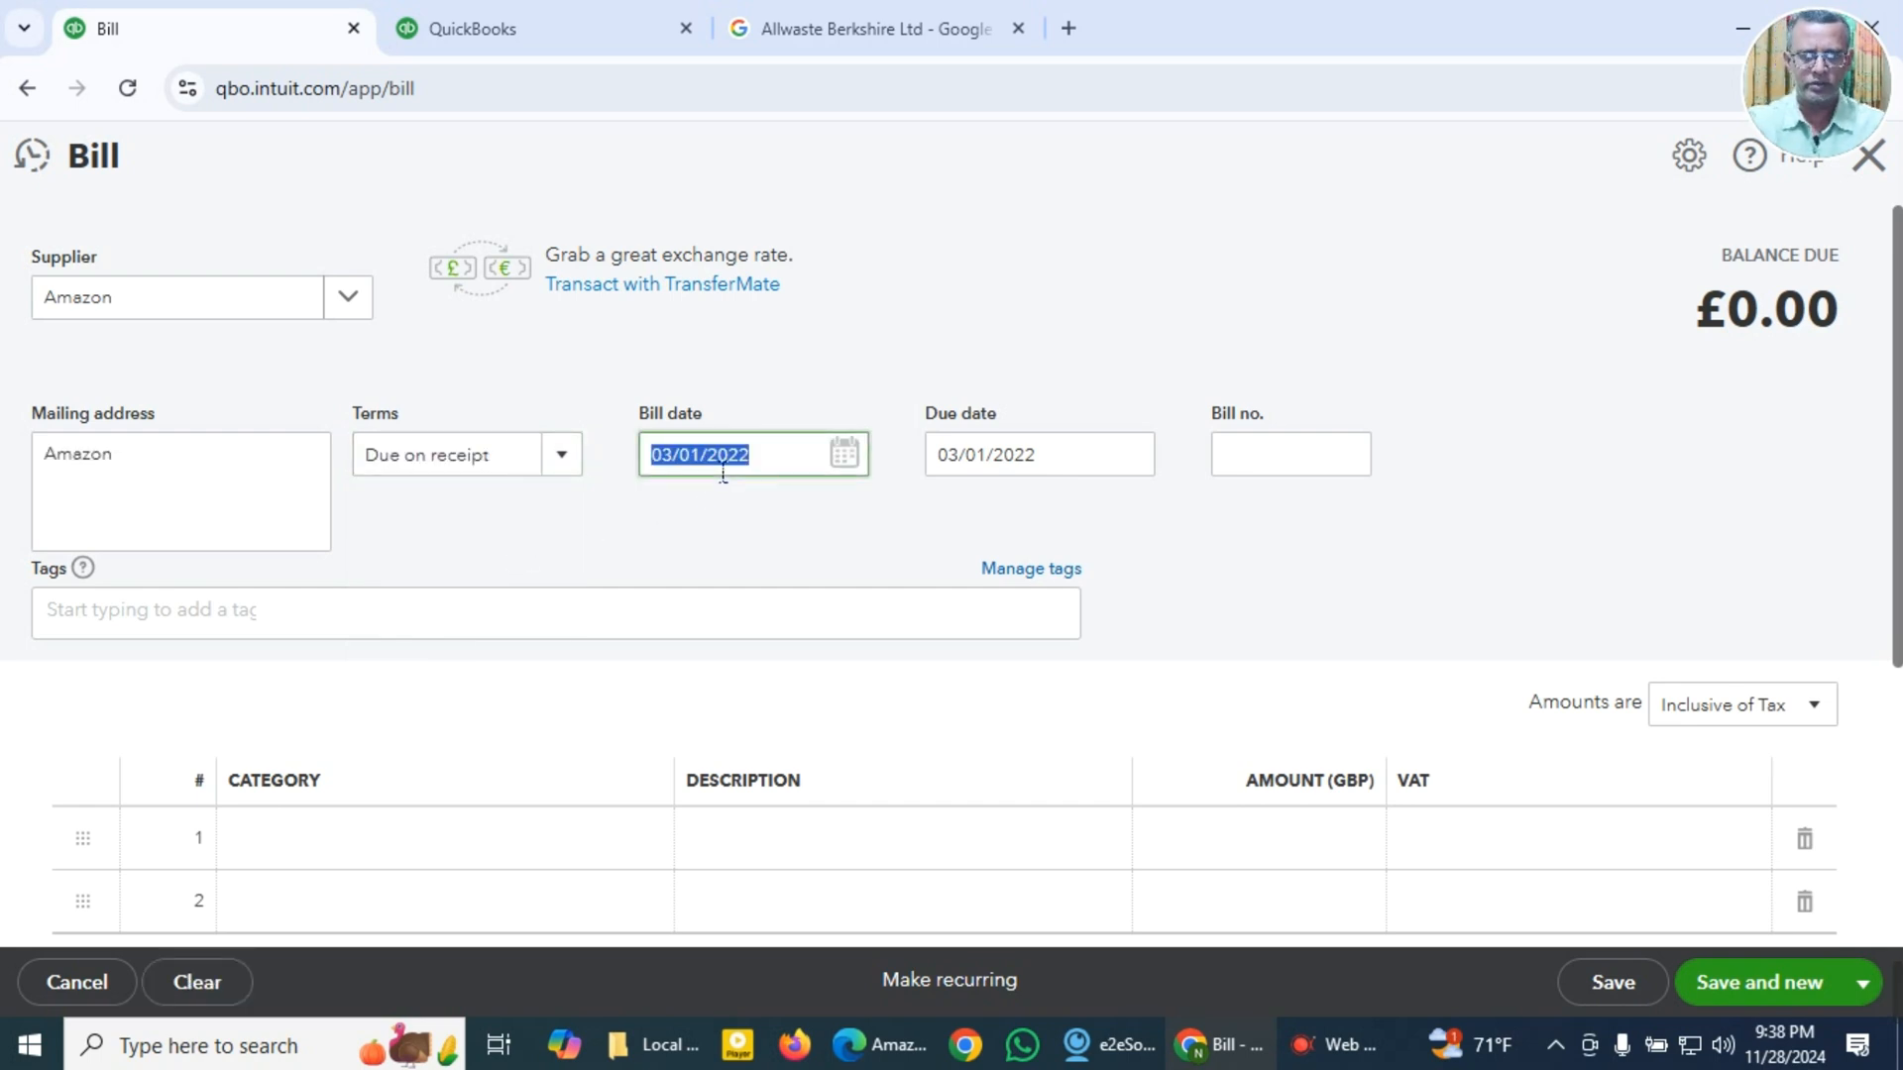
key("super+v")
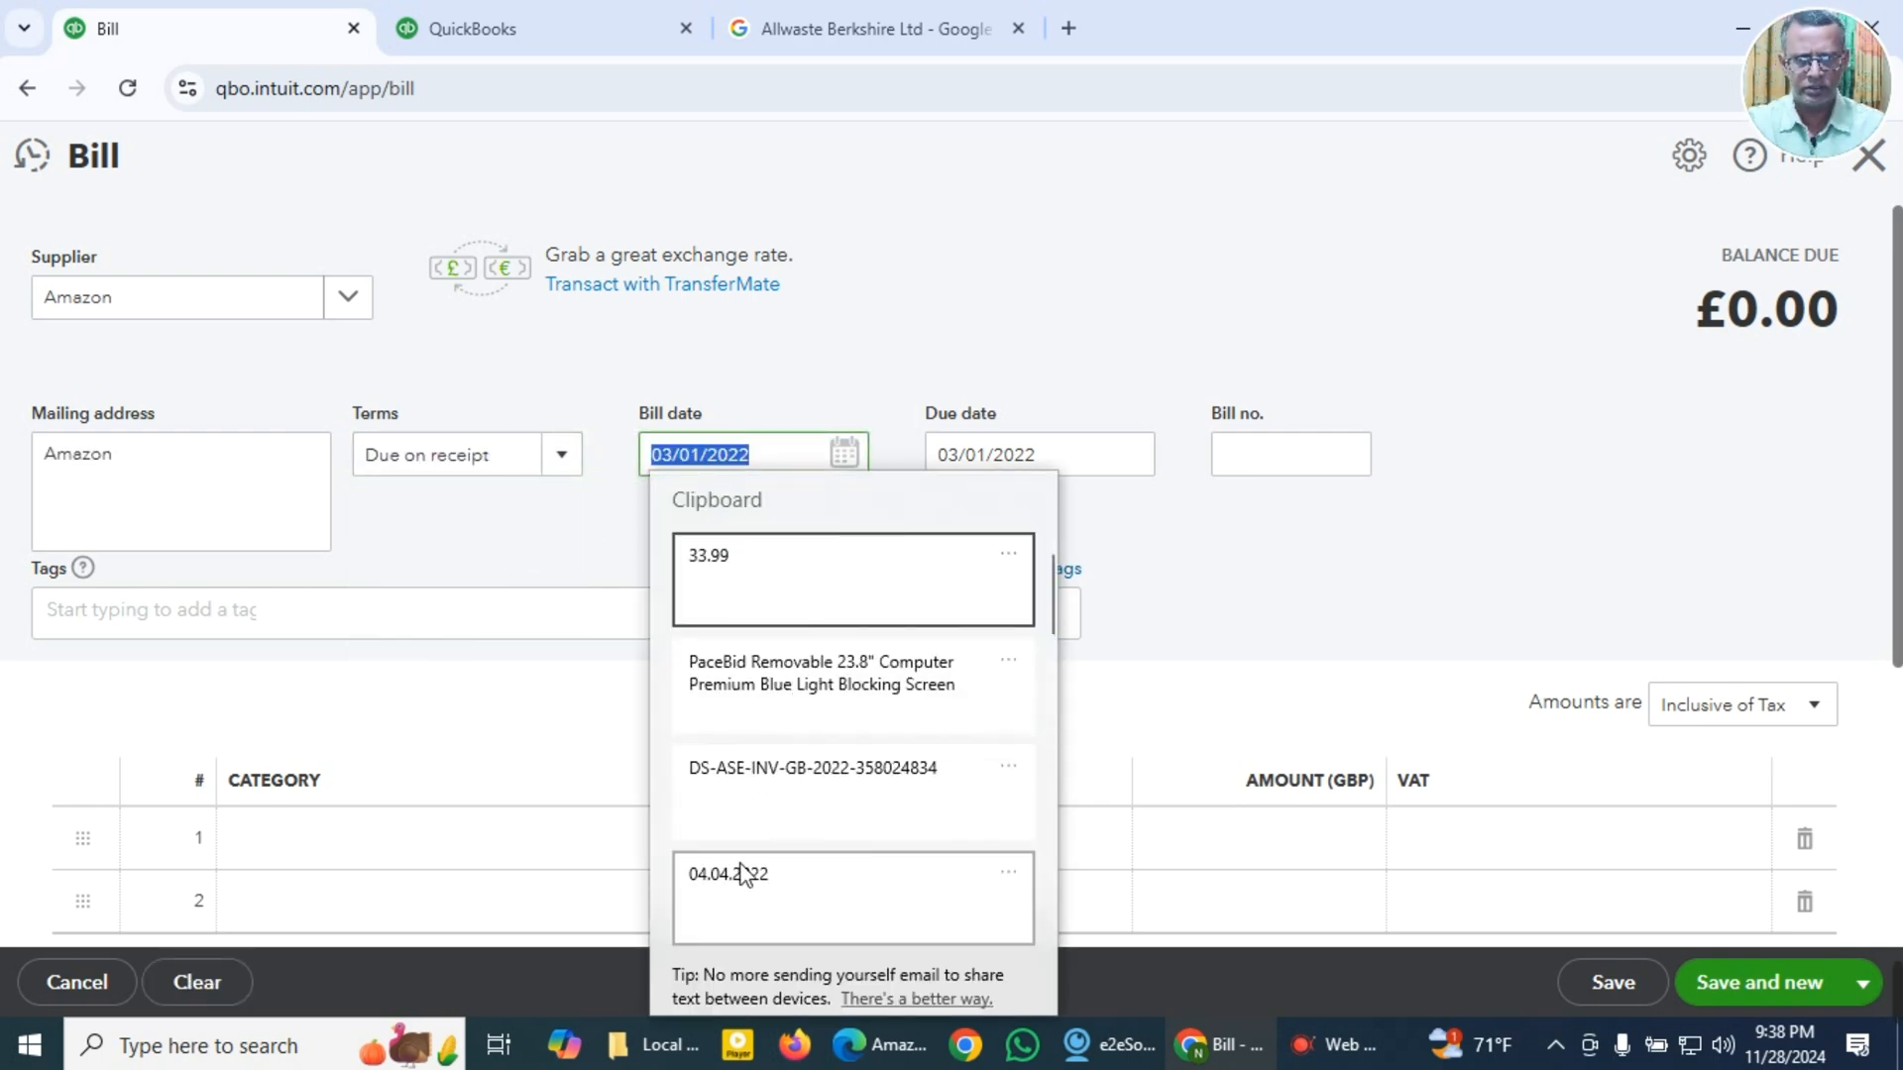
left_click(748, 884)
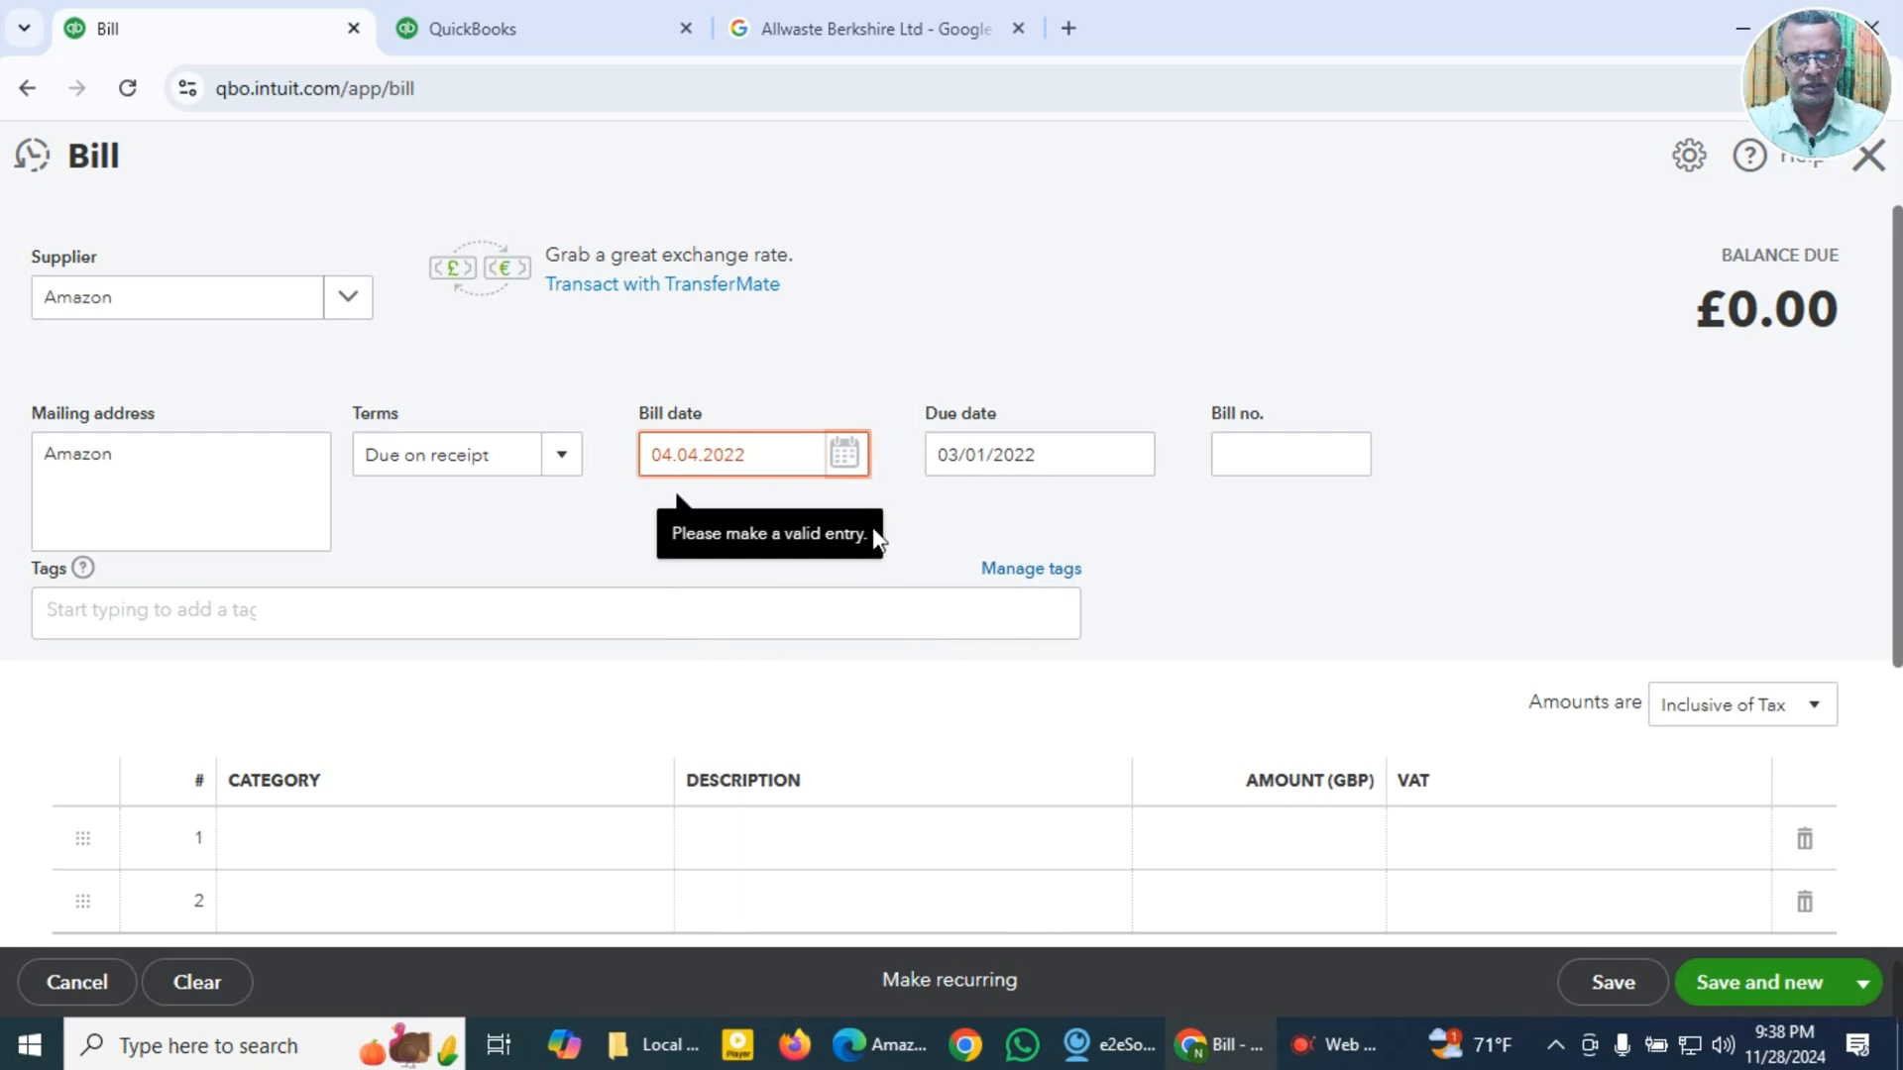
Step: Pick 4 April 2022 from the calendar as the bill date
left_click(845, 456)
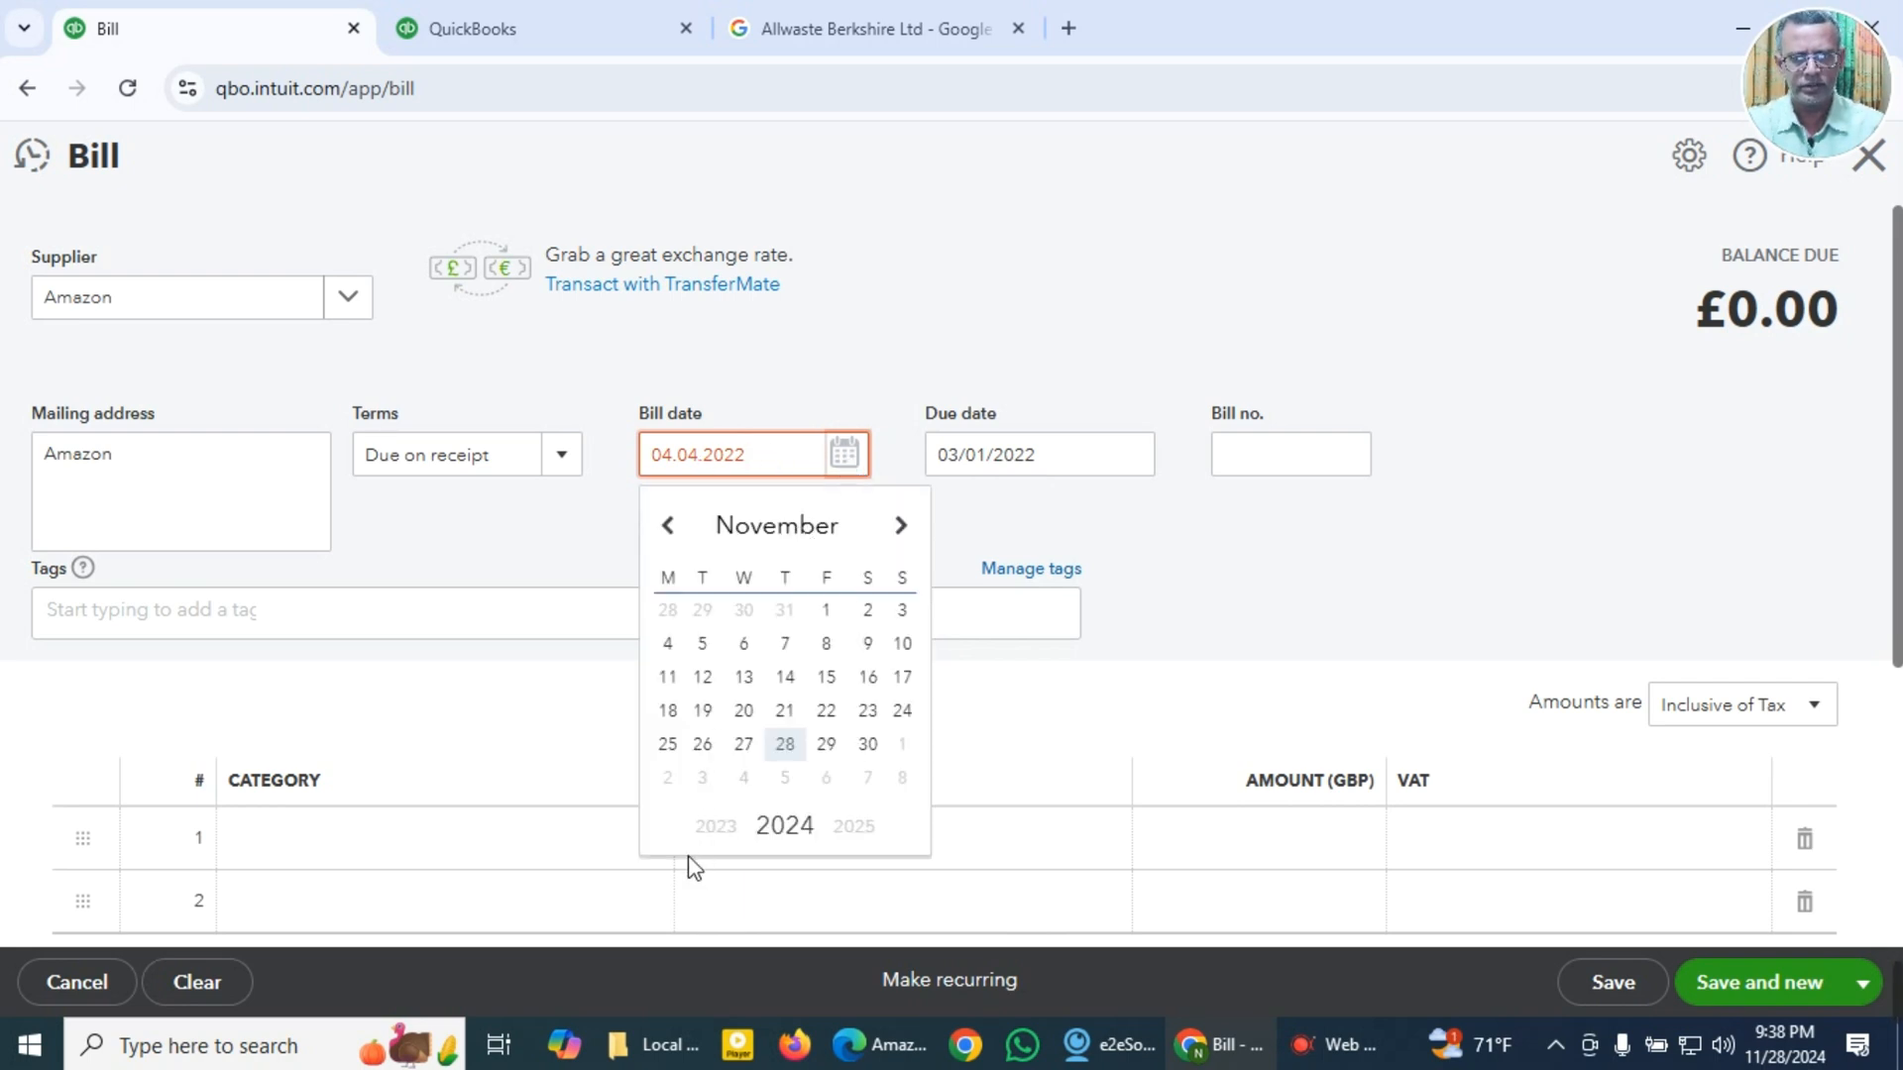
double_click(711, 832)
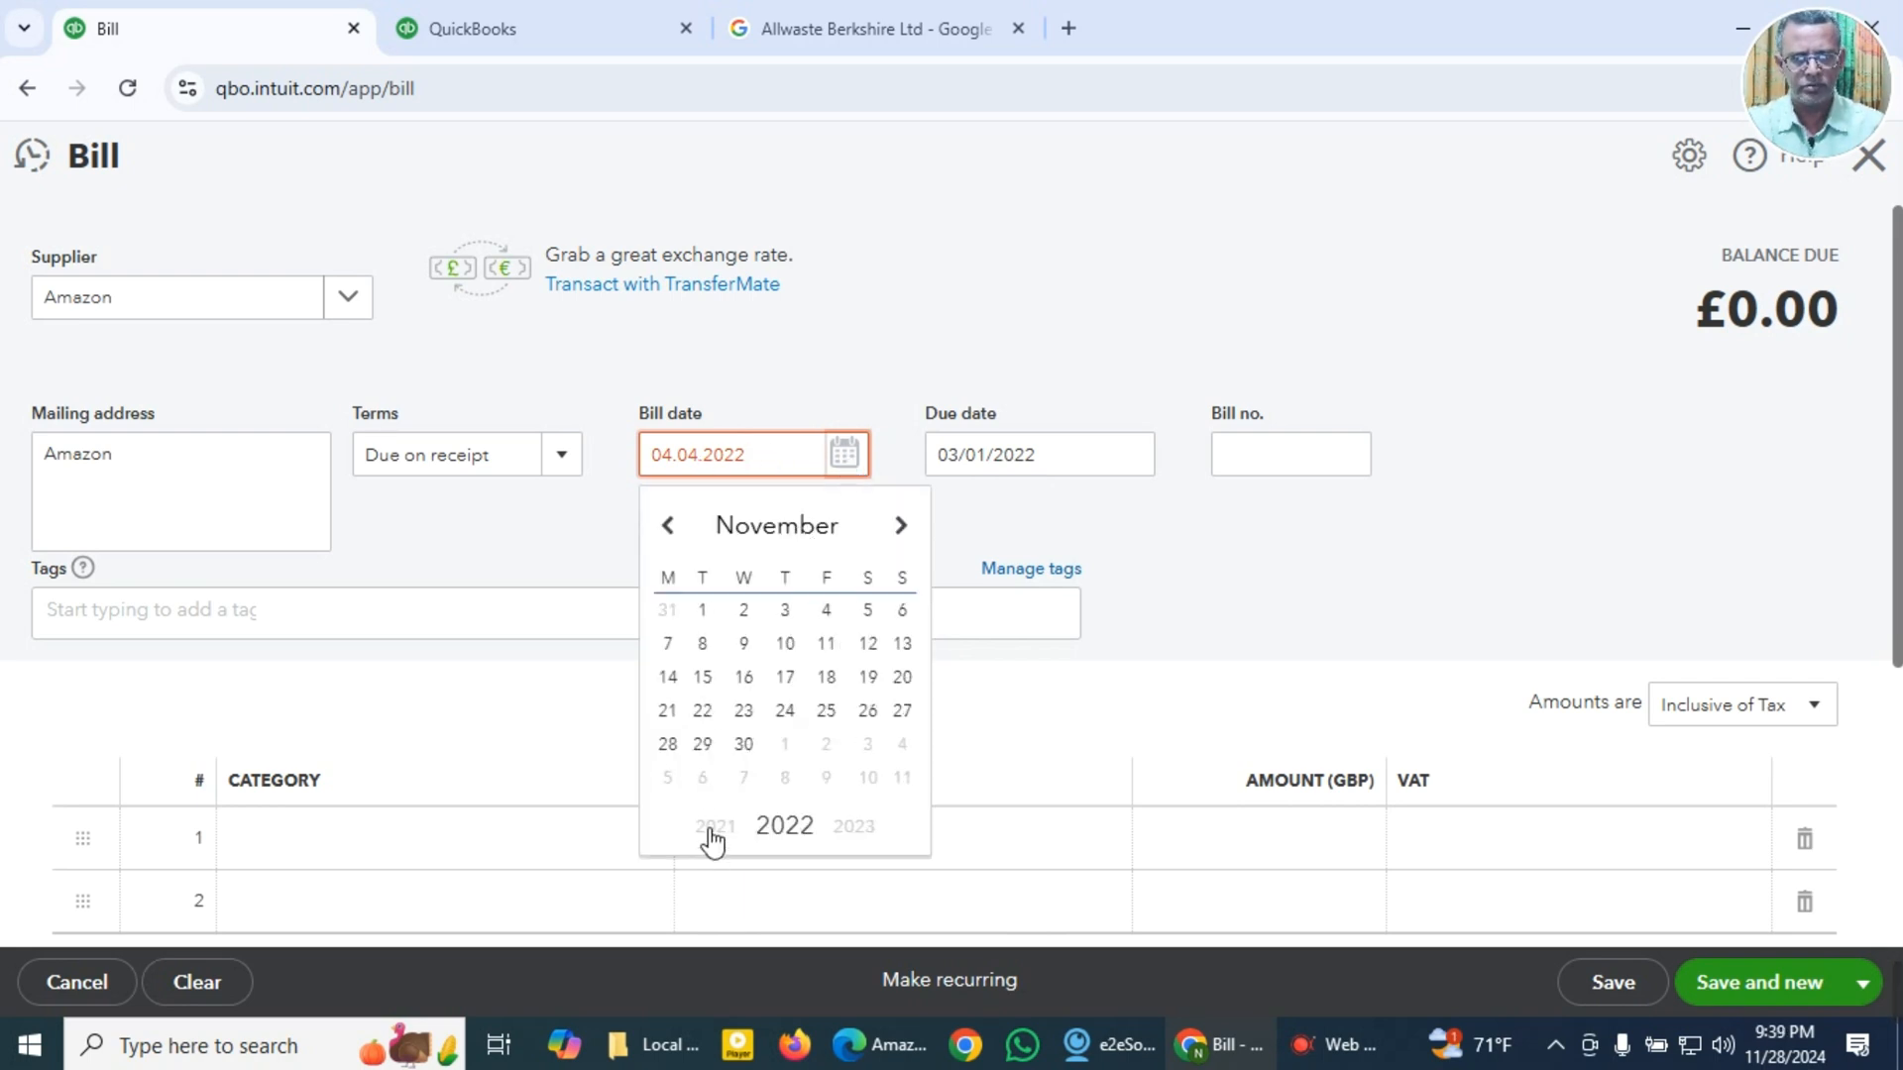
left_click(773, 527)
left_click(796, 676)
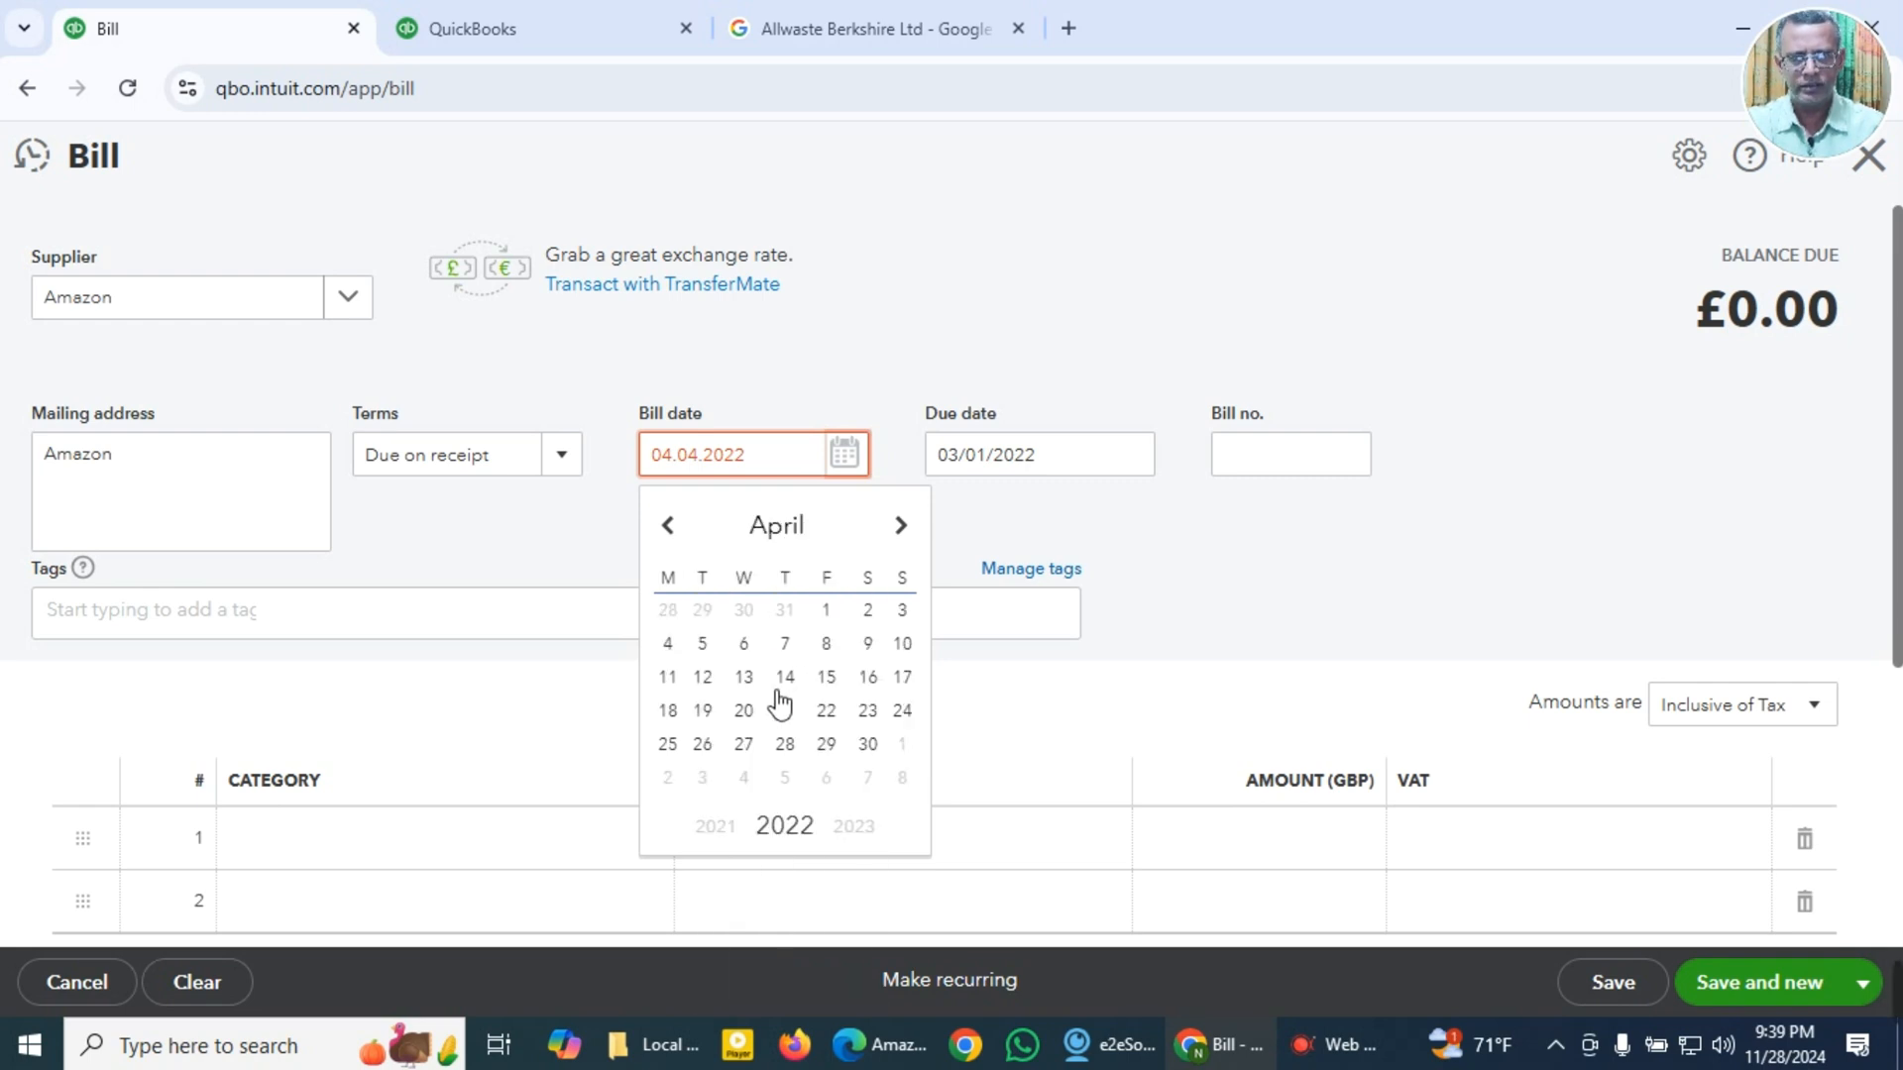
left_click(667, 644)
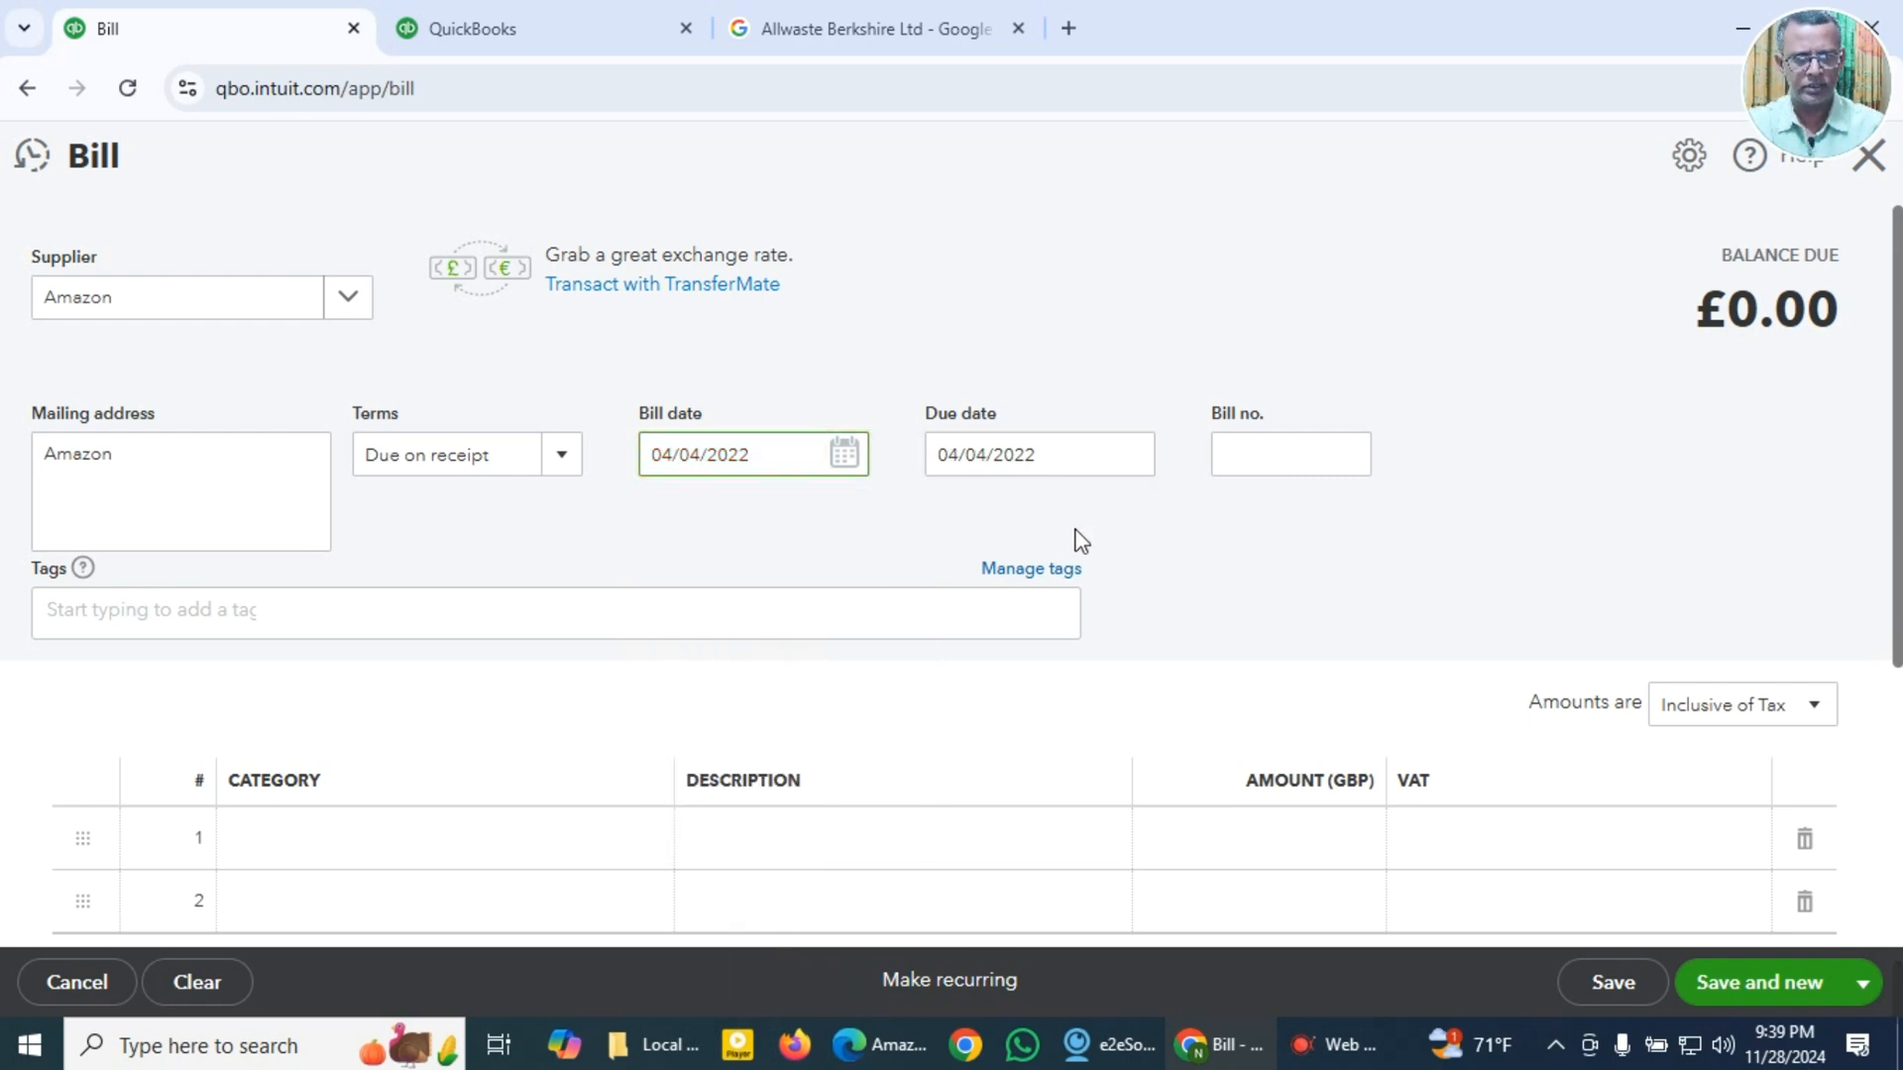
key("Tab")
Step: Paste the copied invoice number from the clipboard history as the bill number
left_click(1316, 464)
key("super+v")
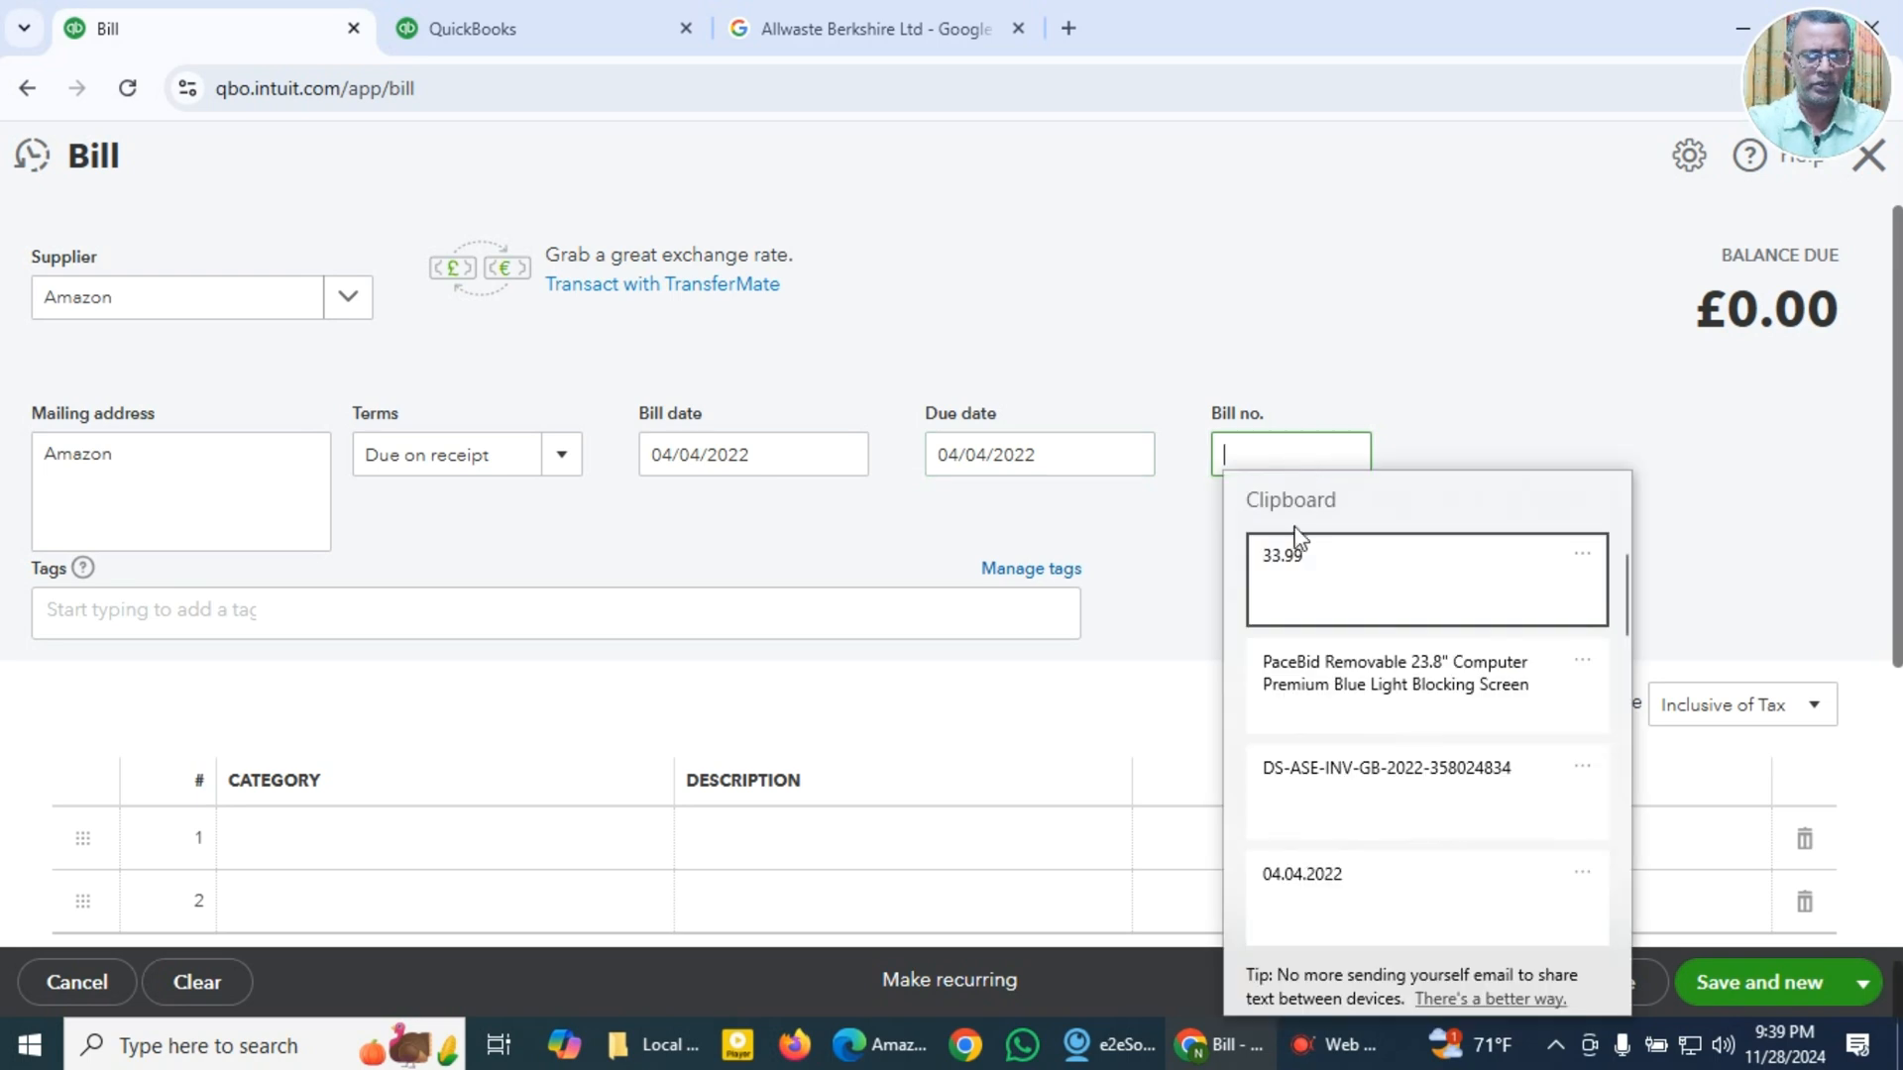
left_click(1326, 790)
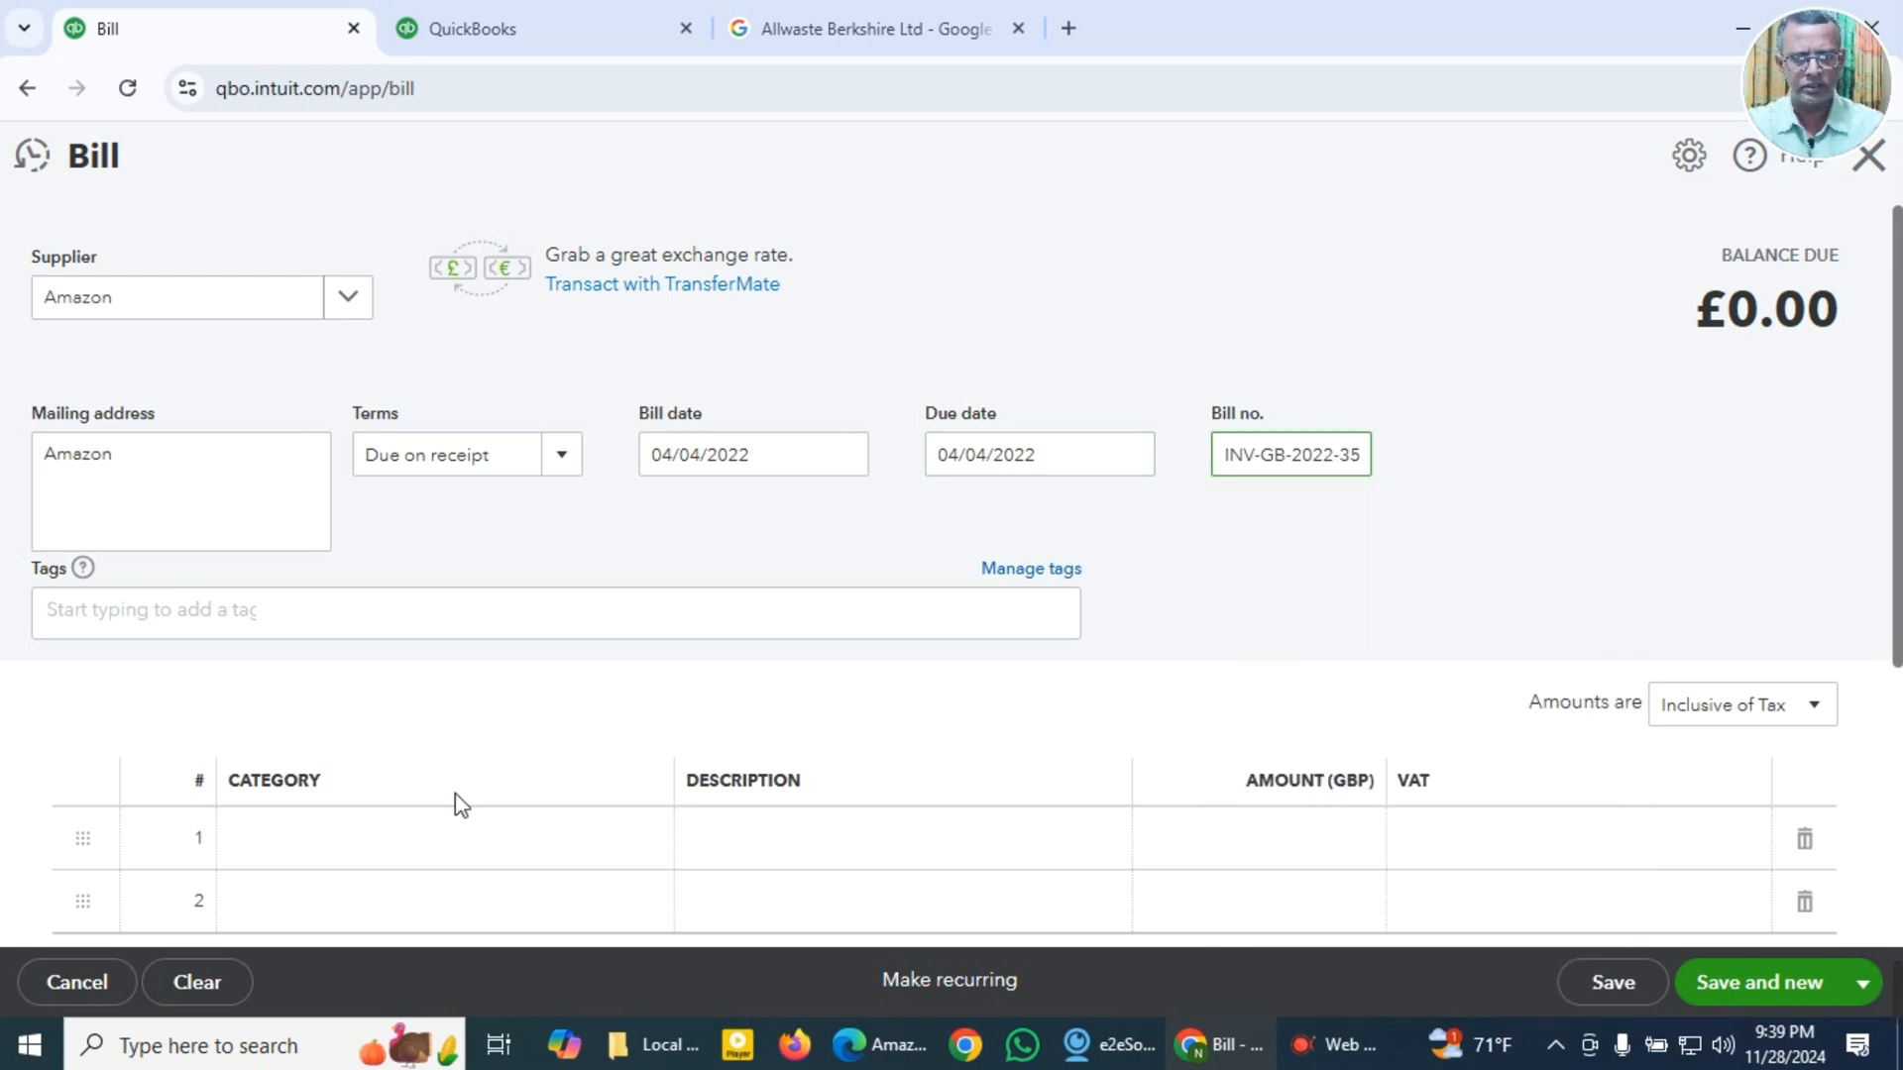
Step: Search the first bill line's categories for "comp" and "Com" and review the computer-related accounts
scroll(459, 793, "down", 3)
left_click(424, 568)
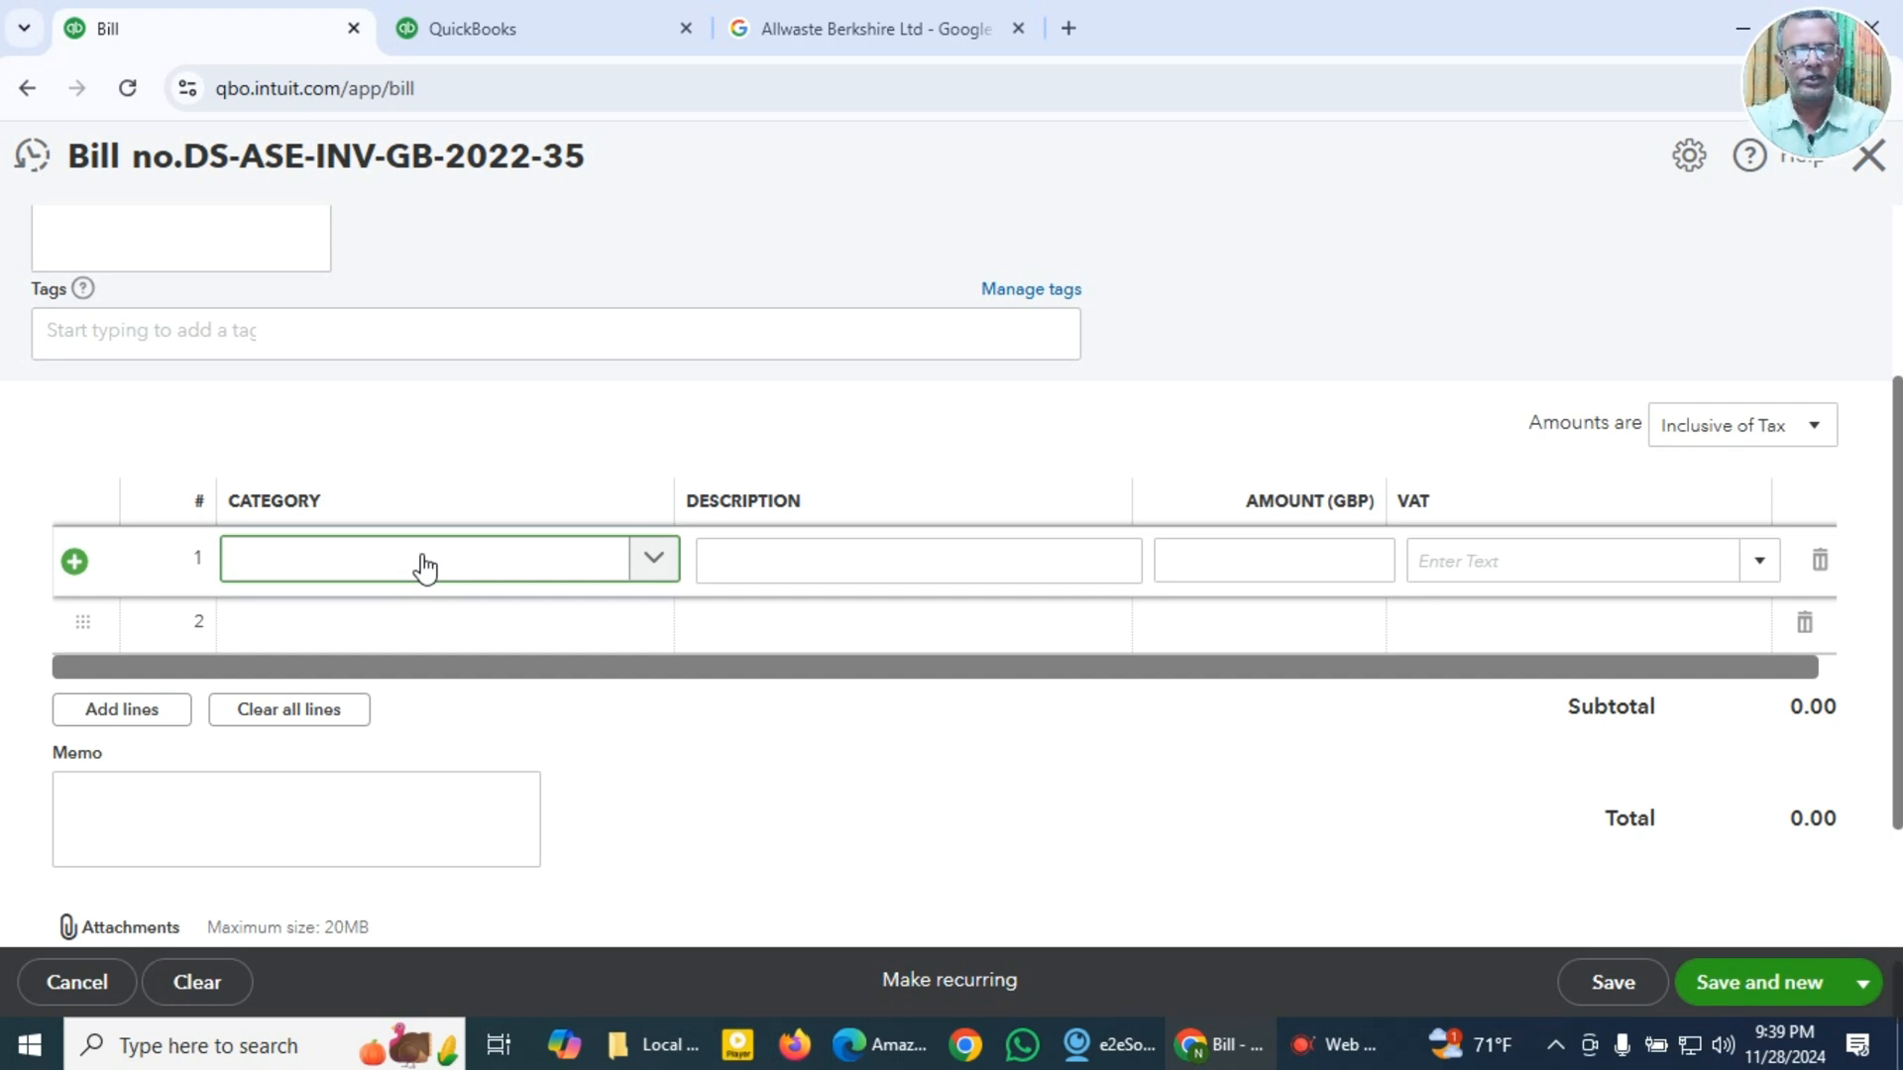
type("co")
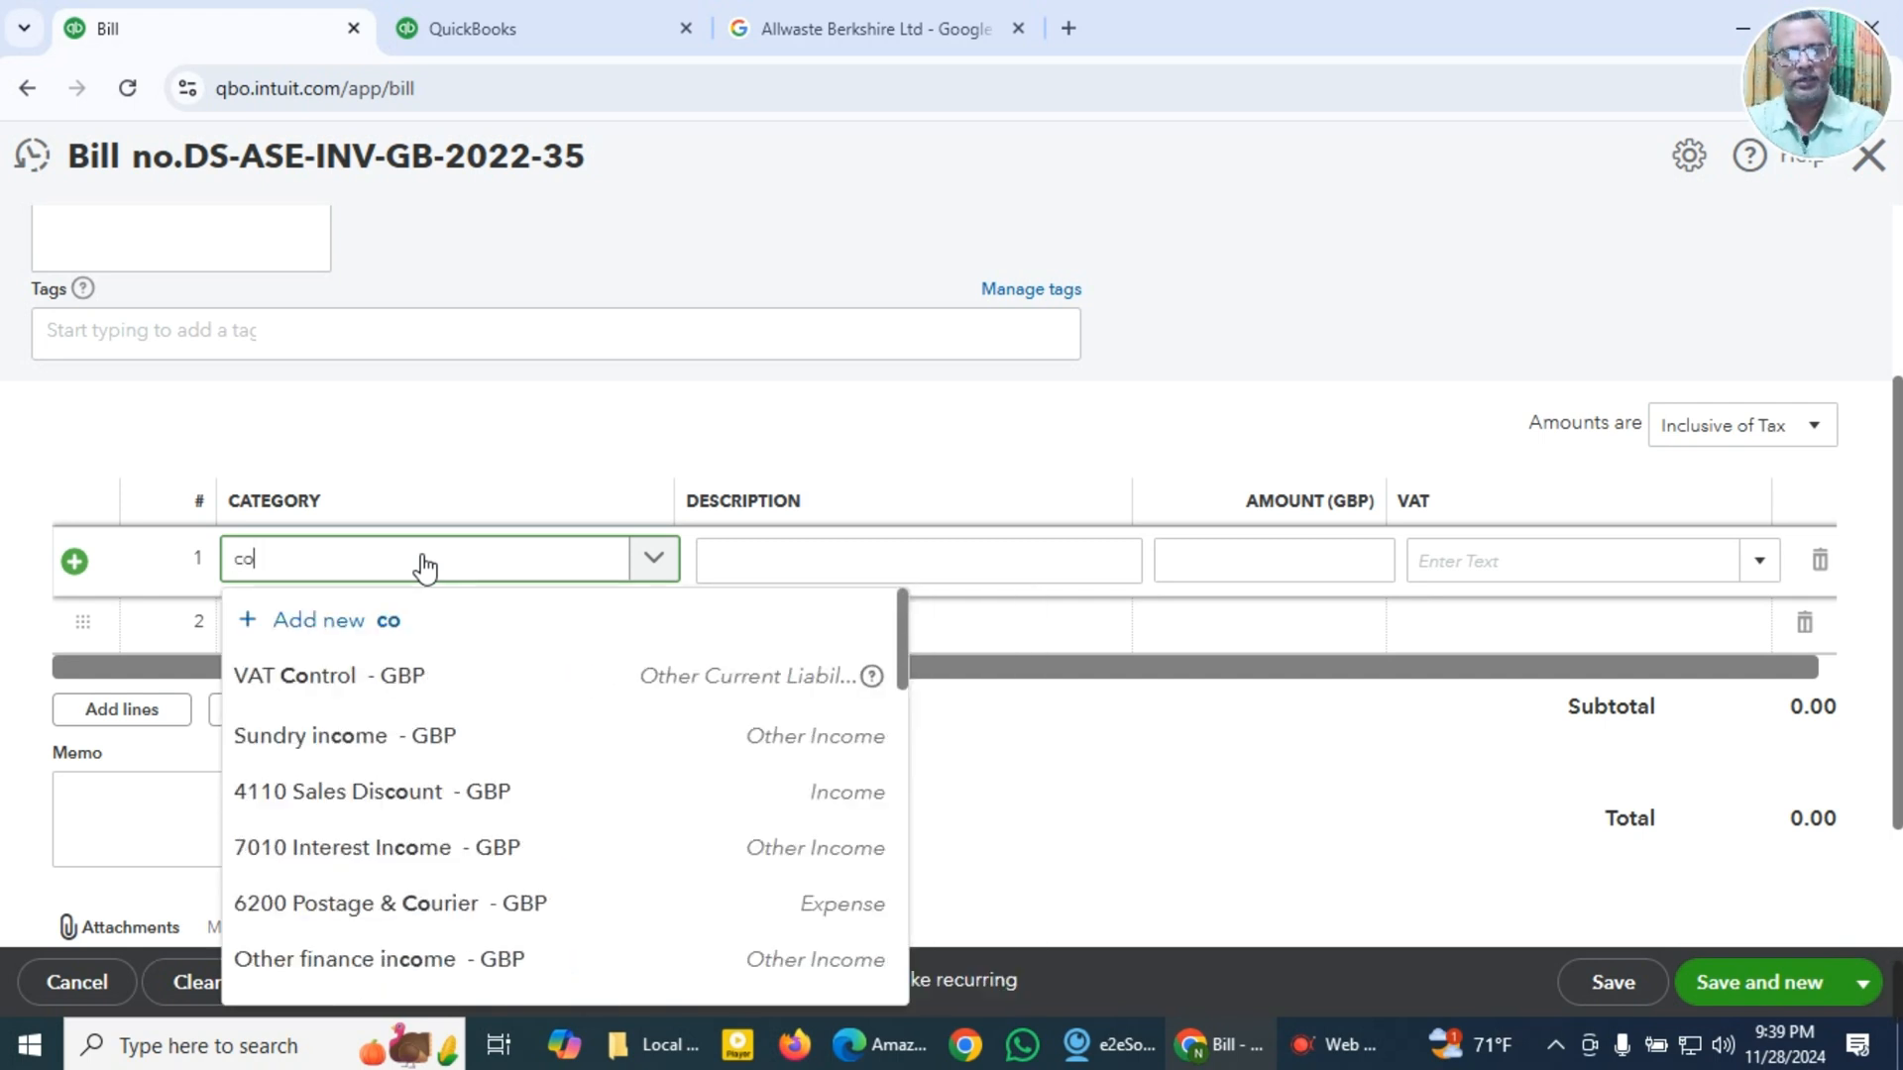
type("mp")
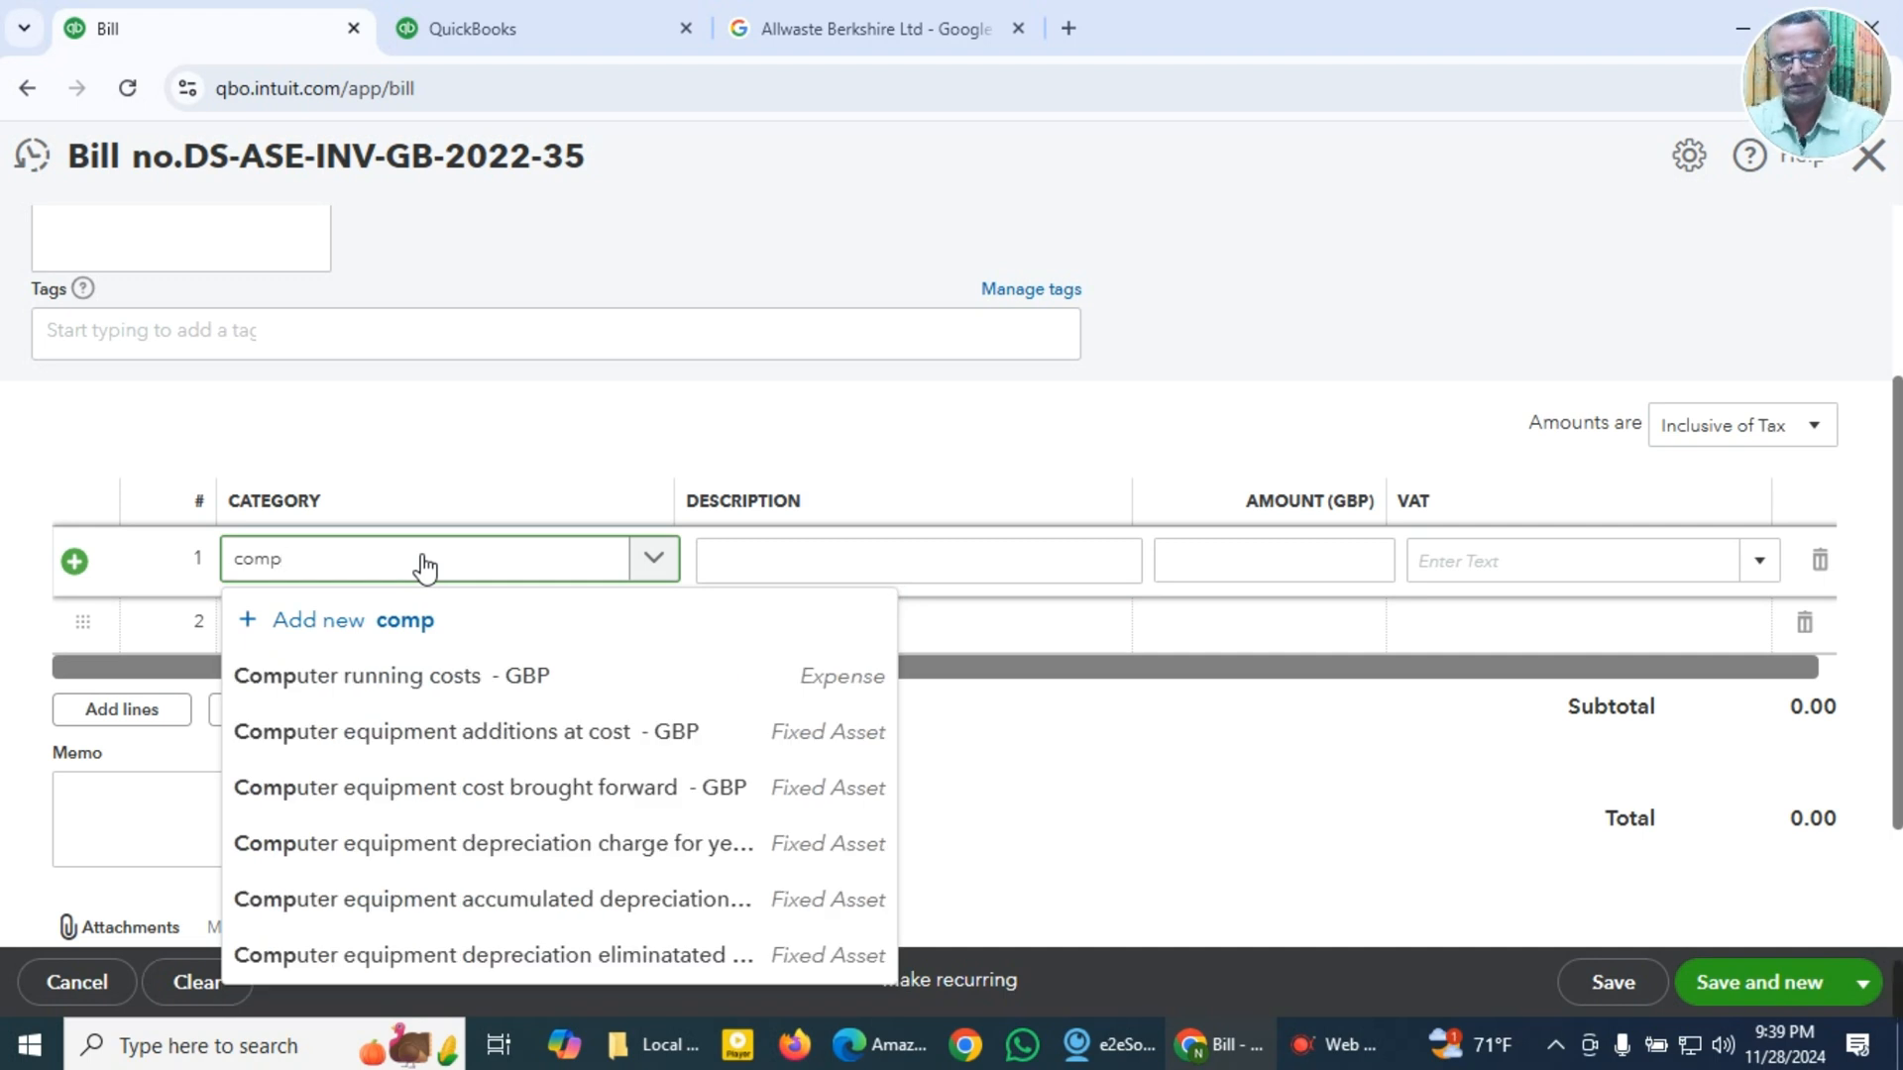
key("BackSpace")
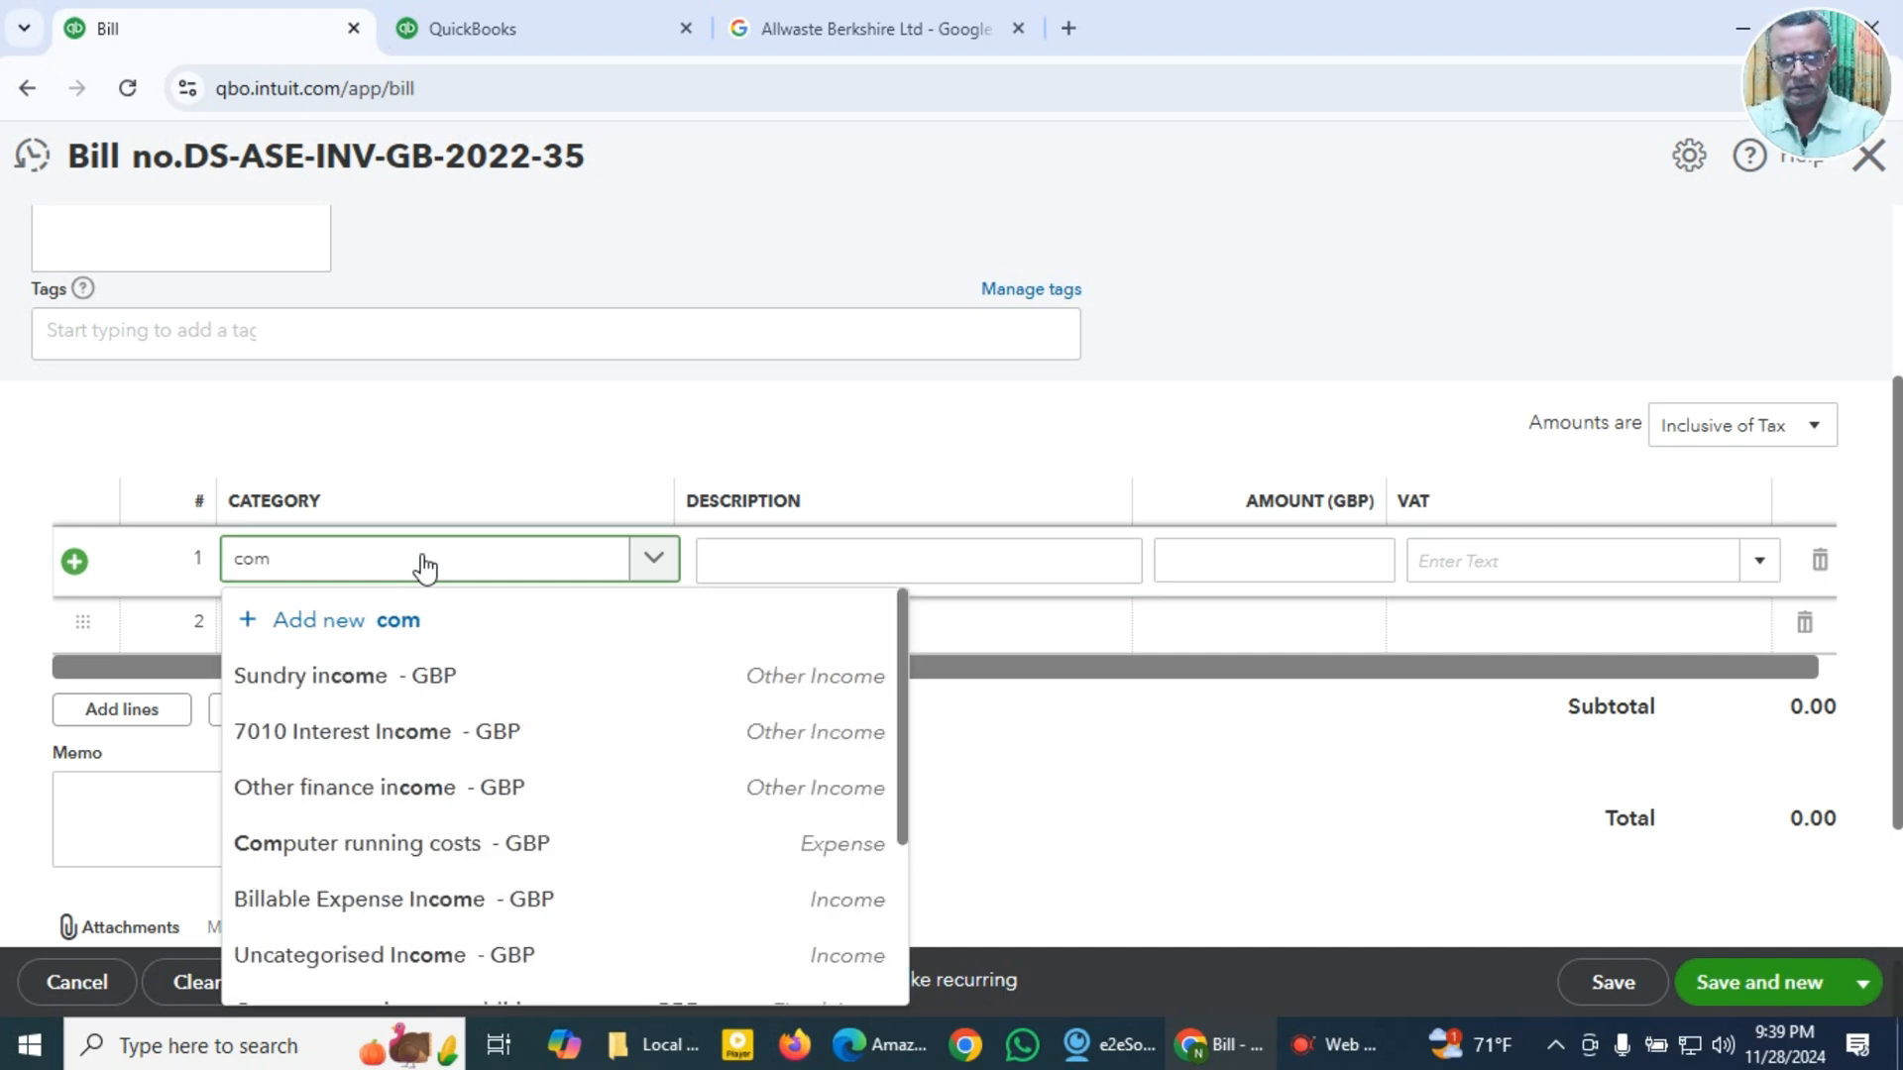
key("BackSpace")
key("BackSpace")
key("BackSpace")
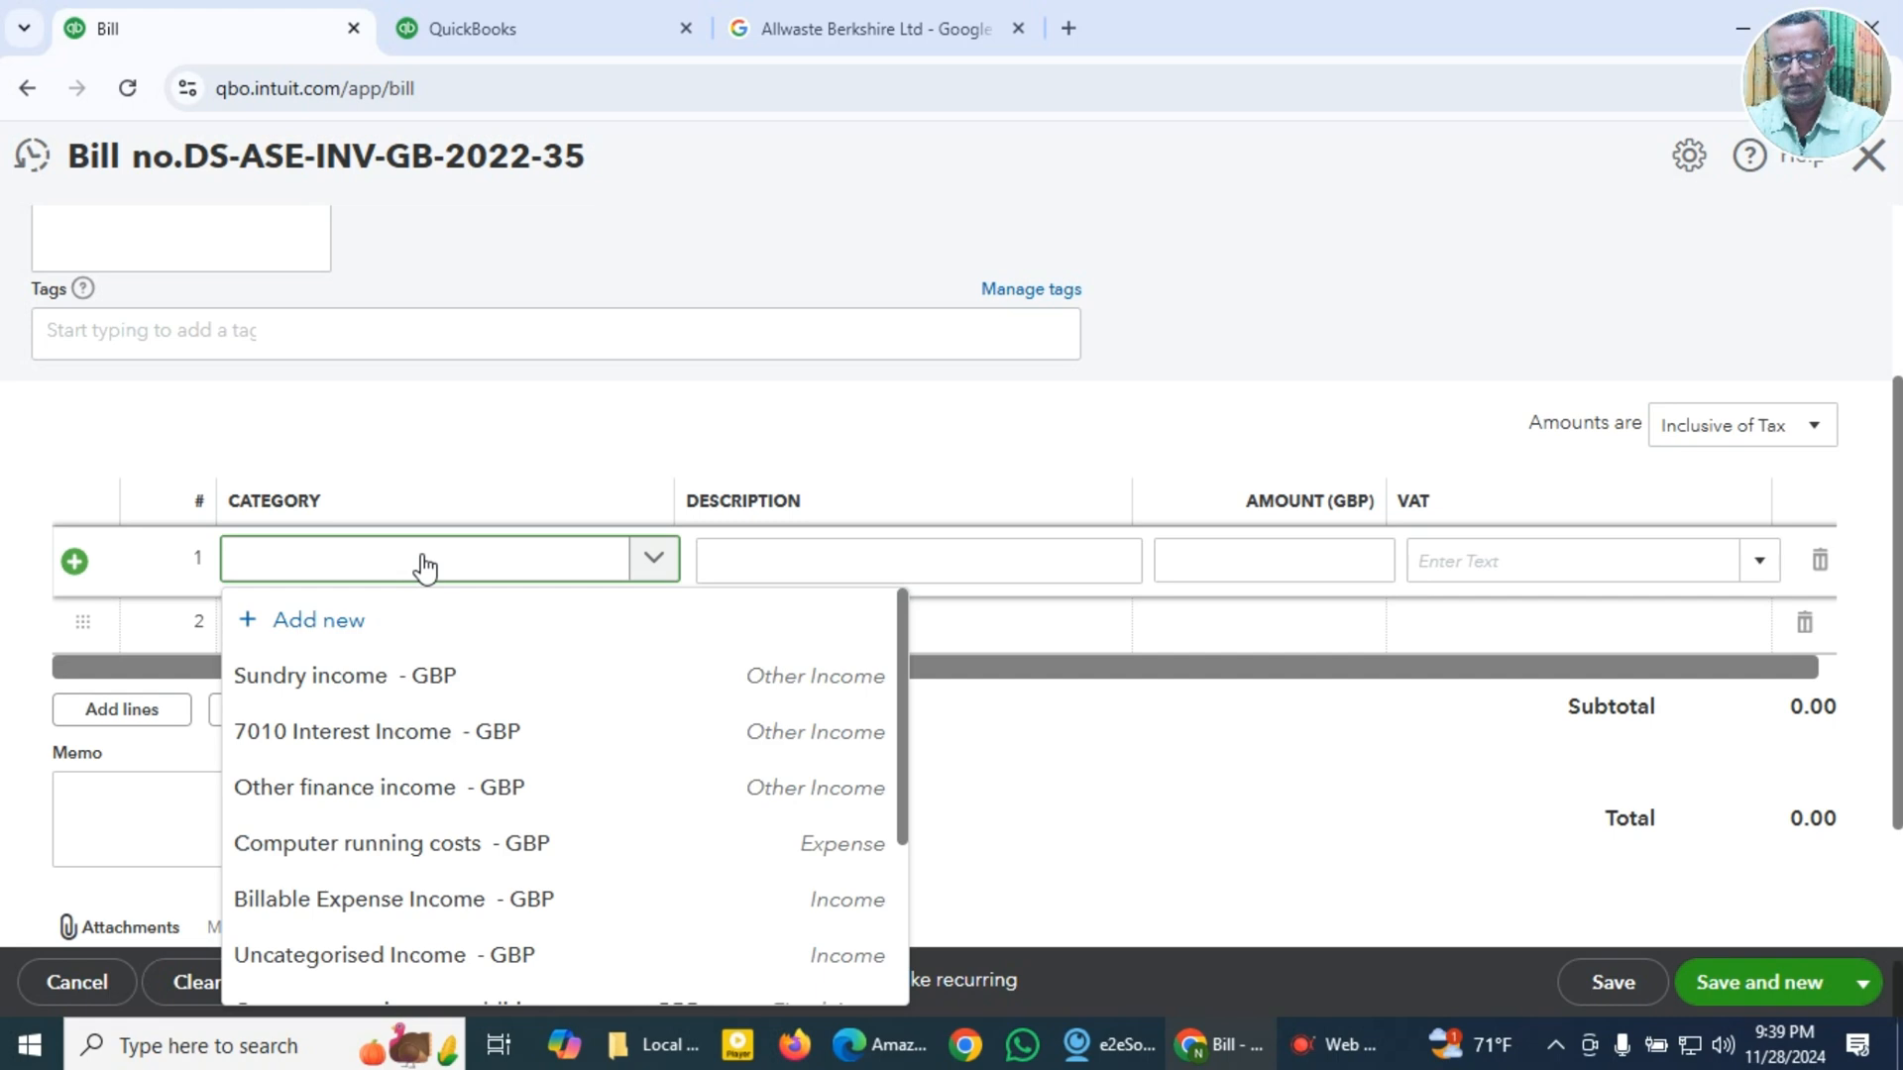
type("Com")
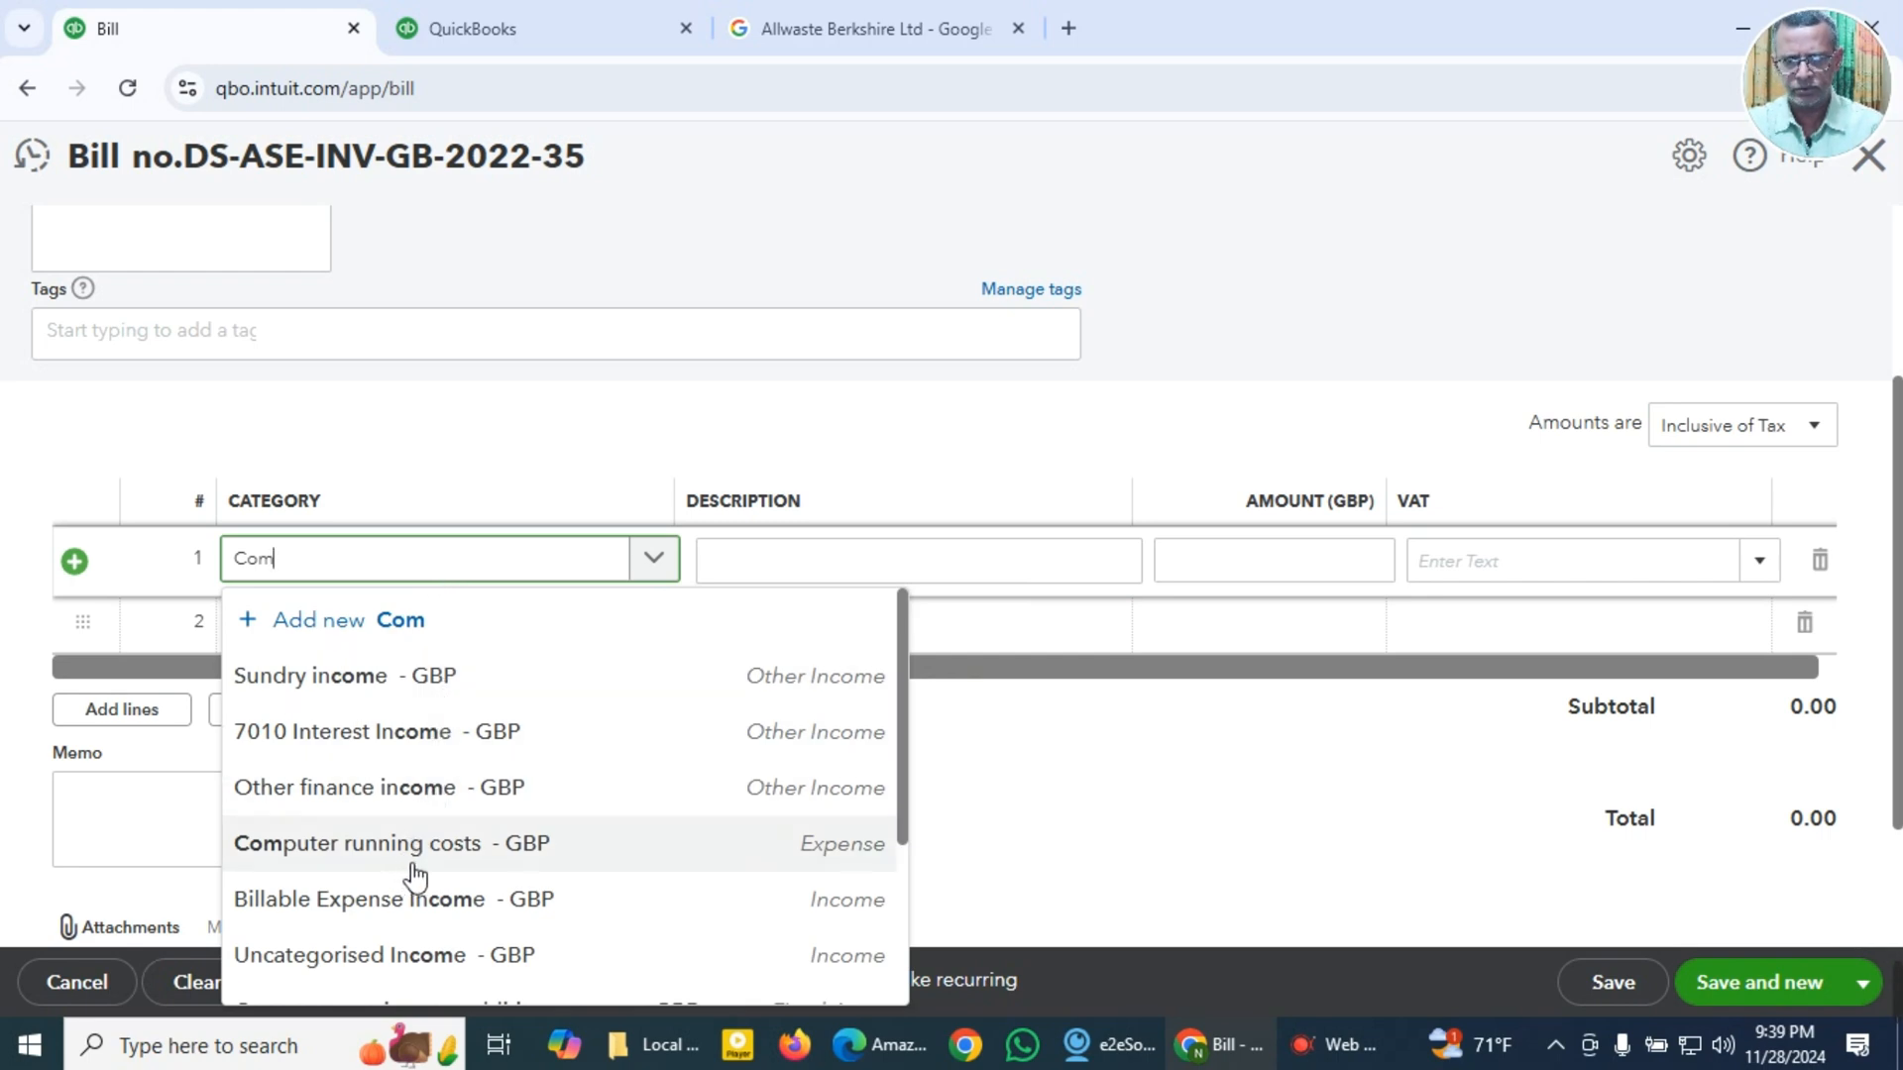
scroll(421, 870, "down", 2)
scroll(424, 872, "up", 2)
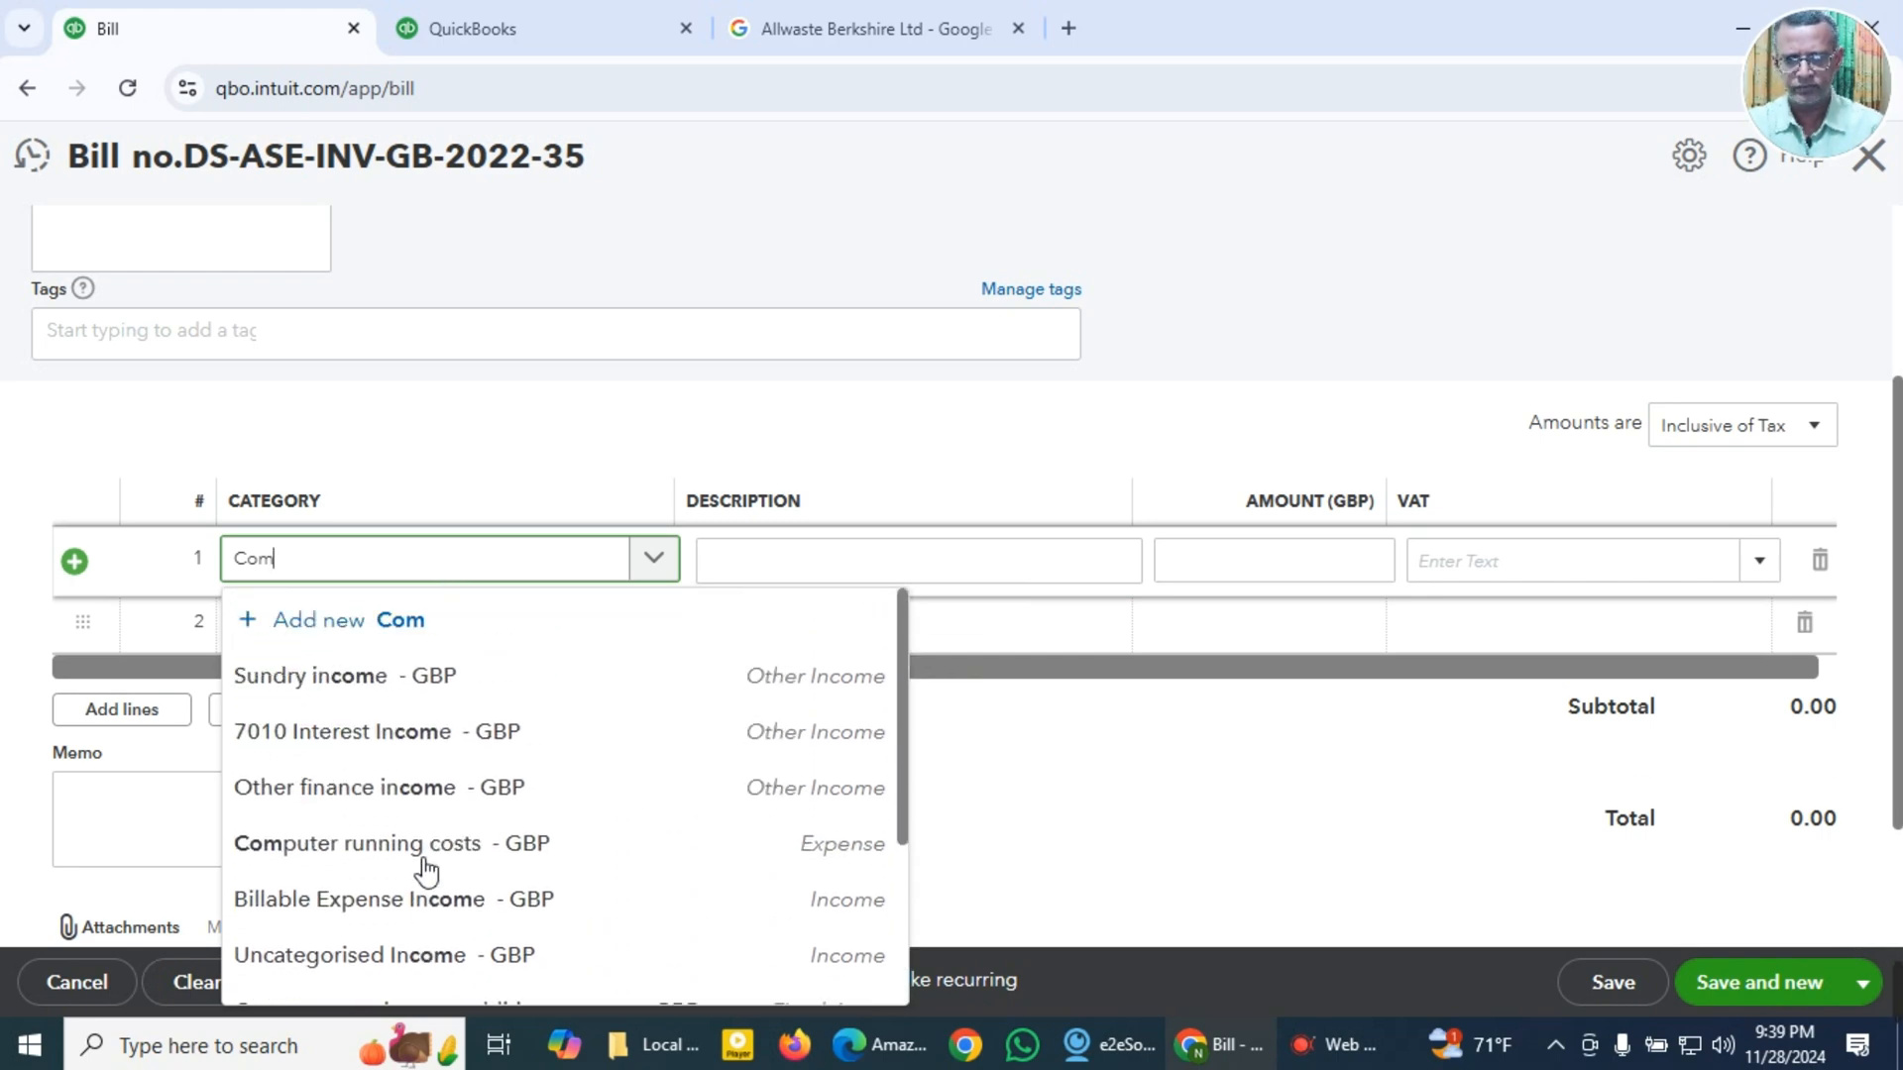
scroll(426, 872, "down", 3)
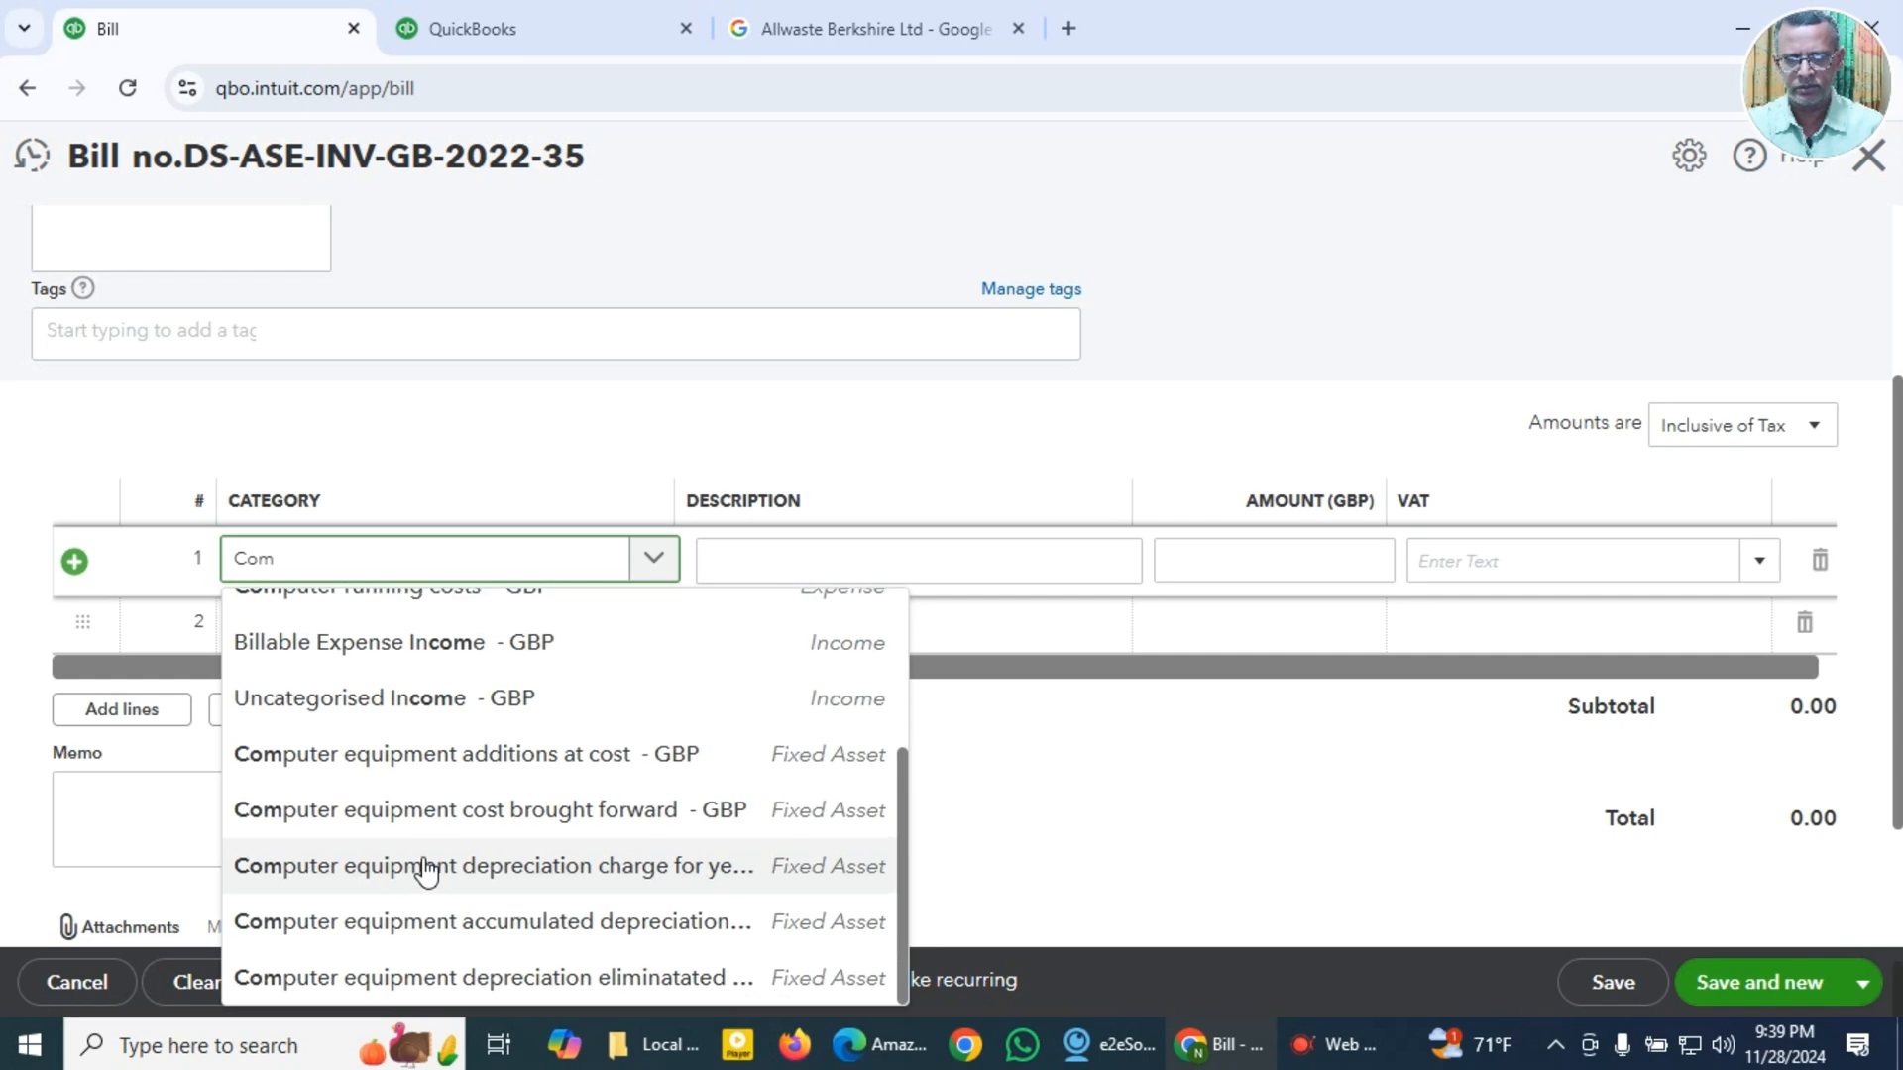
scroll(426, 872, "up", 3)
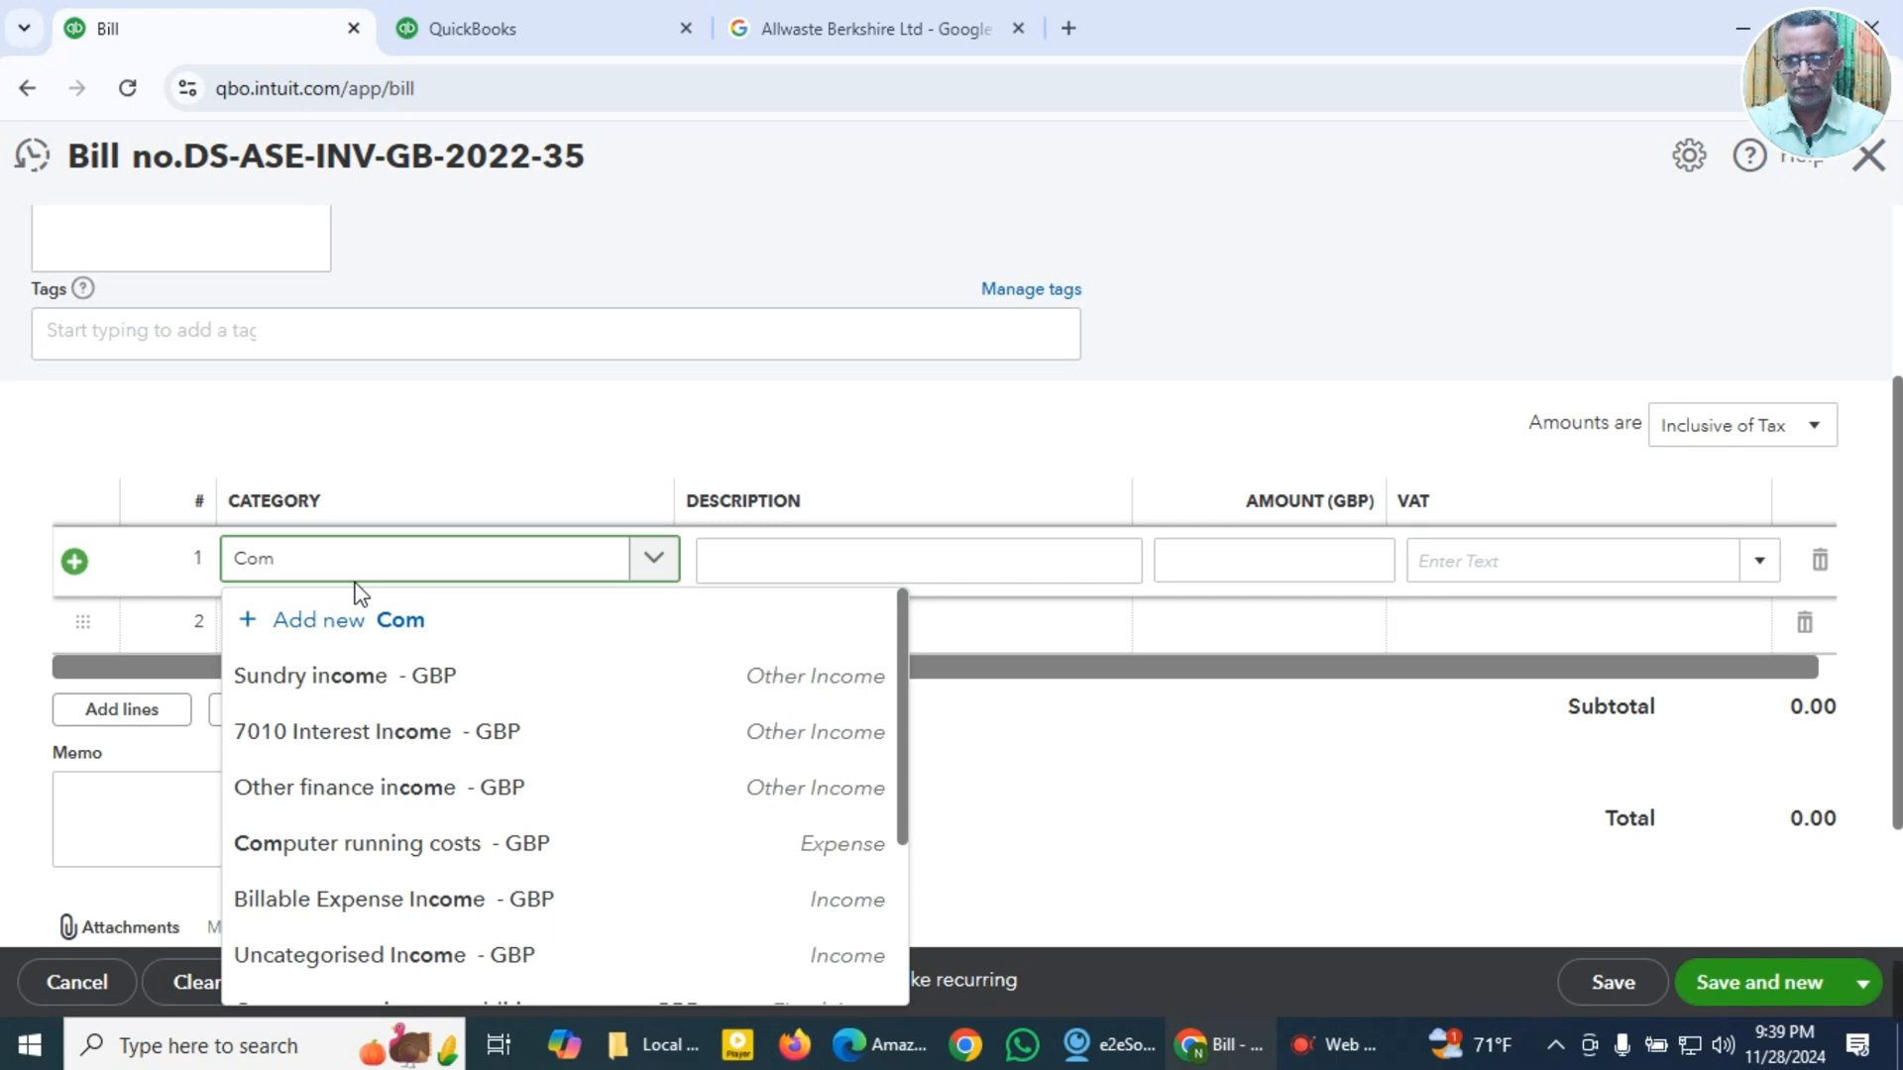
scroll(366, 694, "down", 3)
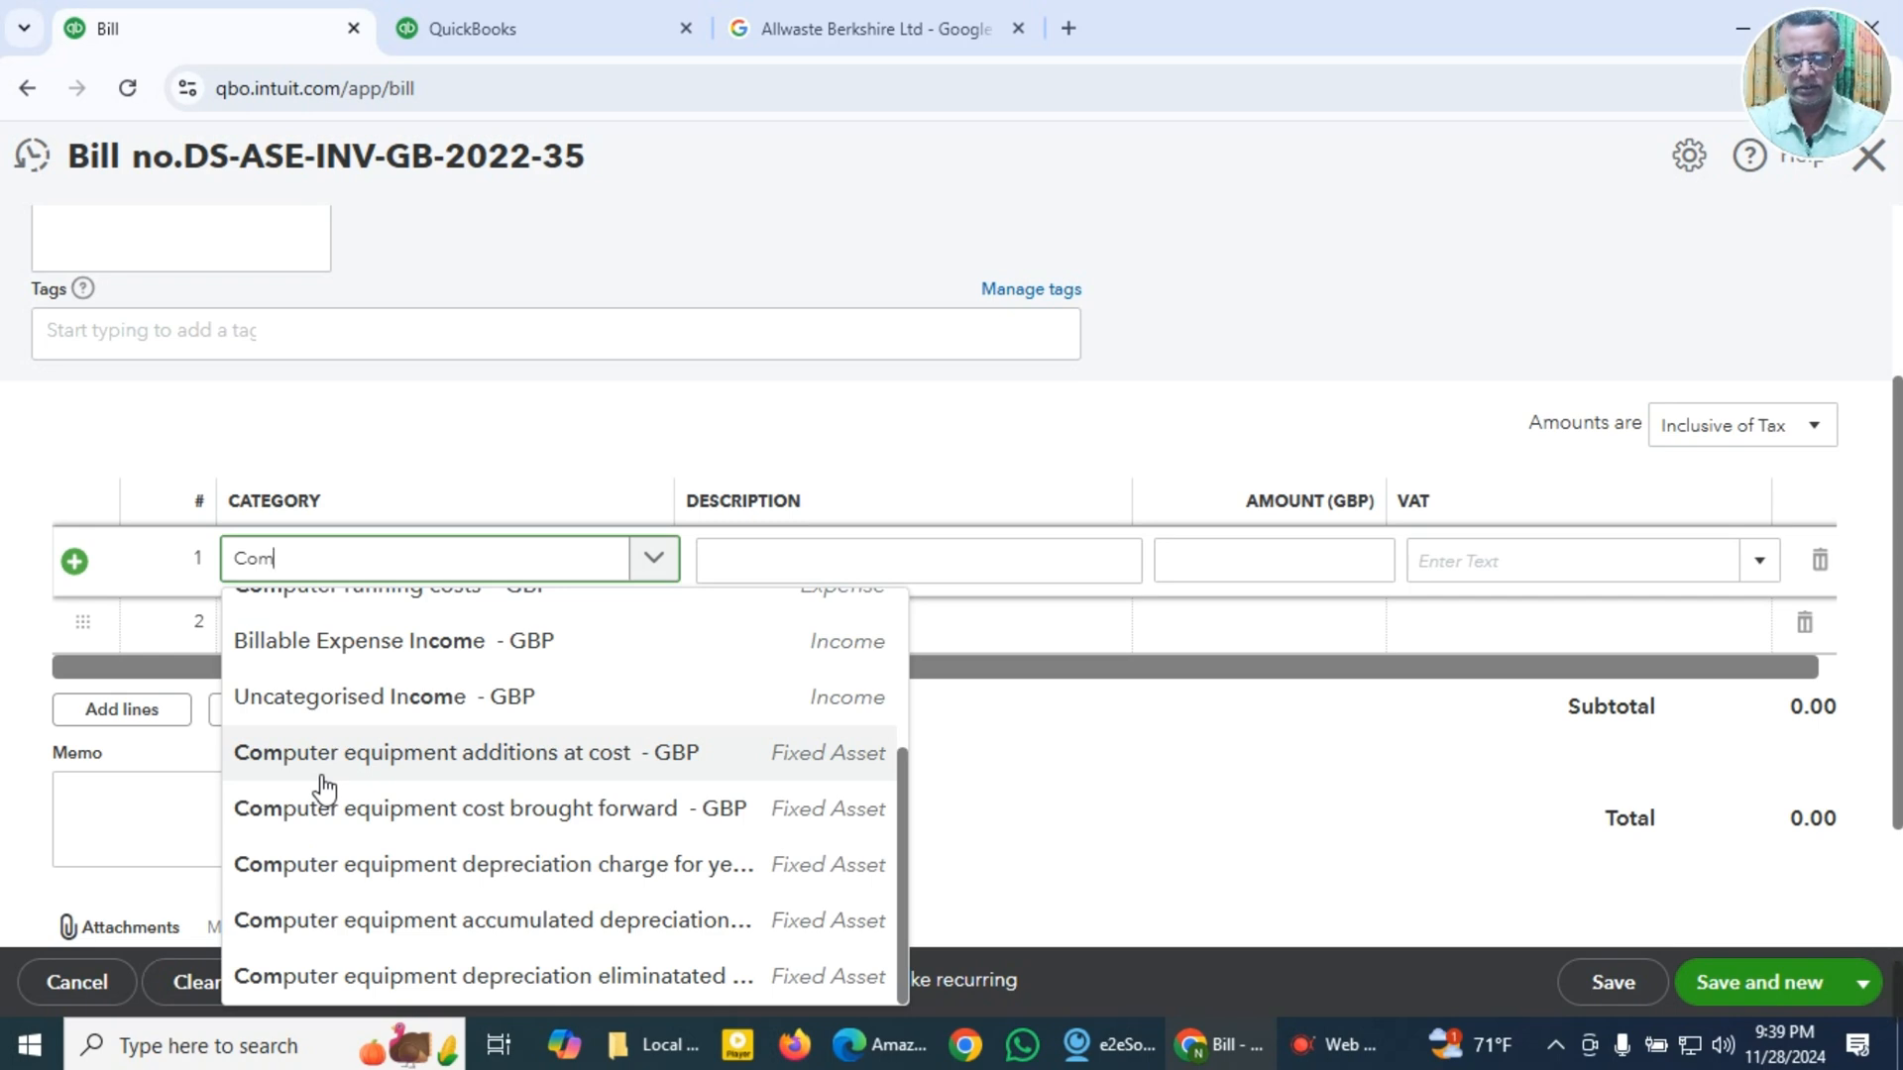
scroll(323, 788, "up", 3)
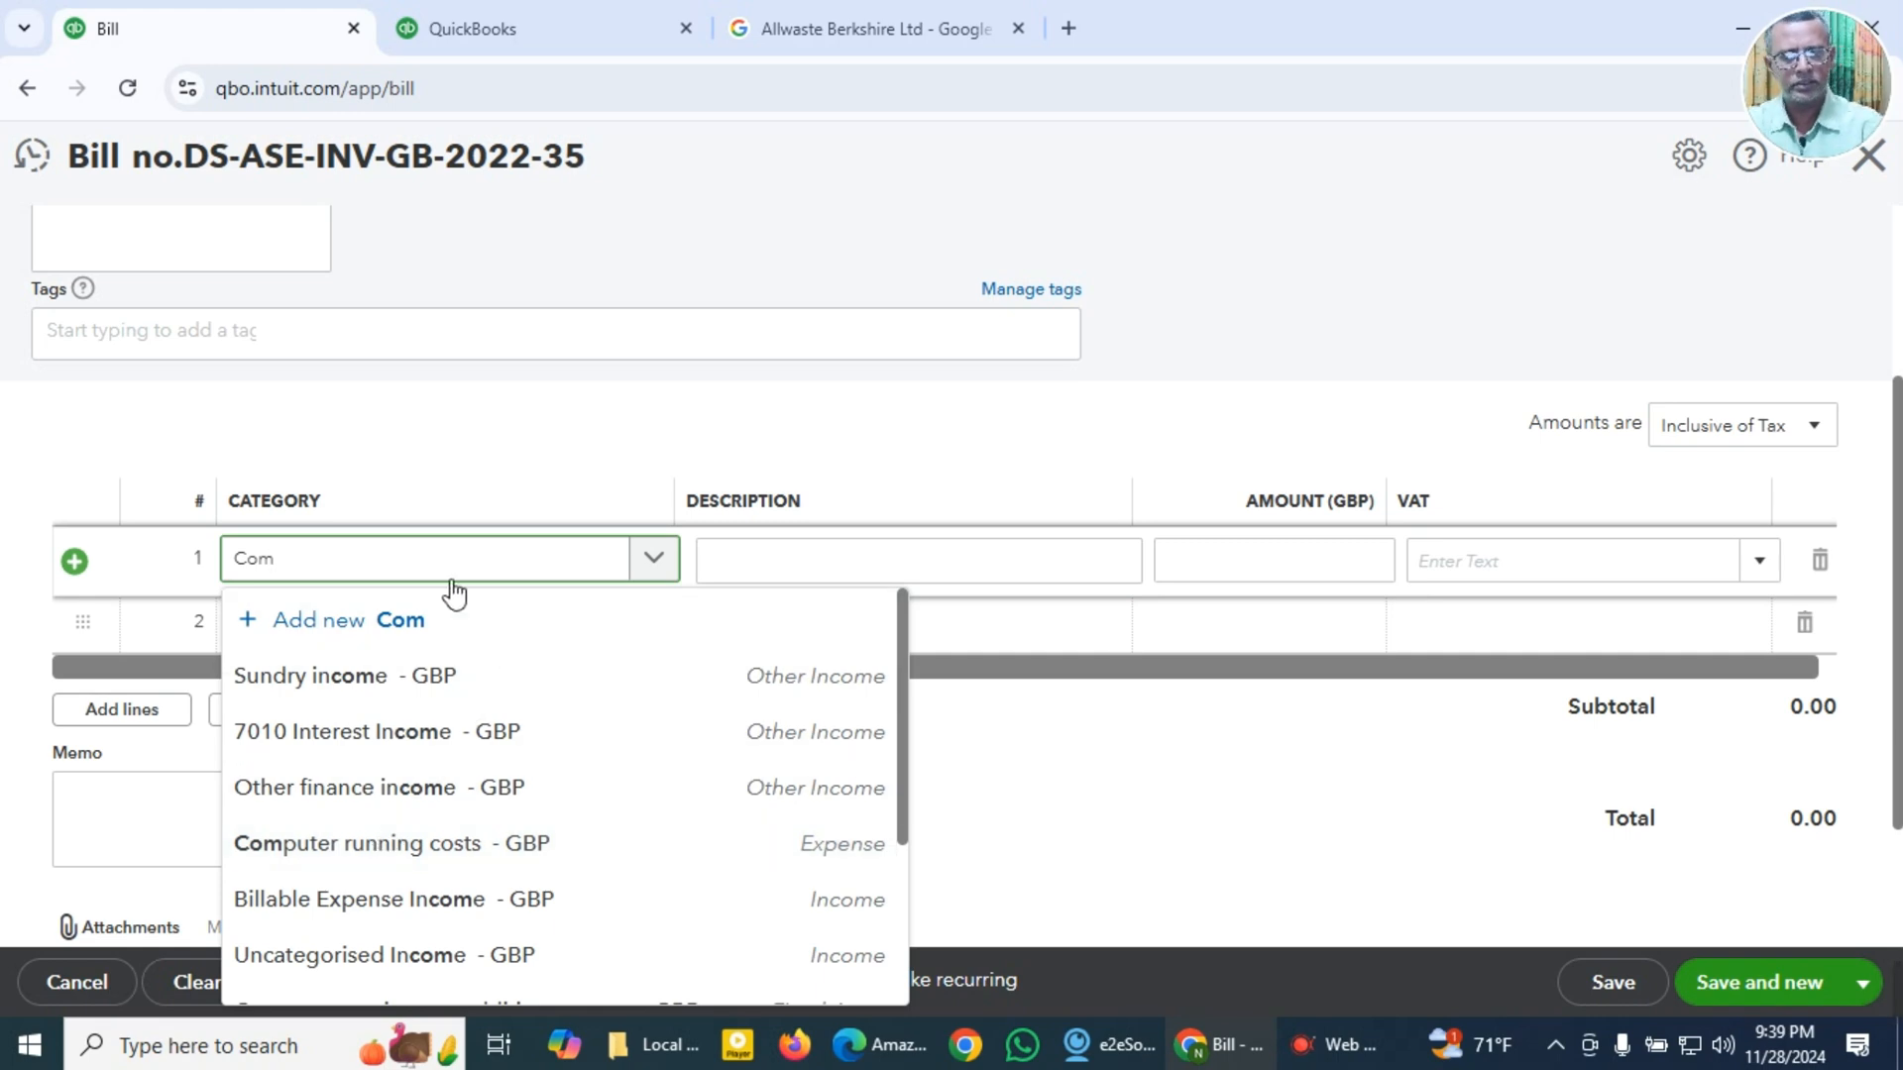
key("BackSpace")
key("BackSpace")
key("BackSpace")
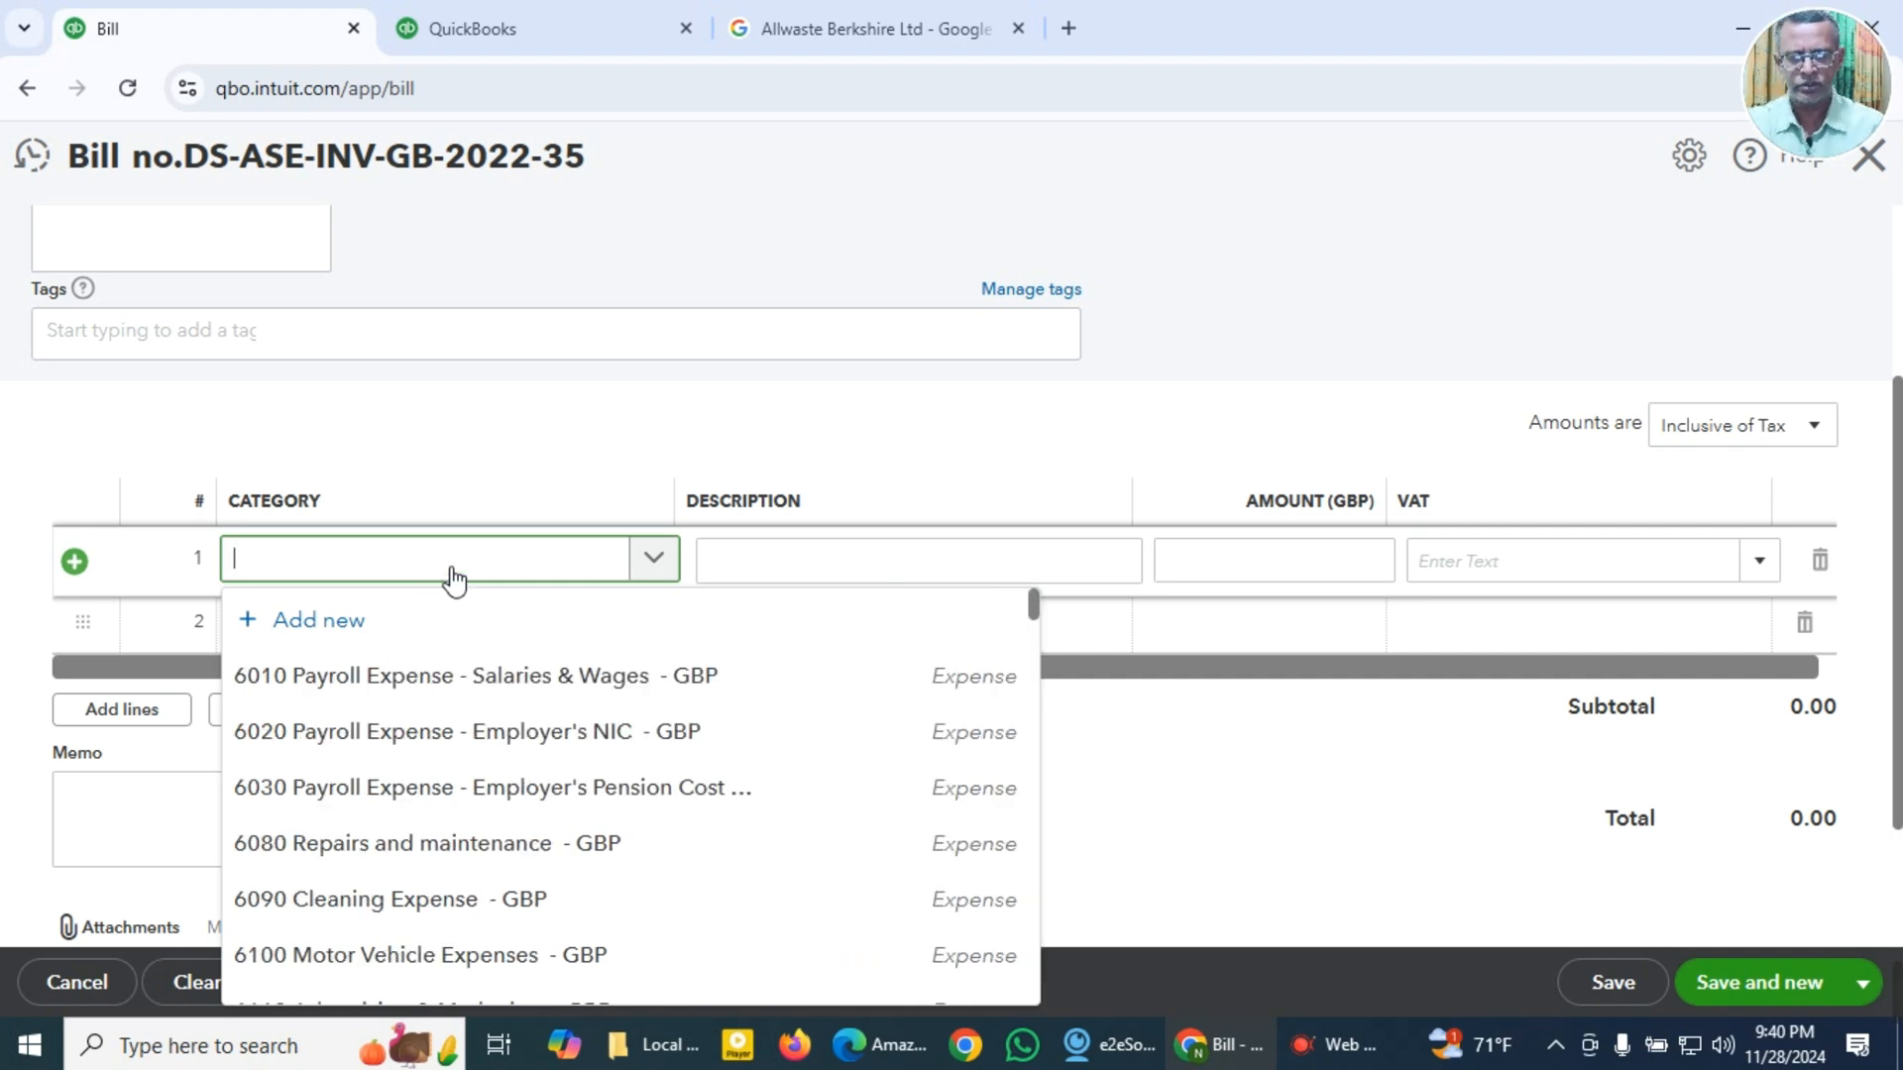
Step: Set the first line's category to 6140 Office Supplies & Stationeries and open its description for entry
type("offi")
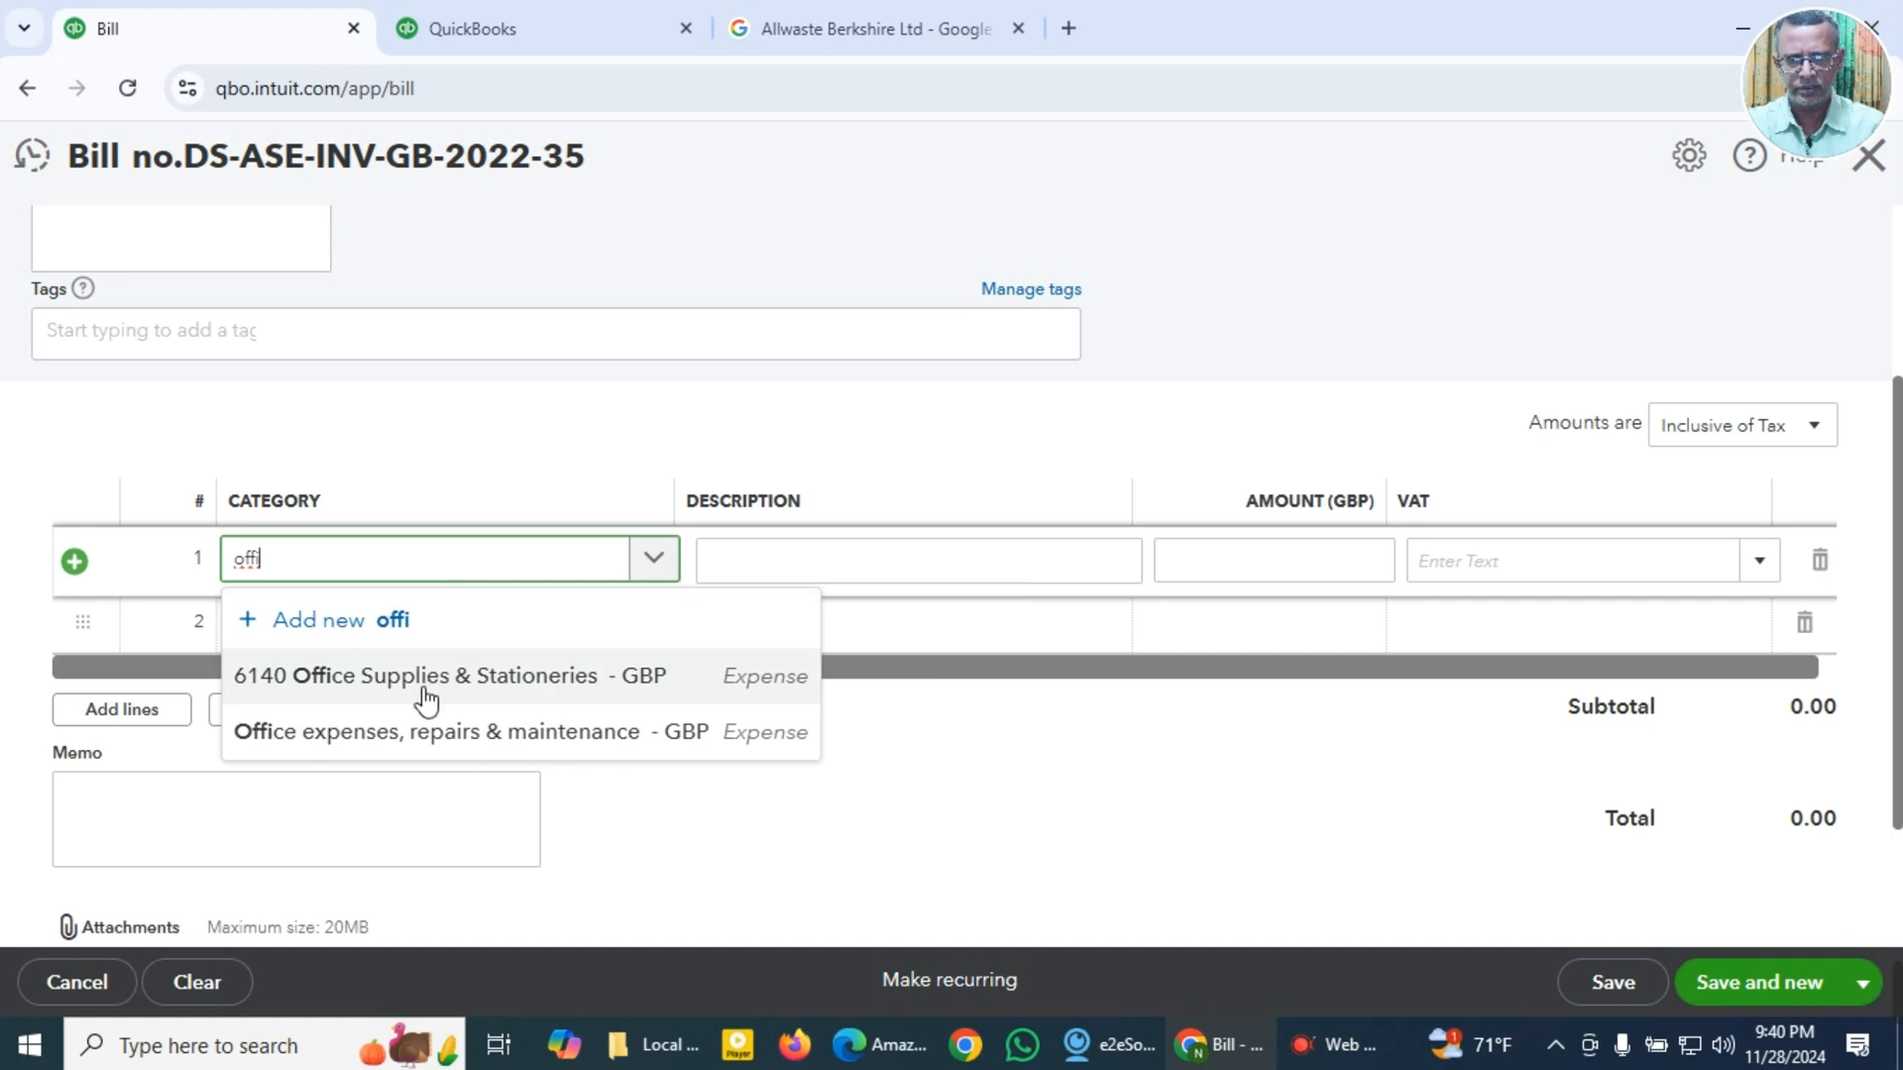
left_click(412, 689)
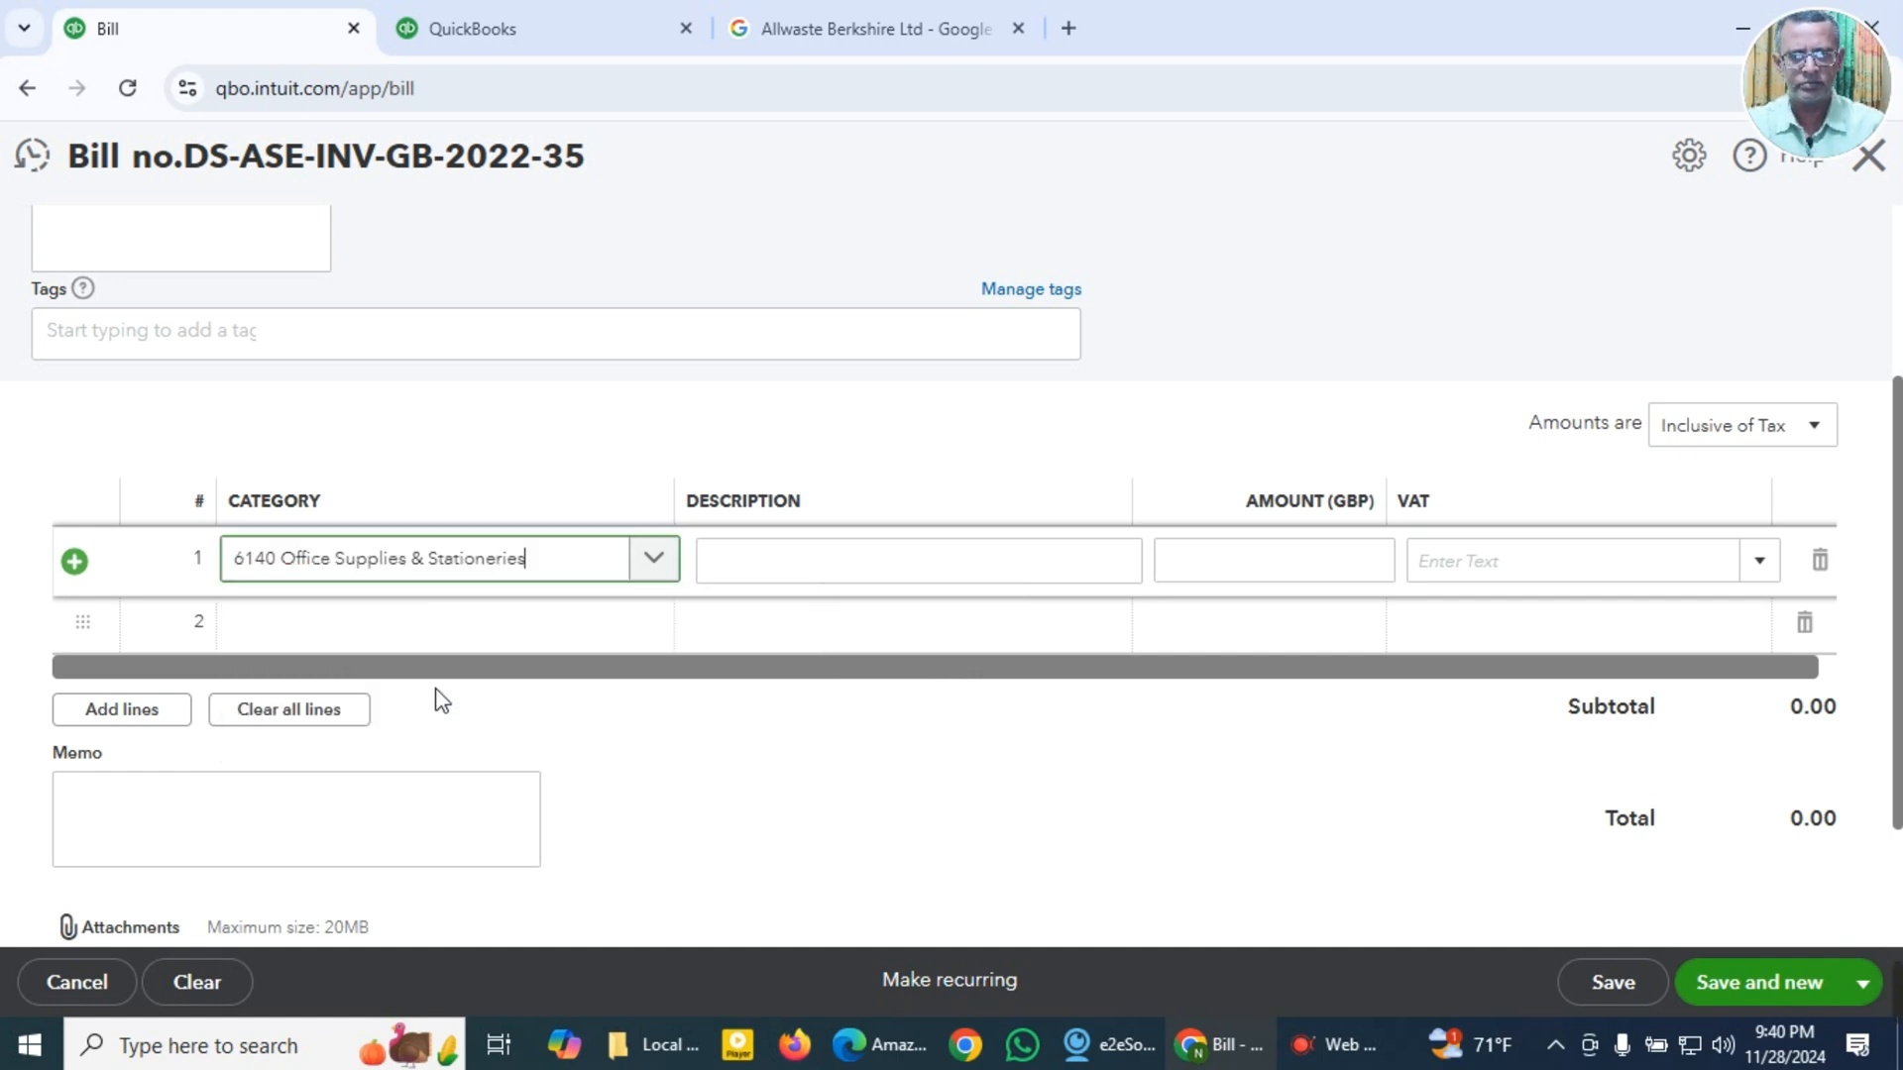
left_click(890, 571)
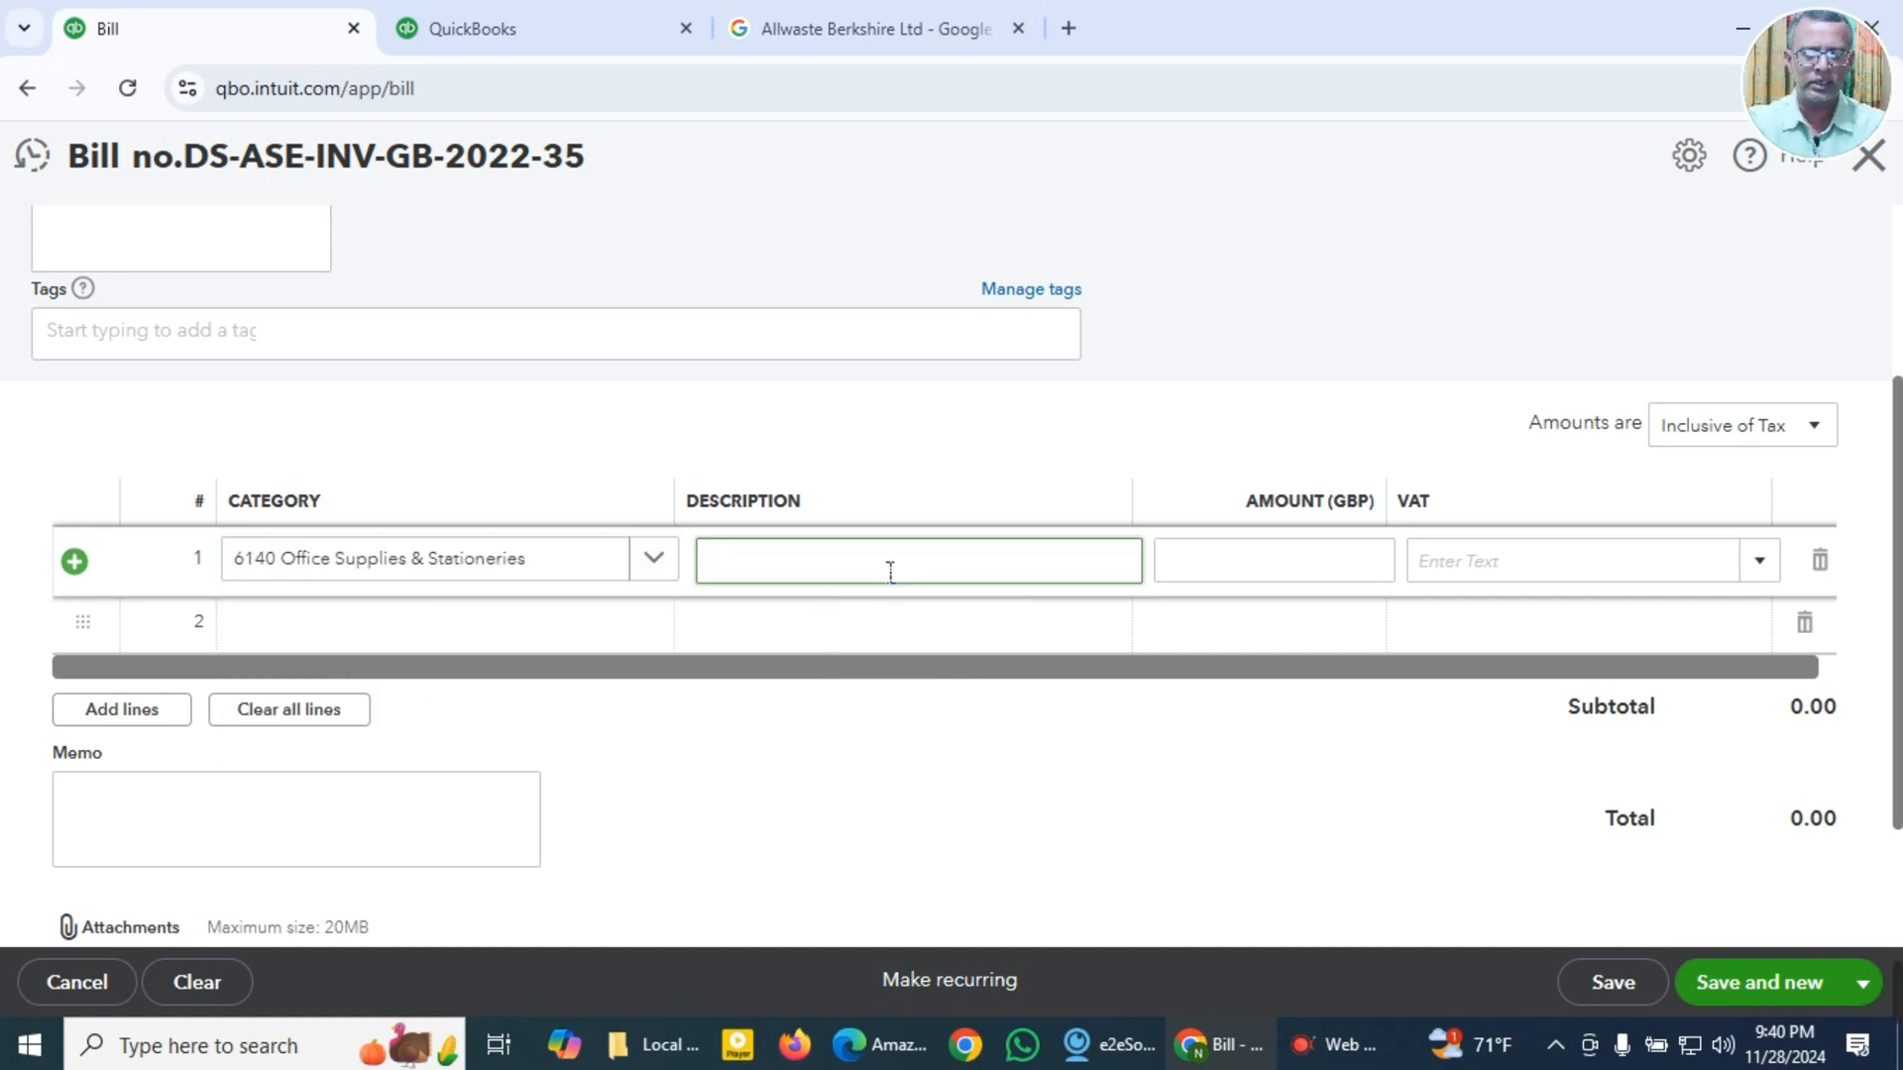
Step: Paste the copied product name "PaceBid Removable 23.8" Computer Premium Blue Light Blocking Screen" into both the first line's description and the memo
key("super+v")
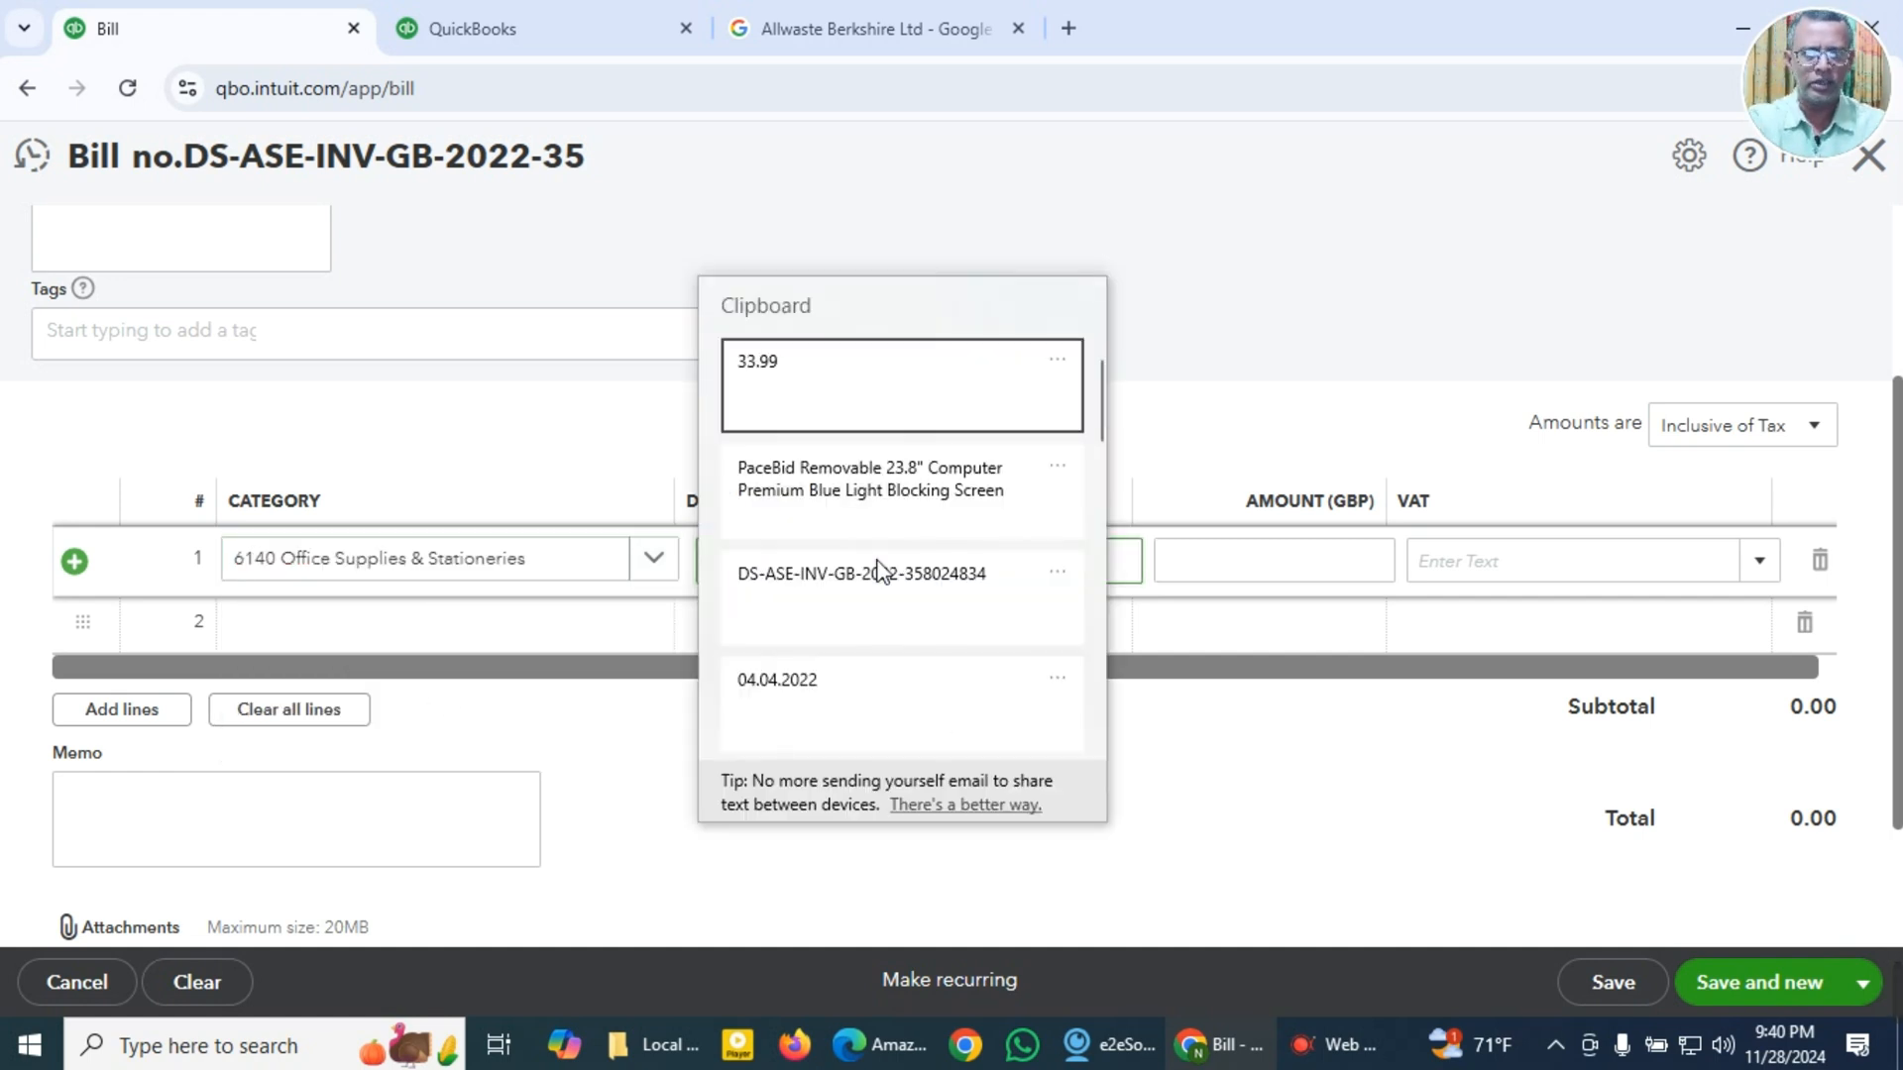
left_click(858, 497)
left_click(353, 843)
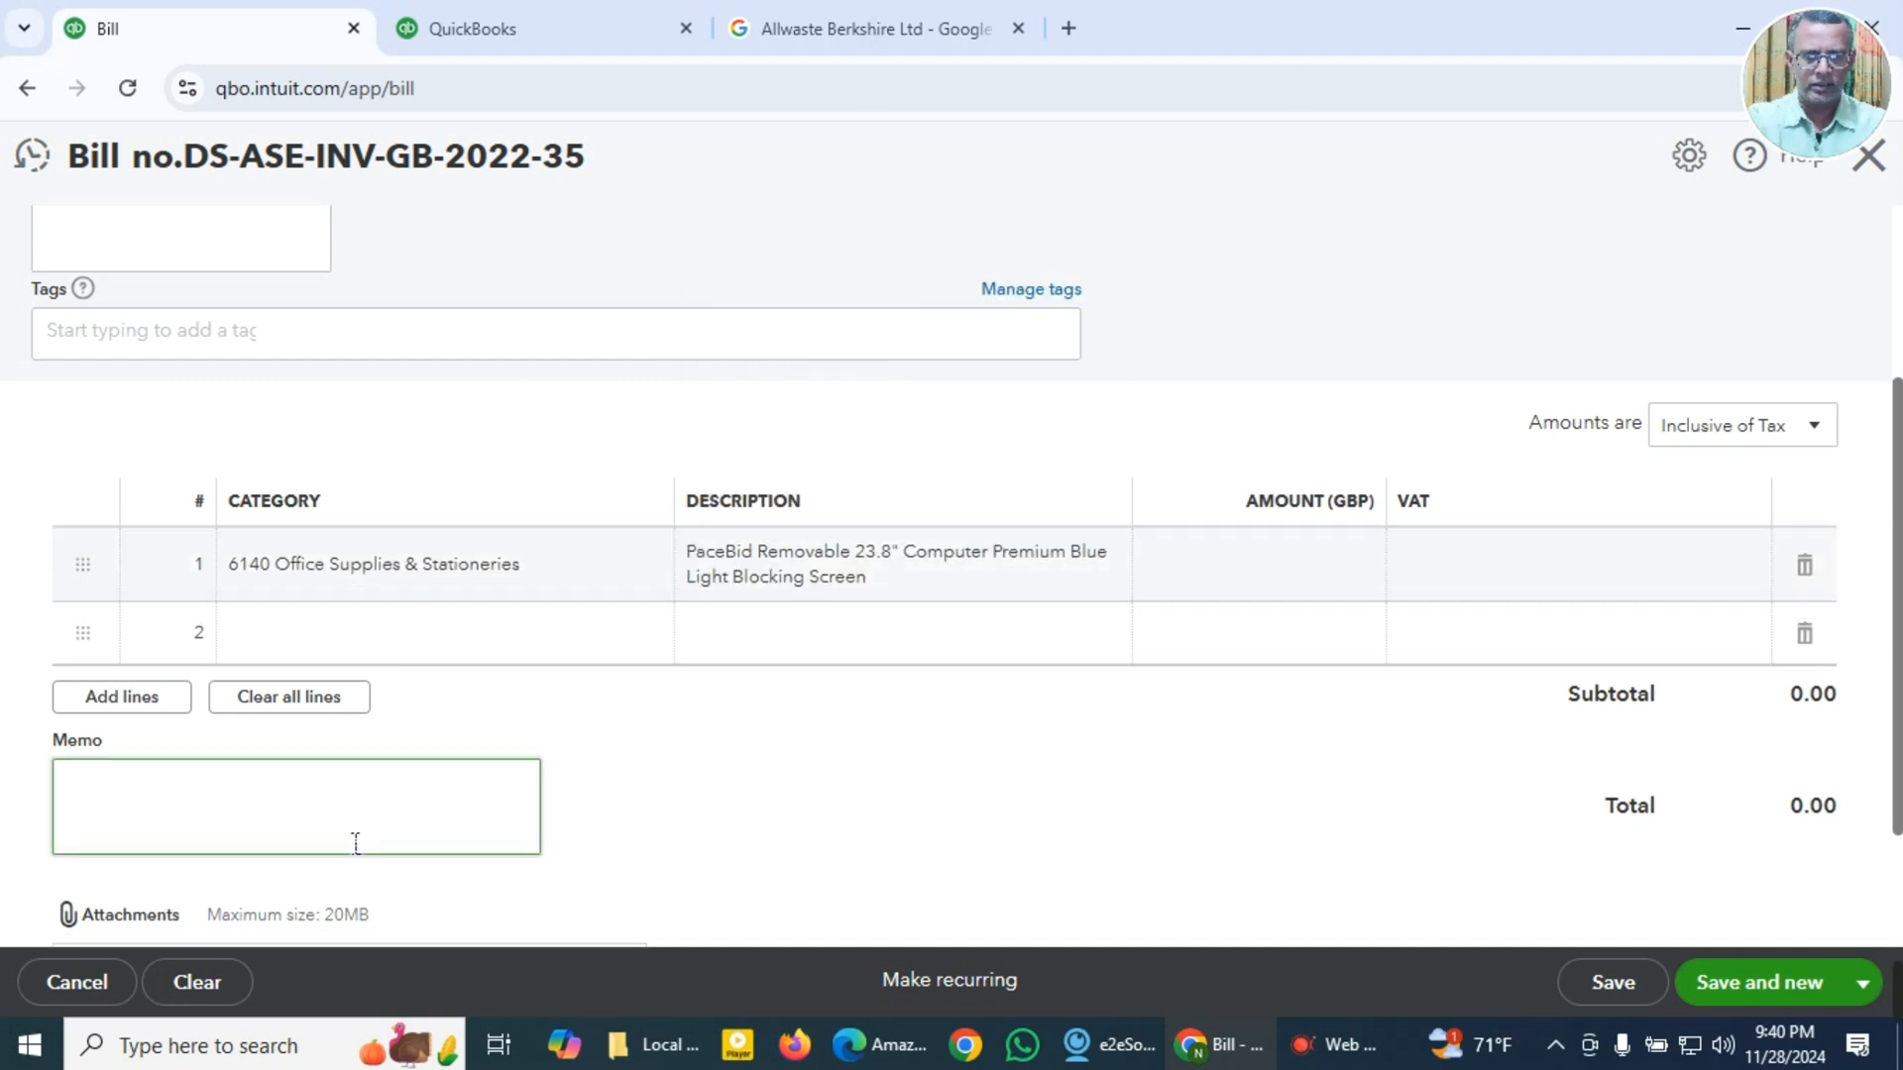
key("super+v")
left_click(228, 422)
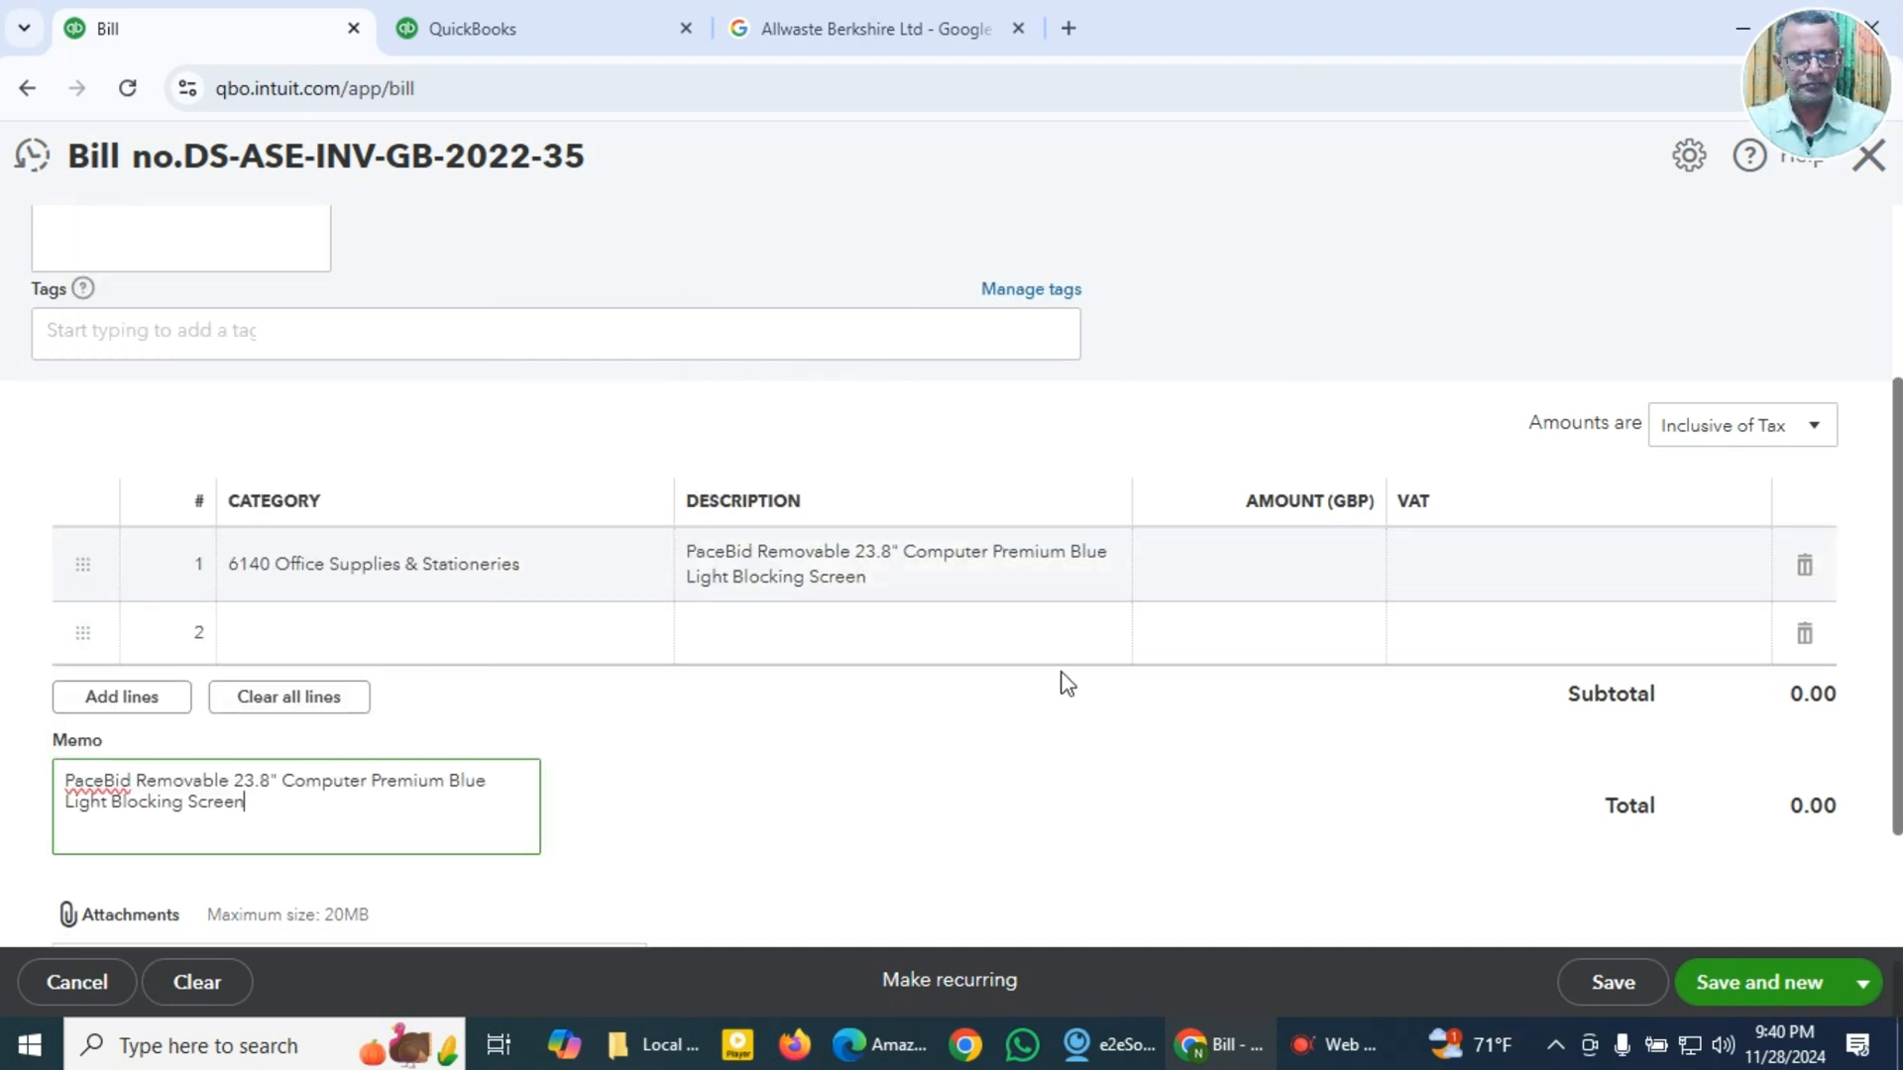
Step: Set the first line's amount to 33.99 from the clipboard history and its VAT rate to 20.0% S
left_click(1338, 573)
key("super+v")
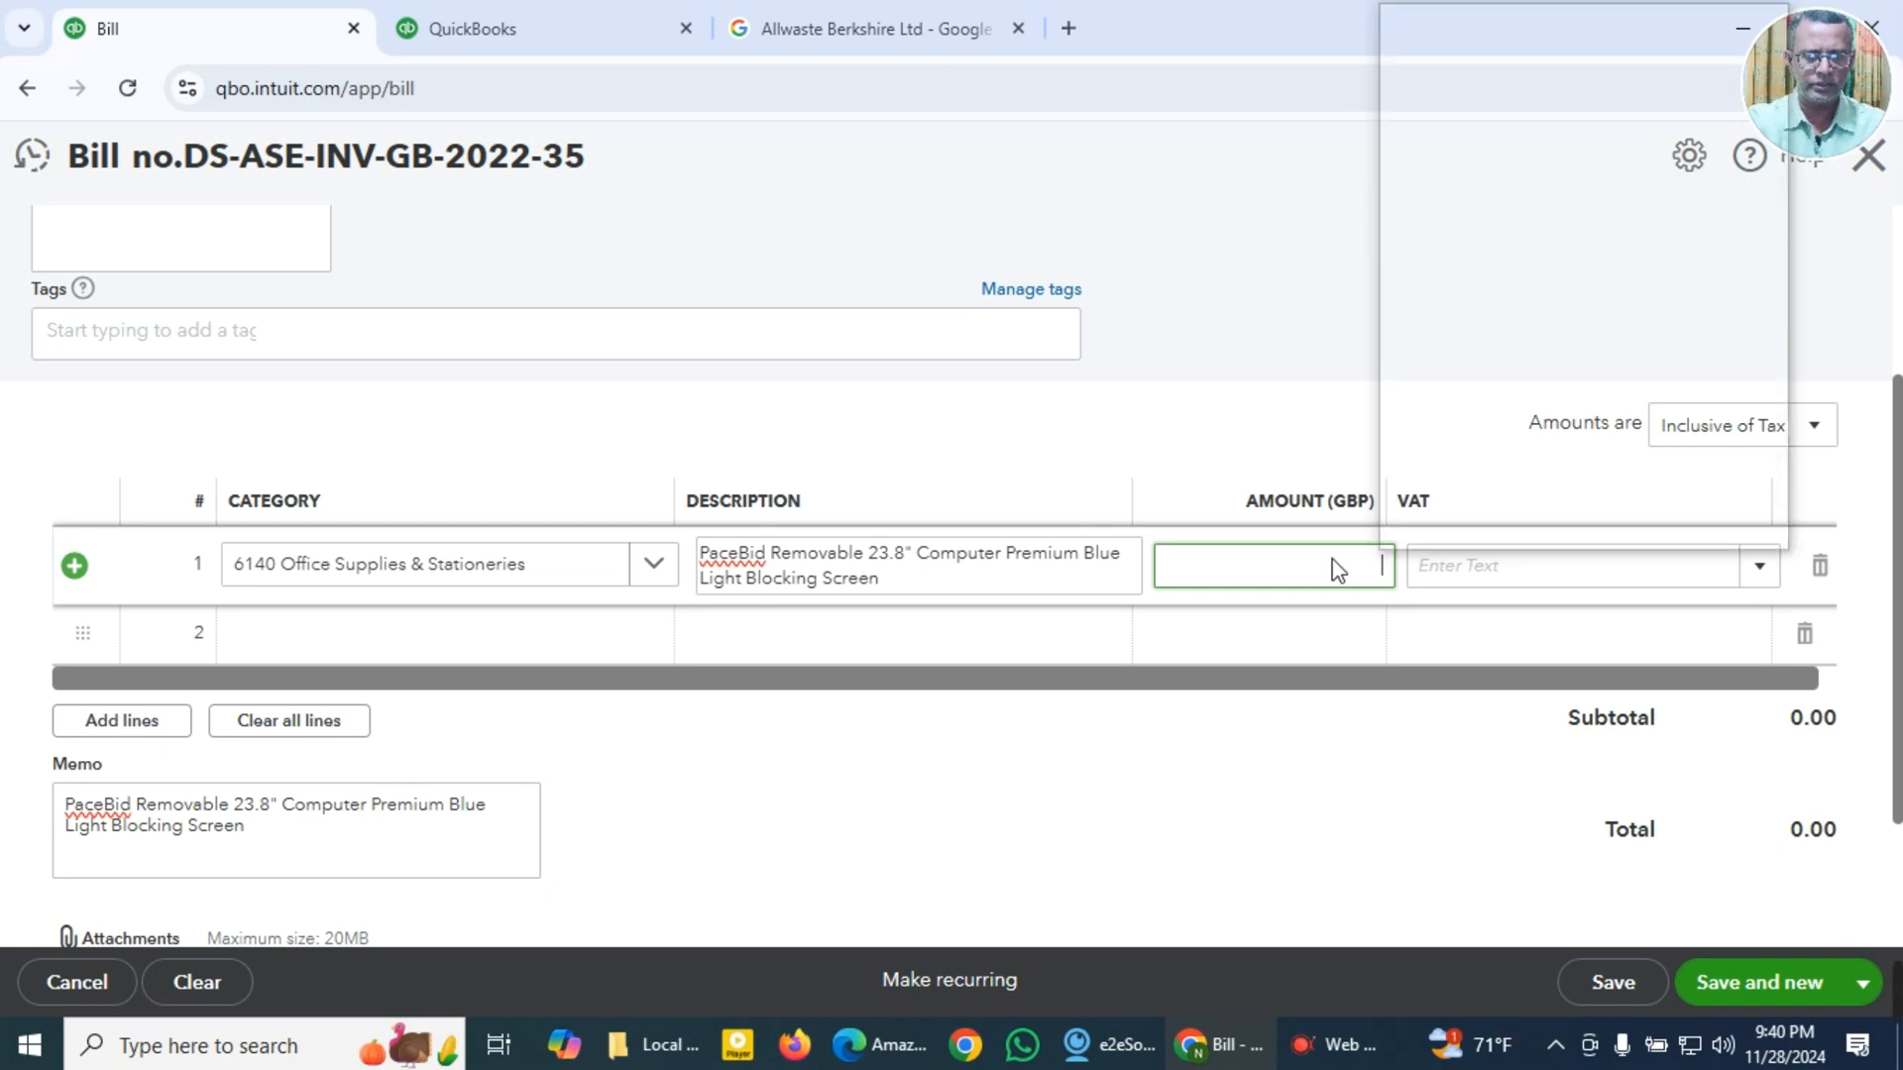
left_click(1442, 91)
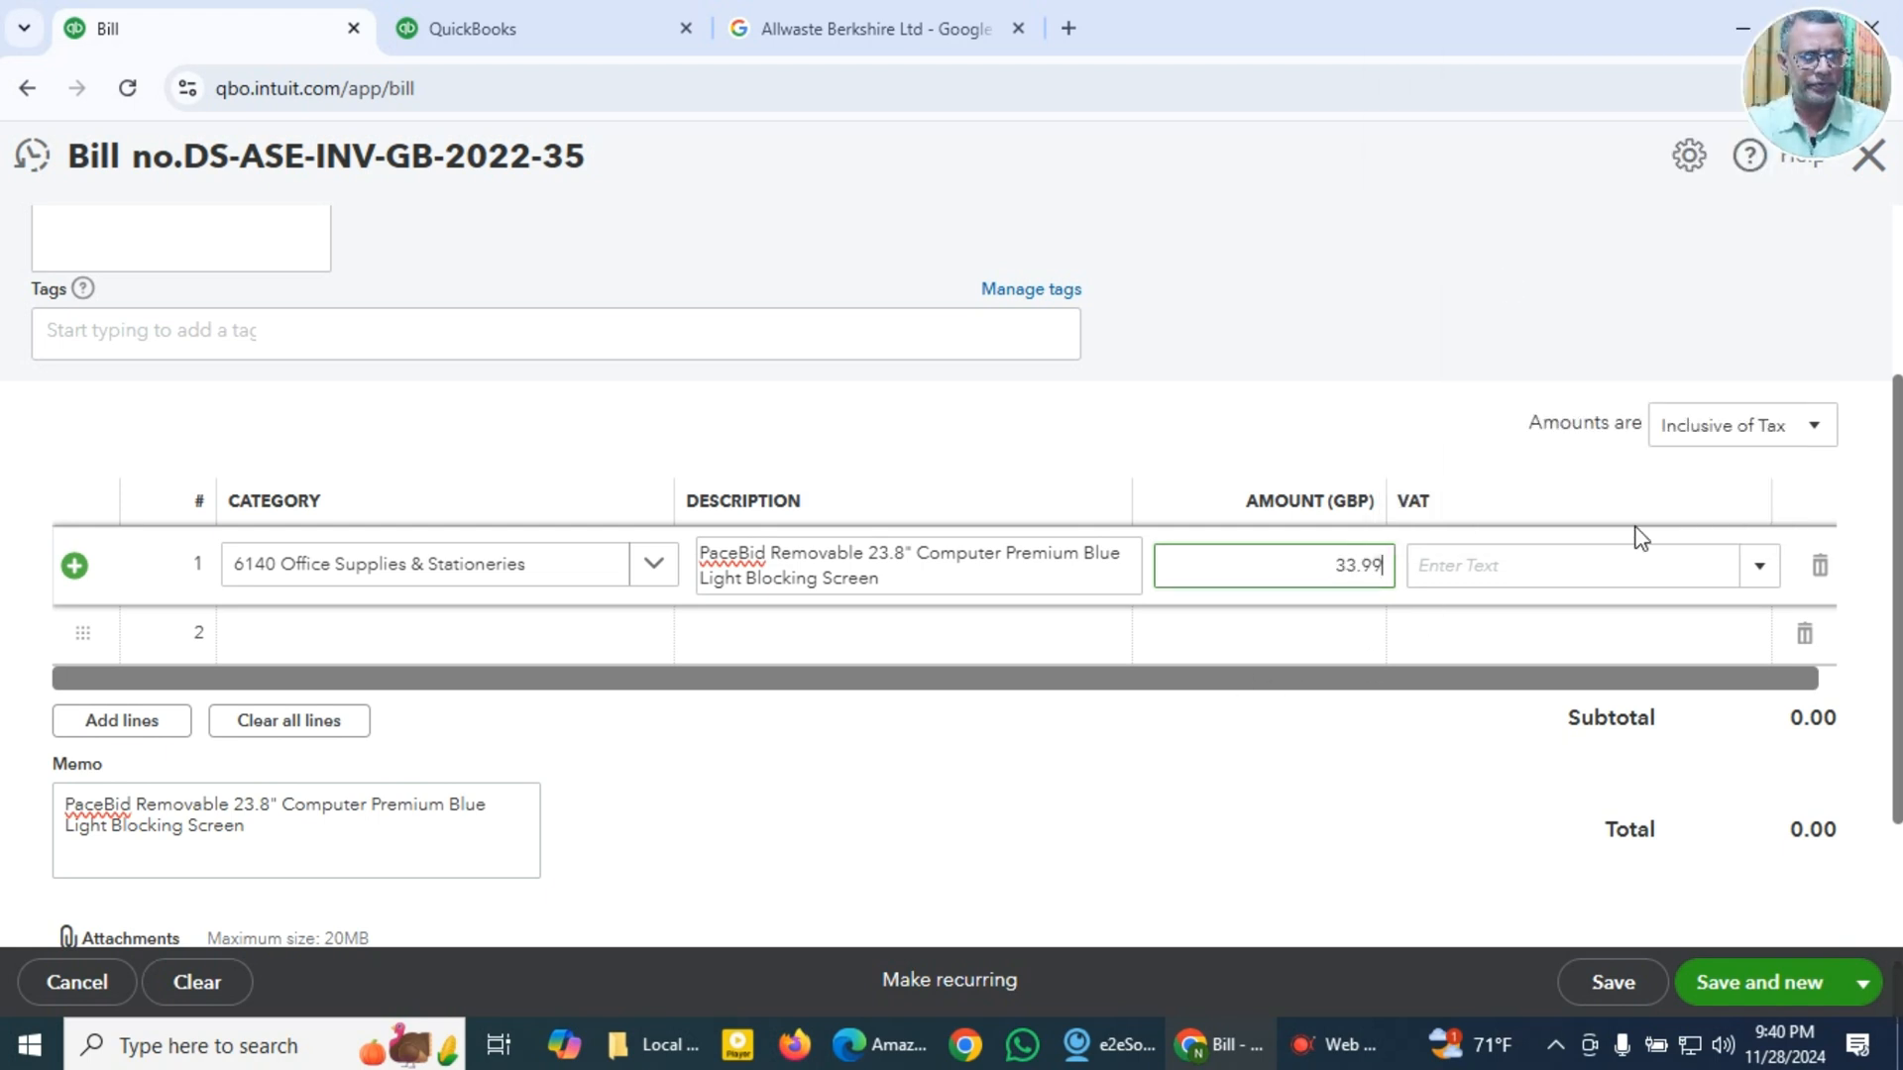
left_click(1760, 570)
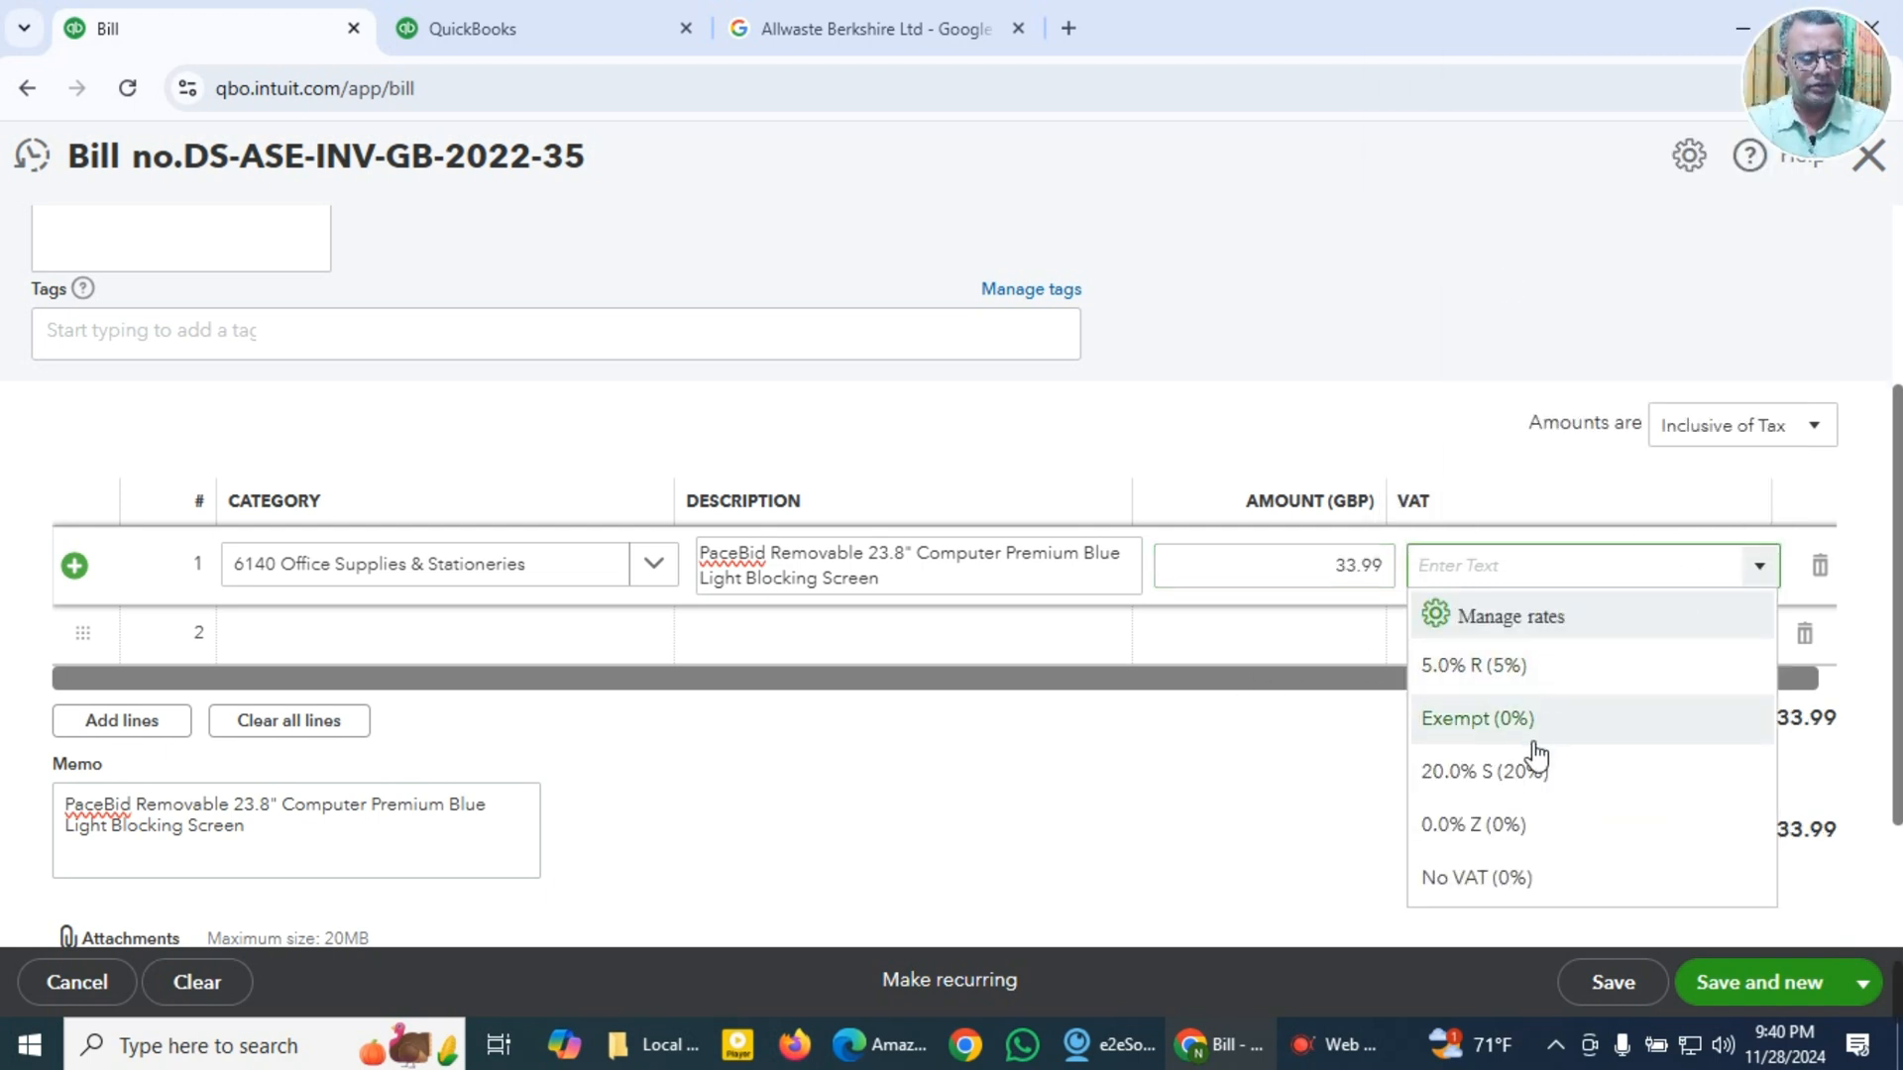
left_click(1492, 778)
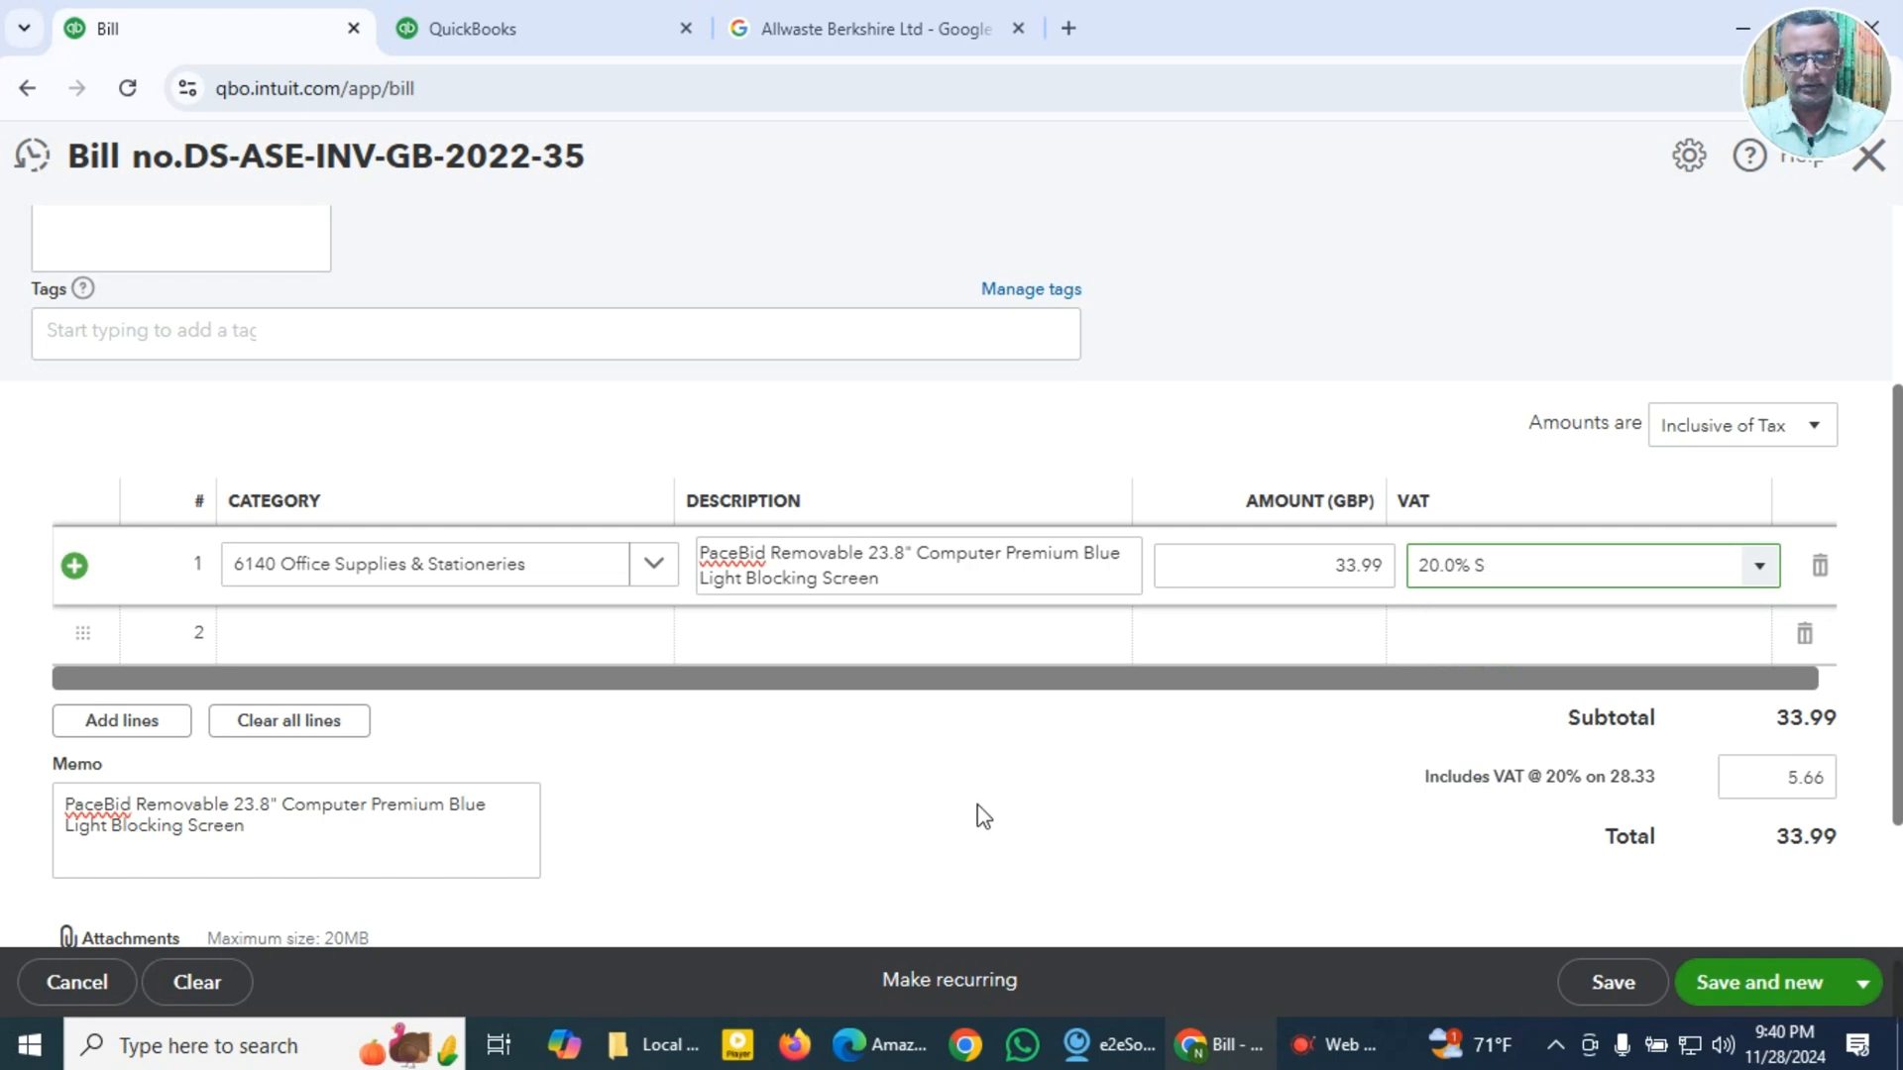
scroll(693, 819, "down", 2)
left_click(354, 807)
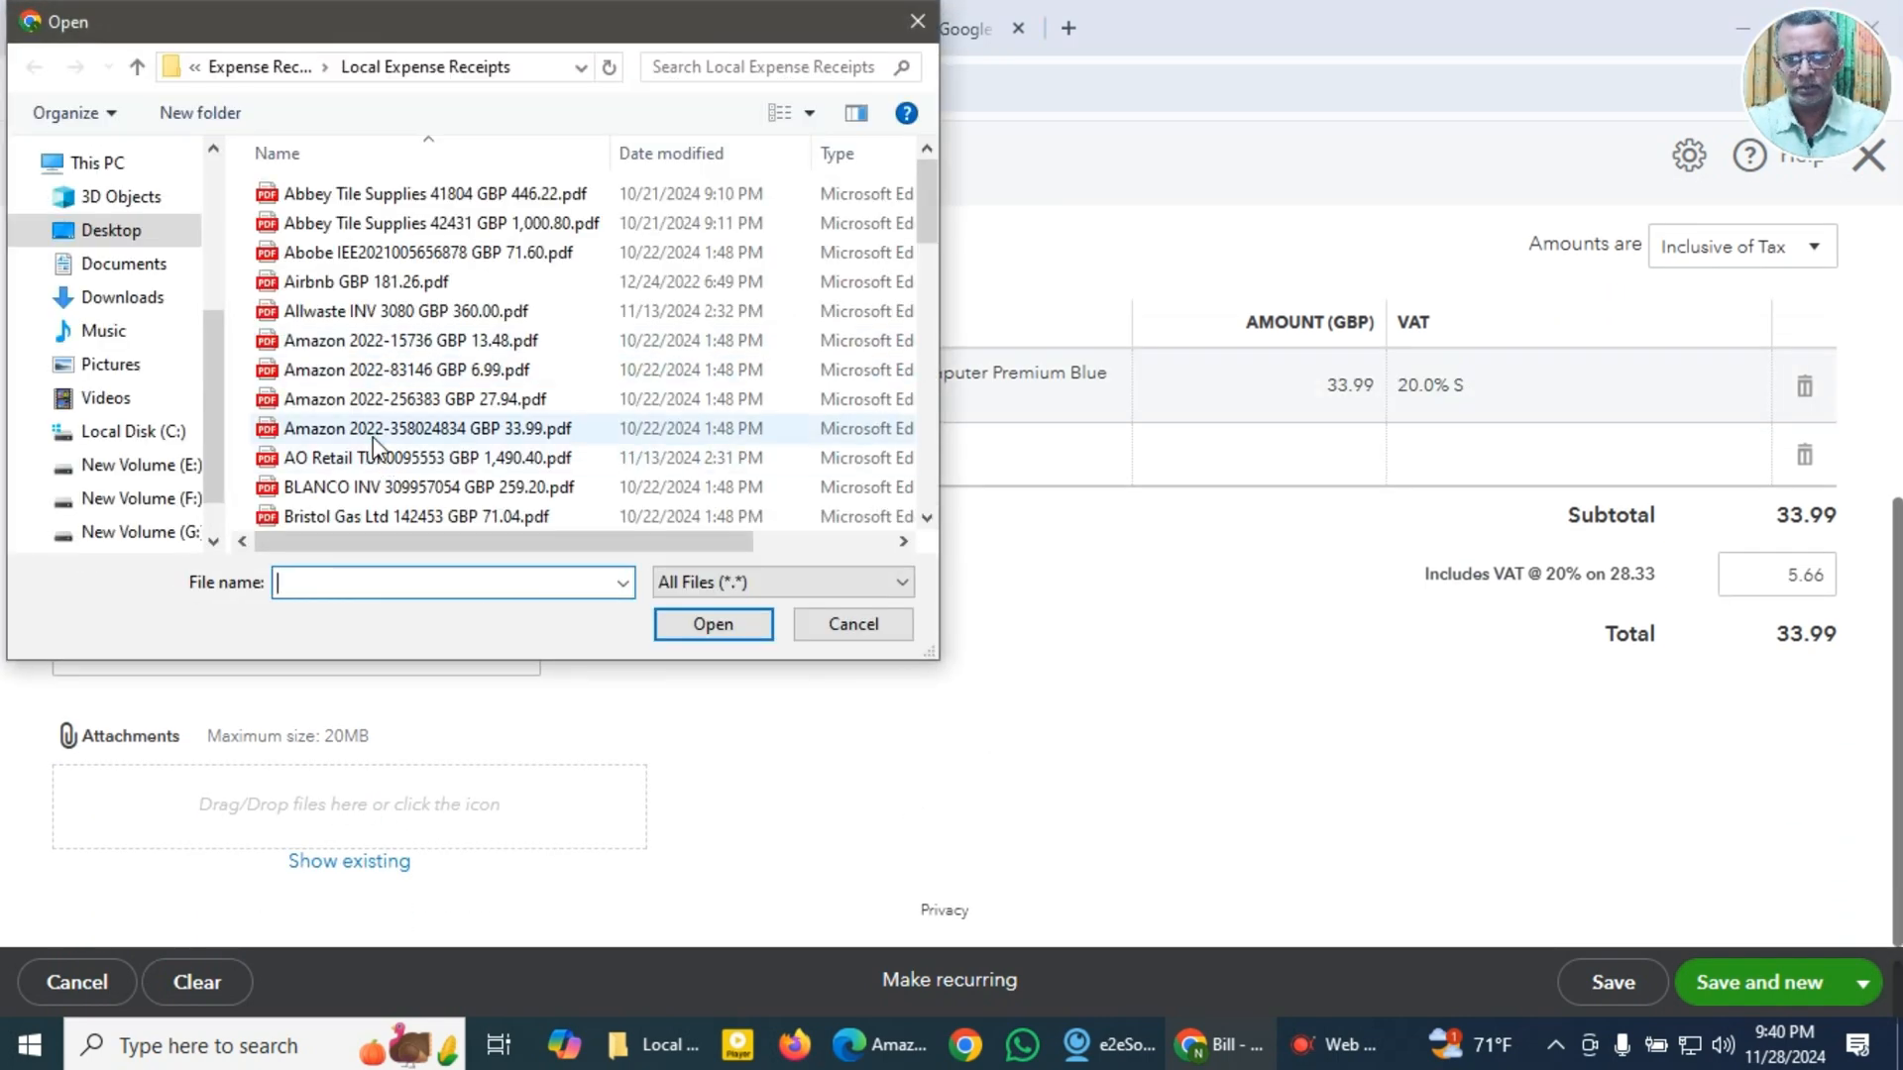
left_click(372, 432)
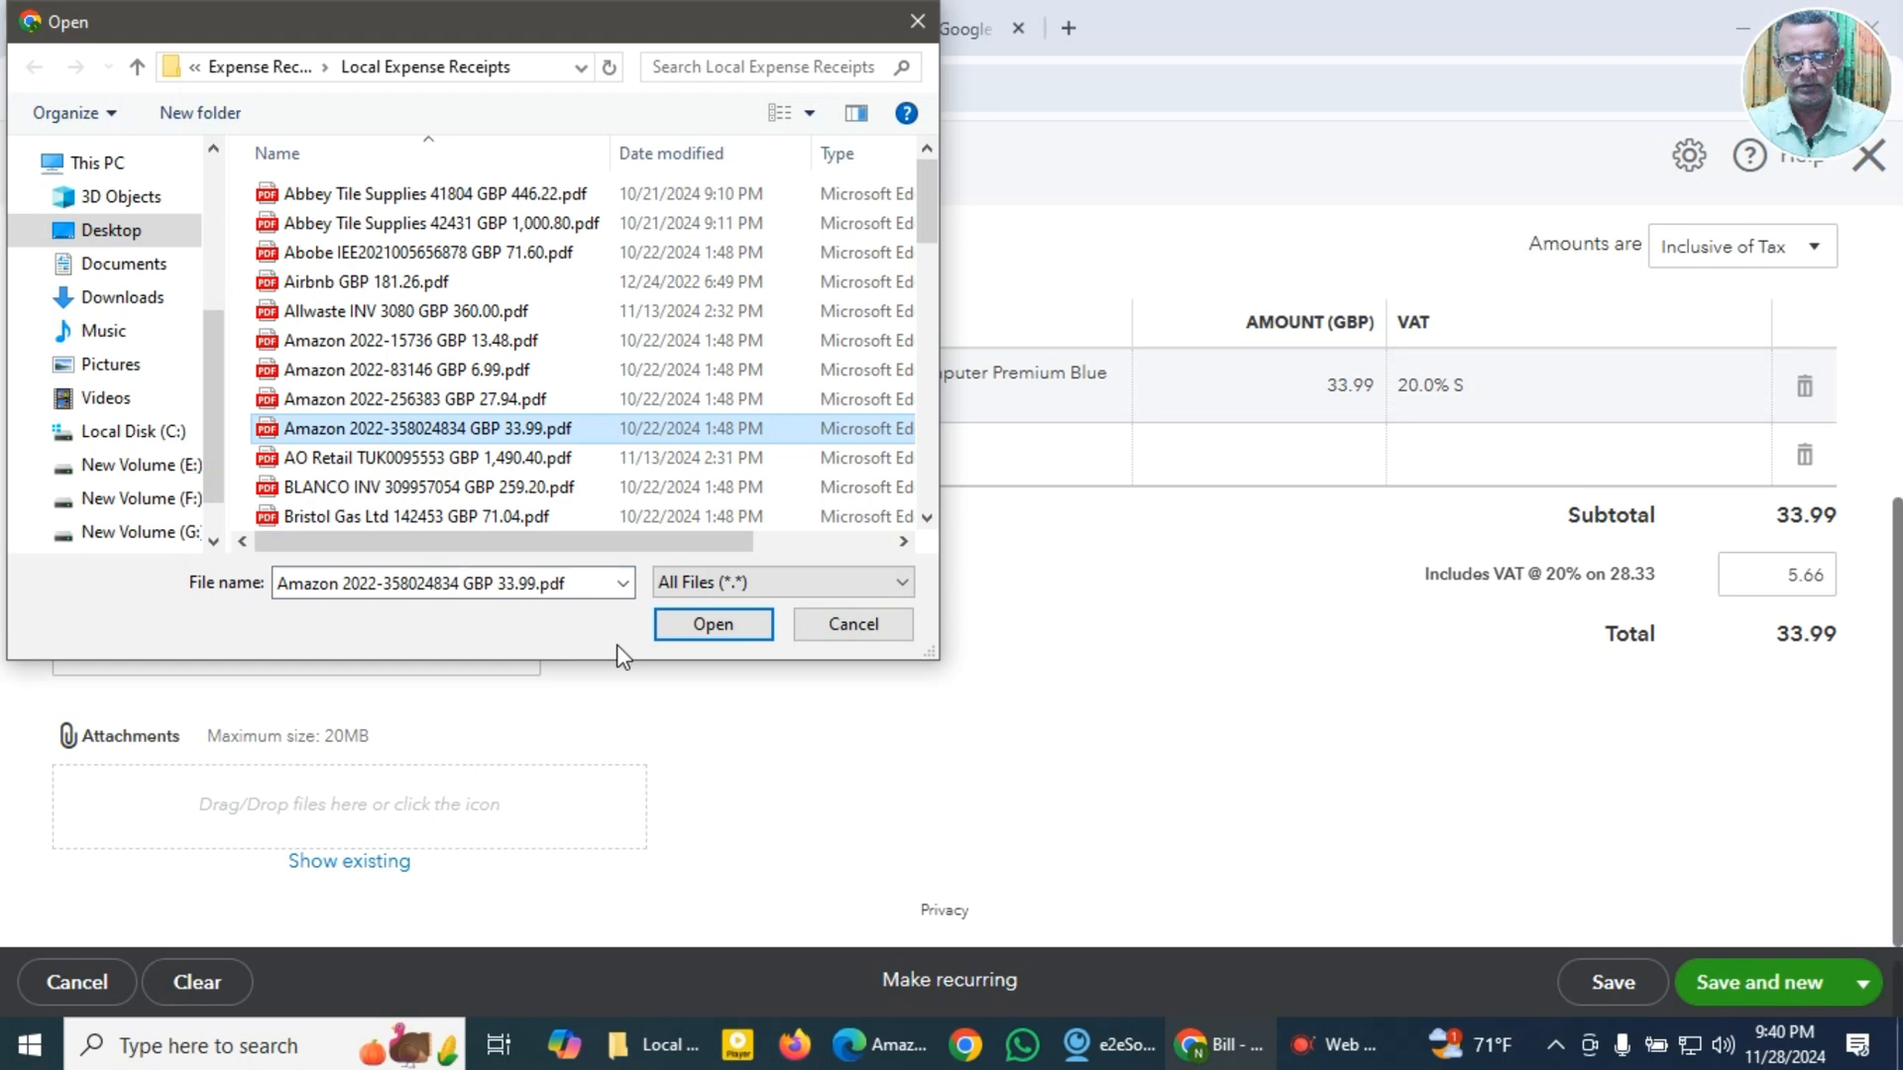
left_click(710, 631)
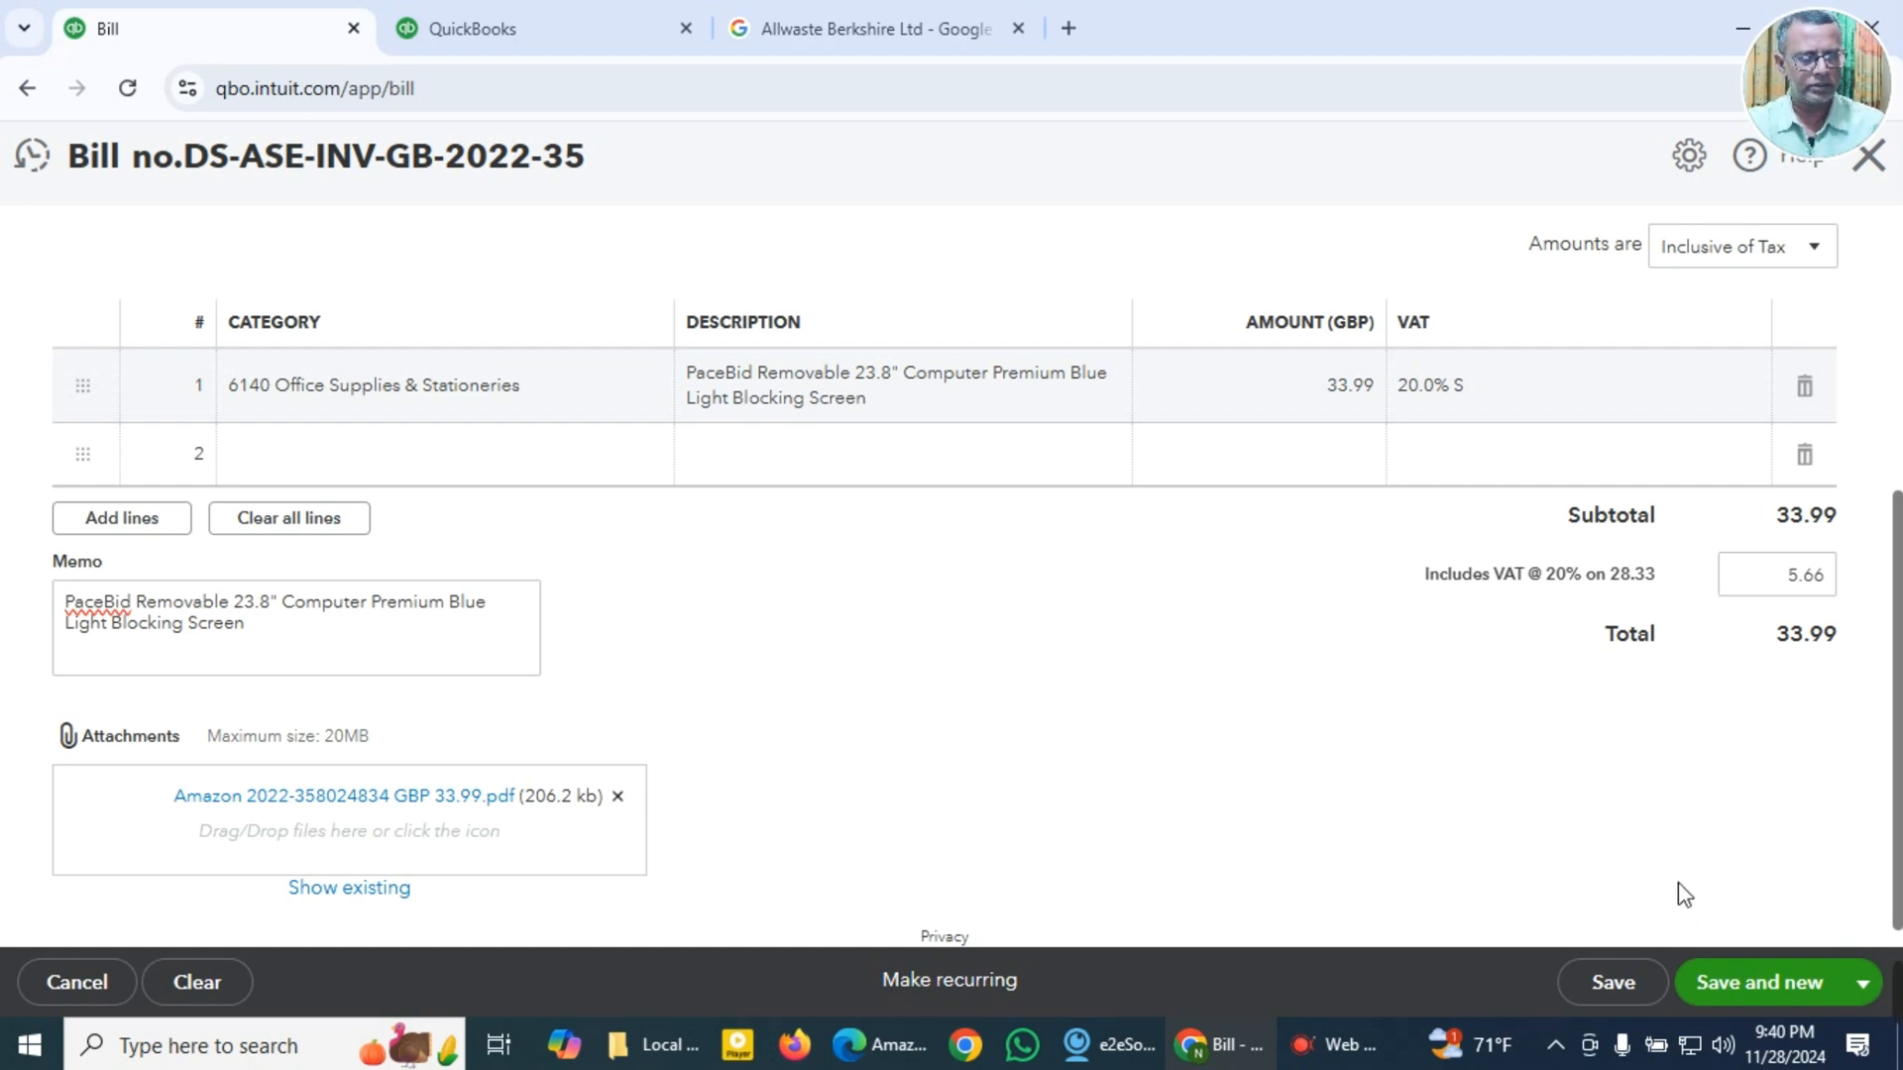
left_click(1773, 1002)
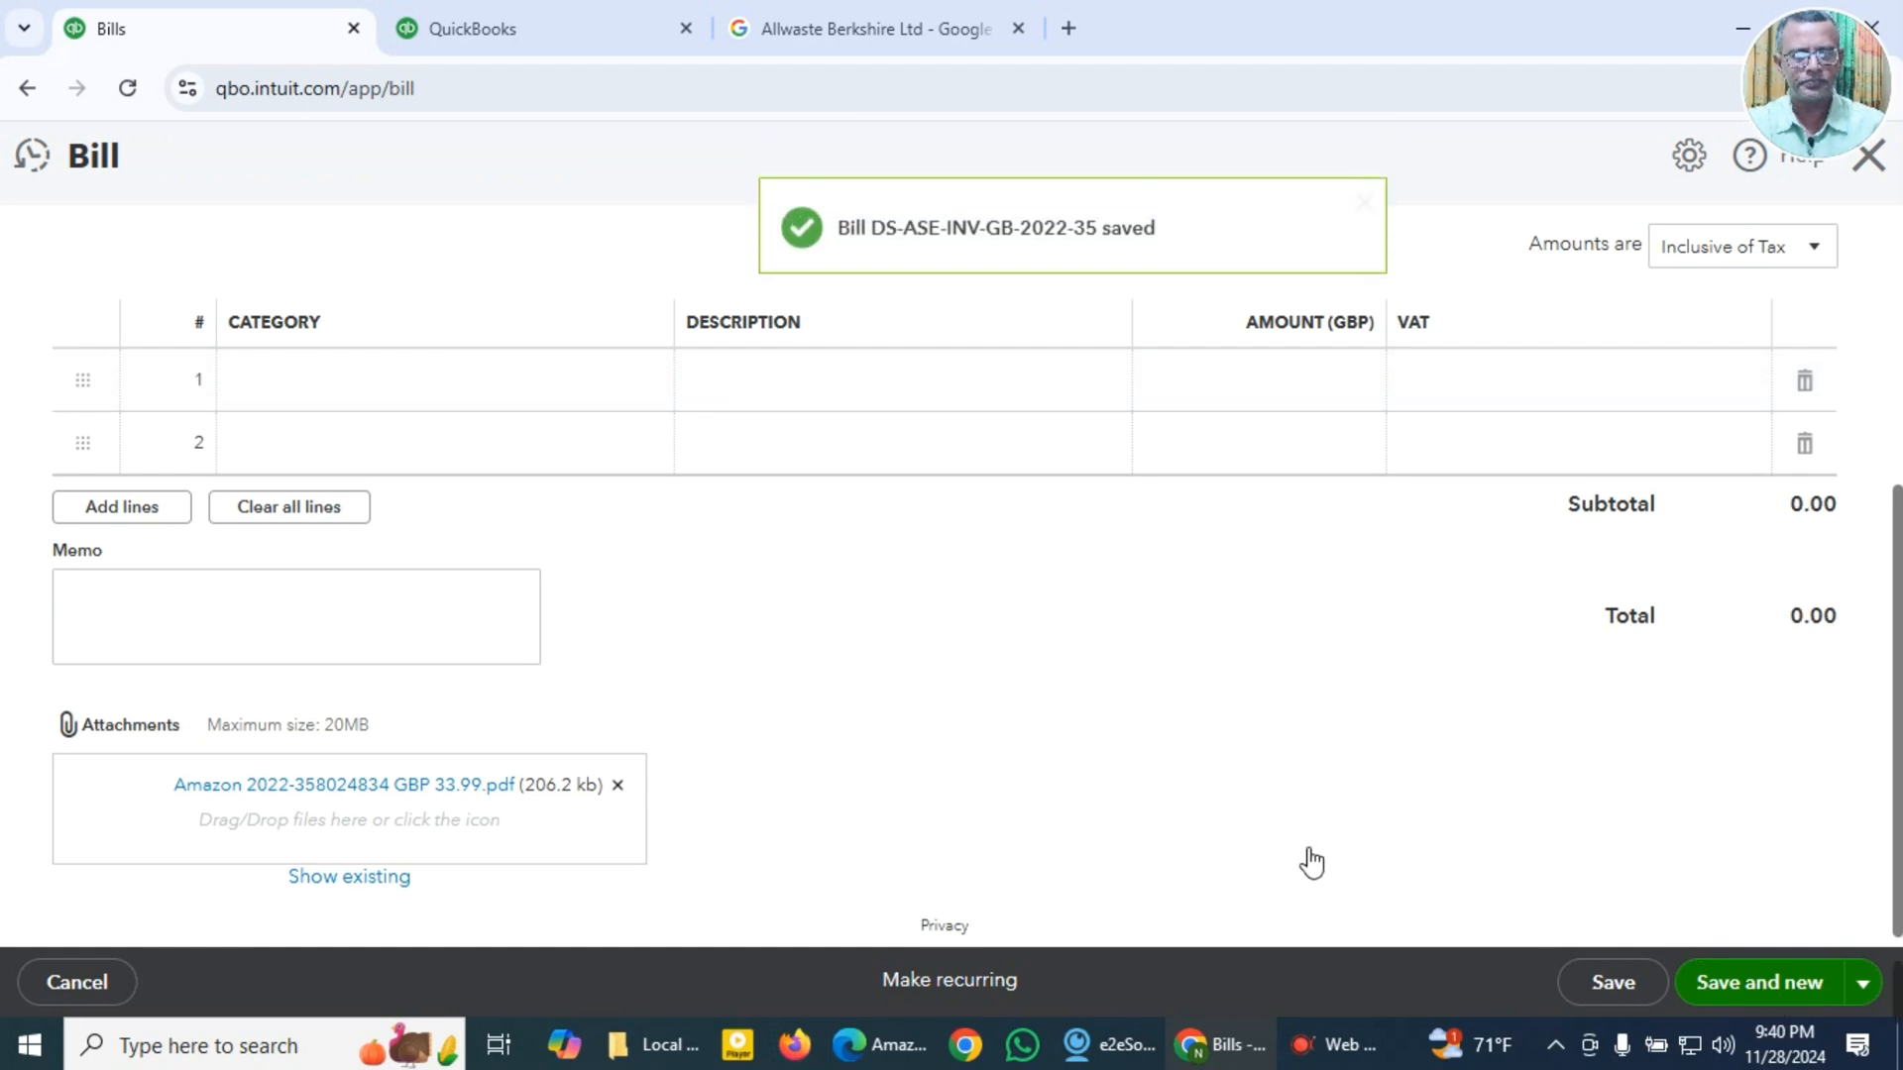